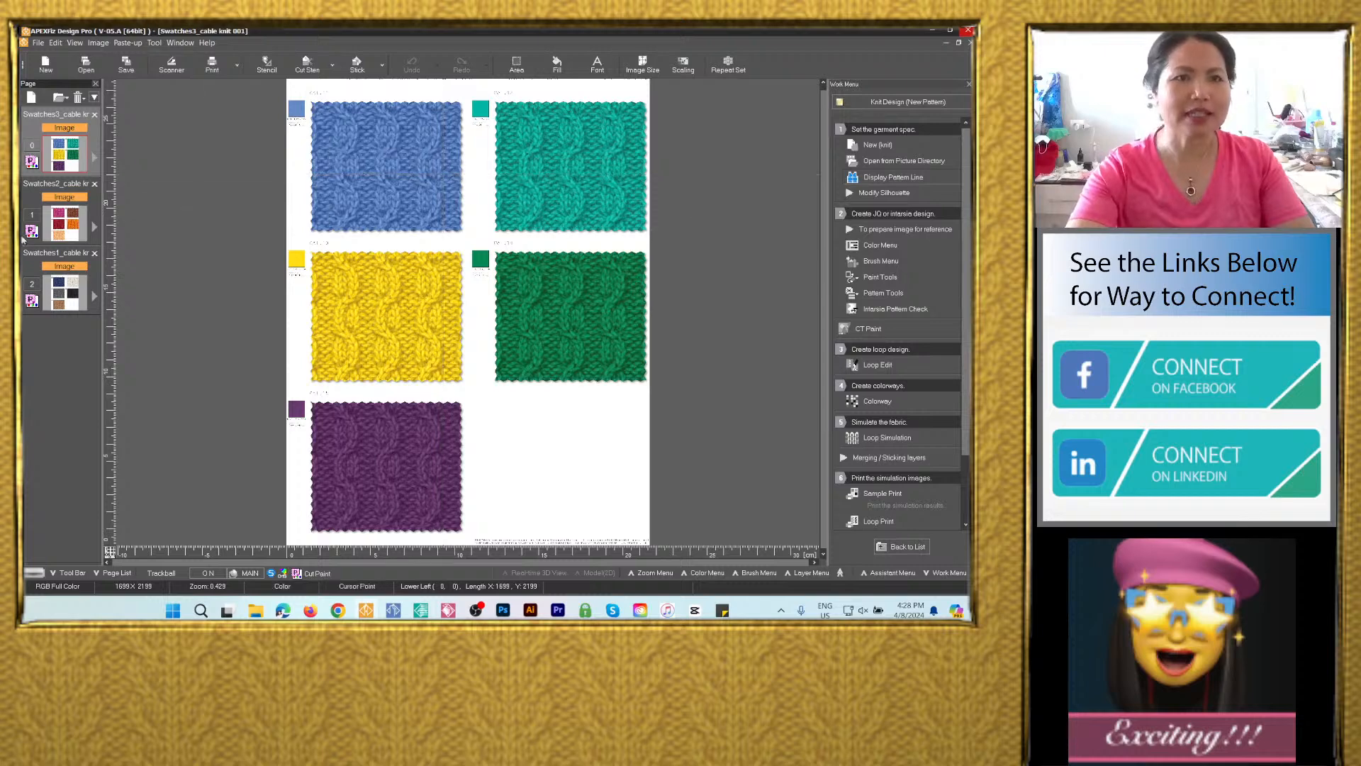
Close all the open cable knit swatch pages.
click(77, 224)
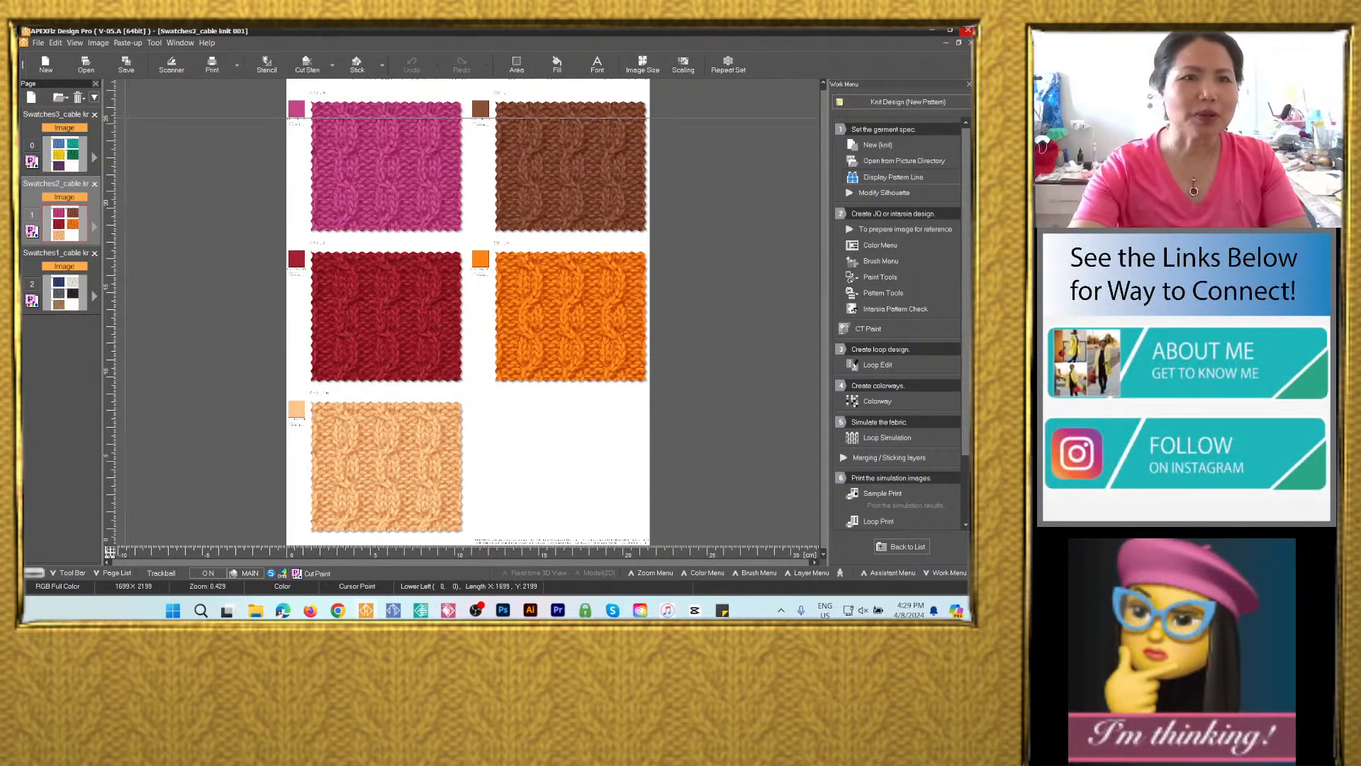
click(86, 99)
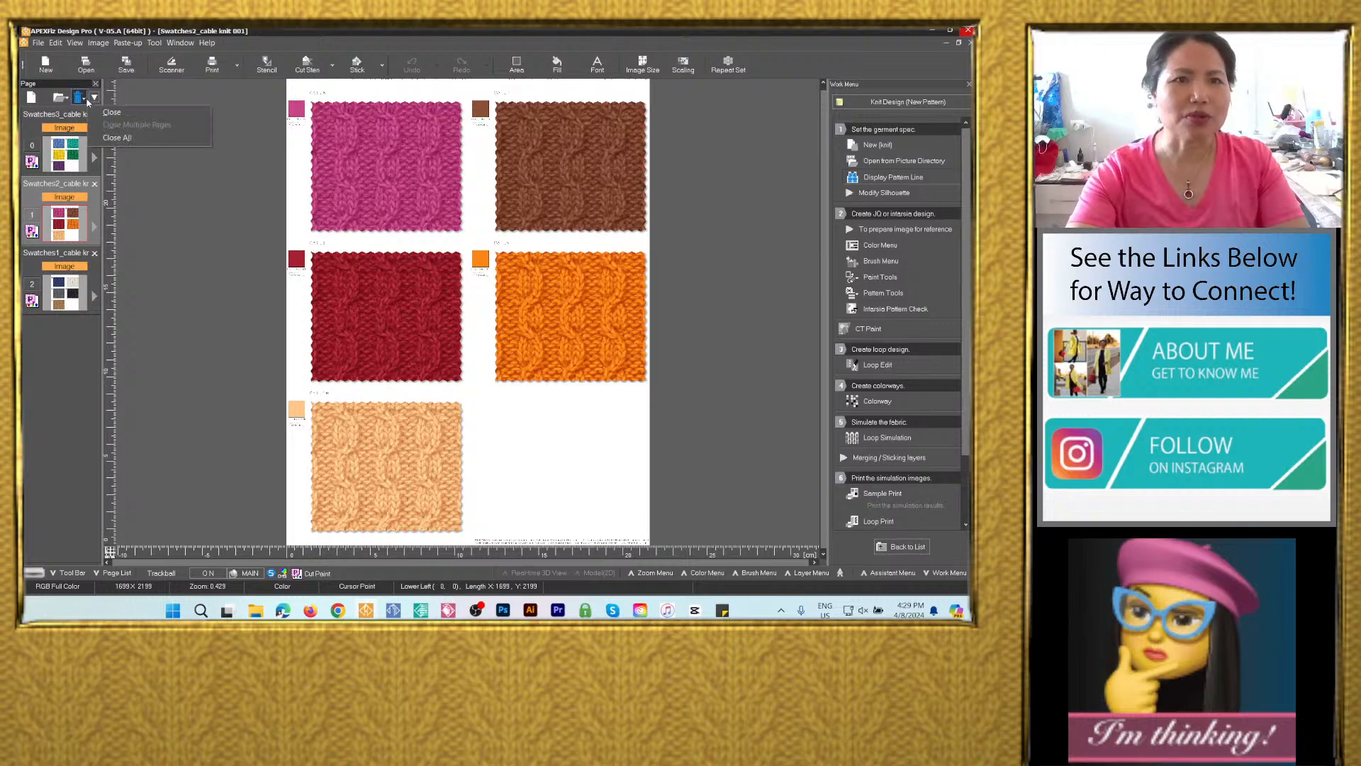
click(131, 141)
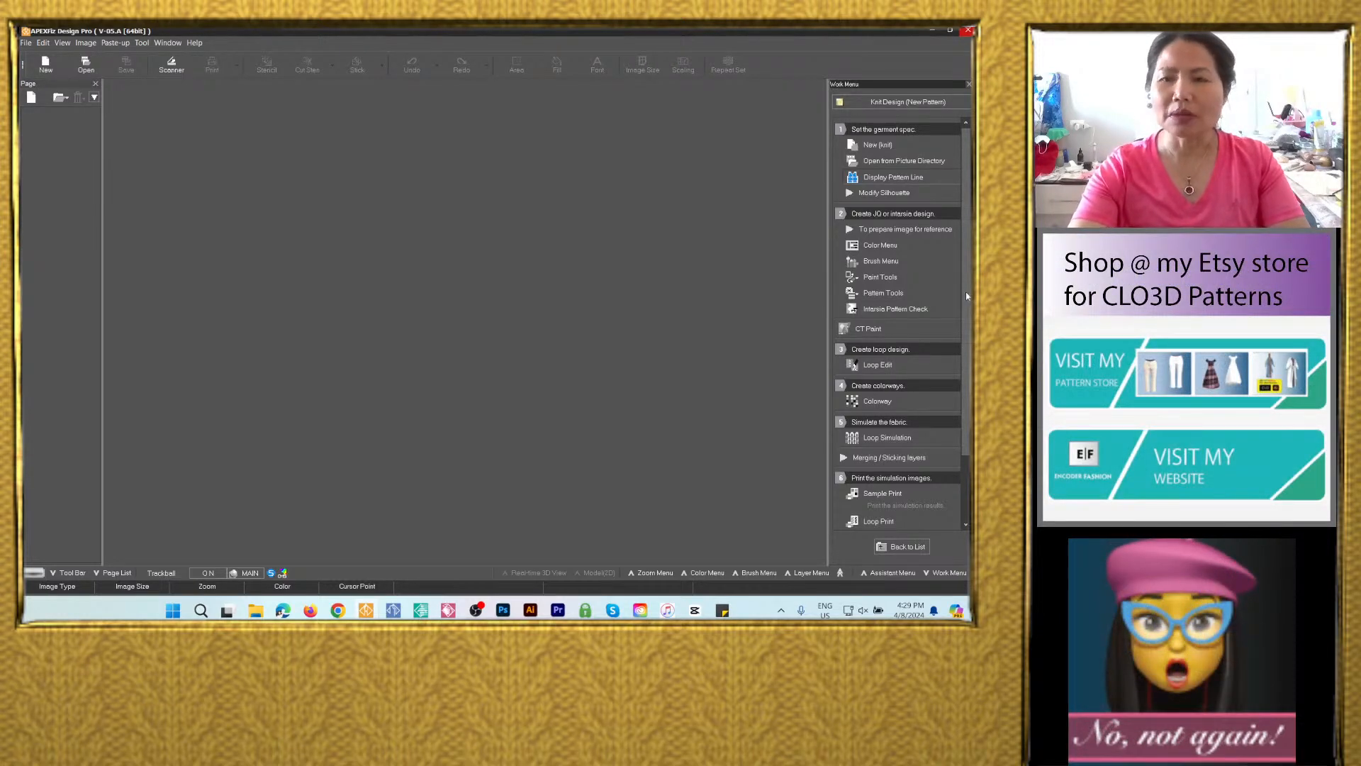
Return to the list of work menus and choose the Knit Design (New Pattern) workflow.
scroll(966, 295, down, 2)
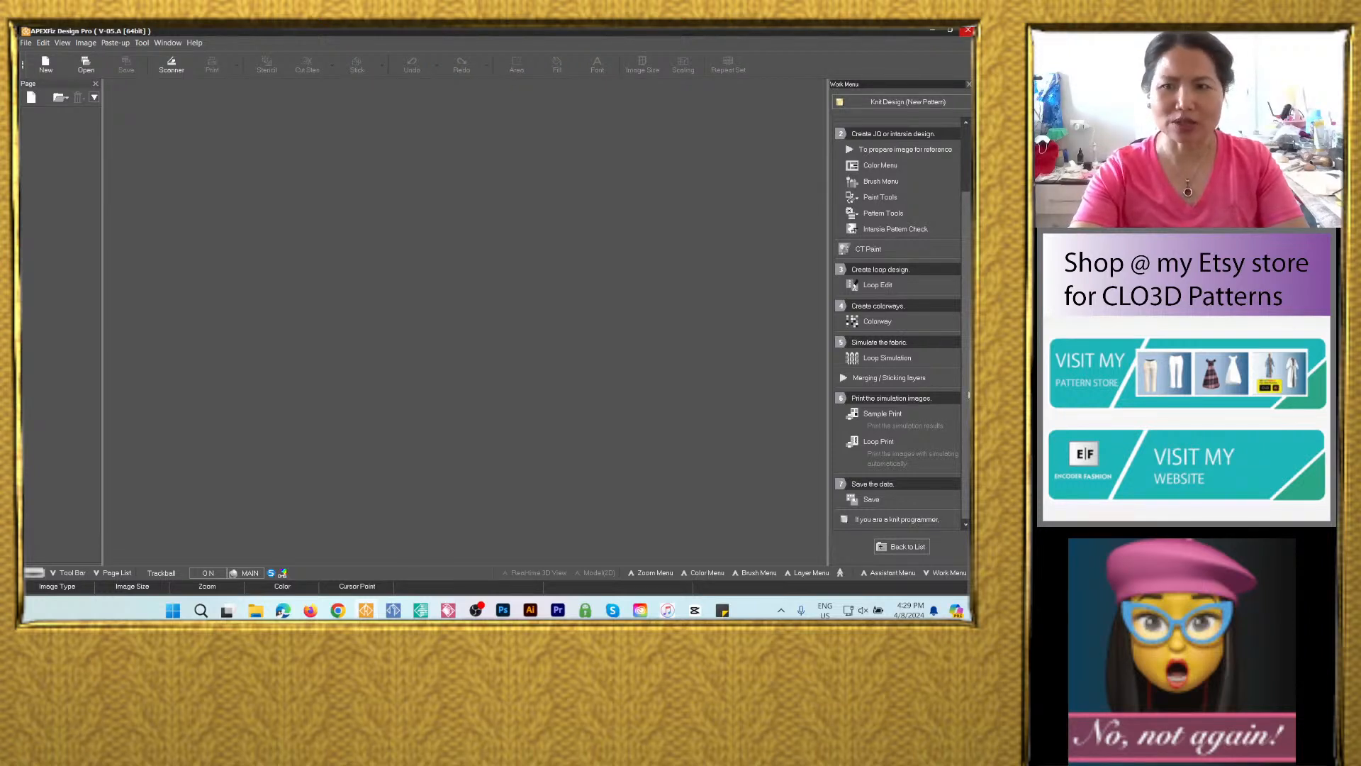
scroll(945, 424, up, 2)
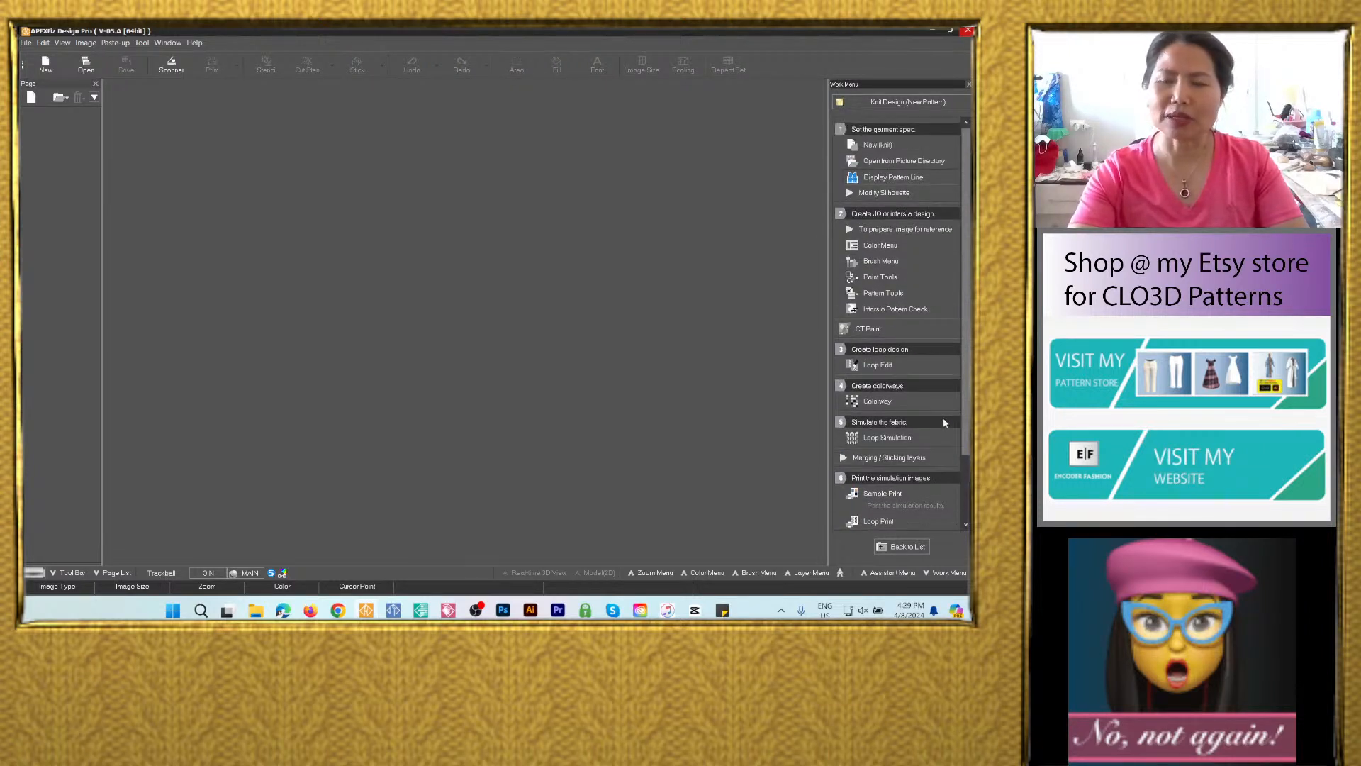
click(902, 546)
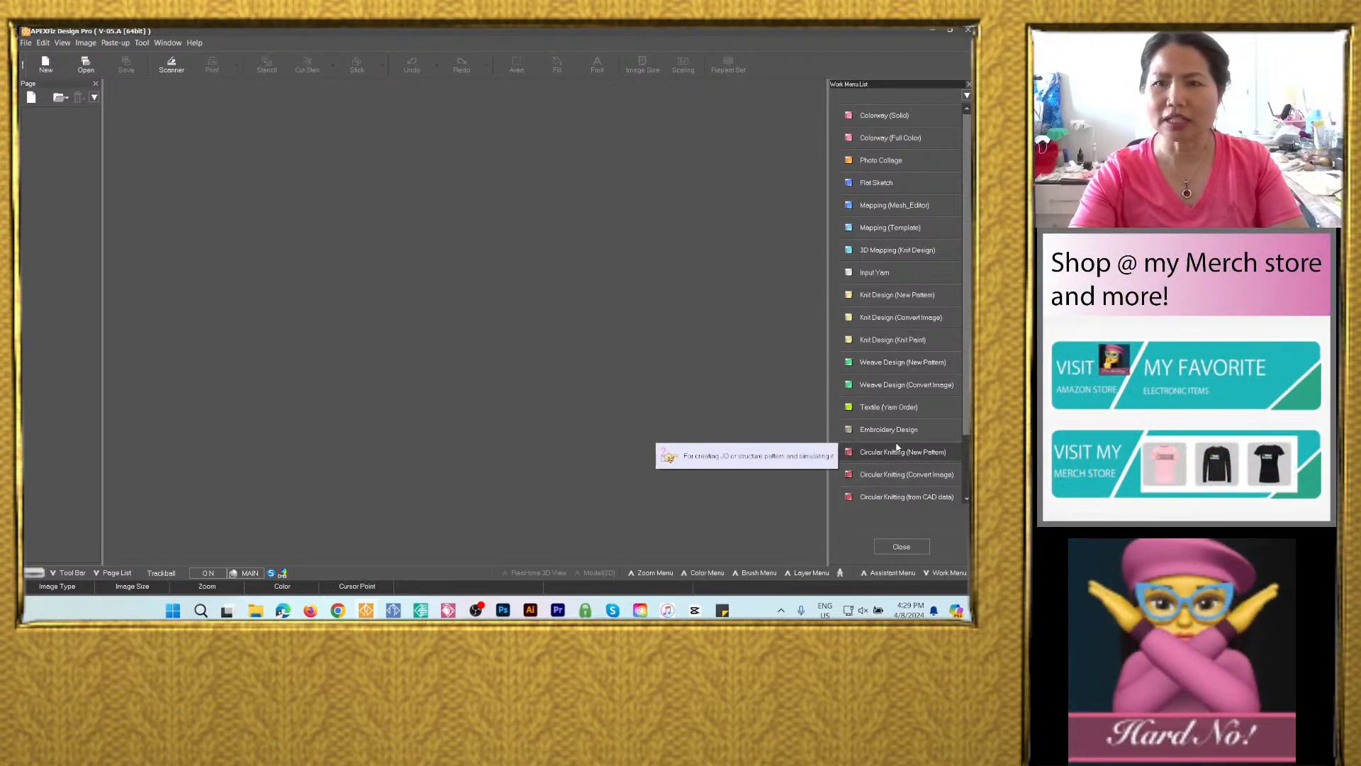
click(894, 298)
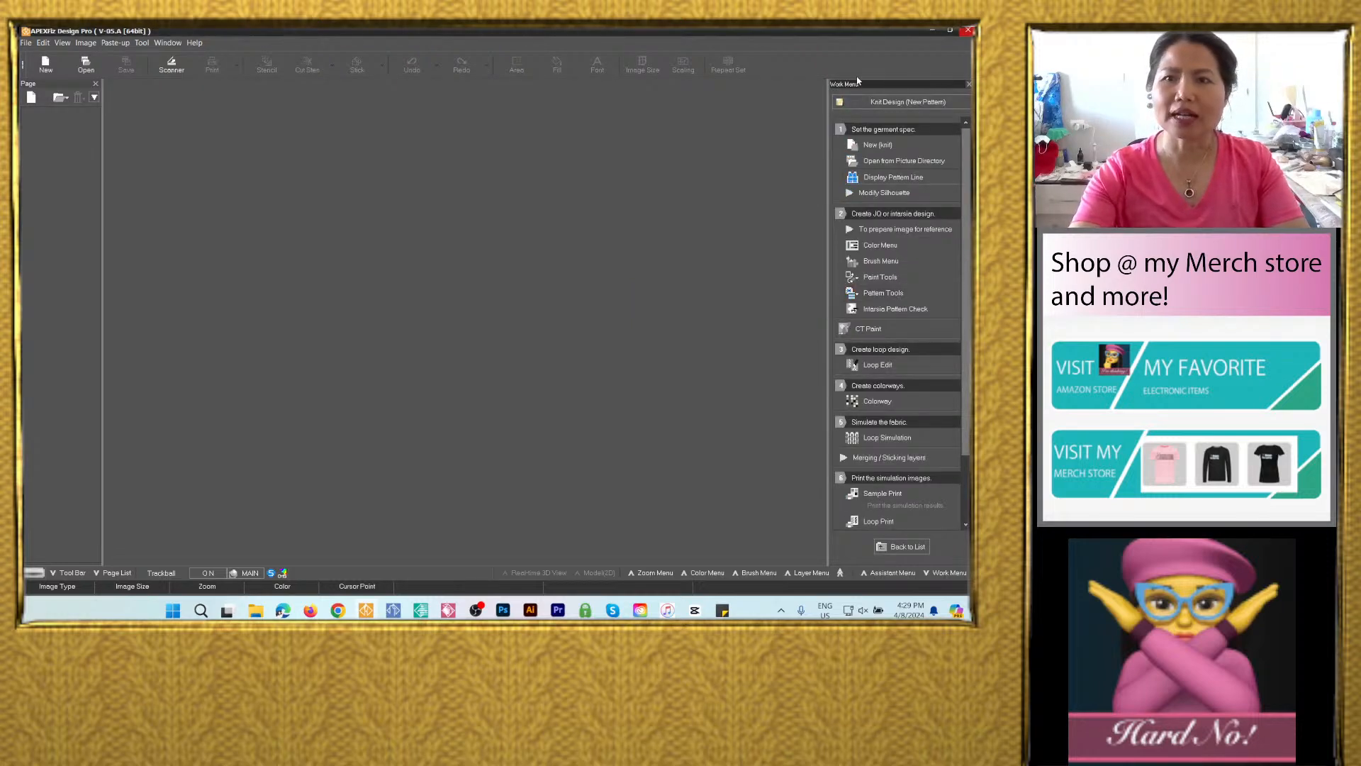
Create a new non-shaping knit page named BODY1 with 9 G texture, keeping its size in centimetres.
click(879, 145)
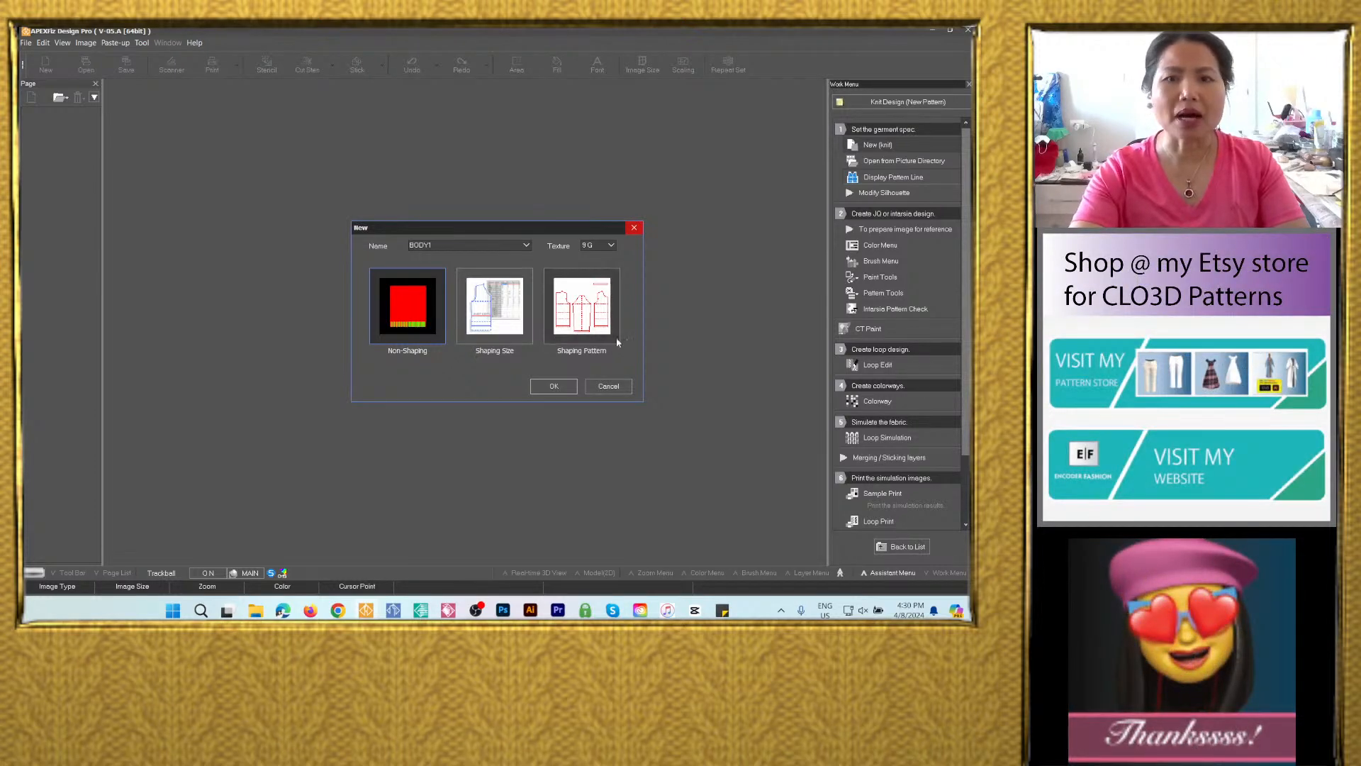
click(554, 385)
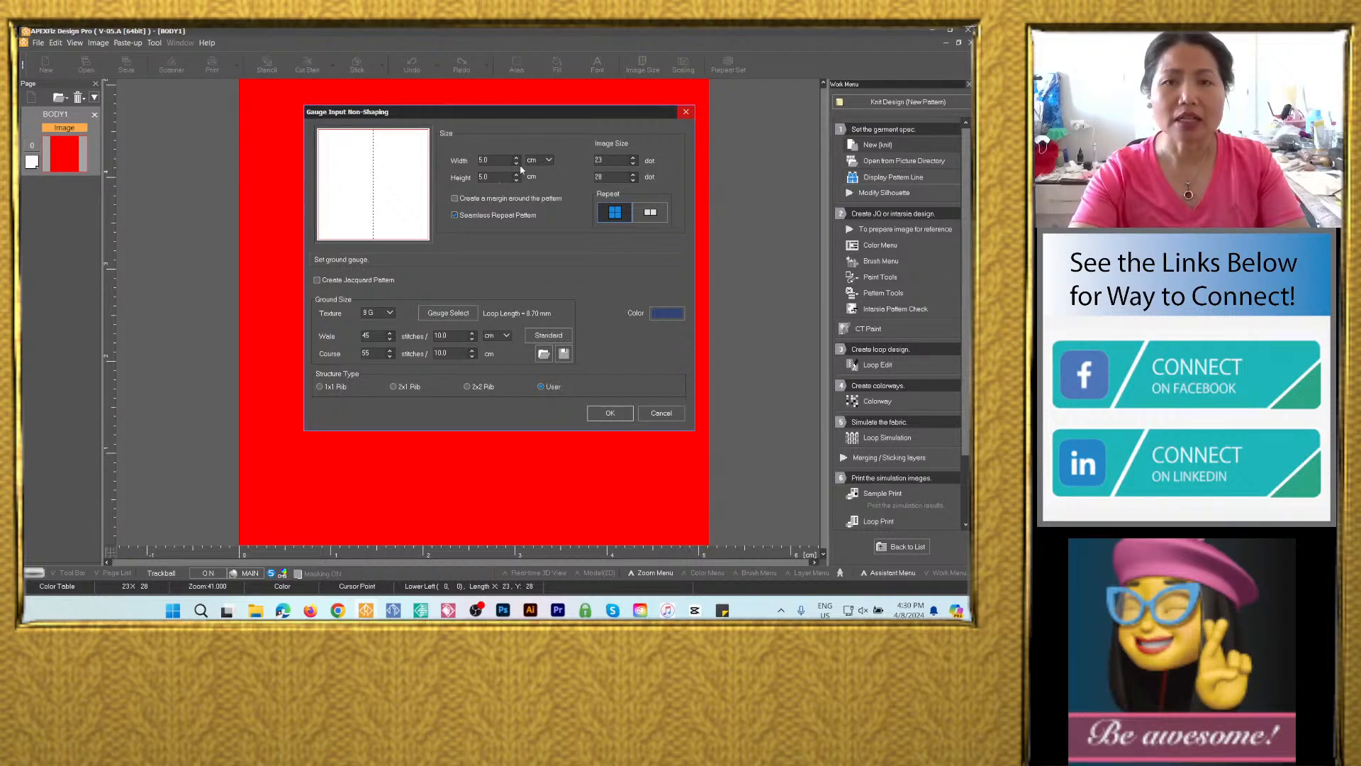
click(549, 161)
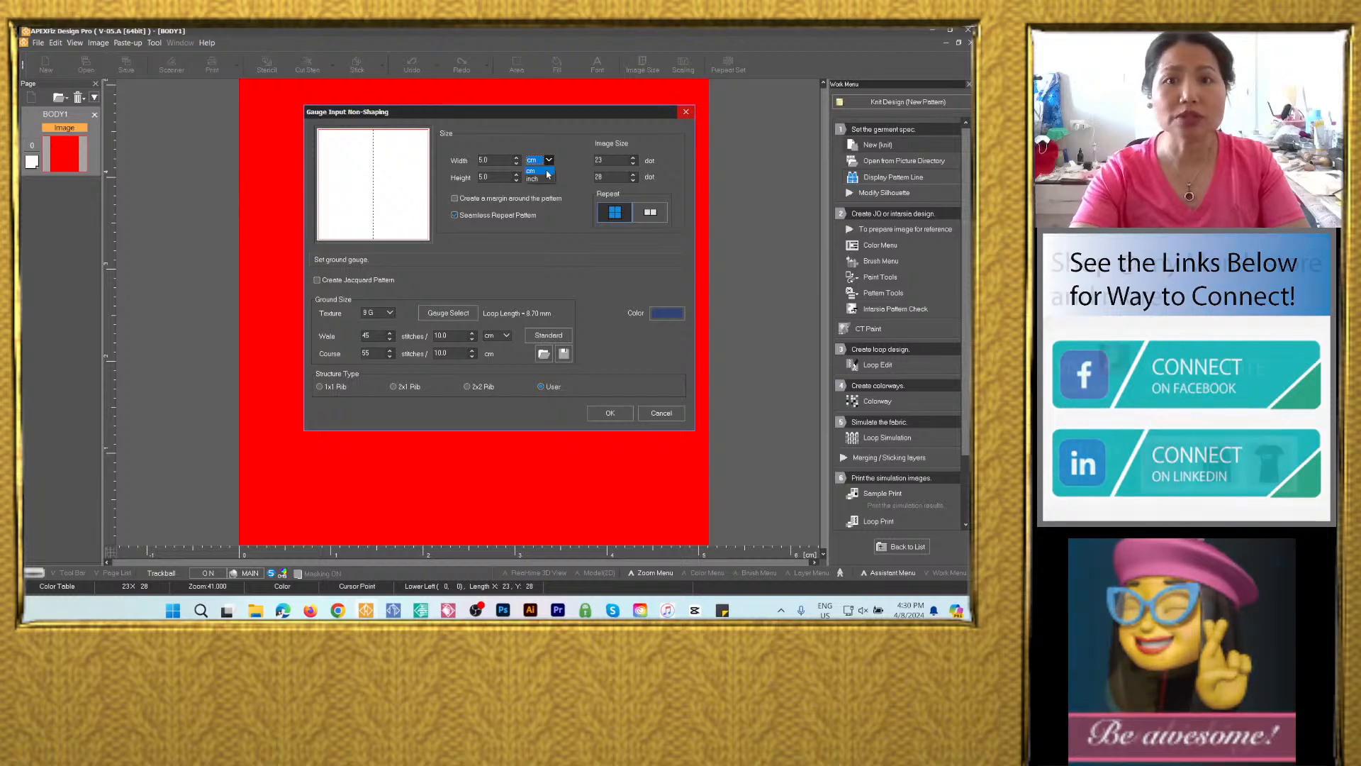
click(546, 172)
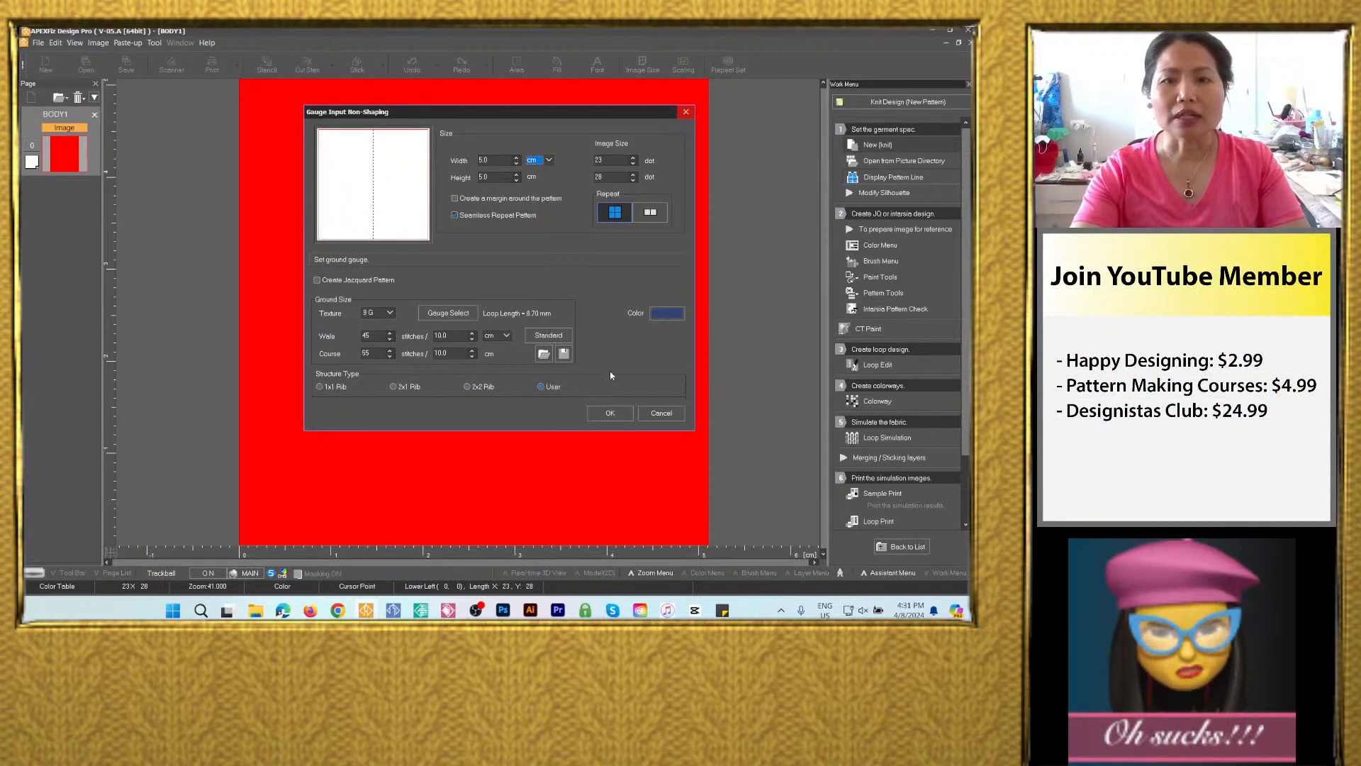
View the details of PANTONE 19-4044 TPG, keep it as the ground colour, and accept the gauge settings.
click(668, 314)
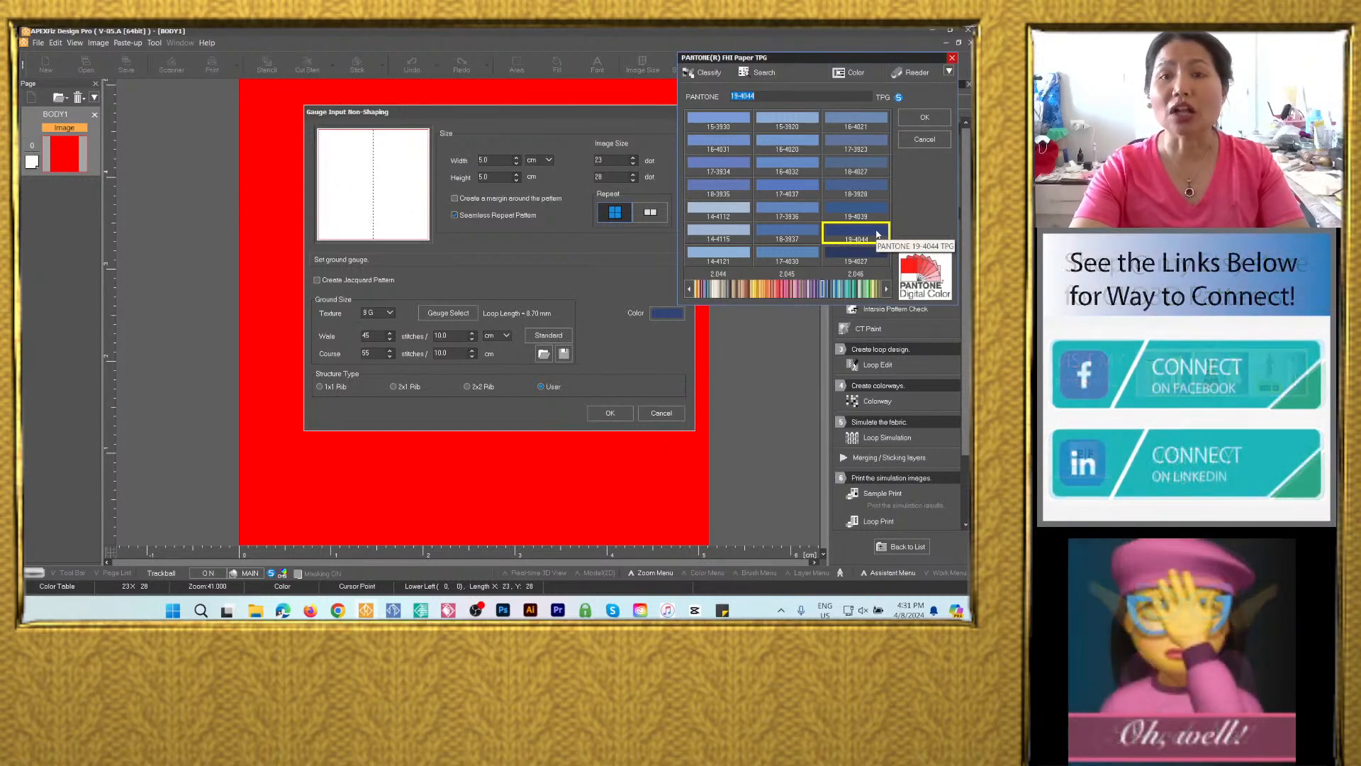
double_click(874, 232)
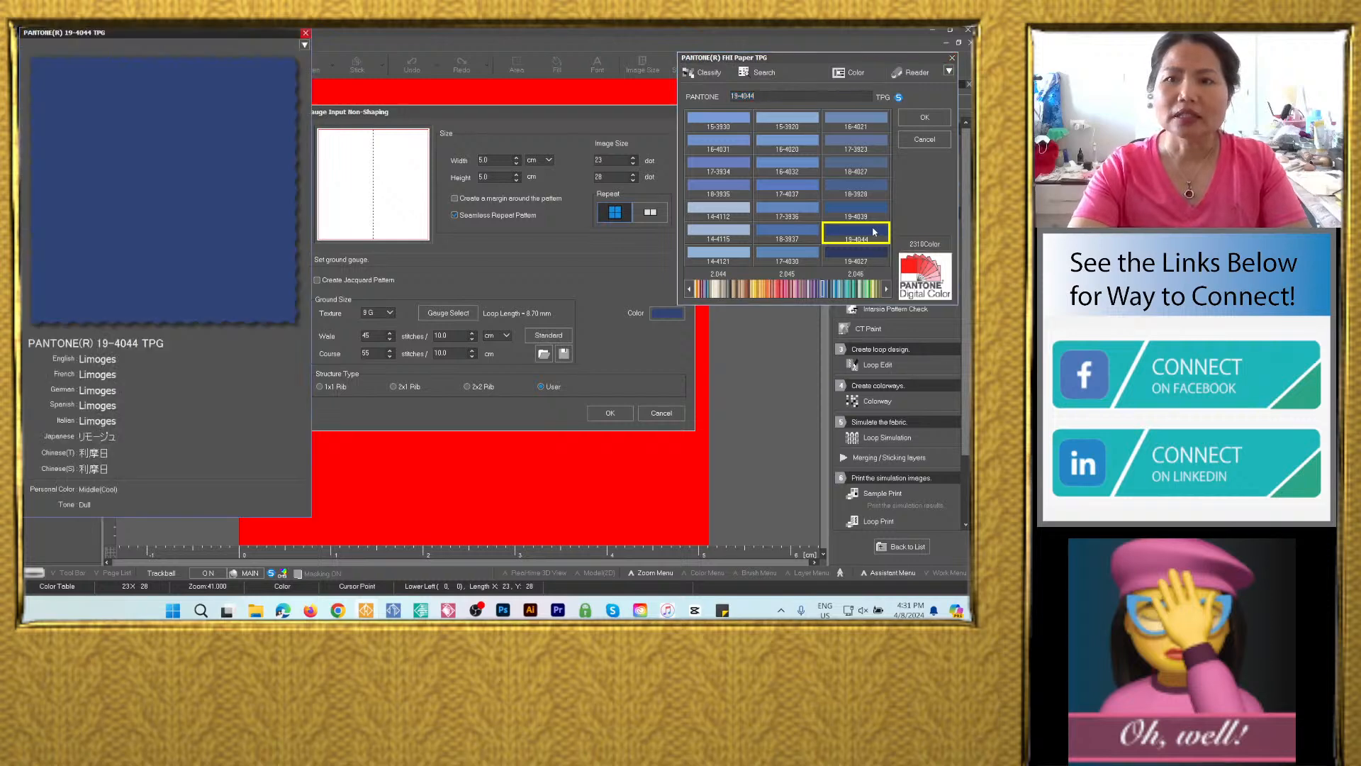
click(305, 32)
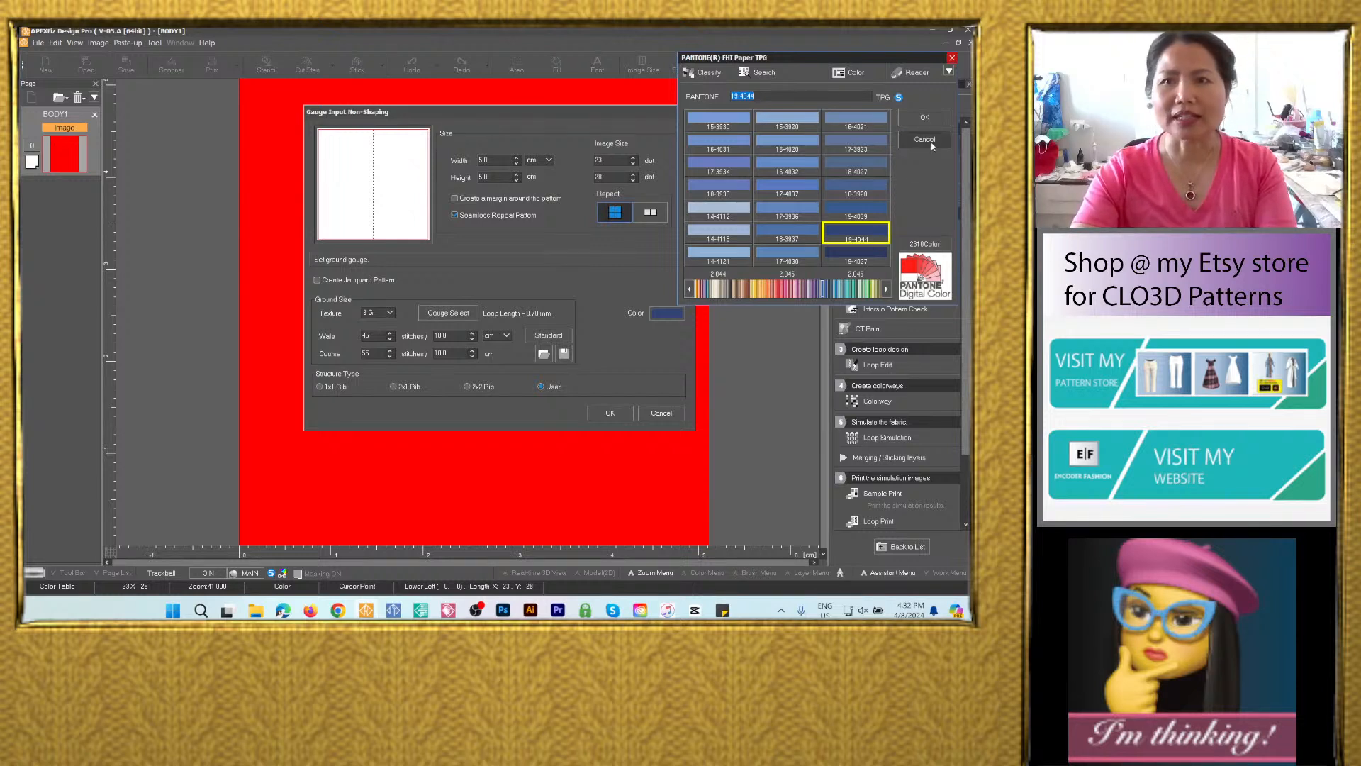
click(924, 118)
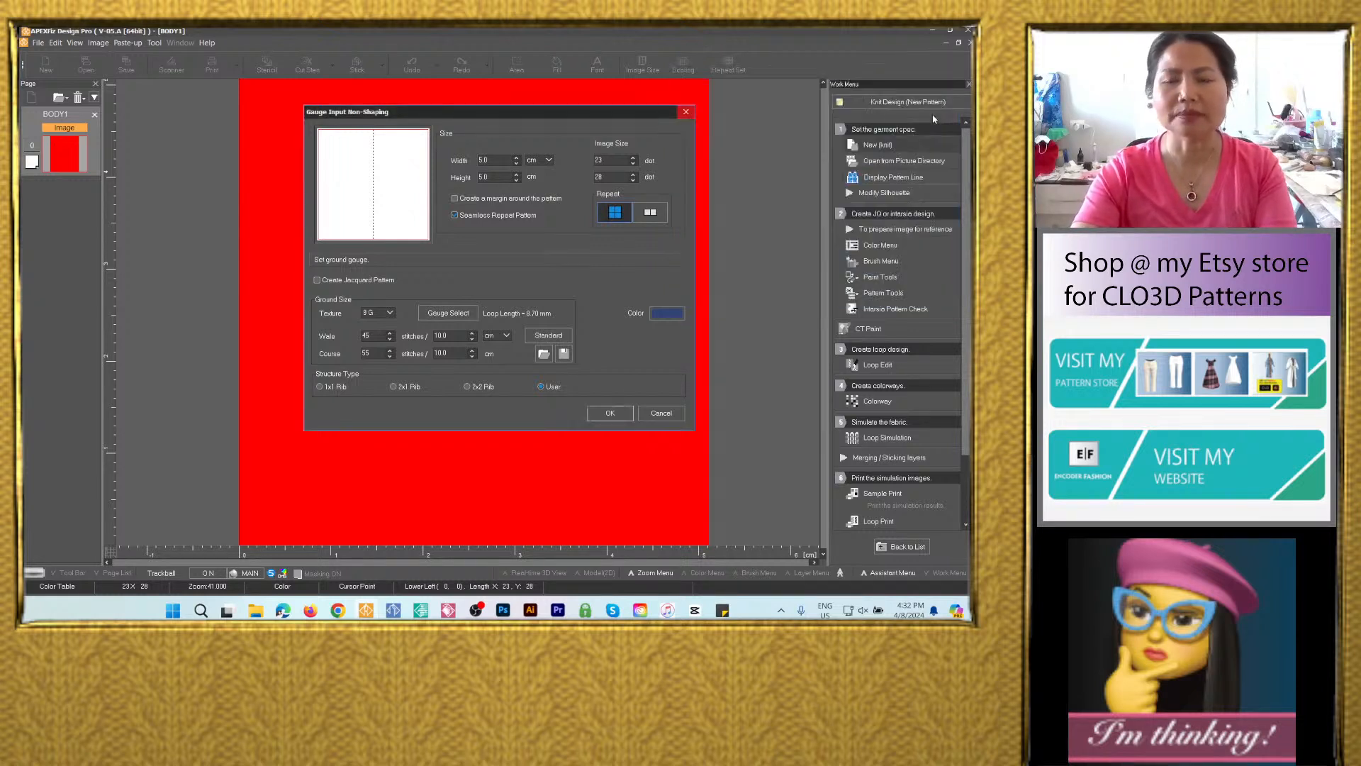
click(610, 413)
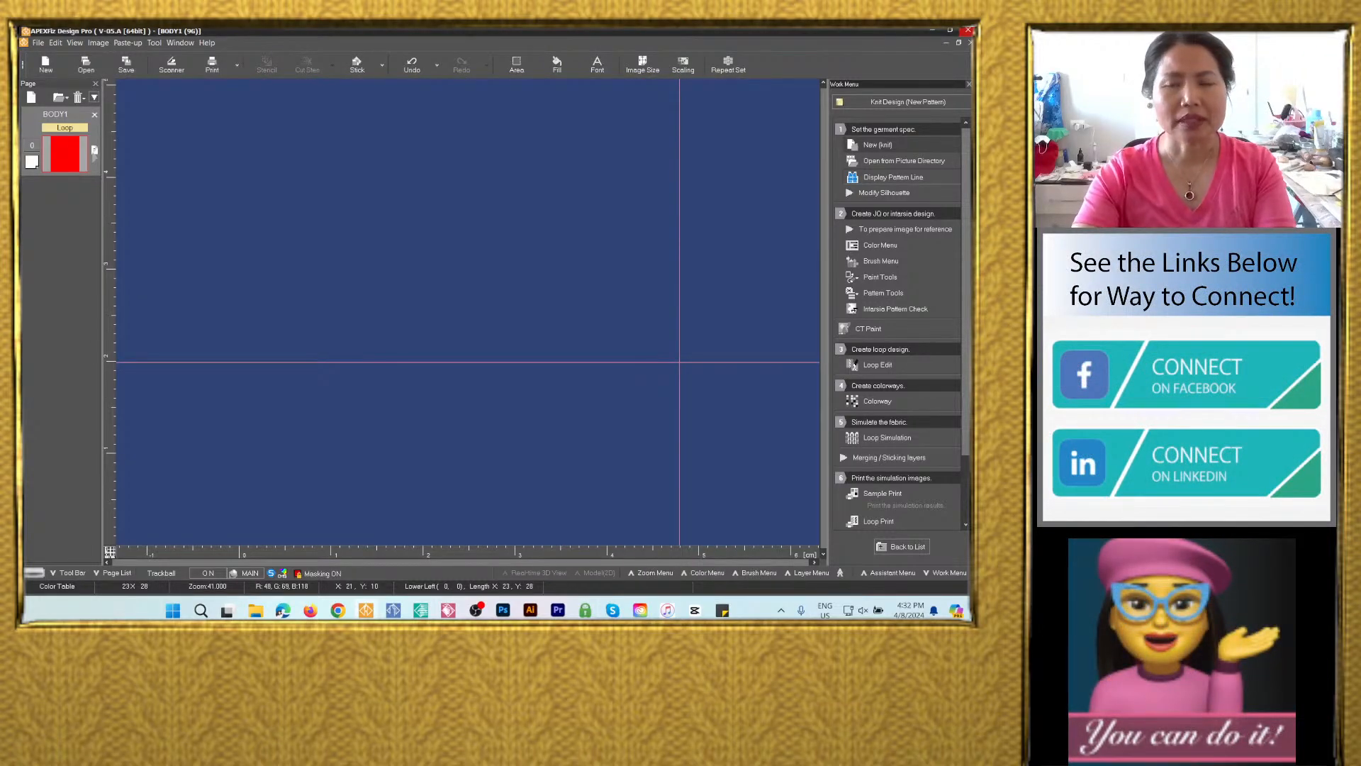
Start Loop Edit with the 9 G gauge and display the ground fabric as a single repeat.
click(878, 366)
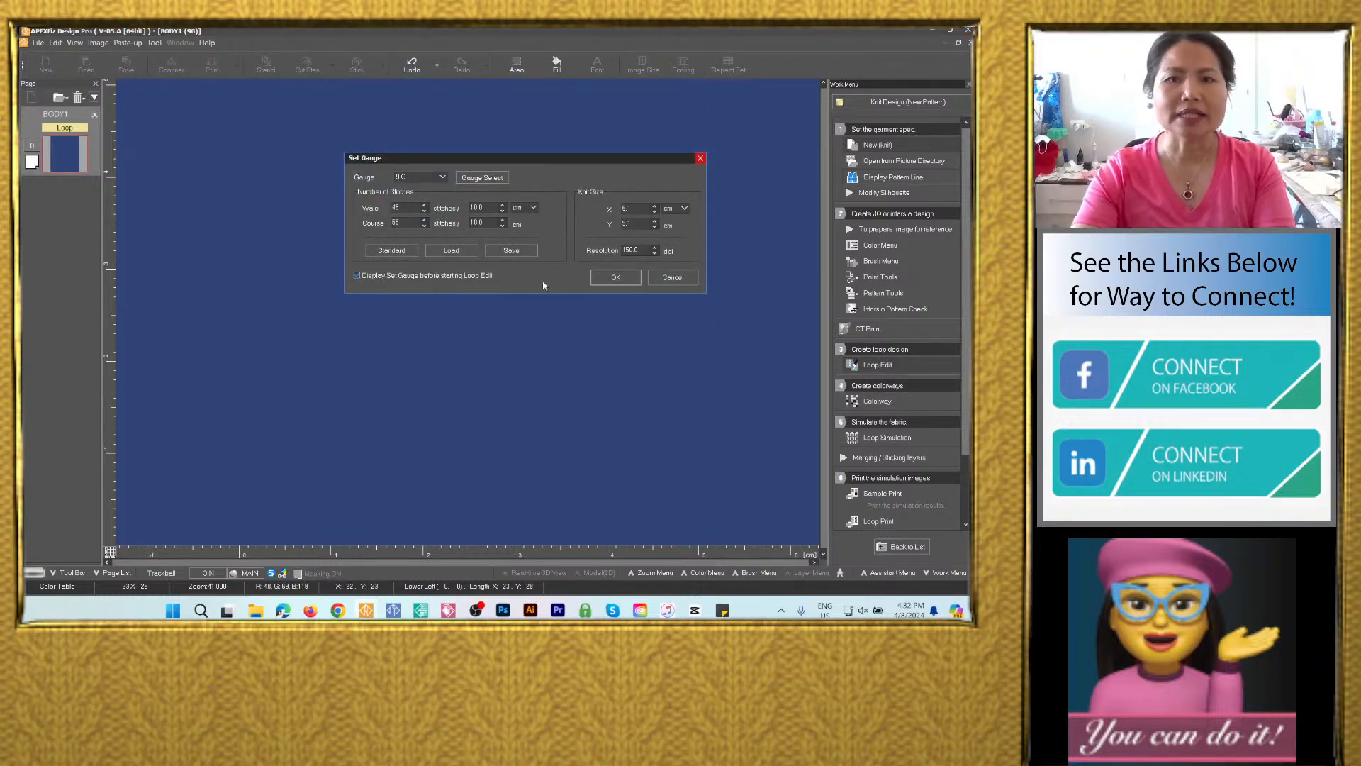
click(615, 277)
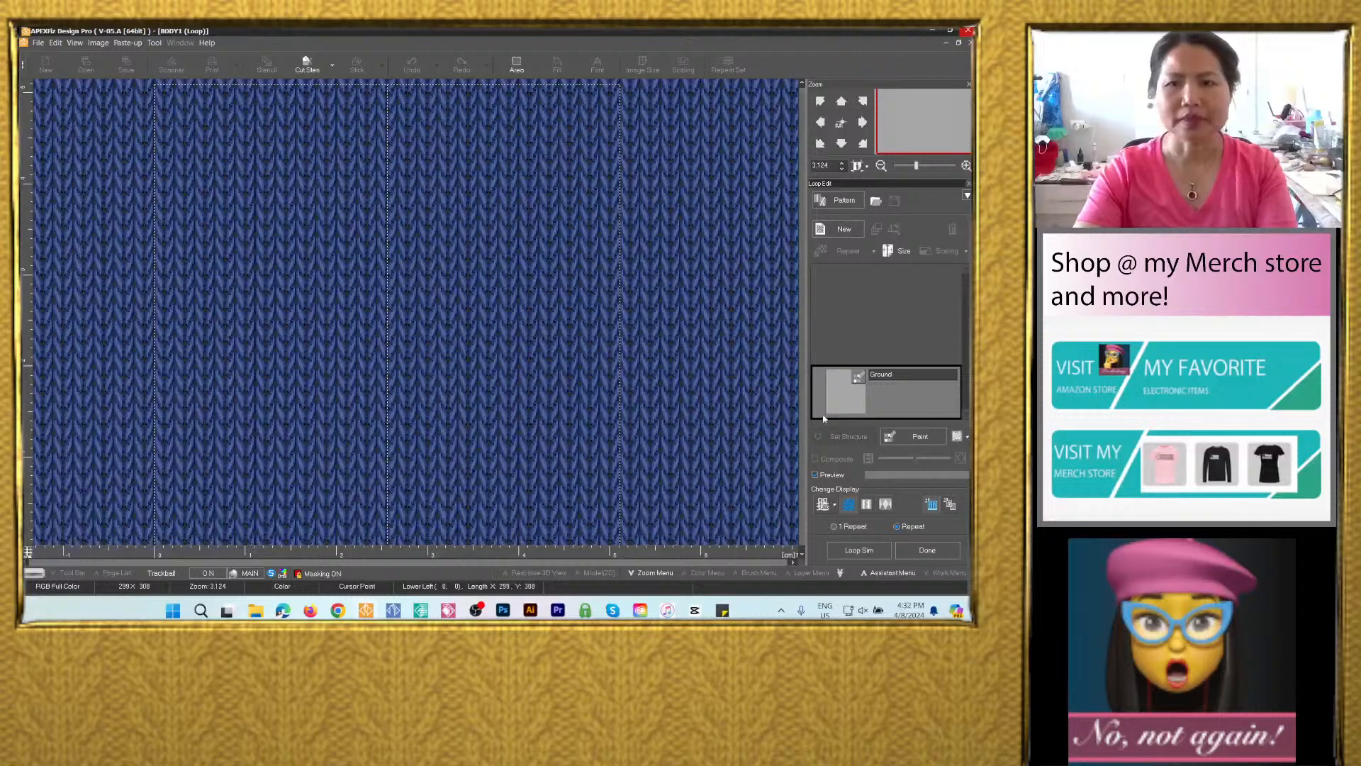
click(837, 527)
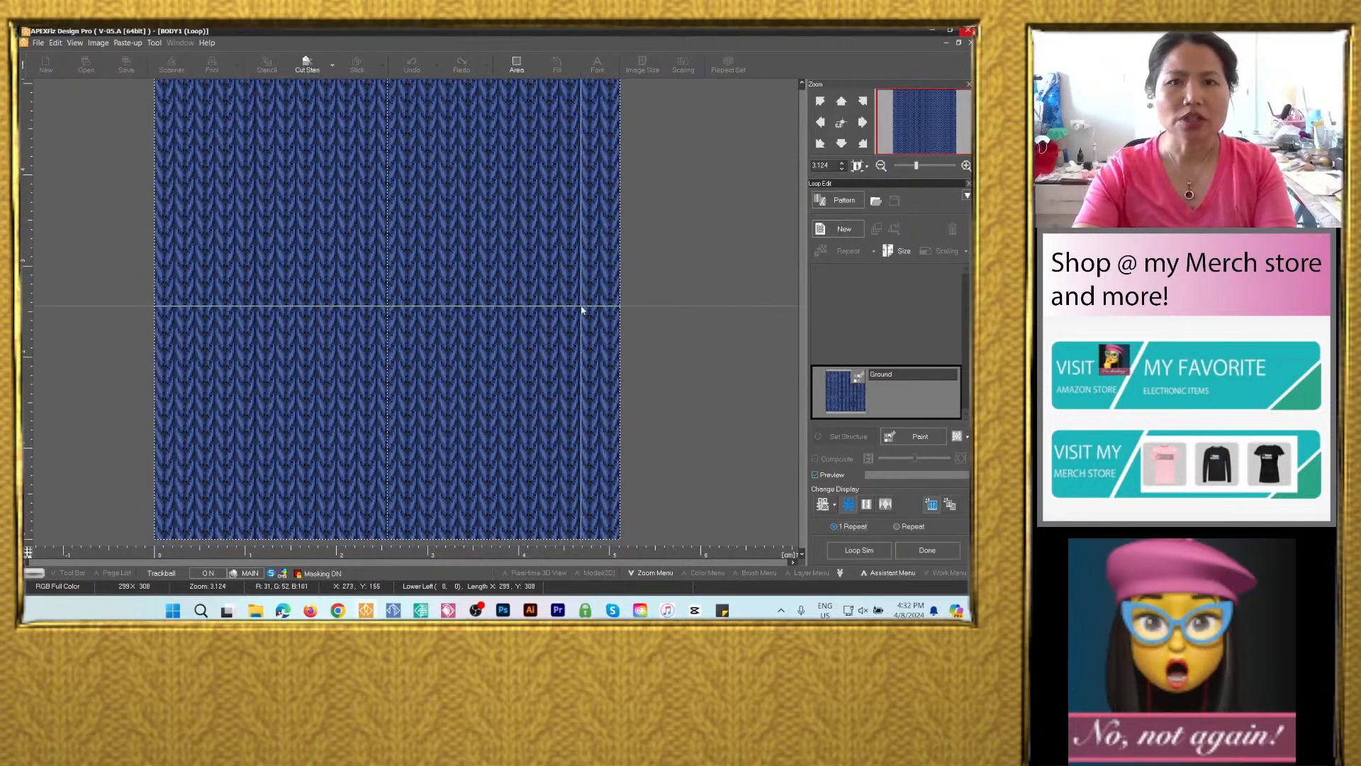
scroll(582, 311, up, 1)
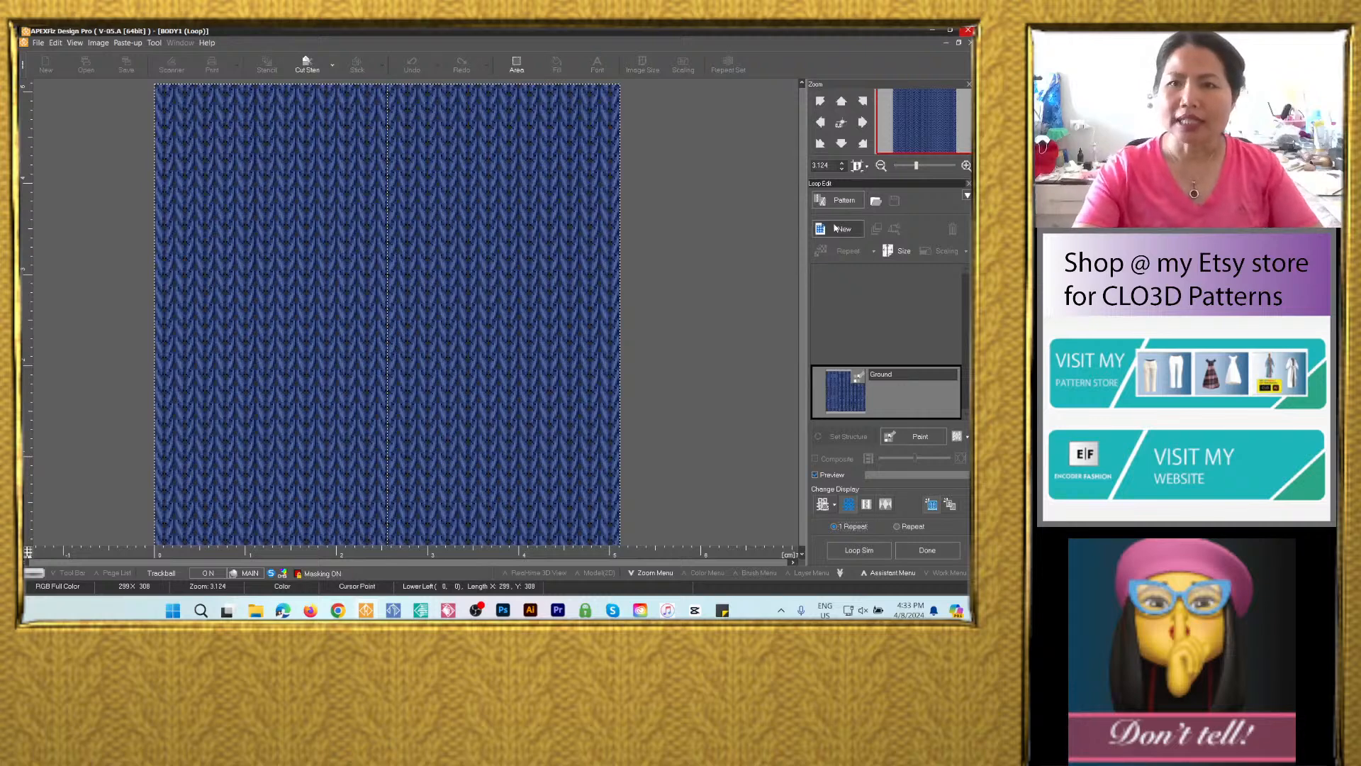
Insert pattern 005 from the Cable1 category and move it to the standard position on the ground.
click(839, 202)
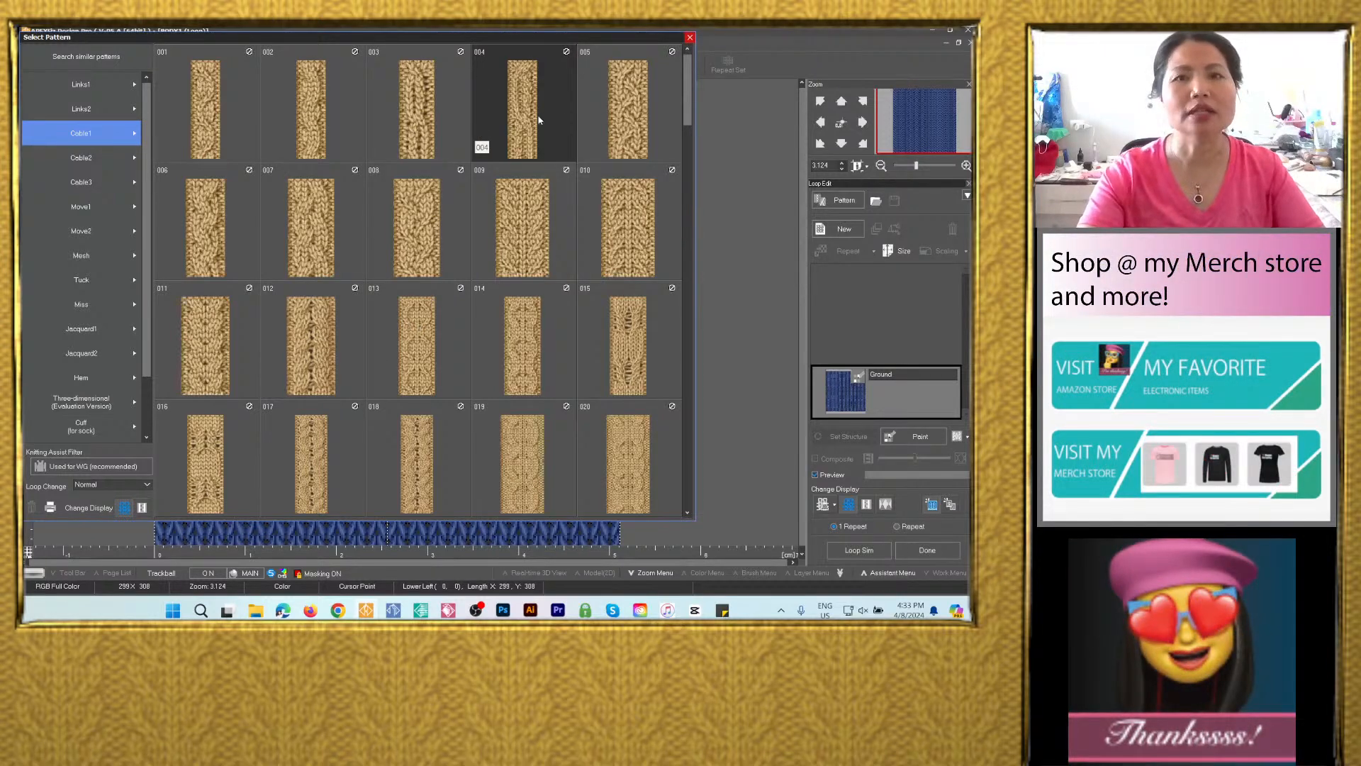
double_click(636, 106)
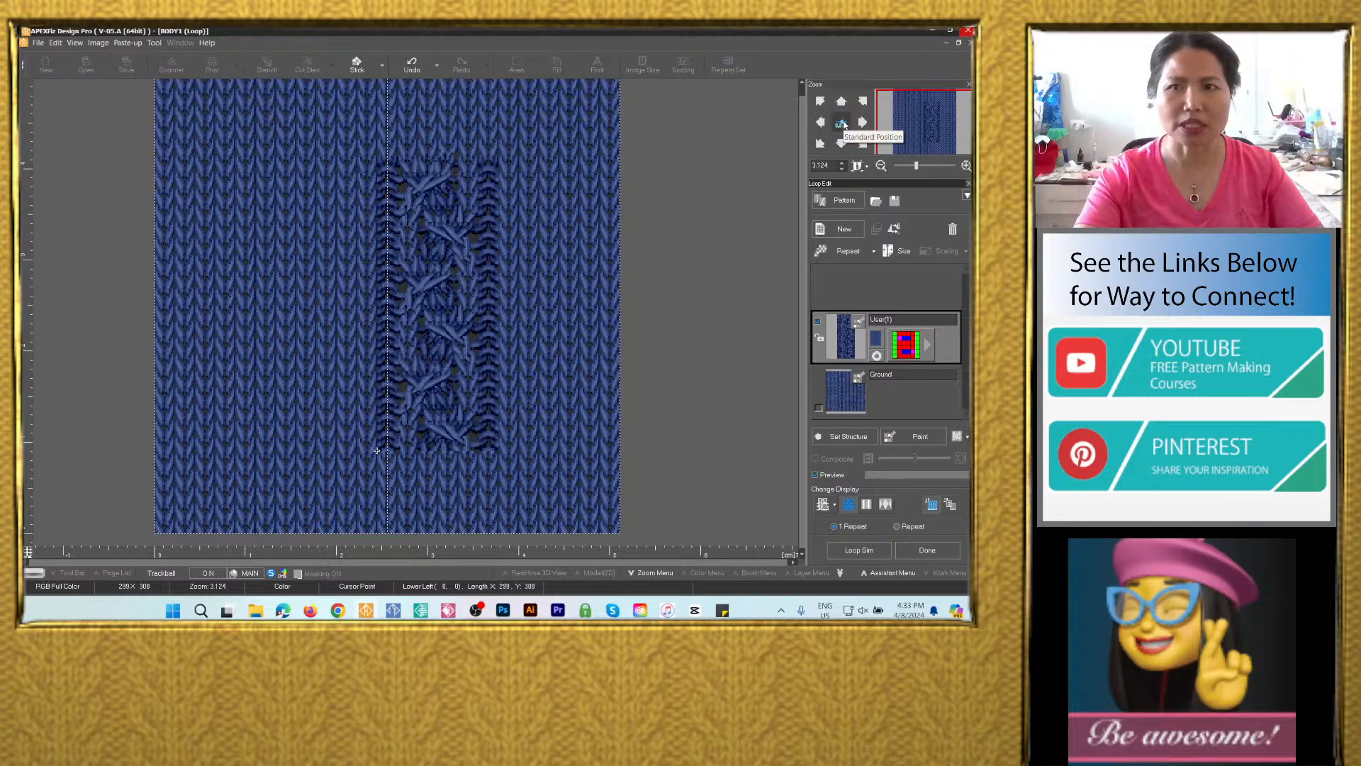
click(841, 123)
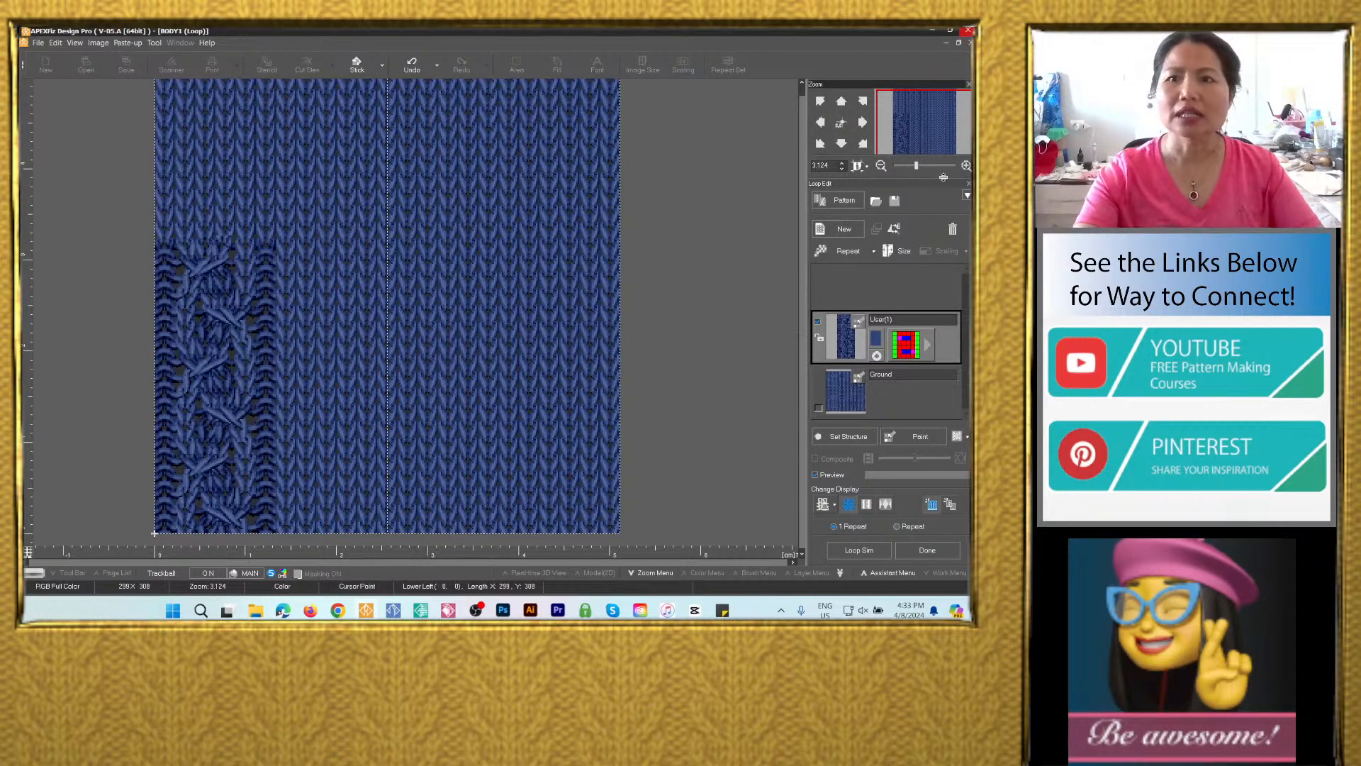
Resize the Ground structure to fit the cable pattern, about 1.33 cm wide and 3.07 cm high.
drag(917, 166, 912, 166)
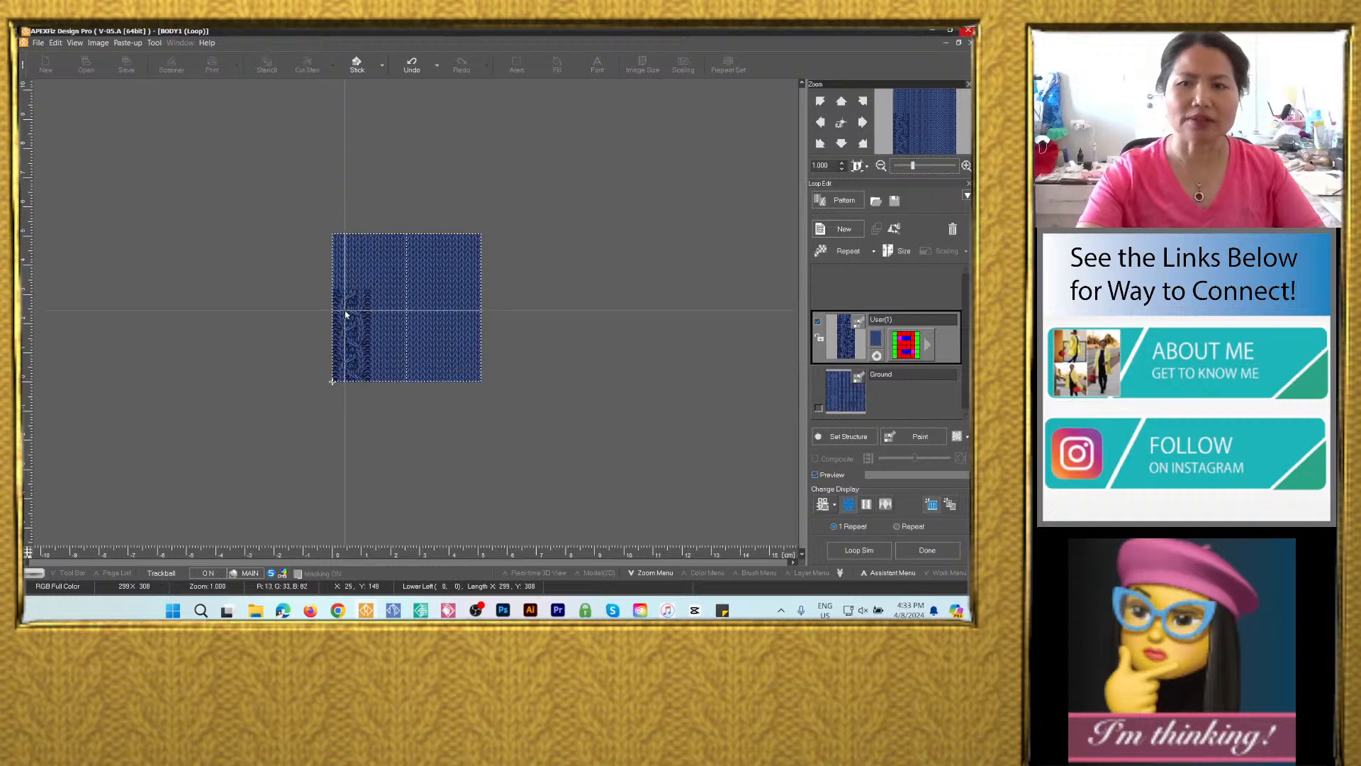
click(905, 397)
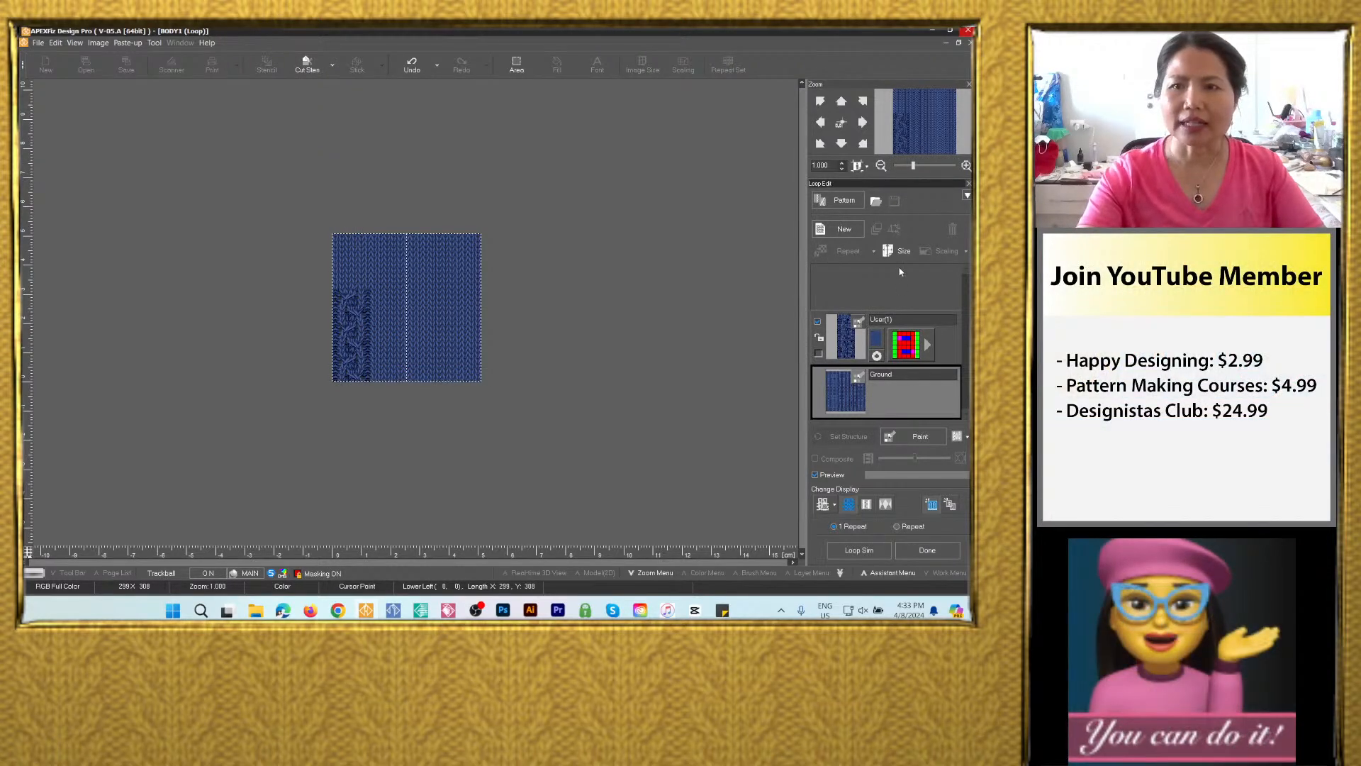
click(904, 252)
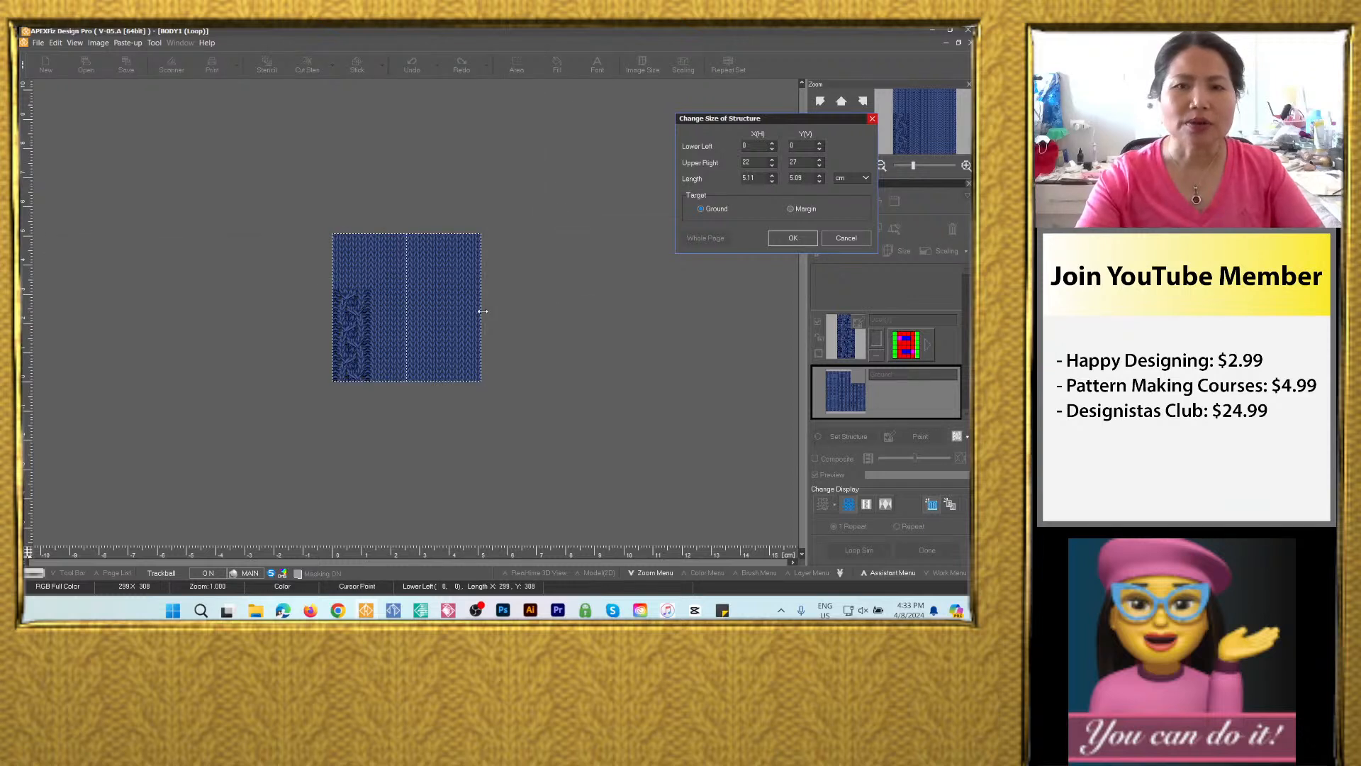
drag(483, 311, 441, 318)
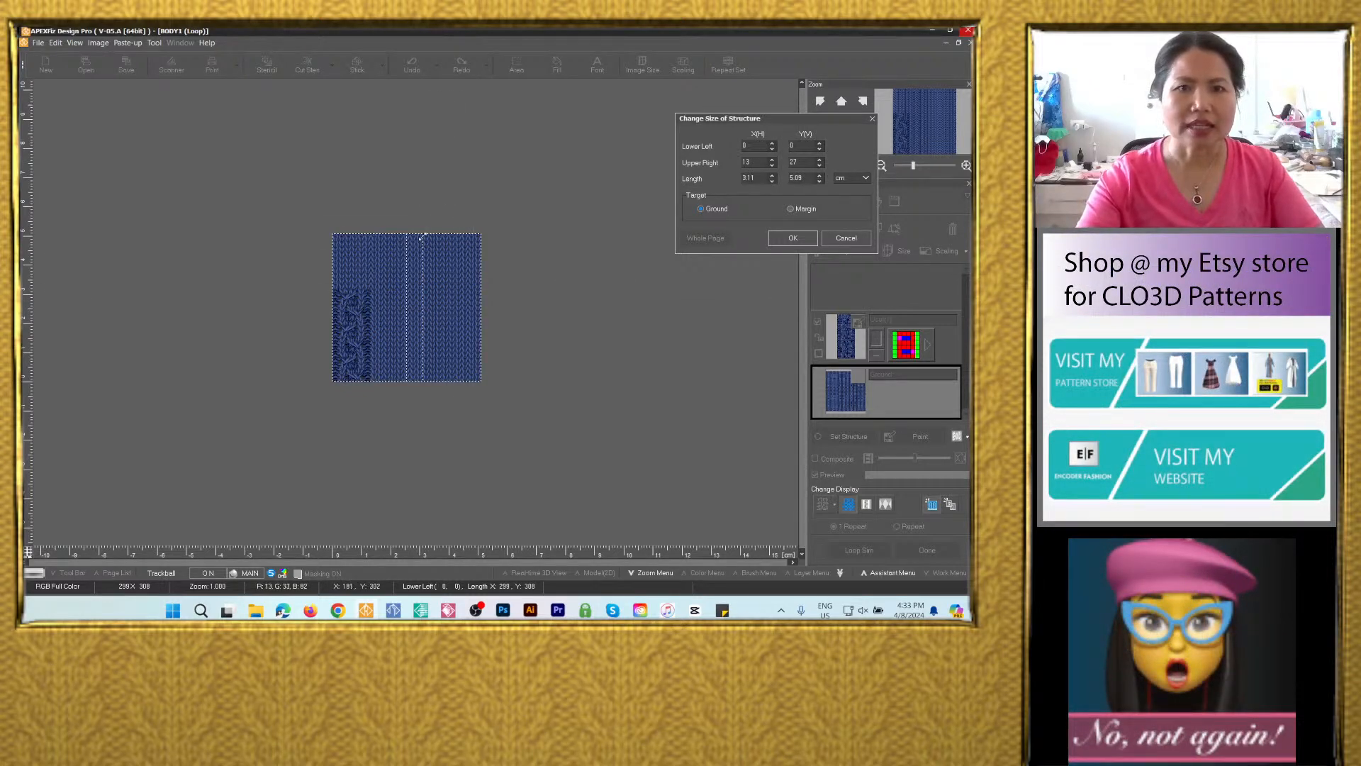
drag(419, 237, 369, 291)
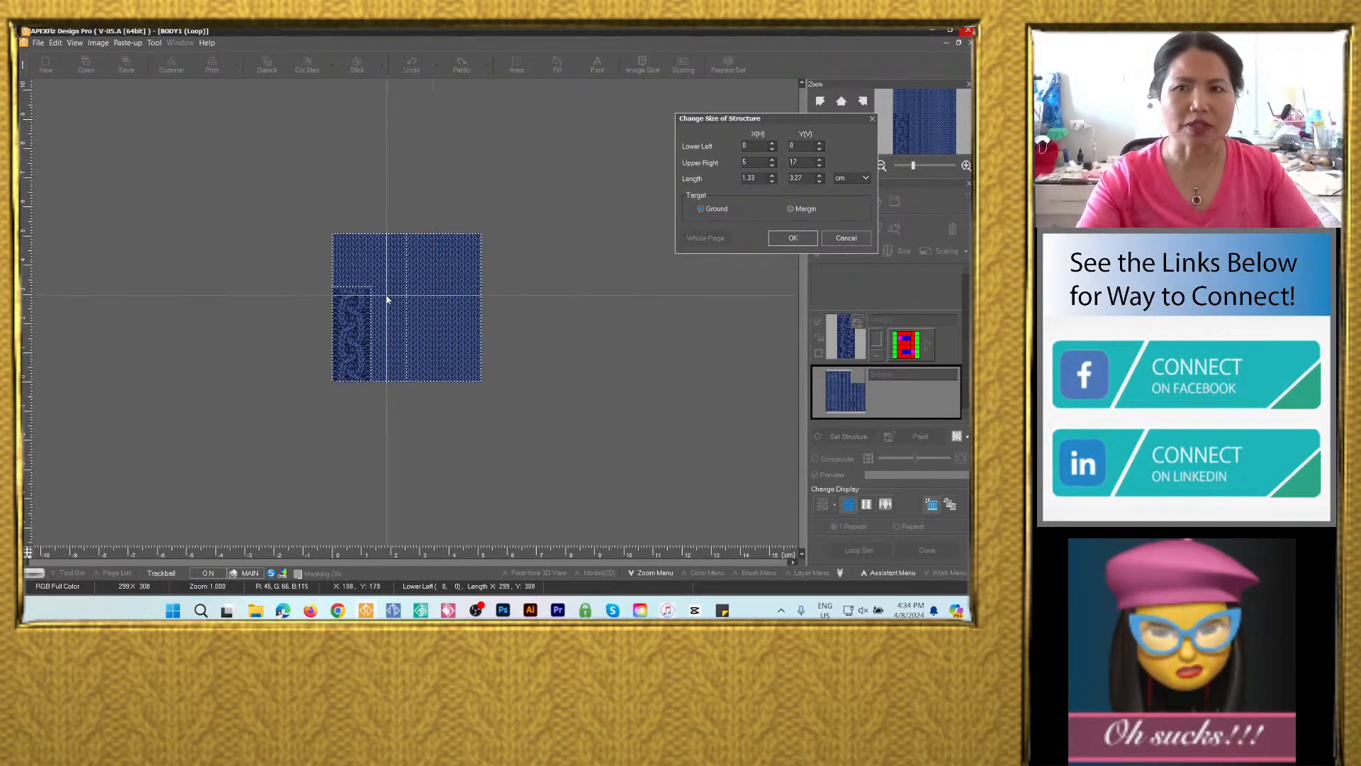
click(794, 238)
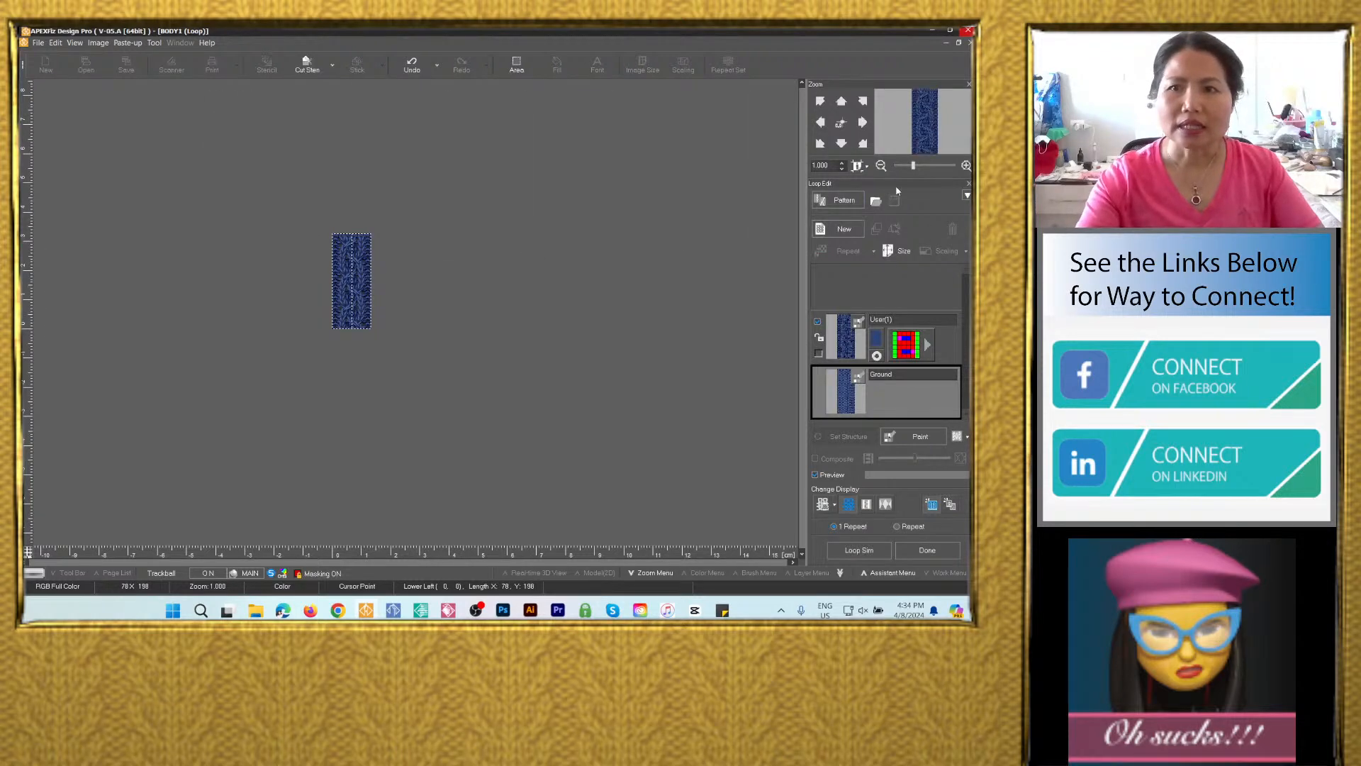
Examine the single cable unit, then display it as a continuous repeat to check the overall fabric.
drag(913, 166, 917, 167)
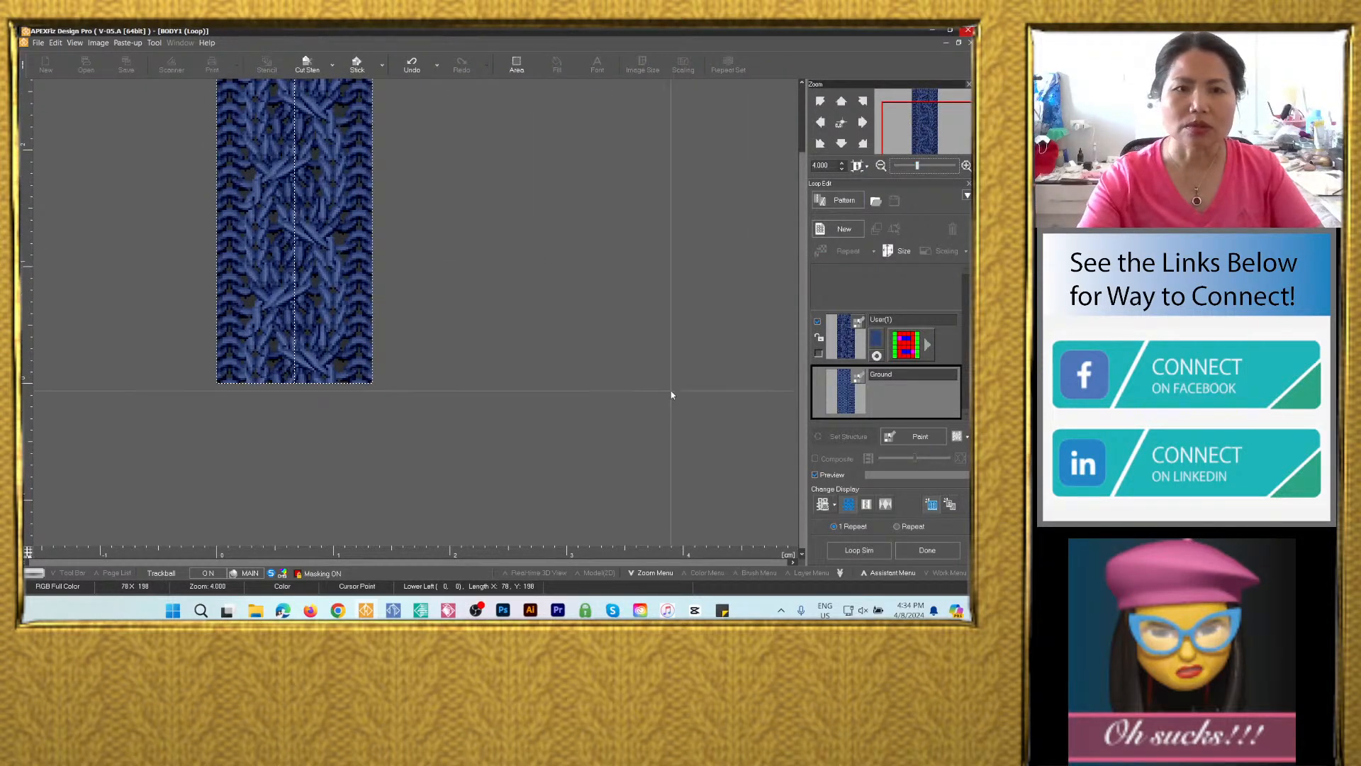
scroll(671, 390, up, 4)
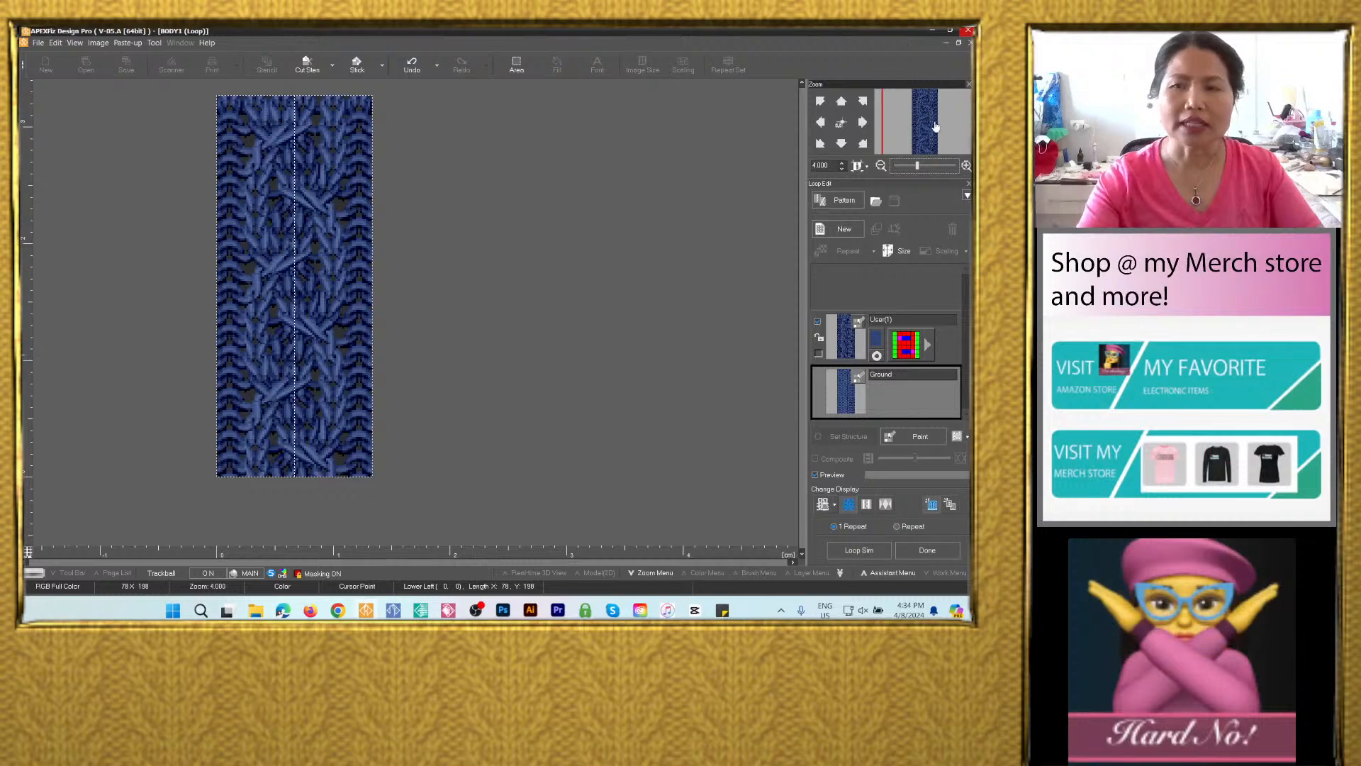
mouse_move(928, 127)
mouse_down()
mouse_move(916, 111)
mouse_move(940, 123)
mouse_move(927, 123)
mouse_up()
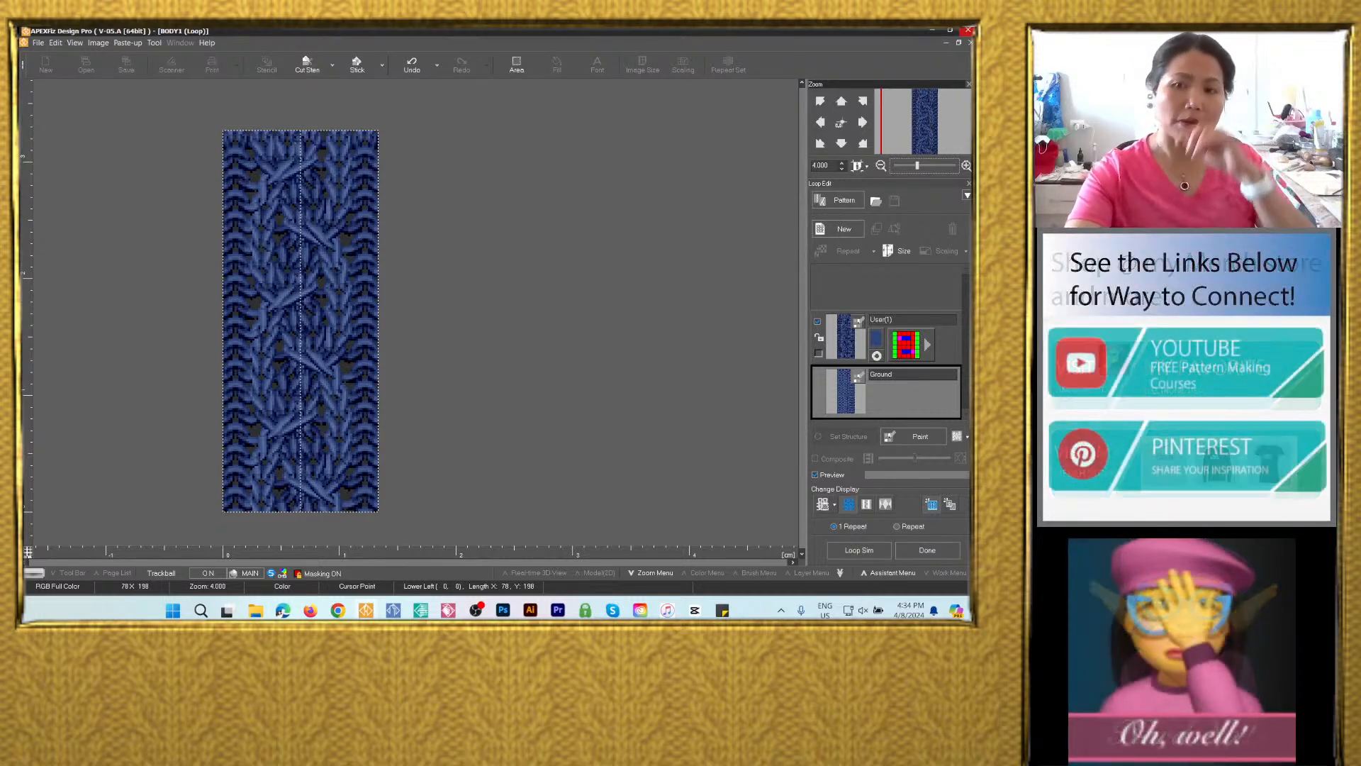
click(898, 527)
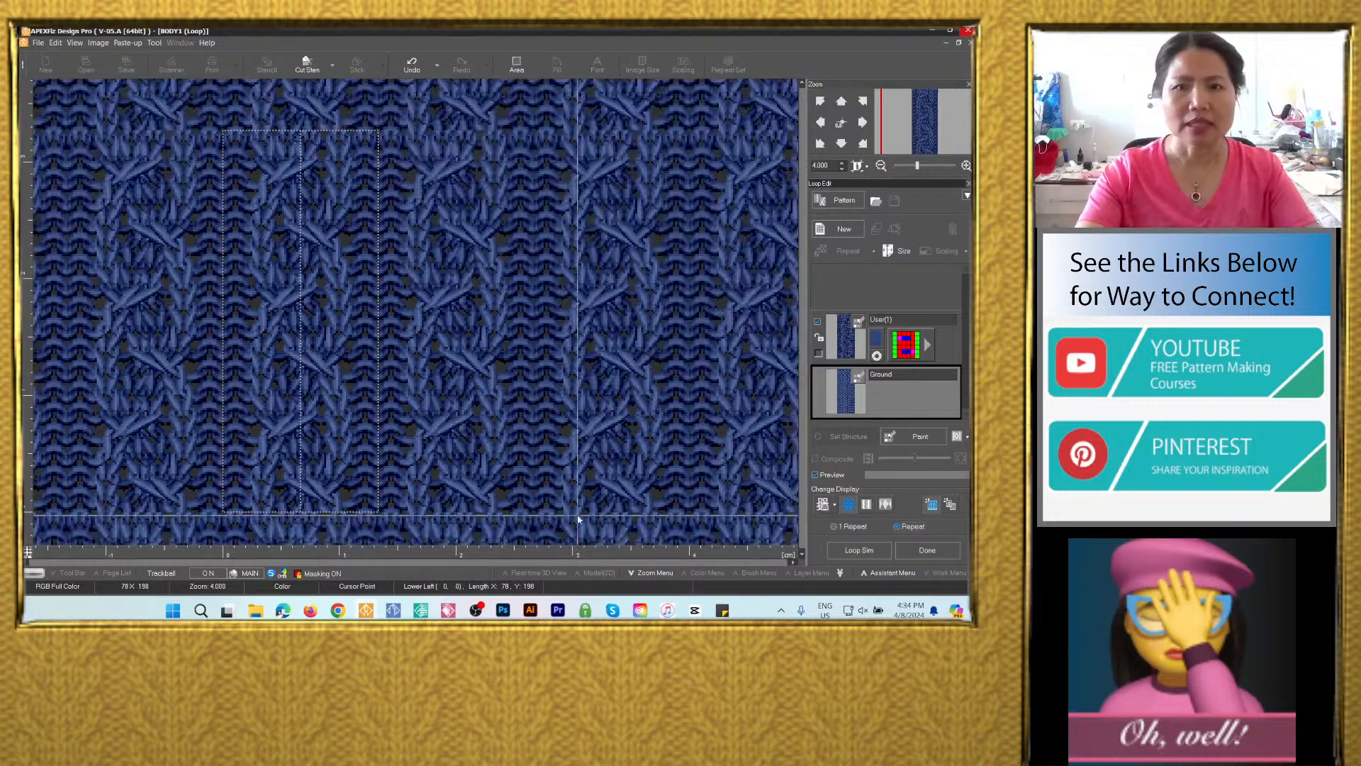
scroll(523, 406, down, 4)
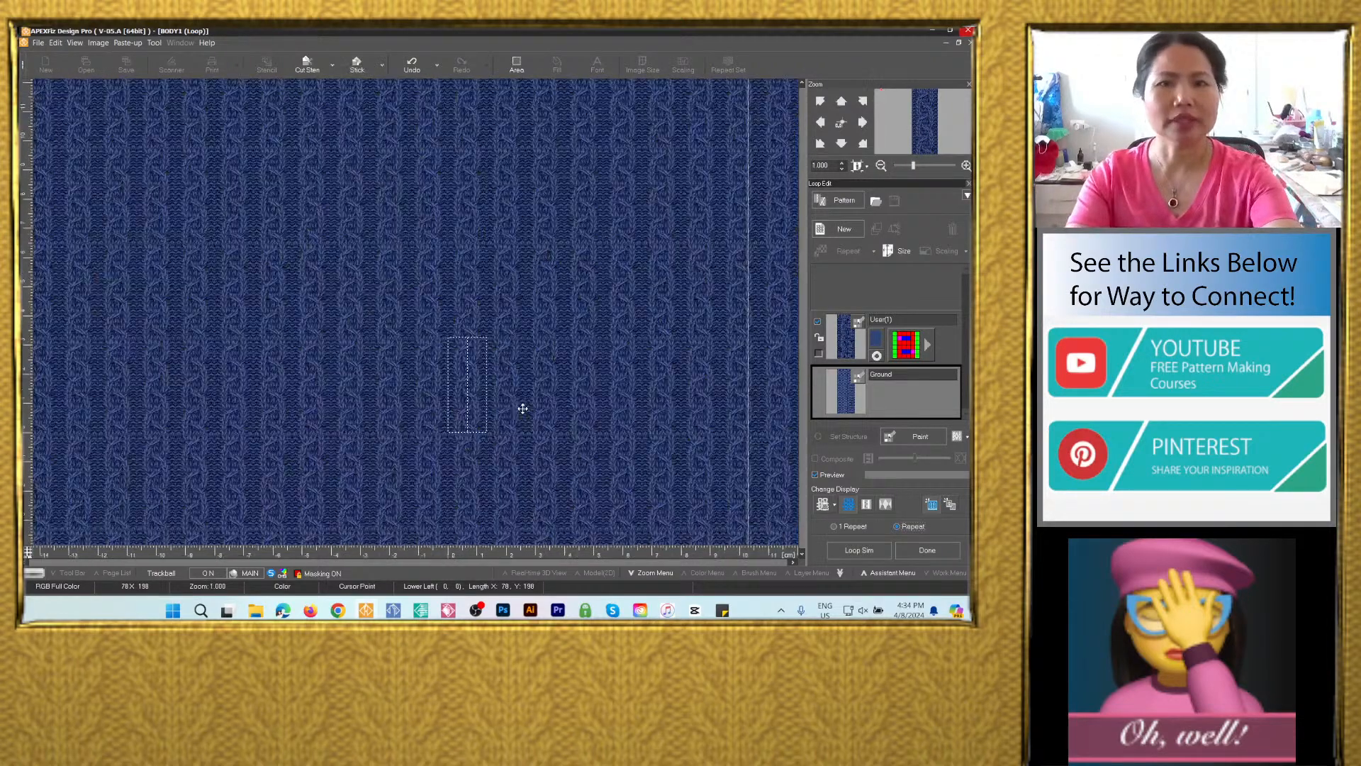
scroll(524, 409, up, 3)
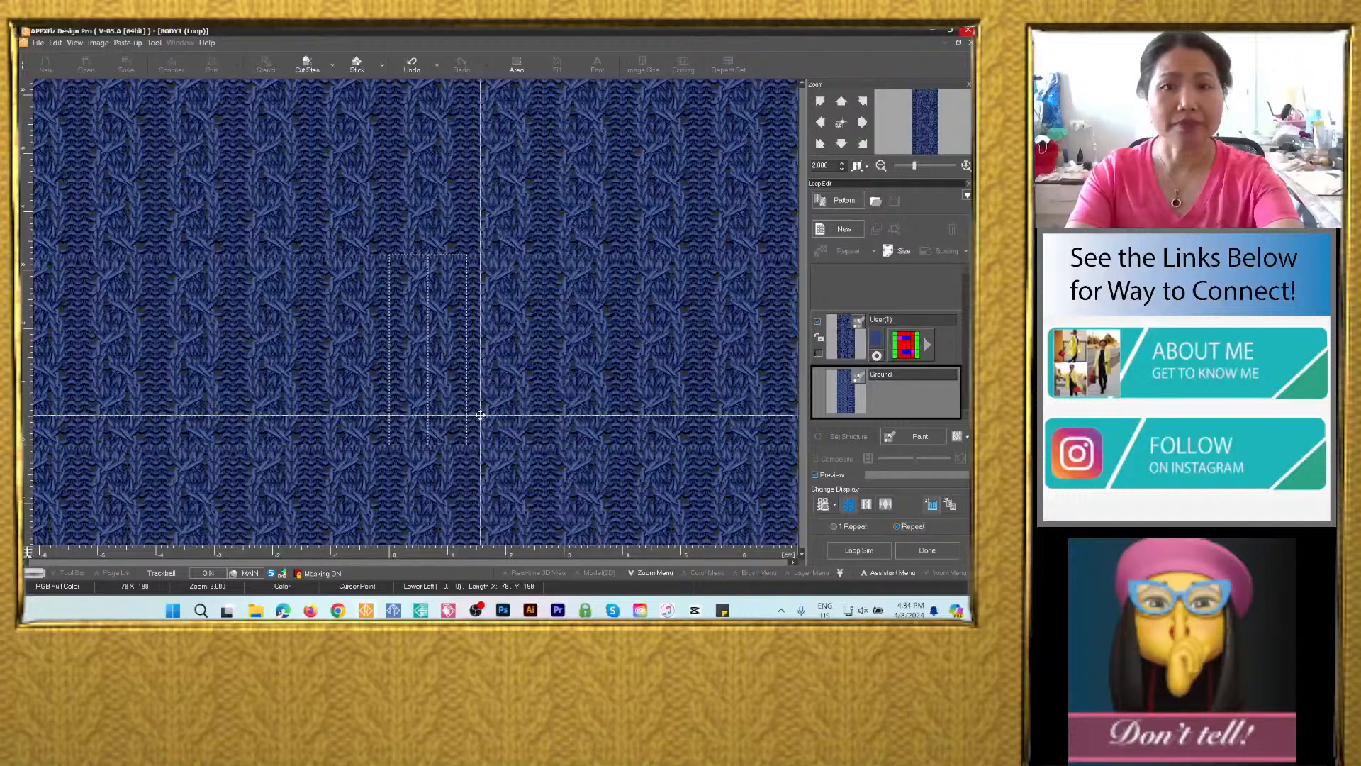
Start the loop simulation of the cable fabric at 9 G in High Quality (Structure) mode, outputting to a new page.
scroll(514, 385, down, 1)
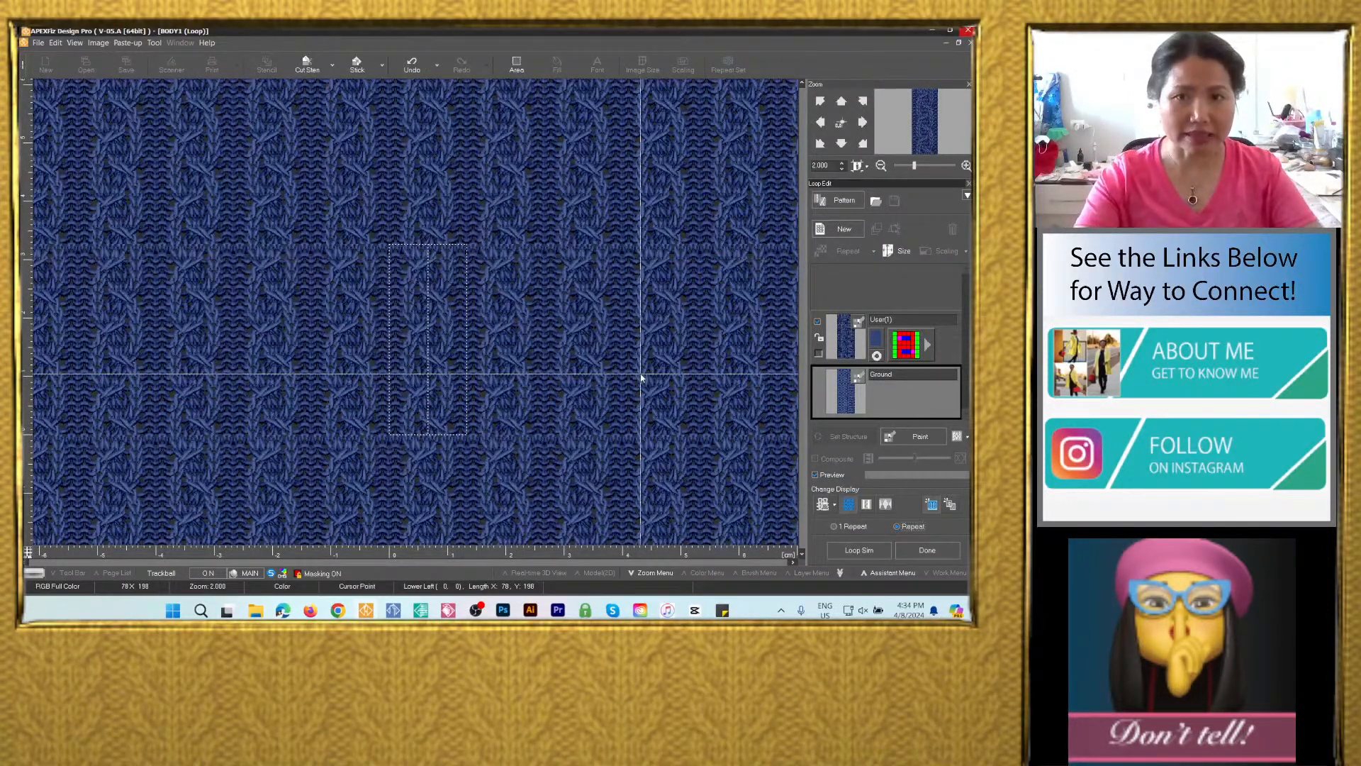
click(866, 556)
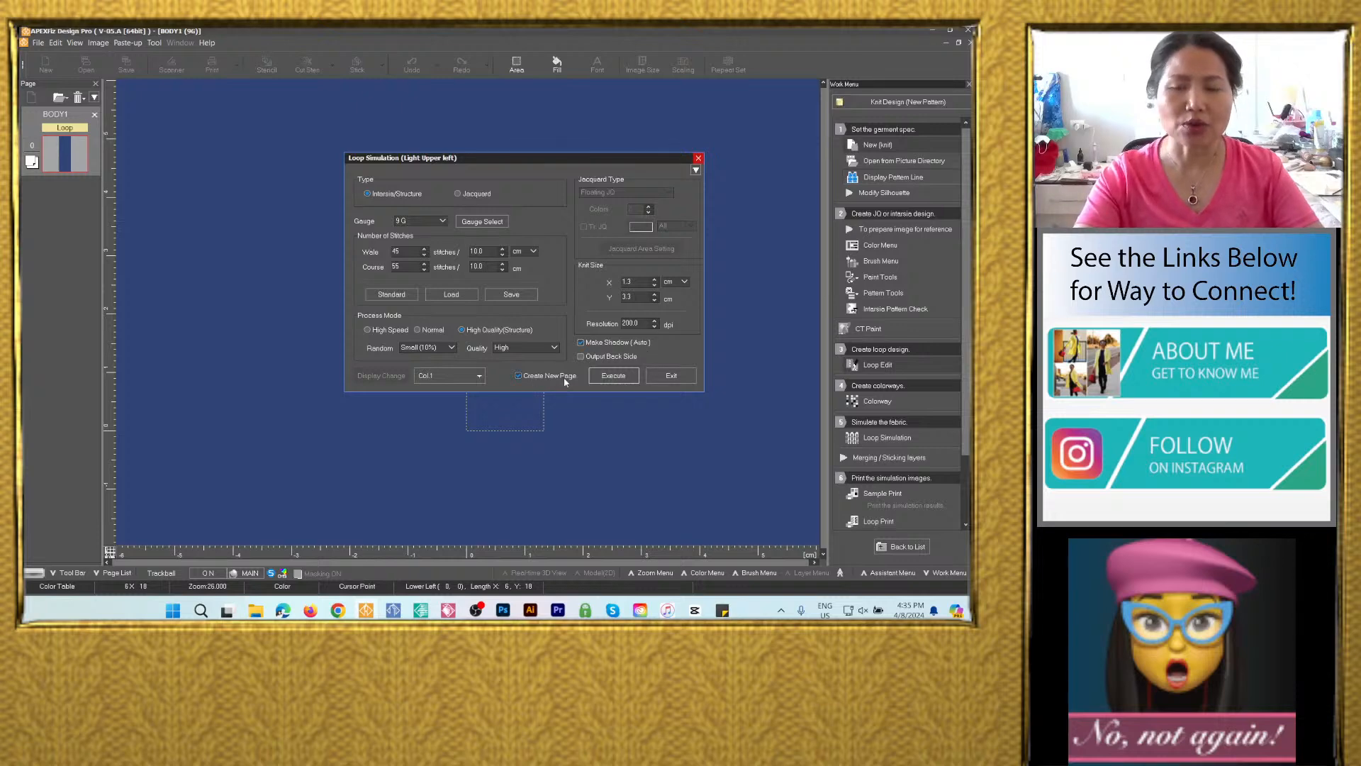
click(620, 380)
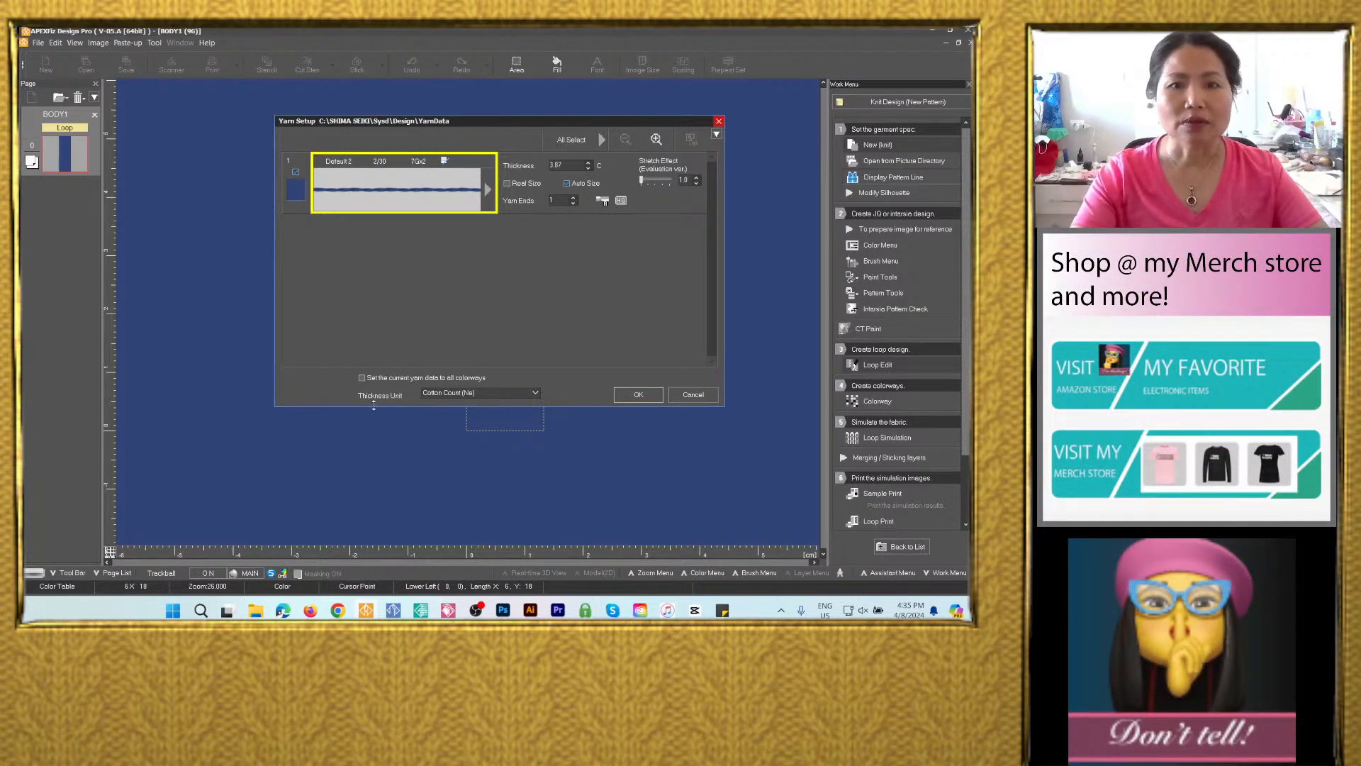
Apply the current yarn data to all colorways with Cotton Count (Ne) as thickness unit, and generate the loop simulation.
click(363, 377)
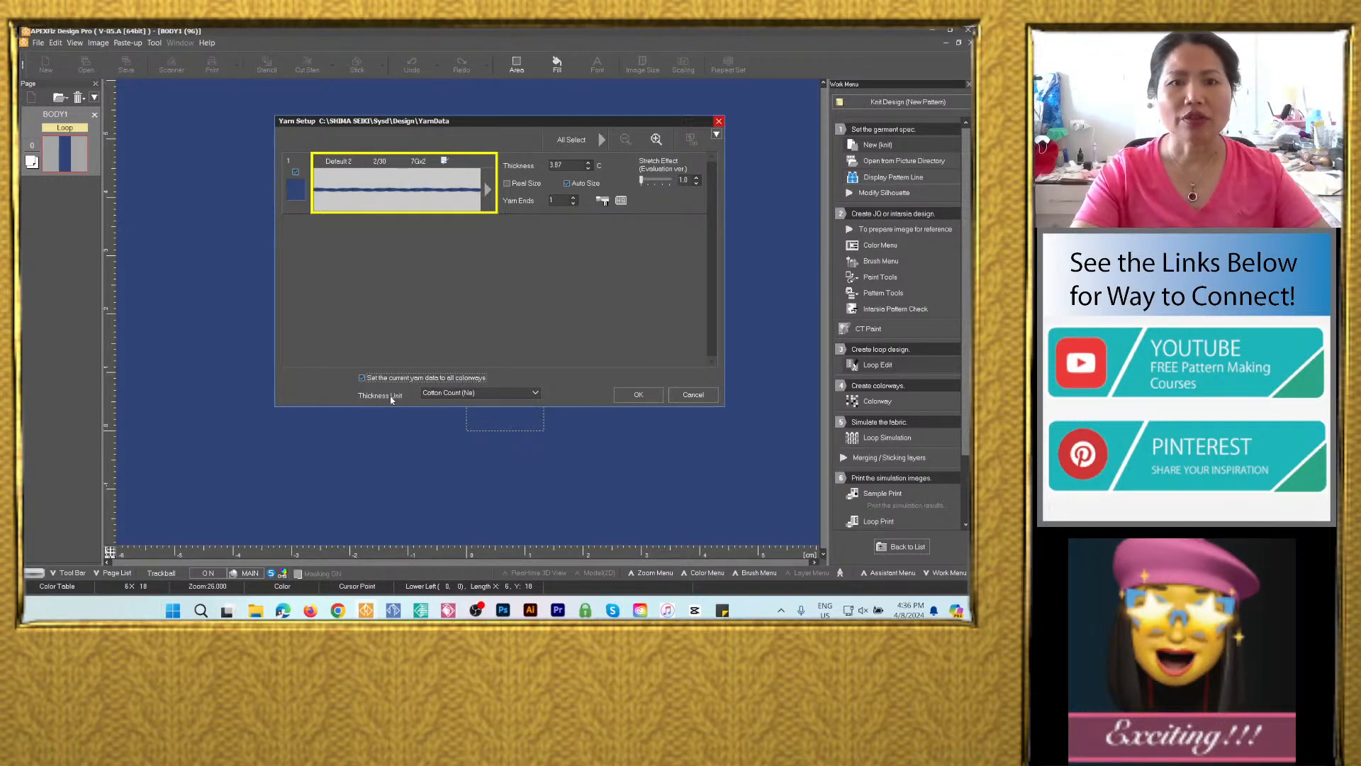
click(475, 393)
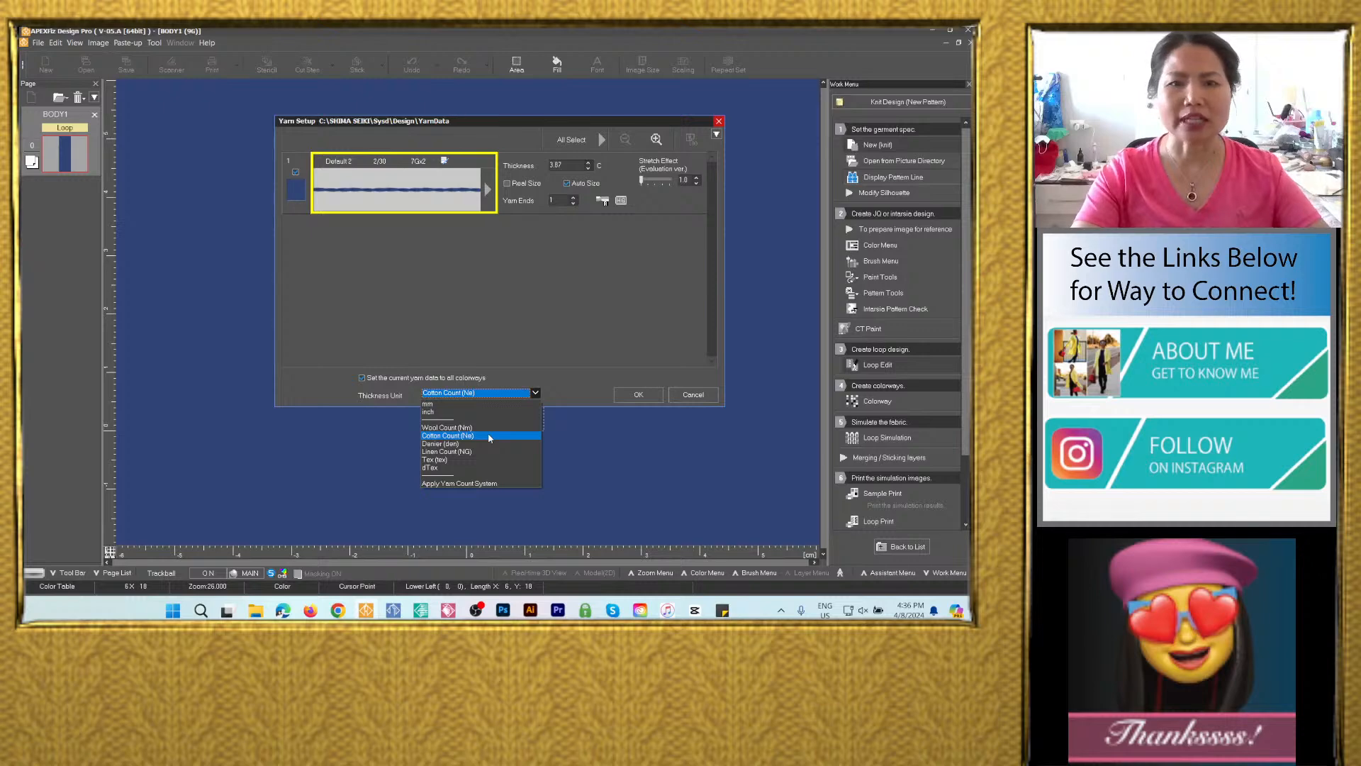
click(490, 436)
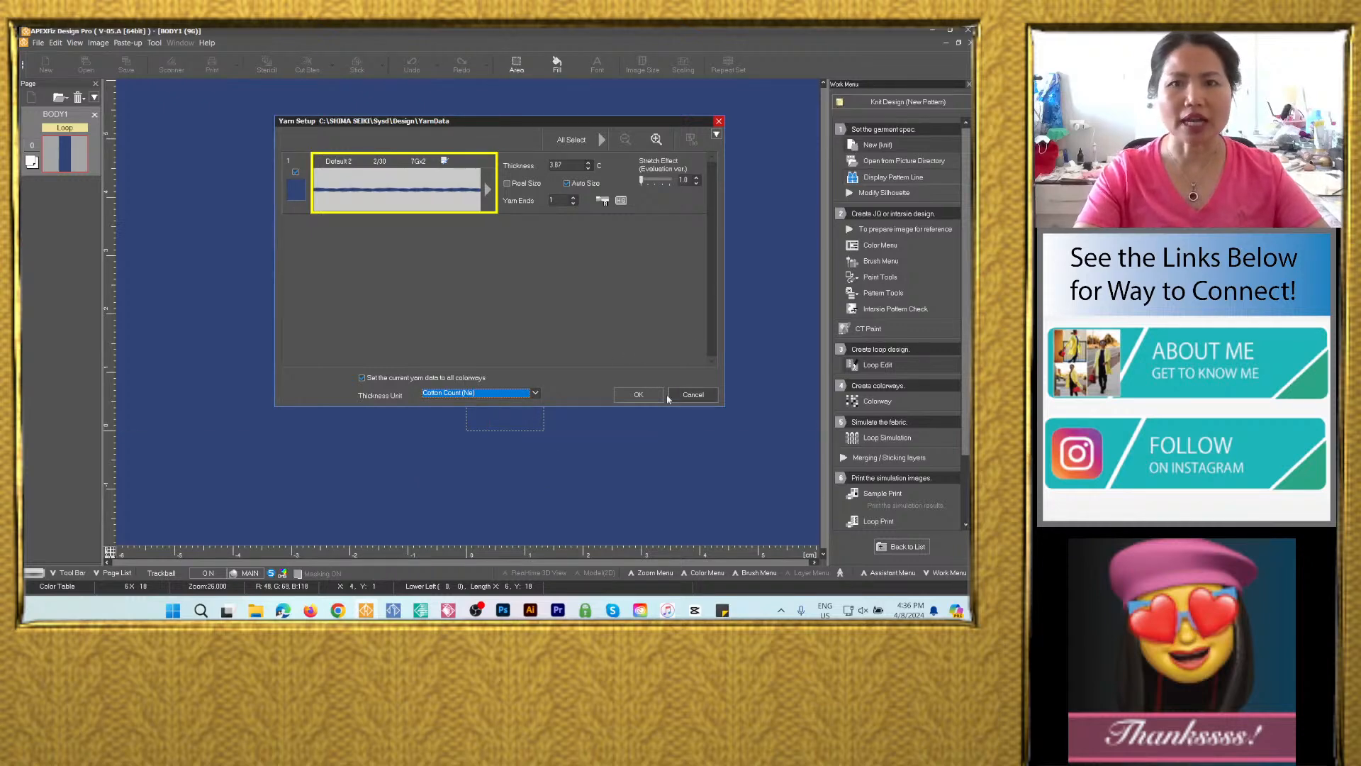
click(642, 396)
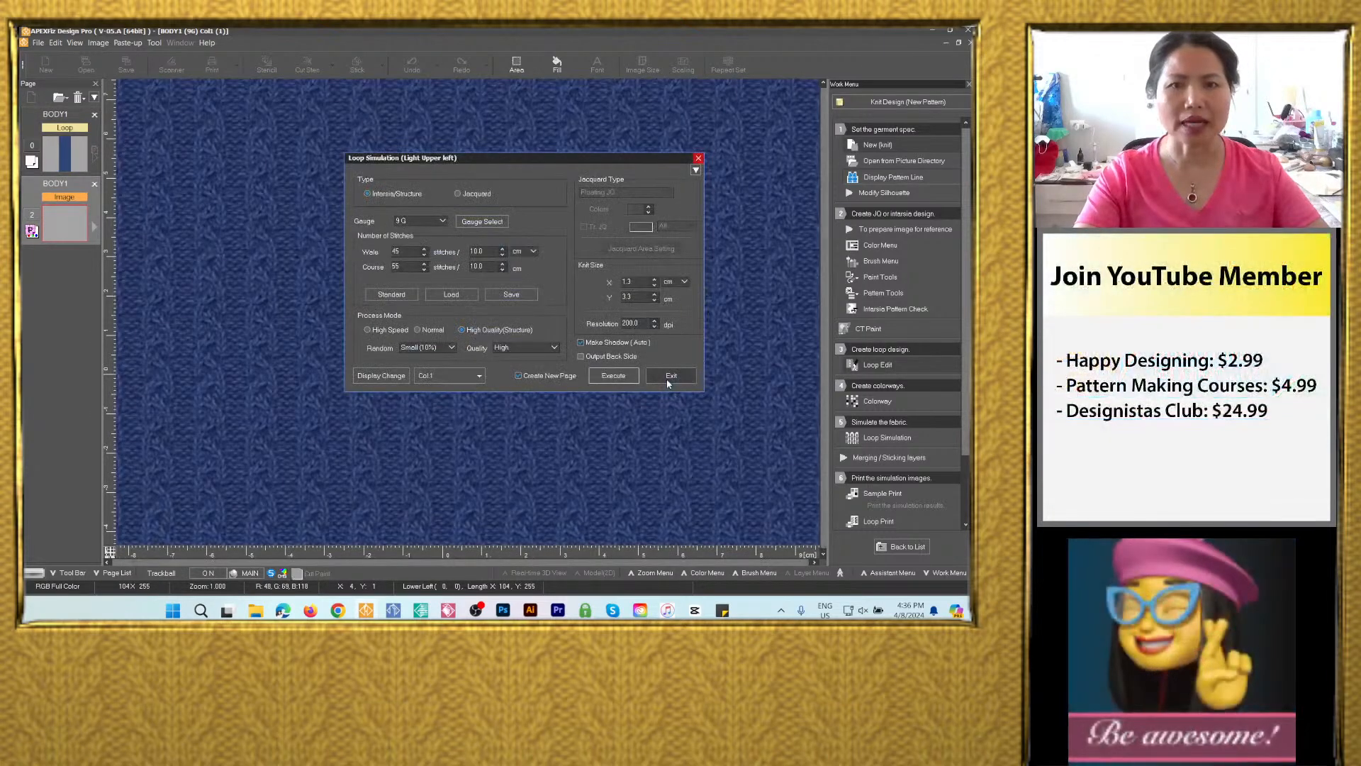
drag(561, 161, 541, 151)
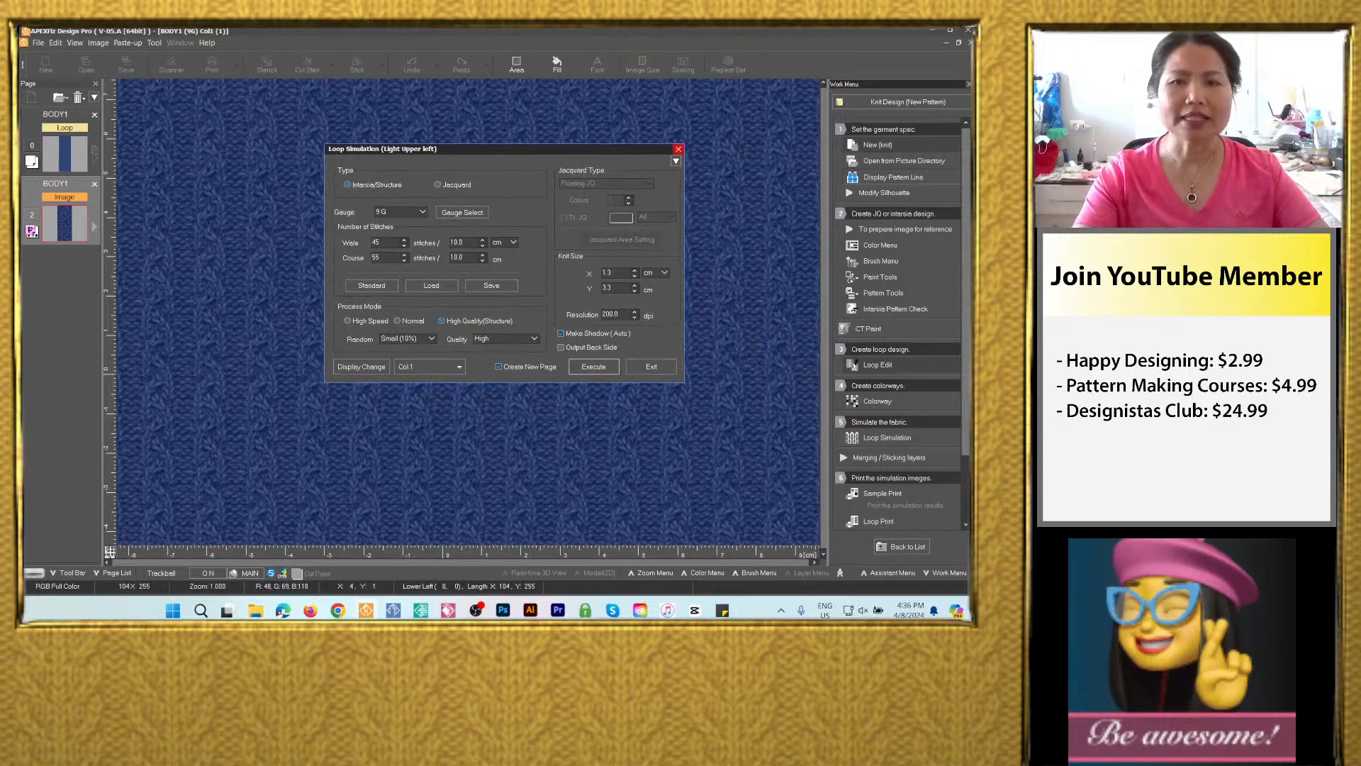
click(650, 366)
Examine the simulated cable fabric up close at 3x zoom, then as a continuous repeat from farther out.
scroll(472, 324, up, 1)
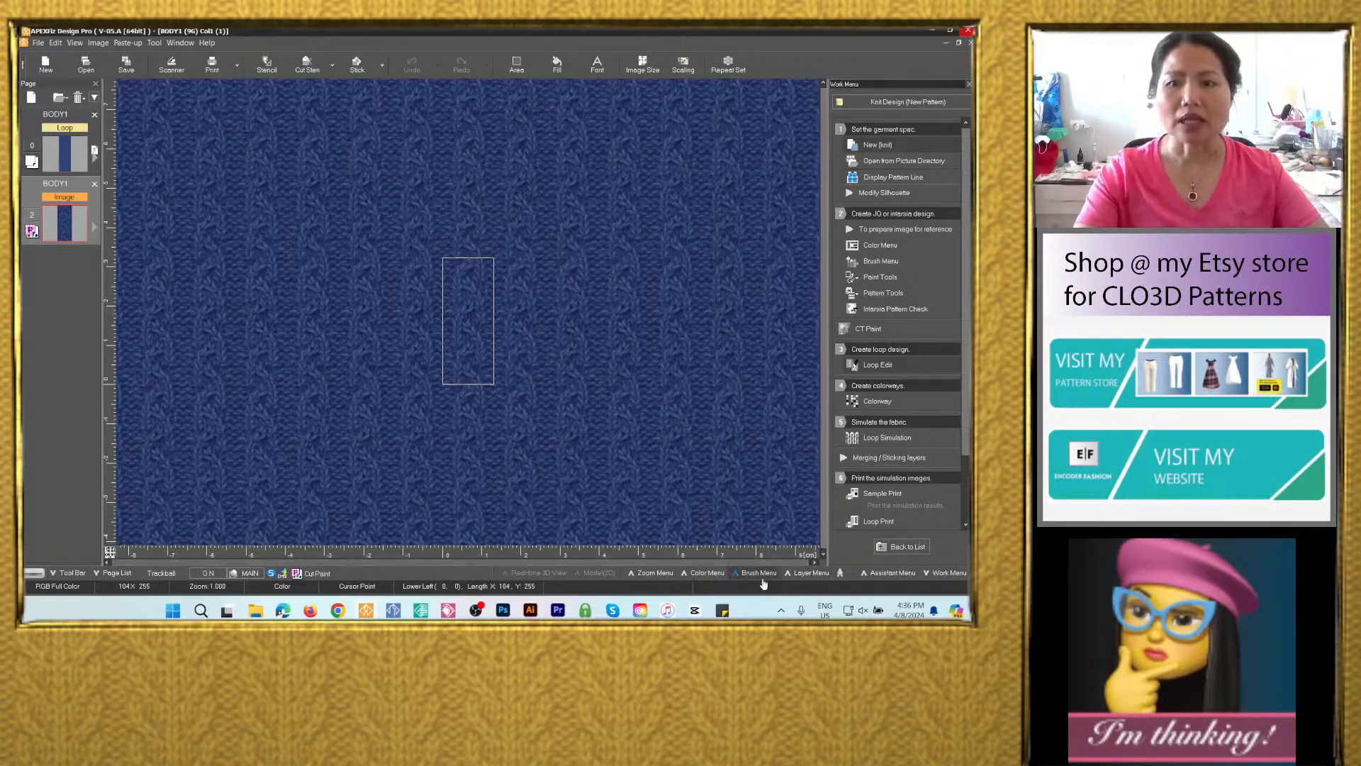
click(651, 573)
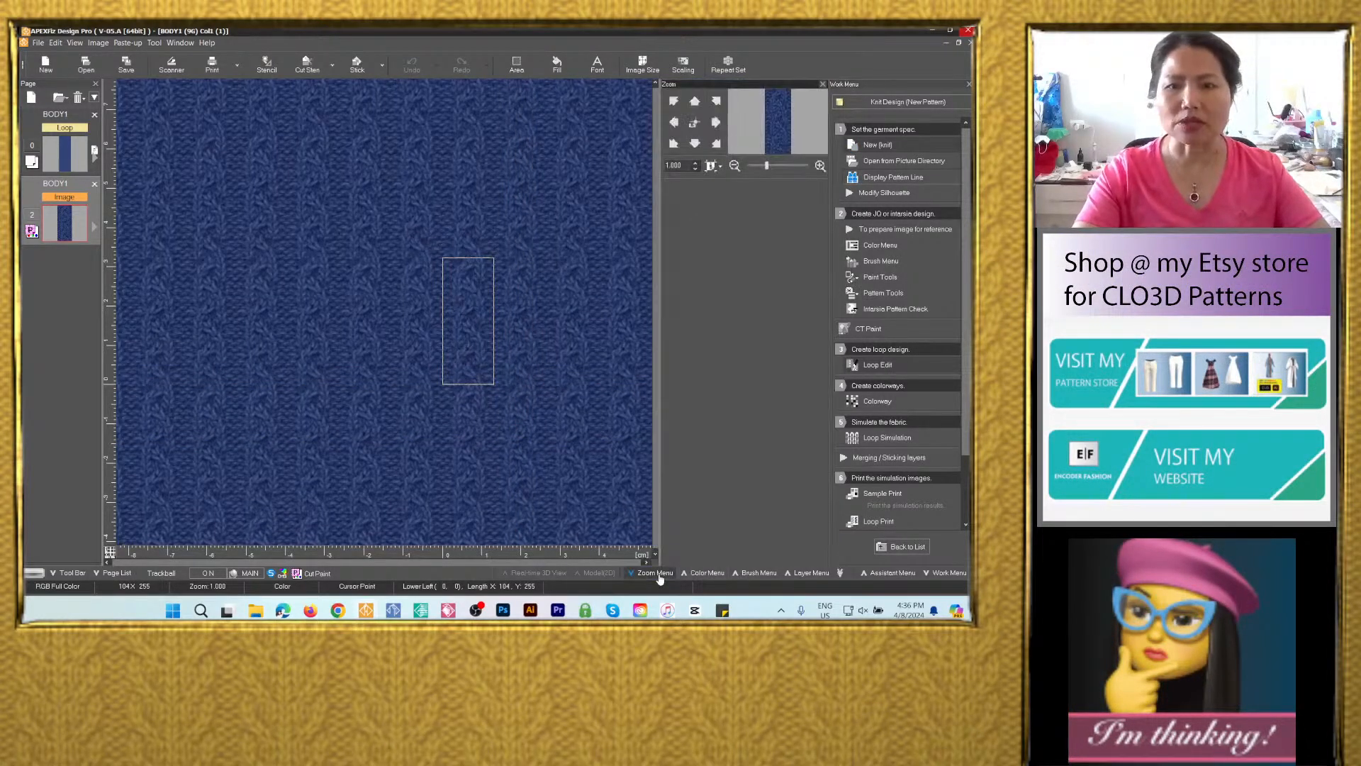
click(768, 167)
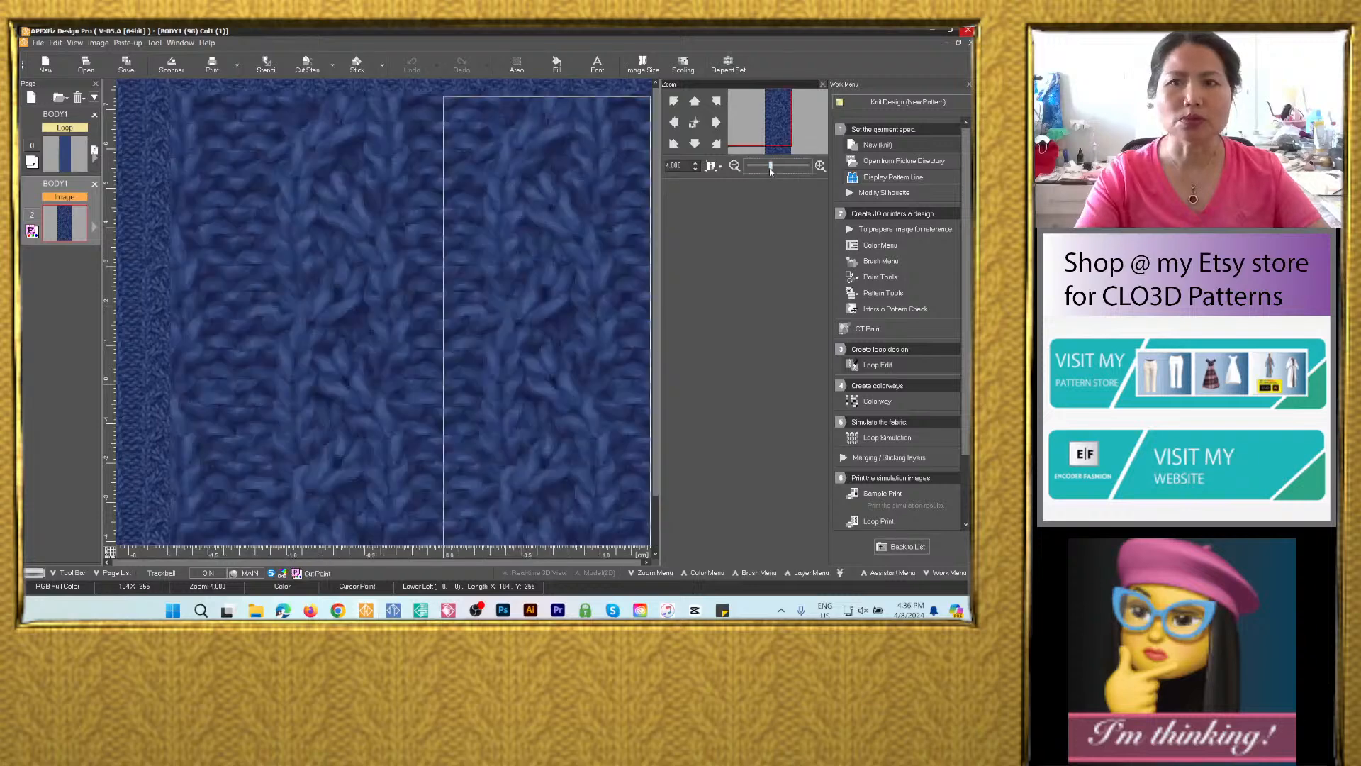
click(674, 166)
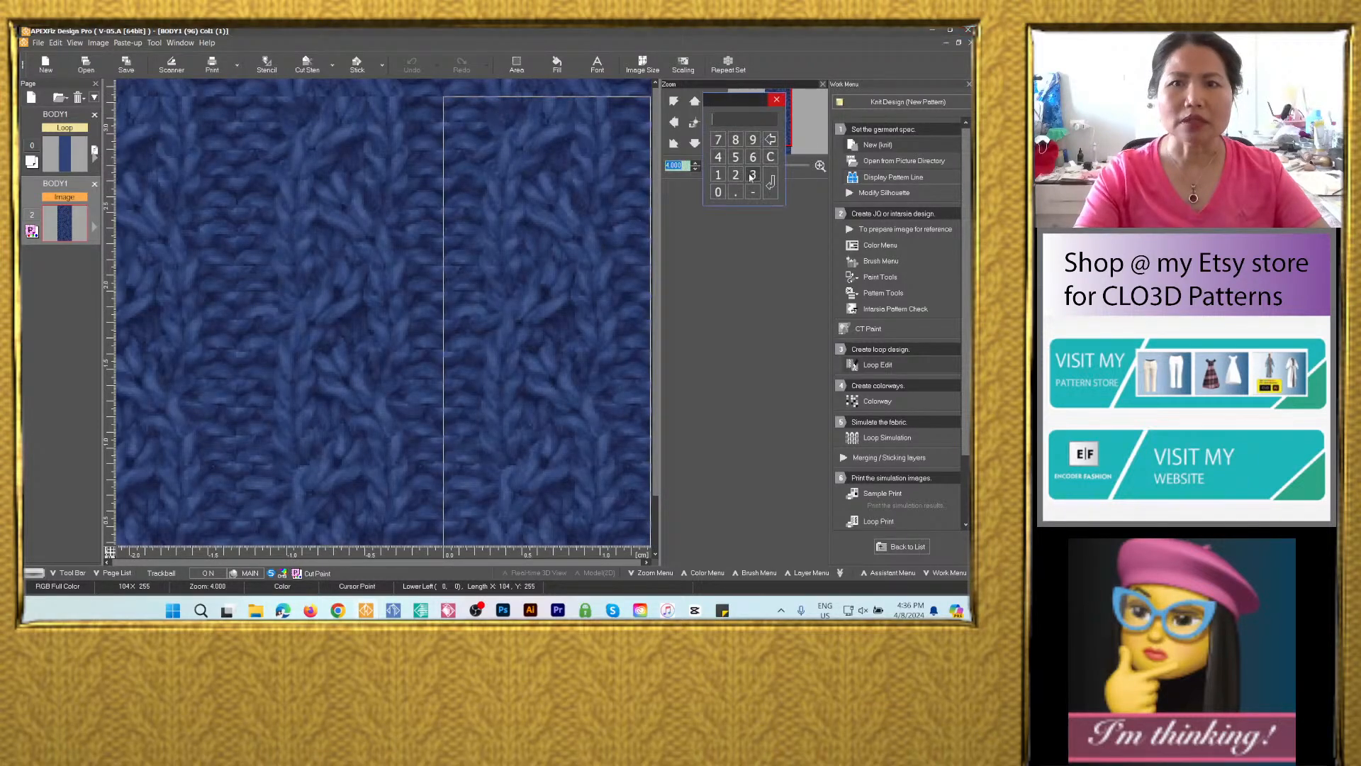
click(752, 174)
click(770, 182)
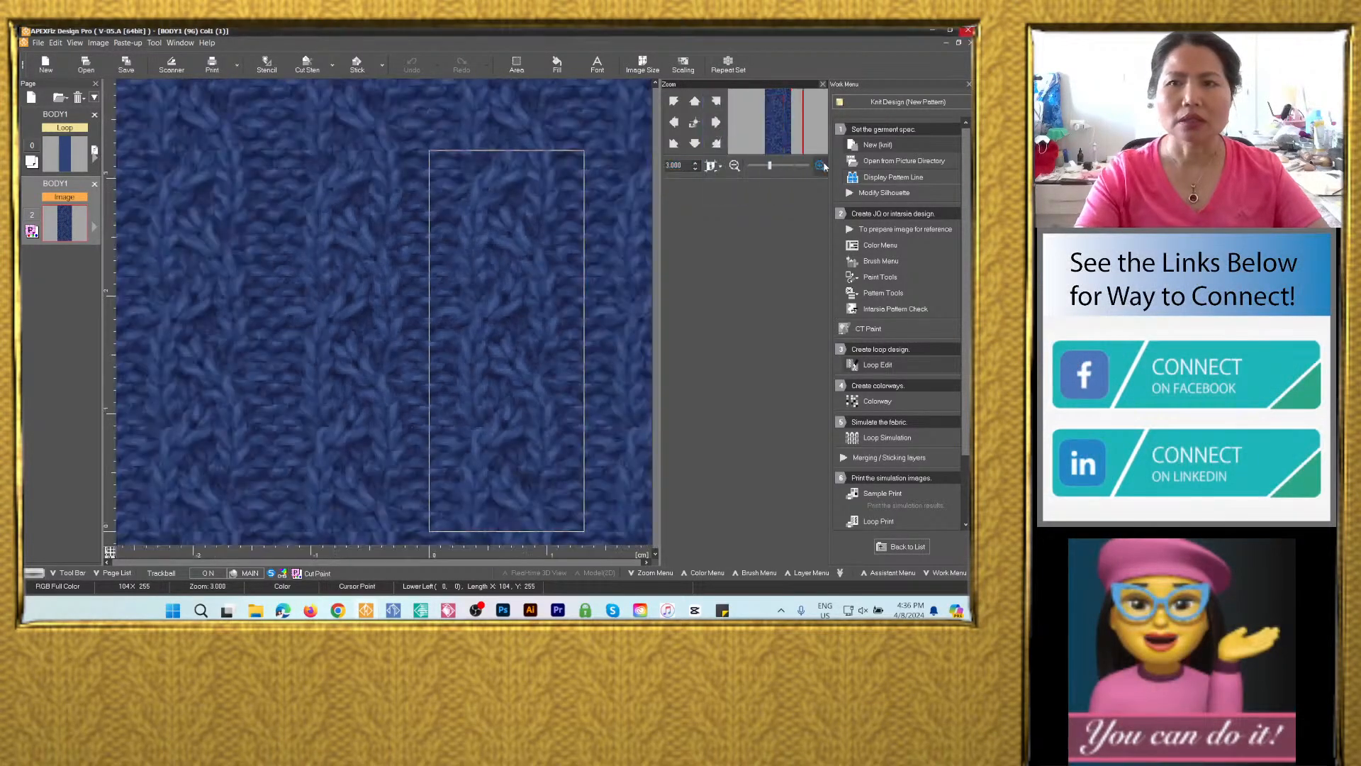
mouse_move(799, 114)
mouse_down()
mouse_move(769, 112)
mouse_move(817, 106)
mouse_move(822, 120)
mouse_up()
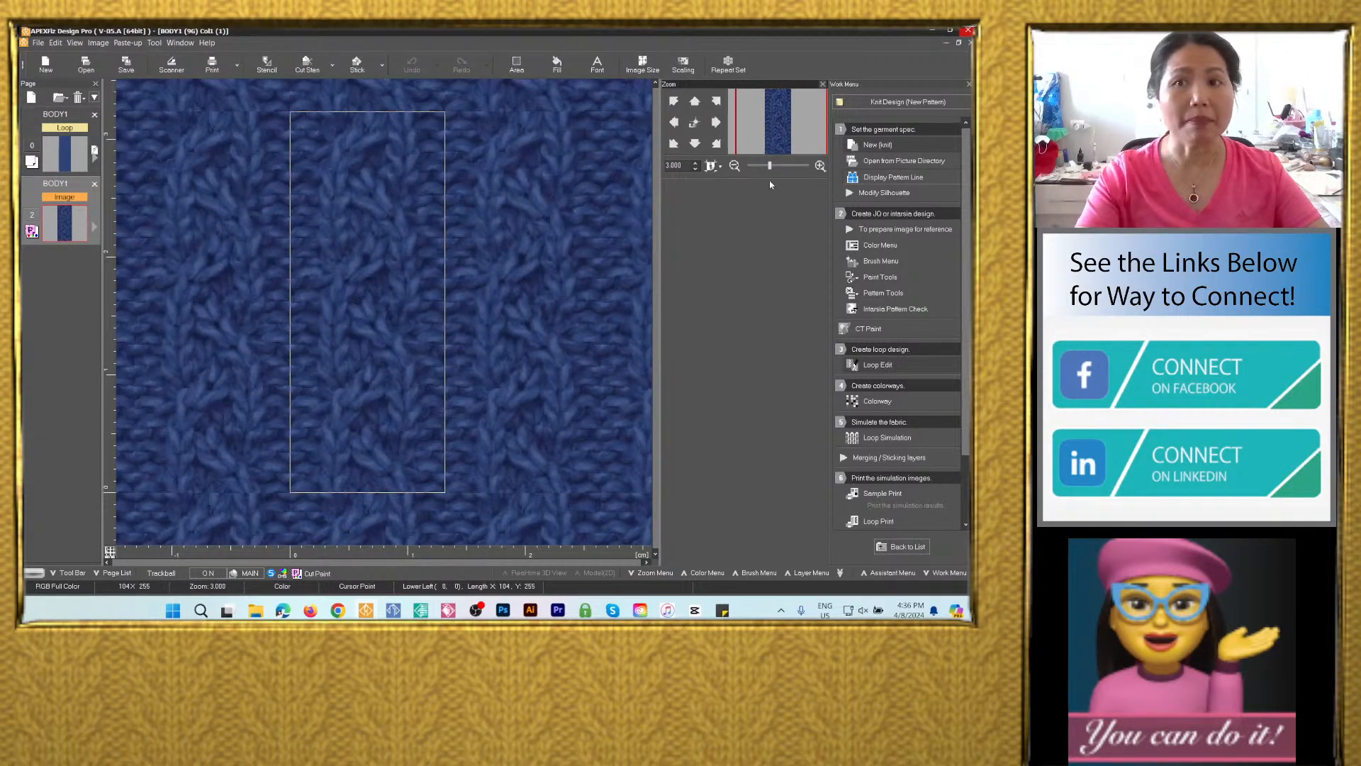
drag(773, 168, 766, 172)
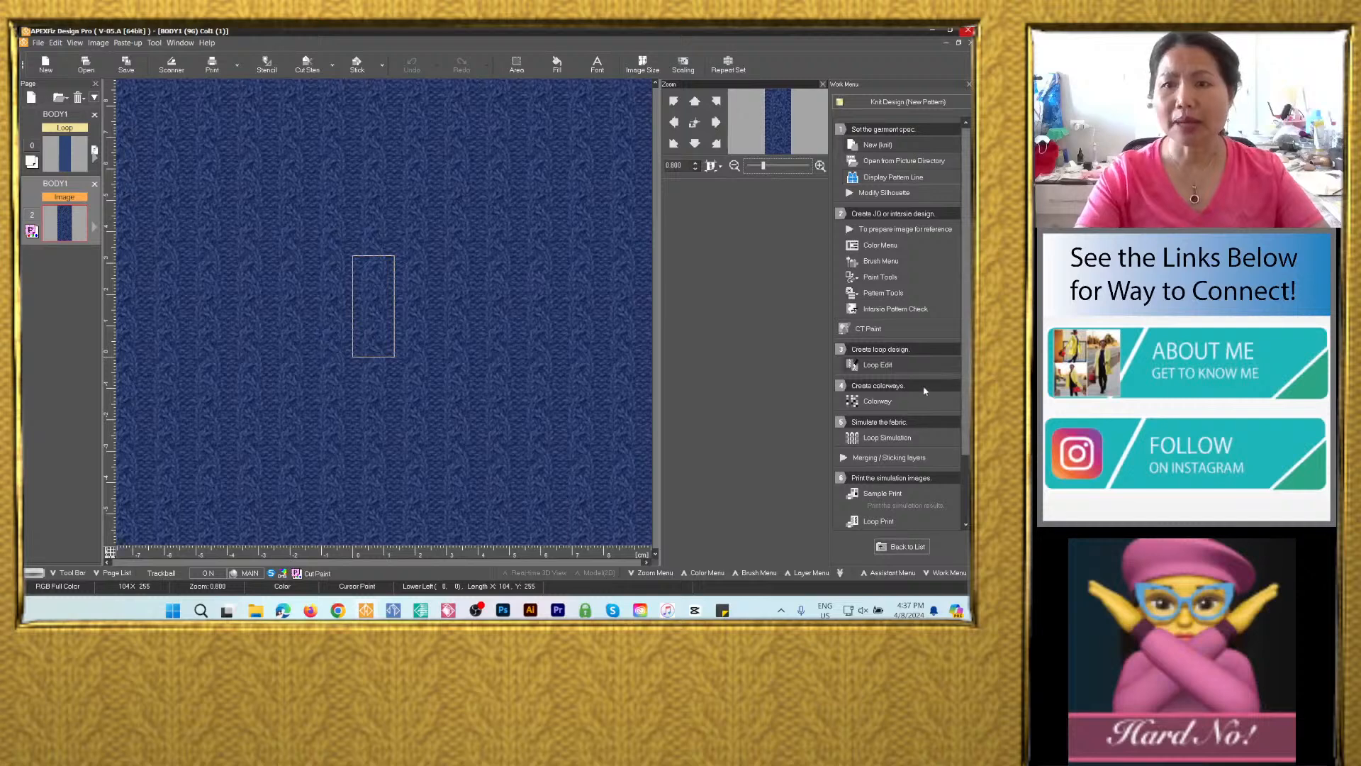
Open the Colorway editor and create new colorways until there are exactly 15, Col.1 to Col.15, removing any extra.
click(875, 402)
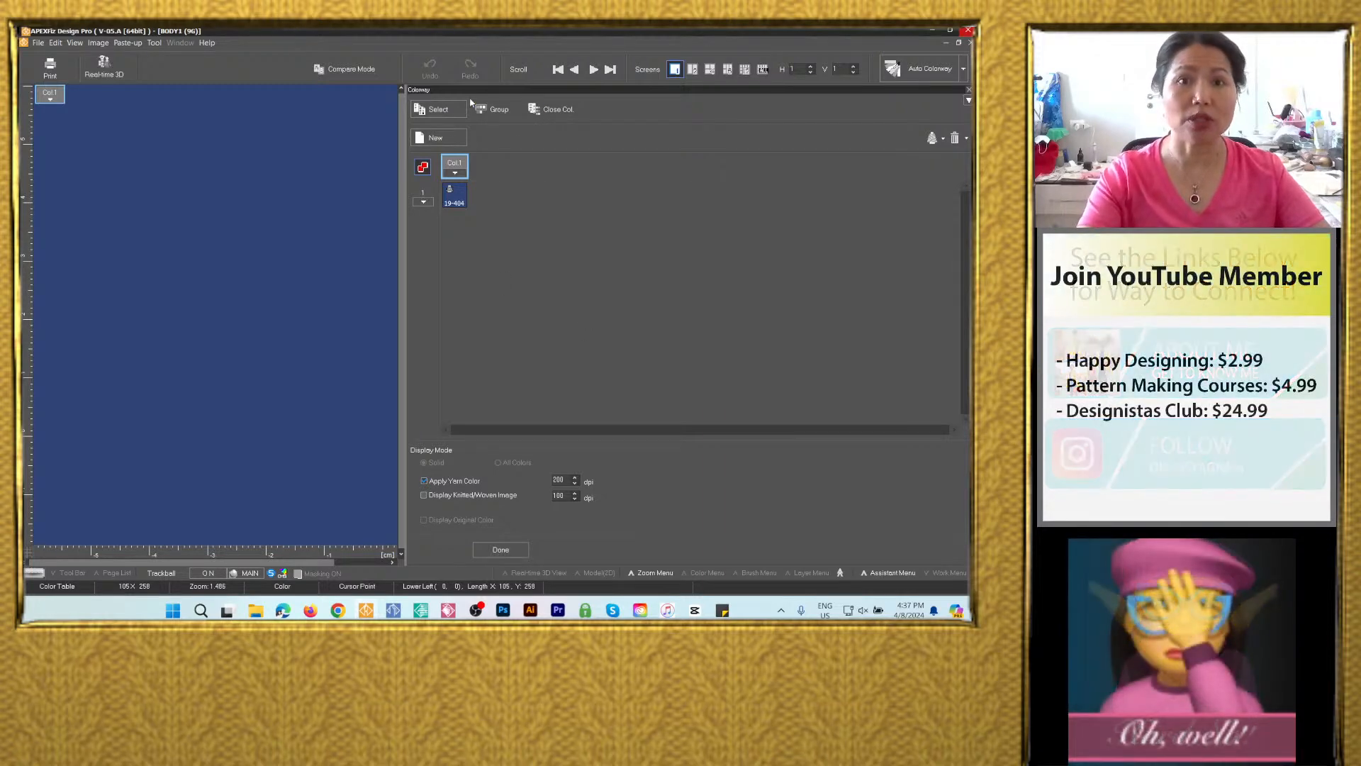
click(450, 143)
click(451, 142)
click(451, 142)
click(451, 143)
click(451, 143)
click(452, 141)
click(451, 142)
click(451, 142)
click(451, 142)
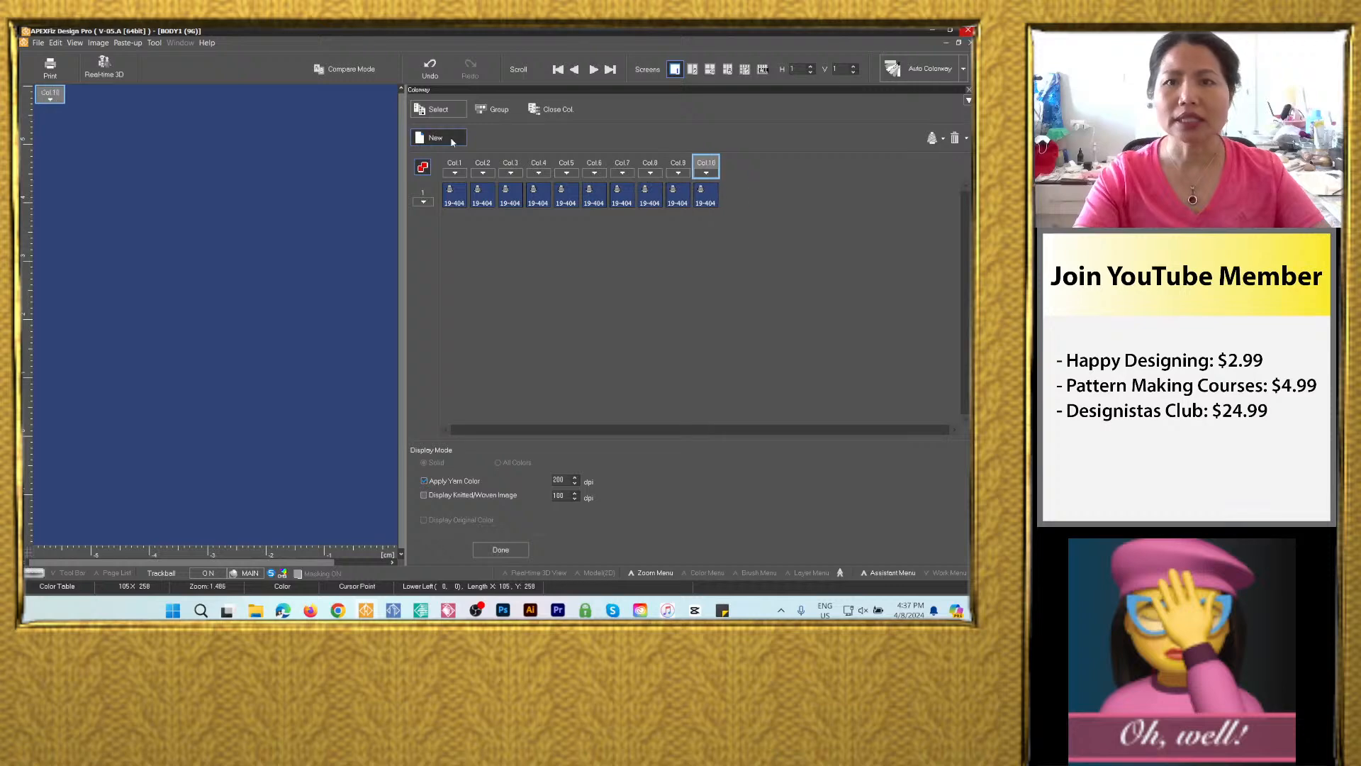
click(452, 142)
click(452, 142)
click(452, 142)
click(452, 142)
click(451, 142)
click(451, 142)
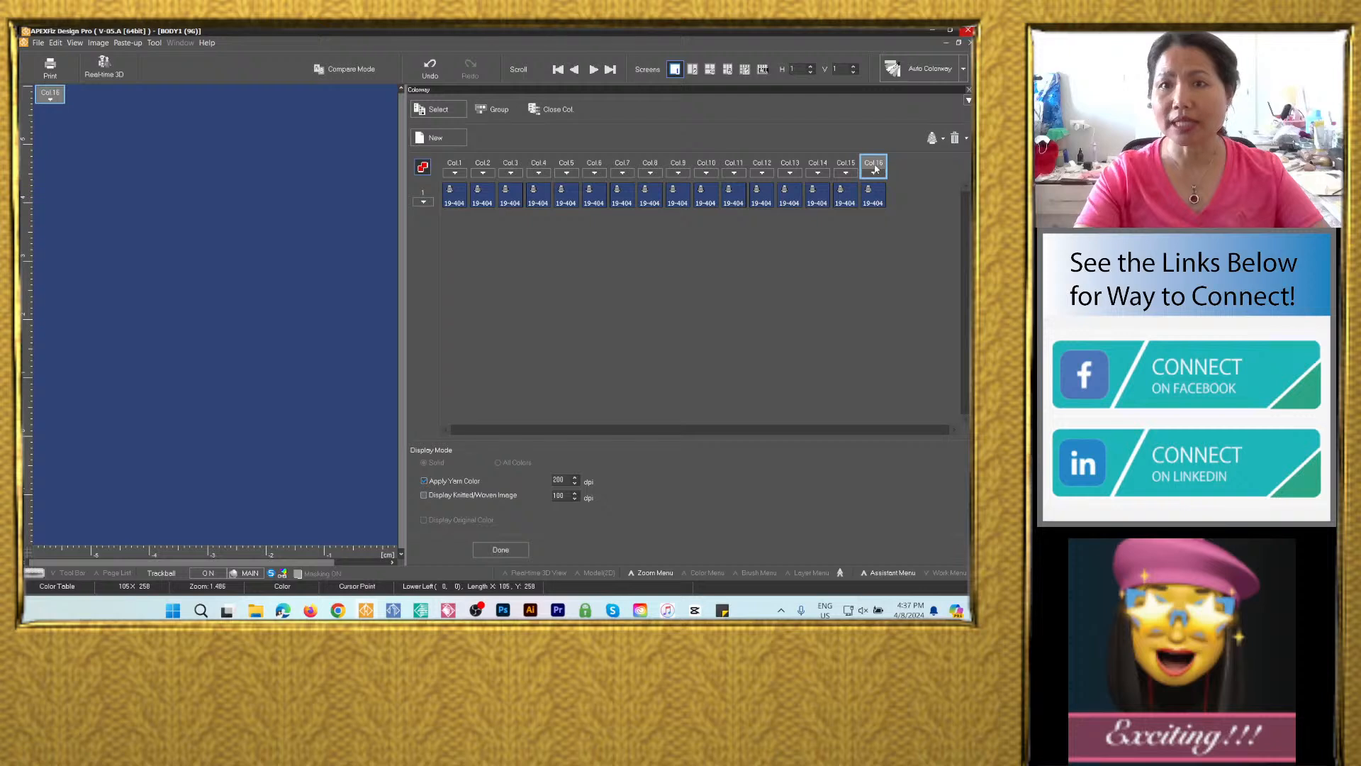
click(956, 139)
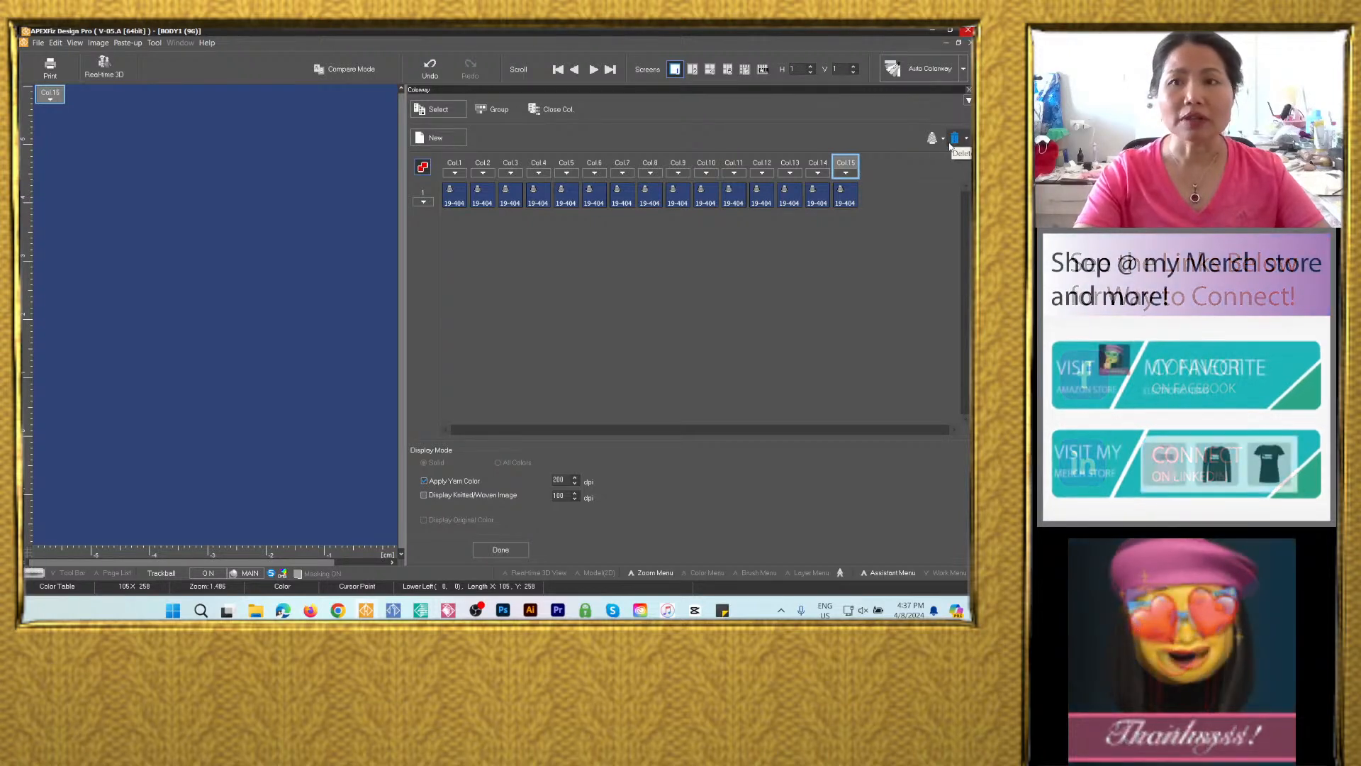
Open Col.2's Pantone color selection and copy the white color number 11-4801 from the sticky note of 15 Pantone colors.
double_click(485, 199)
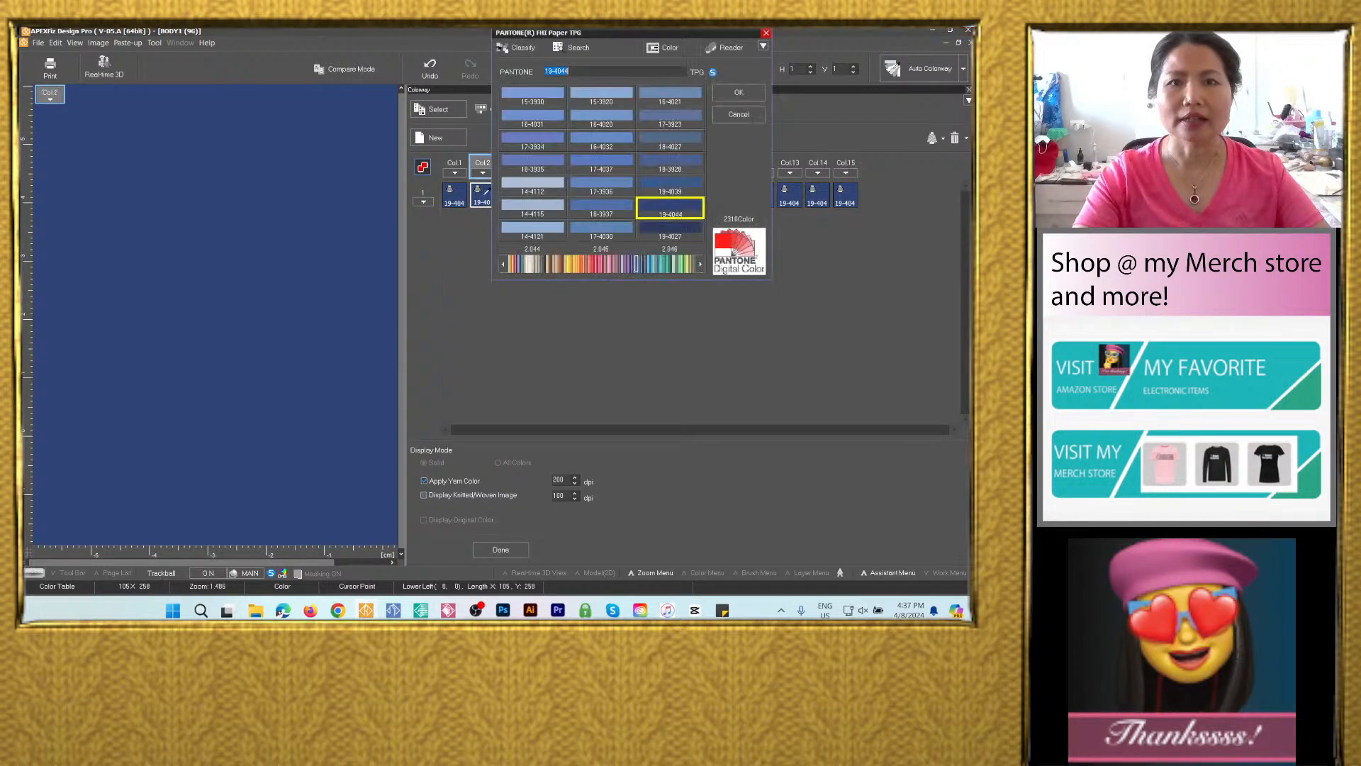
click(723, 611)
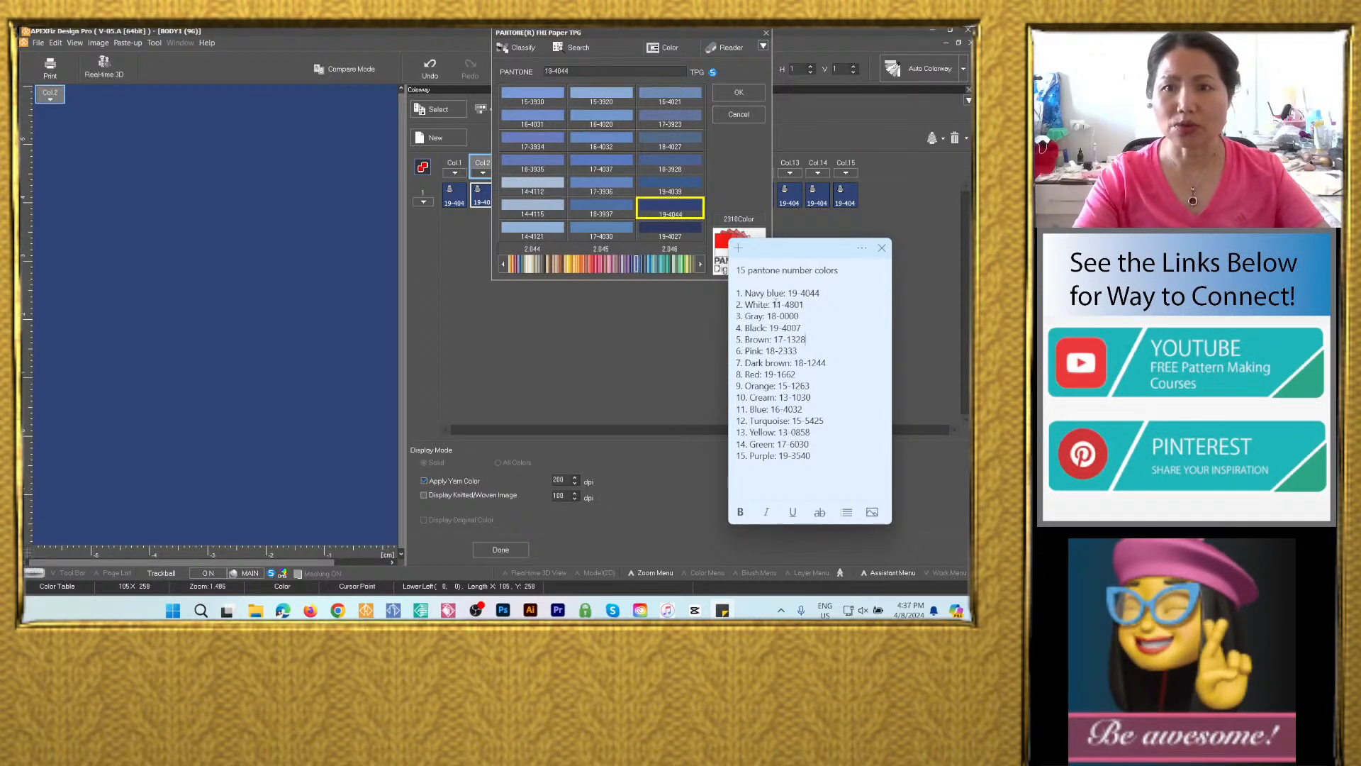
drag(773, 304, 807, 304)
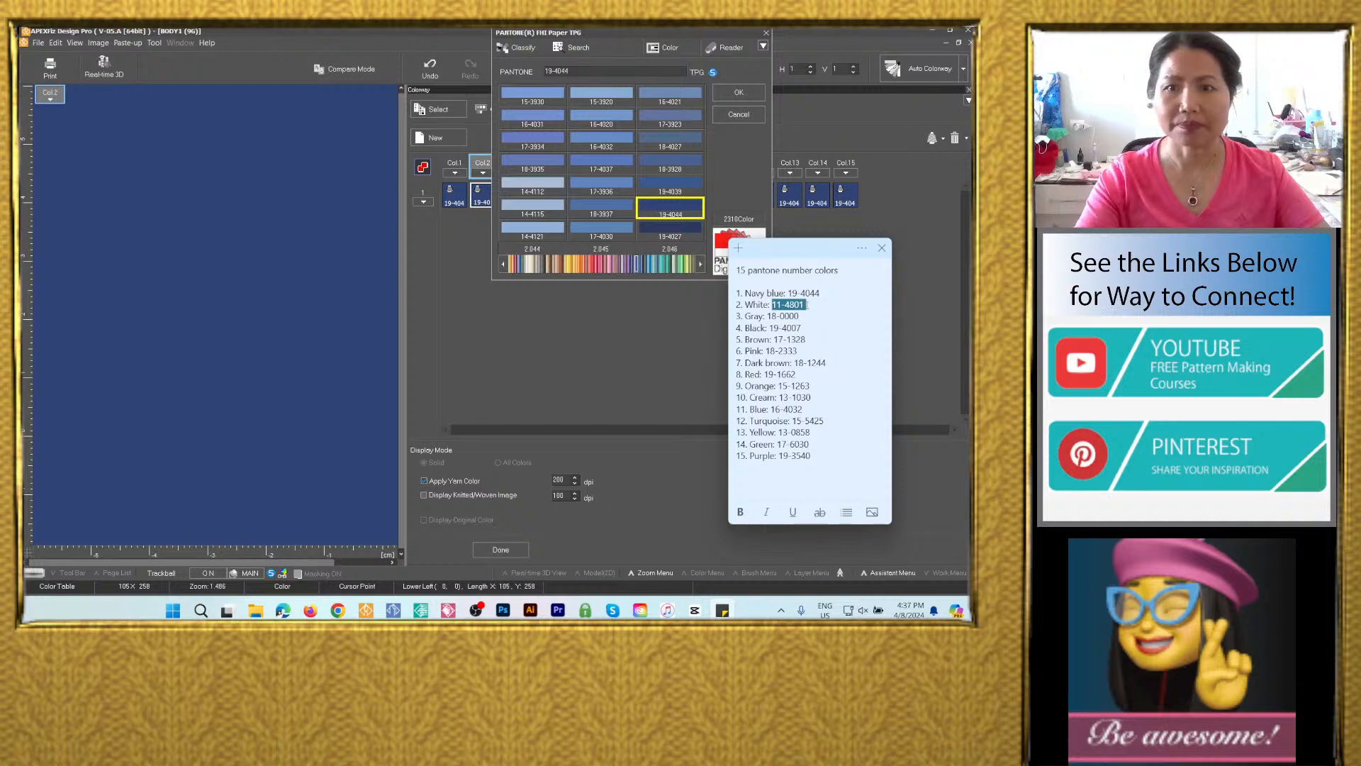
right_click(801, 306)
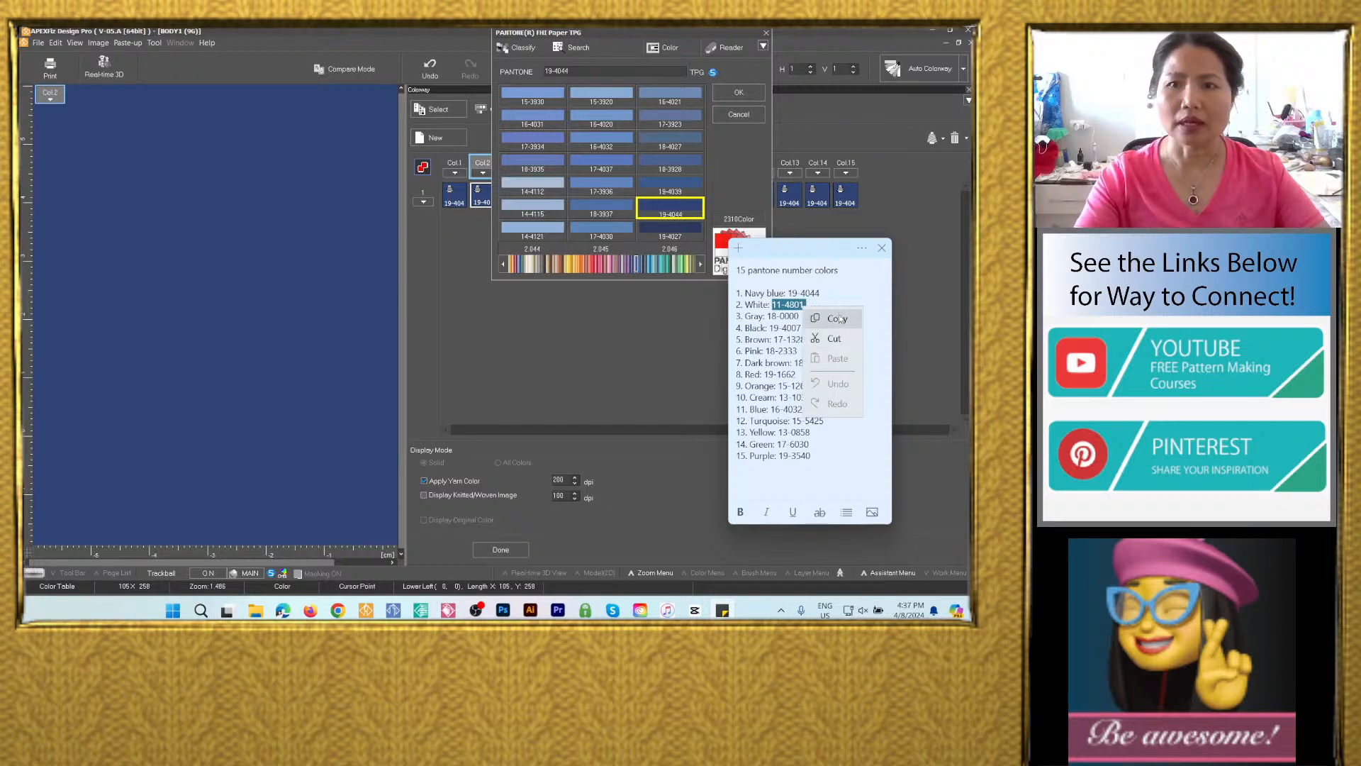
click(823, 318)
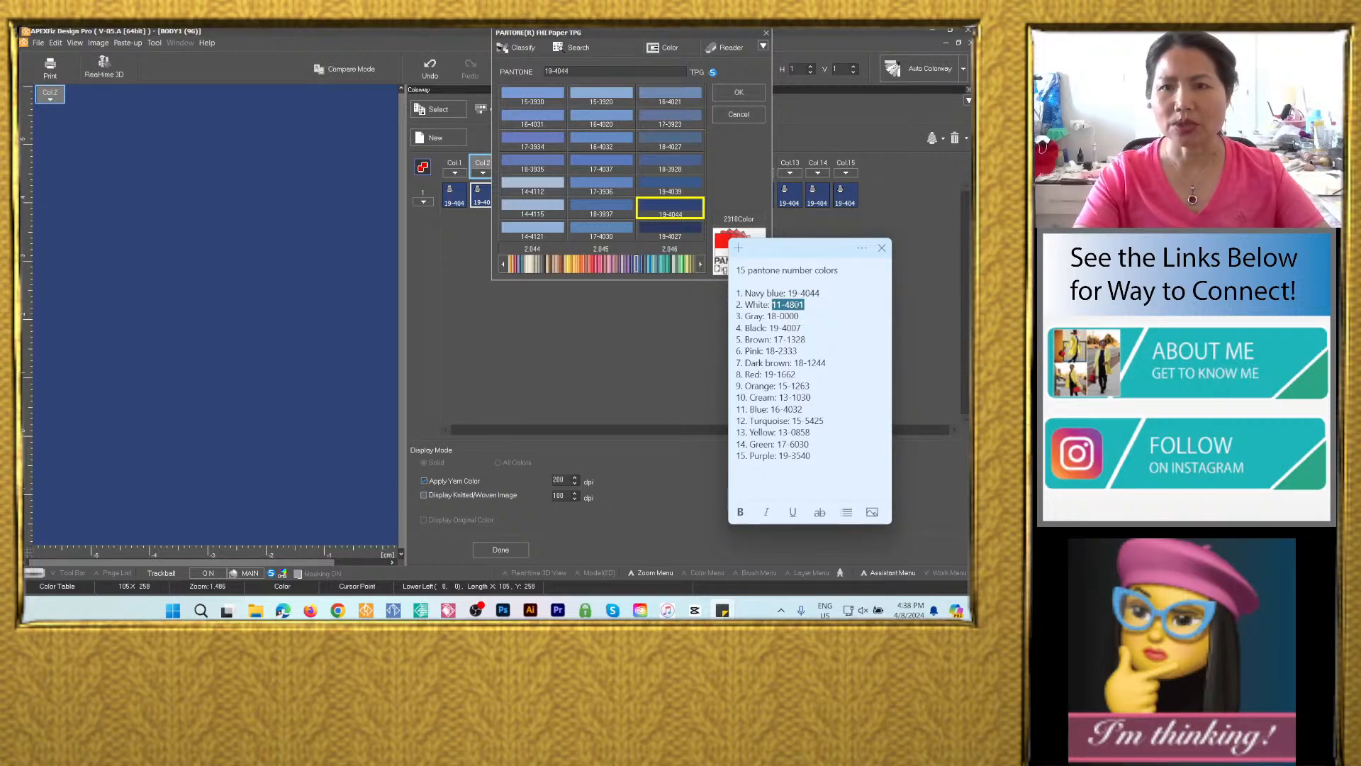
right_click(797, 304)
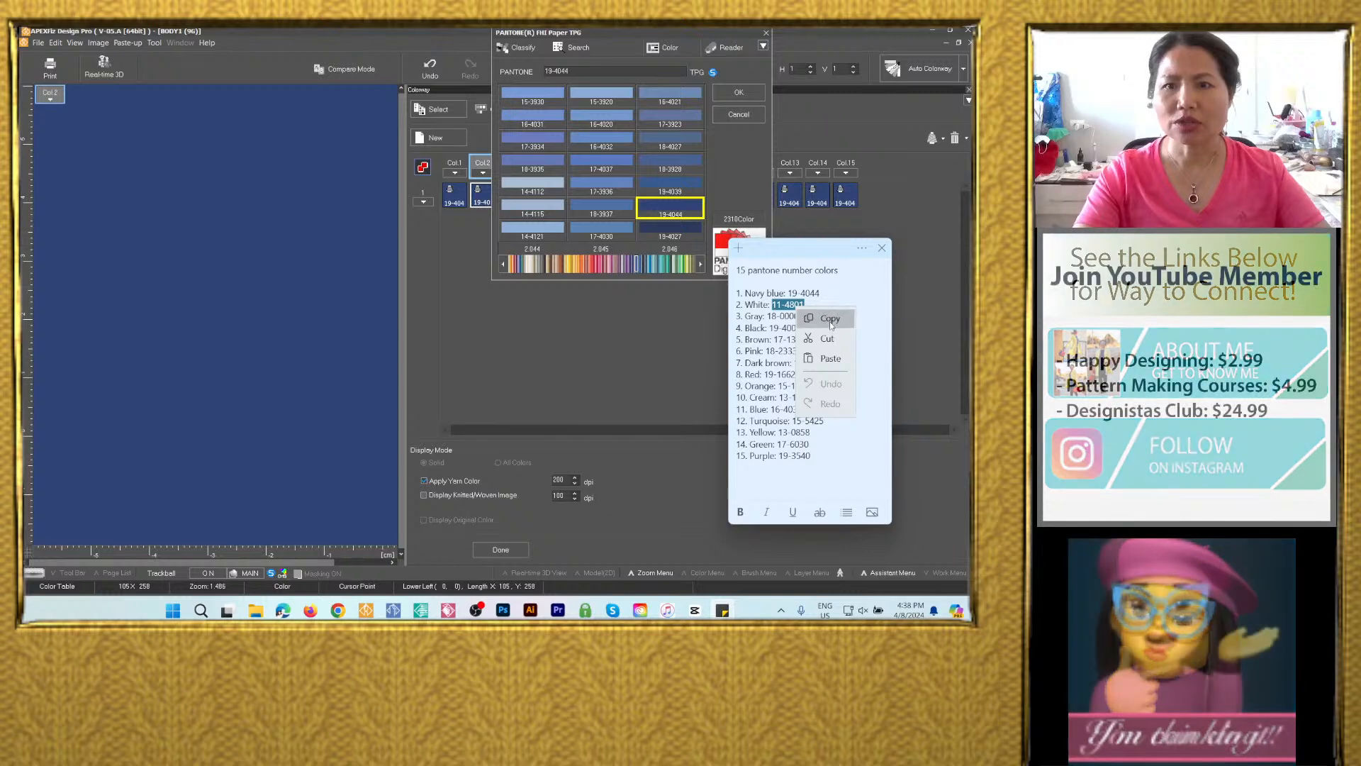
click(819, 317)
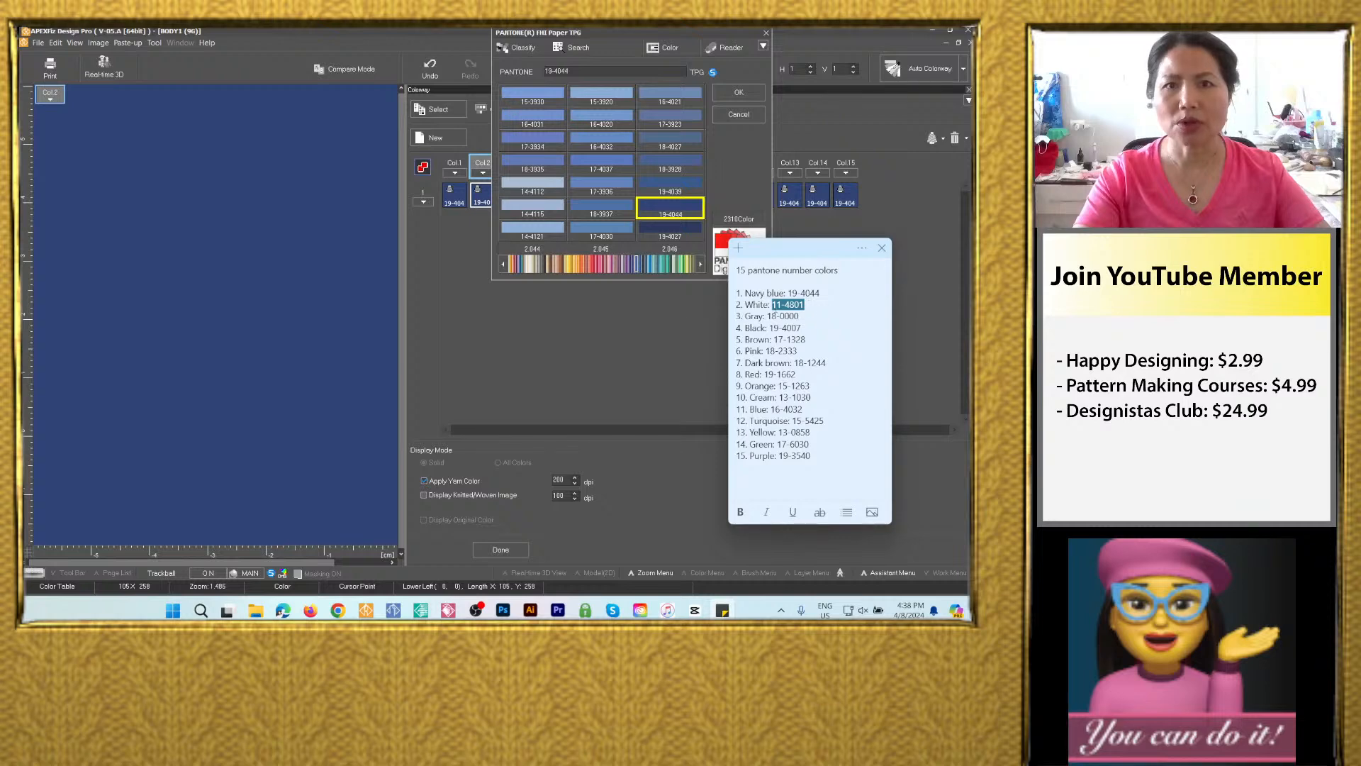
Set Col.2's yarn color to the copied Pantone white, 11-4801.
click(570, 71)
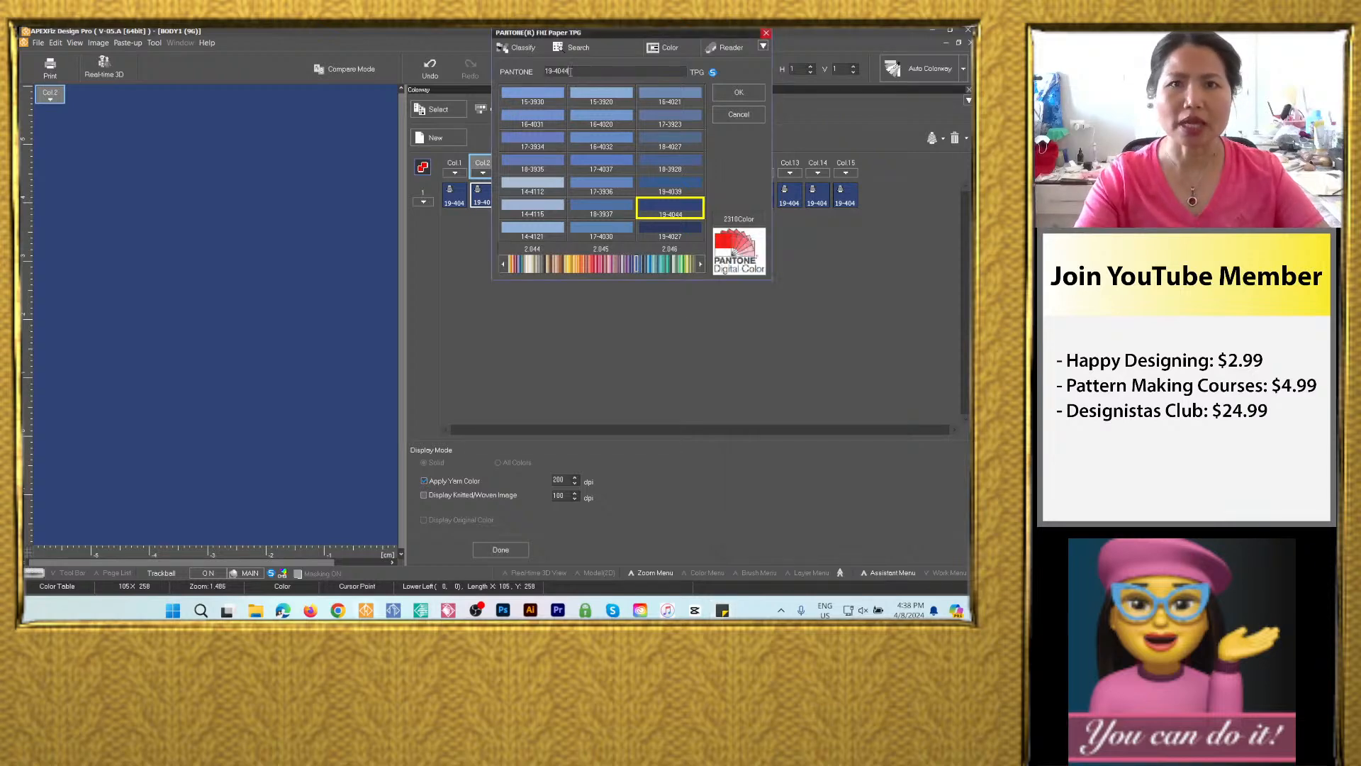
double_click(570, 70)
right_click(560, 73)
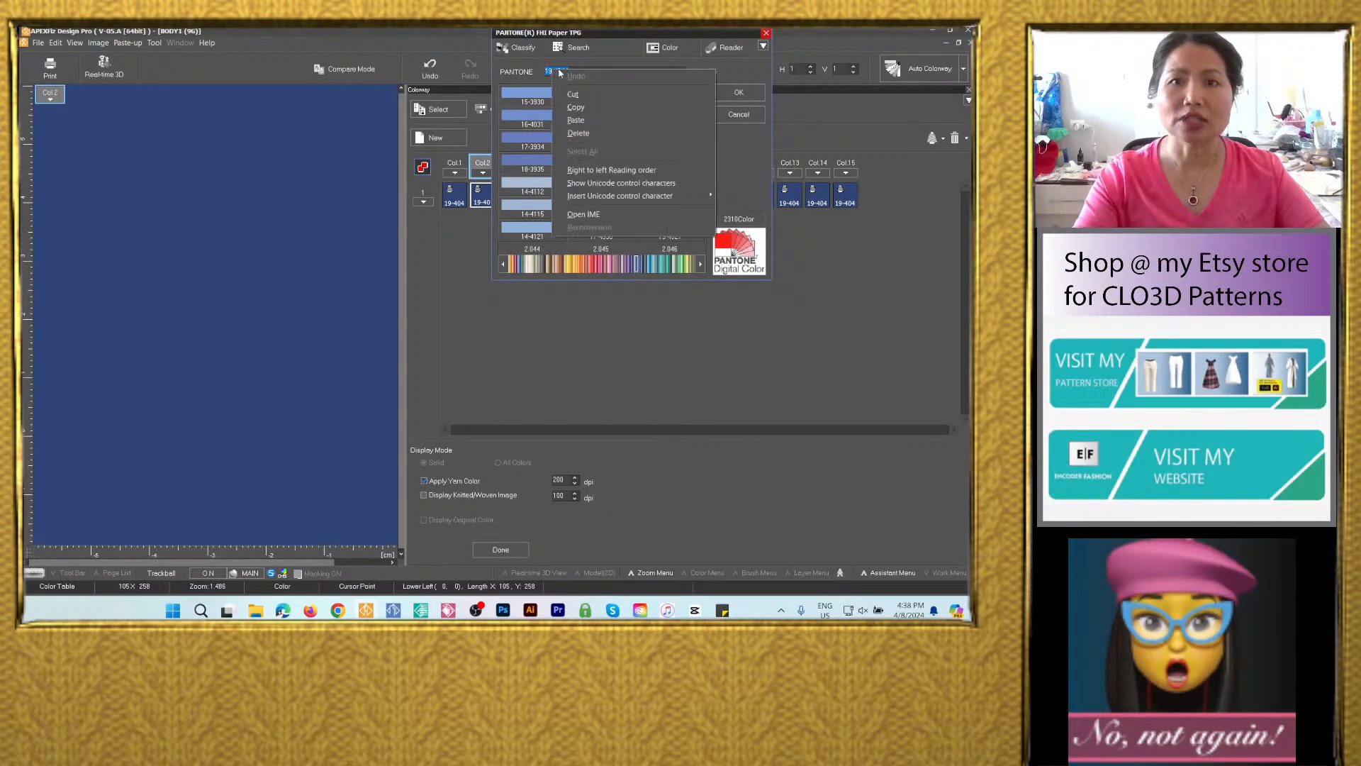
click(576, 120)
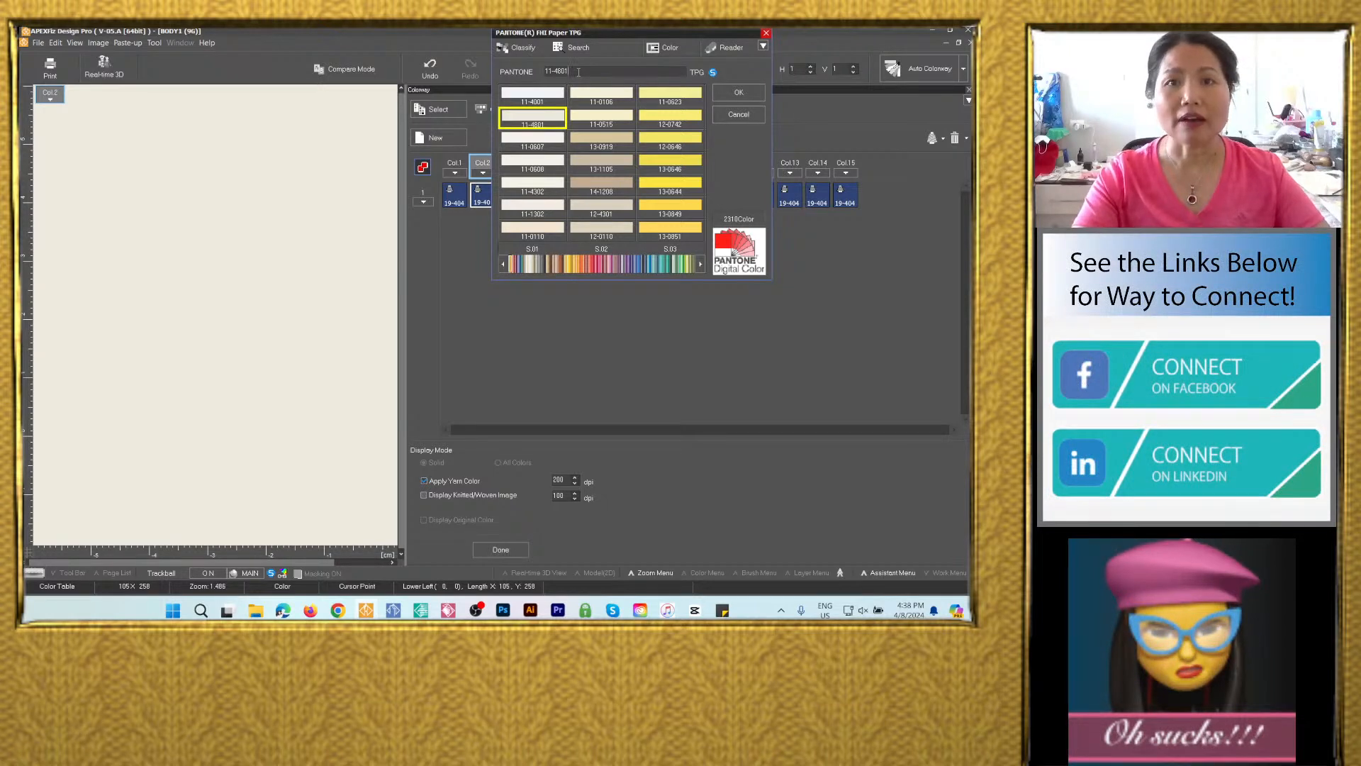
click(735, 96)
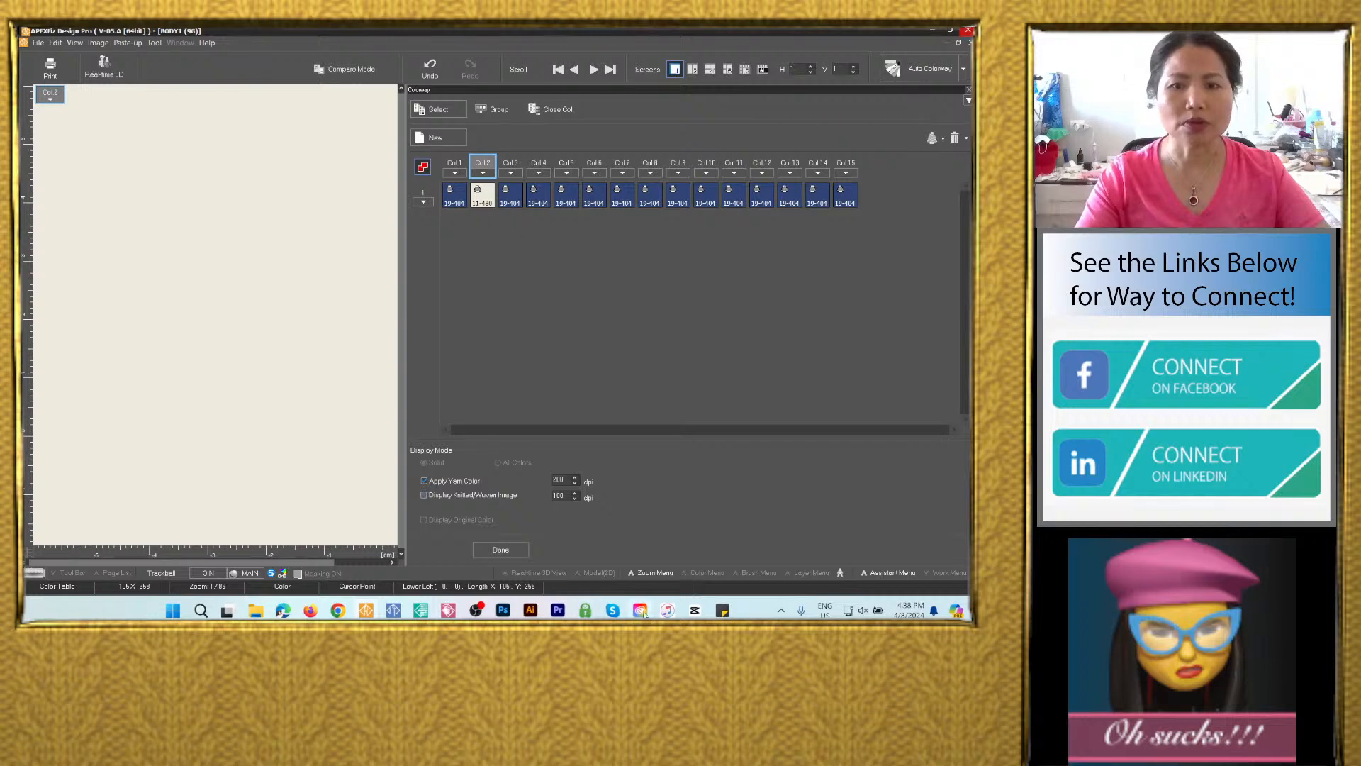
Switch to the sticky note and copy the Pantone number for gray, 18-0000.
click(722, 610)
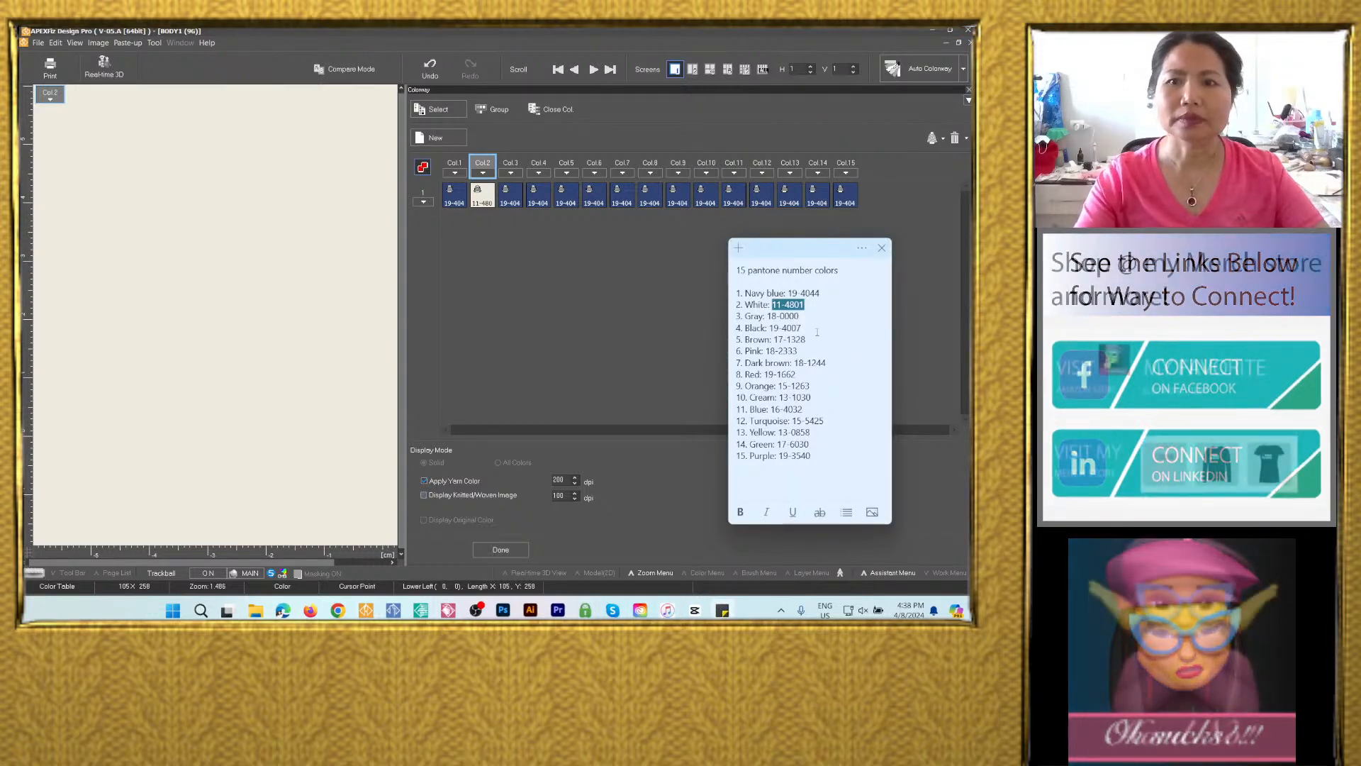
click(807, 317)
drag(768, 316, 801, 316)
right_click(800, 316)
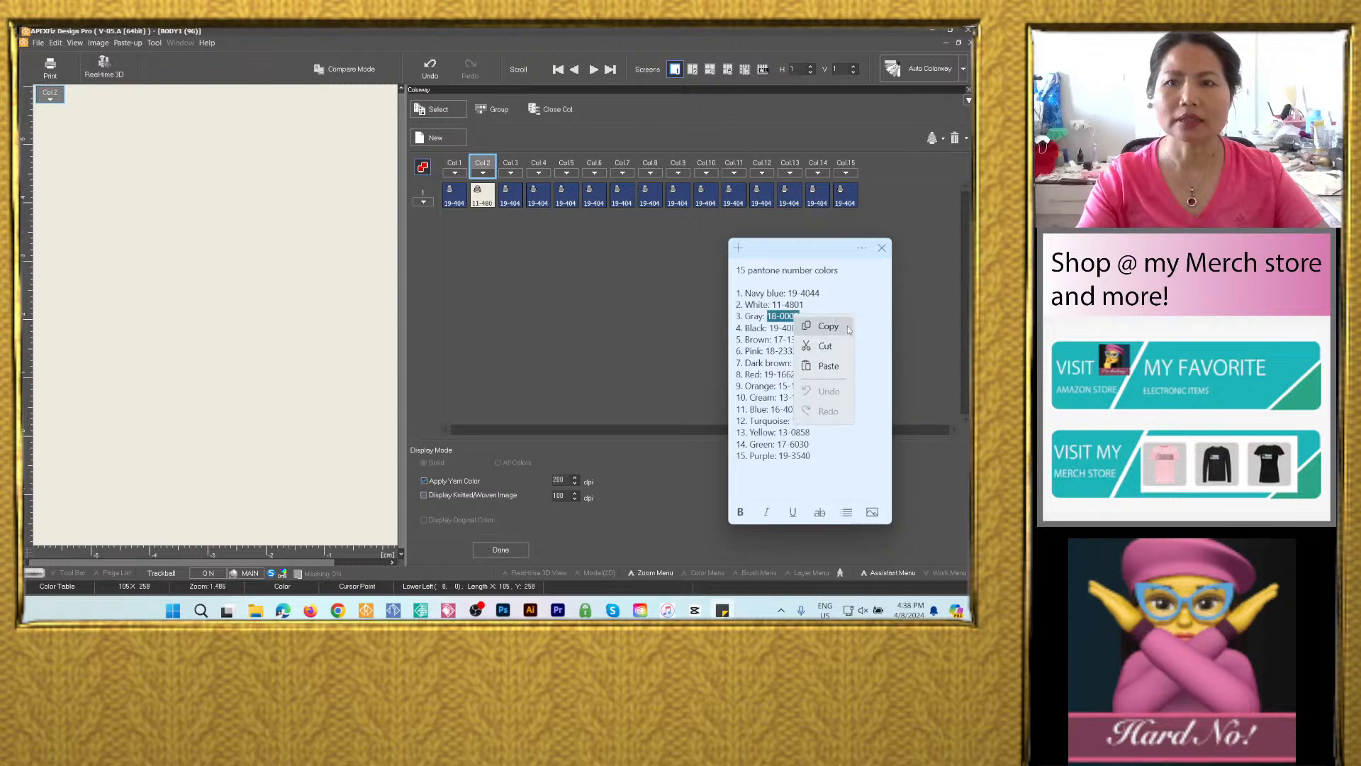
click(815, 335)
Set Col.3's yarn color to the copied Pantone gray, 18-0000.
double_click(514, 198)
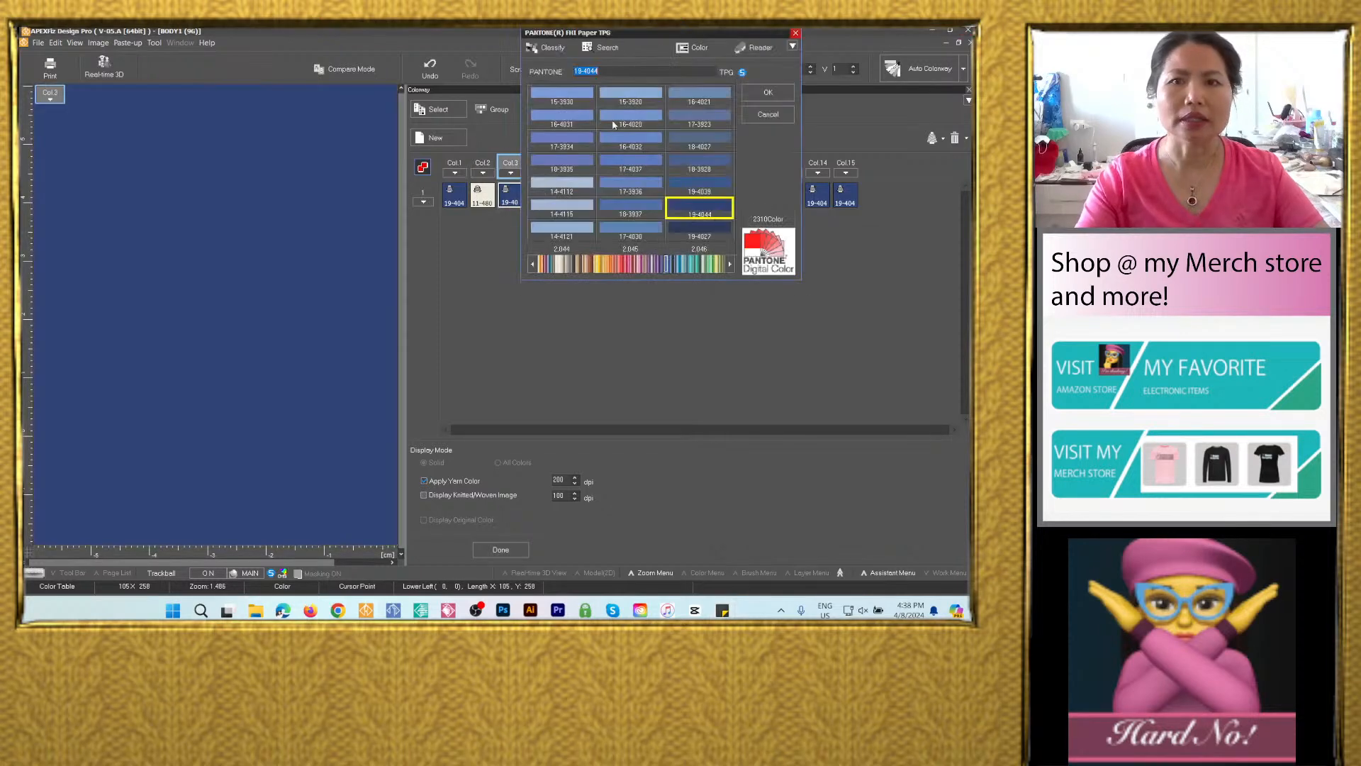
right_click(590, 73)
click(571, 121)
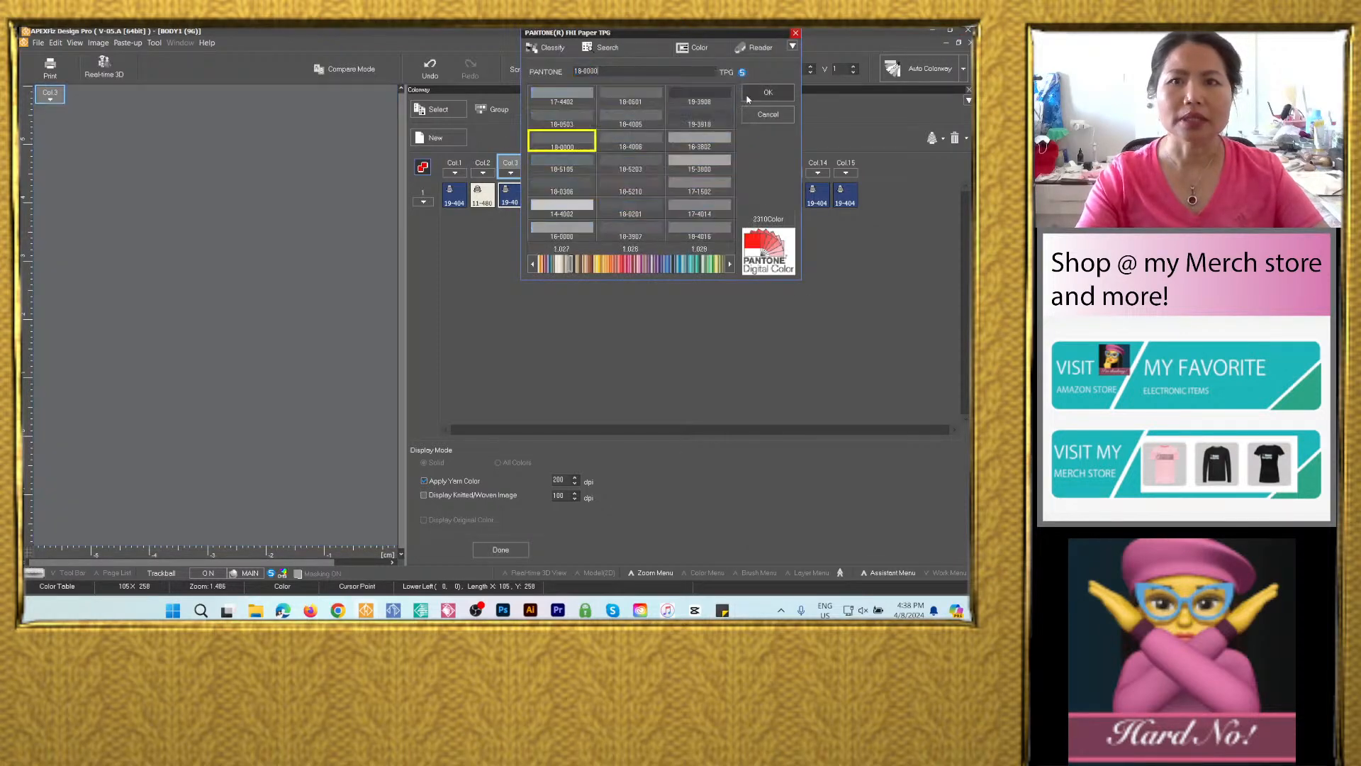
click(758, 97)
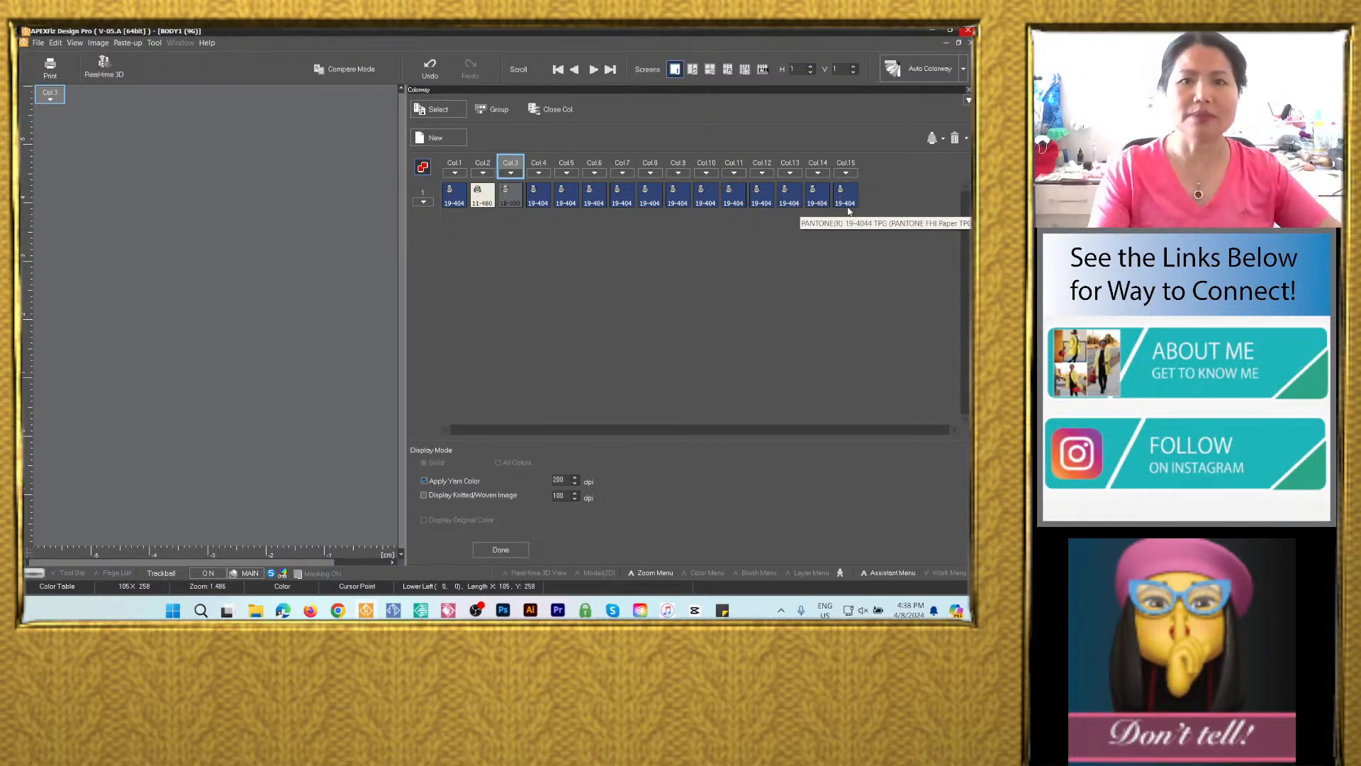
Copy the Pantone number for black, 19-4007, from the sticky note and set it as Col.4's yarn color.
click(723, 610)
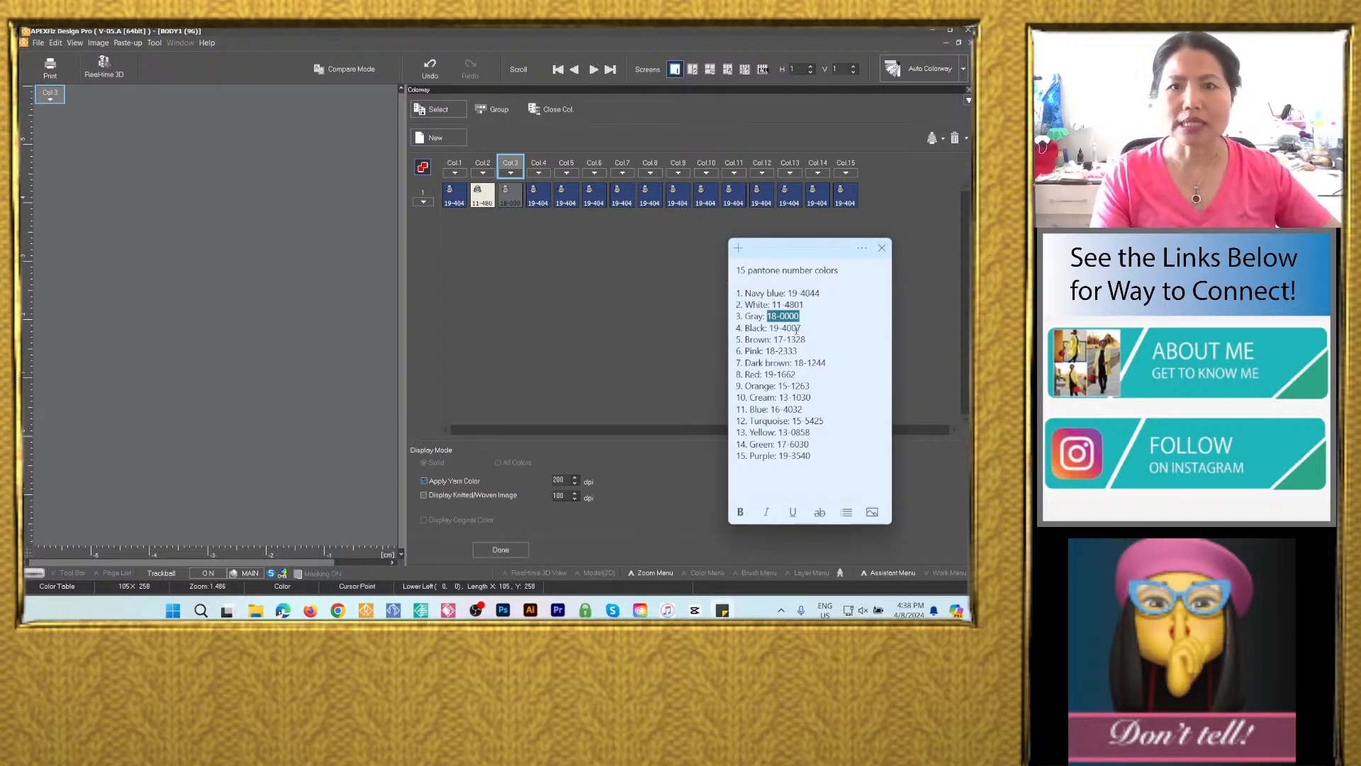
drag(769, 327, 801, 327)
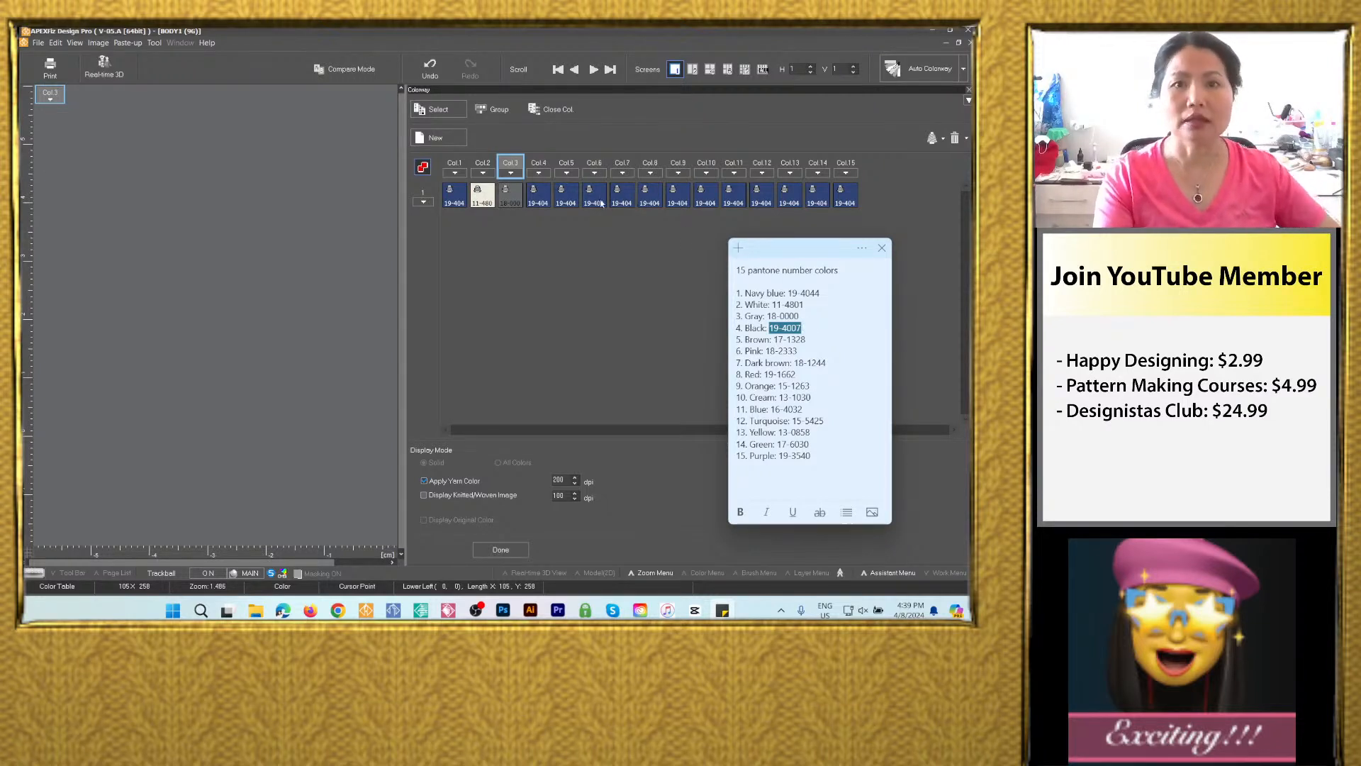
double_click(537, 196)
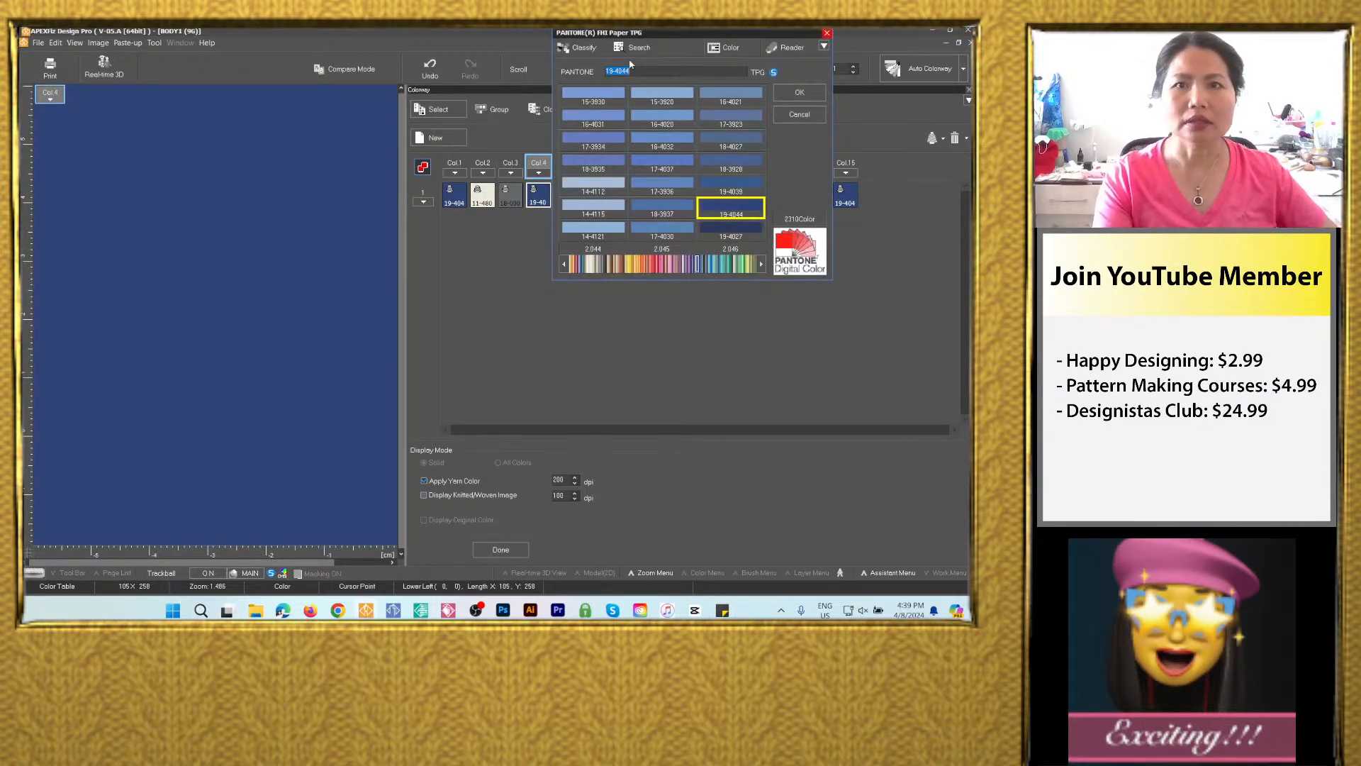
right_click(617, 72)
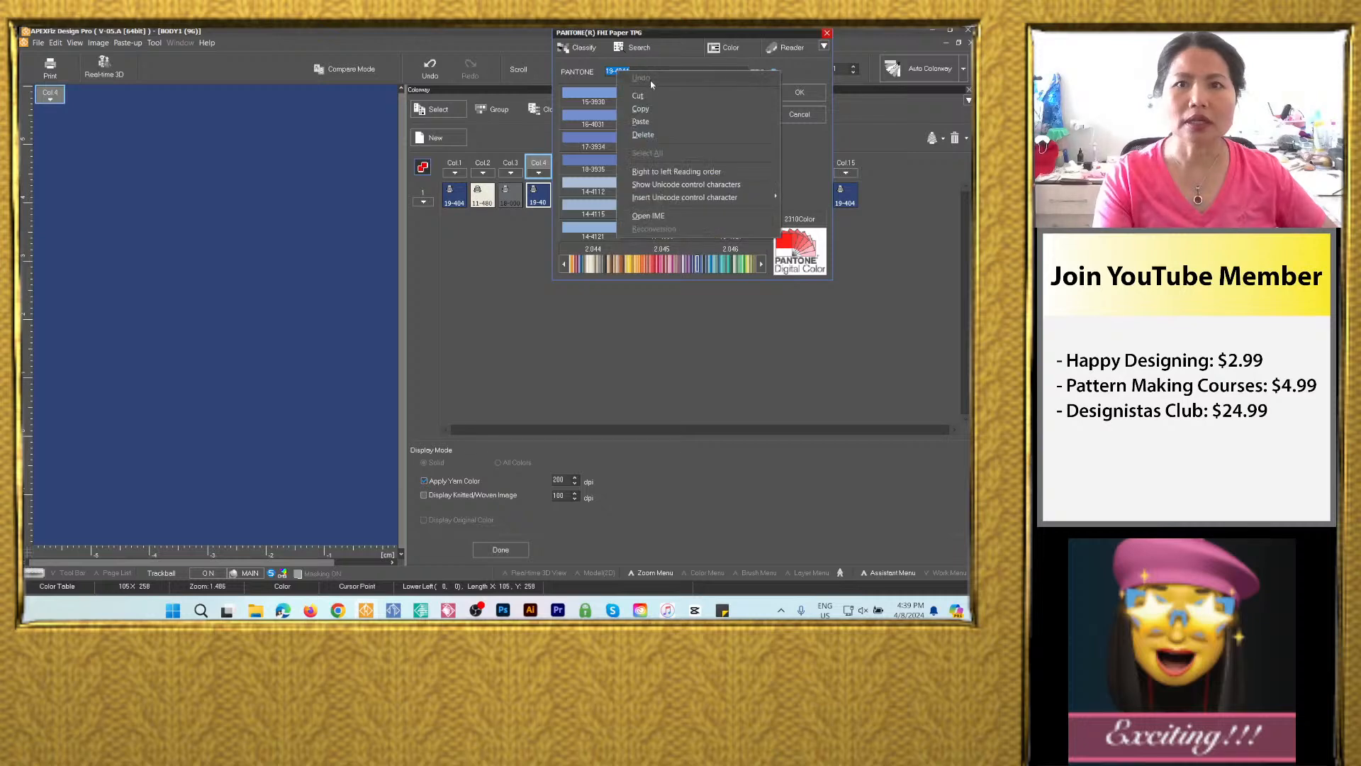
click(656, 123)
click(799, 93)
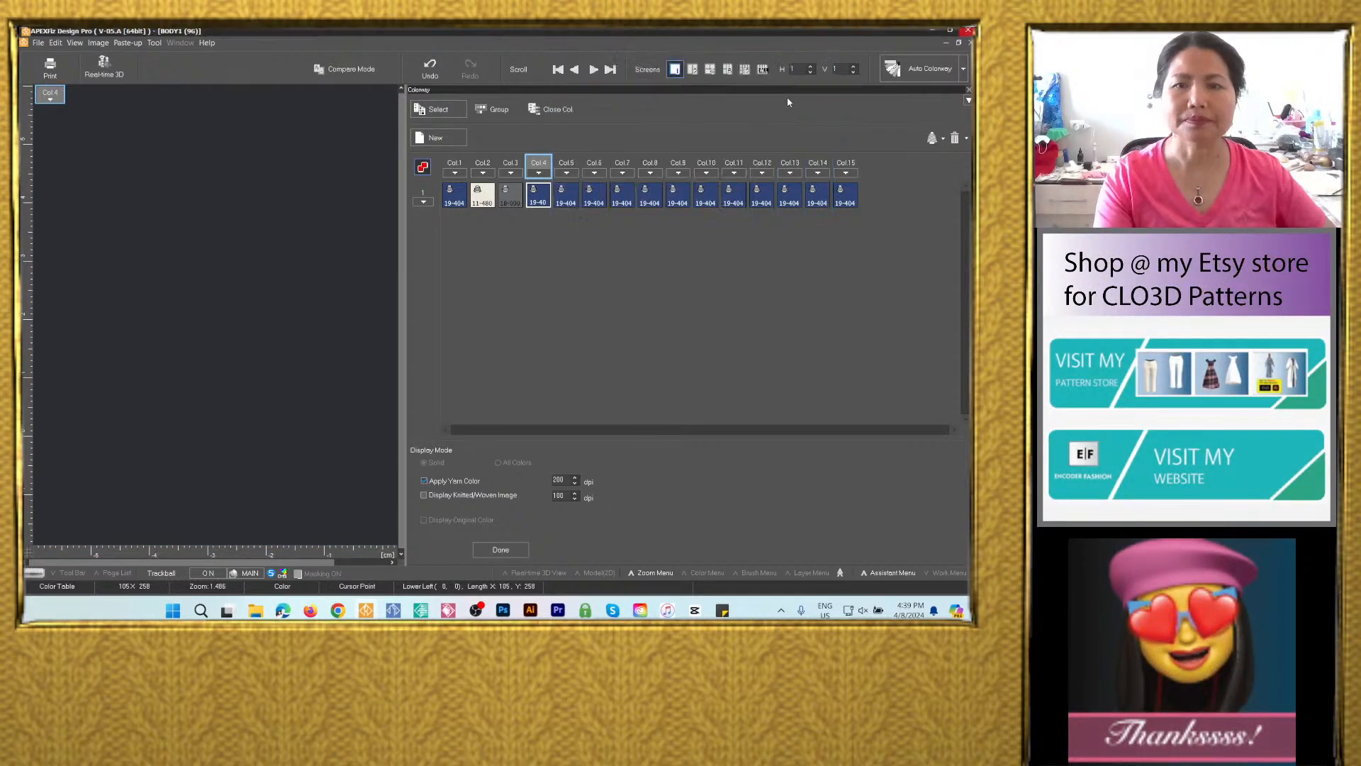
Set Col.5's yarn color to Pantone brown, 17-1328, copying the number from the sticky note.
double_click(565, 195)
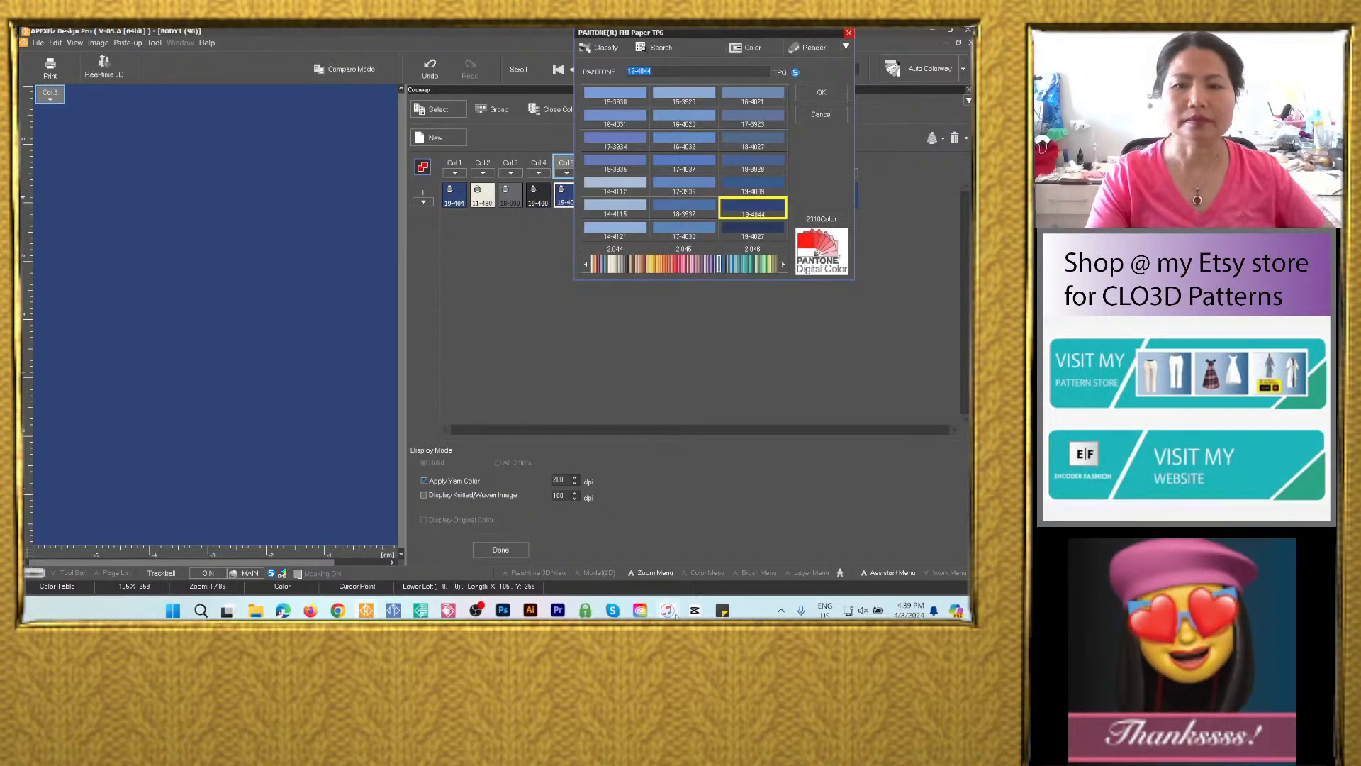
click(722, 609)
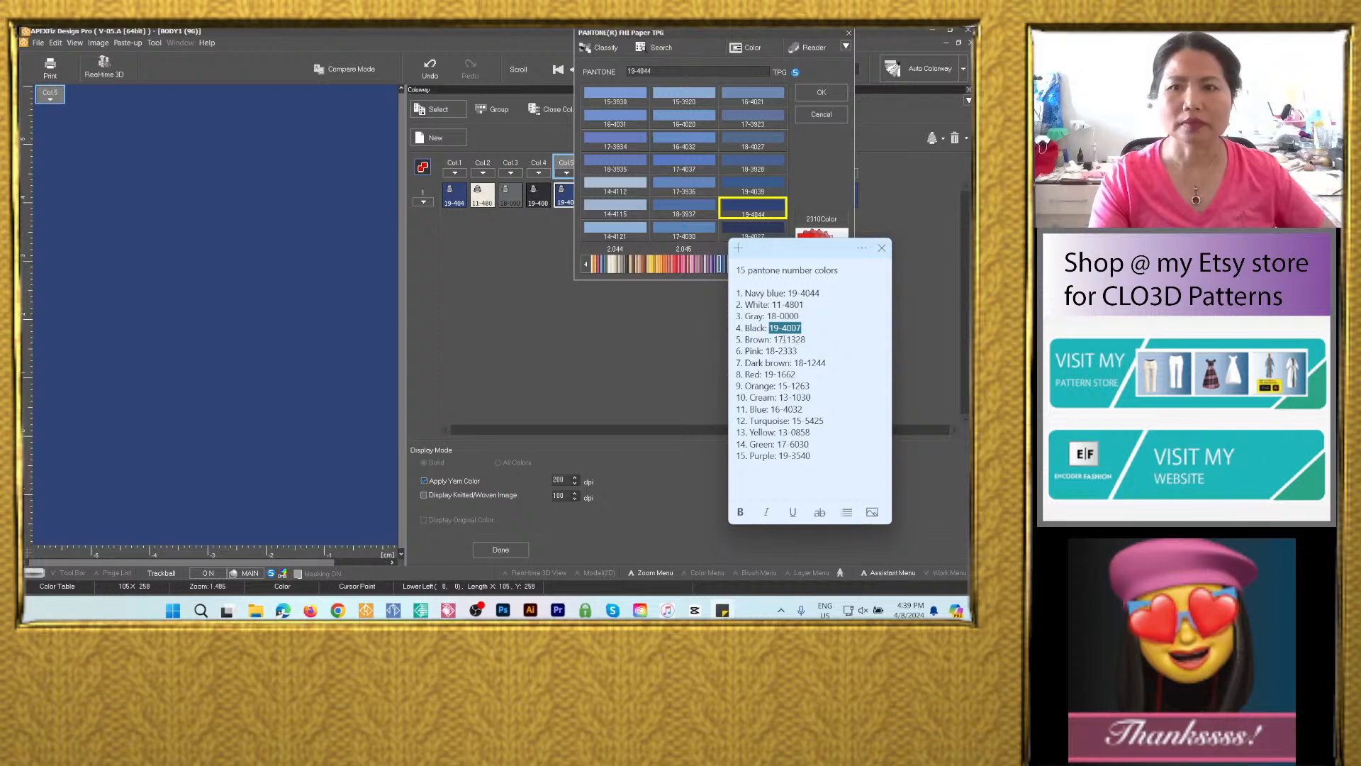
drag(774, 339, 806, 339)
key(ctrl+c)
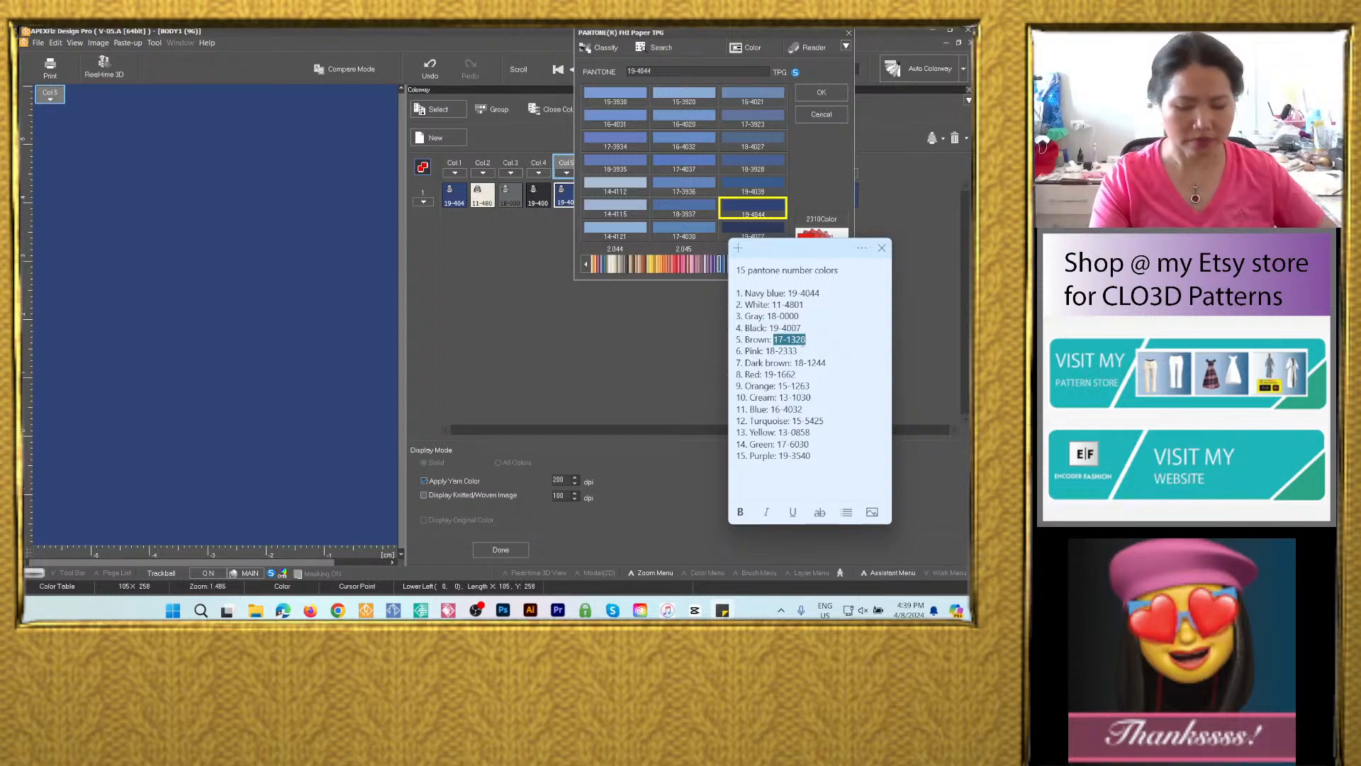
drag(660, 71, 622, 72)
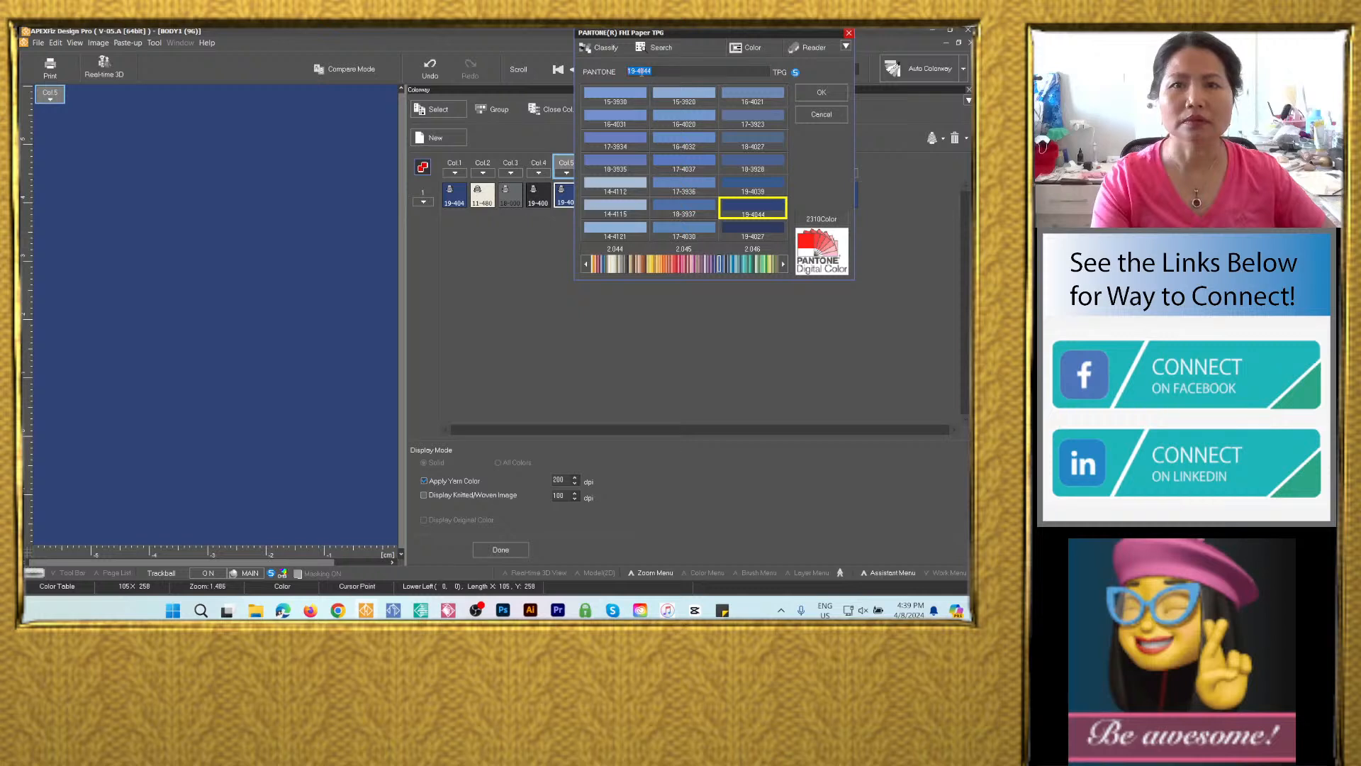
right_click(641, 72)
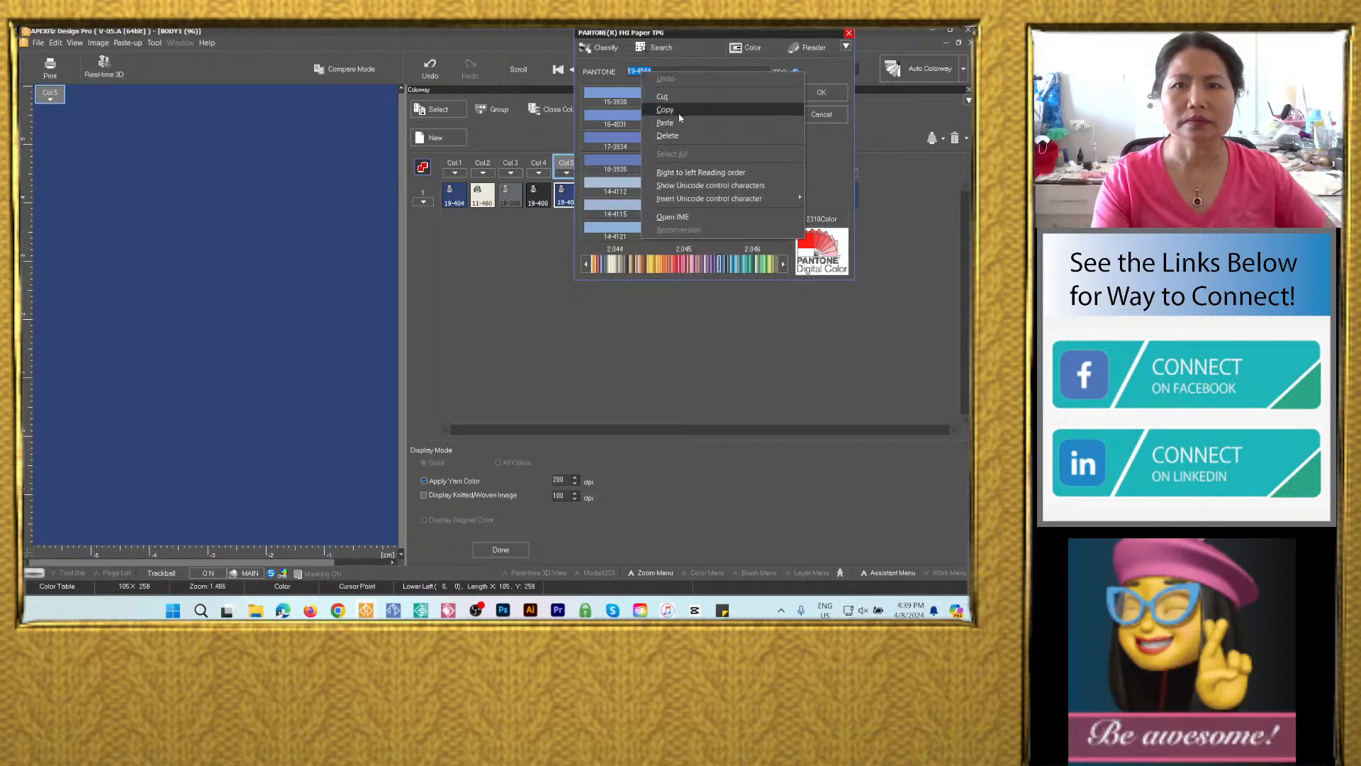
click(666, 122)
click(806, 93)
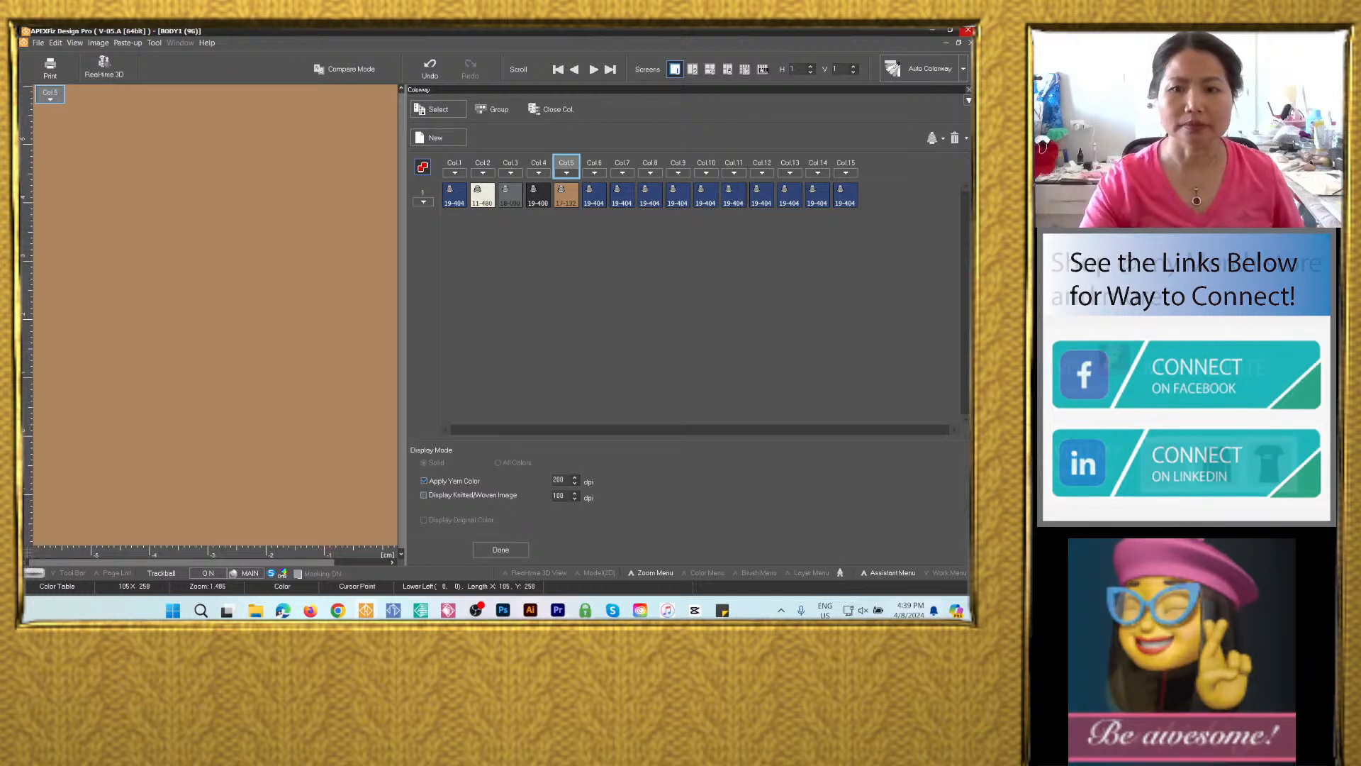
Copy the pink Pantone number 18-2333 from the sticky note and apply it as Col.6's yarn color.
click(723, 610)
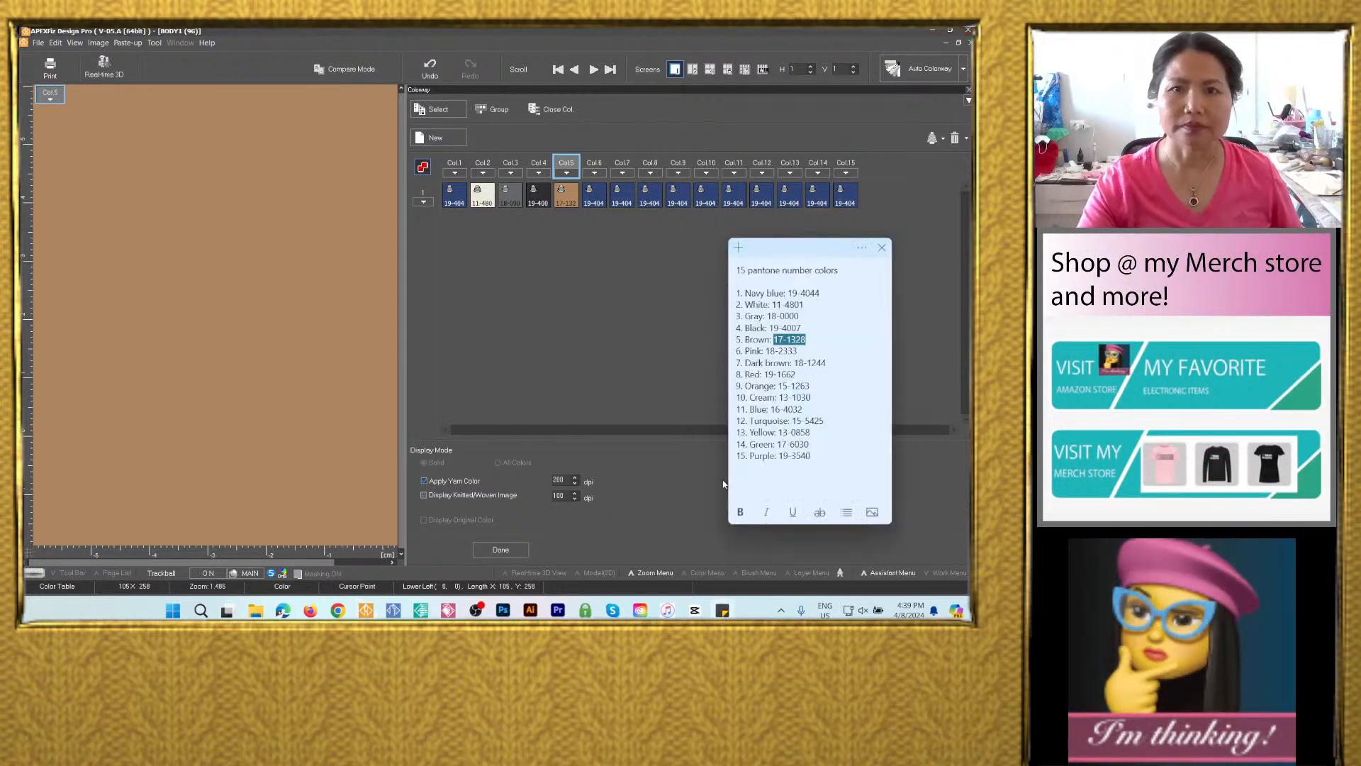
click(851, 348)
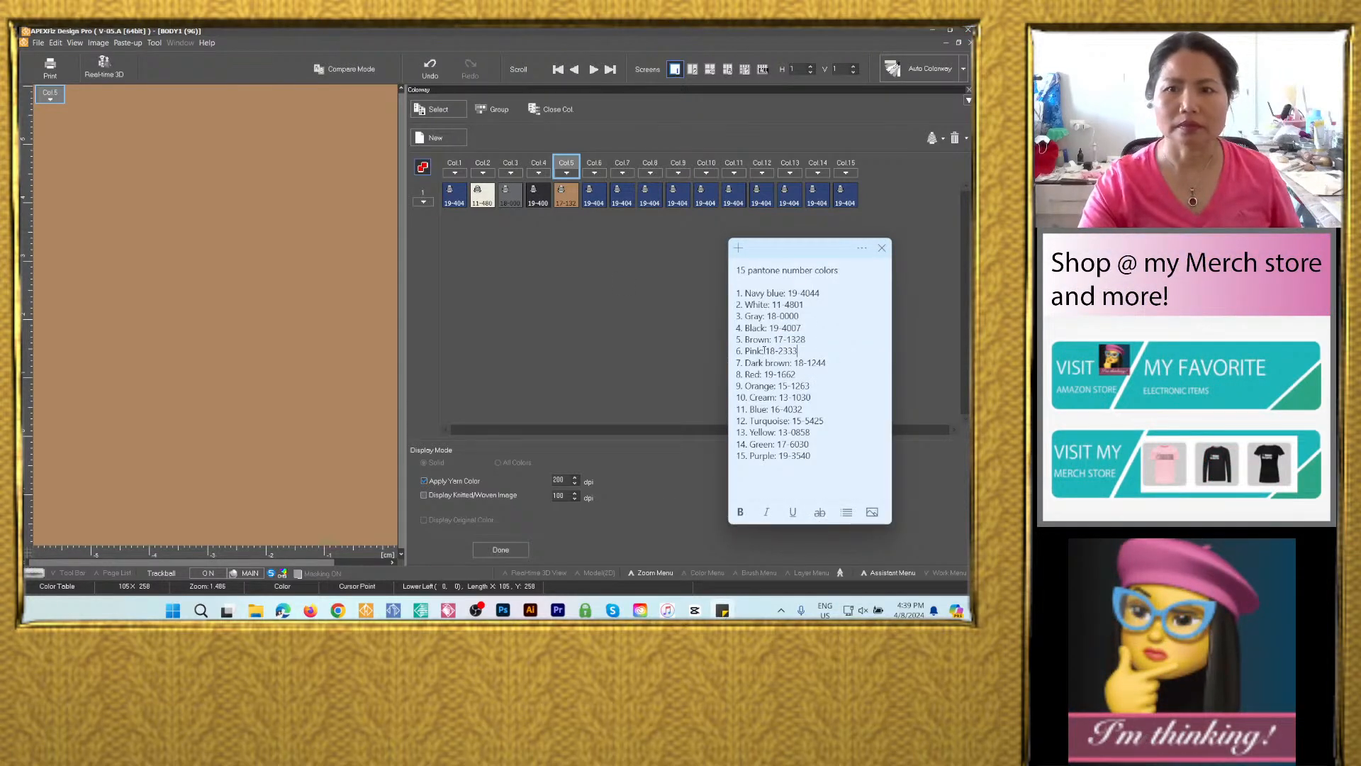
drag(766, 350, 802, 354)
key(ctrl+c)
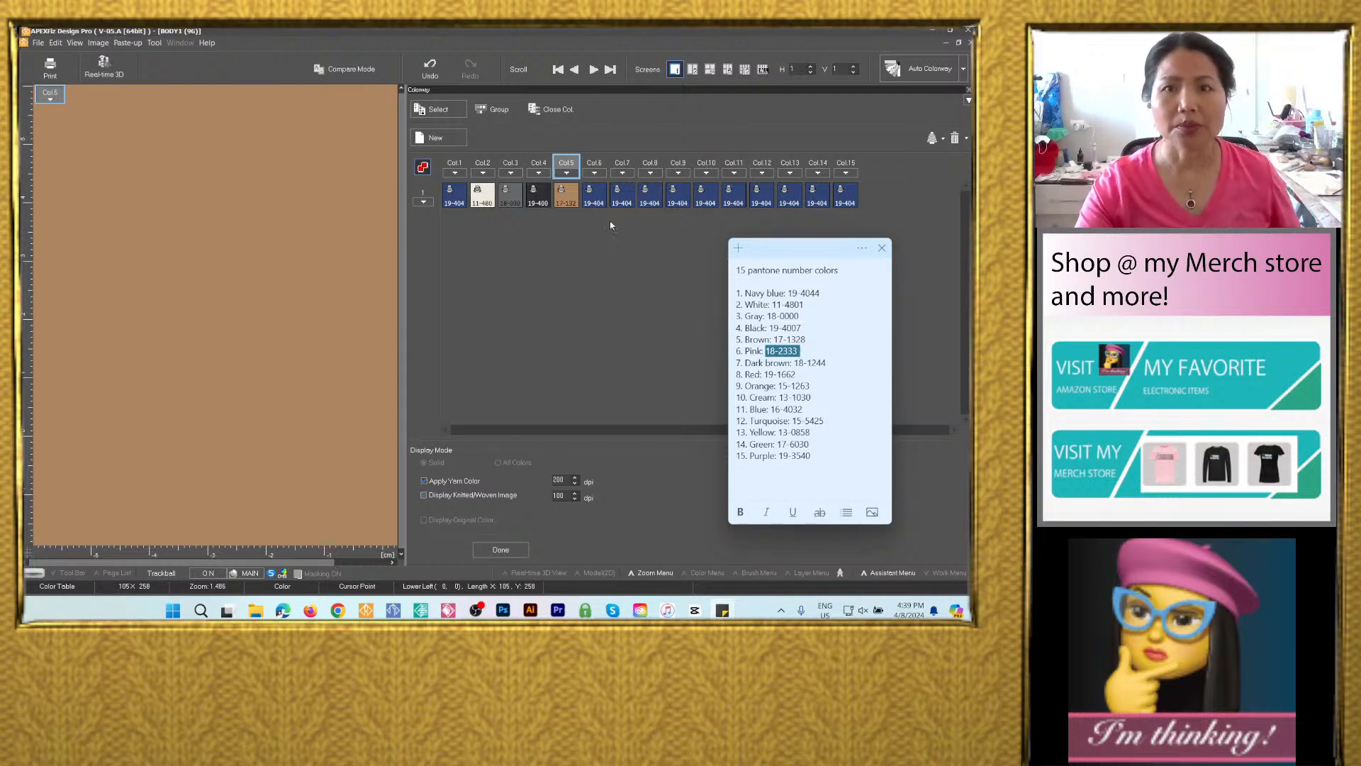
click(593, 190)
double_click(594, 190)
right_click(673, 72)
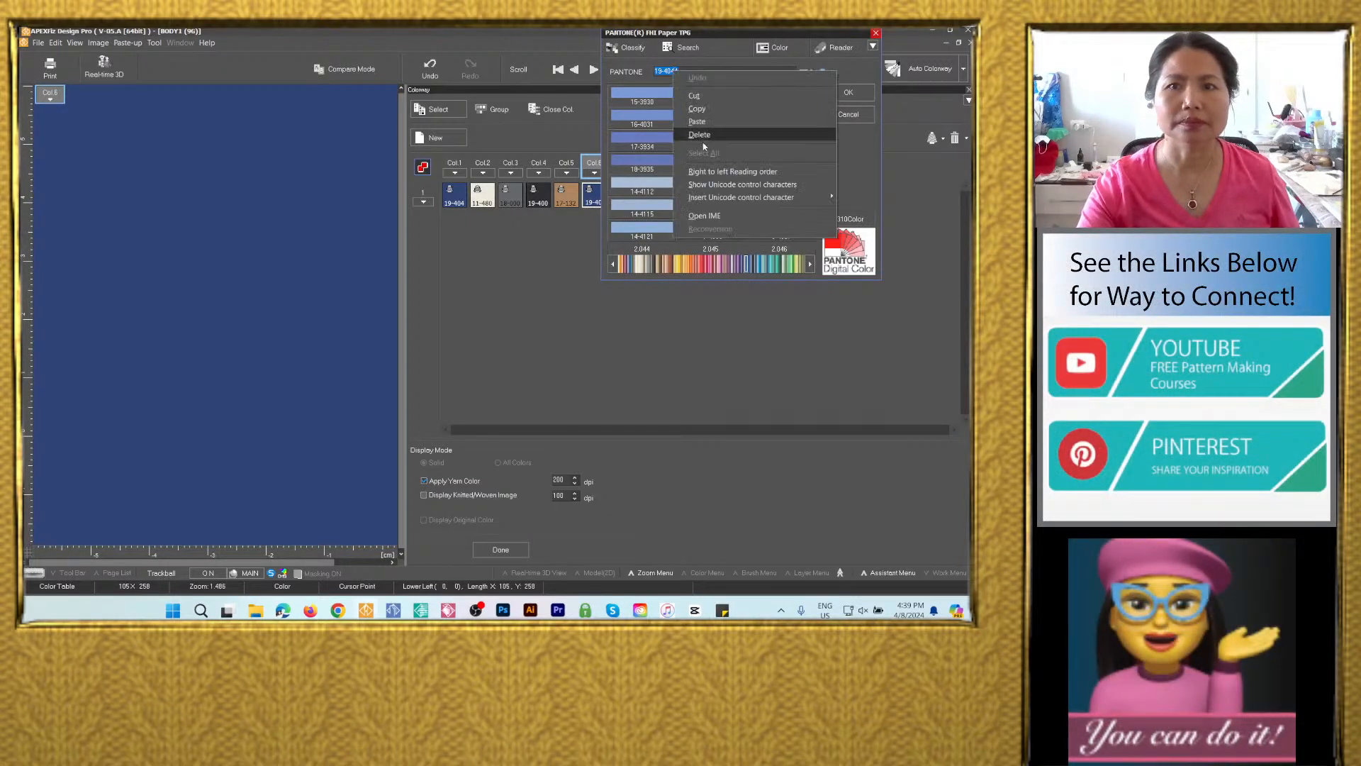
click(696, 121)
key(Return)
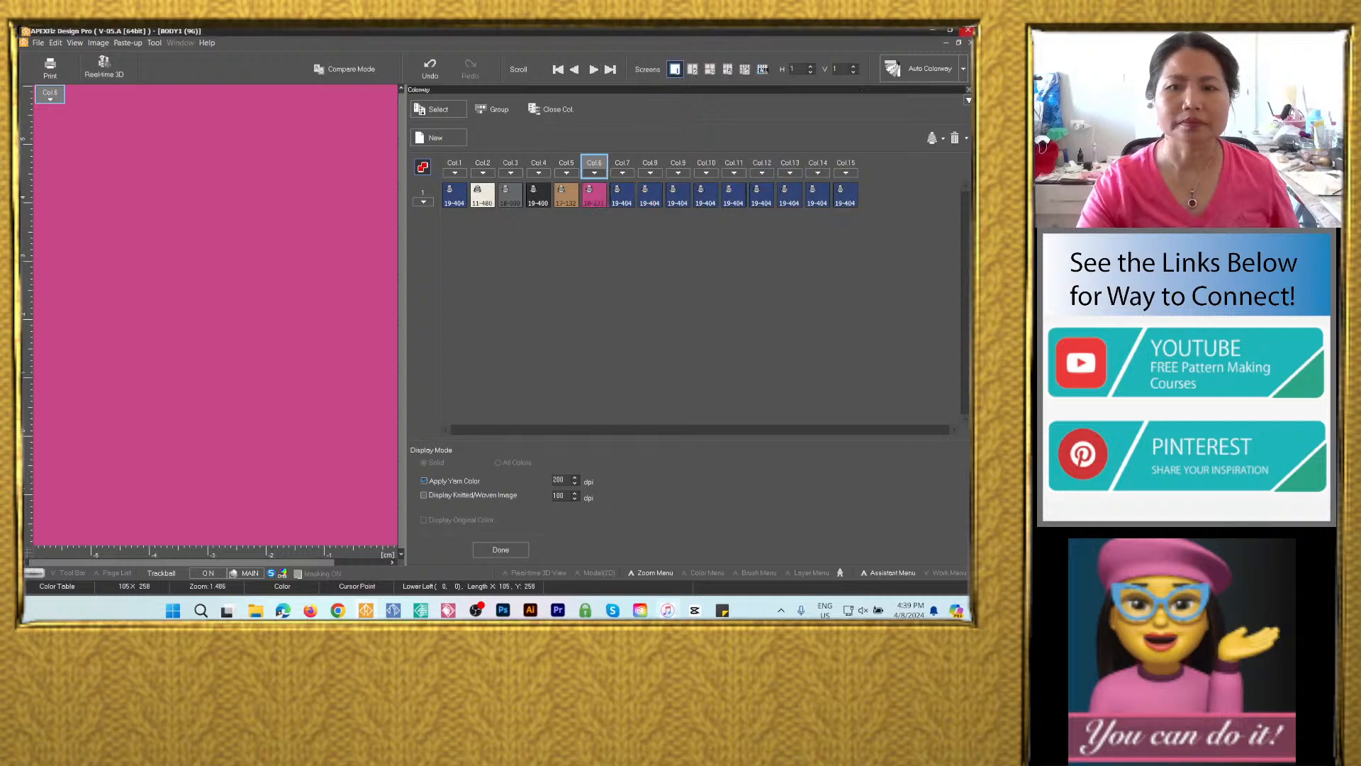
Copy the dark brown Pantone number 18-1244 from the sticky note and apply it as Col.7's yarn color.
click(724, 610)
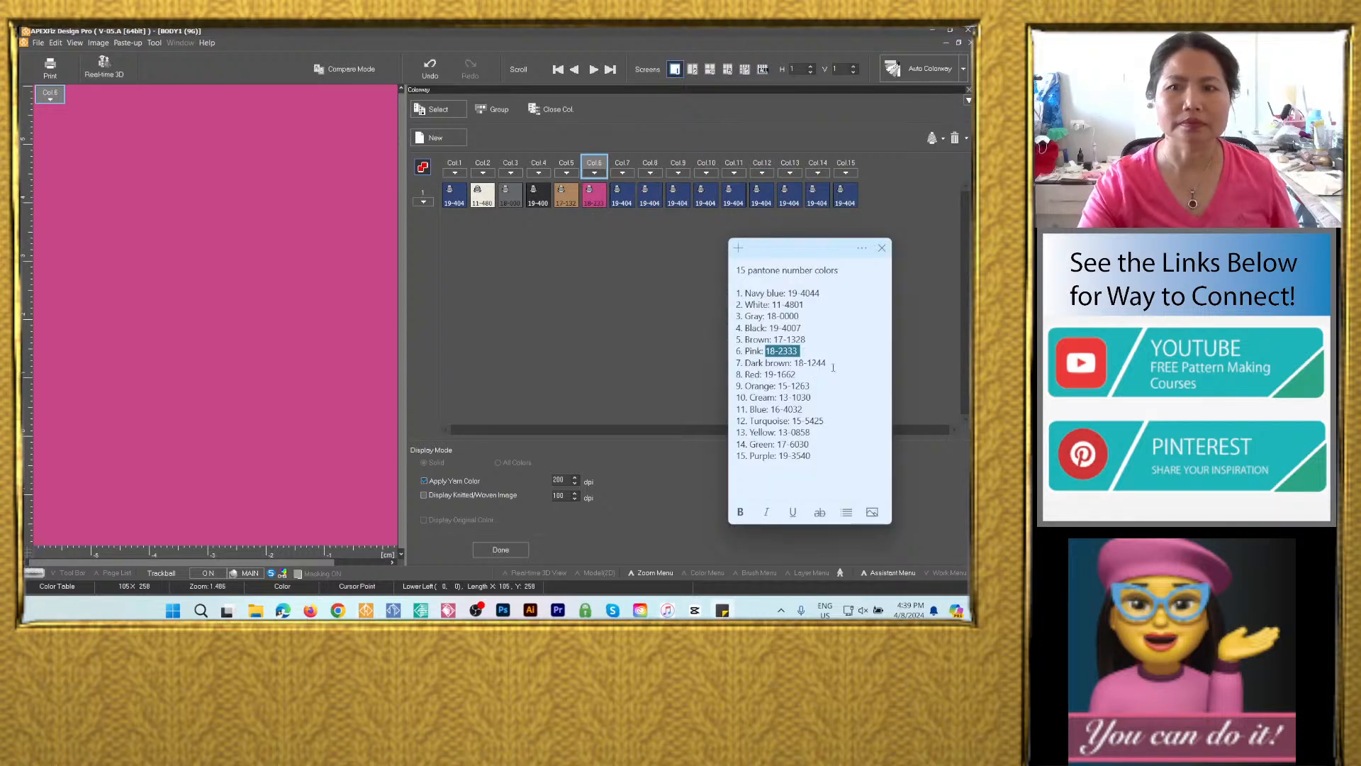
drag(827, 363, 793, 363)
key(ctrl+c)
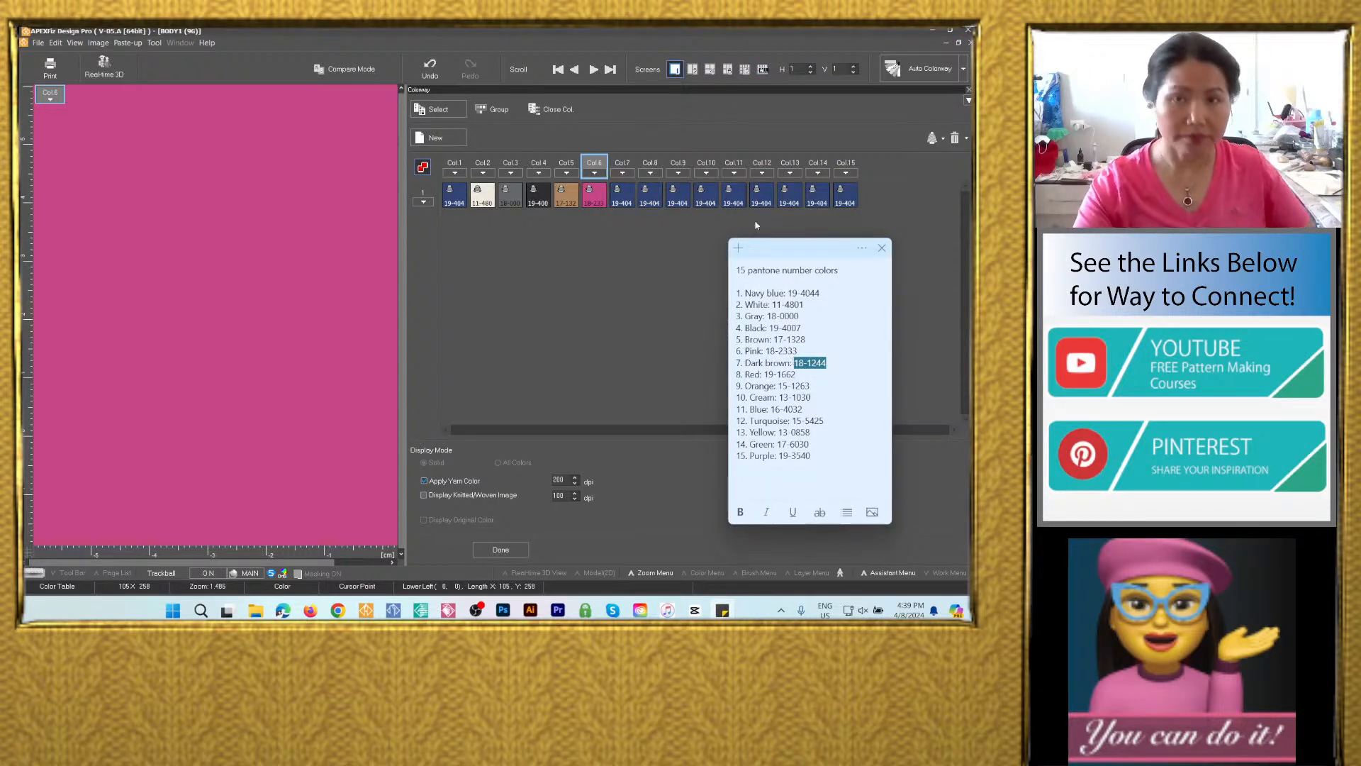
double_click(623, 195)
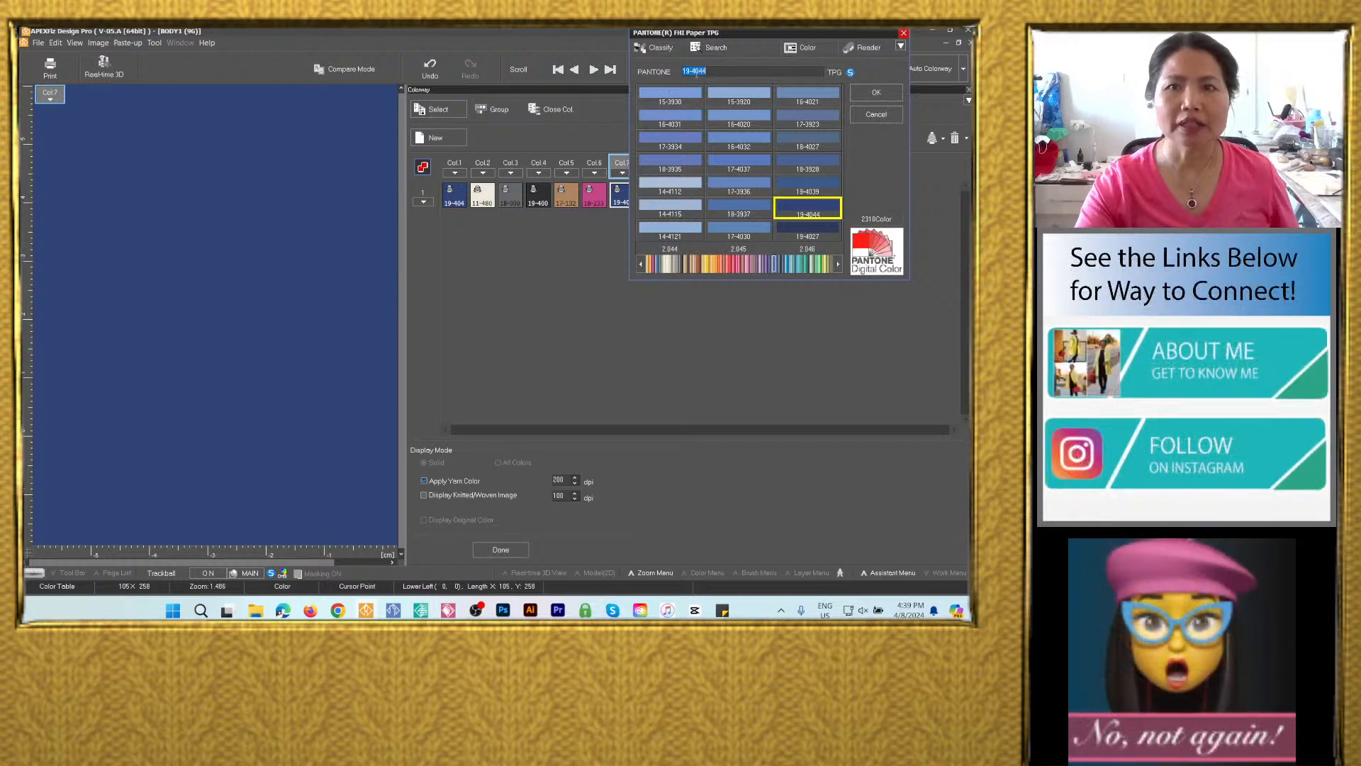
right_click(709, 74)
click(745, 128)
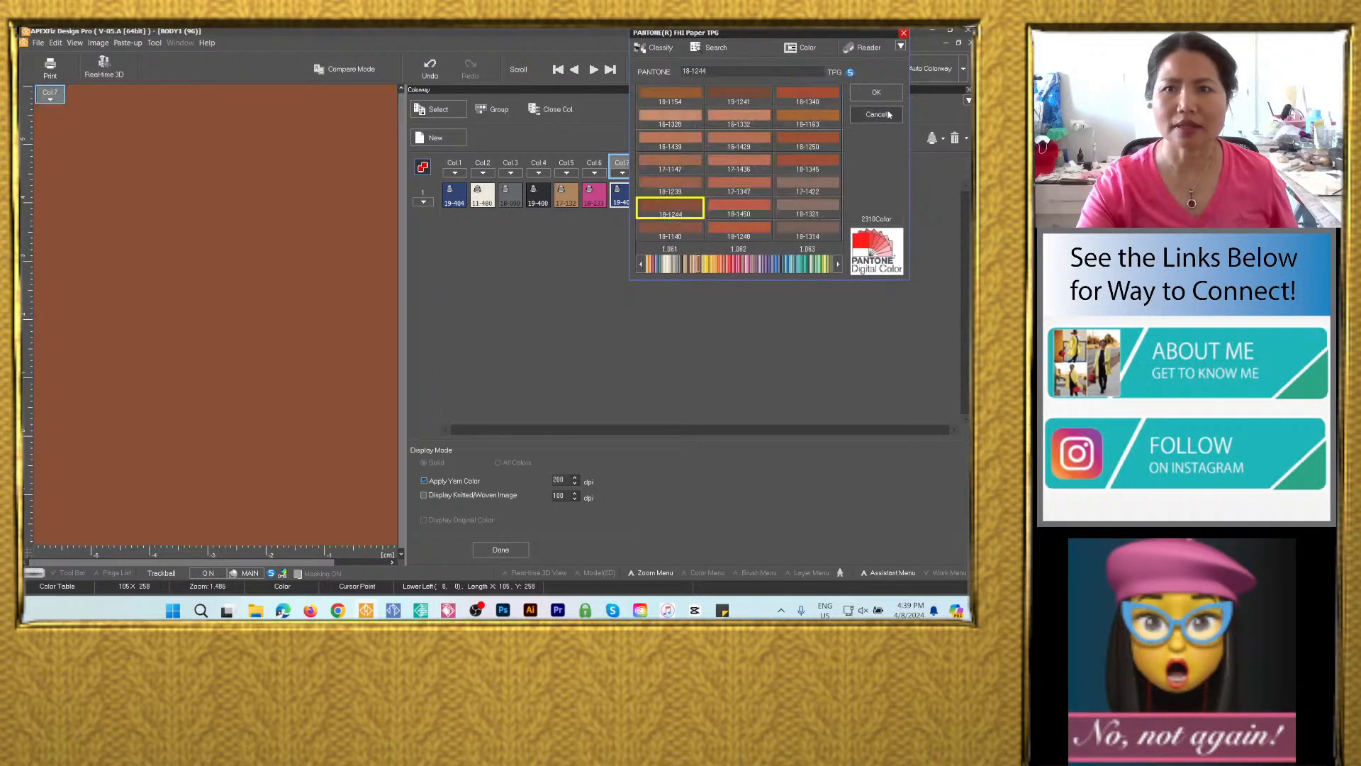
click(876, 92)
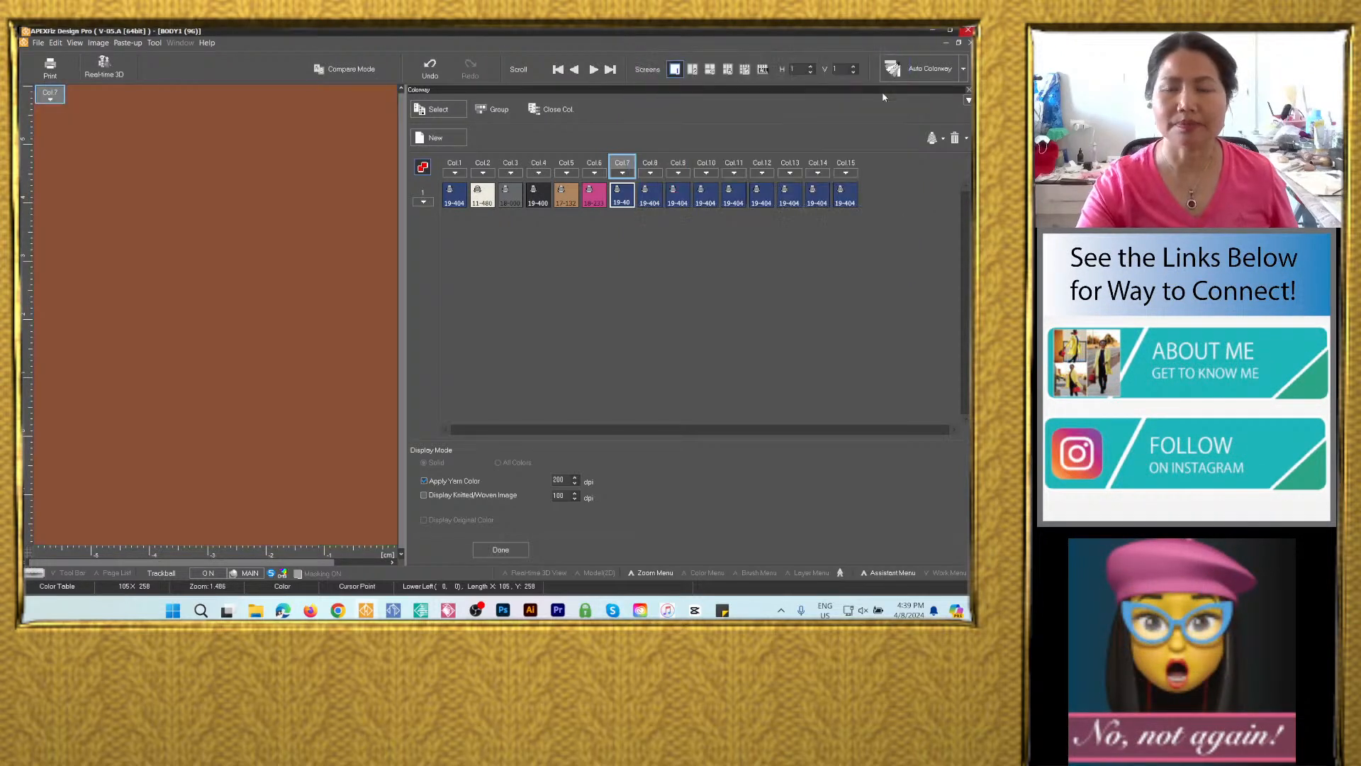
Copy the red Pantone number 19-1662 from the sticky note and apply it as Col.8's yarn color.
click(722, 610)
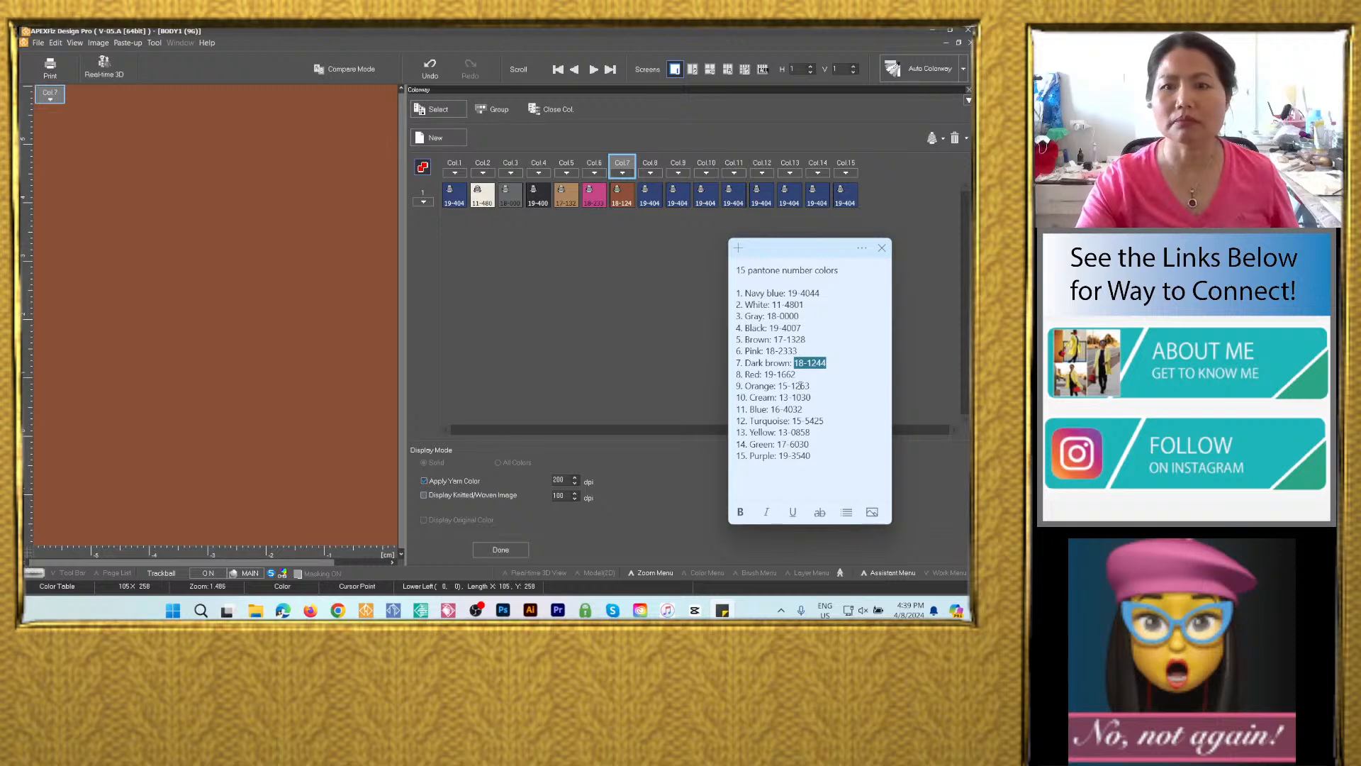
click(799, 374)
drag(799, 374, 763, 374)
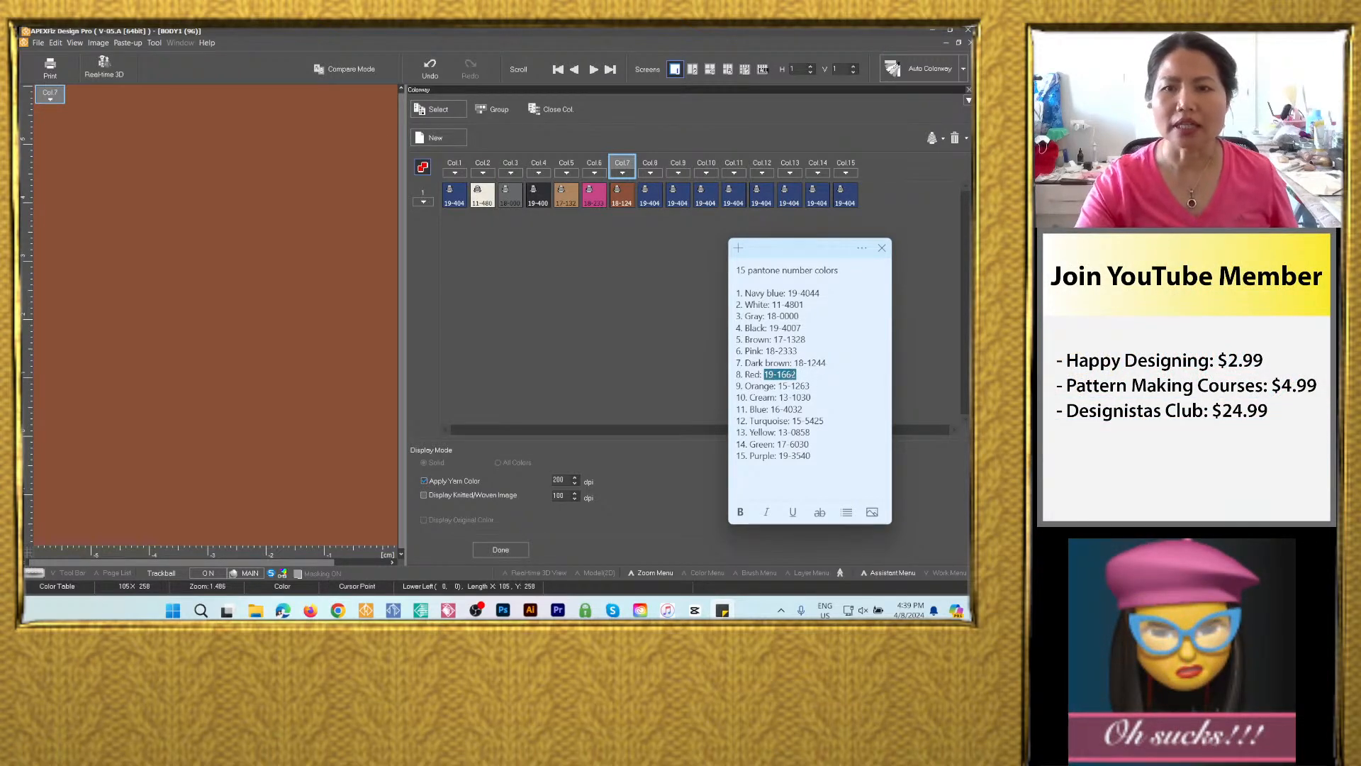
right_click(793, 374)
click(808, 383)
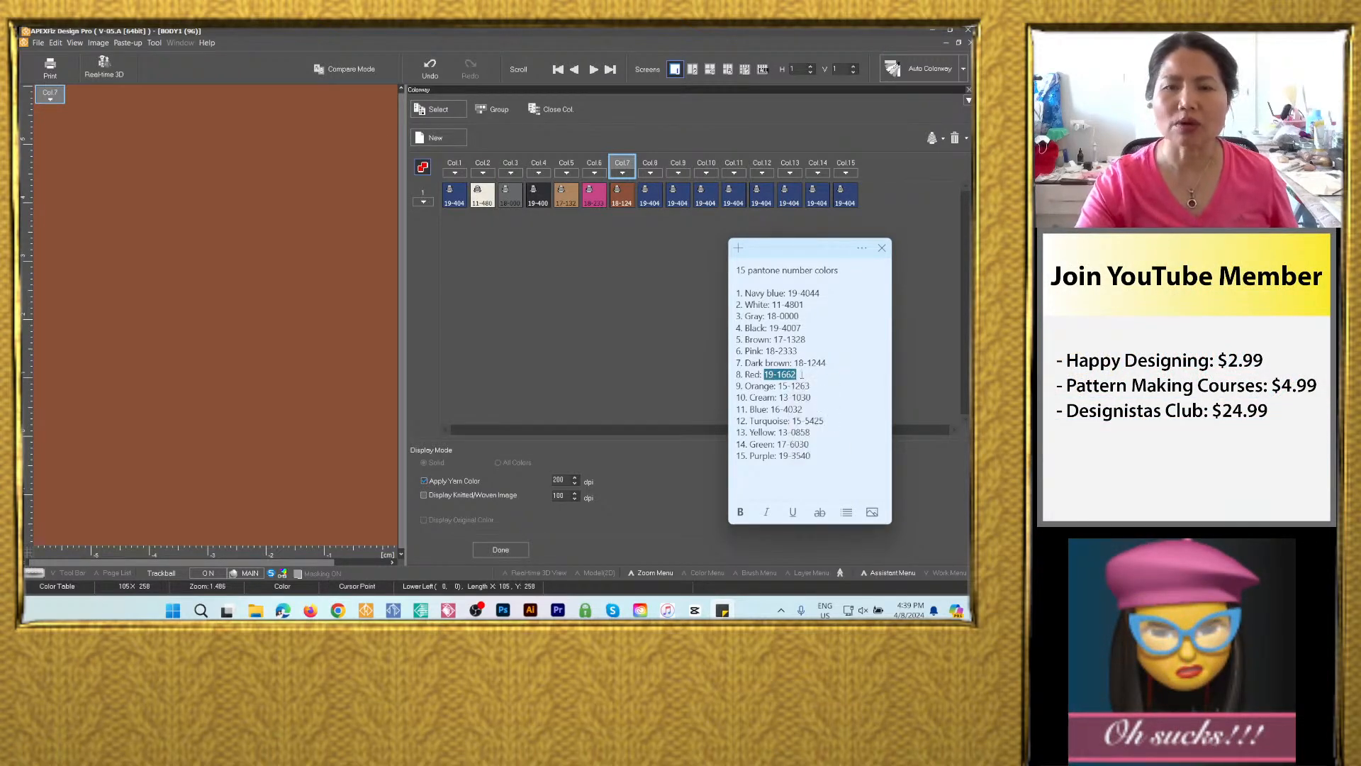
double_click(650, 196)
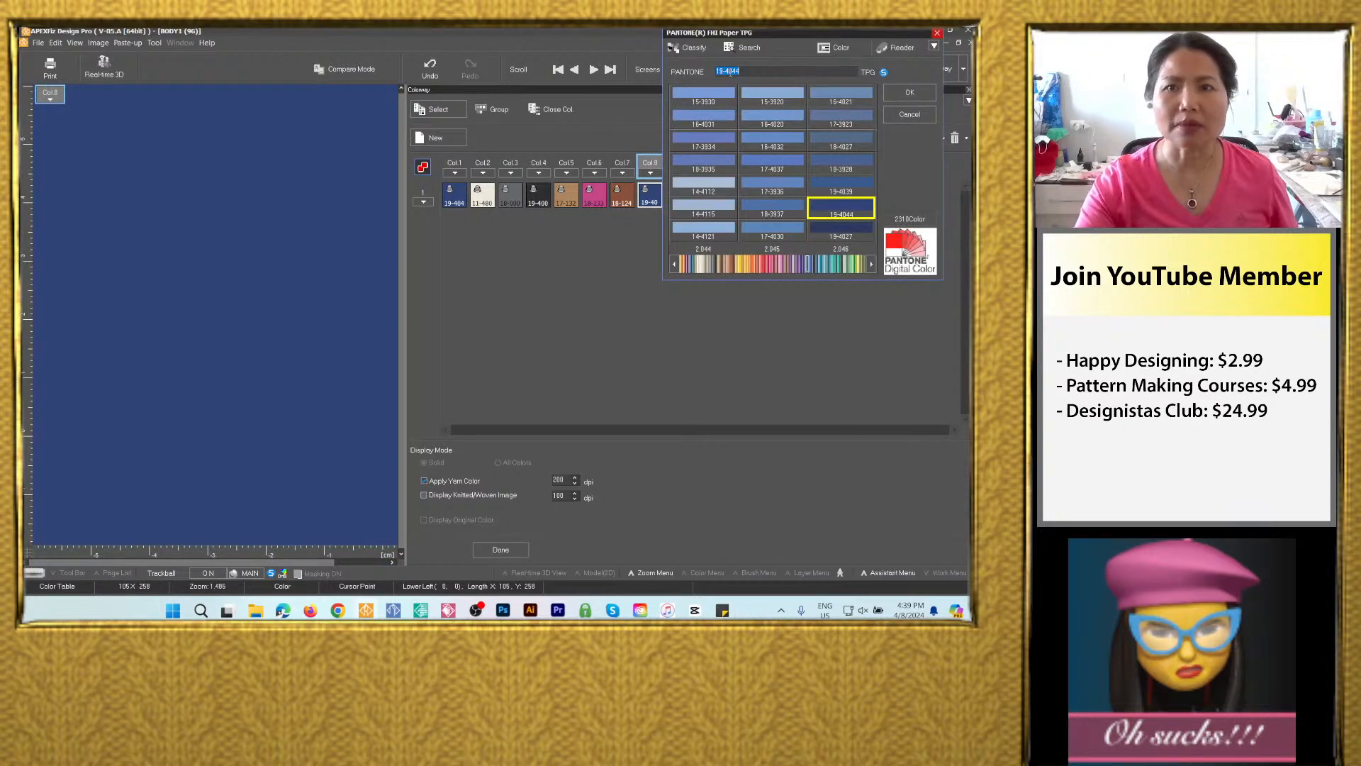
right_click(730, 74)
click(764, 132)
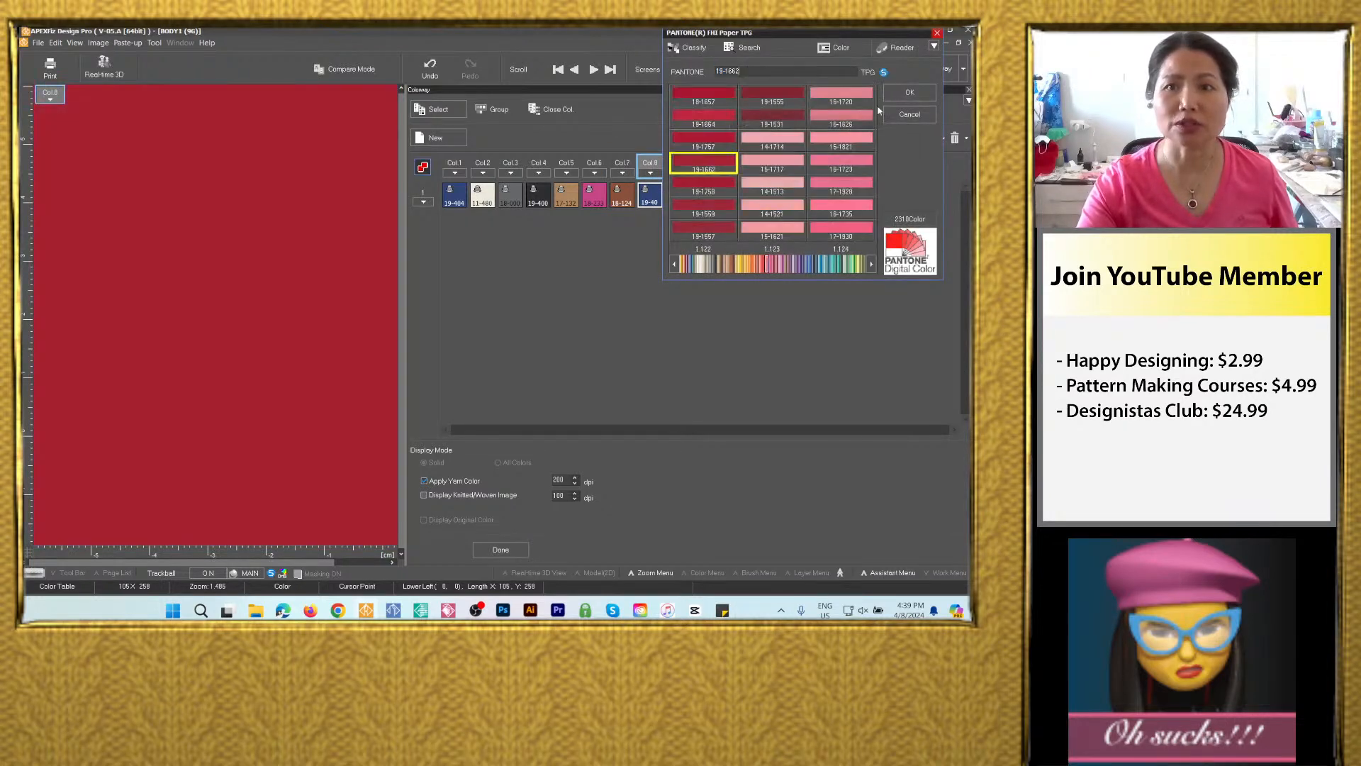
click(904, 95)
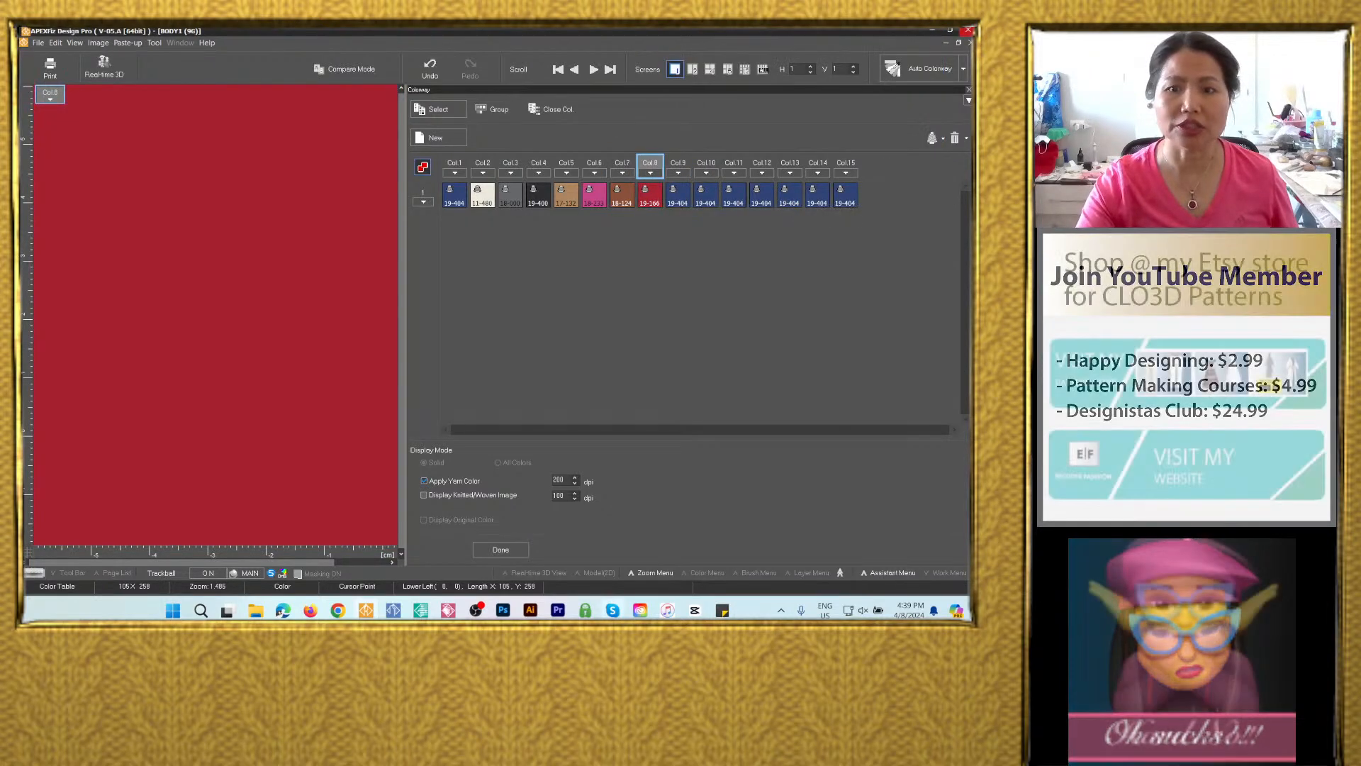
Copy the orange Pantone number 15-1263 from the sticky note and apply it as Col.9's yarn color.
click(724, 610)
drag(810, 386, 778, 386)
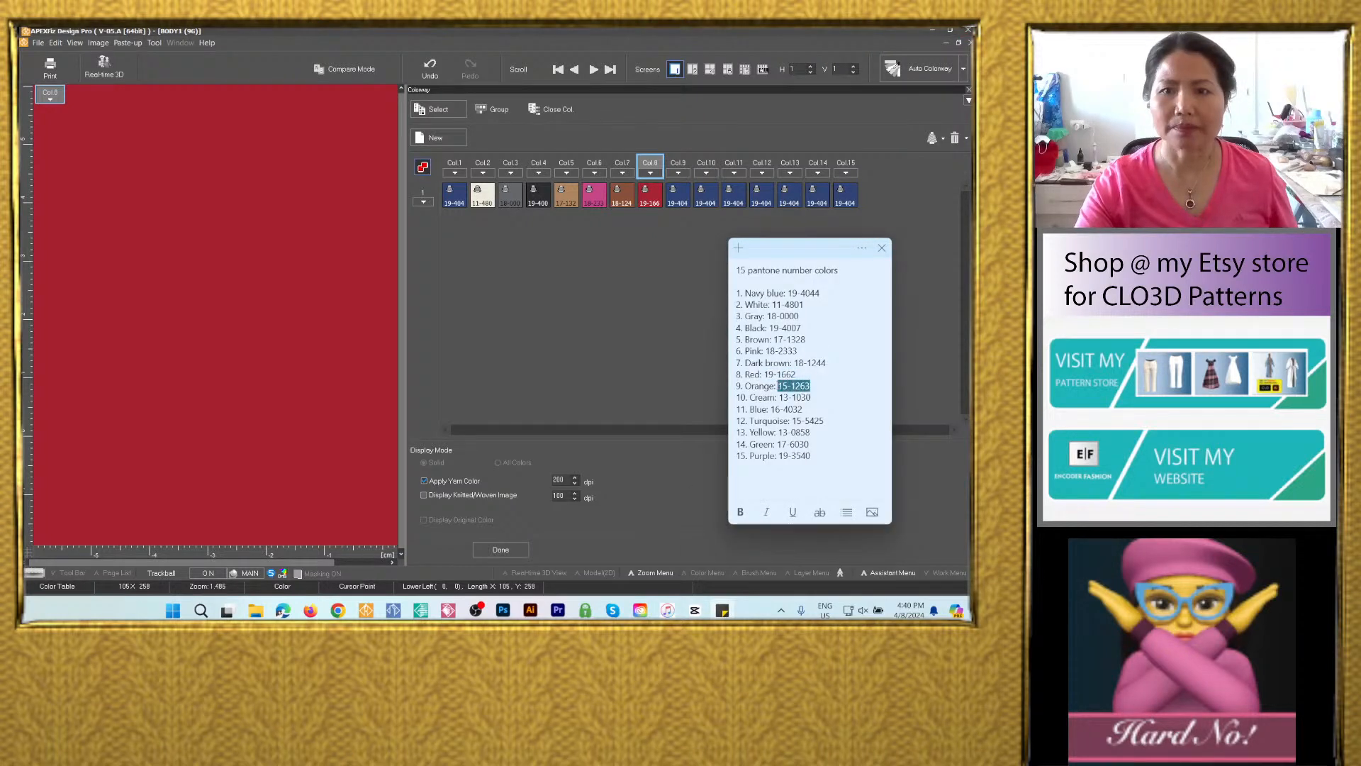
right_click(797, 376)
click(822, 396)
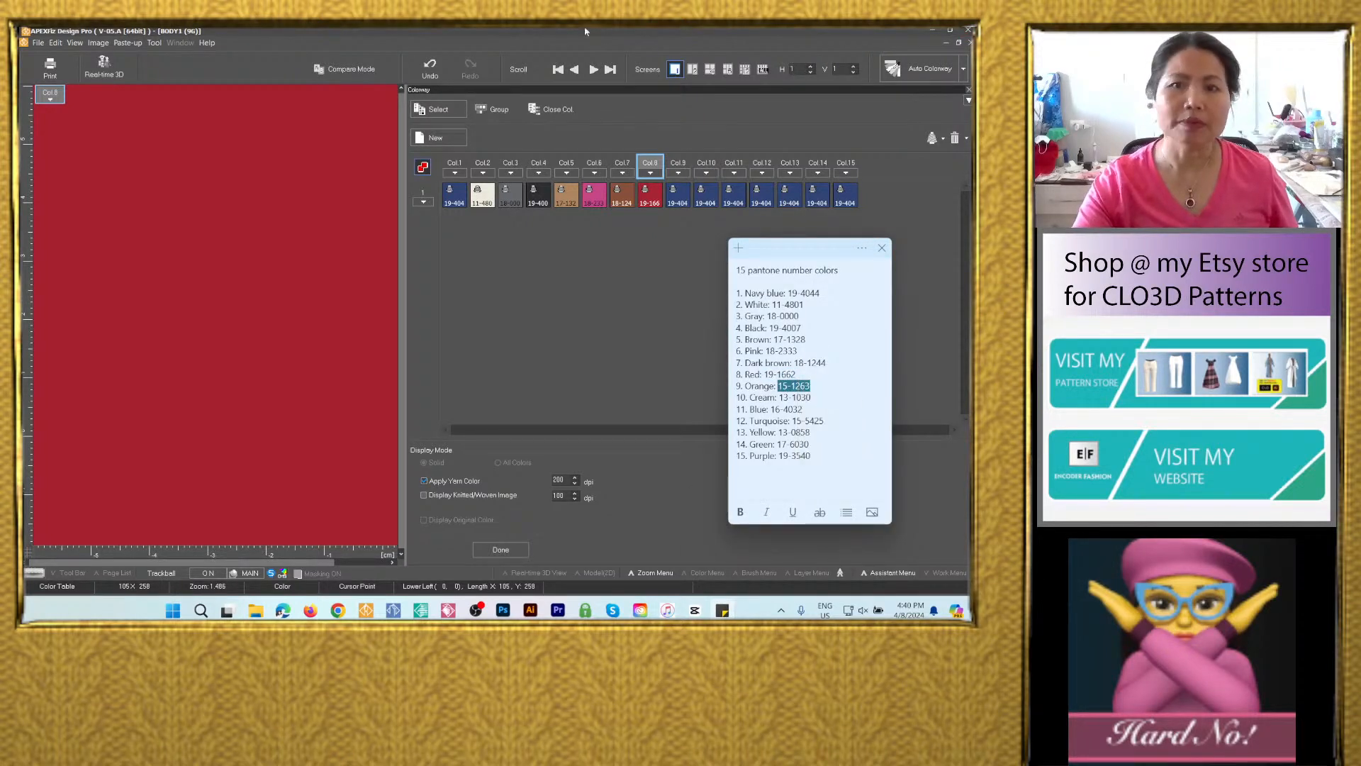
double_click(681, 195)
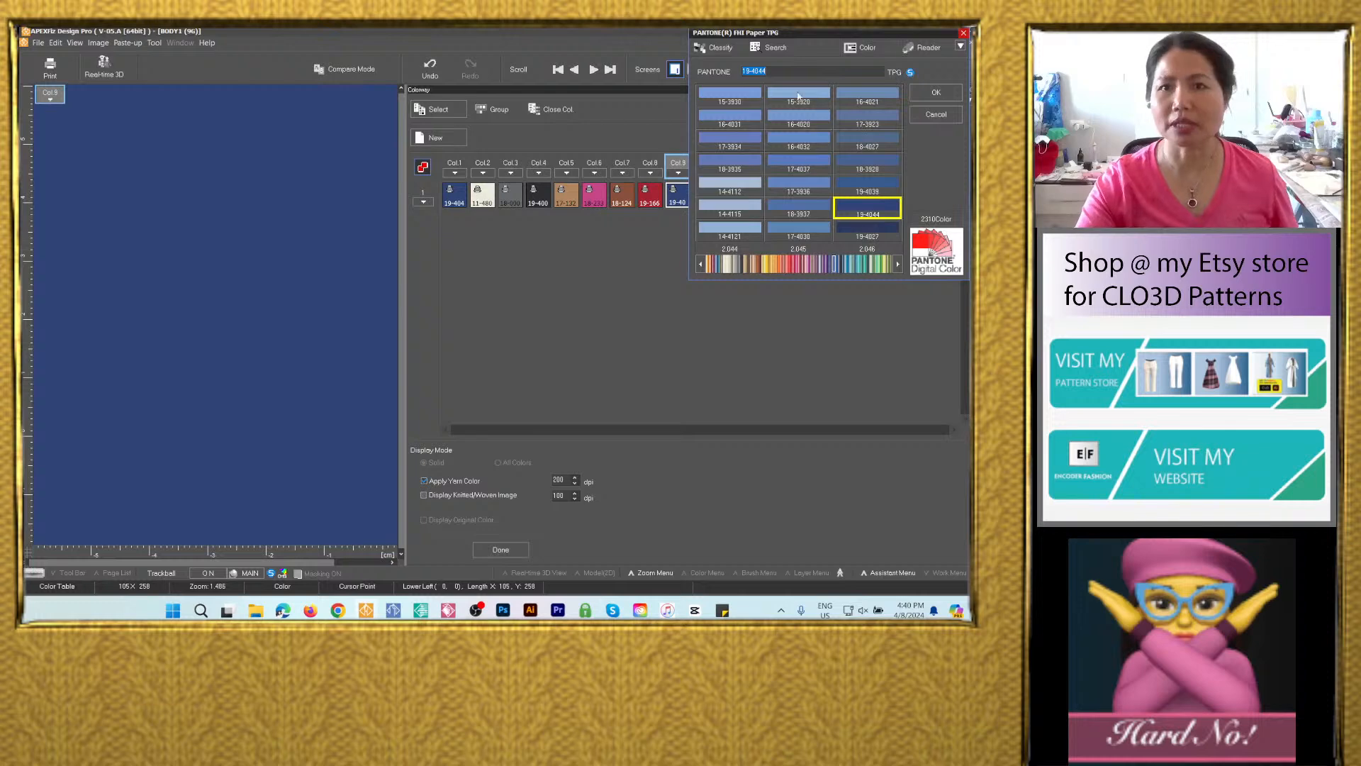
right_click(773, 72)
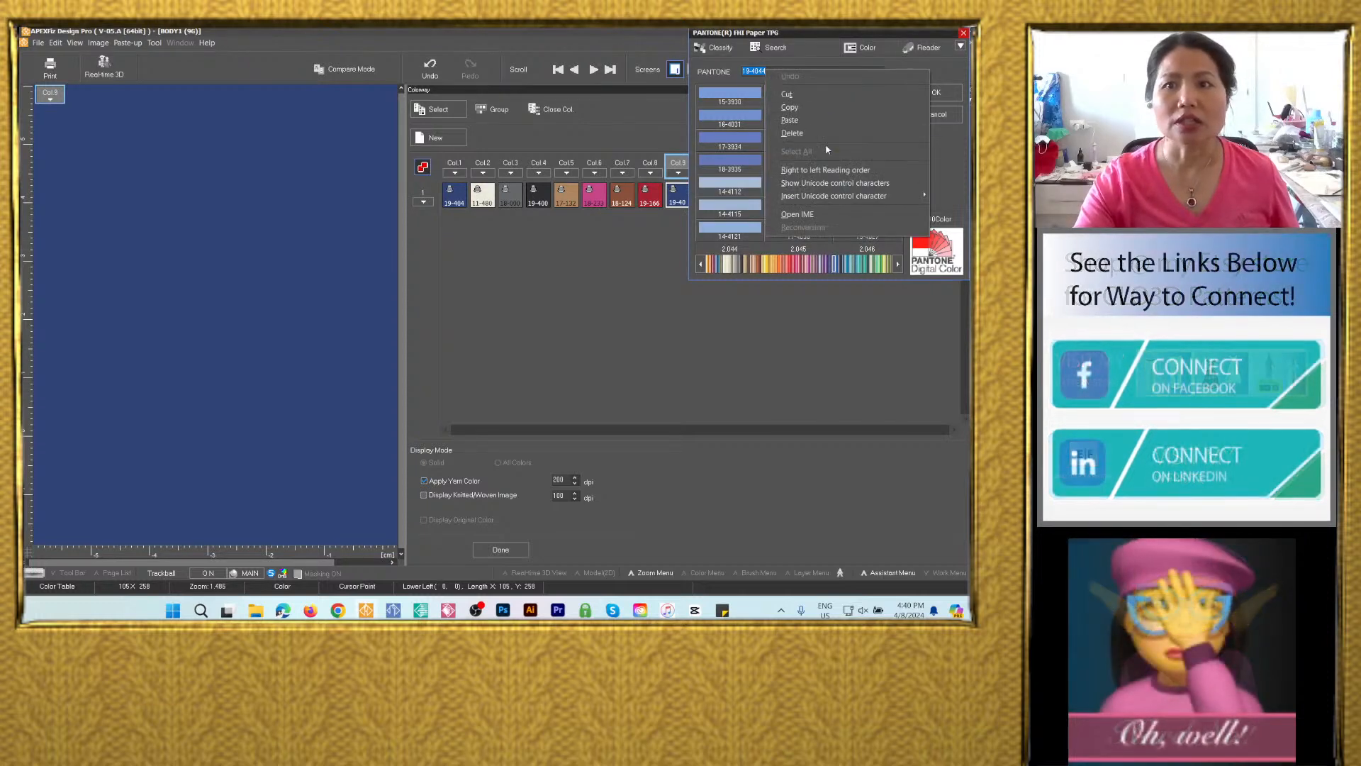
click(789, 120)
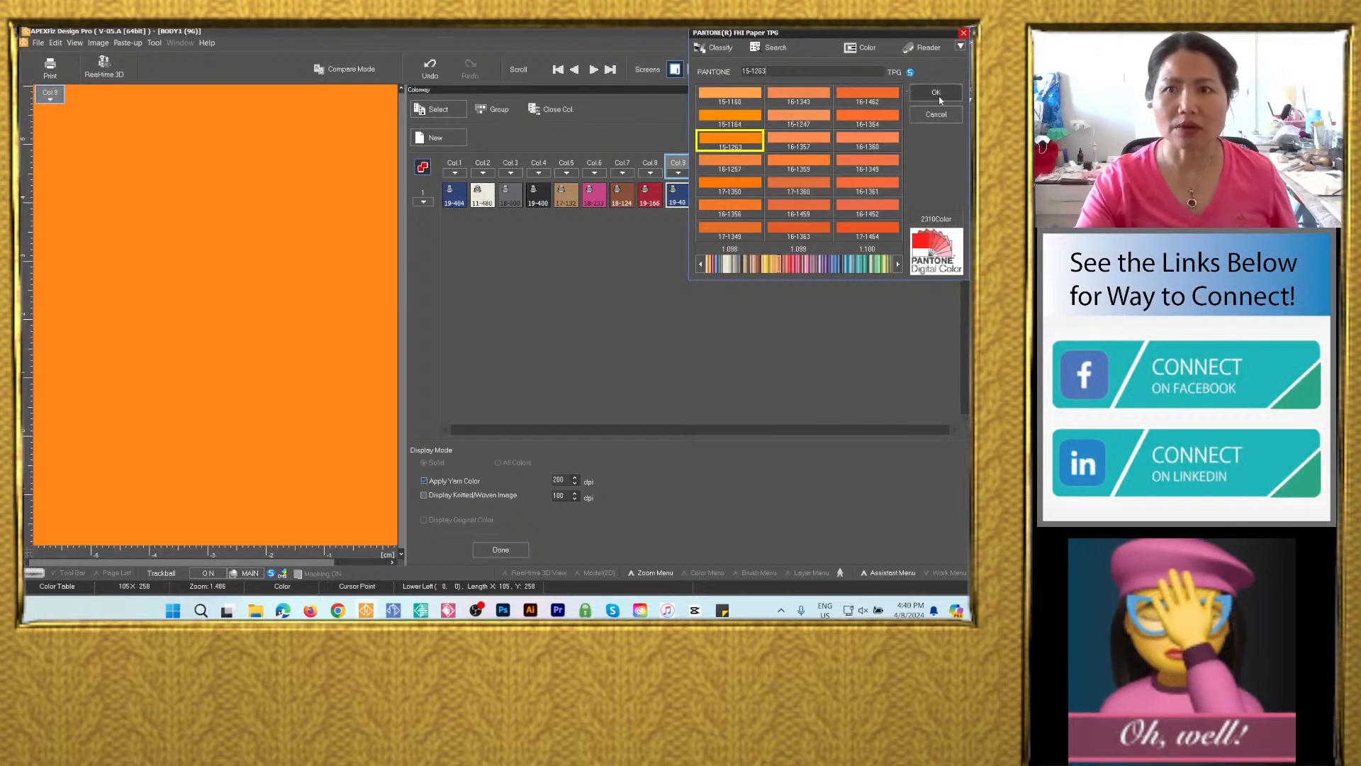
click(939, 97)
Copy the cream Pantone number 13-1030 from the sticky note and apply it as Col.10's yarn color.
click(723, 611)
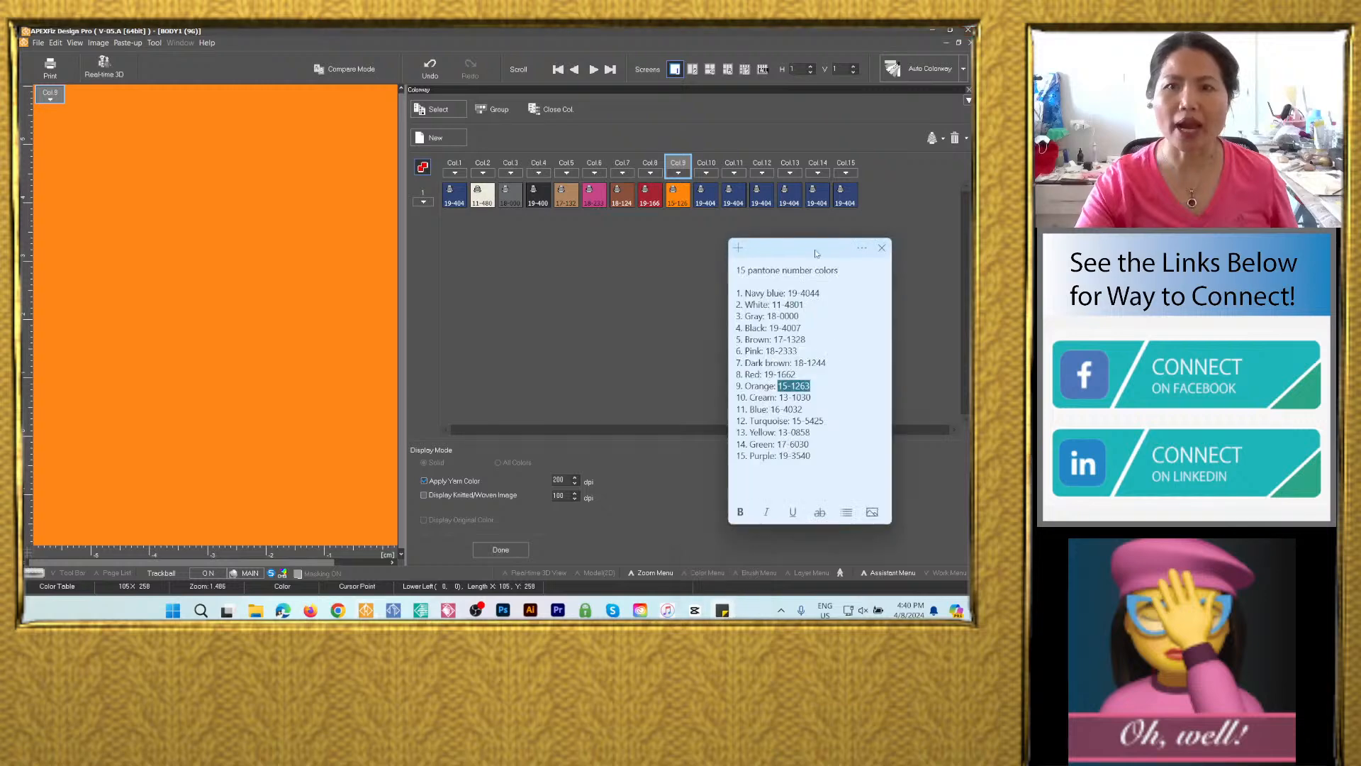
drag(812, 397, 789, 397)
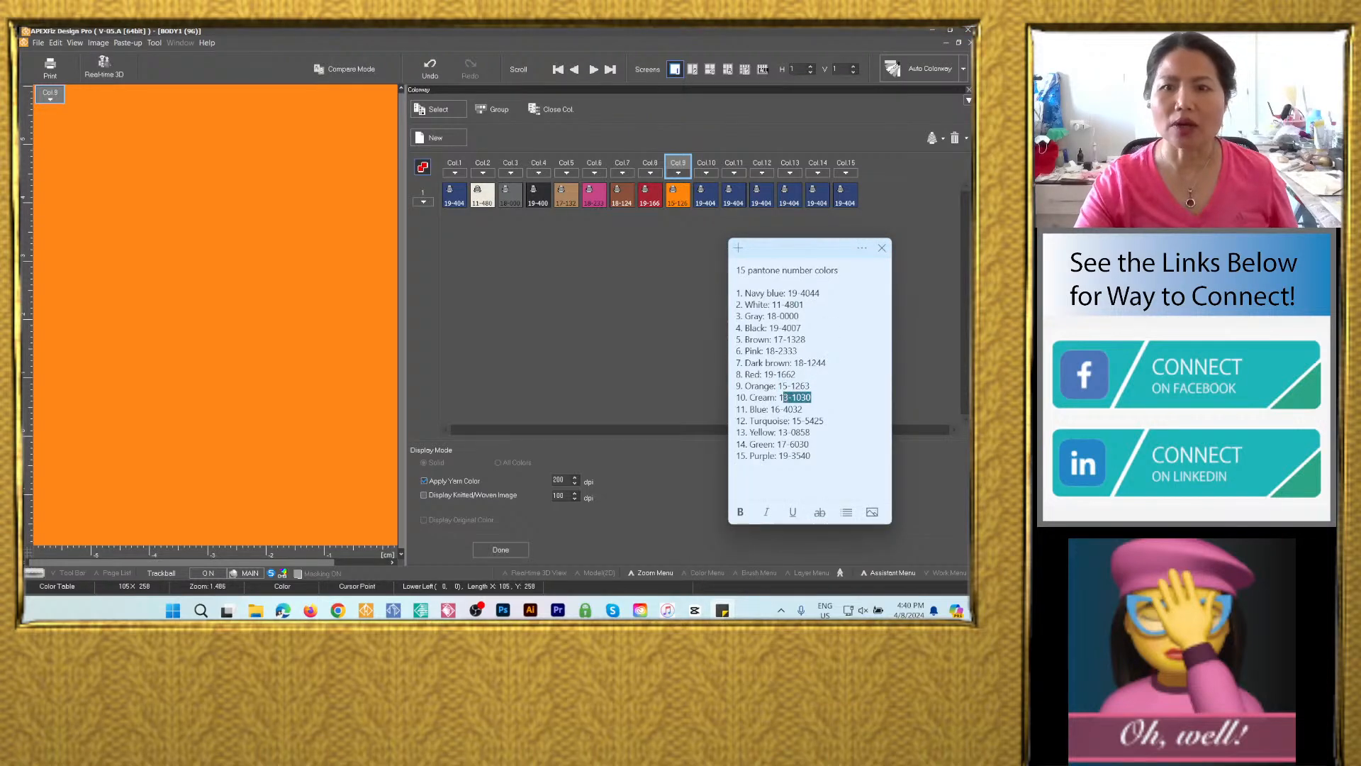
right_click(795, 394)
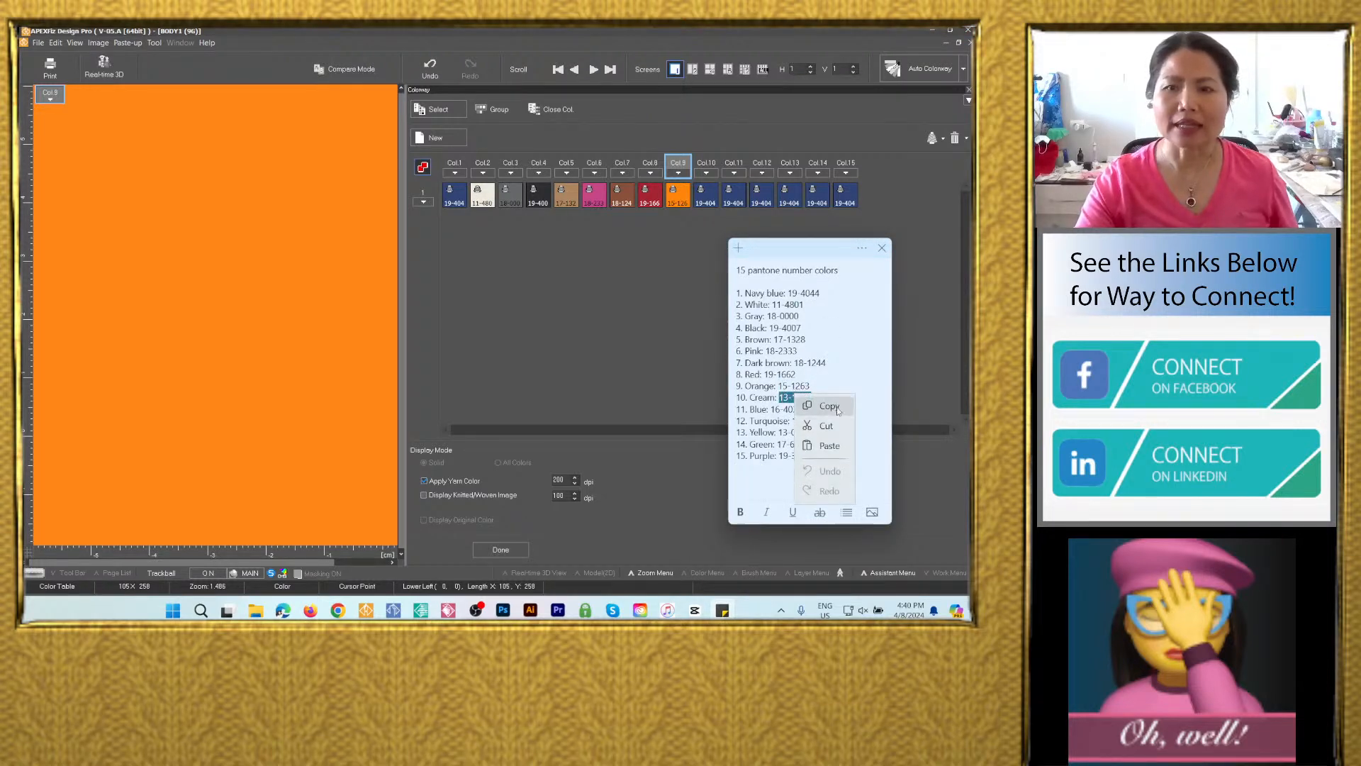
click(828, 405)
click(707, 203)
double_click(707, 204)
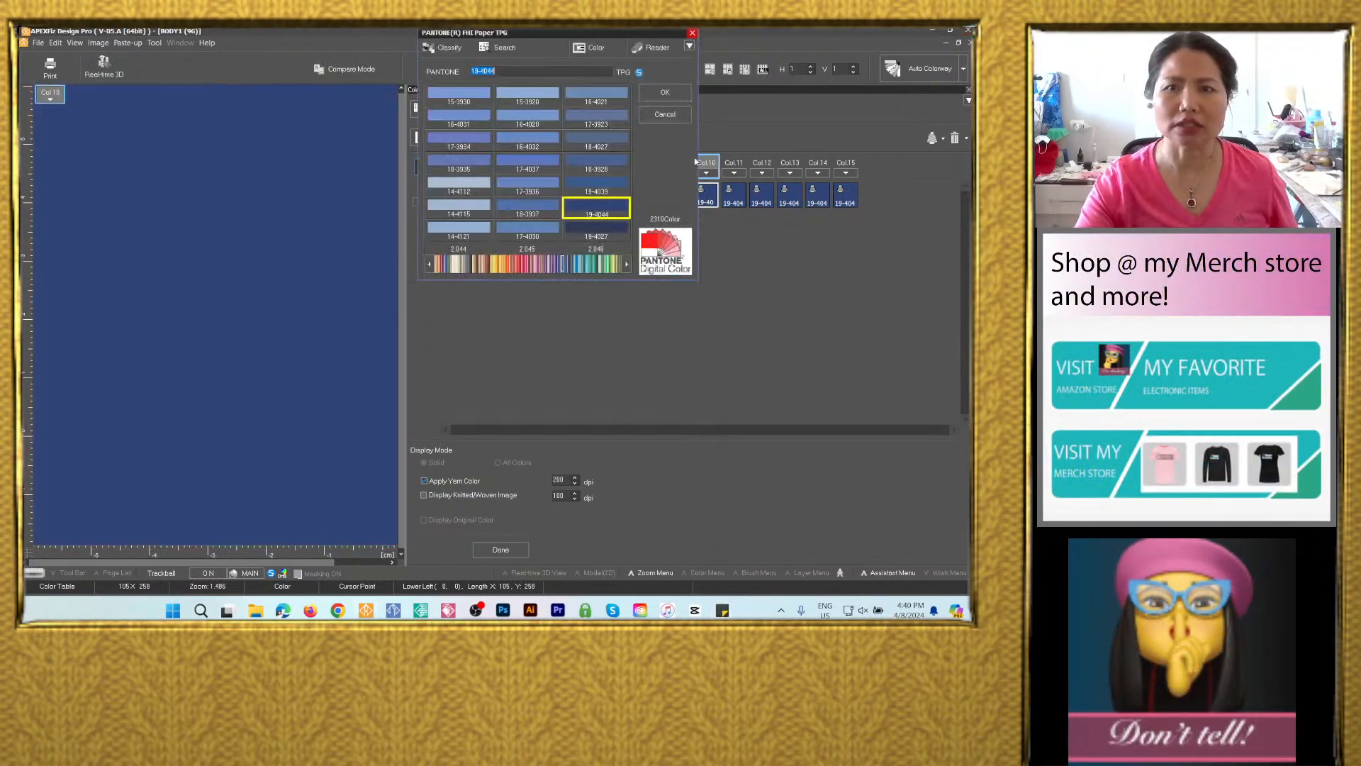
right_click(486, 72)
click(523, 118)
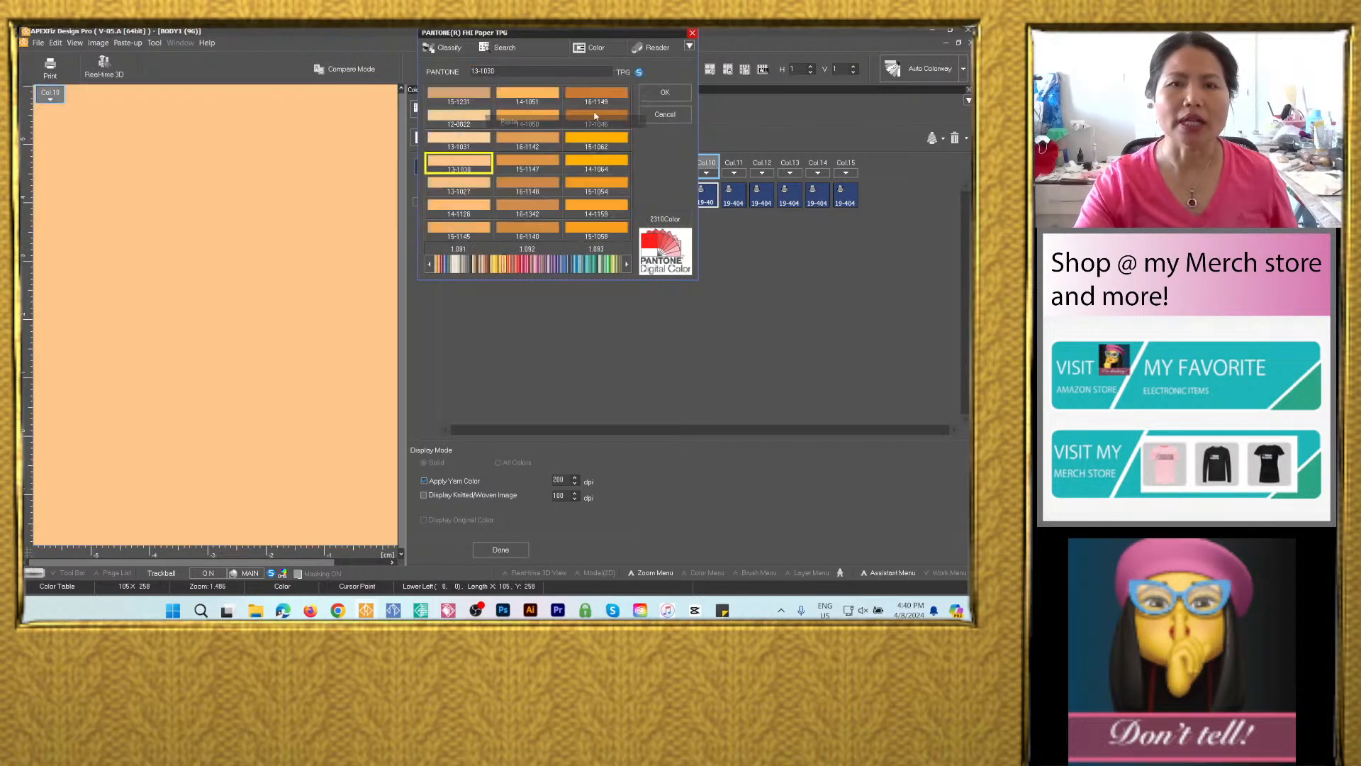
click(678, 94)
Copy the blue Pantone number 16-4032 from the sticky note and apply it as Col.11's yarn color.
click(722, 611)
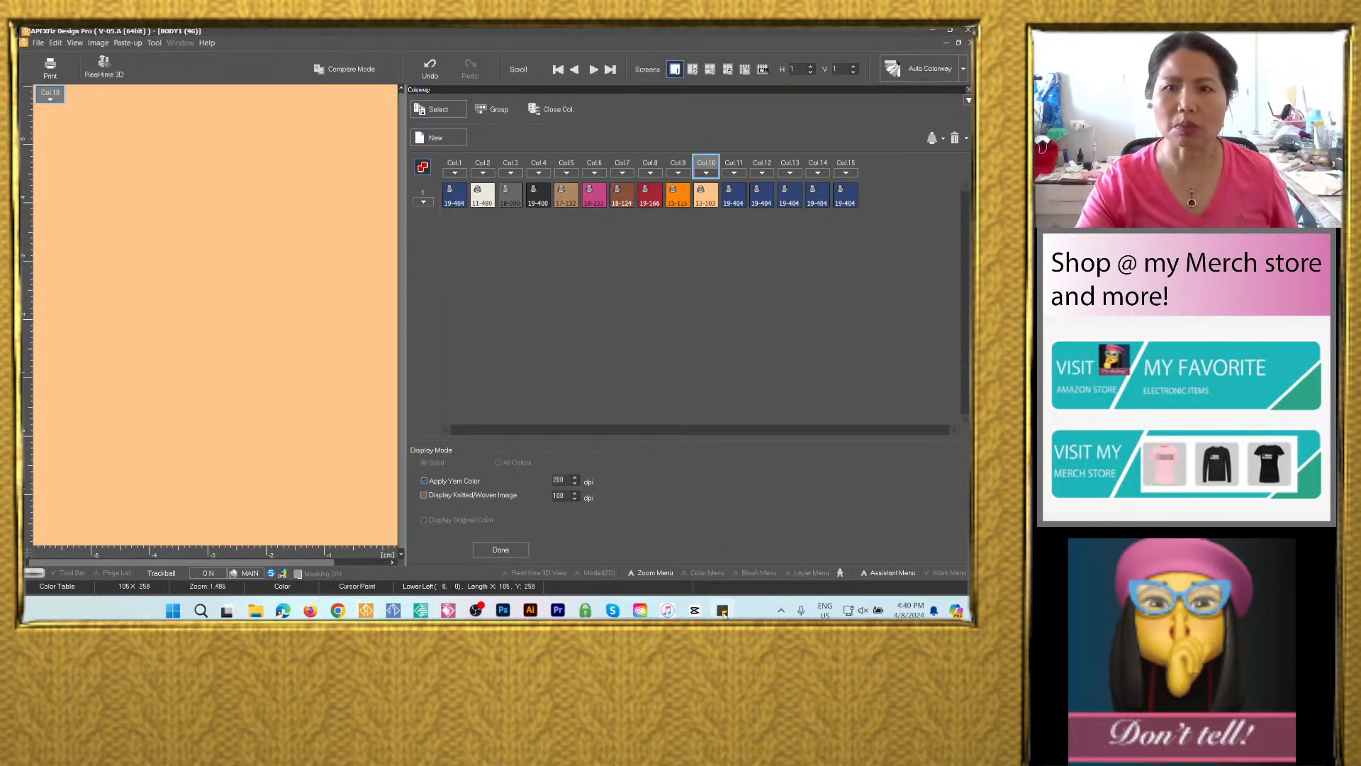
drag(803, 410, 773, 409)
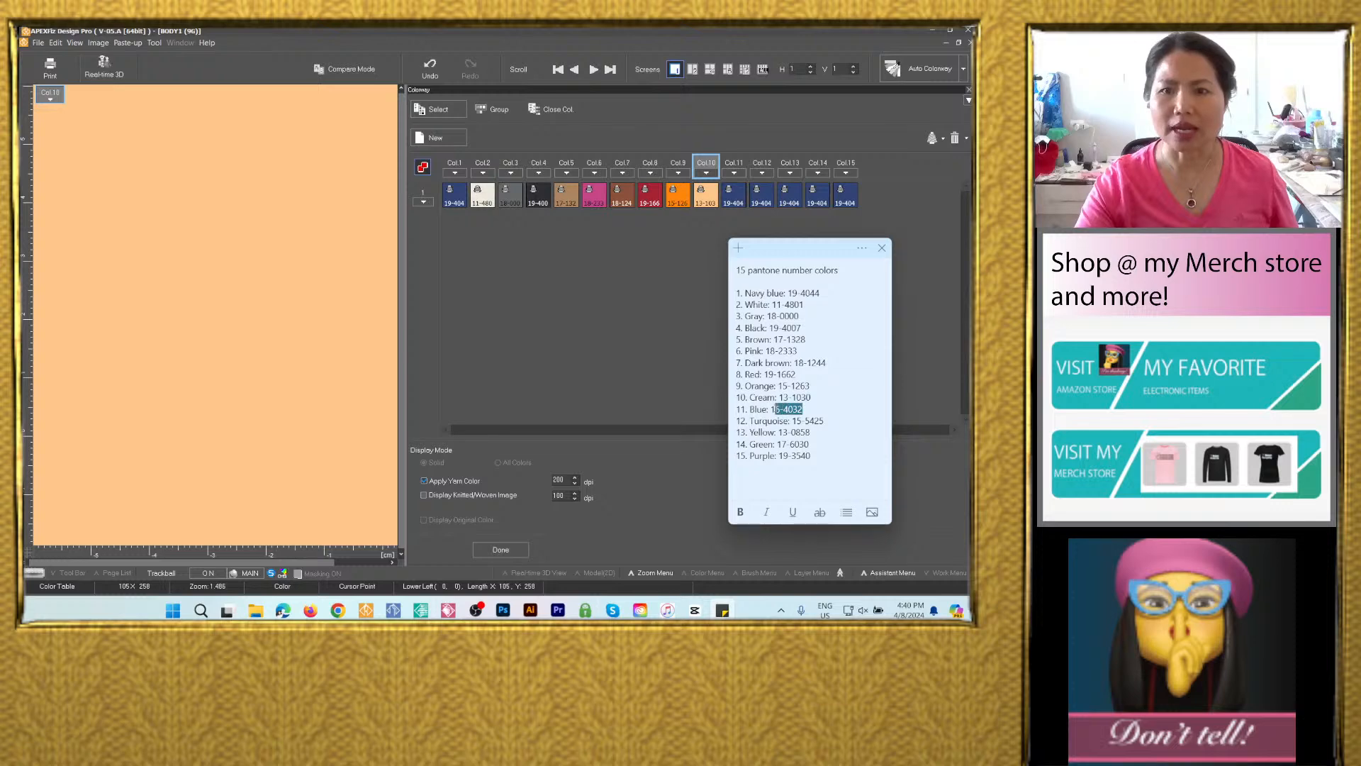
right_click(779, 409)
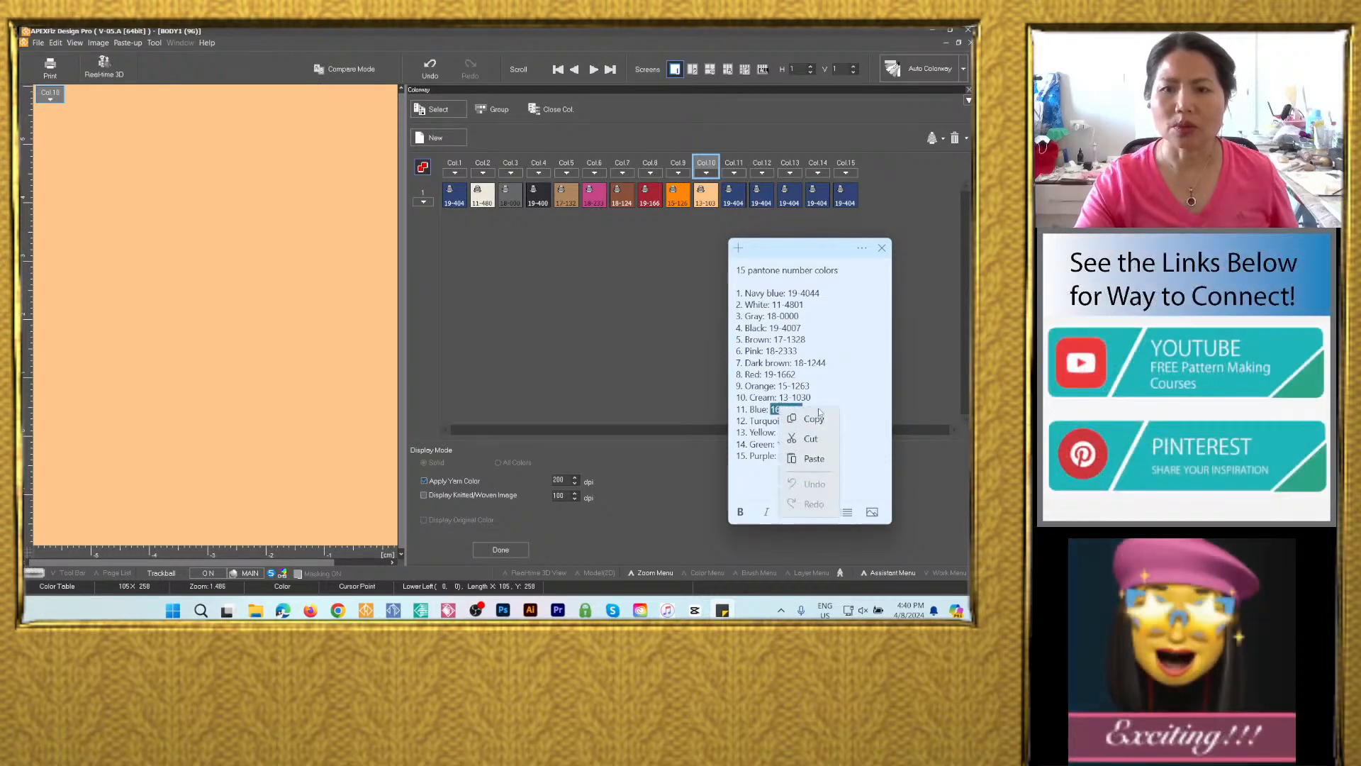
click(813, 419)
double_click(734, 195)
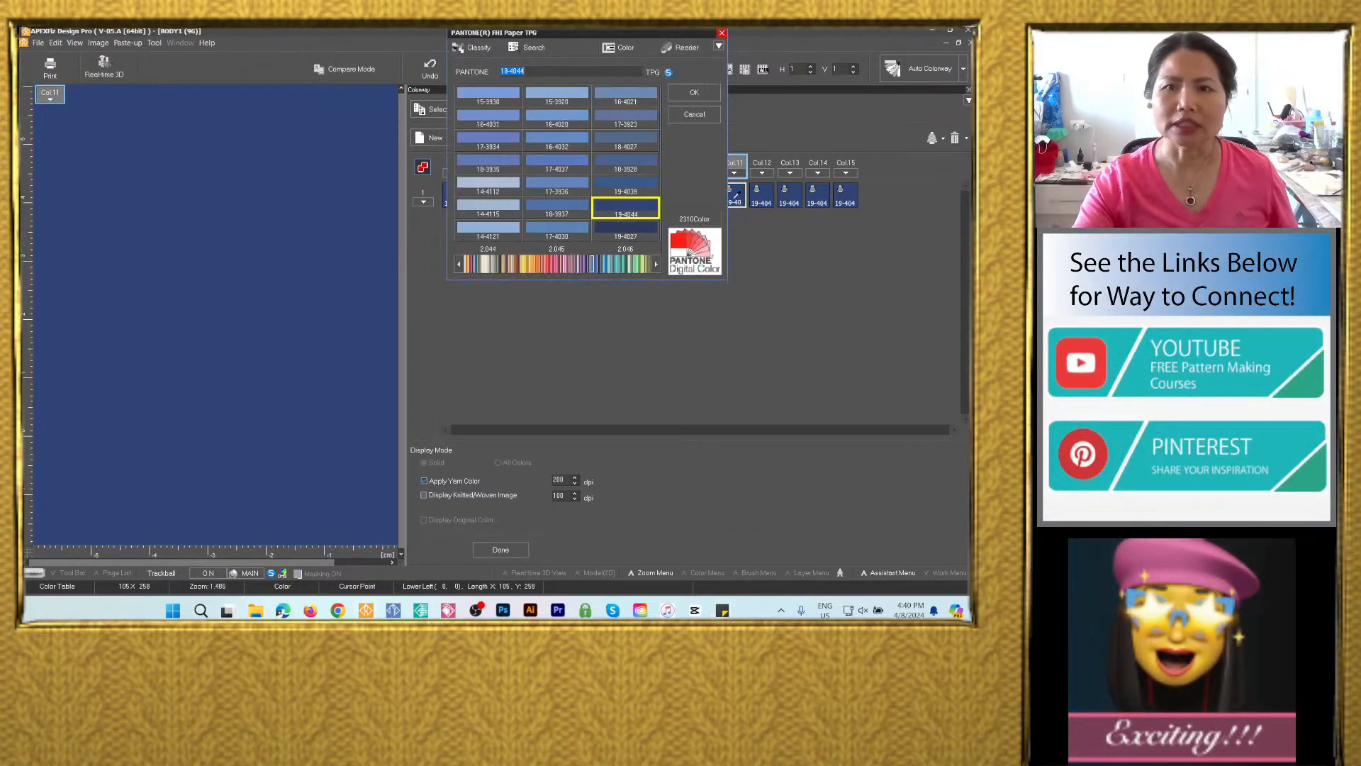
right_click(515, 71)
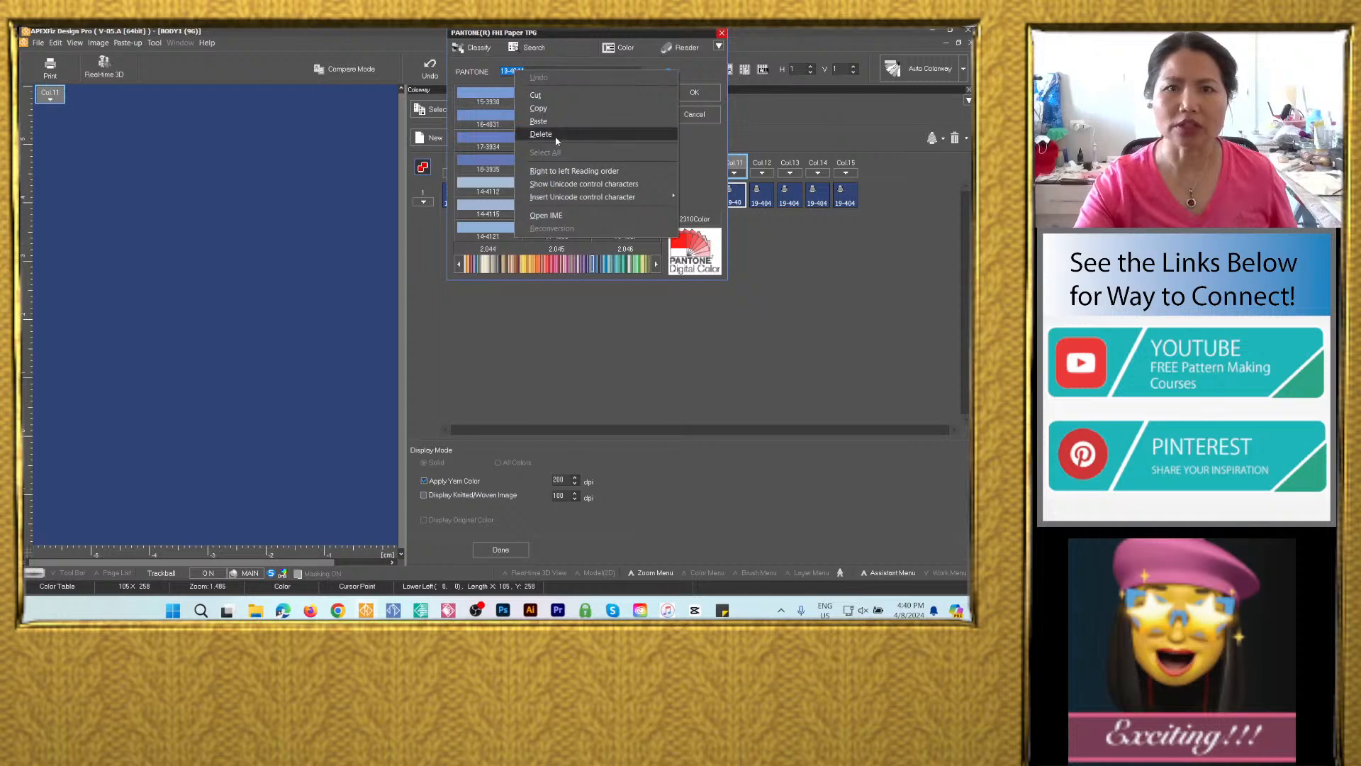
click(538, 121)
click(694, 92)
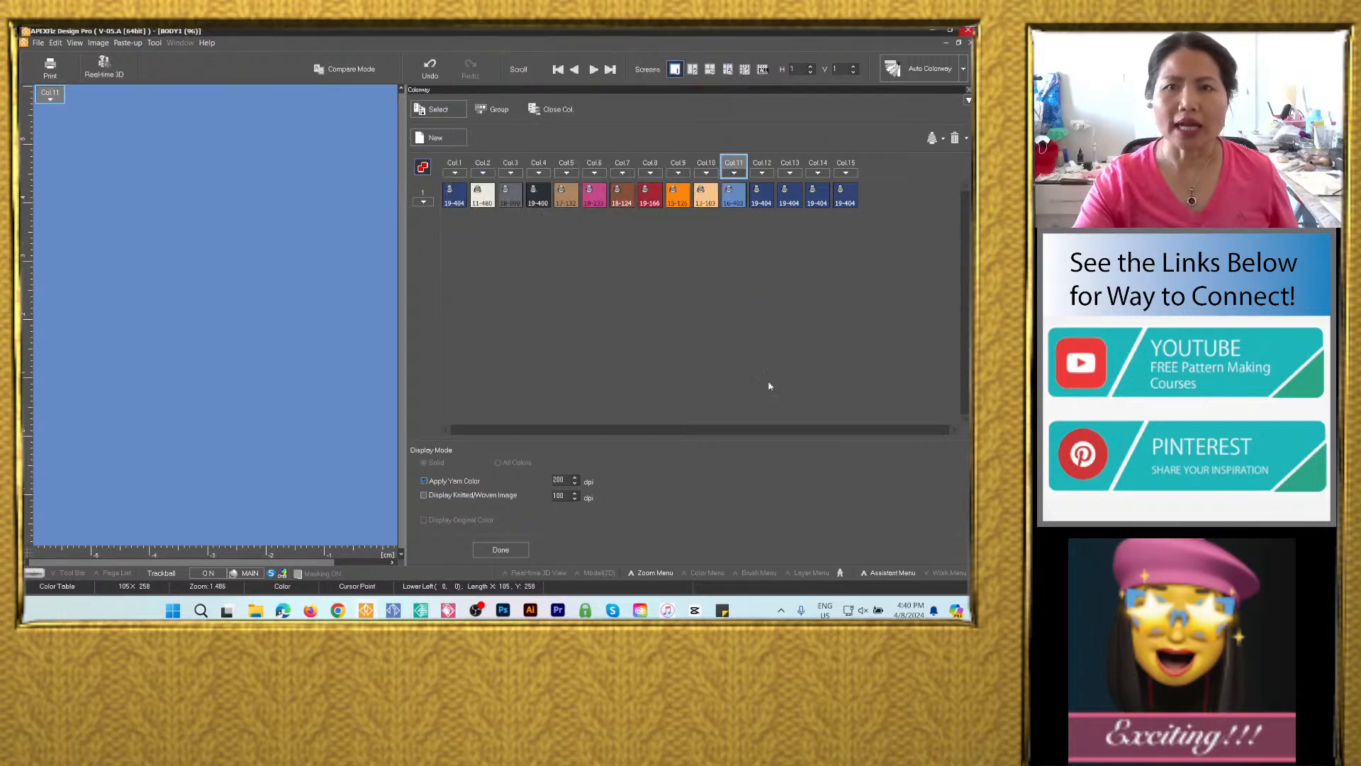
Copy the turquoise Pantone number 15-5425 from the sticky note and apply it as Col.12's yarn color.
click(723, 610)
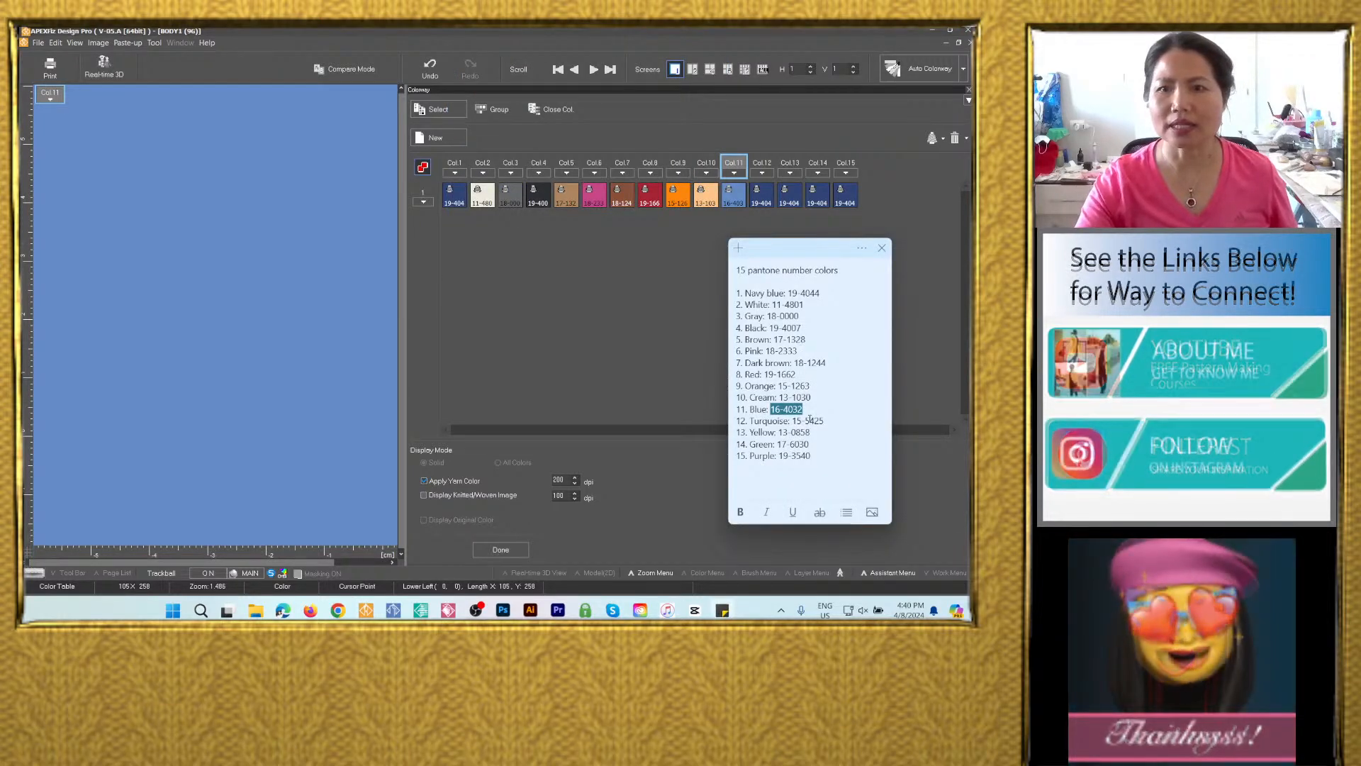
drag(826, 422, 792, 421)
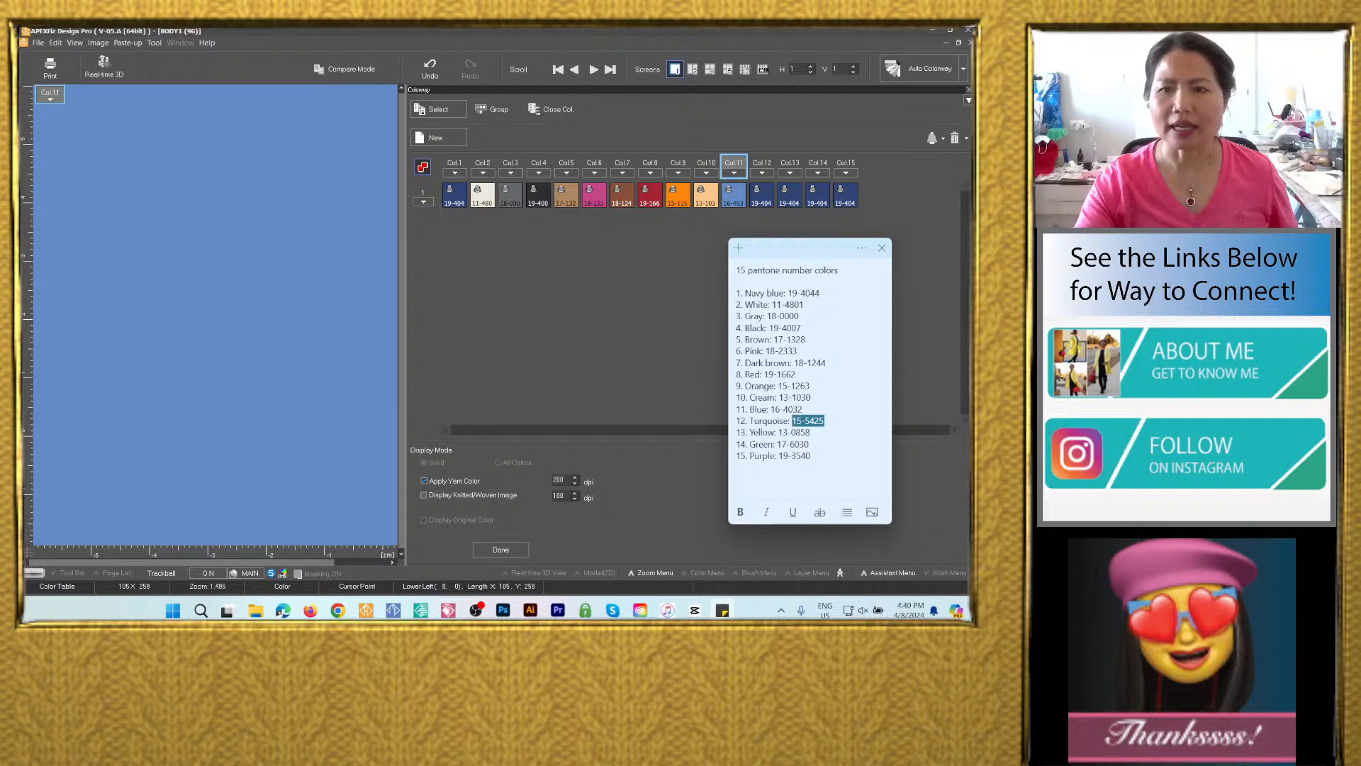
right_click(801, 421)
click(826, 431)
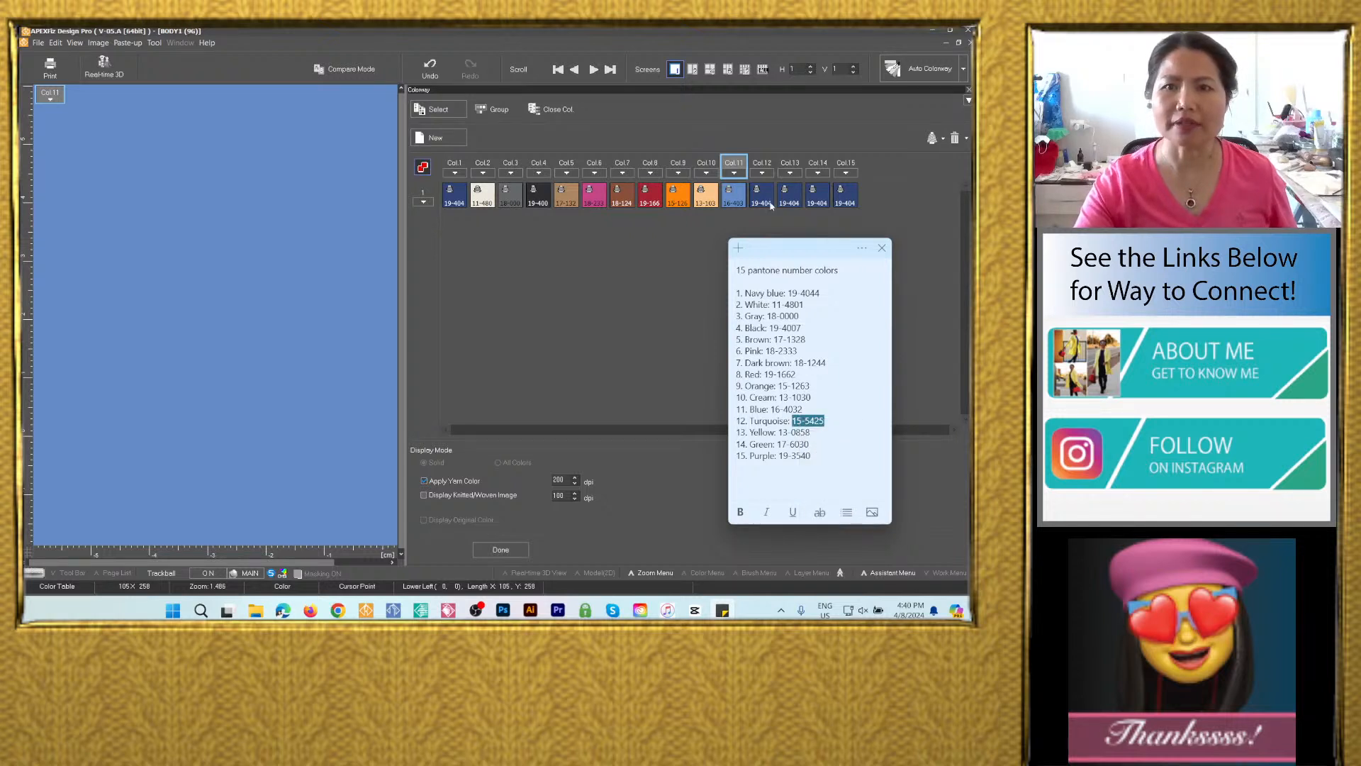
double_click(771, 205)
right_click(553, 72)
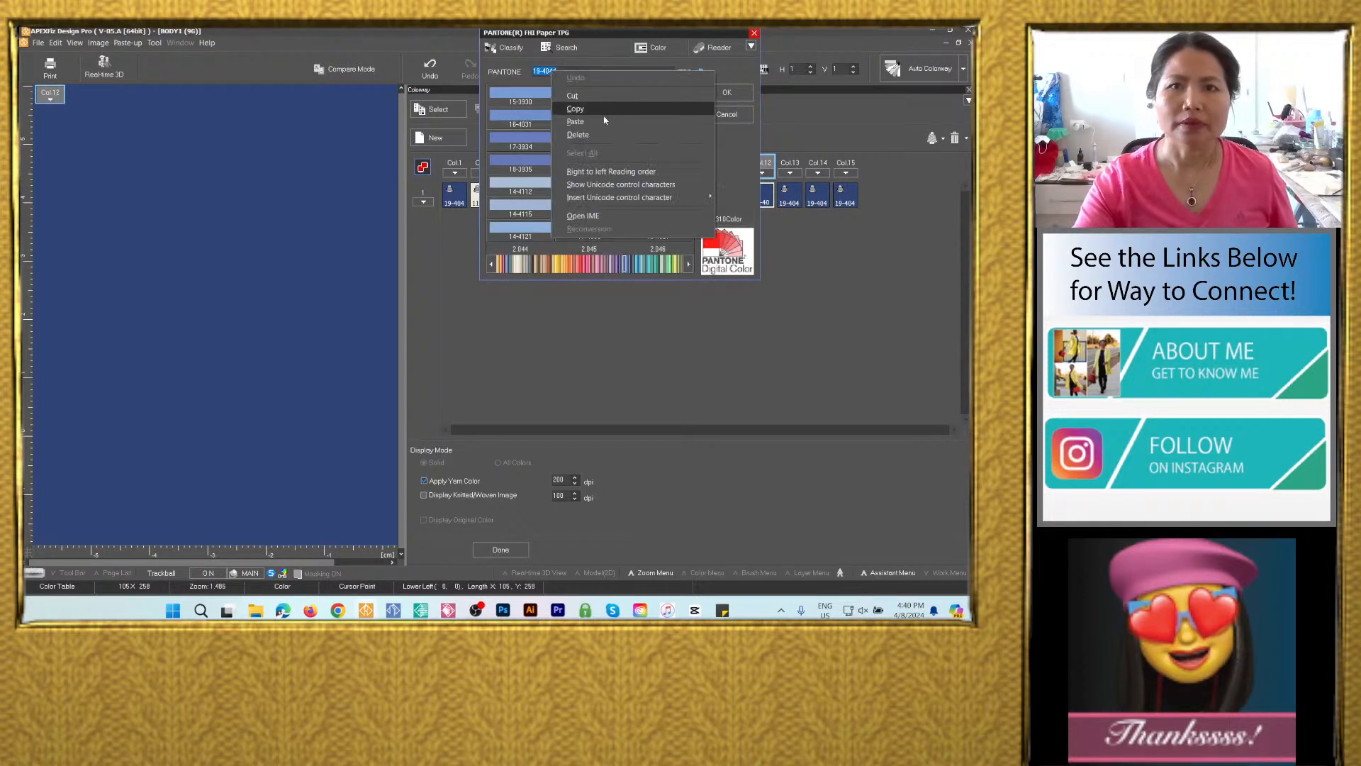
click(602, 121)
click(726, 93)
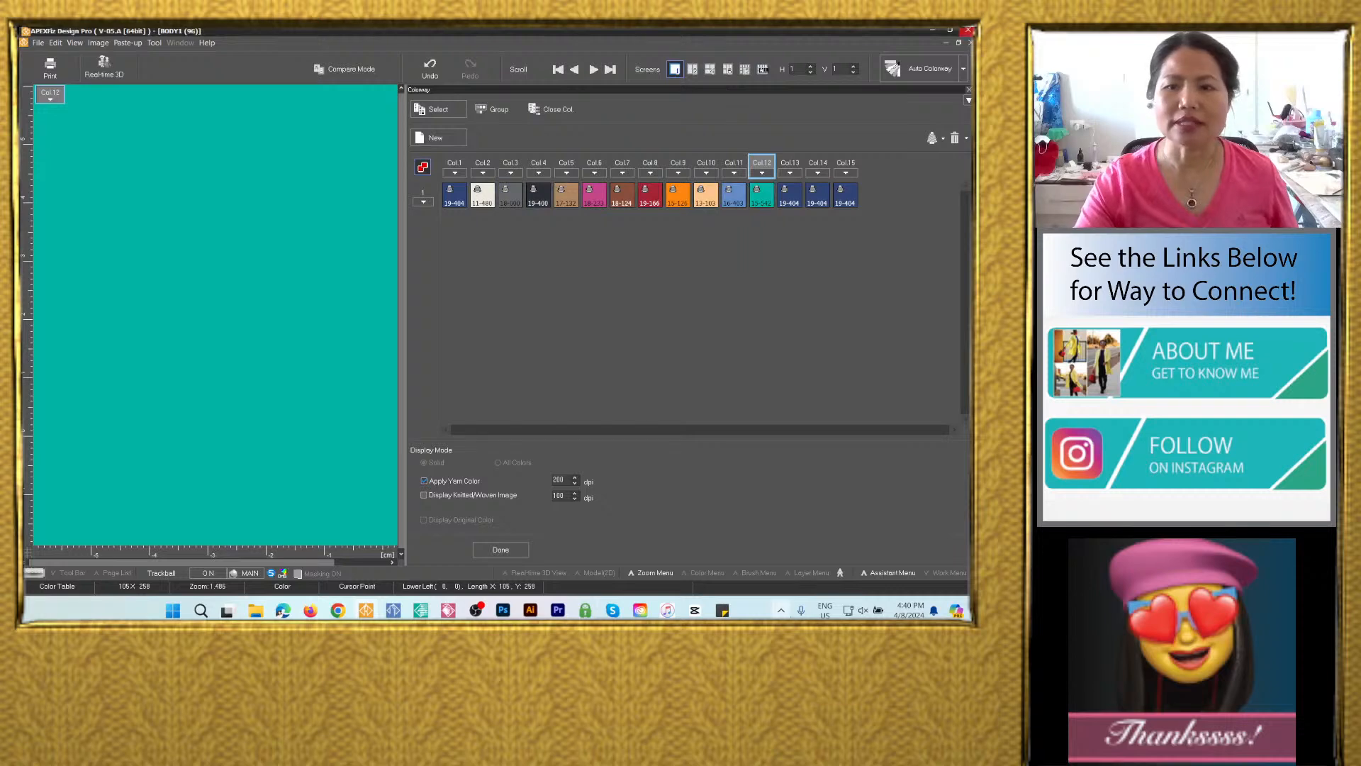
Copy the yellow Pantone number 13-0858 from the sticky note and apply it as Col.13's yarn color.
click(722, 610)
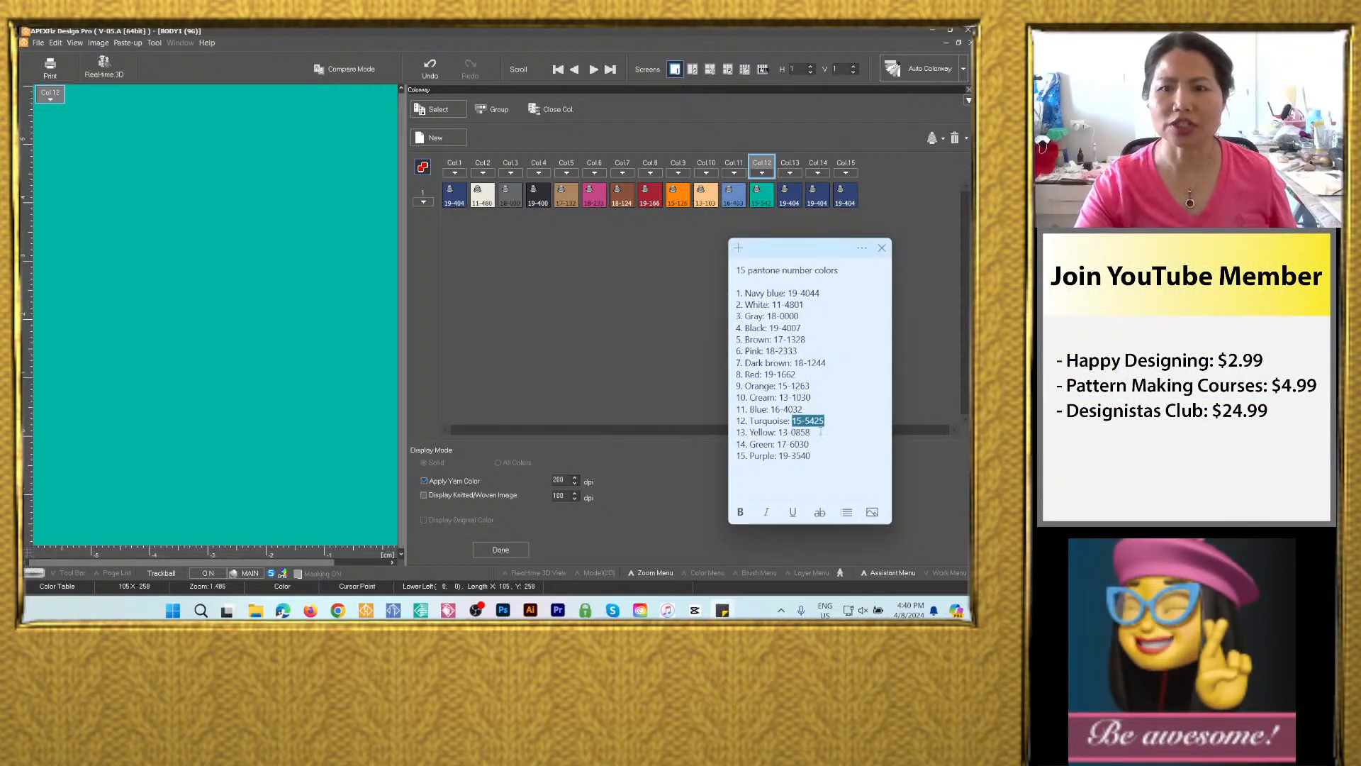
drag(811, 433, 778, 432)
right_click(797, 433)
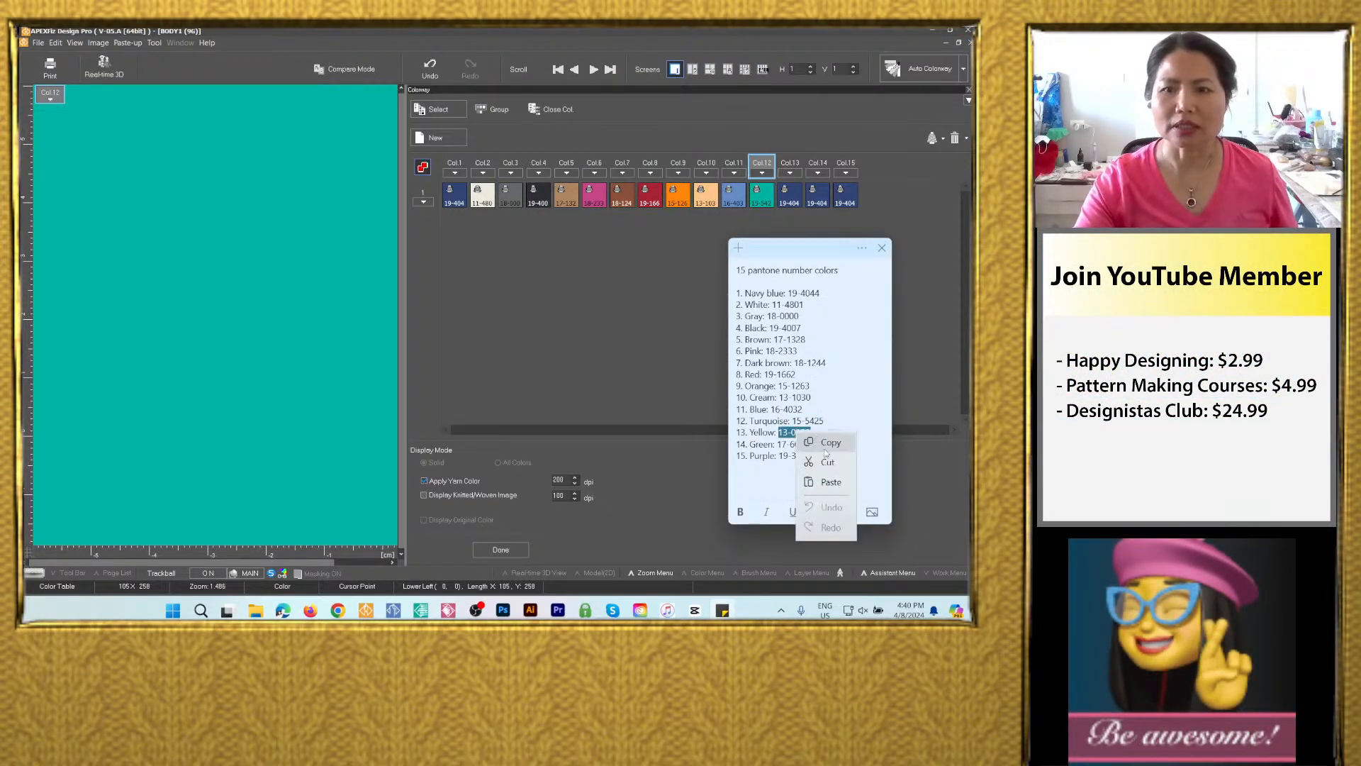
click(835, 447)
double_click(794, 202)
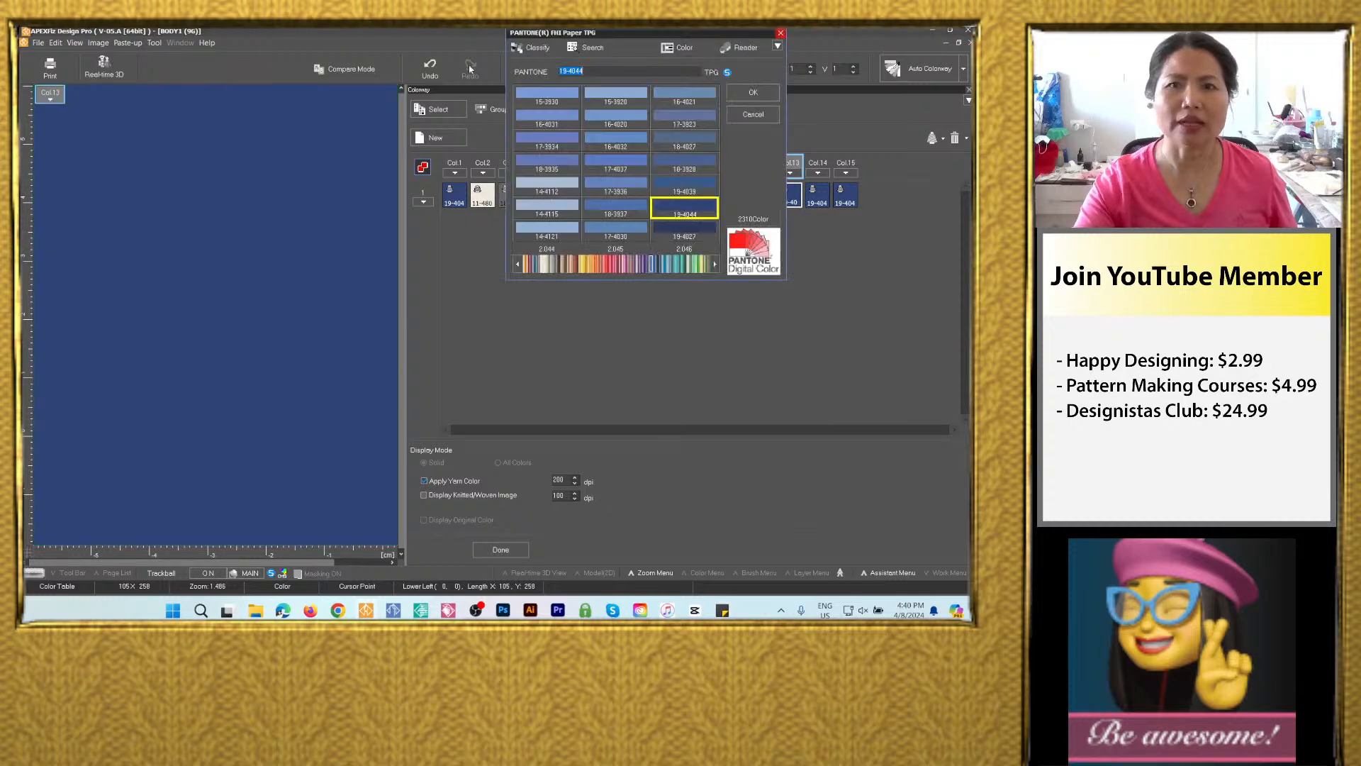
right_click(567, 72)
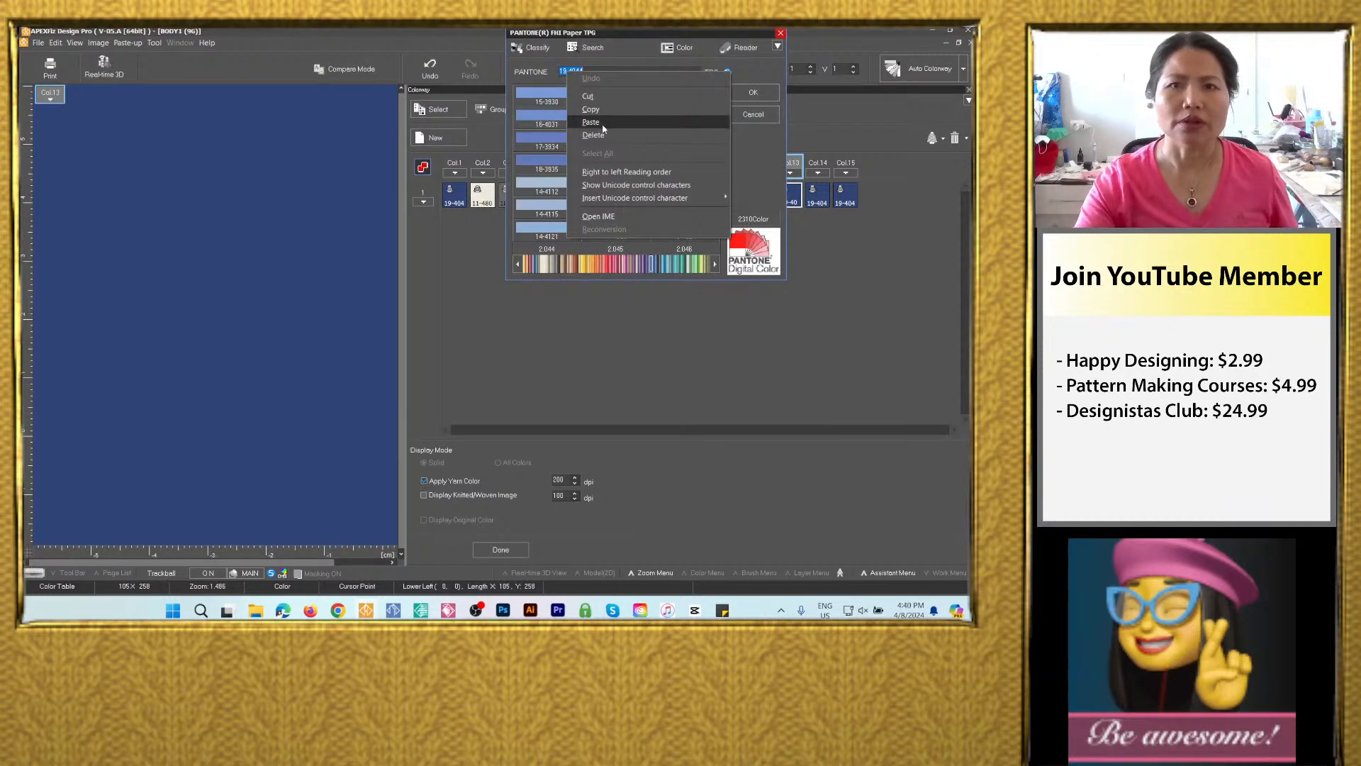
click(600, 123)
click(755, 92)
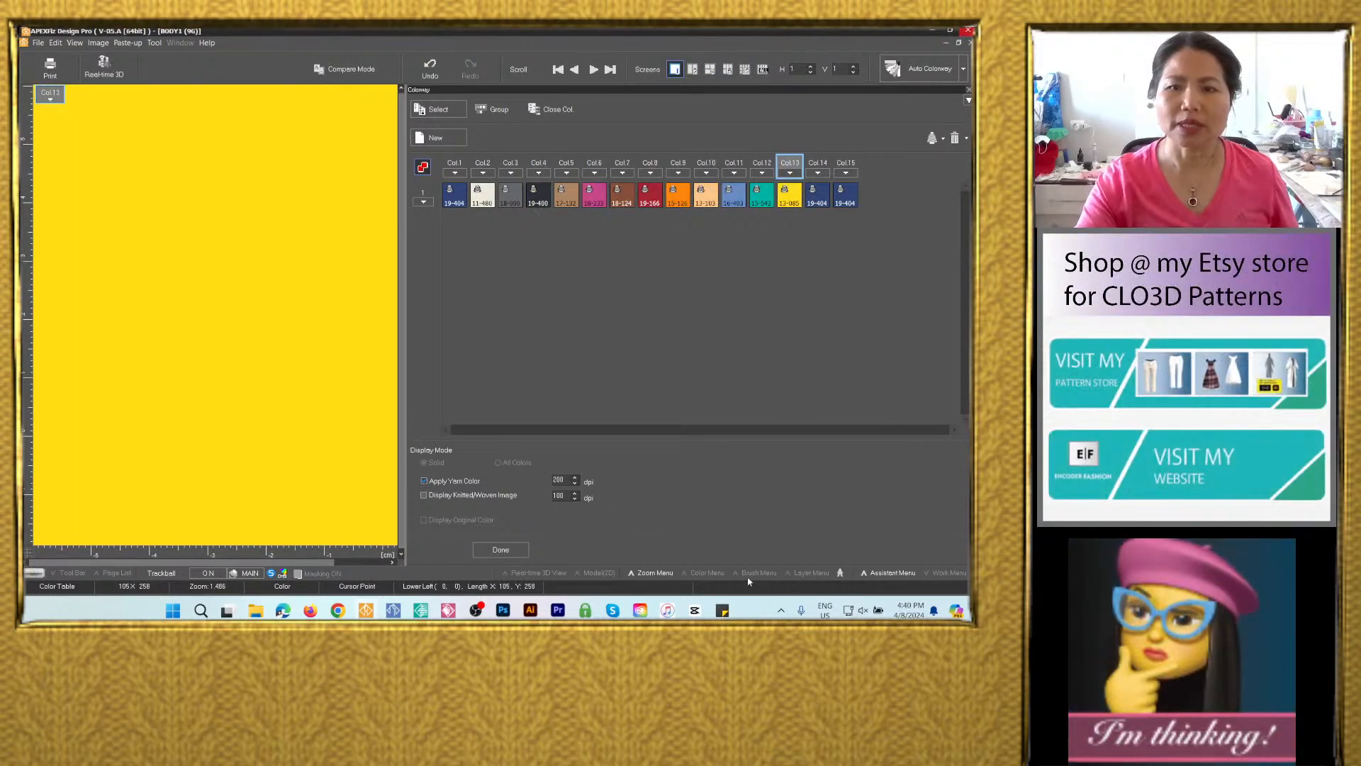
Copy the green Pantone number 17-6030 from the sticky note and apply it as Col.14's yarn color.
click(722, 611)
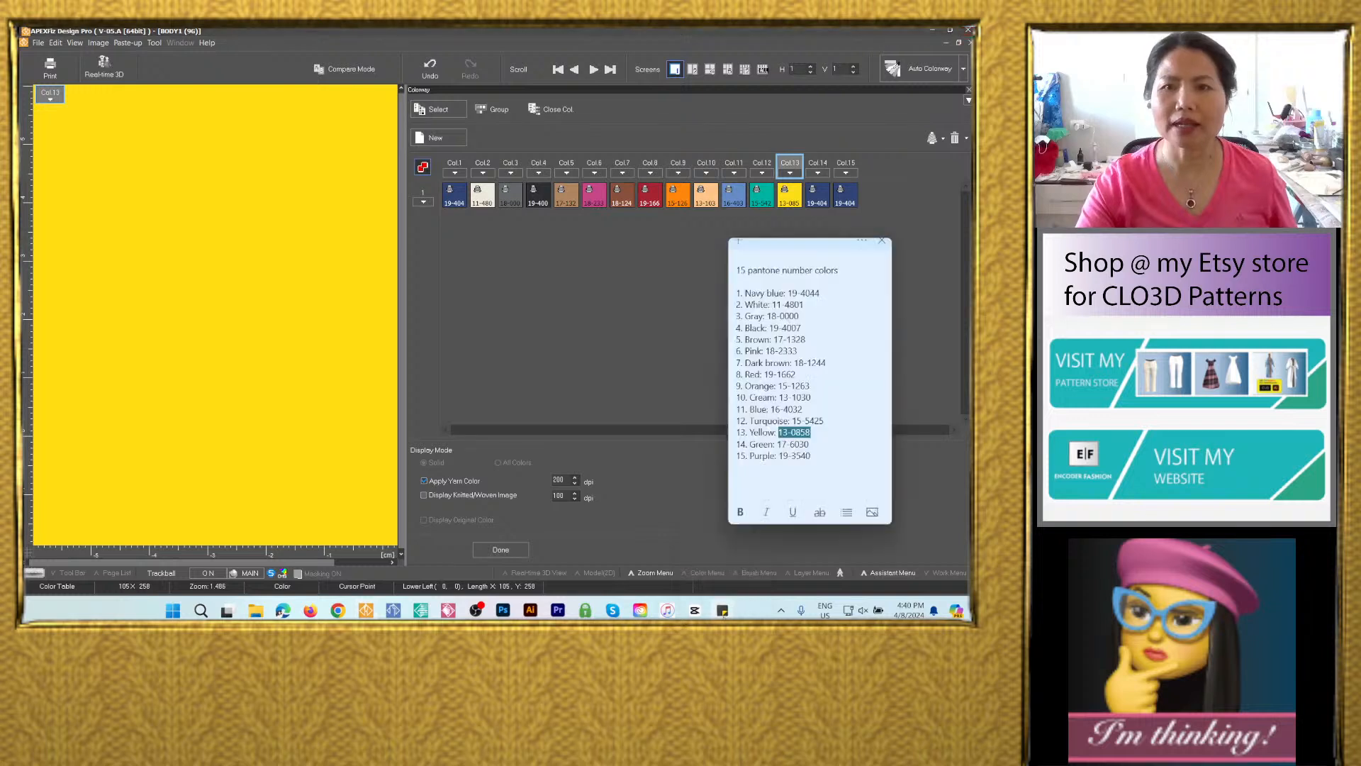
drag(814, 447, 776, 444)
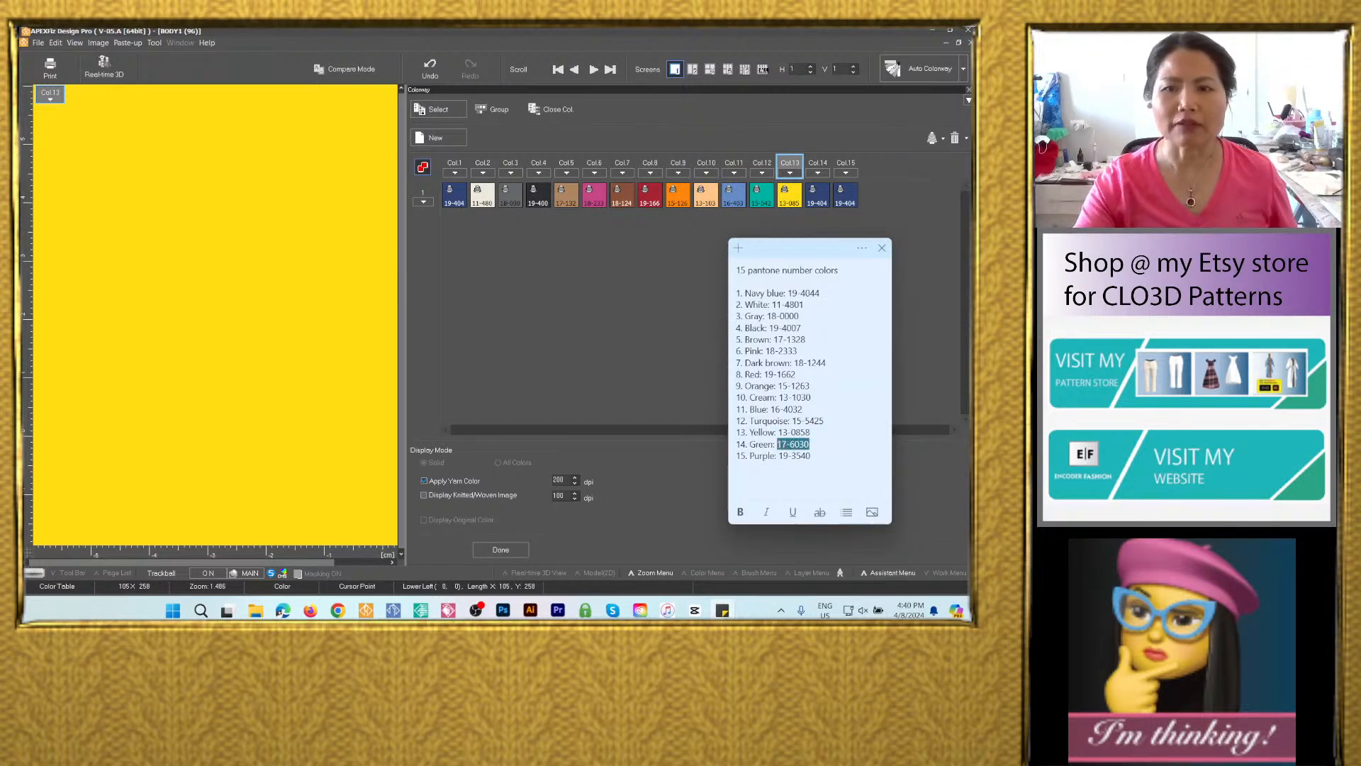
right_click(797, 440)
click(823, 453)
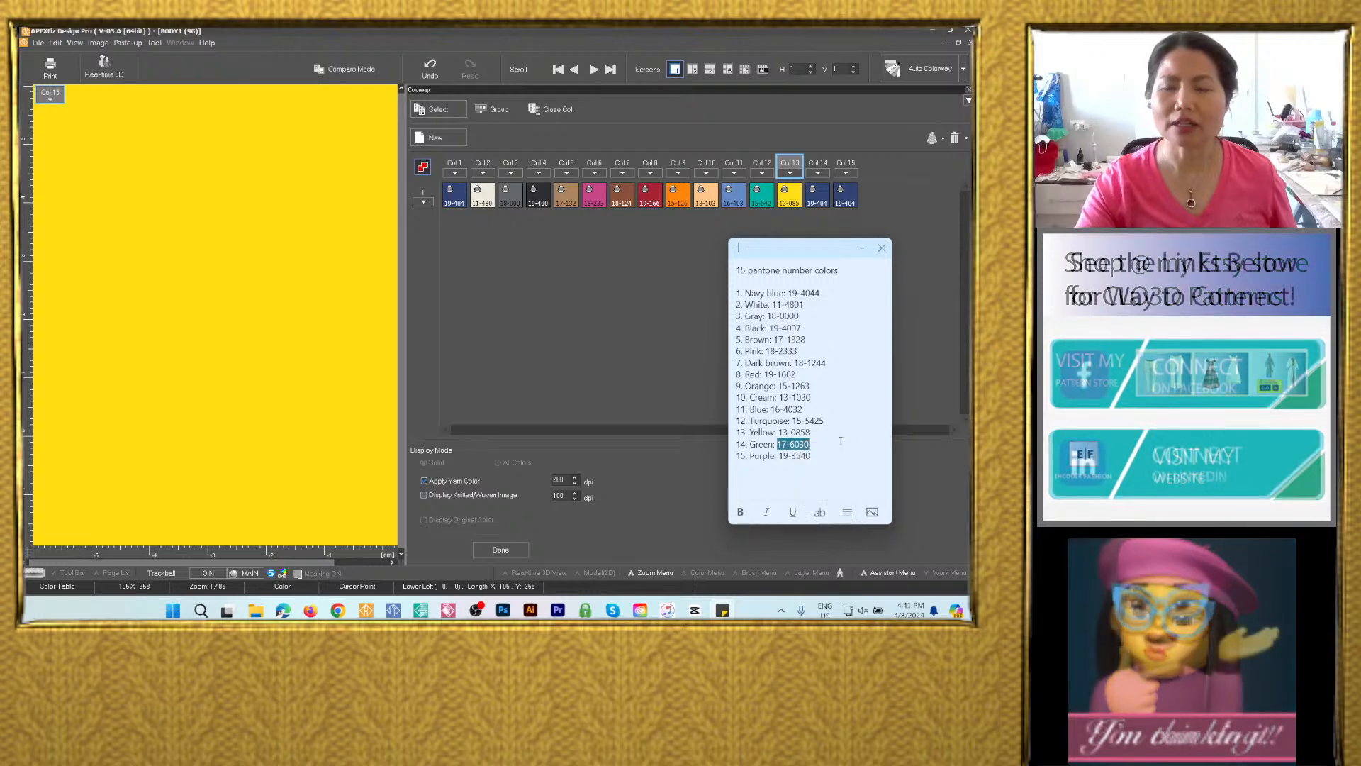
click(819, 197)
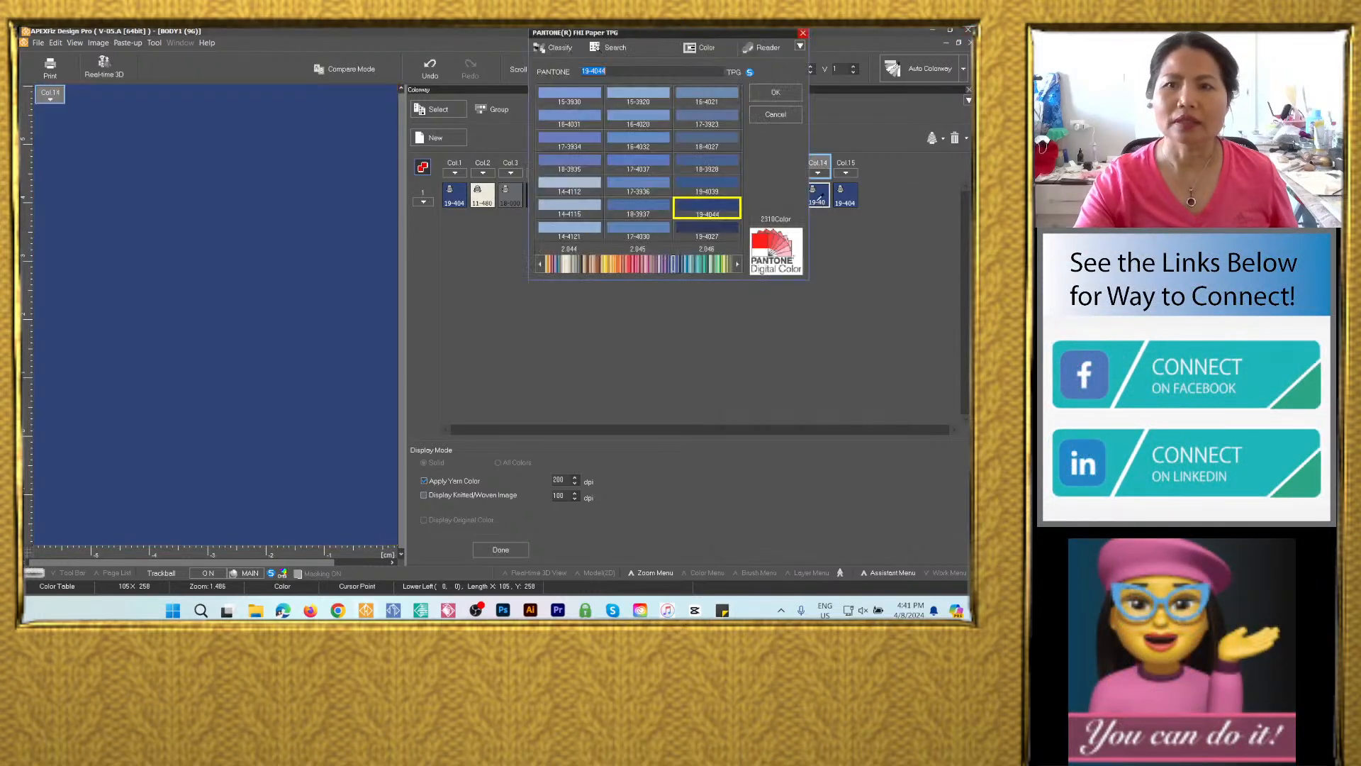
right_click(600, 72)
click(709, 124)
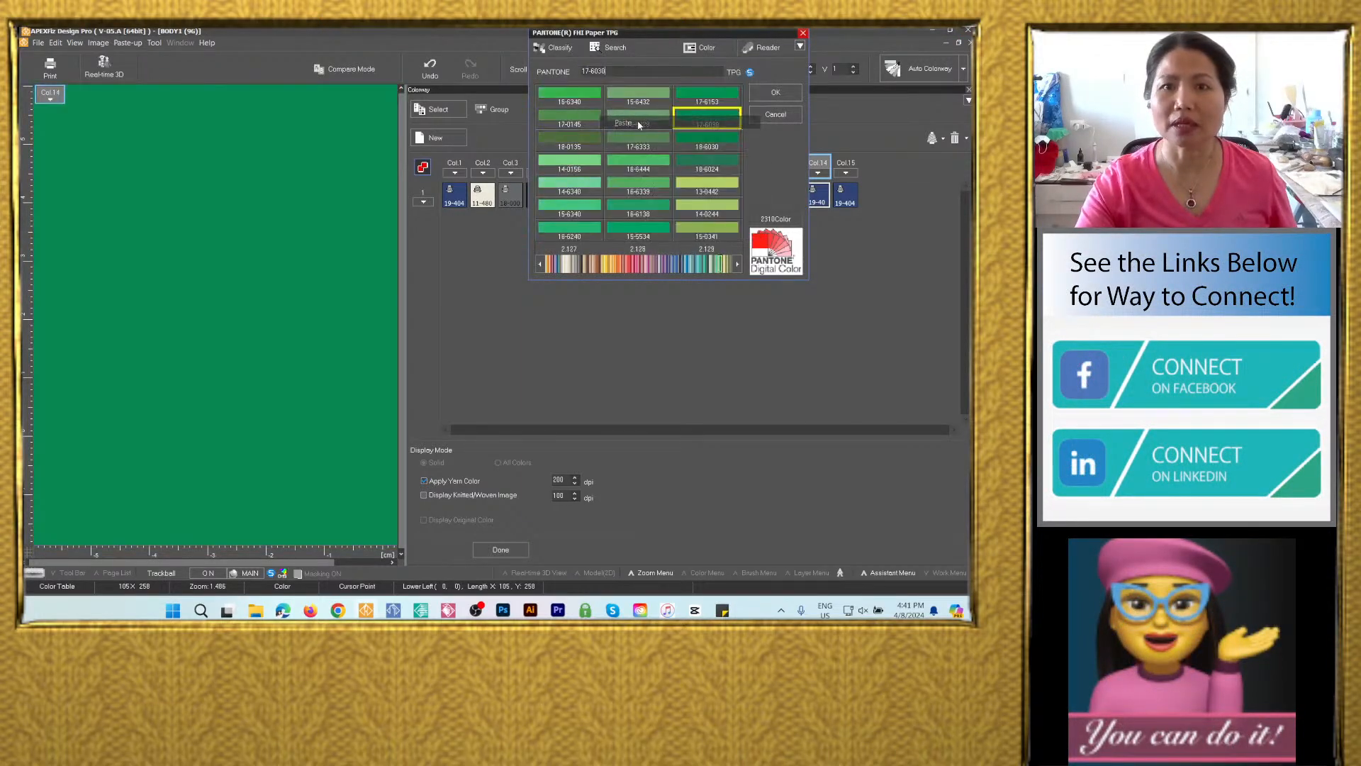
click(775, 94)
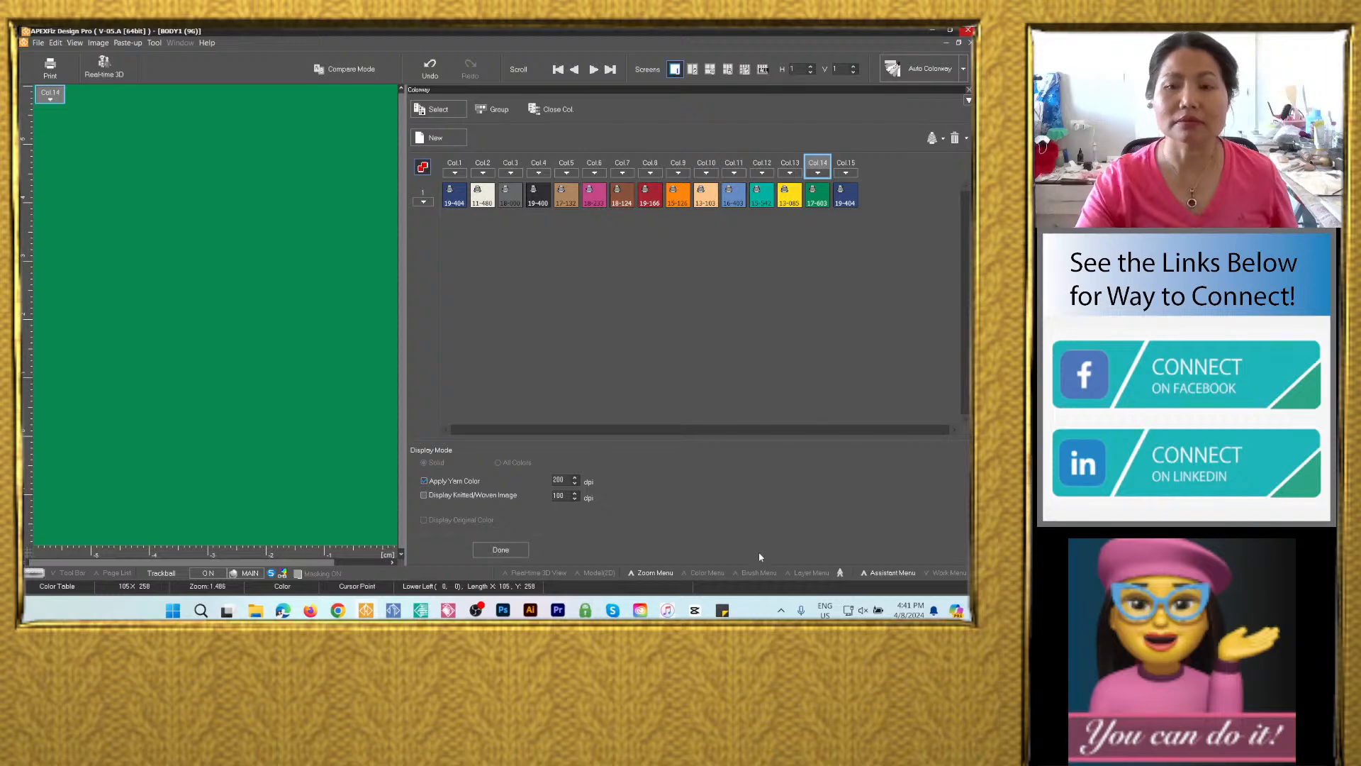
Apply the already copied Pantone number 17-6030 as Col.15's yarn color.
double_click(853, 200)
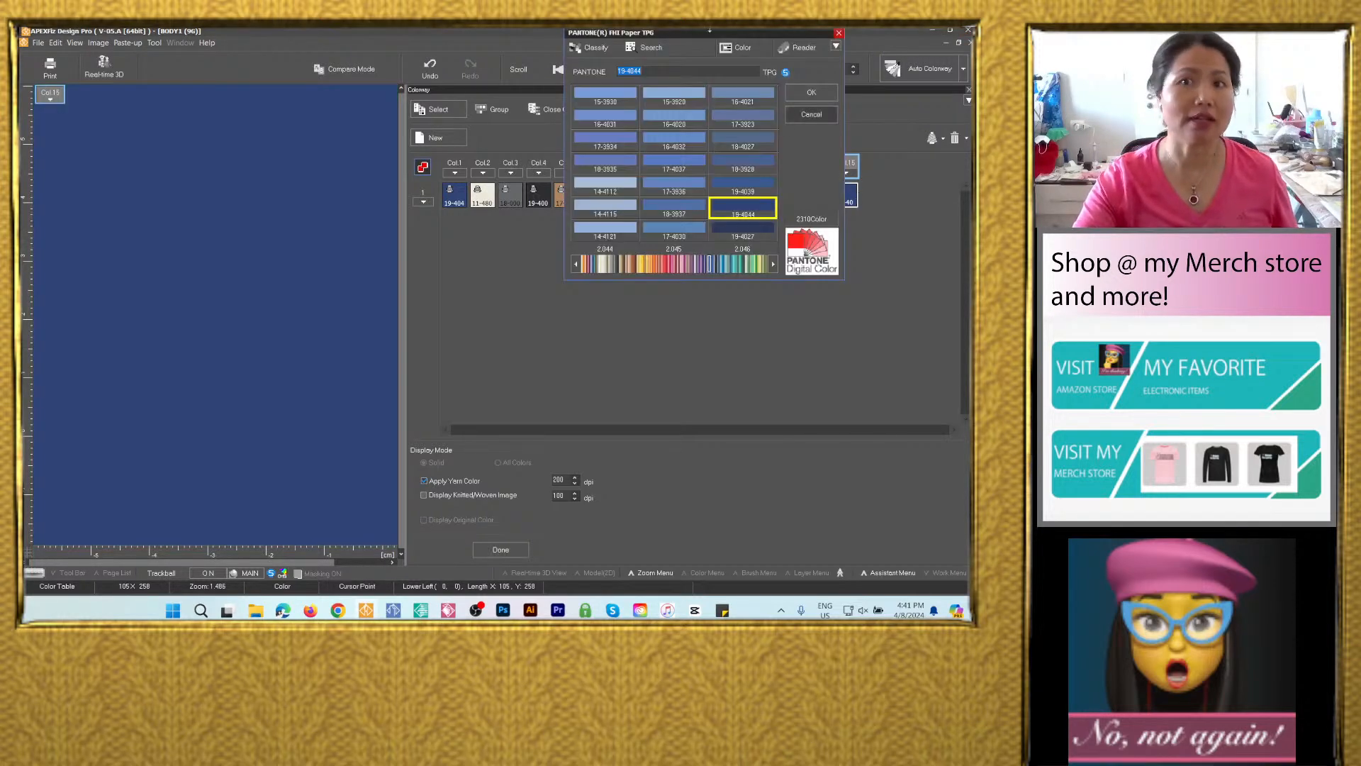
right_click(641, 72)
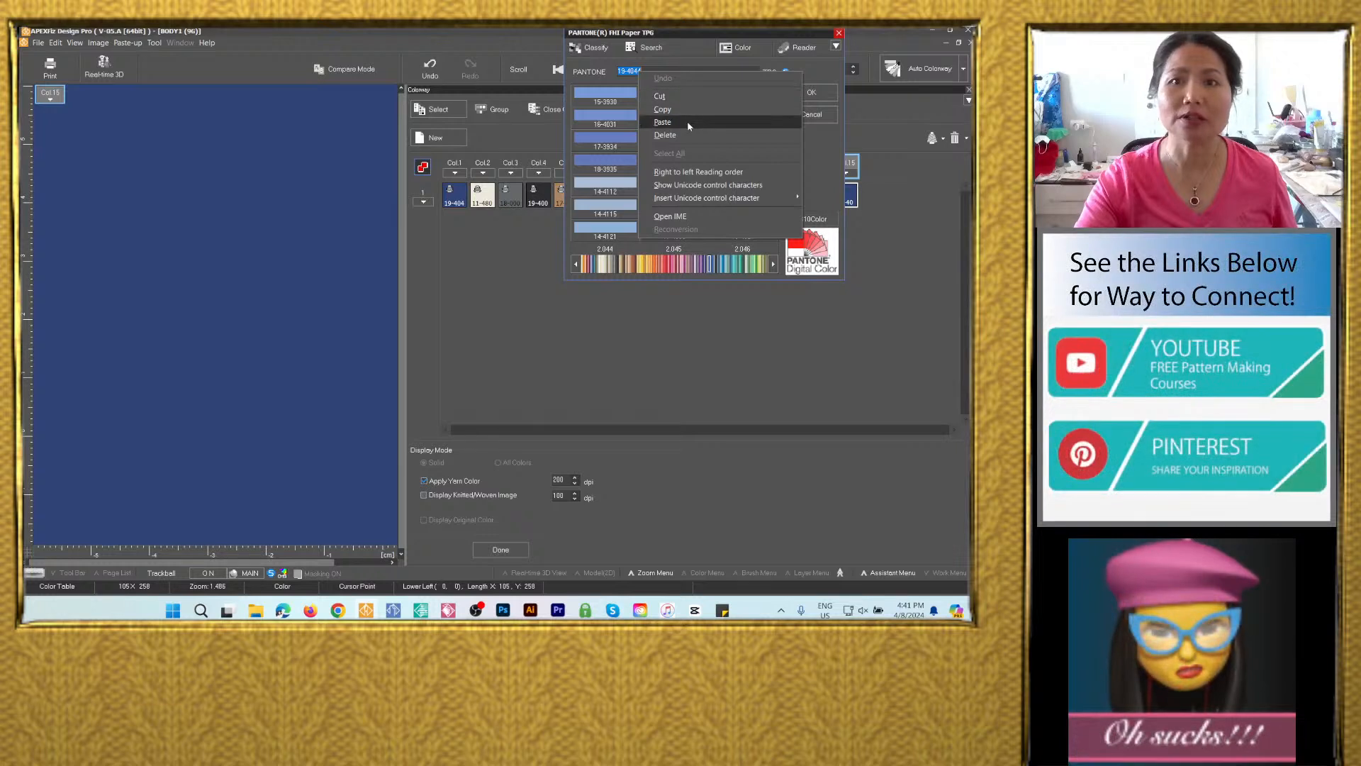
click(688, 125)
click(812, 92)
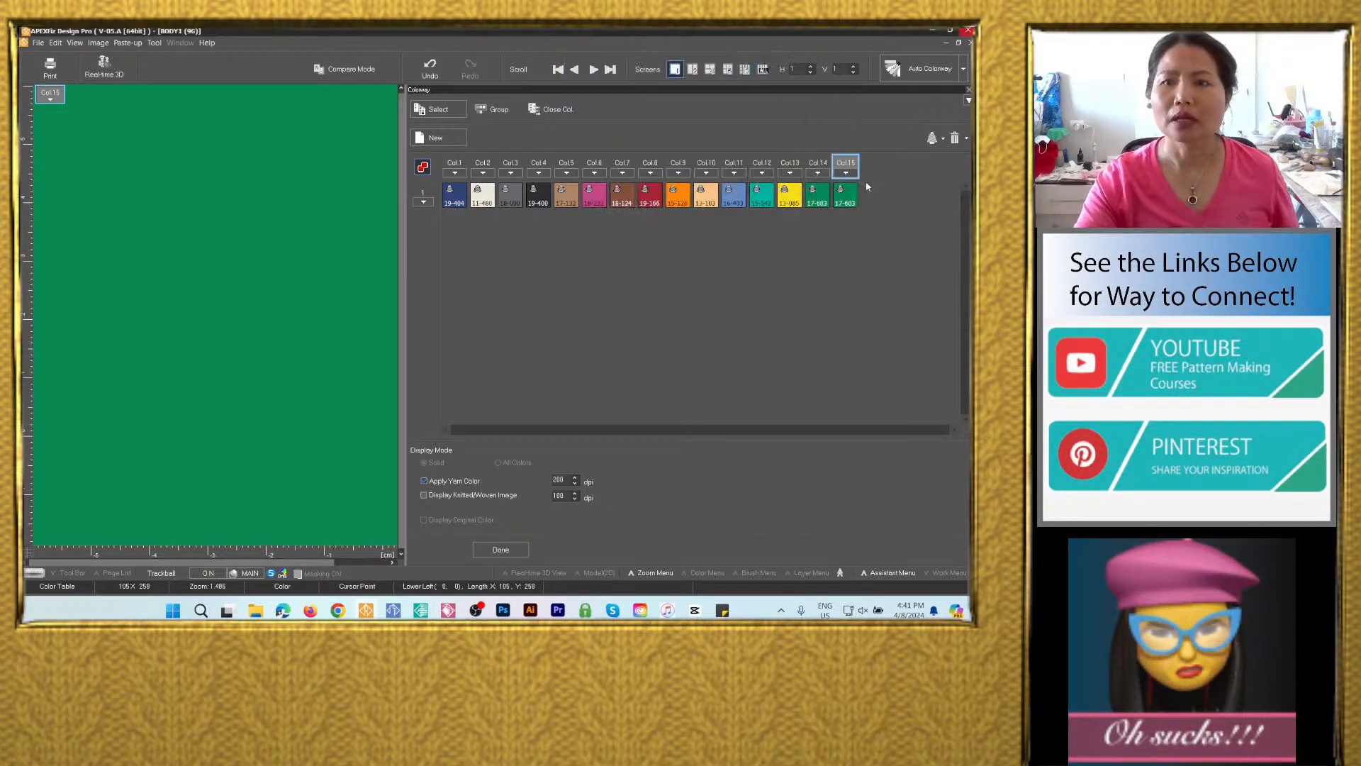
Copy the purple Pantone number 19-3540 from the sticky note, apply it as Col.15's yarn color and finish colorway editing.
double_click(847, 201)
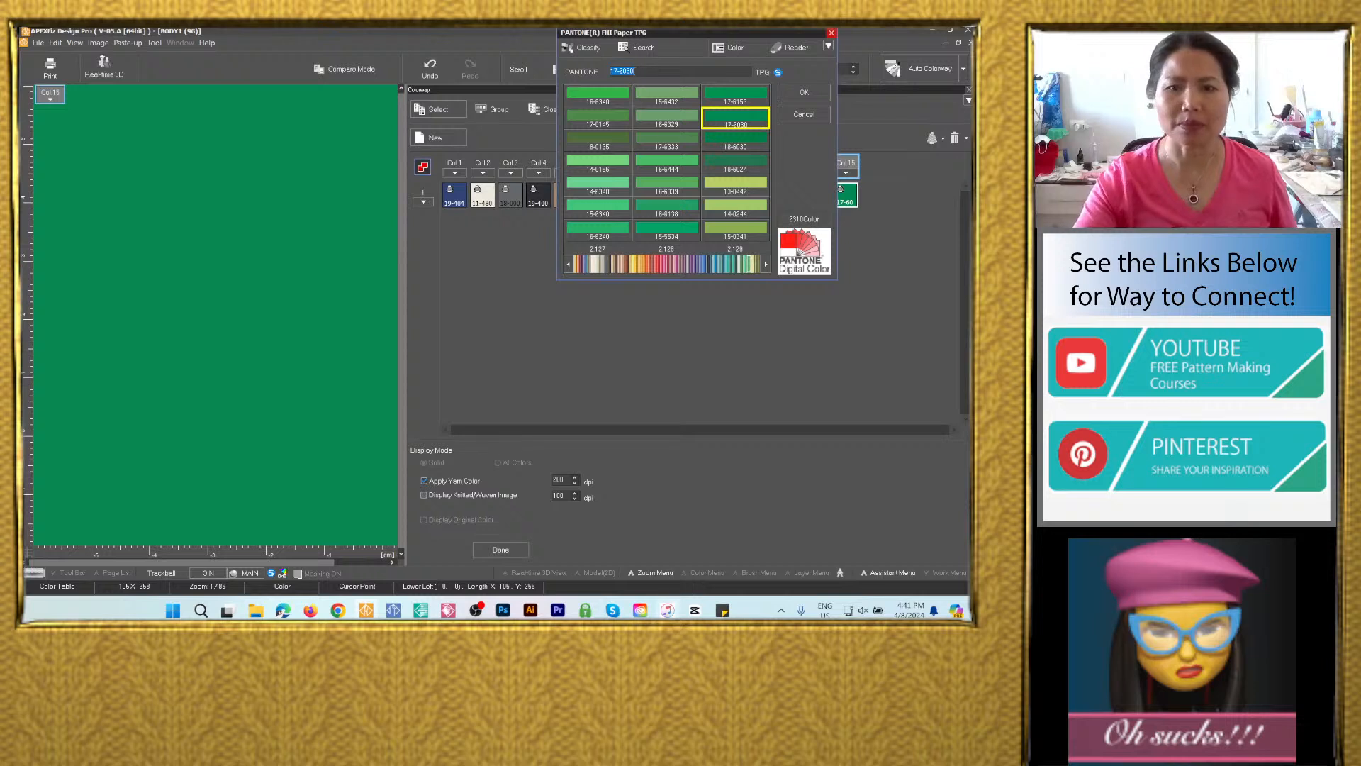
click(722, 610)
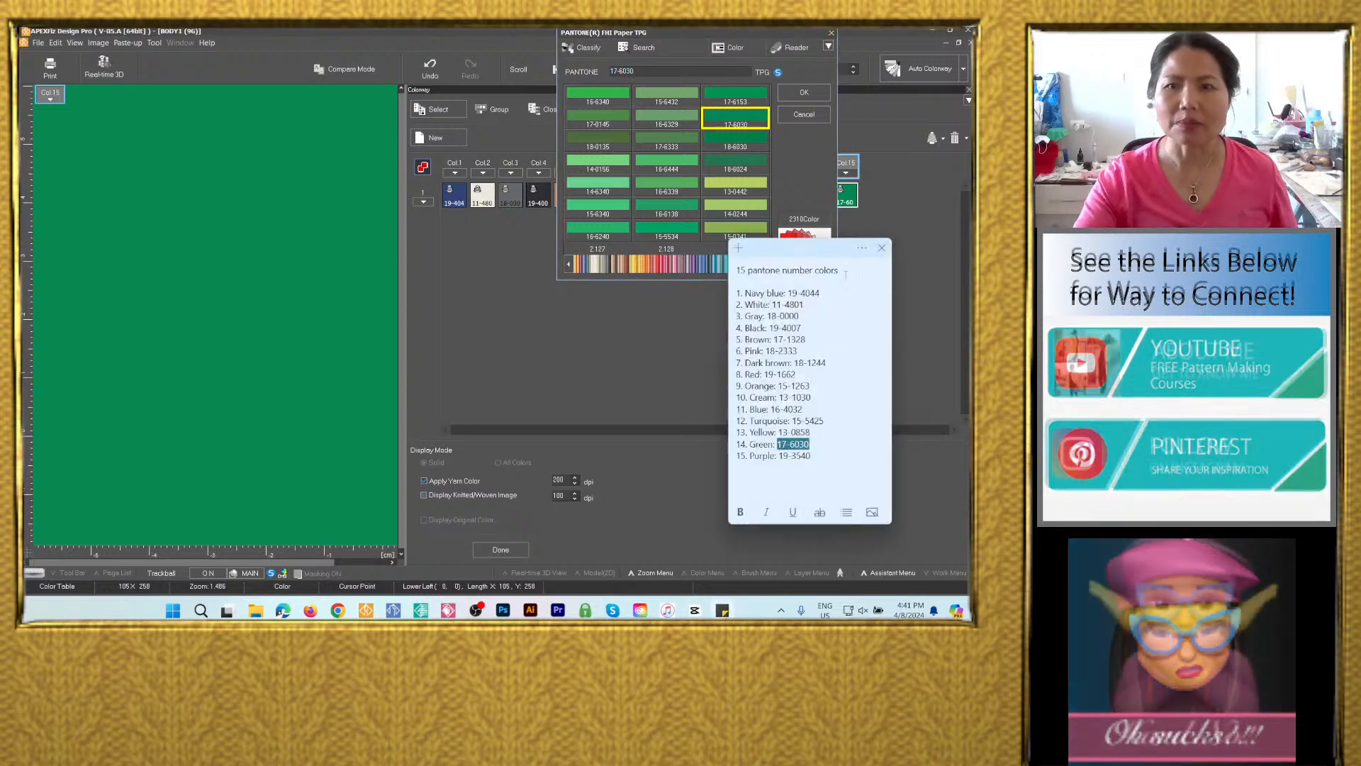
drag(812, 456, 778, 455)
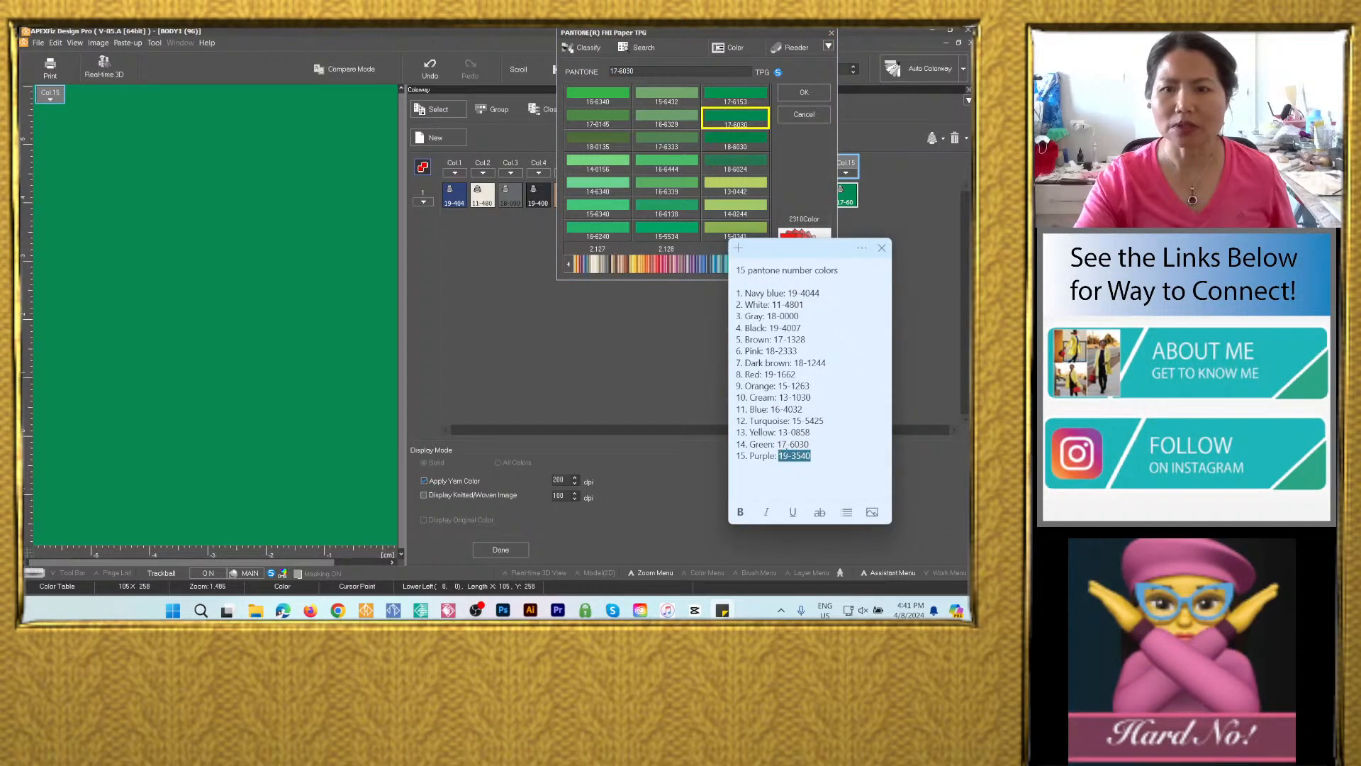
right_click(796, 454)
click(815, 460)
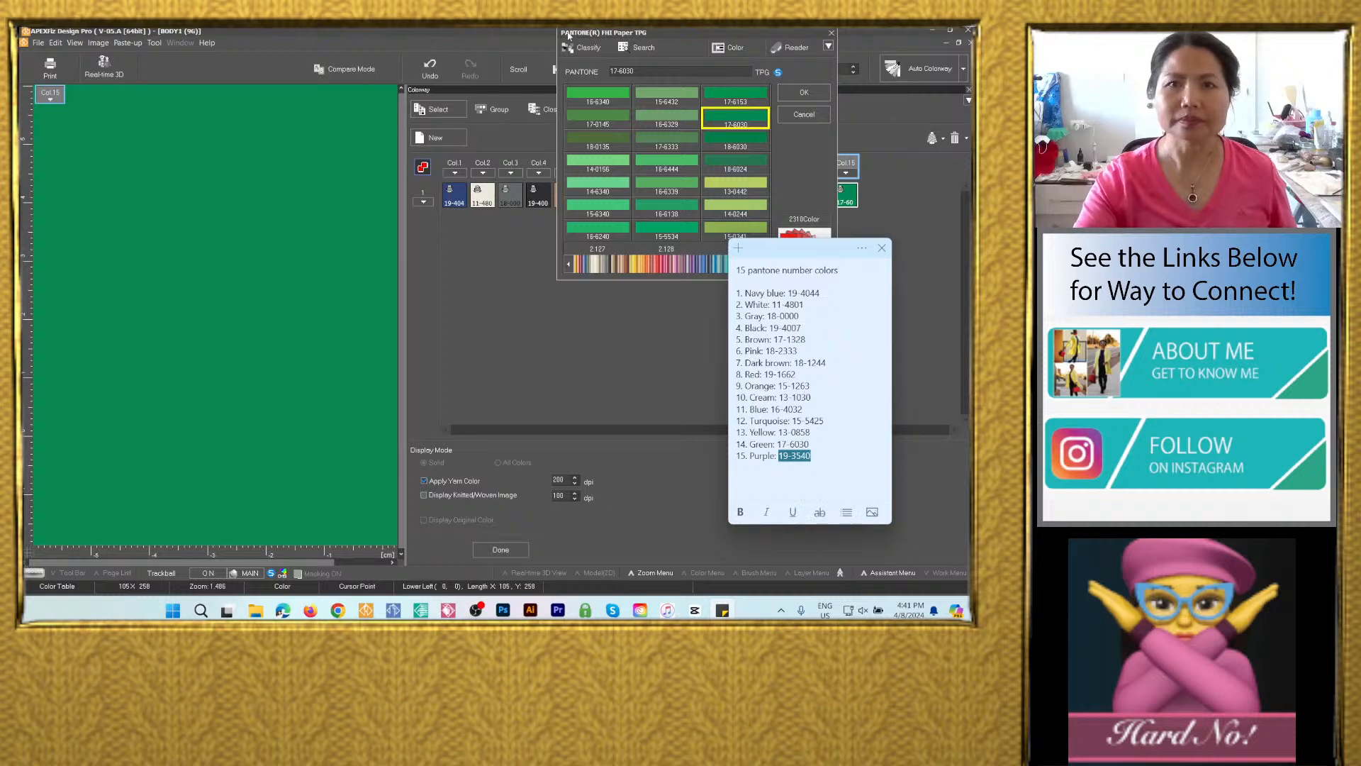
click(639, 73)
drag(638, 73, 611, 74)
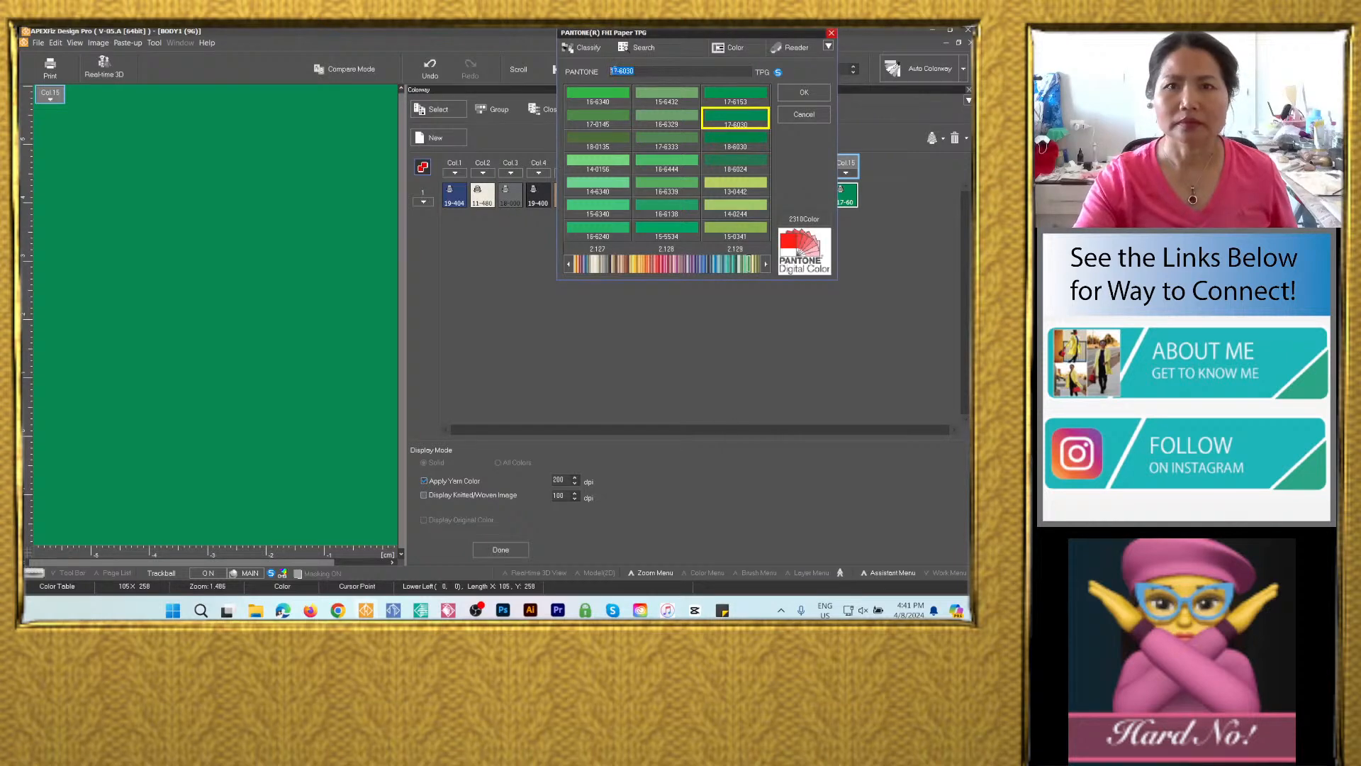
right_click(611, 74)
click(651, 125)
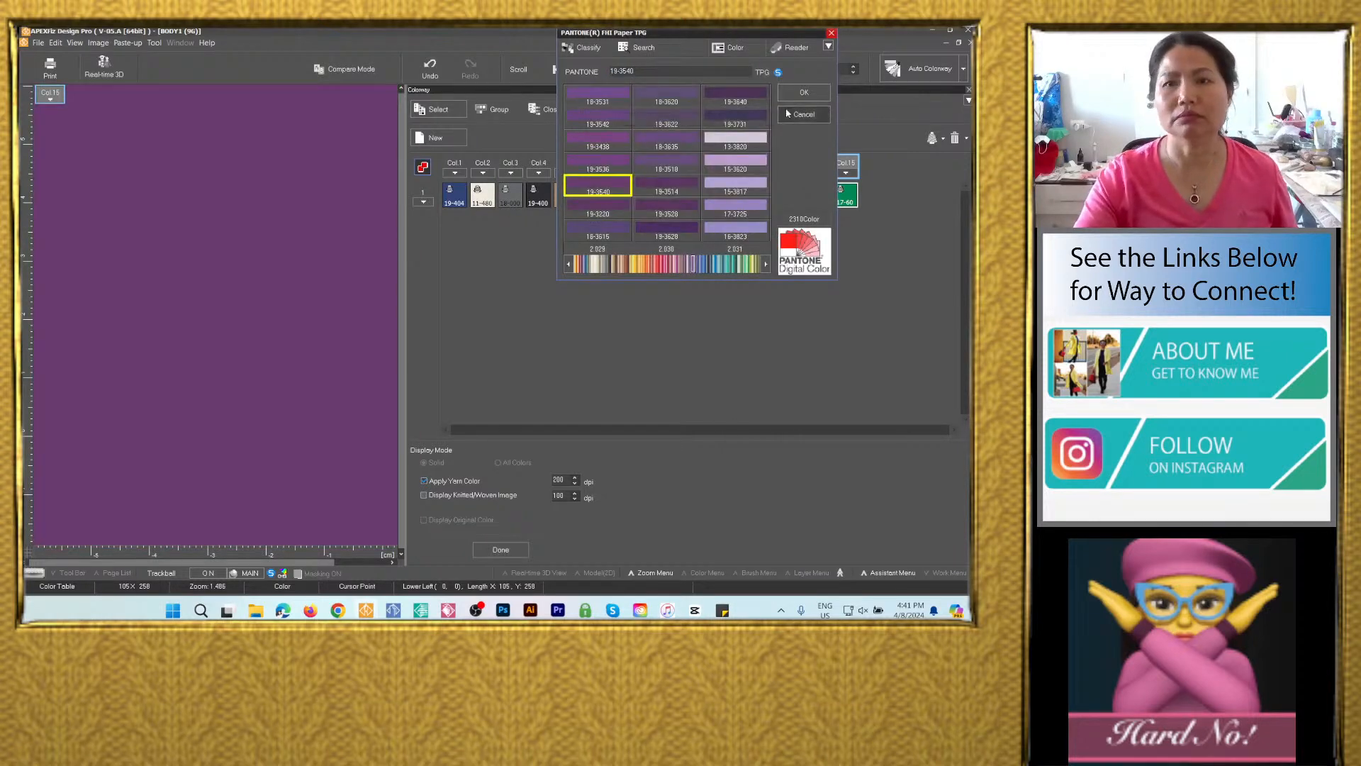
click(797, 92)
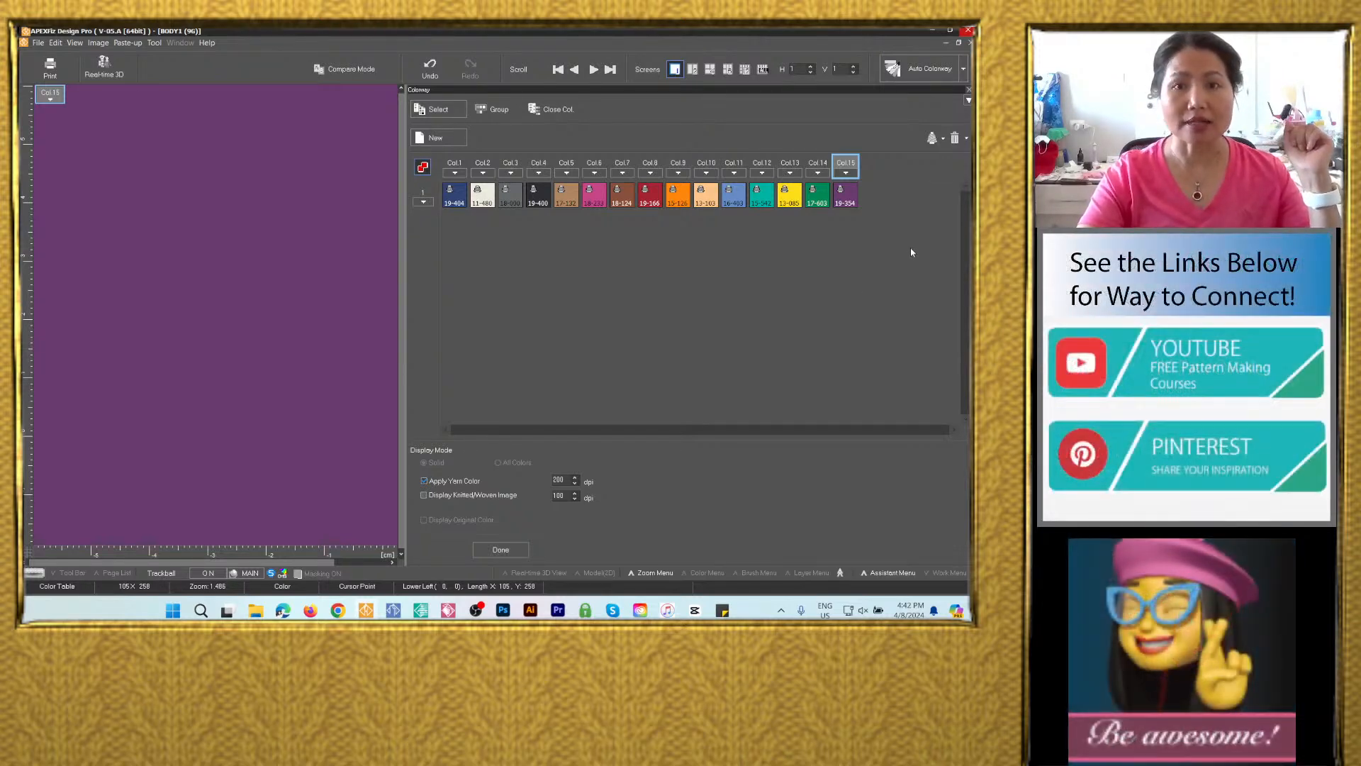
click(515, 551)
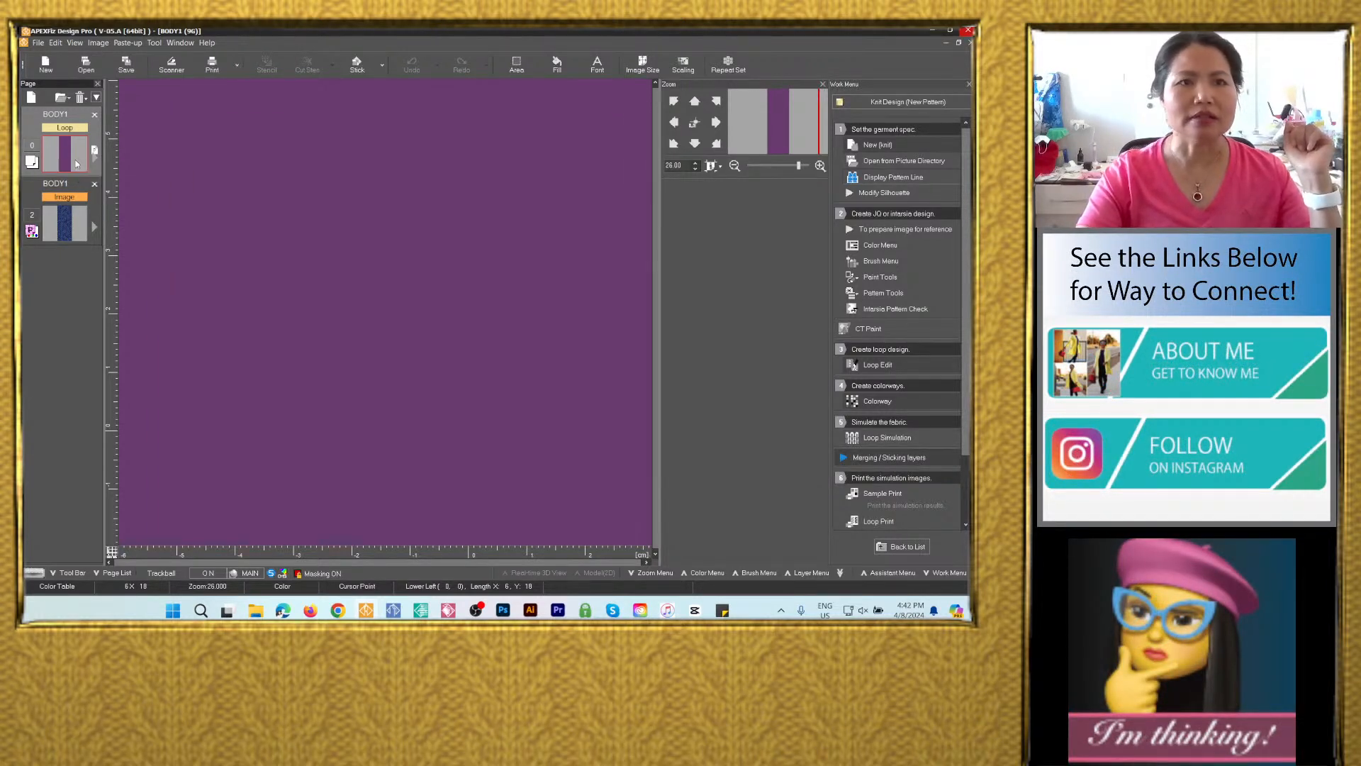
Start saving the loop design under the name "15 colors_cable knit 005" and copy that name.
click(126, 64)
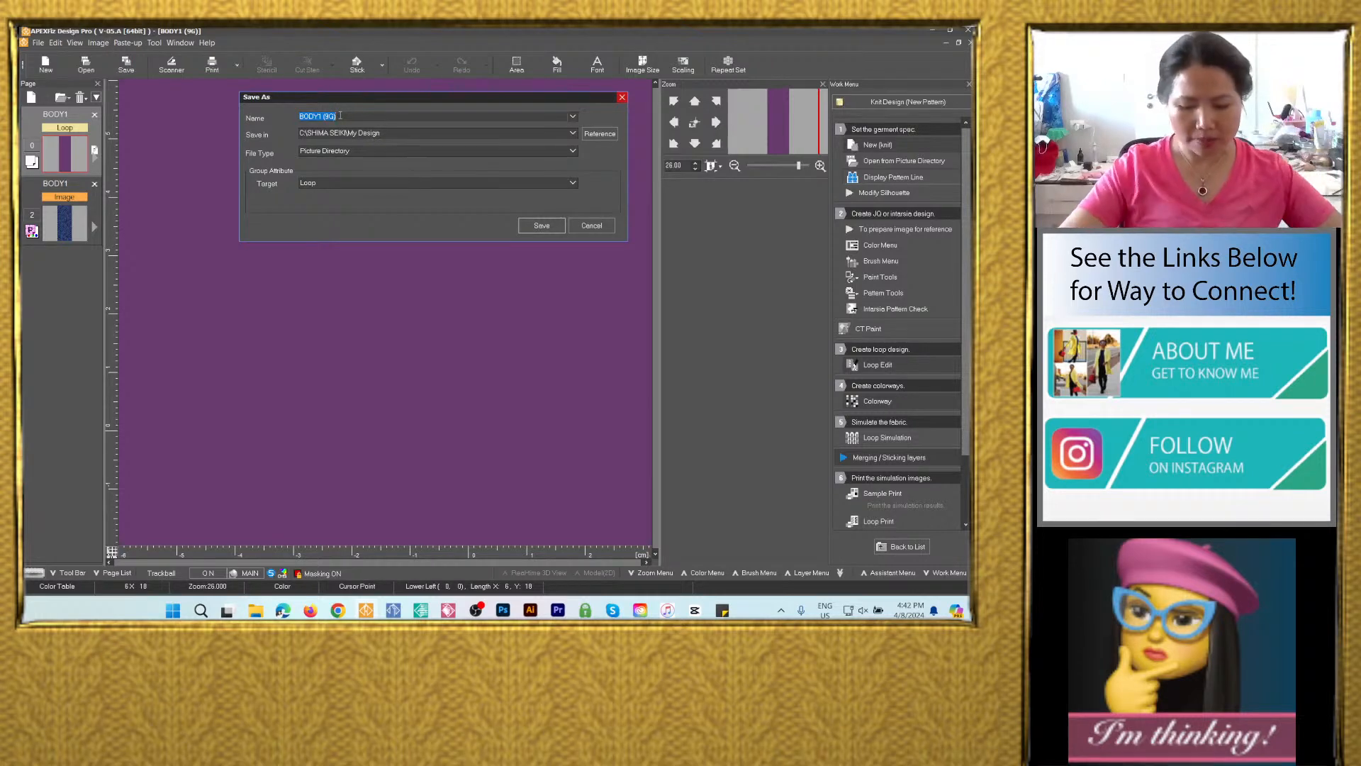
click(339, 116)
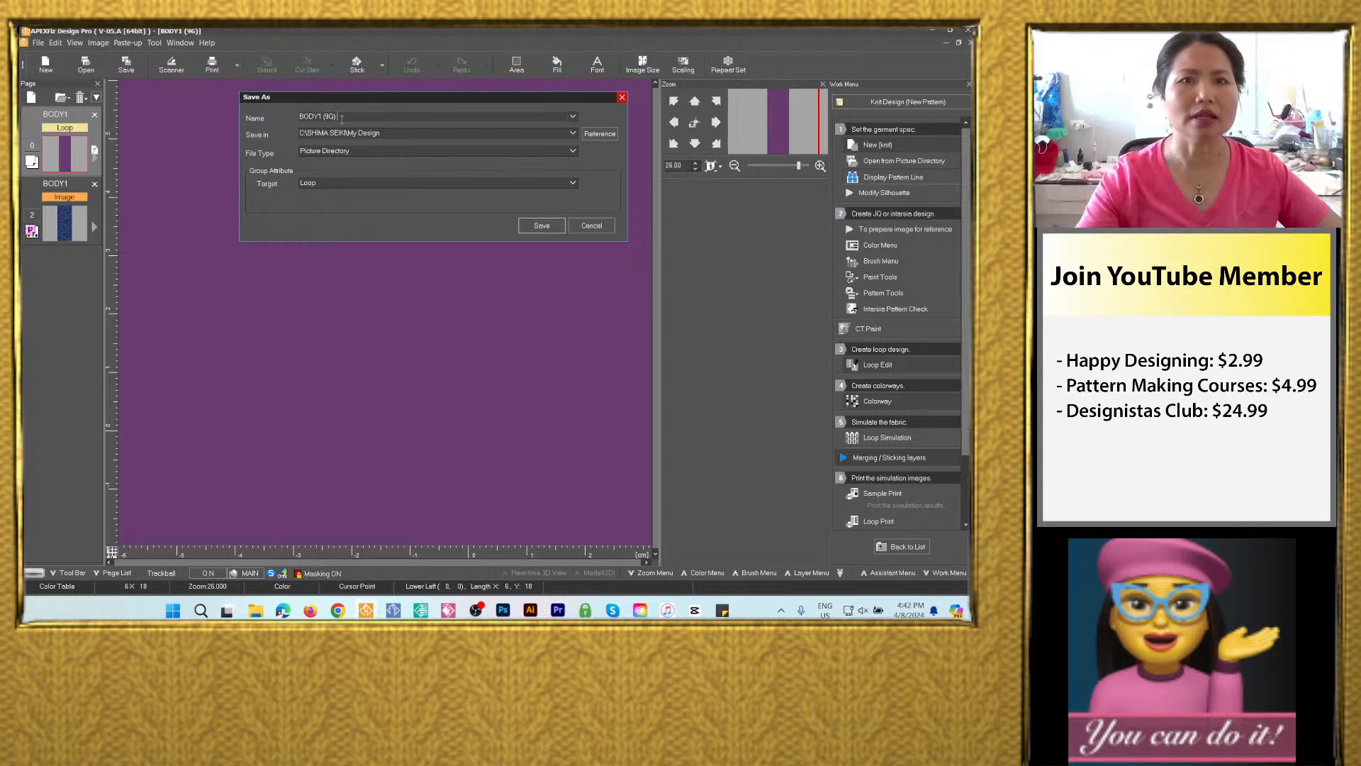
drag(339, 115, 280, 108)
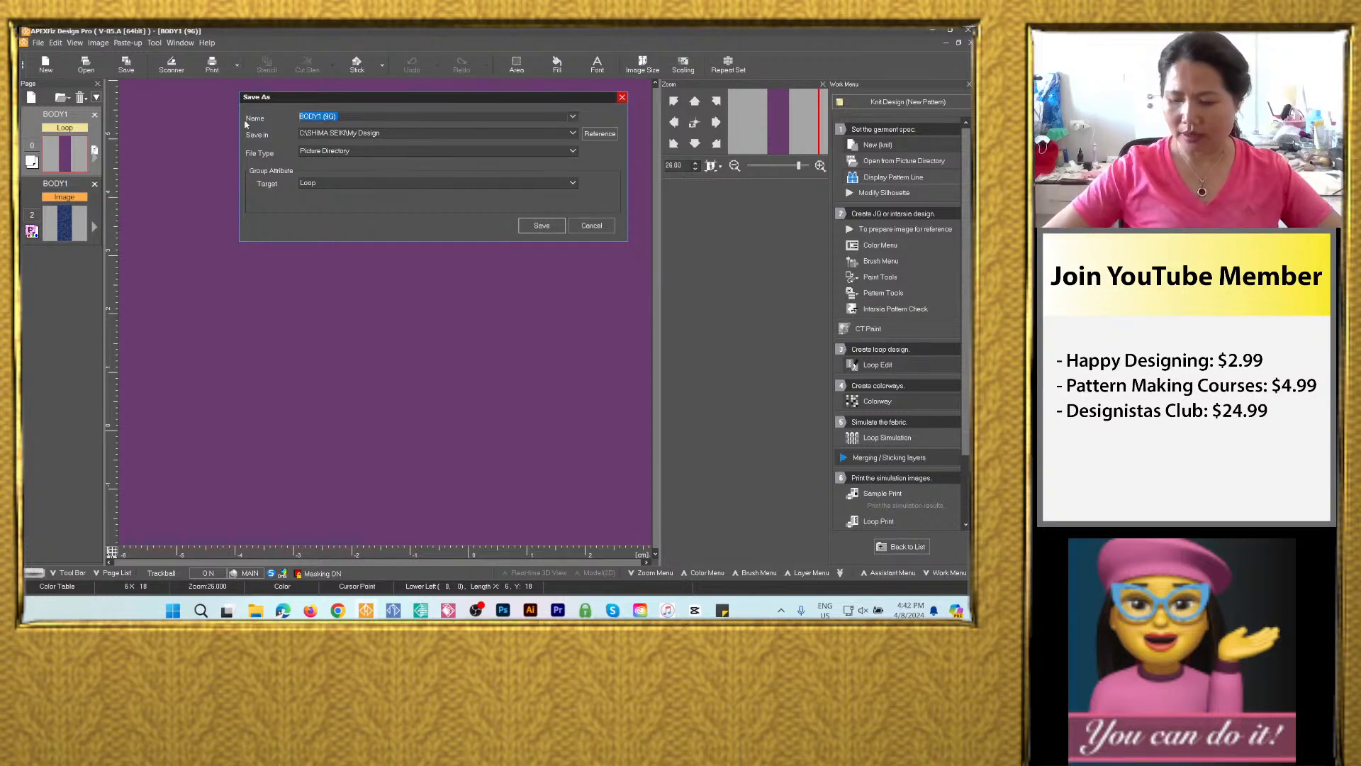
text(15 co)
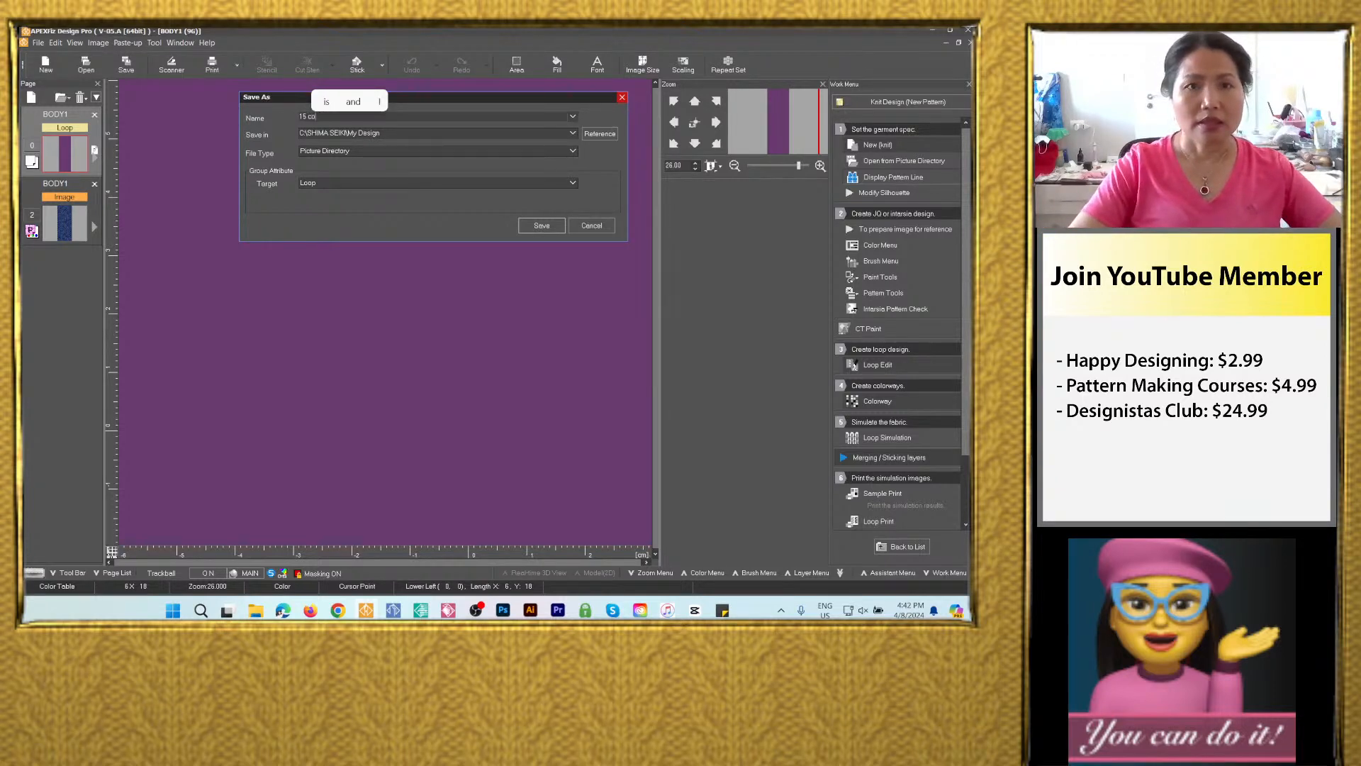
text(lors_)
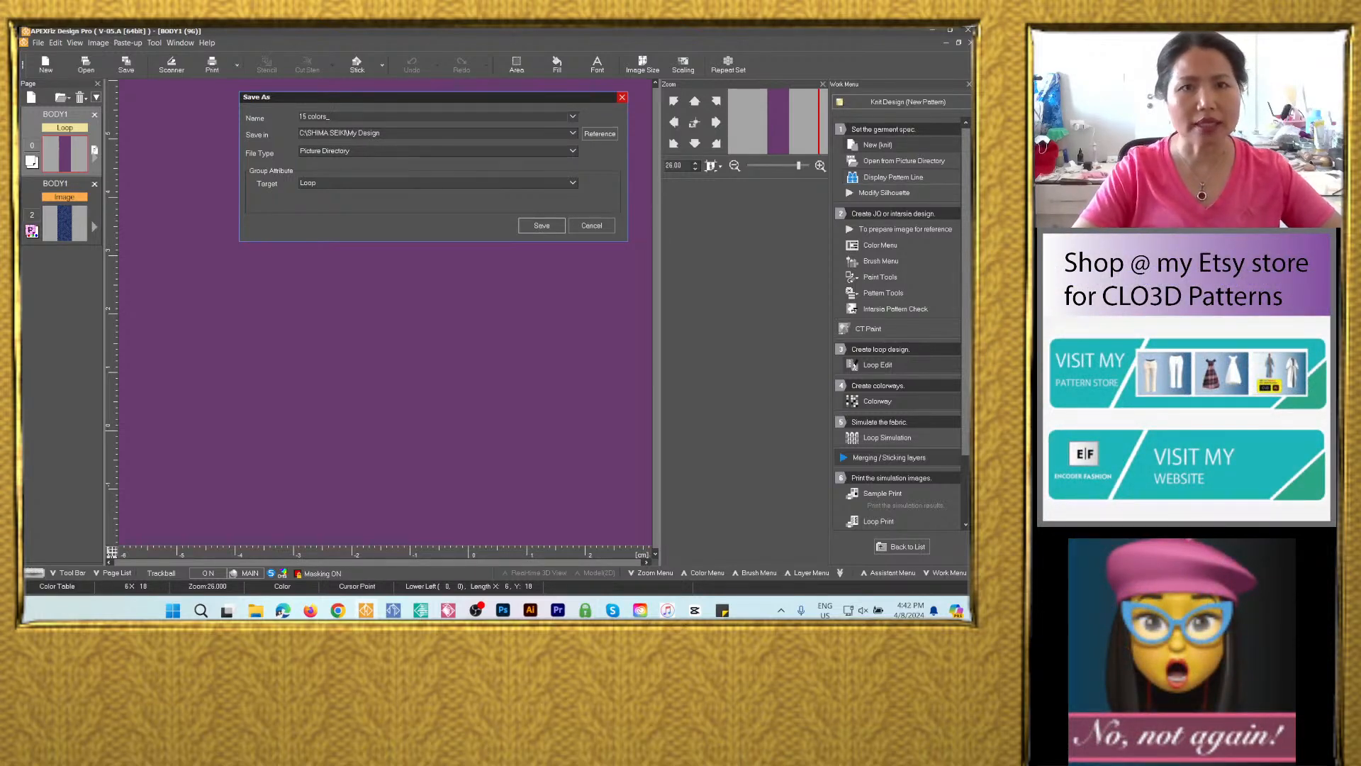
text( cable knit)
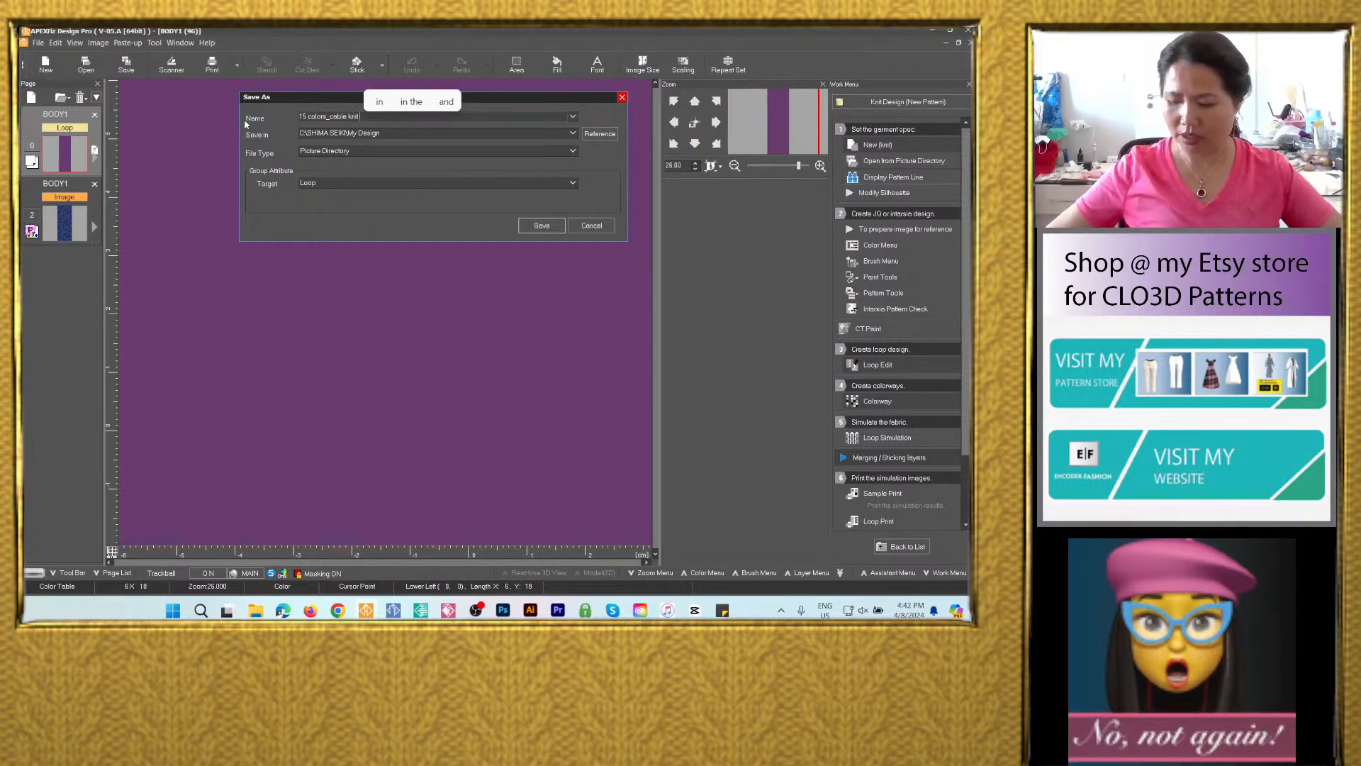
text( 005)
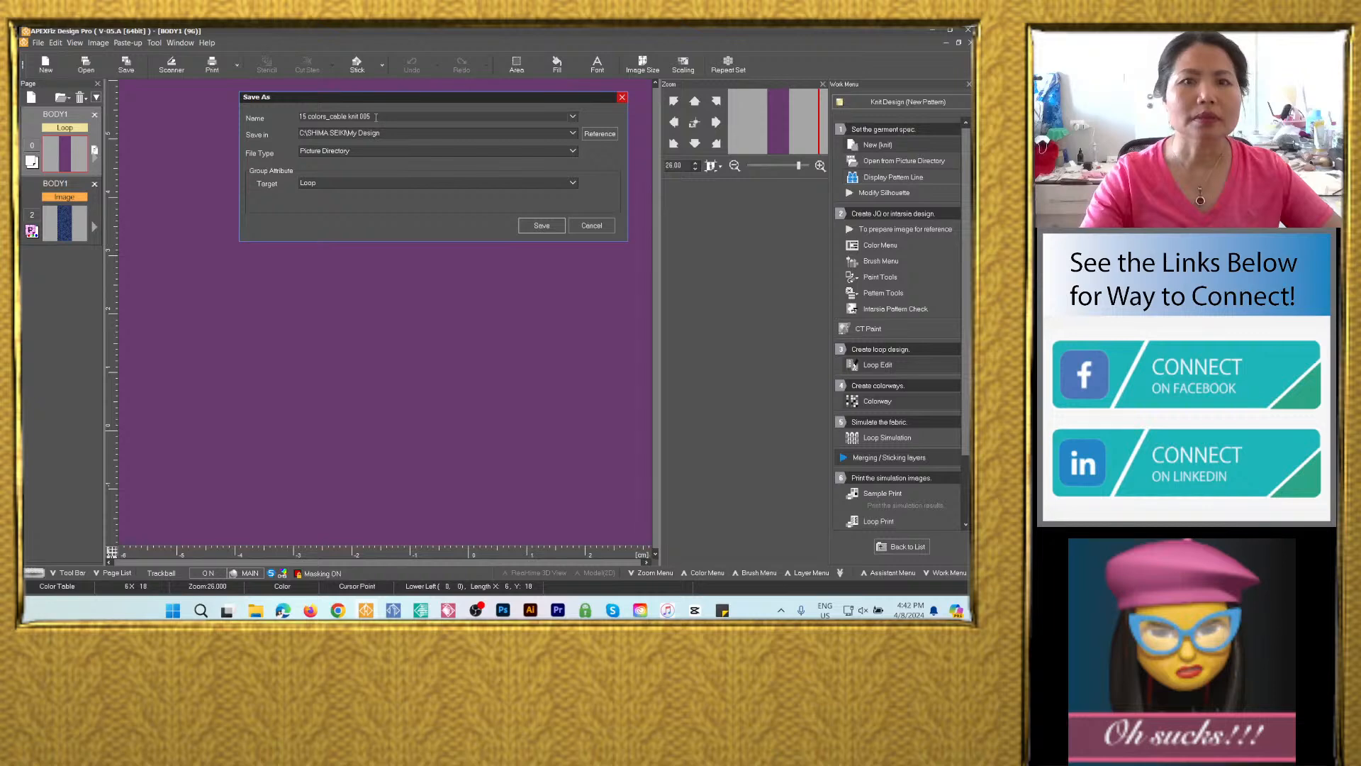
drag(376, 117, 297, 110)
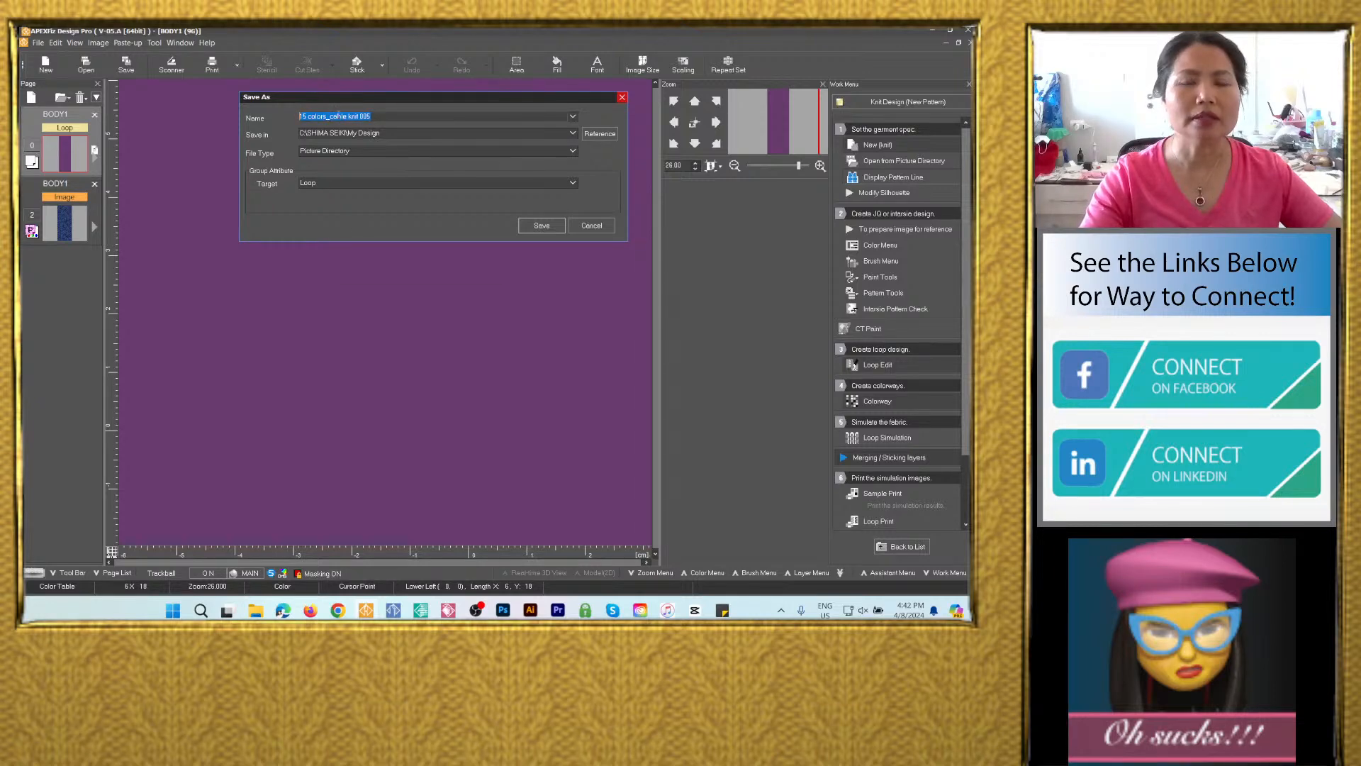
right_click(337, 116)
click(387, 152)
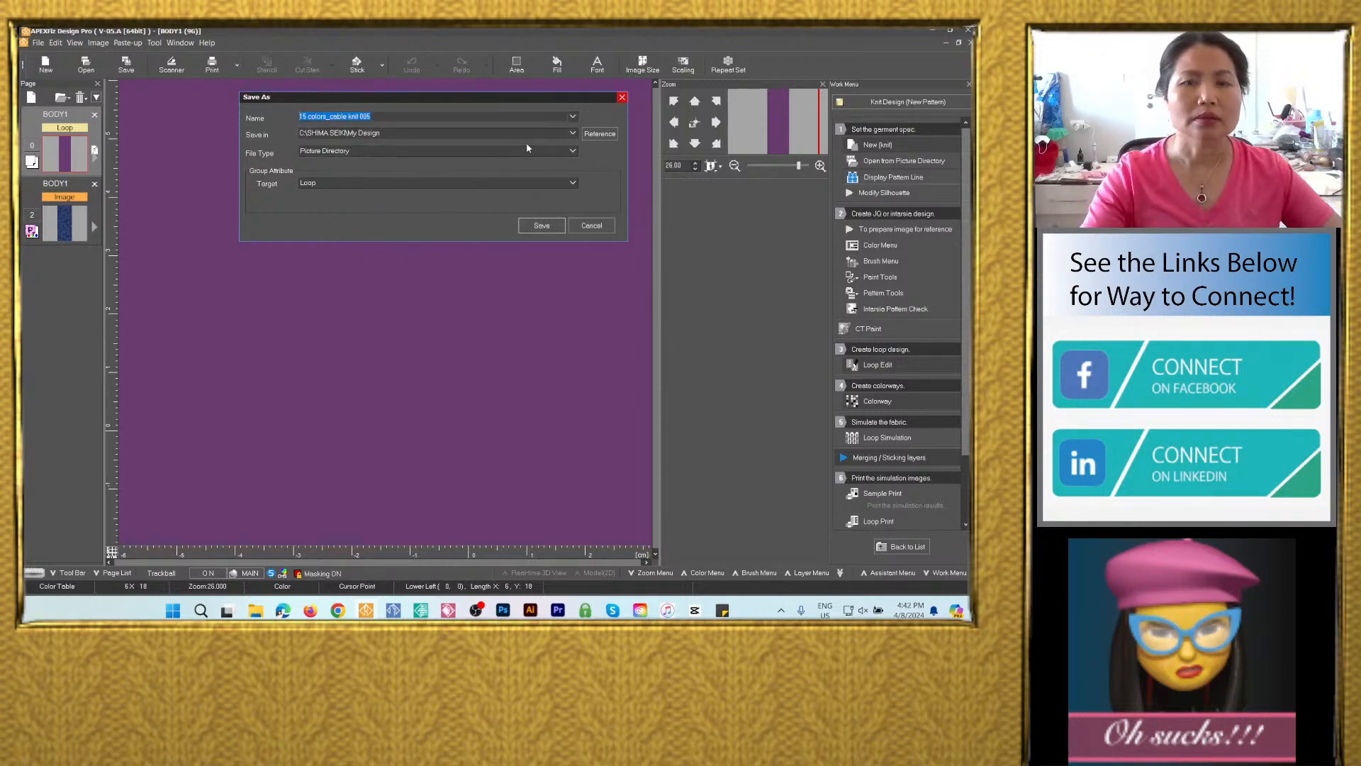
Browse for the save location to the folder Cable knit fabrics, under All Digital Fabrics 2024 and Knit Fabrics on drive D.
click(597, 135)
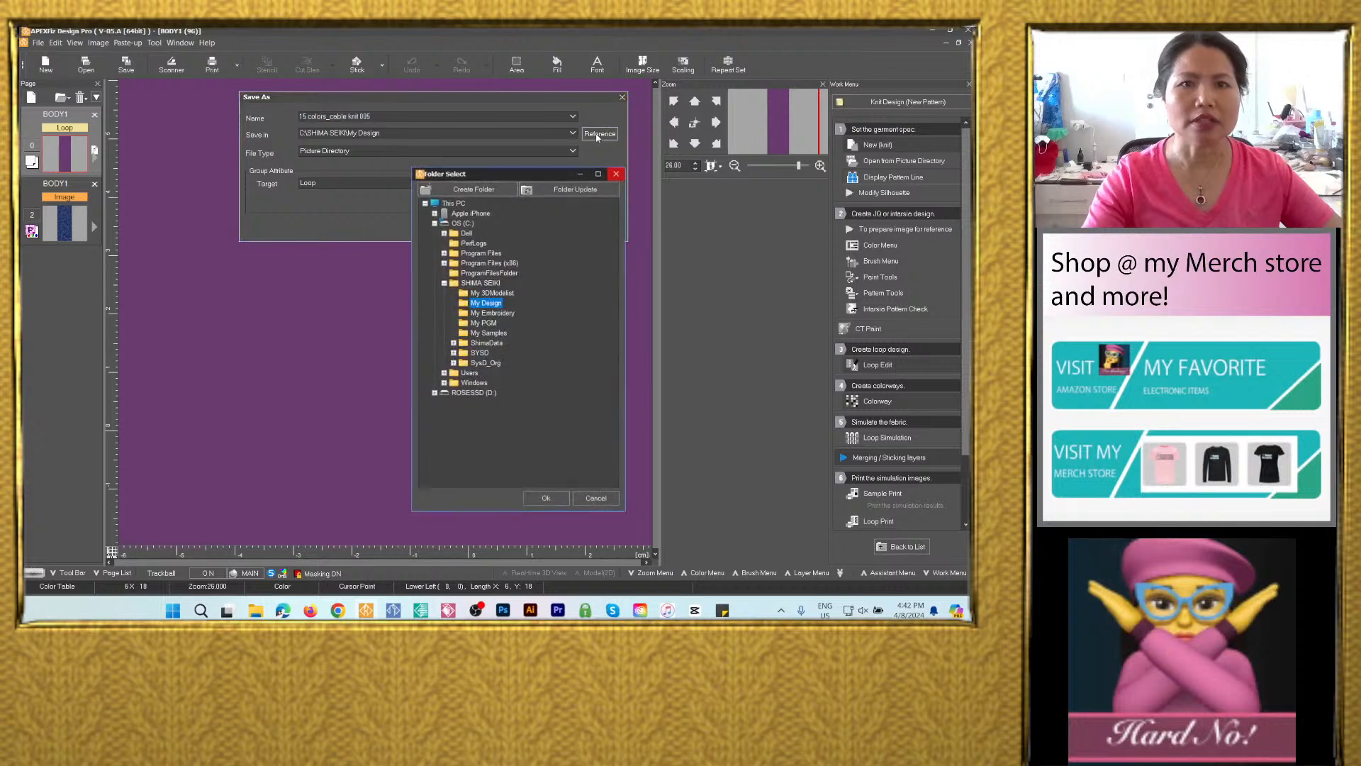
click(435, 393)
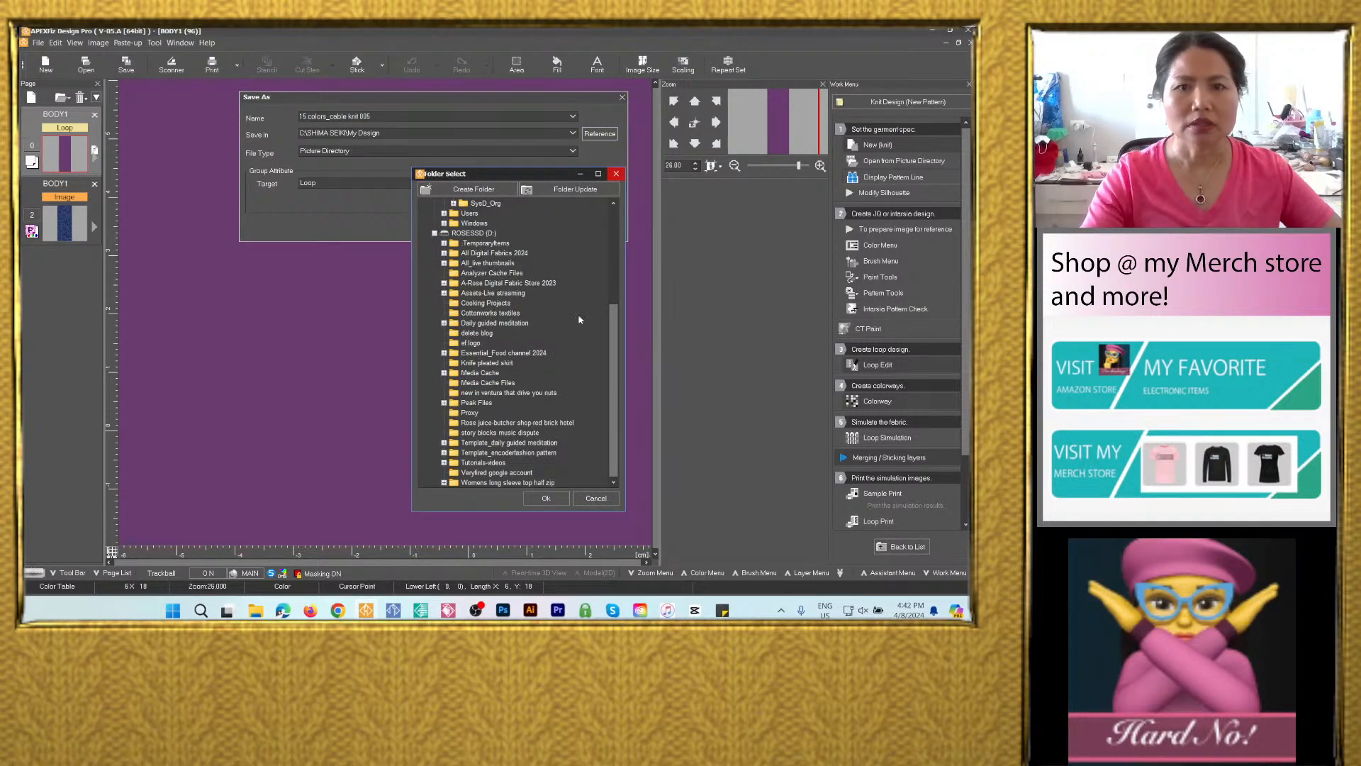
click(444, 253)
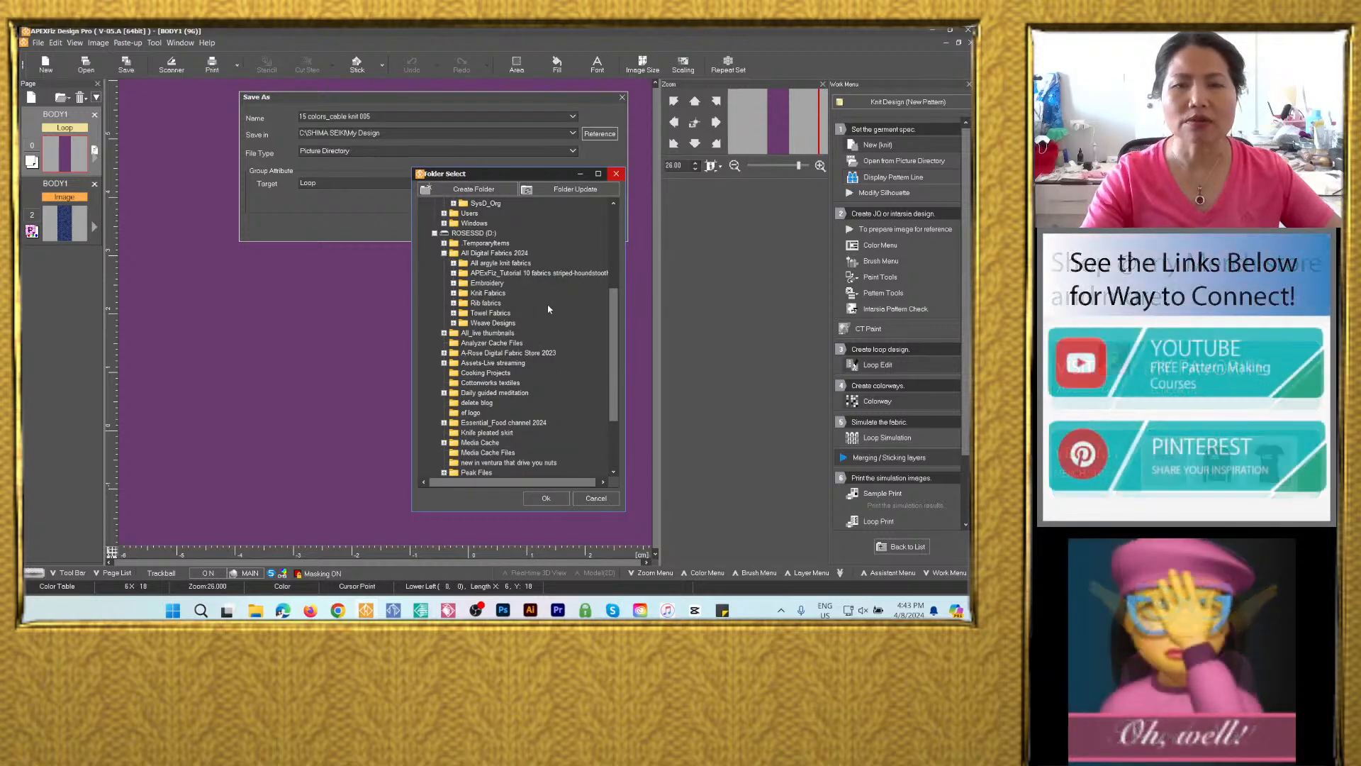
click(479, 295)
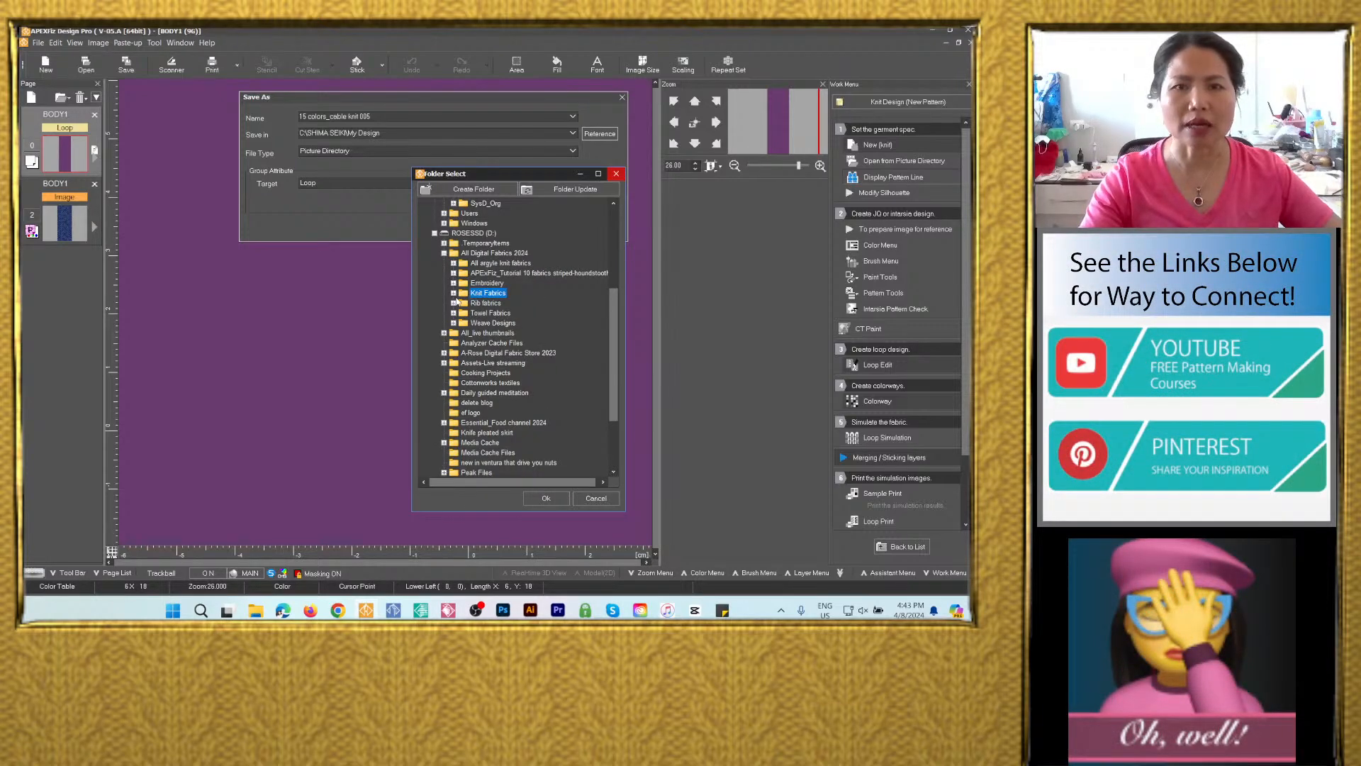
click(454, 293)
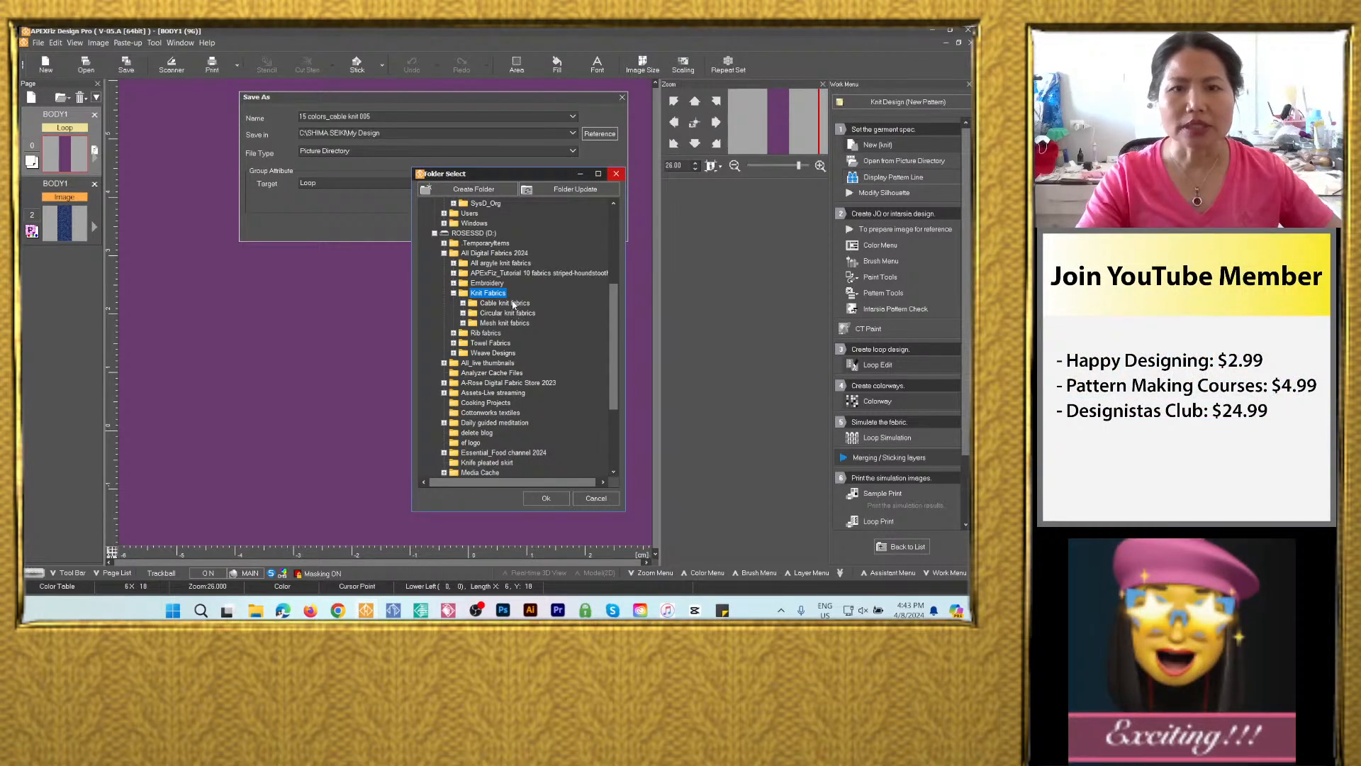
click(463, 303)
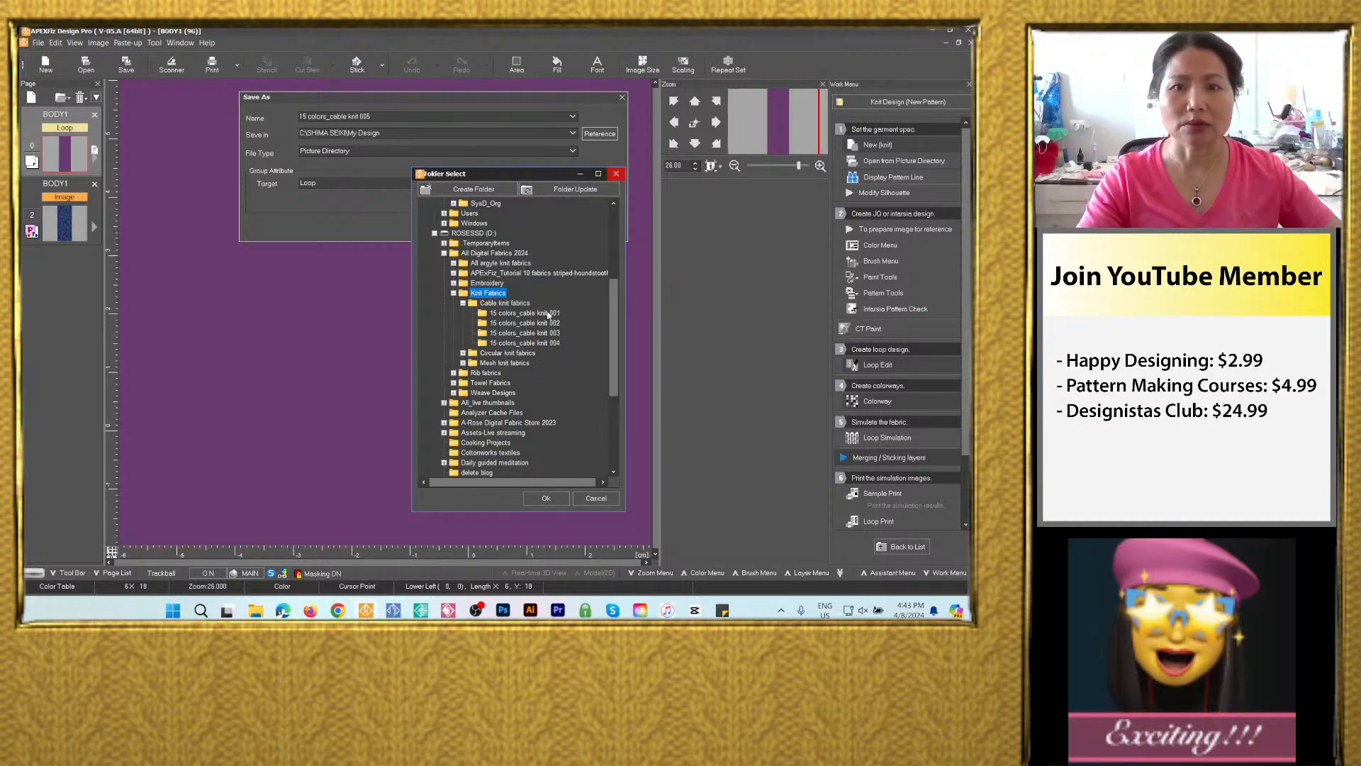
click(509, 302)
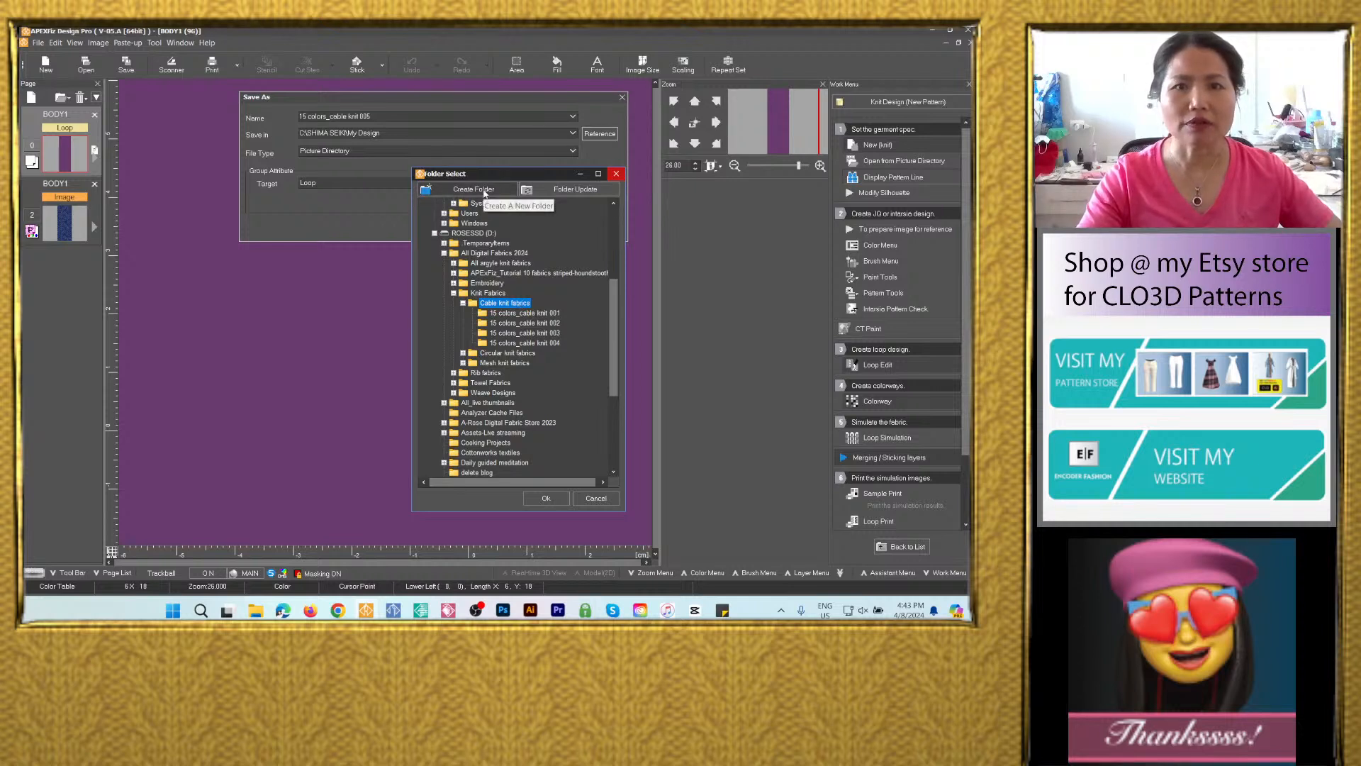
Create a subfolder with the copied name "15 colors_cable knit 005" and save the loop design in it.
click(485, 191)
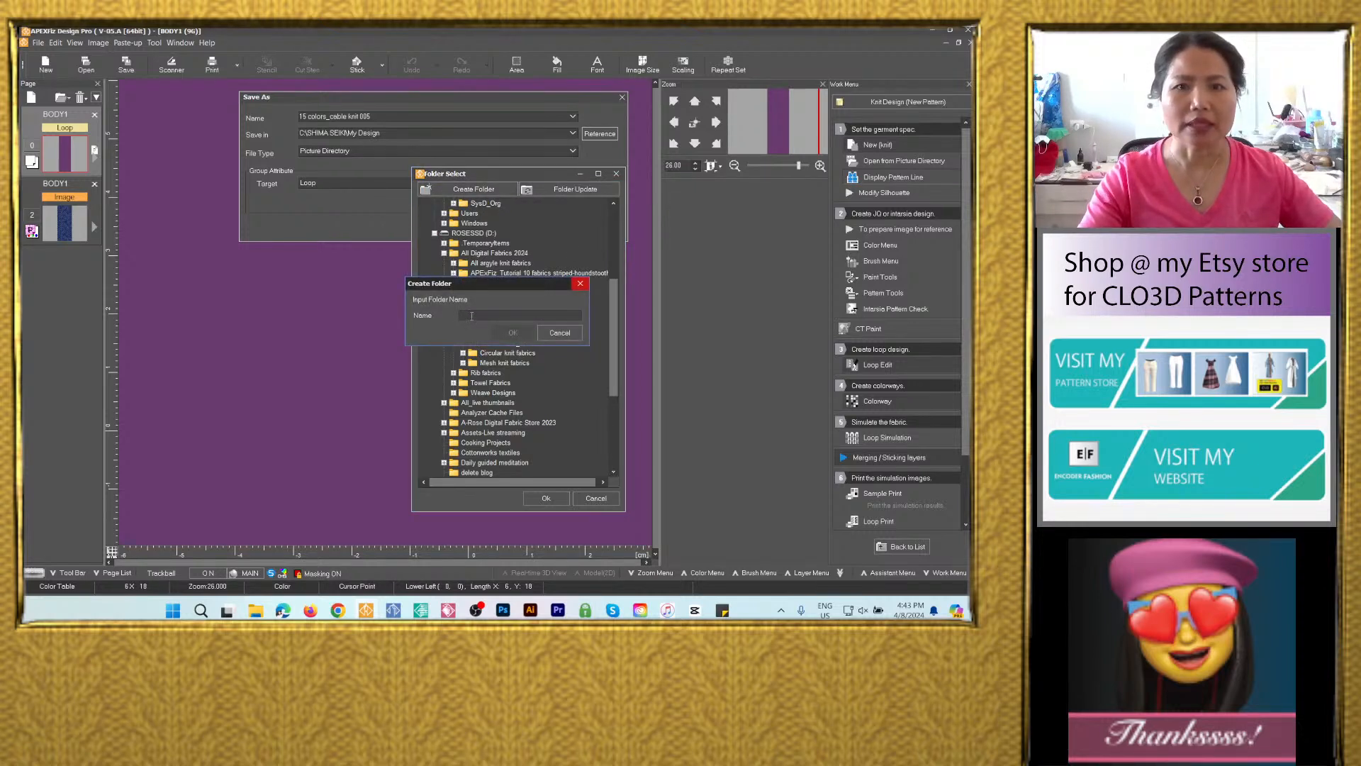
right_click(470, 316)
click(494, 365)
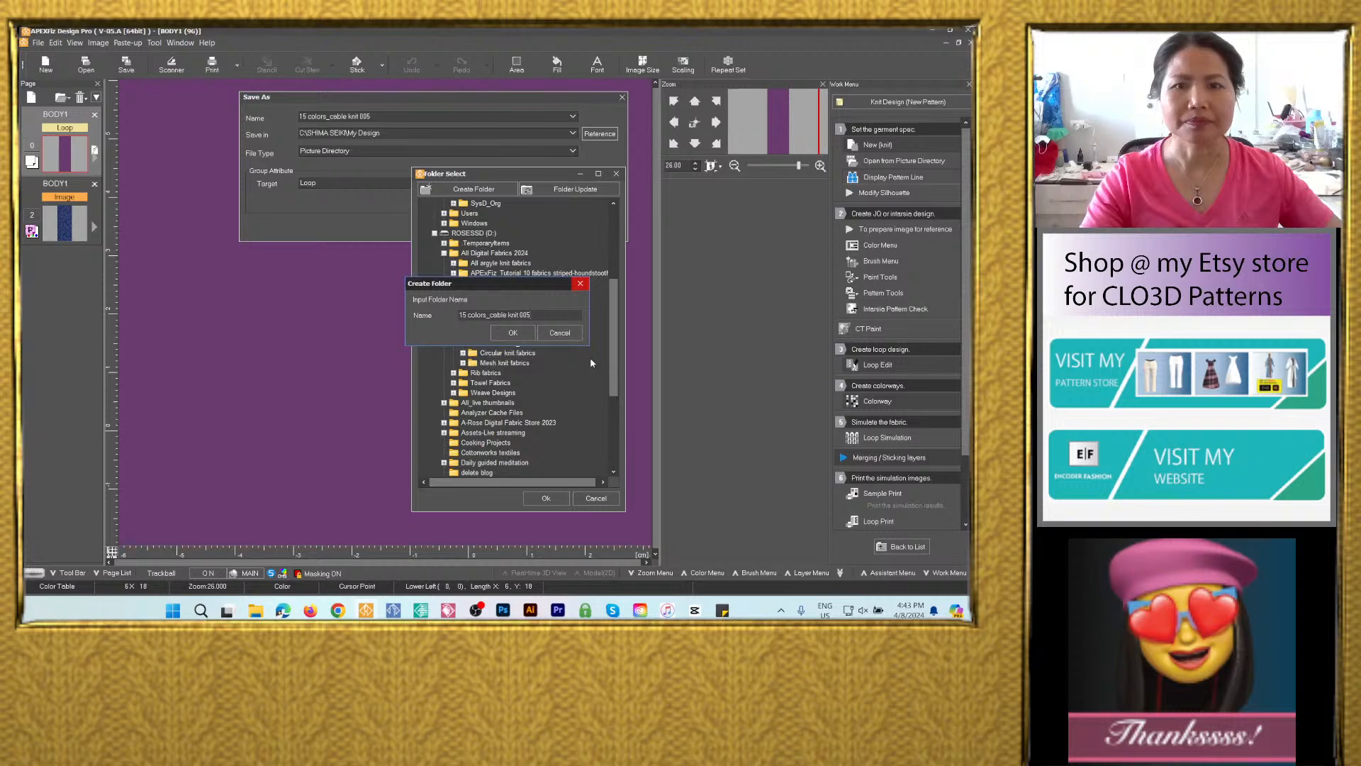
click(513, 337)
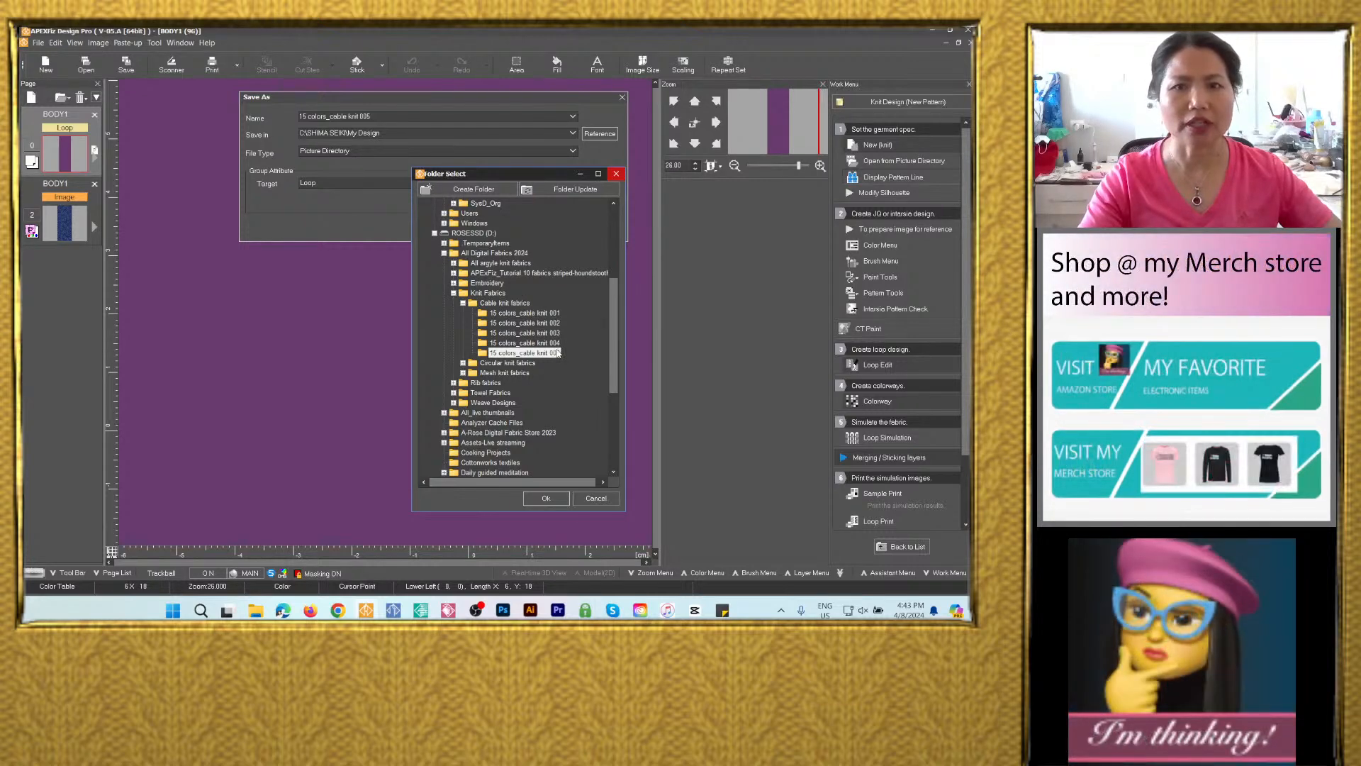
click(546, 497)
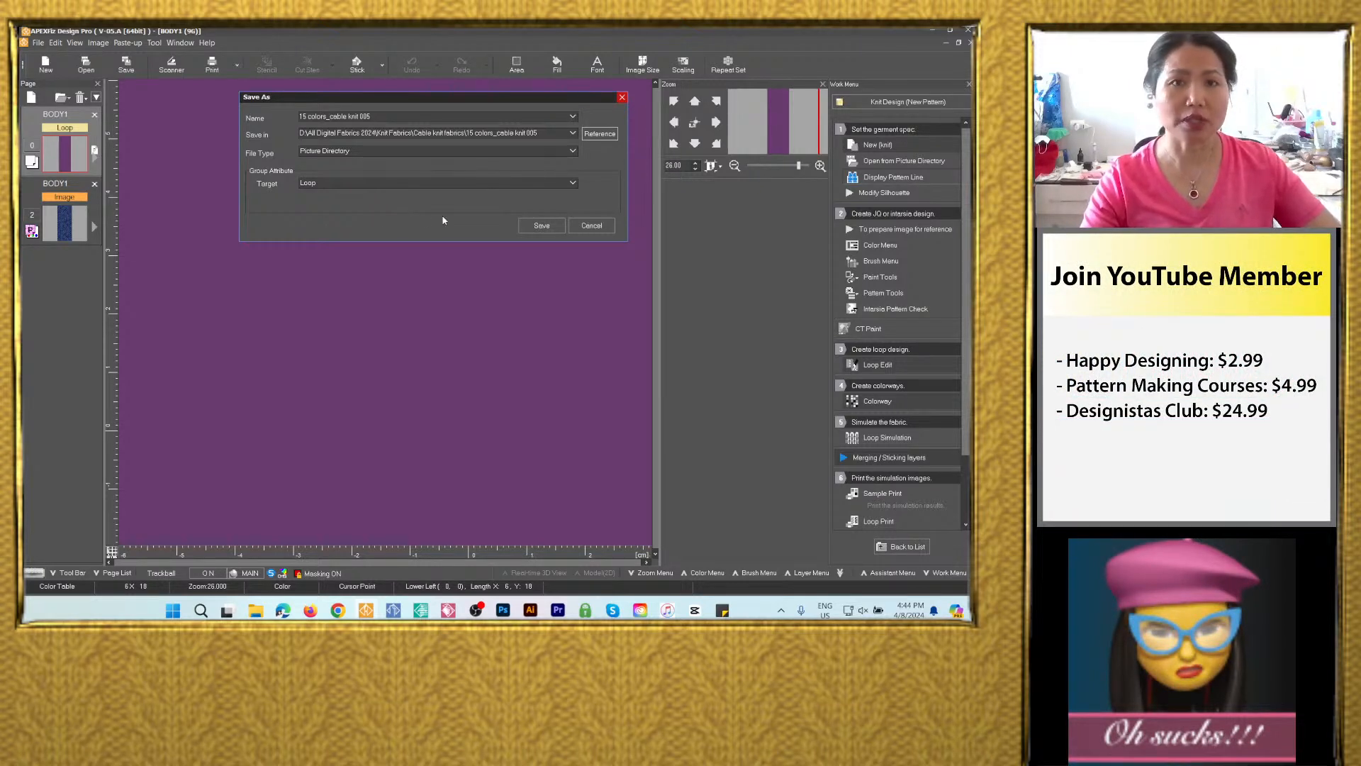
click(540, 225)
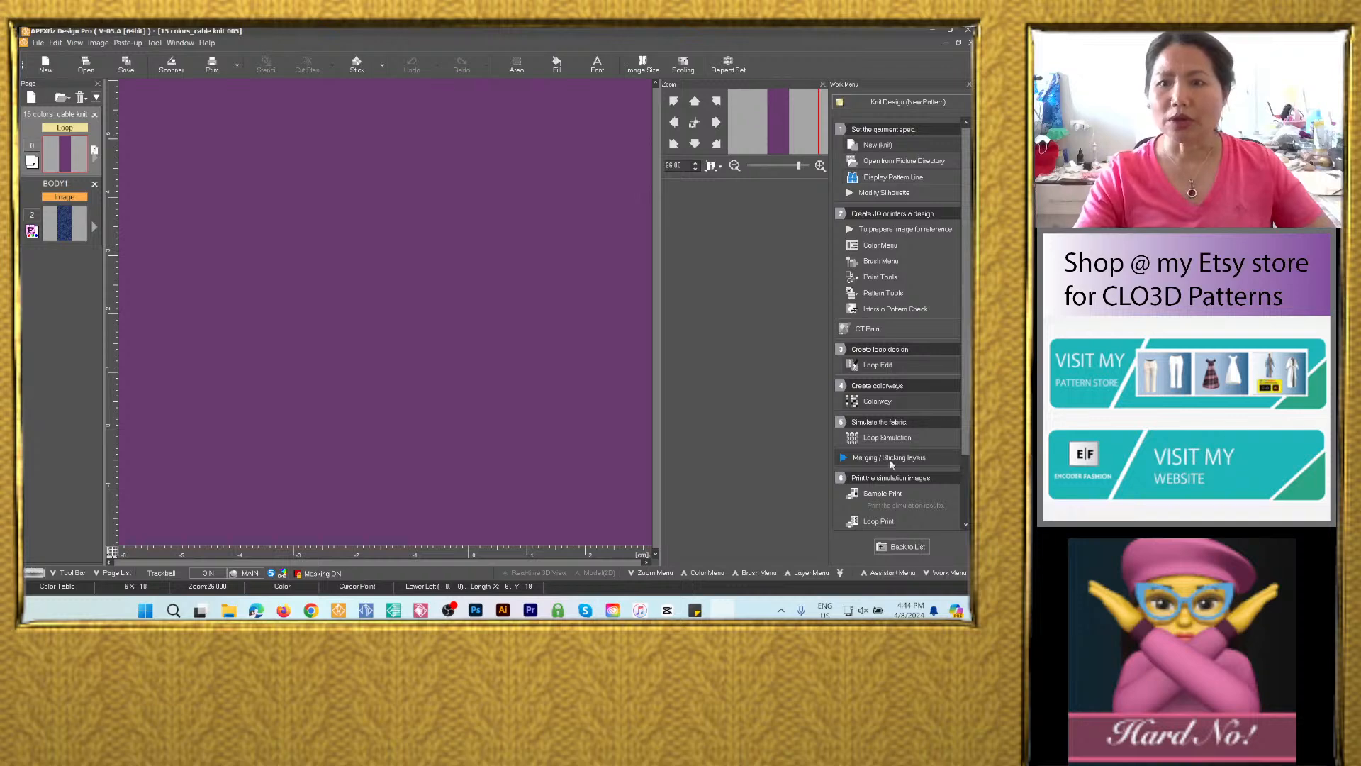
Run a loop simulation of the white colorway Col.2 on a new page, keeping the default yarn setup.
click(885, 438)
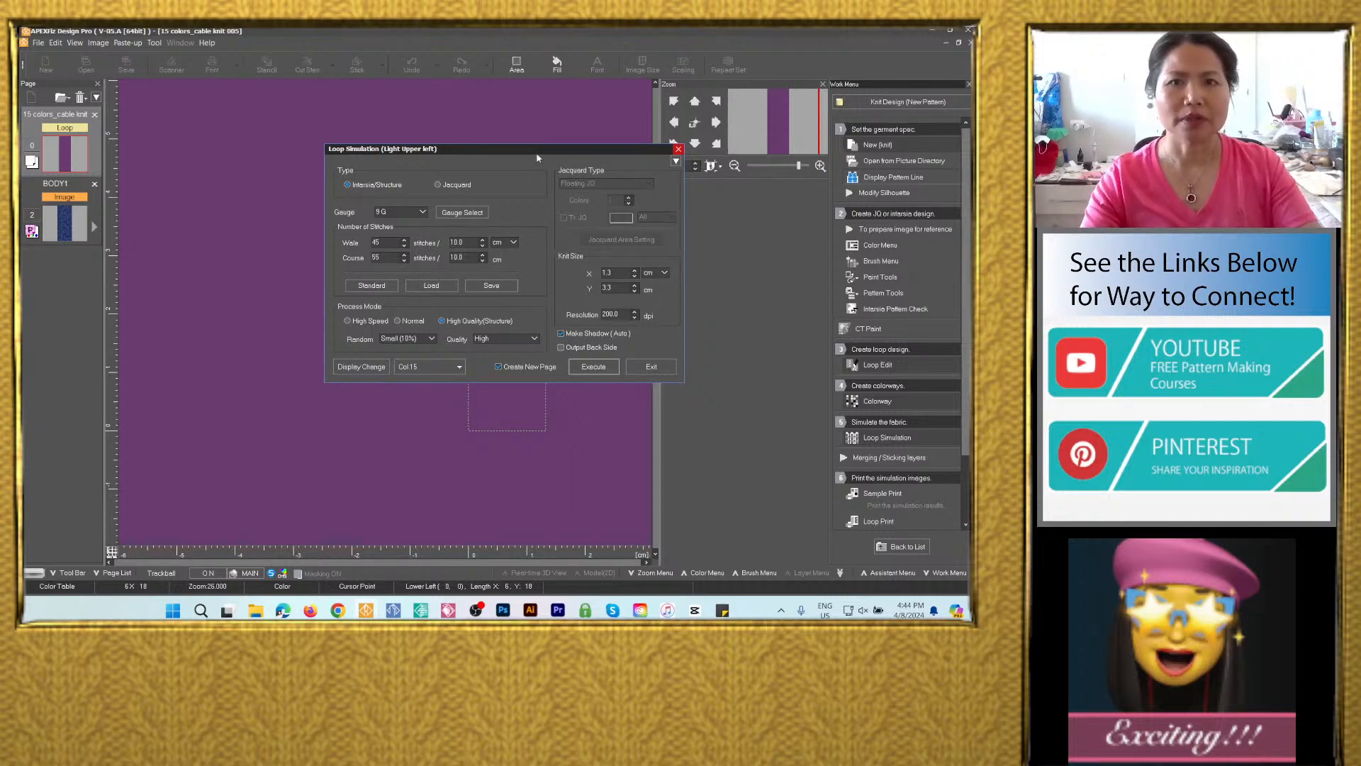
drag(537, 158, 499, 145)
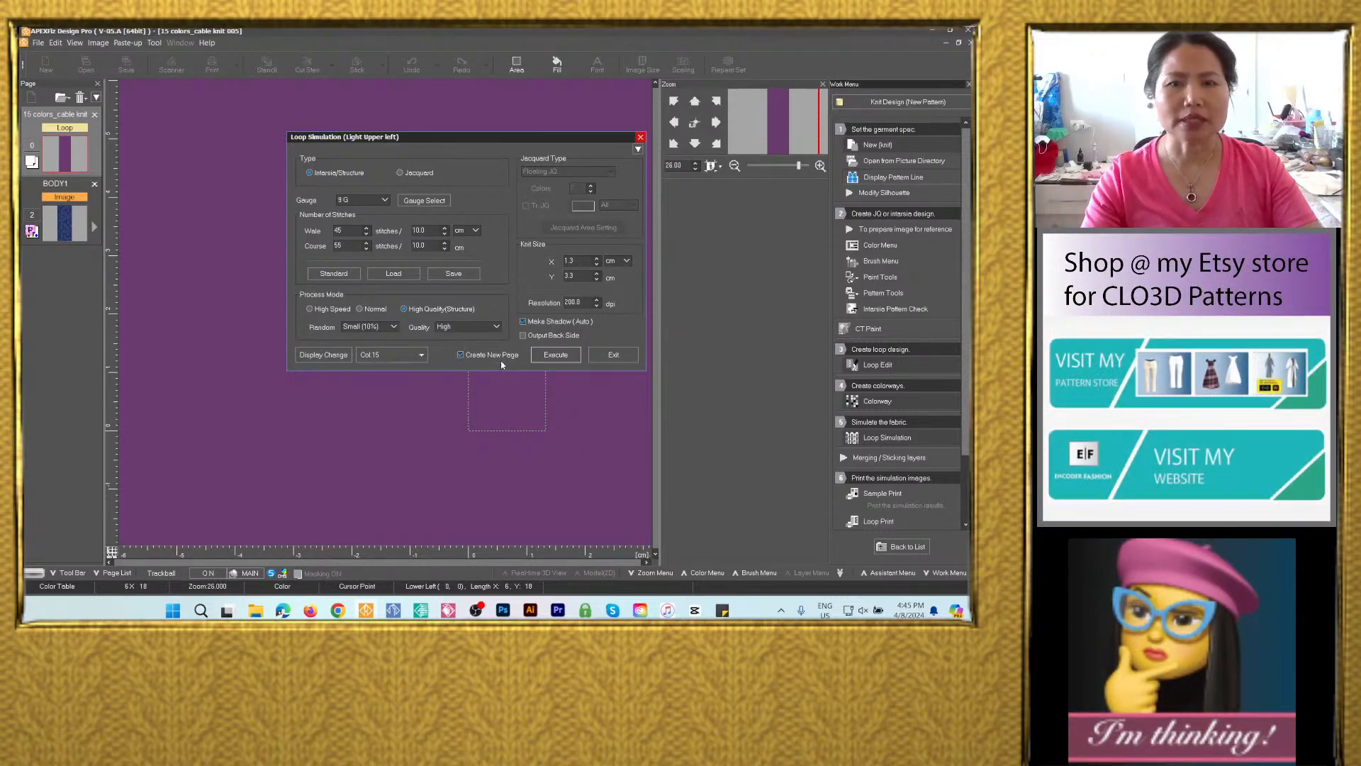
click(422, 355)
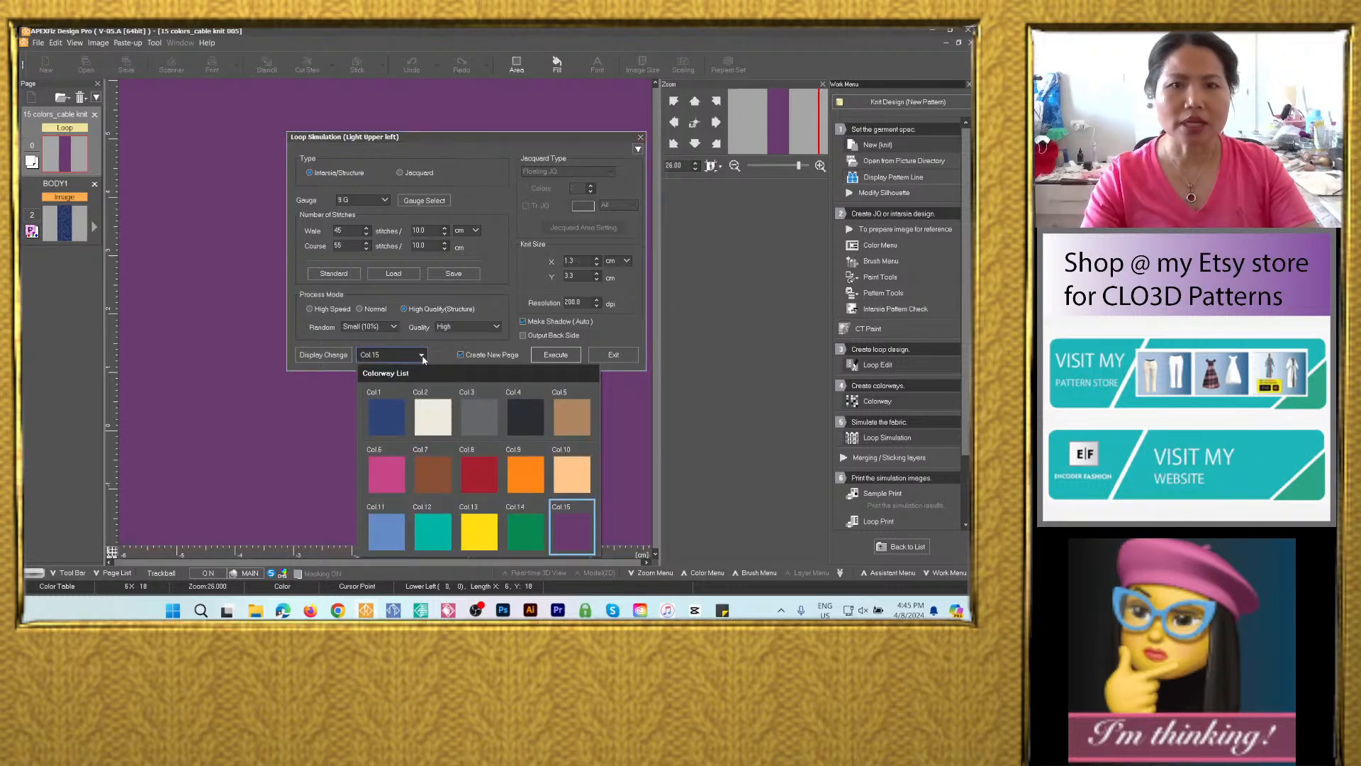
click(434, 418)
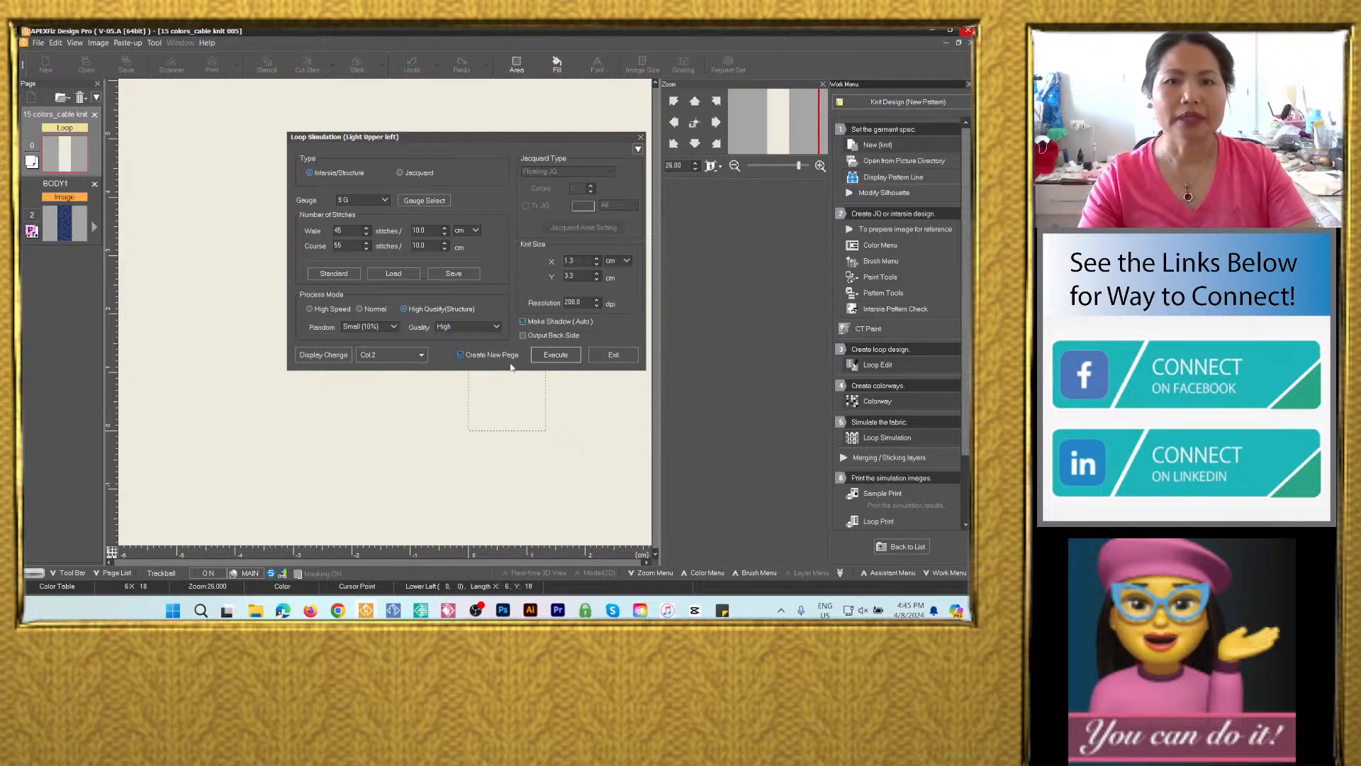
click(554, 354)
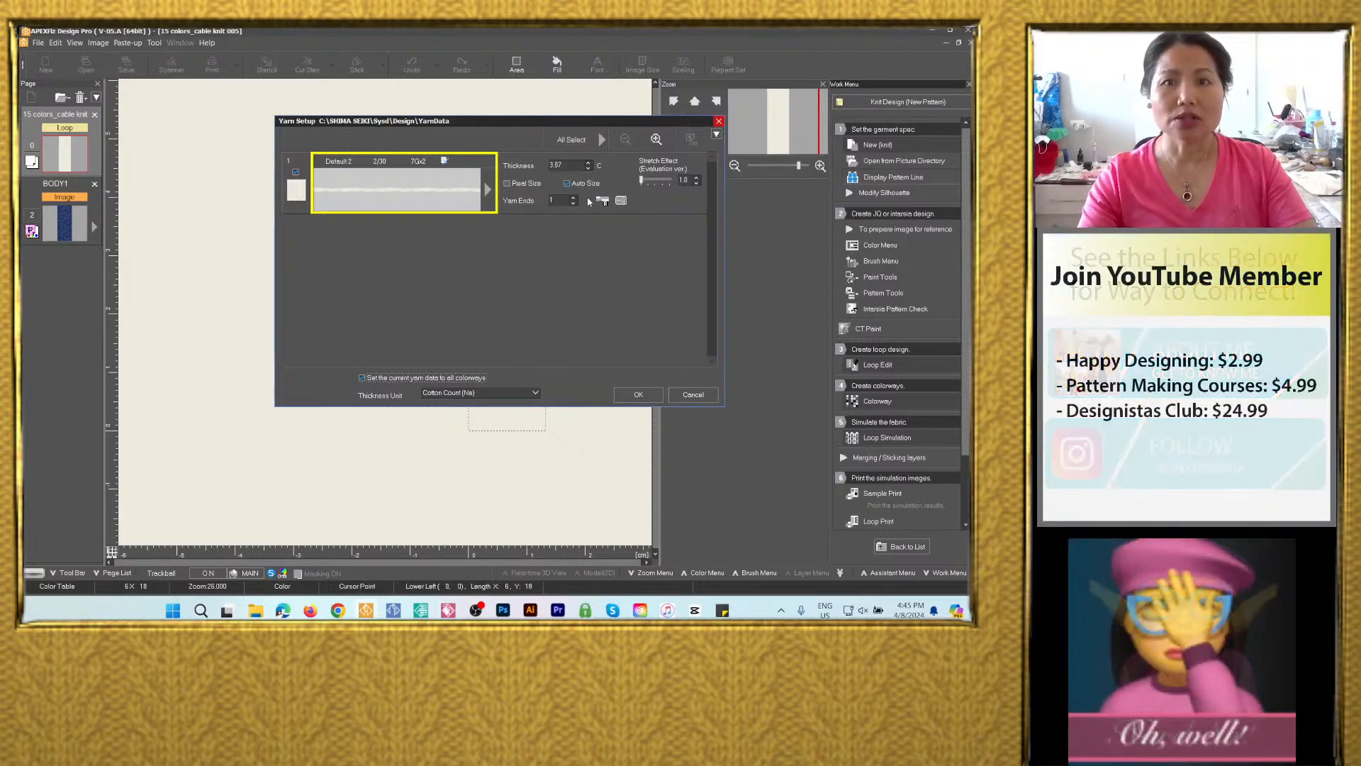
click(639, 393)
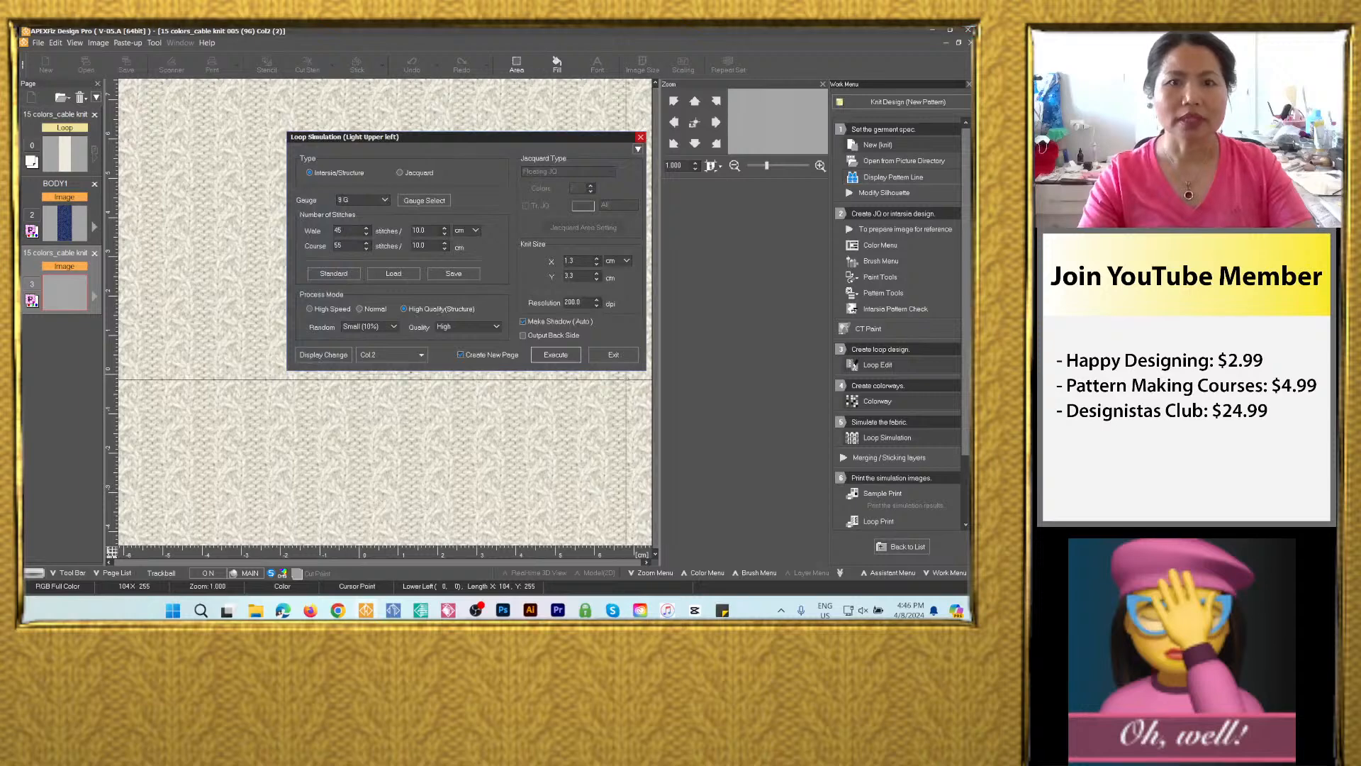
Run loop simulations of the gray colorway Col.3 and the black colorway Col.4 on new pages, keeping the default yarn setup.
click(408, 356)
click(486, 407)
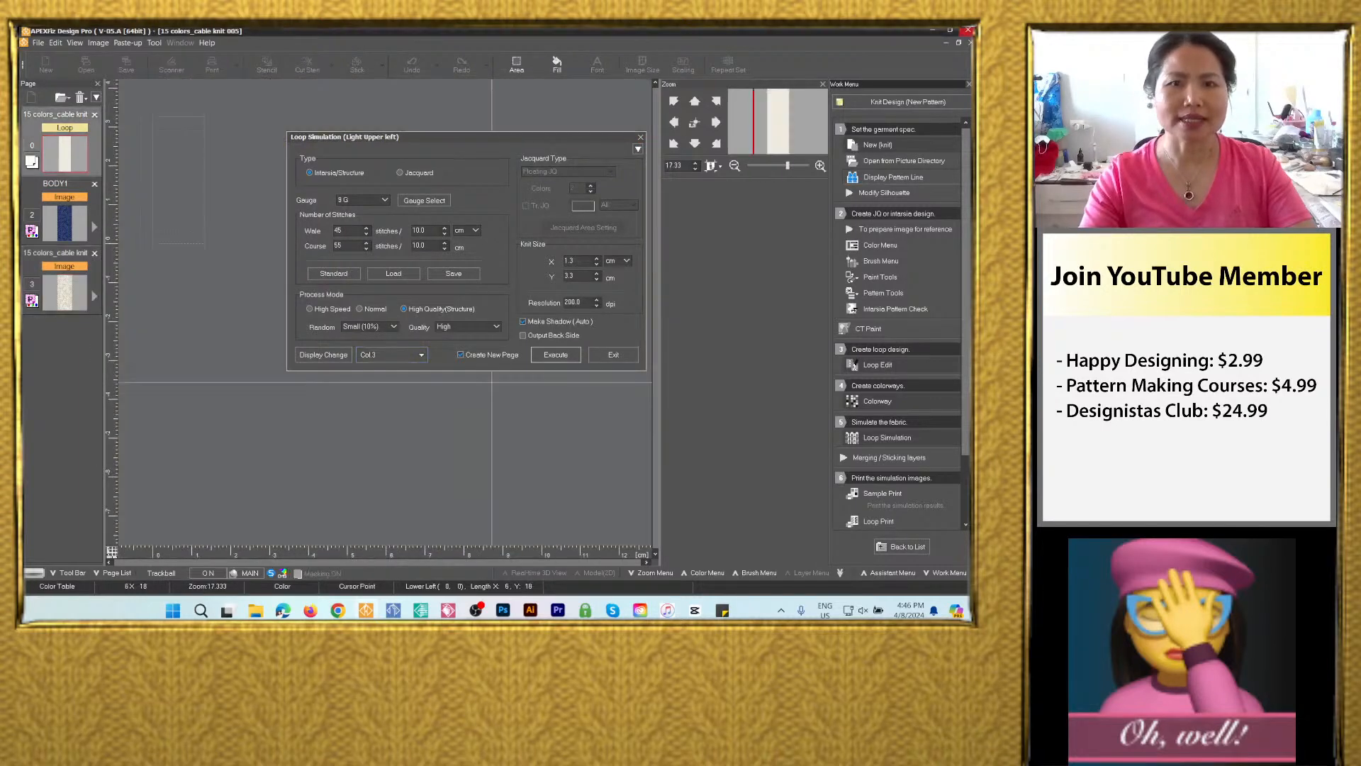
click(539, 356)
click(637, 393)
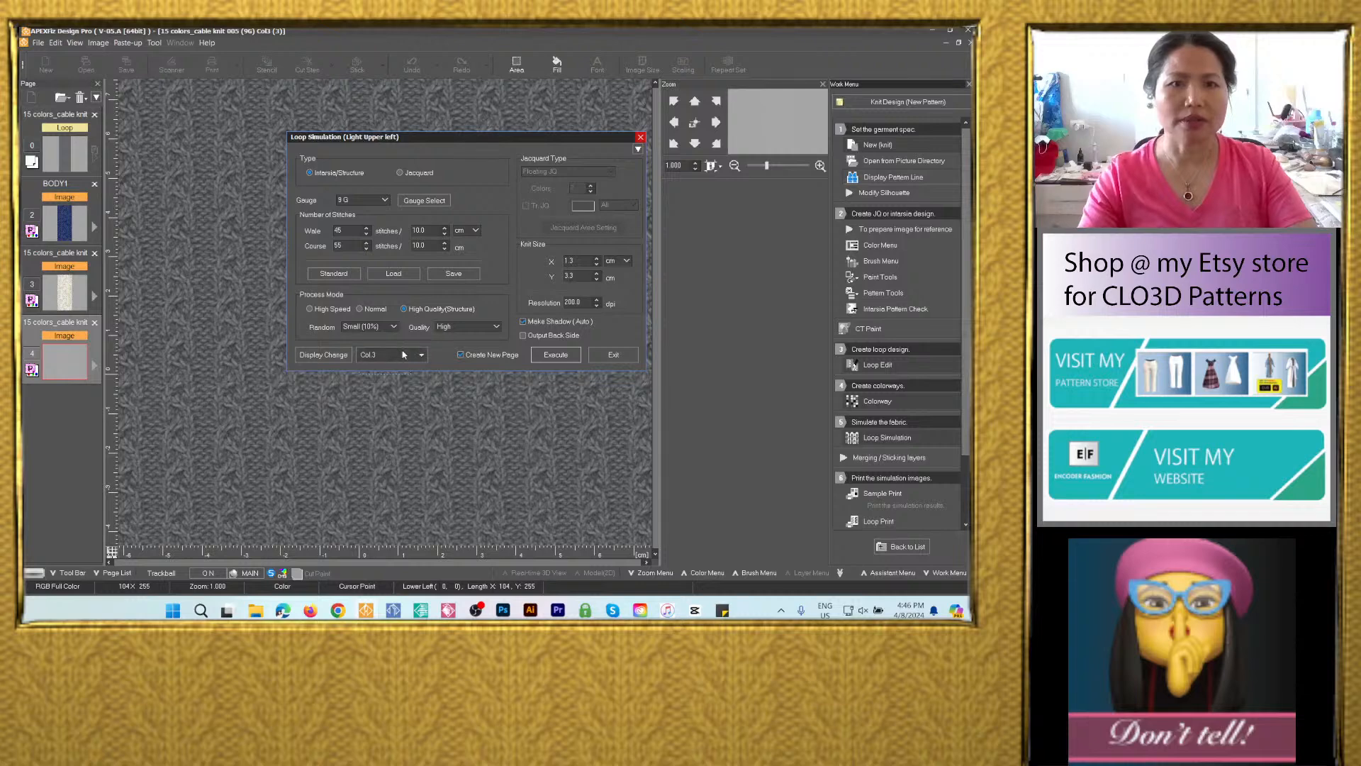
click(409, 356)
click(518, 413)
click(560, 361)
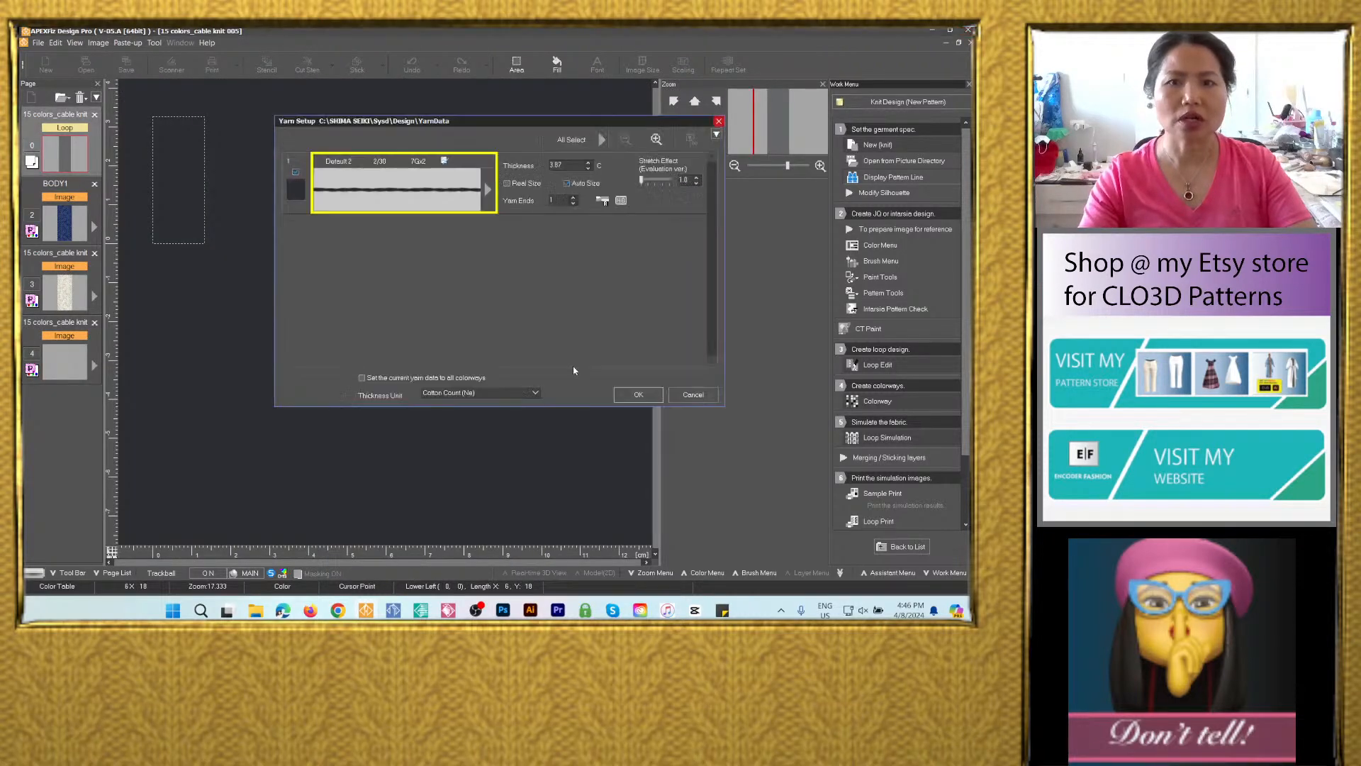
click(638, 394)
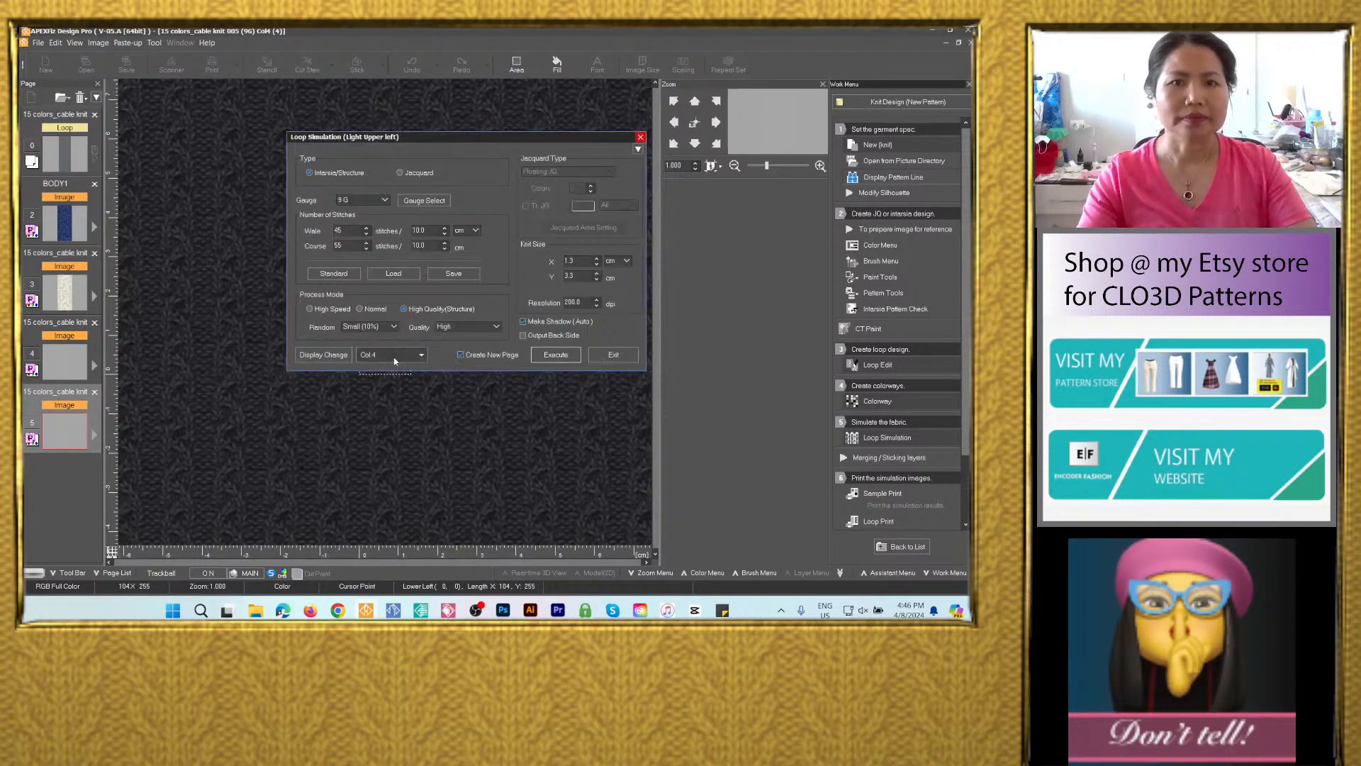
Simulate the tan colorway Col.5 and the pink colorway Col.6 as knit fabric on new pages with the default yarn.
click(397, 354)
click(570, 411)
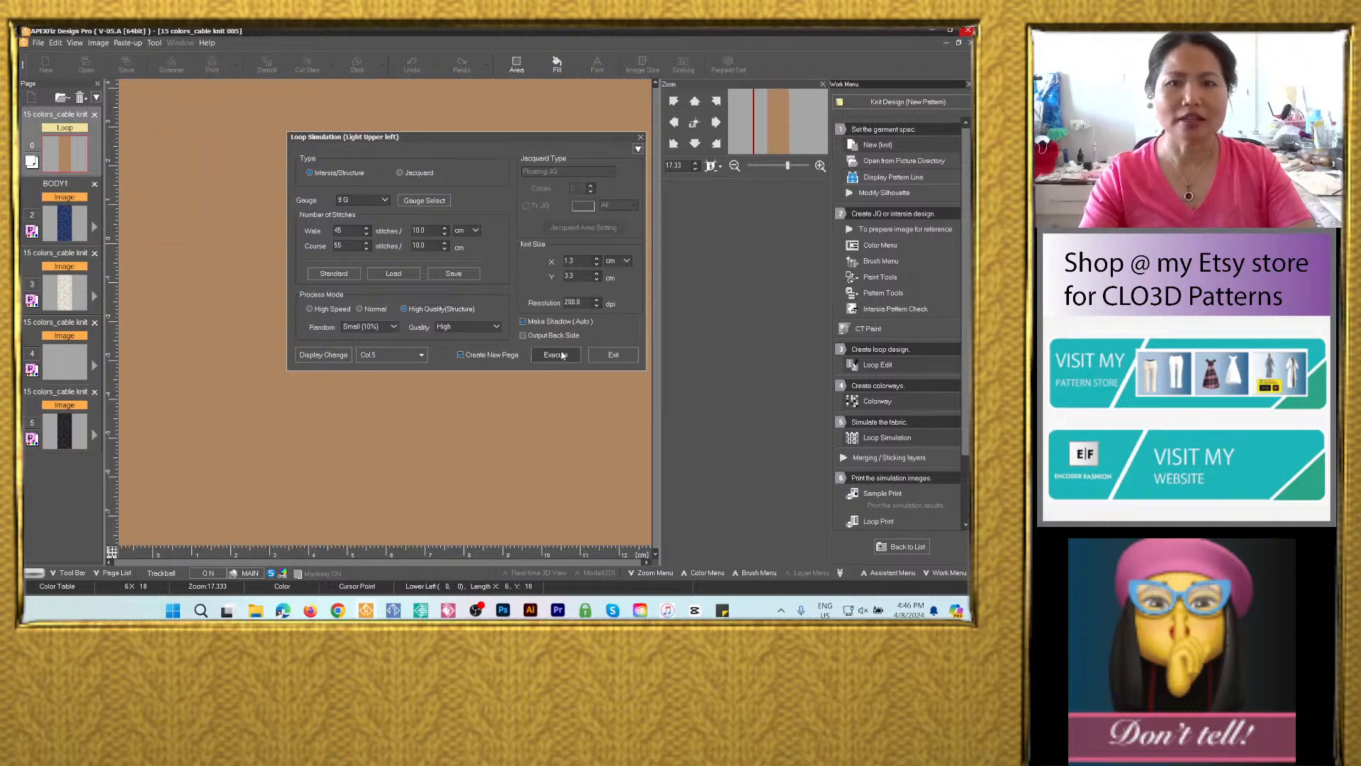
click(562, 355)
click(637, 393)
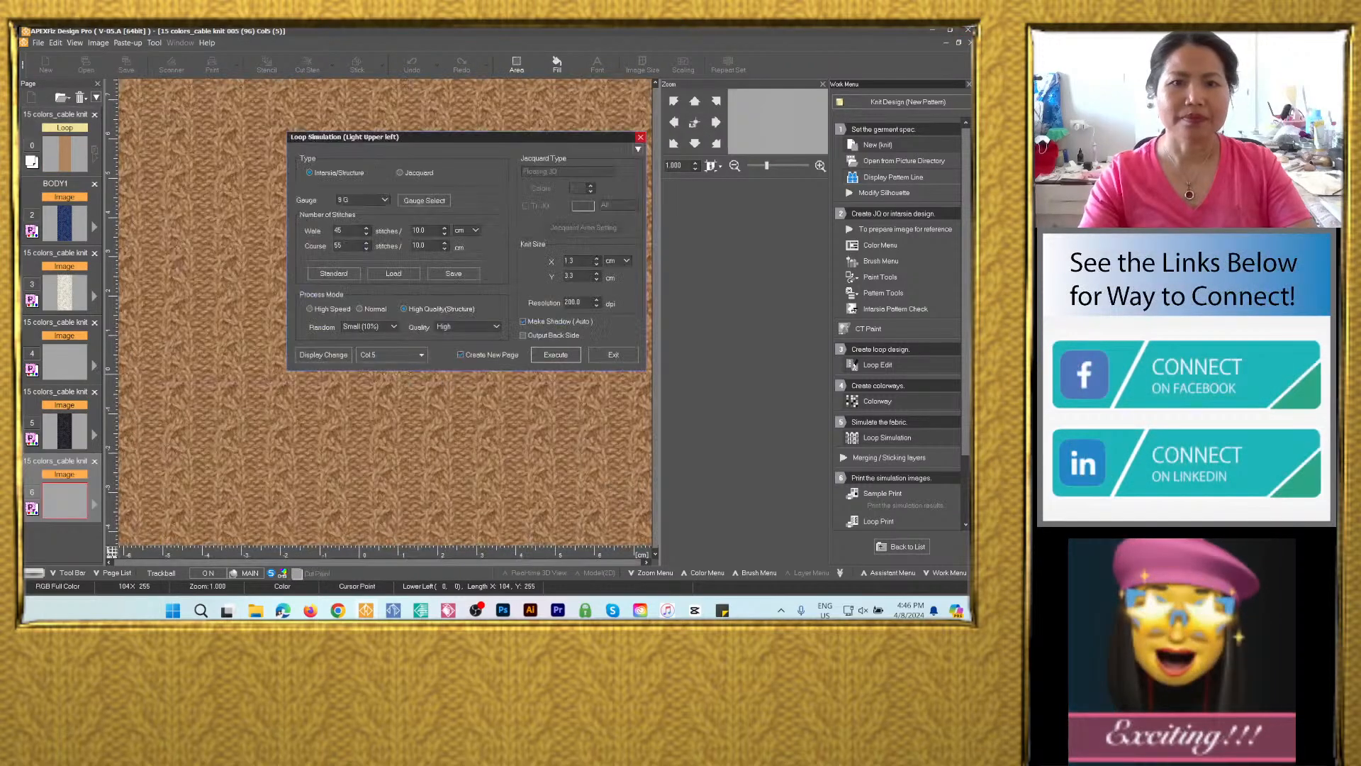
click(394, 355)
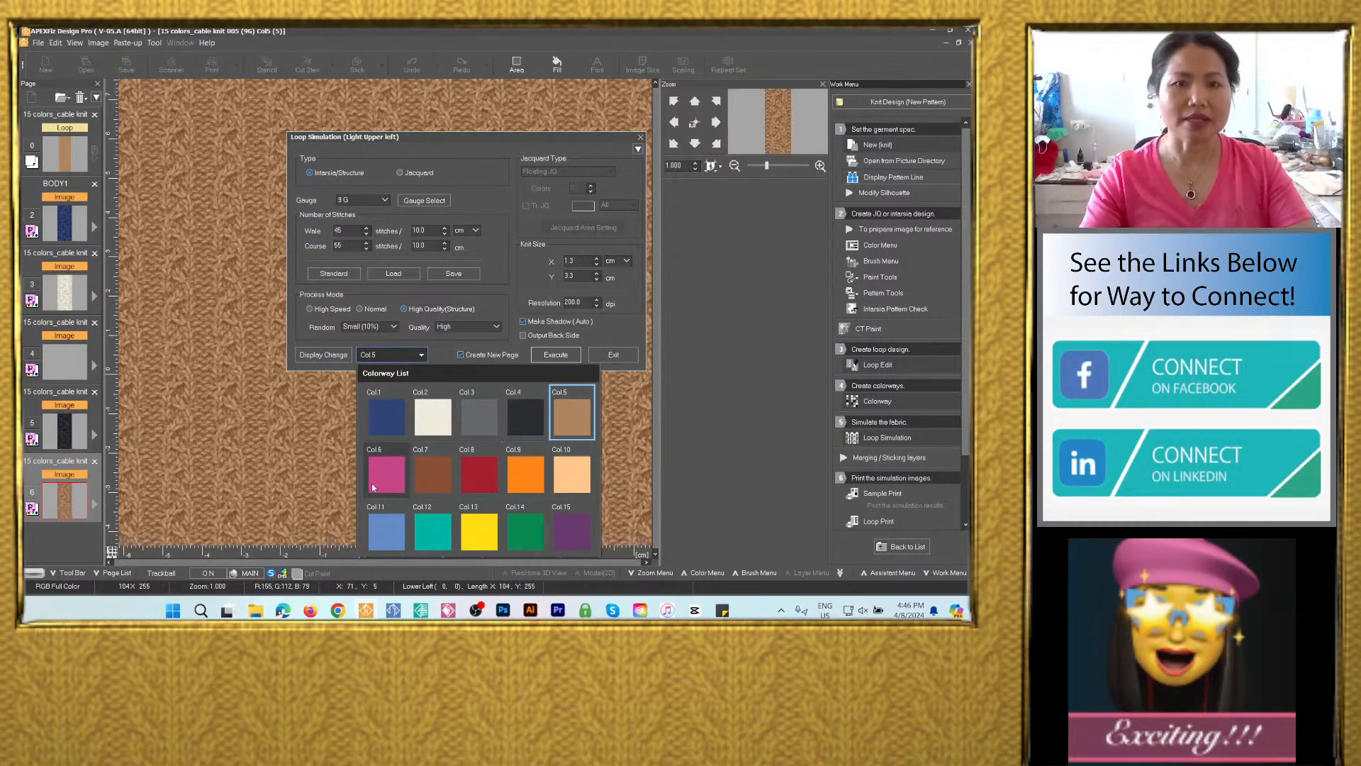
click(386, 475)
click(555, 354)
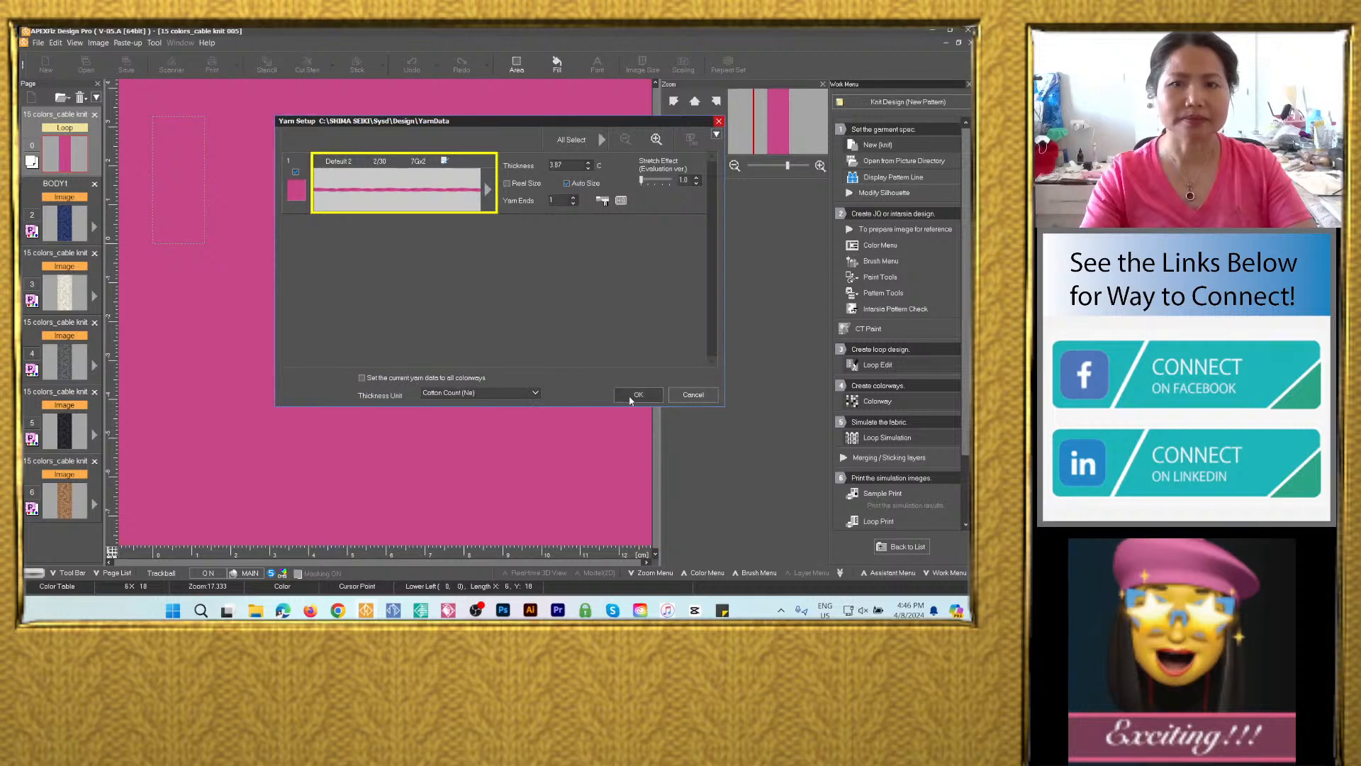
click(629, 397)
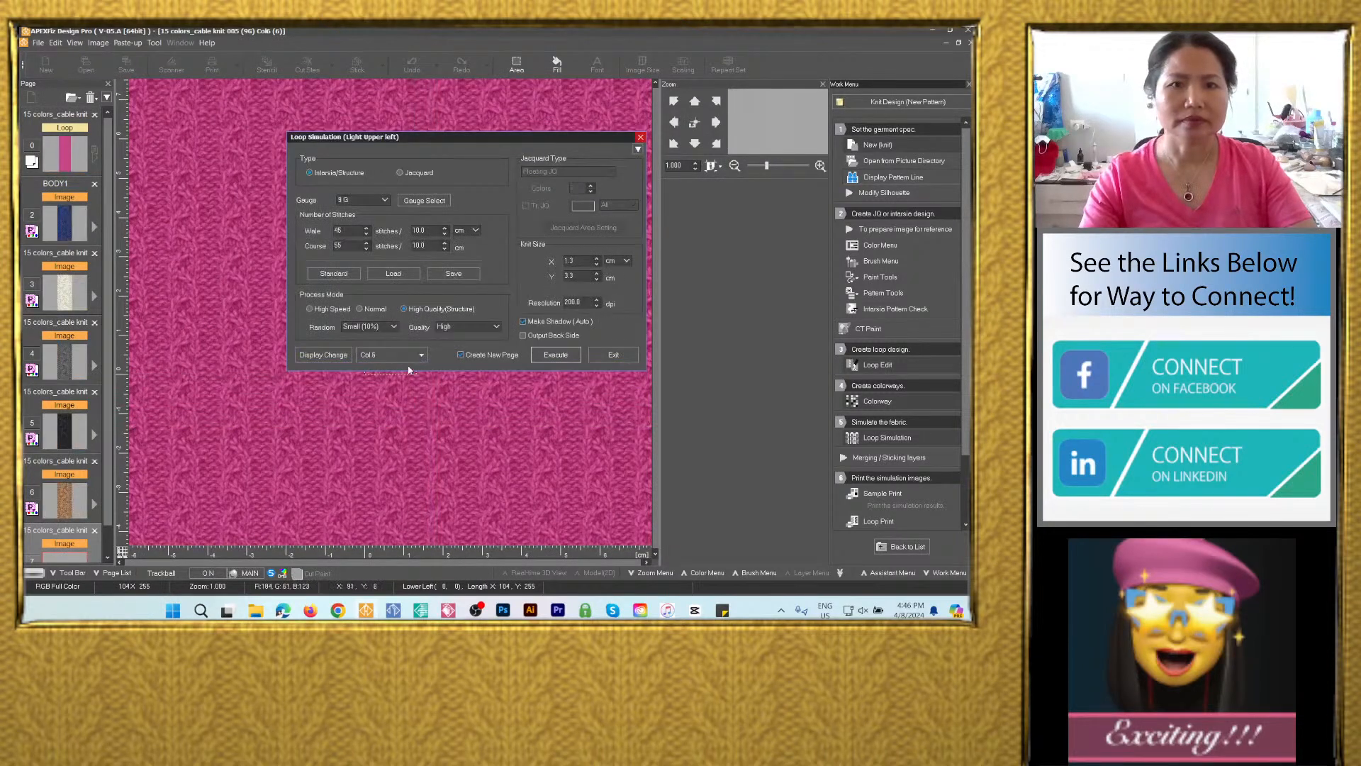
Simulate the brown colorway Col.7 and the red colorway Col.8 on new pages, accepting the default yarn setup.
click(408, 358)
click(434, 474)
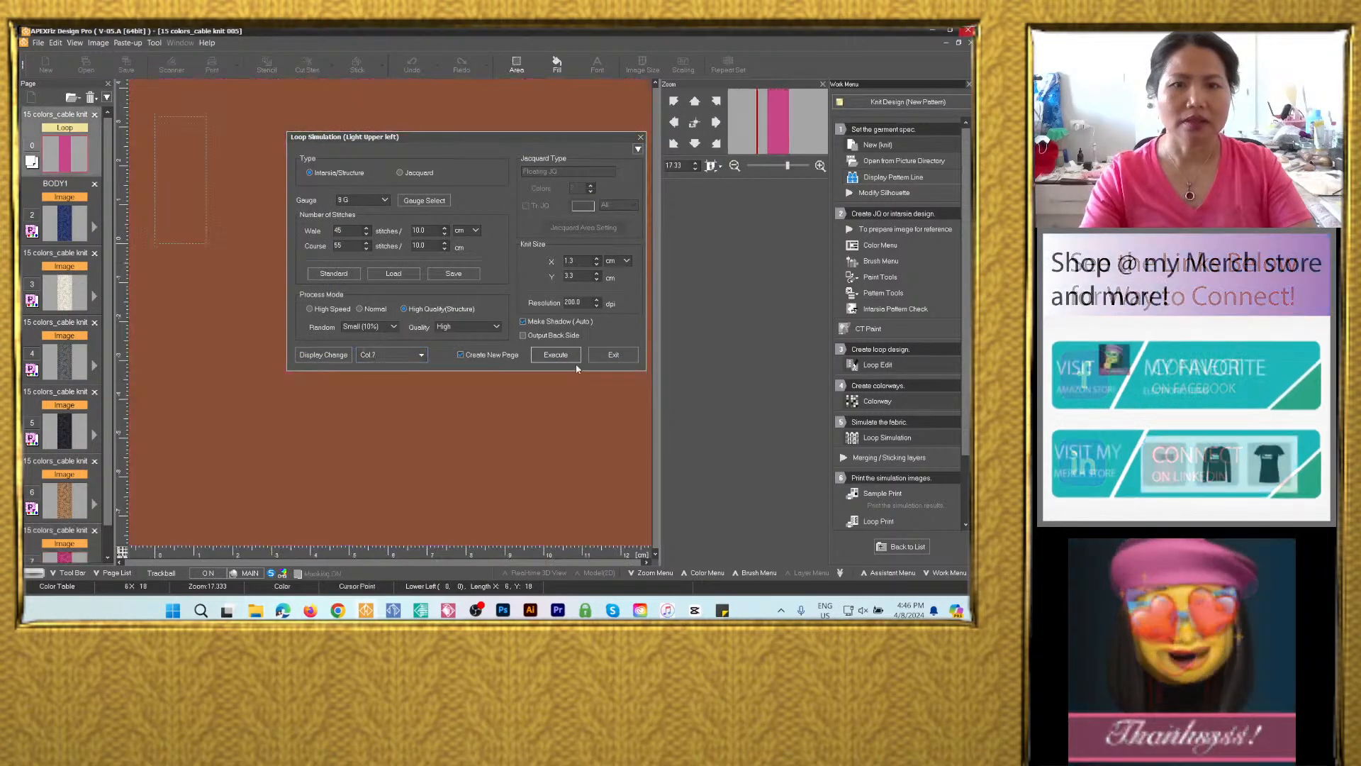
click(558, 355)
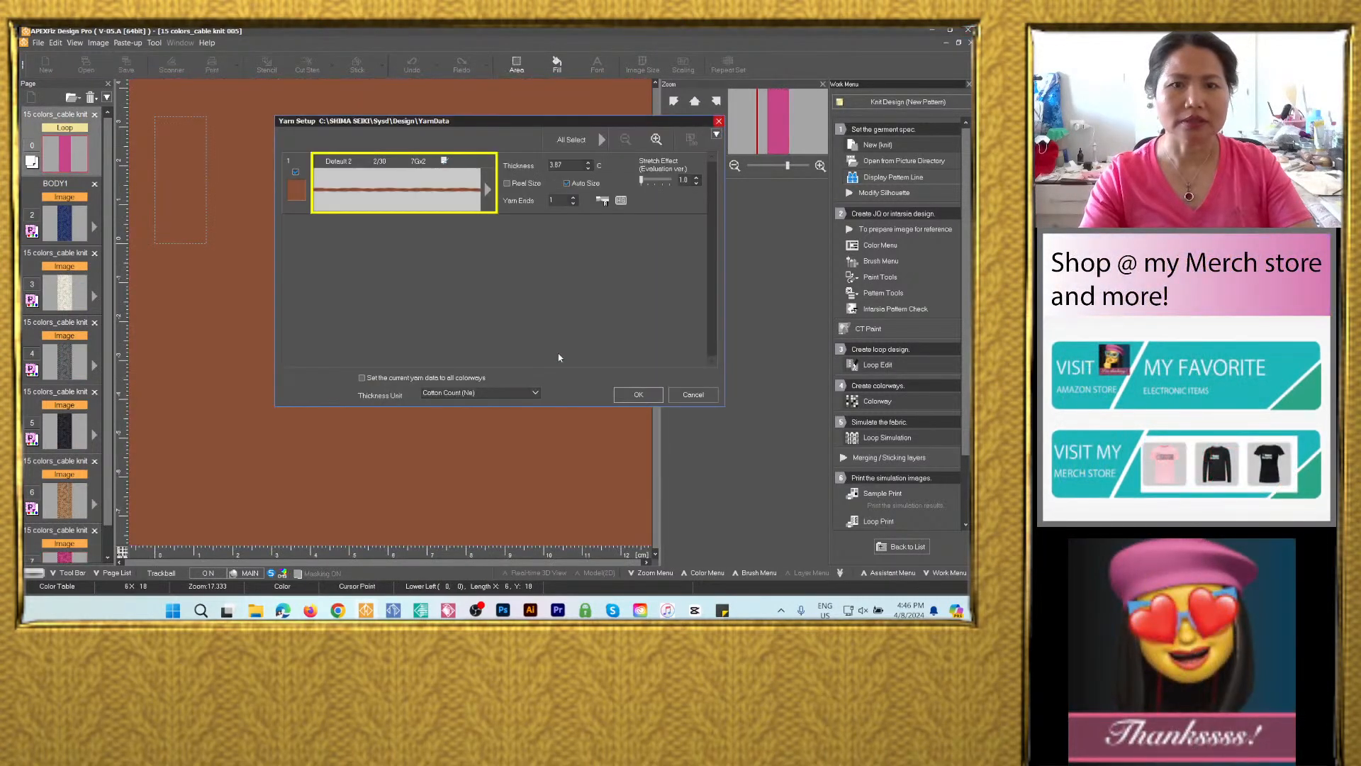
click(630, 397)
click(418, 359)
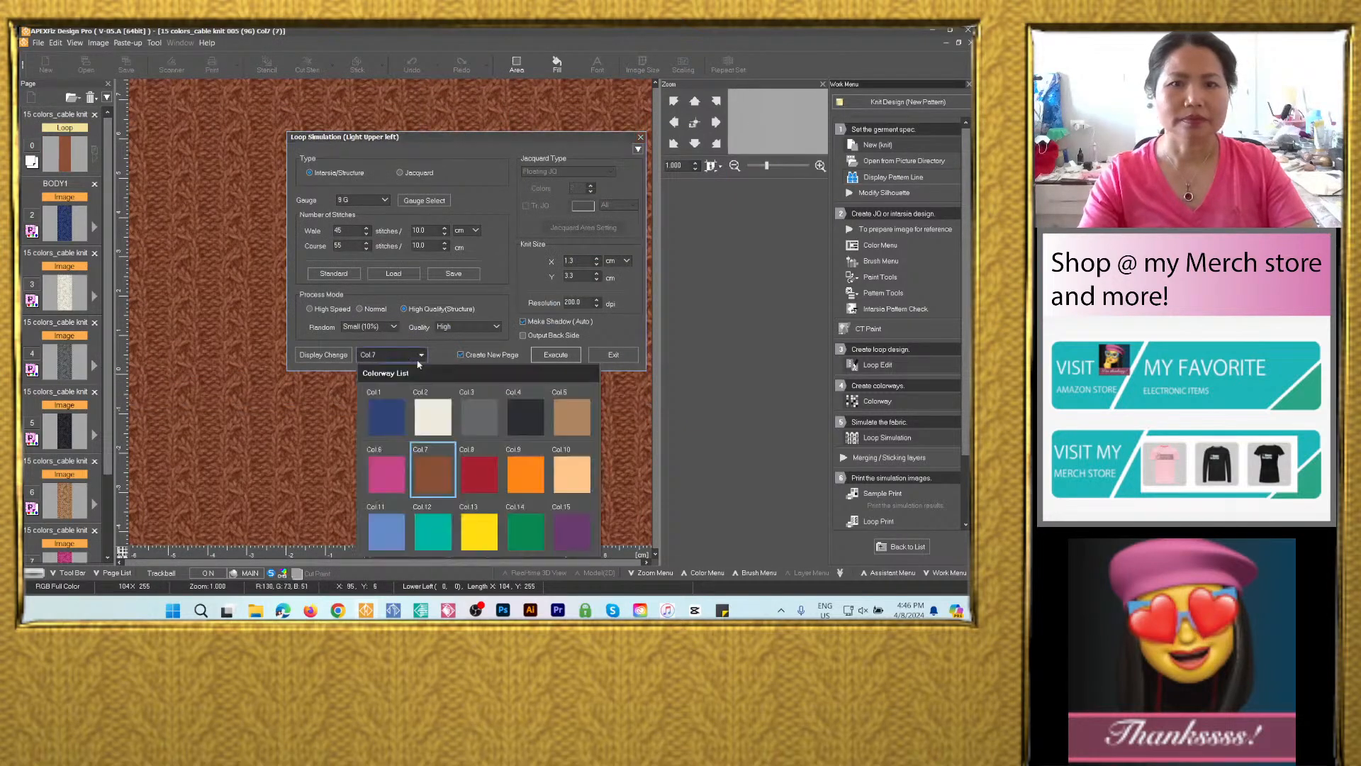
click(479, 474)
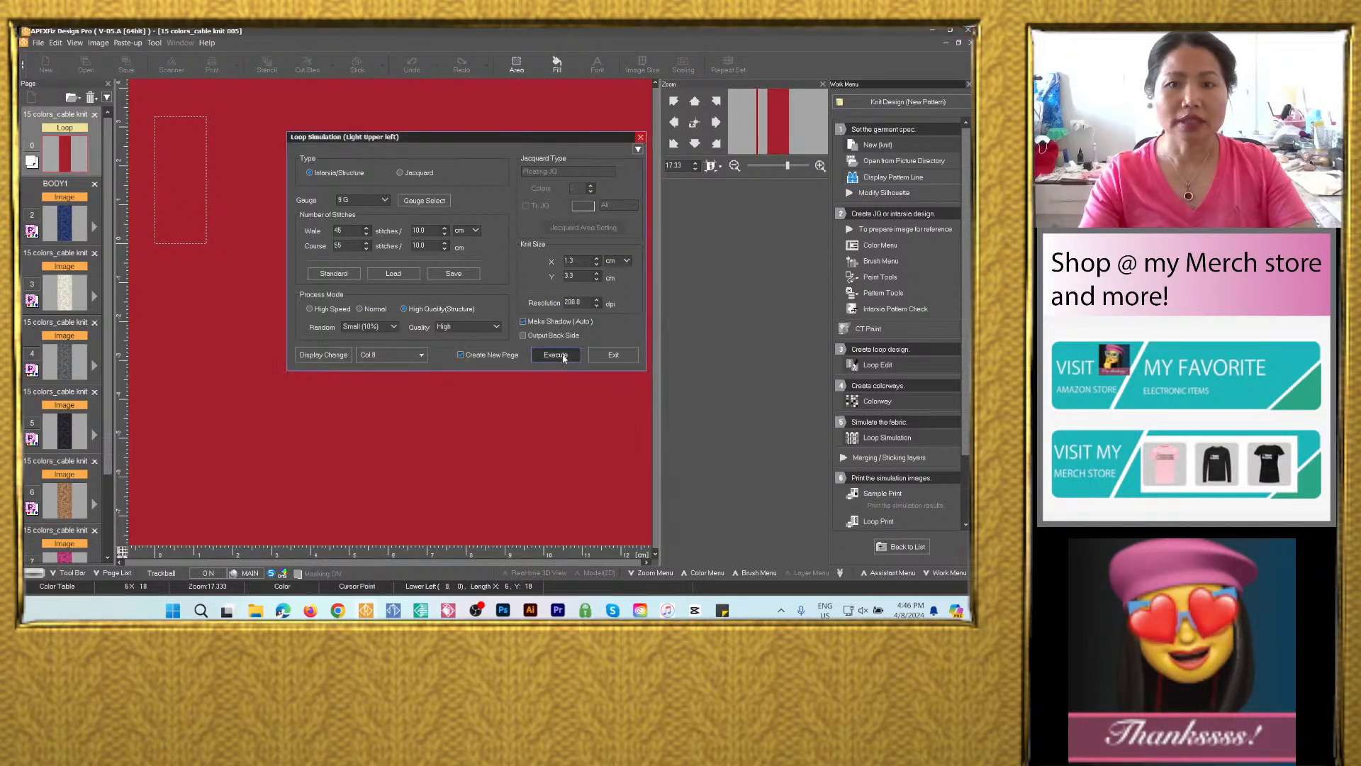
click(556, 354)
click(628, 397)
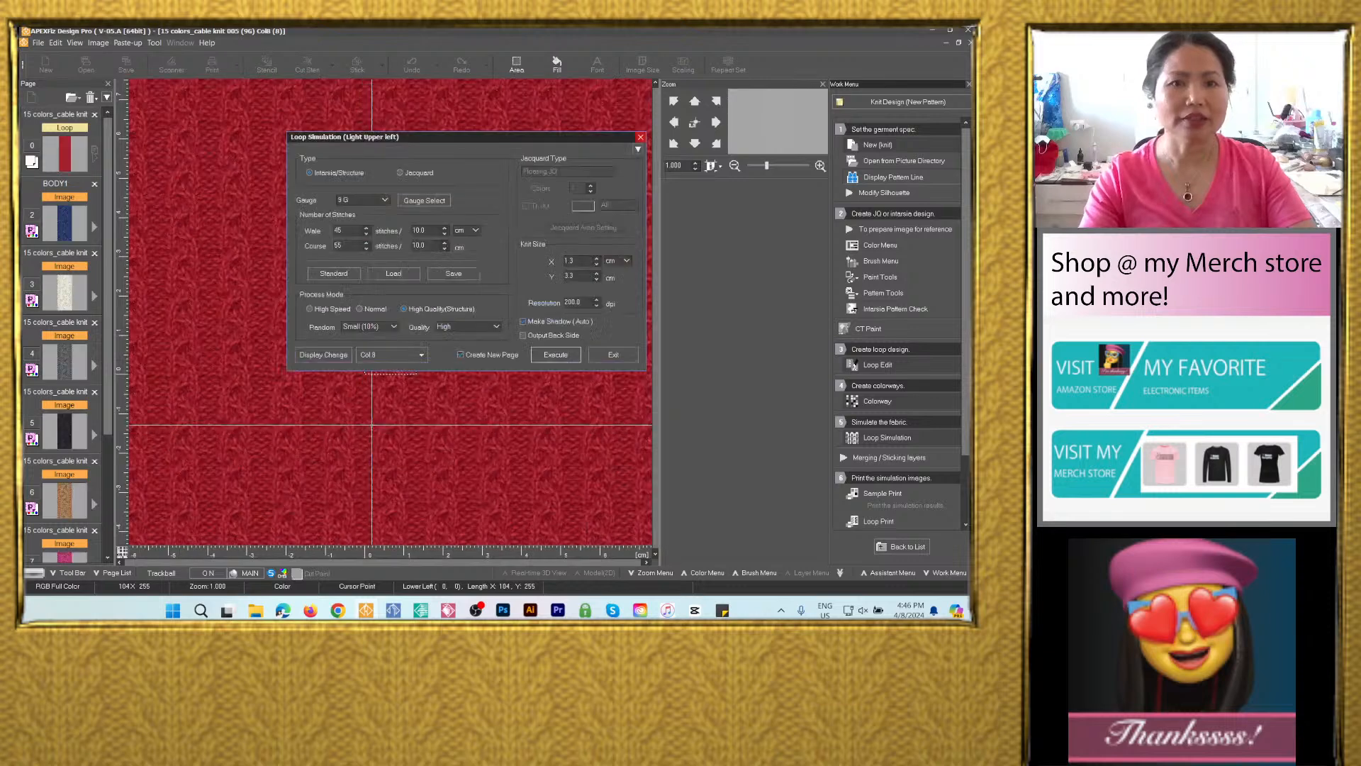
Simulate the orange colorway Col.9 and the peach colorway Col.10 on new pages, accepting the default yarn setup.
click(420, 354)
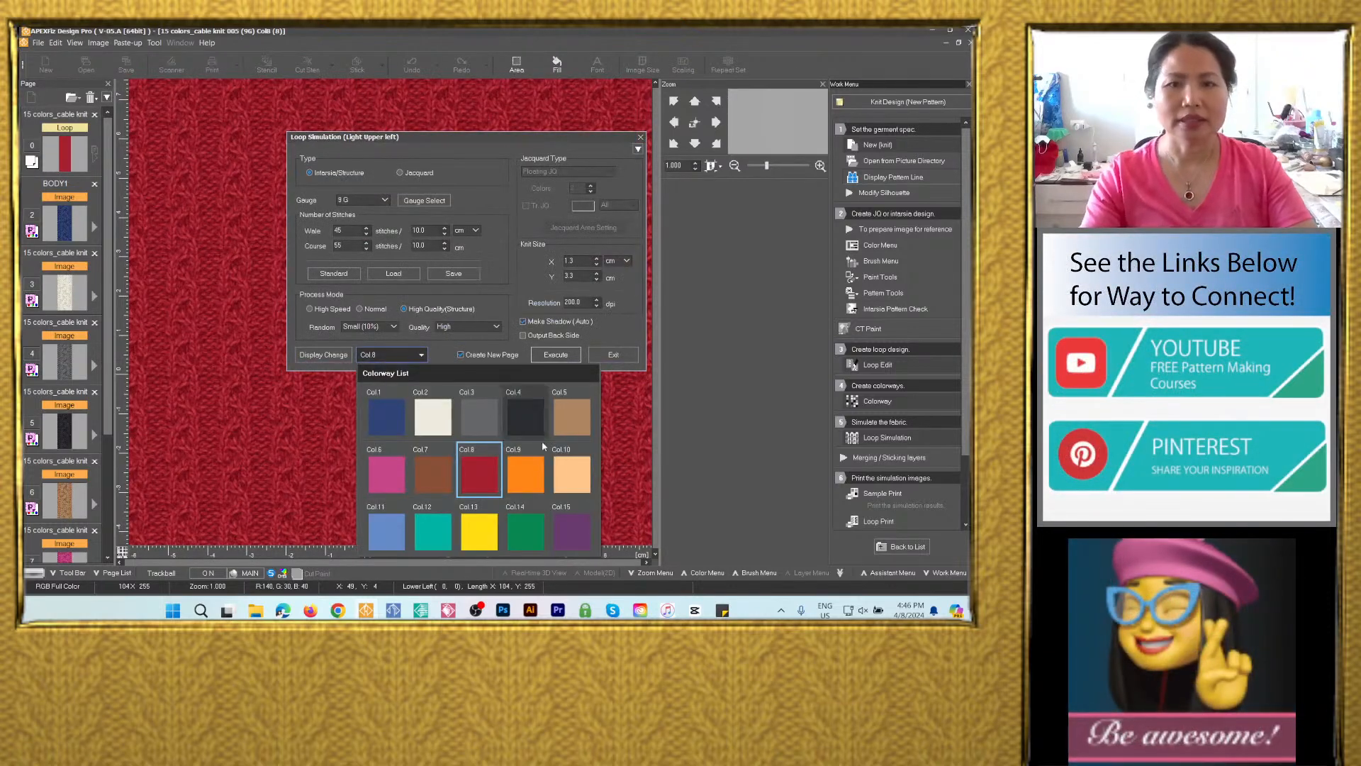
click(529, 478)
click(557, 354)
click(631, 399)
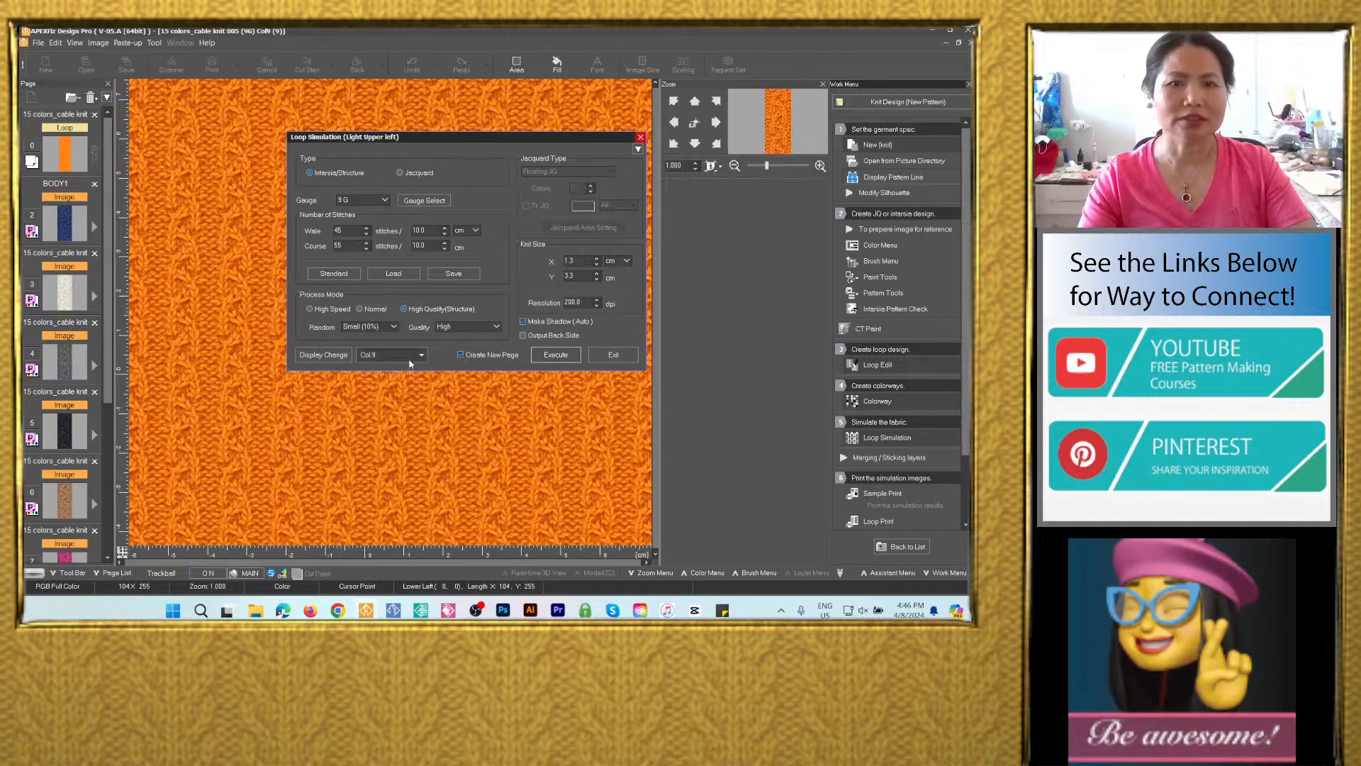
click(411, 358)
click(554, 473)
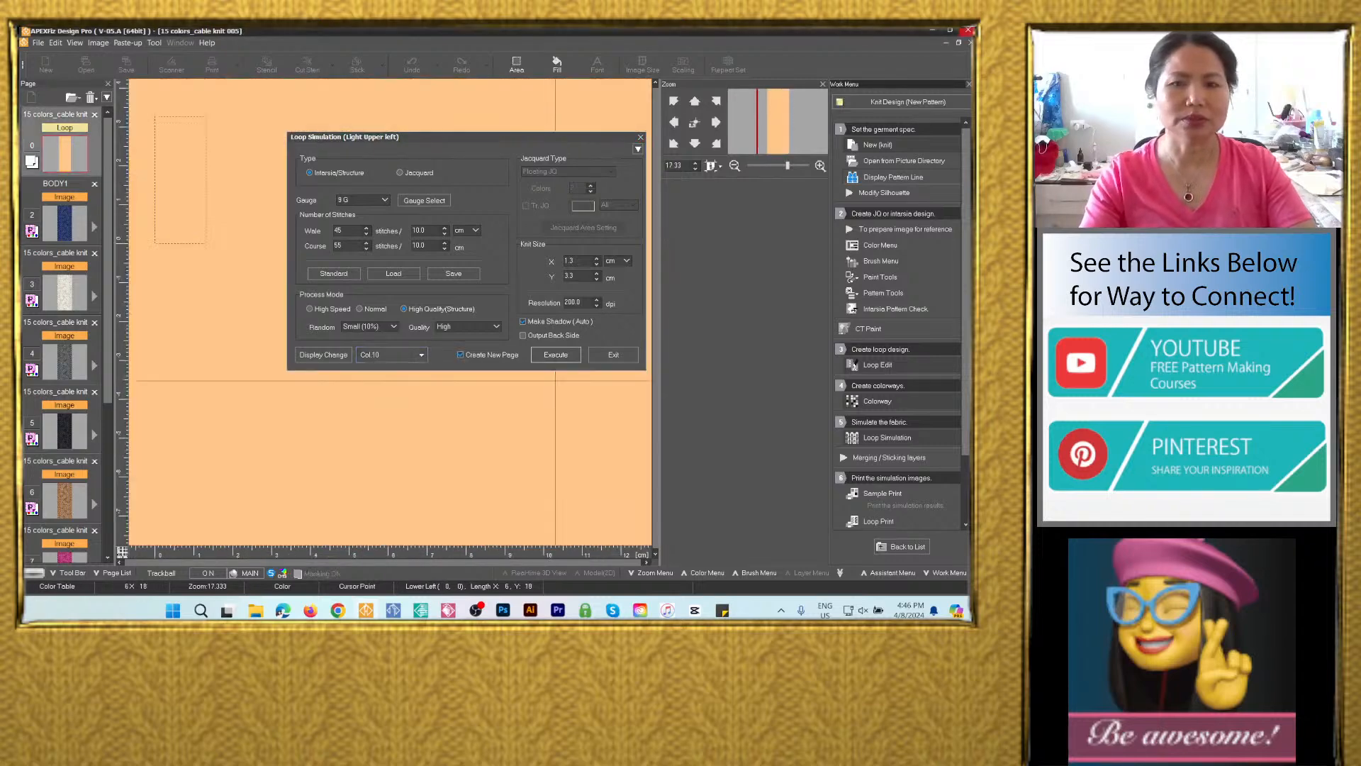
click(556, 360)
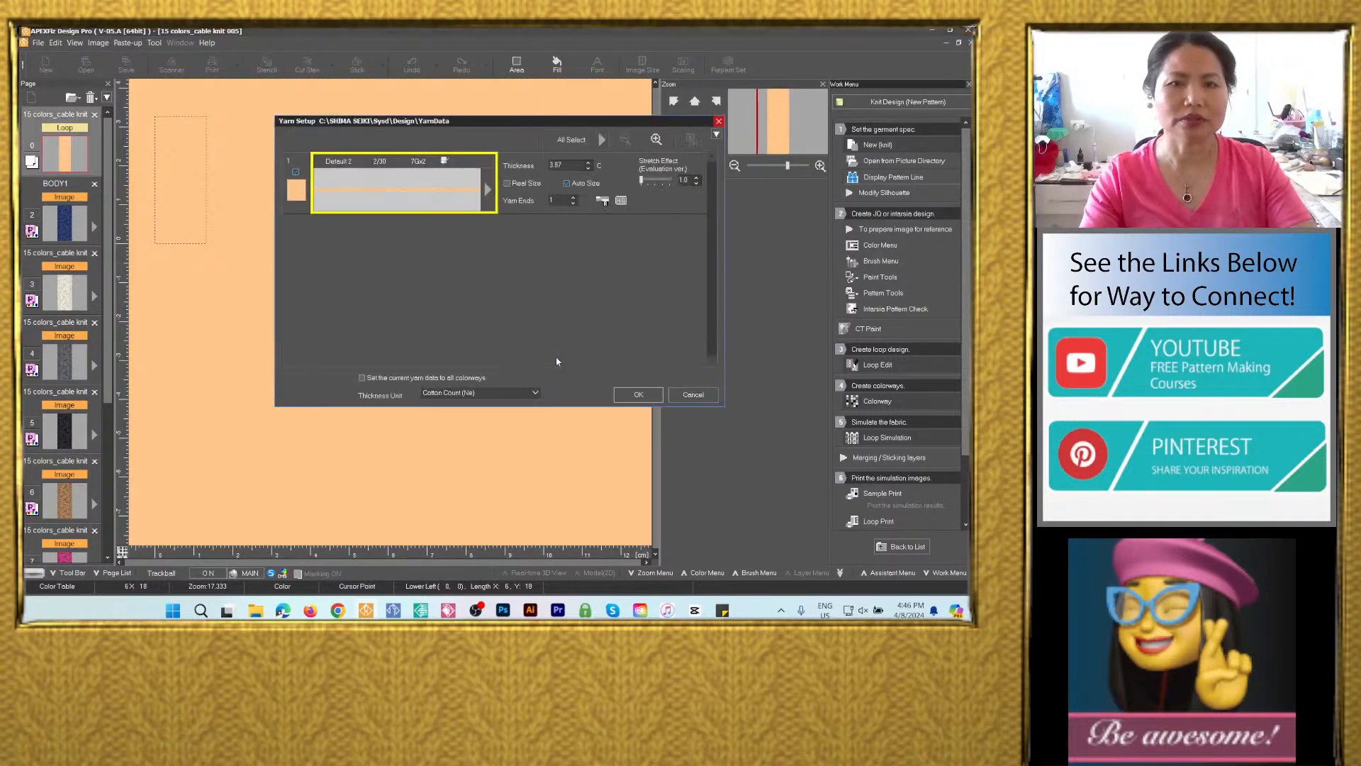
click(637, 397)
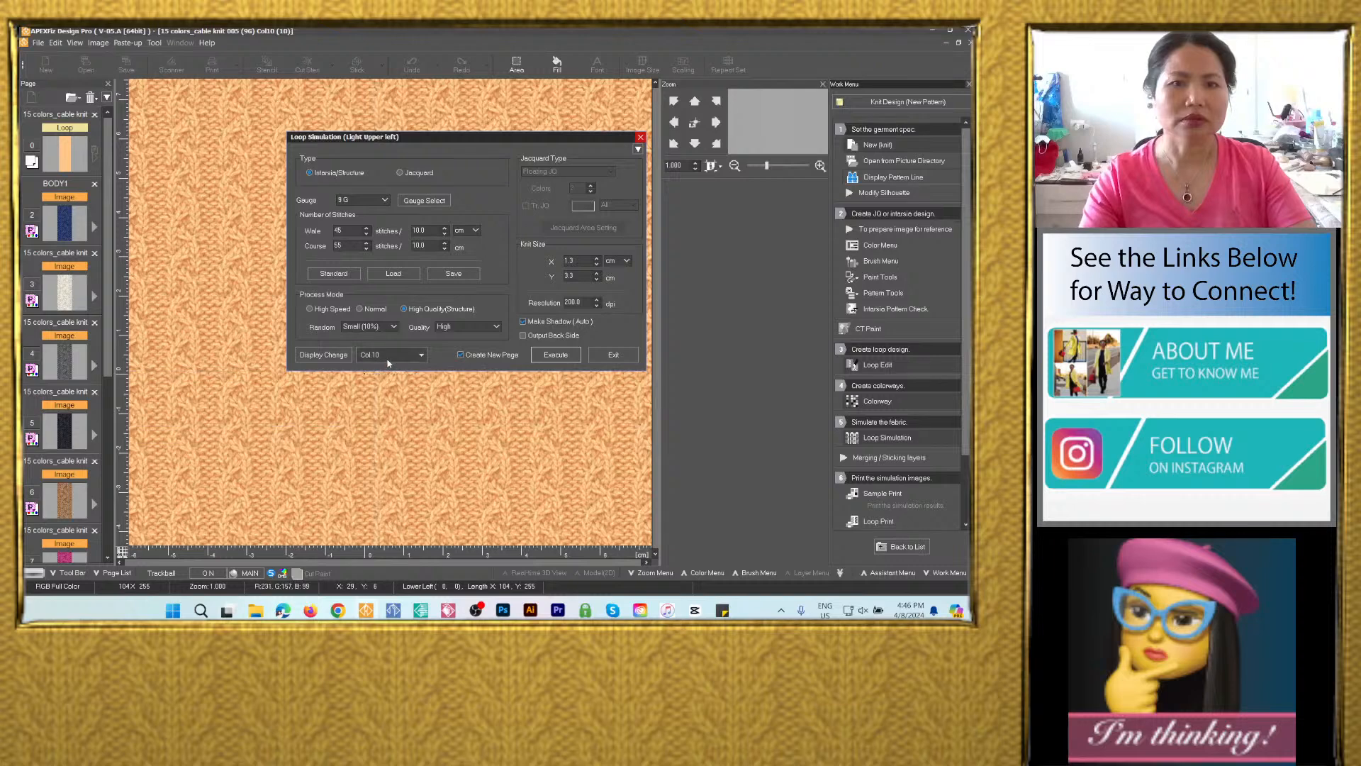
Simulate the light blue colorway Col.11 and the teal colorway Col.12 on new pages, accepting the default yarn setup.
click(390, 356)
click(387, 528)
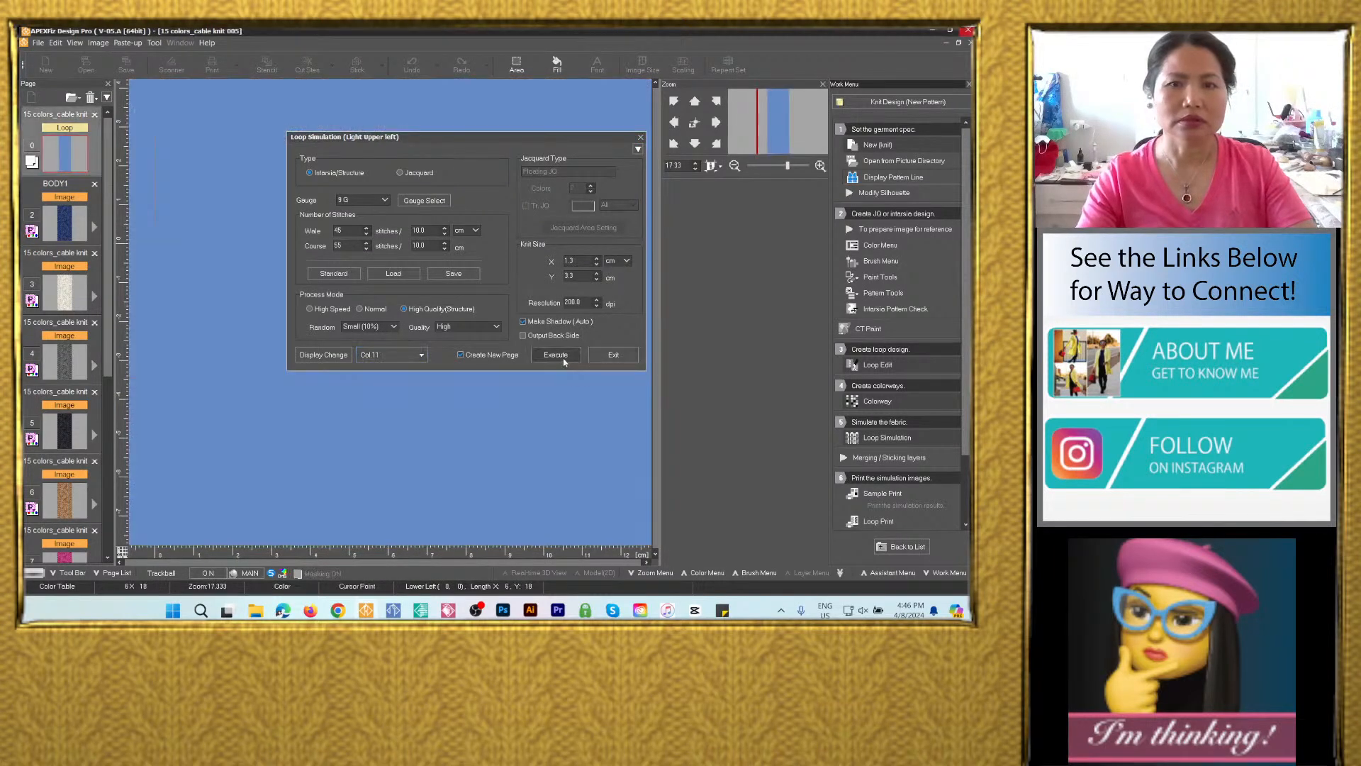
click(564, 361)
click(636, 397)
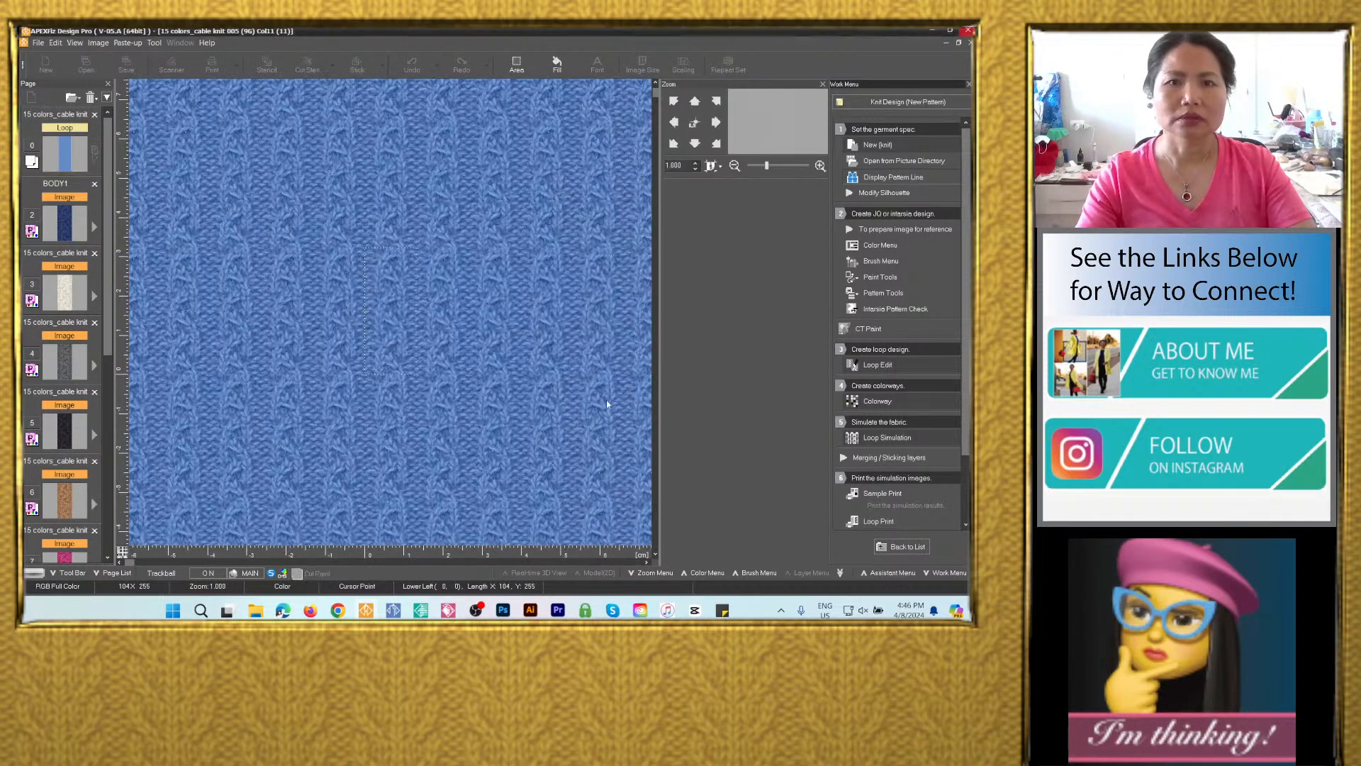
click(411, 355)
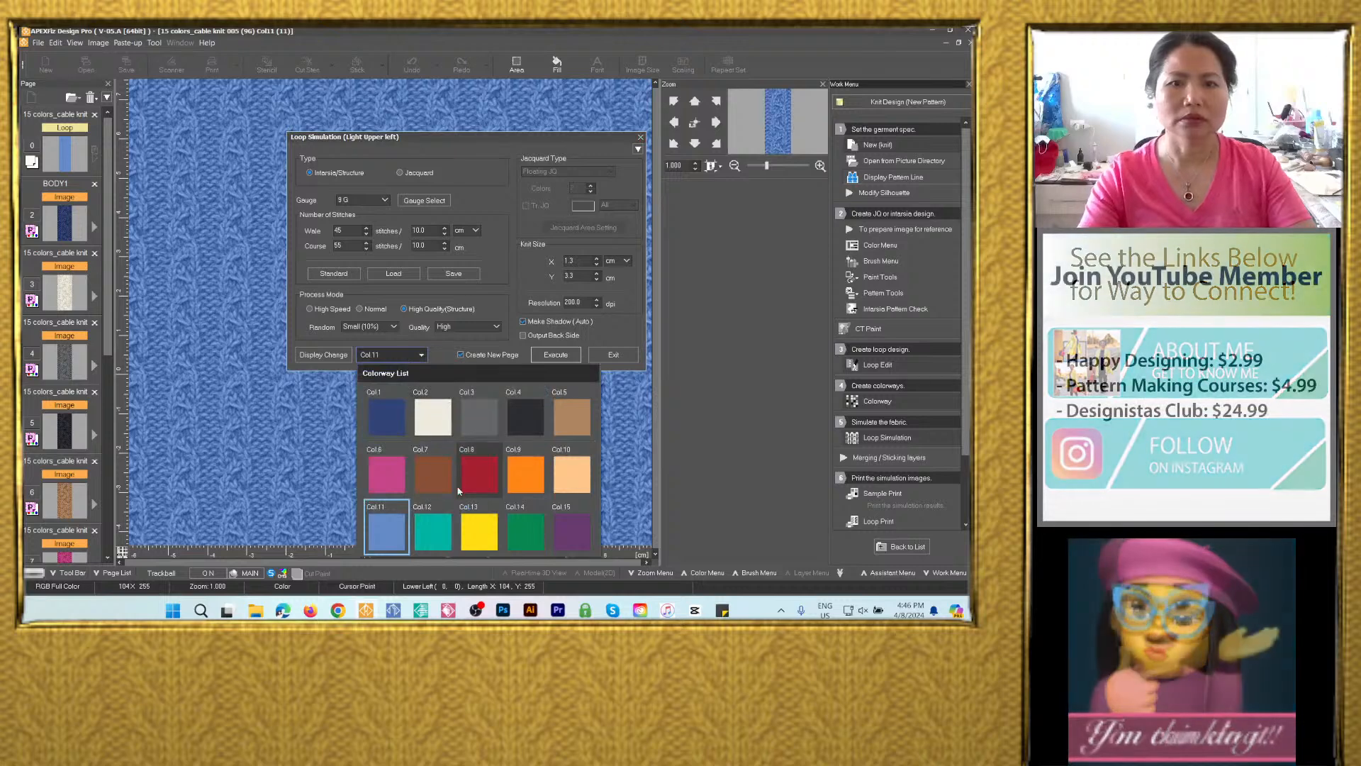
click(442, 528)
click(564, 357)
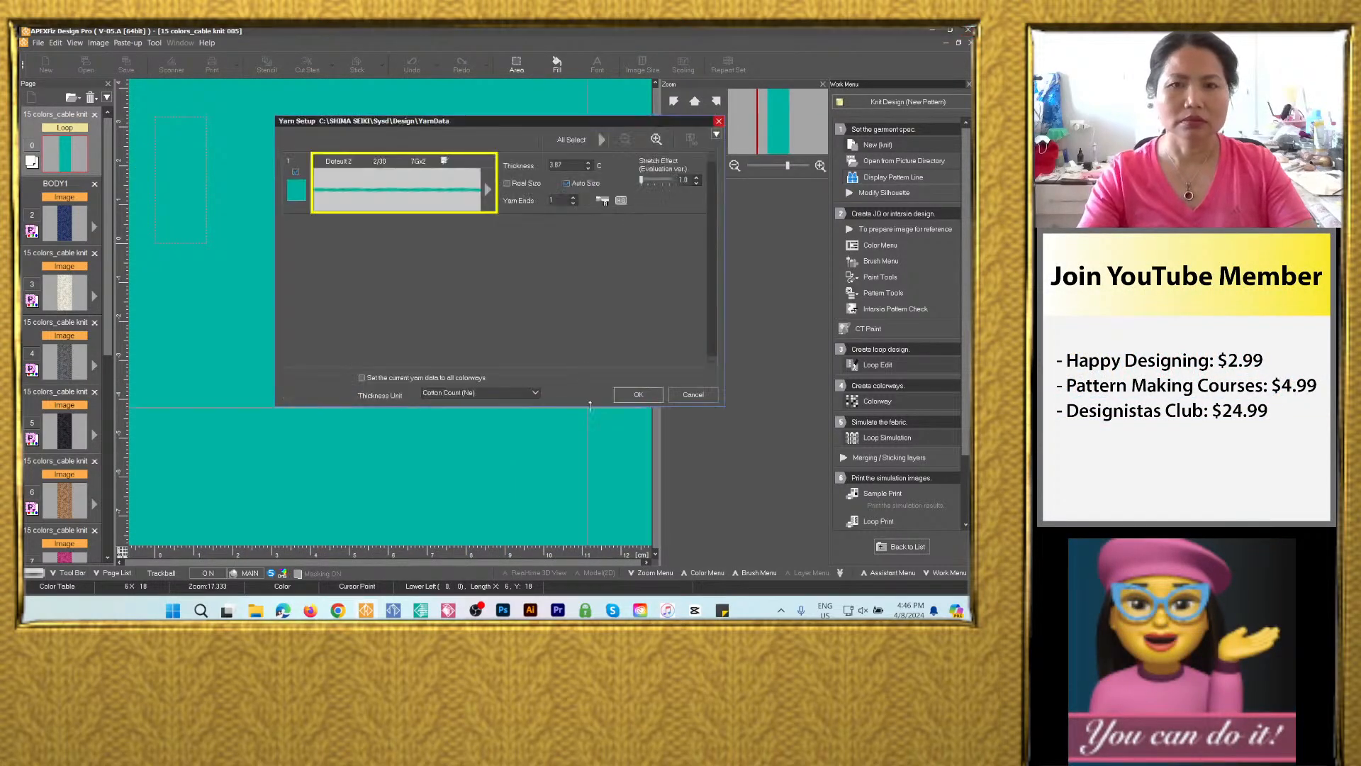
click(637, 395)
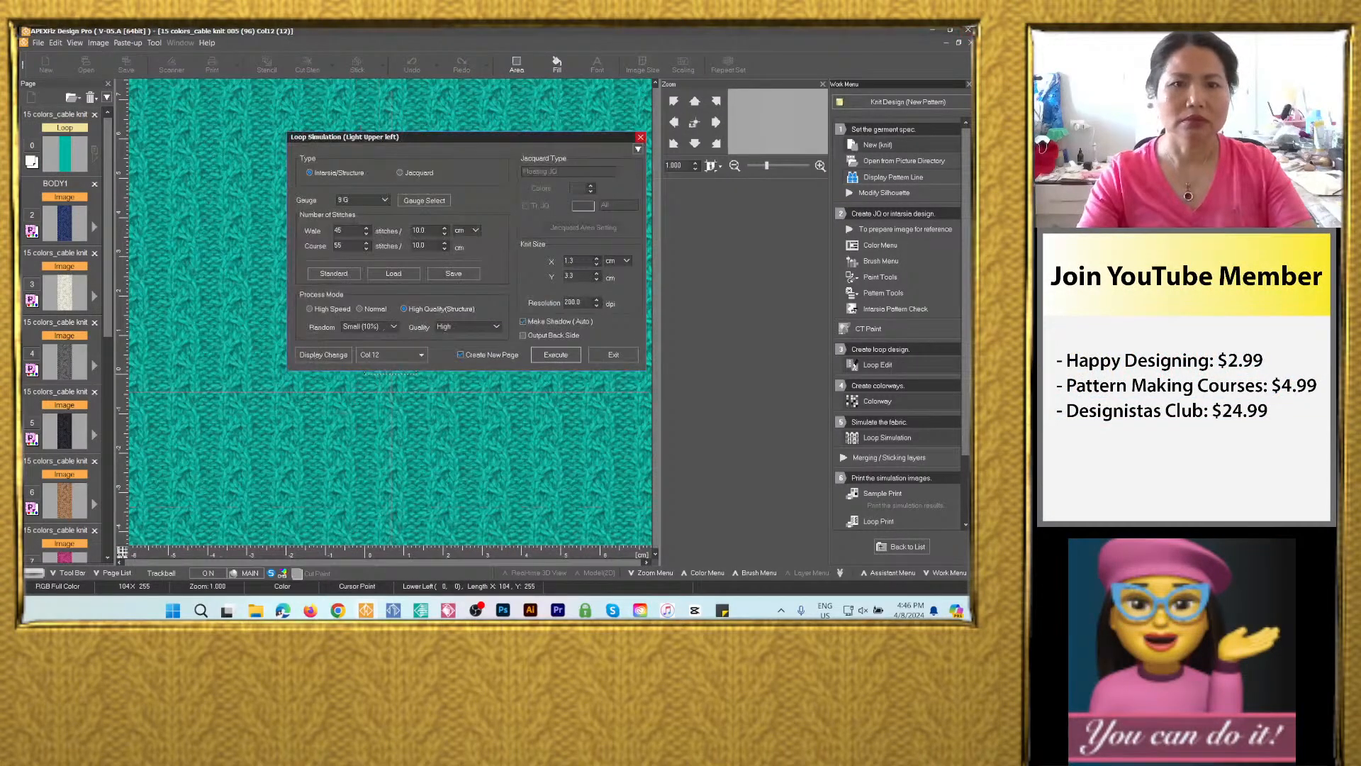
Simulate the yellow colorway Col.13 and the green colorway Col.14 on new pages, accepting the default yarn setup.
click(411, 355)
click(482, 533)
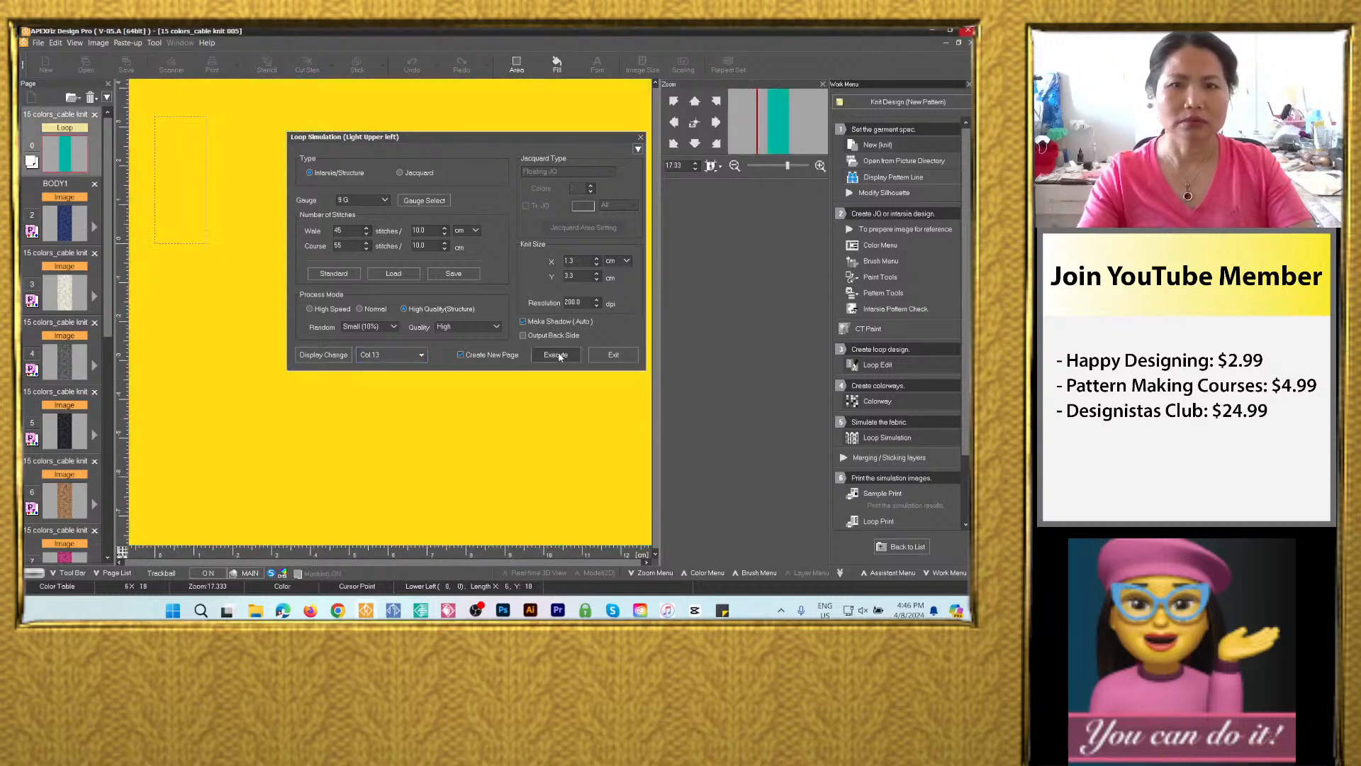
click(560, 356)
click(637, 395)
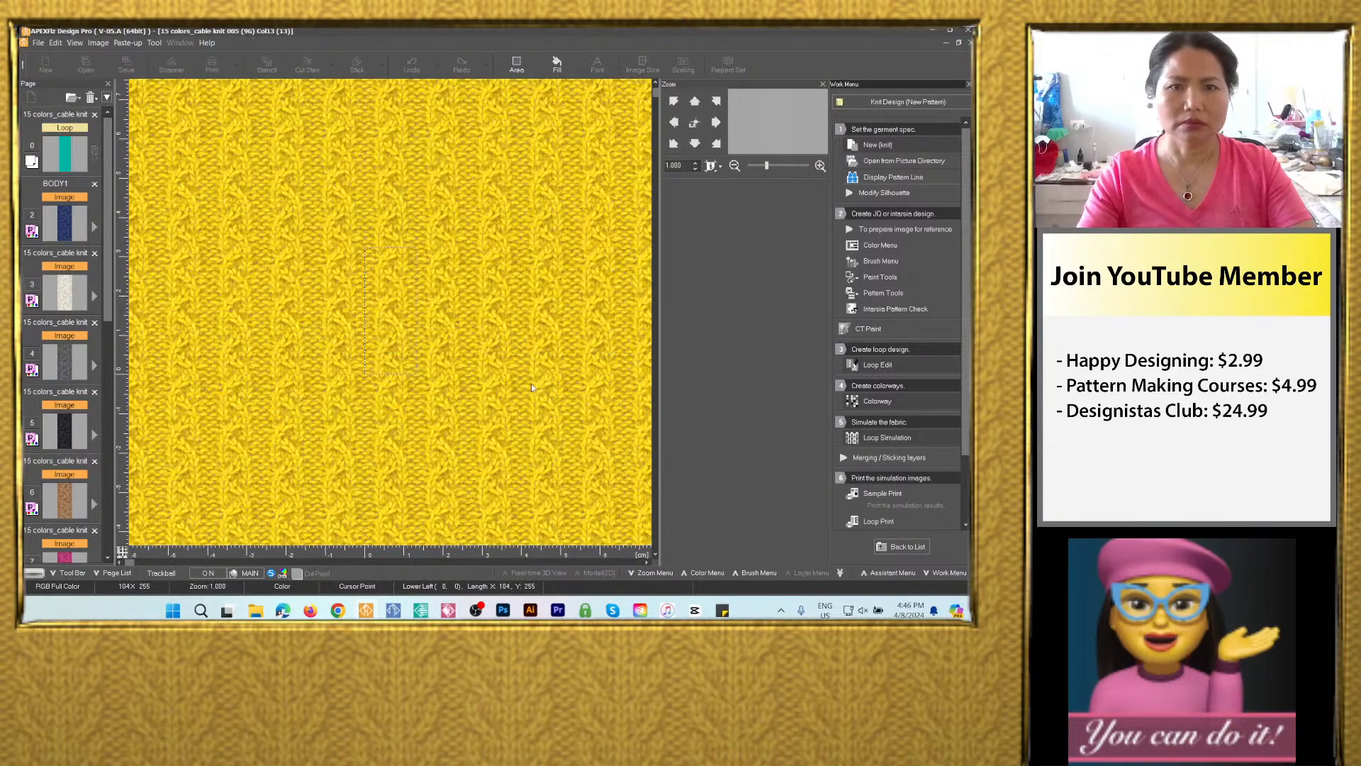
click(394, 354)
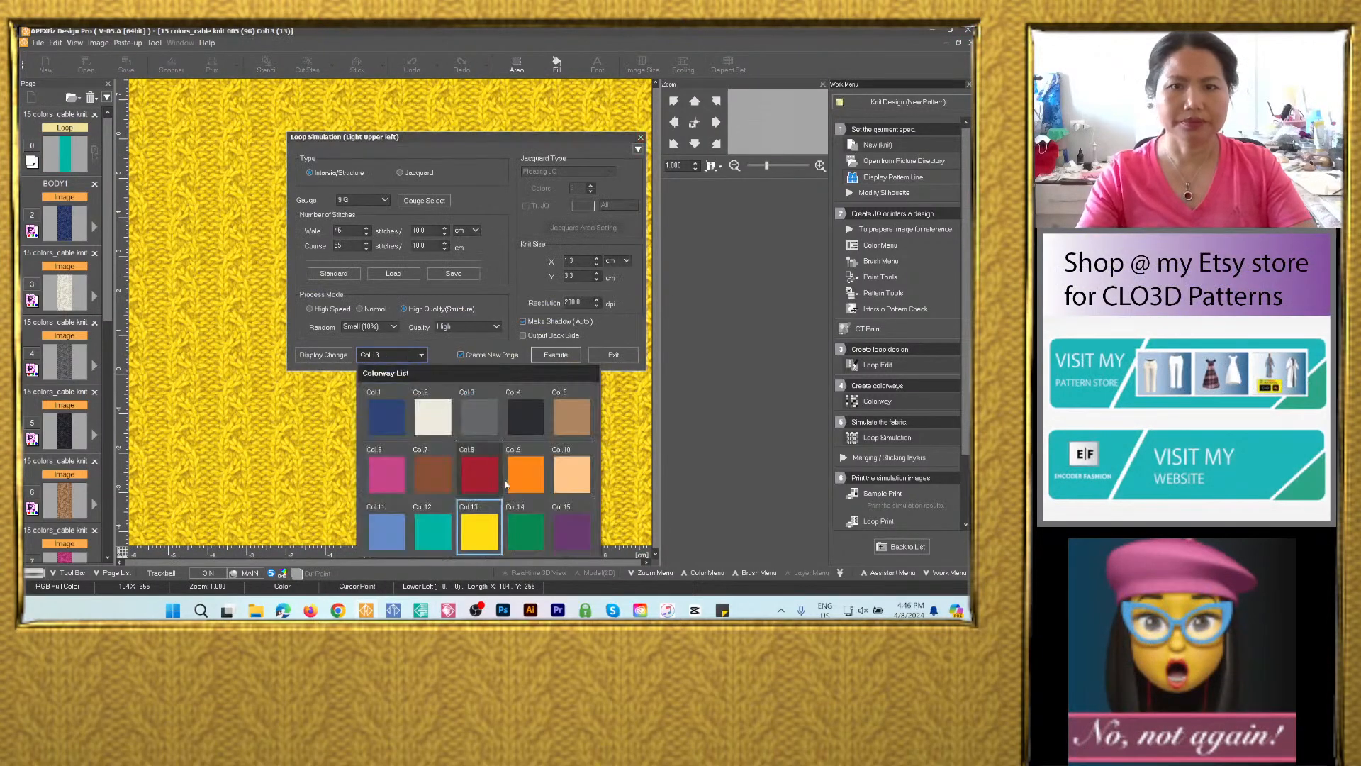
click(533, 548)
click(555, 355)
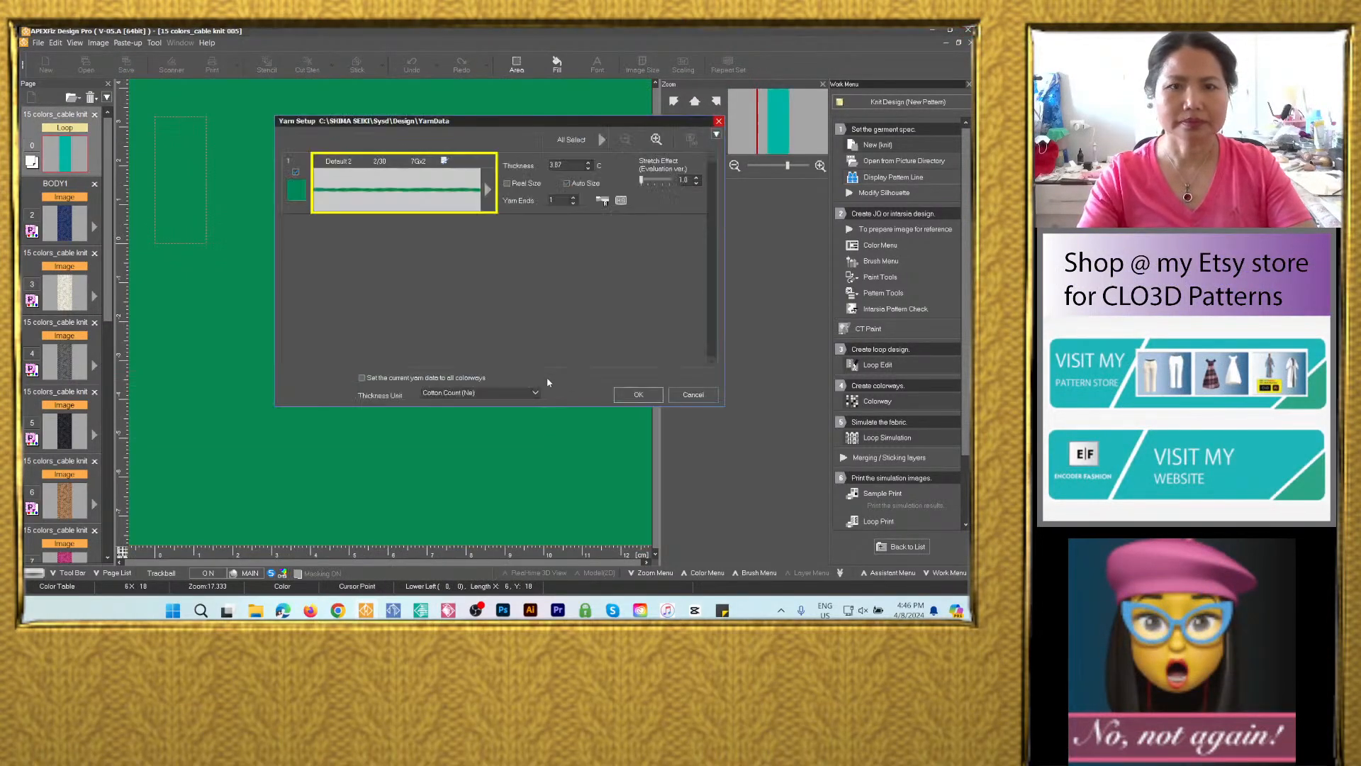
click(636, 396)
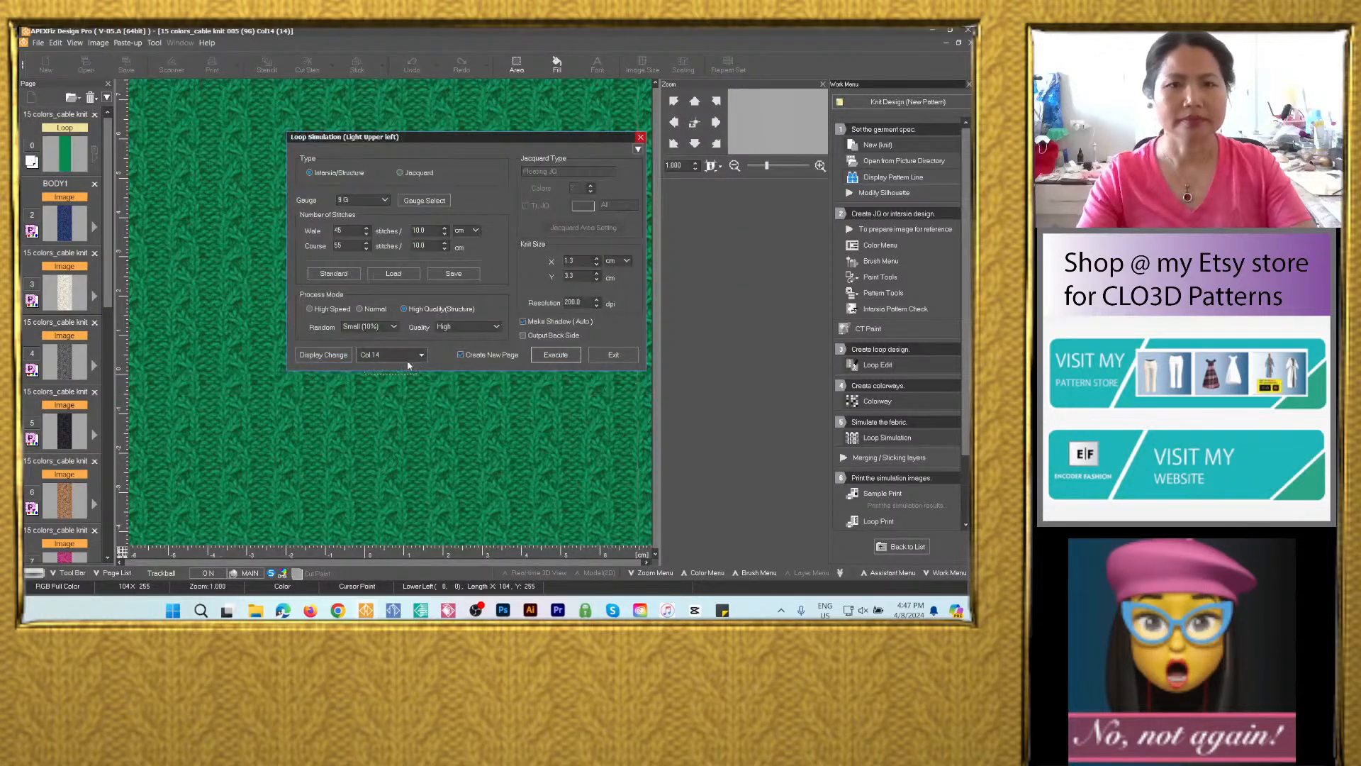
Simulate the purple colorway Col.15 on a new page with the default yarn setup, and leave the loop simulation.
click(408, 360)
click(571, 548)
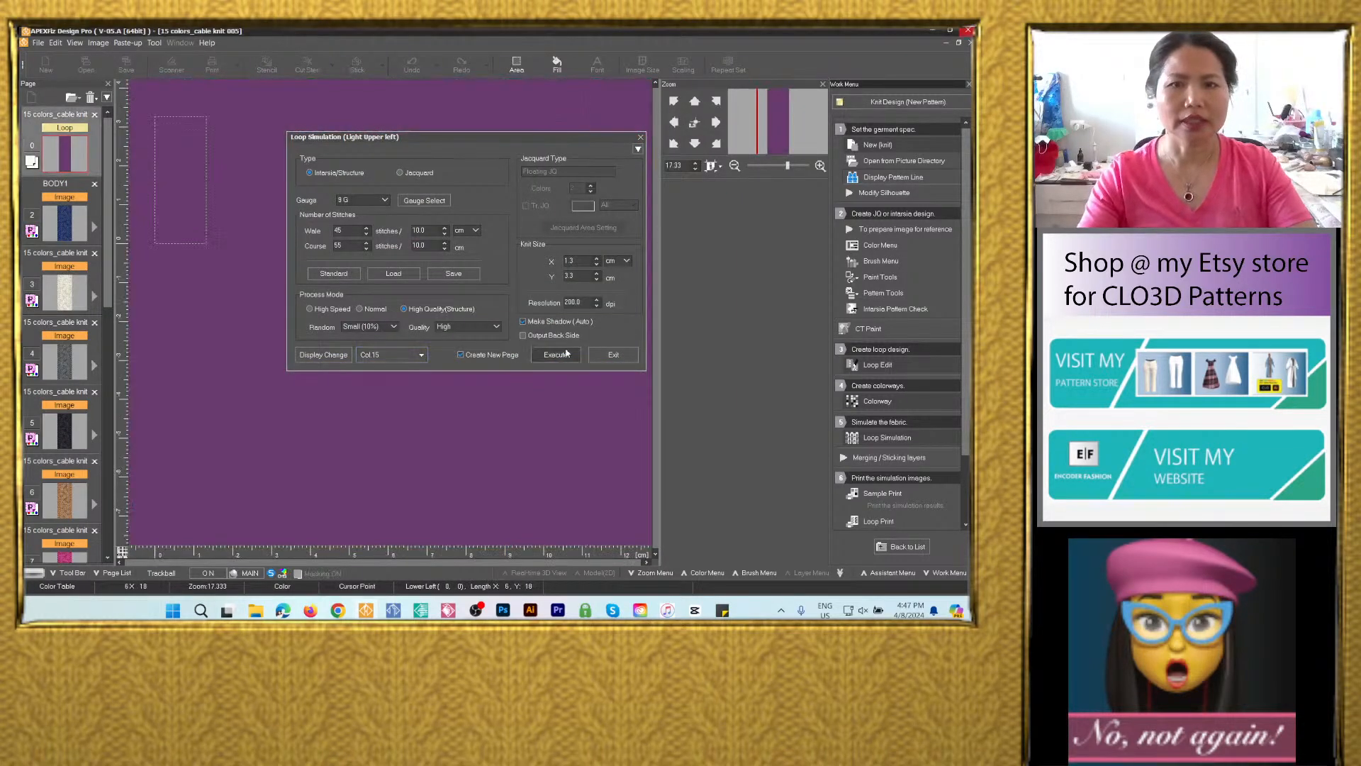
click(560, 354)
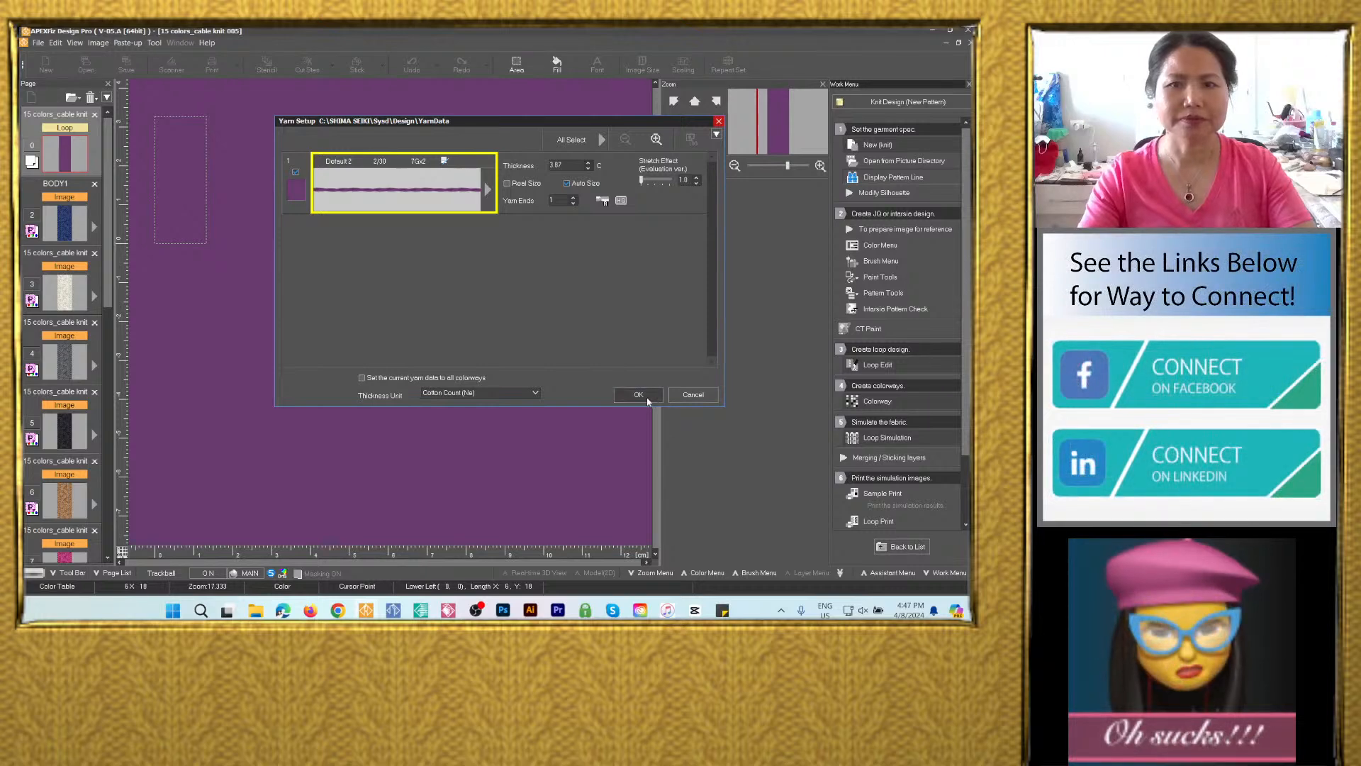
click(638, 395)
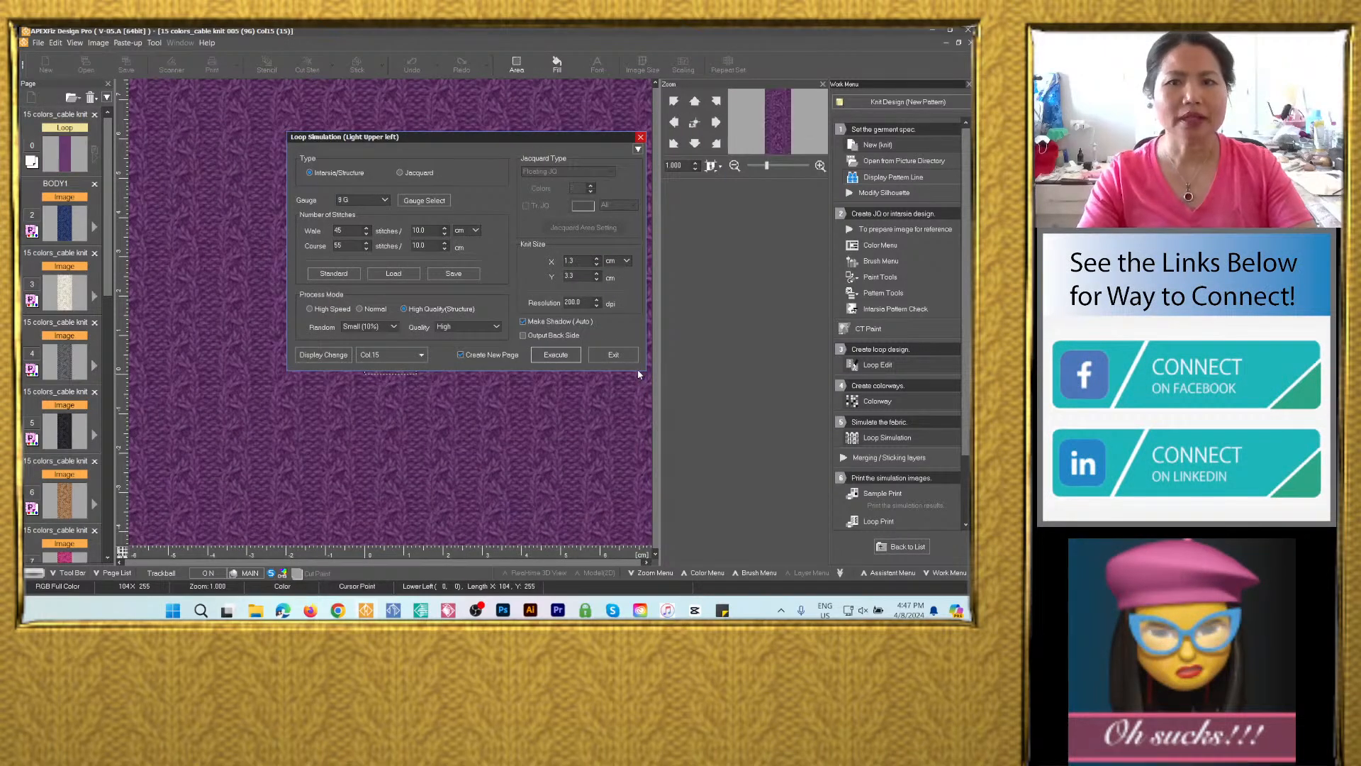
click(614, 355)
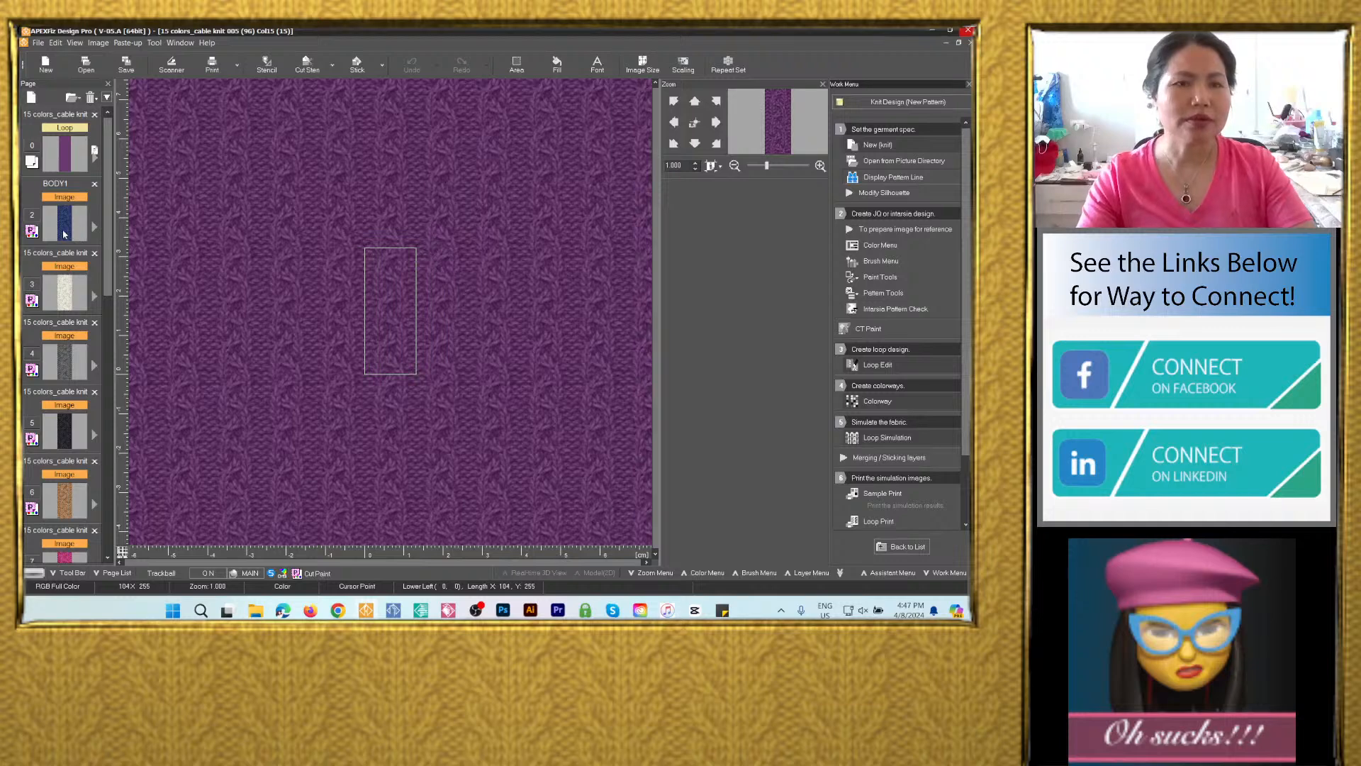
Set up a sample print of the navy blue Col.1 page with an imposition of 2 across and 3 down.
click(65, 232)
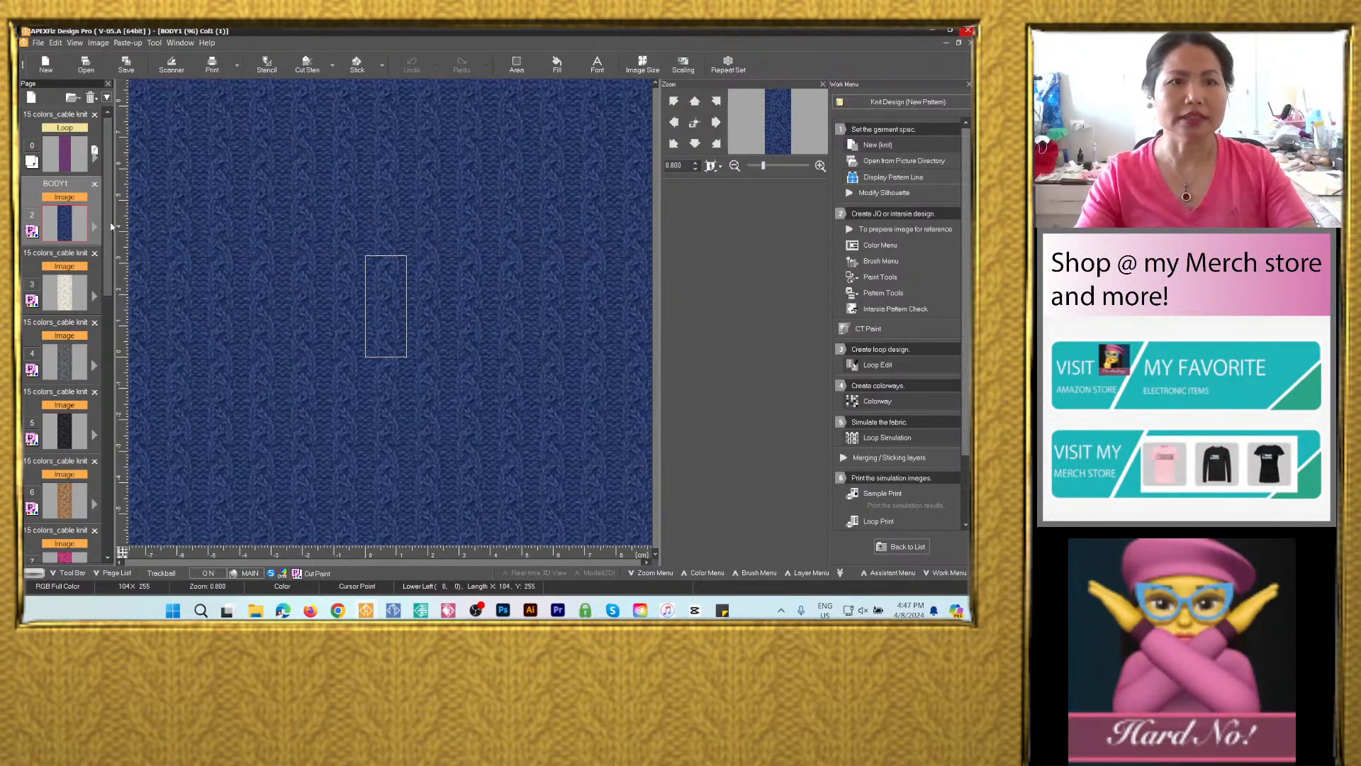
click(883, 494)
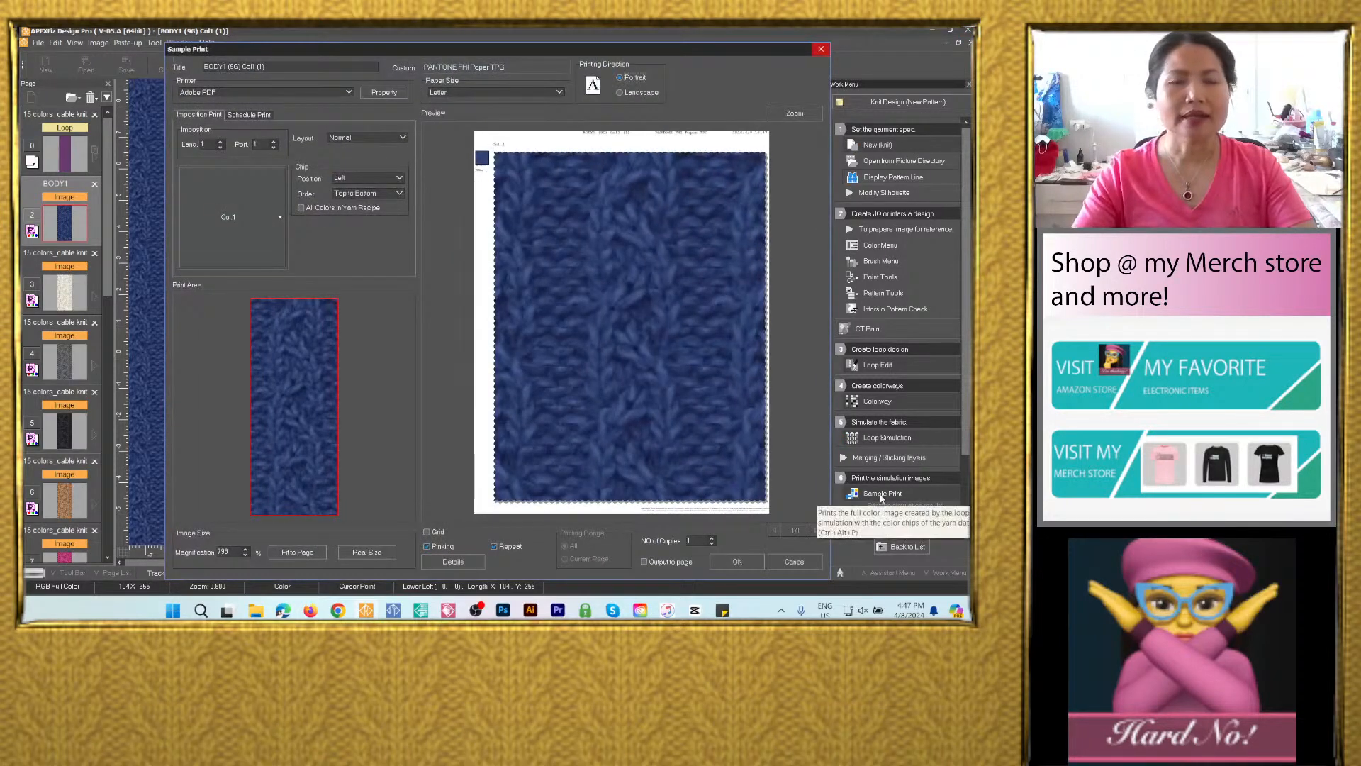
click(274, 141)
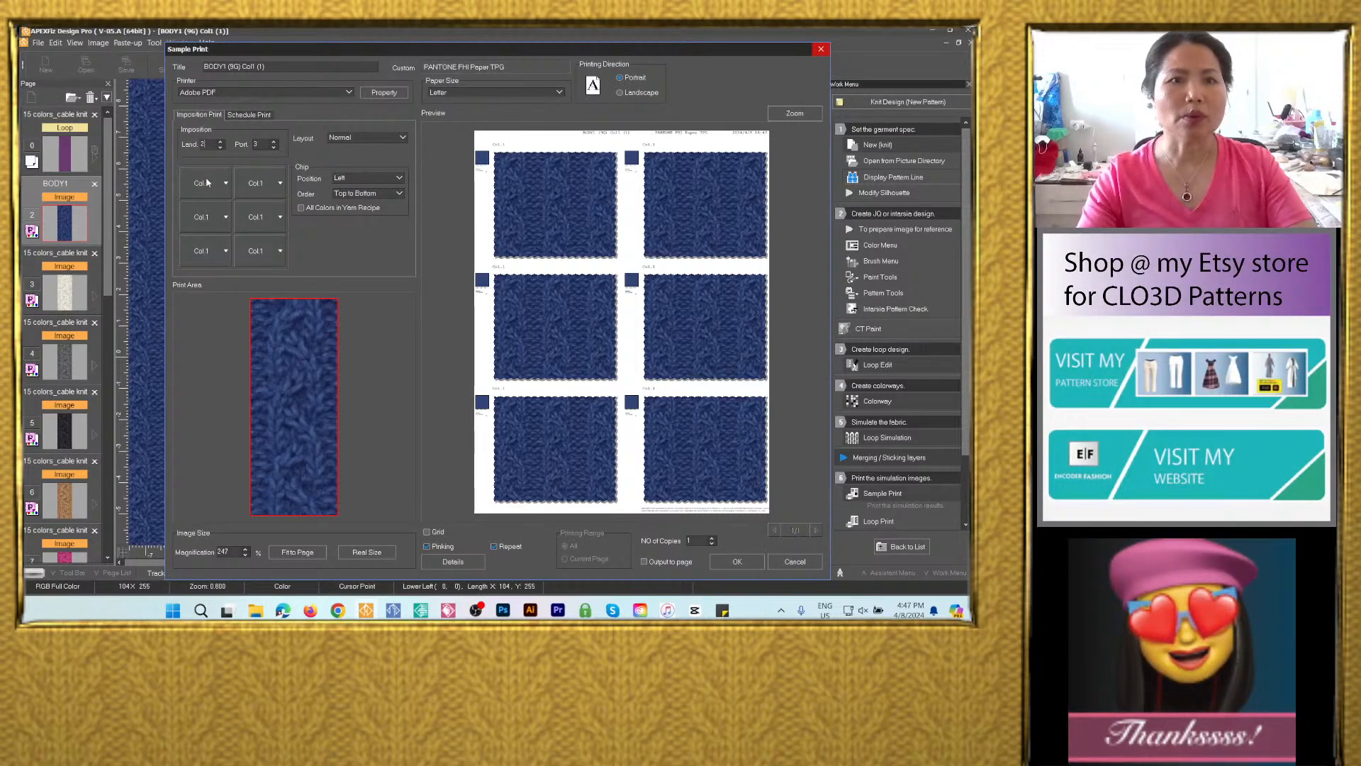
Fill the second to fifth print slots with grey Col.3, black Col.4, tan Col.5 and pink Col.6, and make the sixth slot blank.
click(265, 185)
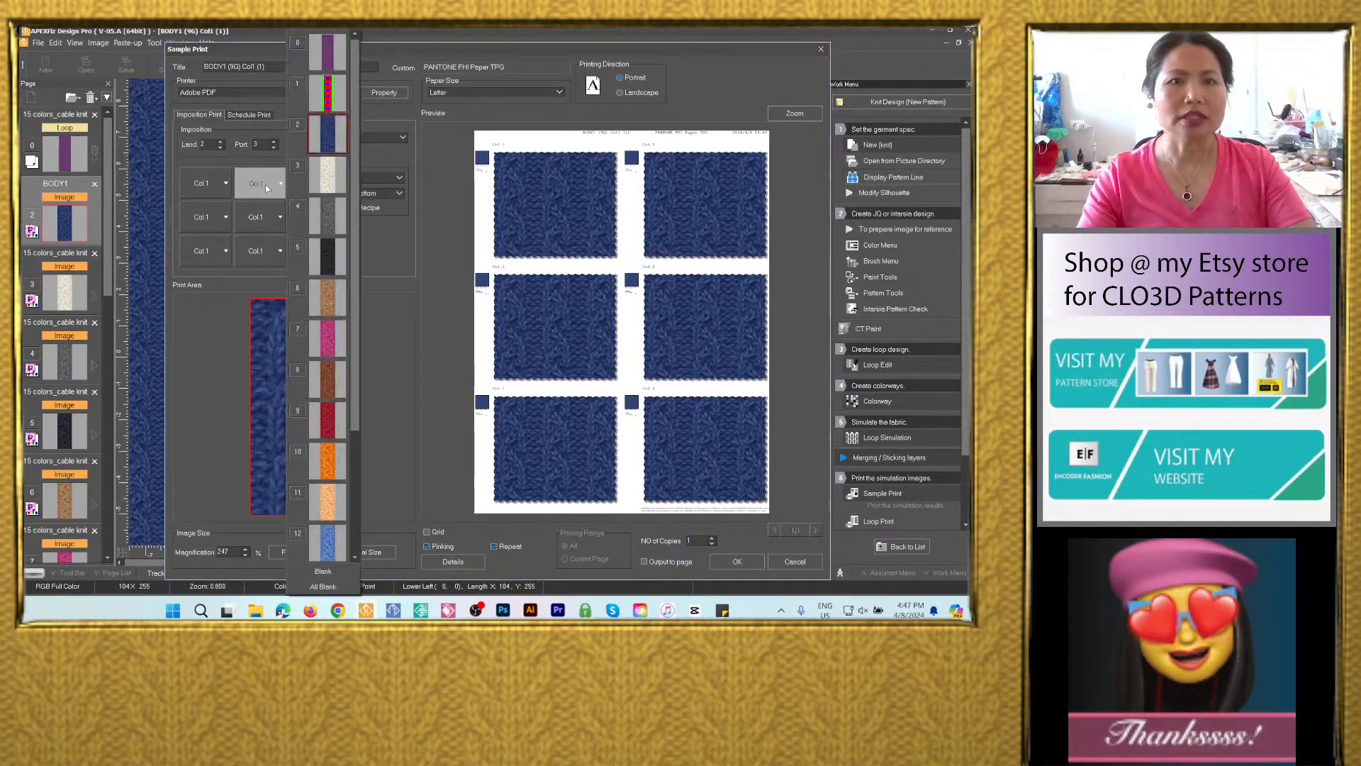
click(330, 220)
click(204, 217)
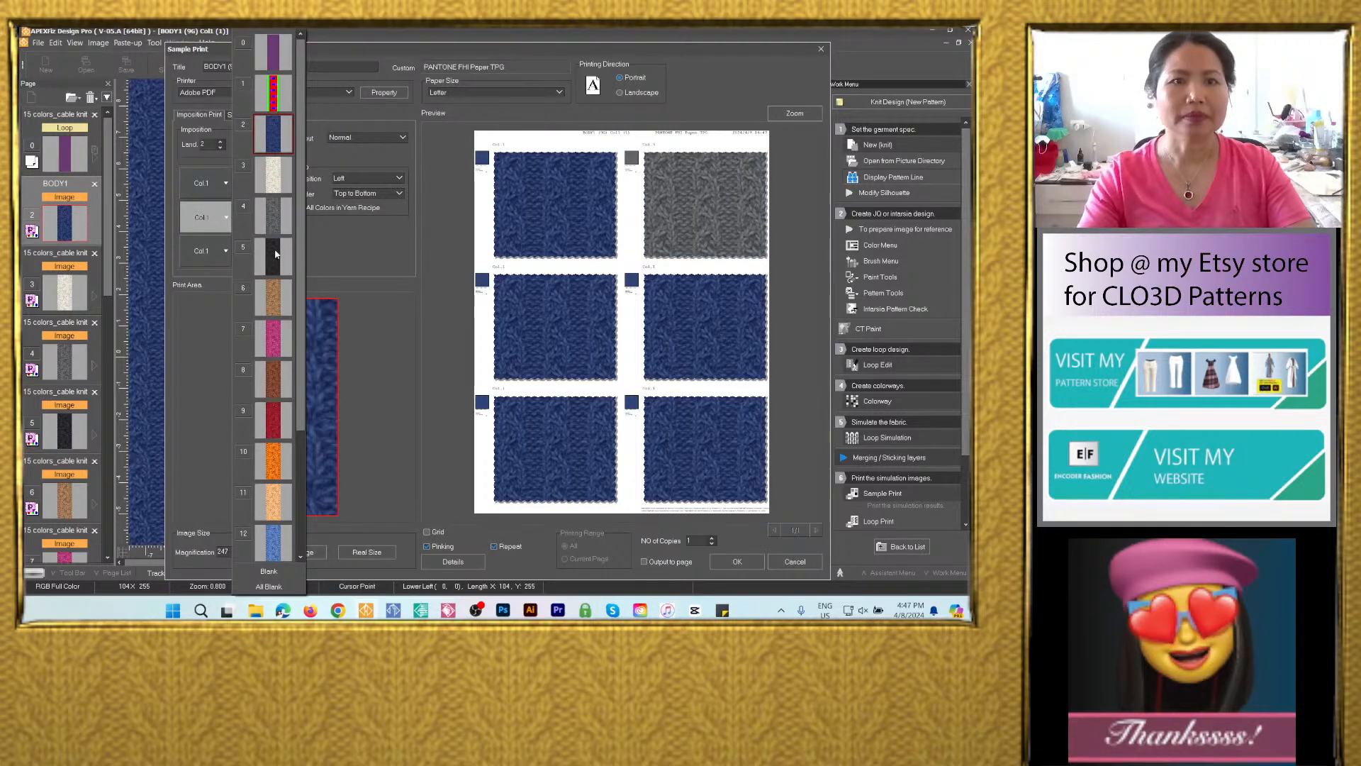
click(276, 255)
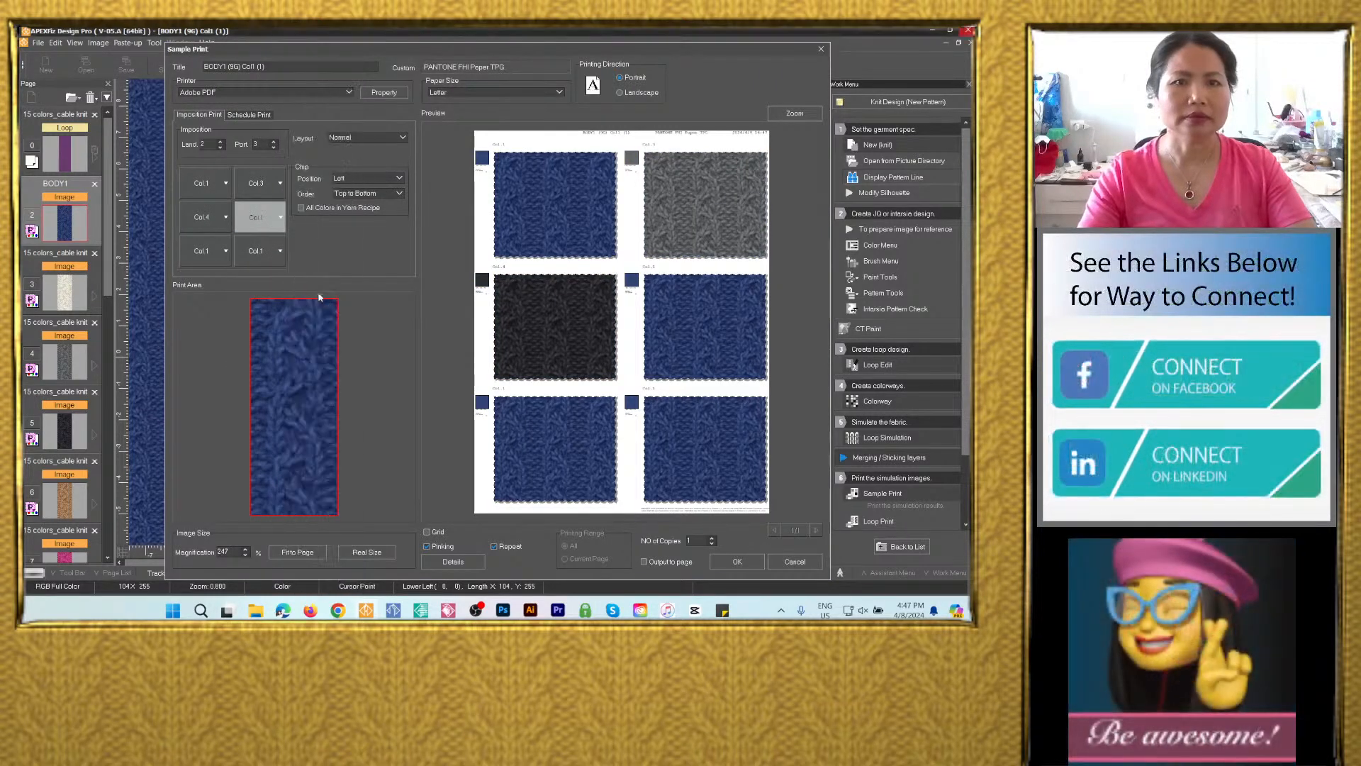
click(206, 251)
click(271, 342)
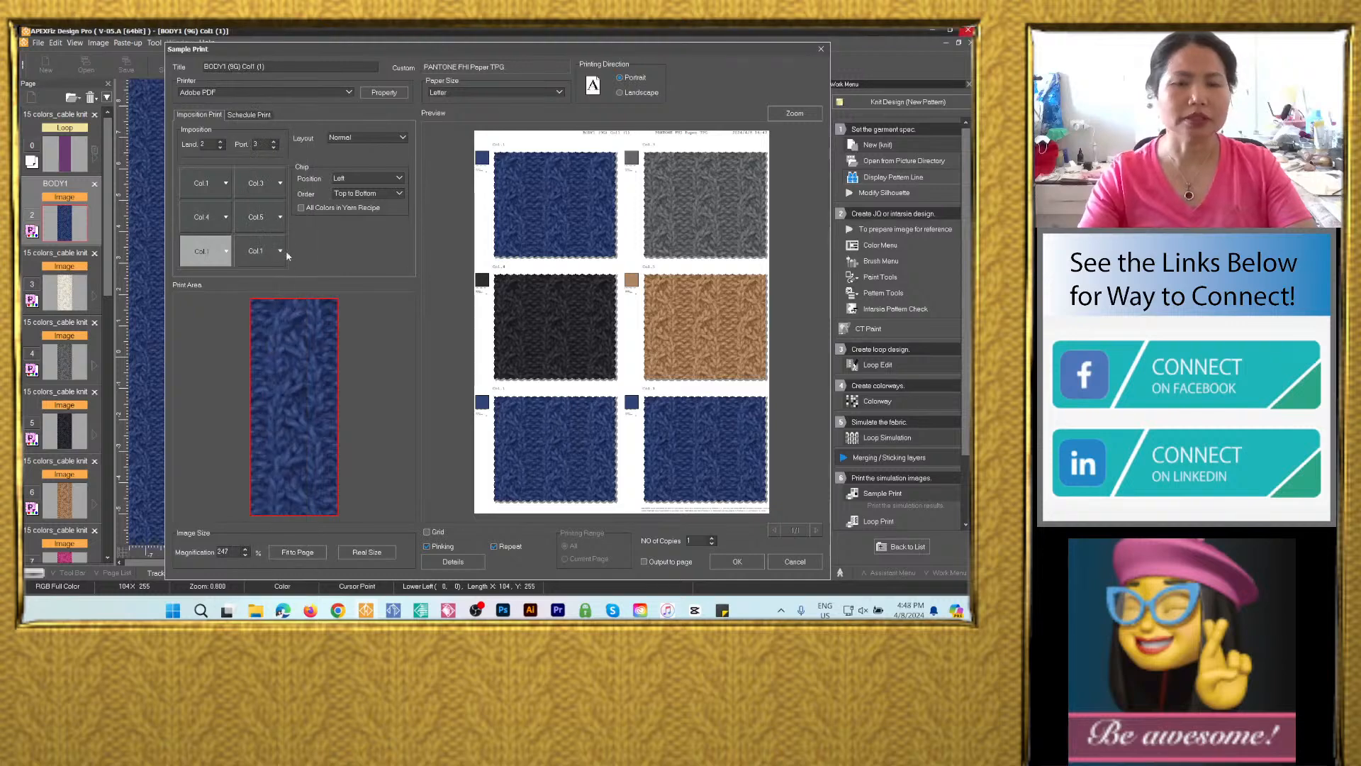
click(280, 252)
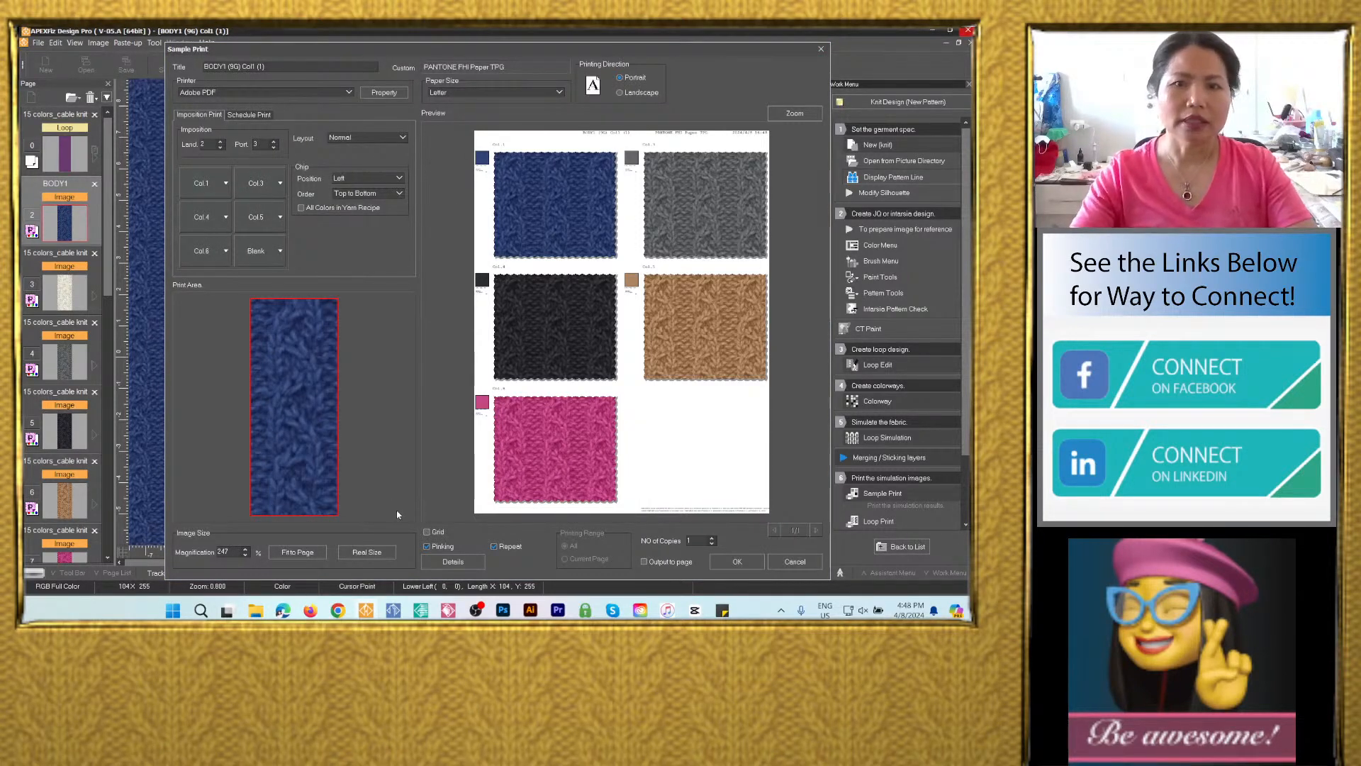
Try printing the swatches at real size, and return the magnification to fit the page.
click(300, 556)
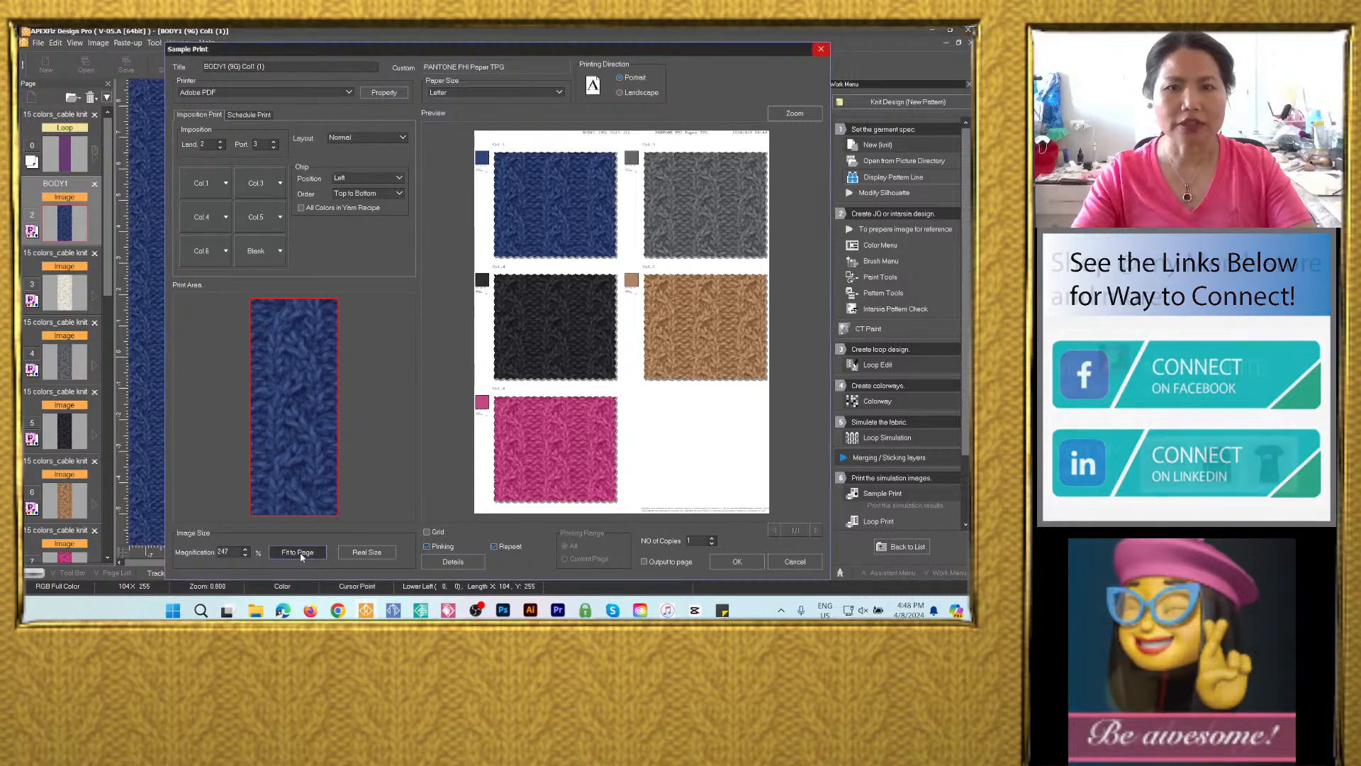
click(377, 556)
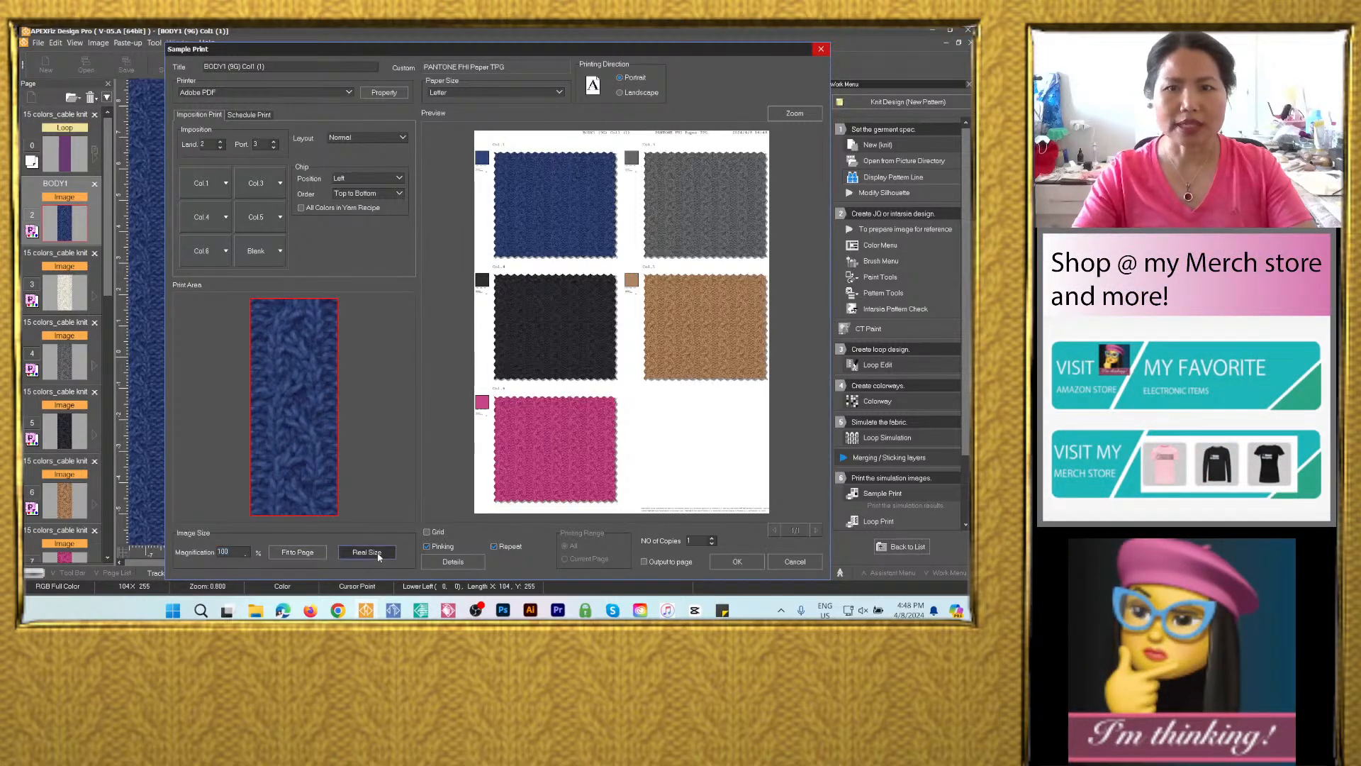
click(308, 556)
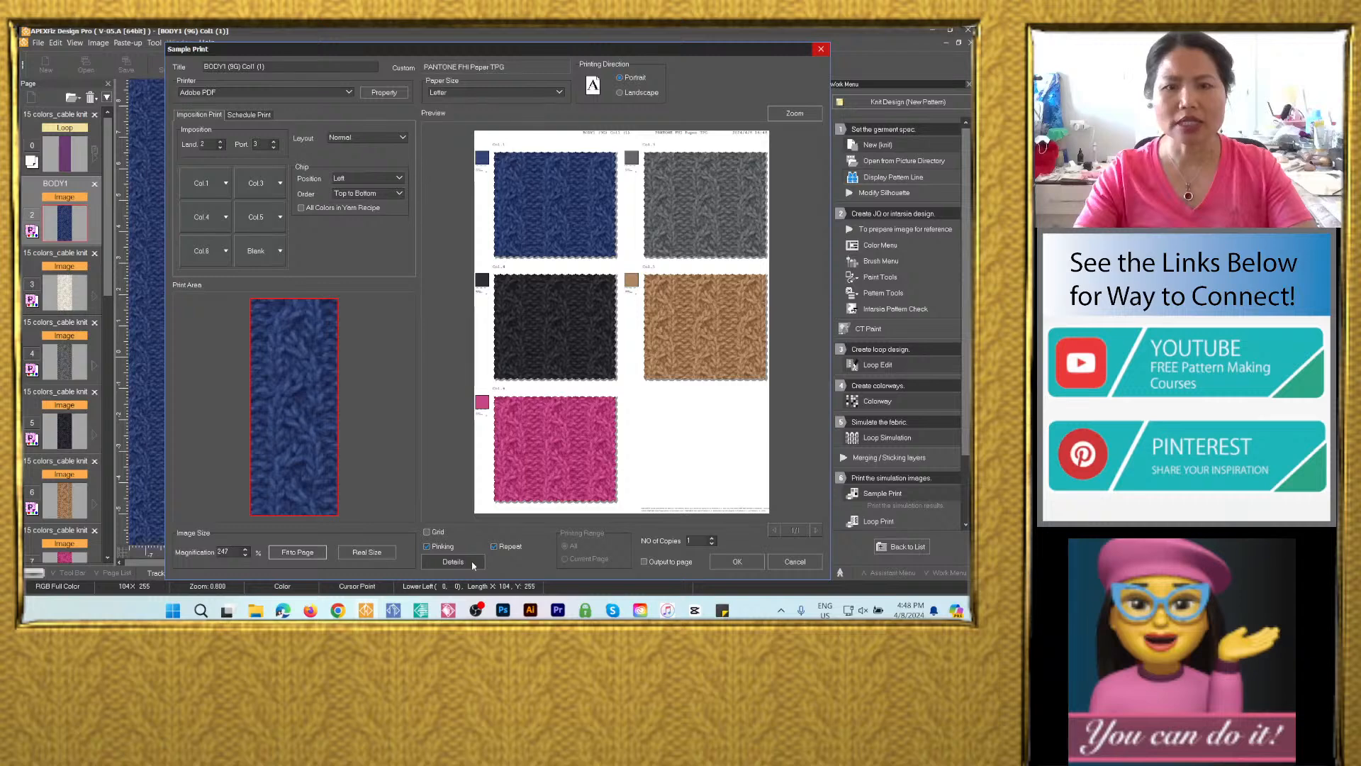
Include the color name in the printed chip details, keeping the current color chip shape.
click(454, 561)
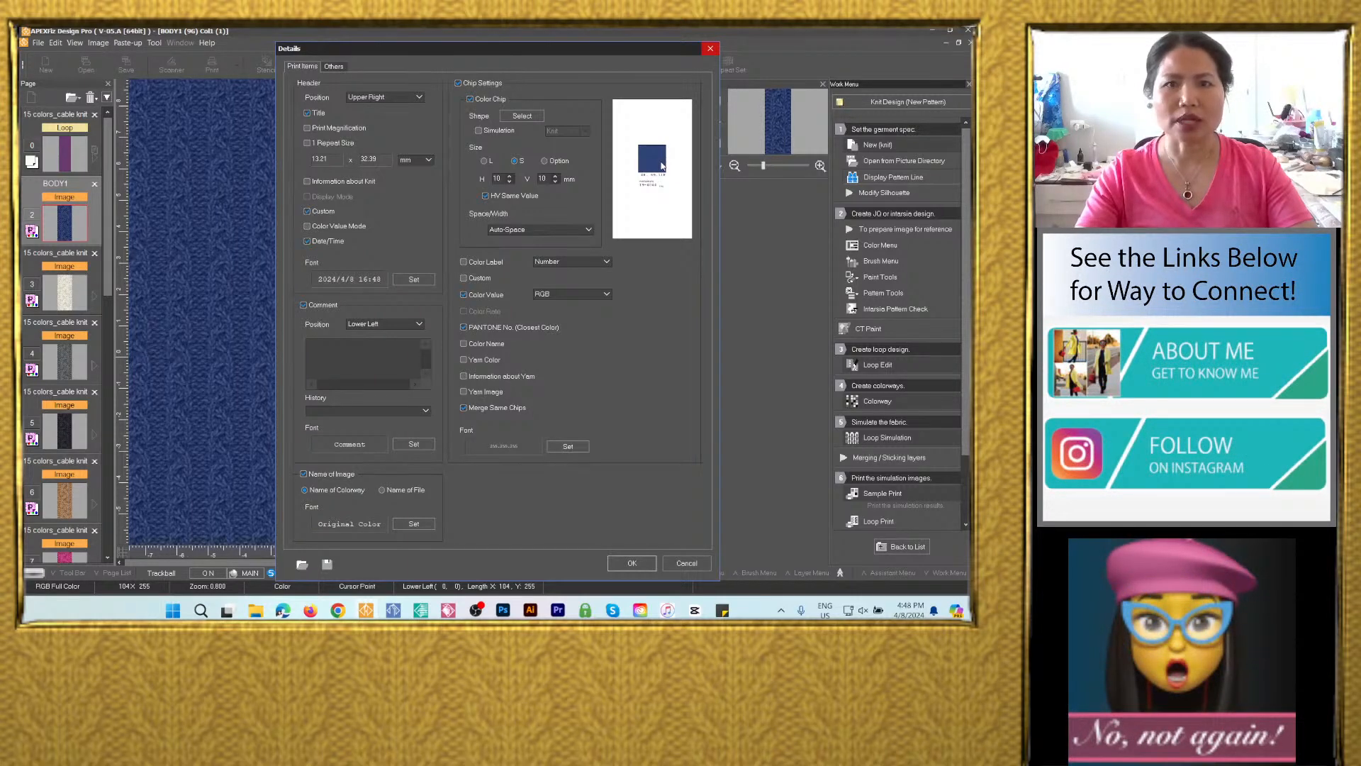
click(522, 115)
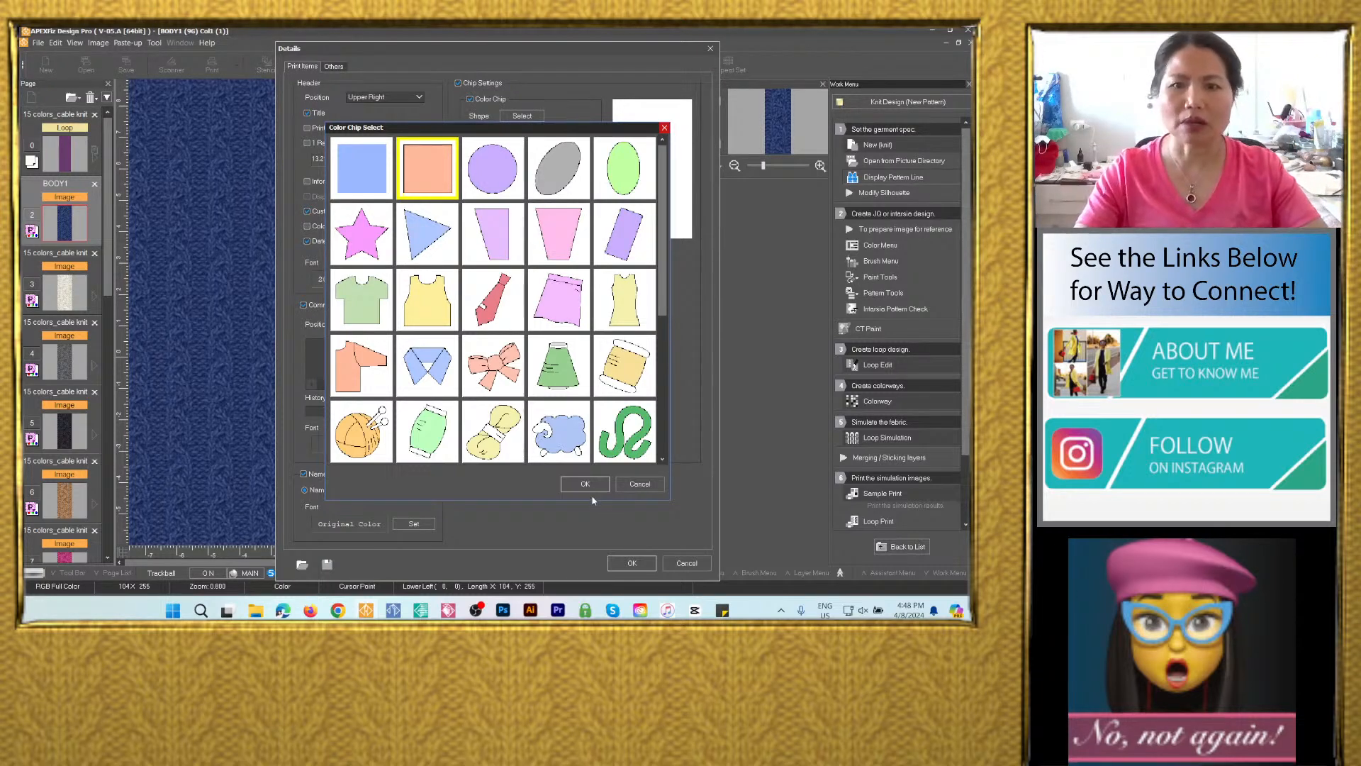
click(639, 483)
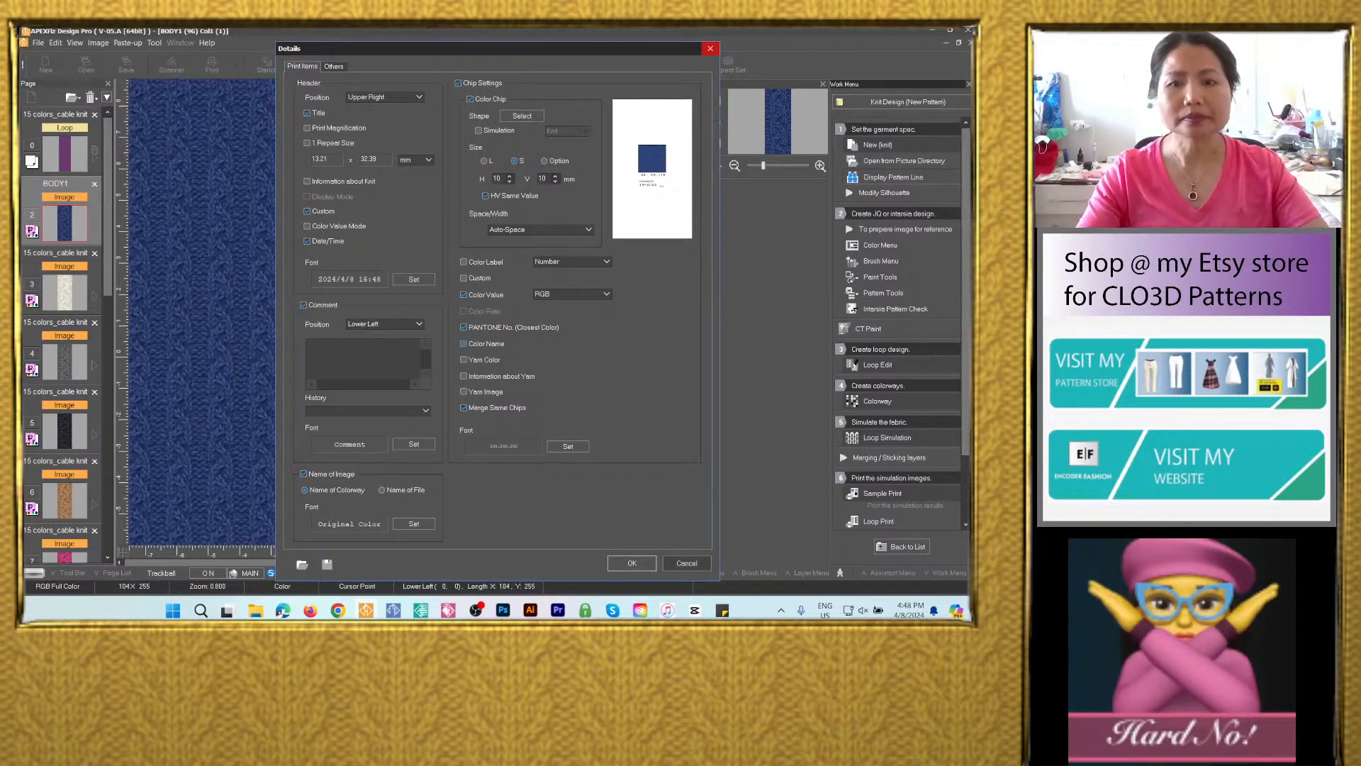
click(642, 567)
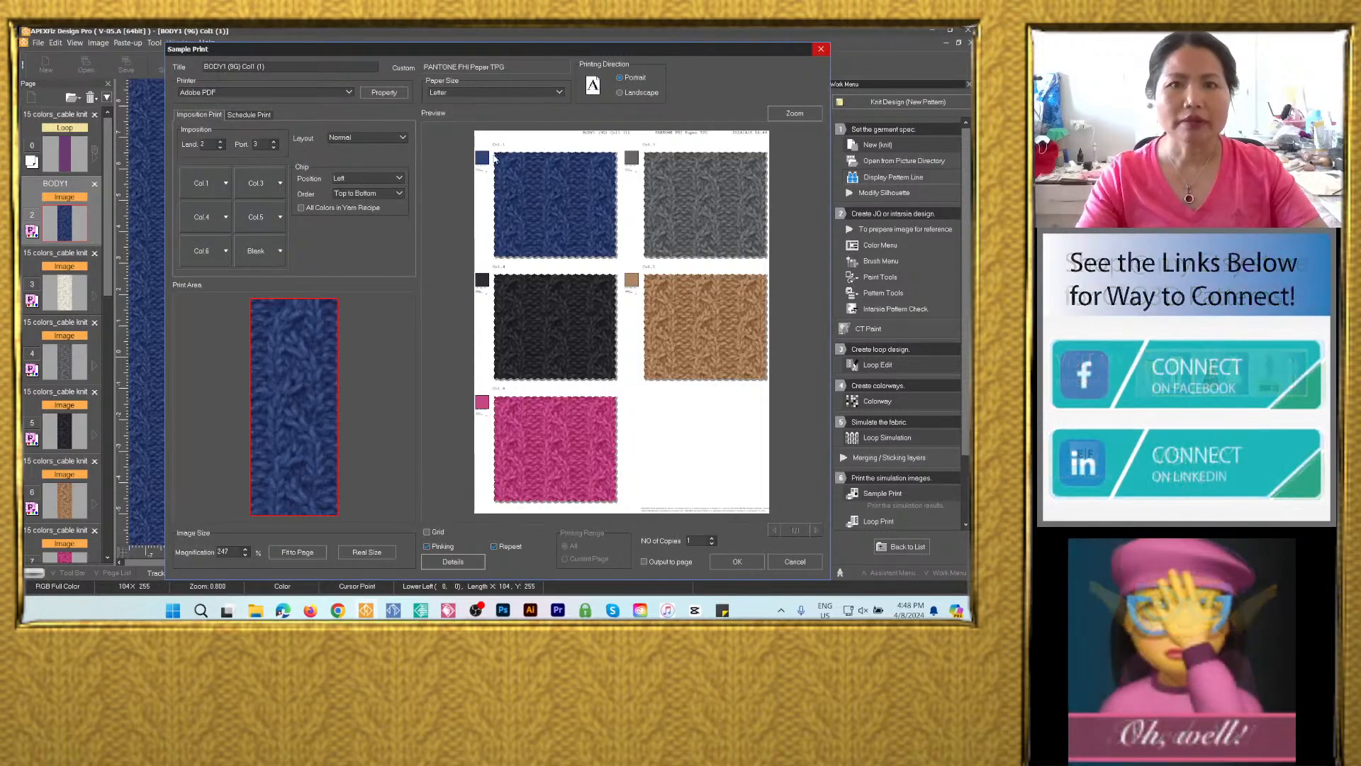
Examine the swatches and chip details in the enlarged print preview, and compare the layout with the repeat off and on.
click(805, 117)
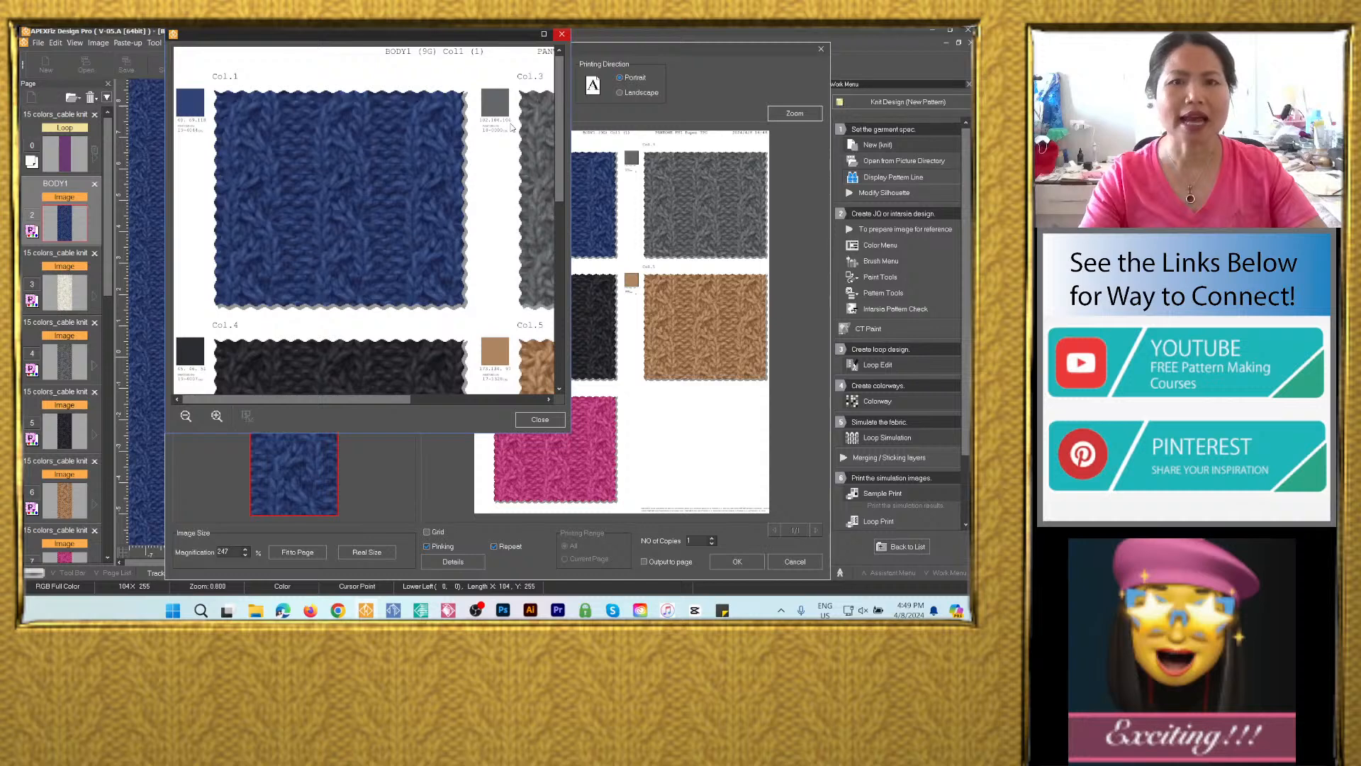
click(562, 35)
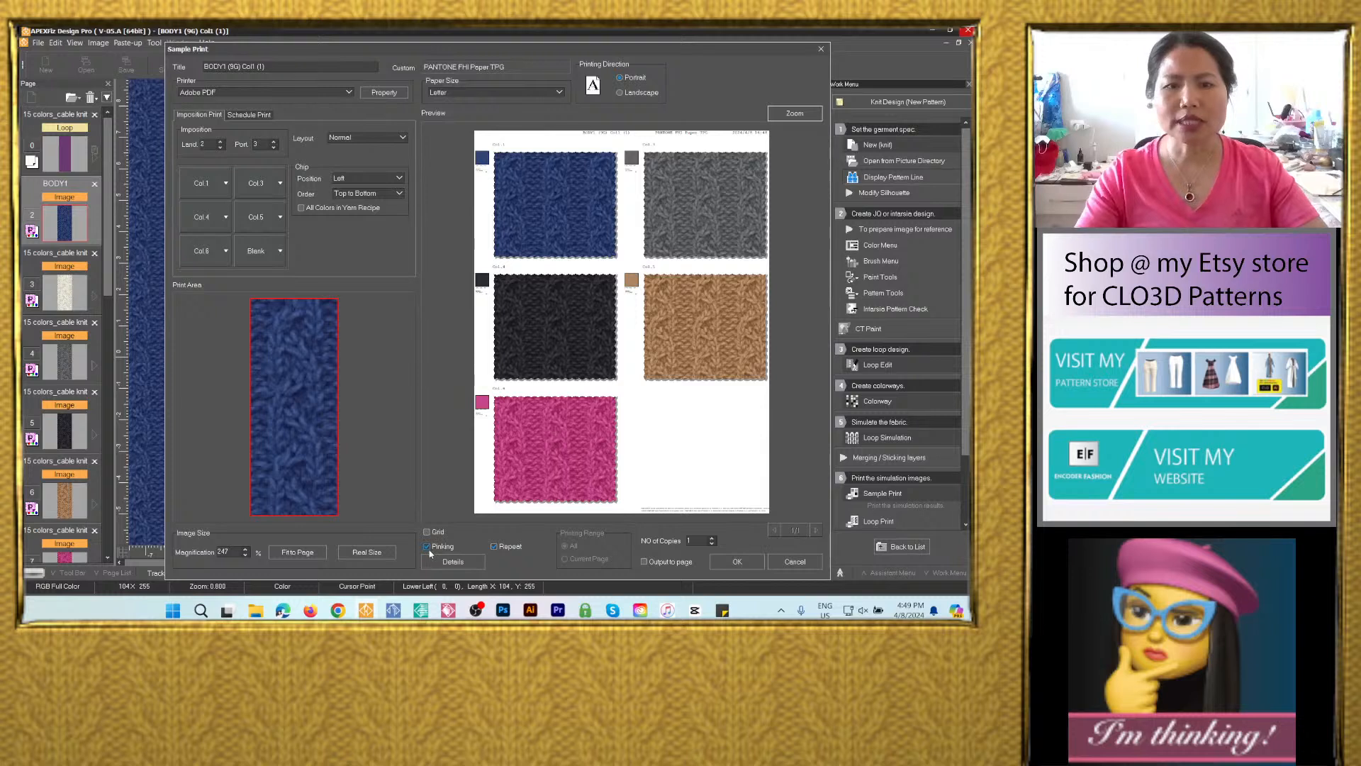
click(494, 546)
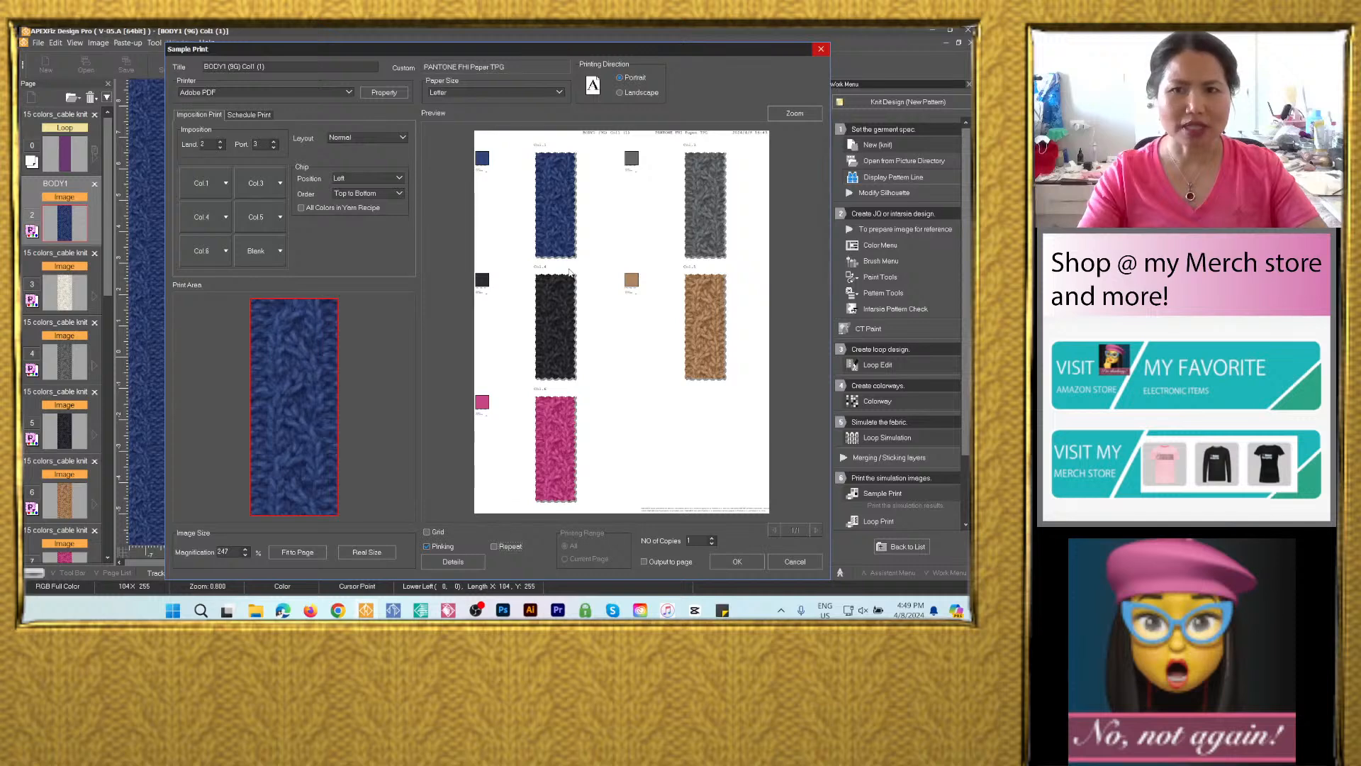
click(494, 546)
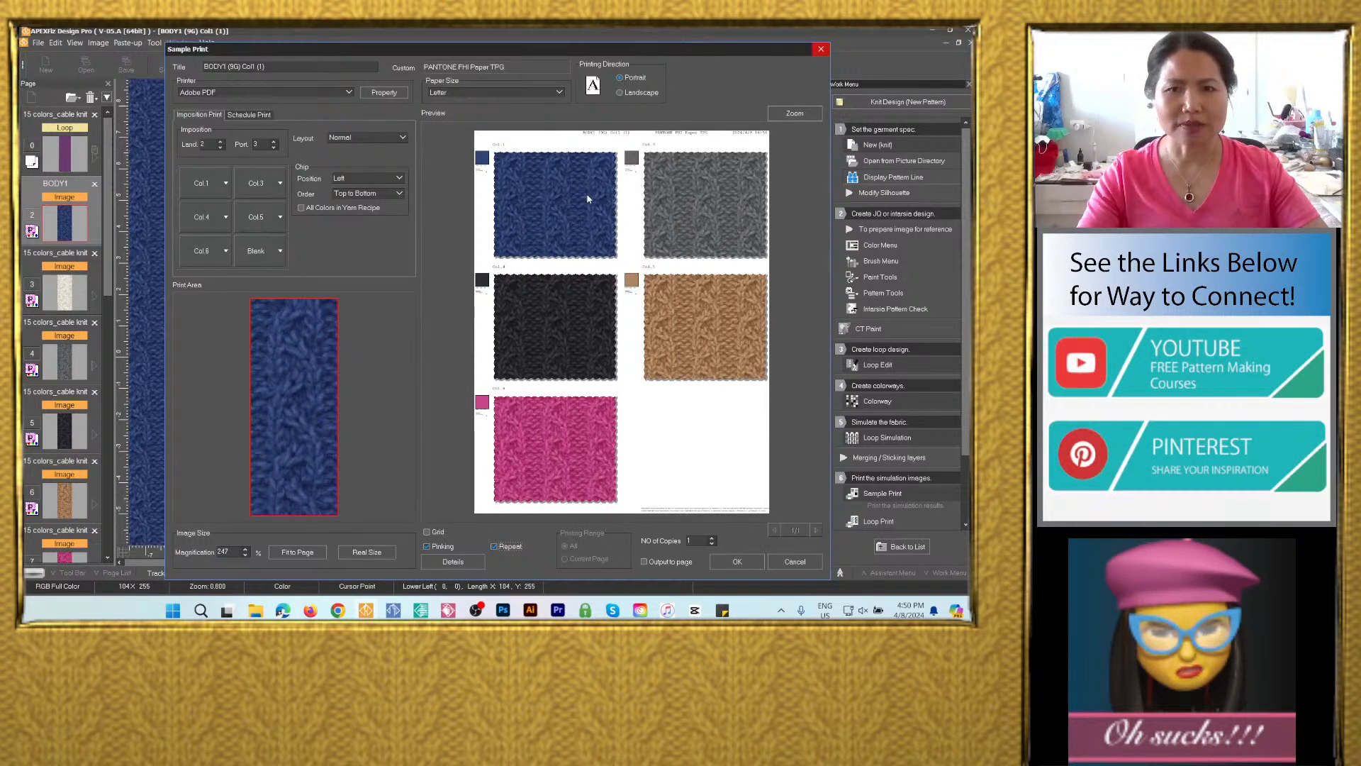
Output the sample print to a new page of 1699 by 2199 dots at the standard 200 dpi resolution.
click(645, 562)
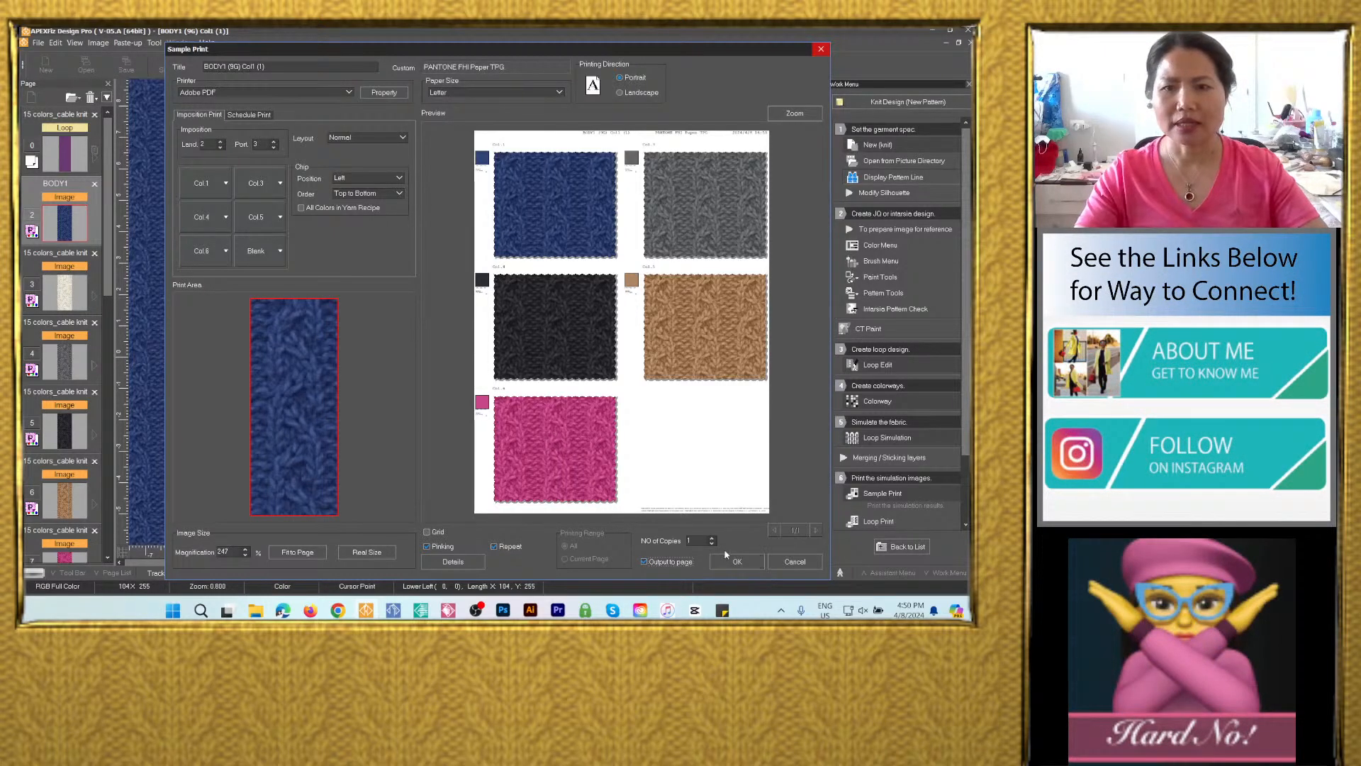
click(736, 561)
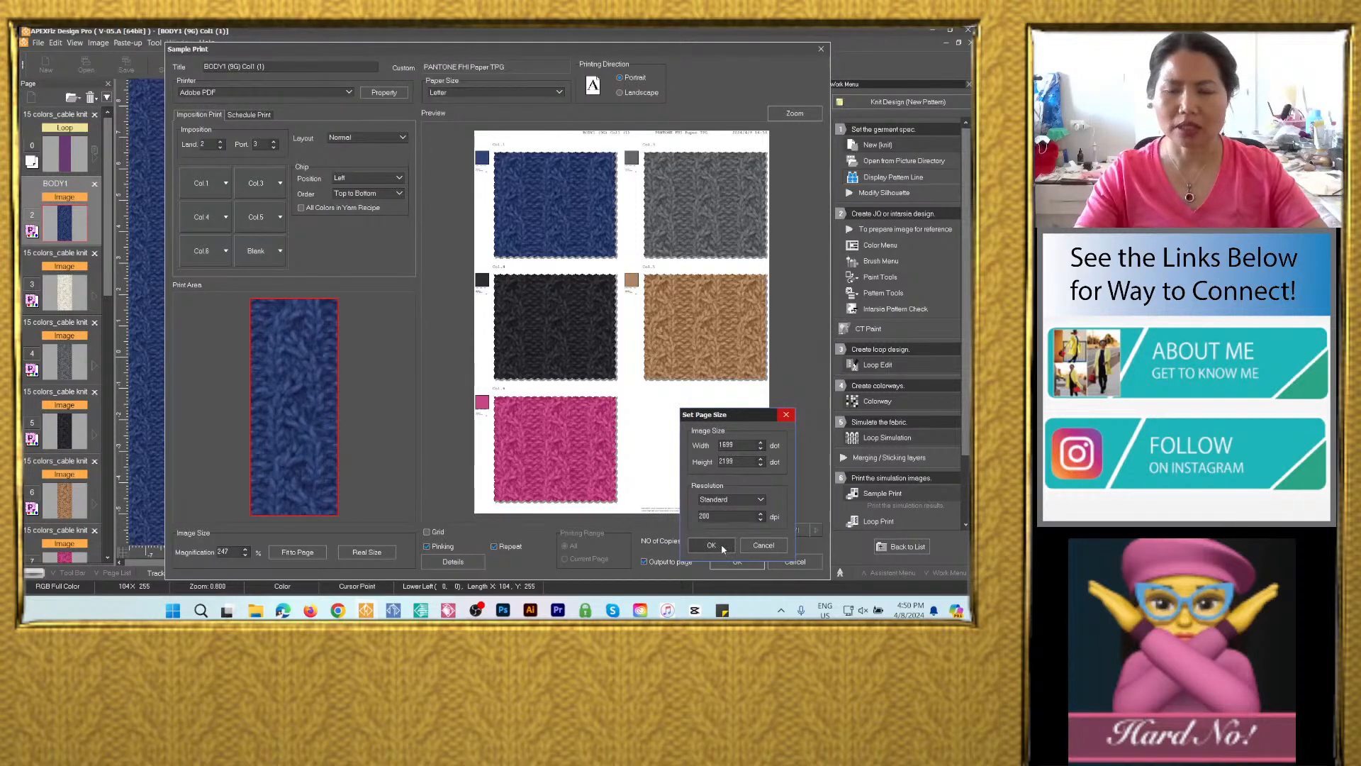
click(711, 545)
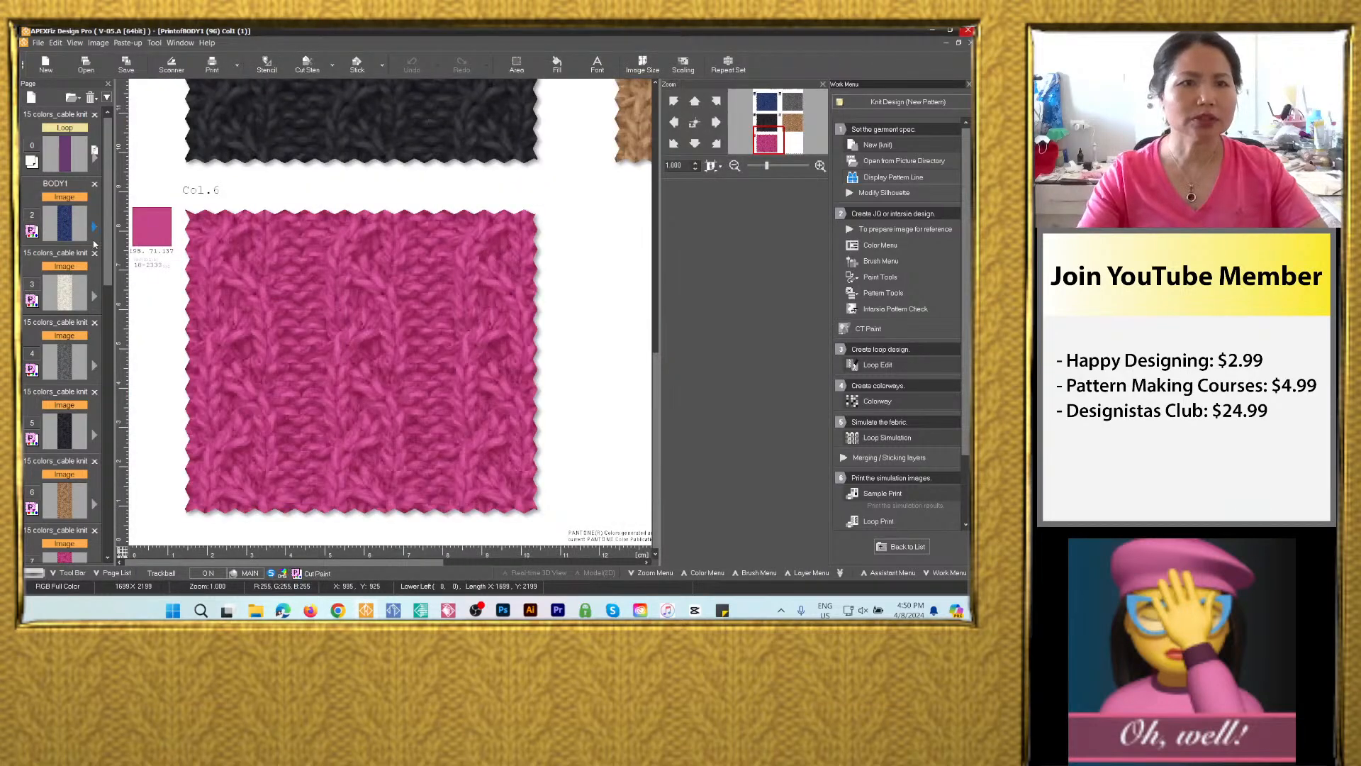
Open the sample print setup for the brown Col.7 simulation page.
drag(107, 242, 109, 328)
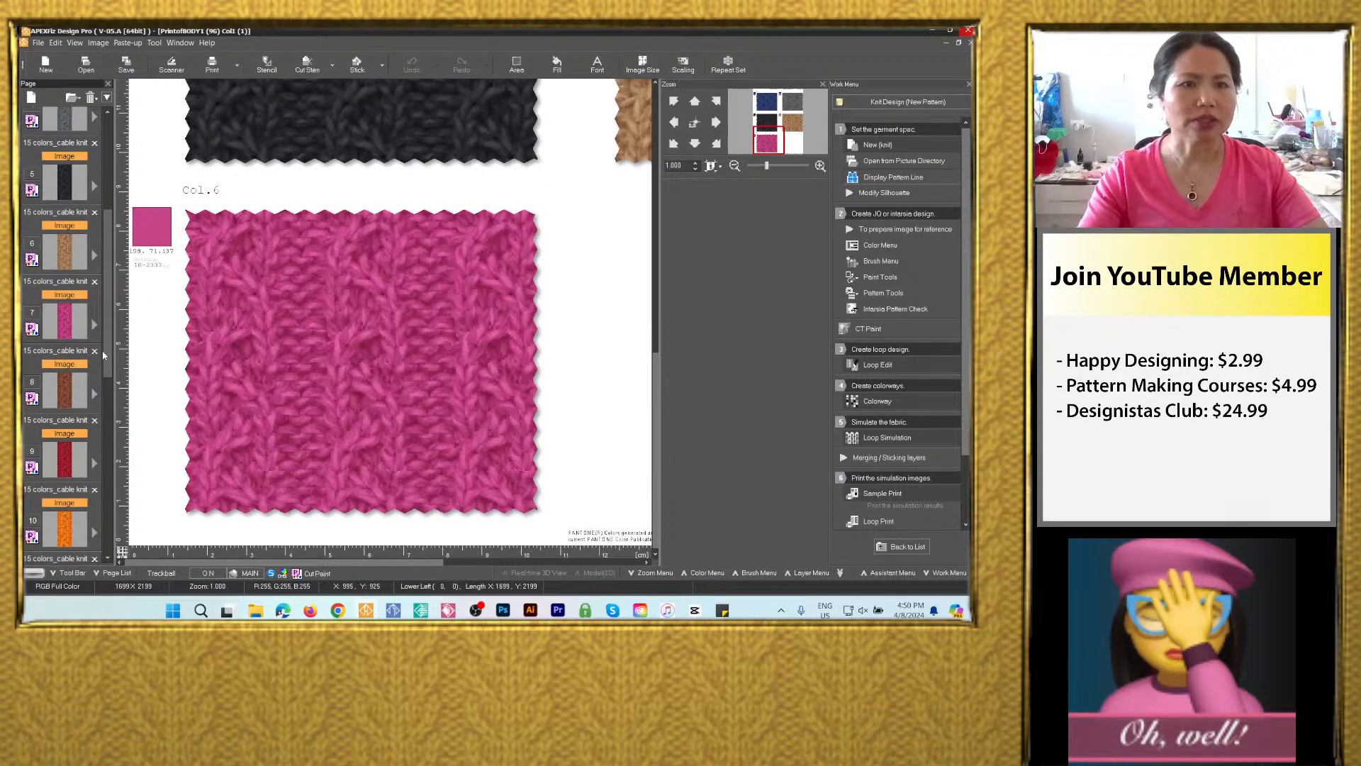
click(63, 390)
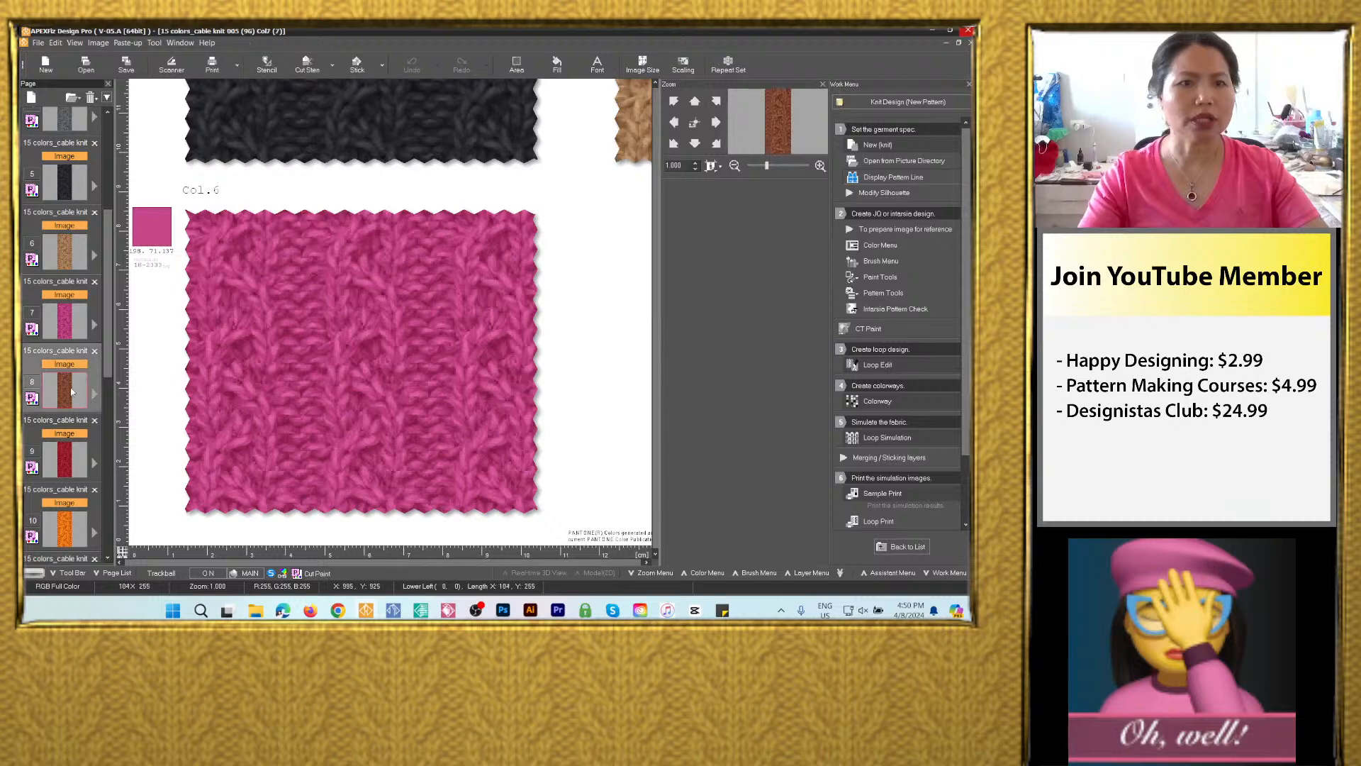
click(886, 494)
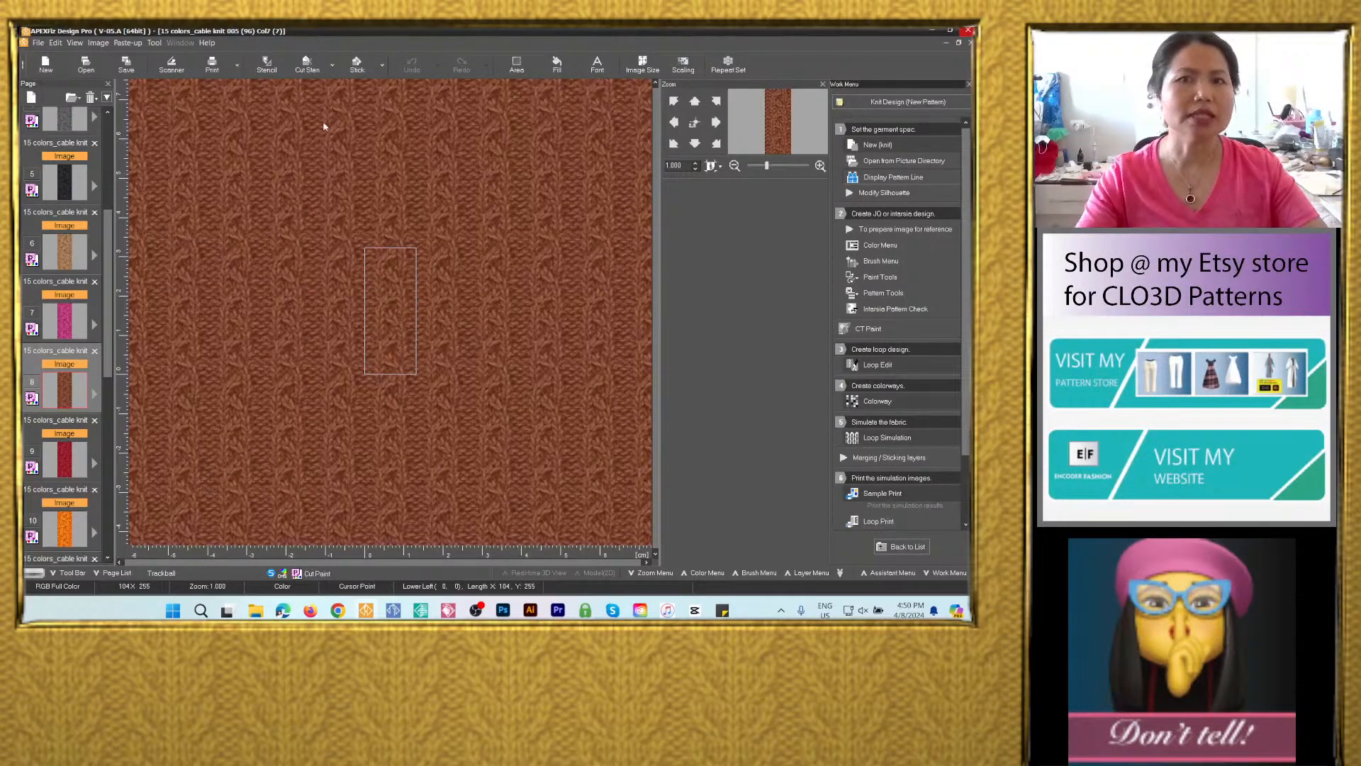
Fill the second, third and fourth print slots with red Col.8, orange Col.9 and peach Col.10.
click(265, 181)
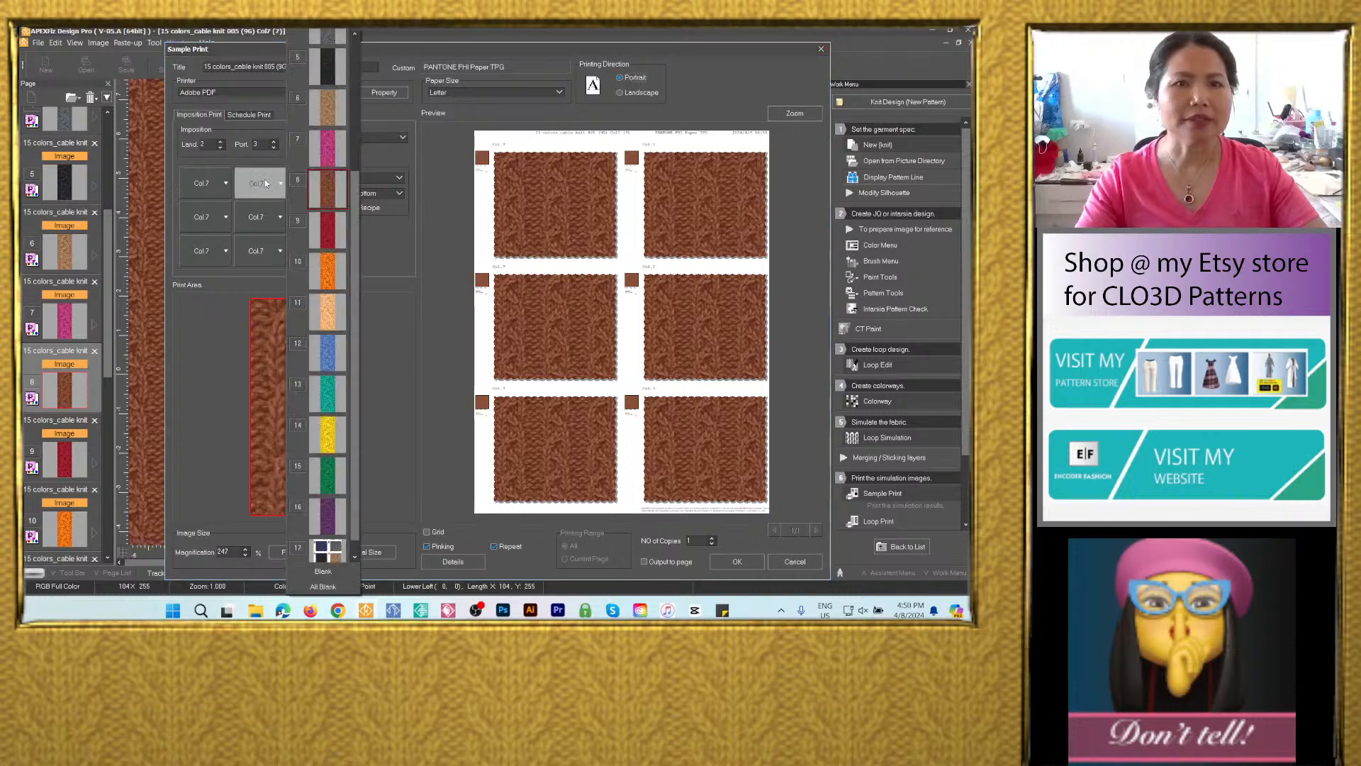
click(329, 226)
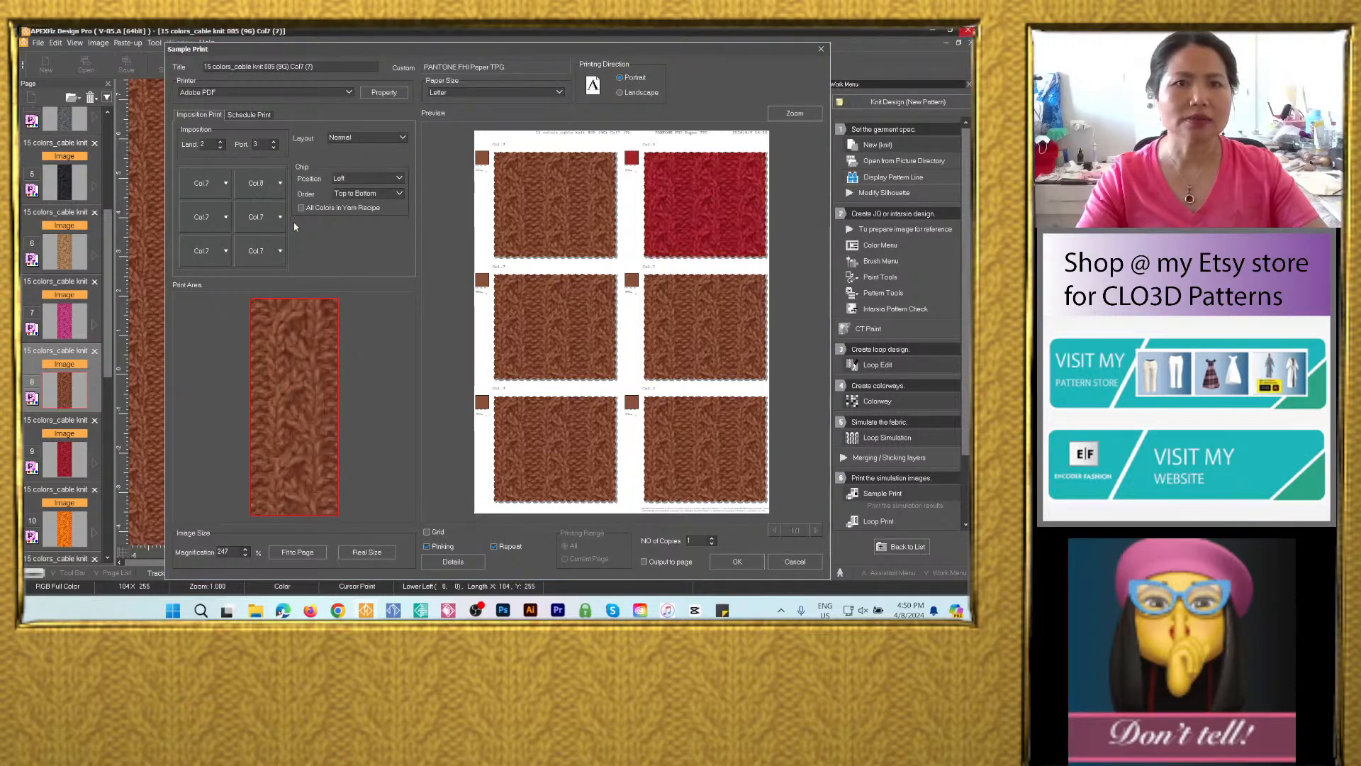
click(213, 217)
click(276, 287)
click(266, 217)
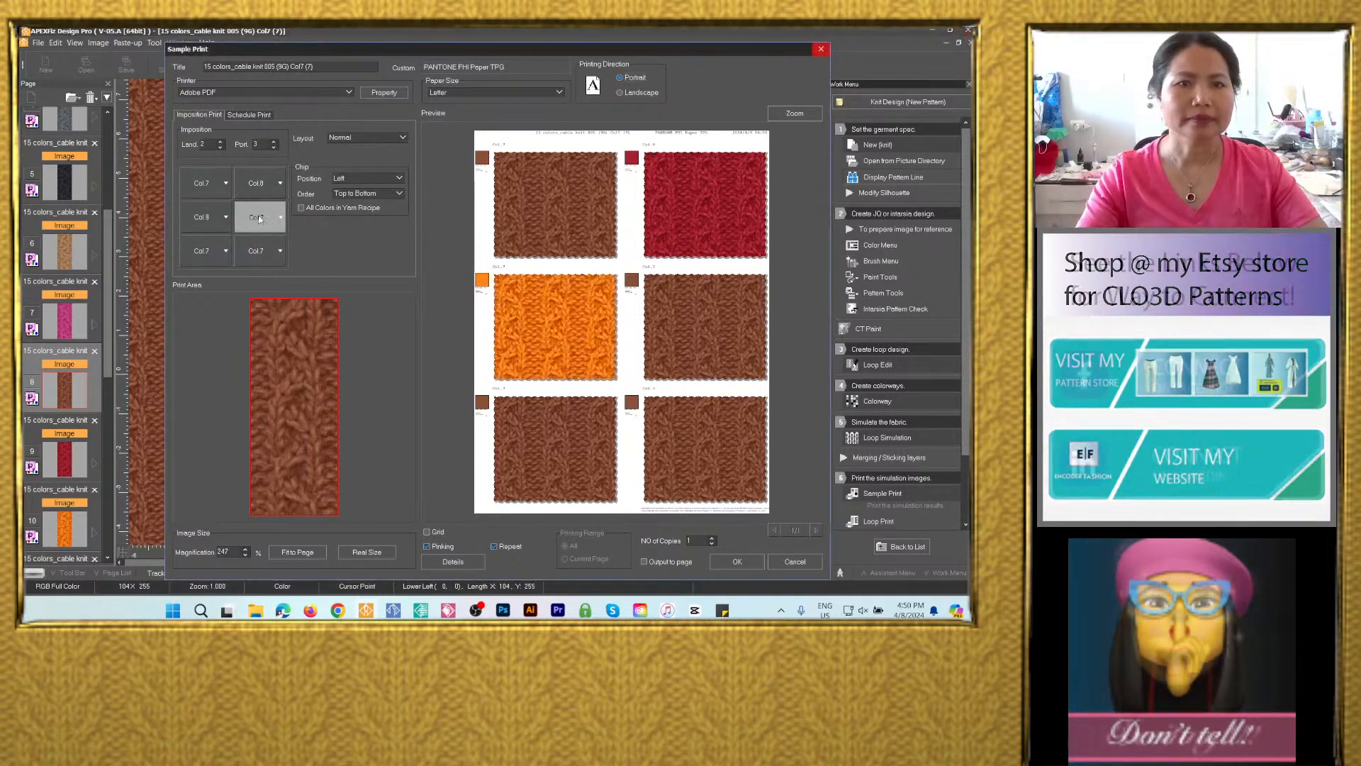
click(329, 332)
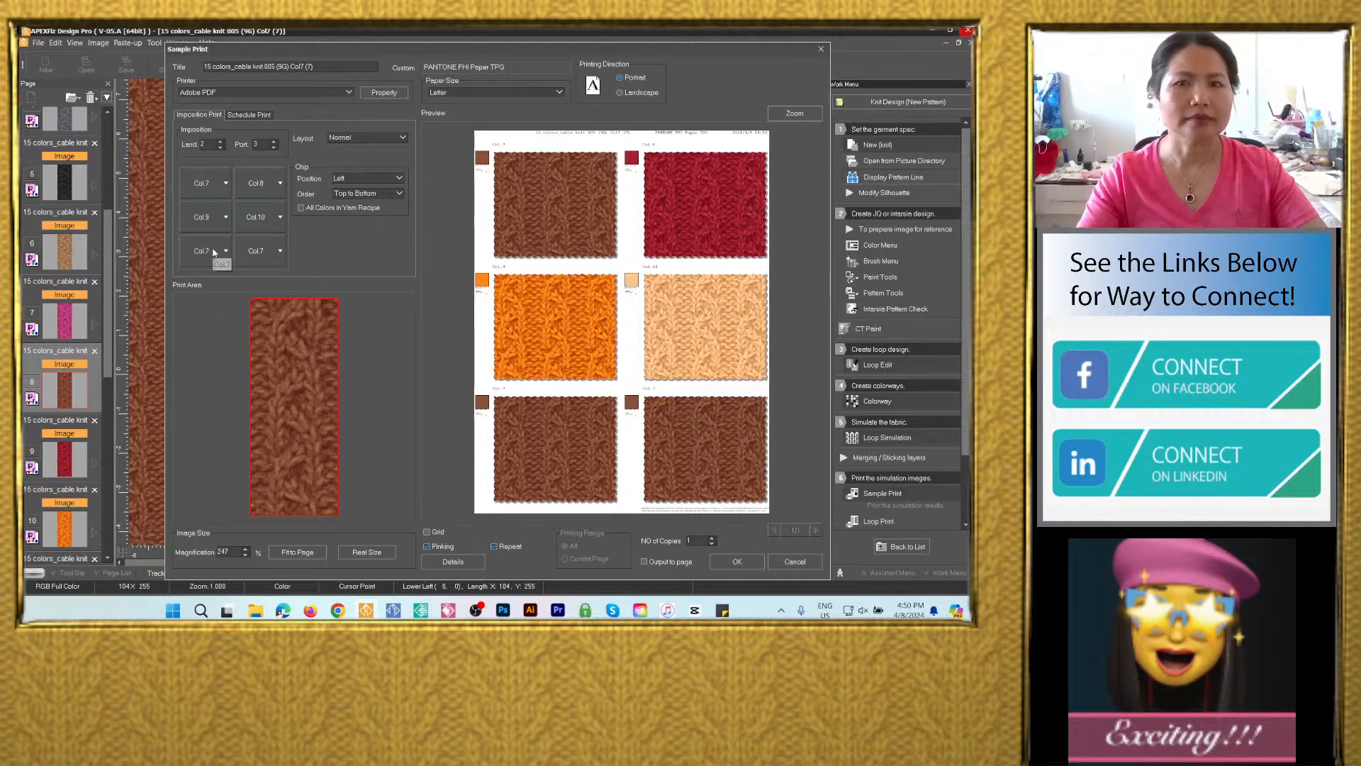
Check which simulation image is assigned to each of the second, third and fourth print slots.
click(263, 185)
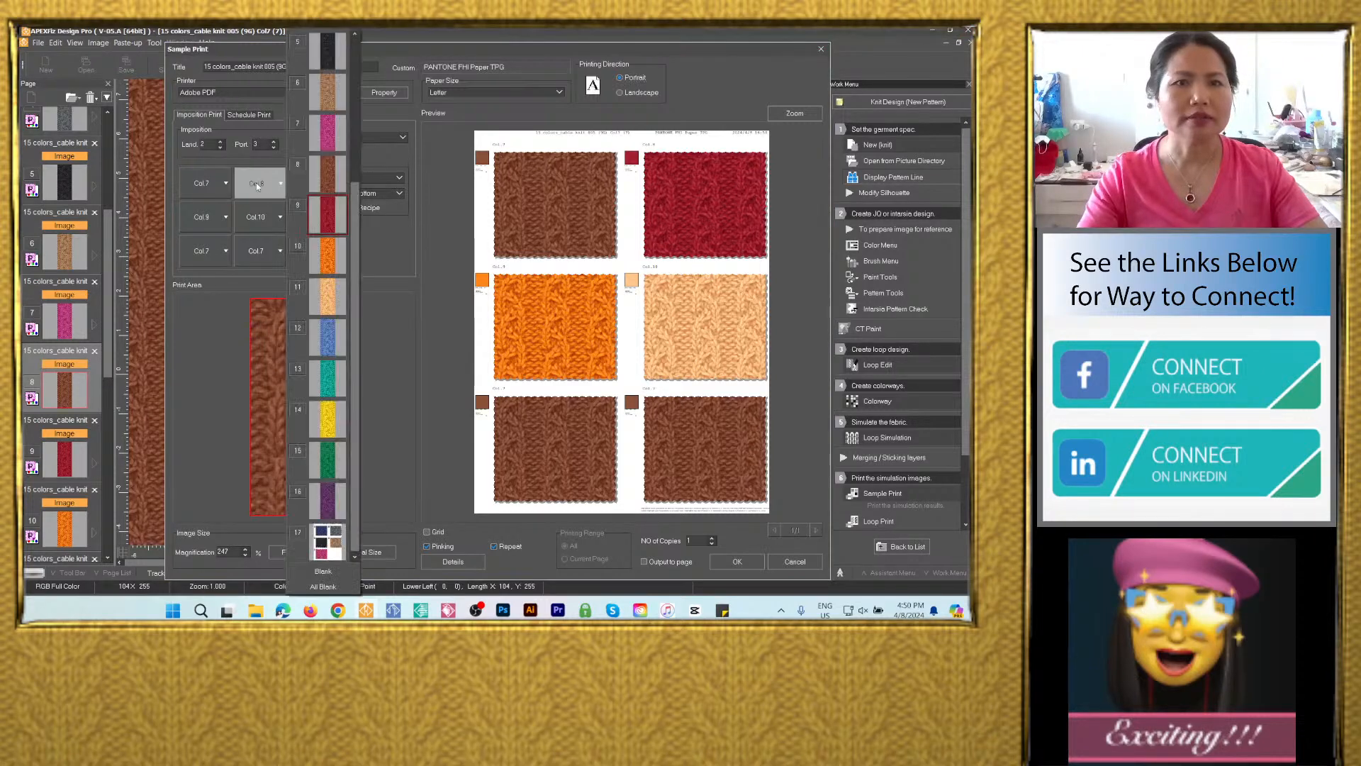
click(267, 189)
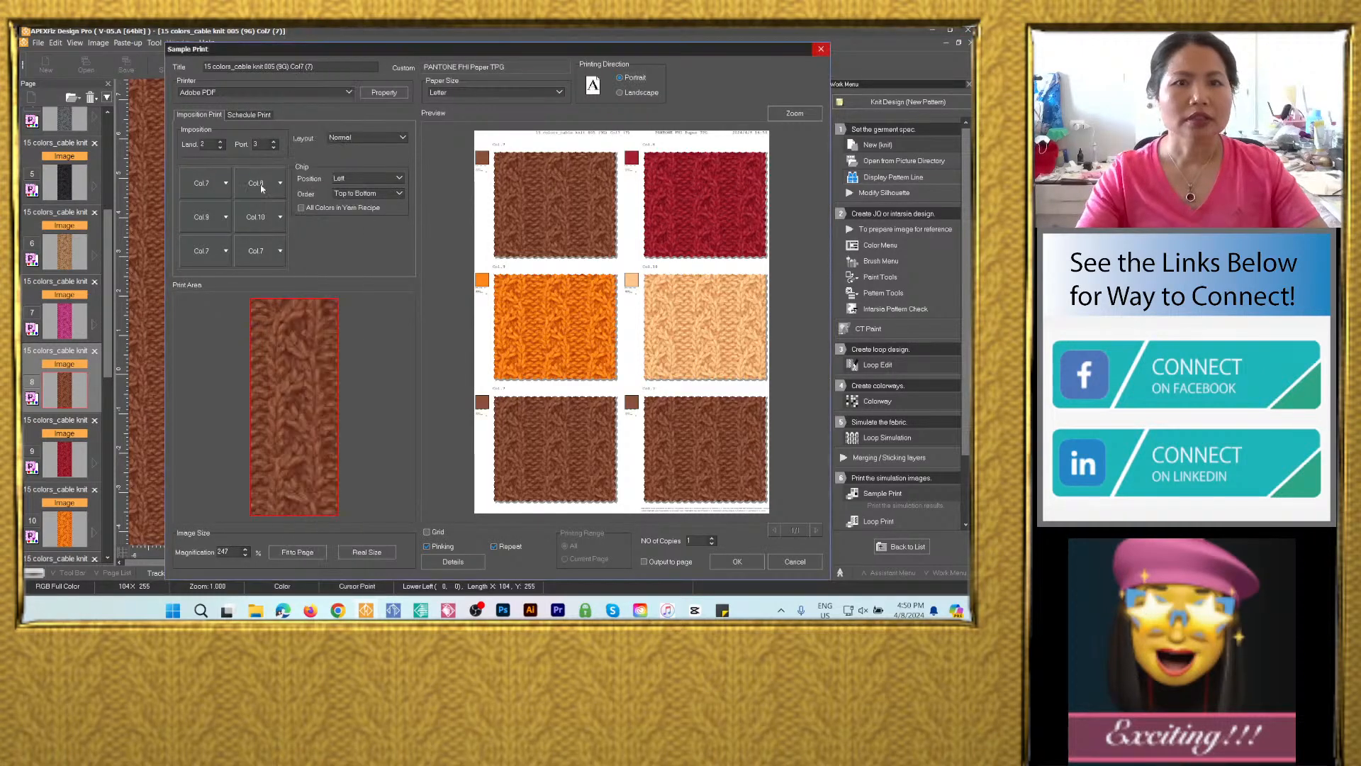
click(253, 182)
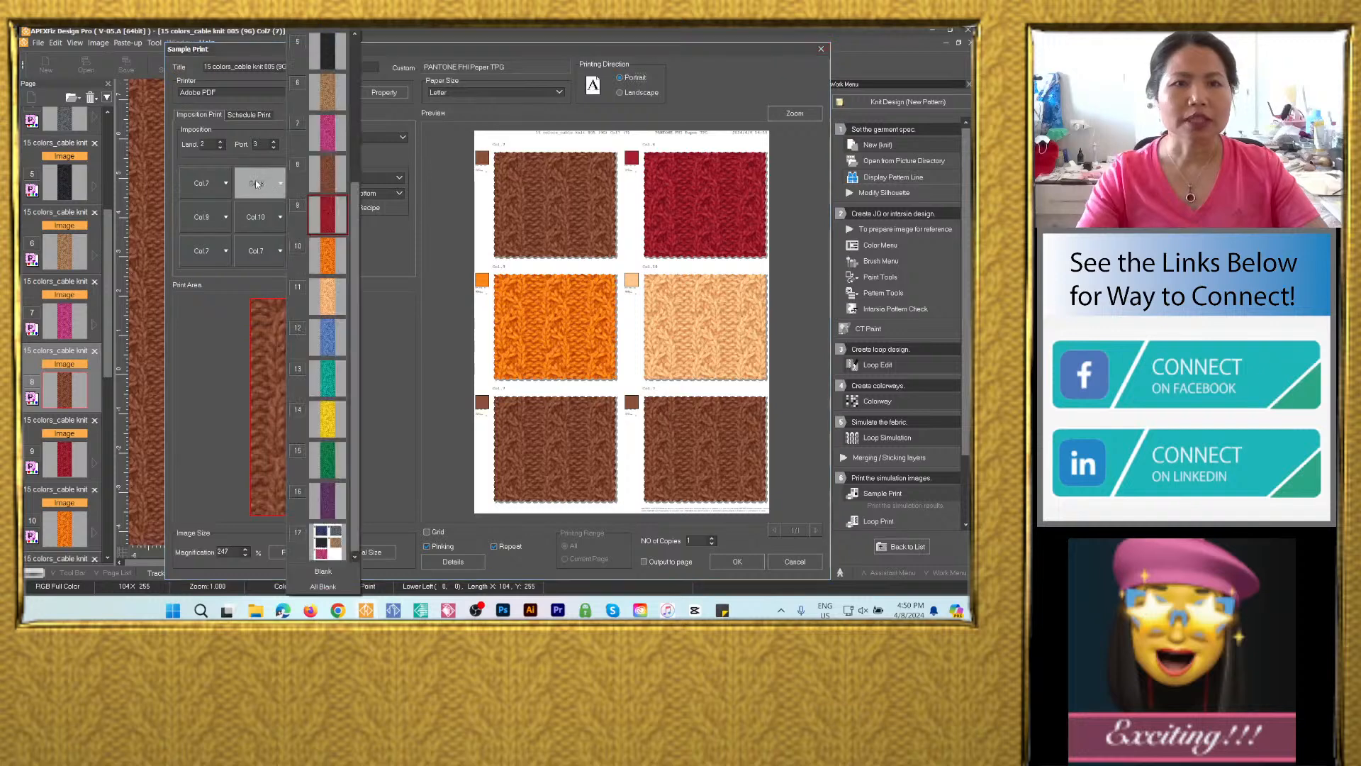
click(241, 221)
click(224, 219)
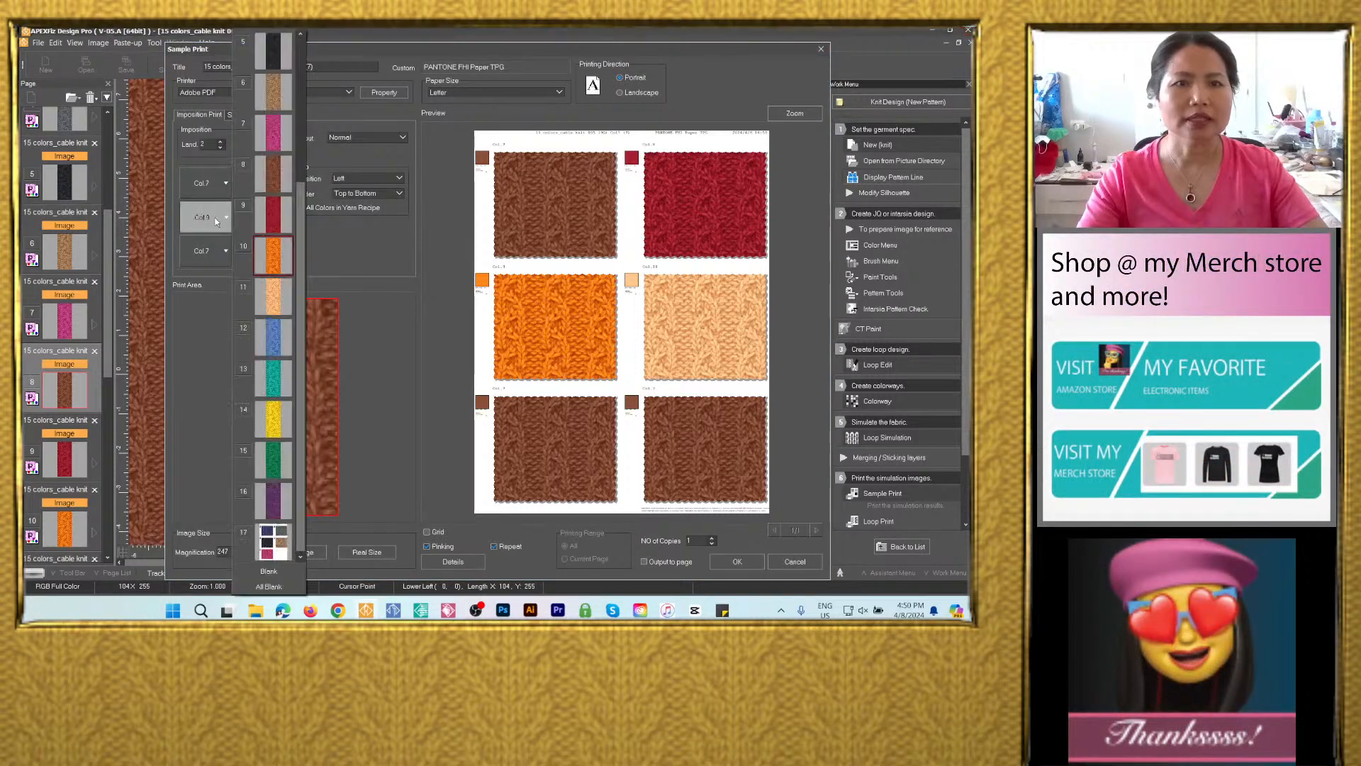
click(267, 251)
click(259, 220)
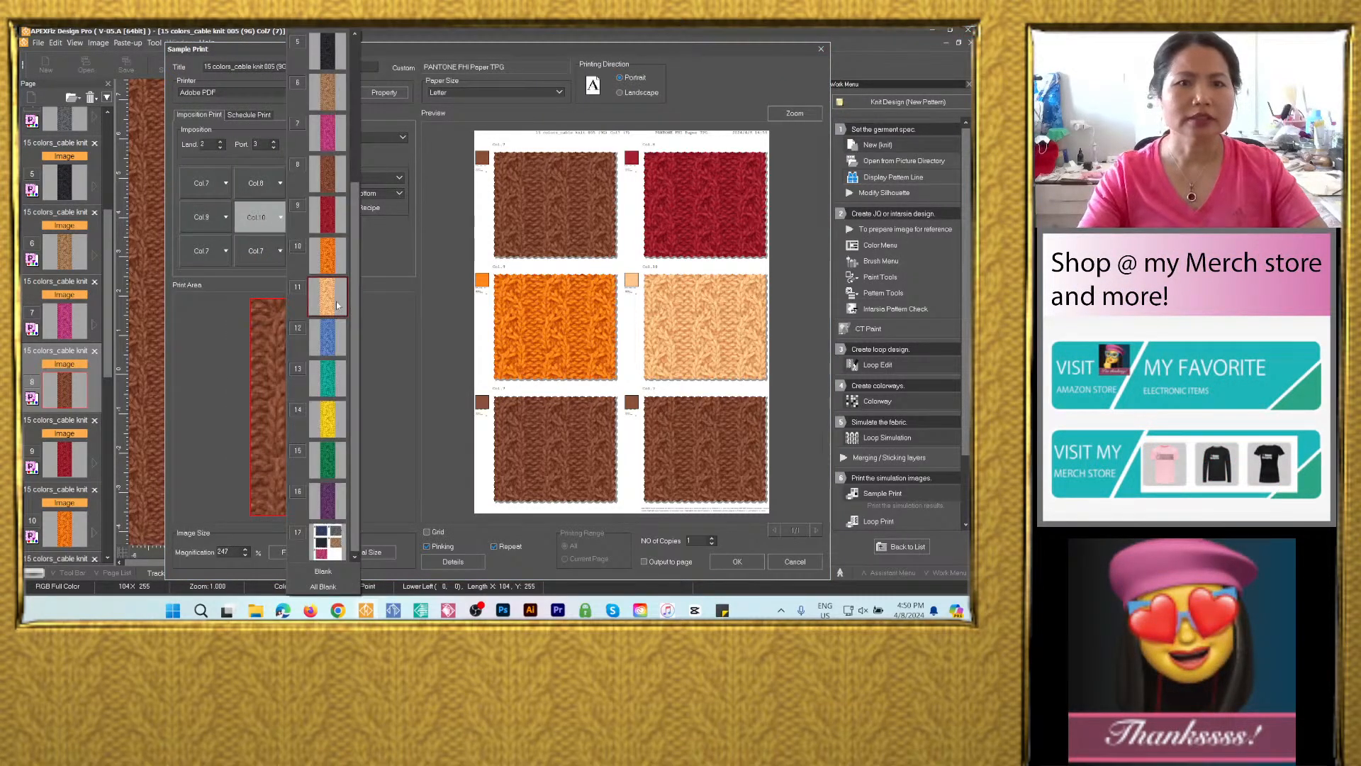
click(275, 244)
Fill the fifth print slot with blue Col.11 and set the sixth print slot to Blank.
click(203, 251)
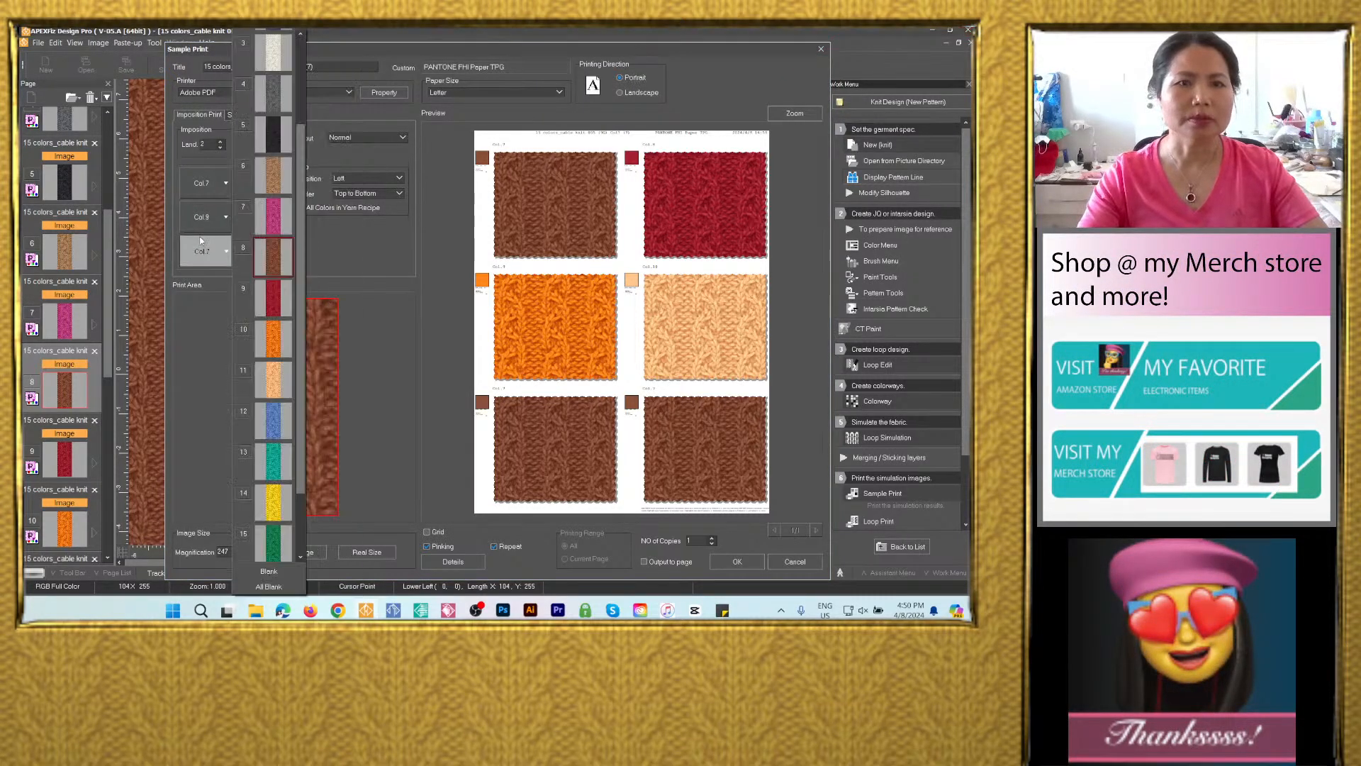
click(273, 422)
click(258, 251)
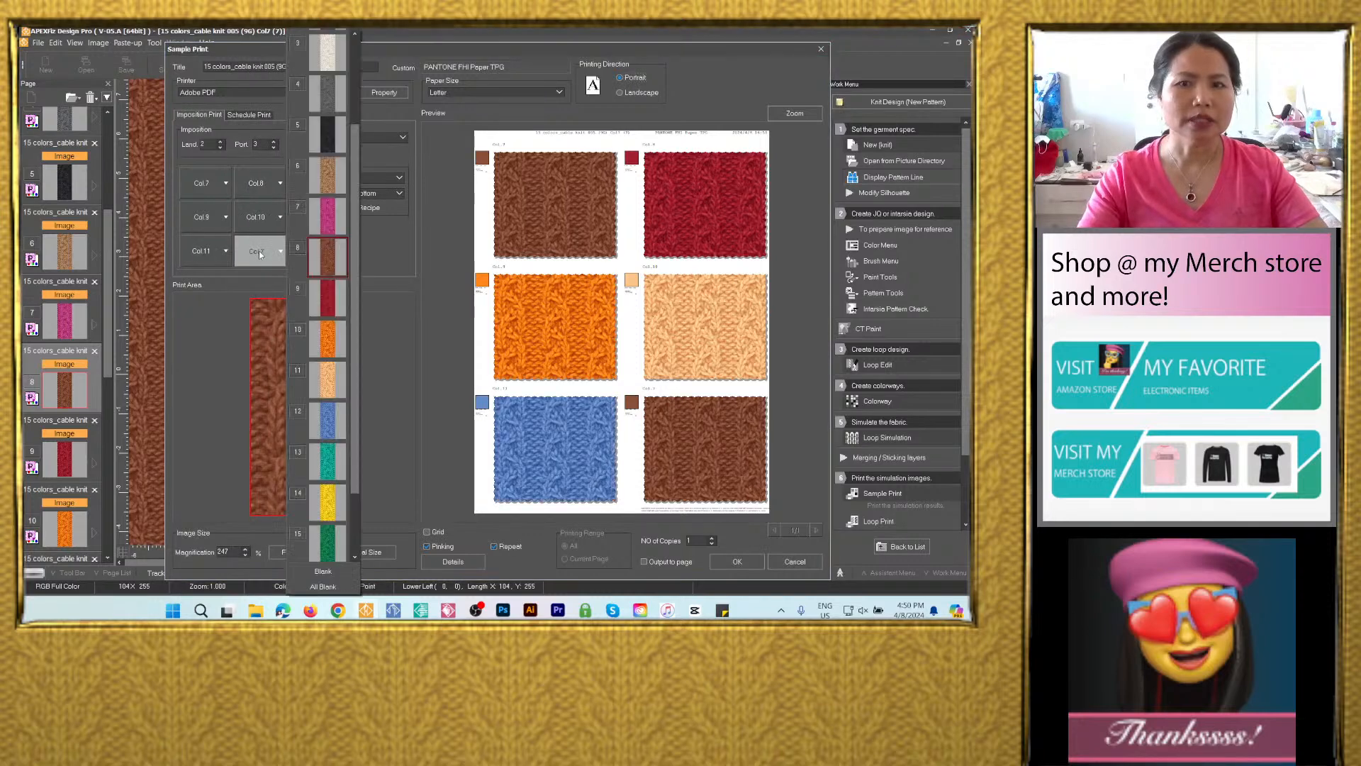
click(324, 571)
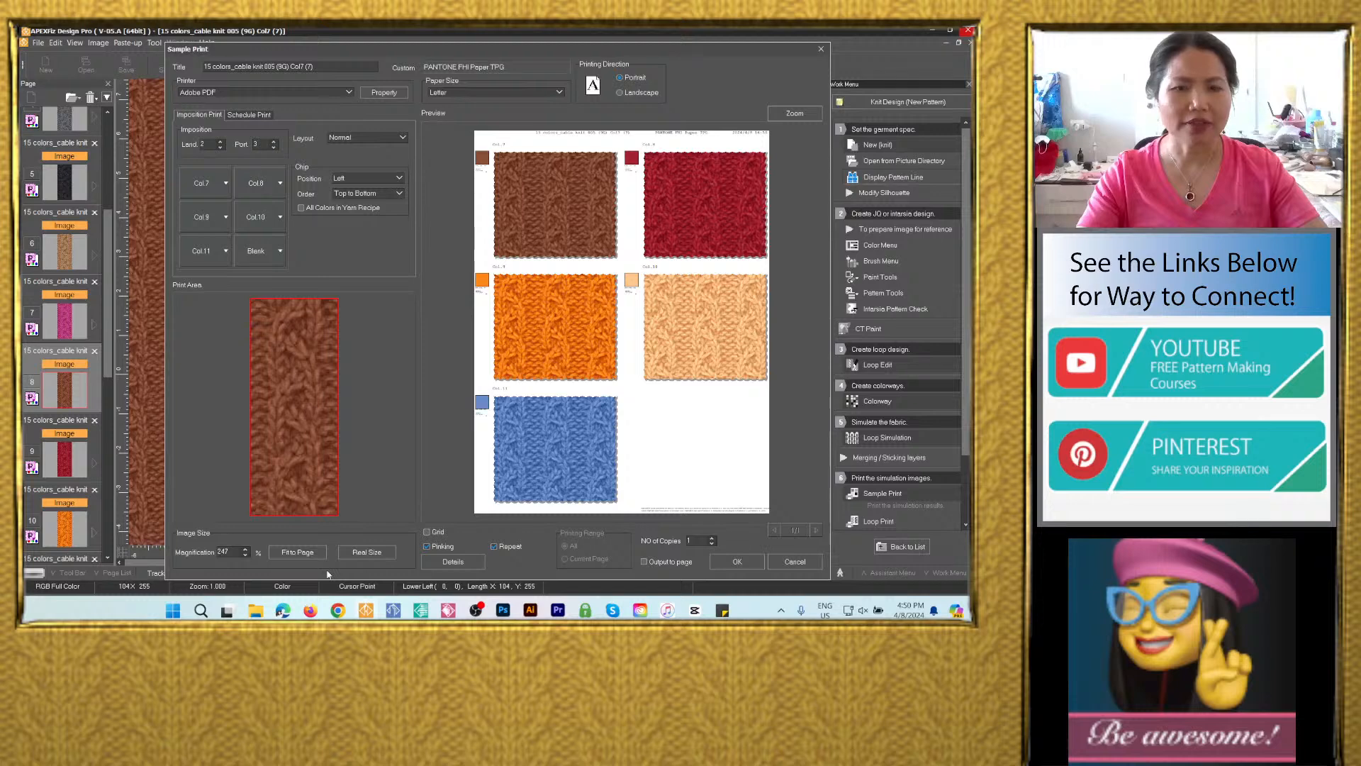
Output the five-swatch sample print of Col.7 to Col.11 to a new page.
click(645, 562)
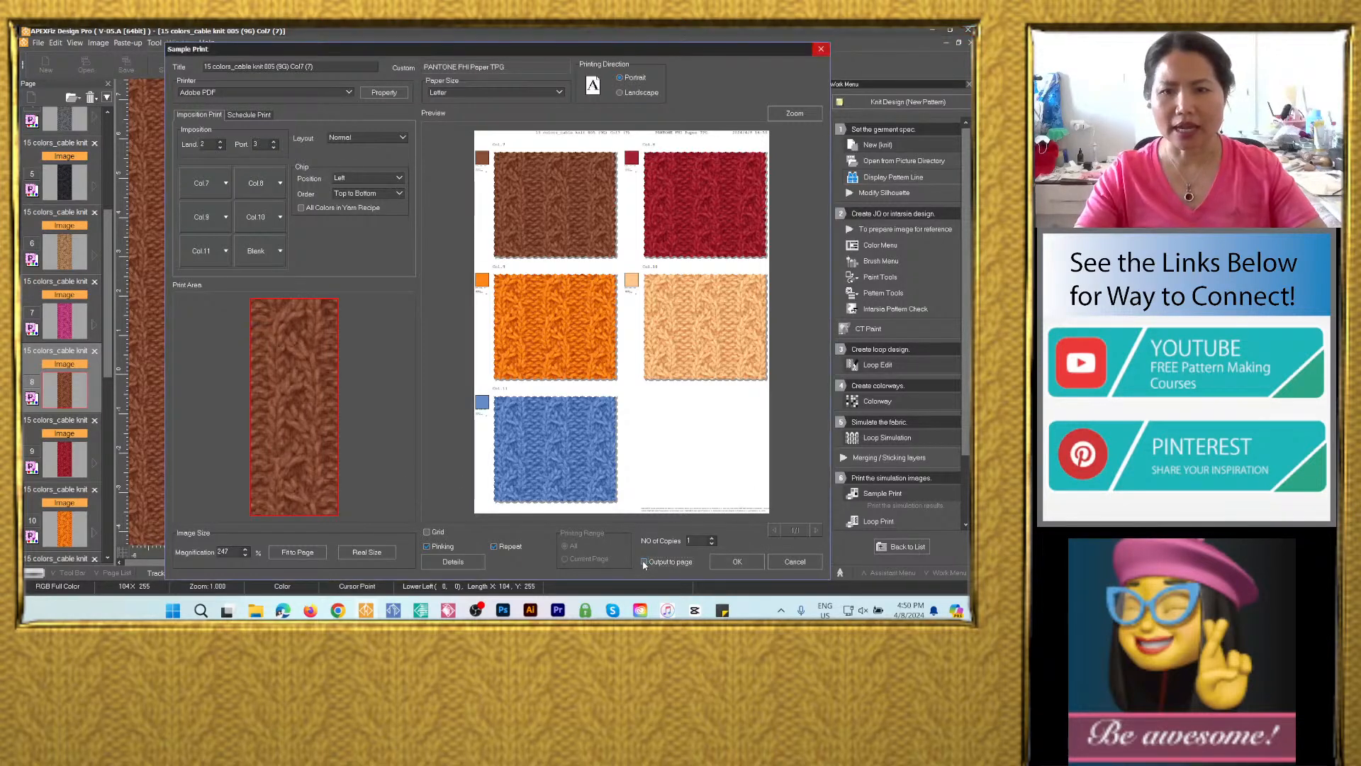
click(747, 563)
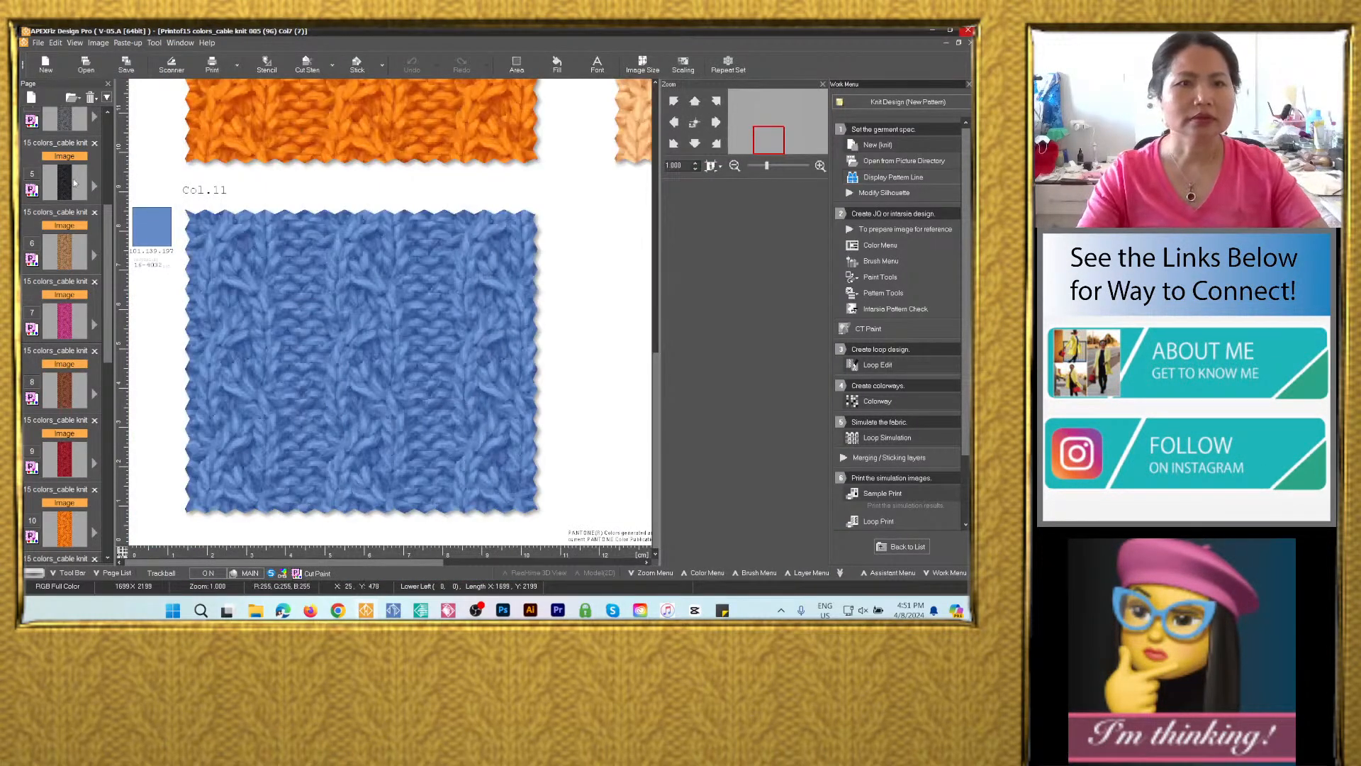
drag(106, 217, 104, 318)
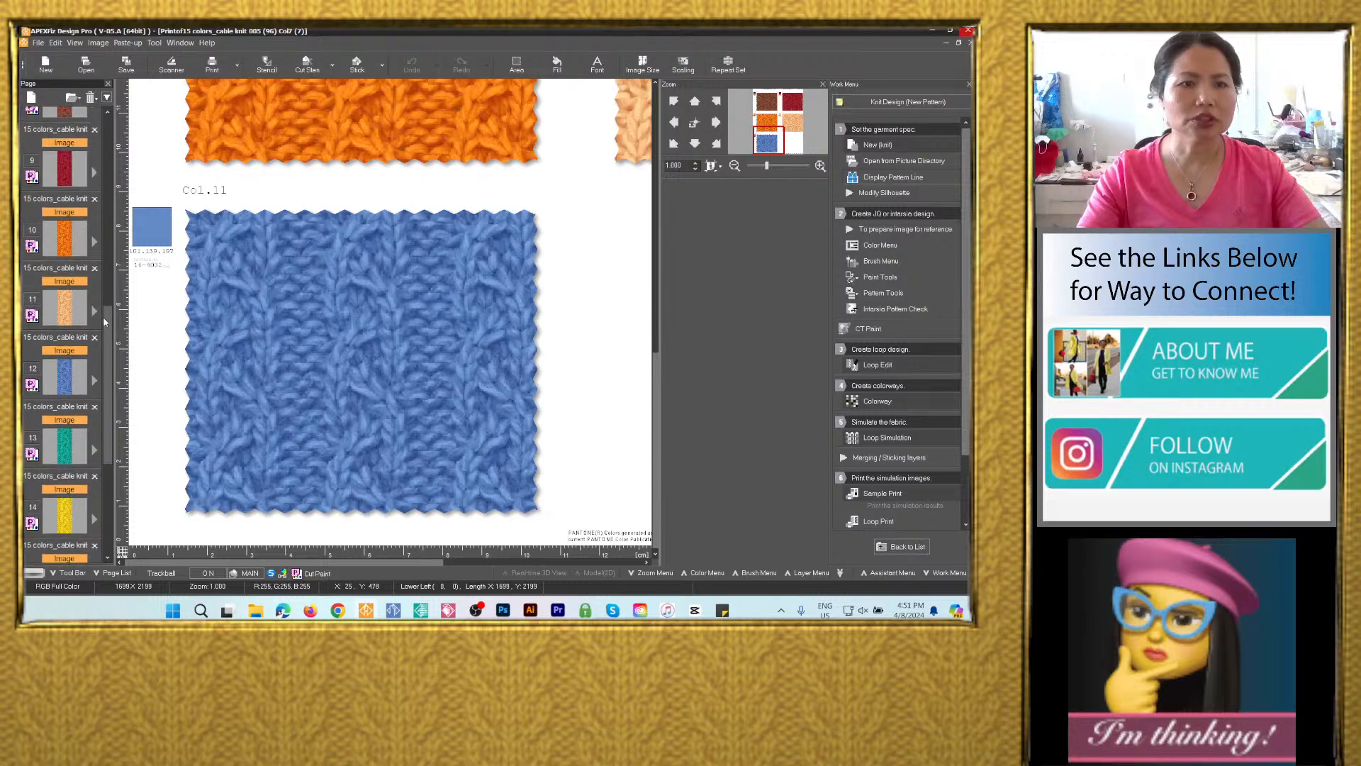
scroll(104, 316, down, 3)
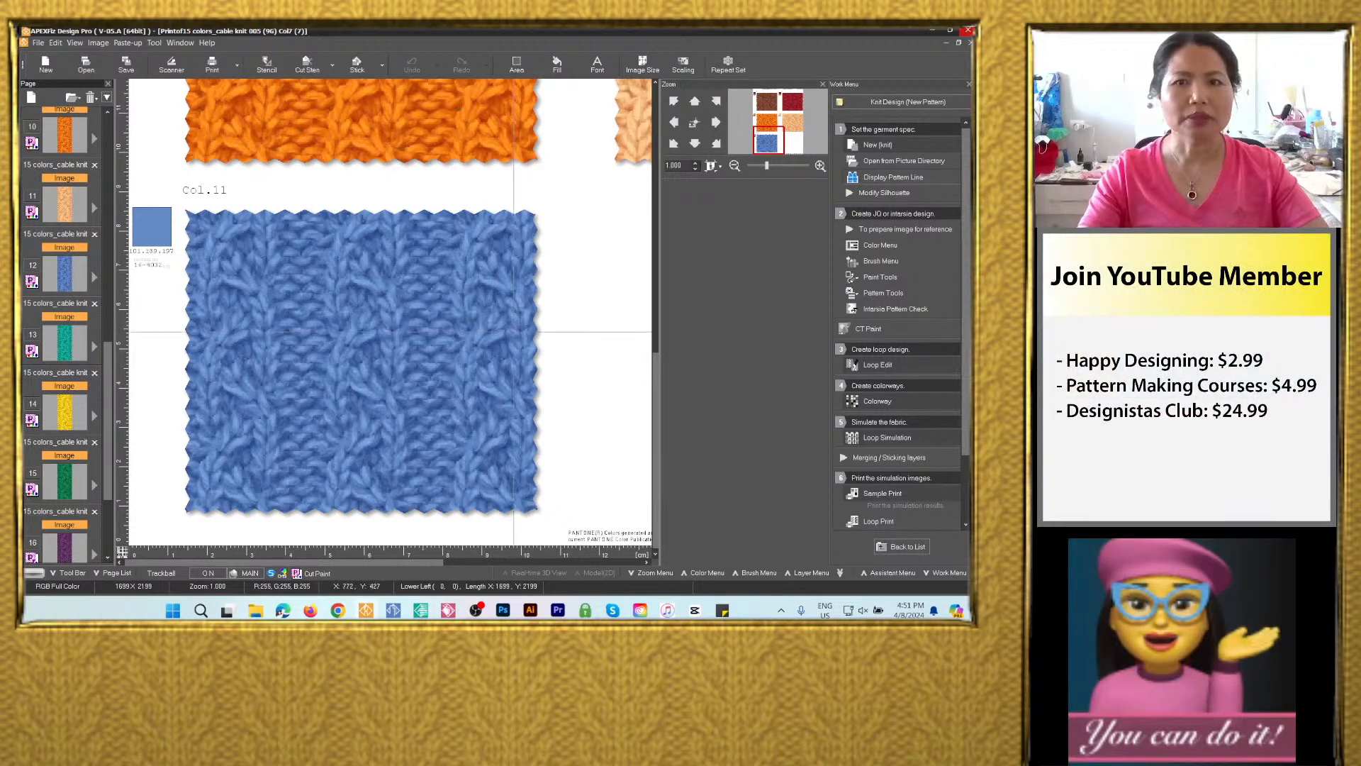
scroll(560, 329, down, 3)
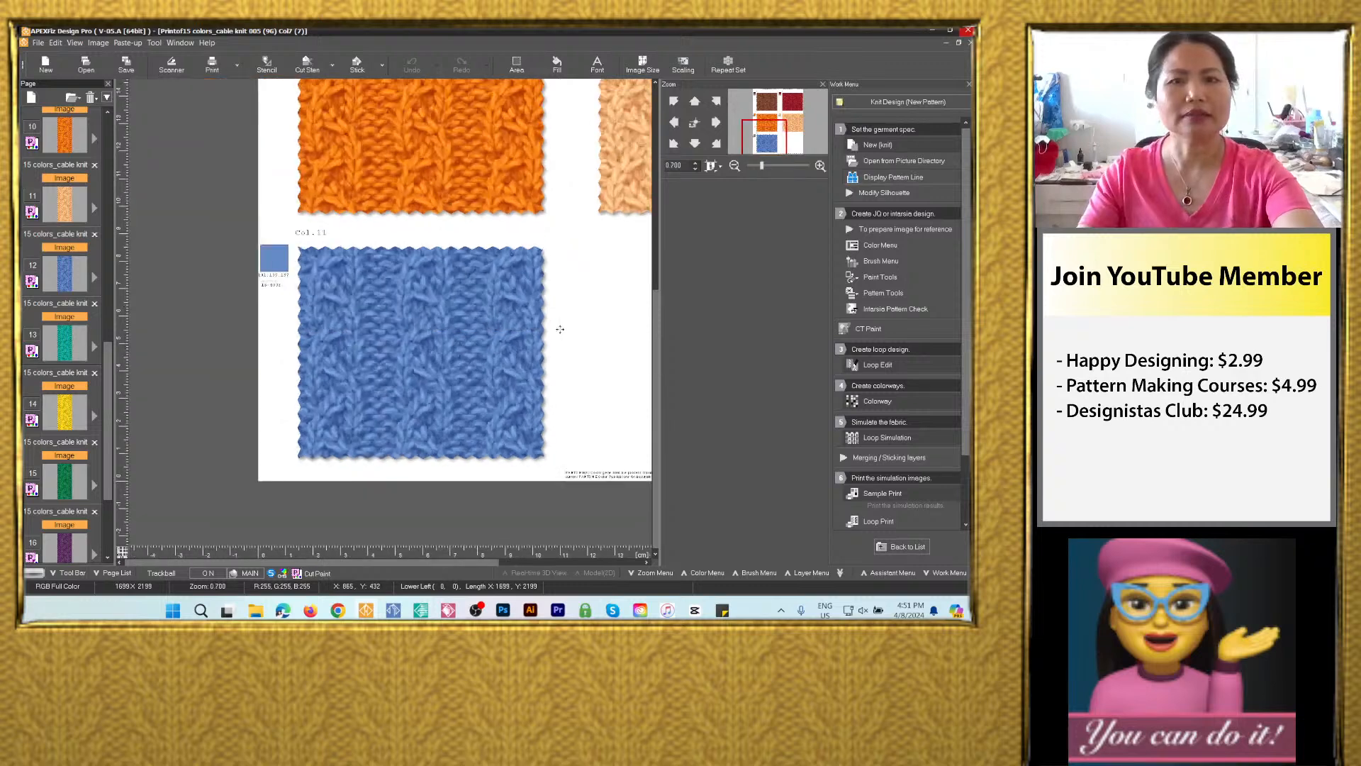
scroll(560, 329, down, 2)
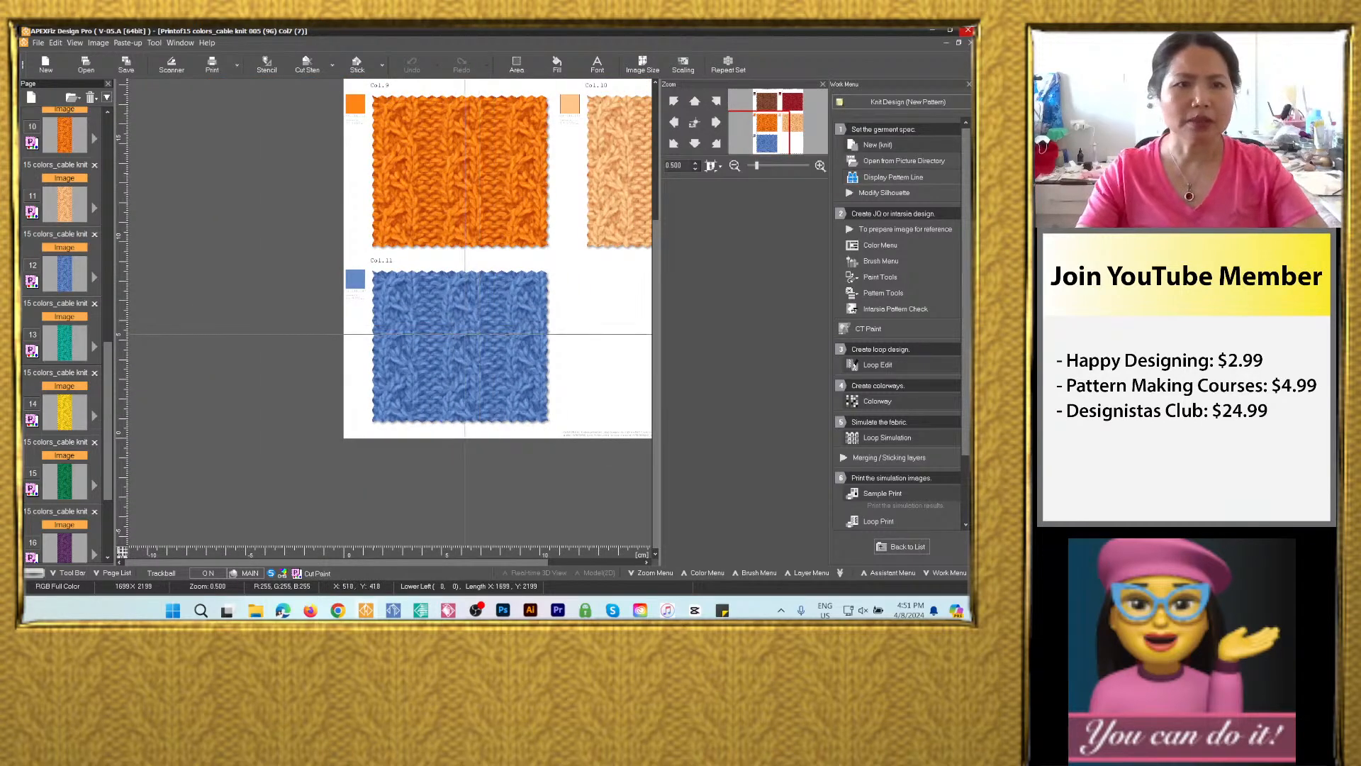
Open the sample print setup for teal Col.12 and fill slots two to four with yellow Col.13, green Col.14 and purple Col.15.
click(60, 348)
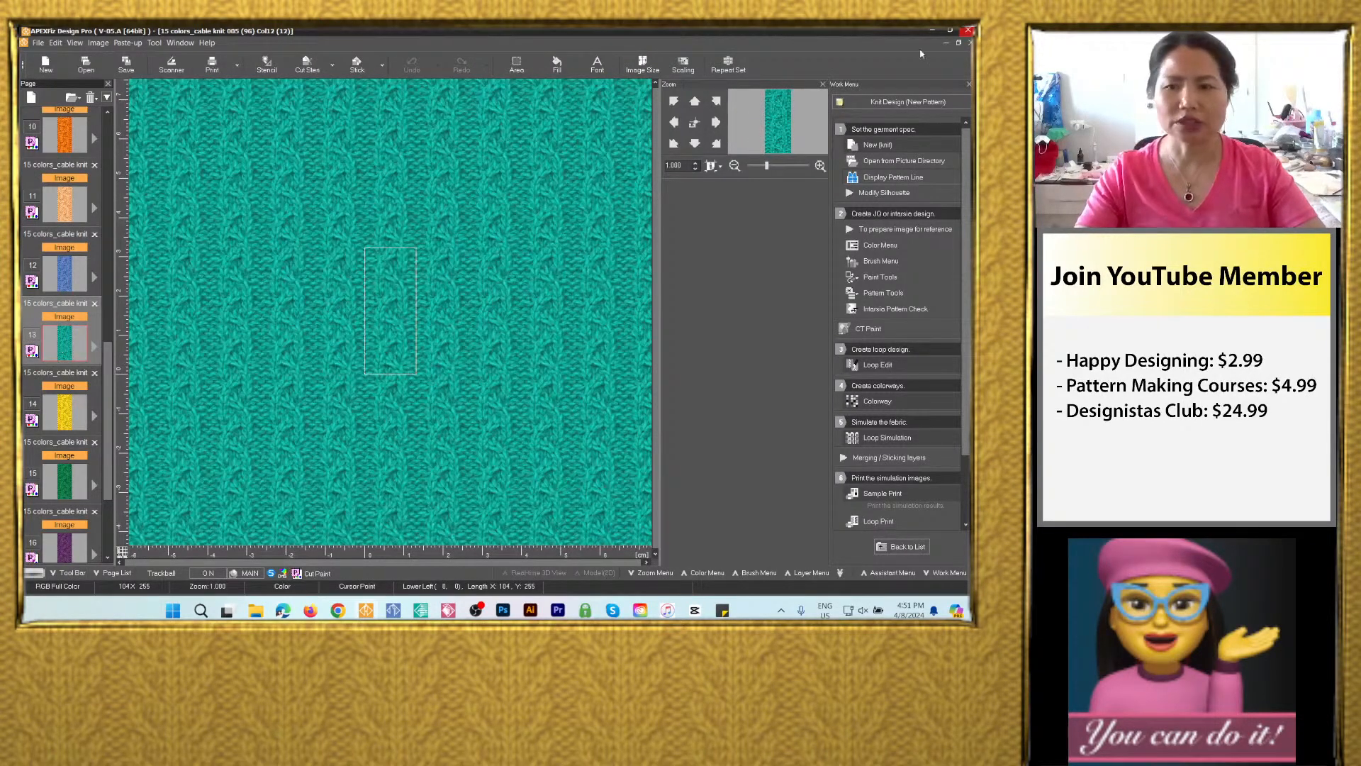
click(886, 492)
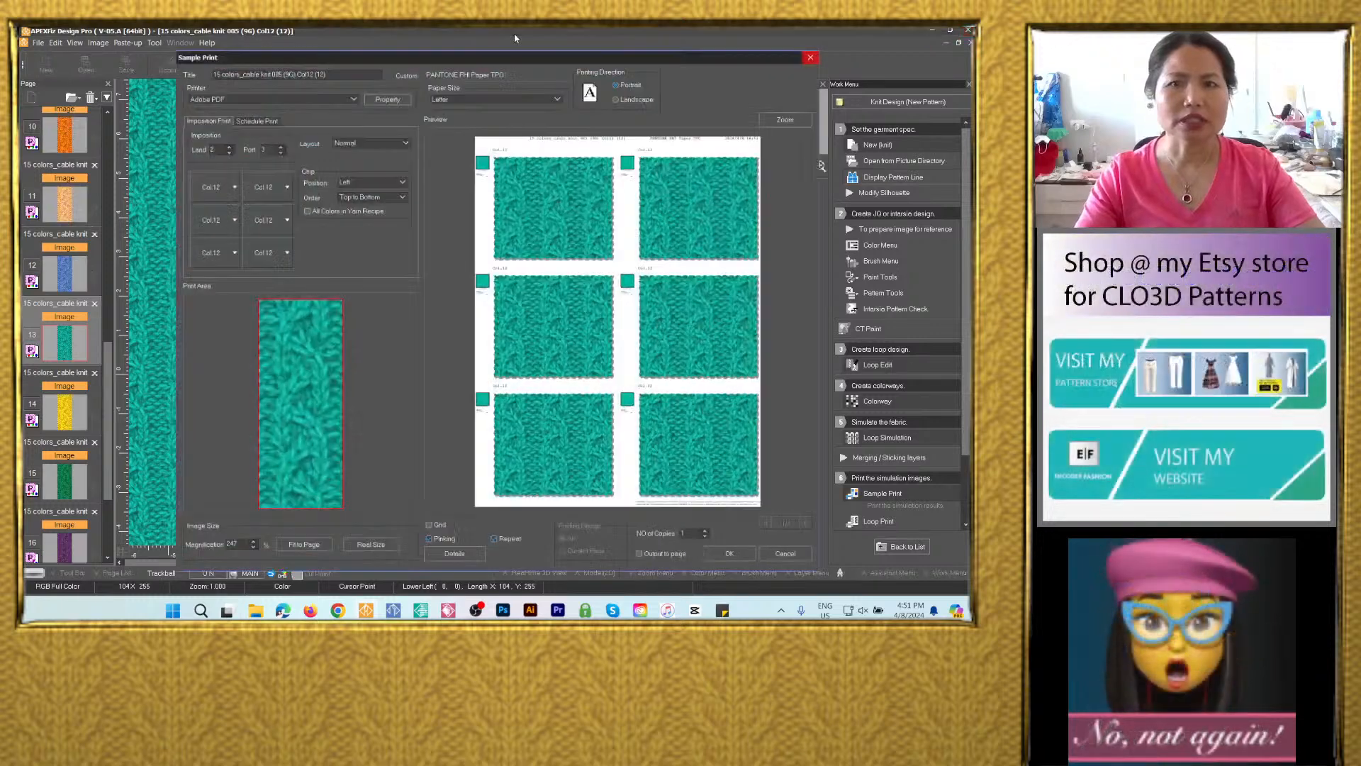
click(263, 183)
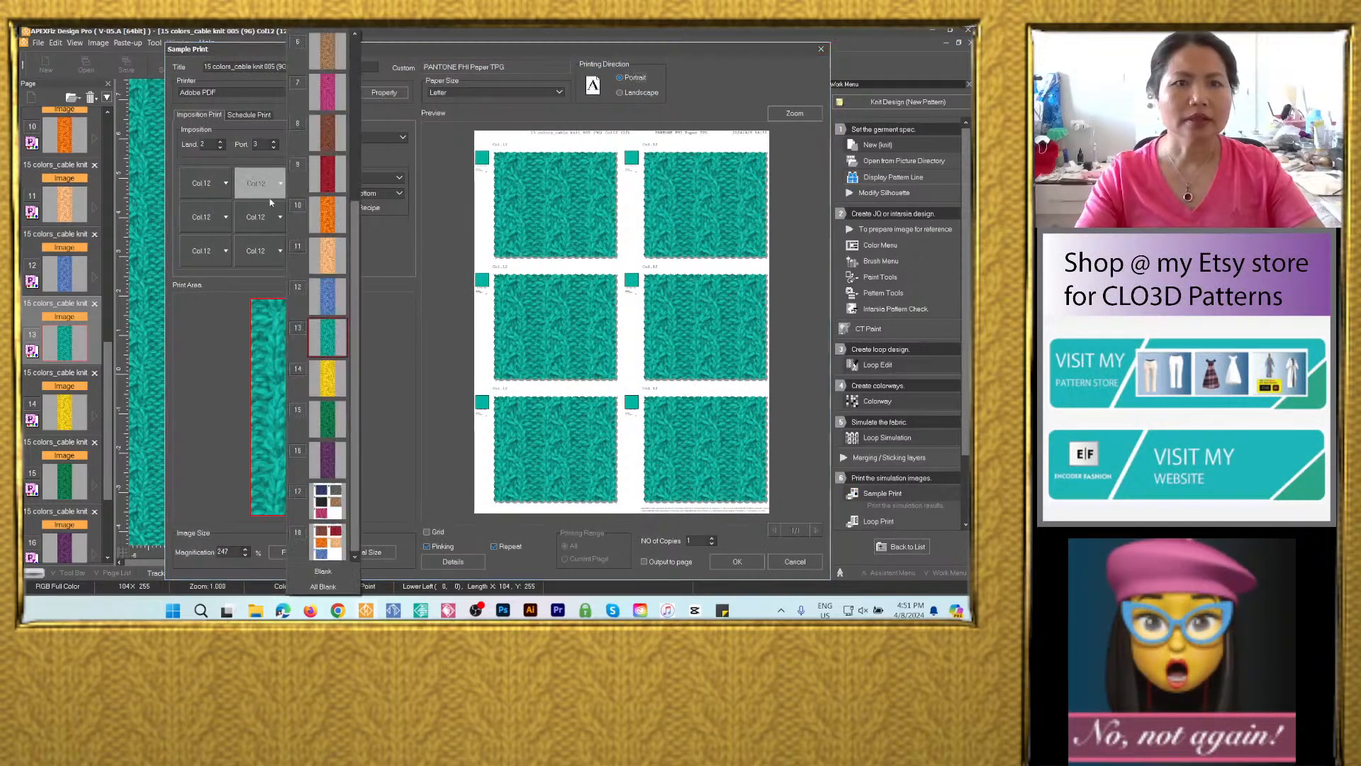
click(333, 387)
click(210, 219)
click(273, 418)
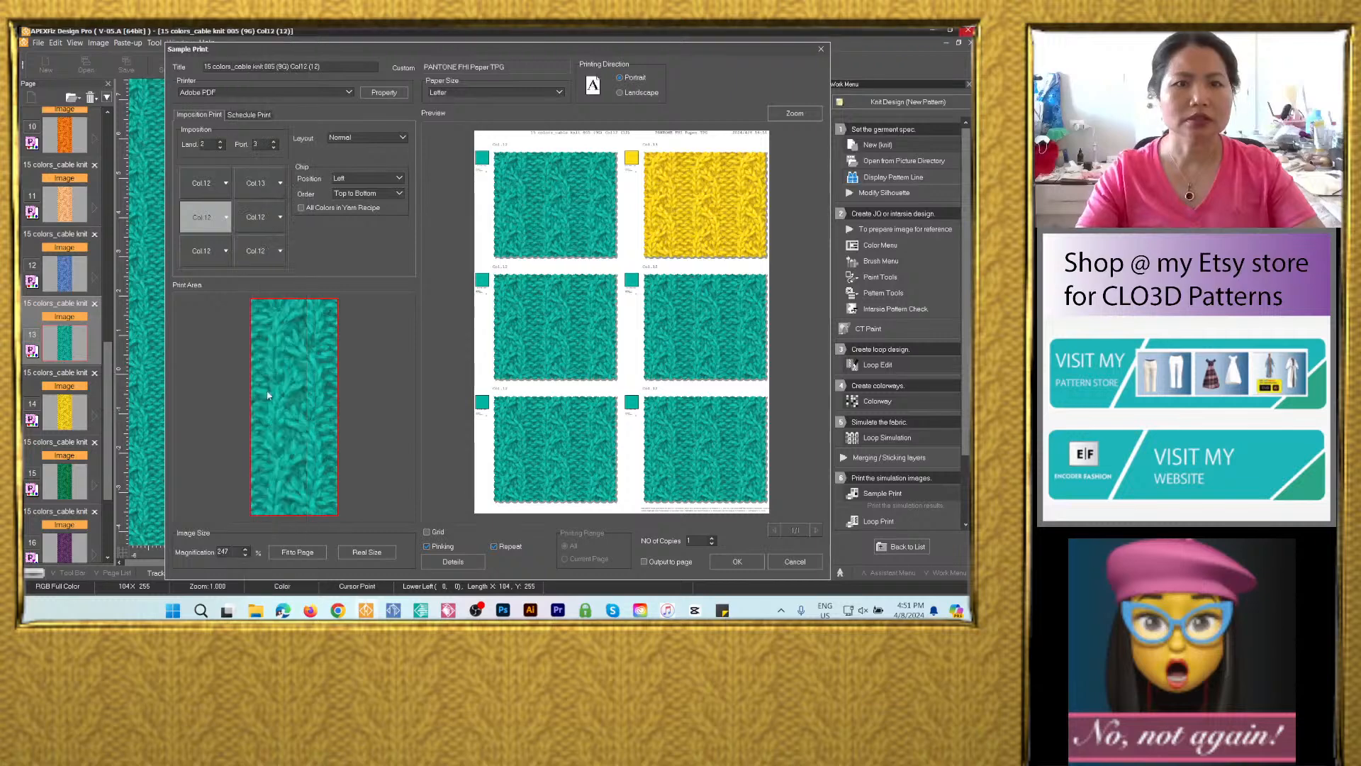
click(262, 217)
click(326, 459)
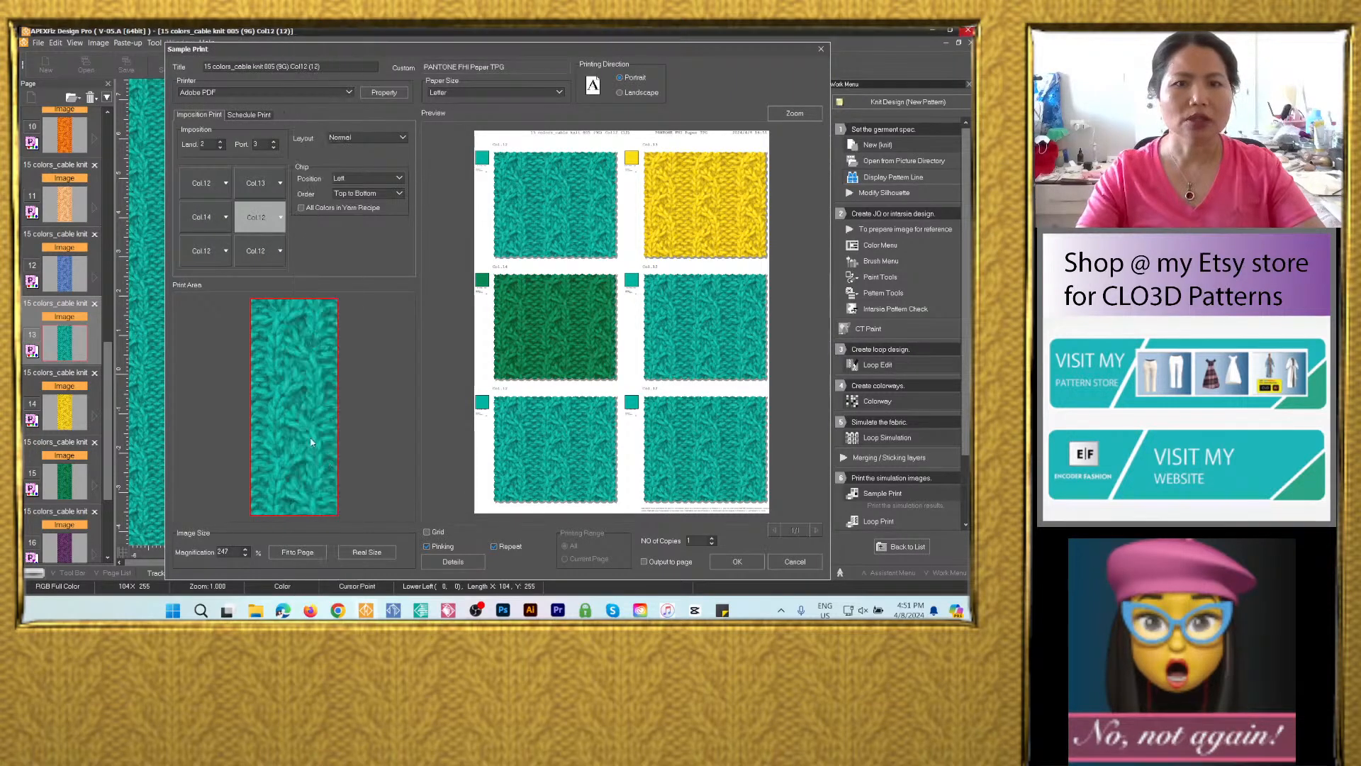
Reassign Col.12, Col.13, Col.14 and Col.15 to the first four print slots and cancel the sample print setup.
click(208, 255)
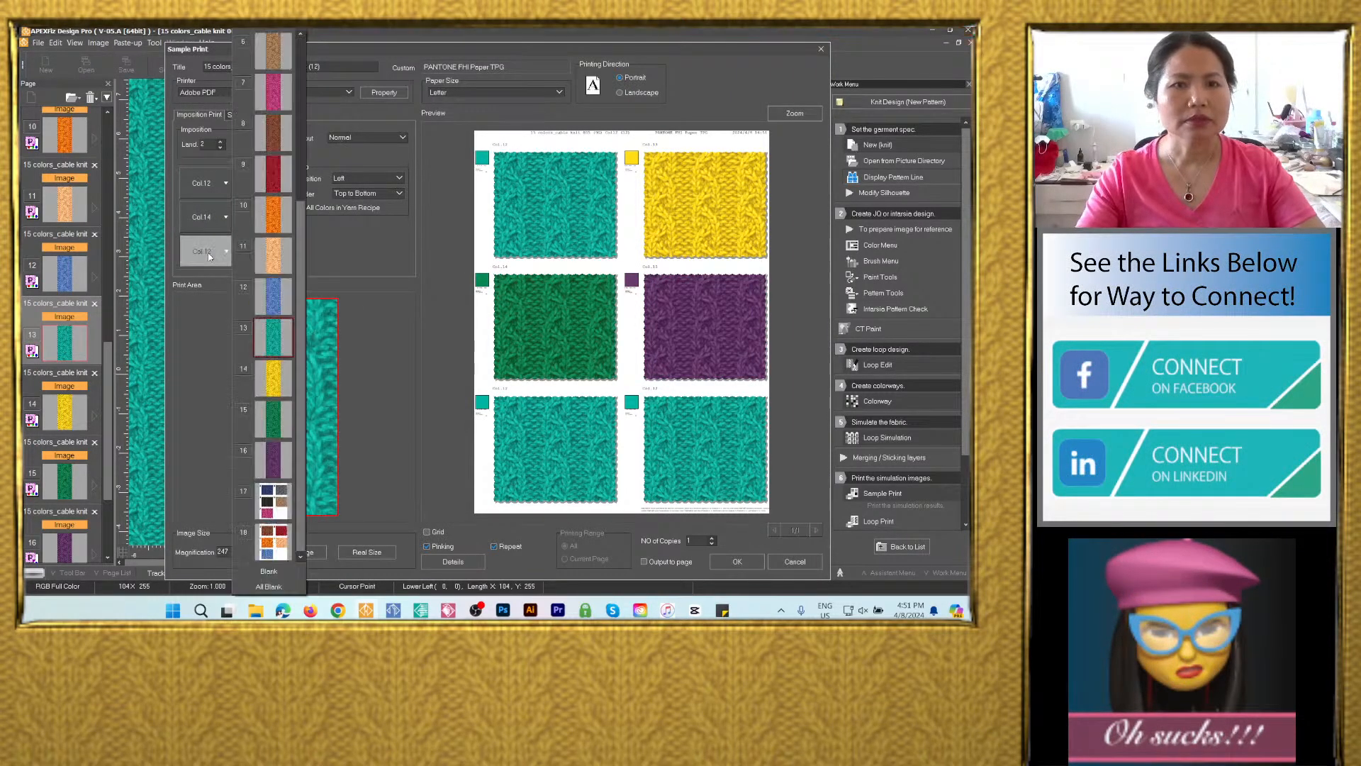
click(212, 186)
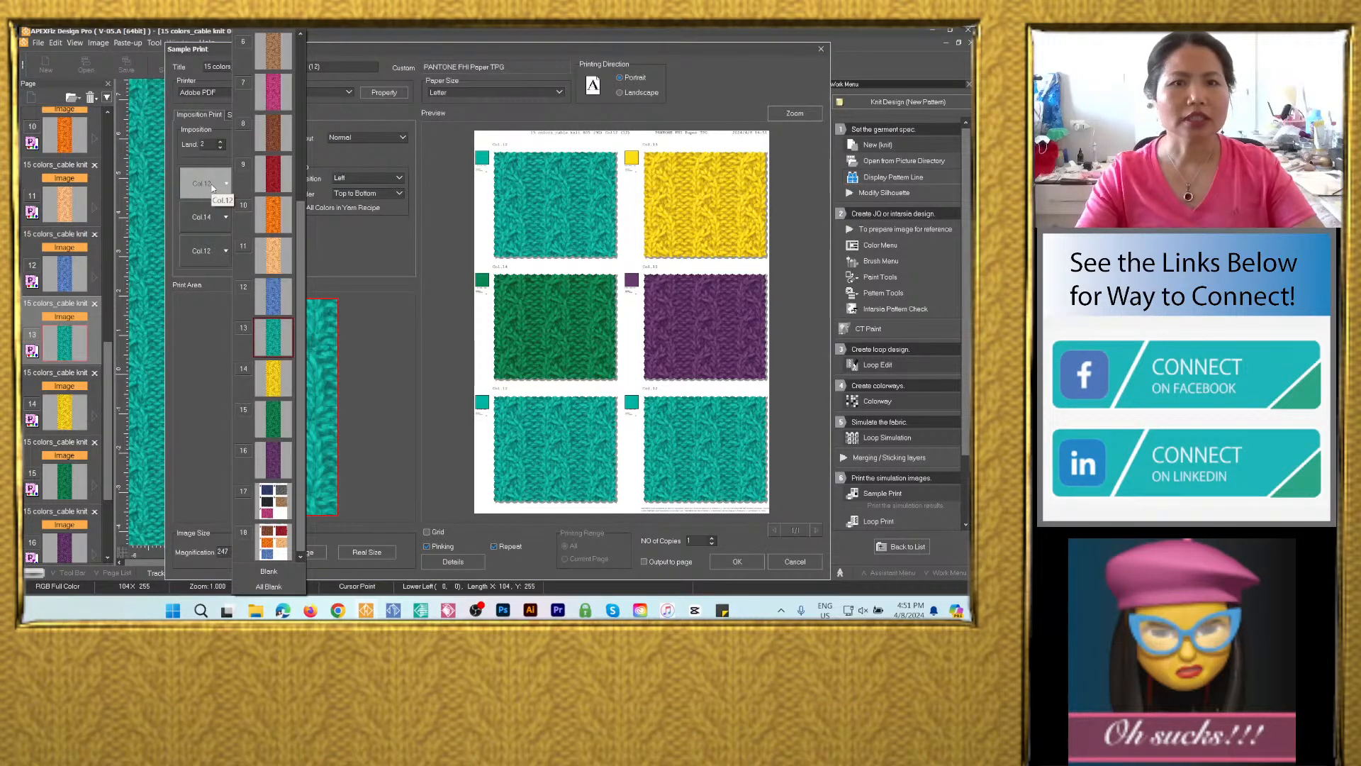
click(282, 337)
click(268, 182)
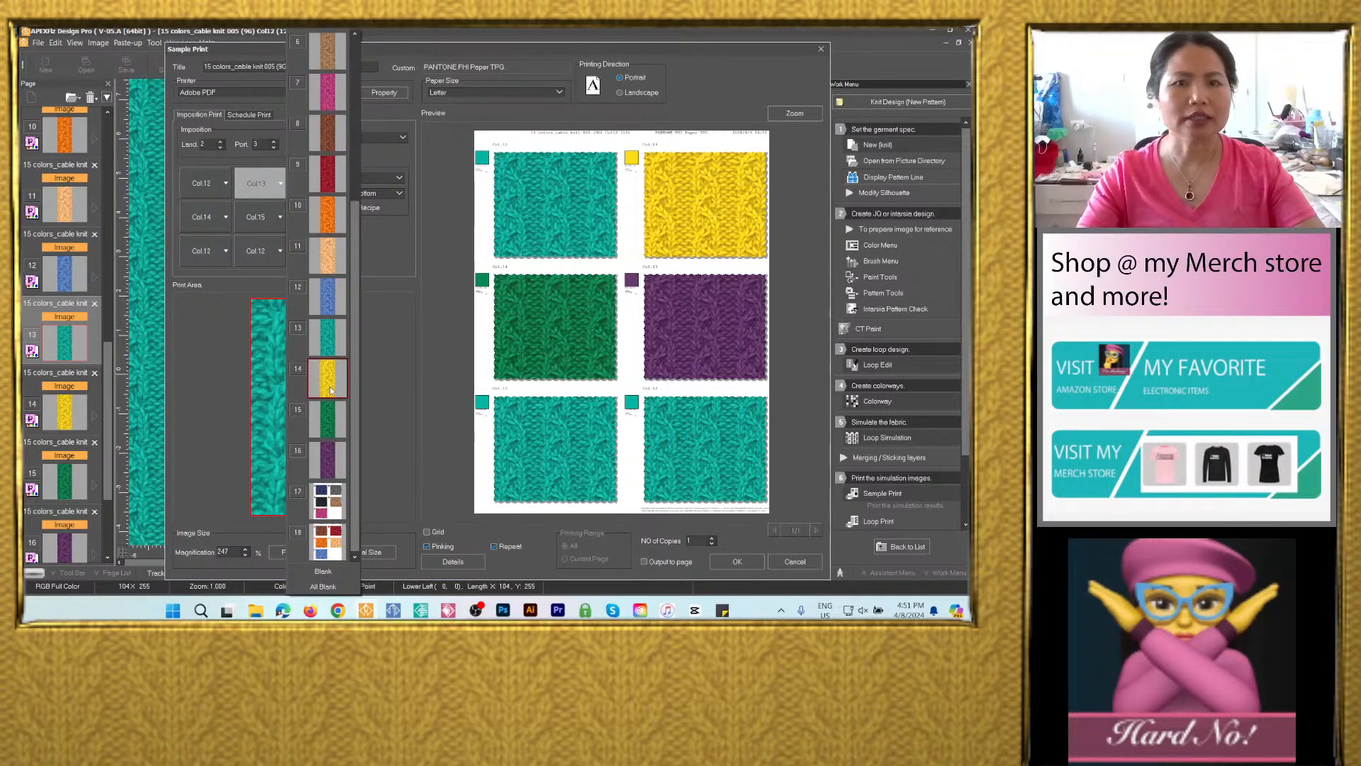
click(330, 387)
click(223, 221)
click(274, 415)
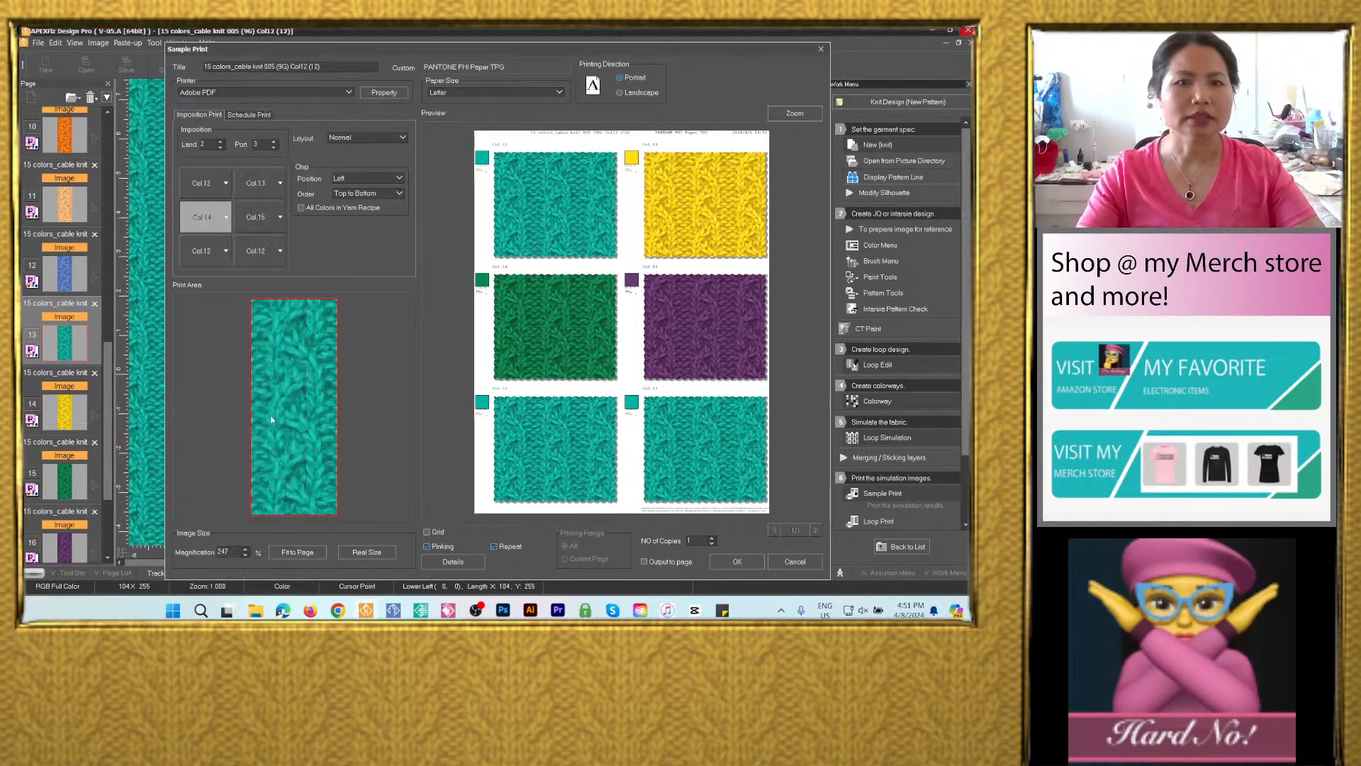
click(249, 221)
click(331, 464)
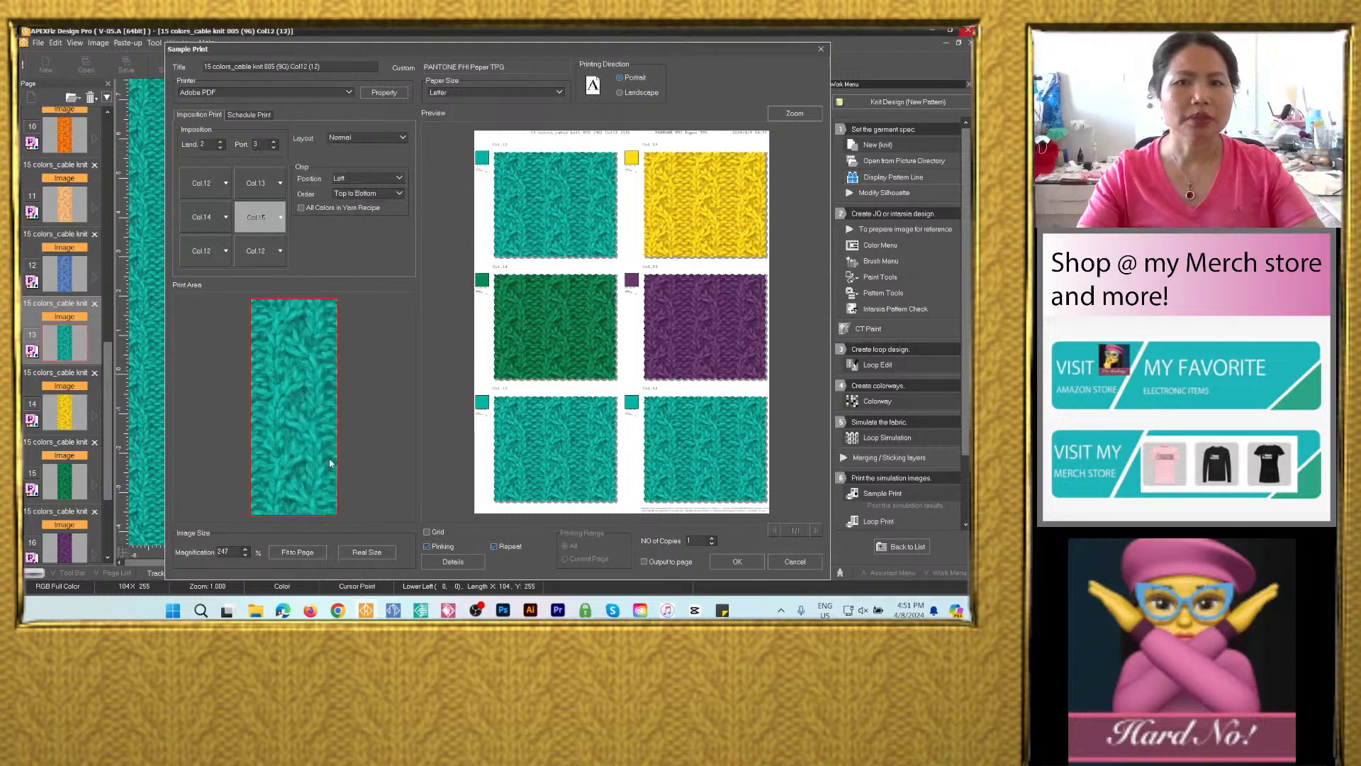
click(213, 253)
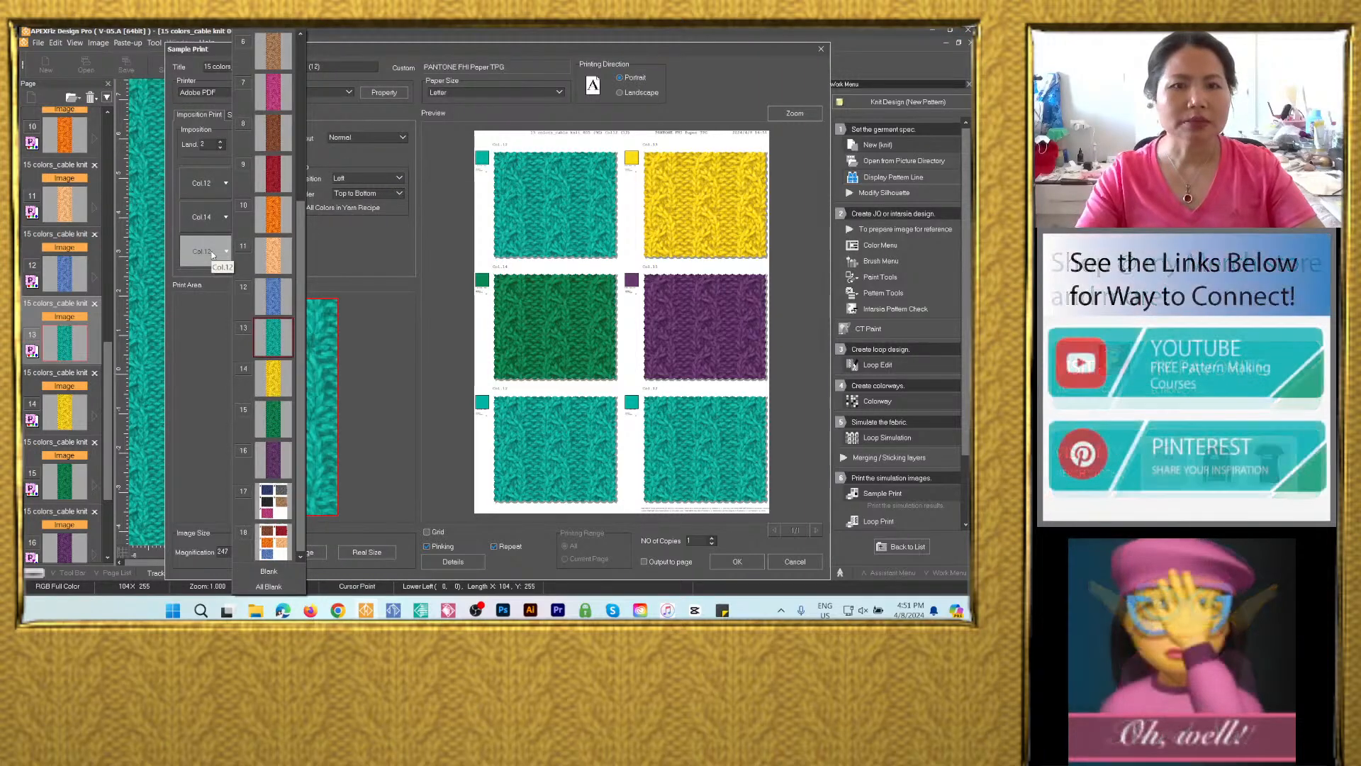
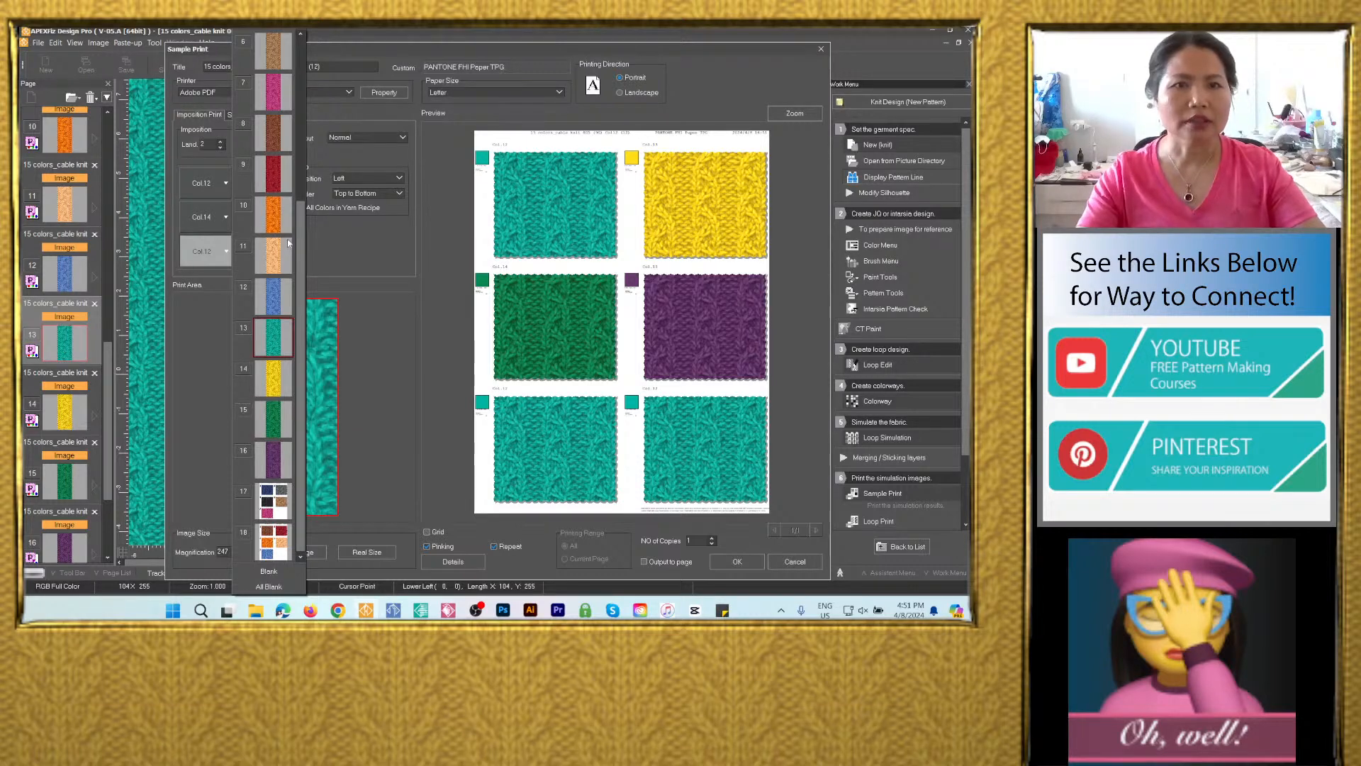
click(222, 250)
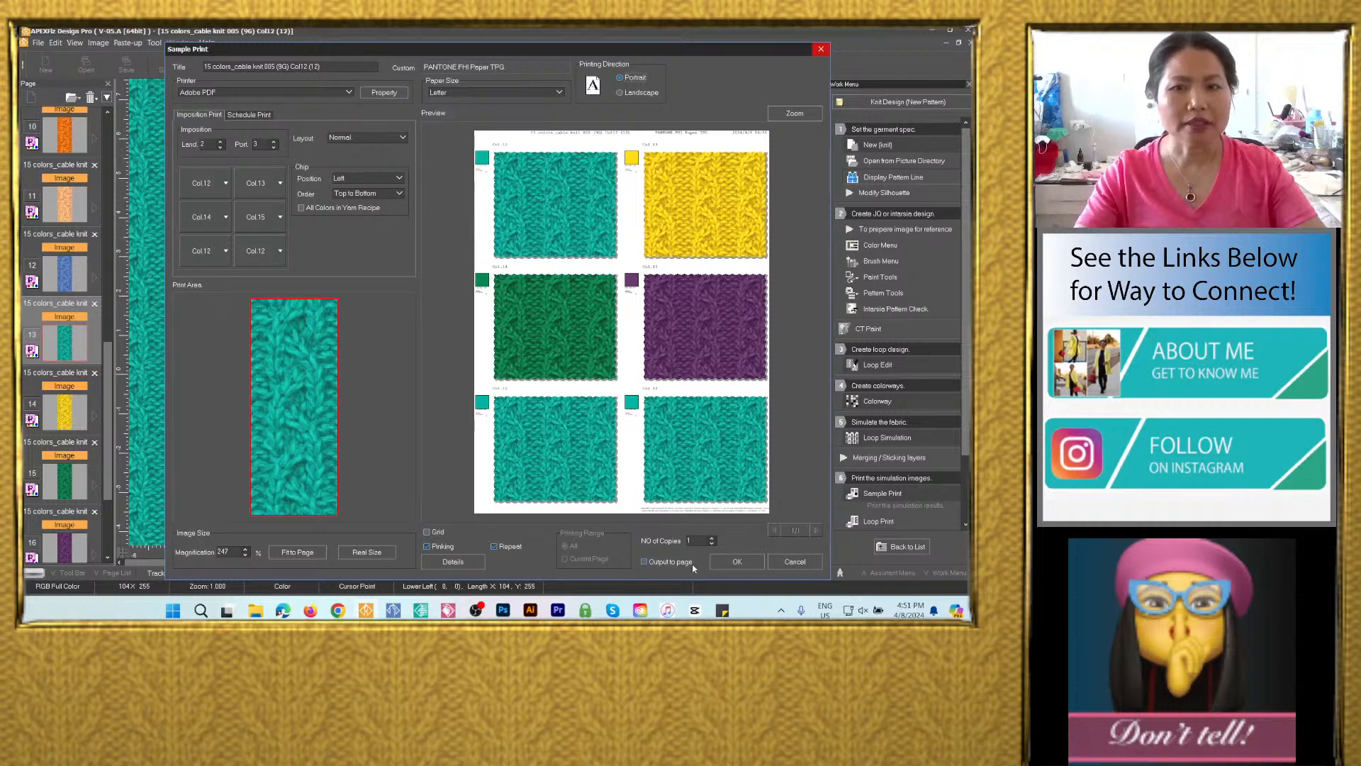
click(795, 560)
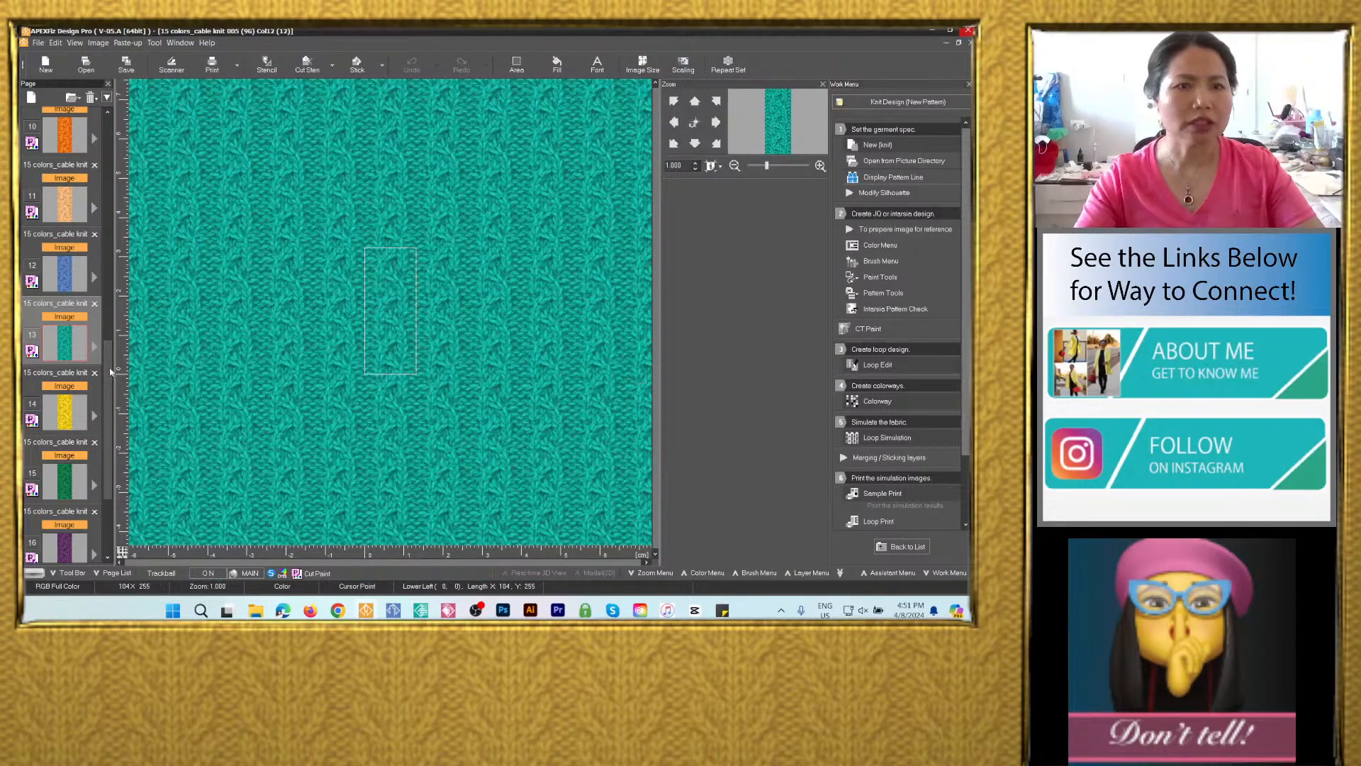
Review the simulated colorway pages in the page list, from navy page 2 to purple page 16.
drag(109, 367, 105, 234)
scroll(104, 233, down, 2)
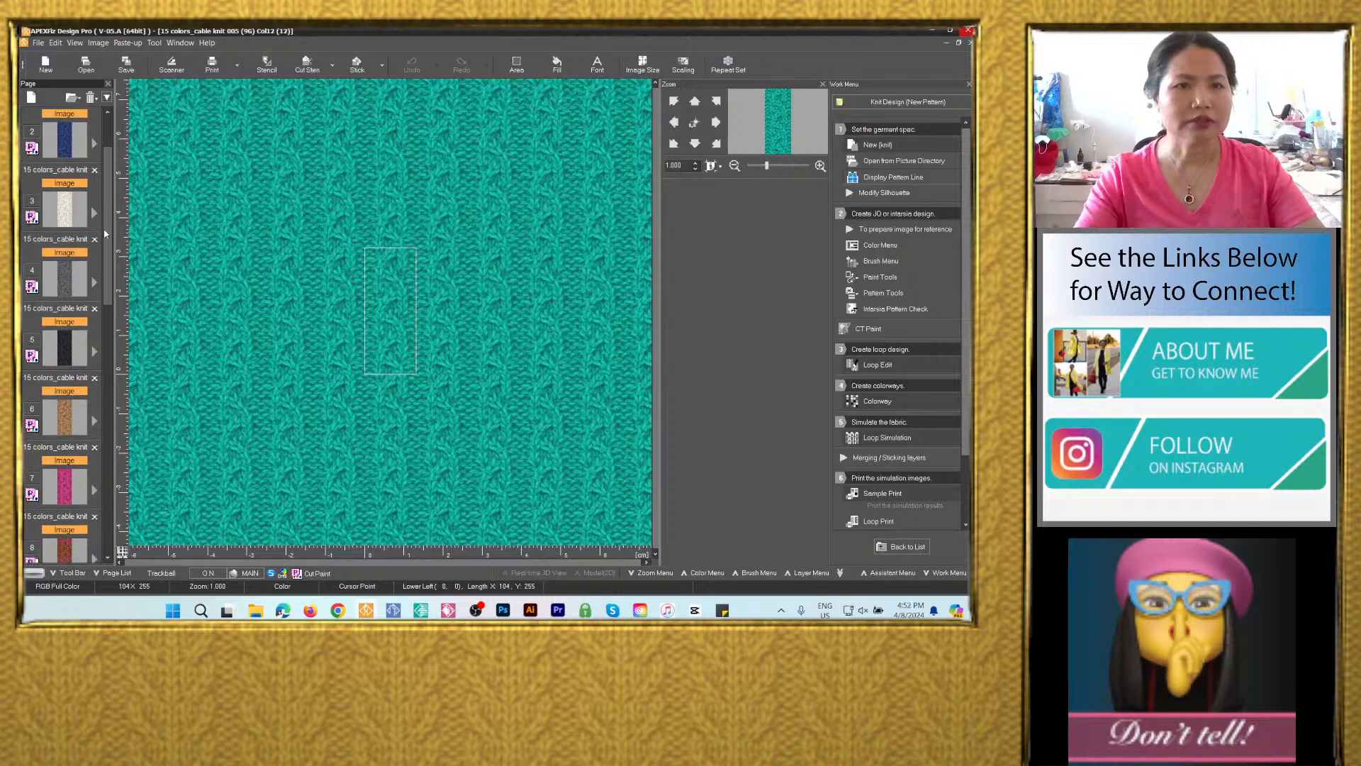
scroll(104, 233, up, 3)
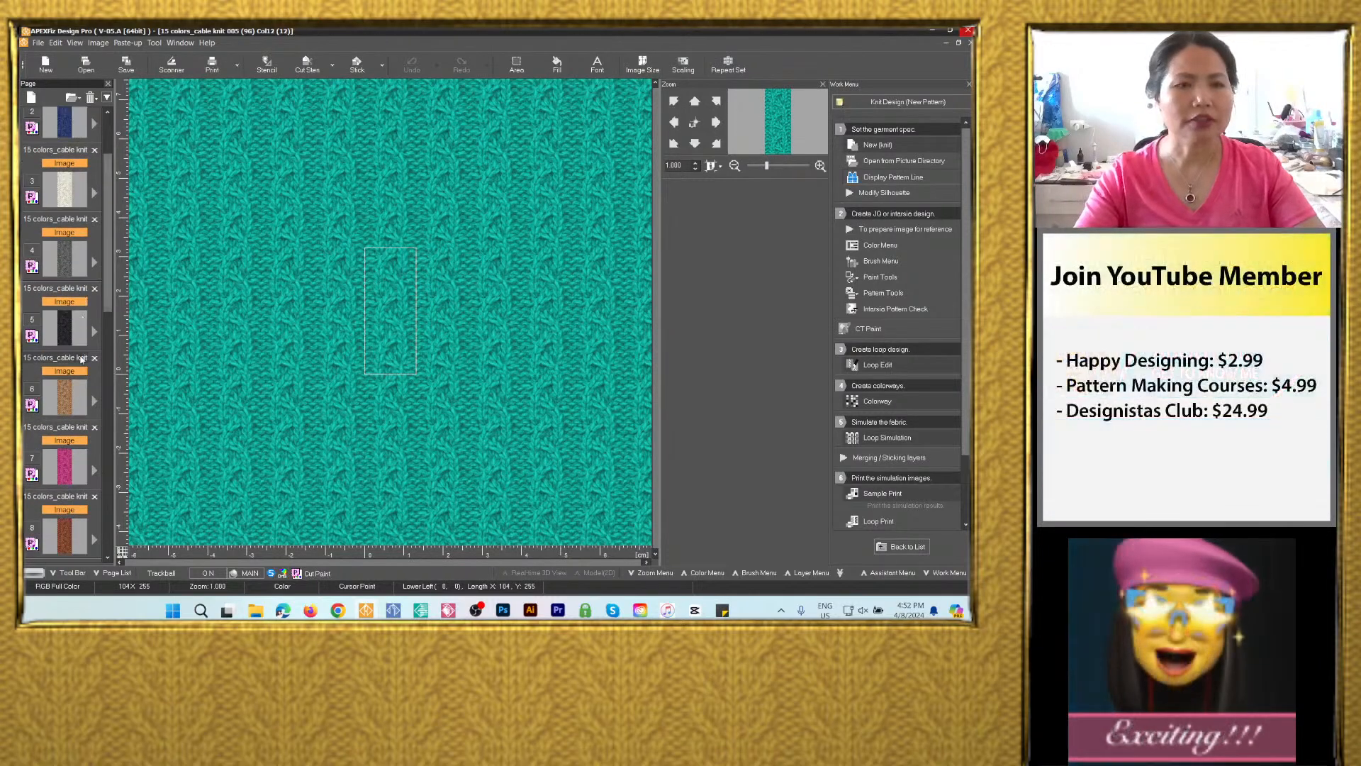
scroll(81, 360, down, 7)
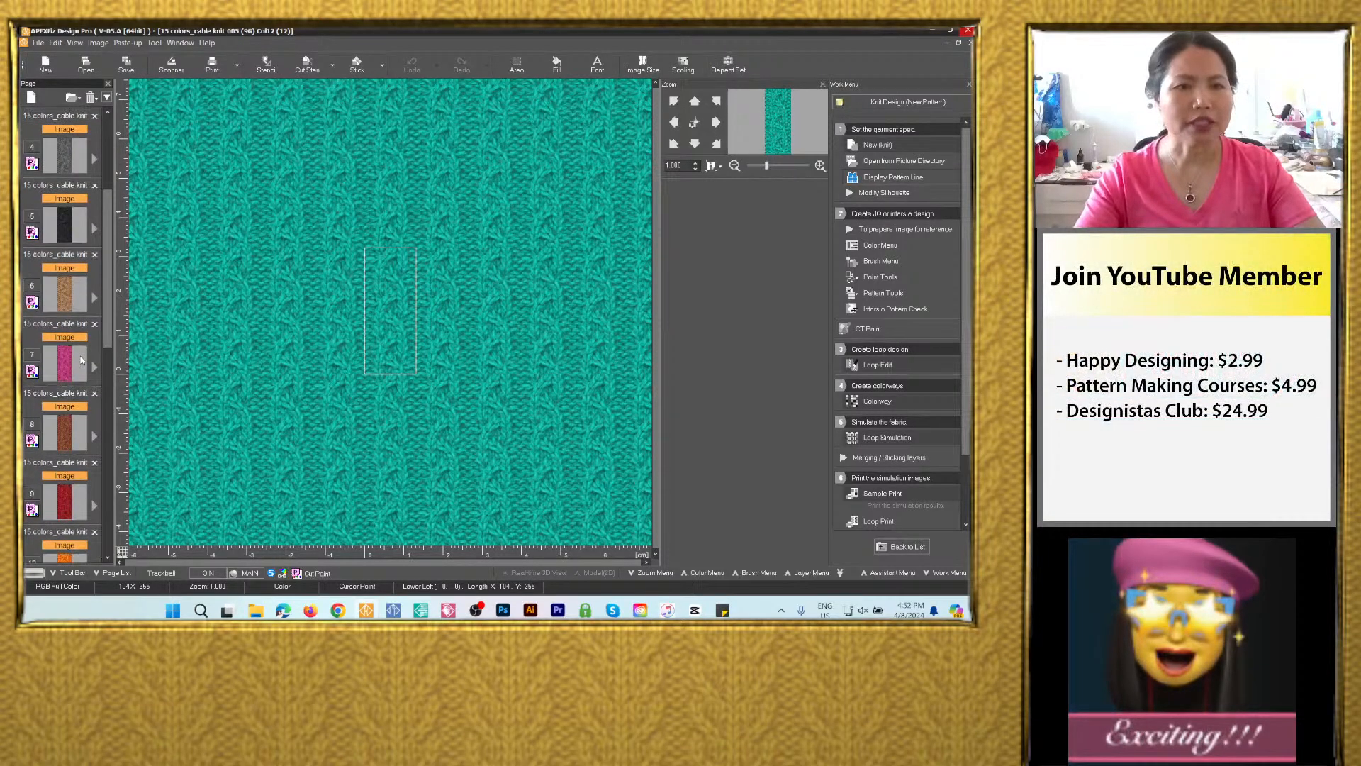
scroll(81, 359, up, 7)
scroll(80, 359, up, 3)
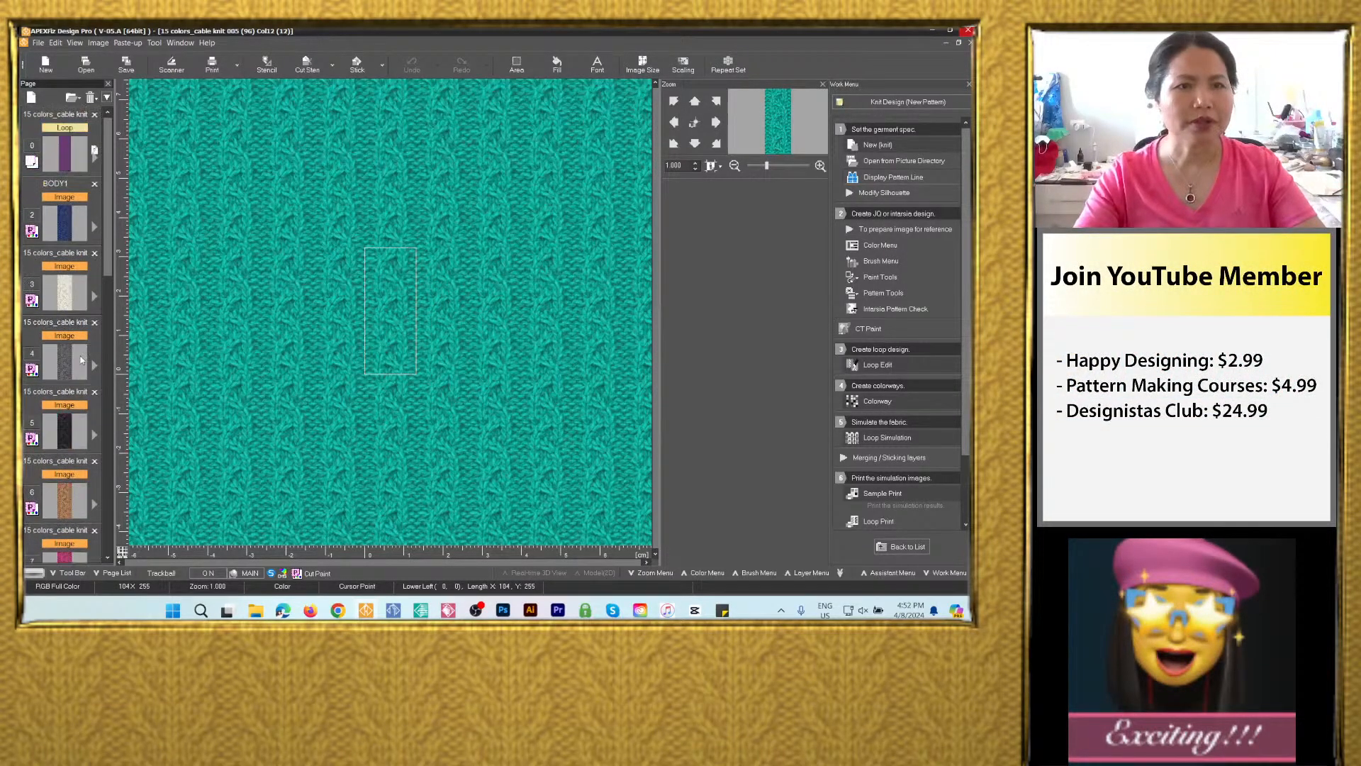
scroll(68, 297, down, 3)
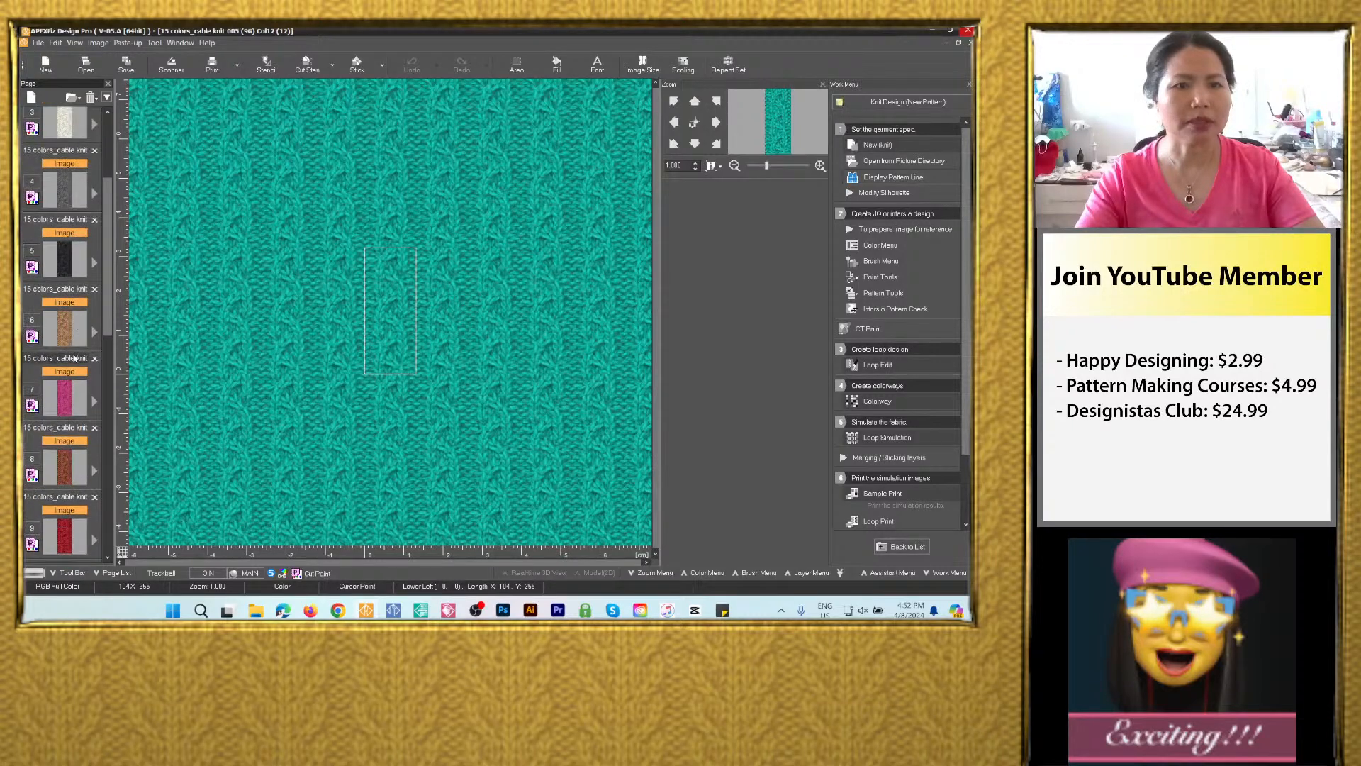
scroll(74, 358, down, 3)
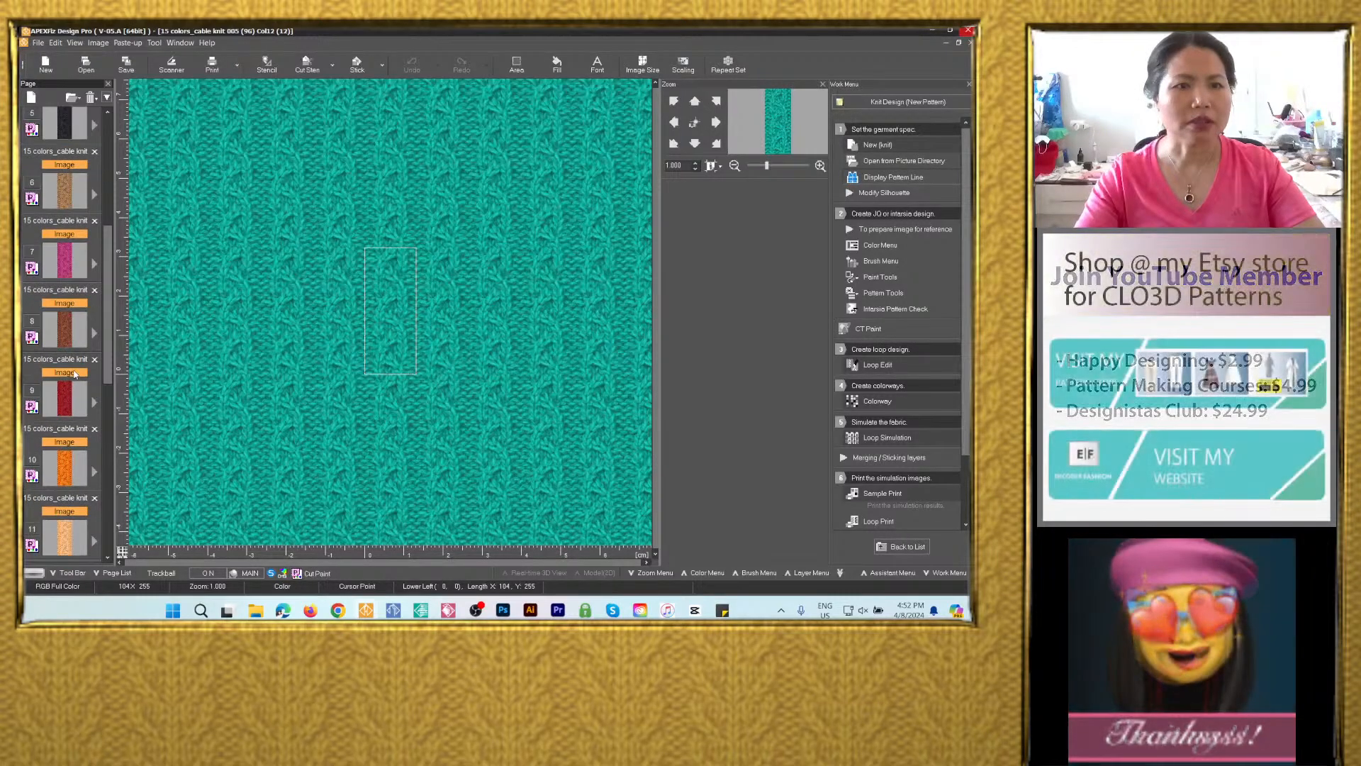
scroll(68, 411, down, 1)
scroll(74, 405, down, 3)
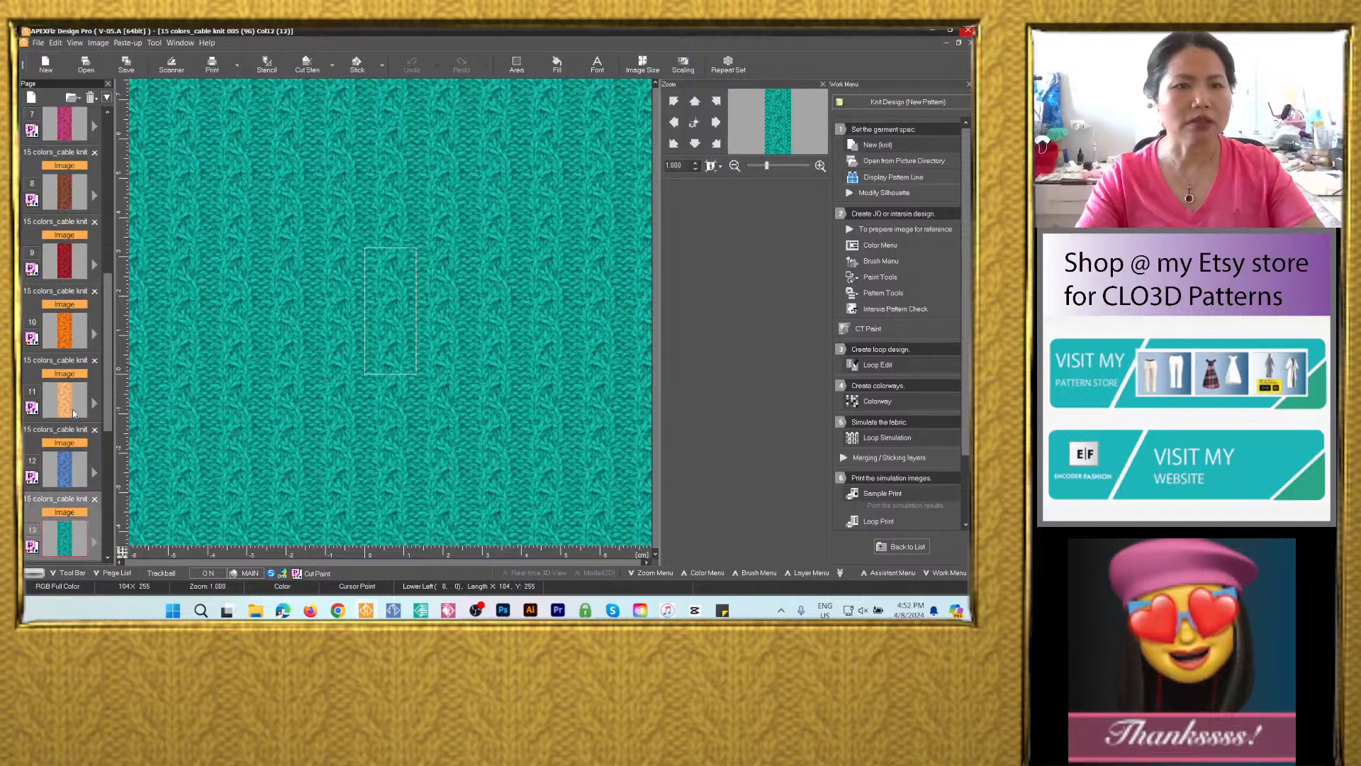
scroll(73, 410, down, 1)
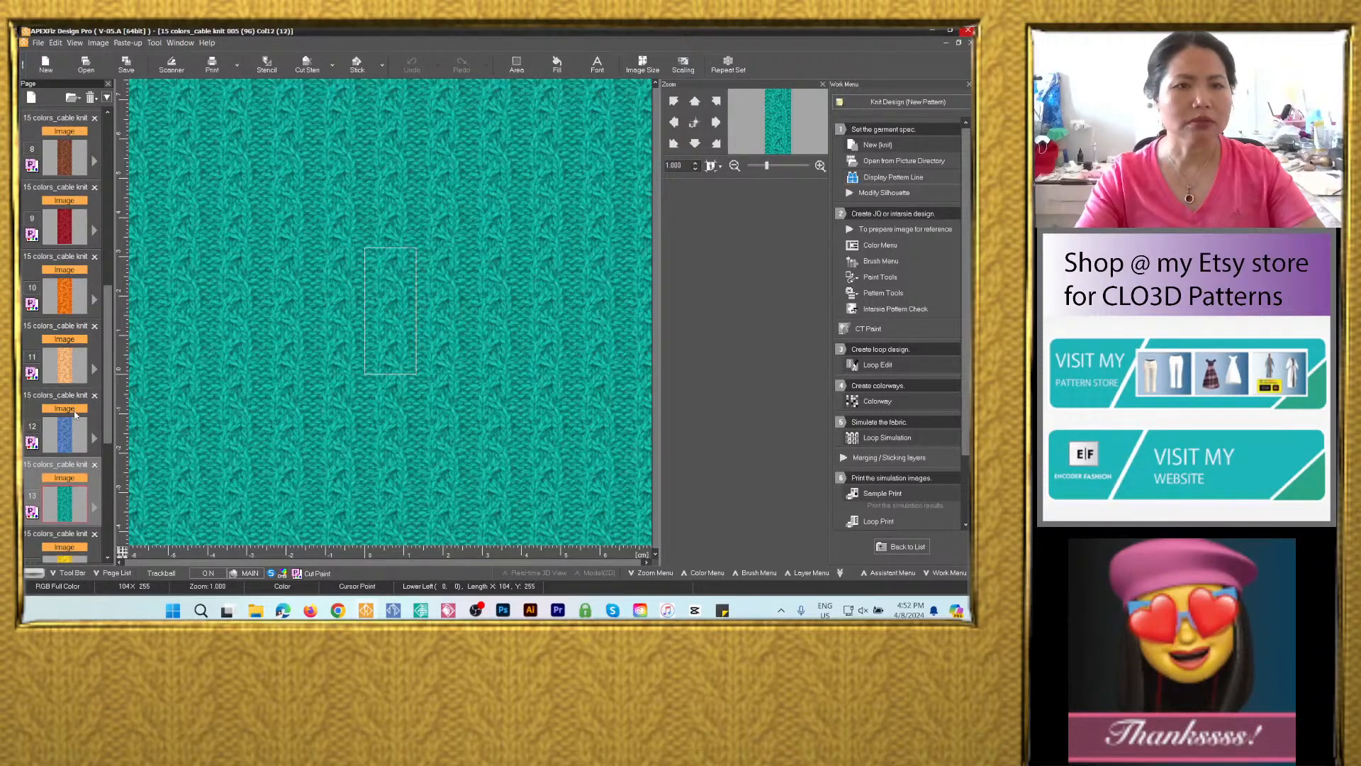
scroll(75, 414, down, 1)
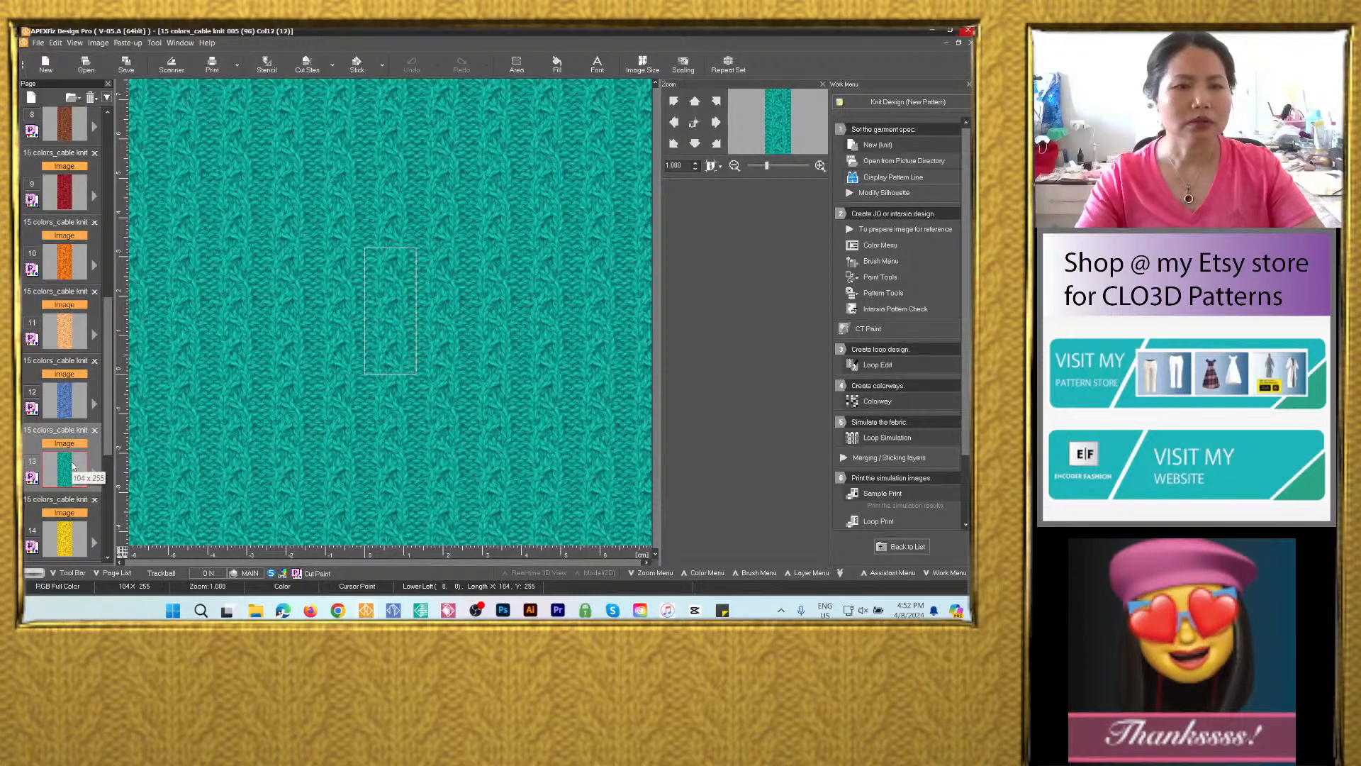
scroll(74, 469, down, 1)
scroll(73, 475, down, 1)
scroll(74, 485, down, 3)
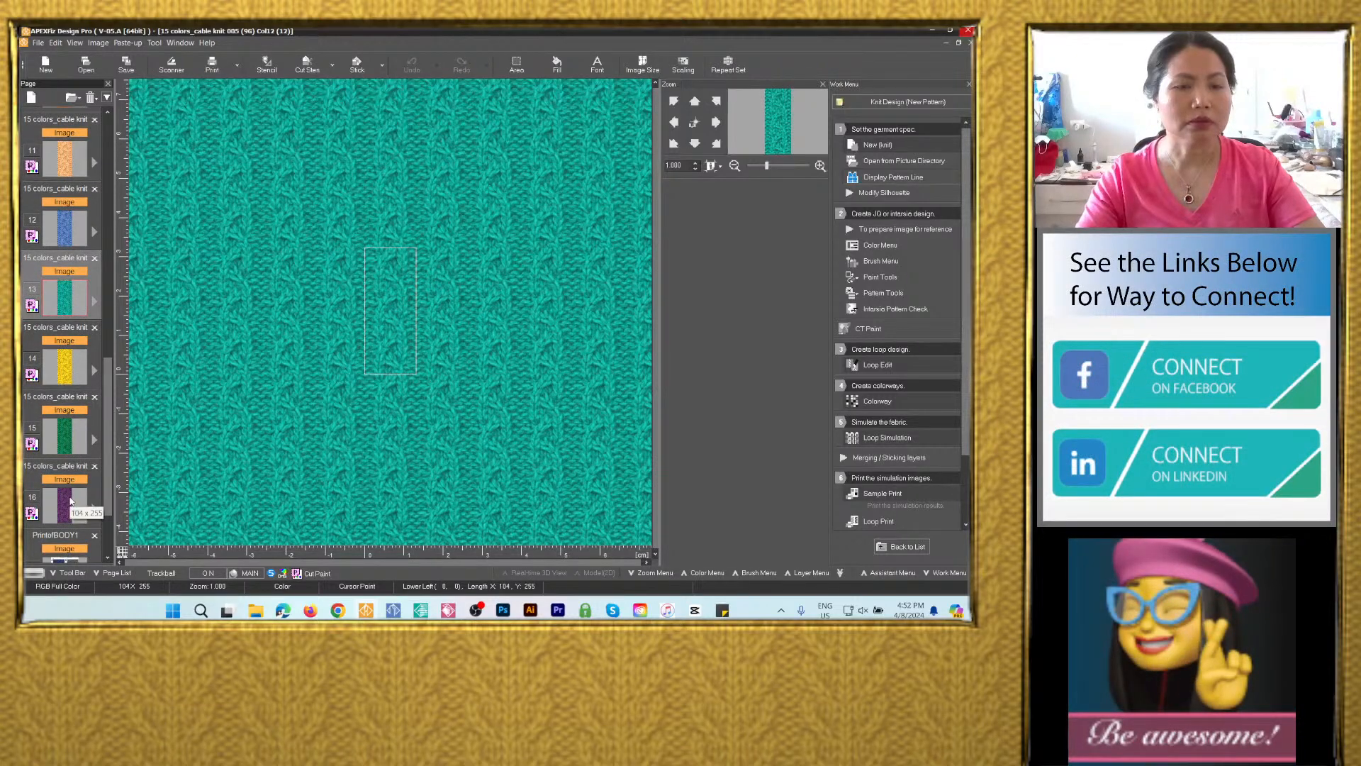
scroll(70, 501, up, 12)
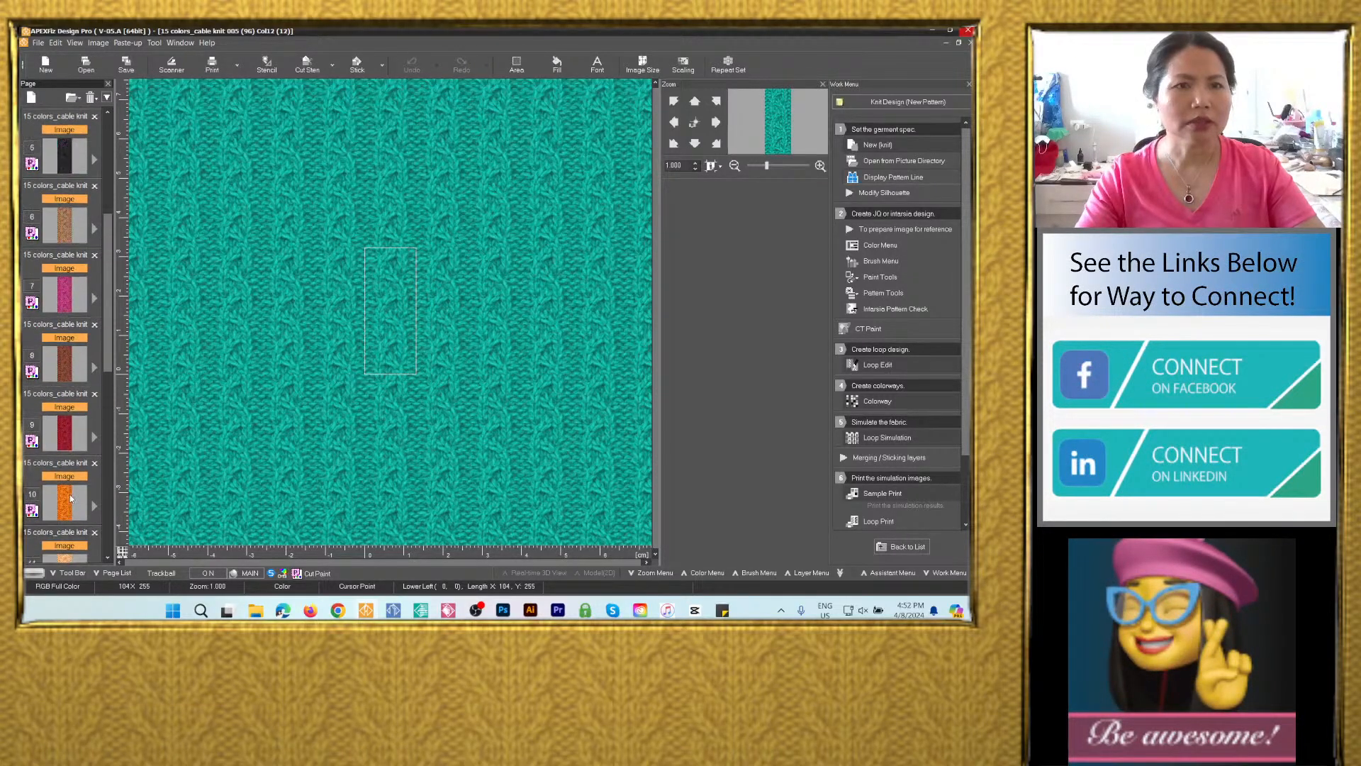
scroll(71, 498, up, 2)
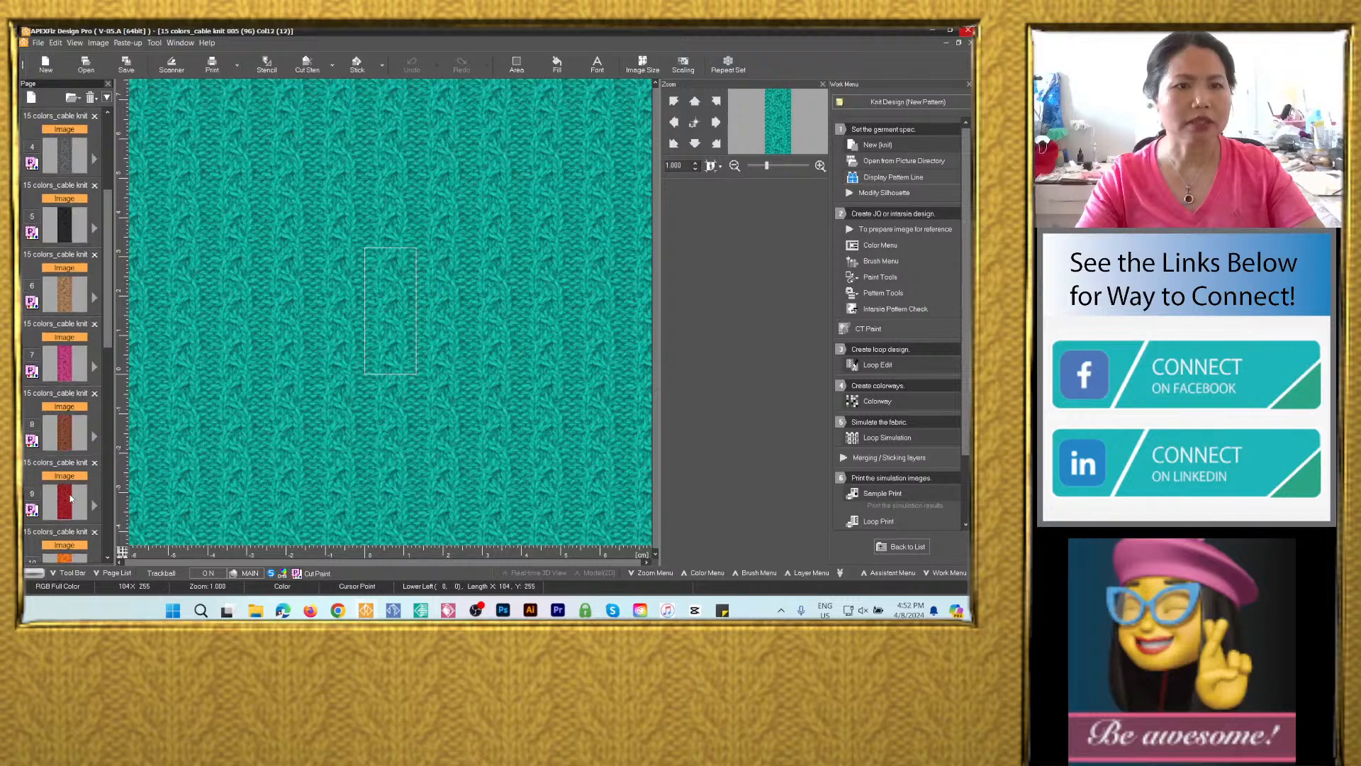
Examine the two five-swatch sample print pages, 17 and 18, at the end of the page list.
scroll(70, 499, down, 6)
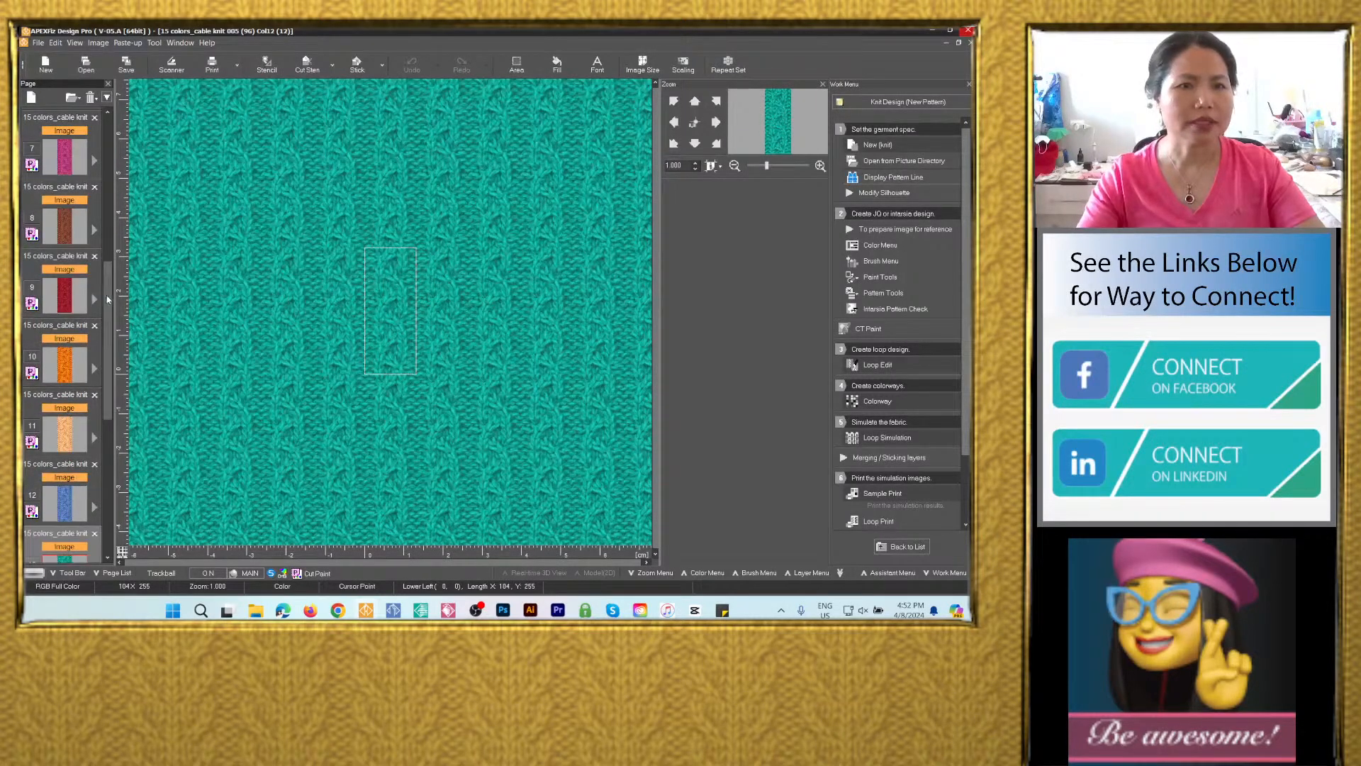
drag(107, 300, 108, 434)
click(68, 477)
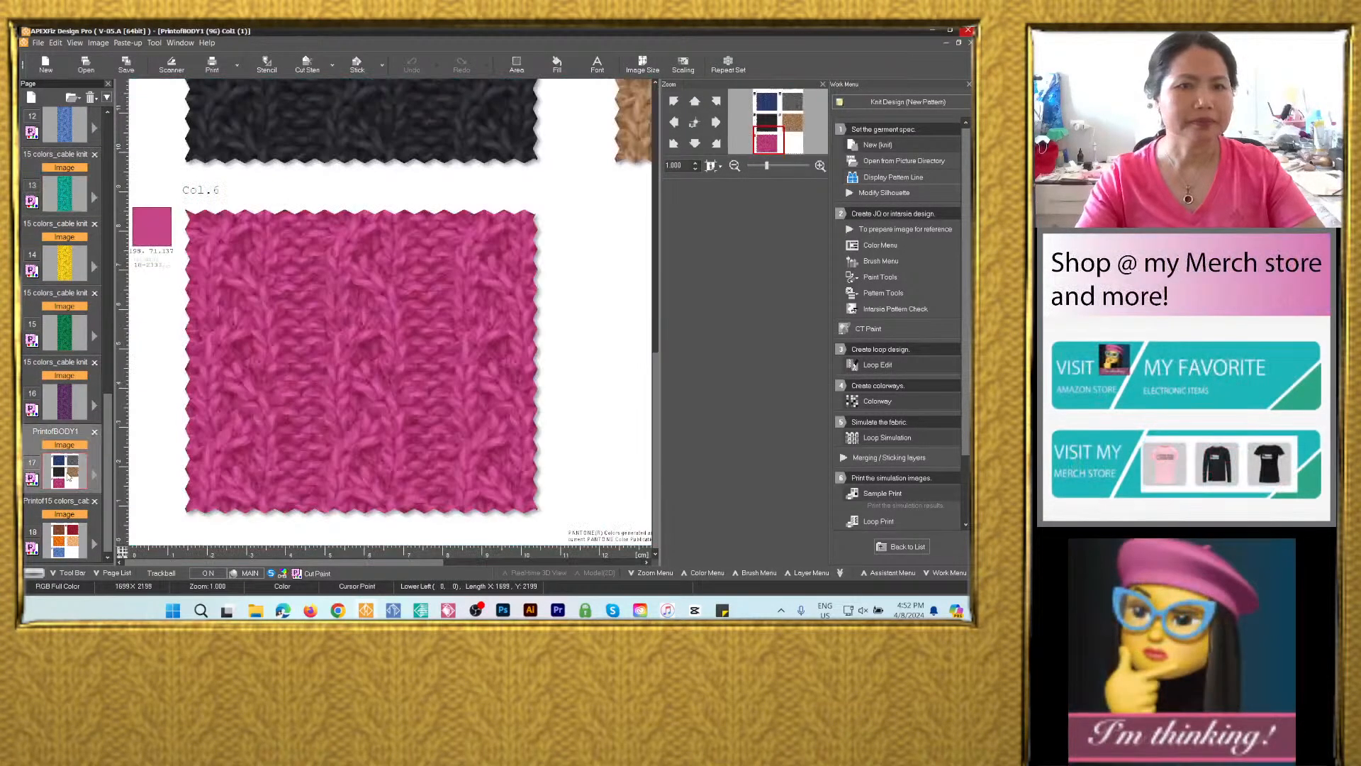
scroll(441, 387, down, 5)
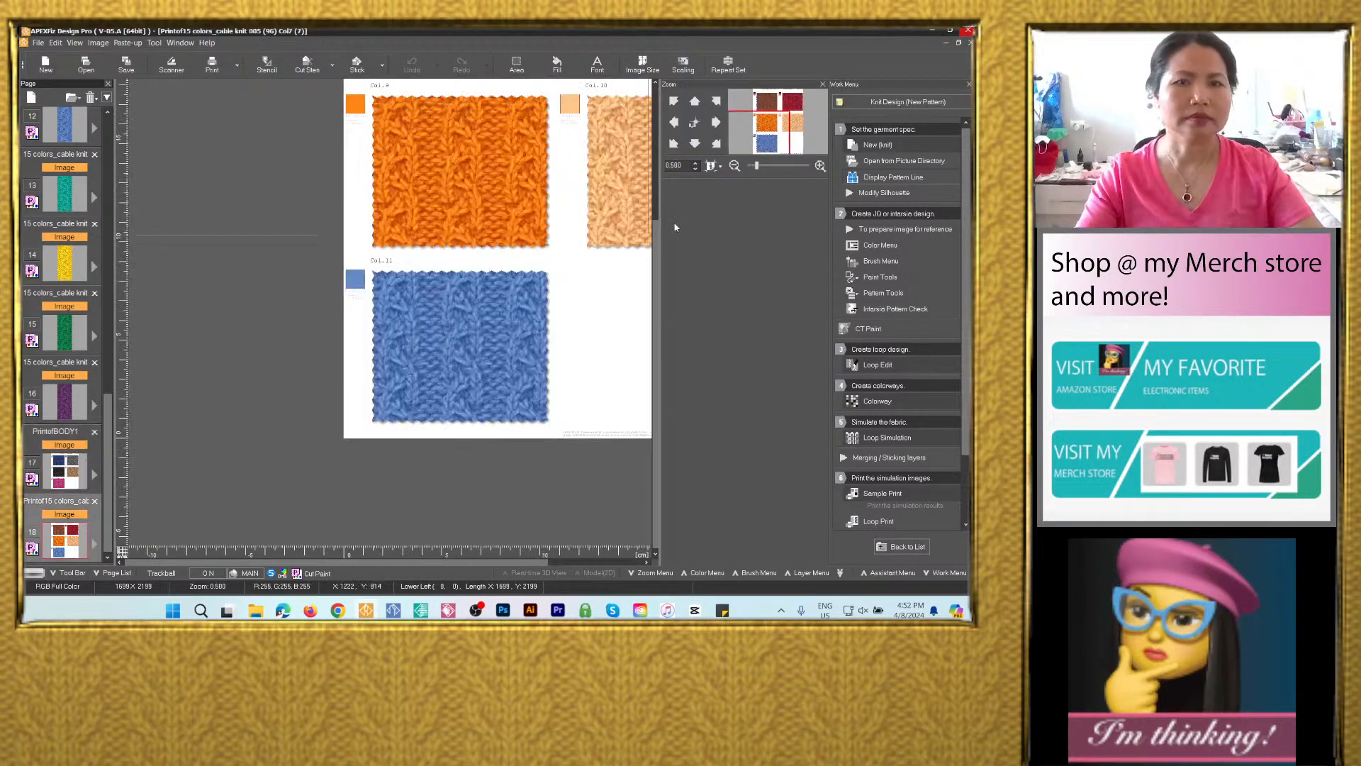
click(65, 539)
scroll(448, 306, down, 3)
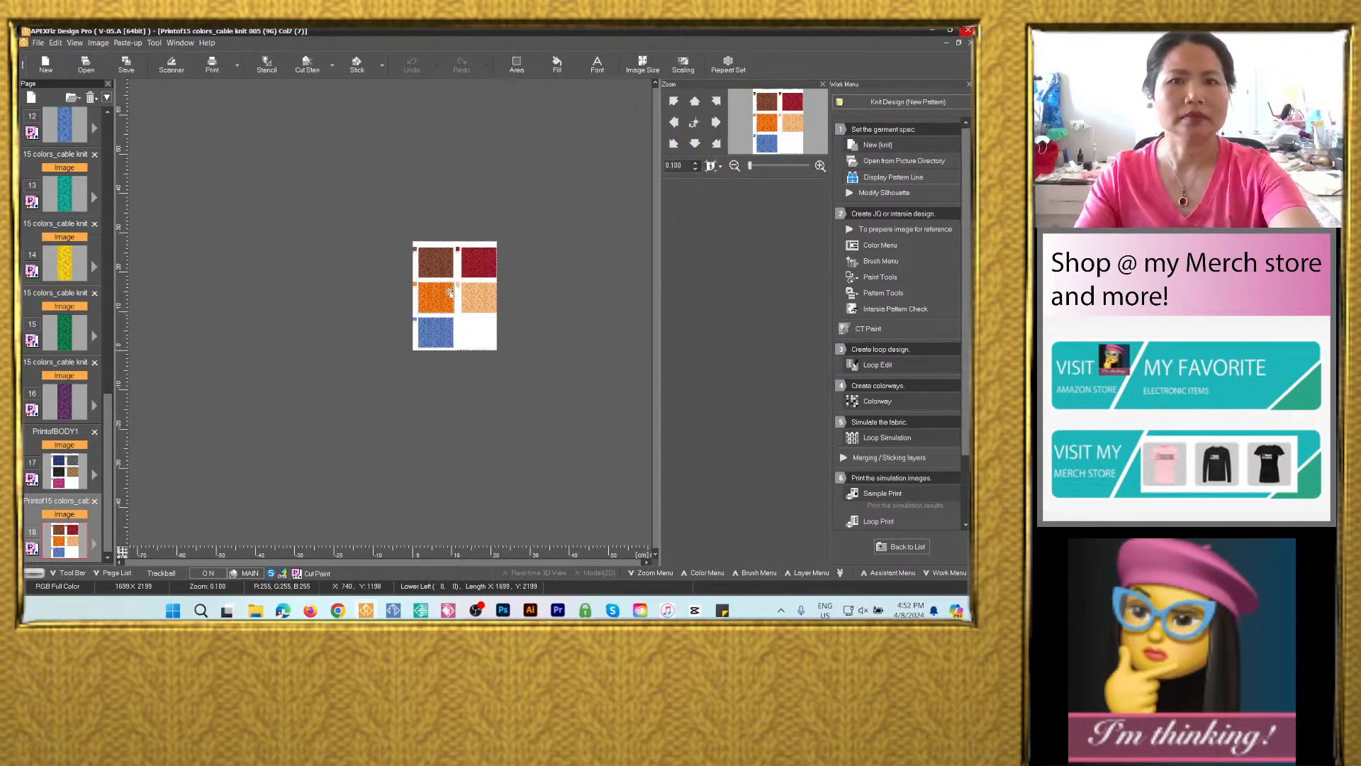
scroll(449, 293, up, 2)
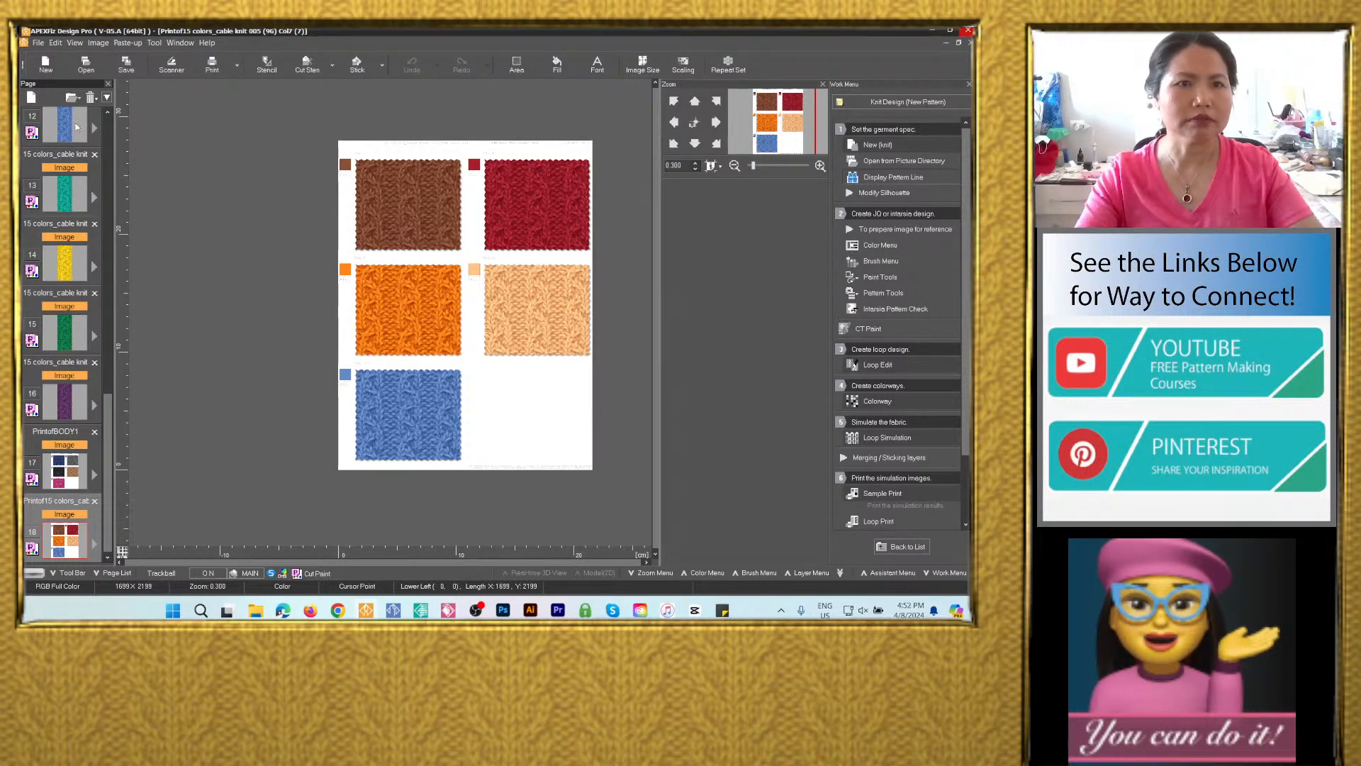
Check the simulated colorway pages in the page list against the swatches on the Col.7 to Col.11 print page.
scroll(97, 408, up, 4)
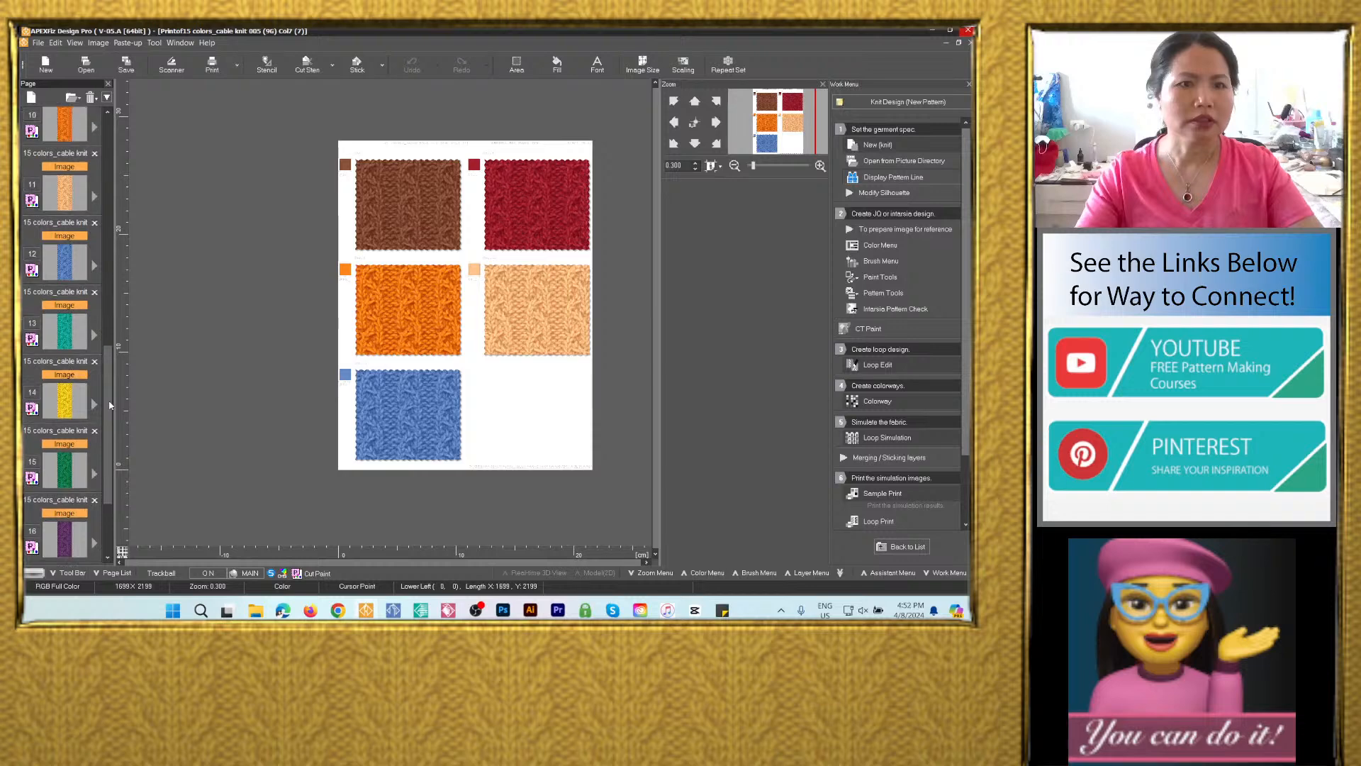
scroll(110, 405, down, 1)
scroll(110, 404, up, 1)
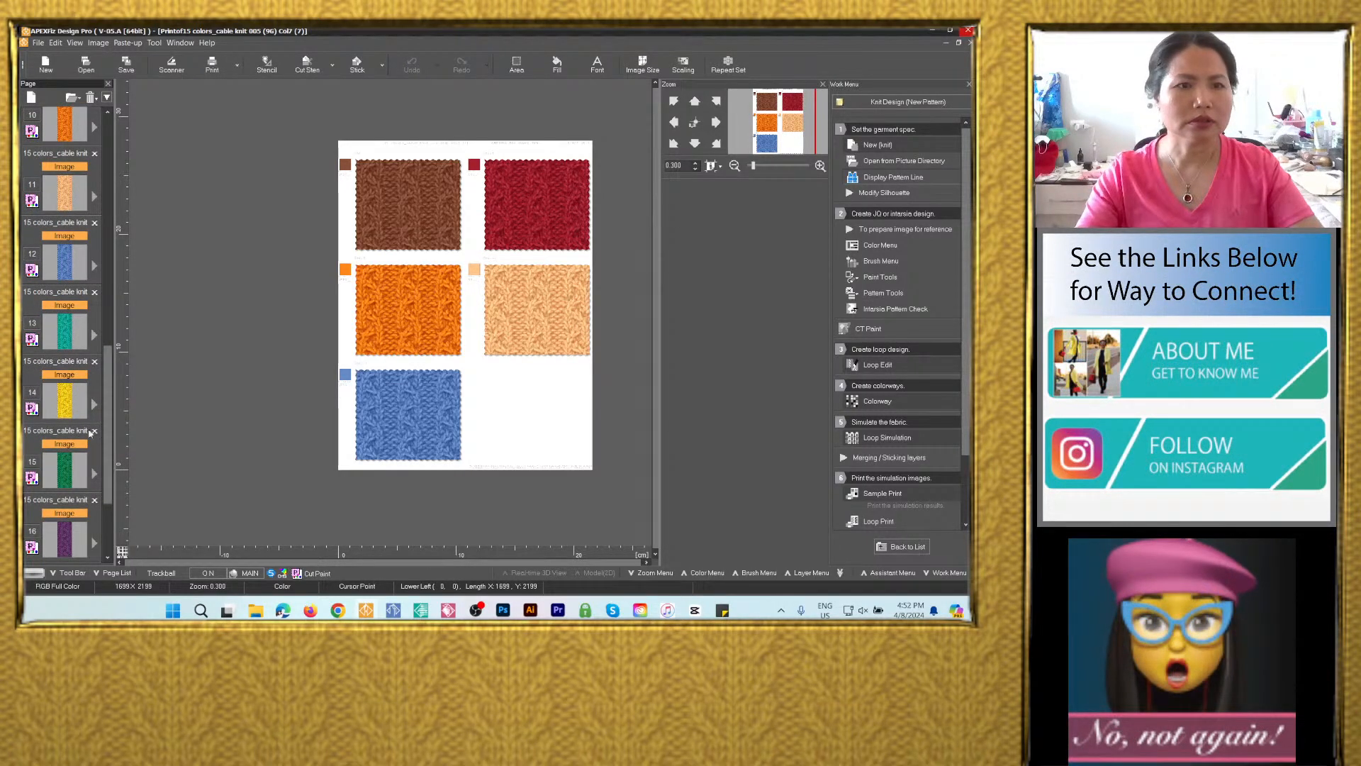
scroll(109, 393, down, 1)
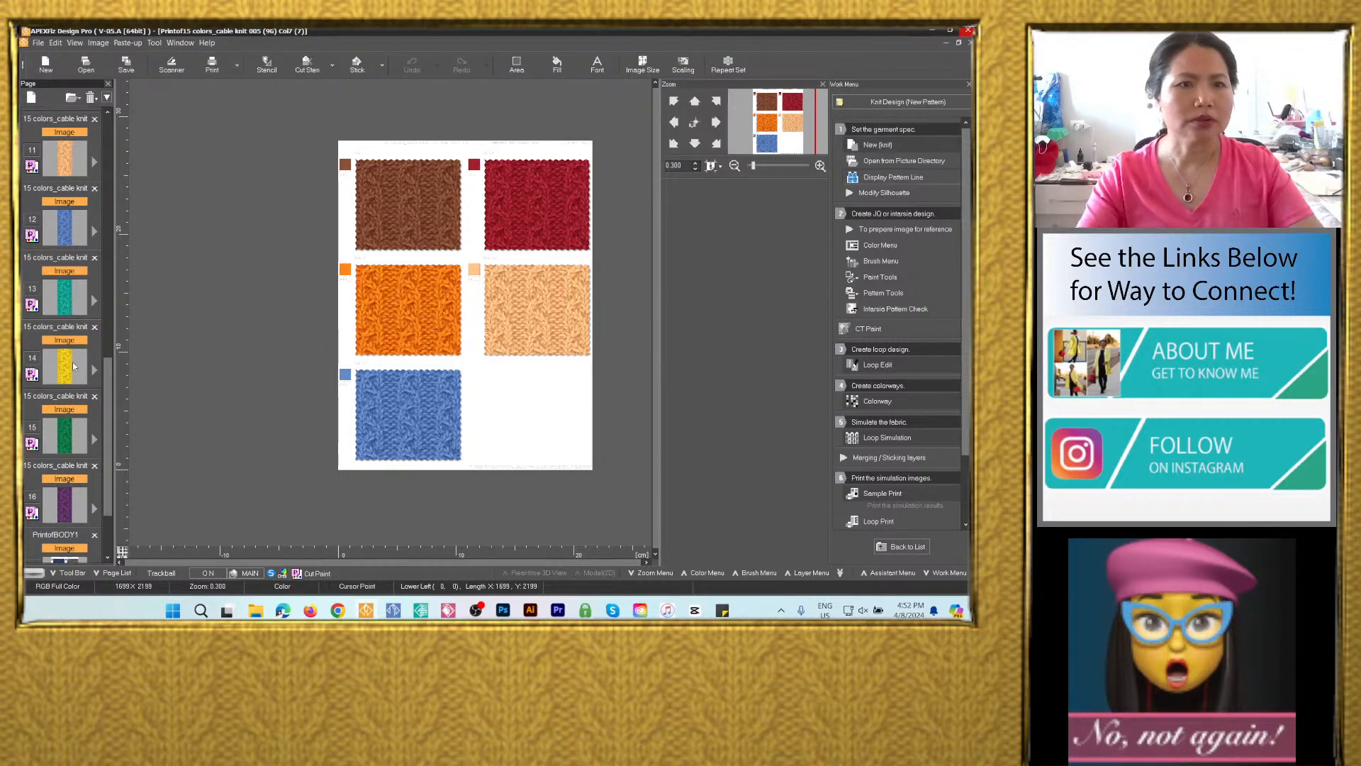
scroll(74, 351, up, 2)
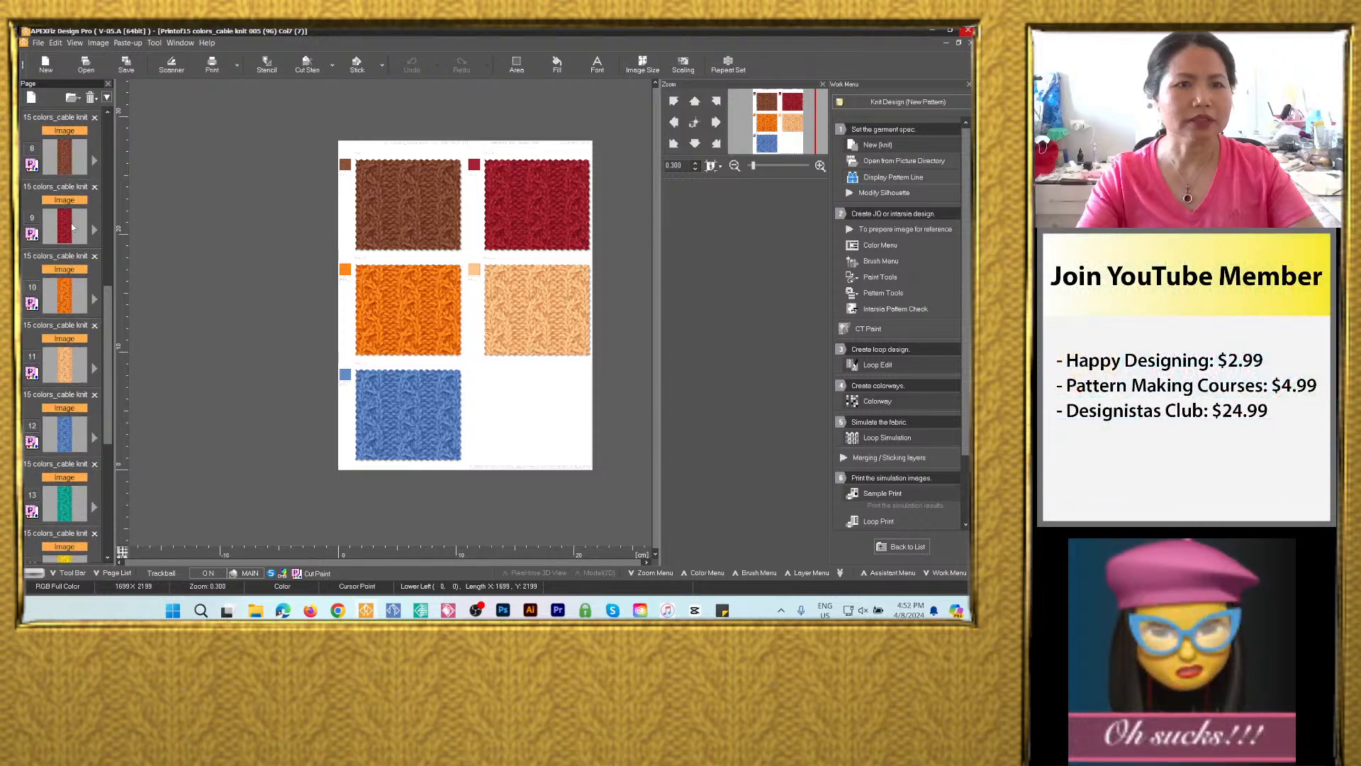
scroll(74, 234, up, 6)
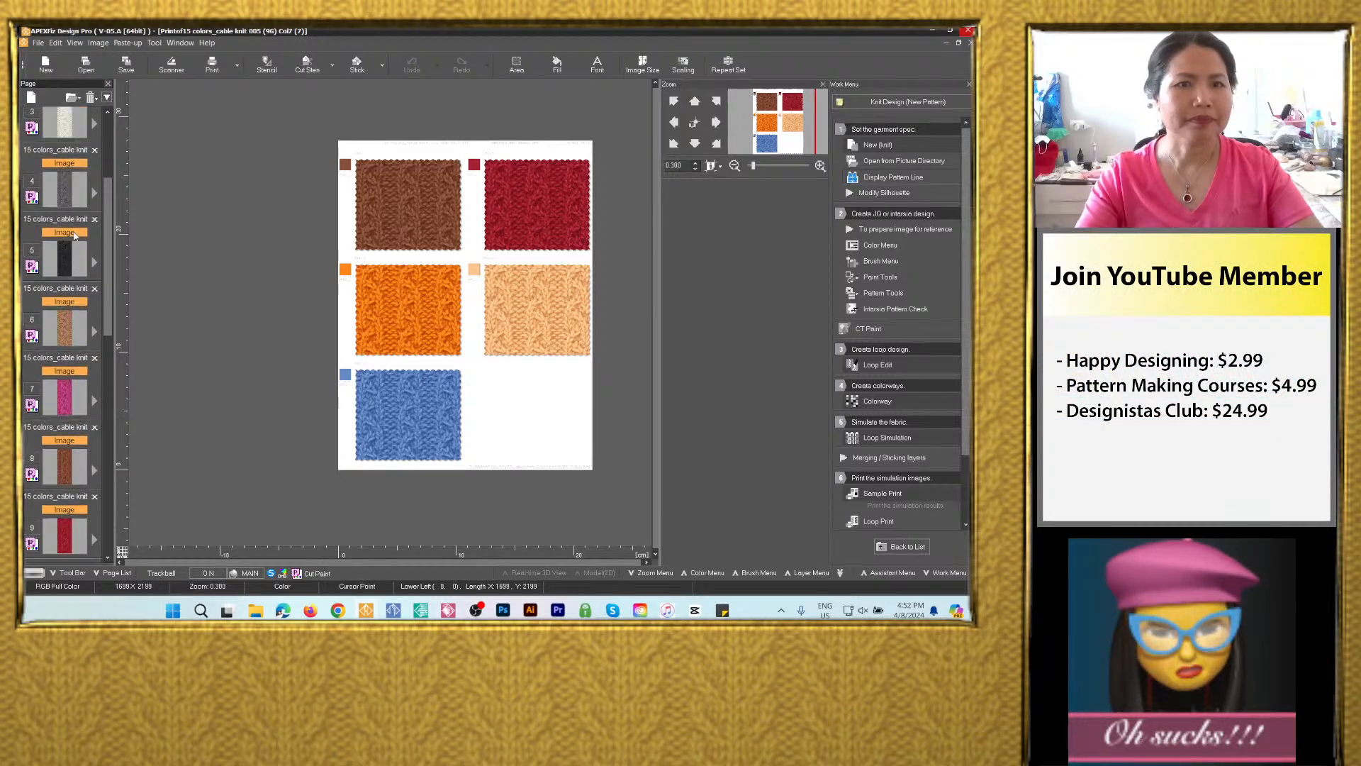
scroll(74, 236, up, 3)
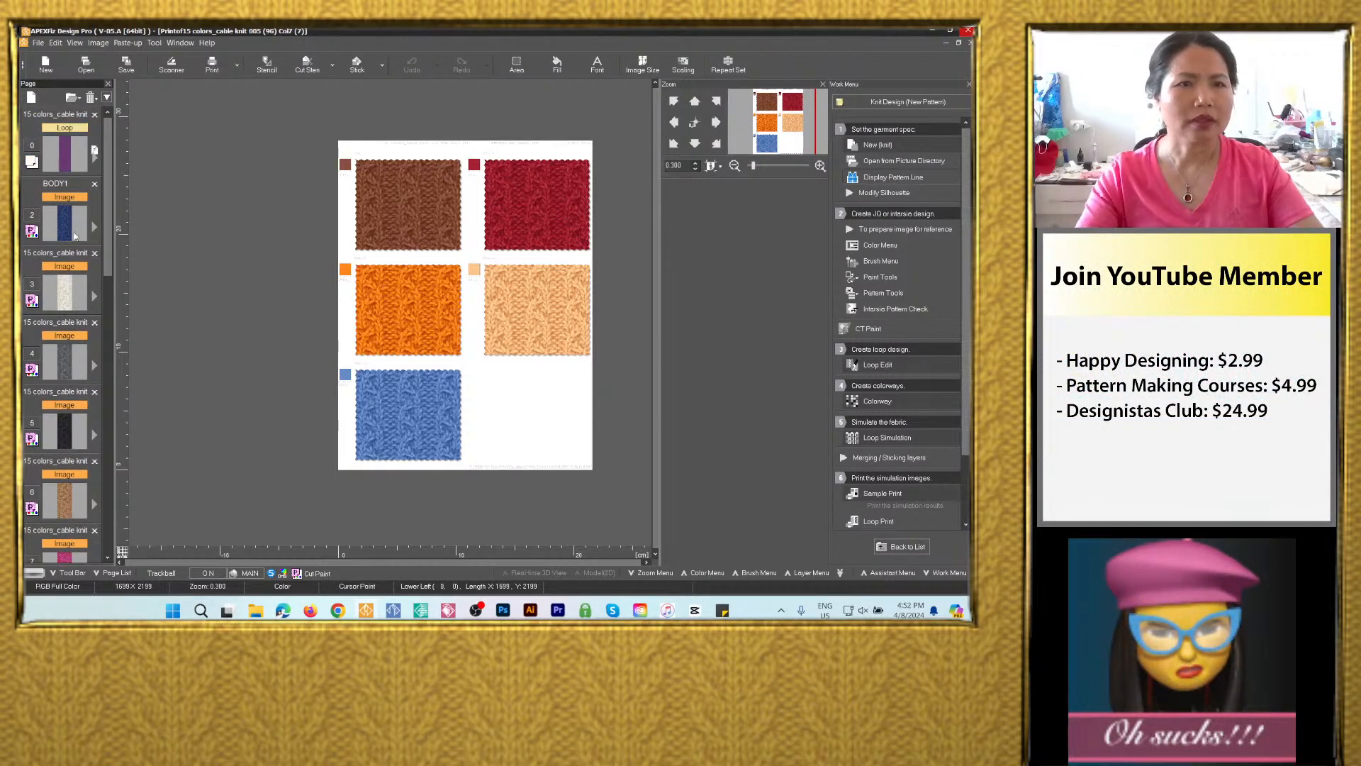
scroll(99, 541, down, 12)
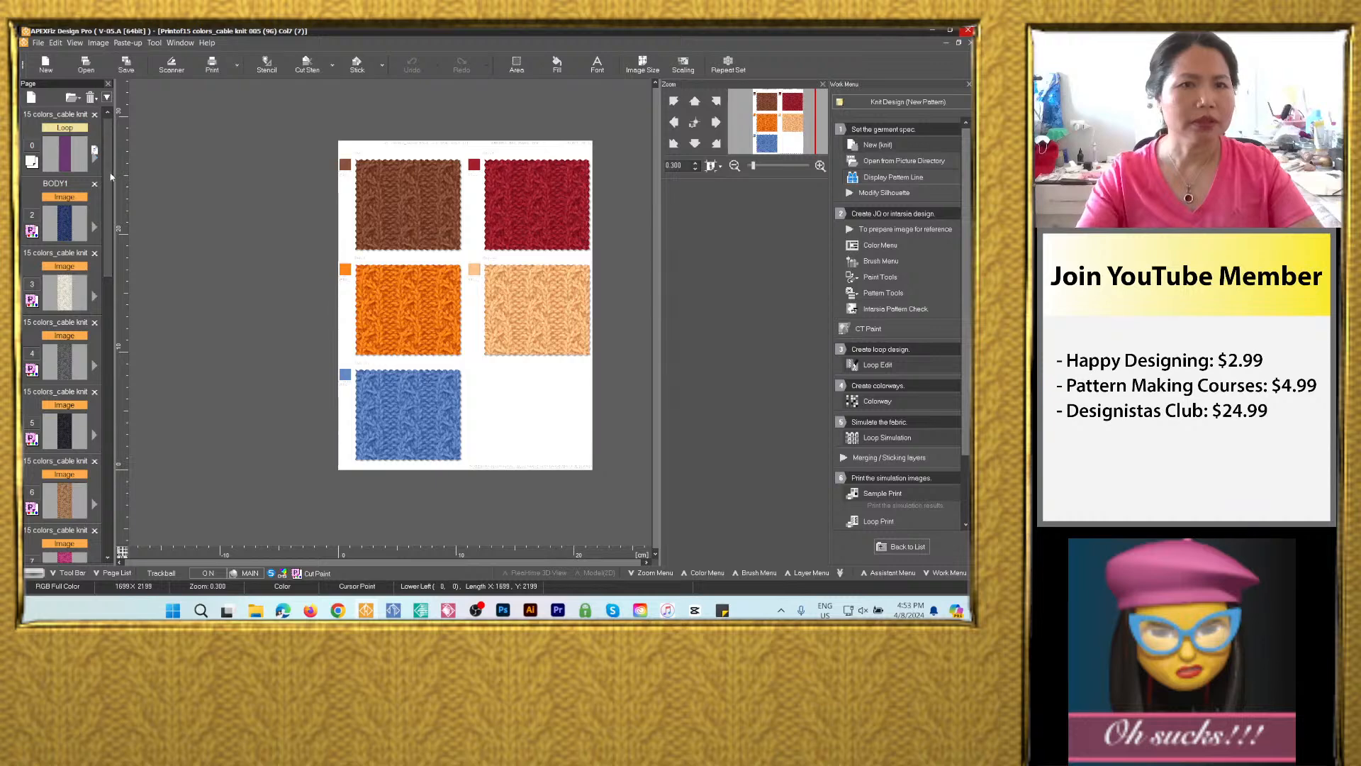
Compare the swatches on the first sample print page, 17, with colorway pages 2 to 7 in the page list.
click(64, 471)
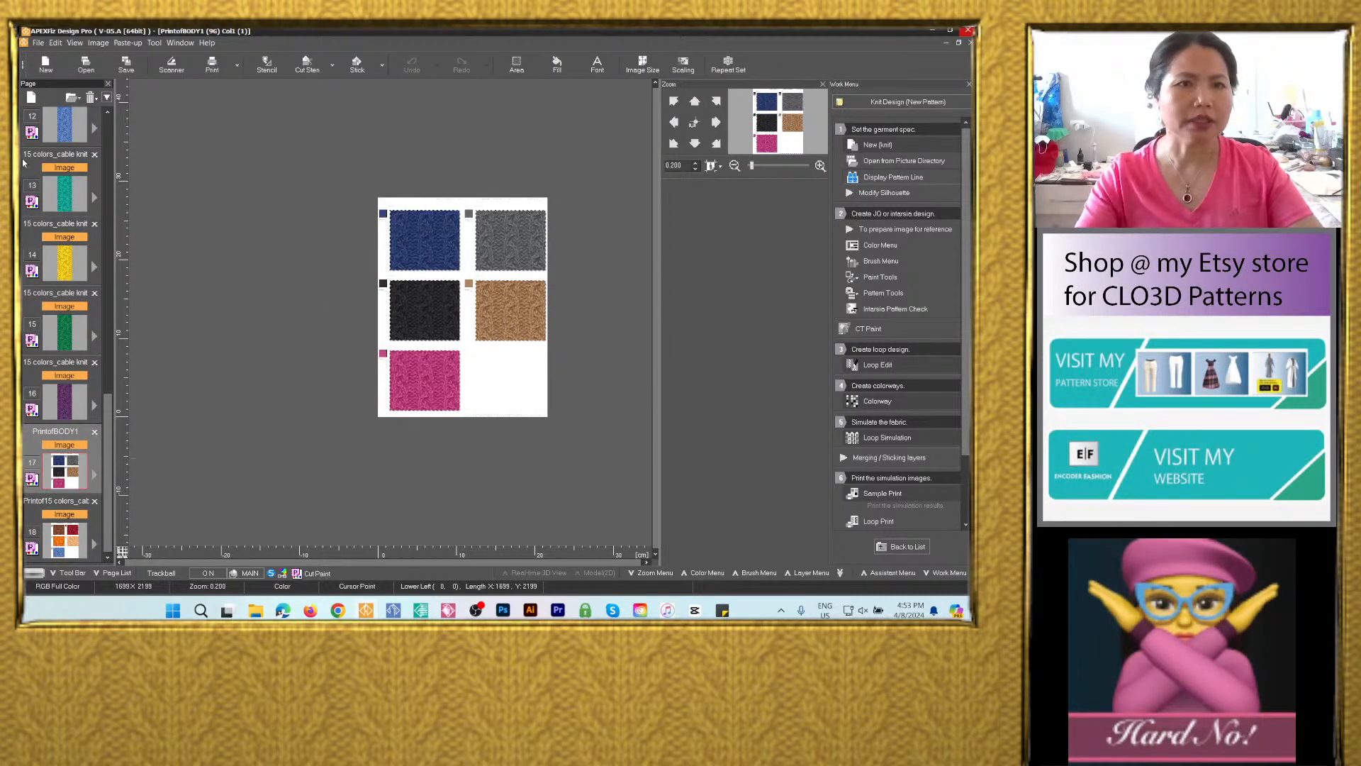
scroll(79, 263, up, 9)
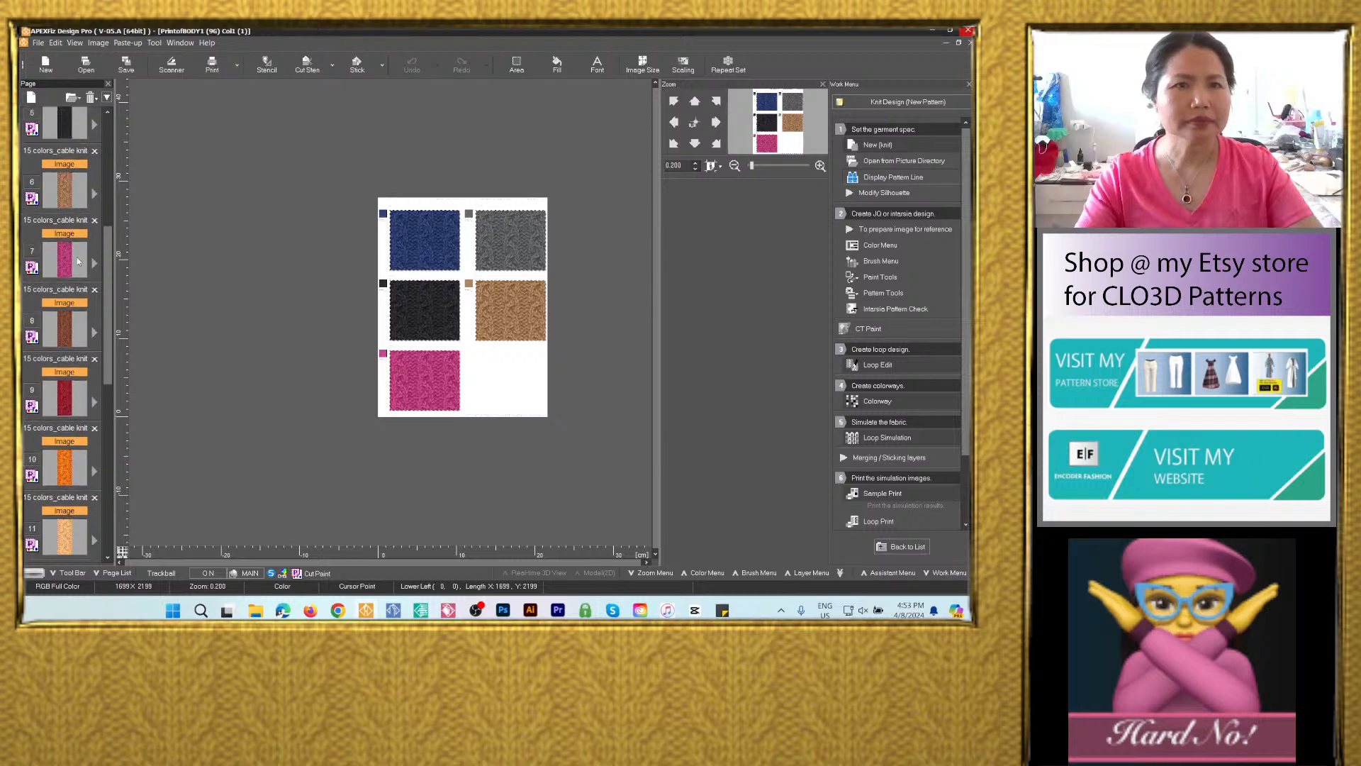
scroll(78, 261, up, 2)
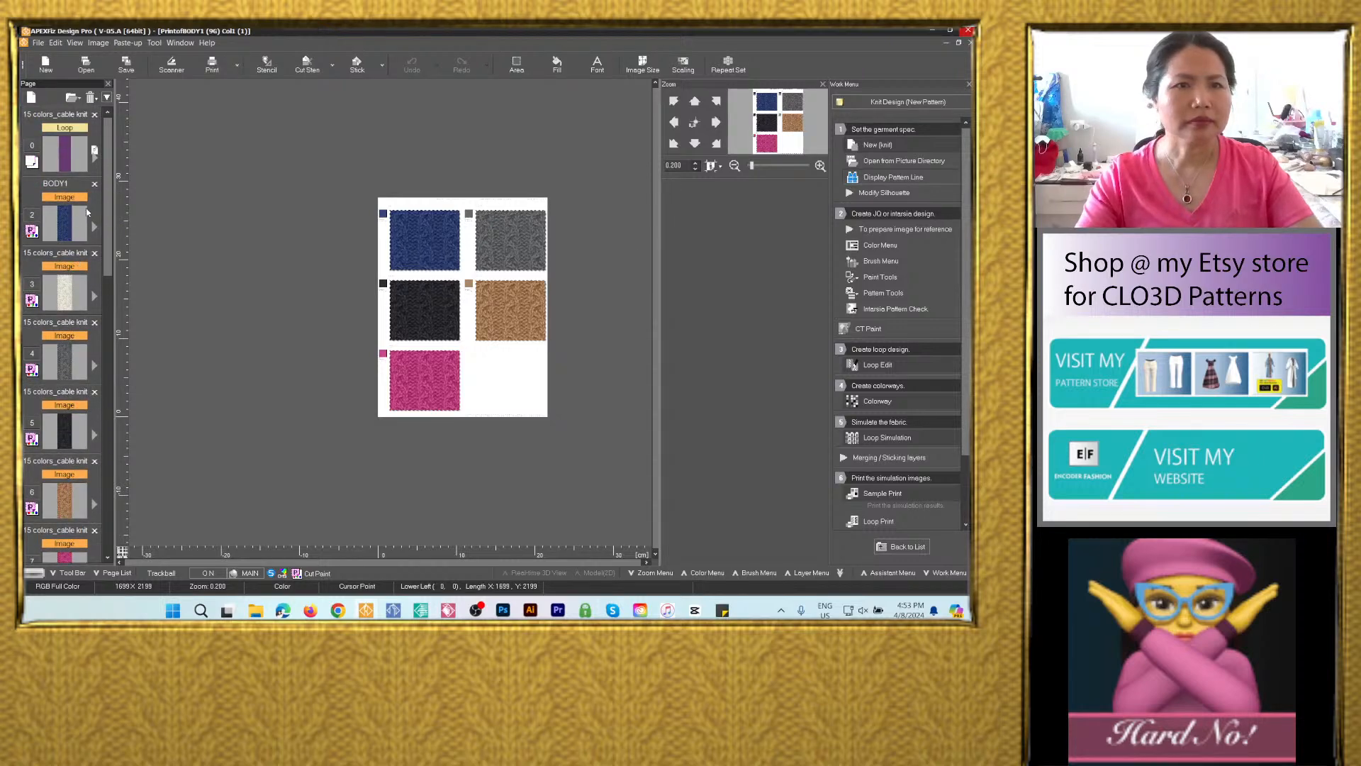
scroll(80, 366, down, 2)
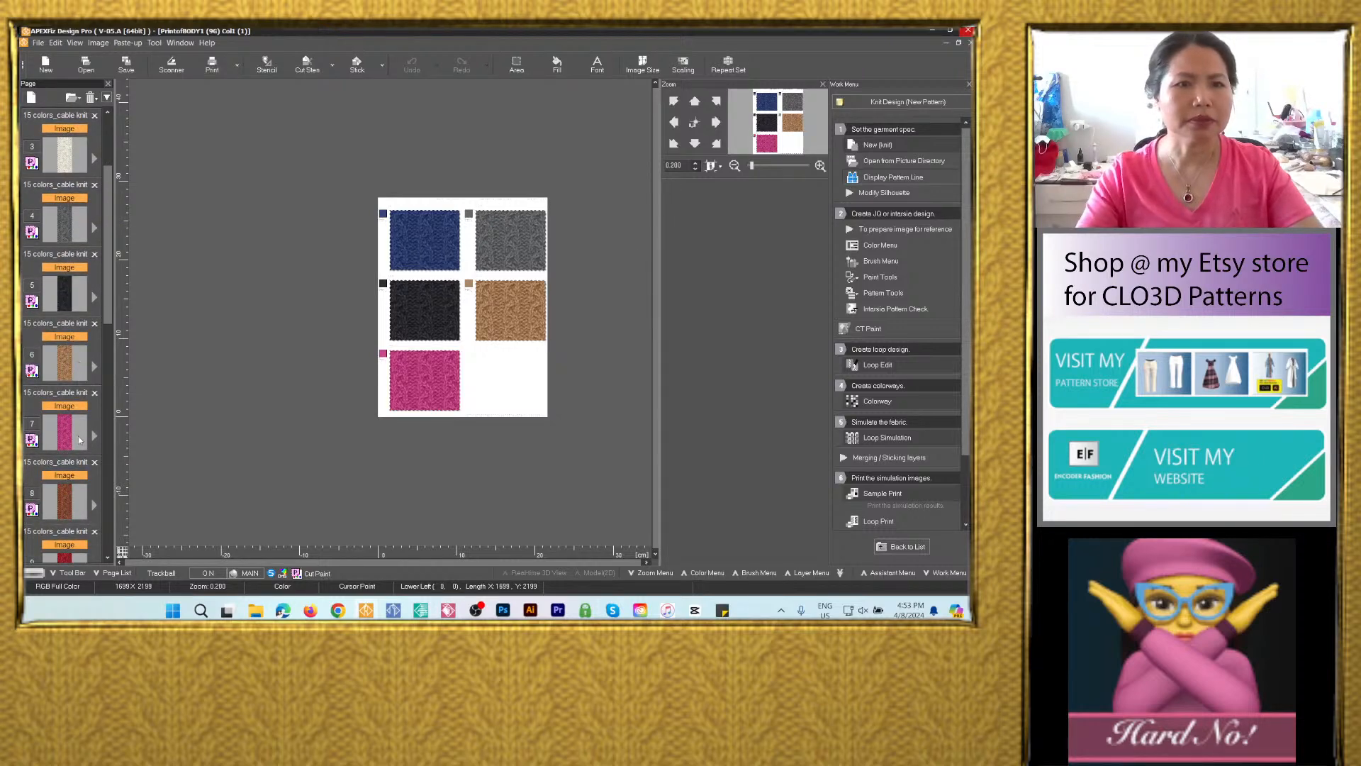
scroll(78, 425, up, 1)
scroll(69, 339, up, 1)
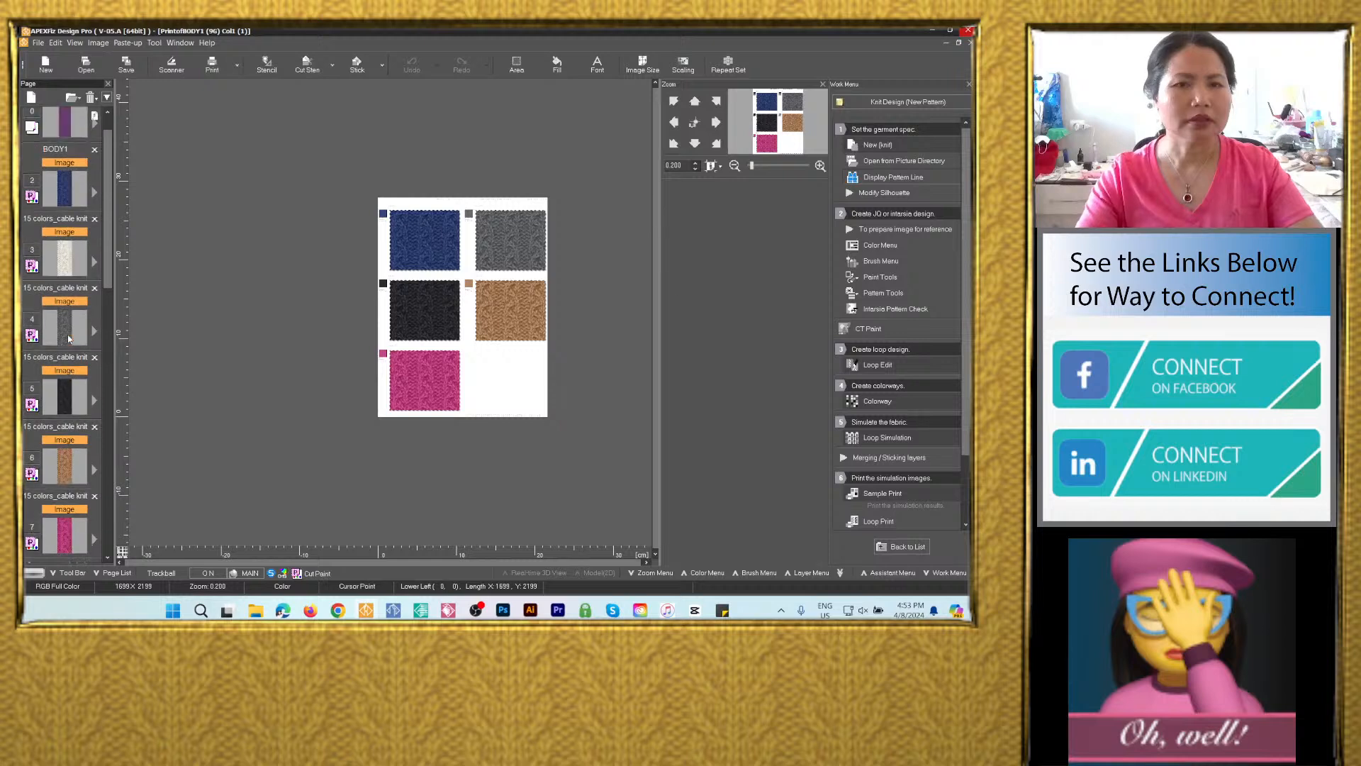
scroll(68, 339, up, 1)
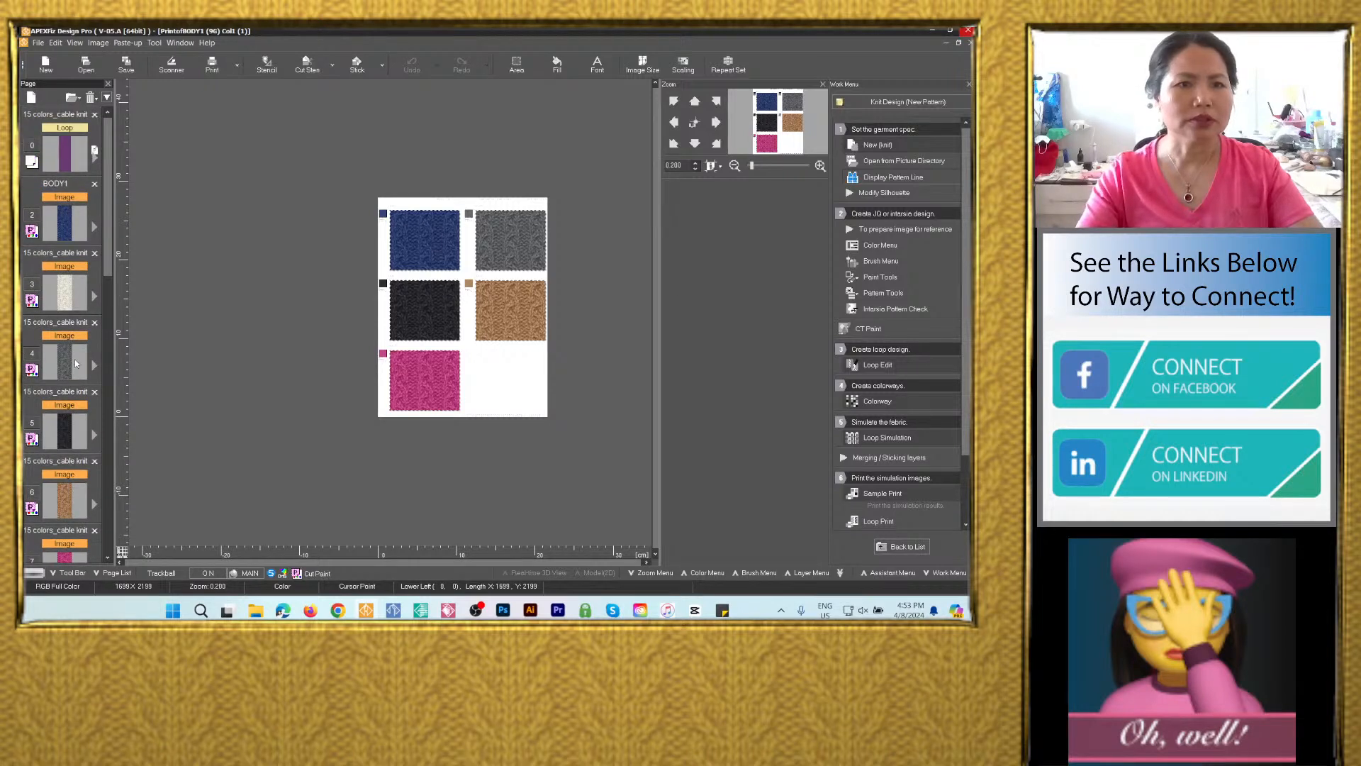
scroll(71, 490, down, 1)
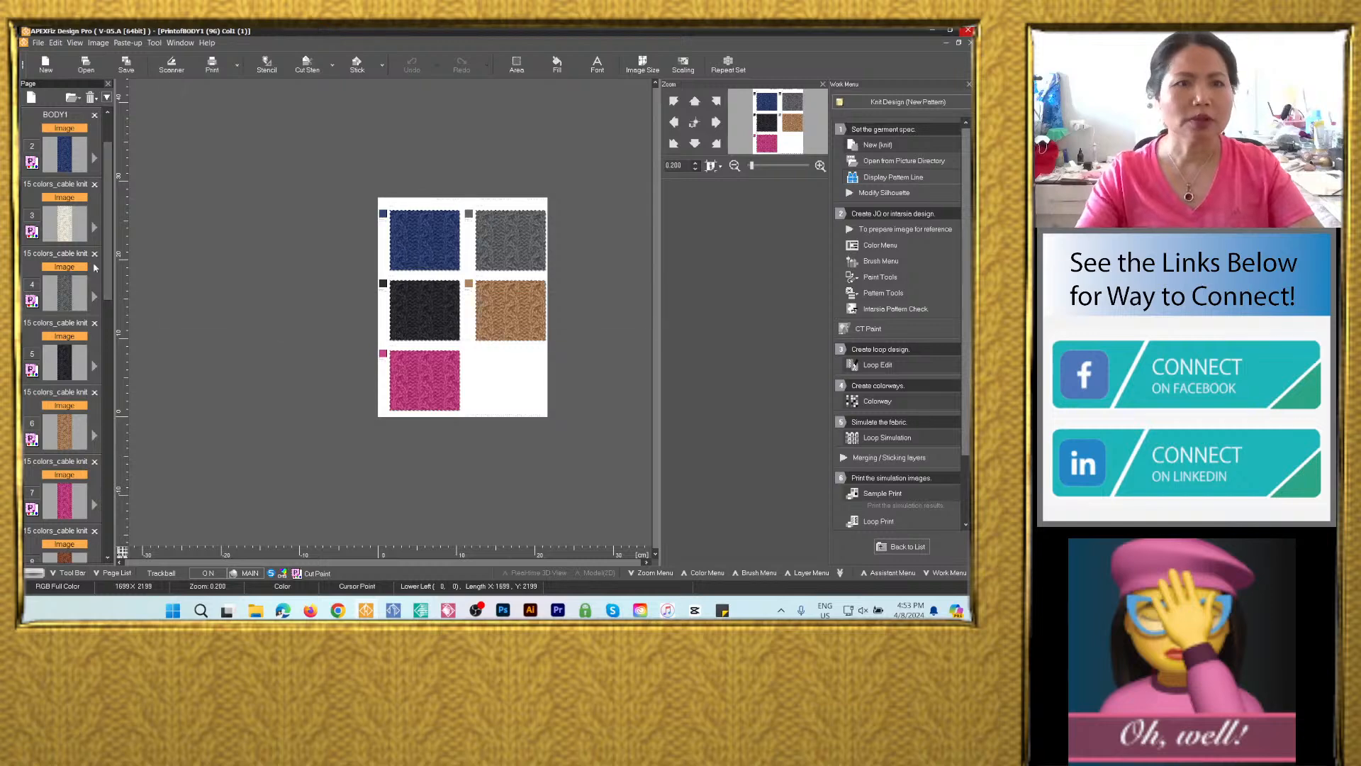
Delete both sample print pages, 17 and 18, from the page list.
scroll(88, 481, down, 10)
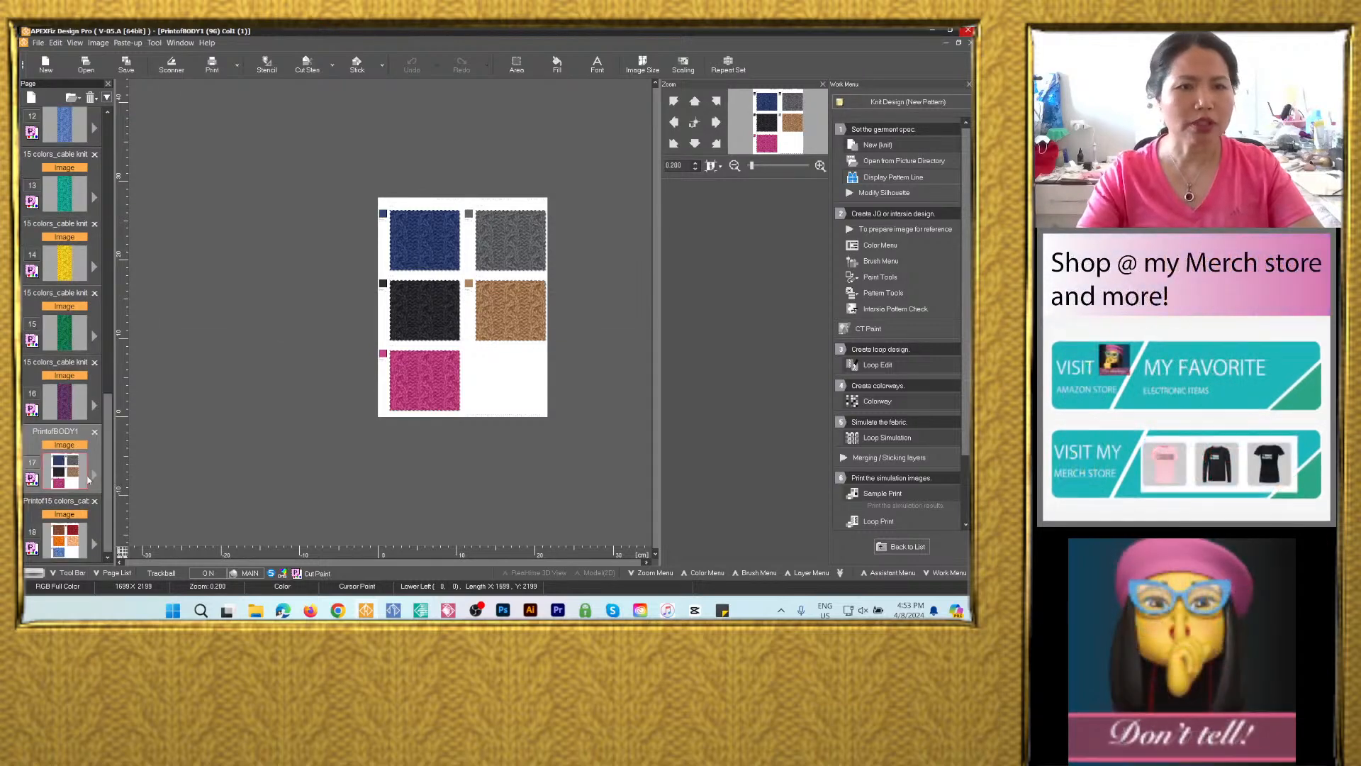
click(95, 432)
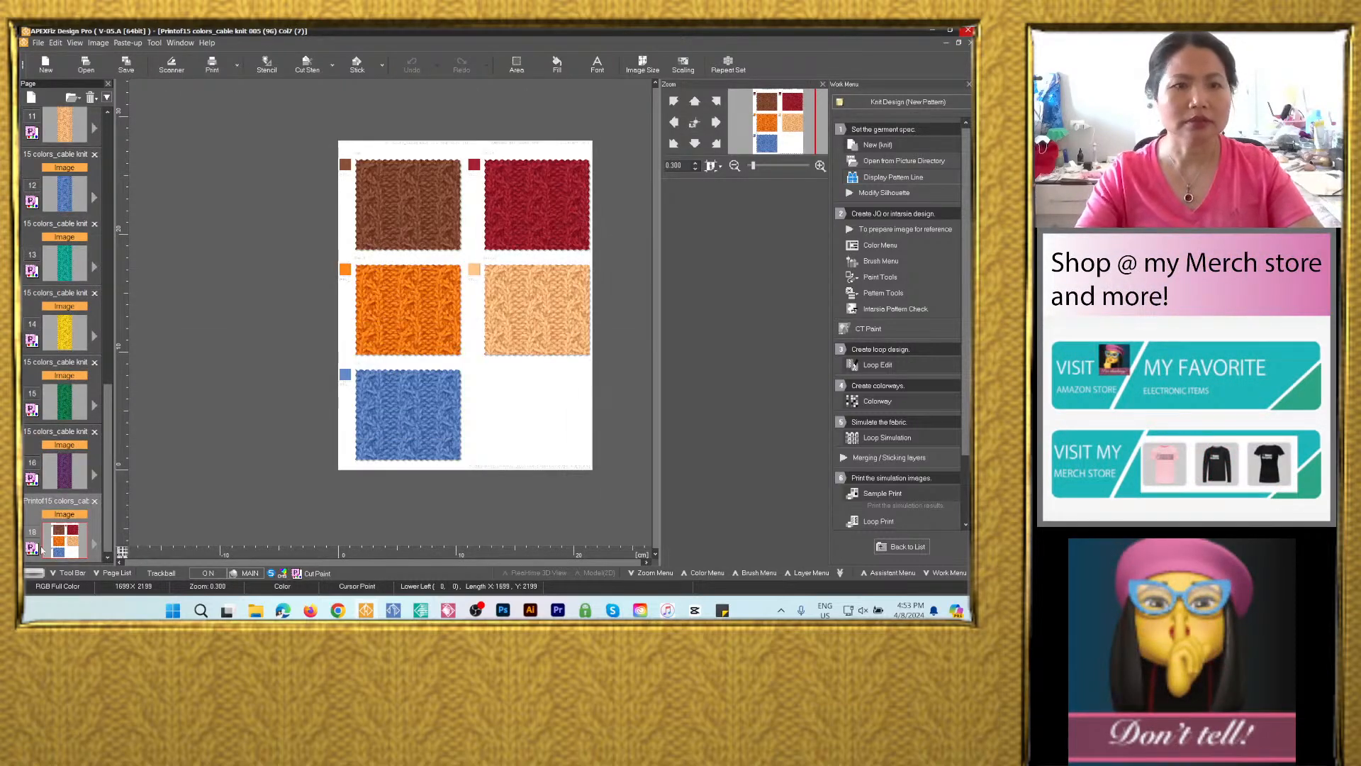
click(94, 500)
Open the sample print setup for navy Col.1 and assign cream Col.2 and gray Col.3 to slots two and three.
scroll(71, 270, up, 10)
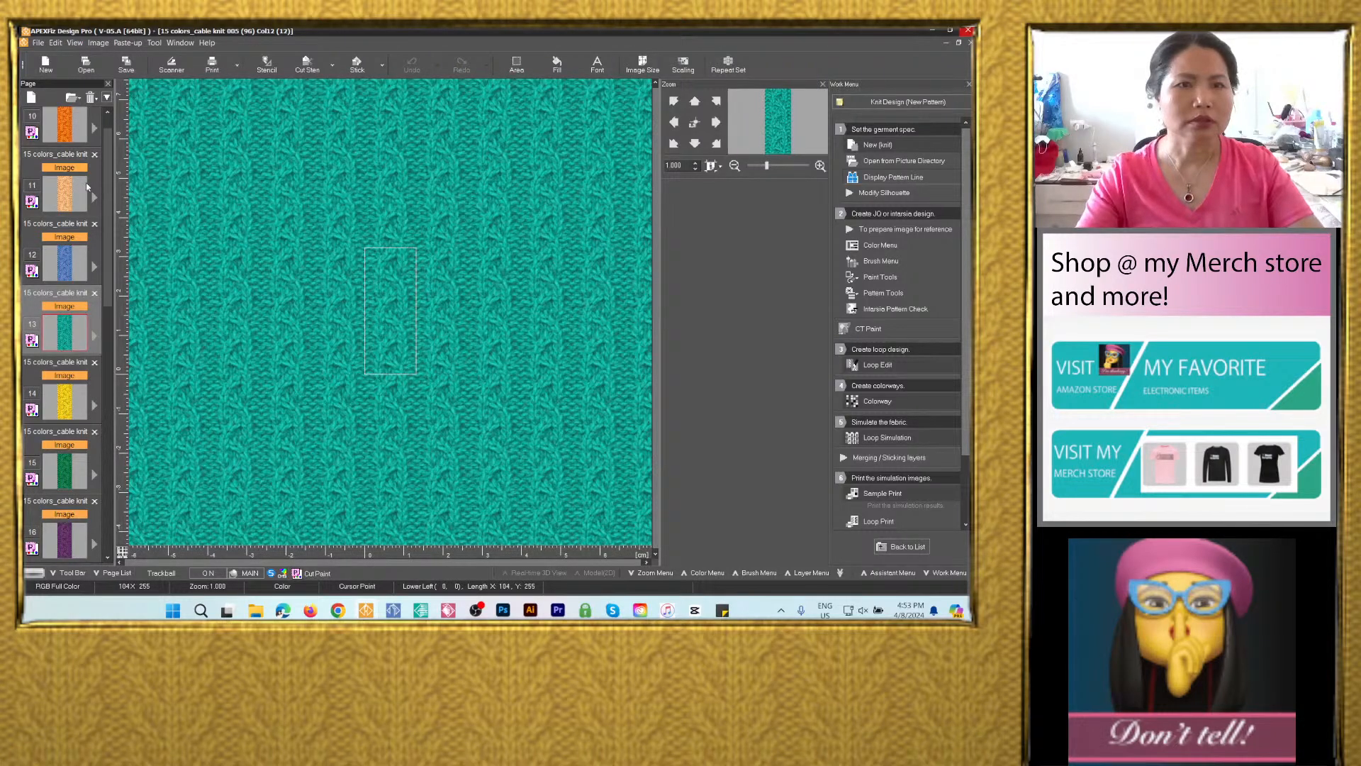
click(65, 224)
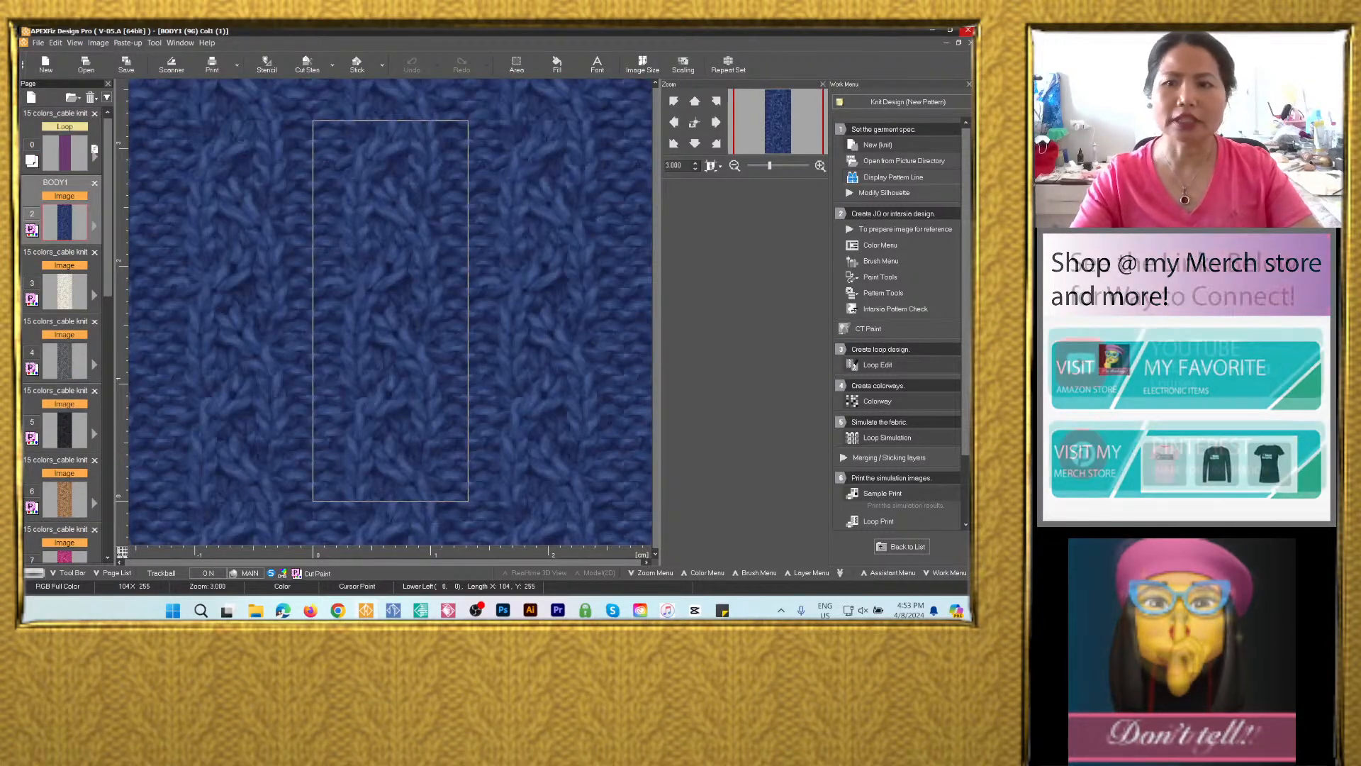
click(883, 493)
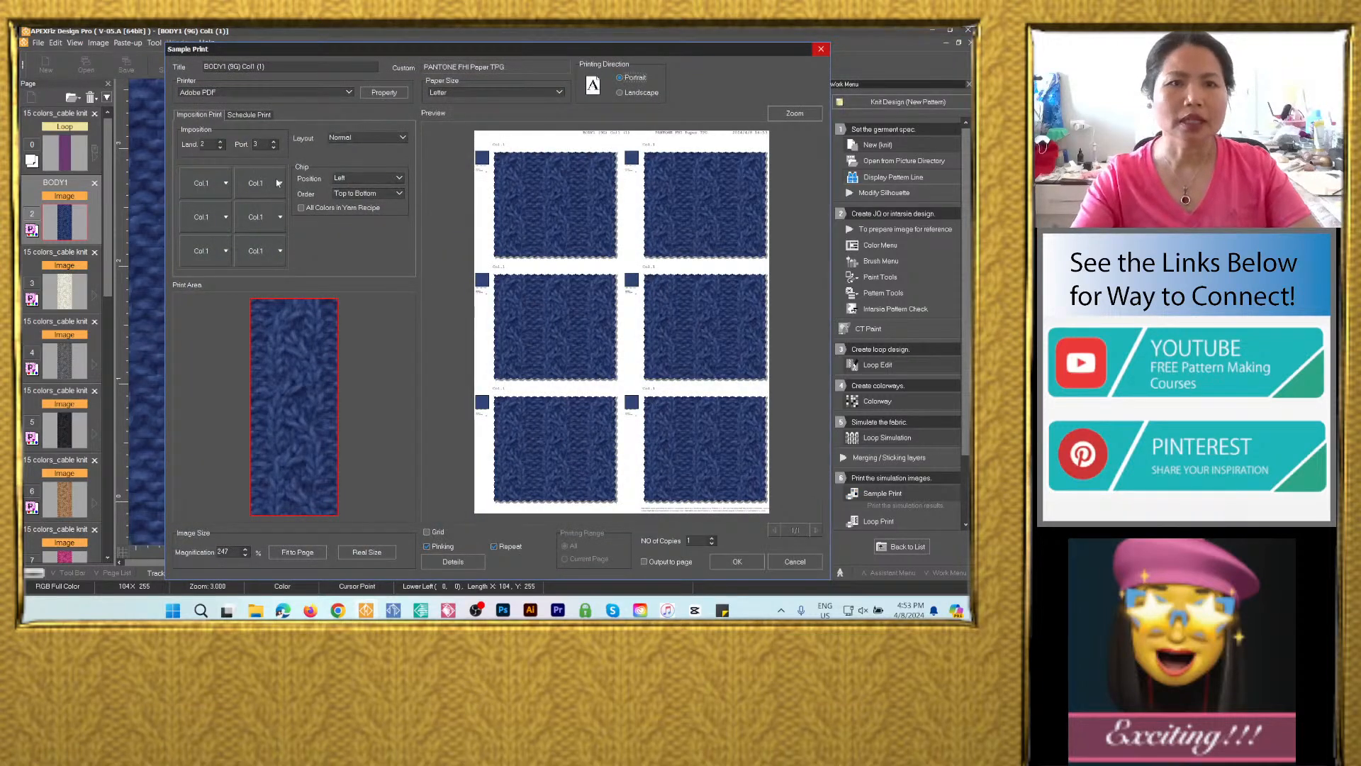
click(270, 183)
click(327, 174)
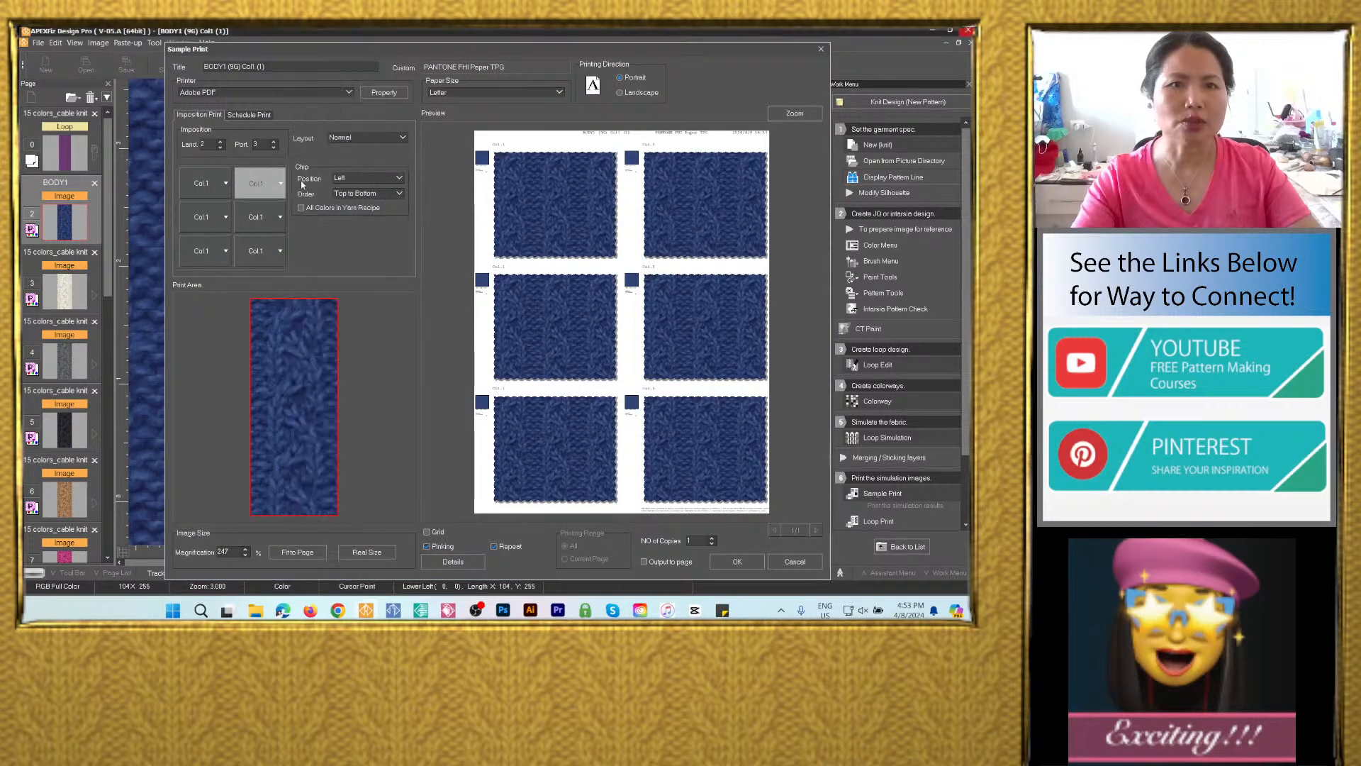
click(217, 217)
click(273, 215)
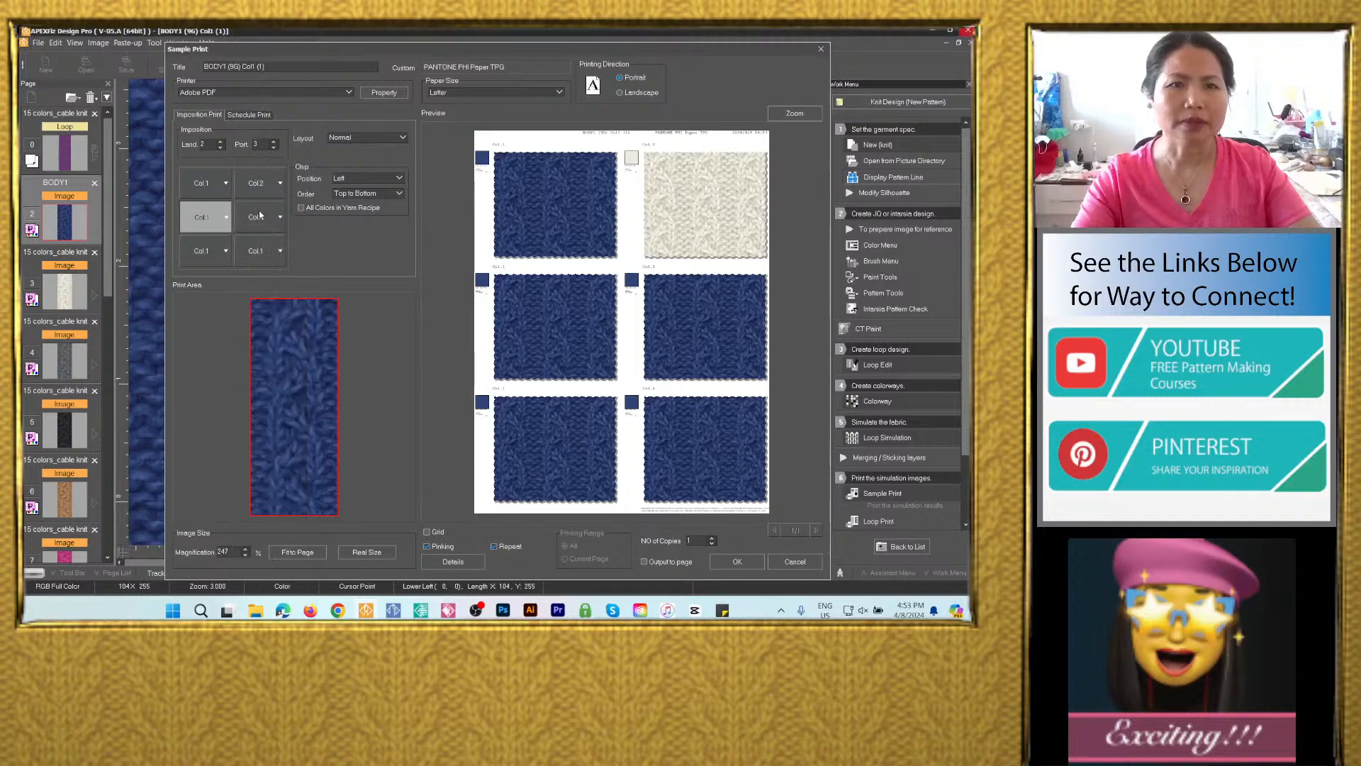
Assign black Col.4 and tan Col.5 to print slots four and five, and set the sixth slot to Blank.
click(259, 217)
click(327, 256)
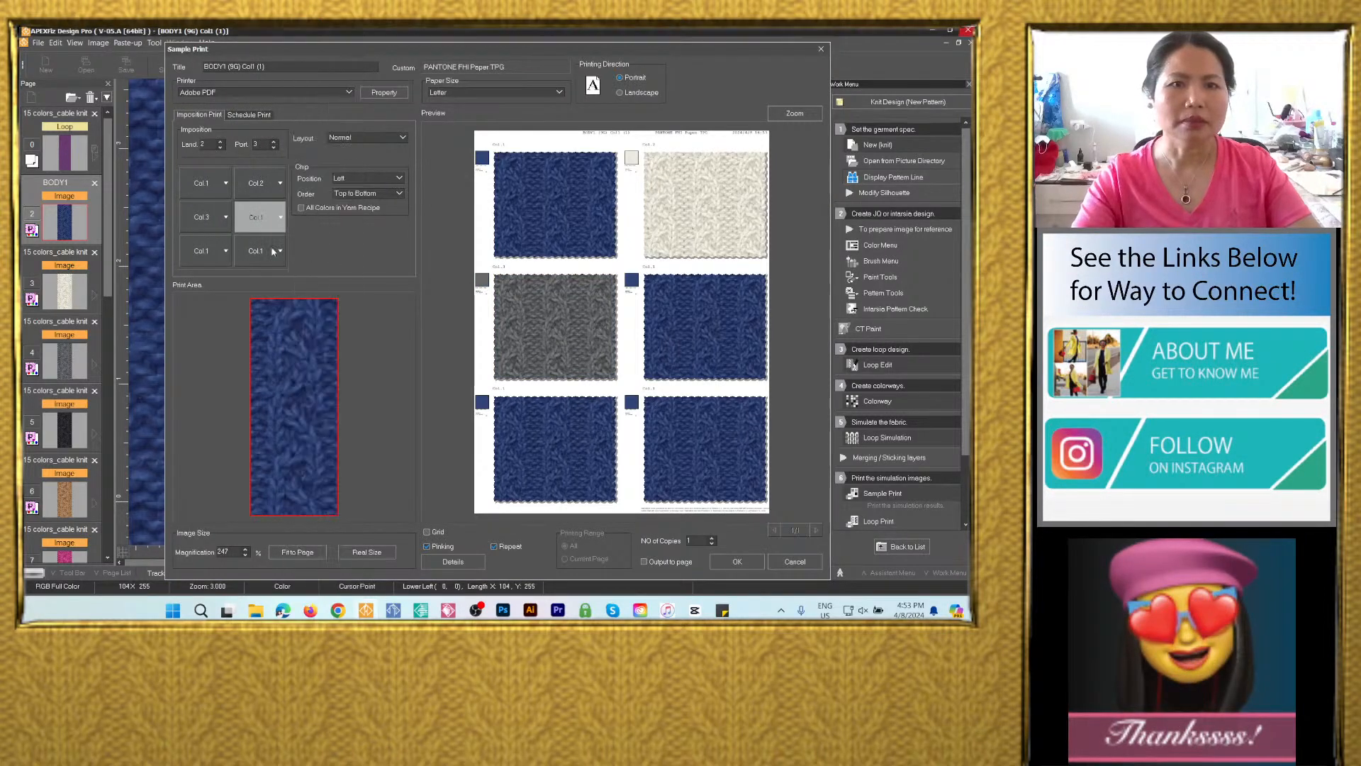
click(210, 252)
click(273, 297)
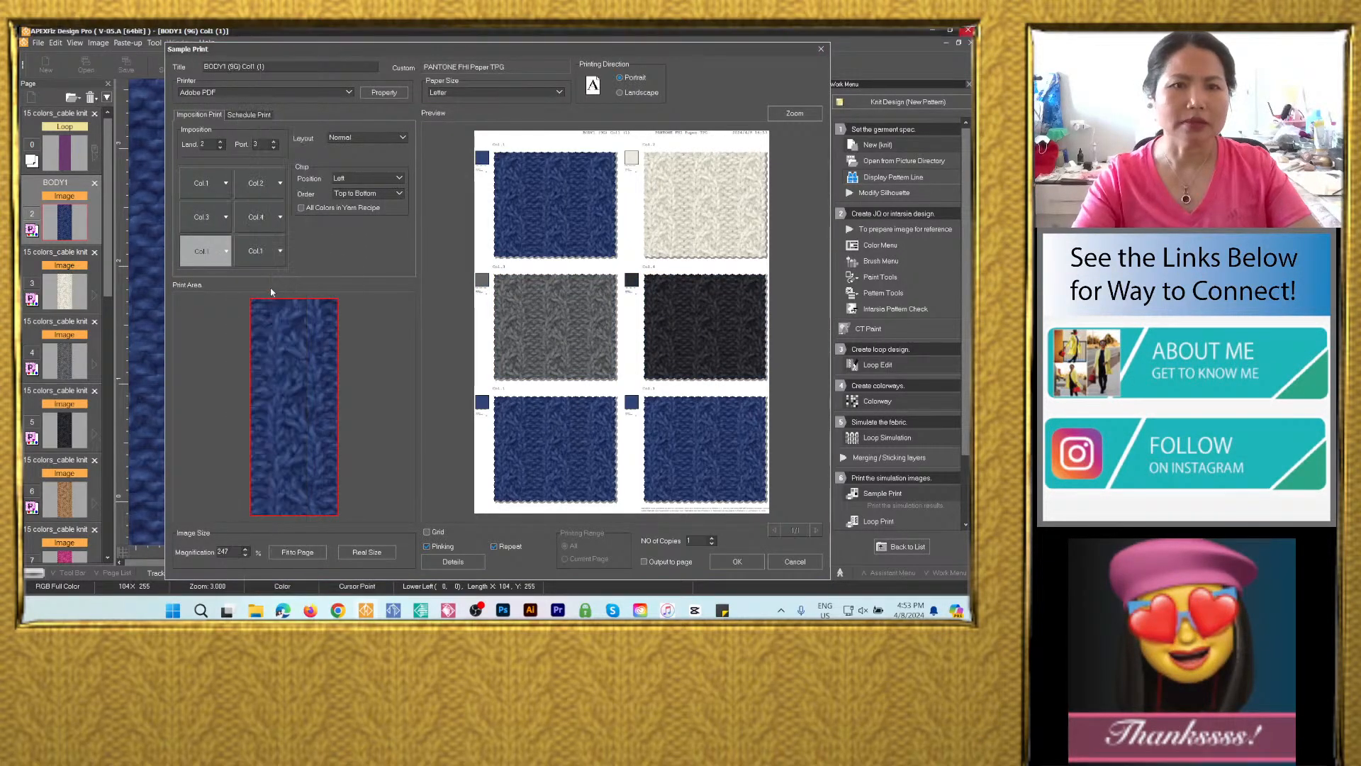
click(258, 251)
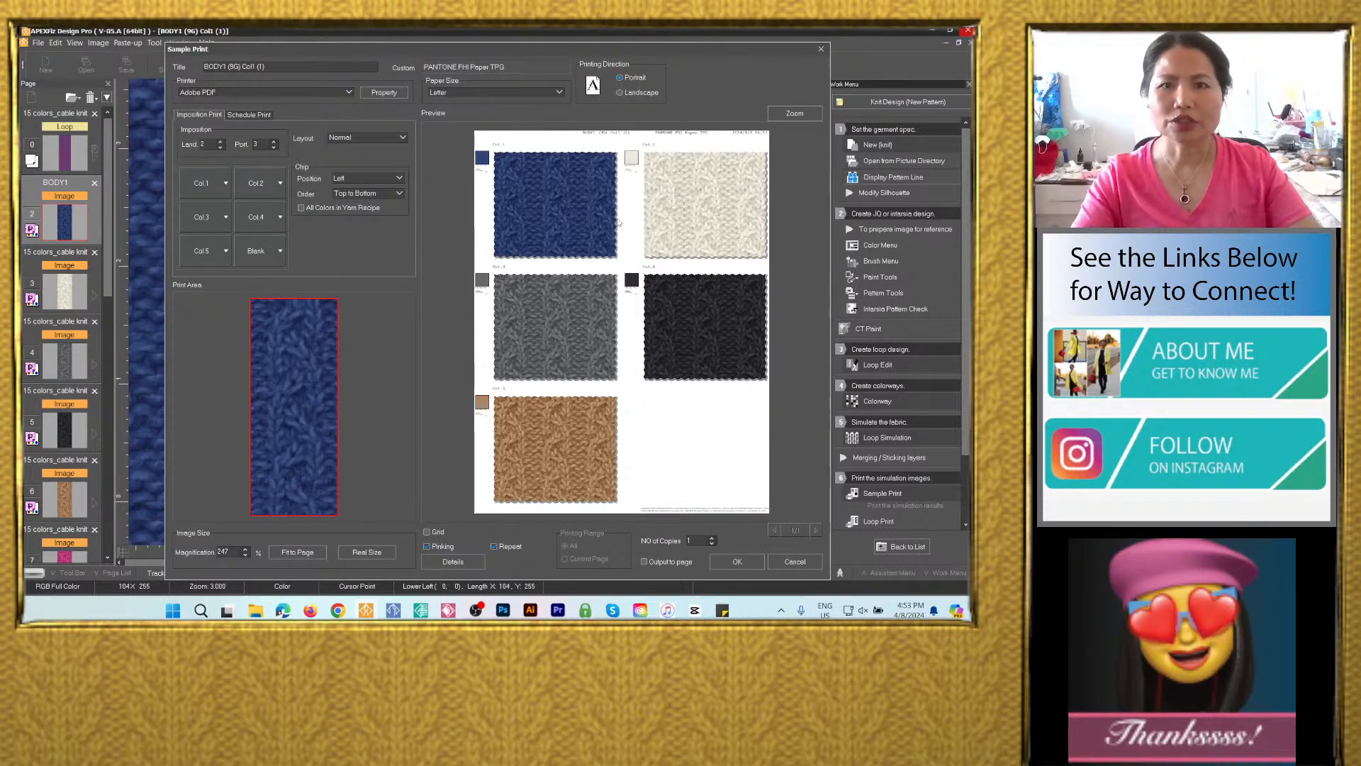
Output the five-swatch sample print of Col.1 to Col.5 to a new page at the default page size.
click(644, 560)
click(739, 565)
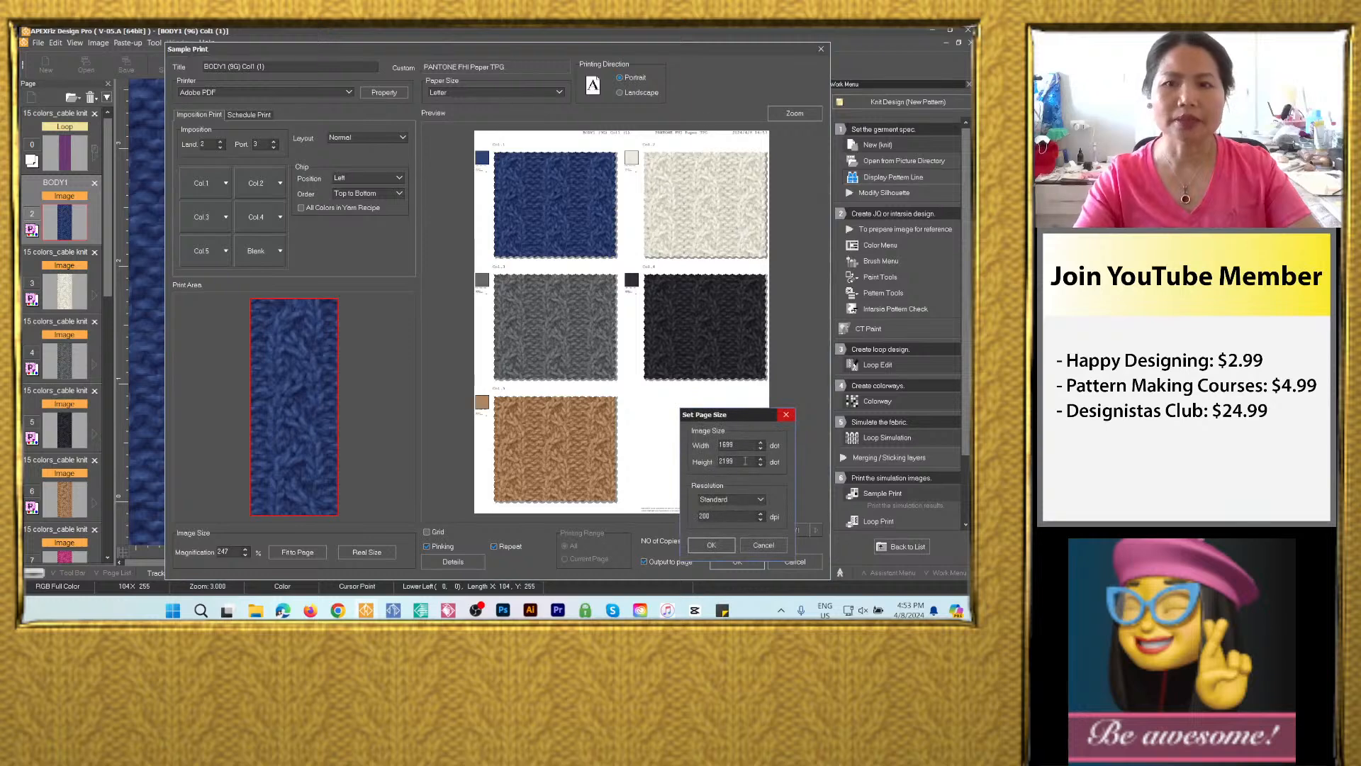
click(712, 546)
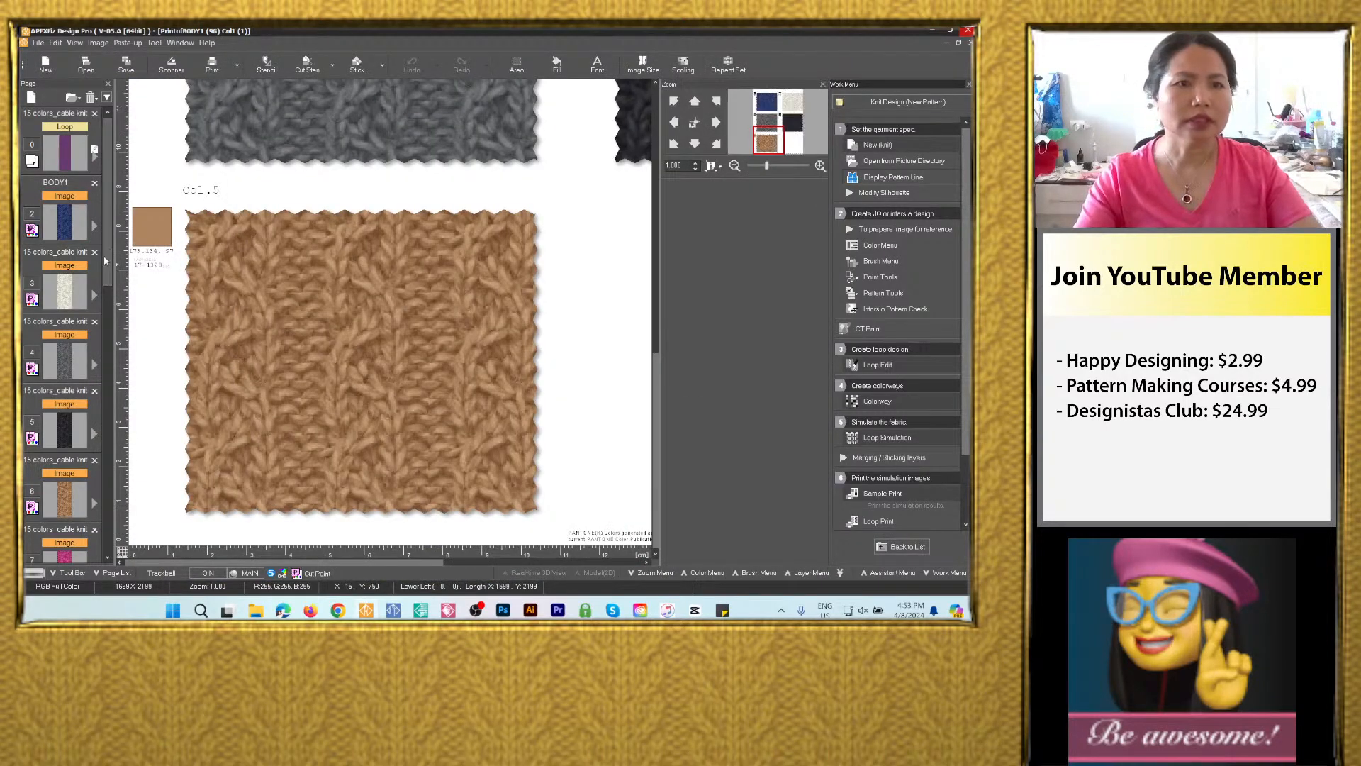
Open the sample print setup for pink Col.6 and assign brown Col.7 and red Col.8 to slots two and three.
scroll(104, 262, down, 3)
scroll(104, 262, down, 1)
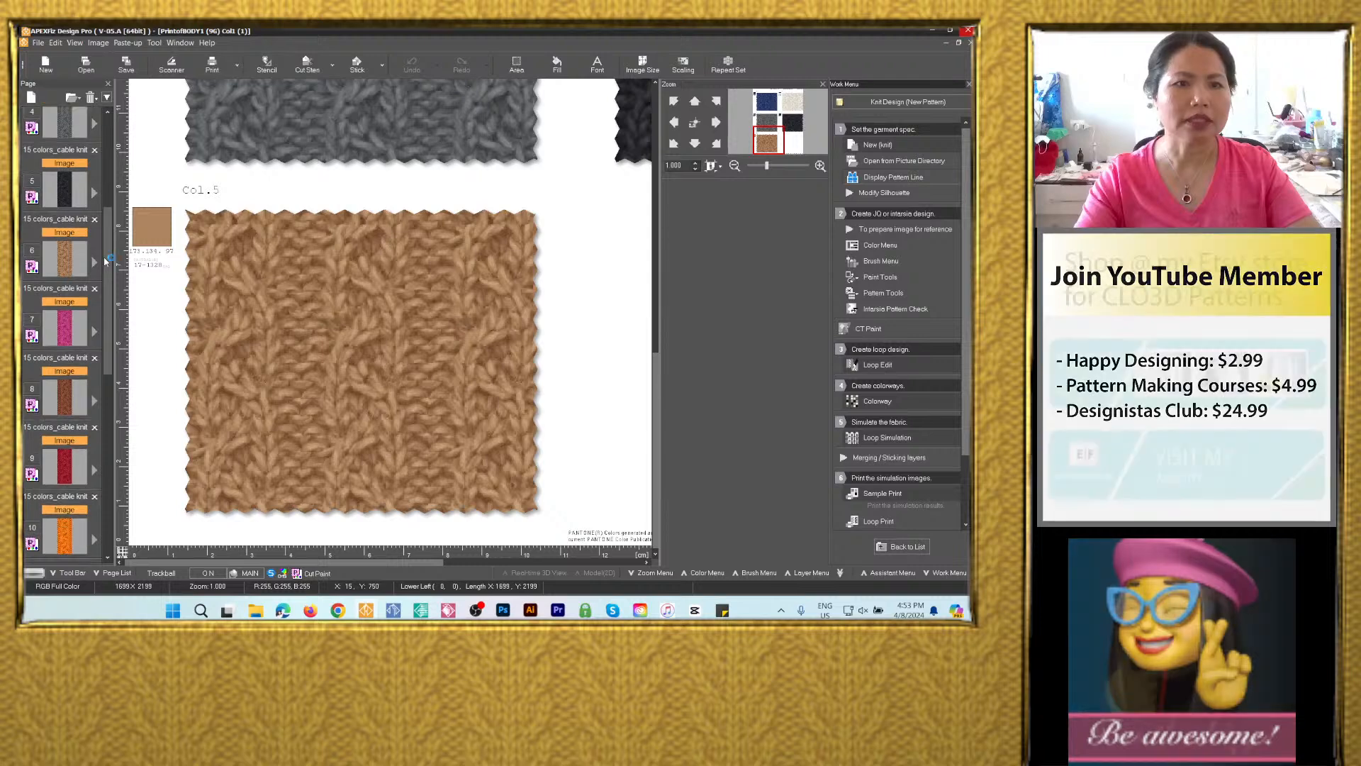
click(71, 331)
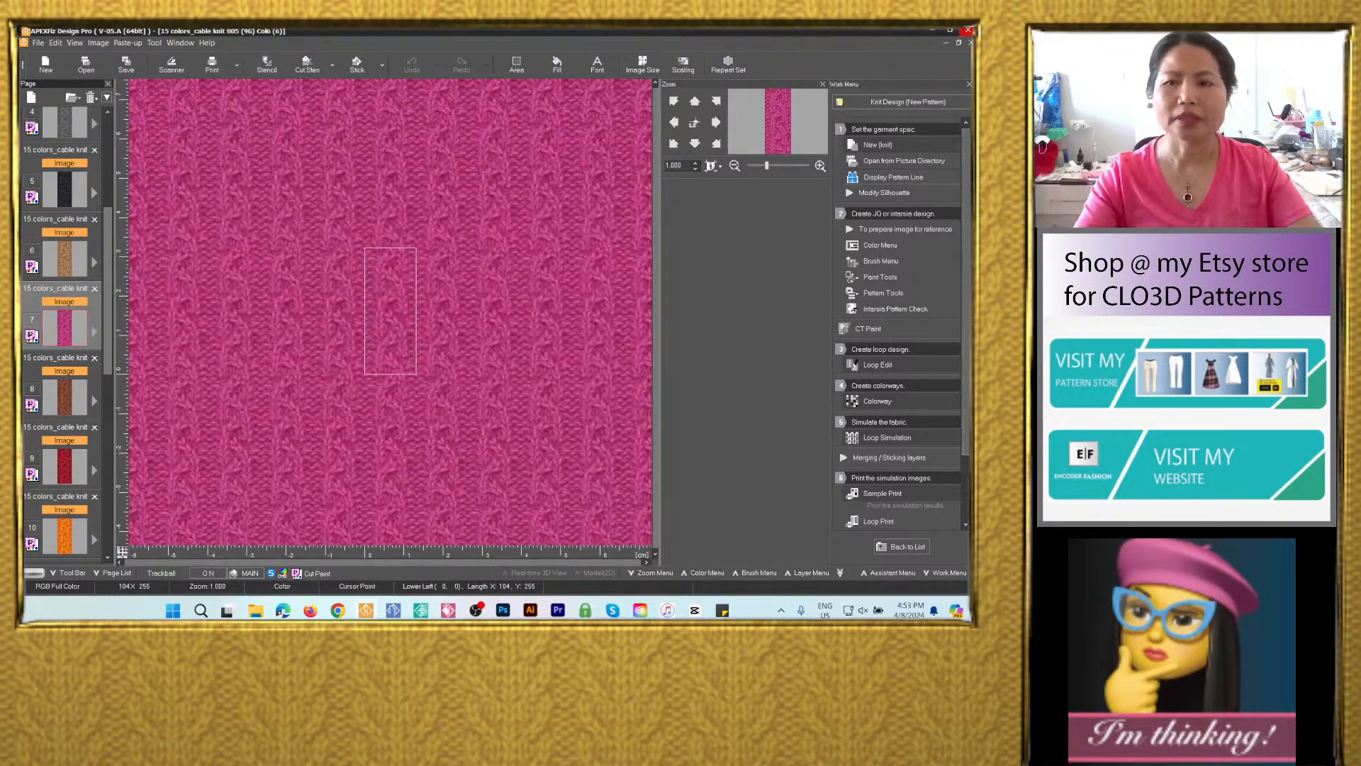
click(879, 495)
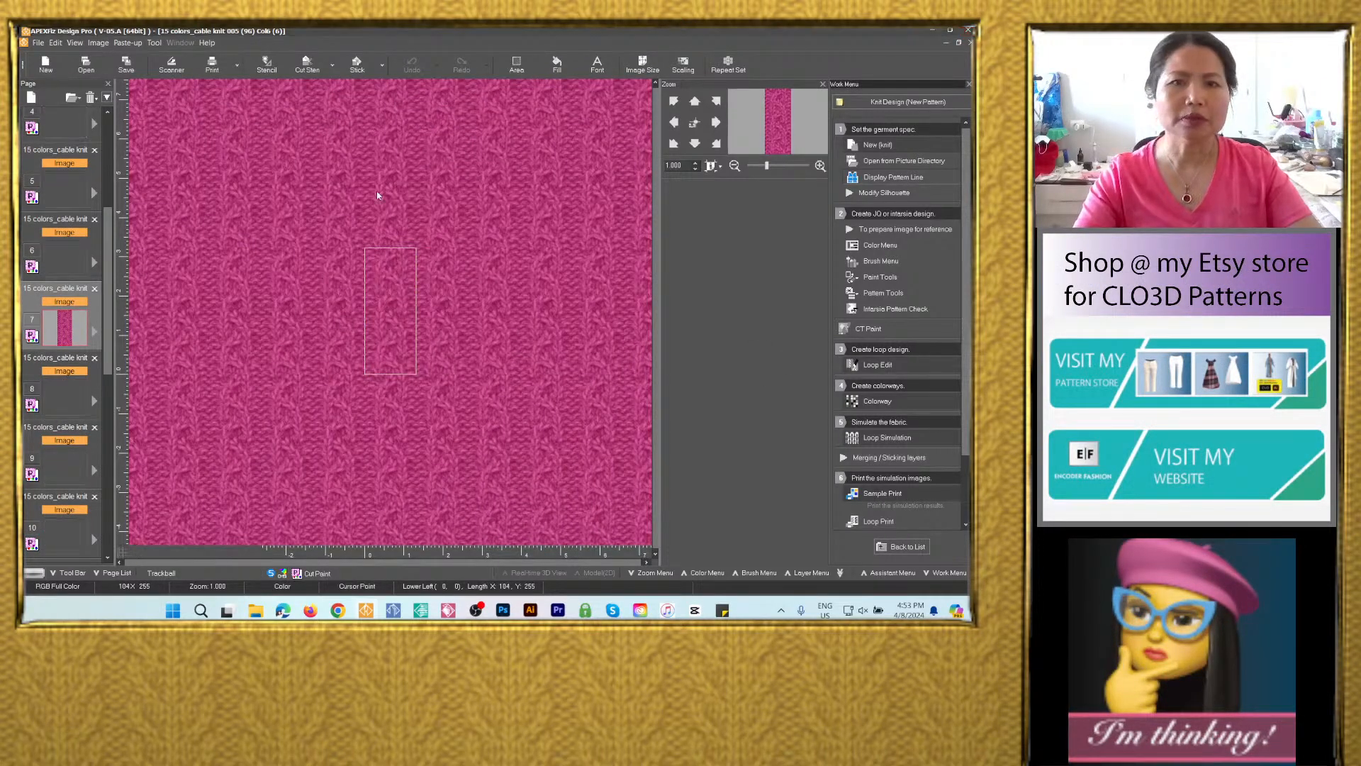
click(256, 183)
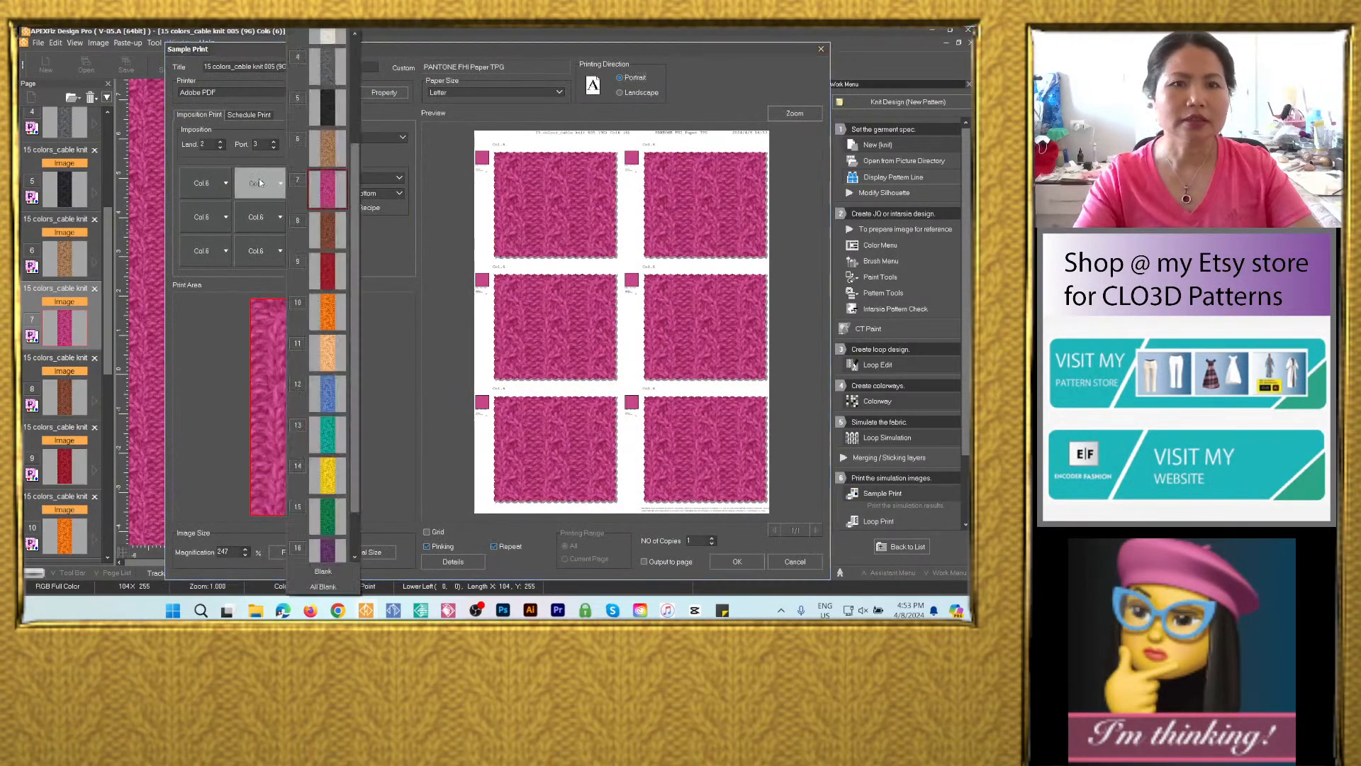
click(328, 227)
click(208, 219)
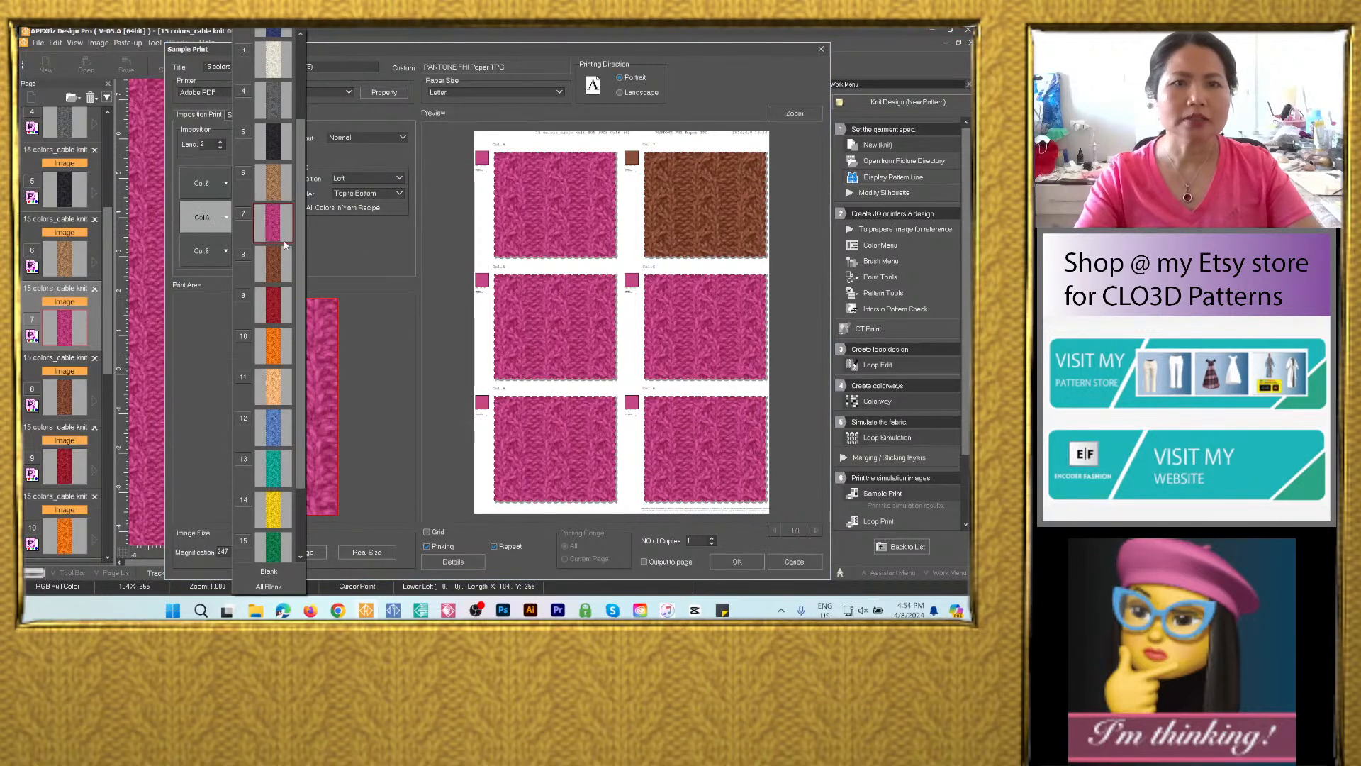
click(280, 311)
Assign orange Col.9 and peach Col.10 to print slots four and five, and set the sixth slot to Blank.
click(262, 217)
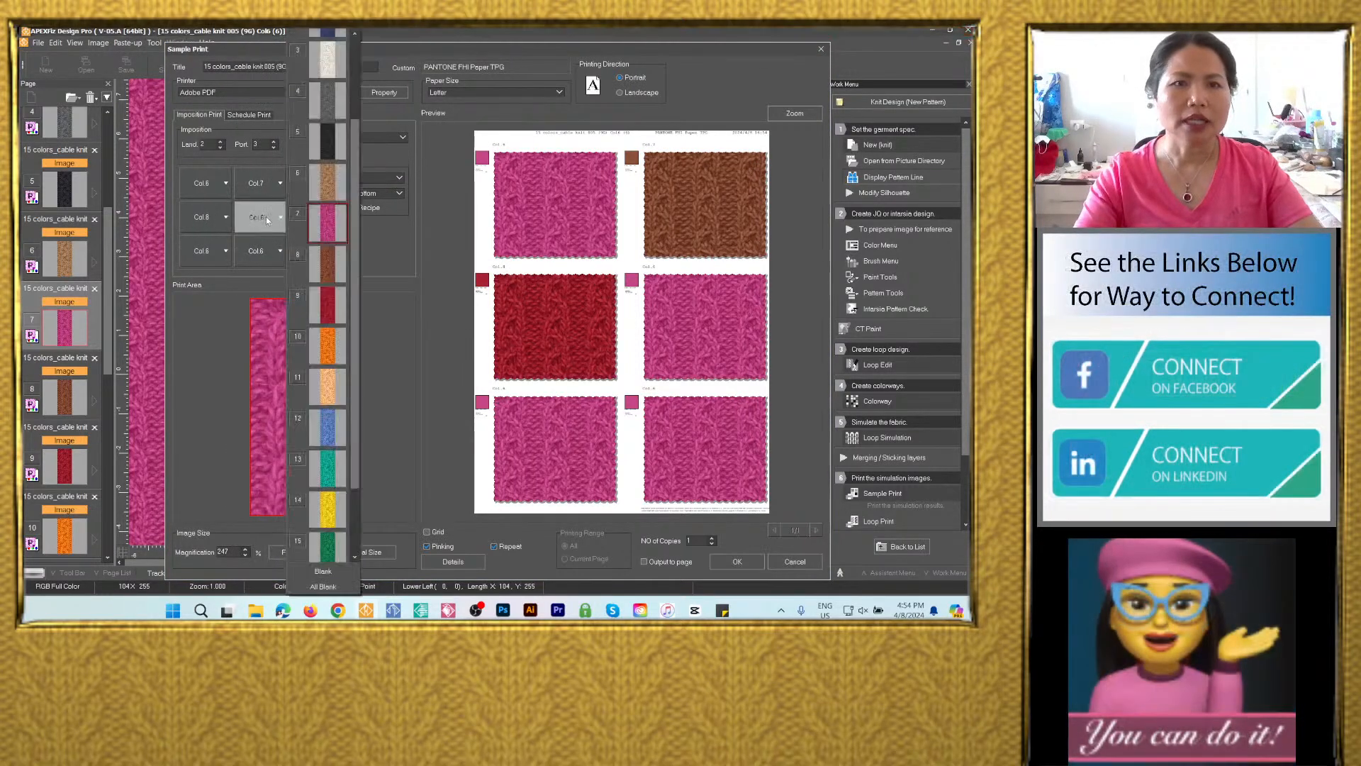
click(325, 332)
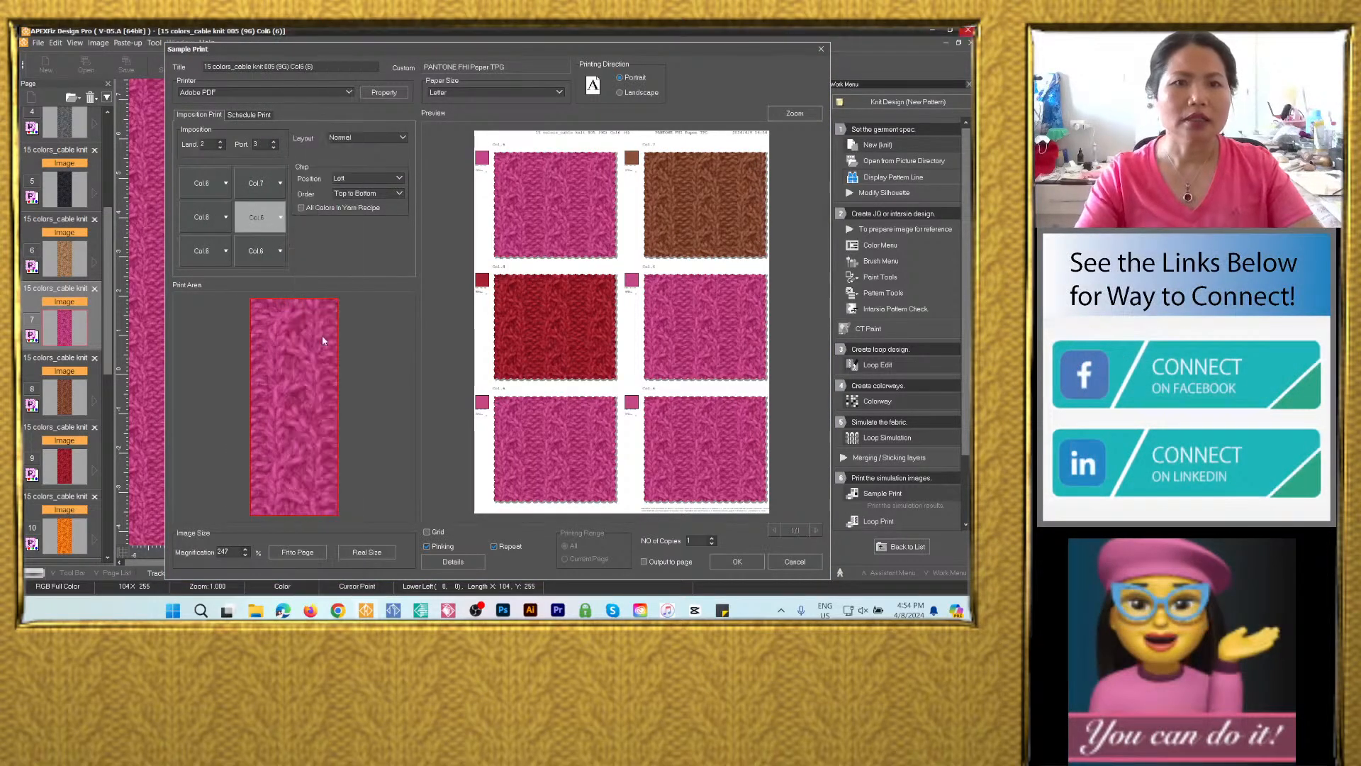
click(204, 252)
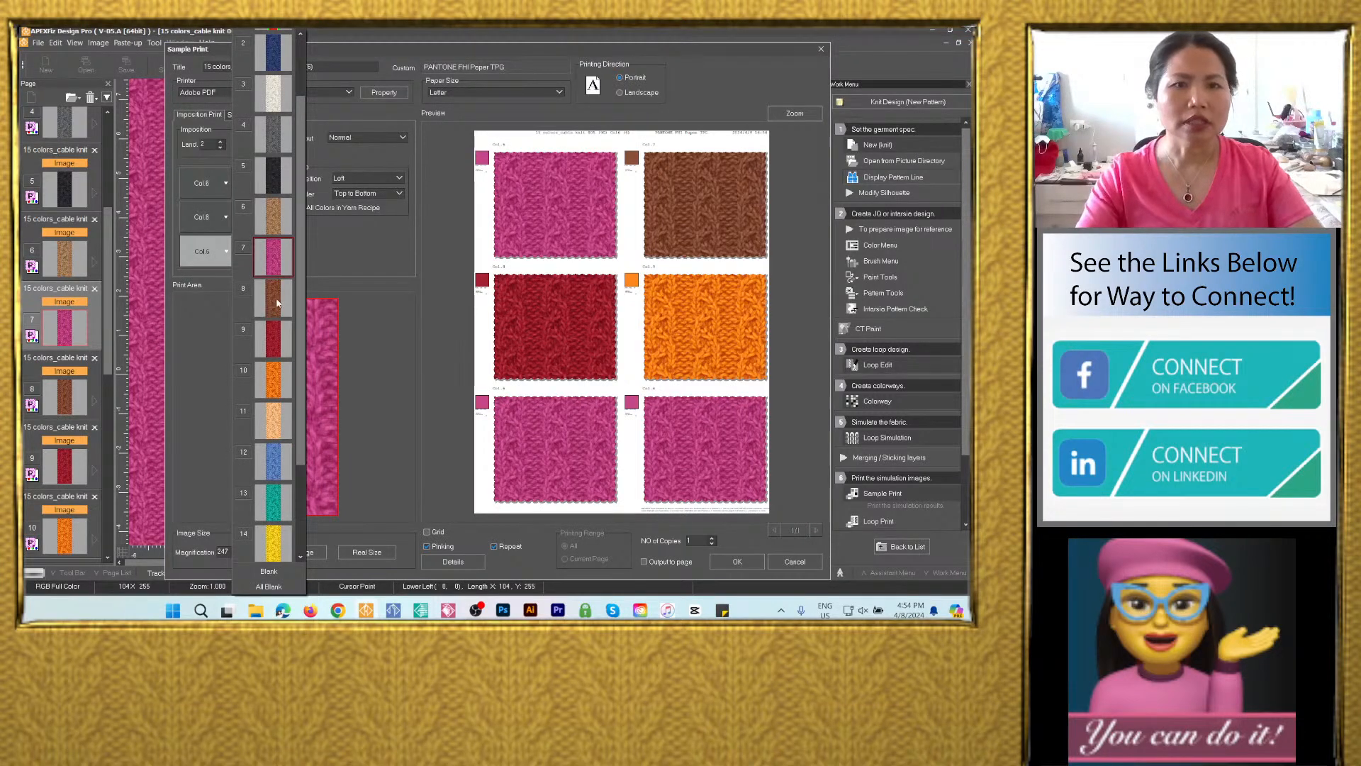
click(275, 420)
click(264, 250)
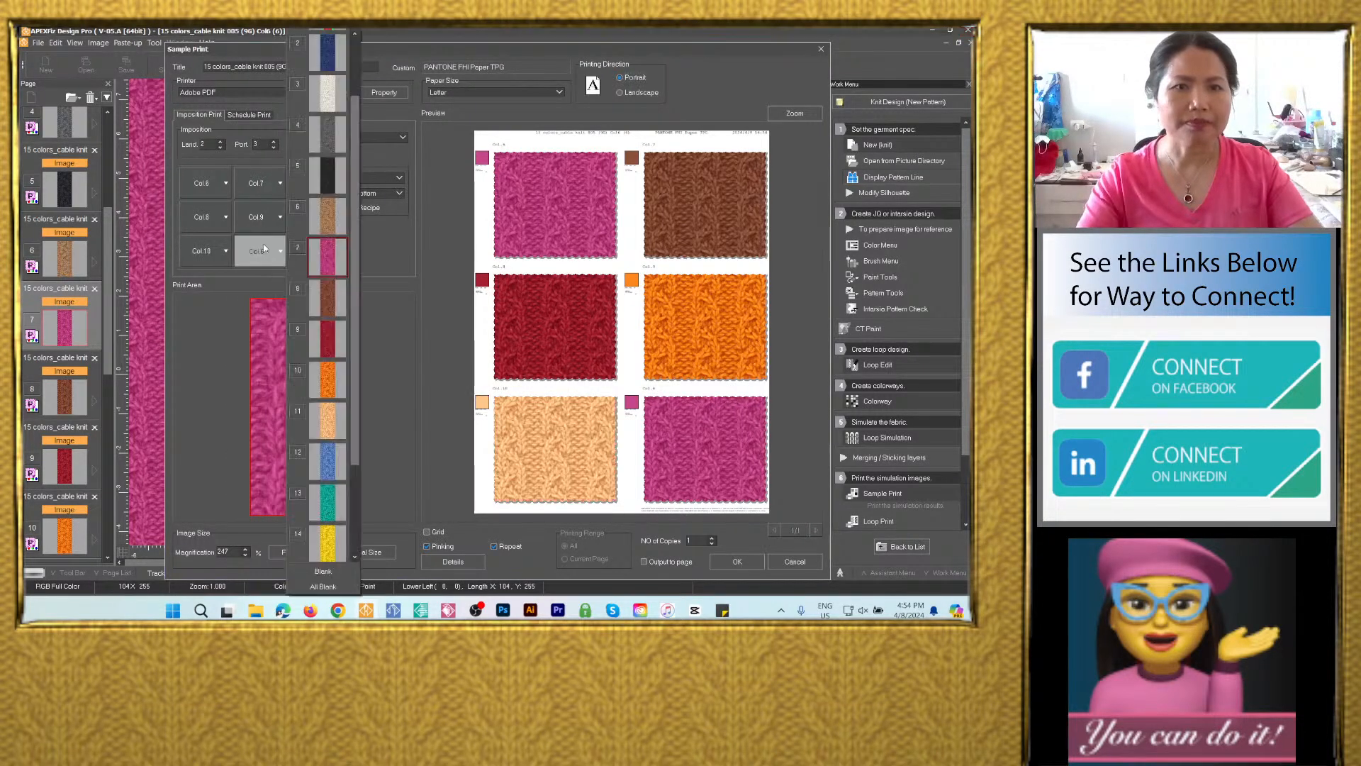
click(323, 570)
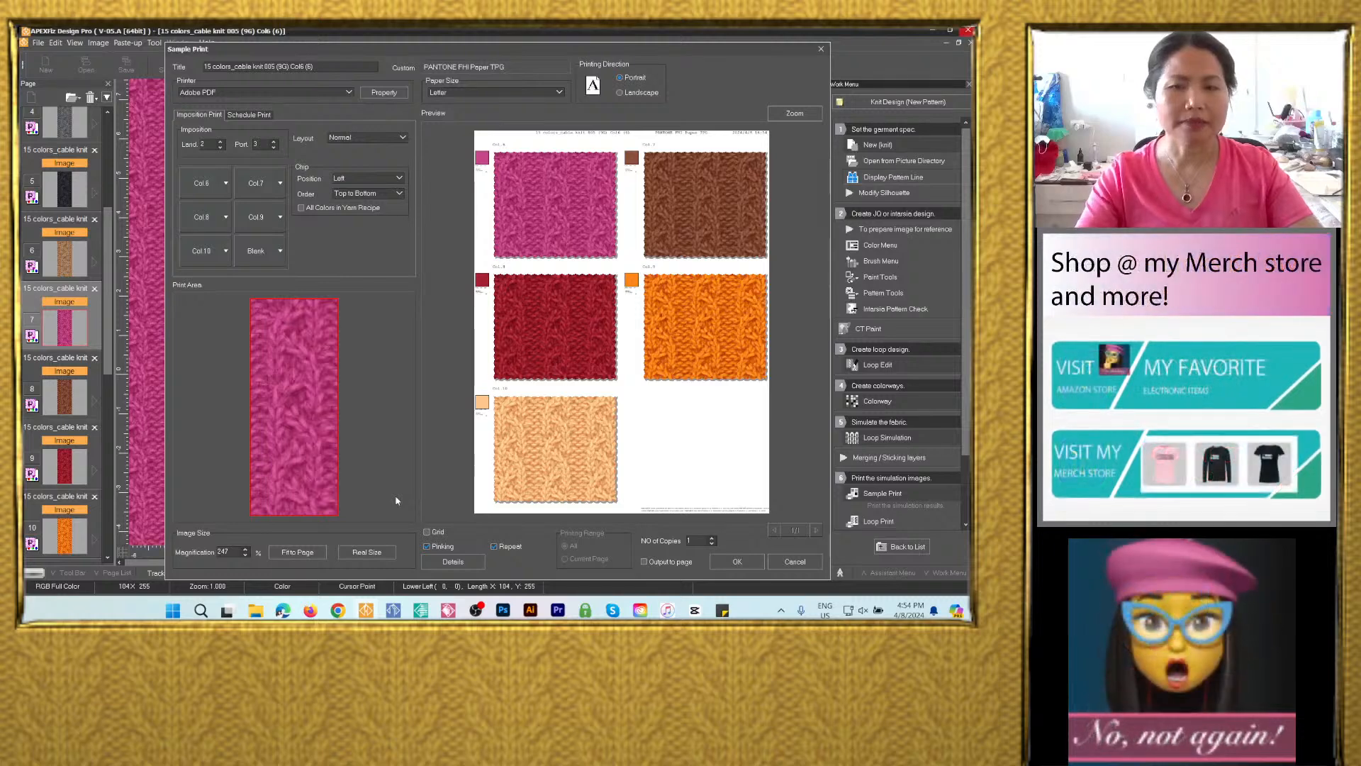
Output the five-swatch sample print of Col.6 to Col.10 to a new page at the default page size.
click(645, 561)
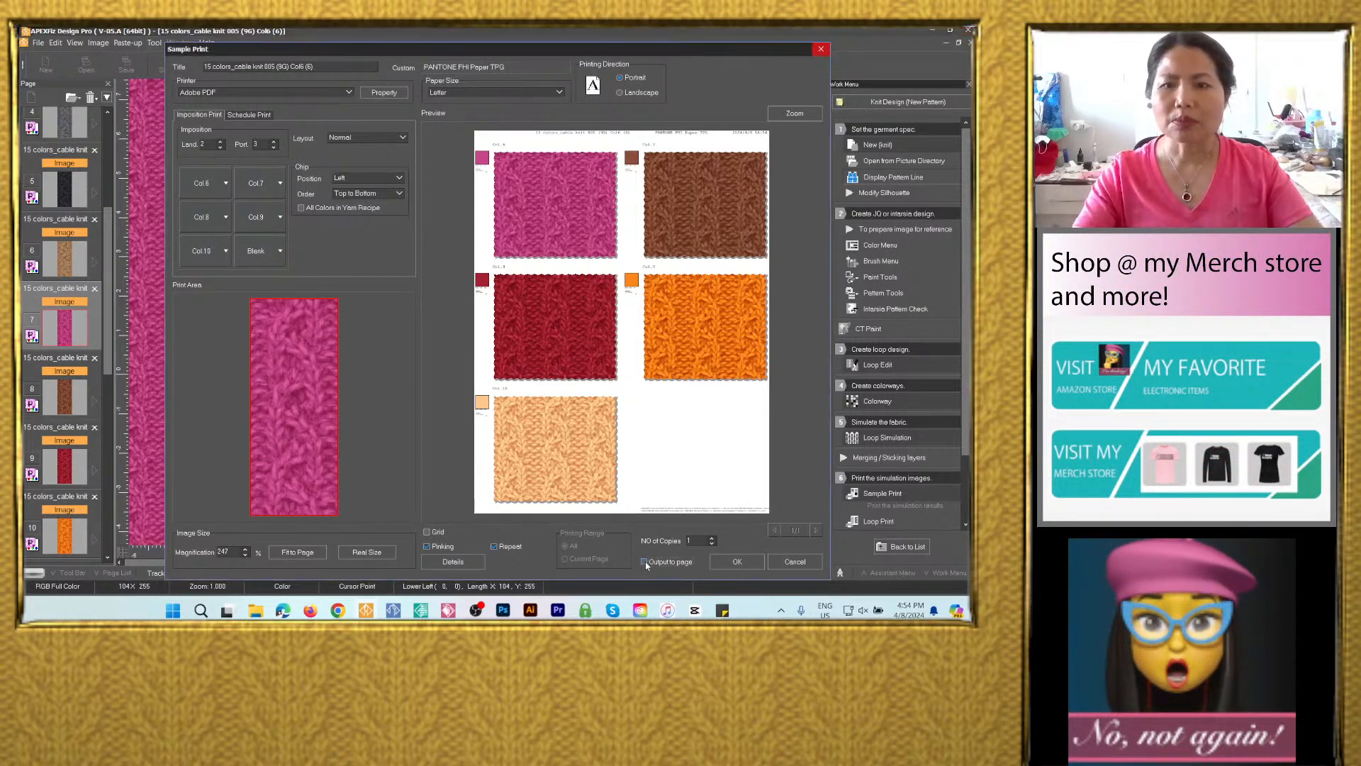
click(730, 562)
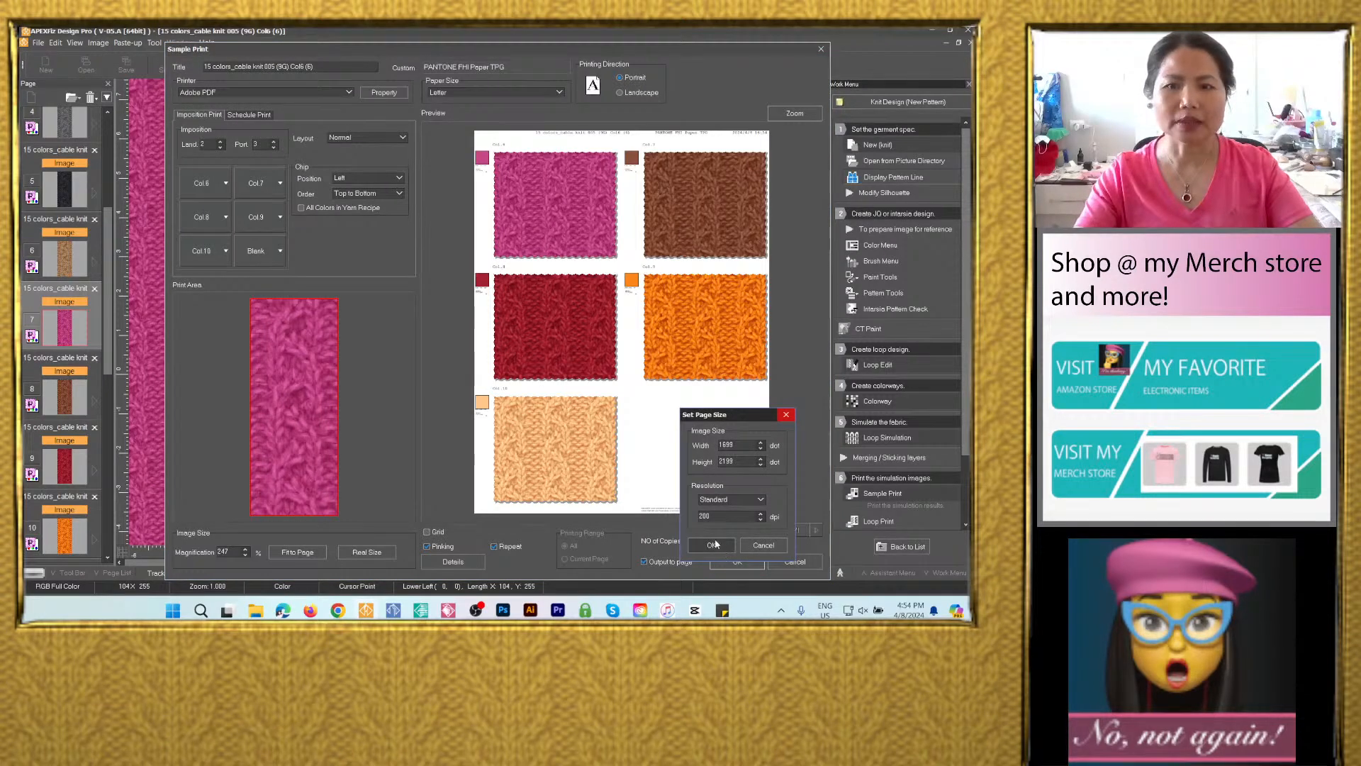
click(713, 544)
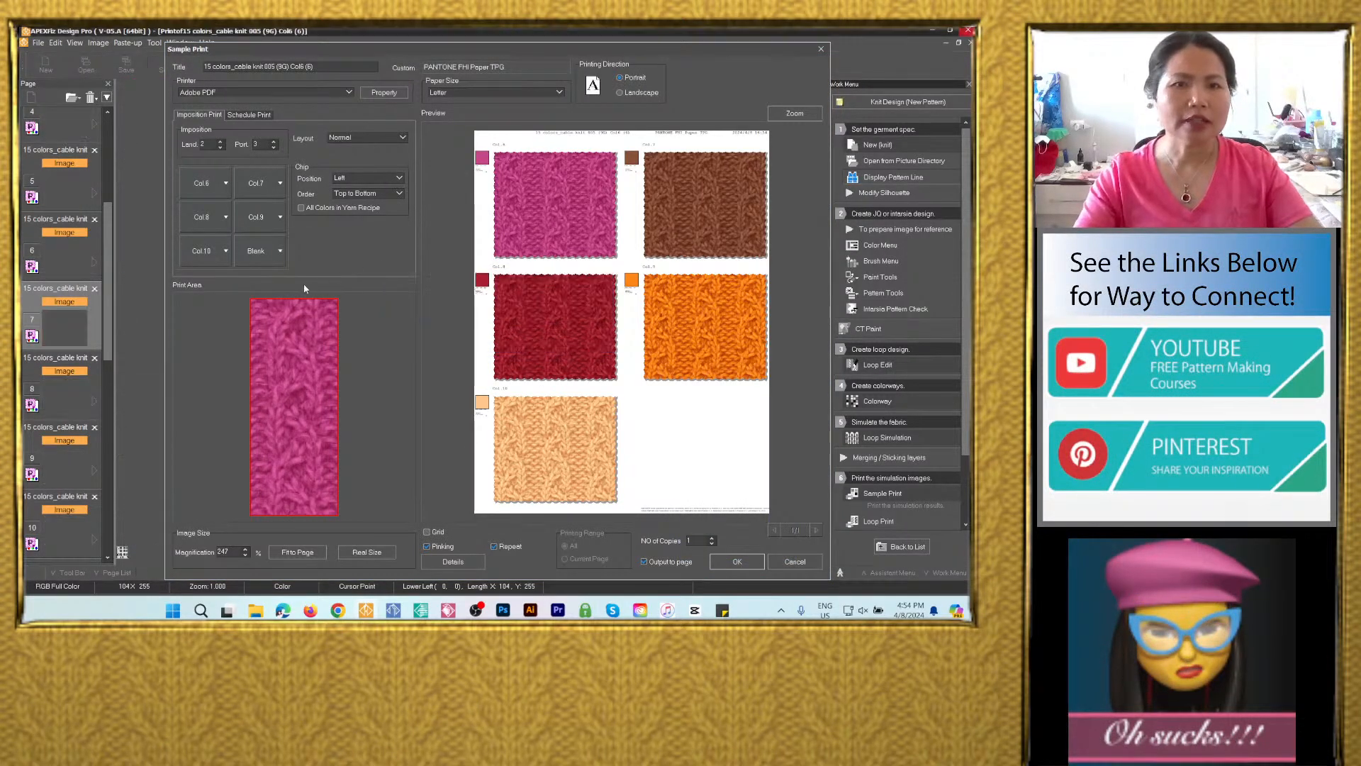
Open the sample print setup for blue Col.11 and assign teal Col.12 and yellow Col.13 to slots two and three.
scroll(81, 375, down, 5)
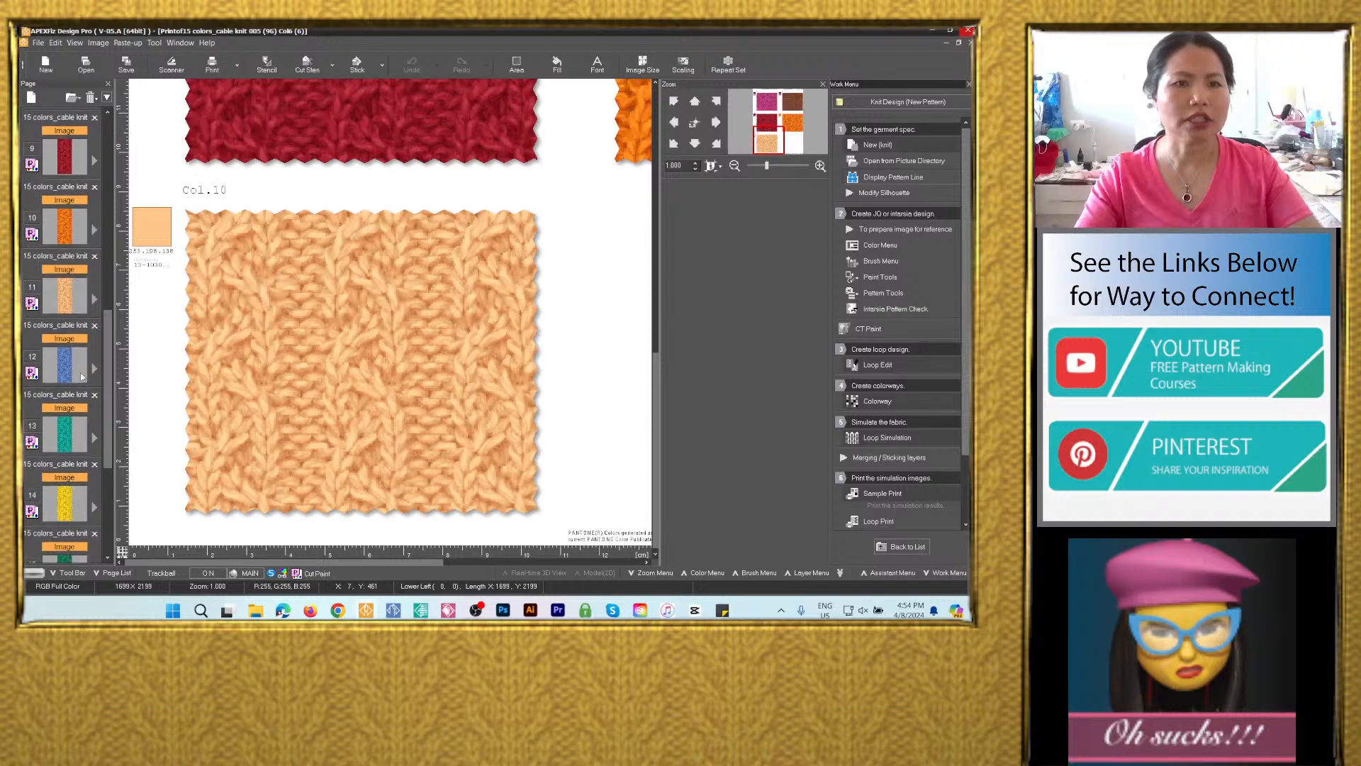
click(81, 376)
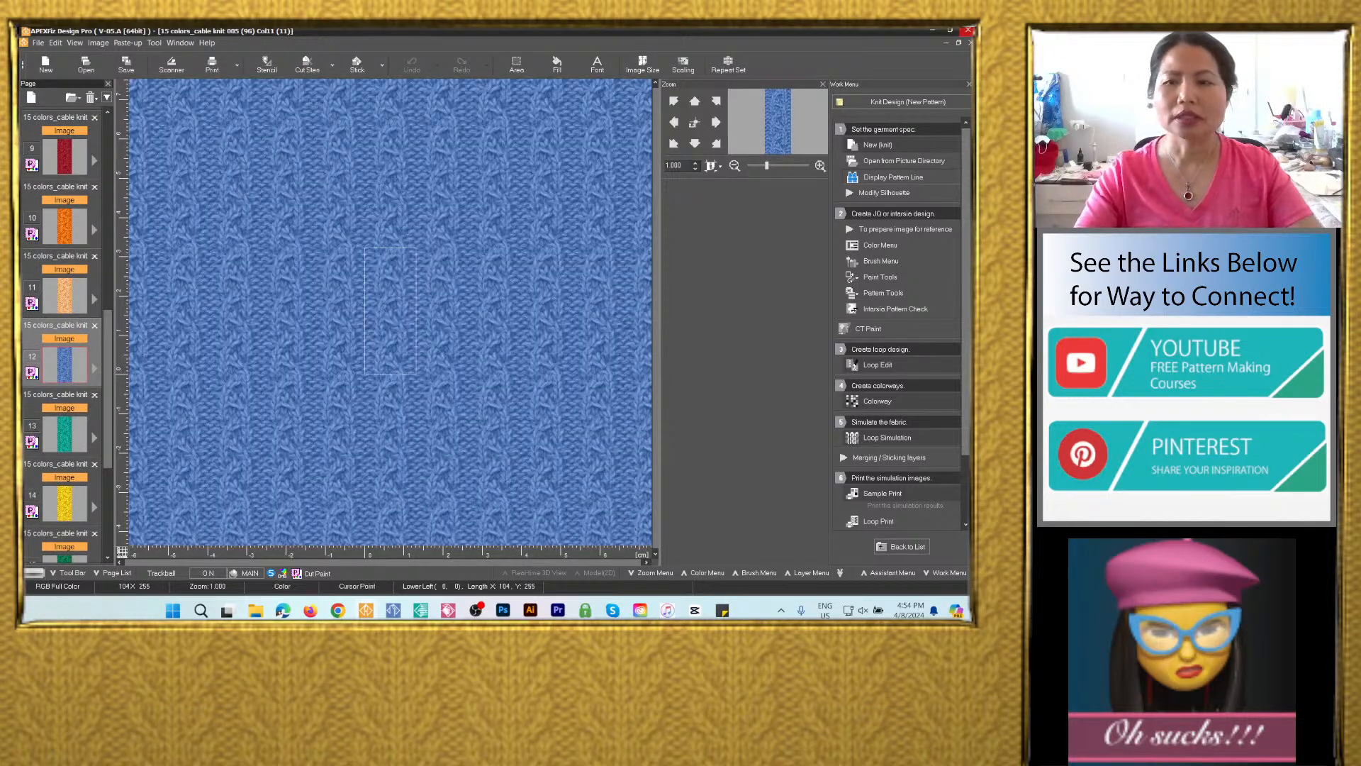
click(881, 494)
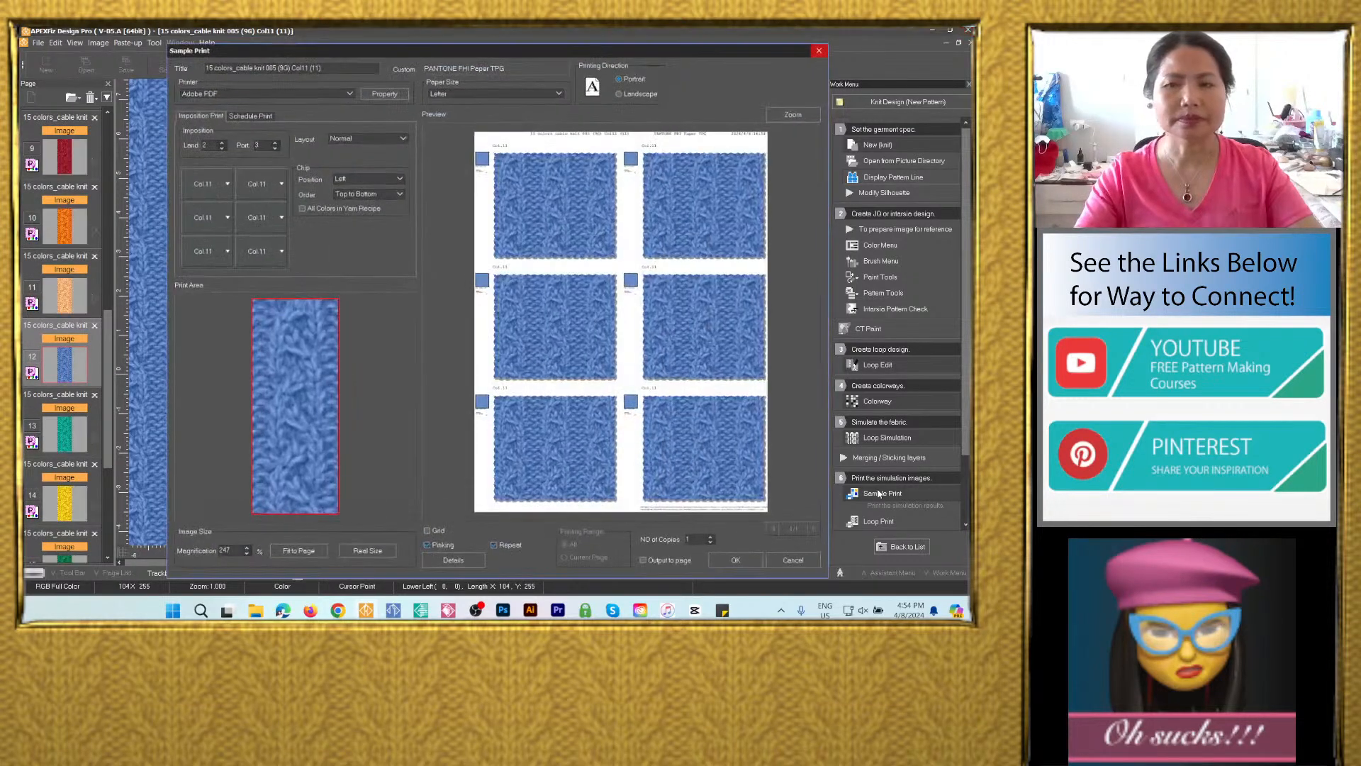
click(262, 181)
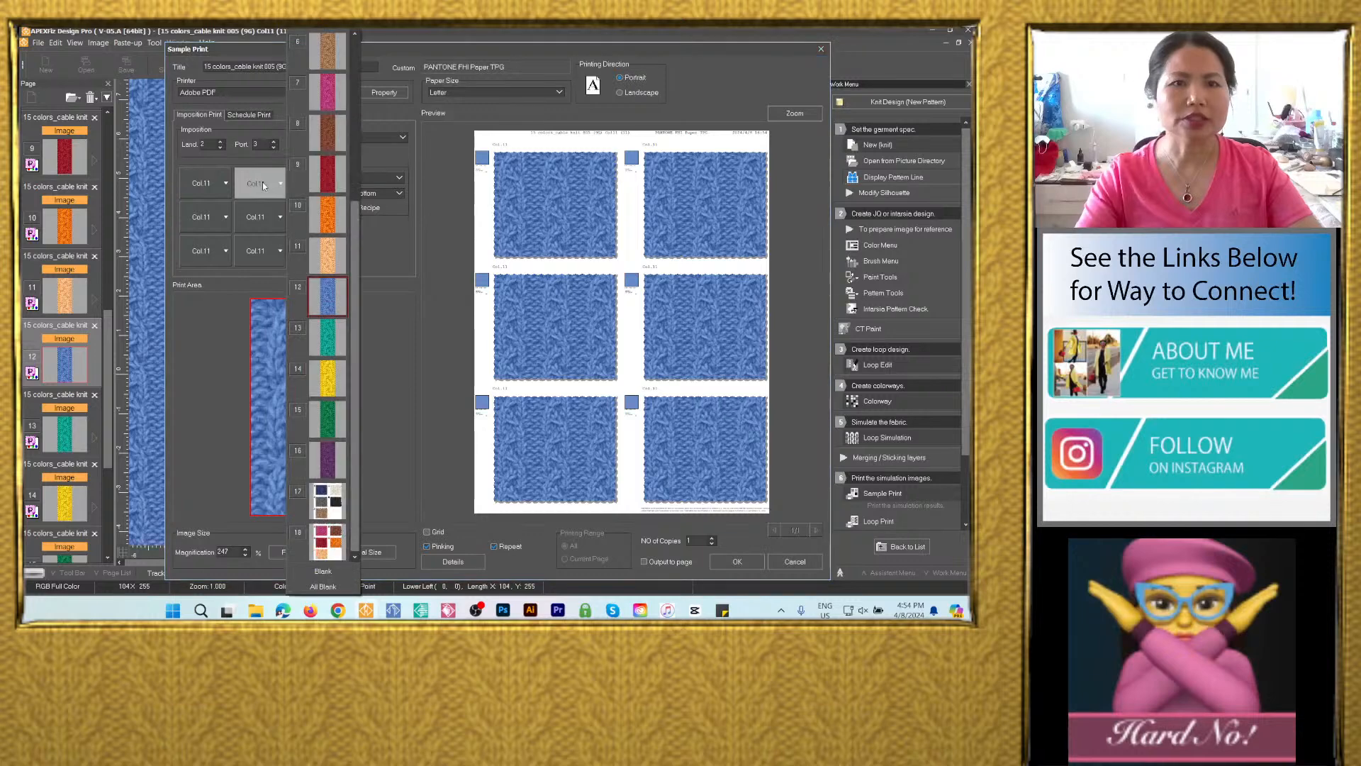
click(327, 337)
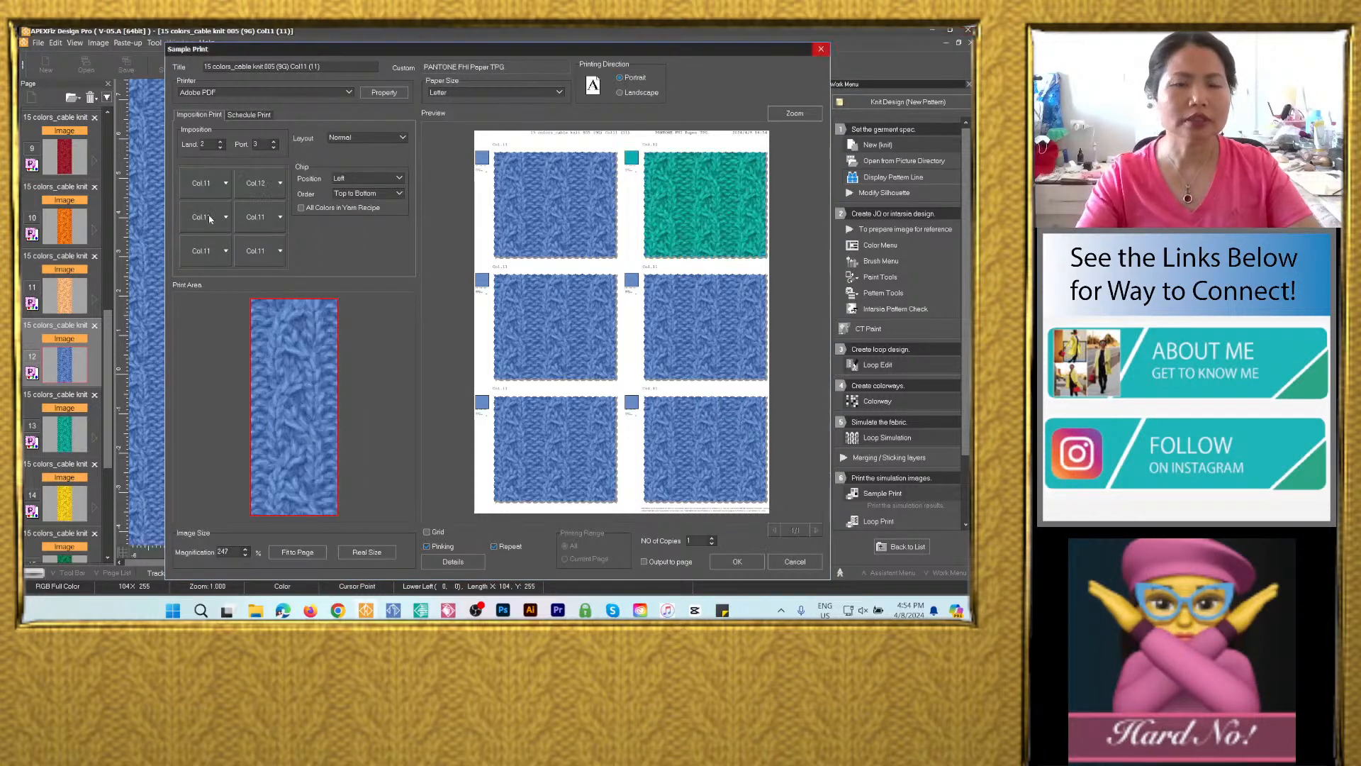
click(210, 217)
click(273, 378)
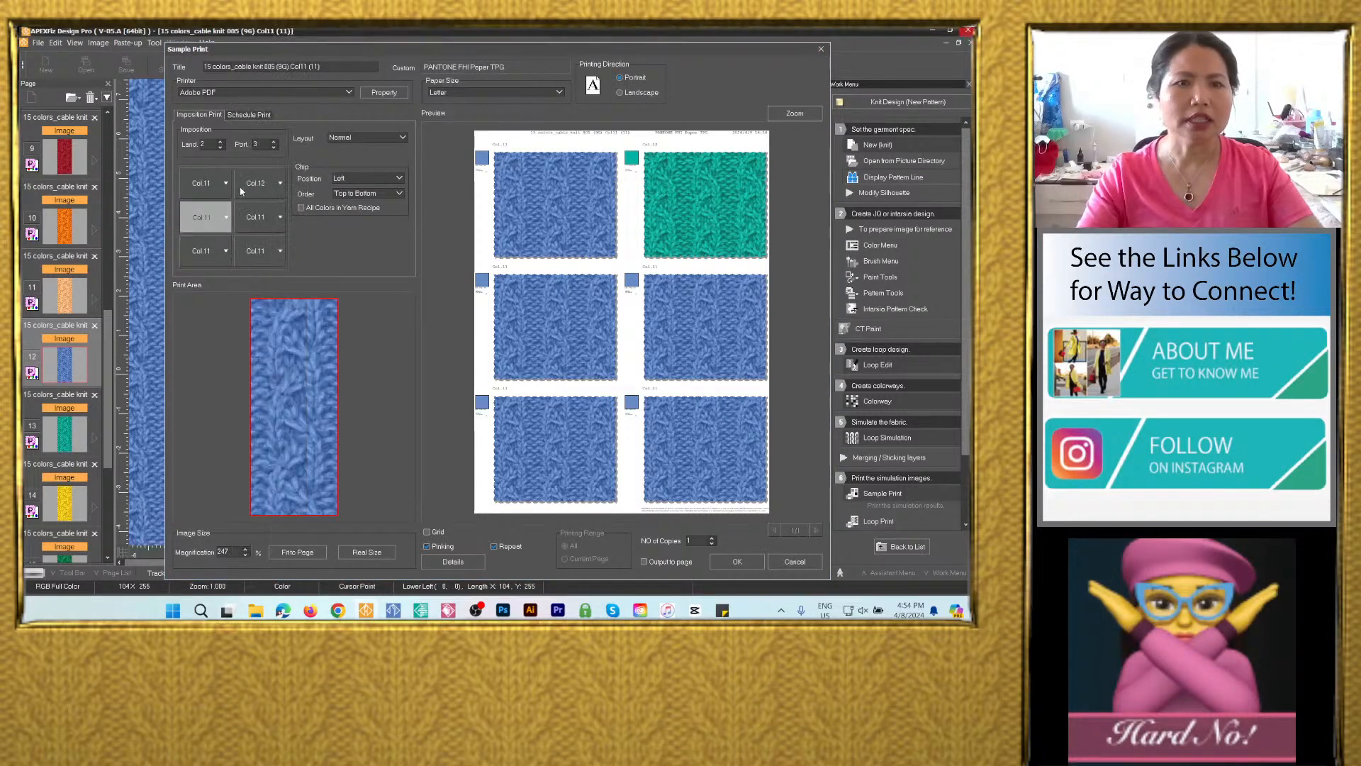
Assign green Col.14 and purple Col.15 to print slots four and five, and set the sixth slot to Blank.
click(257, 215)
click(322, 429)
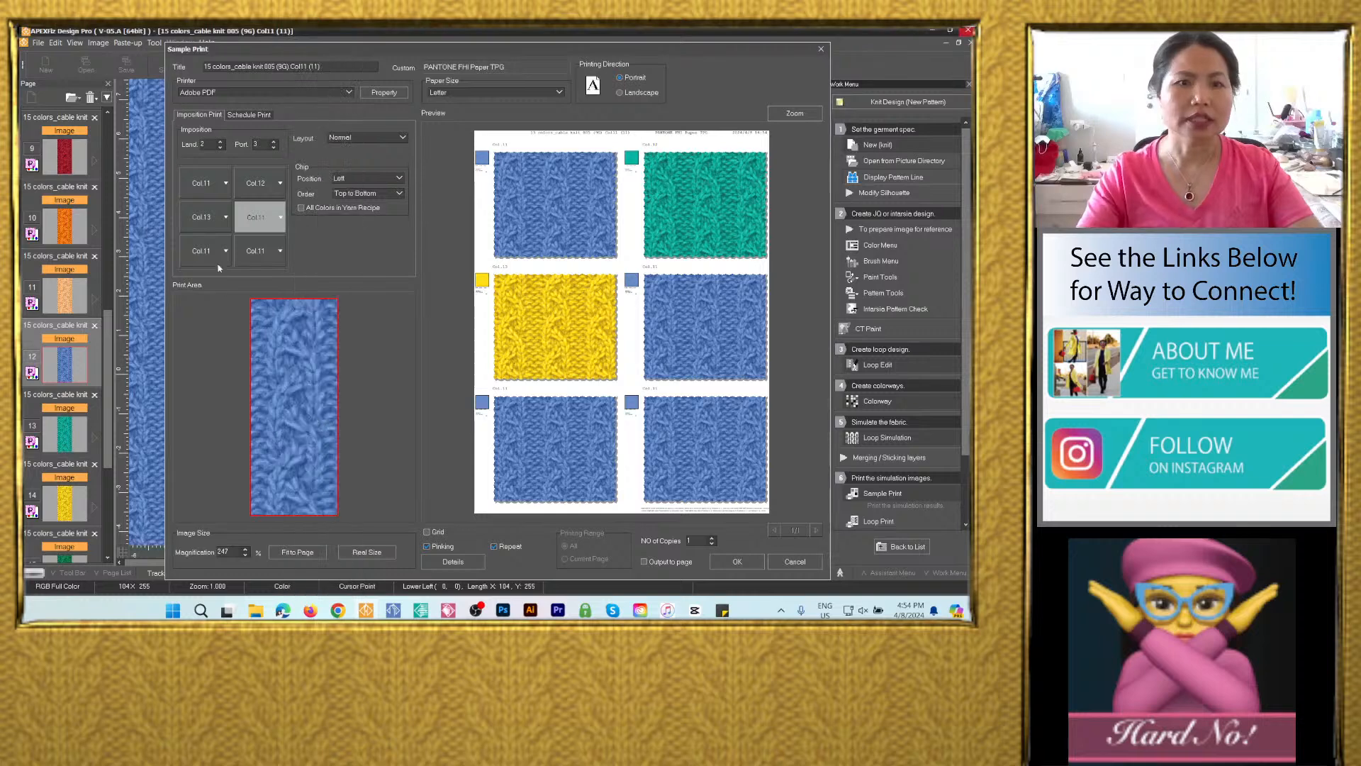
click(212, 251)
click(277, 458)
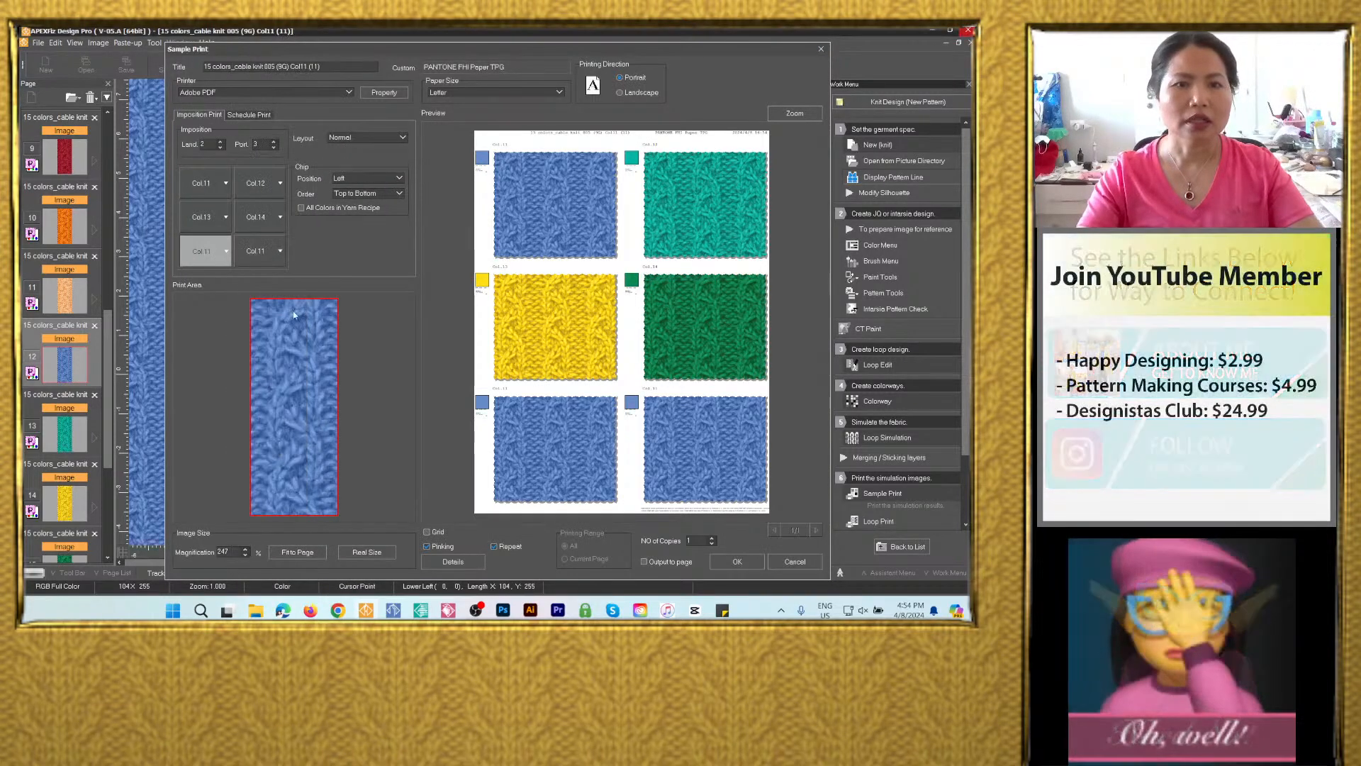
click(266, 252)
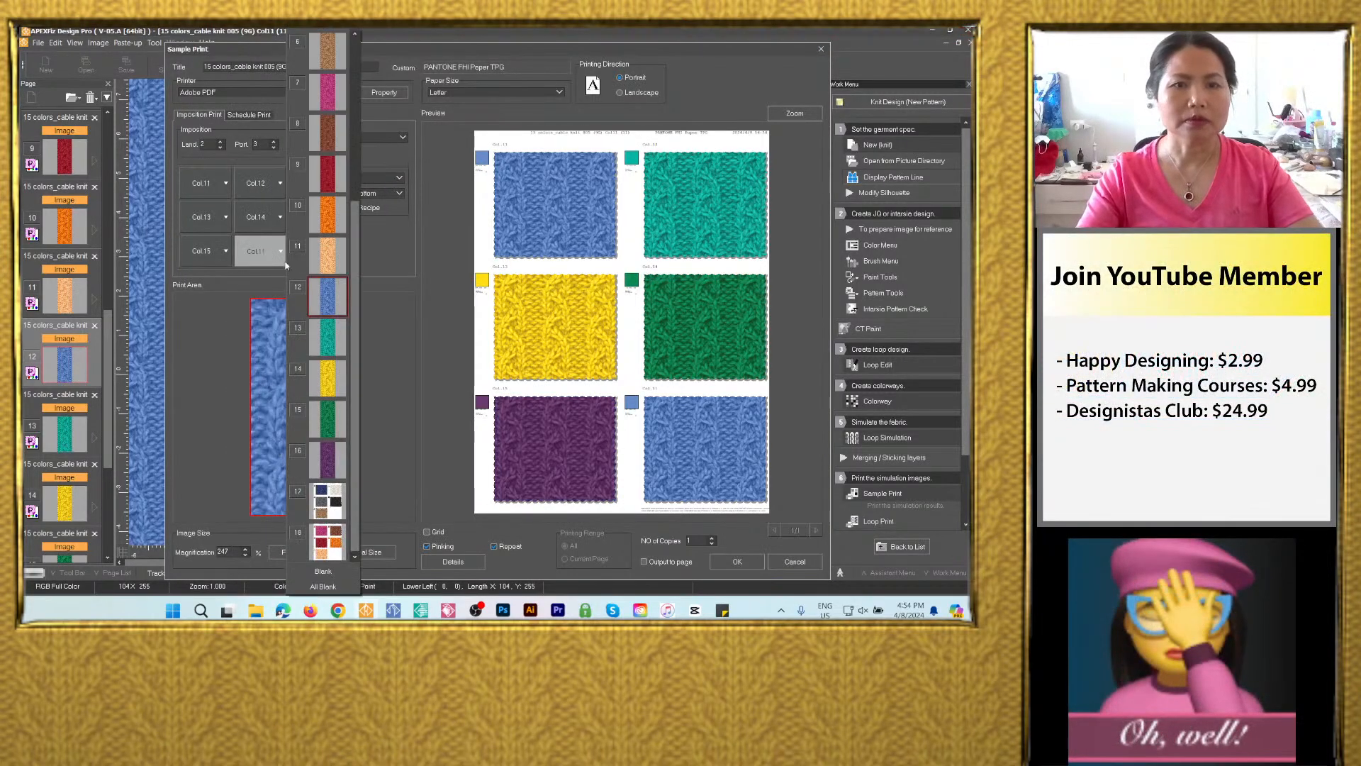
click(336, 573)
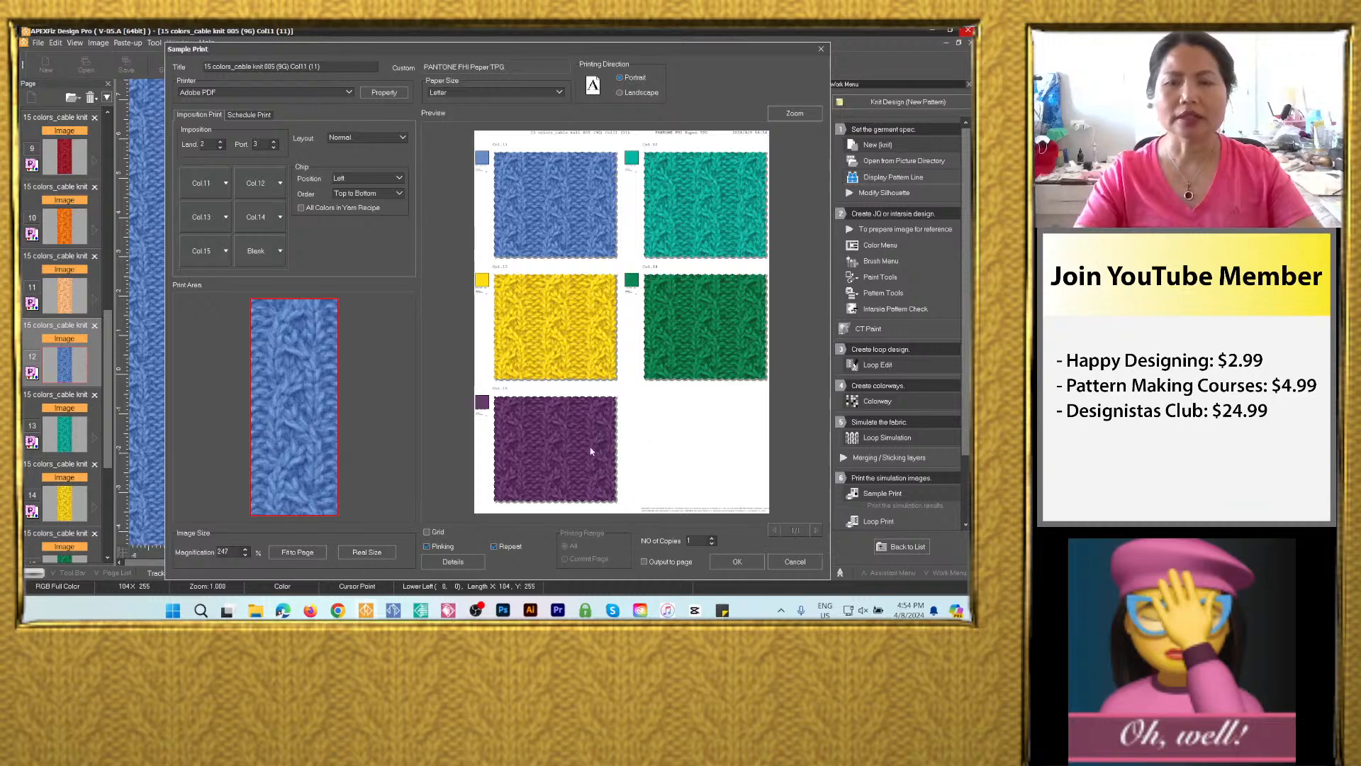
Output the five-swatch sample print of Col.11 to Col.15 to a new page at the default page size.
click(643, 562)
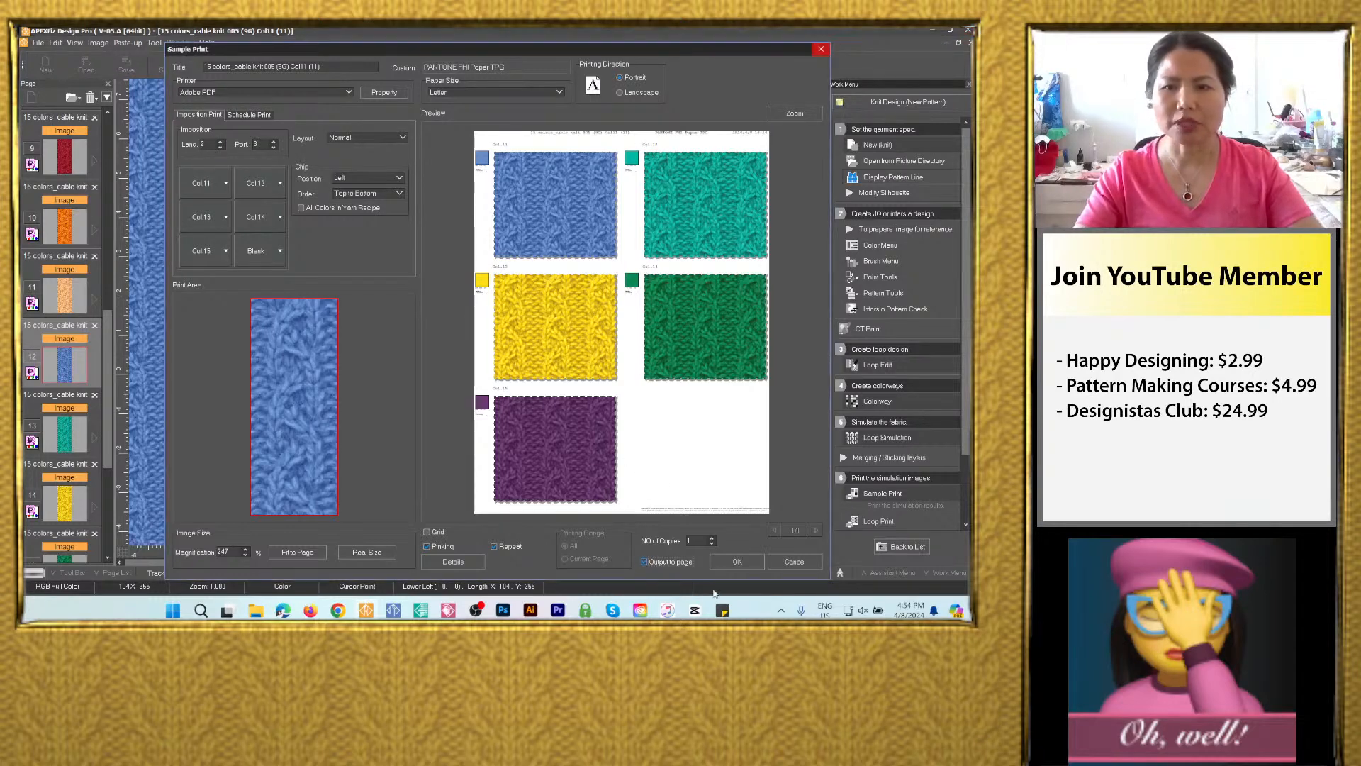
click(737, 561)
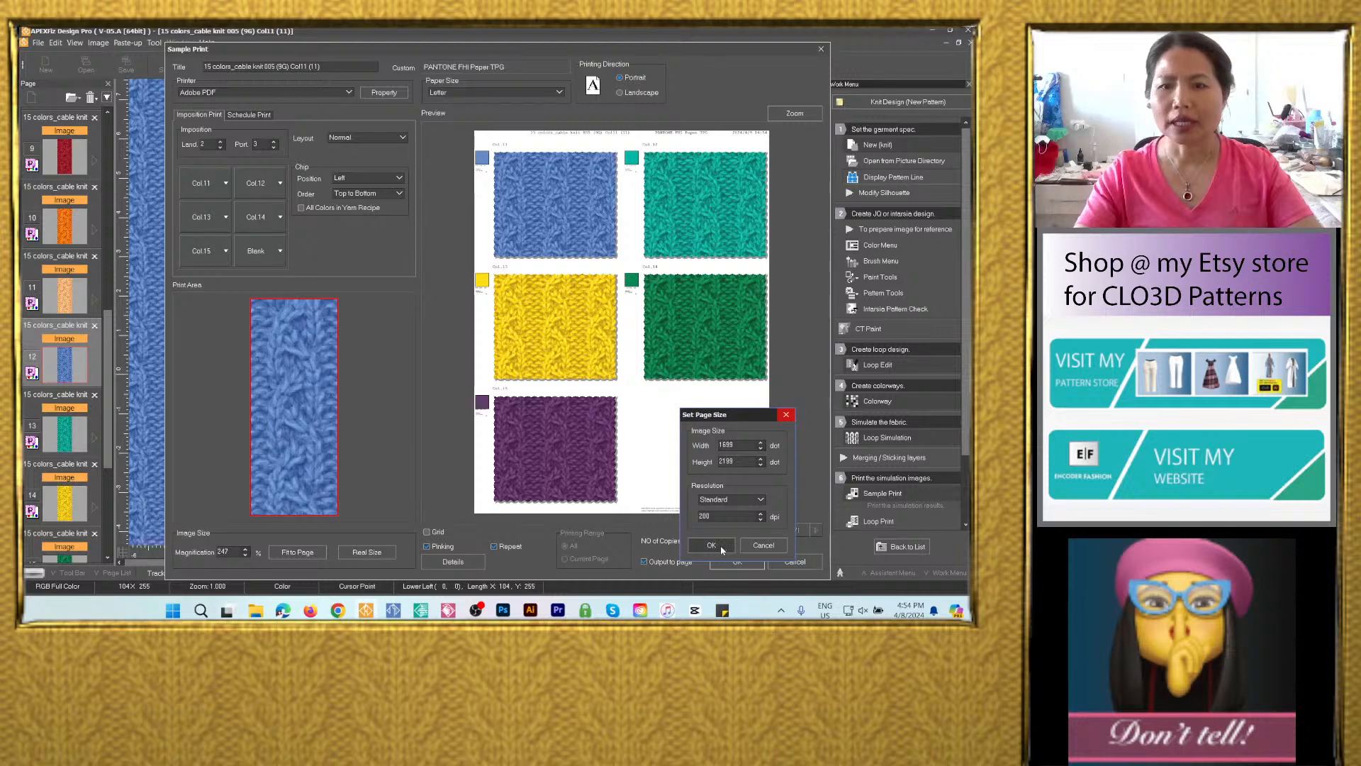
click(711, 545)
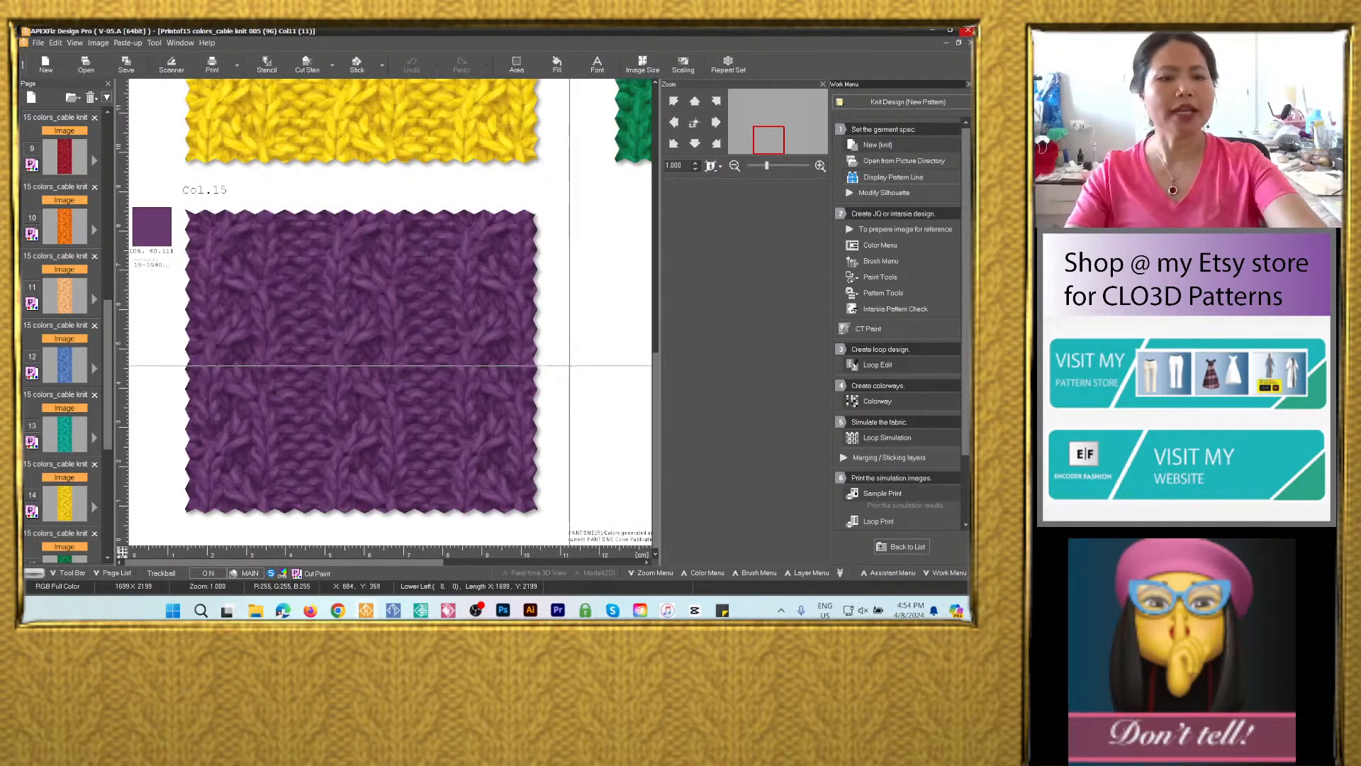
scroll(570, 368, down, 4)
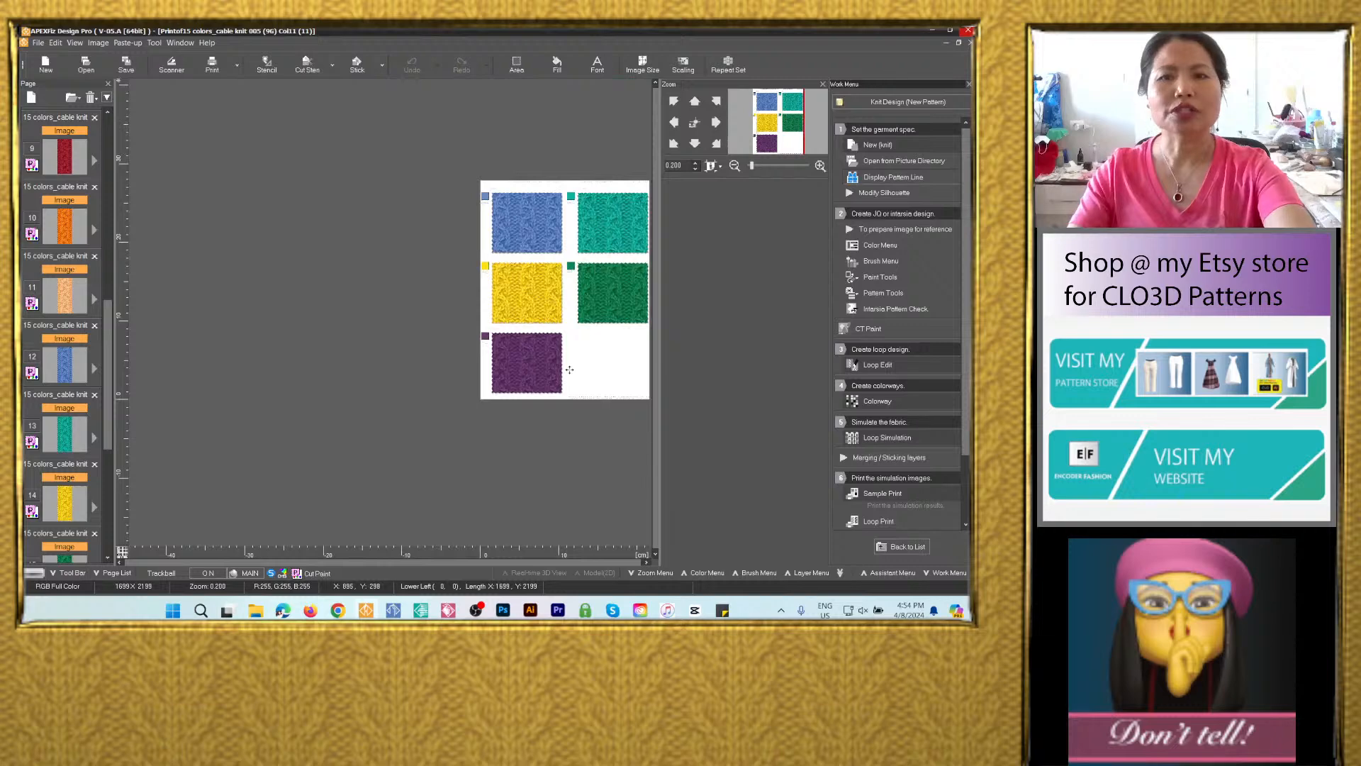
scroll(569, 369, up, 1)
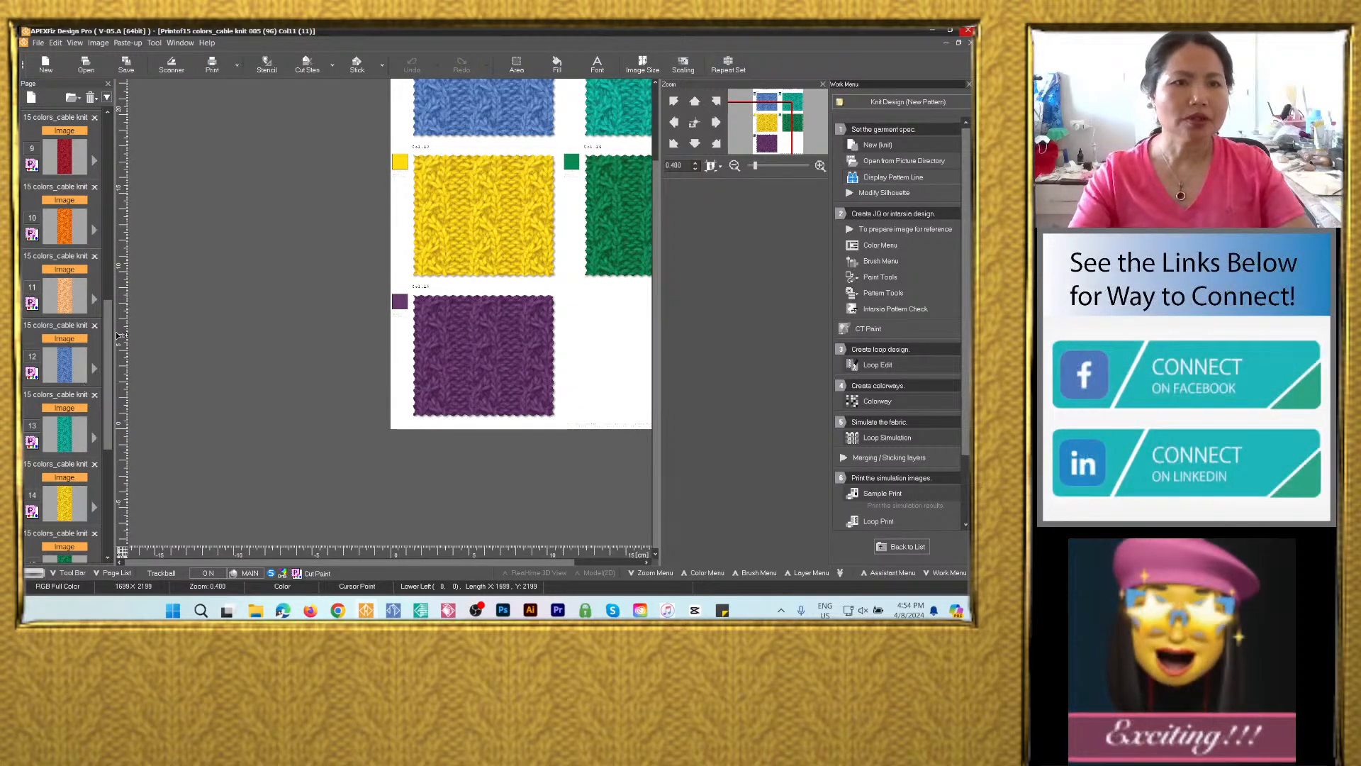
Copy the loop page's file name and save the page as 15 colors_cable knit 005 in Picture Directory format, replacing the existing file.
drag(112, 335, 110, 152)
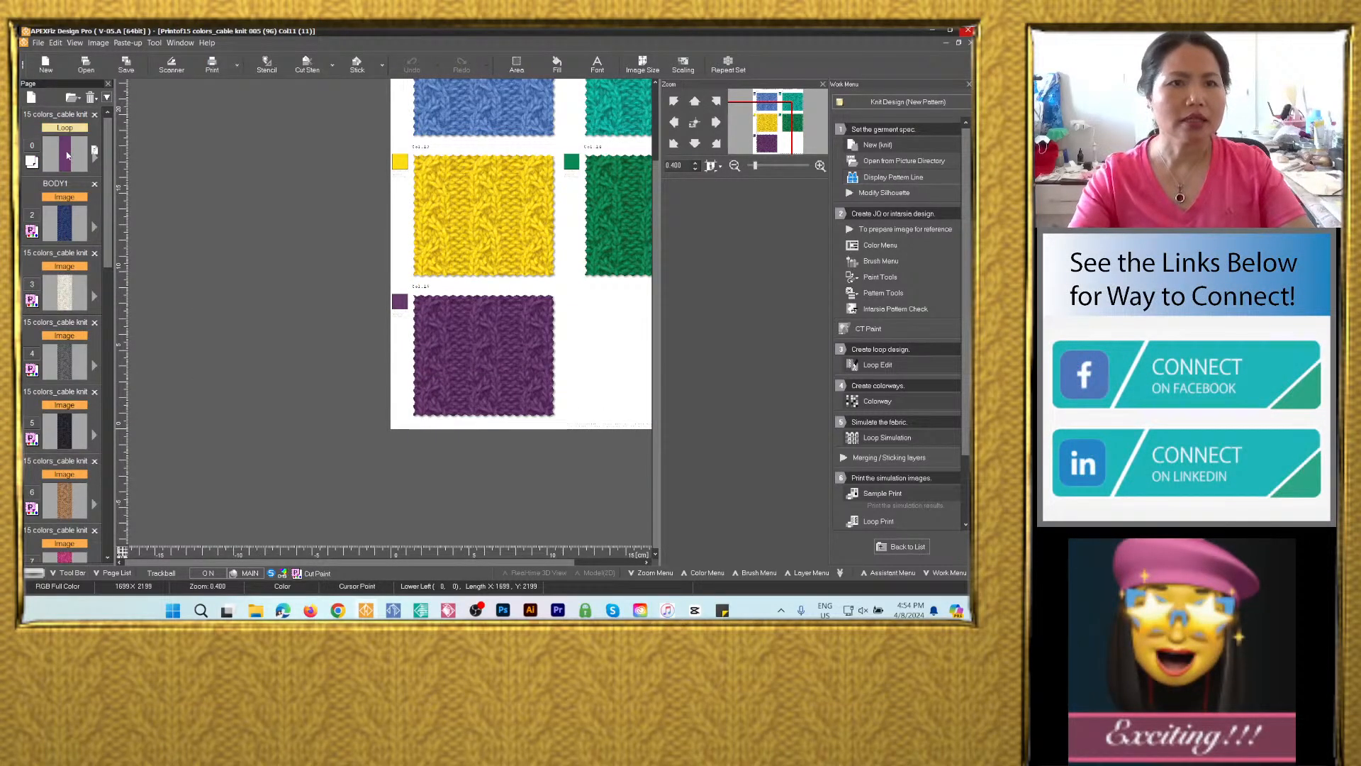
click(67, 155)
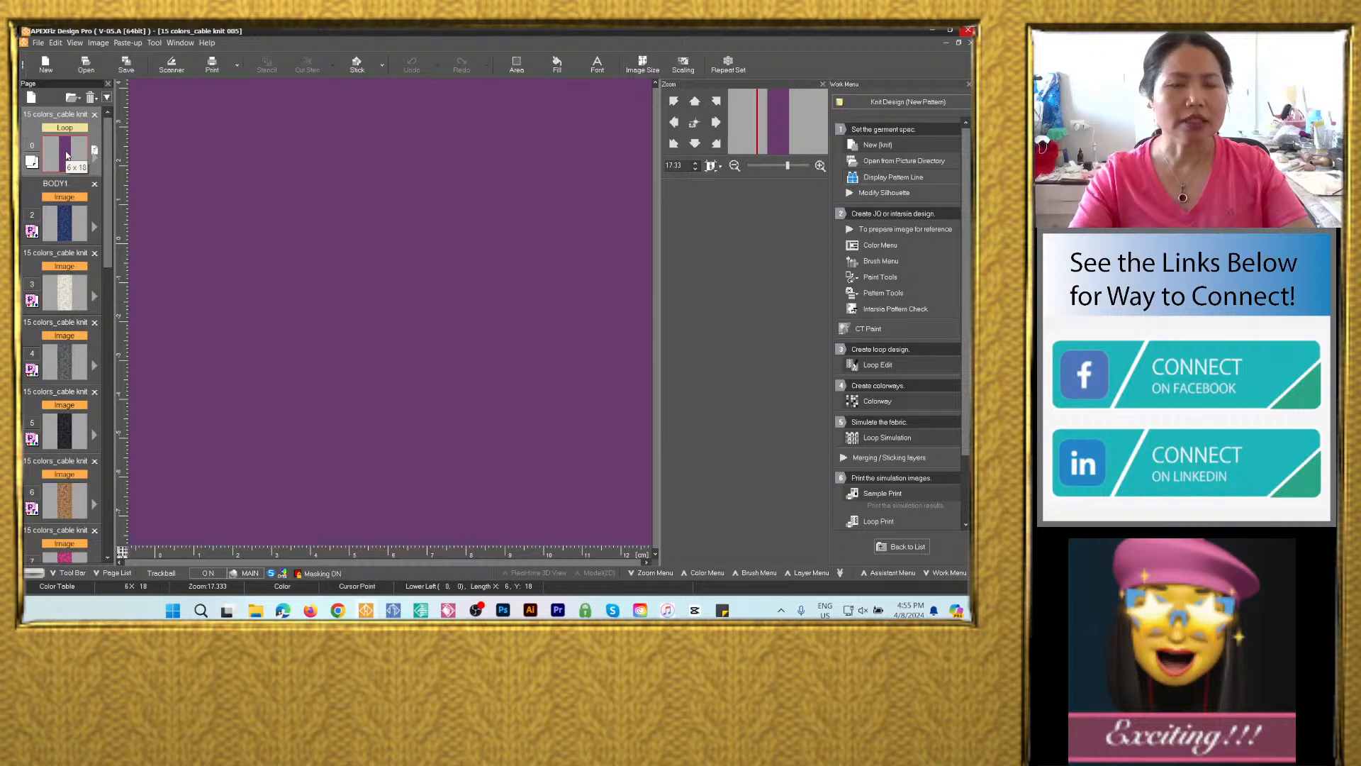
click(126, 64)
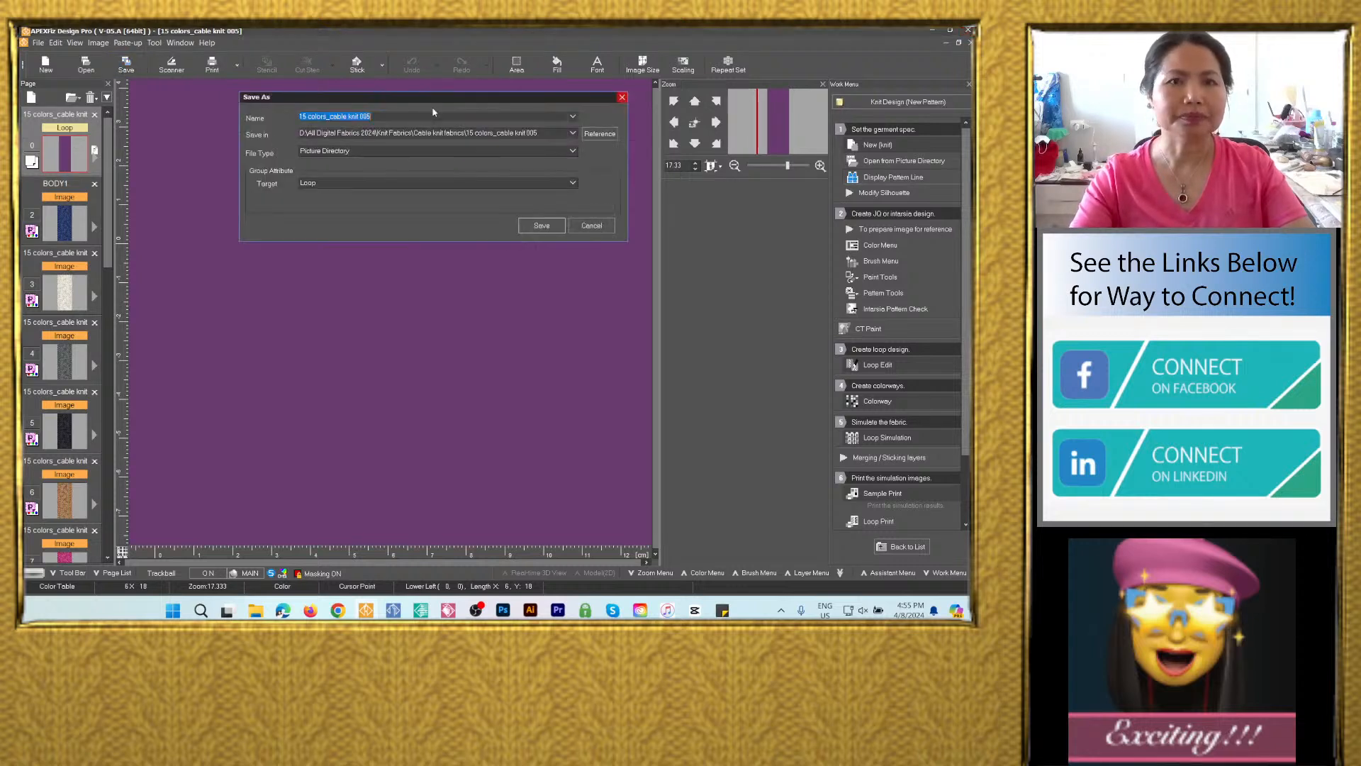
right_click(363, 116)
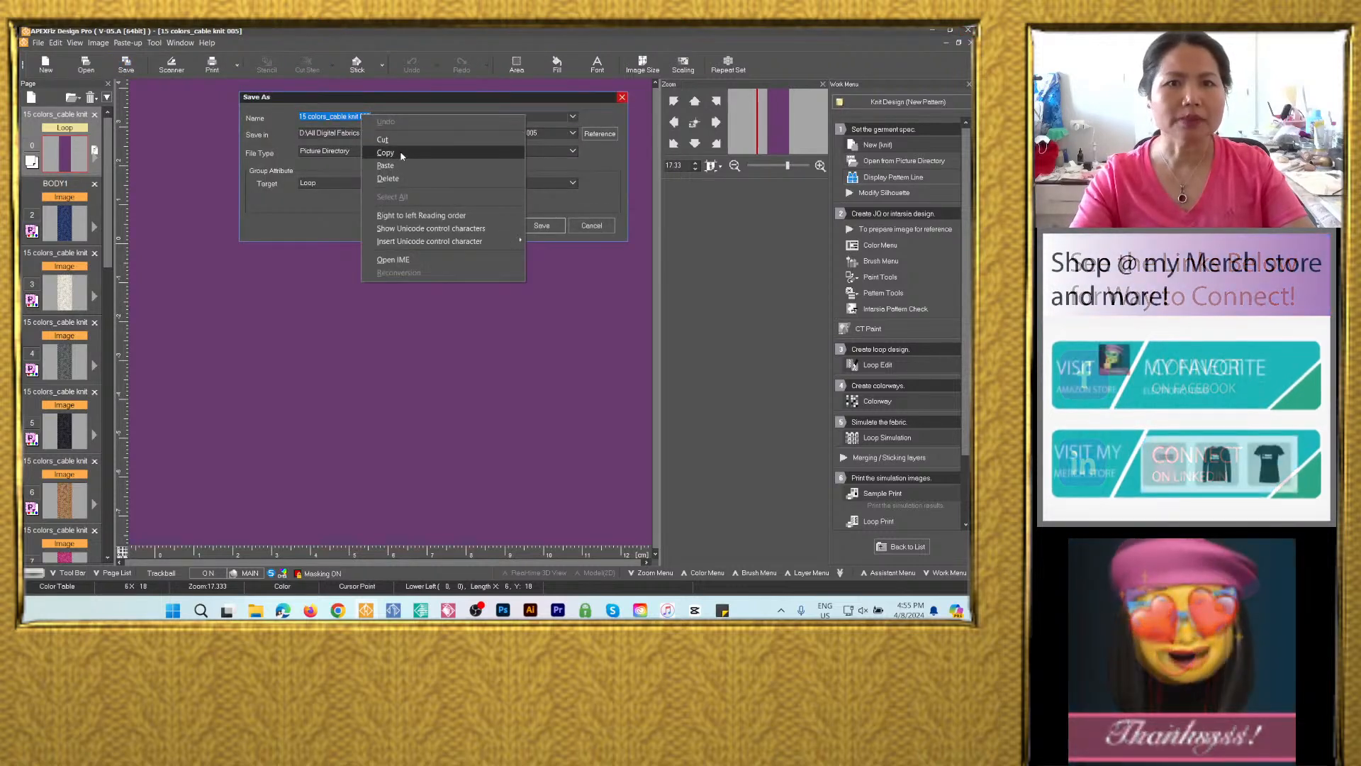
click(399, 153)
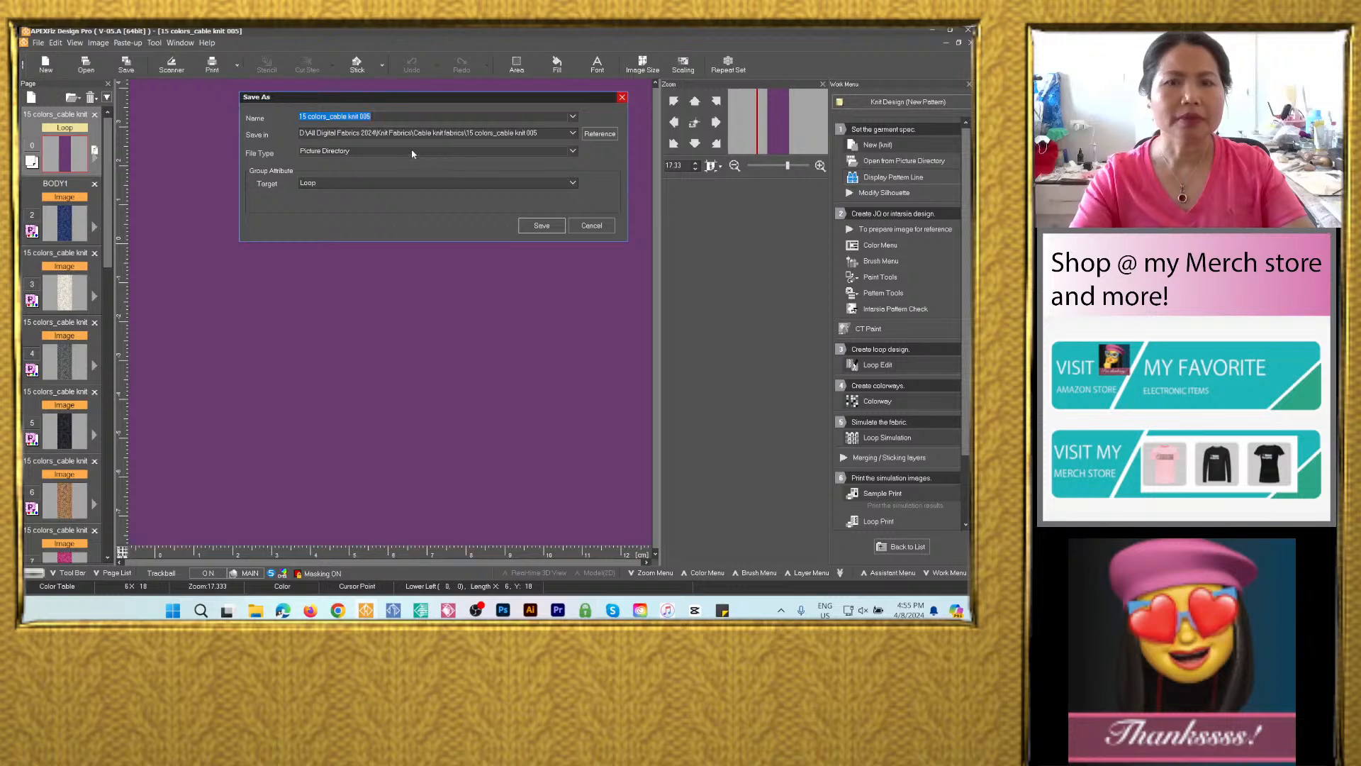
click(541, 225)
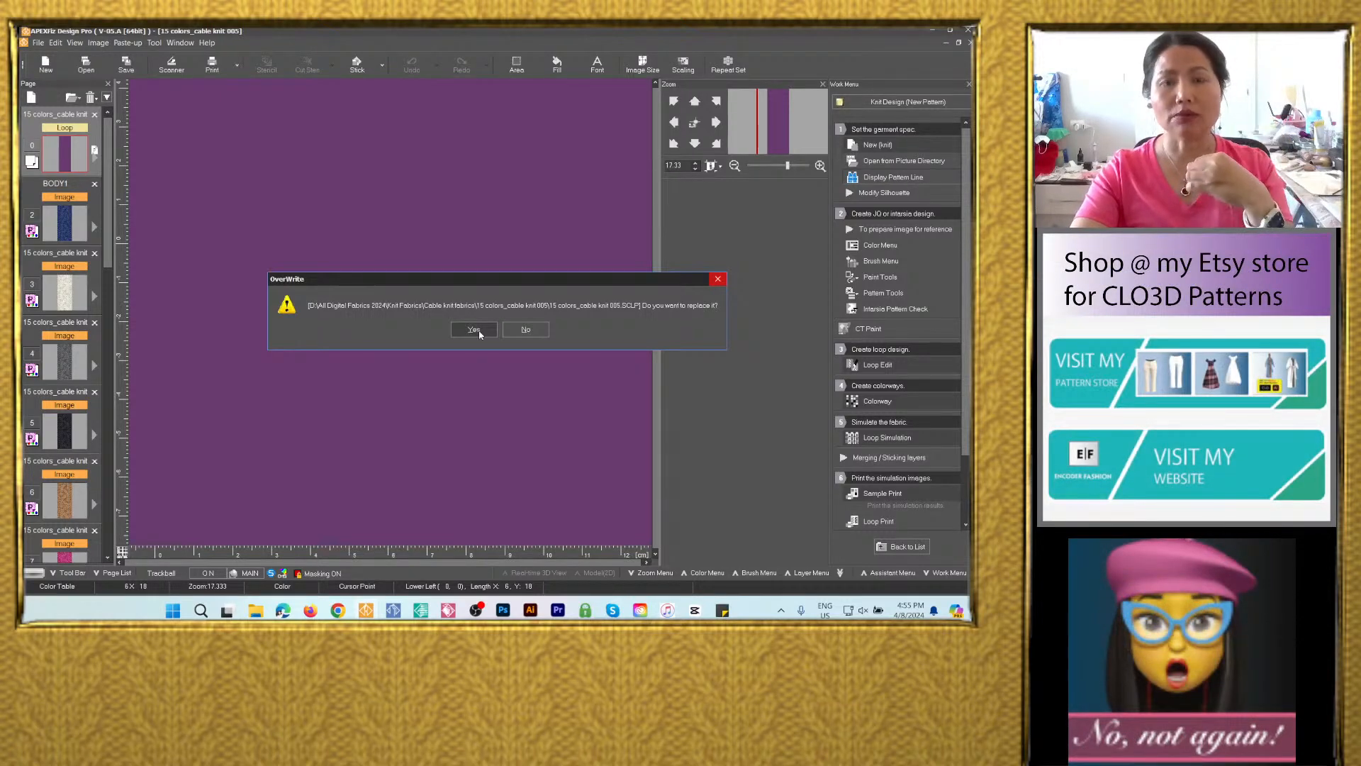
click(476, 330)
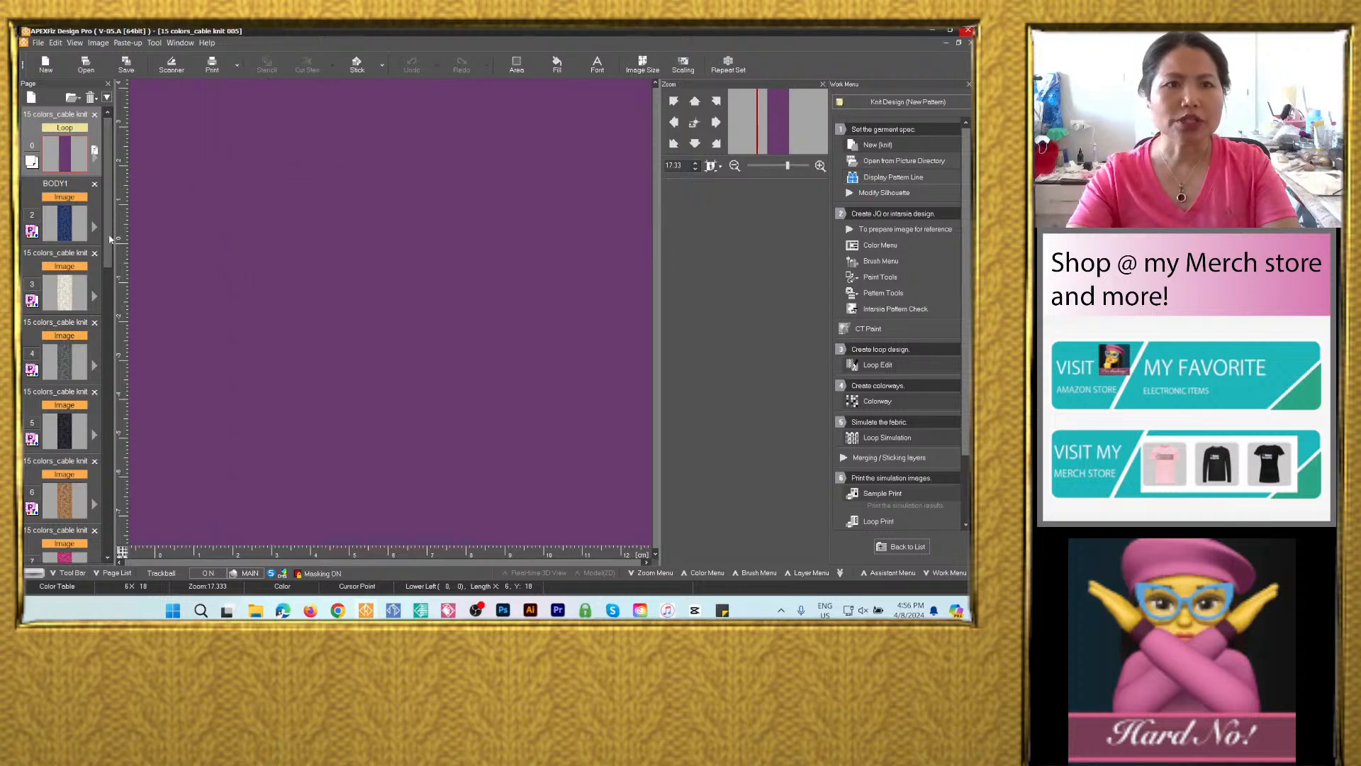
Start saving the navy blue simulation page, choosing to save only the simulated image.
click(71, 230)
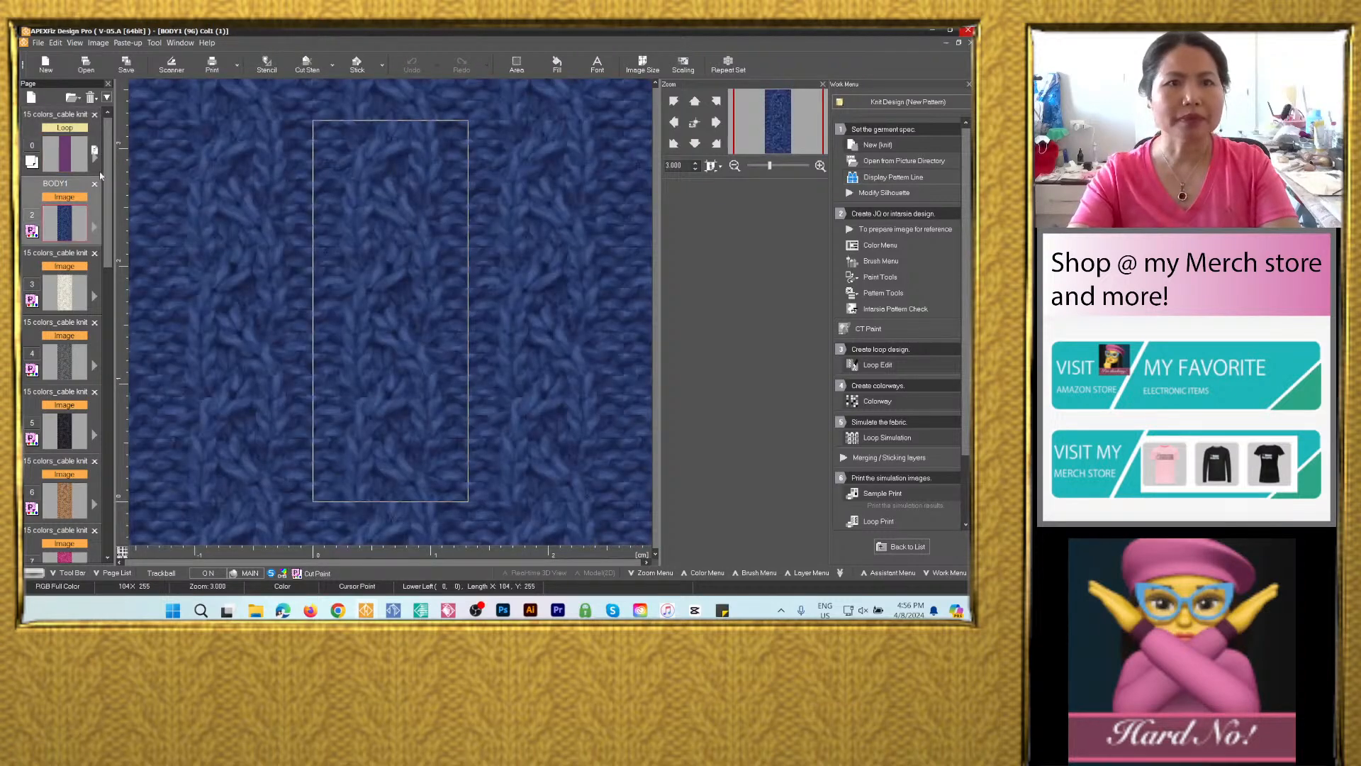
click(132, 71)
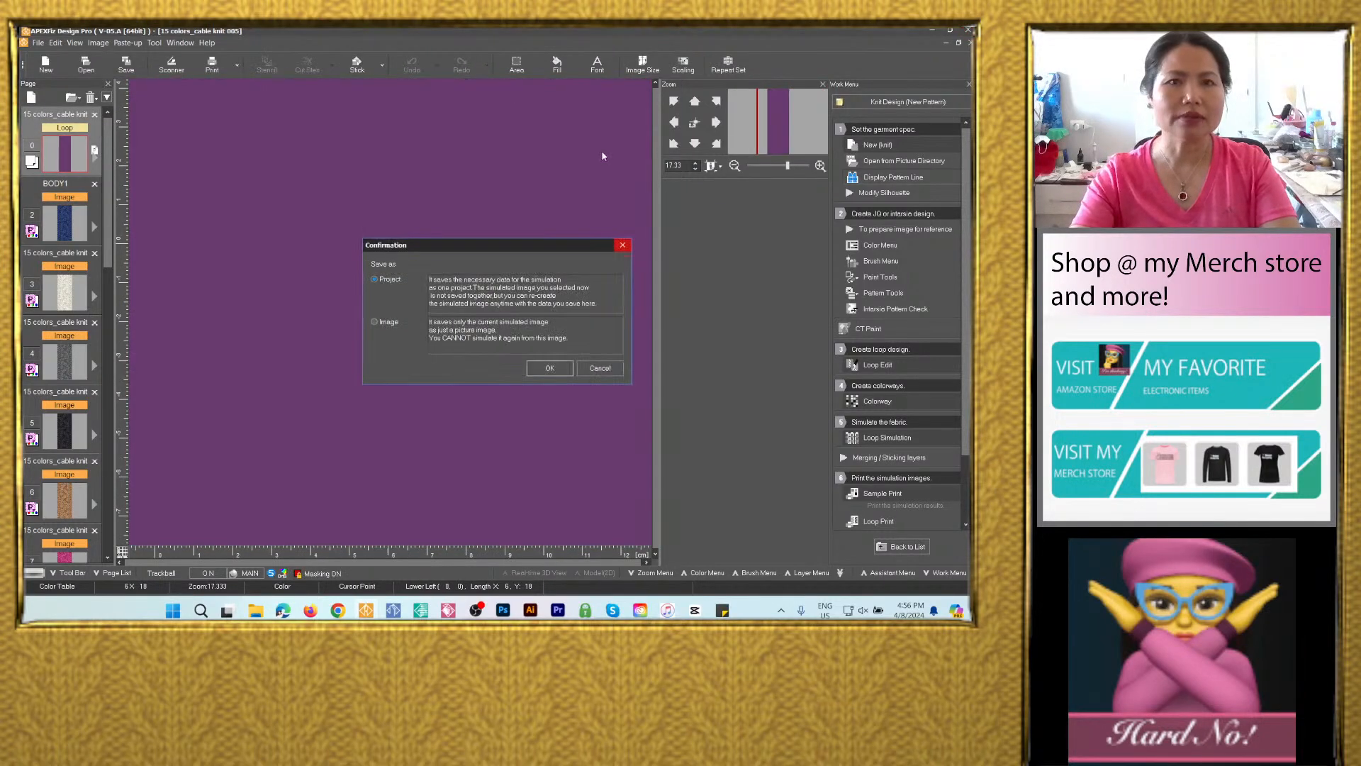
click(391, 326)
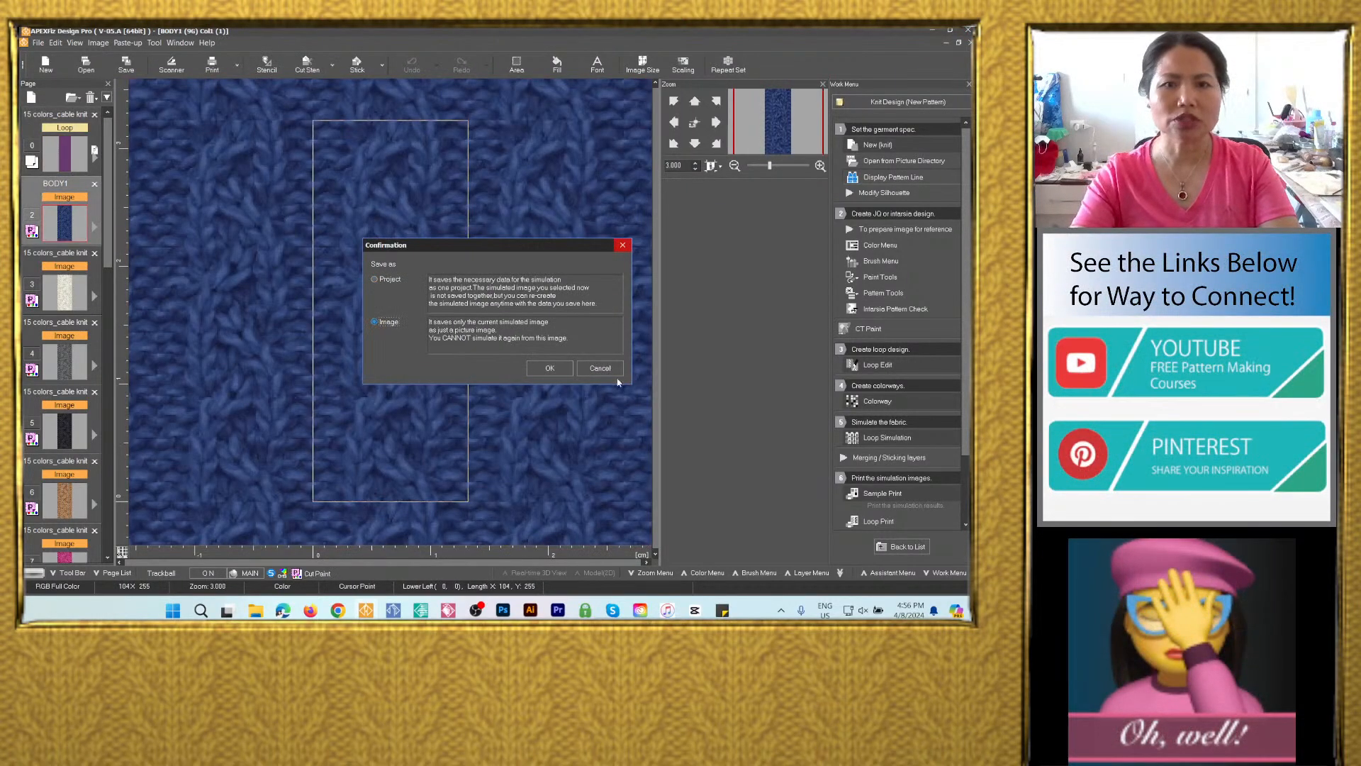
click(549, 368)
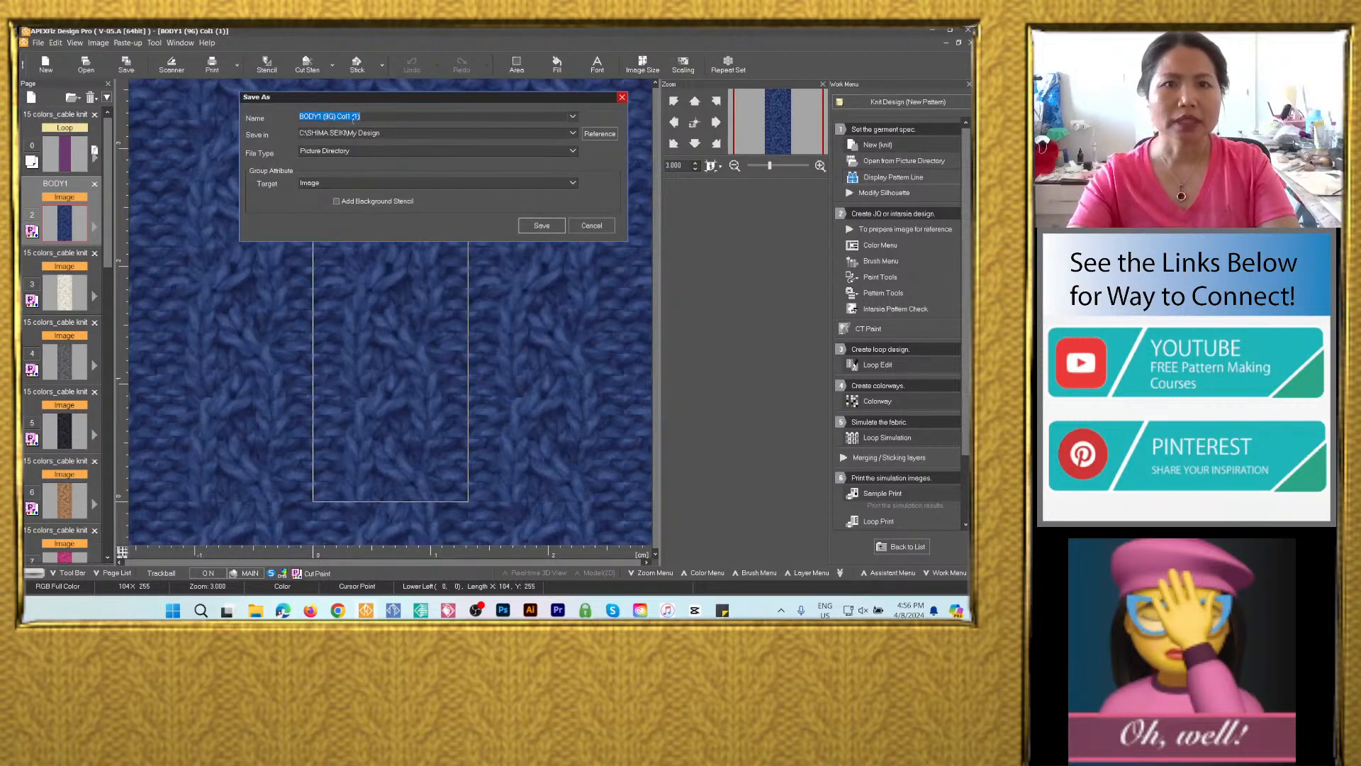
Paste the copied file name, change it to Navy blue_cable knit 005, and copy the new name.
right_click(353, 115)
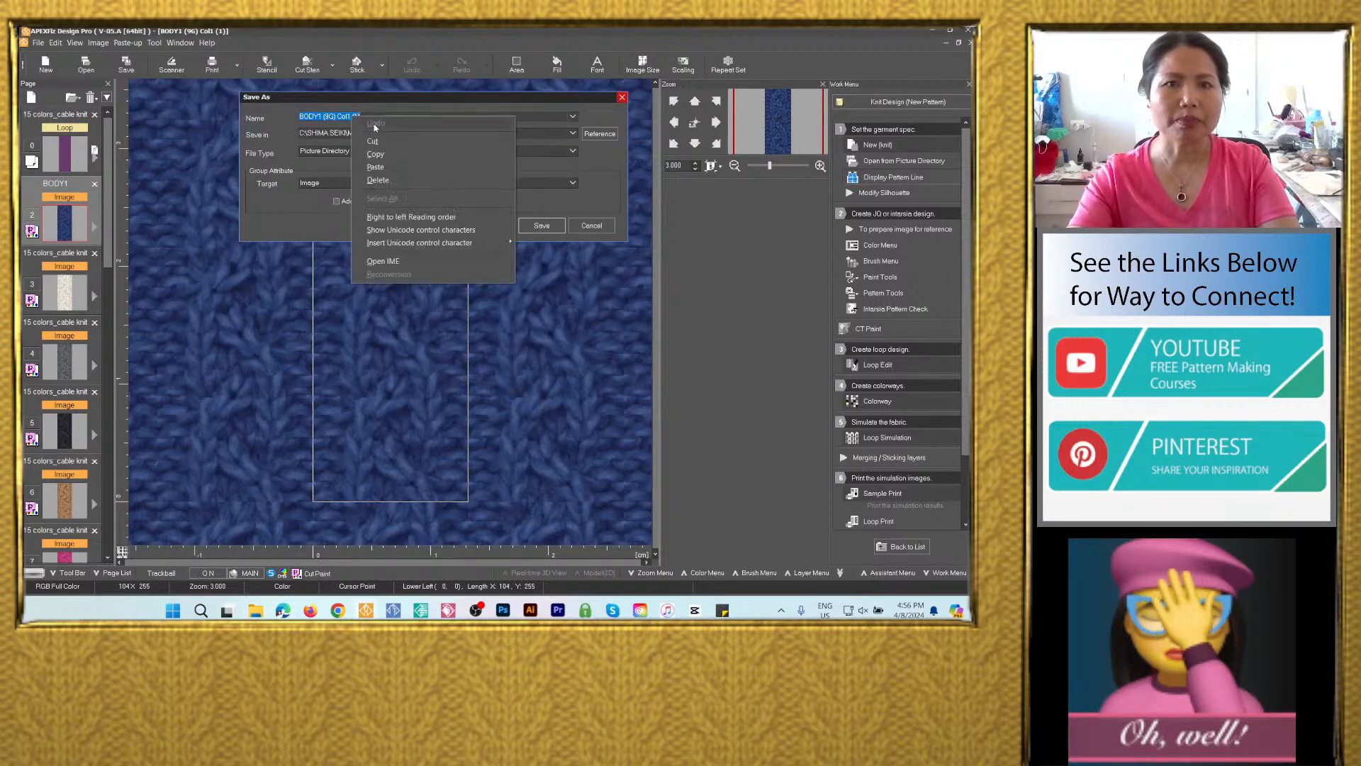
click(386, 167)
drag(327, 117, 283, 118)
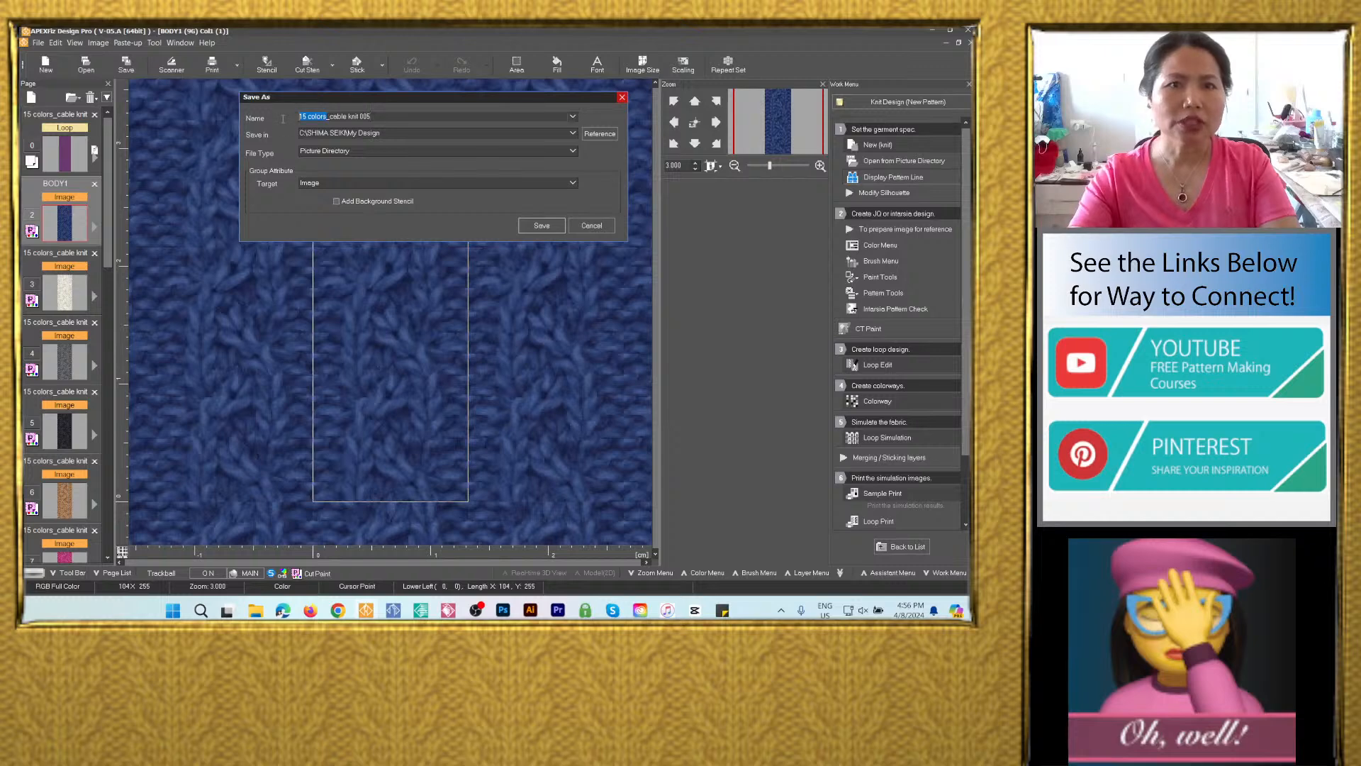
text(Na)
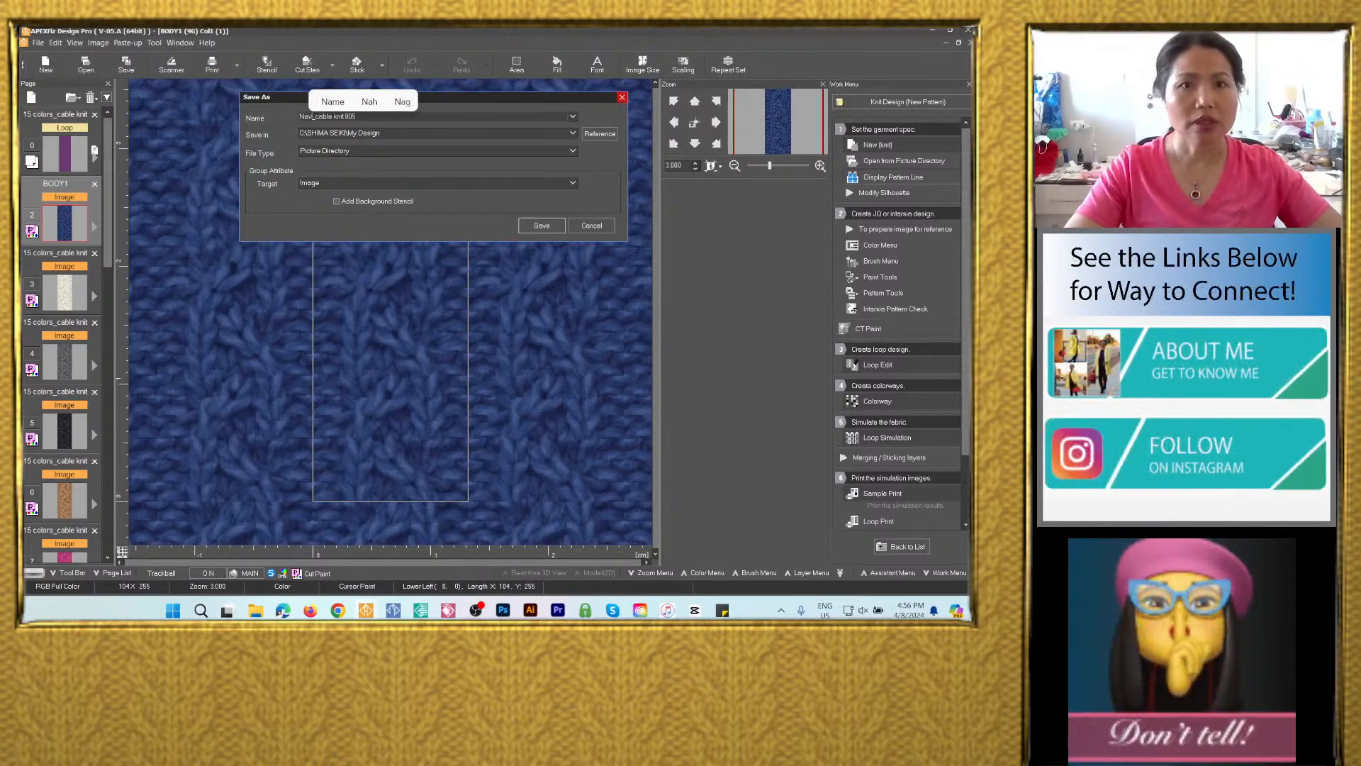
text(vy)
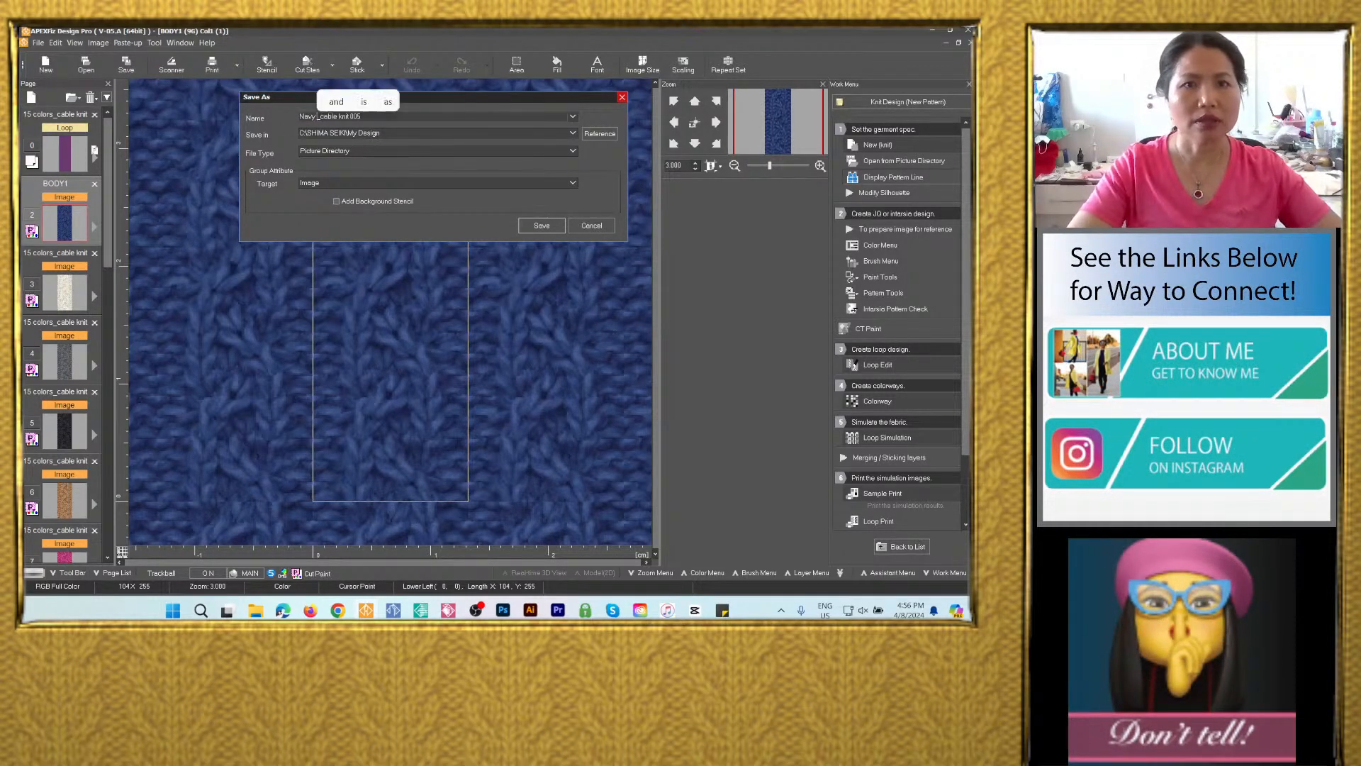
text( blue)
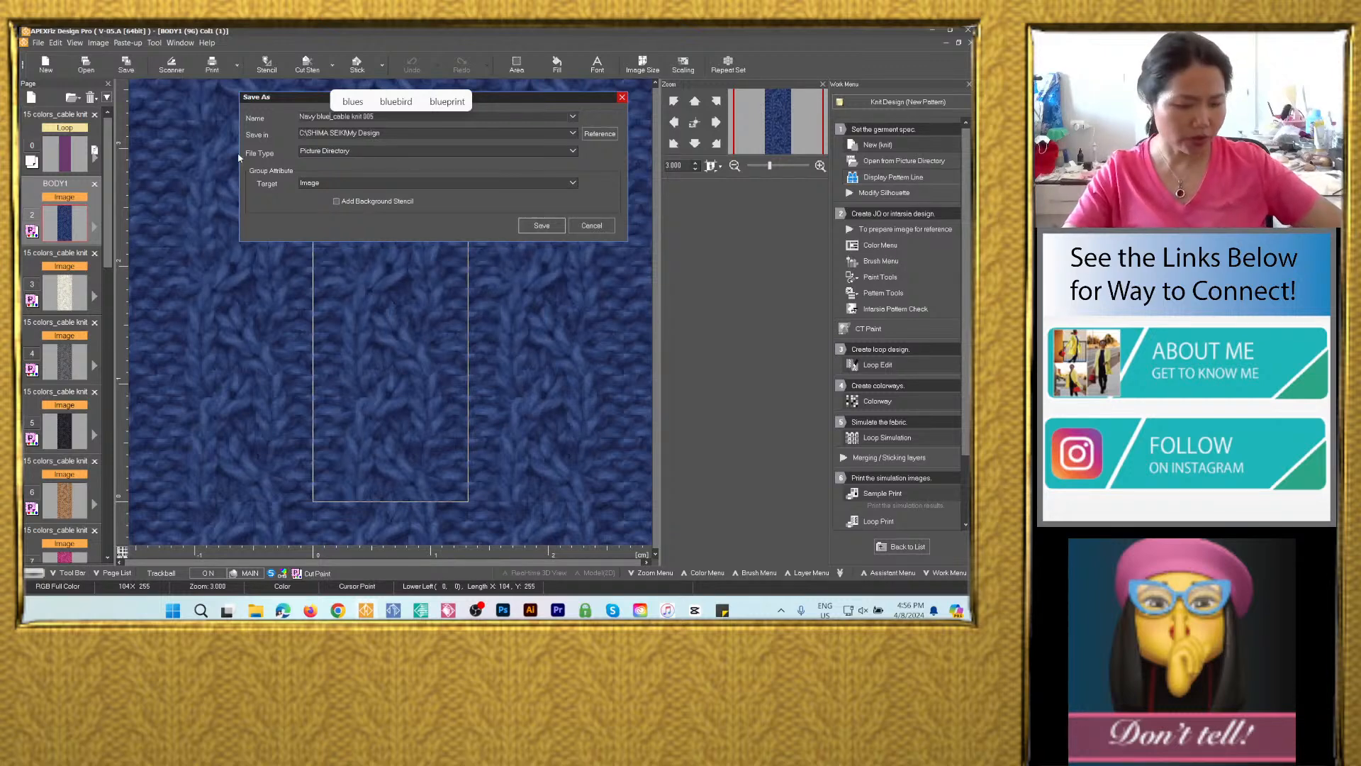
key(ctrl+a)
key(ctrl+c)
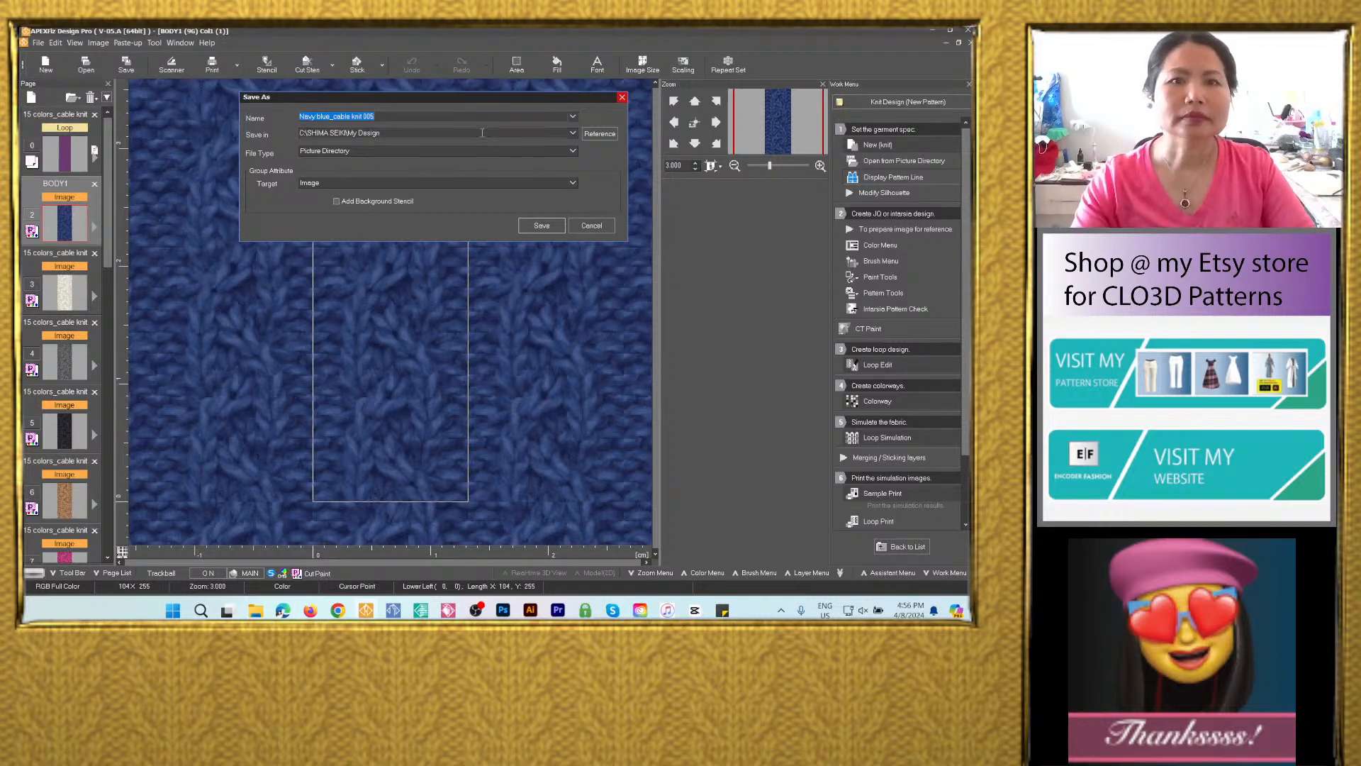
Save the navy swatch as an Adobe Photoshop file (*.psd) in the Cable knit fabrics subfolder 15 colors_cable knit 005.
click(572, 133)
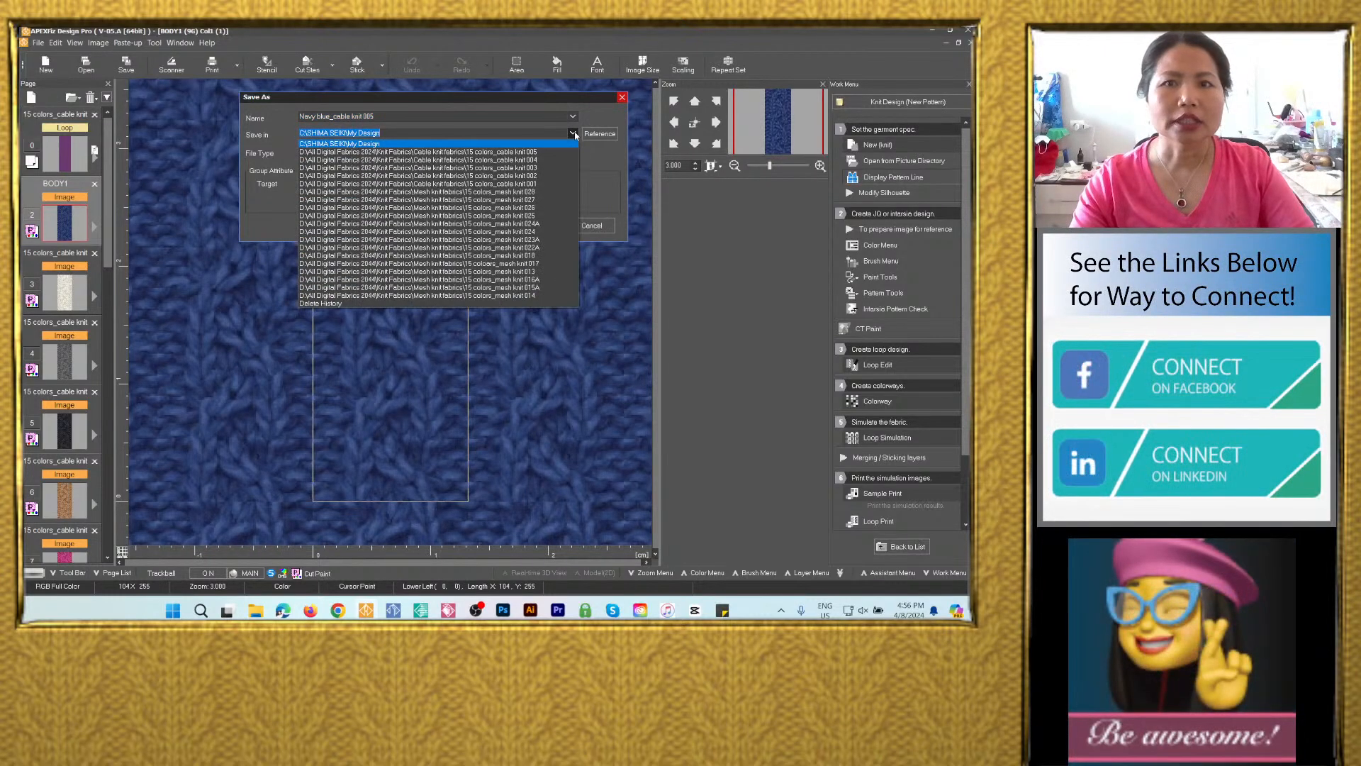
click(541, 151)
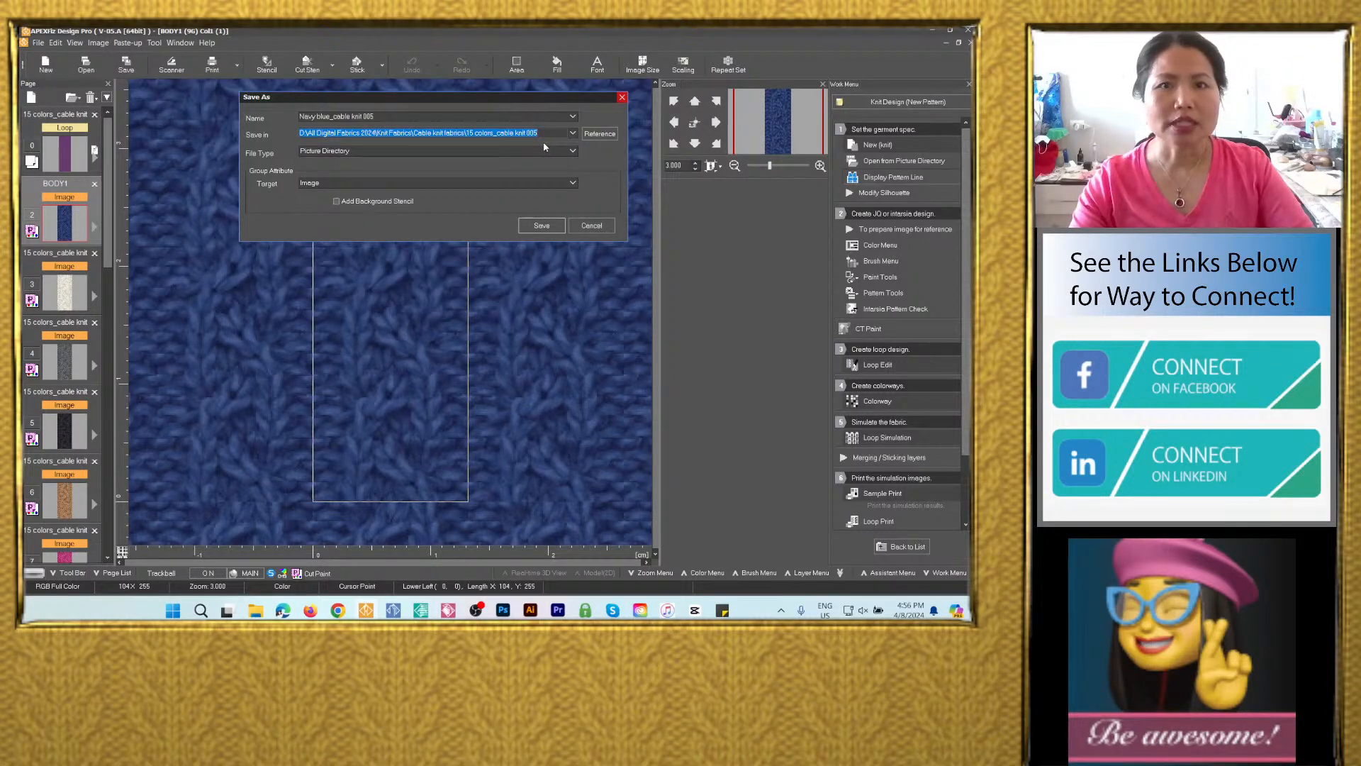
click(573, 151)
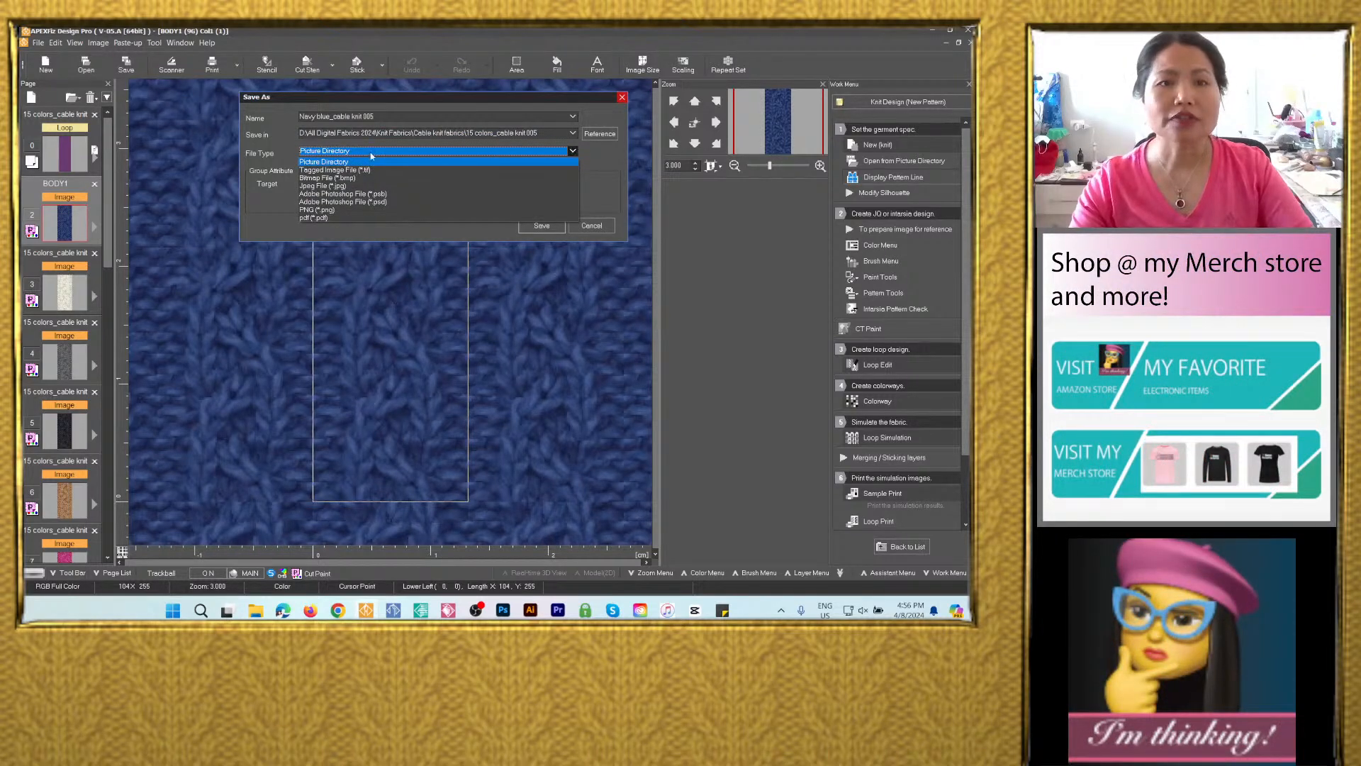
click(364, 202)
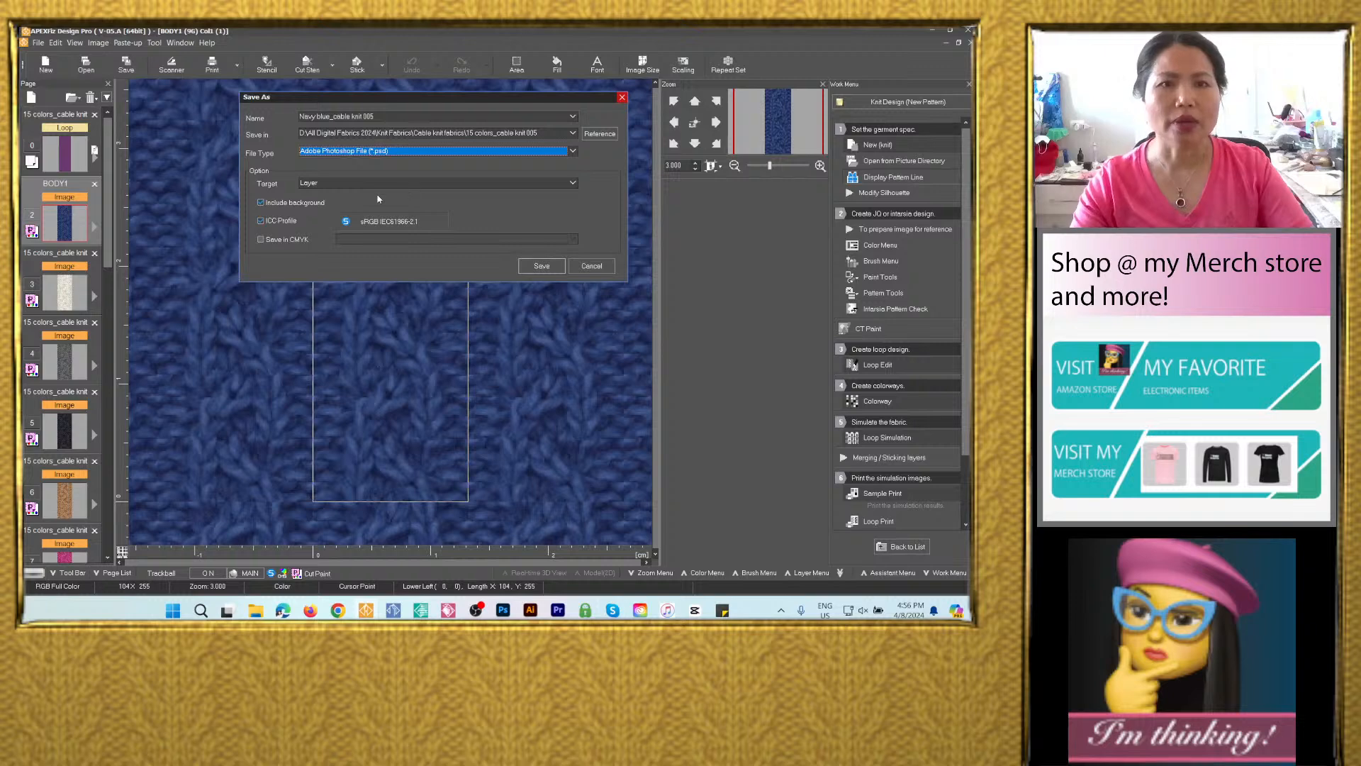
click(542, 267)
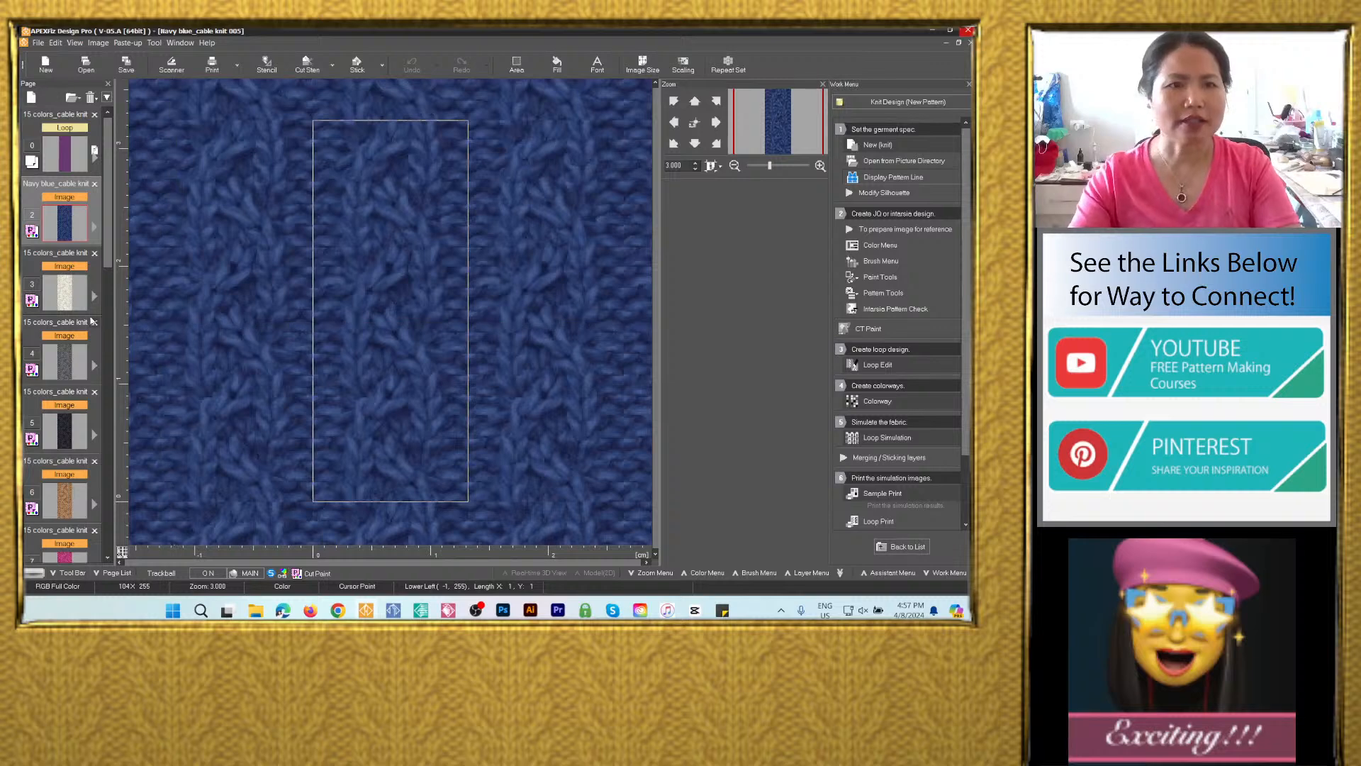
Start saving the white simulation page, choosing to save only the simulated image.
click(72, 300)
click(126, 65)
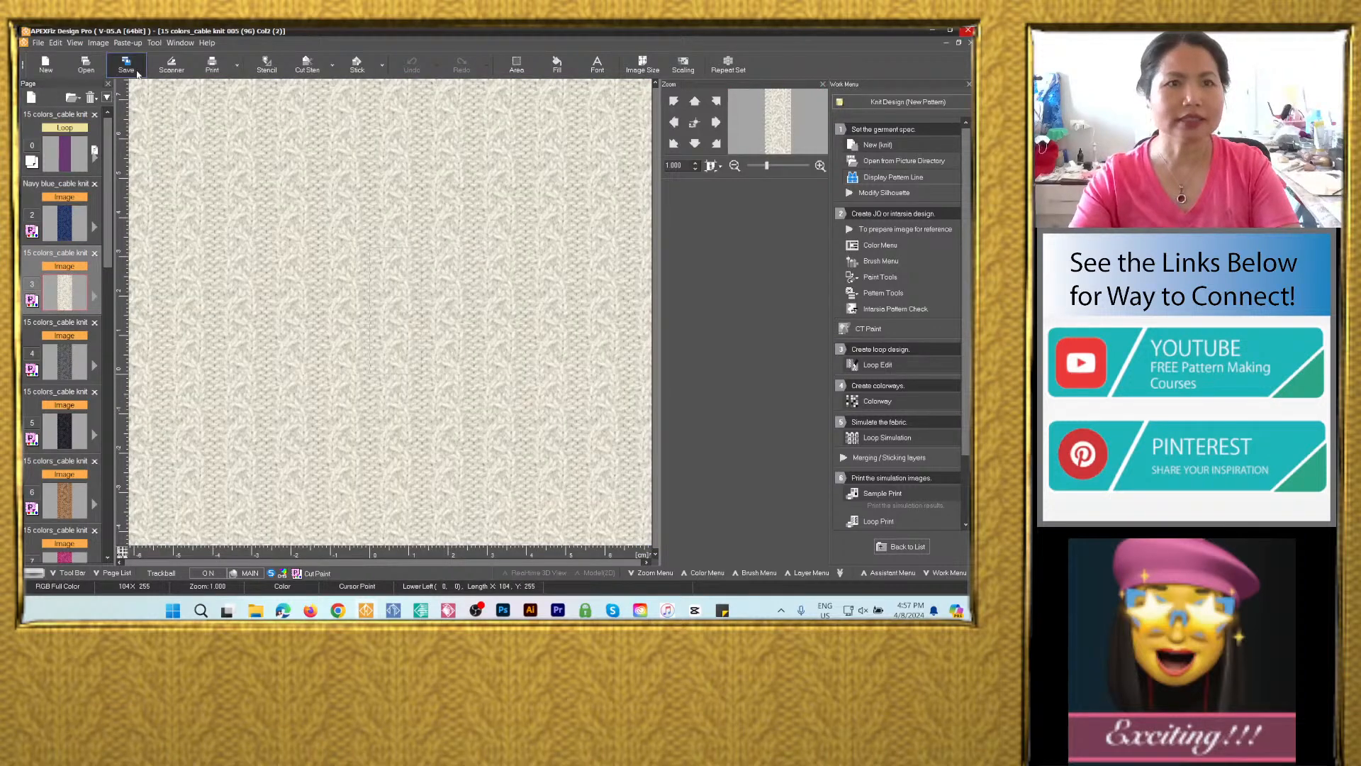
click(387, 322)
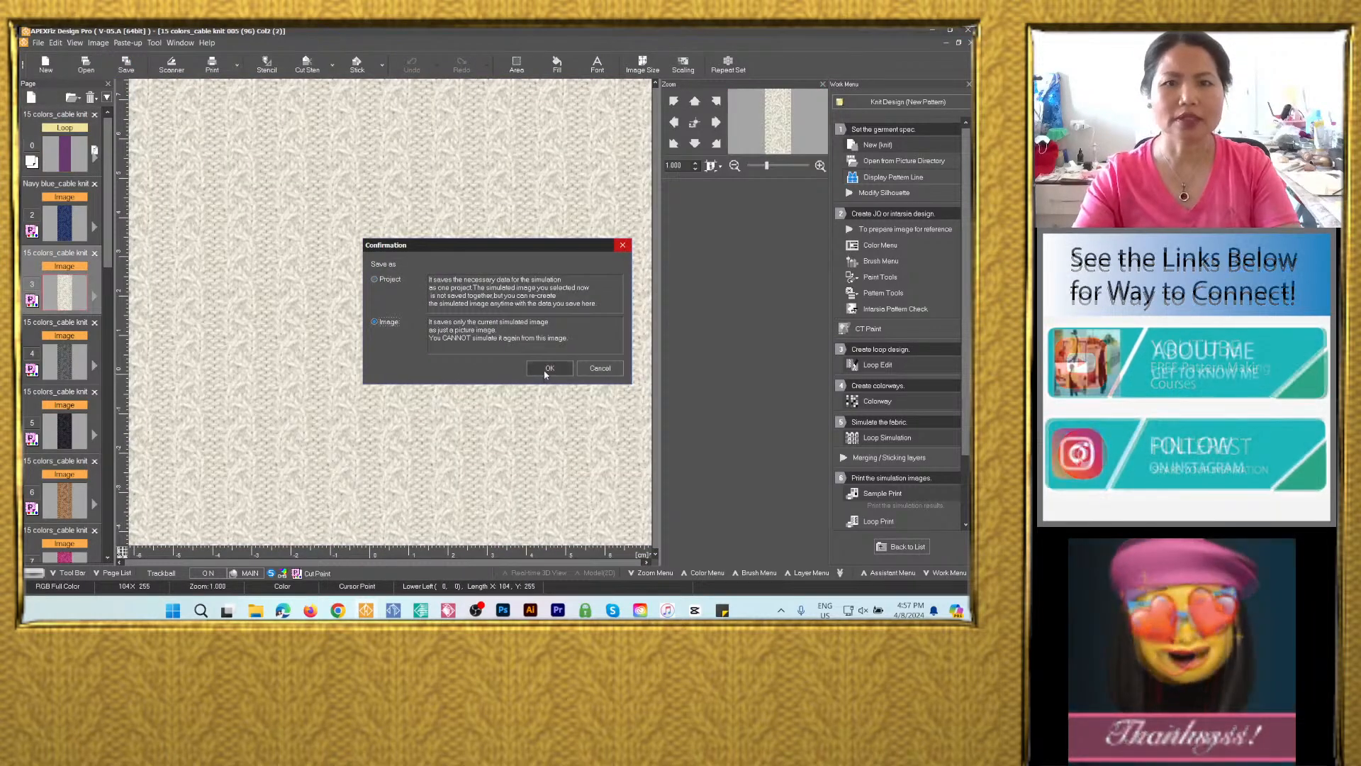
click(550, 368)
Paste the copied file name and change it to White_cable knit 005.
right_click(389, 116)
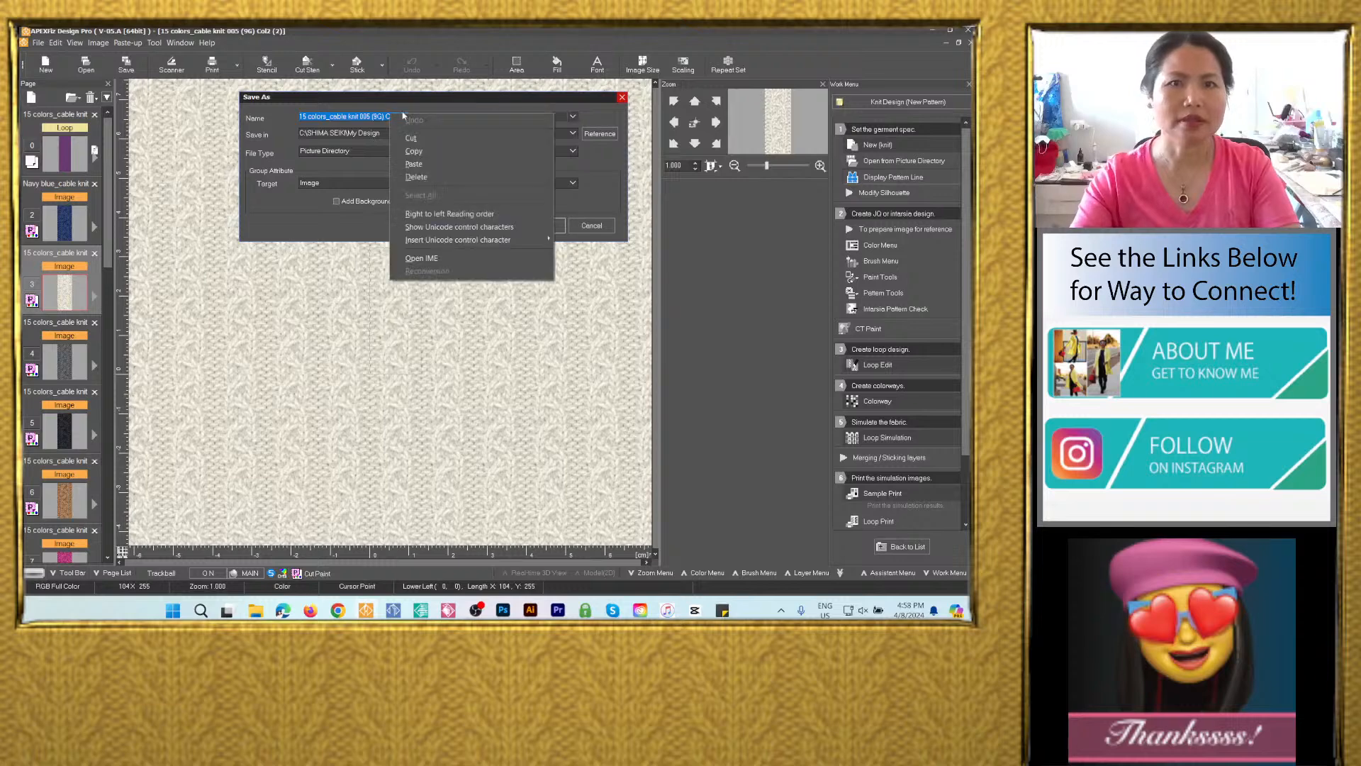
click(409, 162)
drag(331, 116, 290, 119)
text(White)
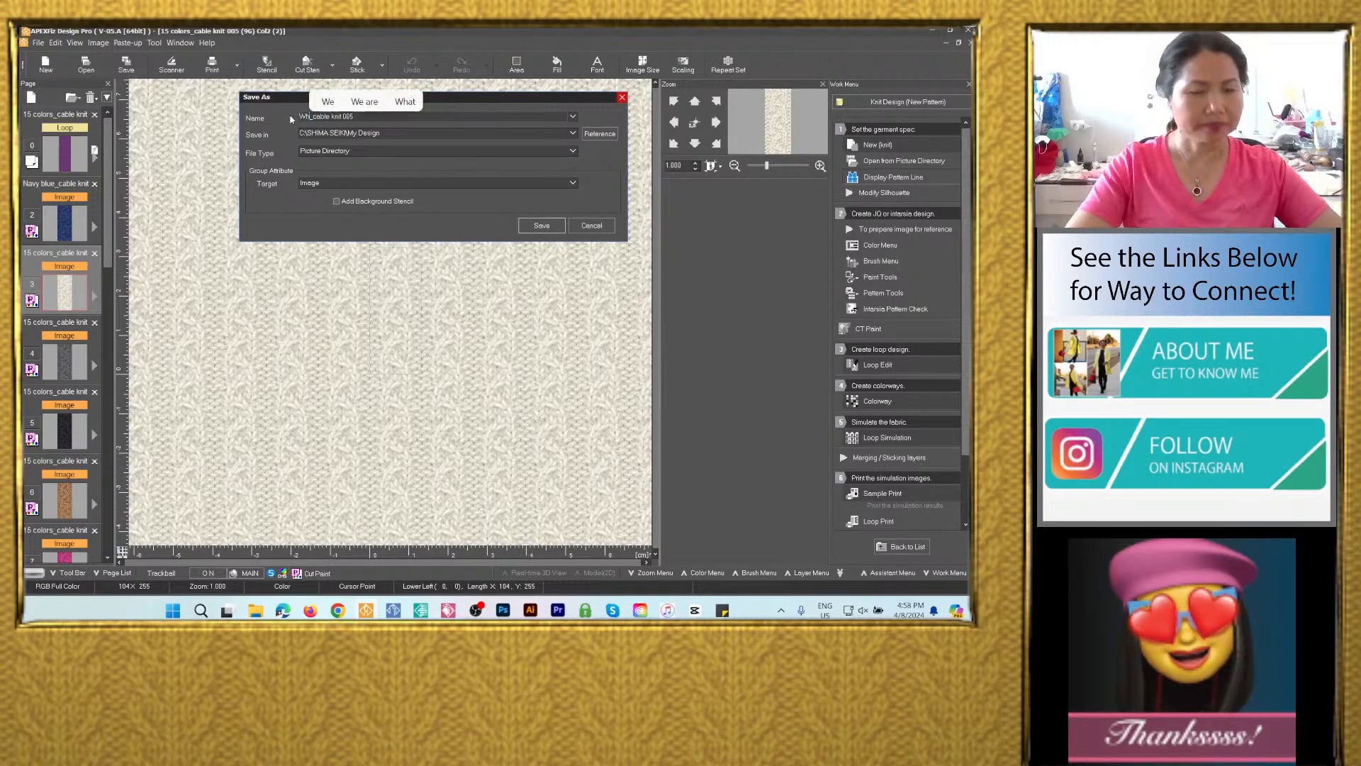
key(BackSpace)
key(BackSpace)
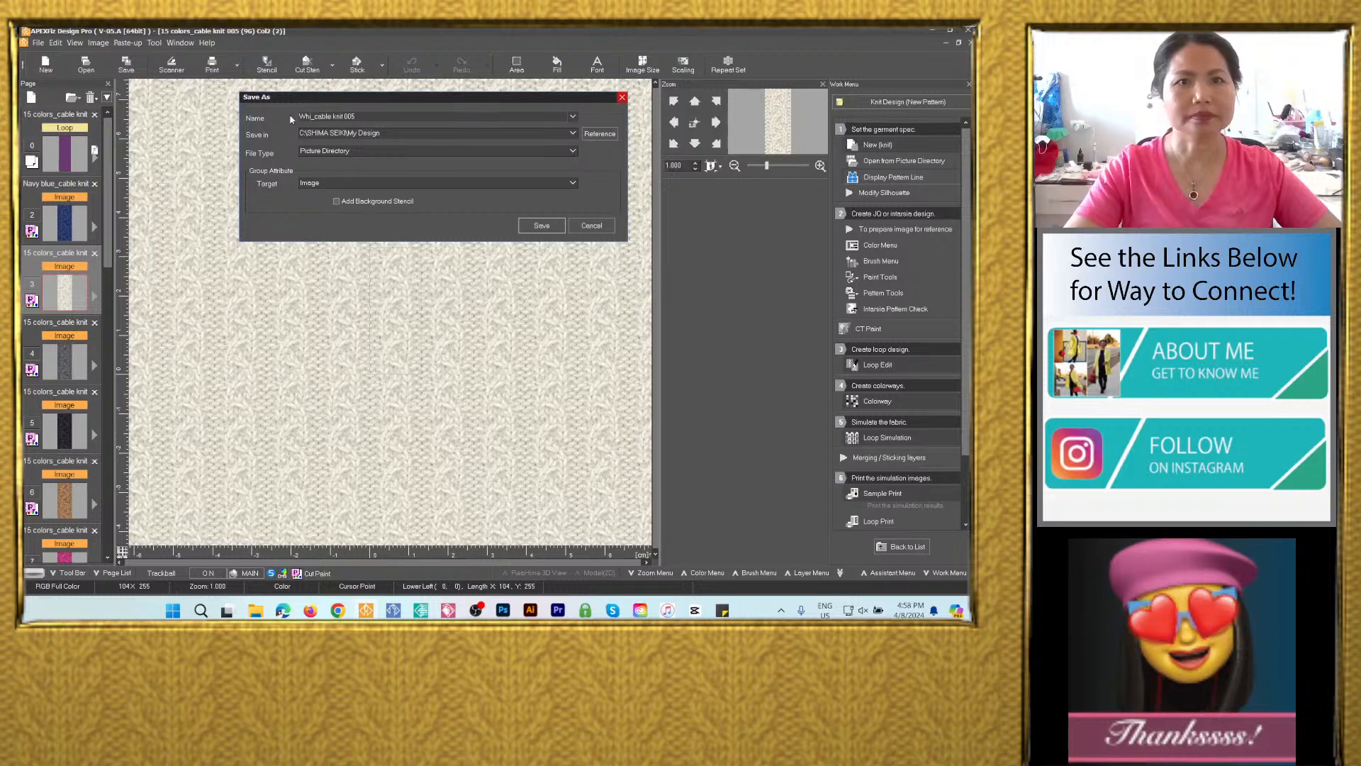
text(te)
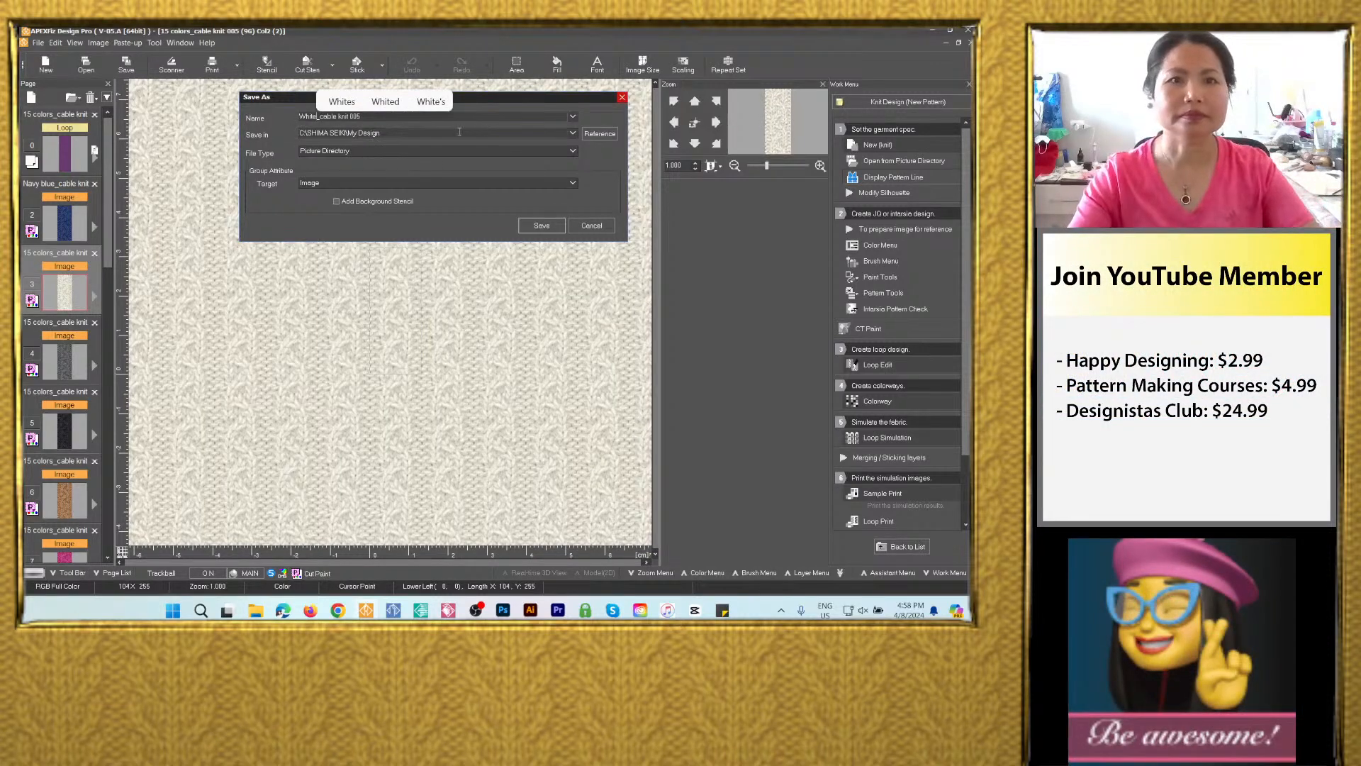
Save the white swatch as an Adobe Photoshop file (*.psd) in the Cable knit fabrics subfolder 15 colors_cable knit 005.
click(573, 133)
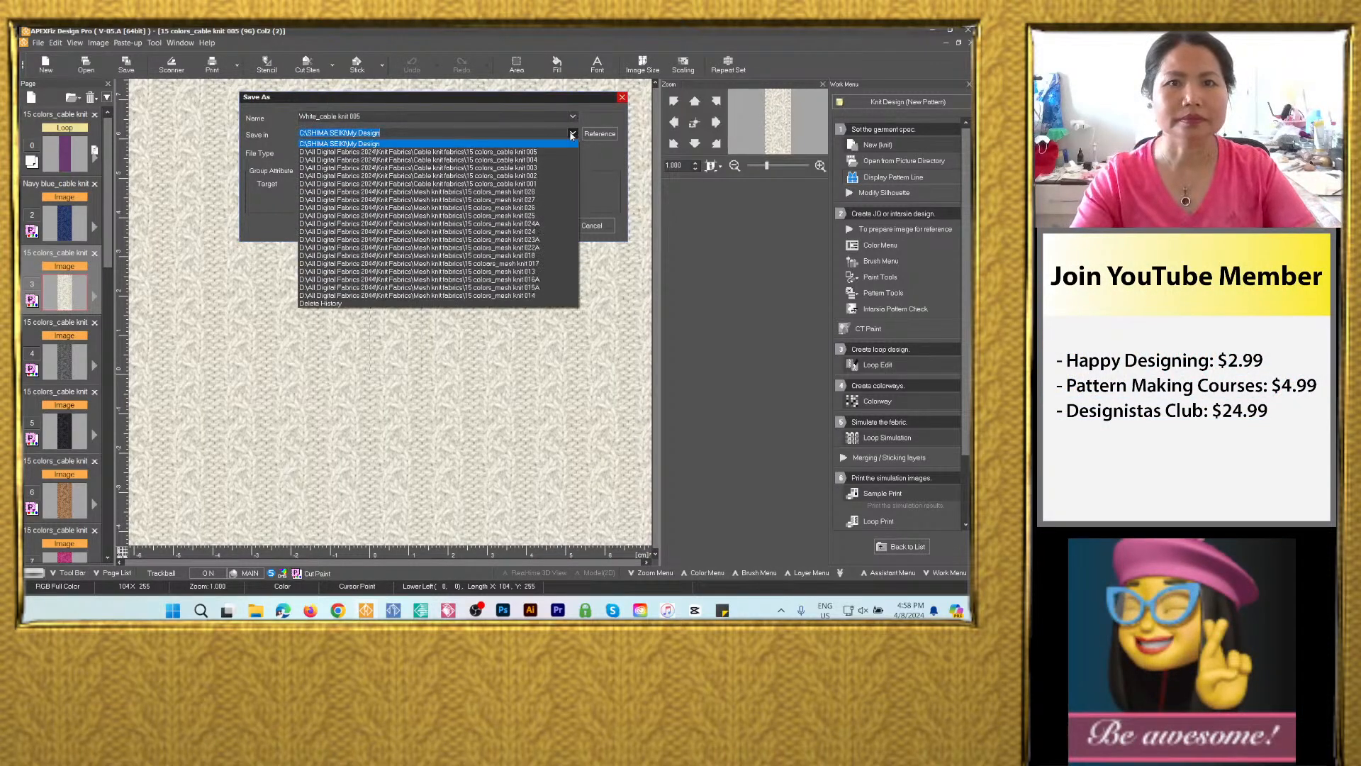
click(530, 153)
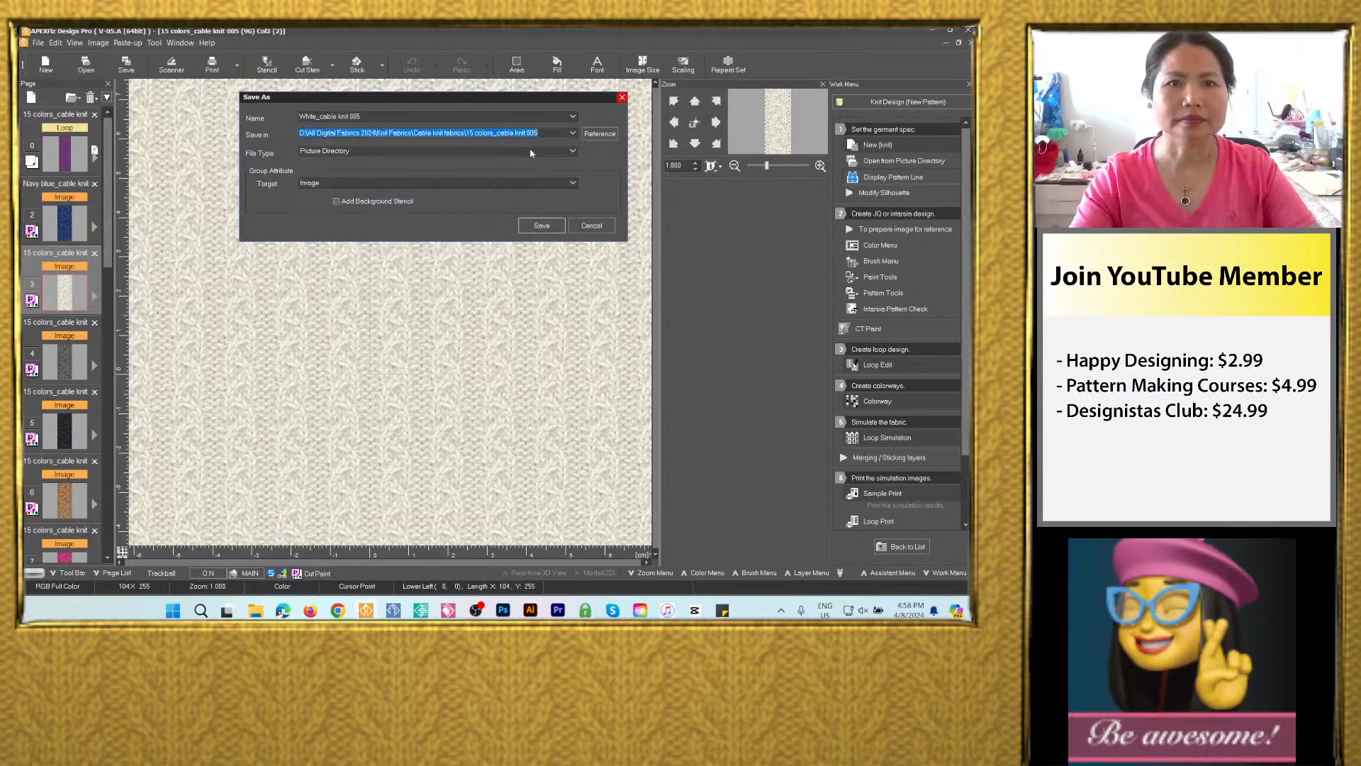
click(478, 154)
click(389, 205)
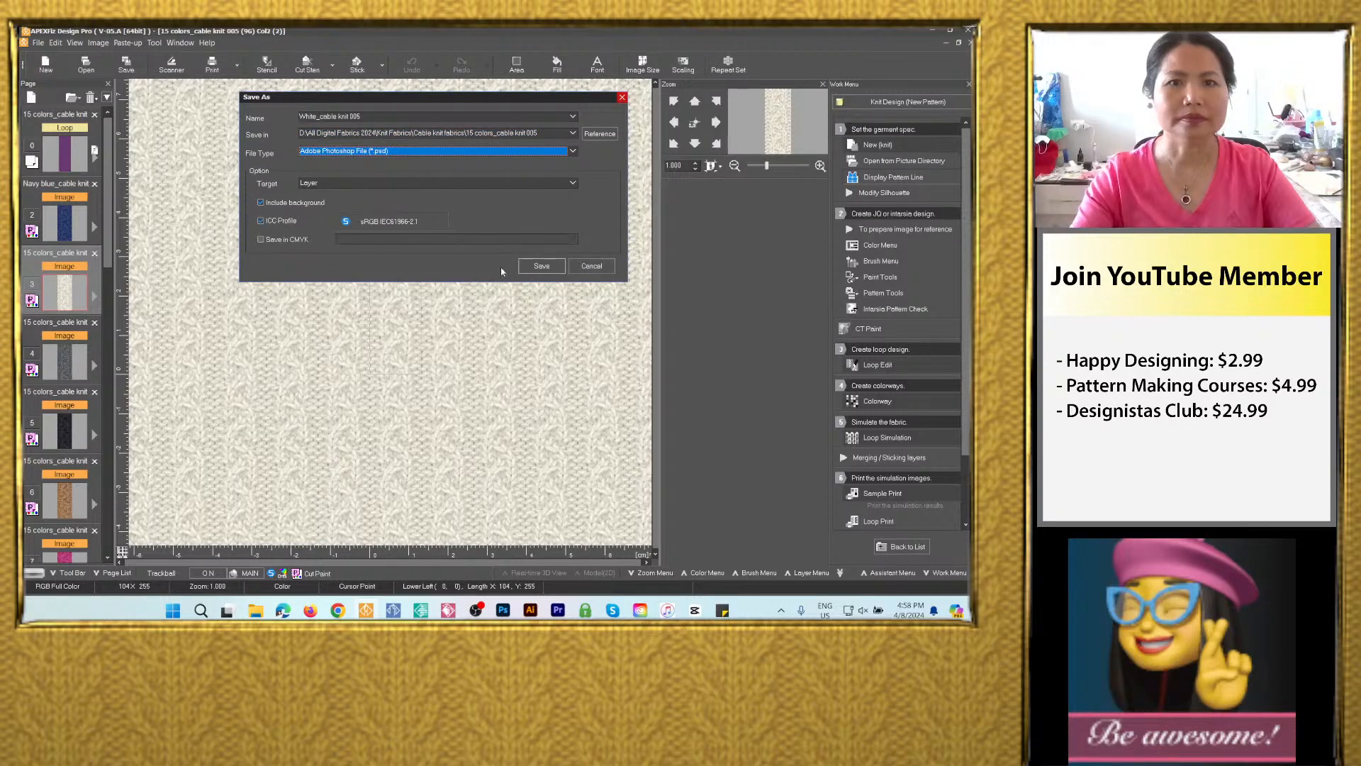
click(540, 267)
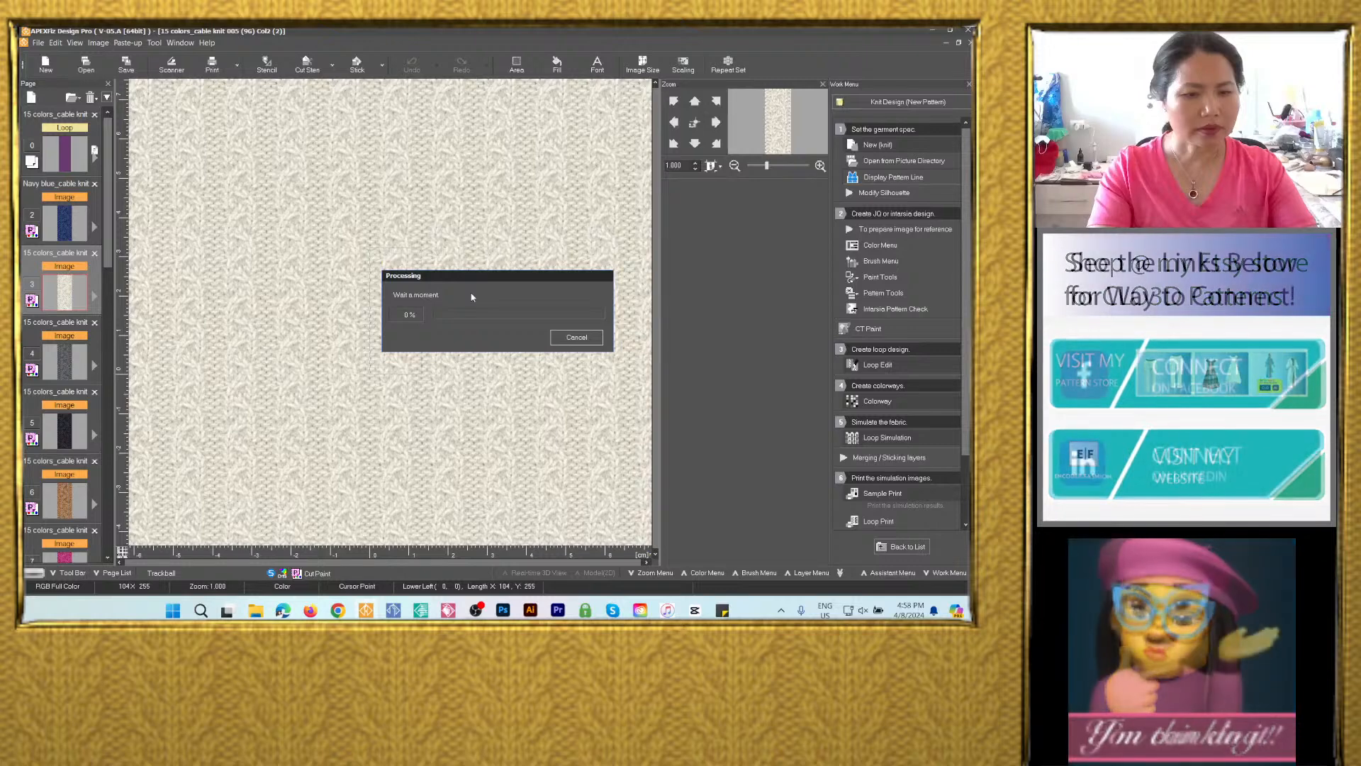
click(849, 611)
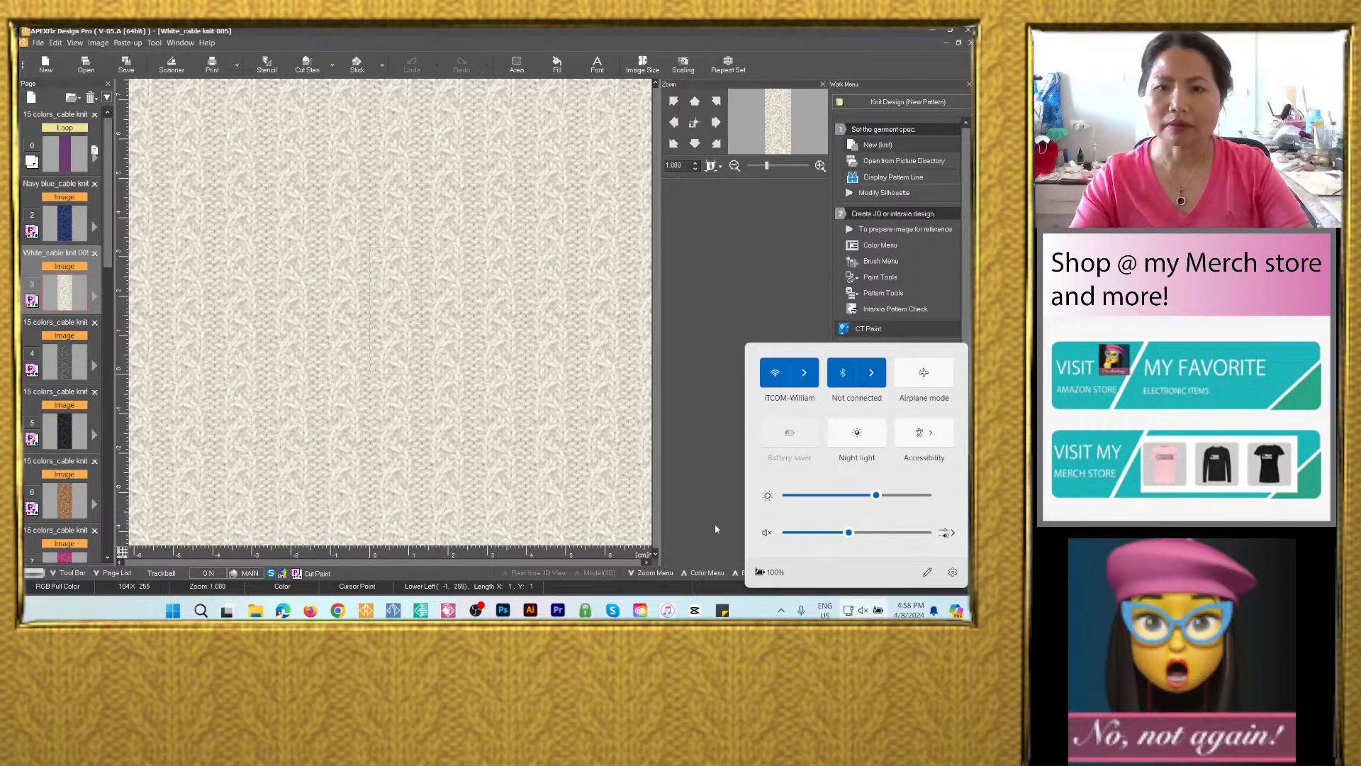
click(476, 610)
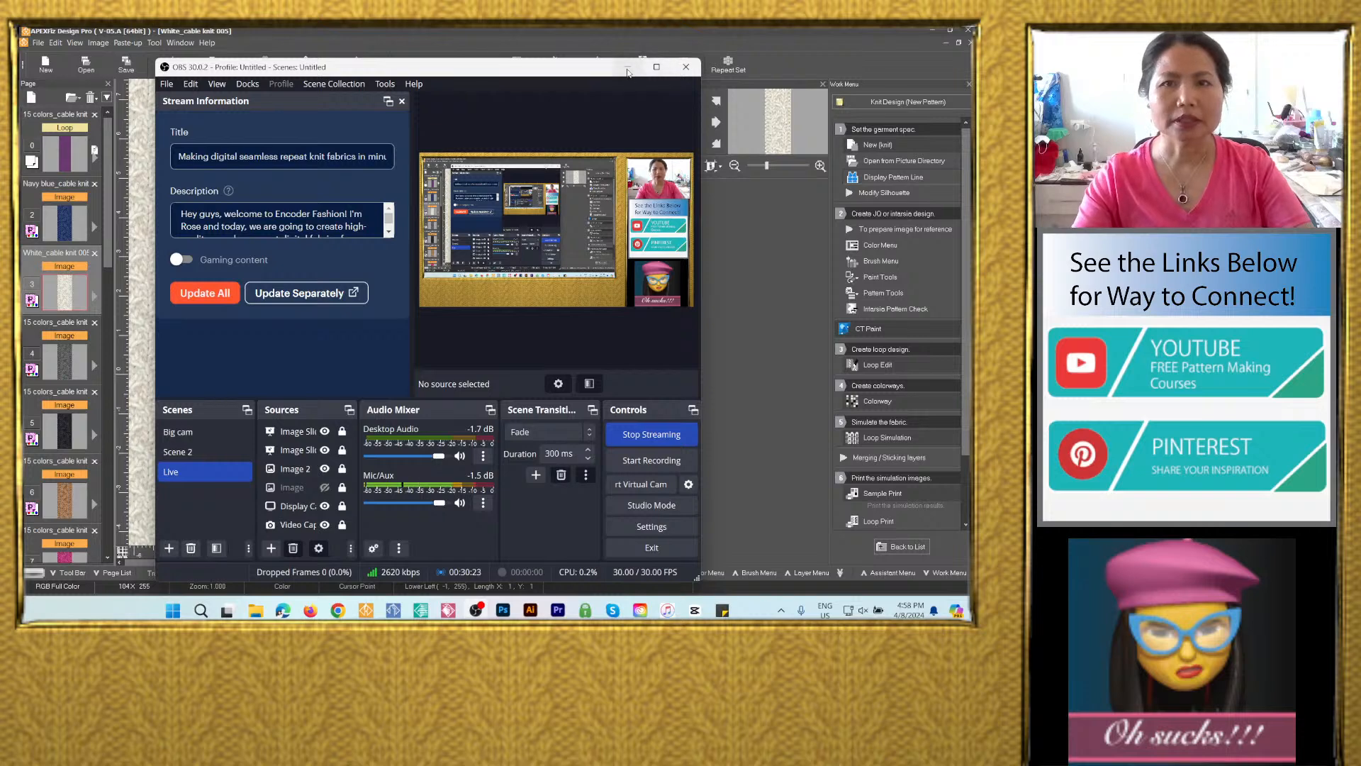
click(628, 67)
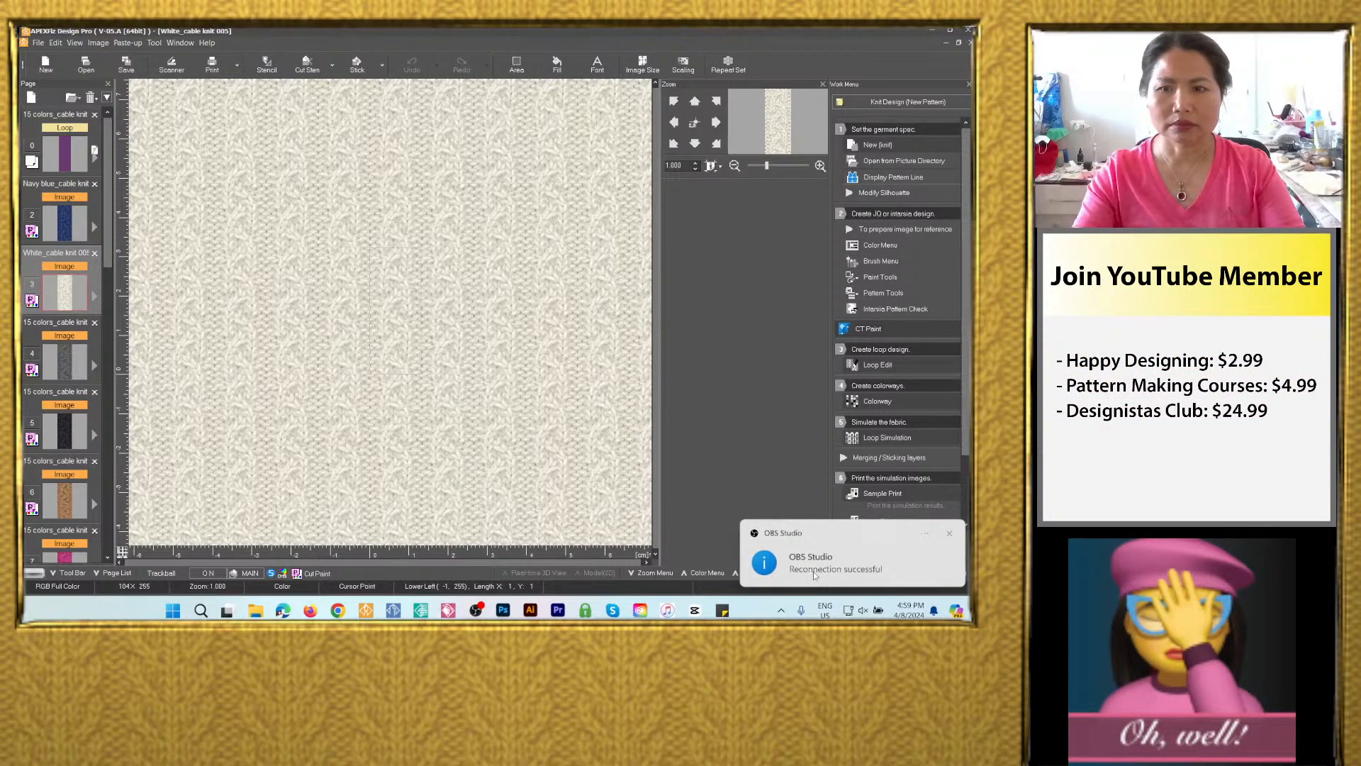
click(863, 610)
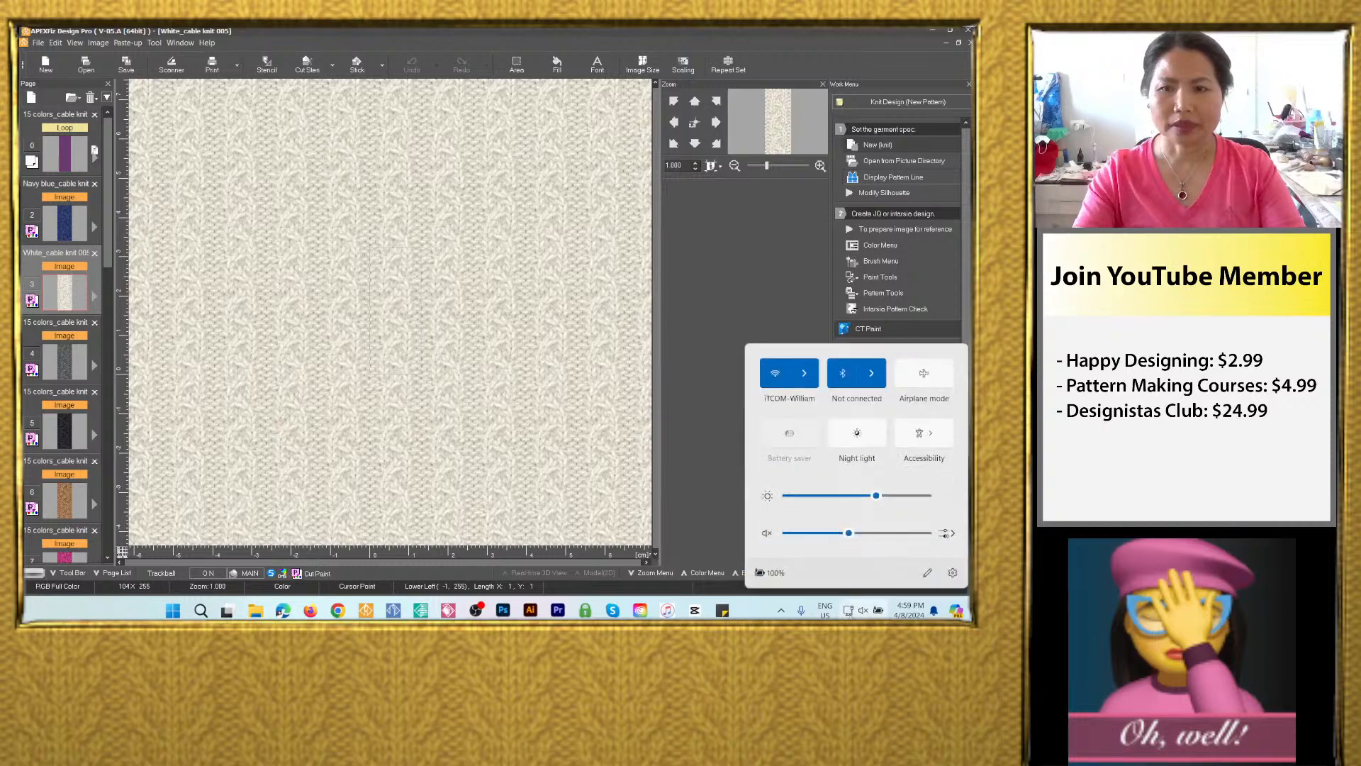
click(806, 373)
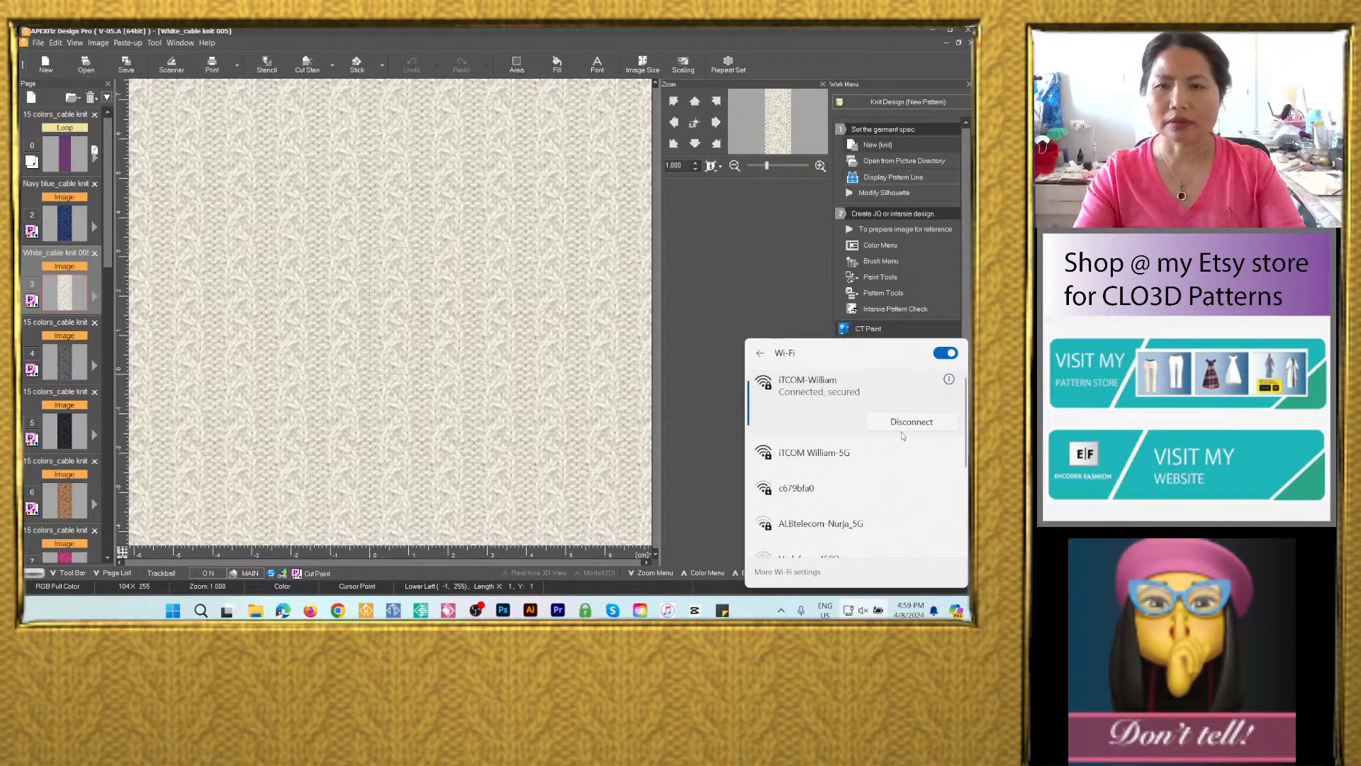
click(853, 460)
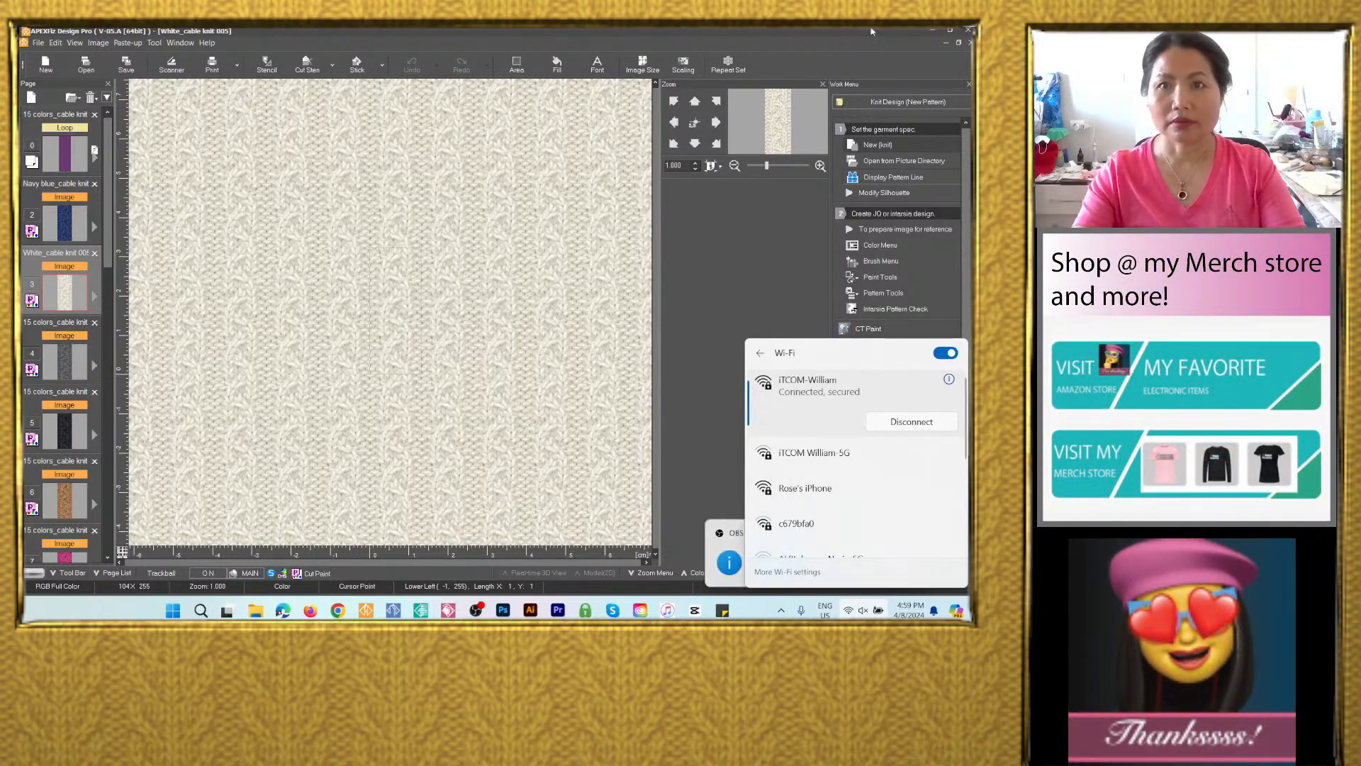
click(848, 609)
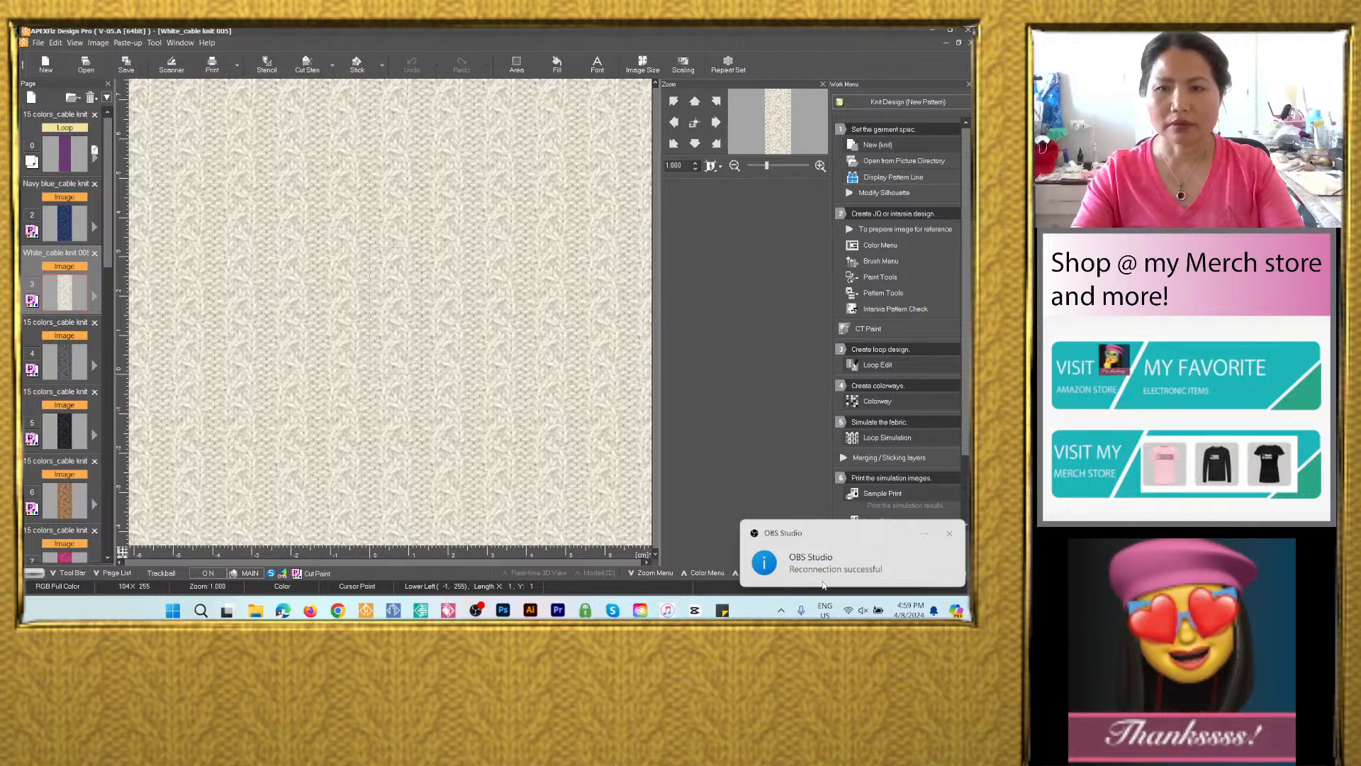
click(848, 610)
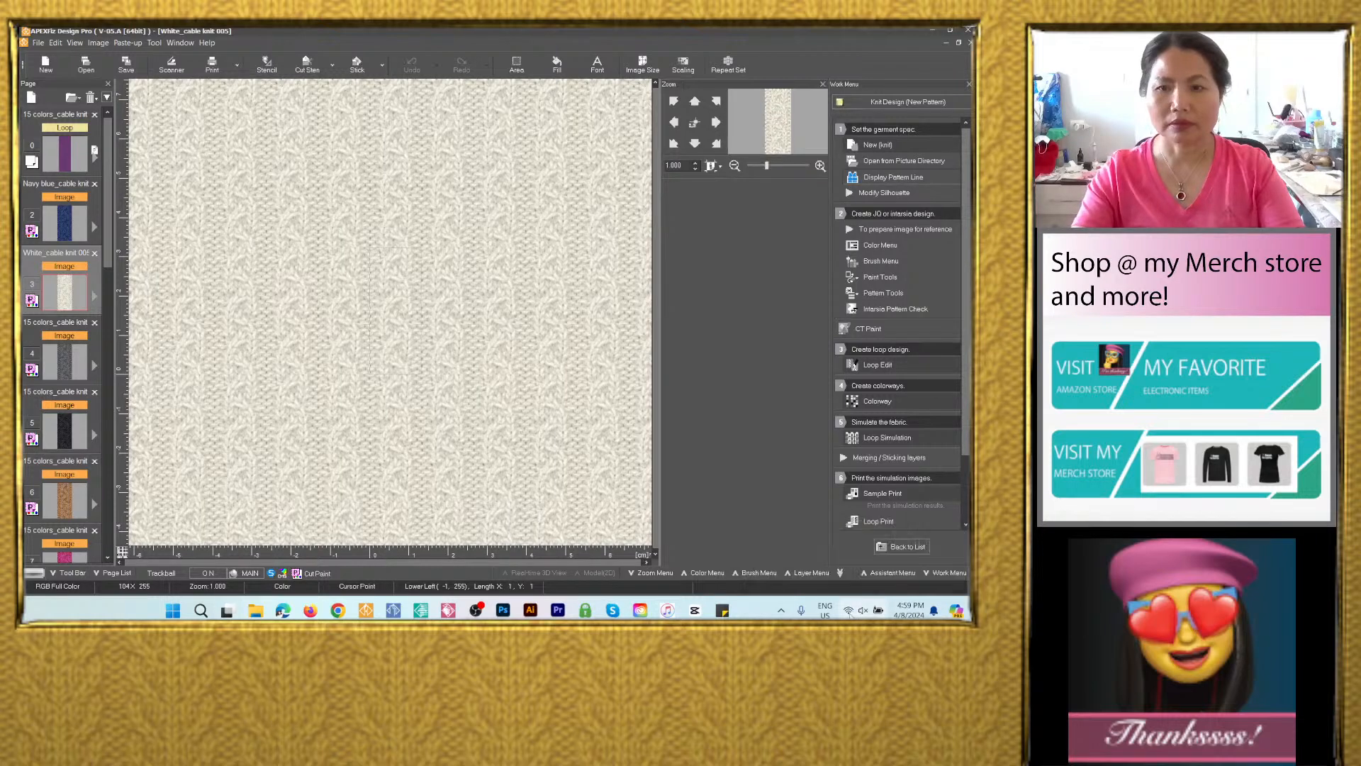
click(846, 31)
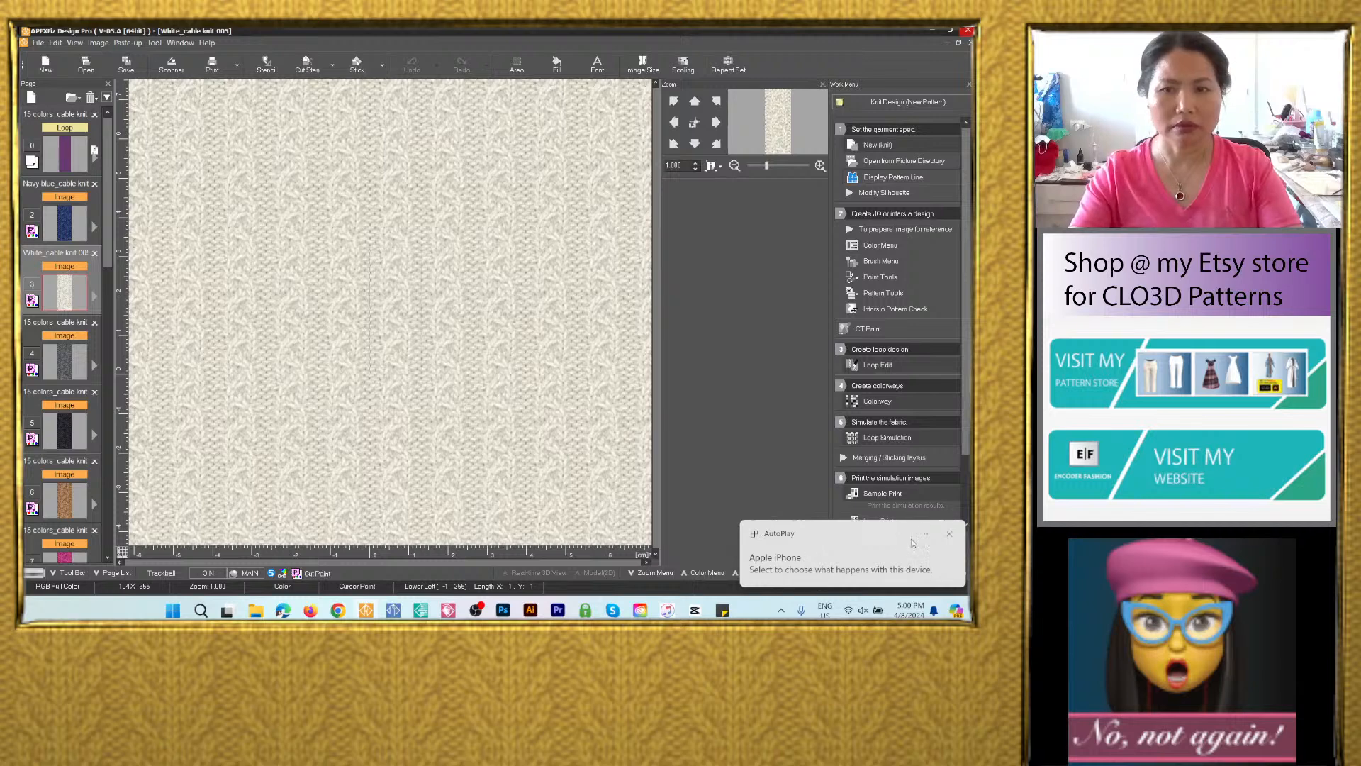
click(951, 534)
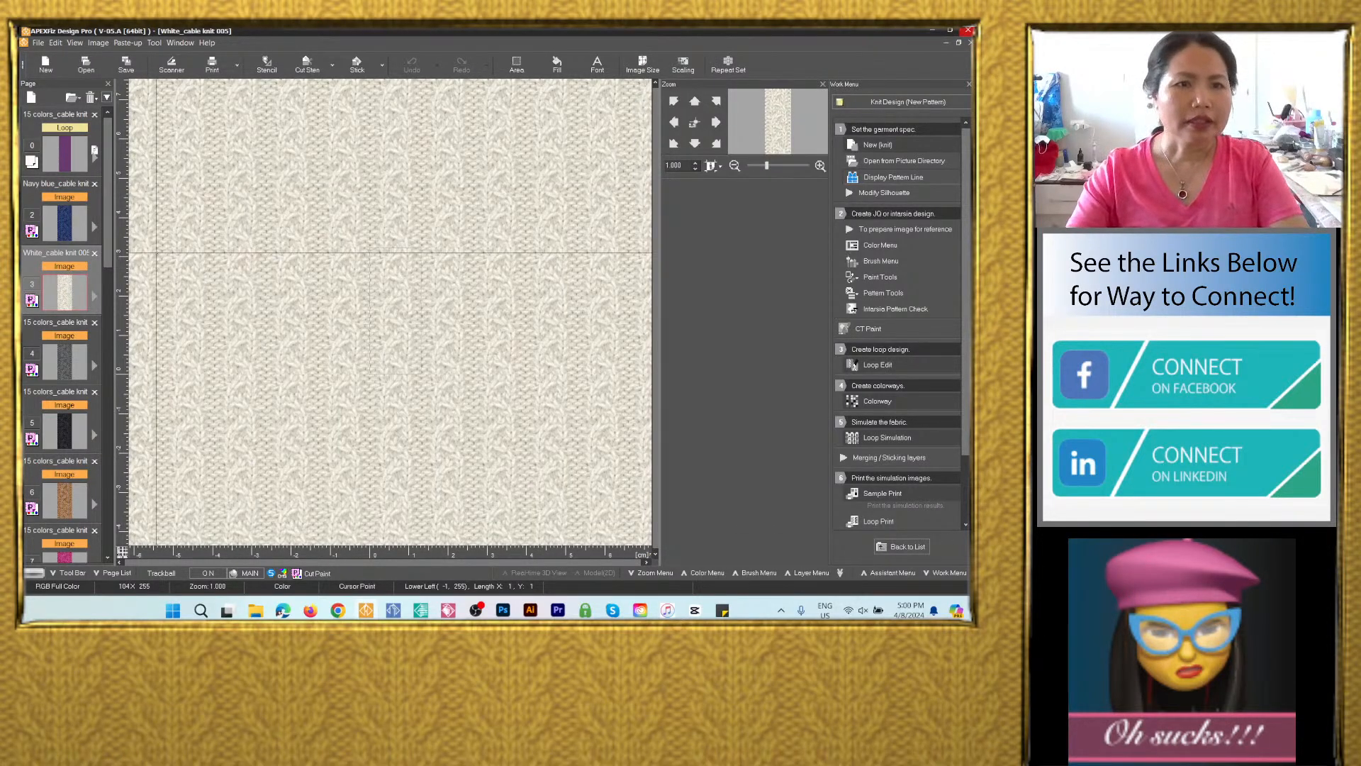
Switch to File Explorer and open the All Digital Fabrics 2024 folder on the D: drive.
click(256, 610)
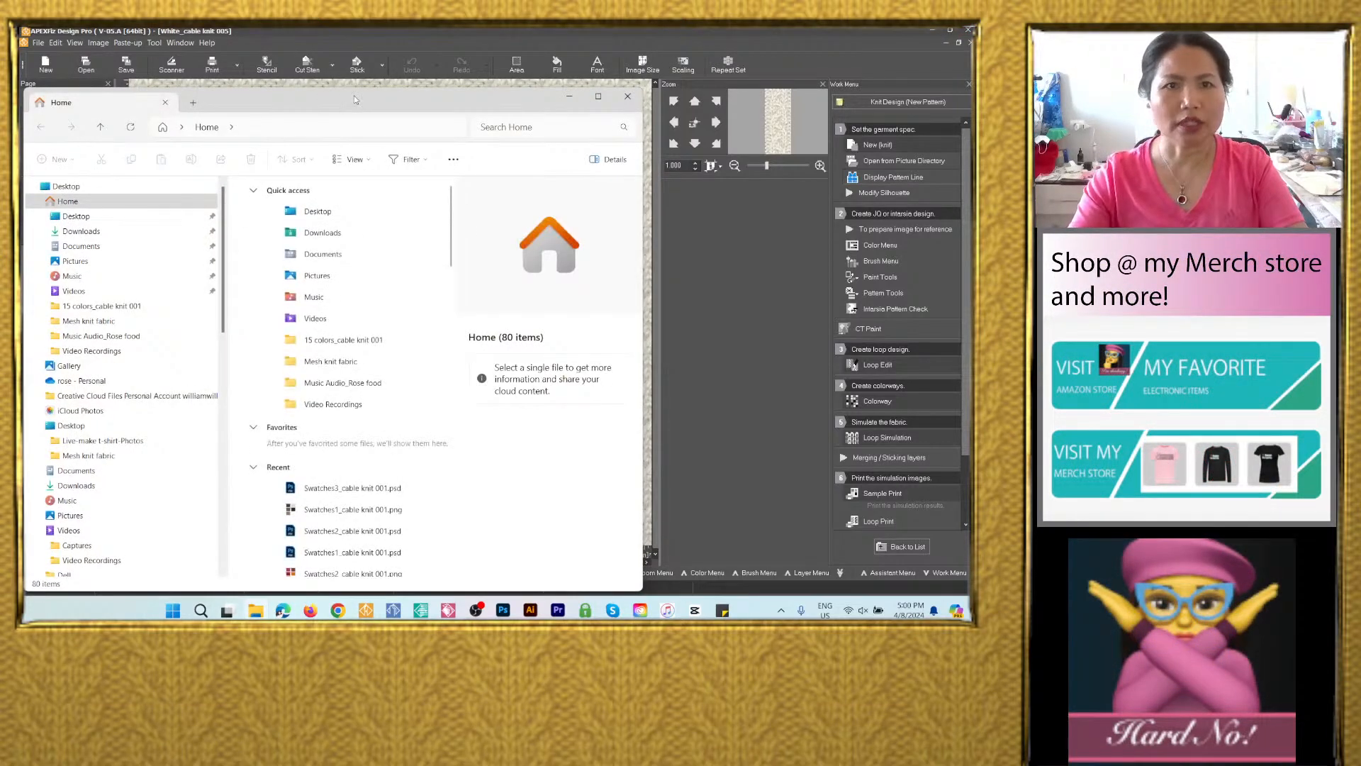
drag(354, 95, 511, 51)
scroll(277, 353, up, 1)
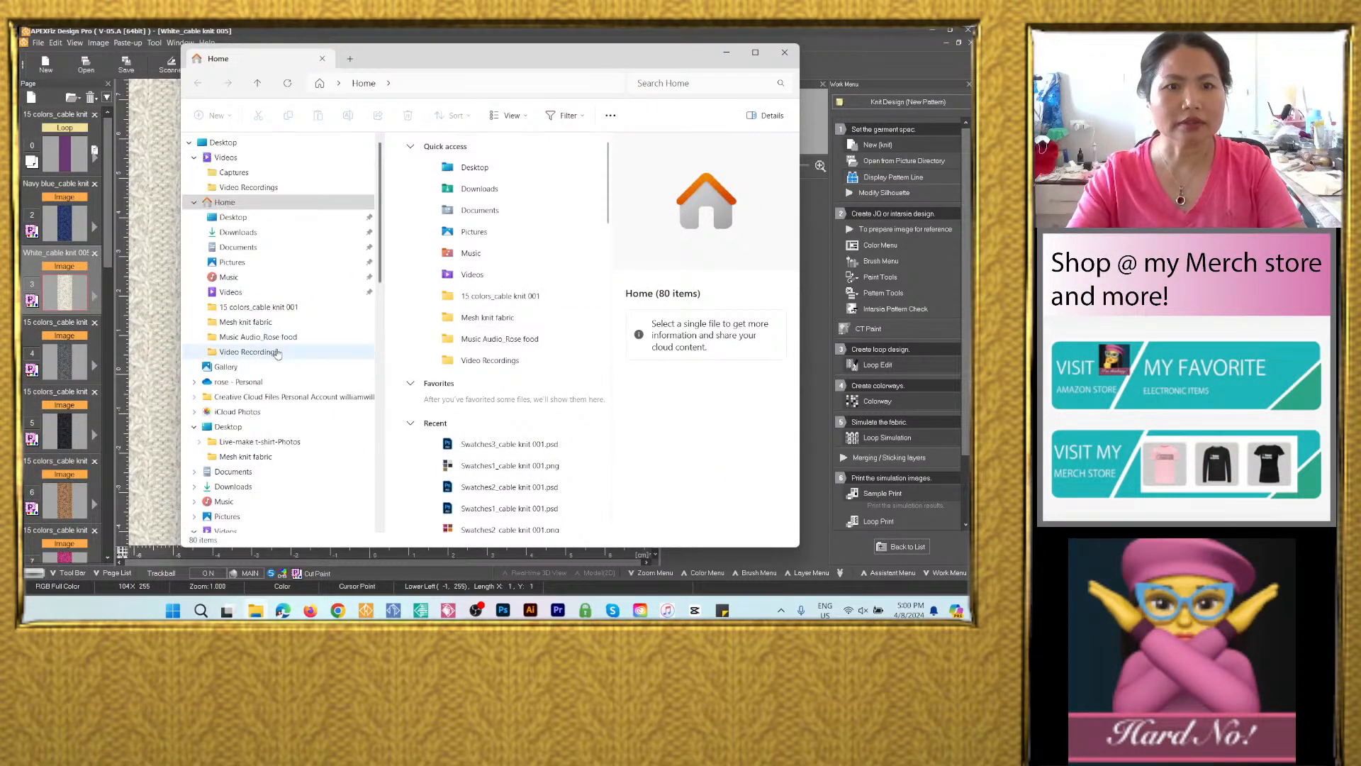
scroll(276, 353, down, 9)
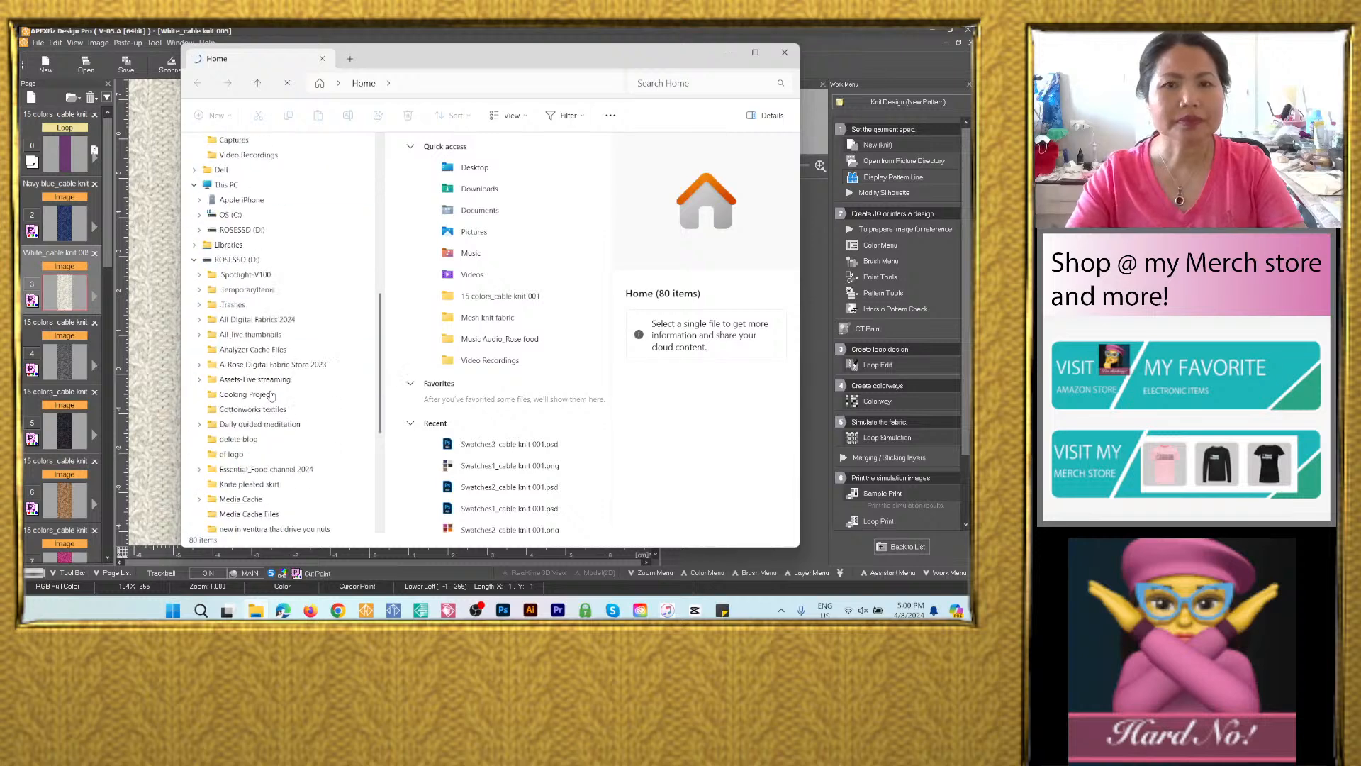
scroll(270, 396, down, 1)
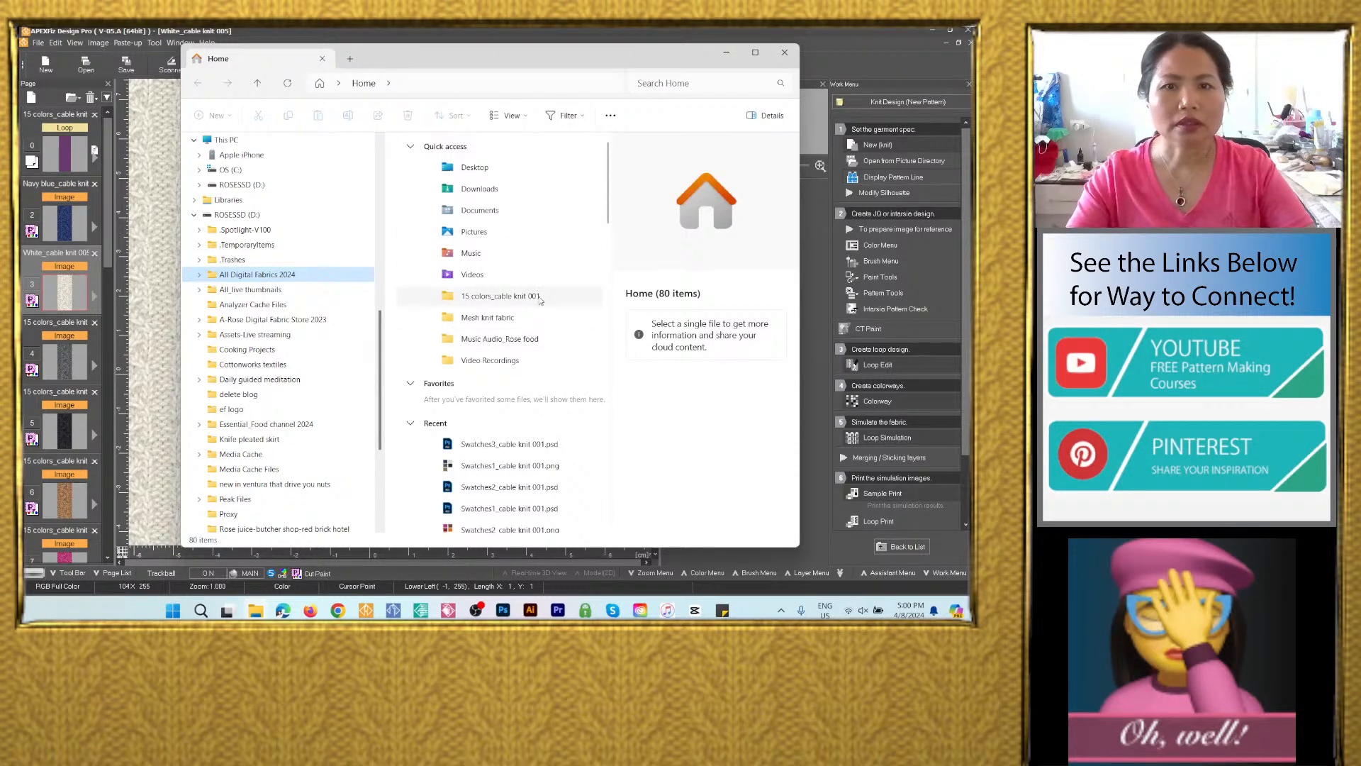
click(199, 275)
double_click(312, 275)
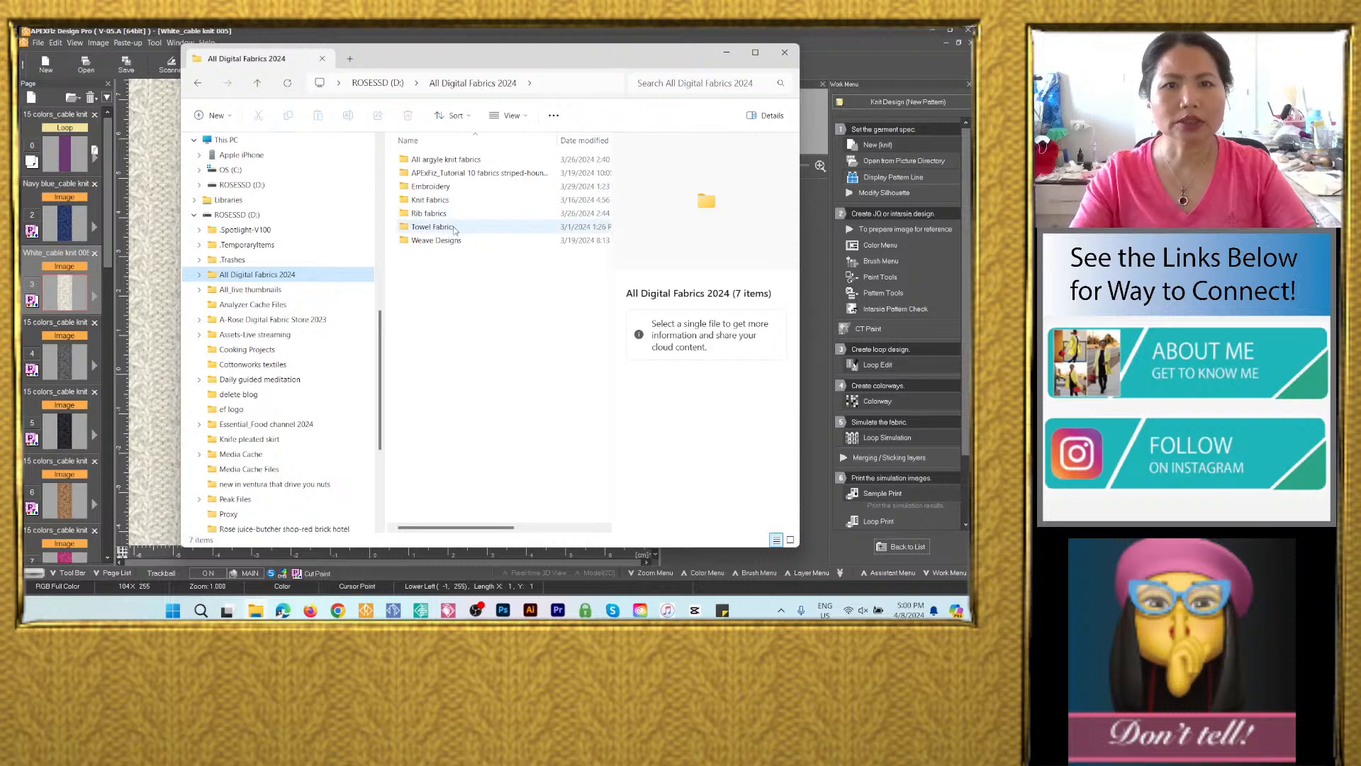
Open the 15 colors_cable knit 005 folder inside Knit Fabrics > Cable knit fabrics and show its files in Details view.
double_click(430, 200)
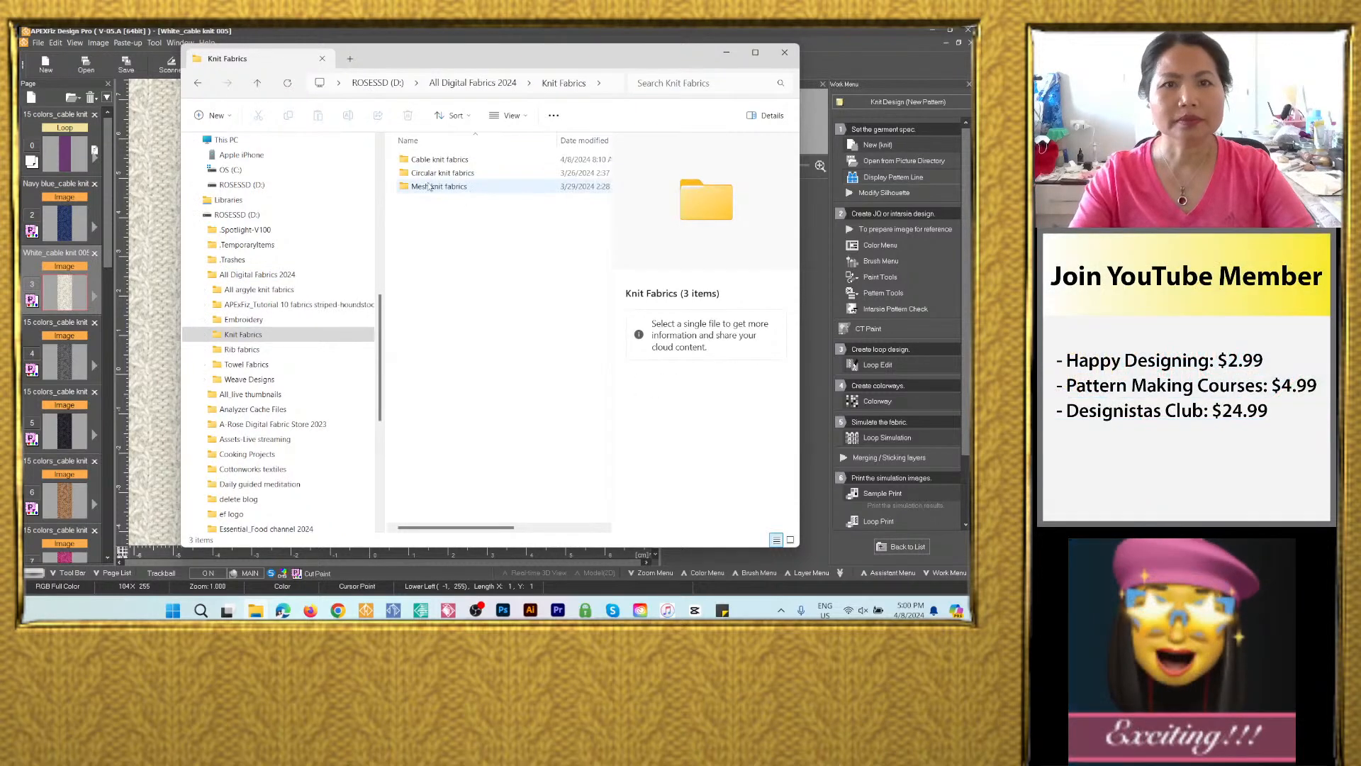
double_click(429, 160)
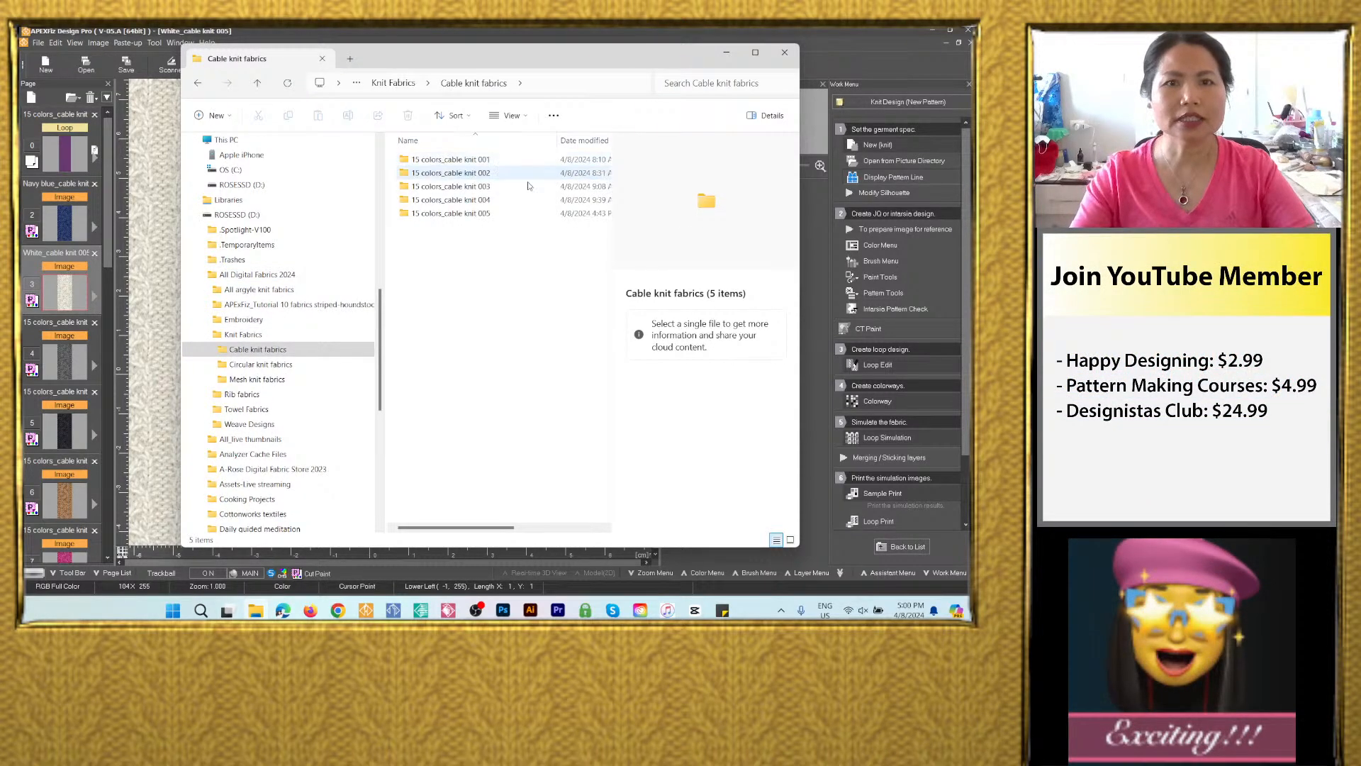
double_click(496, 215)
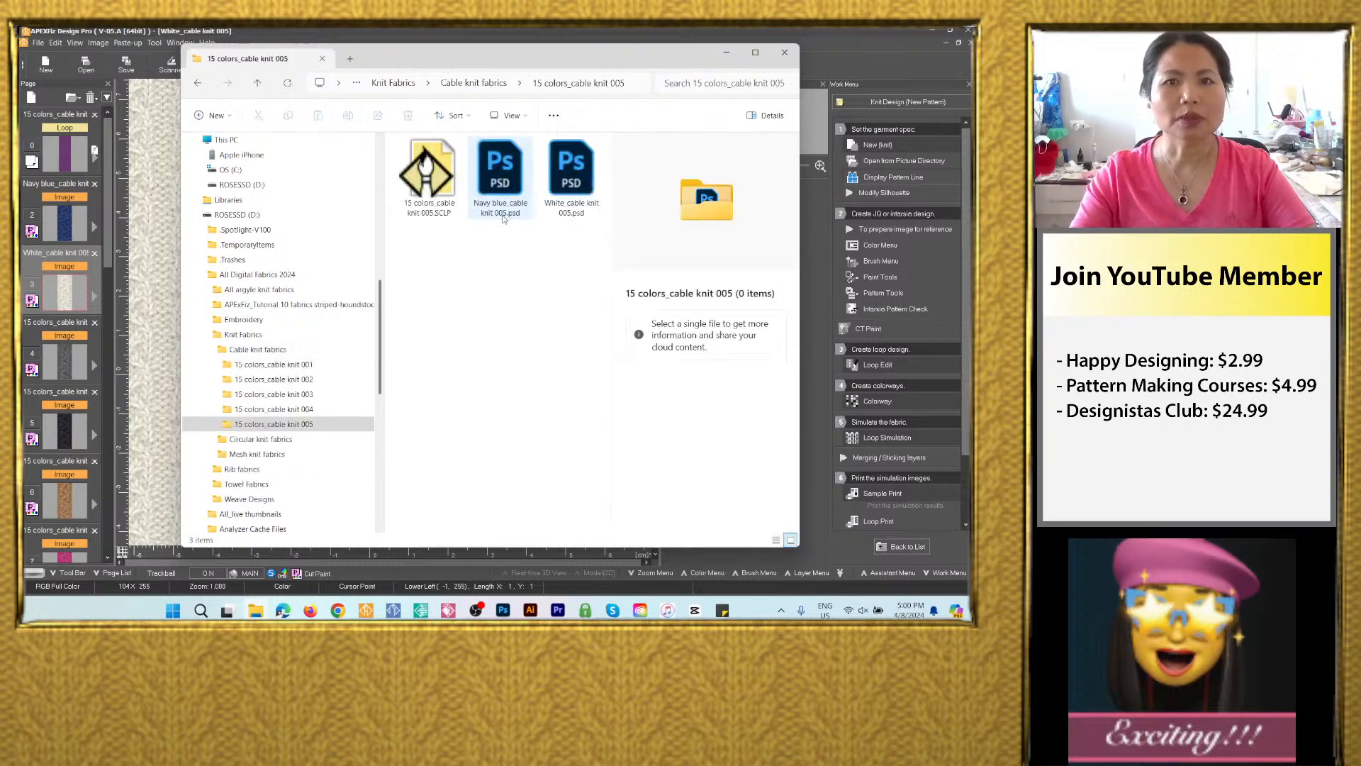
click(525, 117)
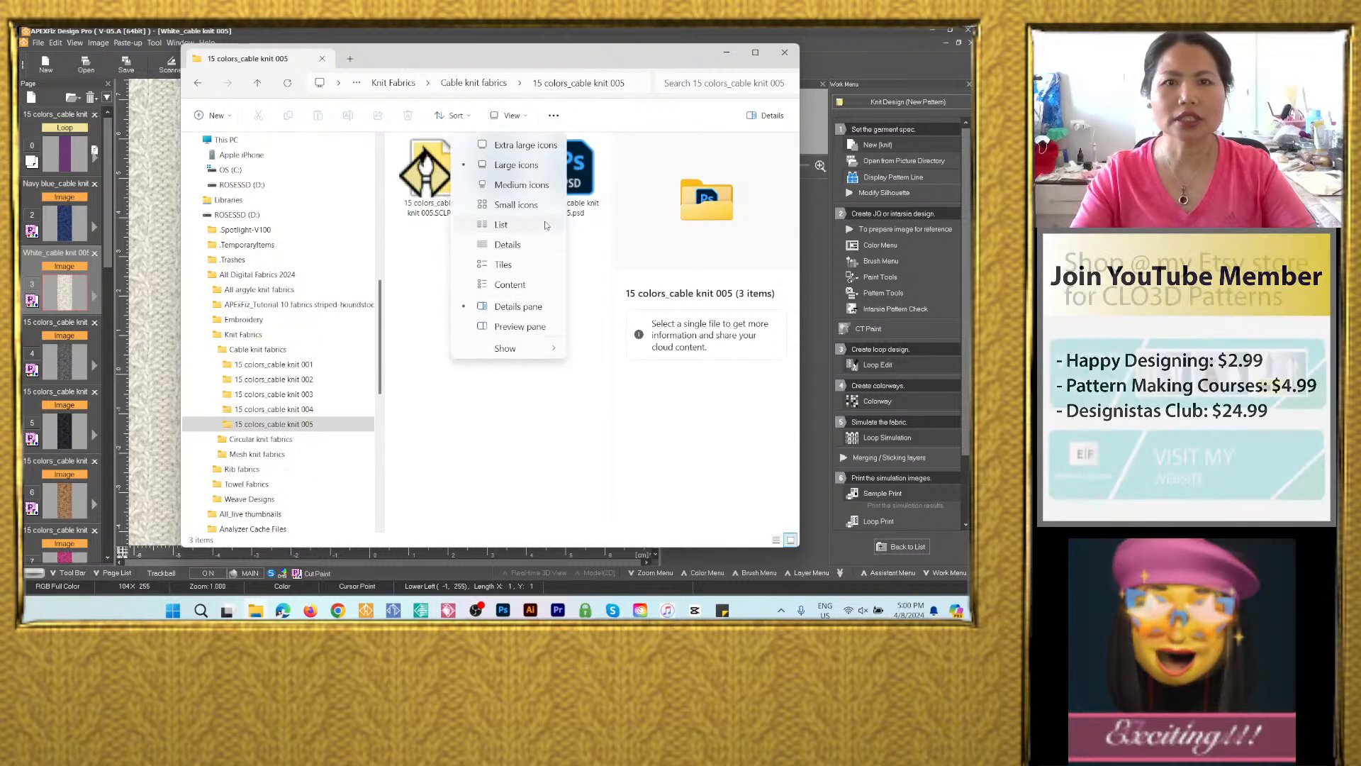
click(507, 246)
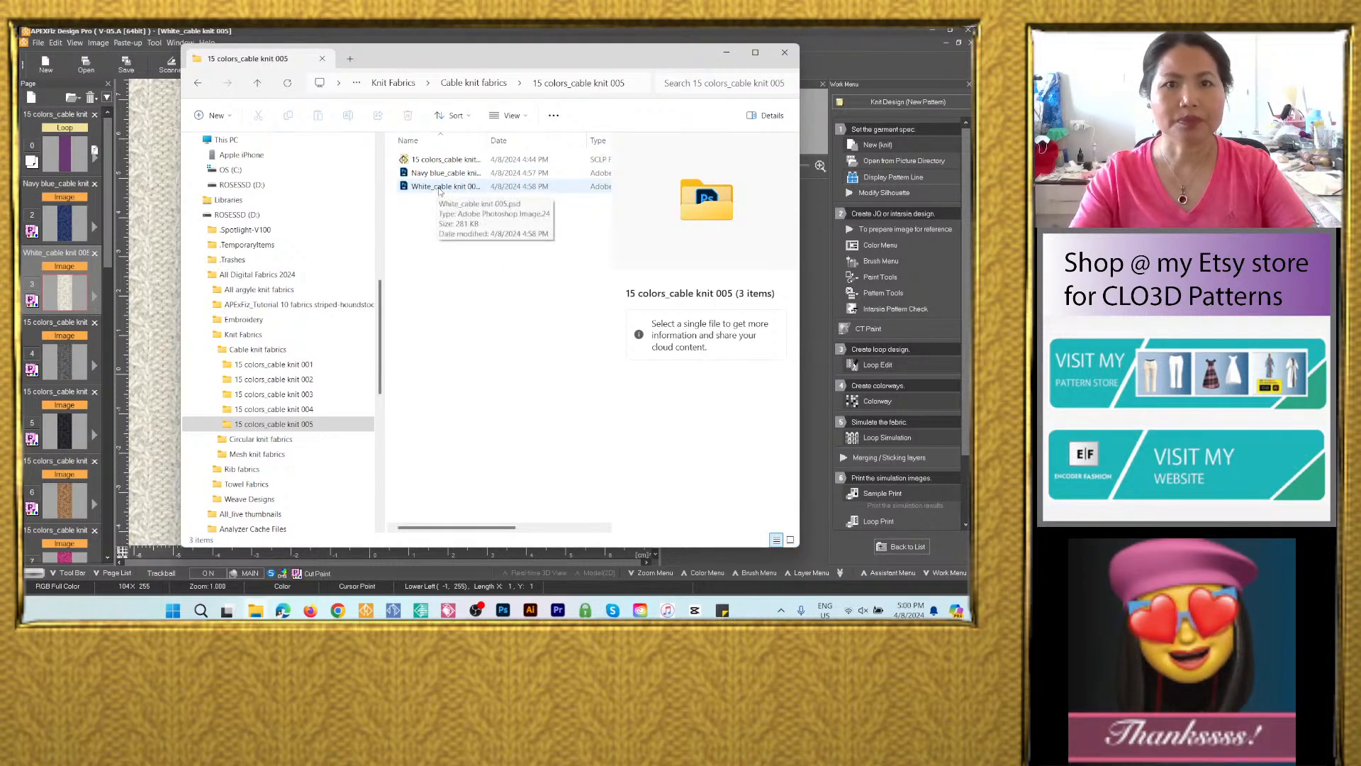
Start saving the gray cable knit simulation as an image and name the file "Gray_cable knit 005".
click(790, 32)
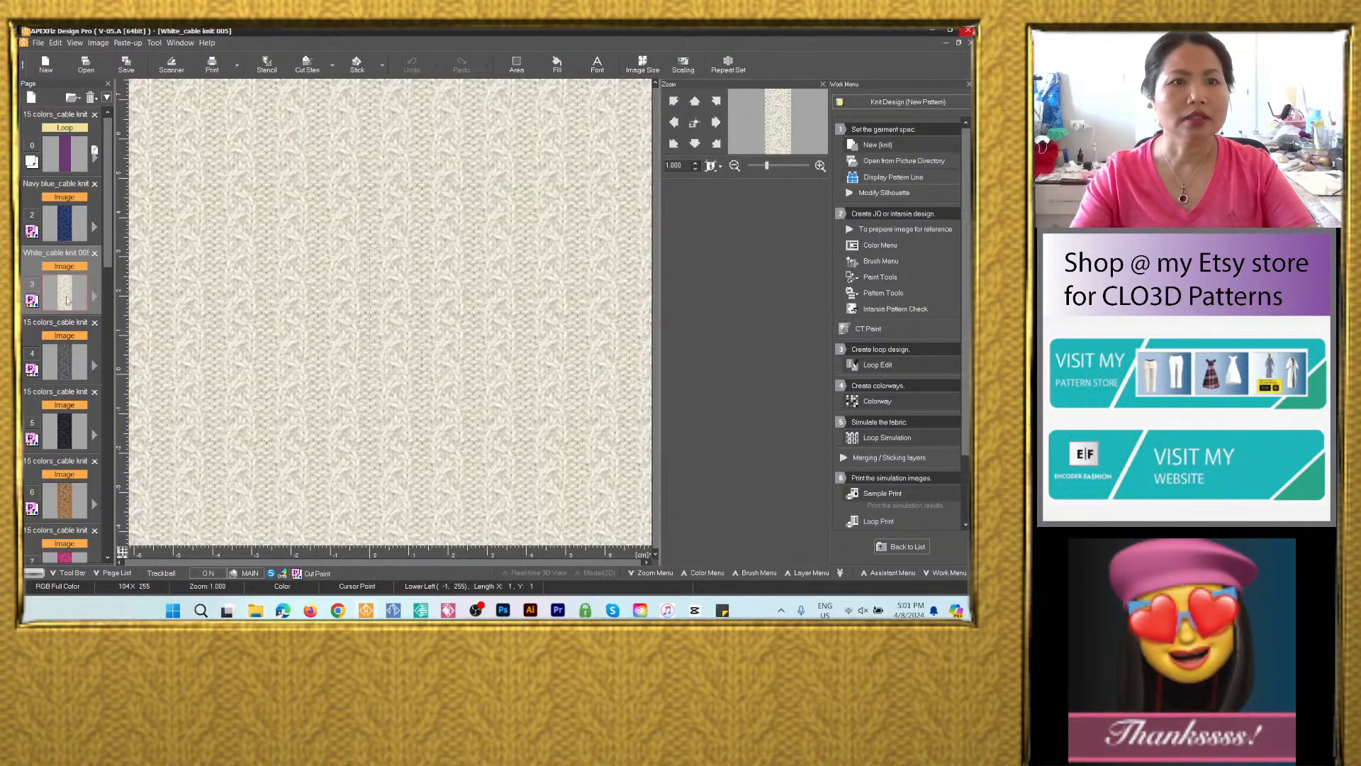
click(63, 360)
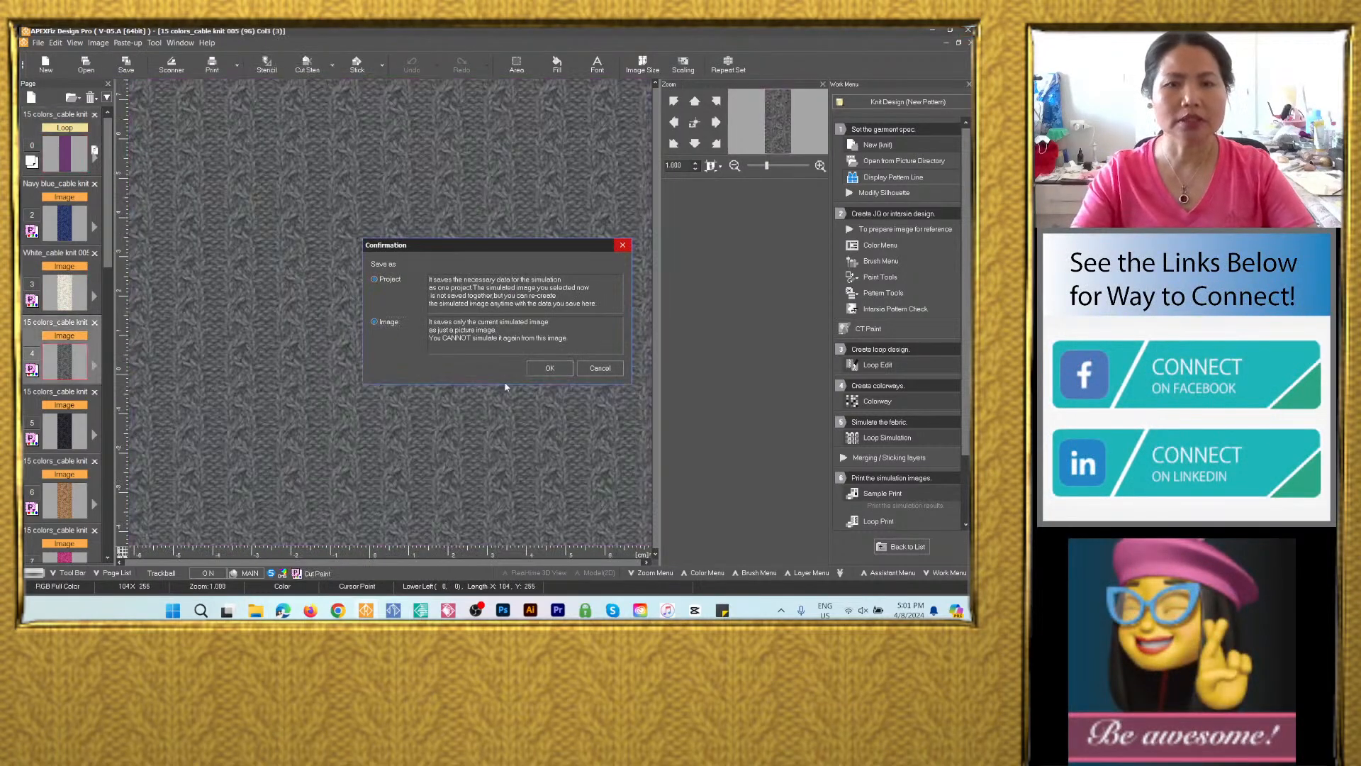
click(550, 368)
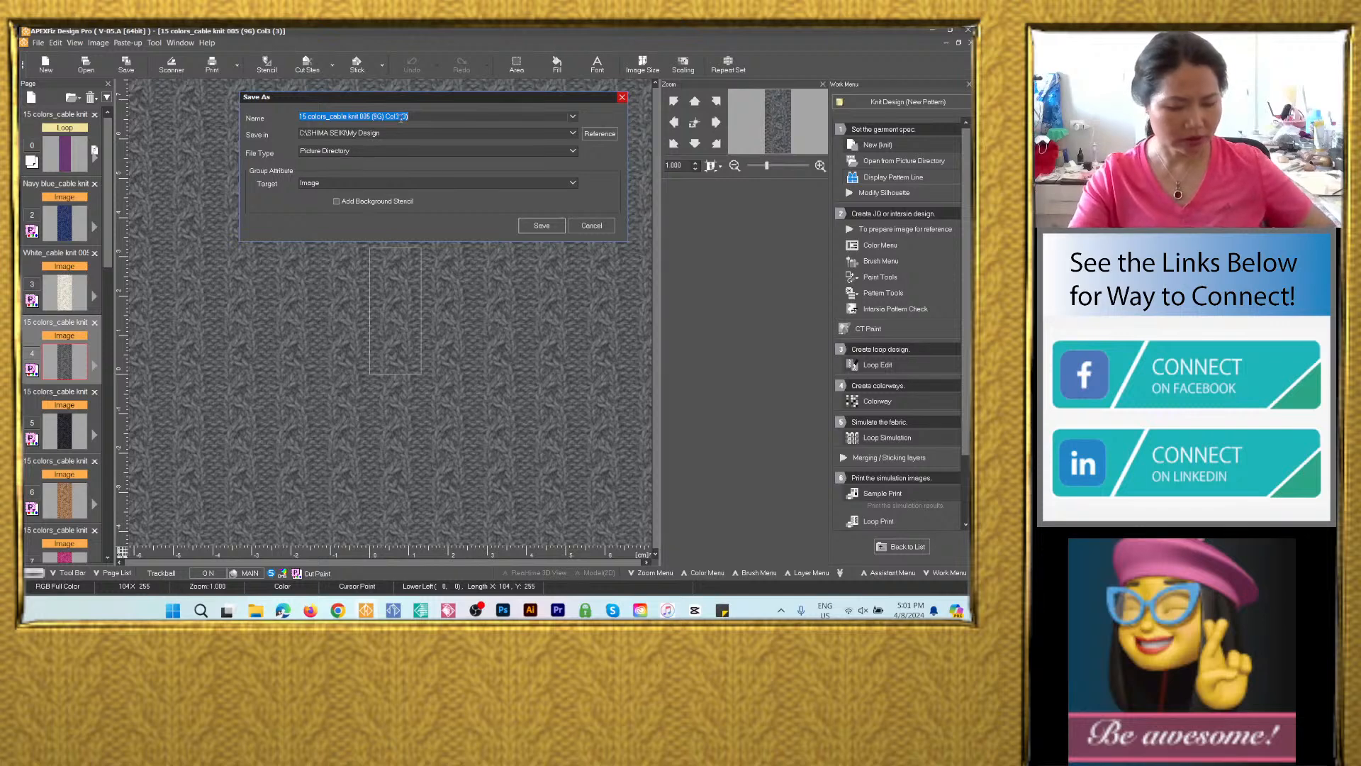
text(Navy blue_cable knit 005)
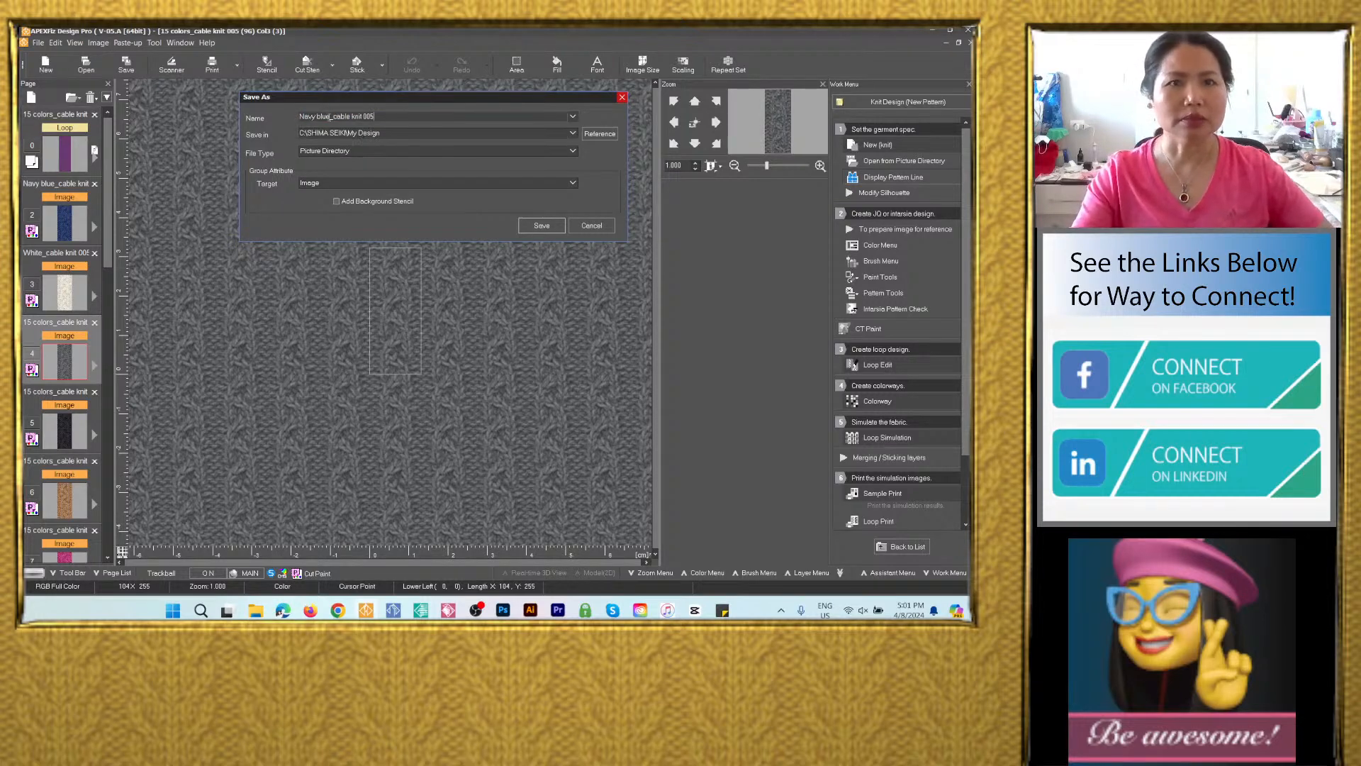
key(BackSpace)
key(BackSpace)
key(BackSpace)
key(BackSpace)
key(BackSpace)
key(BackSpace)
key(BackSpace)
key(BackSpace)
key(BackSpace)
text(Gr)
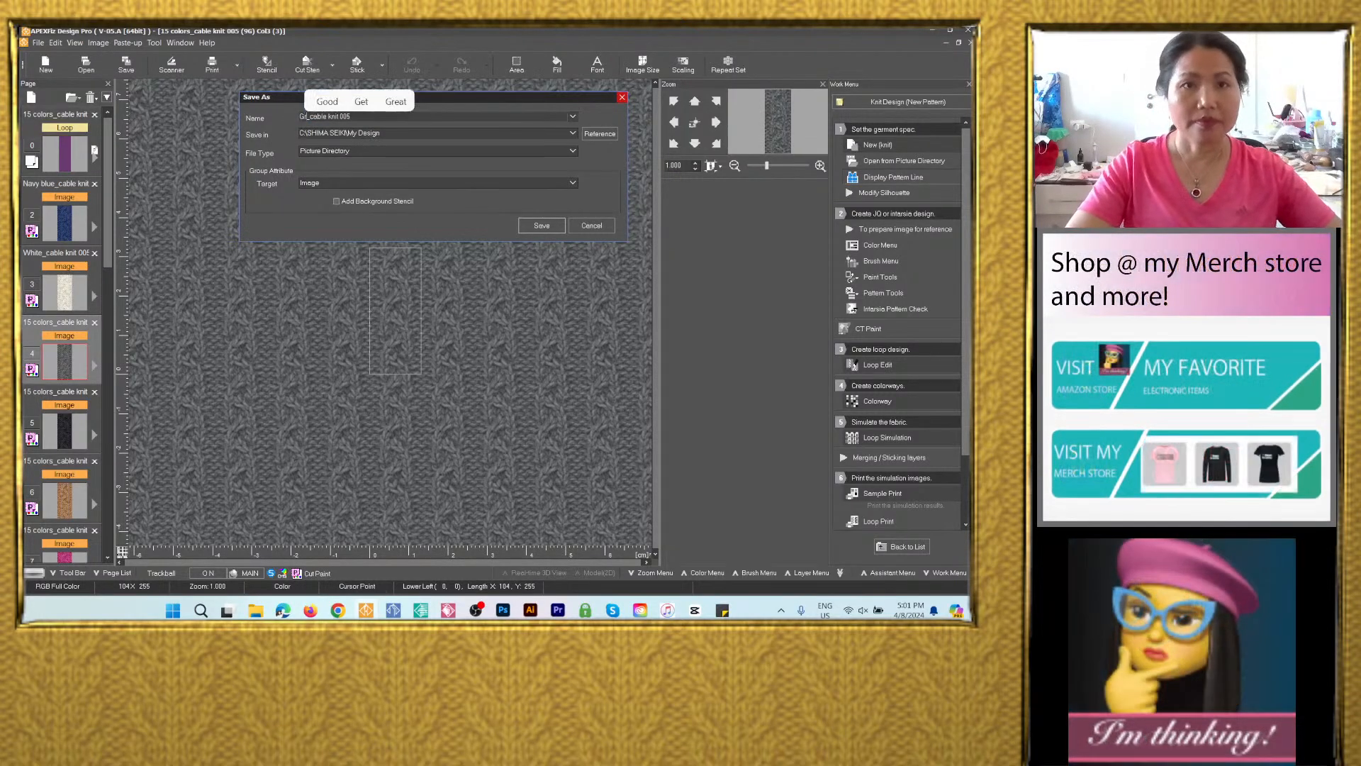
text(ay)
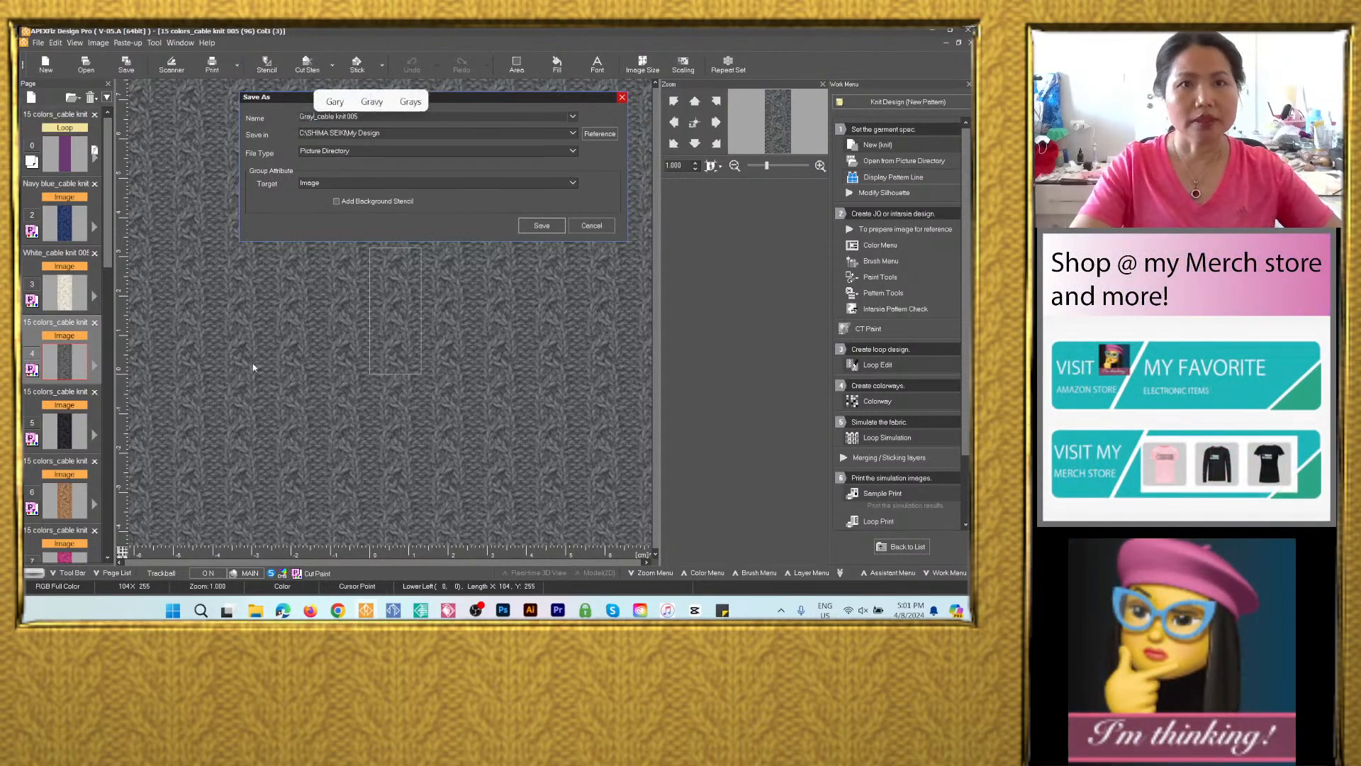
Save the gray image as an Adobe Photoshop File (*.psd) in the "15 colors_cable knit 005" folder.
click(572, 134)
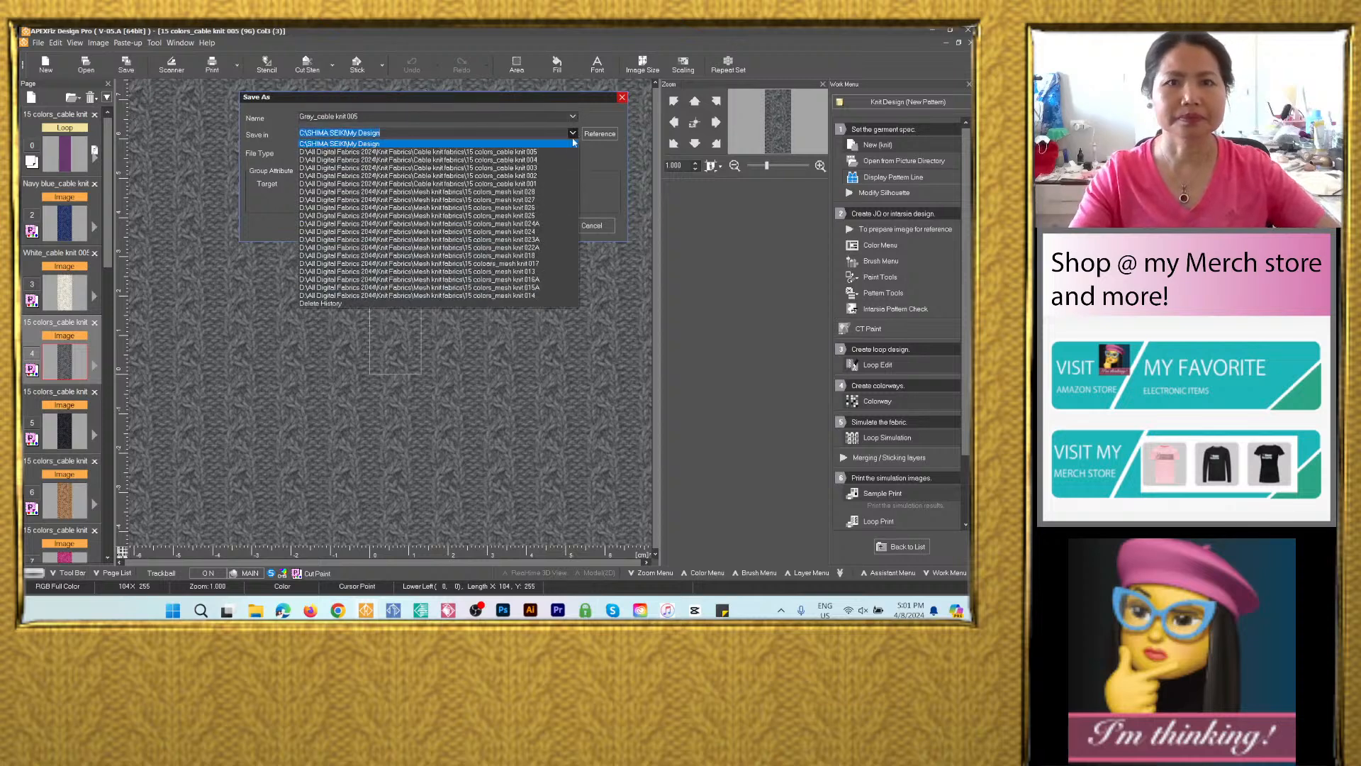
click(532, 151)
click(436, 151)
click(414, 202)
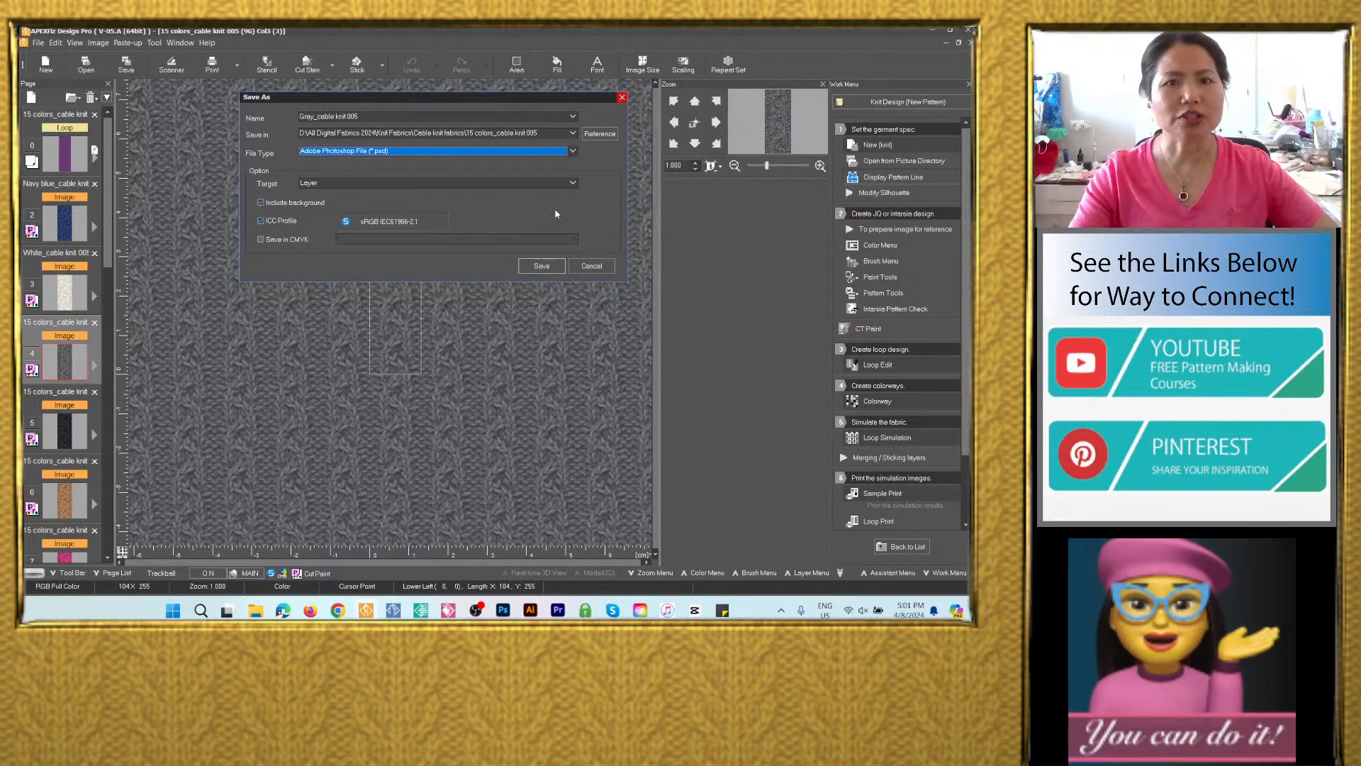
click(542, 266)
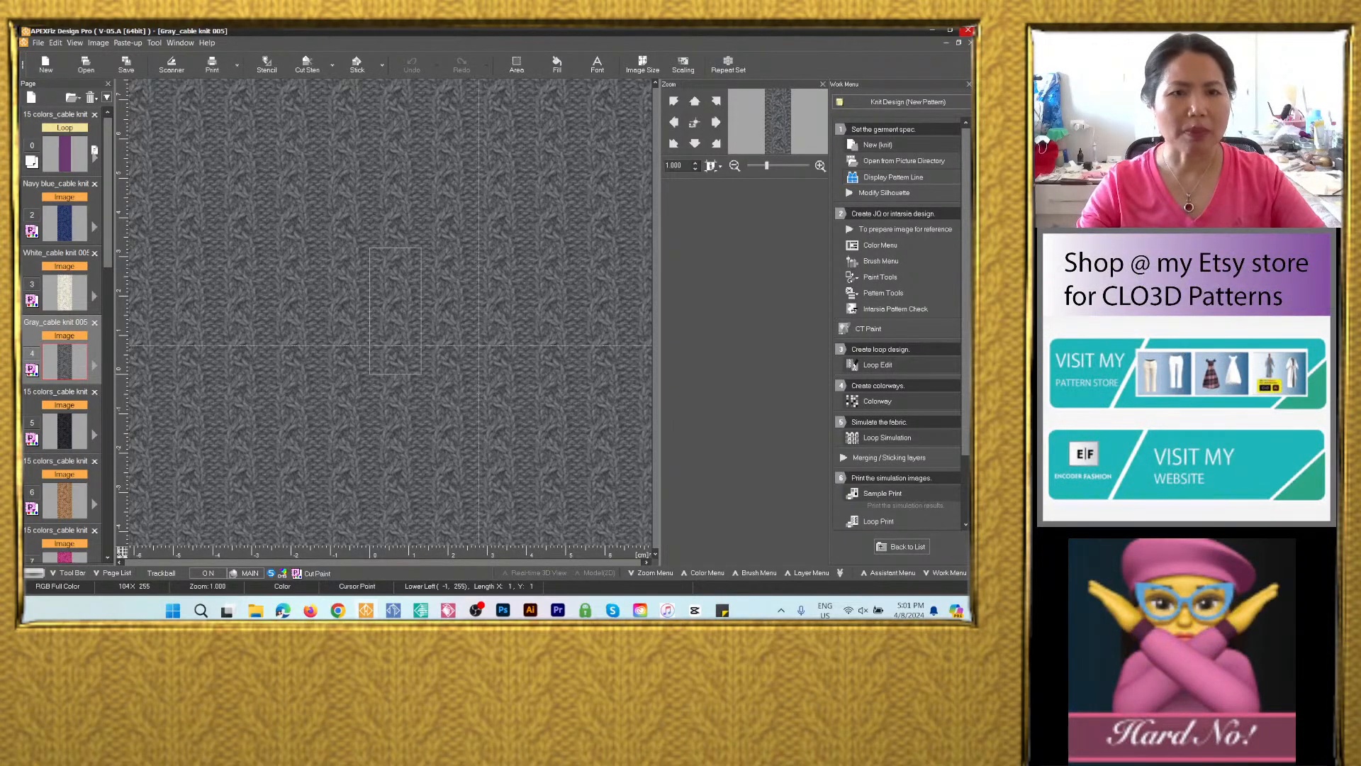
Start saving the black cable knit simulation as an image and name the file "Black_cable knit 005".
click(64, 430)
click(126, 63)
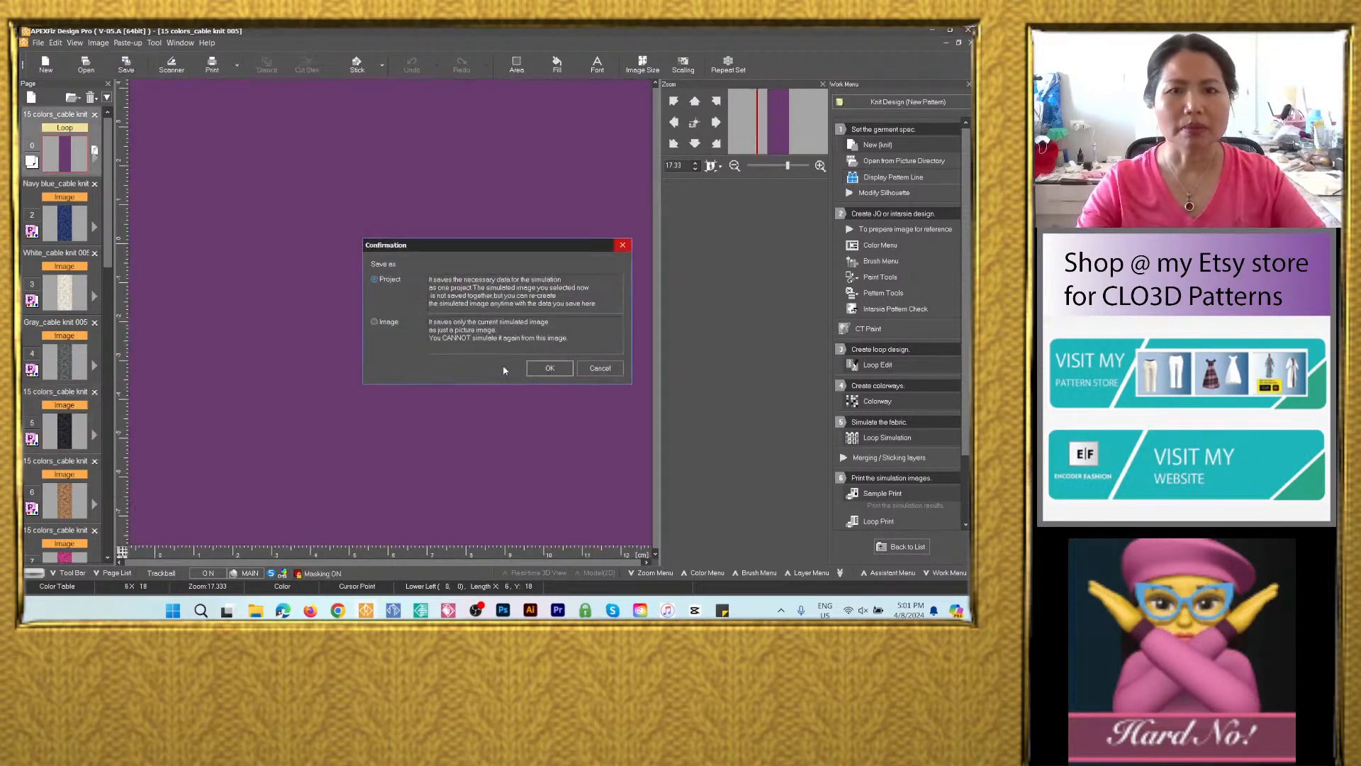
click(549, 368)
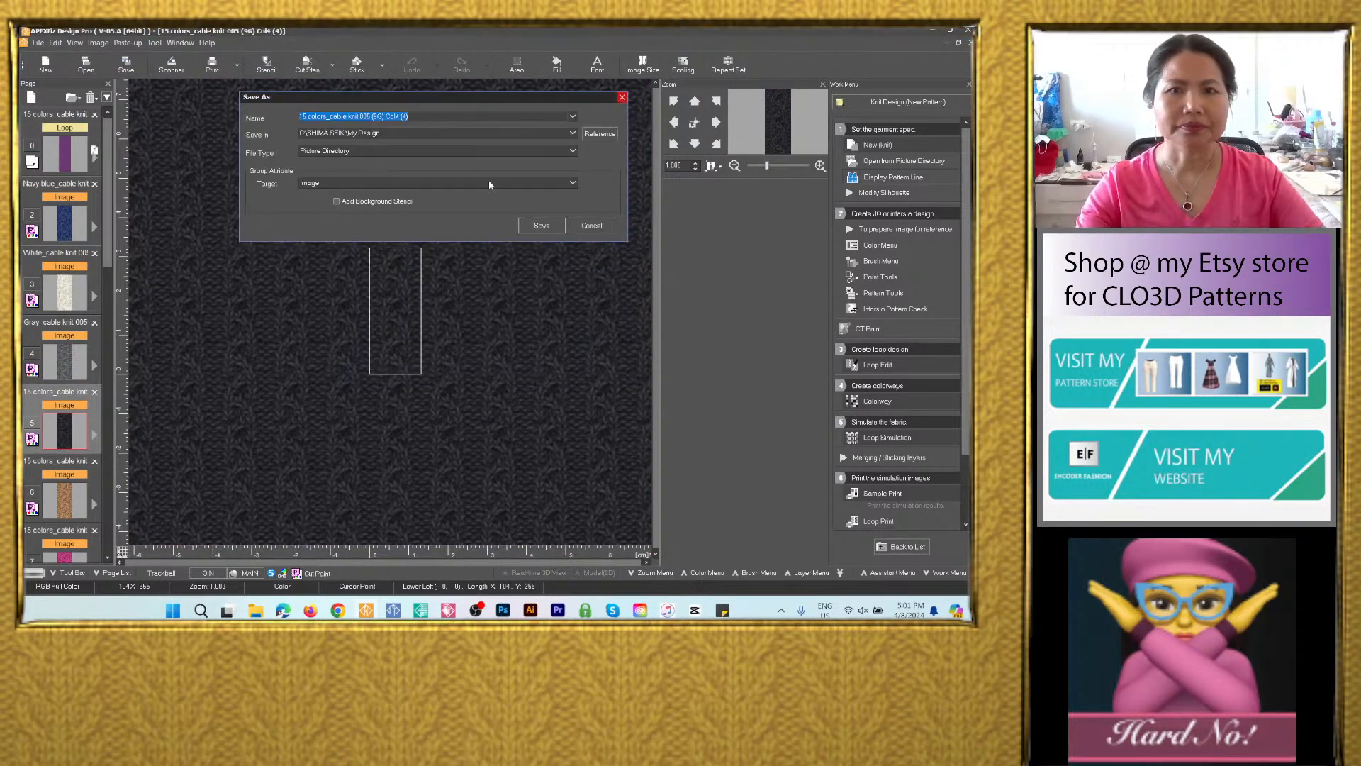
text(Navy blue_cable knit 005)
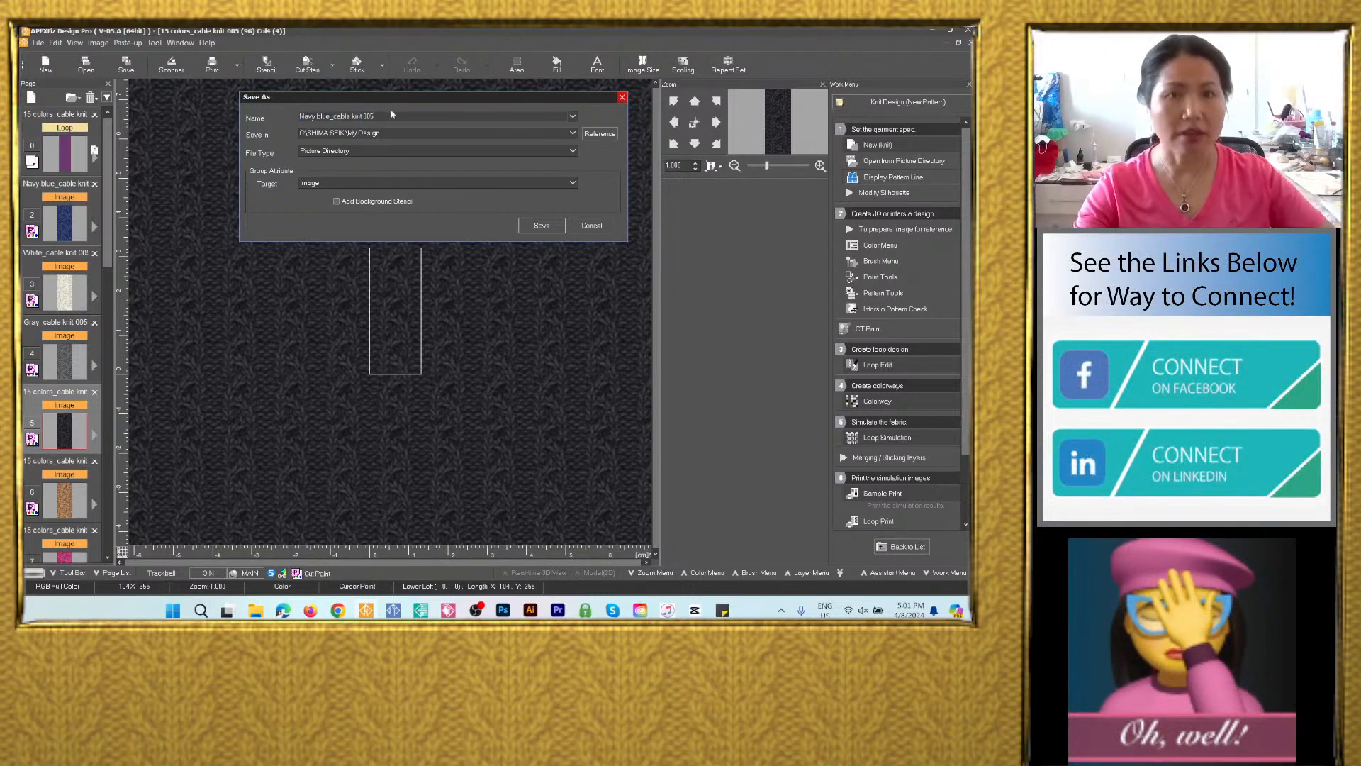
drag(331, 116, 228, 159)
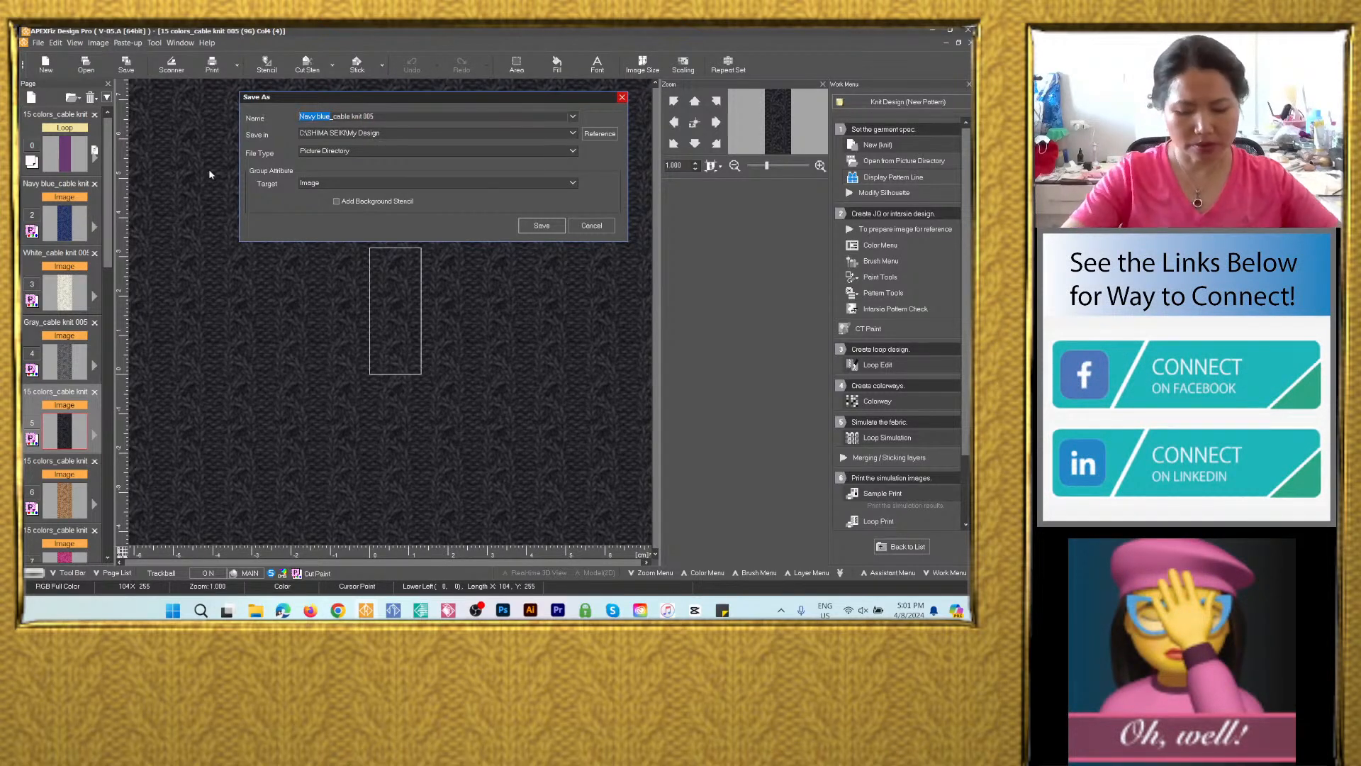
text(Black)
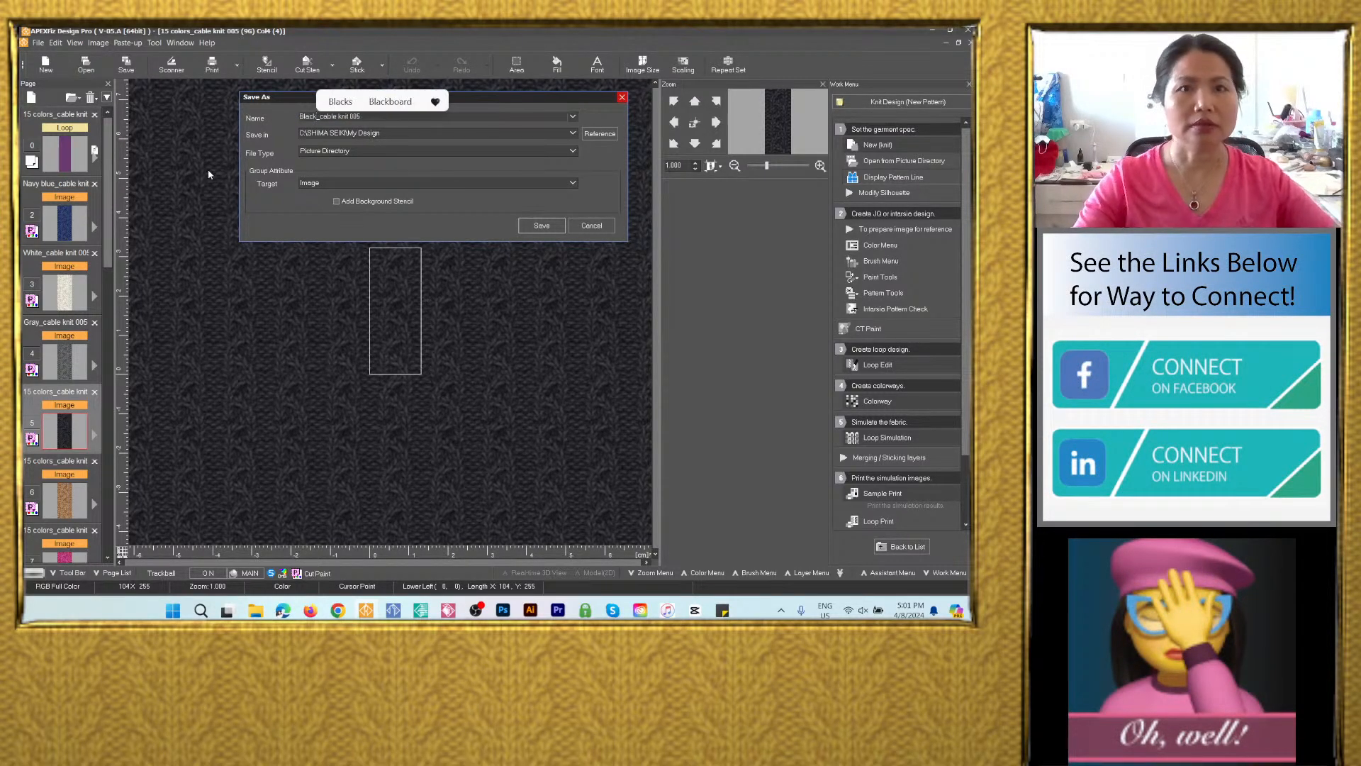
Save the black image as an Adobe Photoshop File (*.psd) in the "15 colors_cable knit 005" folder.
click(573, 132)
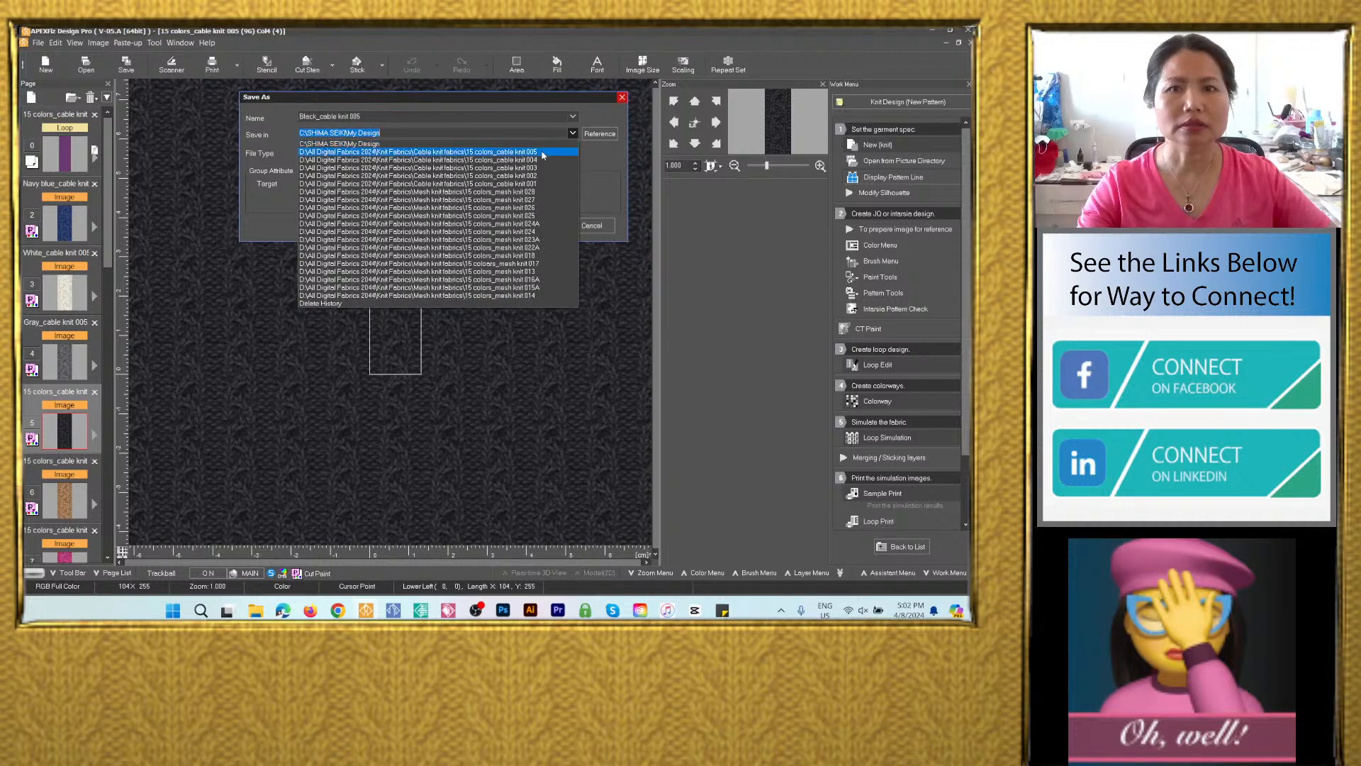
click(447, 146)
click(444, 149)
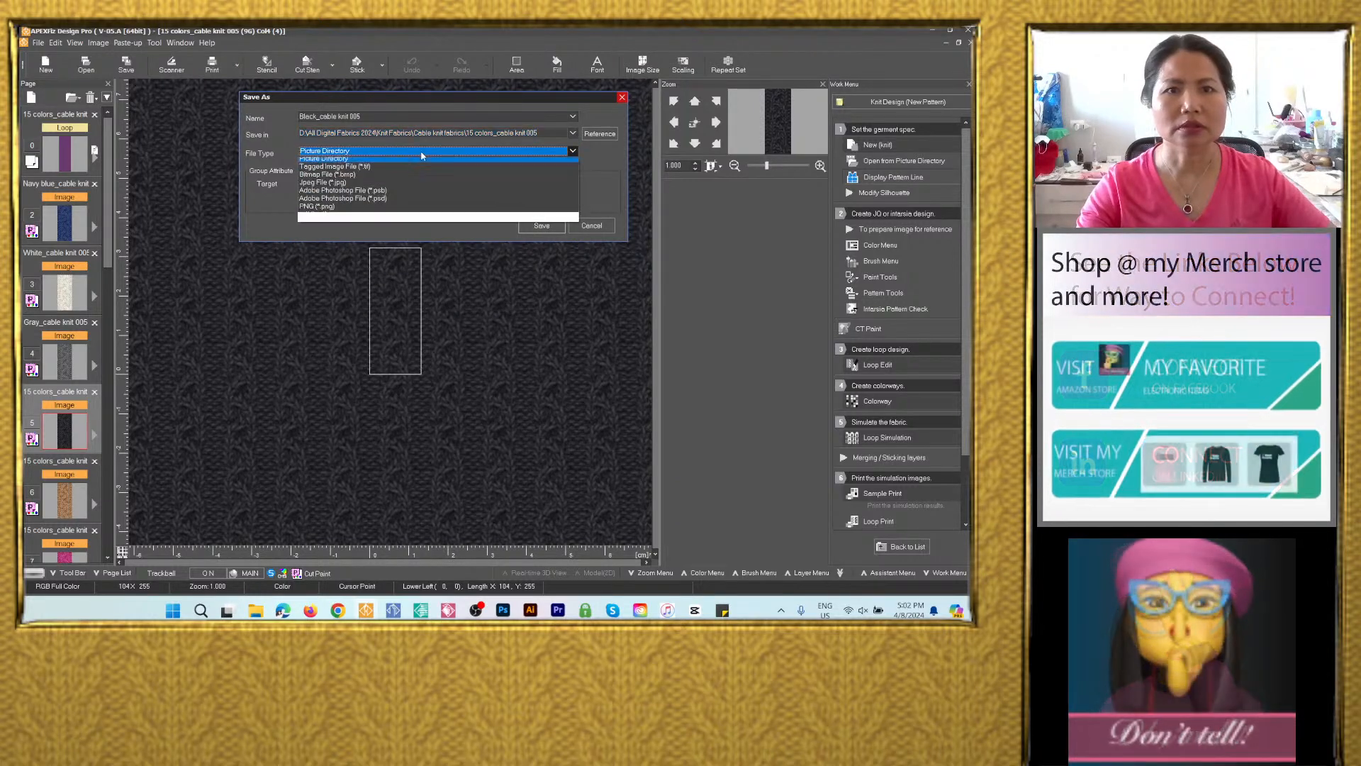
click(390, 201)
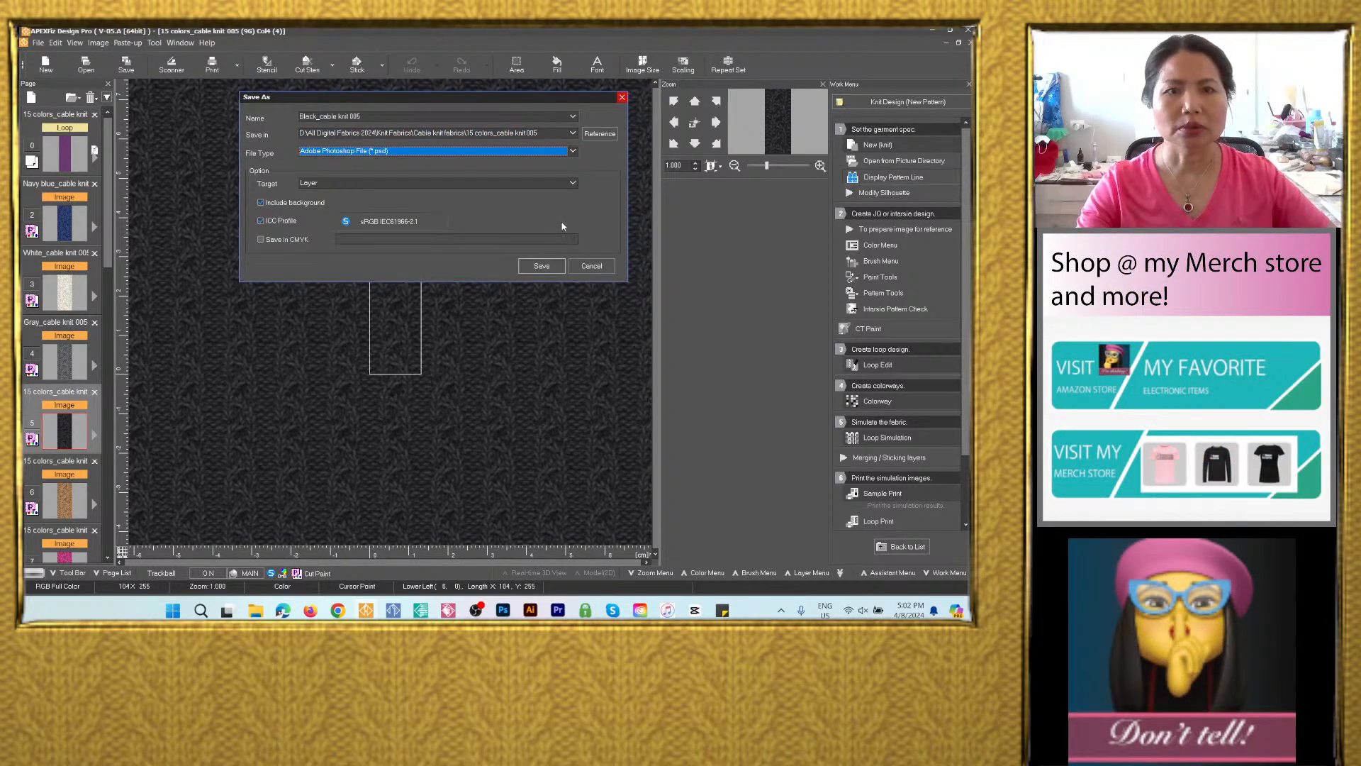
click(541, 266)
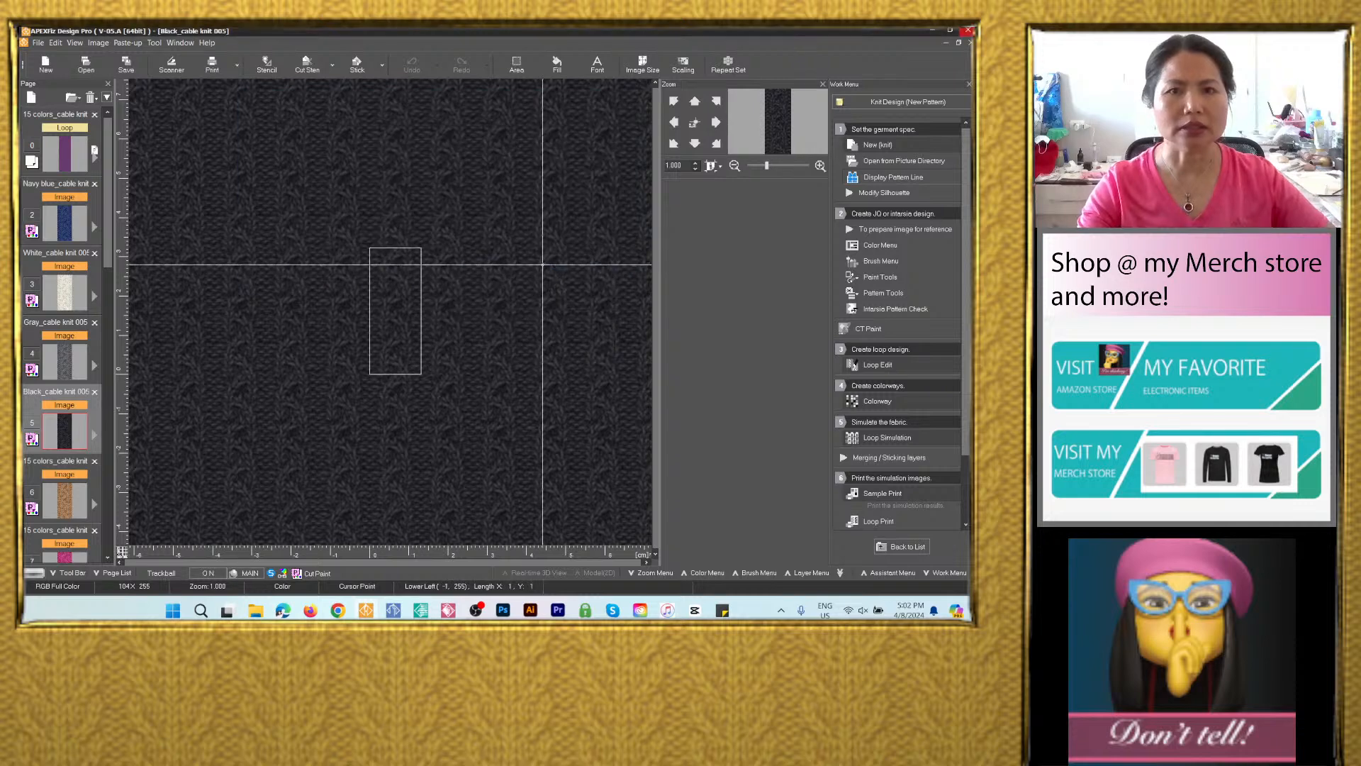
Start saving the brown cable knit simulation as an image and name the file "Brown_cable knit 005".
click(84, 475)
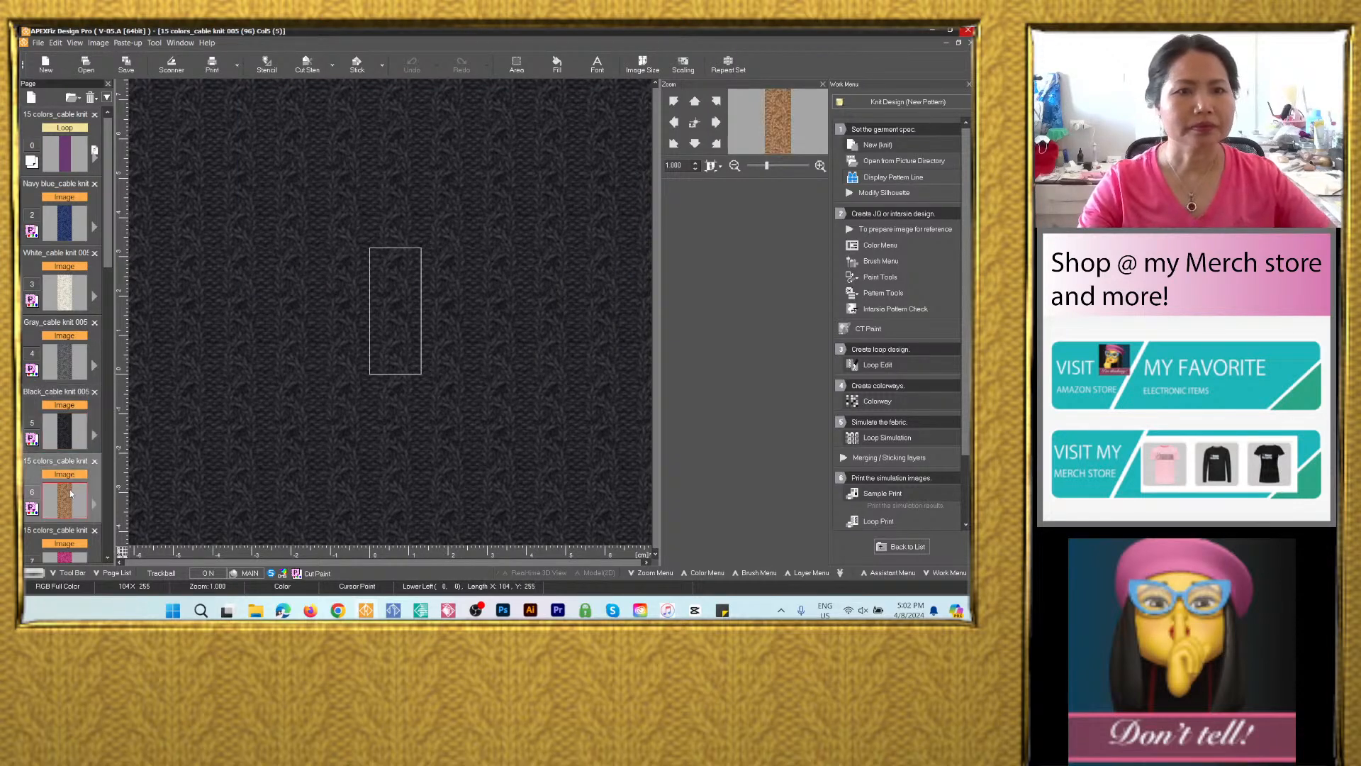
scroll(114, 272, down, 3)
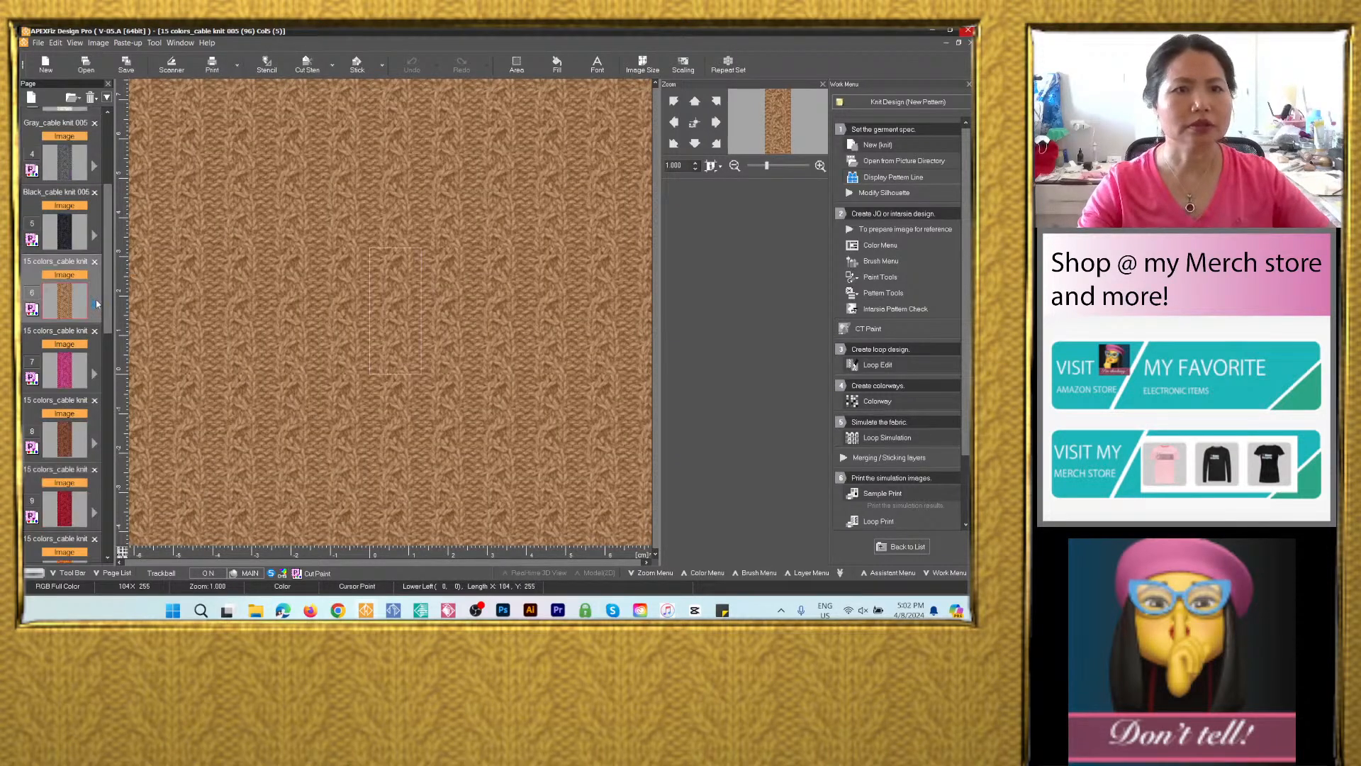
scroll(114, 281, down, 1)
click(126, 64)
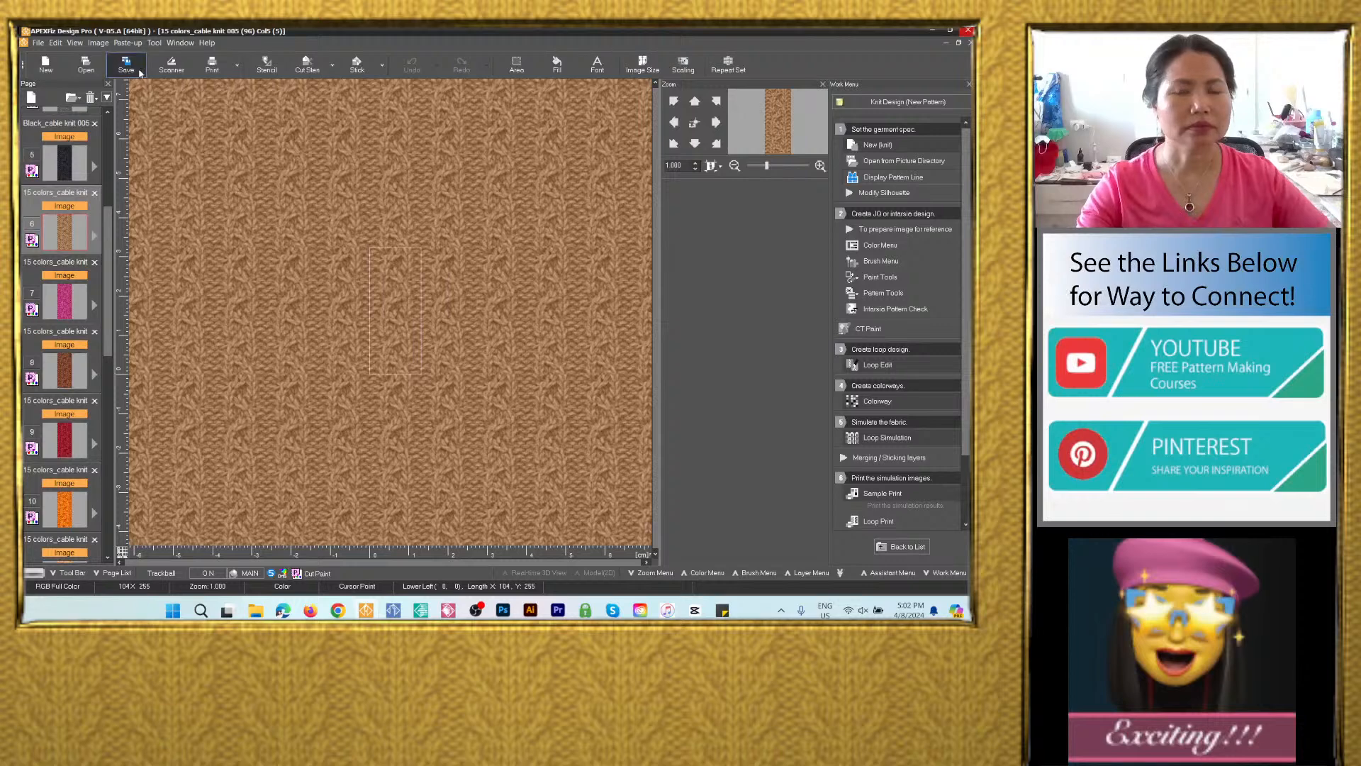
click(375, 322)
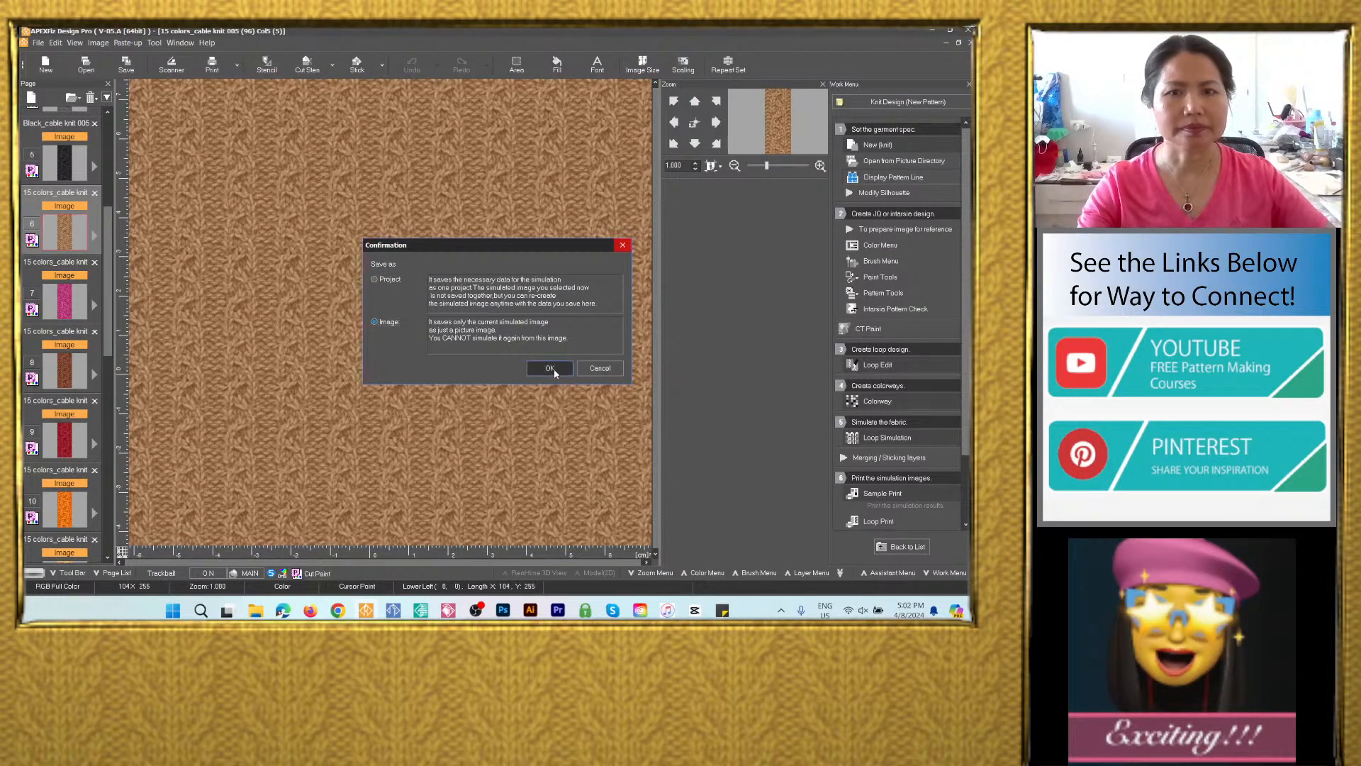
click(550, 368)
text(Navy blue_cable knit 005)
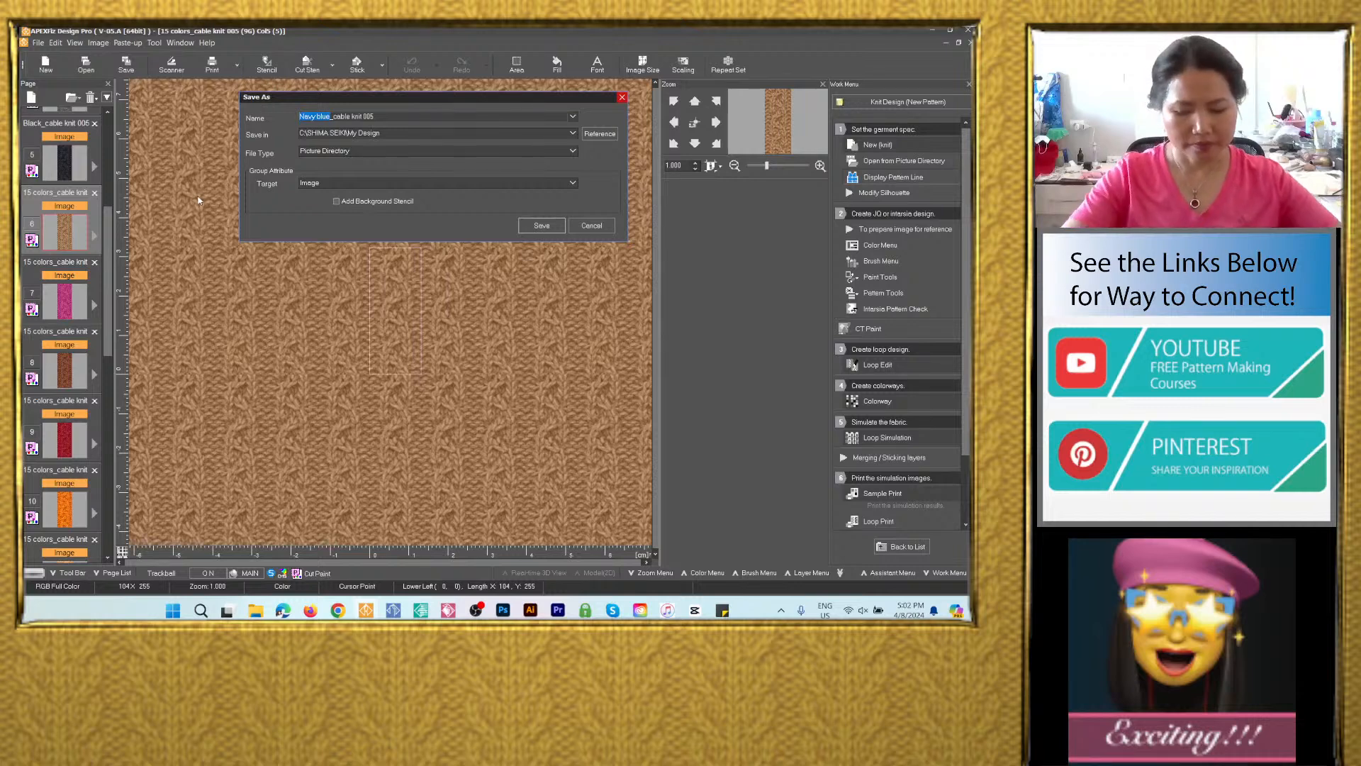
text(Brown)
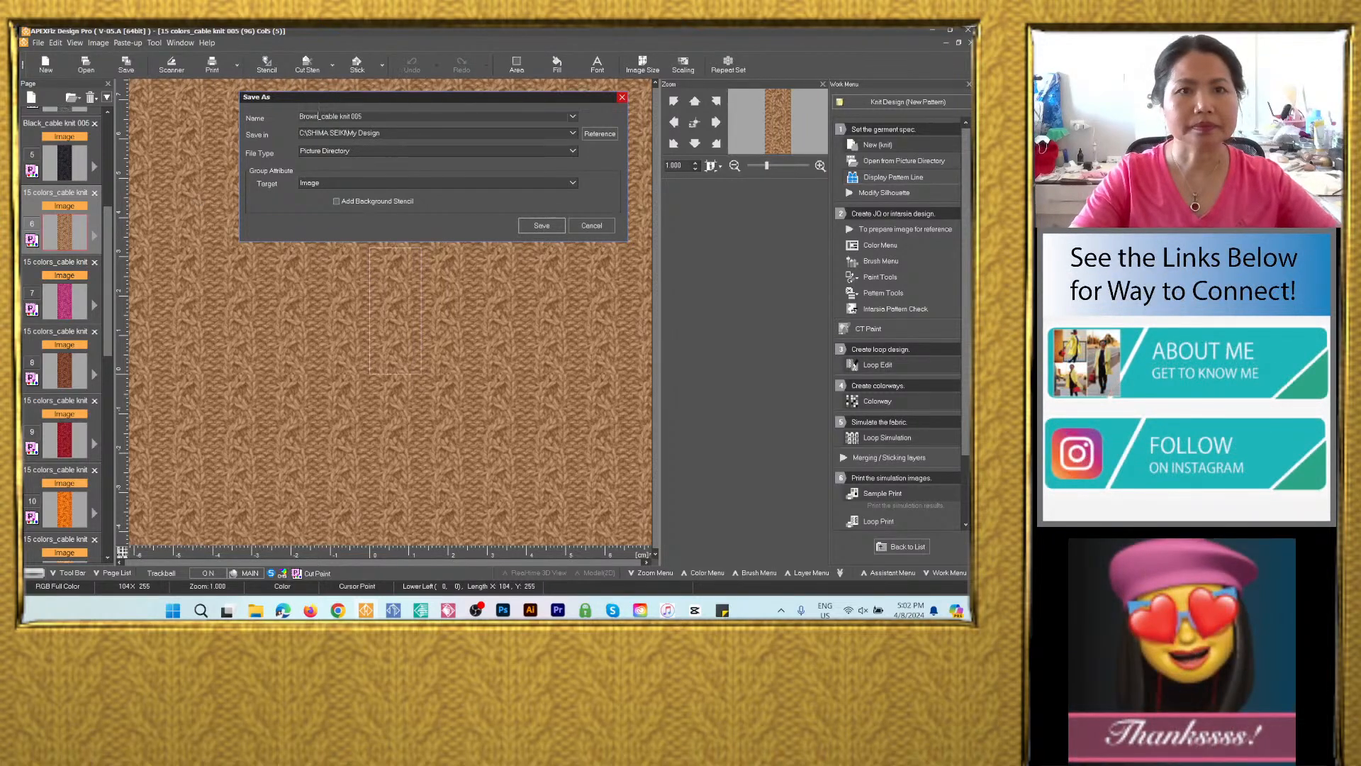
Save the brown image as an Adobe Photoshop File (*.psd) in the "15 colors_cable knit 005" folder.
click(572, 134)
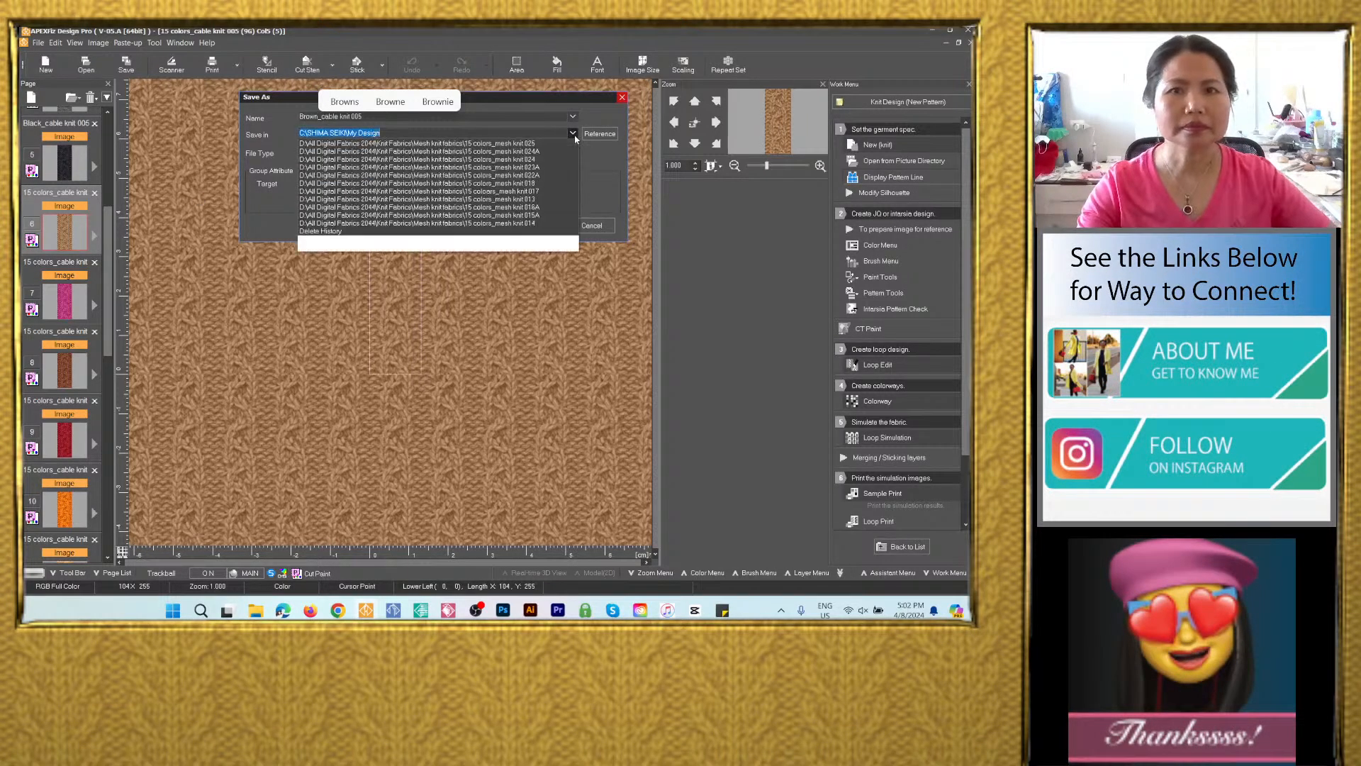
click(538, 153)
click(454, 149)
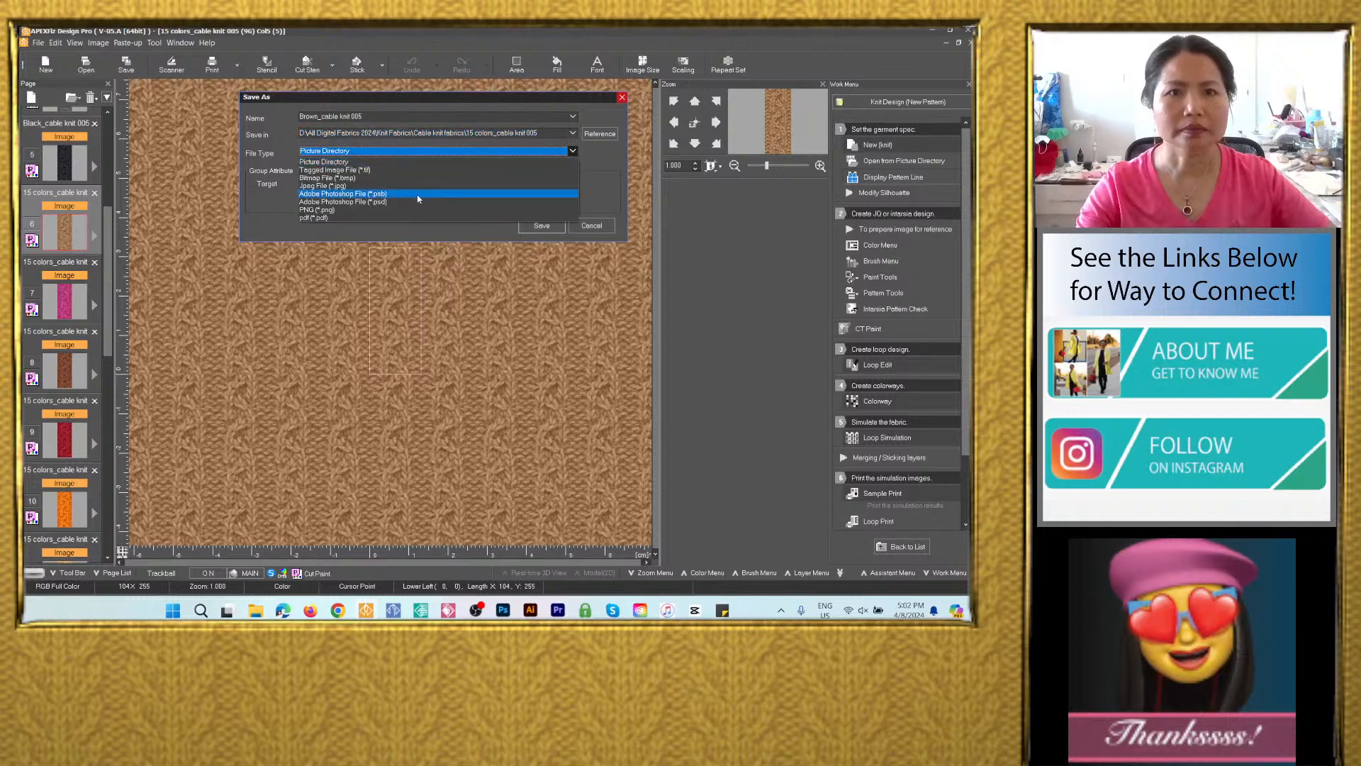
click(411, 202)
click(543, 264)
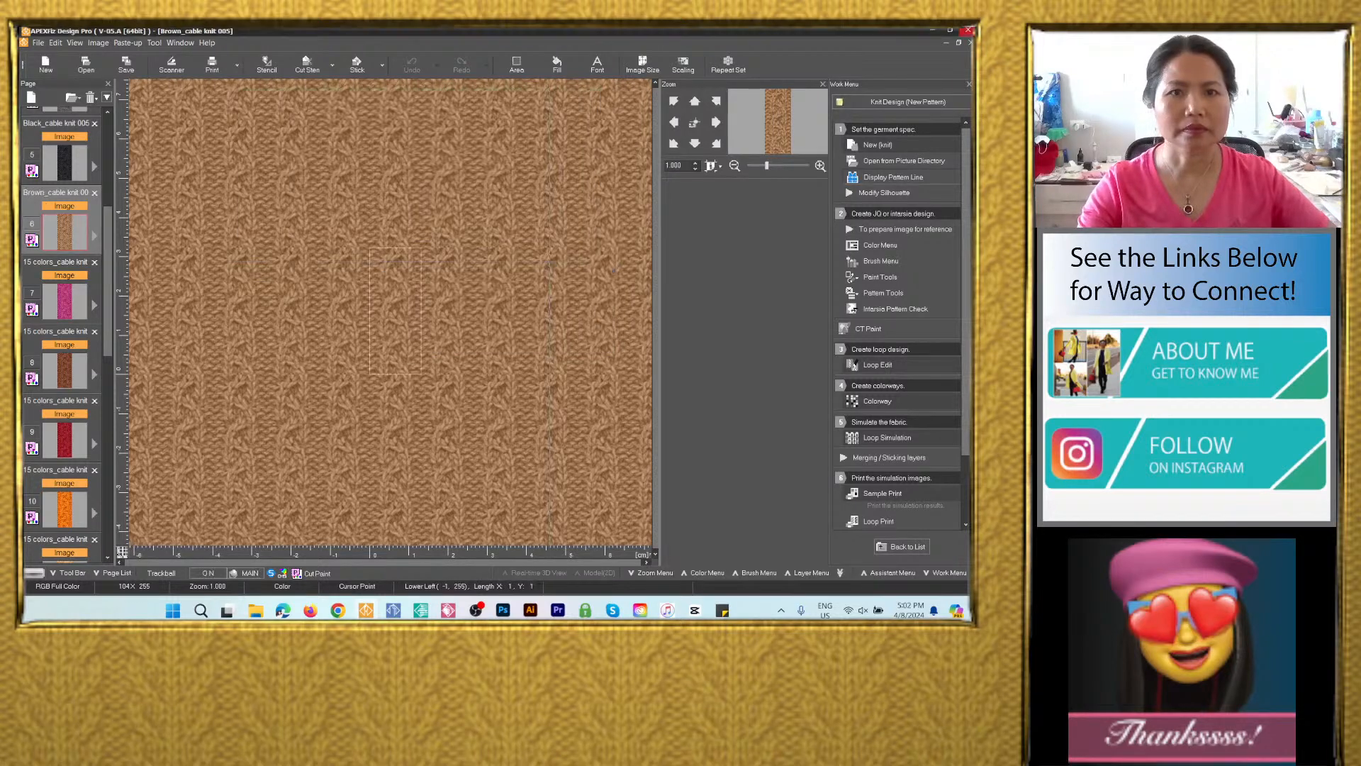
Start saving the pink cable knit simulation as an image and name the file "Pink_cable knit 005".
click(63, 298)
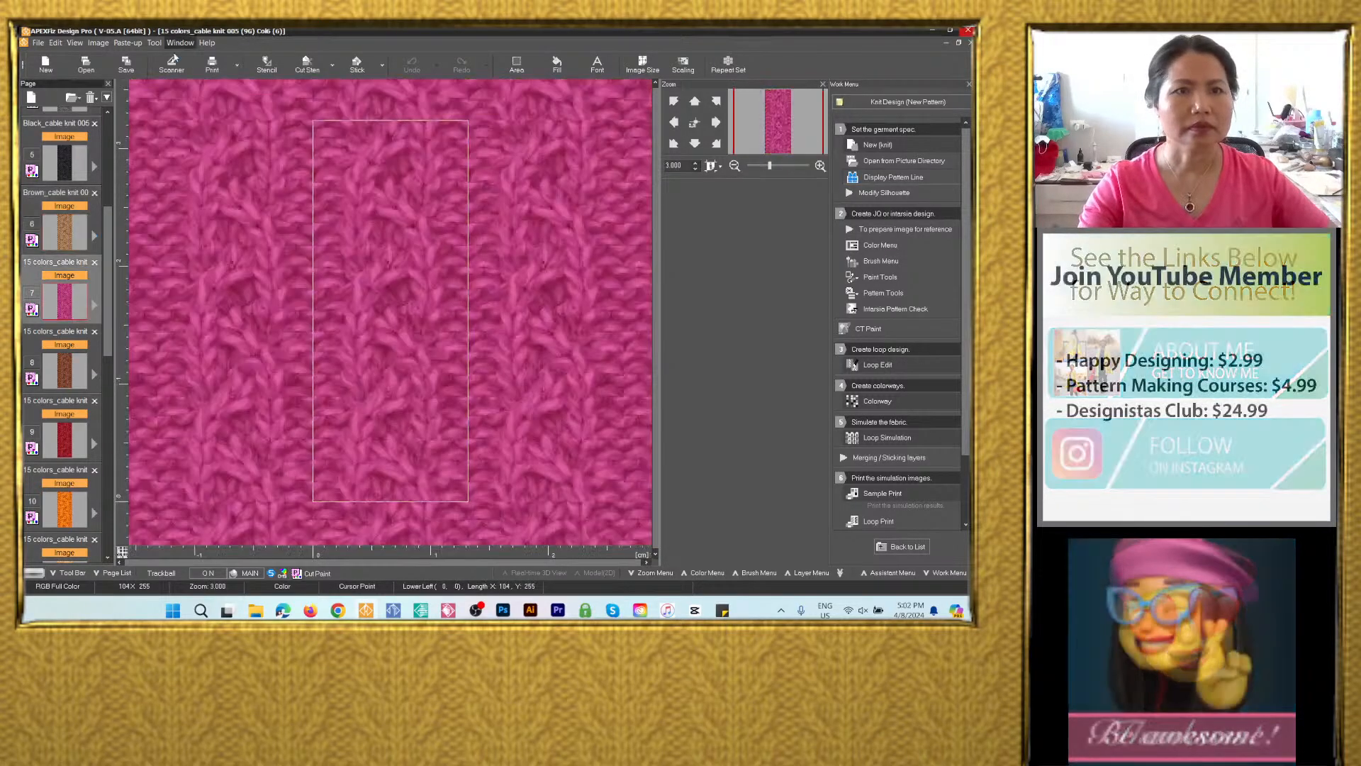
click(139, 69)
click(388, 321)
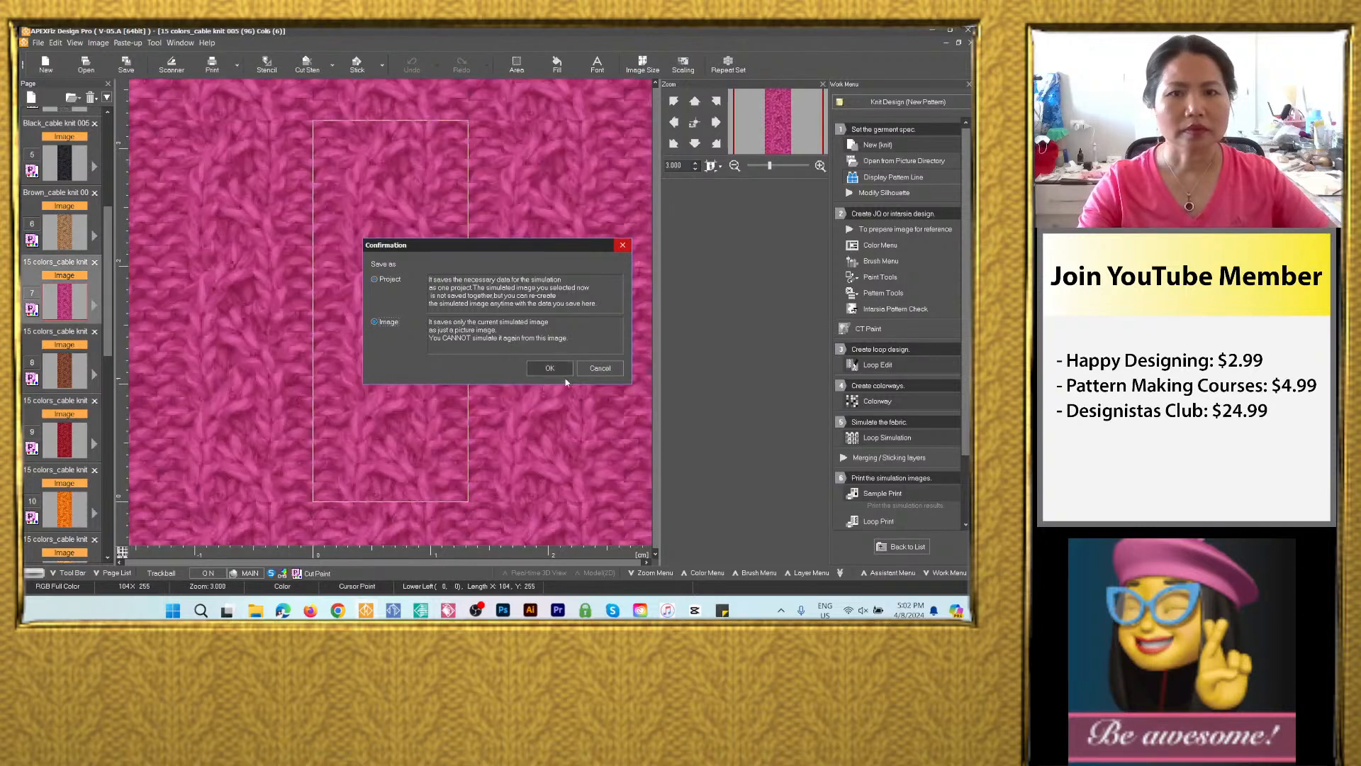
click(555, 367)
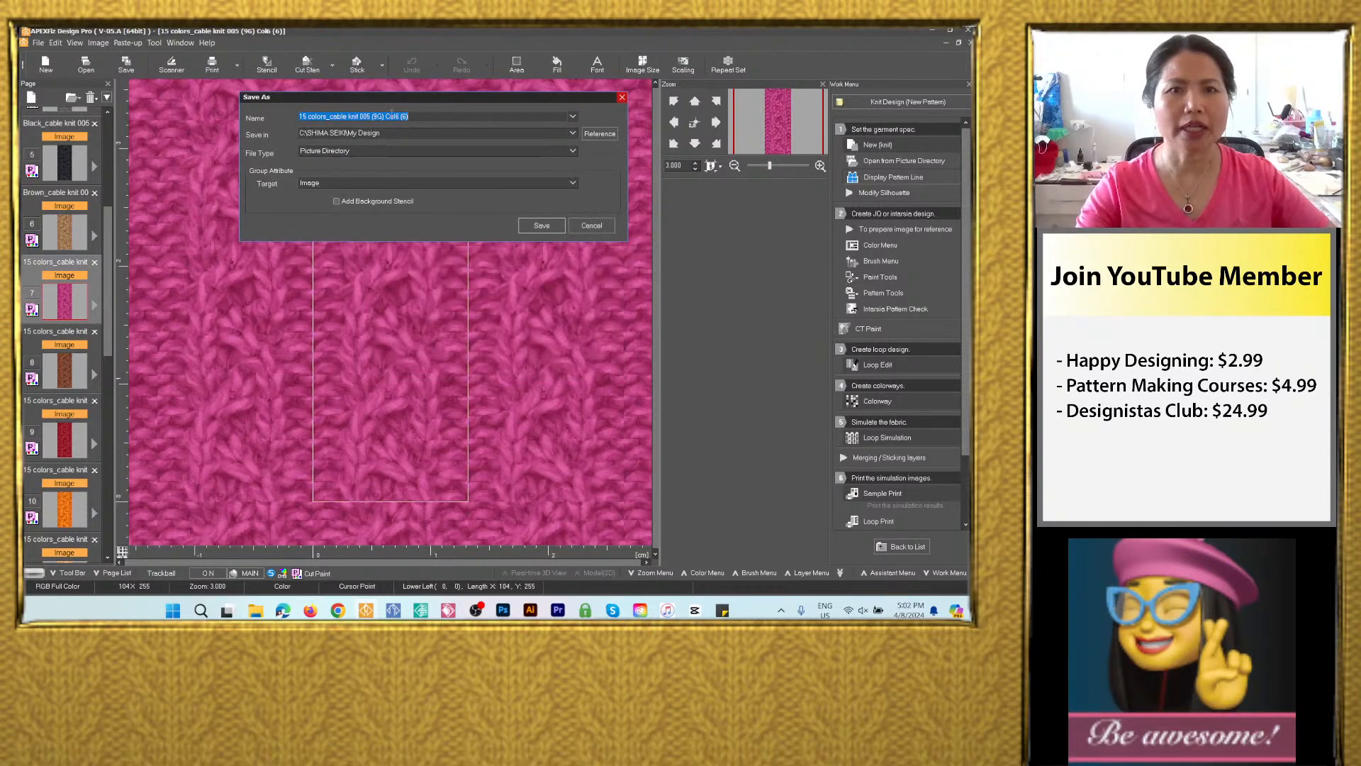
text(Navy blue_cable knit 005)
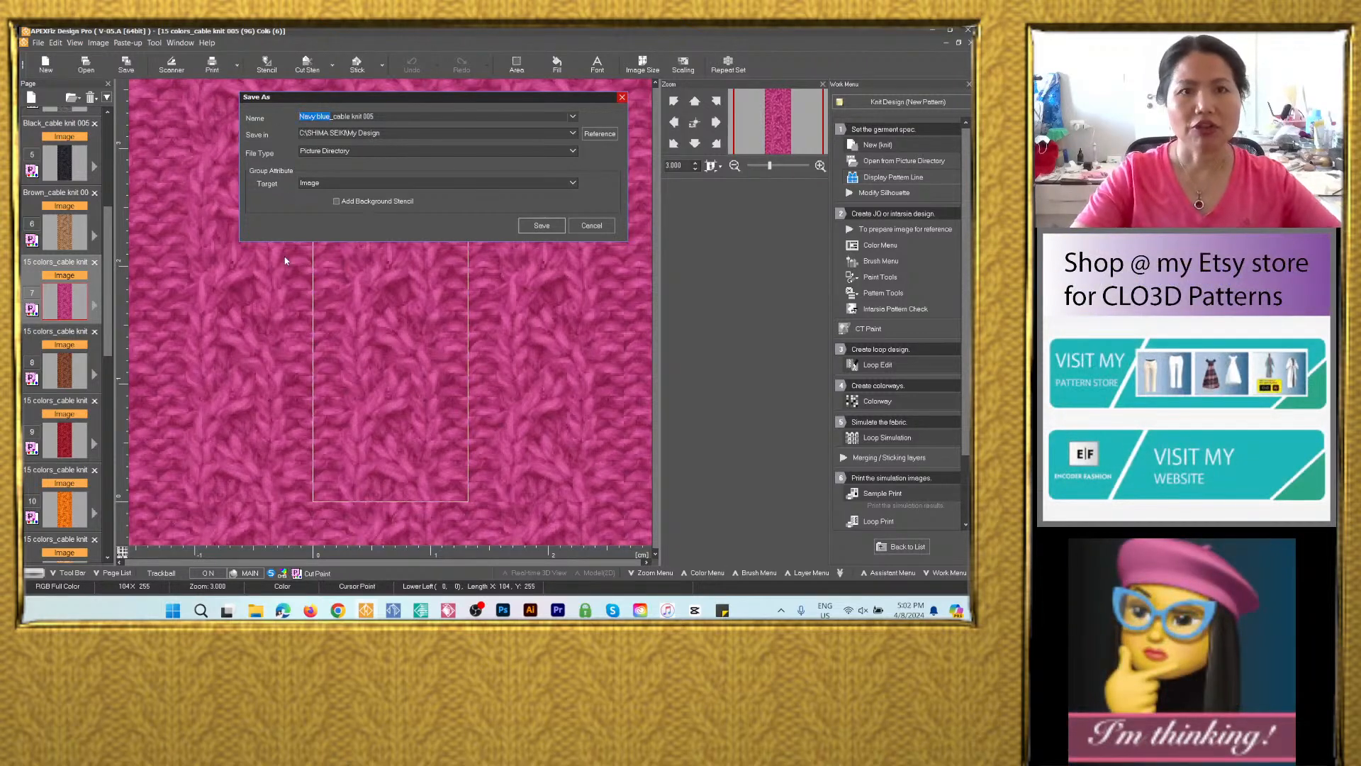
text(O)
key(BackSpace)
text(Pink)
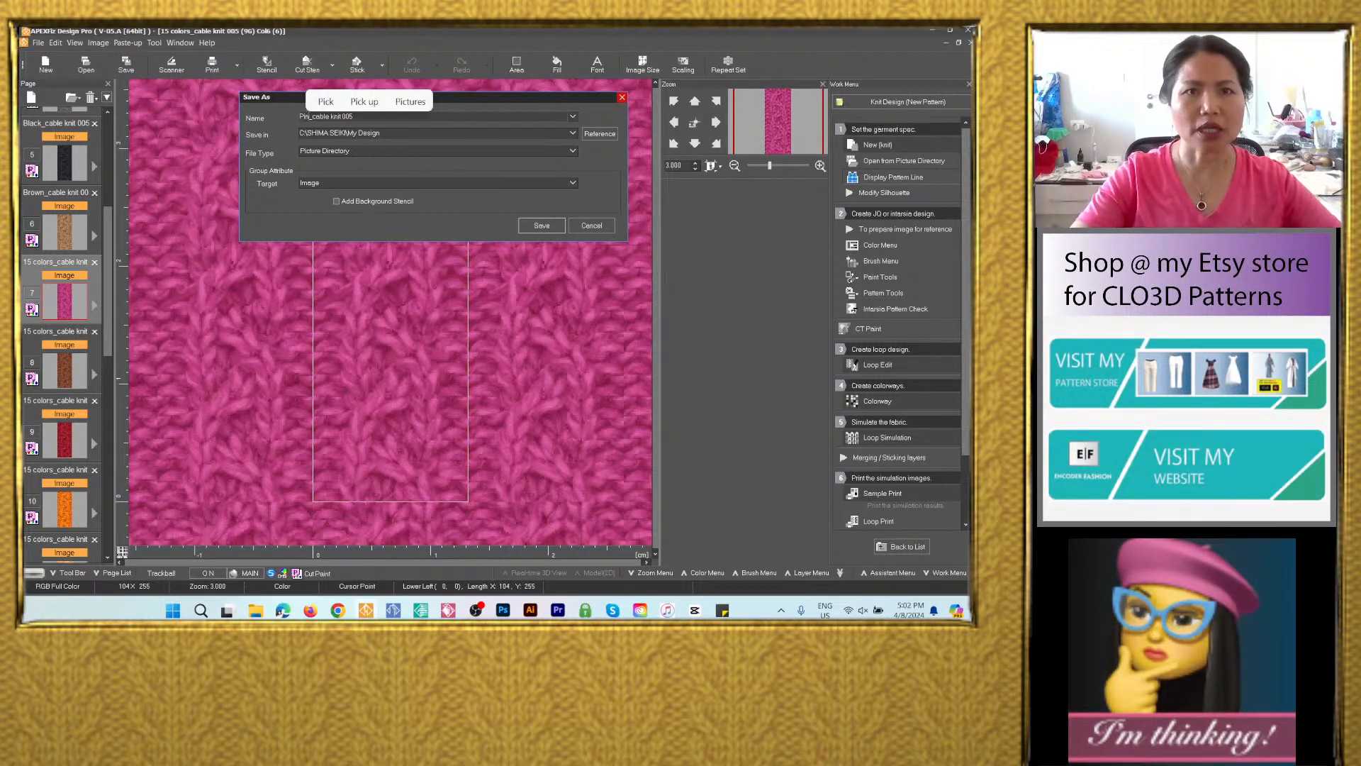
Save the pink image as an Adobe Photoshop File (*.psd) in the "15 colors_cable knit 005" folder.
click(572, 133)
click(541, 153)
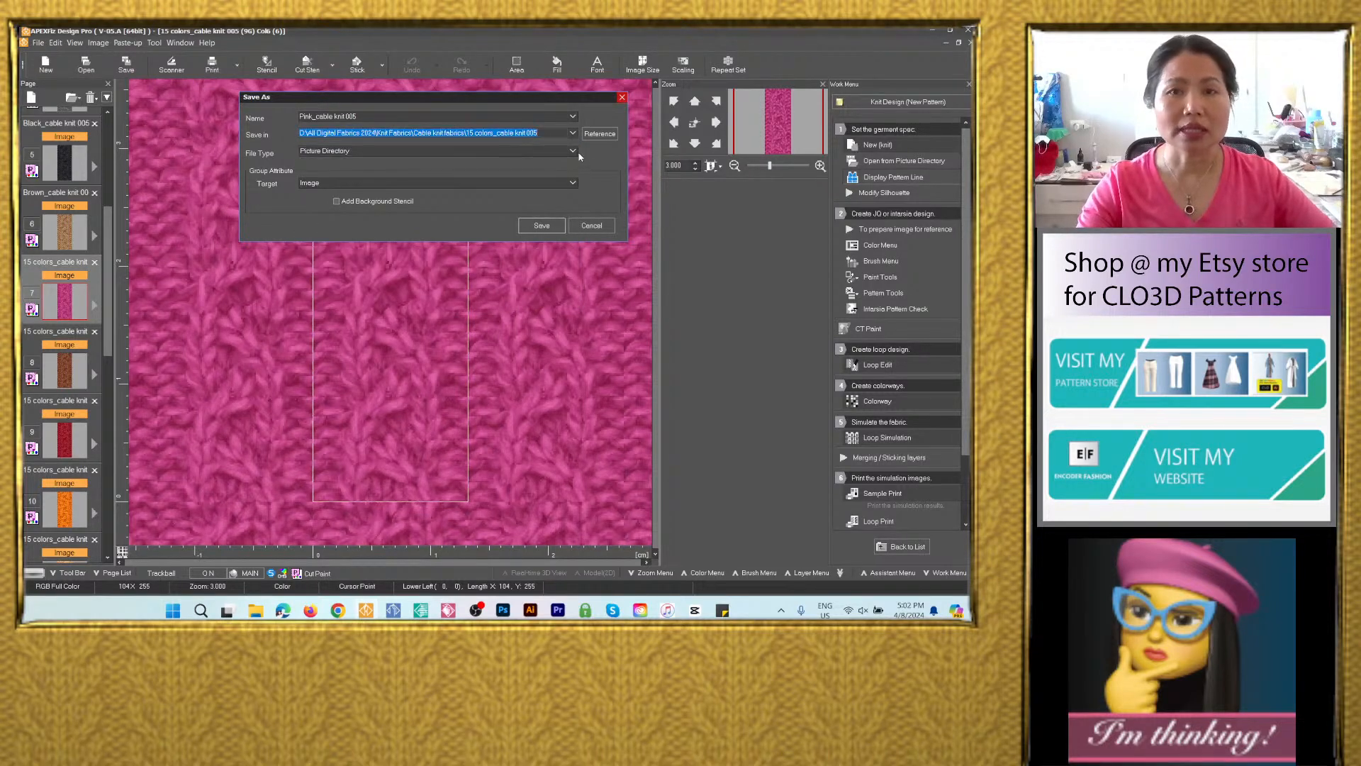
click(573, 151)
click(382, 201)
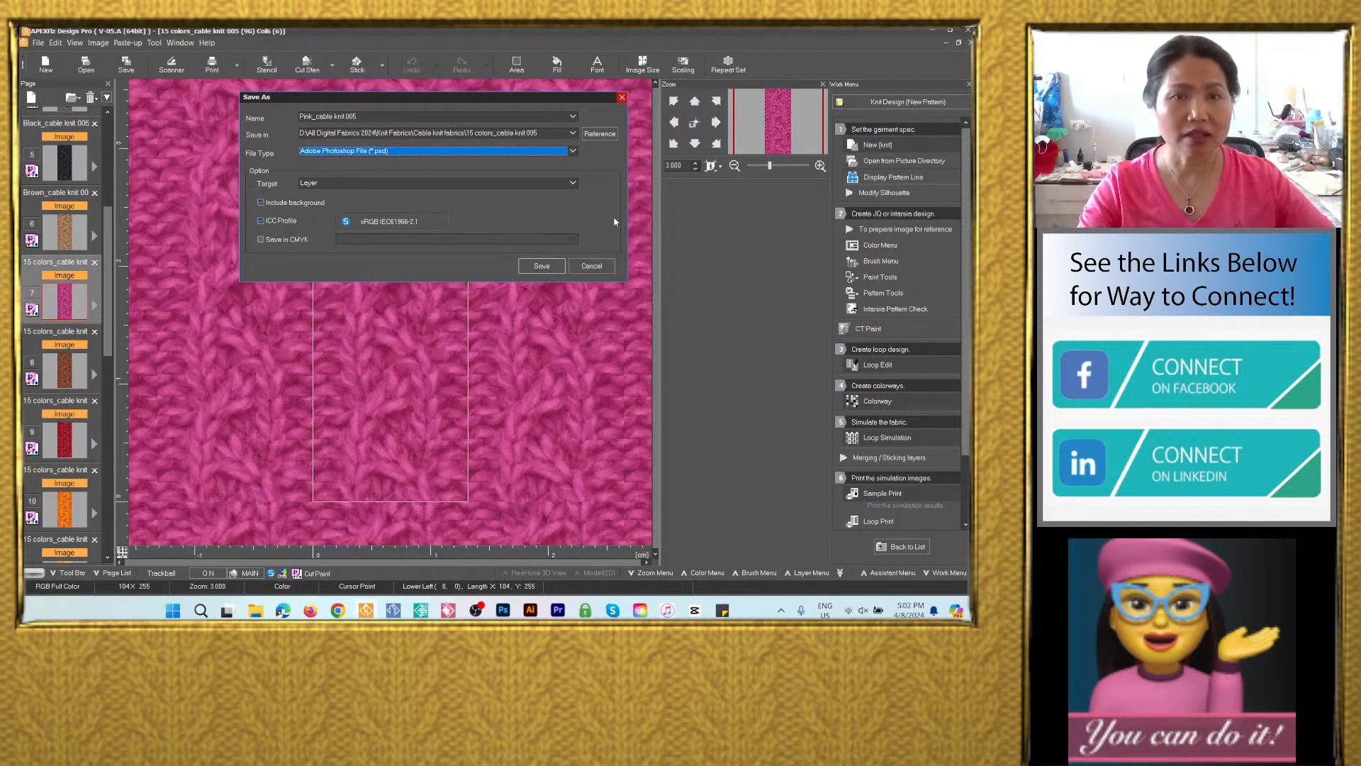
click(541, 266)
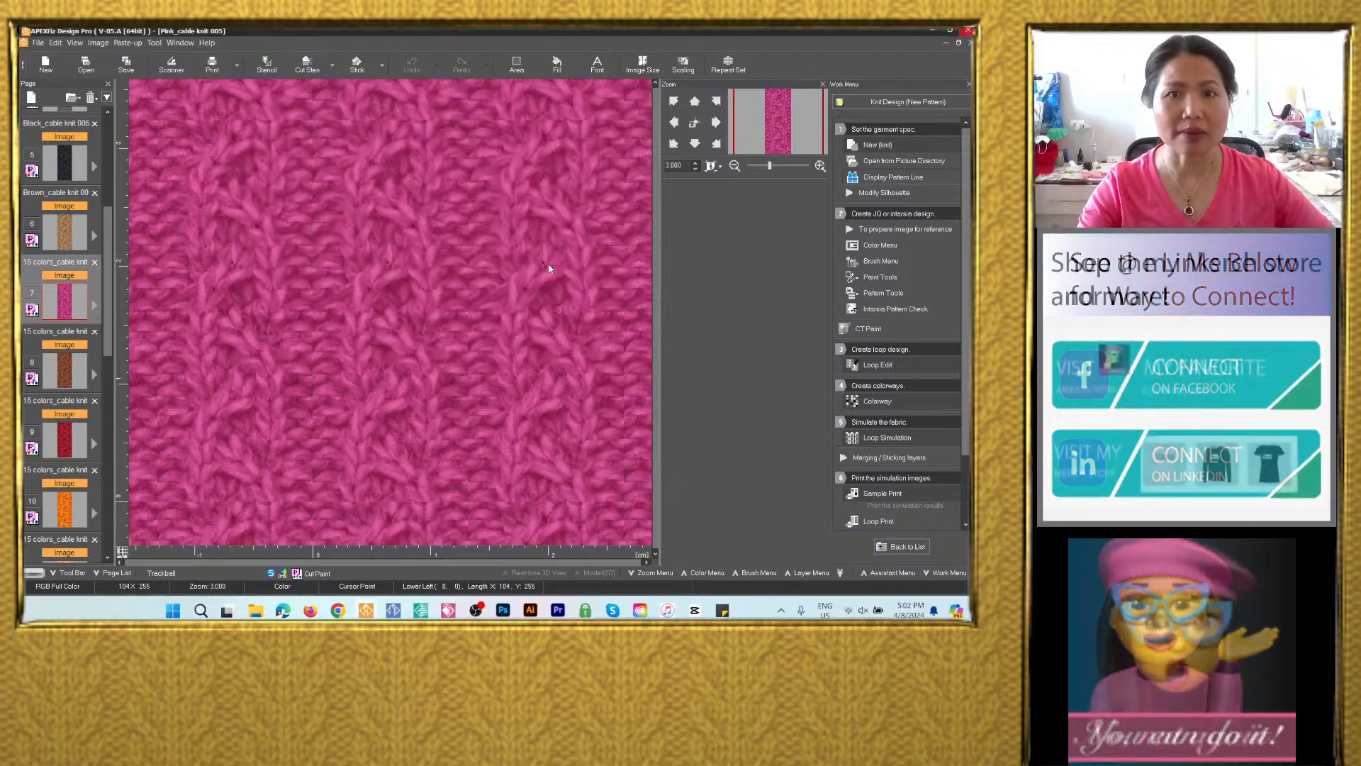
Start saving the dark brown cable knit simulation as an image and name the file "Dark brown_cable knit 005".
click(65, 371)
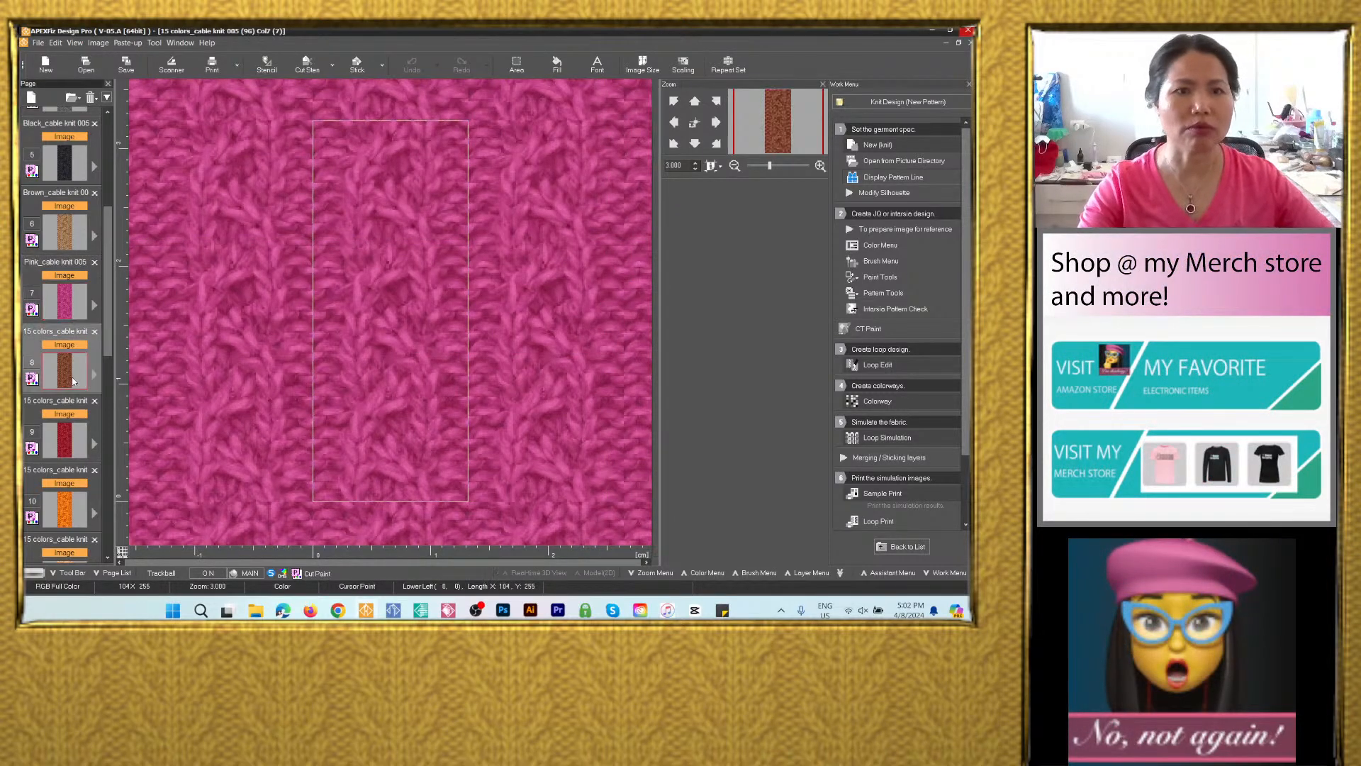
click(126, 65)
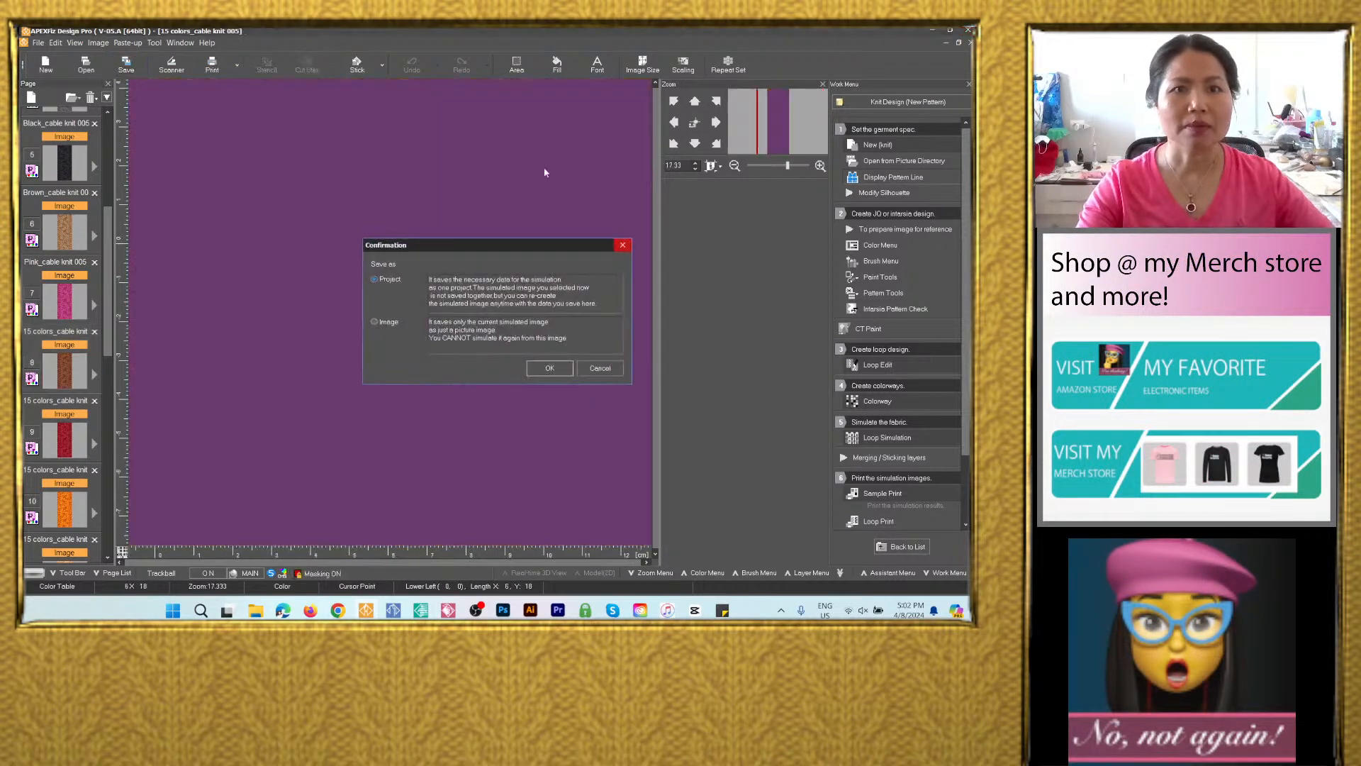
click(381, 323)
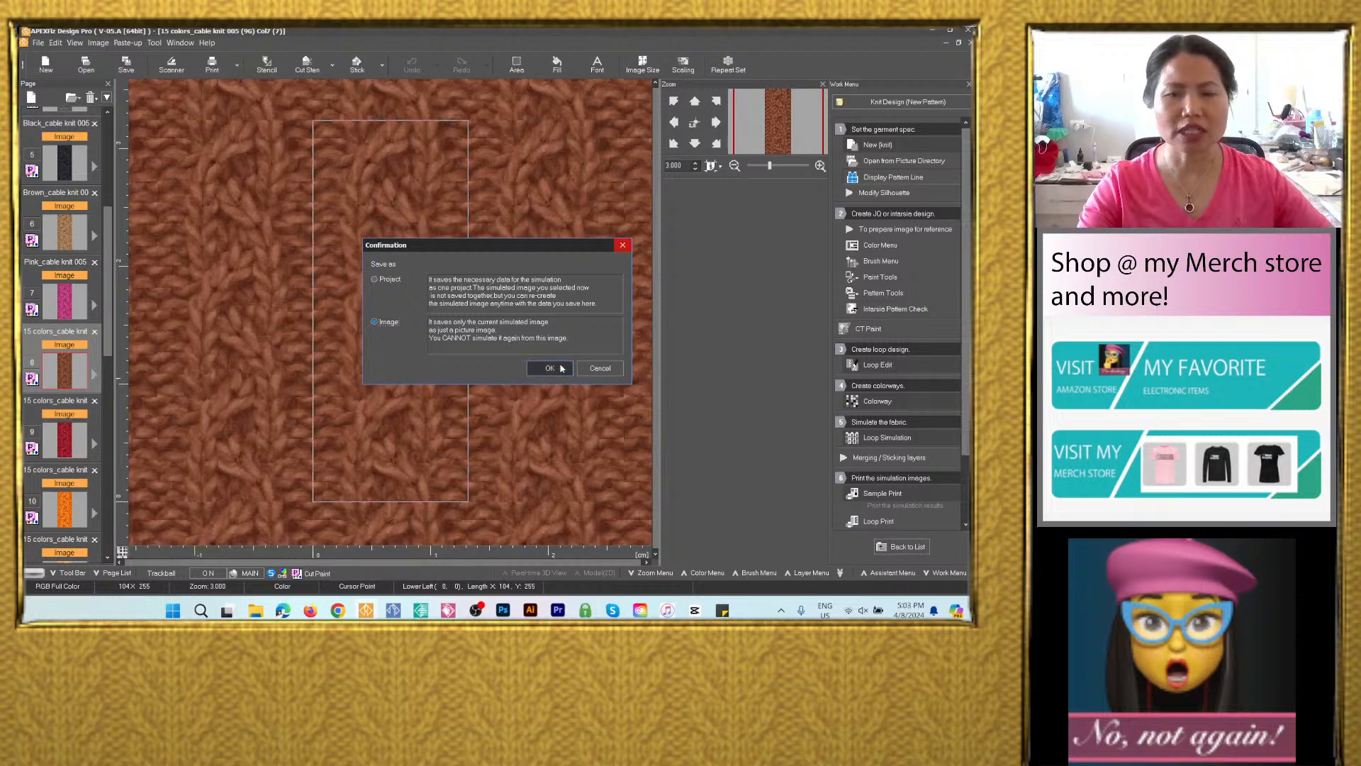
click(557, 368)
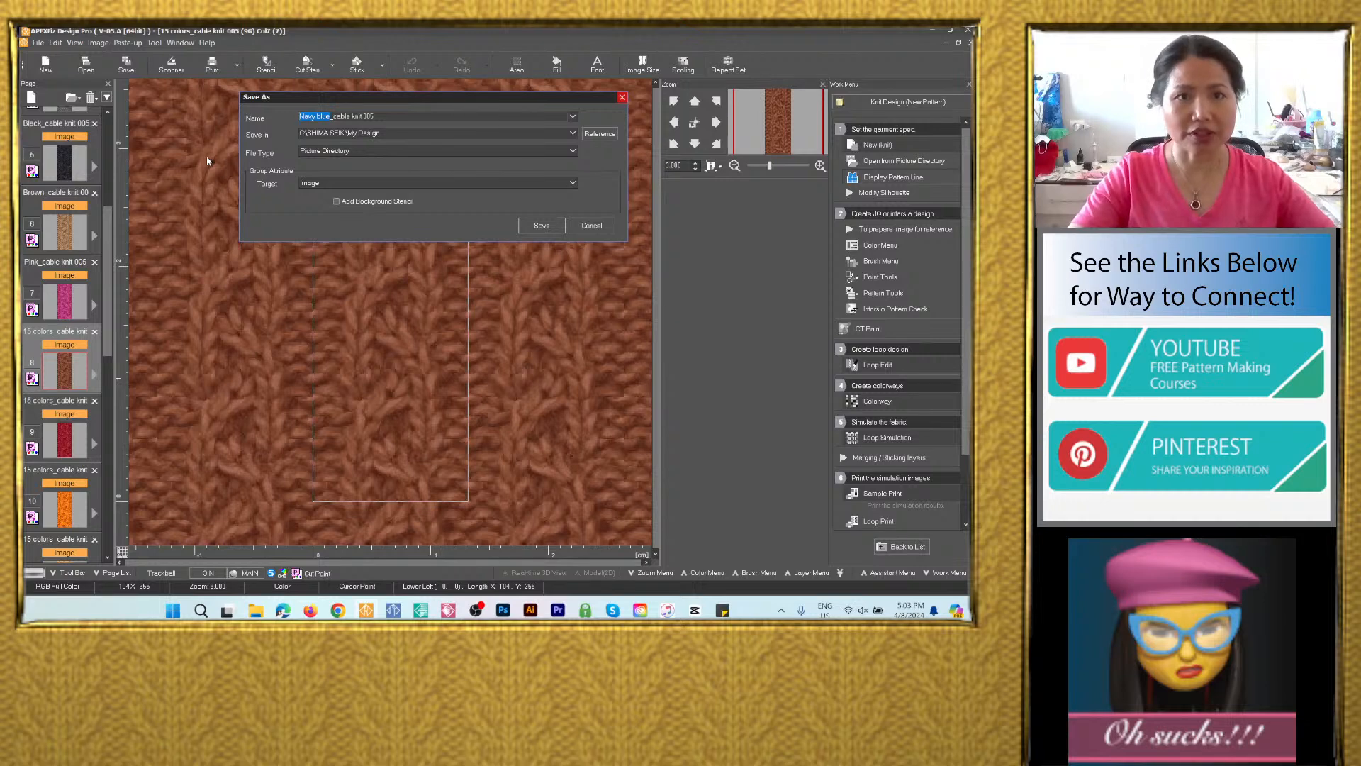
text(Dark bl)
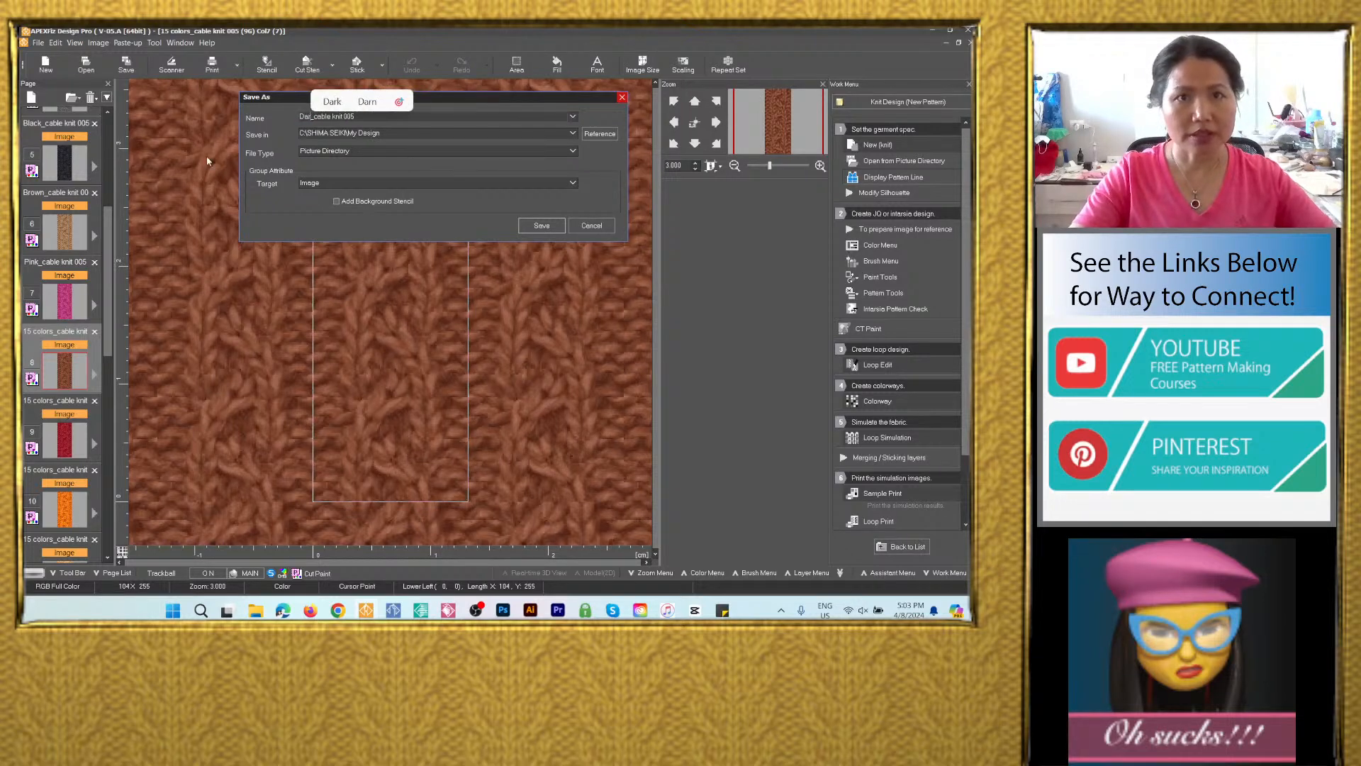
text(rown)
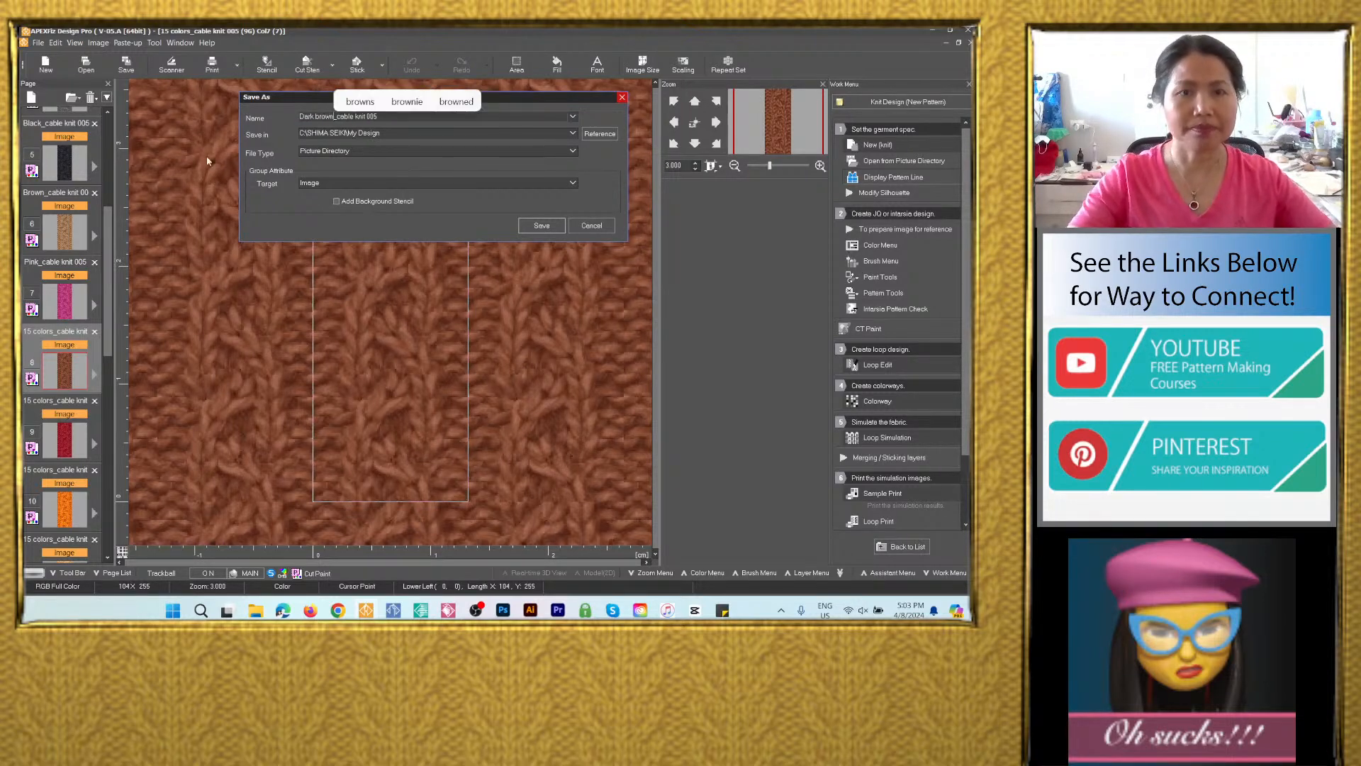
Save the dark brown image as an Adobe Photoshop File (*.psd) in the "15 colors_cable knit 005" folder.
click(573, 133)
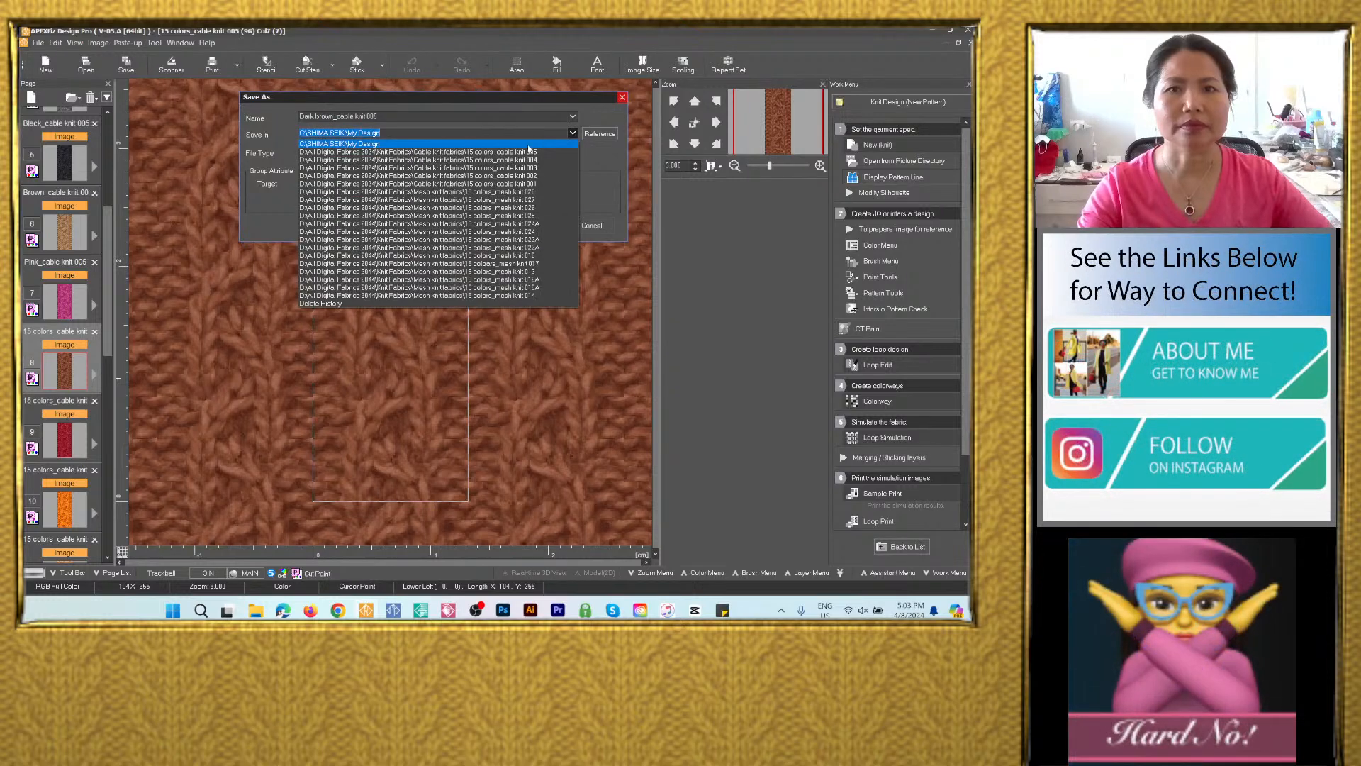
click(572, 132)
click(572, 133)
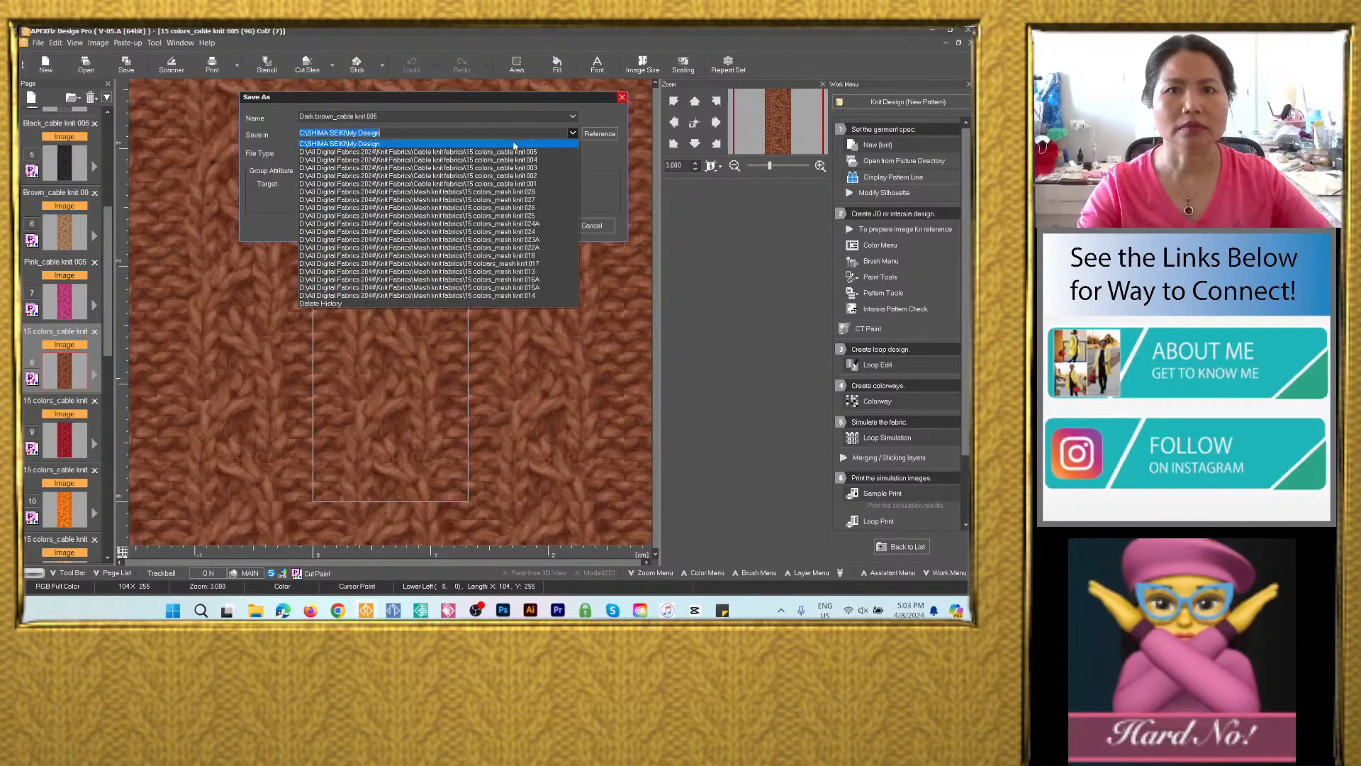
click(496, 144)
click(432, 151)
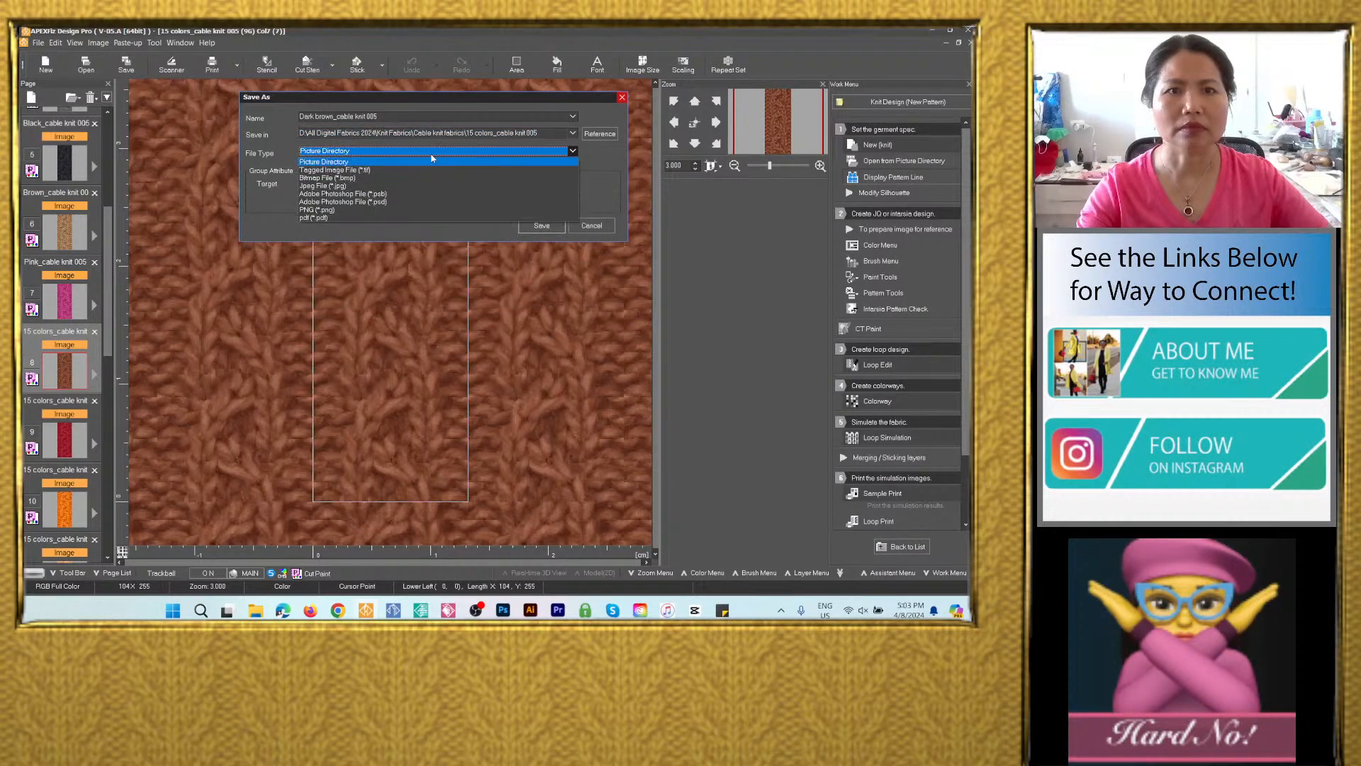
click(381, 203)
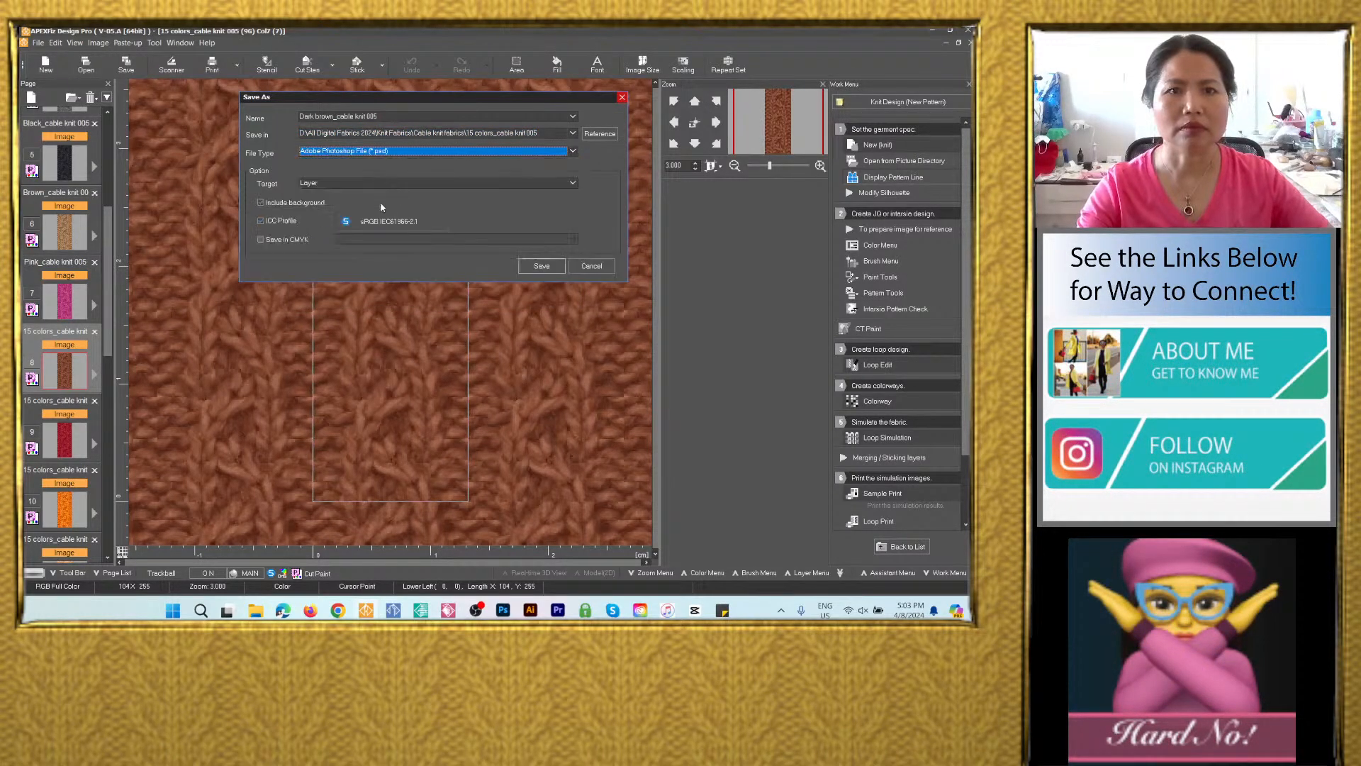
click(541, 265)
Start saving the red cable knit simulation as an image and name the file "Red_cable knit 005".
click(61, 452)
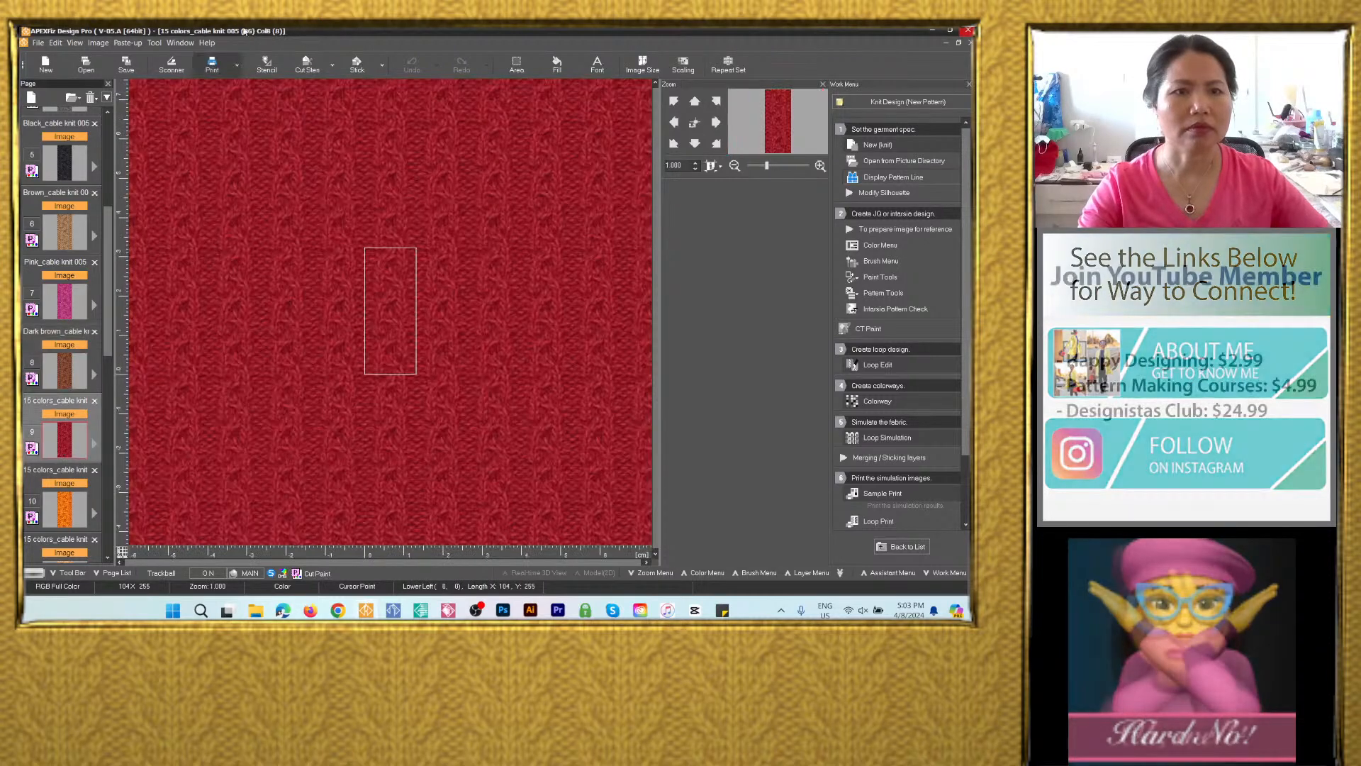
click(127, 65)
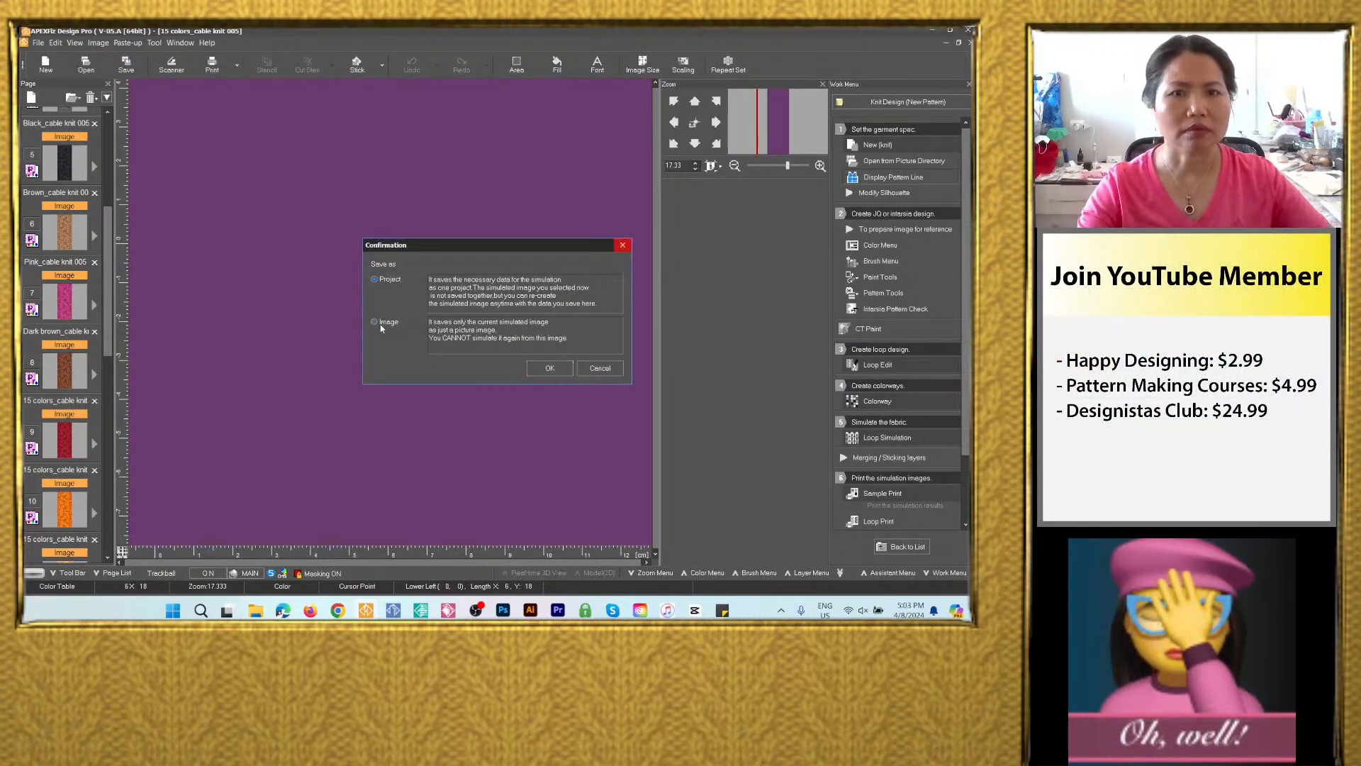
click(381, 323)
click(549, 368)
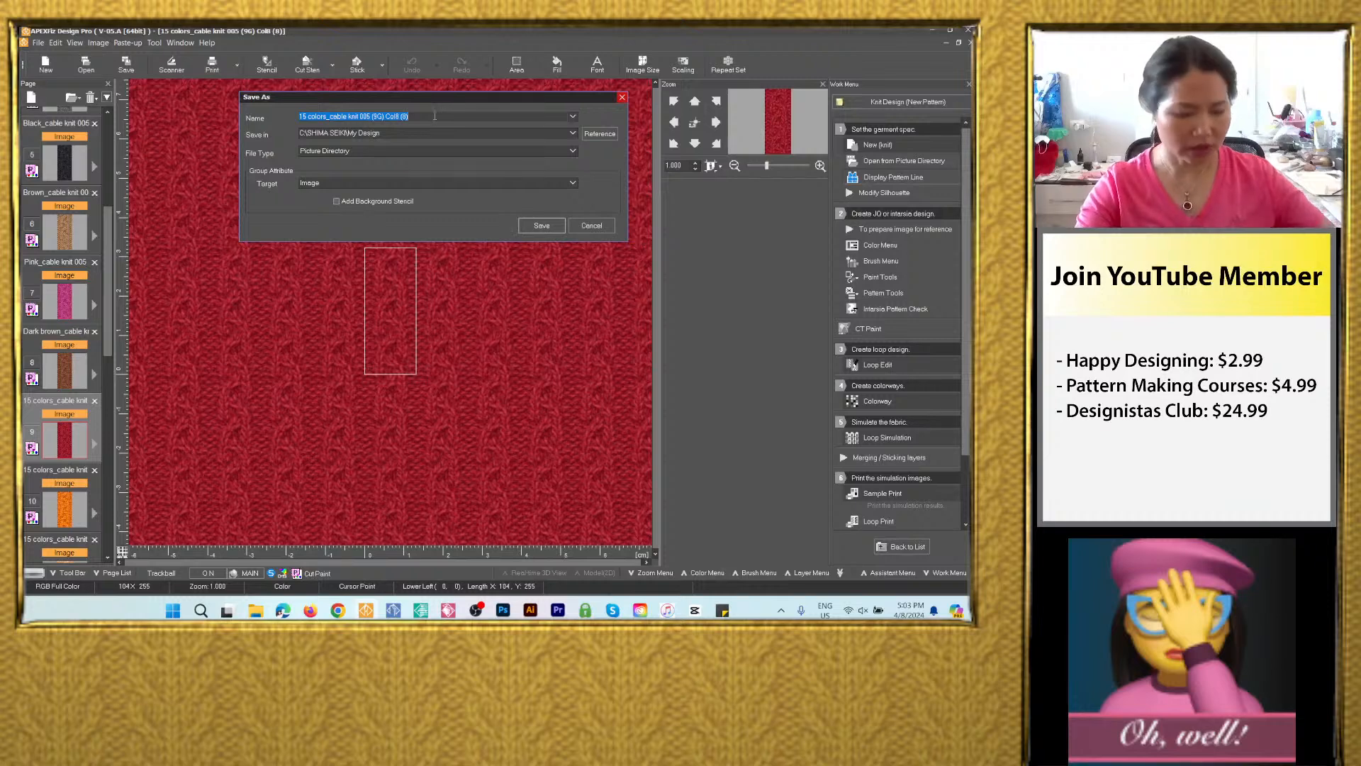
text(Navy blue_cable knit 005)
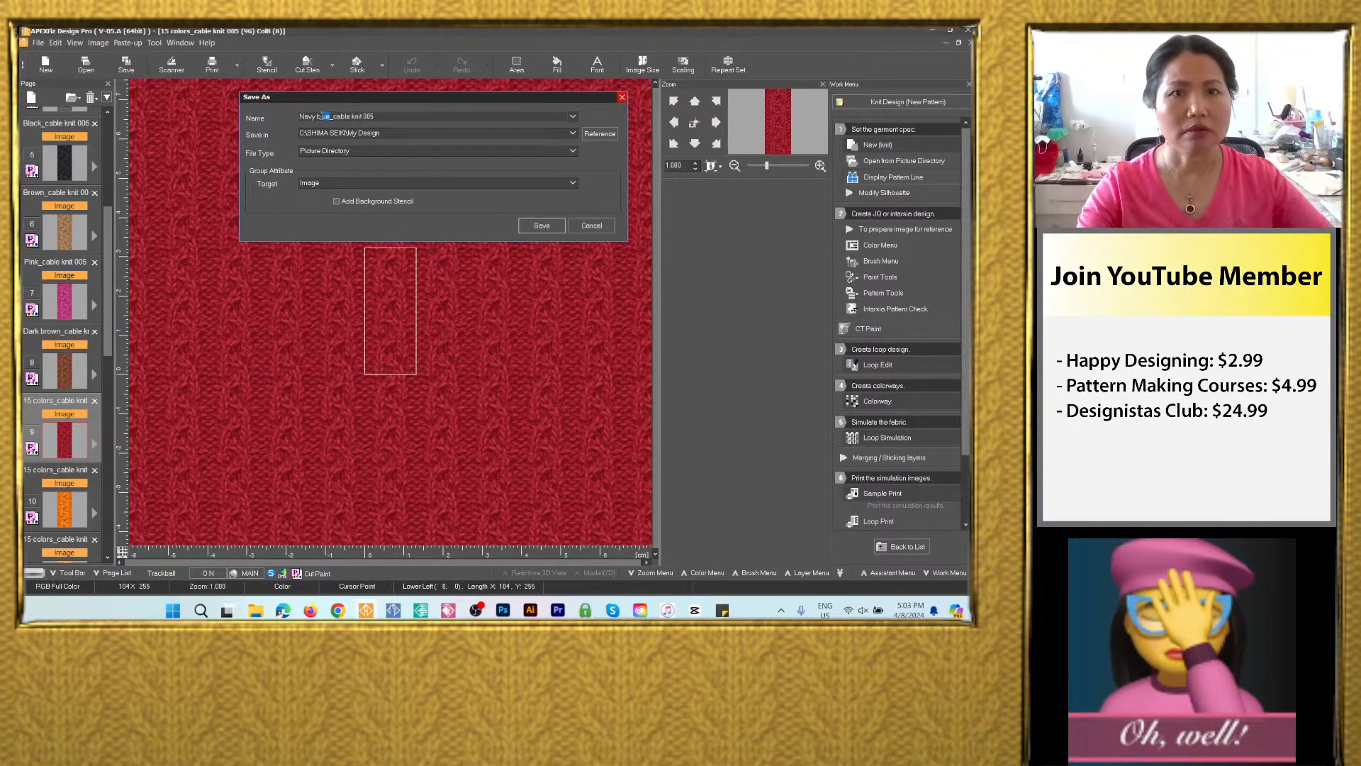
text(Red)
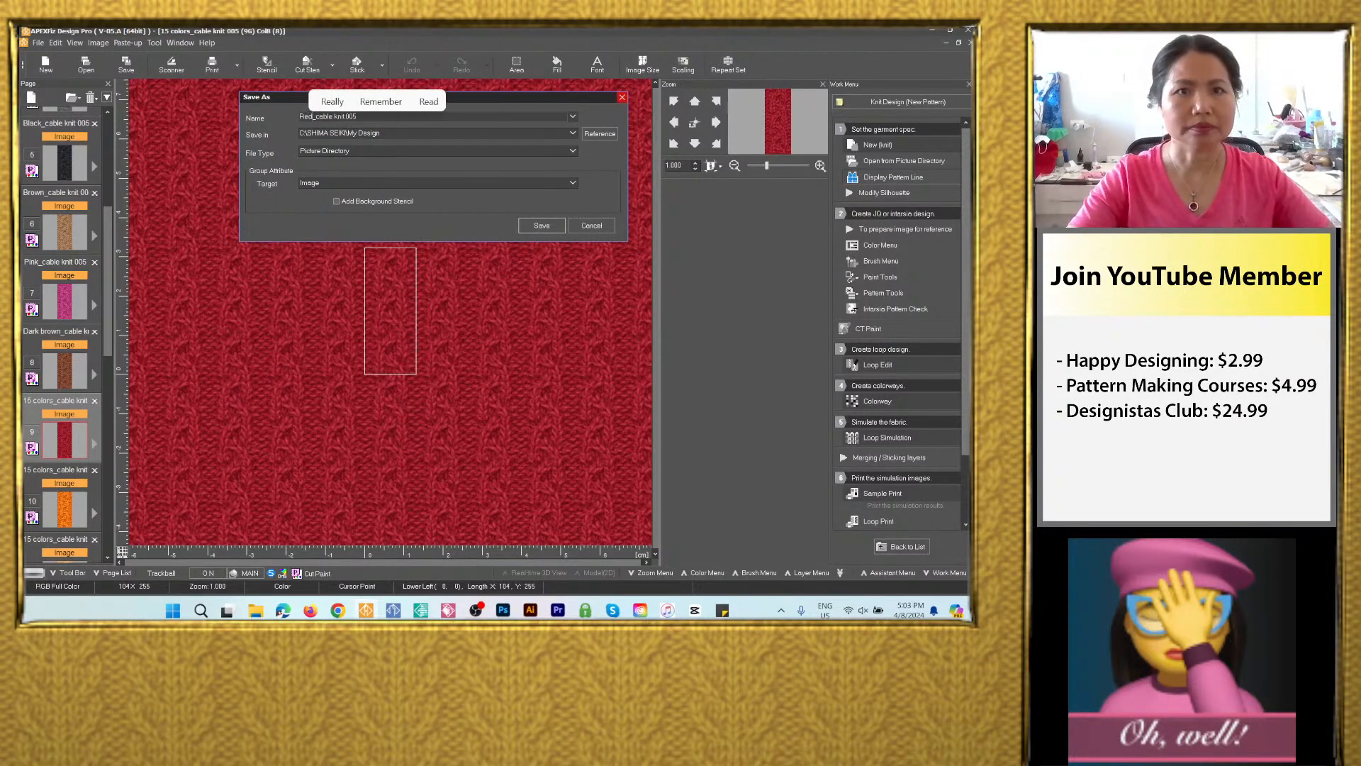
Save the red image as an Adobe Photoshop File (*.psd) in the "15 colors_cable knit 005" folder.
click(572, 133)
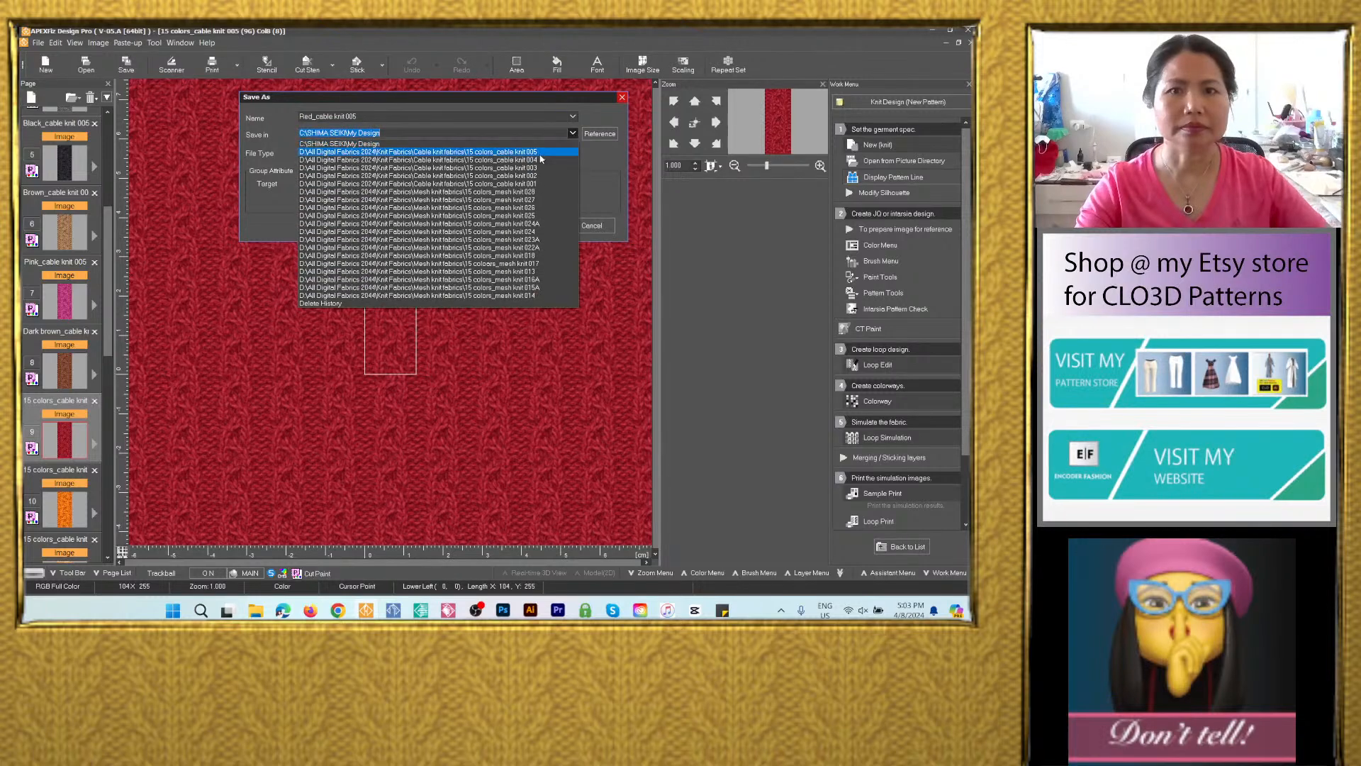
click(541, 152)
click(423, 153)
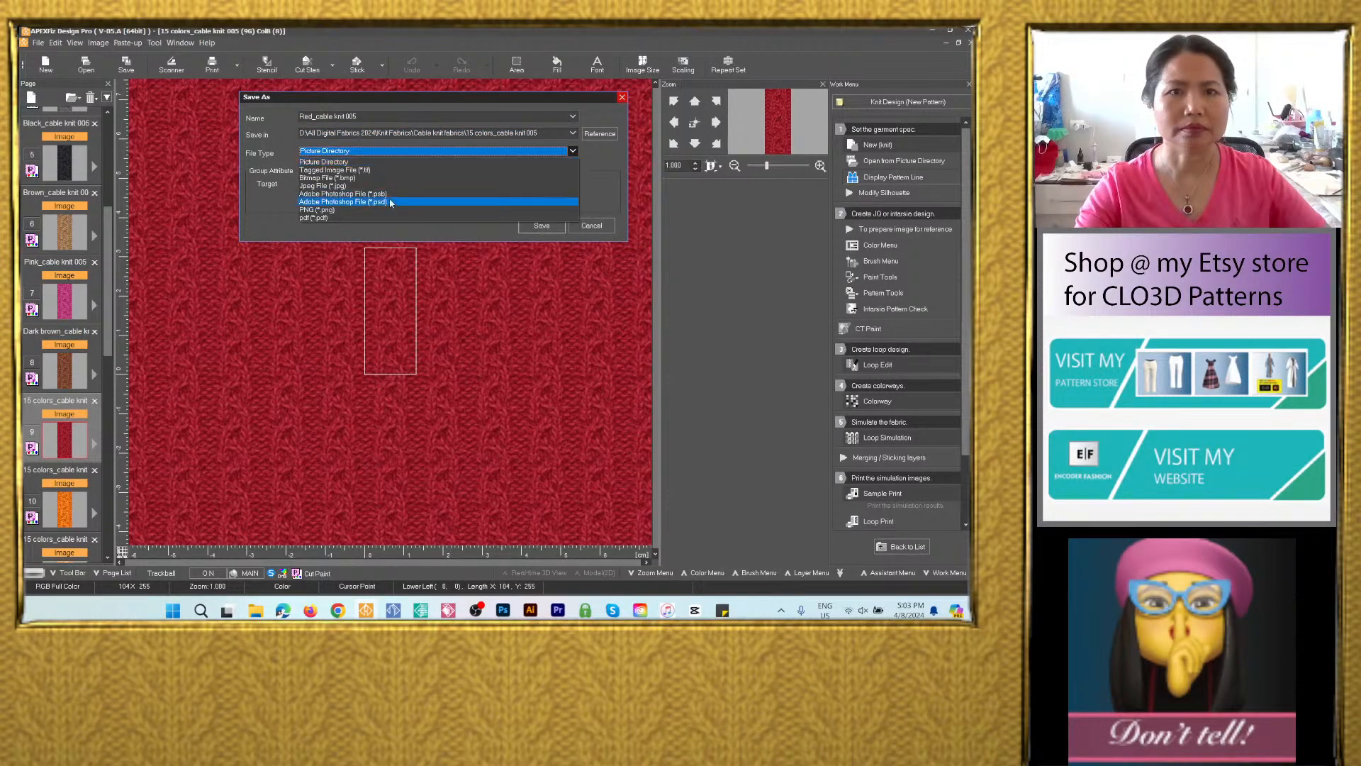
click(390, 203)
click(542, 266)
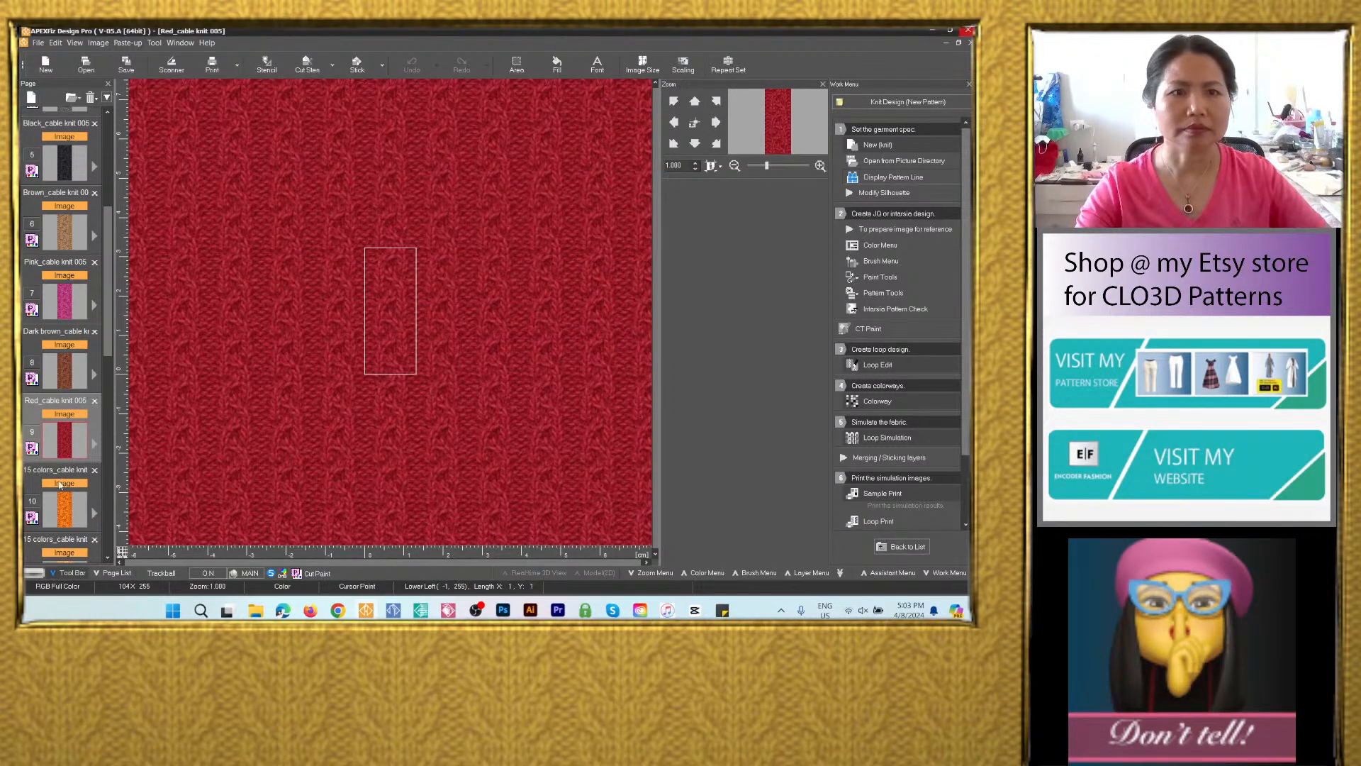
Start saving the orange cable knit simulation as an image and name the file "Orange_cable knit 005".
scroll(99, 348, down, 5)
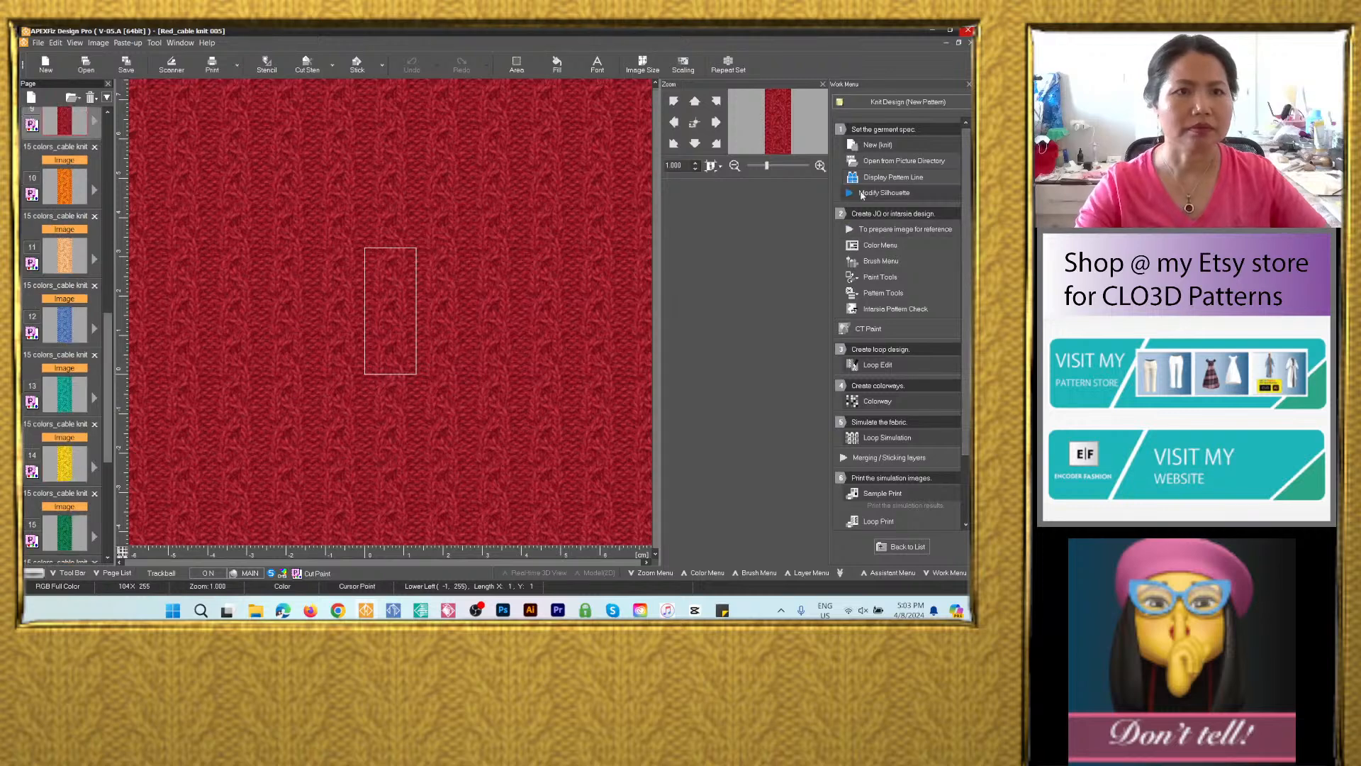
mouse_move(108, 370)
mouse_down()
mouse_move(109, 324)
mouse_move(109, 358)
mouse_up()
click(86, 198)
click(94, 182)
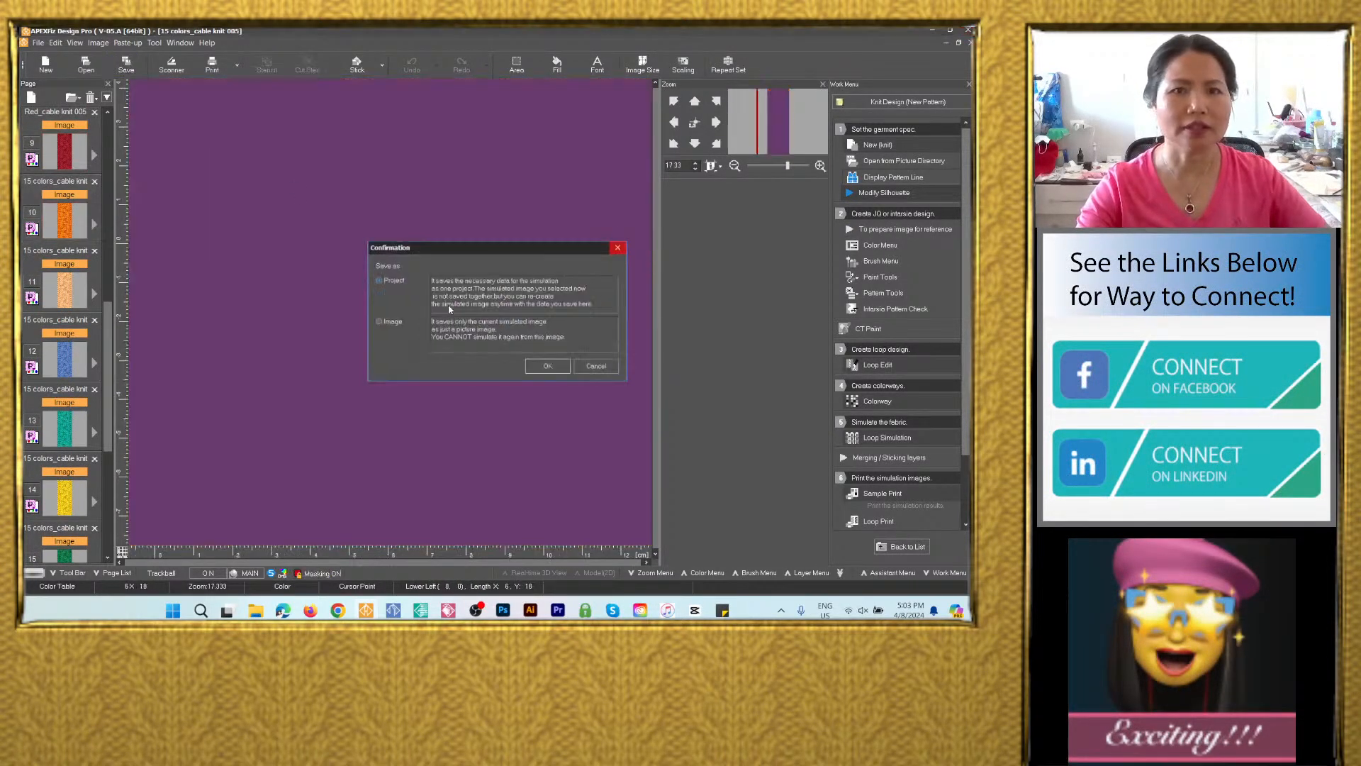
click(389, 324)
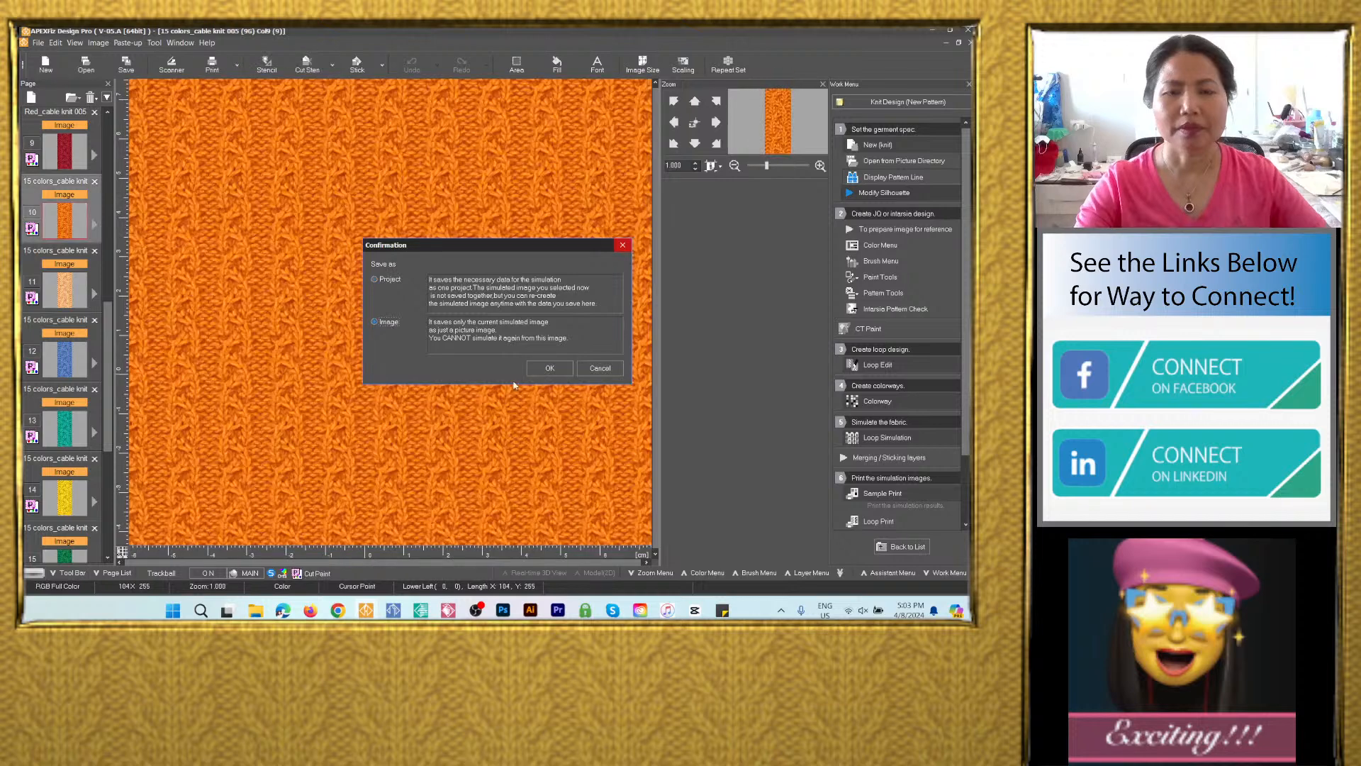
click(549, 369)
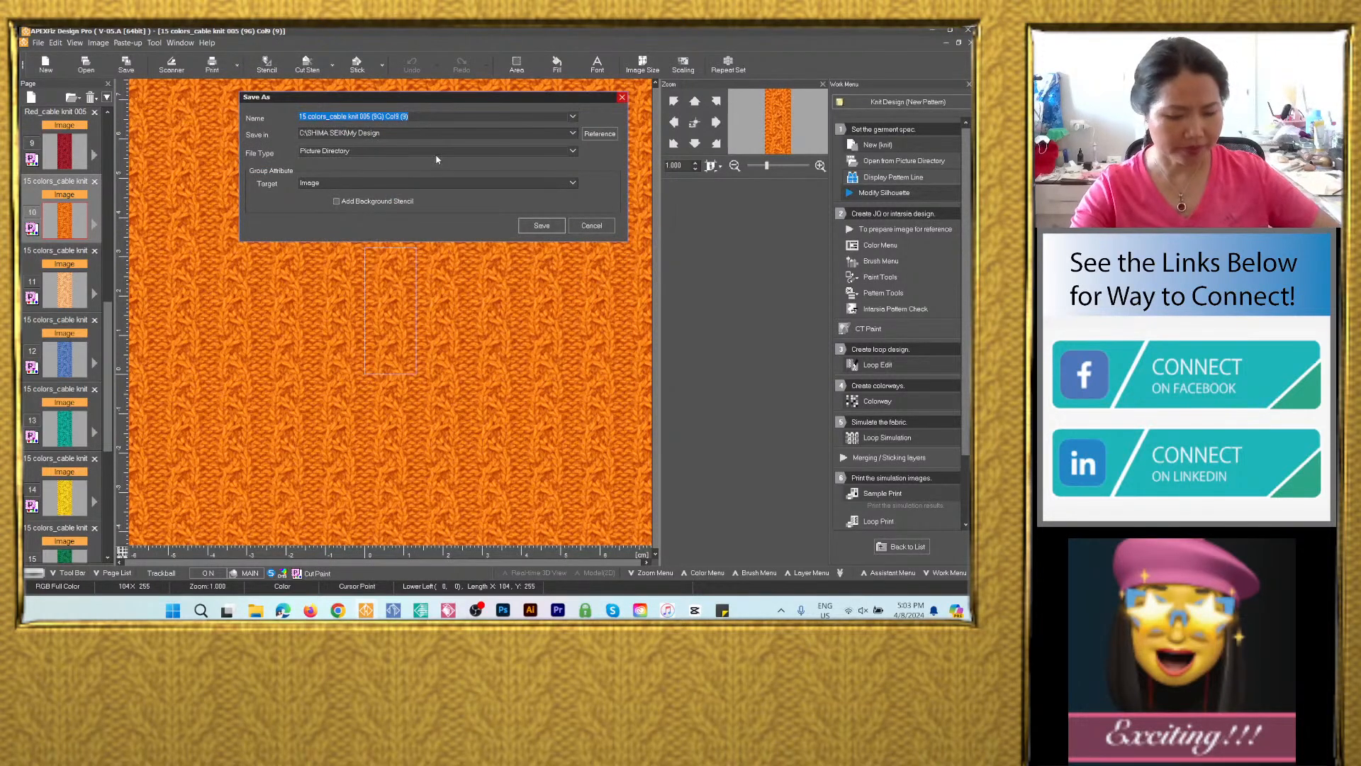
text(Navy blue_cable knit 005)
drag(331, 116, 294, 142)
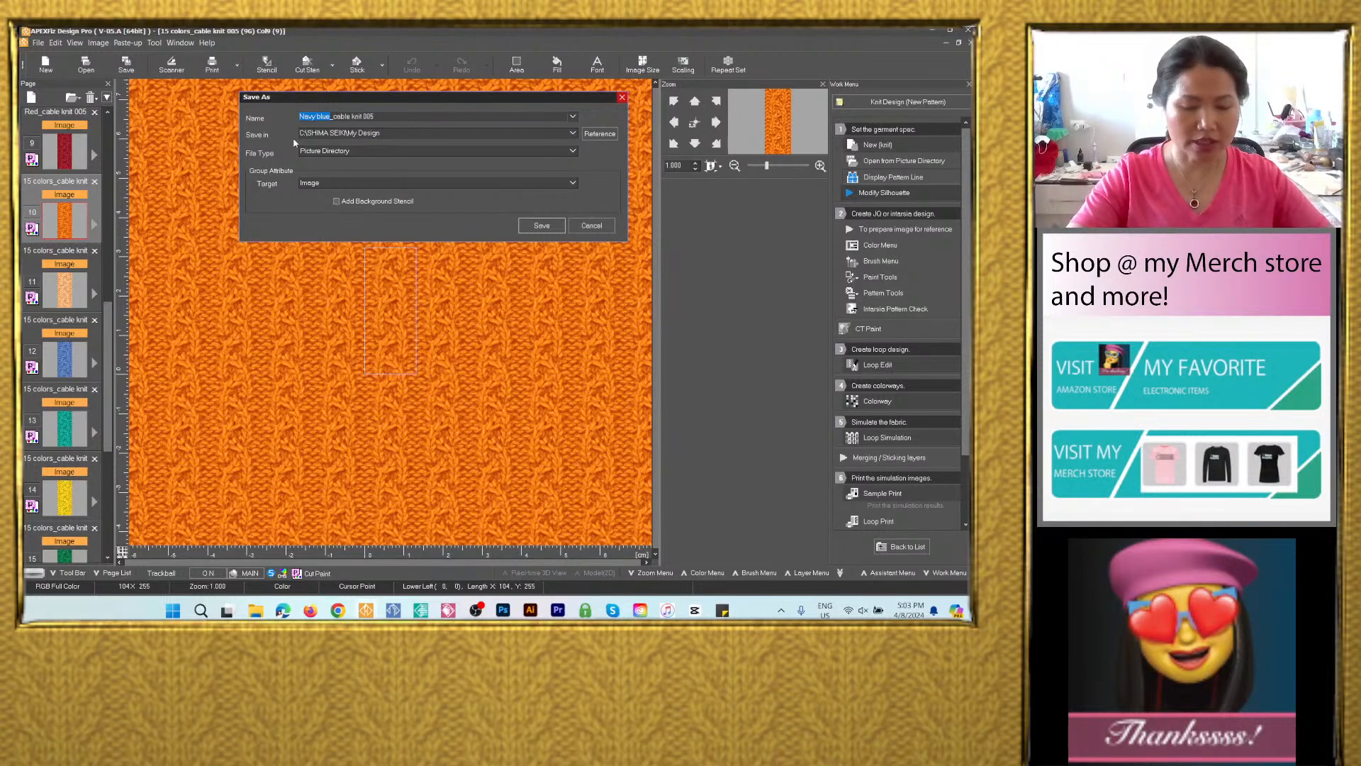
key(BackSpace)
text(Orange)
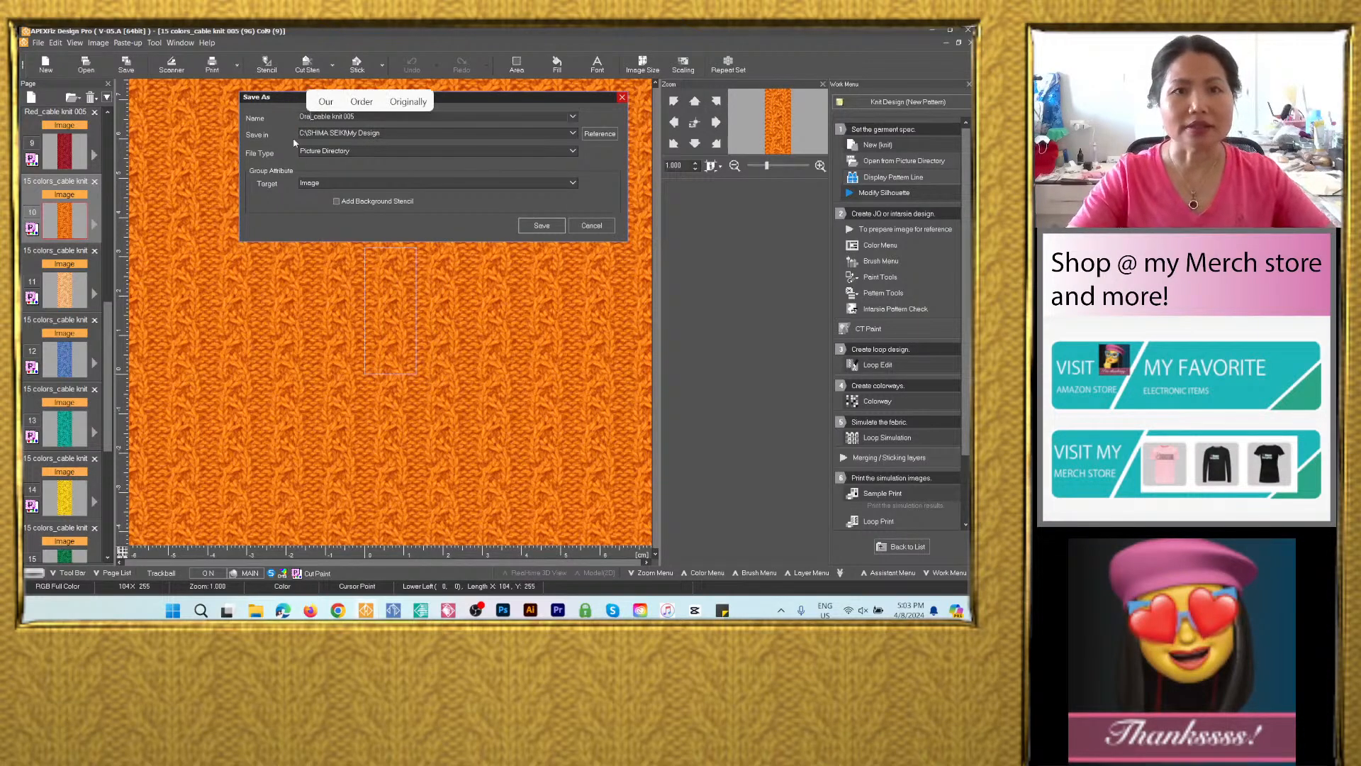
Save the orange image as an Adobe Photoshop File (*.psd) in the "15 colors_cable knit 005" folder.
click(572, 133)
click(472, 153)
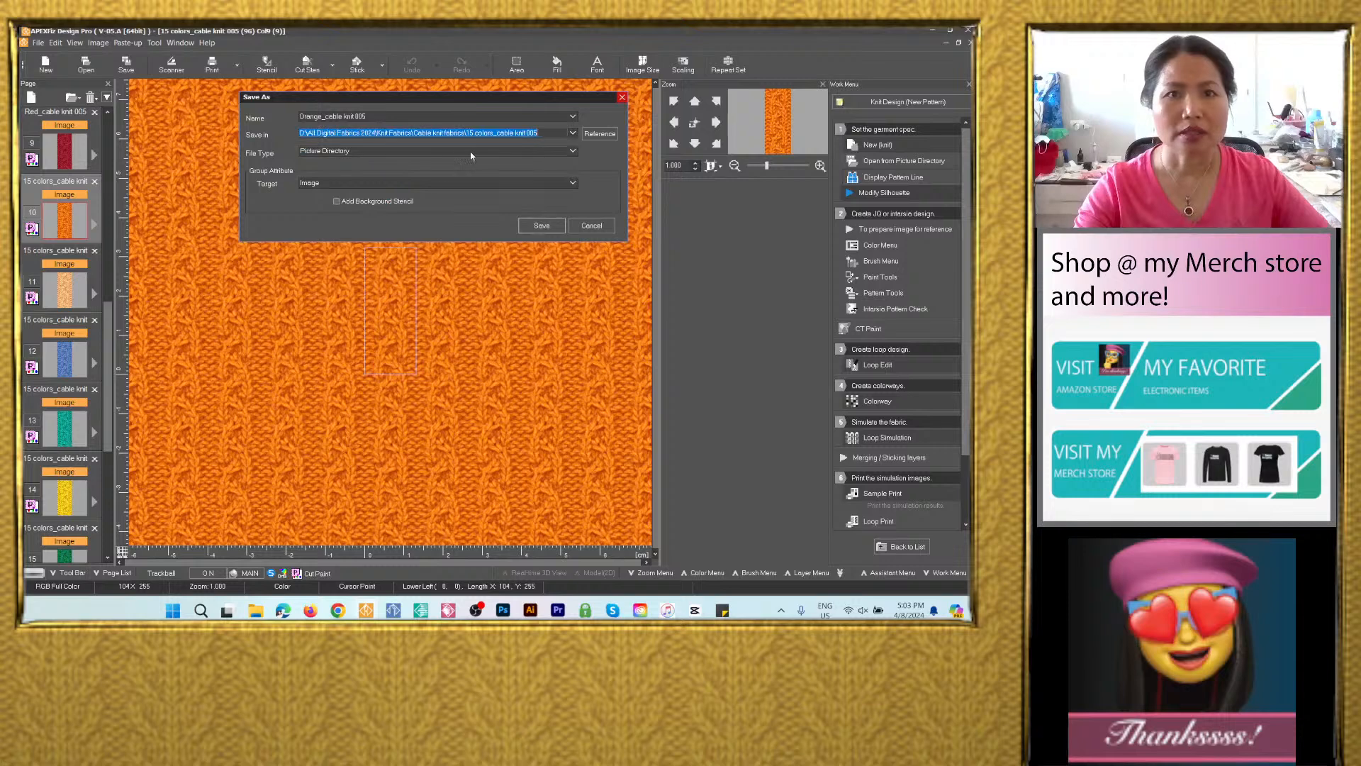
click(401, 149)
click(397, 205)
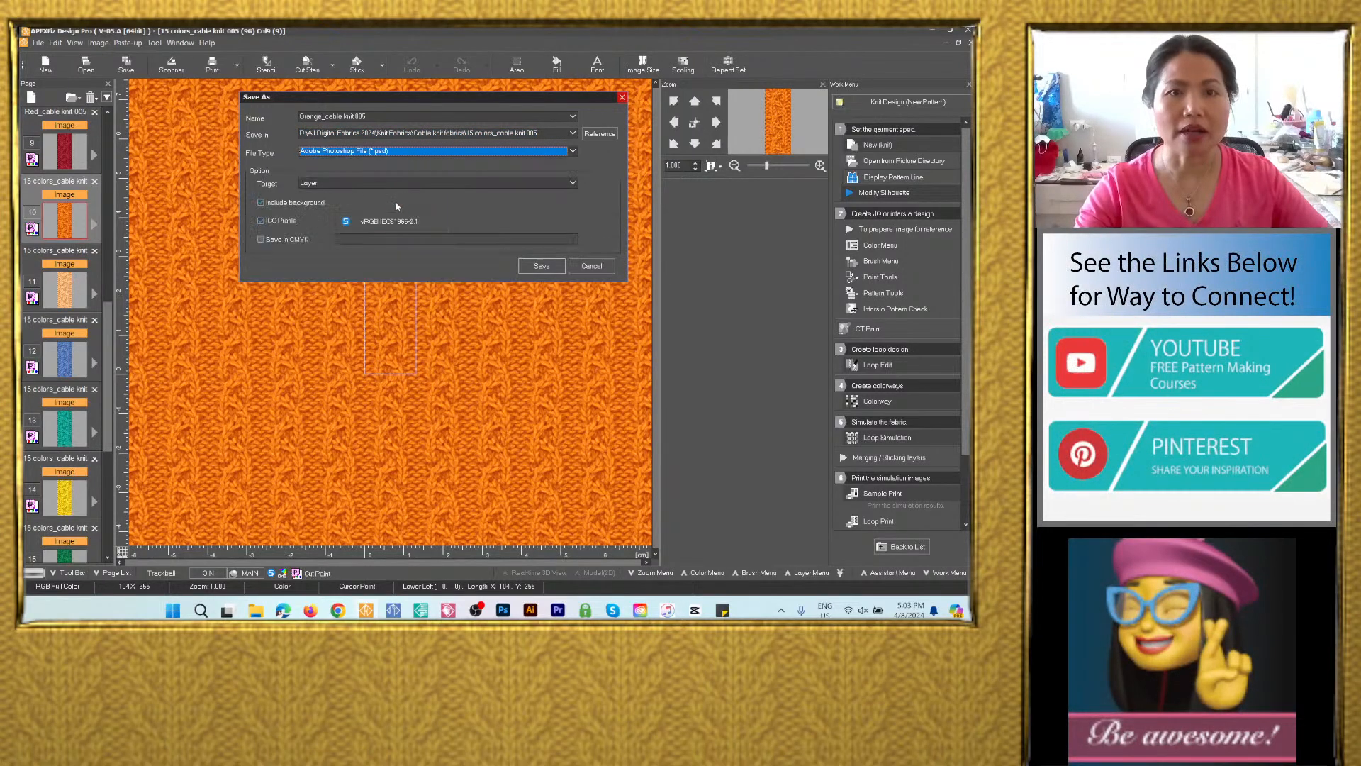
click(541, 265)
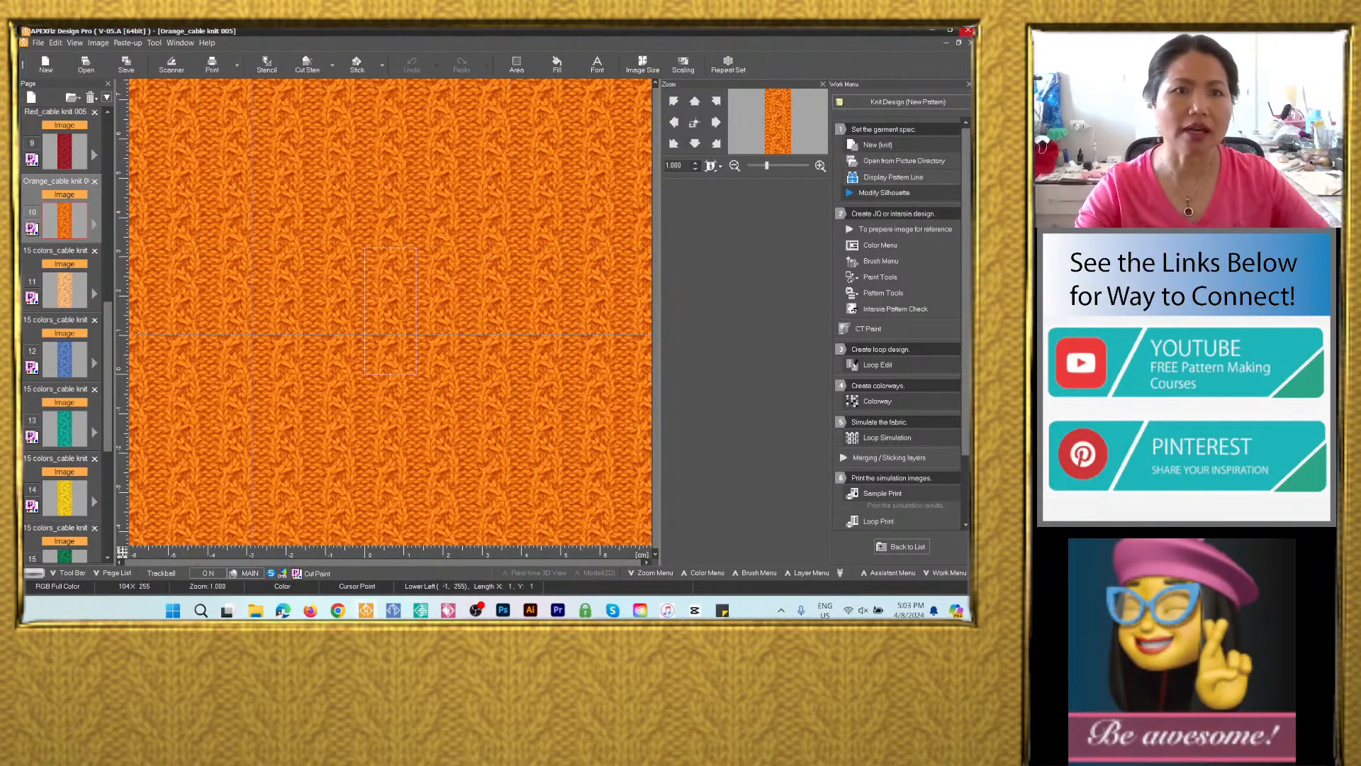
Start saving the cream cable knit simulation as an image and name the file "Cream_cable knit 005".
click(83, 270)
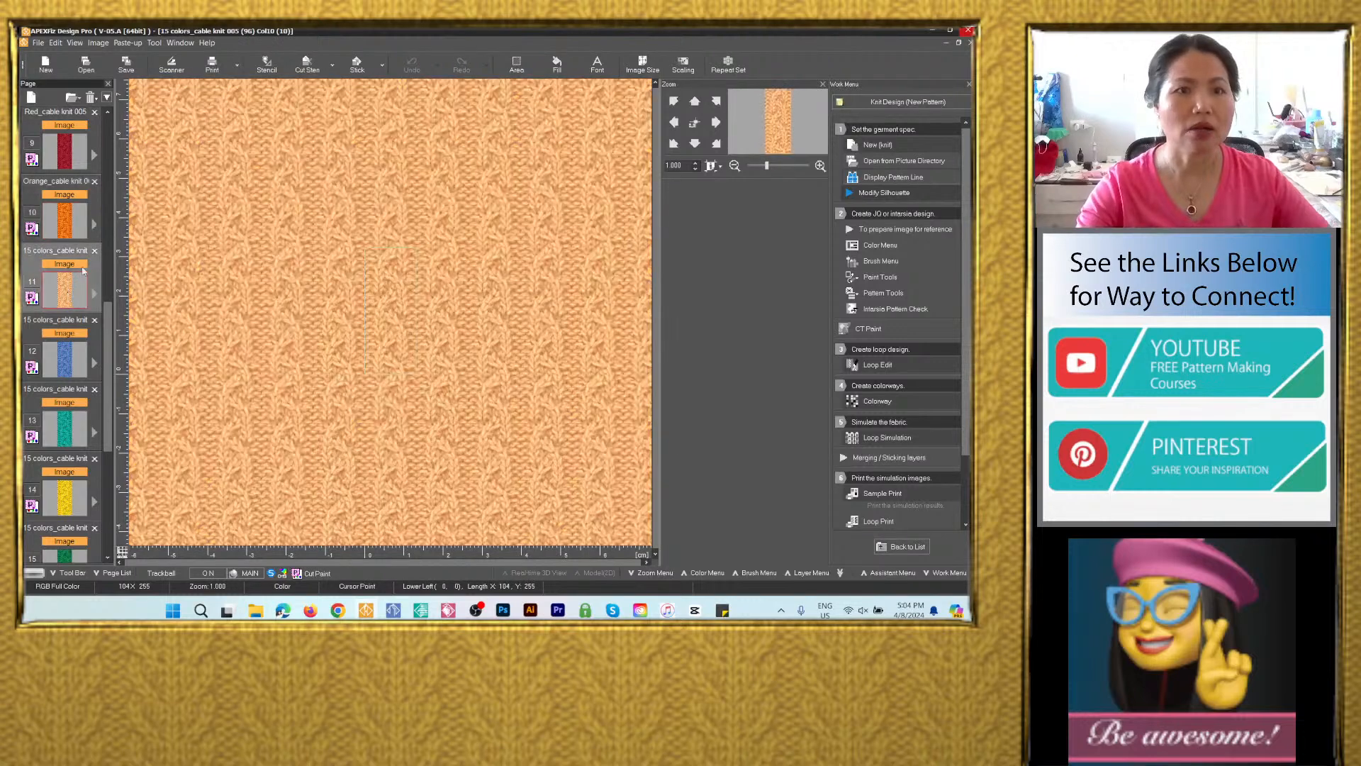
click(127, 65)
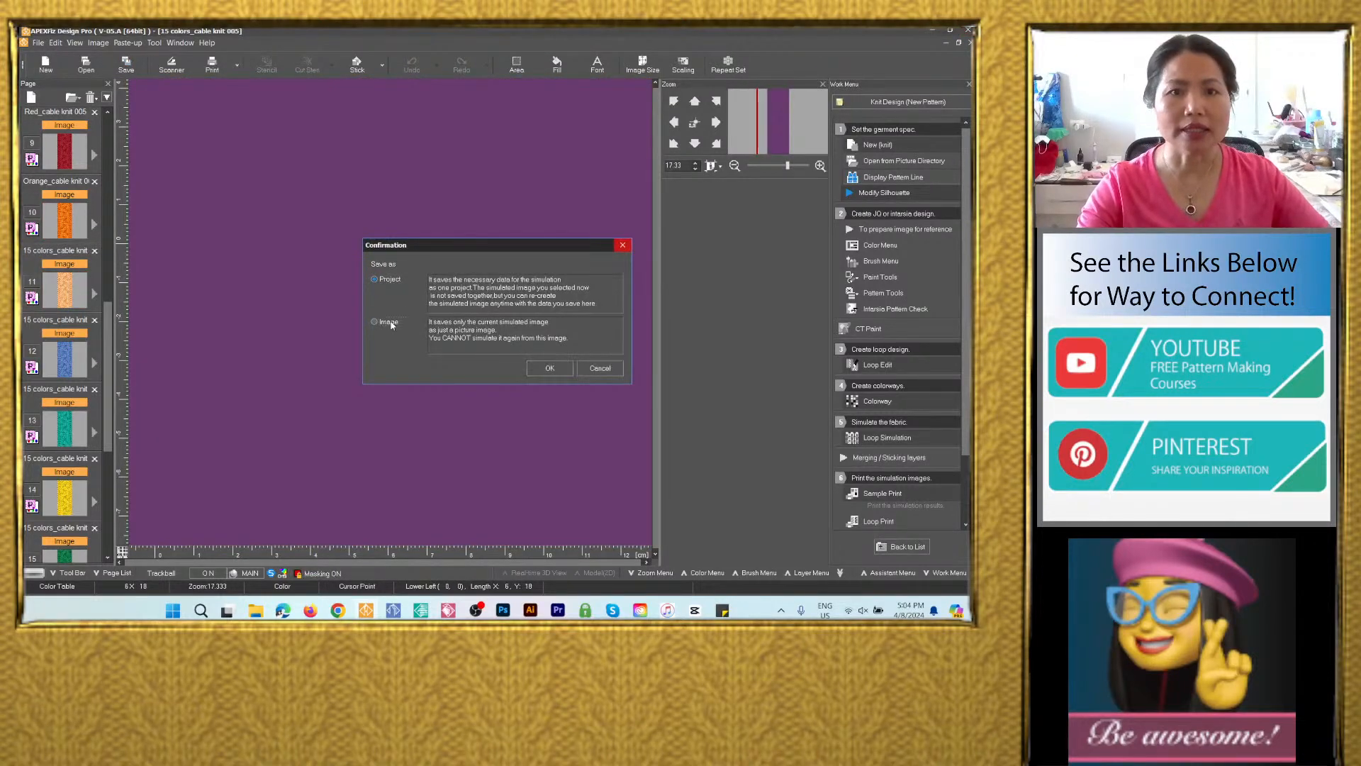
click(391, 324)
click(550, 368)
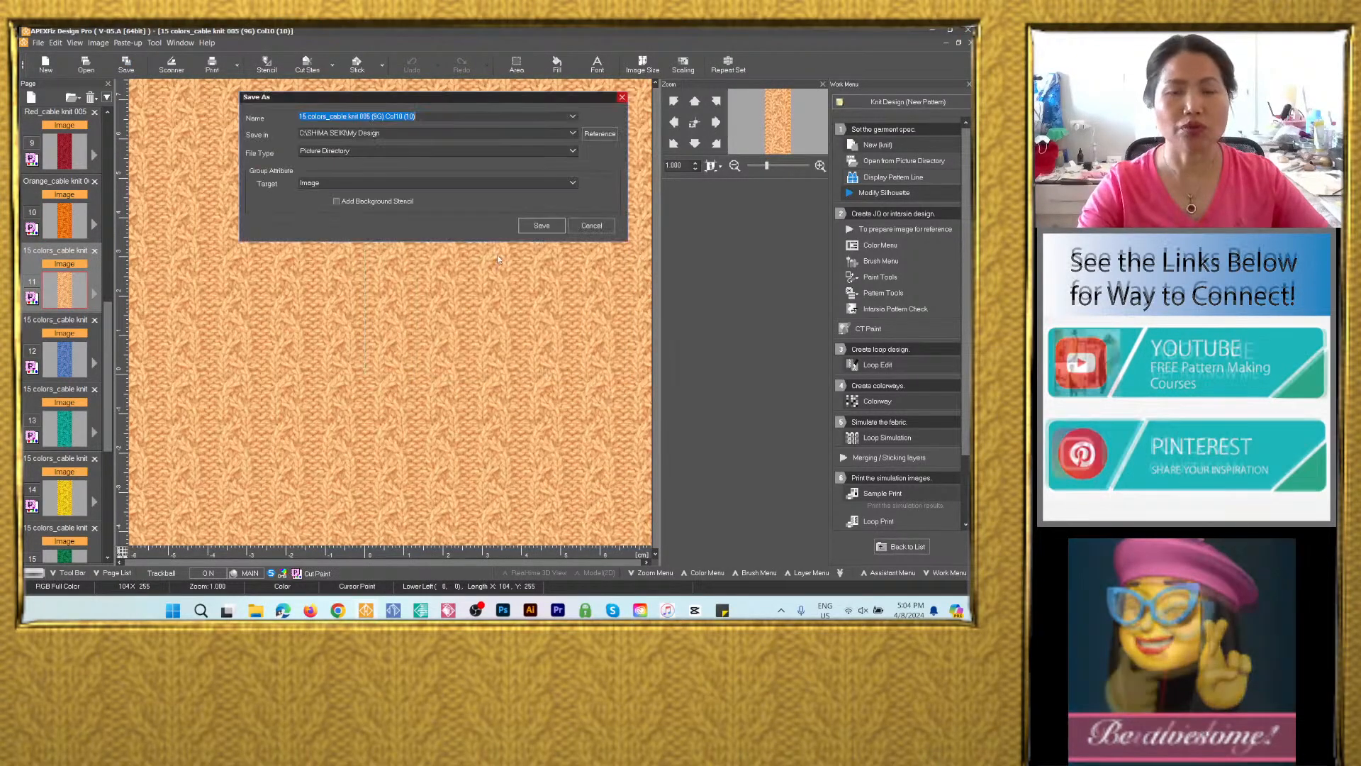
click(388, 119)
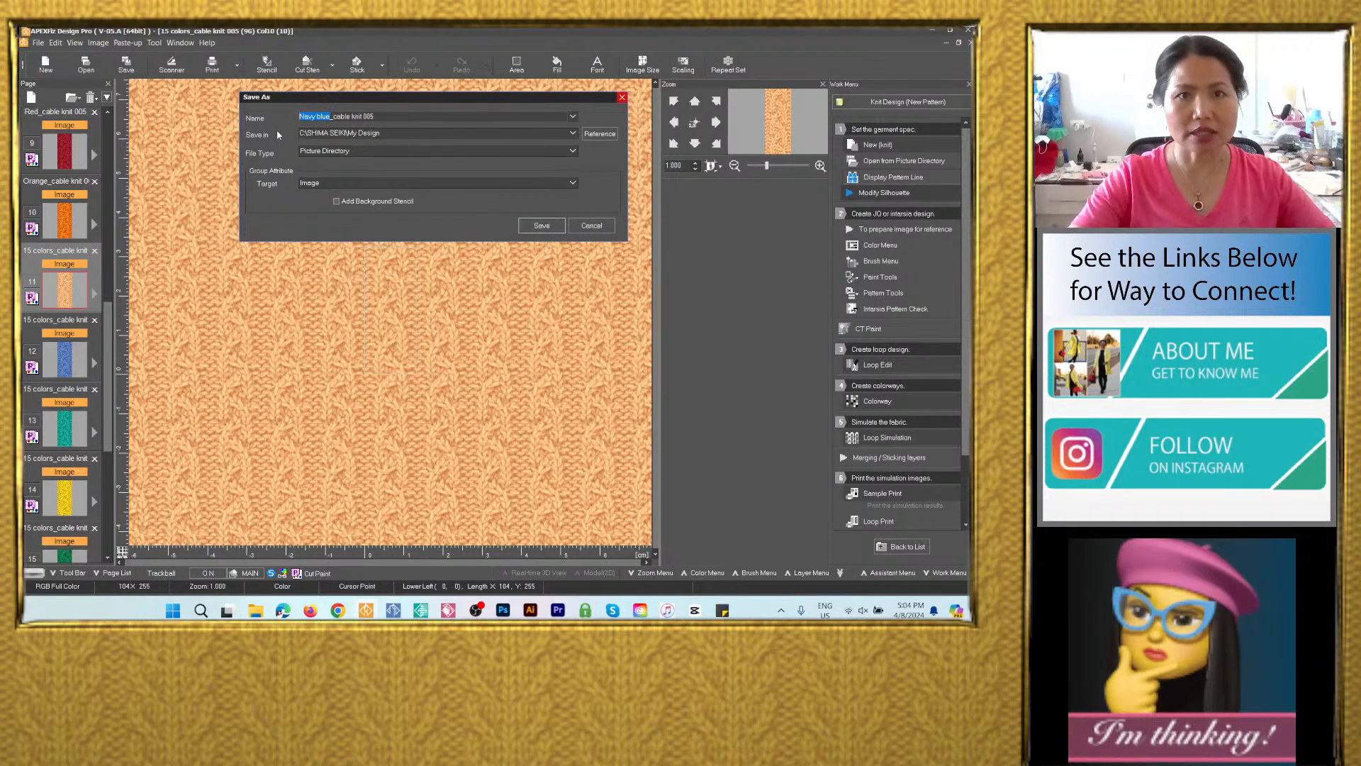
text(Cream)
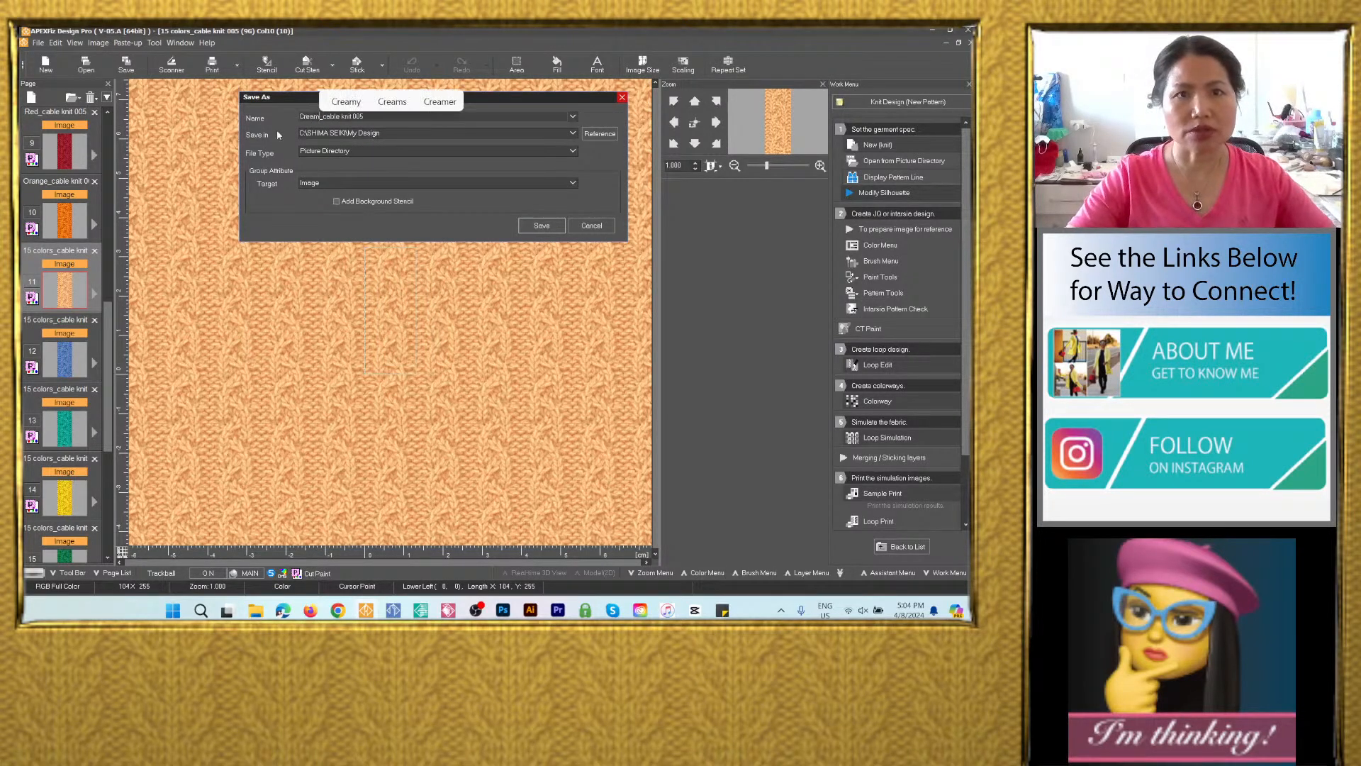
Save the cream image as an Adobe Photoshop File (*.psd) in the "15 colors_cable knit 005" folder.
click(574, 135)
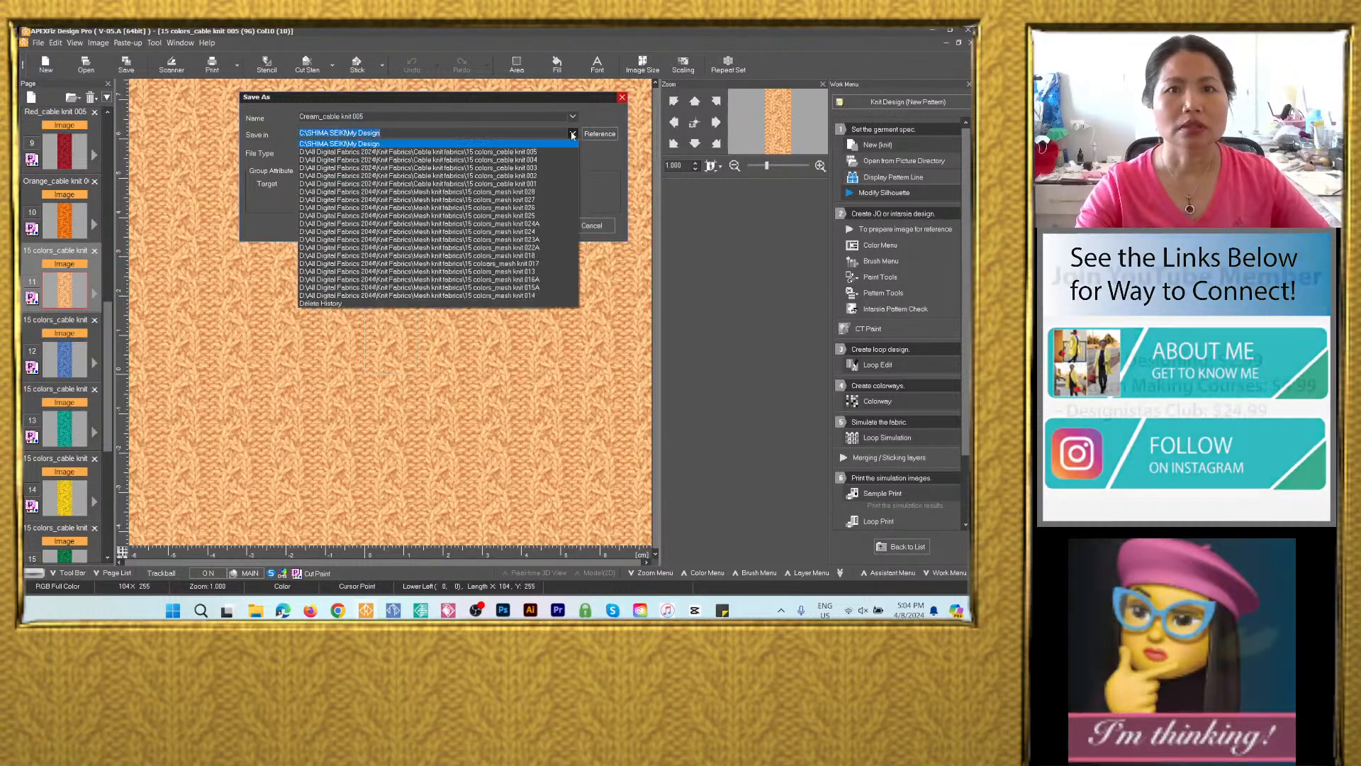
click(498, 155)
click(572, 151)
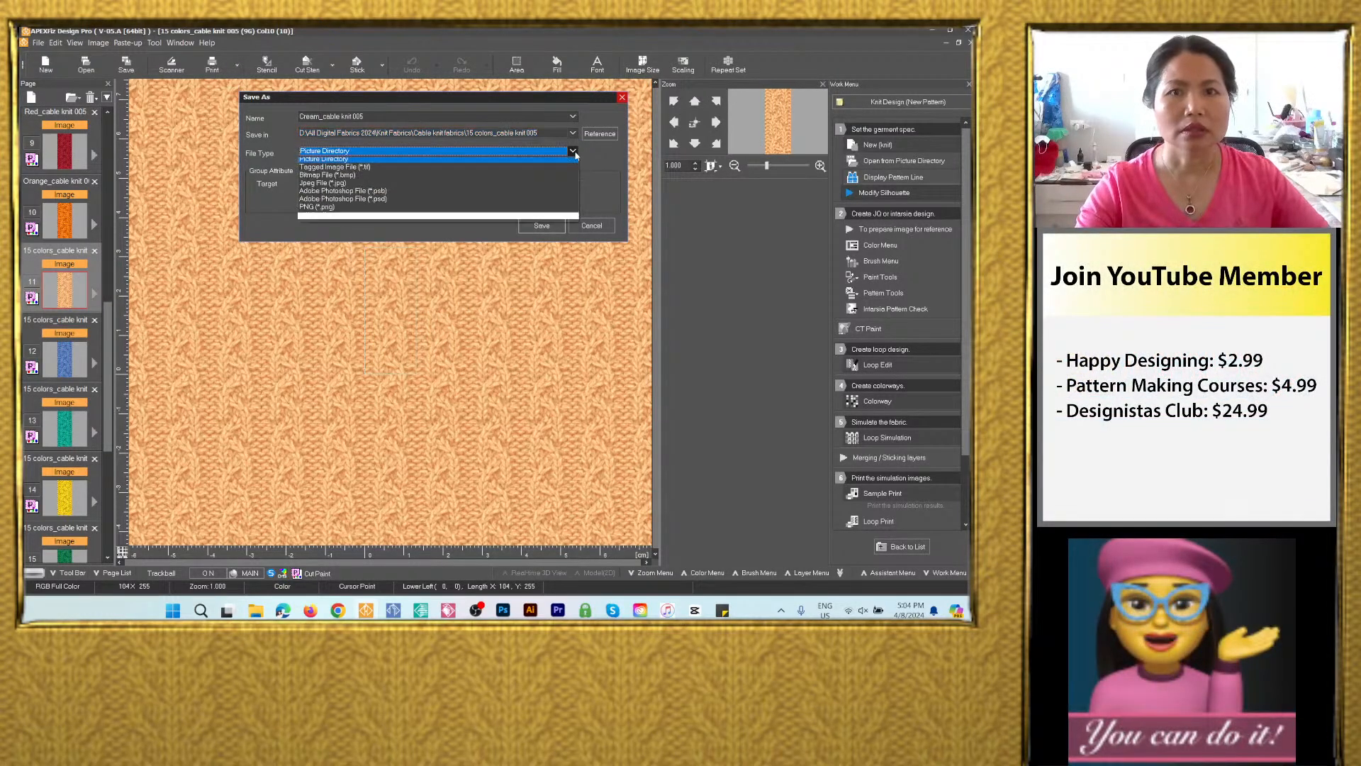
click(434, 203)
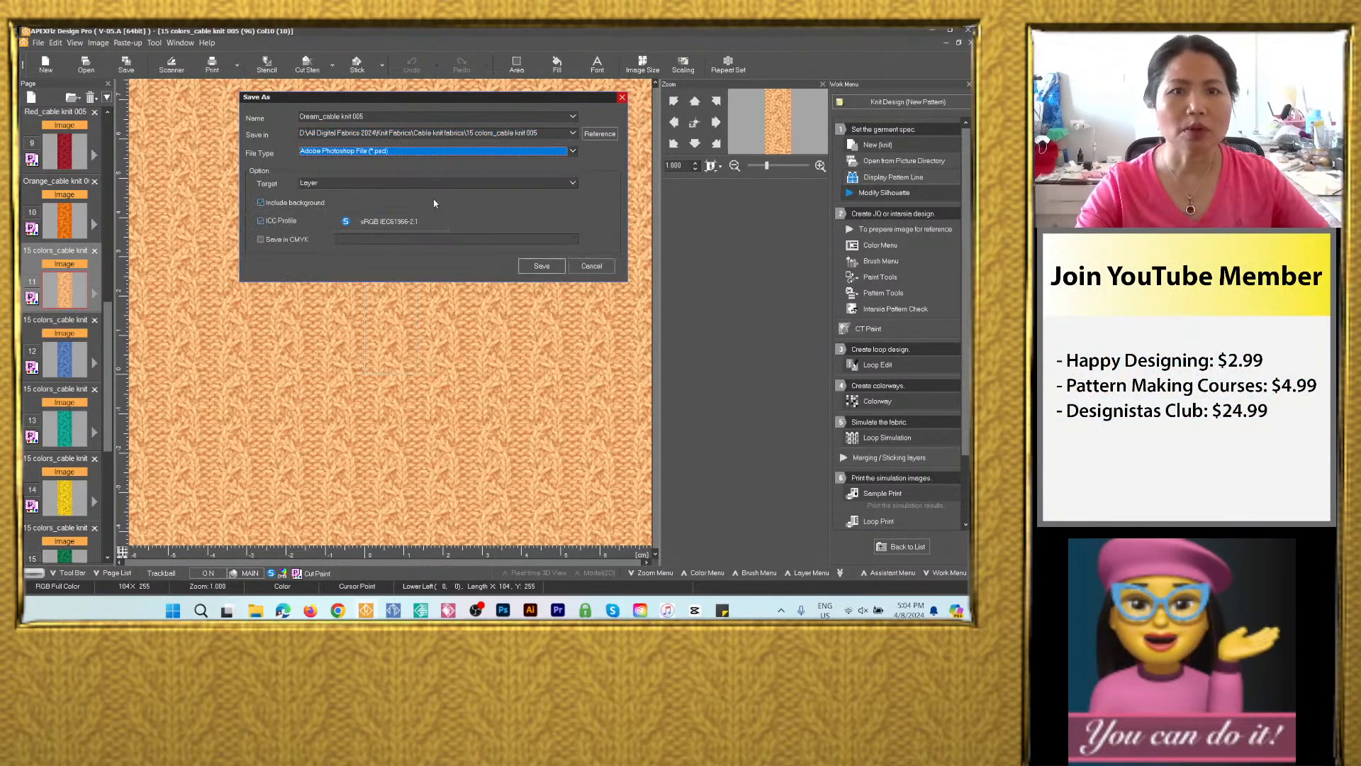
click(544, 268)
Start saving the blue cable knit simulation as an image and name the file "Blue_cable knit 005".
click(65, 360)
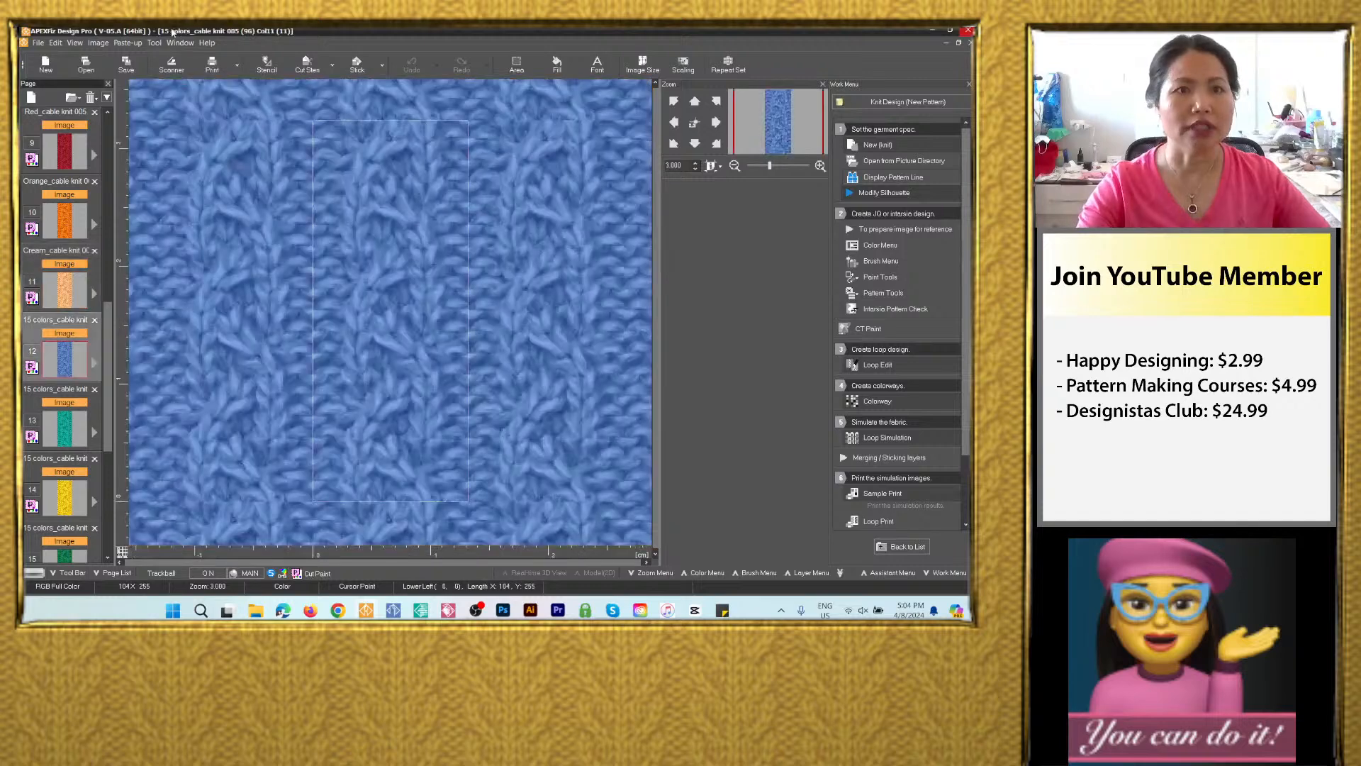
click(126, 64)
click(376, 322)
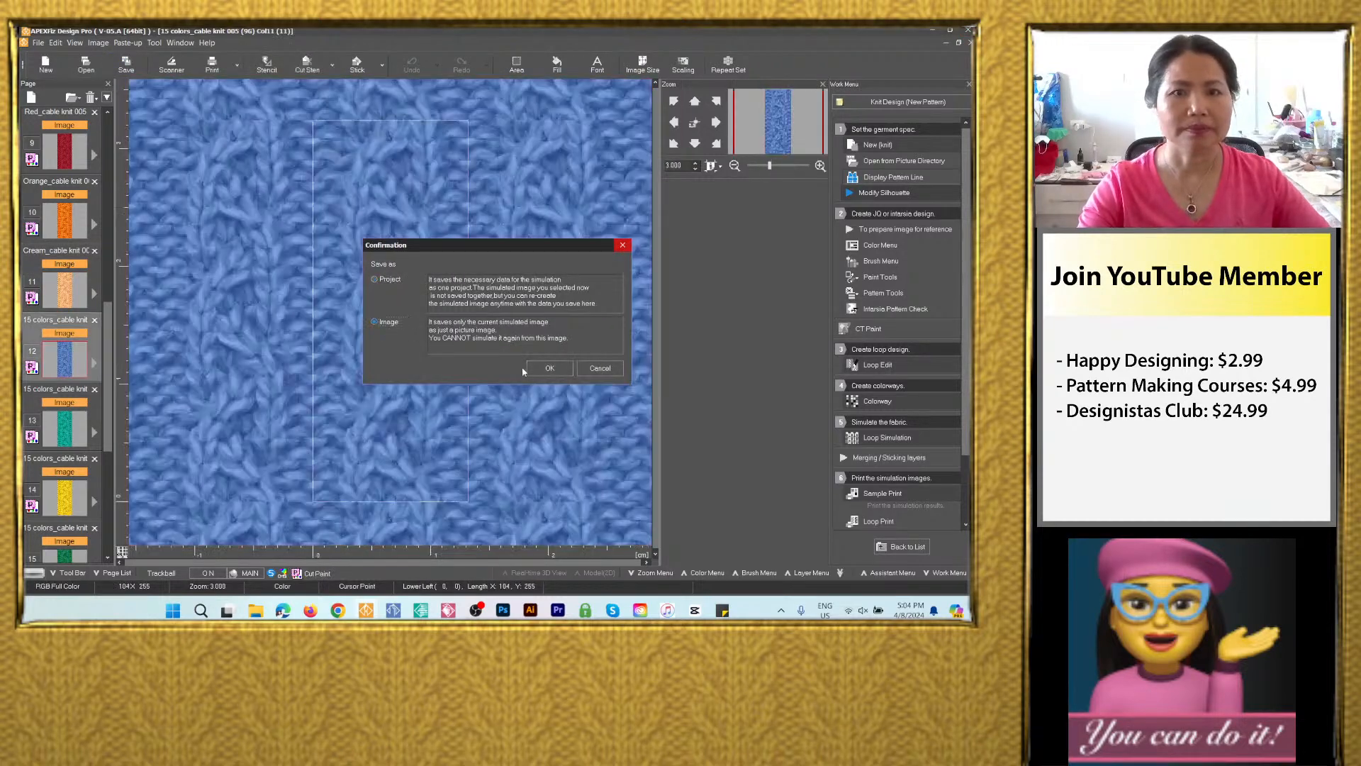
click(549, 368)
text(Navy blue_cable knit 005)
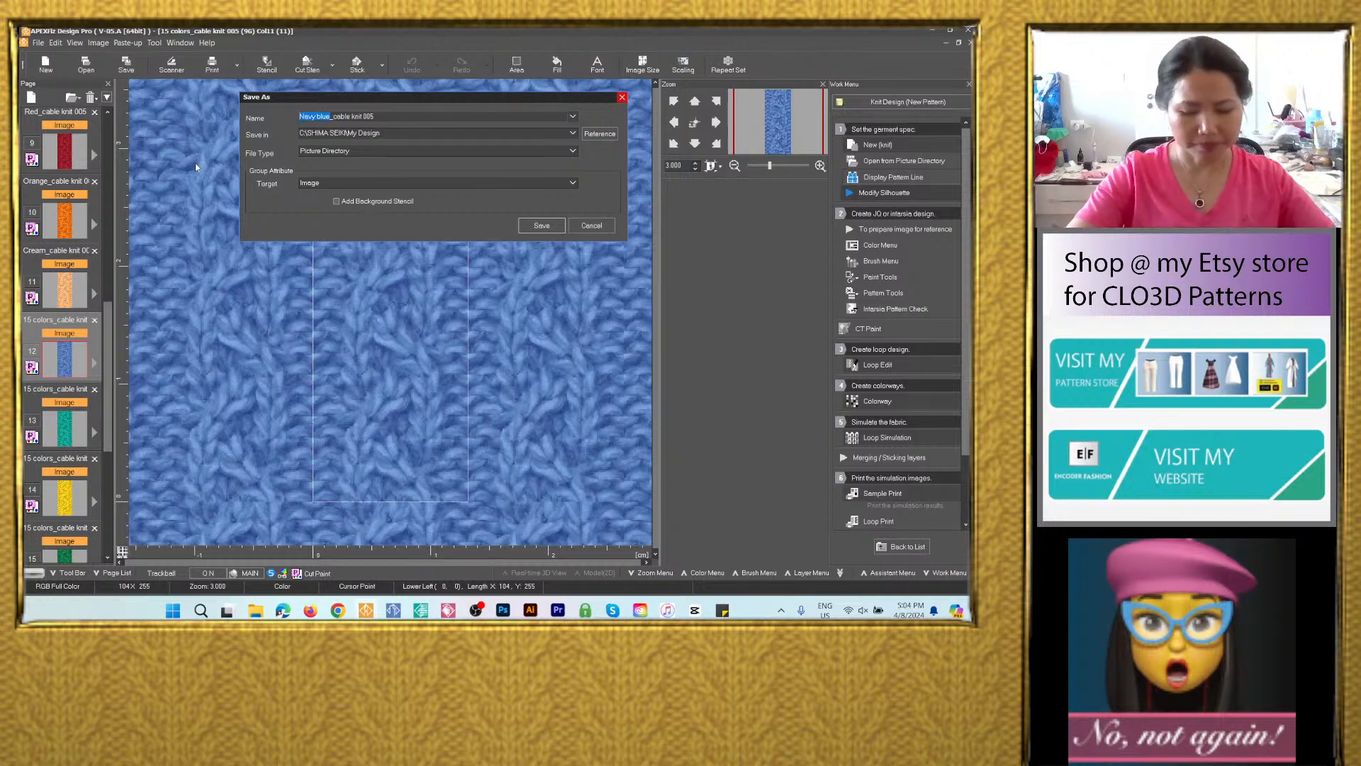
text(Blue)
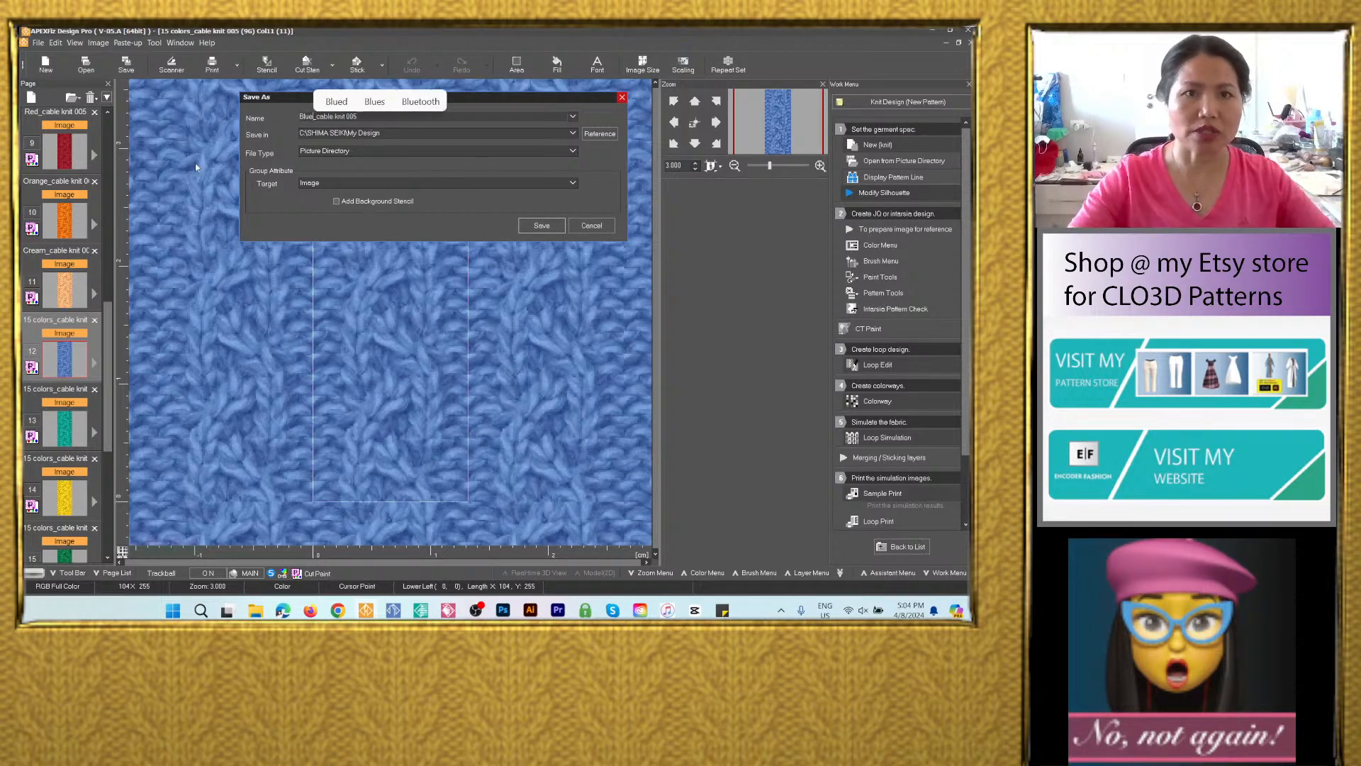
Save the blue image as an Adobe Photoshop File (*.psd) in the "15 colors_cable knit 005" folder.
click(573, 133)
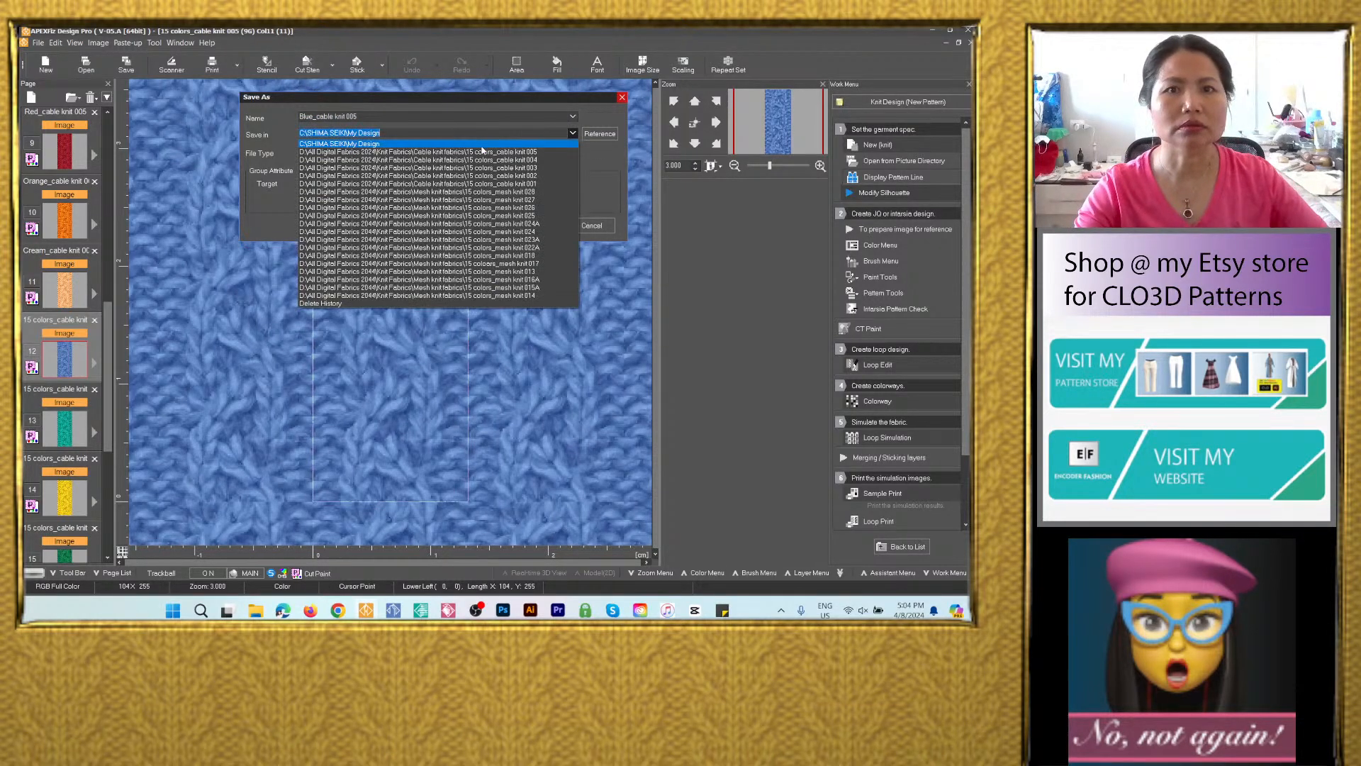
click(397, 142)
click(425, 151)
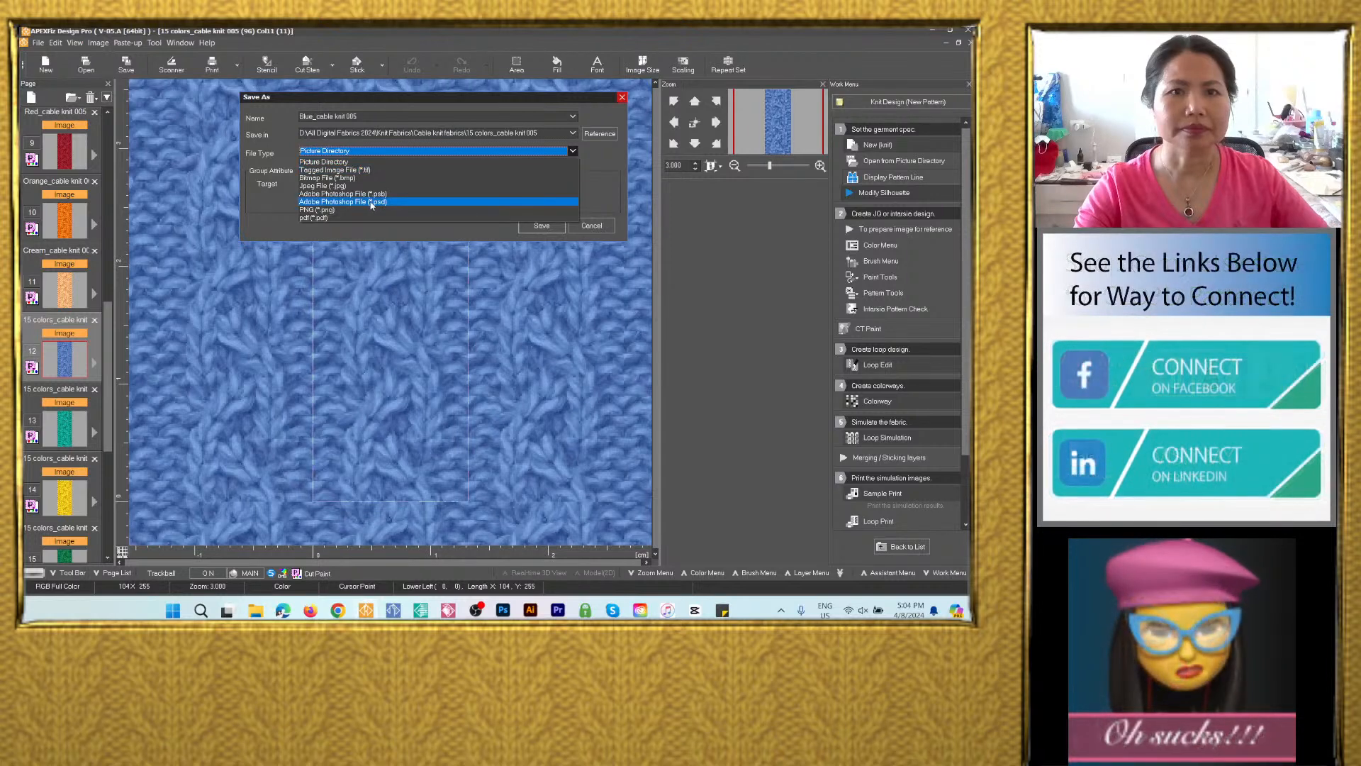
click(426, 198)
click(542, 266)
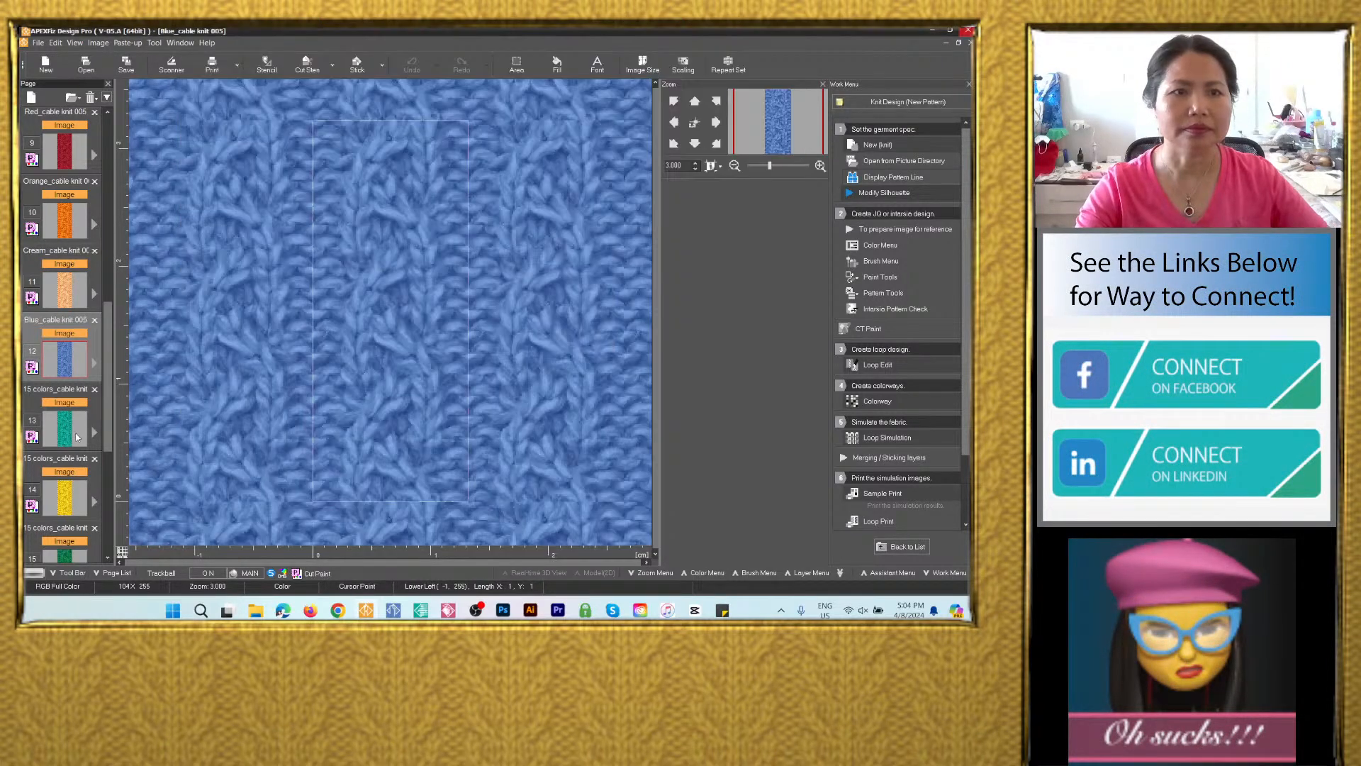
Start saving the turquoise cable knit simulation as an image and name the file "Turquoise_cable knit 005".
click(133, 68)
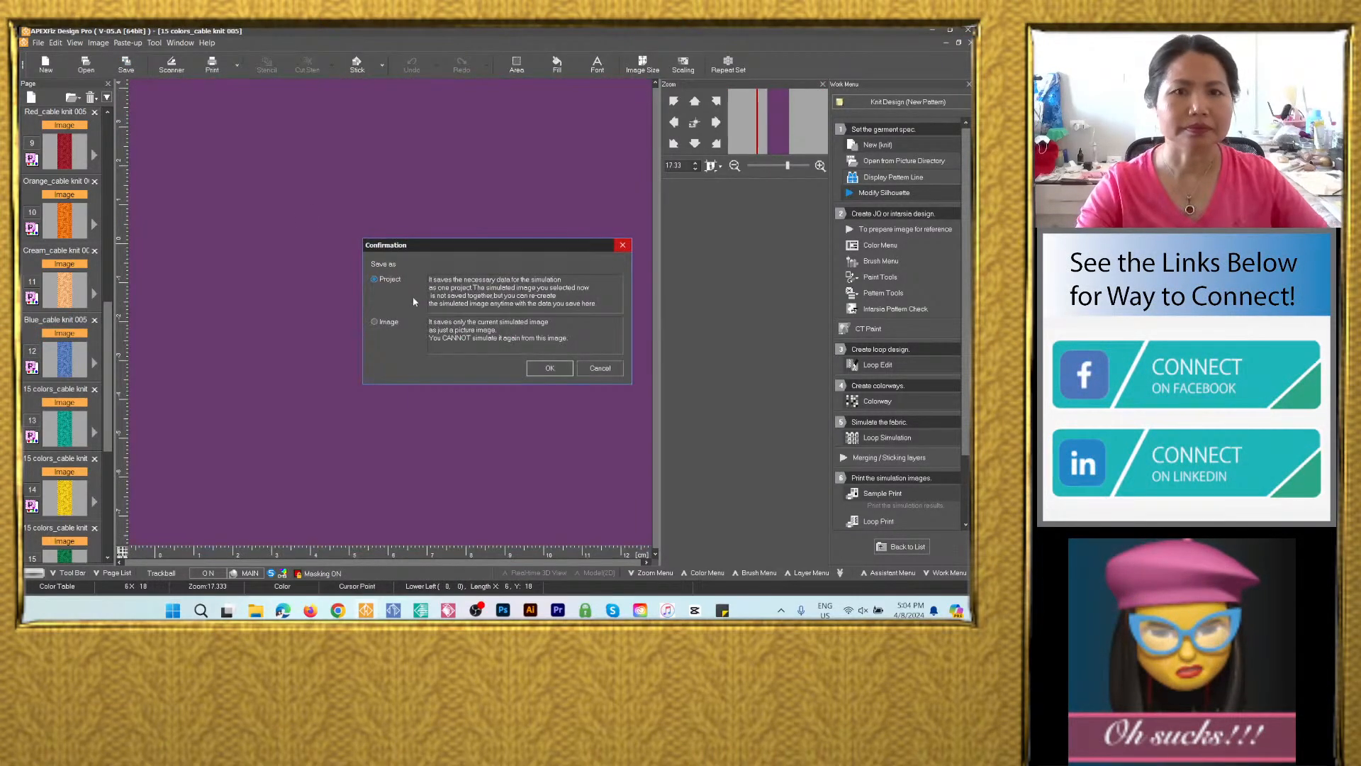
click(383, 324)
click(549, 368)
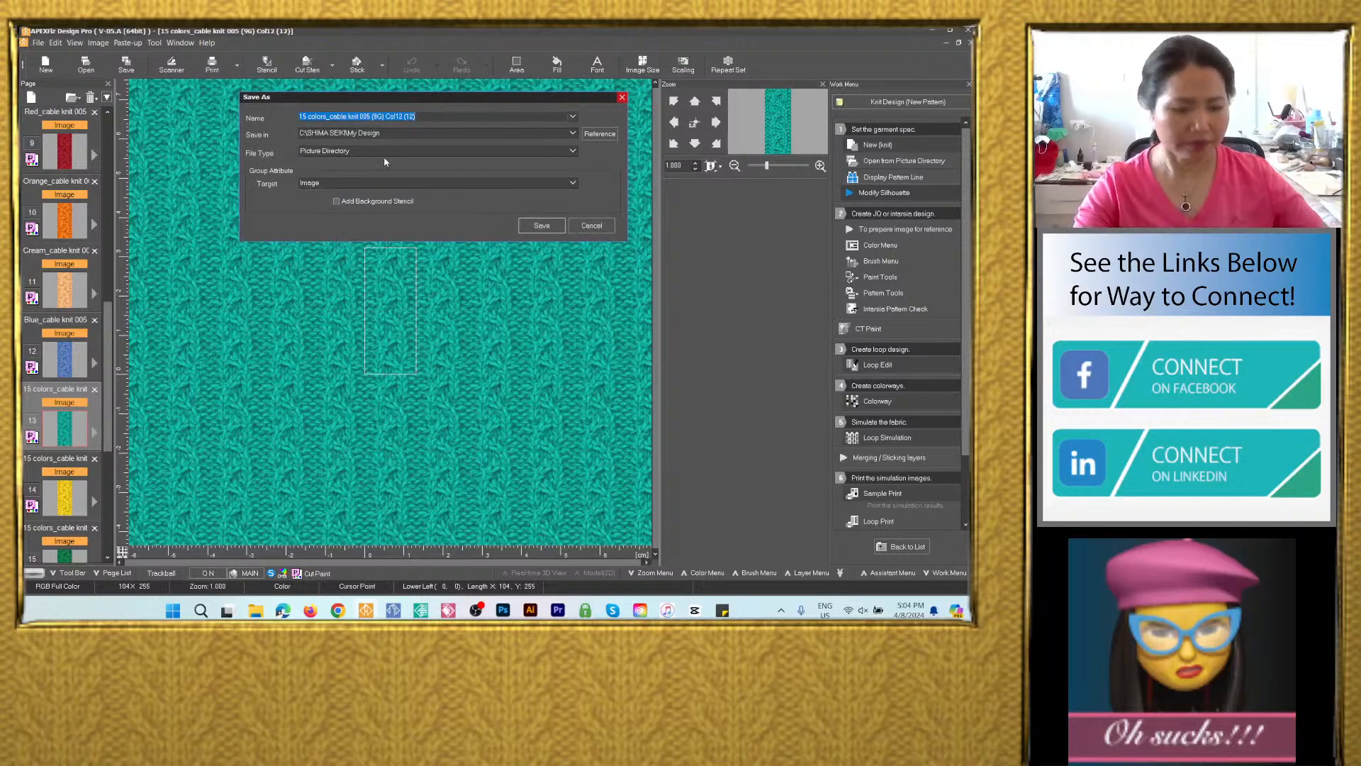
text(Navy blue_cable knit 005)
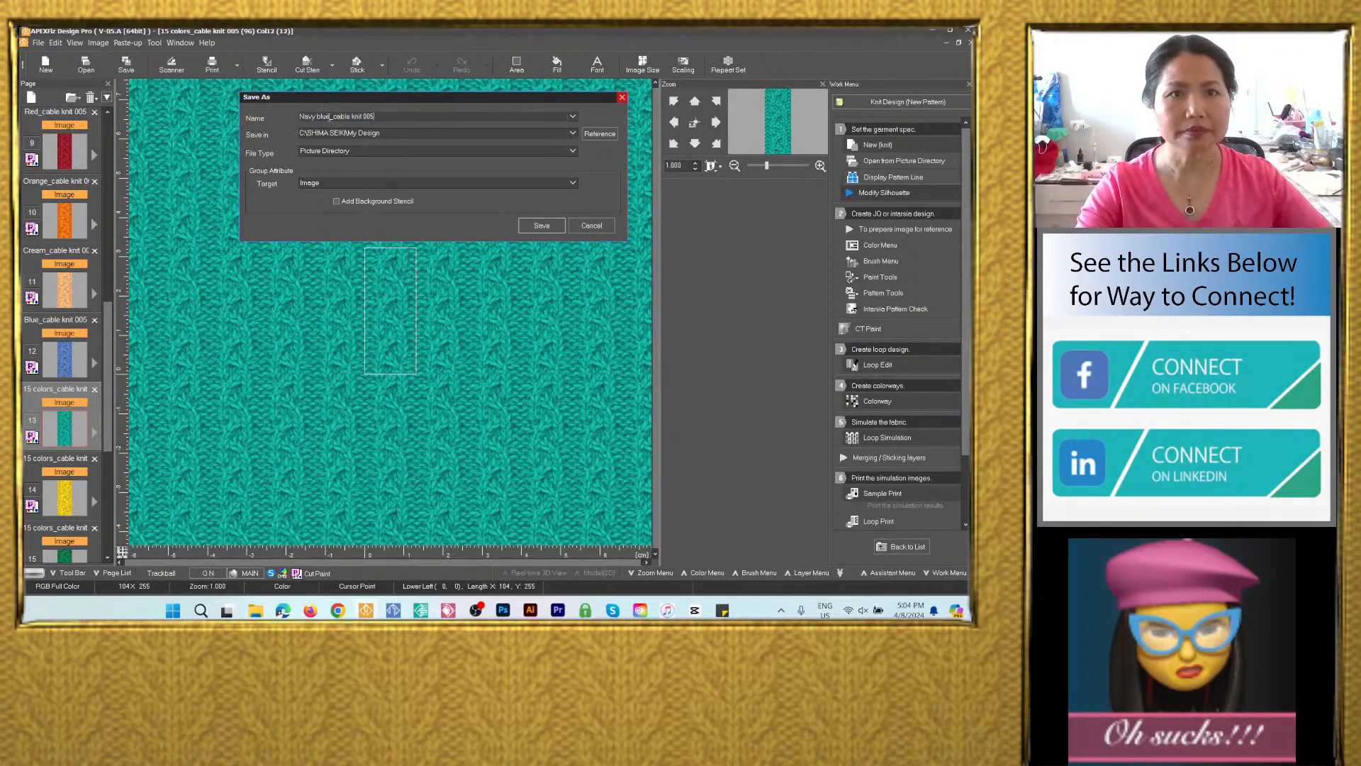
drag(331, 116, 210, 165)
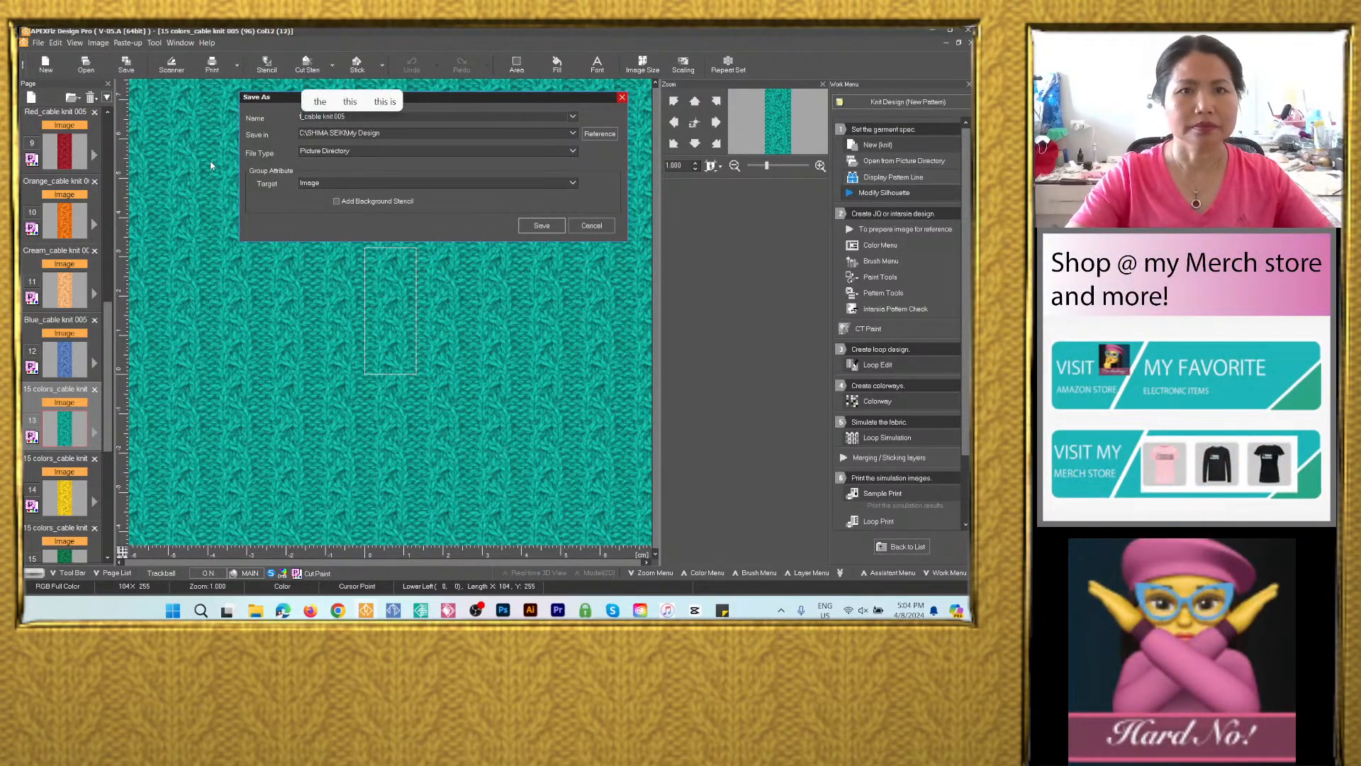
key(BackSpace)
text(Turquo)
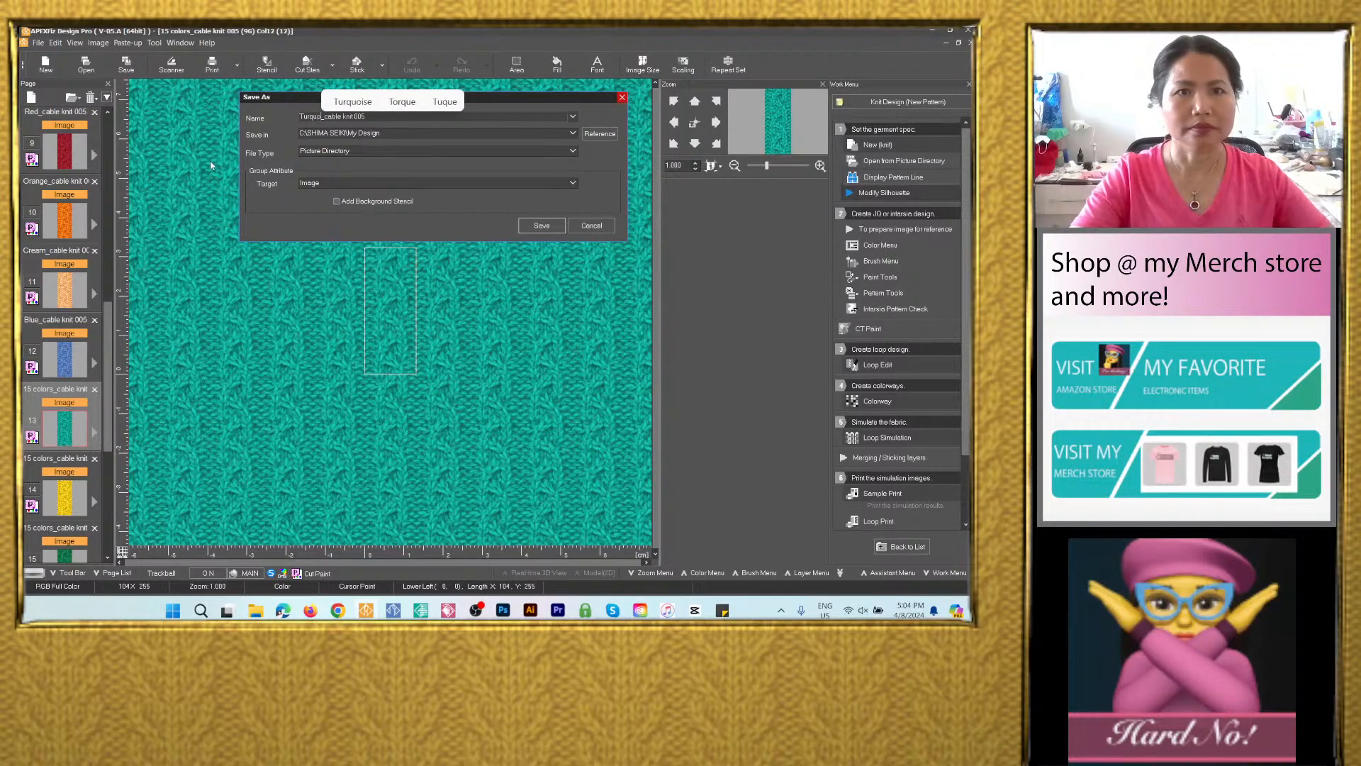
text(ise)
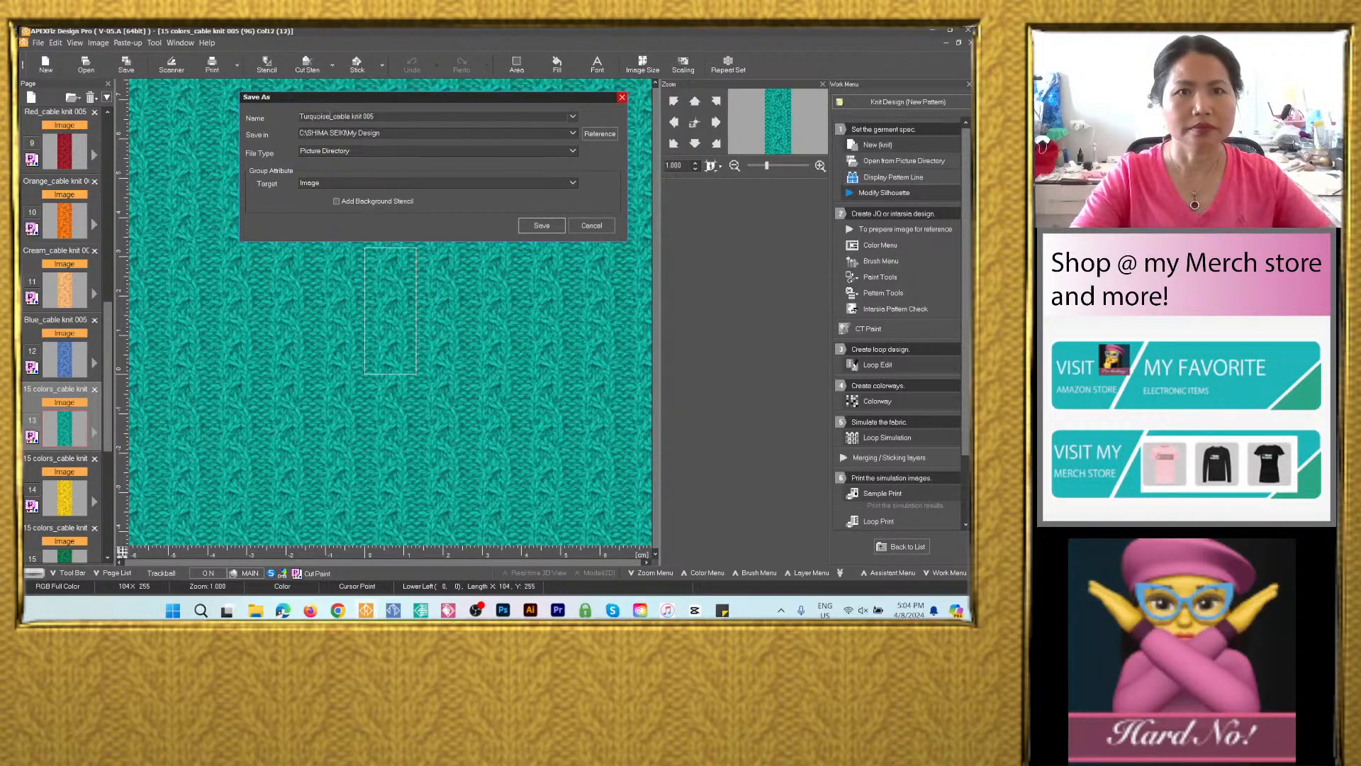
Save the turquoise image as an Adobe Photoshop File (*.psd) in the "15 colors_cable knit 005" folder.
click(572, 133)
click(397, 141)
click(488, 151)
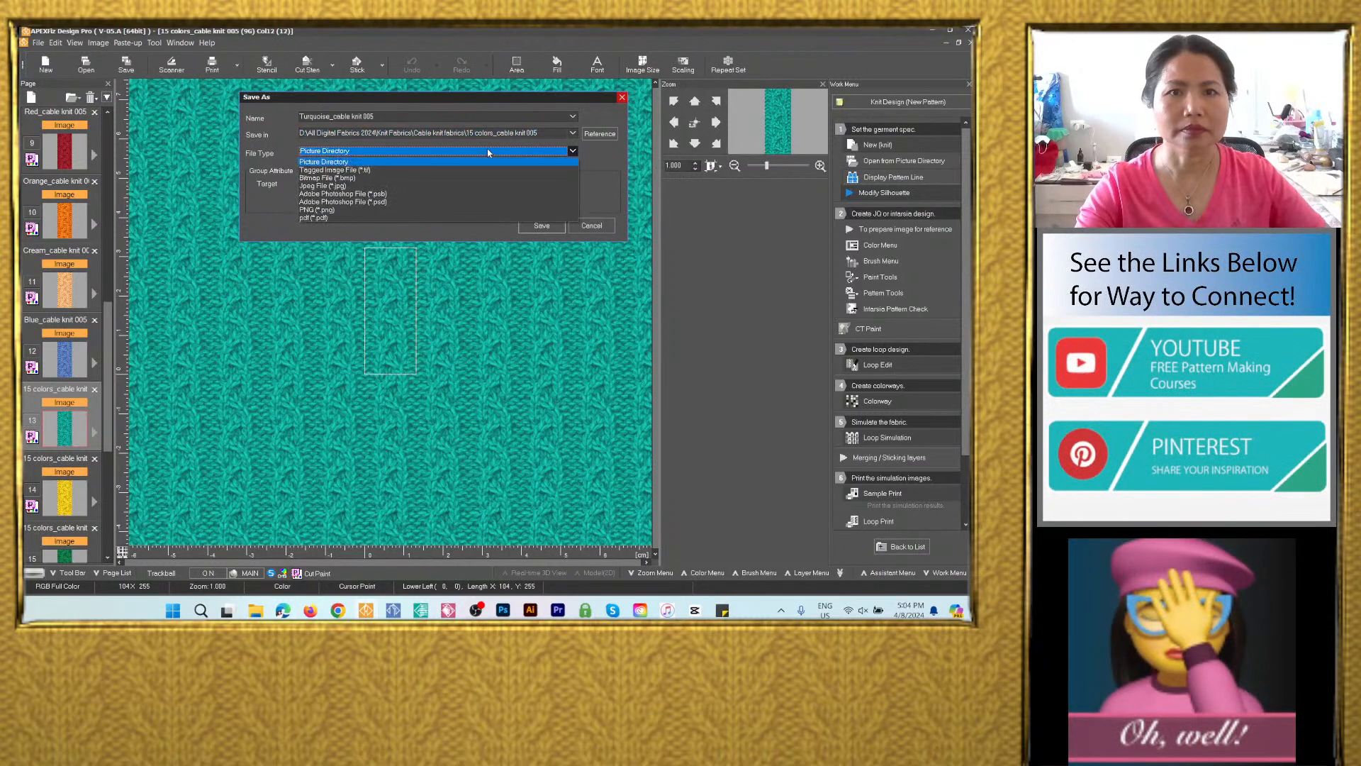
click(342, 202)
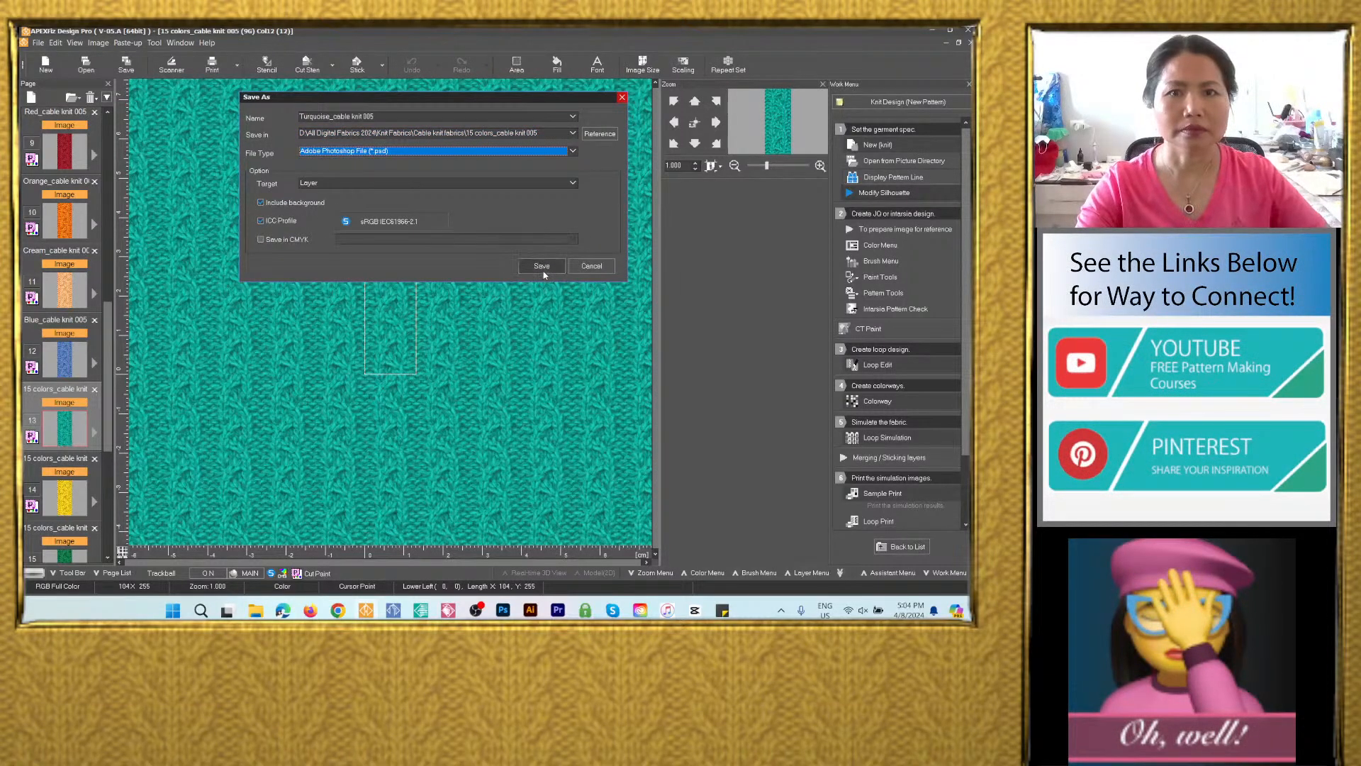
click(541, 267)
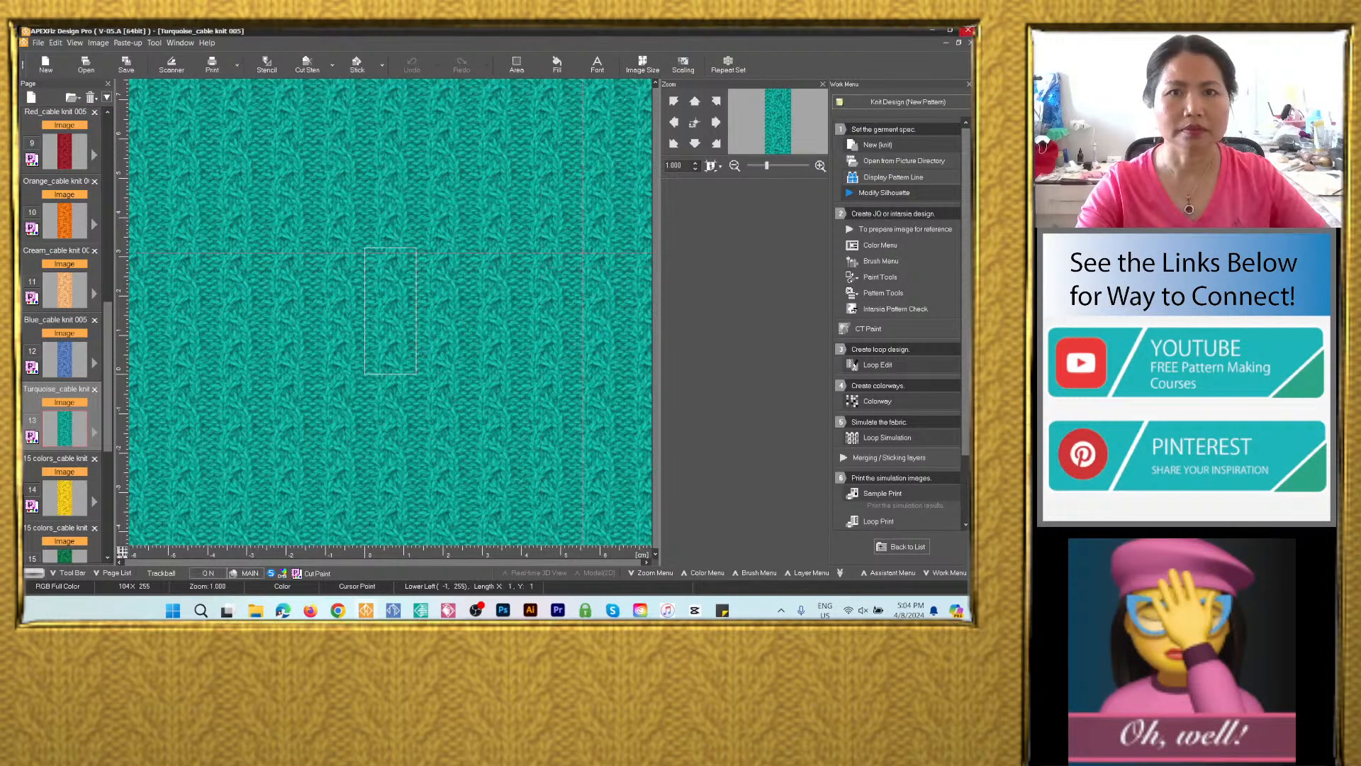
Start saving the yellow cable knit simulation as an image and name the file "Yellow_cable knit 005".
click(76, 494)
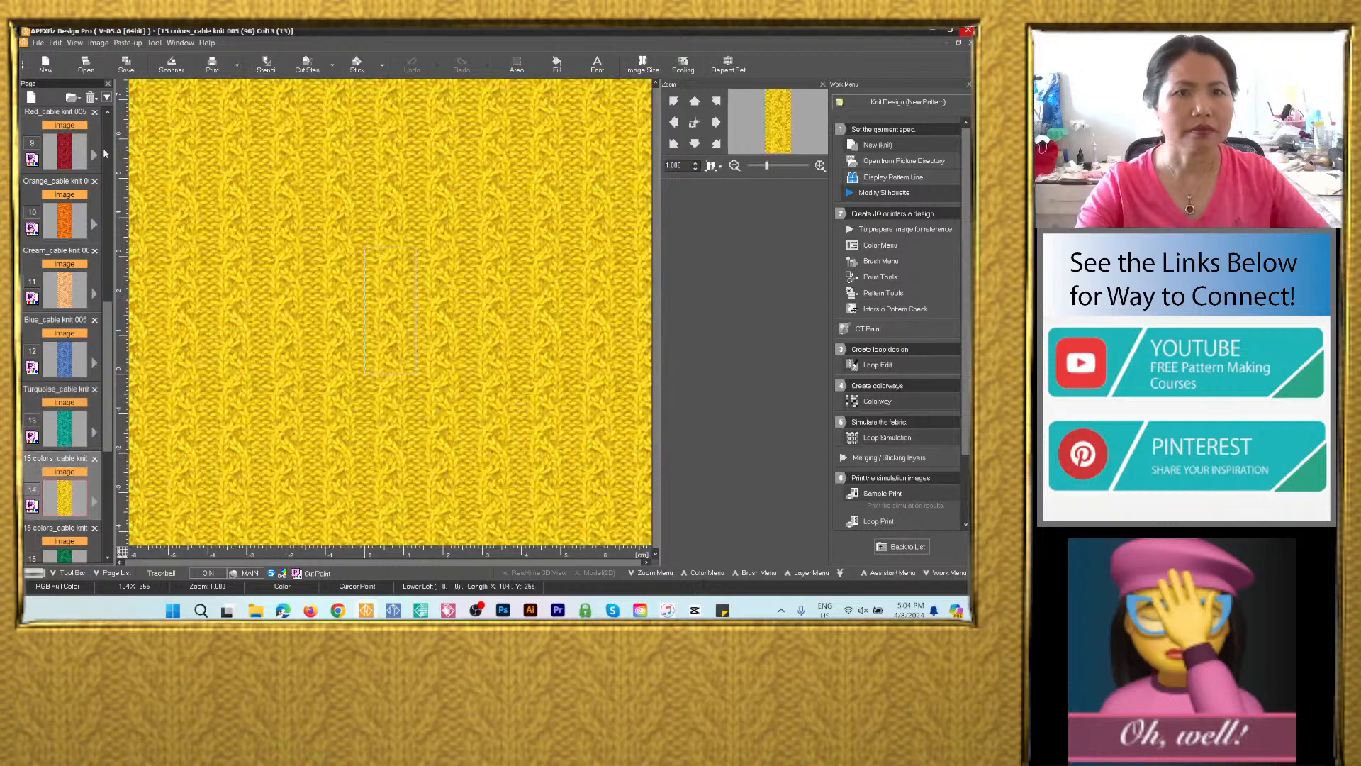
click(126, 64)
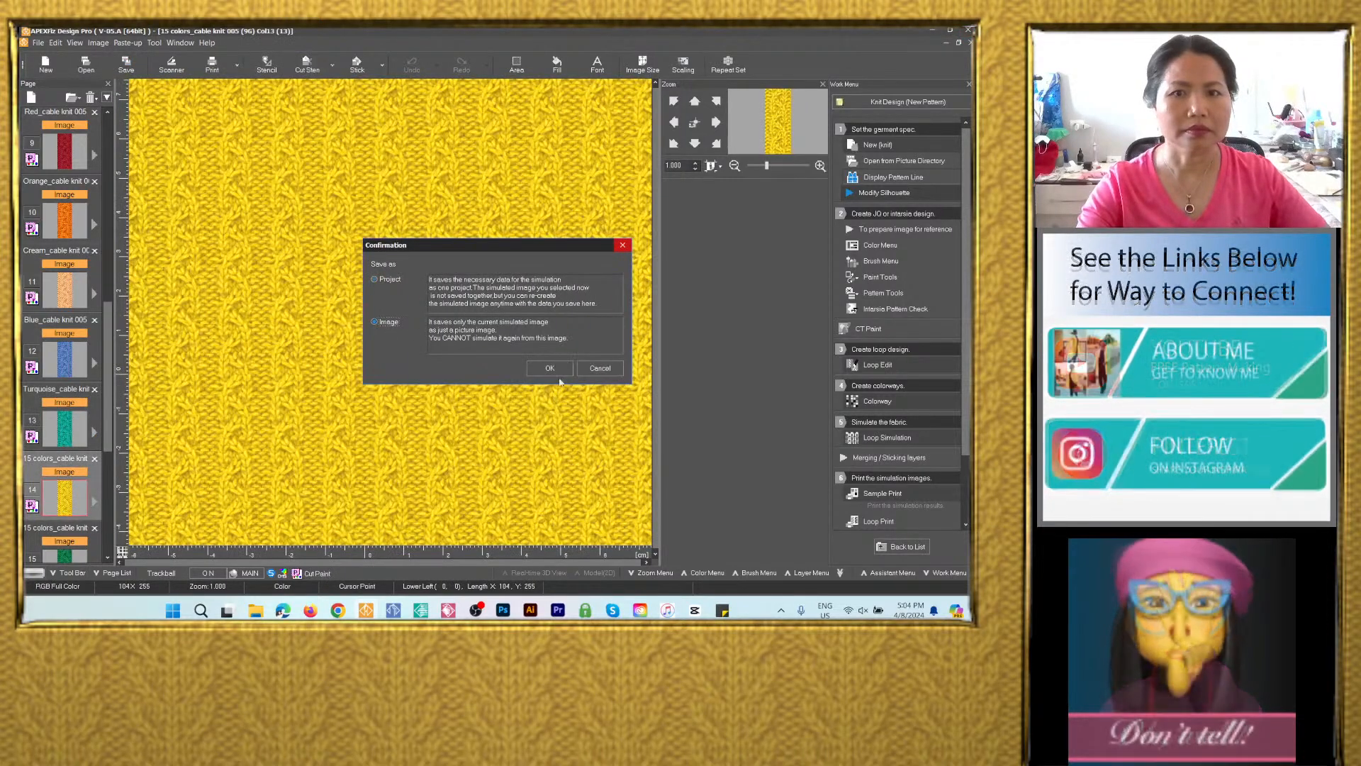
click(550, 368)
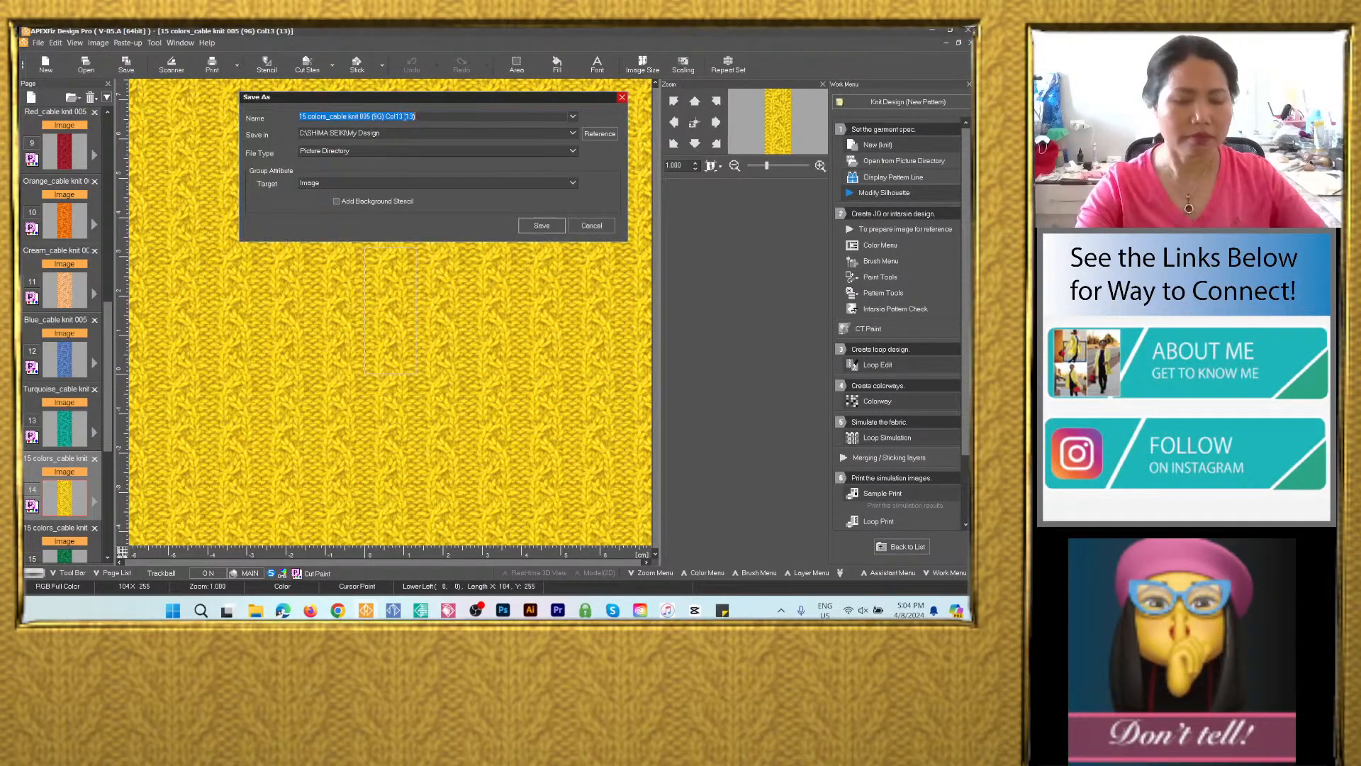
text(Navy blue_cable knit 005)
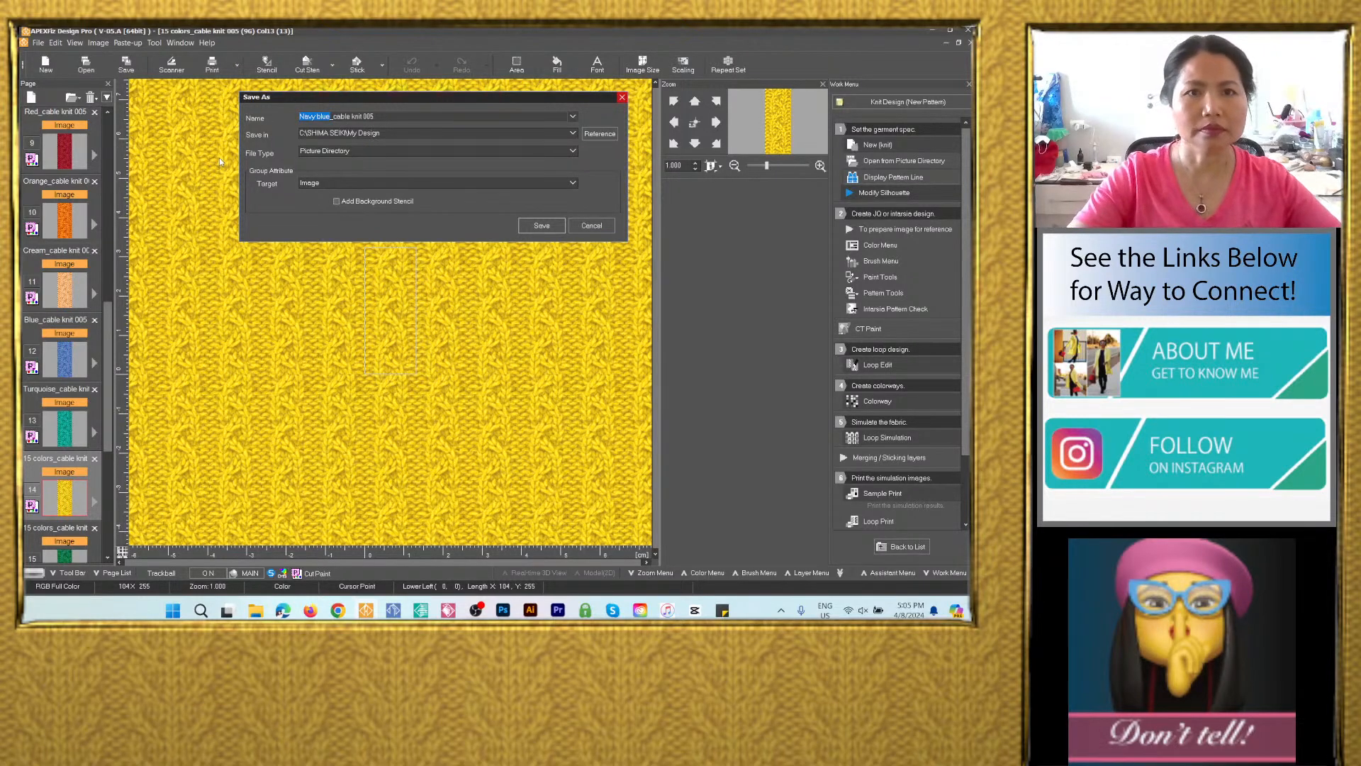
text(Yellow)
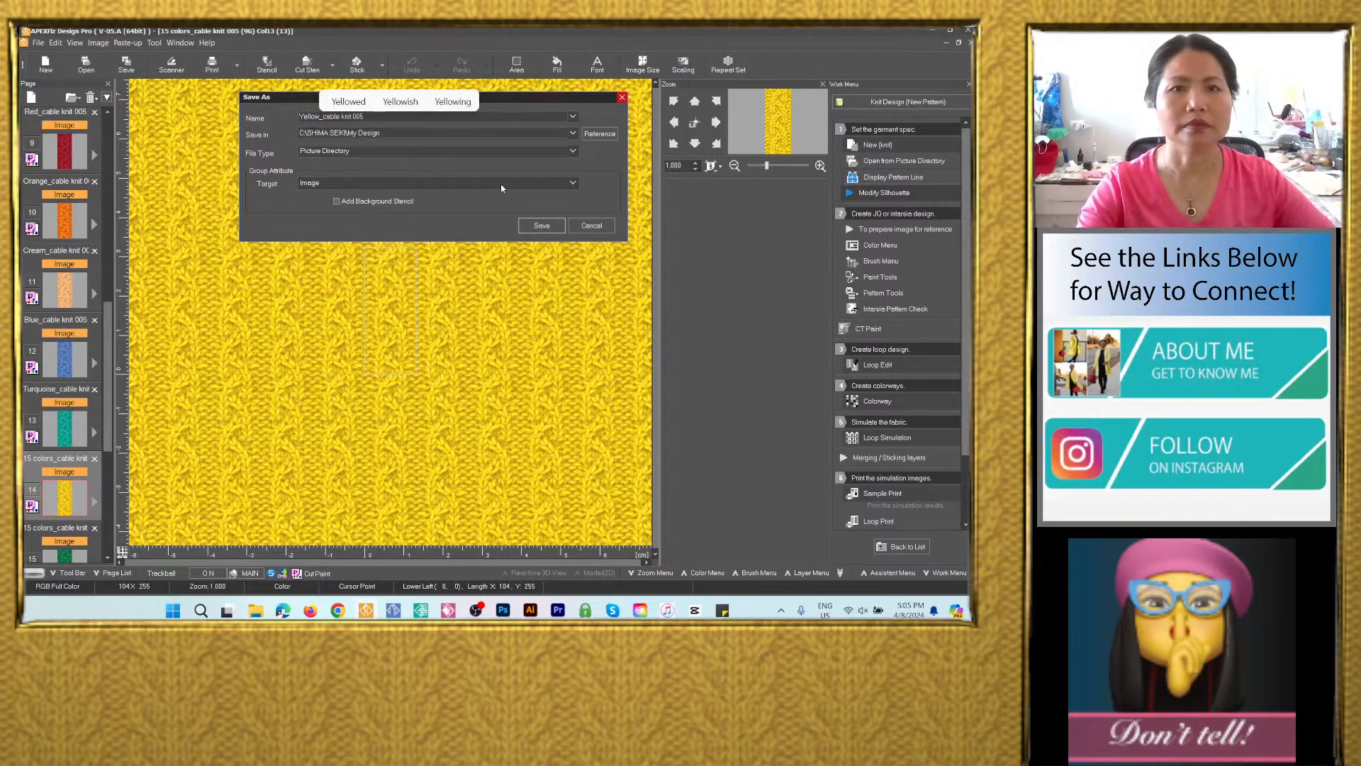
Save the yellow image as an Adobe Photoshop File (*.psd) in the "15 colors_cable knit 005" folder.
click(572, 133)
click(478, 148)
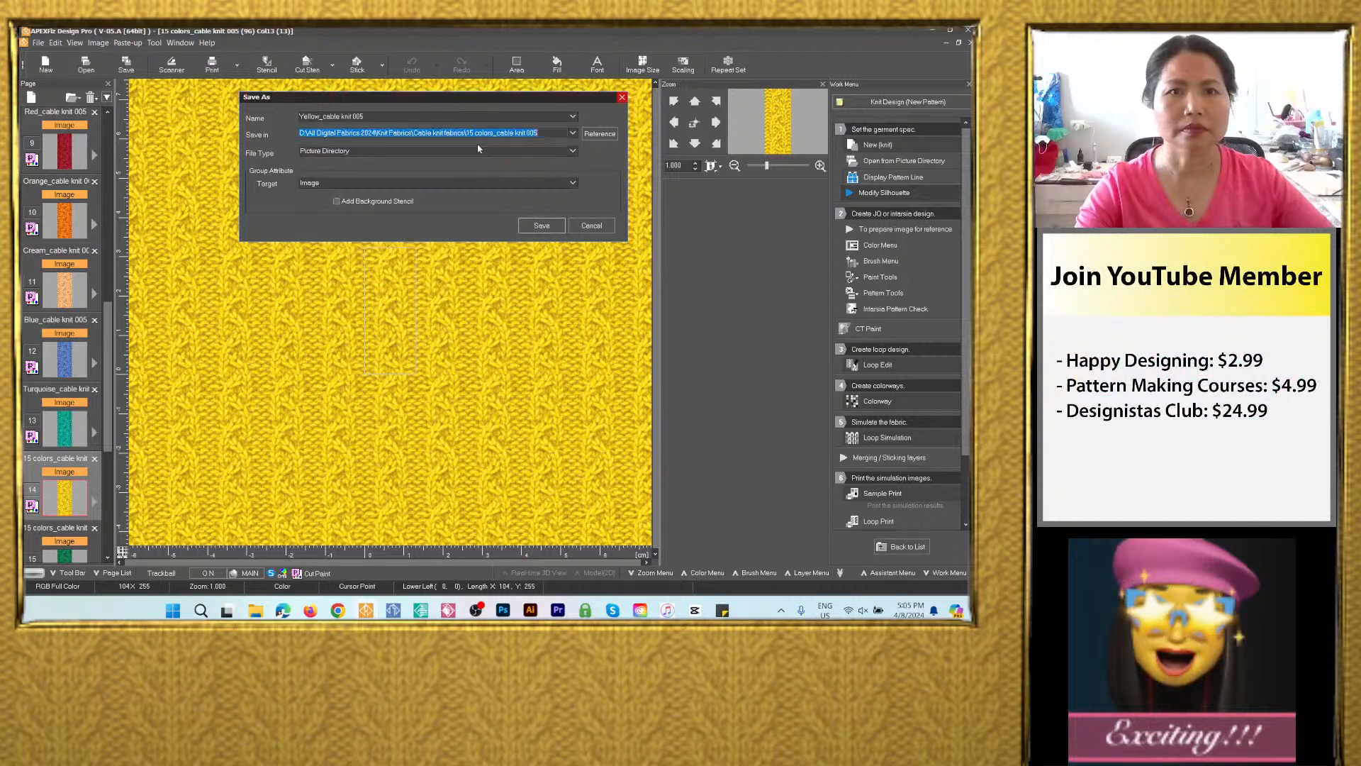
click(434, 146)
click(440, 202)
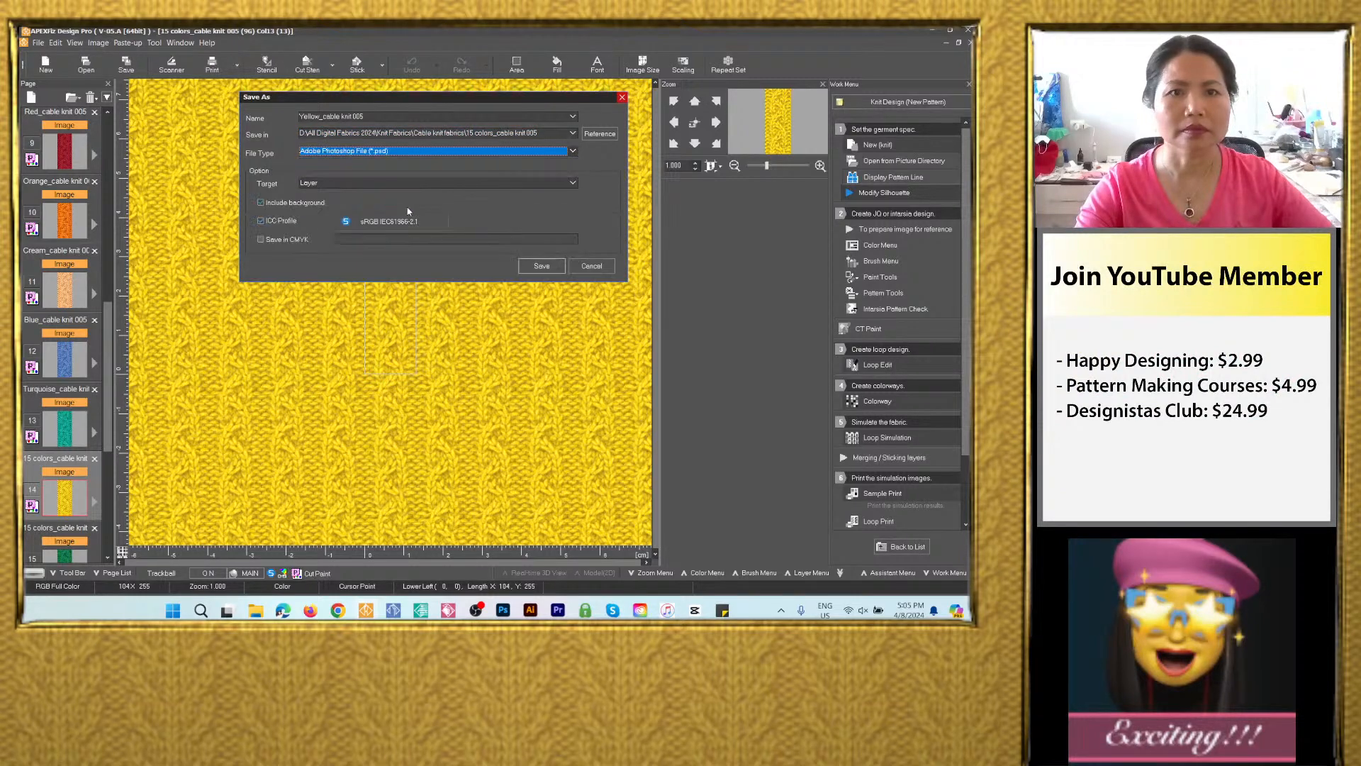
click(539, 271)
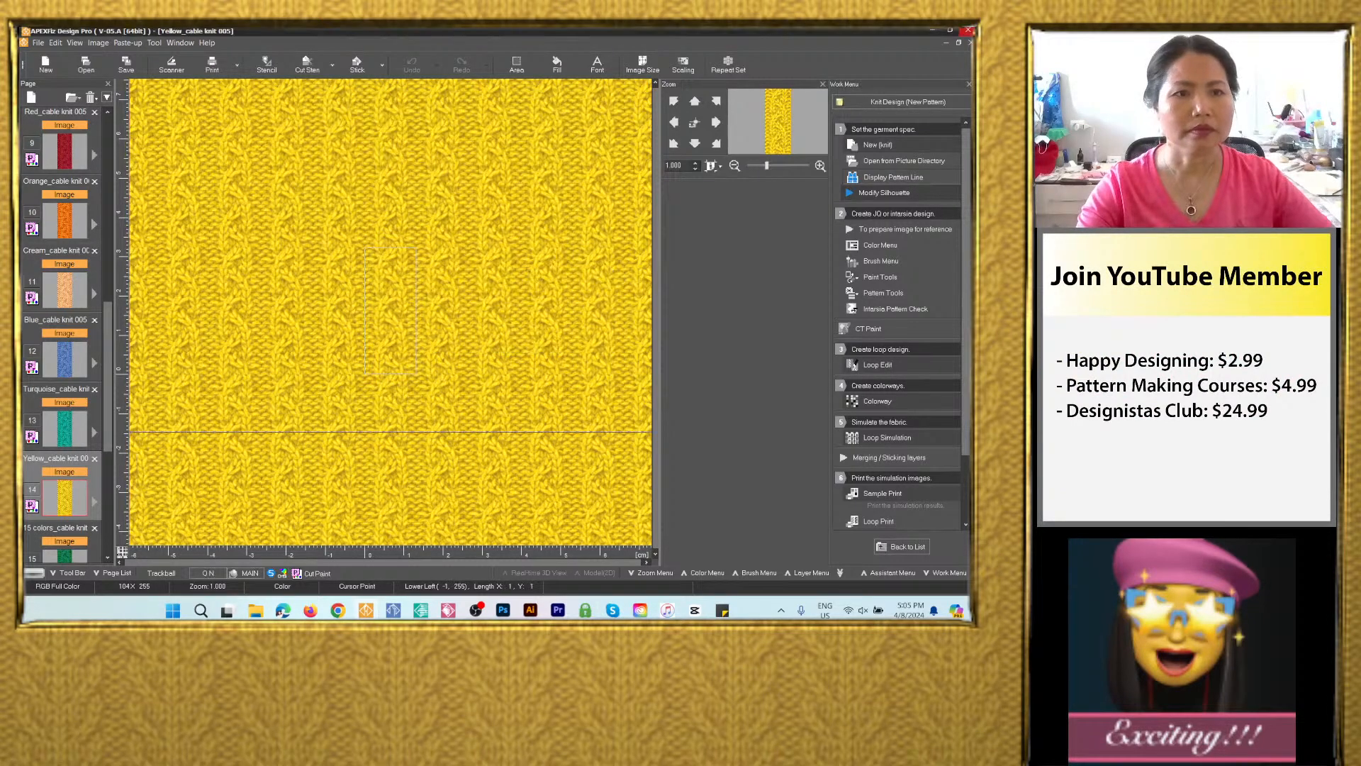
Start saving the green cable knit simulation as an image and name the file "Green_cable knit 005".
drag(109, 373, 110, 451)
click(65, 328)
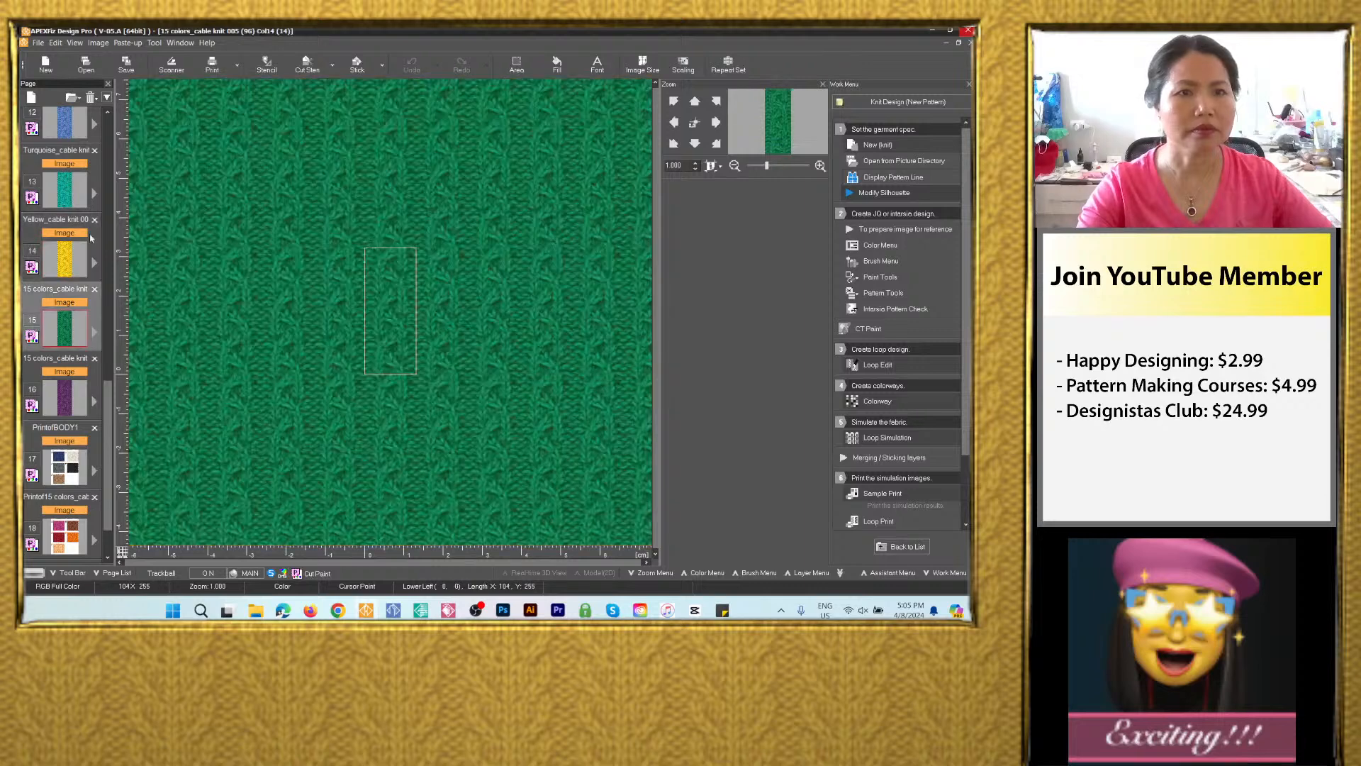
click(126, 66)
click(389, 322)
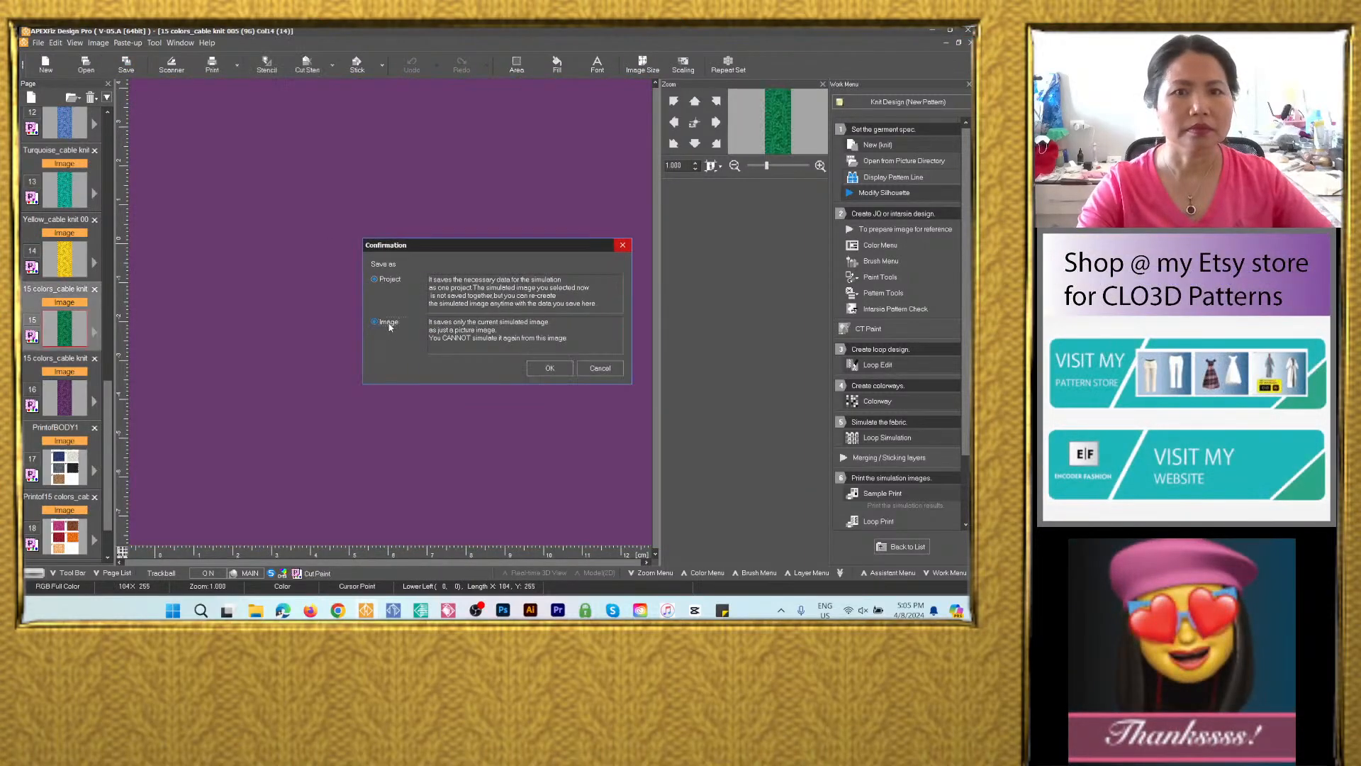
click(549, 368)
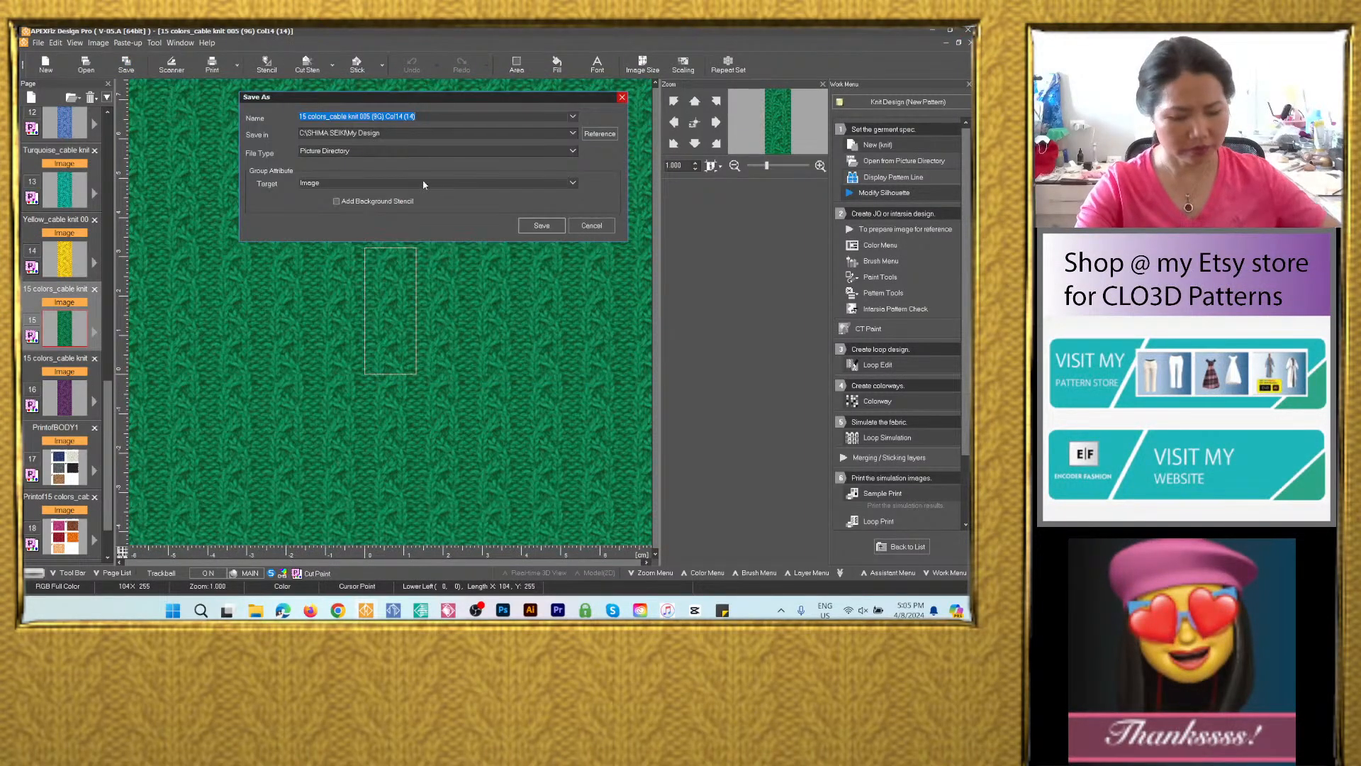
text(Navy blue_cable knit 005)
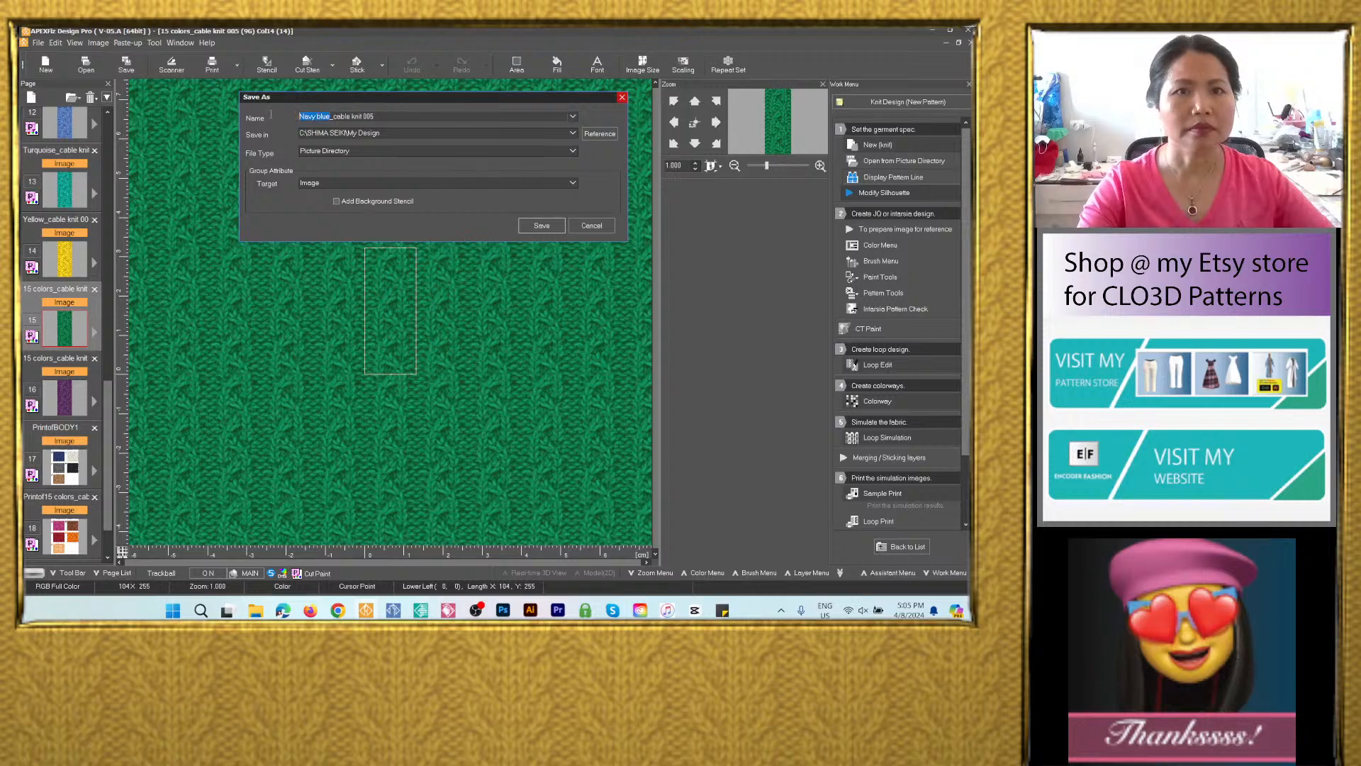
text(Gree)
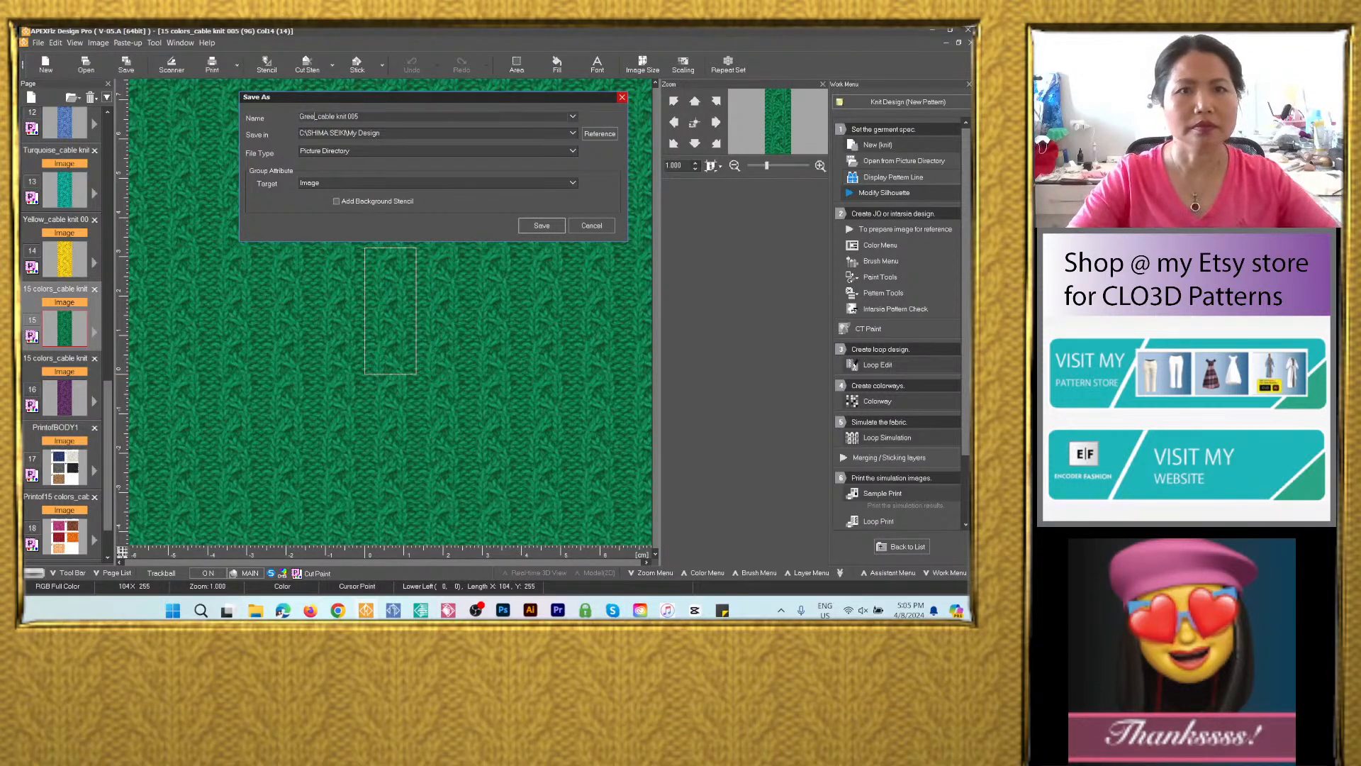
text(n)
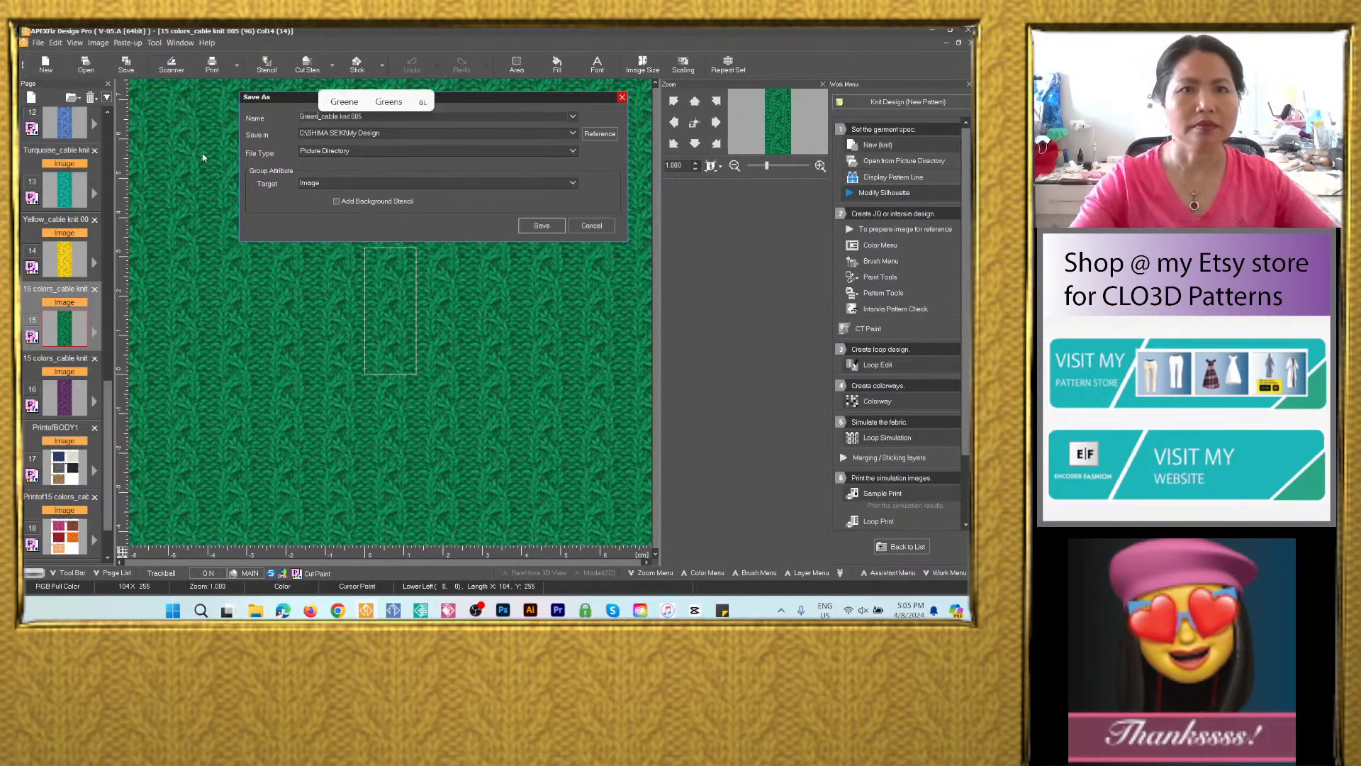
Save the green image as an Adobe Photoshop File (*.psd) in the "15 colors_cable knit 005" folder.
click(573, 133)
click(471, 145)
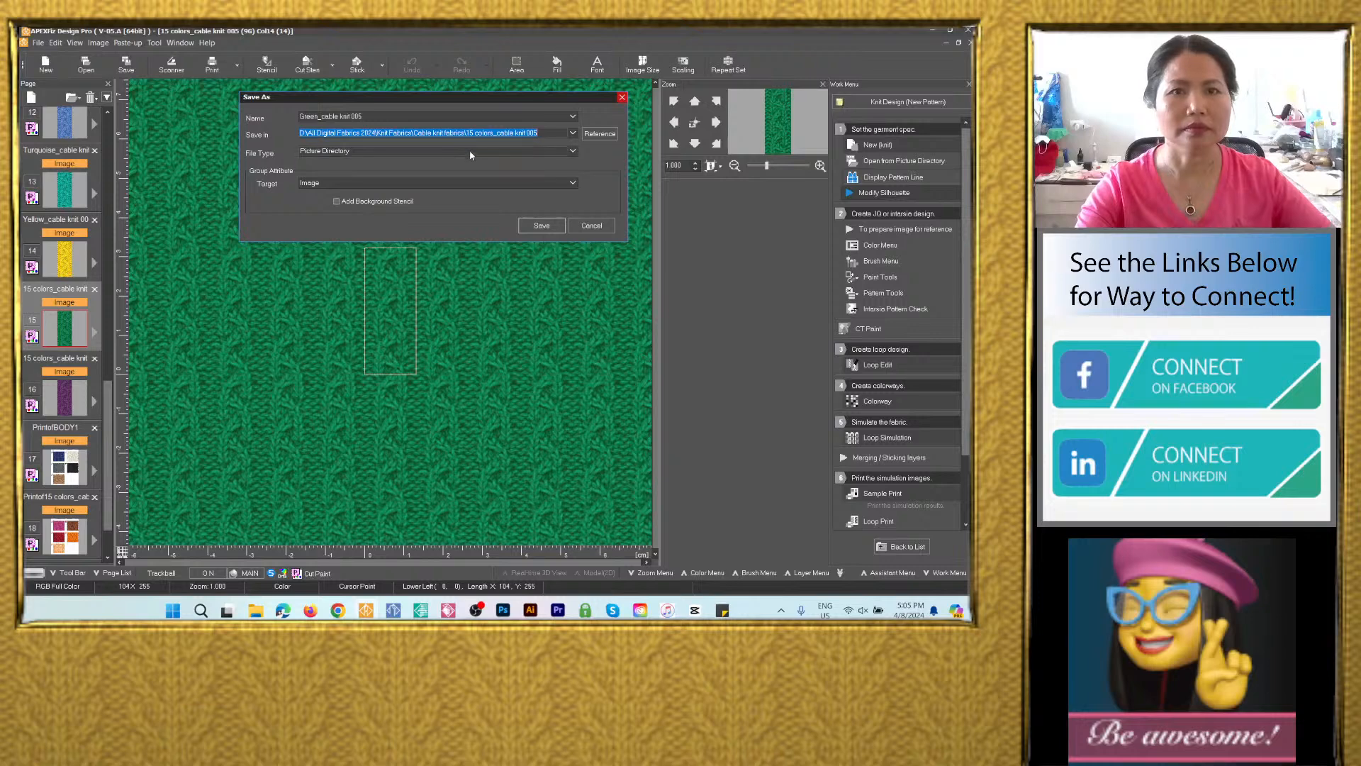
click(470, 151)
click(454, 200)
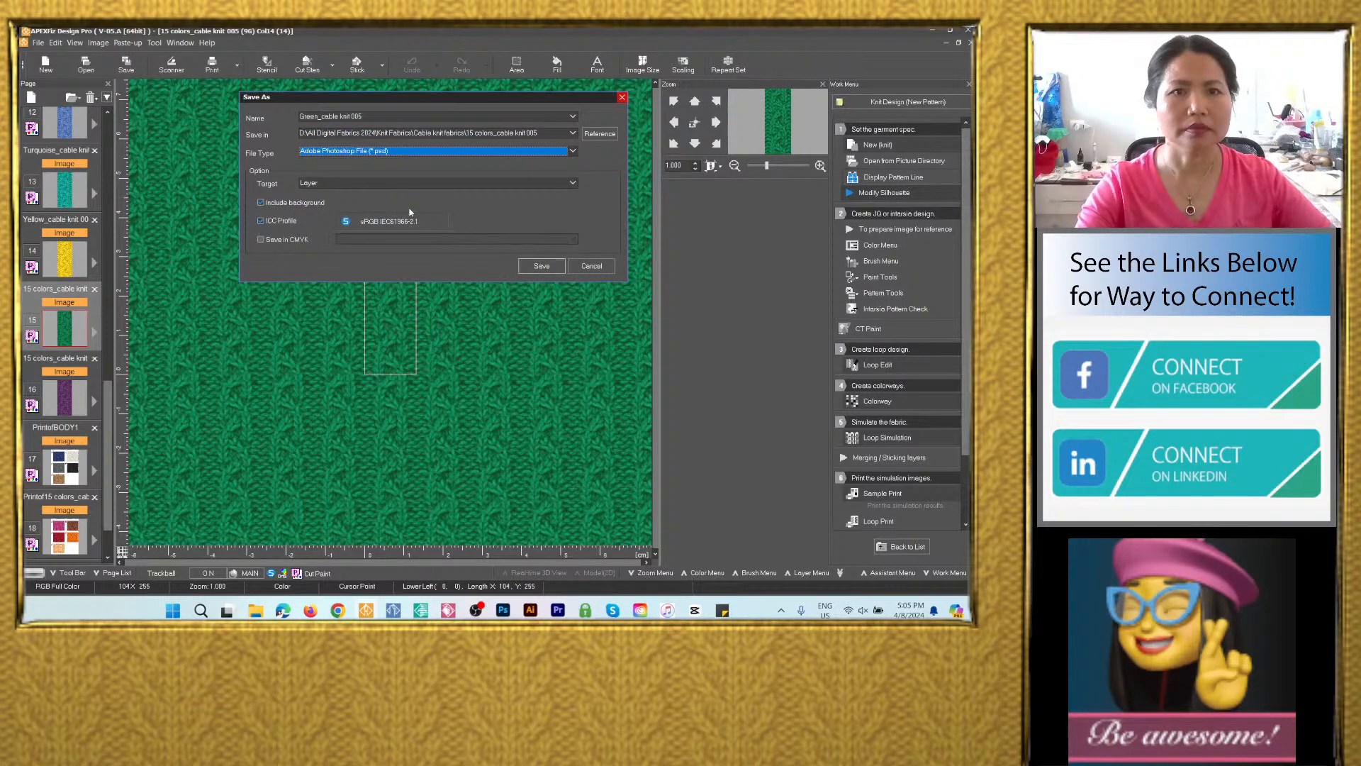
click(541, 266)
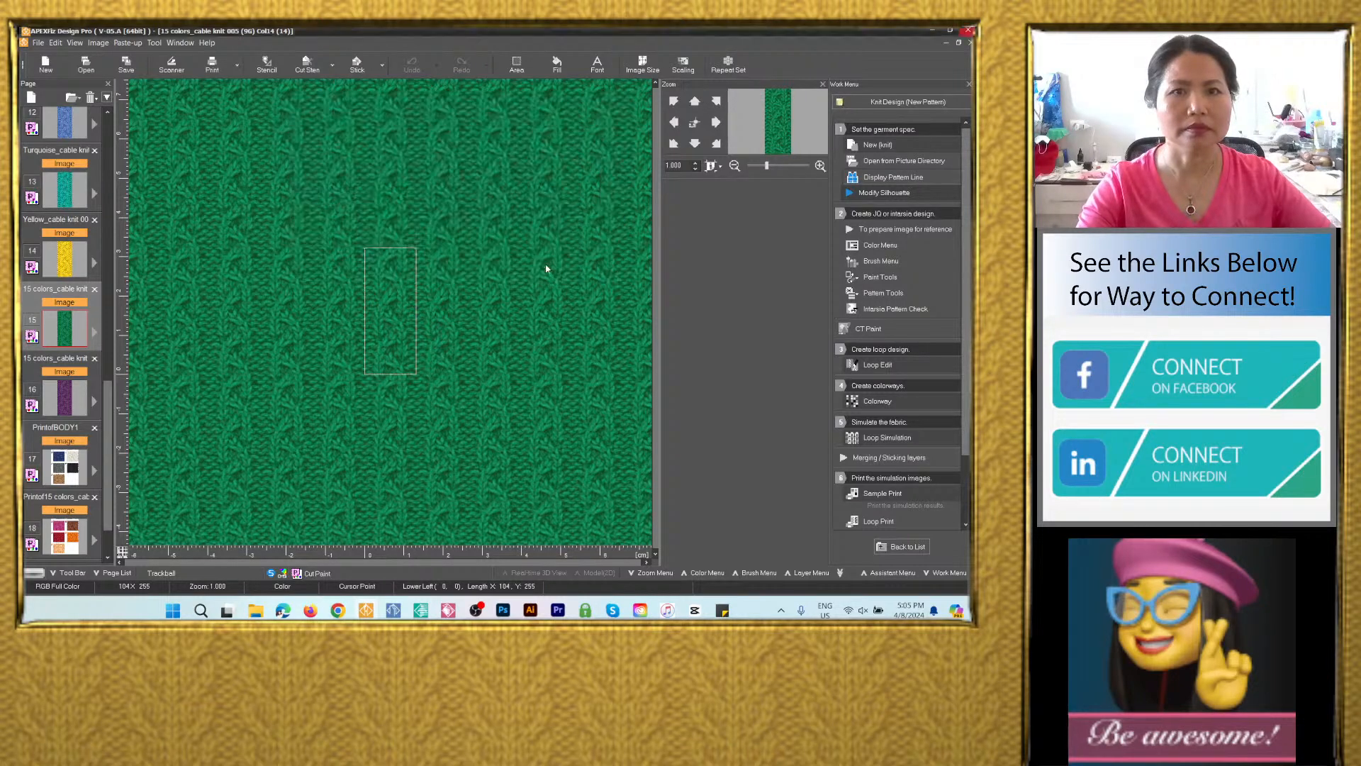
Start saving the purple cable knit simulation as an image and name the file "Purple_cable knit 005".
click(71, 397)
click(126, 63)
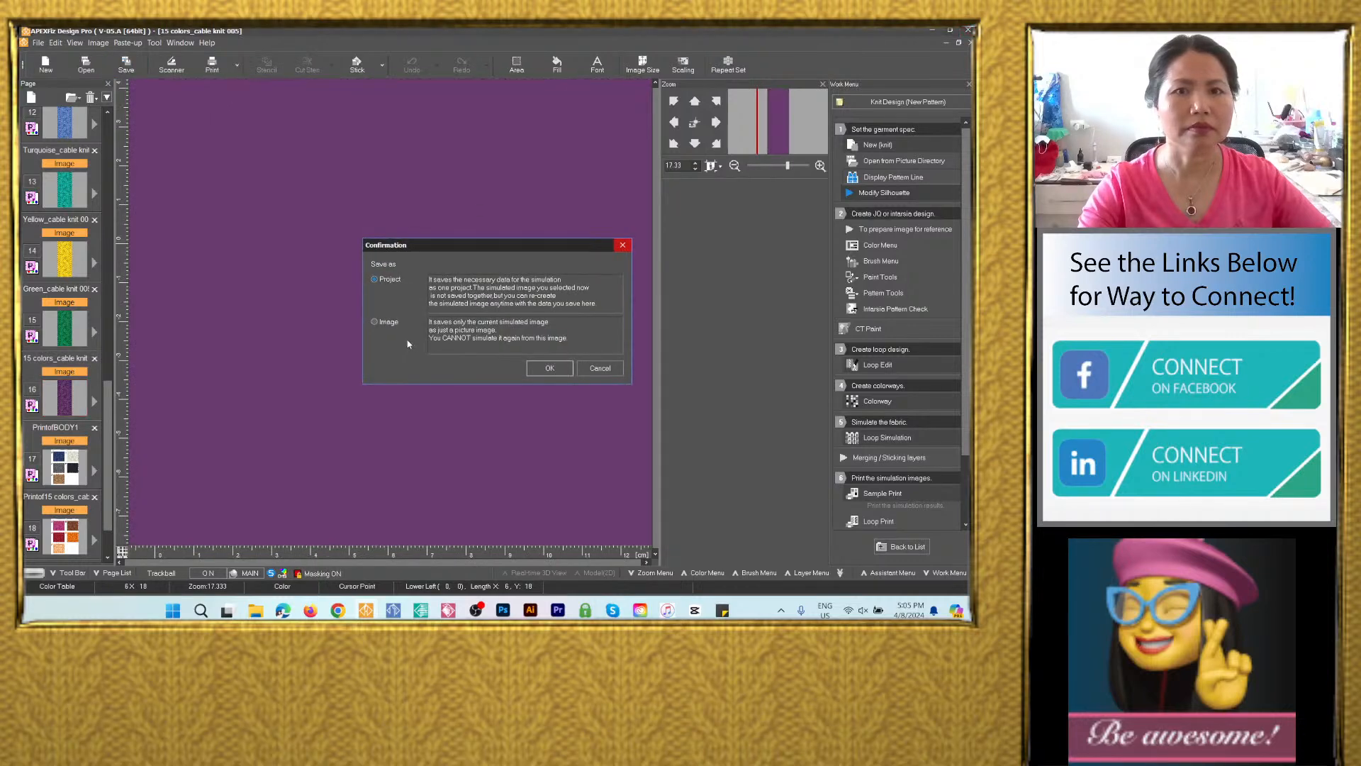
click(375, 322)
click(549, 368)
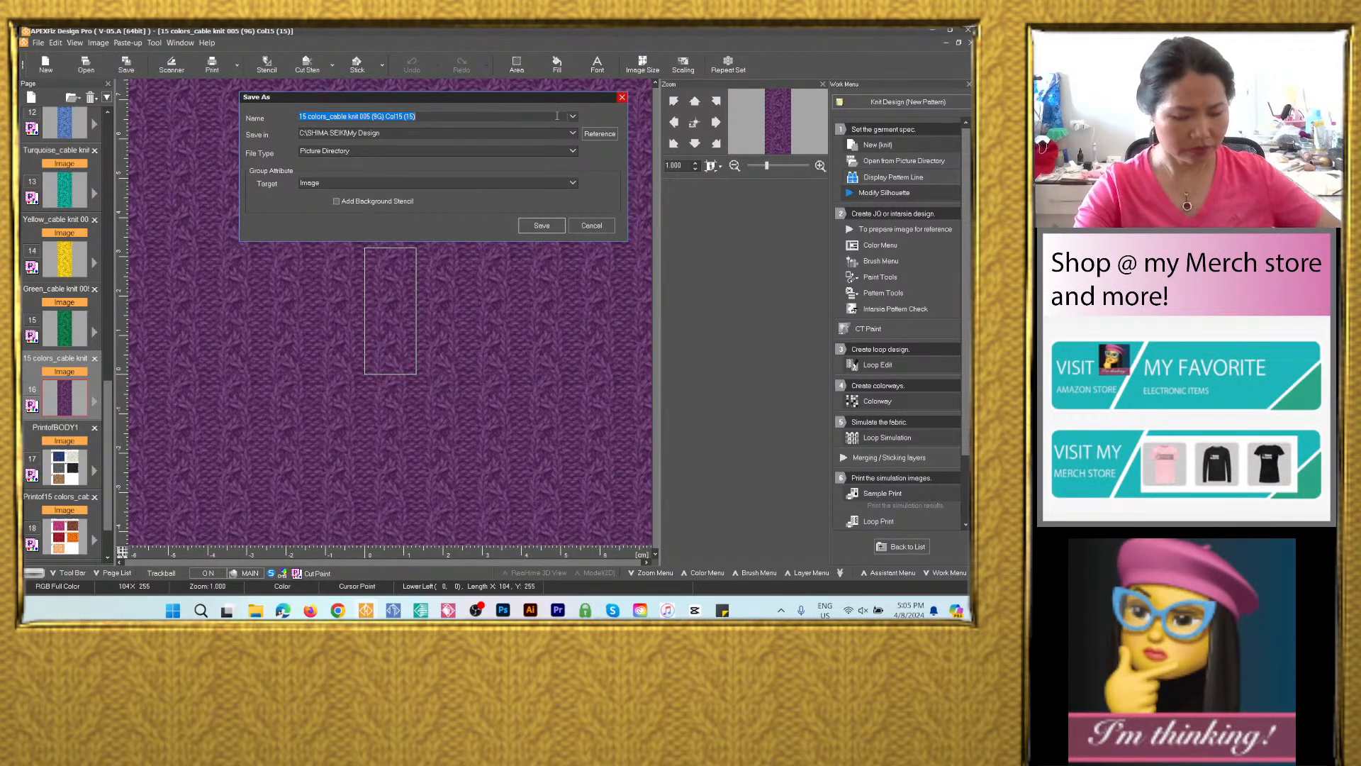
text(Navy blue_cable knit 005)
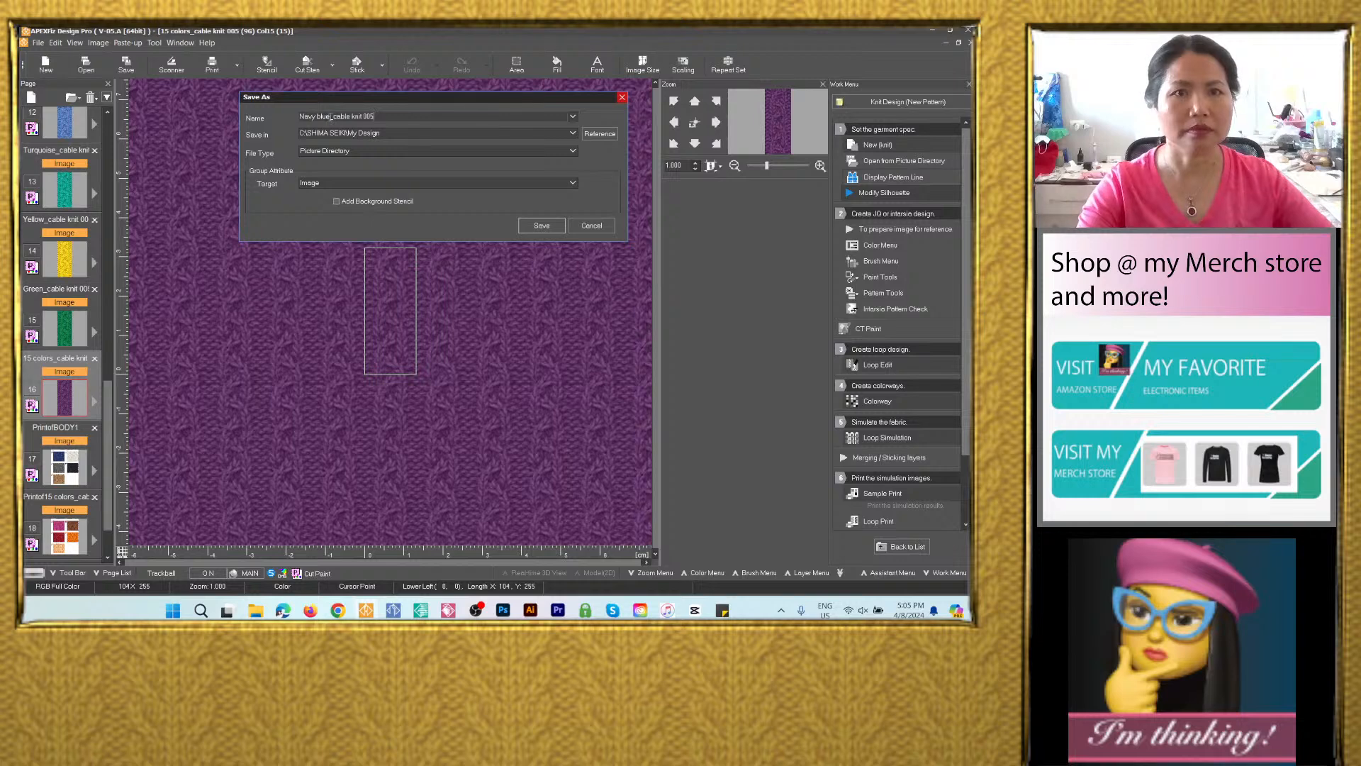
drag(331, 116, 297, 117)
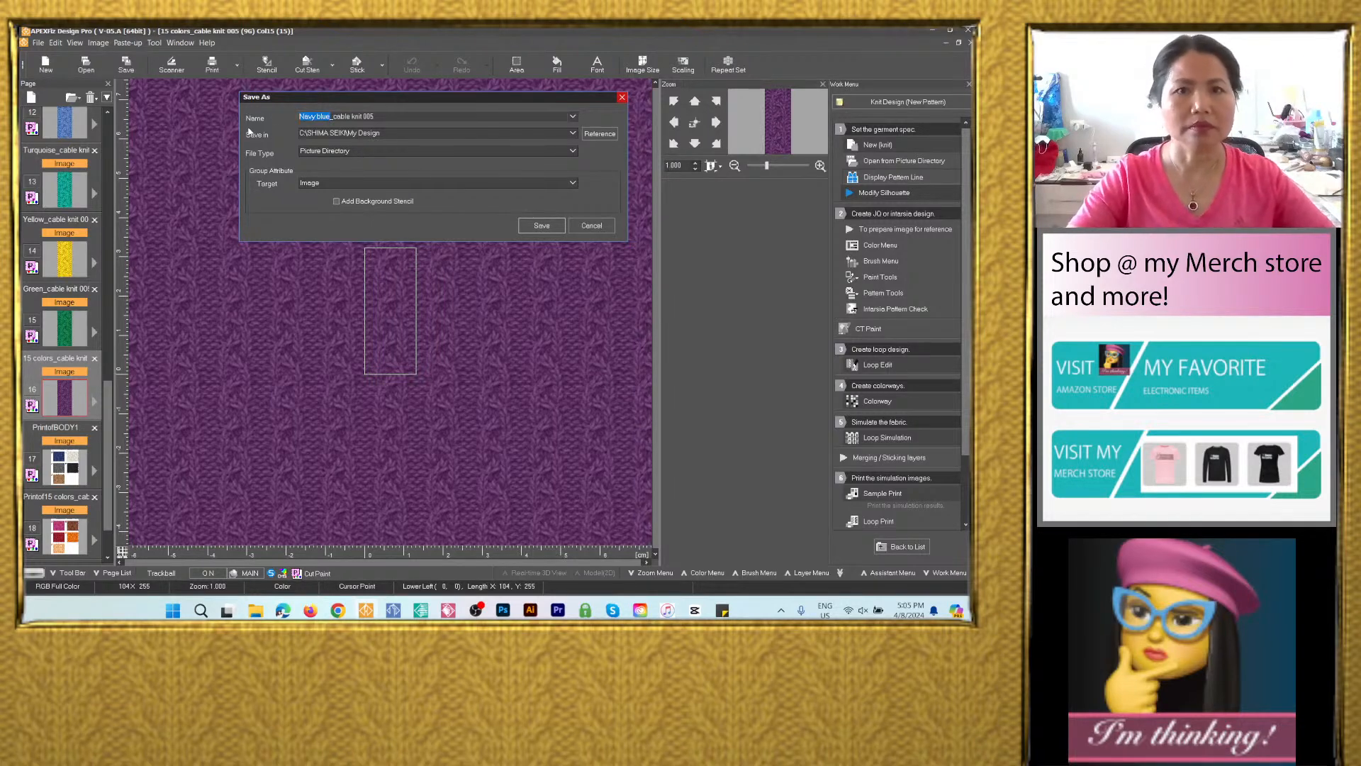
text(Purr)
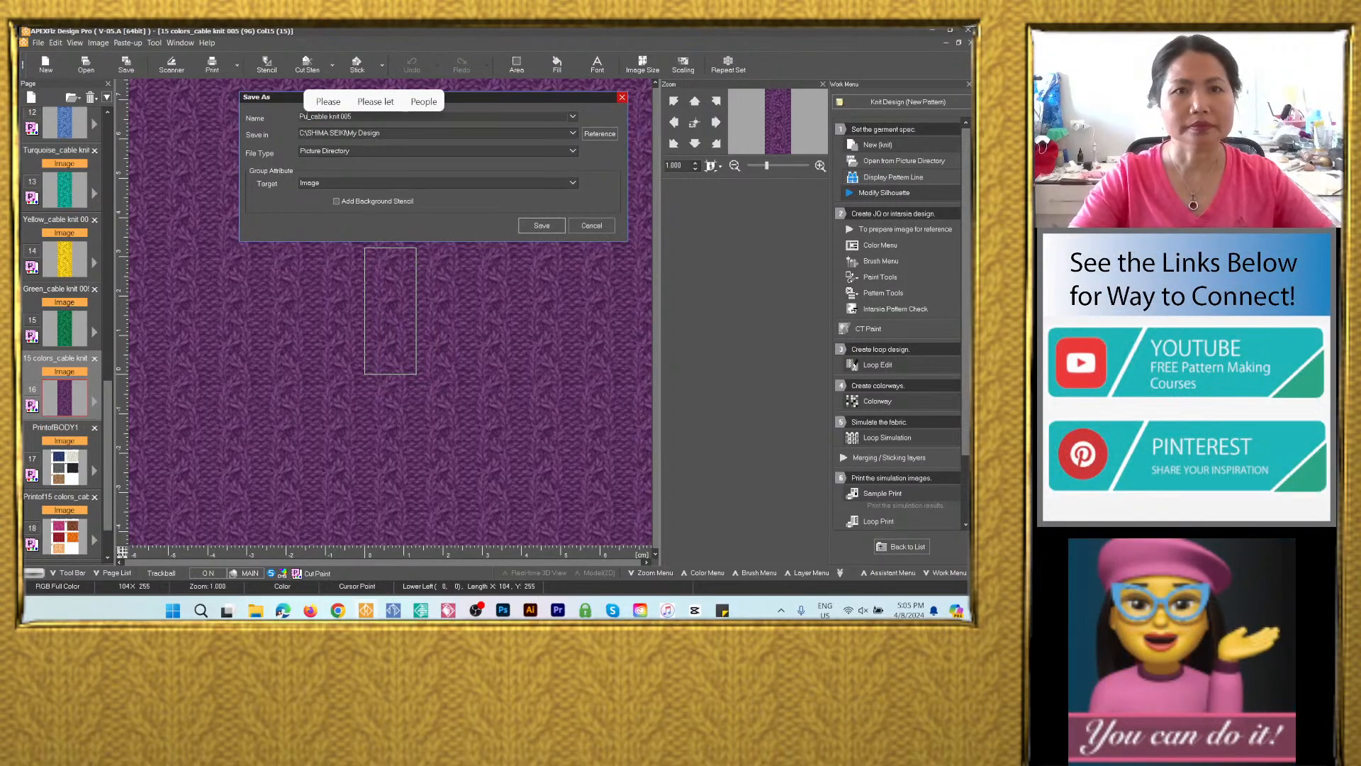
text(ple)
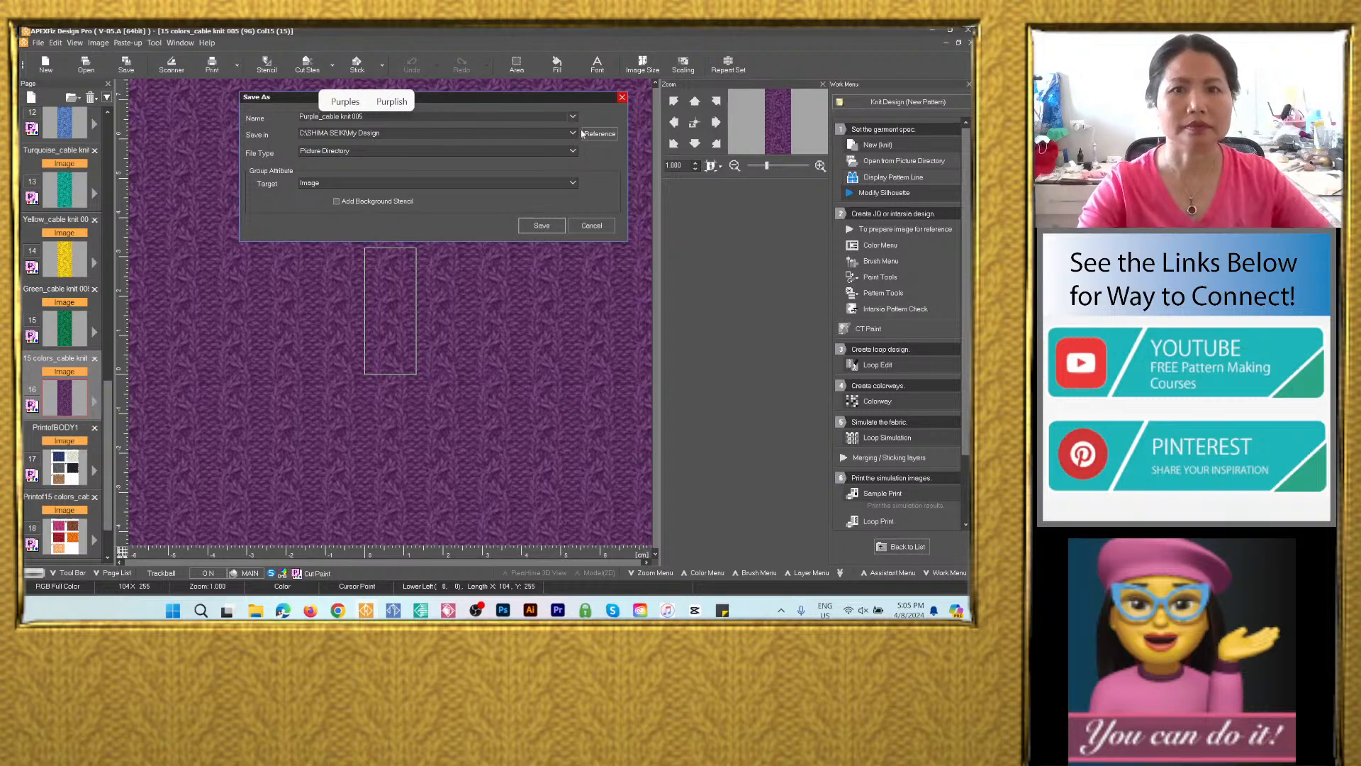
Save the purple image as an Adobe Photoshop File (*.psd) in the "15 colors_cable knit 005" folder.
click(572, 134)
click(411, 163)
click(363, 152)
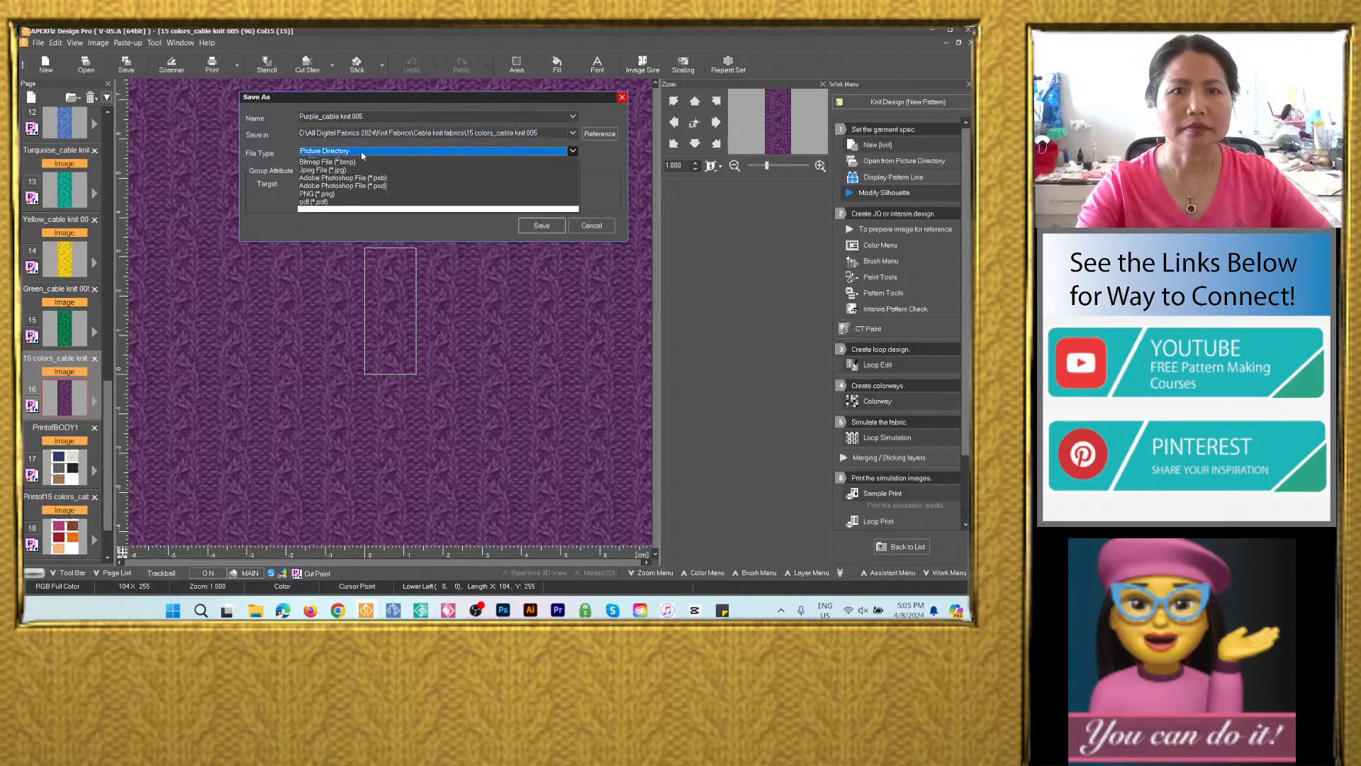
click(377, 203)
click(551, 265)
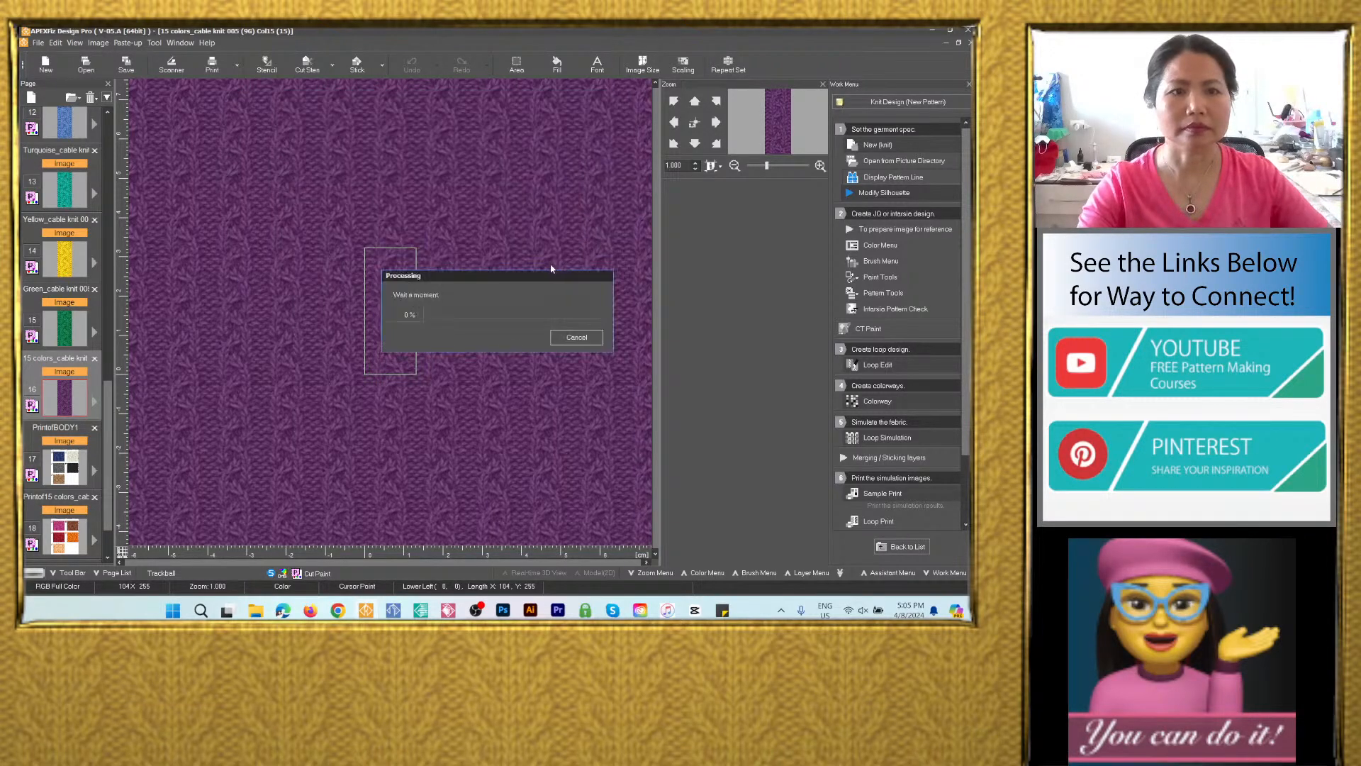
Start saving the first swatch sheet, PrintofBODY1, and name the file "Swatches1_cable knit 005".
click(71, 471)
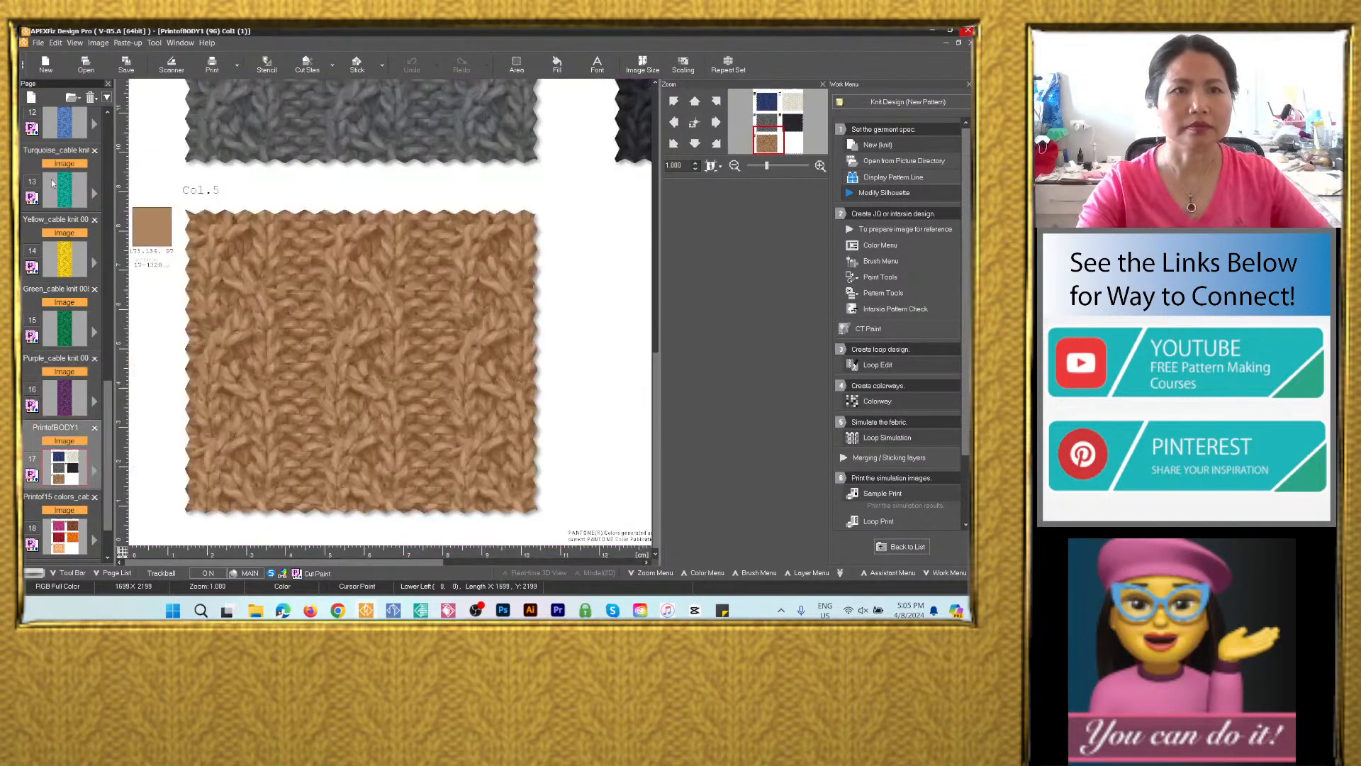
click(126, 64)
text(Navy blue_cable knit 00)
text(5)
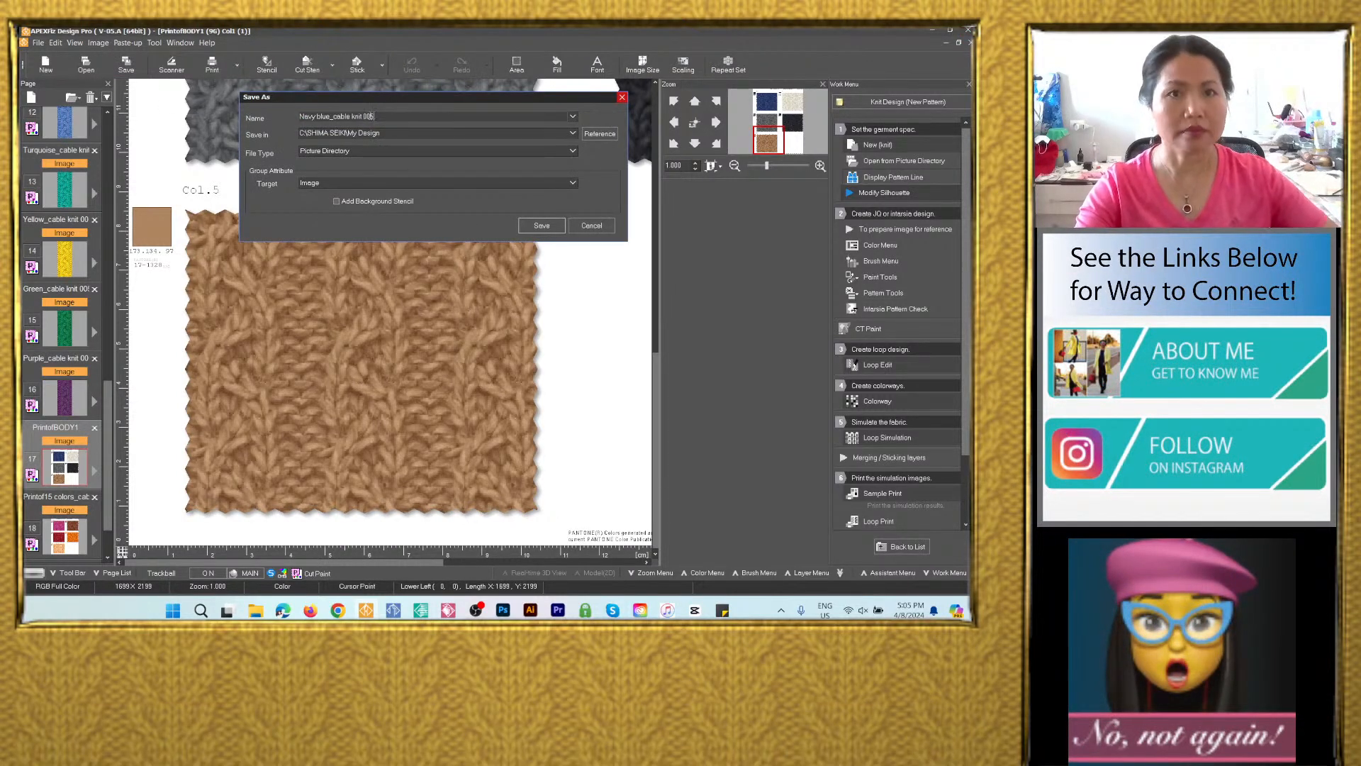
drag(330, 116, 298, 116)
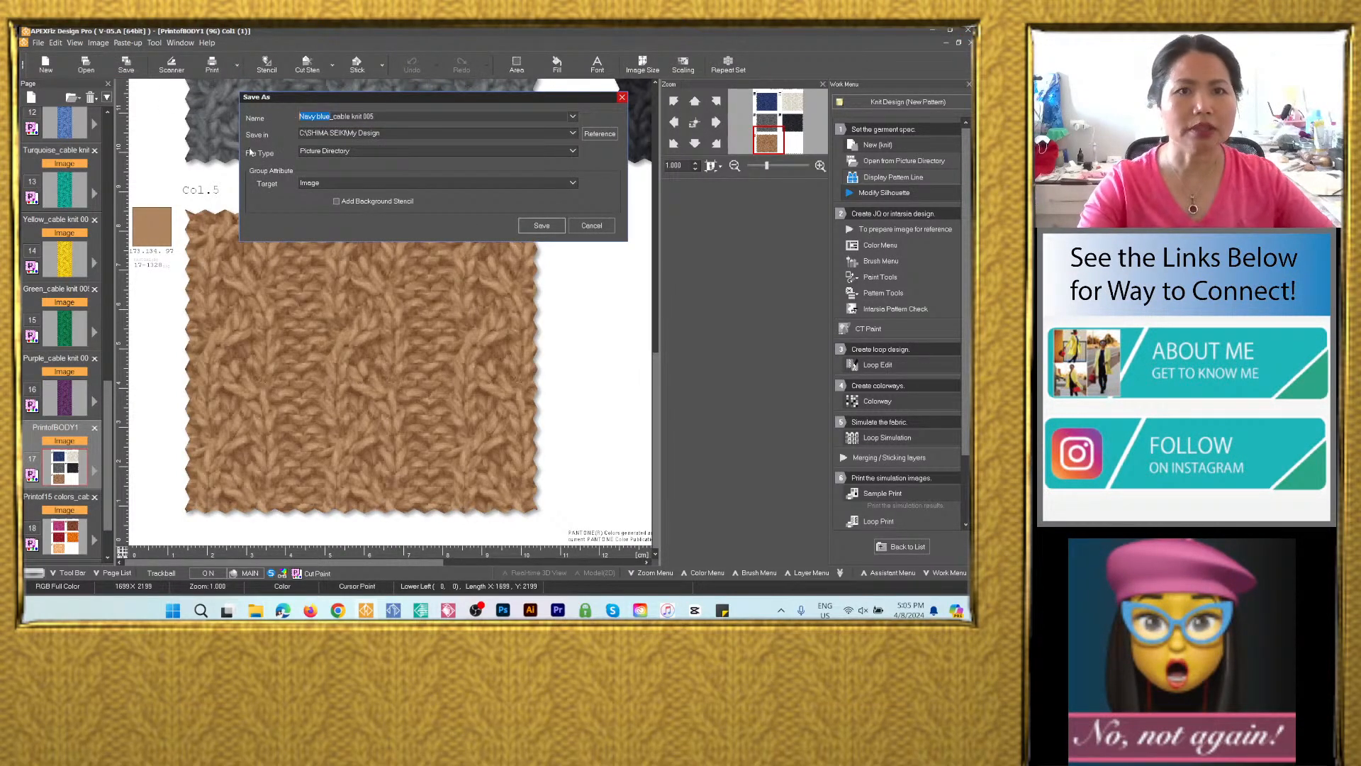
text(Swatches)
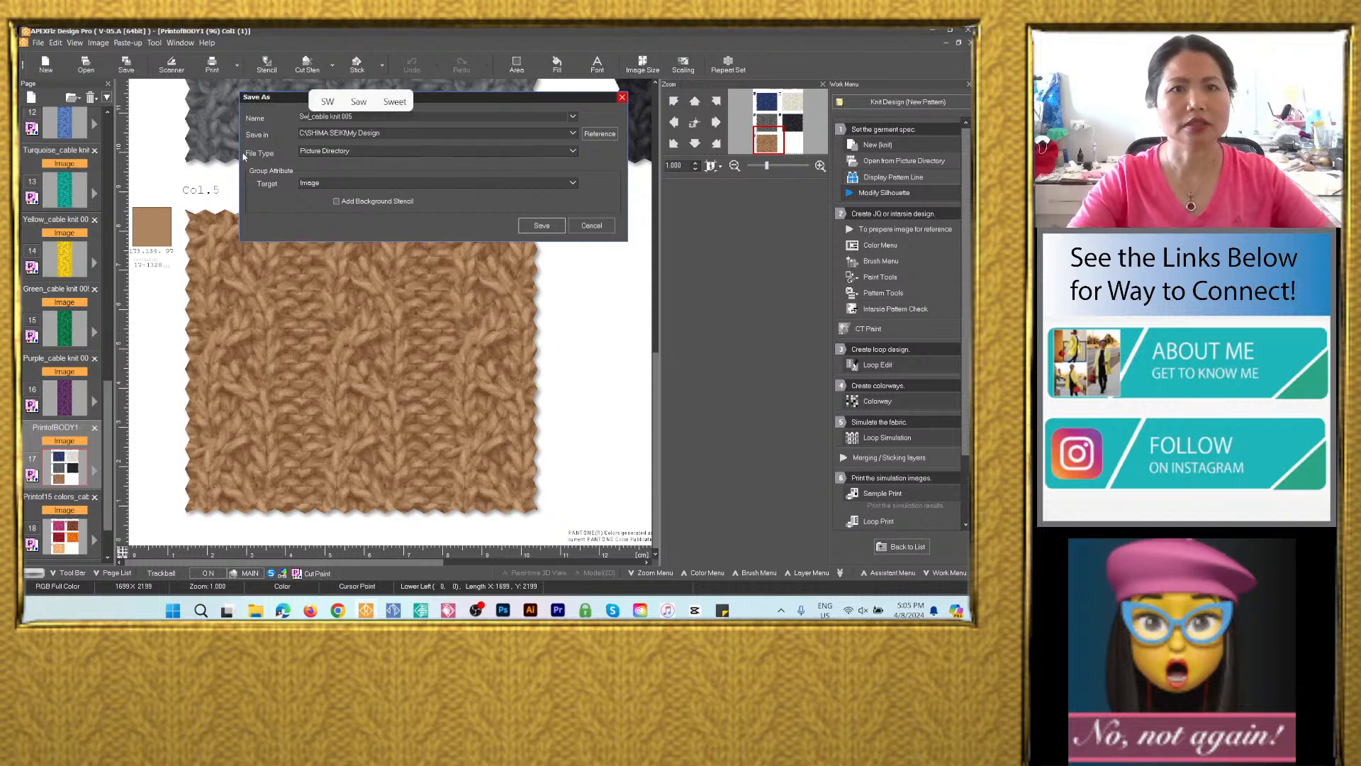
text(1)
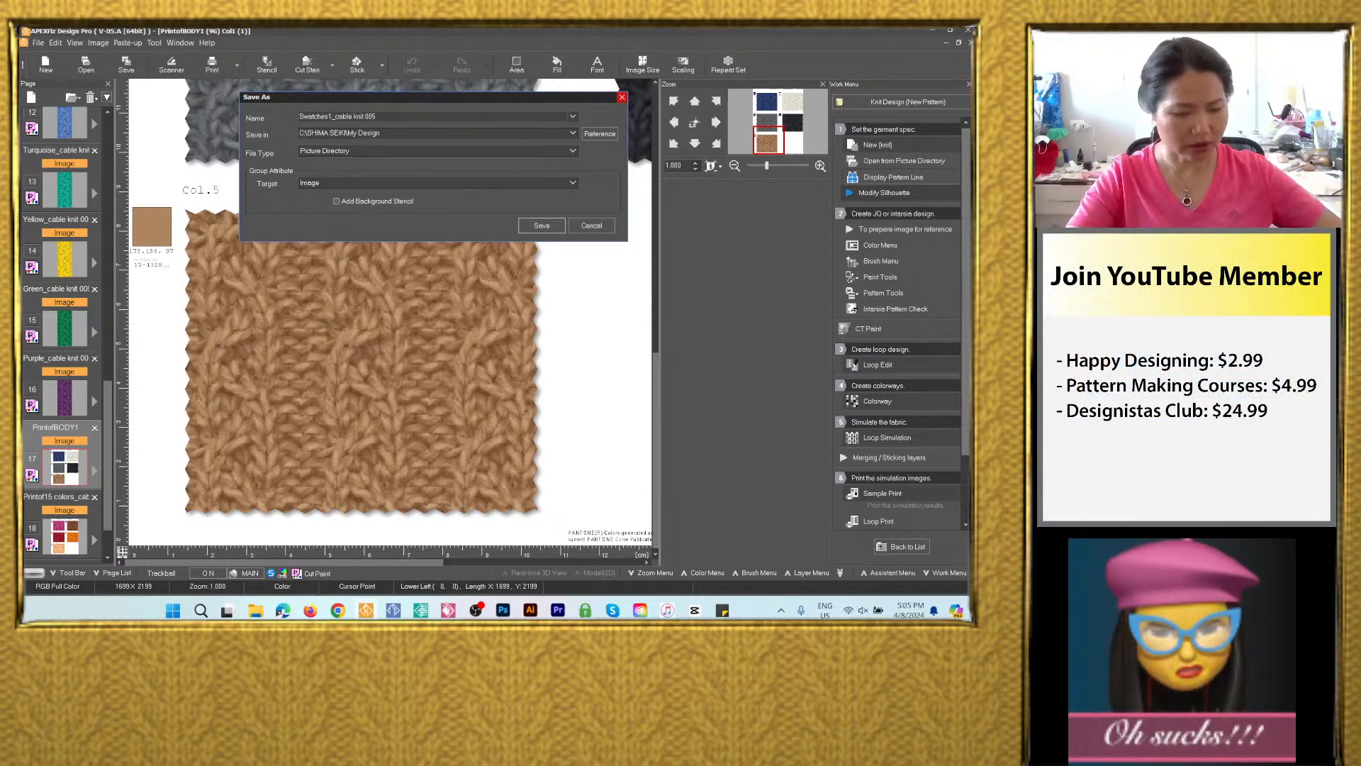
key(ctrl+a)
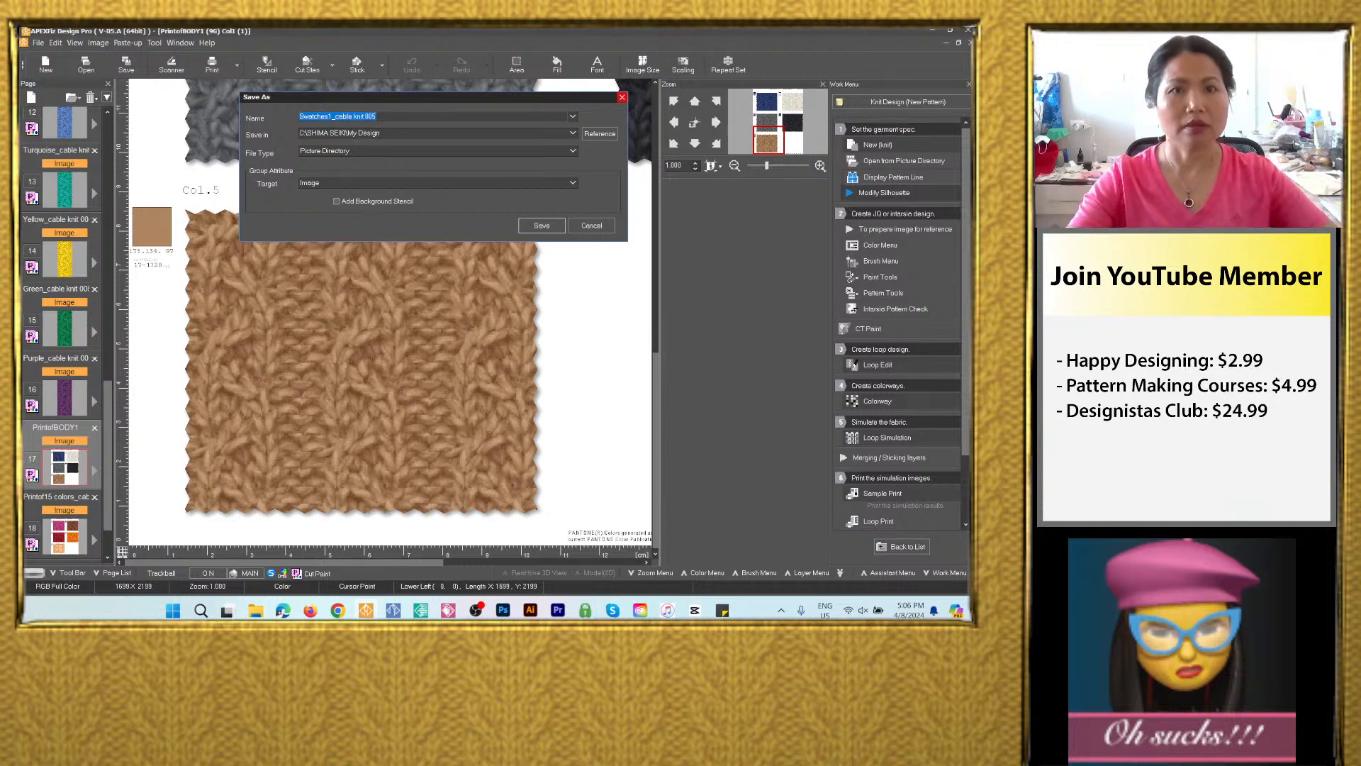
Save the first swatch sheet as an Adobe Photoshop File (*.psd) in the "15 colors_cable knit 005" folder.
click(572, 133)
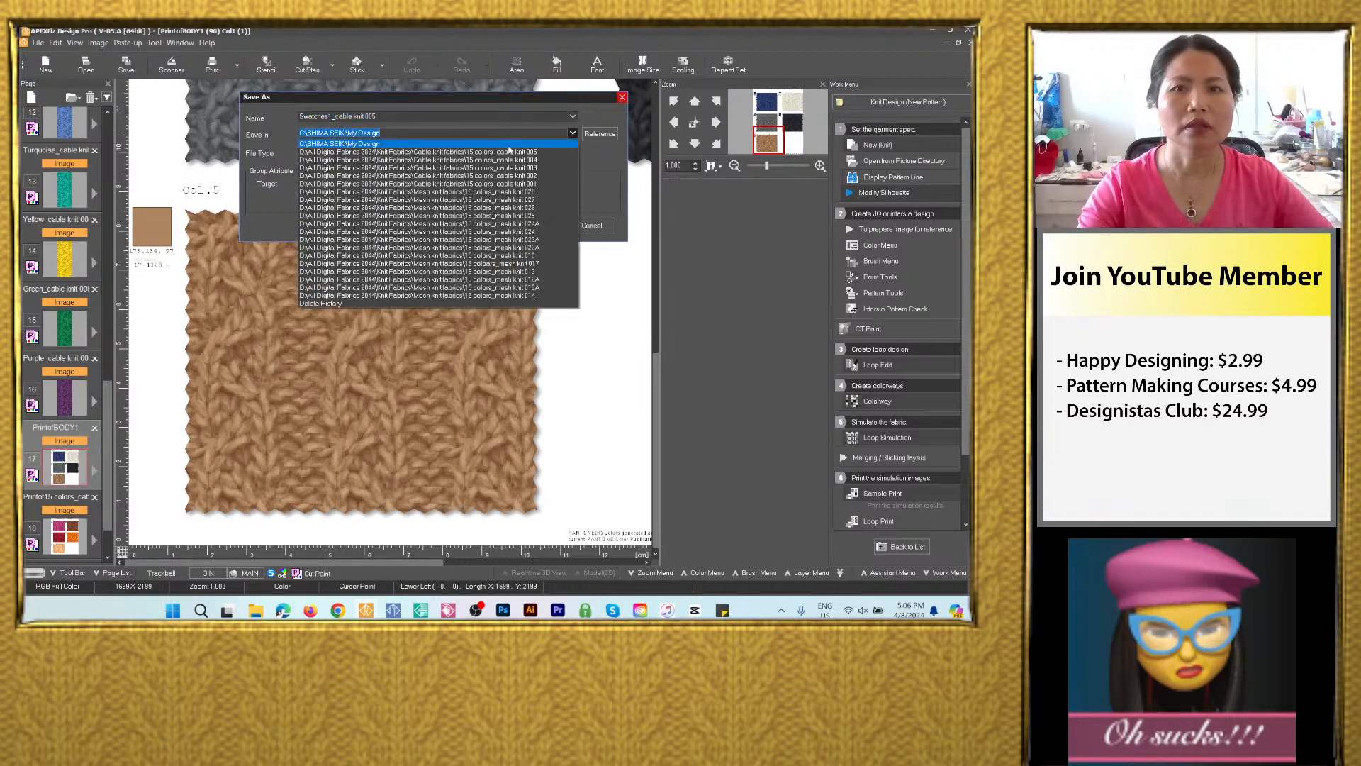
click(508, 151)
click(573, 151)
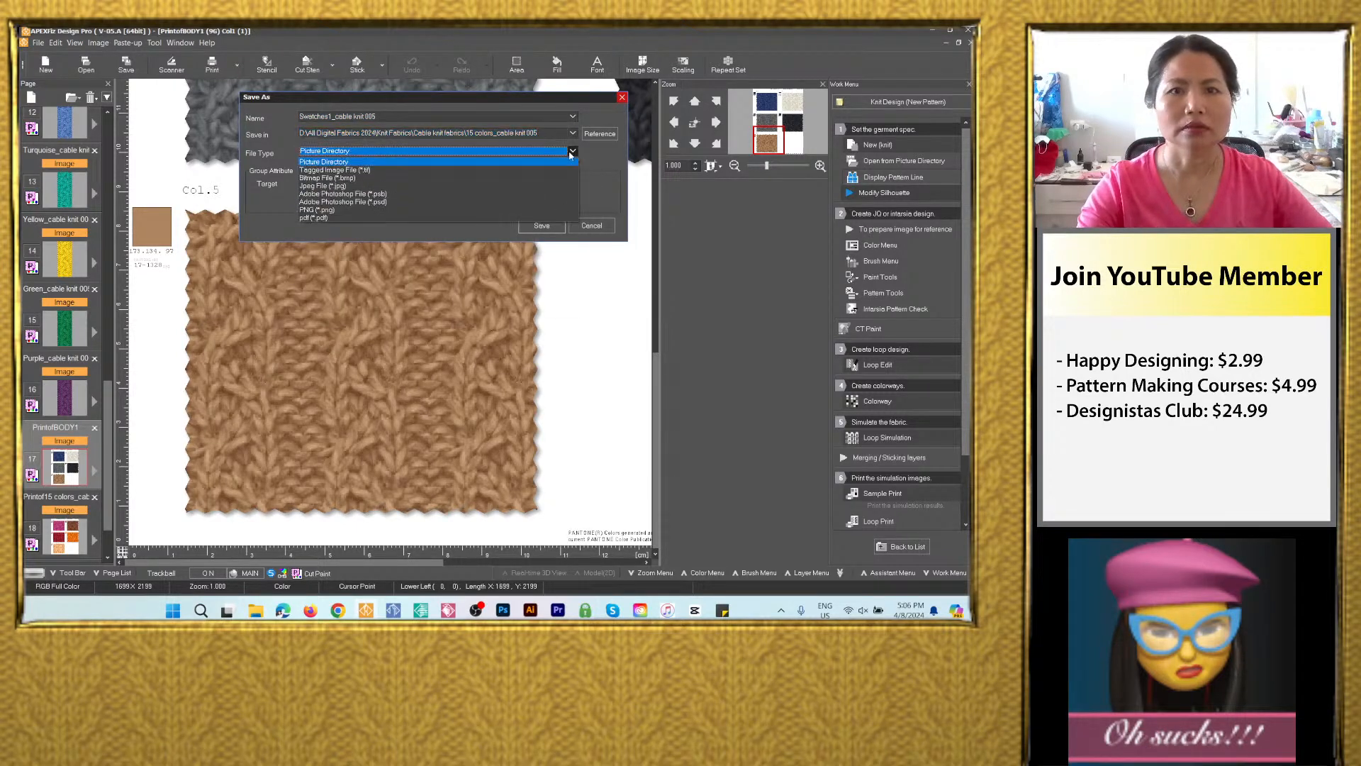
click(397, 192)
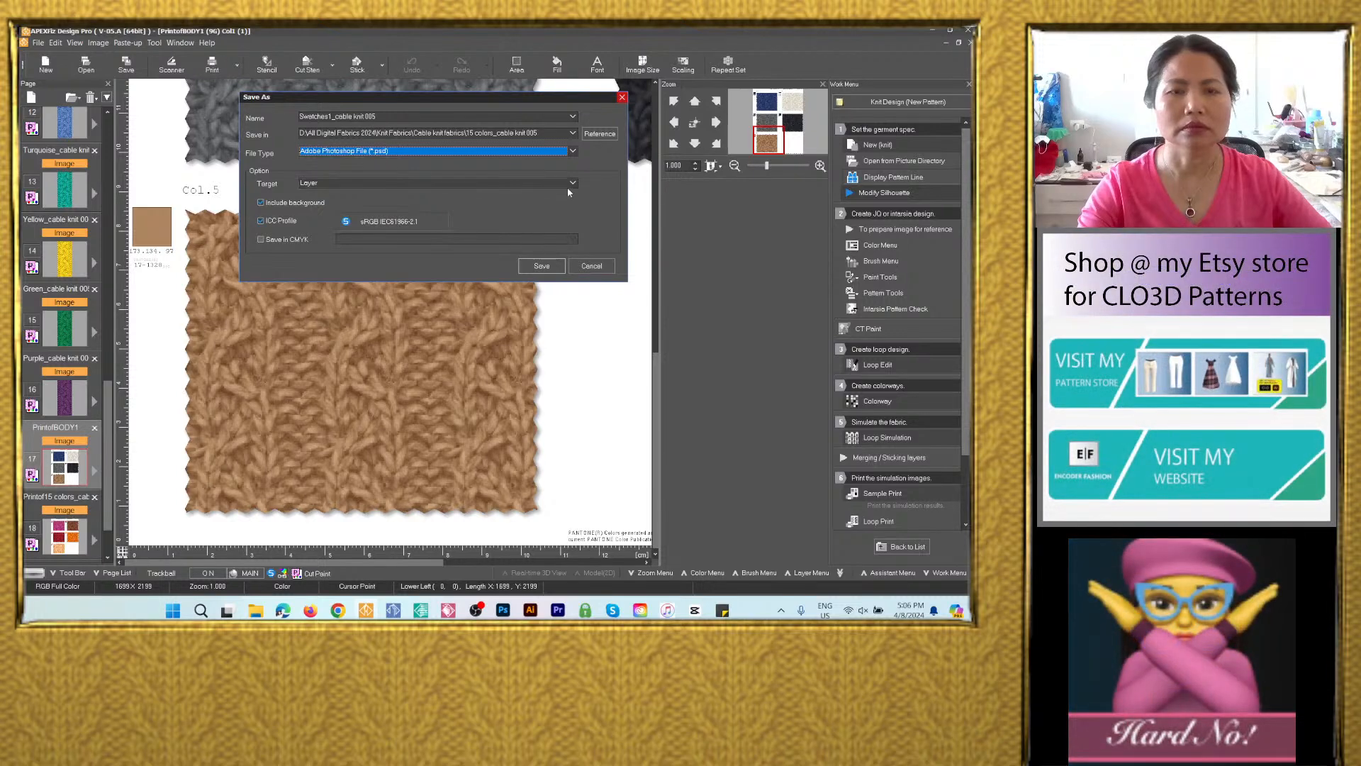
click(549, 267)
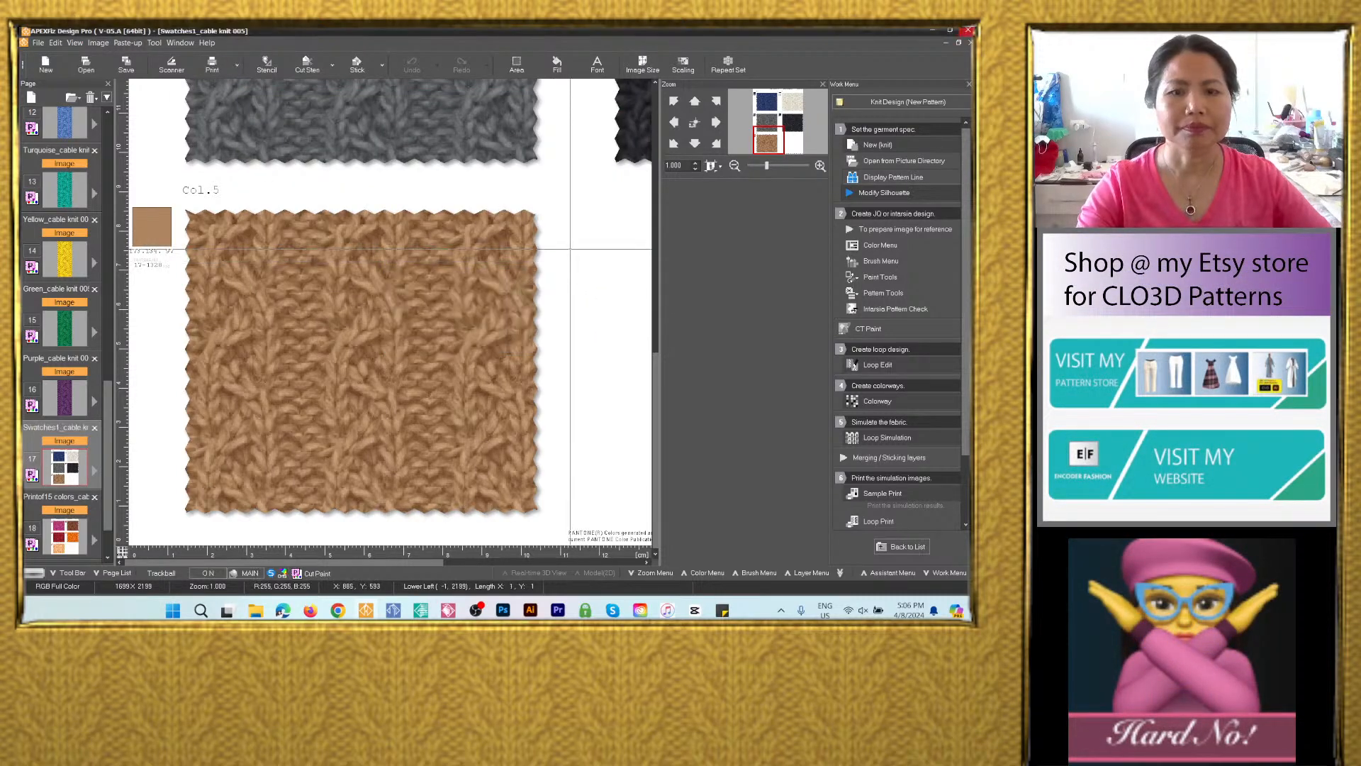
Switch to File Explorer, check the saved files in the "15 colors_cable knit 005" folder, and return to APEXFiz Design Pro.
click(259, 612)
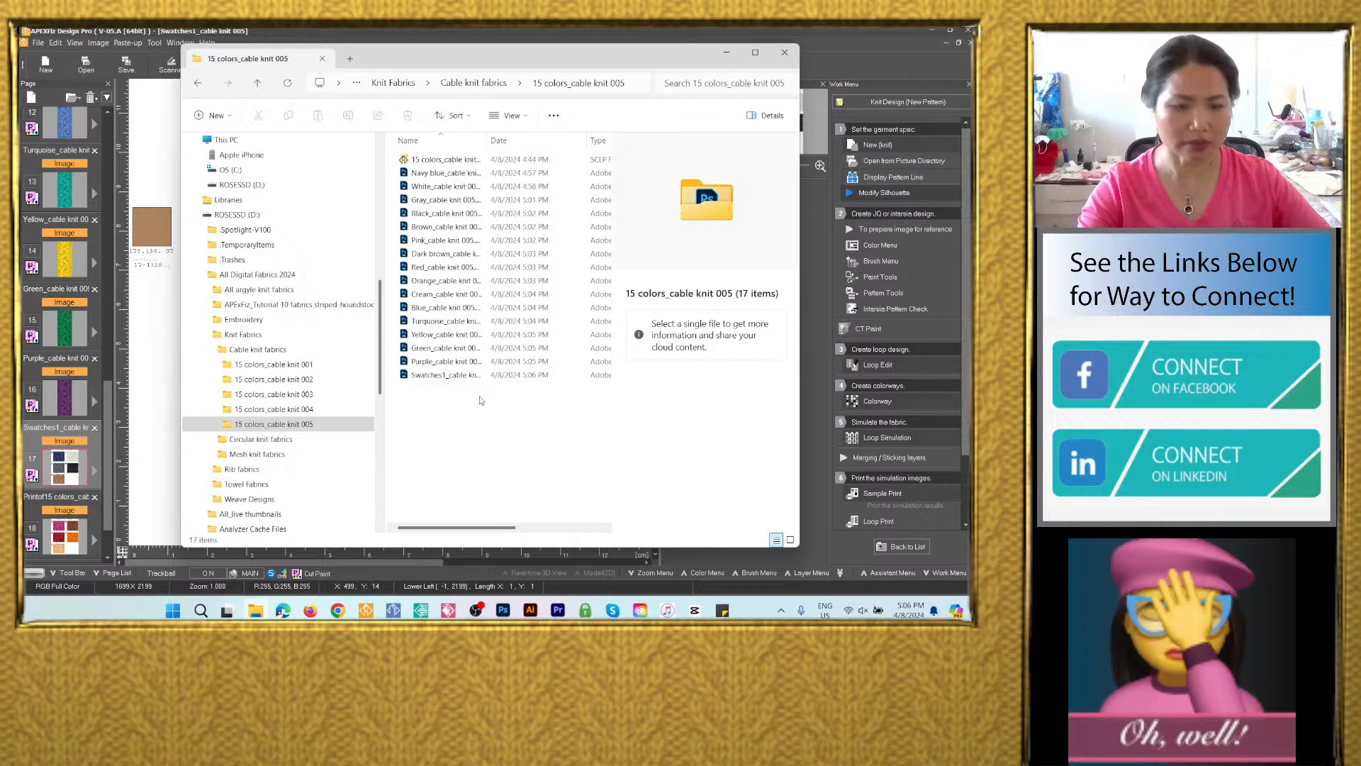
key(ctrl+a)
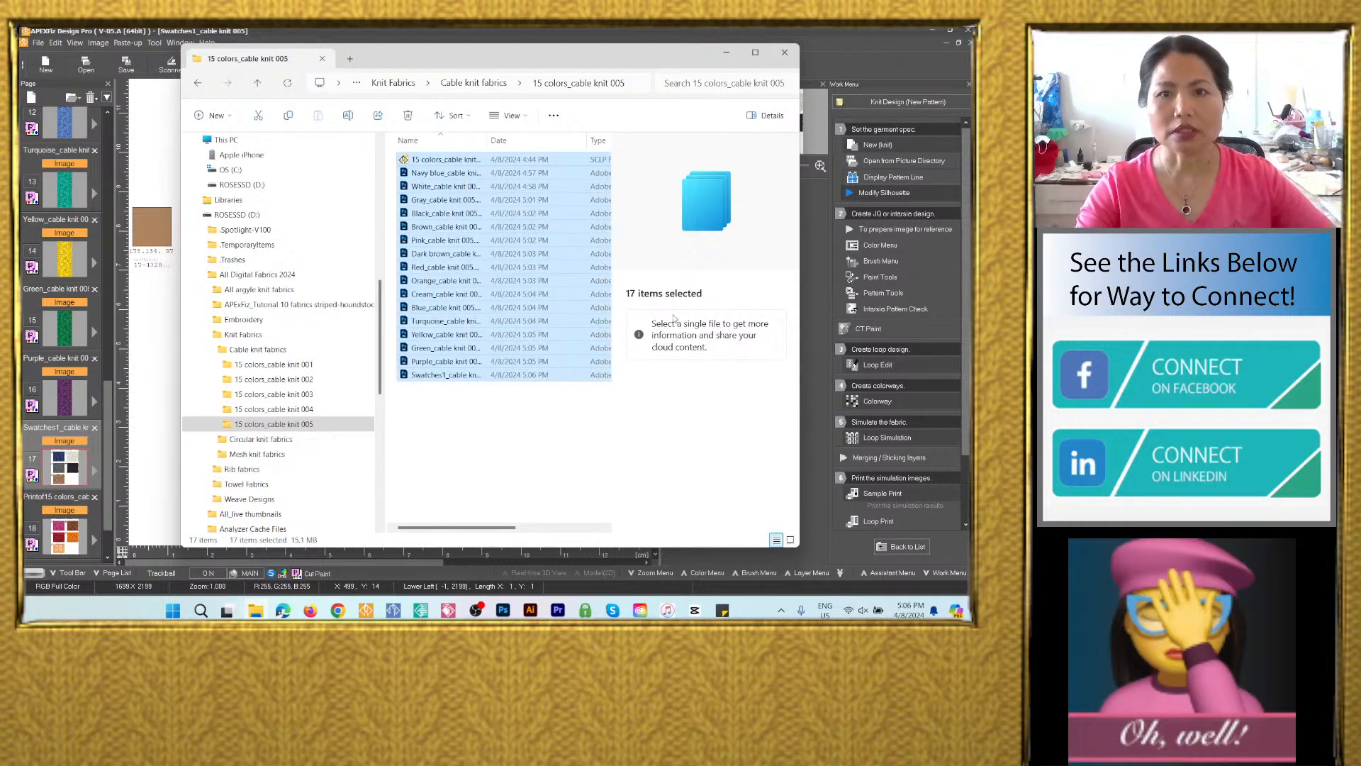
click(491, 454)
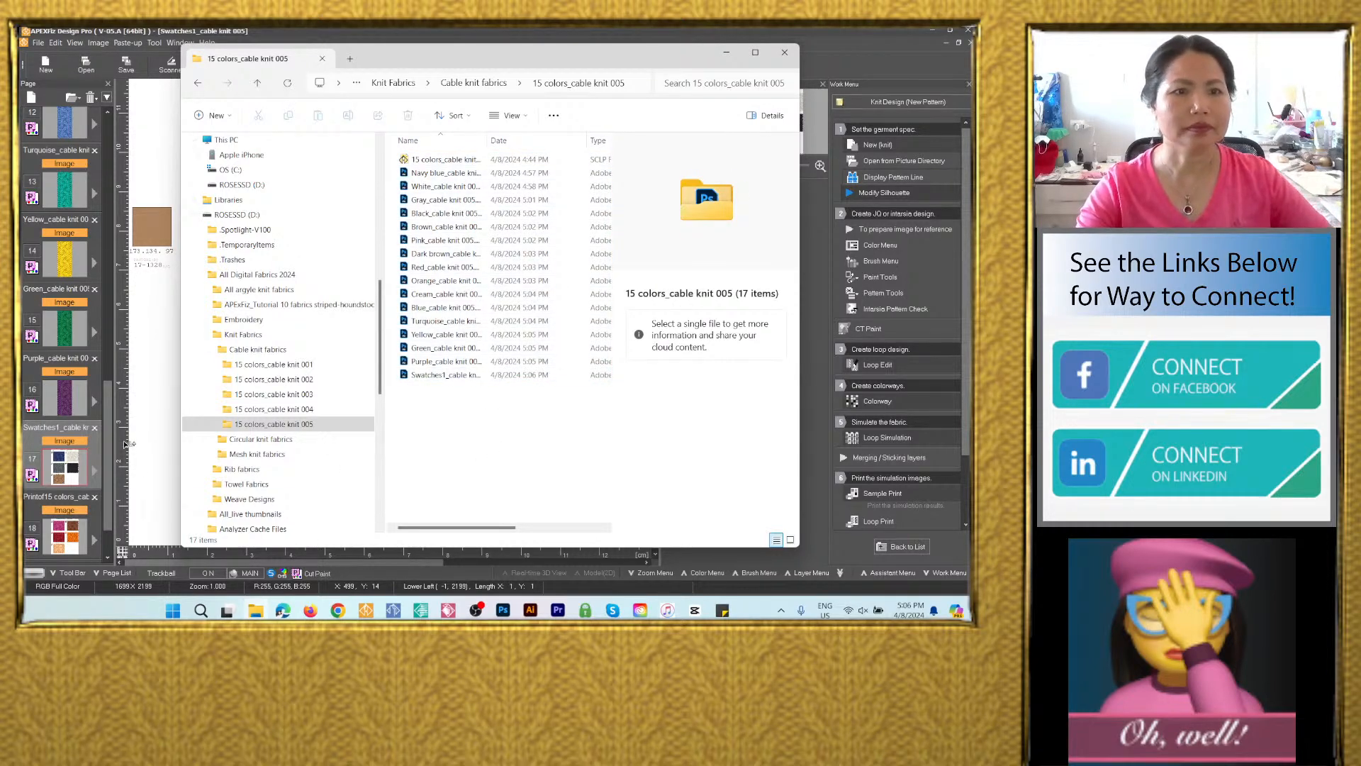
click(159, 129)
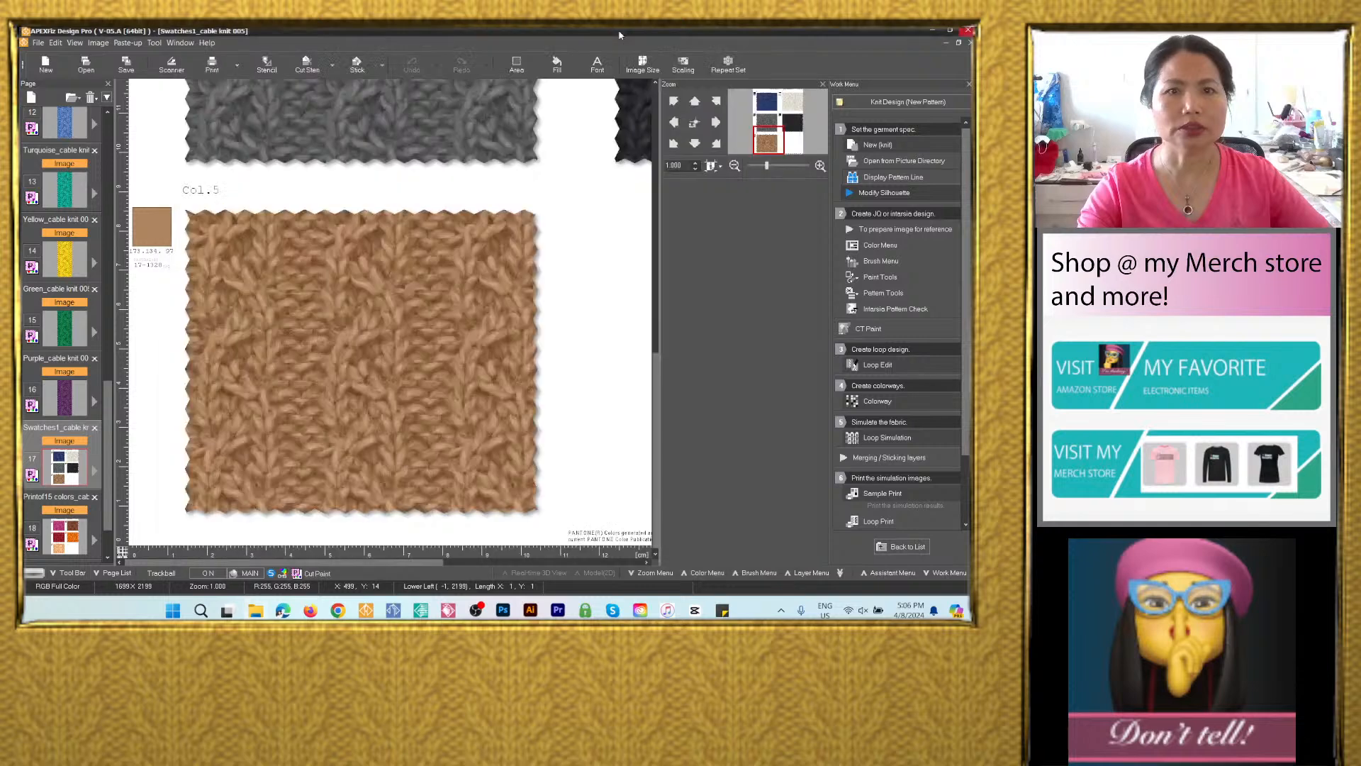
Start saving the second swatch sheet, with the pink, red and orange colorways, and name the file "Swatches2_cable knit 005".
scroll(103, 431, down, 1)
click(82, 462)
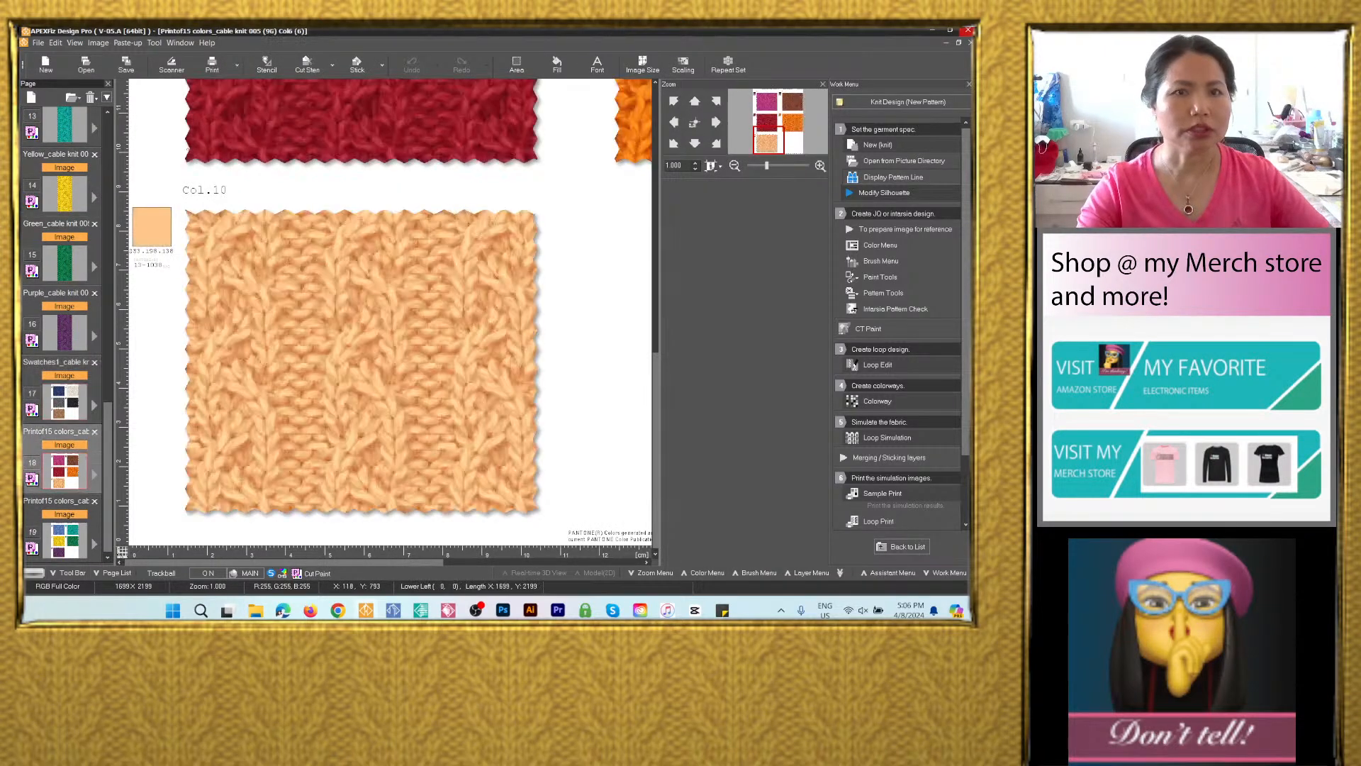
click(126, 64)
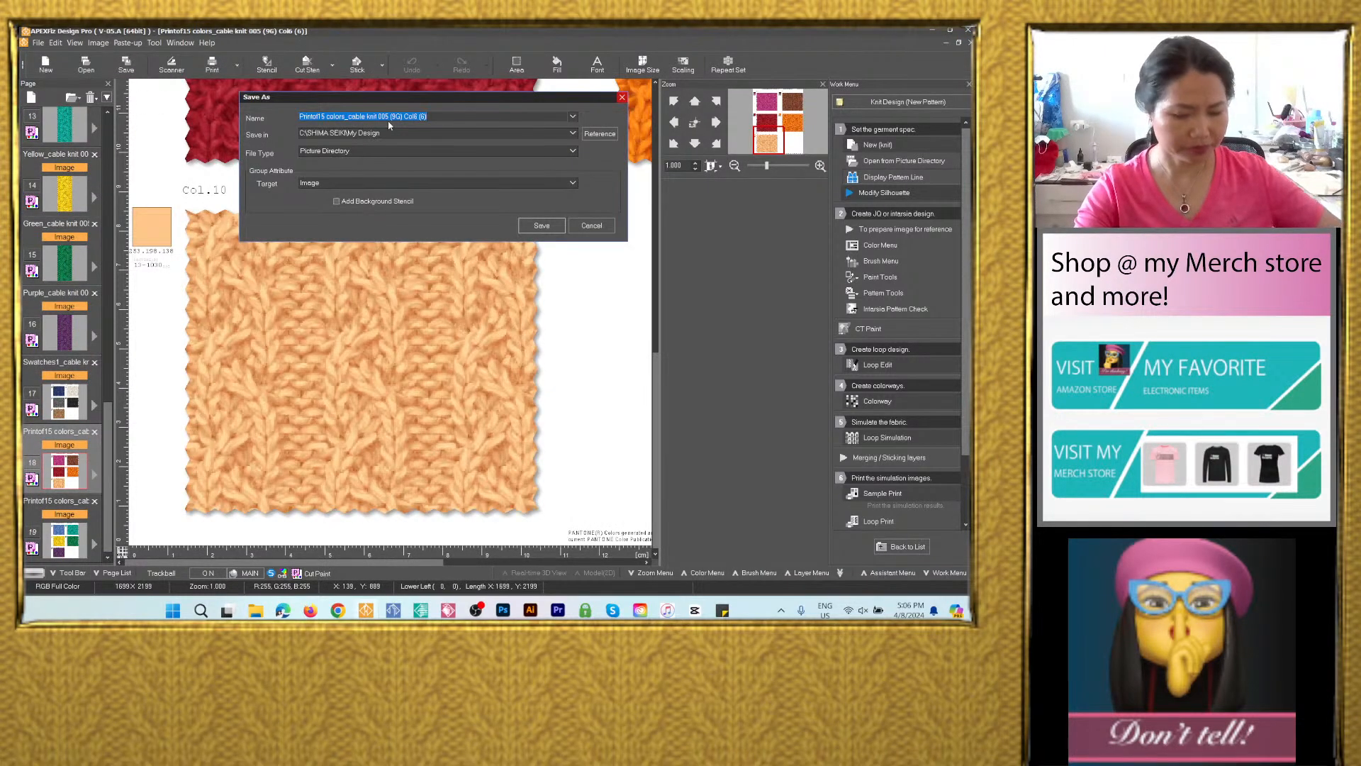
text(Swatches1_cable knit 005)
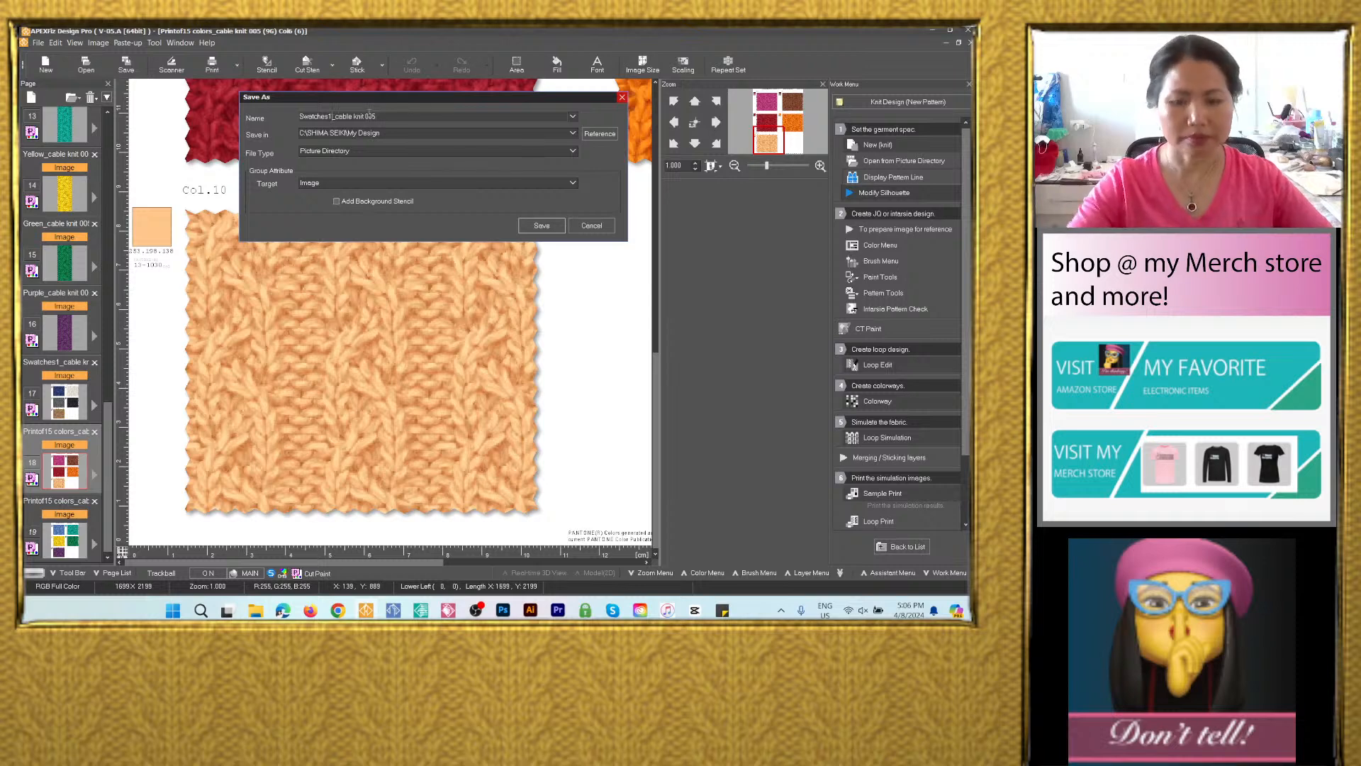
text(2)
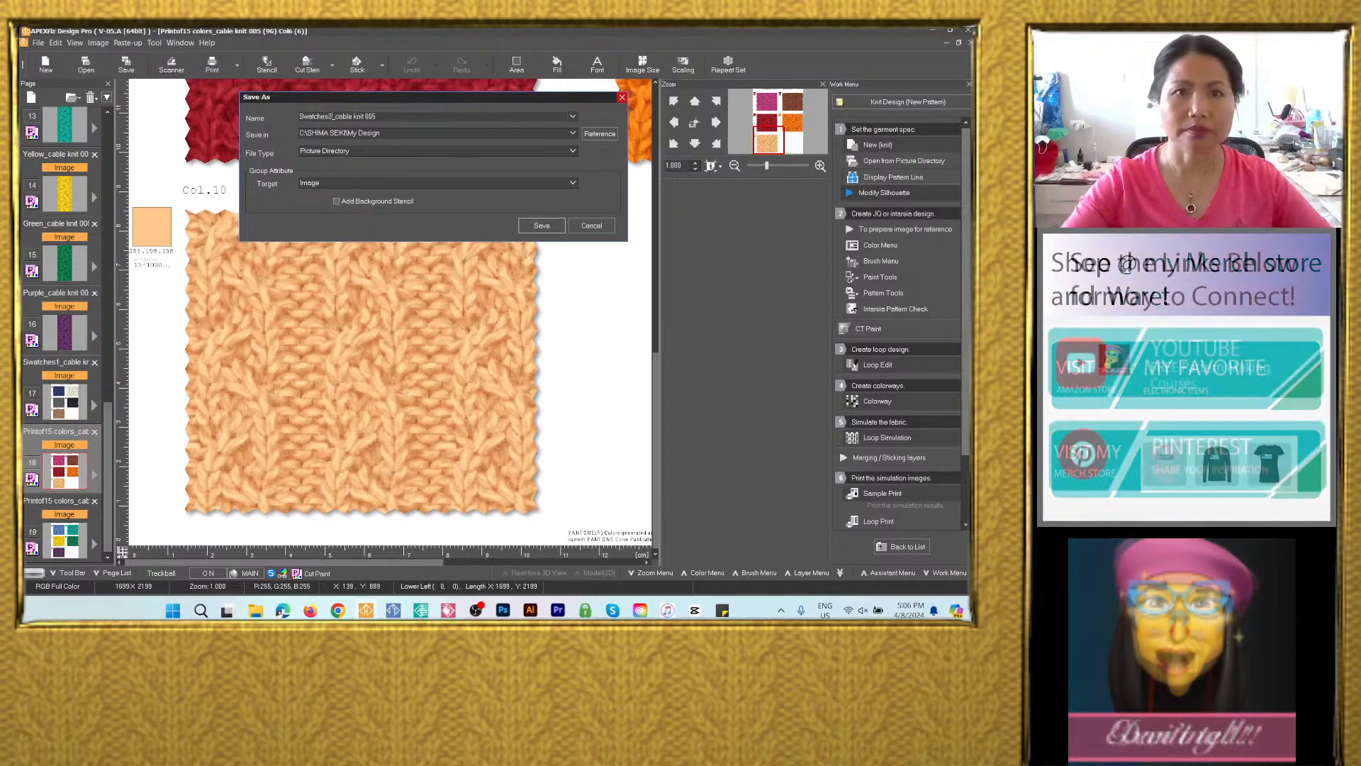
Save the second swatch sheet as an Adobe Photoshop File (*.psd) in the "15 colors_cable knit 005" folder.
click(573, 134)
click(419, 152)
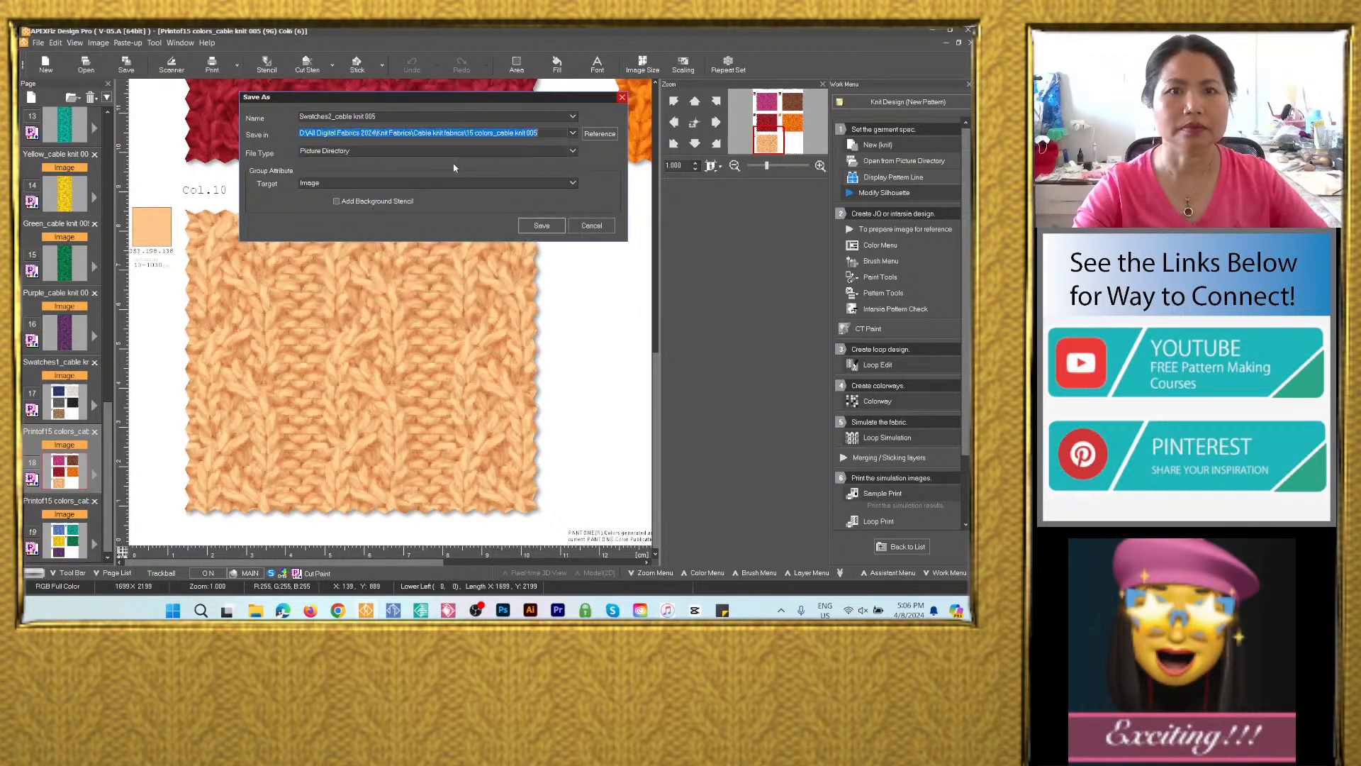
click(573, 151)
click(422, 202)
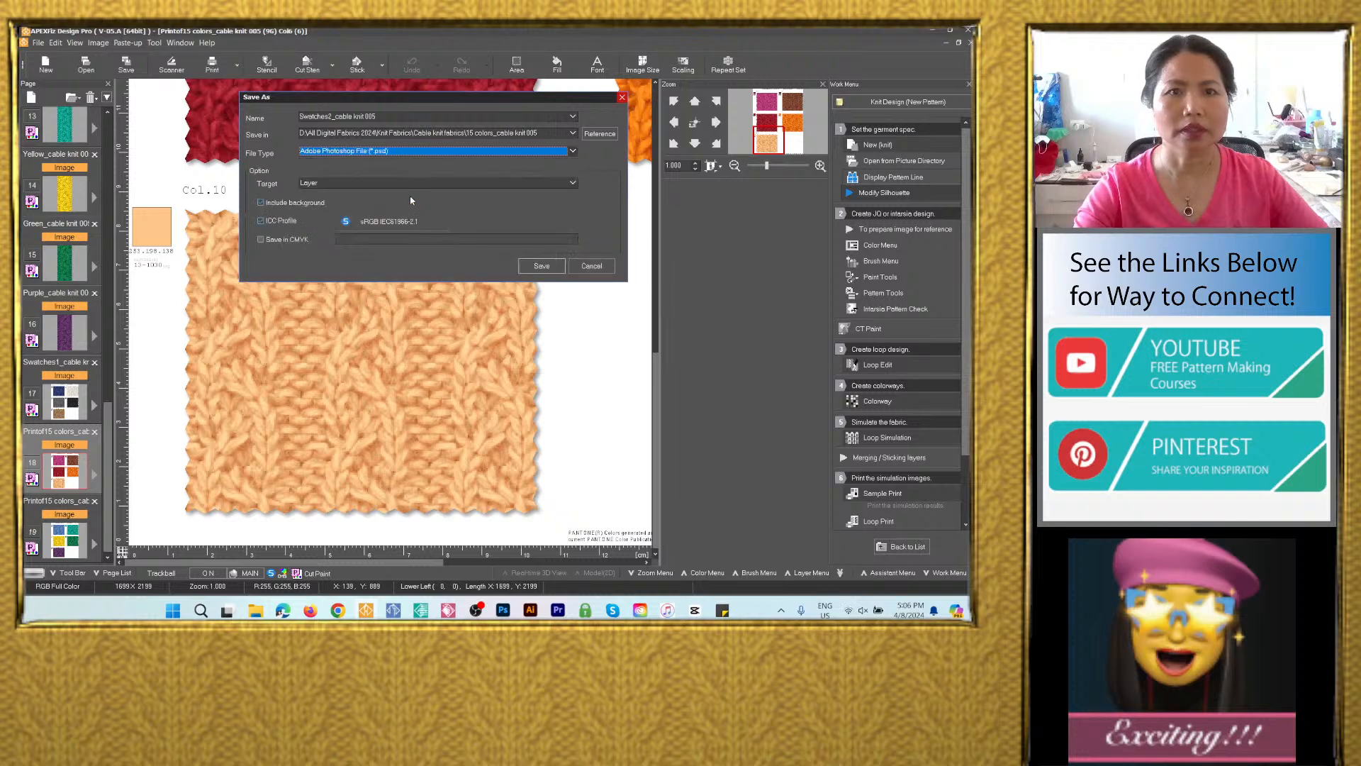
click(542, 266)
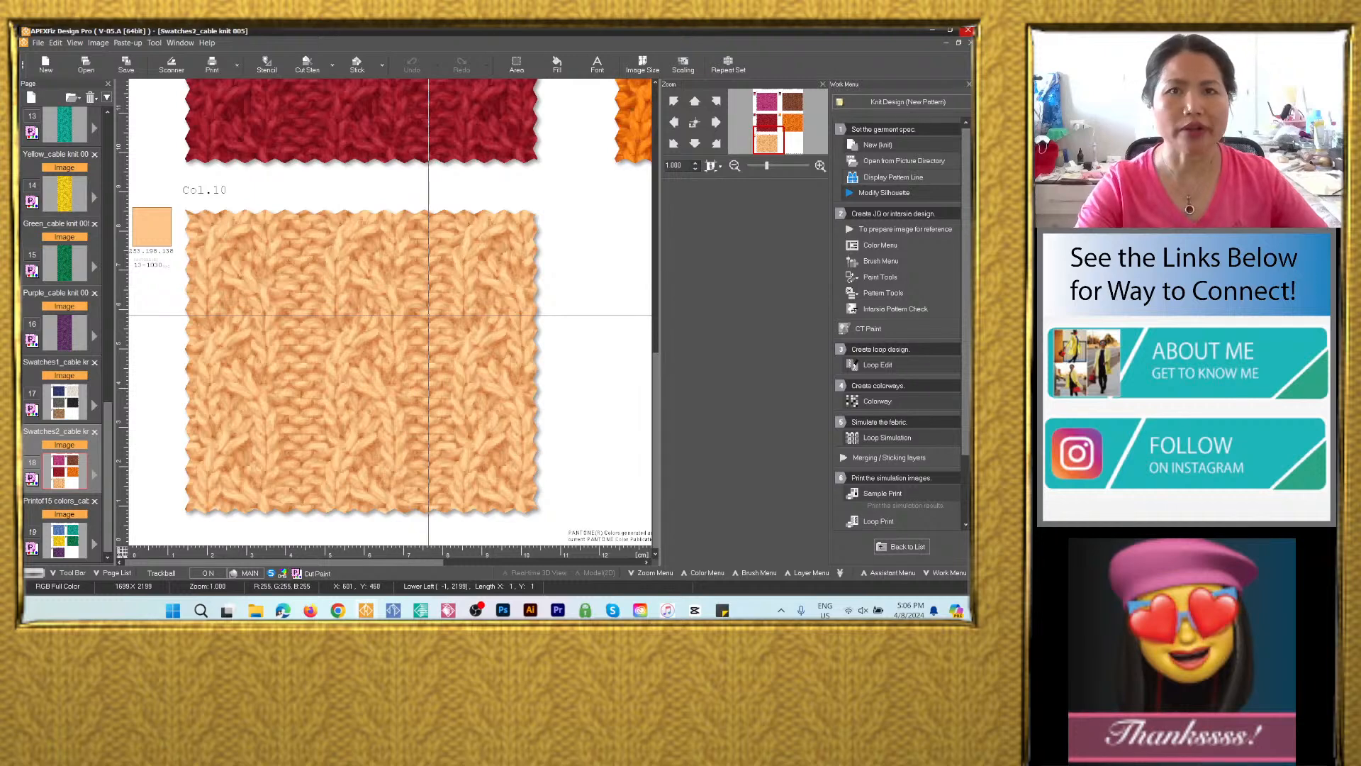
Start saving the third swatch sheet, with the blue, yellow, green and purple colorways, and name the file "Swatches3_cable knit 005".
click(64, 540)
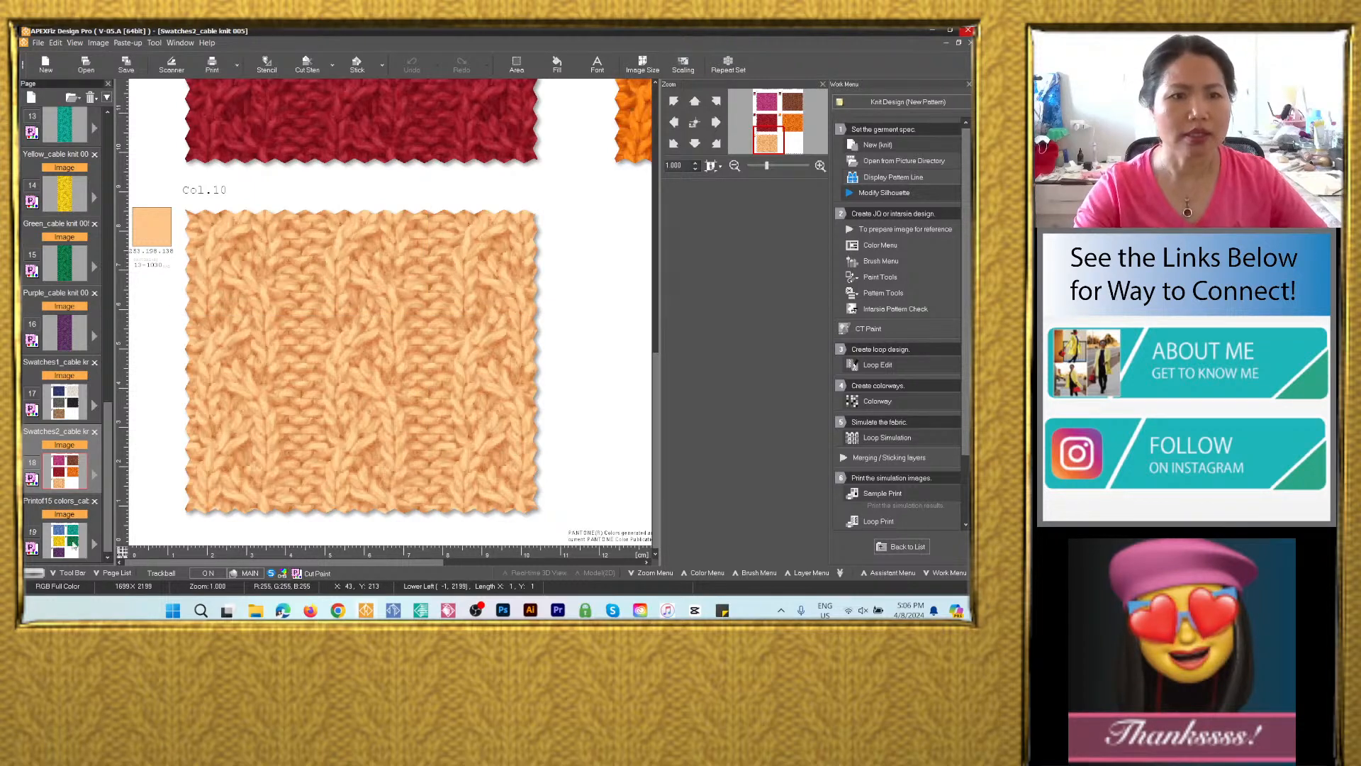
click(126, 65)
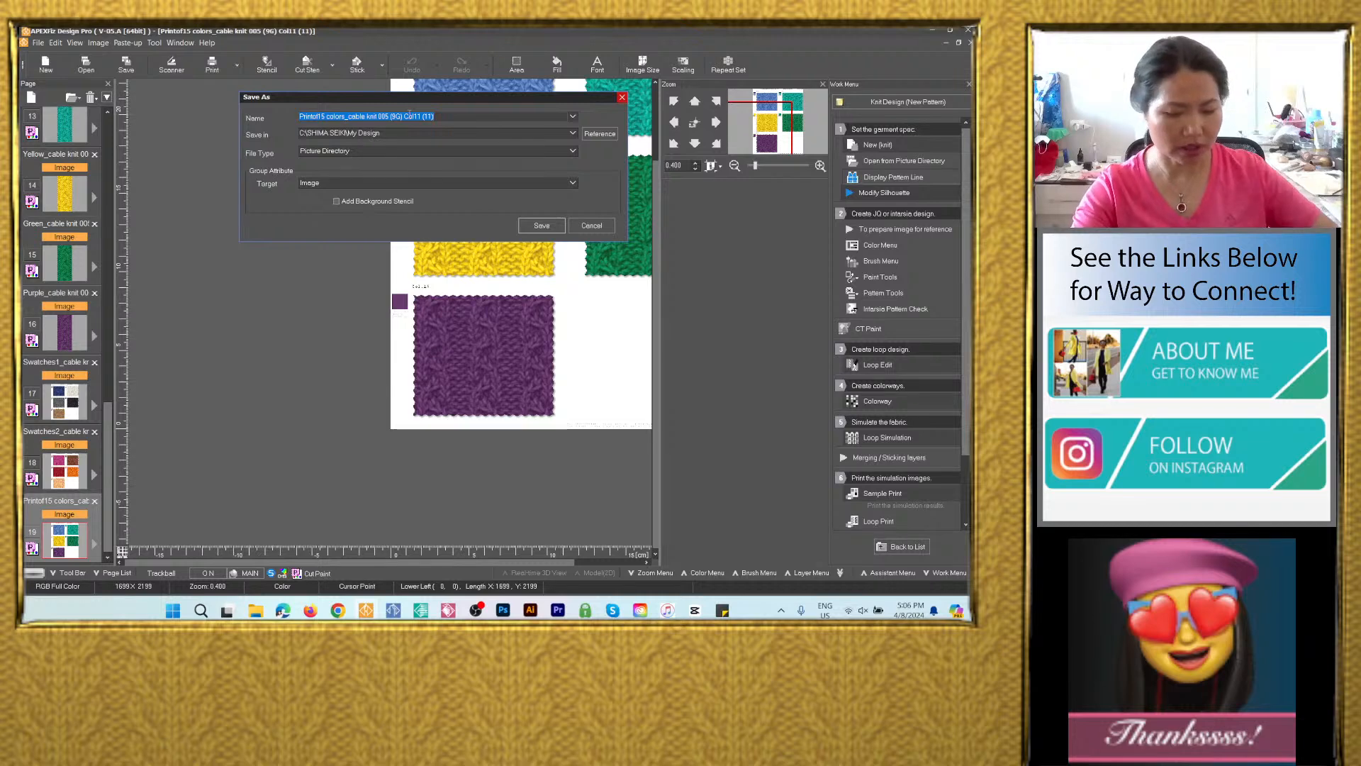
text(Swatches1_cable knit 005)
drag(332, 116, 275, 119)
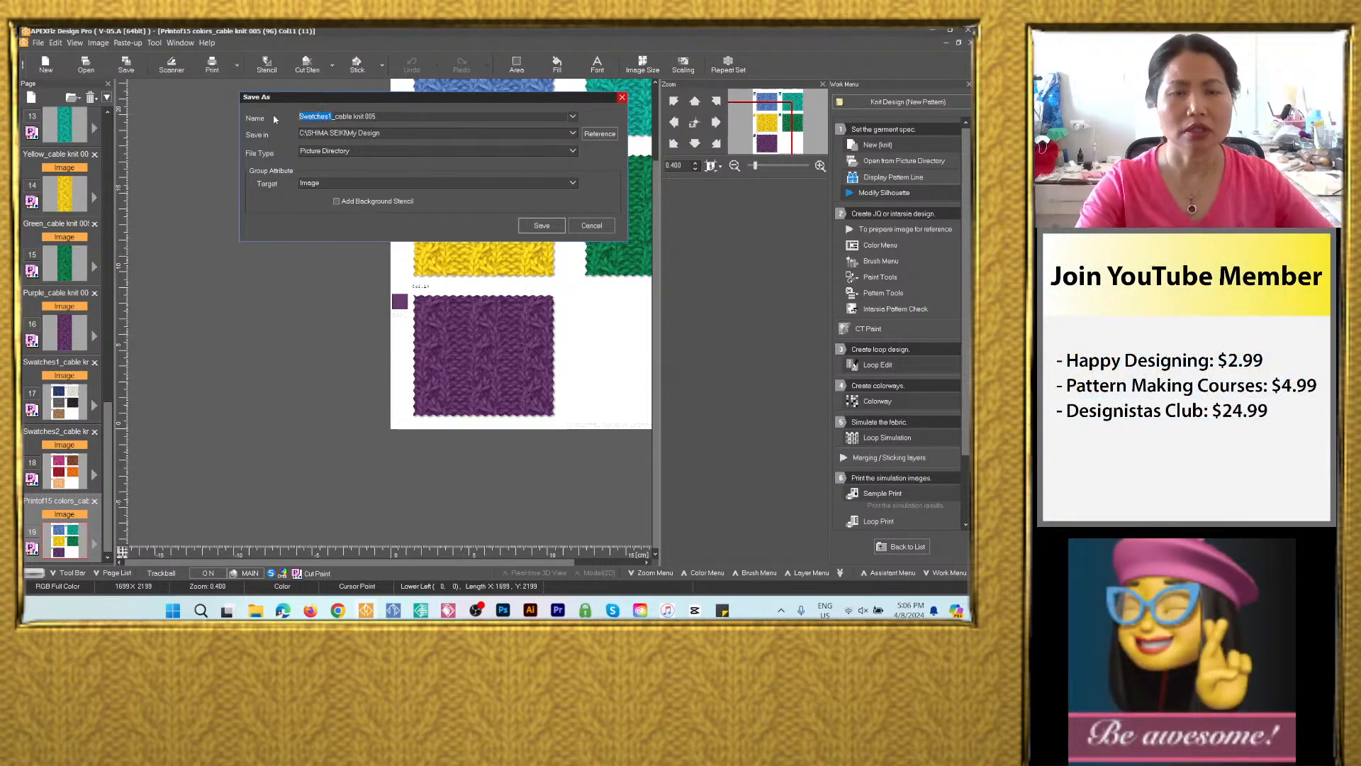
click(332, 116)
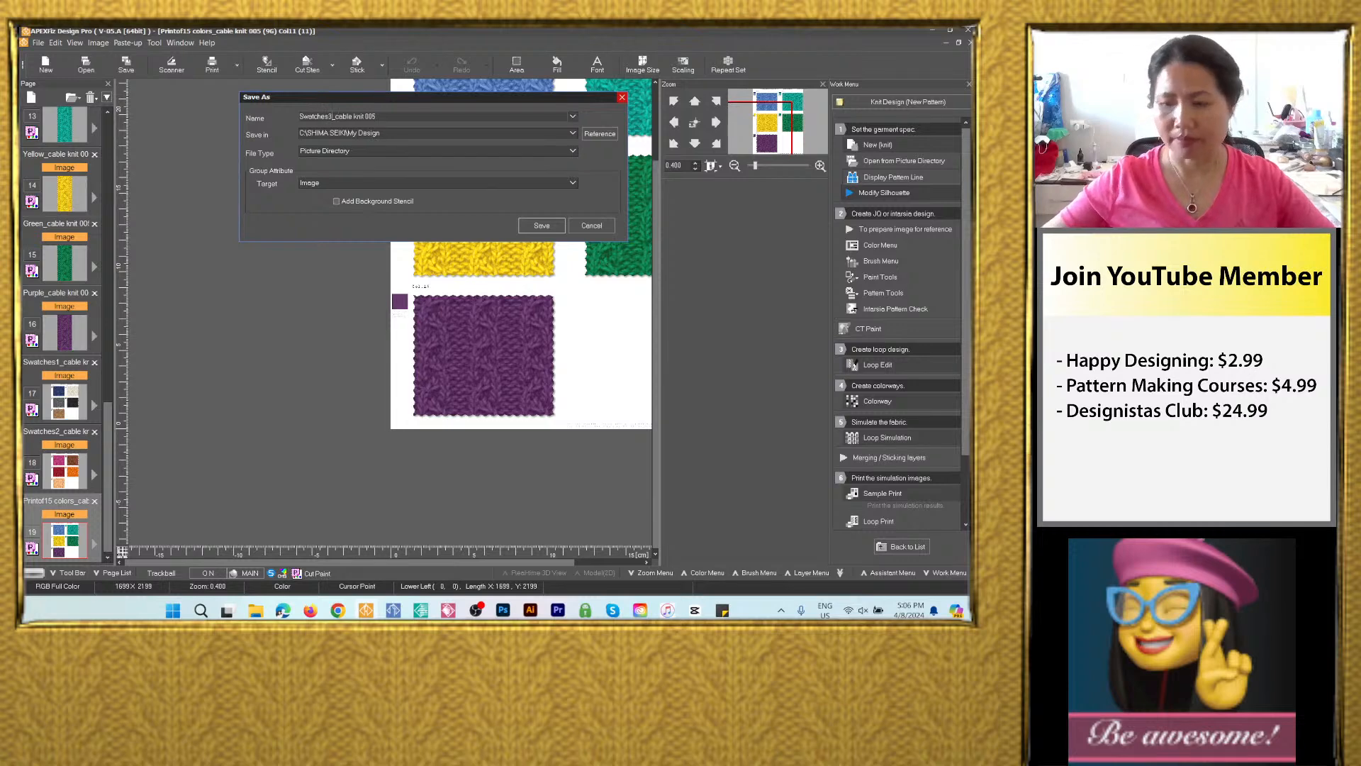
Save the third swatch sheet as an Adobe Photoshop File (*.psd) in the "15 colors_cable knit 005" folder.
click(573, 133)
click(560, 149)
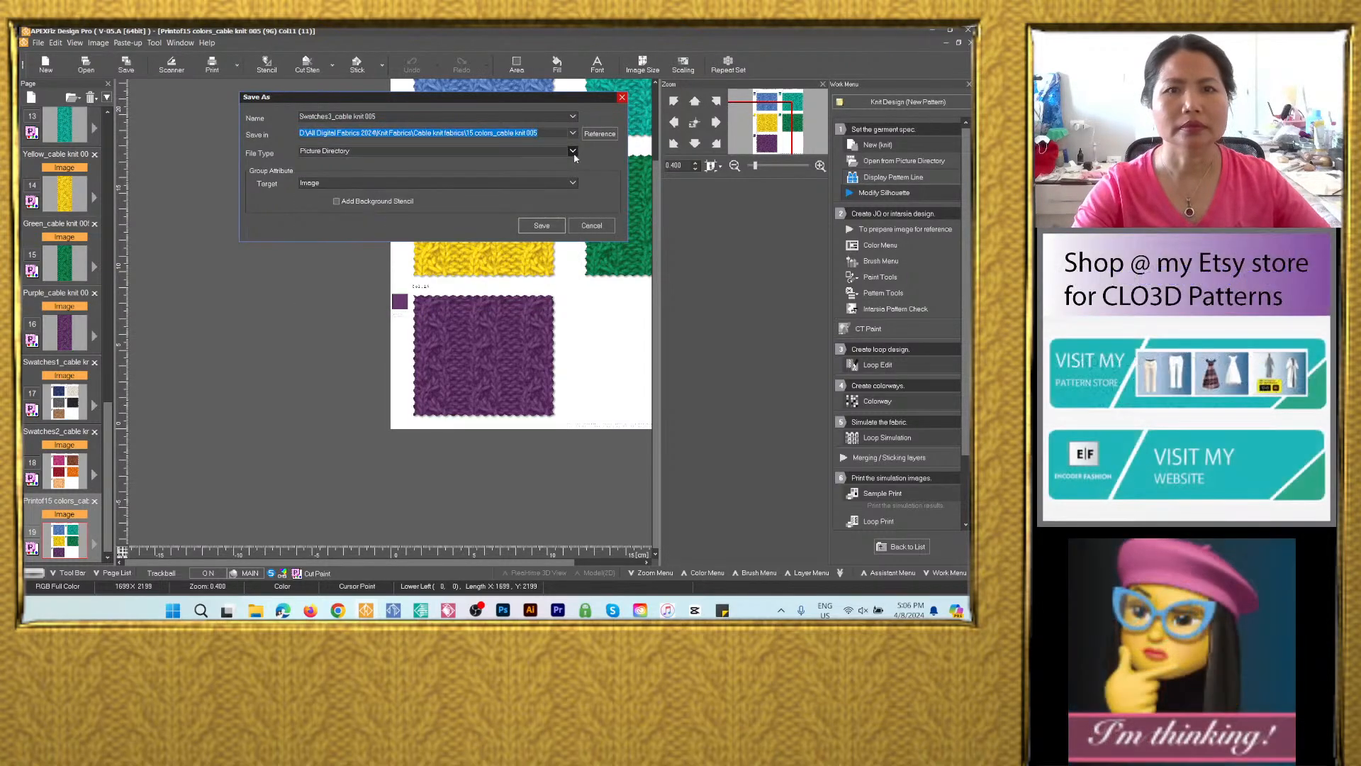
click(573, 152)
click(387, 192)
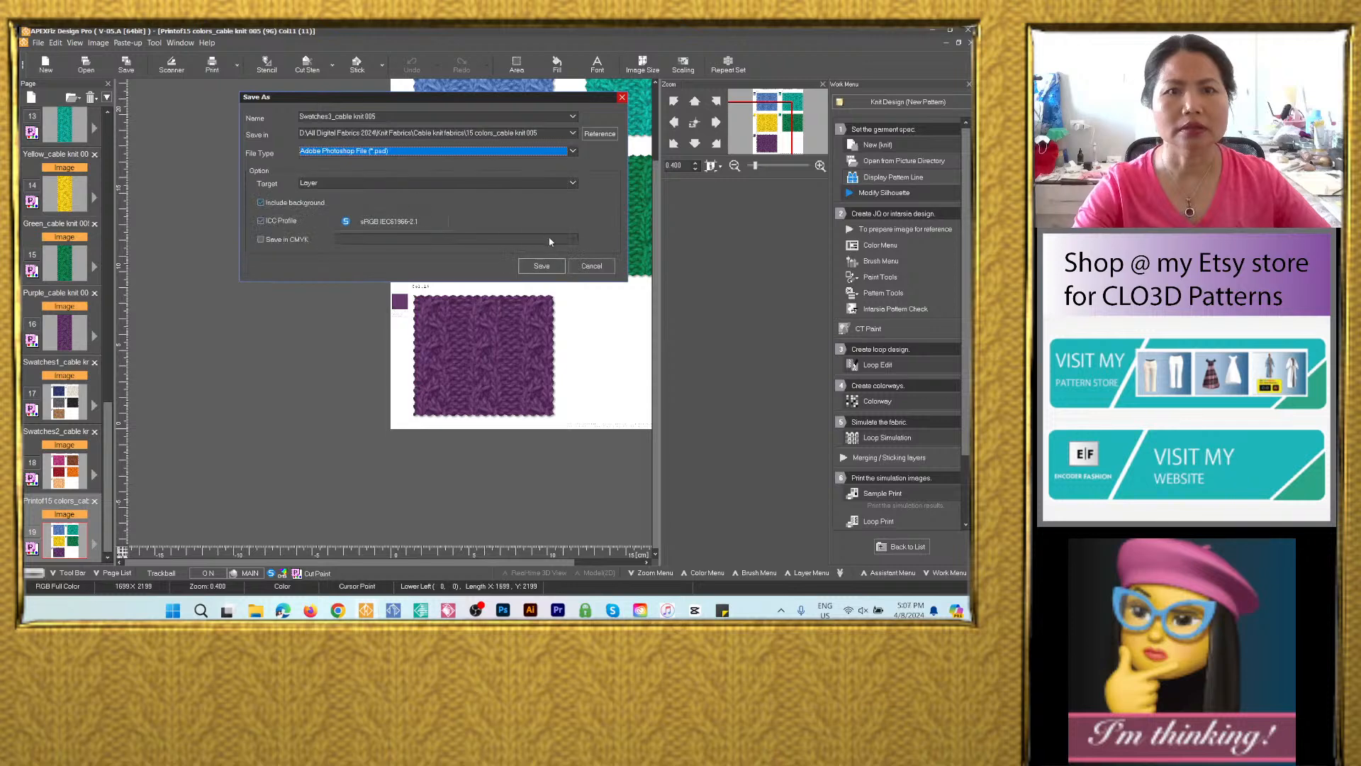
click(542, 266)
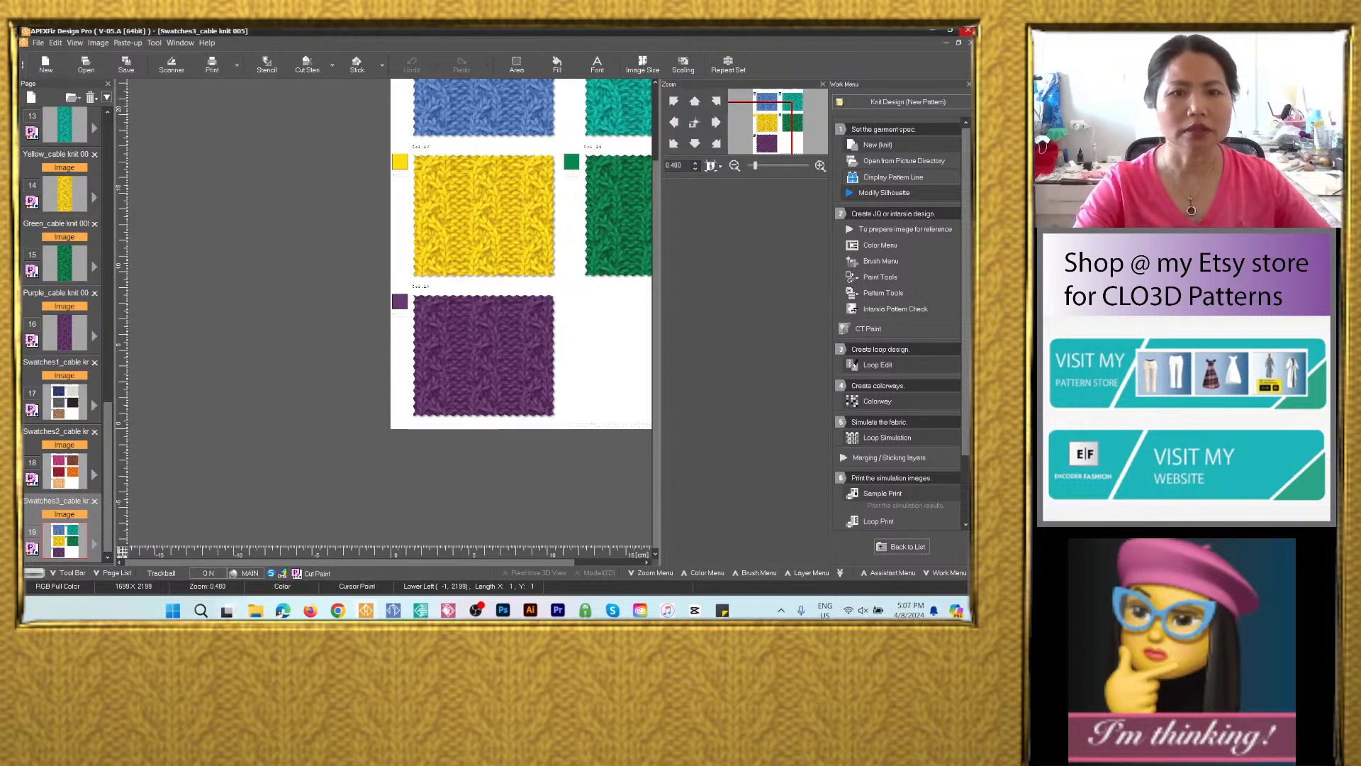
Switch to File Explorer, check the files in "15 colors_cable knit 005" and its parent "Cable knit fabrics" folder, and return to APEXFiz Design Pro.
click(257, 611)
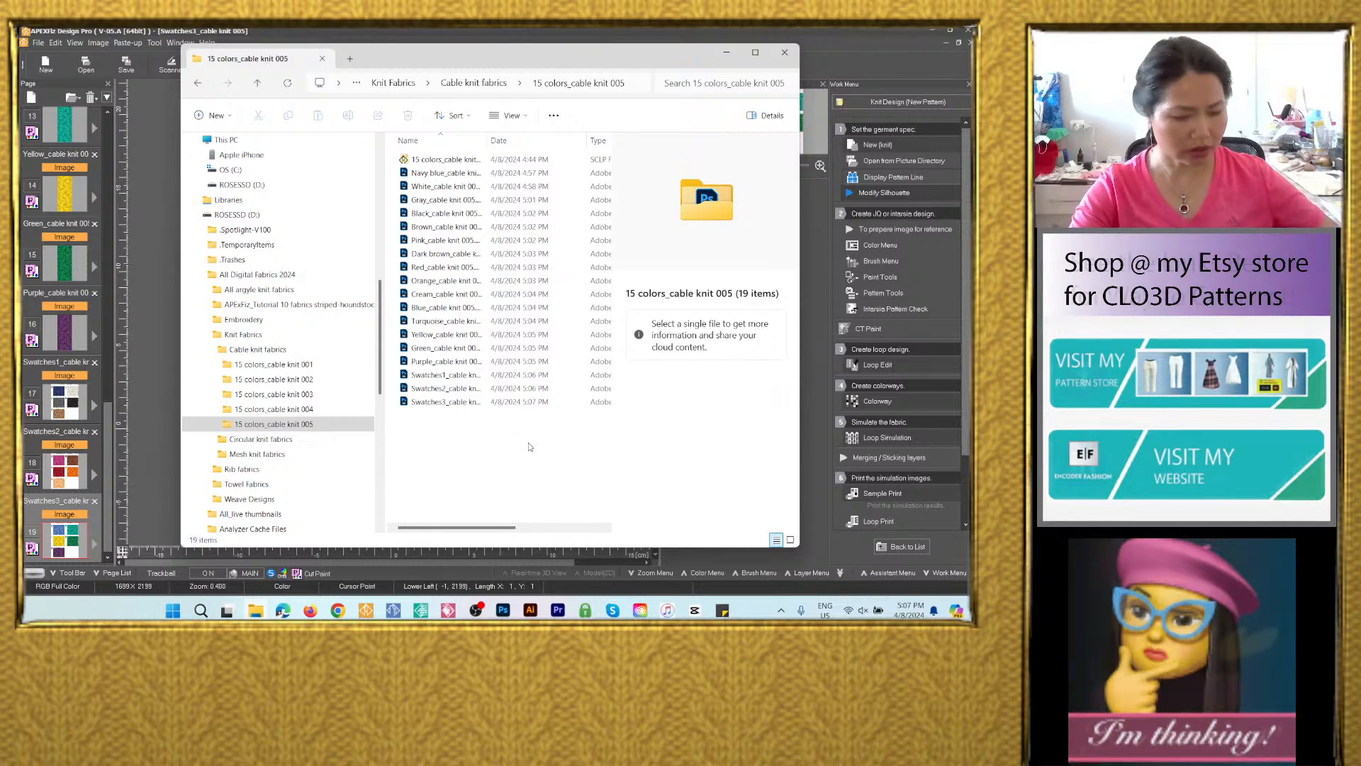
key(ctrl+a)
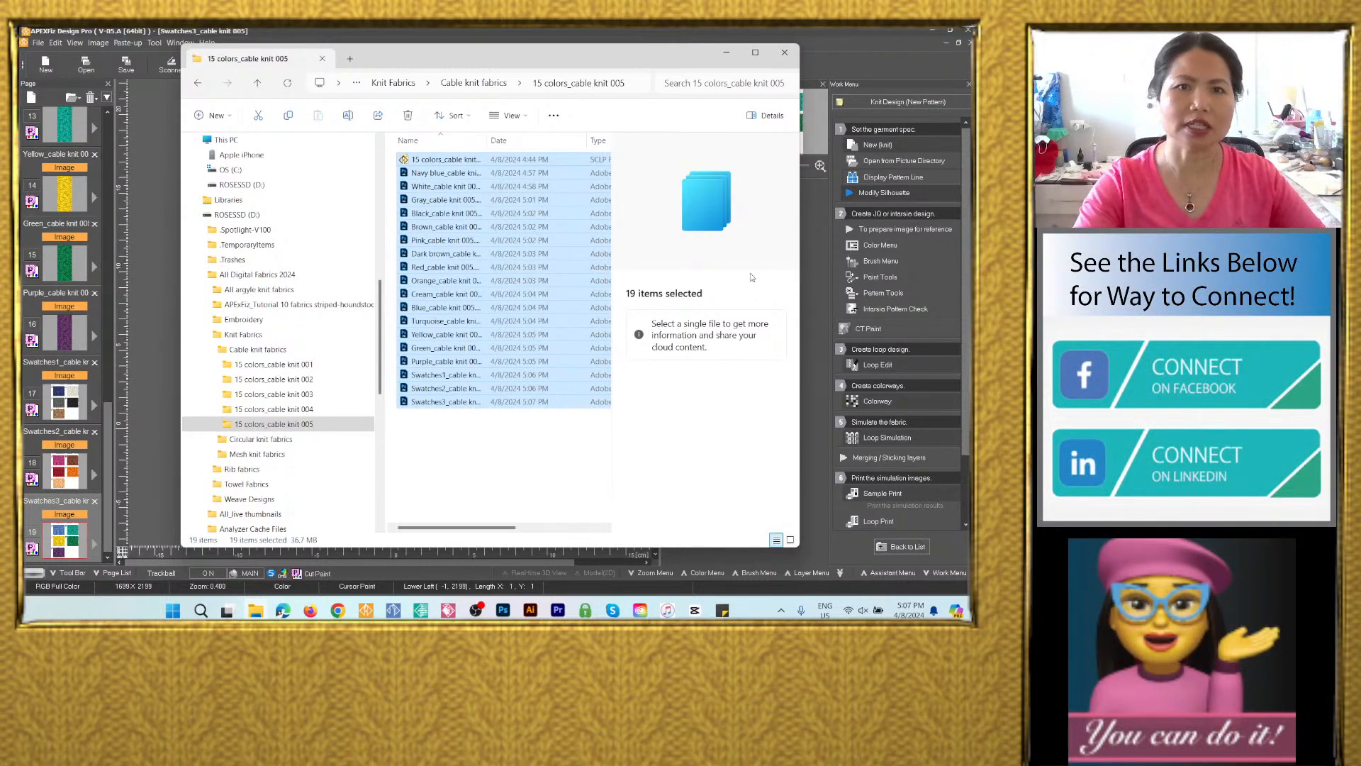
click(481, 444)
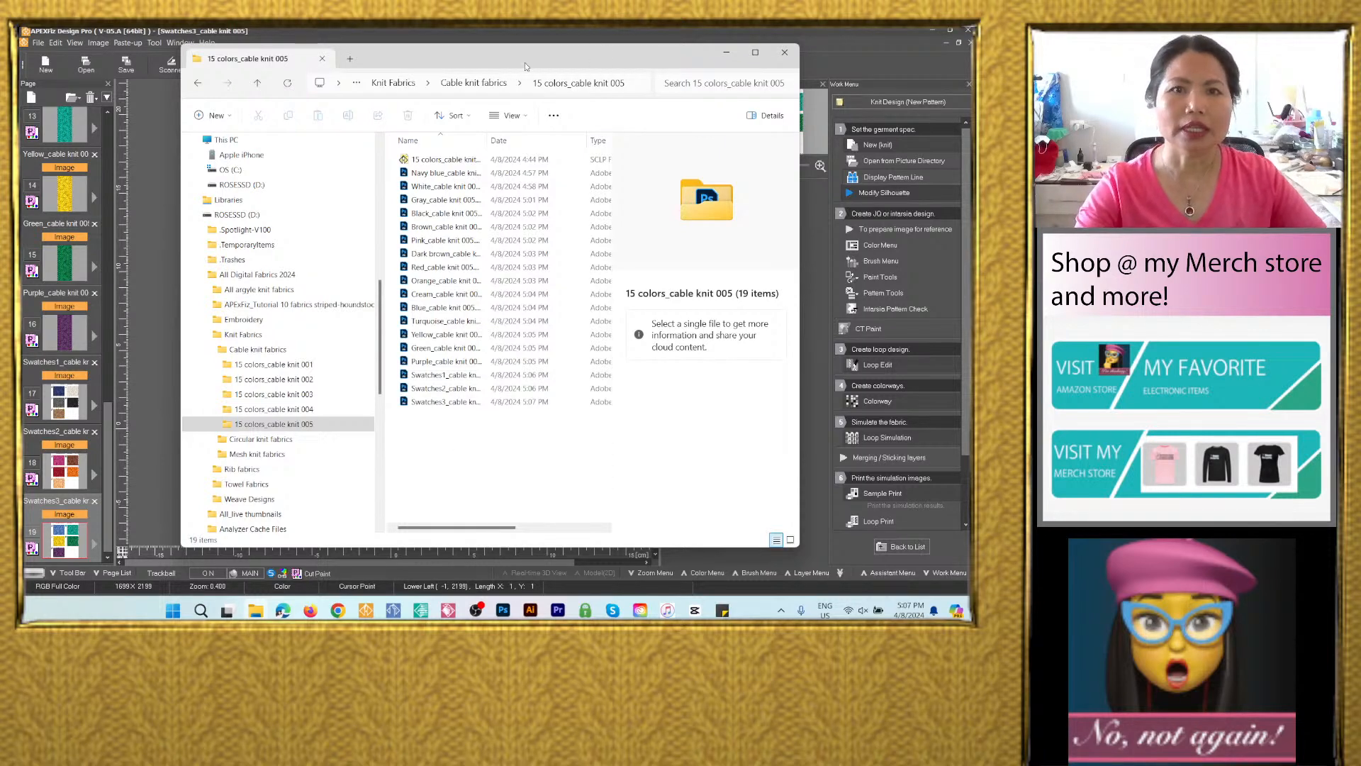
click(496, 83)
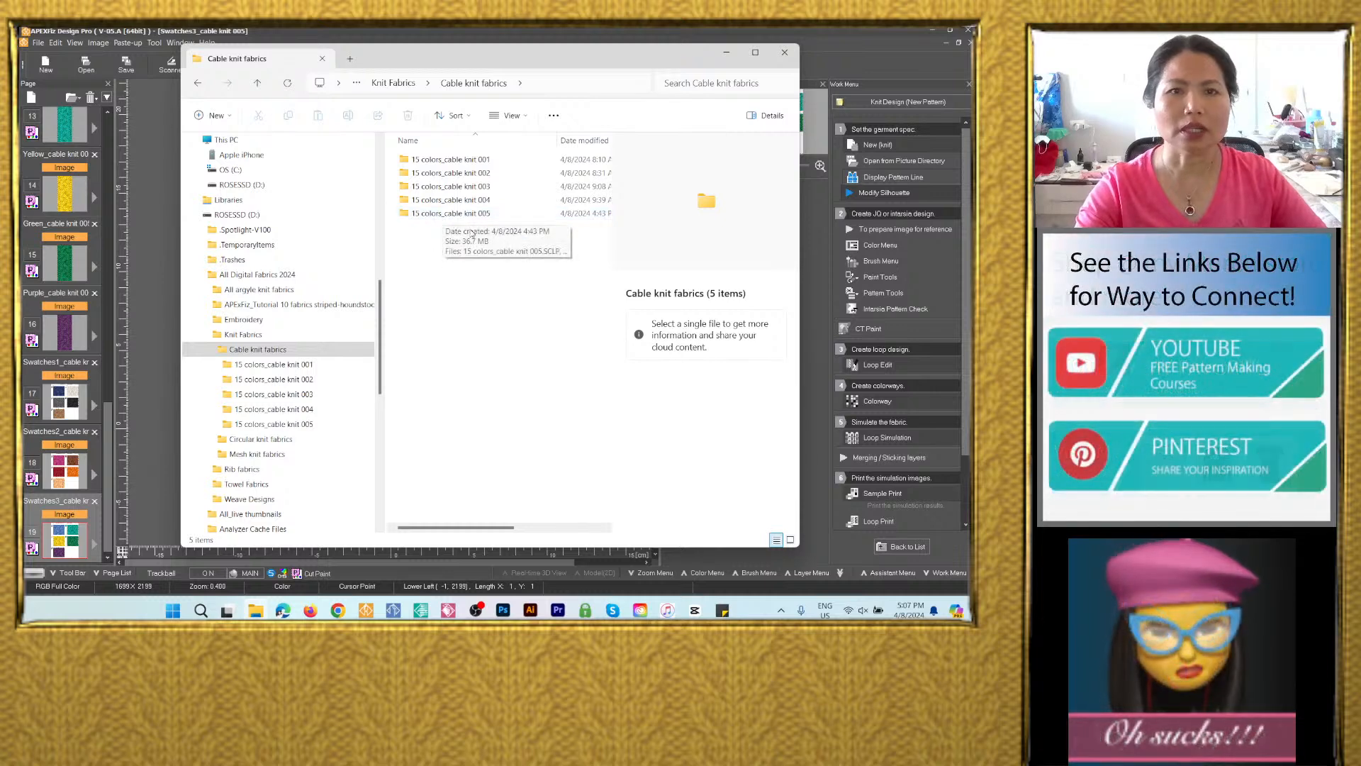
click(893, 31)
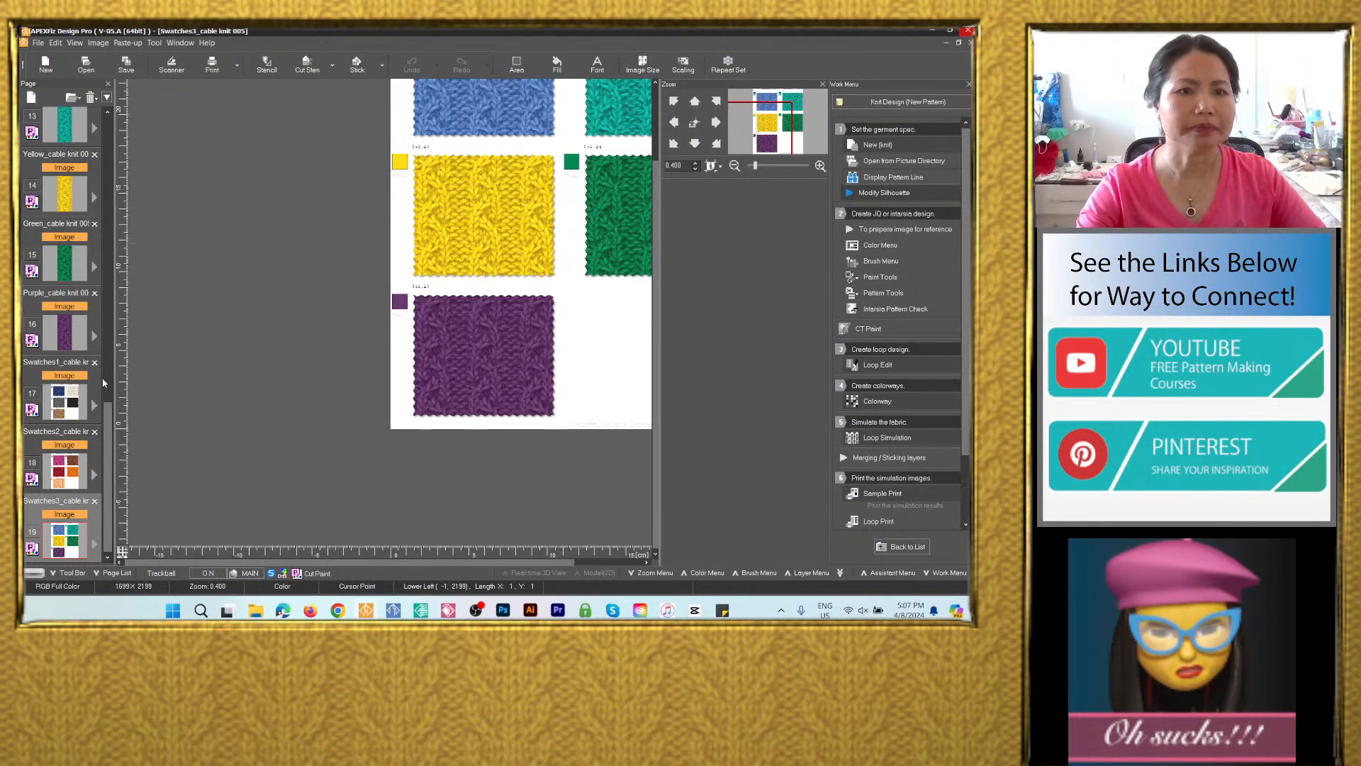
Save the loop page as a Picture Directory over the existing "15 colors_cable knit 005" file in the same folder.
drag(106, 417, 106, 132)
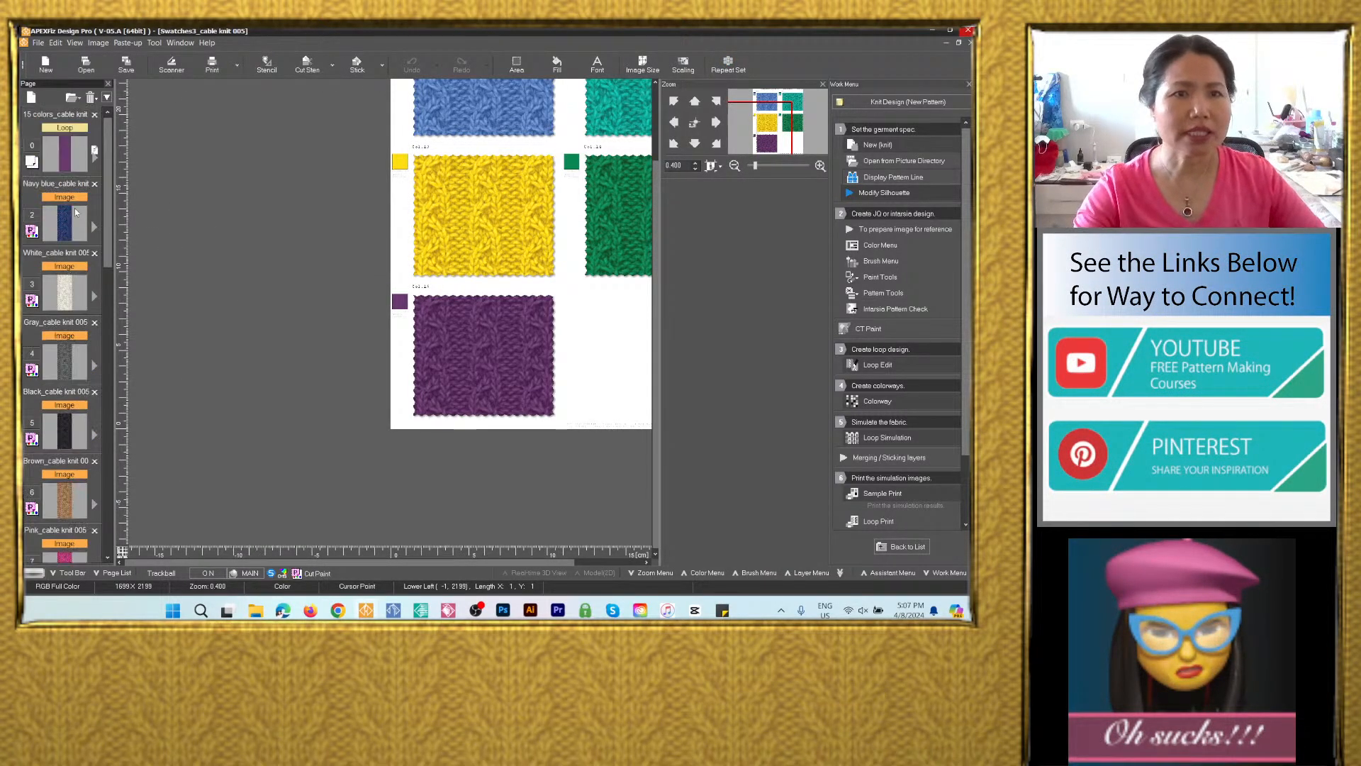
click(66, 165)
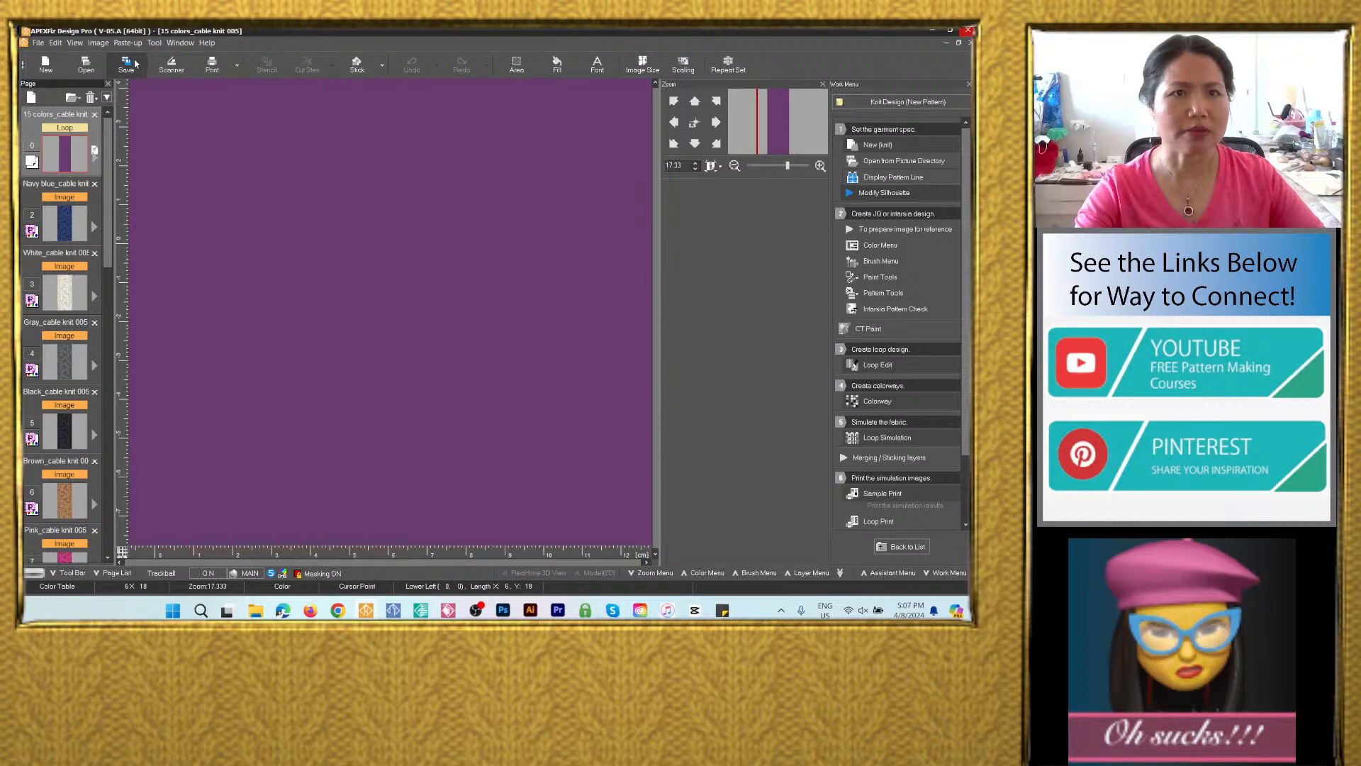
click(134, 64)
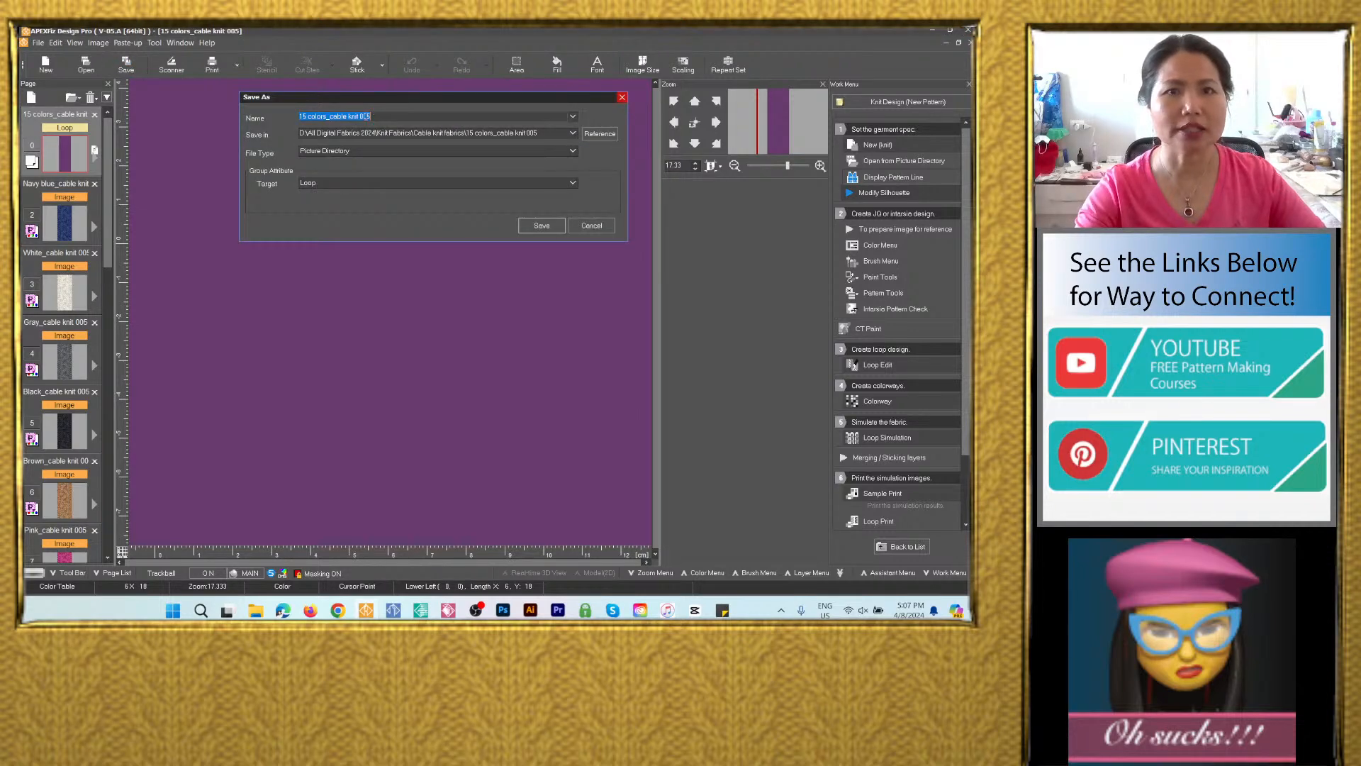
right_click(365, 117)
click(402, 156)
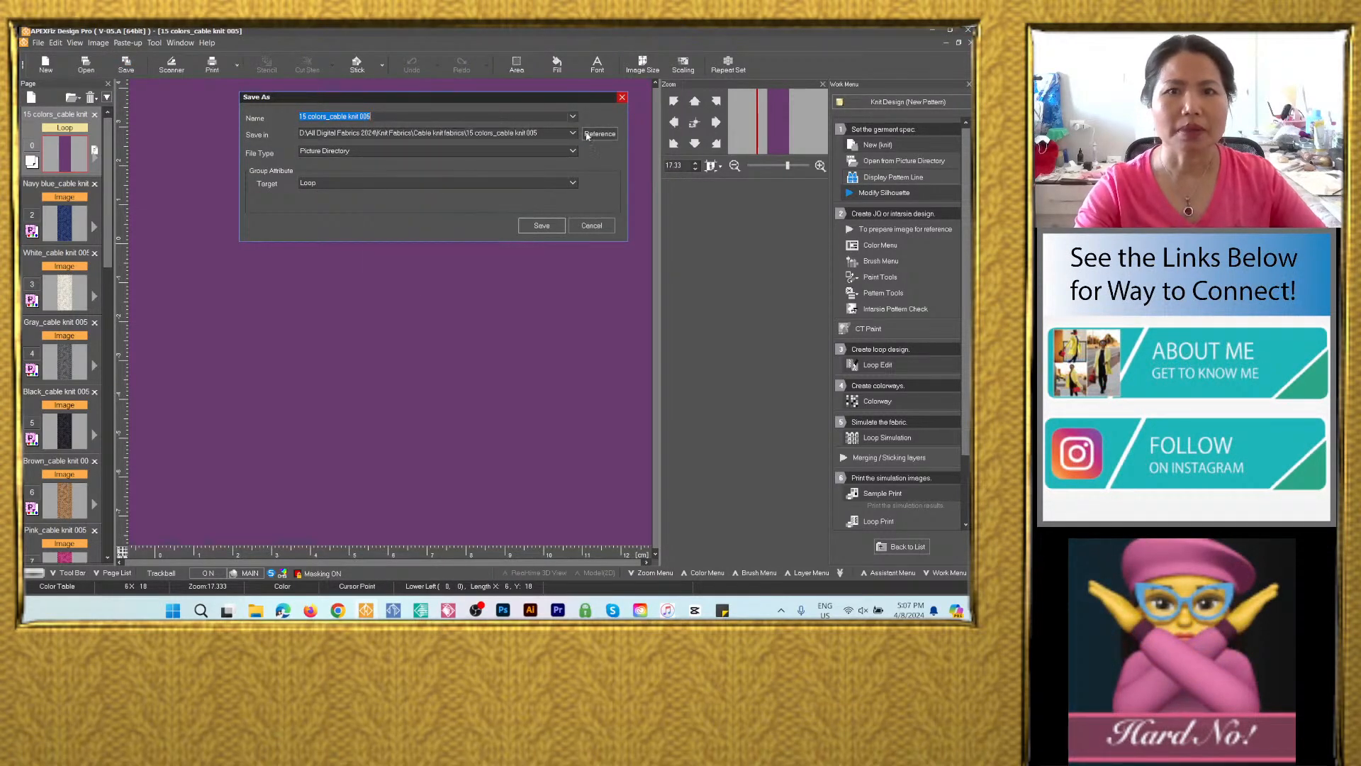
click(541, 226)
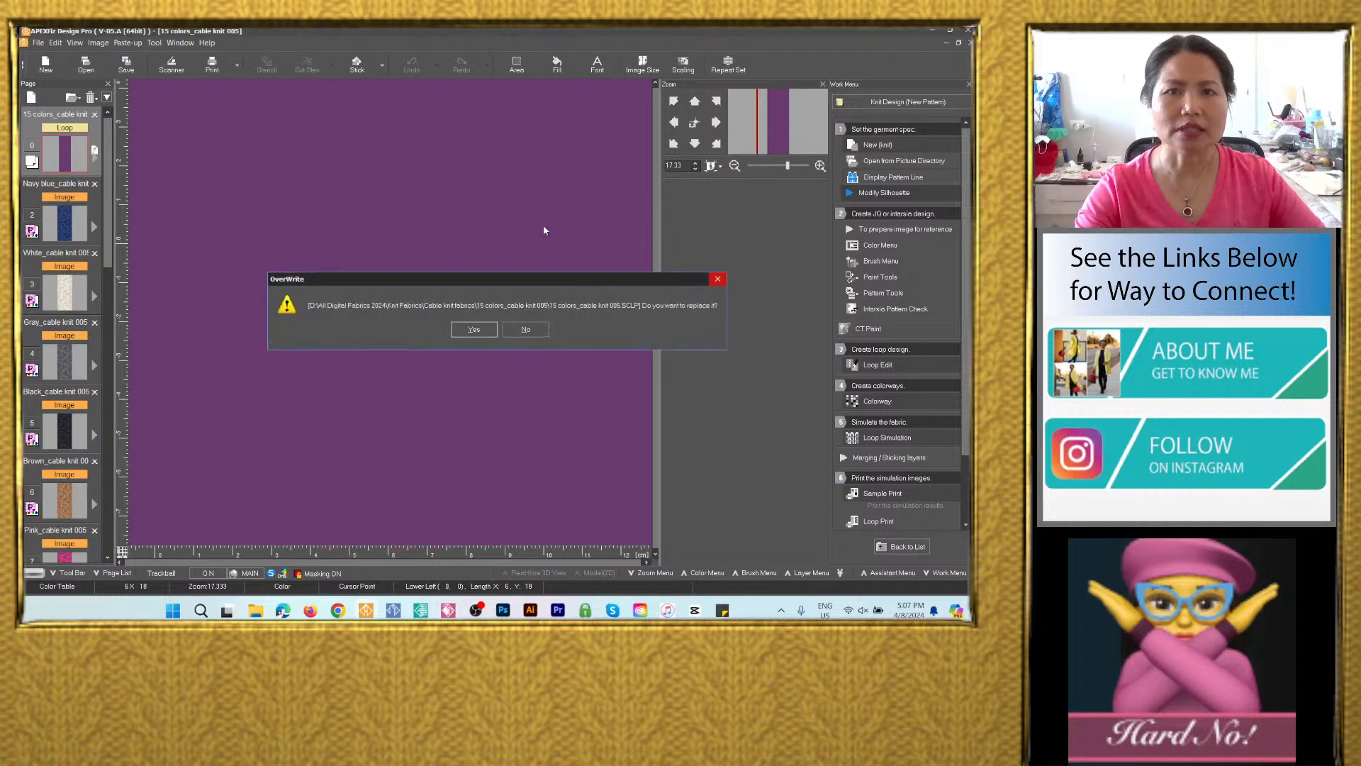
click(474, 329)
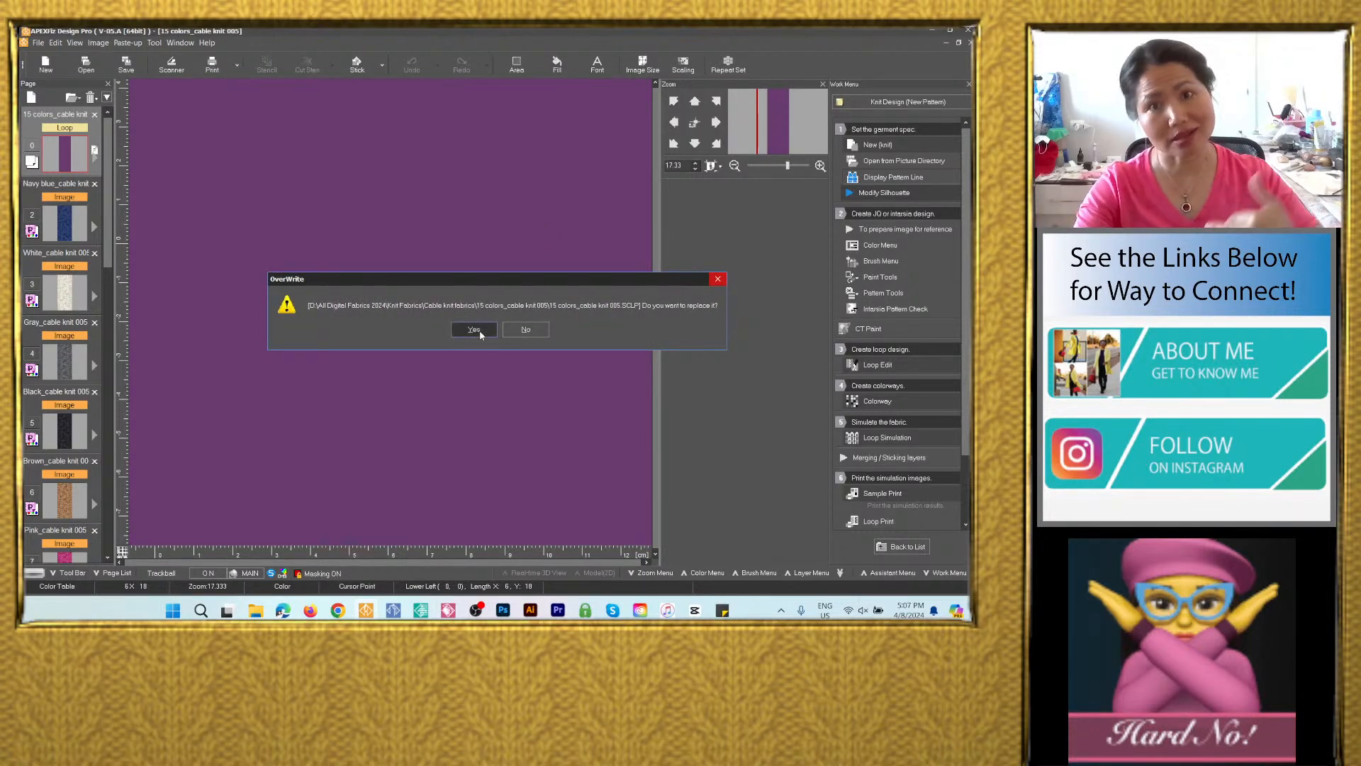
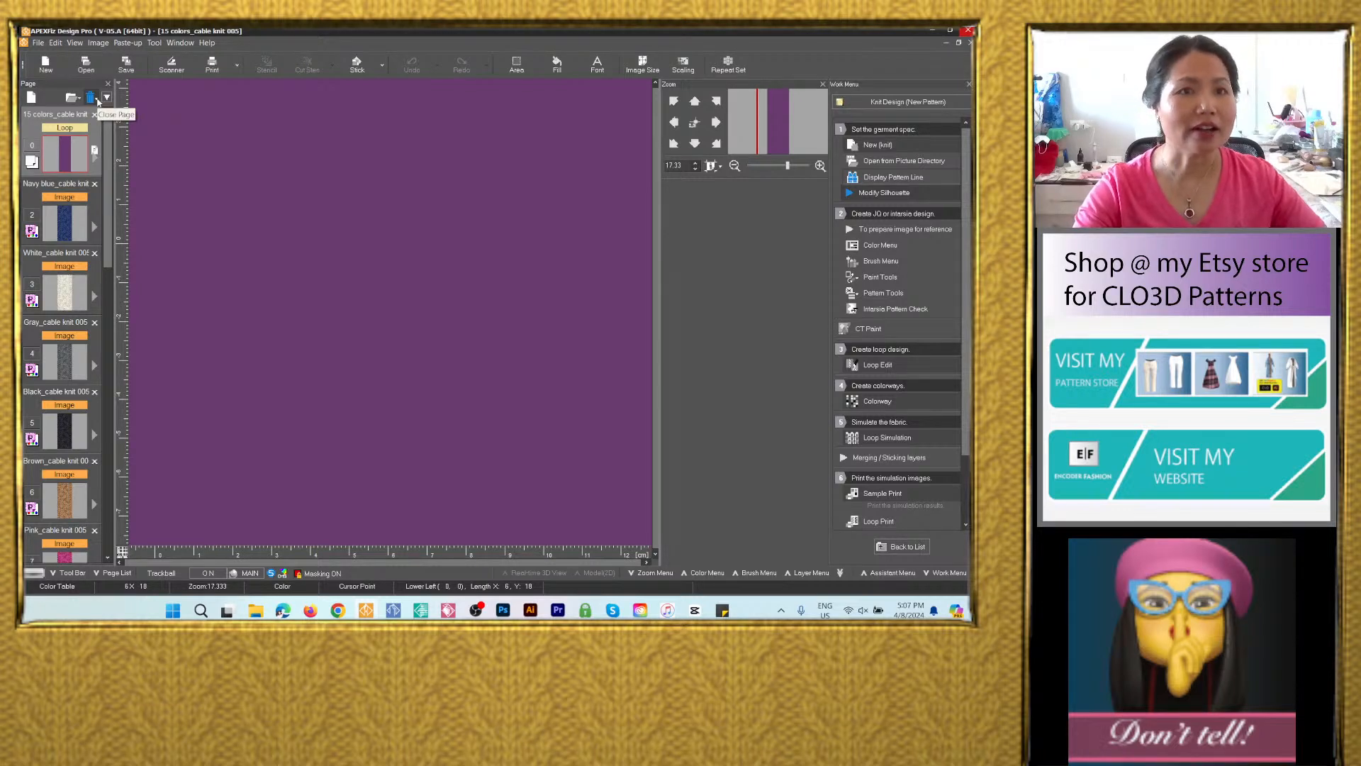
Close all open pages of the cable knit 005 project.
click(98, 100)
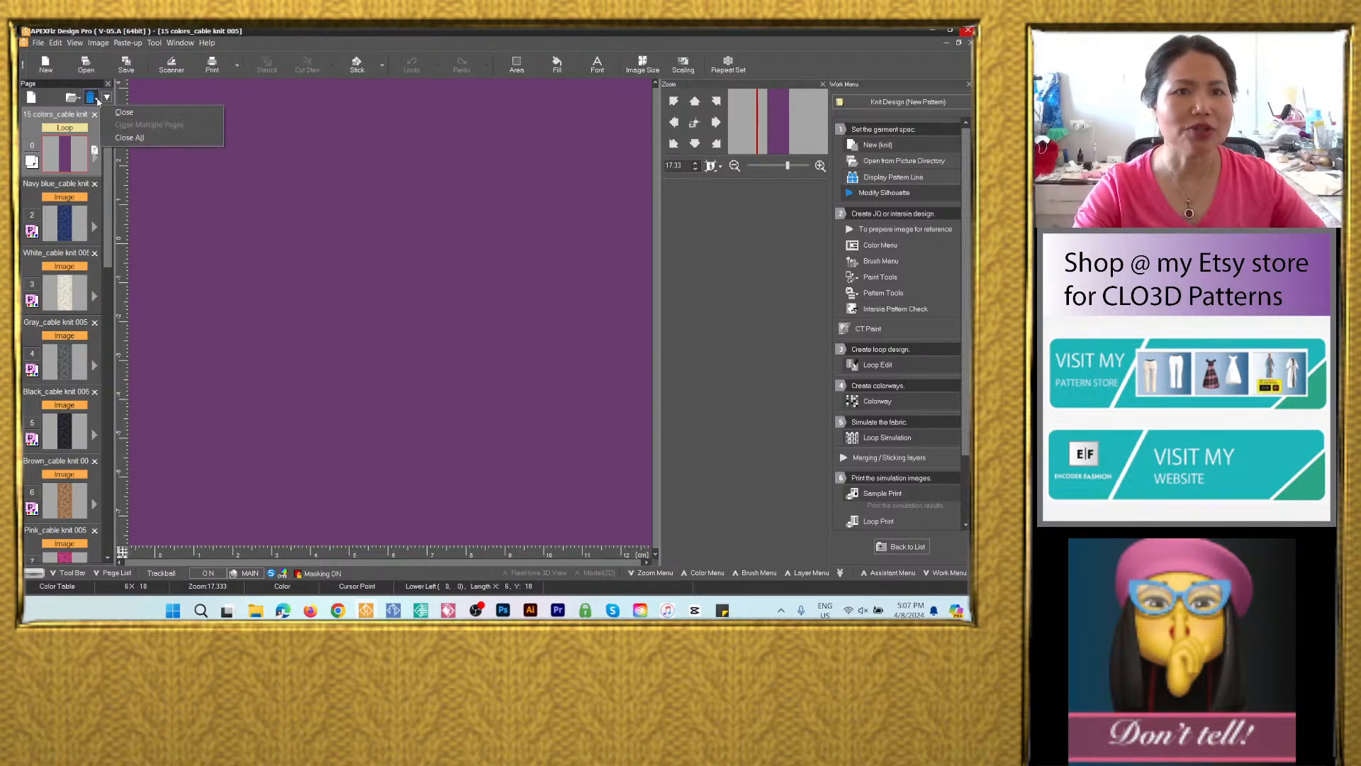
click(168, 139)
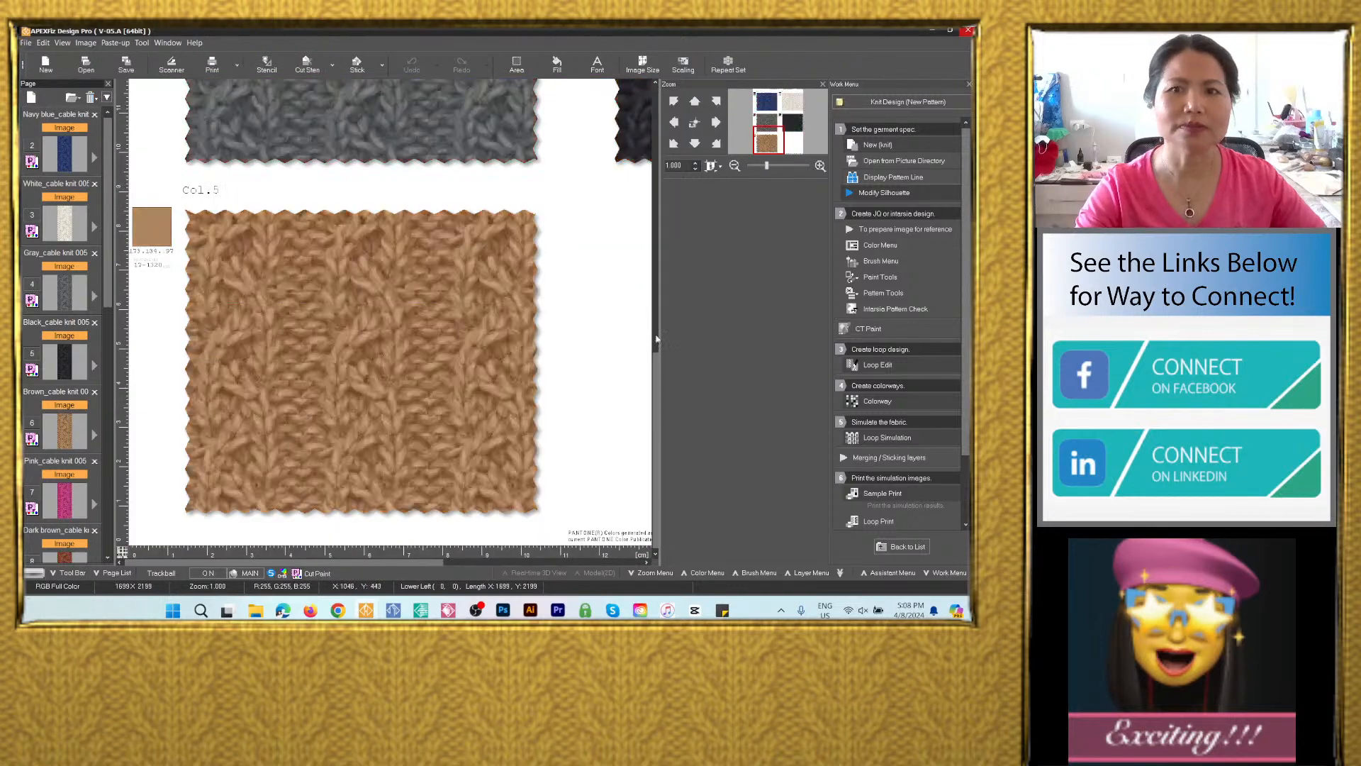
click(575, 355)
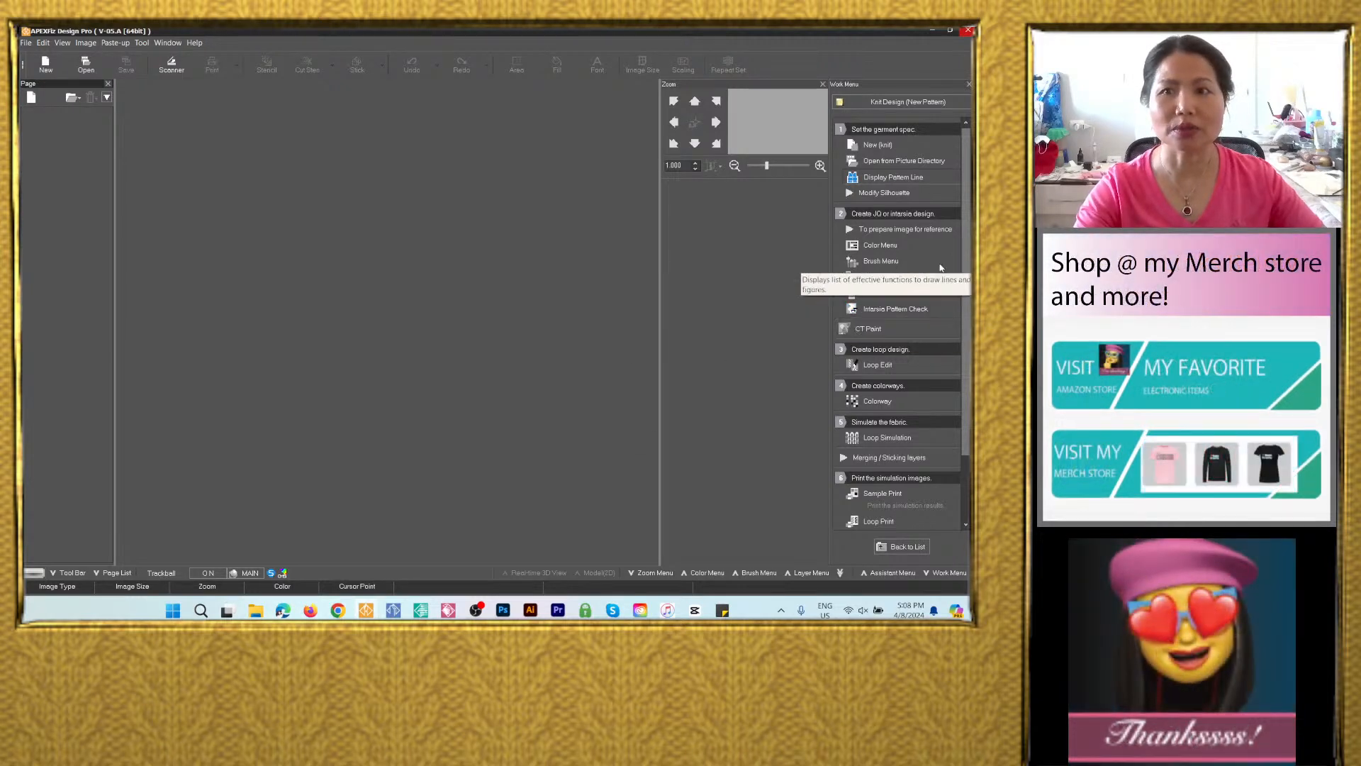
Create a new Non-Shaping knit BODY1 with 9G texture, 5.0 cm wide and 5.0 cm high, as a seamless repeat pattern.
click(878, 146)
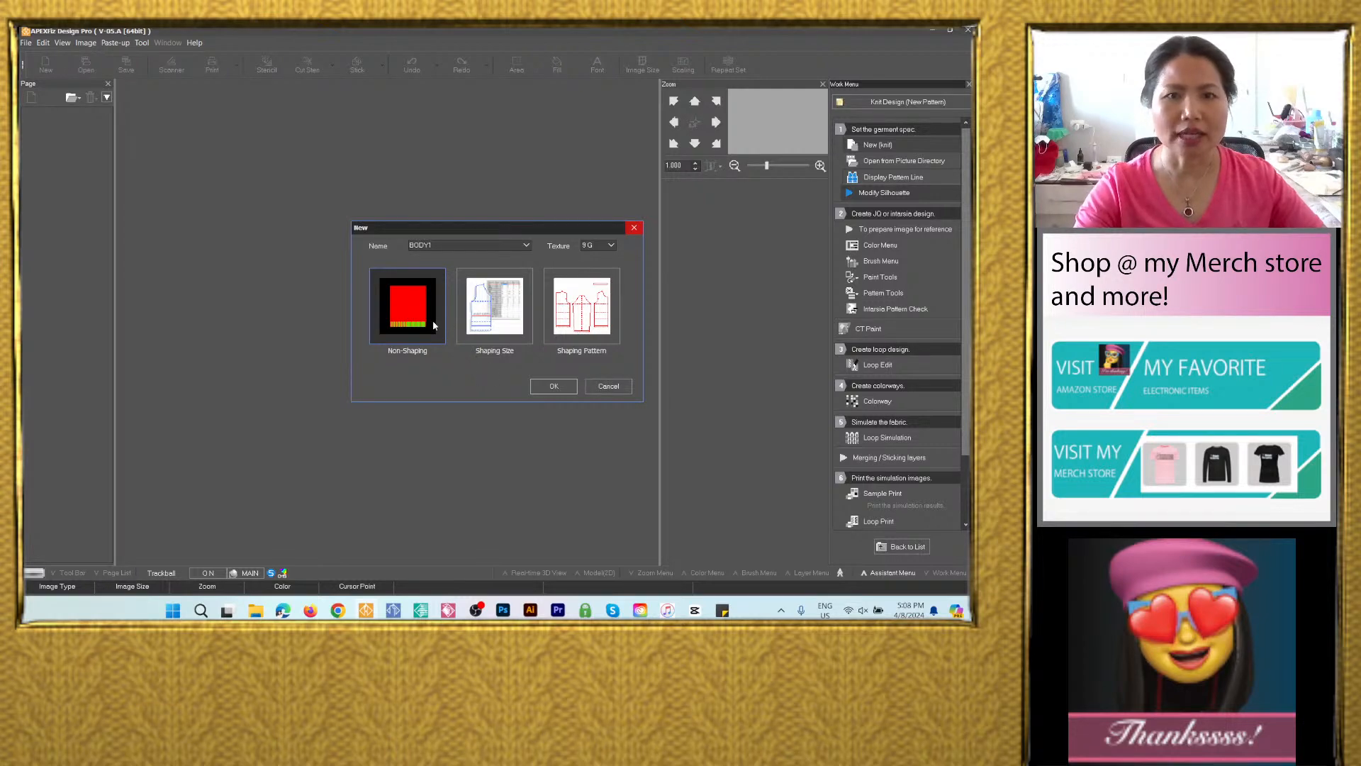
click(553, 386)
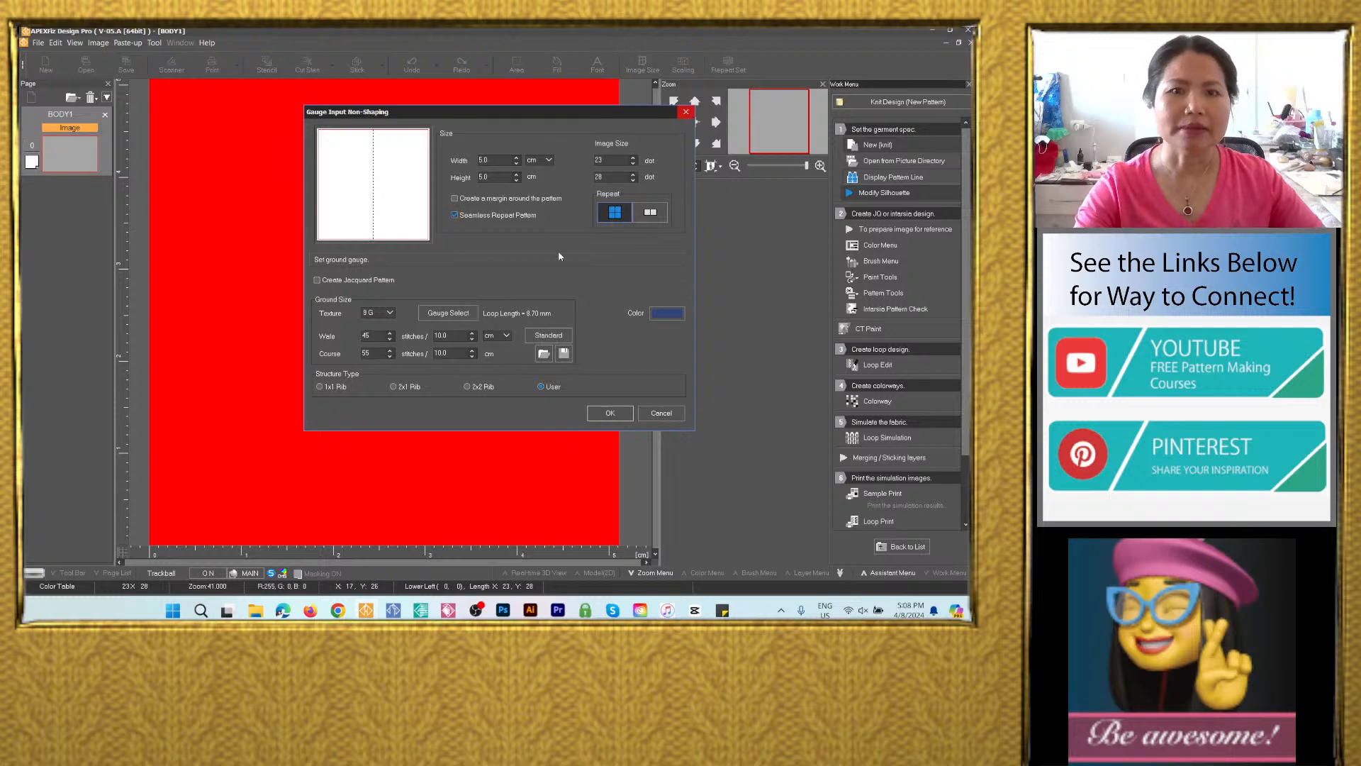
click(608, 414)
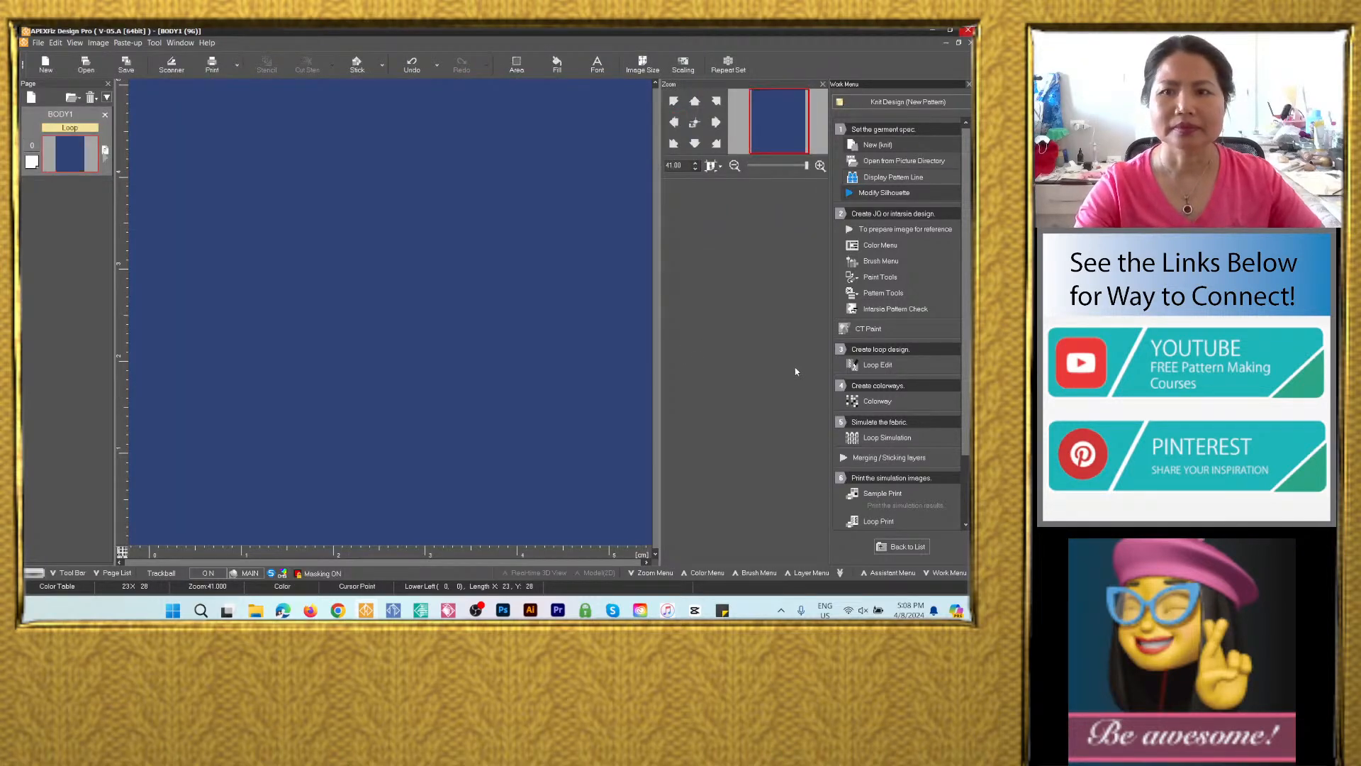
Start Loop Edit on the new knit with the 9G gauge and set the display to 1 Repeat.
click(873, 366)
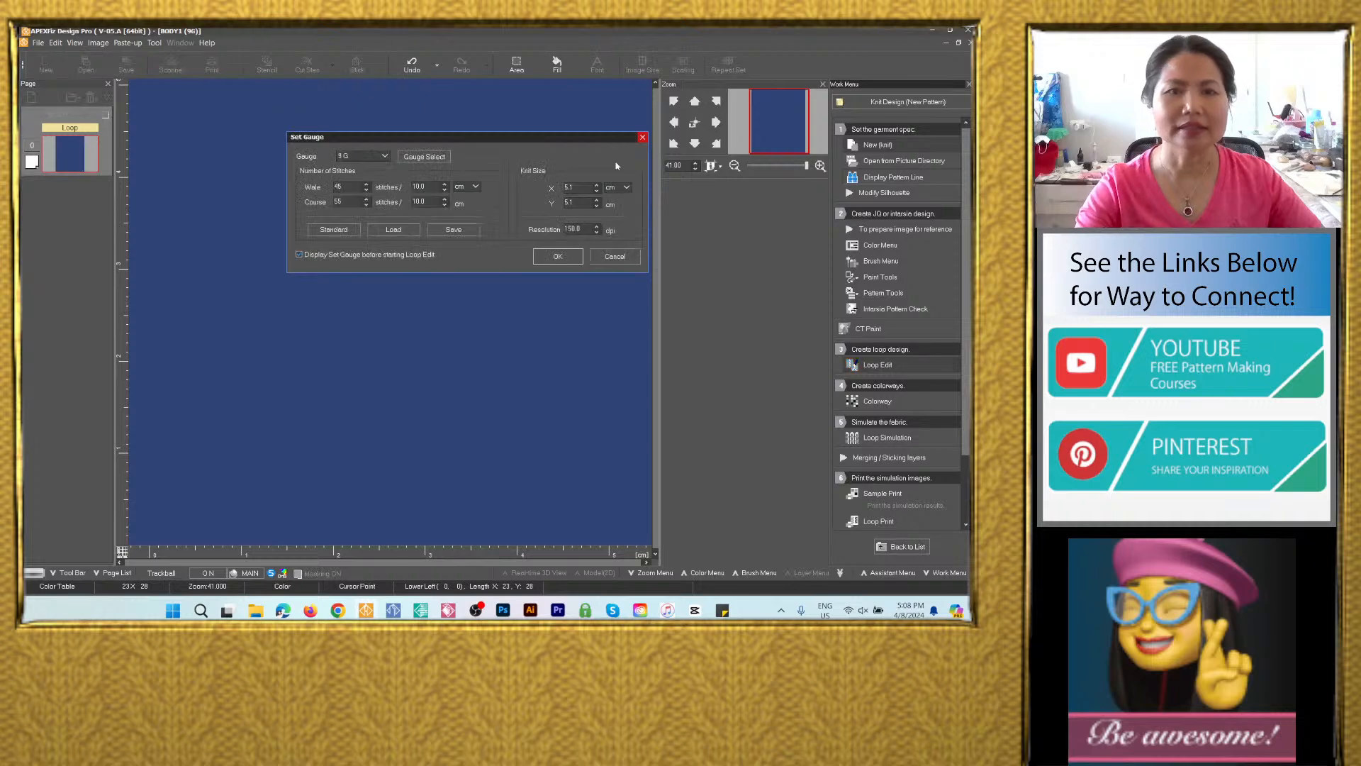
click(569, 259)
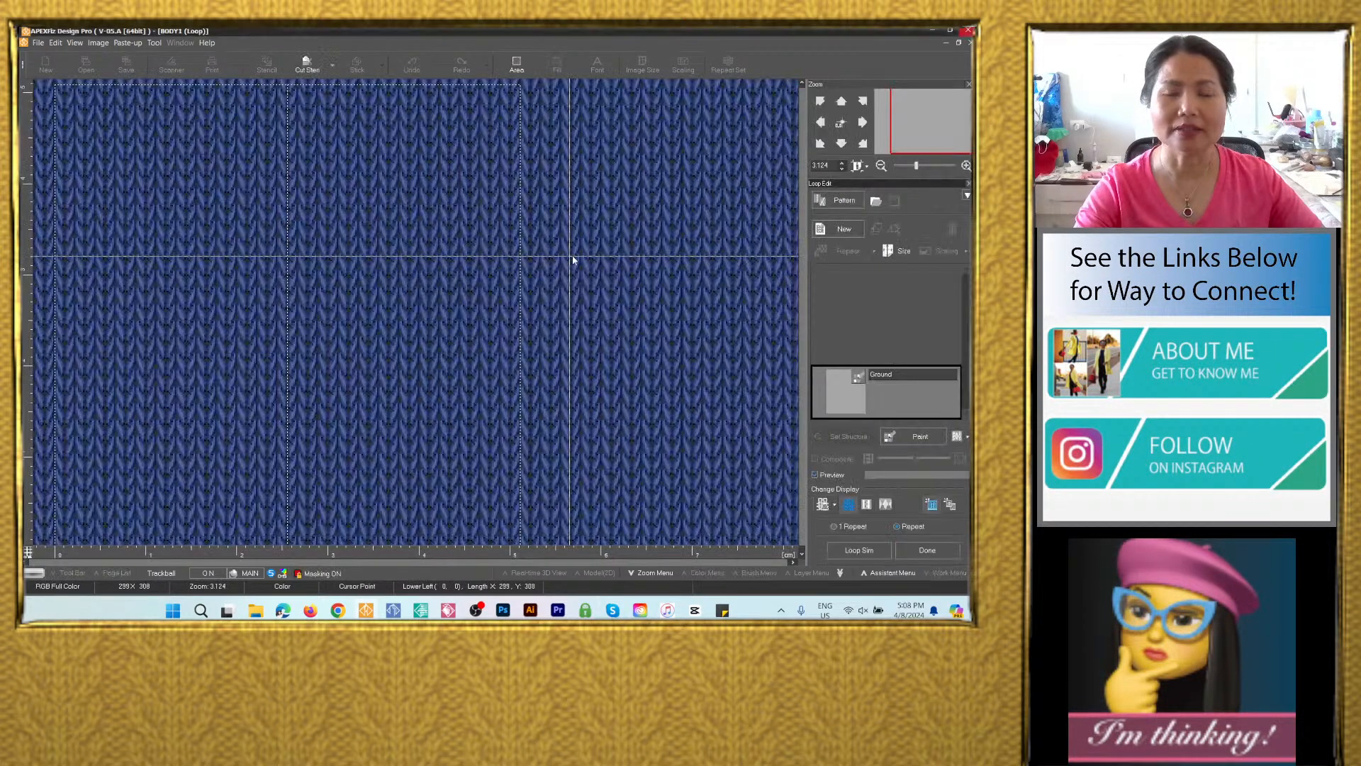
click(836, 527)
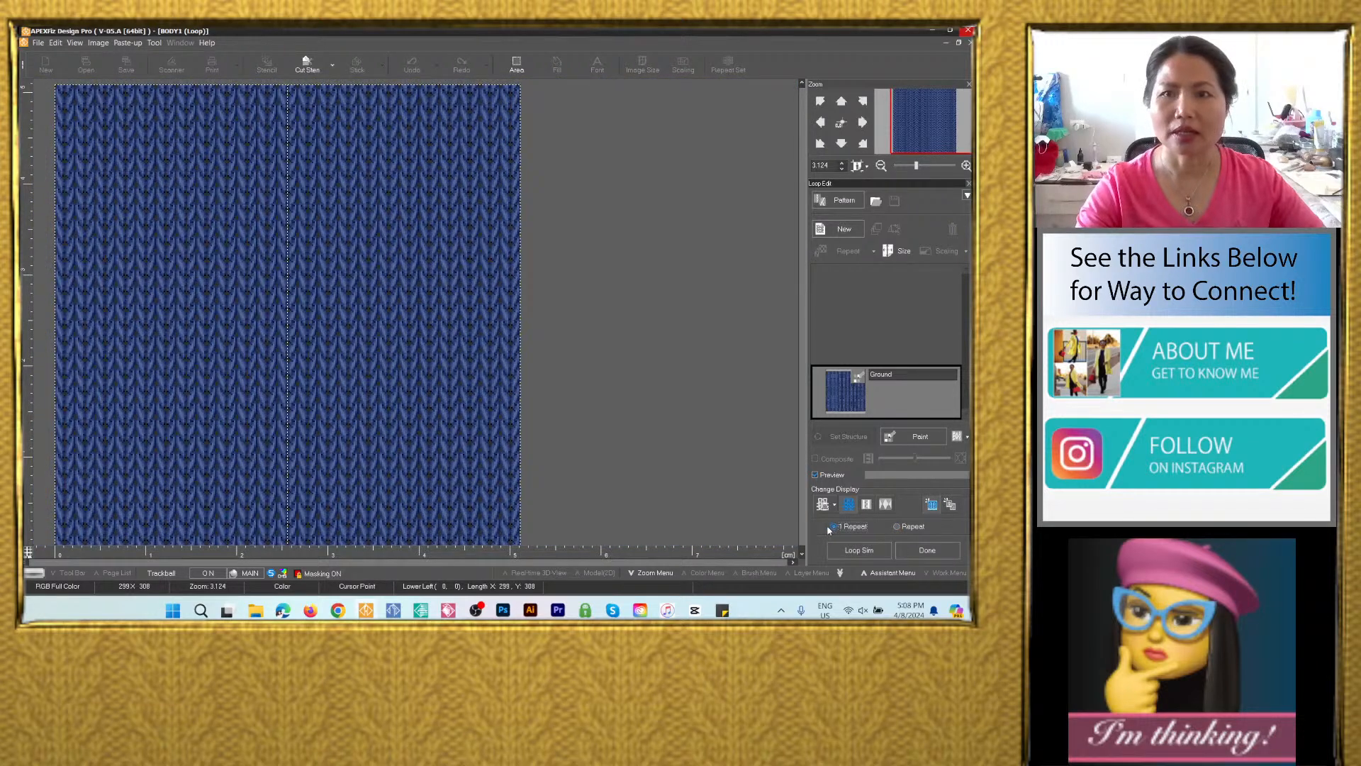
Add pattern 006 from the Cable1 category and place it at the lower-left corner of the ground.
click(849, 202)
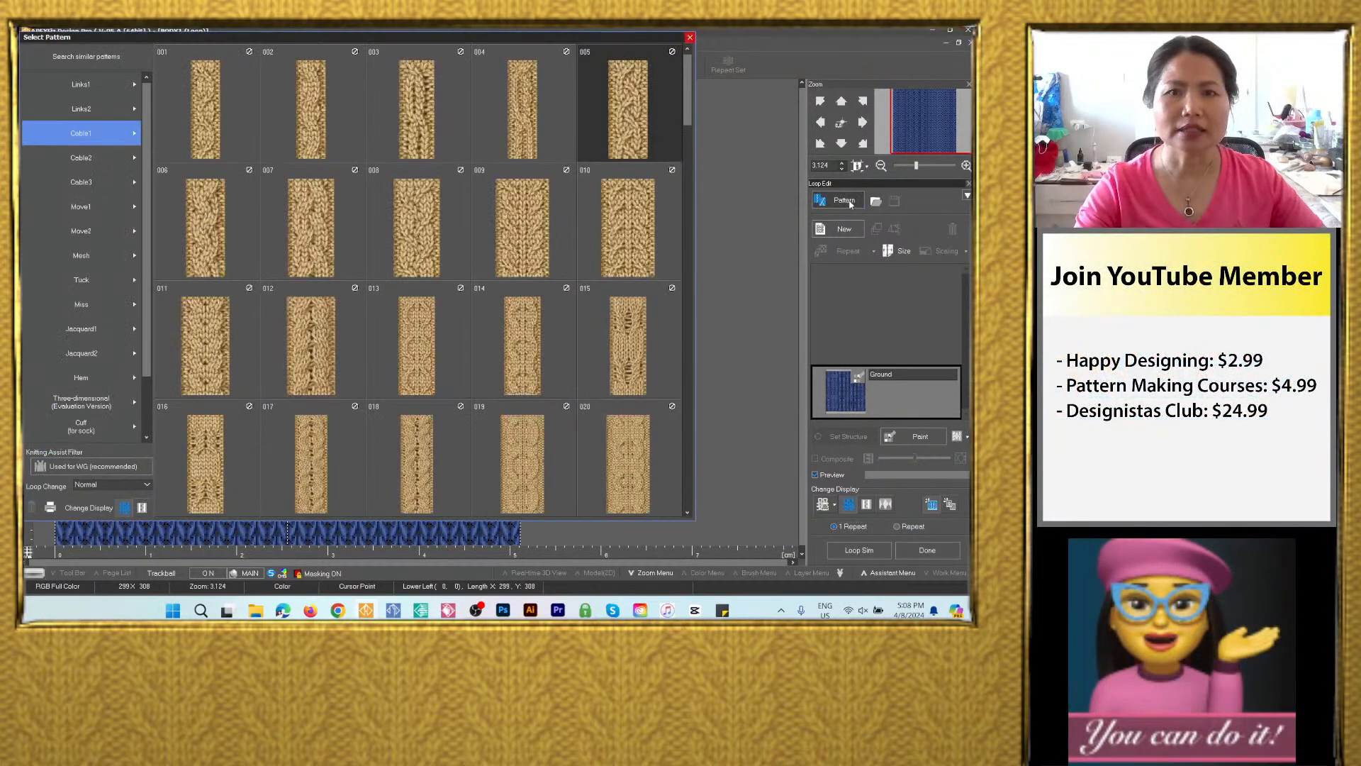
double_click(201, 242)
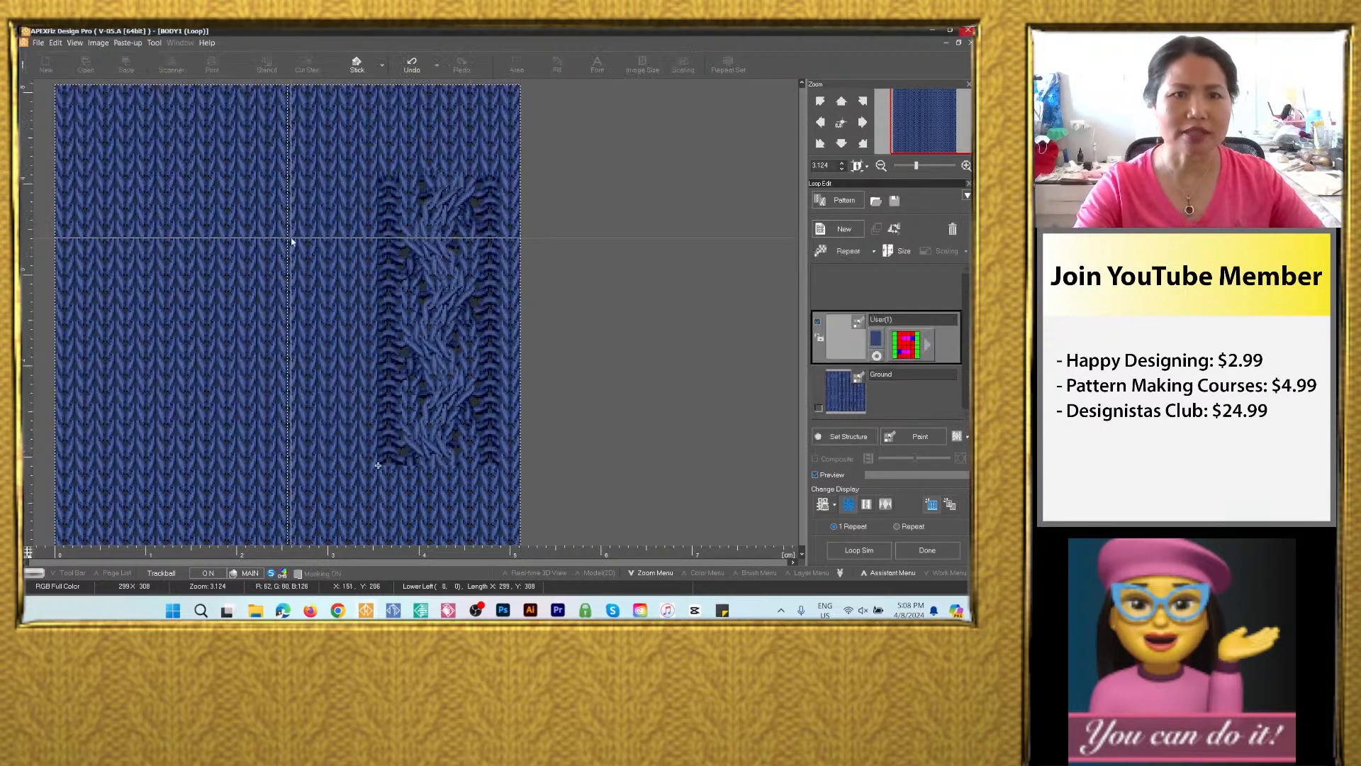
click(842, 121)
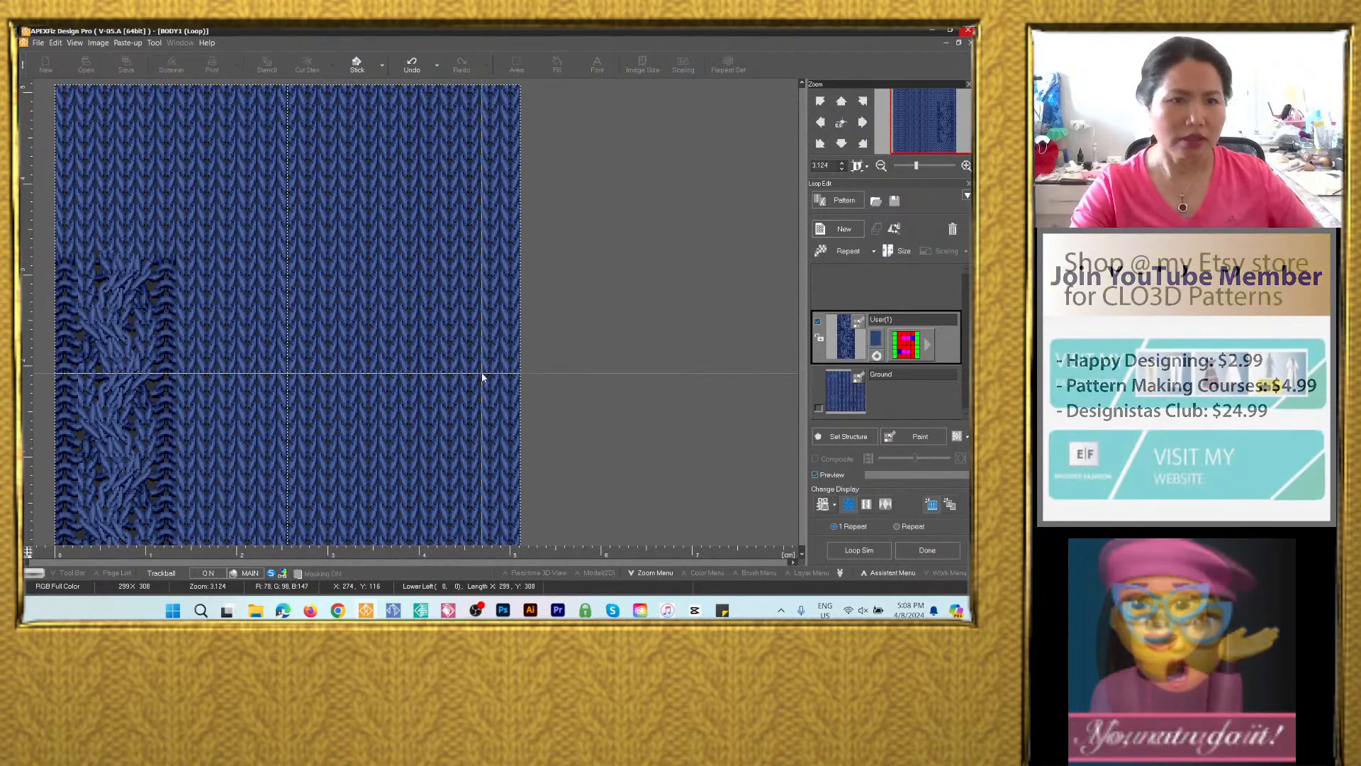
scroll(482, 373, down, 3)
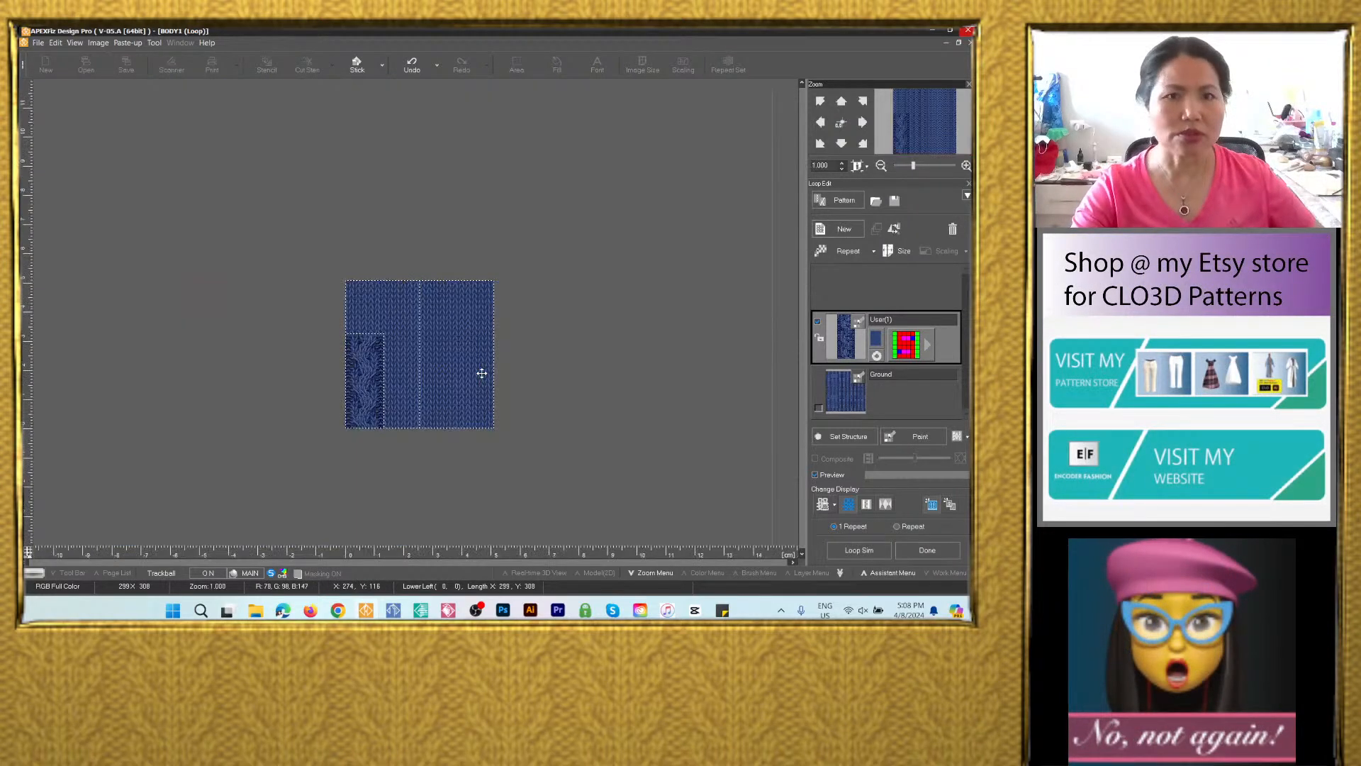
click(389, 465)
Resize the Ground structure to fit the cable motif, with its upper-right corner at X 5, Y 16.
click(894, 398)
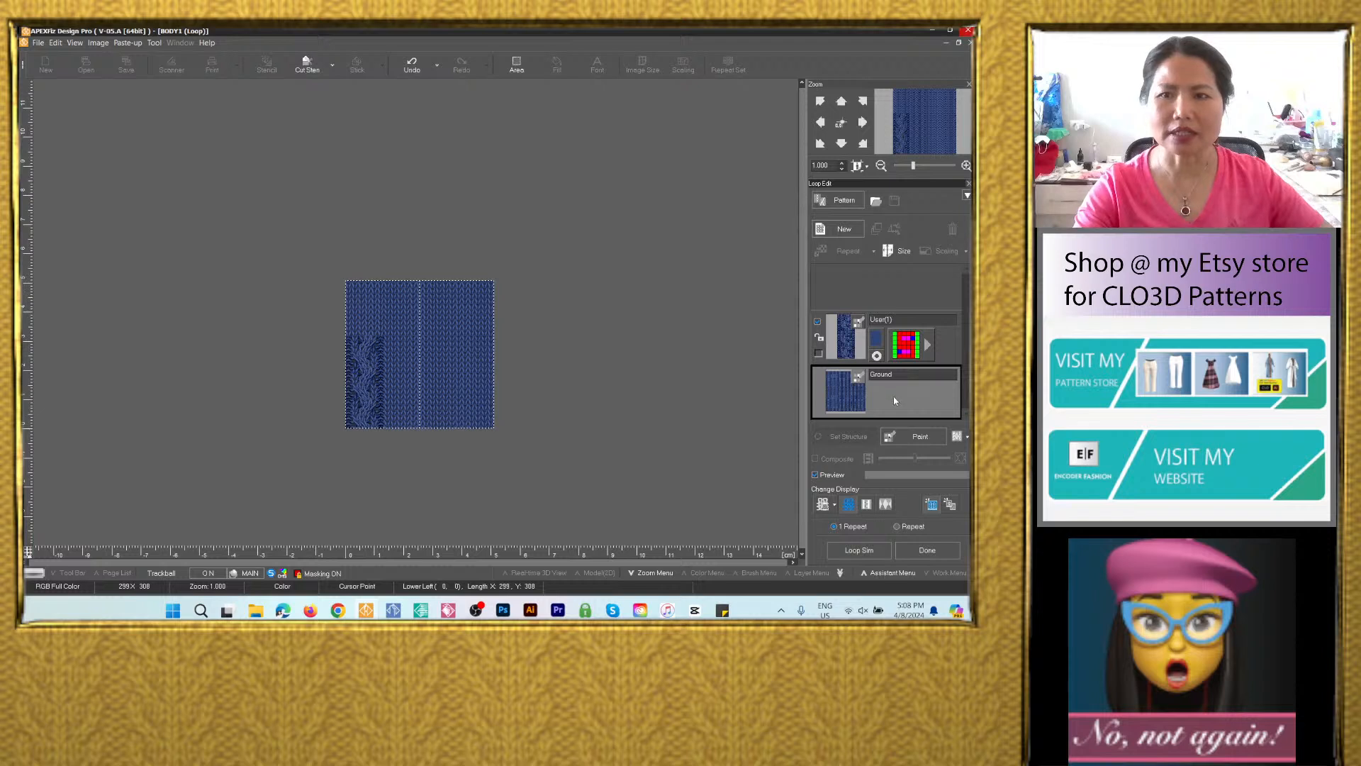
click(904, 252)
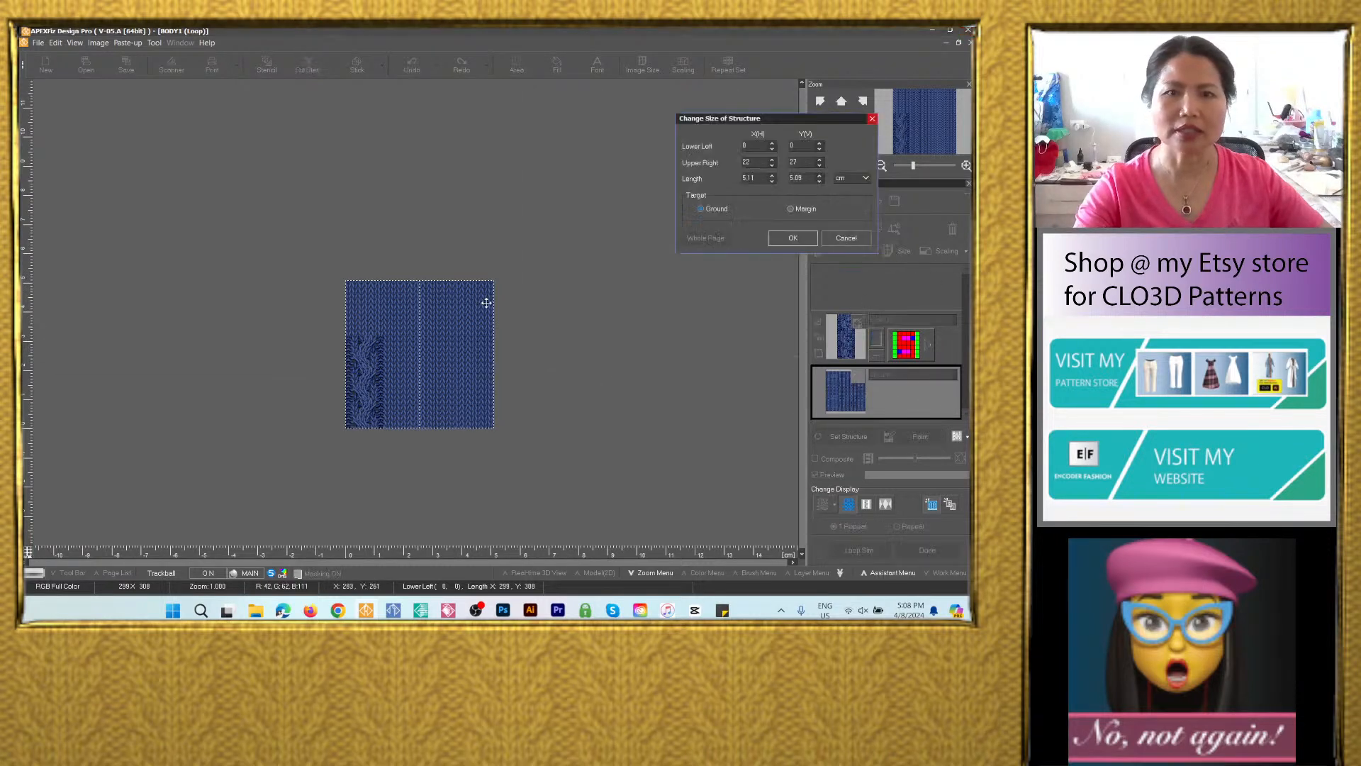
drag(494, 282, 383, 341)
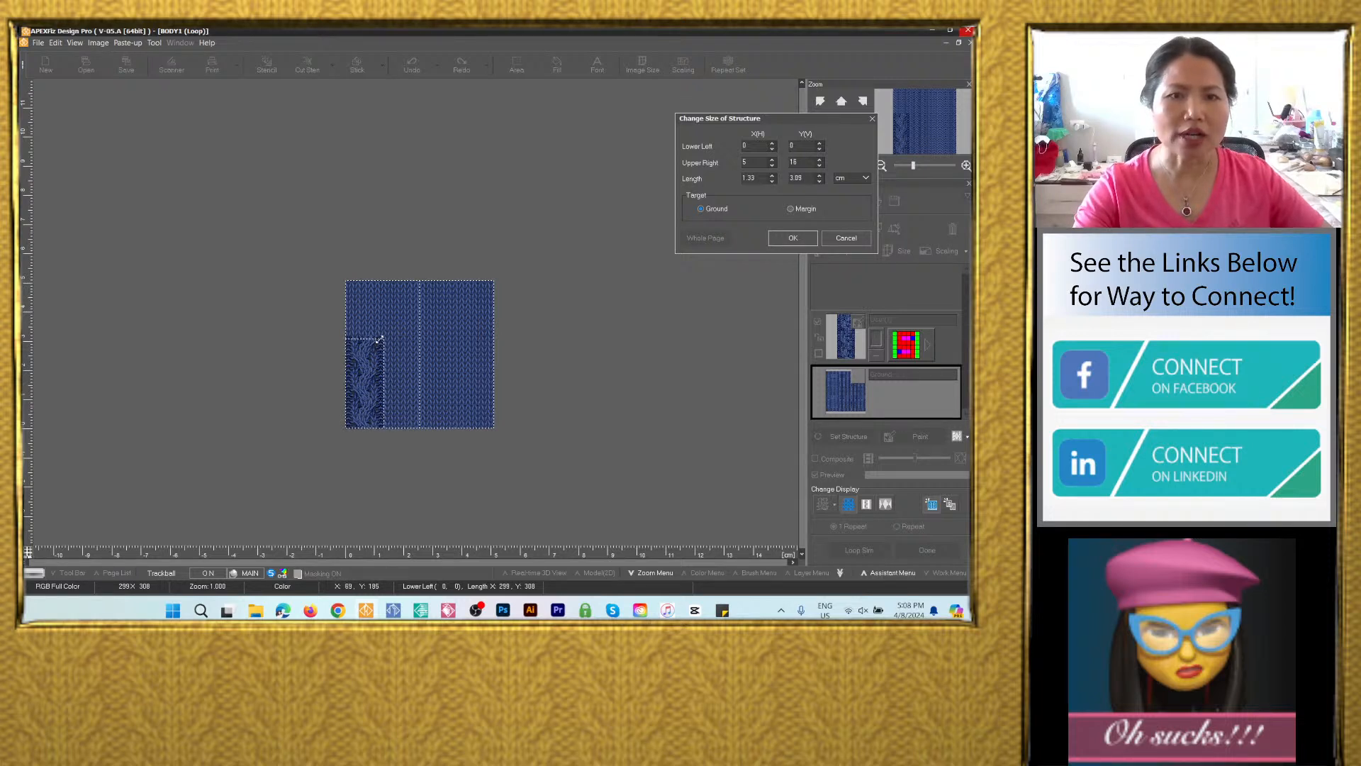
click(791, 240)
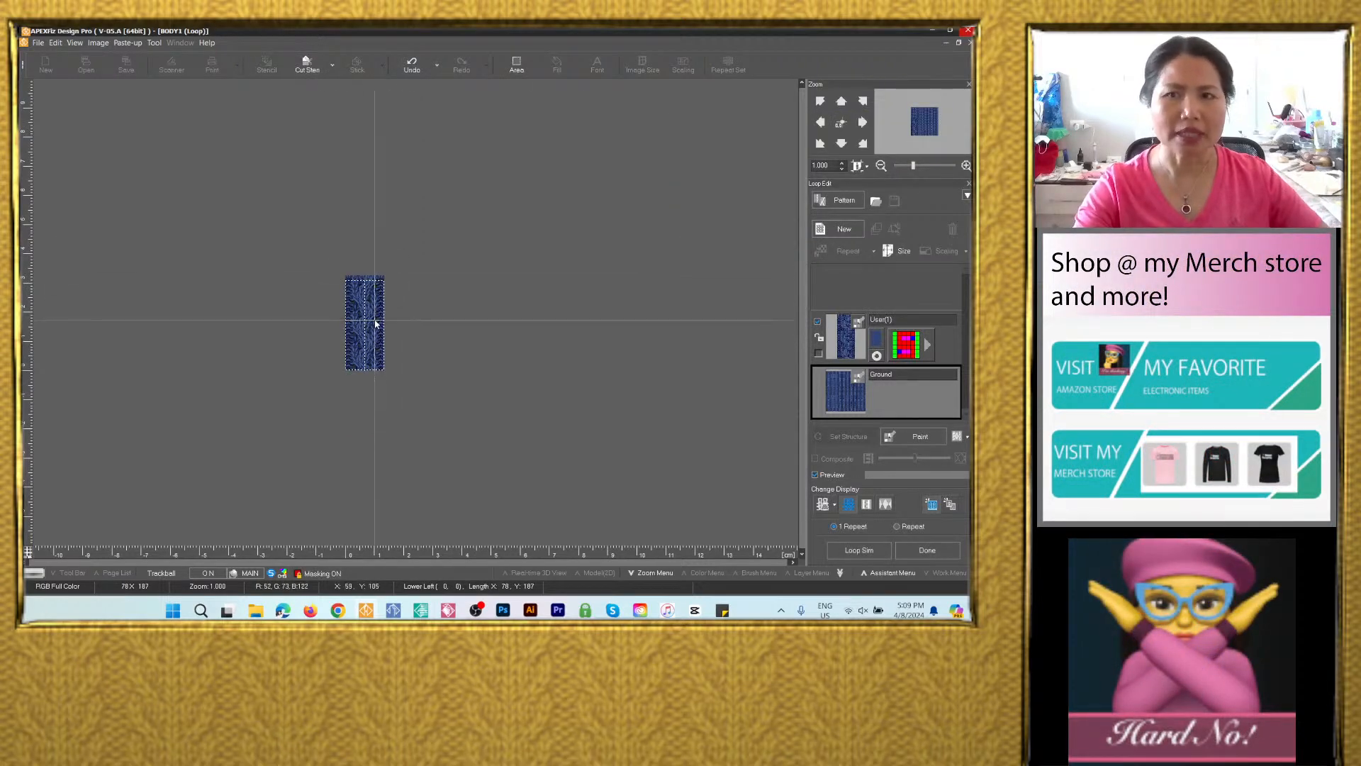
Extend the Ground structure by one row so its upper-right Y value is 17.
scroll(376, 323, up, 2)
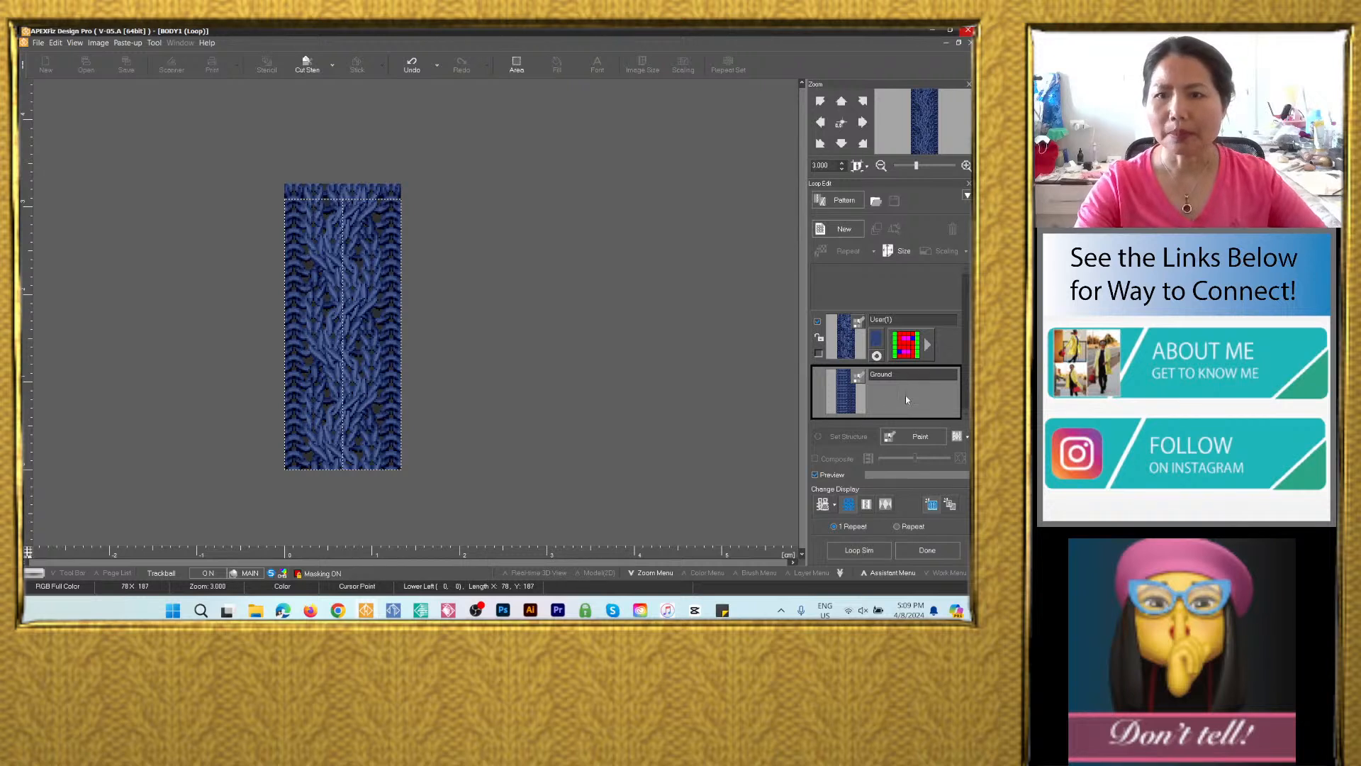
click(903, 252)
drag(378, 202, 377, 194)
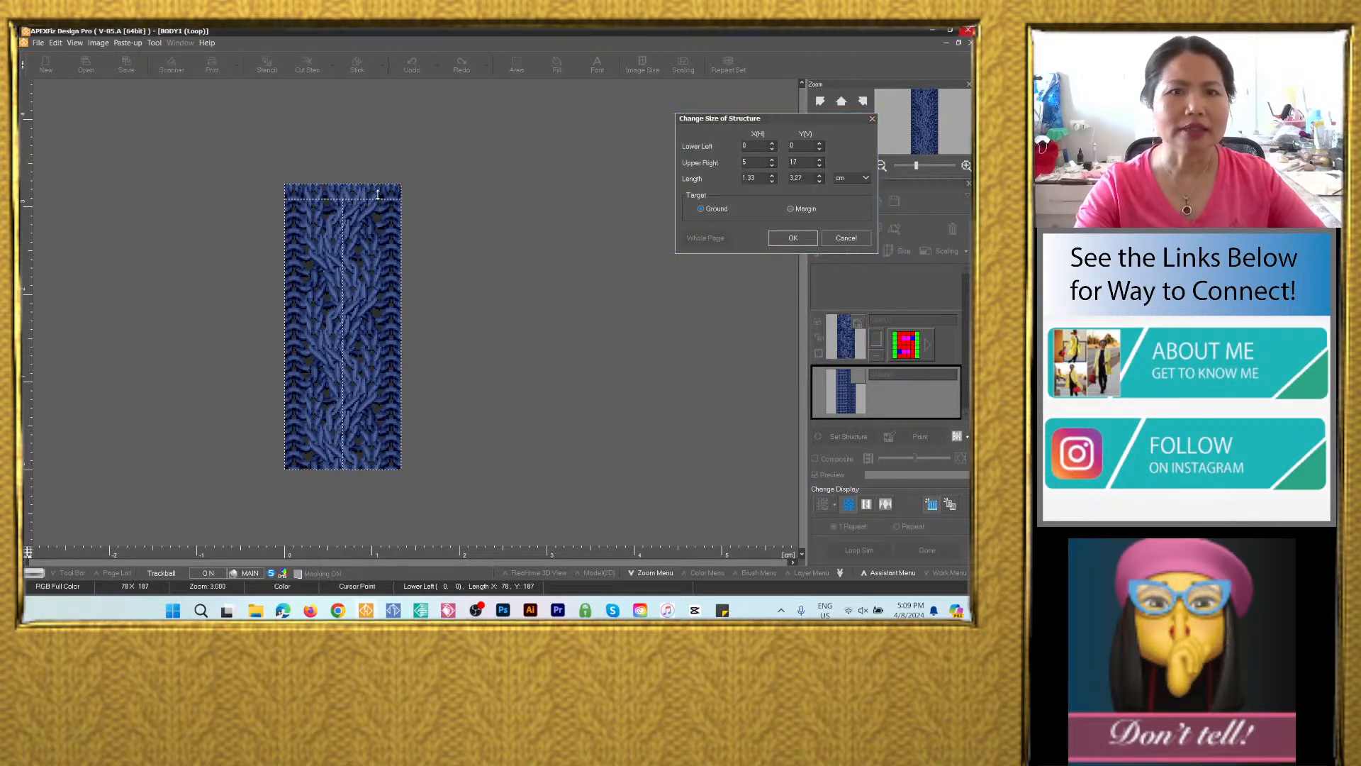
click(792, 237)
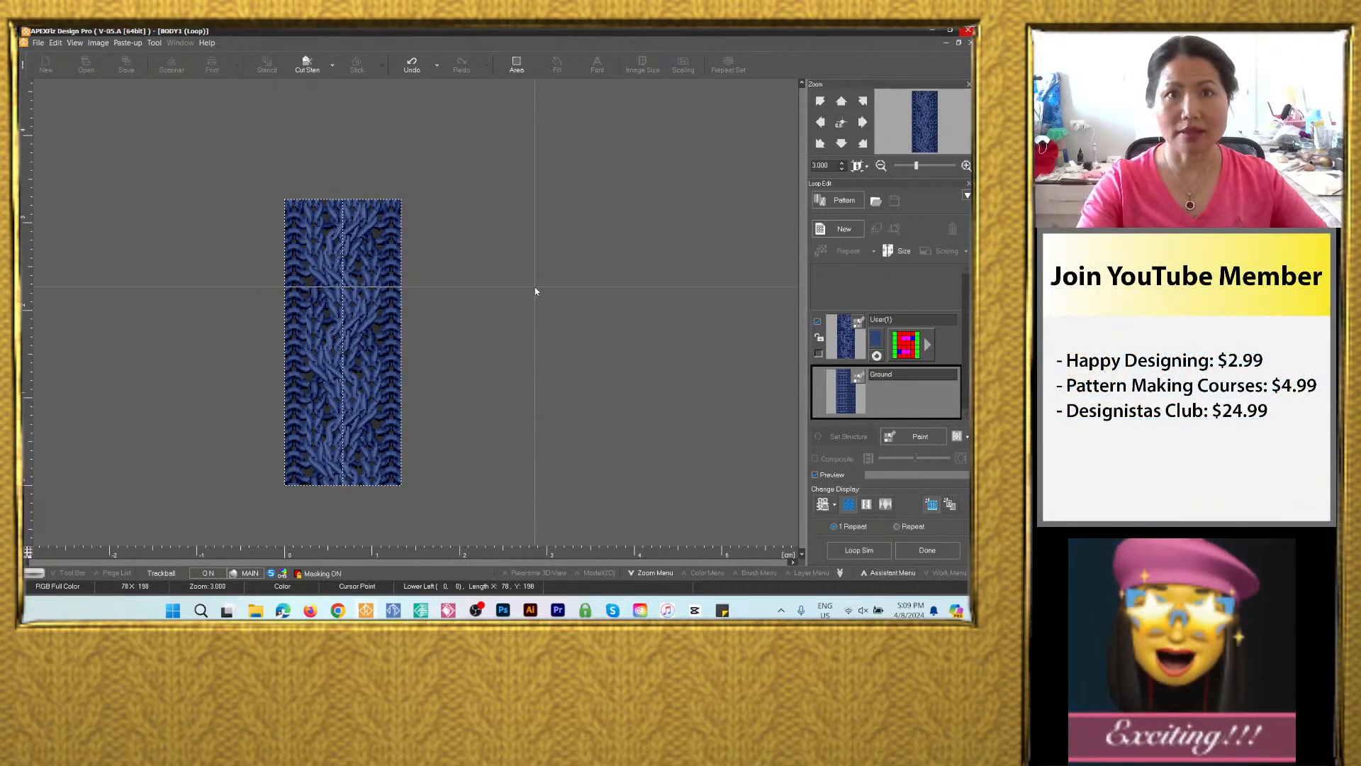
Display the cable structure as a repeat, check the tiling, and finish Loop Edit.
click(898, 528)
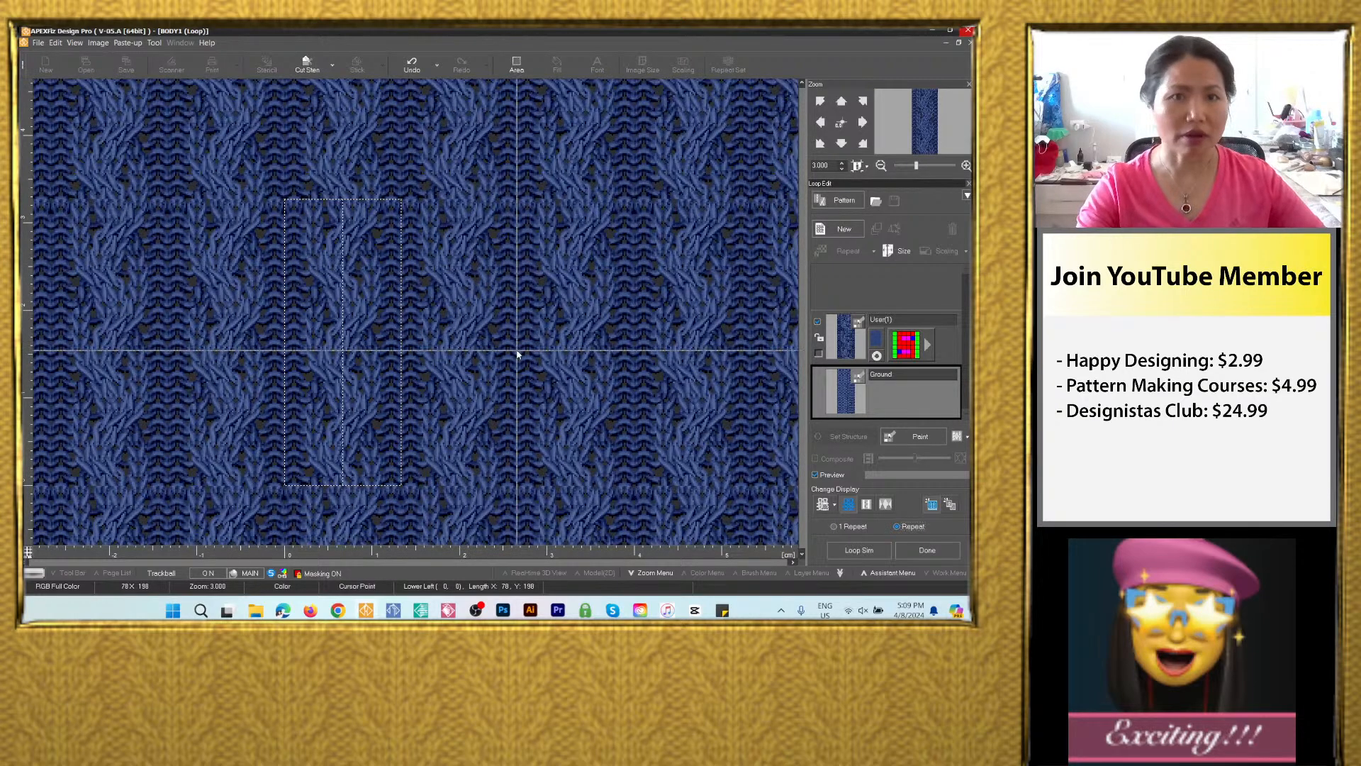
scroll(517, 349, down, 4)
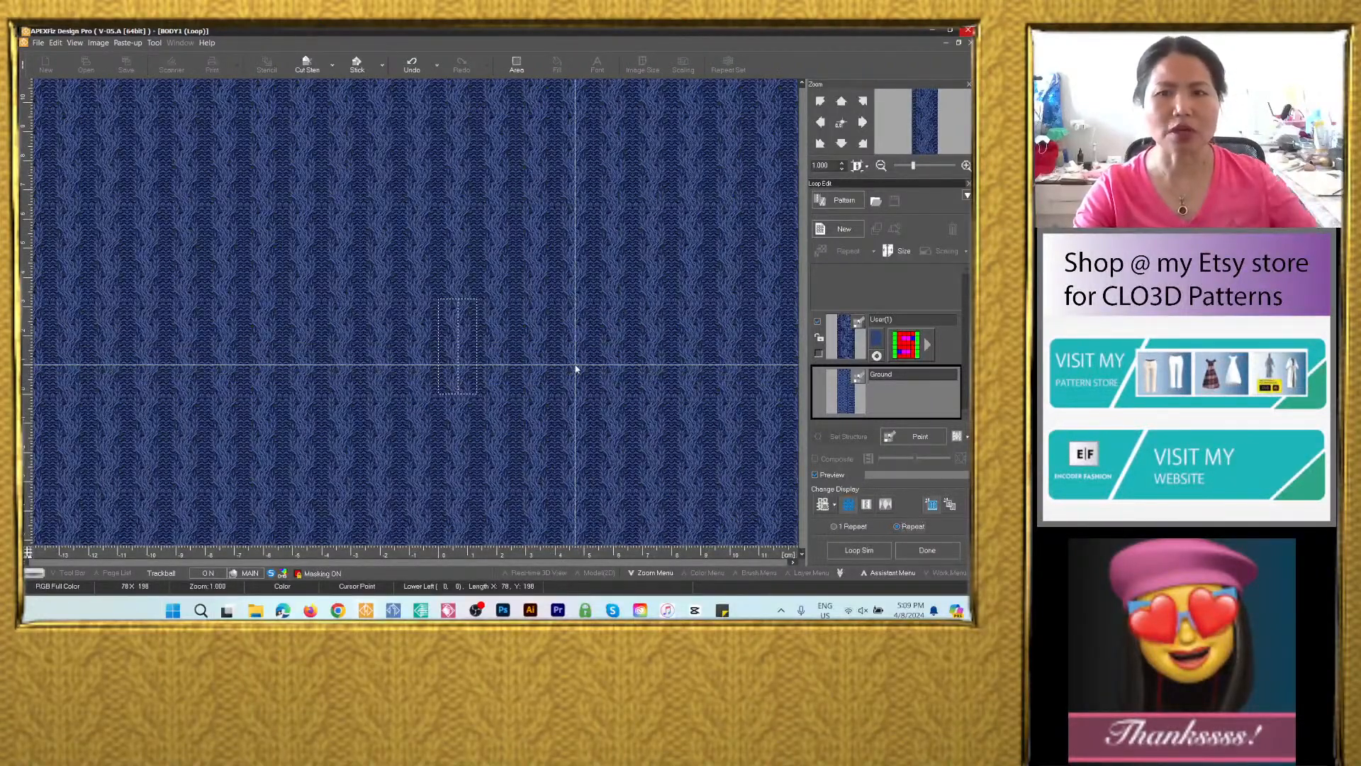
click(926, 551)
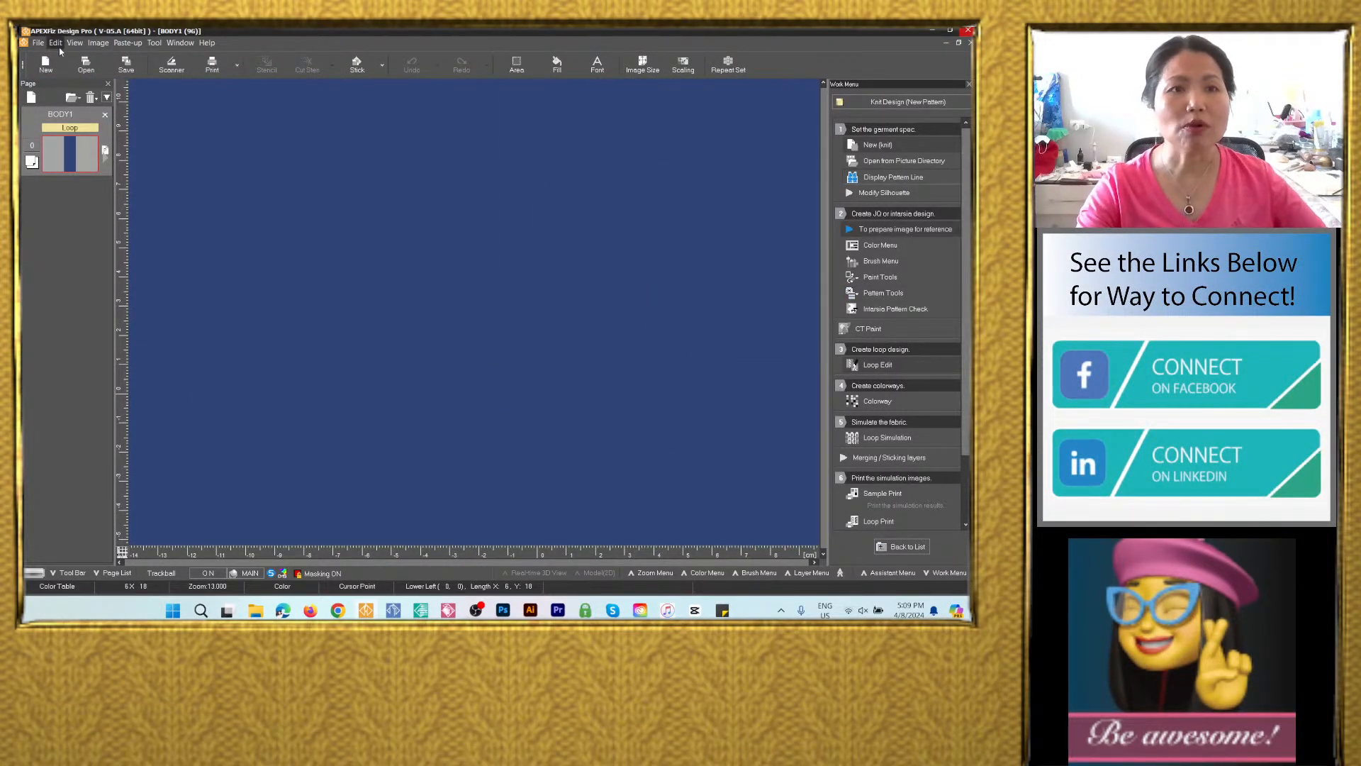
Start saving the knit under the name "15 colors_cable knit 006" and copy that name for reuse.
click(126, 66)
right_click(327, 113)
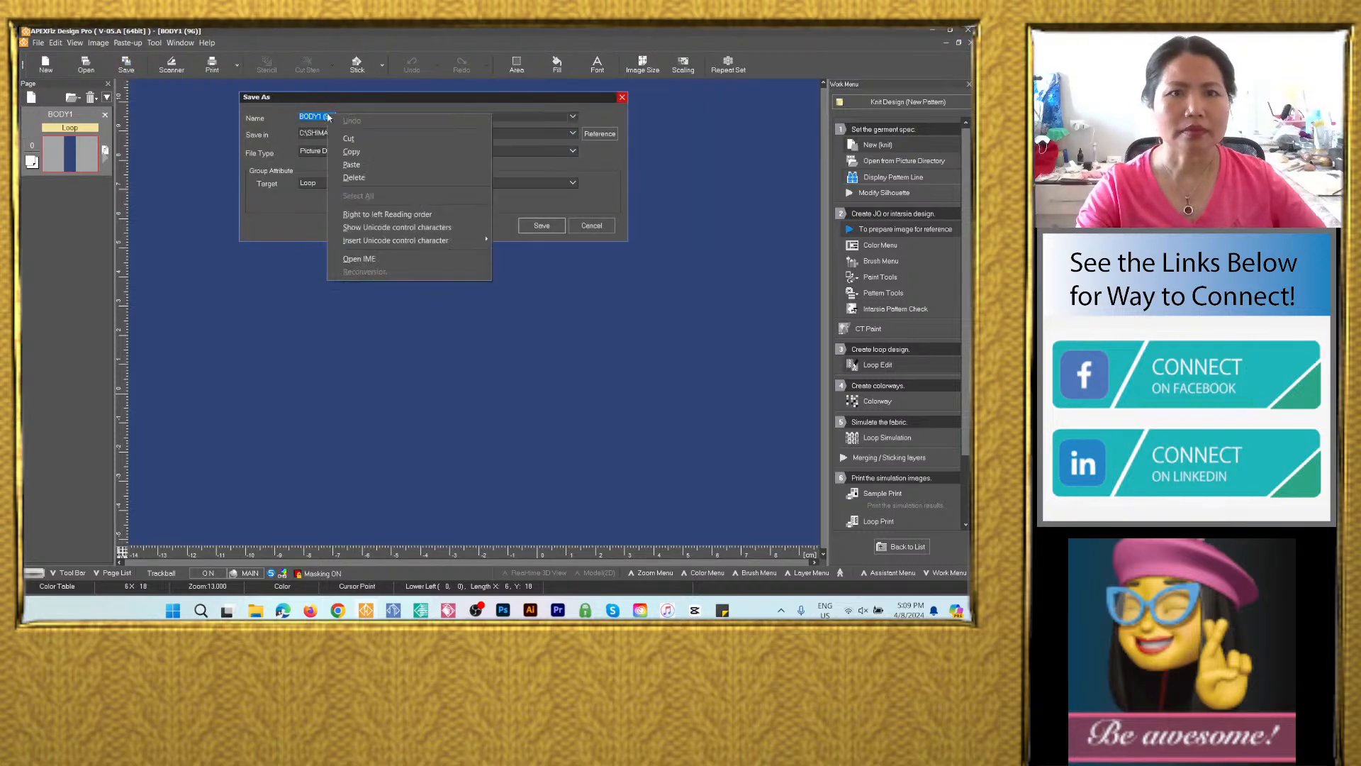
click(347, 162)
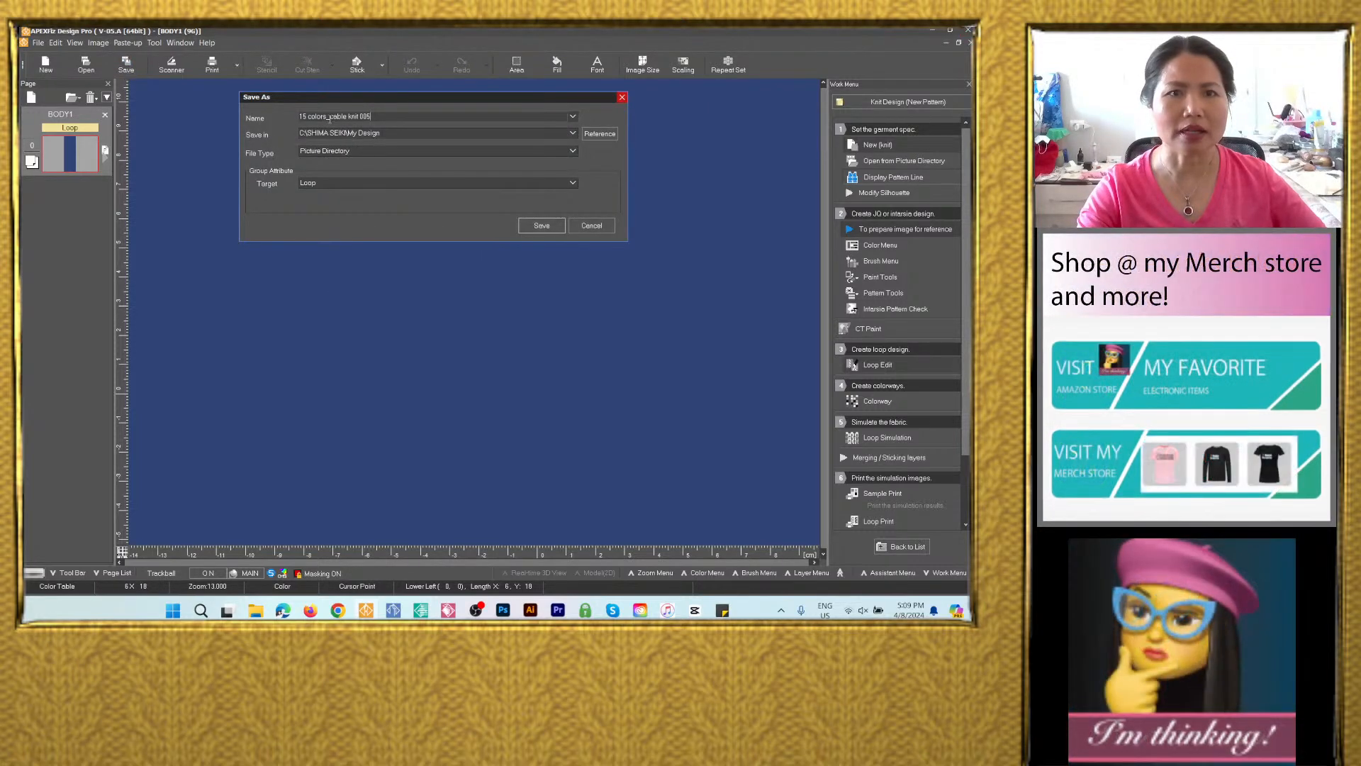
click(367, 116)
key(BackSpace)
text(6)
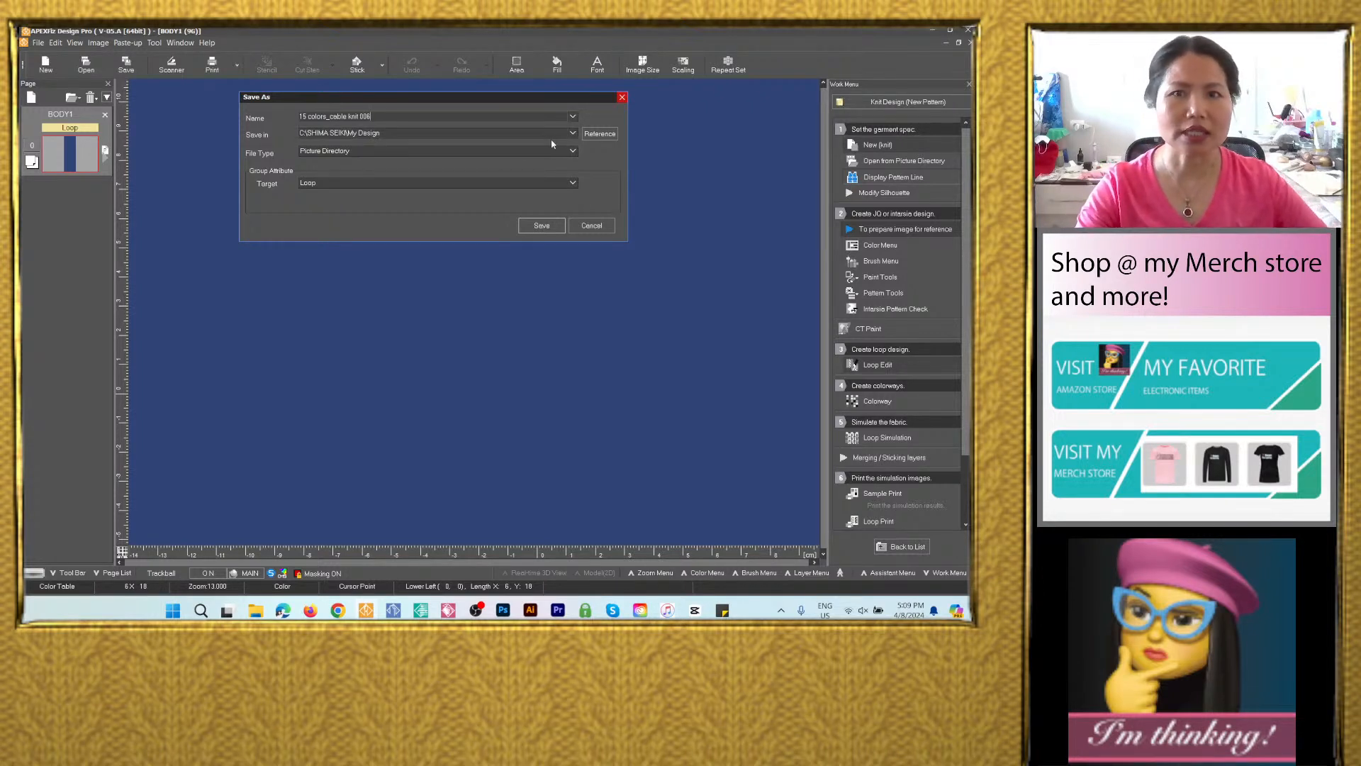
drag(381, 114, 285, 117)
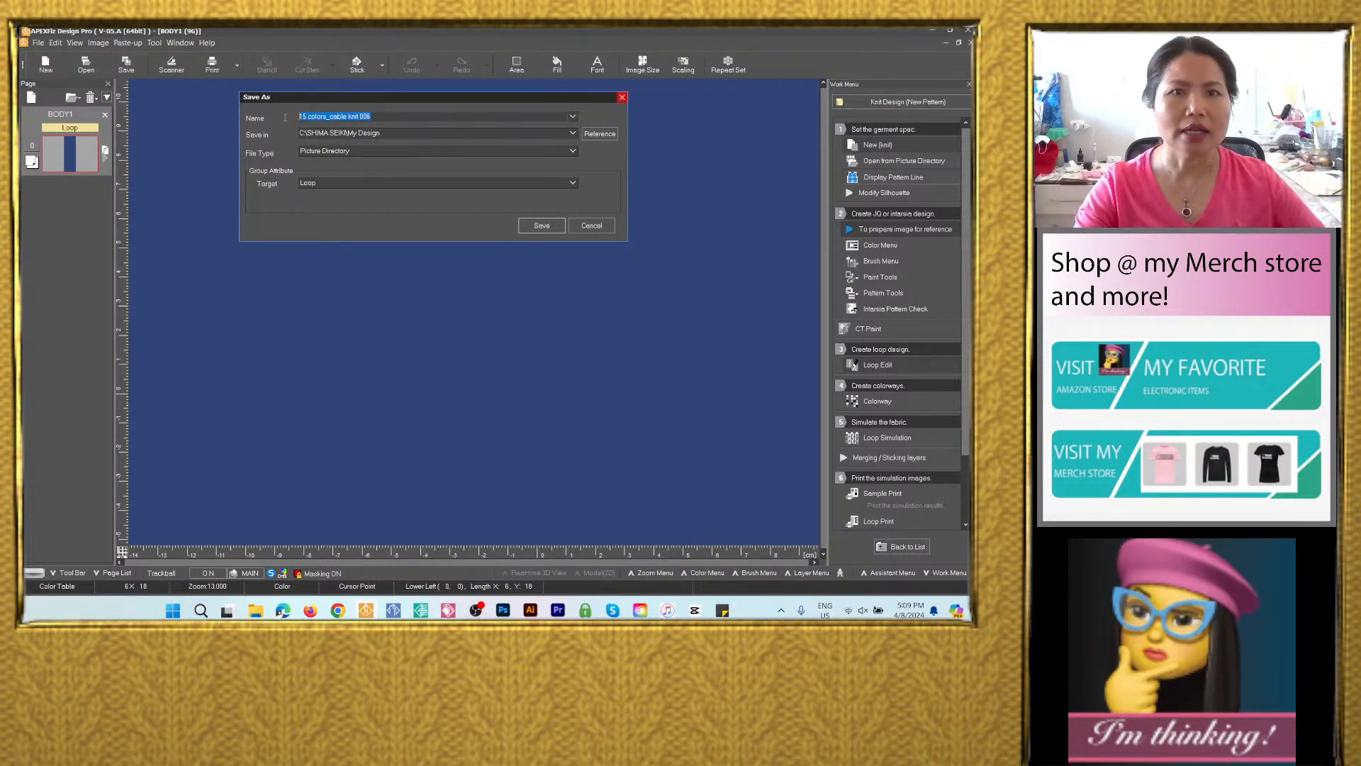
right_click(337, 118)
click(383, 157)
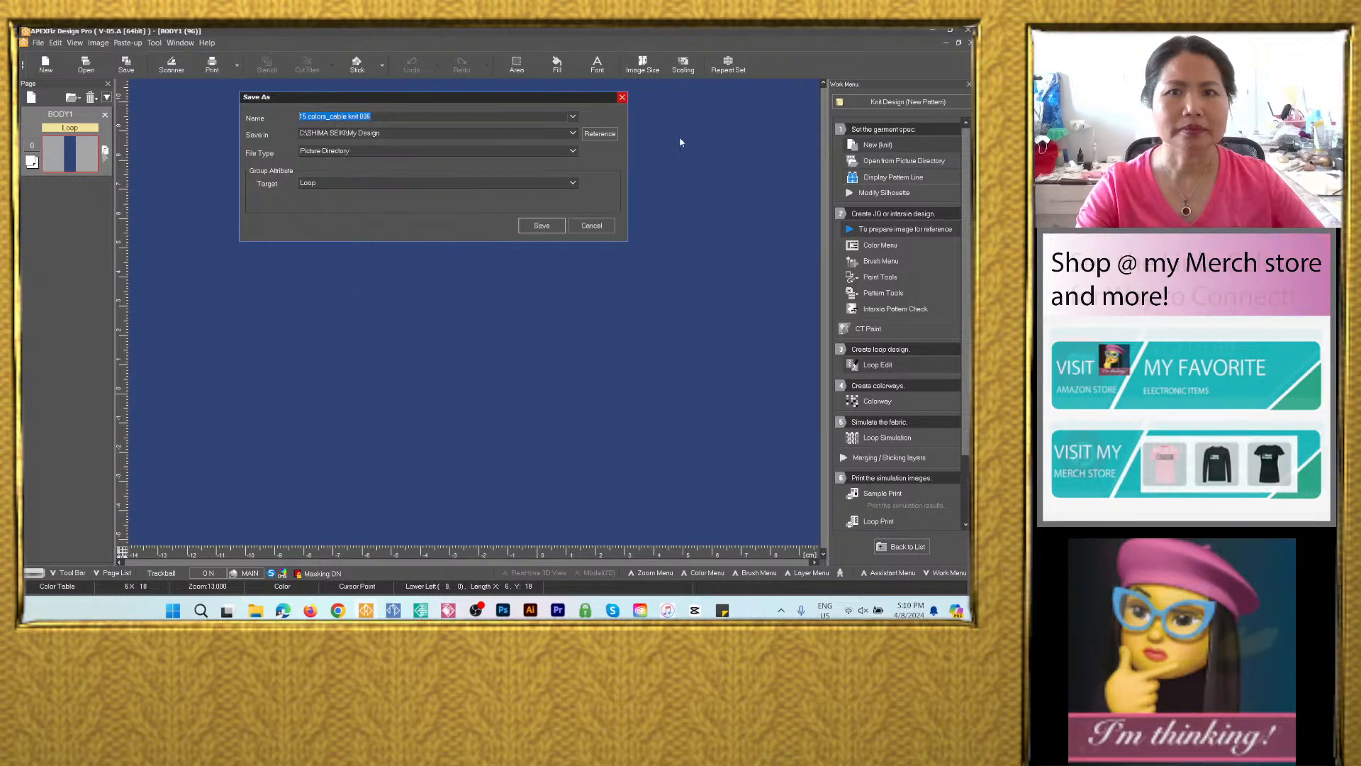
Browse the save location to the Cable knit fabrics folder under Knit Fabrics in All Digital Fabrics 2024 on drive D.
click(602, 138)
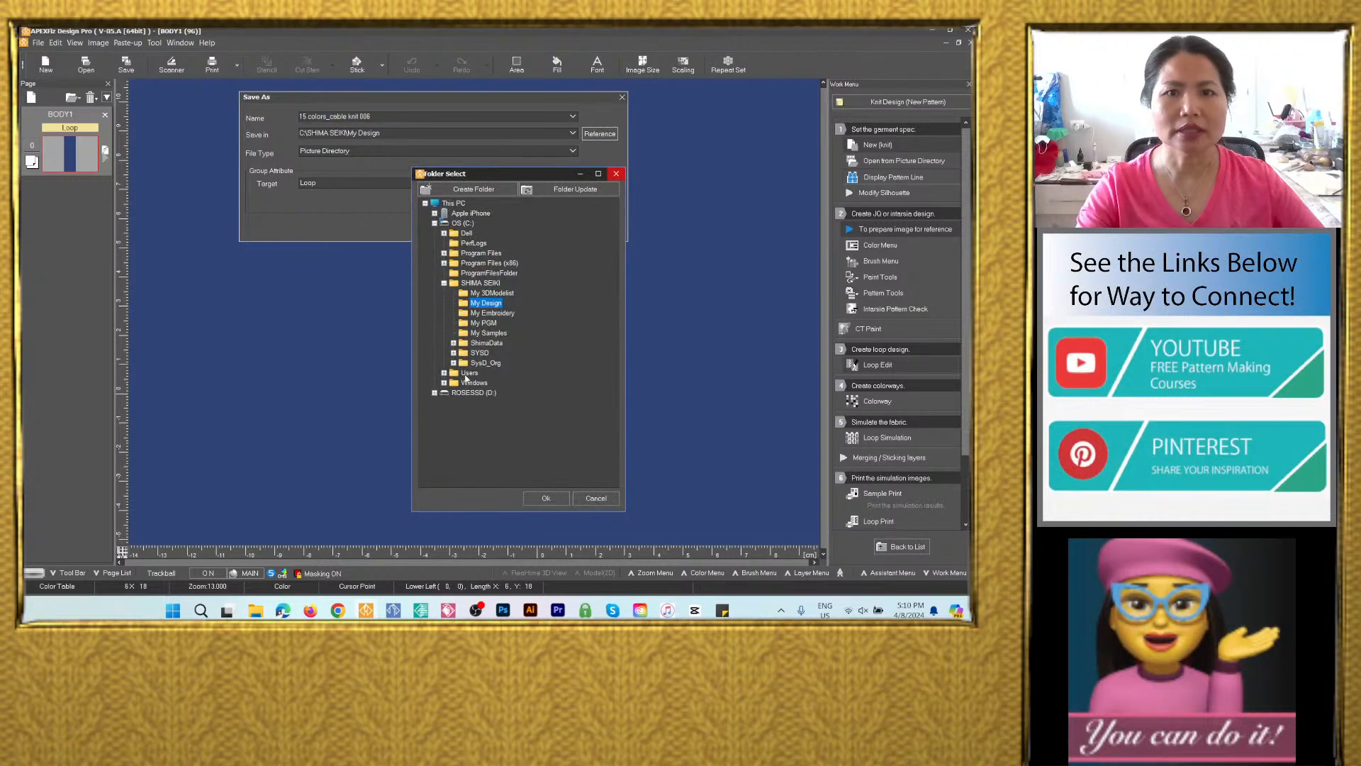
click(435, 392)
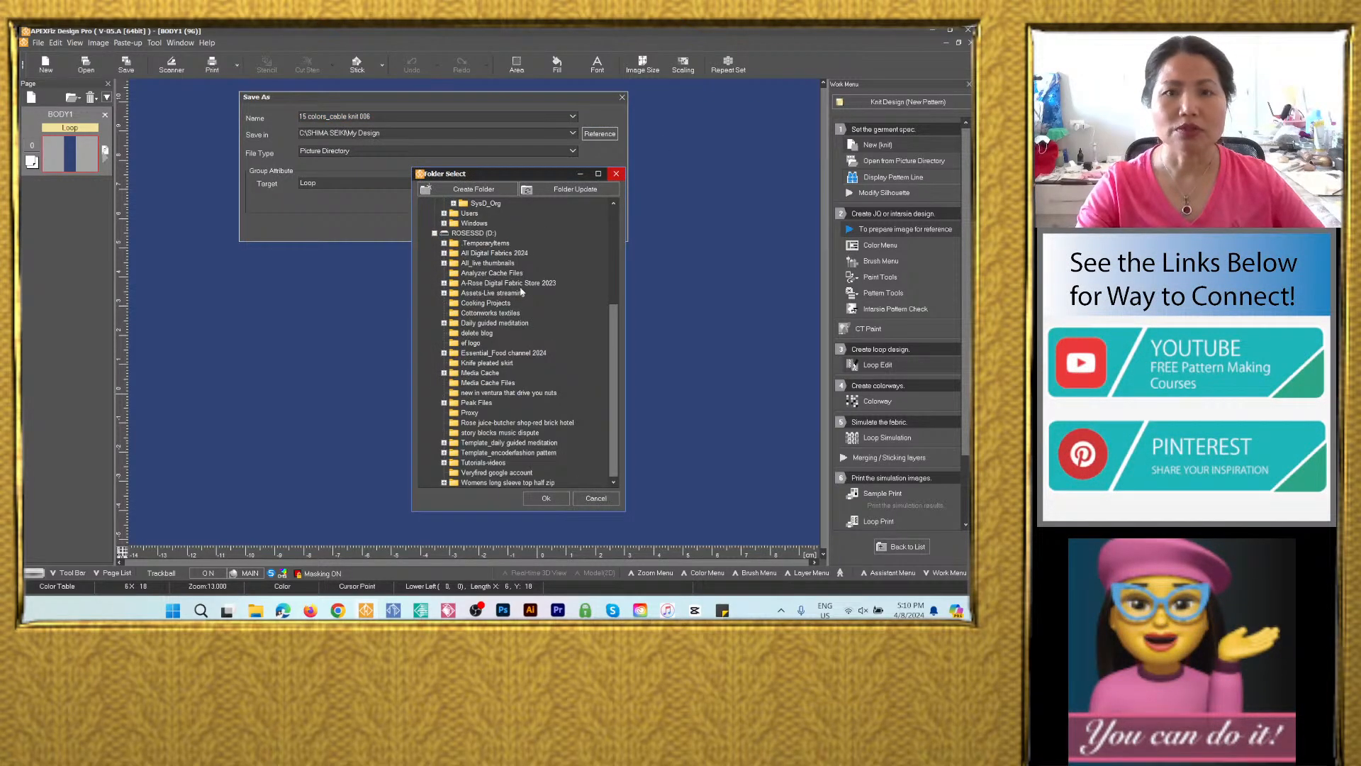
click(473, 253)
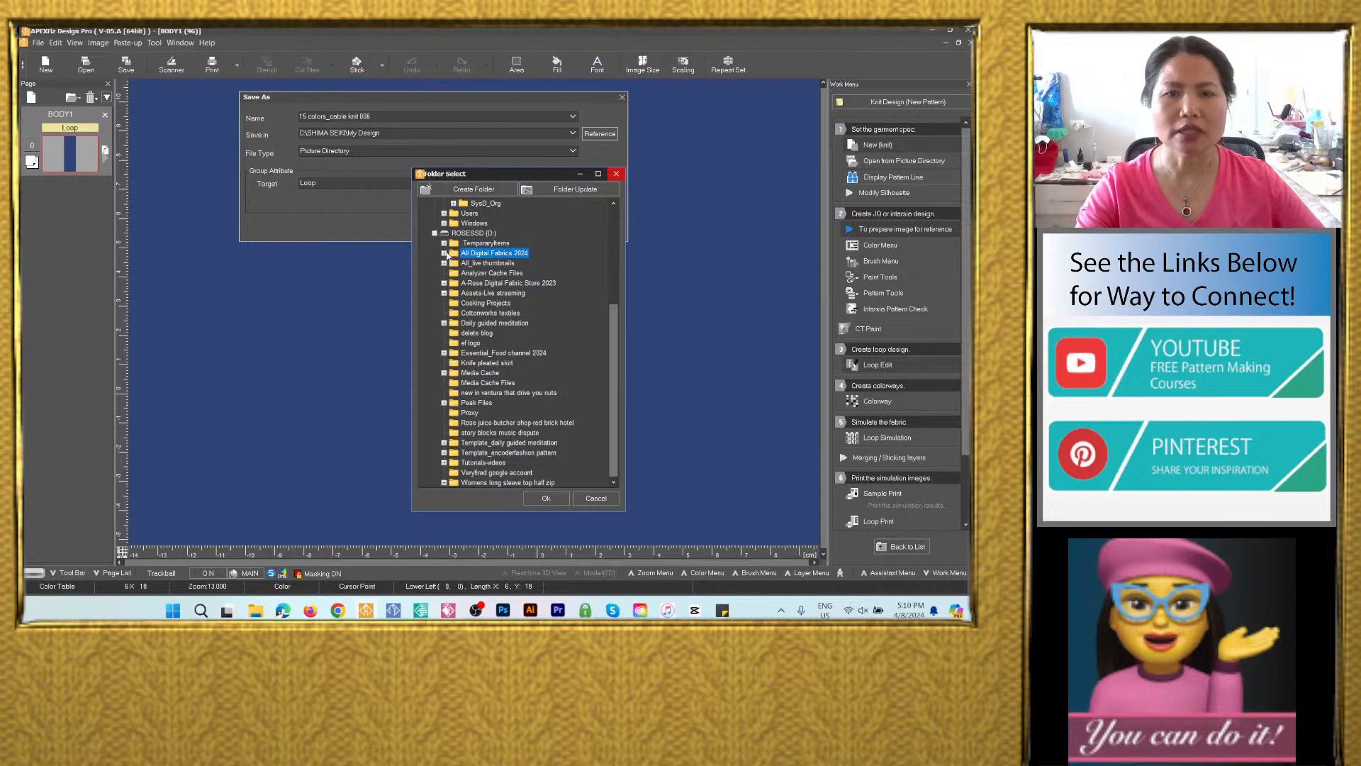
click(444, 253)
click(487, 294)
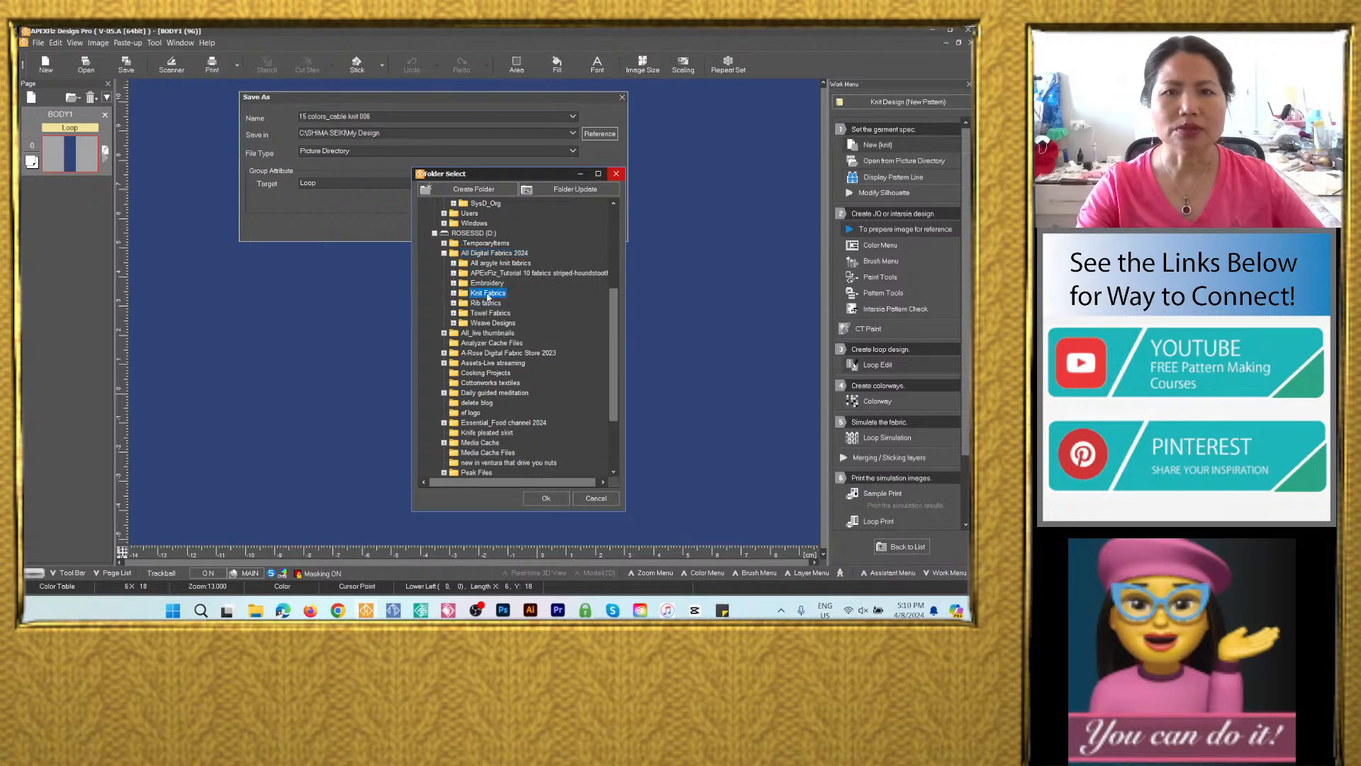
click(454, 293)
click(501, 303)
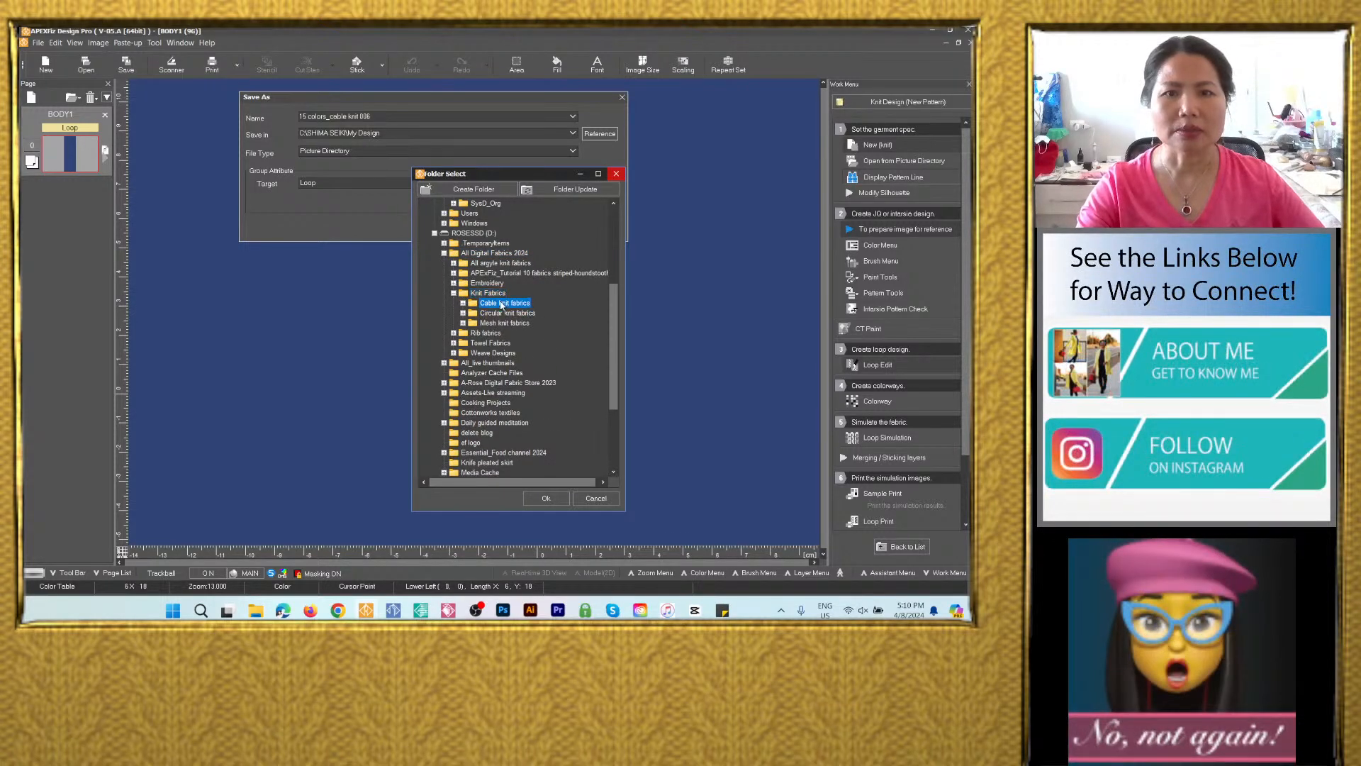
click(463, 303)
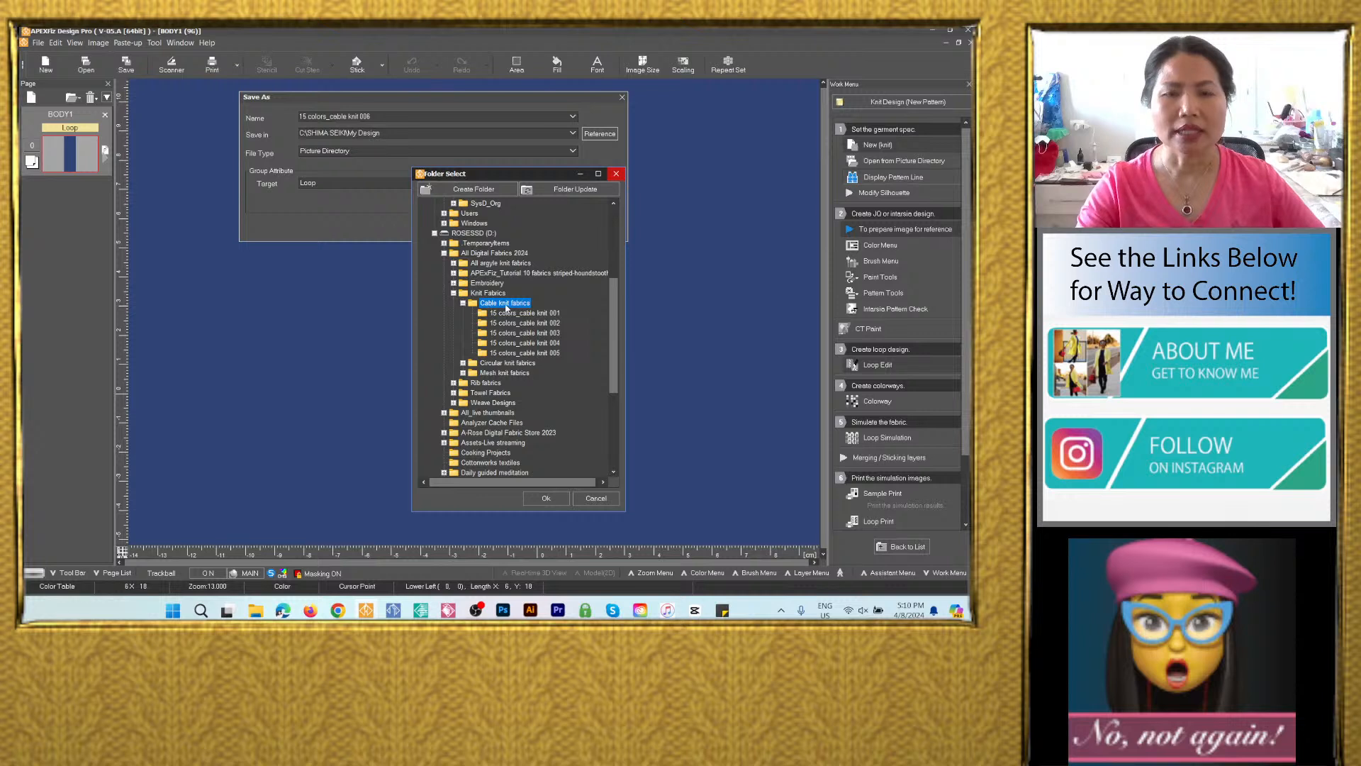
Create a folder named "15 colors_cable knit 006" in Cable knit fabrics and save the knit file in it.
click(480, 190)
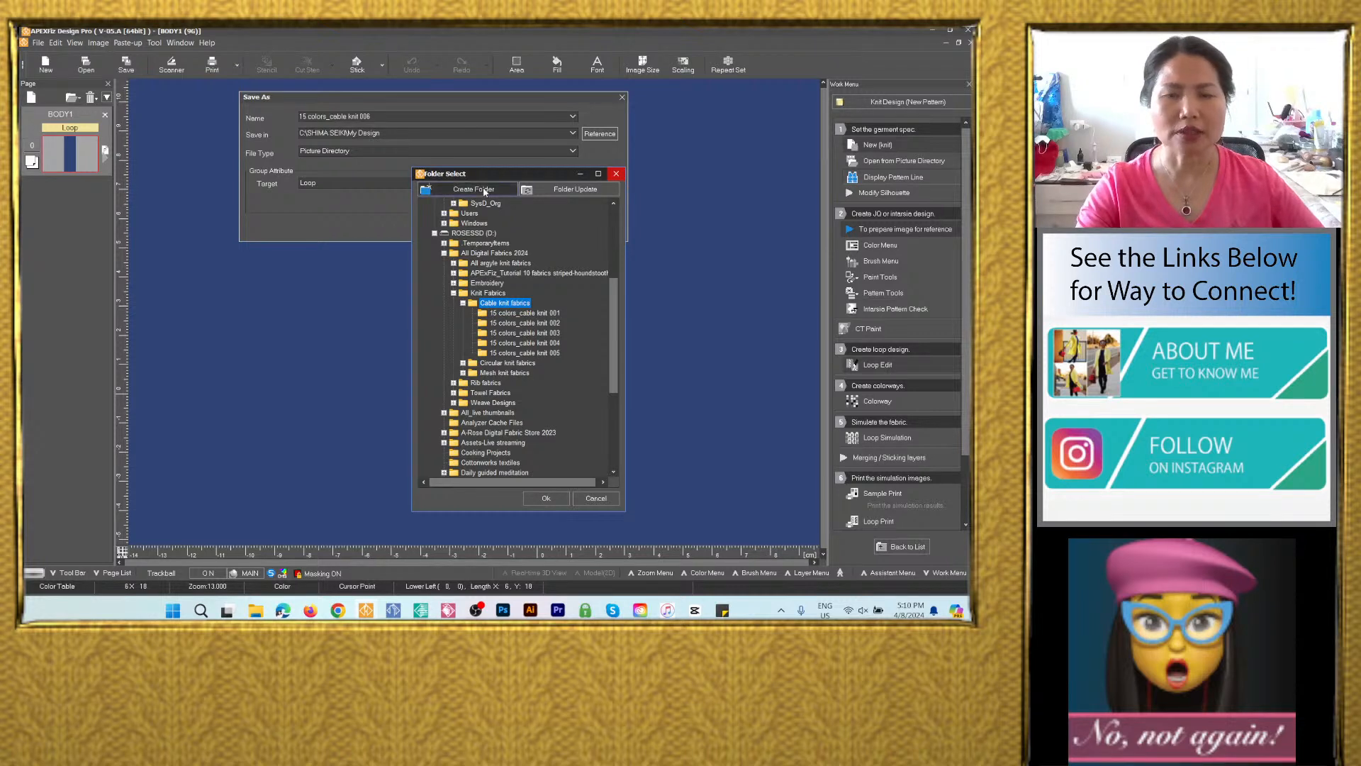
right_click(474, 316)
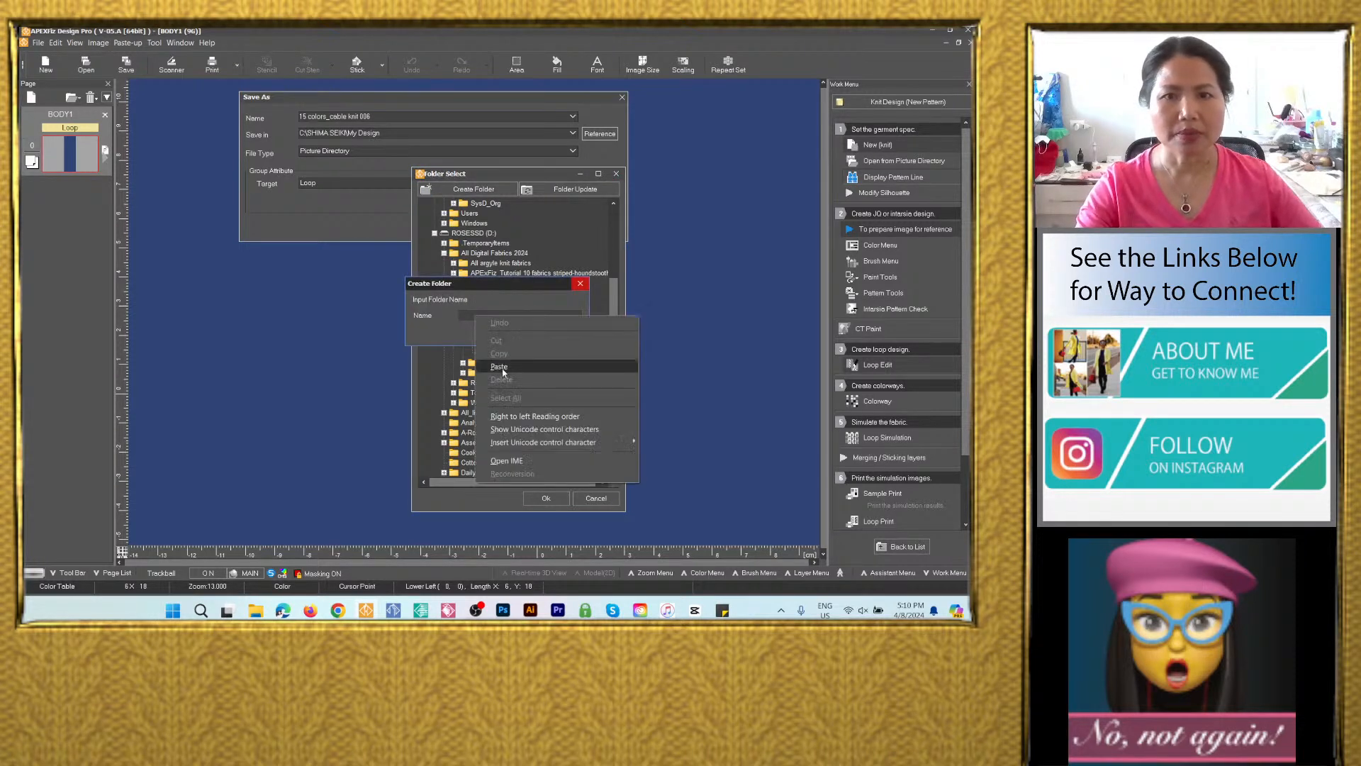
click(499, 366)
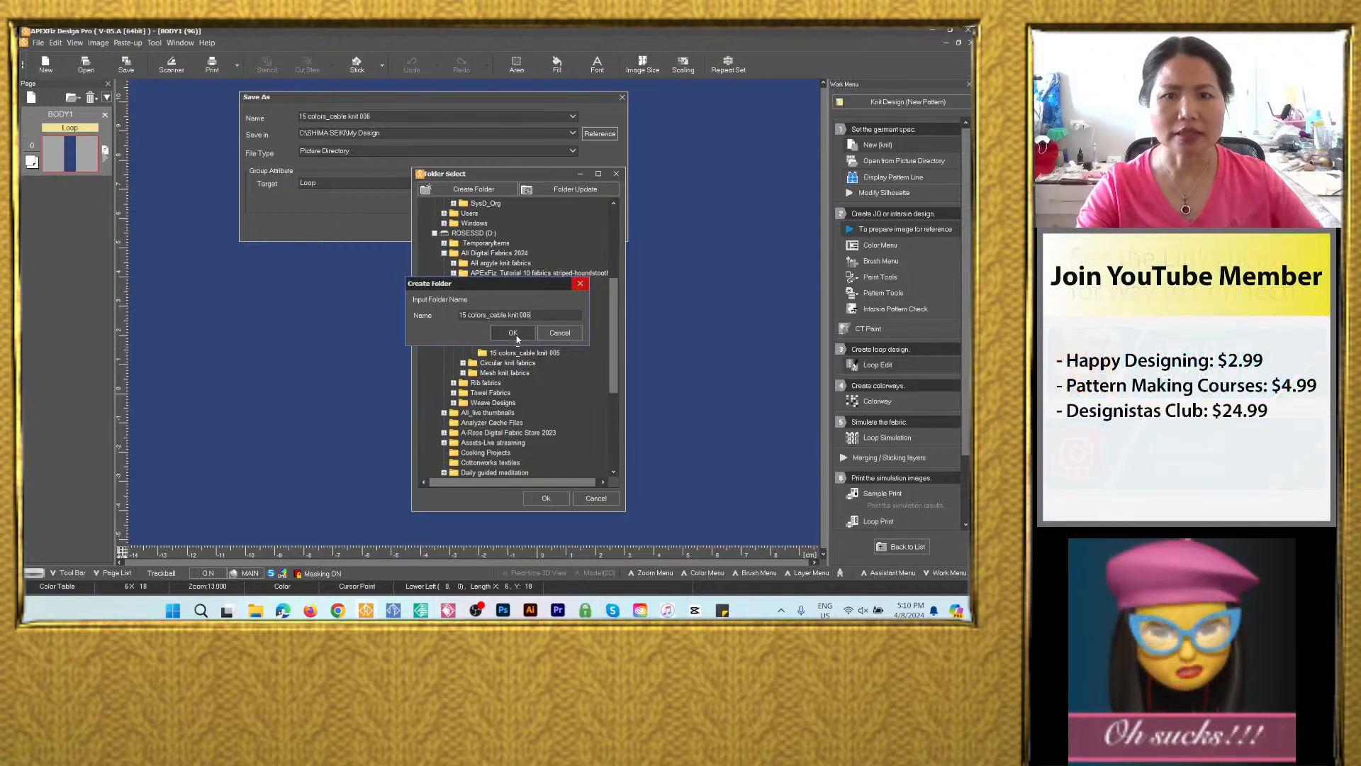
click(559, 333)
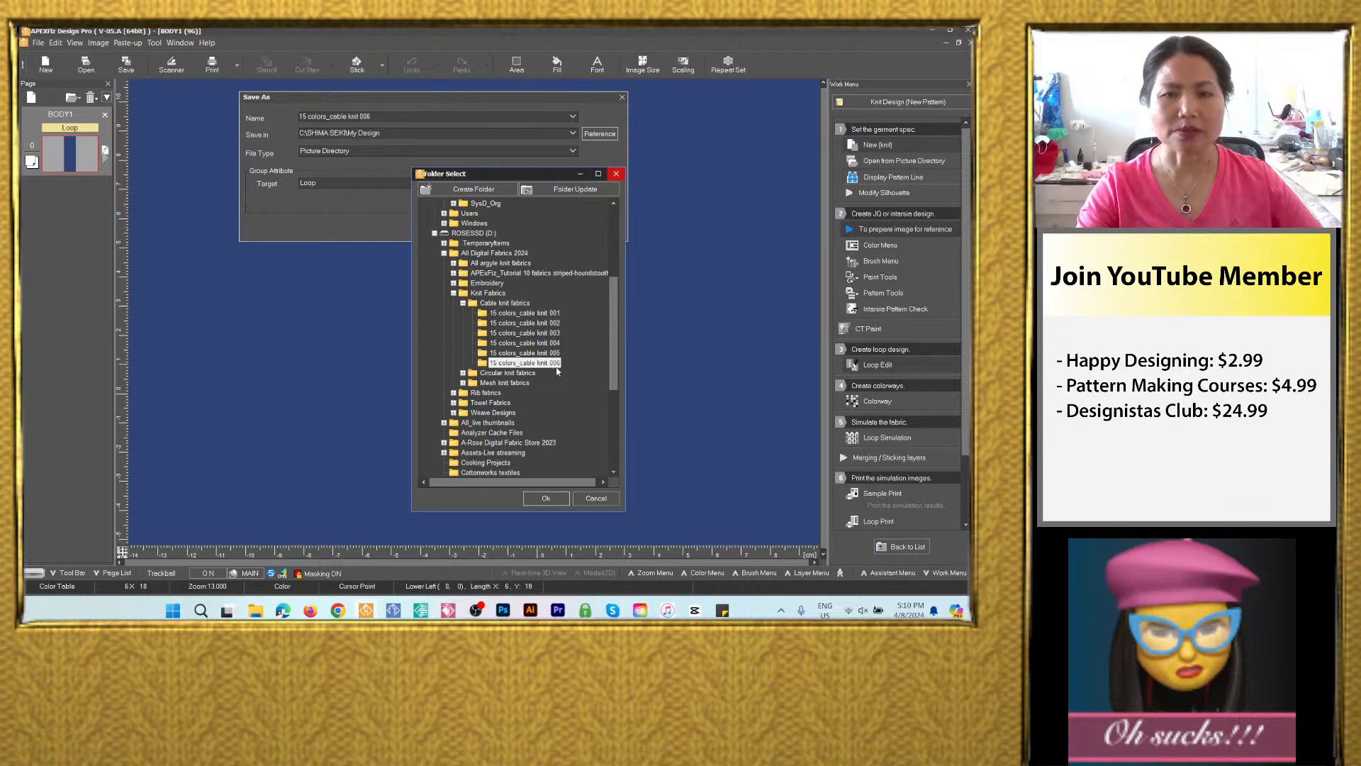
click(555, 497)
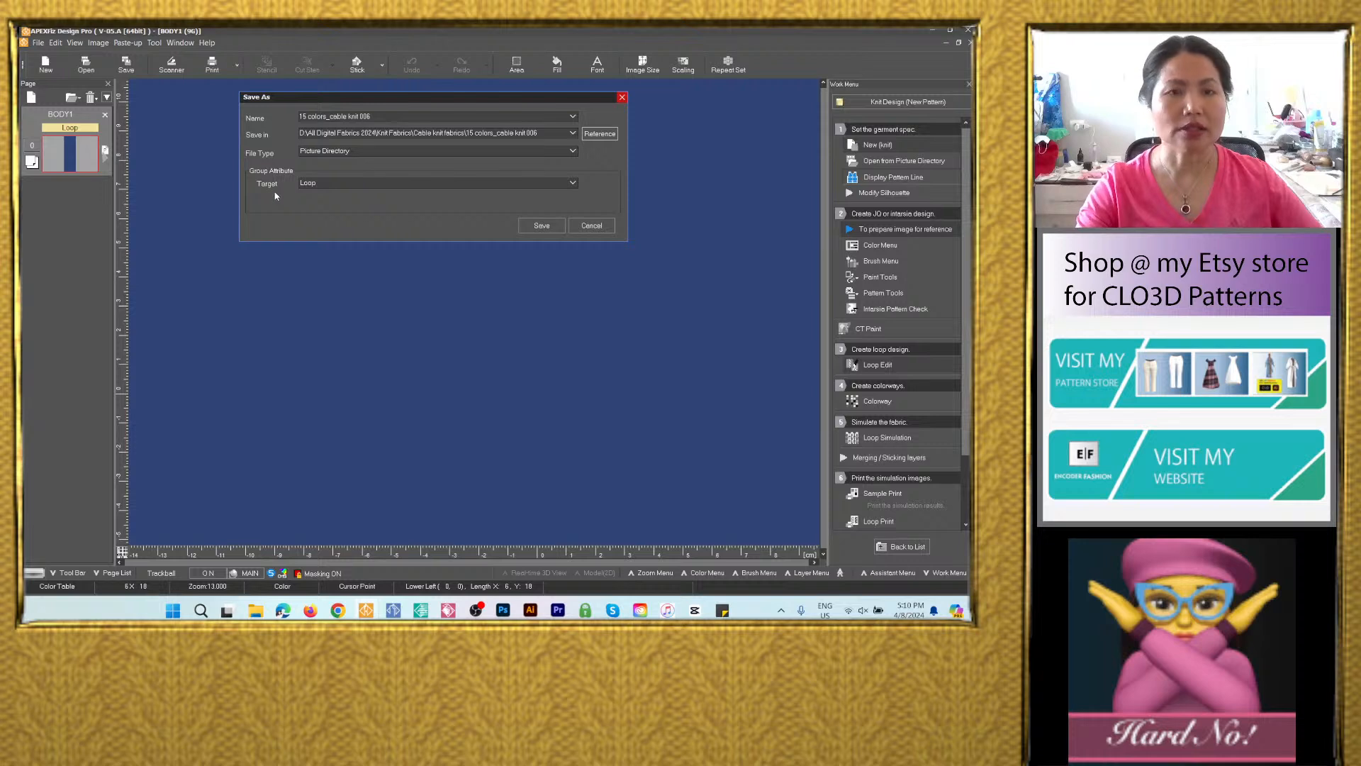
click(541, 226)
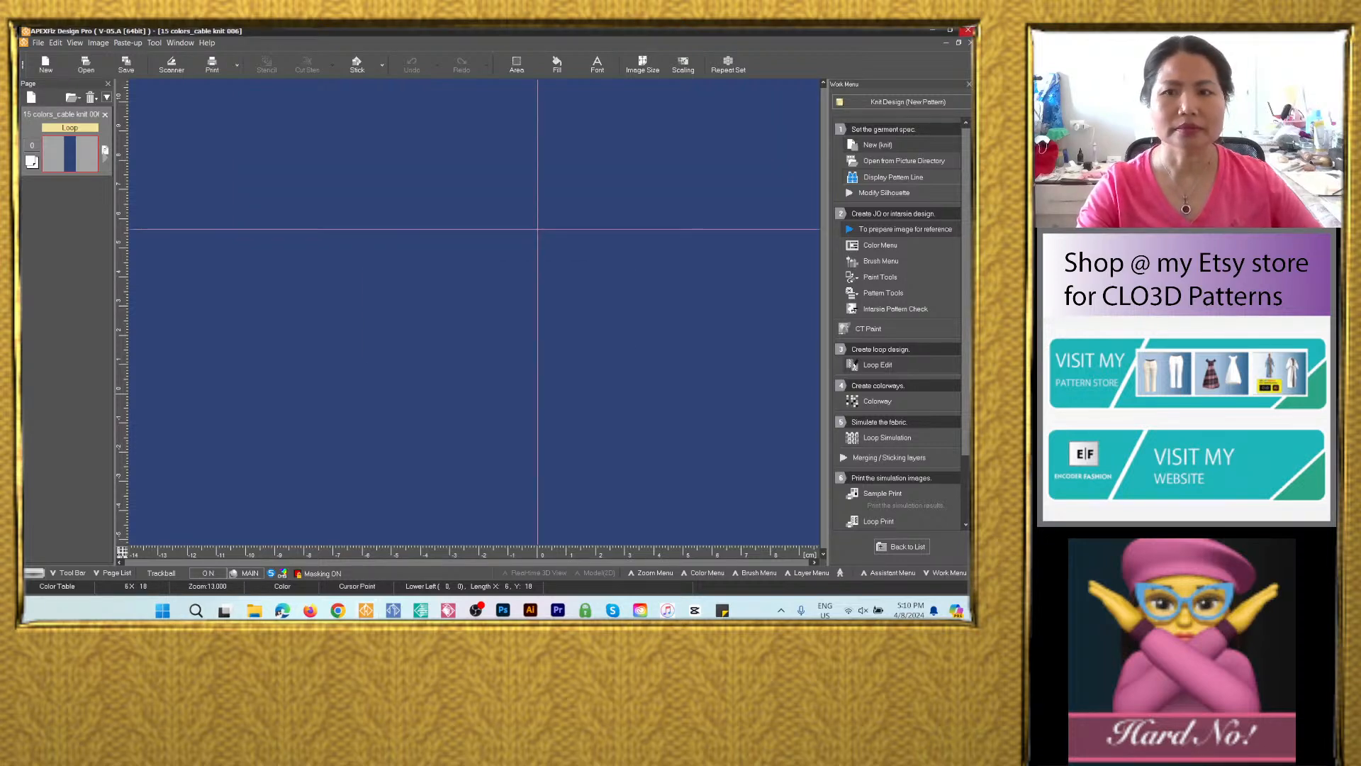
Start Colorway for the cable knit and add fourteen new colorways, up to Col.15.
click(878, 401)
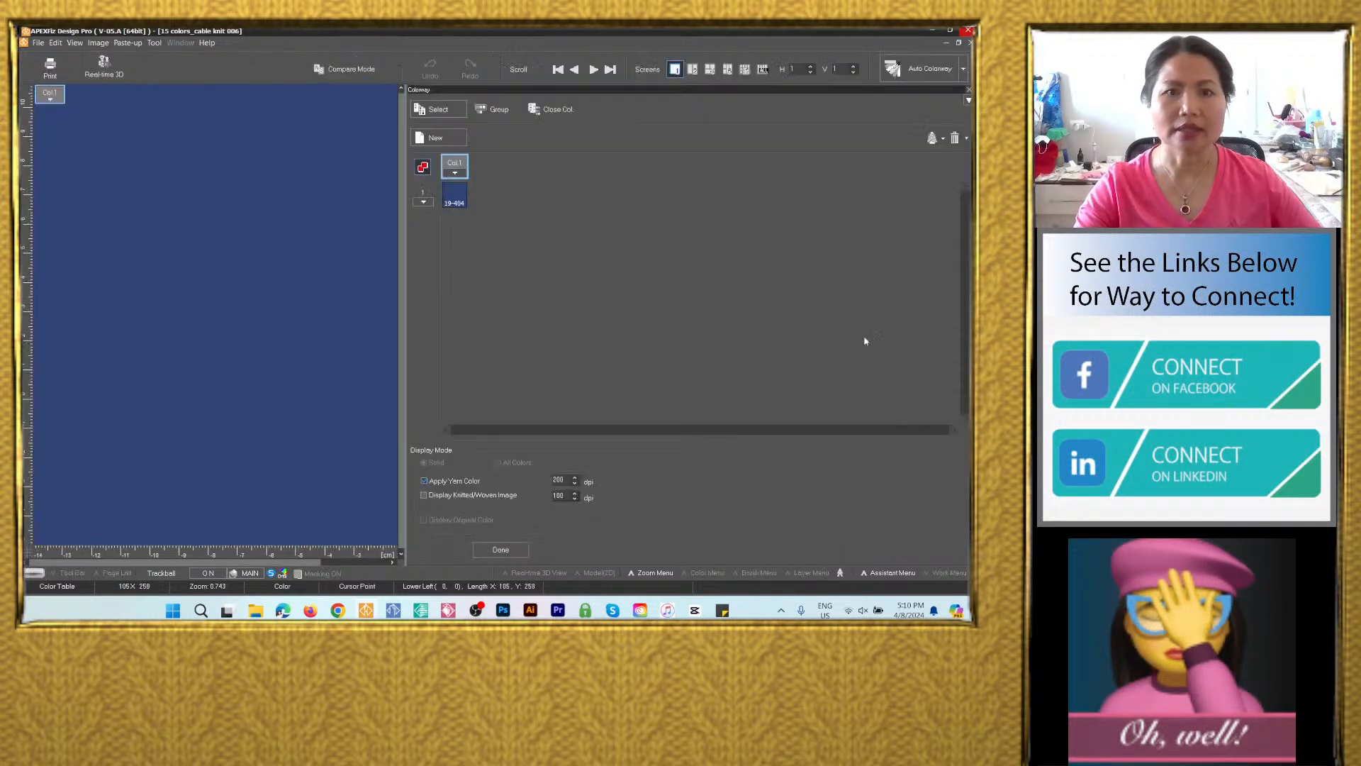
click(452, 138)
click(452, 138)
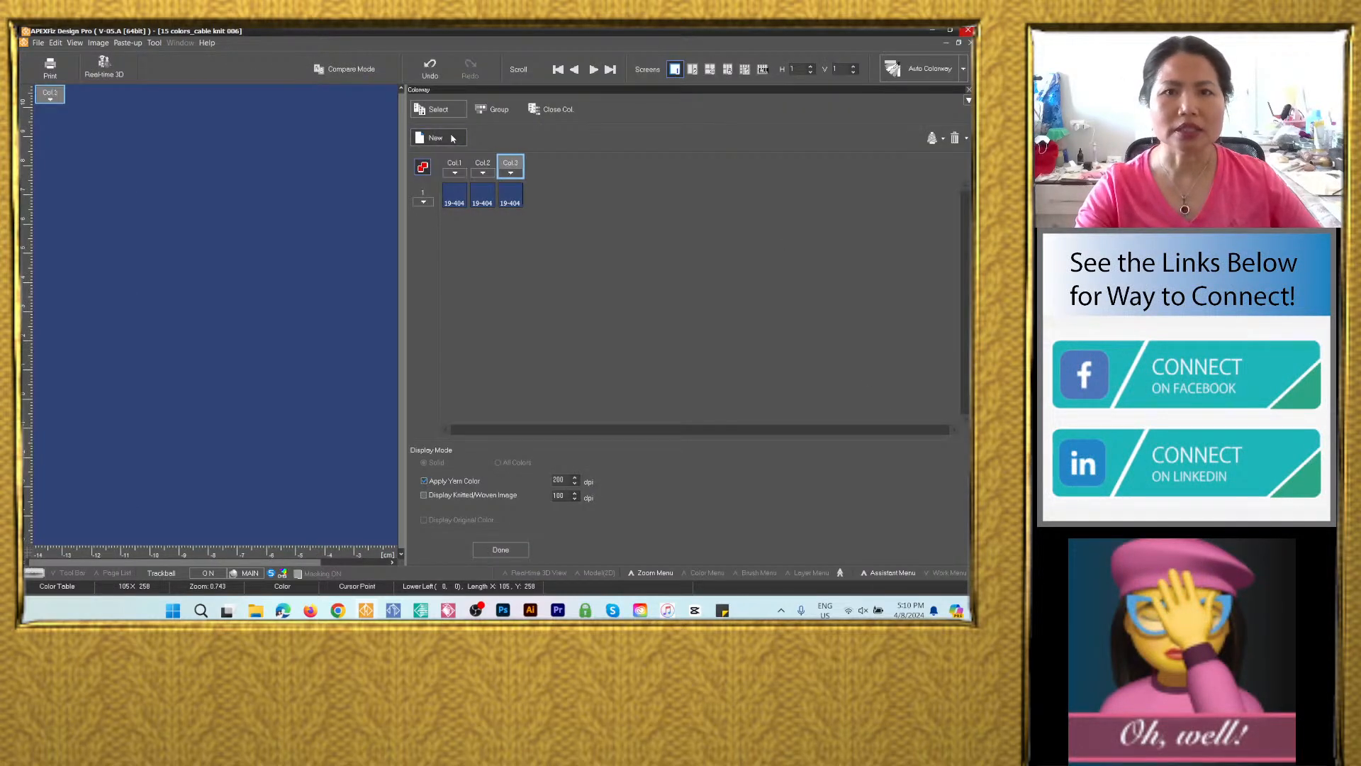
click(452, 138)
click(452, 139)
click(452, 138)
click(452, 139)
click(452, 139)
click(452, 138)
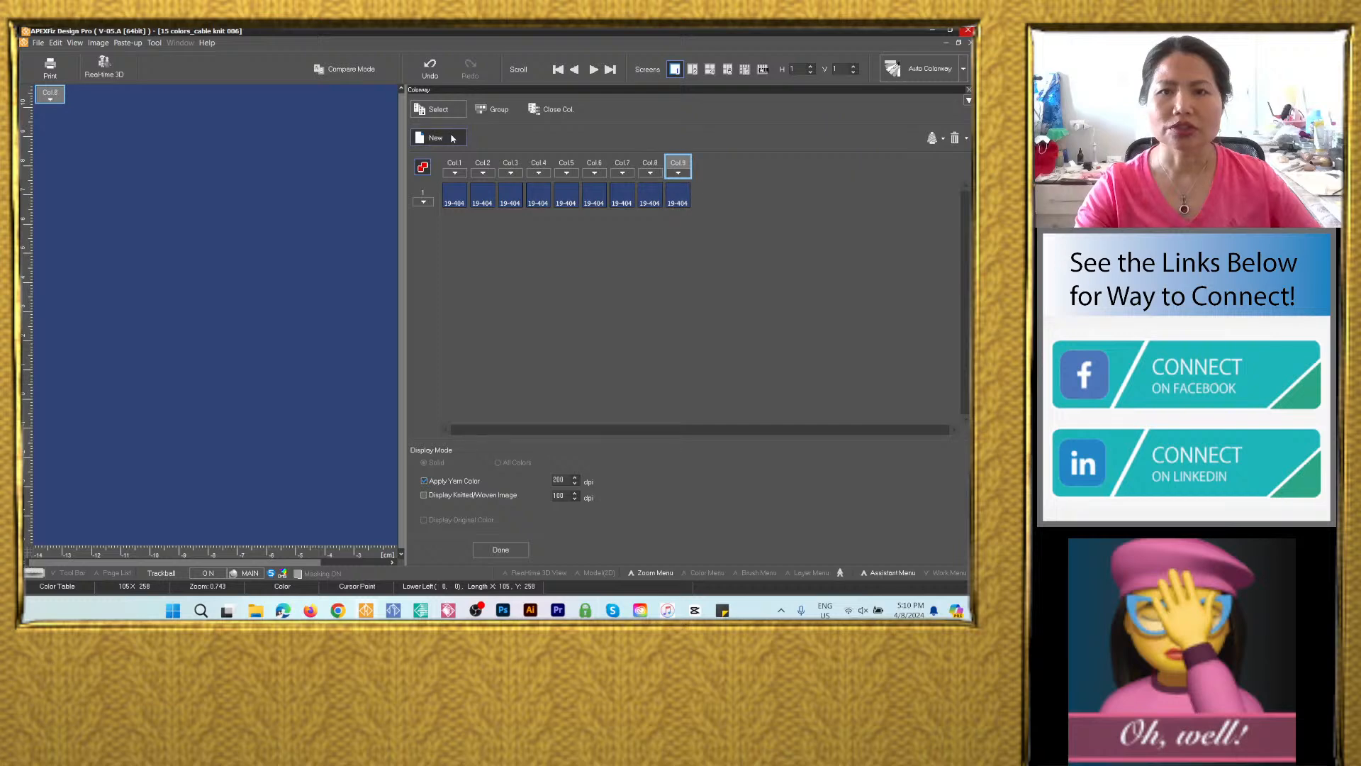
click(452, 139)
click(452, 138)
click(452, 138)
click(452, 138)
click(452, 139)
click(452, 138)
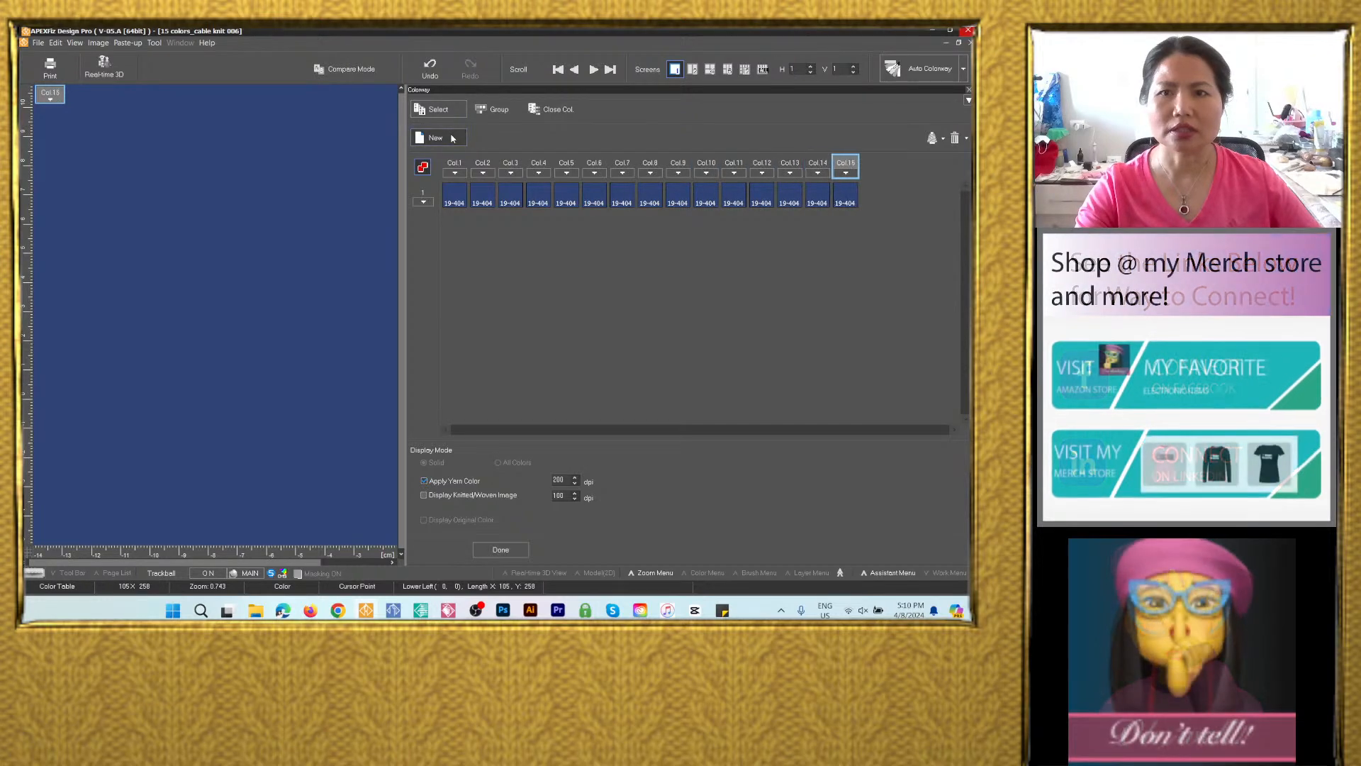
Set the yarn color of Col.2 to white, Pantone 11-4801, copied from the color list note.
double_click(487, 200)
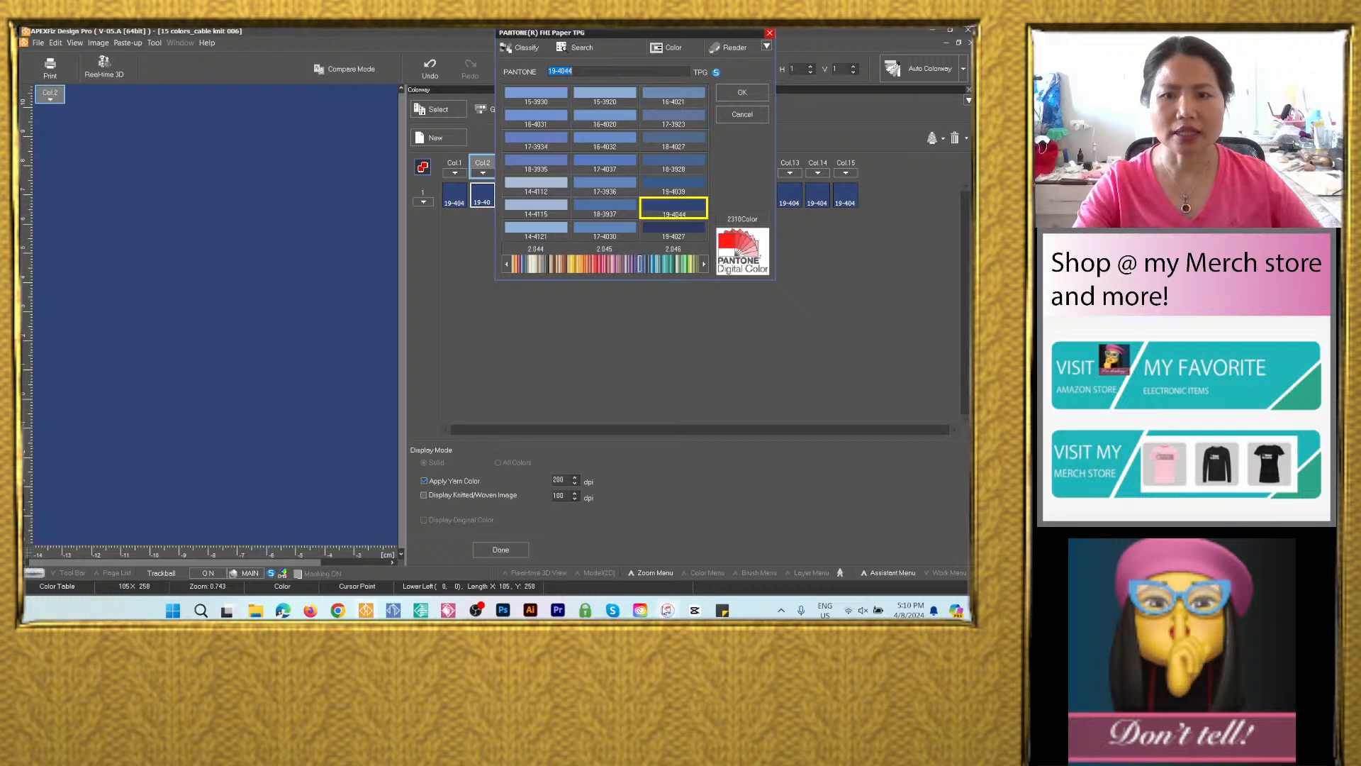
click(721, 610)
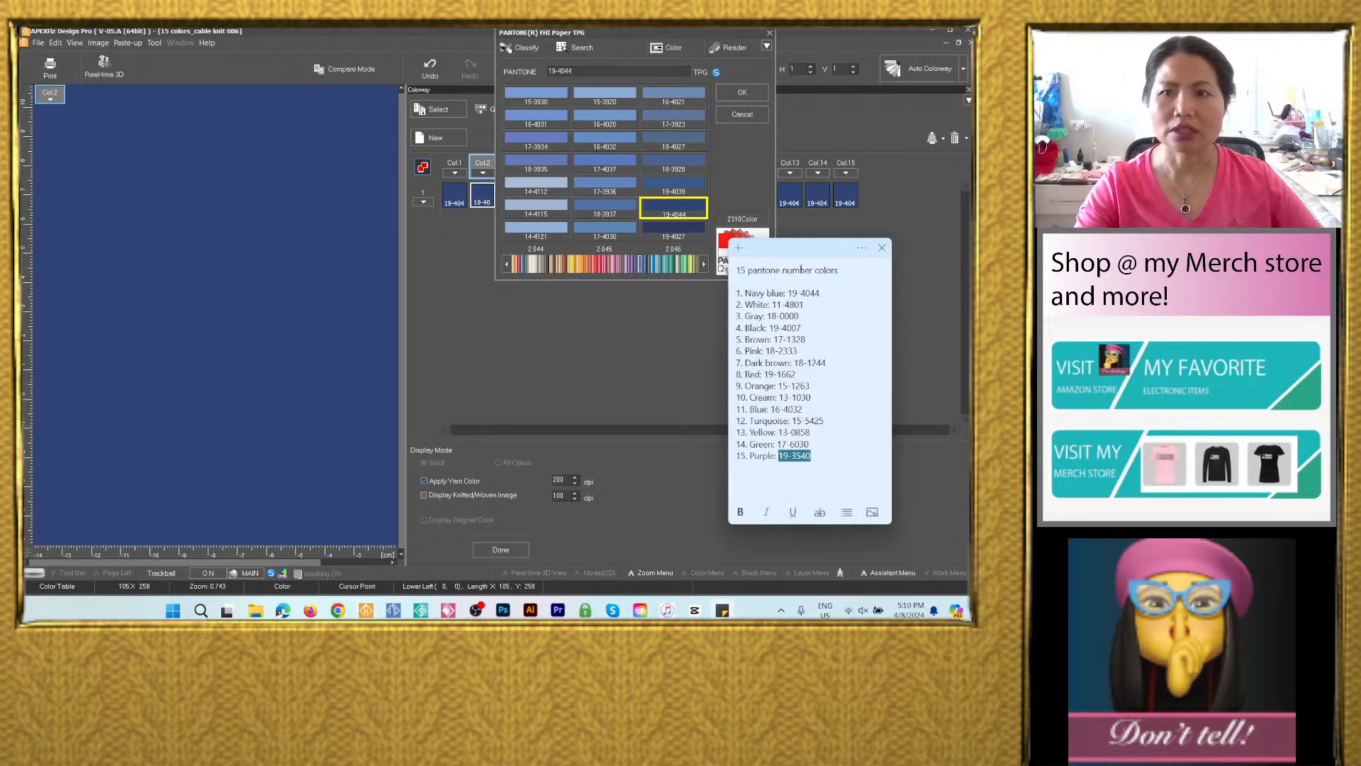
drag(773, 304, 805, 305)
key(ctrl+c)
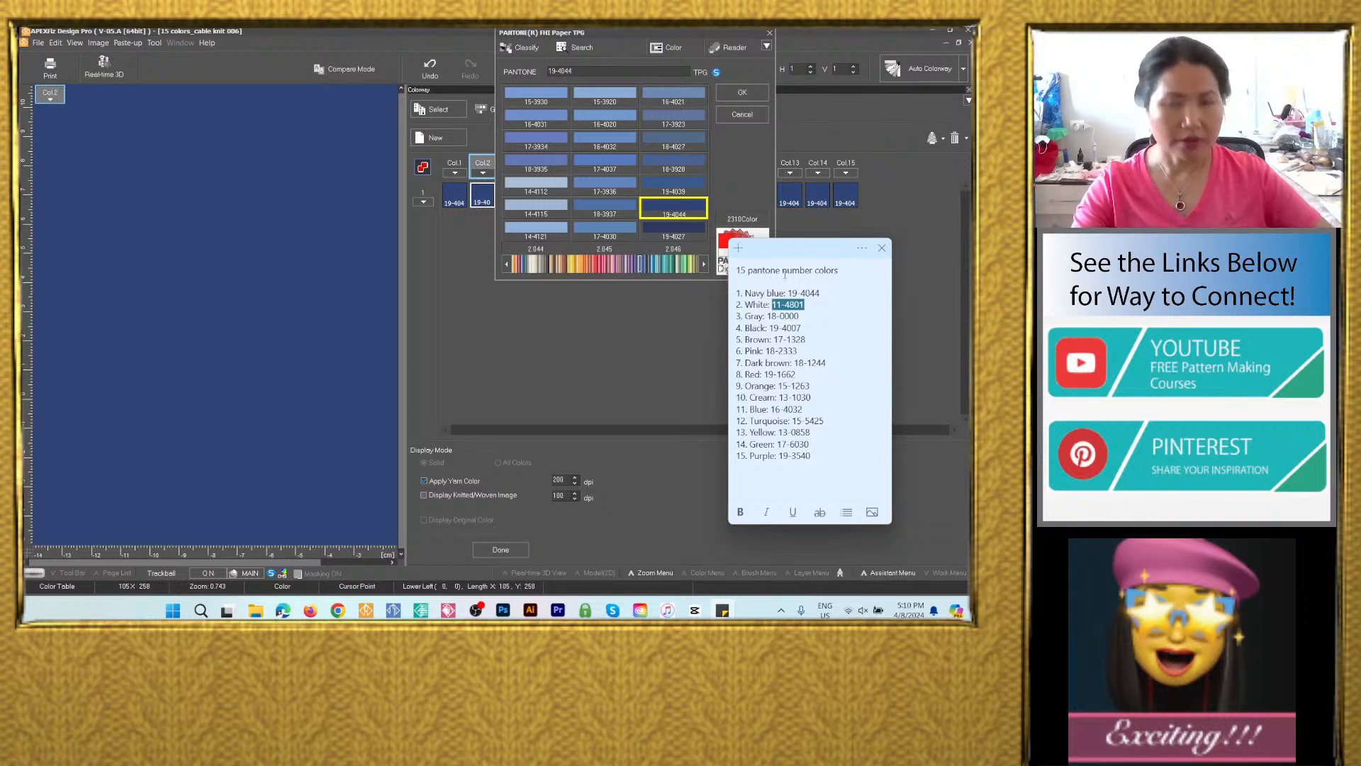
drag(572, 71, 556, 71)
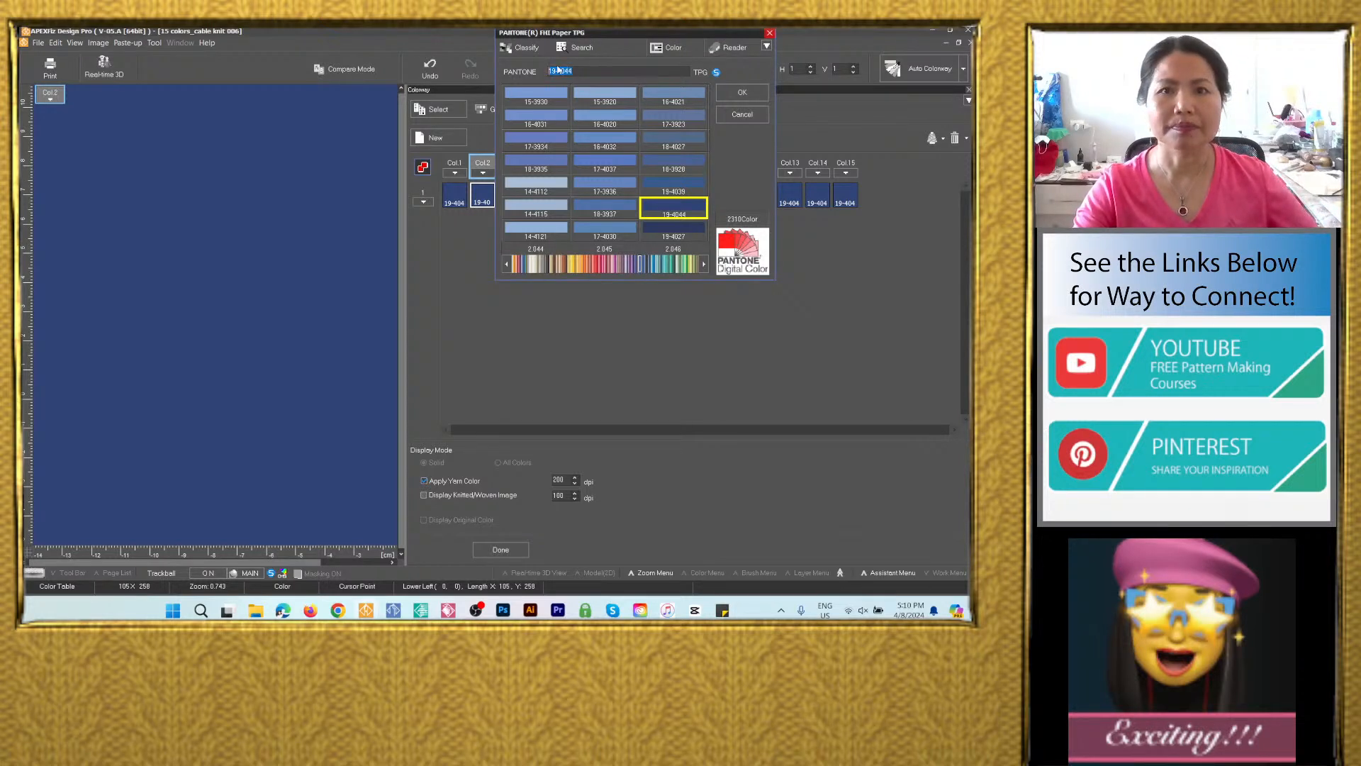
right_click(567, 72)
click(599, 125)
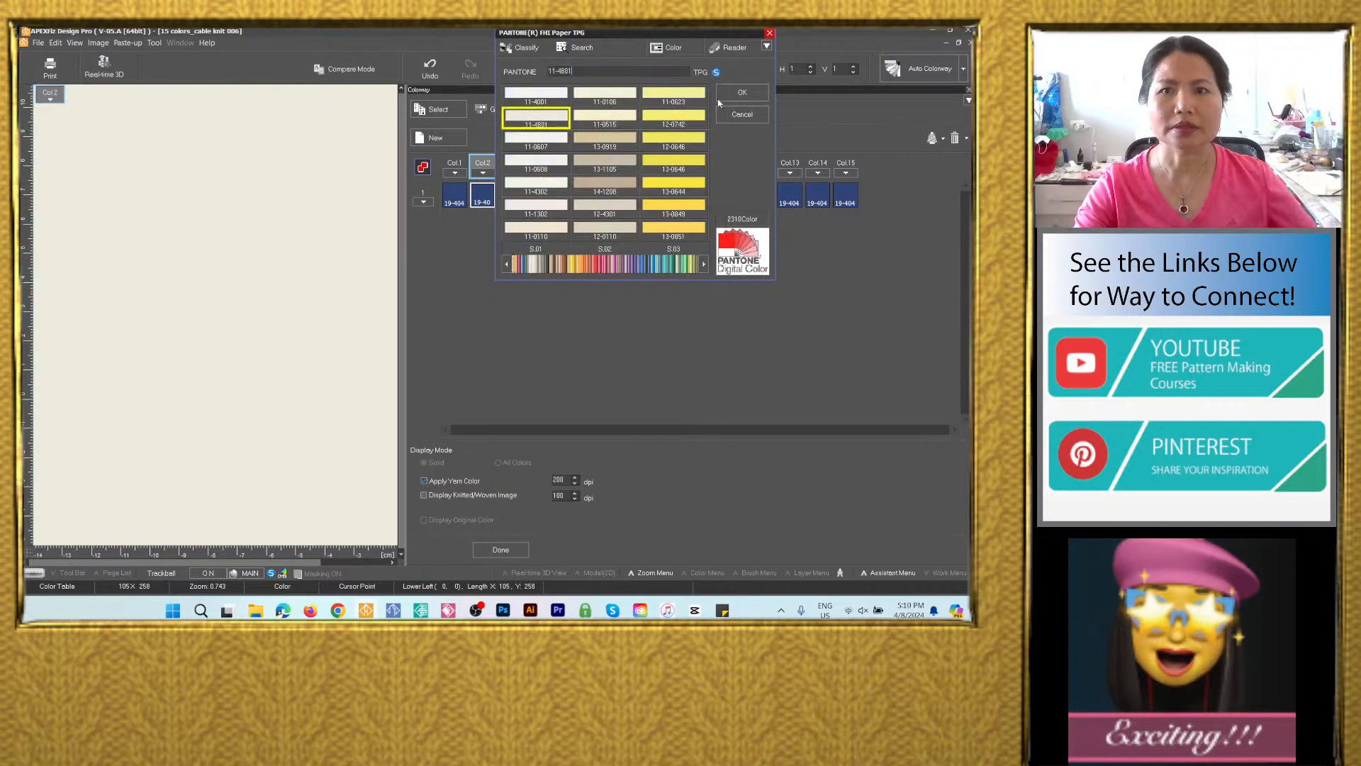
click(737, 92)
Copy the gray code 18-0000 from the color note and apply it as the Pantone color of Col.3.
click(723, 610)
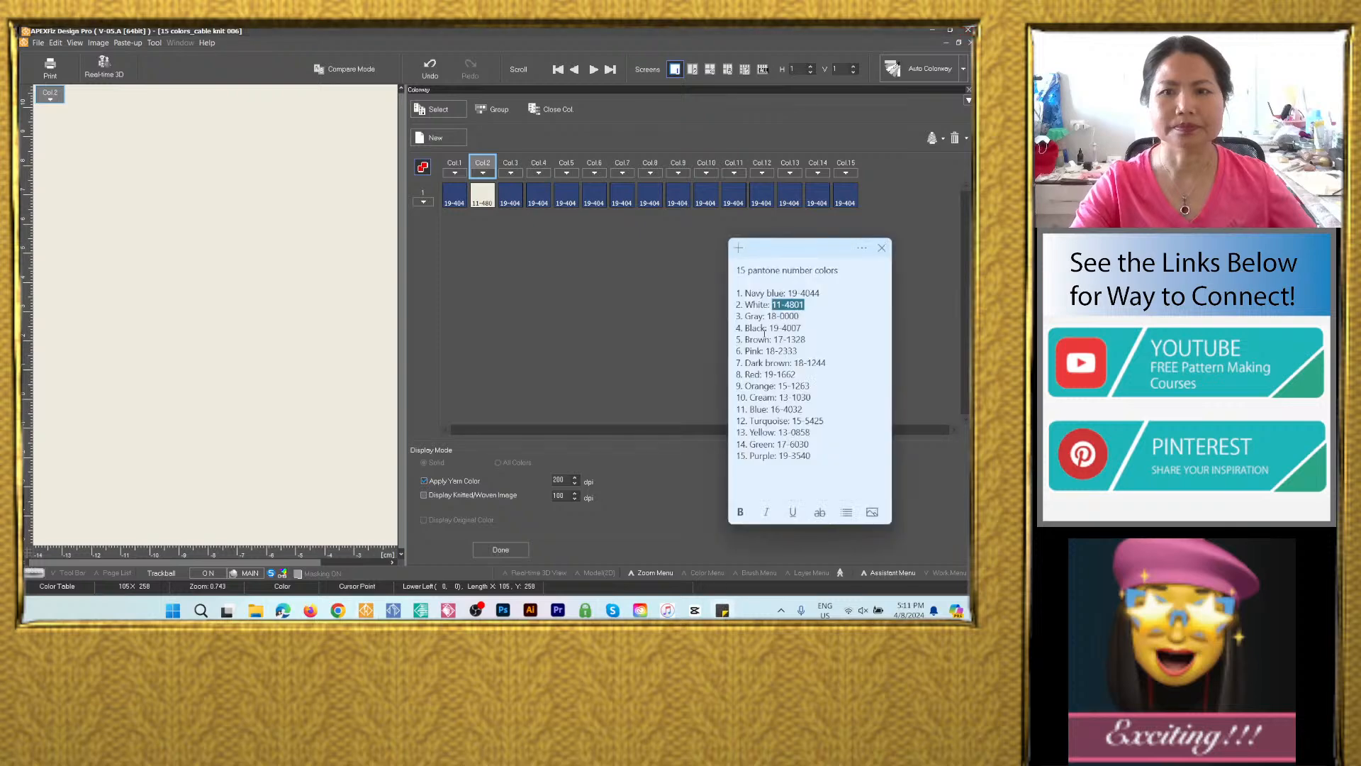
drag(802, 316, 767, 318)
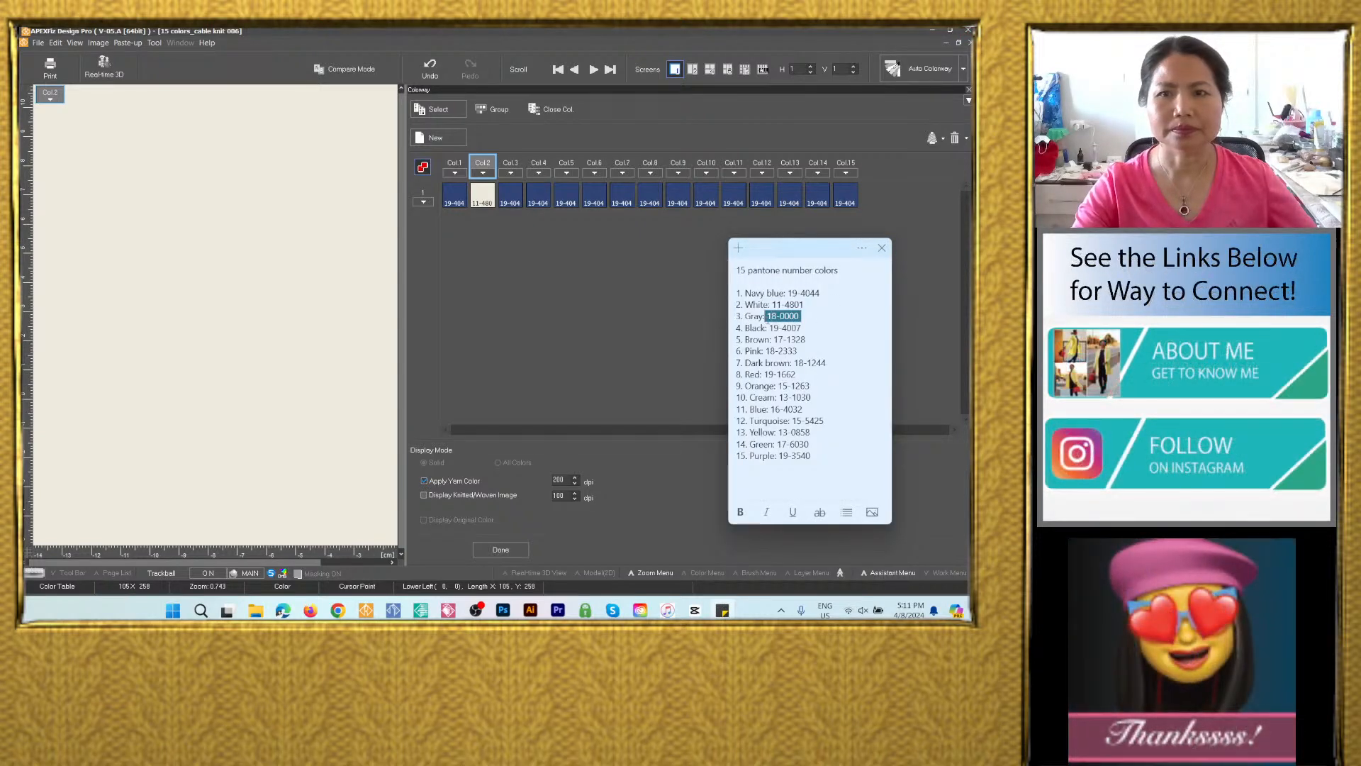
right_click(784, 316)
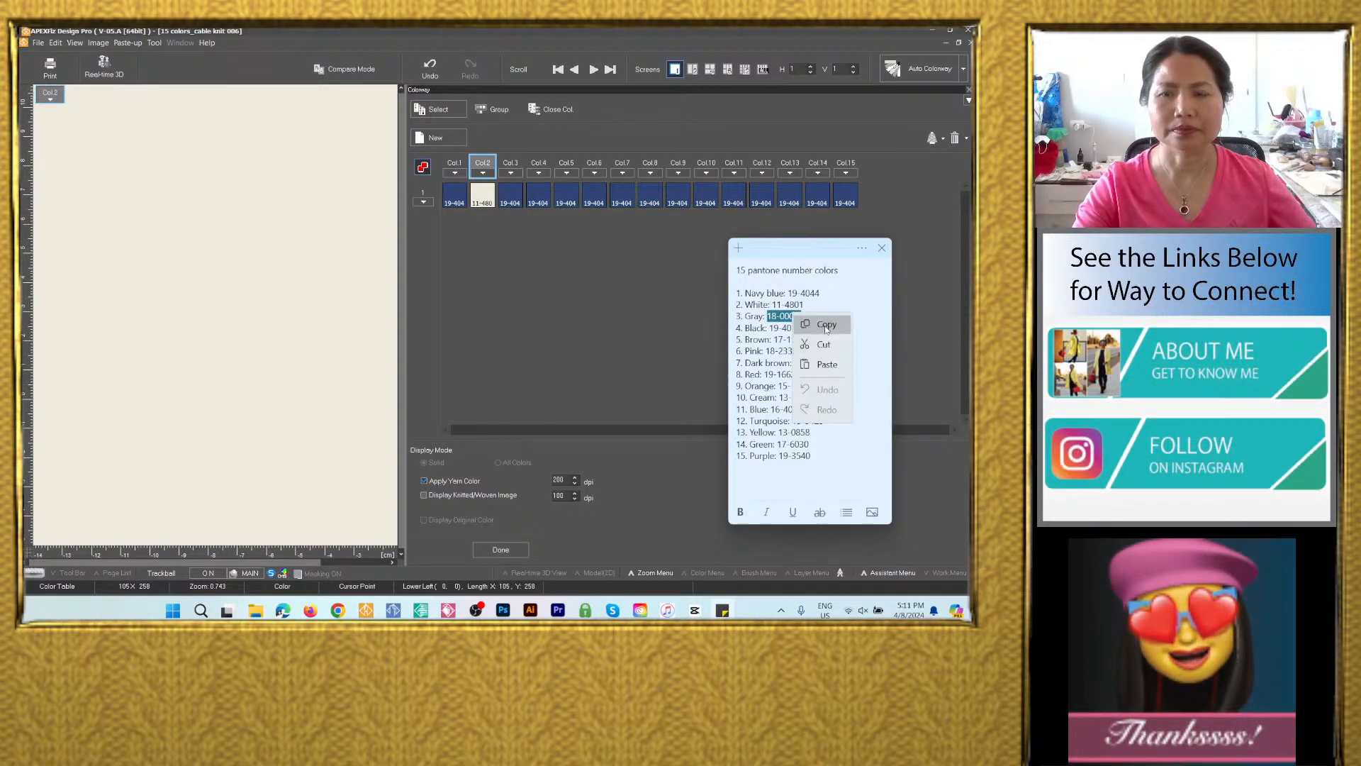
click(823, 339)
double_click(510, 195)
right_click(592, 71)
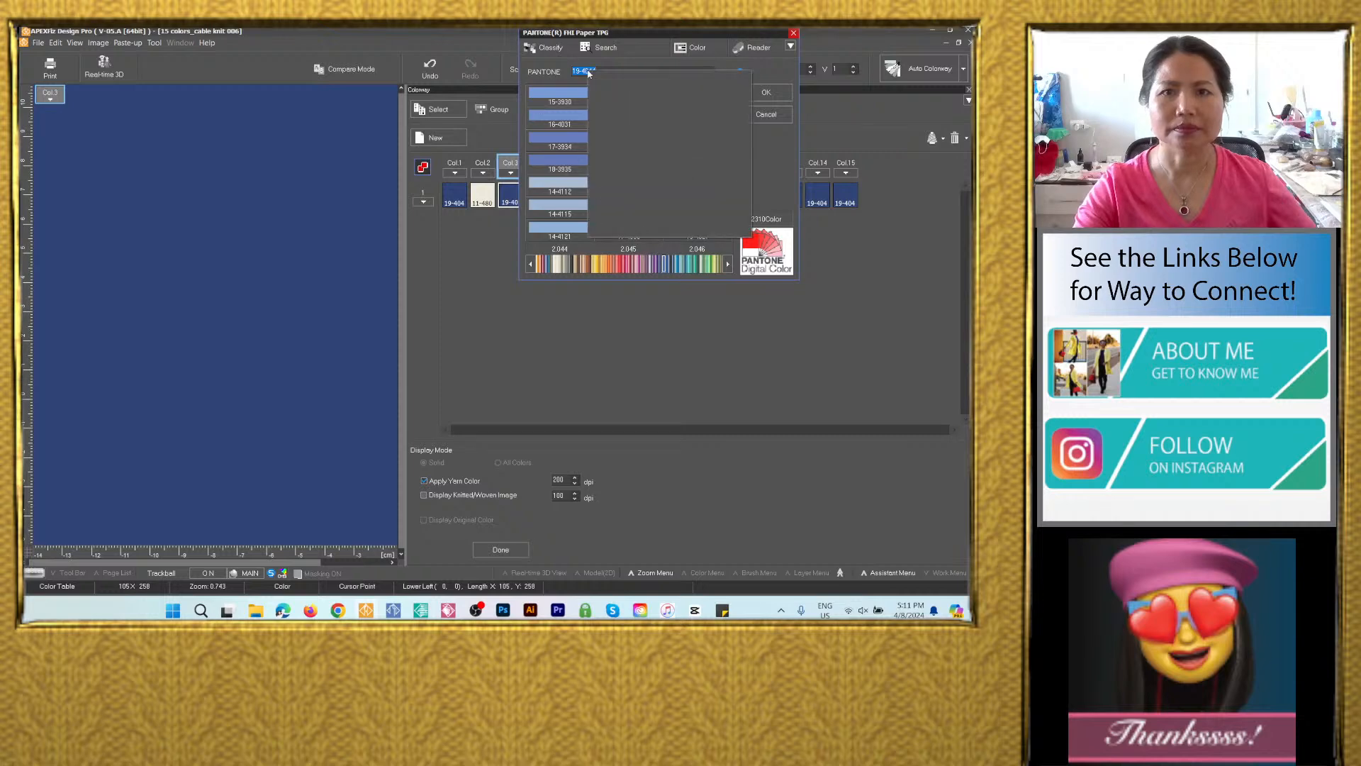
click(611, 121)
click(766, 92)
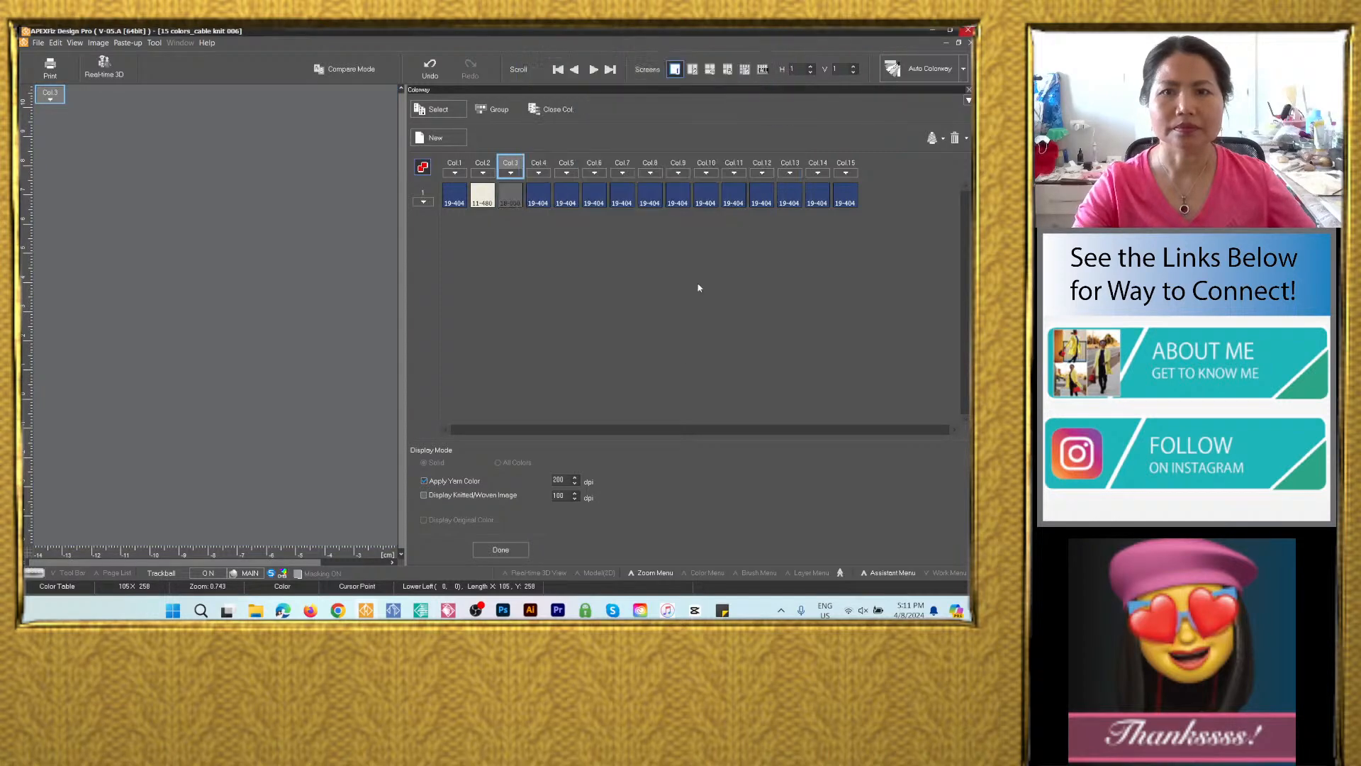
Copy the black code 19-4007 from the color note and apply it as the Pantone color of Col.4.
click(722, 610)
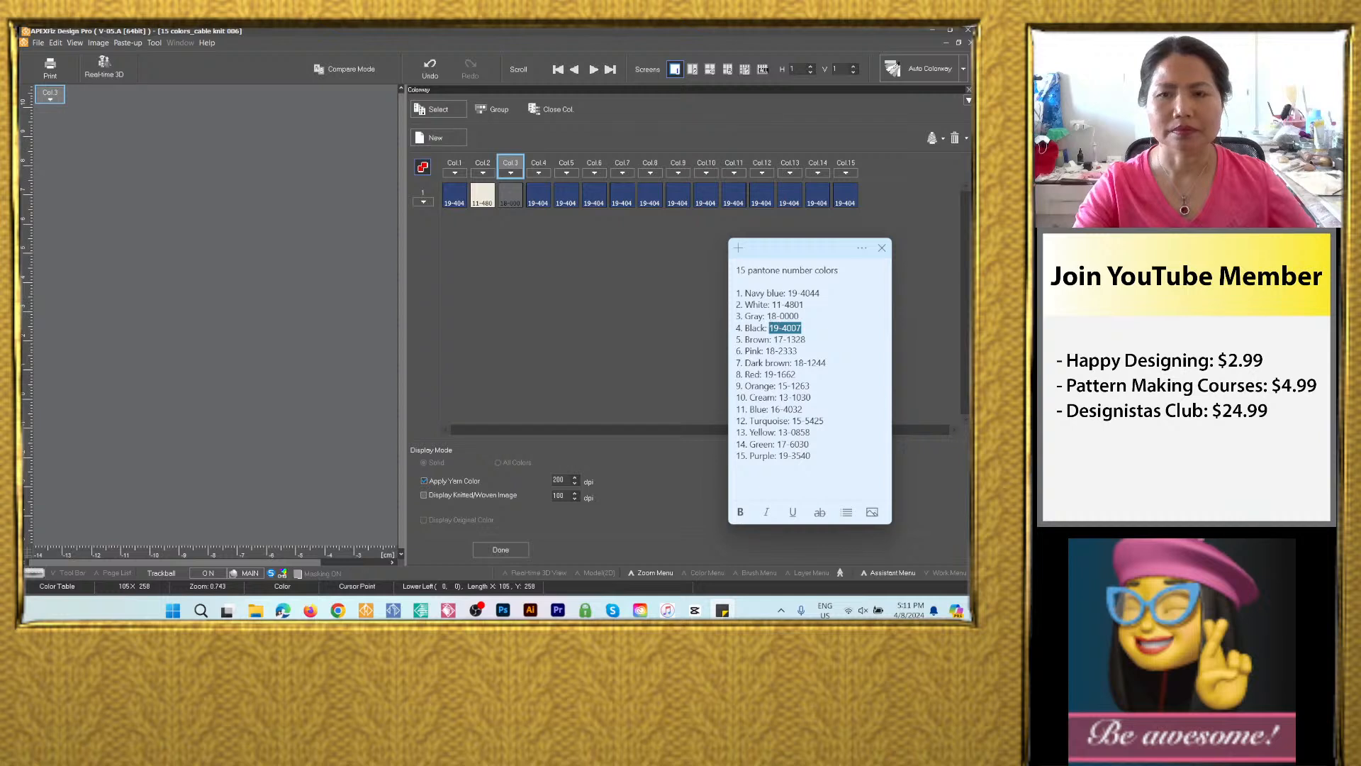
right_click(779, 328)
click(807, 339)
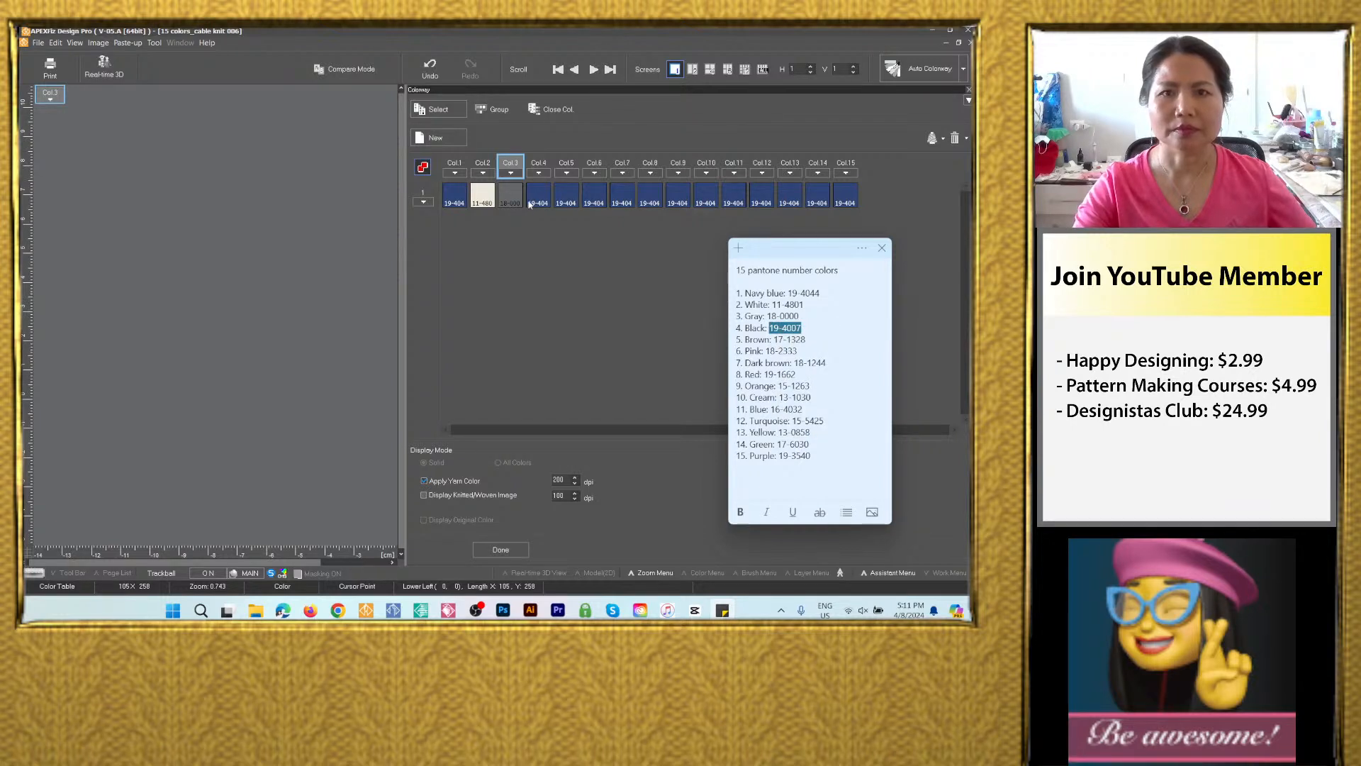
double_click(537, 198)
right_click(613, 72)
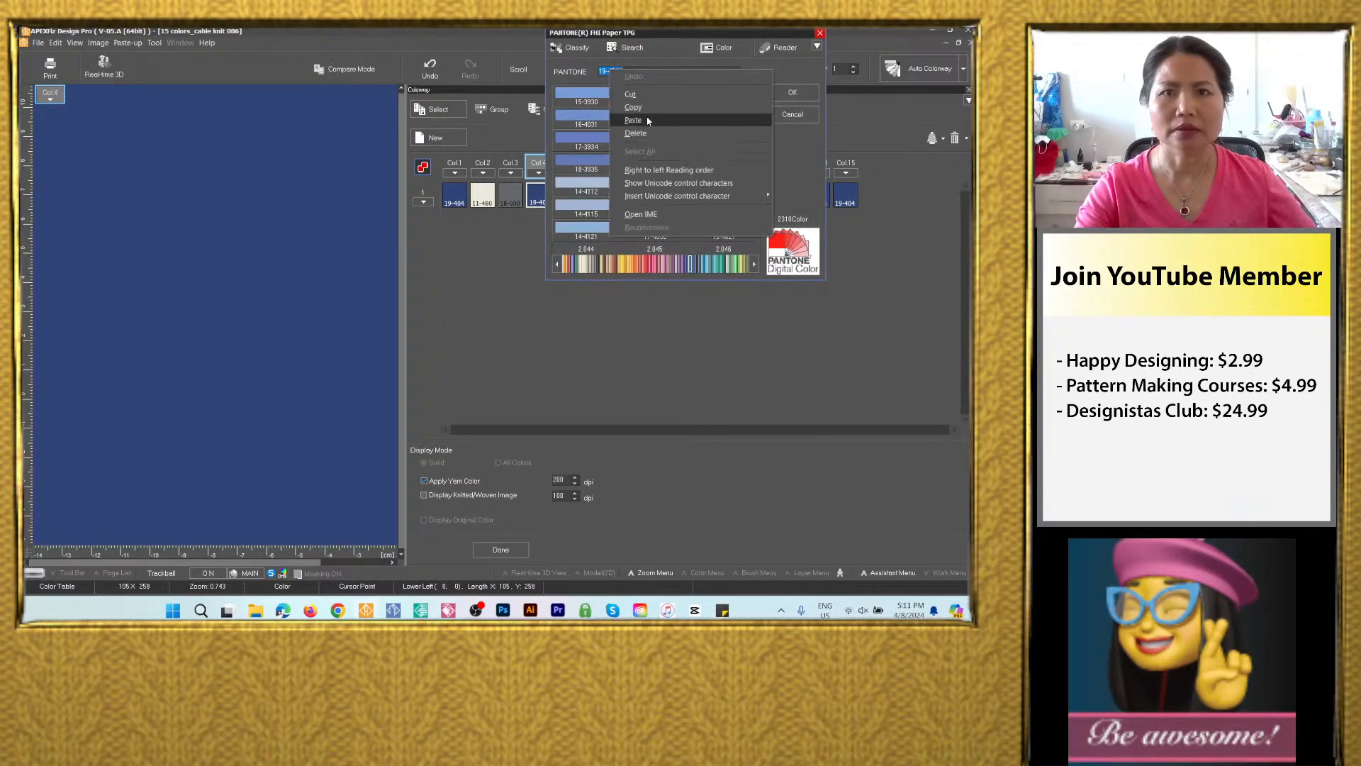
click(634, 120)
click(793, 93)
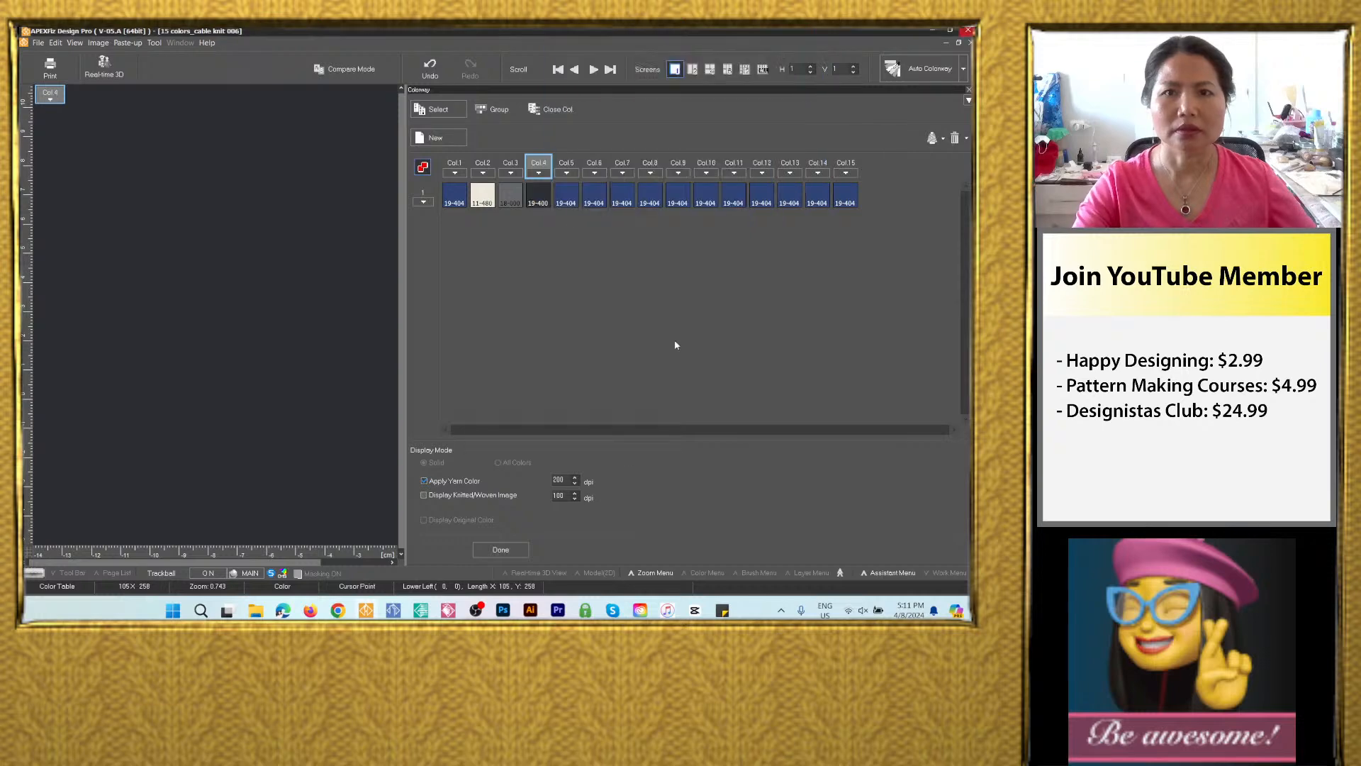
Copy the brown code 17-1328 from the color note and apply it as the Pantone color of Col.5.
click(722, 609)
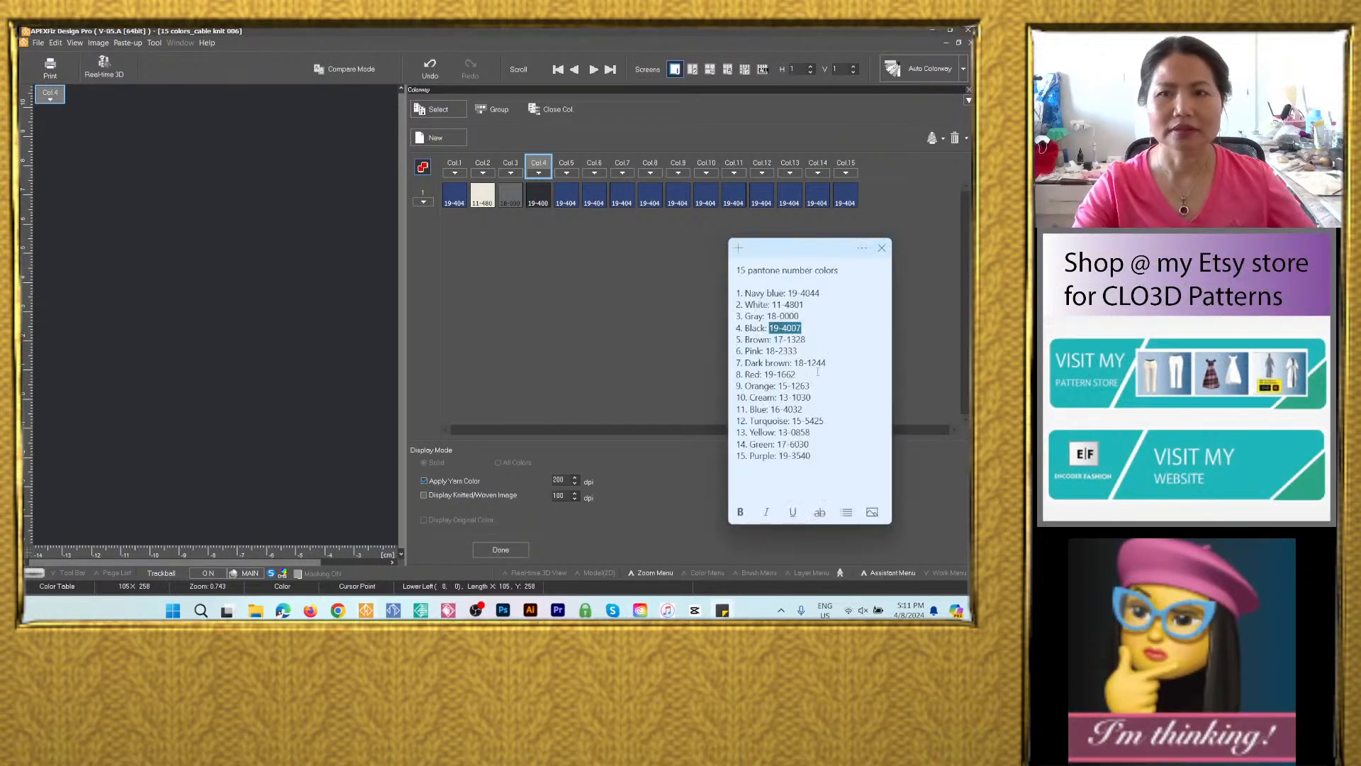
drag(809, 335, 802, 329)
click(818, 345)
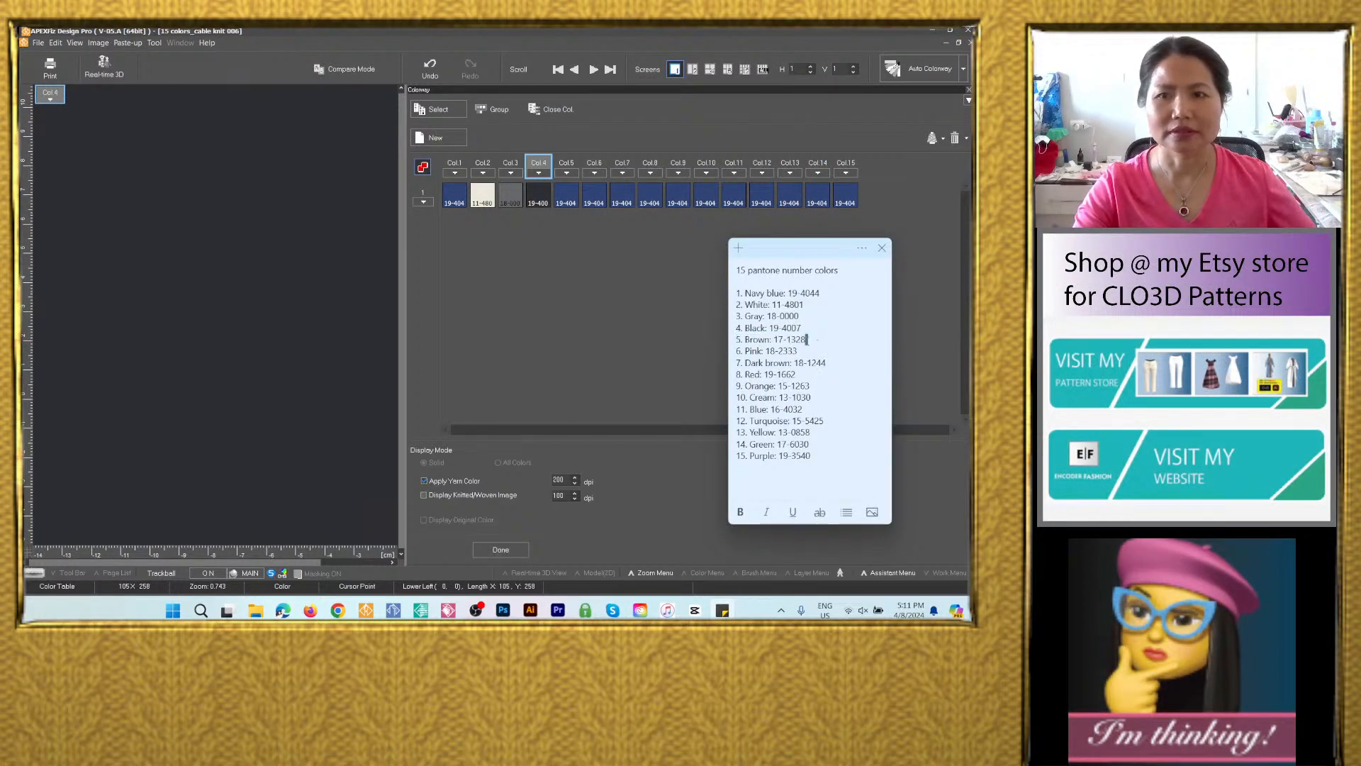
right_click(792, 340)
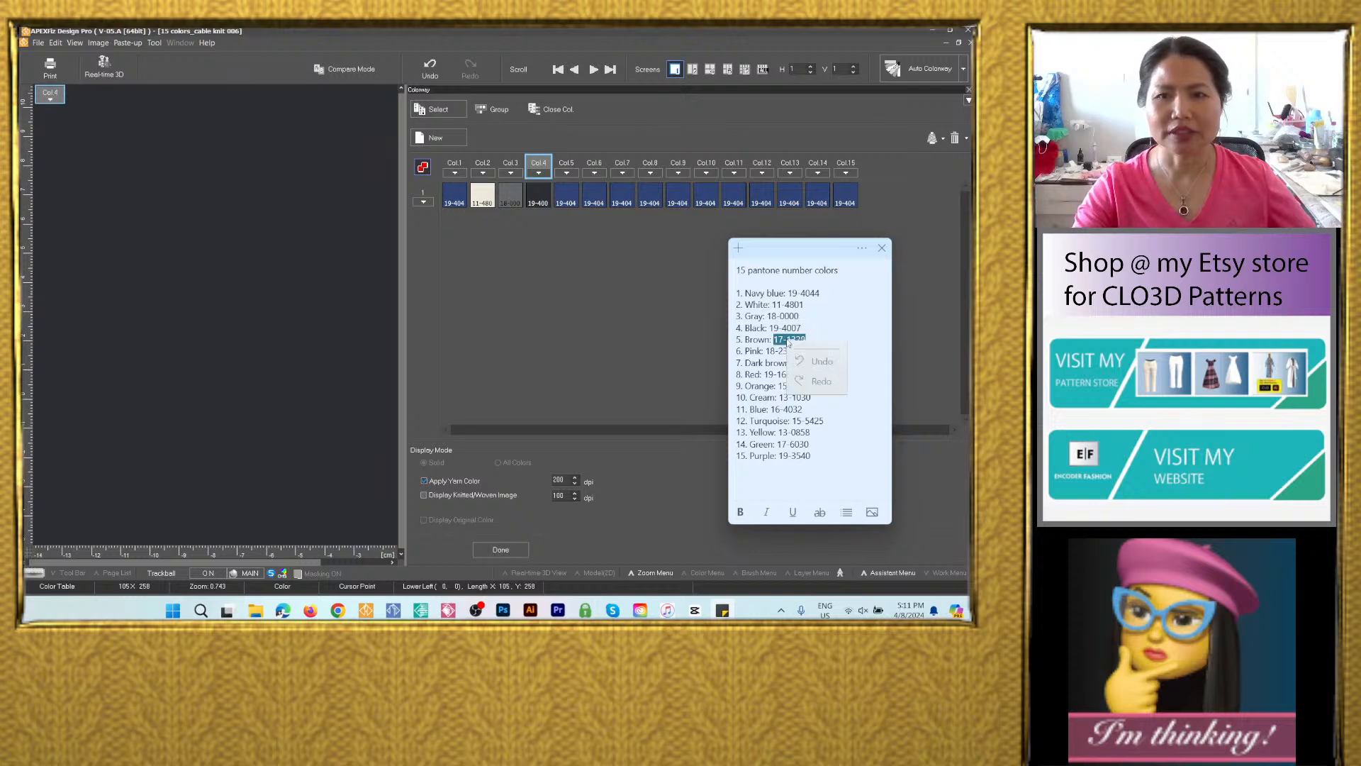
click(812, 351)
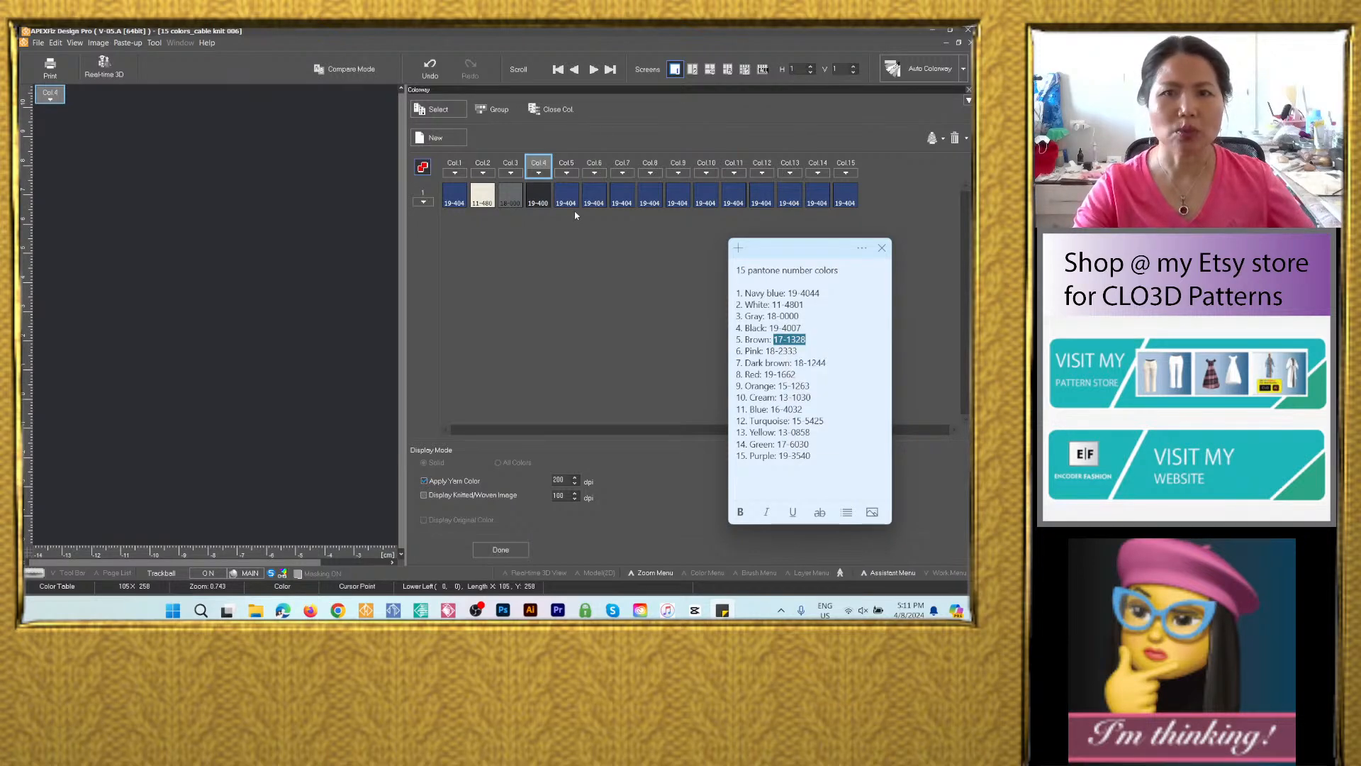
double_click(565, 196)
right_click(642, 71)
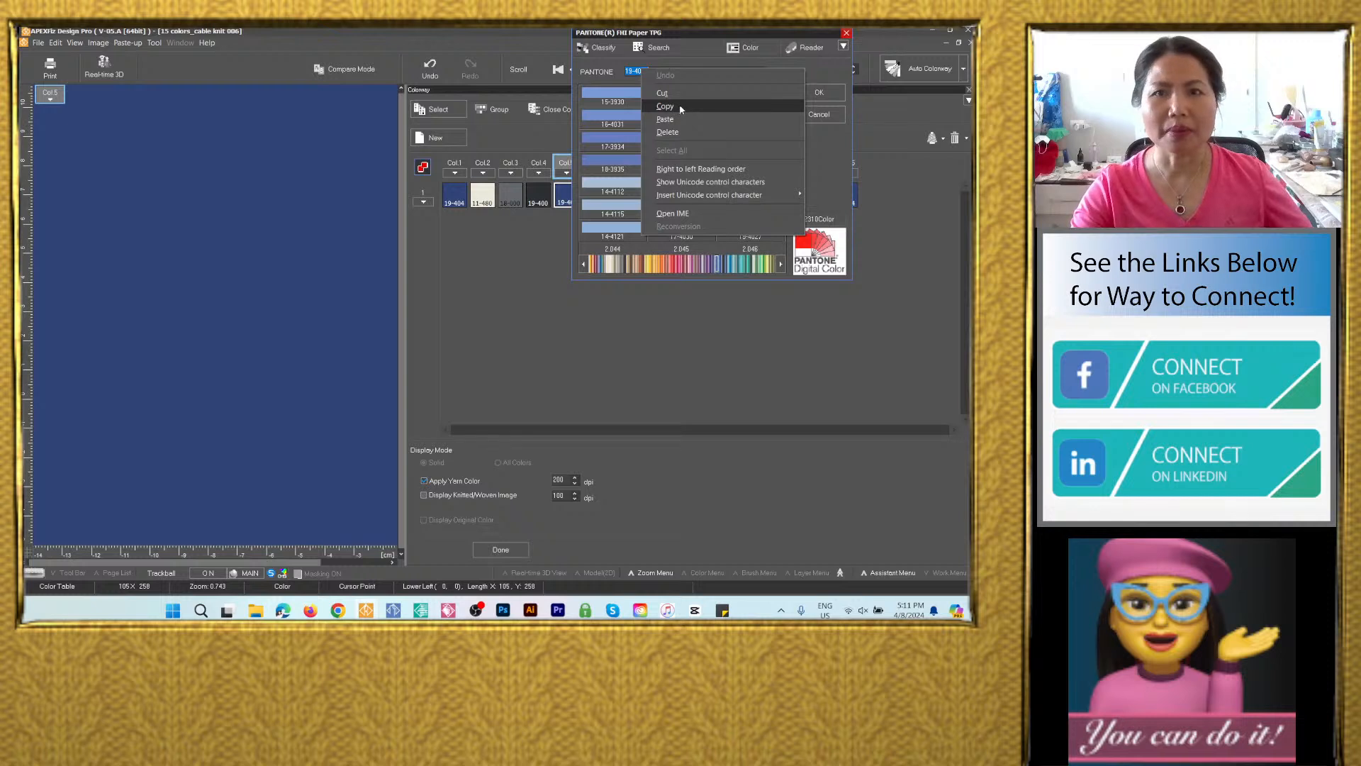
click(665, 119)
click(819, 92)
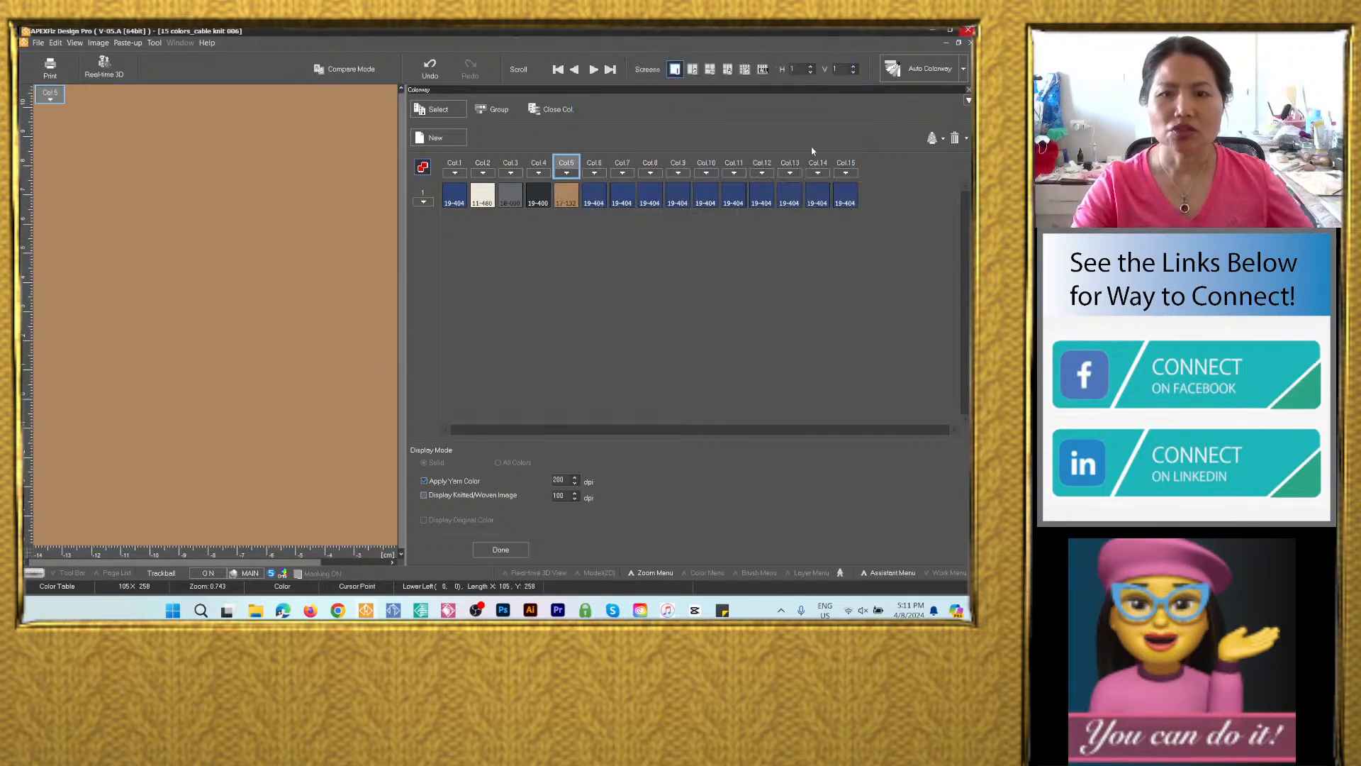
Copy the pink code 18-2333 from the color note and apply it as the Pantone color of Col.6.
click(722, 610)
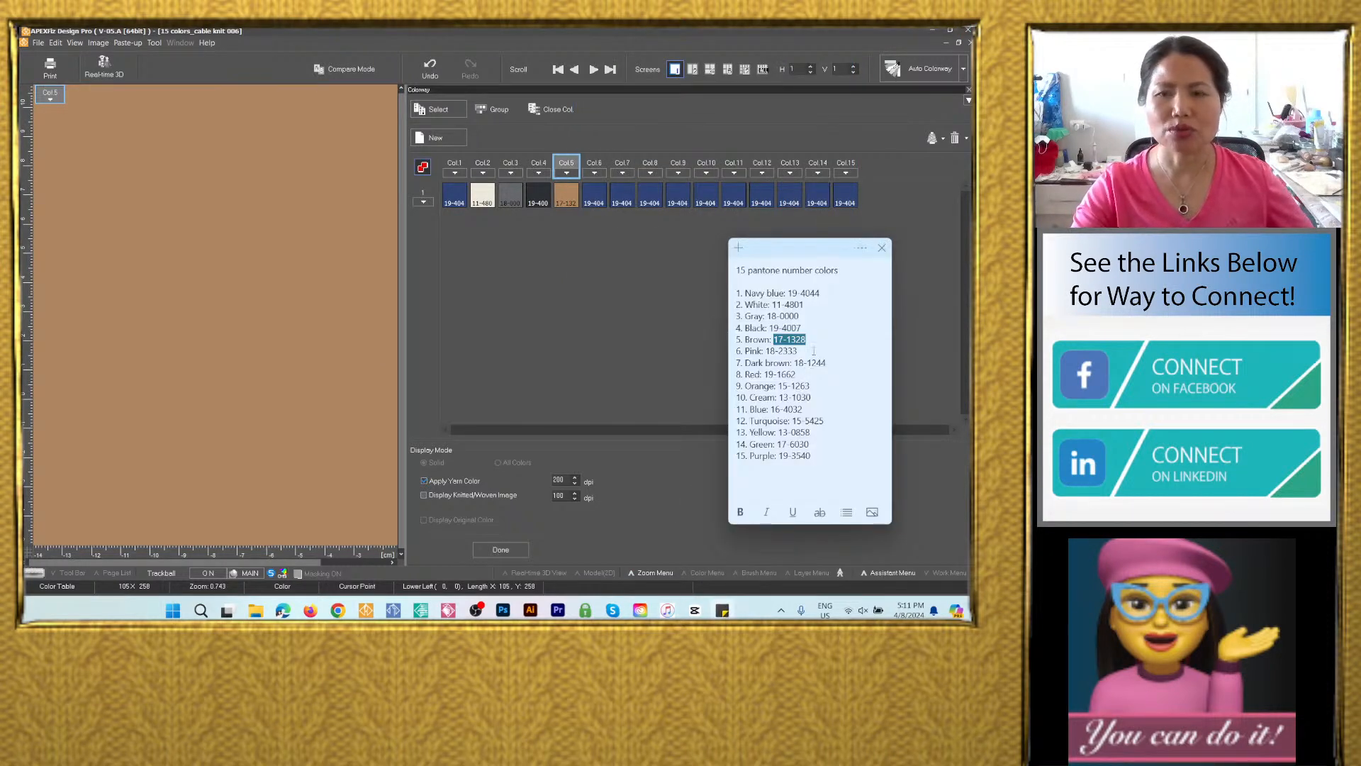
click(814, 350)
drag(775, 350, 766, 350)
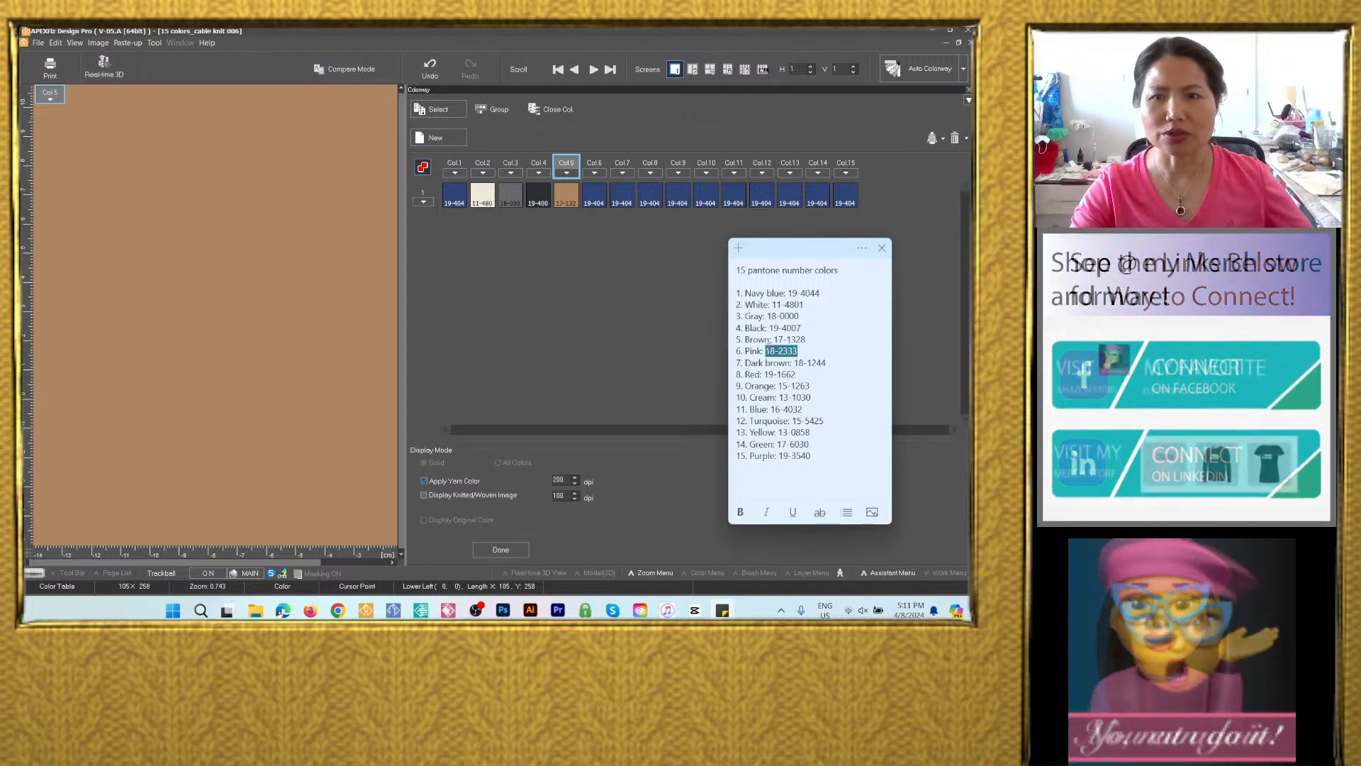
right_click(785, 352)
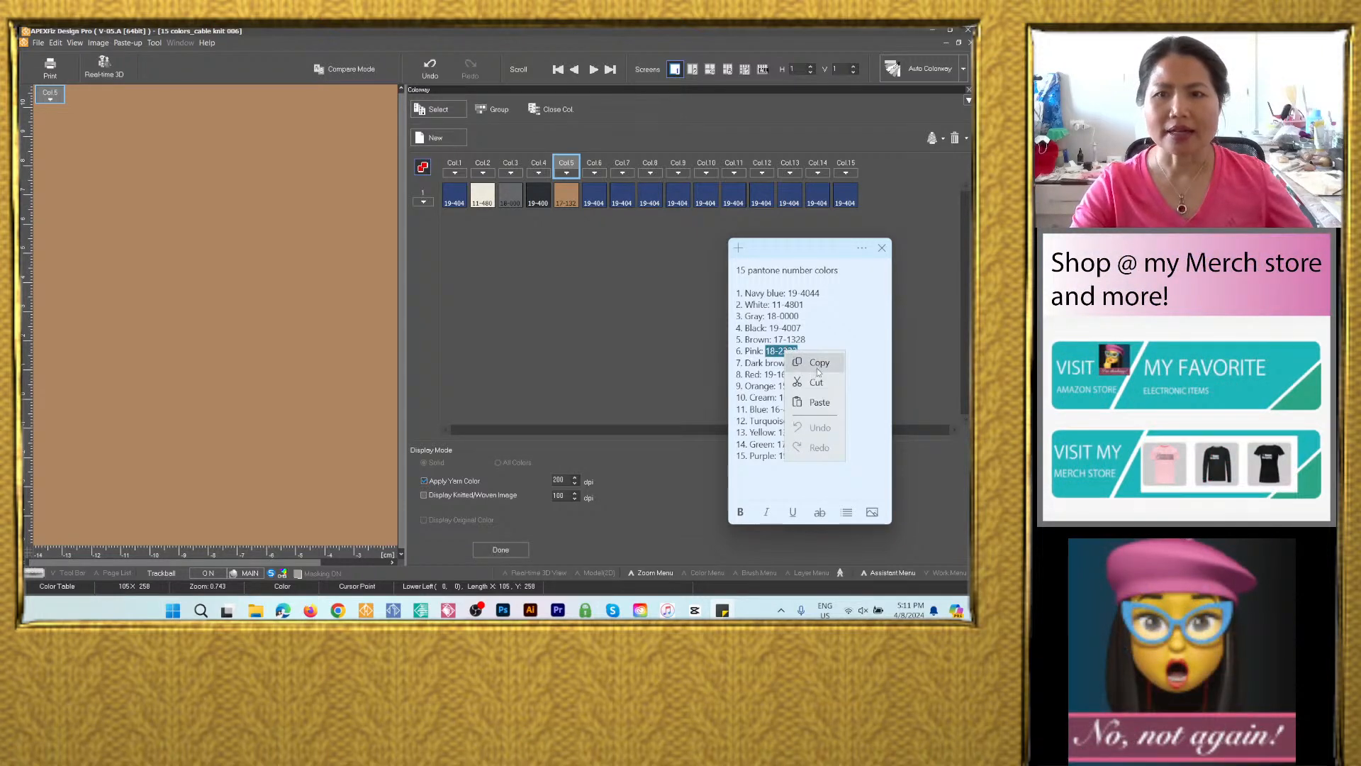
click(819, 363)
double_click(594, 196)
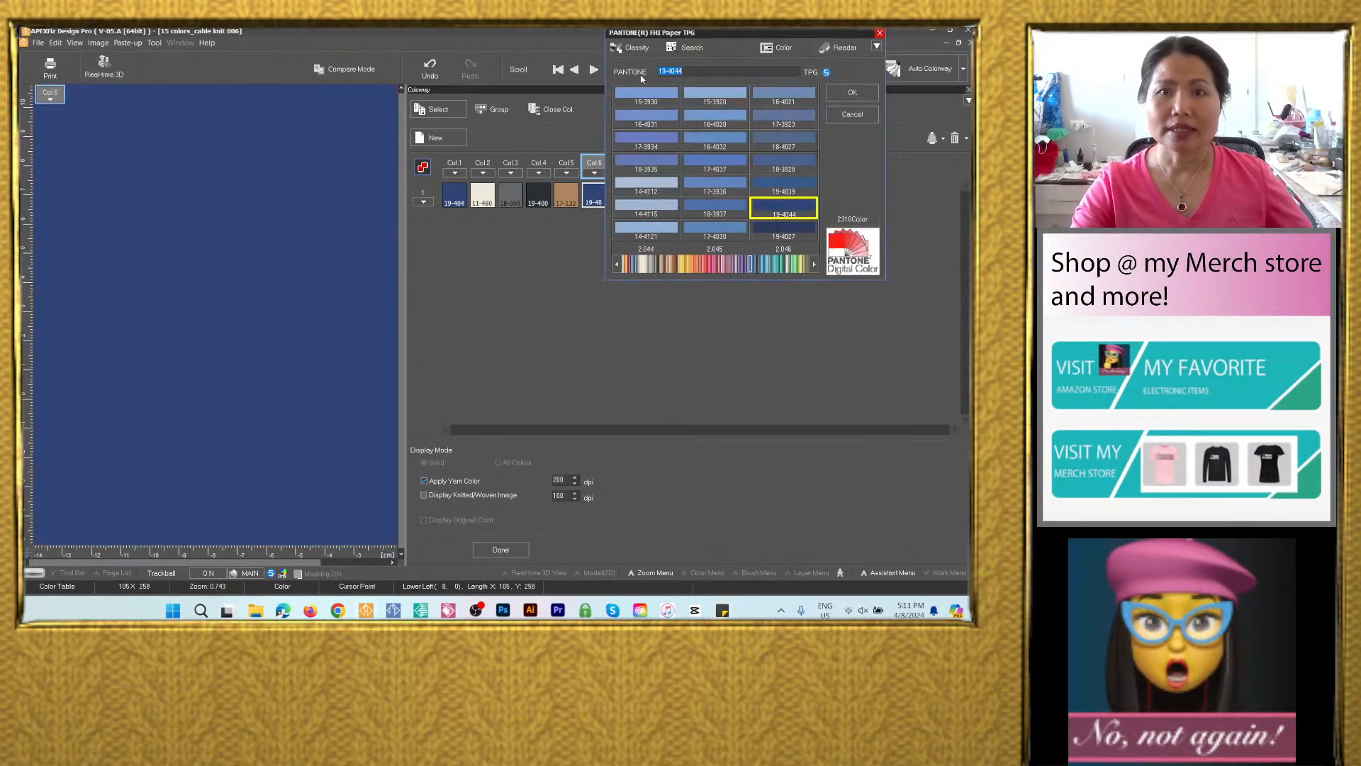
right_click(677, 73)
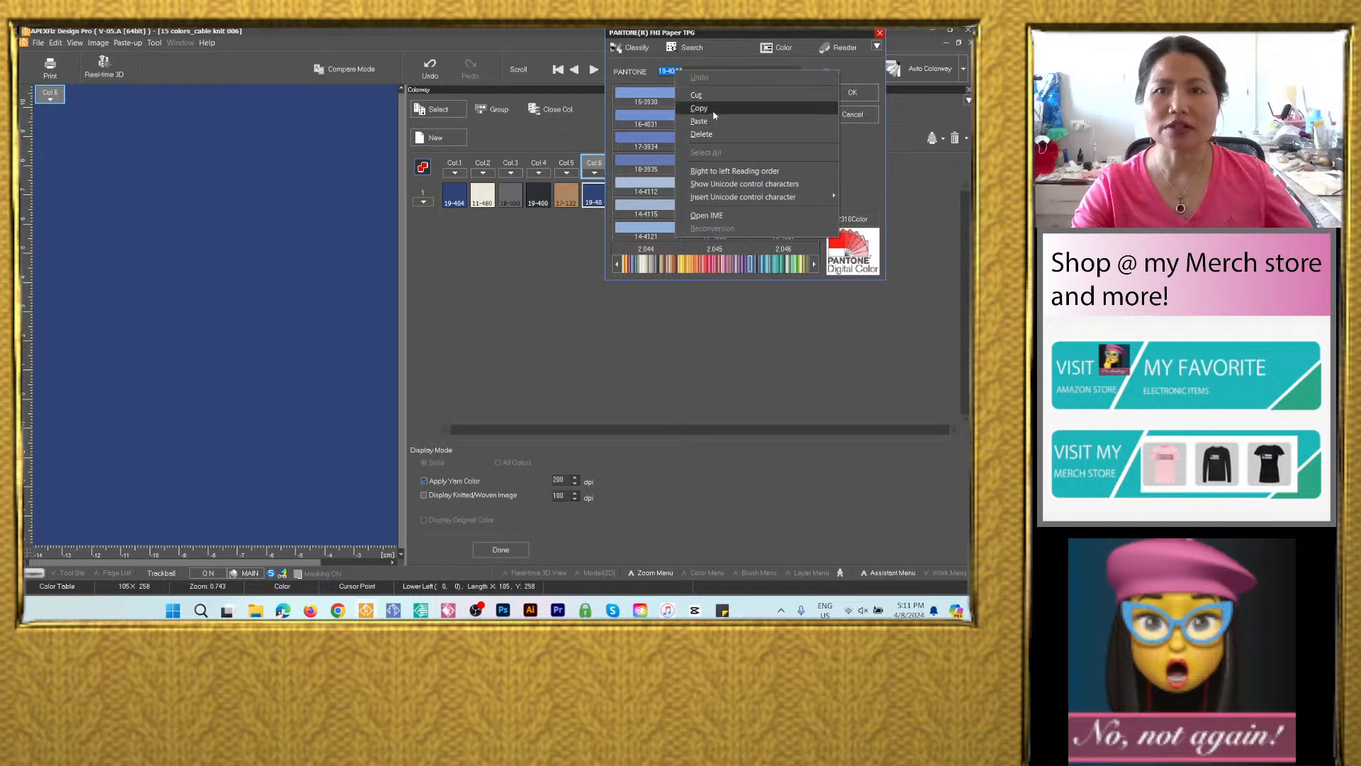
click(714, 122)
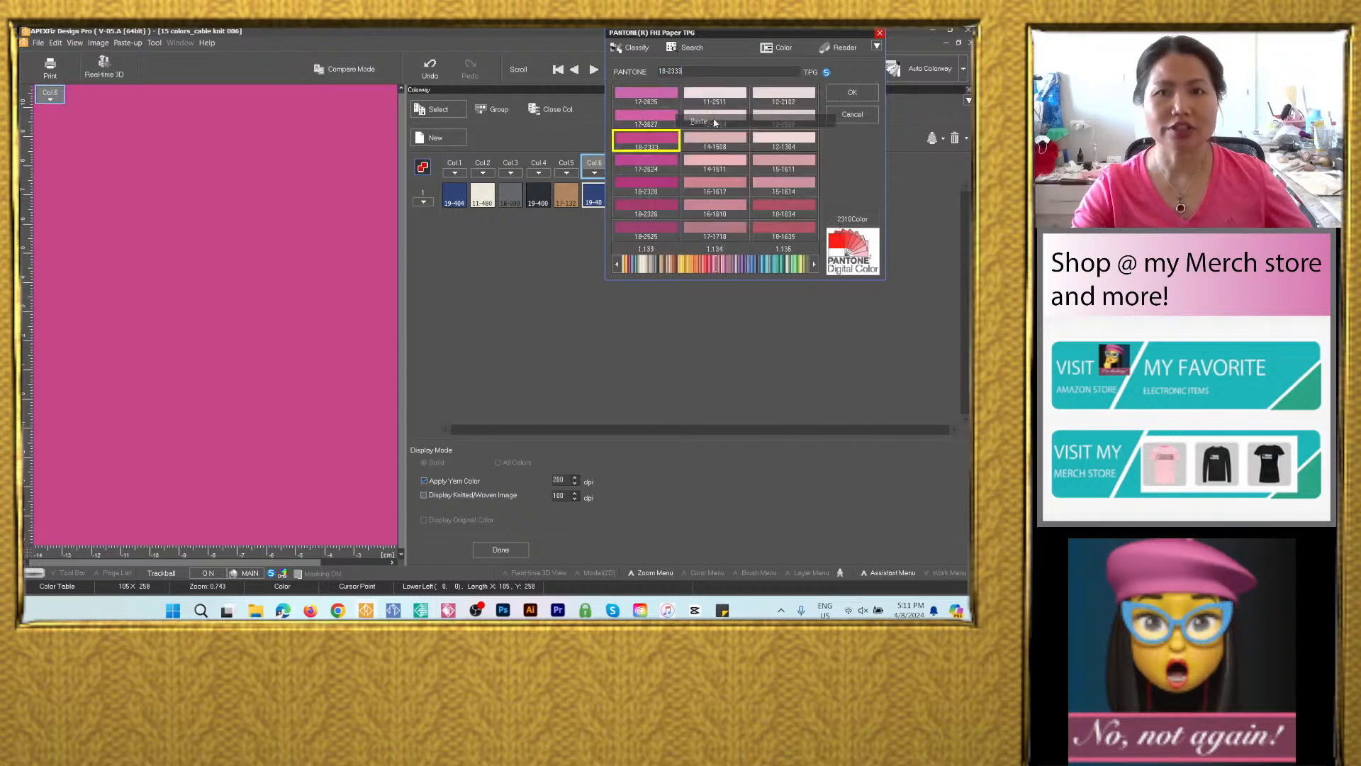
click(859, 95)
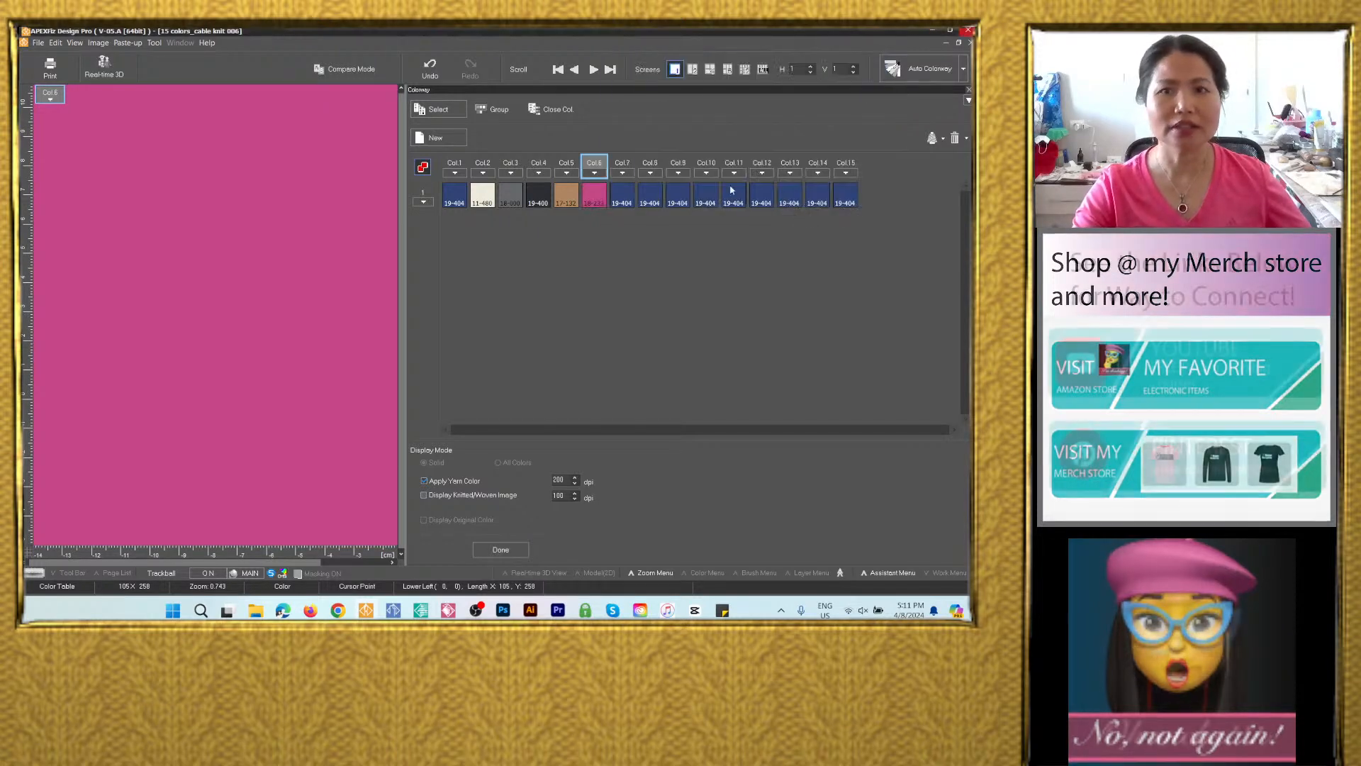
Copy the dark brown code 18-1244 from the color note and apply it as the Pantone color of Col.7.
click(723, 611)
drag(833, 366, 810, 360)
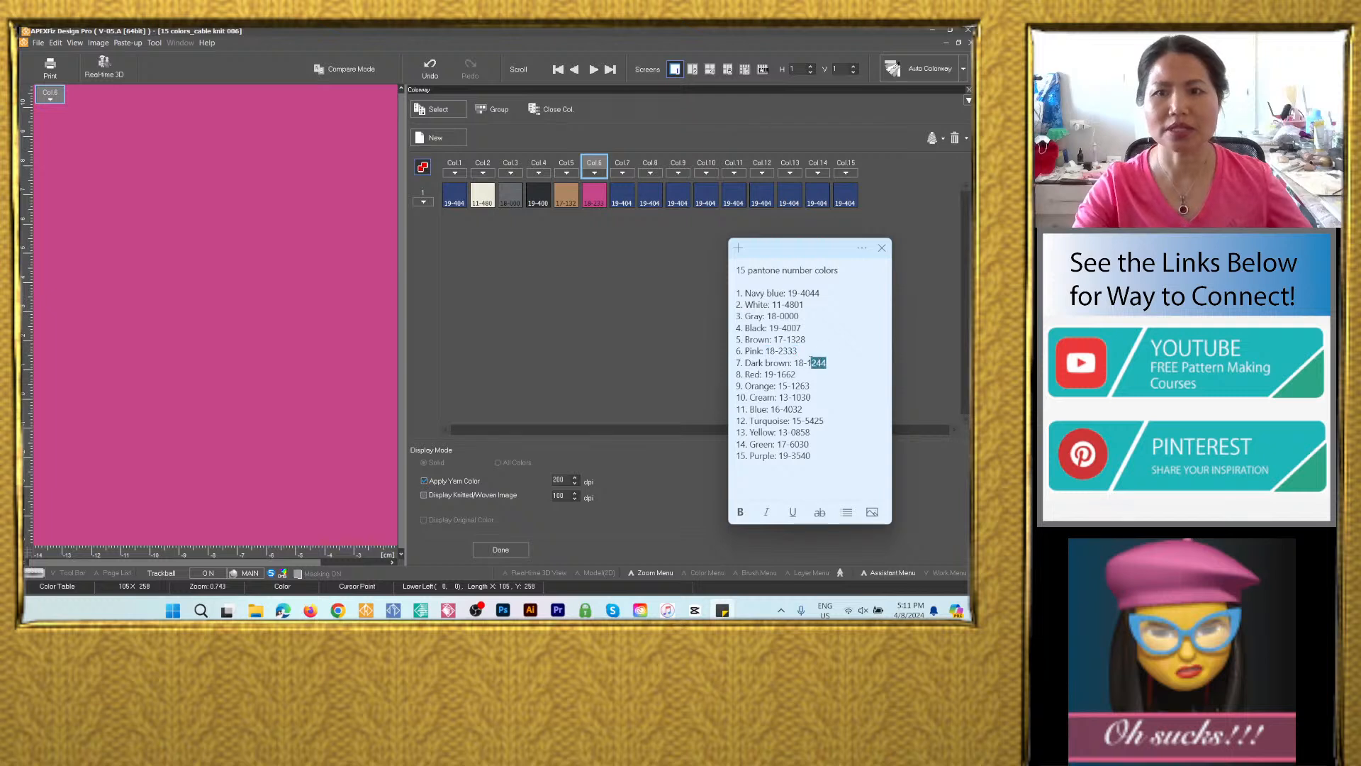
right_click(813, 360)
click(843, 378)
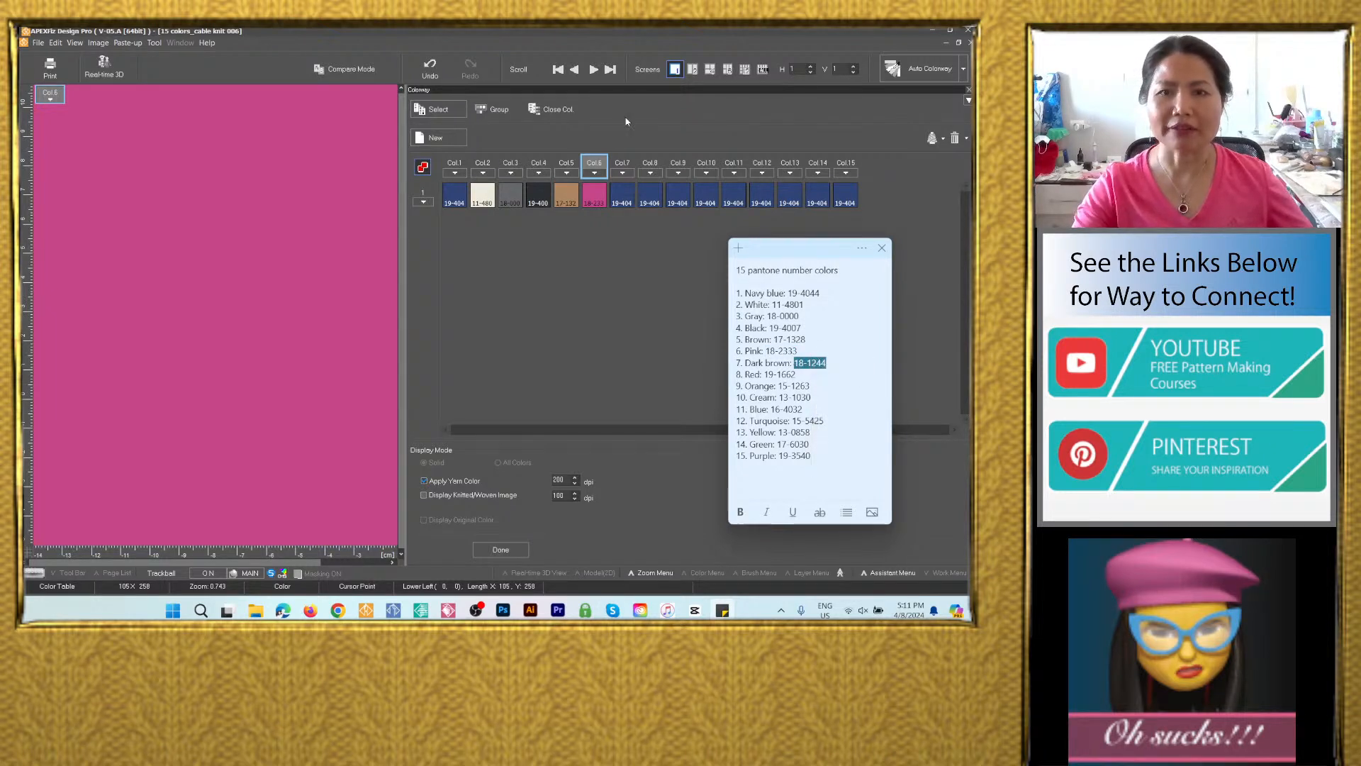
double_click(620, 198)
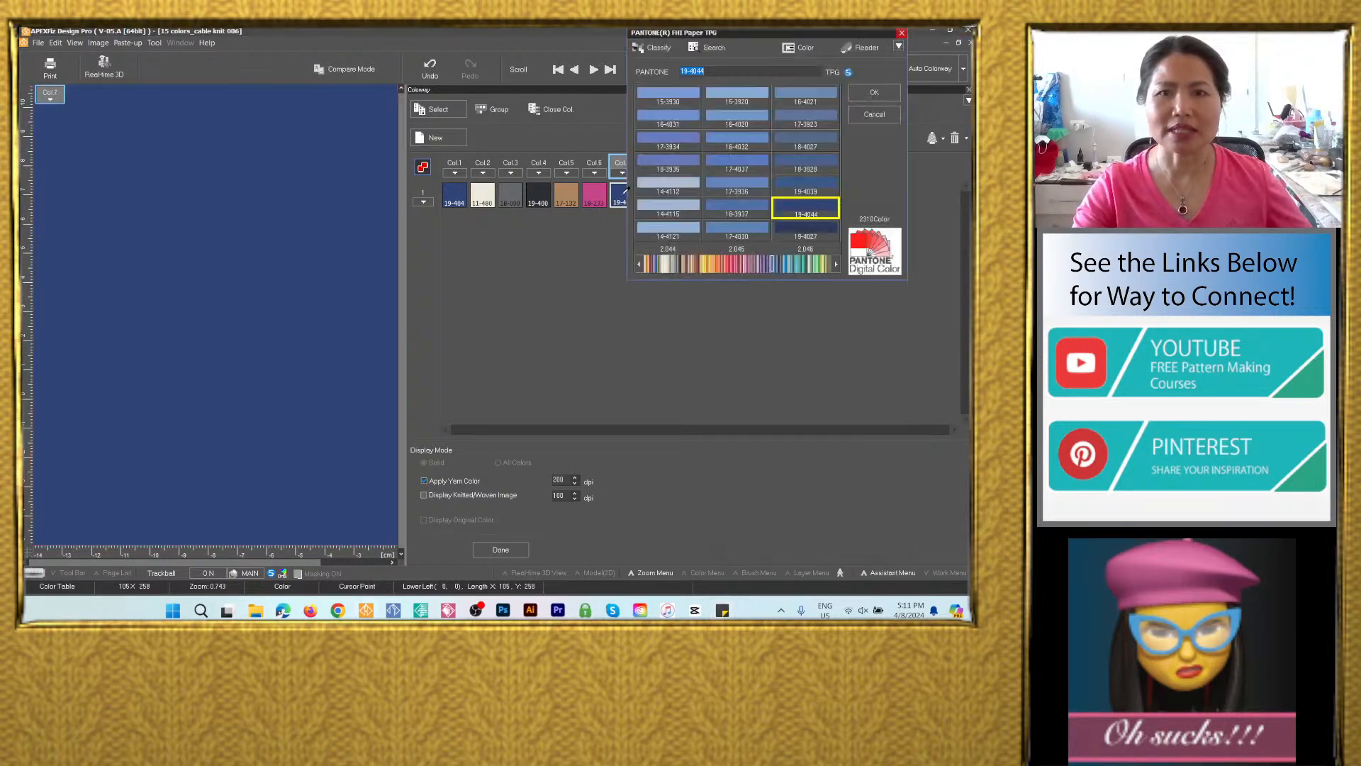
right_click(700, 72)
click(722, 120)
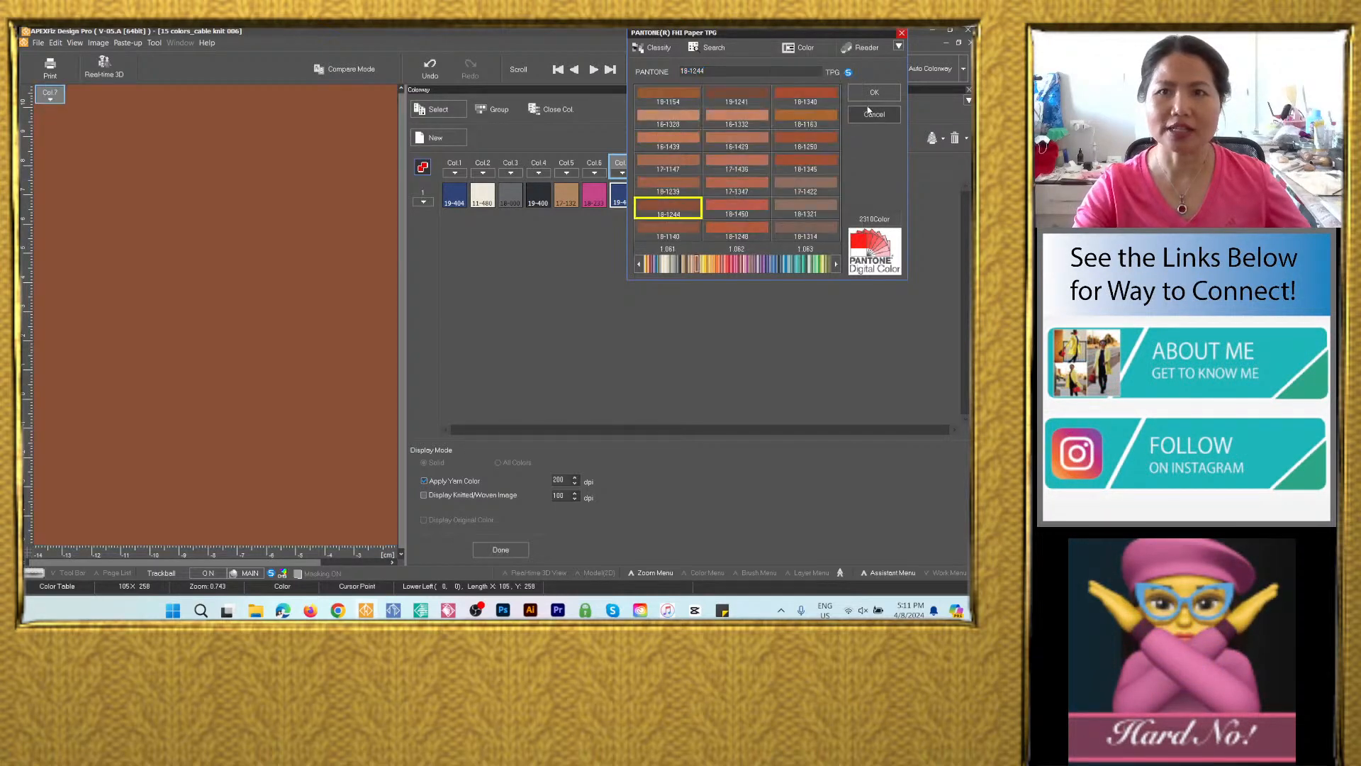
click(871, 93)
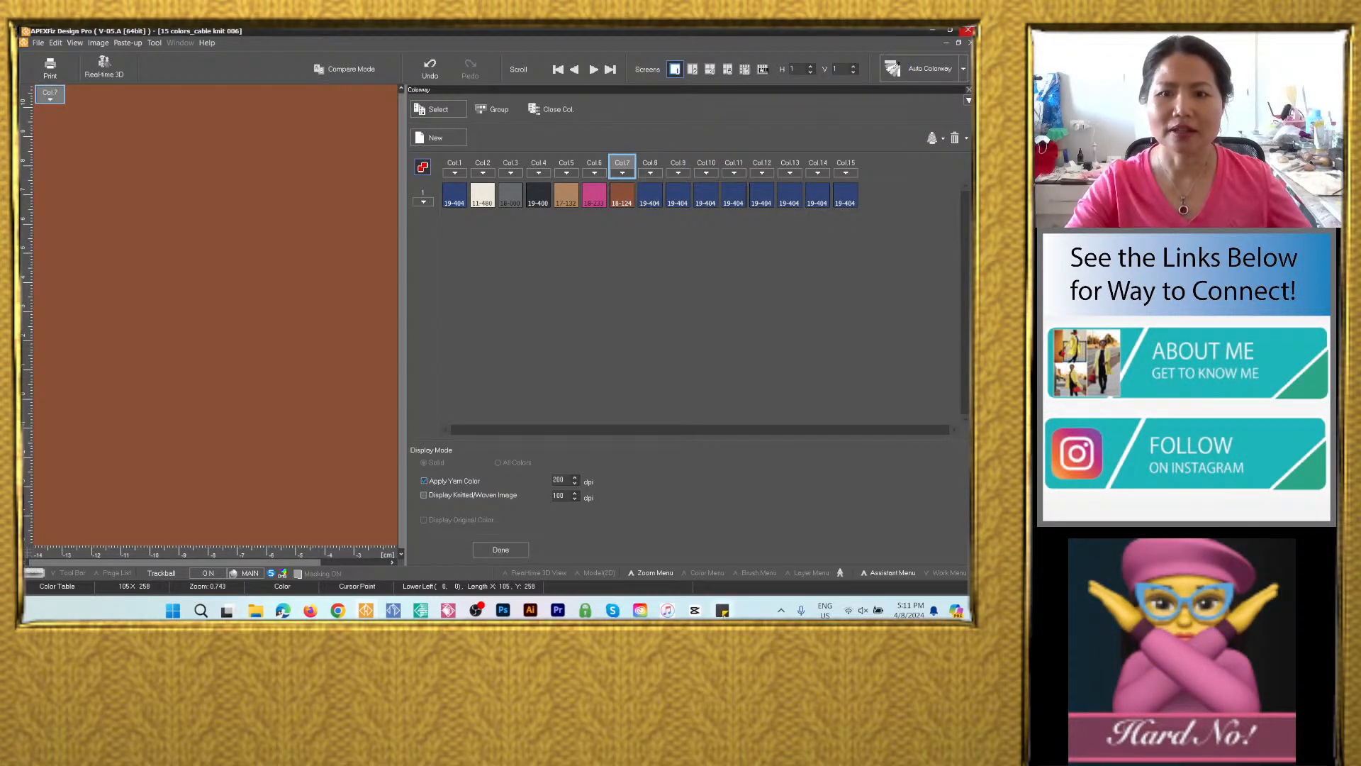
Copy the red code 19-1662 from the color note and apply it as the Pantone color of Col.8.
click(730, 605)
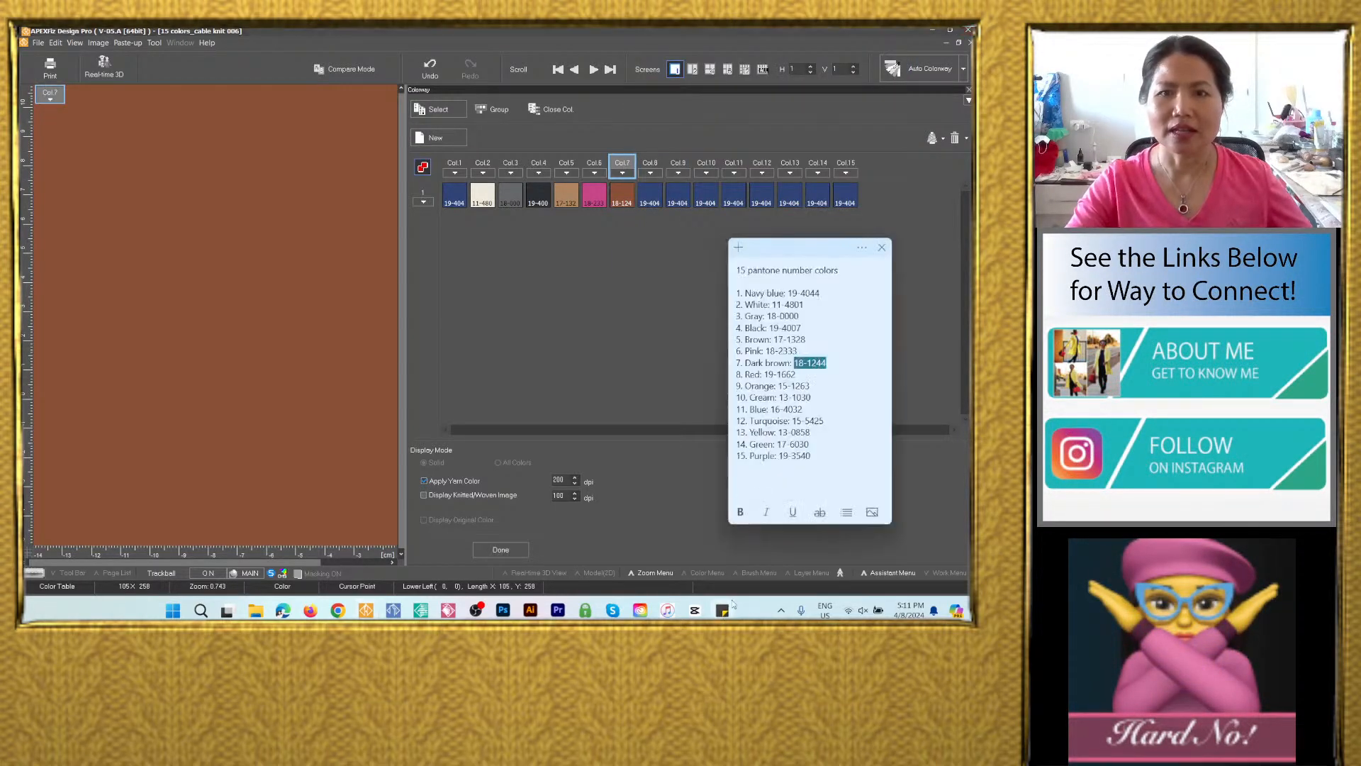
click(797, 373)
drag(767, 374, 763, 375)
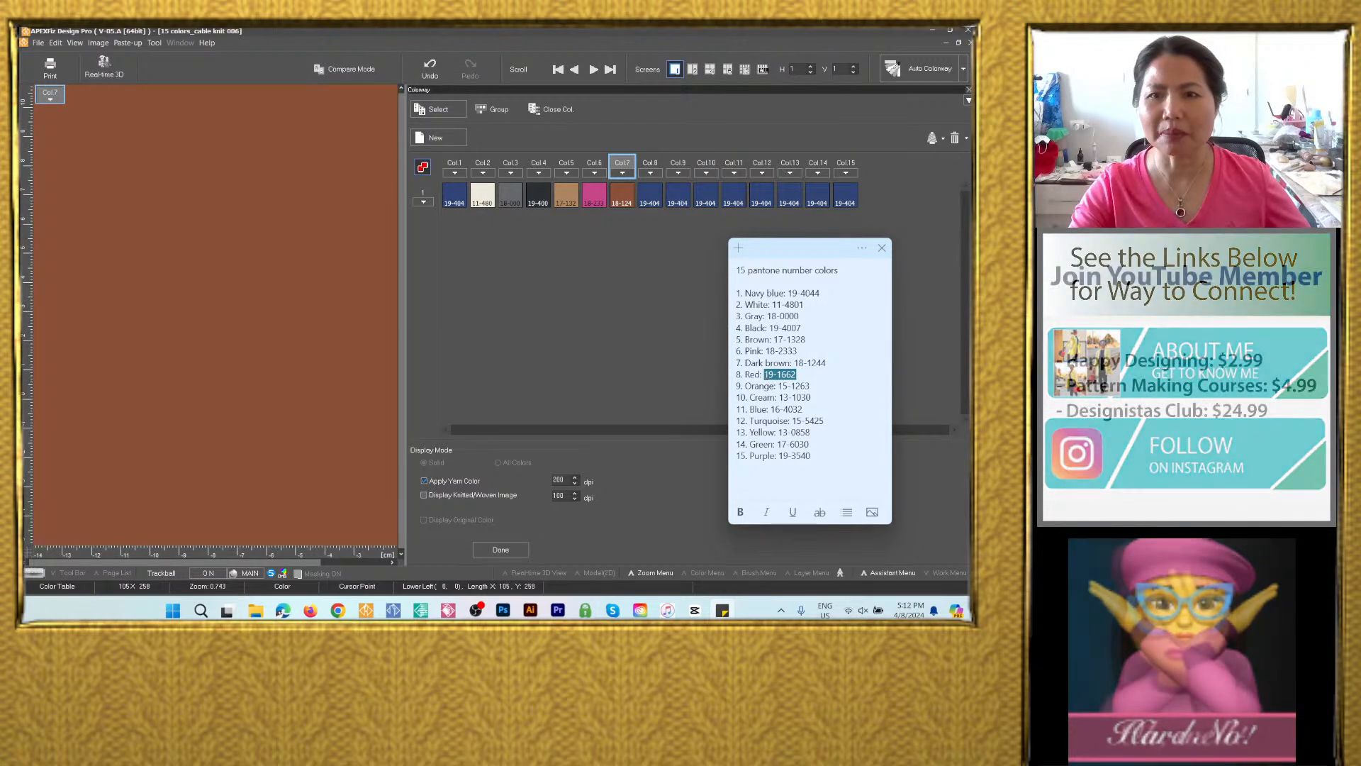
right_click(788, 374)
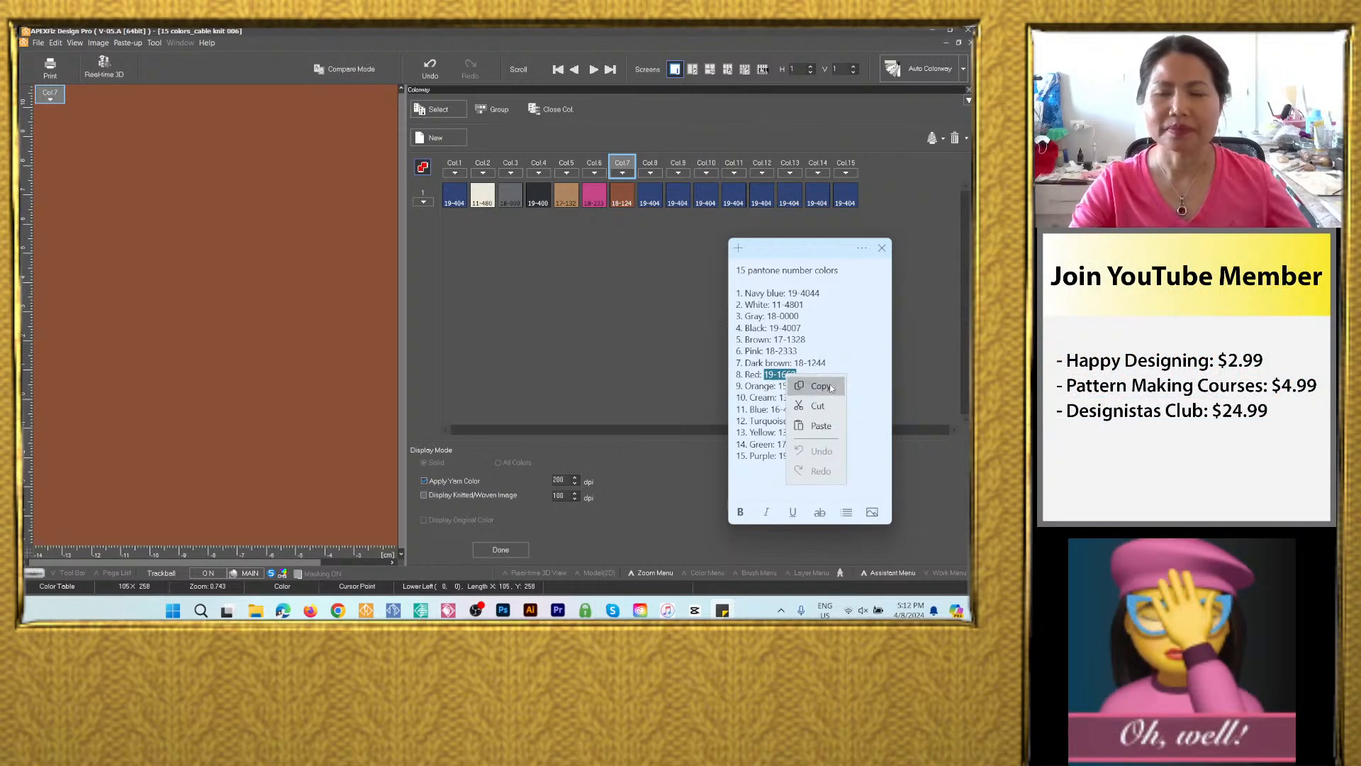
click(821, 387)
double_click(650, 204)
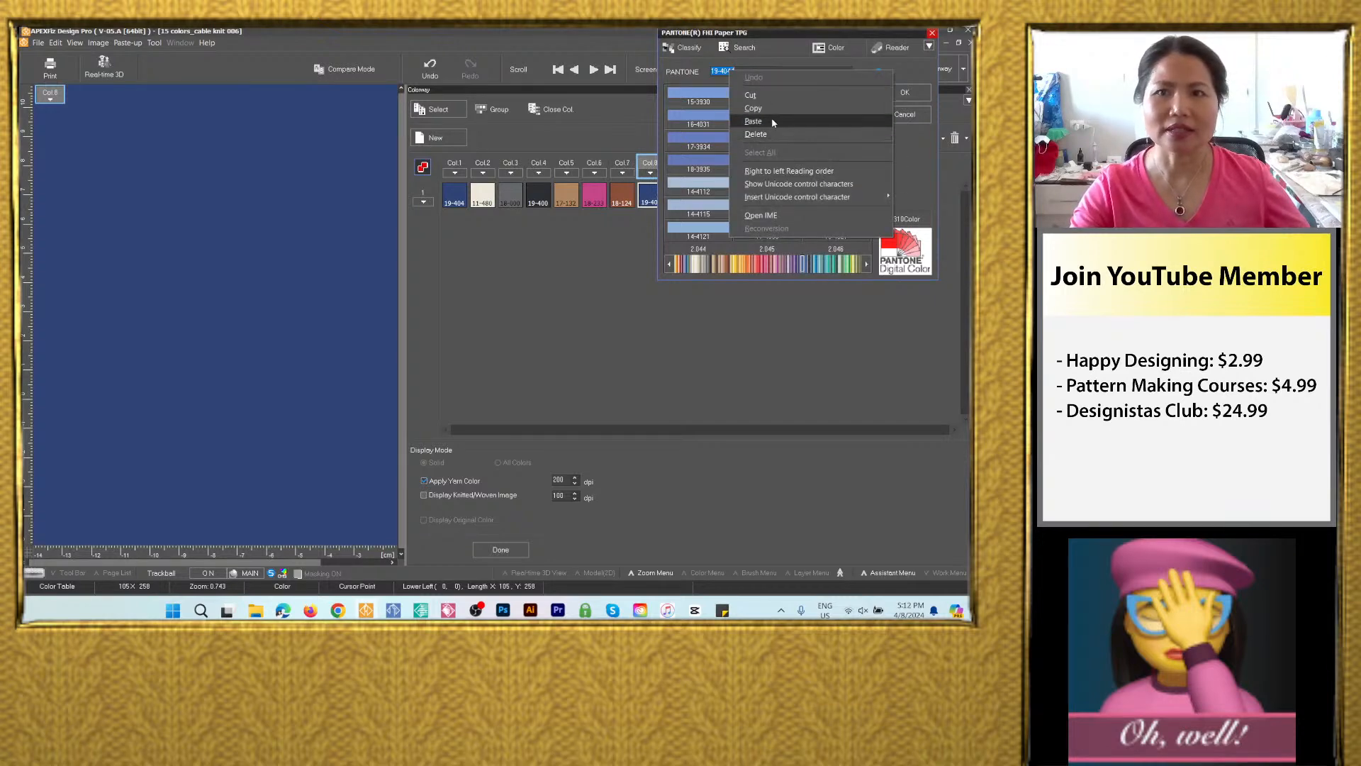
click(771, 120)
click(905, 93)
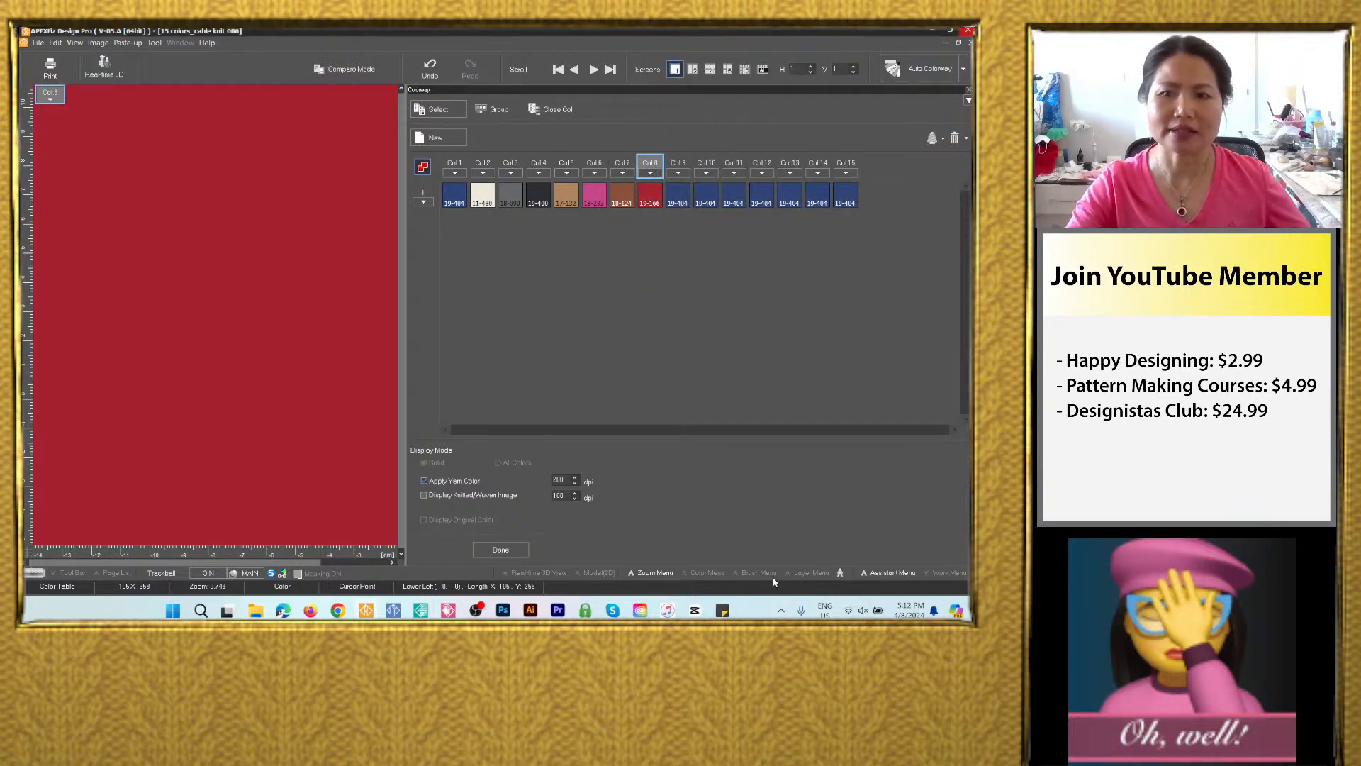
Copy the orange code 15-1263 from the color note and apply it as the Pantone color of Col.9.
click(722, 609)
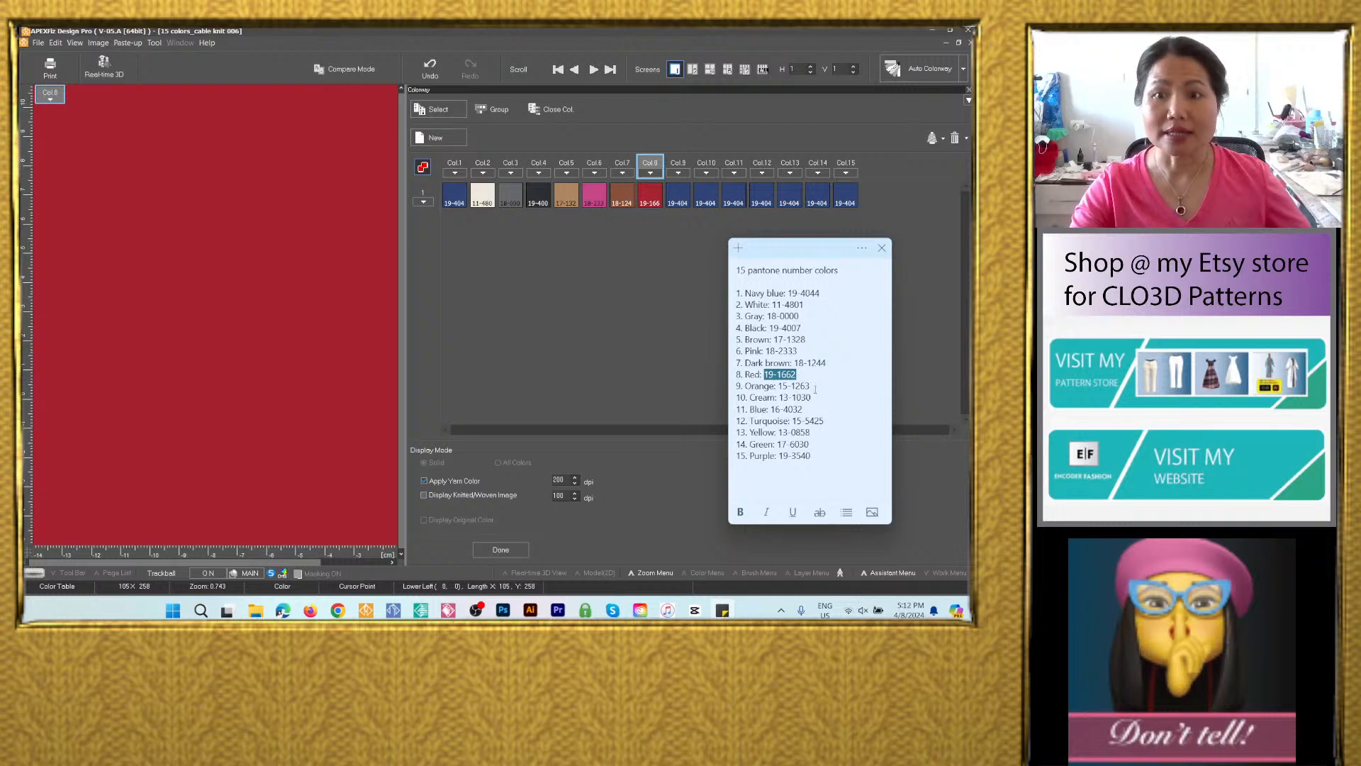
right_click(794, 387)
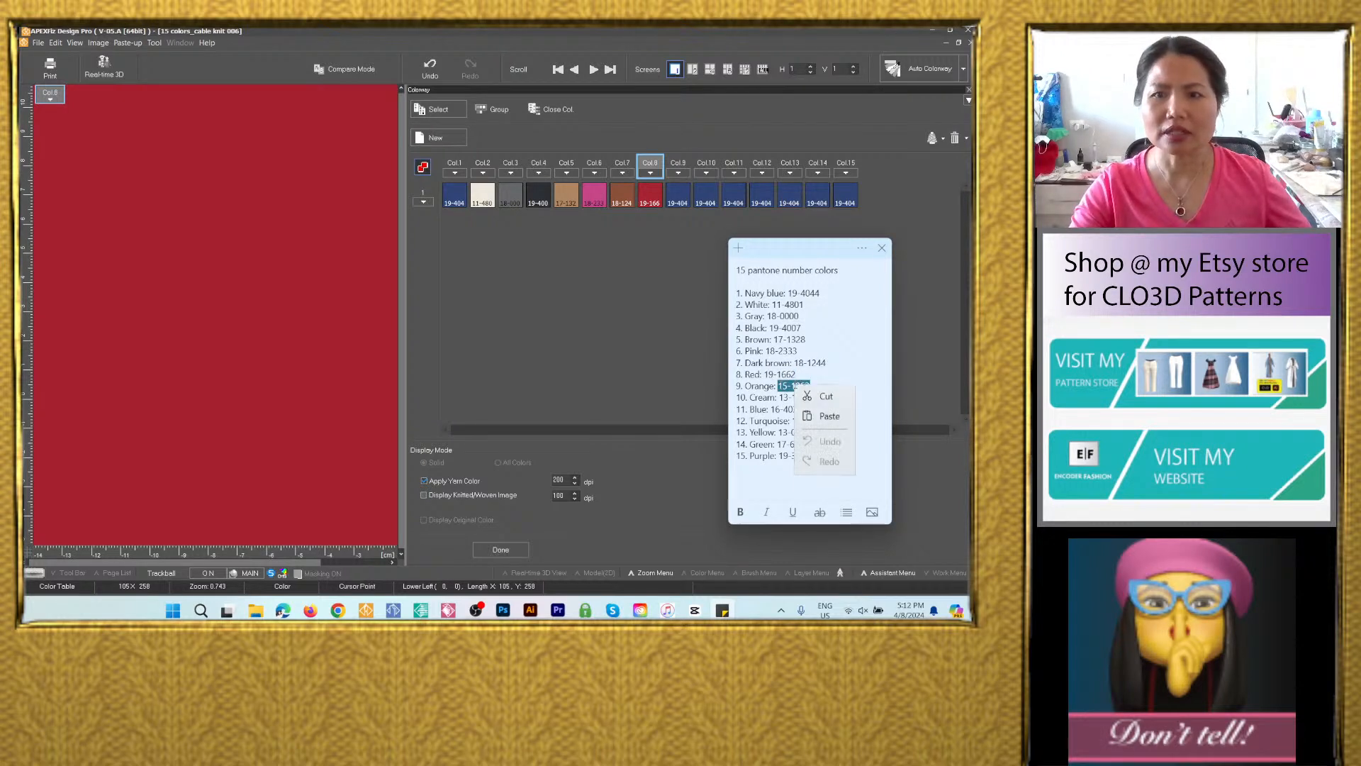
click(828, 397)
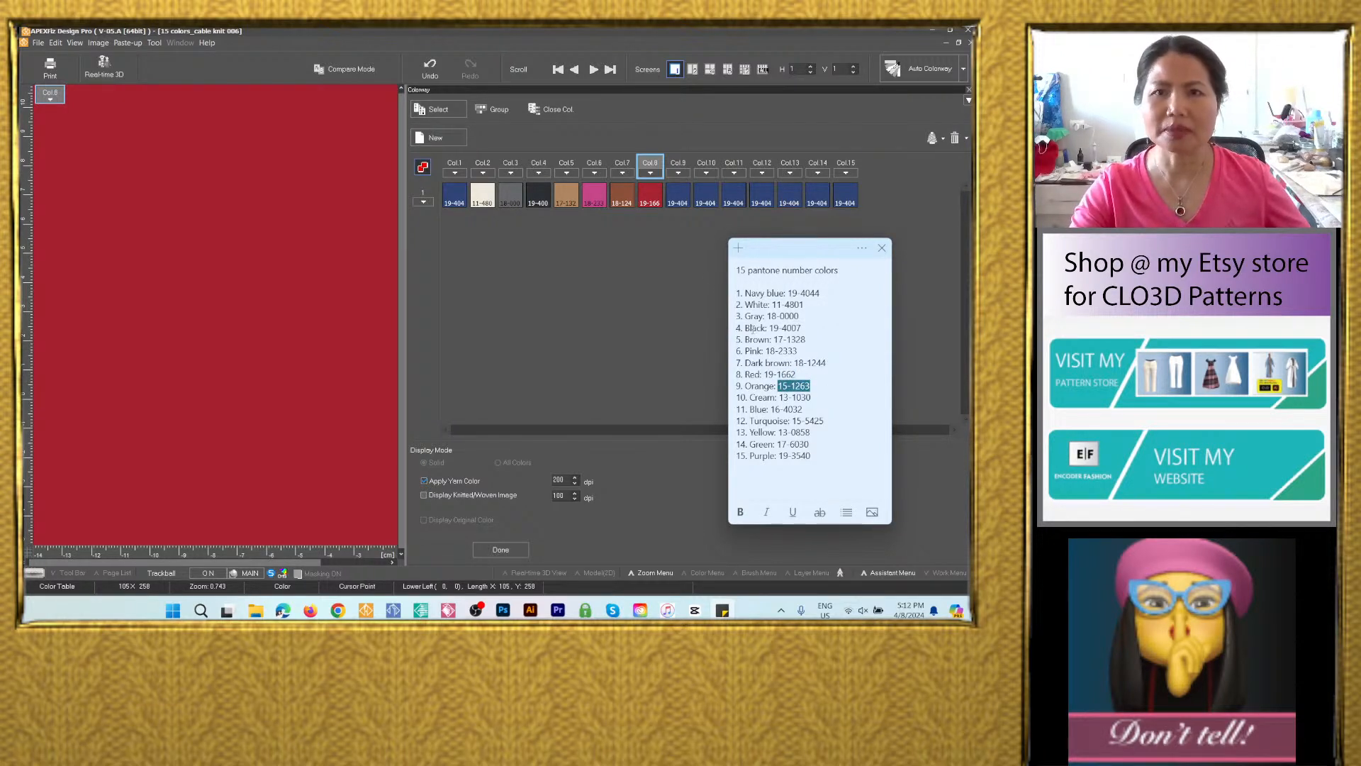
double_click(678, 197)
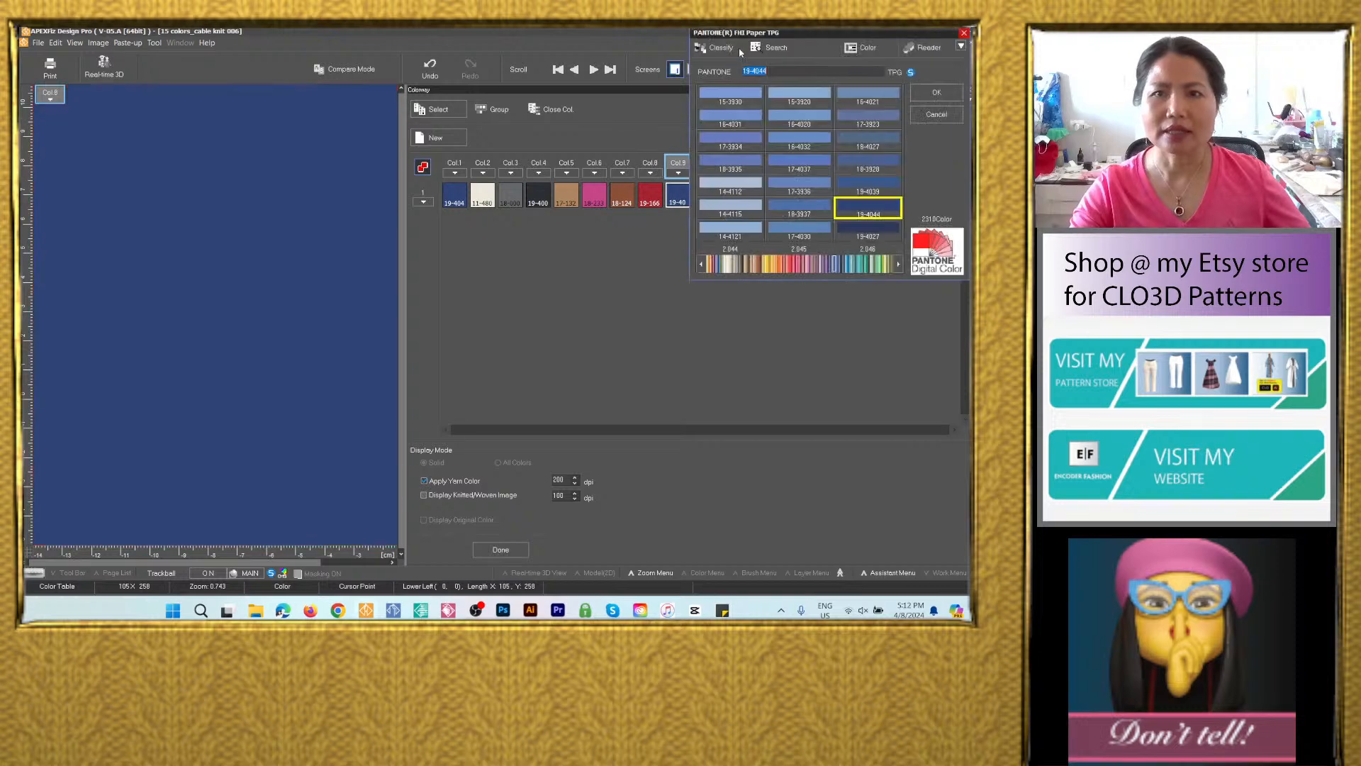
right_click(763, 71)
click(796, 121)
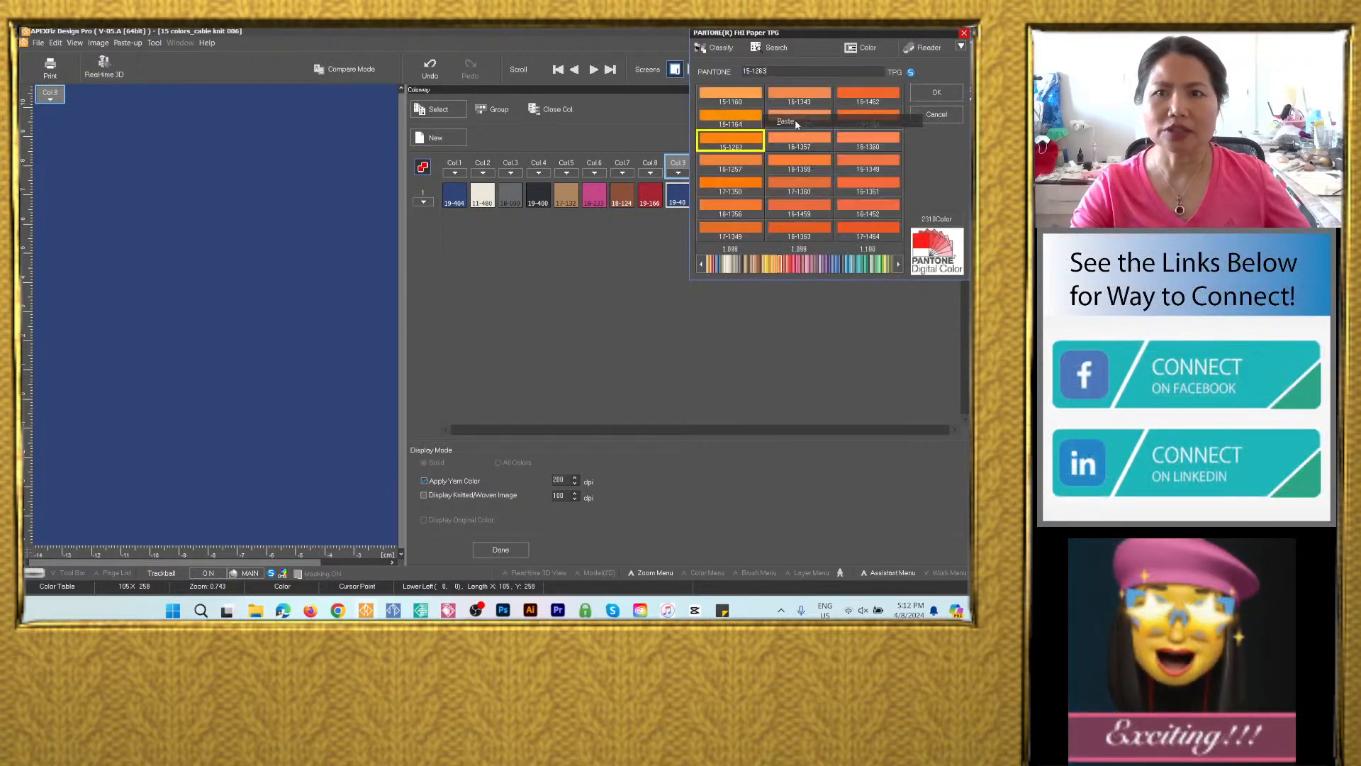
click(932, 93)
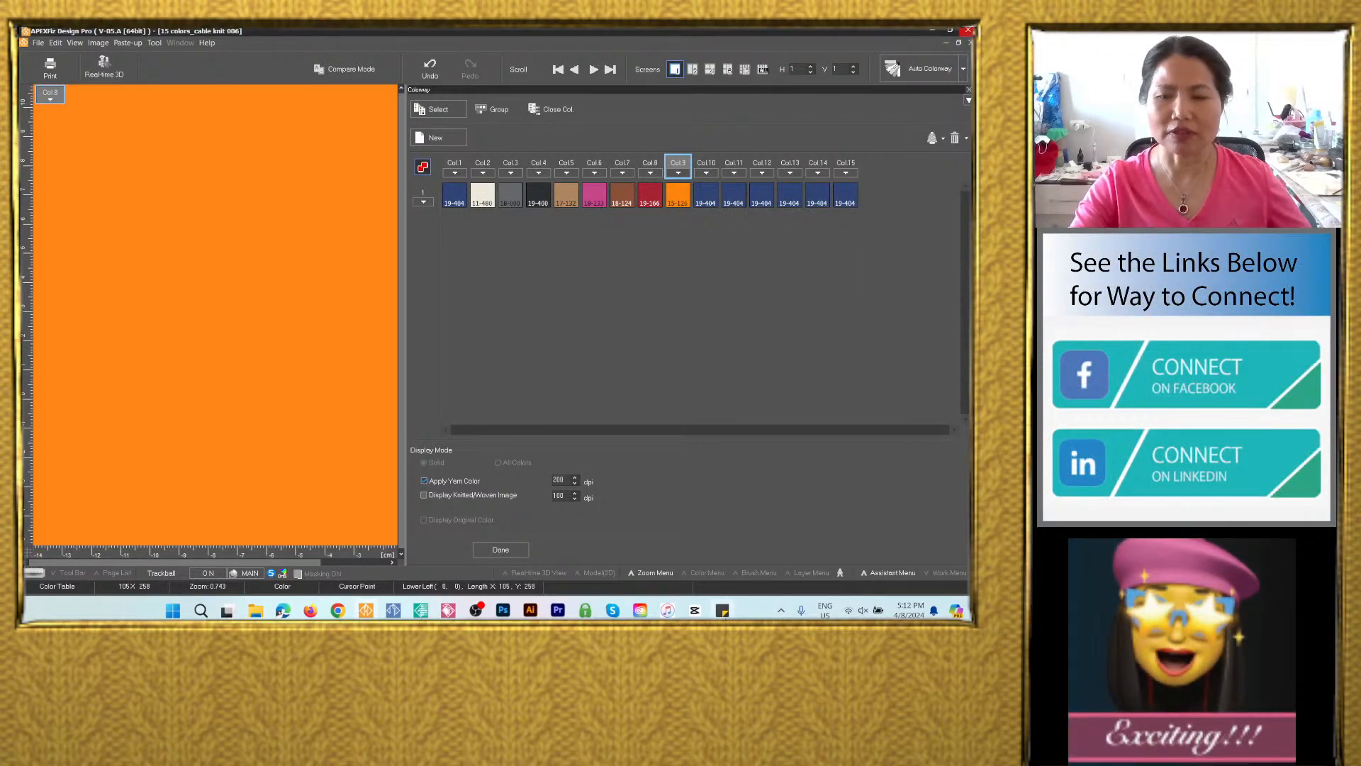
Copy the cream code 13-1030 from the color note and apply it as the Pantone color of Col.10.
click(722, 610)
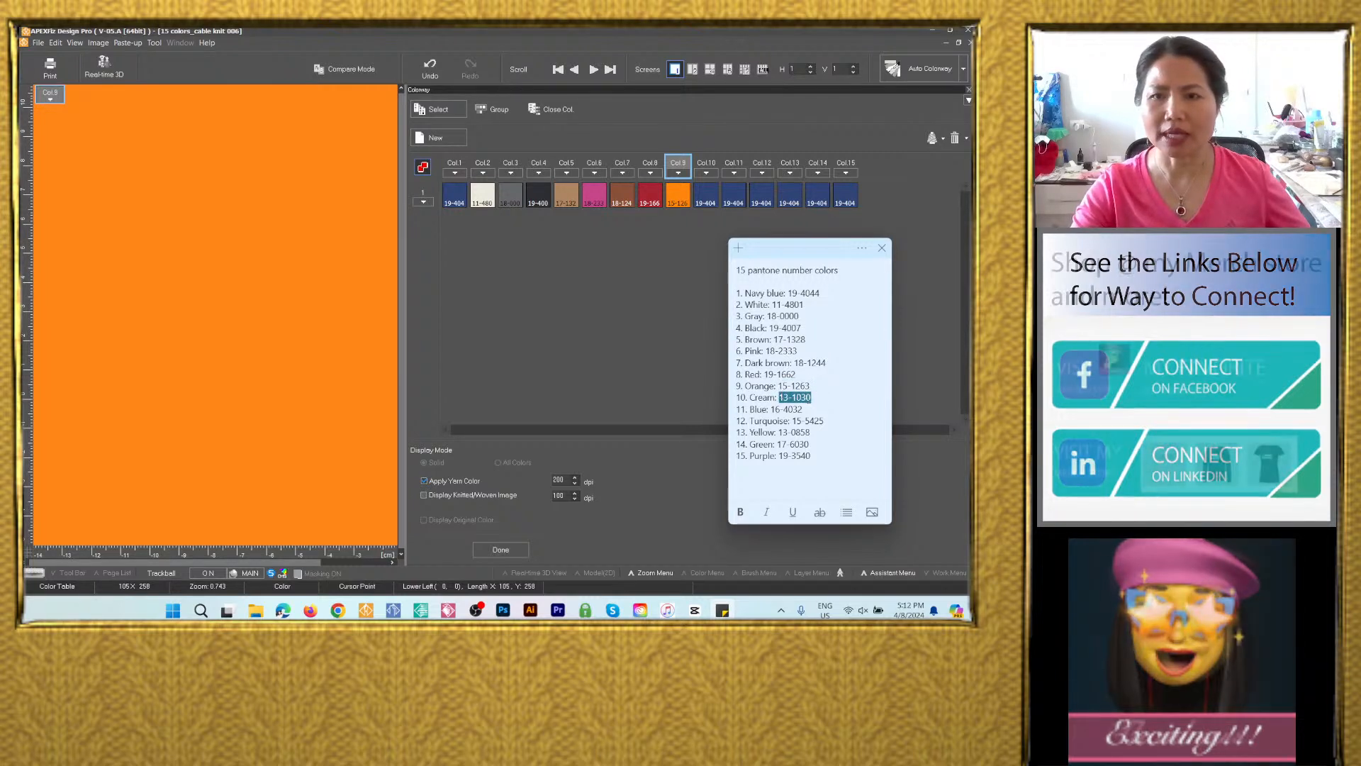
right_click(806, 399)
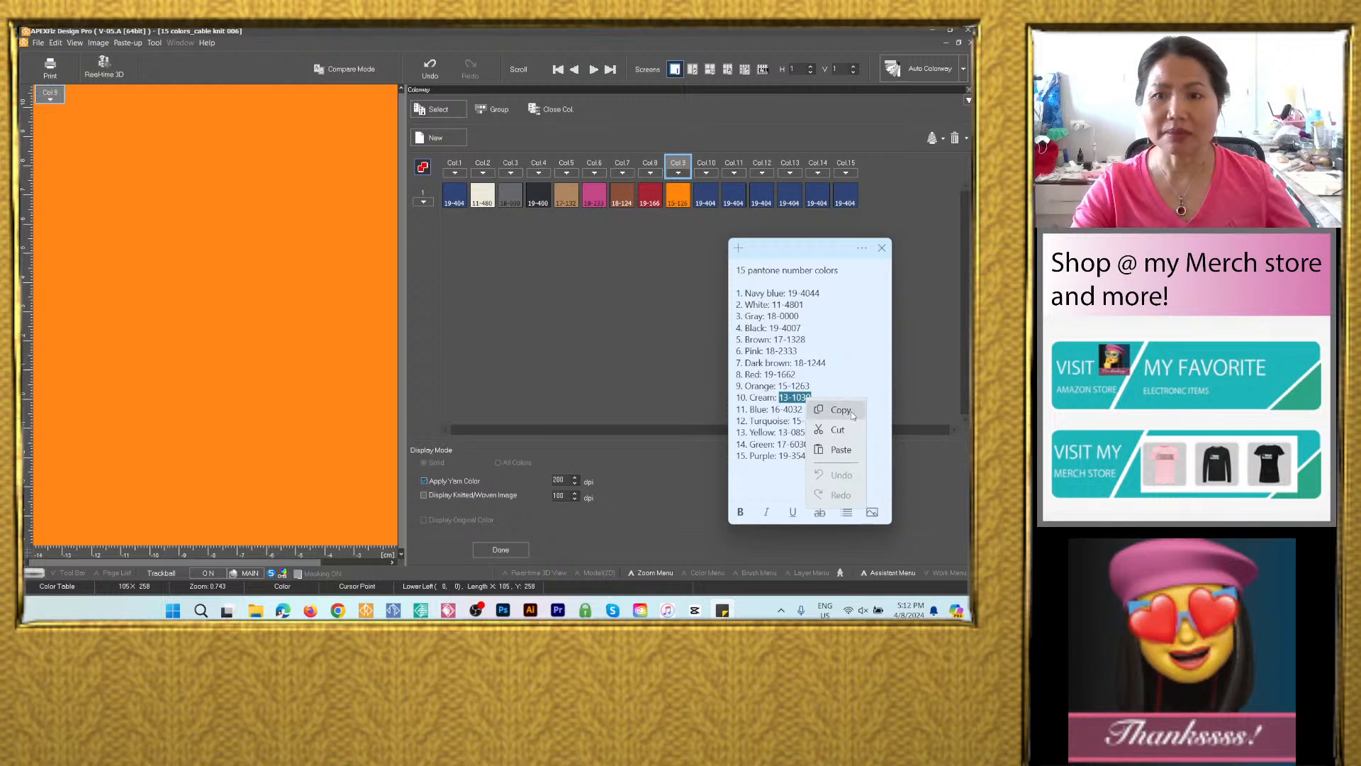
click(852, 414)
double_click(706, 198)
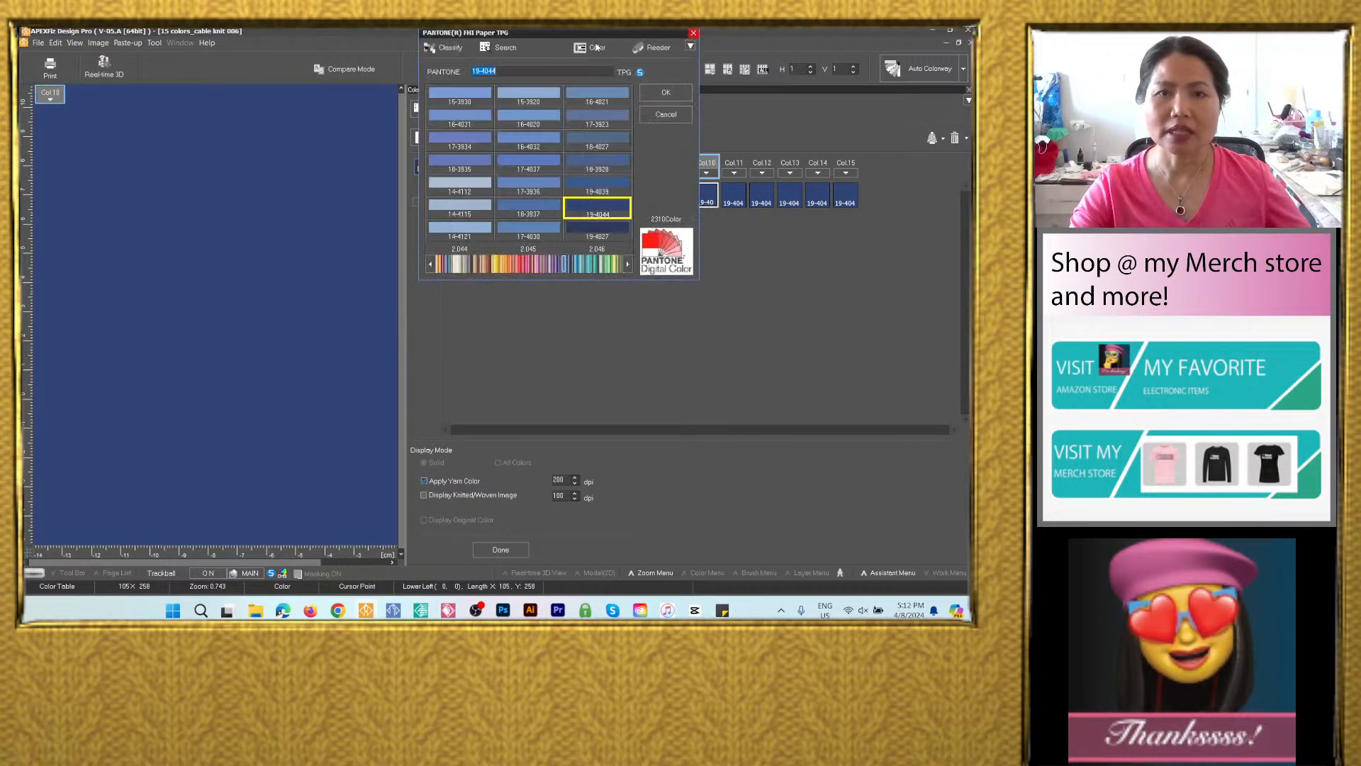
right_click(495, 70)
click(531, 119)
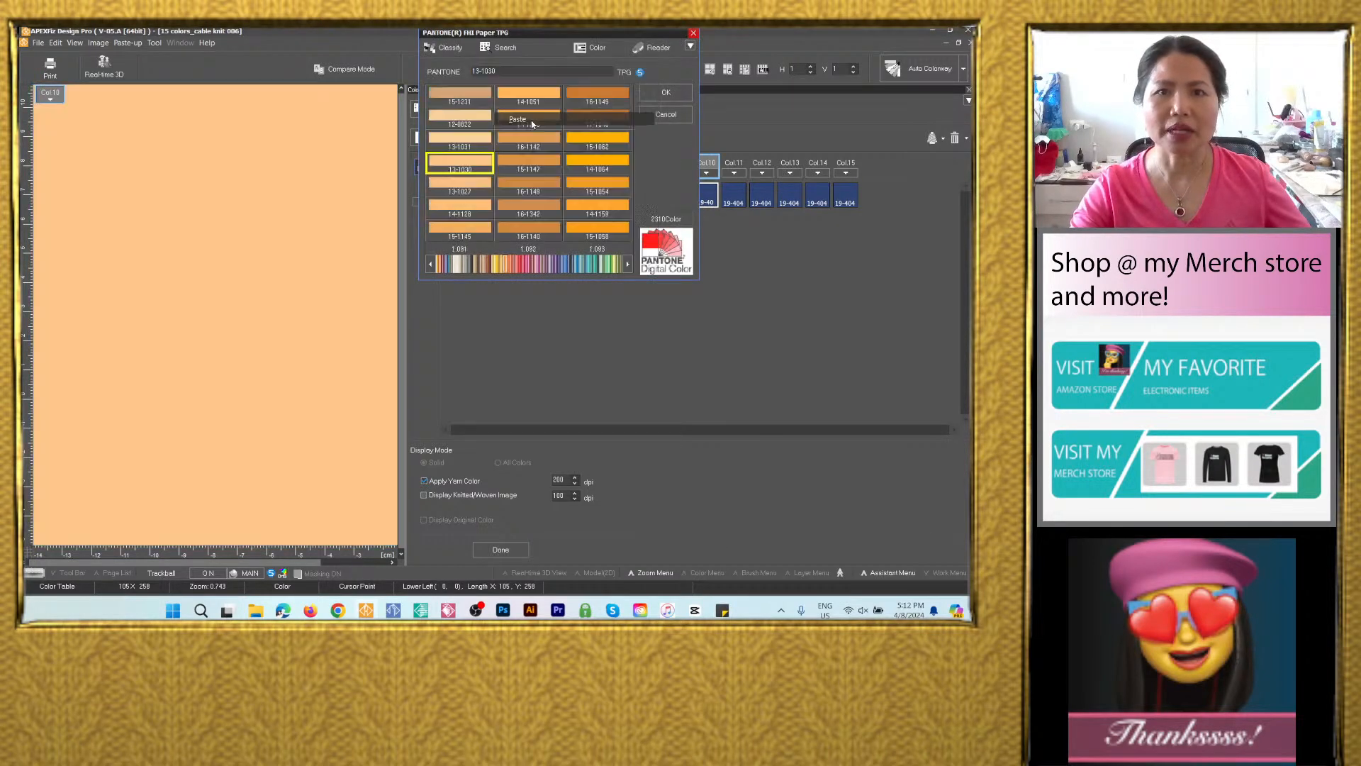
click(667, 93)
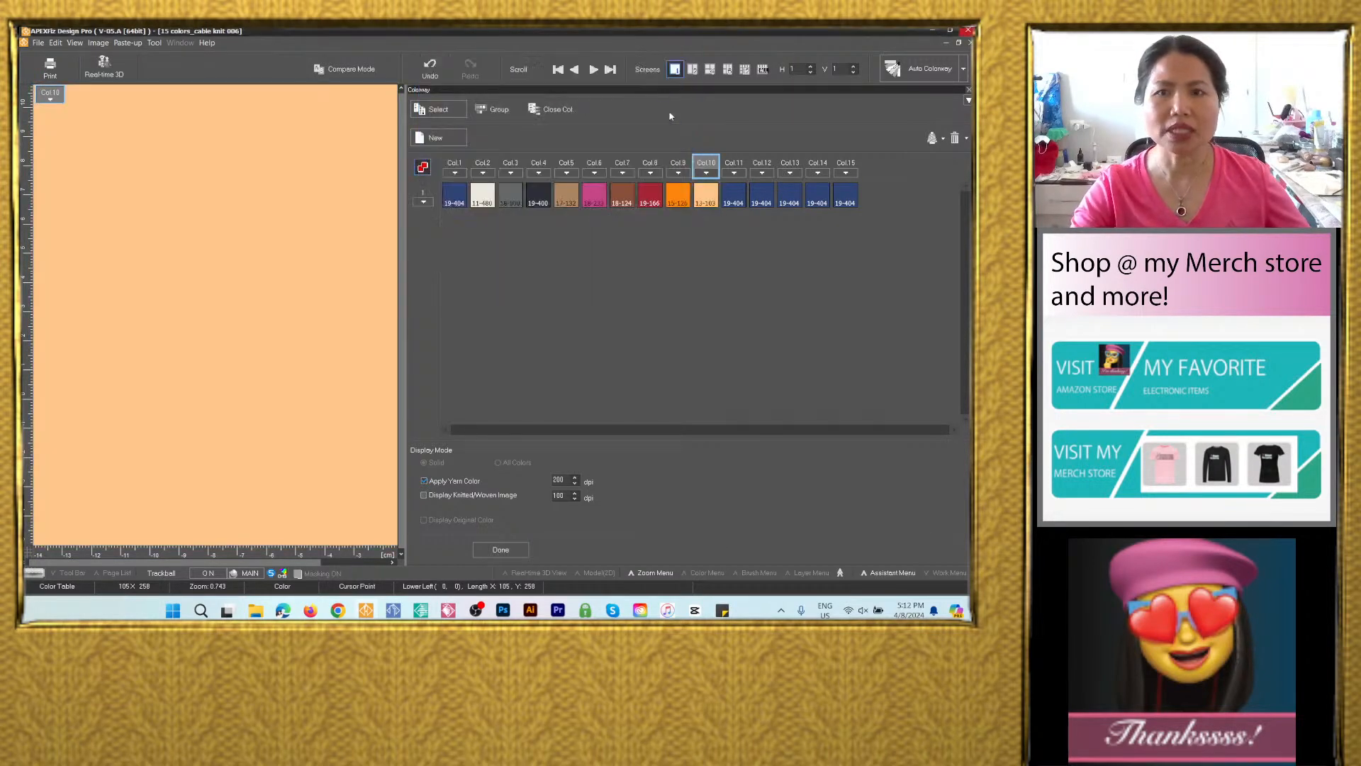
Copy the blue code 16-4032 from the color note and apply it as the Pantone color of Col.11.
click(718, 612)
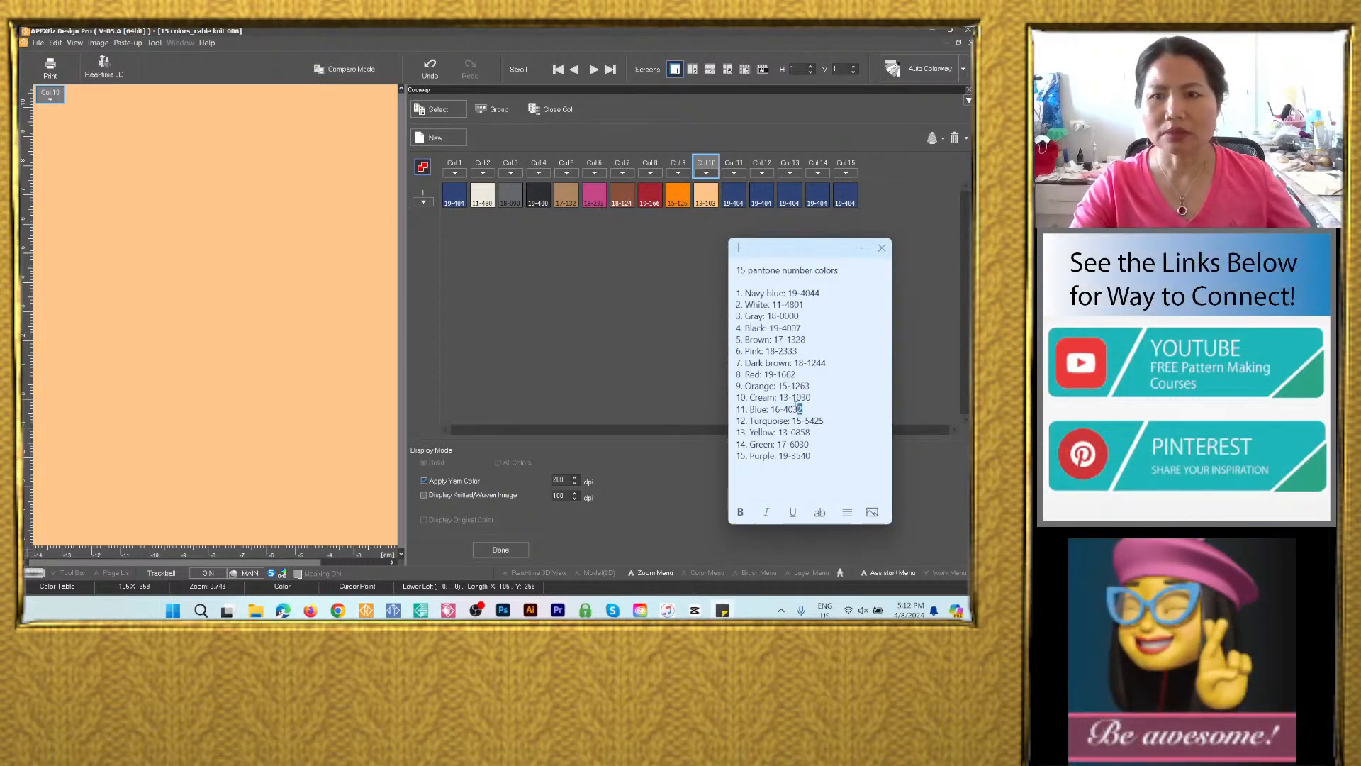
drag(802, 409, 769, 409)
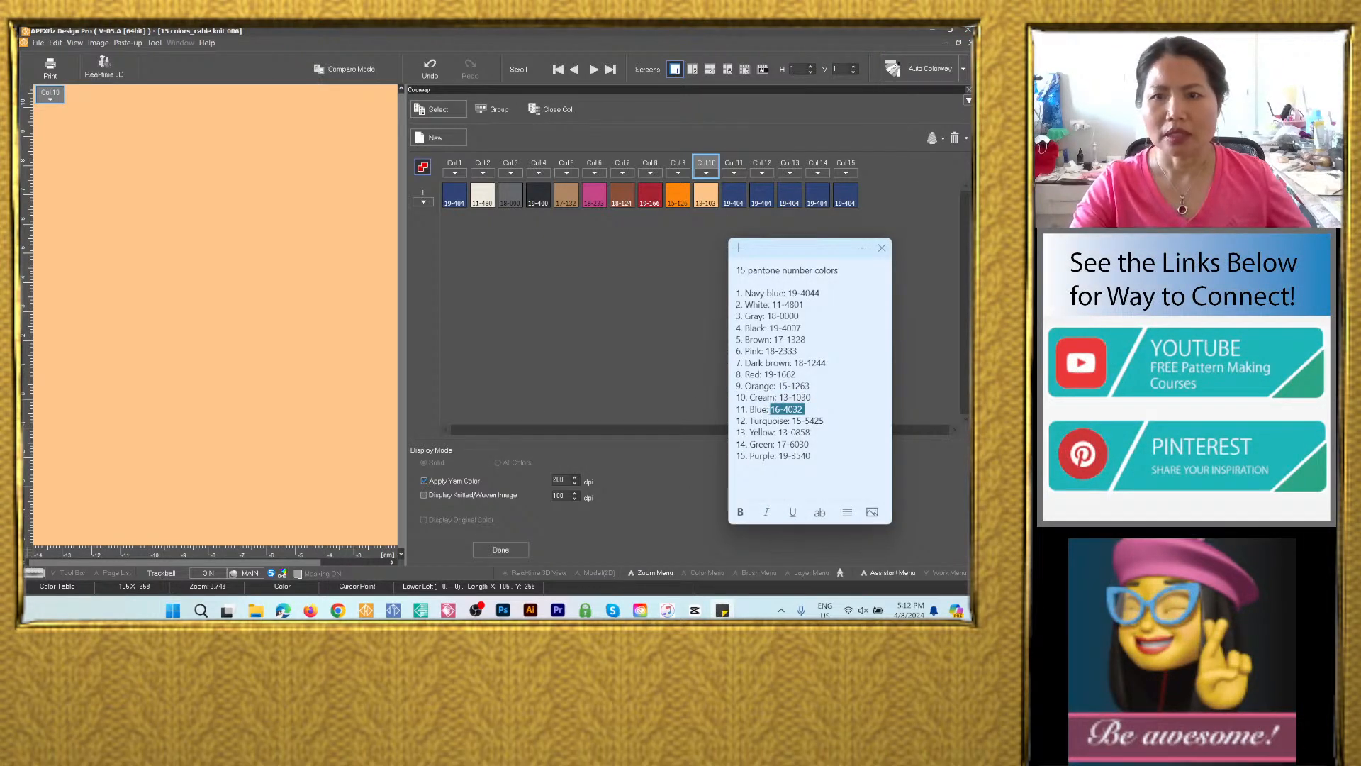
right_click(789, 409)
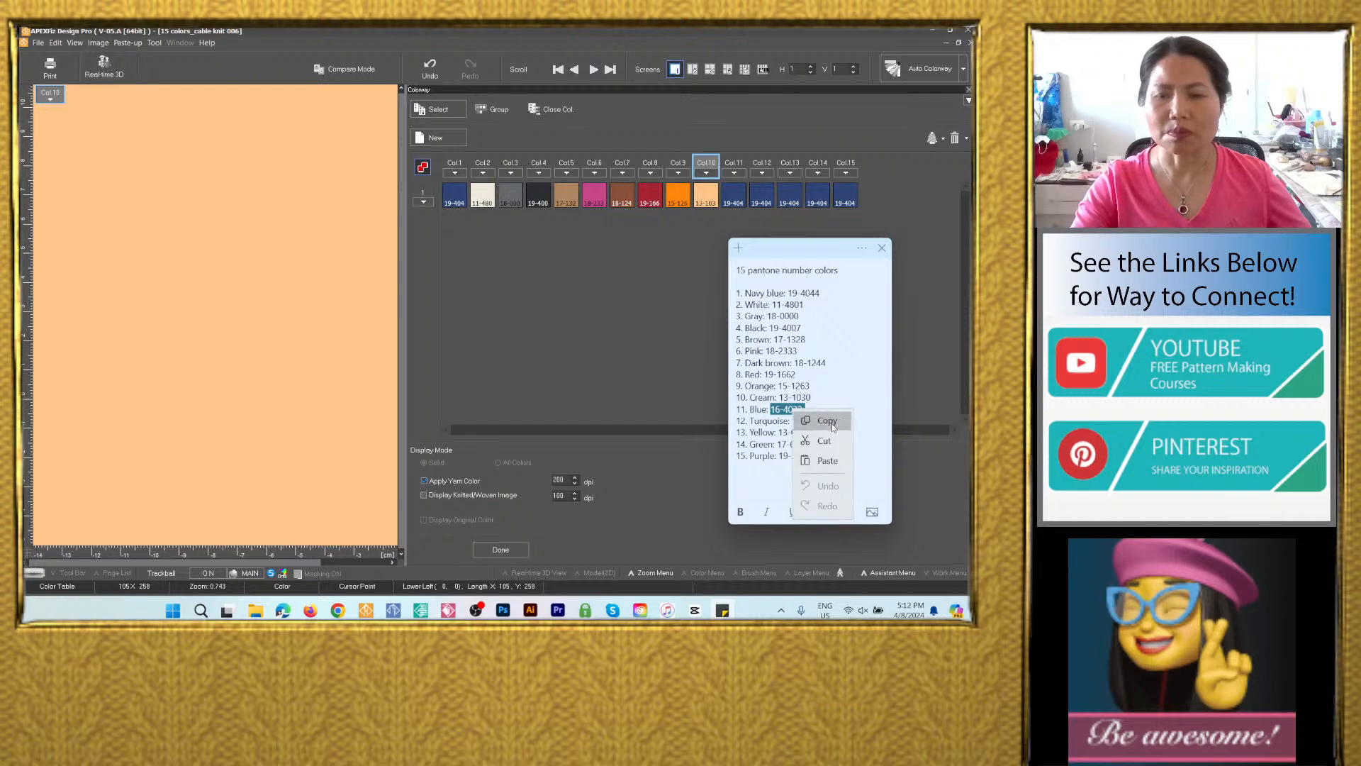
click(822, 419)
double_click(734, 202)
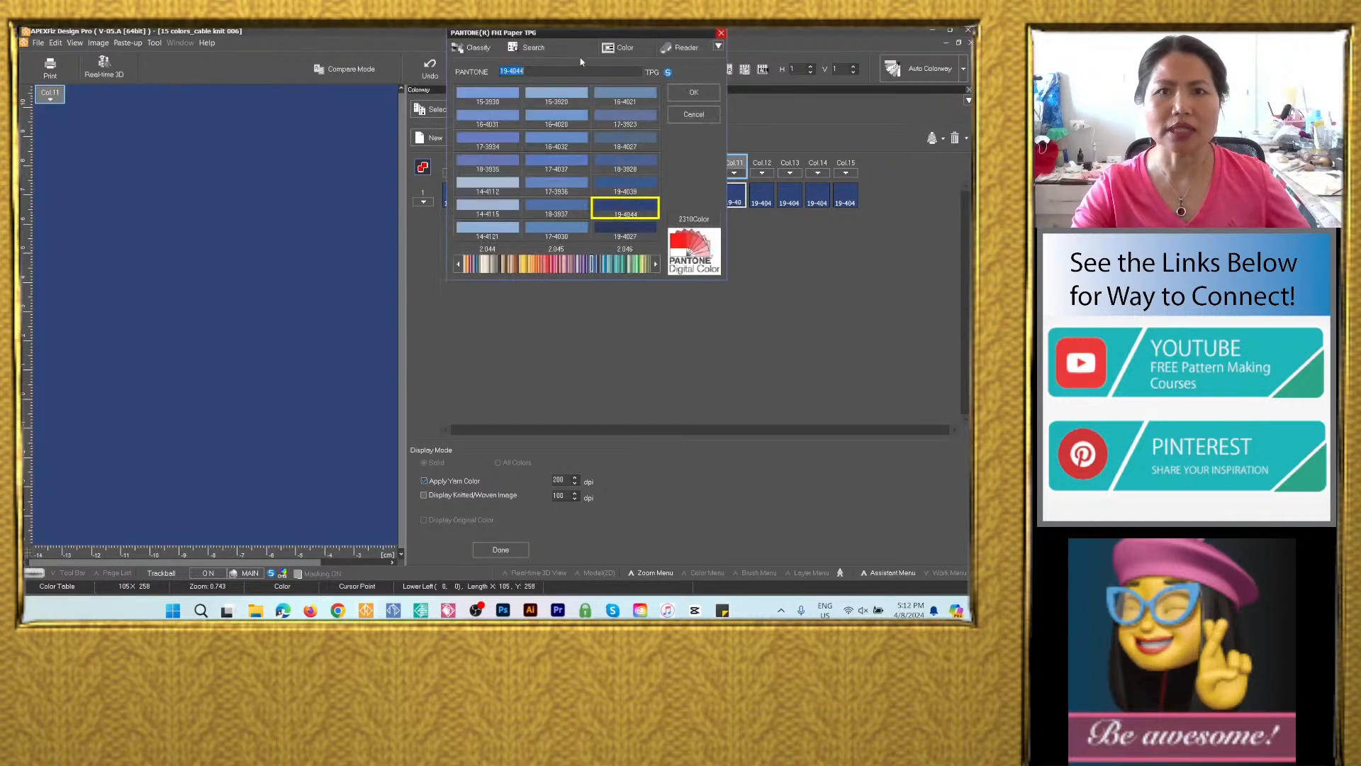
right_click(521, 73)
click(562, 122)
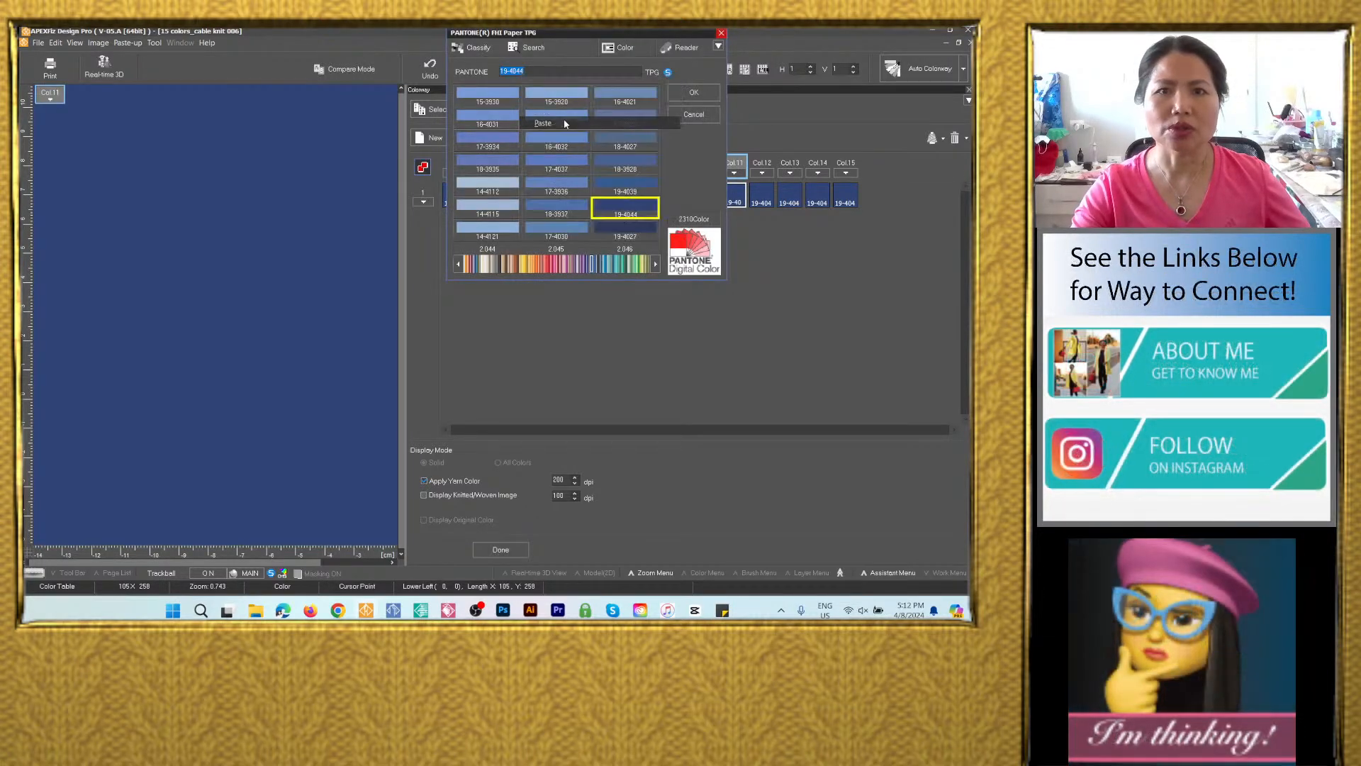
click(692, 94)
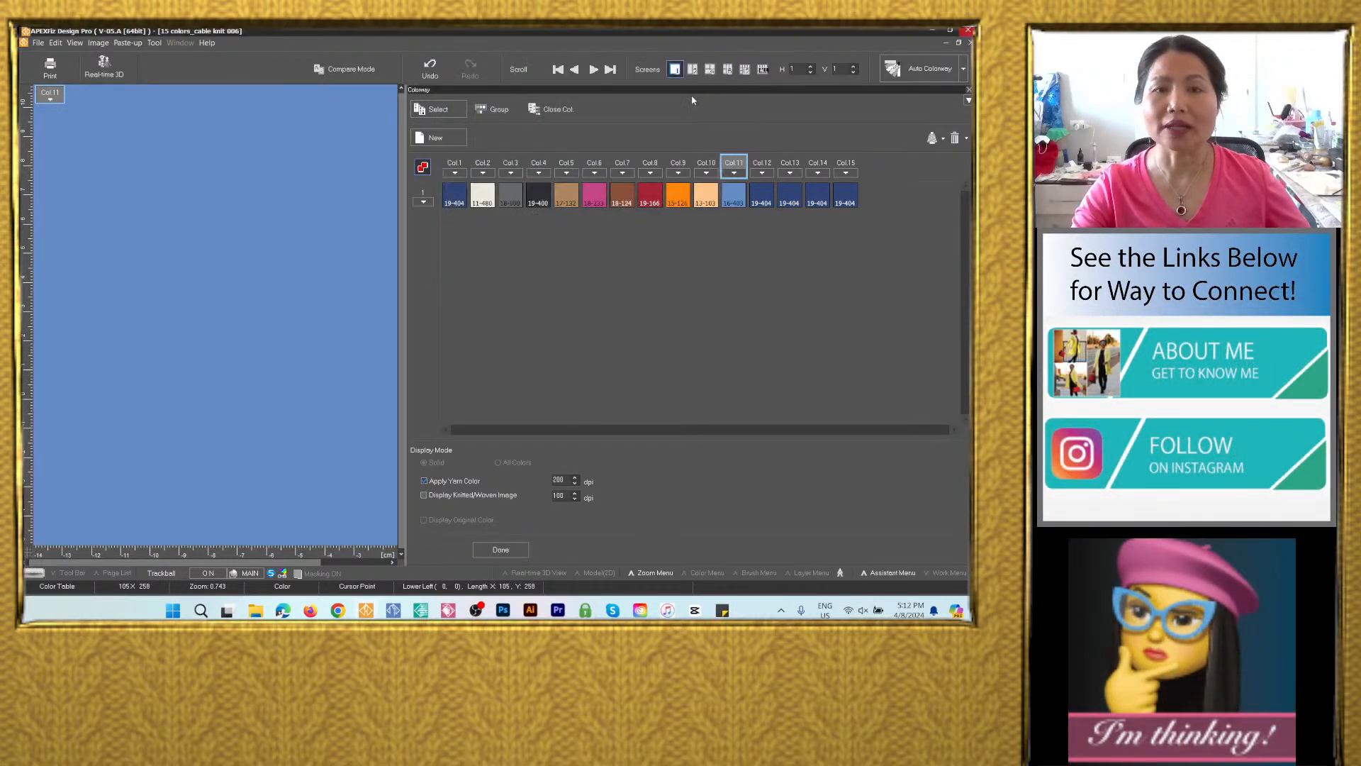
Copy the turquoise code 15-5425 from the color note and apply it as the Pantone color of Col.12.
click(724, 610)
drag(838, 423, 815, 416)
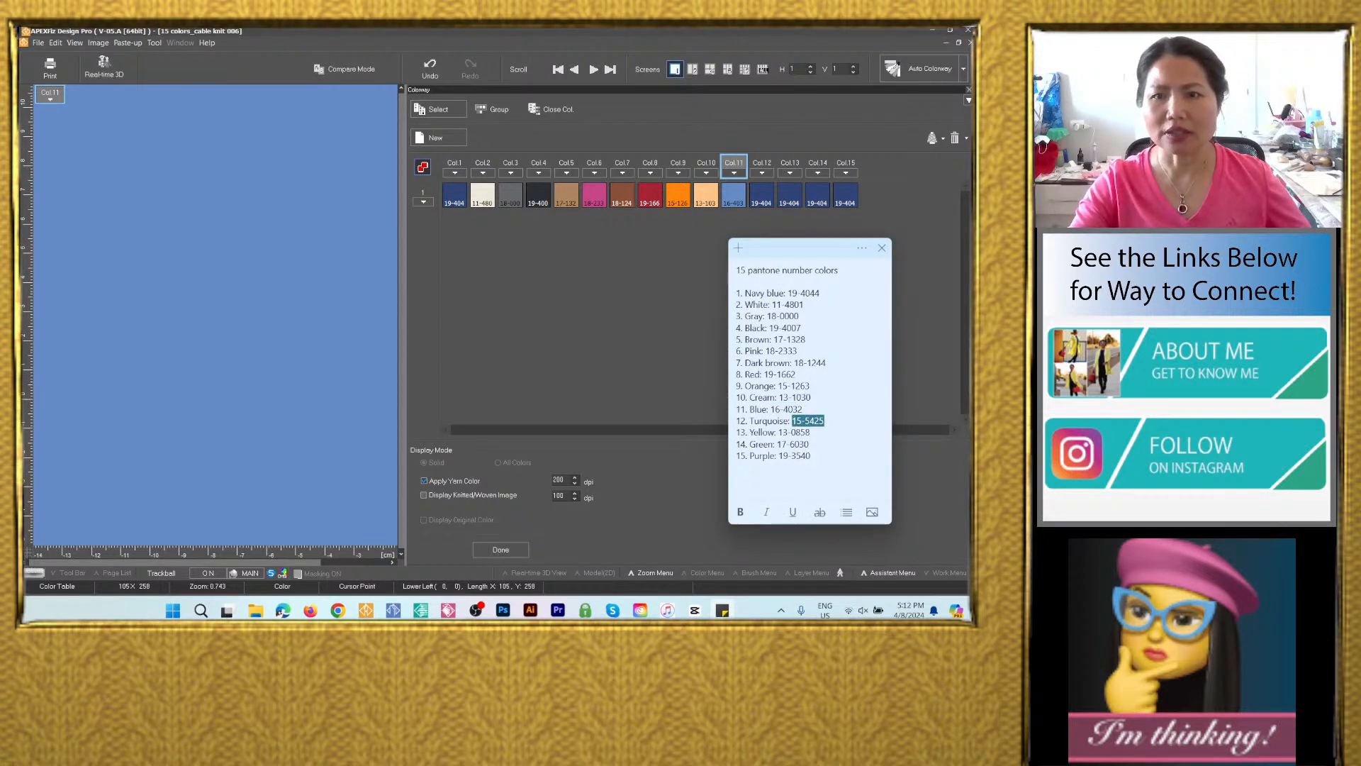
right_click(813, 421)
click(854, 431)
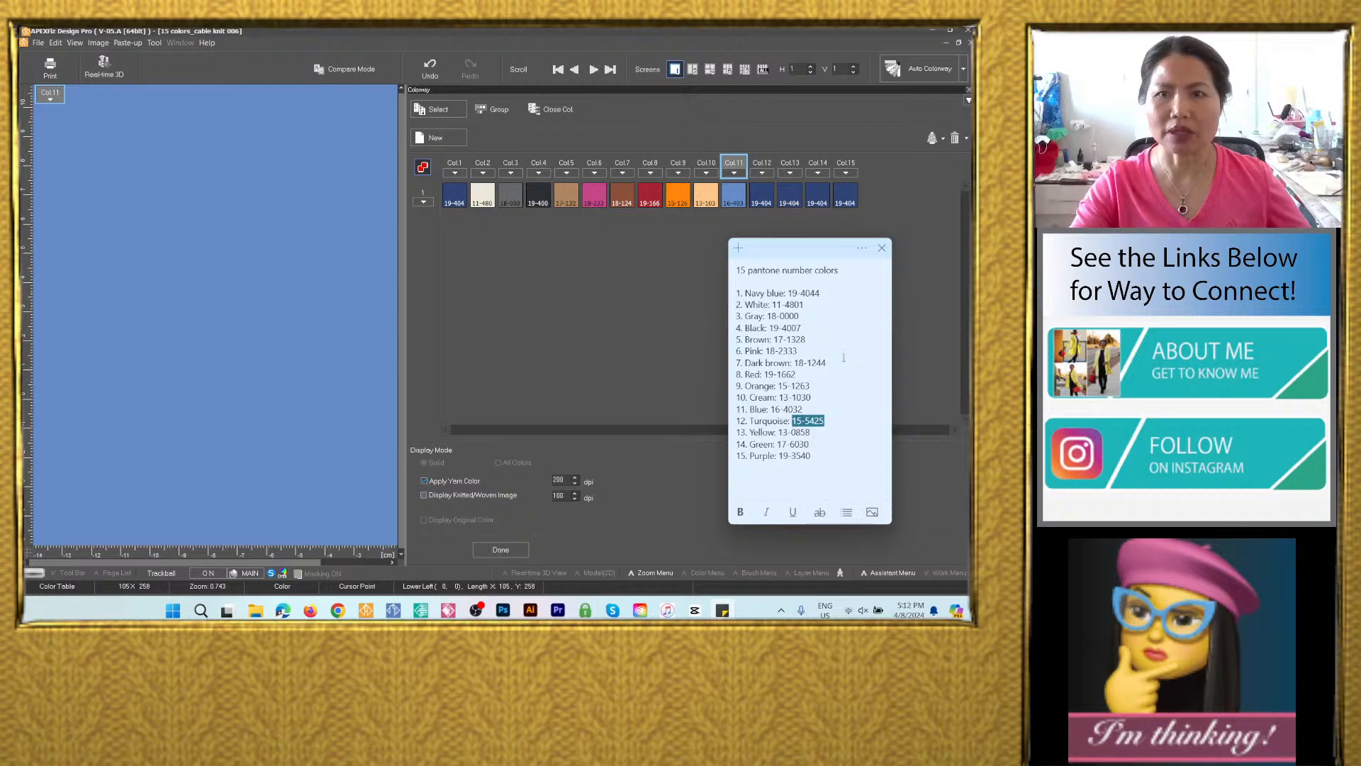
click(769, 197)
double_click(769, 198)
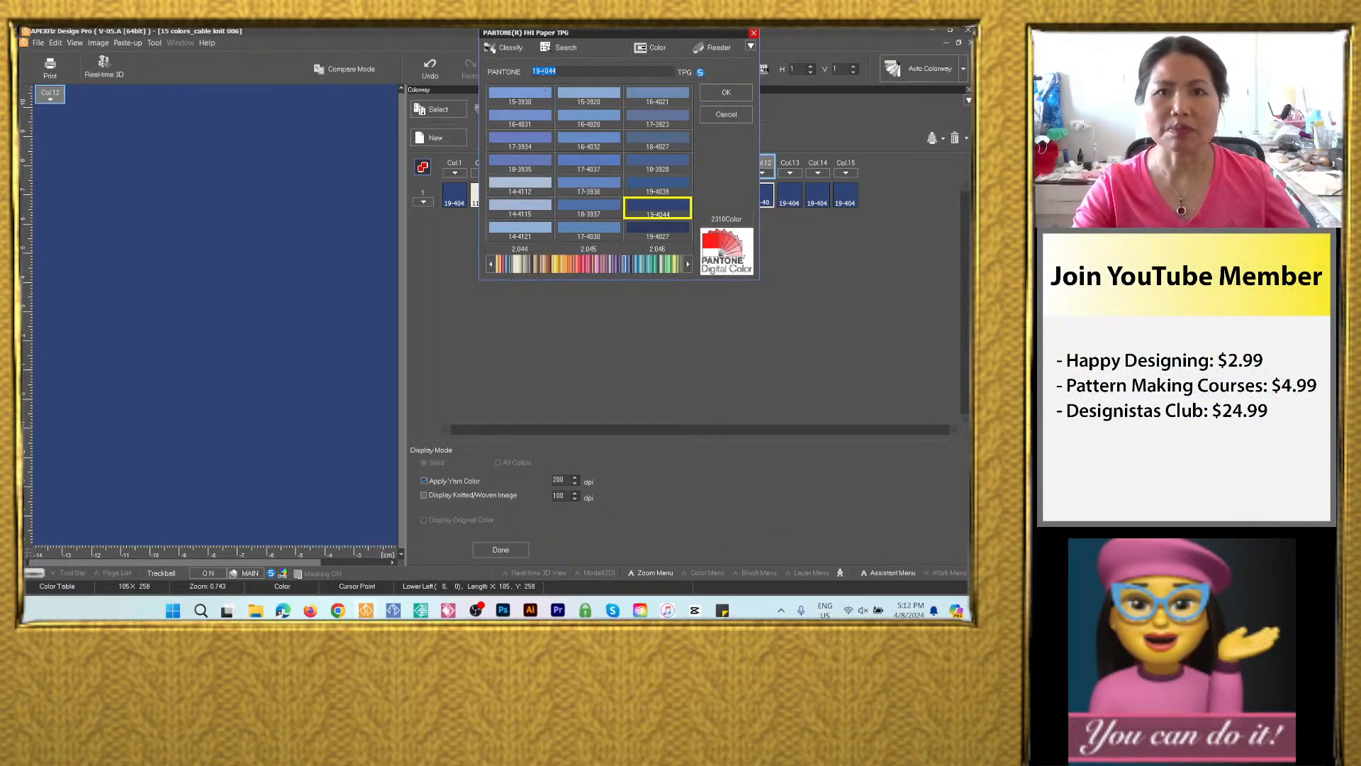
right_click(544, 72)
click(594, 130)
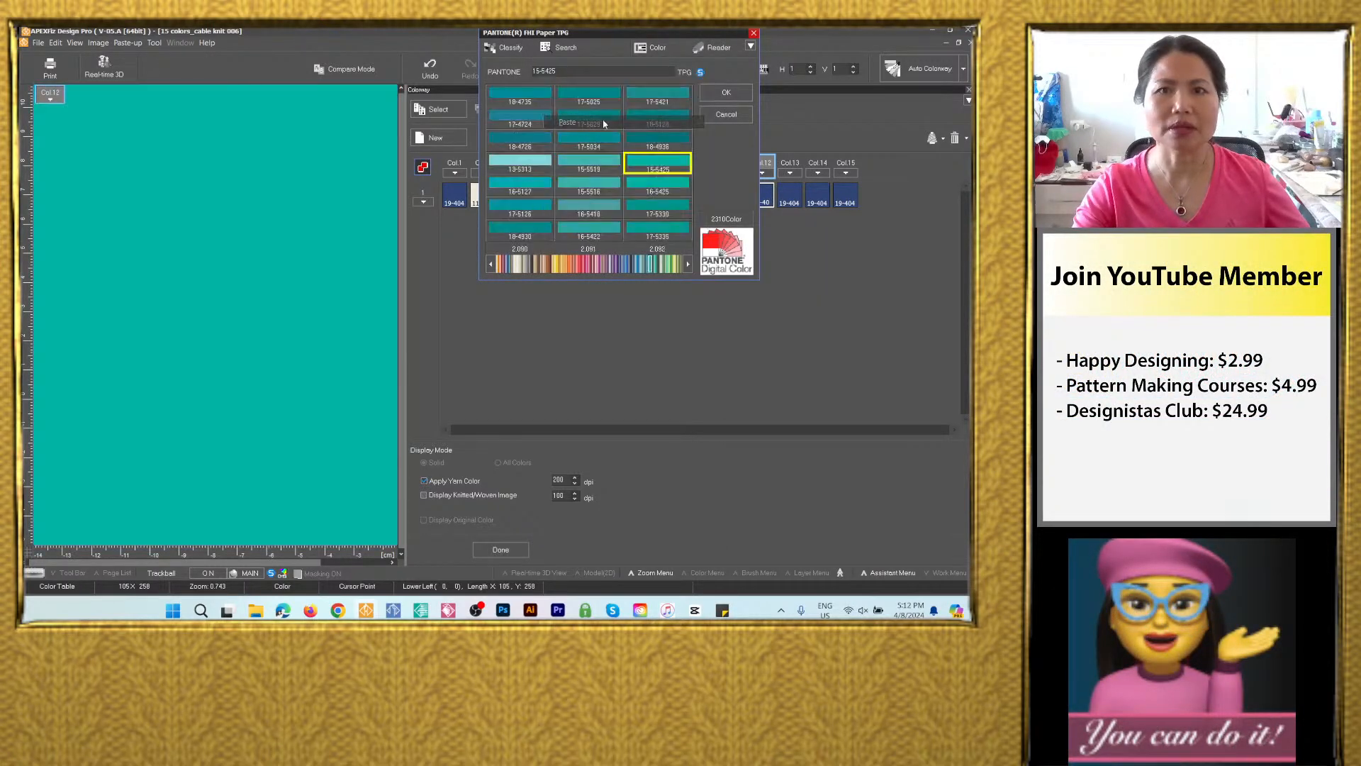
click(725, 94)
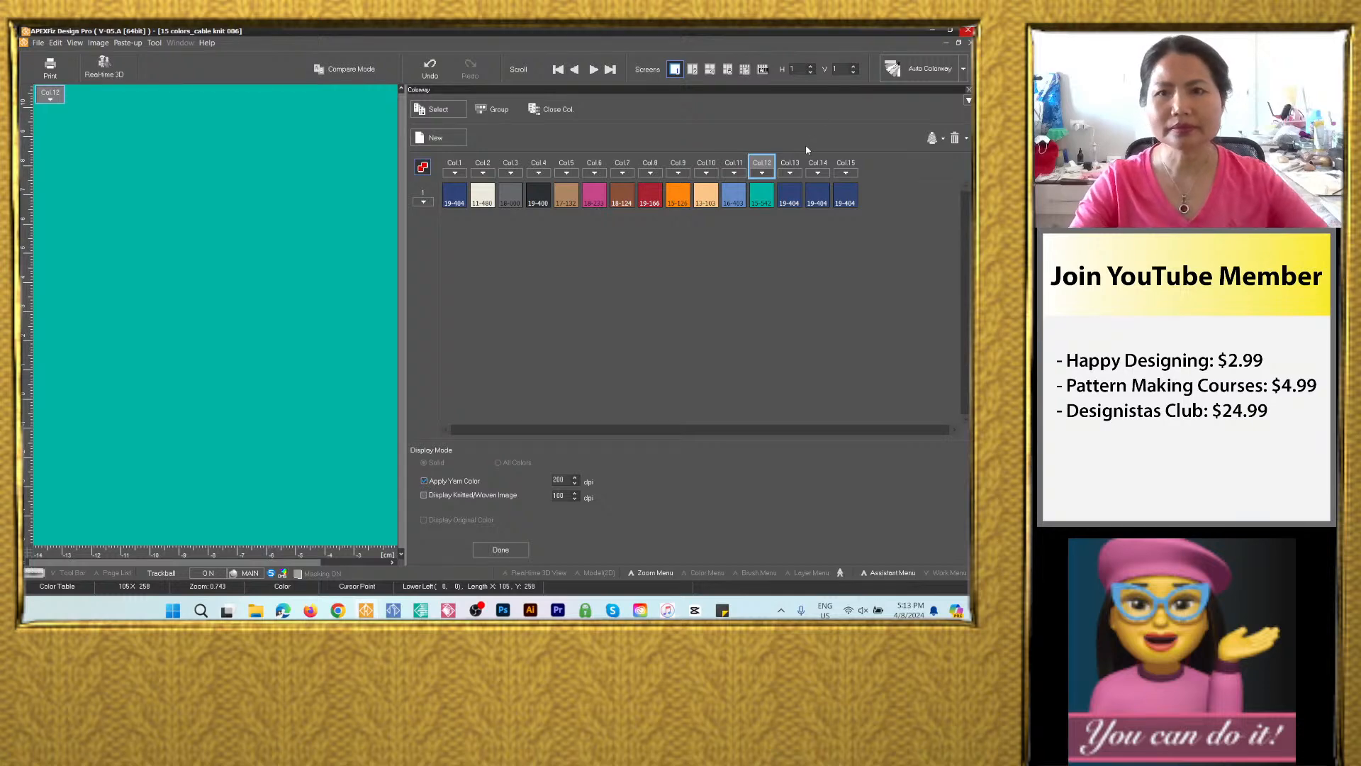
Copy the yellow code 13-0858 from the color note and apply it as the Pantone color of Col.13.
click(722, 611)
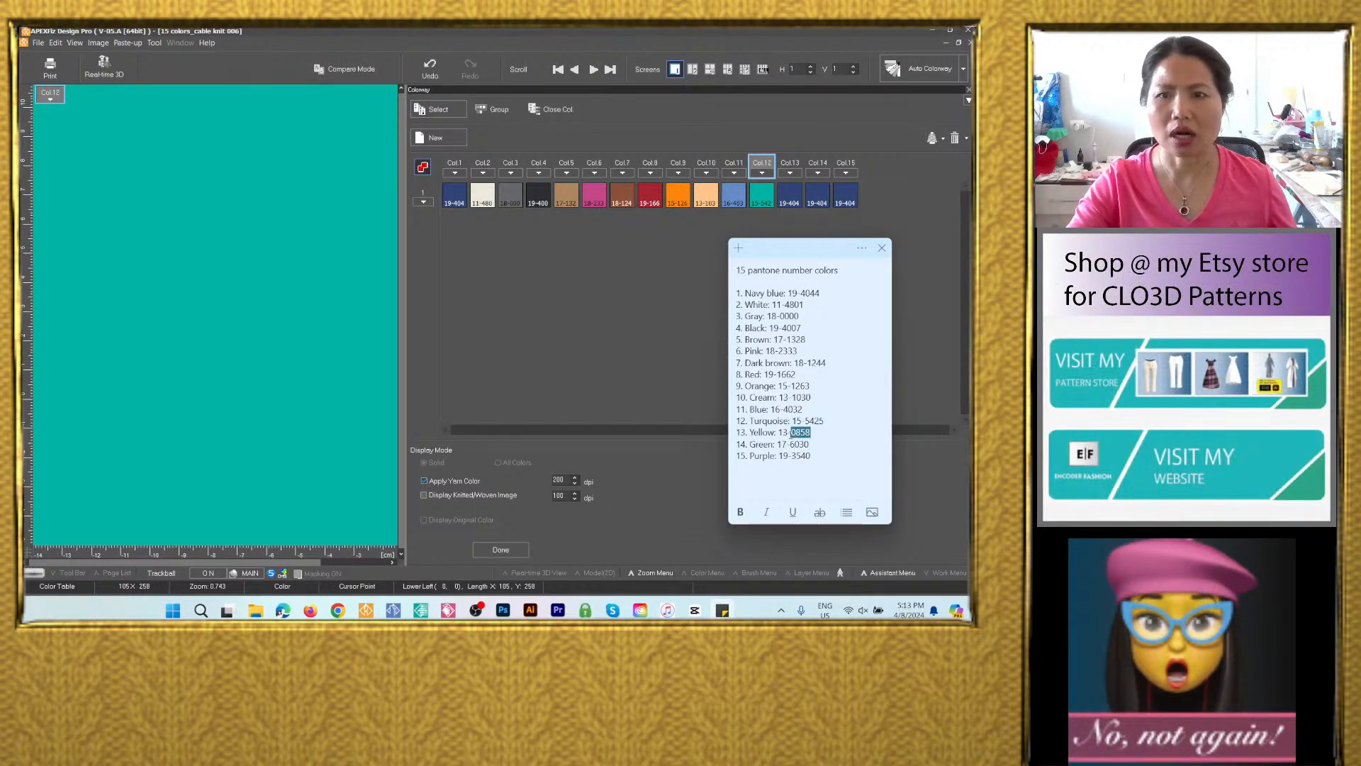
right_click(793, 432)
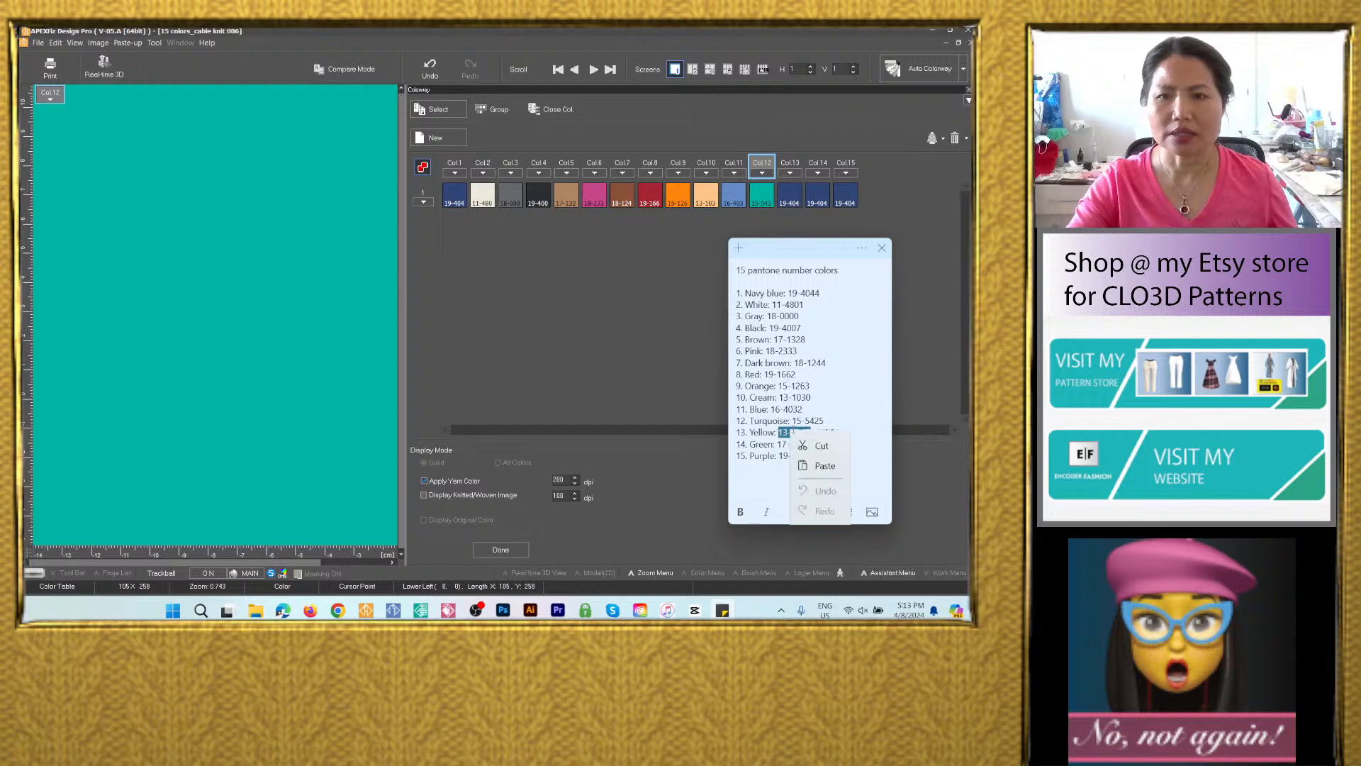
click(821, 442)
double_click(799, 202)
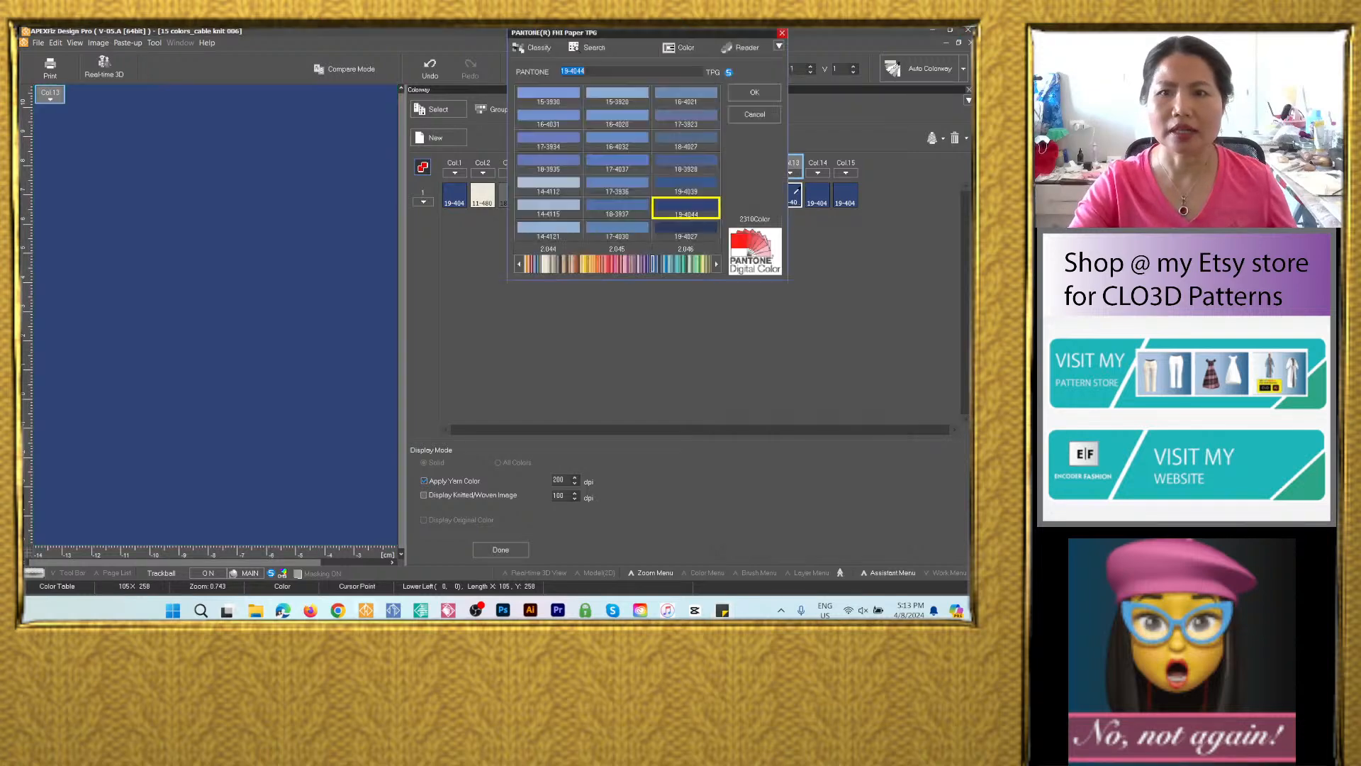
right_click(571, 85)
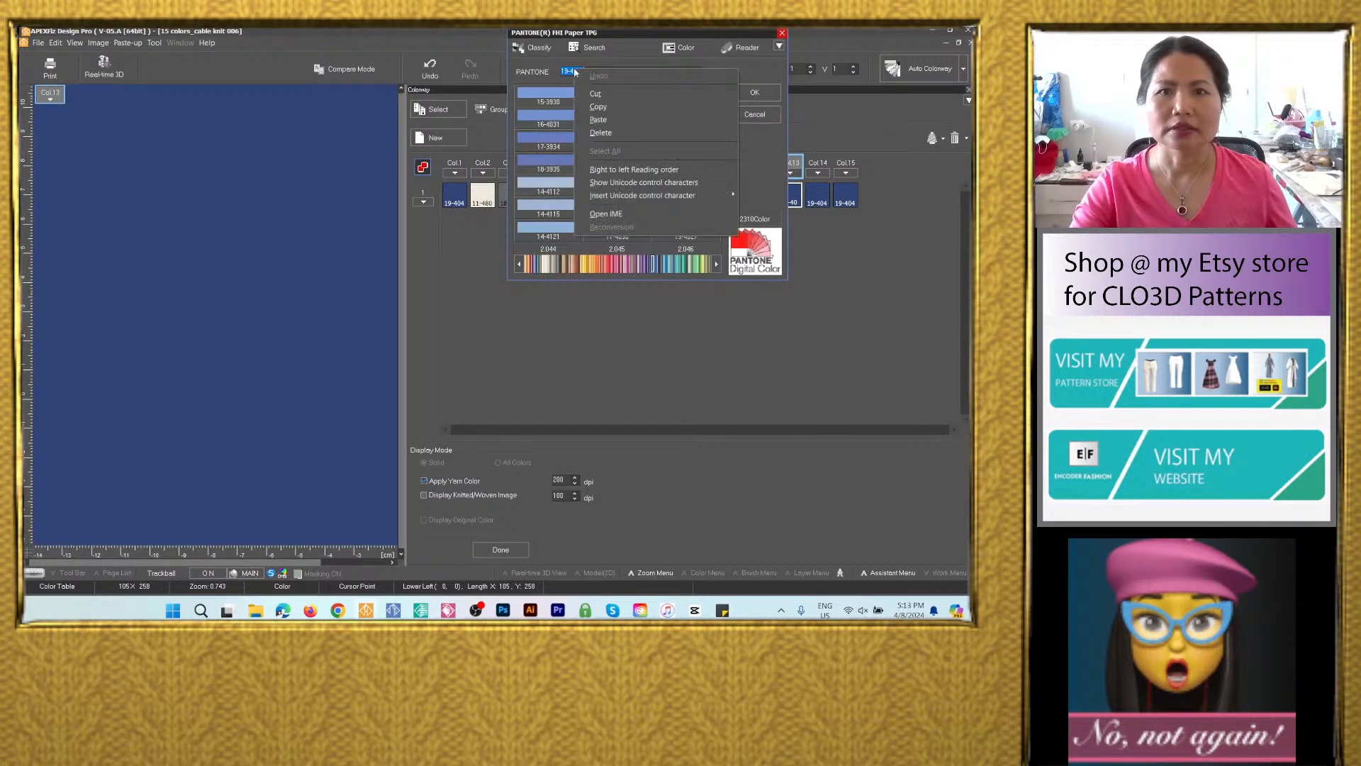
click(588, 131)
click(753, 93)
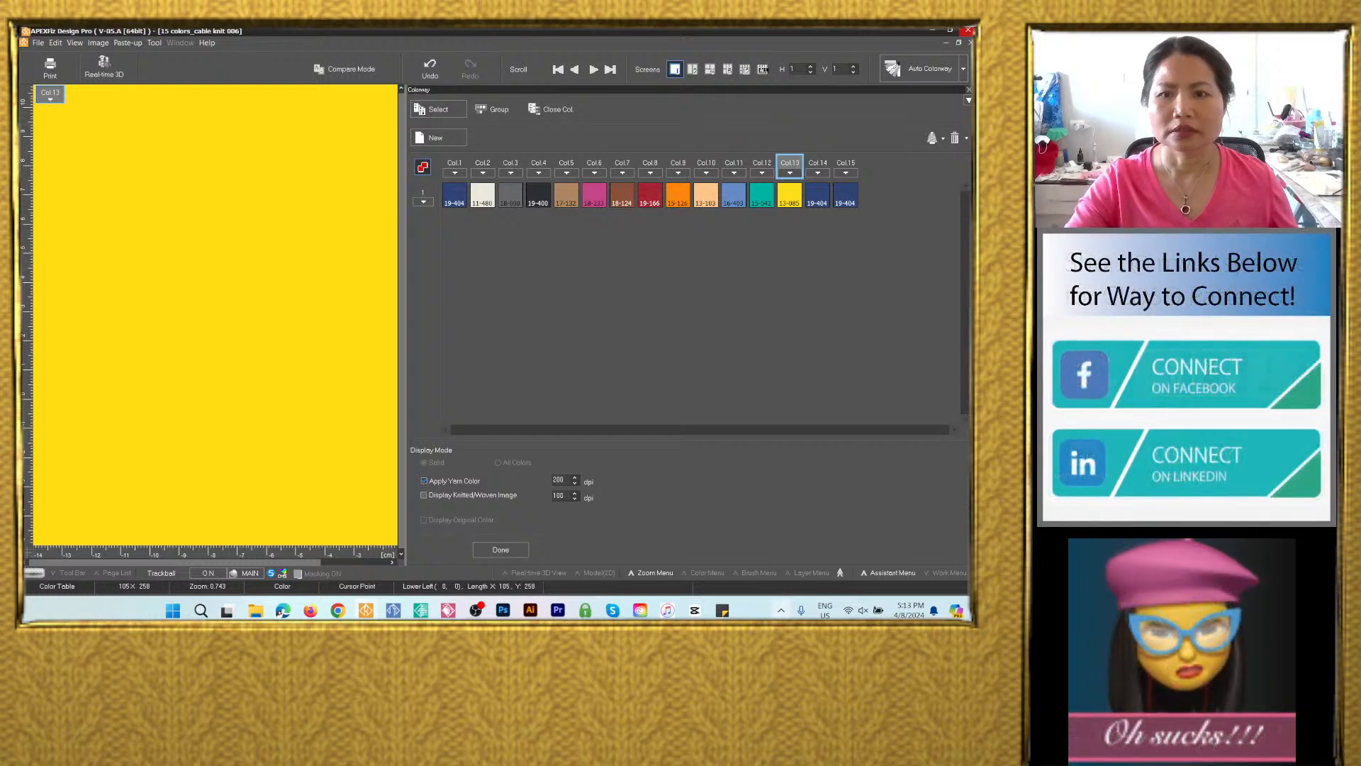
Copy the green code 17-6030 from the color note and apply it as the Pantone color of Col.14.
click(722, 610)
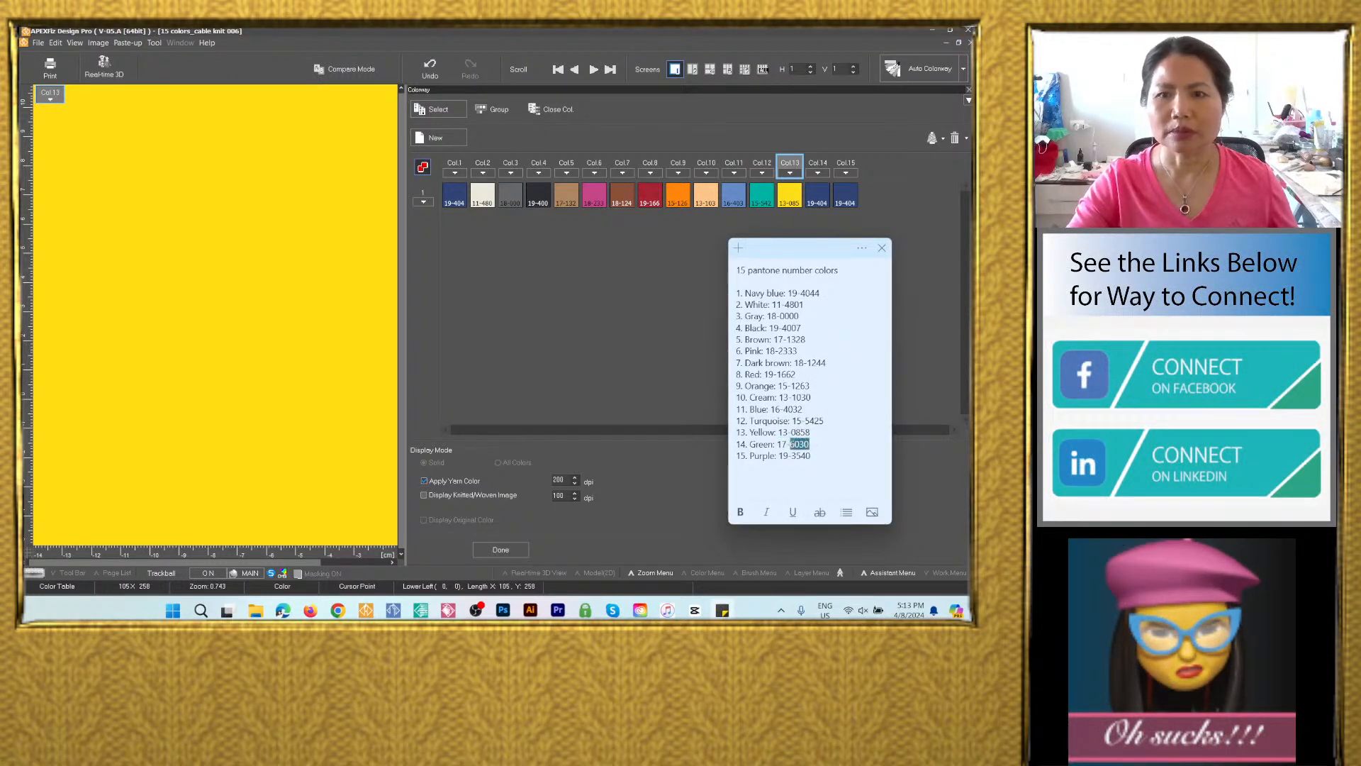
right_click(798, 445)
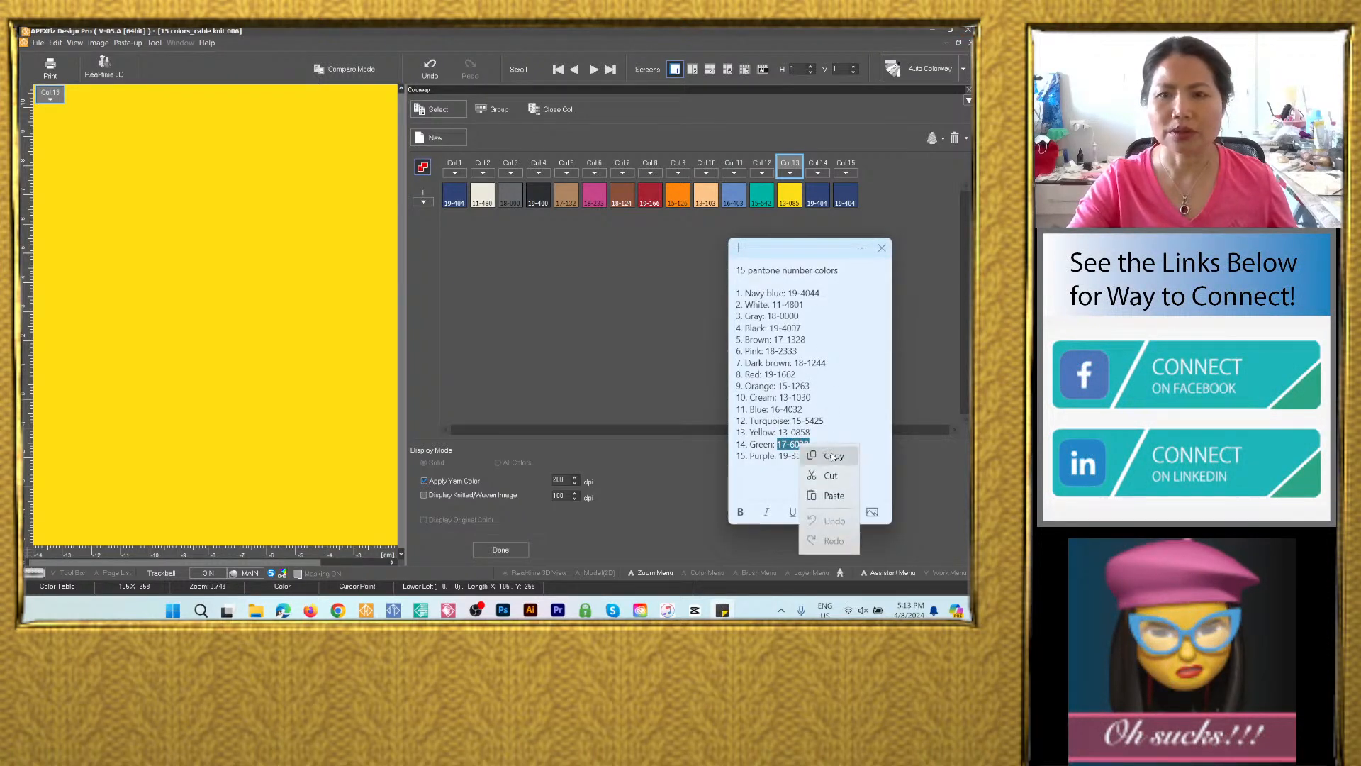
click(830, 455)
double_click(817, 195)
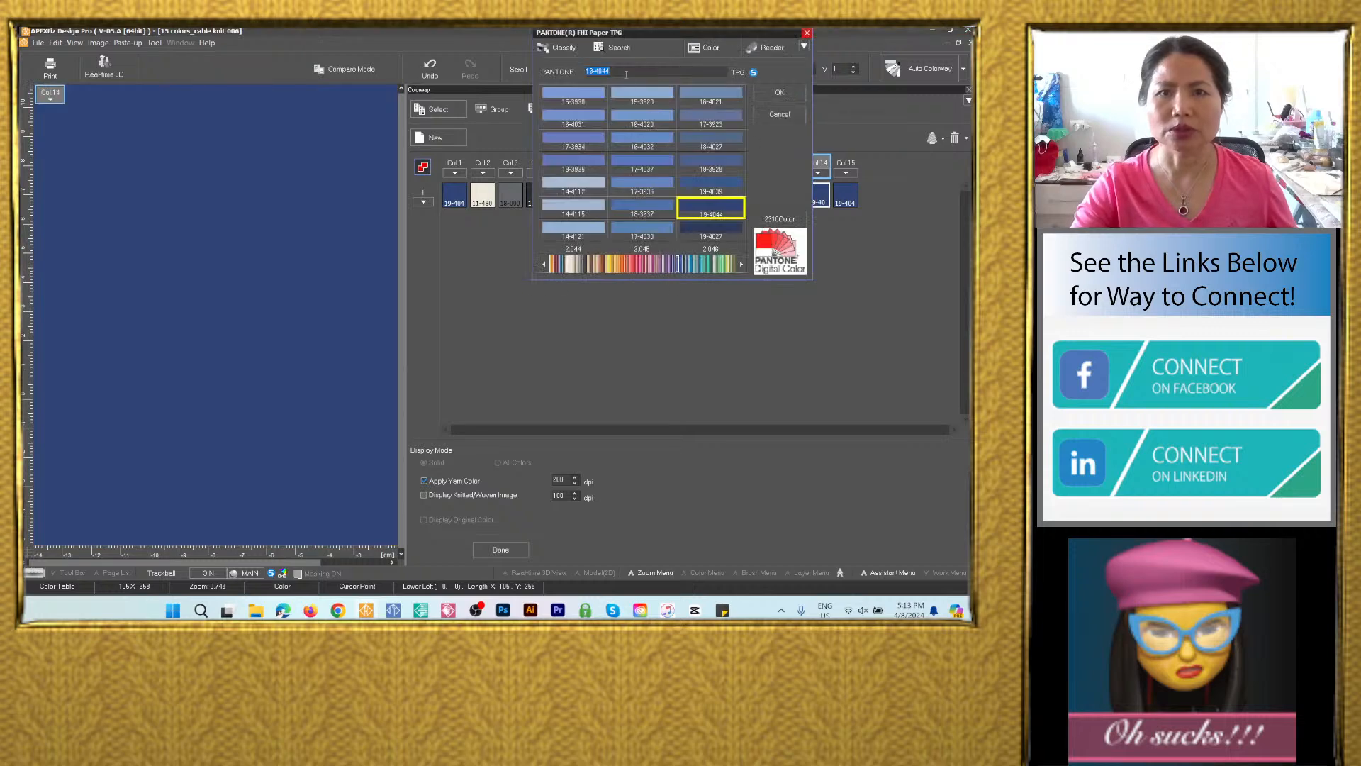
right_click(596, 74)
click(627, 122)
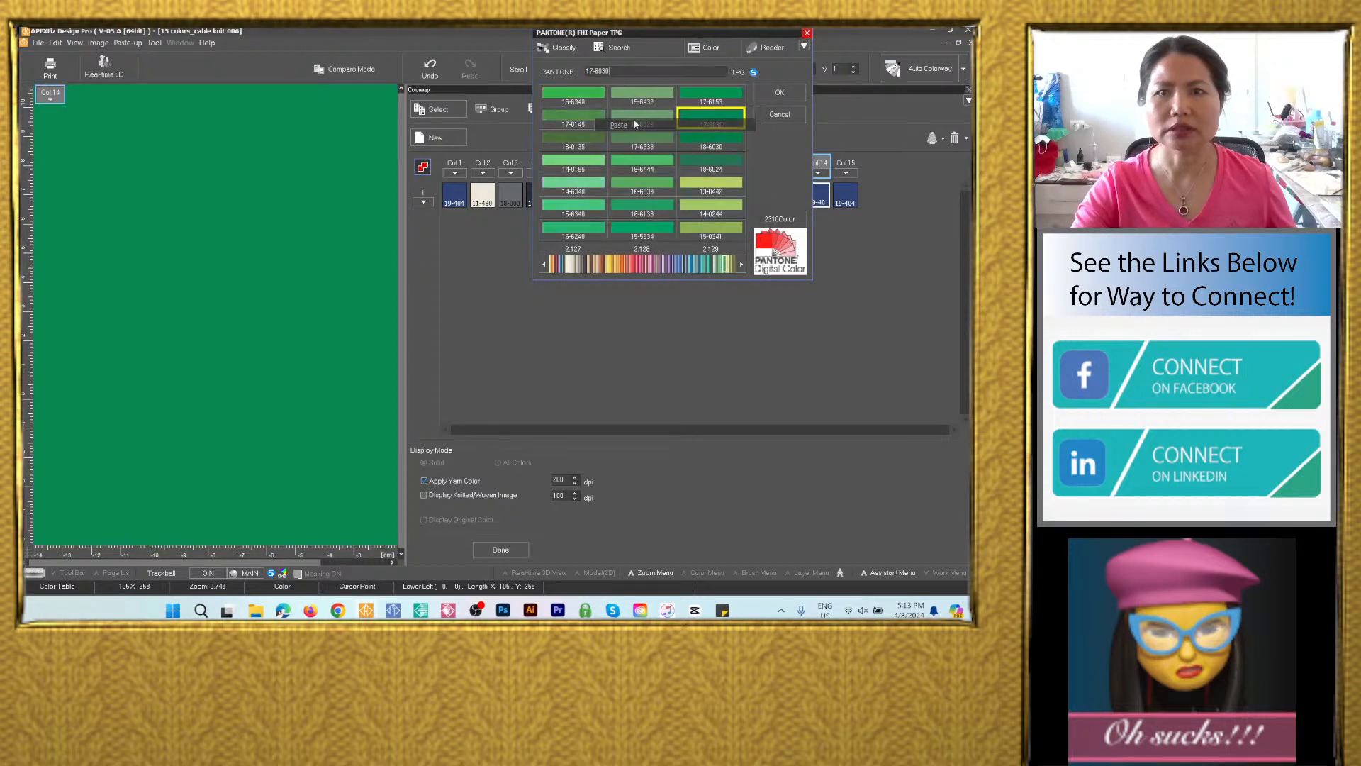
click(767, 92)
Copy the purple code 19-3540 from the color note and apply it as the Pantone color of Col.15.
click(723, 610)
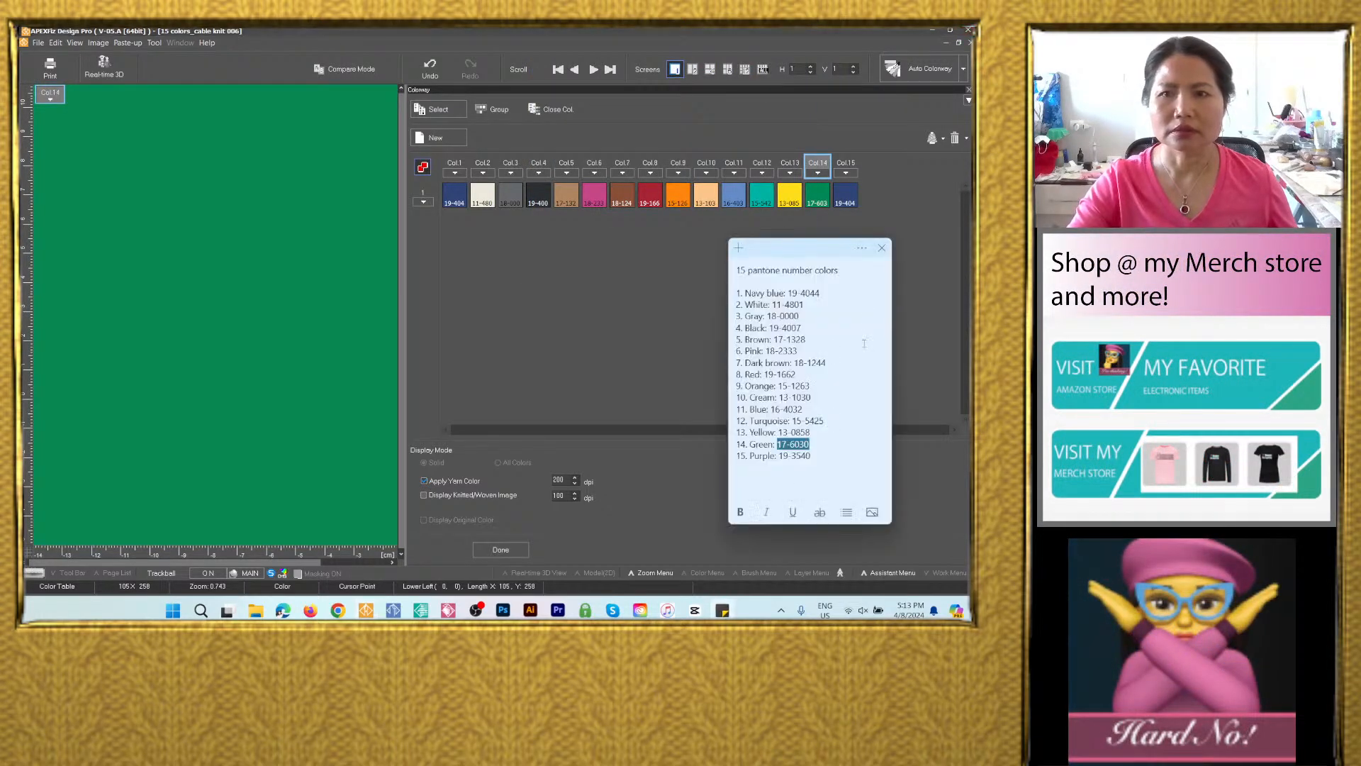
drag(814, 456, 795, 456)
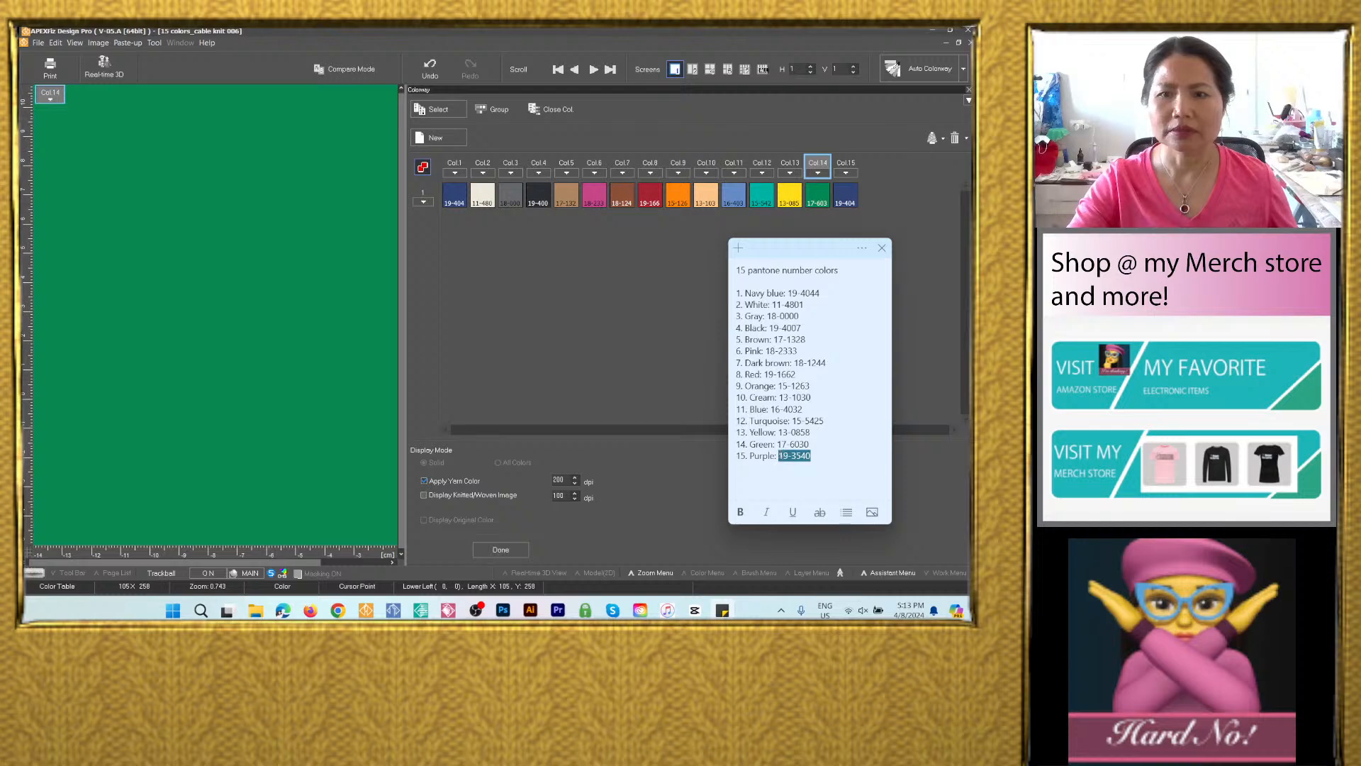
right_click(795, 456)
click(815, 466)
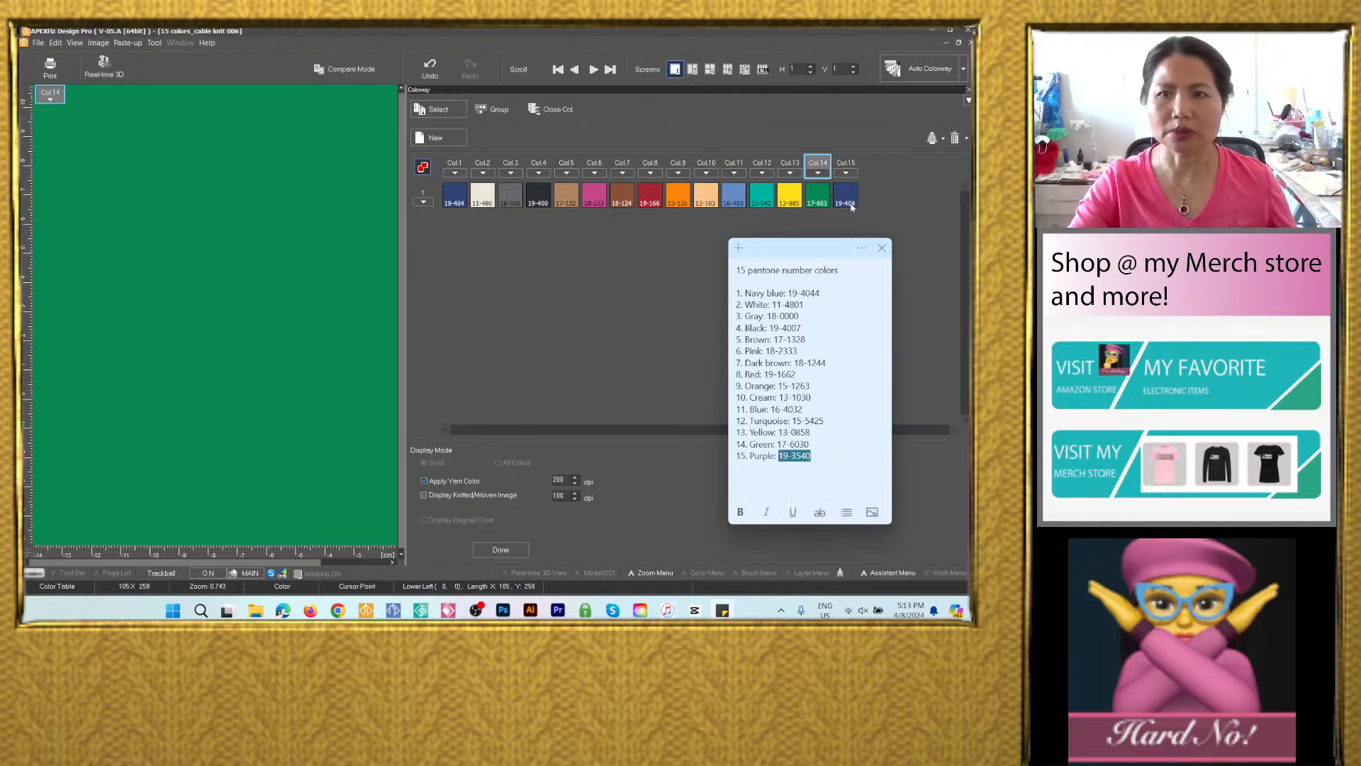
double_click(850, 203)
right_click(628, 68)
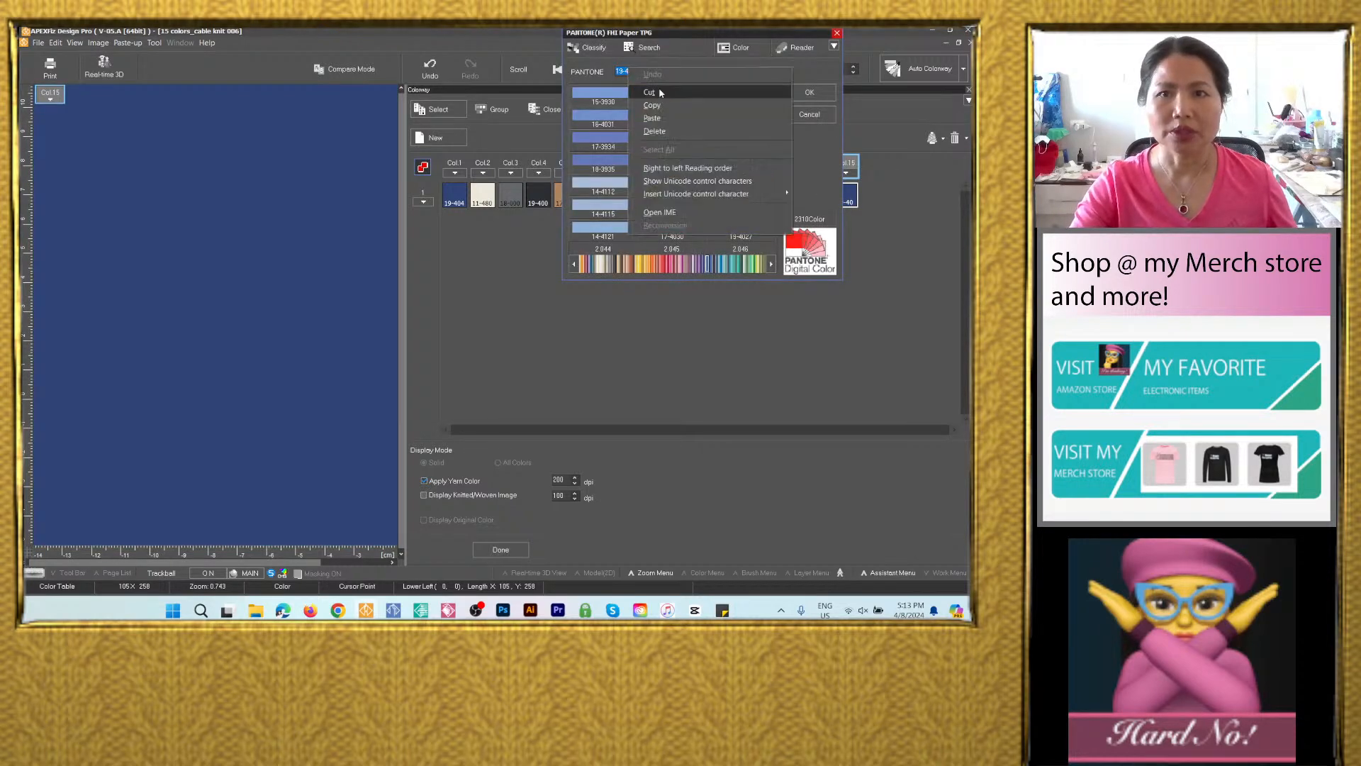
click(659, 120)
click(797, 94)
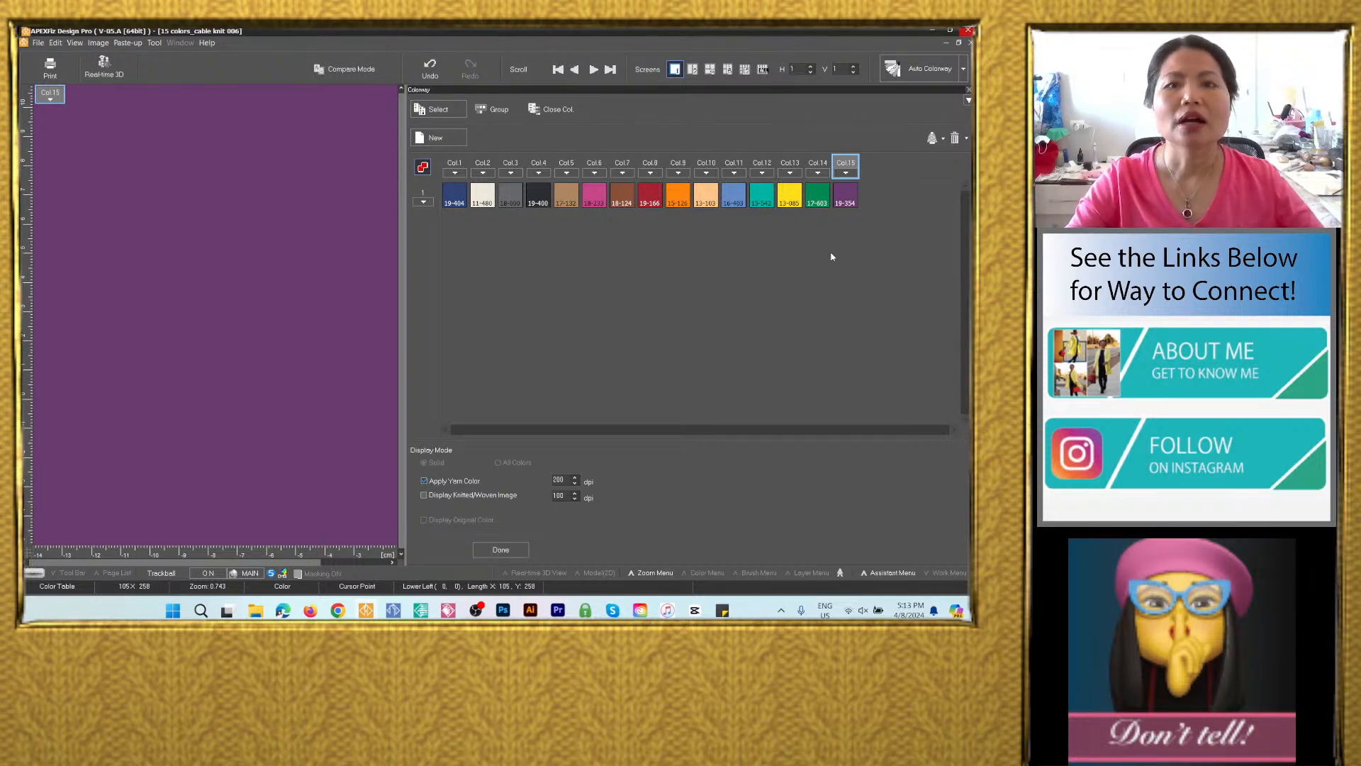
Finish the colorways and run the loop simulation for Col.1, setting the current yarn data to all colorways.
click(501, 549)
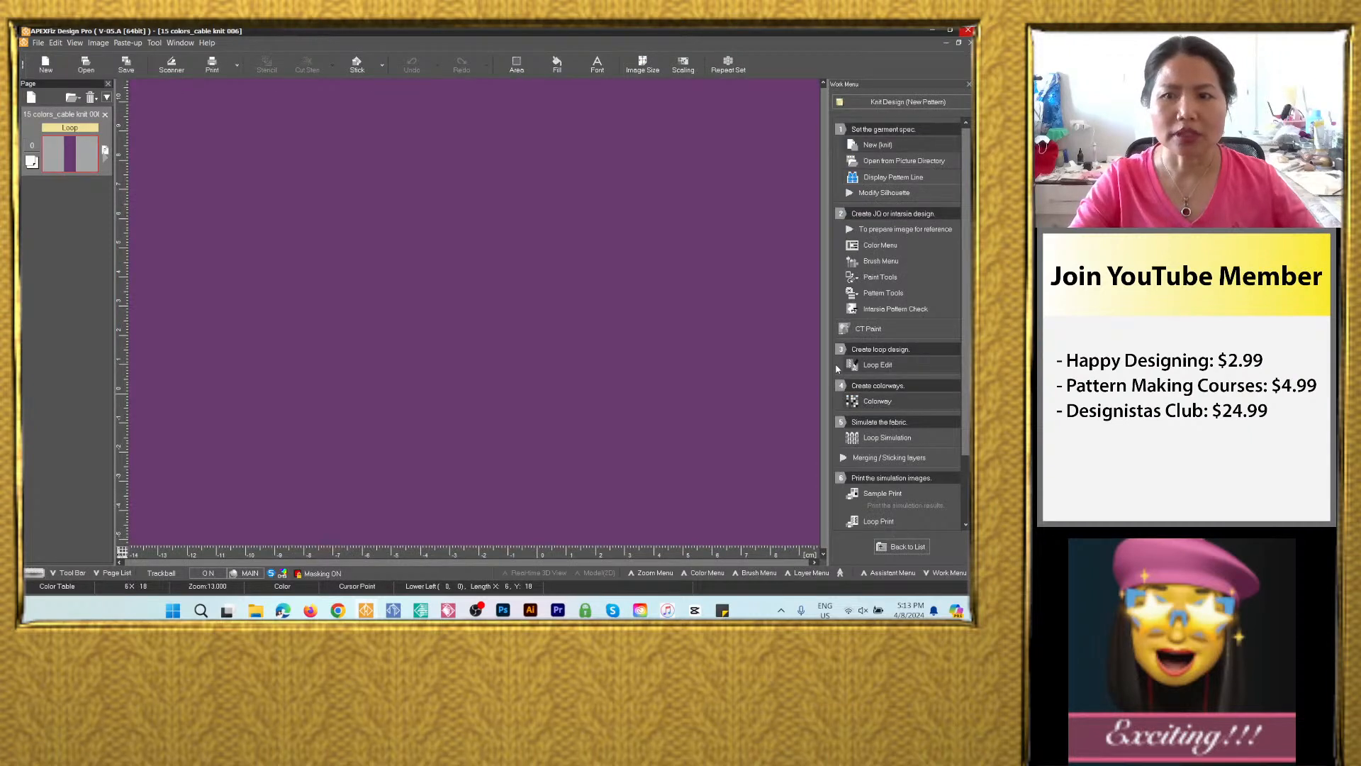
click(866, 439)
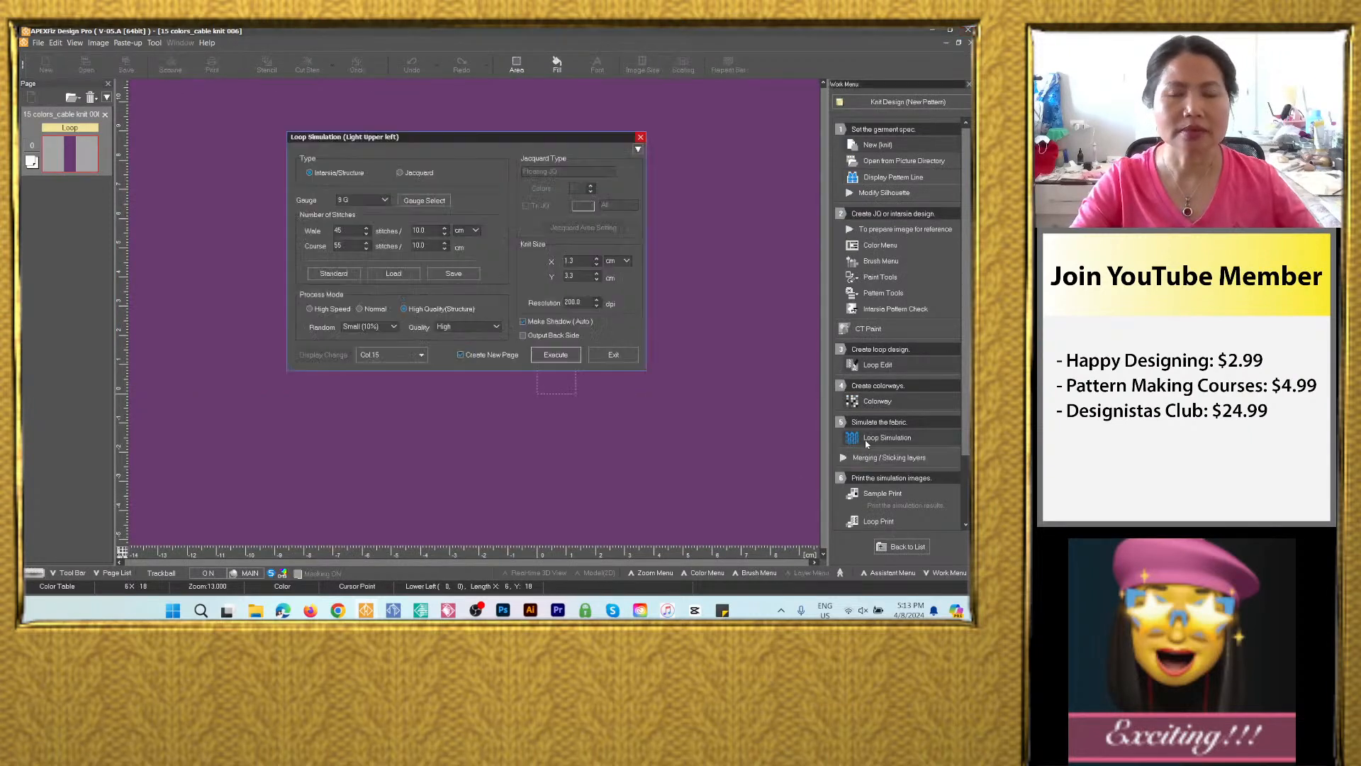
click(421, 355)
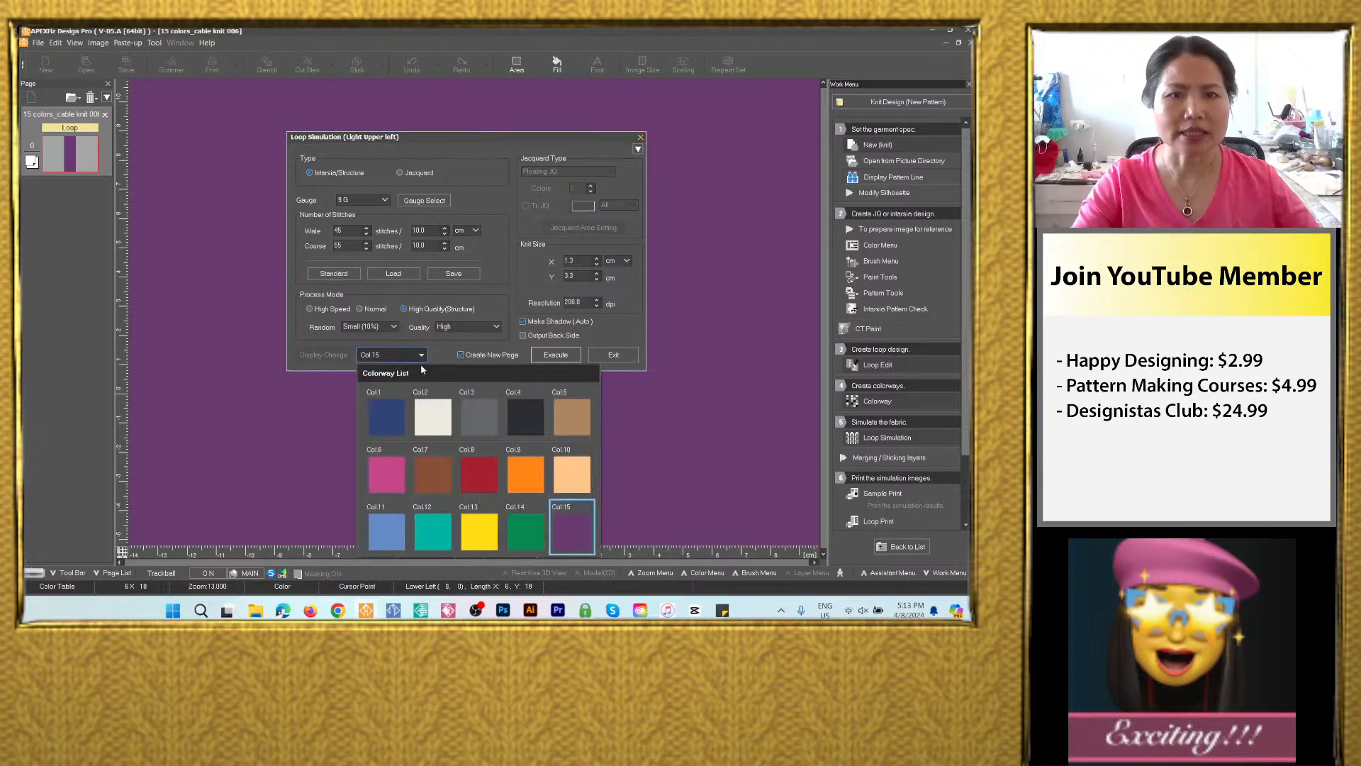
click(386, 415)
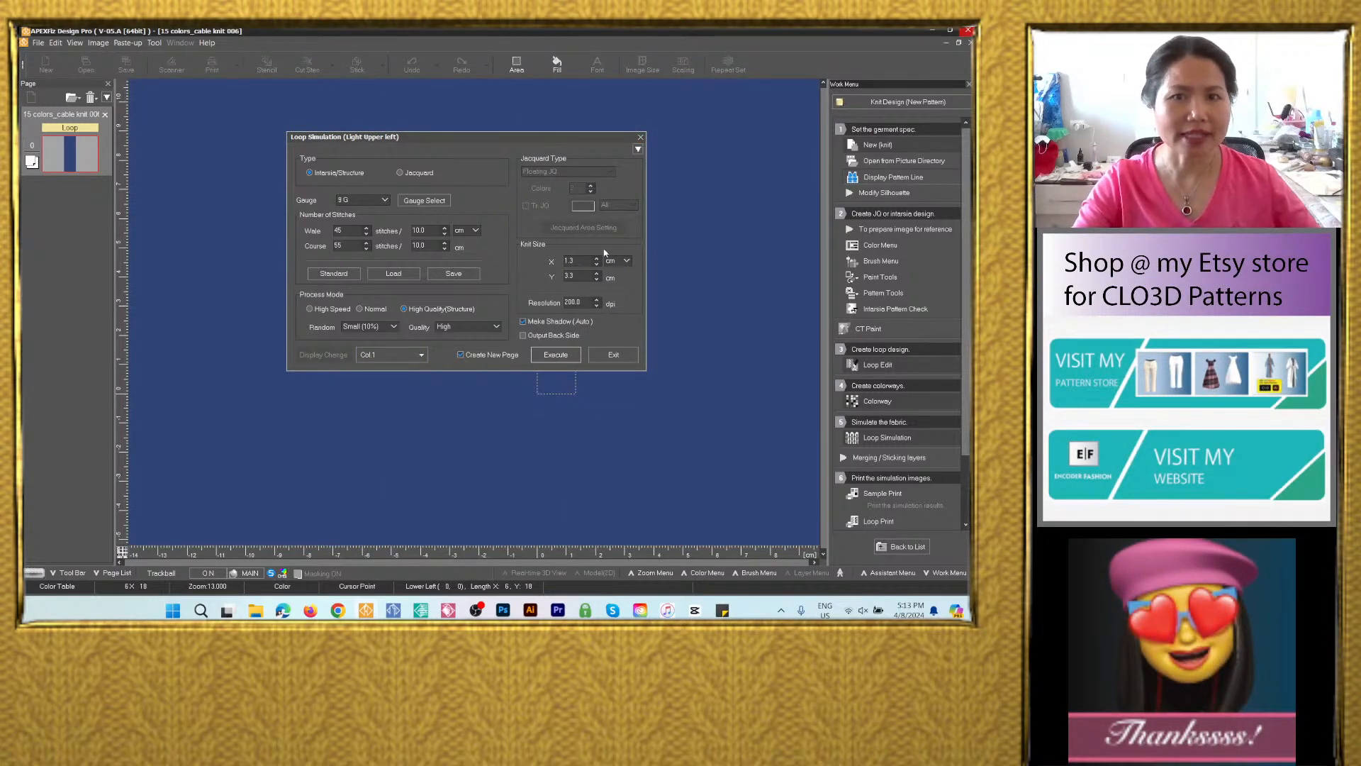
click(556, 354)
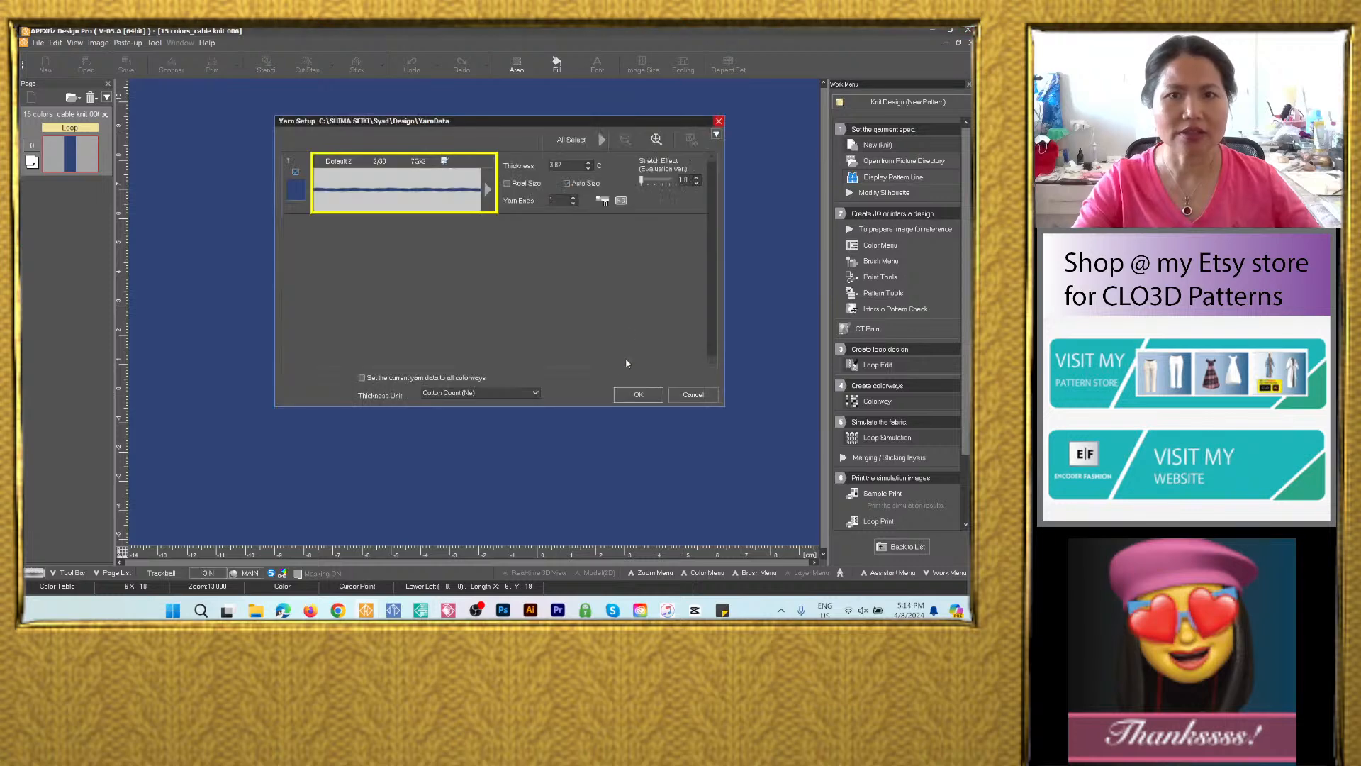
click(362, 378)
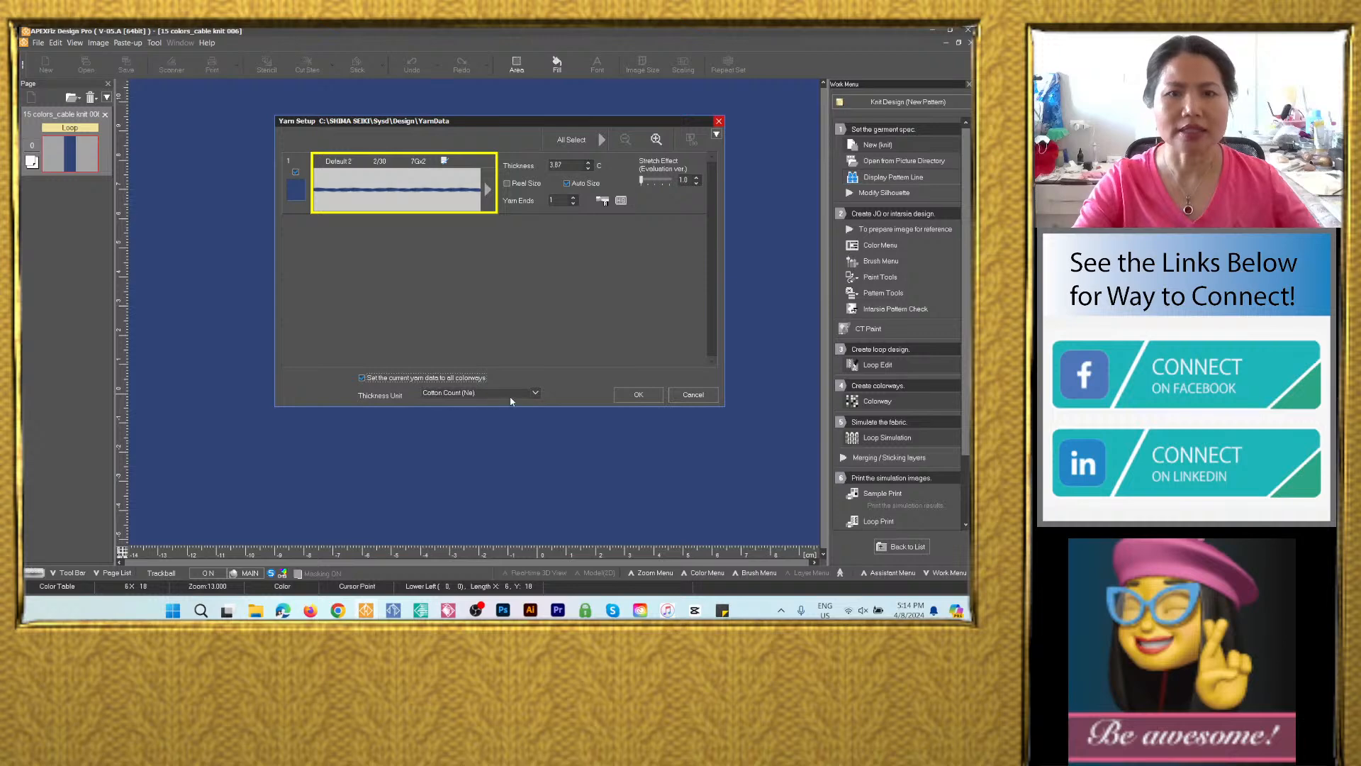
click(638, 394)
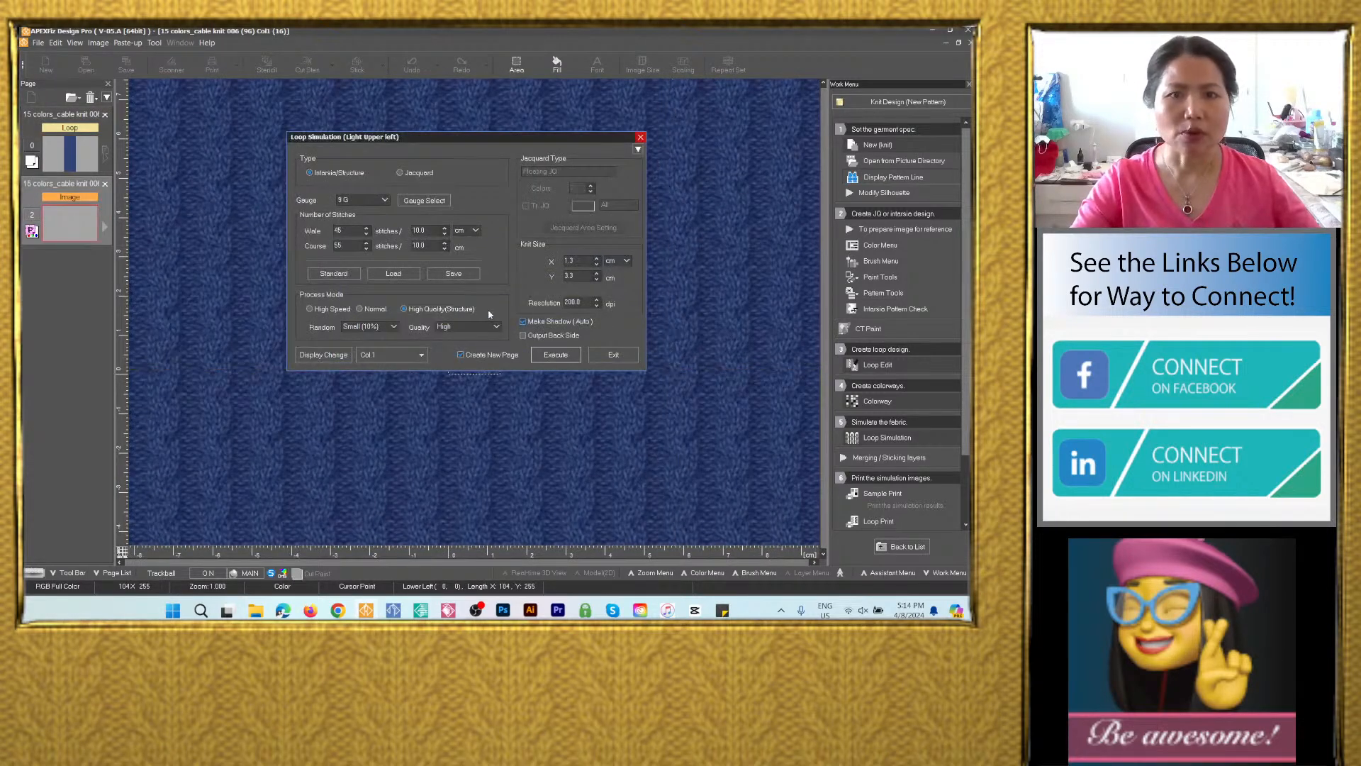
Run the loop simulation for the white colorway Col.2 with the default yarn setup.
click(389, 356)
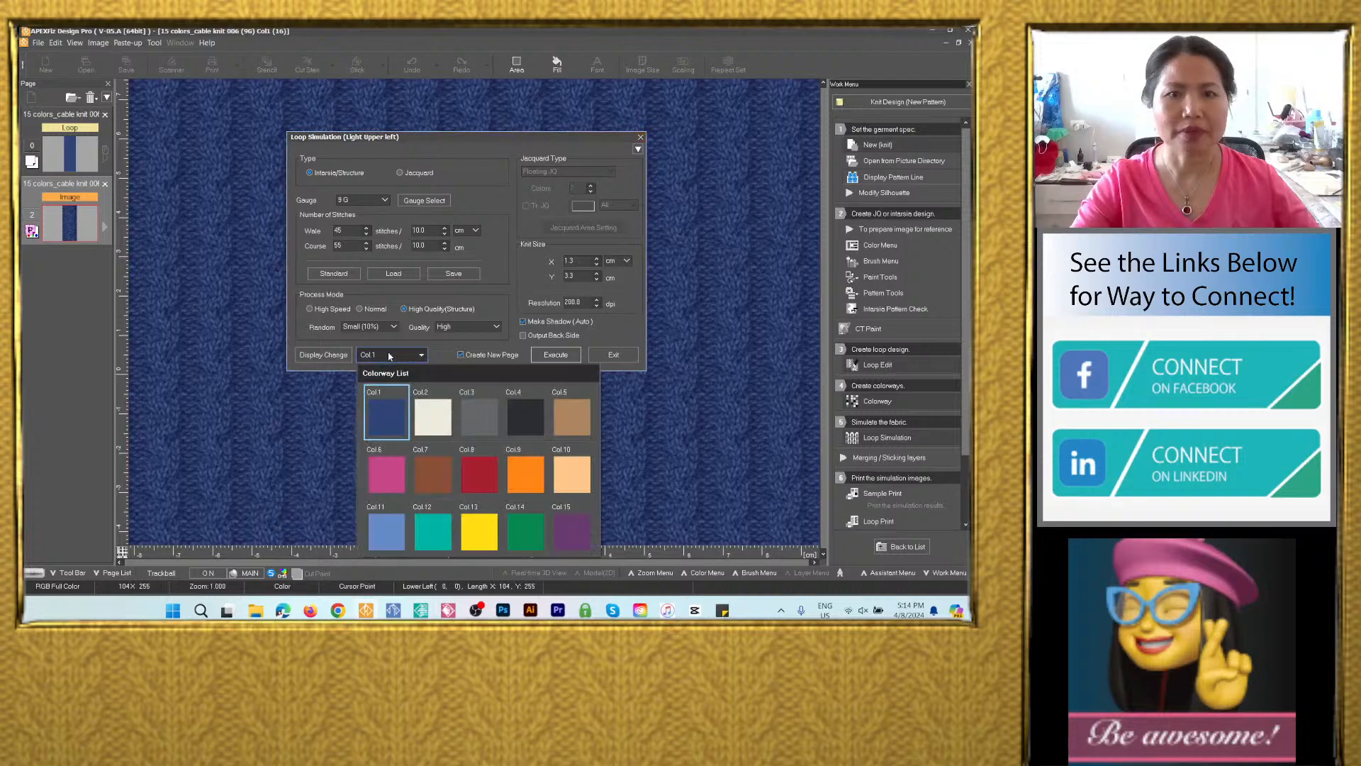
click(435, 414)
click(556, 355)
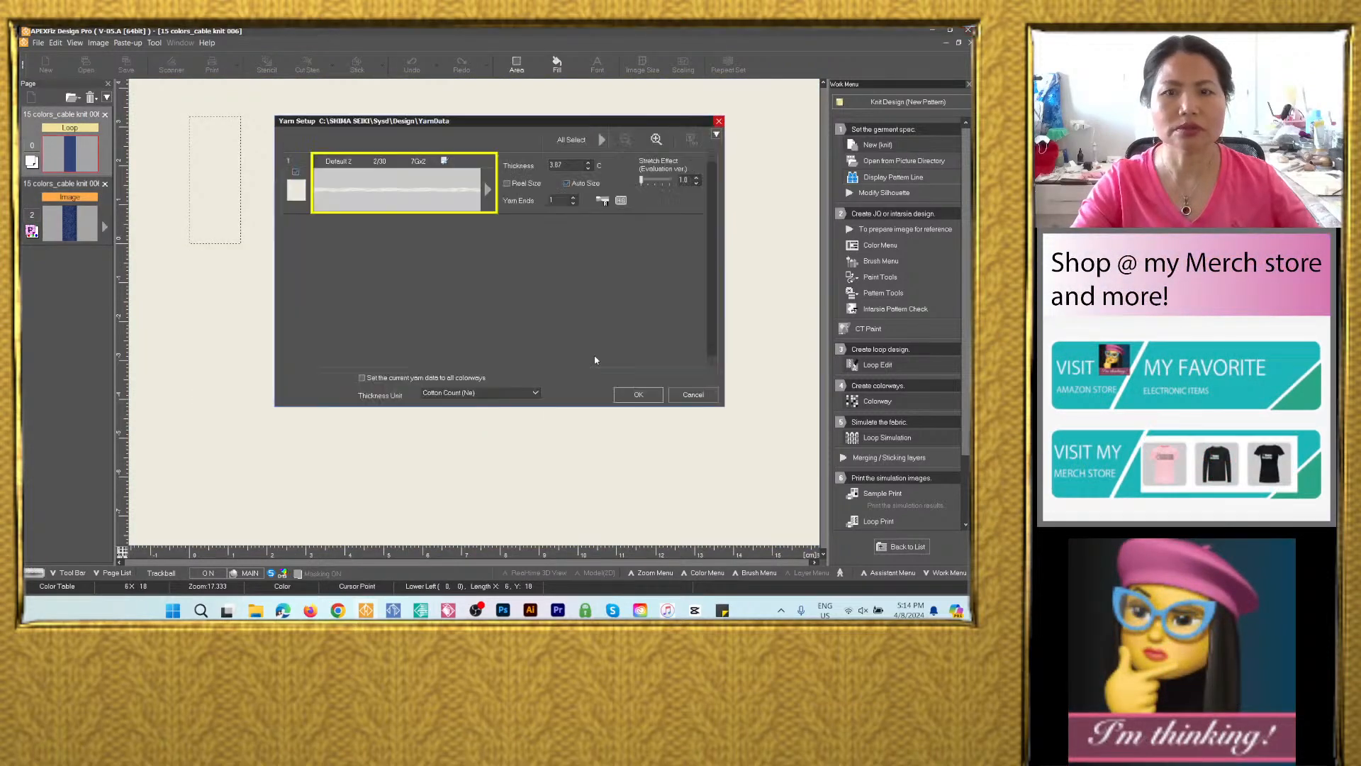
click(626, 394)
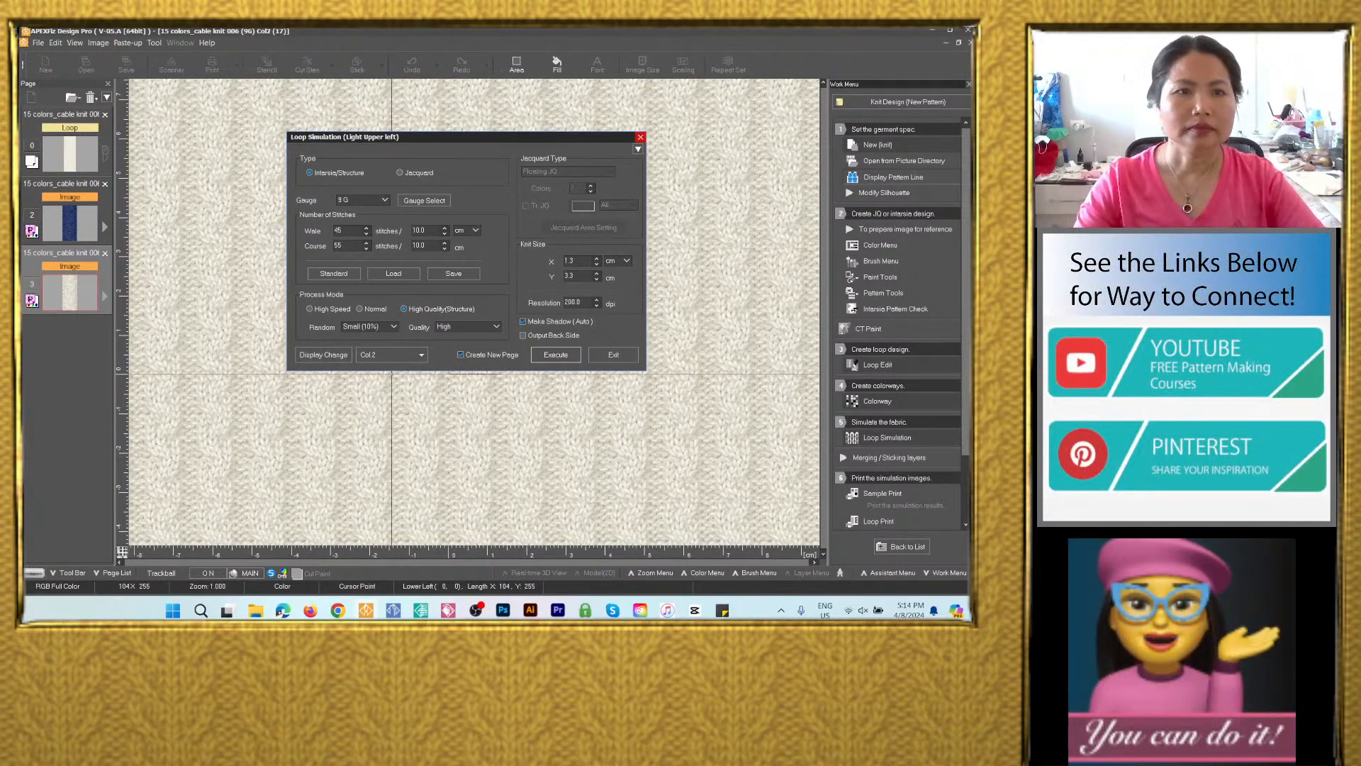
click(408, 357)
click(502, 392)
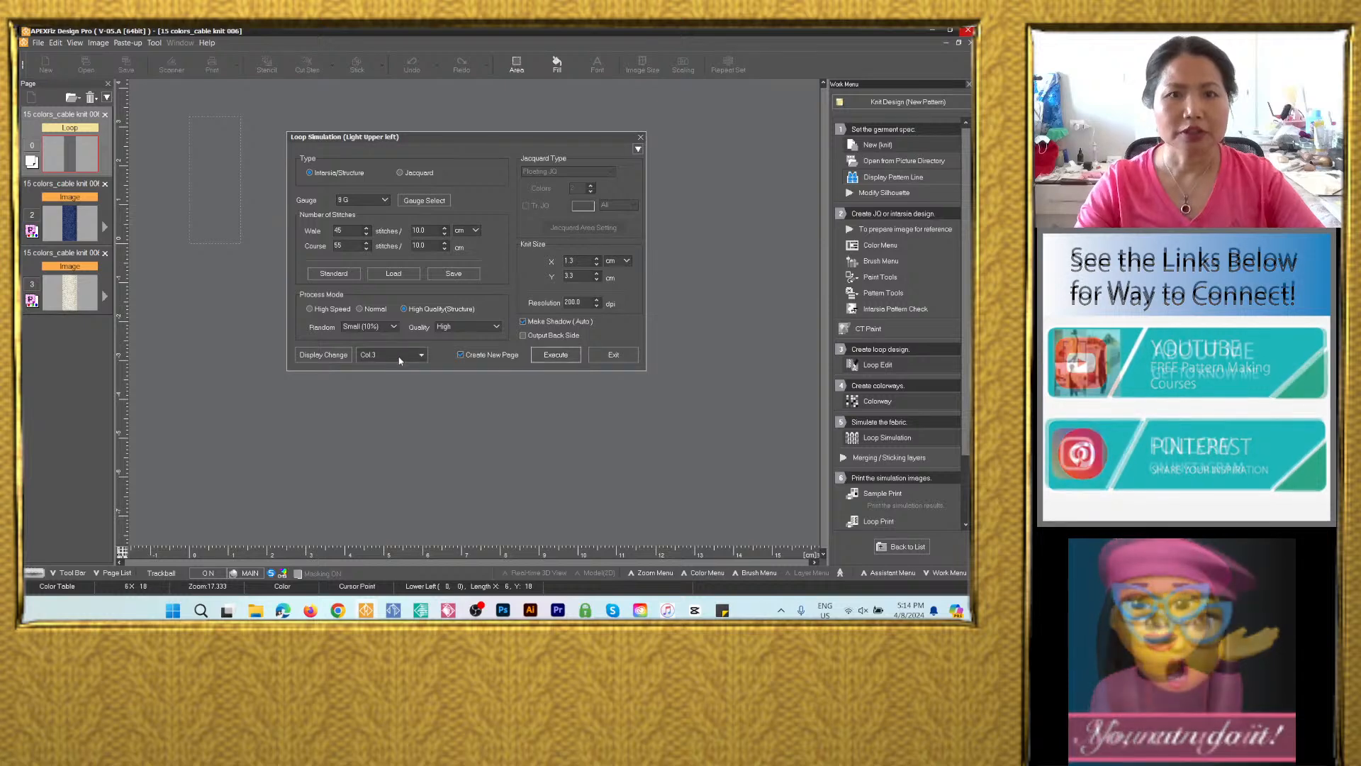
click(397, 355)
click(419, 412)
click(560, 355)
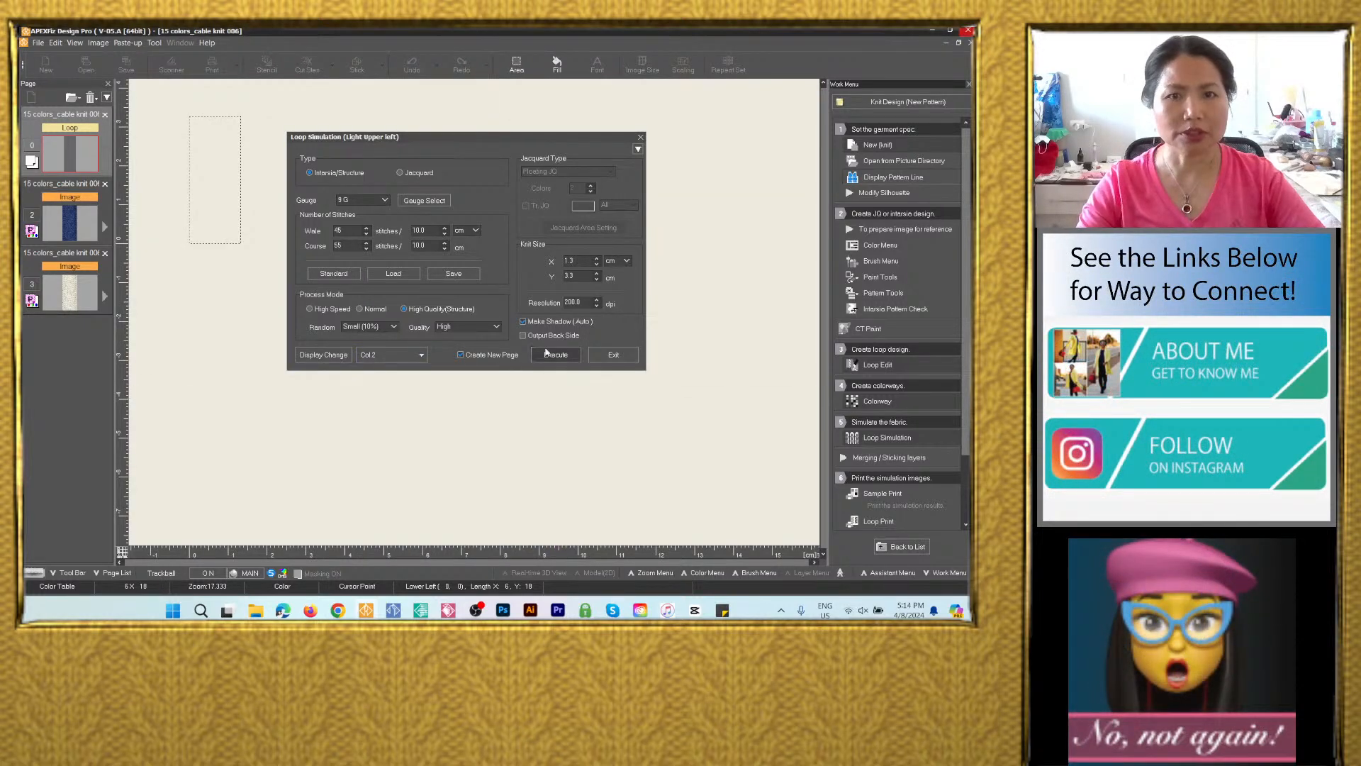
click(636, 394)
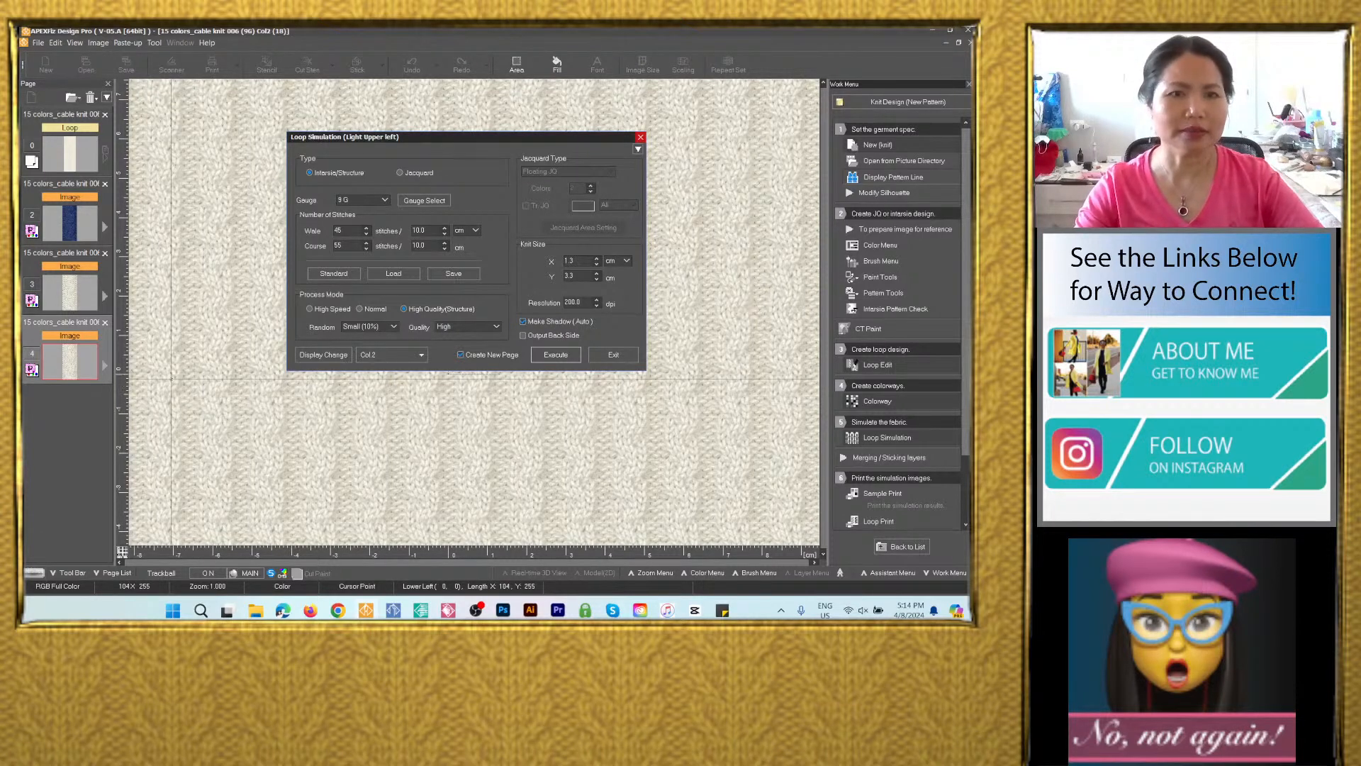
click(613, 355)
click(105, 322)
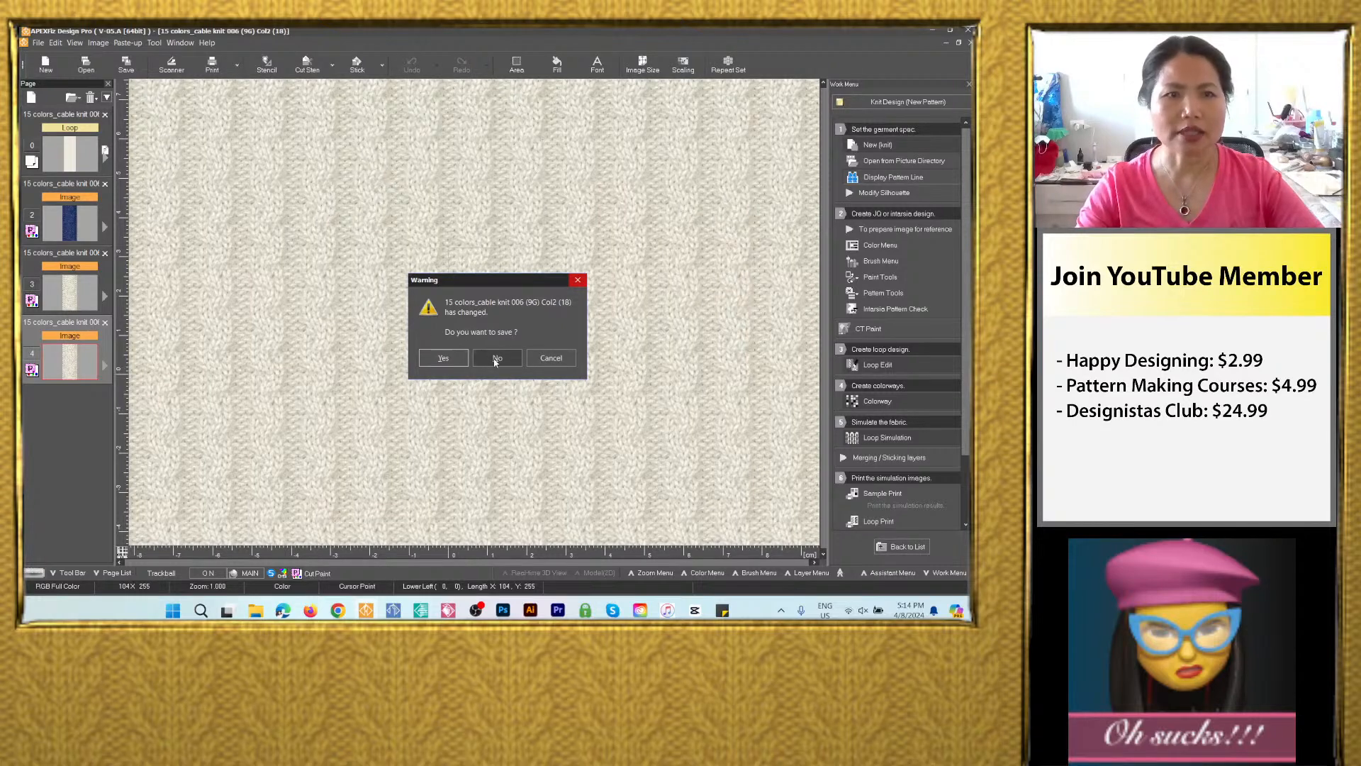
click(499, 358)
click(80, 304)
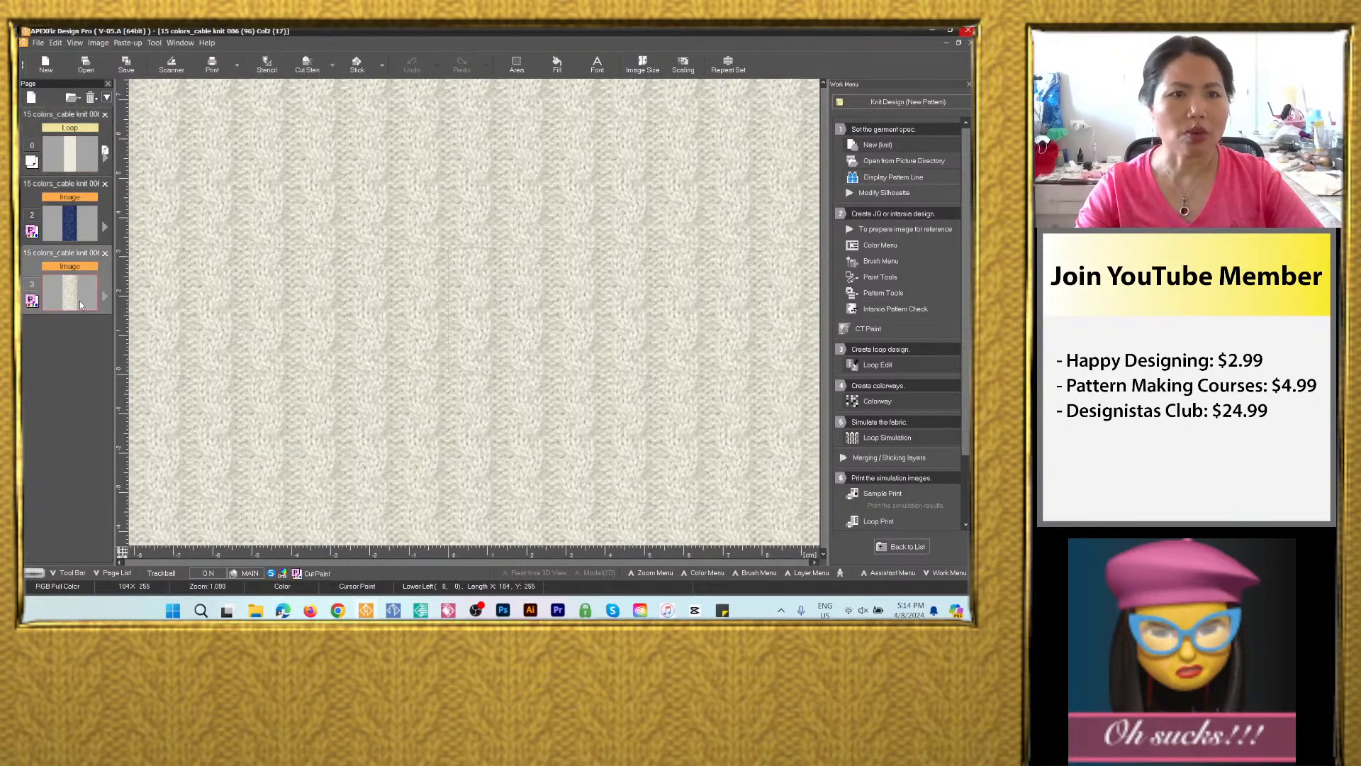
Return to the loop page and run the loop simulation for the gray colorway Col.3.
click(78, 153)
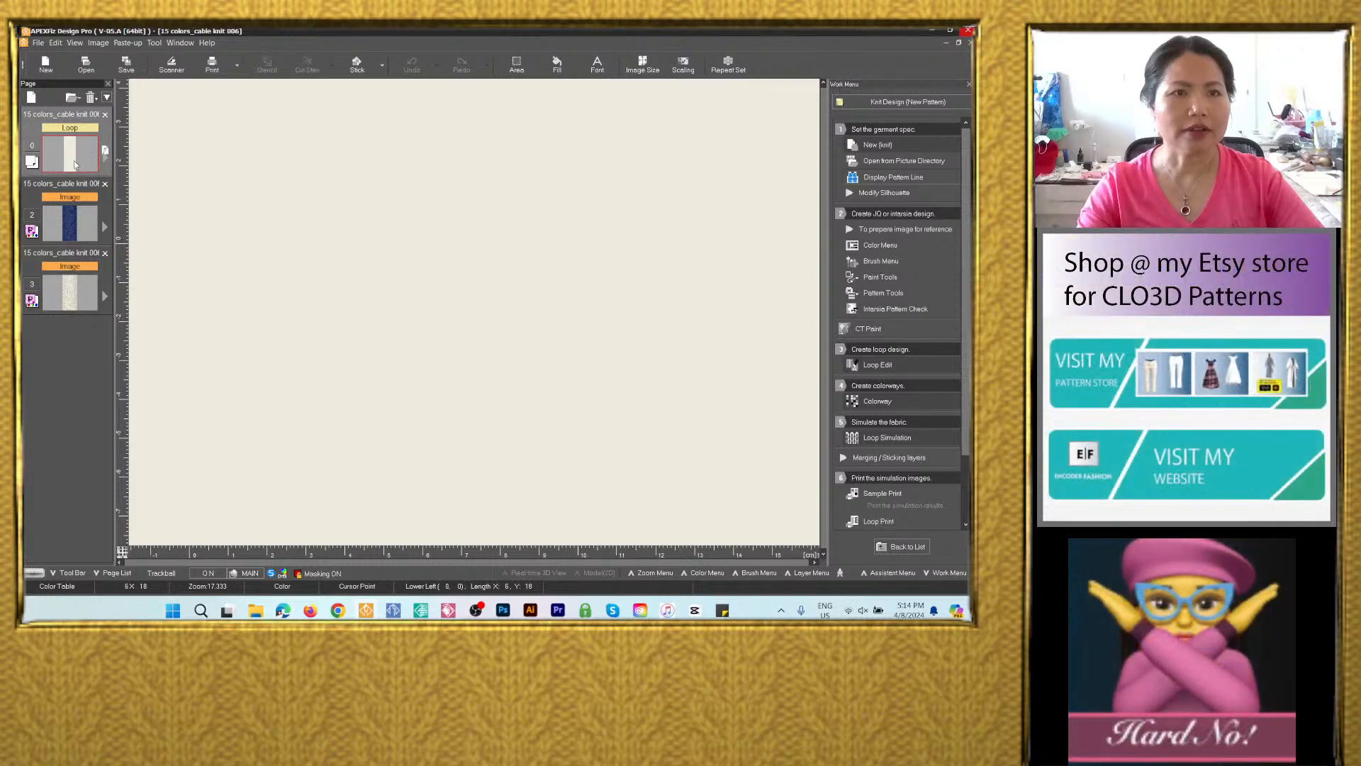
click(879, 443)
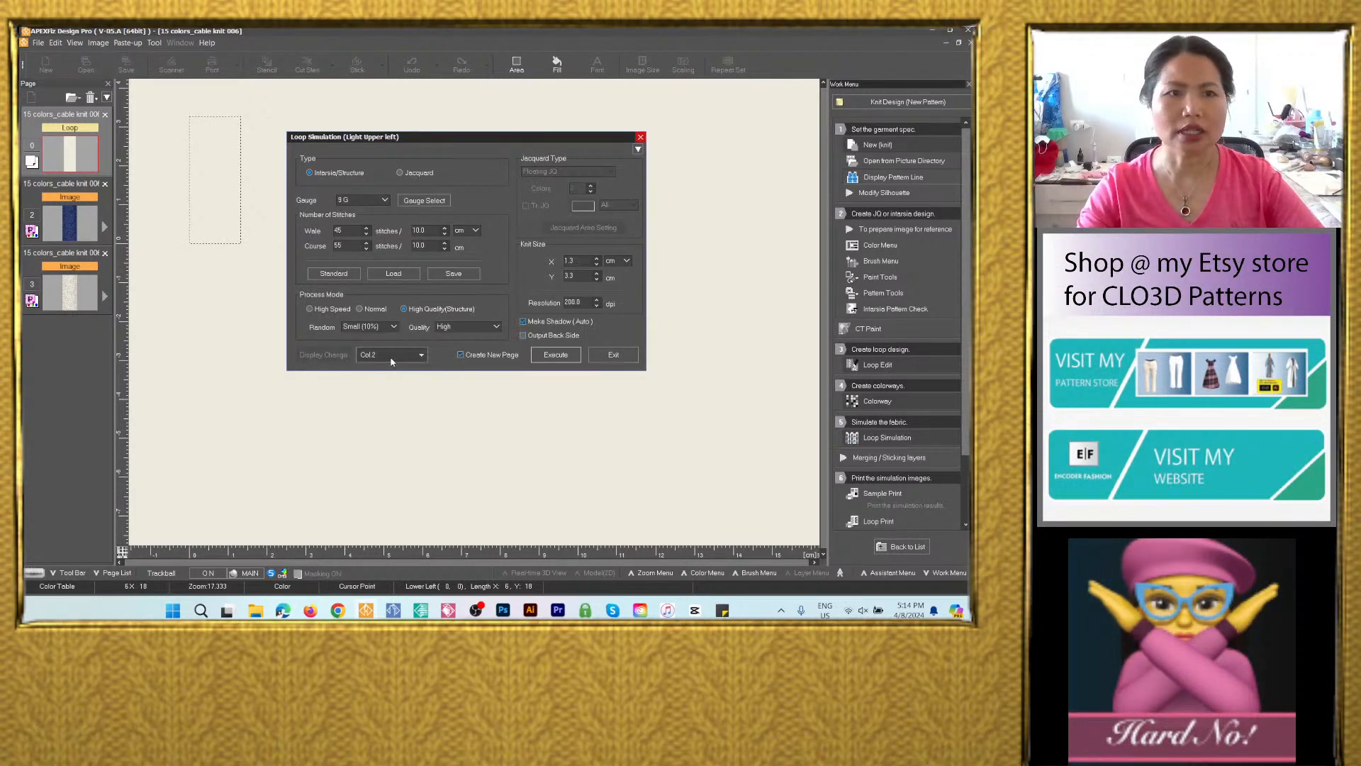
click(391, 359)
click(490, 425)
click(553, 356)
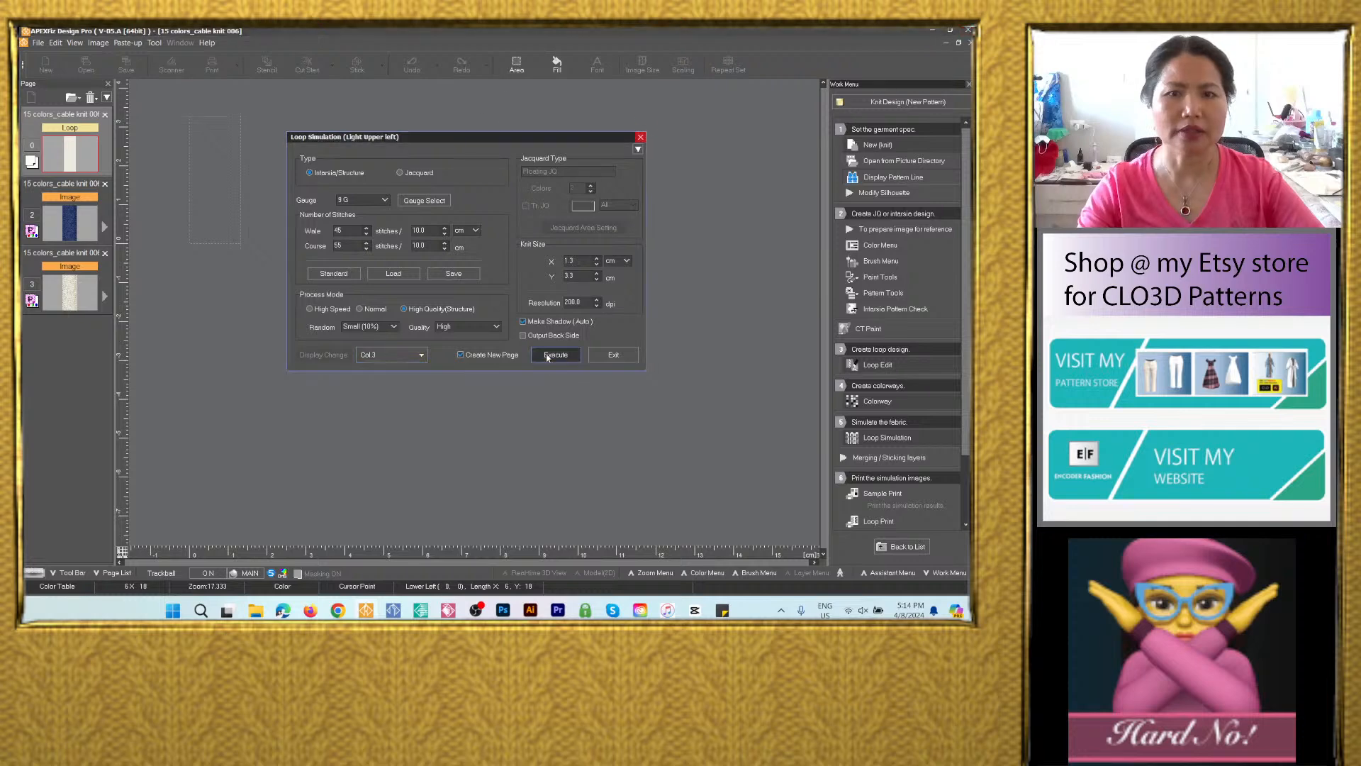
click(638, 395)
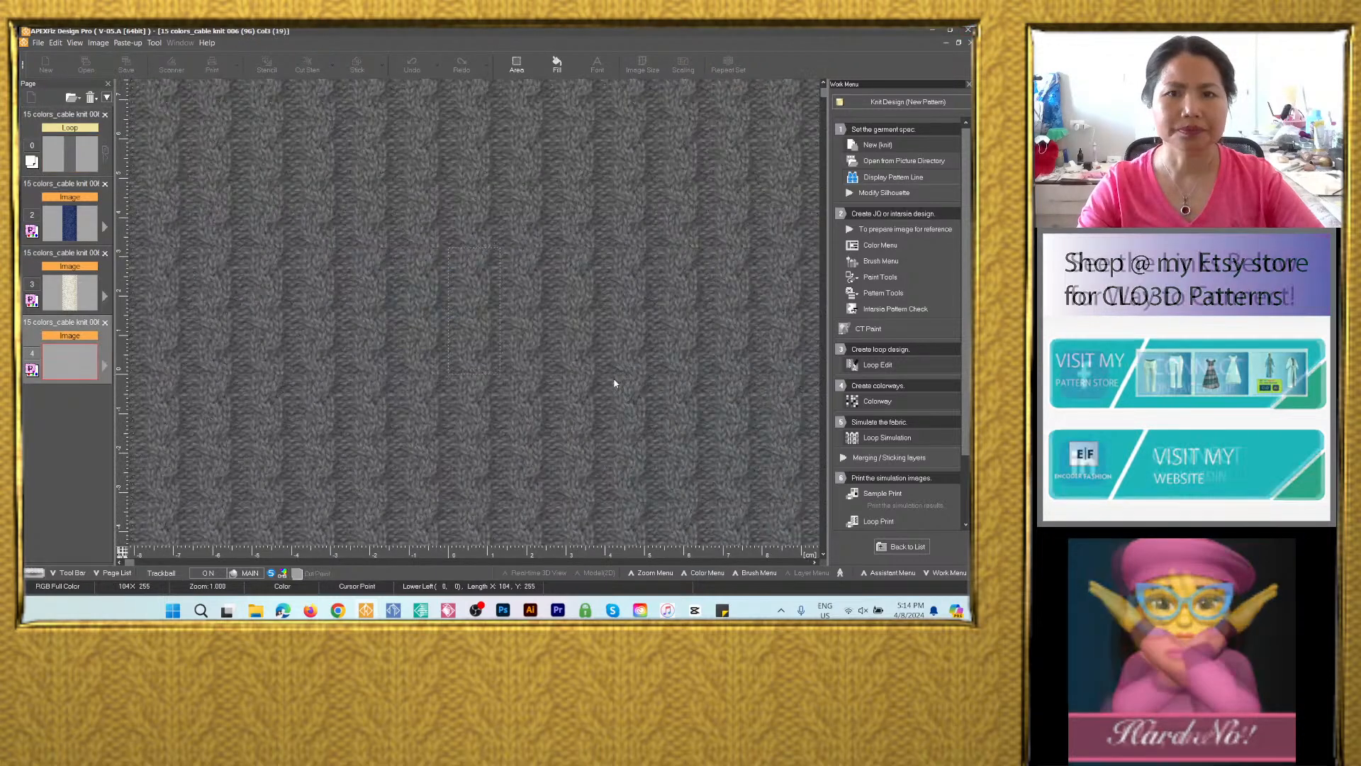
Run the loop simulation for the black colorway Col.4 with the default yarn setup.
click(404, 357)
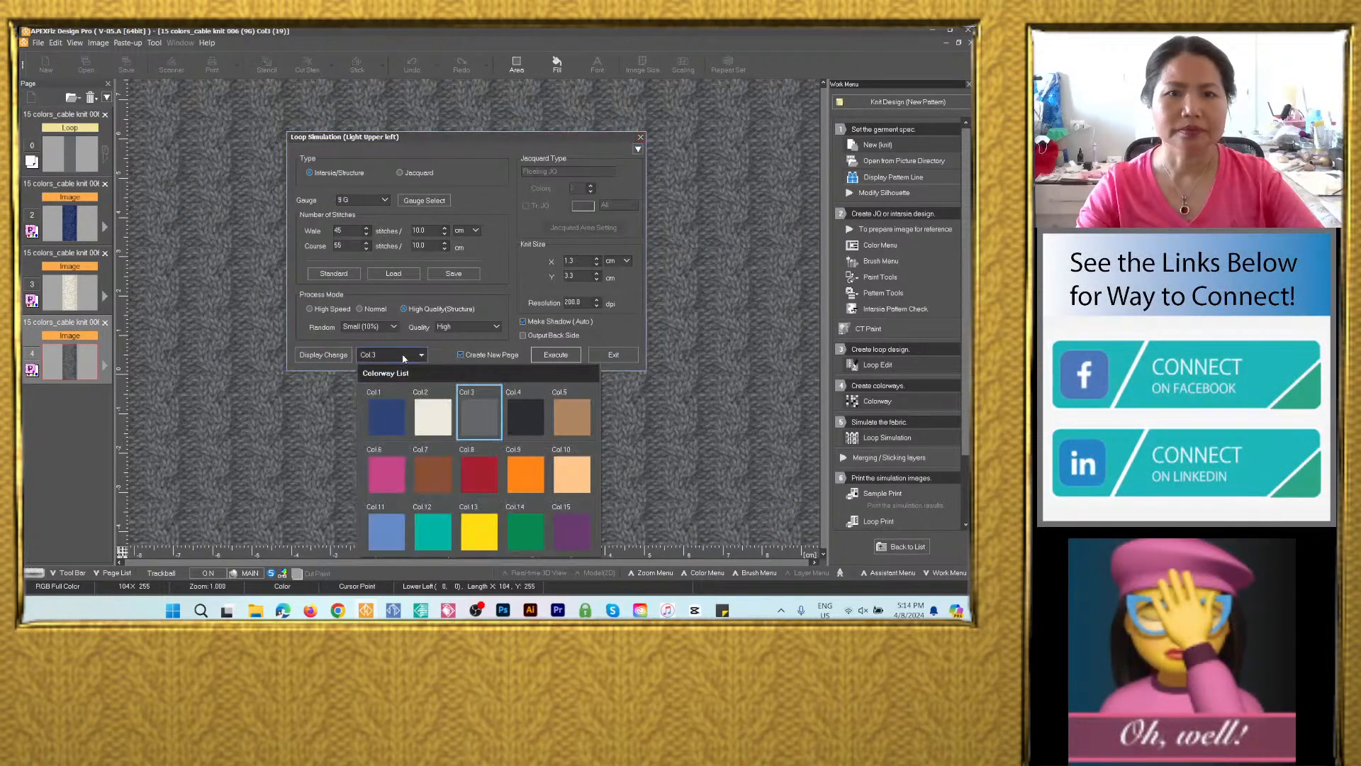
click(523, 420)
click(543, 355)
click(635, 394)
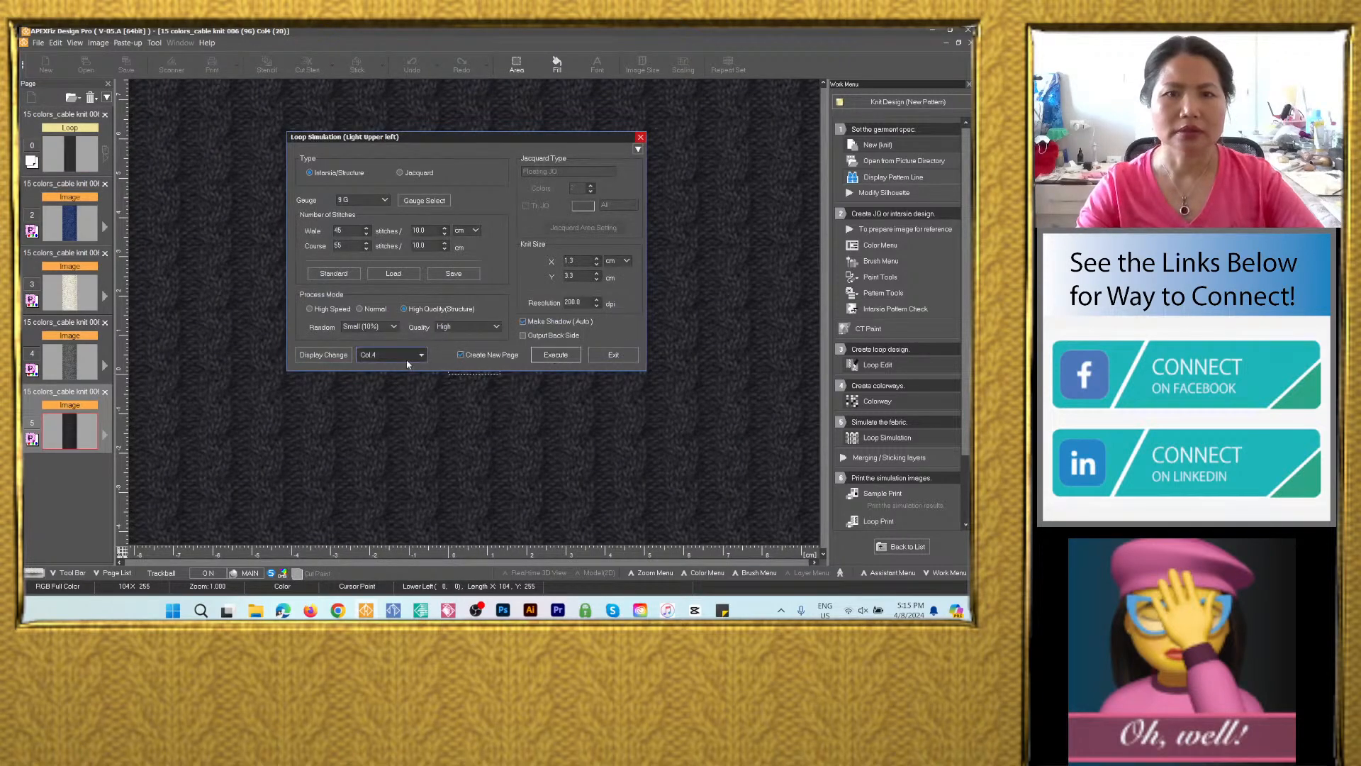
Run the loop simulation for the brown colorway Col.5 with the default yarn setup.
click(411, 354)
click(570, 426)
click(561, 356)
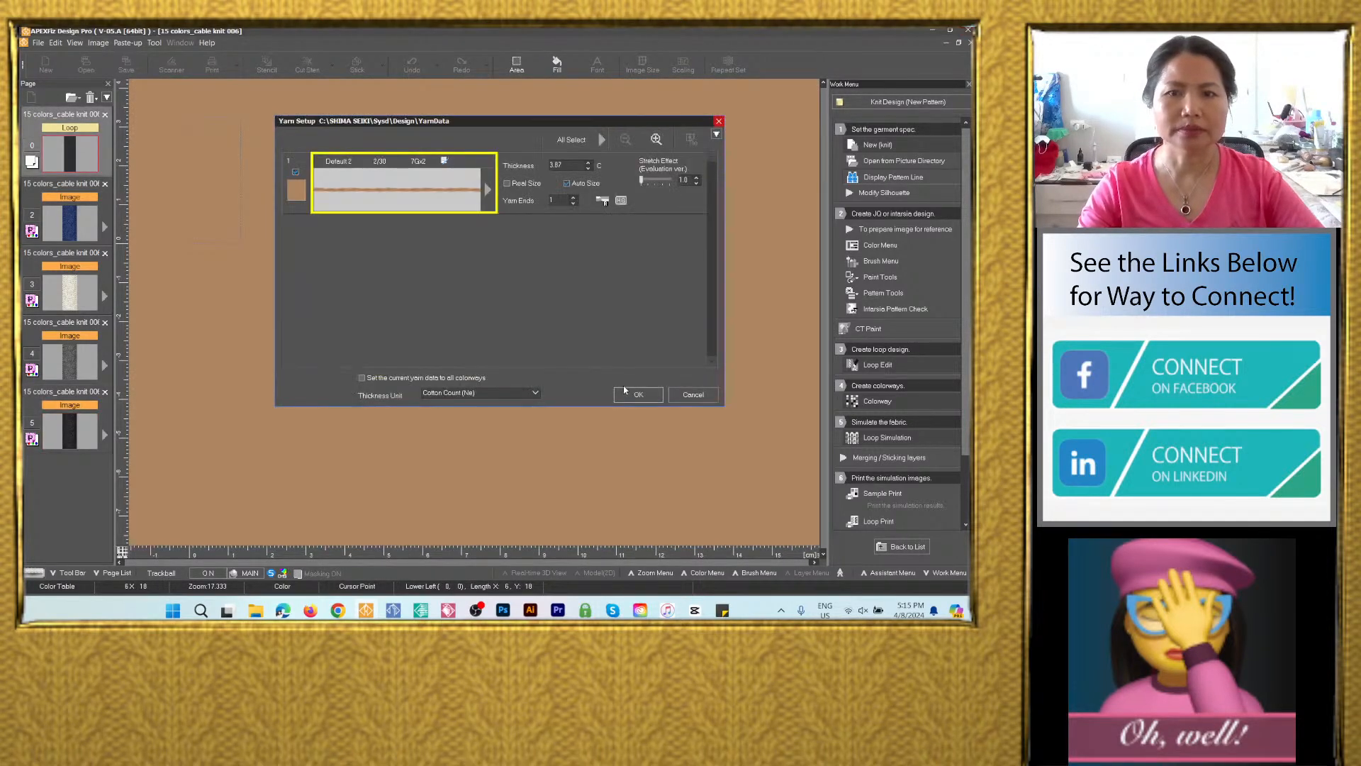
click(635, 395)
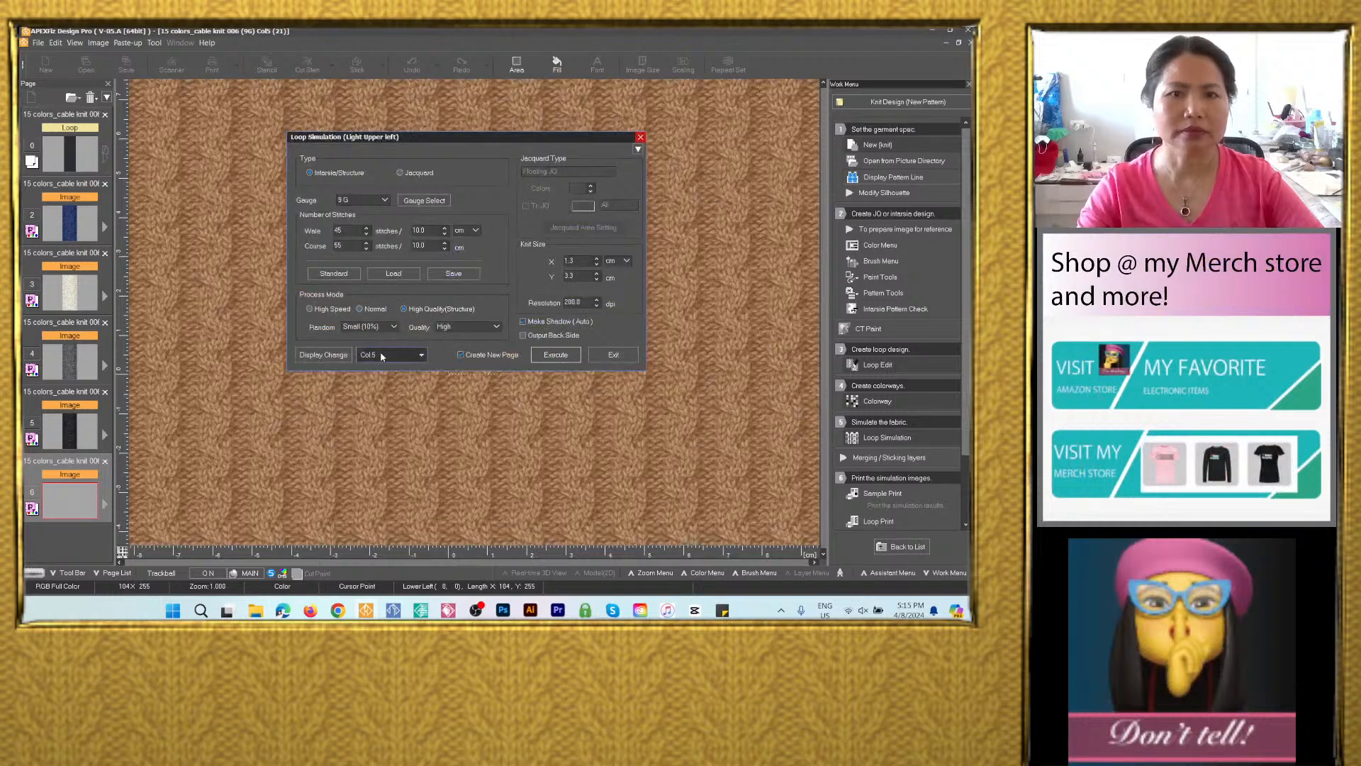
Run the loop simulation for the pink colorway Col.6 with the default yarn setup.
click(397, 354)
click(390, 474)
click(571, 356)
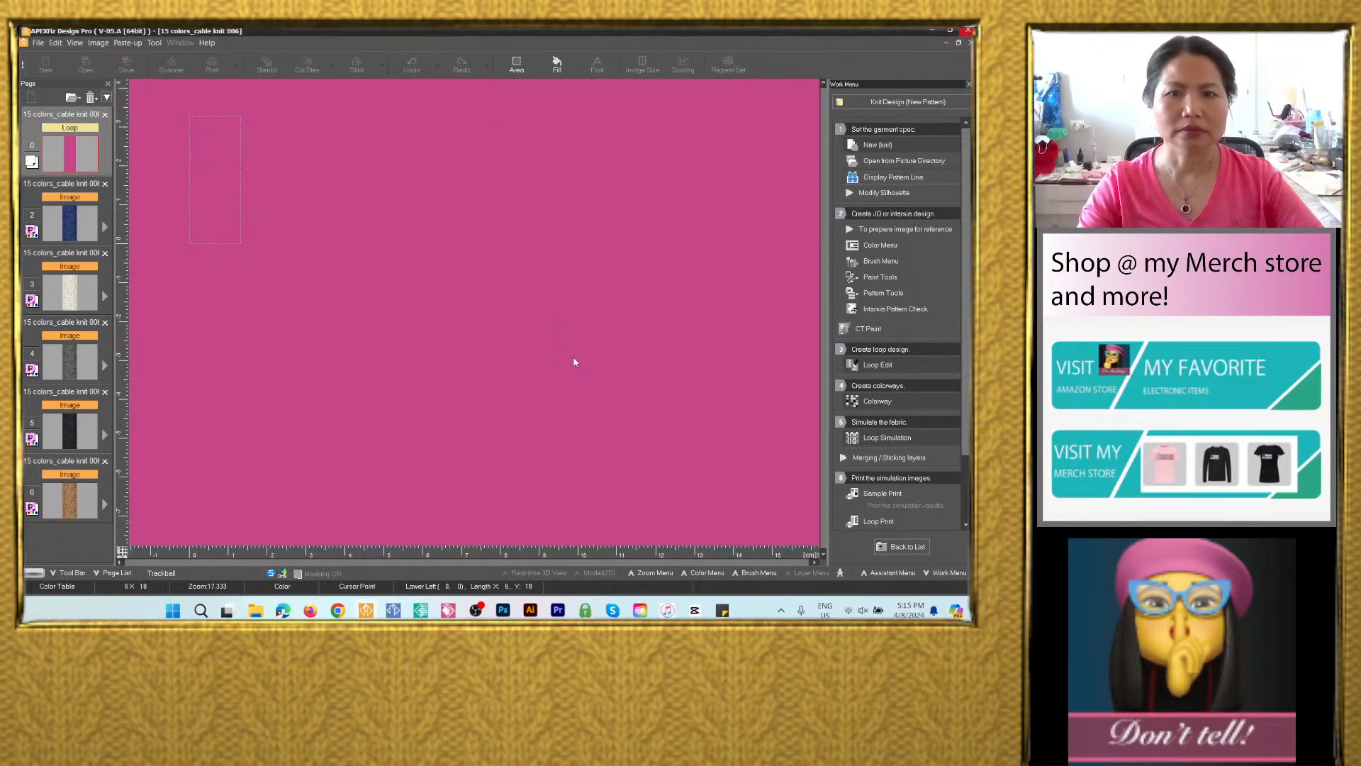
click(633, 394)
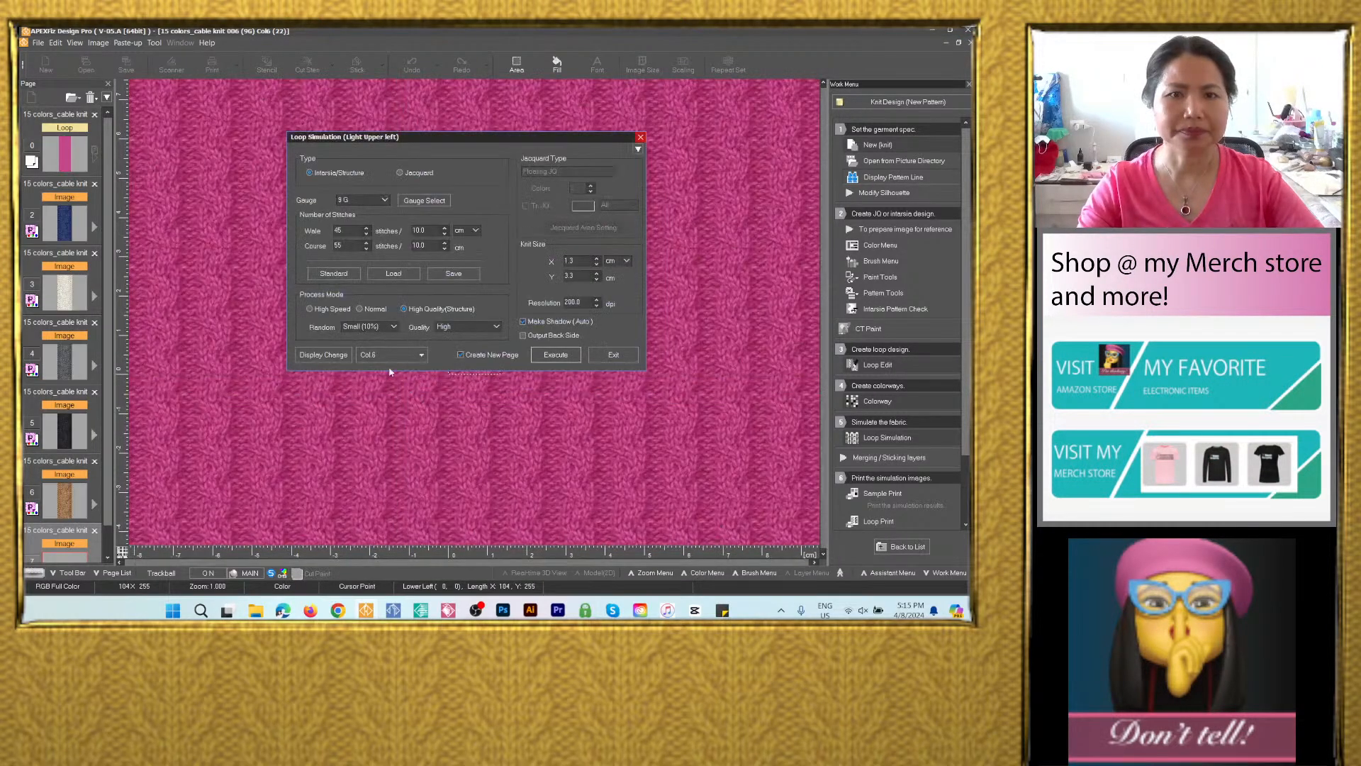
Run the loop simulation for the rust-brown colorway Col.7 with the default yarn setup.
click(397, 354)
click(431, 476)
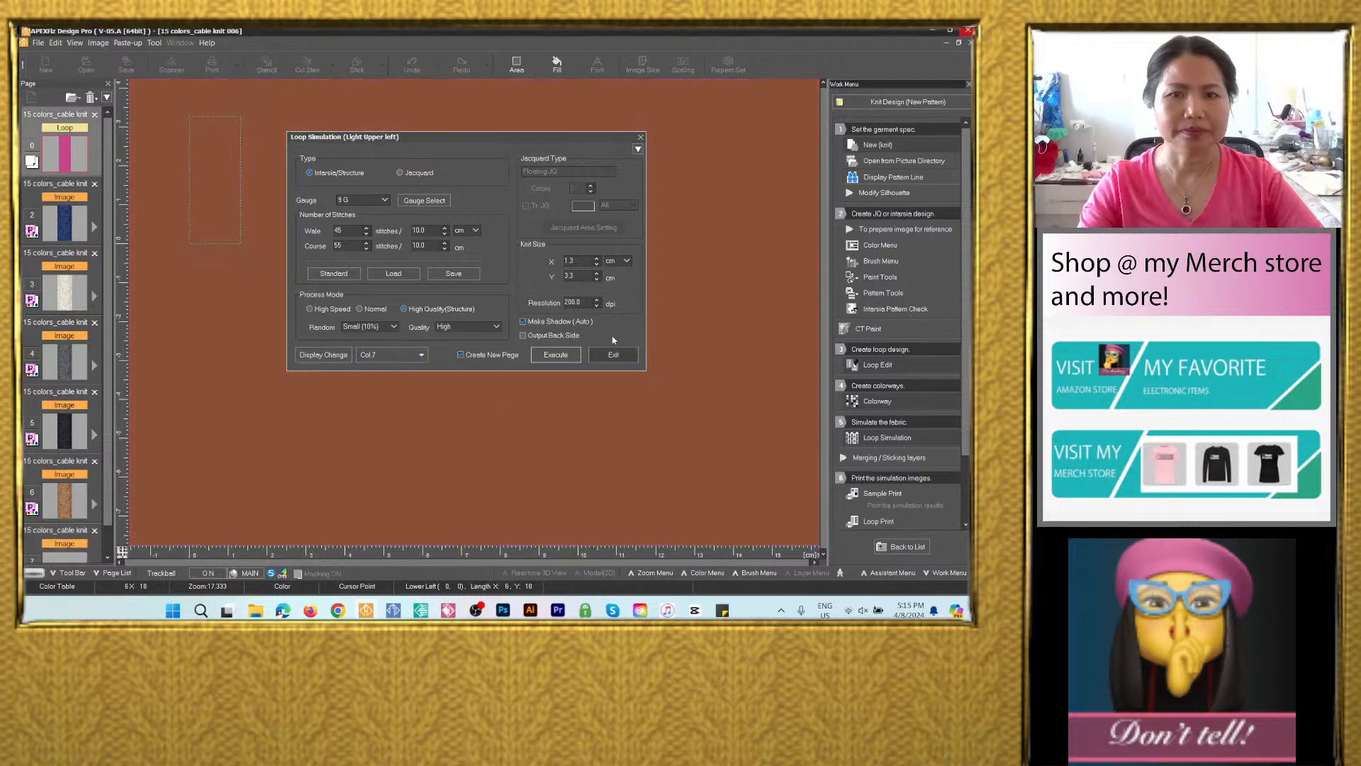
click(556, 355)
click(633, 395)
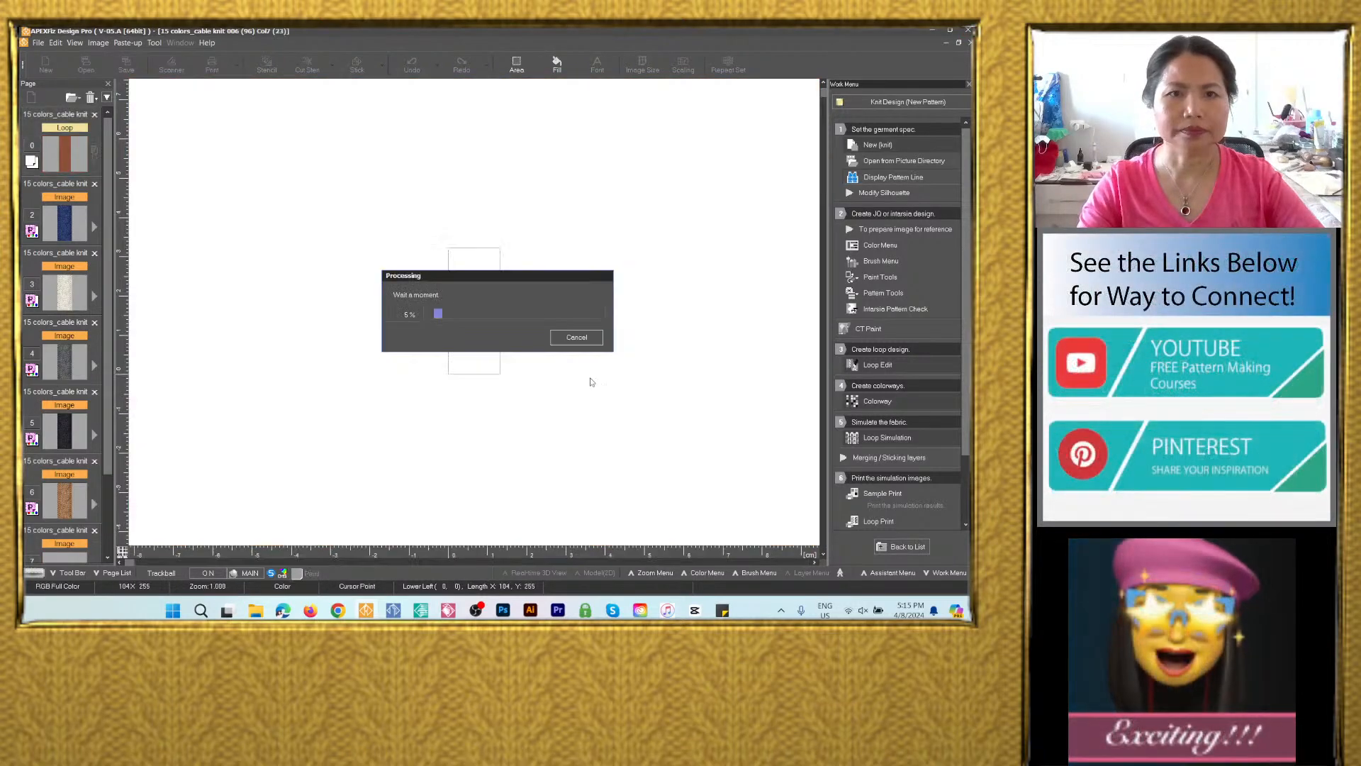
Run the loop simulation for the red colorway Col.8 with the default yarn setup.
click(416, 357)
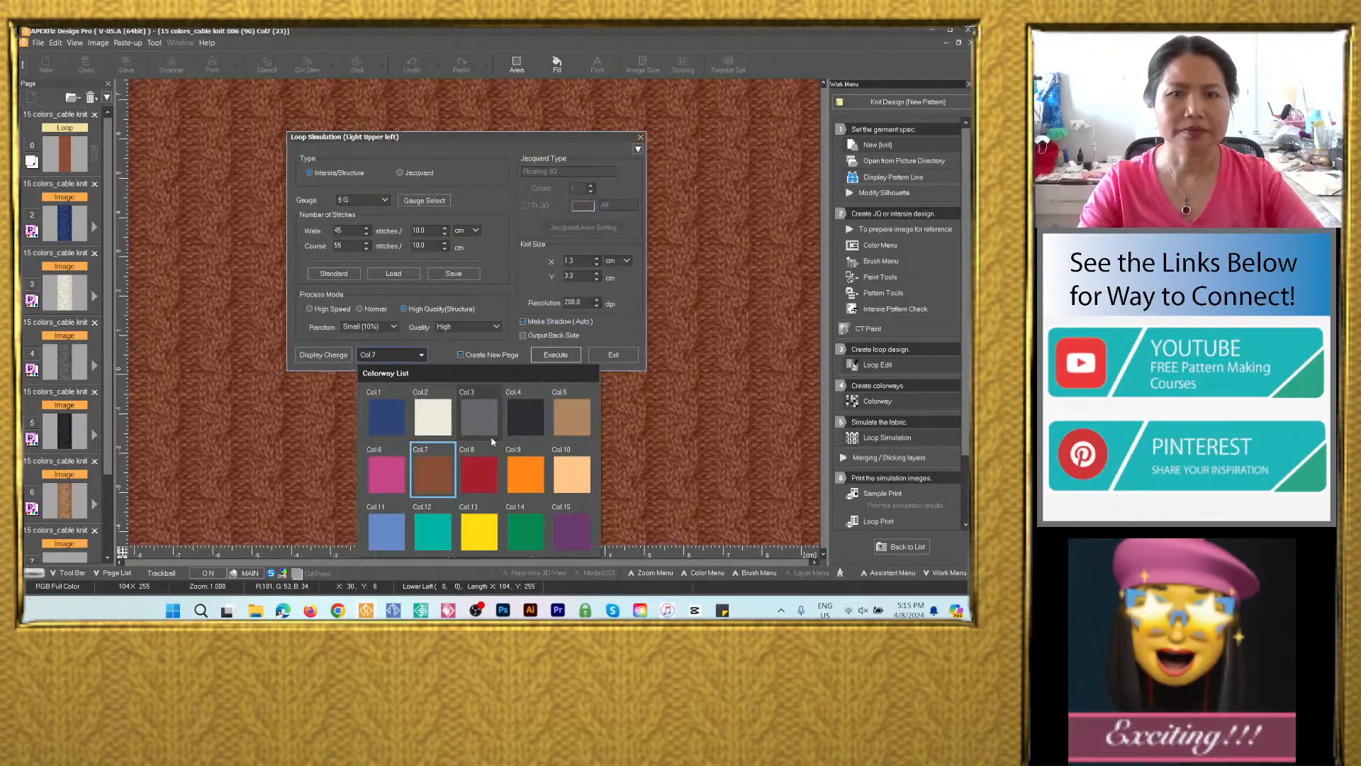
click(480, 469)
click(557, 354)
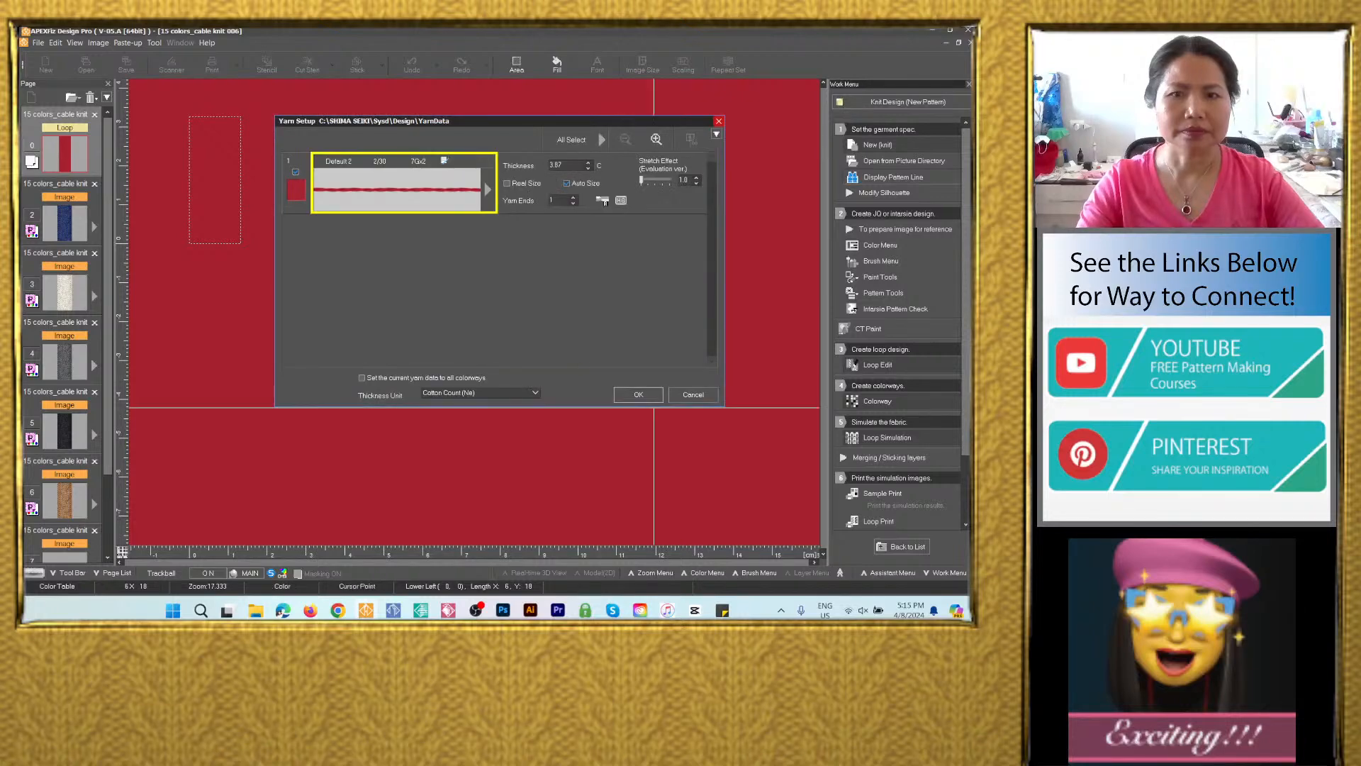
click(631, 389)
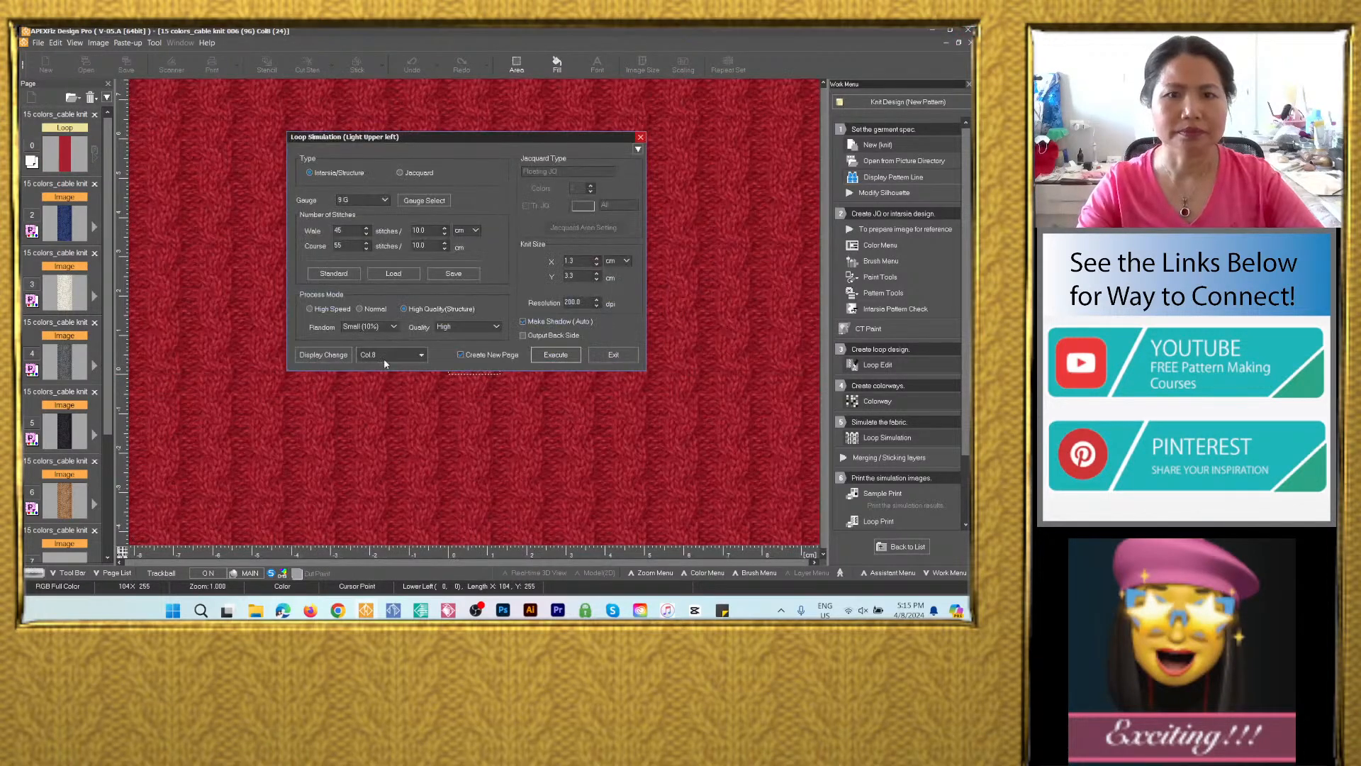
Run the loop simulation for the orange colorway Col.9 with the default yarn setup.
click(387, 357)
click(526, 489)
click(556, 354)
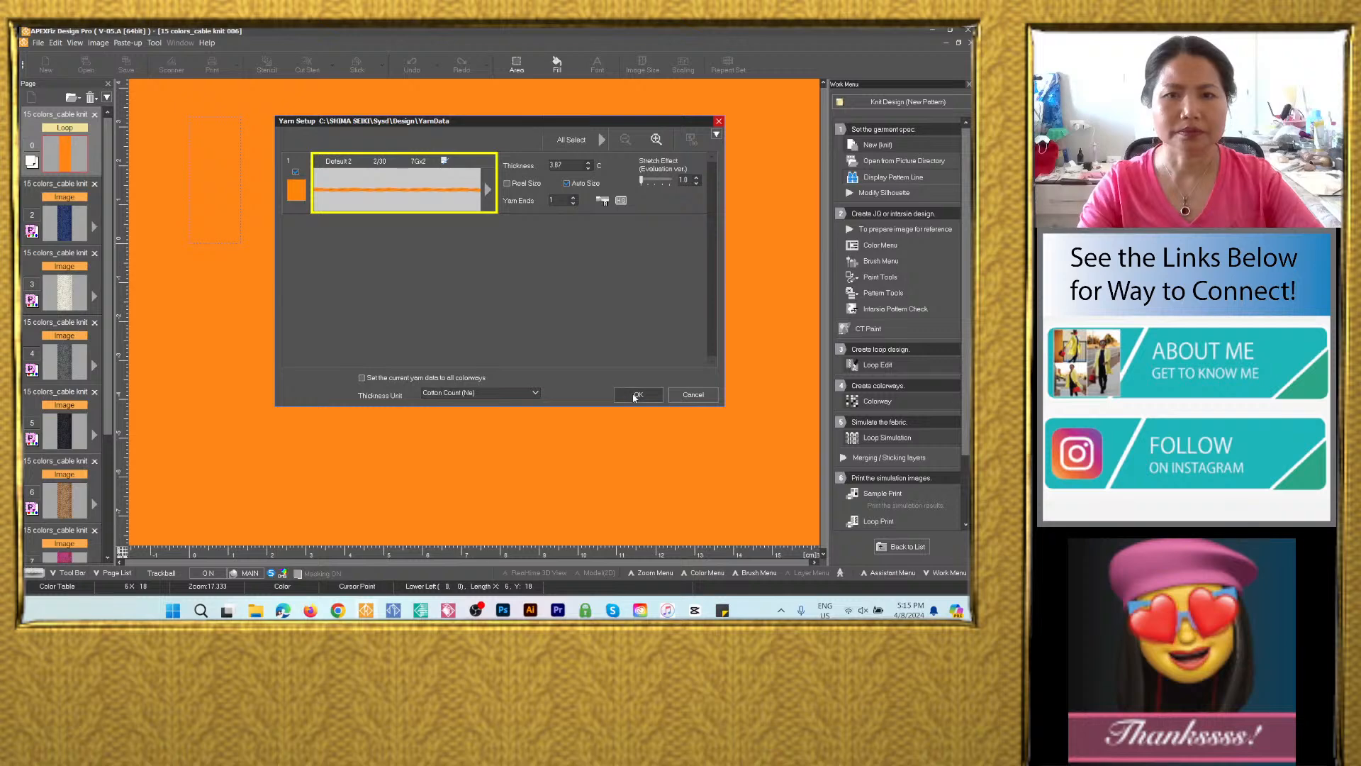
click(635, 395)
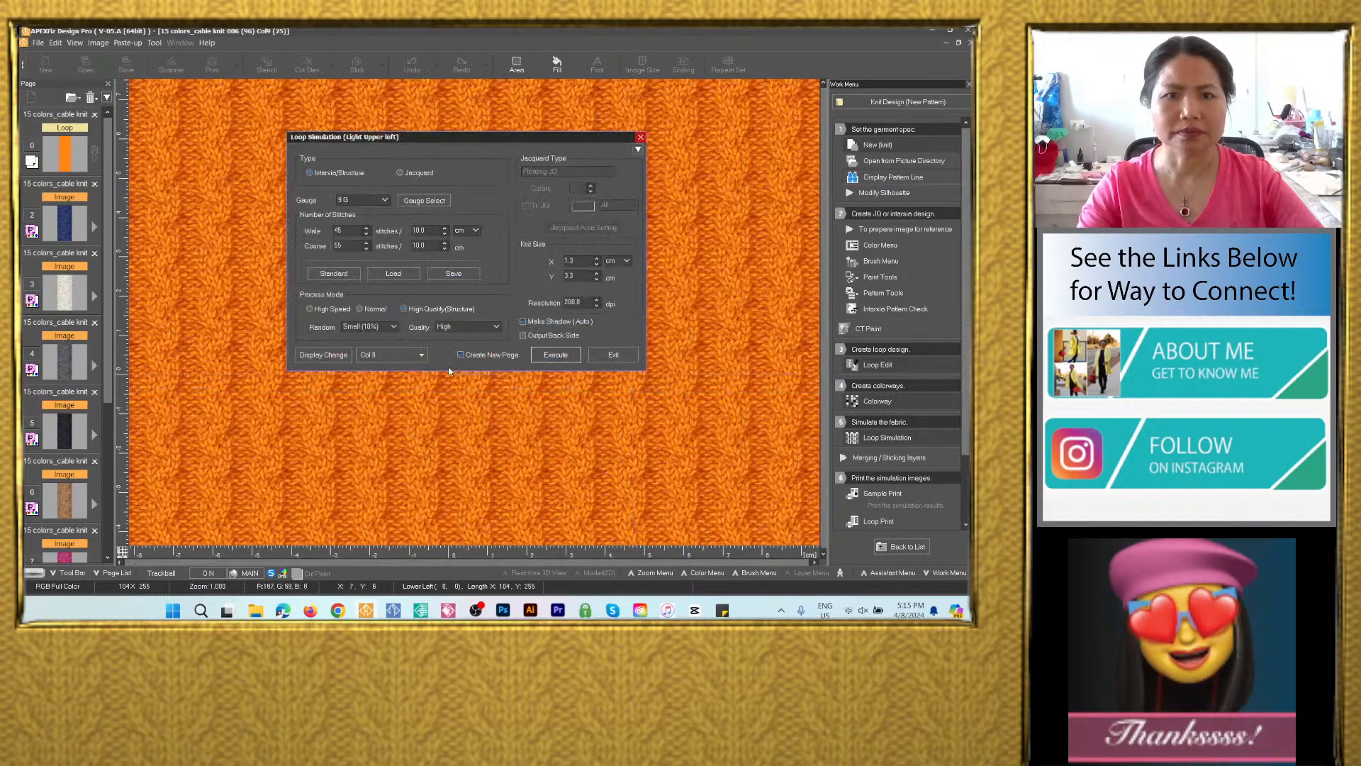
Run the loop simulation for the peach colorway Col.10 with the default yarn setup.
click(404, 362)
click(573, 470)
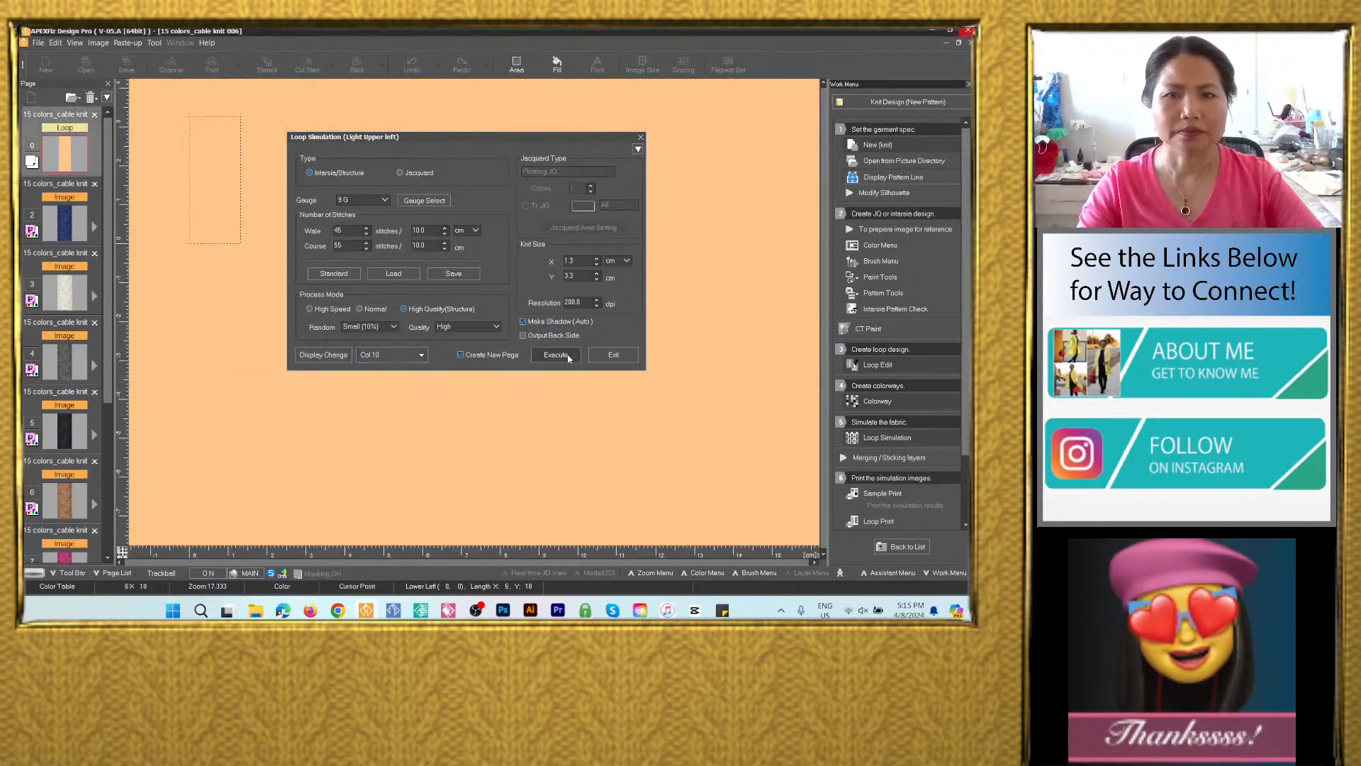
click(555, 355)
click(649, 396)
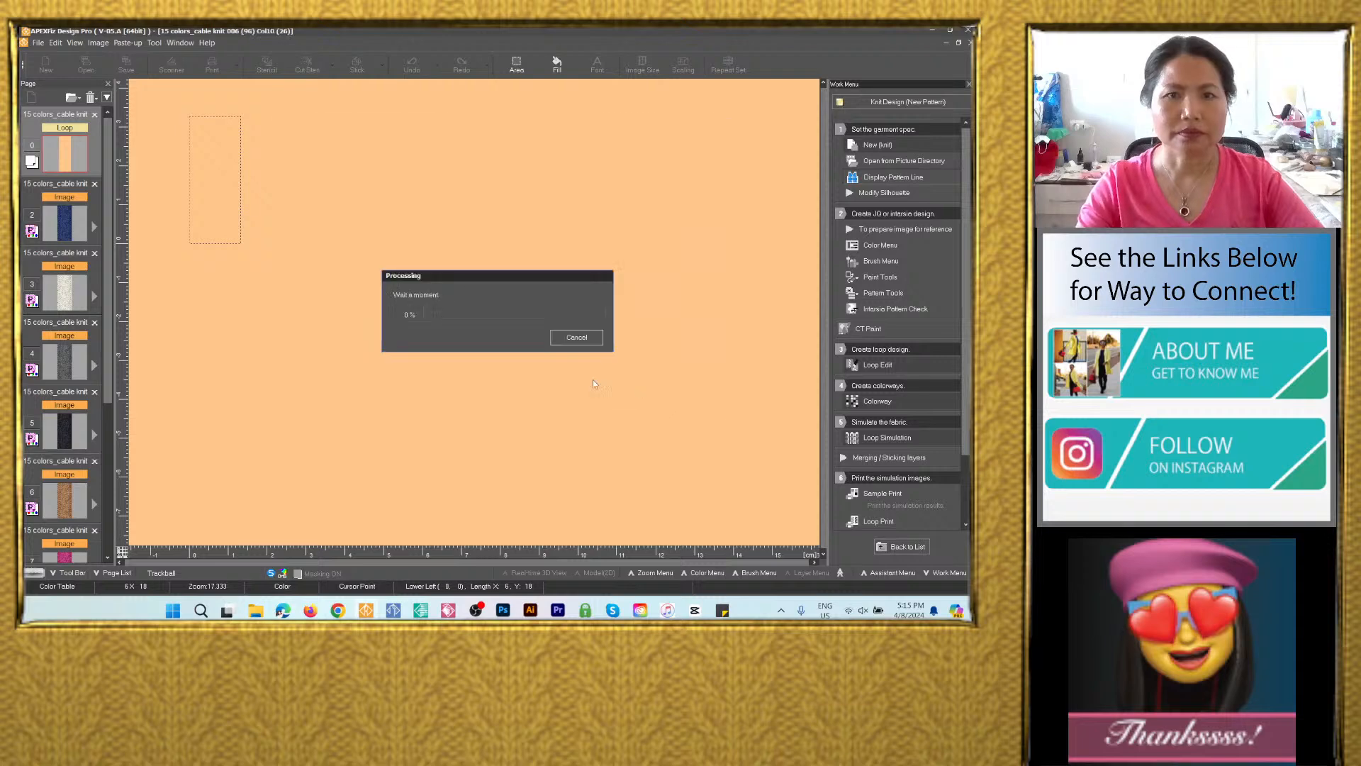
Run the loop simulation for the light blue colorway Col.11 with the default yarn setup.
click(408, 356)
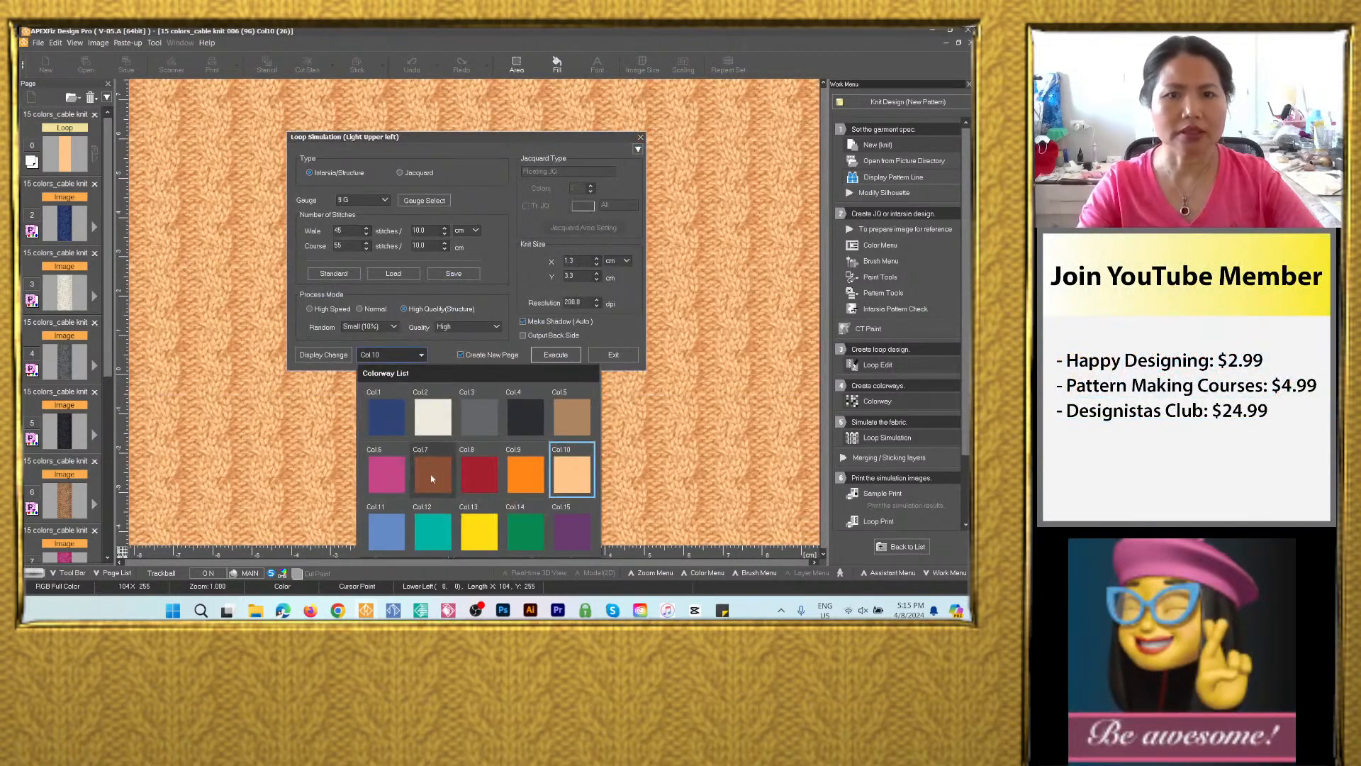
click(383, 524)
click(560, 352)
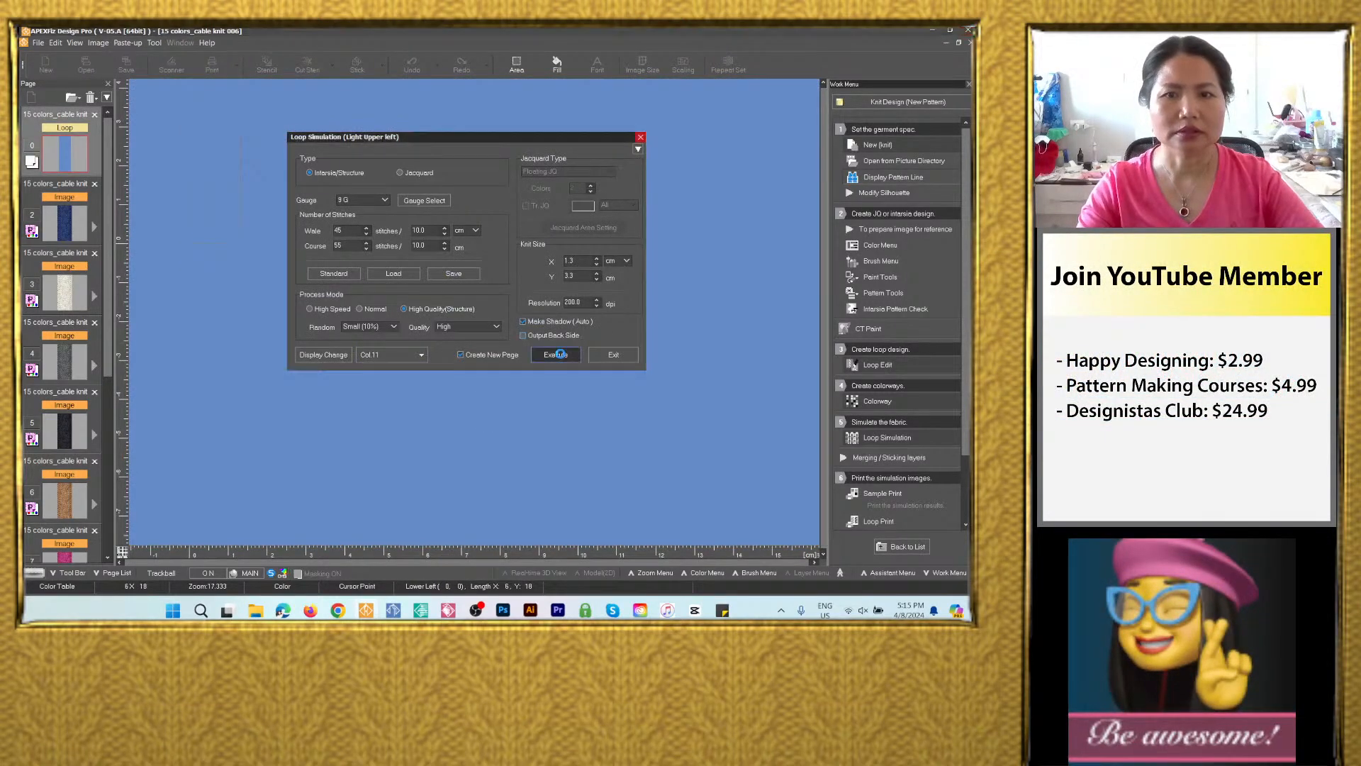
click(635, 396)
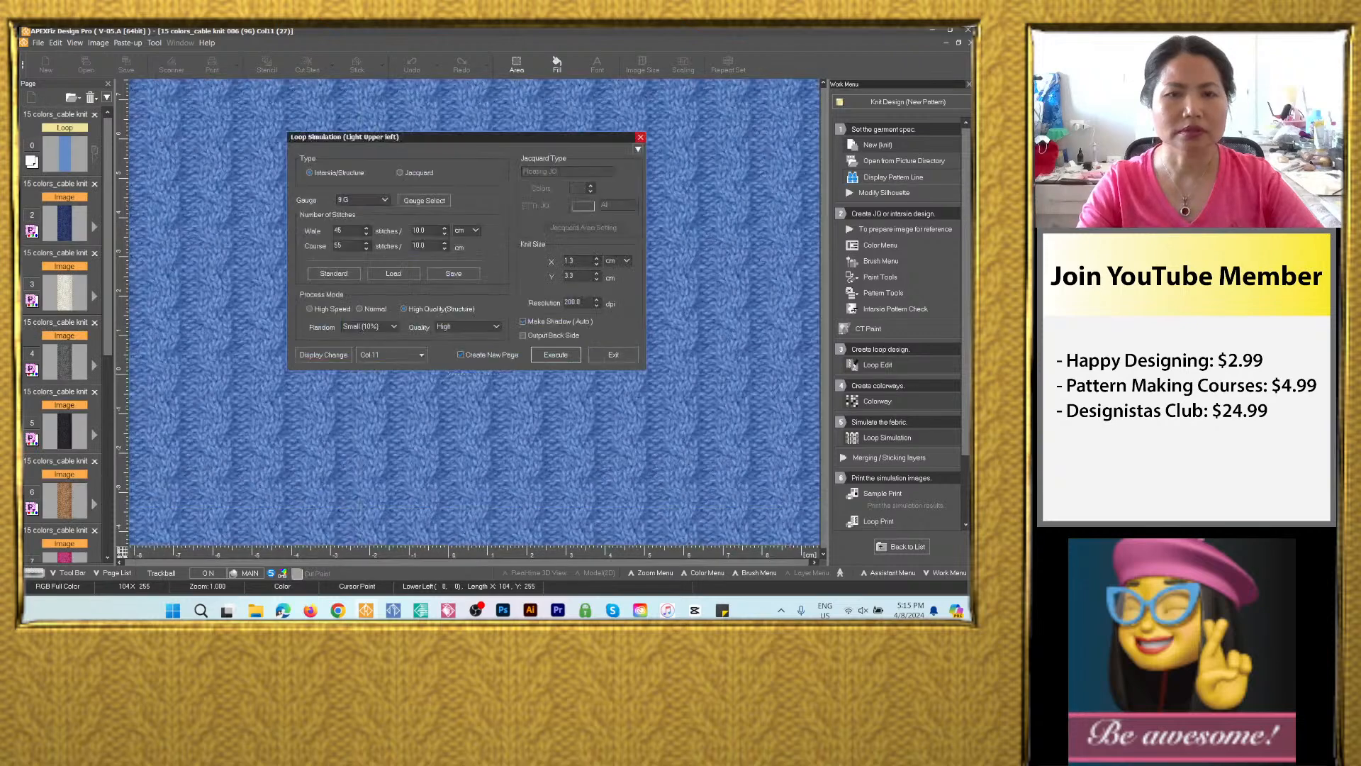
Run the loop simulation for the teal colorway Col.12 with the default yarn setup.
click(388, 355)
click(436, 544)
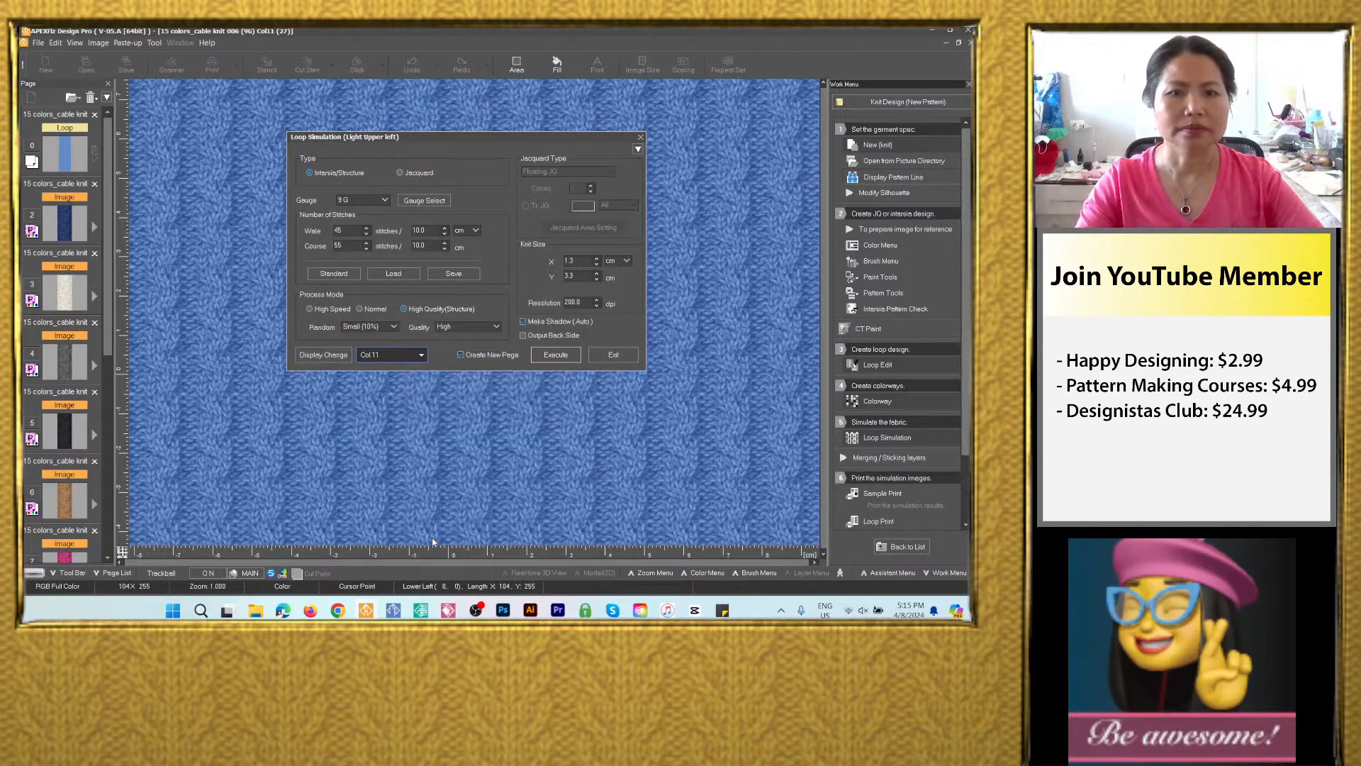
click(557, 354)
click(632, 397)
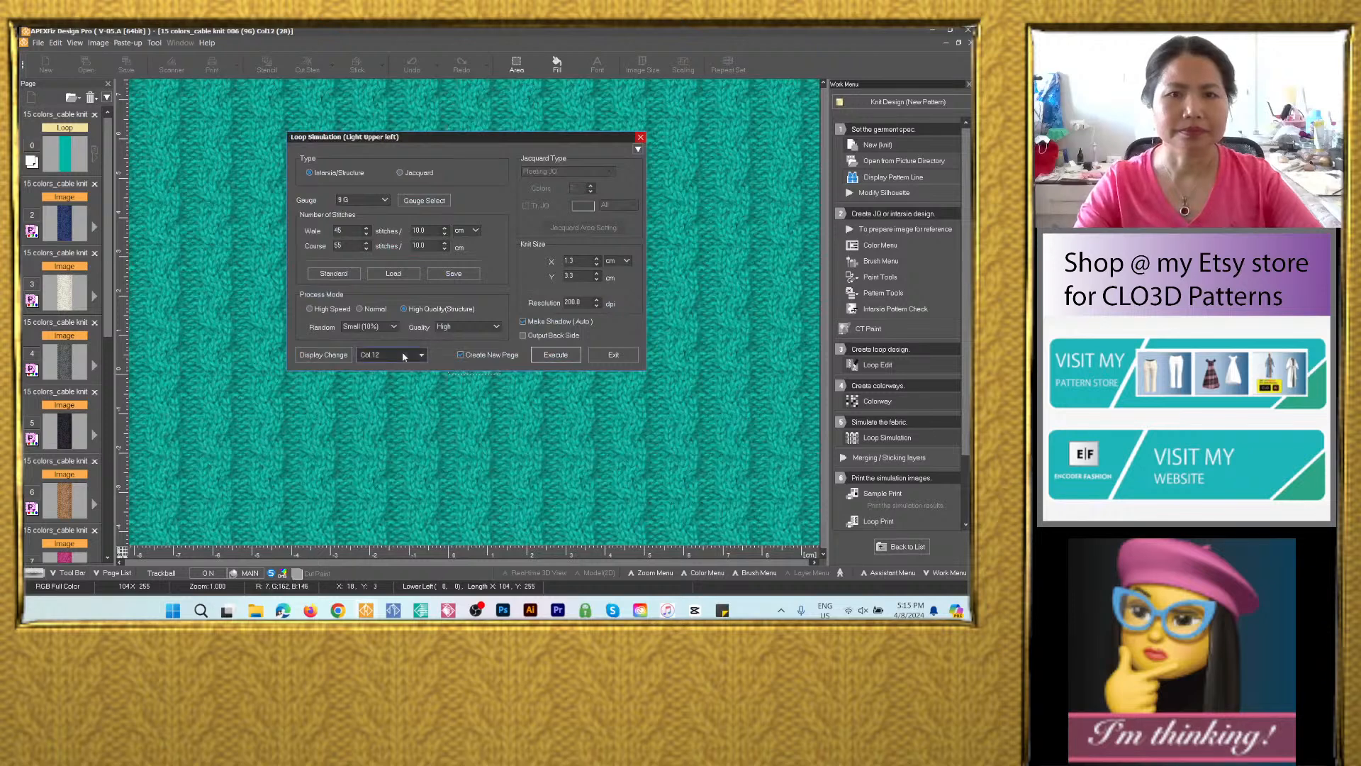
Run the loop simulation for the yellow colorway Col.13 with the default yarn setup.
click(404, 357)
click(480, 543)
click(558, 354)
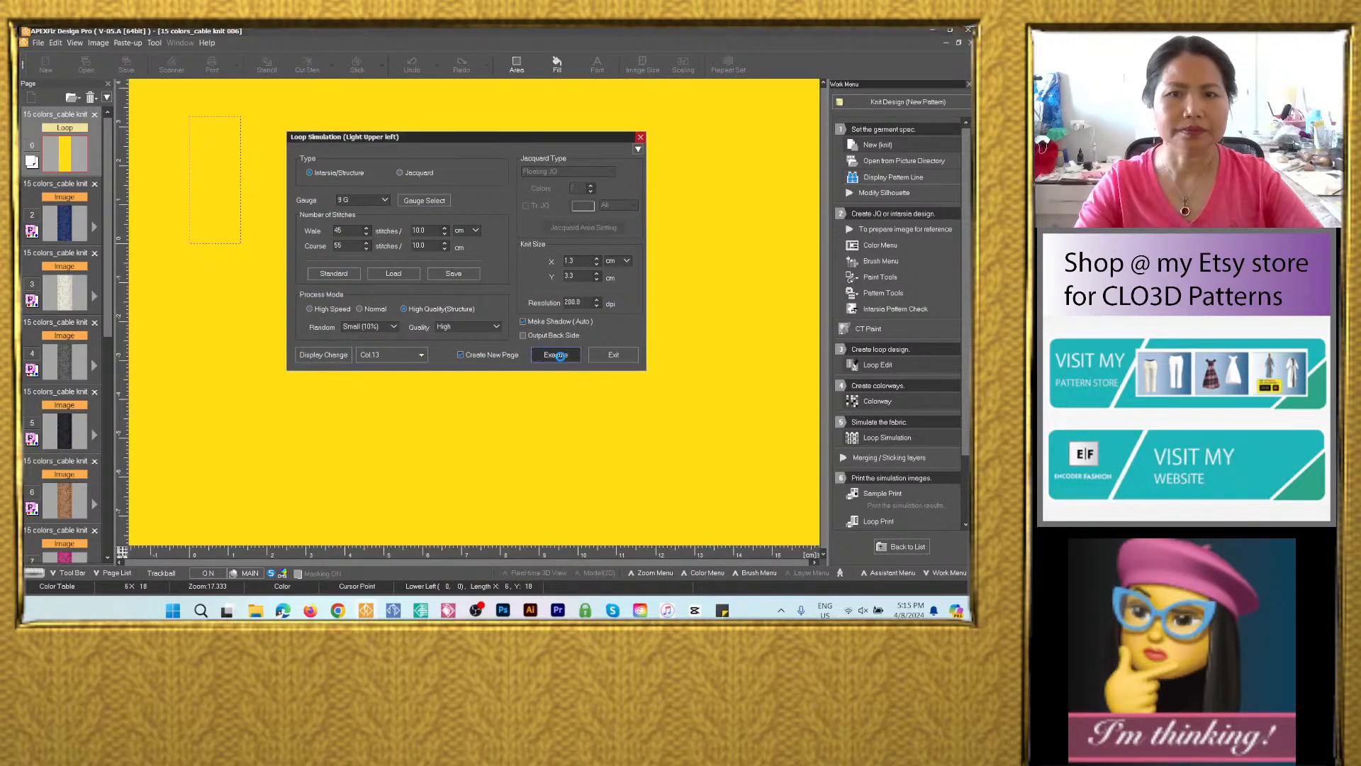
click(631, 397)
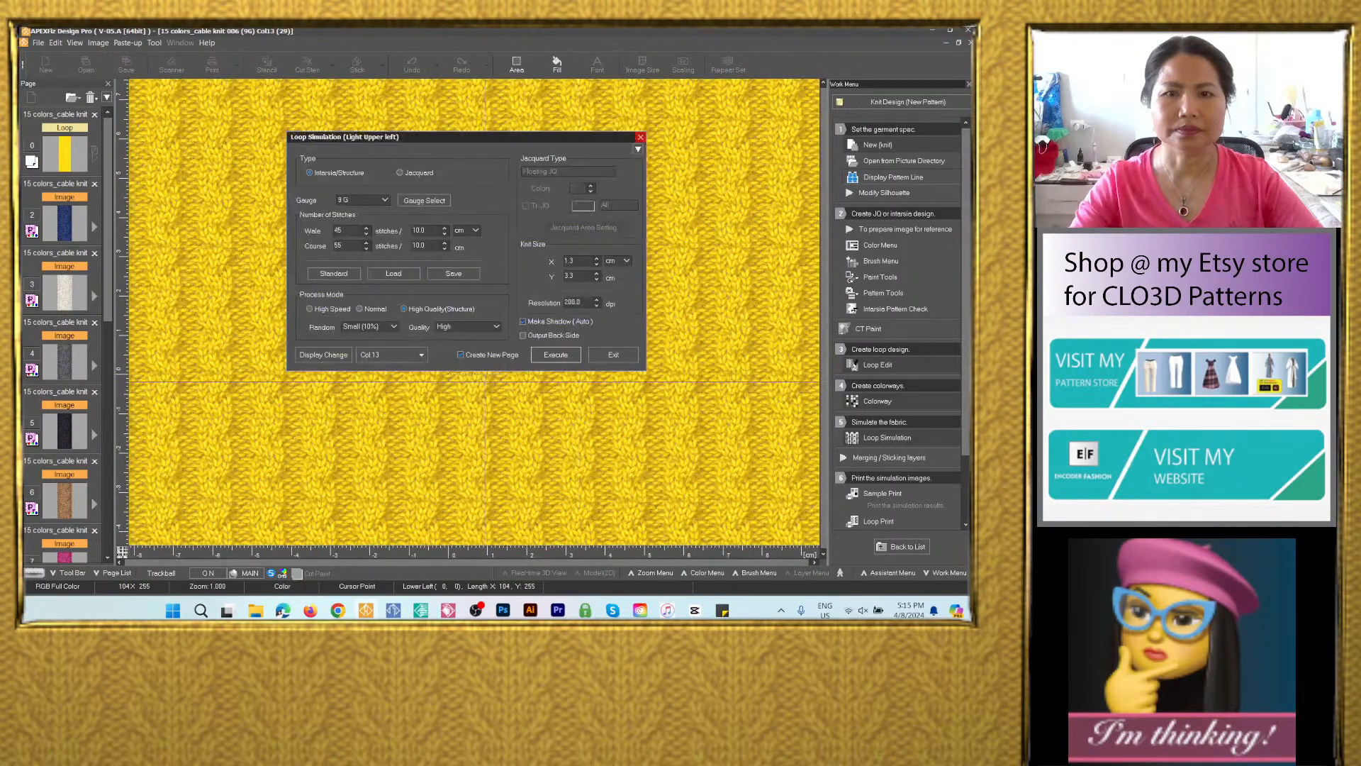
Run the loop simulation for the green colorway Col.14 with the default yarn setup.
click(404, 355)
click(524, 539)
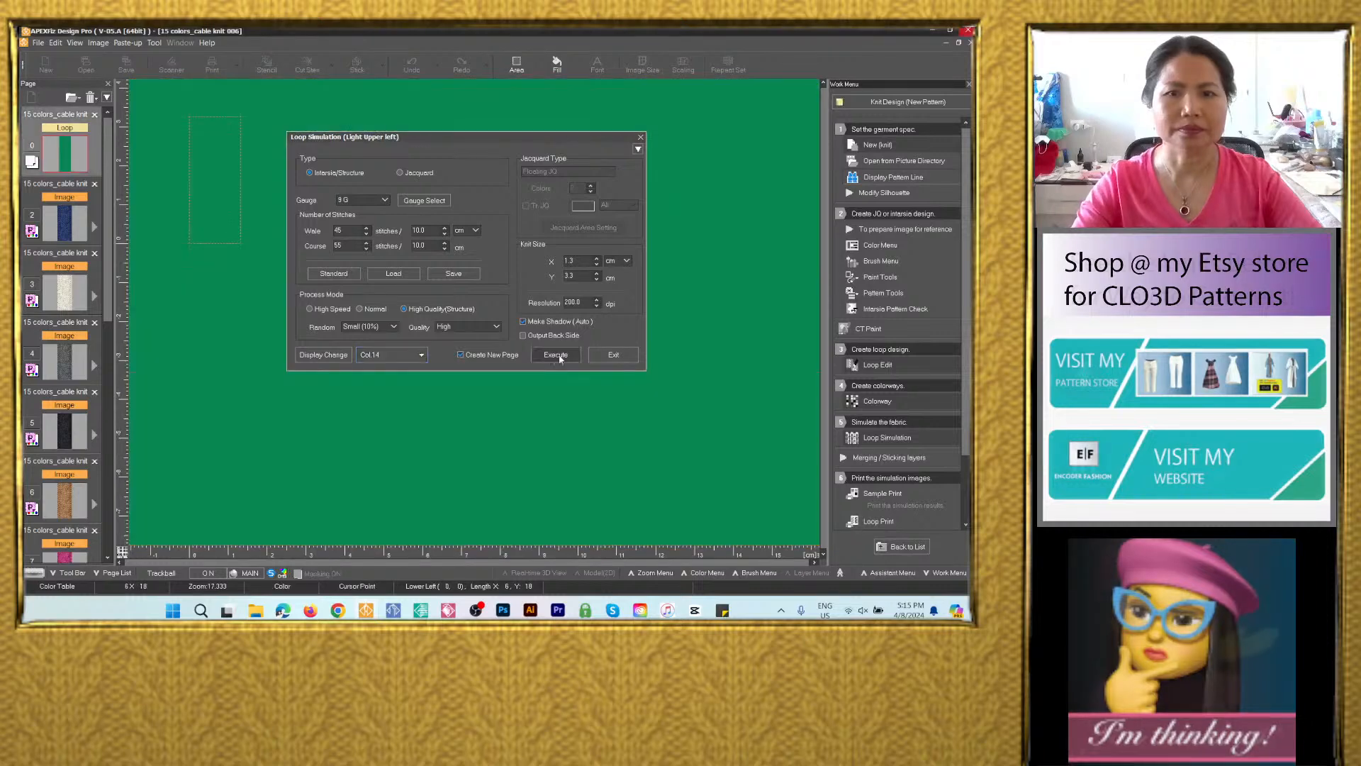
click(557, 354)
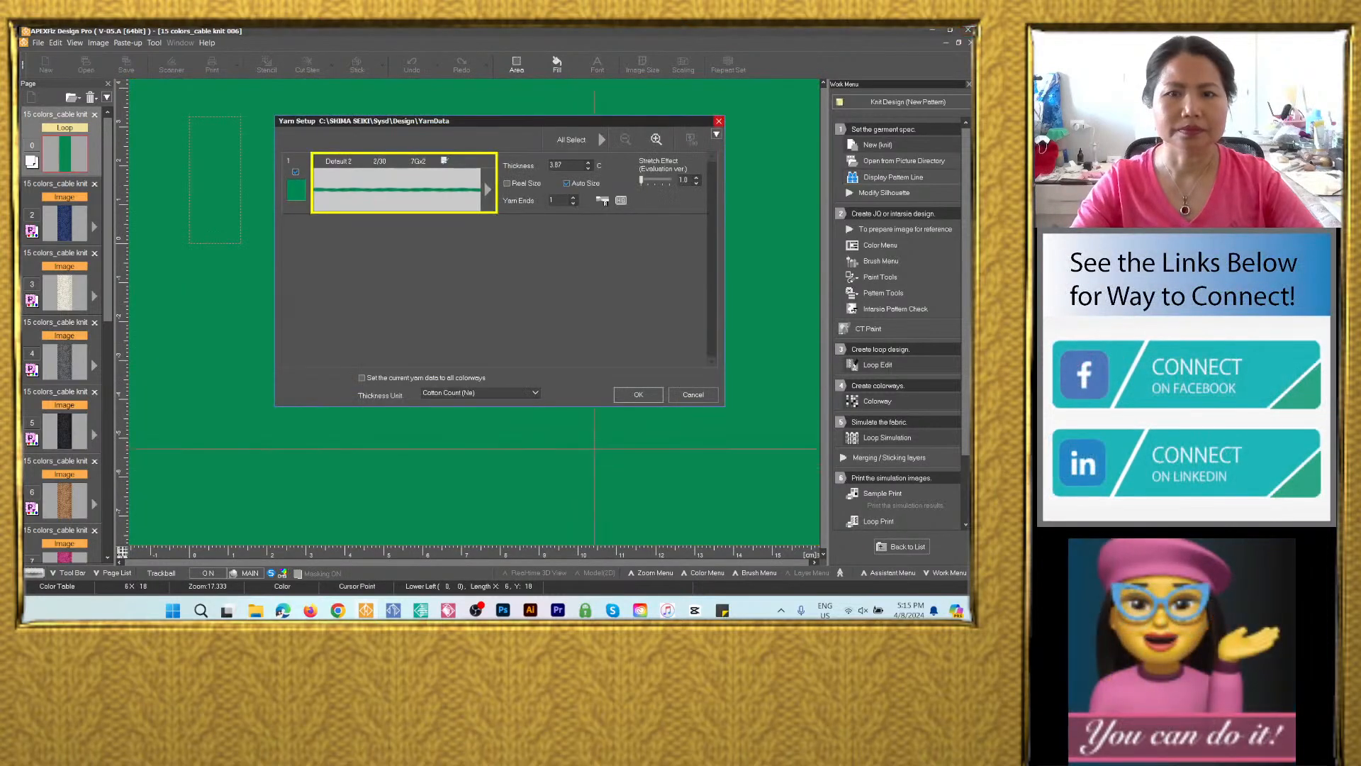
click(637, 395)
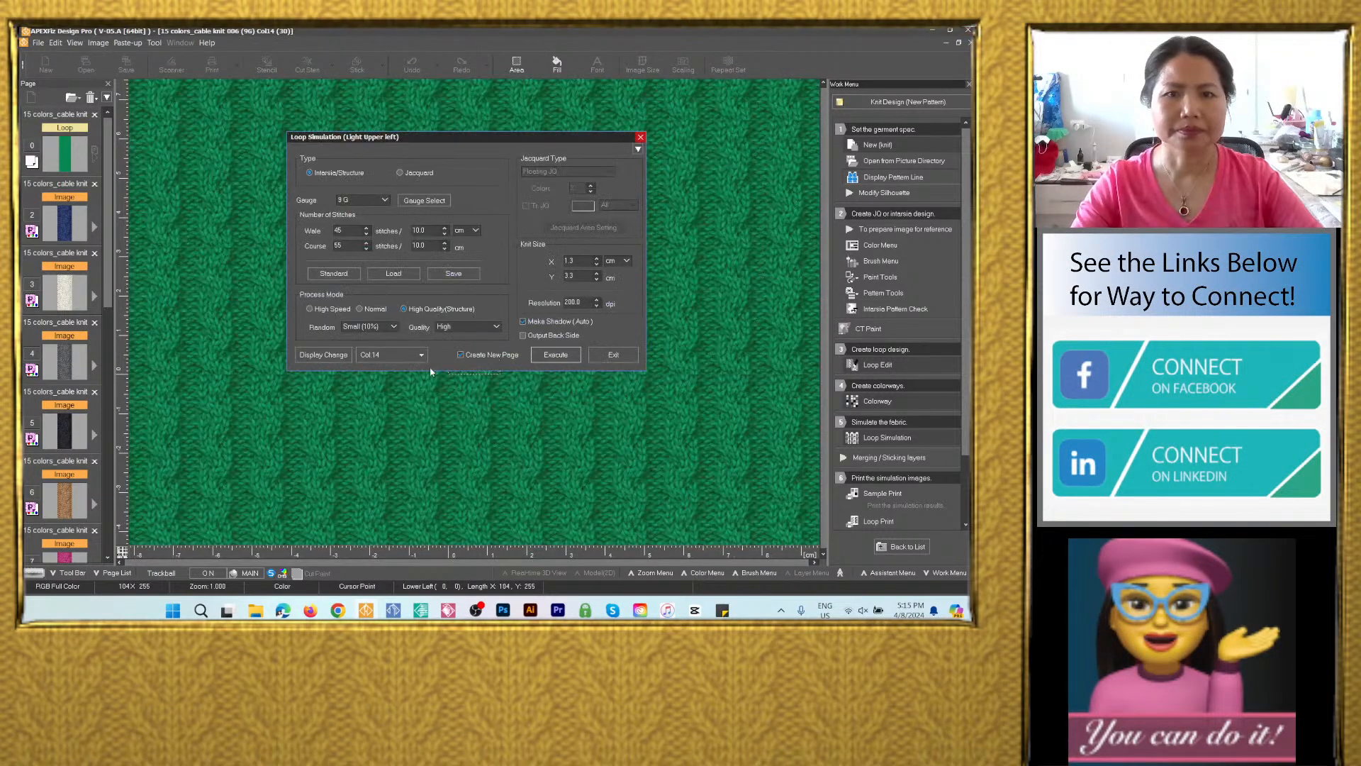
Run the loop simulation for the purple colorway Col.15 with the default yarn setup and leave the loop simulation.
click(419, 354)
click(567, 539)
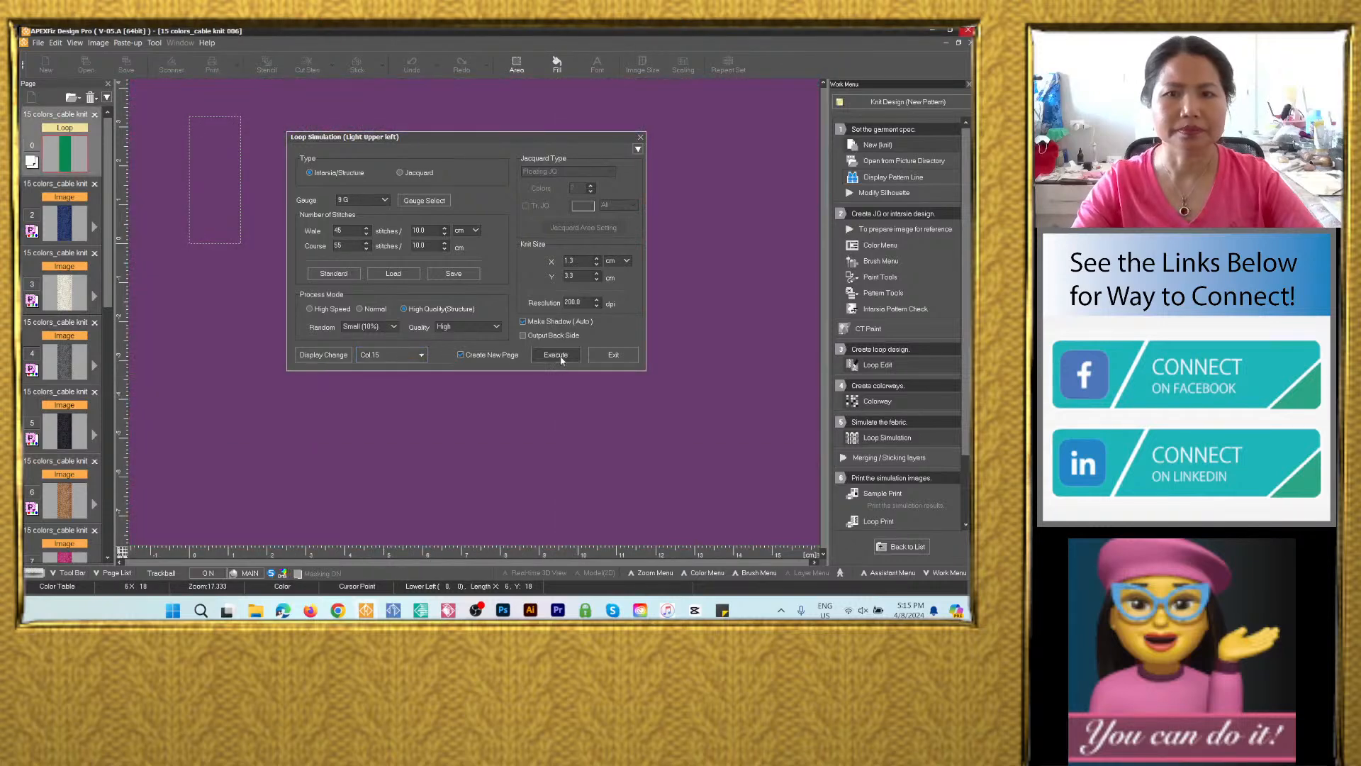
click(561, 360)
click(633, 395)
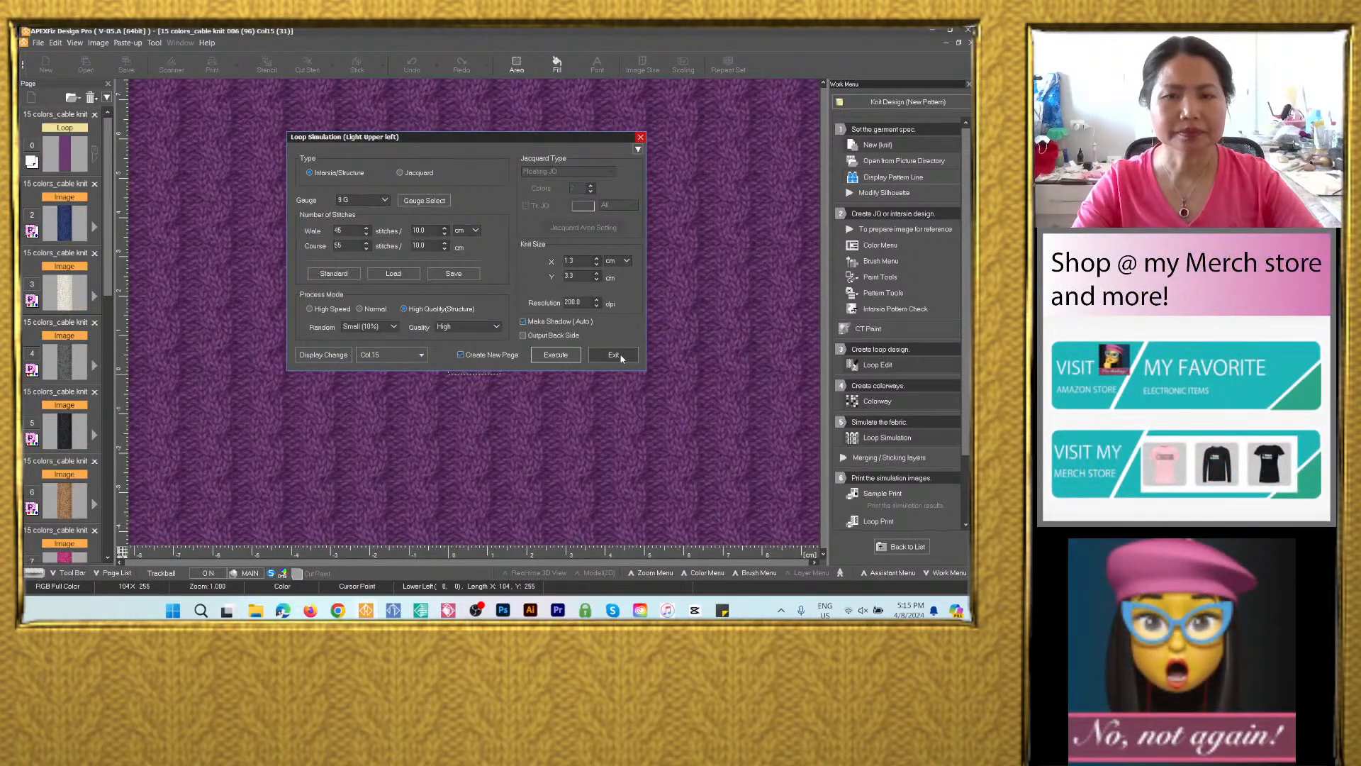
click(614, 355)
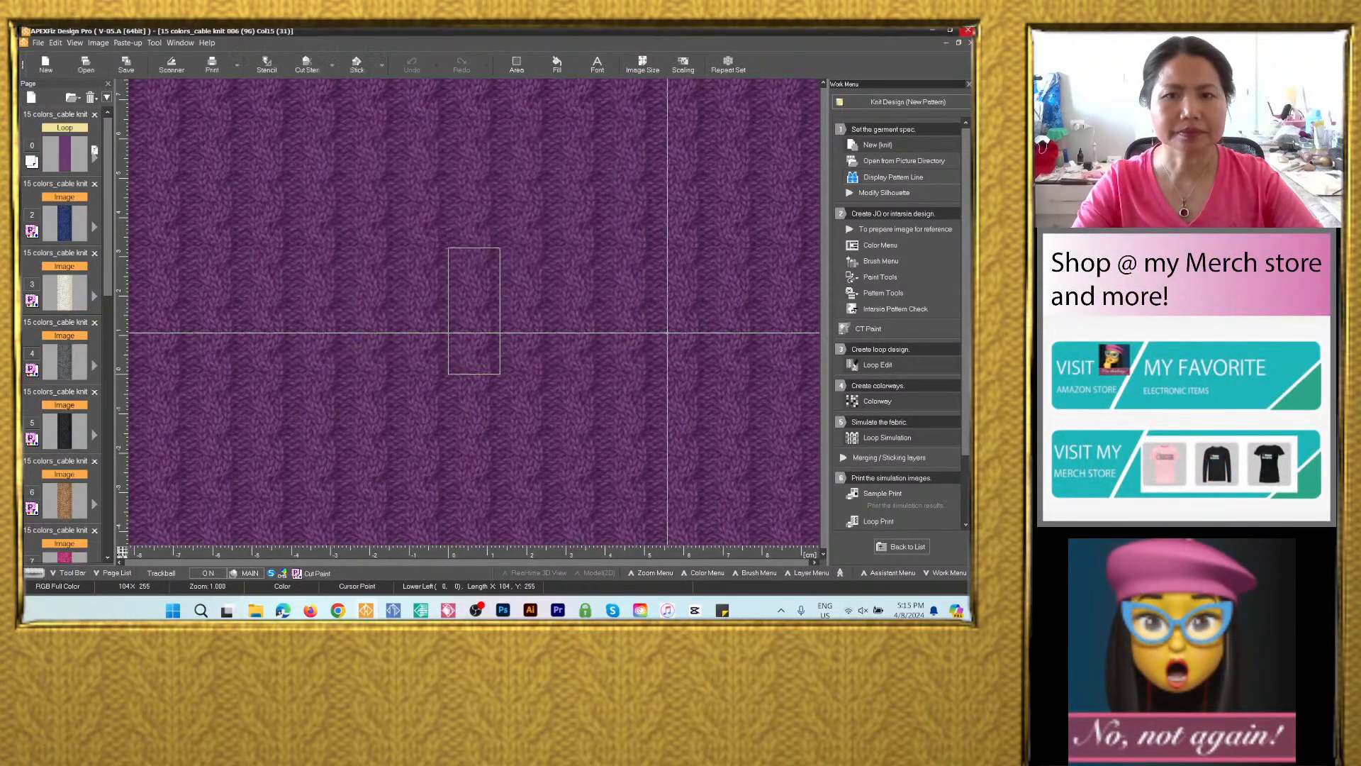
Start a sample print from the navy Col.1 image page and assign Col.2 and Col.3 to the second and third swatches.
click(75, 222)
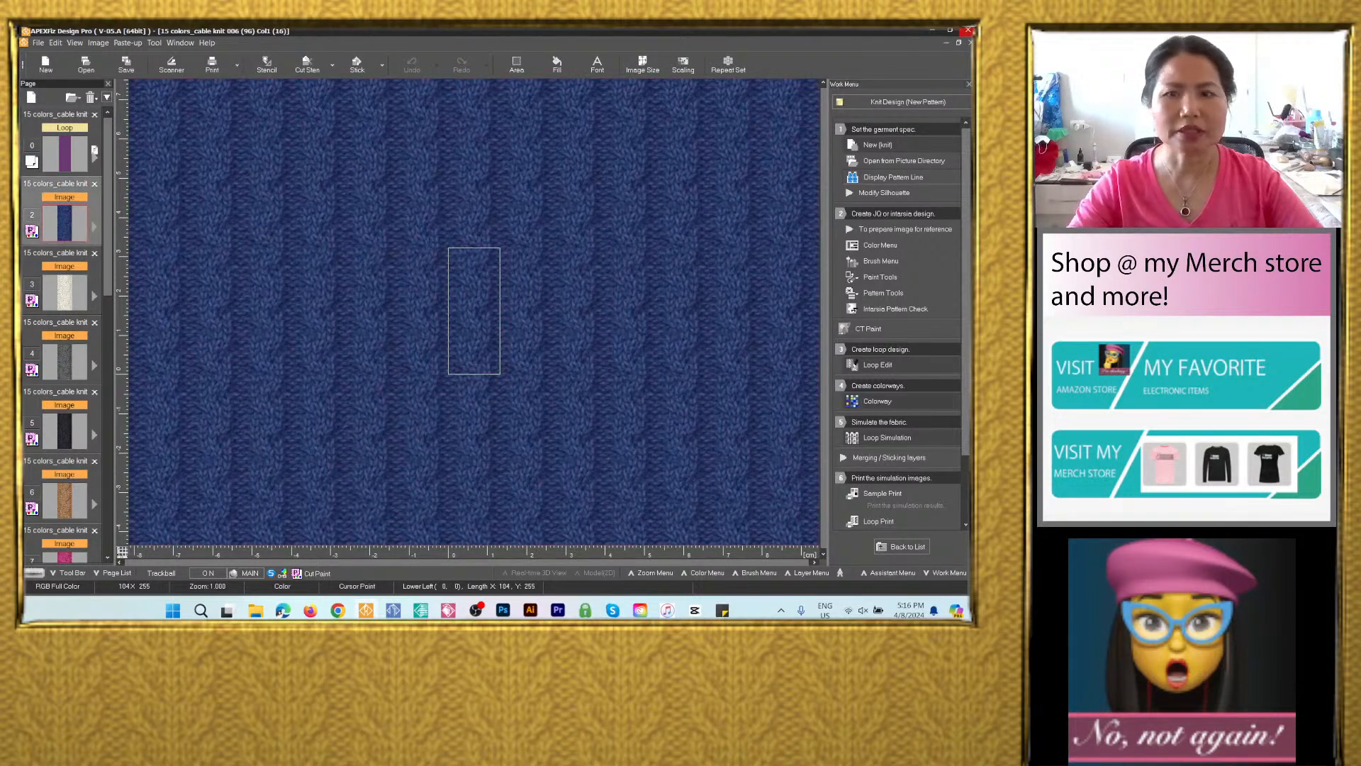
click(883, 493)
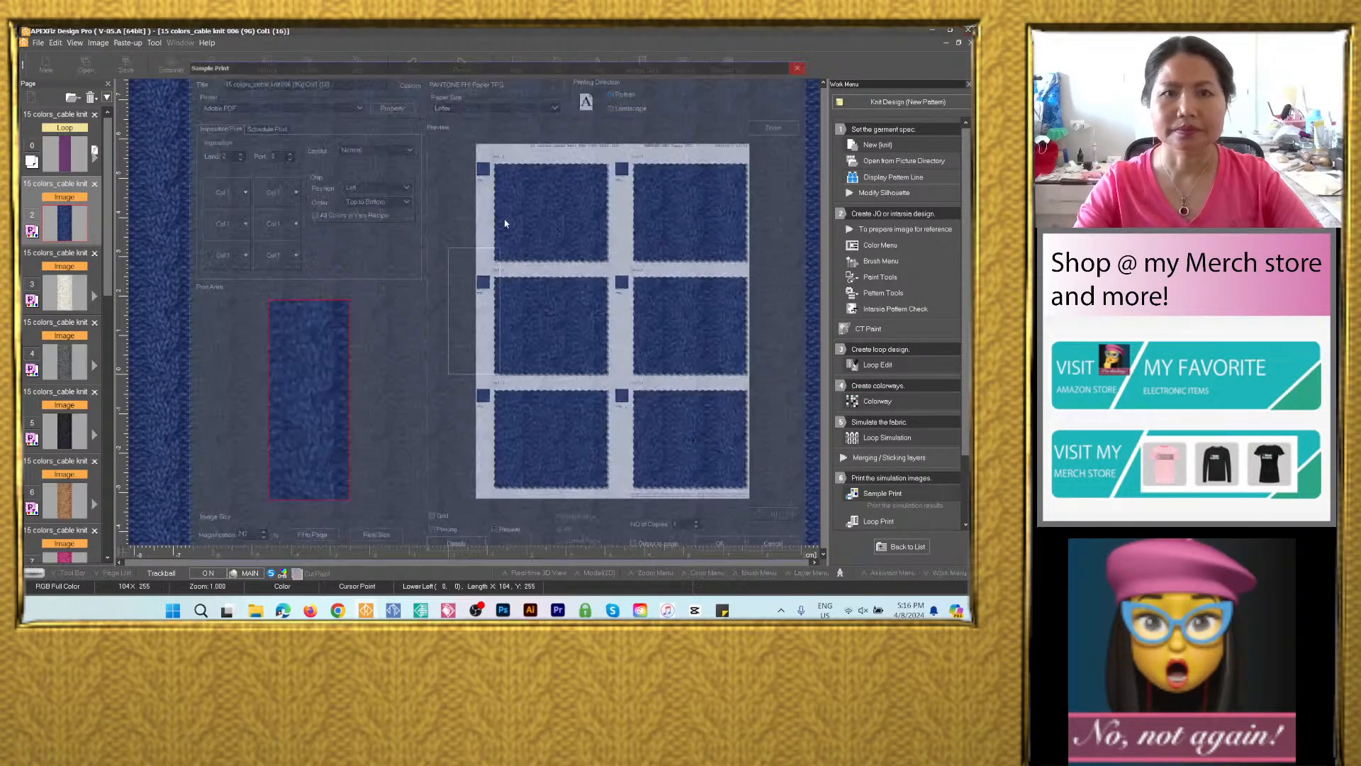
click(263, 190)
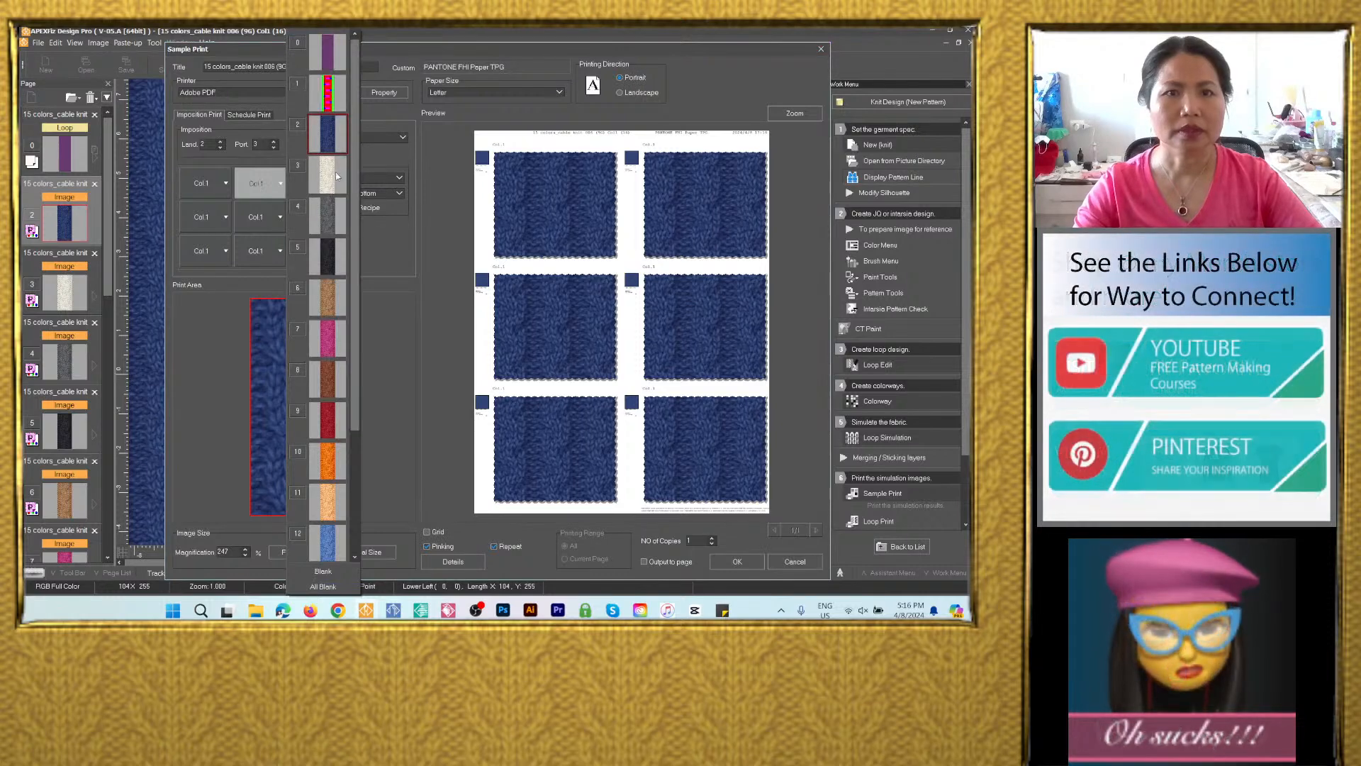
click(319, 85)
click(207, 217)
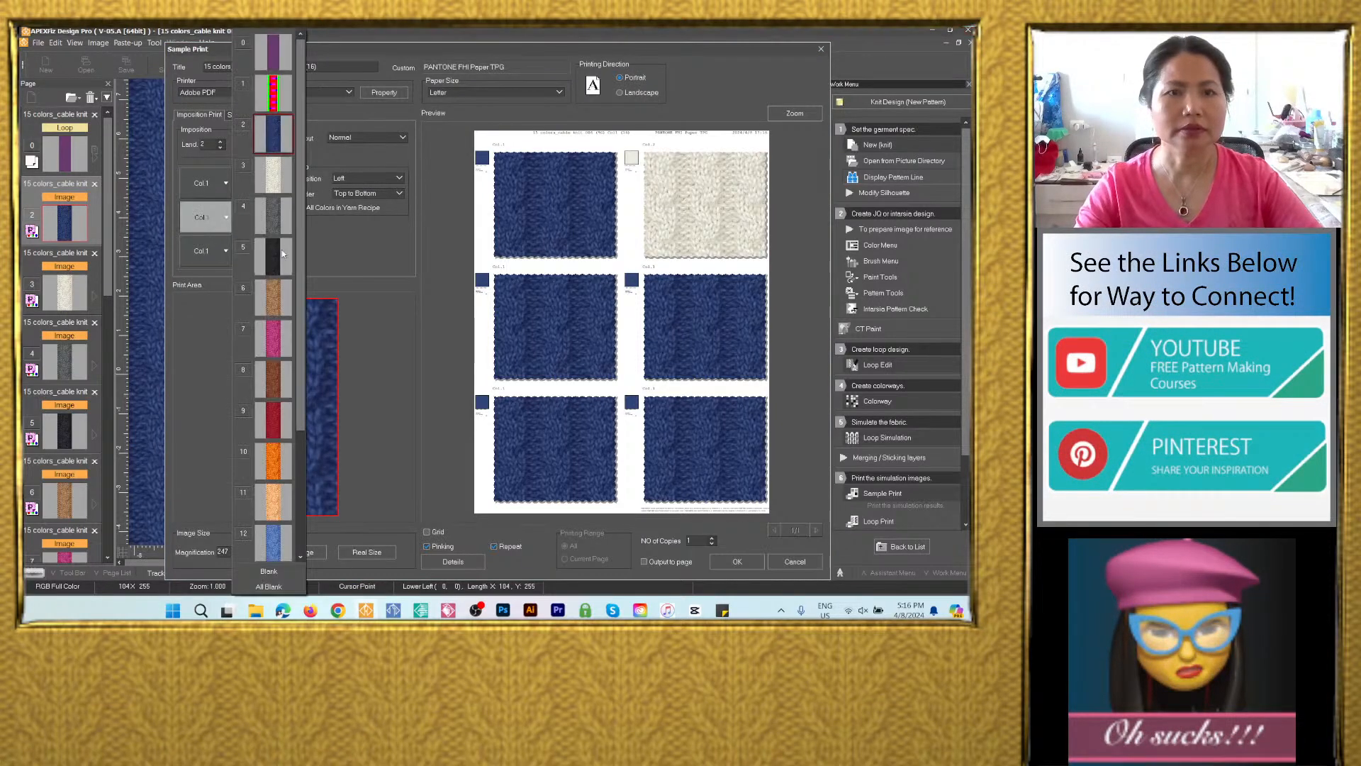
click(277, 231)
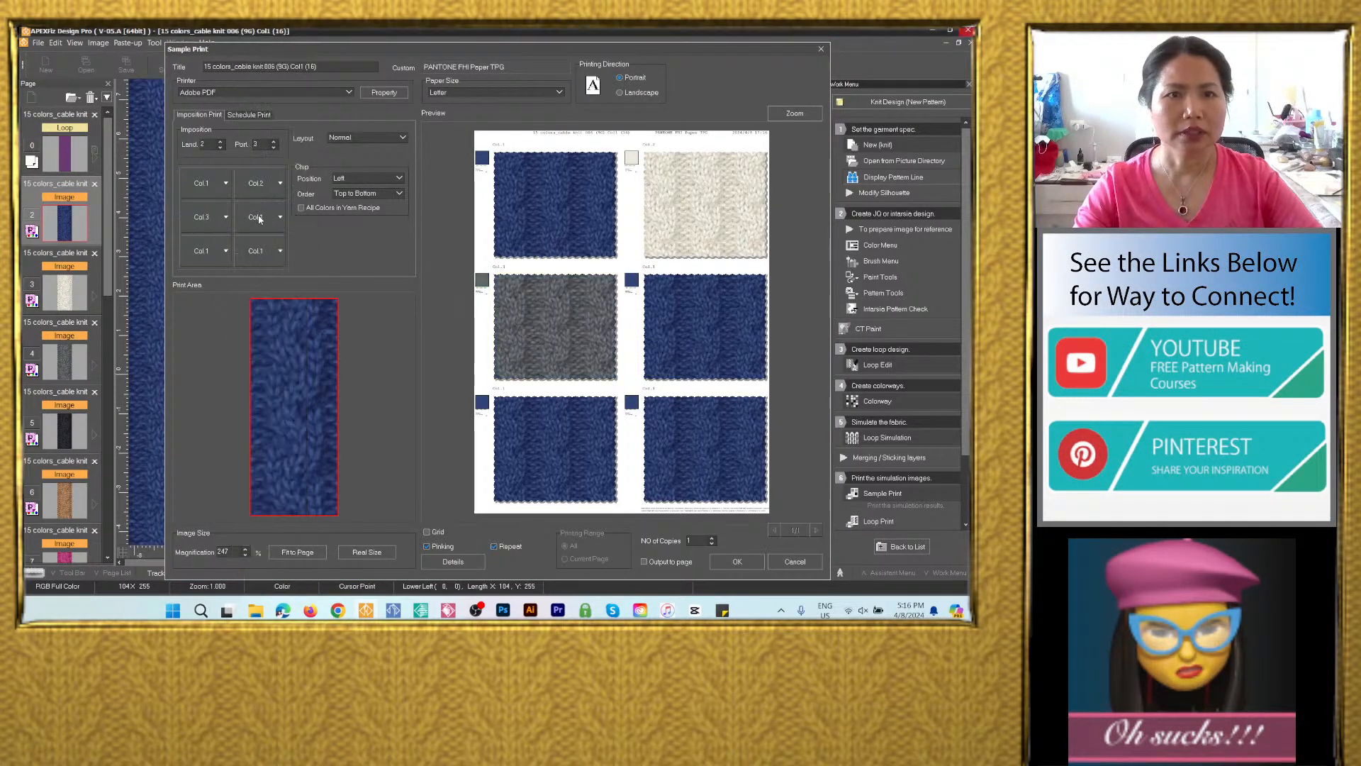
Assign Col.4 and Col.5 to the fourth and fifth swatches of the sample print and leave the sixth blank.
click(259, 217)
click(328, 257)
click(207, 251)
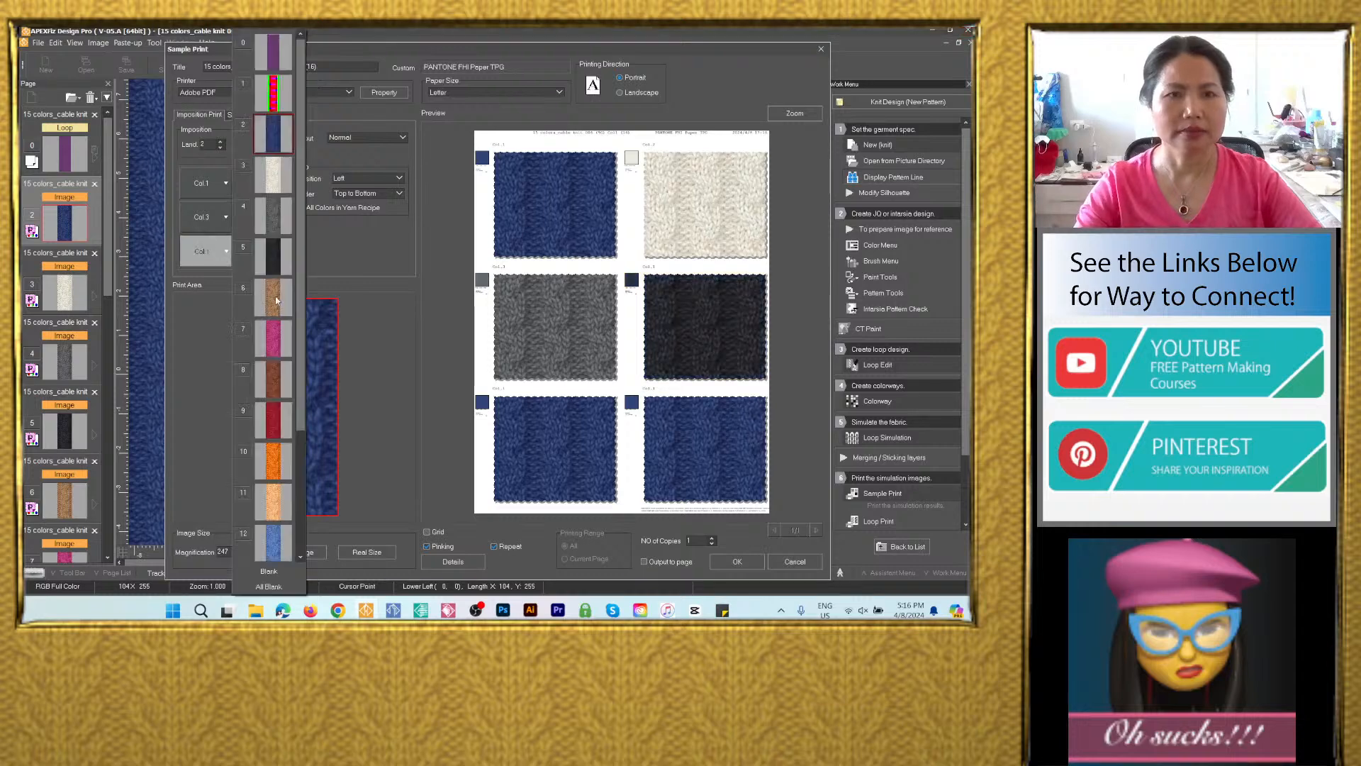
click(279, 302)
click(266, 253)
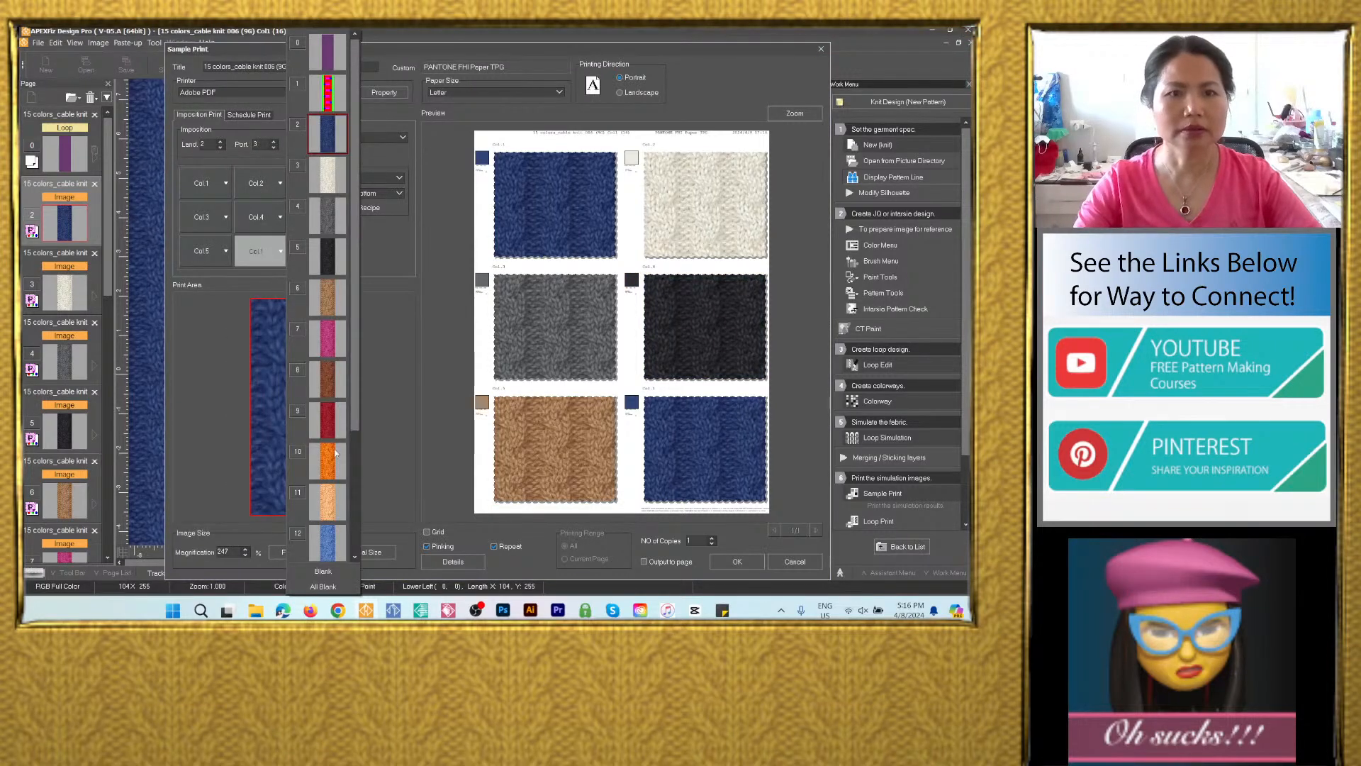
click(323, 570)
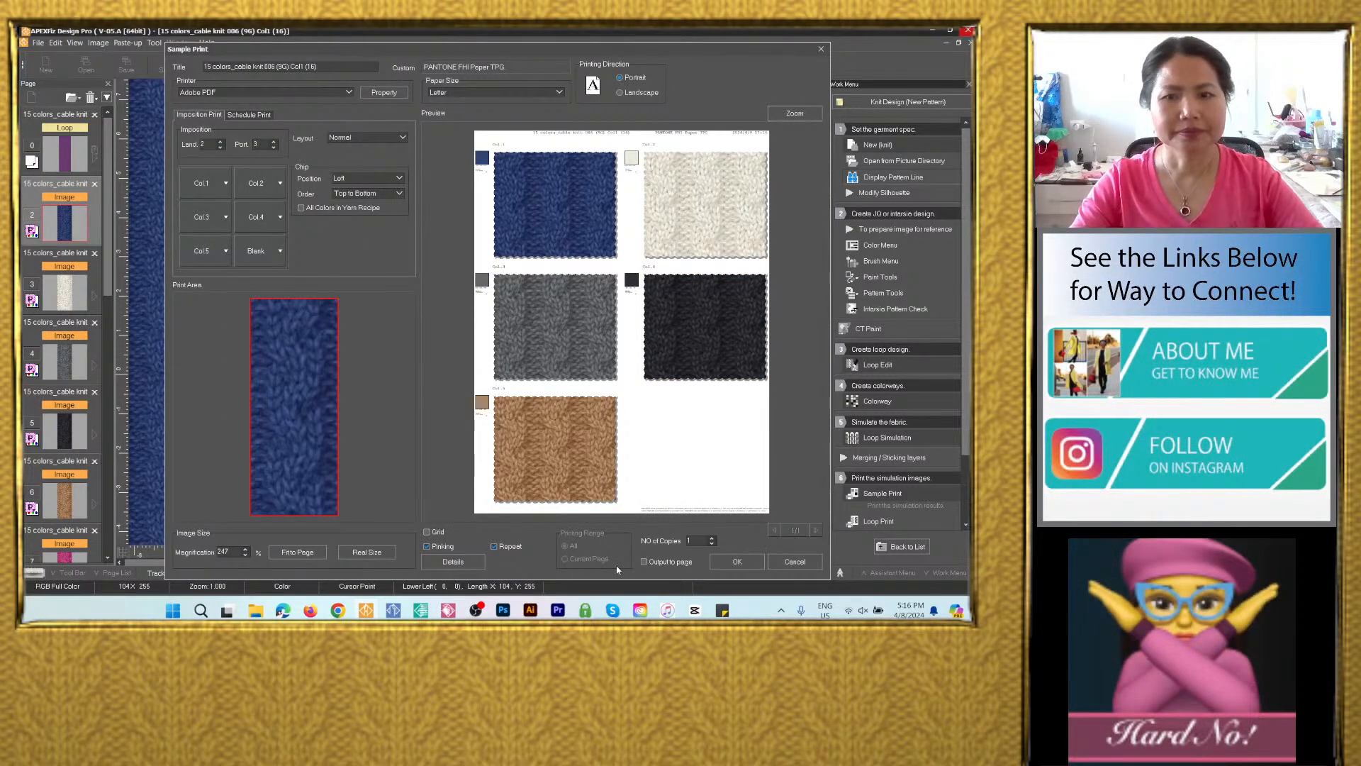
Output the five-swatch sample print to a page at the standard 200 dpi resolution.
click(735, 561)
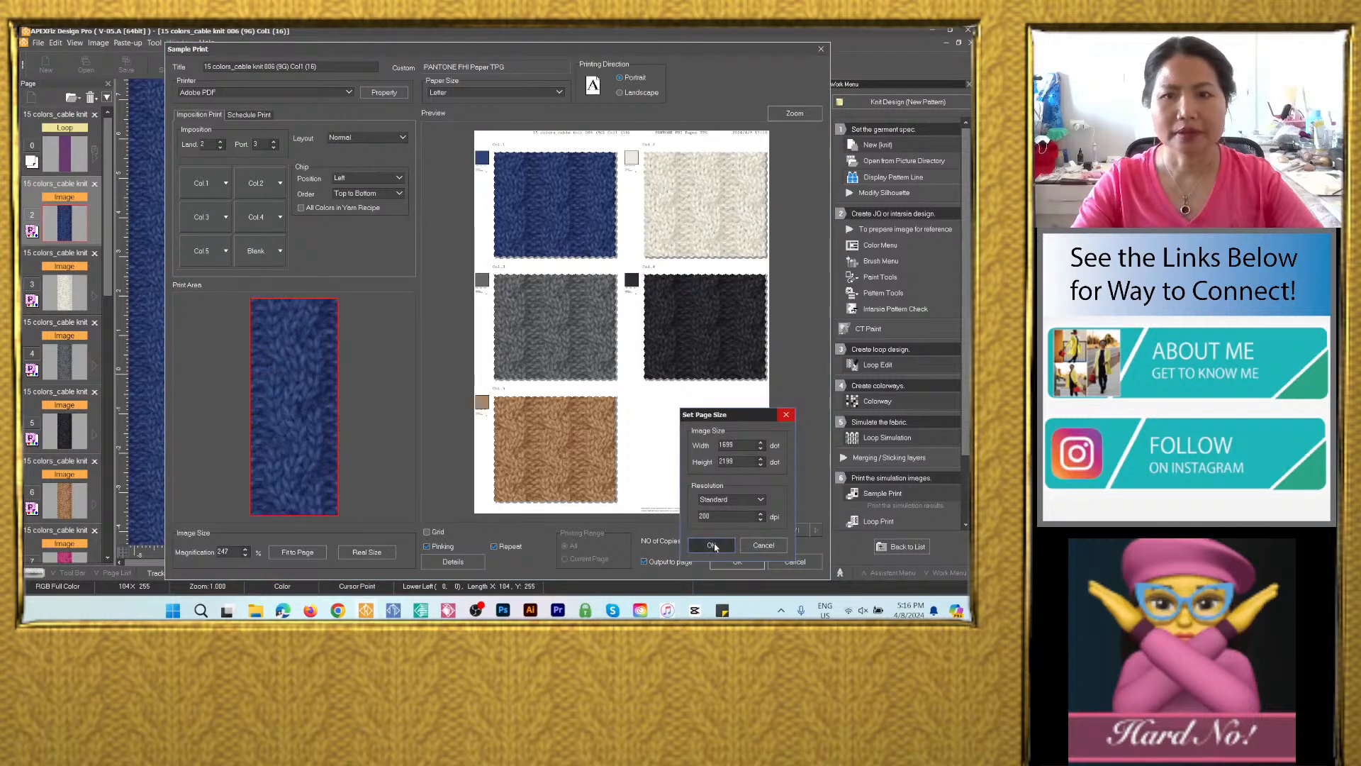
click(711, 544)
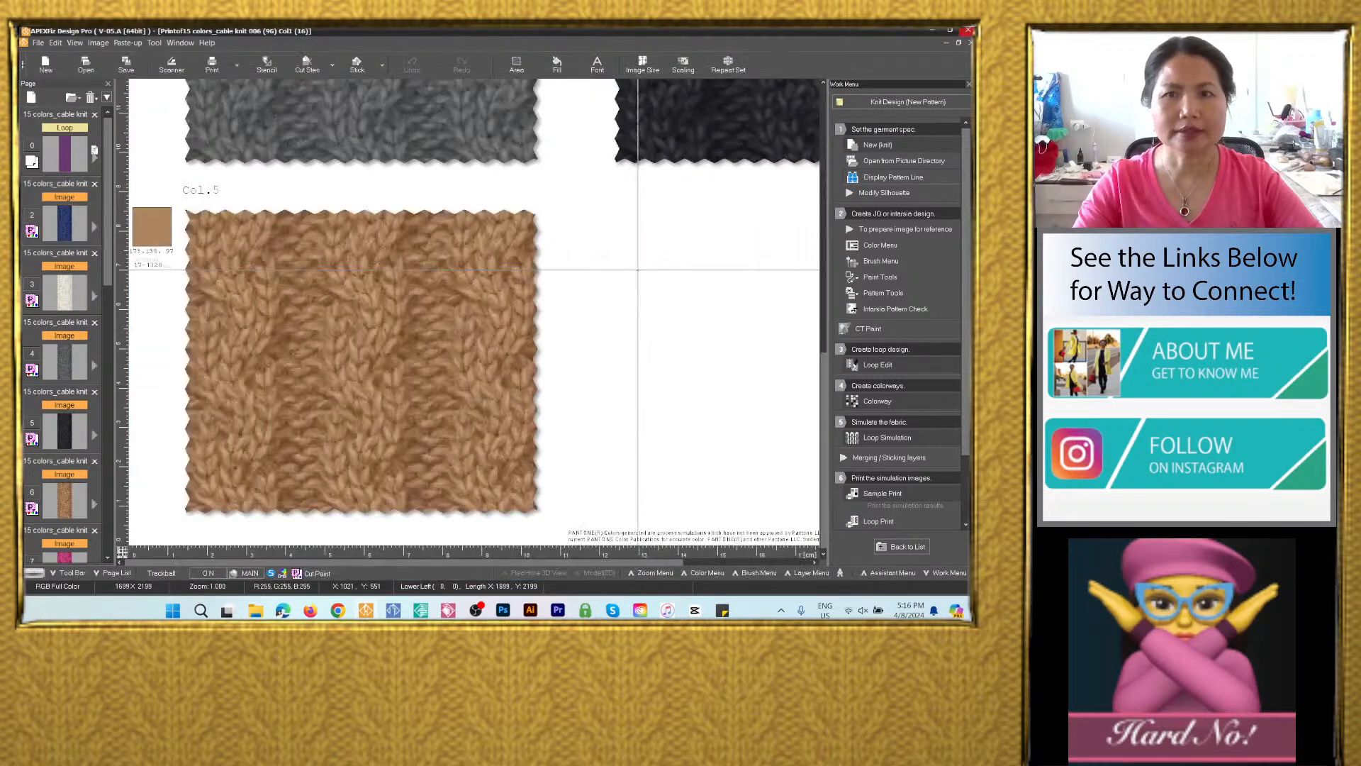
Start a sample print from the pink Col.6 image page and assign Col.7 and Col.8 to the second and third swatches.
drag(110, 256, 120, 360)
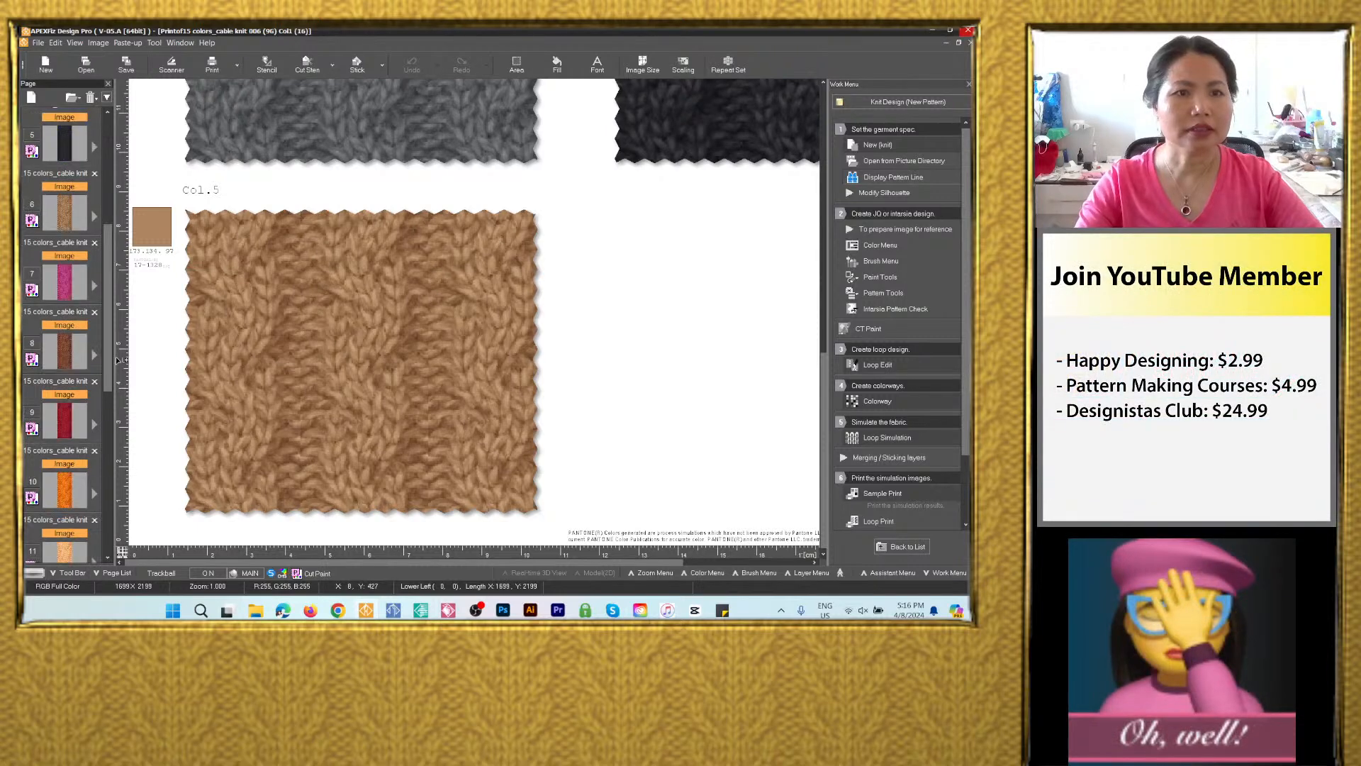
click(71, 282)
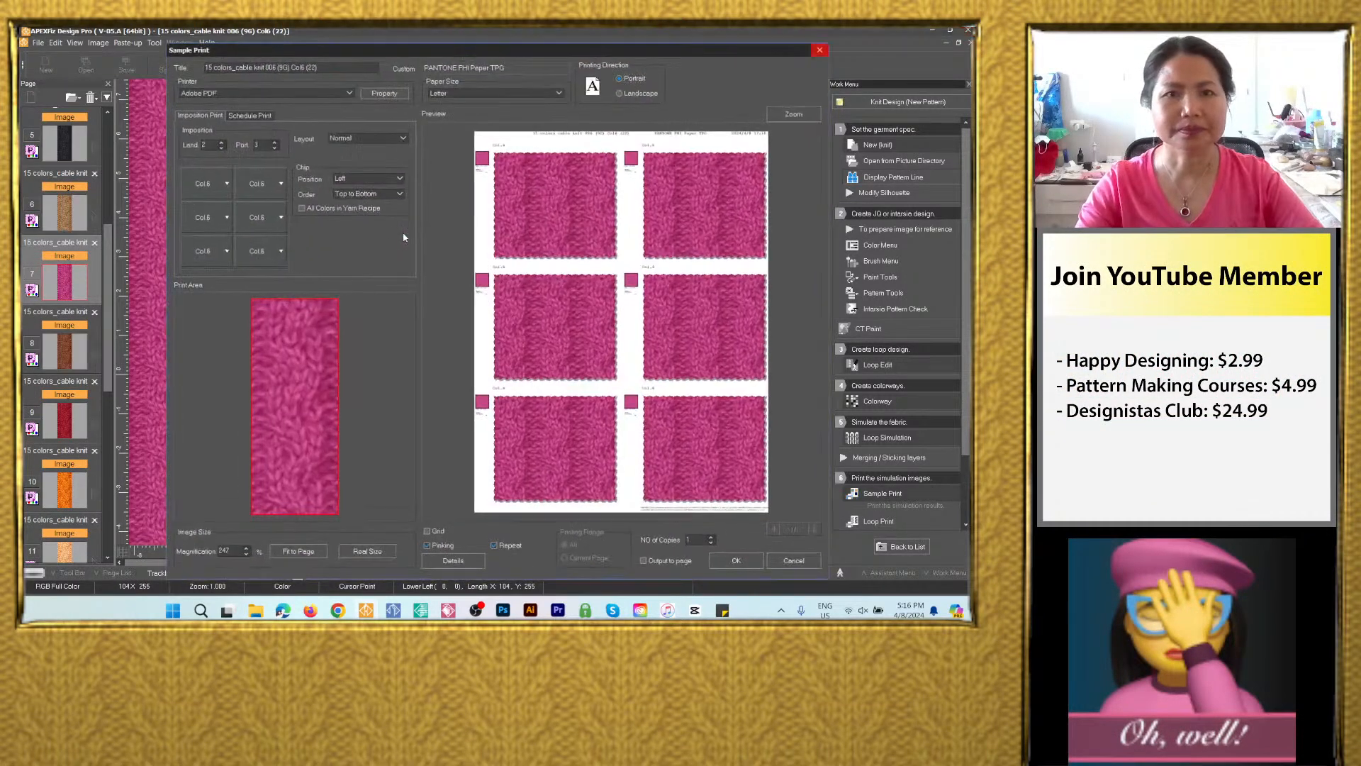
click(280, 181)
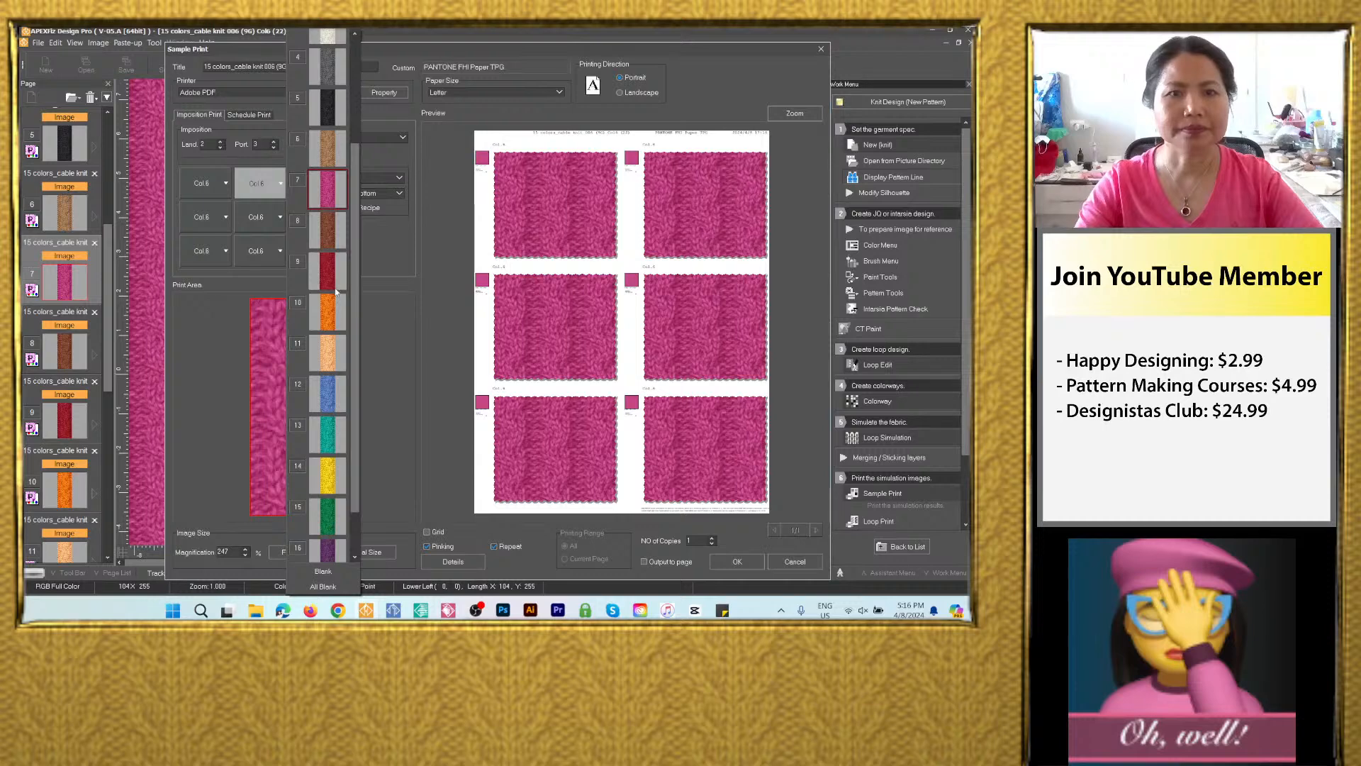
click(328, 231)
click(225, 217)
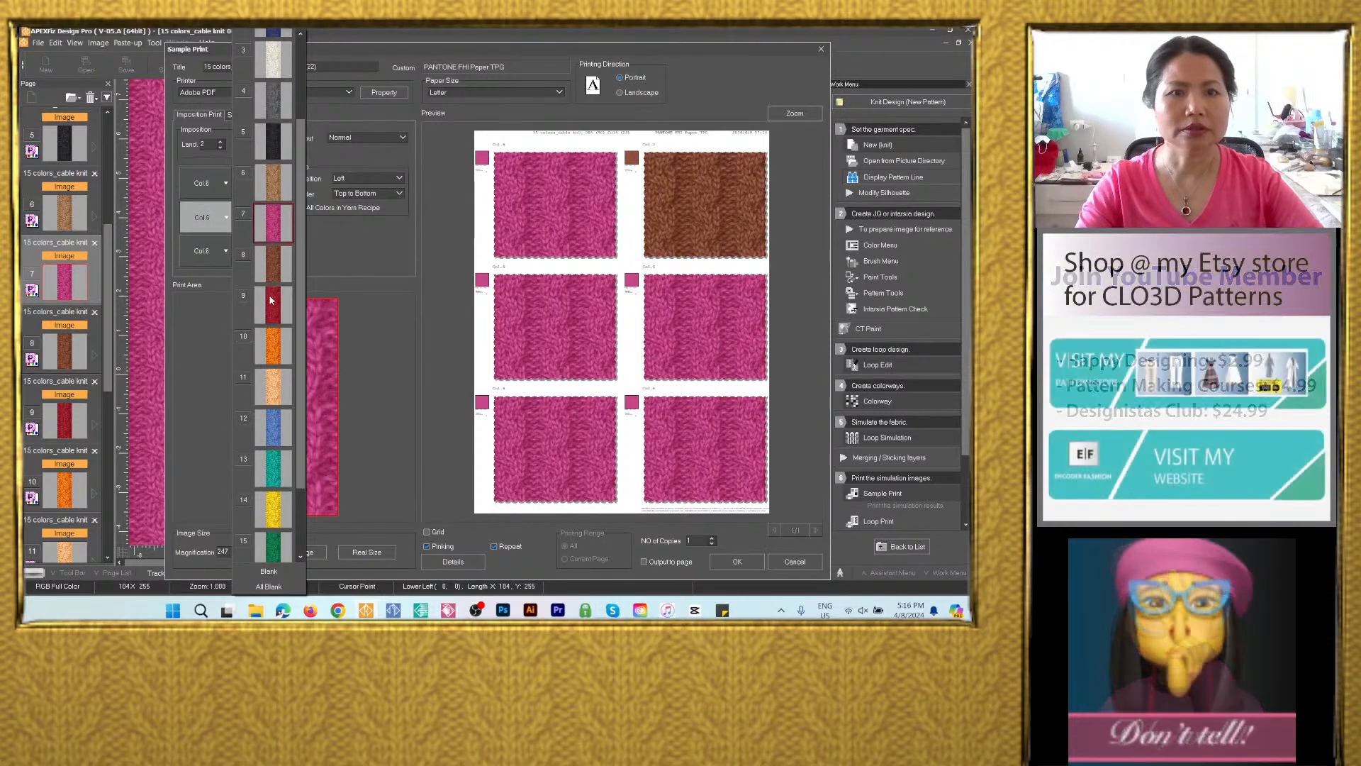
click(272, 301)
Assign Col.9 and Col.10 to the fourth and fifth swatches of the sample print and leave the sixth blank.
click(280, 216)
click(331, 362)
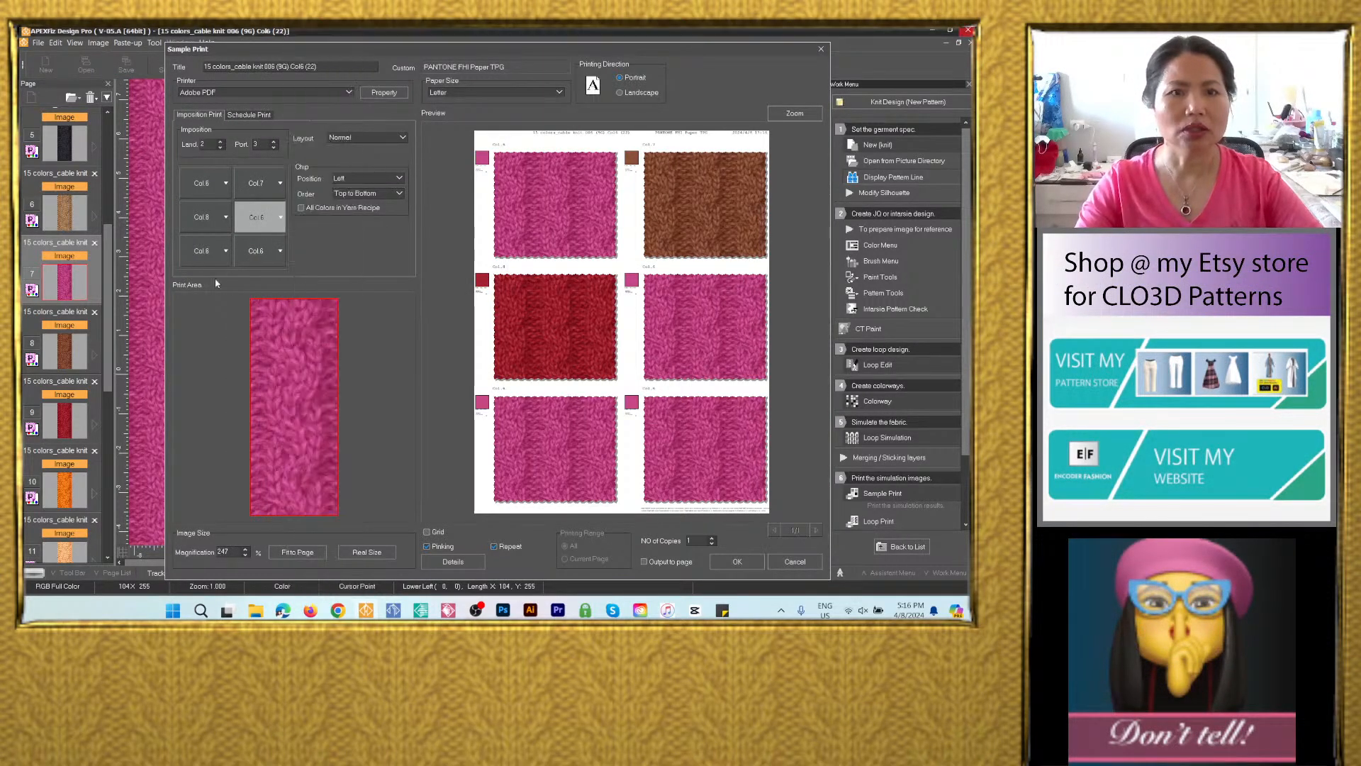
click(226, 250)
click(272, 417)
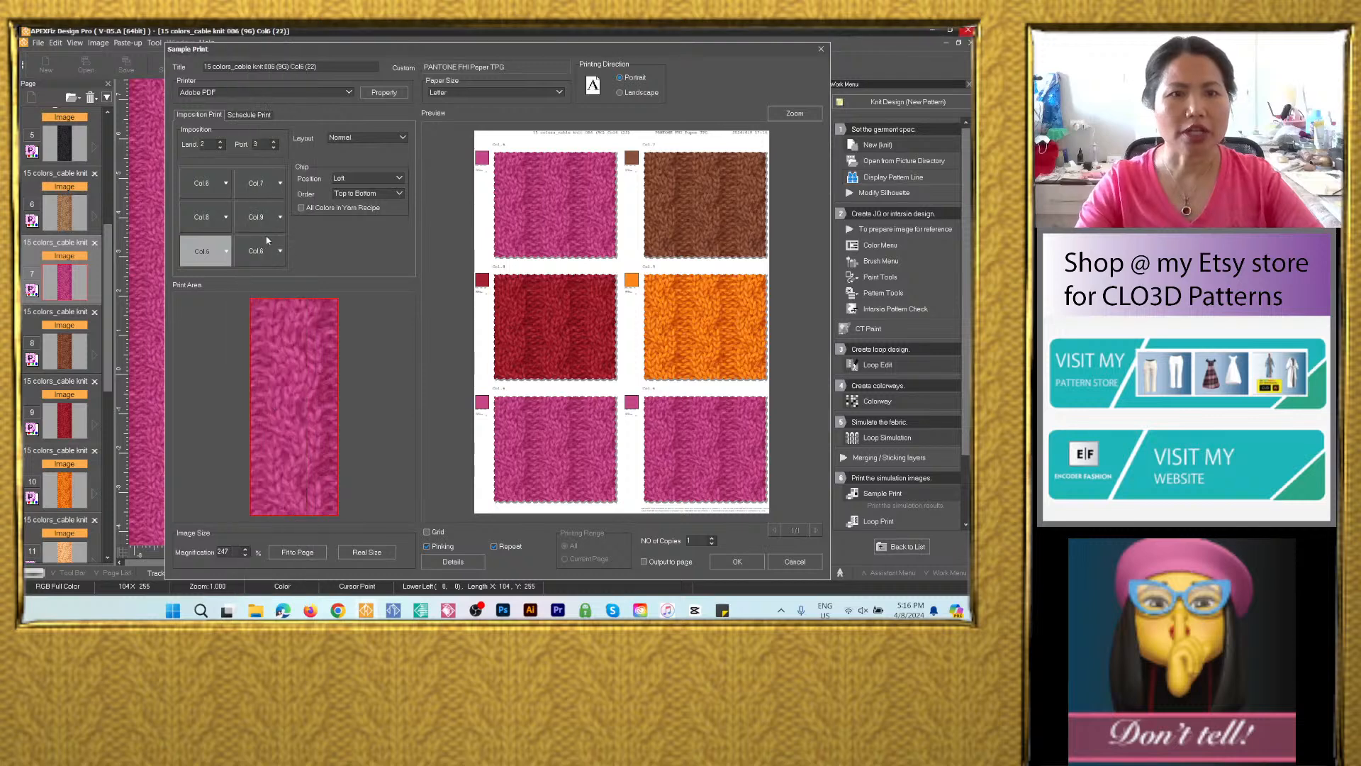
click(280, 251)
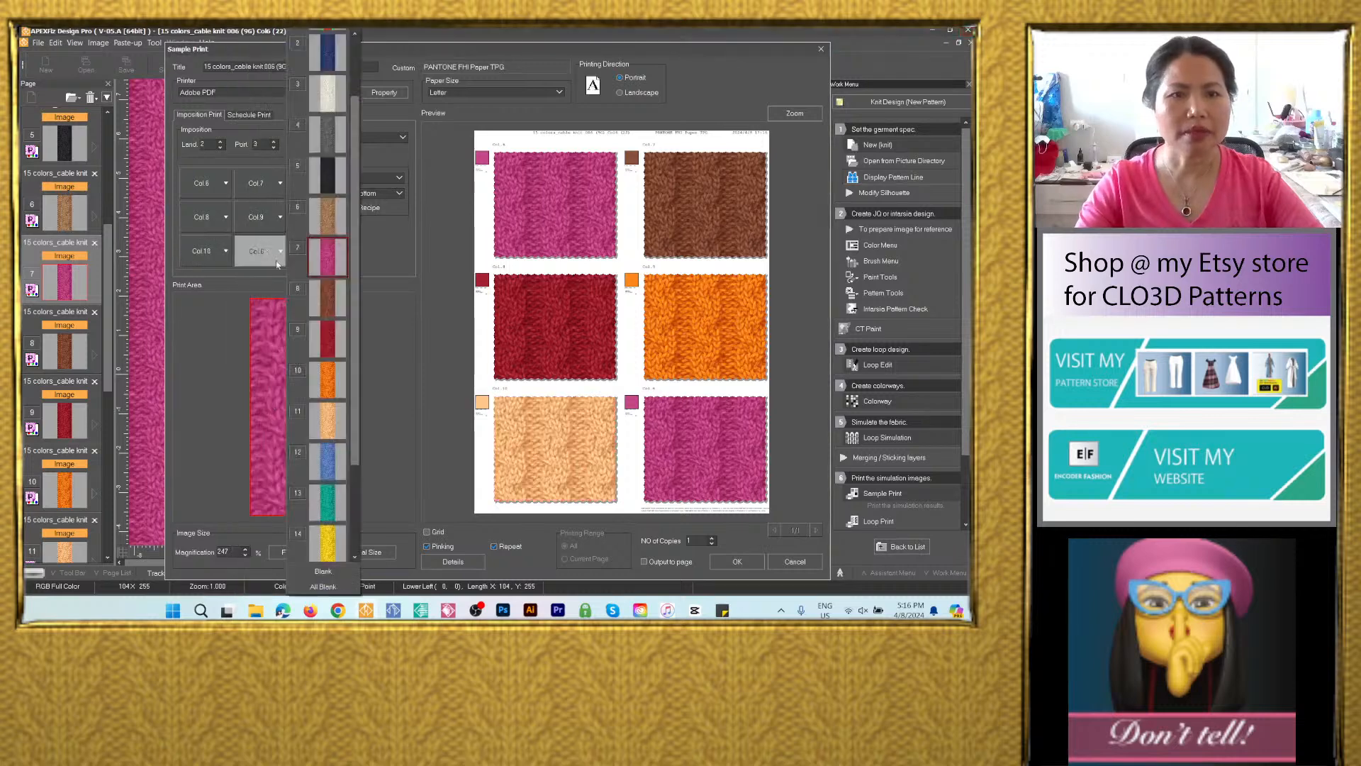
click(323, 571)
Output the Col.6 to Col.10 sample print to a page at the standard 200 dpi resolution.
click(644, 561)
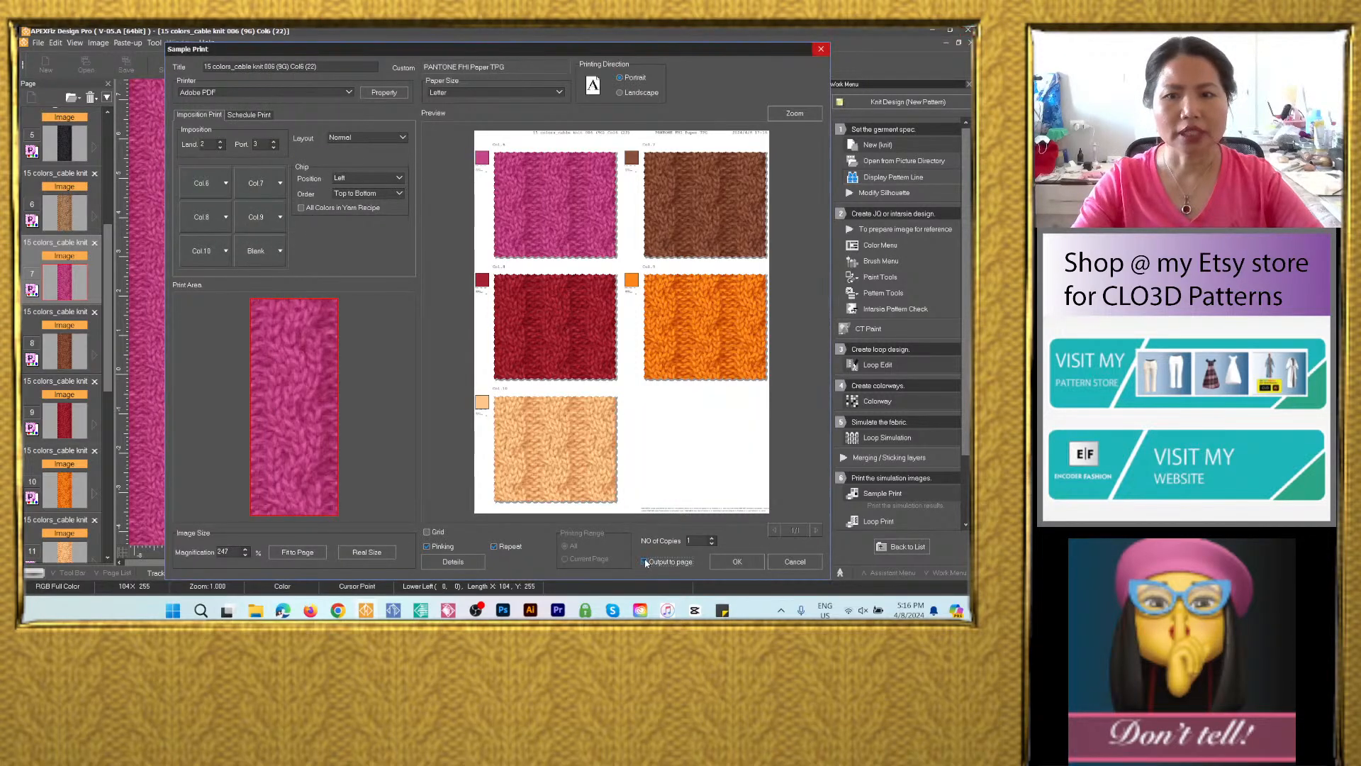
click(736, 561)
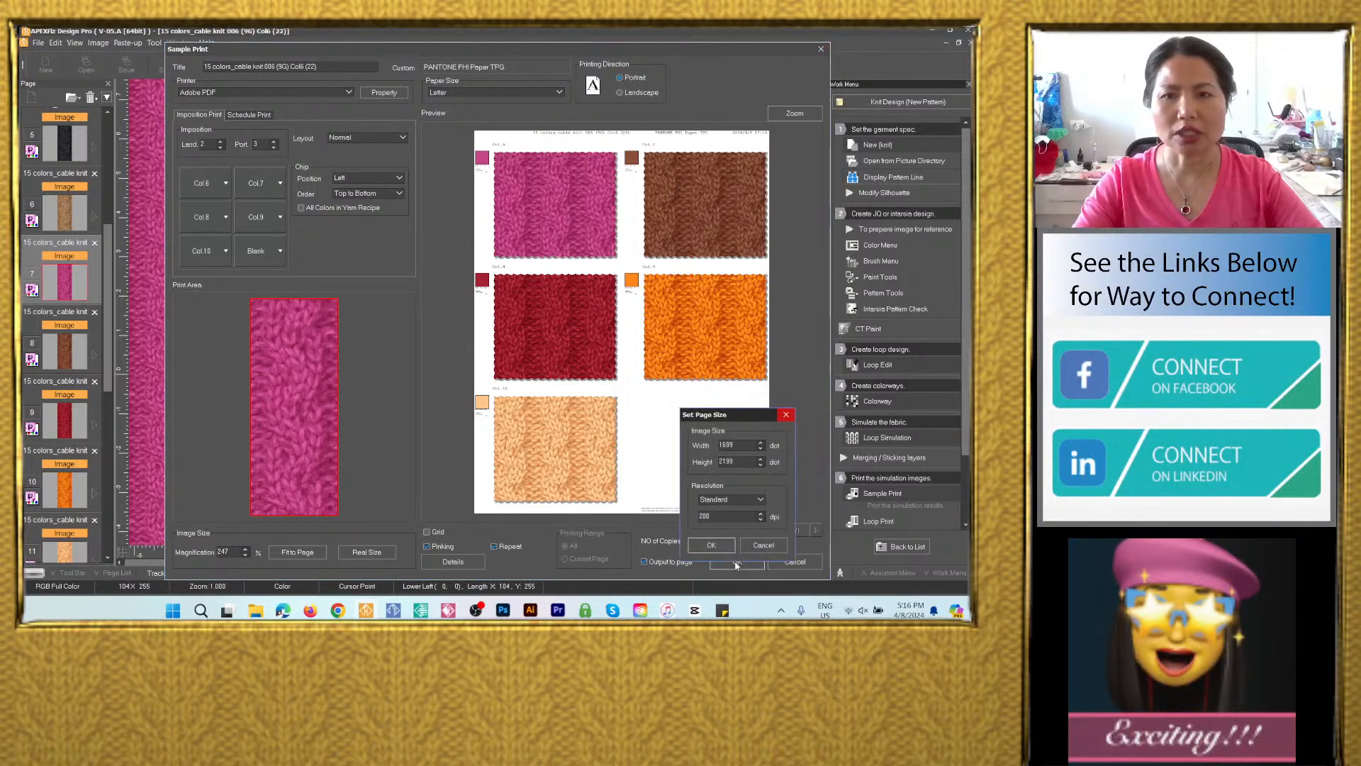
key(Return)
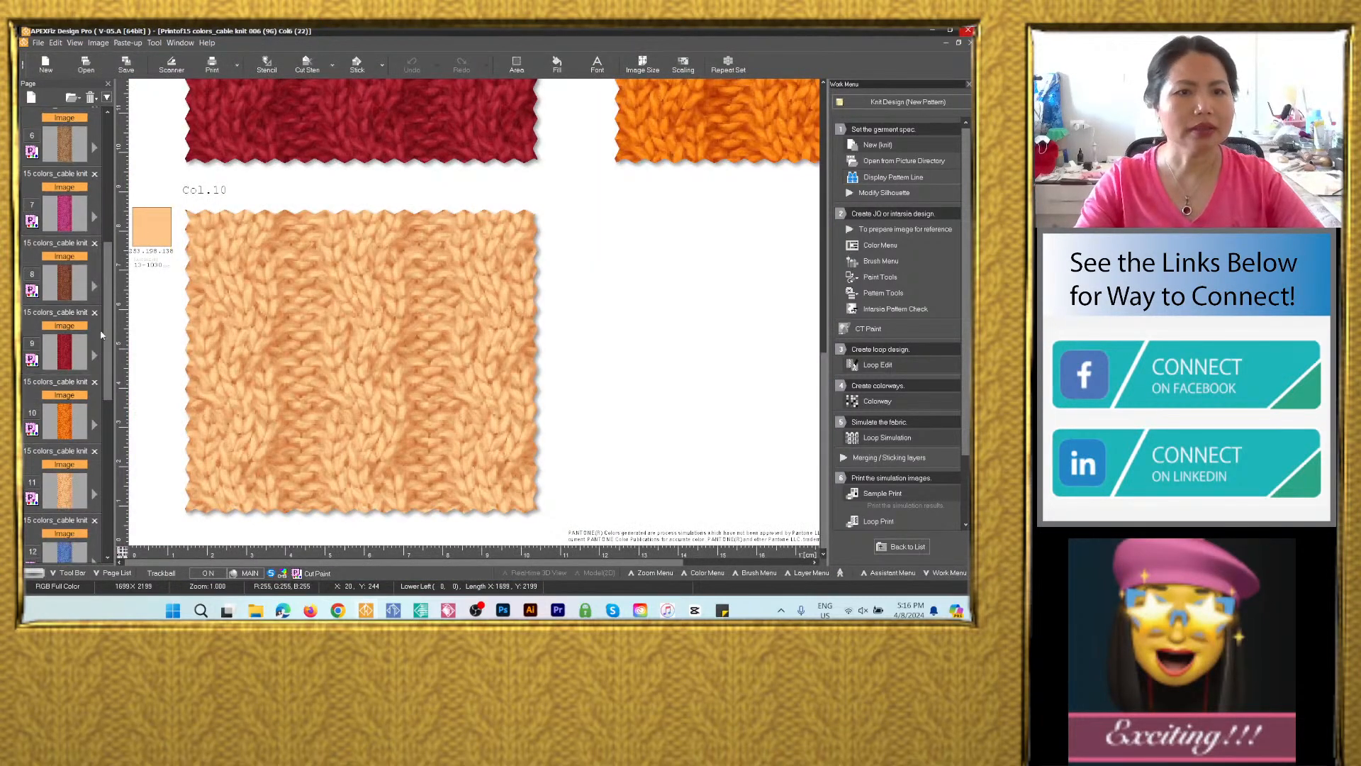
Start a sample print from the blue Col.11 image page and assign Col.12 and Col.13 to the second and third swatches.
scroll(100, 334, down, 4)
click(67, 379)
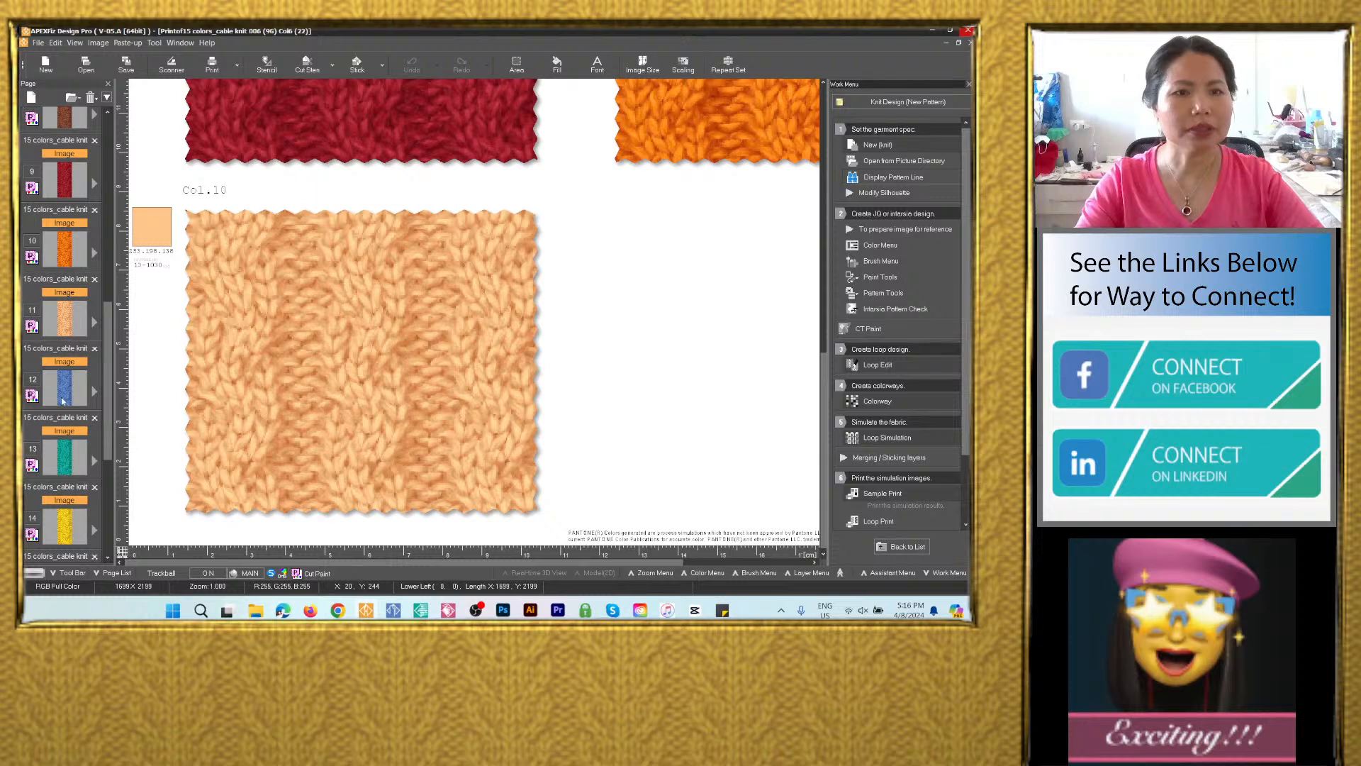
click(882, 493)
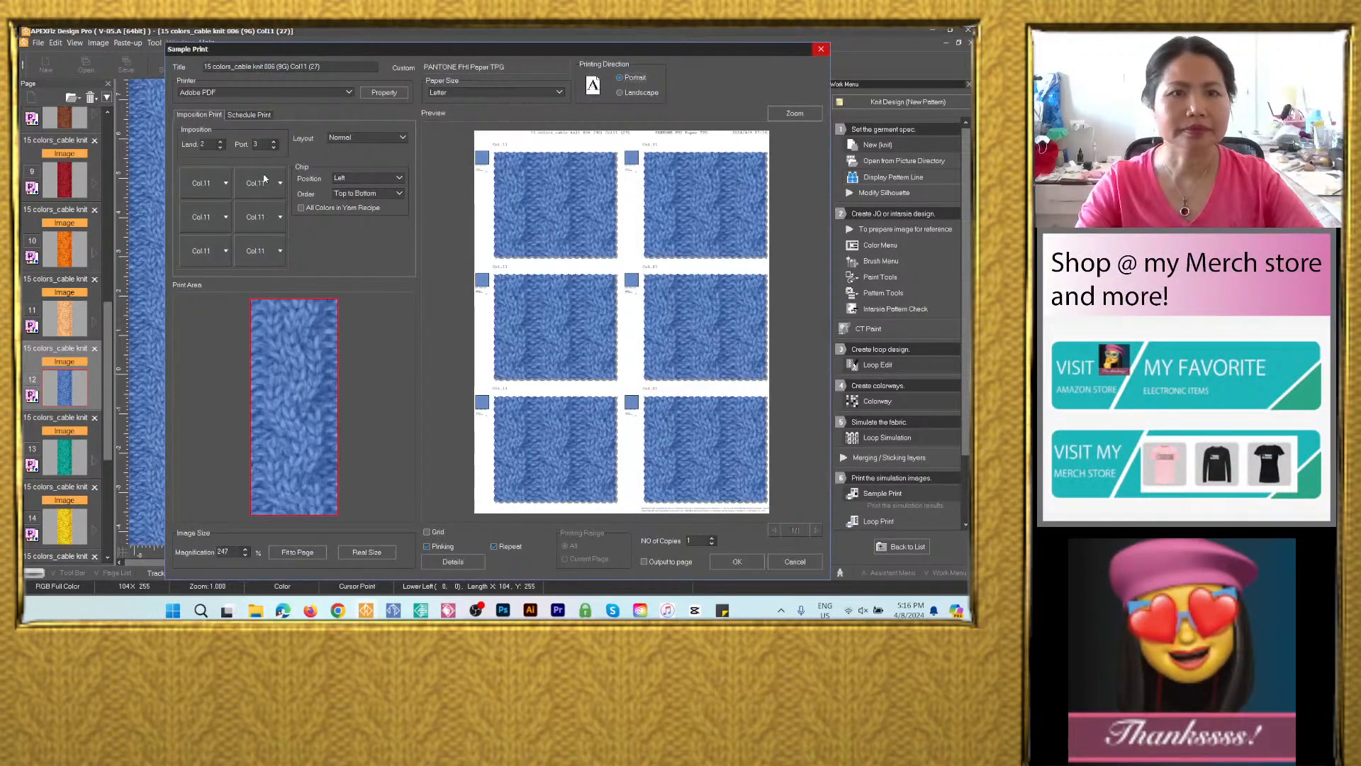
click(264, 179)
click(327, 253)
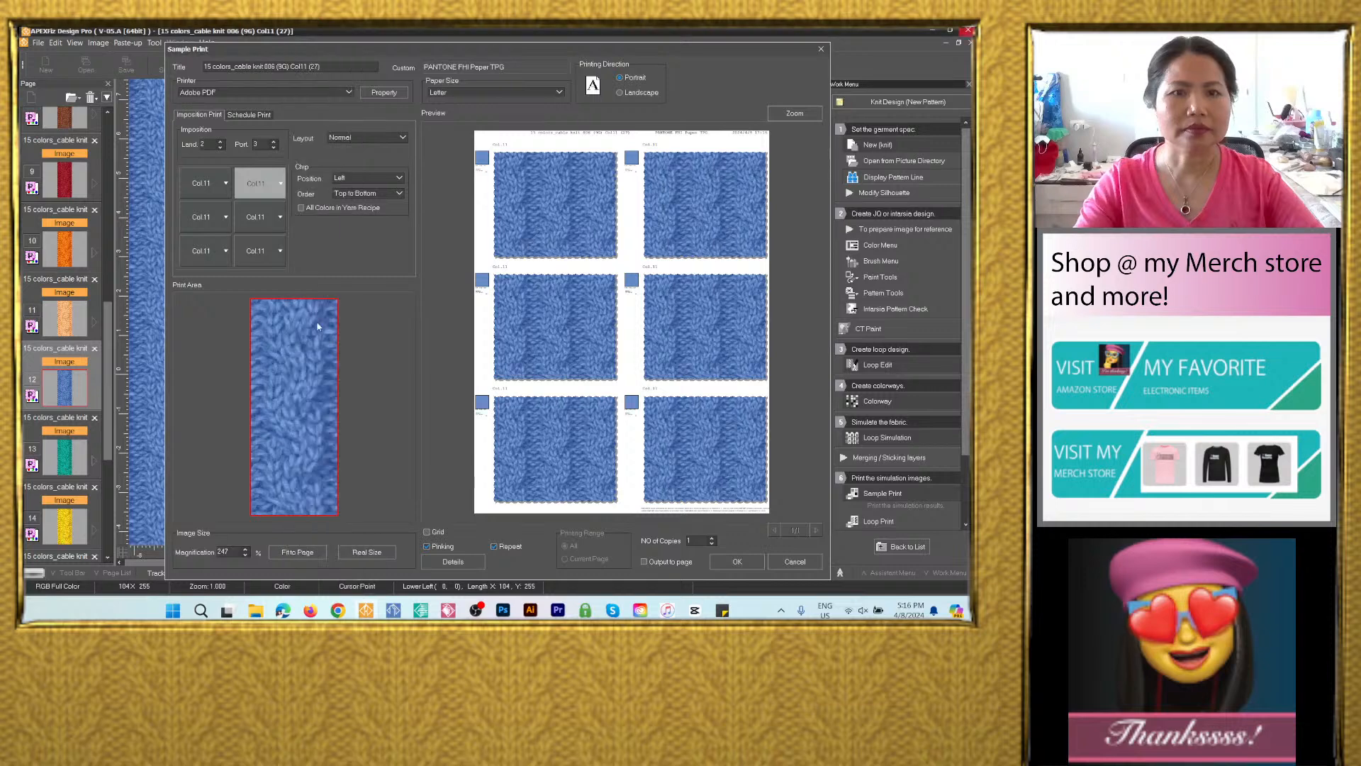
click(206, 216)
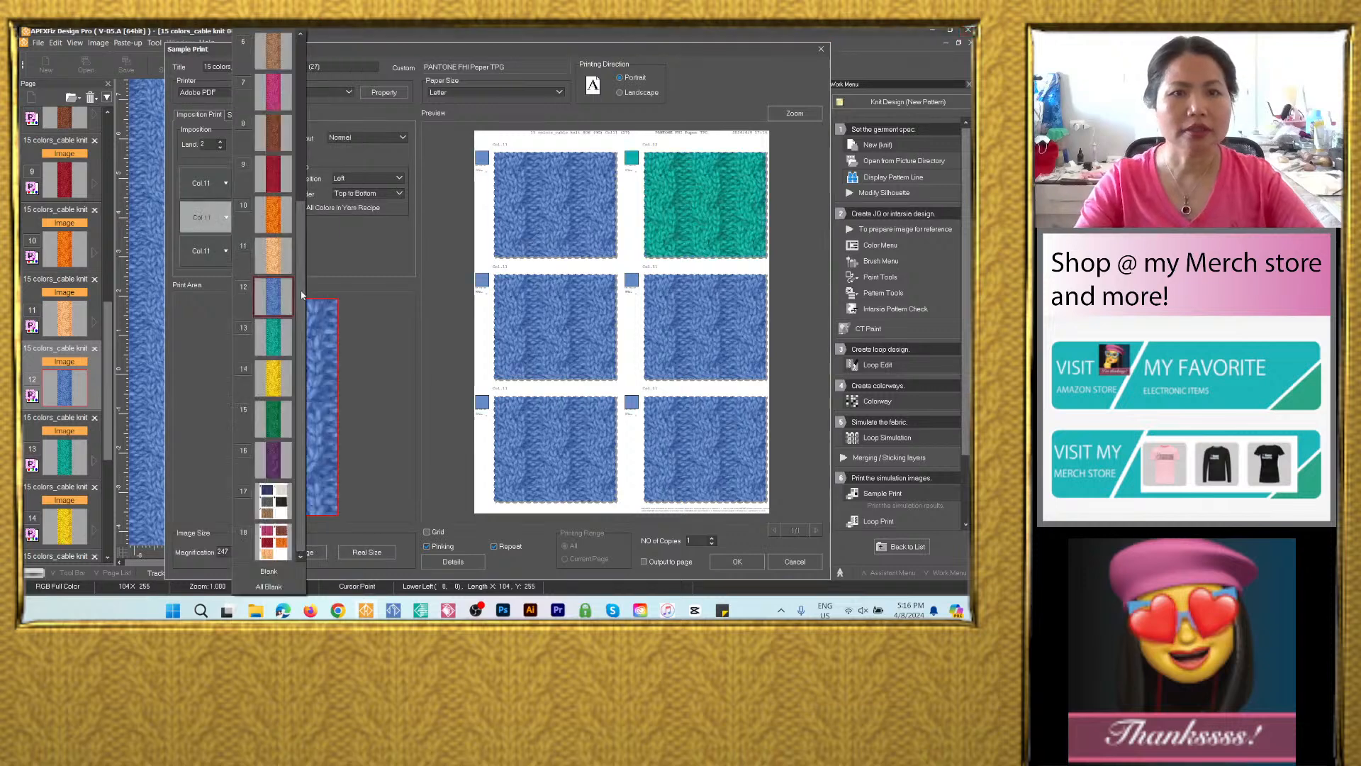
click(277, 376)
Assign Col.14 and Col.15 to the fourth and fifth swatches of the sample print and set the sixth to blank.
click(260, 216)
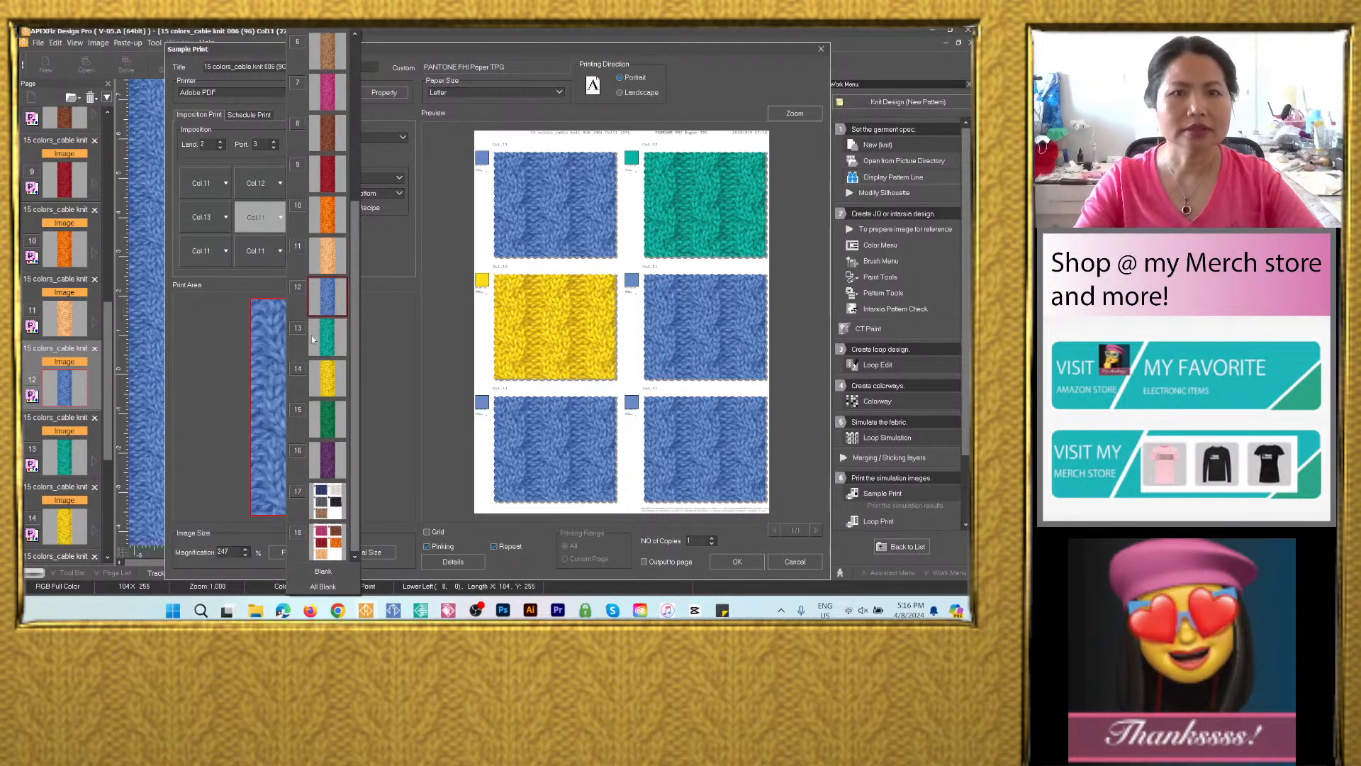
click(329, 433)
click(202, 251)
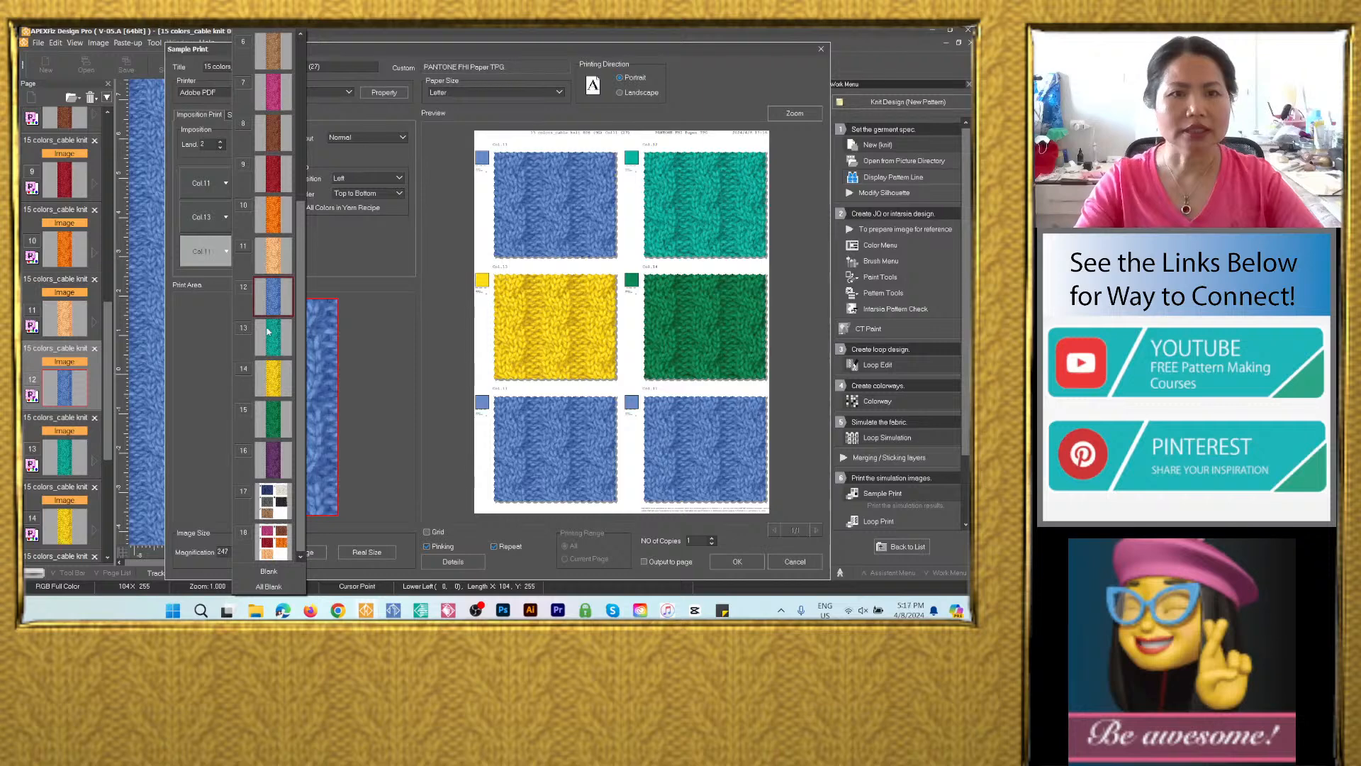
click(273, 468)
click(259, 251)
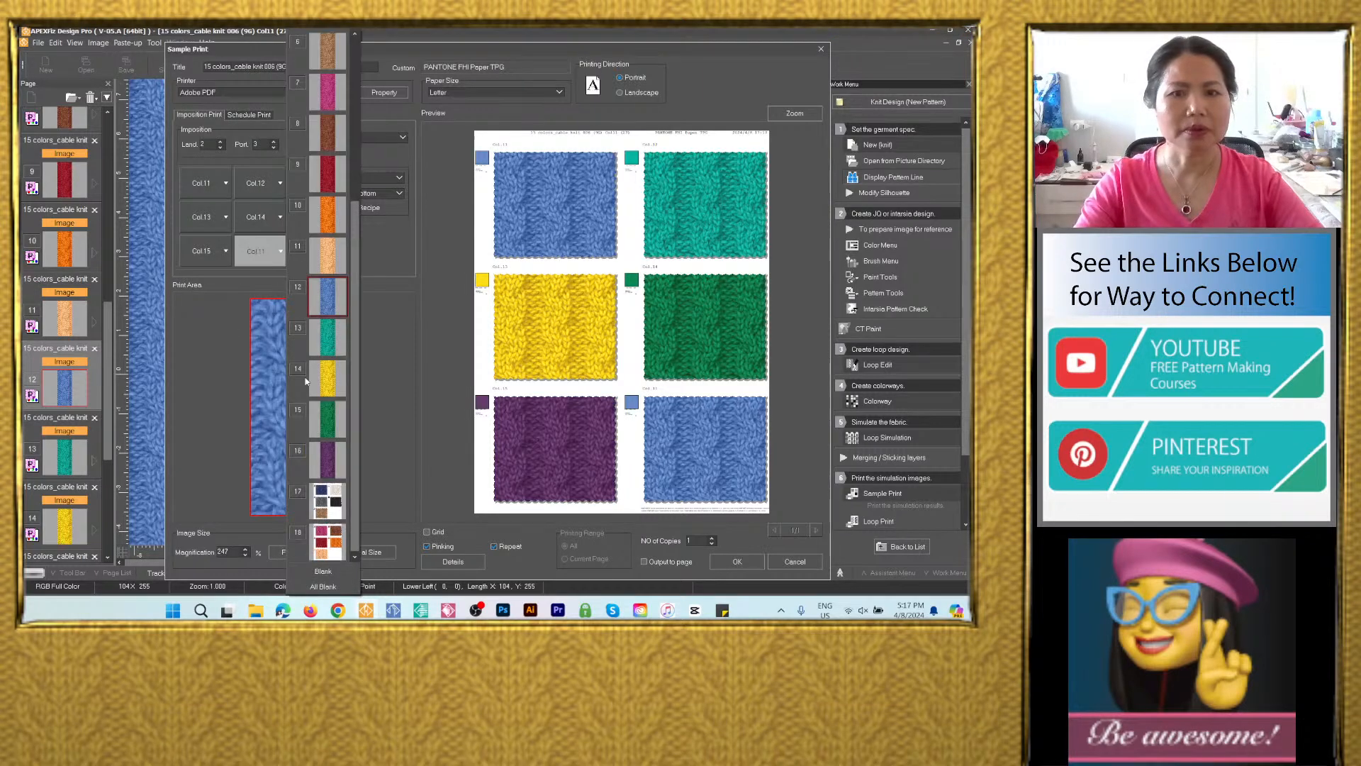
click(333, 570)
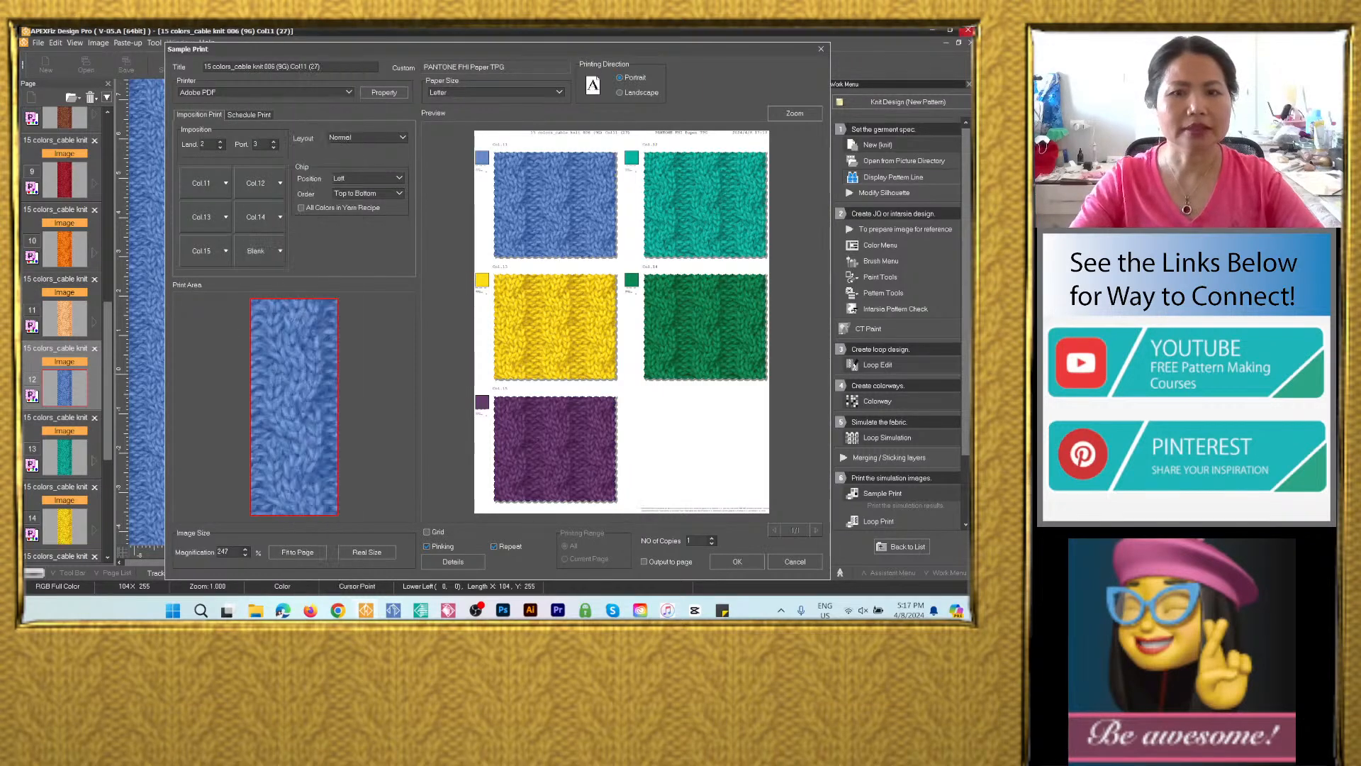
Output the Col.11 to Col.15 sample print to a page at the standard 200 dpi resolution.
click(645, 562)
click(737, 561)
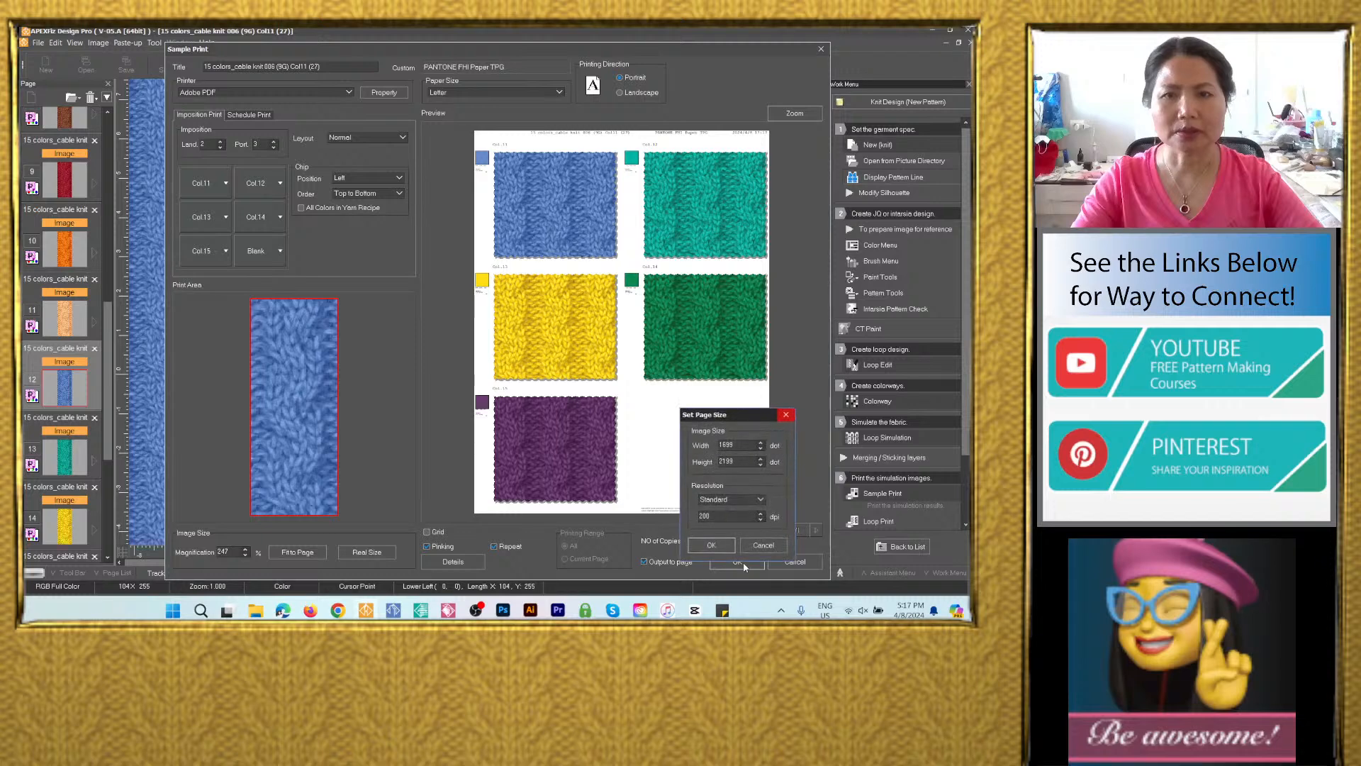
click(711, 544)
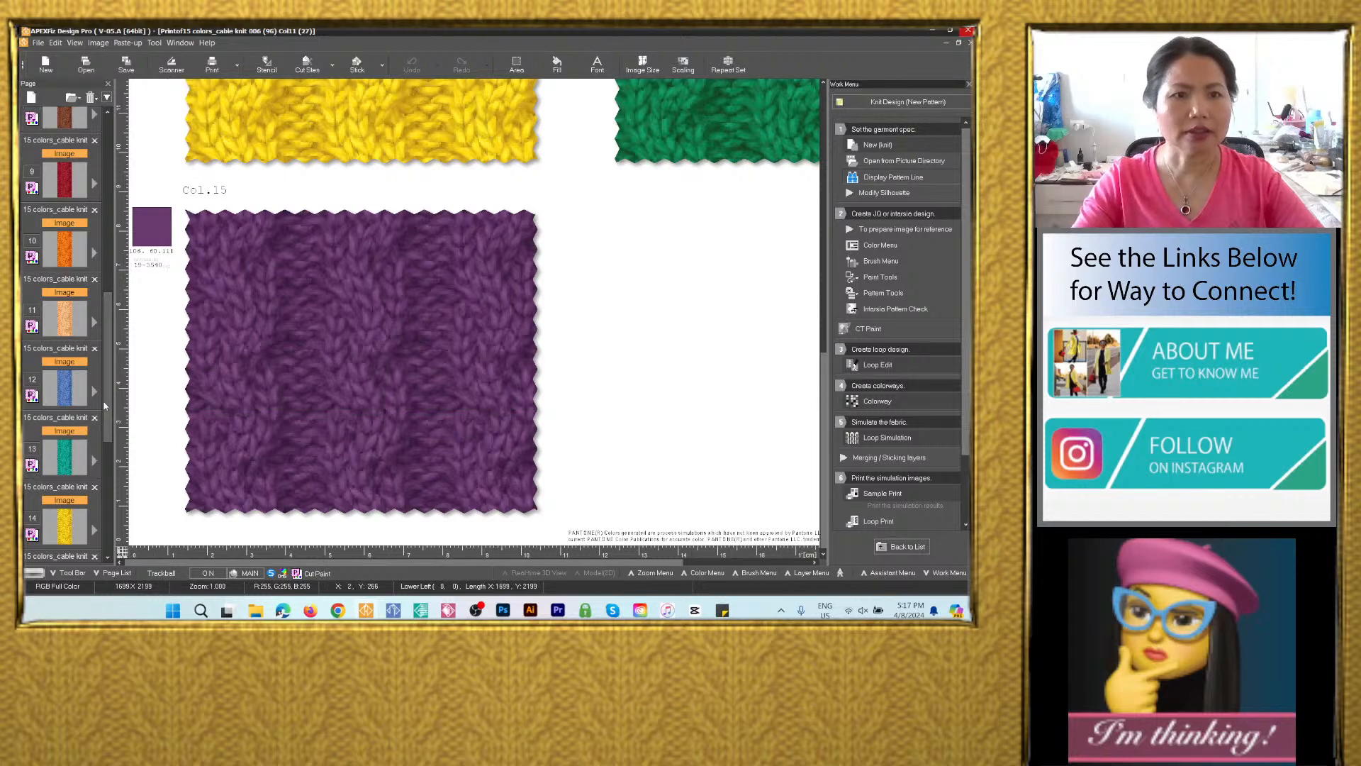
Start saving the navy Col.1 simulation page with the Image option instead of Project.
drag(108, 402, 108, 253)
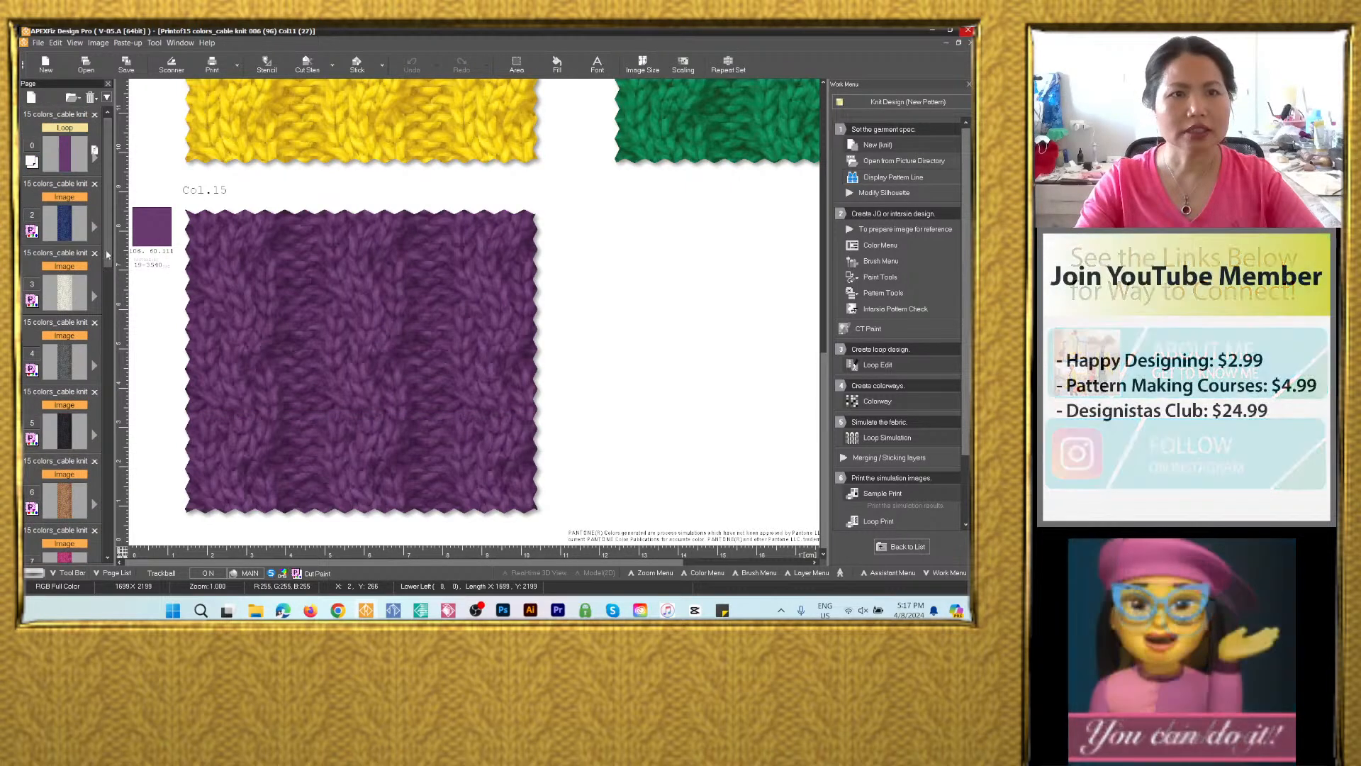
click(65, 223)
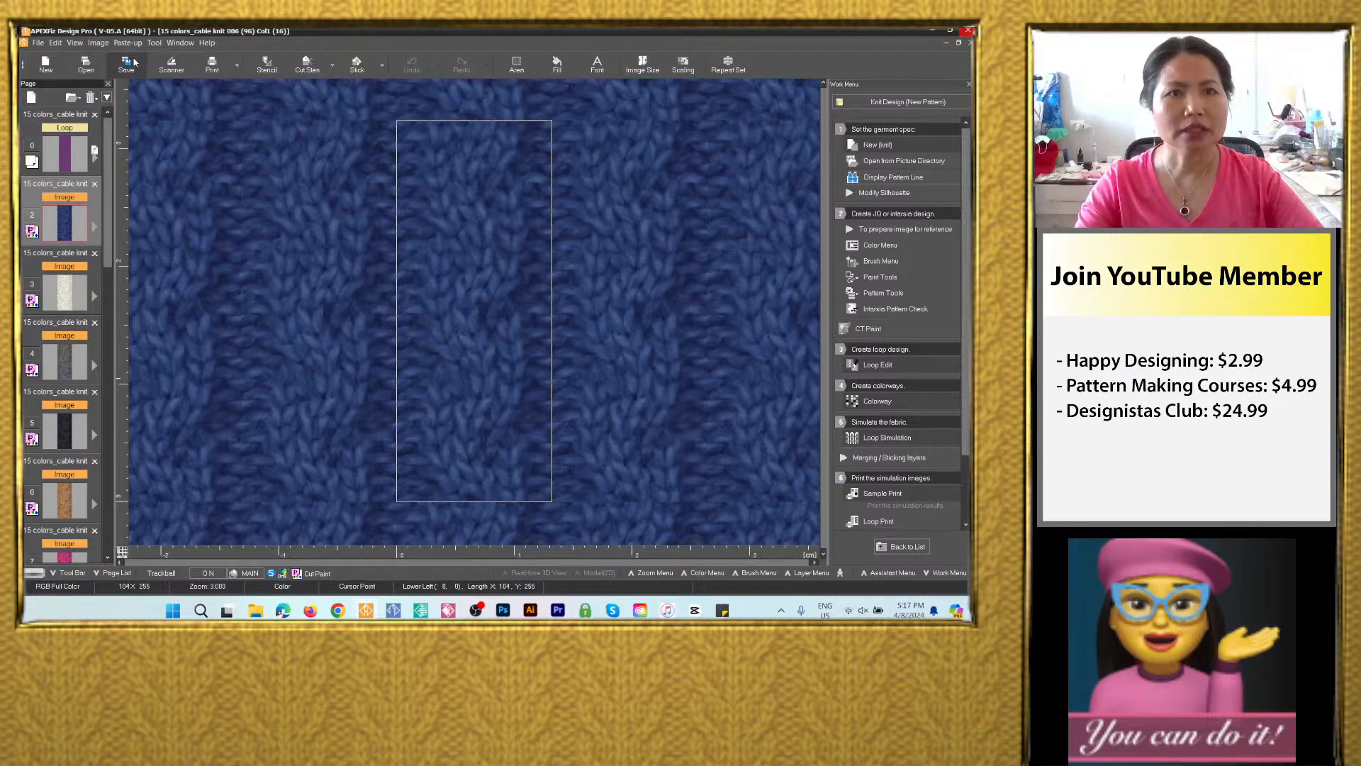
click(127, 64)
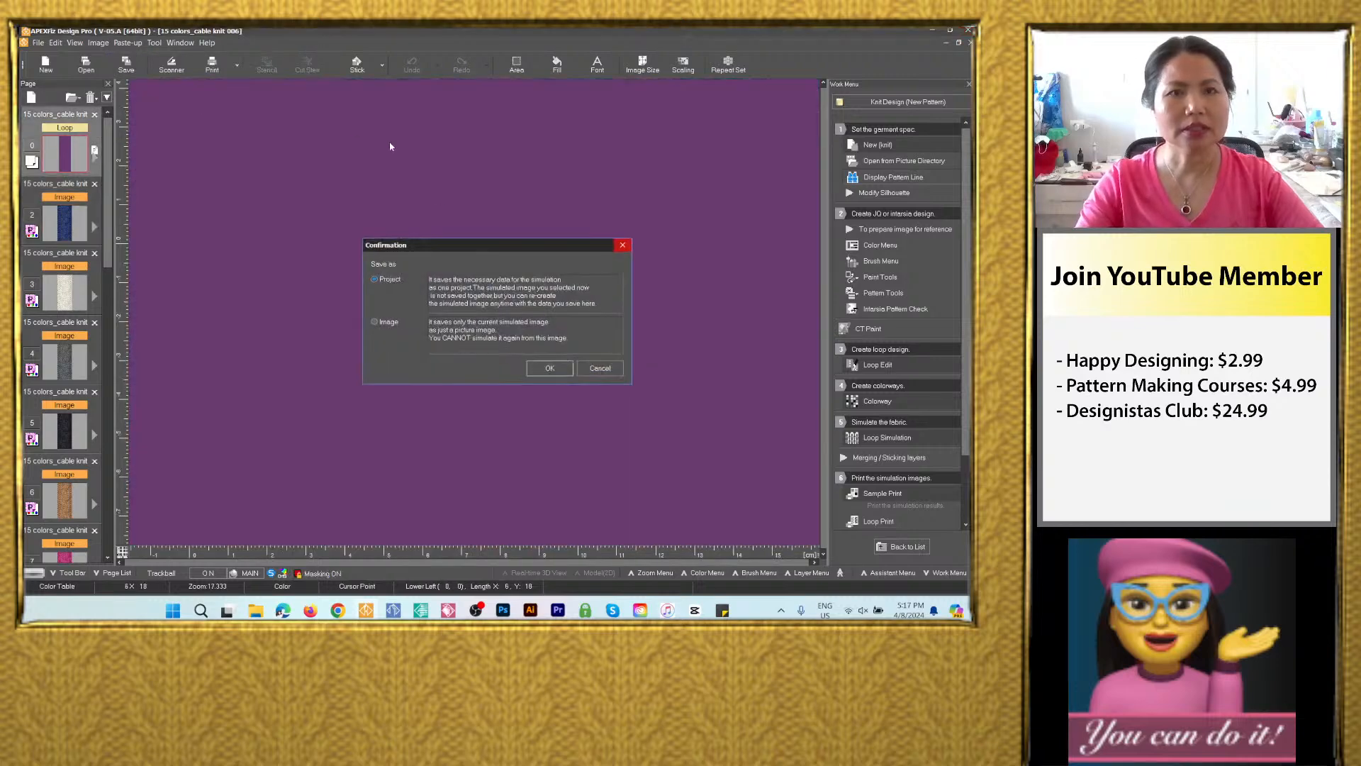
click(382, 327)
click(549, 367)
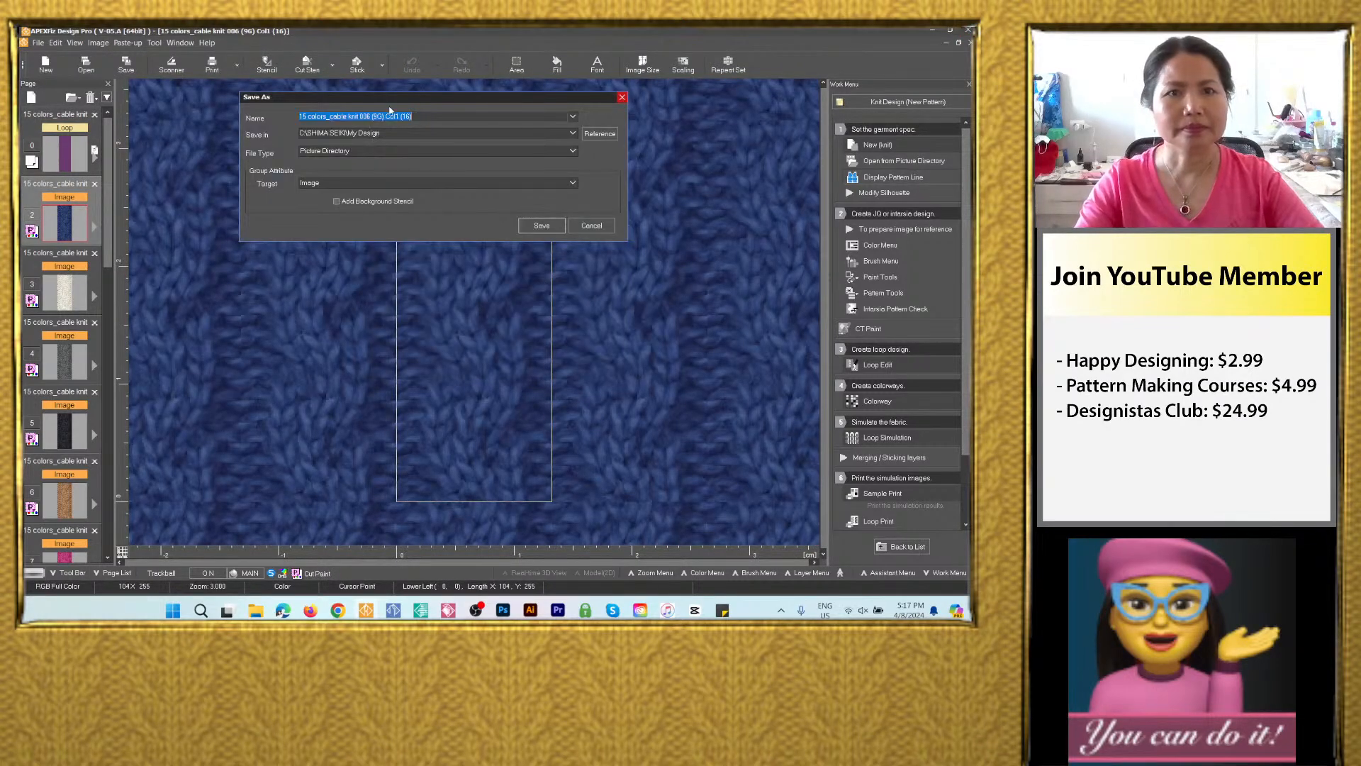
Name the navy simulation file "Navy blue_cable knit 006" and select the whole name.
click(432, 116)
drag(370, 116, 461, 119)
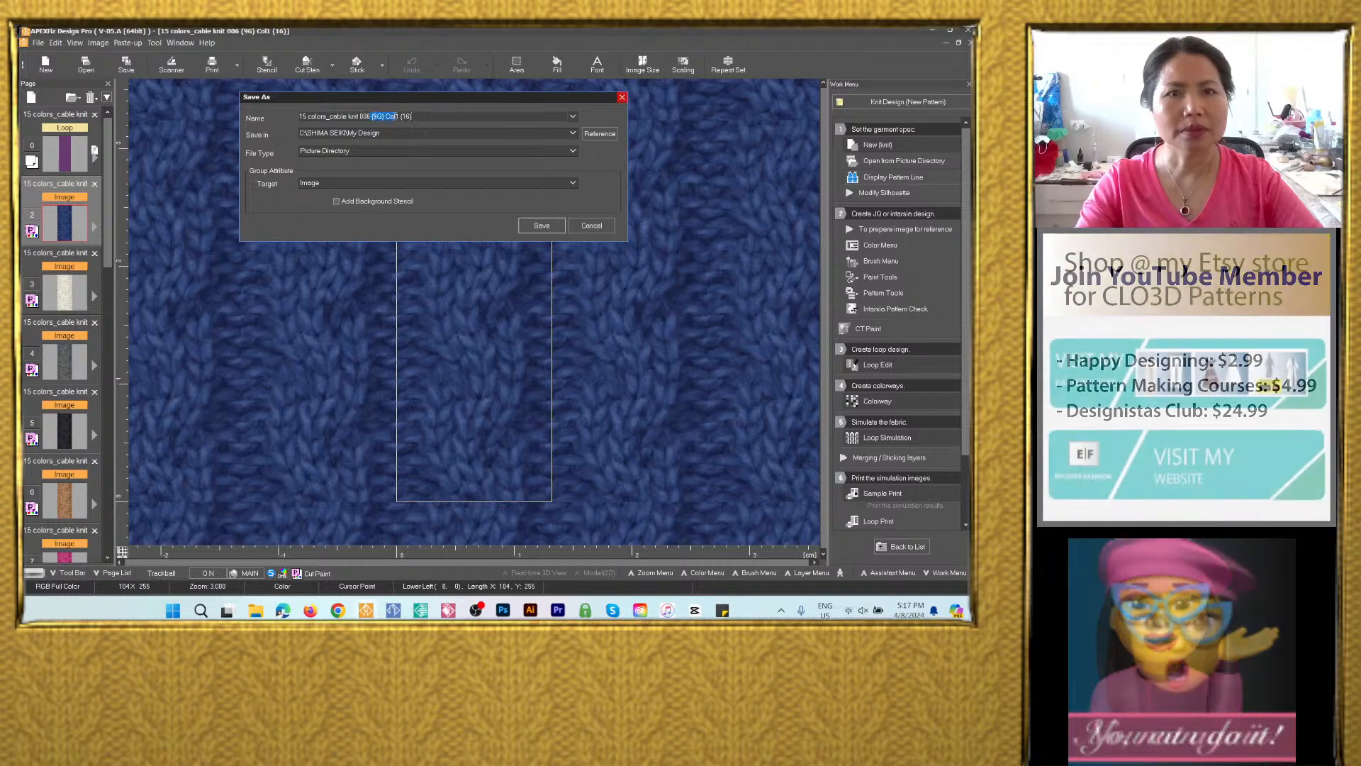
key(BackSpace)
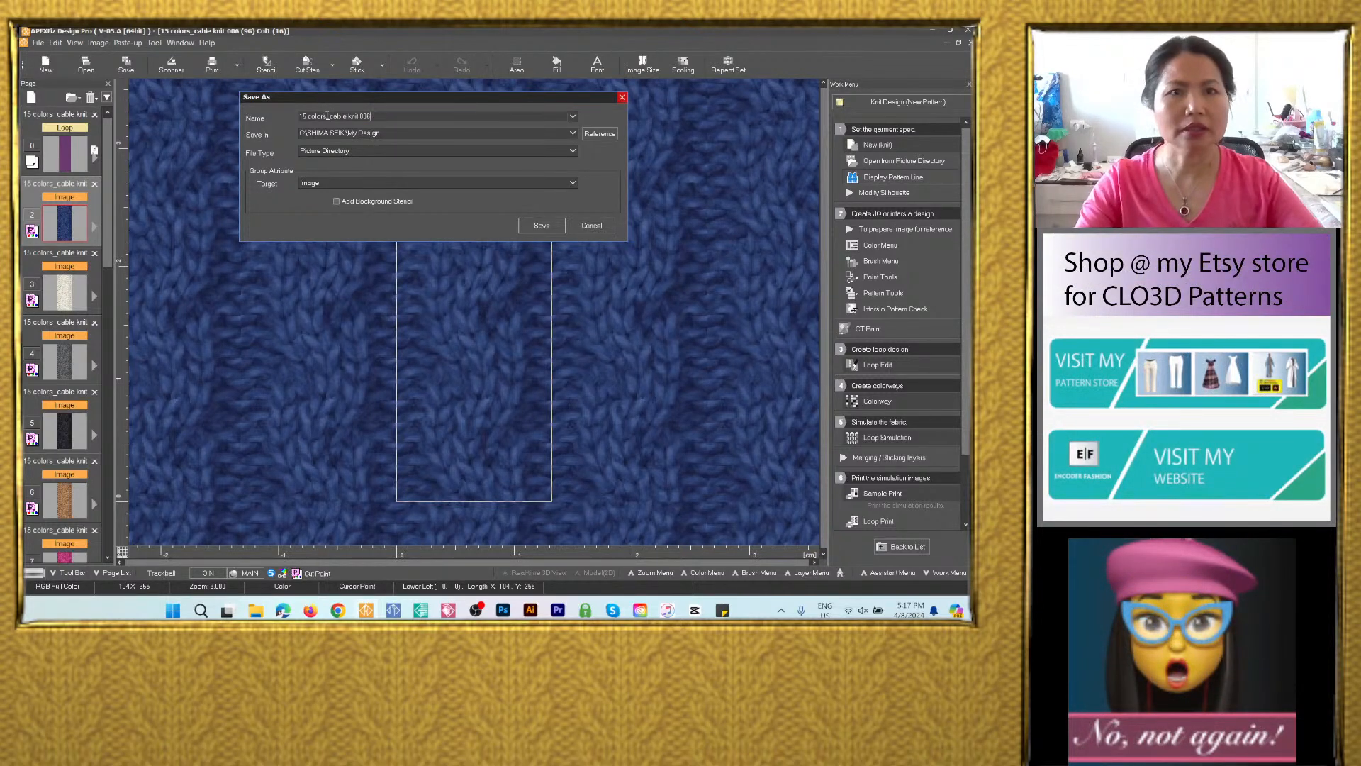
drag(328, 115, 280, 114)
text(Navy)
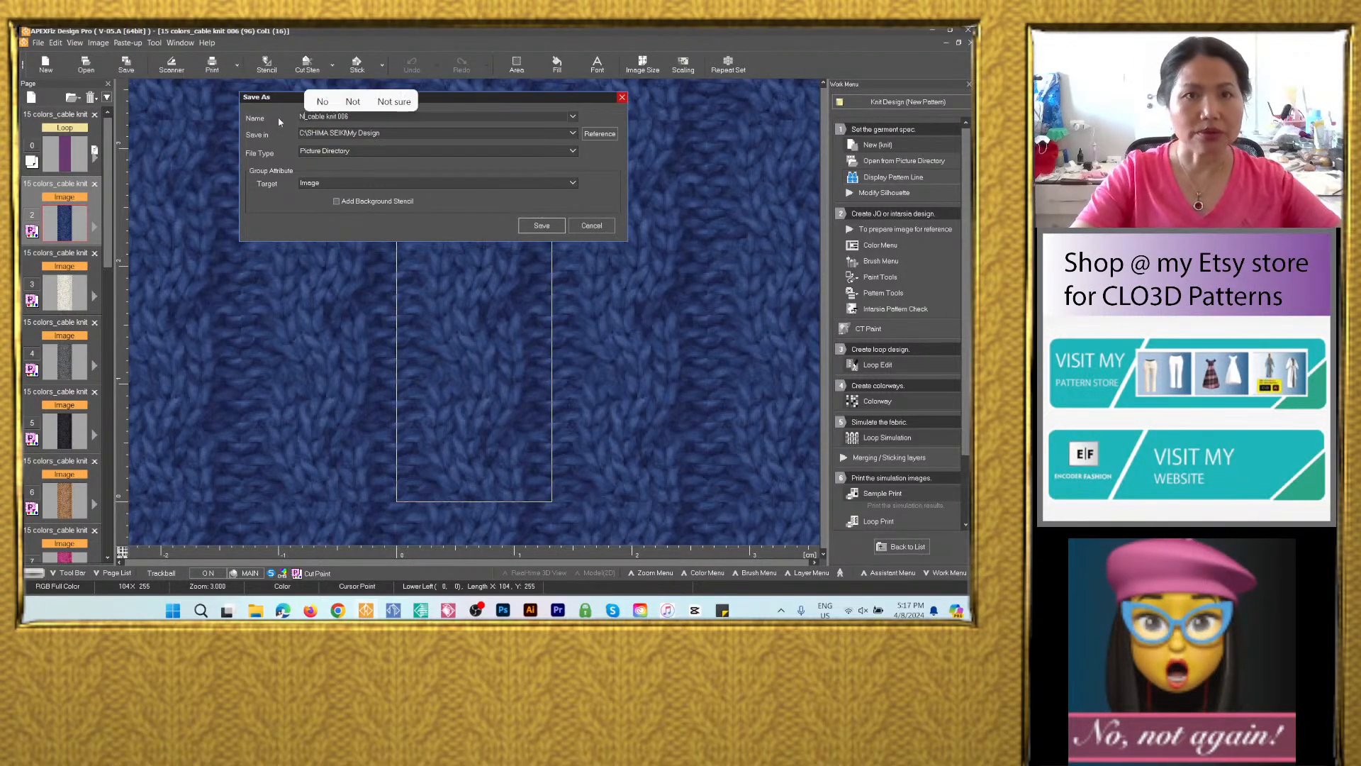
text( blue)
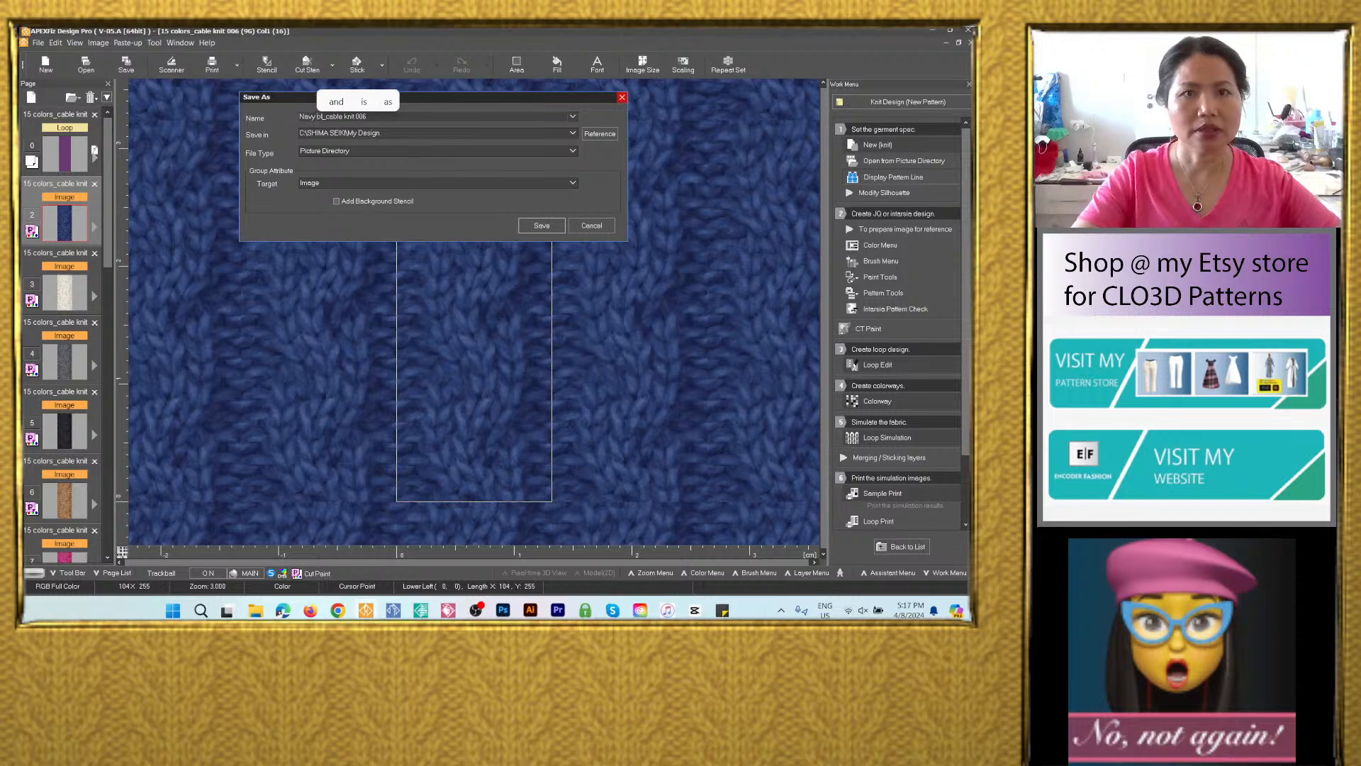
key(ctrl+a)
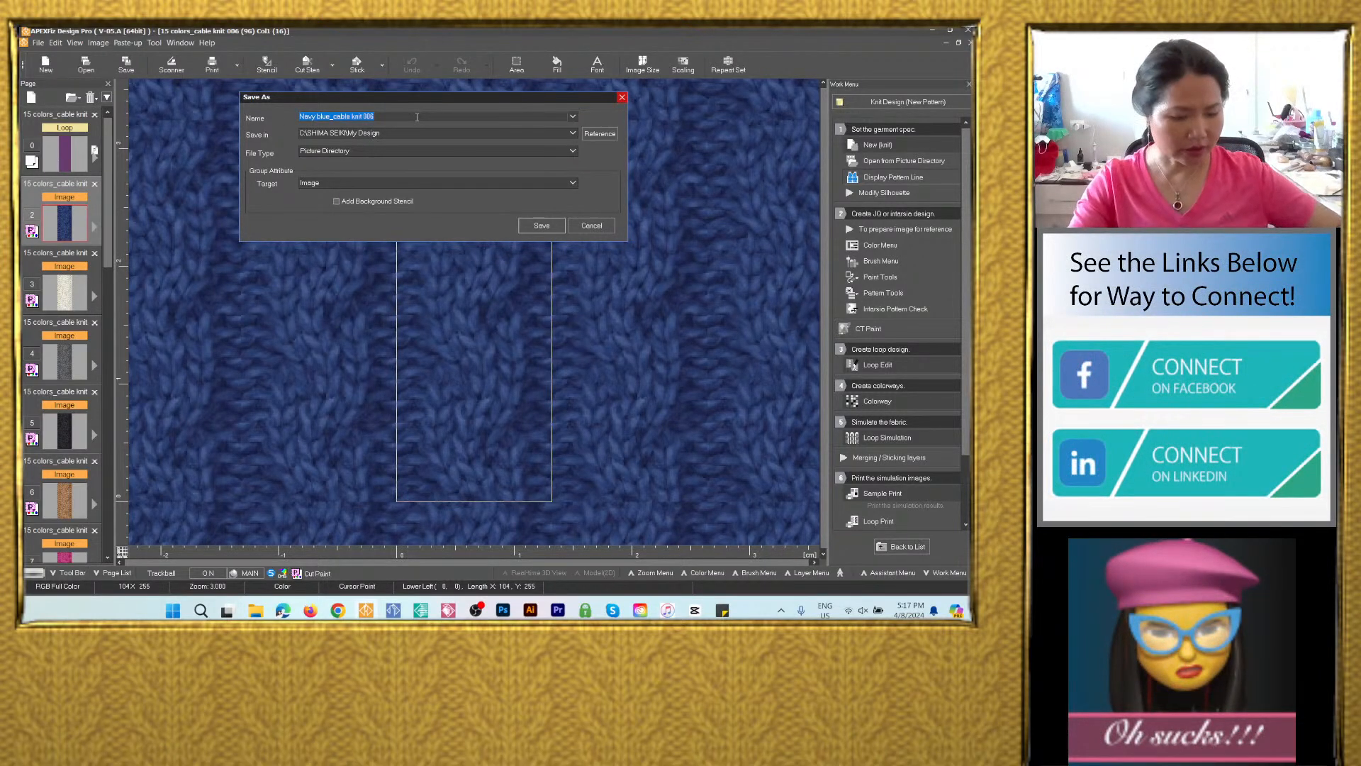
Save the navy simulation as an Adobe Photoshop (*.psd) file in the "15 colors_cable knit 006" folder under Cable knit fabrics.
click(572, 135)
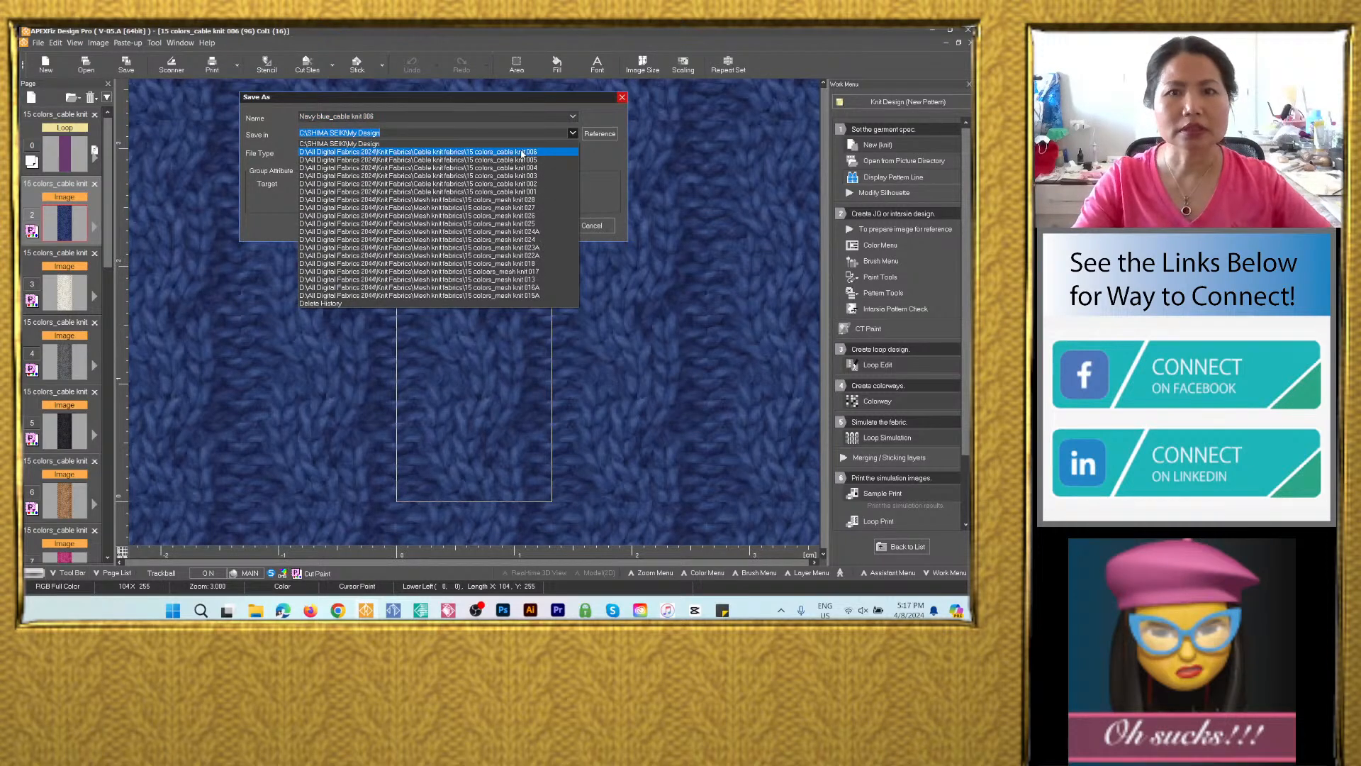
click(522, 152)
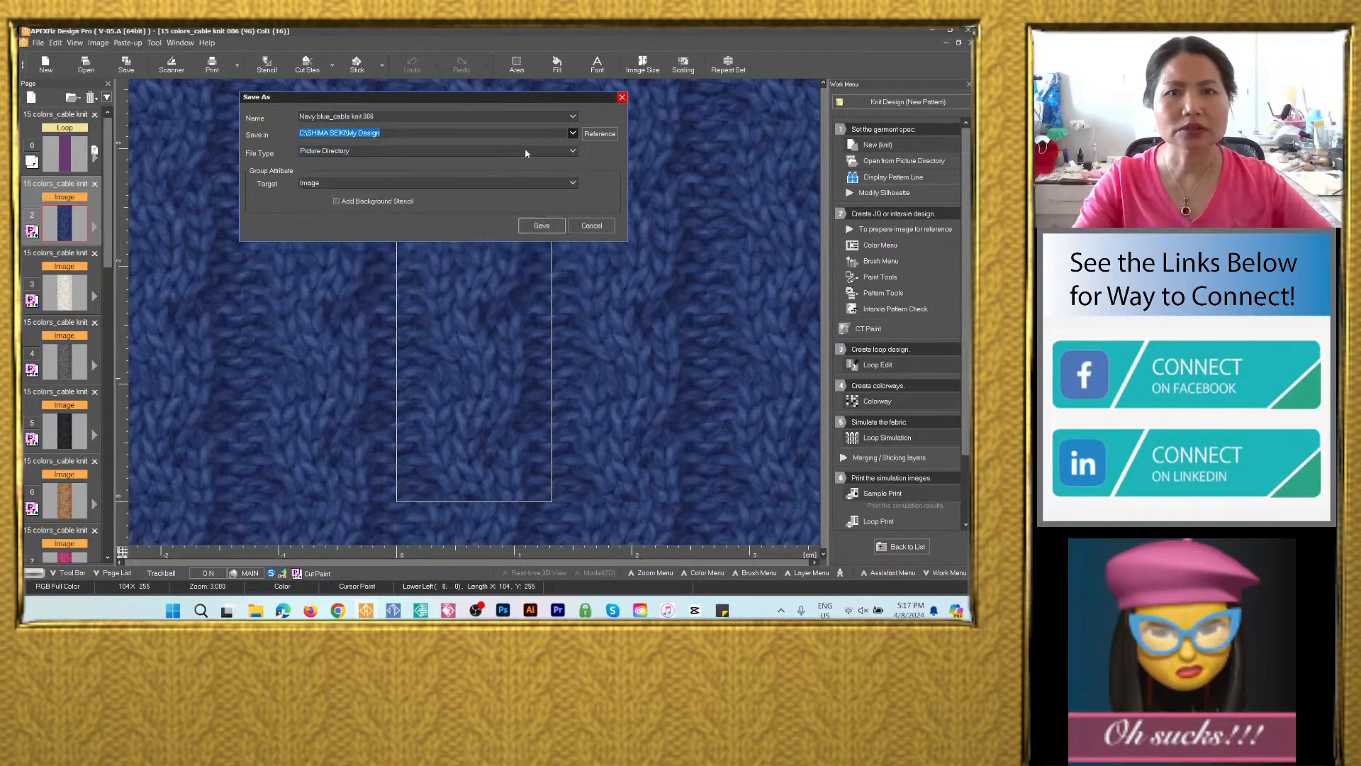
click(439, 153)
click(503, 202)
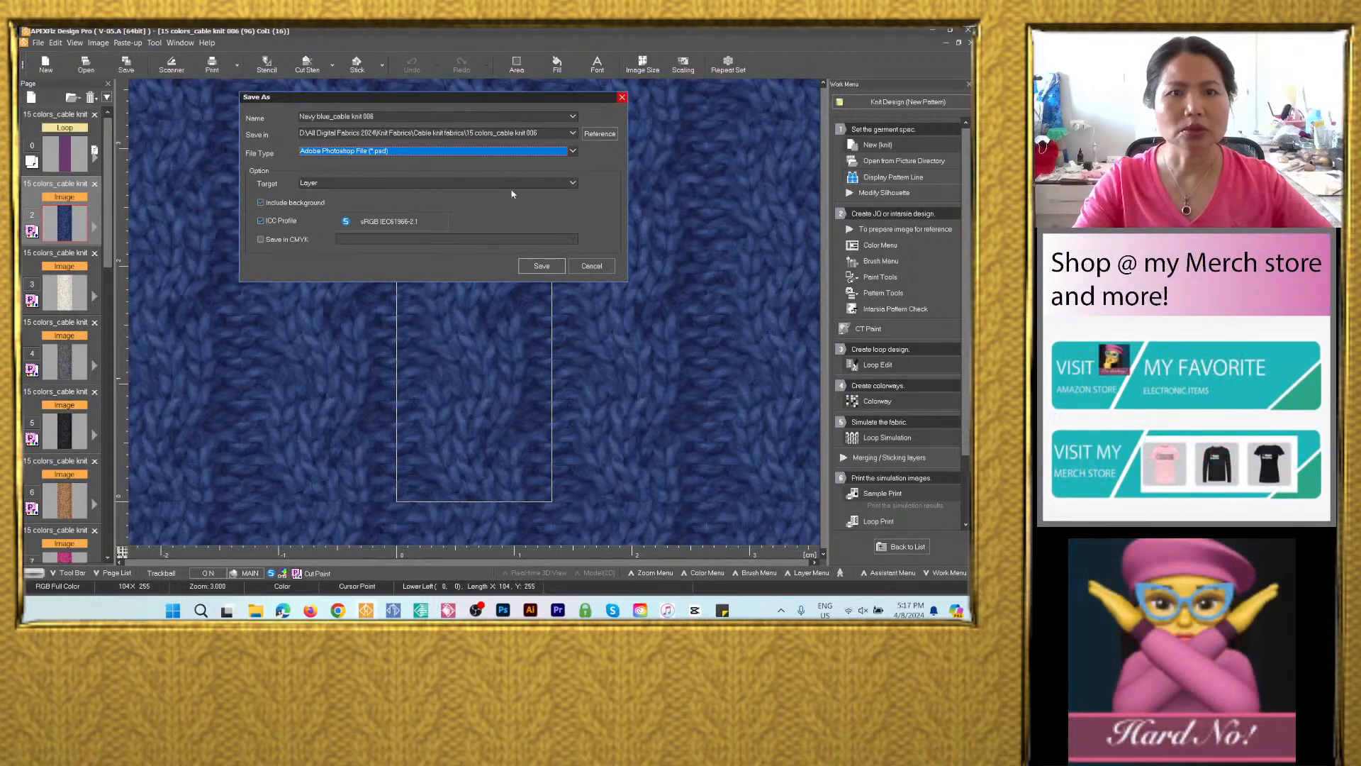
click(541, 265)
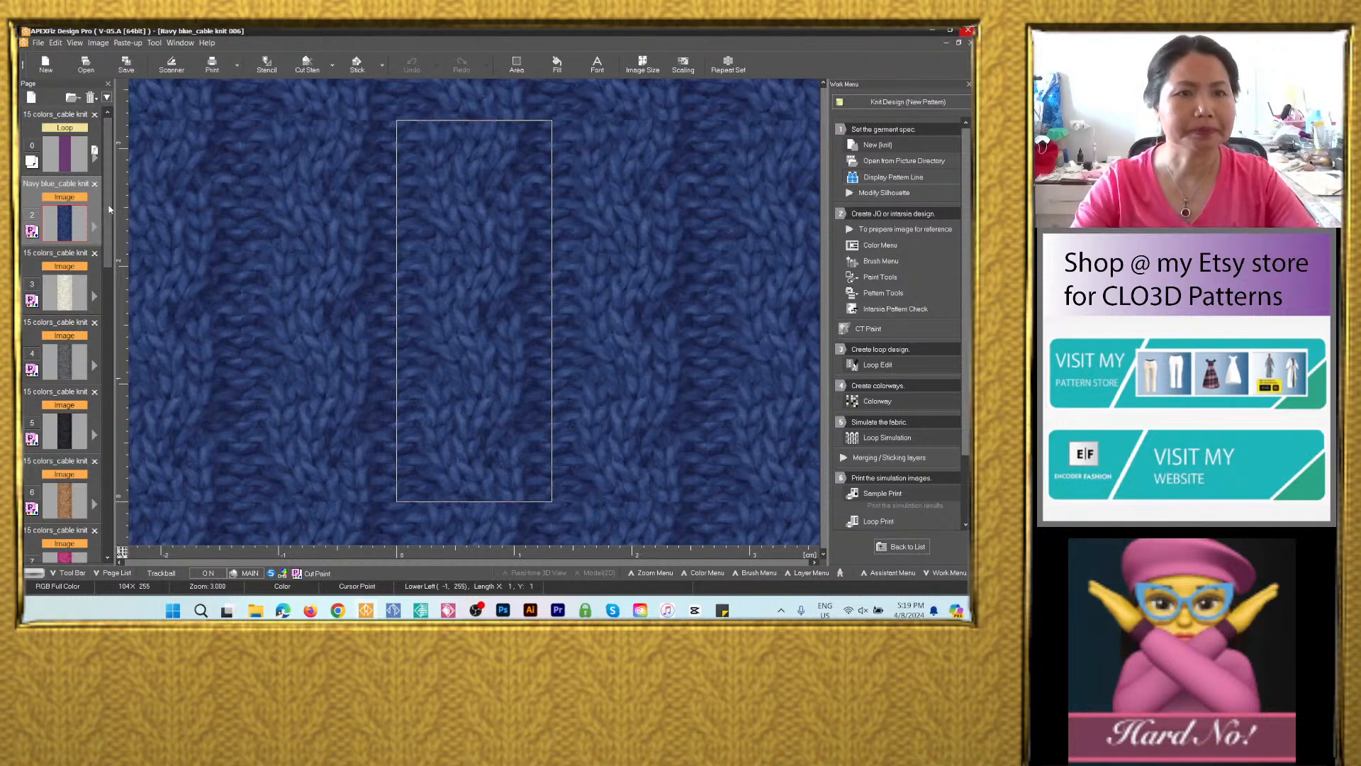
Open the "15 colors_cable knit 006" folder in File Explorer and show its files in Details view.
click(257, 611)
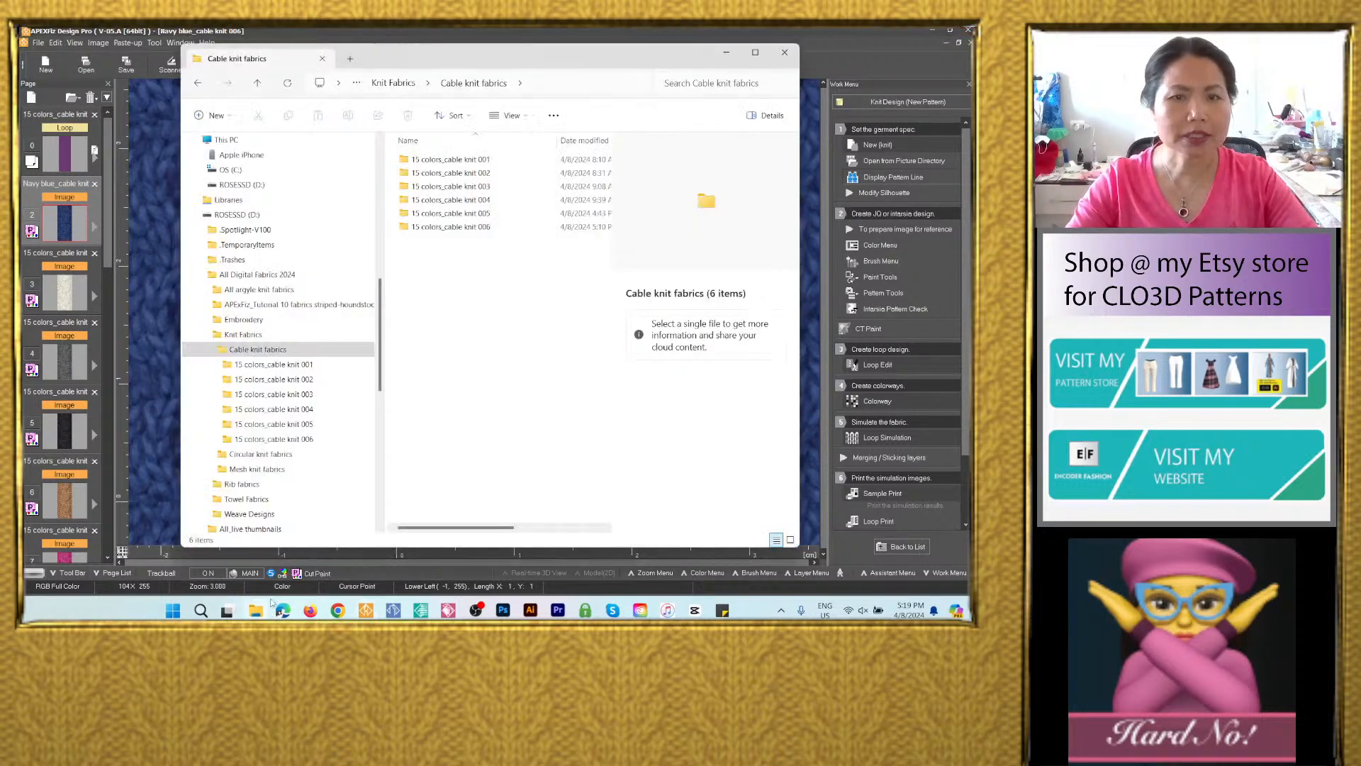
double_click(483, 229)
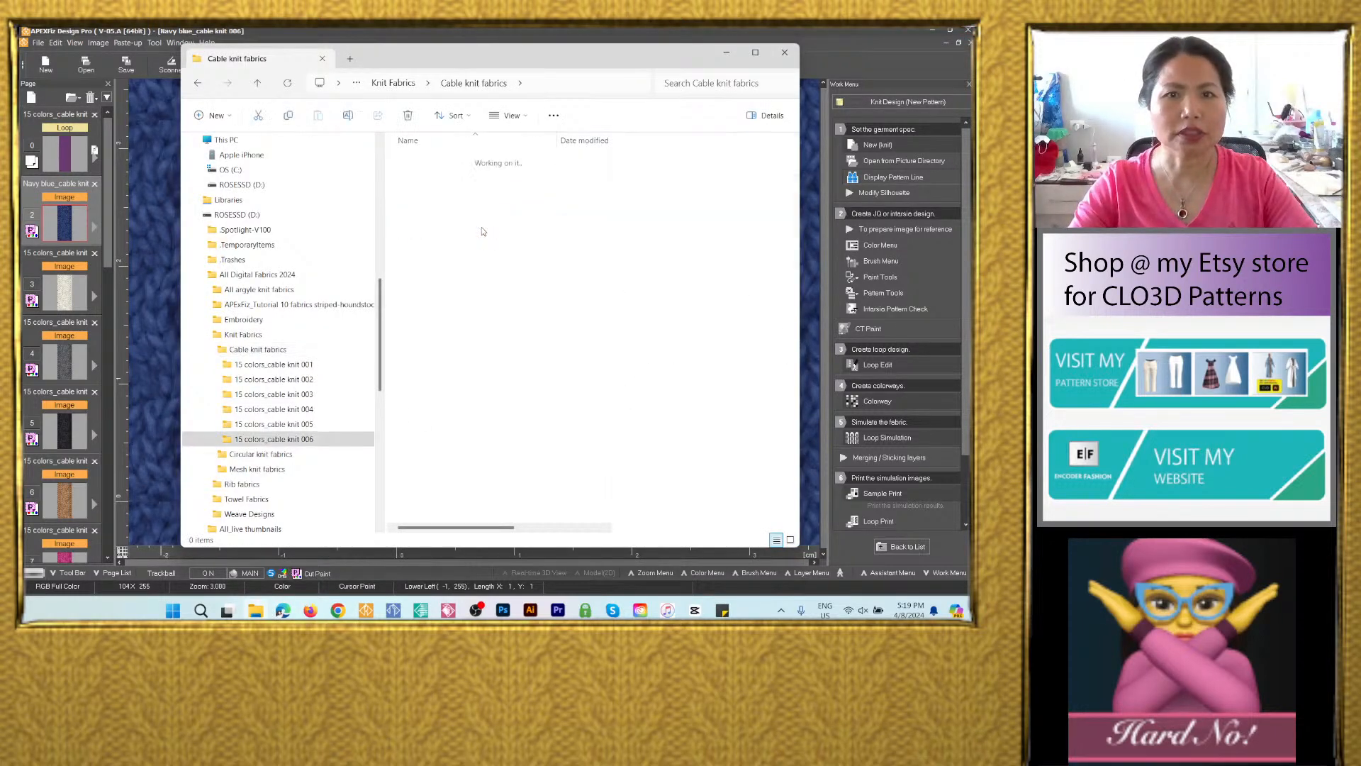
click(512, 115)
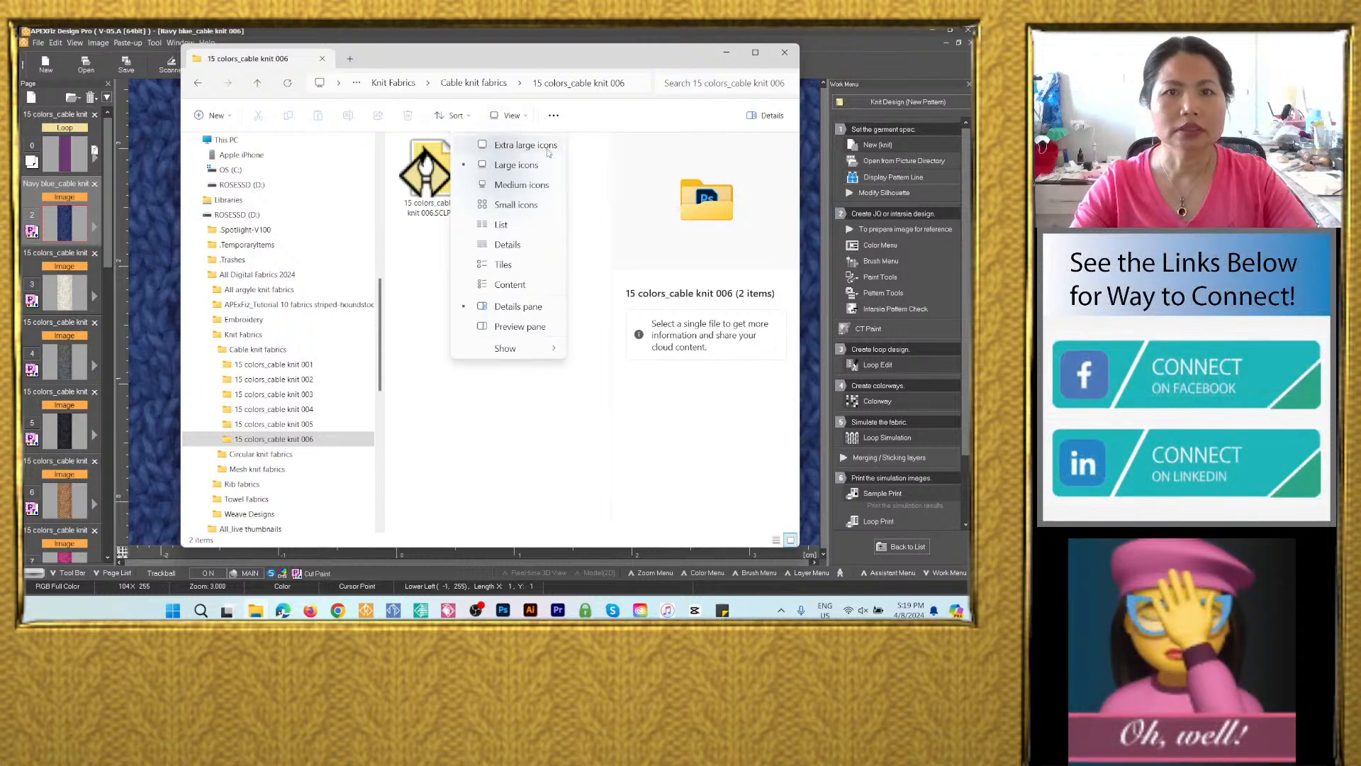
click(506, 245)
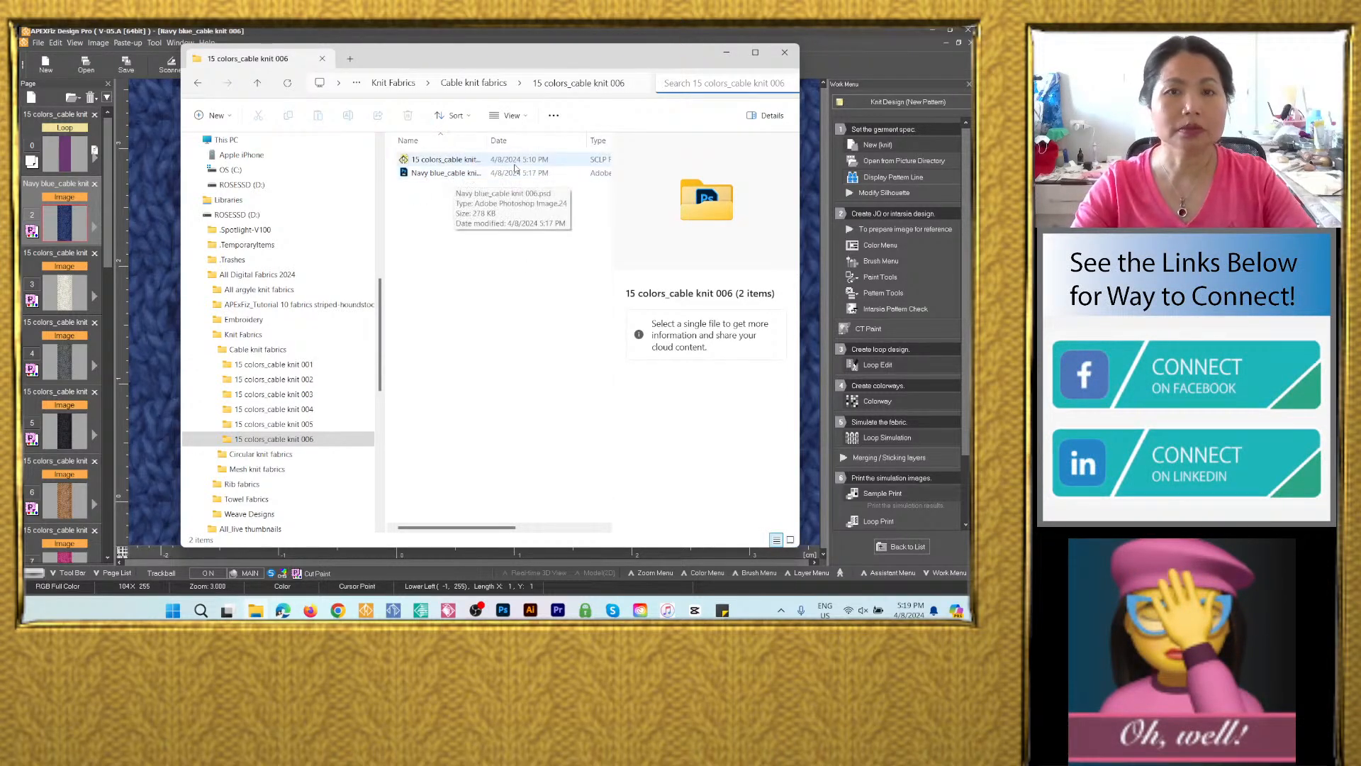
Start saving the white Col2 simulation page with the Image option instead of Project.
click(70, 304)
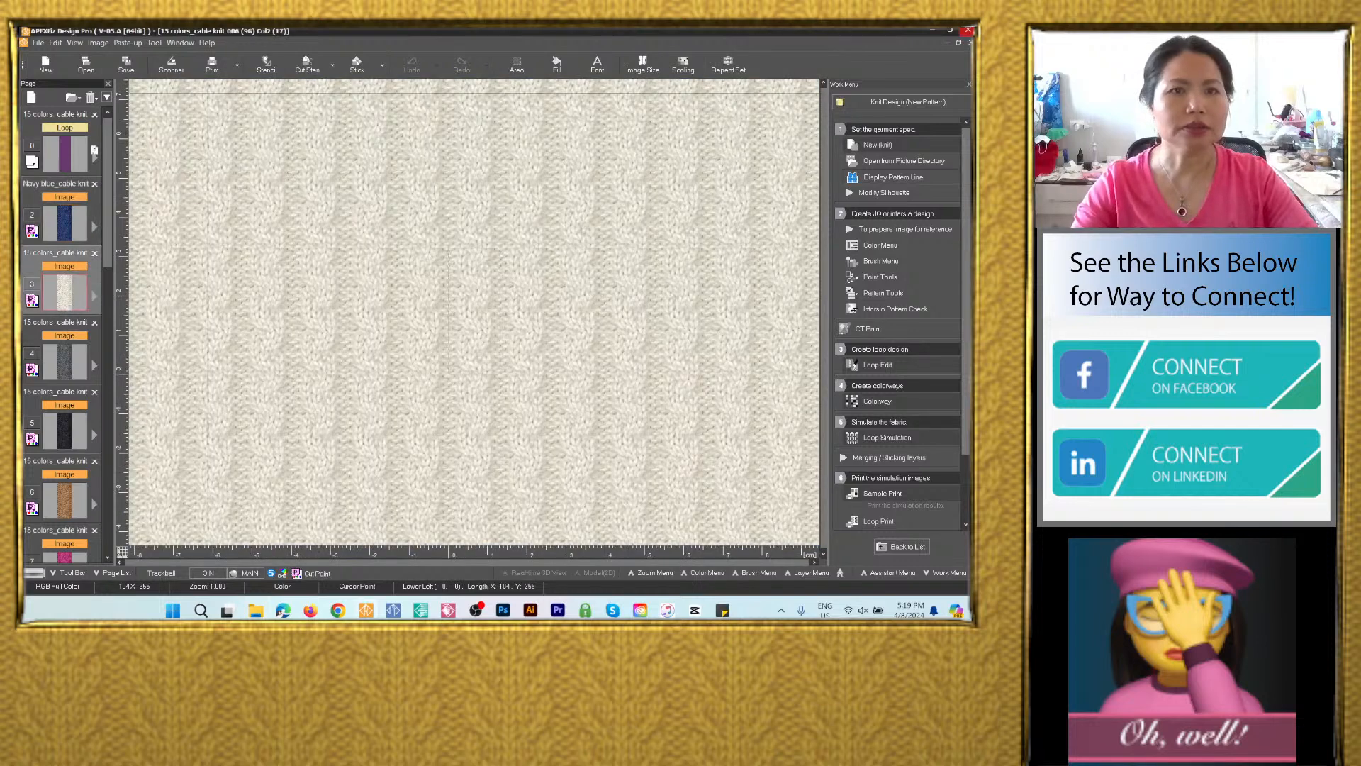
click(139, 70)
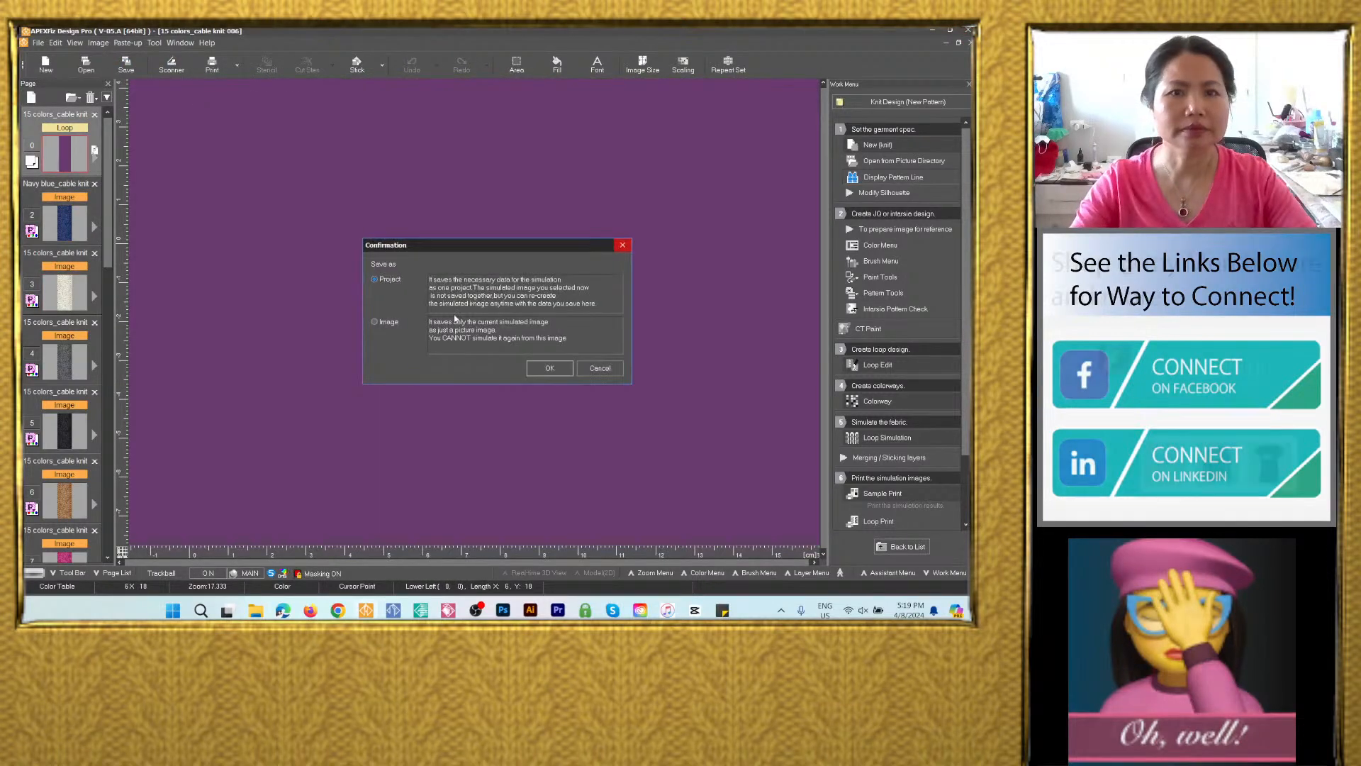
click(386, 323)
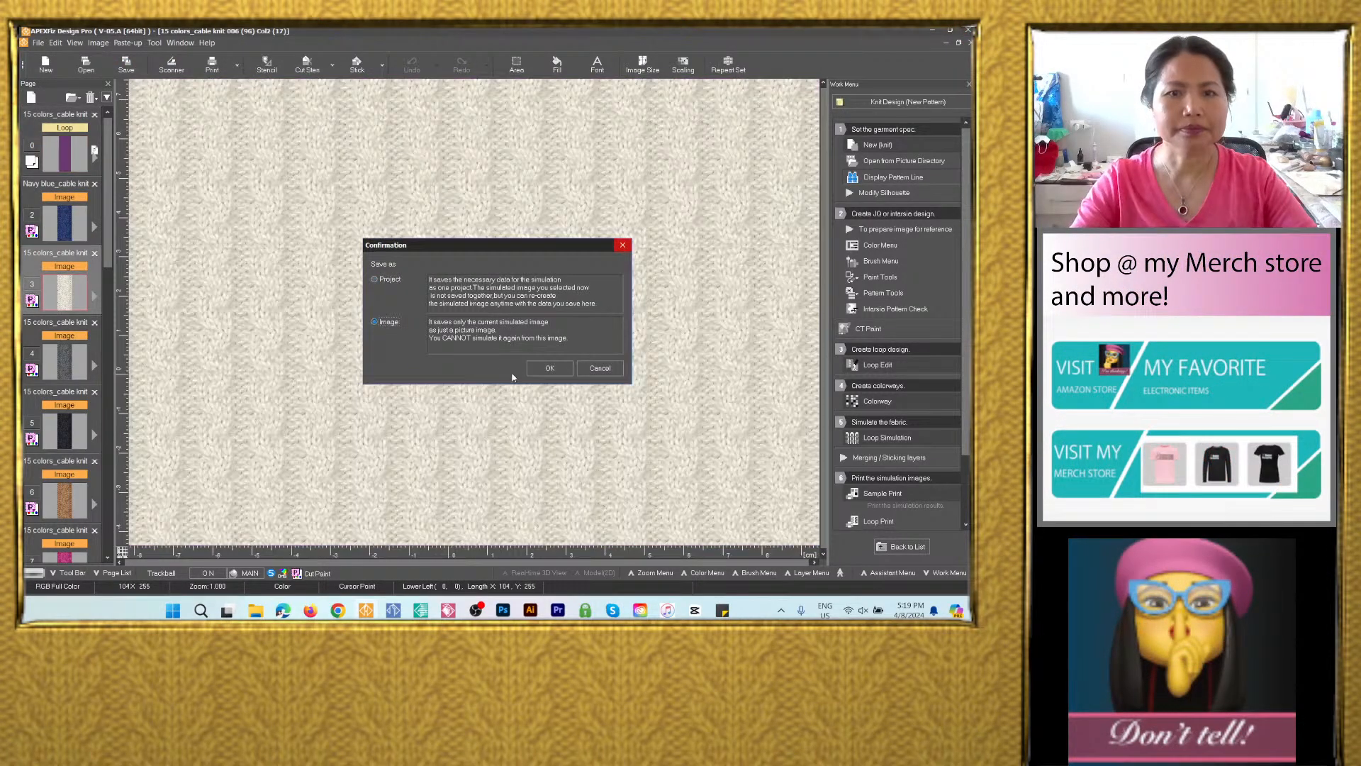
click(550, 368)
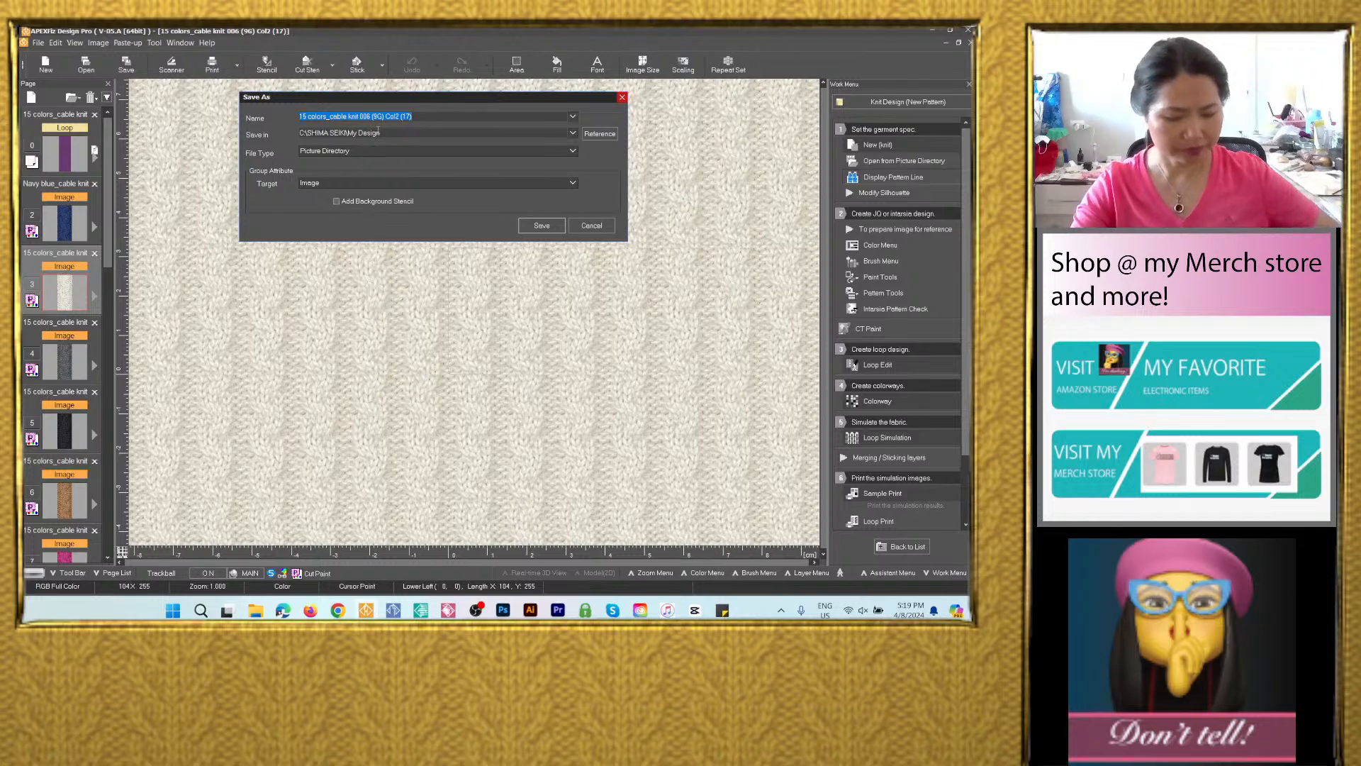
Name the white simulation file "White_cable knit 006" by replacing the color prefix in the reused navy file name.
text(Navy blue_cable knit 006)
drag(333, 117, 287, 111)
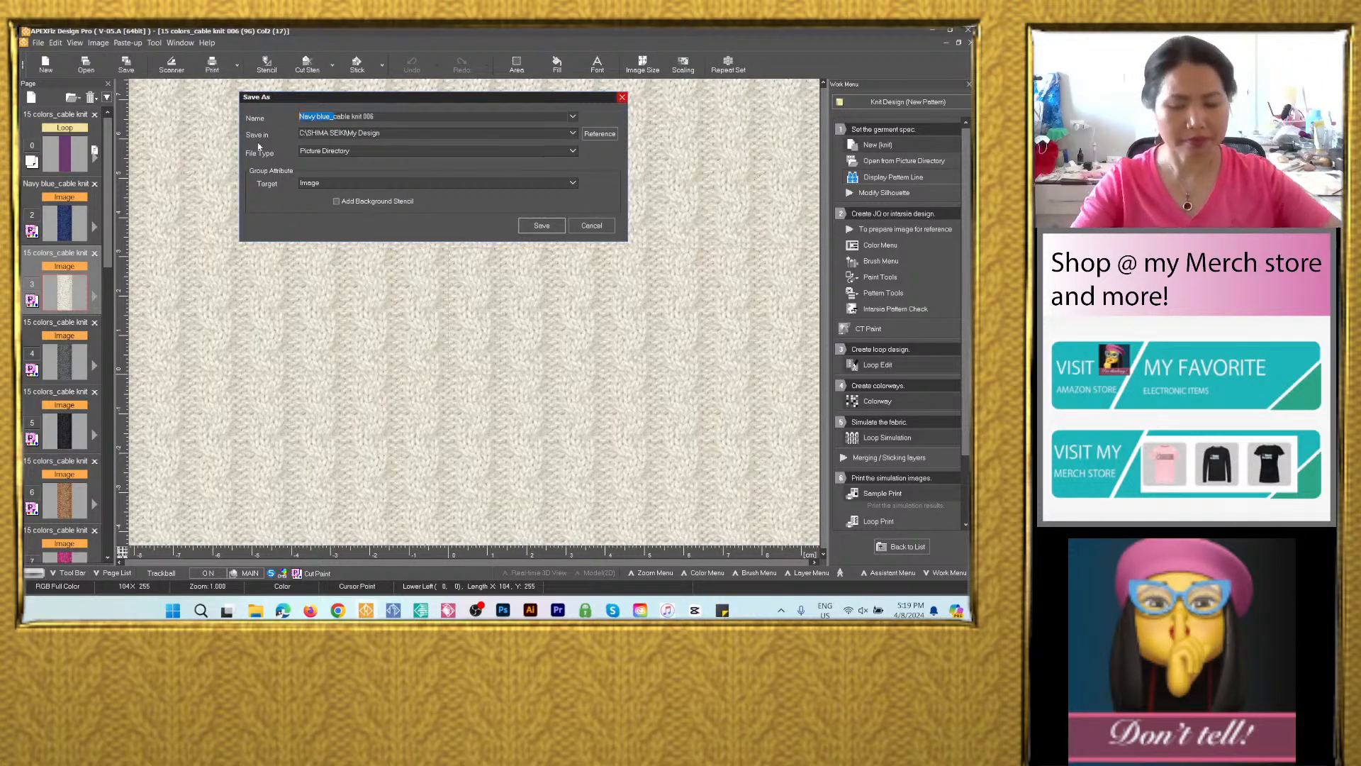
text(White)
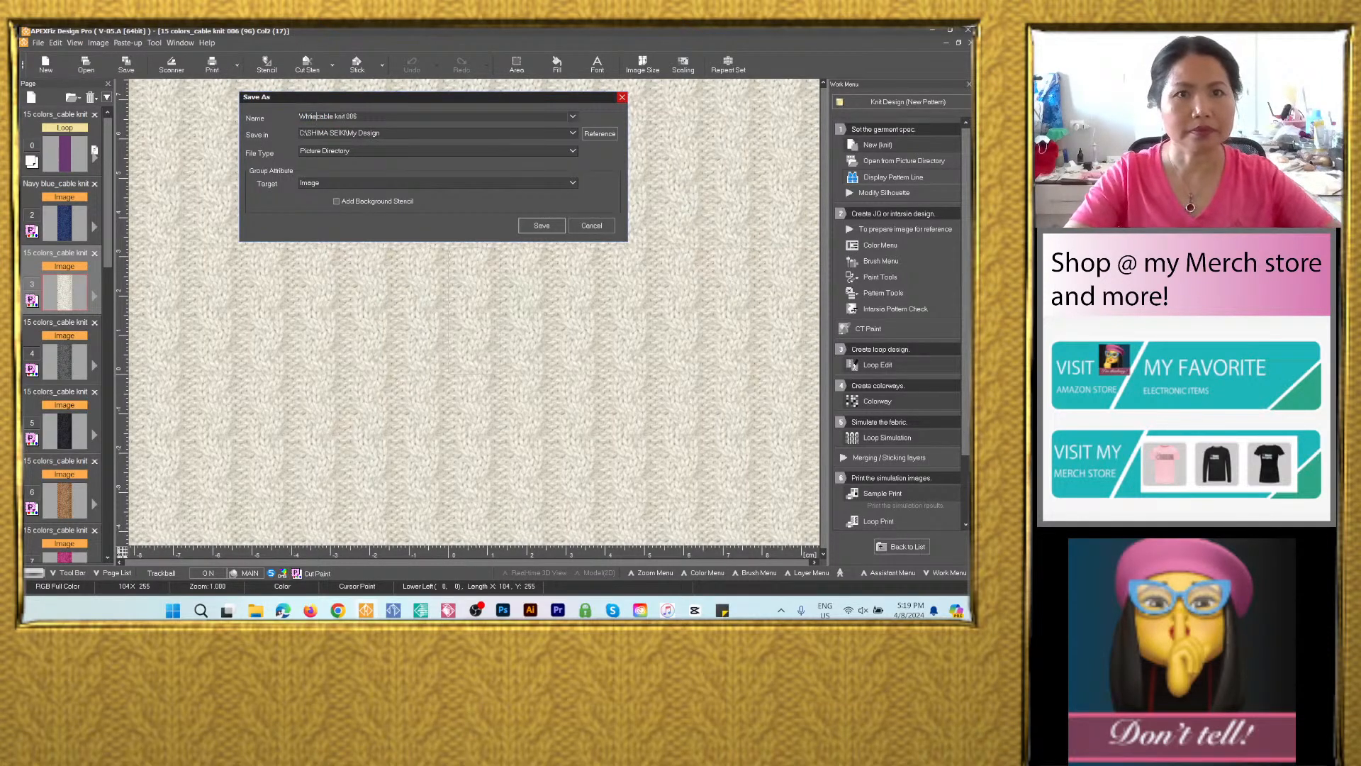
key(BackSpace)
key(BackSpace)
key(BackSpace)
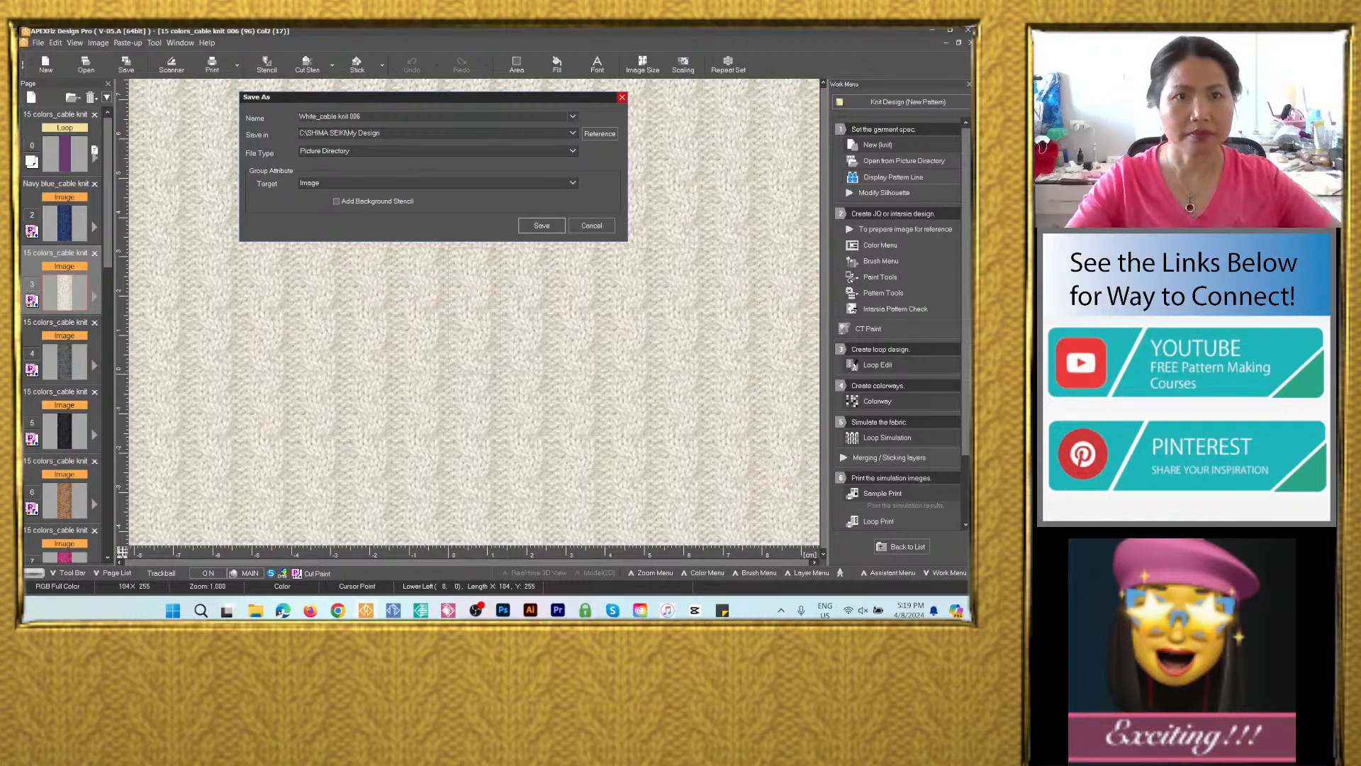
Save the white simulation as an Adobe Photoshop (*.psd) file in the "15 colors_cable knit 006" folder and check it in File Explorer.
click(573, 134)
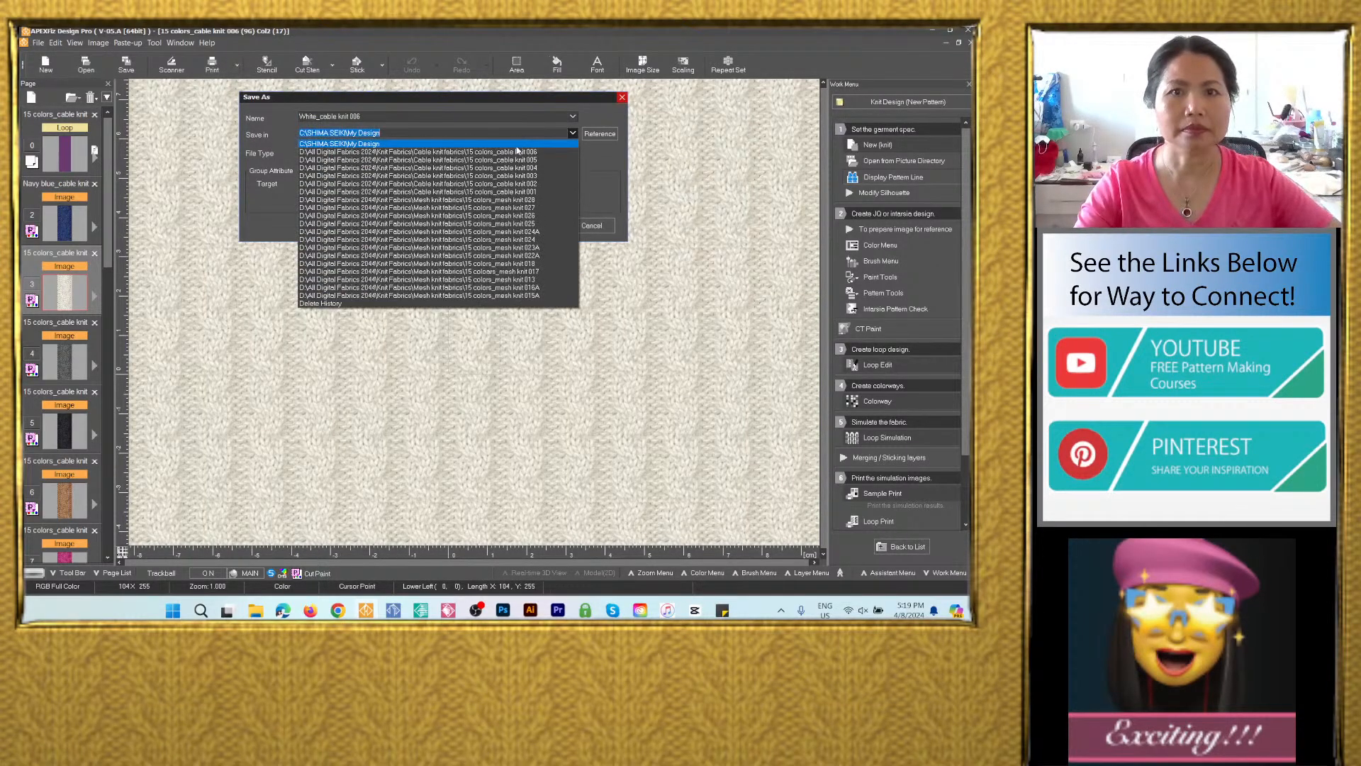
click(487, 153)
click(485, 153)
click(489, 203)
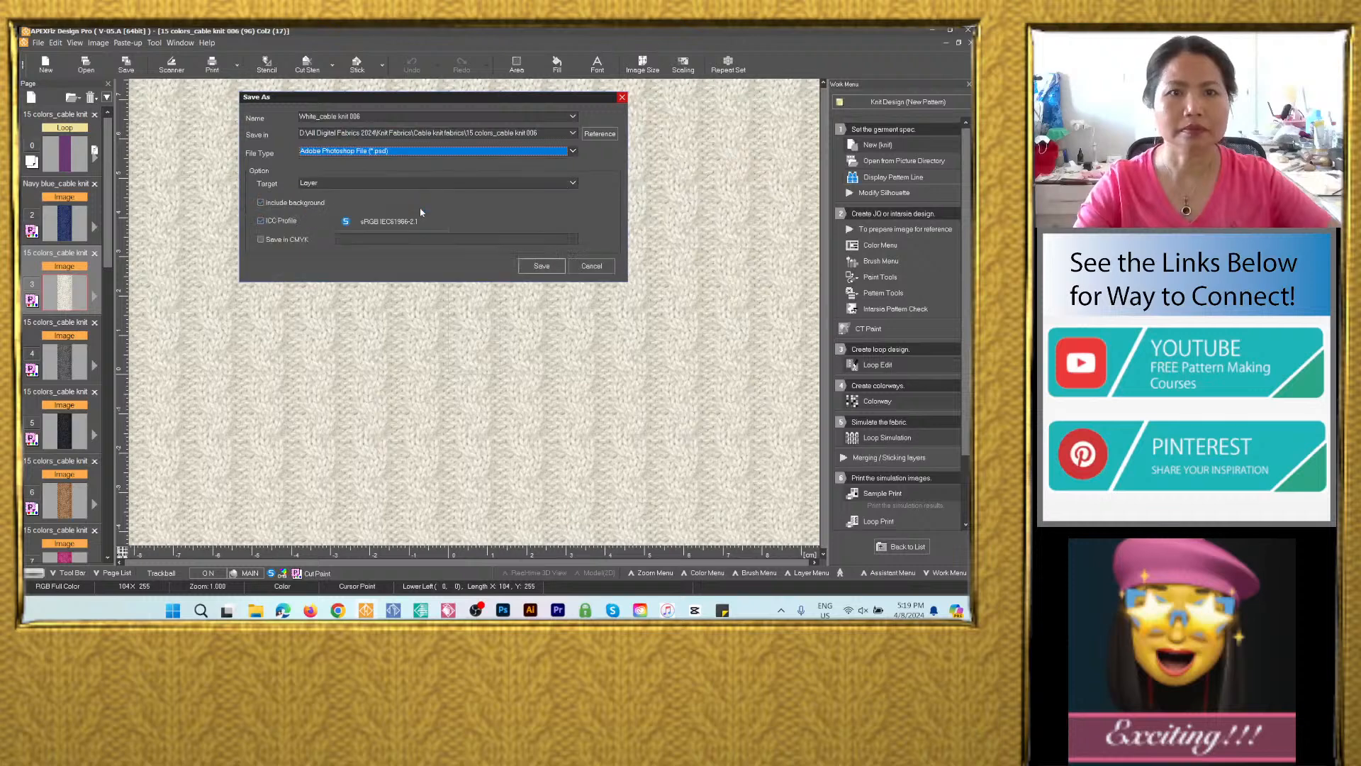
click(539, 266)
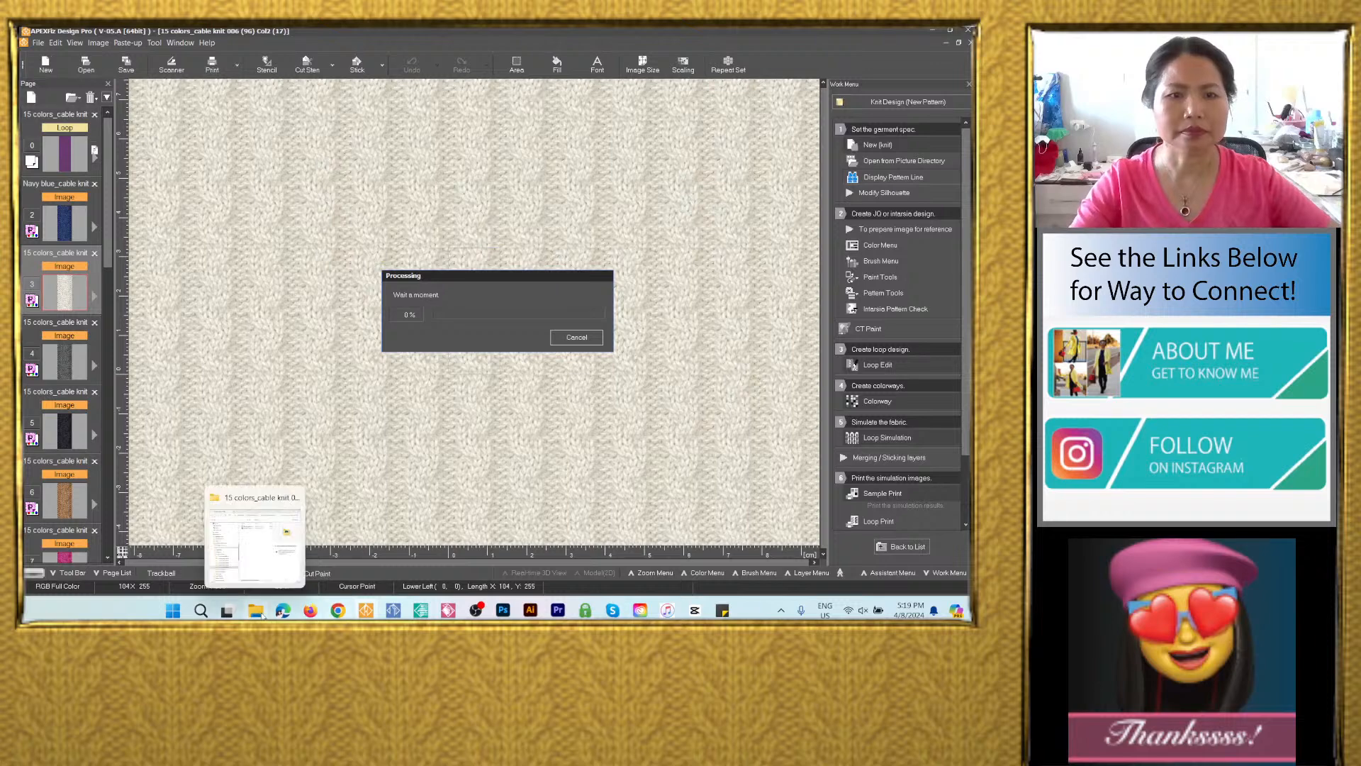
click(256, 610)
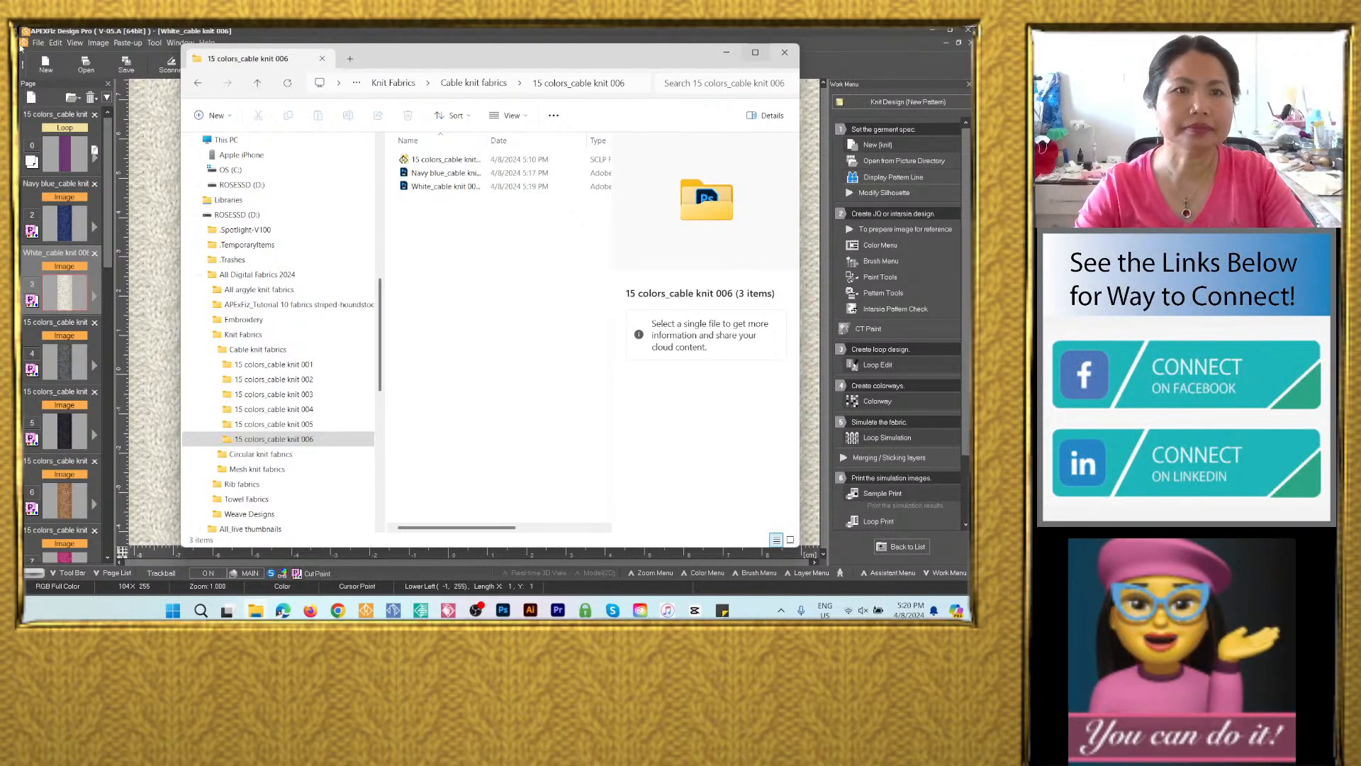
Start saving the gray Col3 simulation page as an image only, not as a project.
click(64, 362)
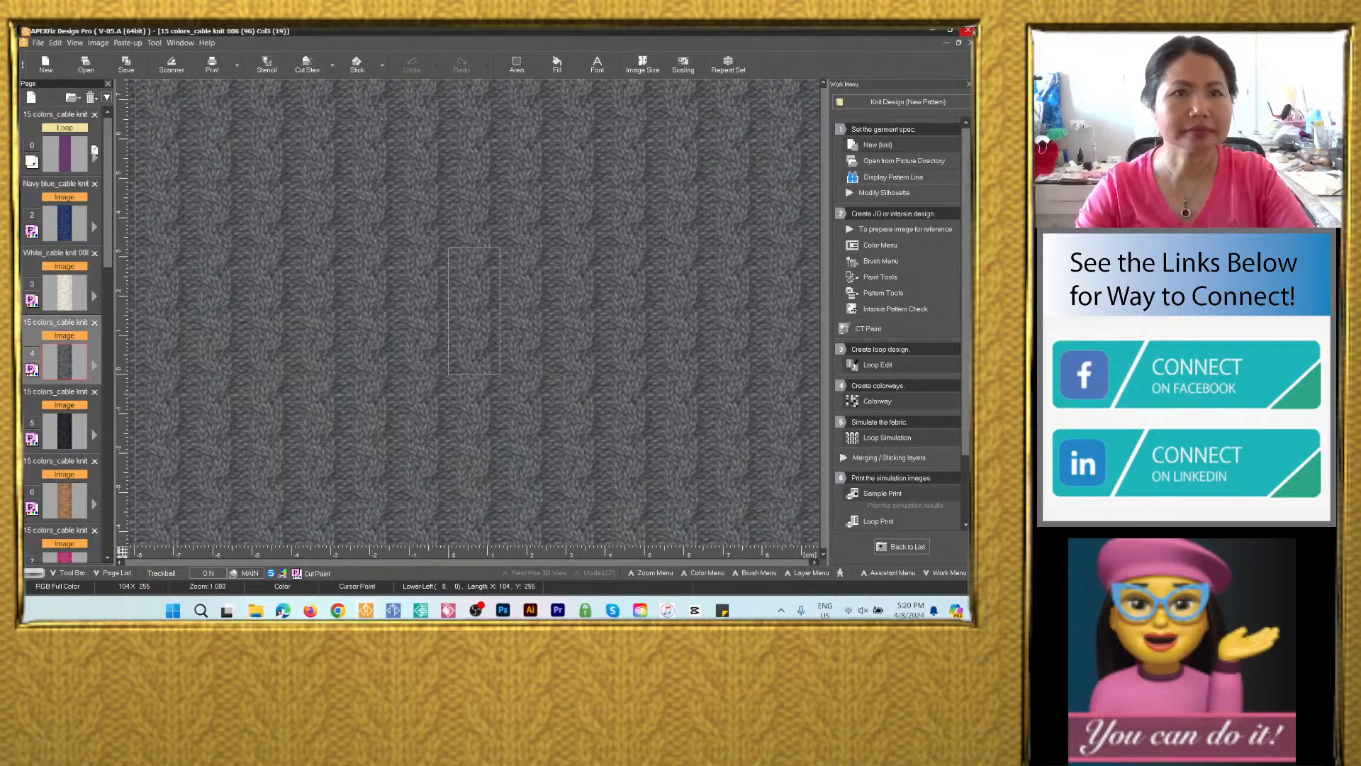
click(126, 65)
click(390, 325)
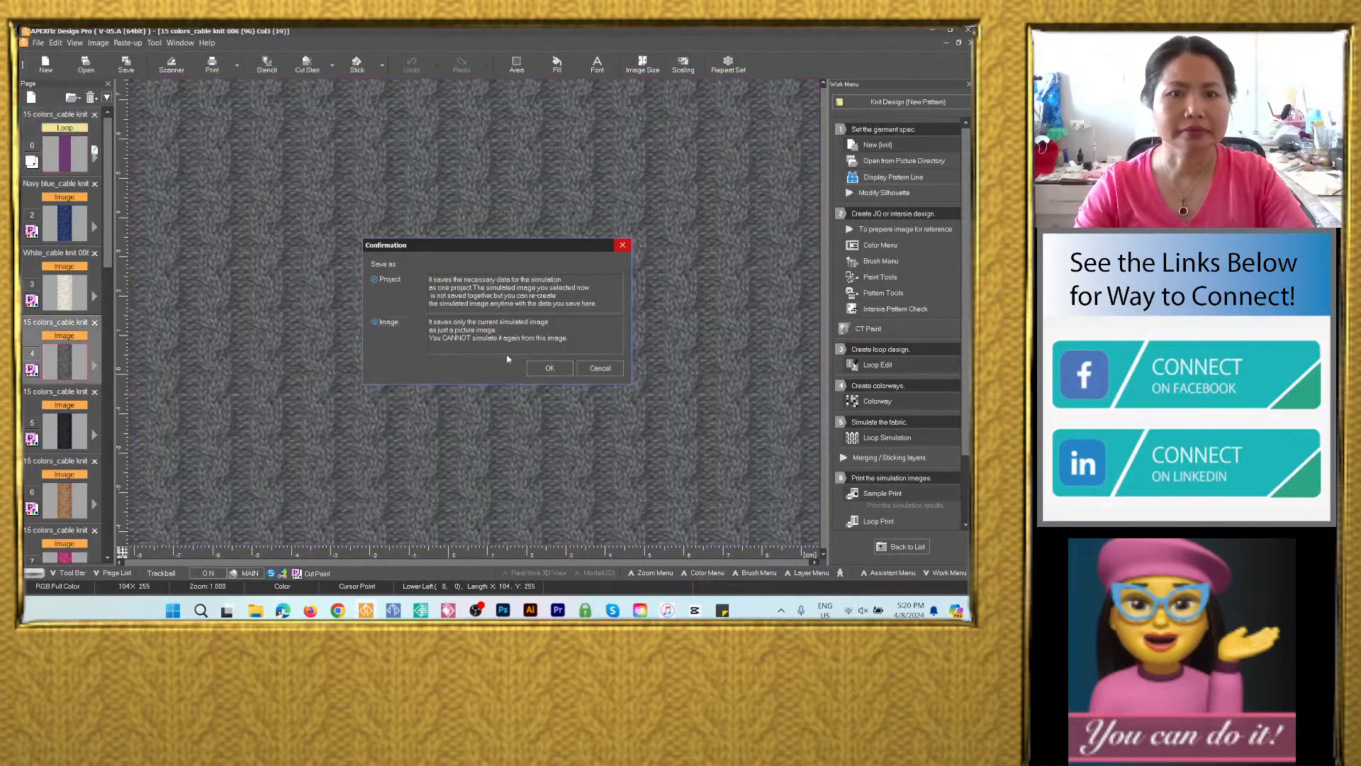
click(549, 368)
Paste the copied navy file name and change its color prefix so it reads "Gray_cable knit 006".
right_click(388, 121)
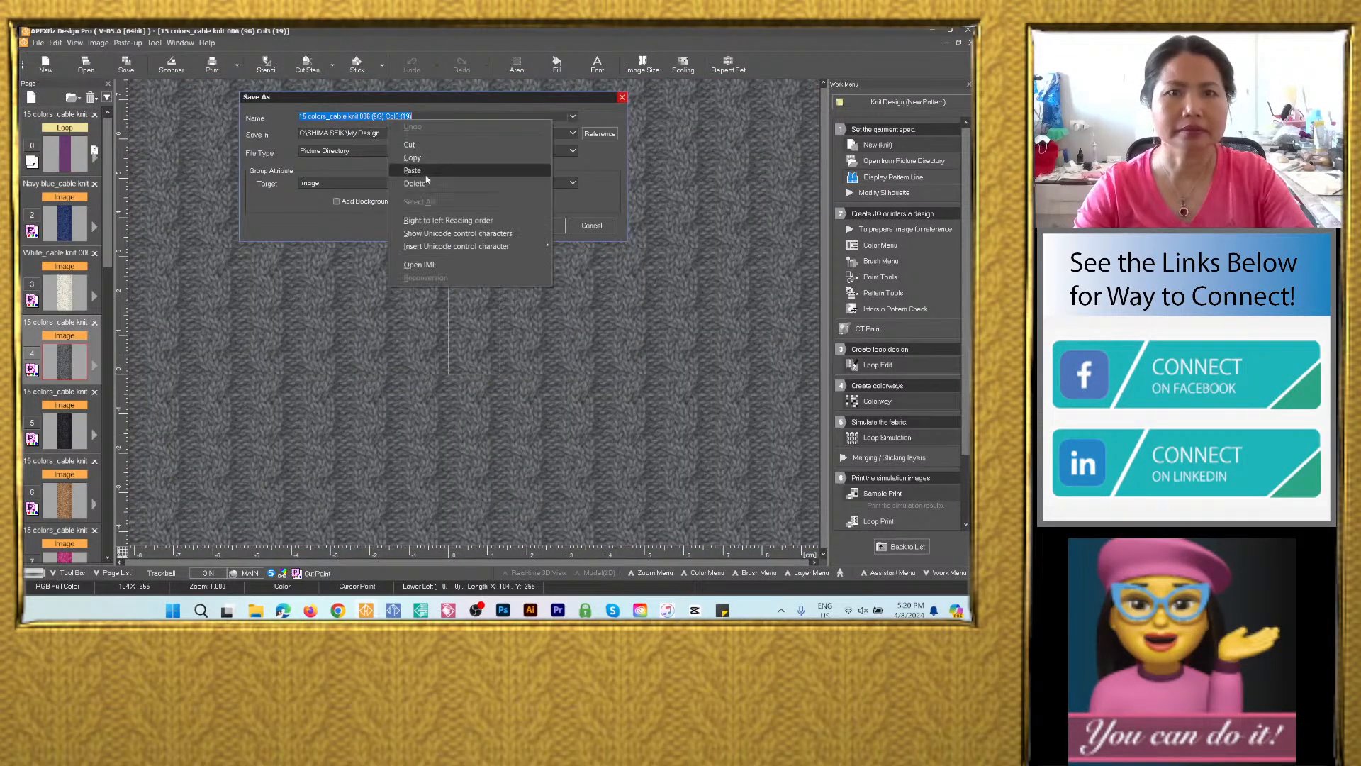
click(425, 170)
drag(331, 116, 199, 145)
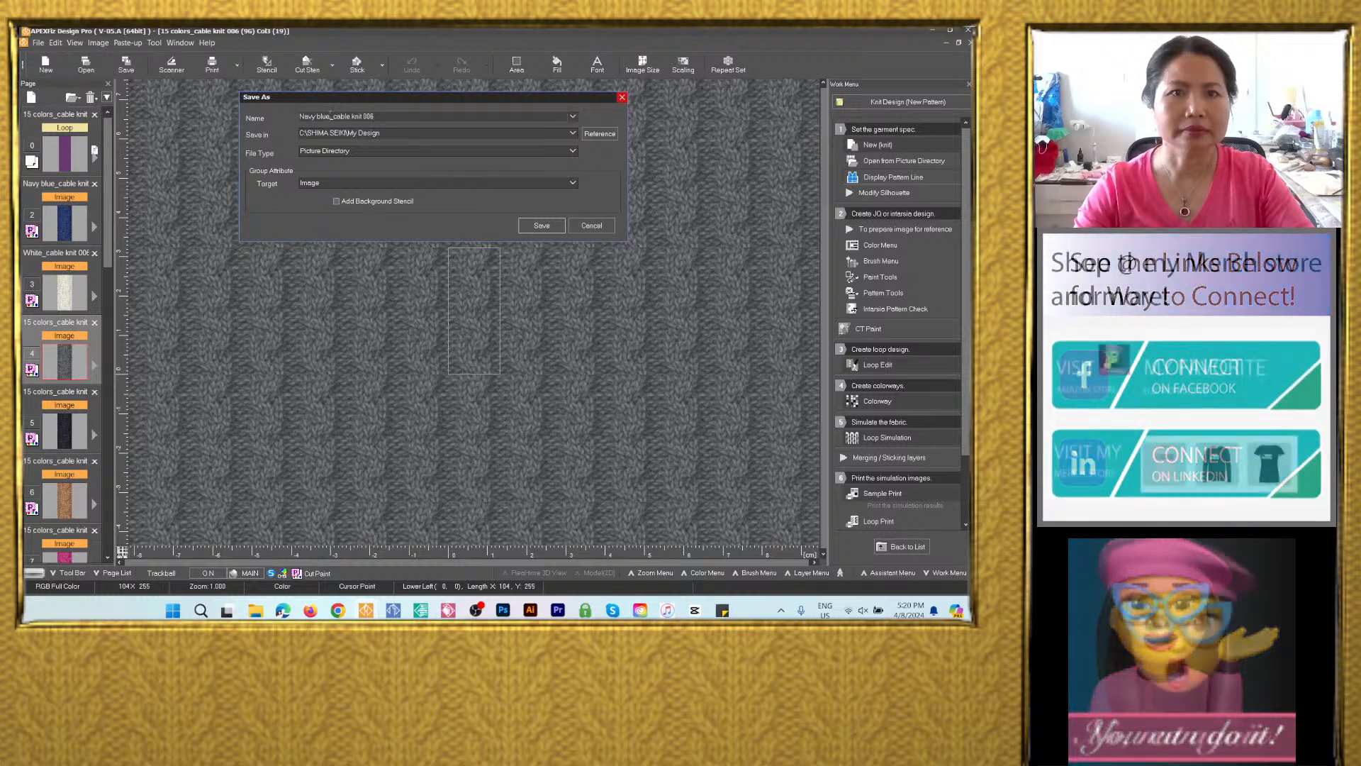
text(Gray_)
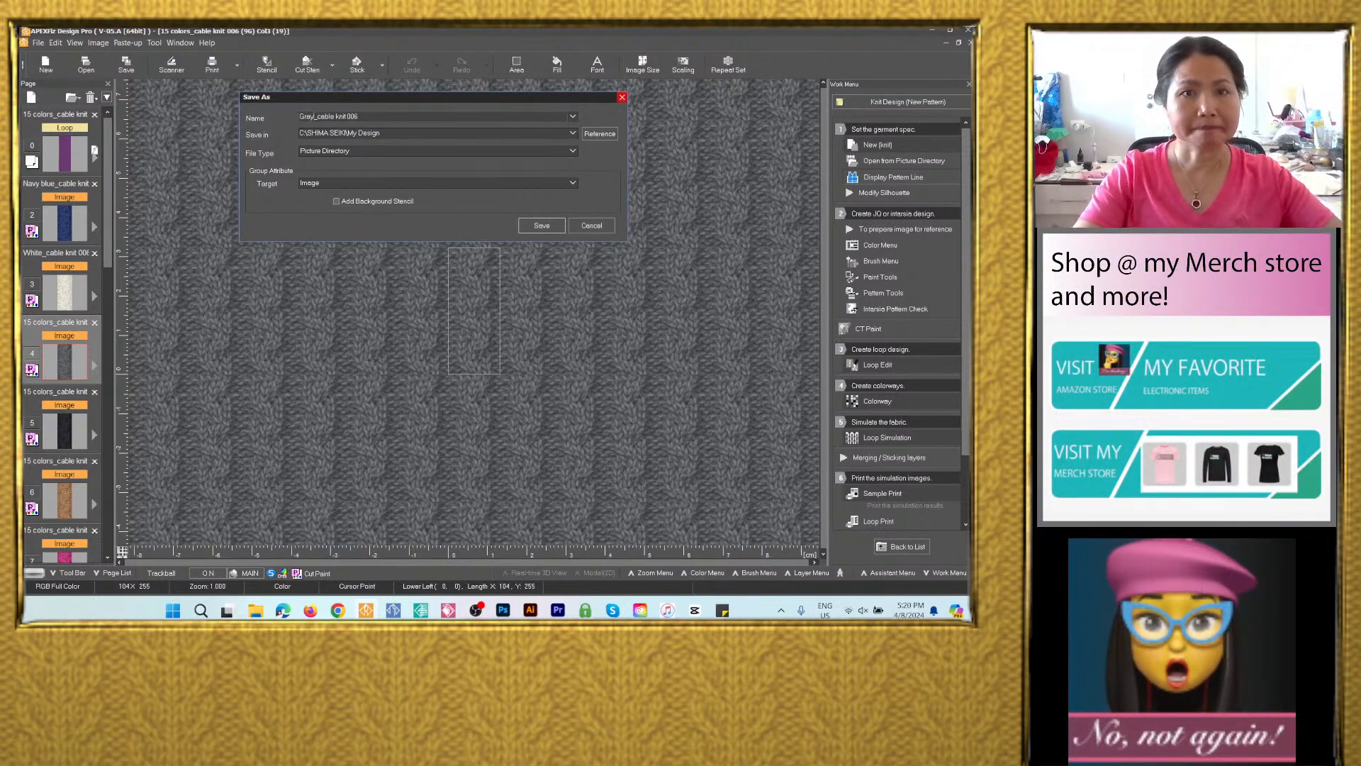
Save the gray simulation as an Adobe Photoshop (*.psd) file in the "15 colors_cable knit 006" folder.
click(573, 132)
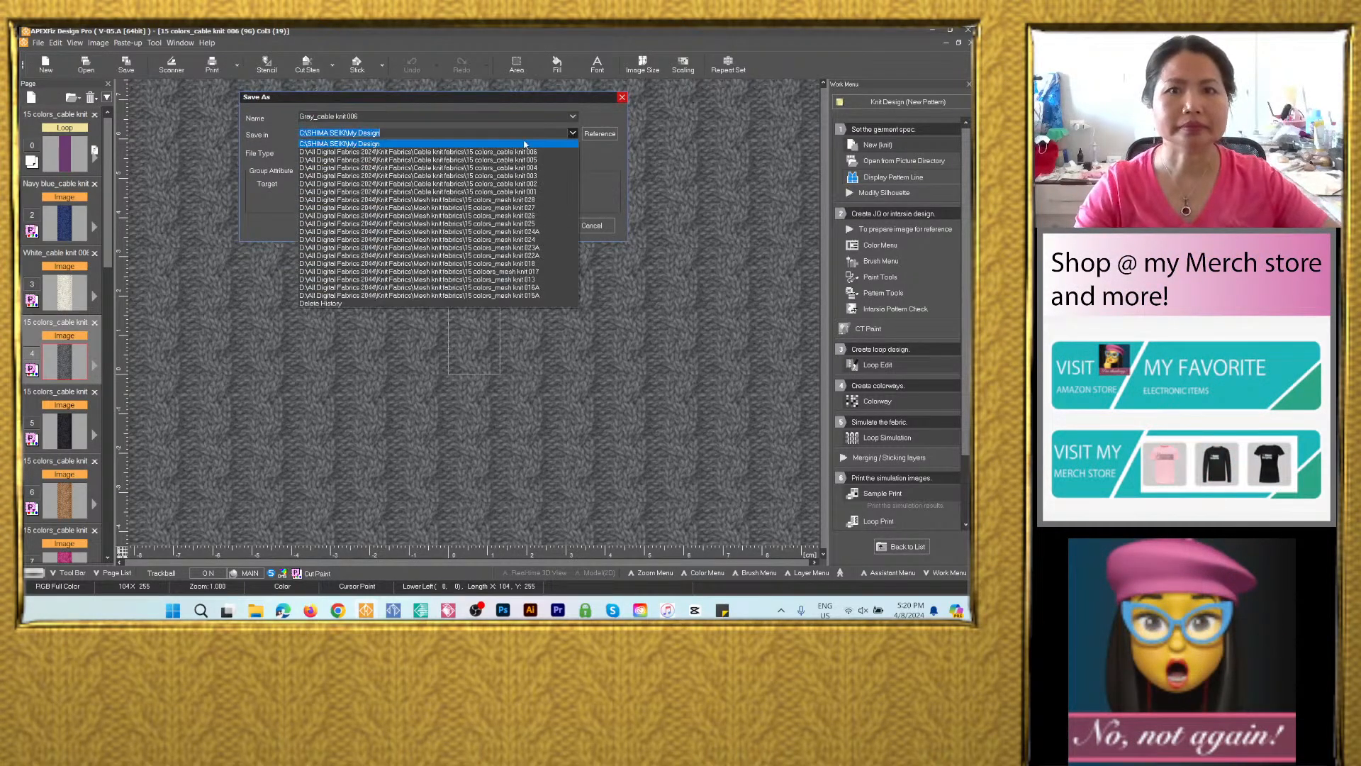
click(419, 150)
click(419, 151)
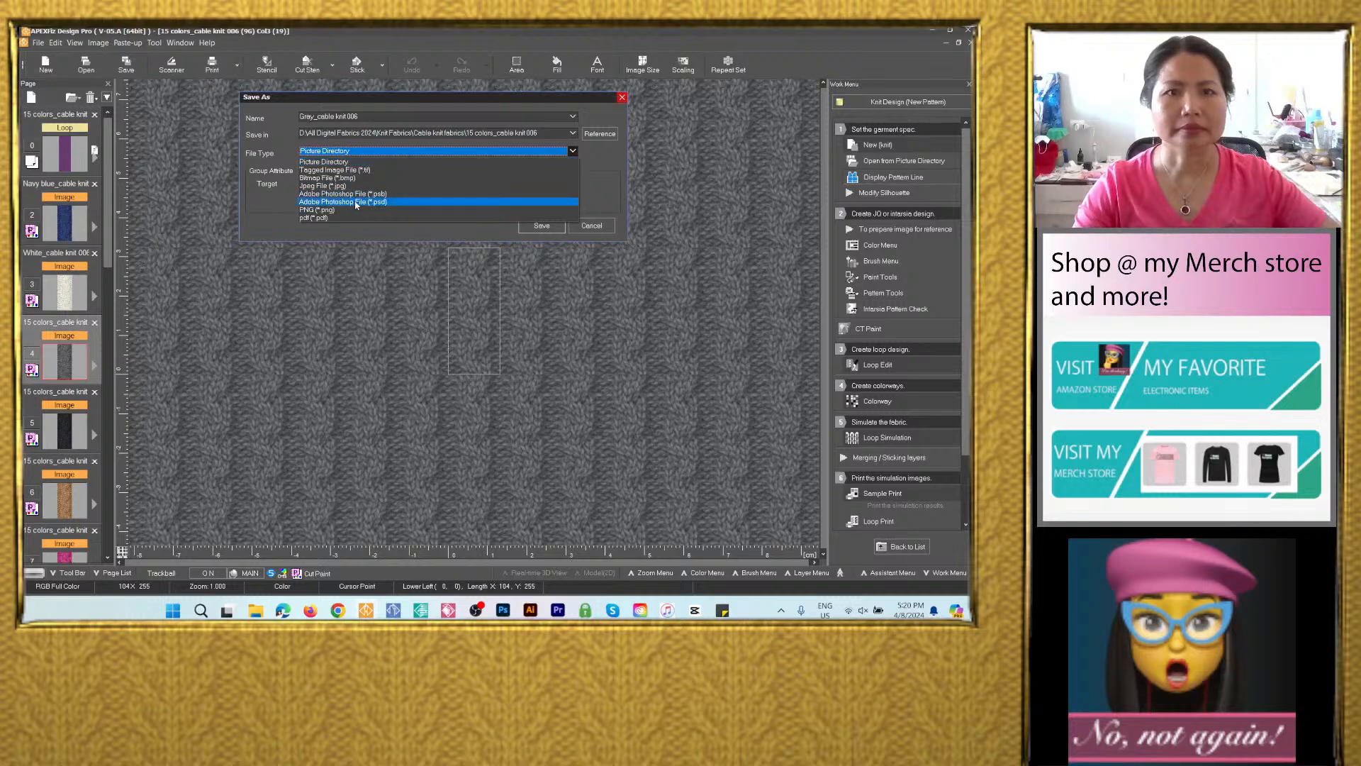
Save the gray cable knit image as an Adobe Photoshop File (*.psd).
click(355, 203)
click(519, 265)
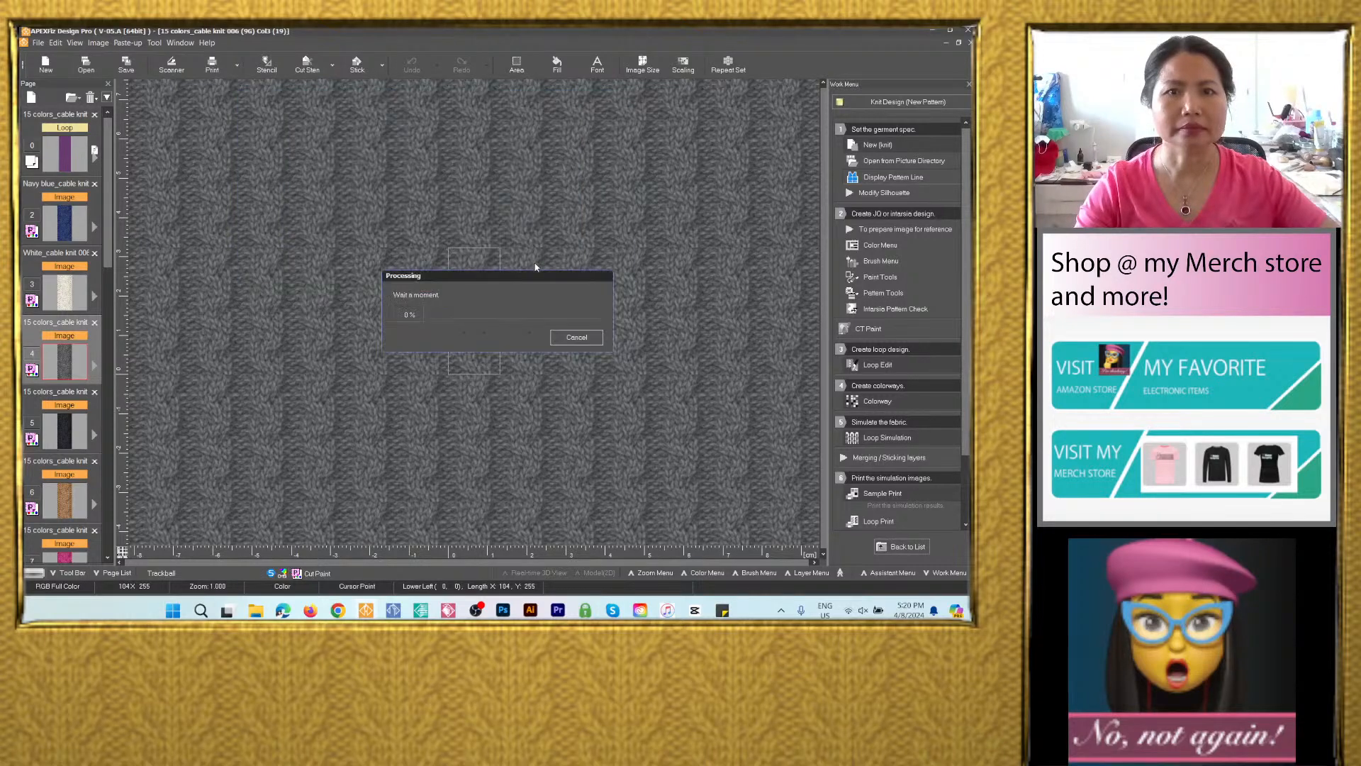
Start saving the black cable knit page as an image and name it "Black_cable knit 006".
click(59, 427)
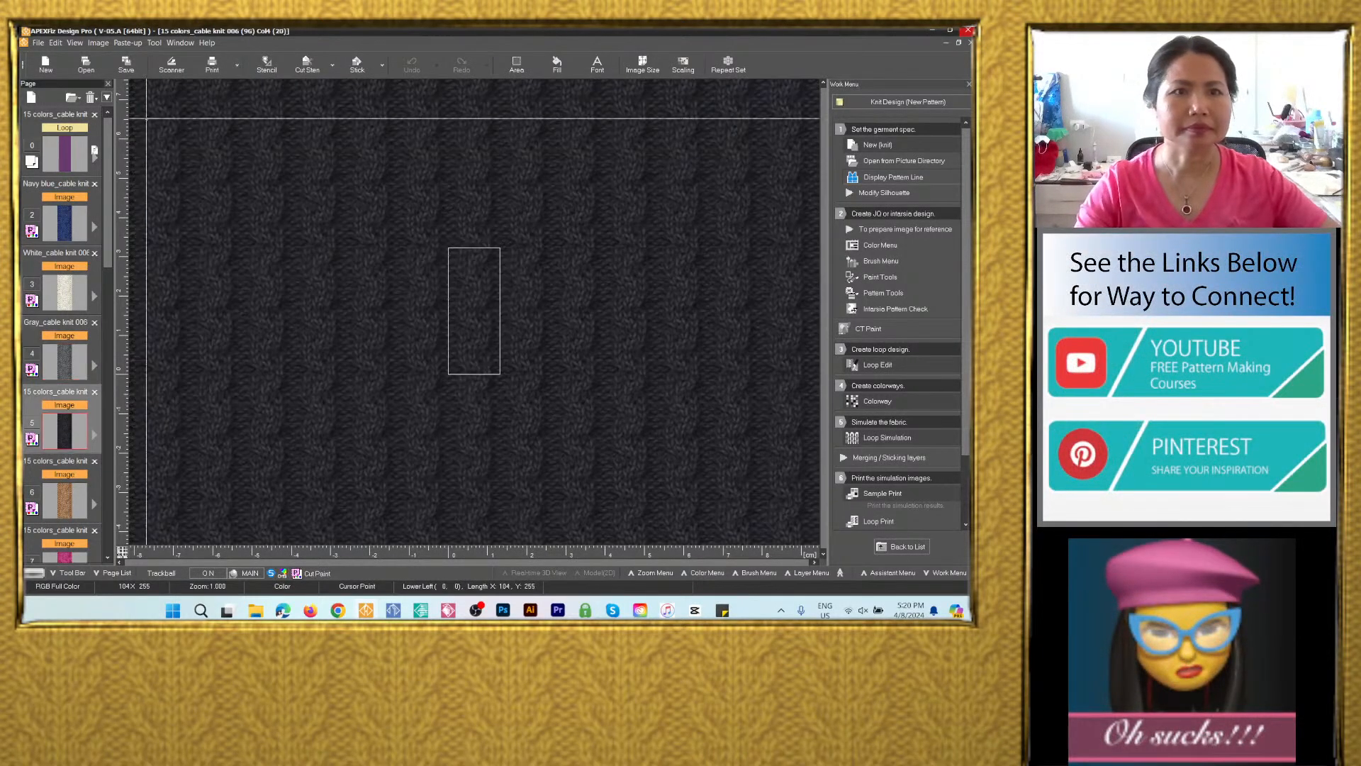
click(127, 66)
click(390, 323)
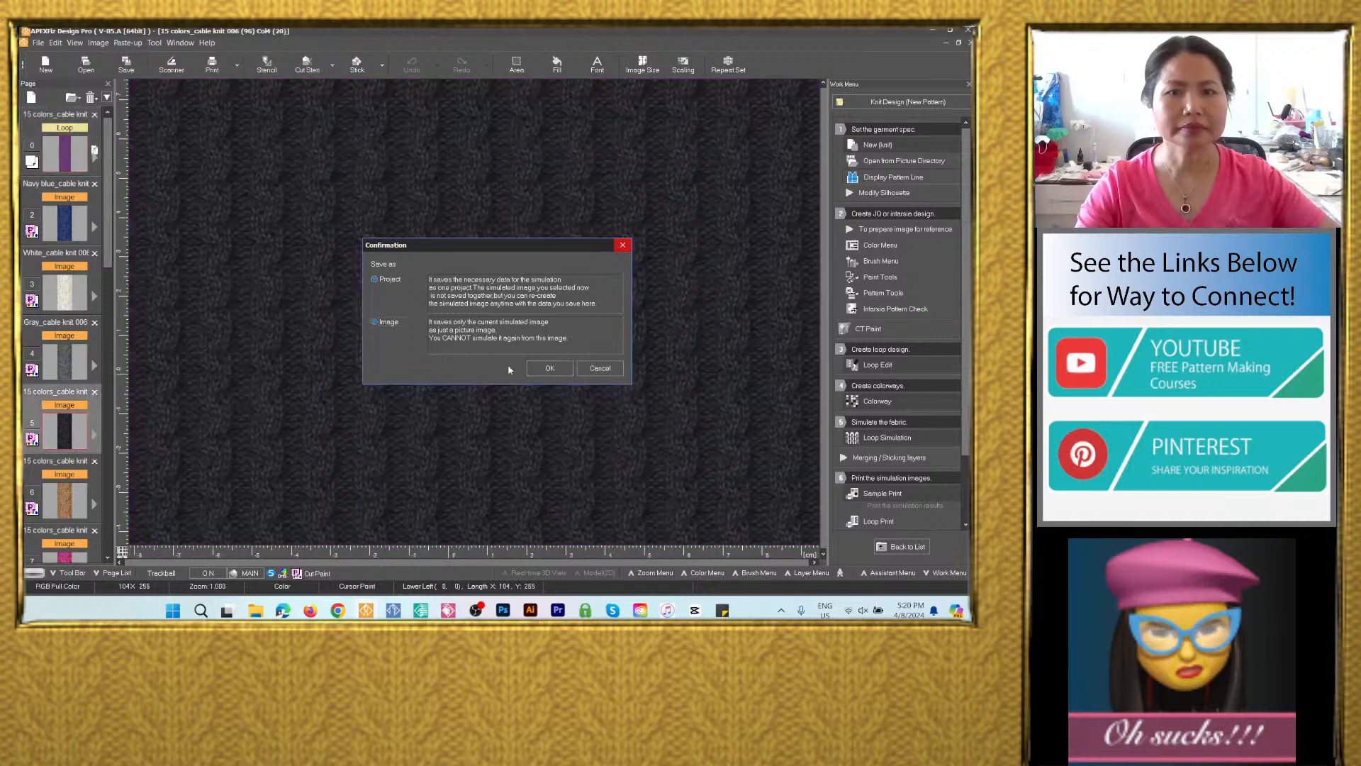
click(550, 368)
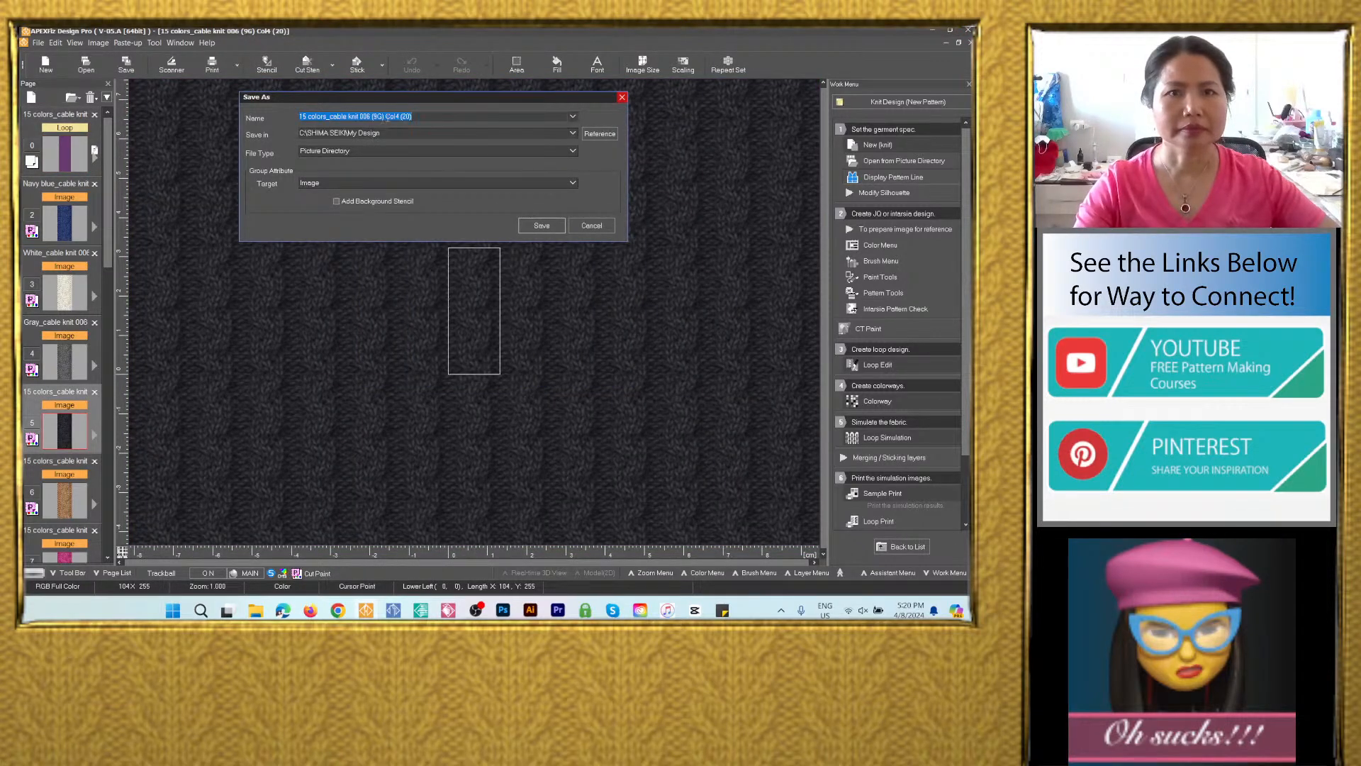
right_click(388, 118)
click(432, 167)
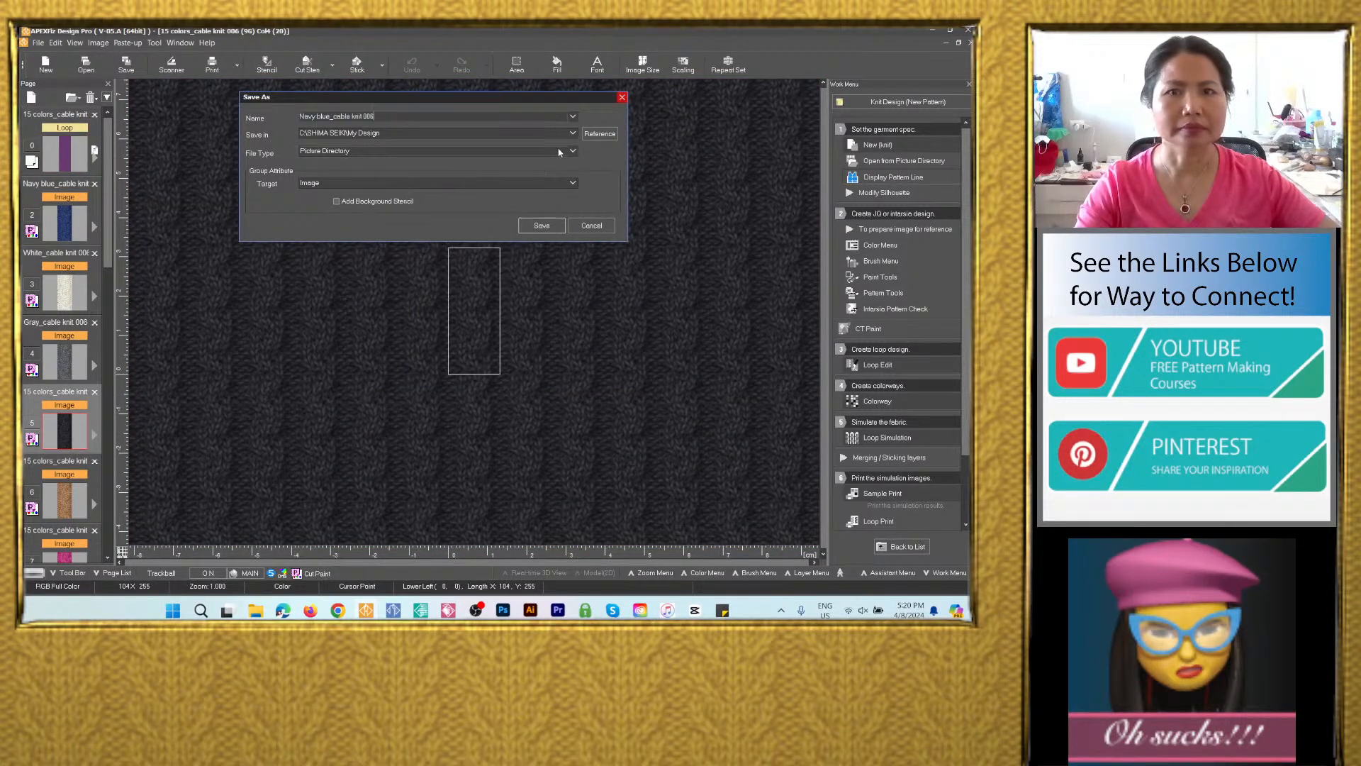
drag(329, 116, 278, 117)
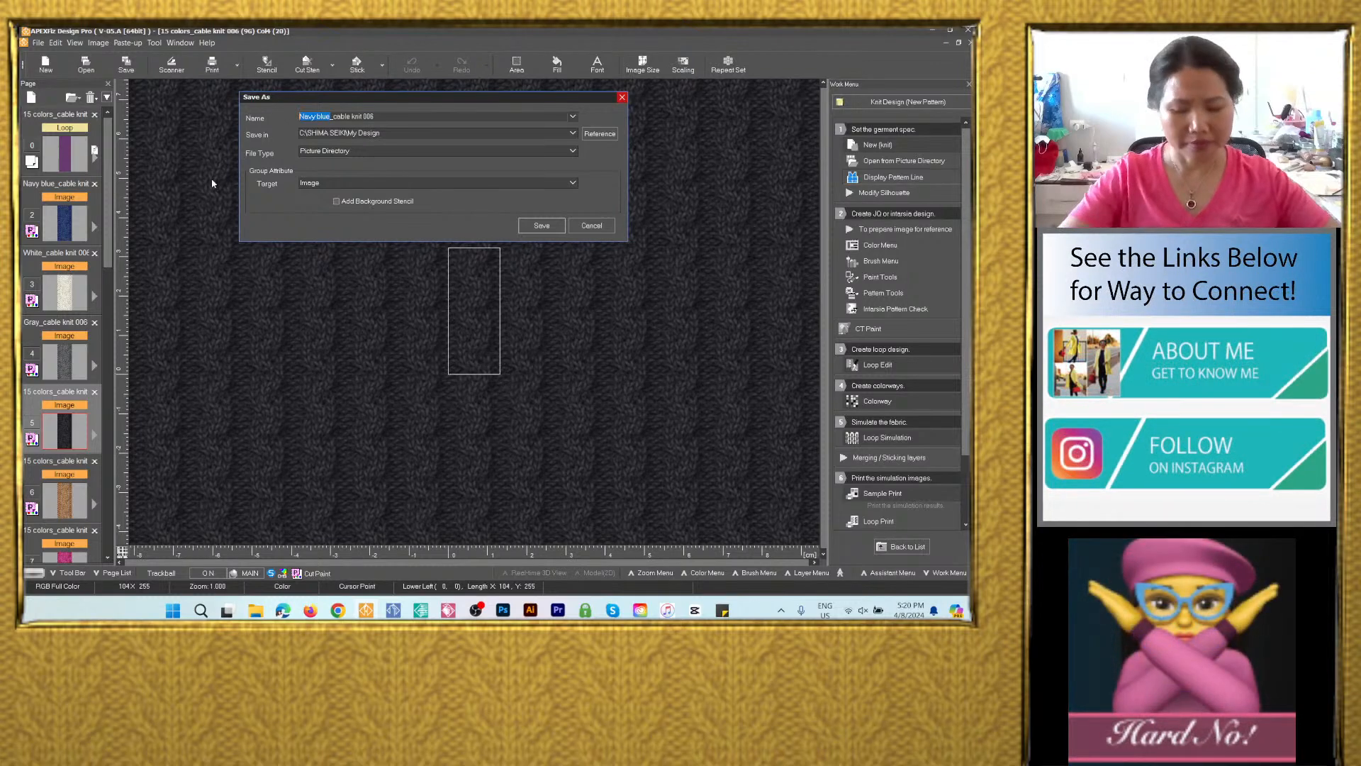
text(bla)
key(BackSpace)
key(BackSpace)
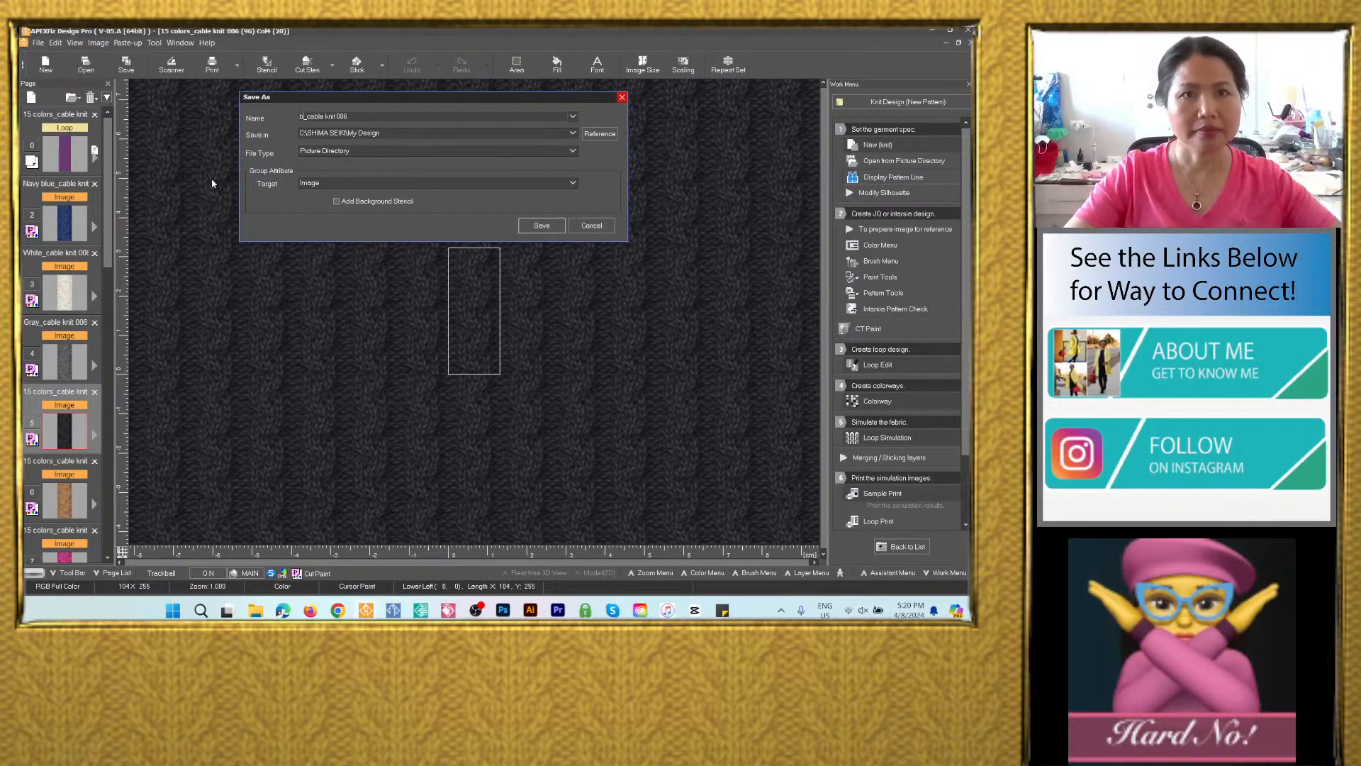
text(Black)
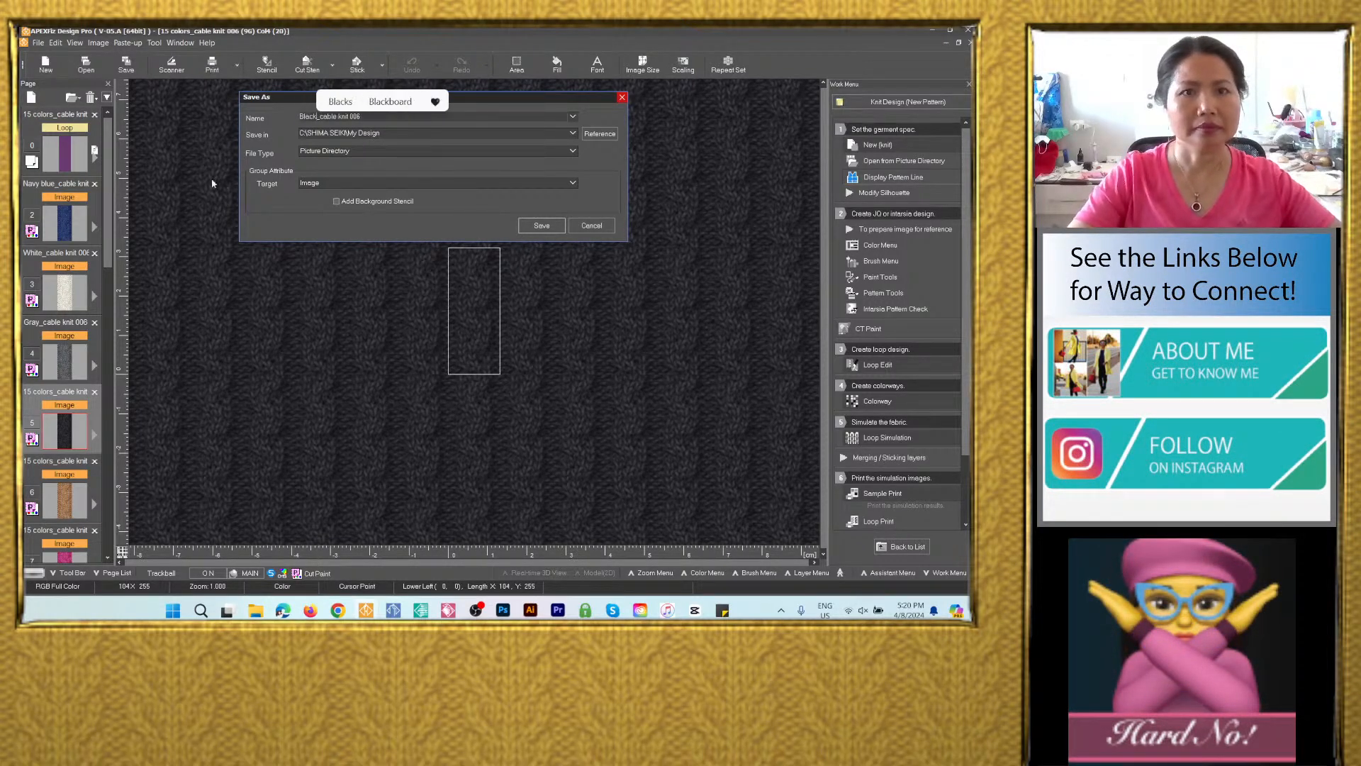
Save the black swatch in the "15 colors_cable knit 006" folder as an Adobe Photoshop File (*.psd).
click(522, 133)
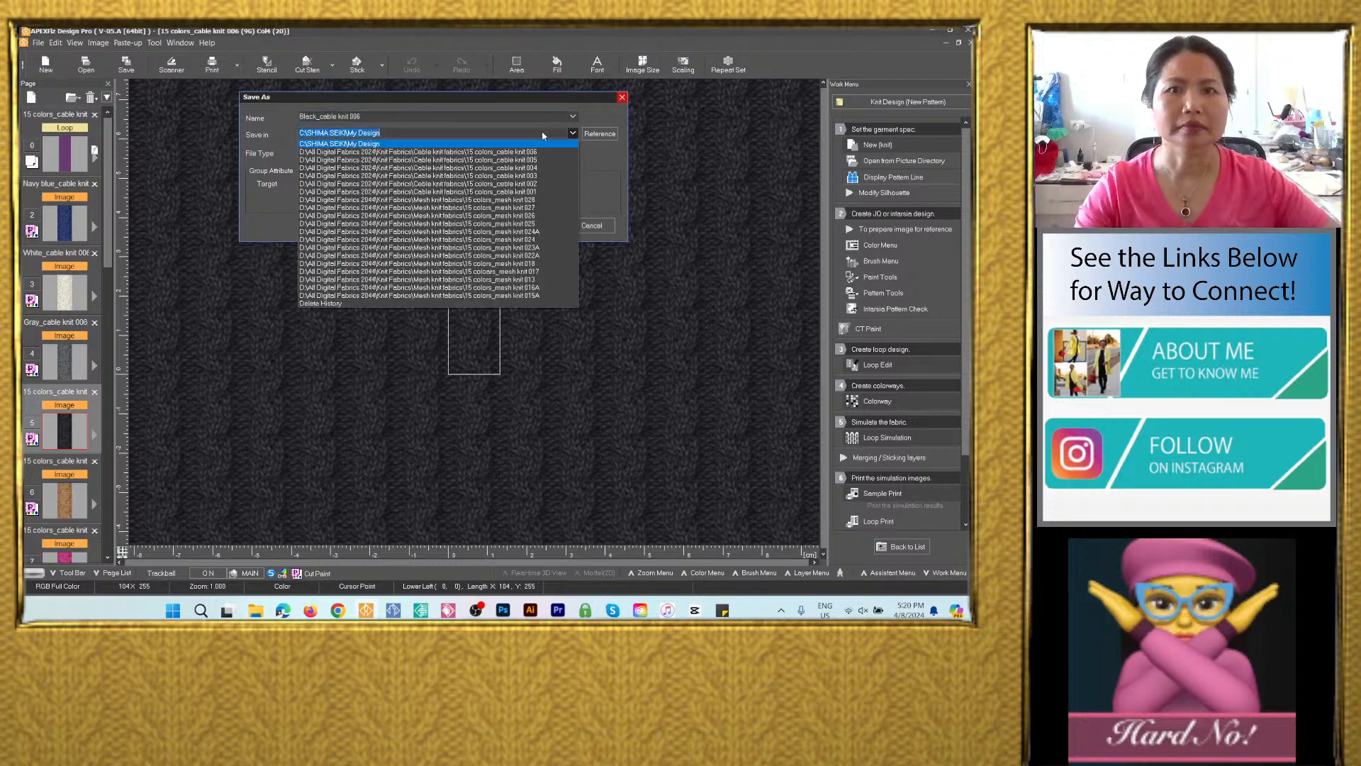
click(522, 152)
click(479, 153)
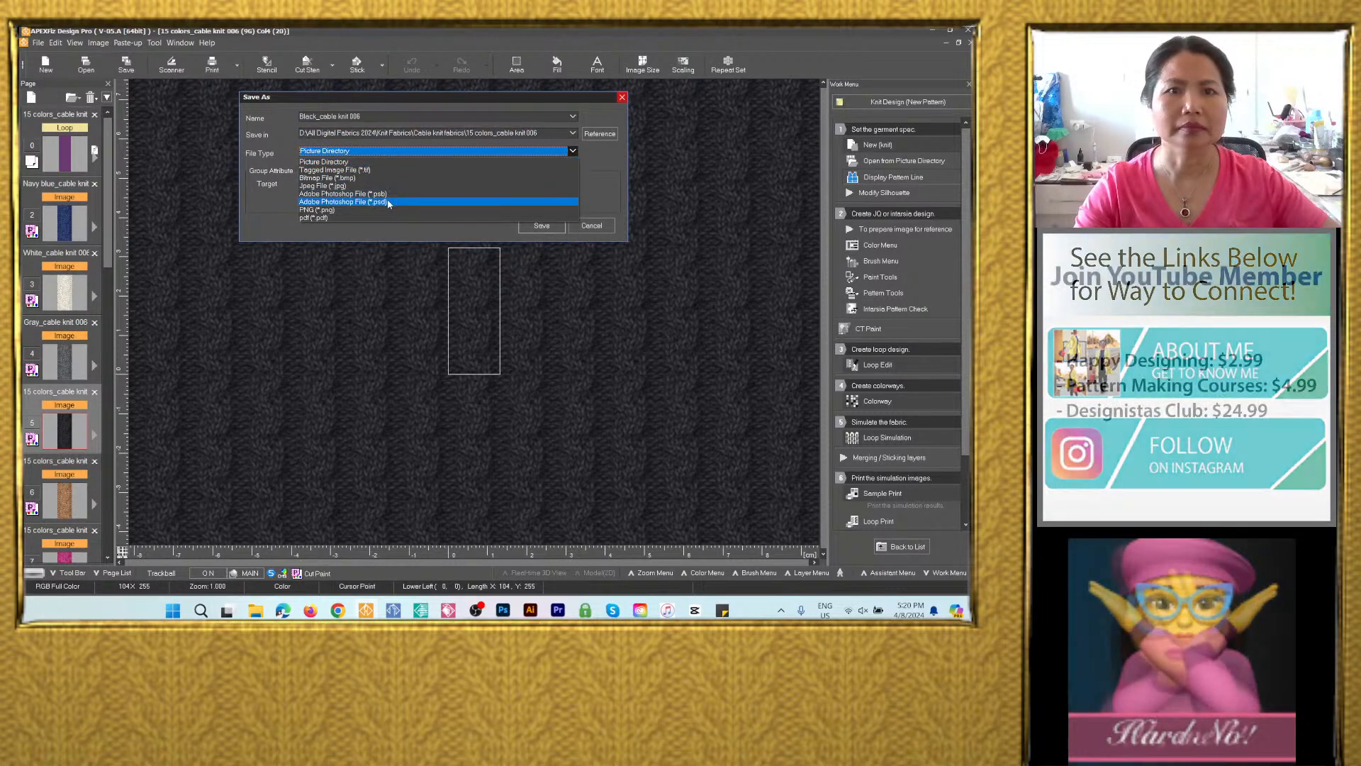
click(478, 210)
click(542, 266)
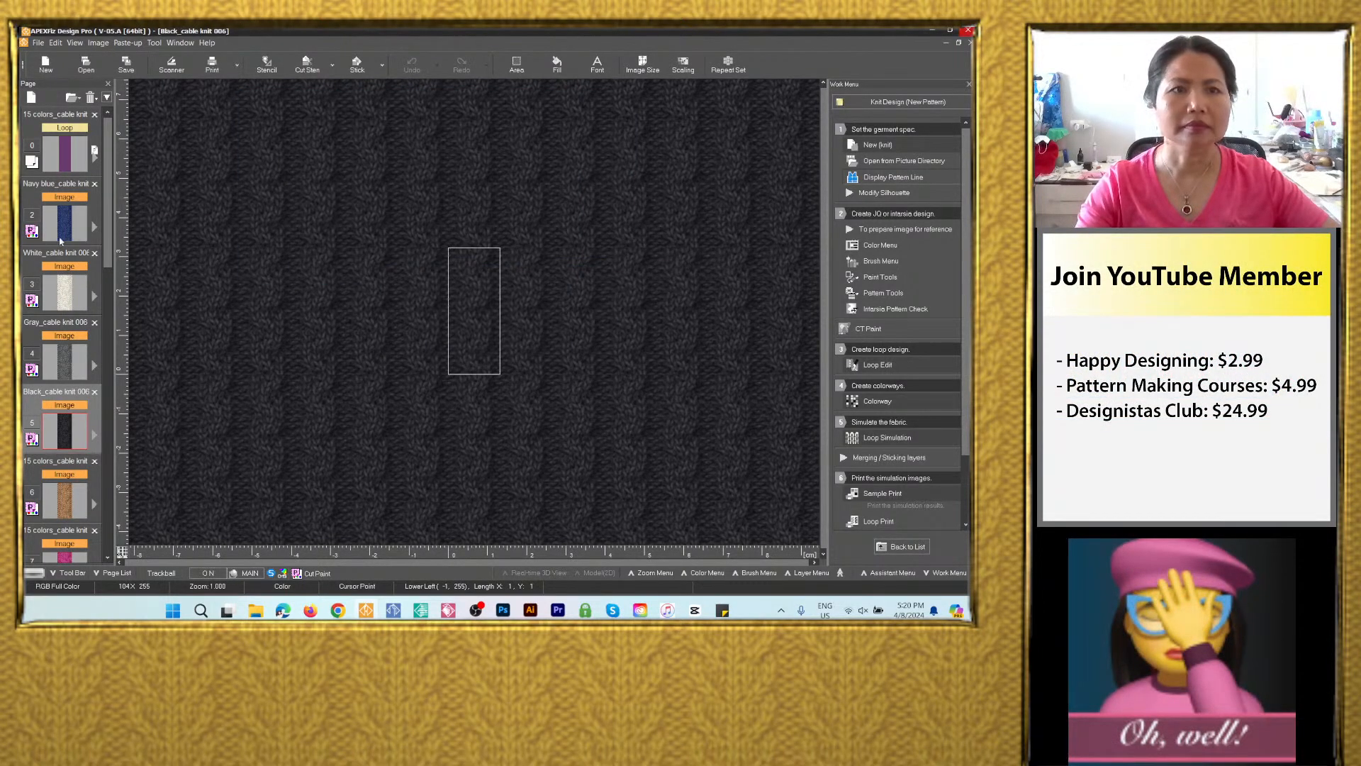
Start saving the light brown cable knit page as an image and name it "Brown_cable knit 006".
click(68, 499)
click(127, 66)
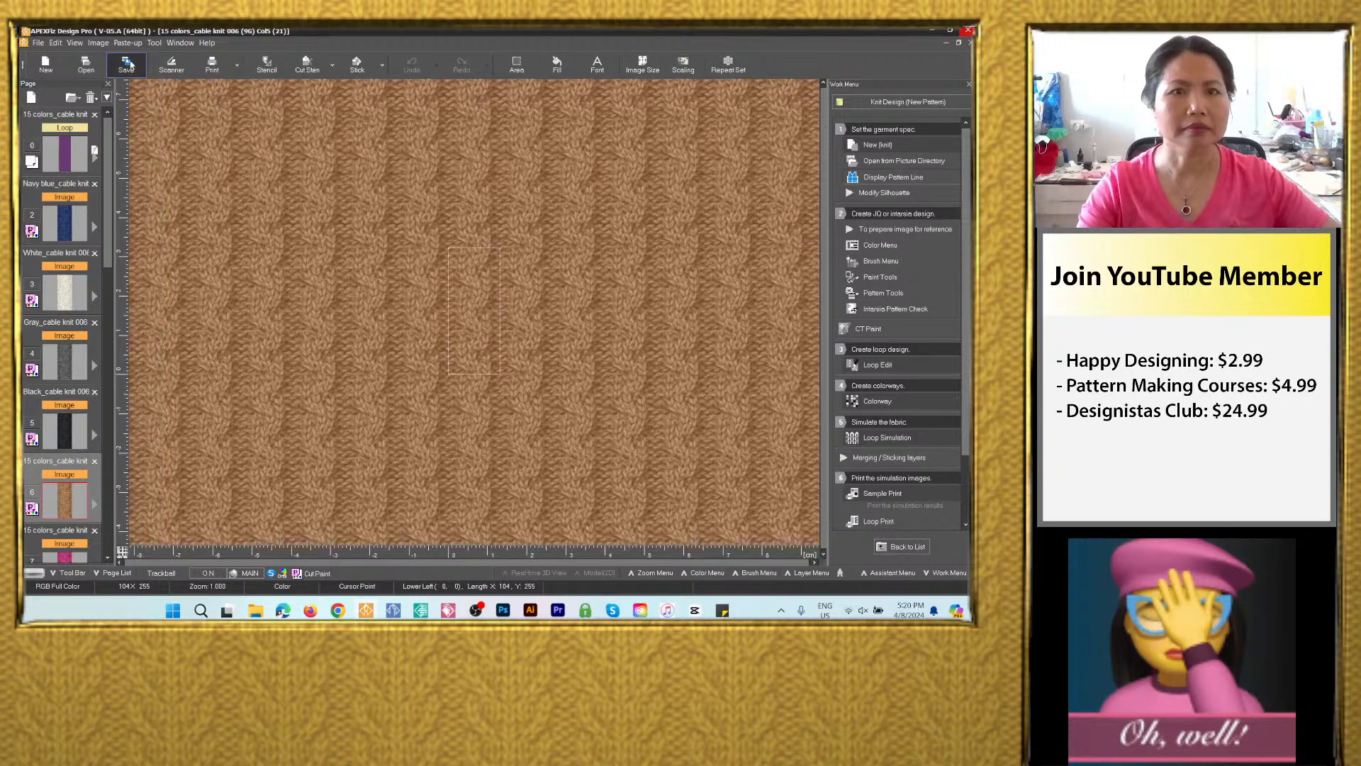
click(383, 325)
click(549, 368)
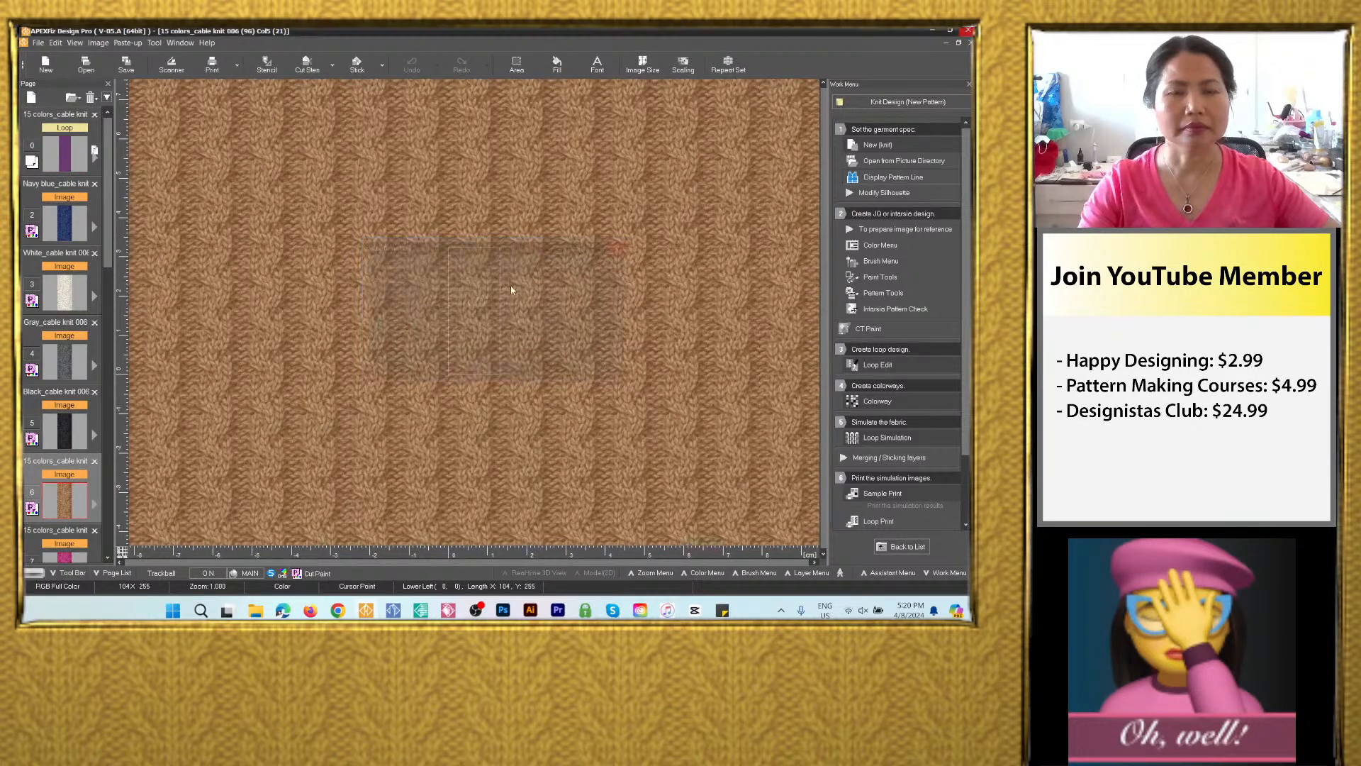
right_click(386, 119)
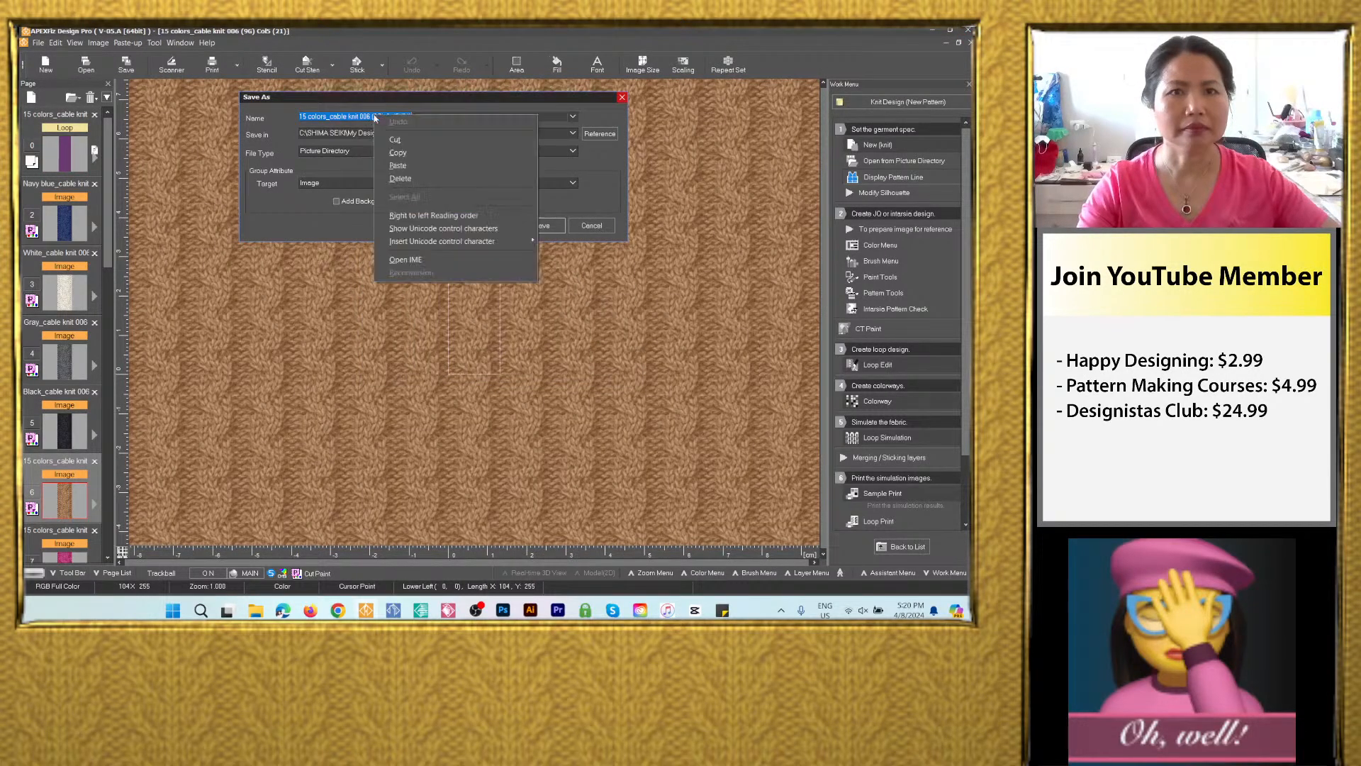
click(411, 159)
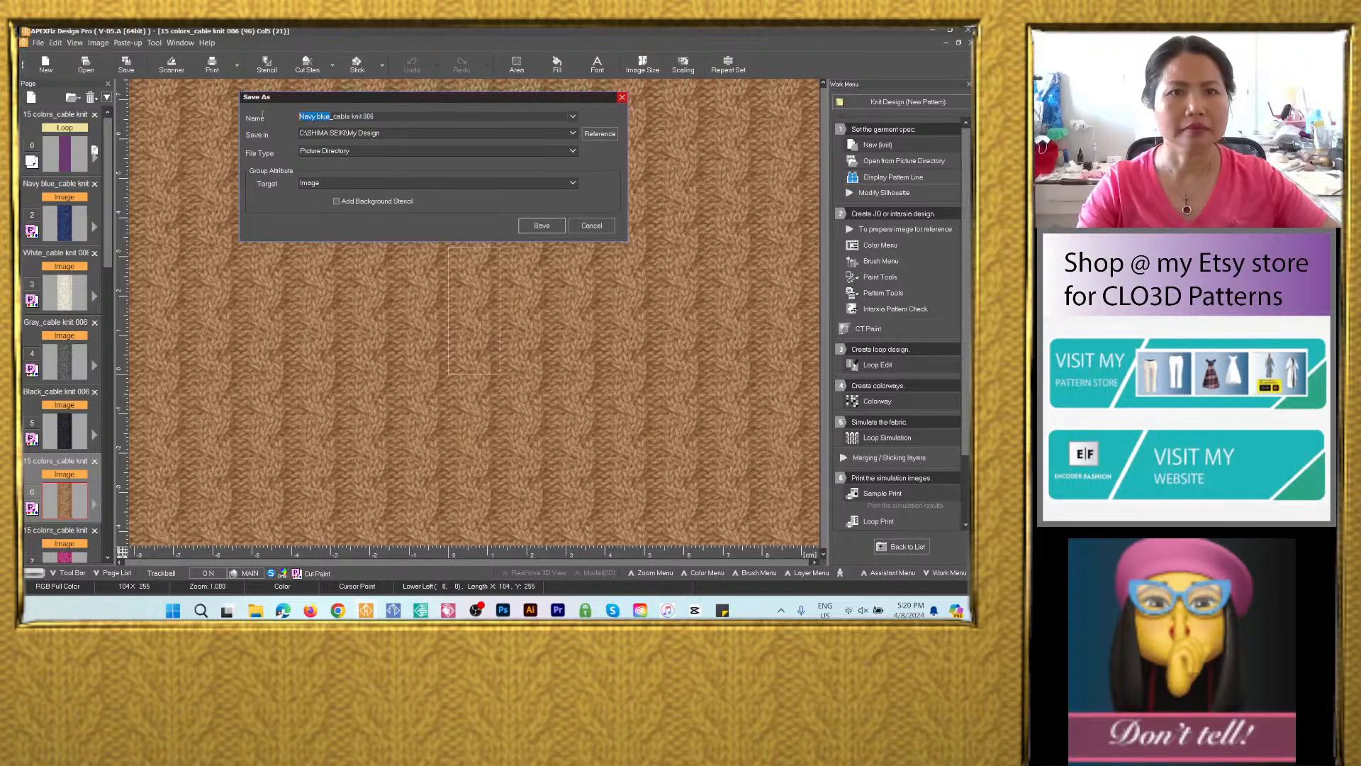
text(Brown)
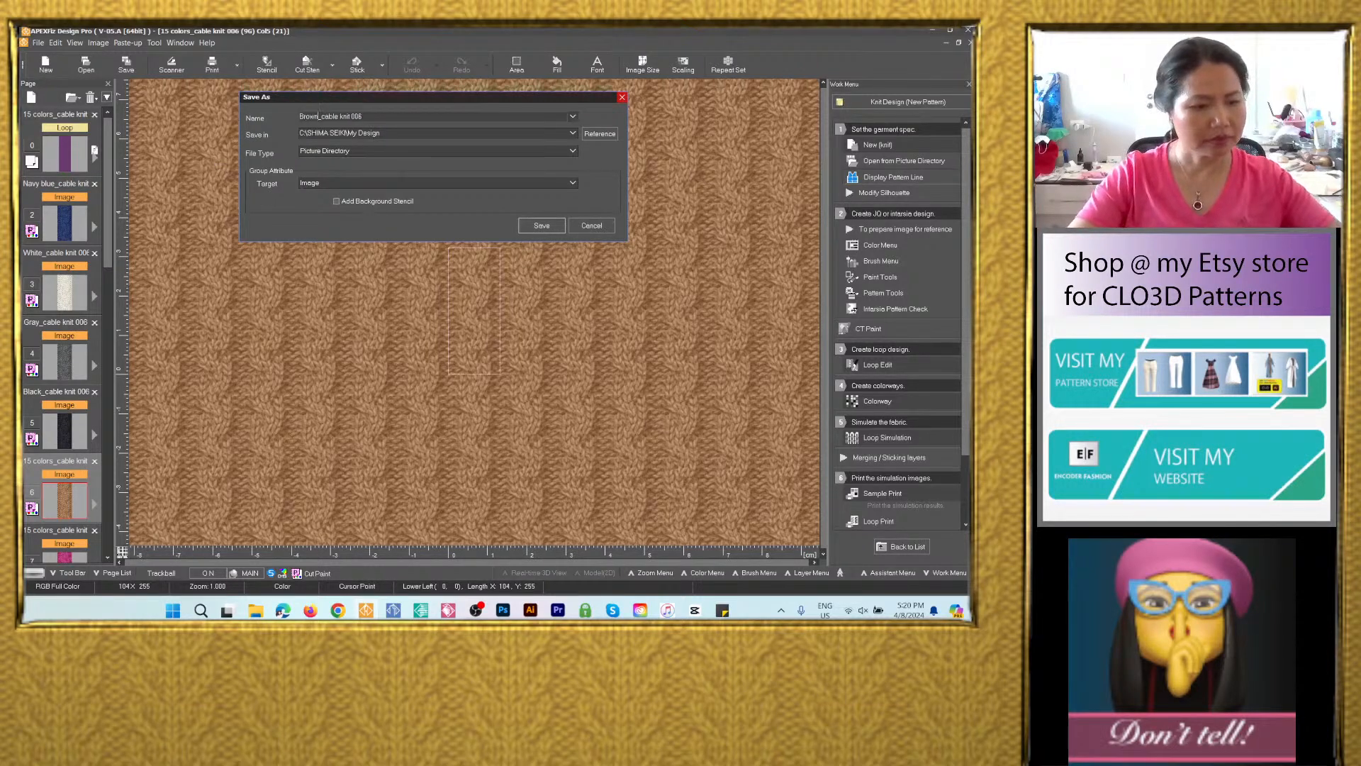
Save the brown swatch in the "15 colors_cable knit 006" folder as an Adobe Photoshop File (*.psd).
click(573, 135)
click(522, 158)
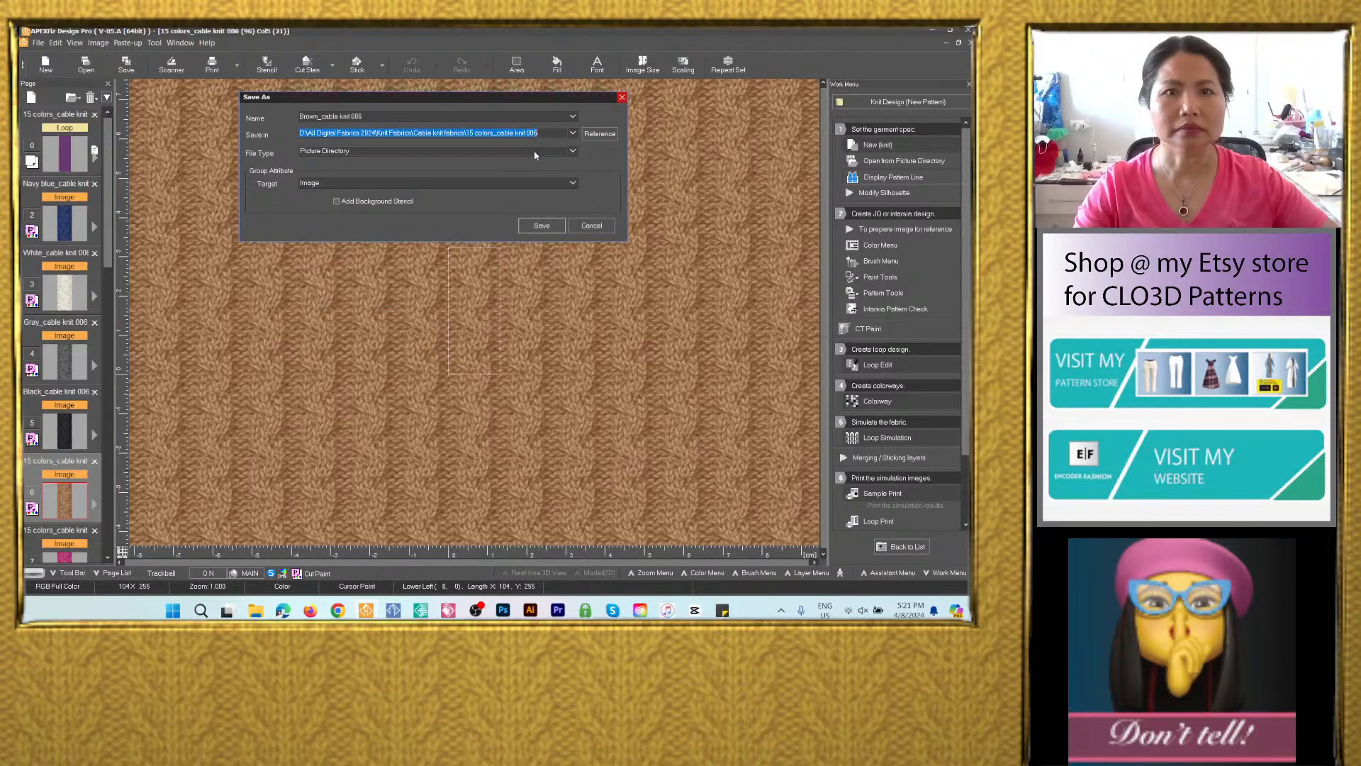
click(521, 151)
click(412, 201)
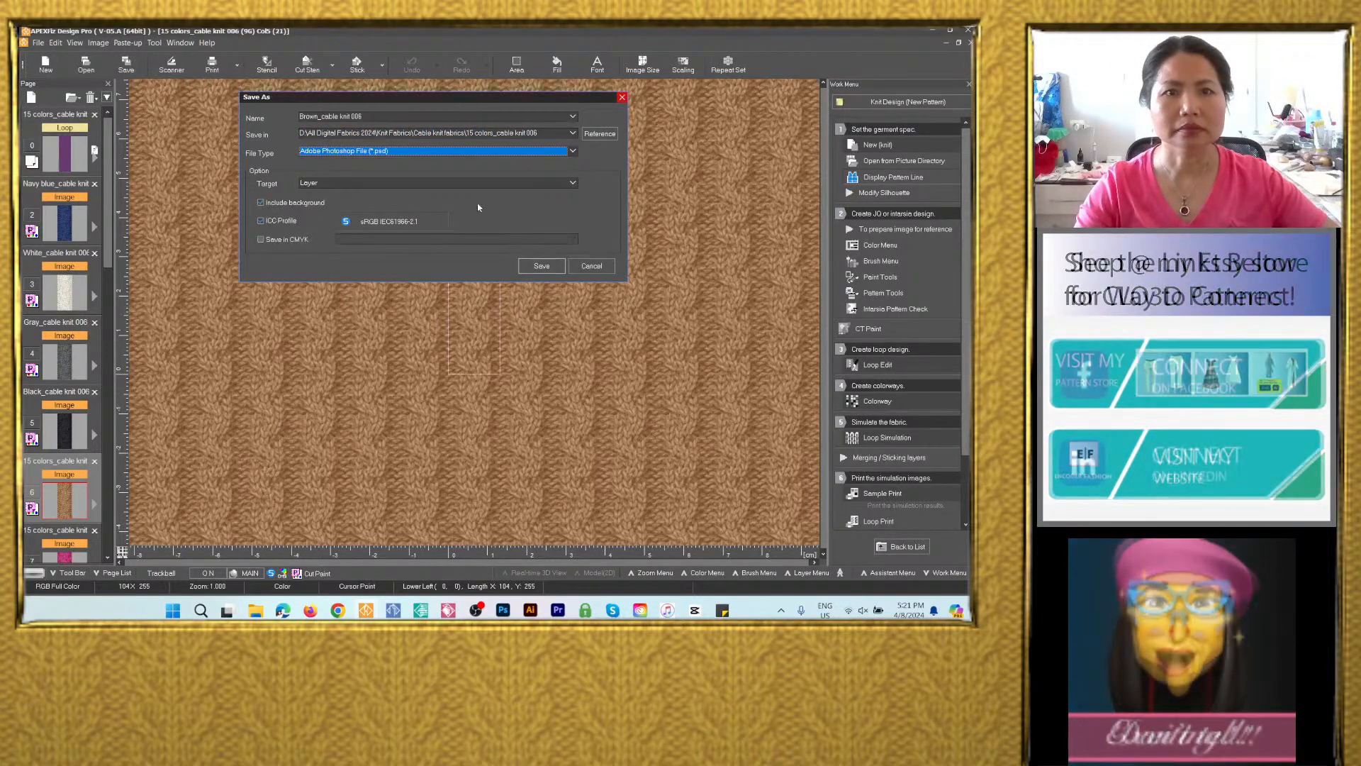
click(542, 266)
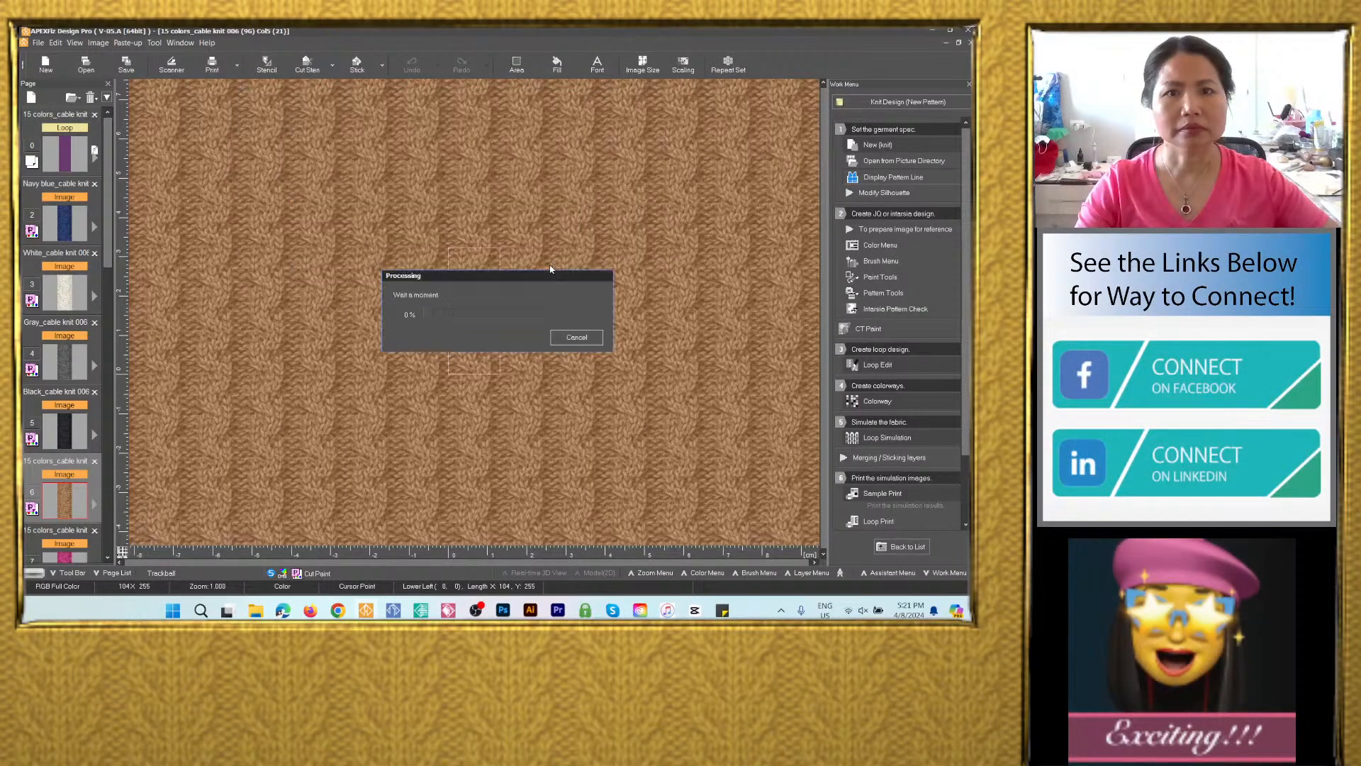
Start saving the pink cable knit page as an image and name it "Pink_cable knit 006".
scroll(109, 357, down, 2)
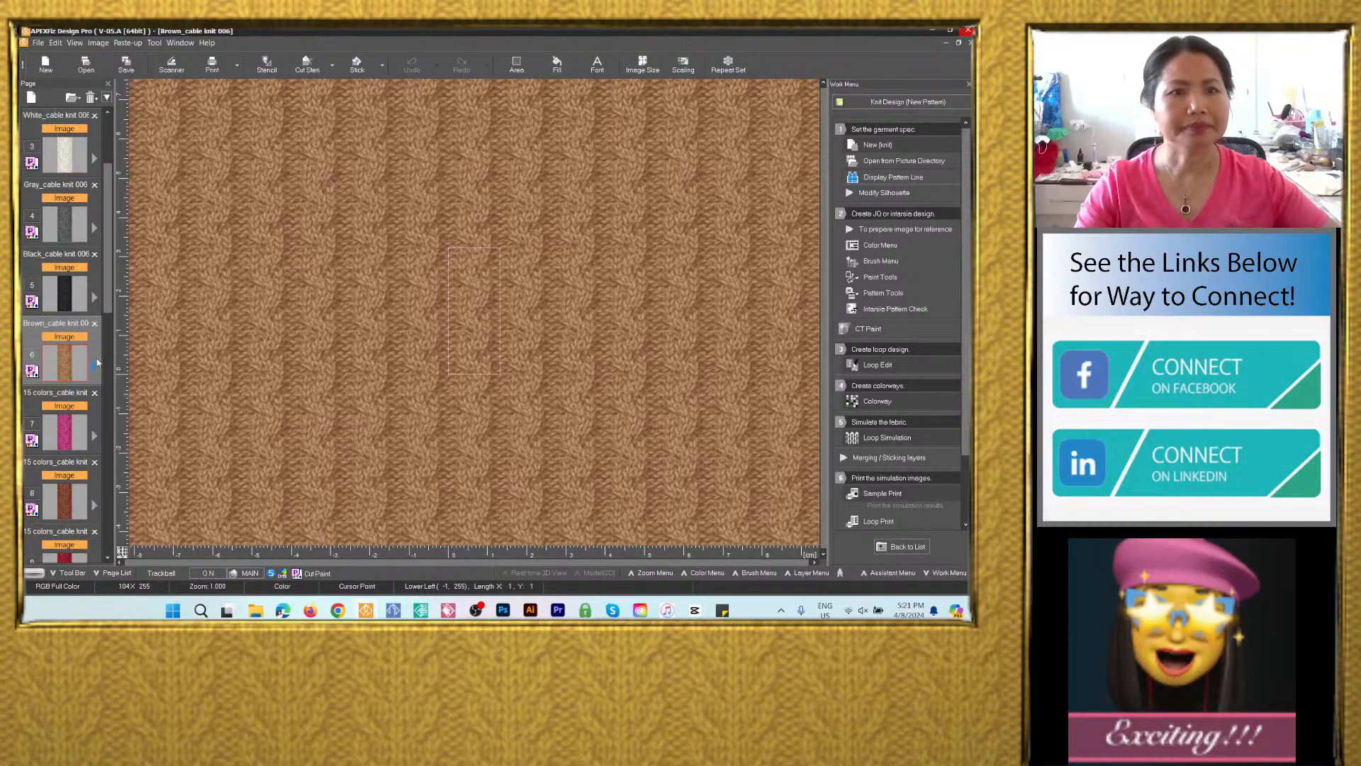
click(66, 434)
scroll(66, 434, down, 1)
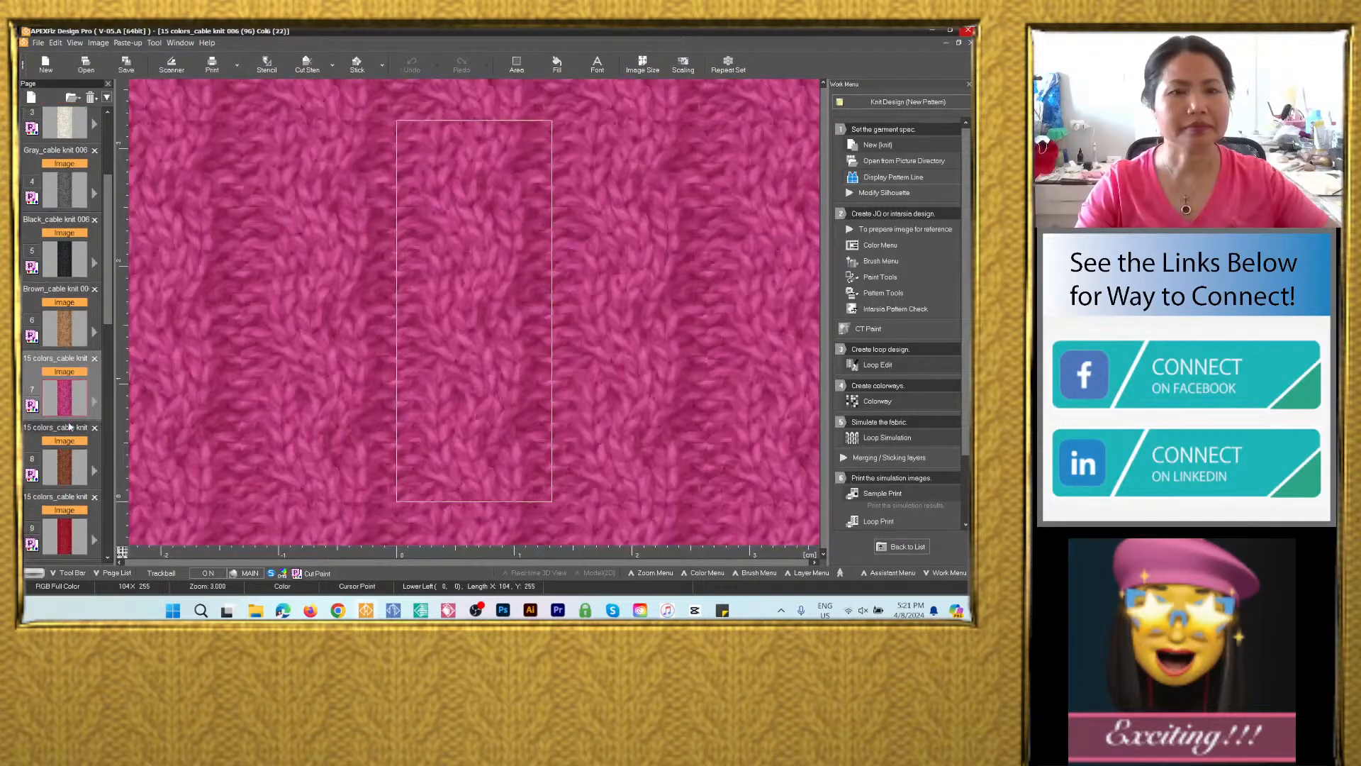
click(125, 62)
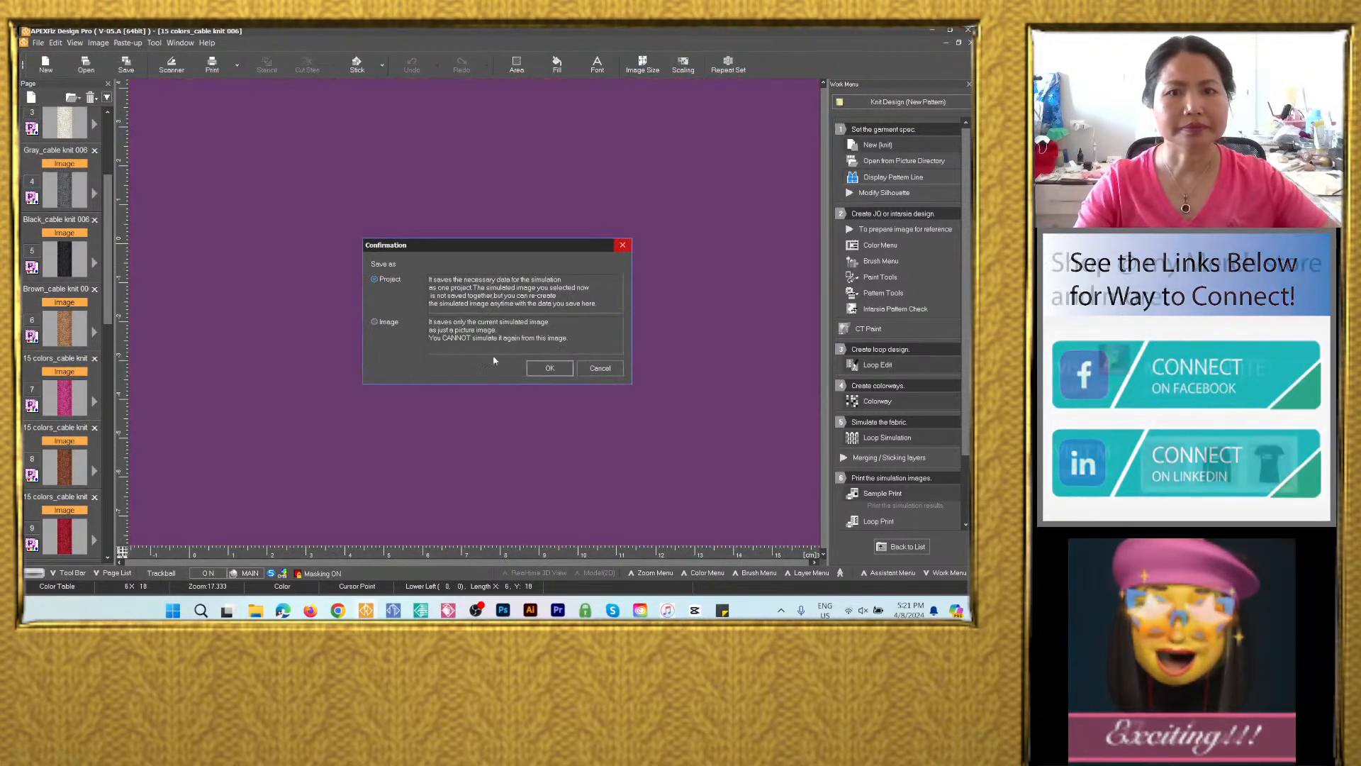
click(549, 368)
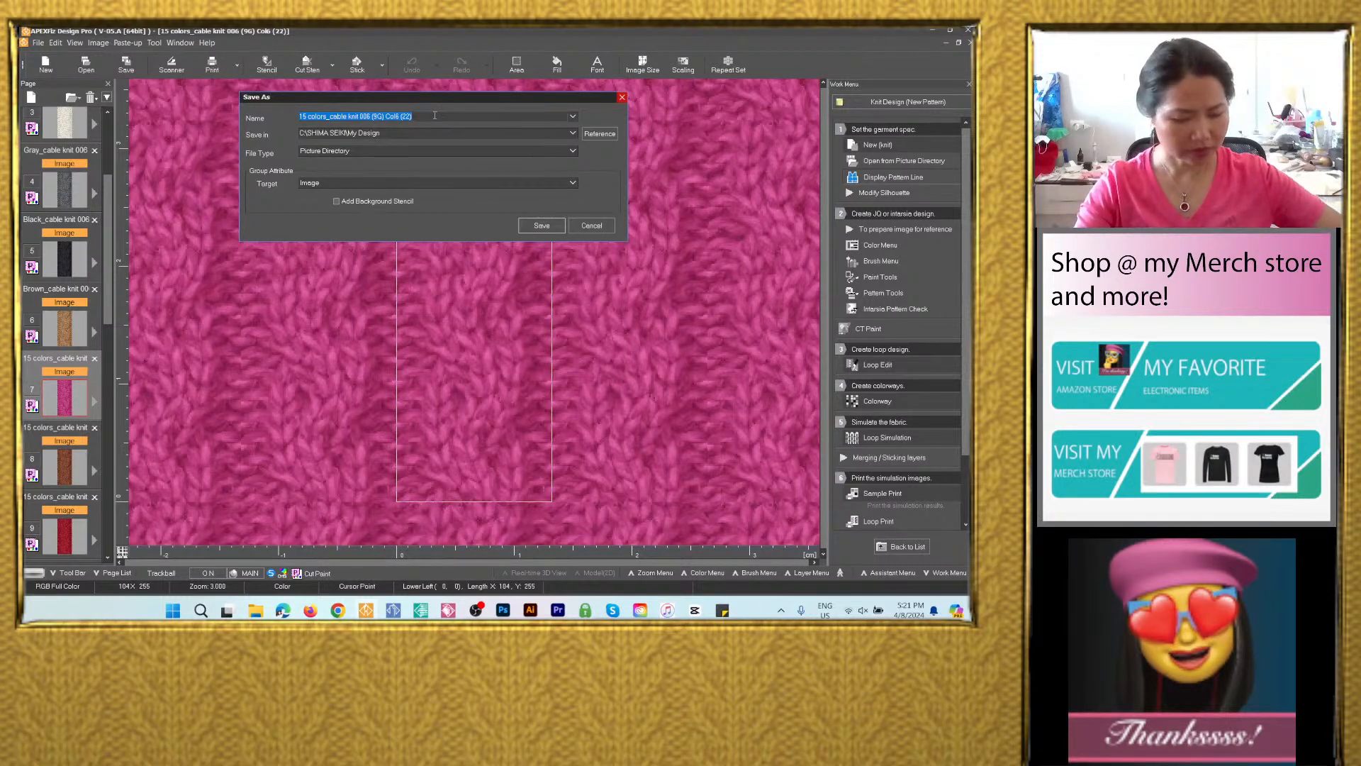
text(Navy blue_cable knit 006)
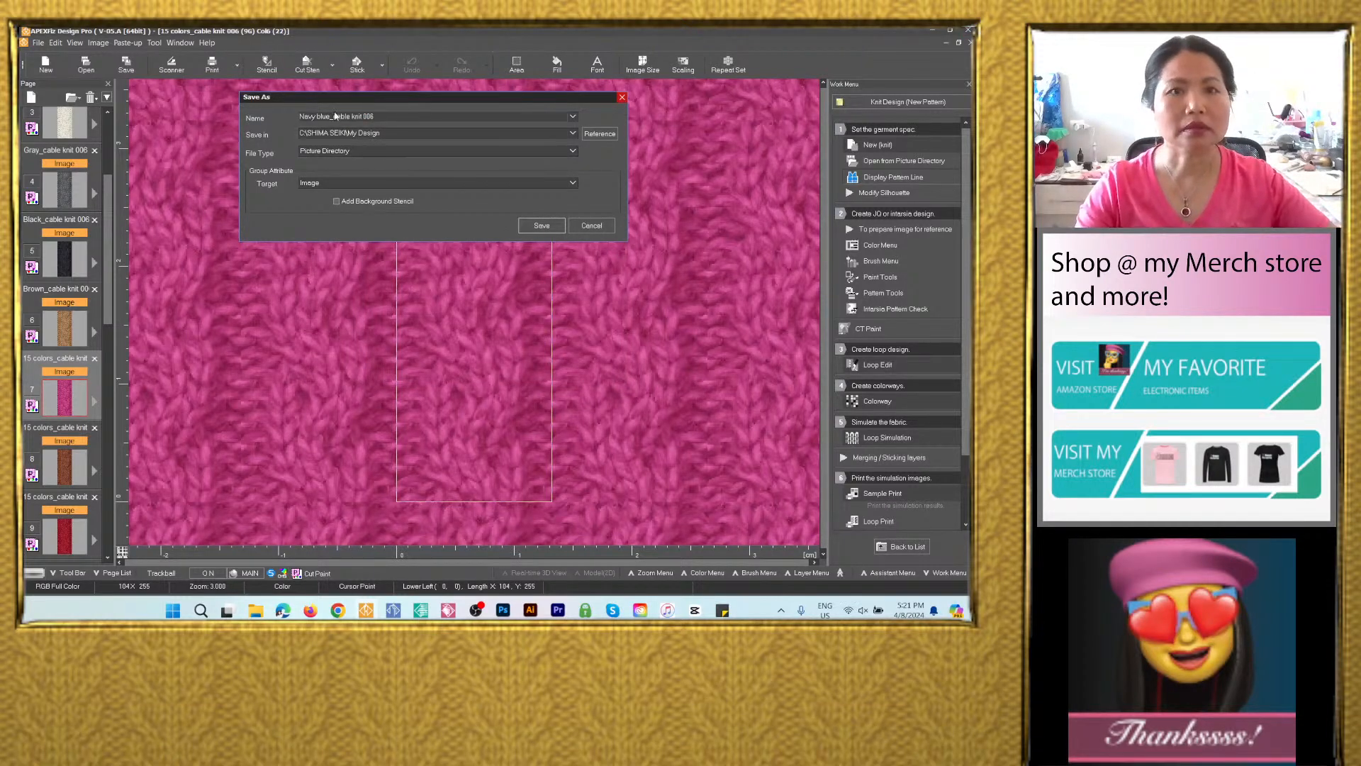
drag(332, 116, 287, 121)
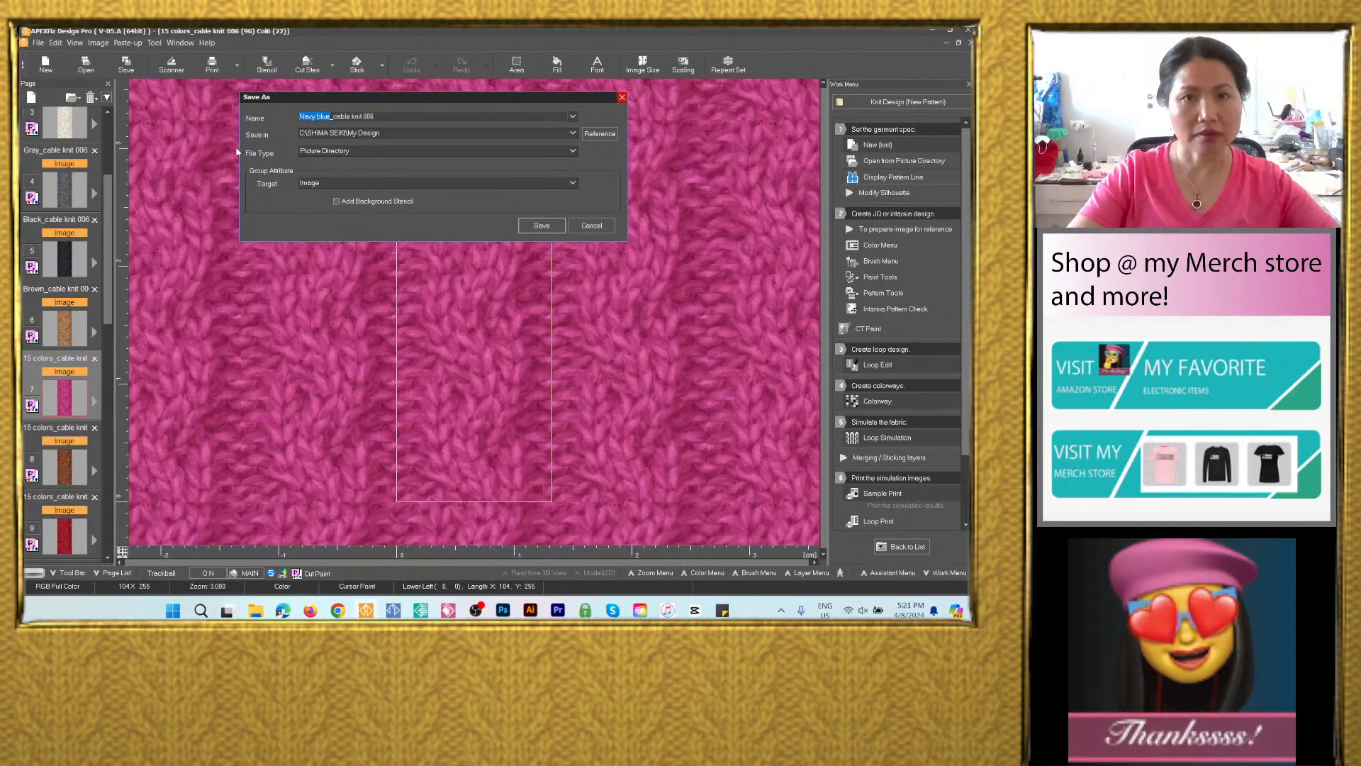
text(Pink)
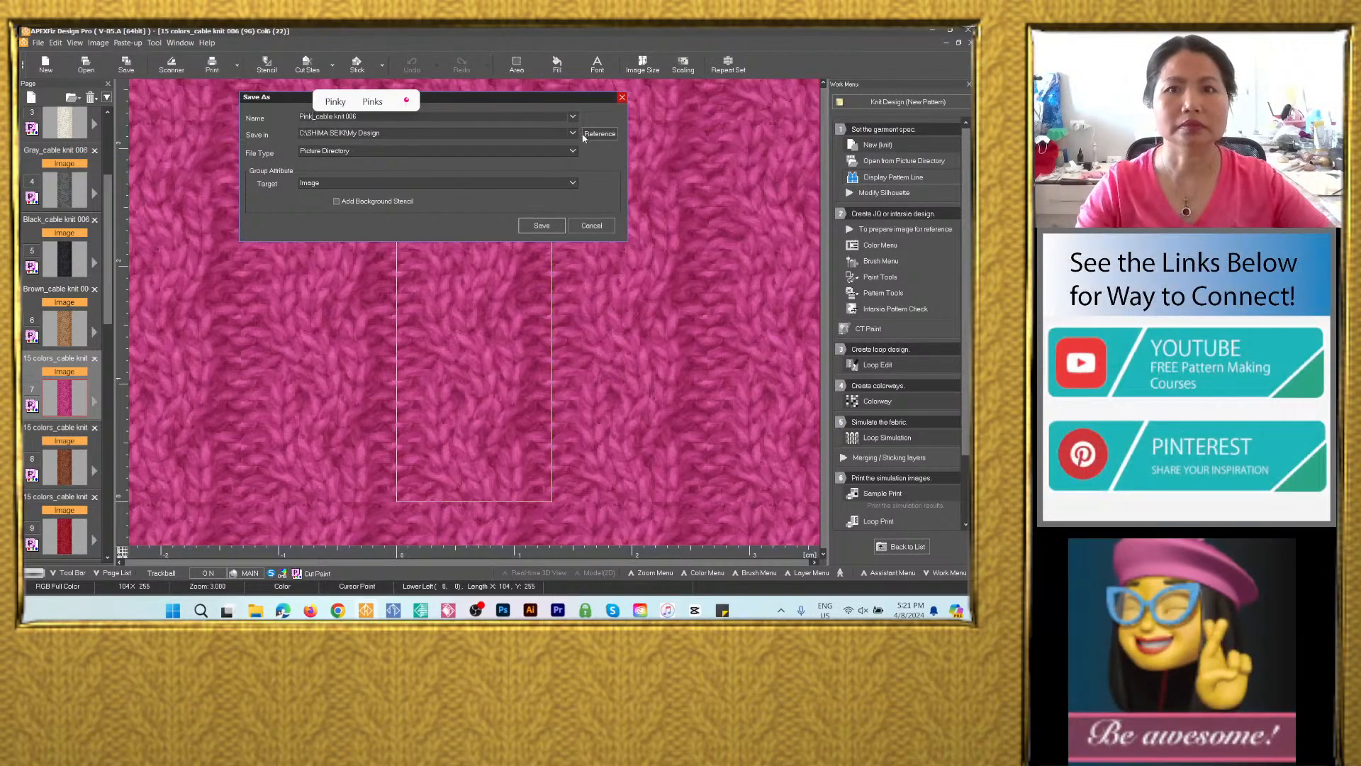
Save the pink swatch in the "15 colors_cable knit 006" folder as an Adobe Photoshop File (*.psd).
click(573, 133)
click(547, 149)
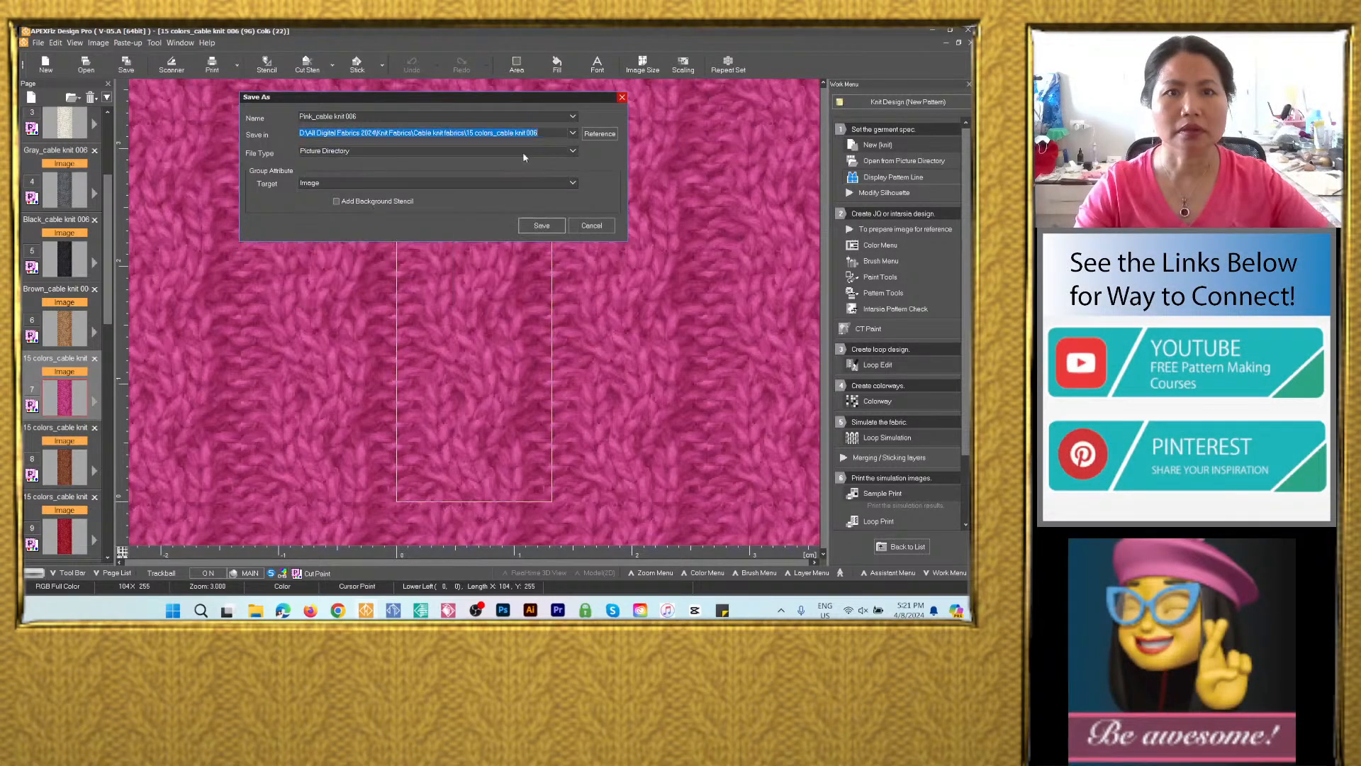
click(524, 151)
click(413, 202)
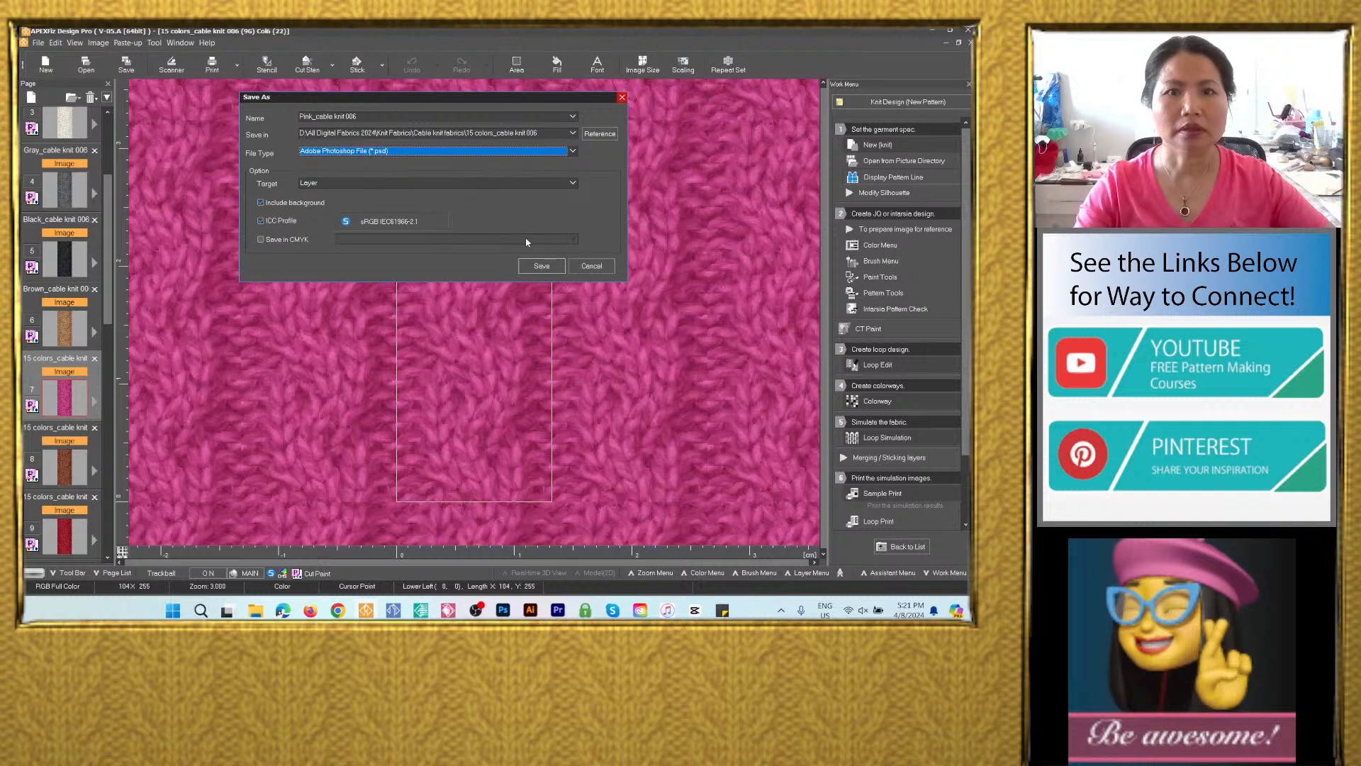
click(541, 266)
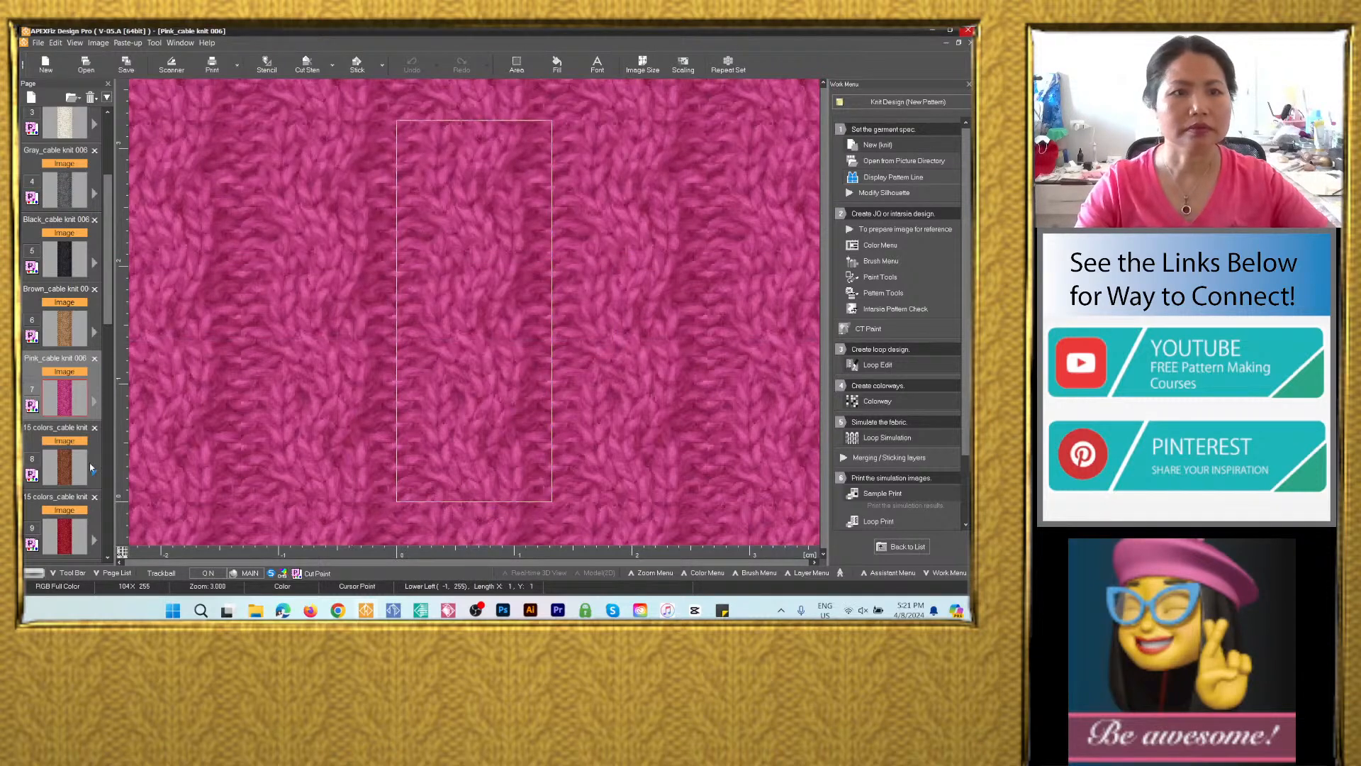
Start saving the dark brown cable knit page as an image and name it "Dark brown_cable knit 006".
scroll(90, 465, down, 2)
click(57, 336)
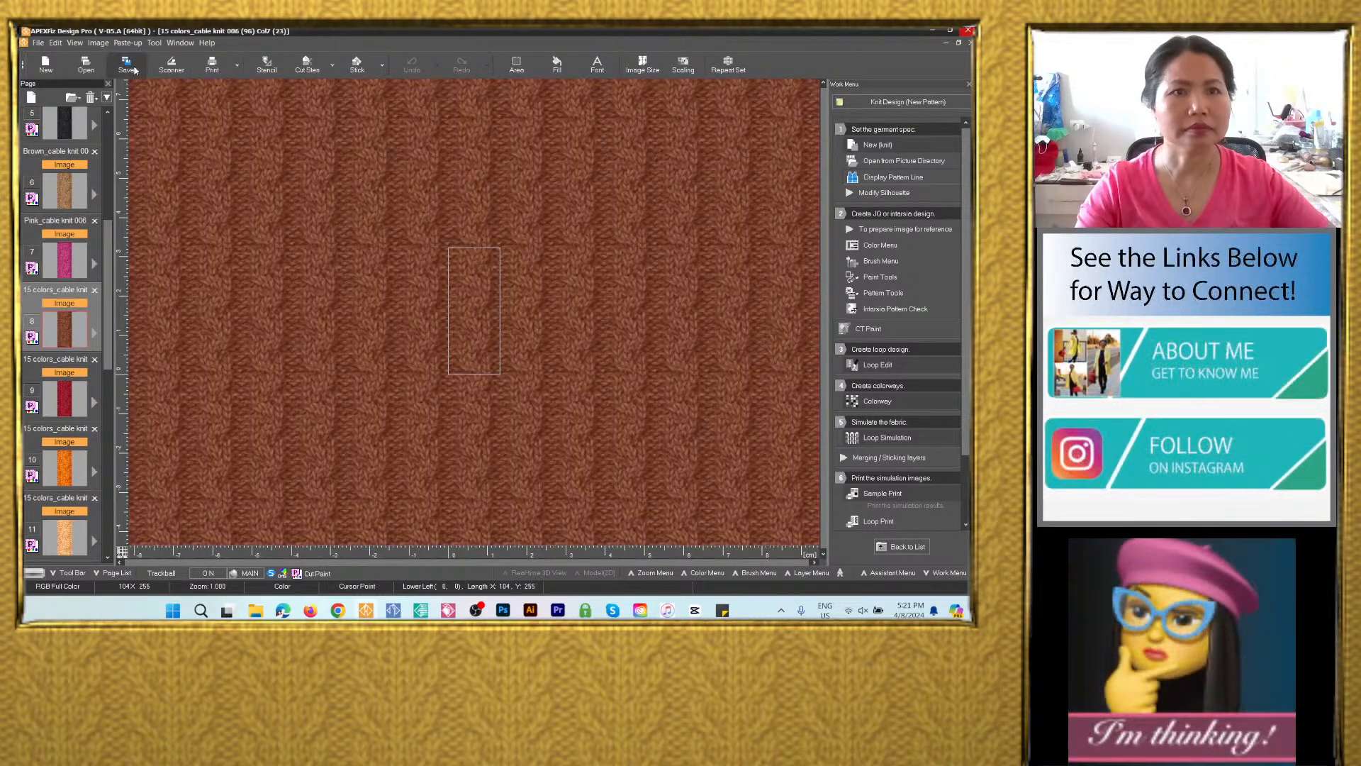
click(126, 63)
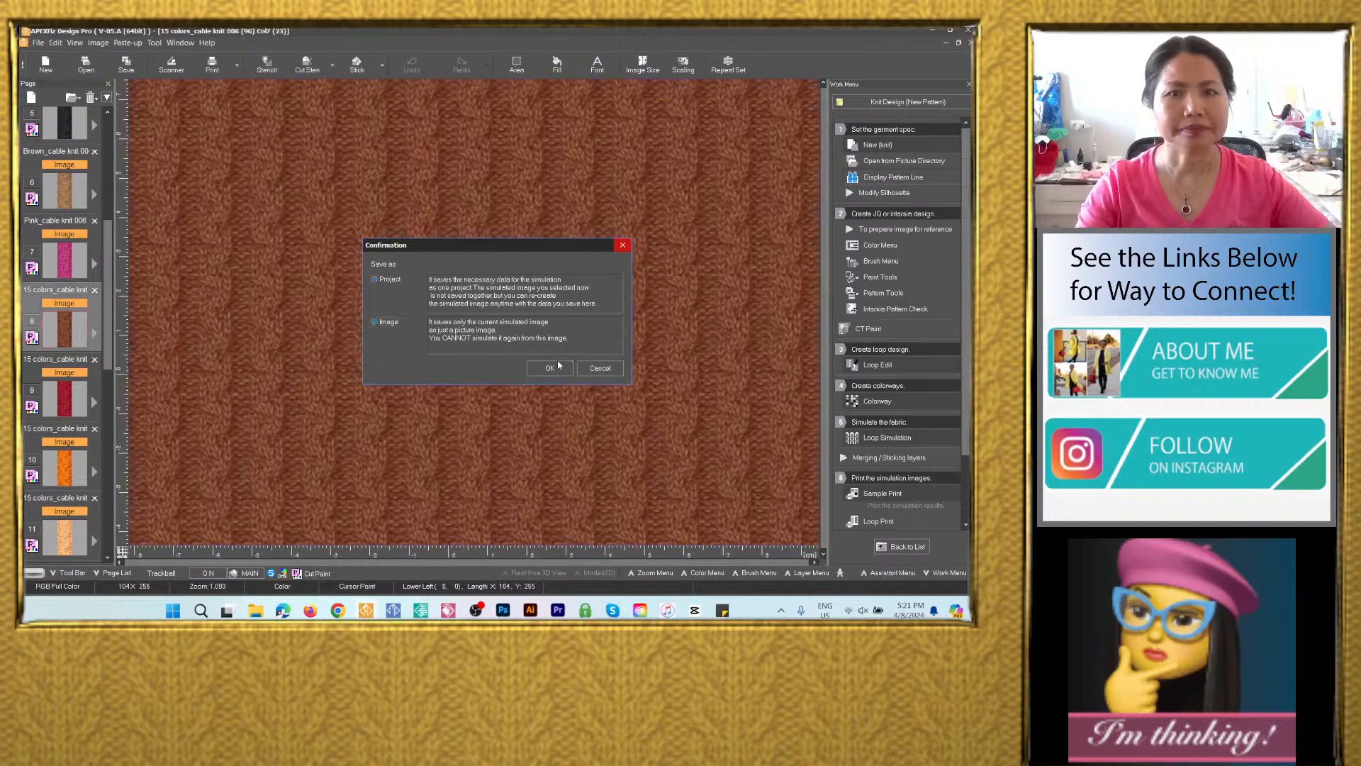
click(549, 367)
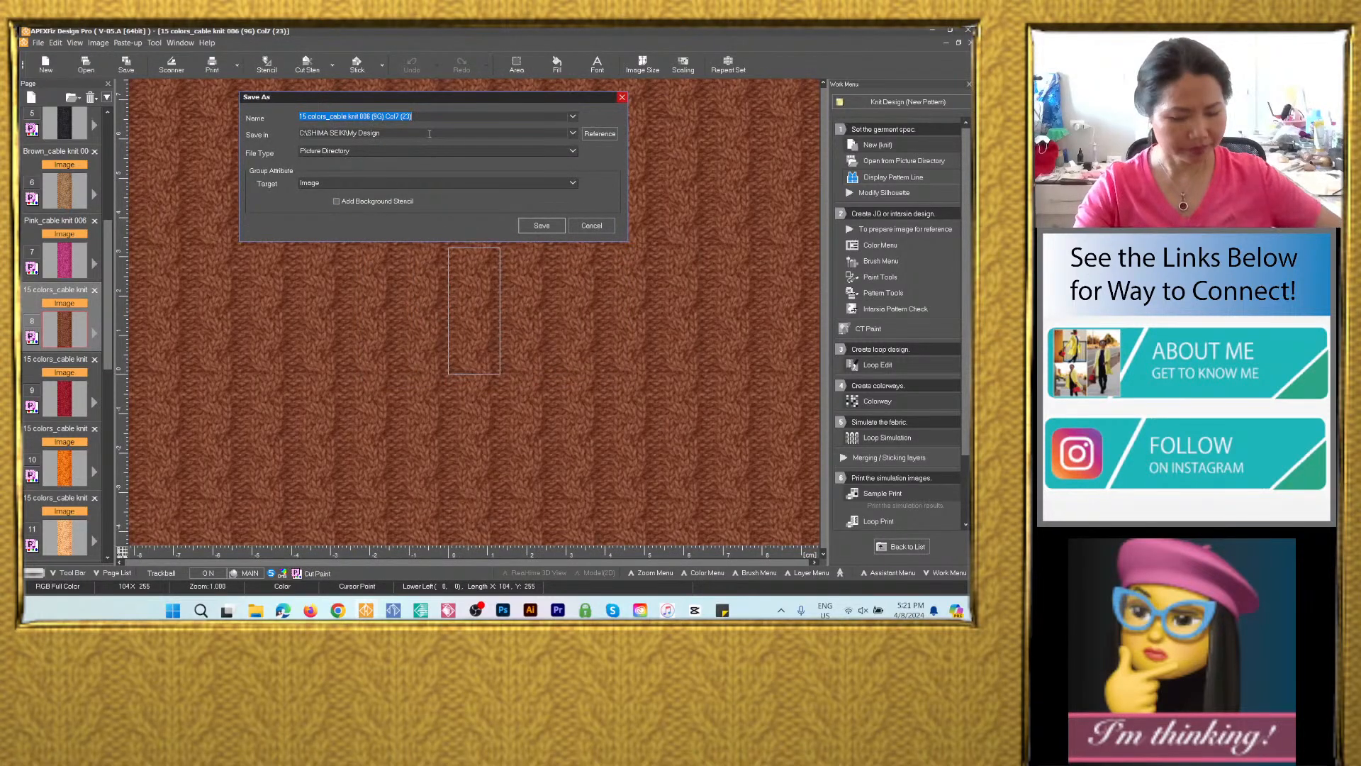
text(Navy blue_cable knit 006)
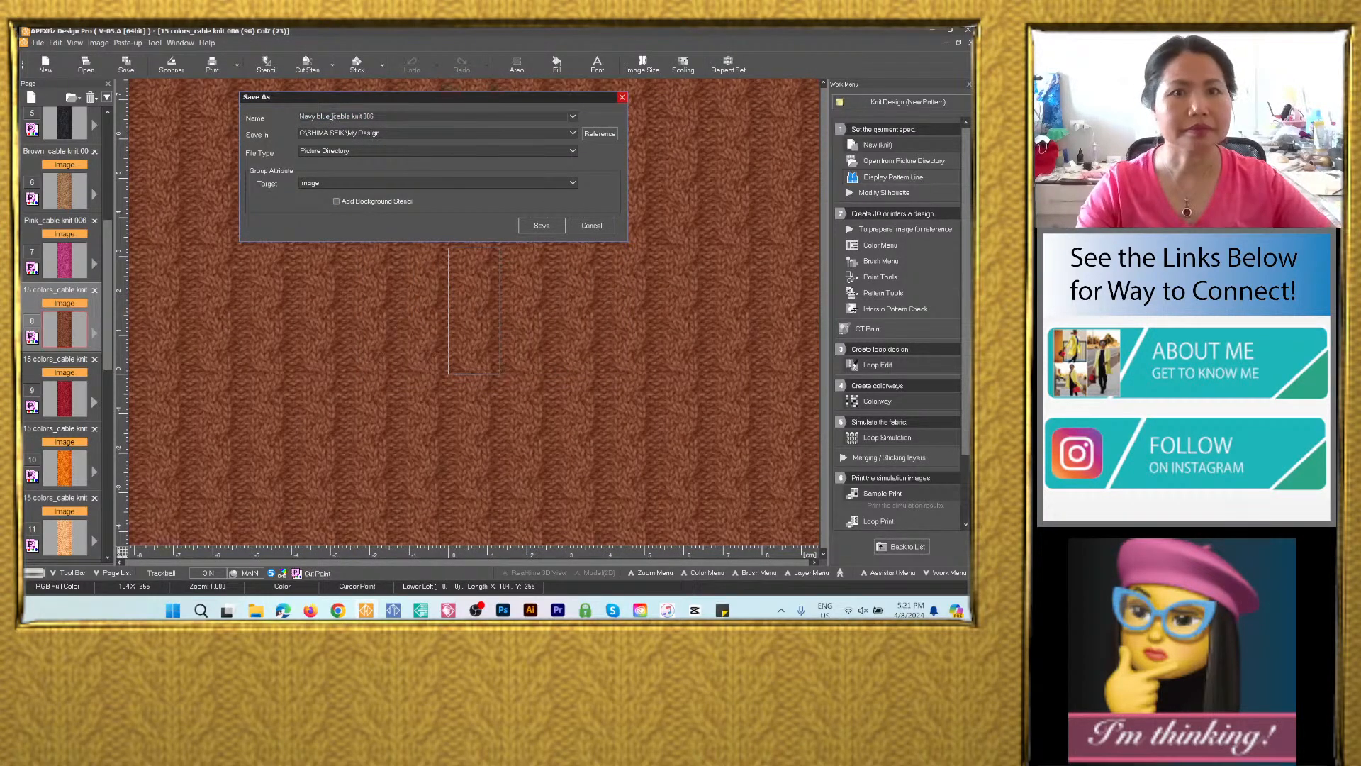
drag(333, 117, 298, 117)
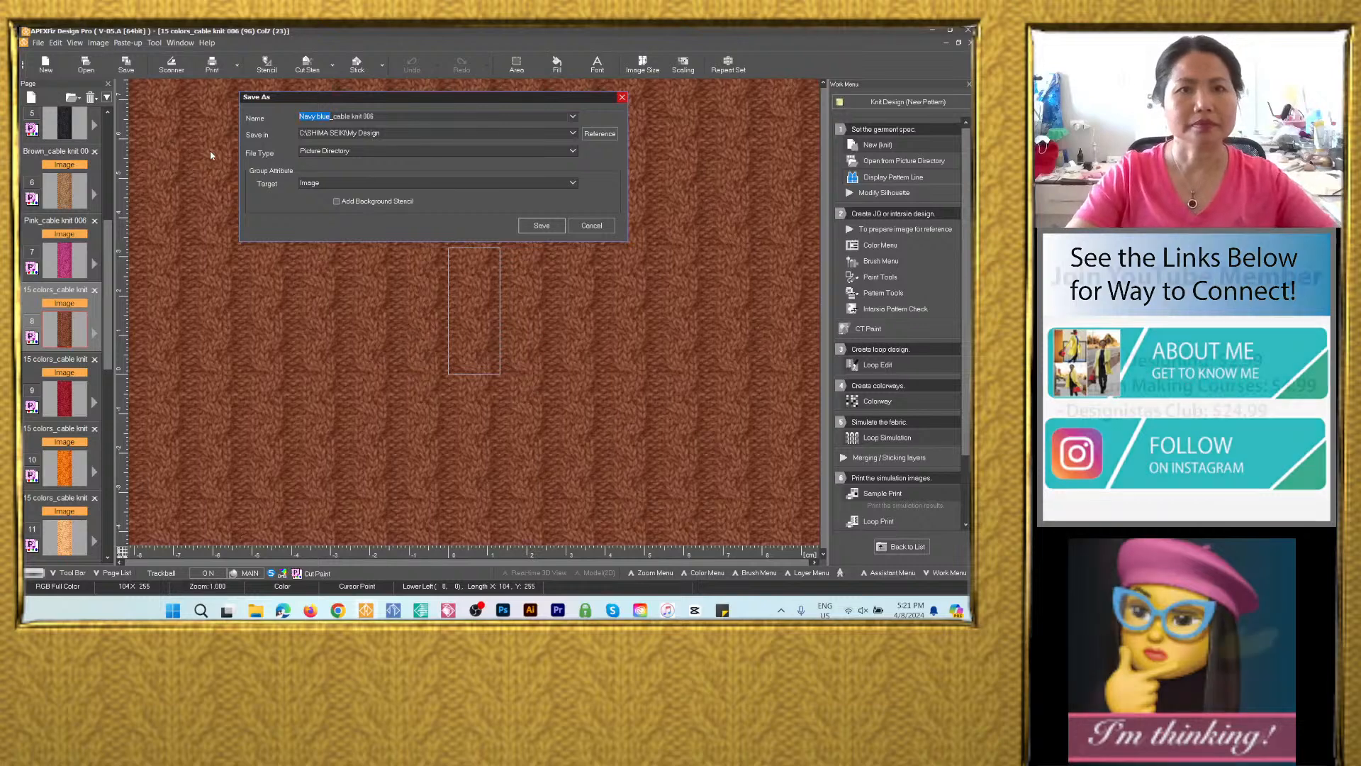
text(Dark bl)
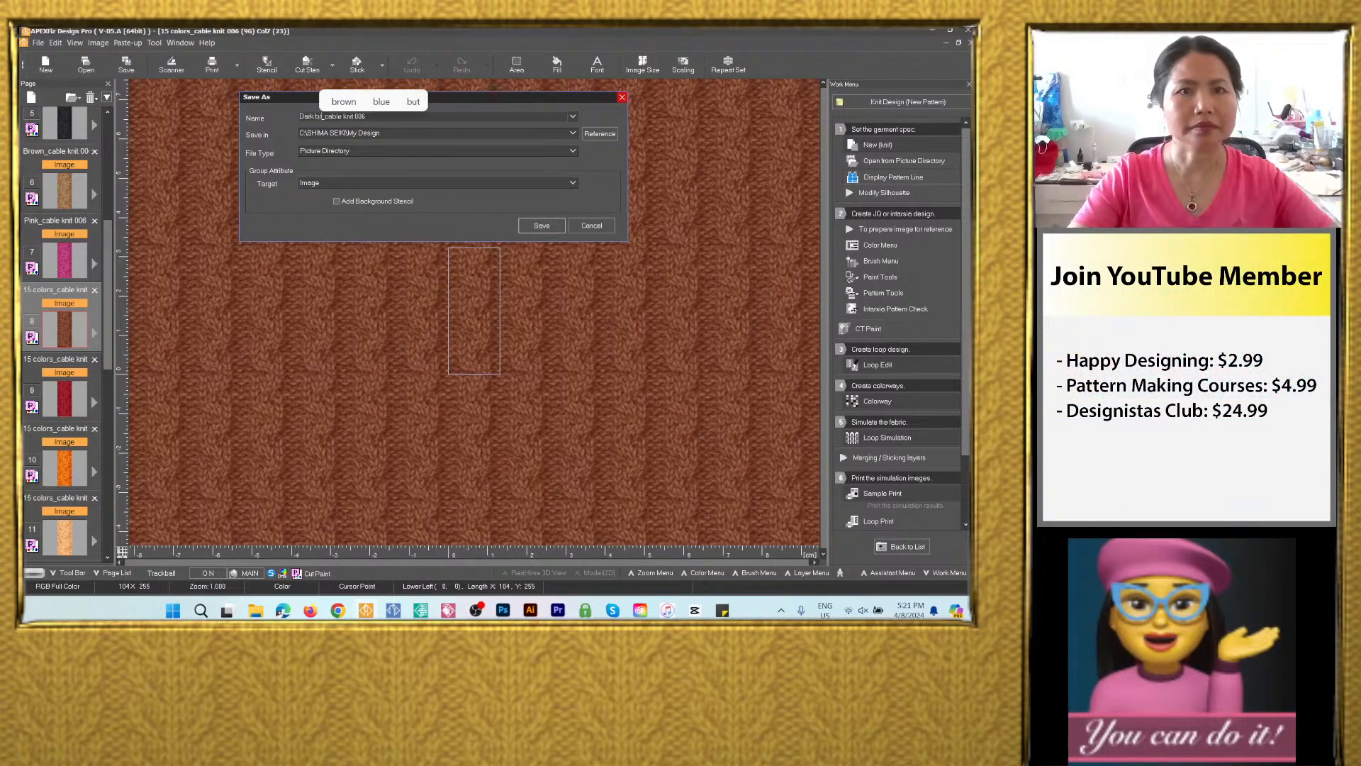
text(rown)
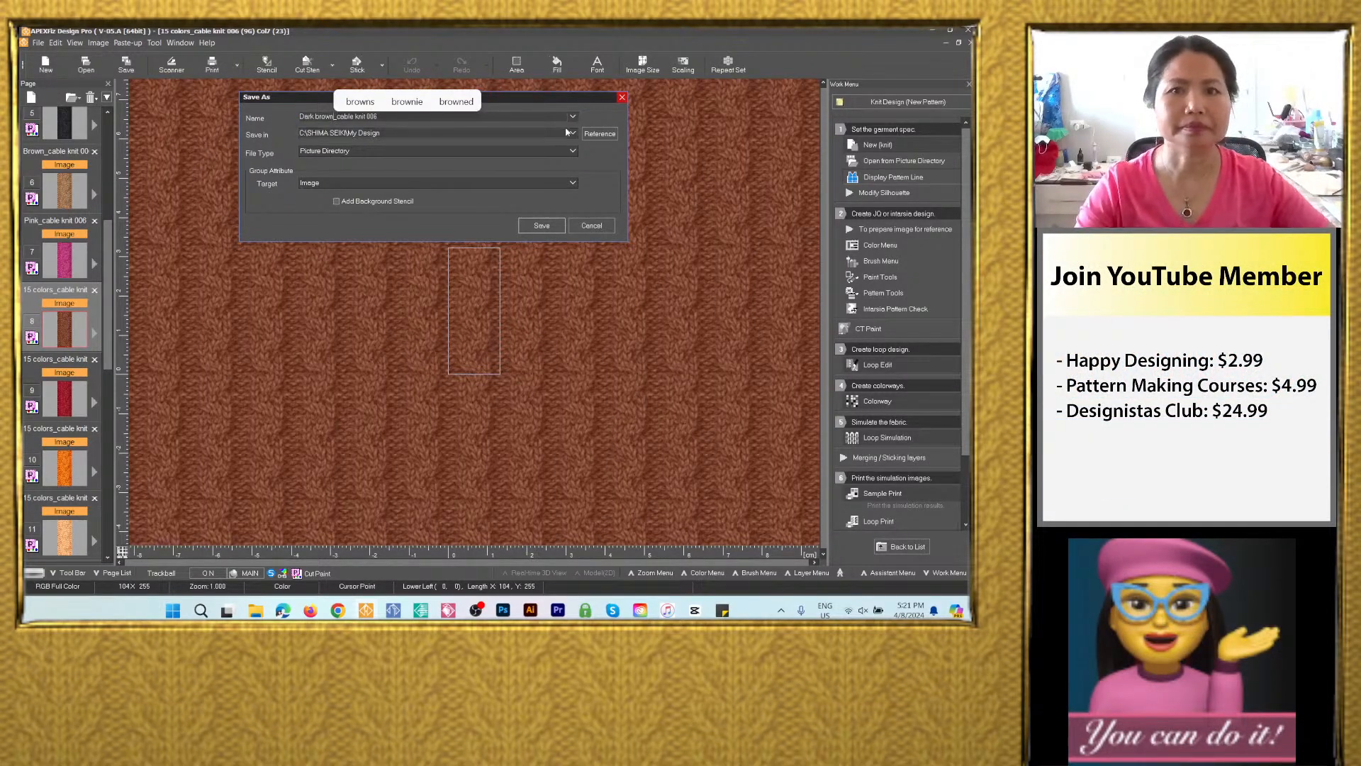
Save the dark brown swatch in the "15 colors_cable knit 006" folder as an Adobe Photoshop File (*.psd) with Layer as target.
click(572, 132)
click(496, 151)
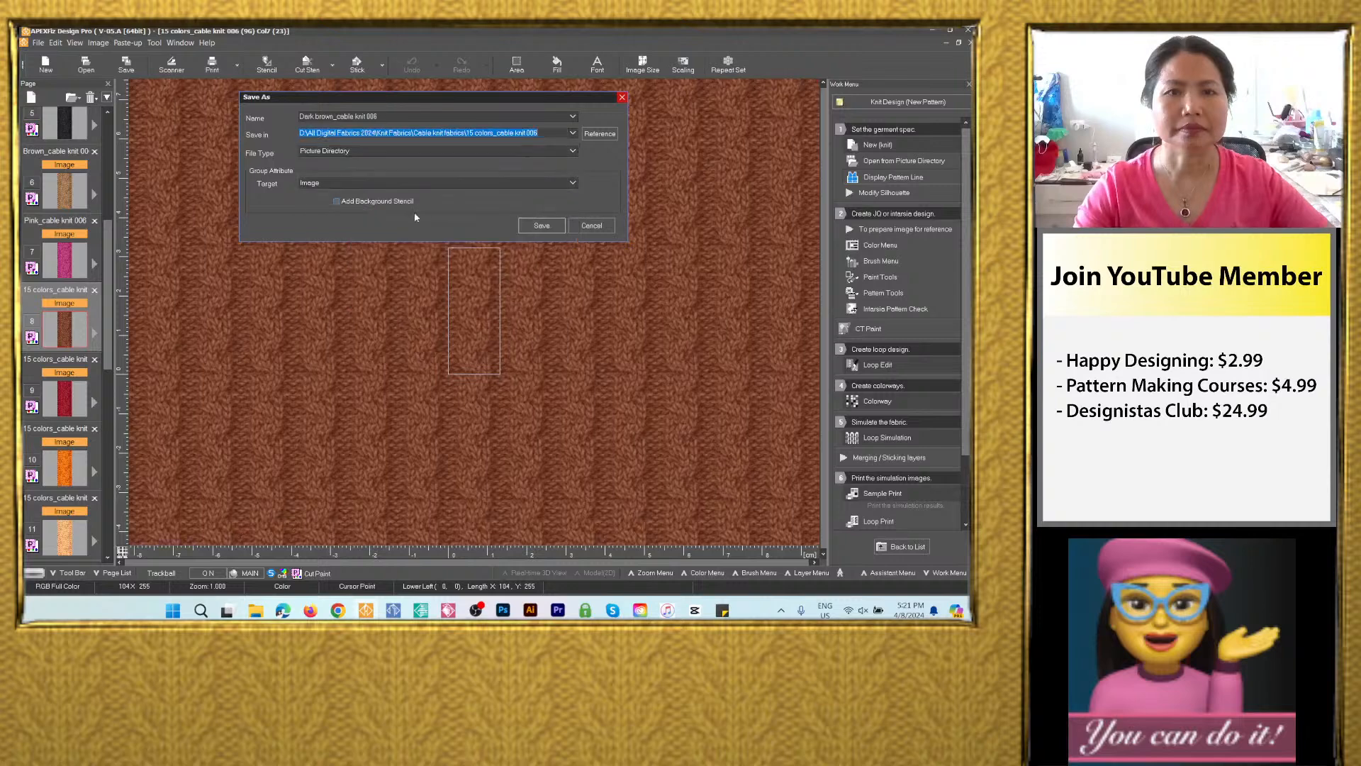
click(401, 152)
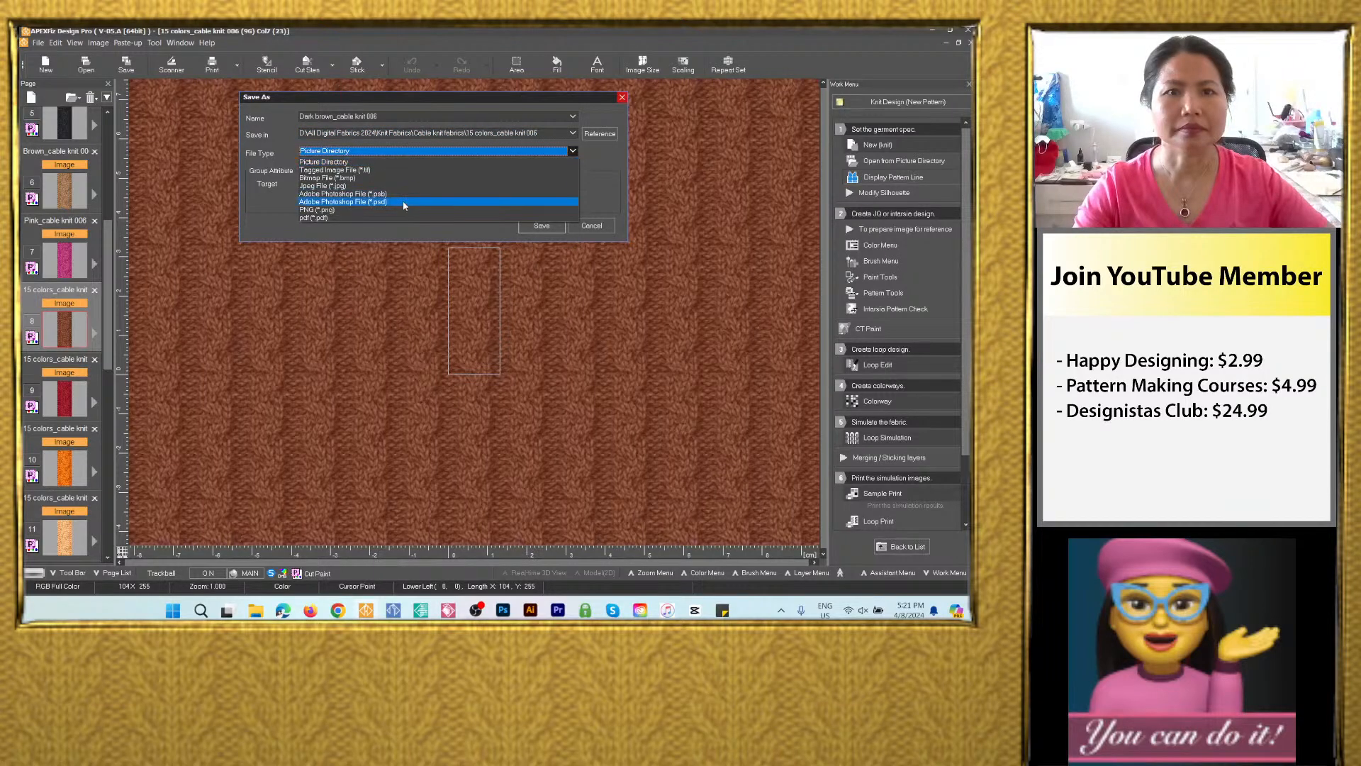
click(404, 202)
click(404, 183)
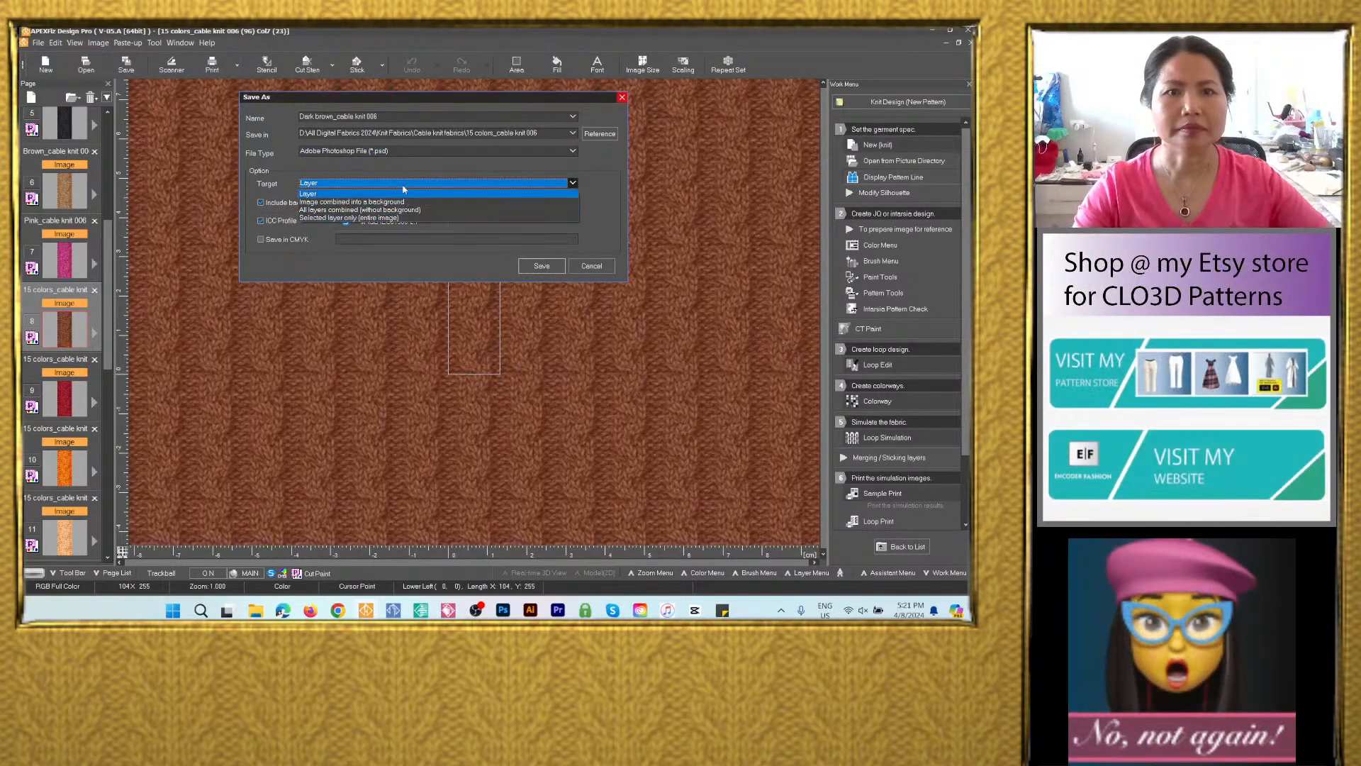
click(403, 188)
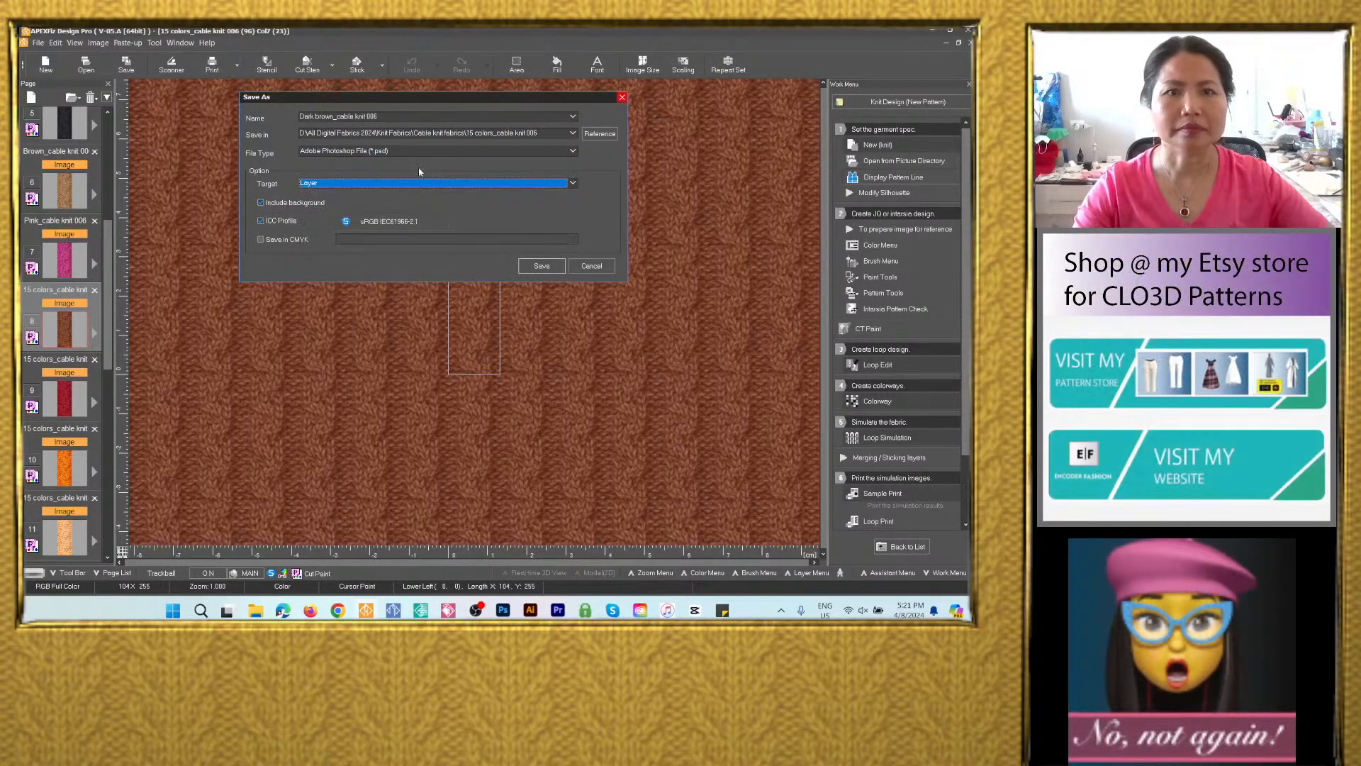
click(542, 266)
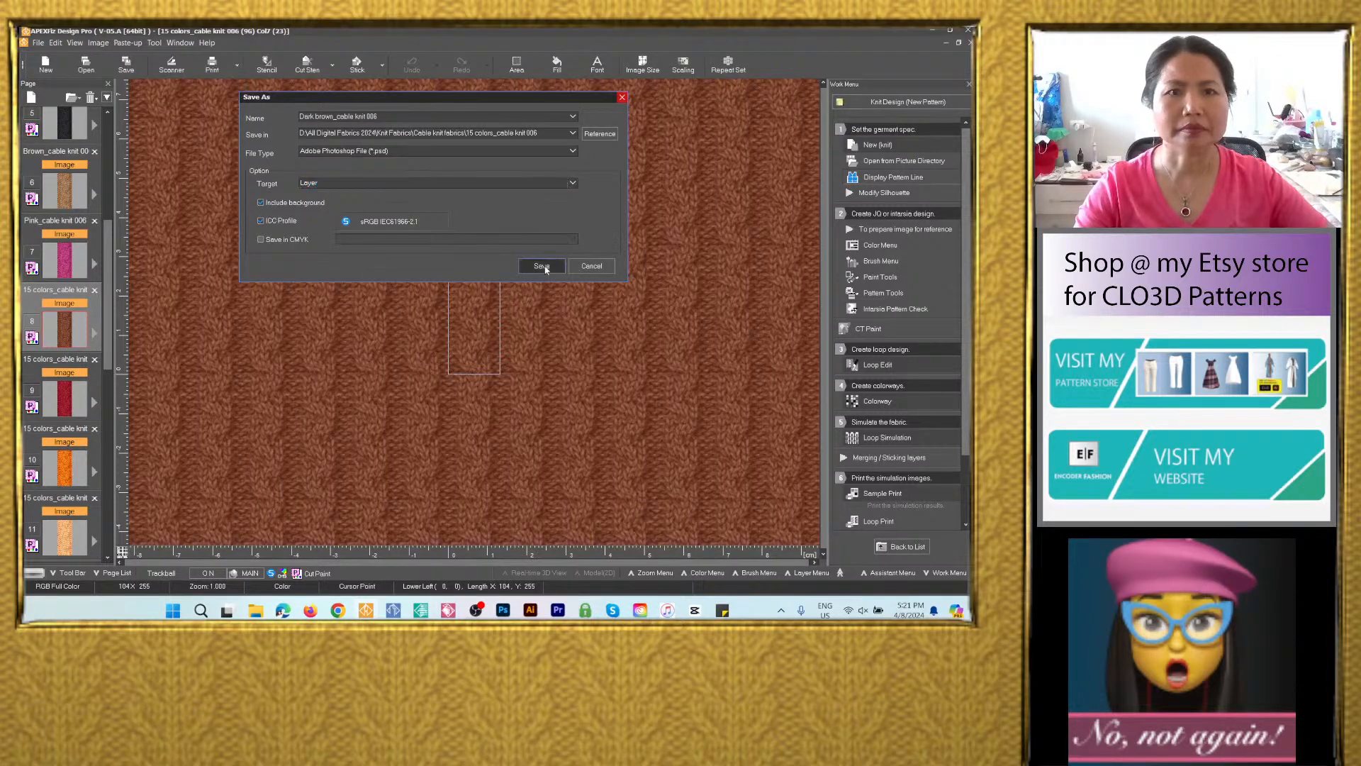
Start saving the red cable knit page as an image and name it "Red_cable knit 006".
click(76, 399)
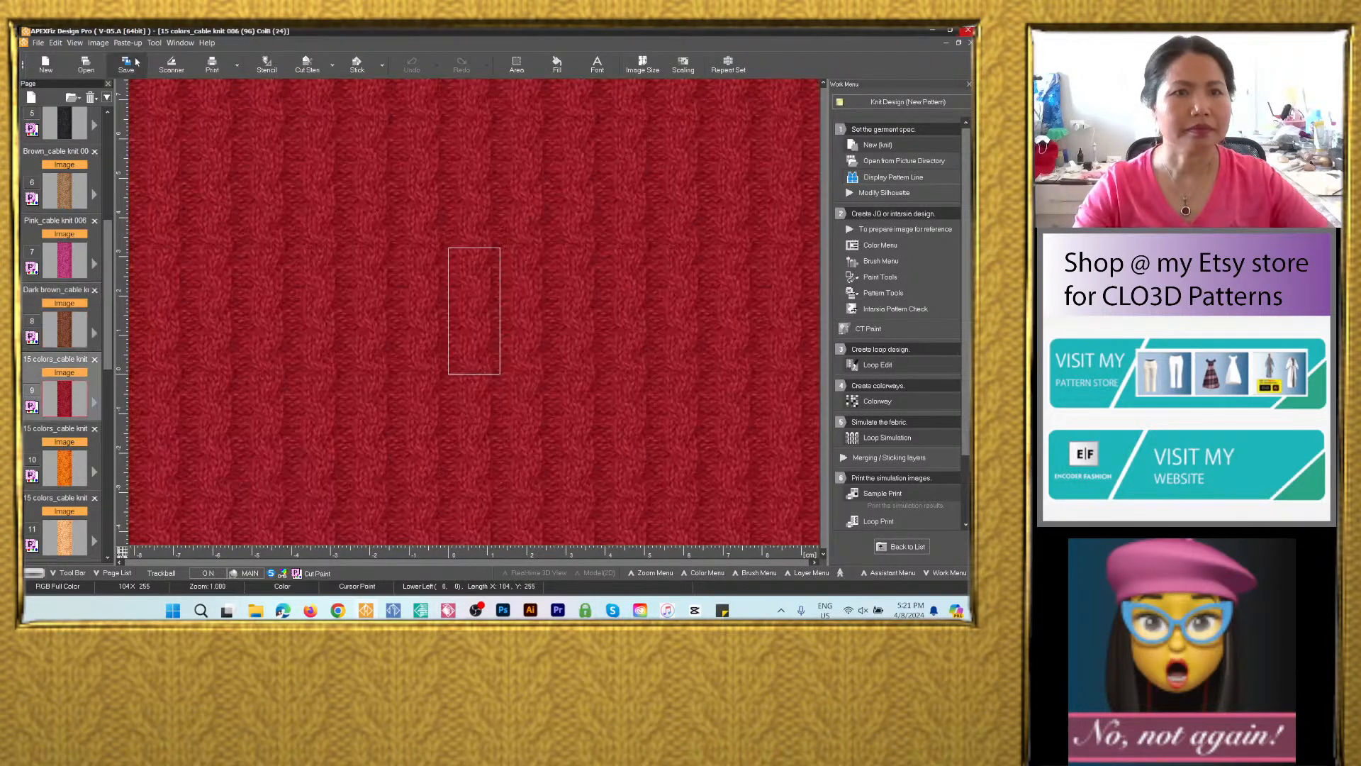
click(126, 64)
click(386, 324)
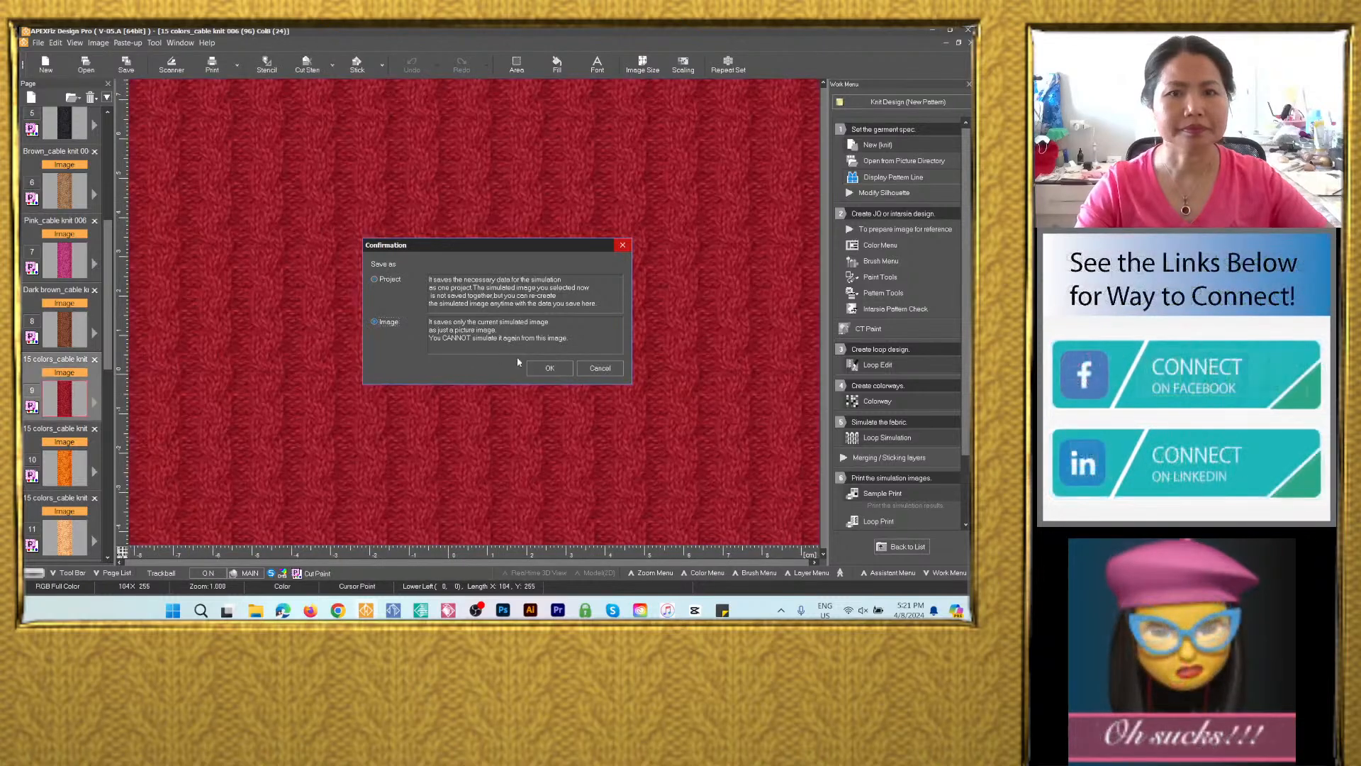
click(549, 368)
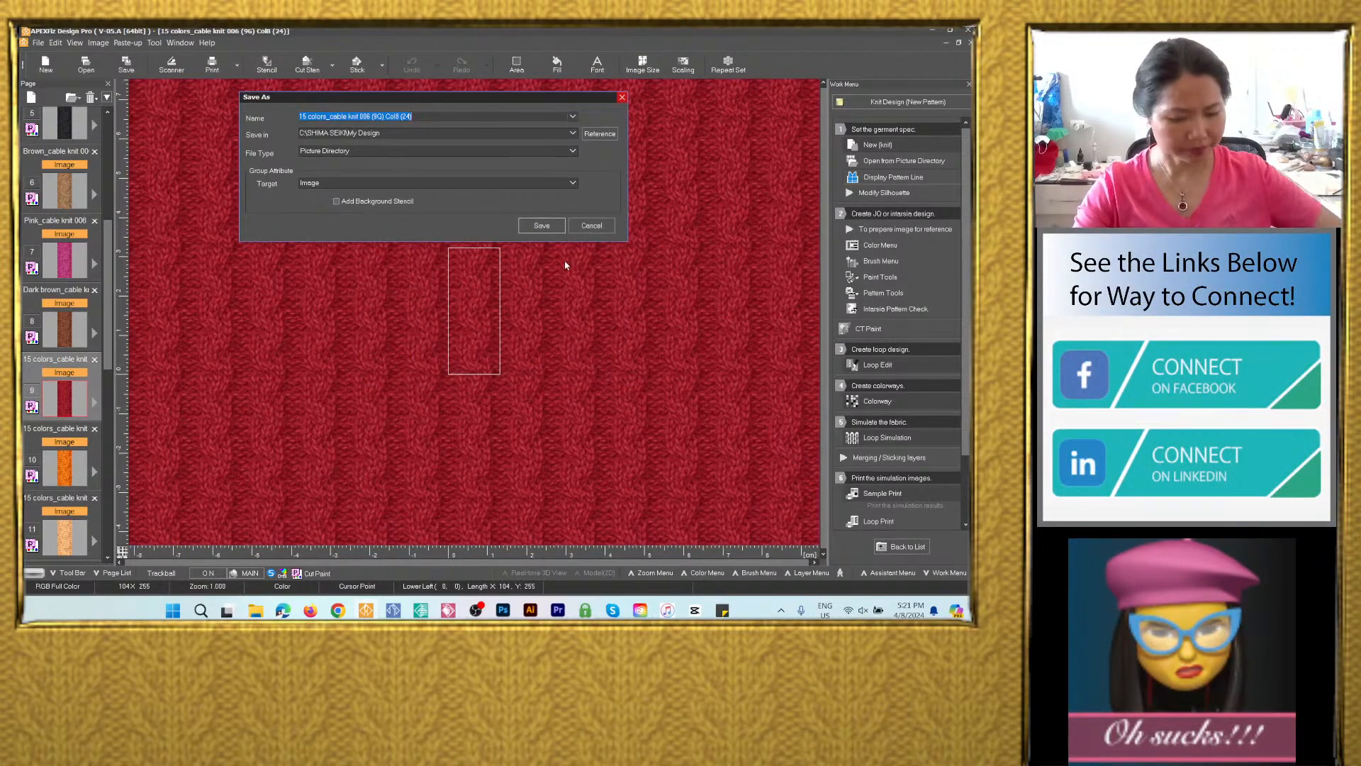
text(Navy blue_cable knit 006)
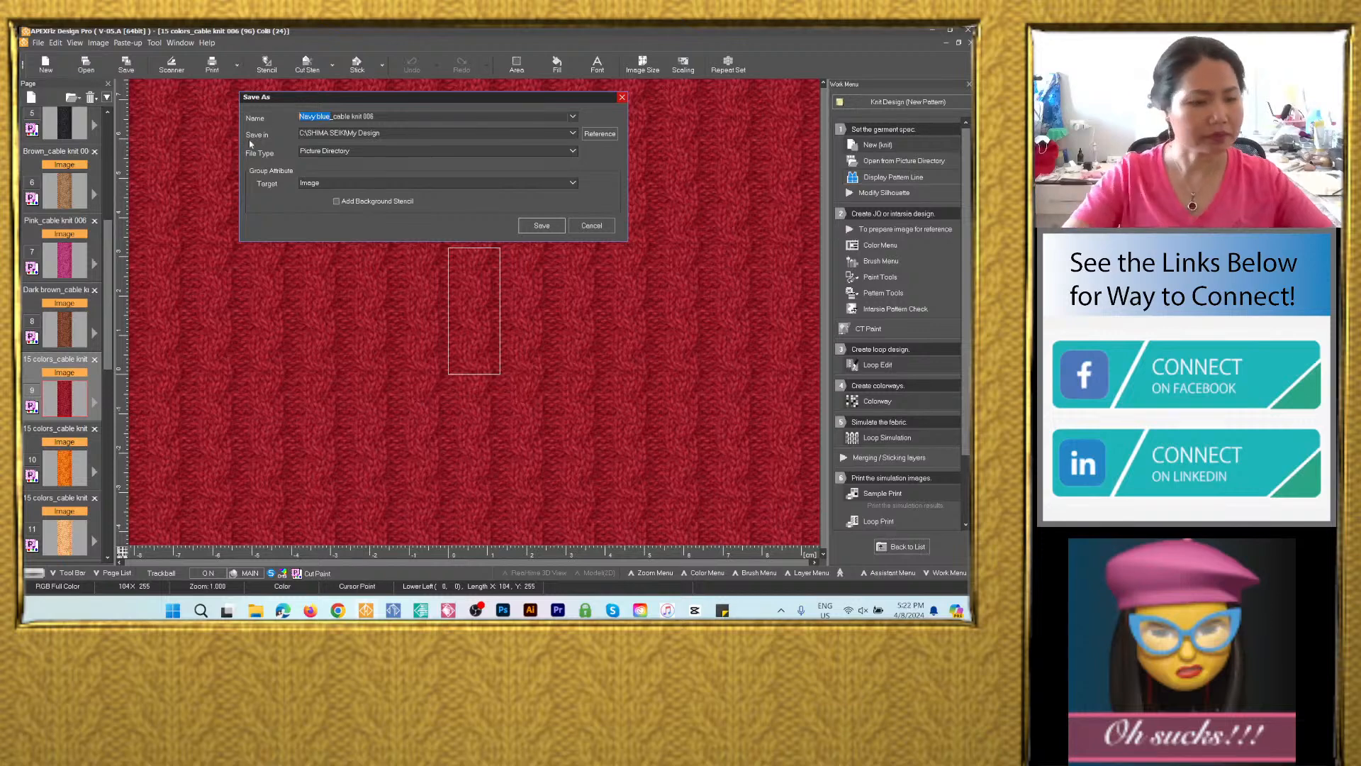
text(Red)
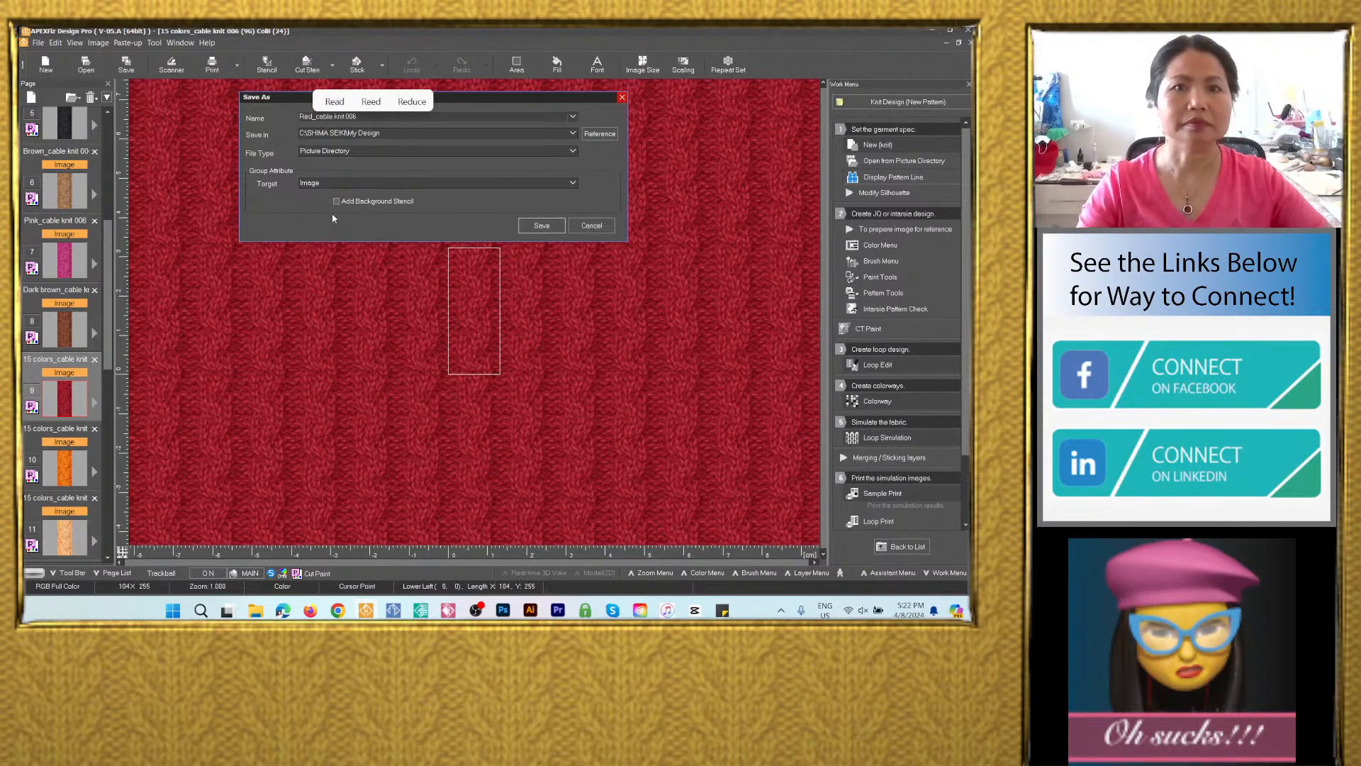
Save the red swatch in the "15 colors_cable knit 006" folder as an Adobe Photoshop File (*.psd).
click(573, 133)
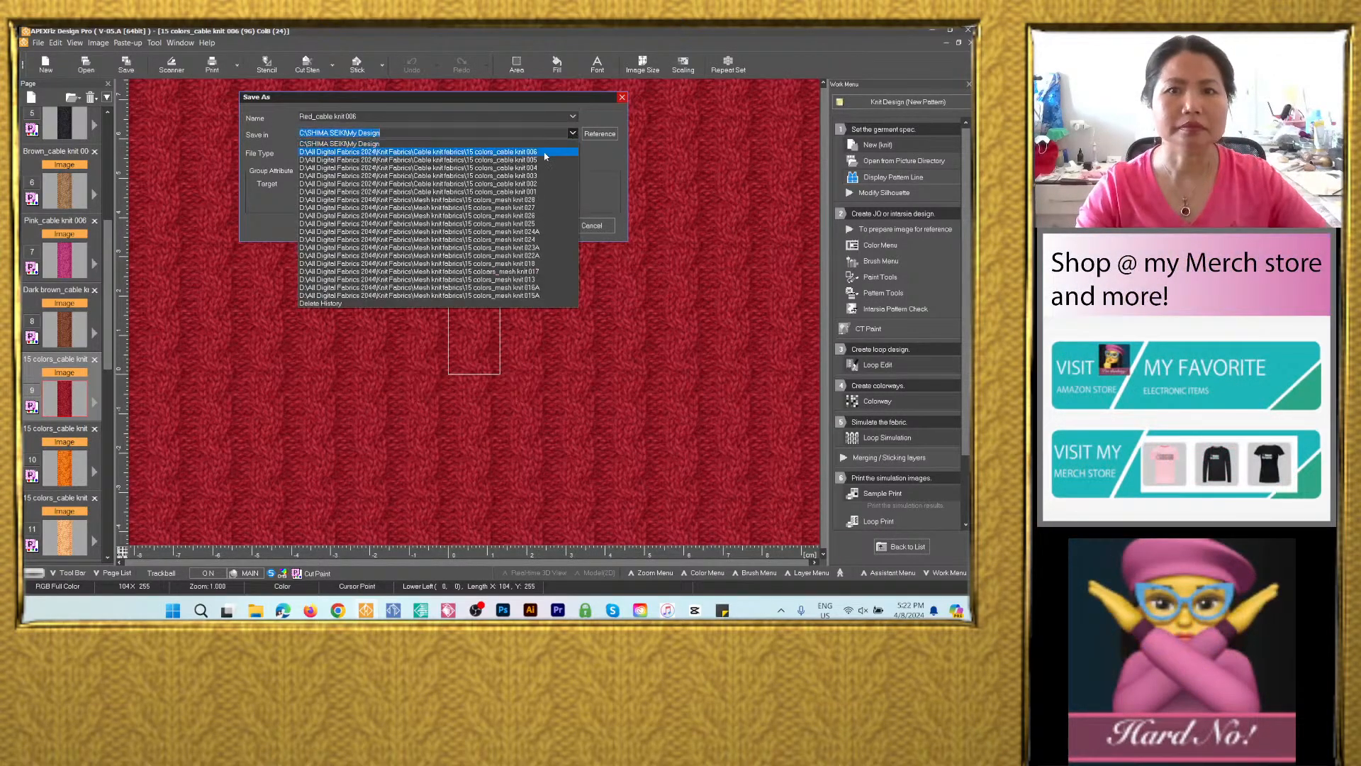
click(547, 151)
click(471, 151)
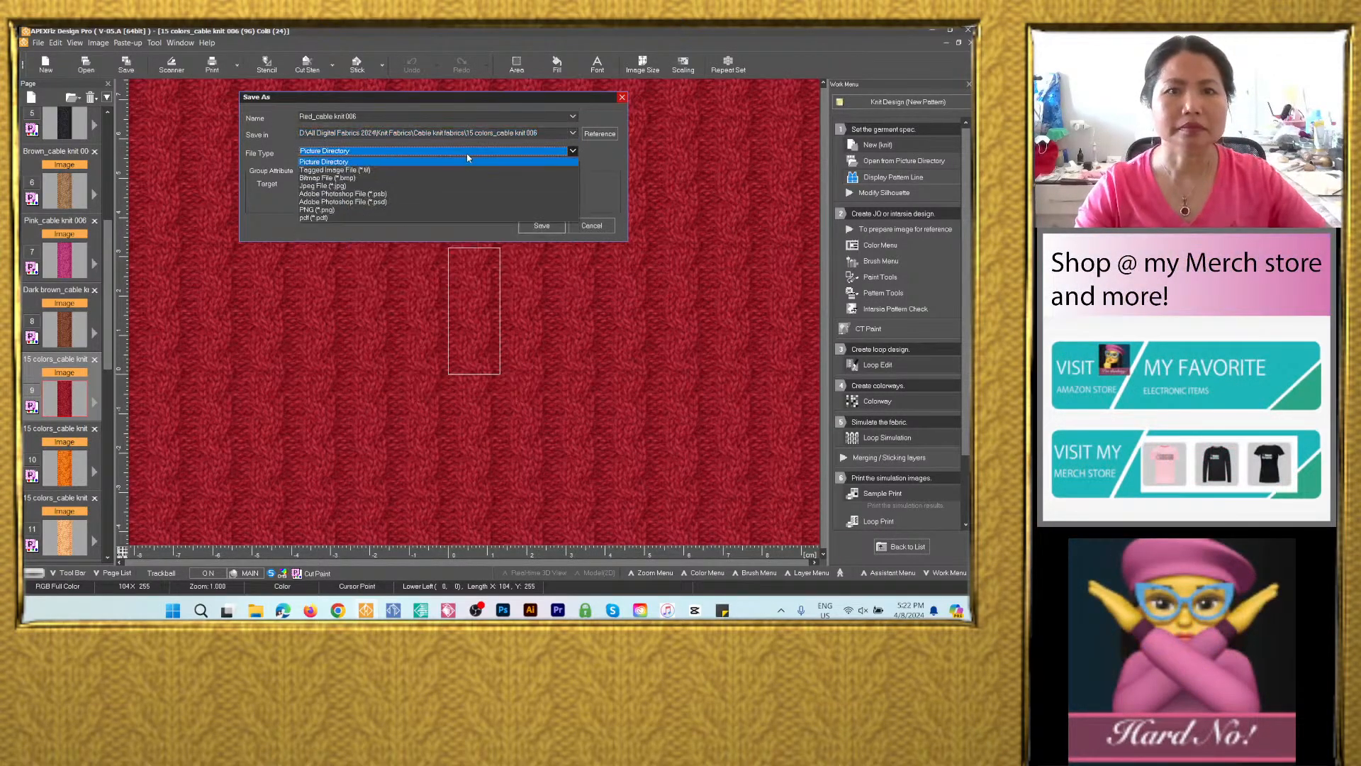
click(417, 202)
click(555, 267)
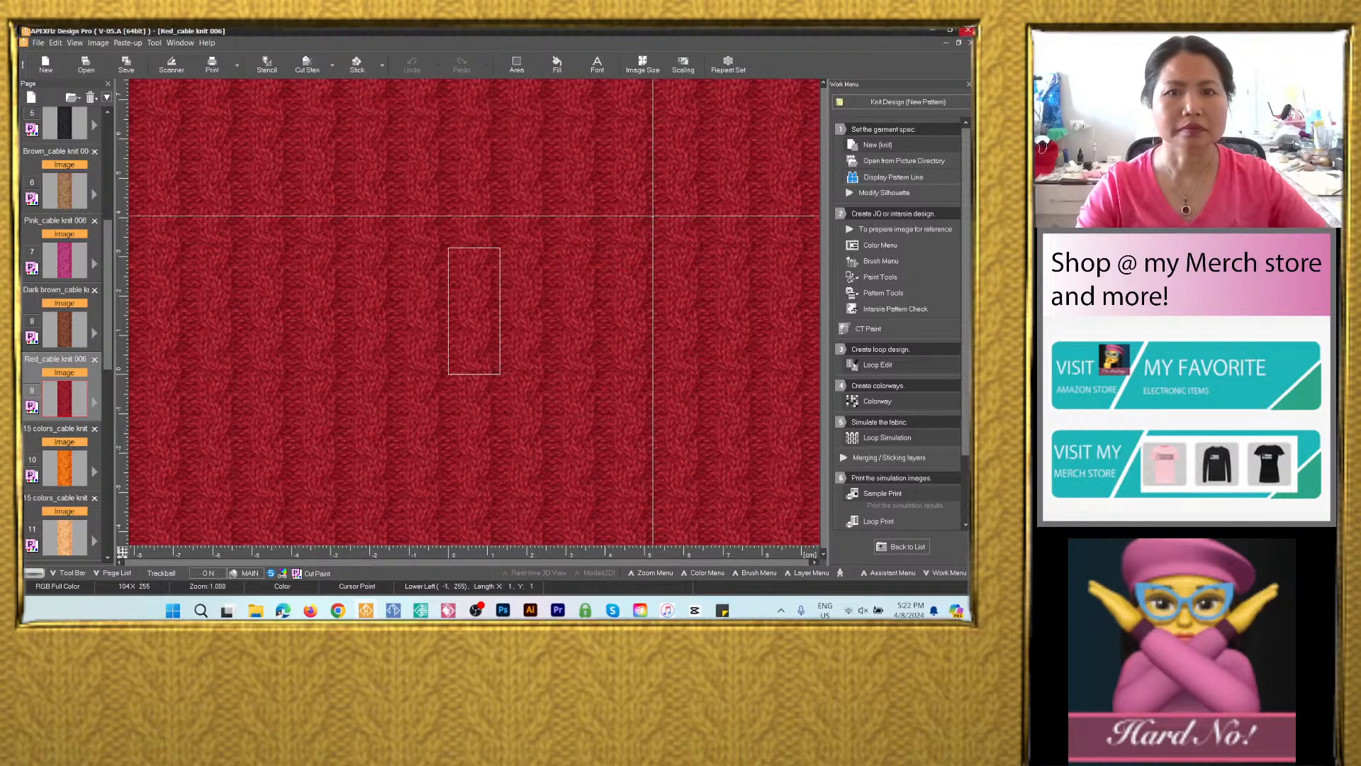
Start saving the orange cable knit page as an image and name it "Orange_cable knit 006".
scroll(94, 298, down, 2)
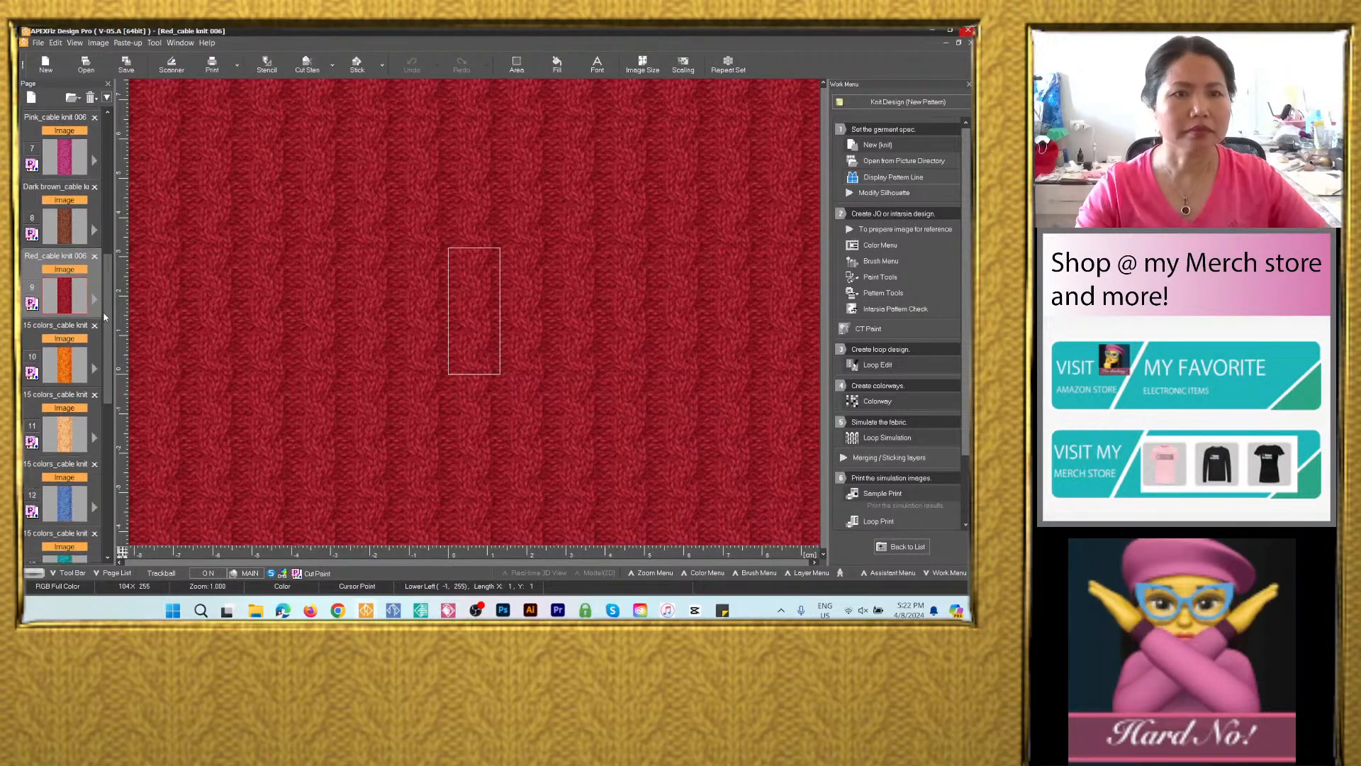
click(65, 365)
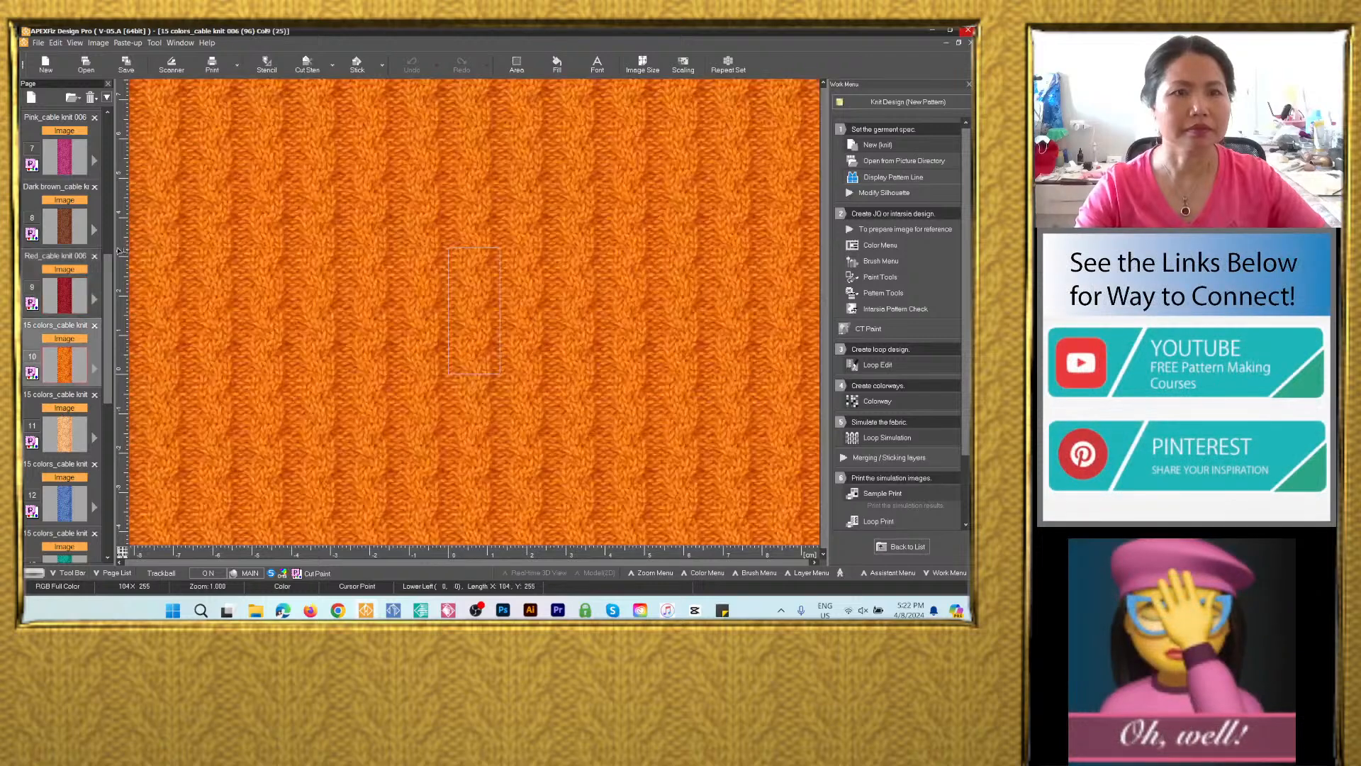
click(126, 64)
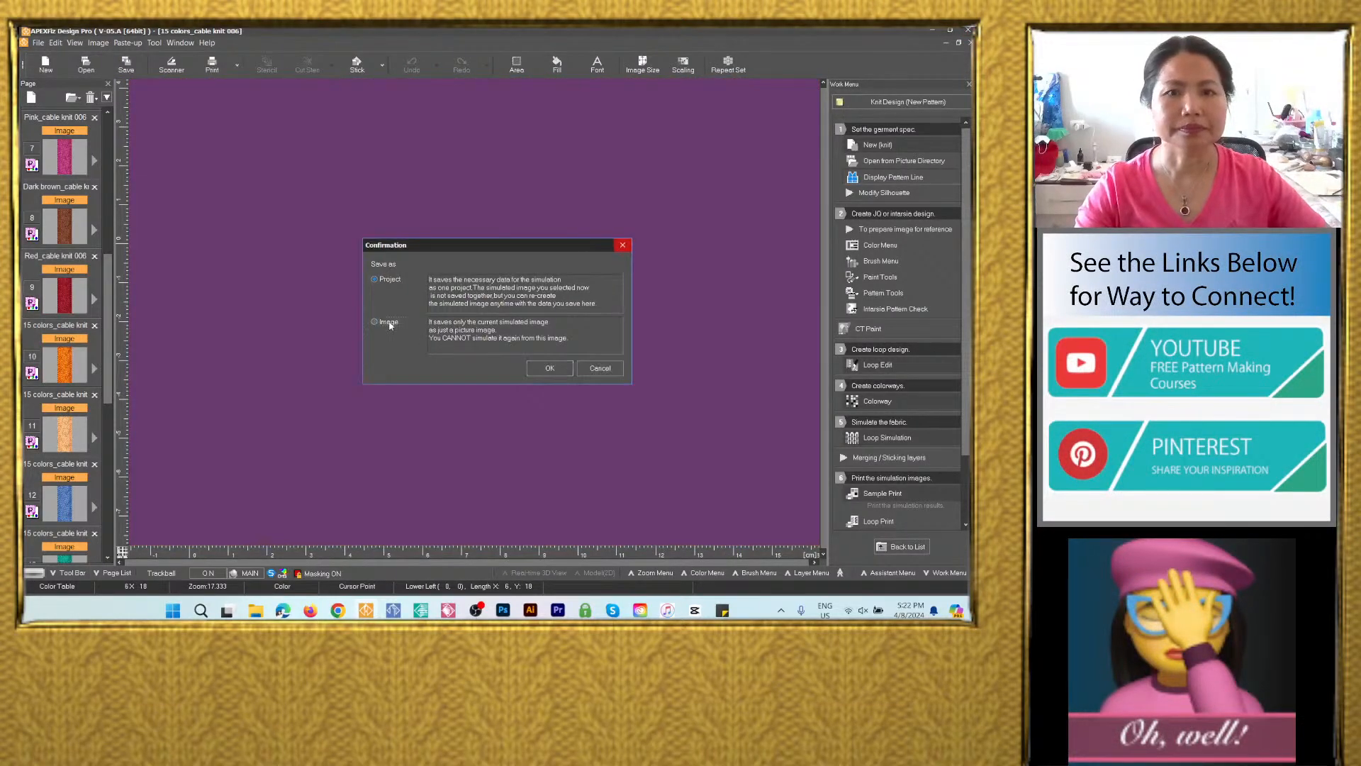
click(389, 324)
click(549, 368)
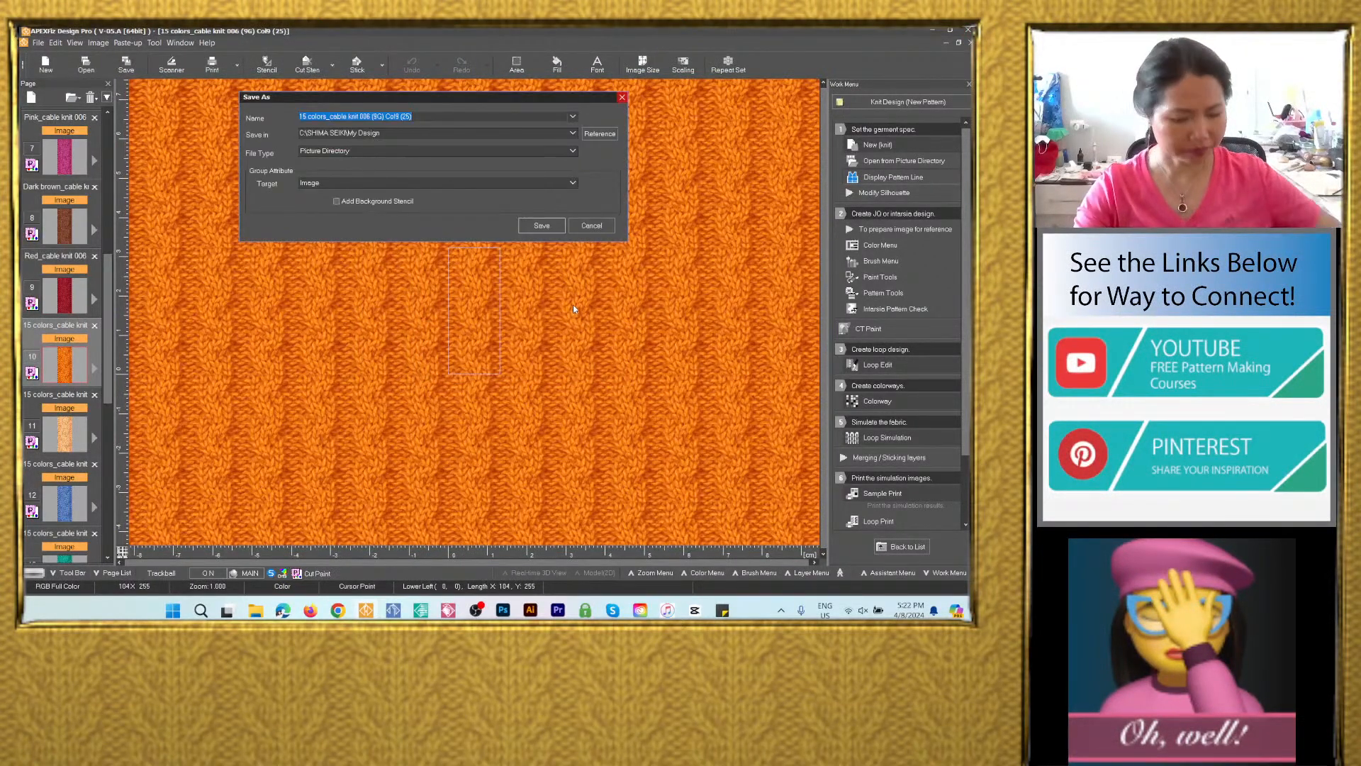
text(Navy blue_cable knit 006)
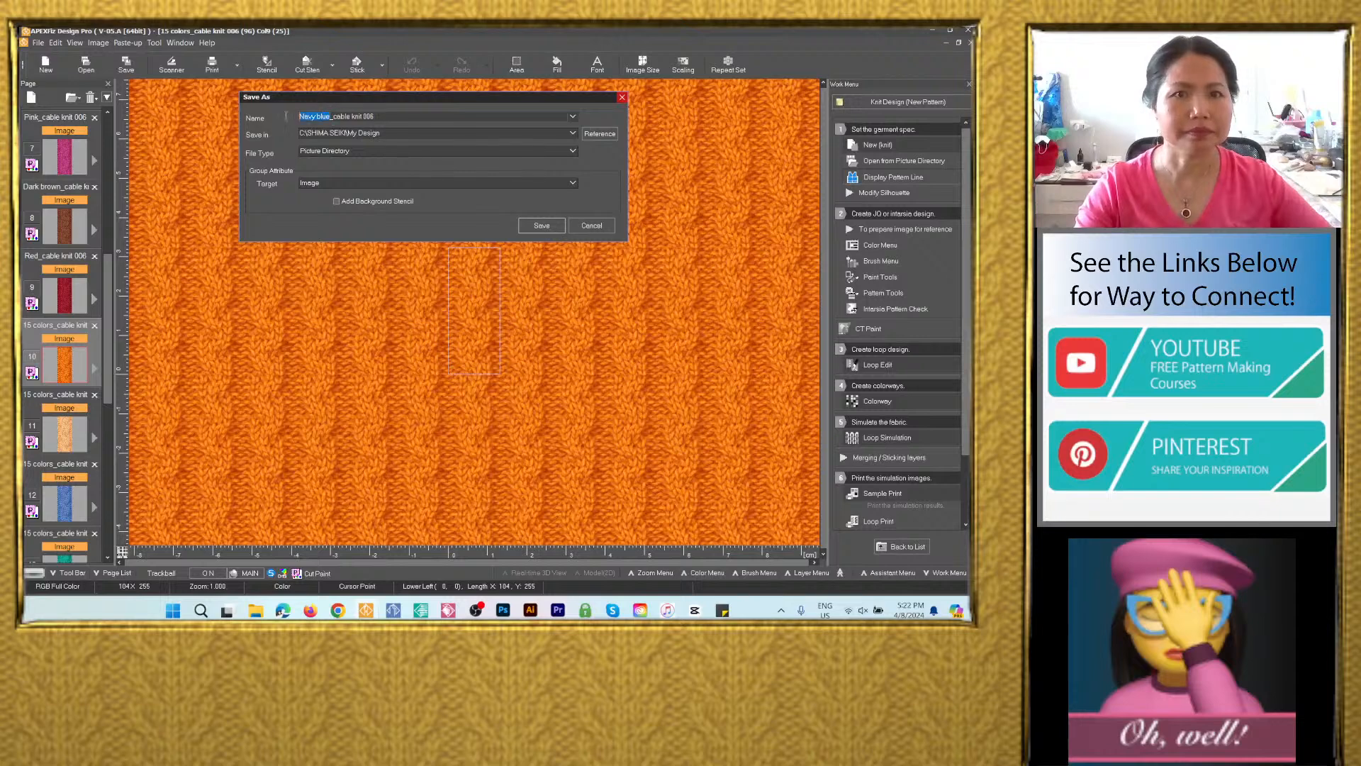
text(Yl)
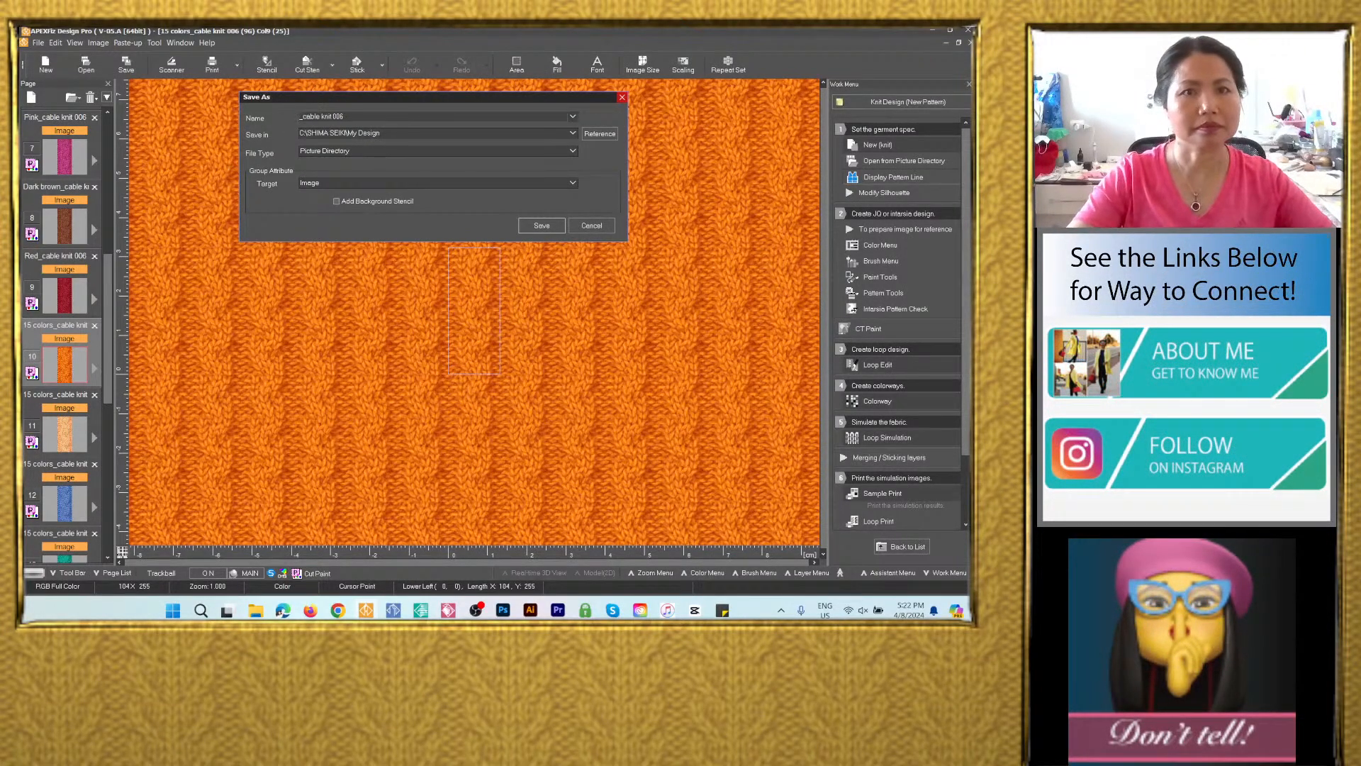
text(Orange)
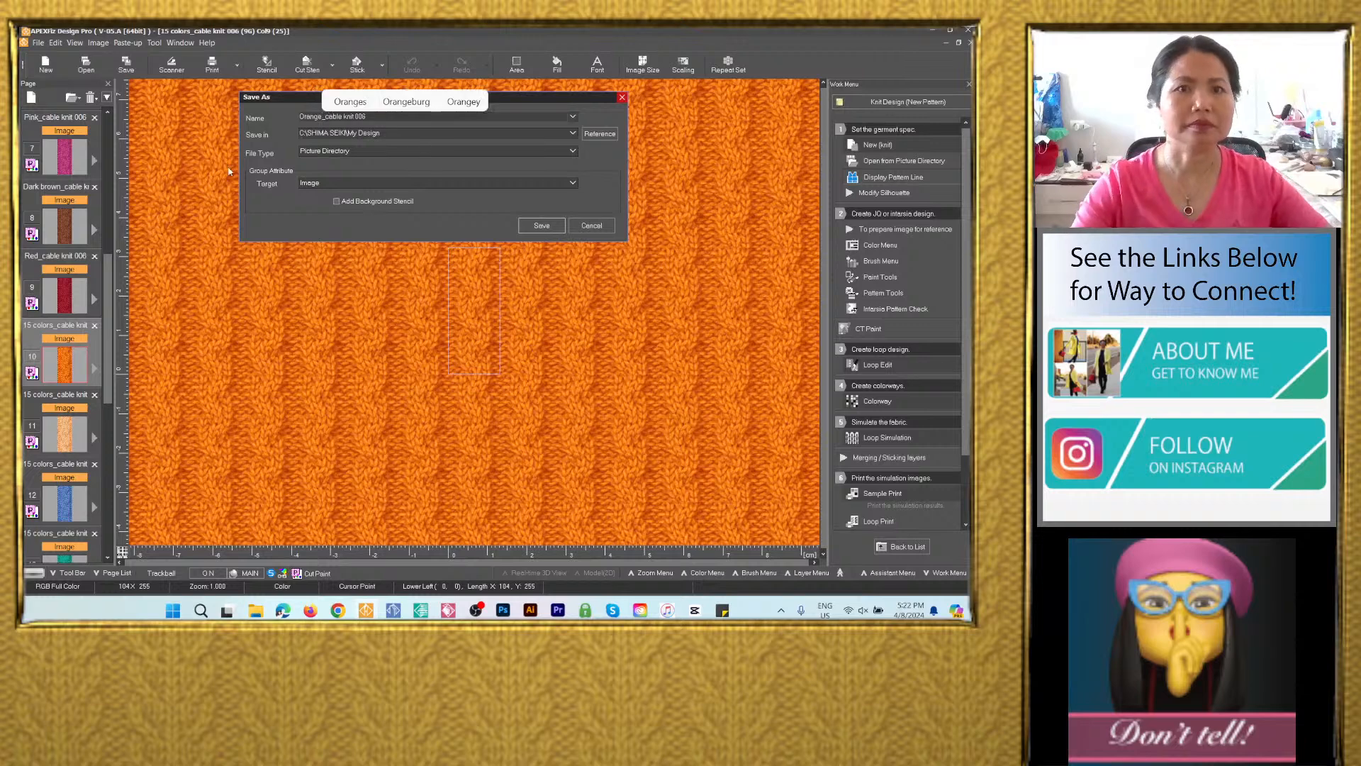
Save the orange swatch in the "15 colors_cable knit 006" folder as an Adobe Photoshop File (*.psd).
click(572, 134)
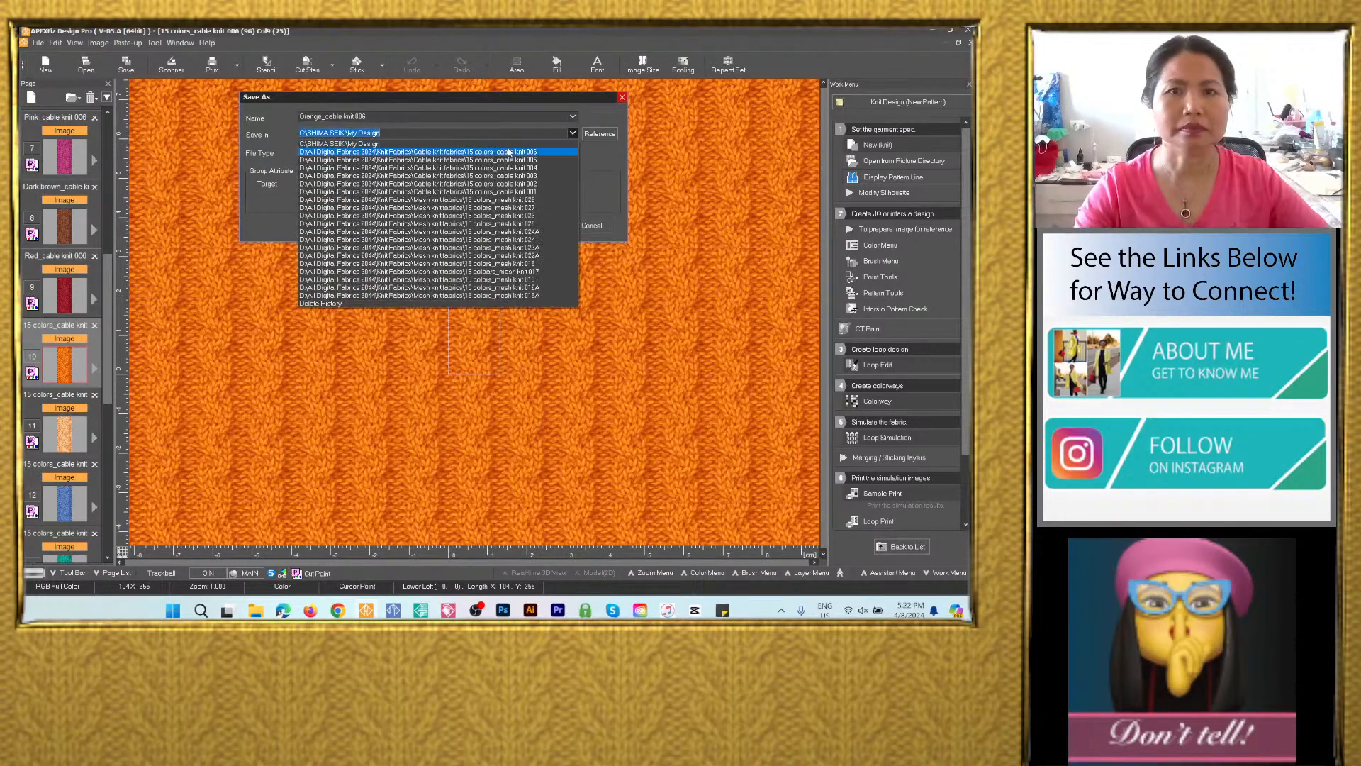
click(508, 152)
click(477, 151)
click(416, 201)
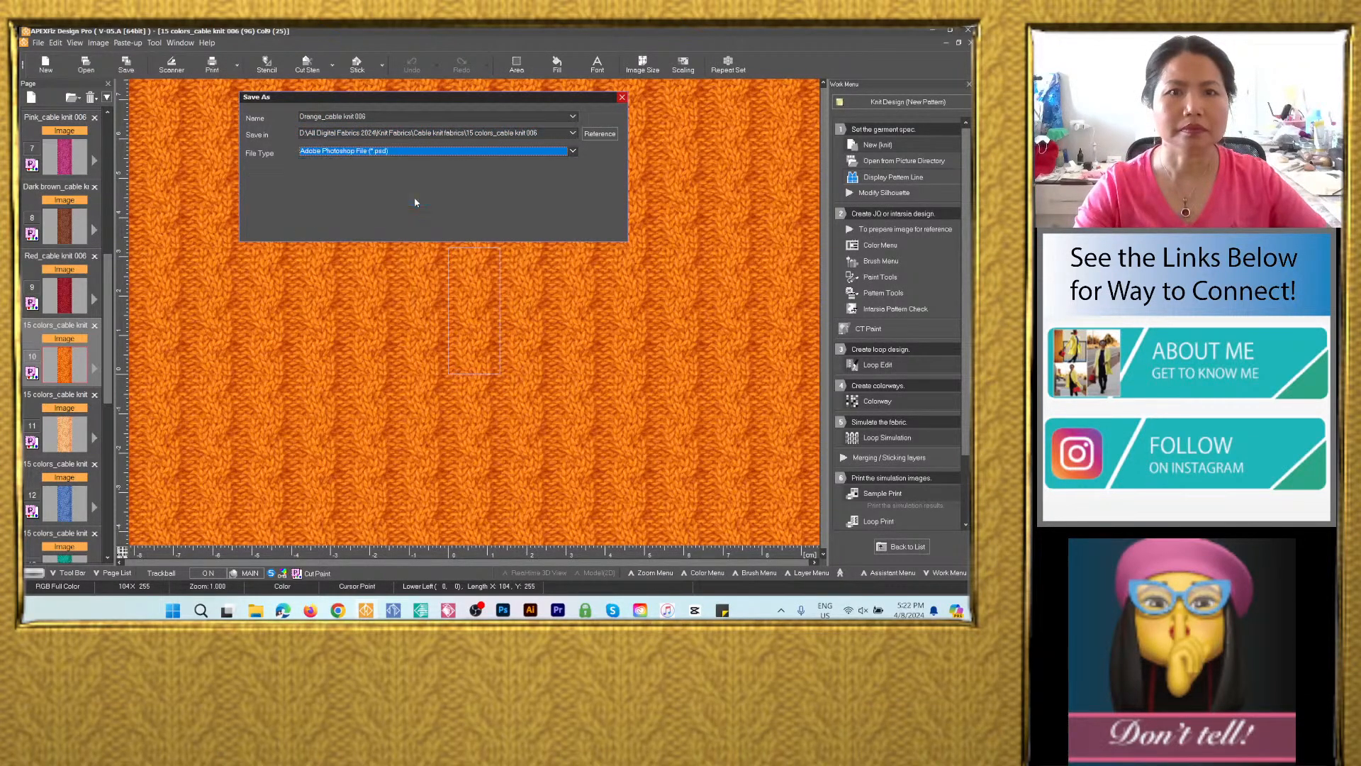
click(541, 264)
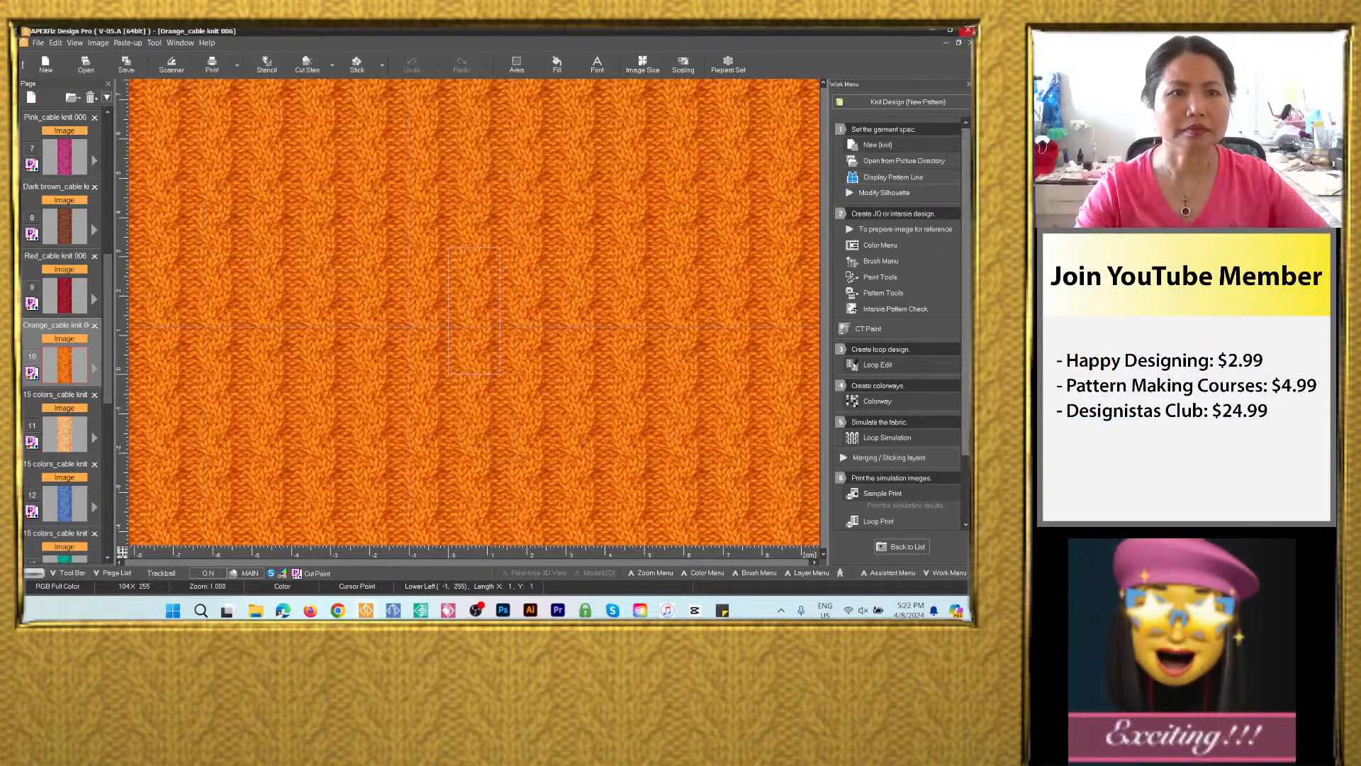
Start saving the cream cable knit page as an image and name it "Cream_cable knit 006".
scroll(69, 370, down, 1)
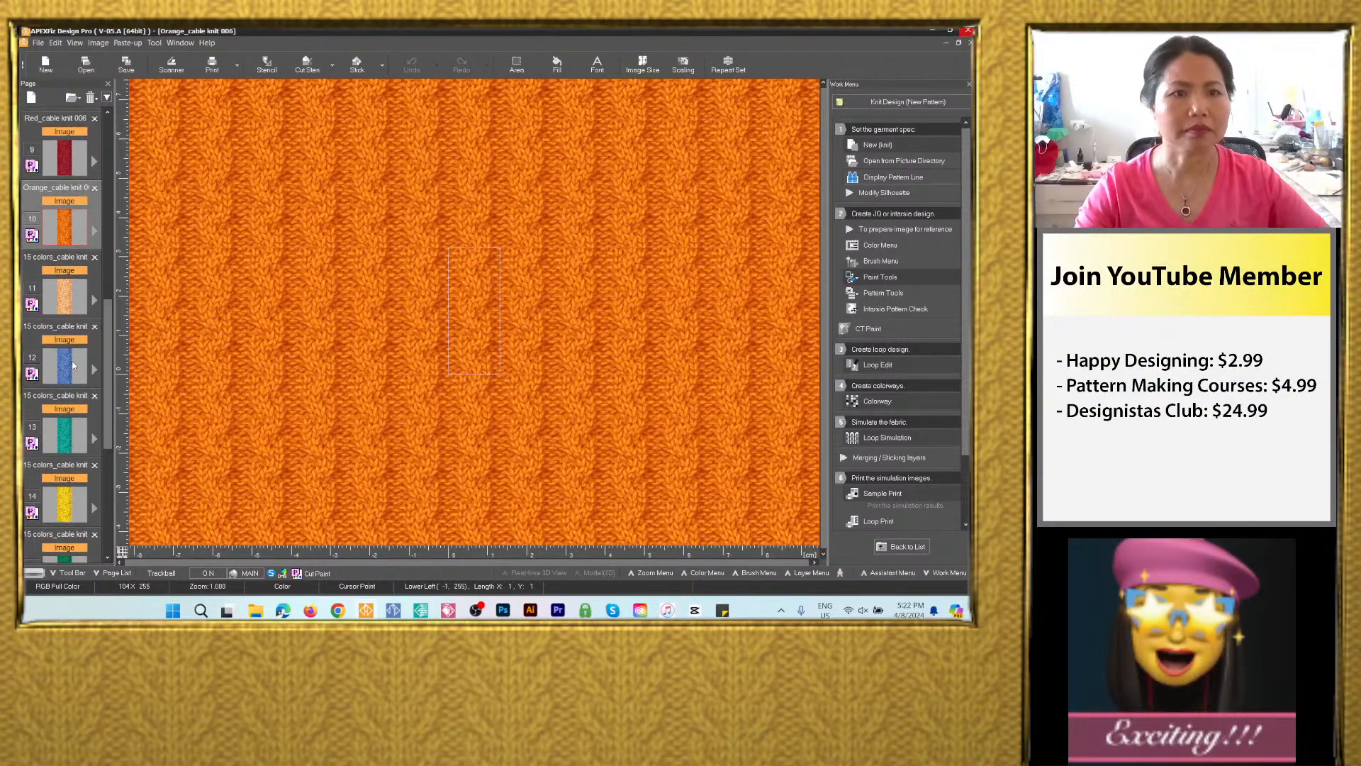
click(69, 366)
click(126, 64)
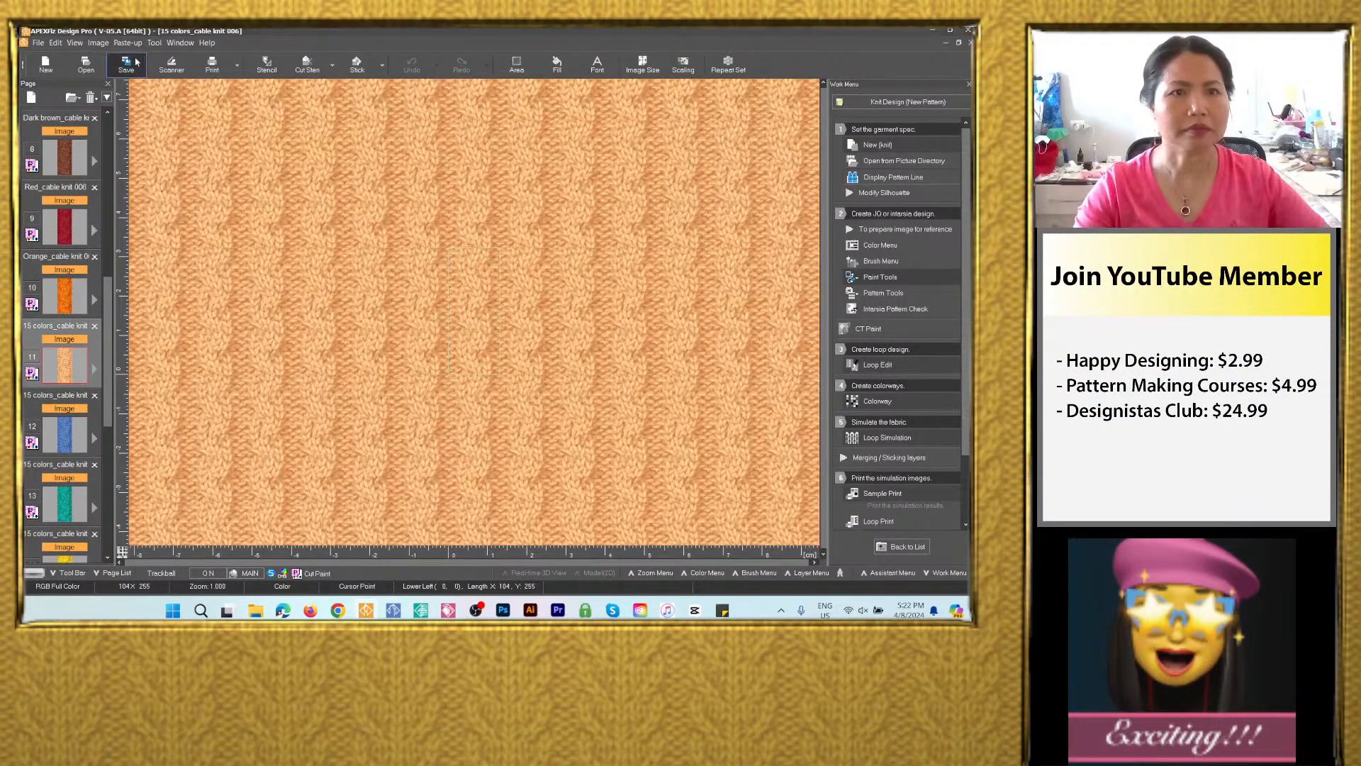
click(375, 322)
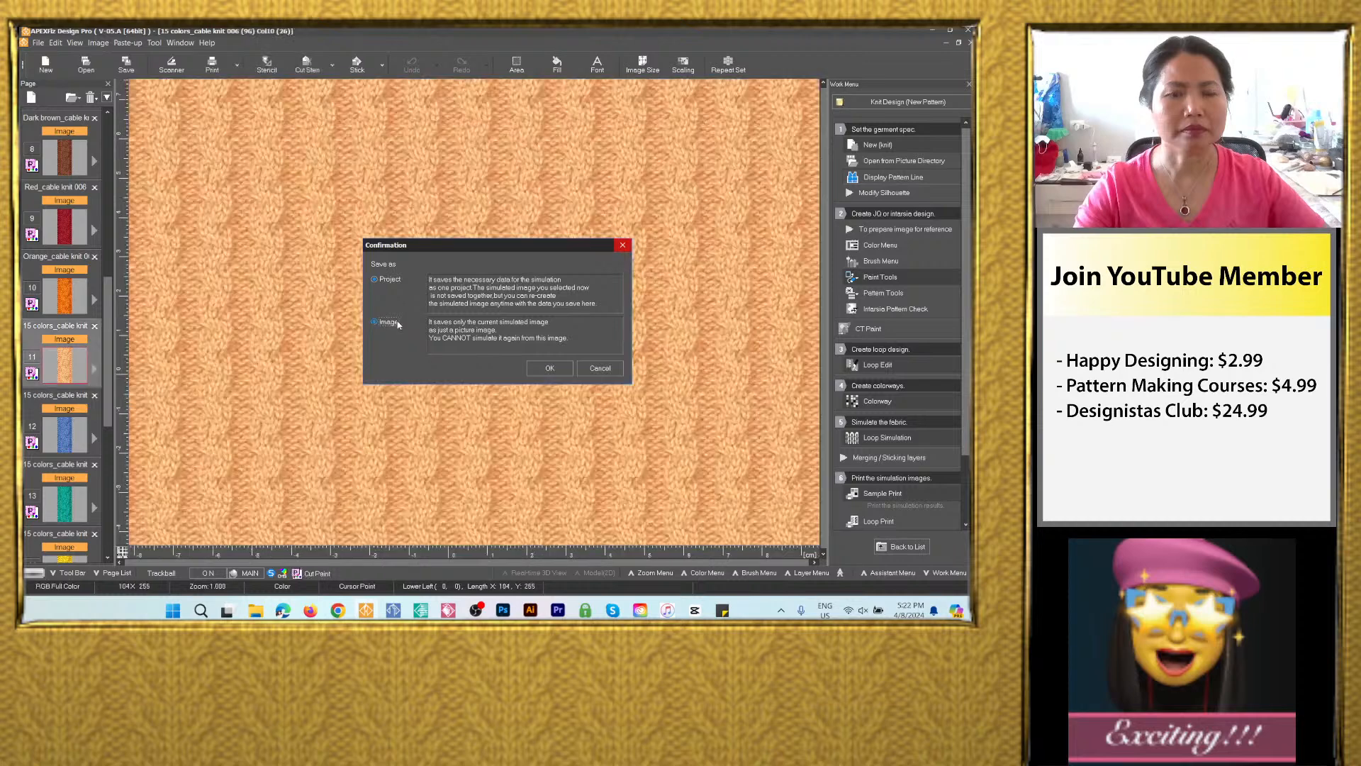
click(549, 368)
text(Navy blue_cable knit 006)
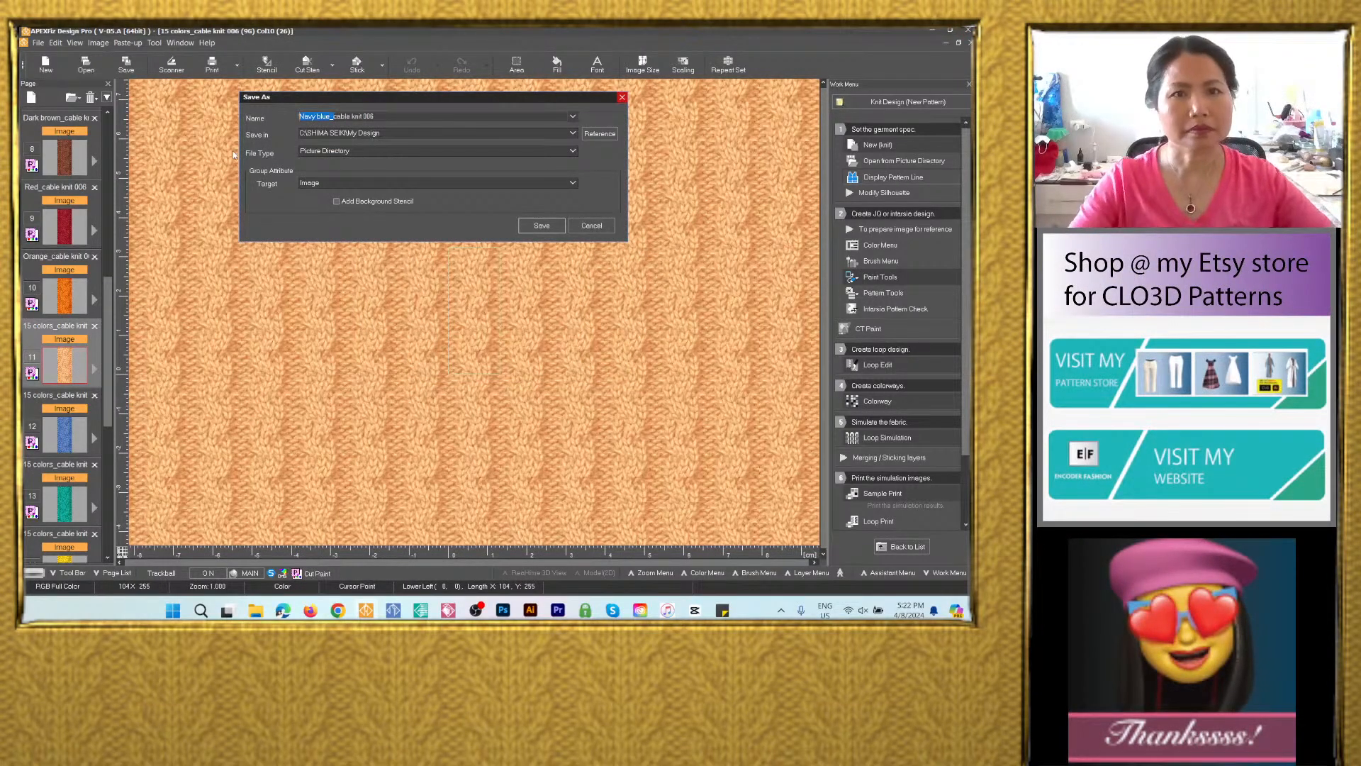
text(Cream)
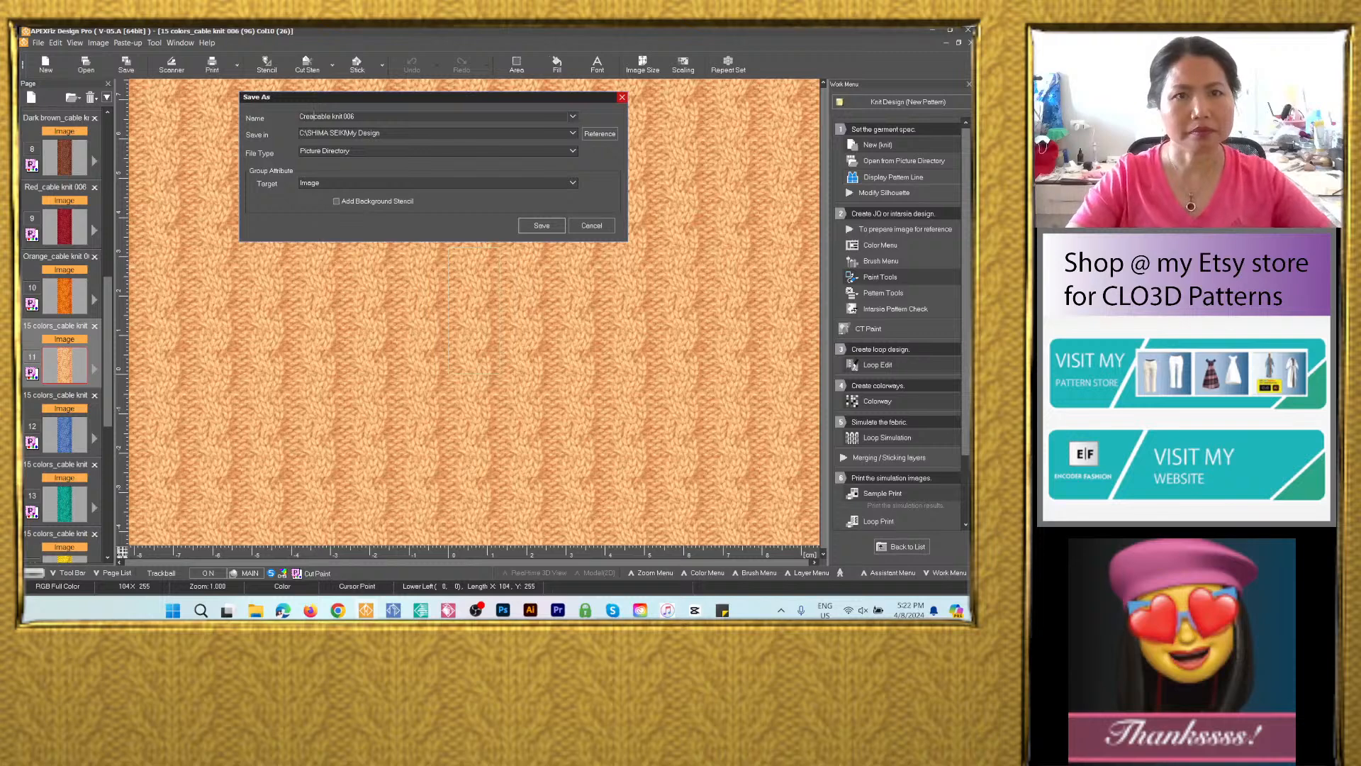
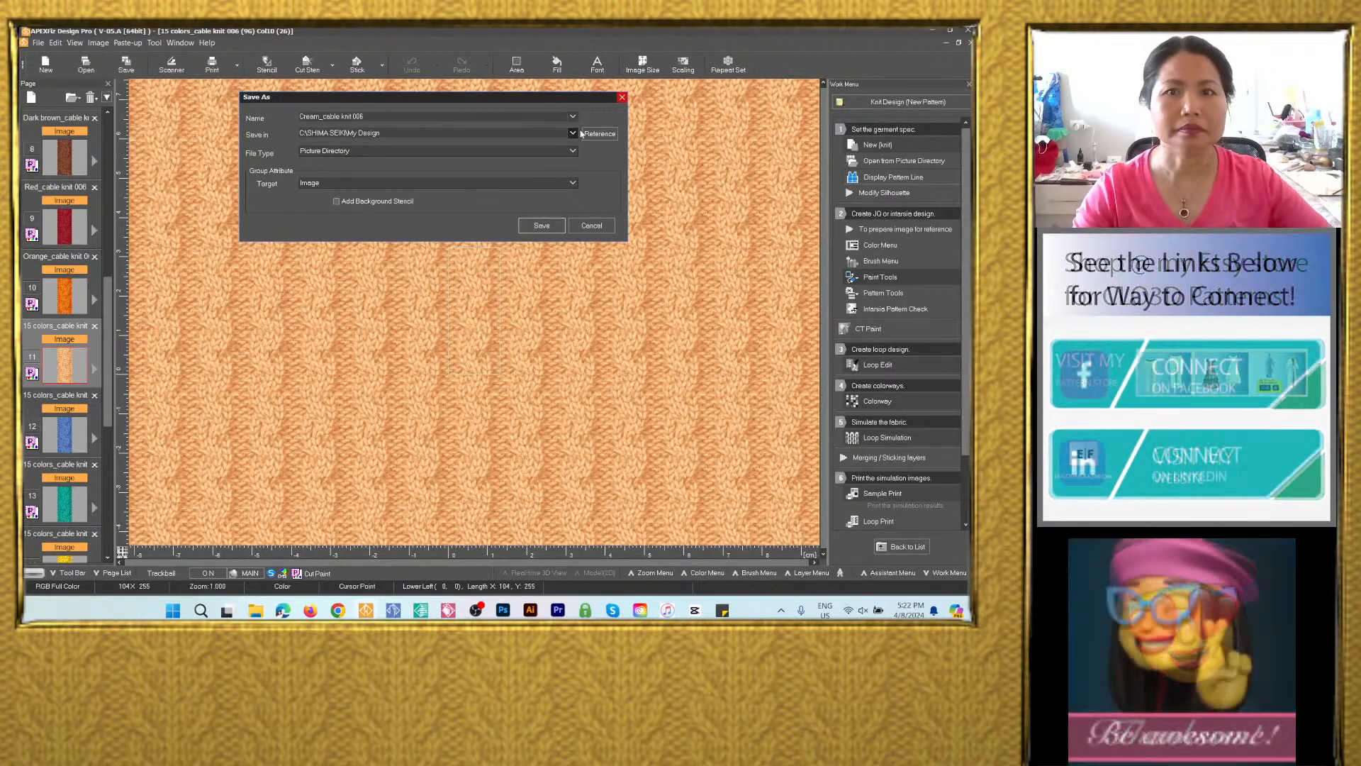
Save the cream swatch in the "15 colors_cable knit 006" folder as an Adobe Photoshop File (*.psd).
click(528, 134)
click(520, 153)
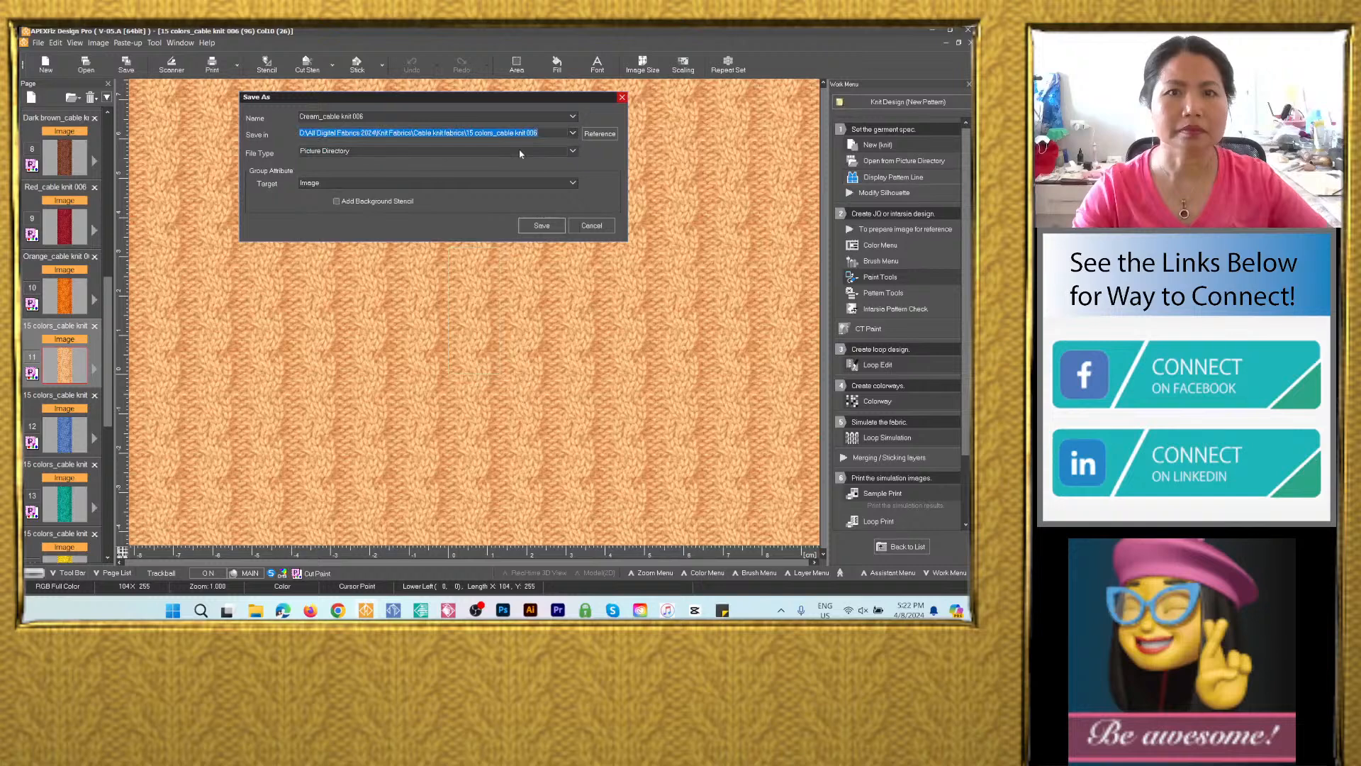
click(465, 151)
click(454, 203)
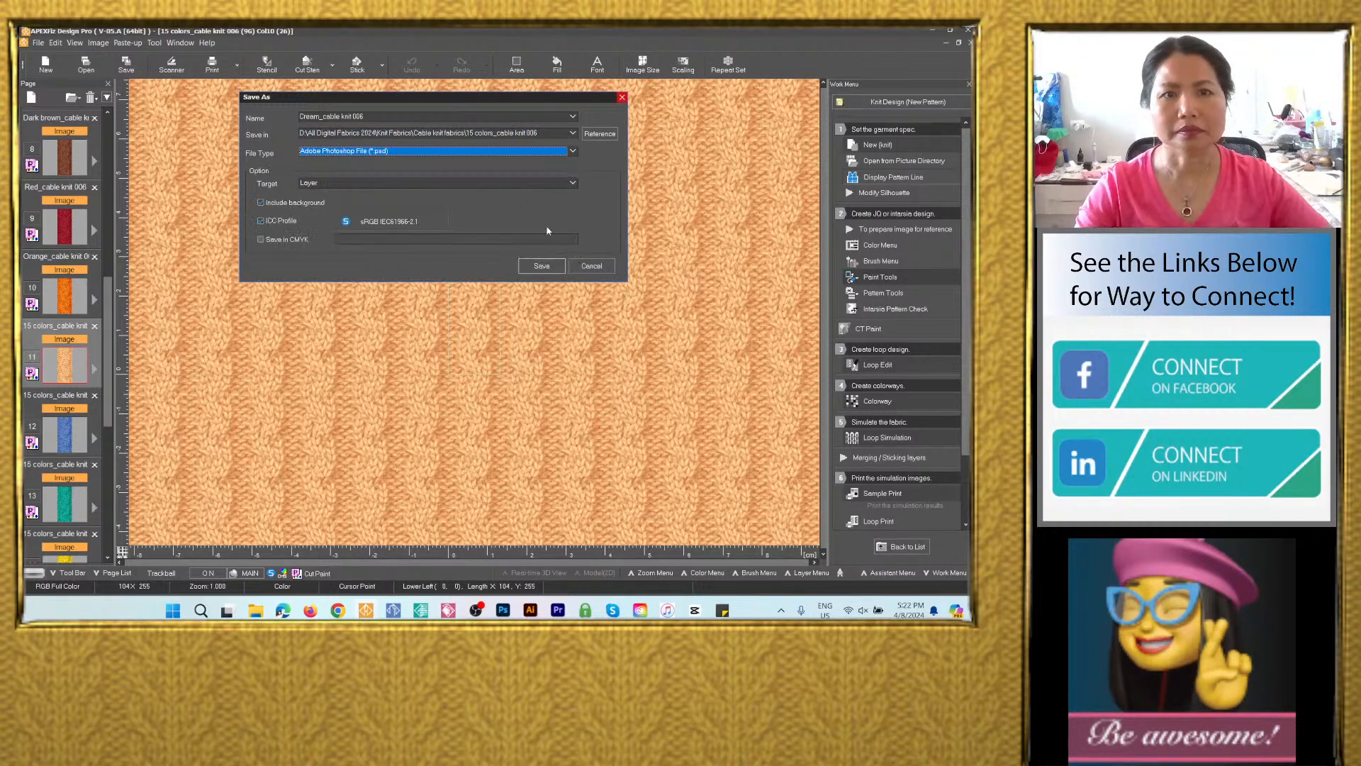
click(549, 274)
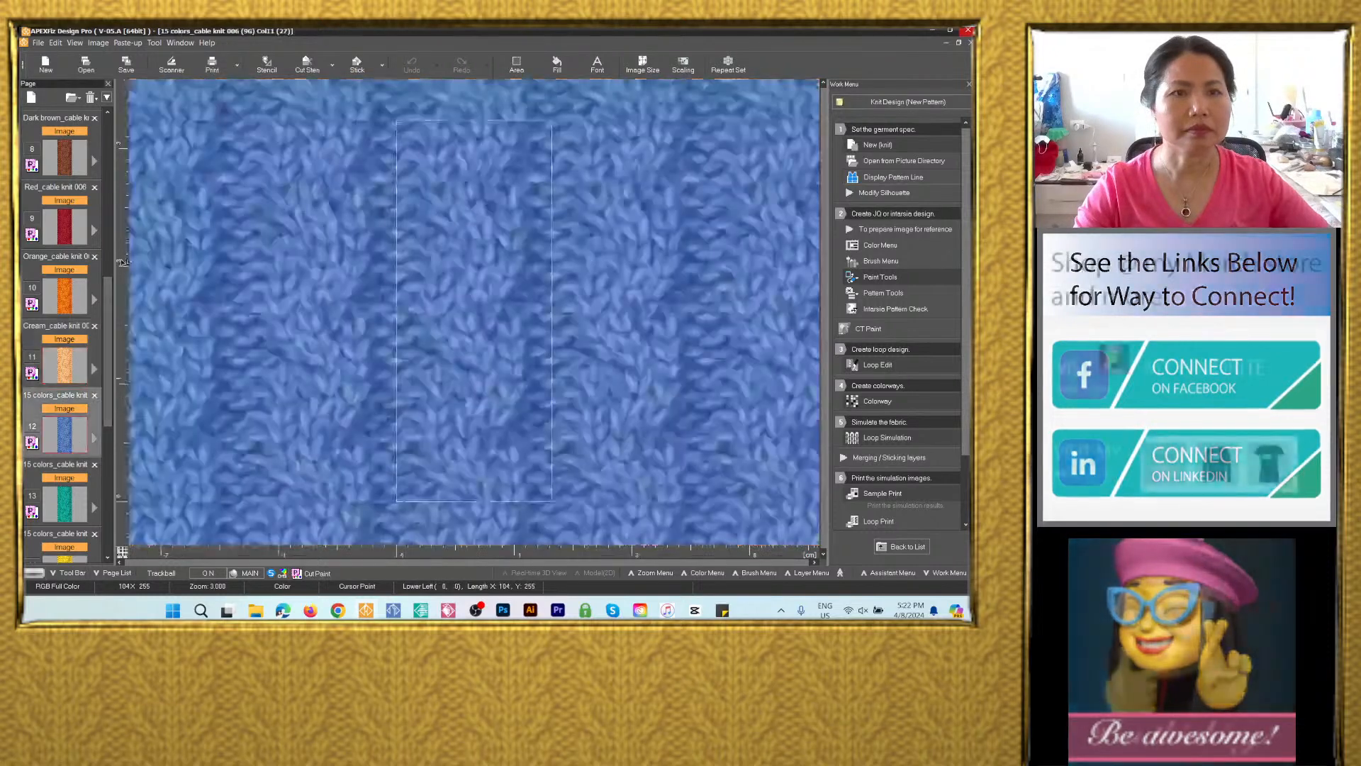
Start saving the blue cable knit page as an image and name it "Blue_cable knit 006".
click(127, 65)
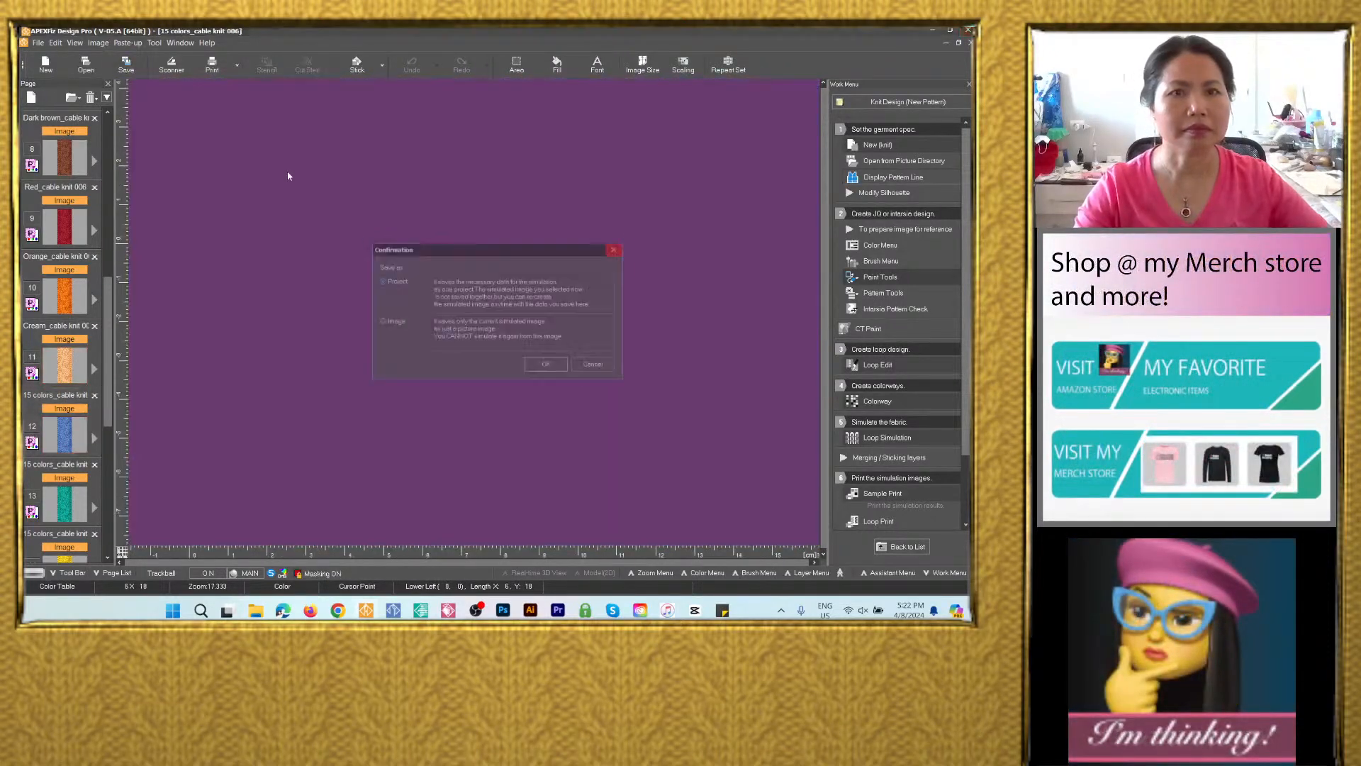
click(392, 322)
click(550, 368)
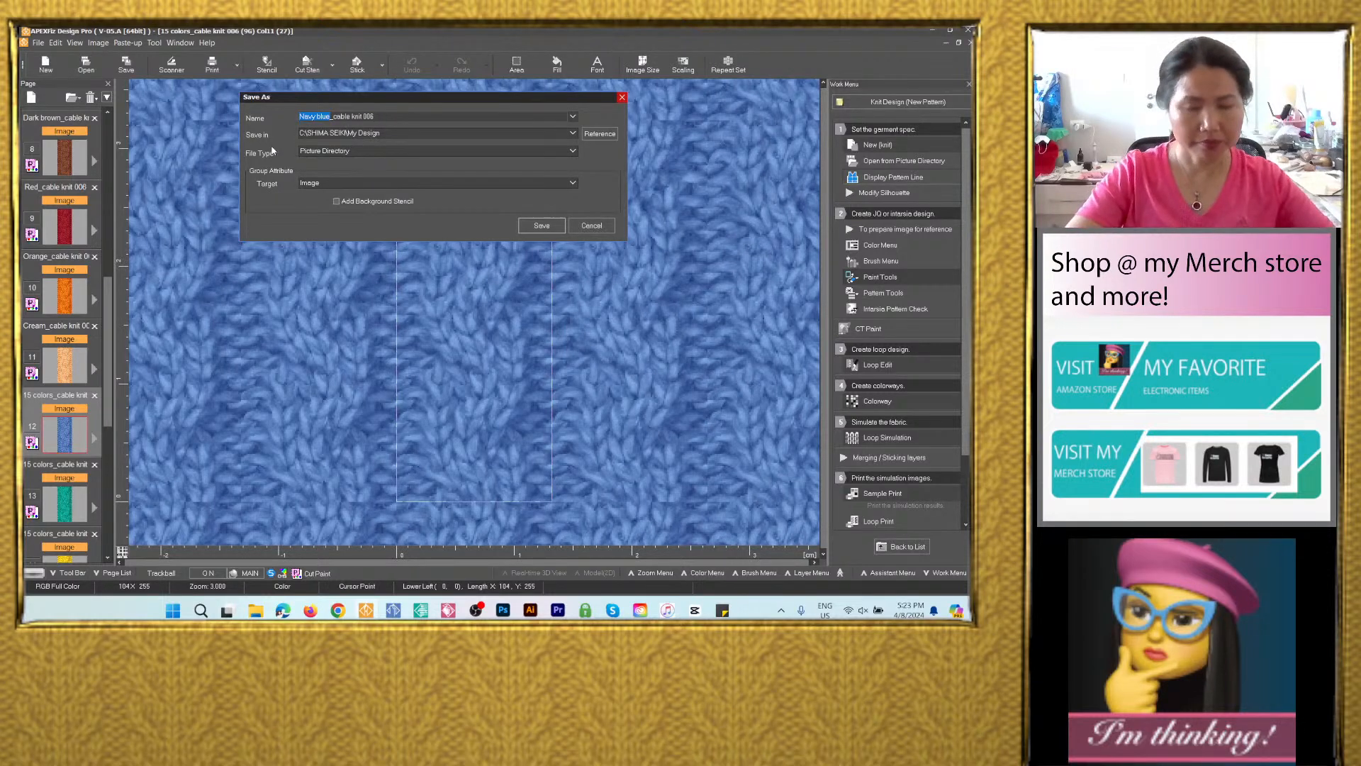
text(Blue)
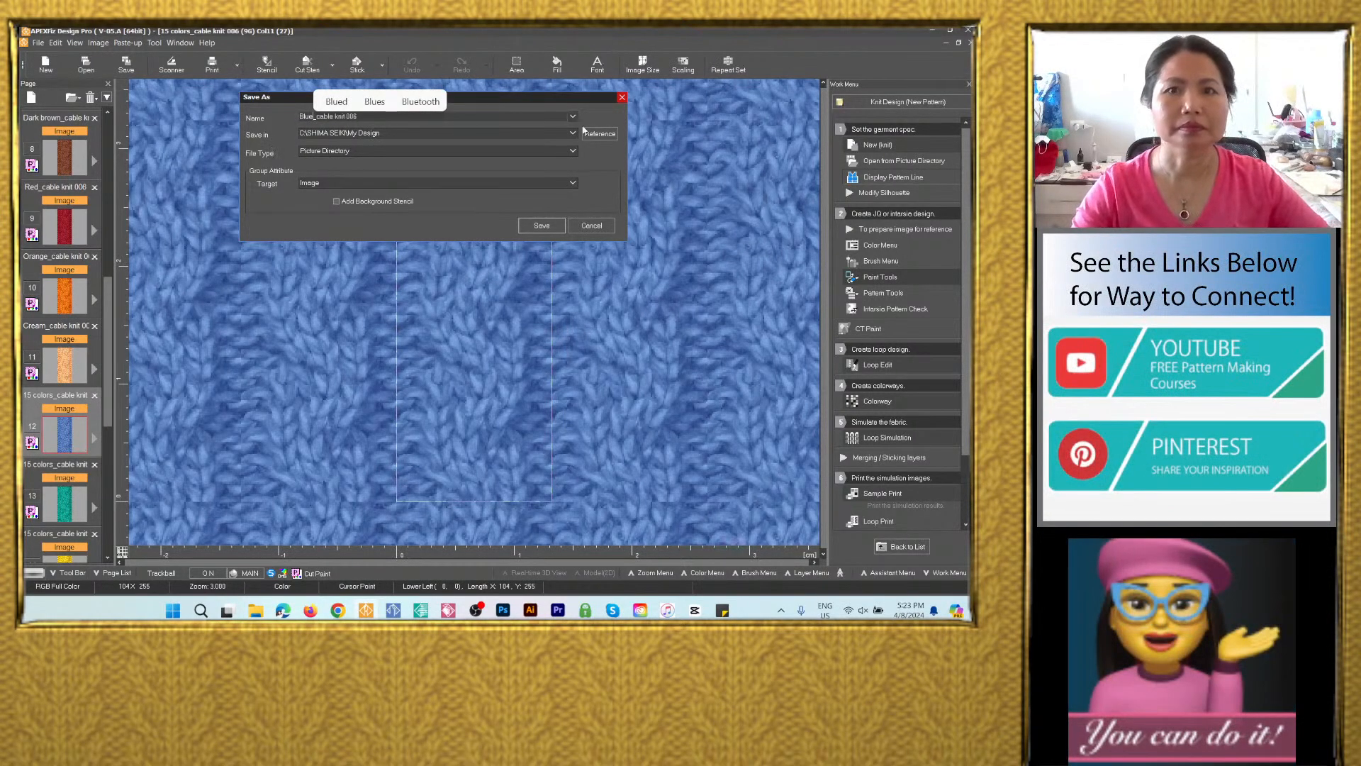
Save the blue swatch in the "15 colors_cable knit 006" folder as an Adobe Photoshop File (*.psd).
click(573, 133)
click(544, 157)
click(434, 153)
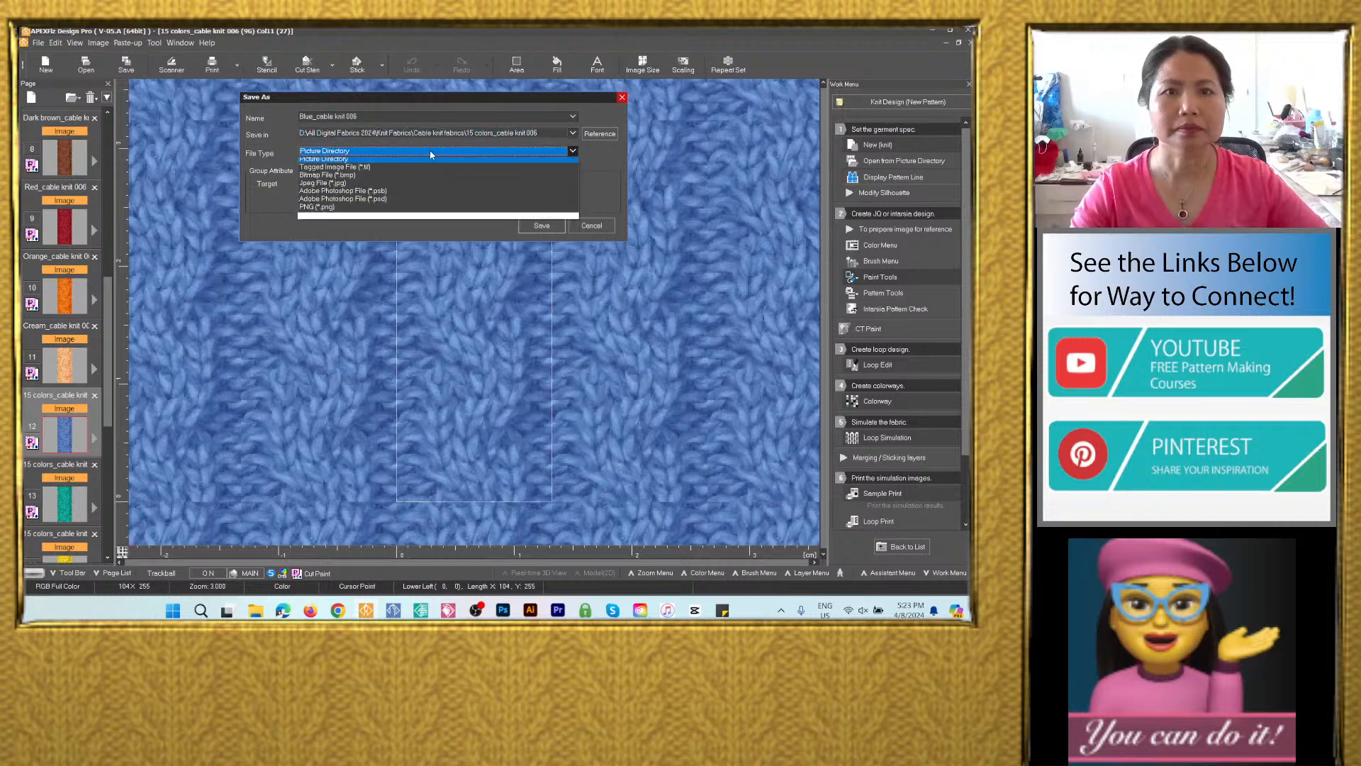
click(392, 202)
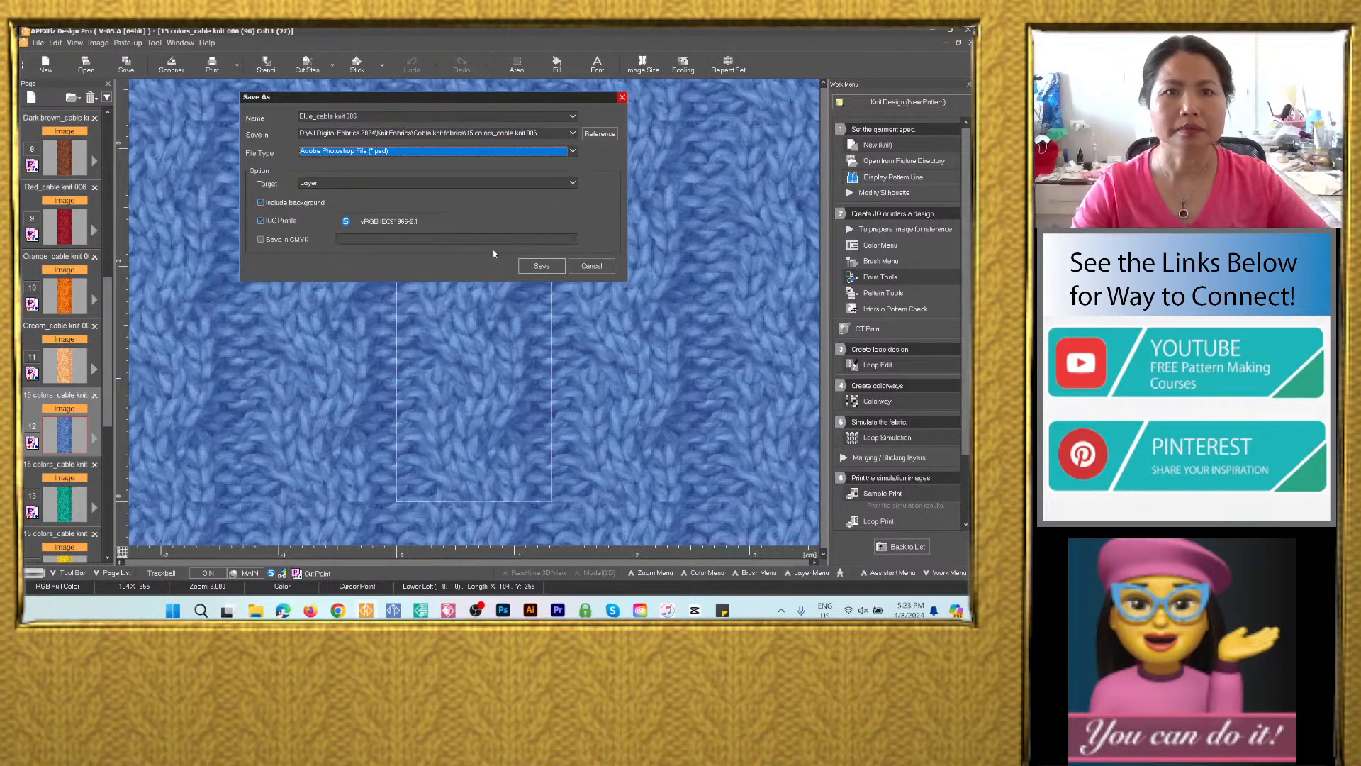
click(541, 266)
Start saving the turquoise cable knit page as an image and name it "Turquoise_cable knit 006".
scroll(62, 385, down, 3)
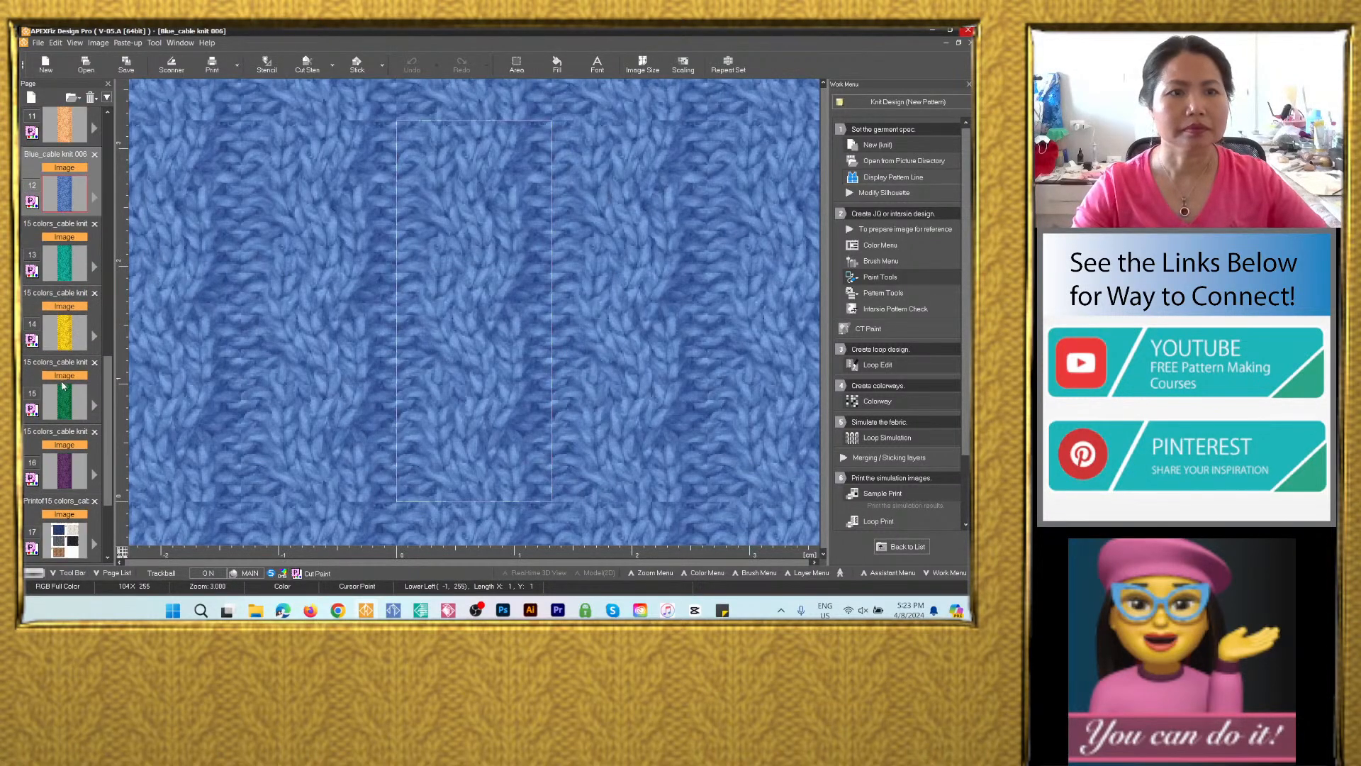
click(72, 273)
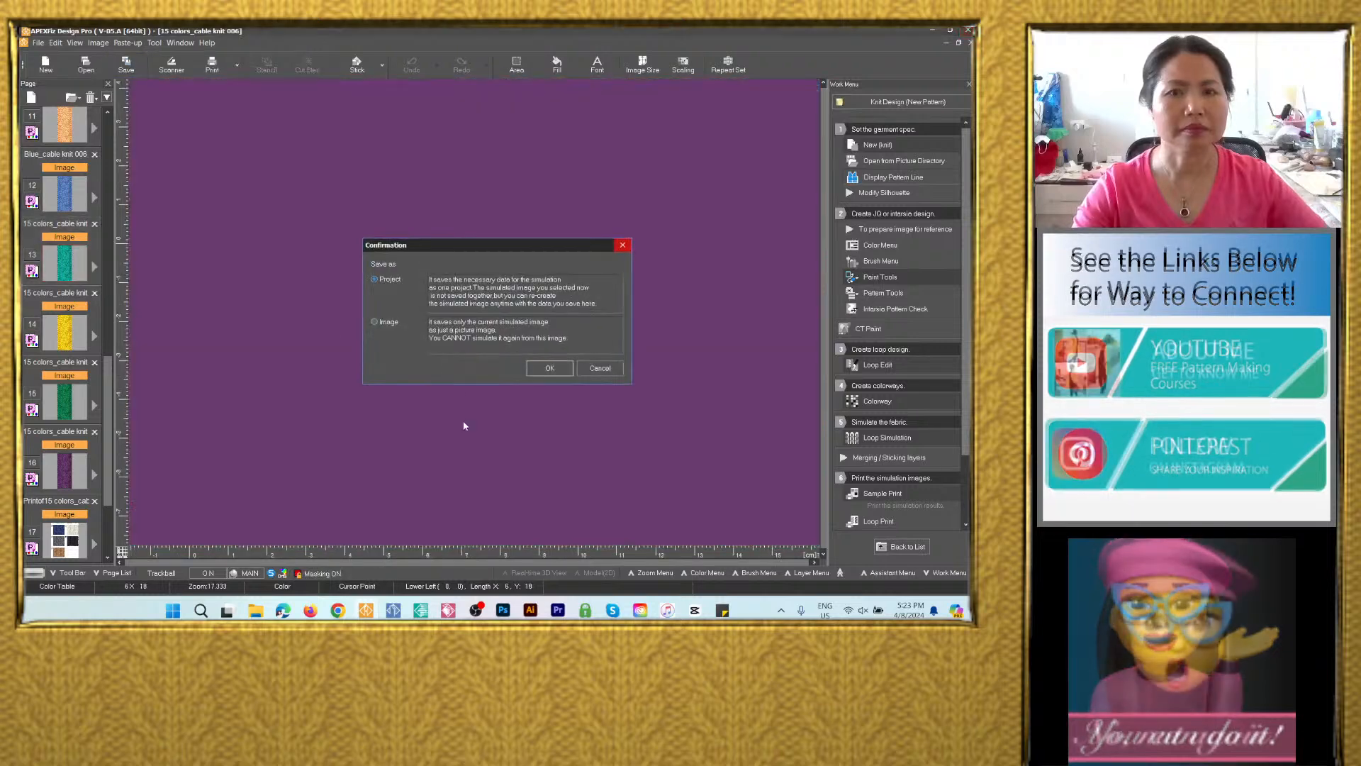
click(389, 321)
click(549, 368)
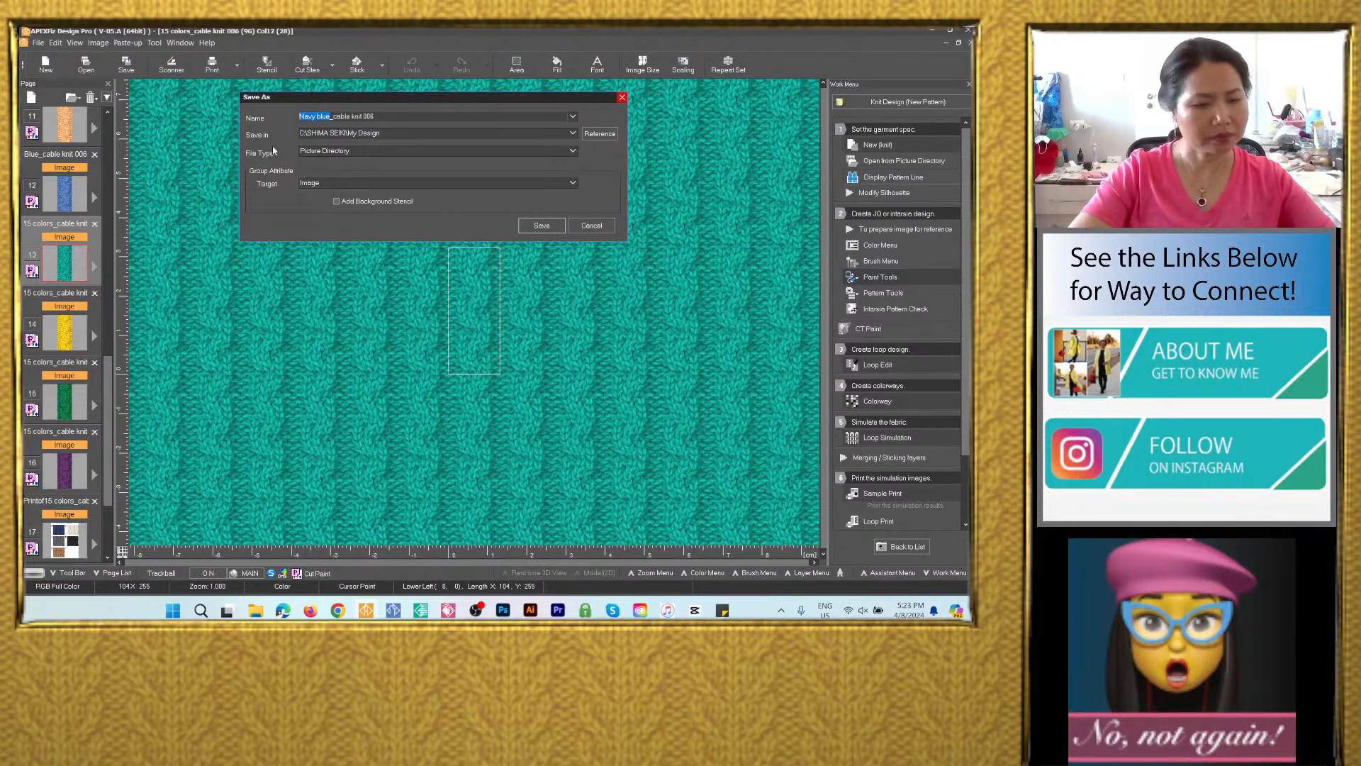
text(Tur)
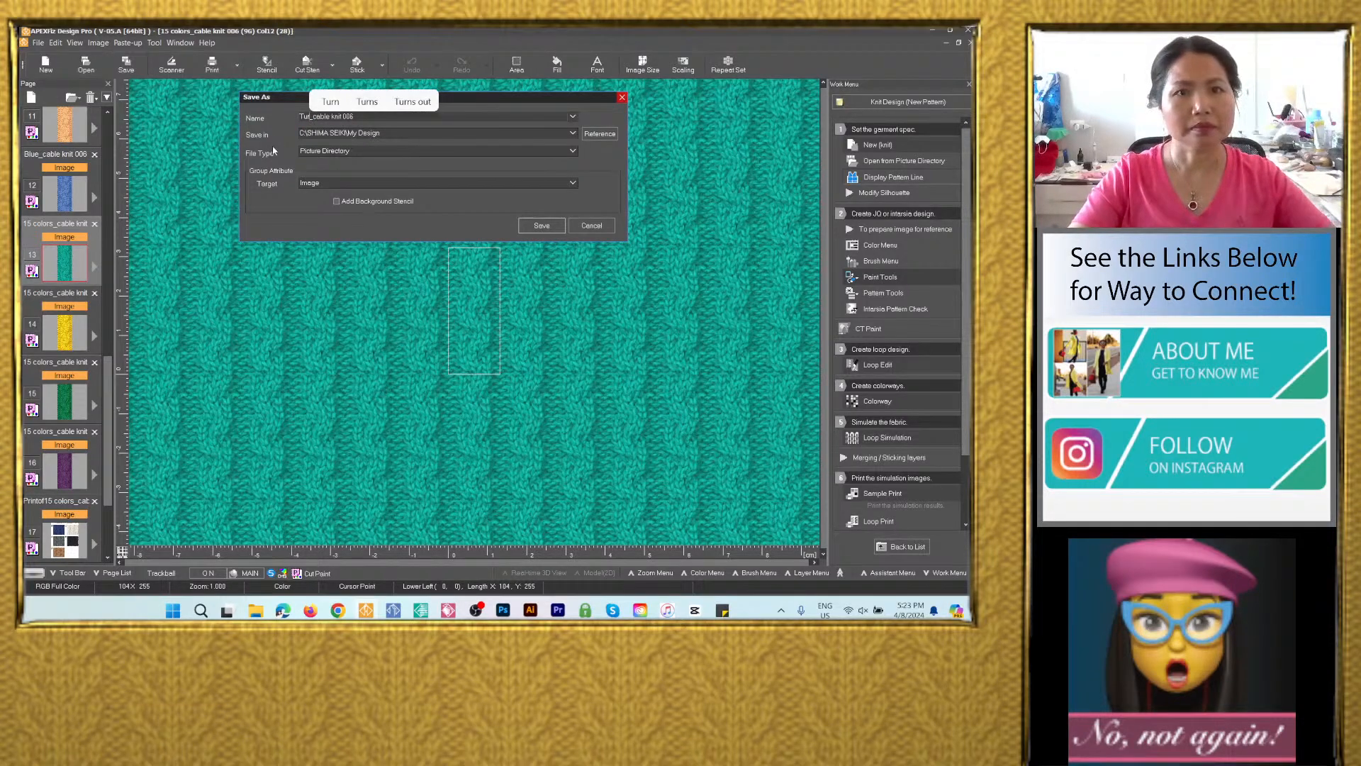
text(quoise)
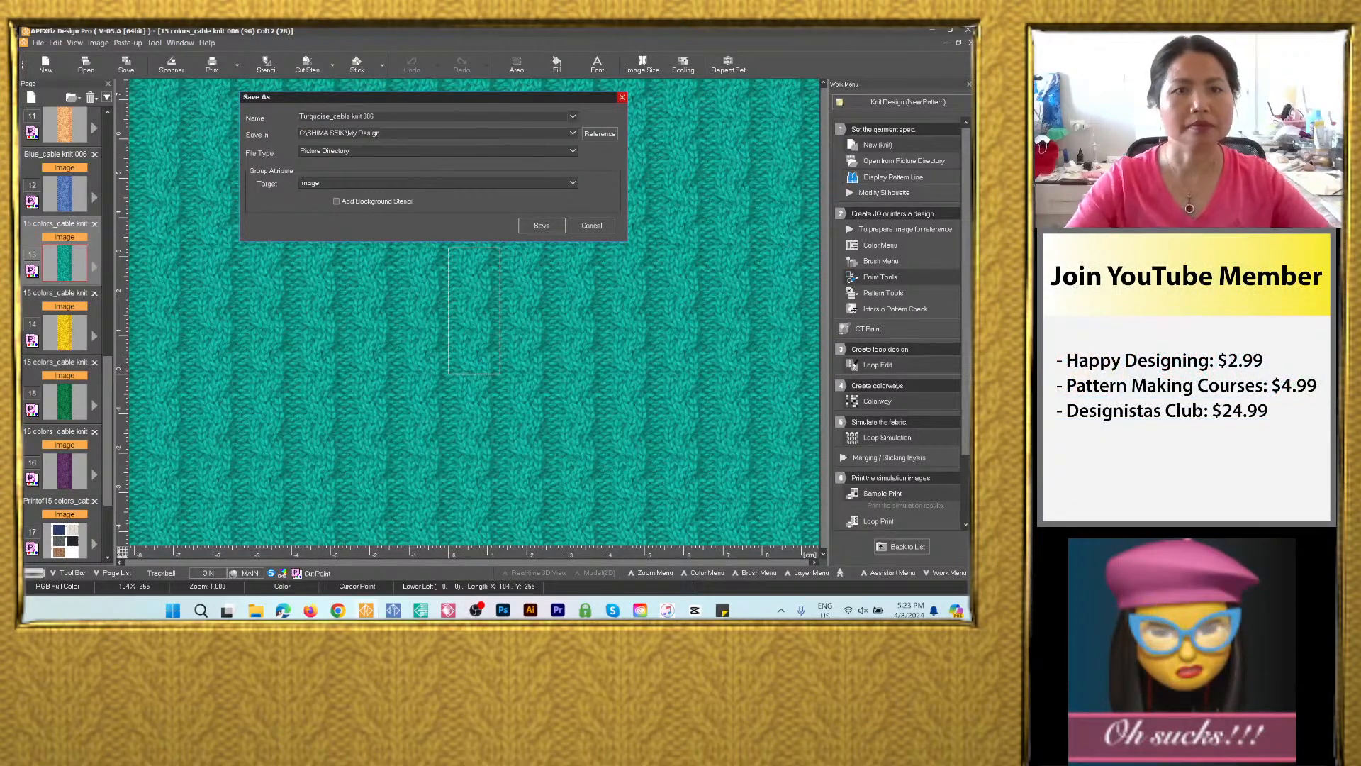
Save the turquoise swatch in the "15 colors_cable knit 006" folder as an Adobe Photoshop File (*.psd).
click(571, 134)
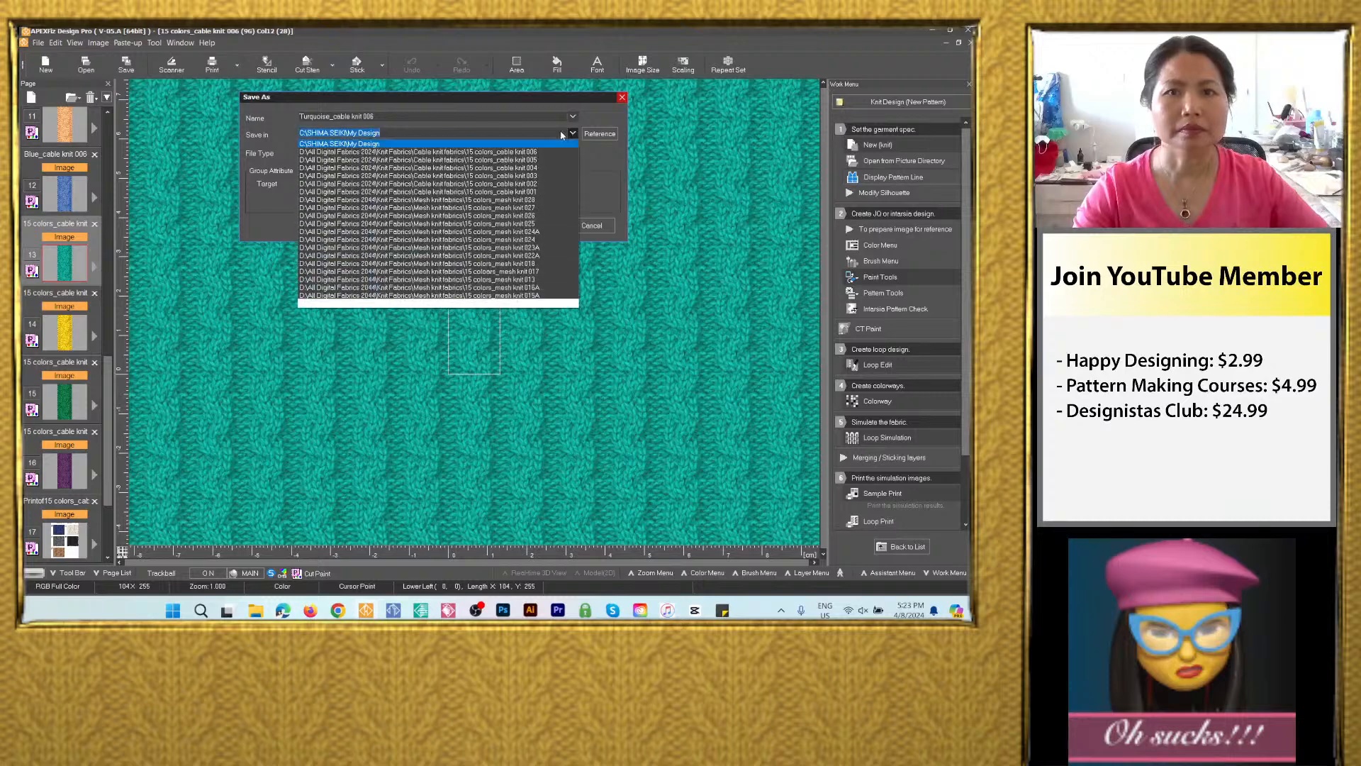
click(465, 149)
click(381, 152)
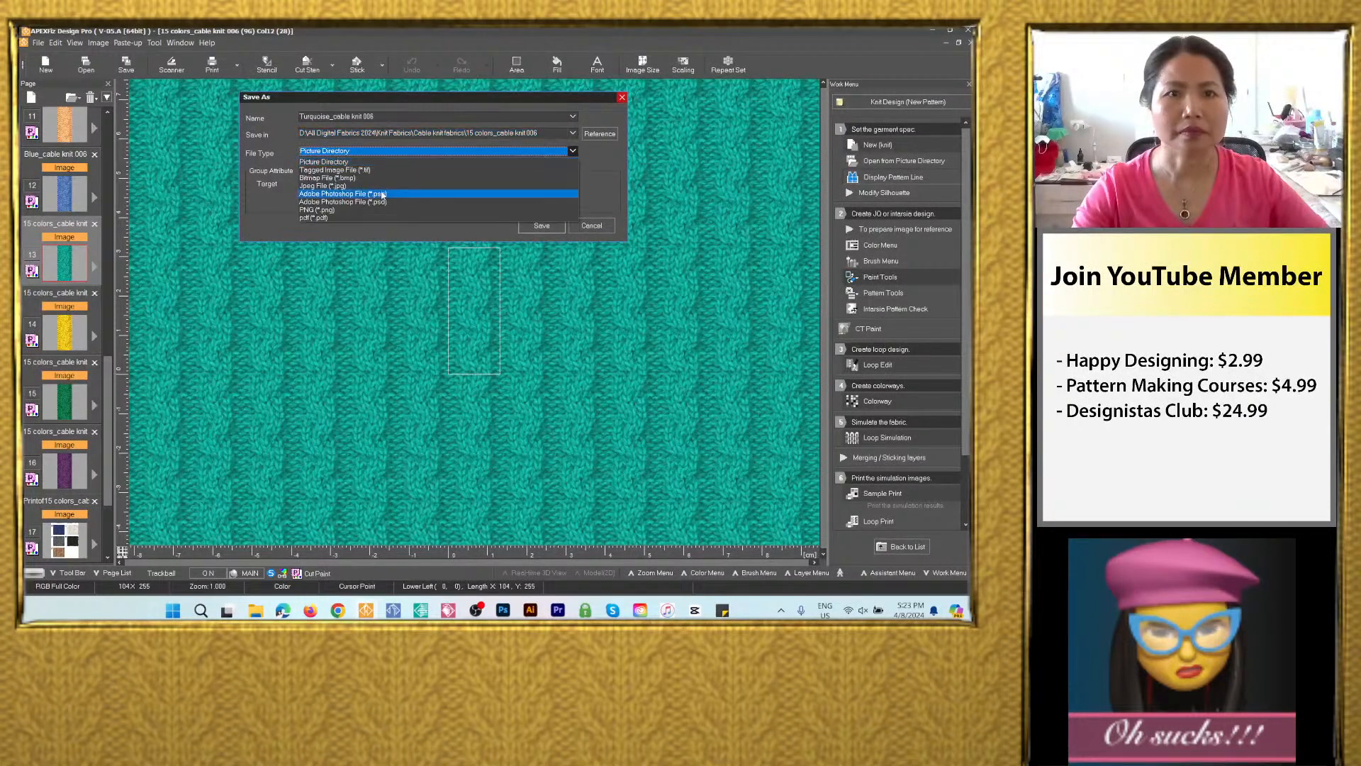
click(383, 194)
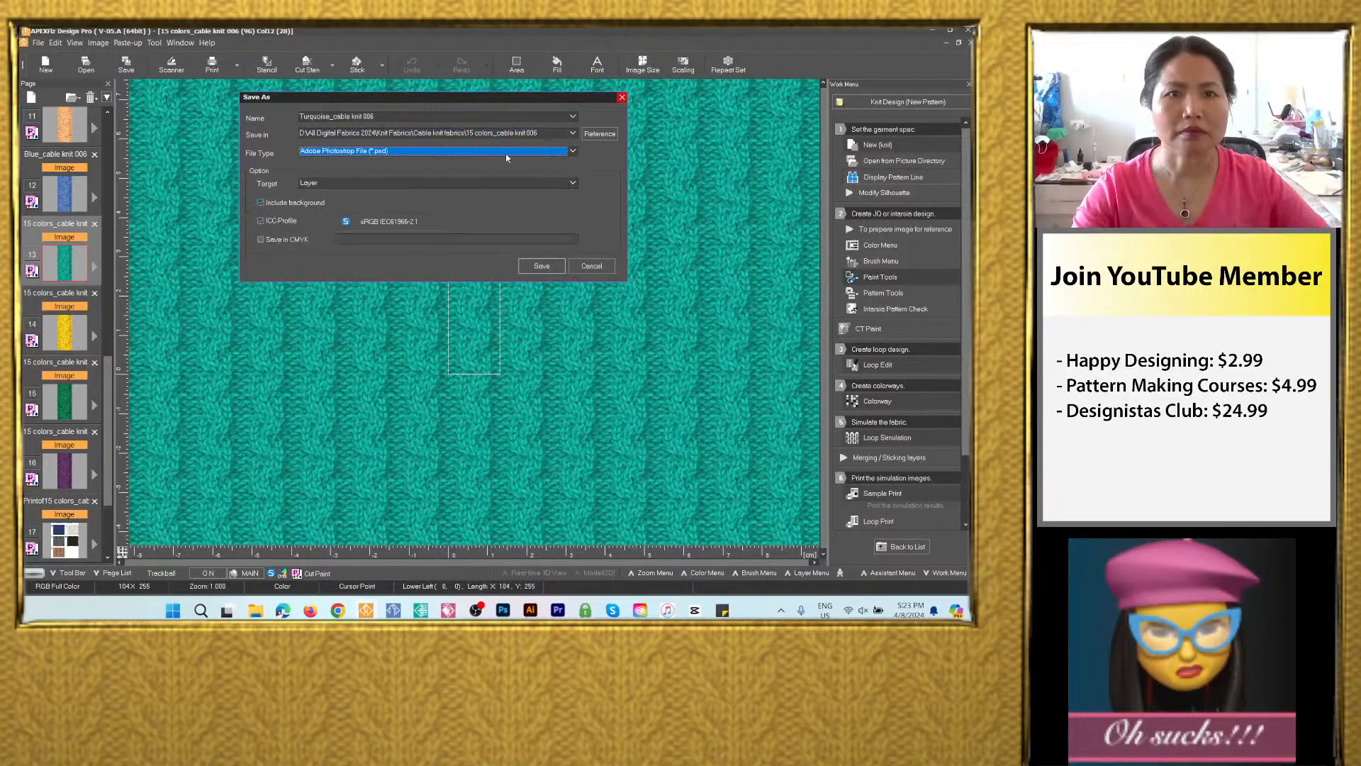
click(541, 266)
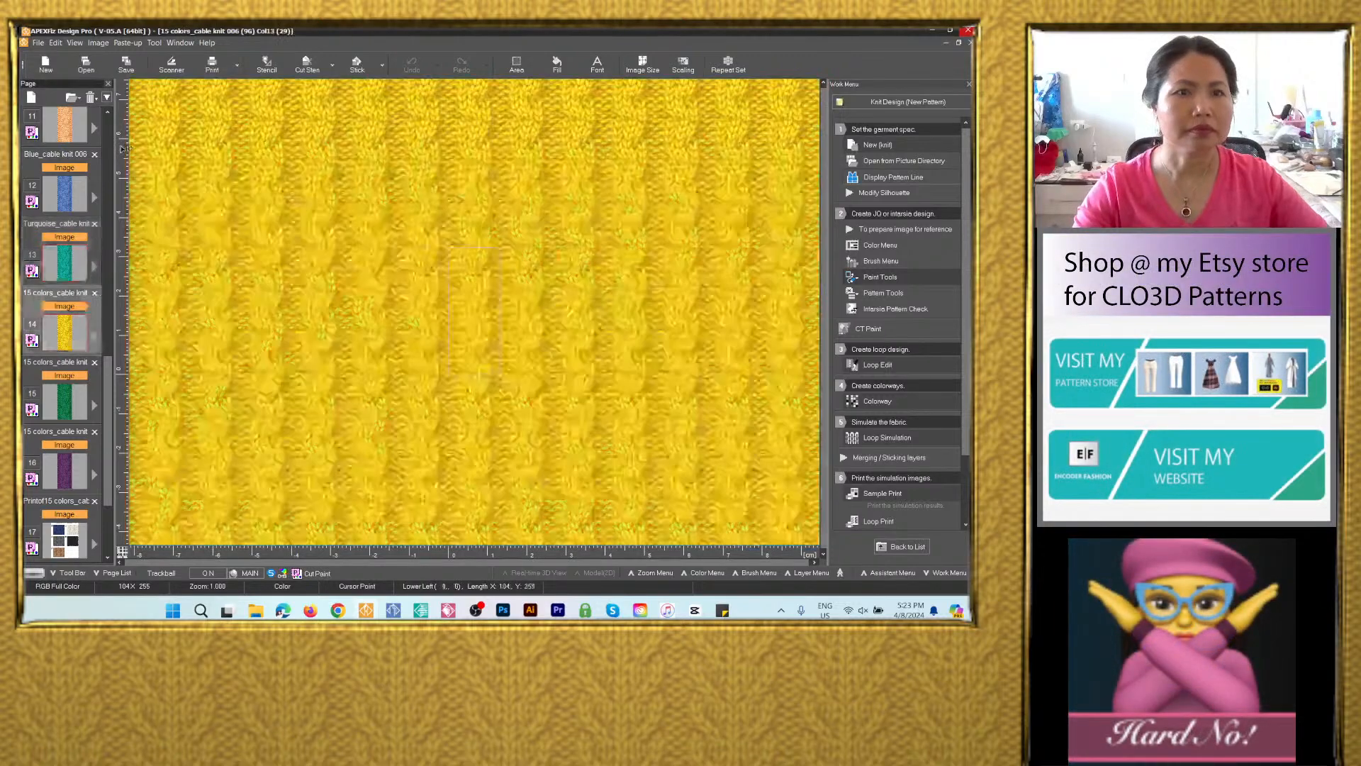
Start saving the yellow cable knit page as an image and name it "Yellow_cable knit 006".
click(126, 65)
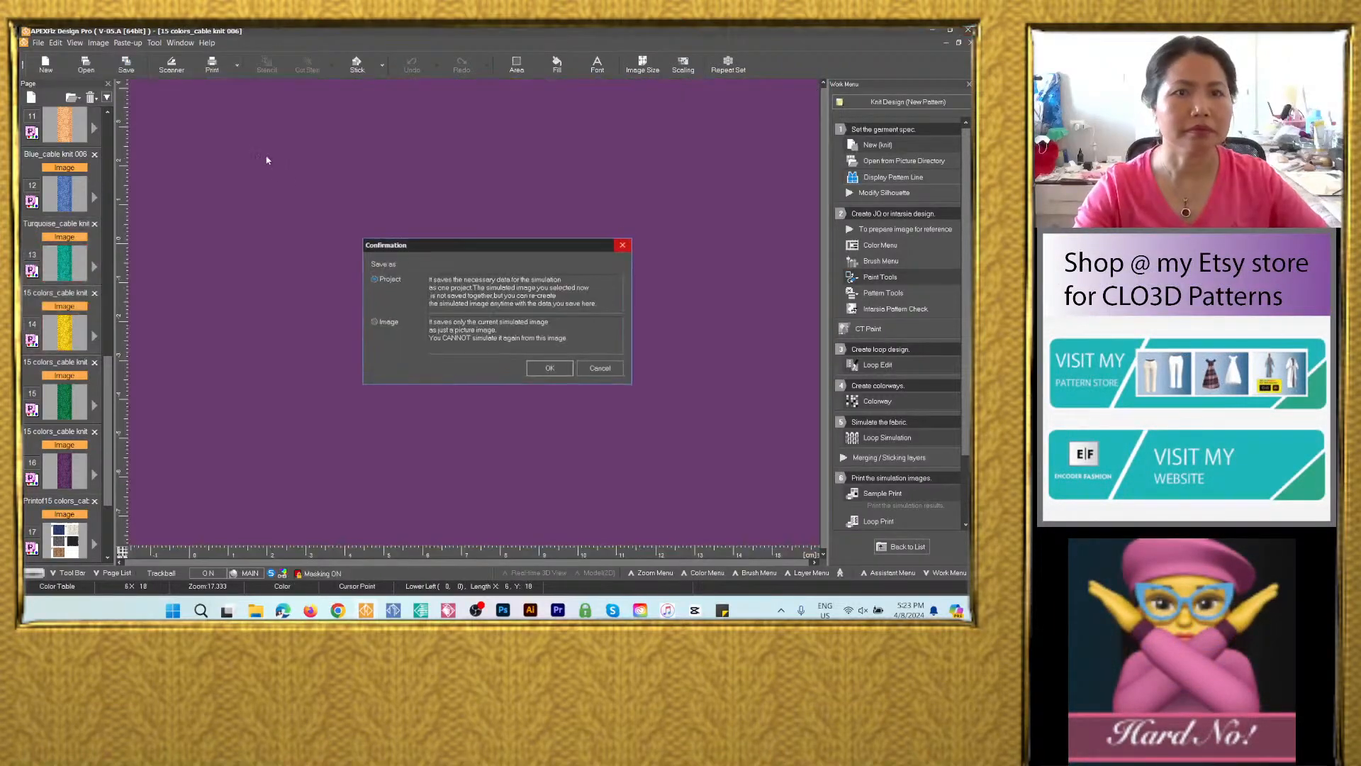
click(374, 321)
click(549, 368)
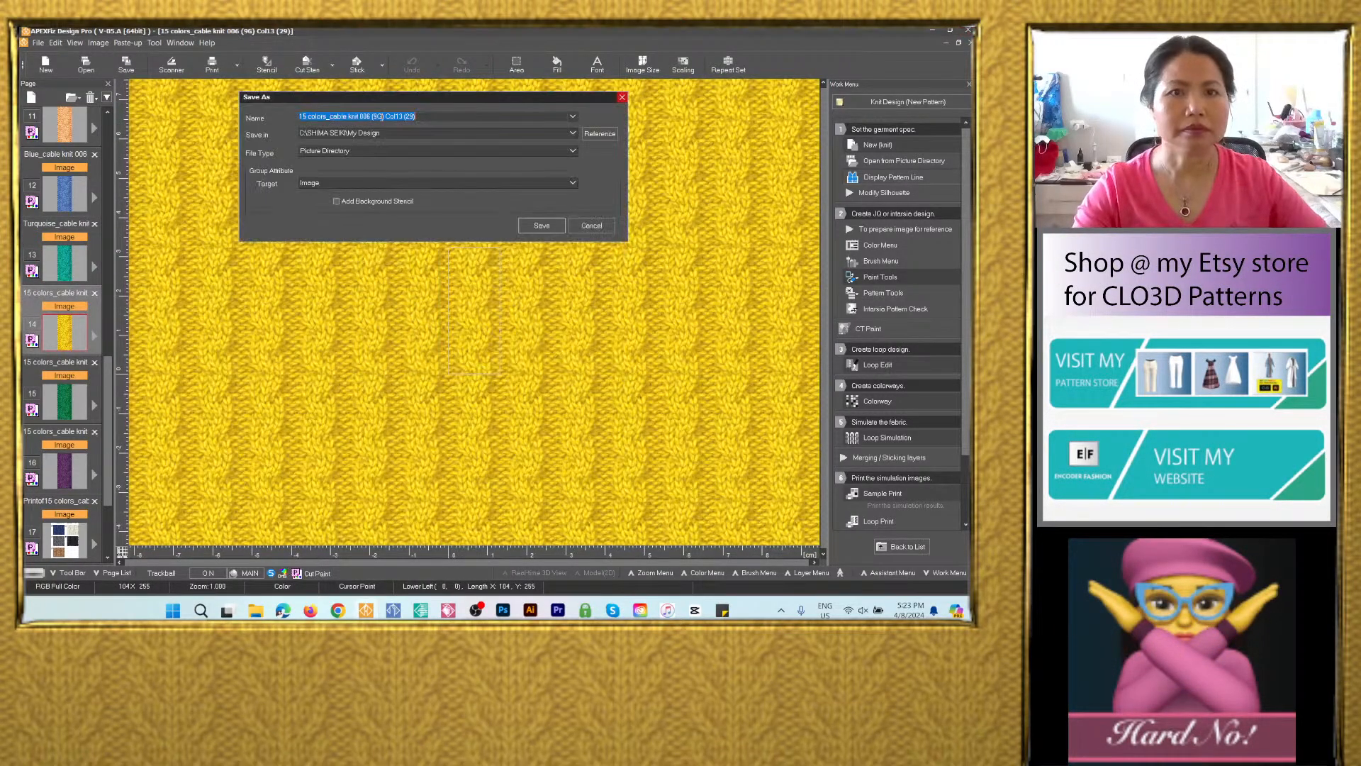
text(Navy blue_cable knit 006)
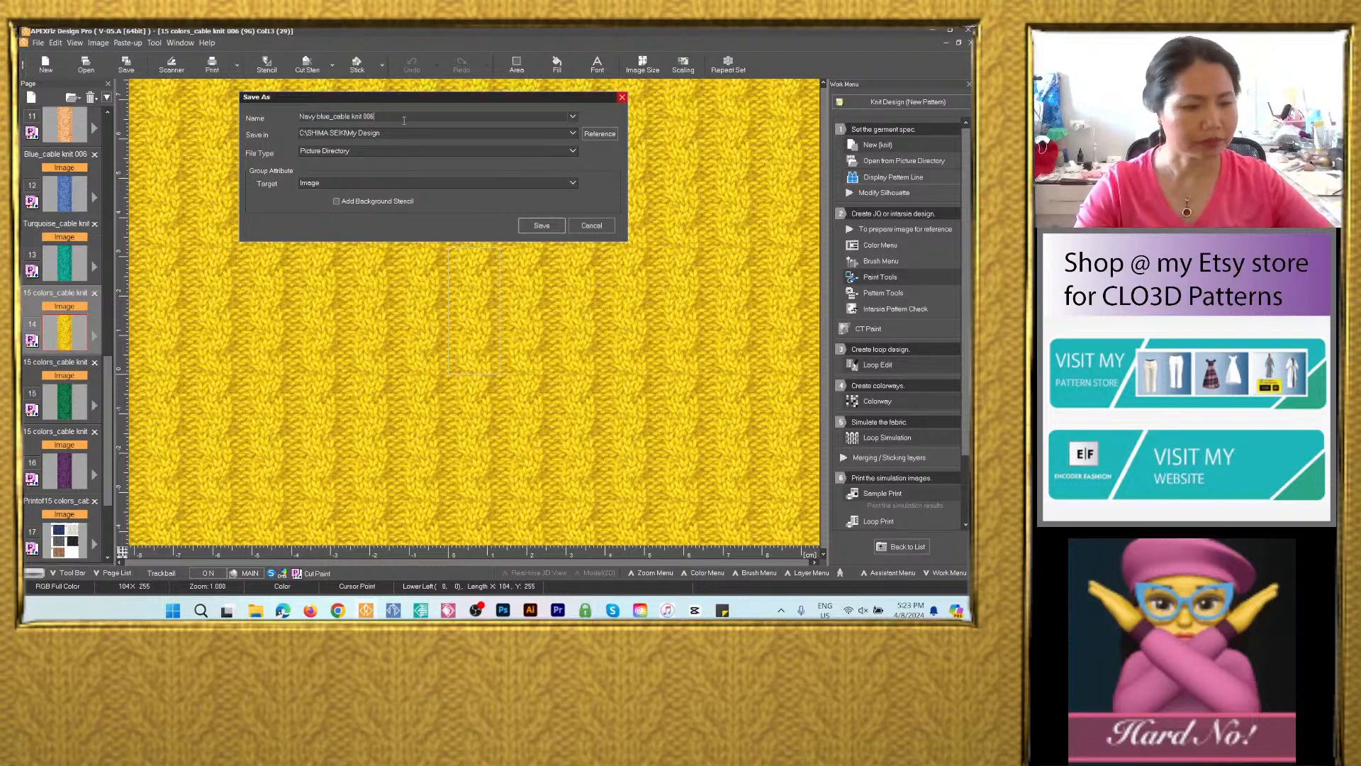
drag(330, 115, 300, 116)
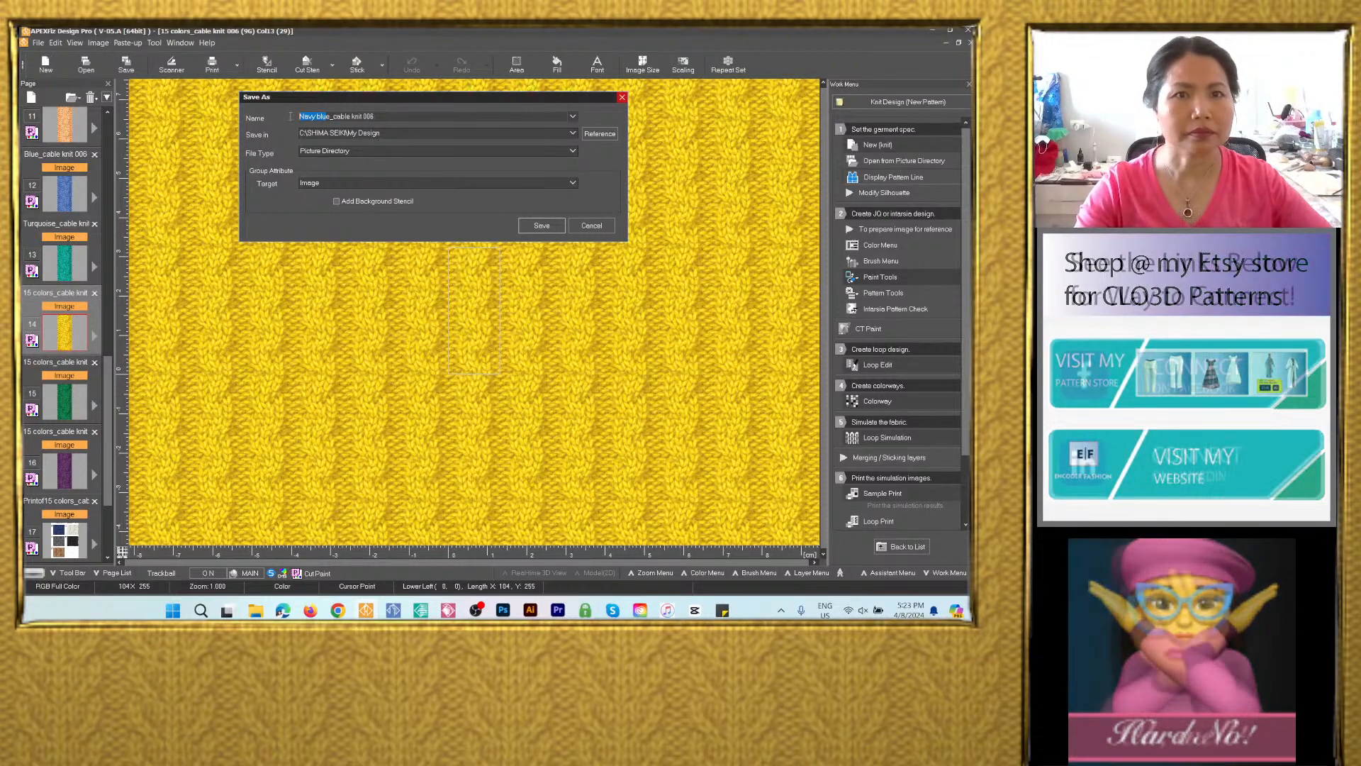
text(Yell)
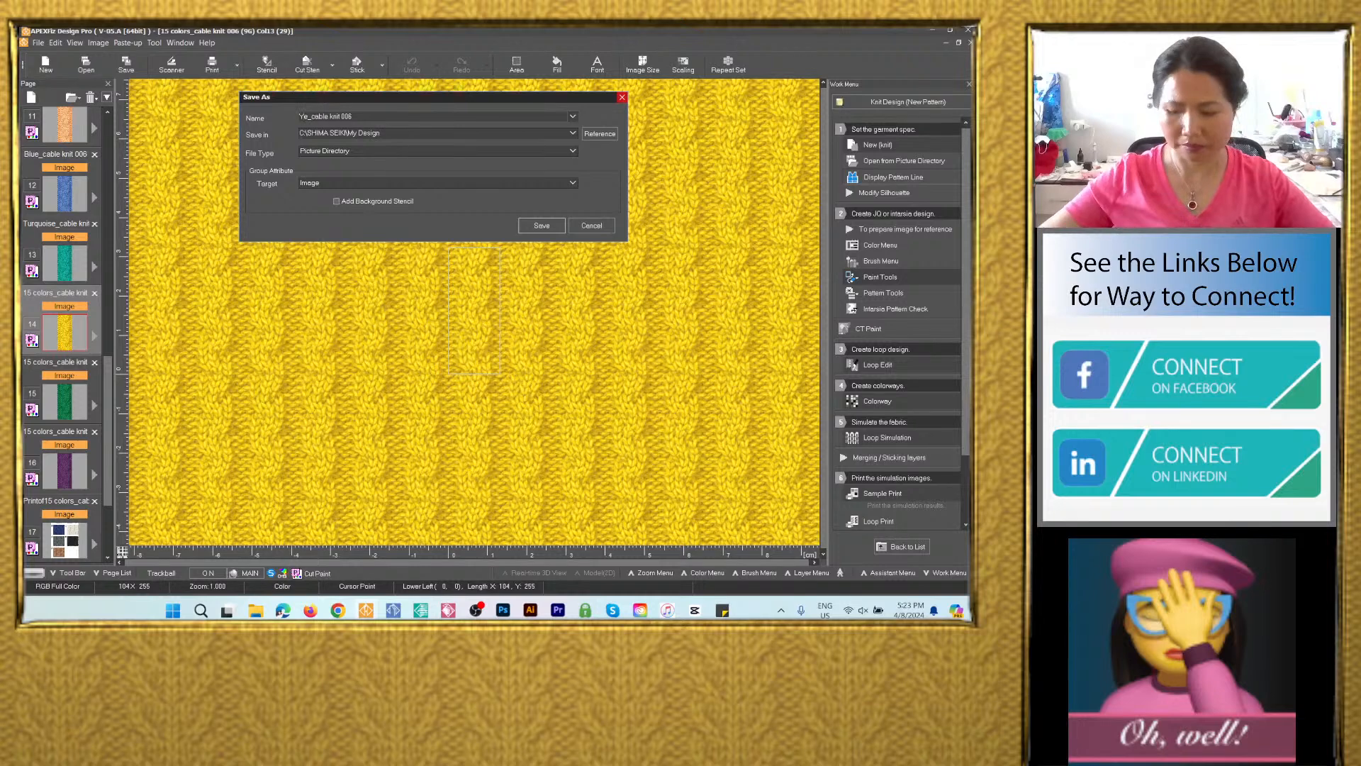
text(ow)
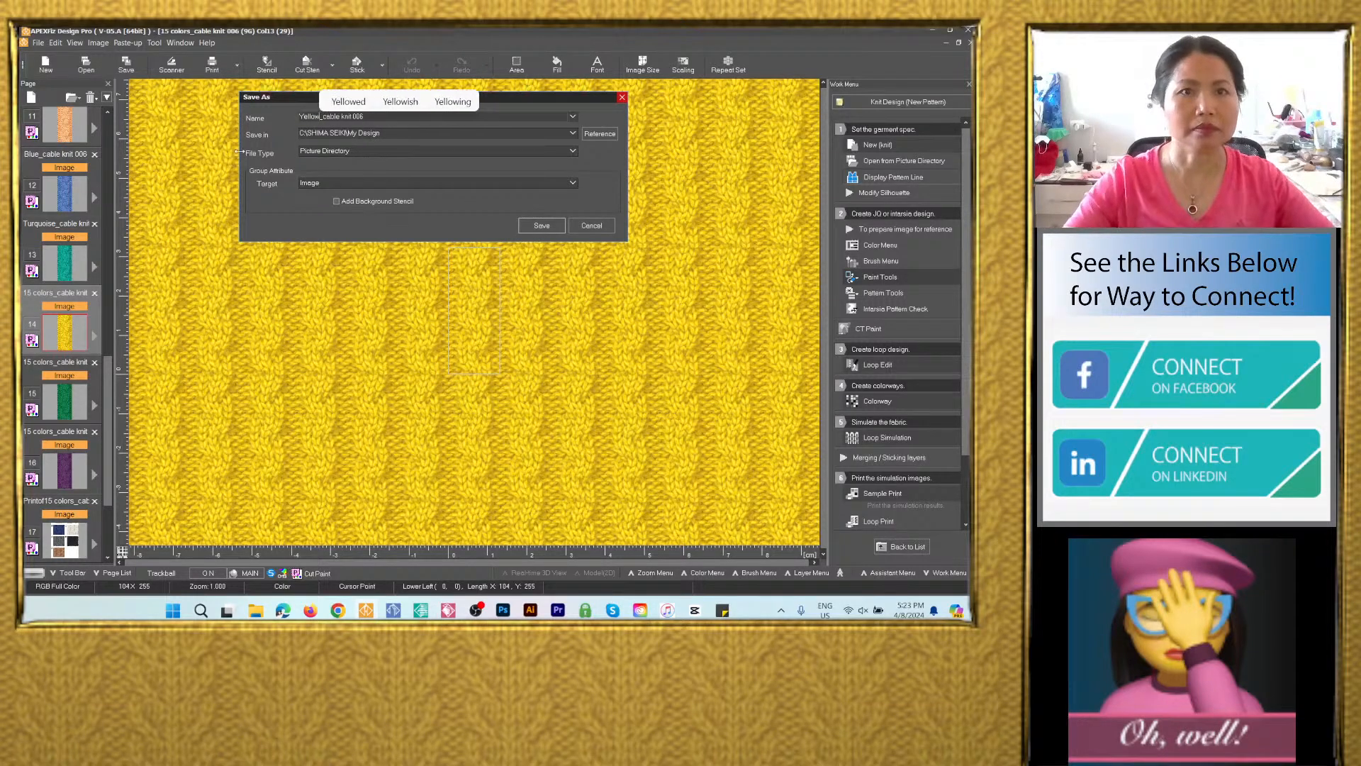
Save the yellow swatch in the "15 colors_cable knit 006" folder as an Adobe Photoshop File (*.psd).
click(527, 134)
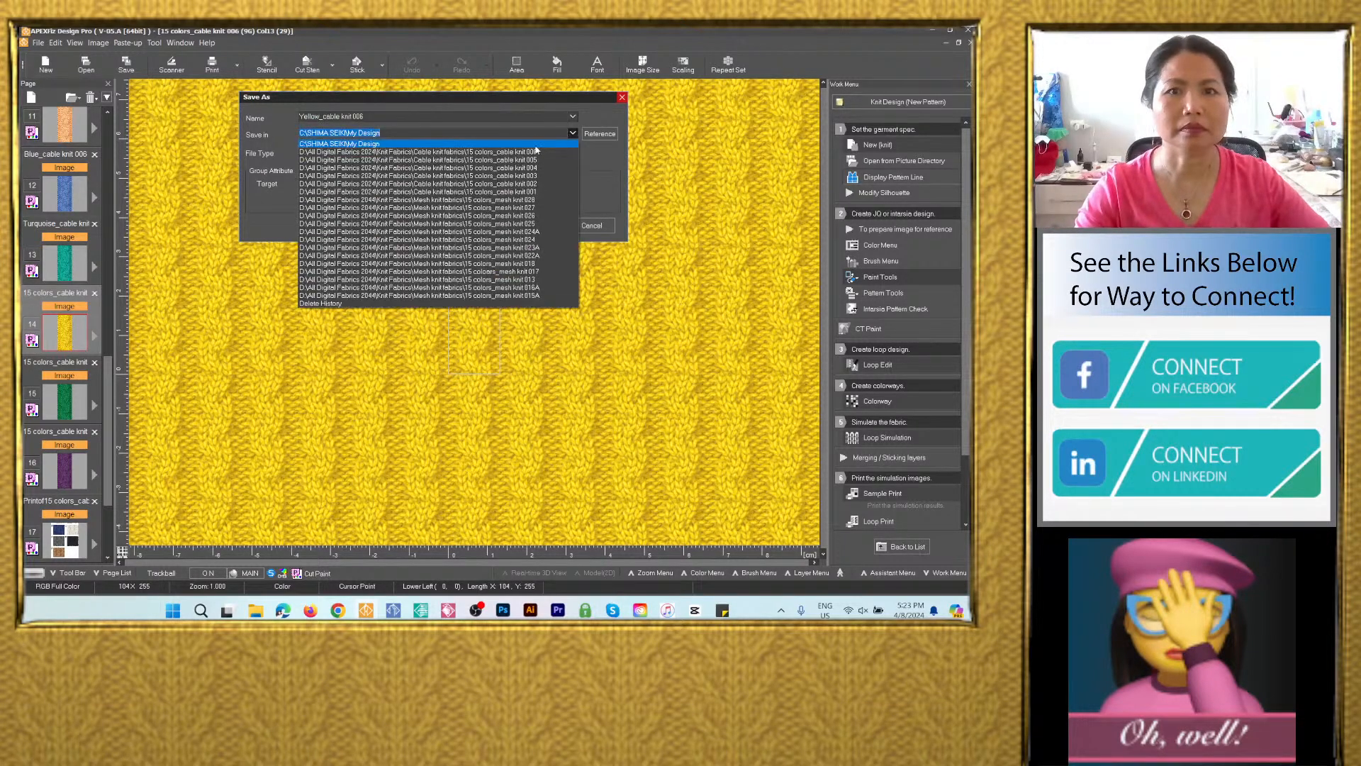
click(527, 151)
click(417, 152)
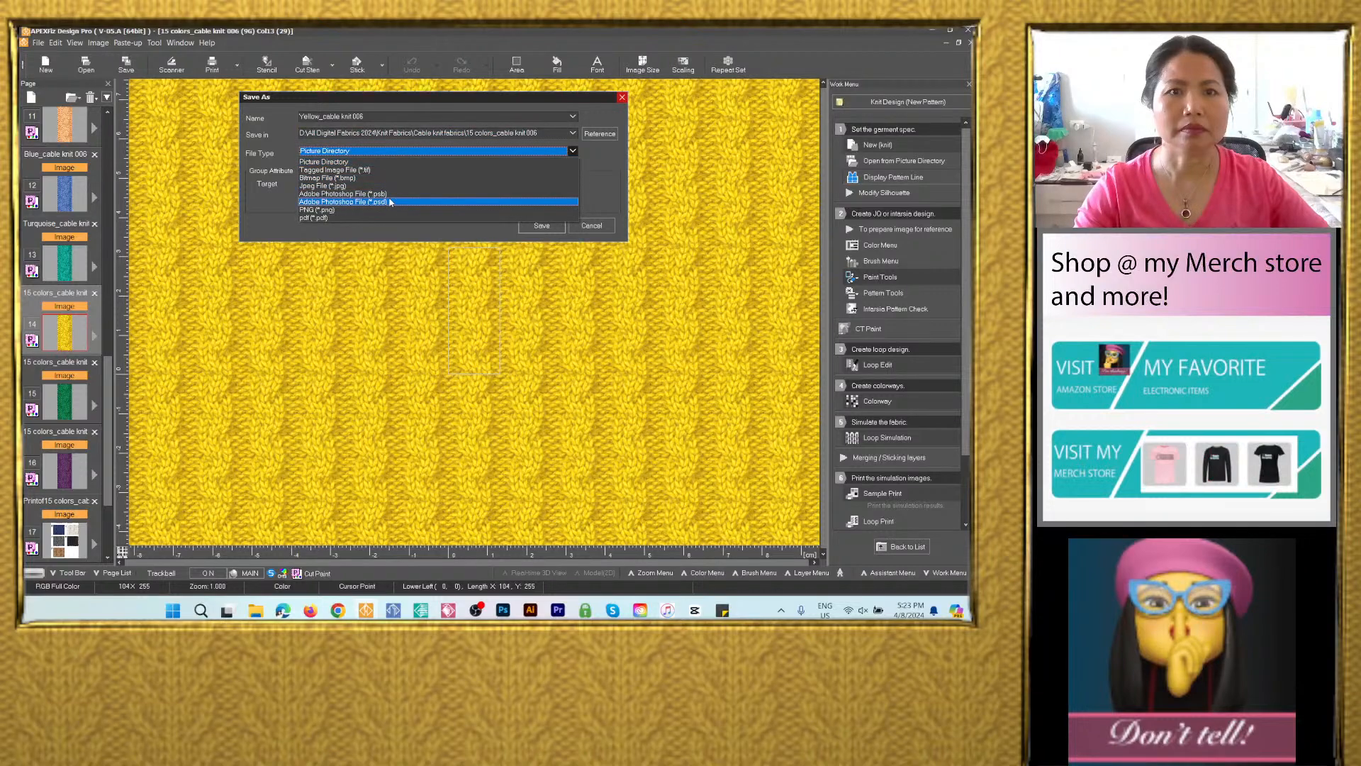
click(386, 201)
click(541, 266)
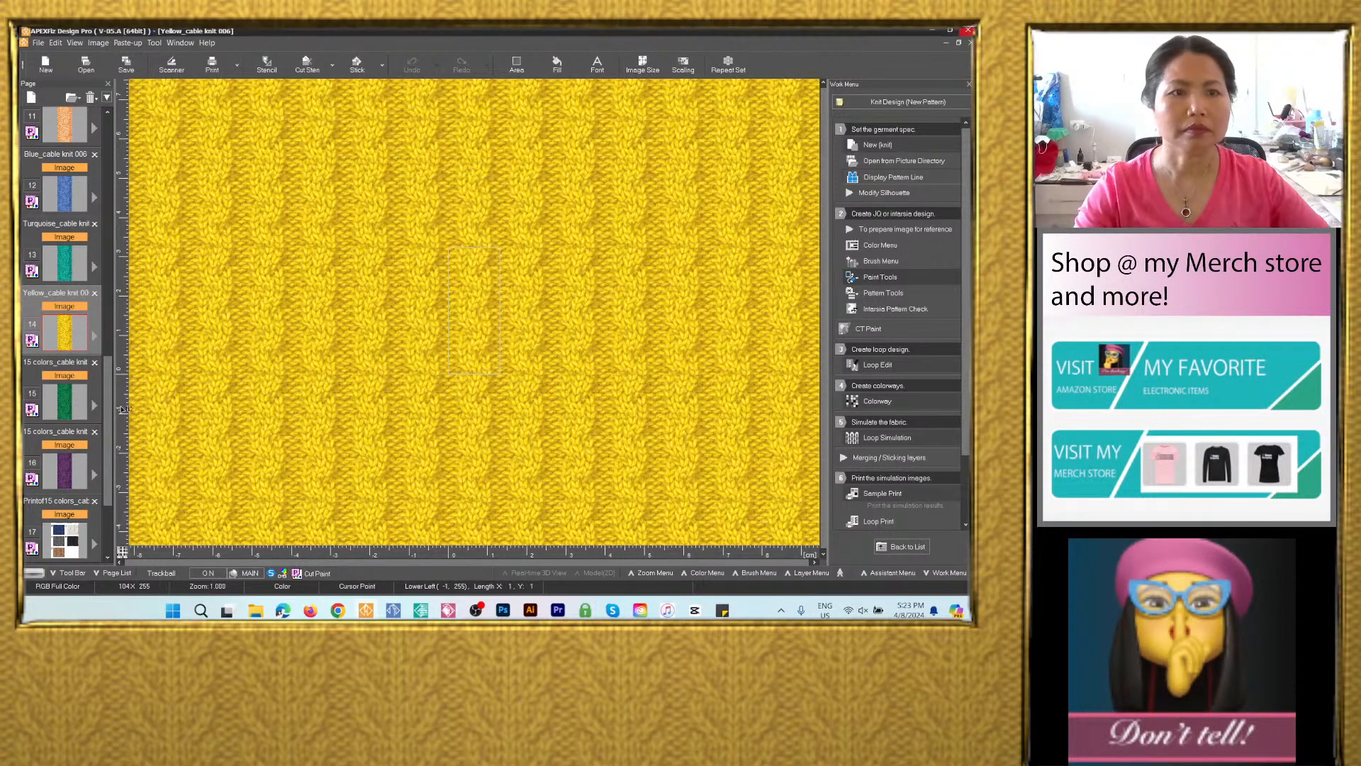
Start saving the green cable knit page as an image and name it "Green_cable knit 006".
click(72, 410)
click(126, 63)
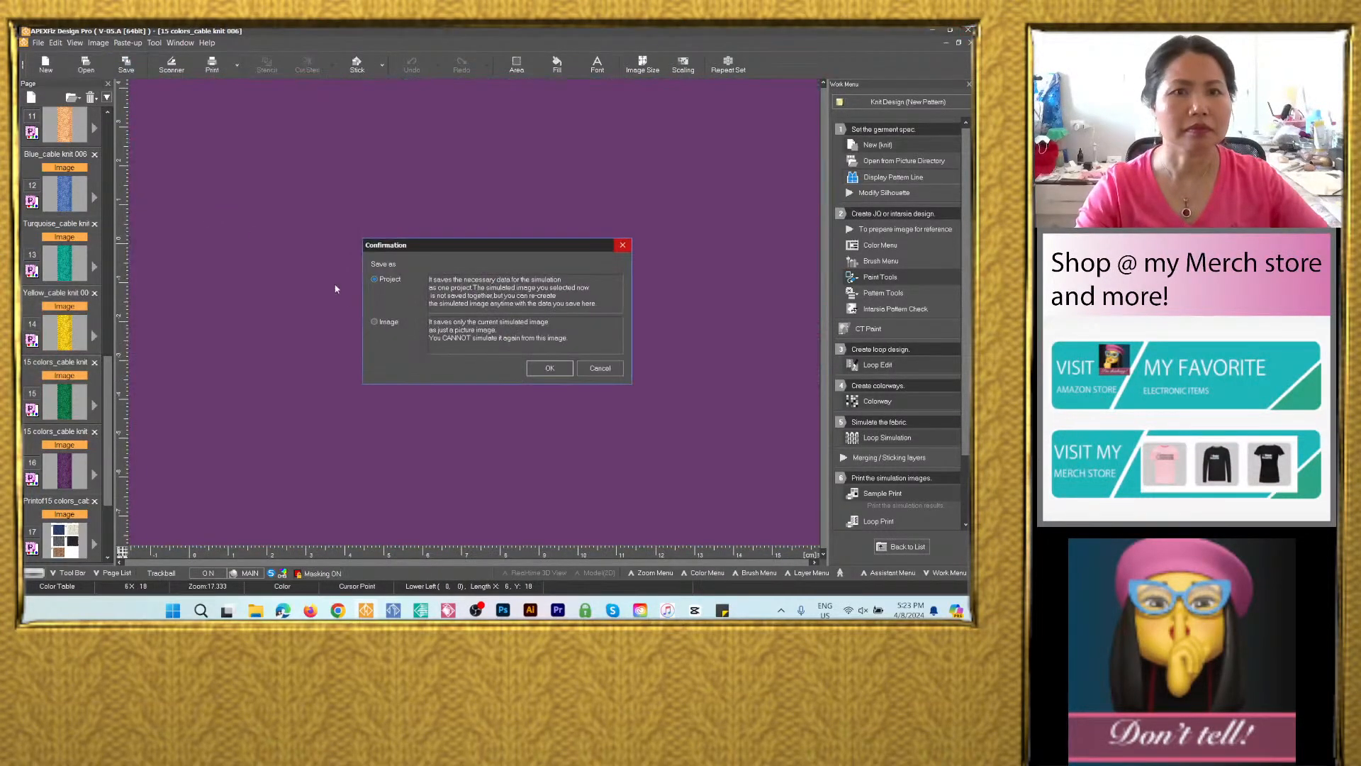
click(383, 328)
click(550, 368)
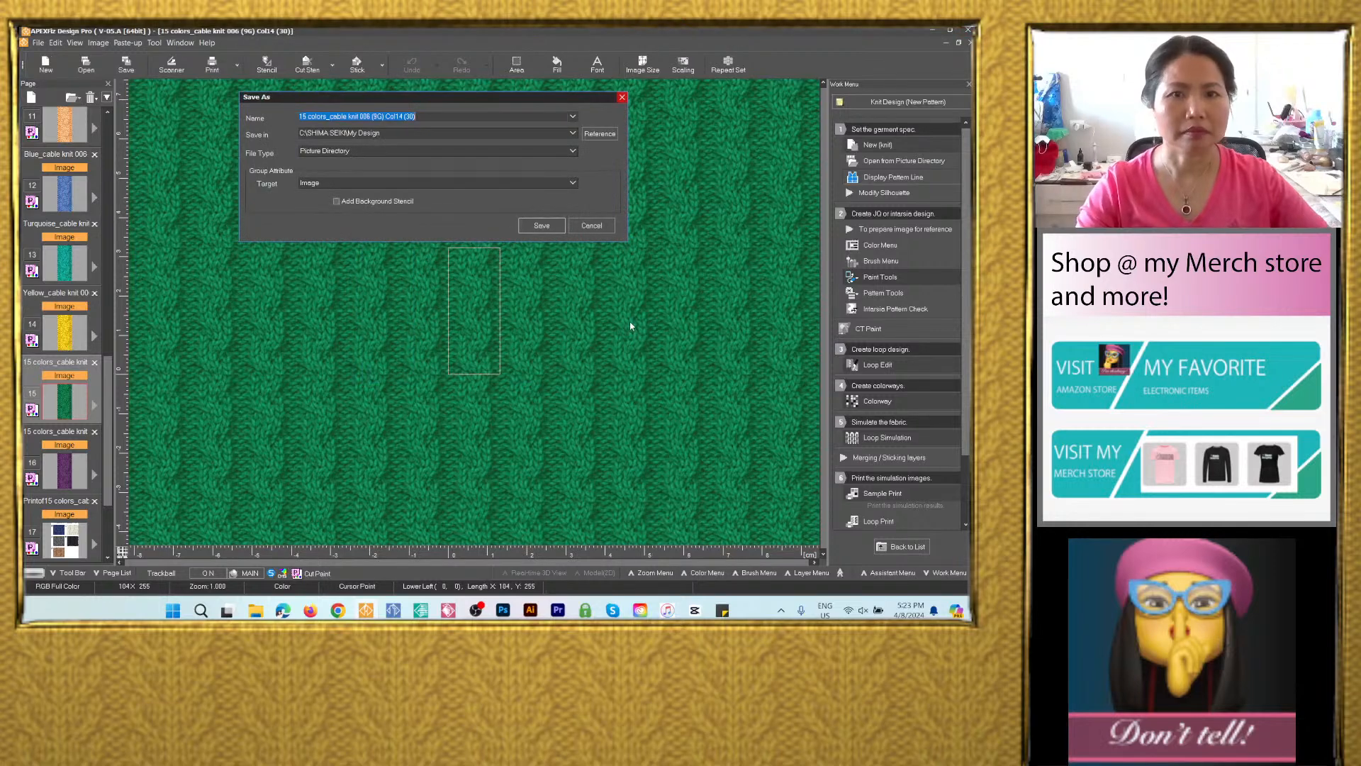
text(Navy blue_cable knit 006)
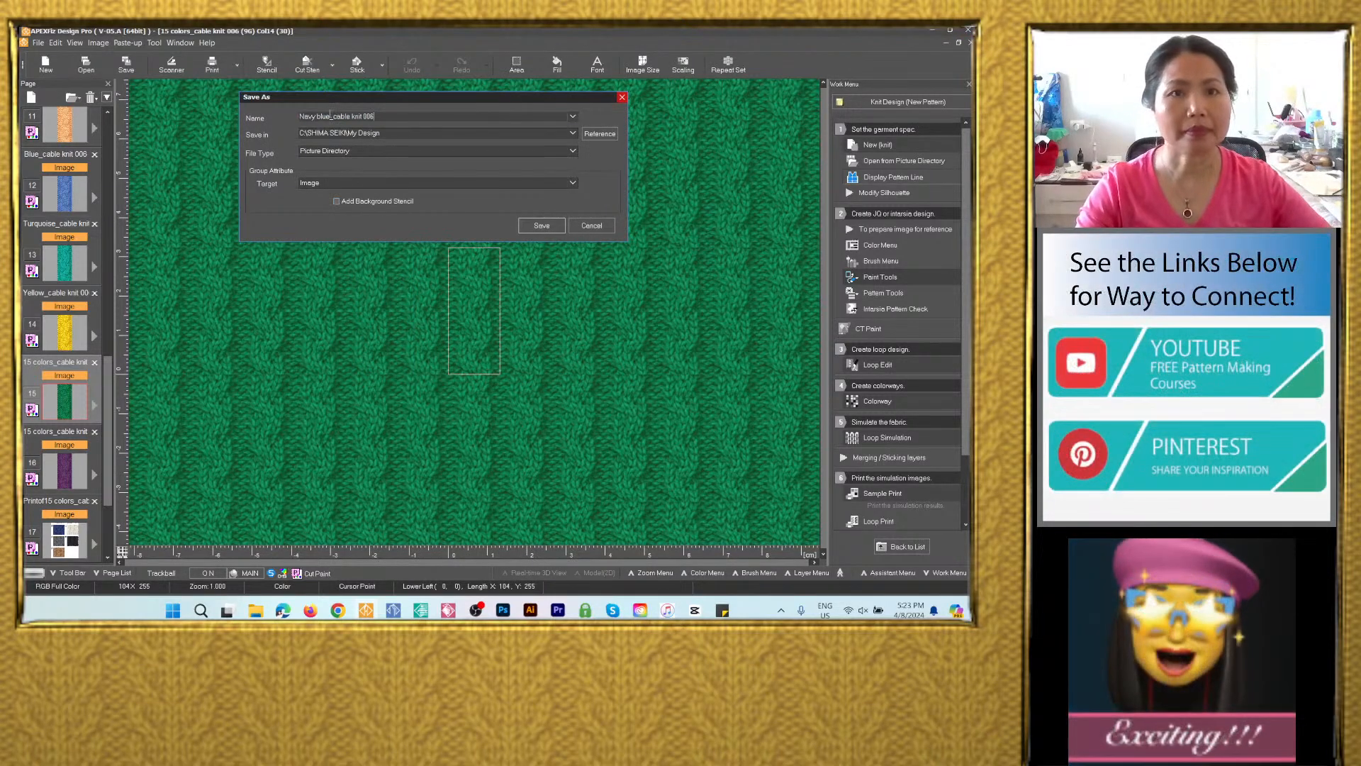
text(Gree)
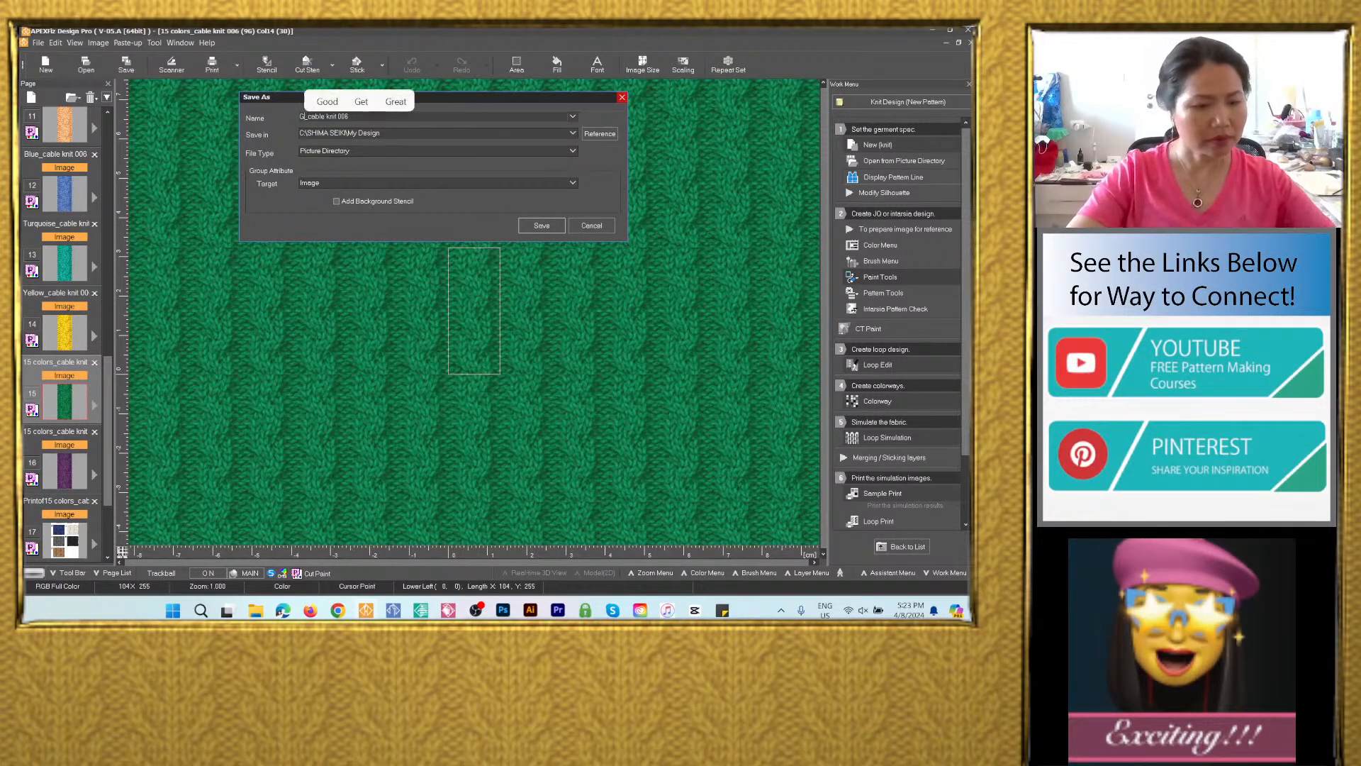
text(n)
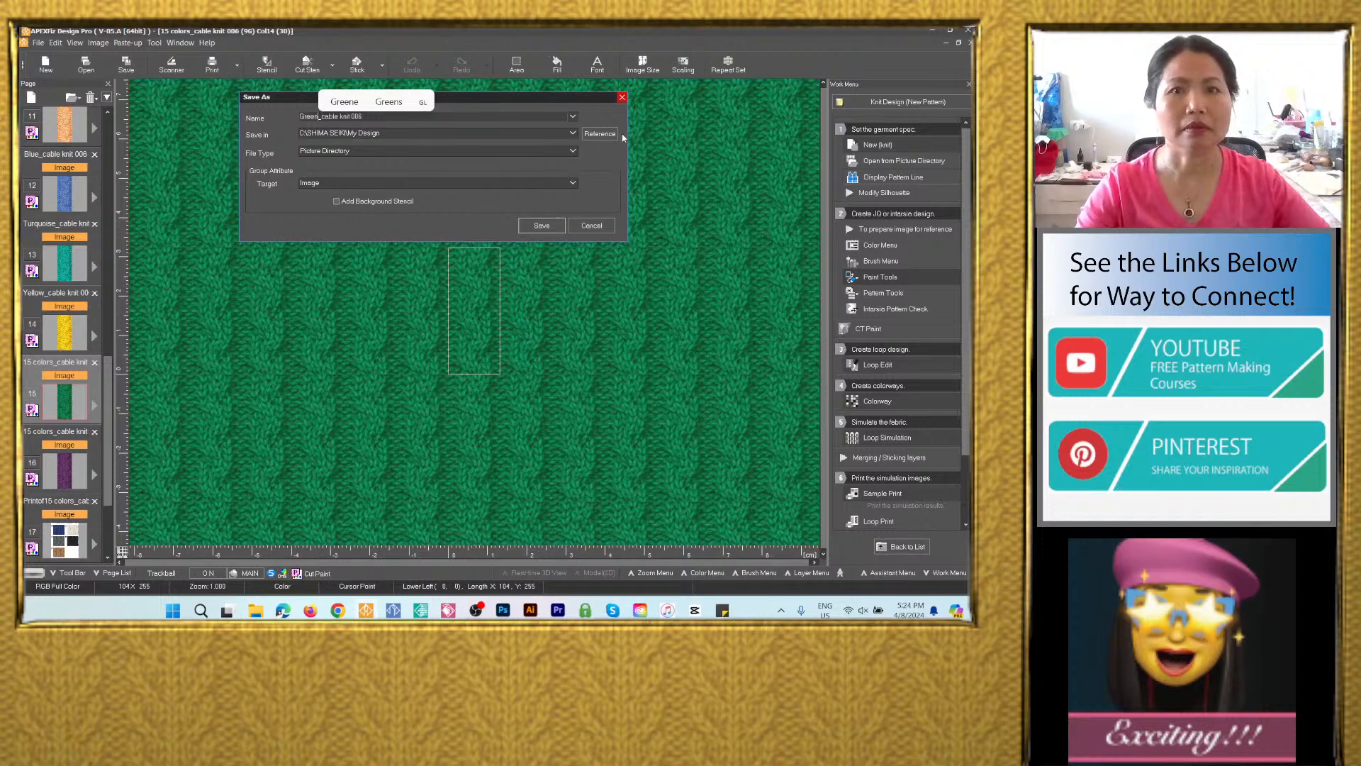
Save the green swatch in the "15 colors_cable knit 006" folder as an Adobe Photoshop File (*.psd).
click(572, 133)
click(451, 150)
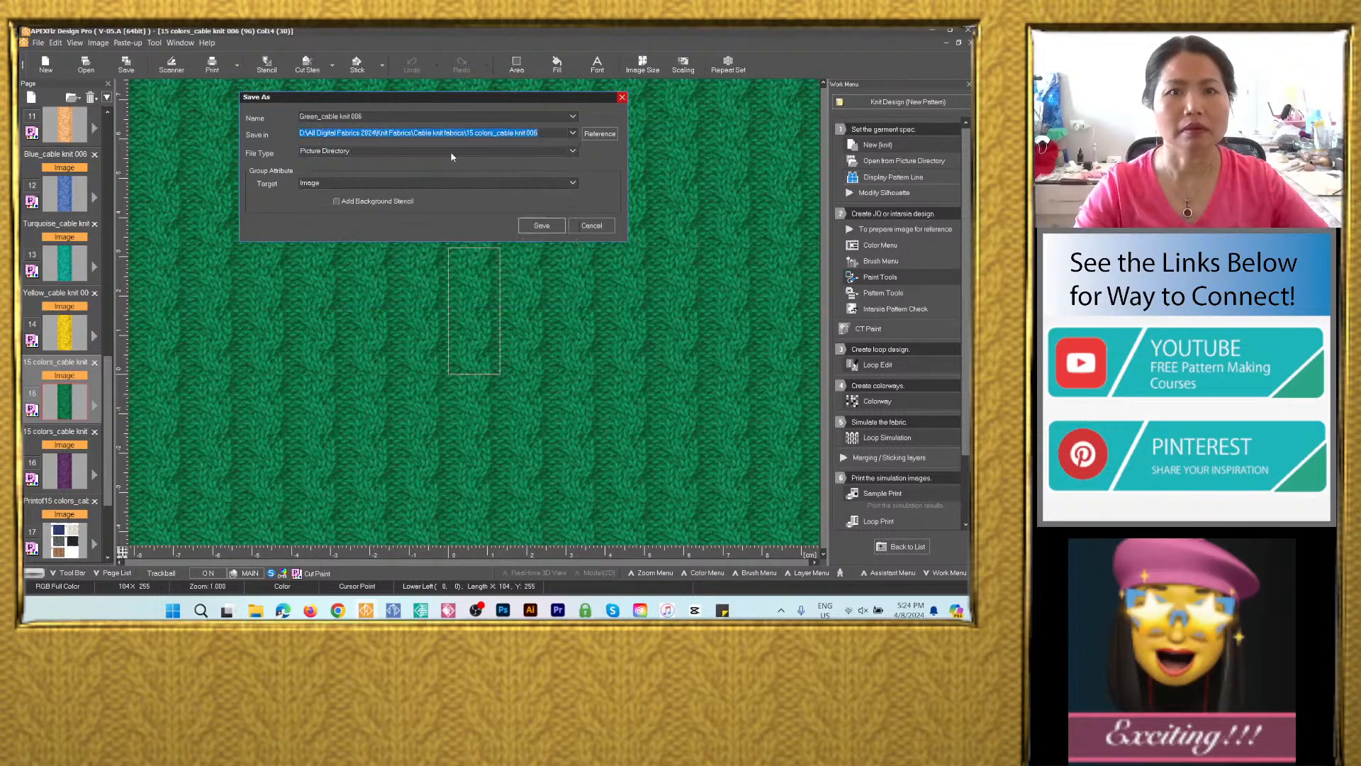
click(451, 152)
click(453, 203)
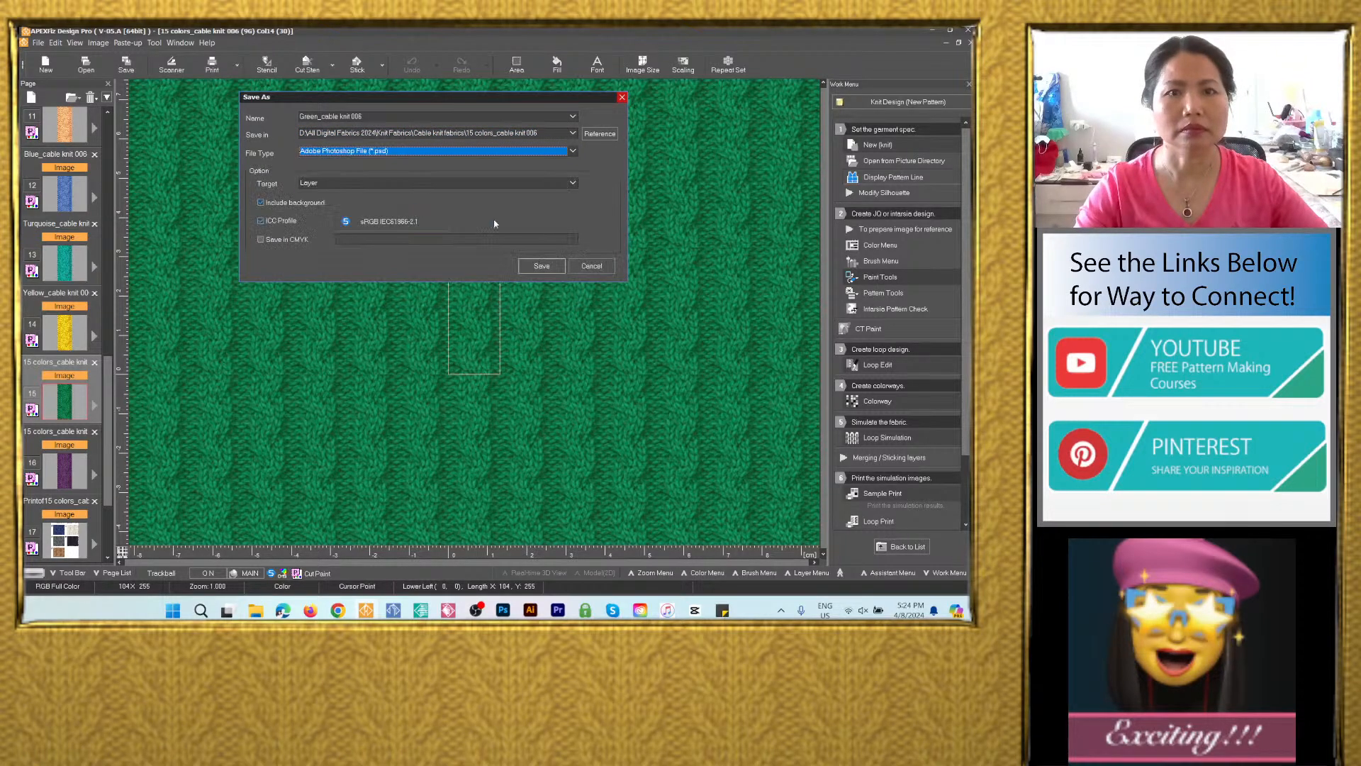
click(543, 265)
Start saving the purple cable knit page as an image and name it "Purple_cable knit 006".
click(64, 476)
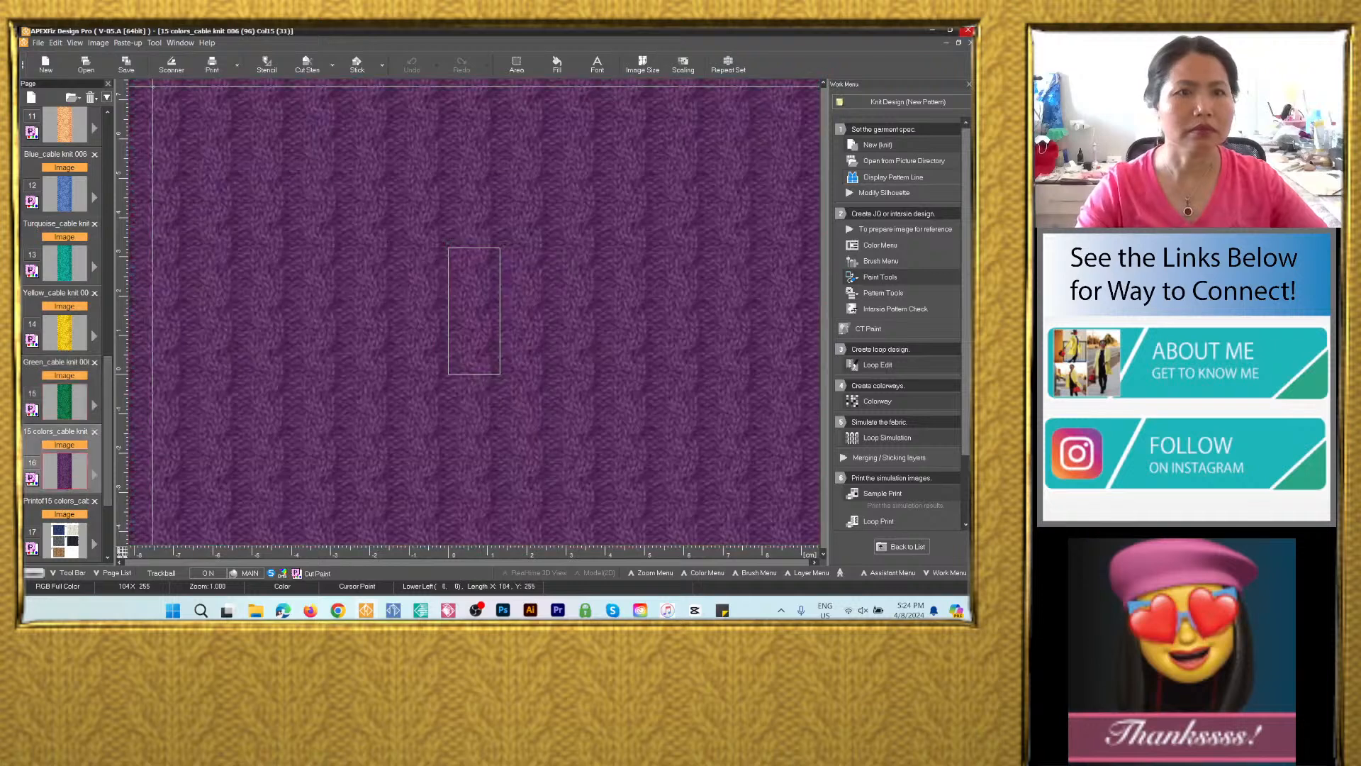
click(126, 64)
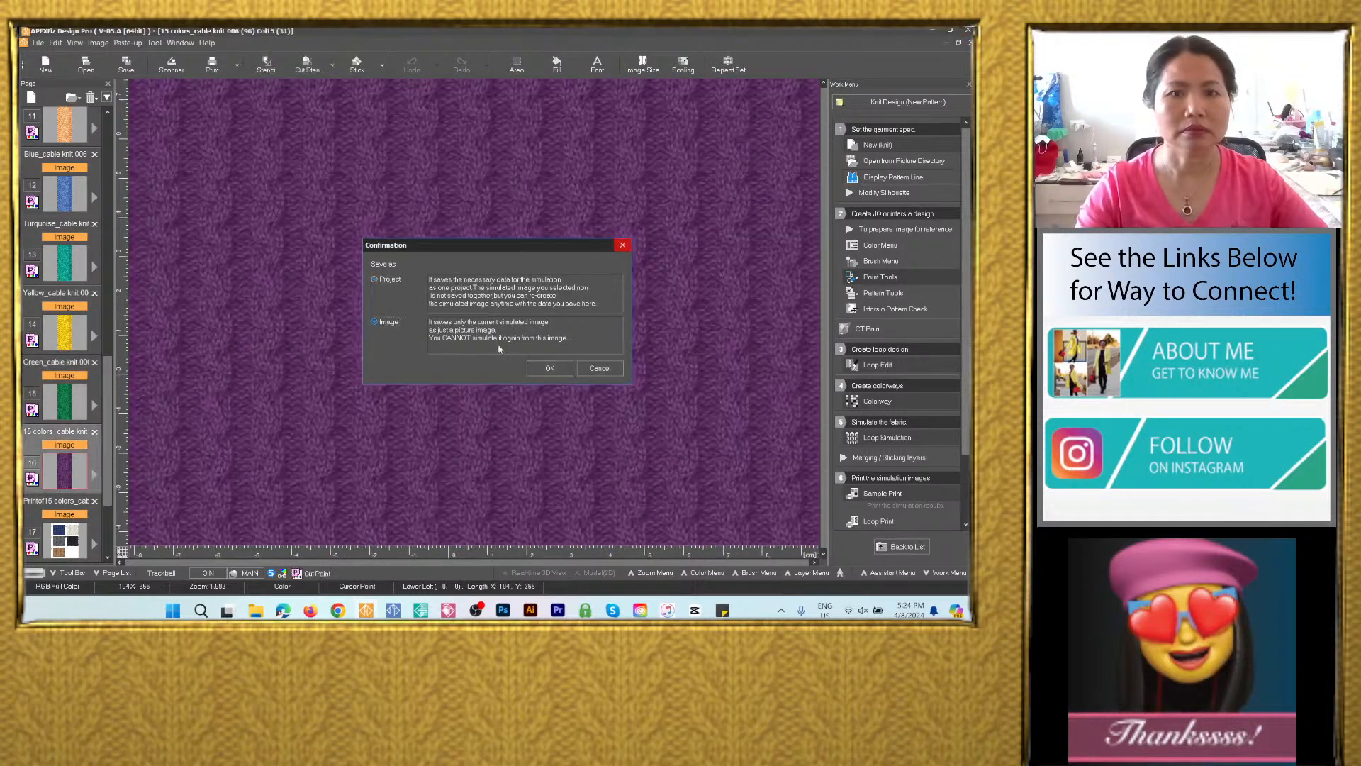
click(546, 368)
text(Navy blue_cable knit 006)
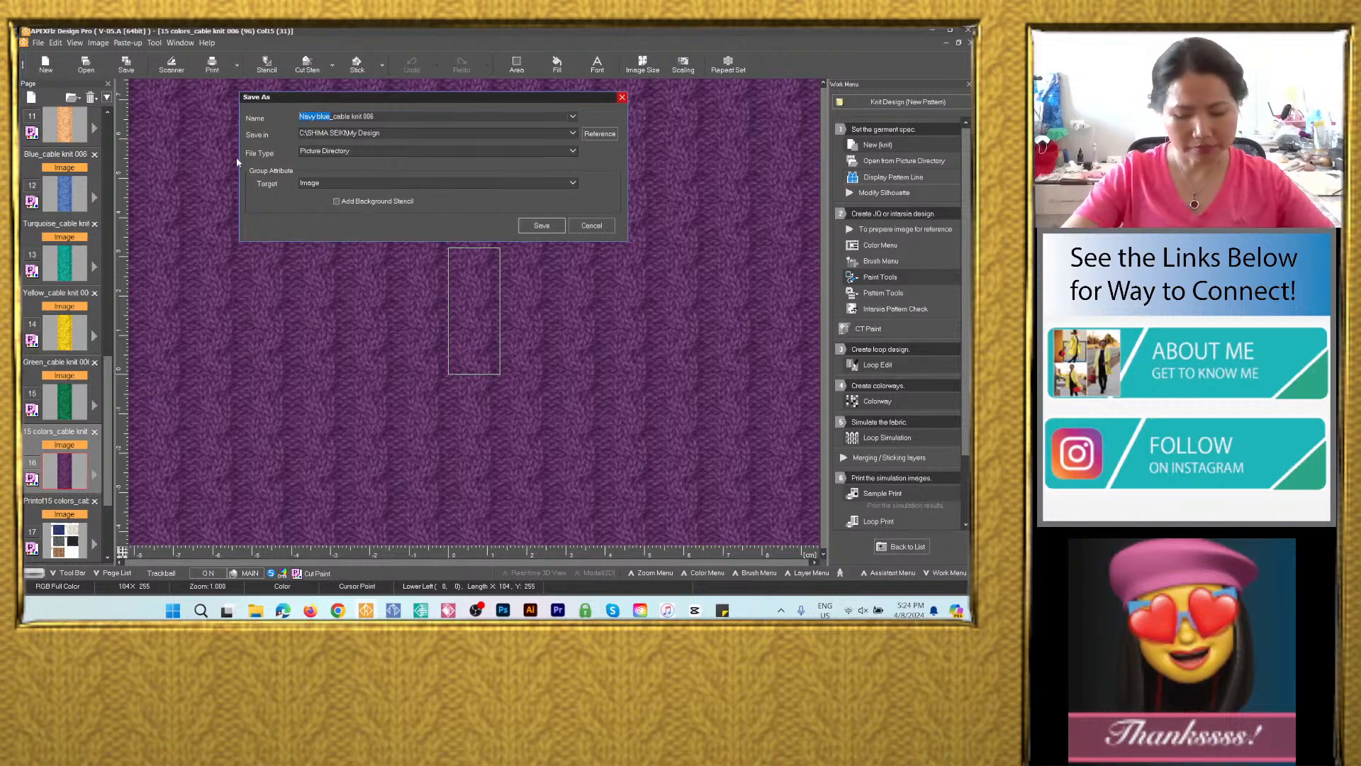
text(Pr)
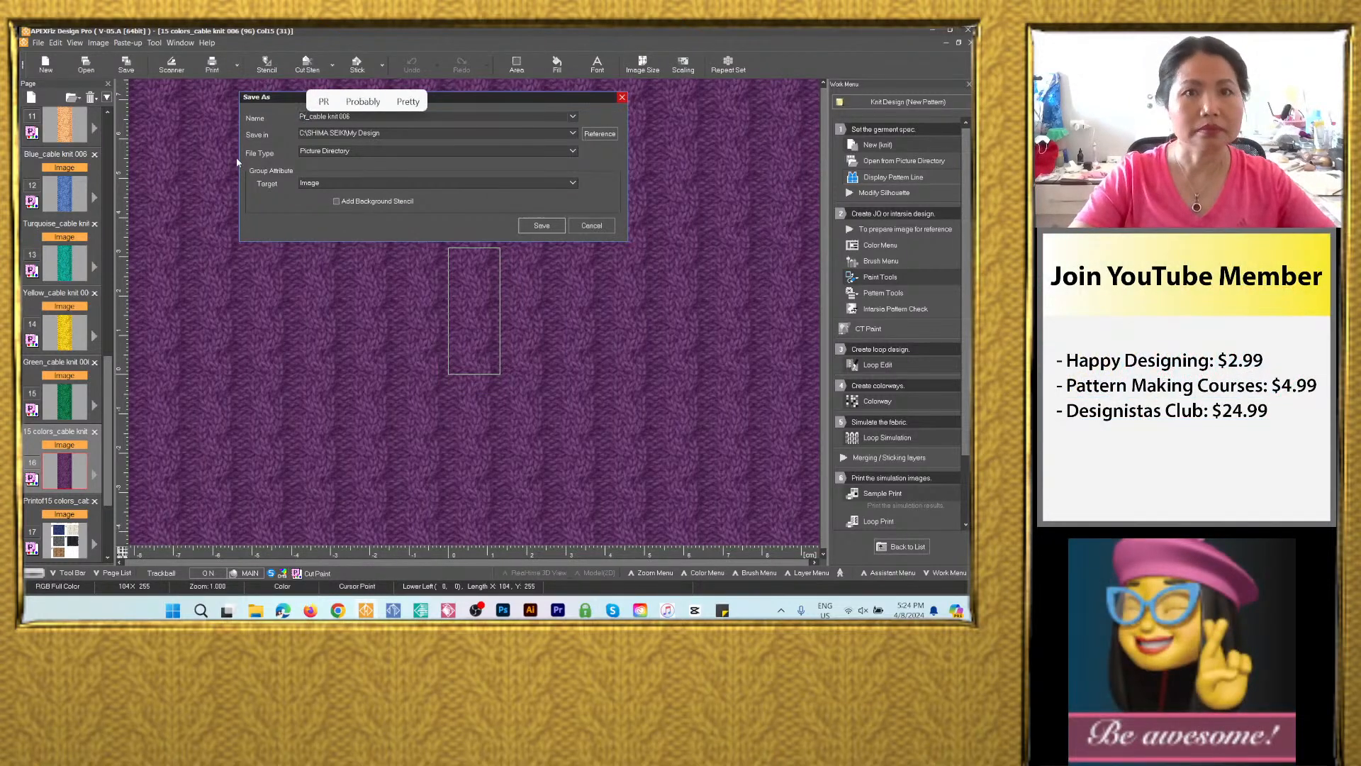
key(BackSpace)
text(urple)
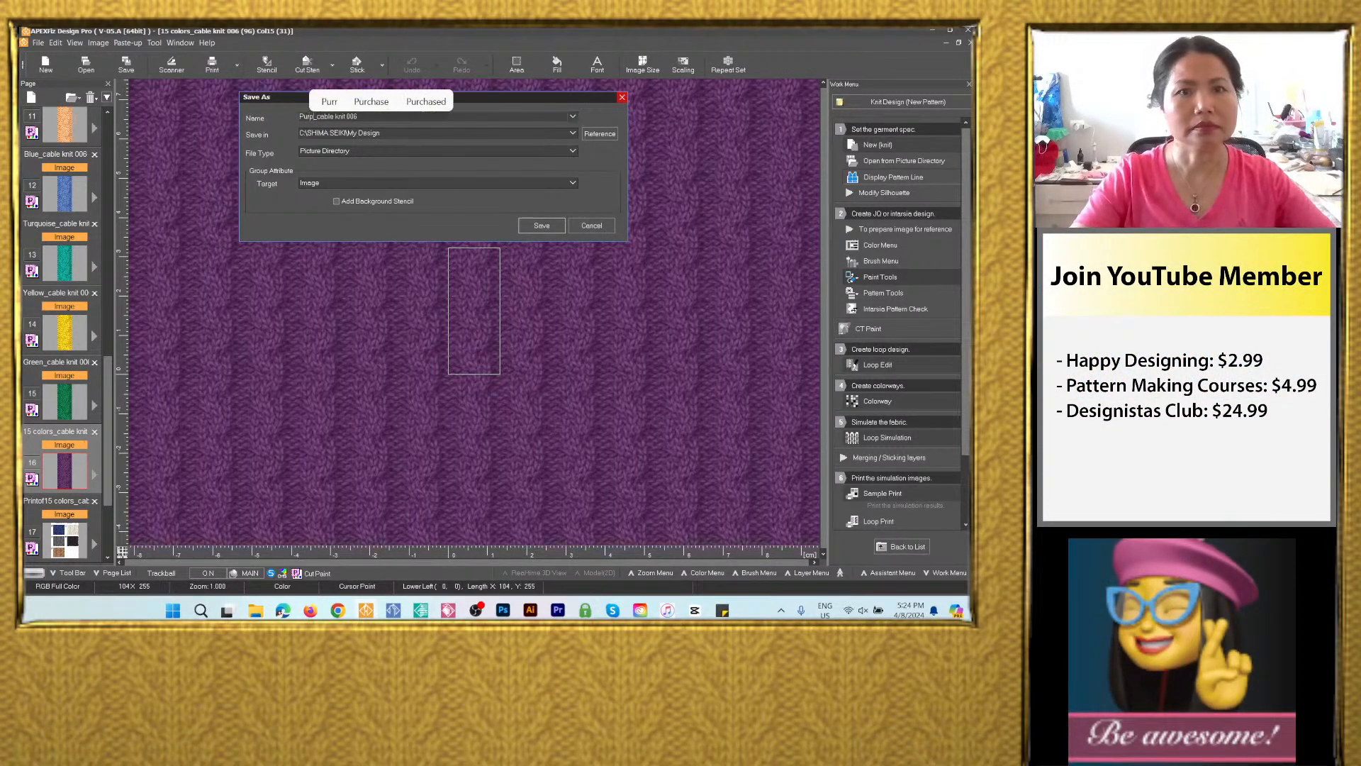
Save the purple swatch in the "15 colors_cable knit 006" folder as an Adobe Photoshop File (*.psd).
click(572, 132)
click(468, 167)
click(468, 151)
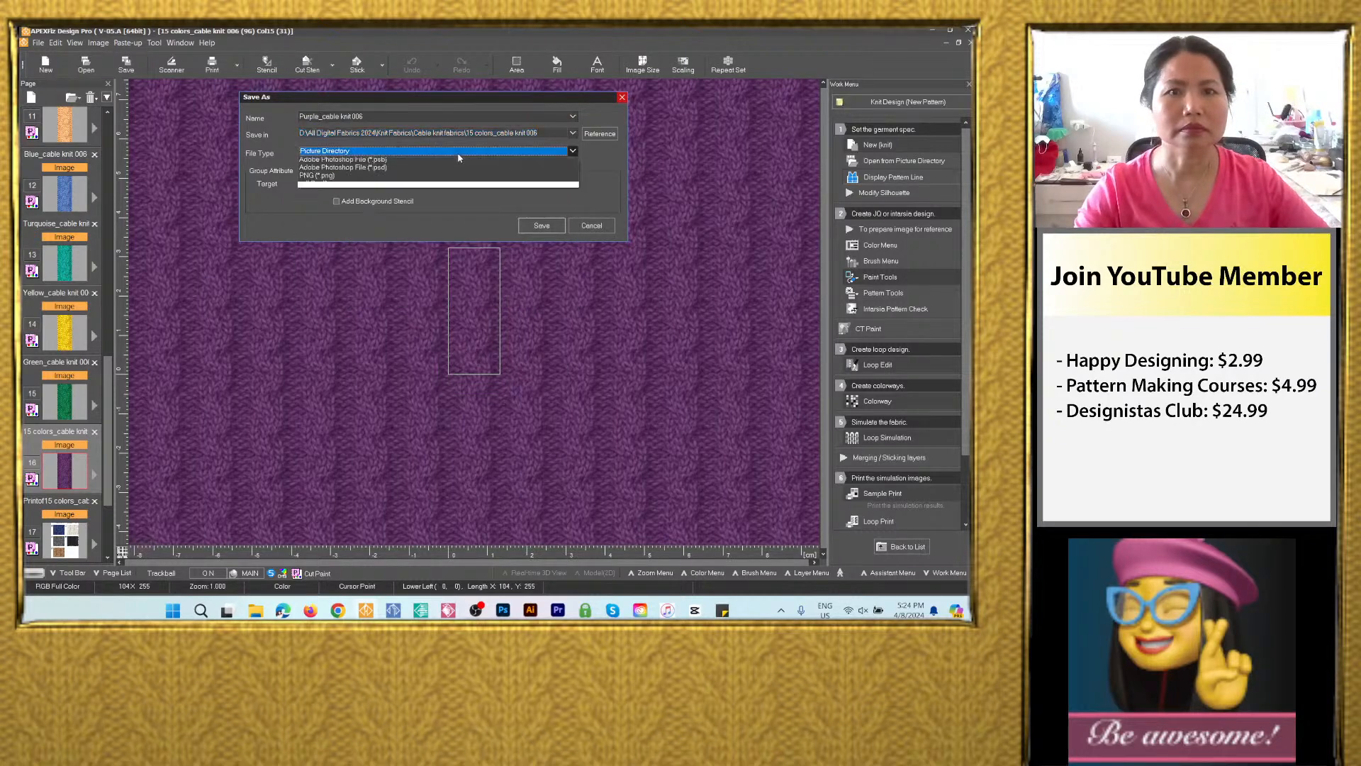
click(454, 186)
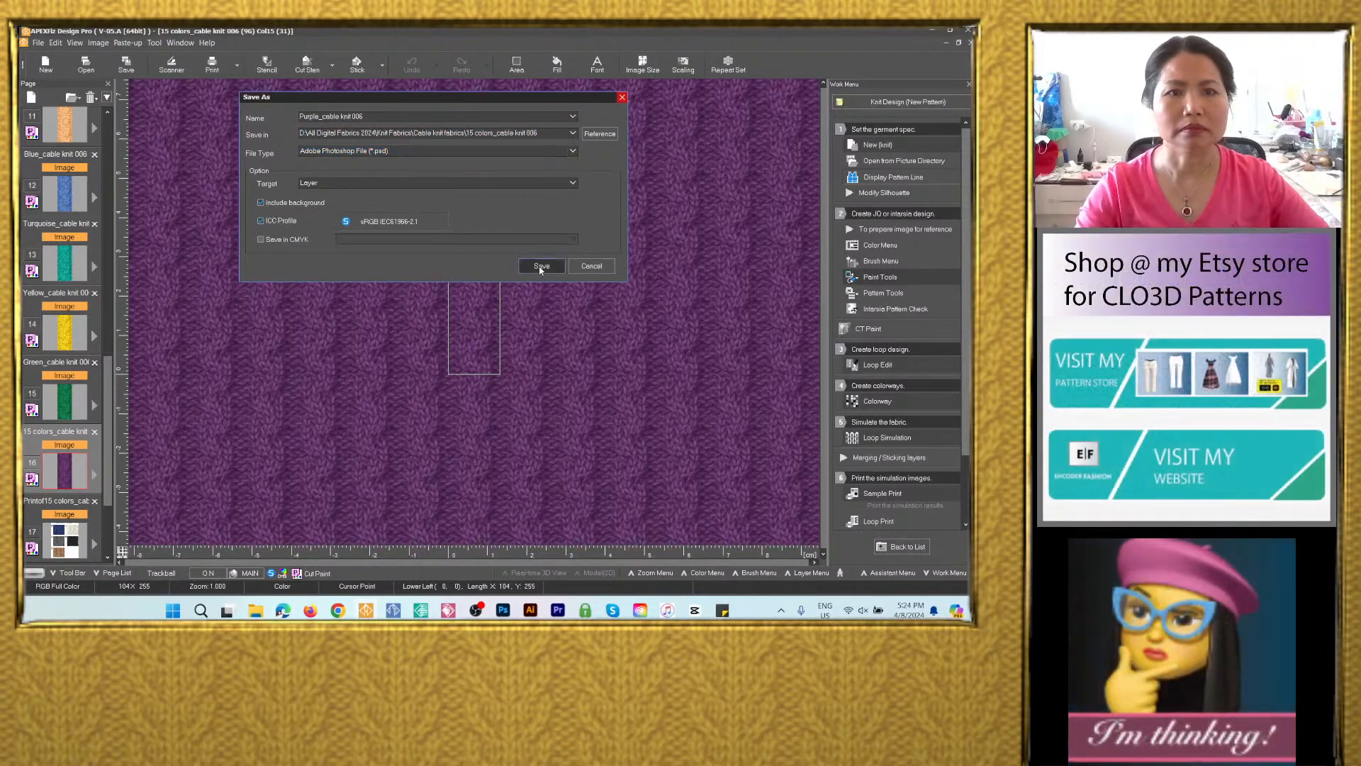
click(541, 266)
Switch to File Explorer and select all files in the "15 colors_cable knit 006" folder to check their number.
click(266, 613)
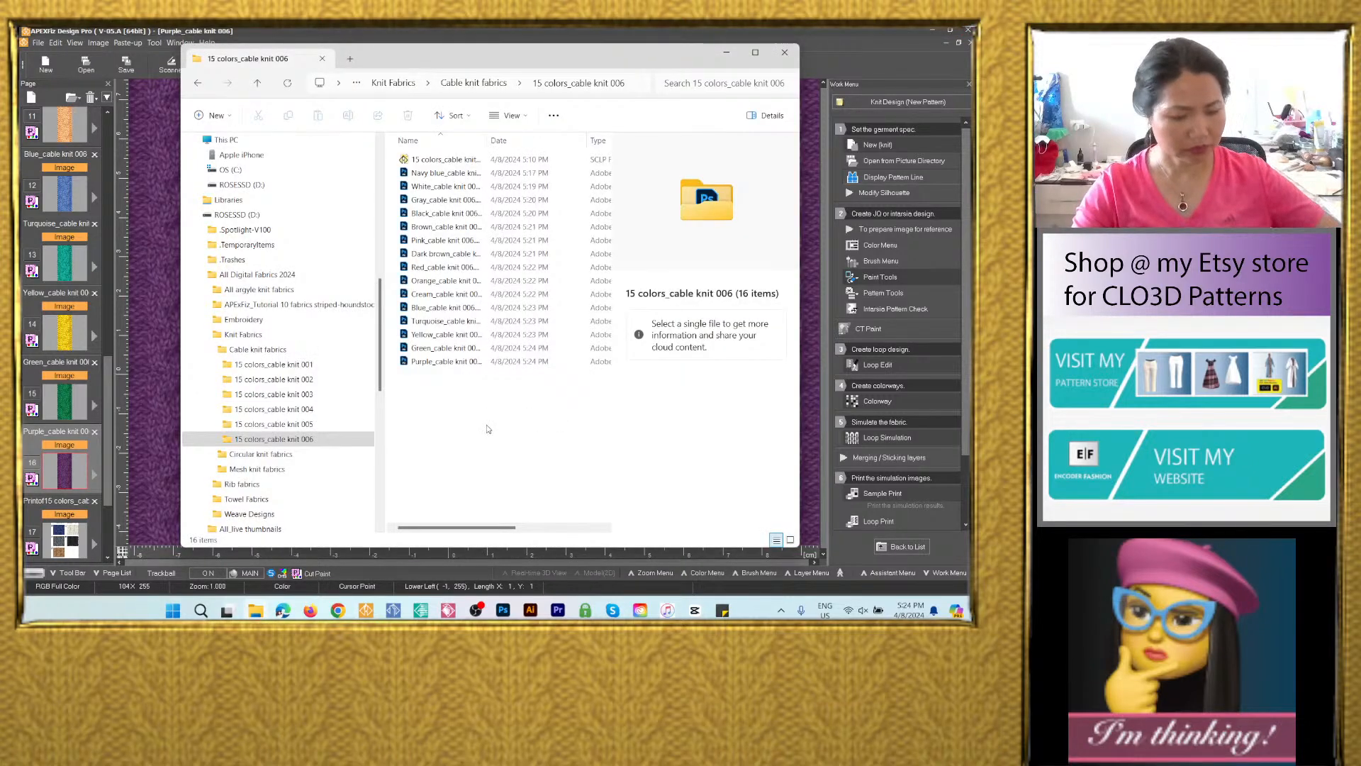
key(ctrl+a)
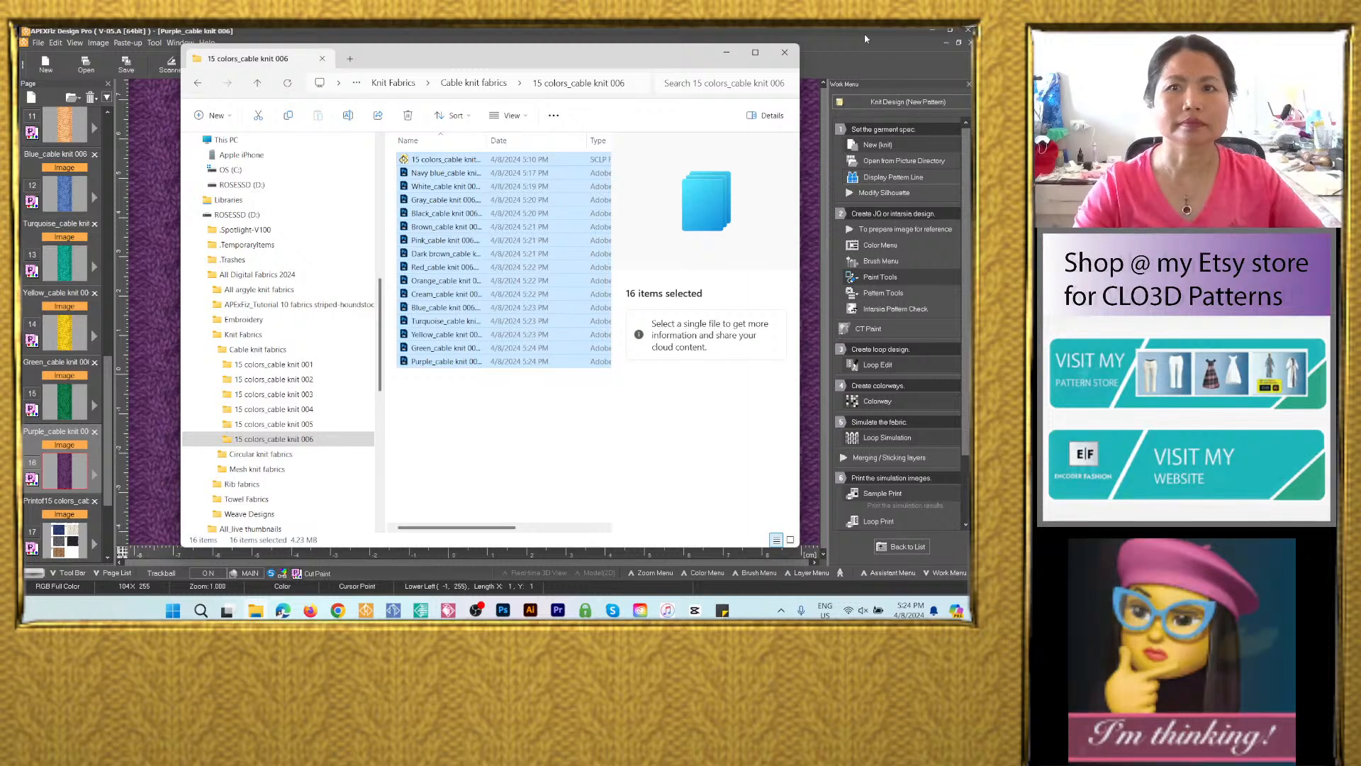
click(917, 38)
Start saving the first print layout page under the name "Swatches1_cable knit 006" and copy that name.
scroll(69, 448, down, 2)
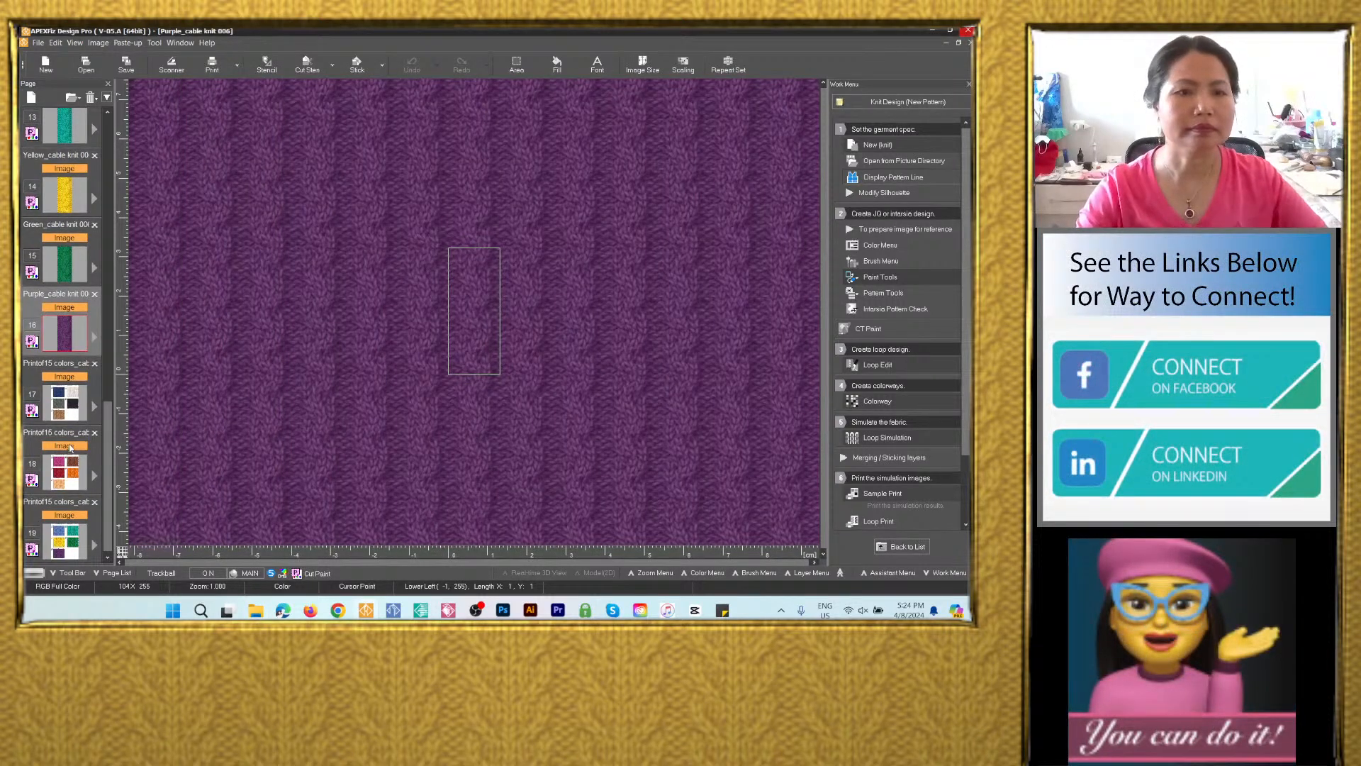
click(64, 404)
key(ctrl+s)
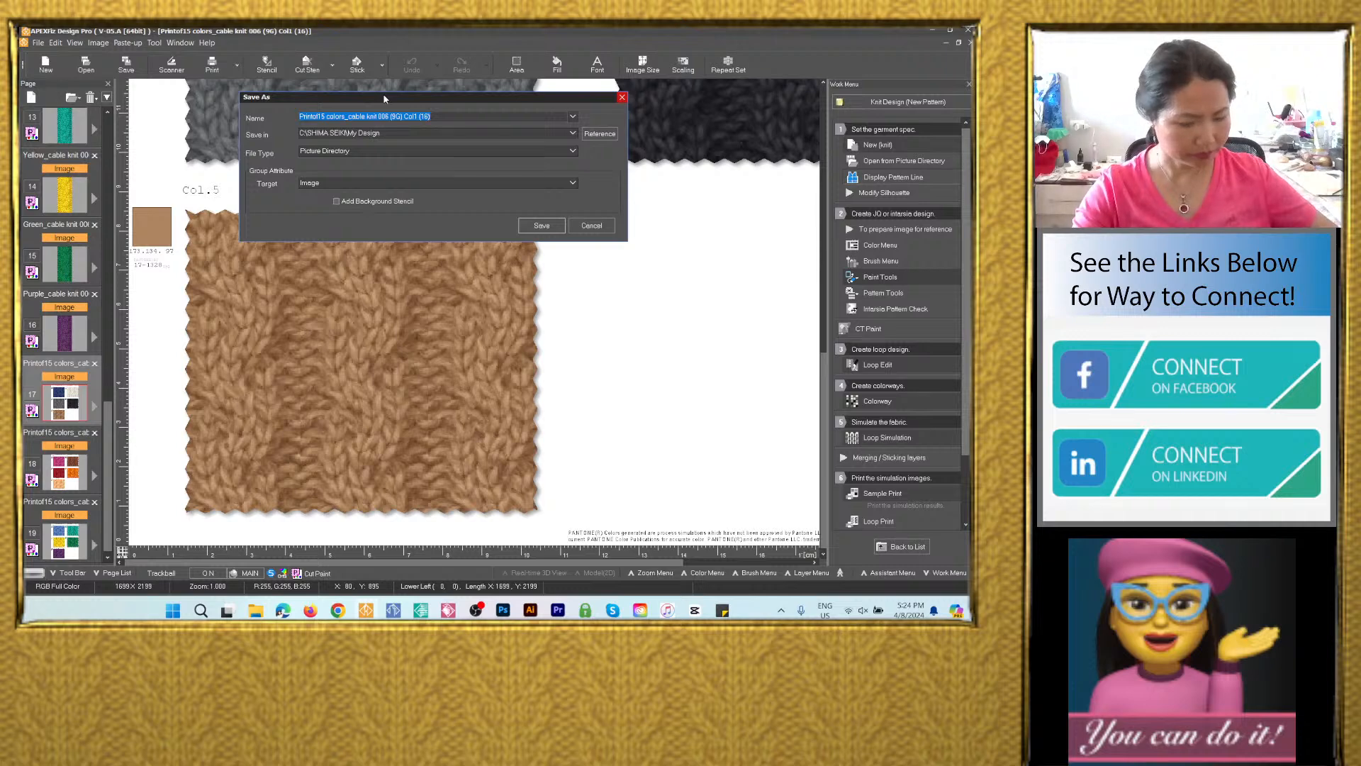
text(Navy blue_cable knit 006)
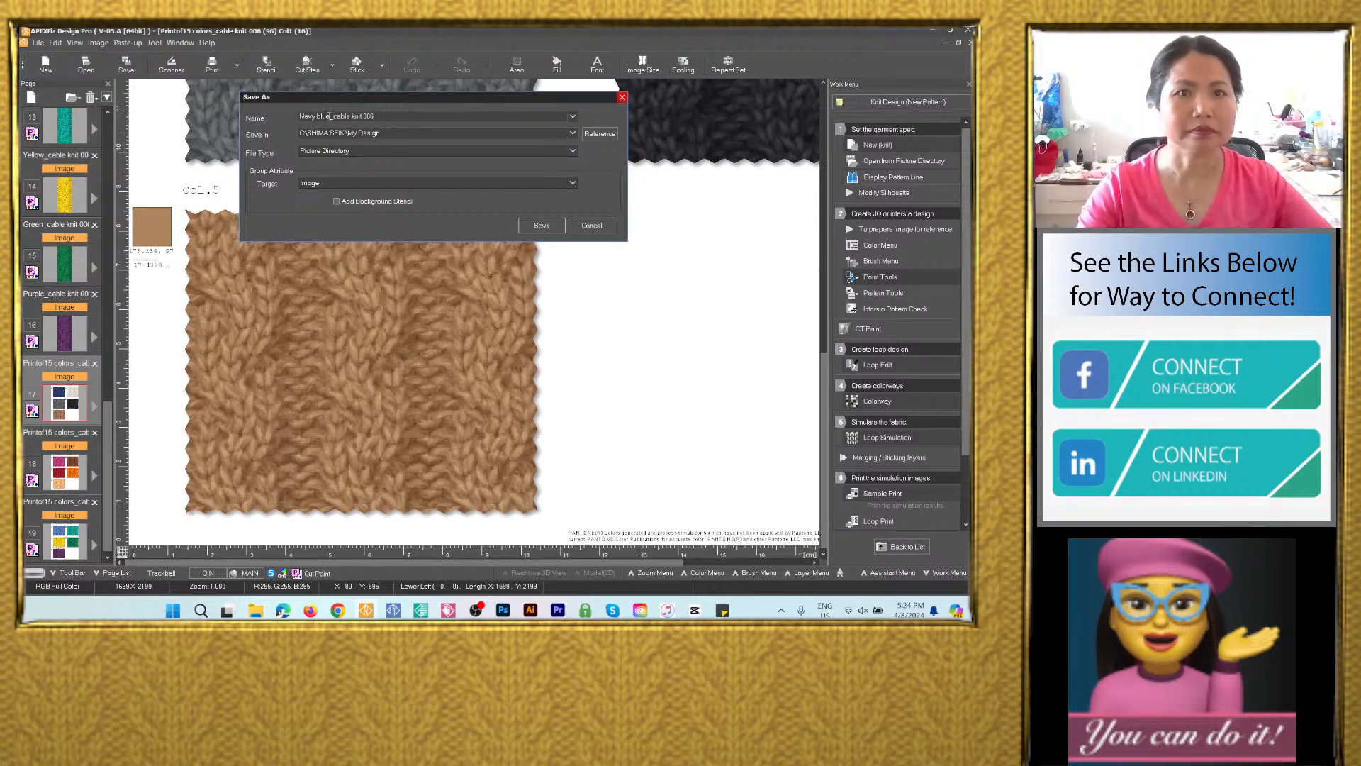
drag(332, 116, 298, 116)
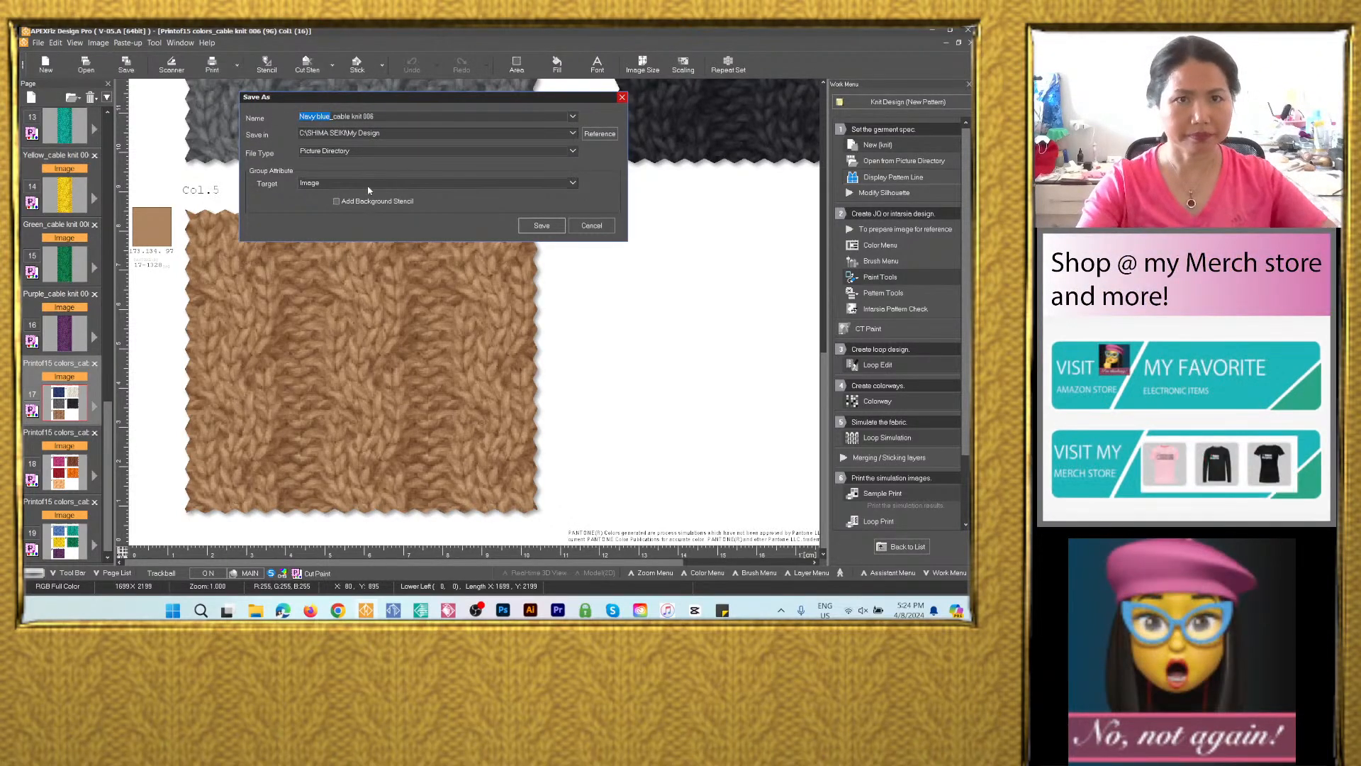
text(Swat)
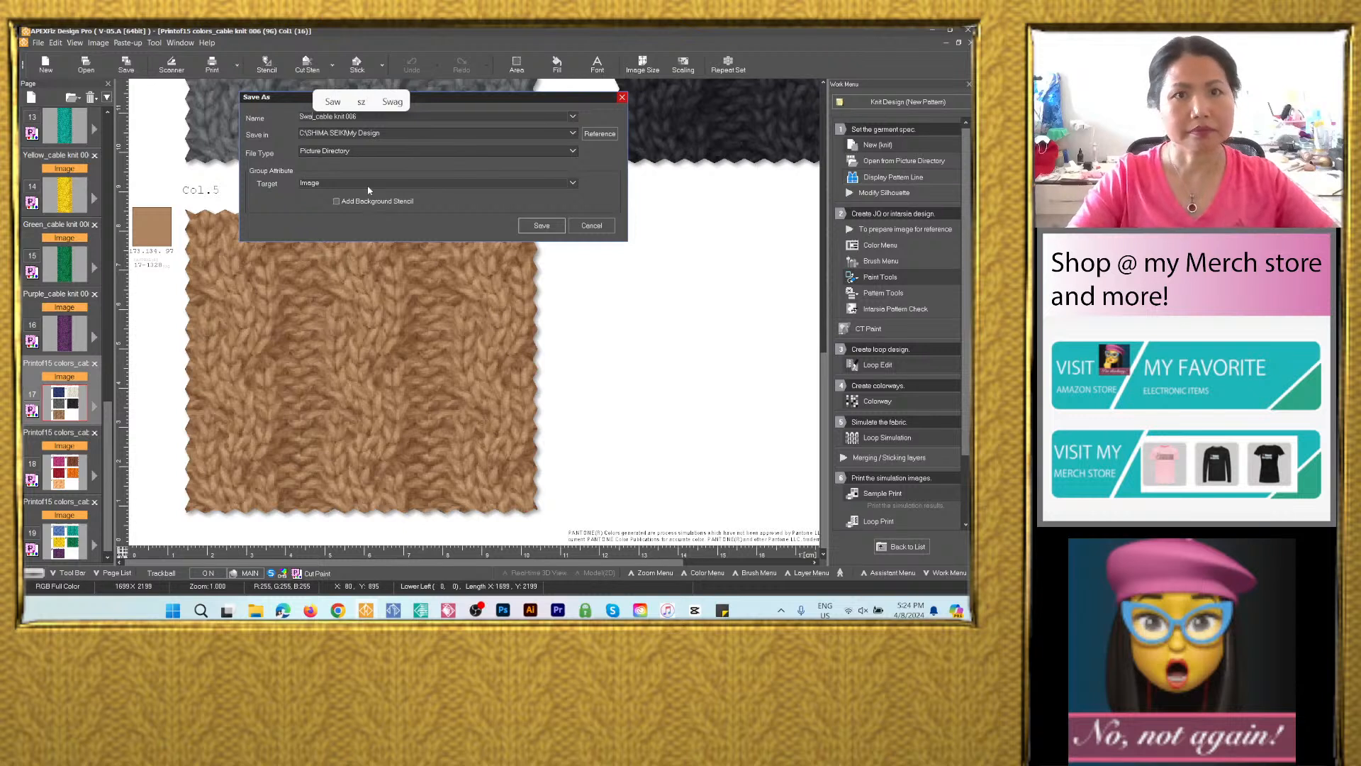
text(ches)
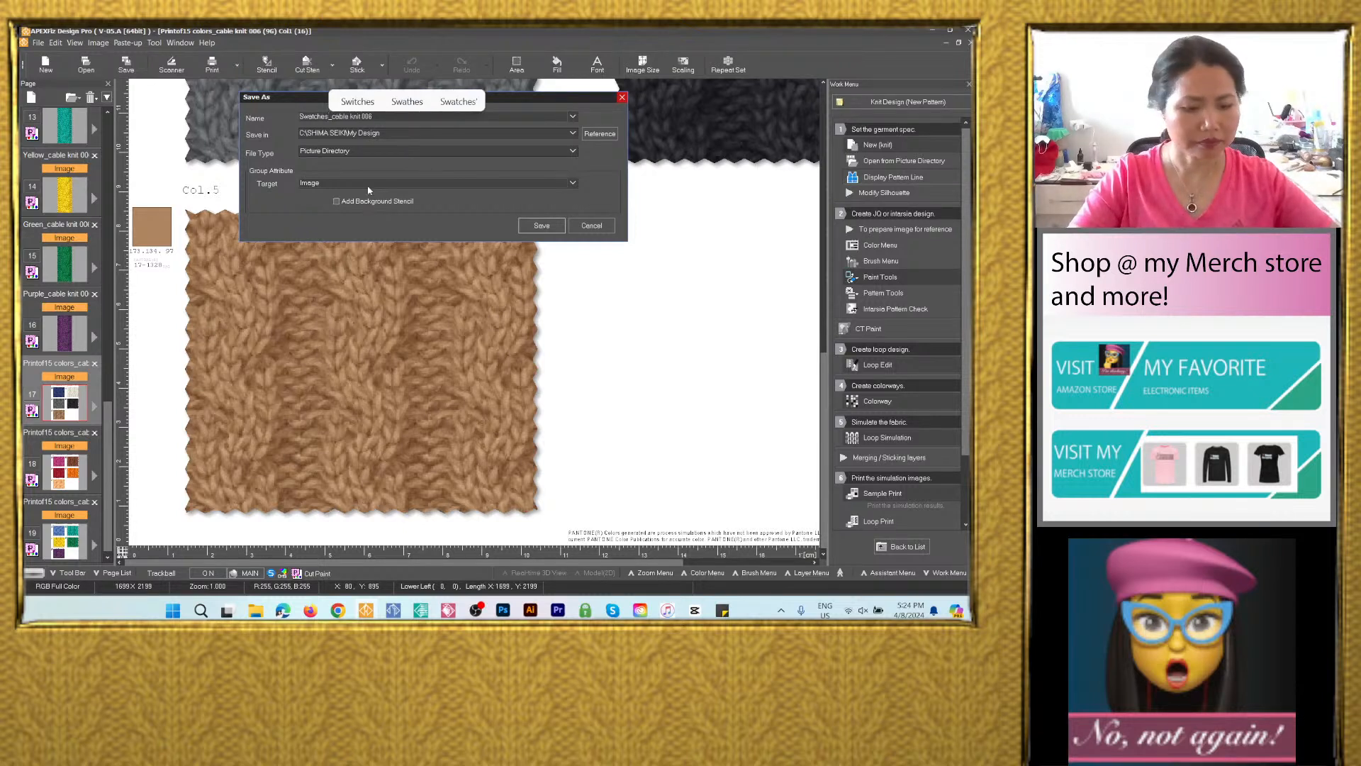
text(1)
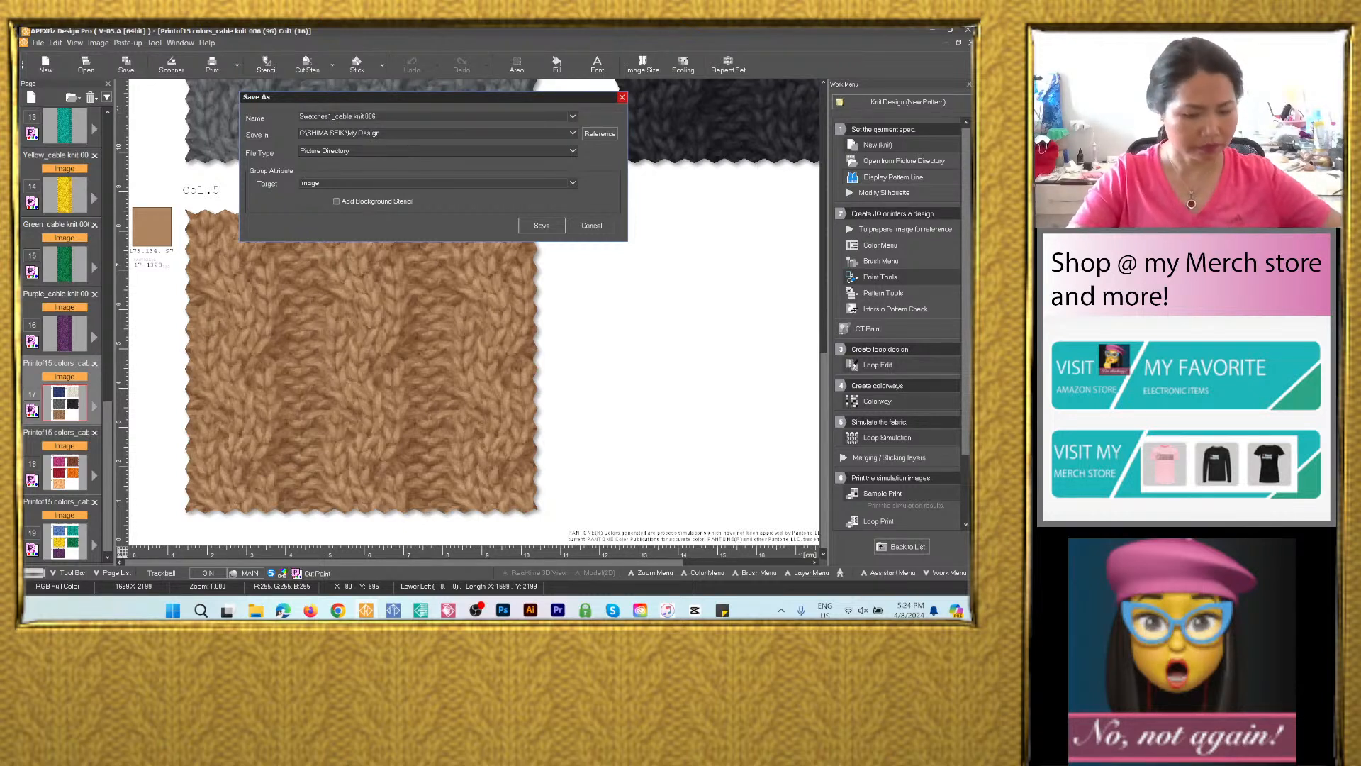
key(ctrl+a)
key(ctrl+c)
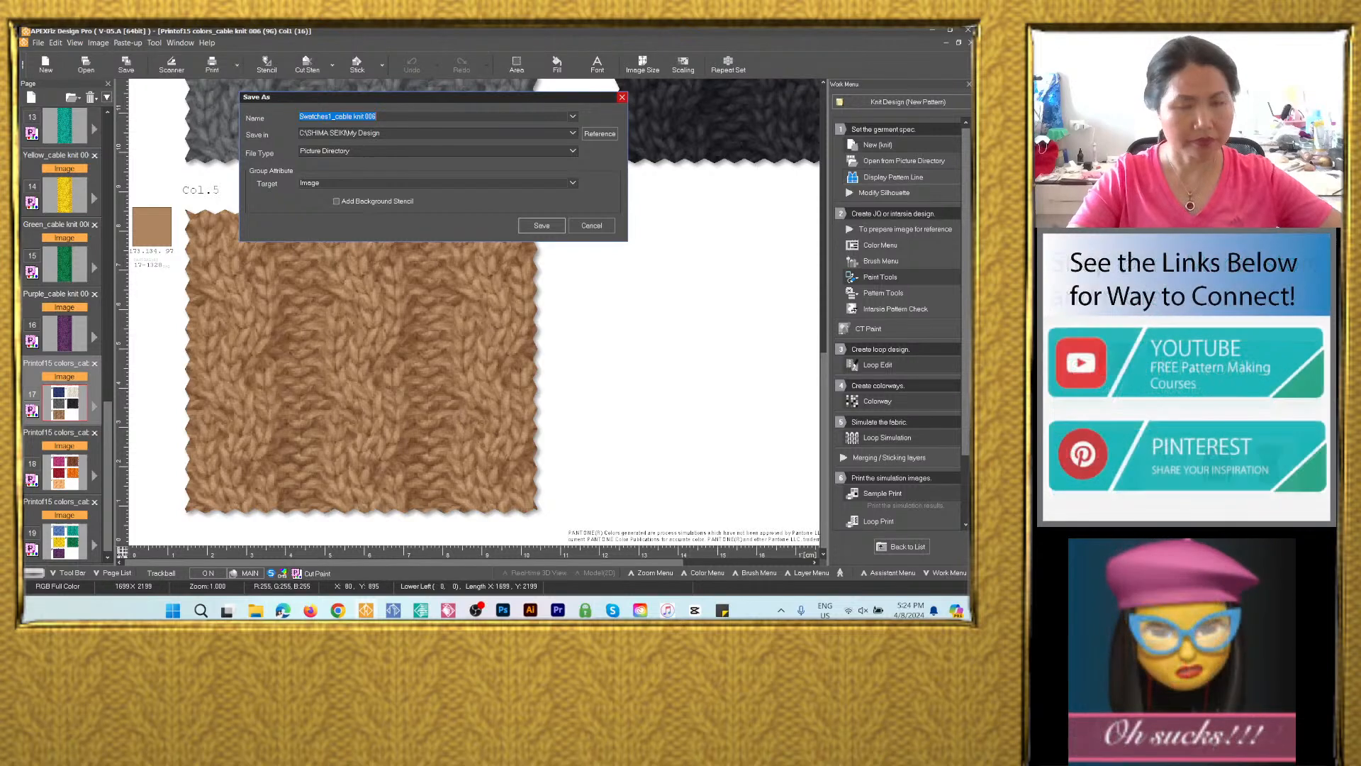
Save the first print layout page in the "15 colors_cable knit 006" folder as an Adobe Photoshop File (*.psd).
click(574, 133)
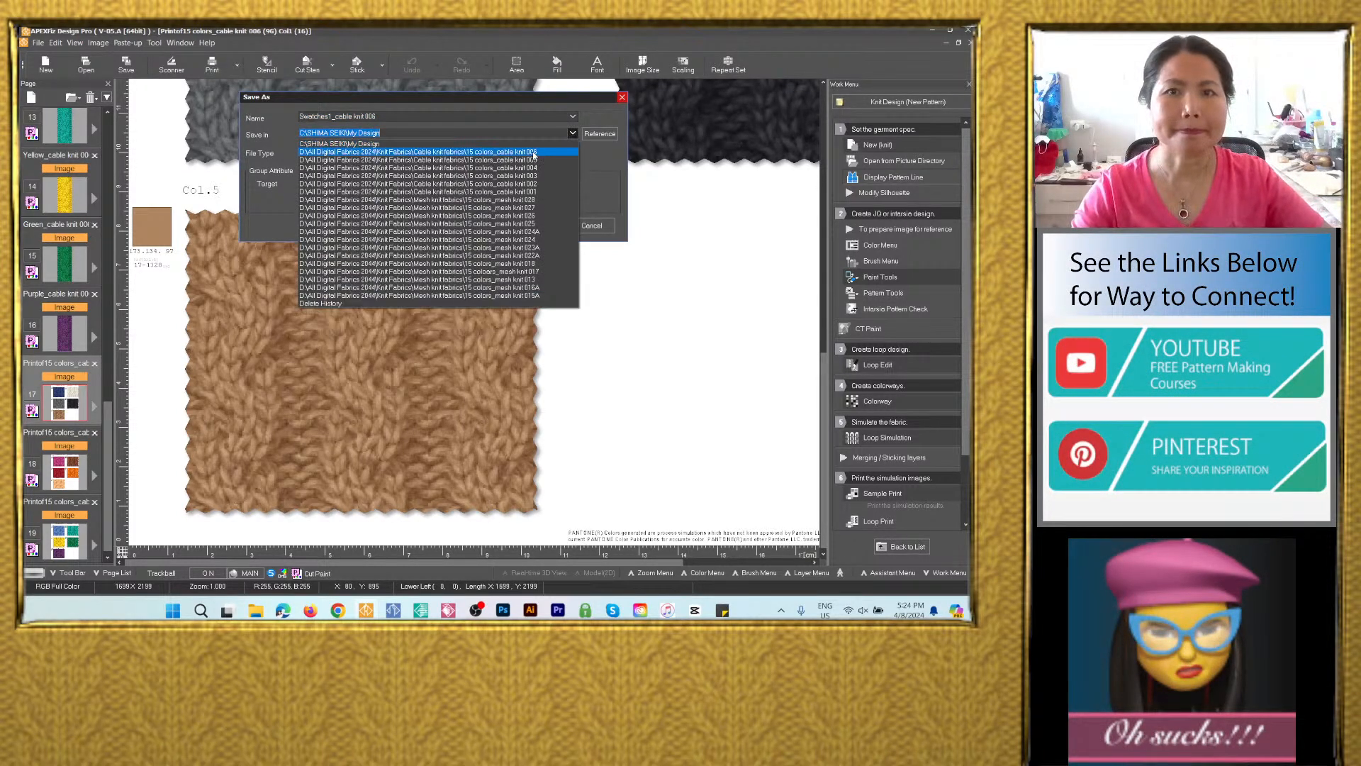
click(421, 146)
click(409, 152)
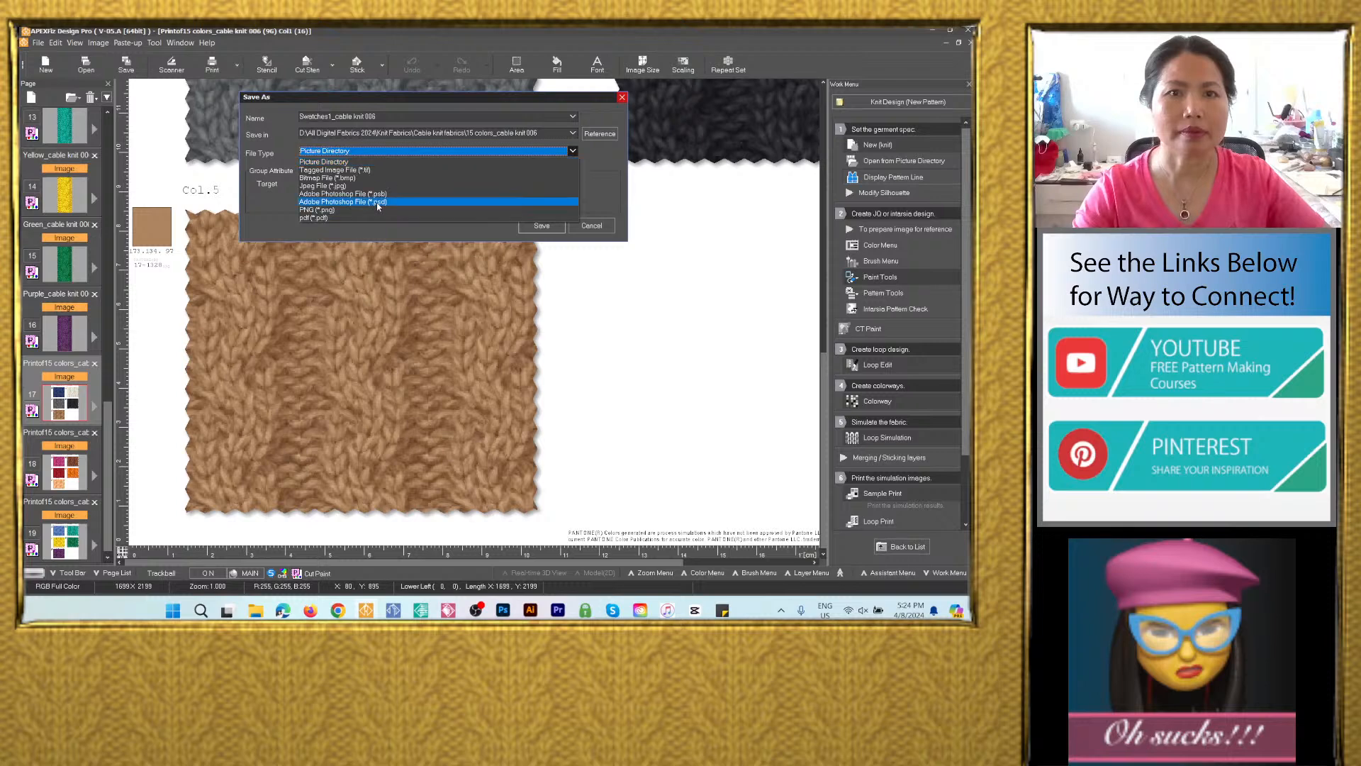
click(382, 204)
click(541, 266)
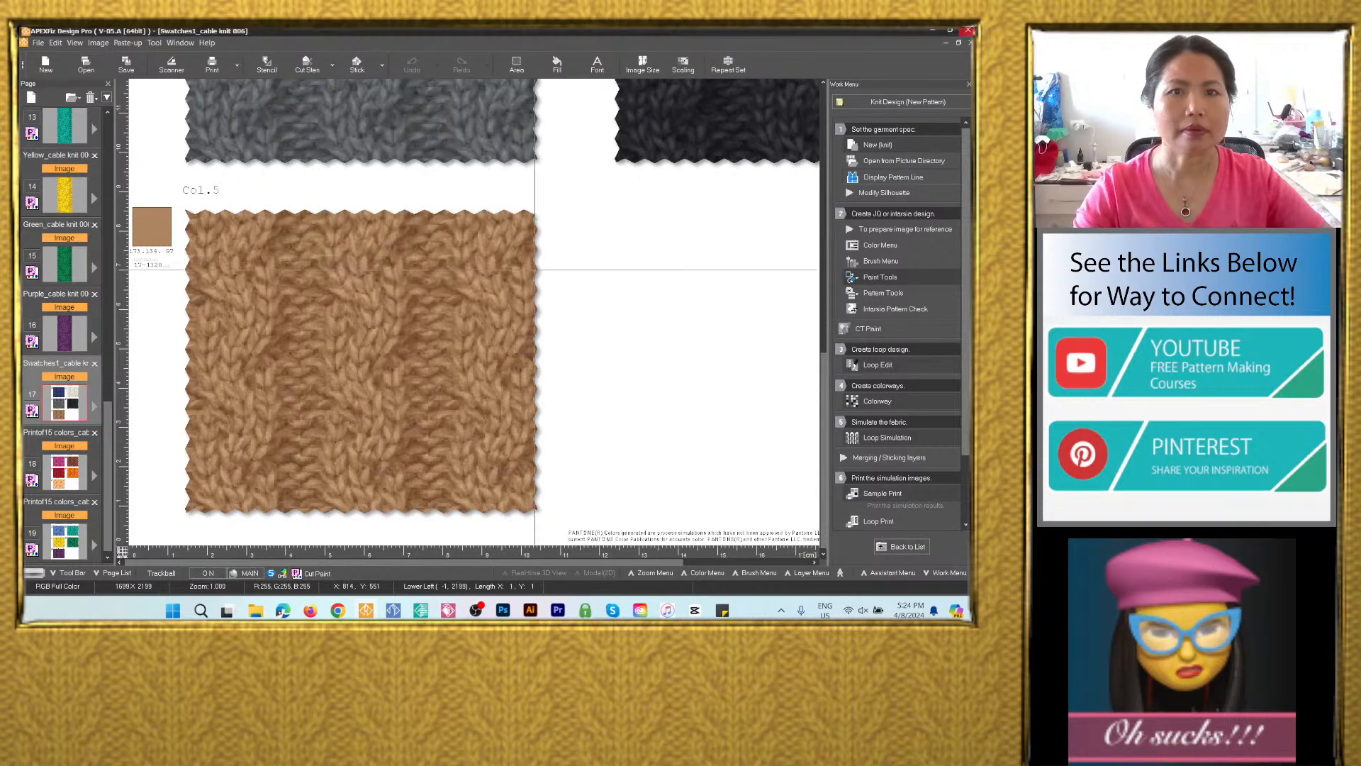
Start saving the second print layout page, reusing the copied name as "Swatches2_cable knit 006".
click(68, 484)
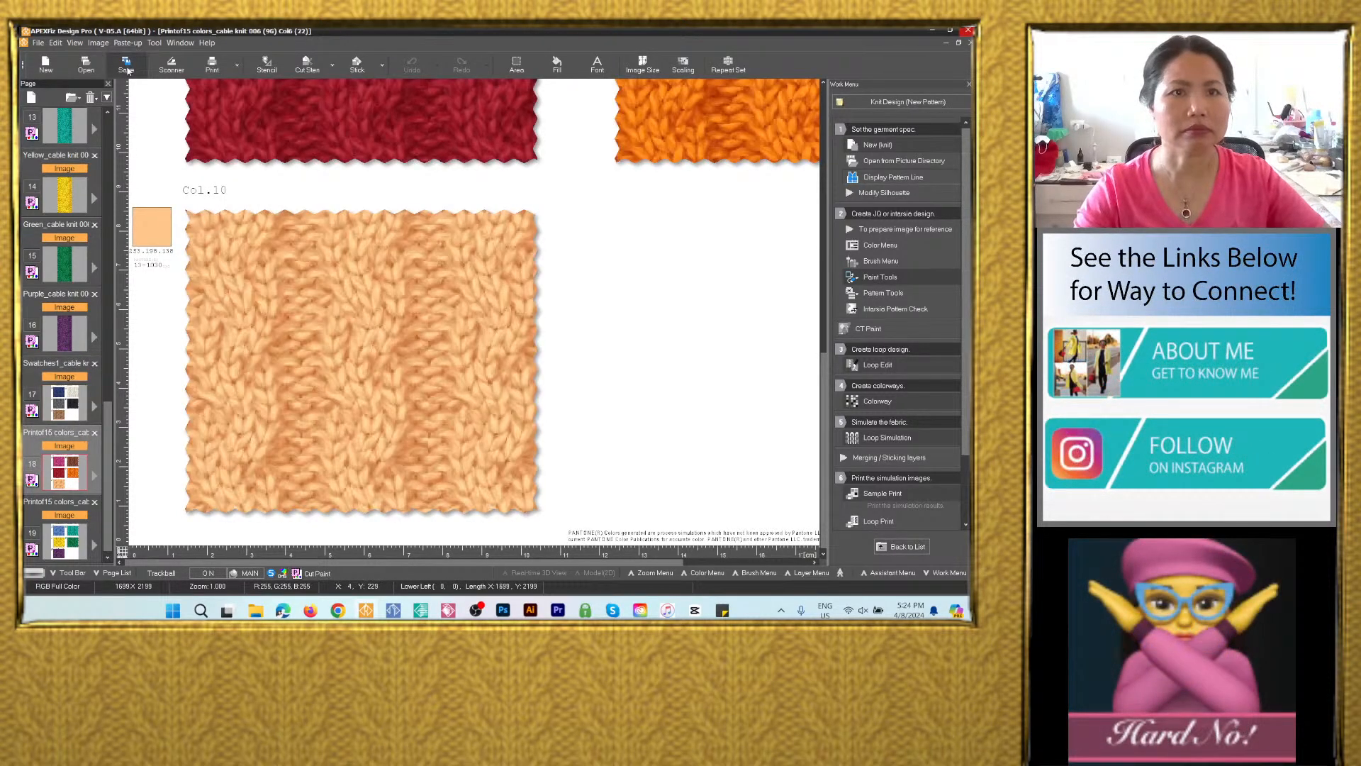
click(126, 64)
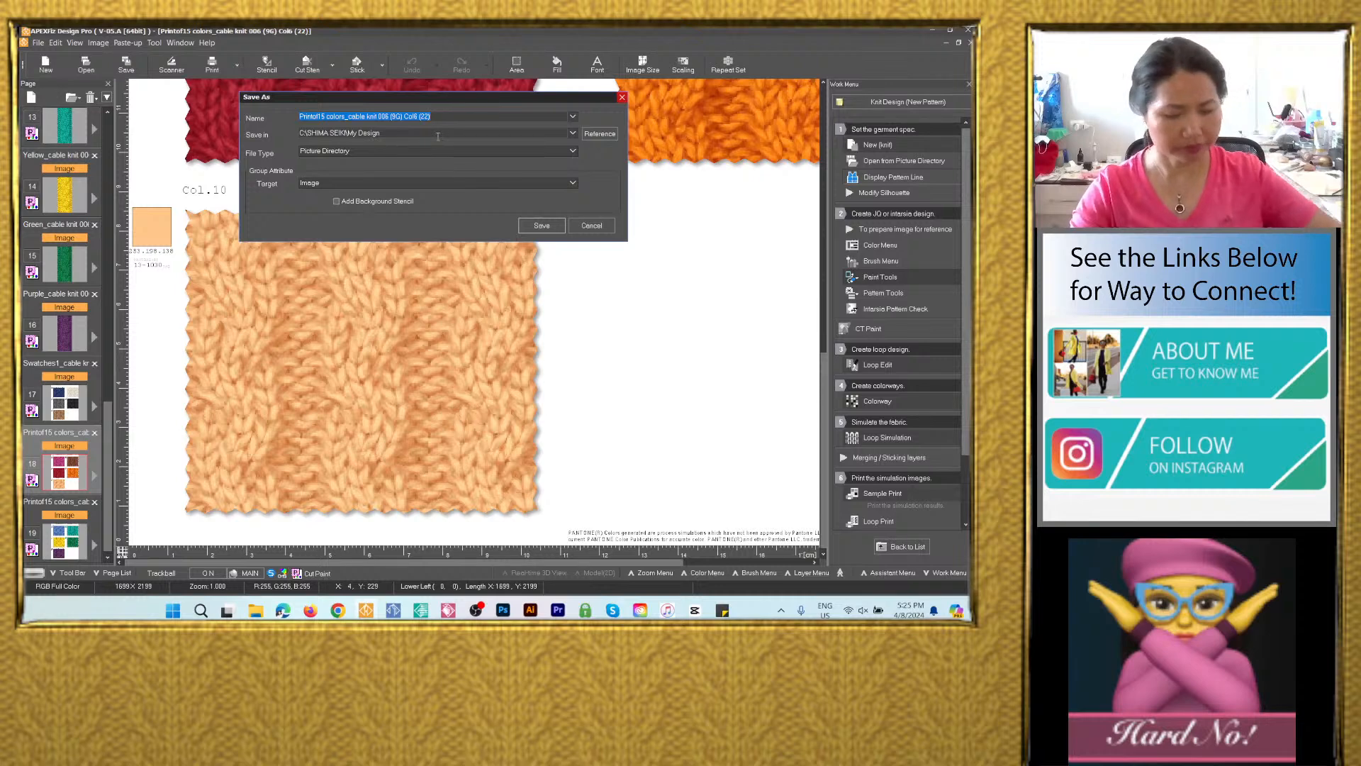
key(ctrl+v)
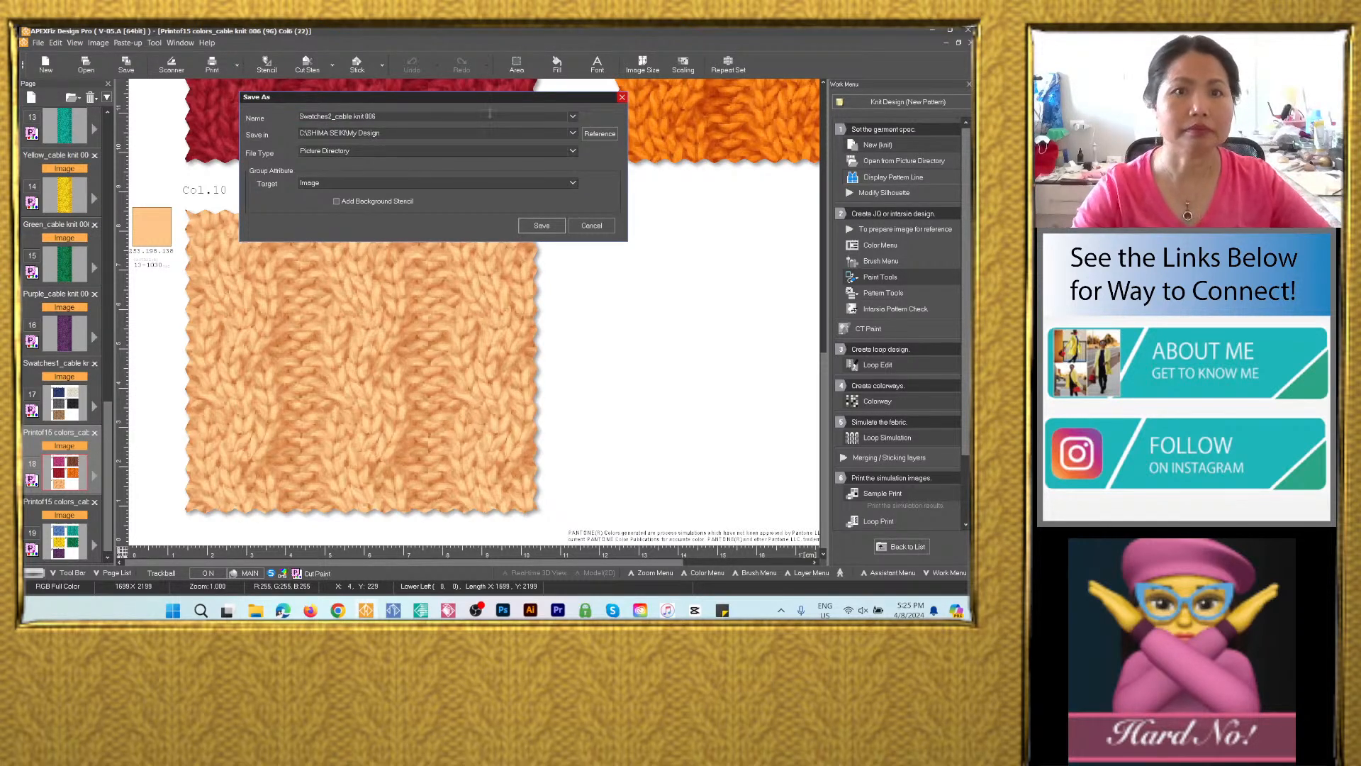
Save the second print layout page in the "15 colors_cable knit 006" folder as an Adobe Photoshop File (*.psd).
click(539, 136)
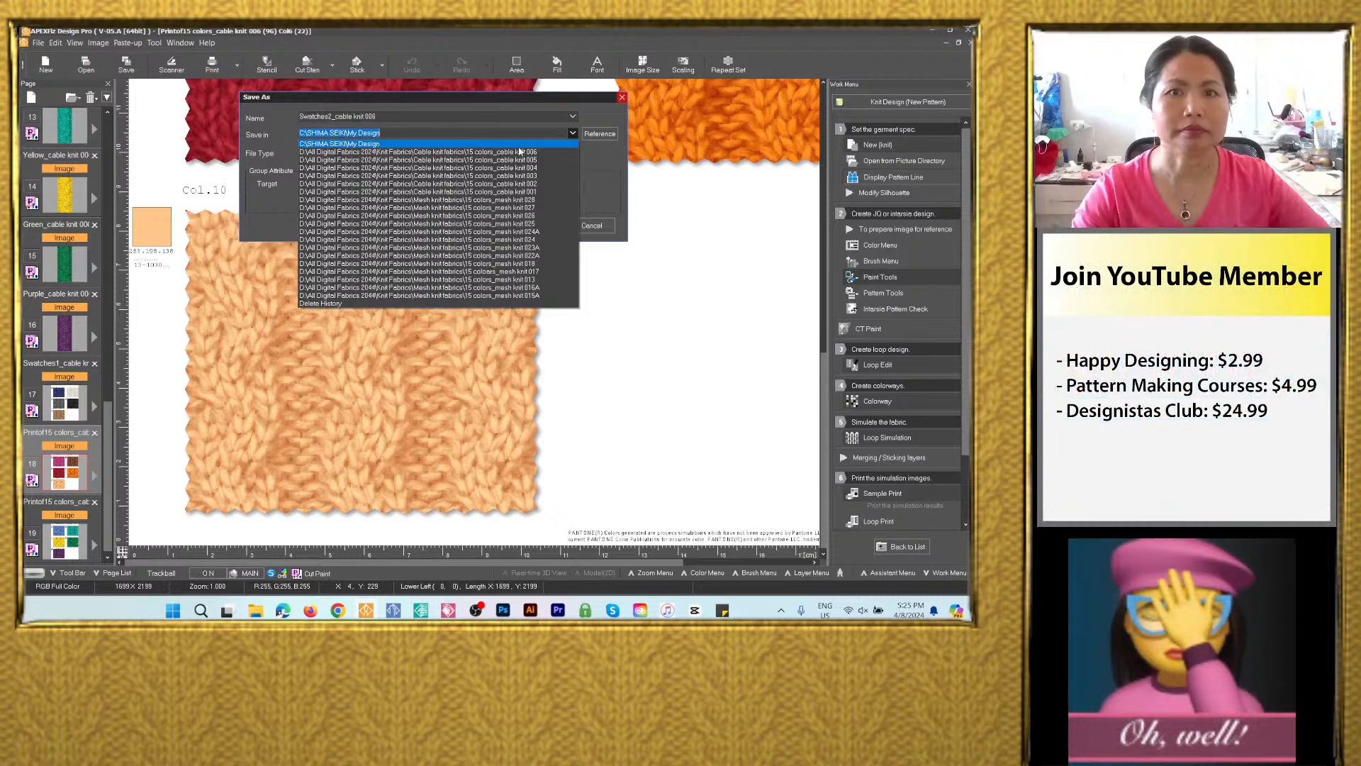
click(520, 151)
click(572, 133)
click(484, 151)
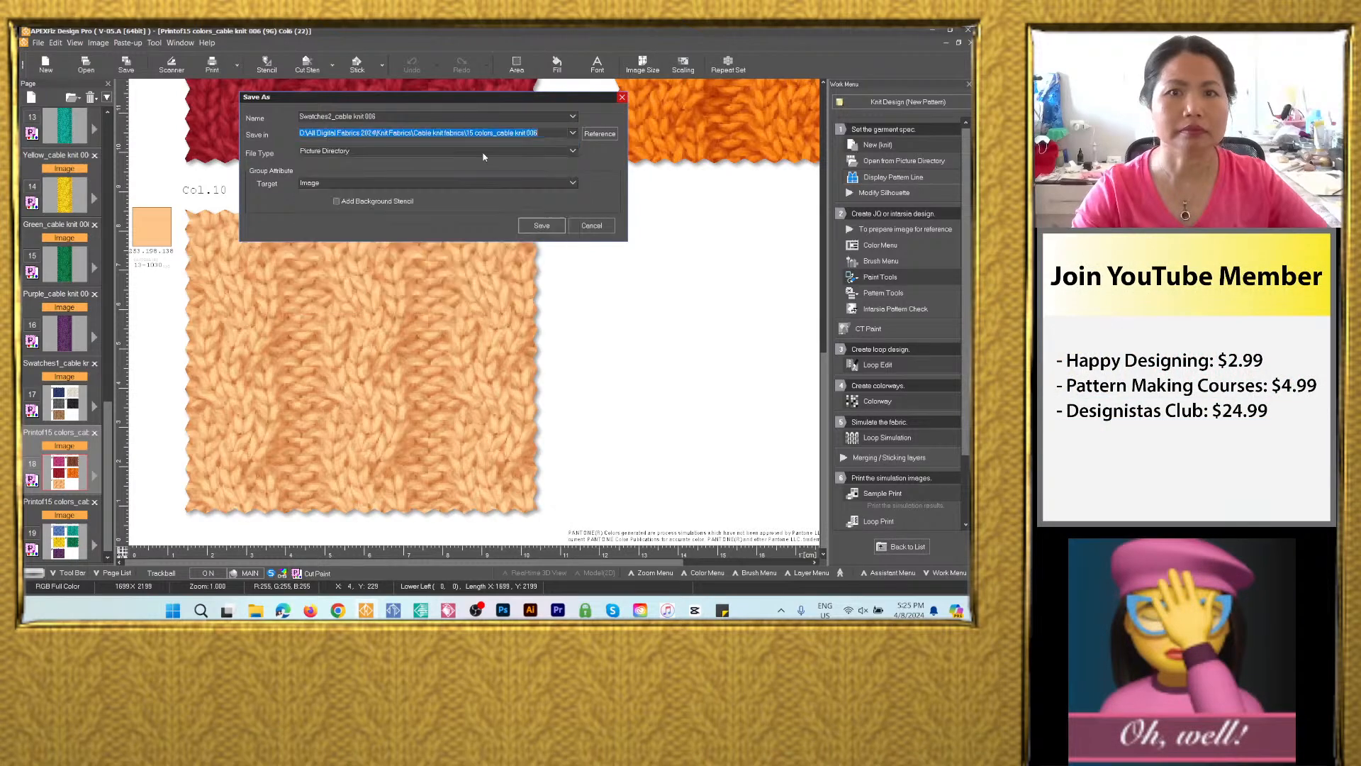
click(439, 153)
click(419, 186)
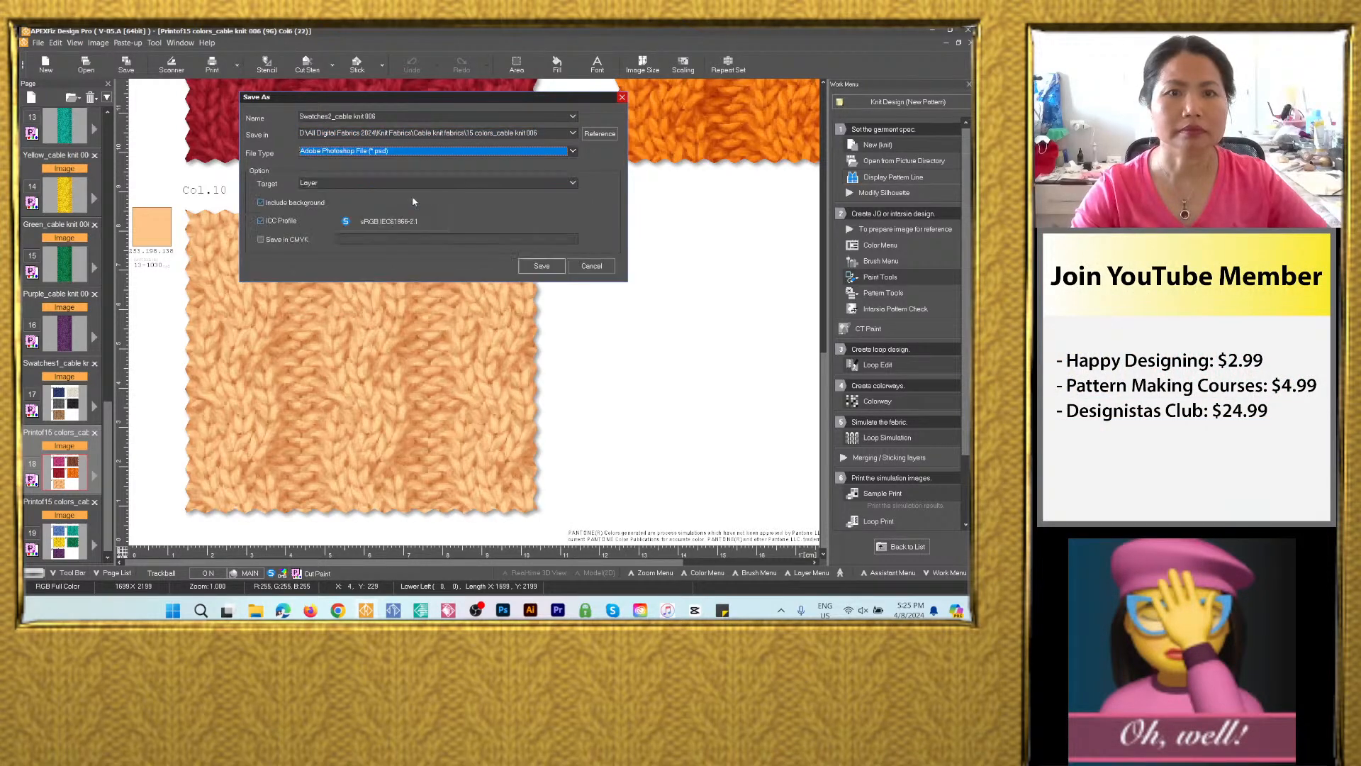
click(541, 265)
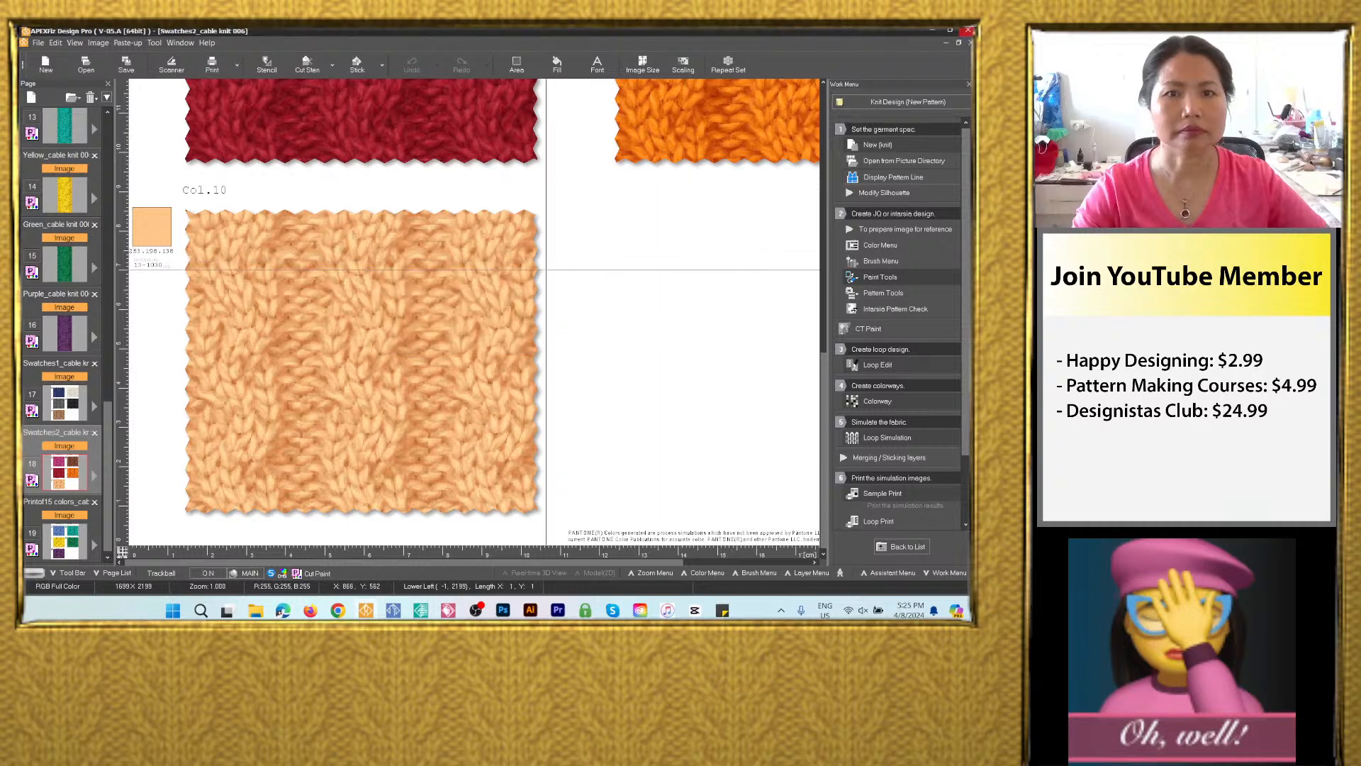
Save the third print layout page as "Swatches3_cable knit 006" in the "15 colors_cable knit 006" folder, as an Adobe Photoshop File (*.psd).
click(55, 551)
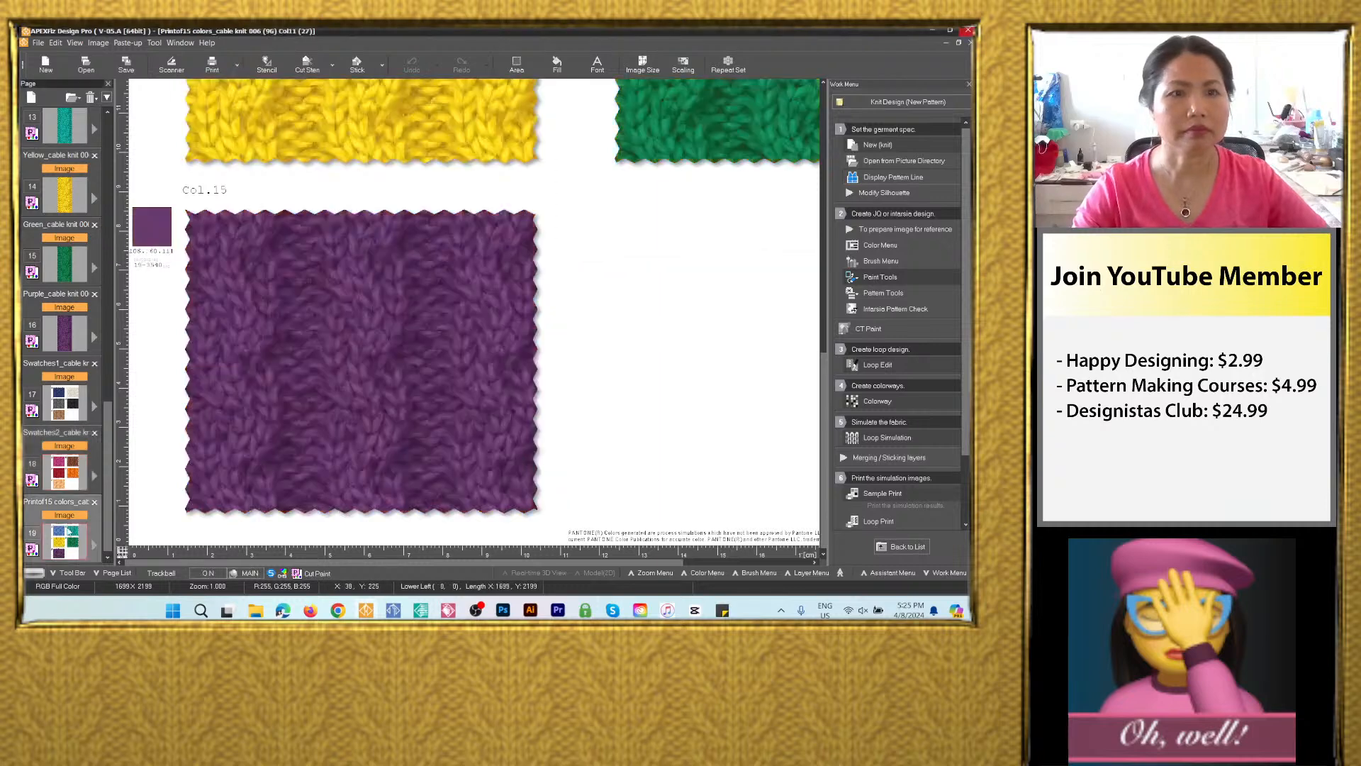
click(126, 64)
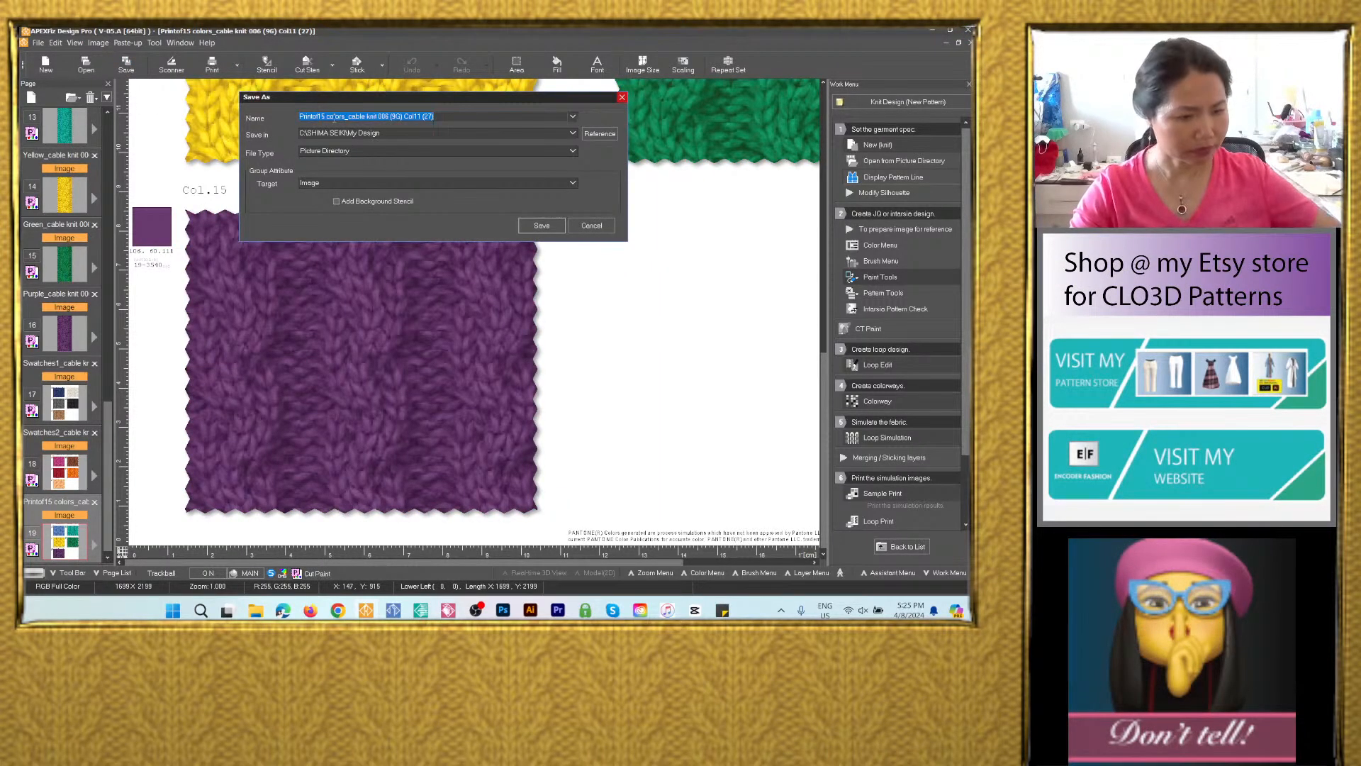
text(Swatches1_cable knit 006)
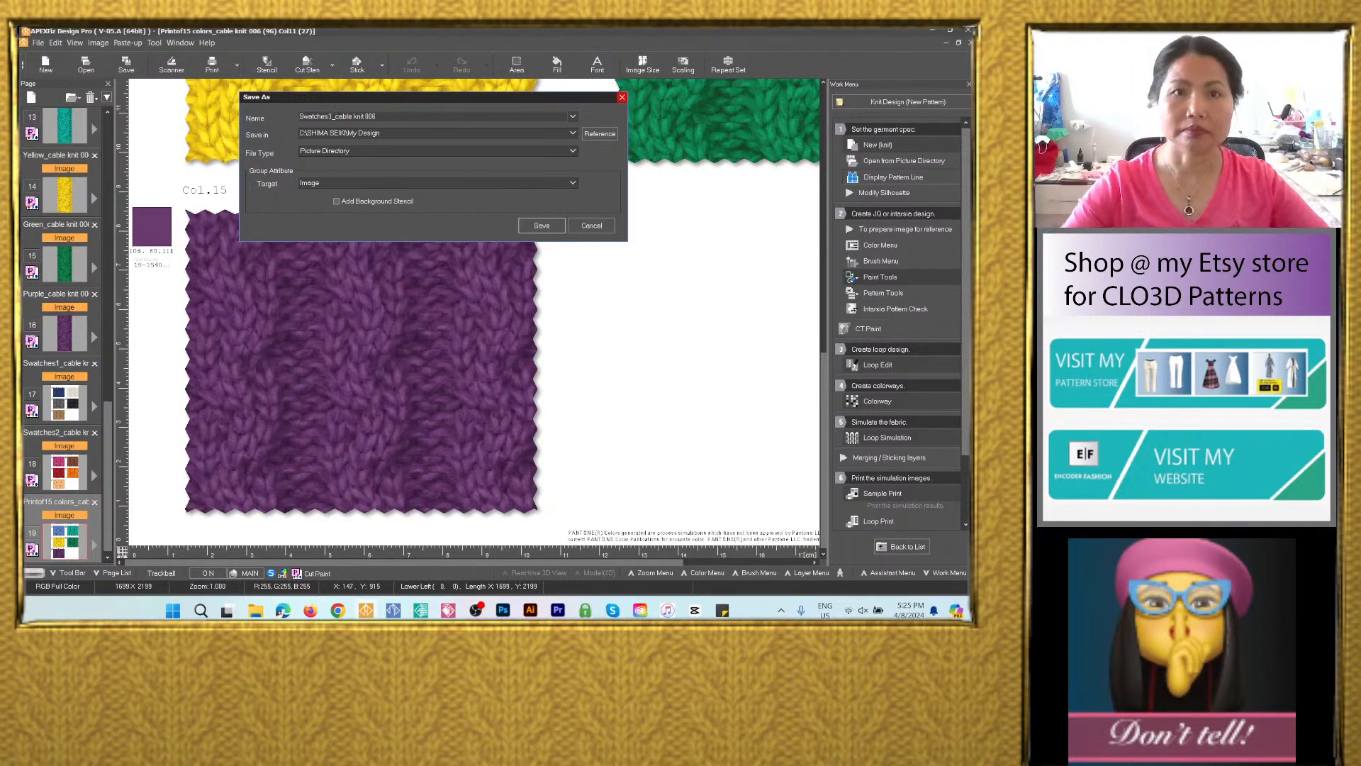
click(573, 134)
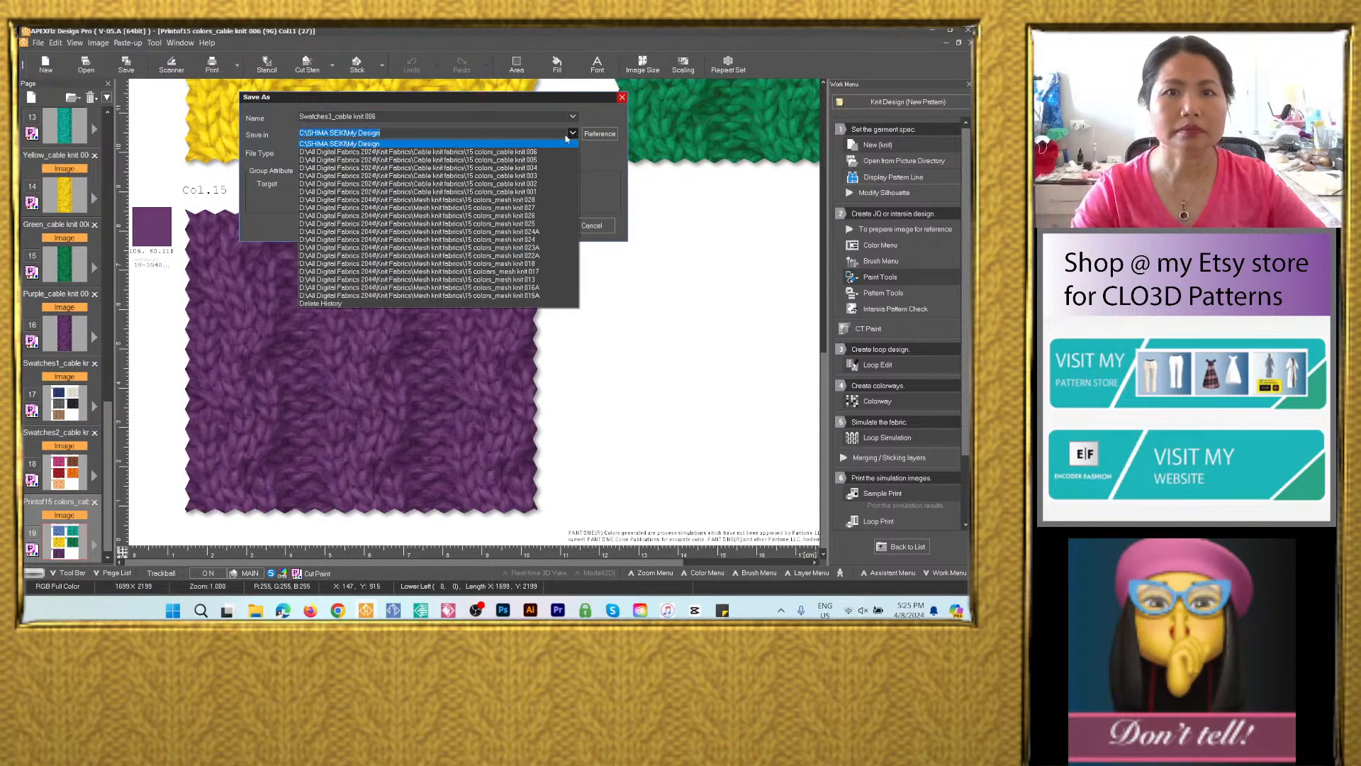
click(514, 143)
click(513, 150)
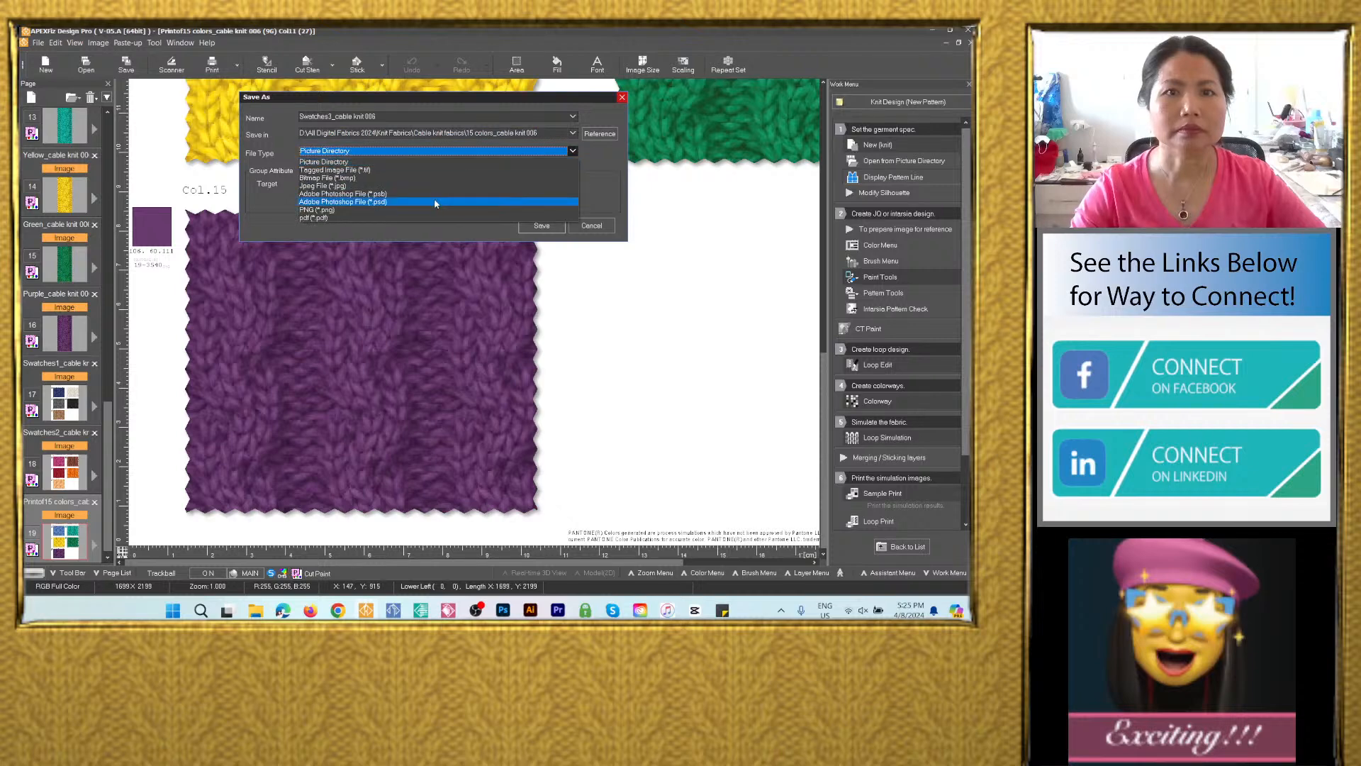
click(517, 201)
click(544, 265)
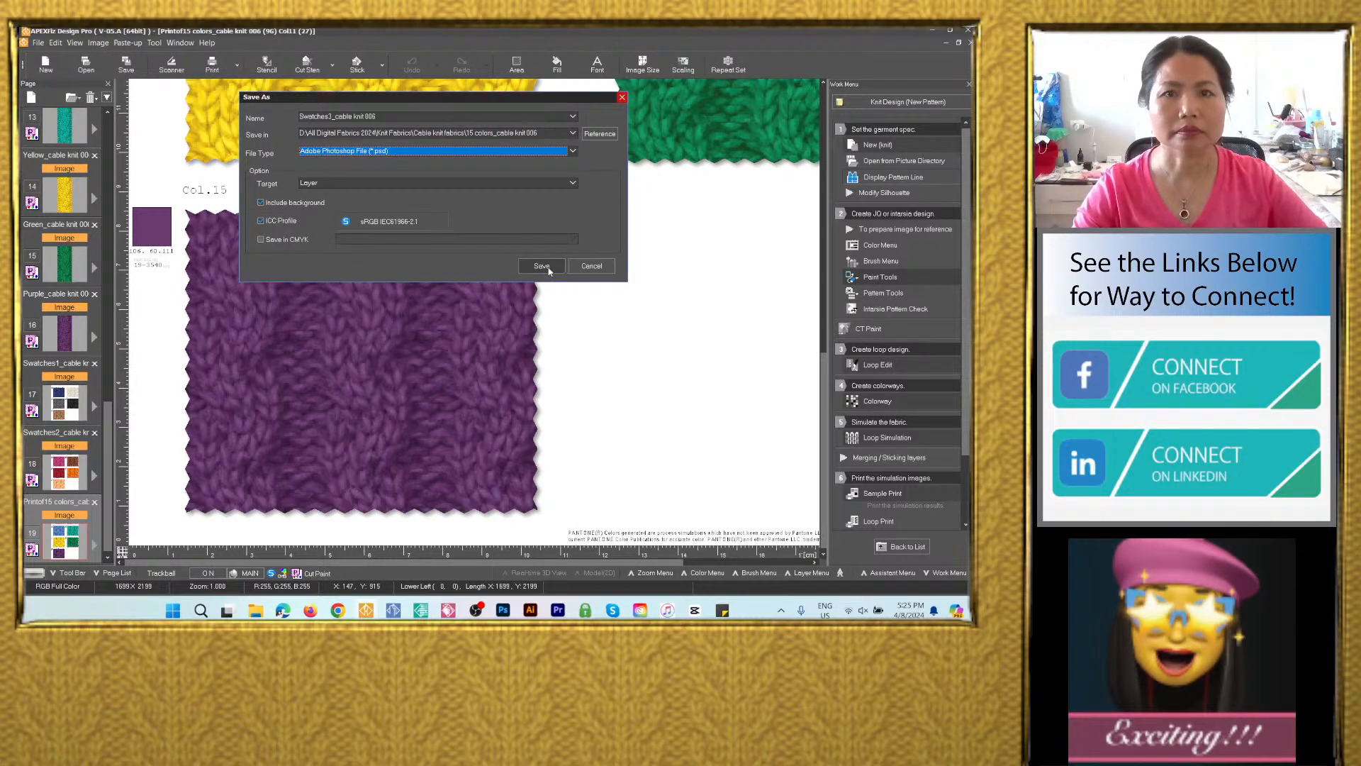
click(547, 269)
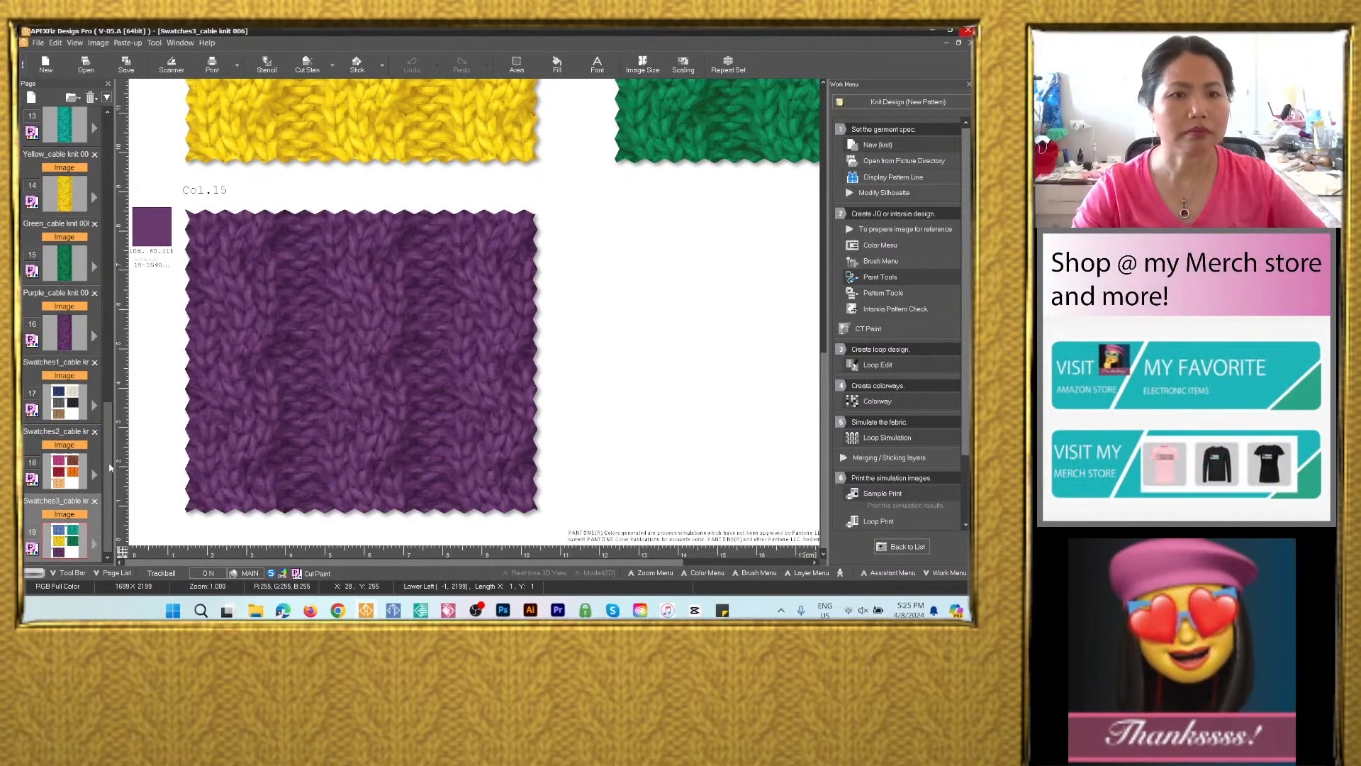
Examine the saved files in the "15 colors_cable knit 006" folder and the full layouts of the first and second swatch pages.
click(73, 479)
click(71, 410)
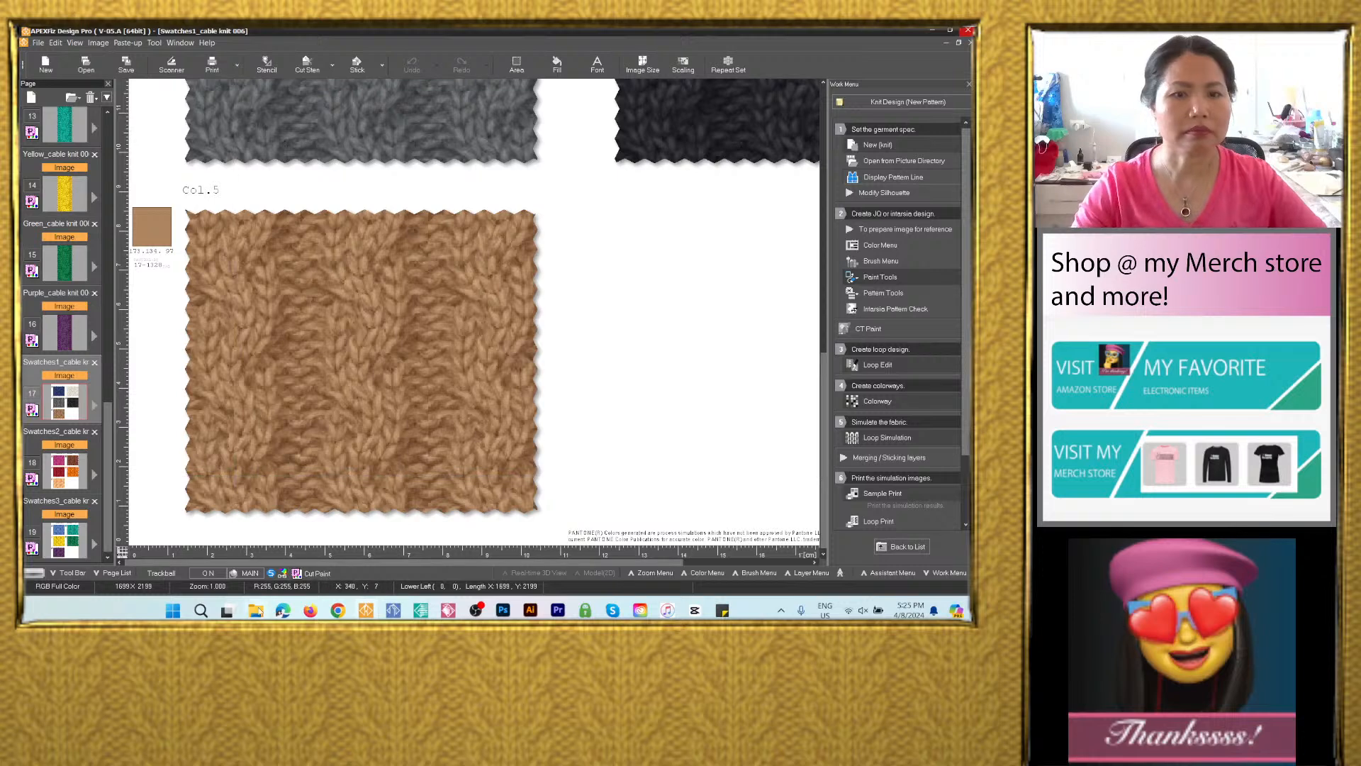
click(256, 610)
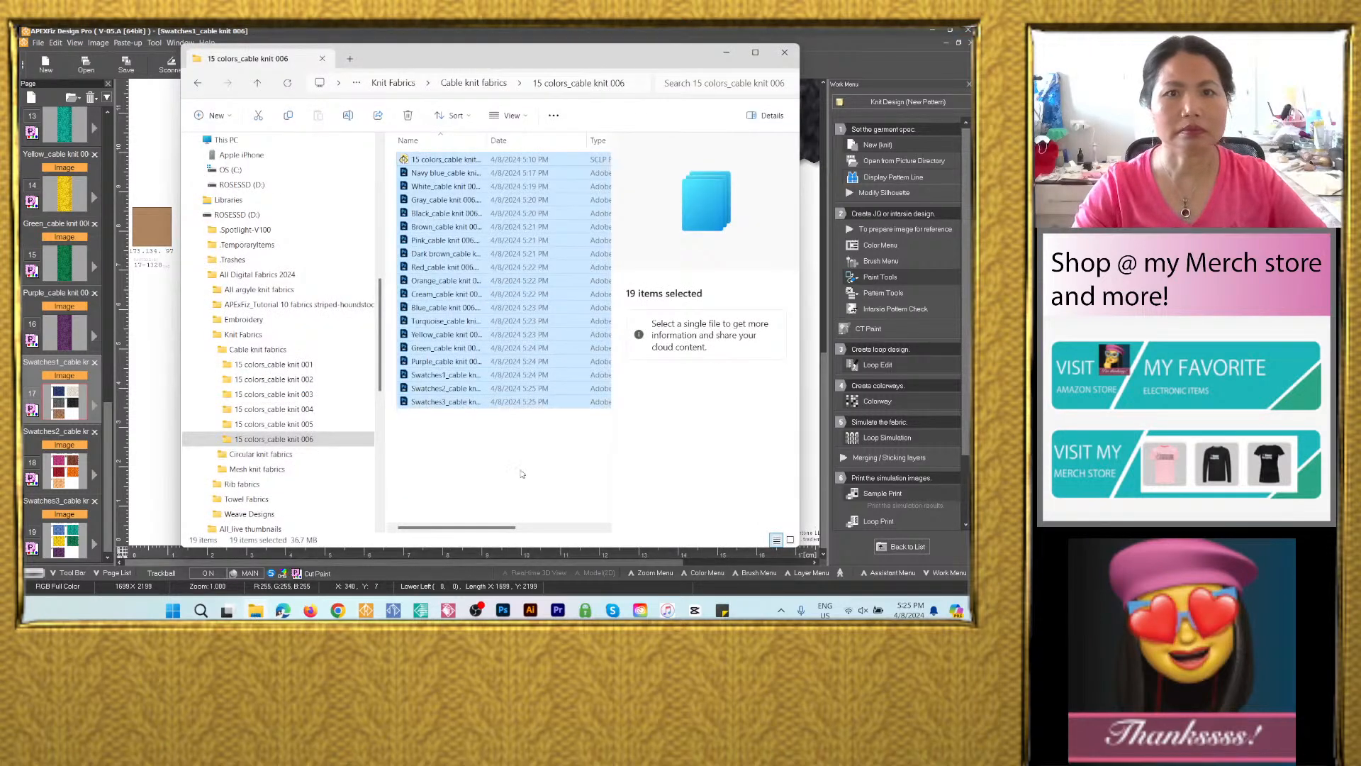
click(764, 33)
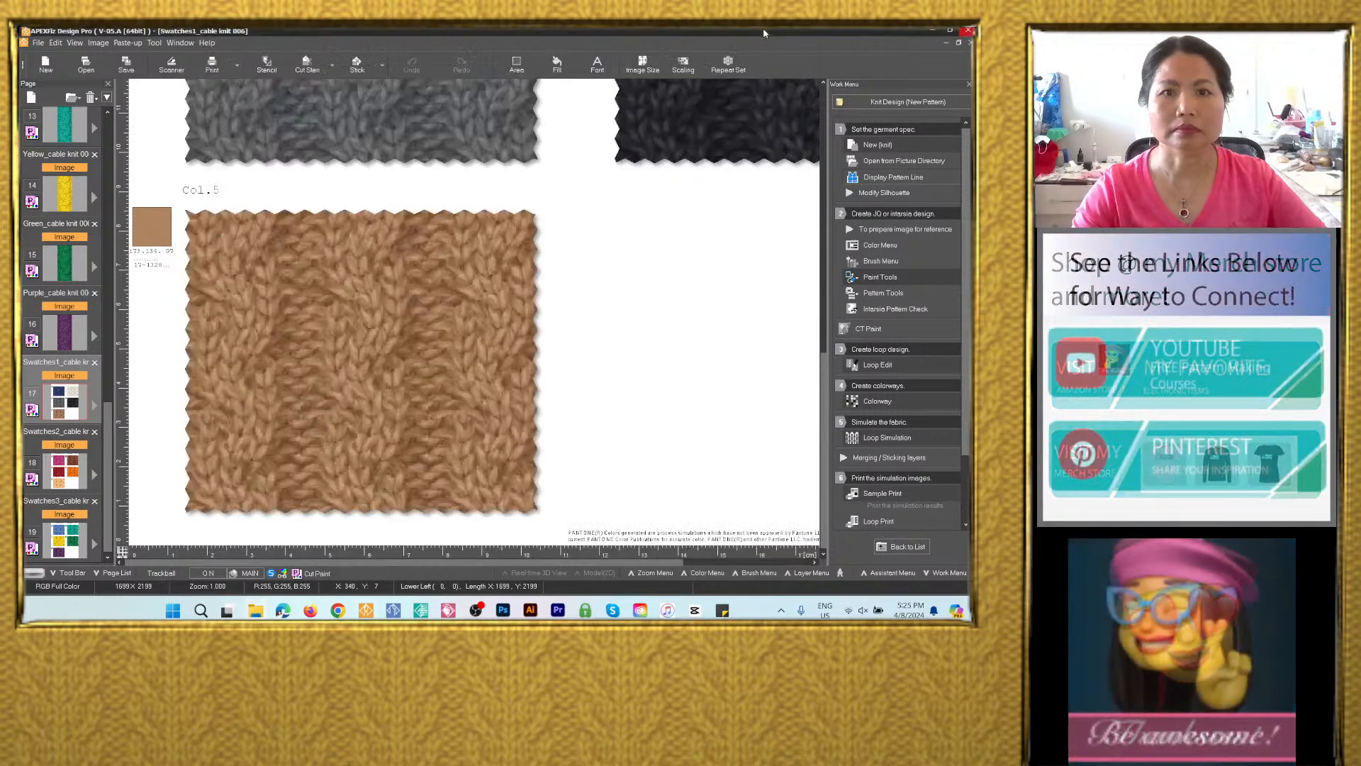
scroll(376, 418, down, 4)
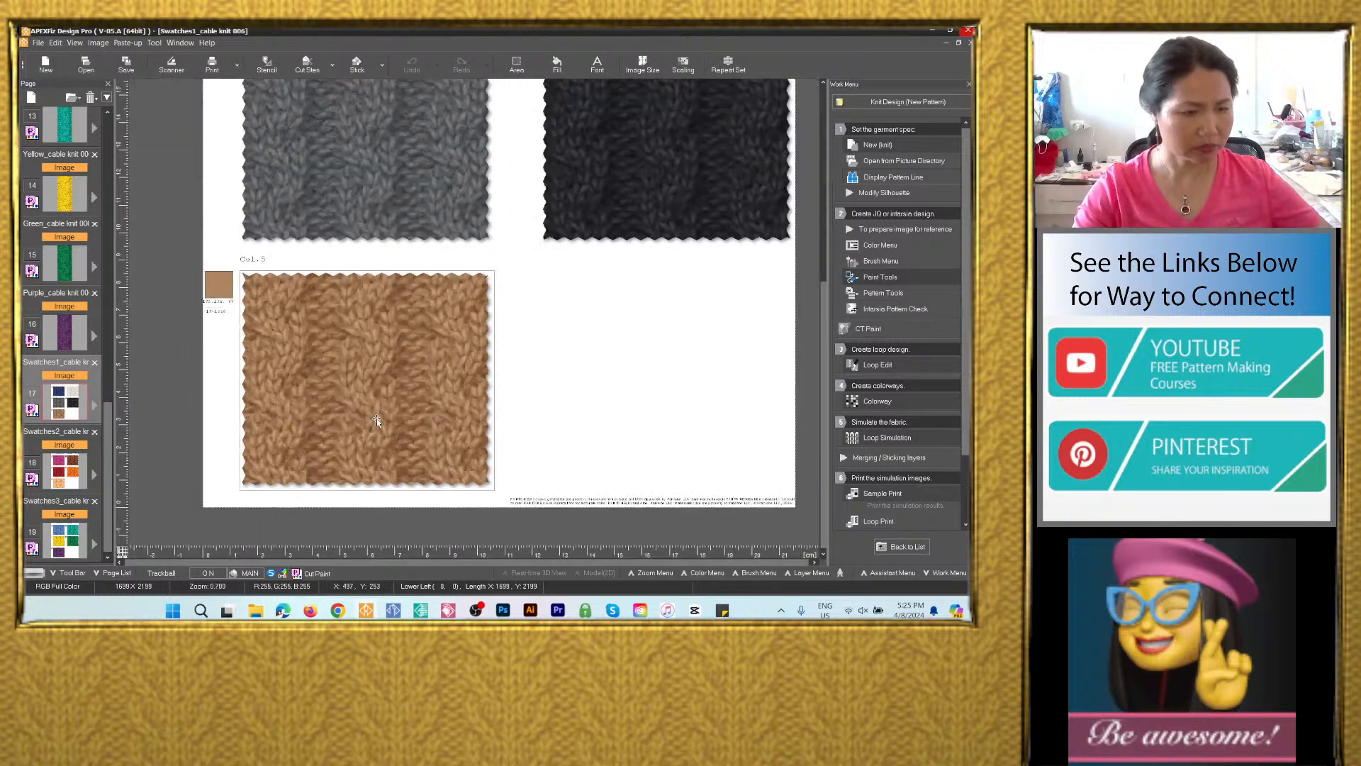
scroll(395, 273, up, 1)
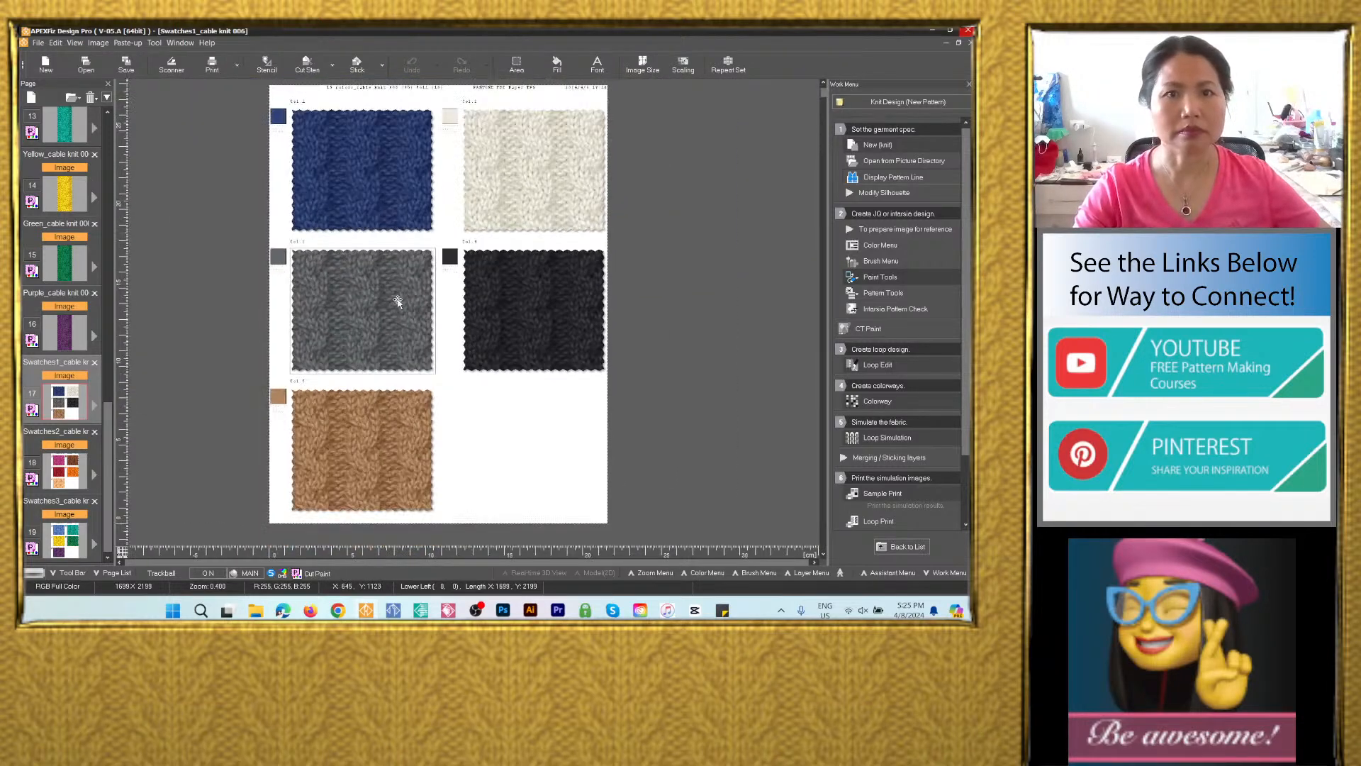
click(64, 472)
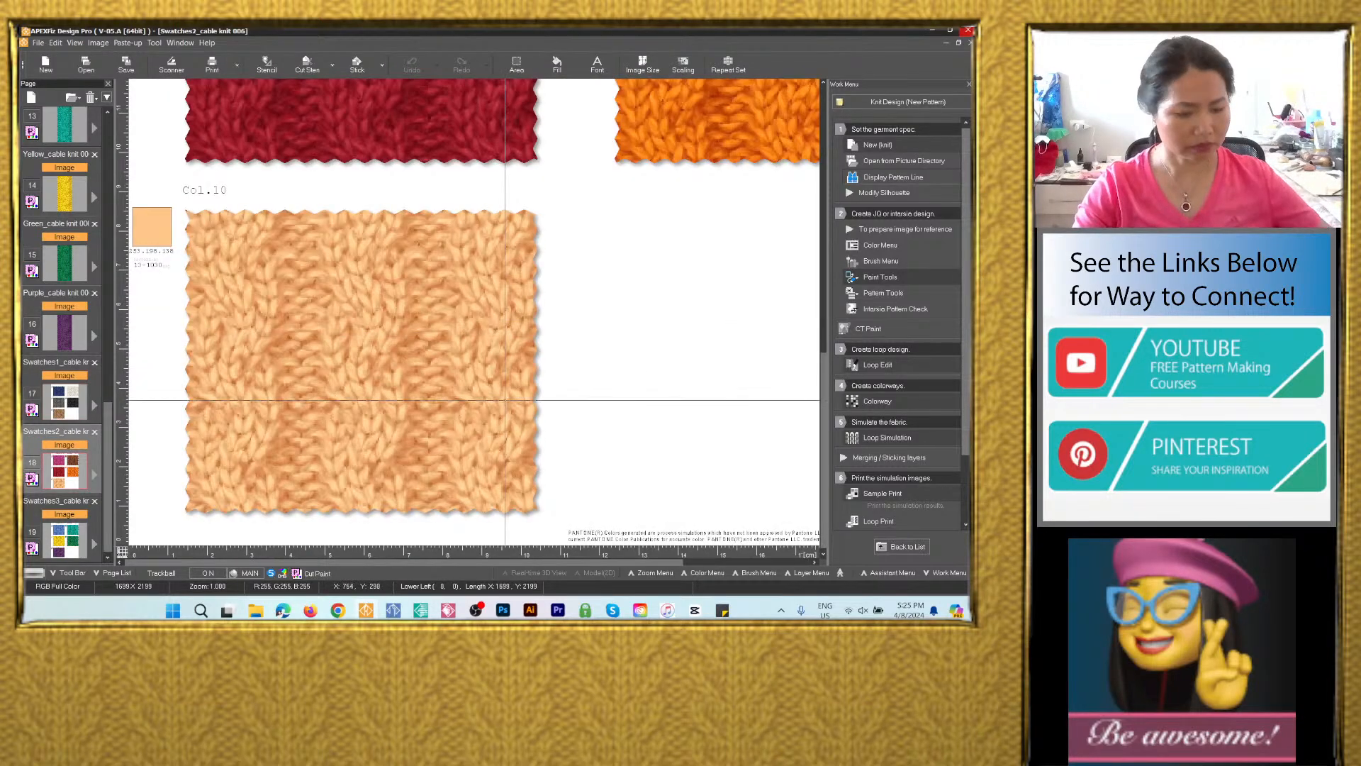
scroll(528, 379, down, 4)
scroll(556, 268, up, 2)
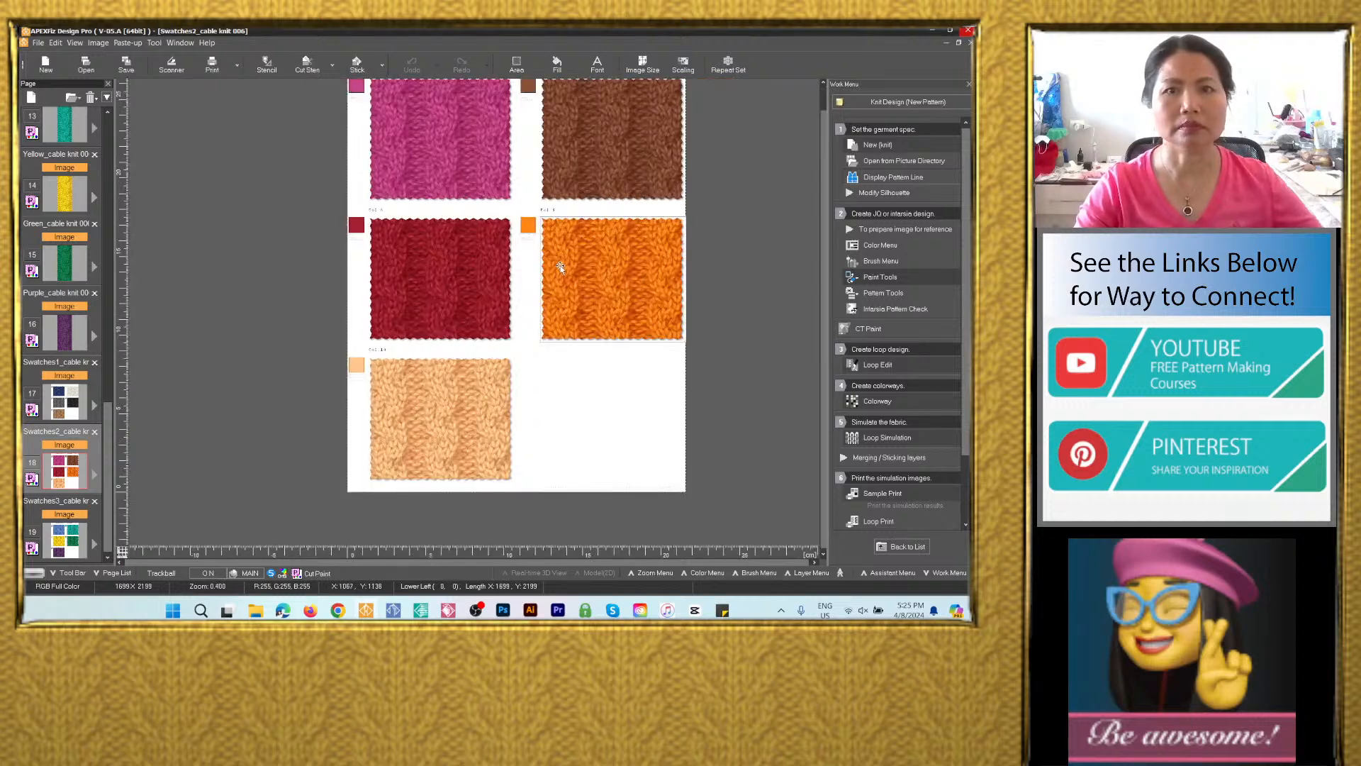
scroll(555, 268, up, 1)
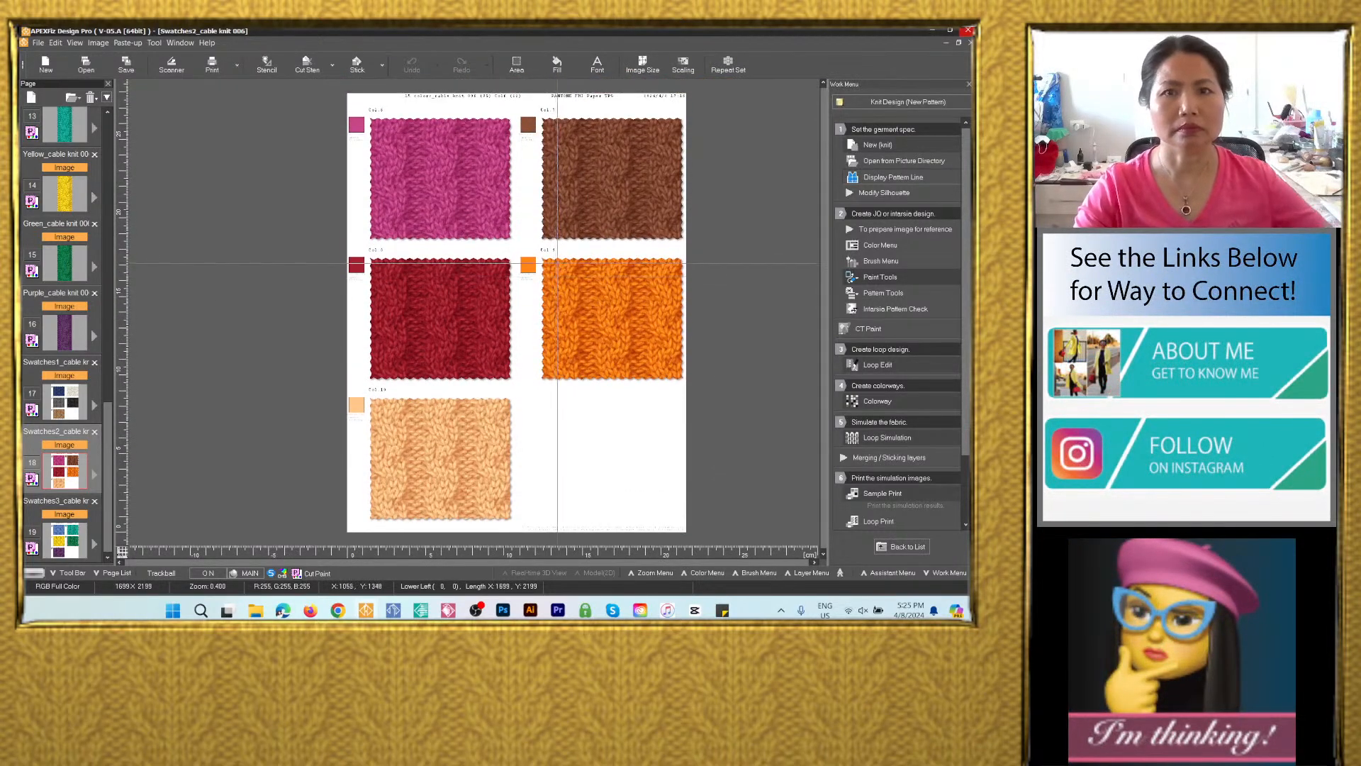
Copy the loop page's name "15 colors_cable knit 006" and save the page as a Picture Directory file, replacing the existing one.
drag(108, 502, 108, 225)
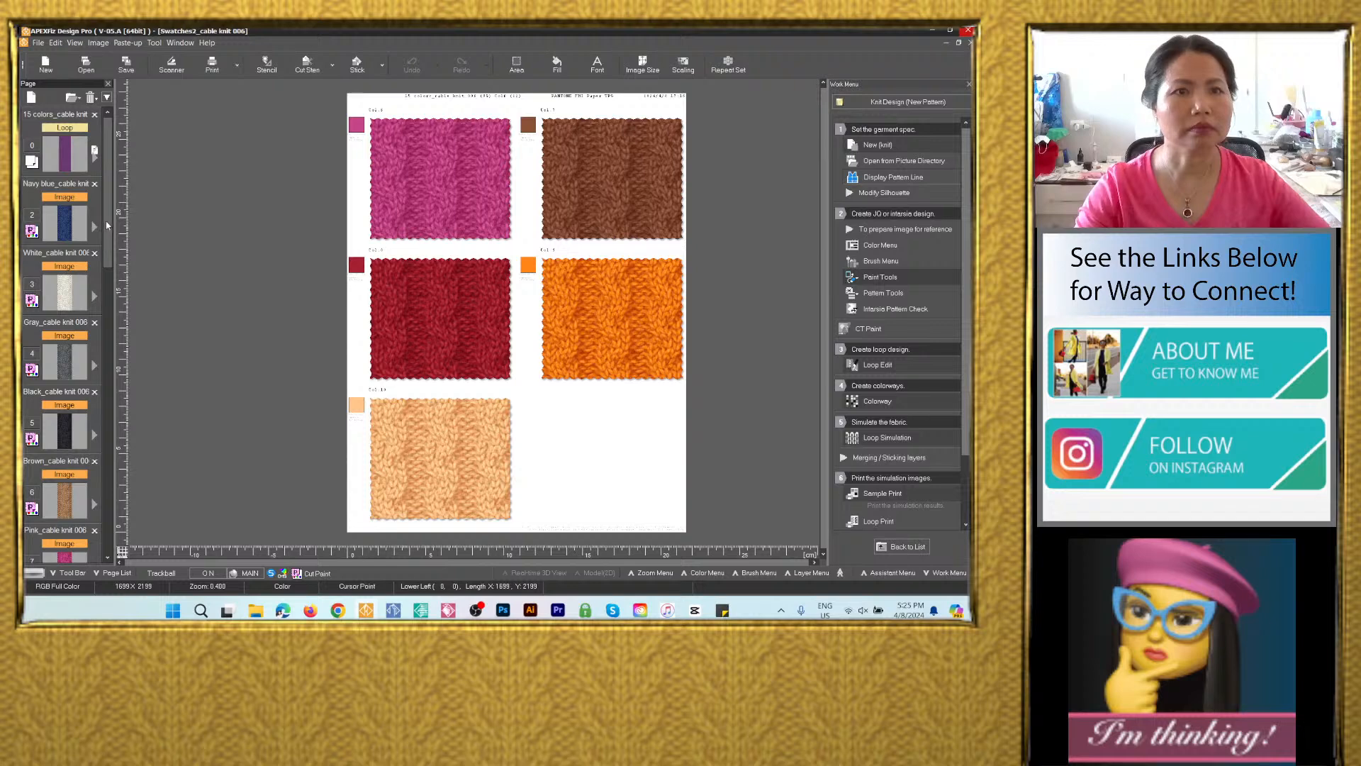
click(65, 151)
click(126, 66)
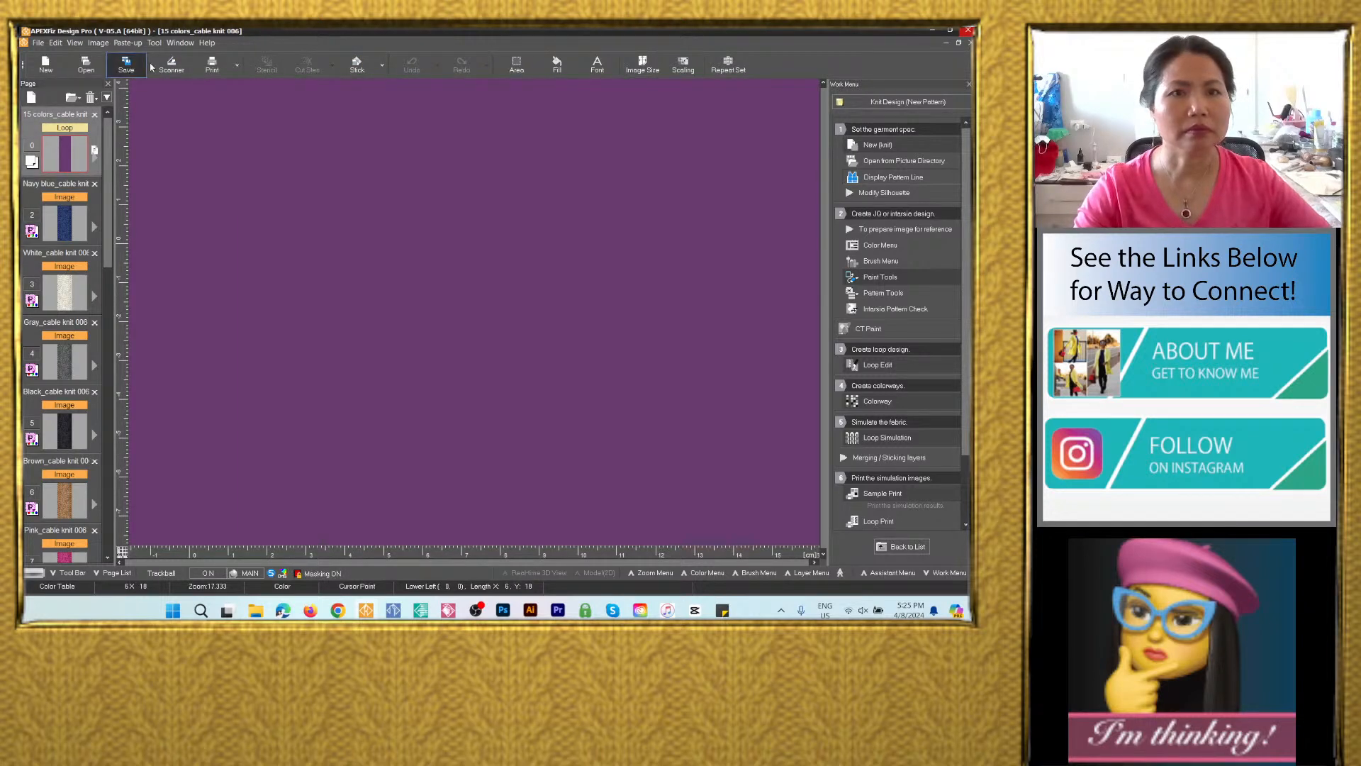
right_click(366, 117)
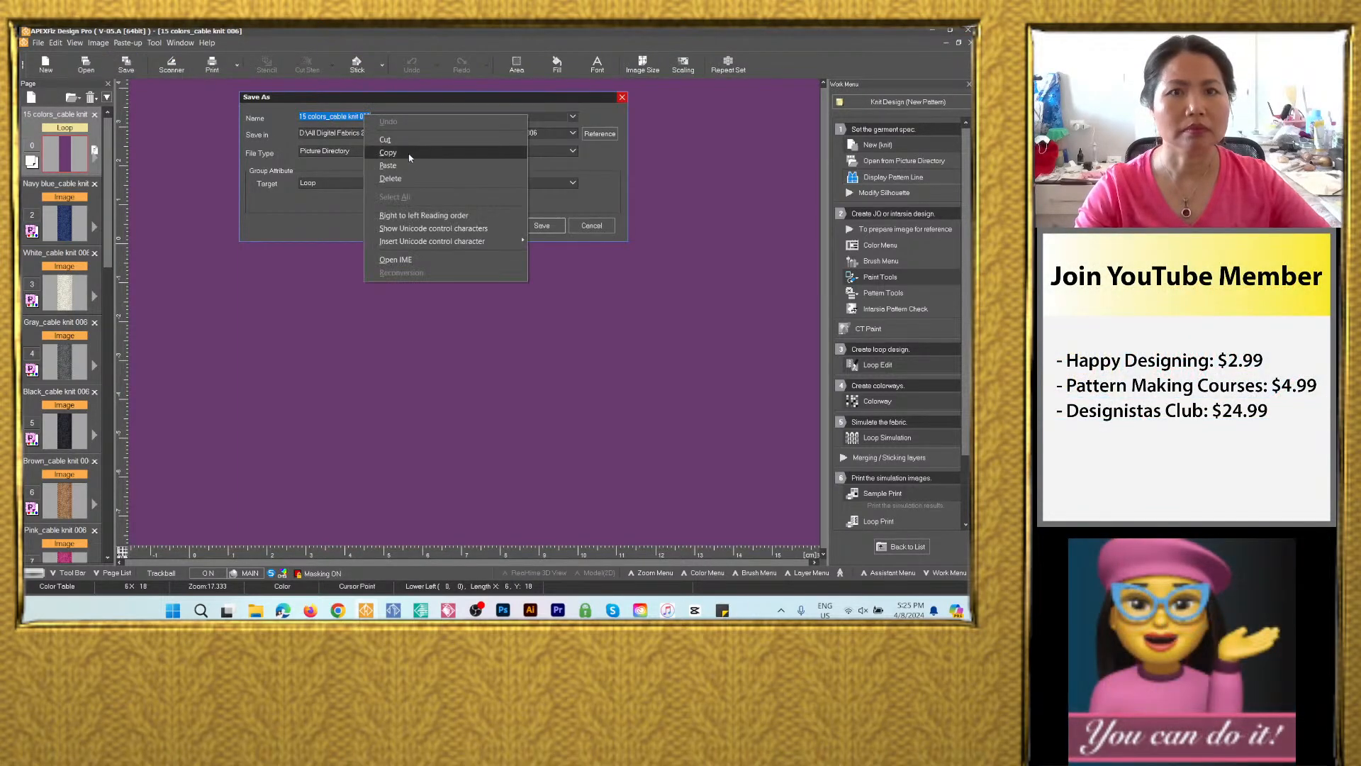
click(387, 153)
click(541, 226)
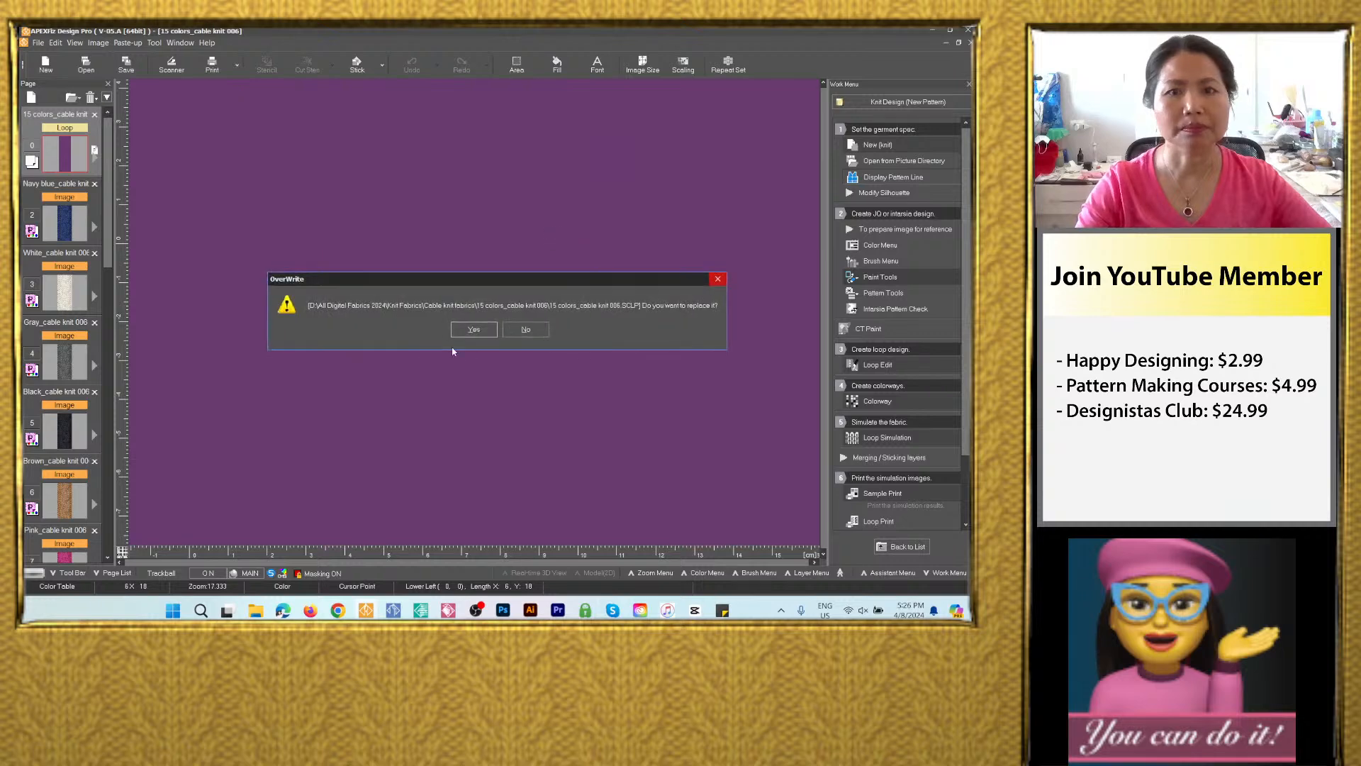
click(472, 329)
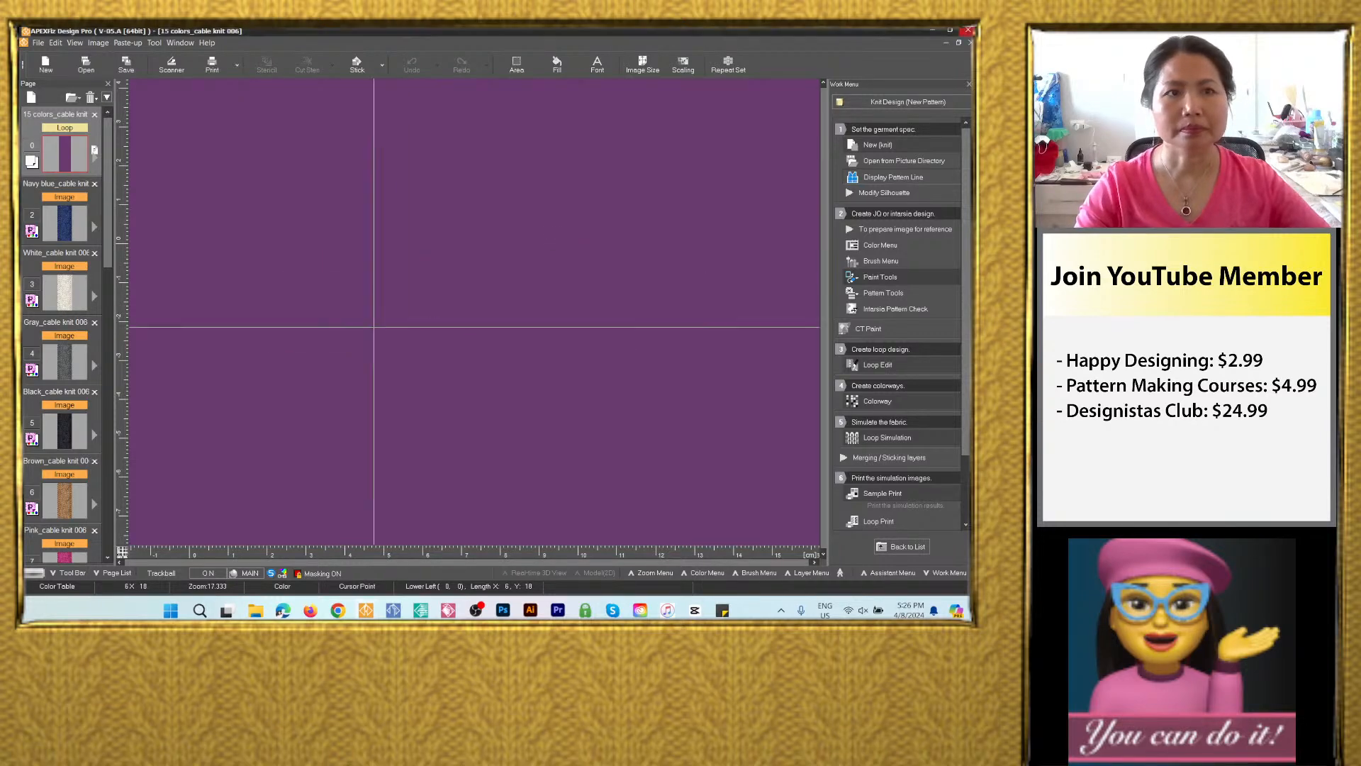
Close all open pages without saving changes to any of them.
click(91, 97)
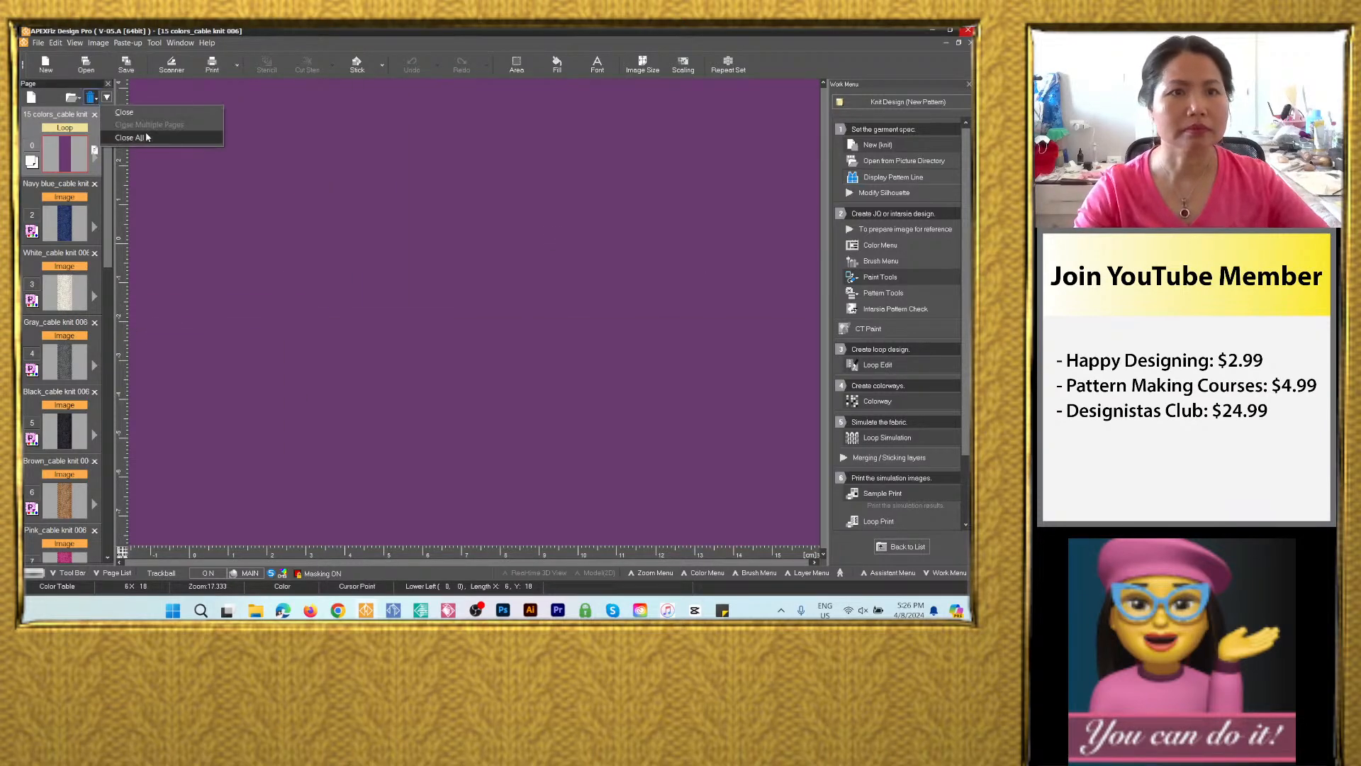
click(130, 138)
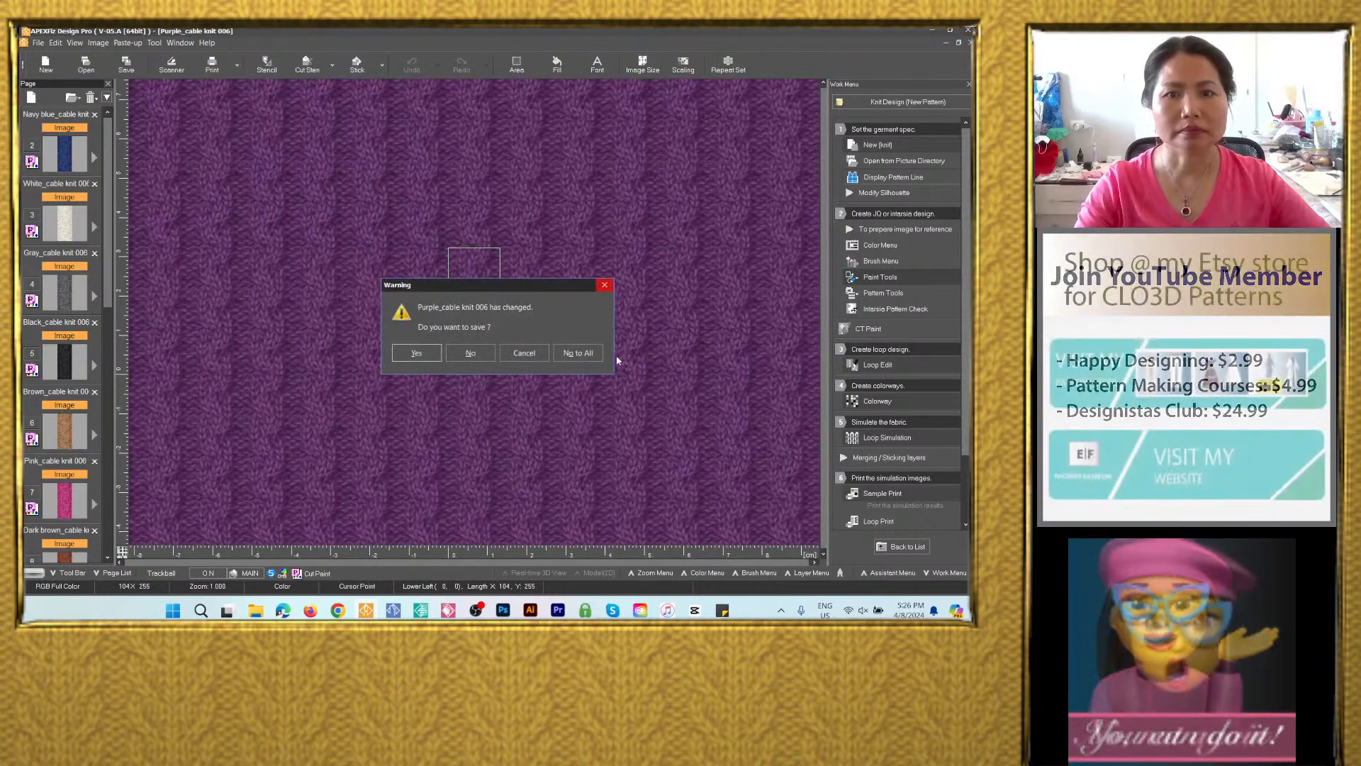
click(578, 353)
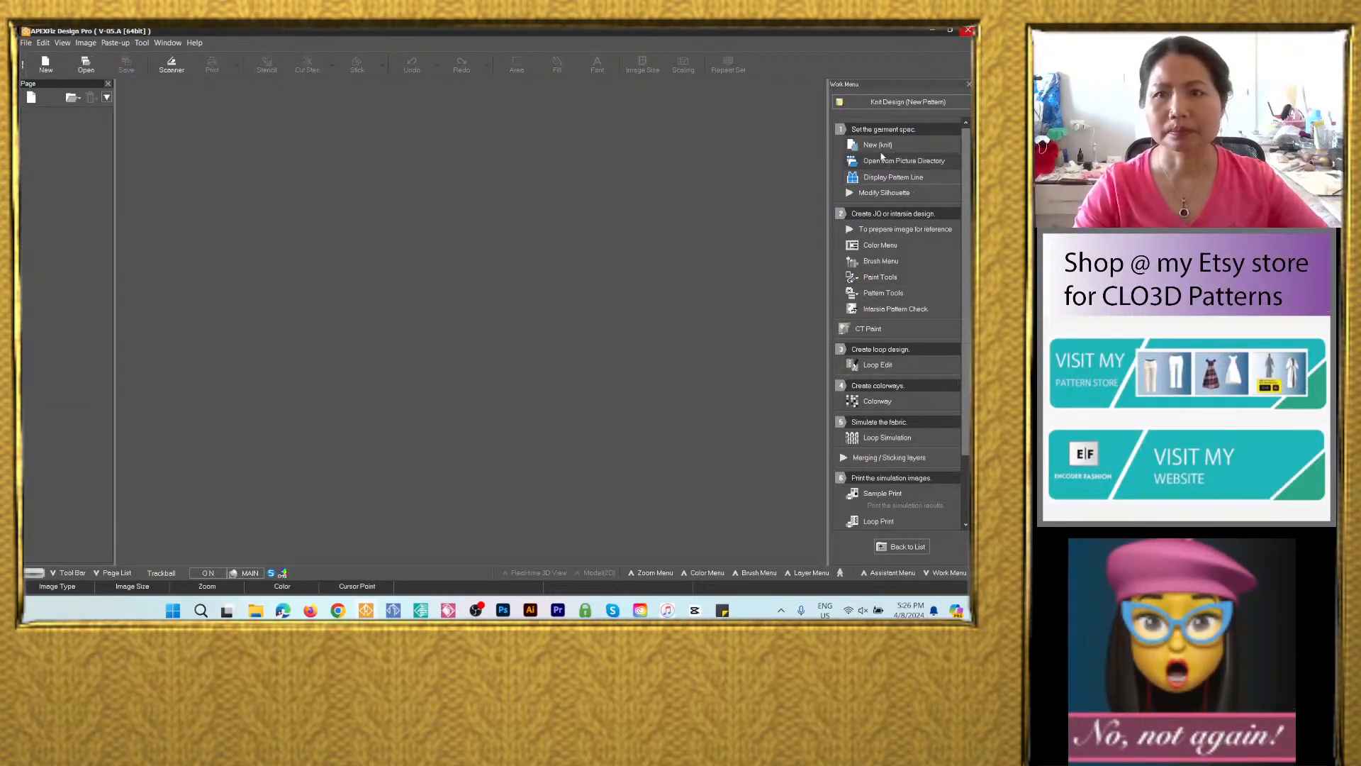
Create a new non-shaping knit, 5.0 cm by 5.0 cm with seamless repeat and the preset gauge, and check its colorway.
click(877, 145)
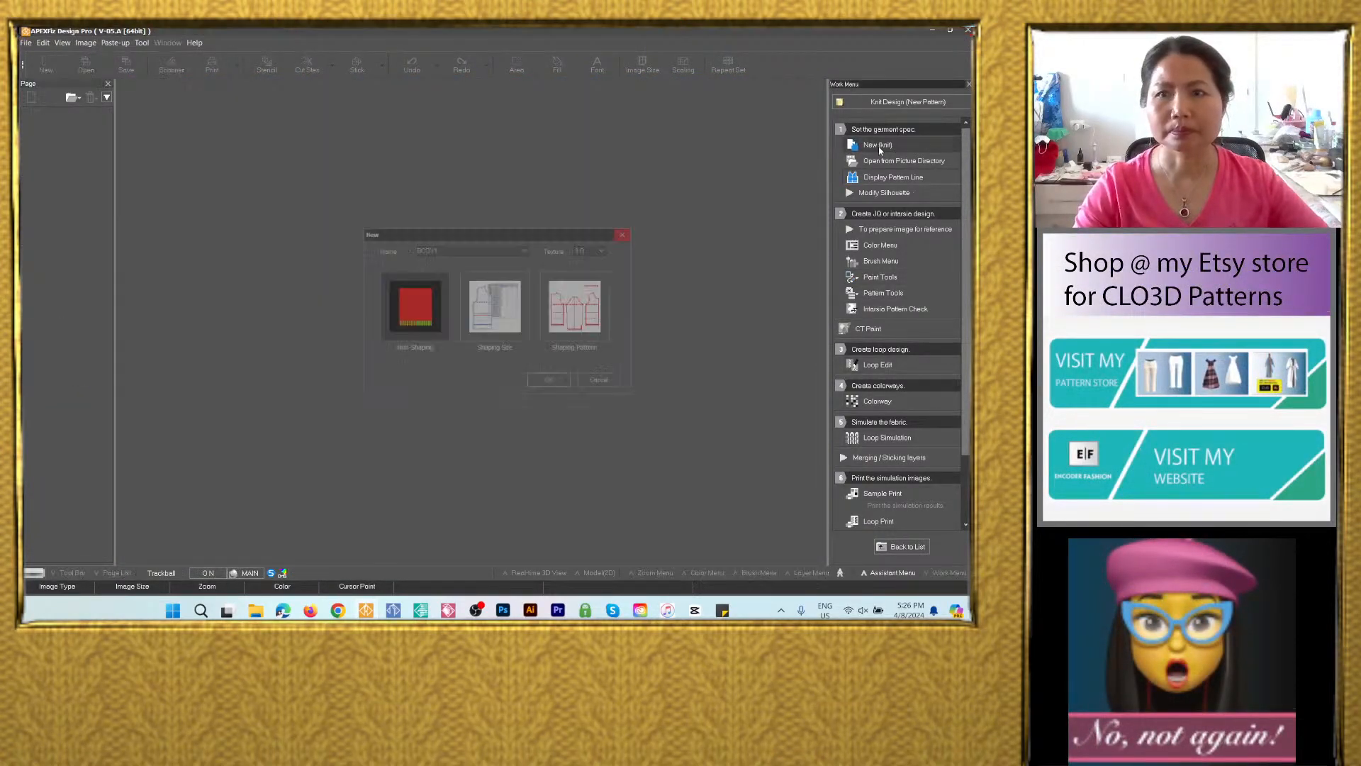
click(565, 383)
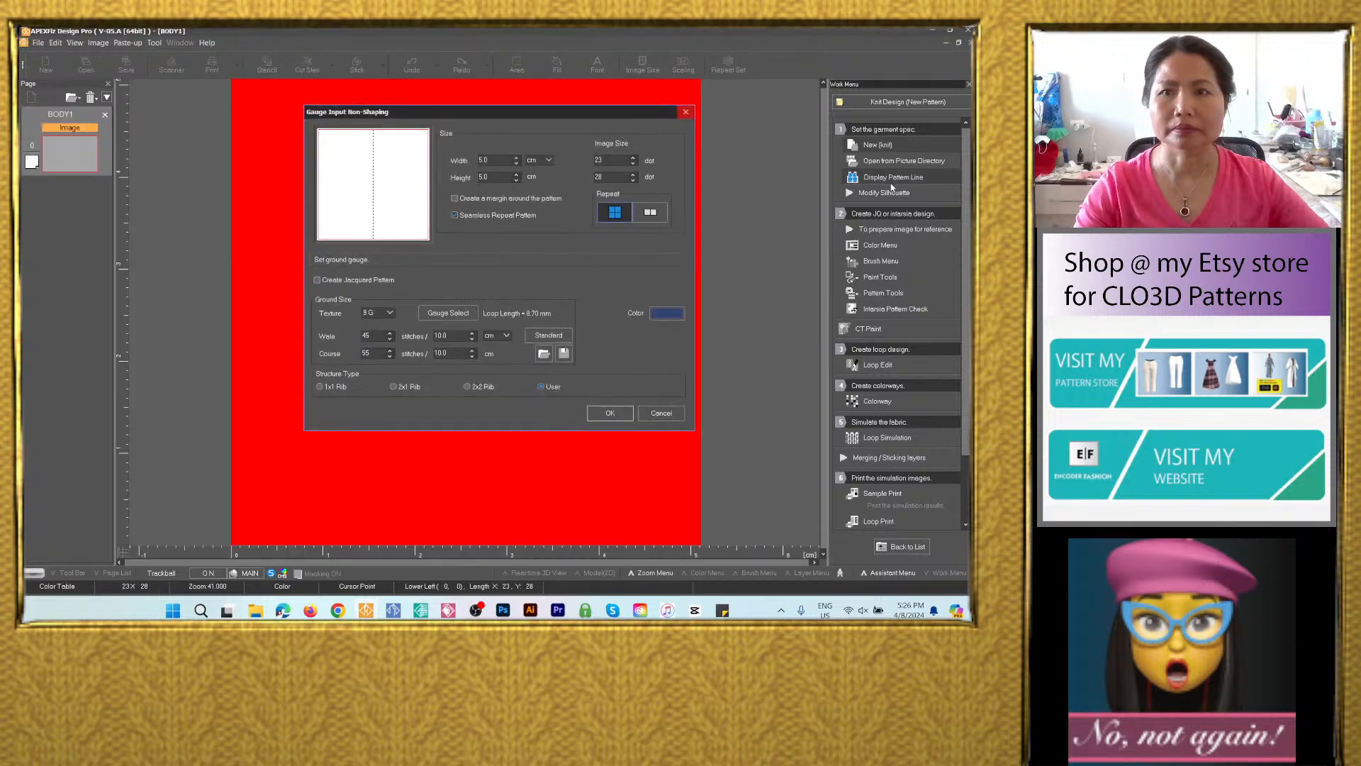
click(610, 413)
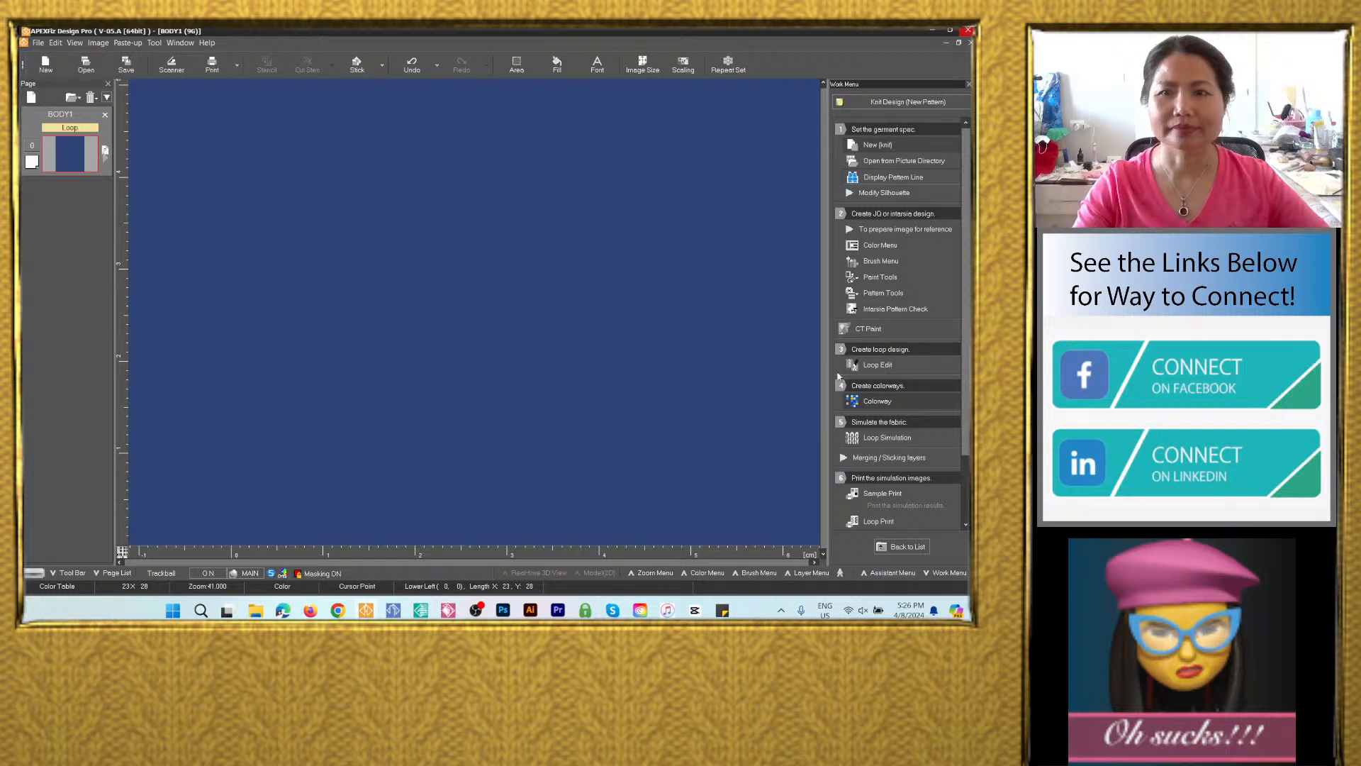
click(853, 400)
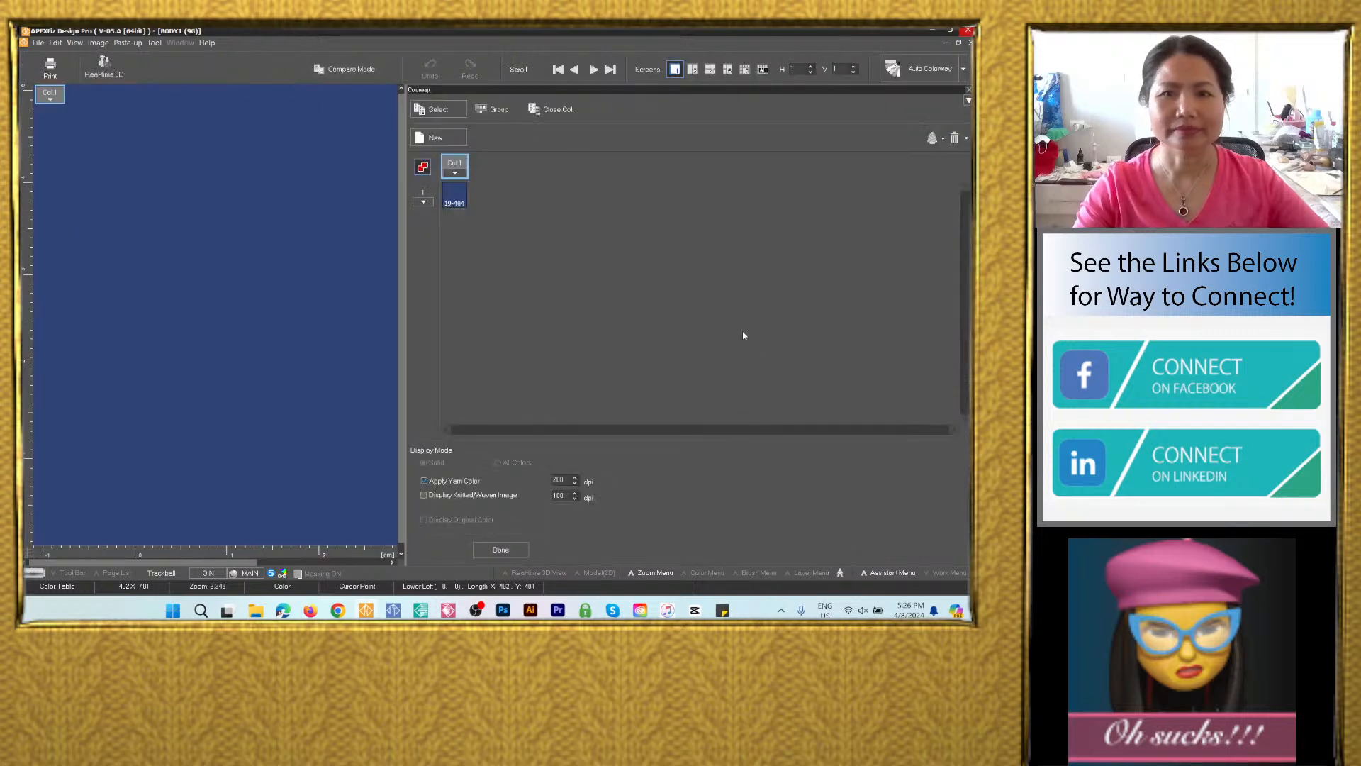
click(500, 550)
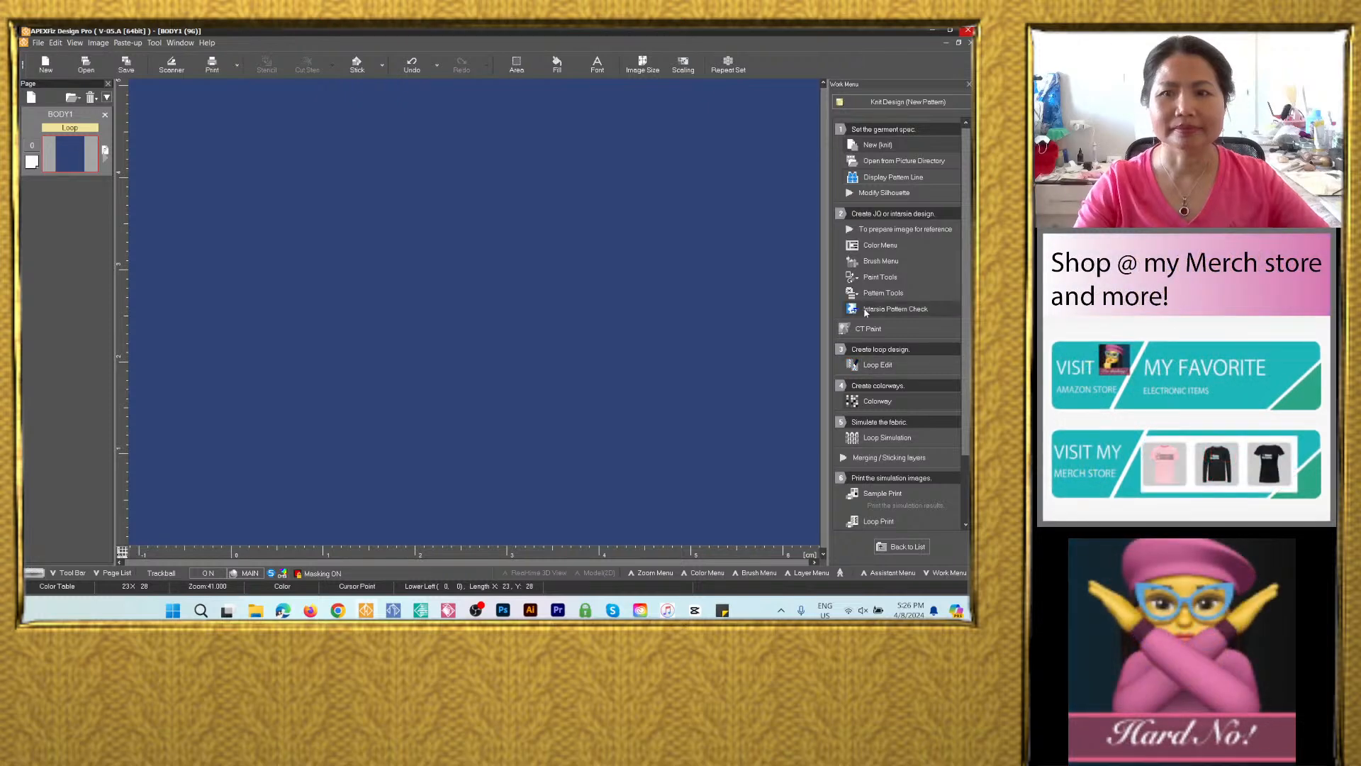
Start Loop Edit on the new knit with the preset gauge and display the fabric as 1 Repeat.
click(877, 364)
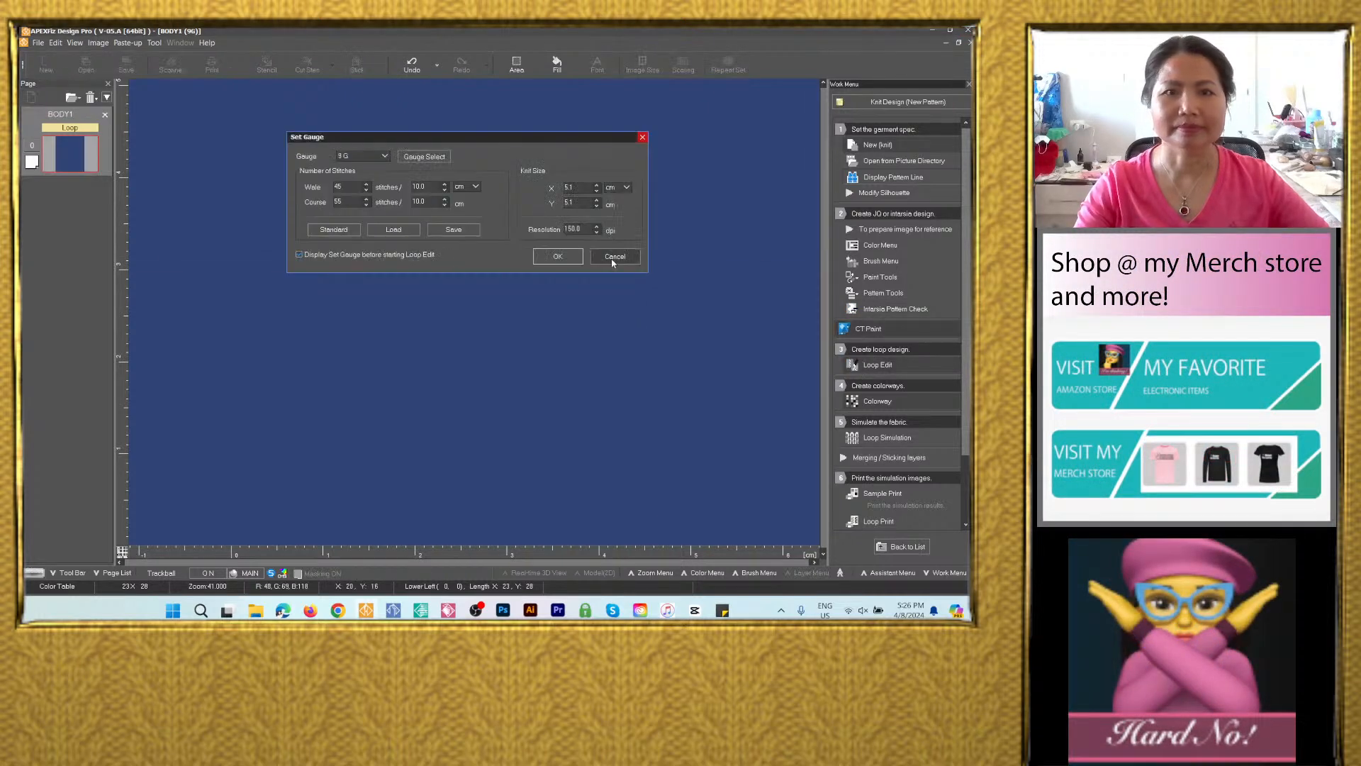
click(577, 262)
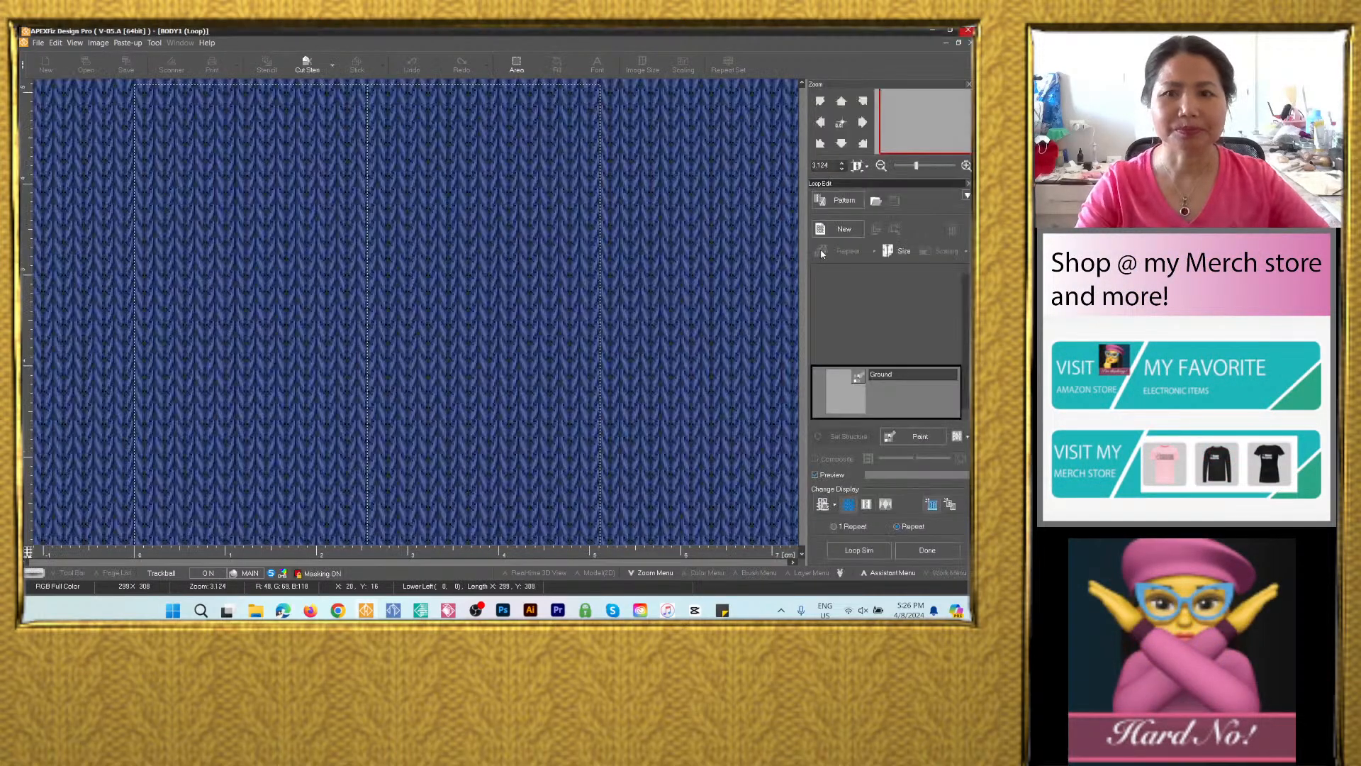
click(836, 527)
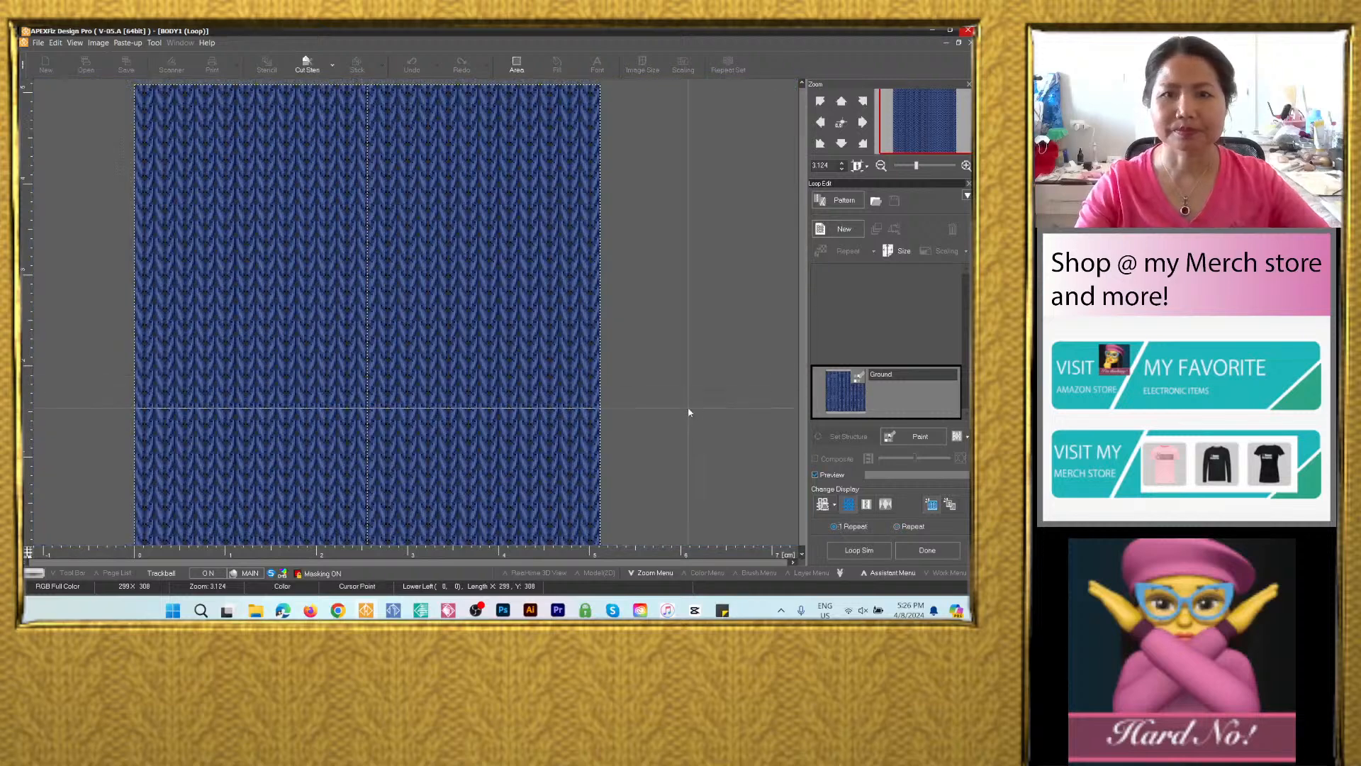
Add pattern 007 from the Cable1 category to the knit and place it at the fabric's lower-left corner.
click(843, 201)
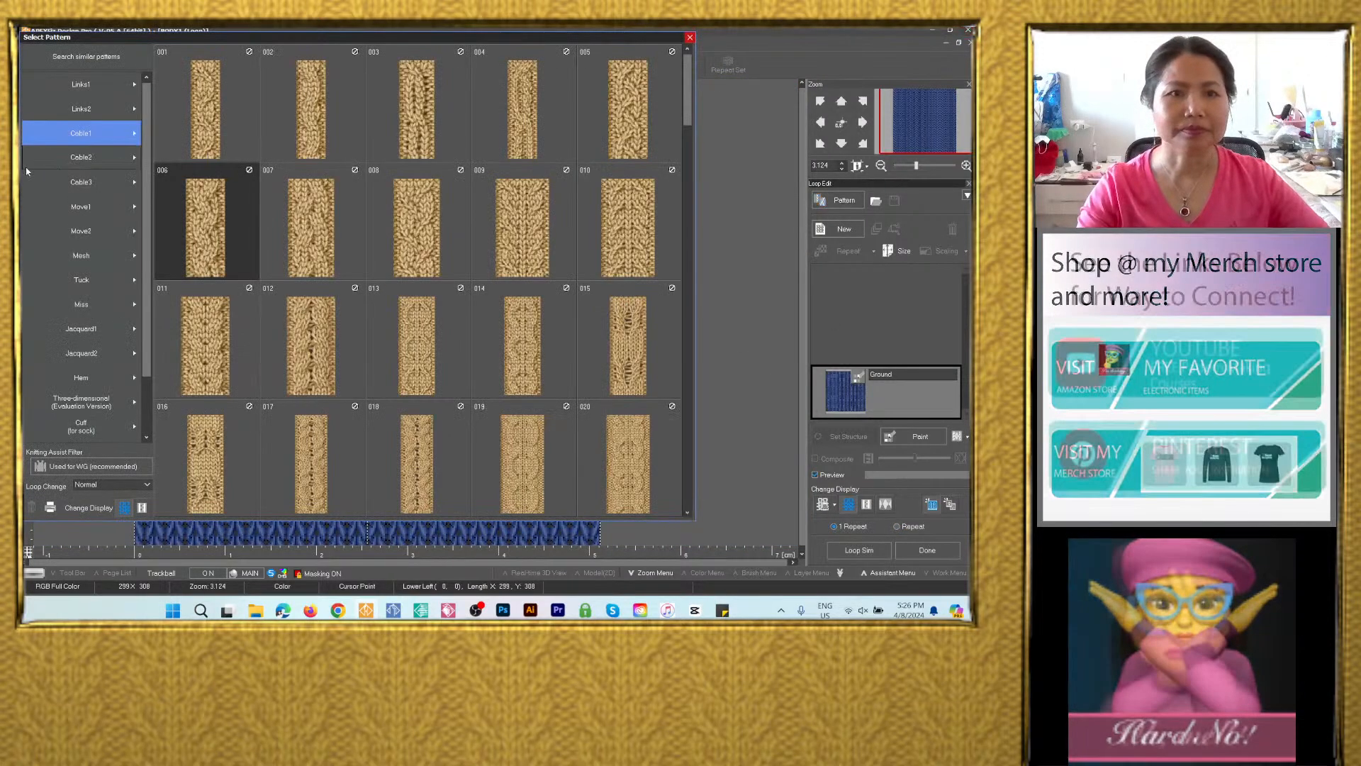
double_click(310, 227)
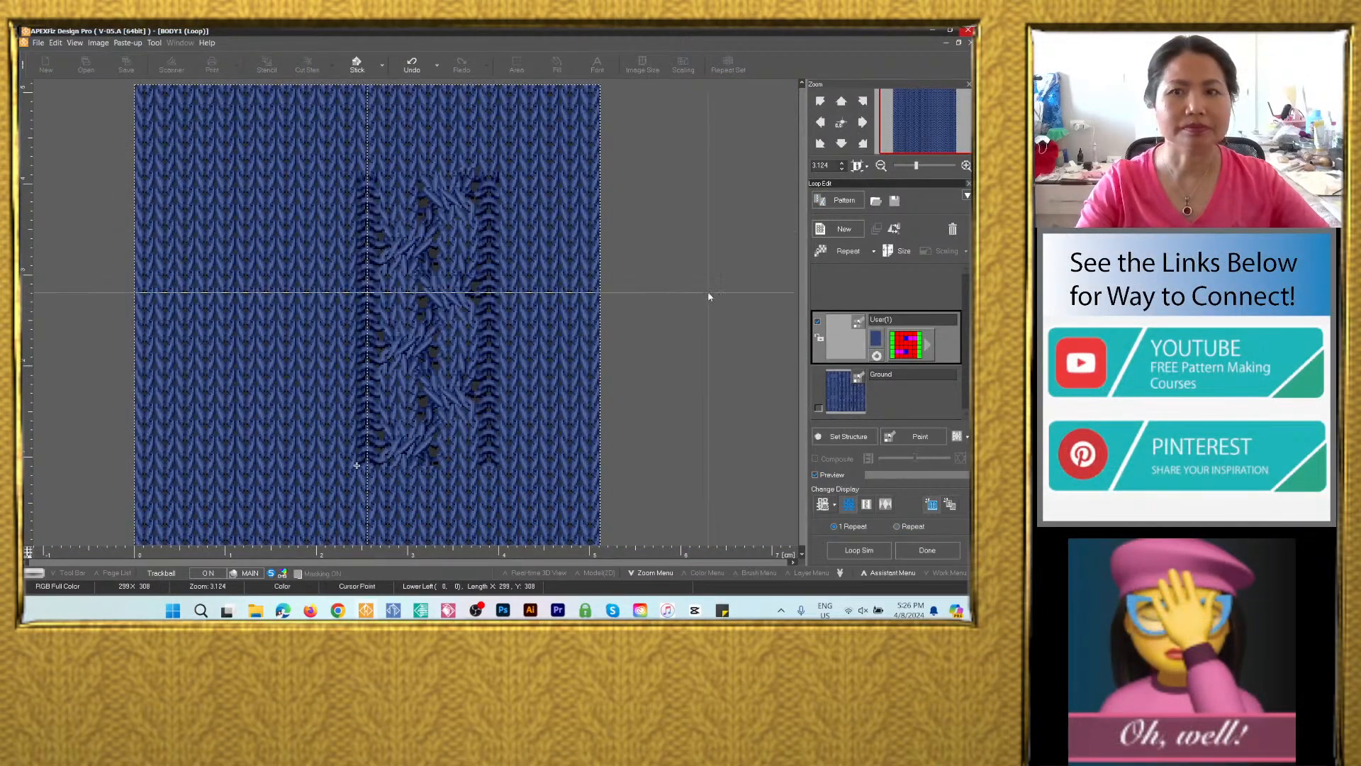
click(841, 124)
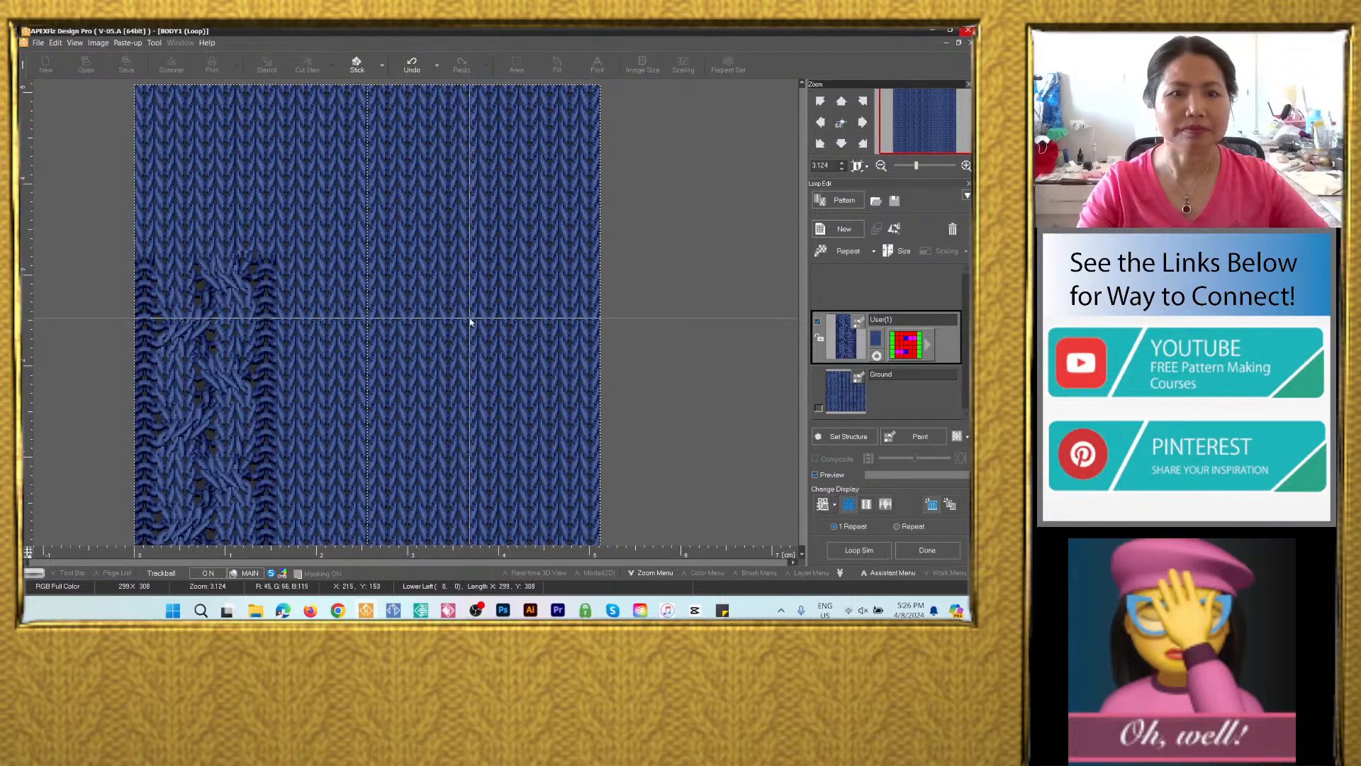
scroll(480, 383, down, 2)
click(480, 383)
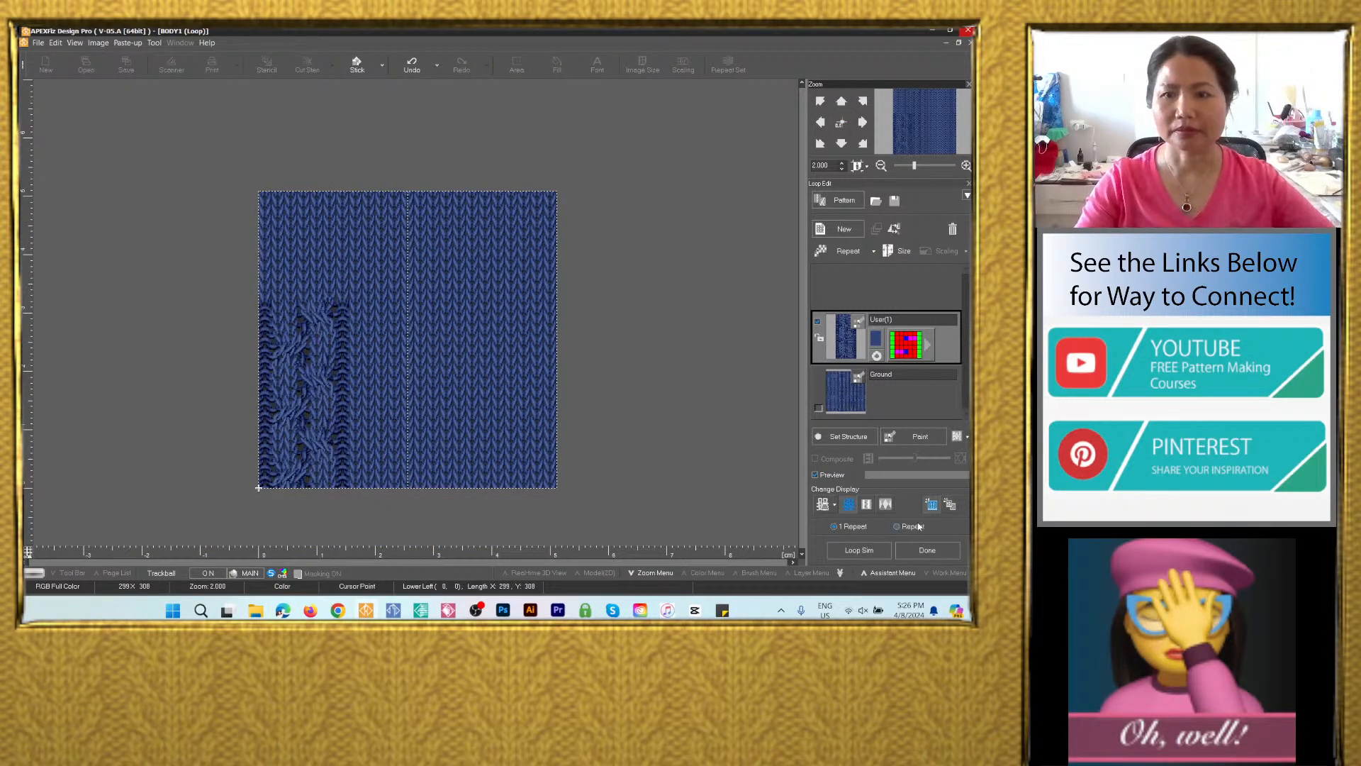
Resize the Ground structure to fit one full cable repeat, with the lower-left corner kept and the upper-right at X 6, Y 17.
click(891, 402)
click(904, 252)
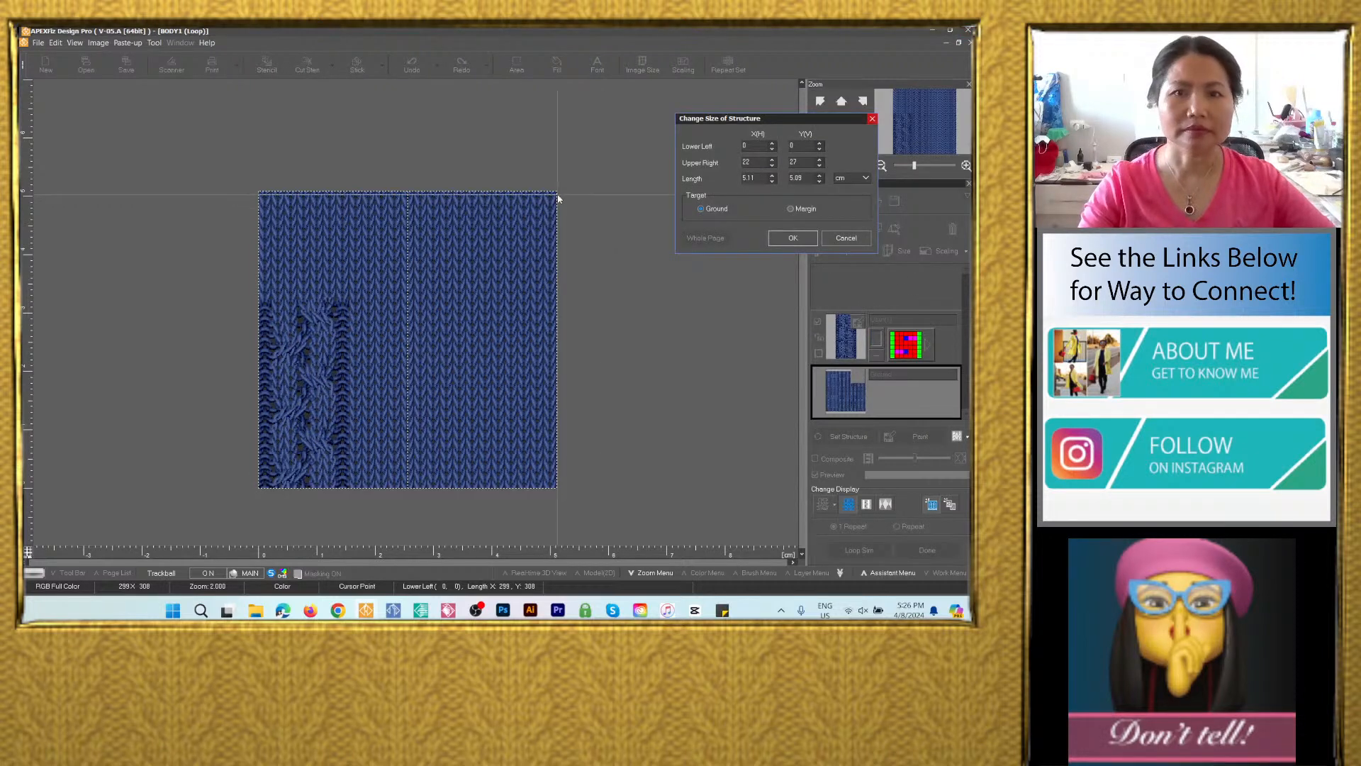
drag(406, 251, 347, 305)
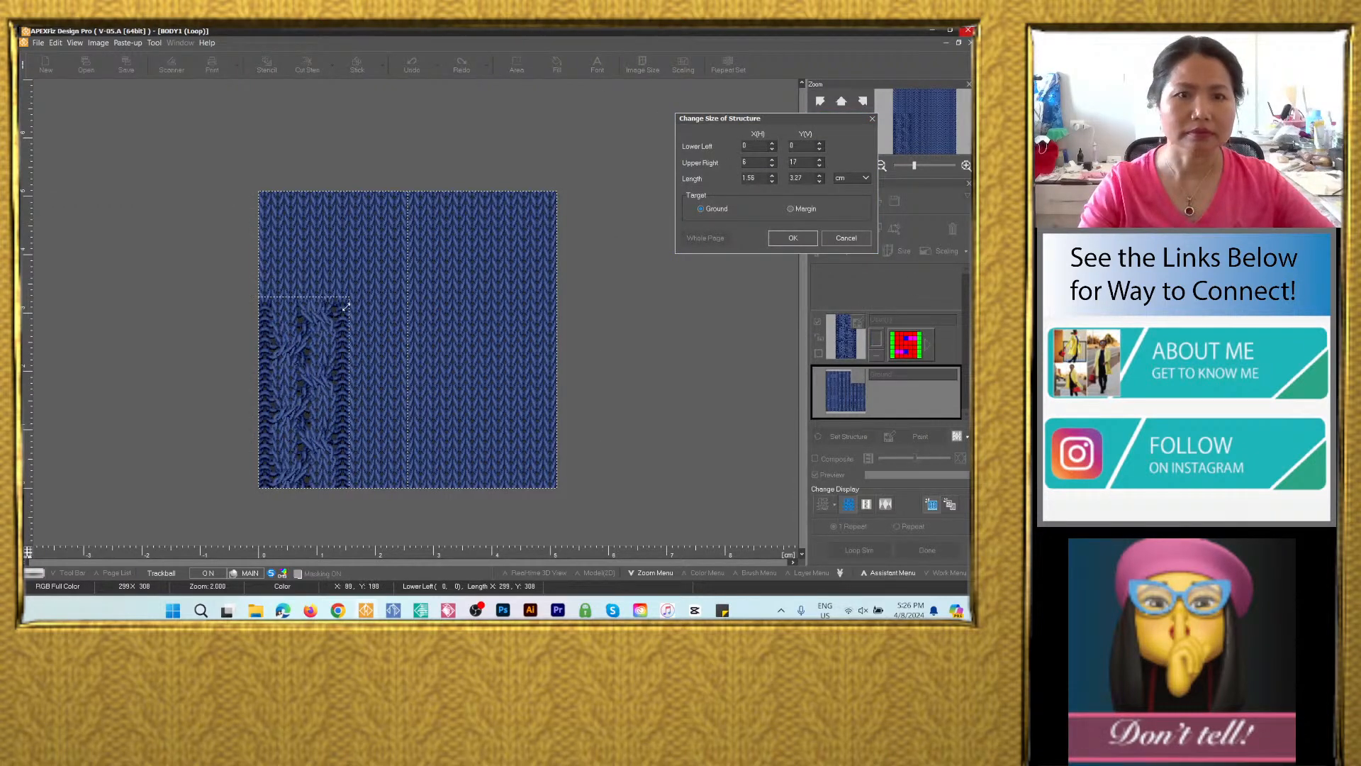
click(814, 239)
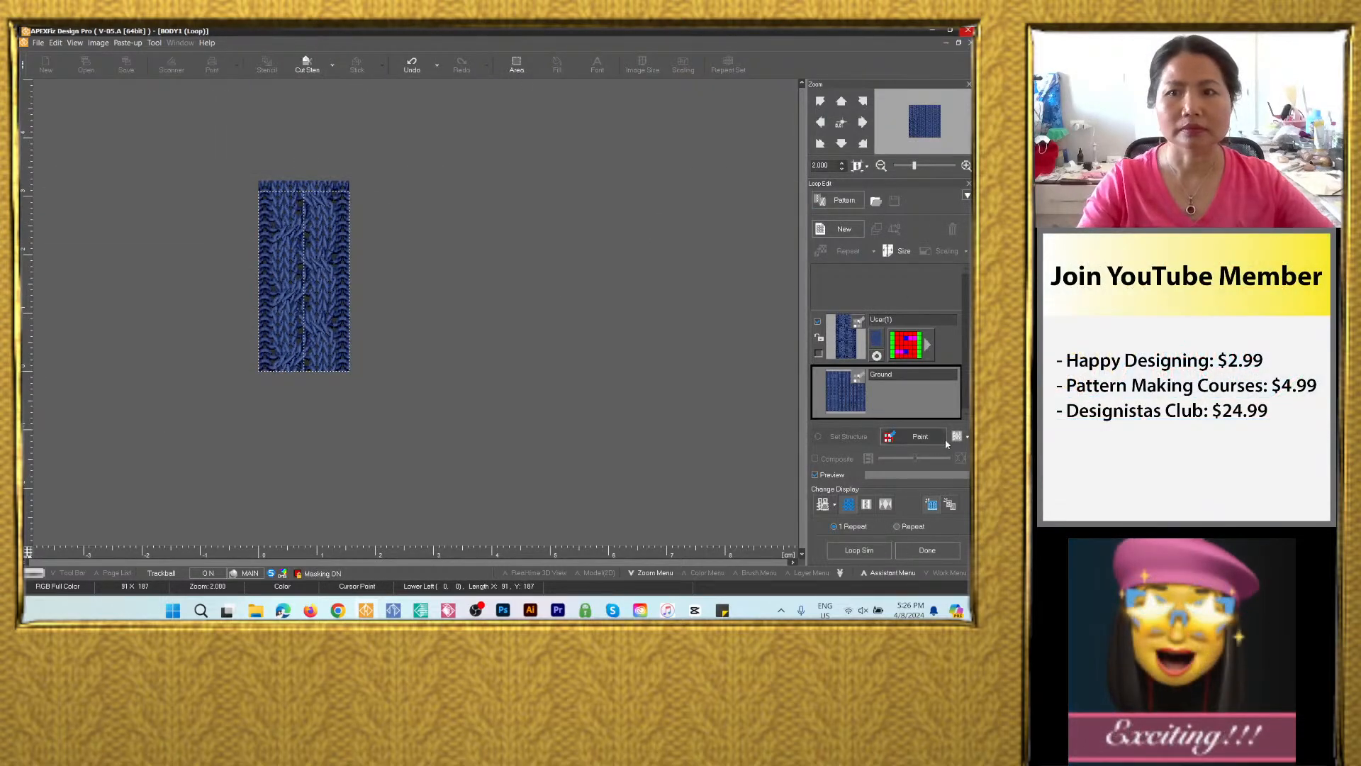
click(903, 252)
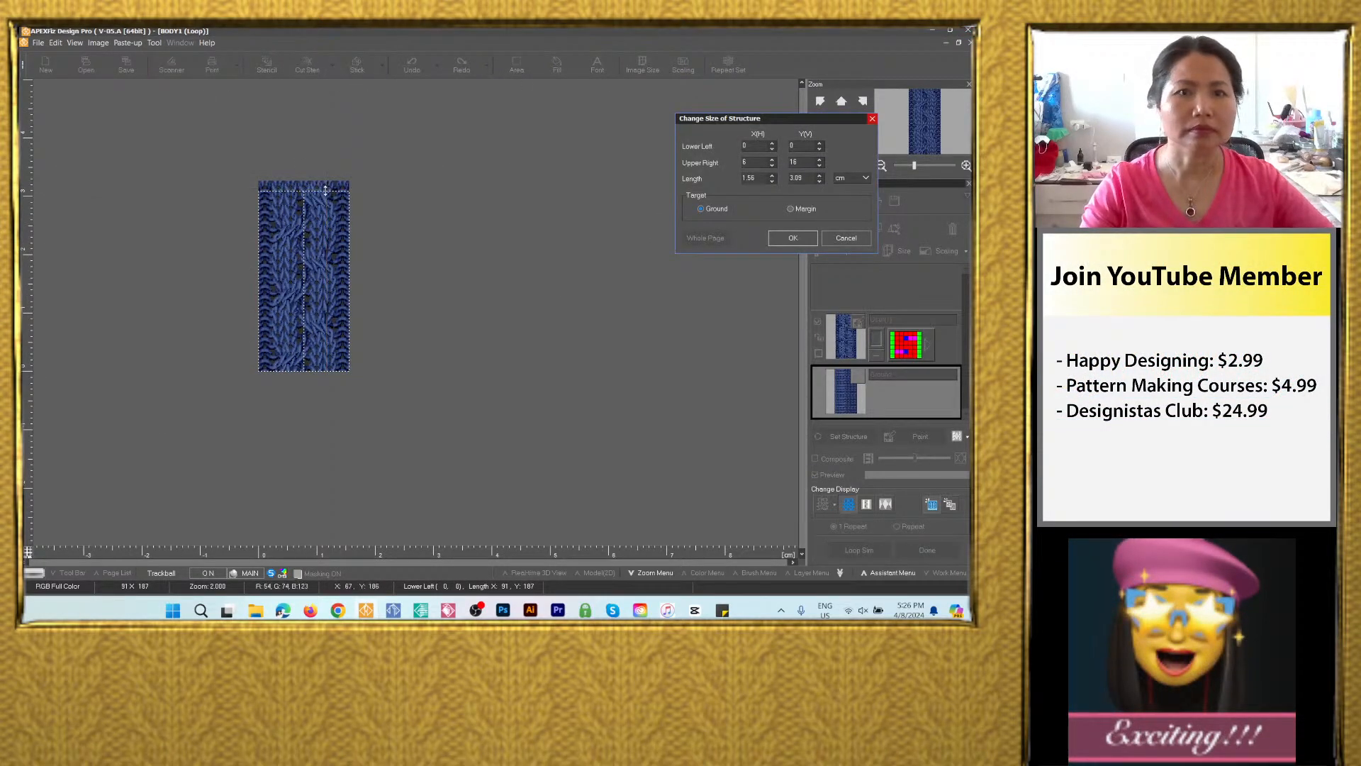
drag(326, 191, 323, 186)
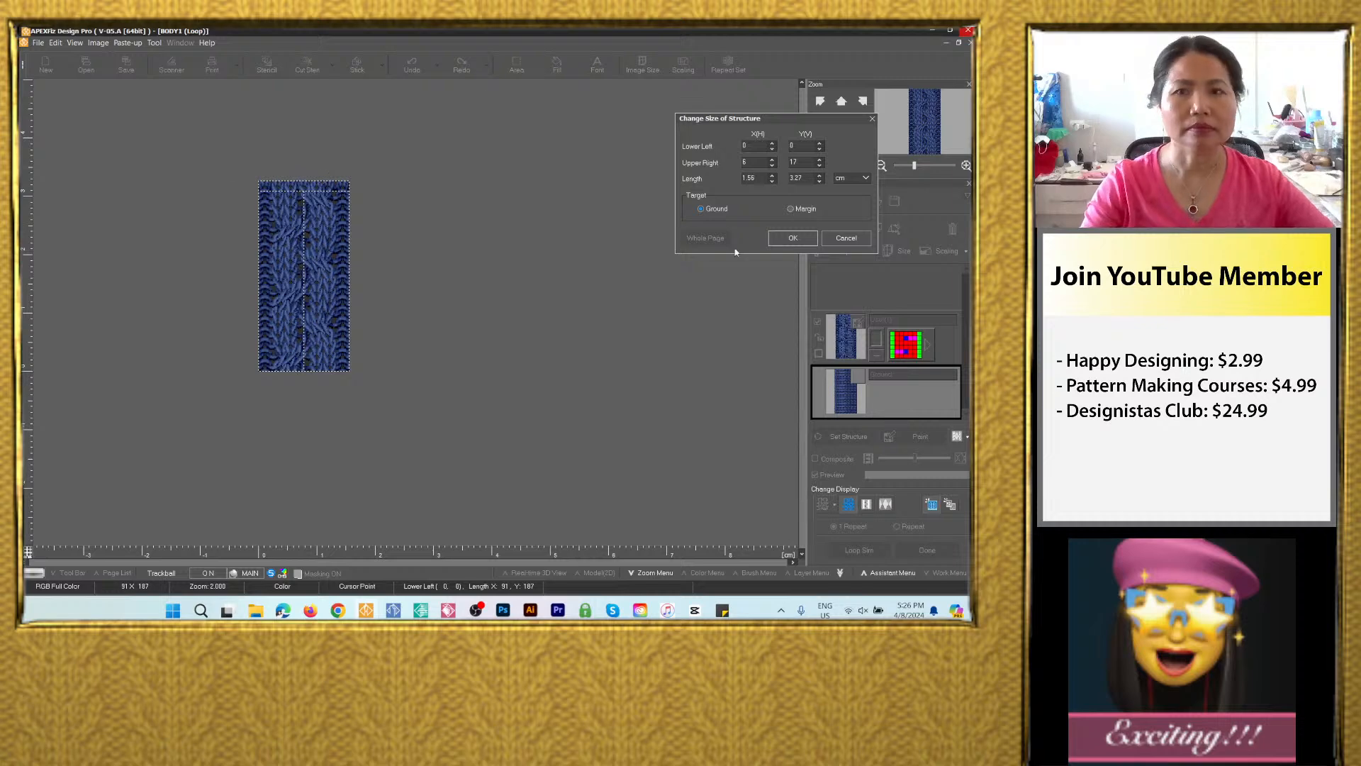
click(788, 237)
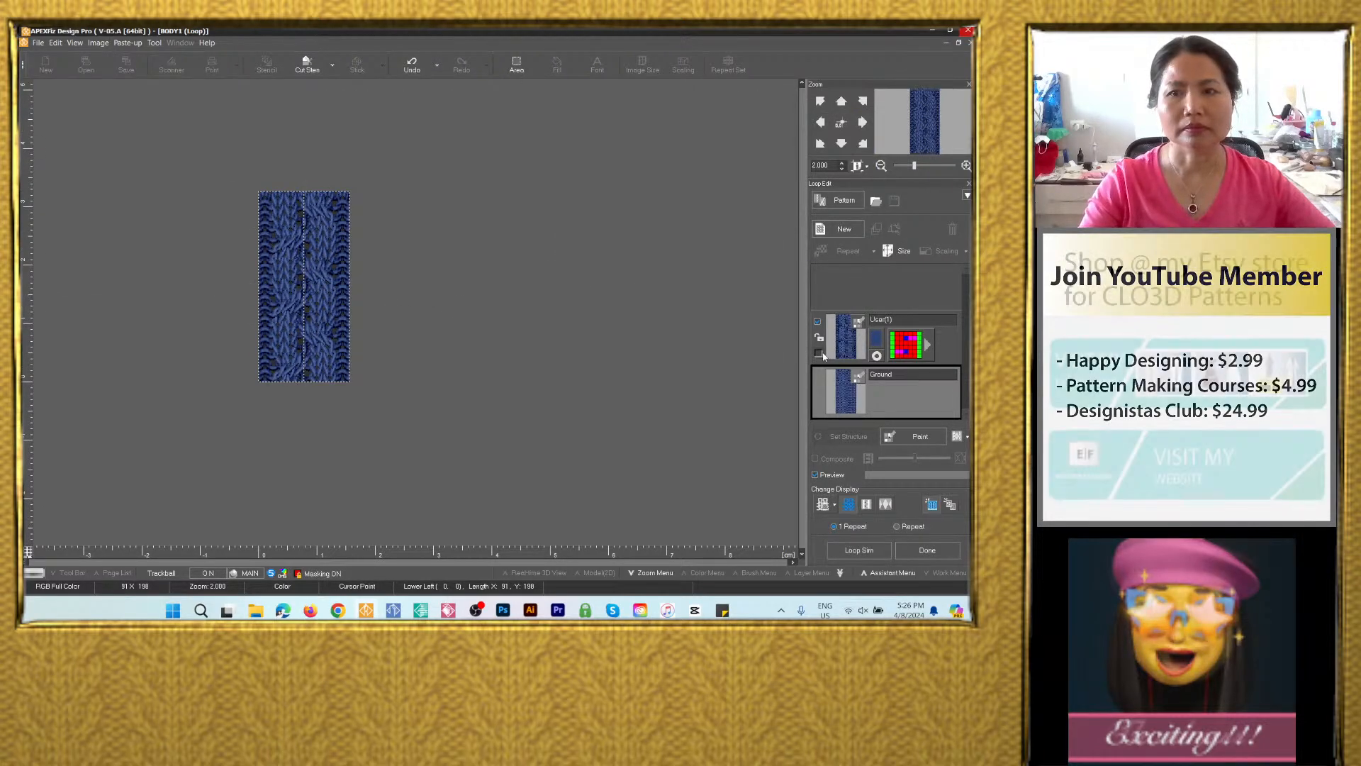
Display the fabric in Repeat, check how the cable pattern tiles, and finish Loop Edit.
click(844, 200)
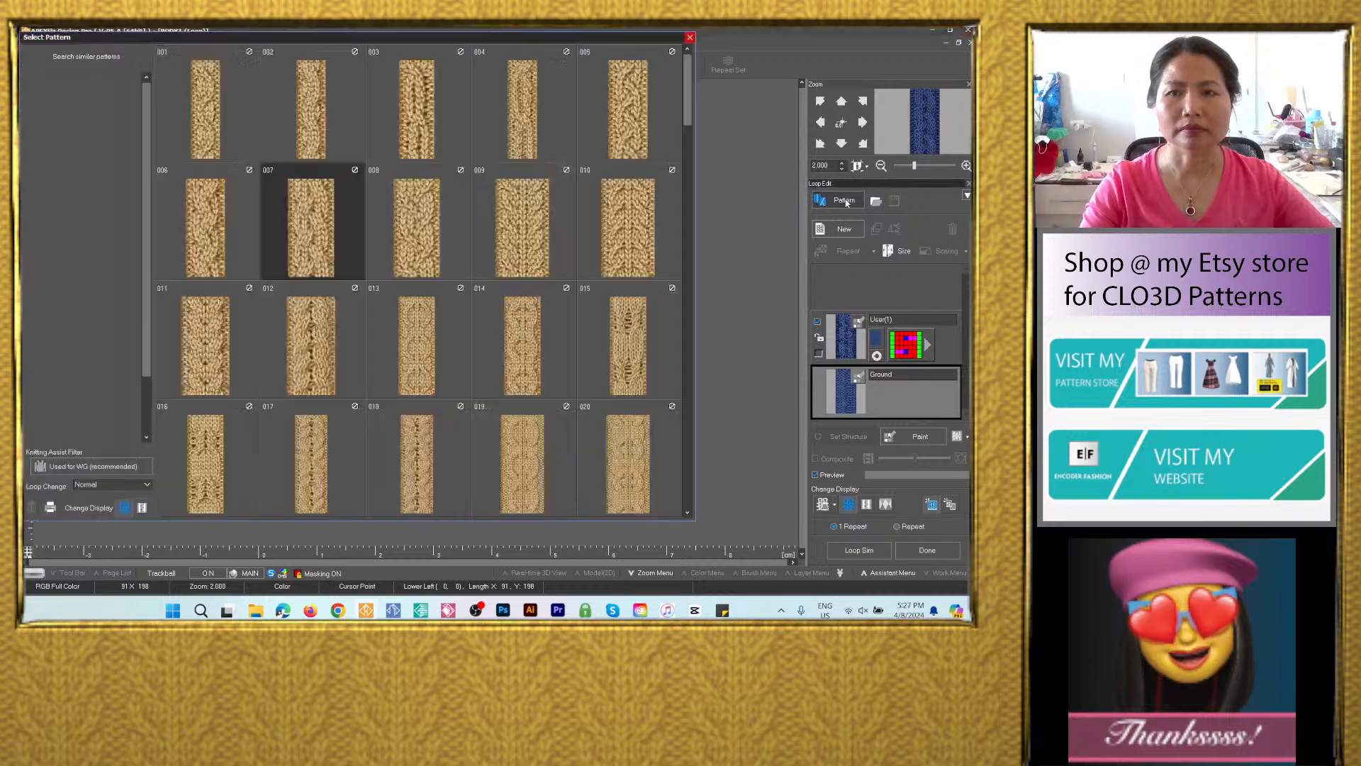
click(690, 38)
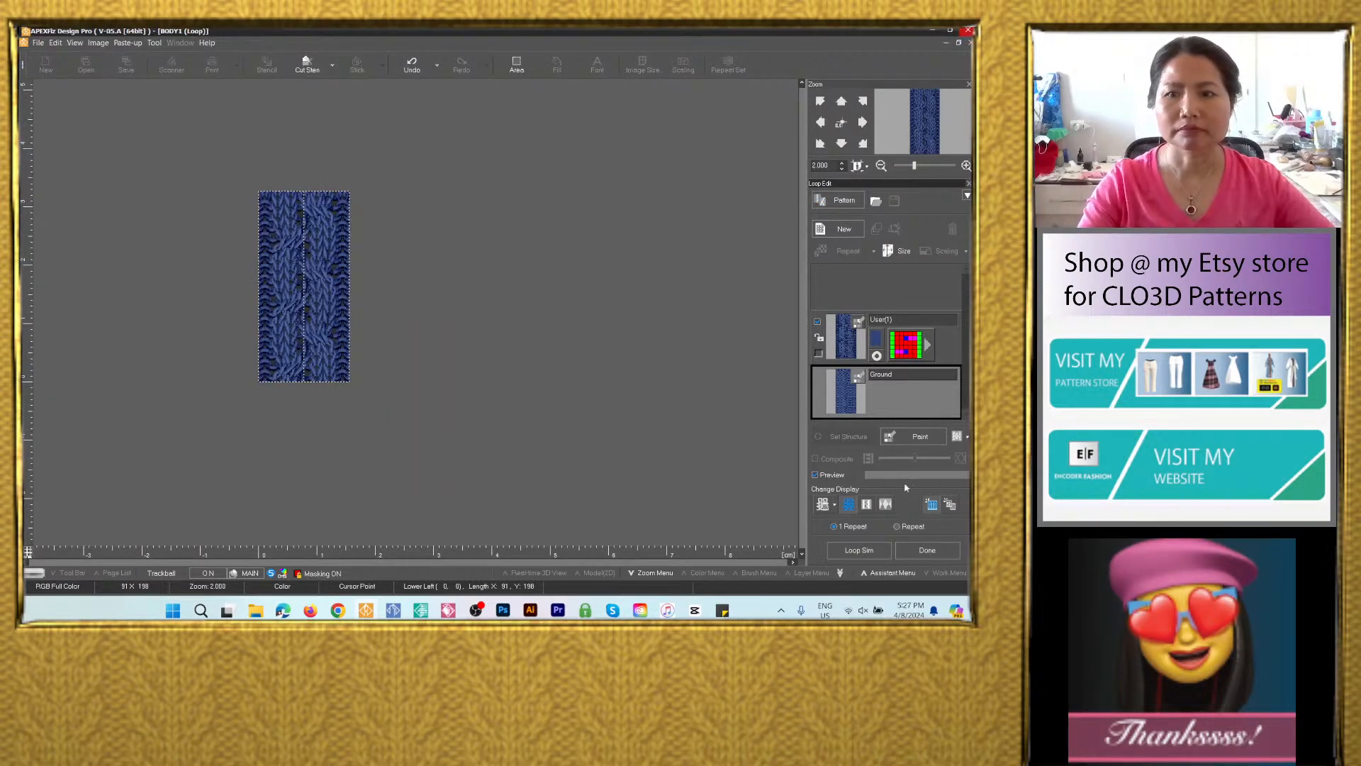
click(897, 527)
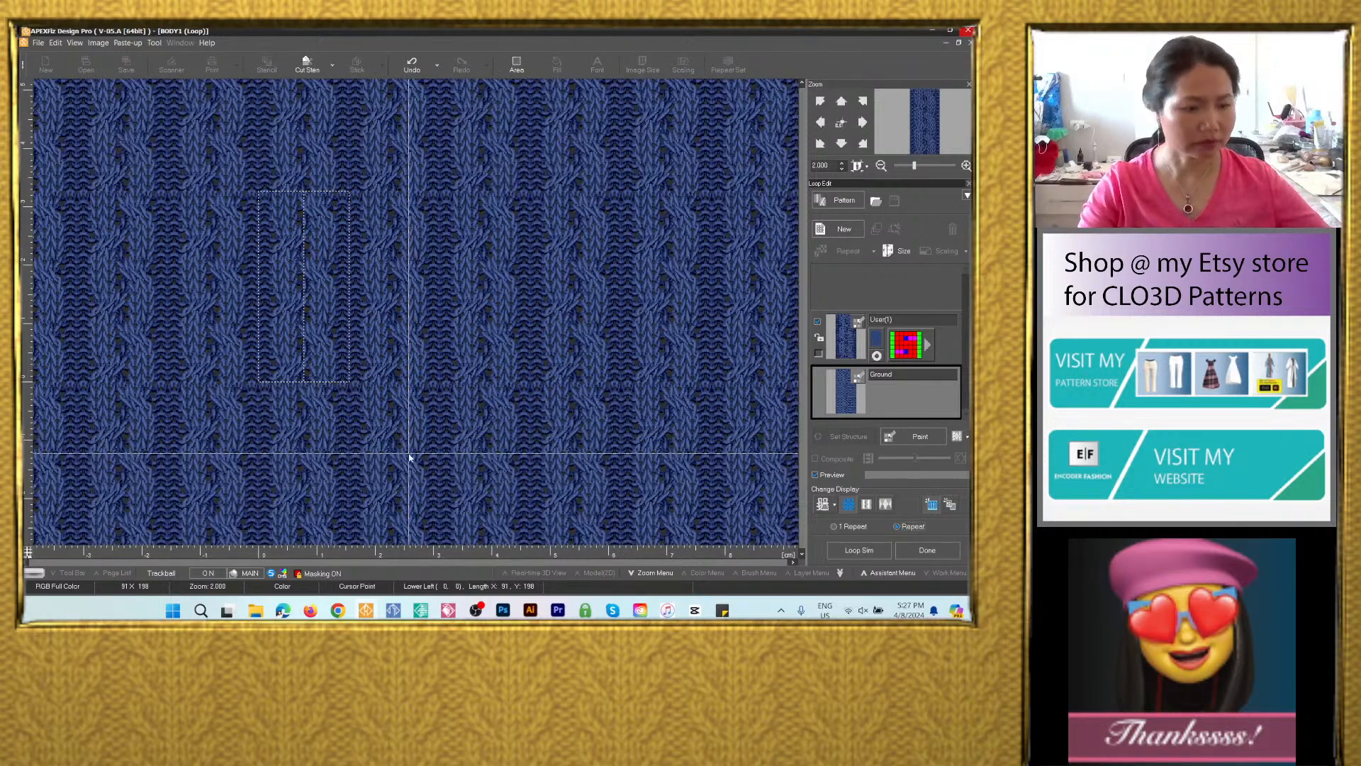
scroll(412, 458, down, 5)
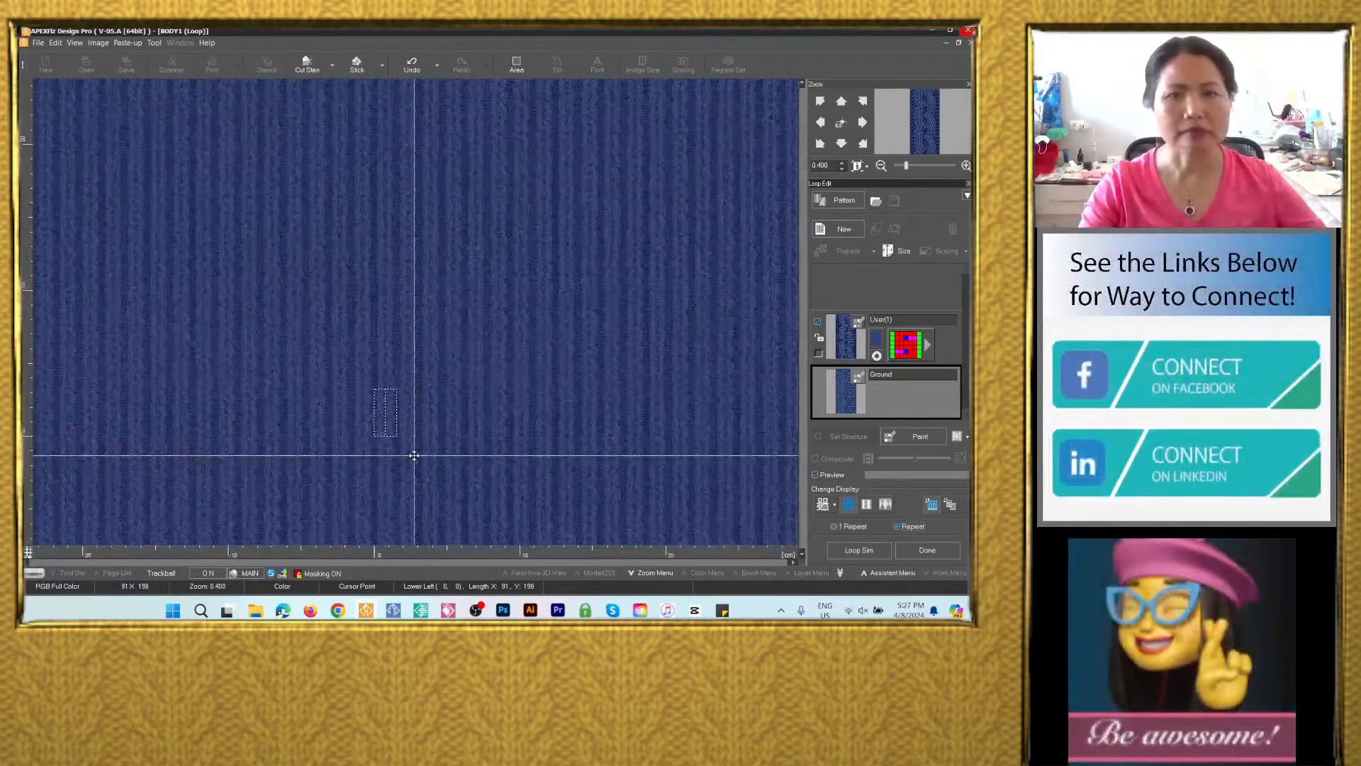
scroll(414, 455, up, 3)
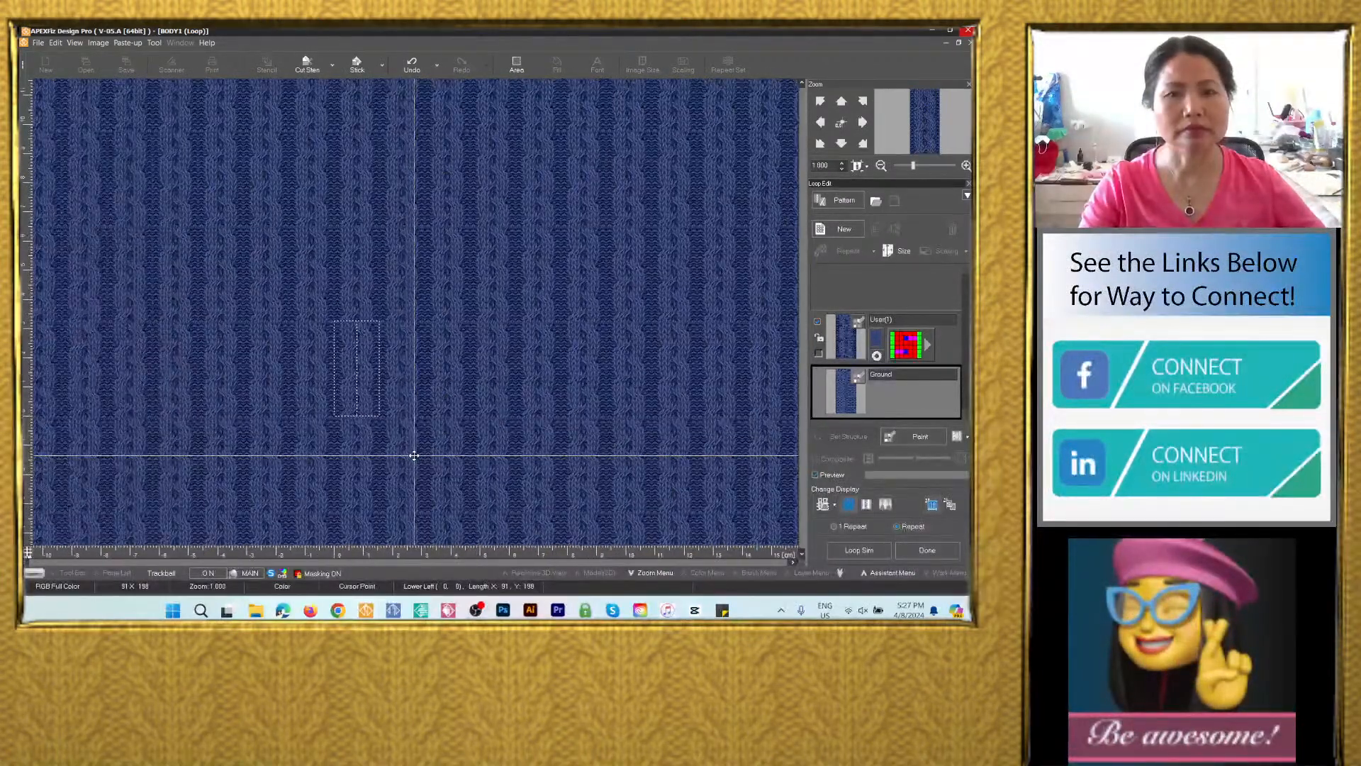
click(927, 550)
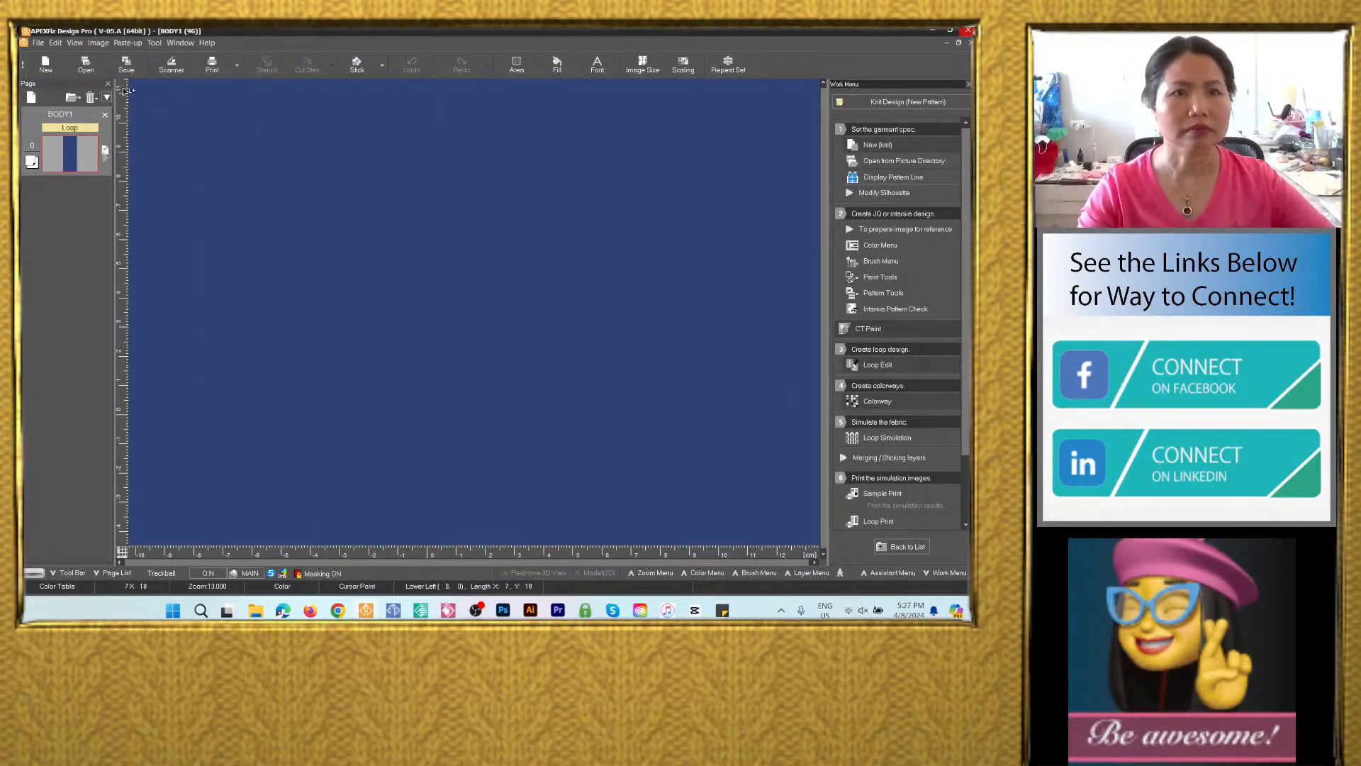
Start saving the knit as a Picture Directory named "15 colors_cable knit 007".
click(126, 64)
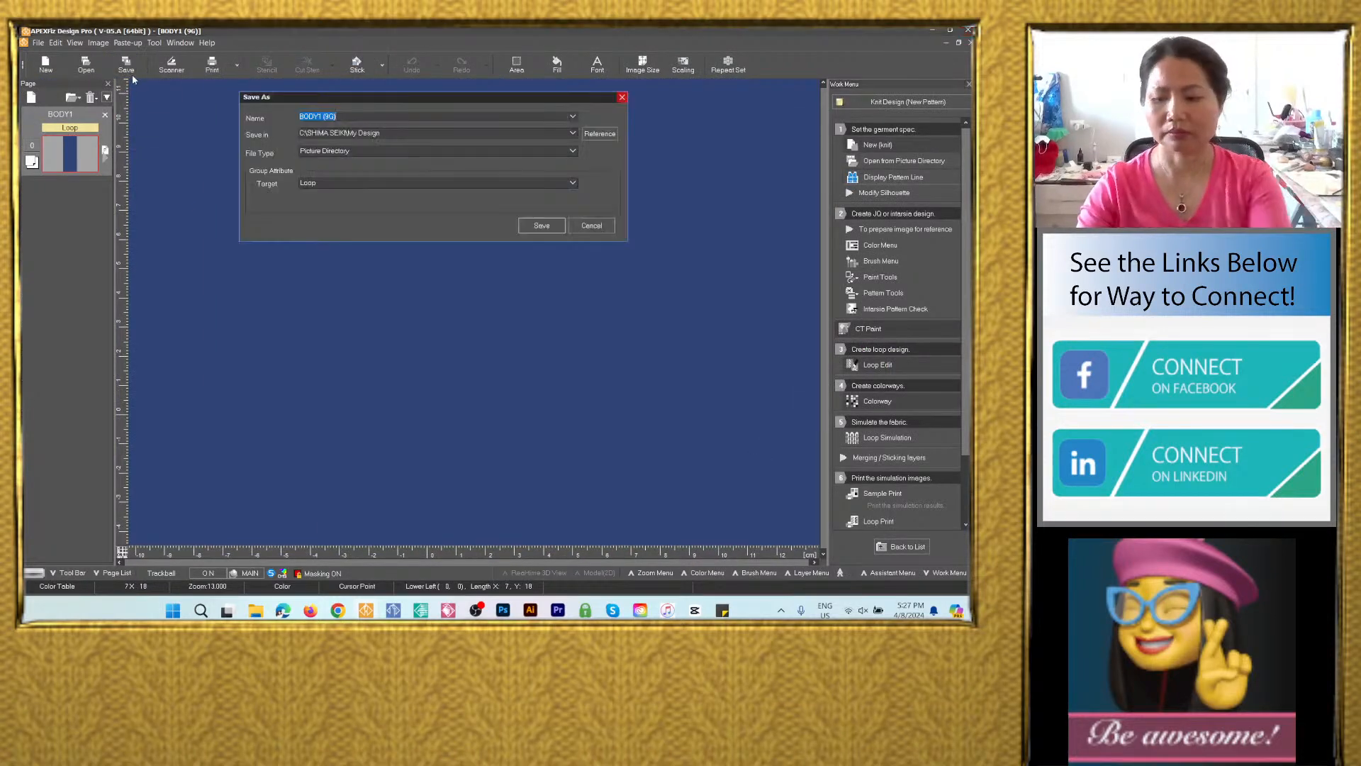
right_click(323, 116)
click(348, 168)
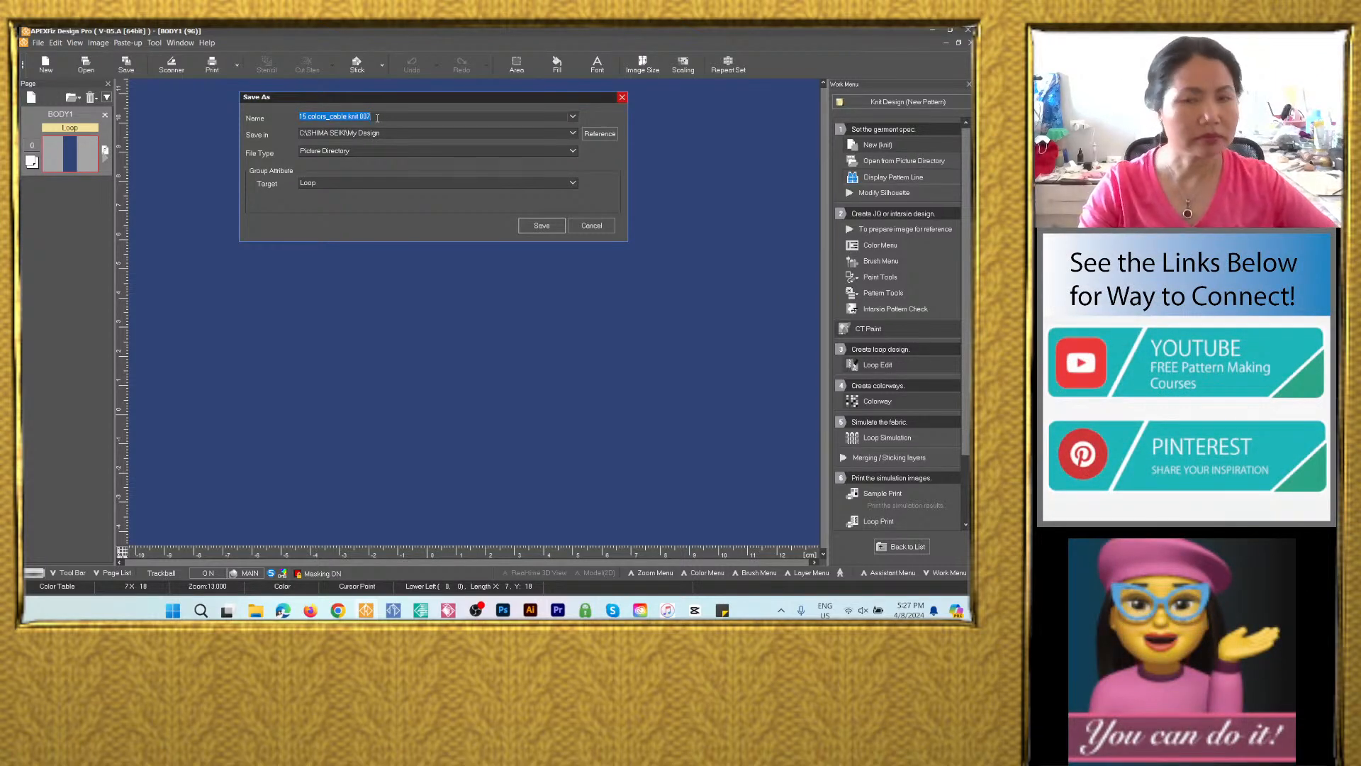
Browse the save location to All Digital Fabrics 2024, Knit Fabrics, Cable knit fabrics on drive D.
click(600, 135)
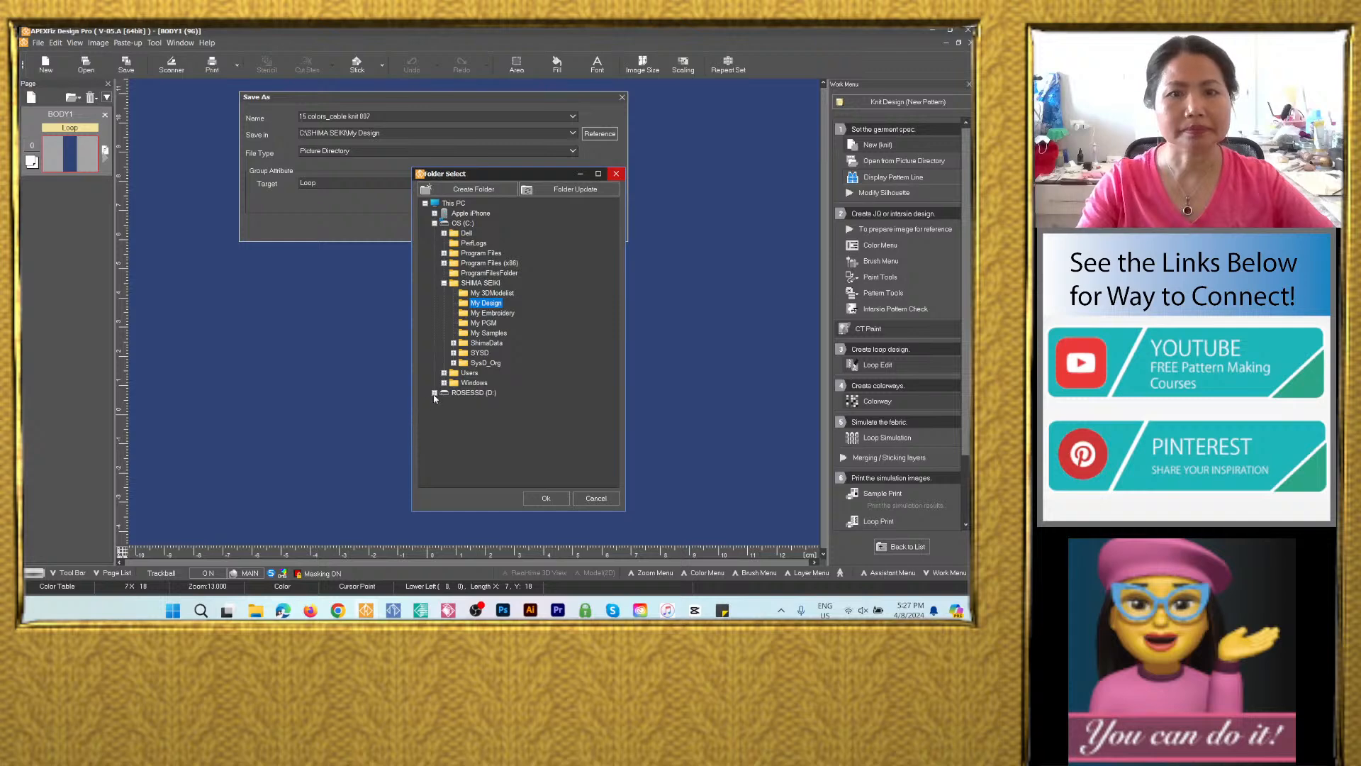
click(435, 393)
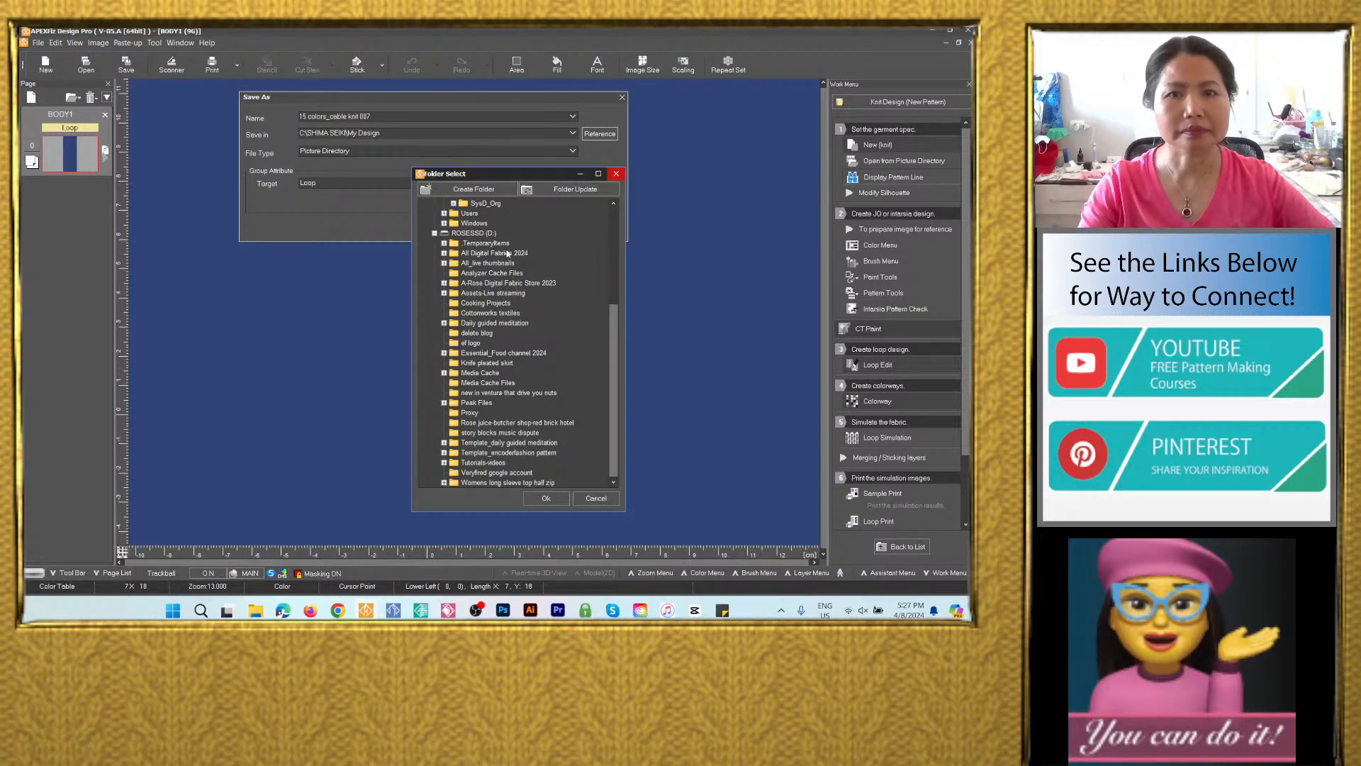
click(445, 253)
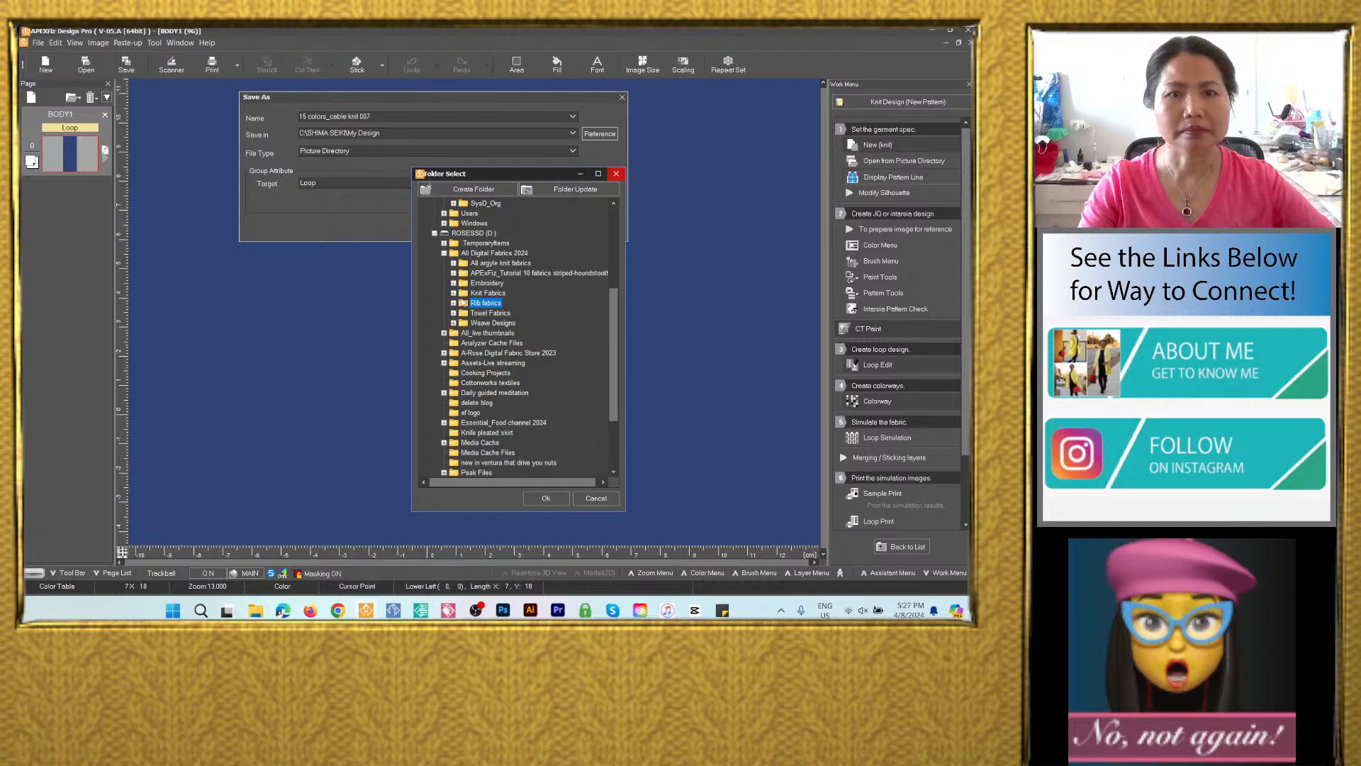
click(455, 294)
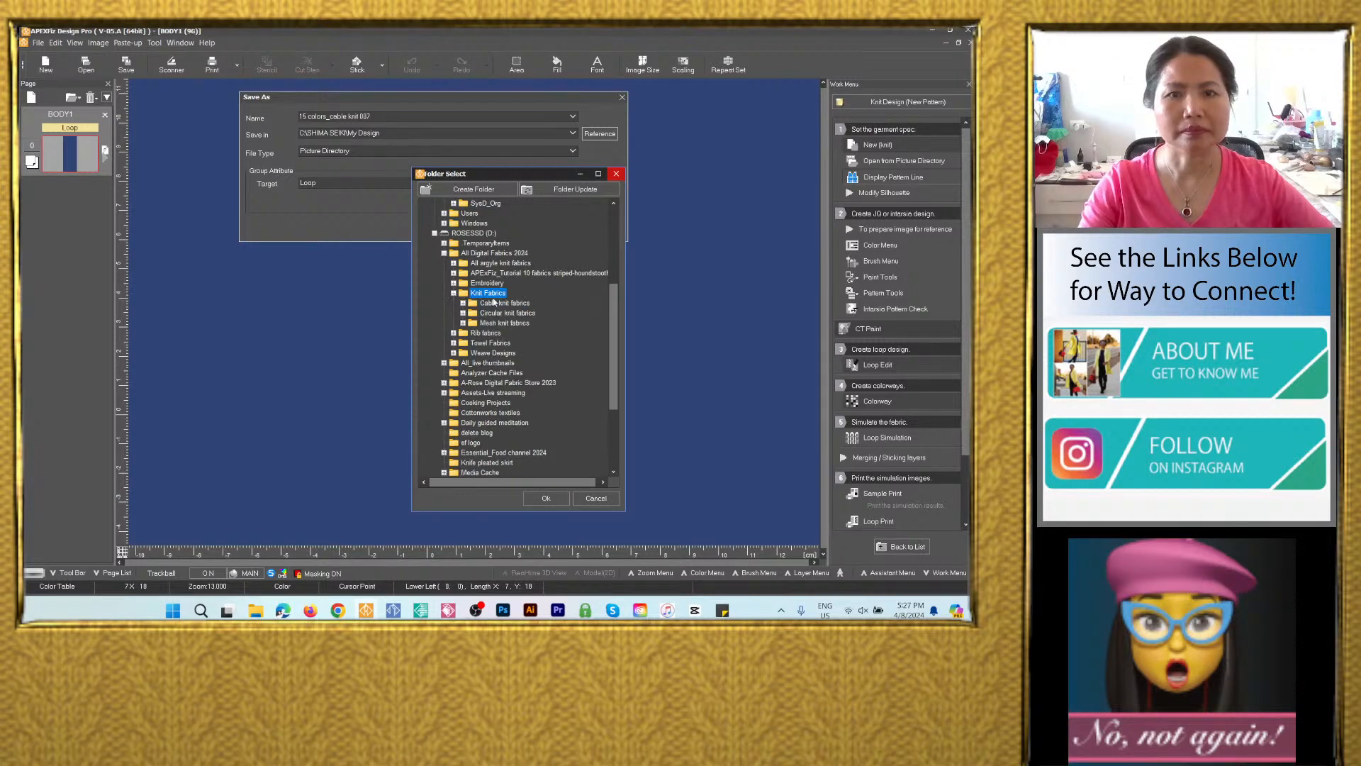
click(500, 303)
click(463, 303)
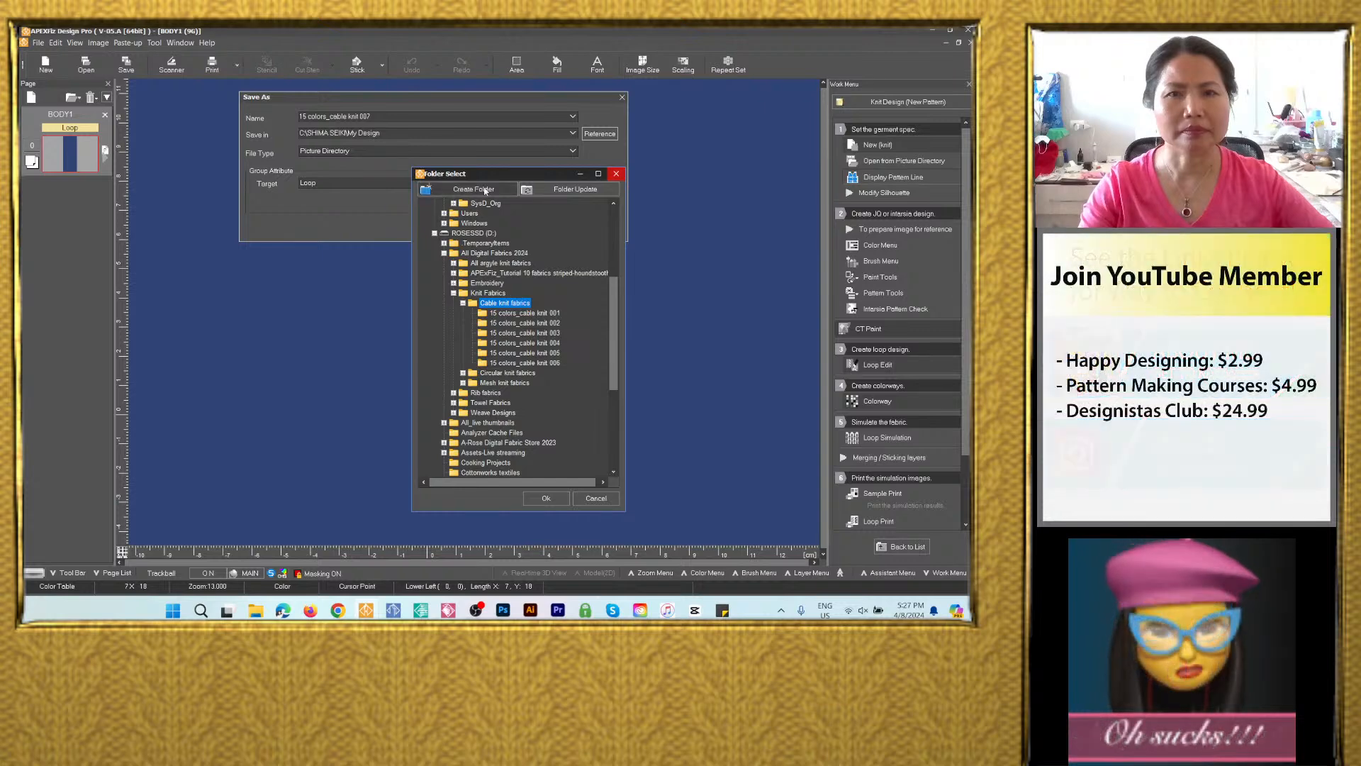
Create a folder "15 colors_cable knit 007" inside Cable knit fabrics and save the knit in it.
click(474, 189)
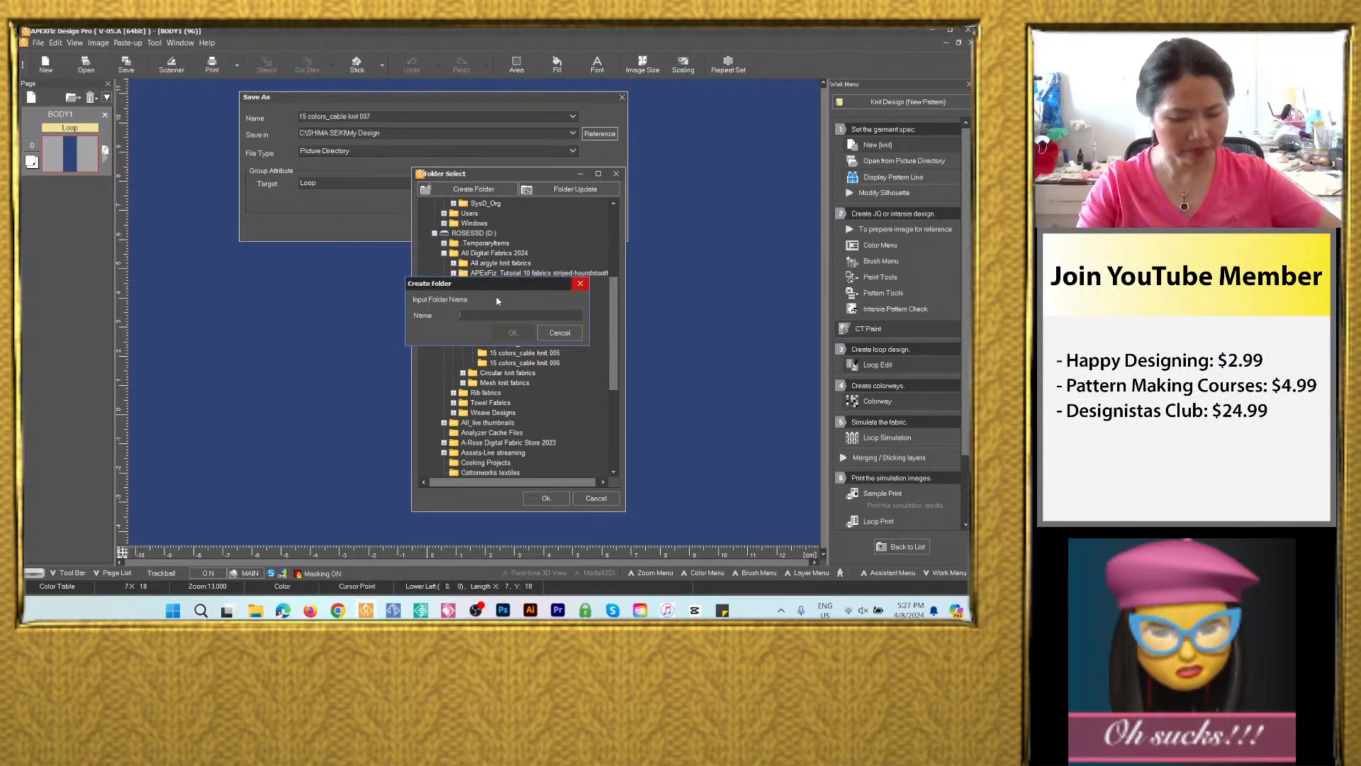
text(15 colors_cable knit 007)
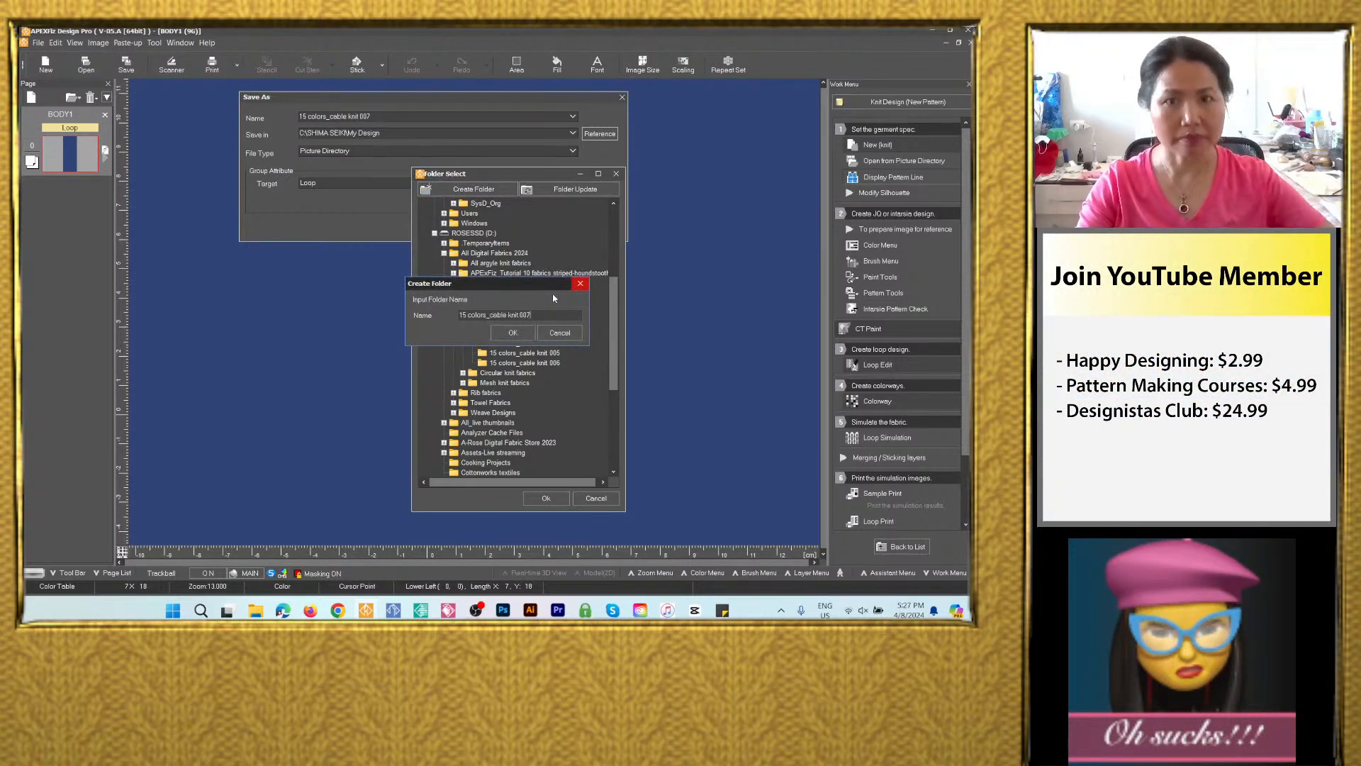
click(516, 332)
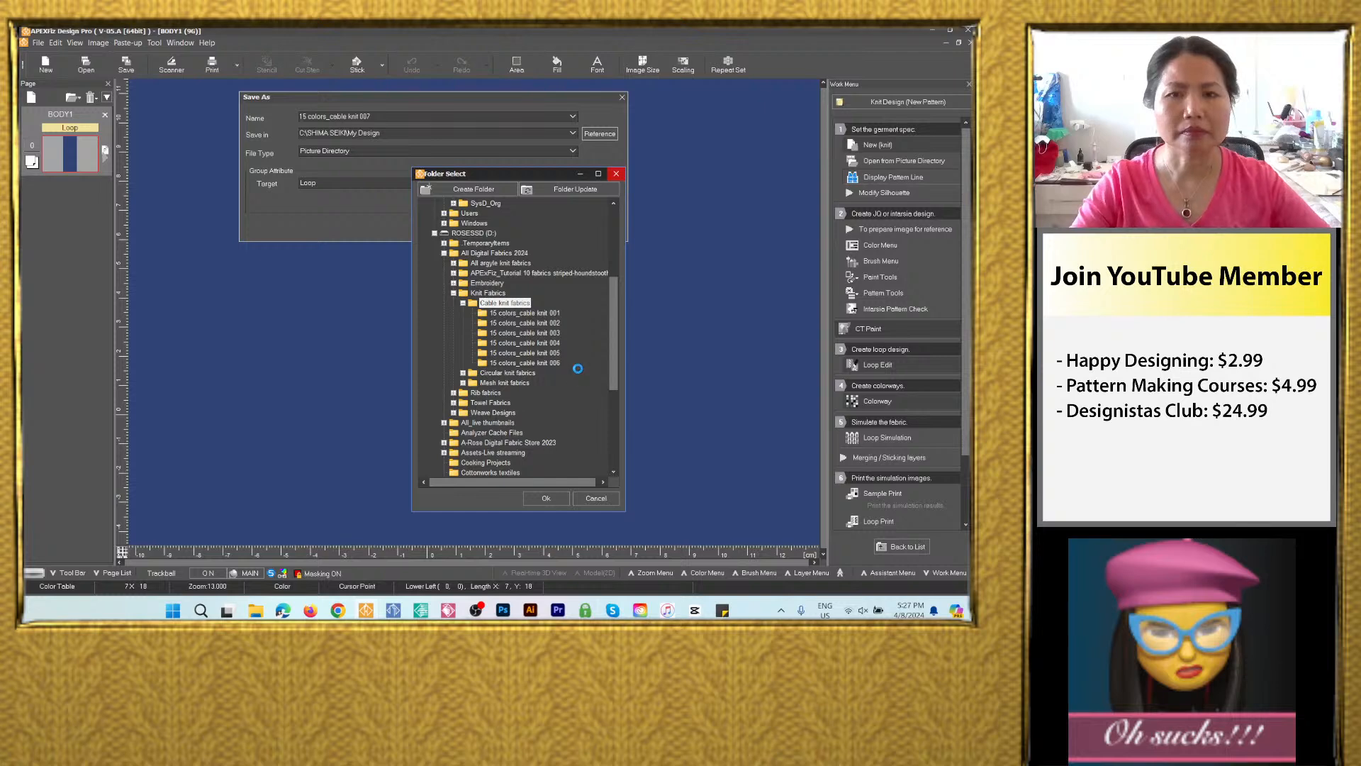
click(545, 498)
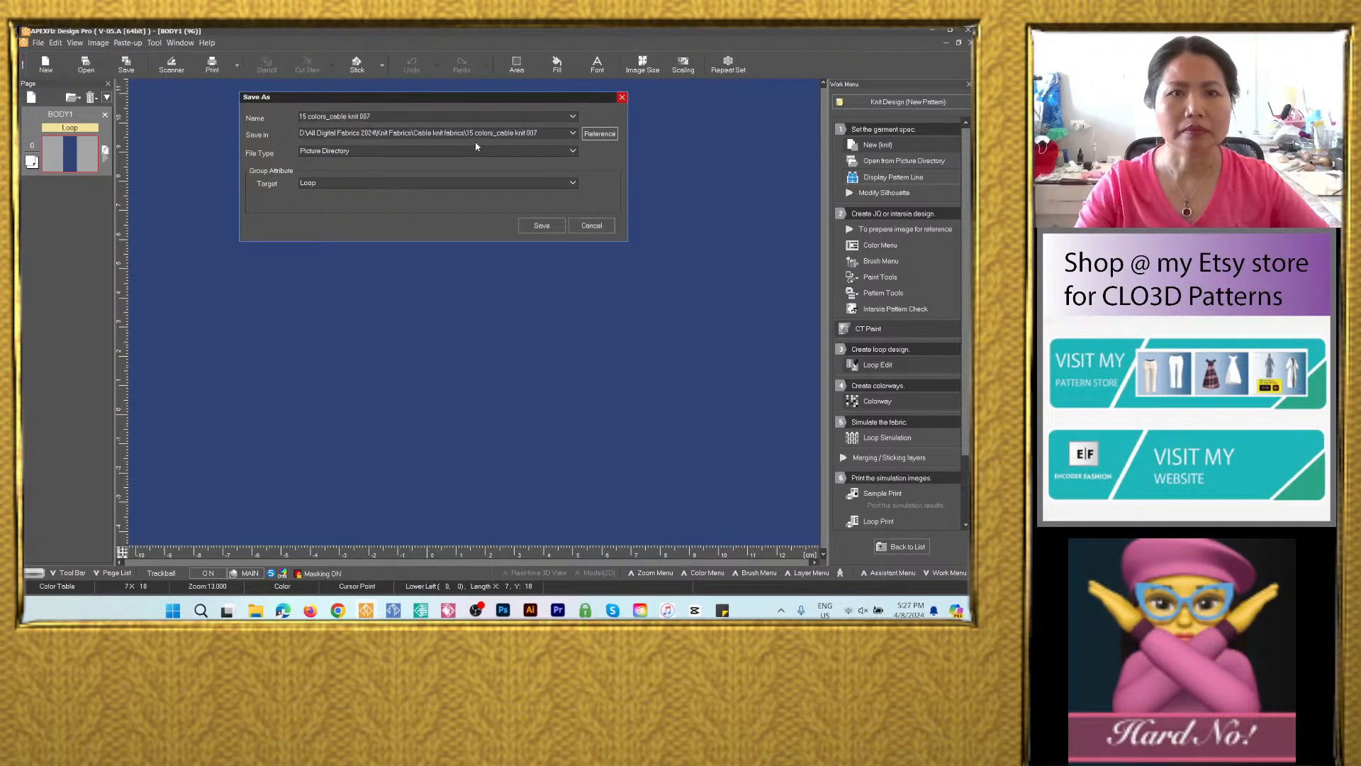
click(536, 225)
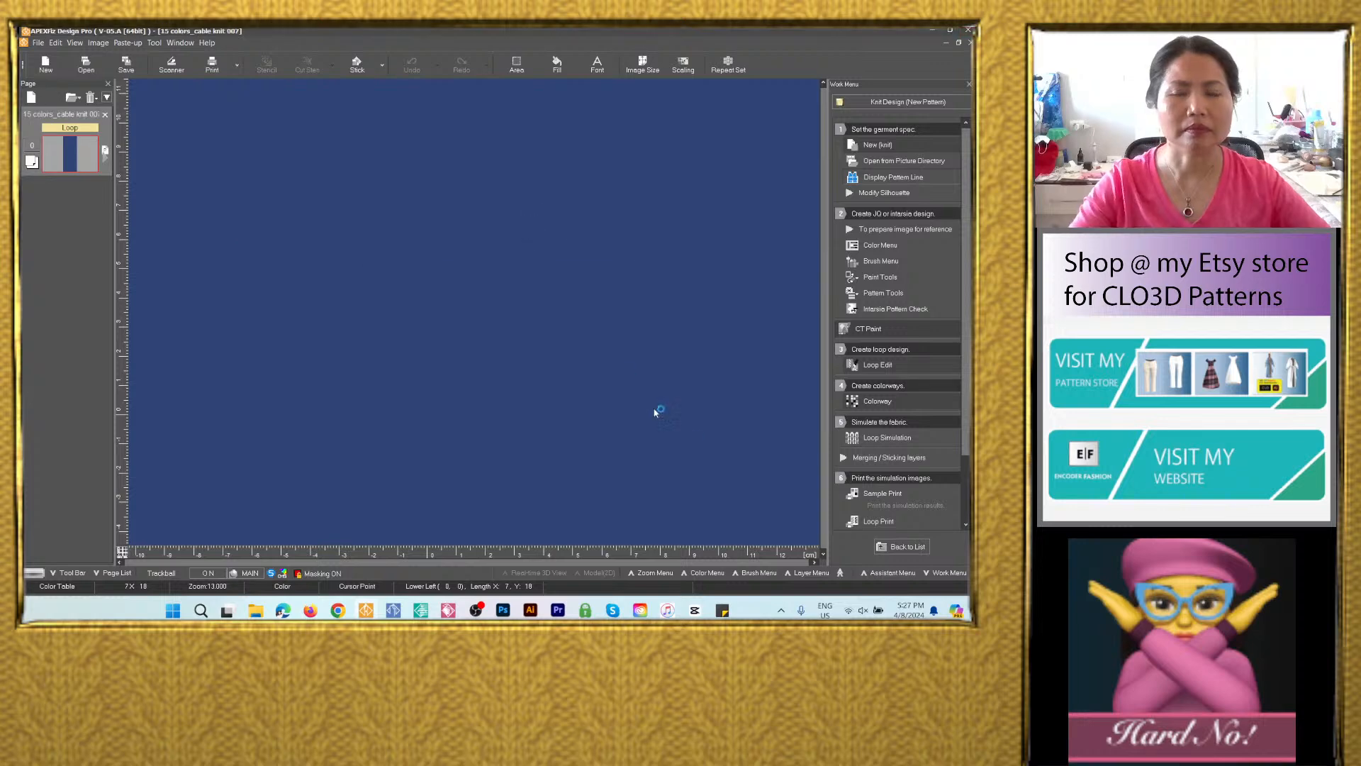
Open Colorway for the saved knit and add 14 new colorways, Col.2 through Col.15.
click(894, 402)
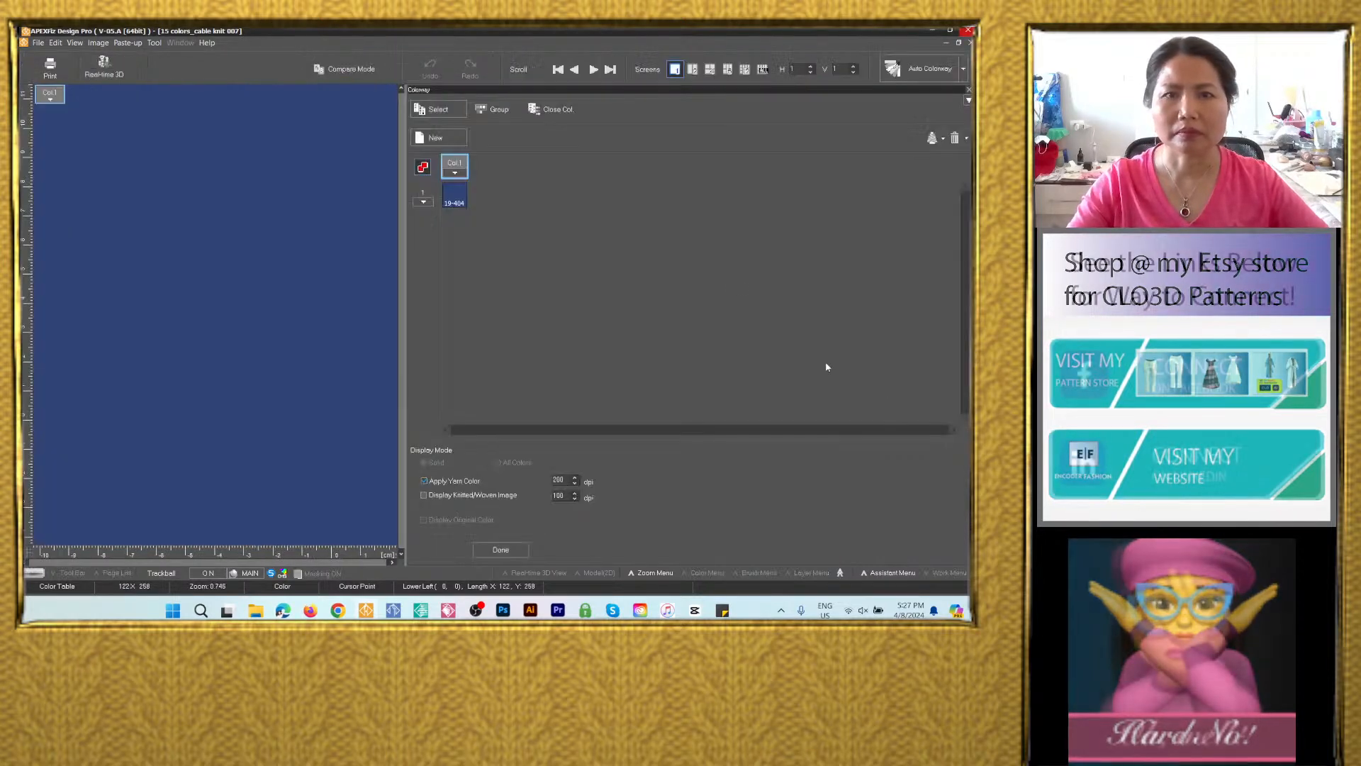
click(446, 138)
click(445, 138)
click(446, 138)
click(446, 139)
click(446, 139)
click(446, 140)
click(447, 140)
triple_click(447, 141)
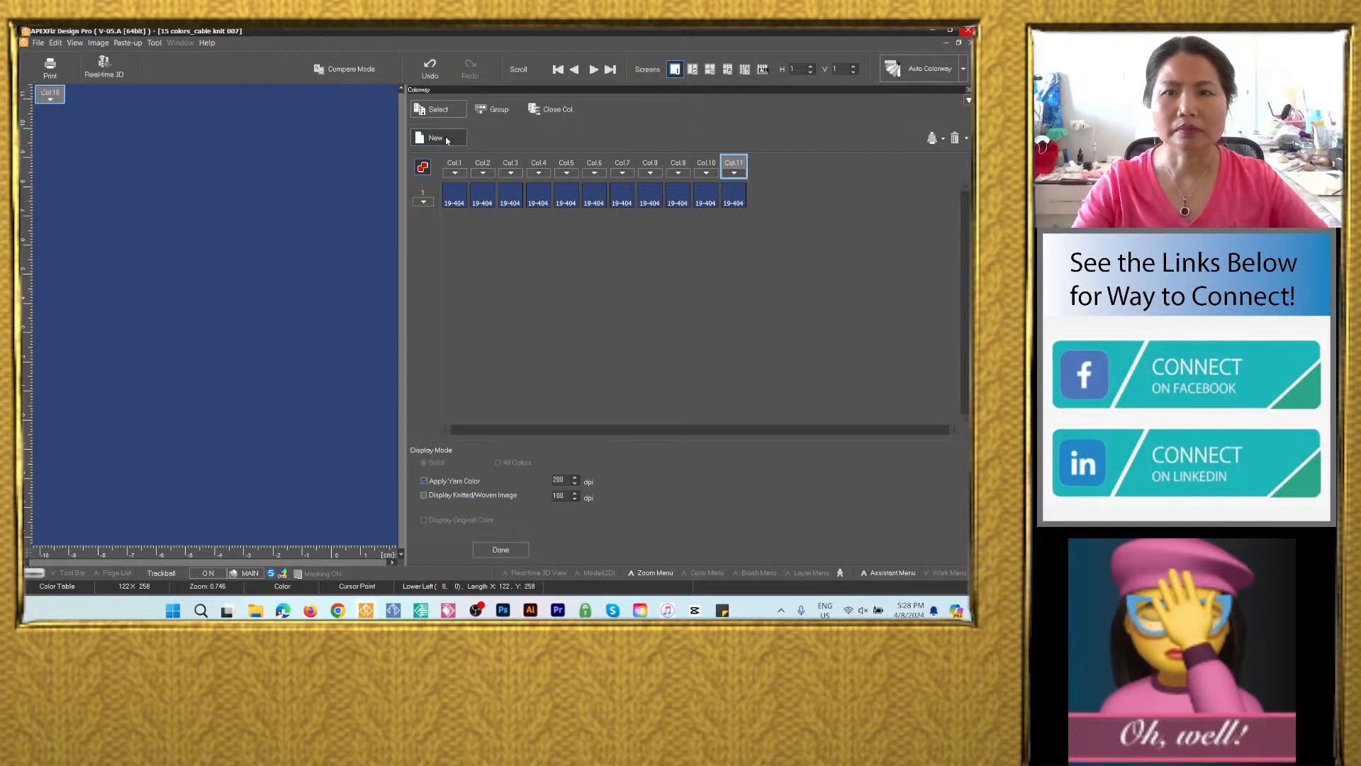
click(446, 139)
click(447, 139)
click(446, 139)
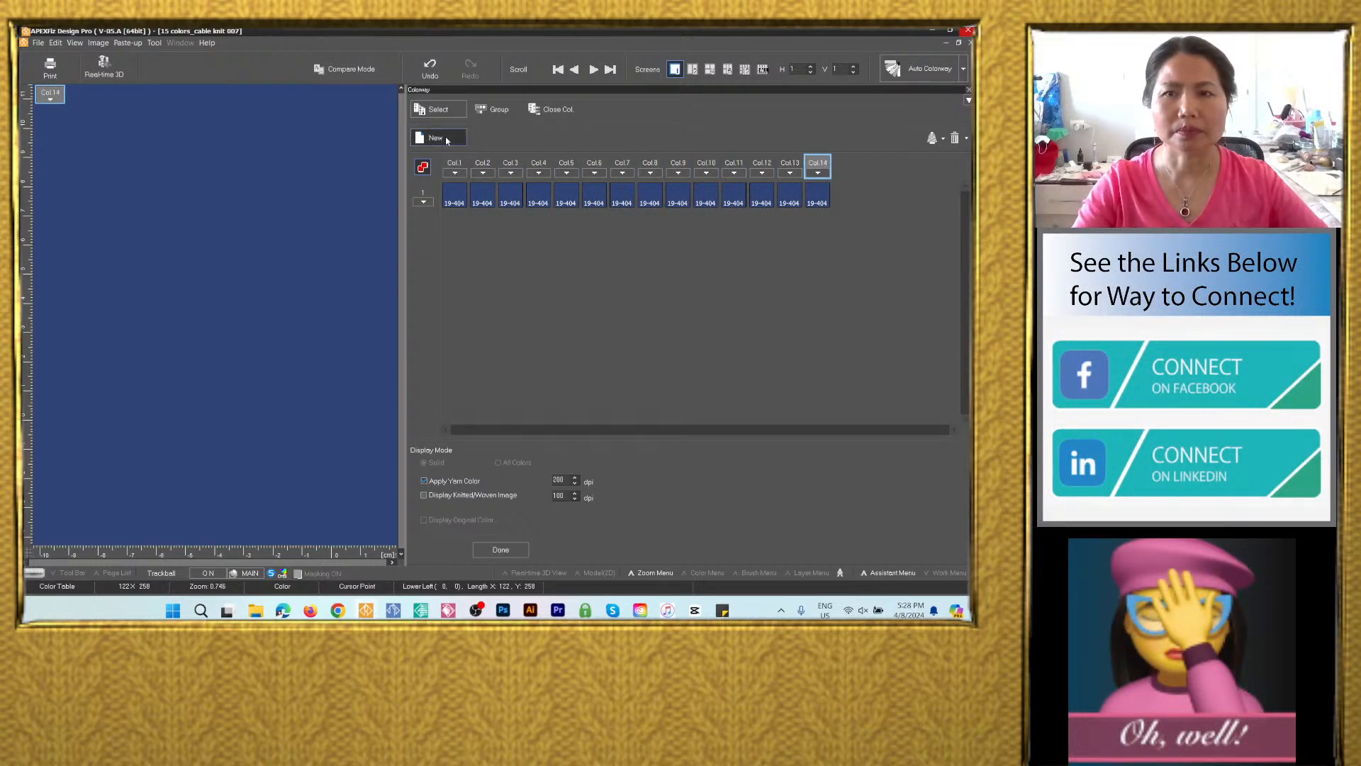
click(446, 140)
Set the yarn color of Col.2 to the white Pantone number 11-4801 from the color list note.
double_click(484, 196)
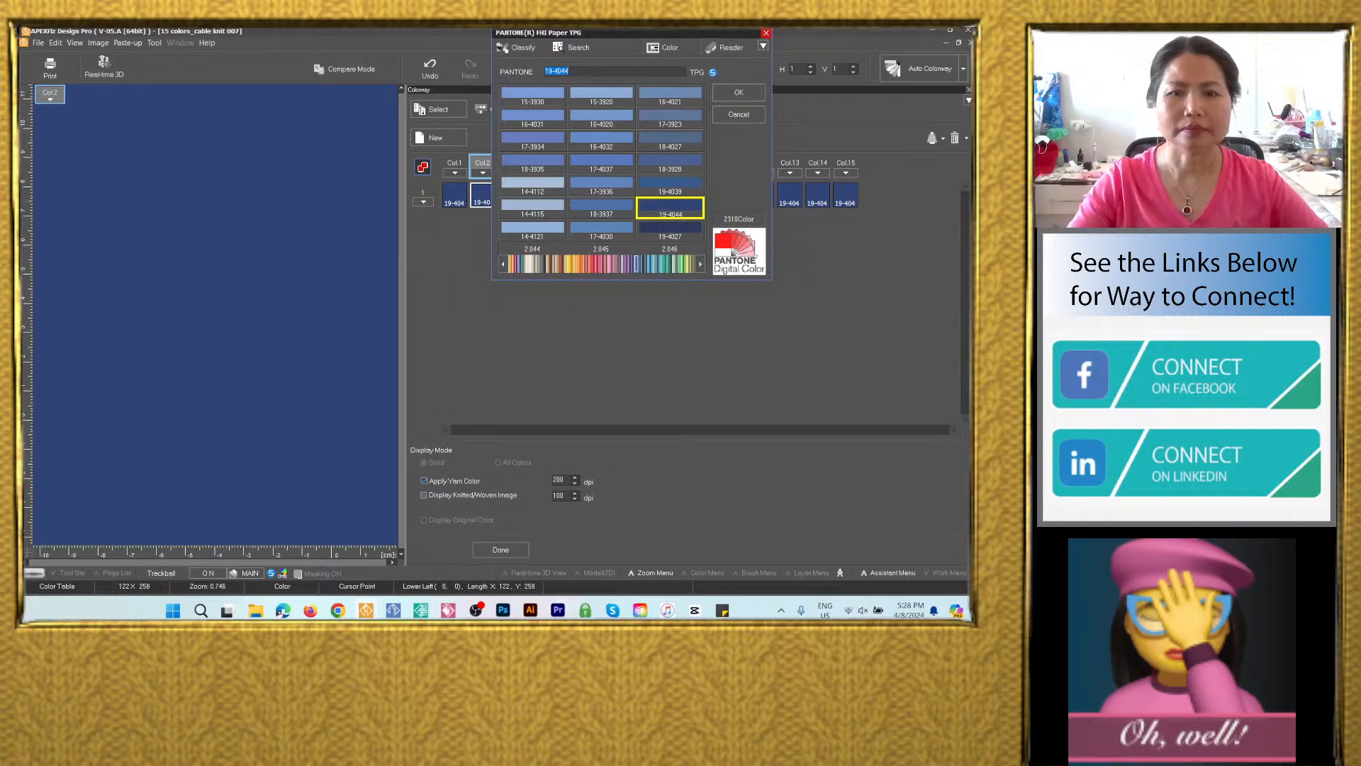
click(722, 610)
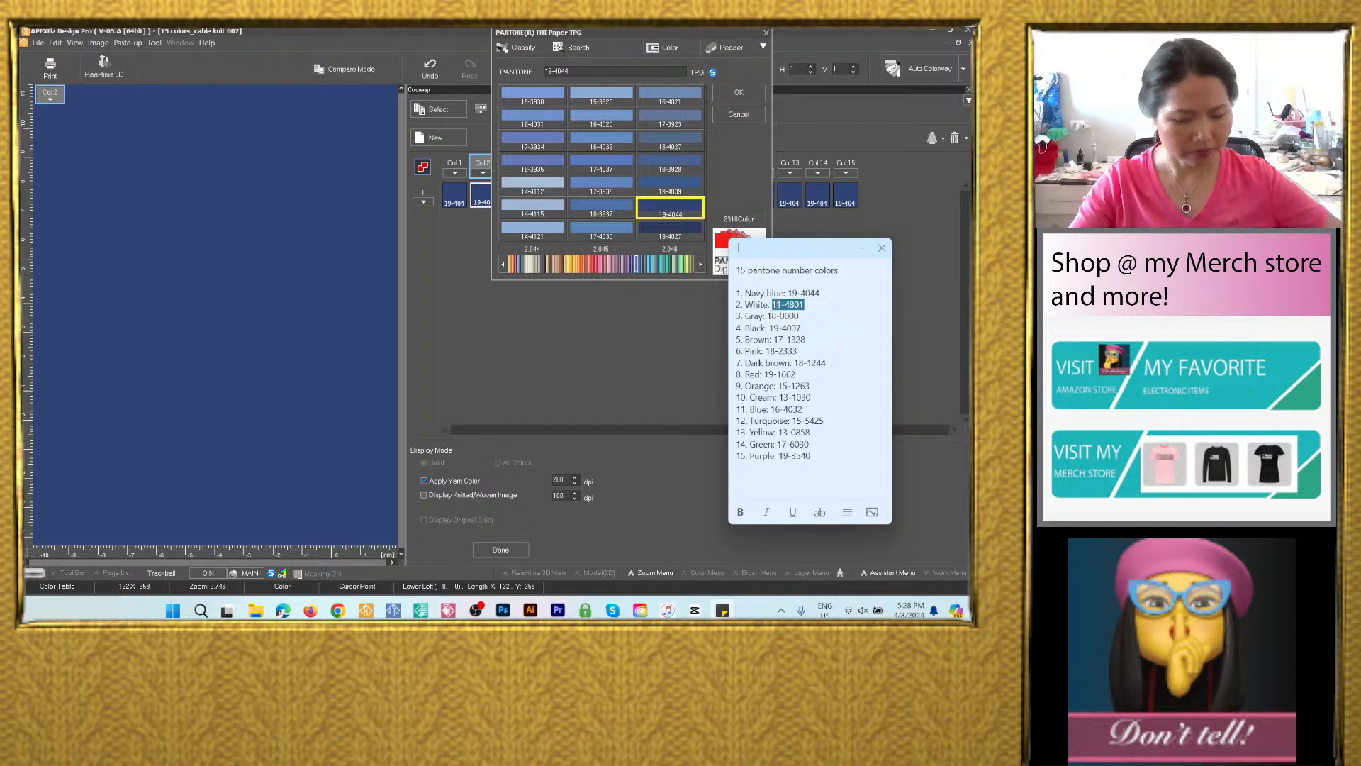
drag(565, 71, 542, 70)
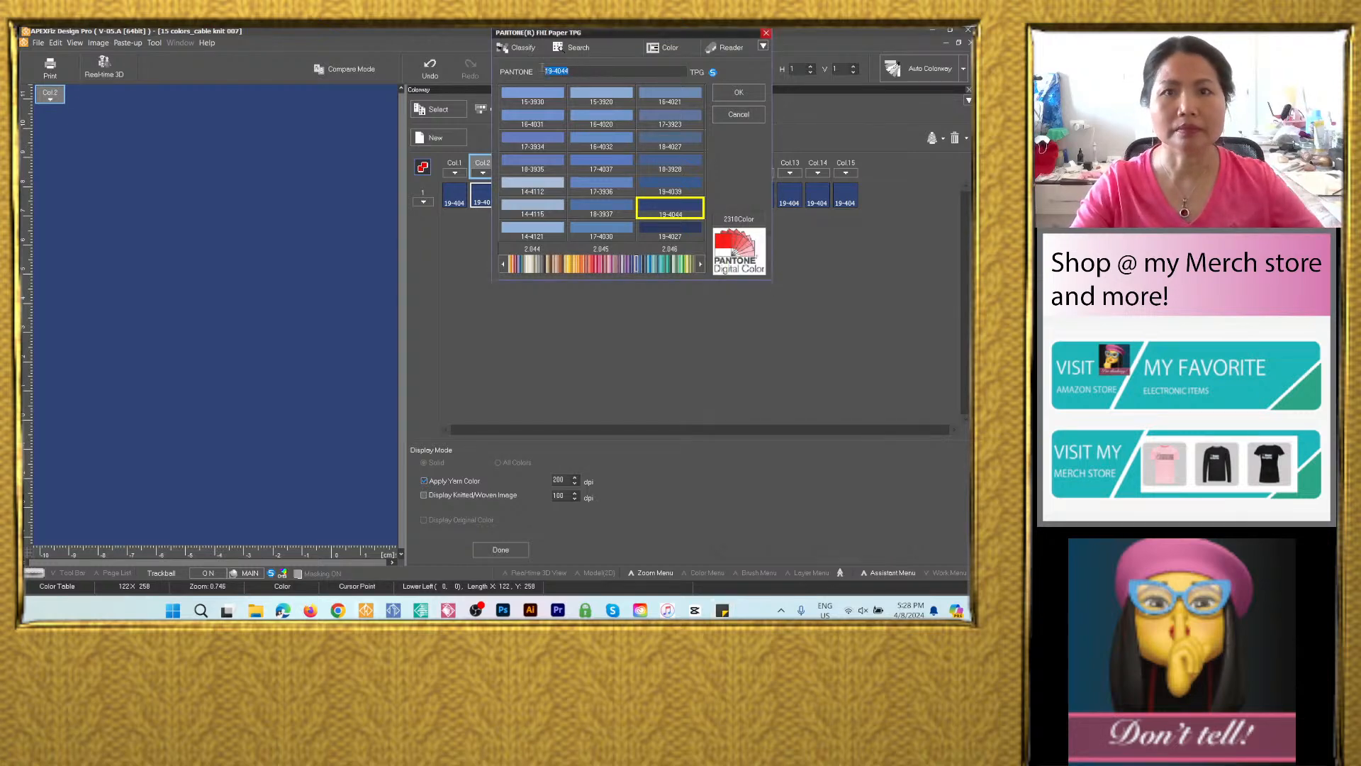
text(11-4801)
key(Return)
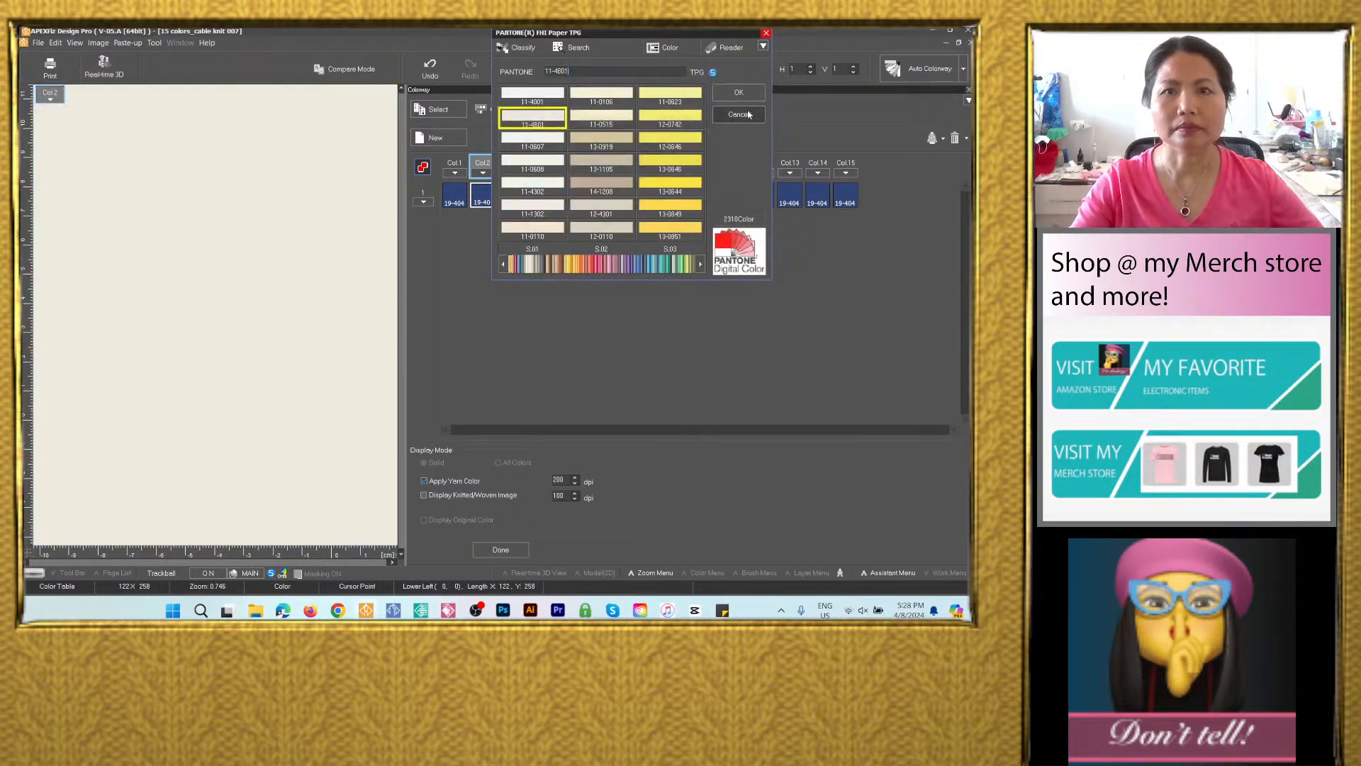
click(747, 92)
Set the yarn color of Col.3 to the gray Pantone number 18-0000 from the color list note.
double_click(517, 199)
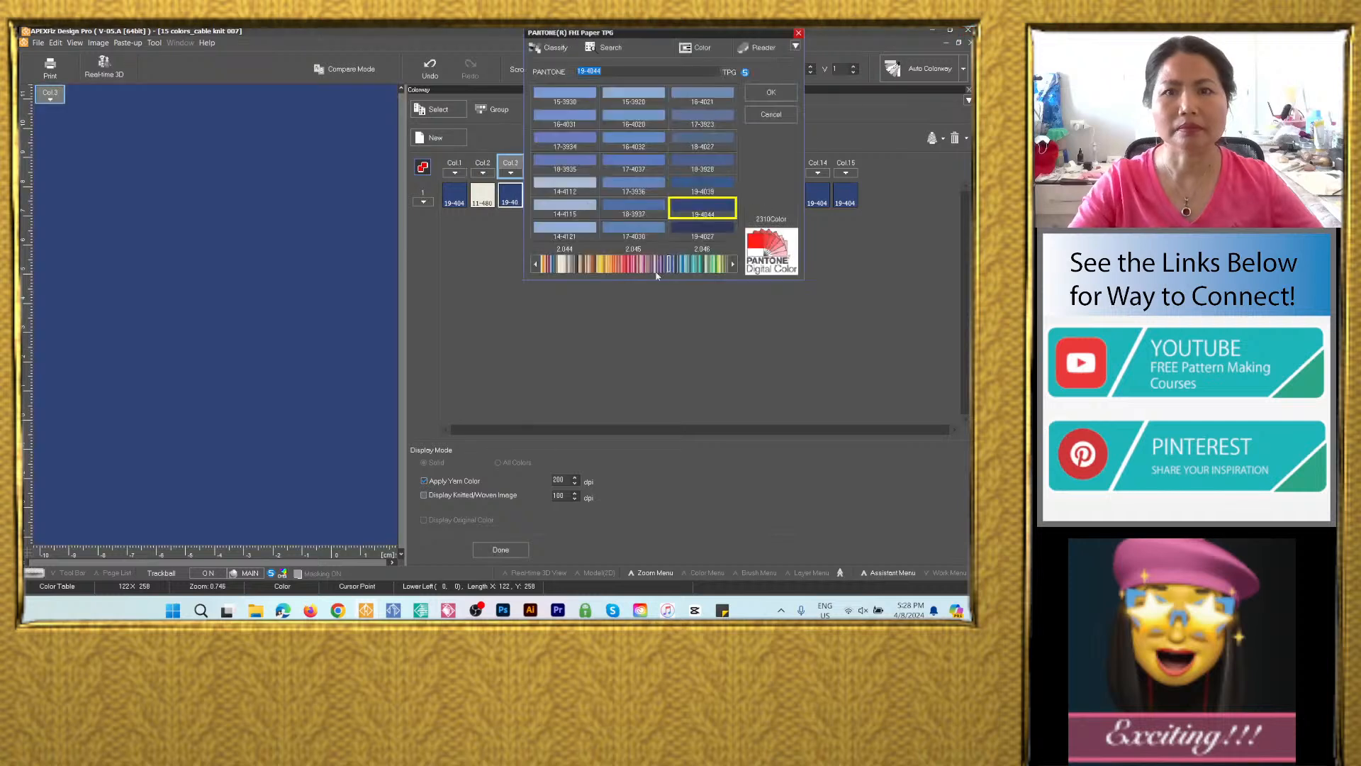
click(722, 609)
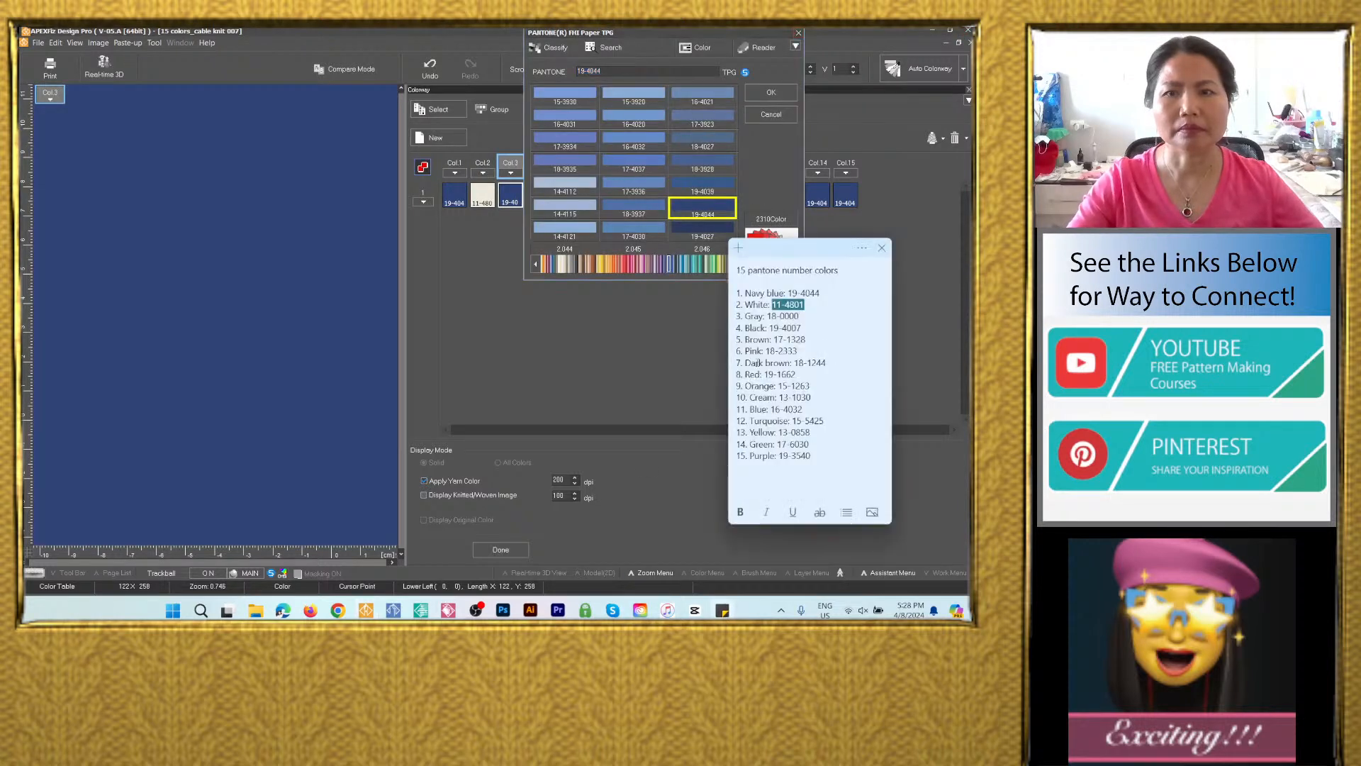
drag(799, 315, 773, 310)
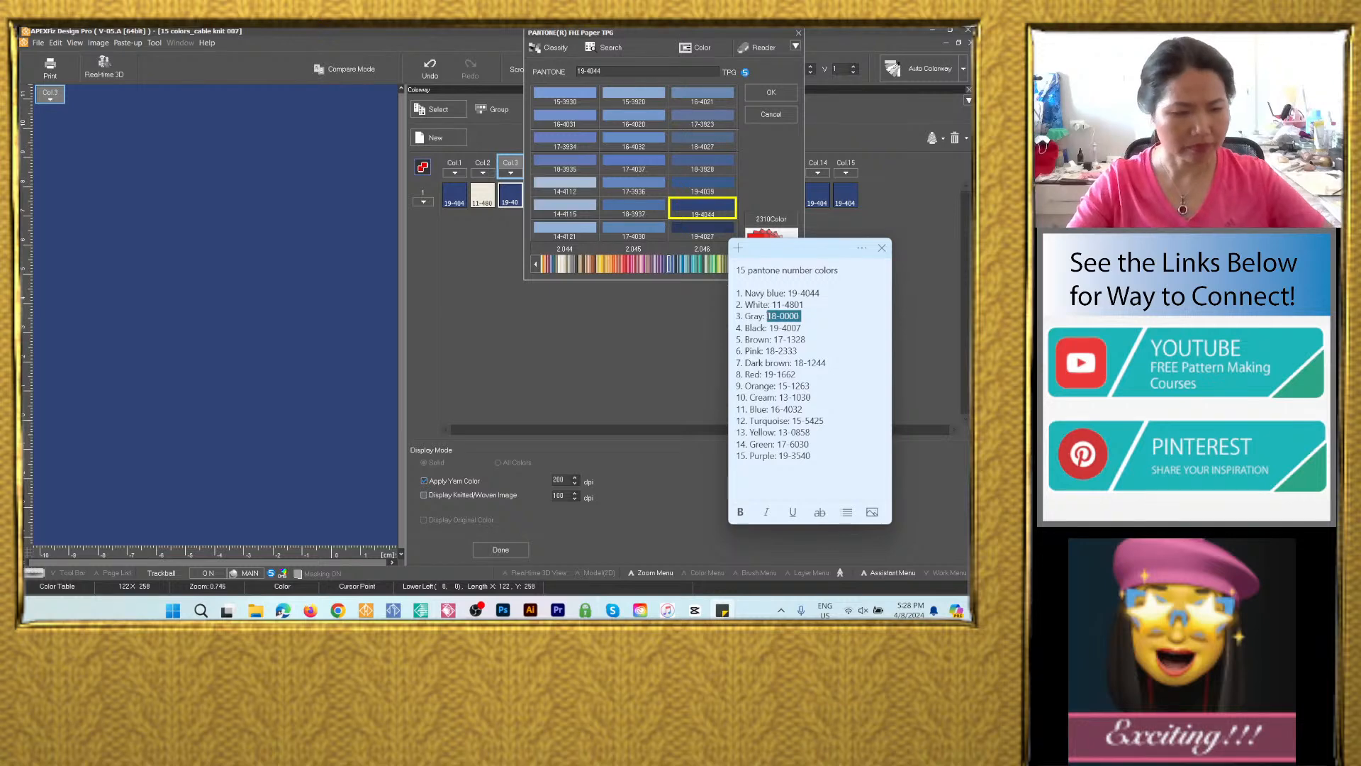
click(562, 68)
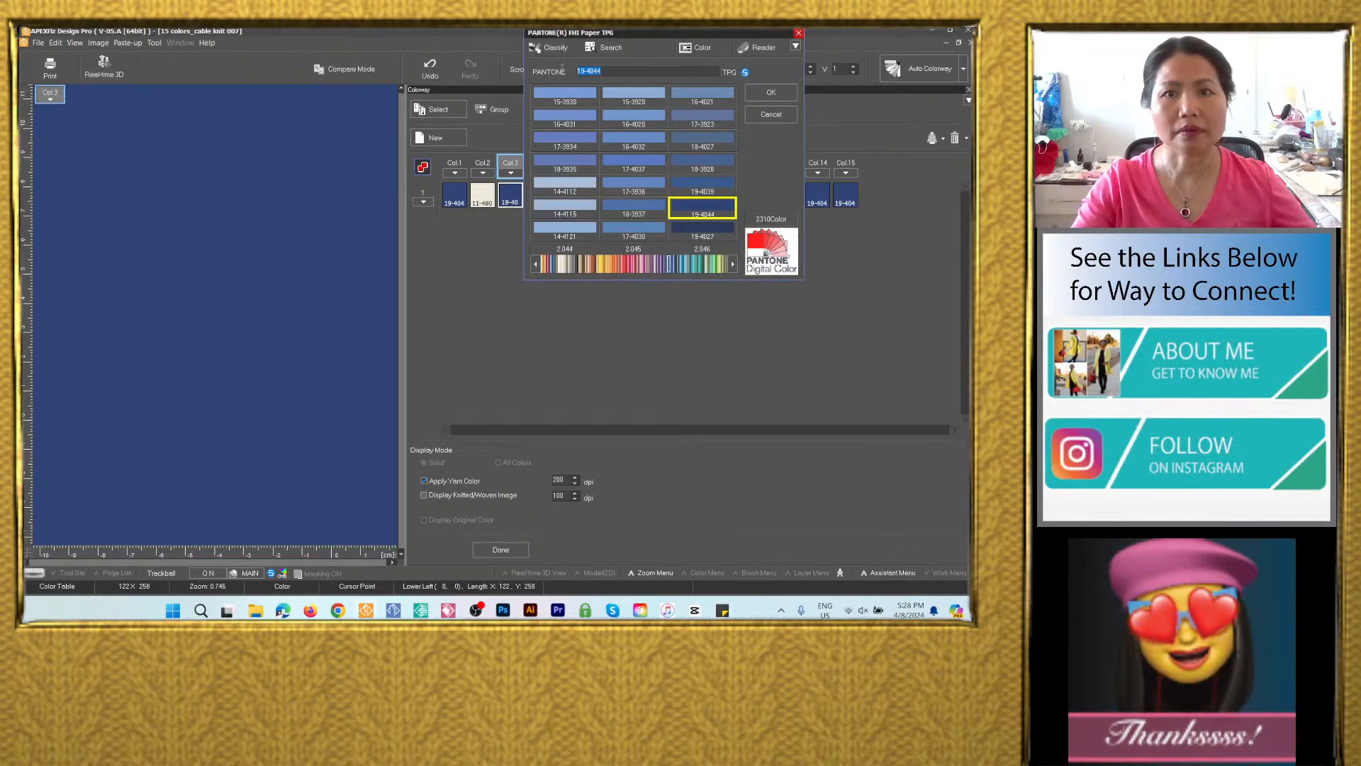
right_click(589, 71)
click(634, 125)
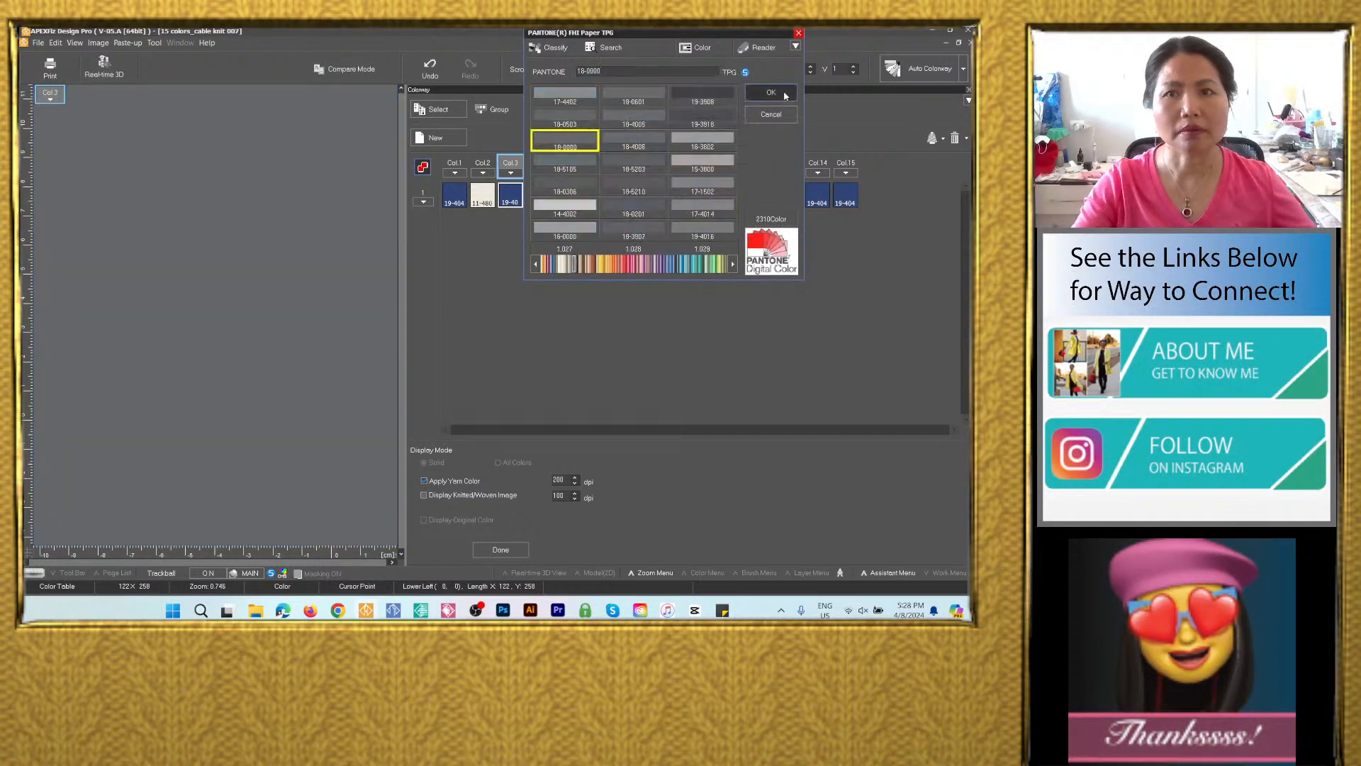
click(781, 93)
Set the yarn color of Col.4 to the black Pantone number 19-4007 from the color list note.
click(725, 611)
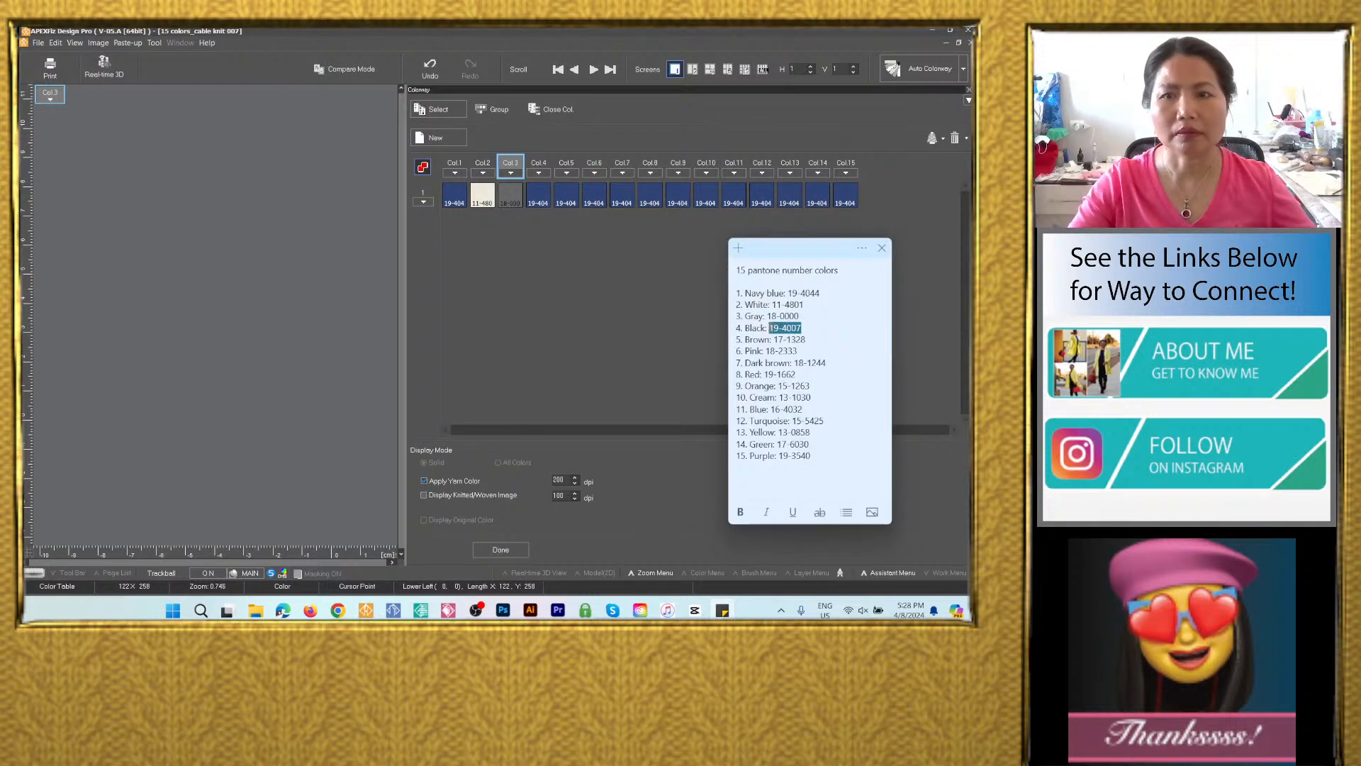
right_click(785, 329)
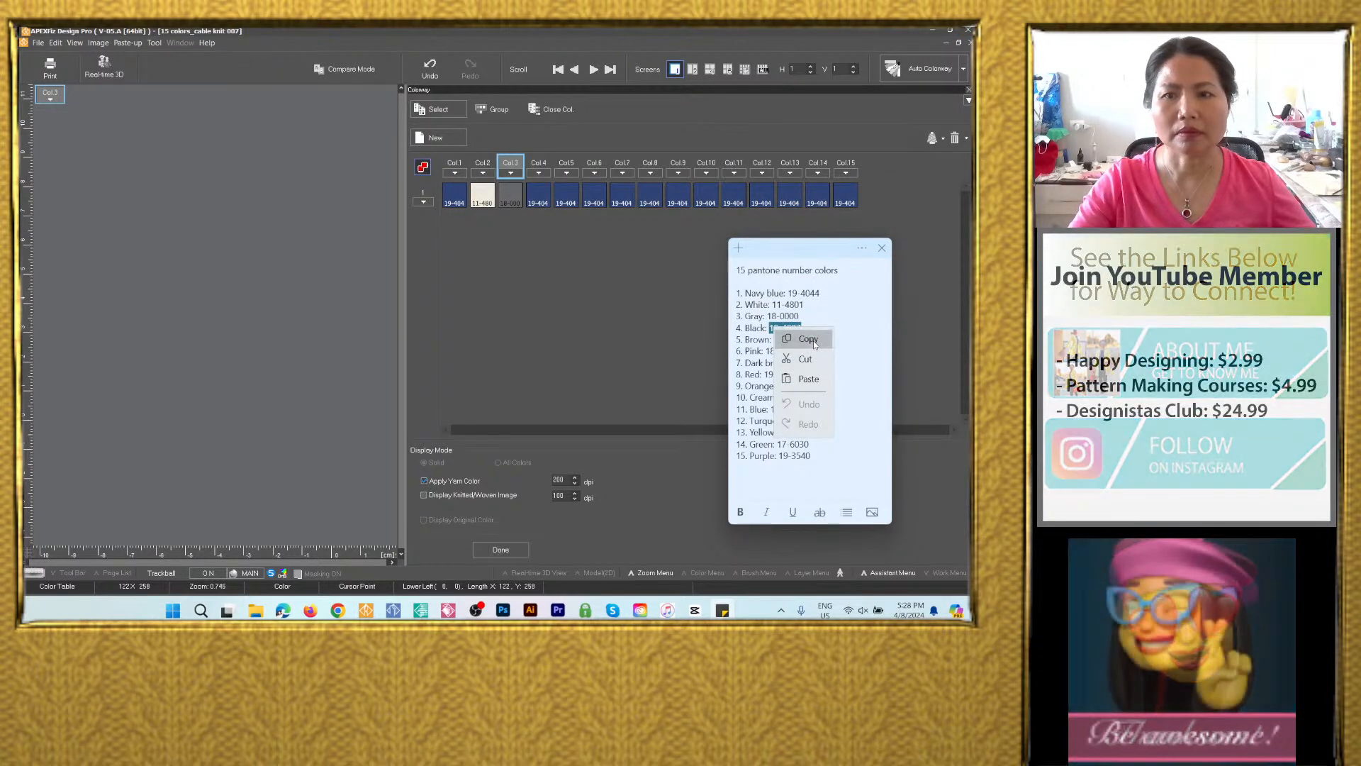
click(814, 340)
double_click(540, 198)
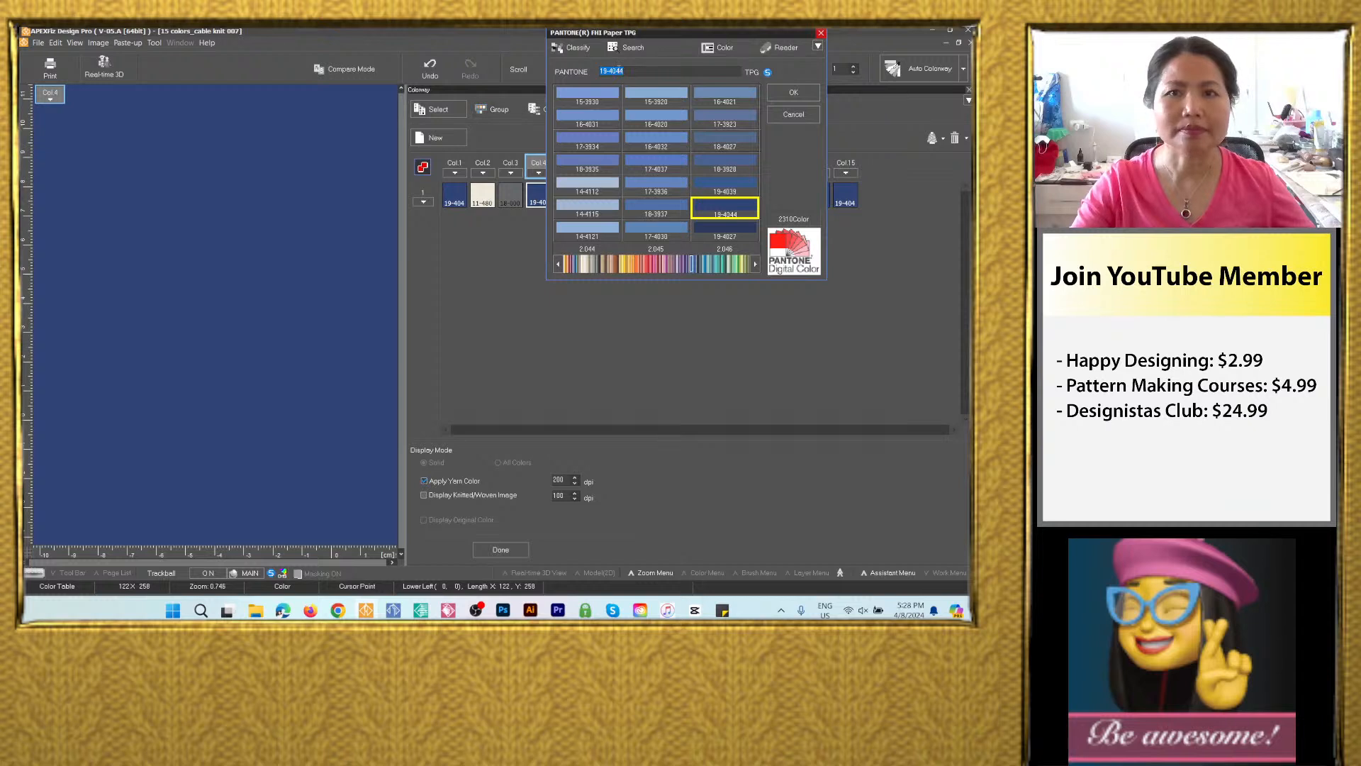
right_click(619, 71)
click(644, 120)
click(780, 95)
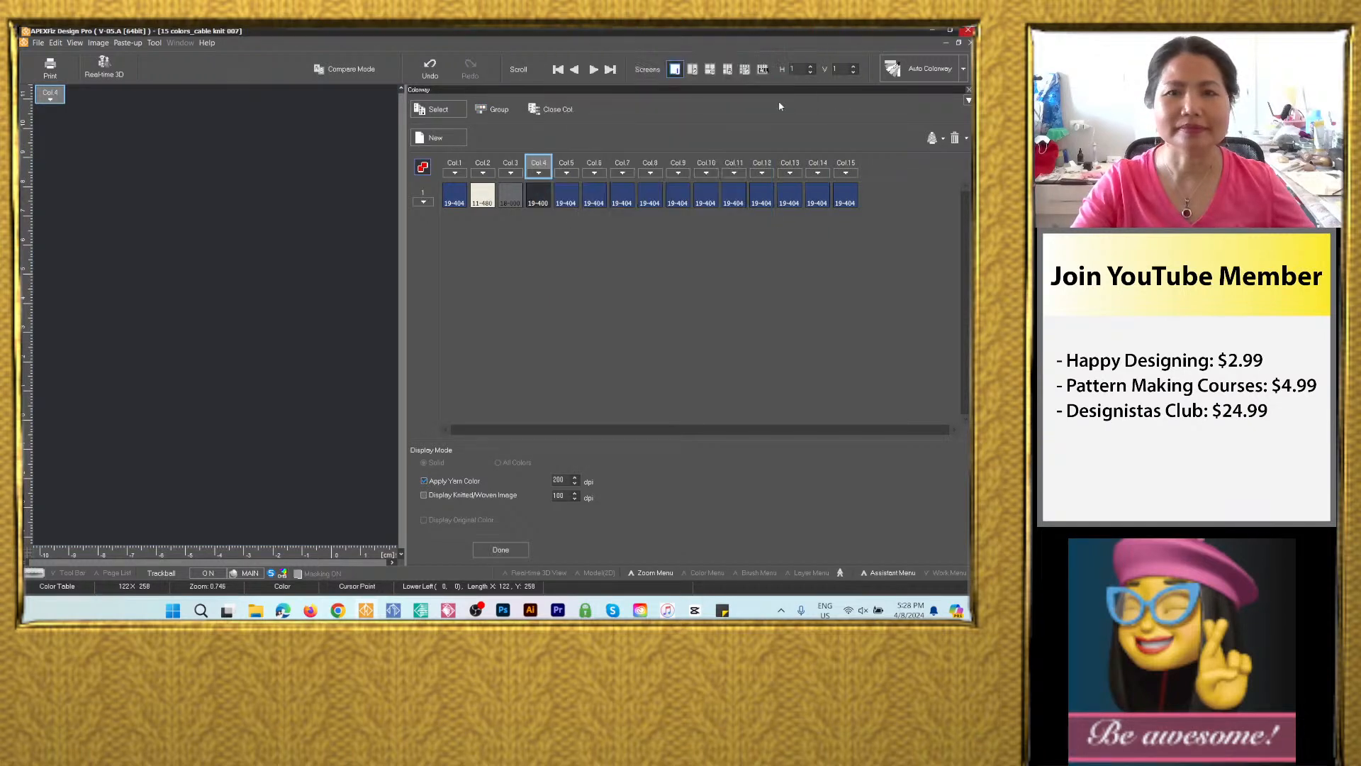
Set the yarn color of Col.5 to the brown Pantone number 17-1328 from the color list note.
click(722, 610)
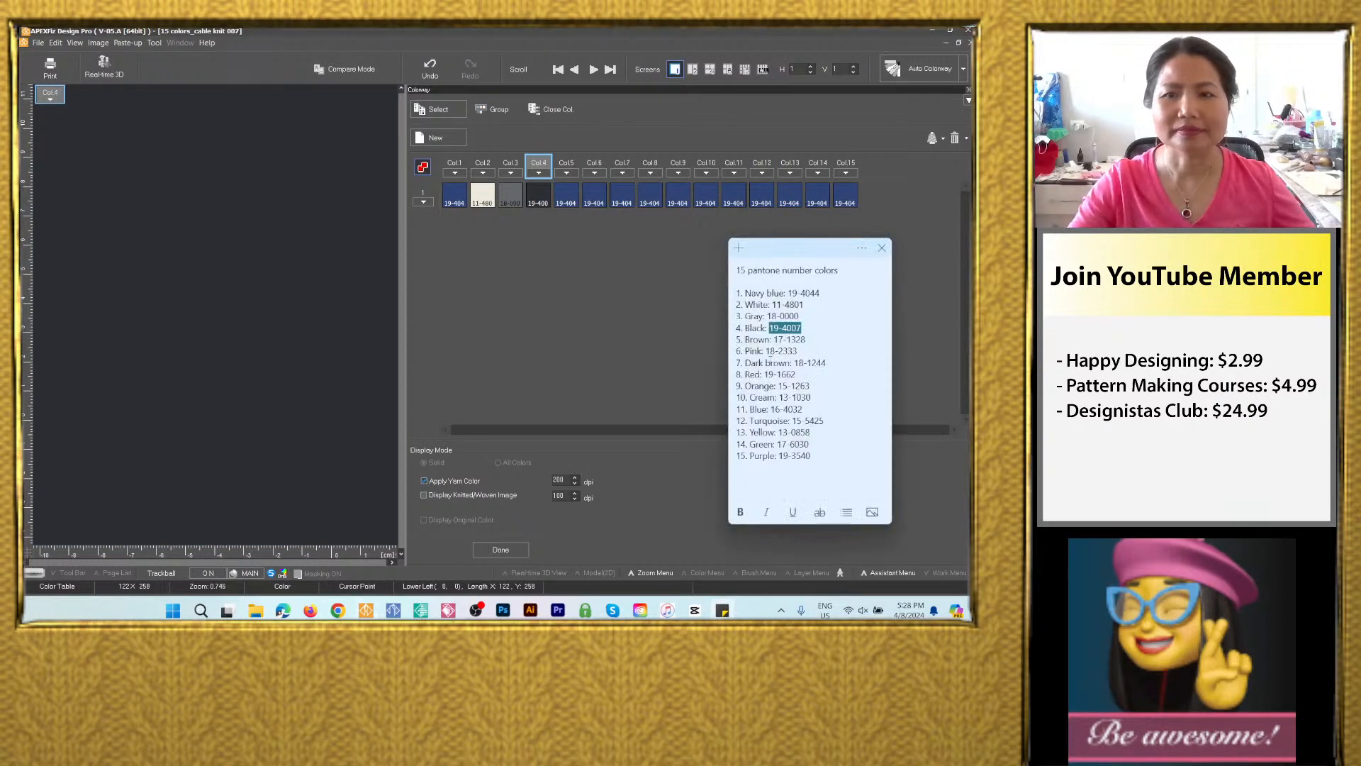
drag(809, 339, 773, 340)
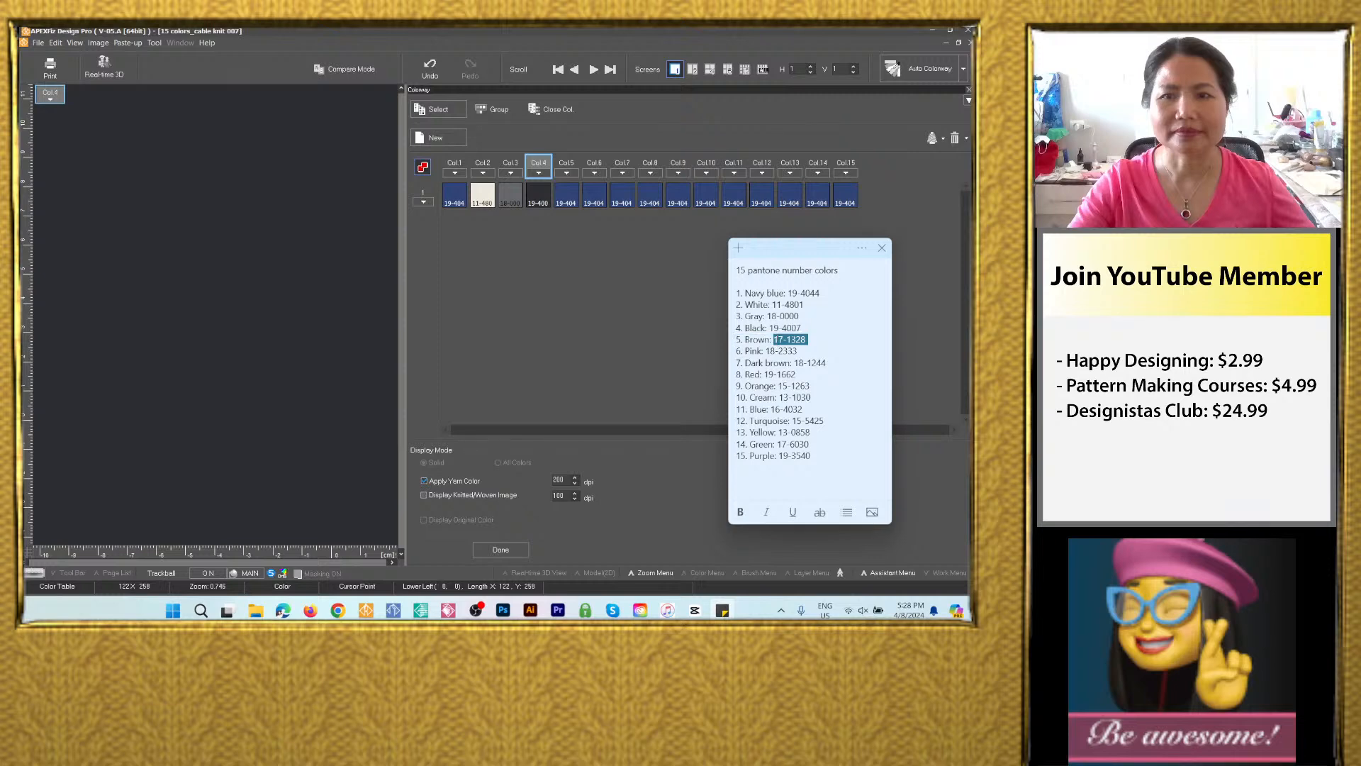
right_click(794, 341)
click(820, 352)
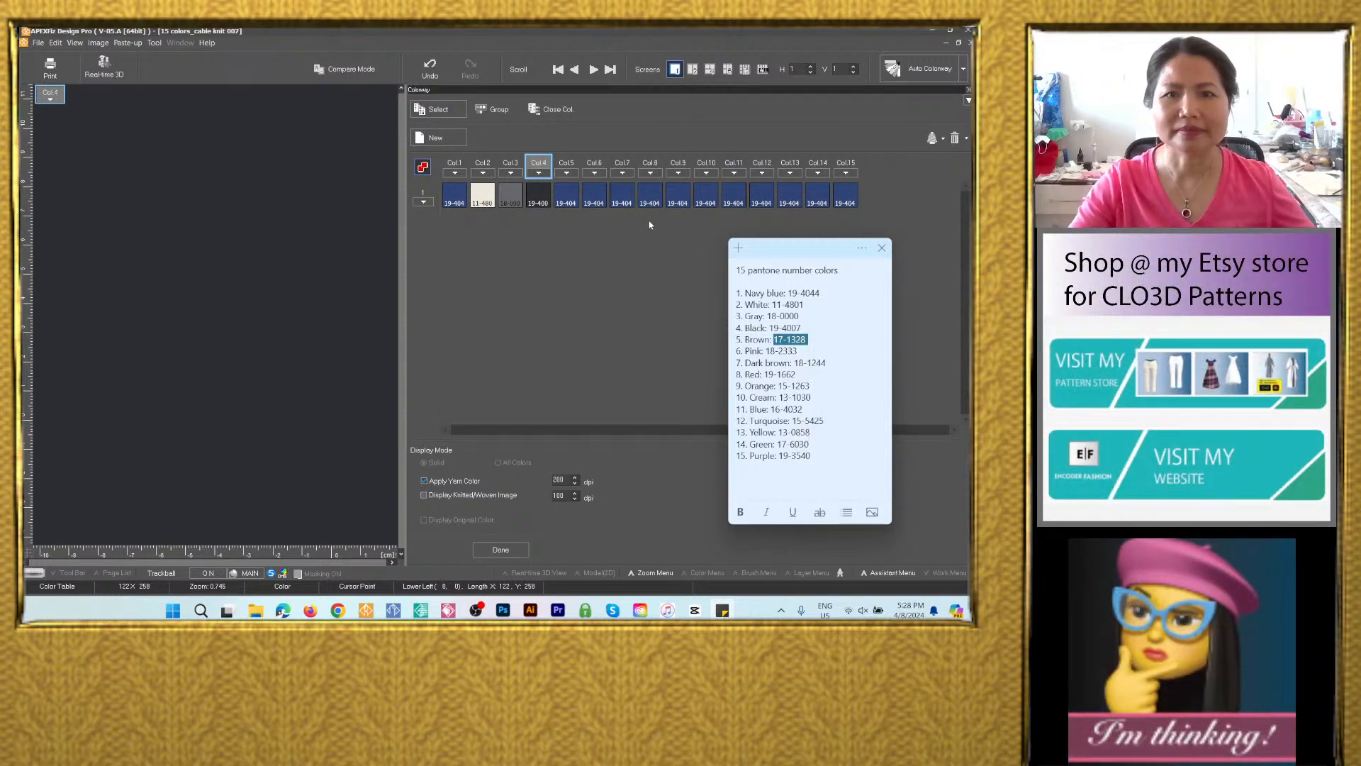
double_click(565, 194)
right_click(645, 74)
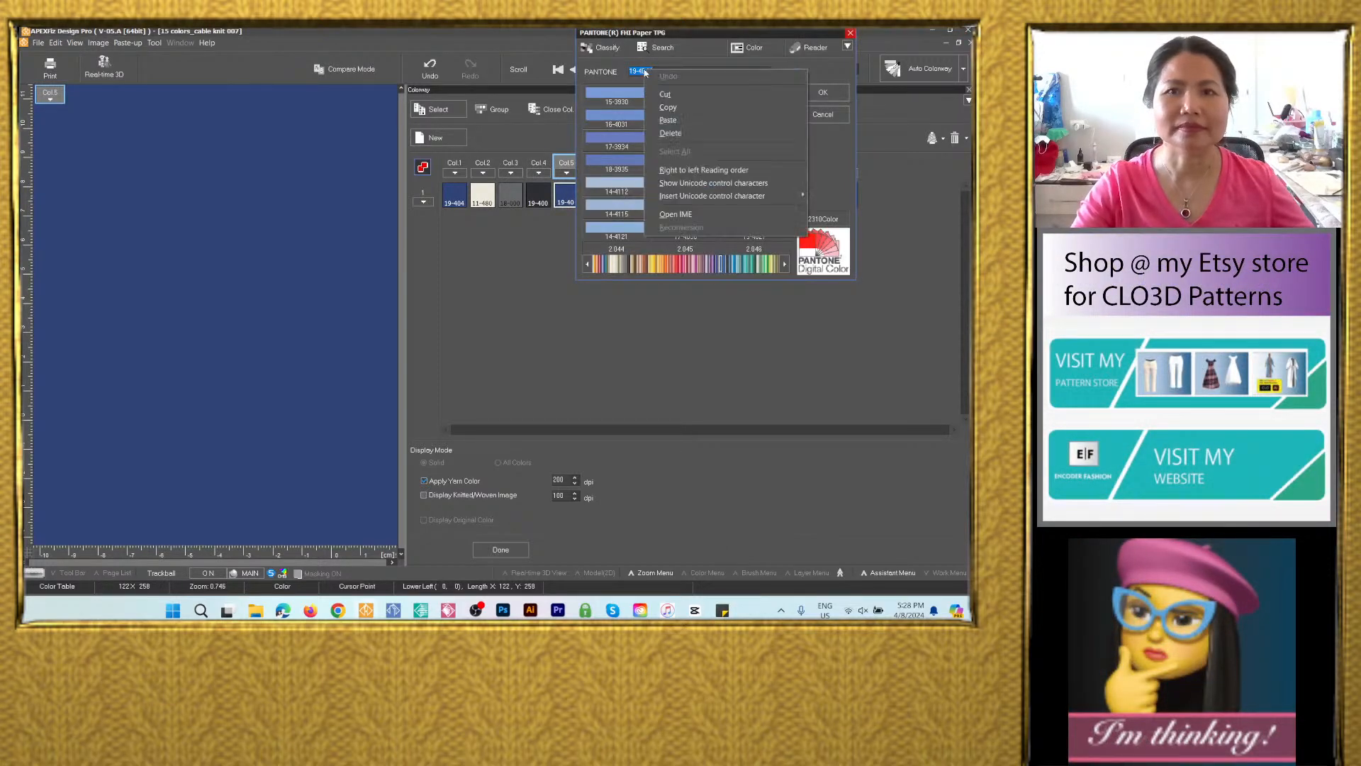
click(684, 122)
click(823, 92)
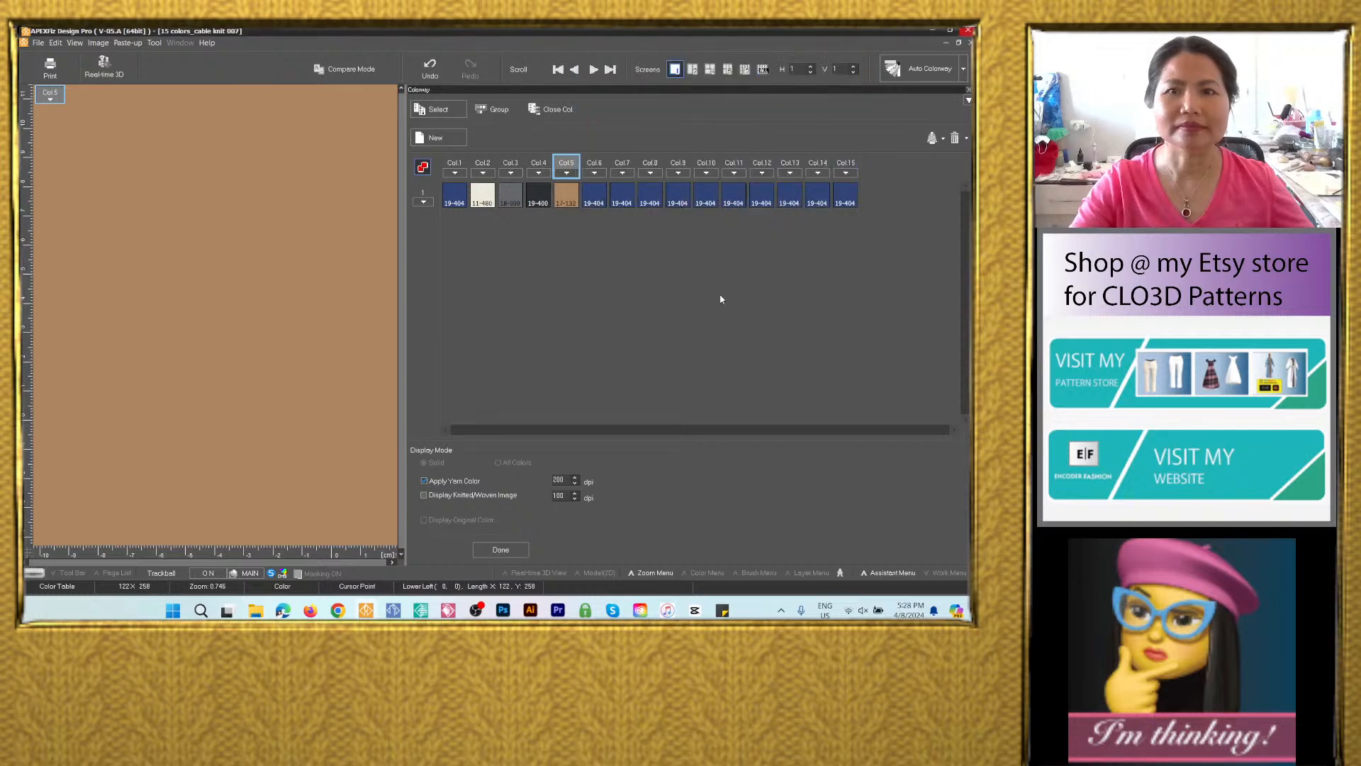
Set the yarn color of Col.6 to the pink Pantone number 18-2333 from the color list note.
click(724, 610)
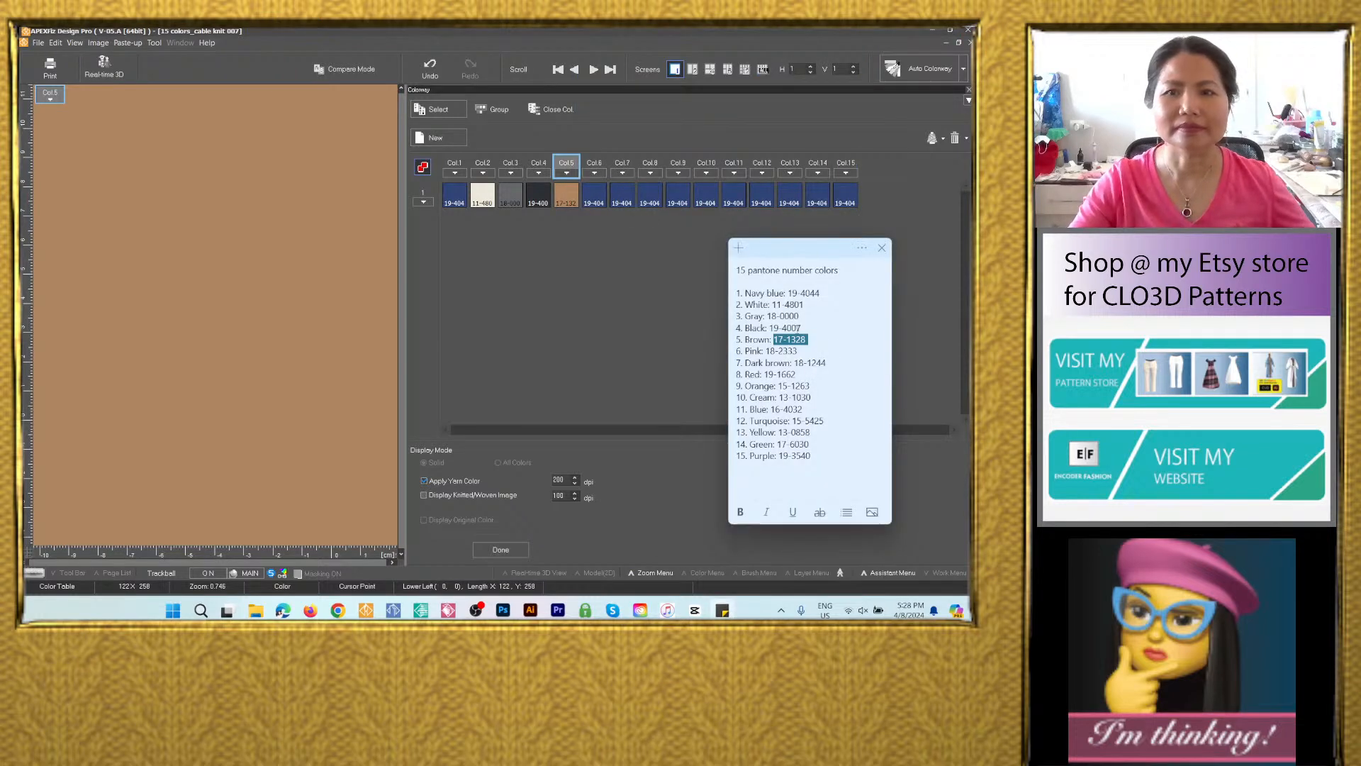
drag(798, 351, 766, 351)
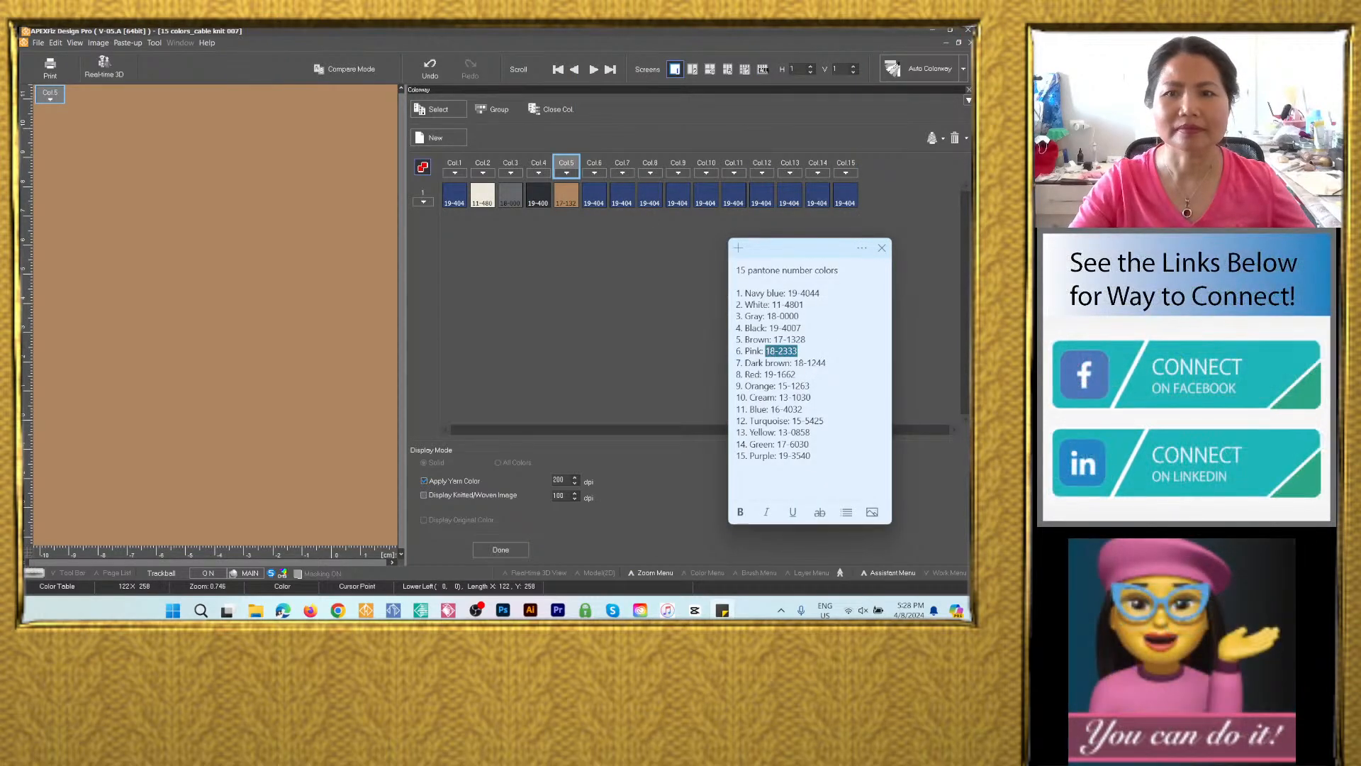
right_click(773, 351)
click(807, 360)
double_click(597, 165)
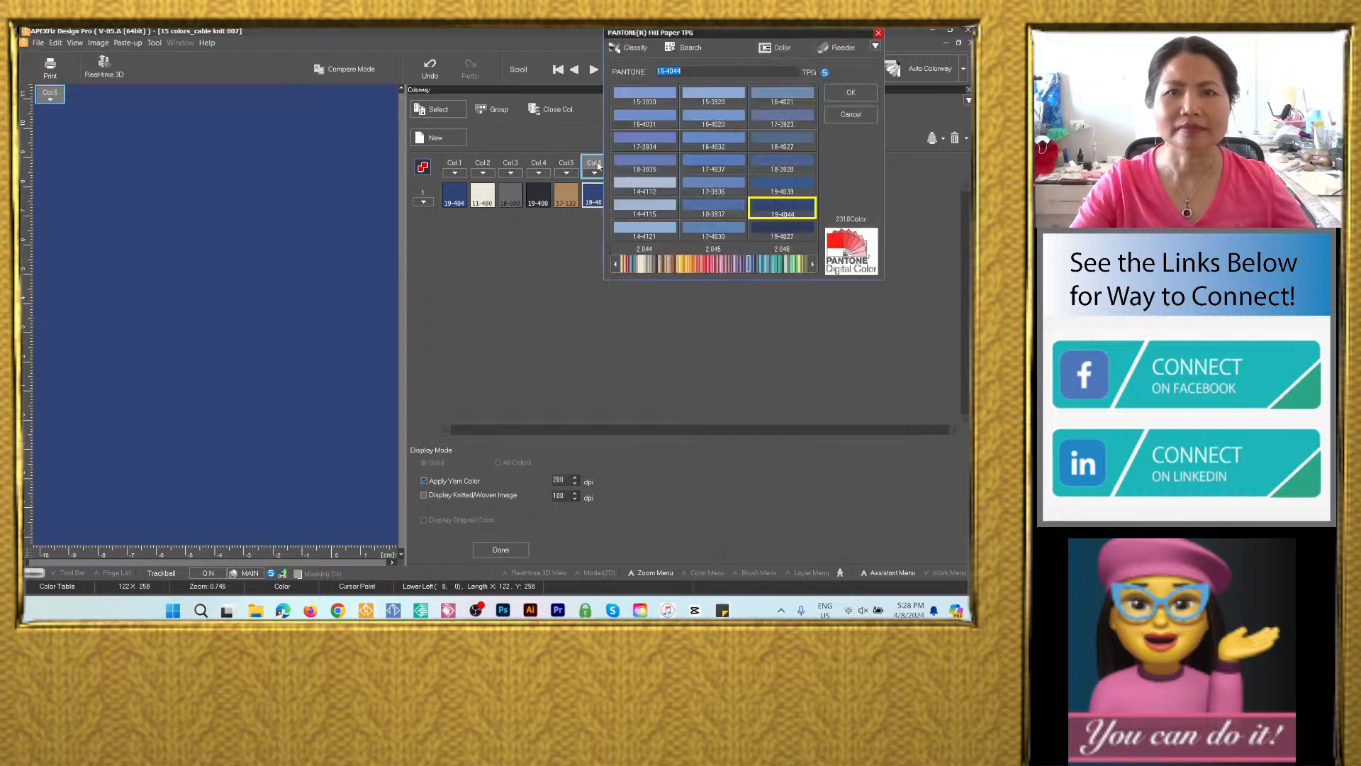
right_click(664, 80)
click(691, 131)
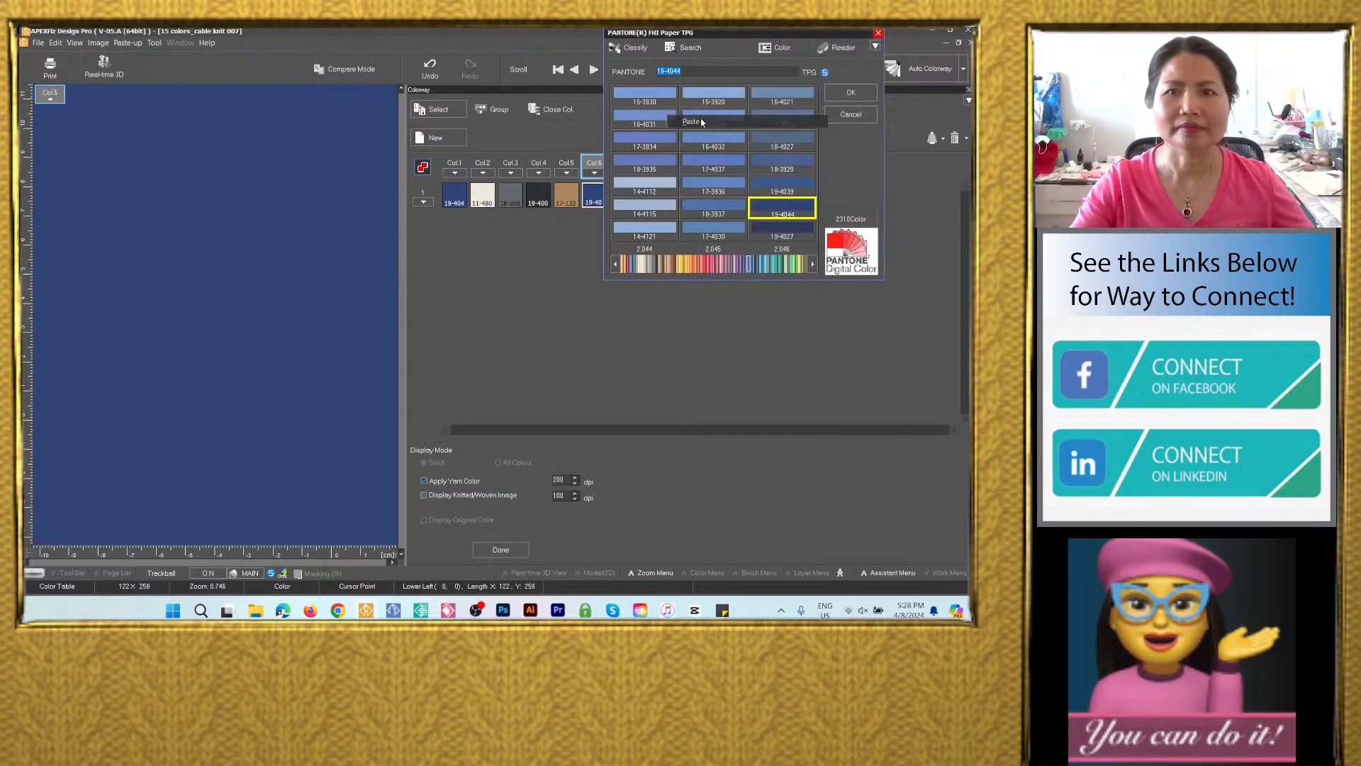
click(851, 93)
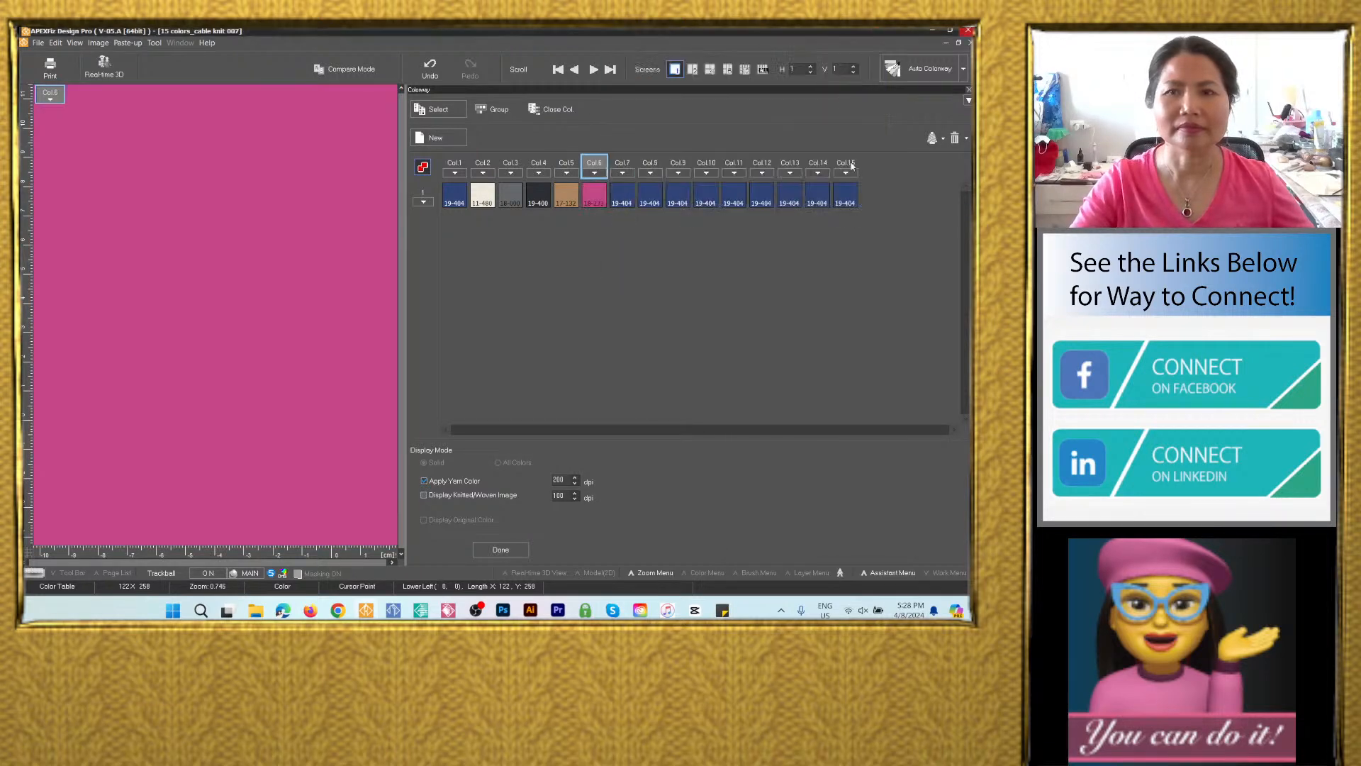
Set the yarn color of Col.7 to the dark brown Pantone number 18-1244 from the color list note.
click(724, 611)
drag(830, 363, 795, 363)
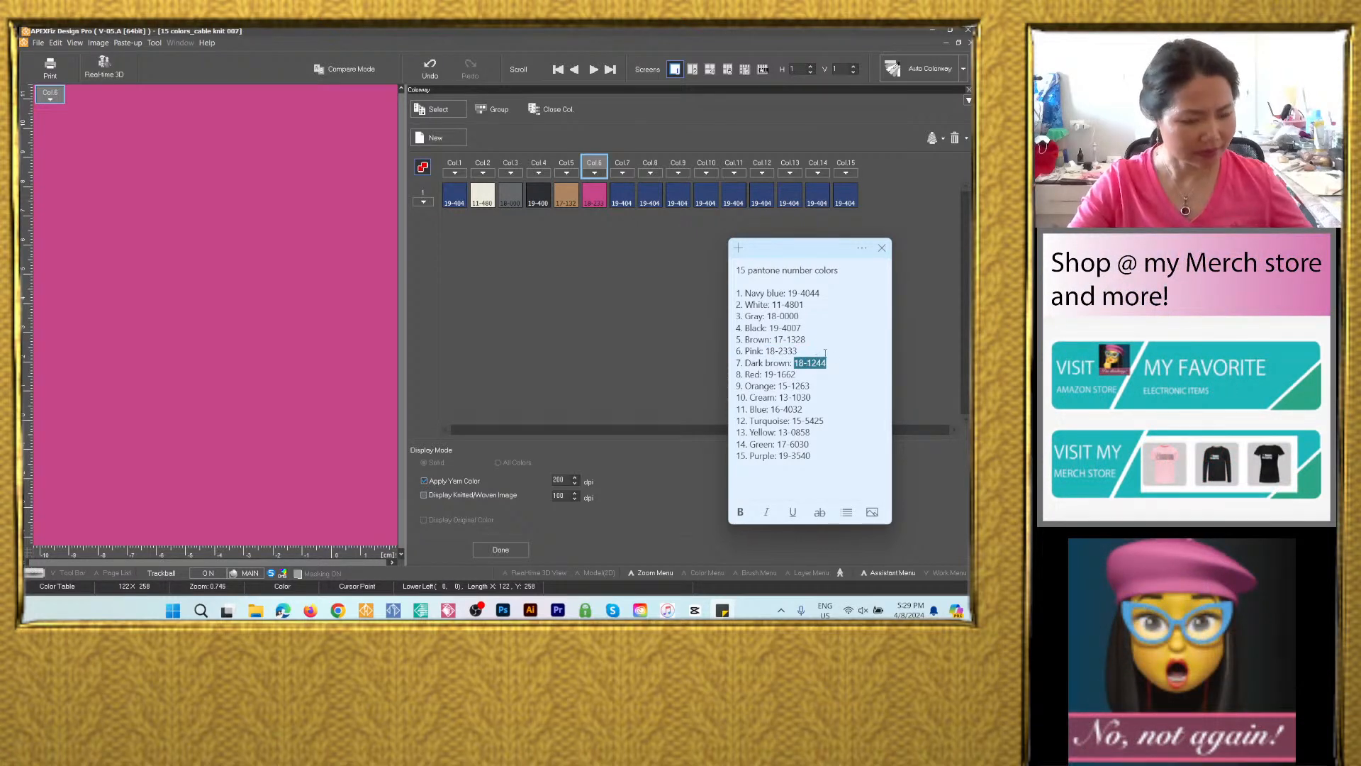
double_click(622, 203)
right_click(695, 73)
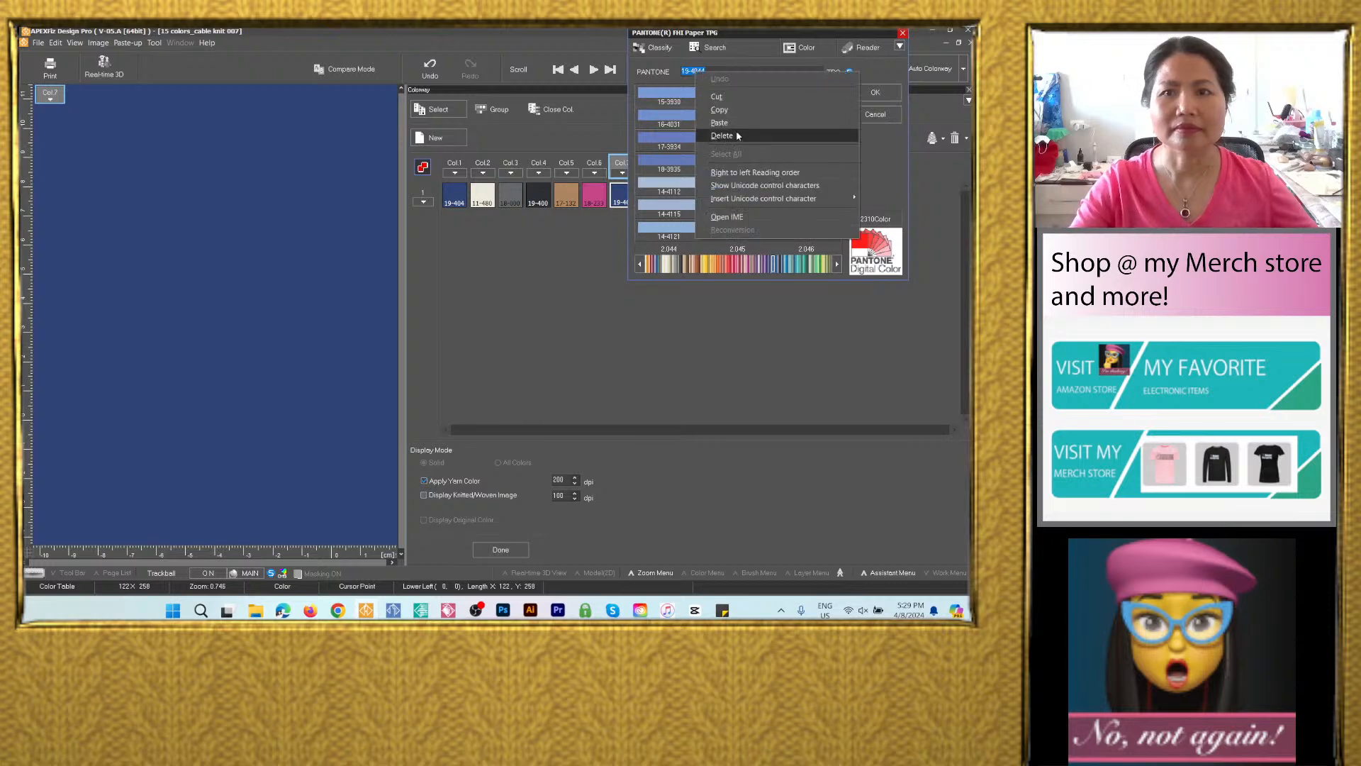
click(715, 134)
click(891, 93)
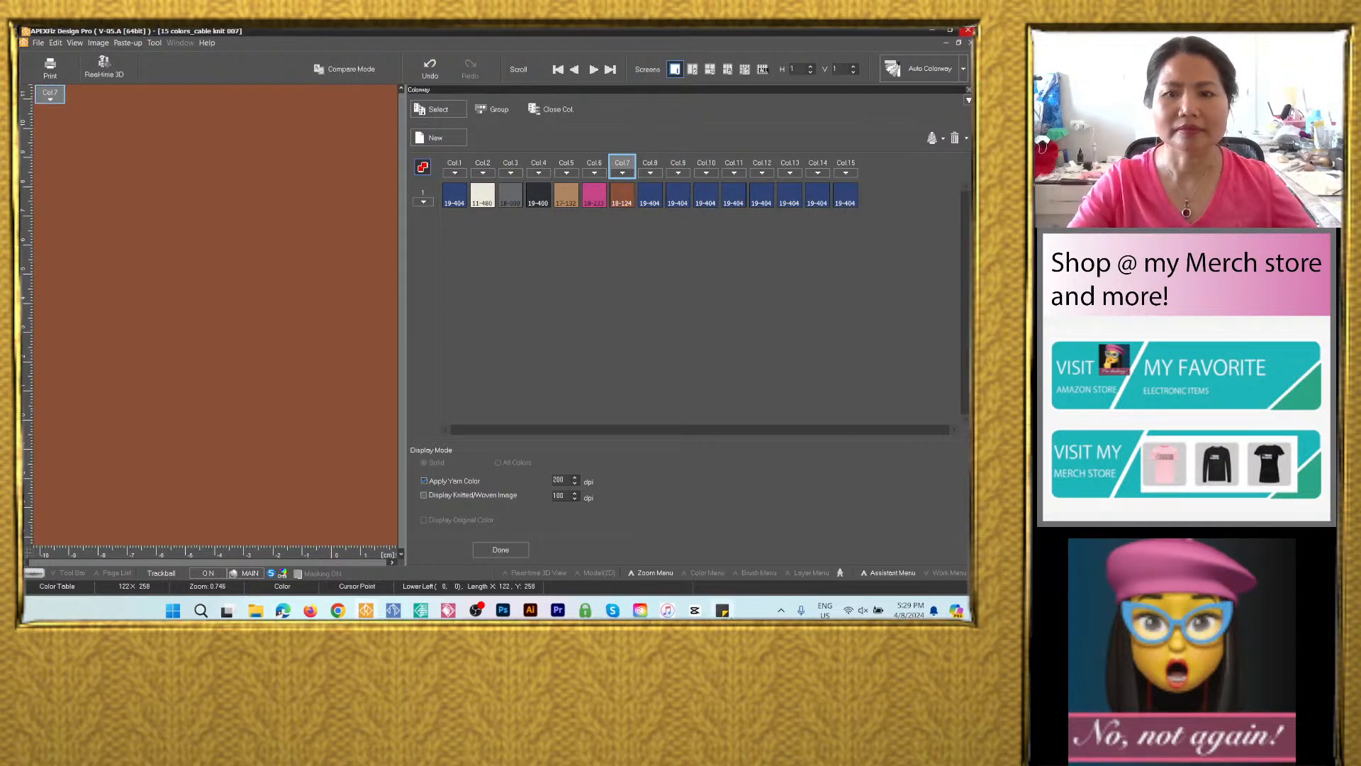
Set the yarn color of Col.8 to the red Pantone number 19-1662 from the color list note.
click(723, 610)
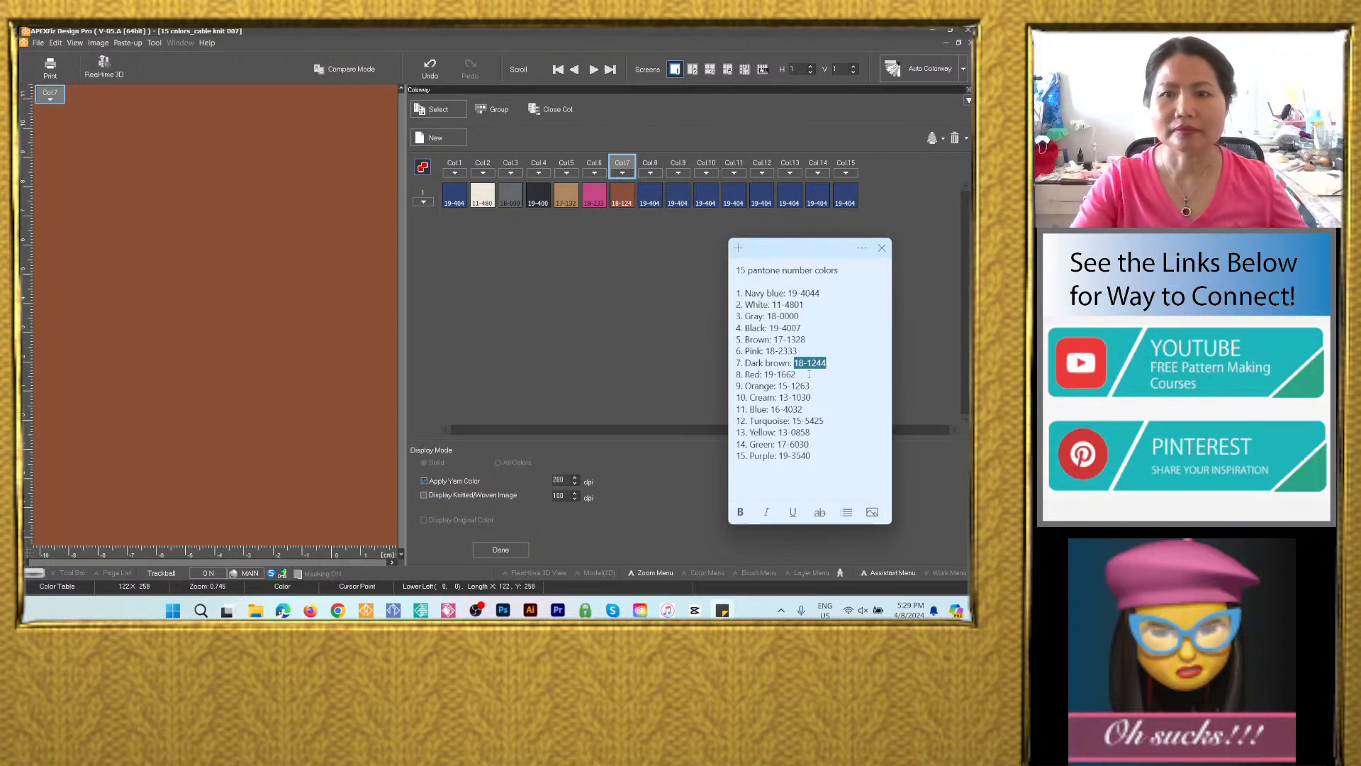
drag(777, 374, 764, 374)
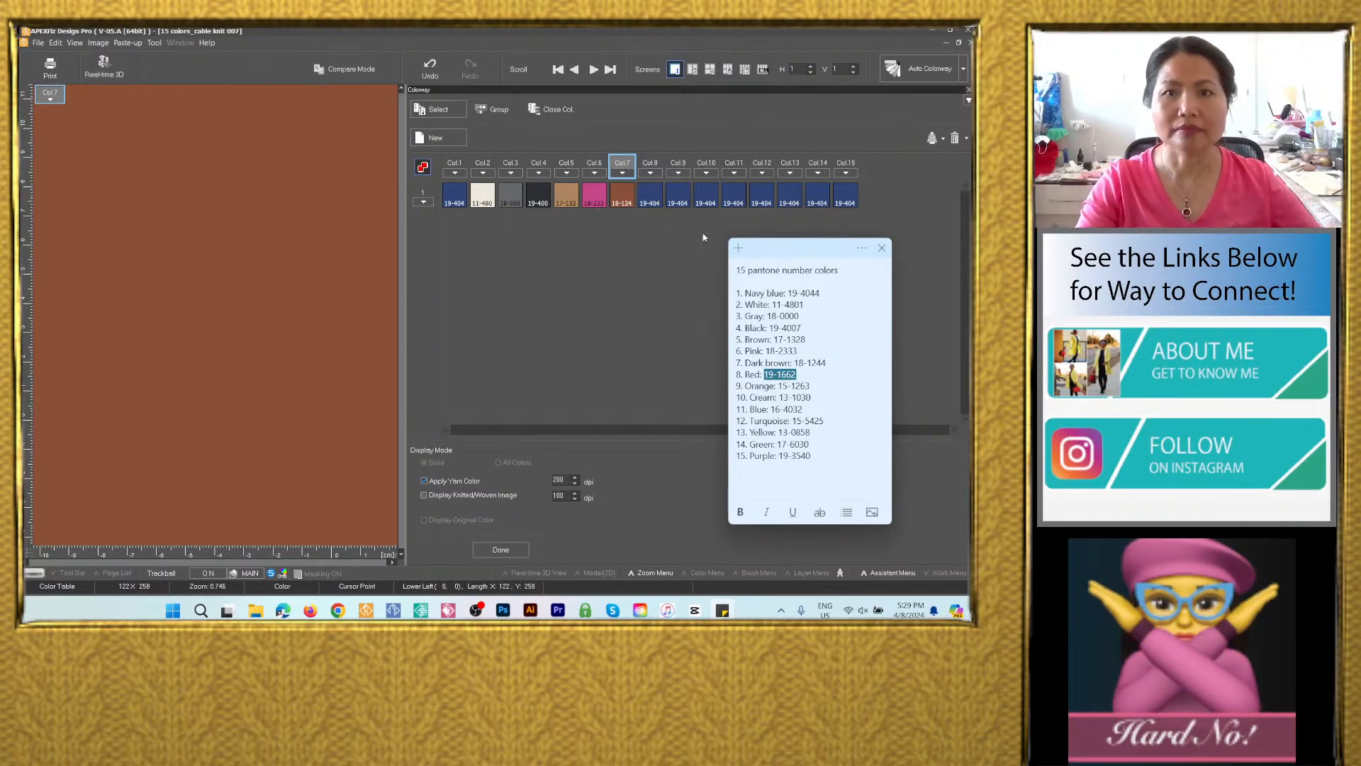
double_click(650, 199)
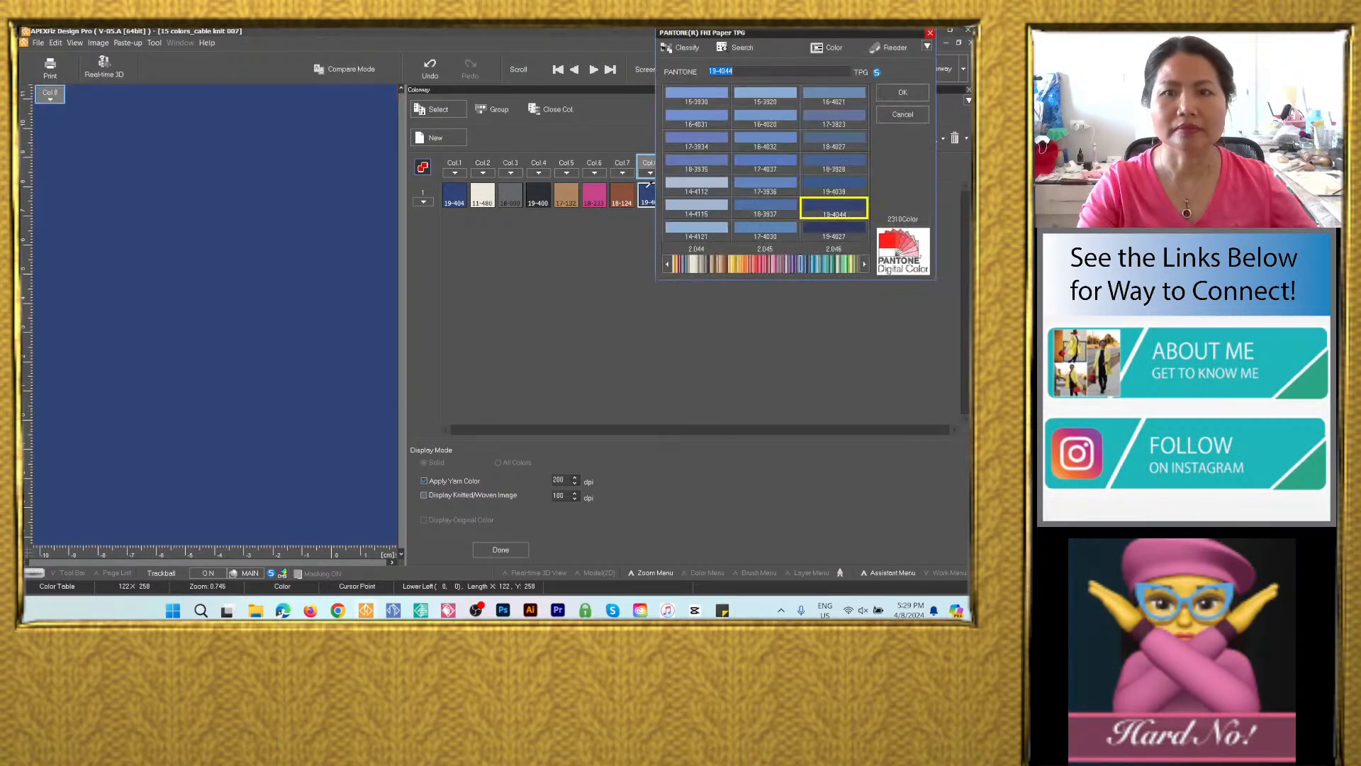
right_click(722, 70)
click(759, 119)
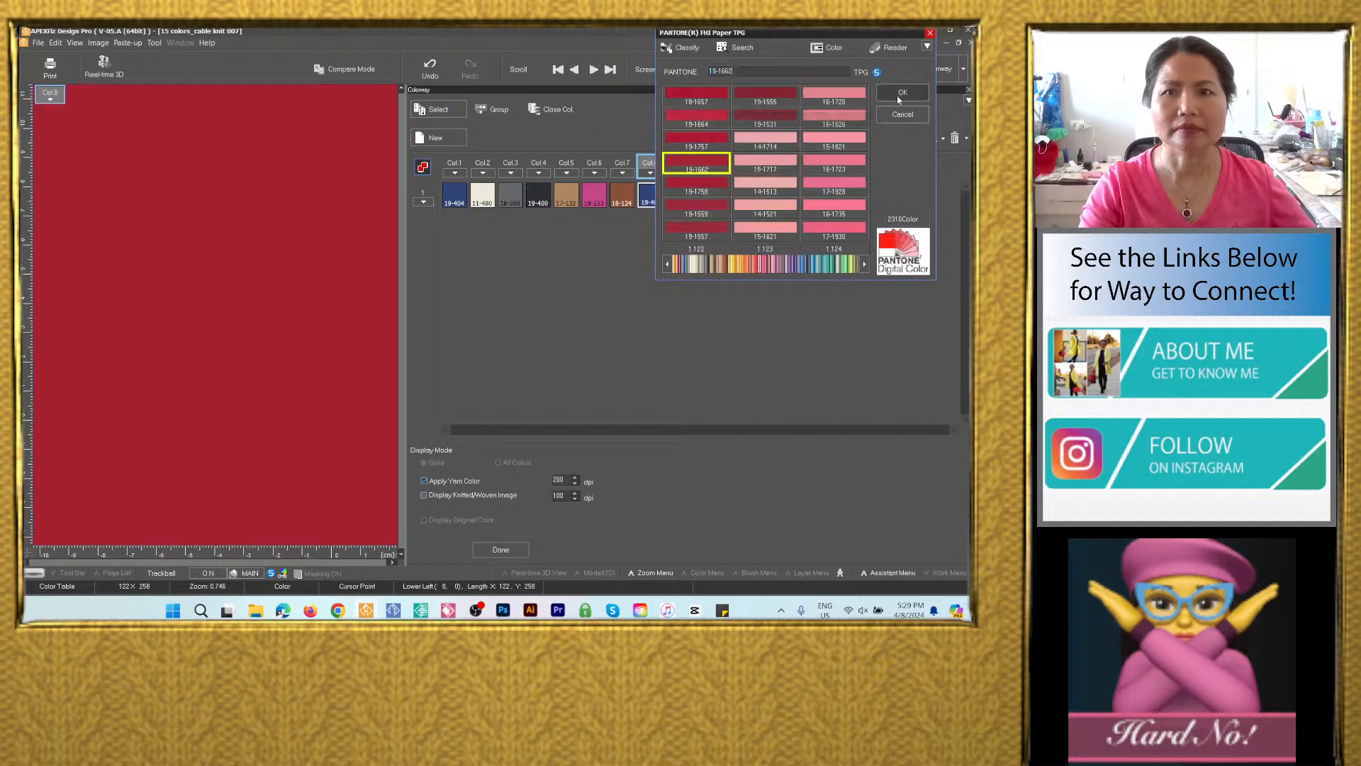
click(902, 93)
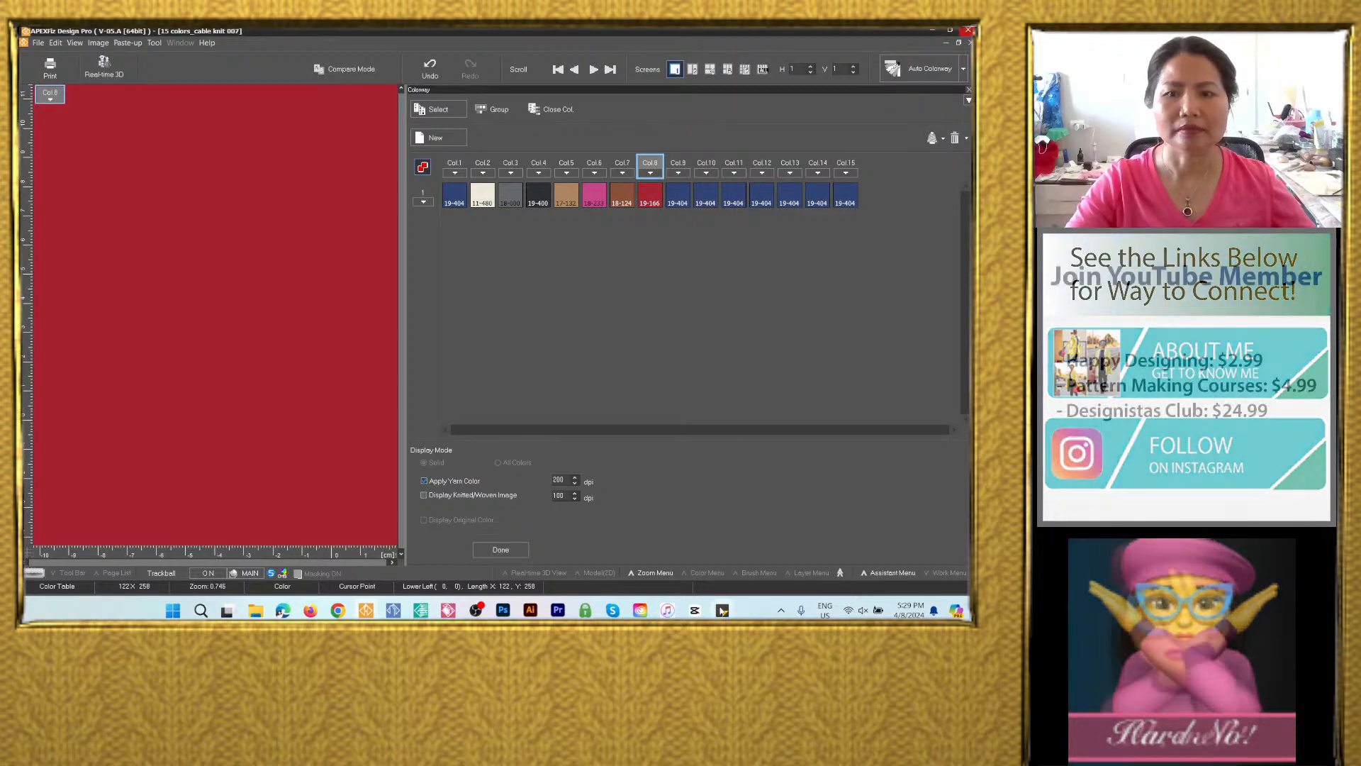
Set the yarn color of Col.9 to the orange Pantone number 15-1263 from the color list note.
click(722, 610)
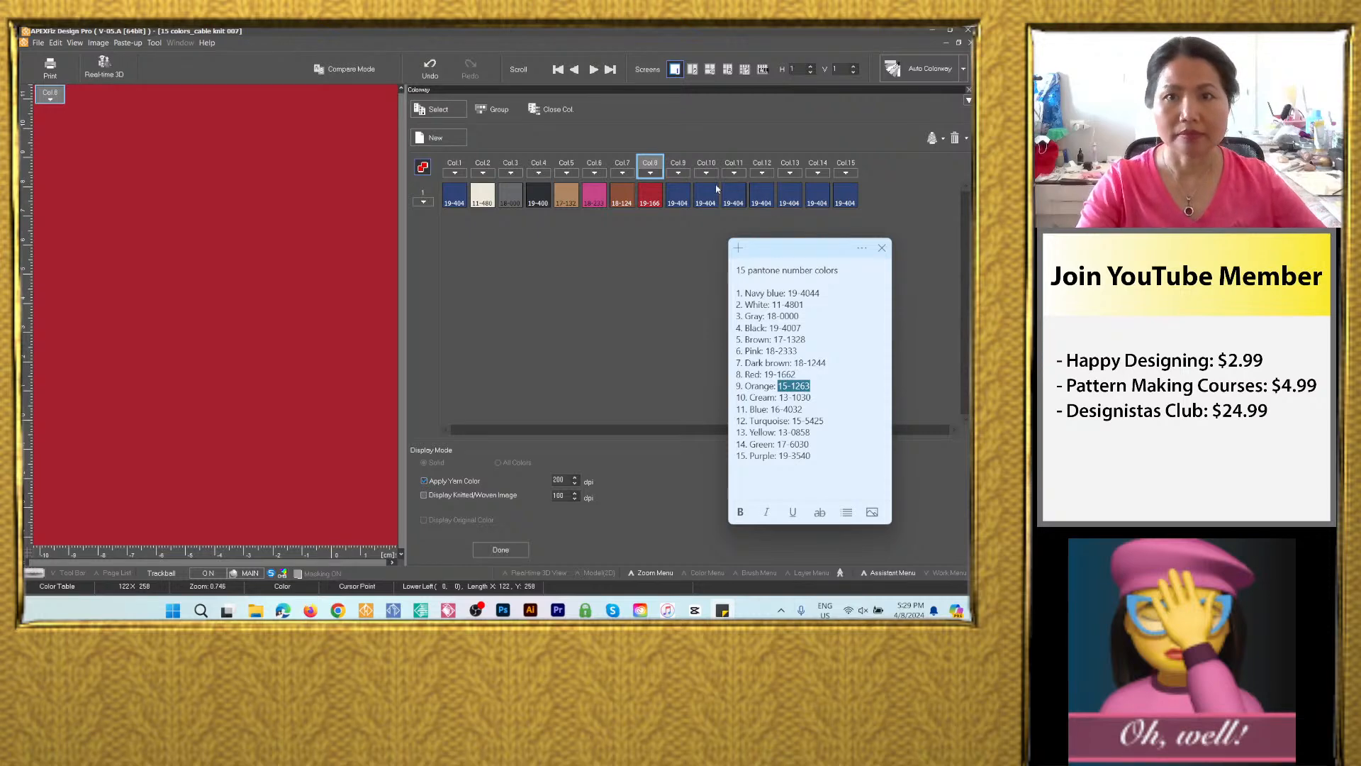
double_click(677, 196)
right_click(764, 73)
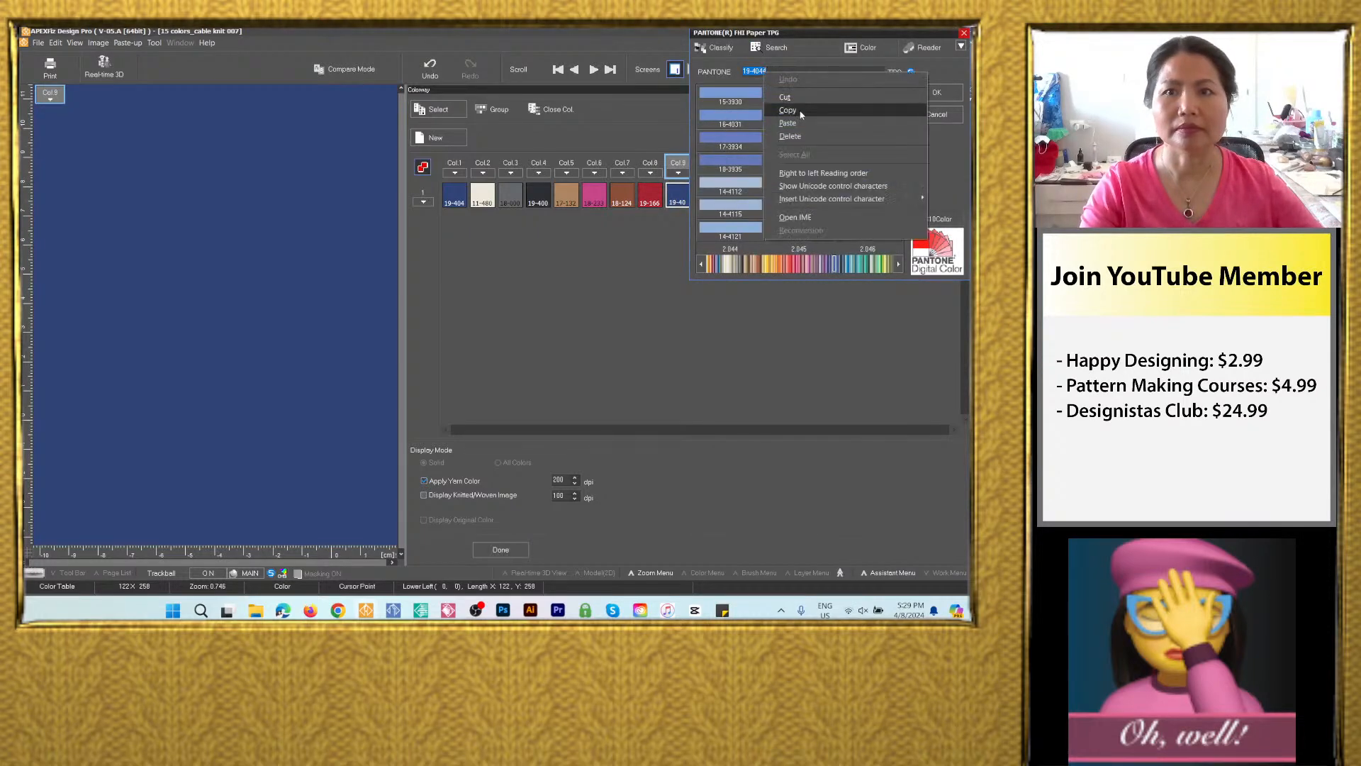
click(795, 124)
click(927, 97)
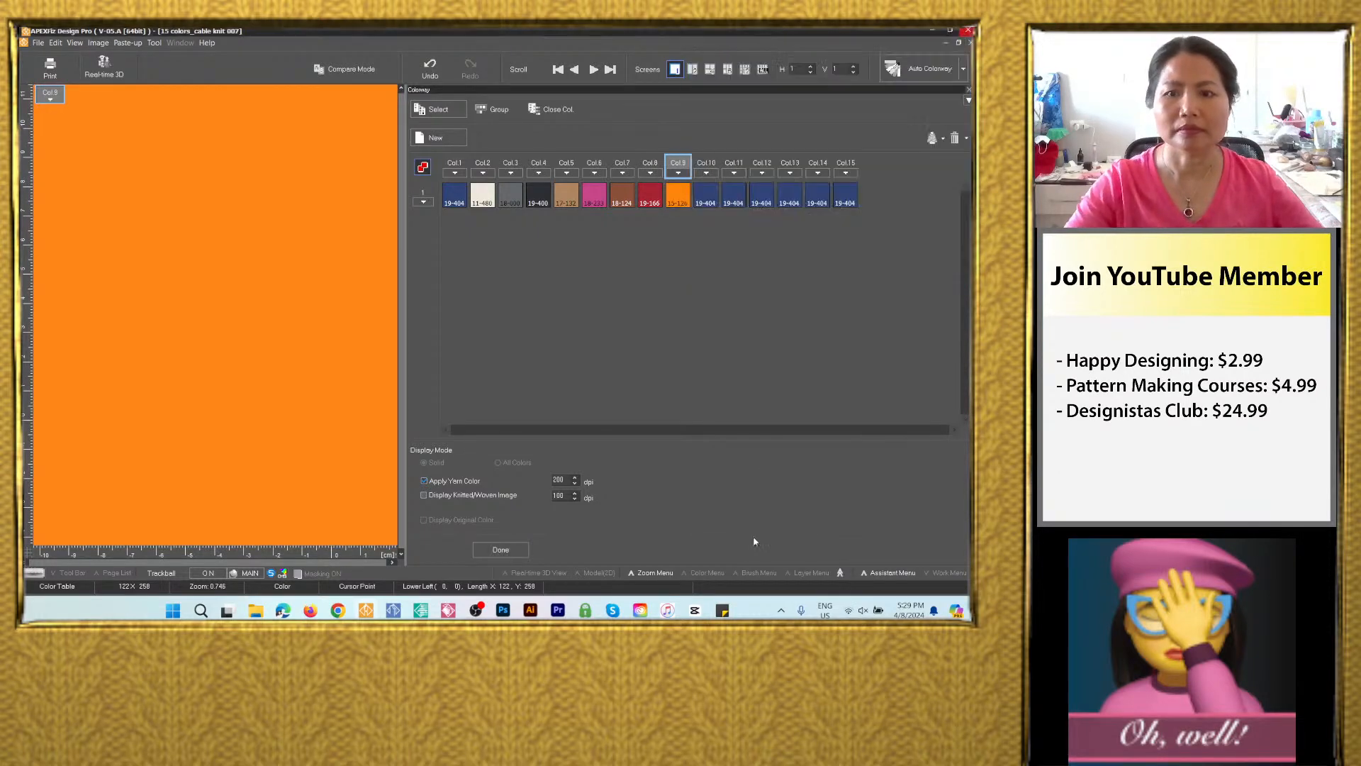
Set the yarn color of Col.10 to the cream Pantone number 13-1030 from the color list note.
key(alt+Tab)
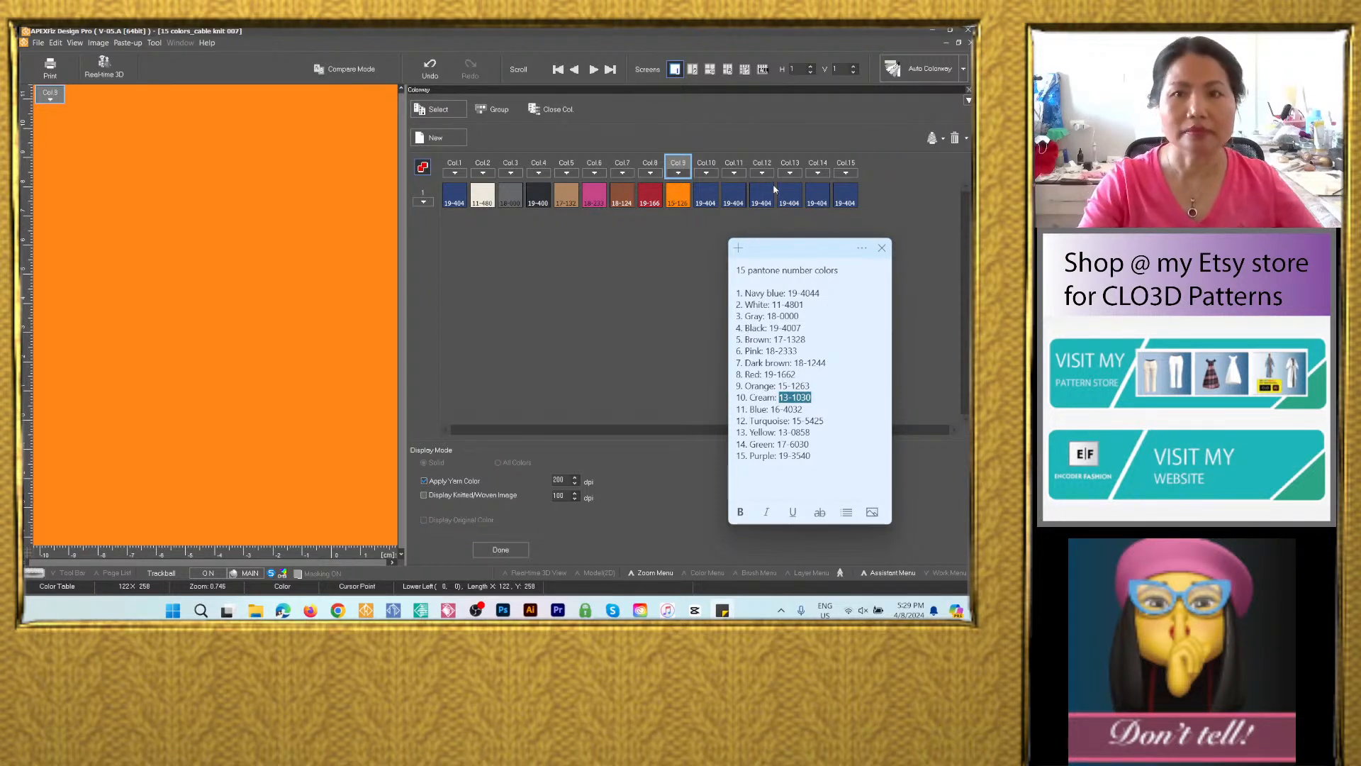
double_click(717, 198)
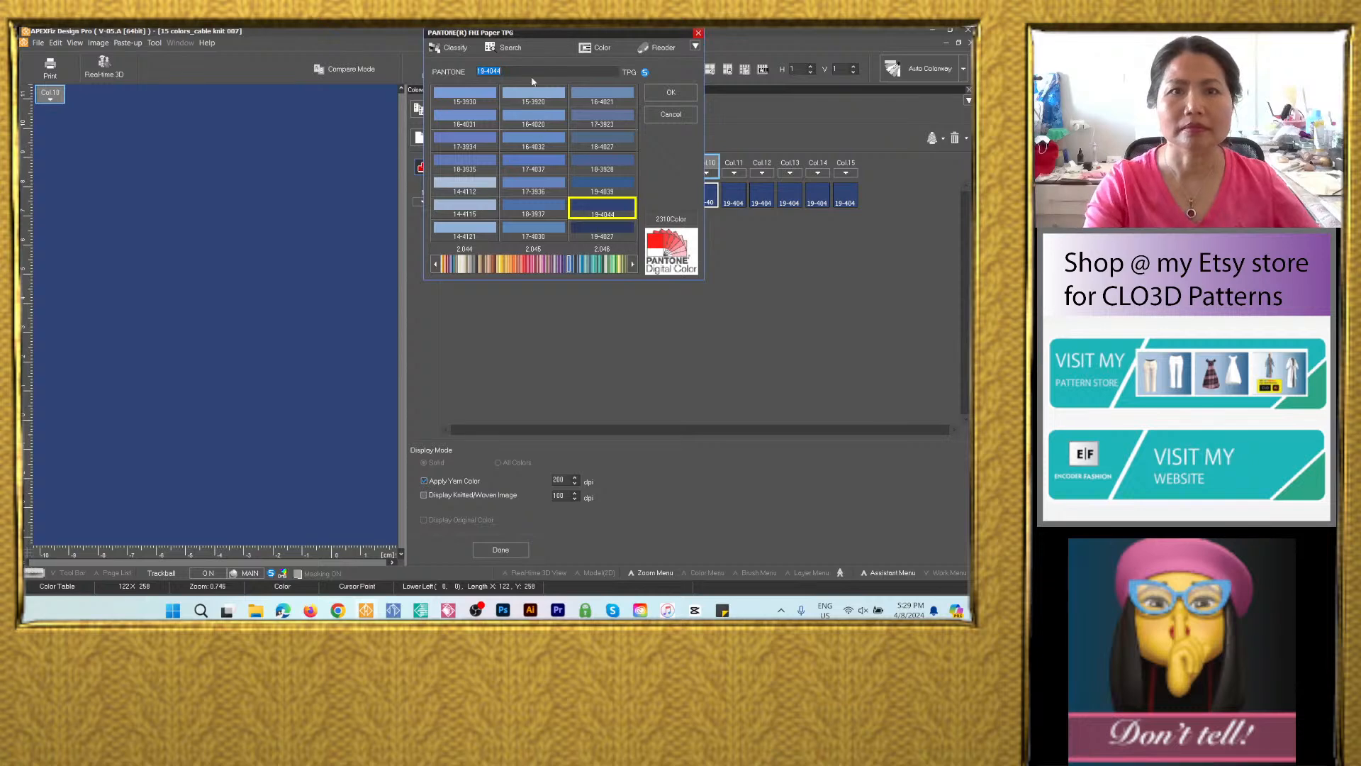
text(13-1030)
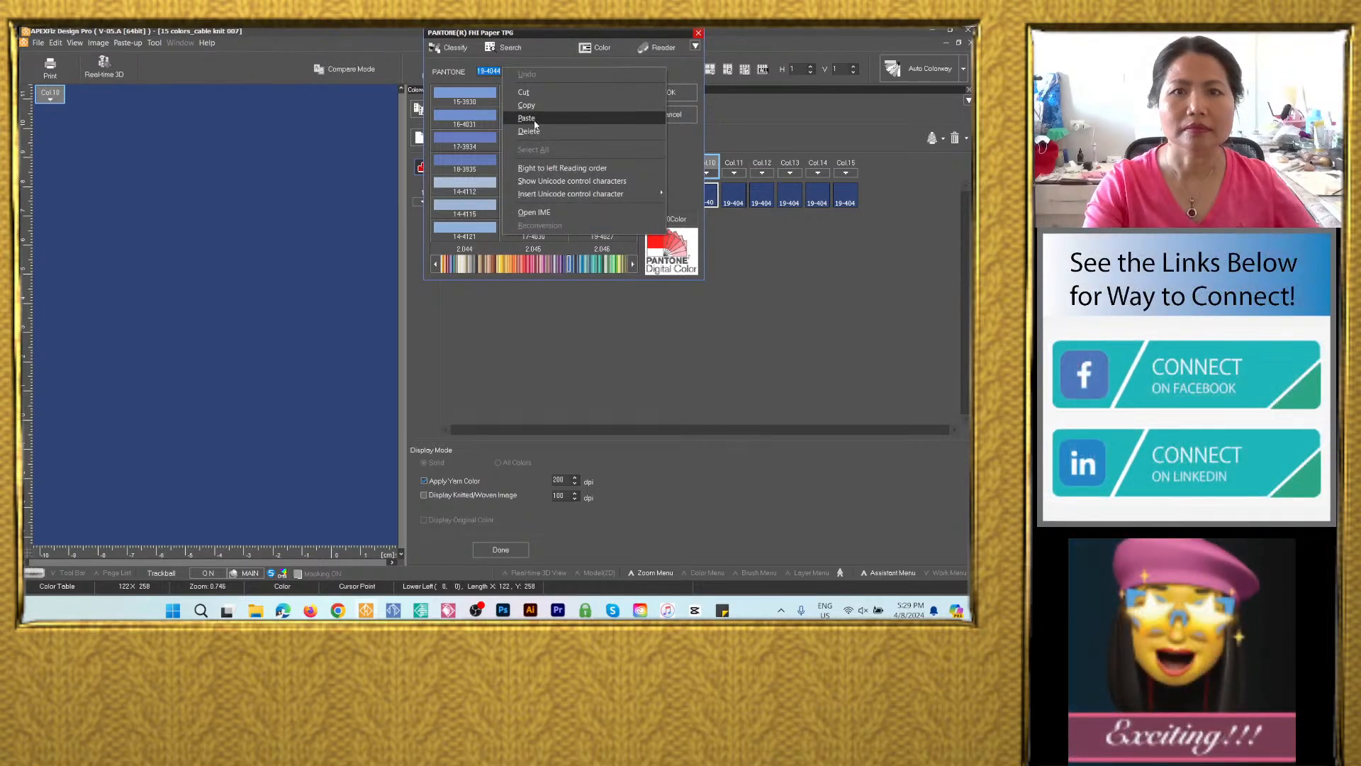
key(Return)
click(666, 95)
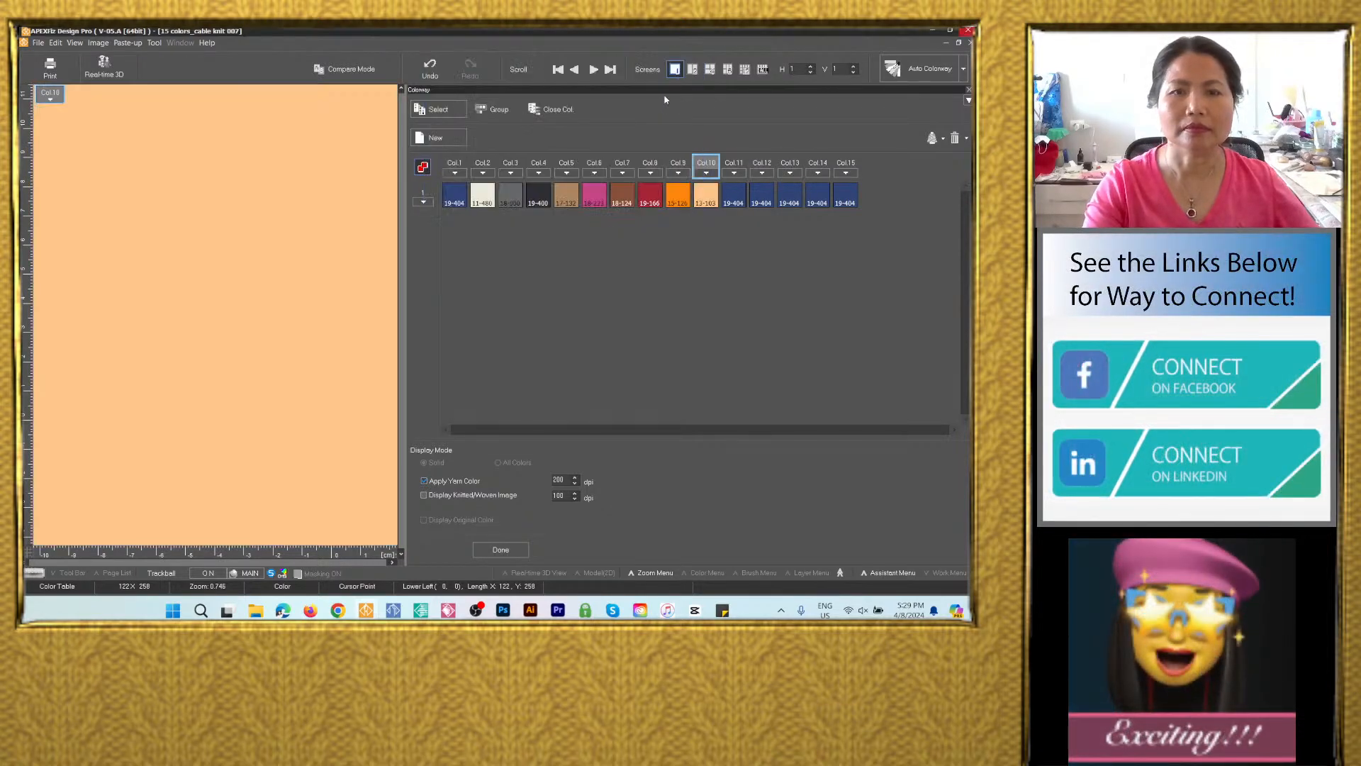
Set the yarn color of Col.11 to the blue Pantone number 16-4032 from the color list note.
click(723, 613)
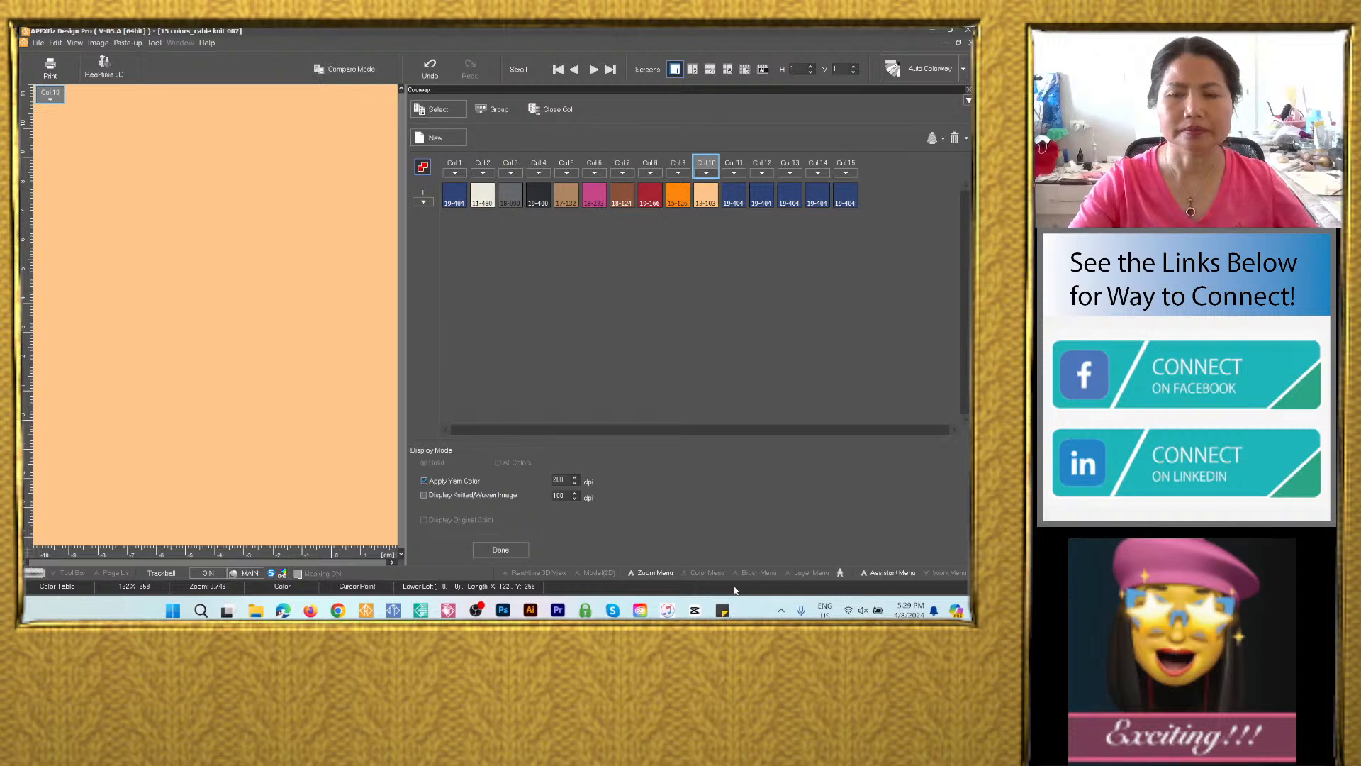
click(722, 611)
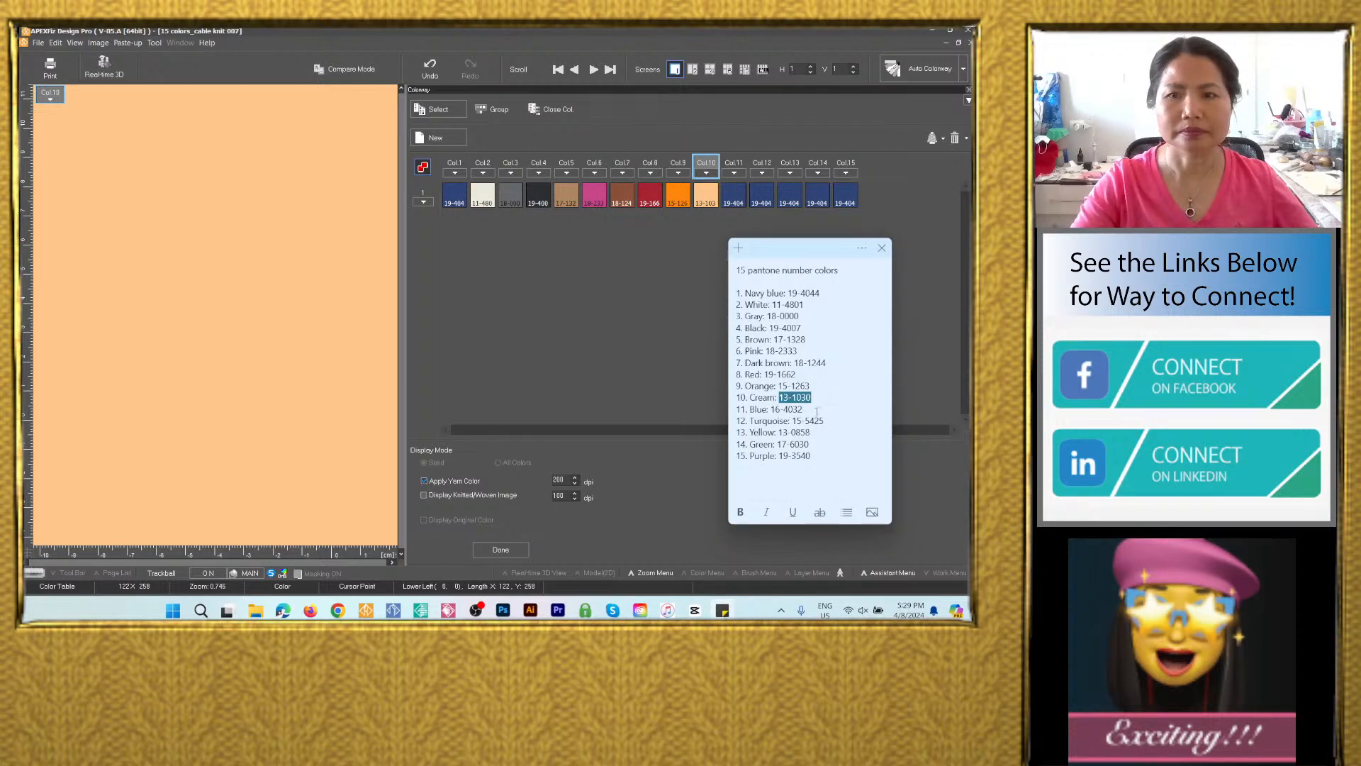
drag(774, 409, 769, 410)
key(ctrl+c)
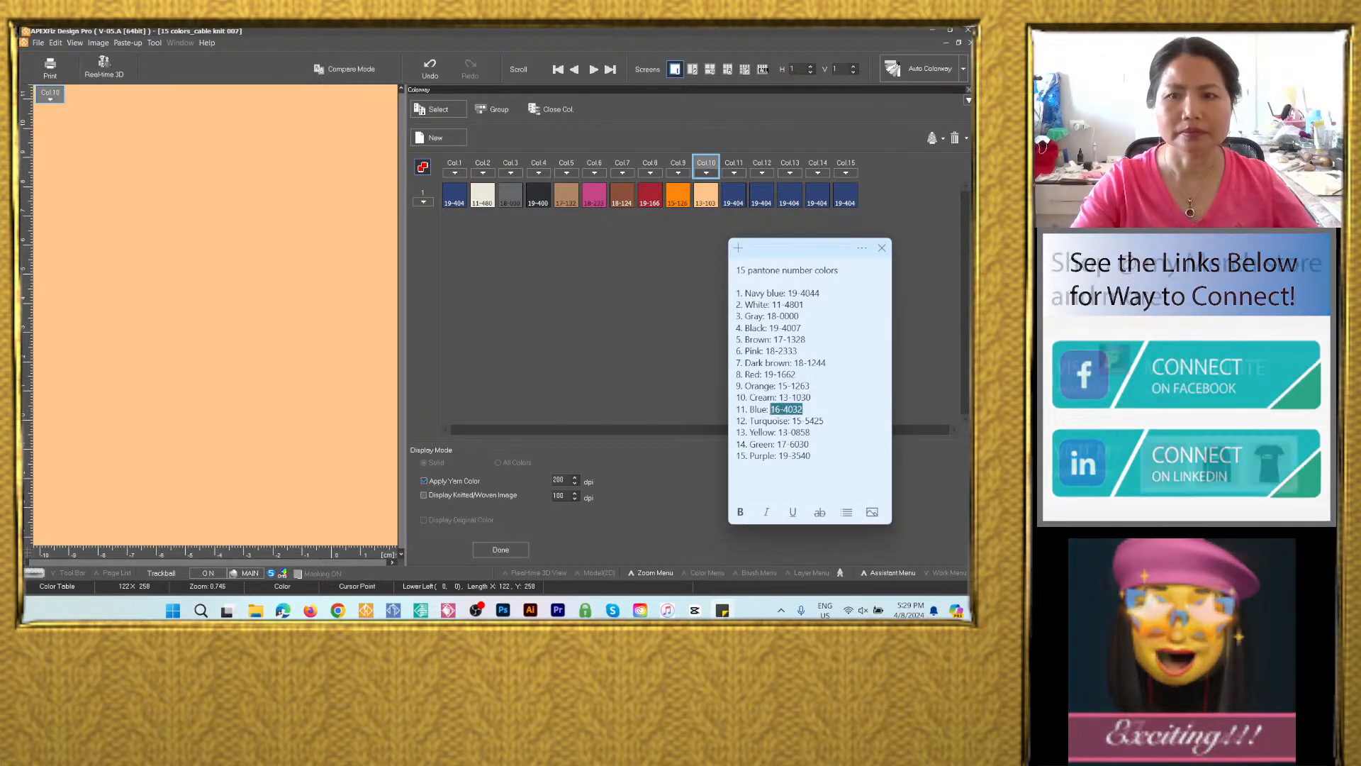
double_click(736, 200)
right_click(526, 70)
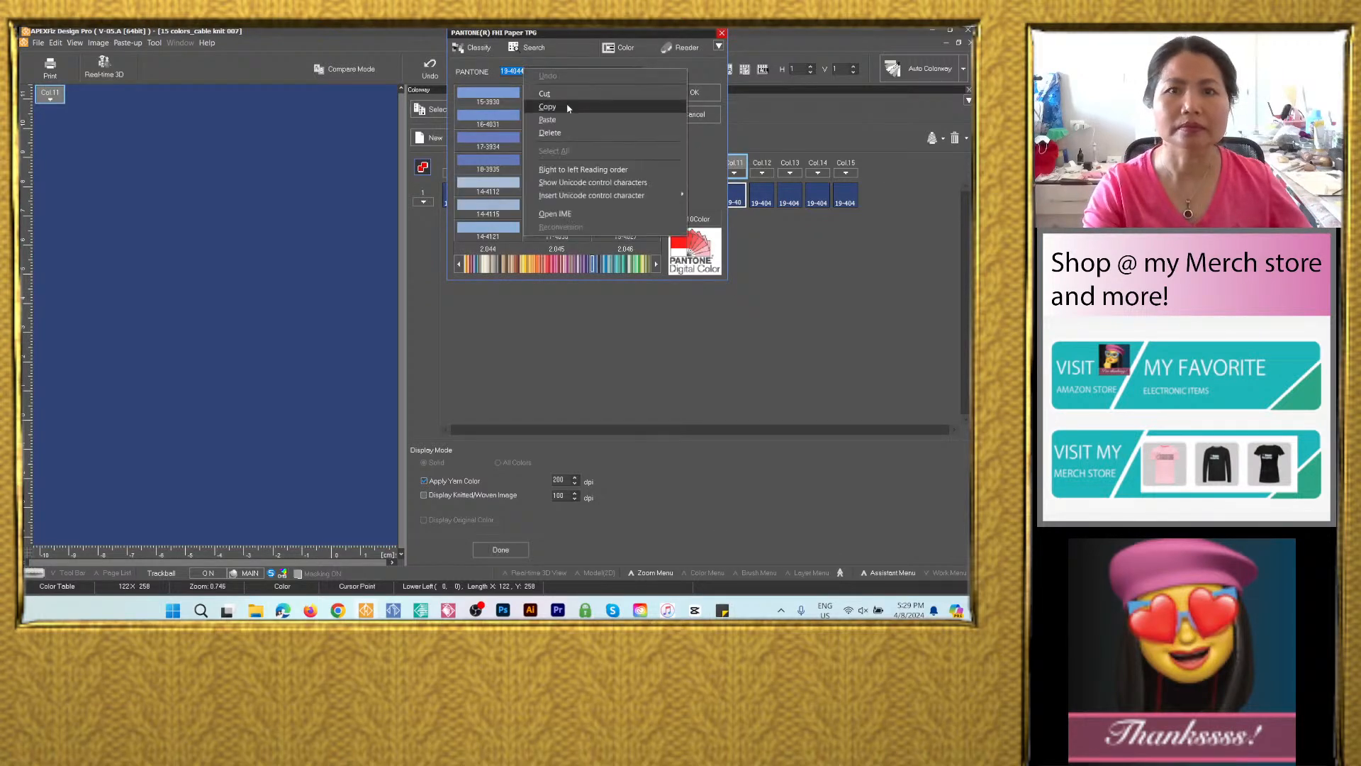
click(560, 120)
click(696, 94)
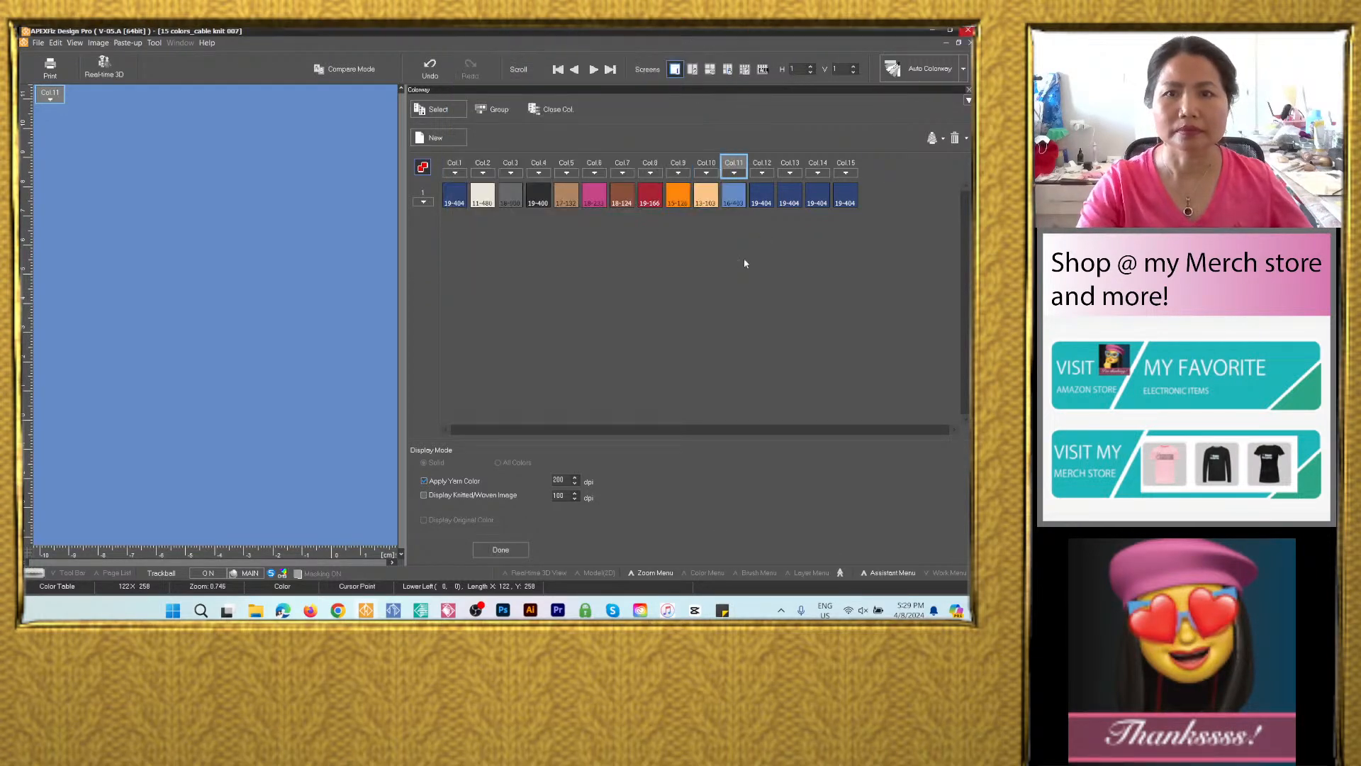
Set the yarn color of Col.12 to the turquoise Pantone number 15-5425 from the color list note.
click(724, 609)
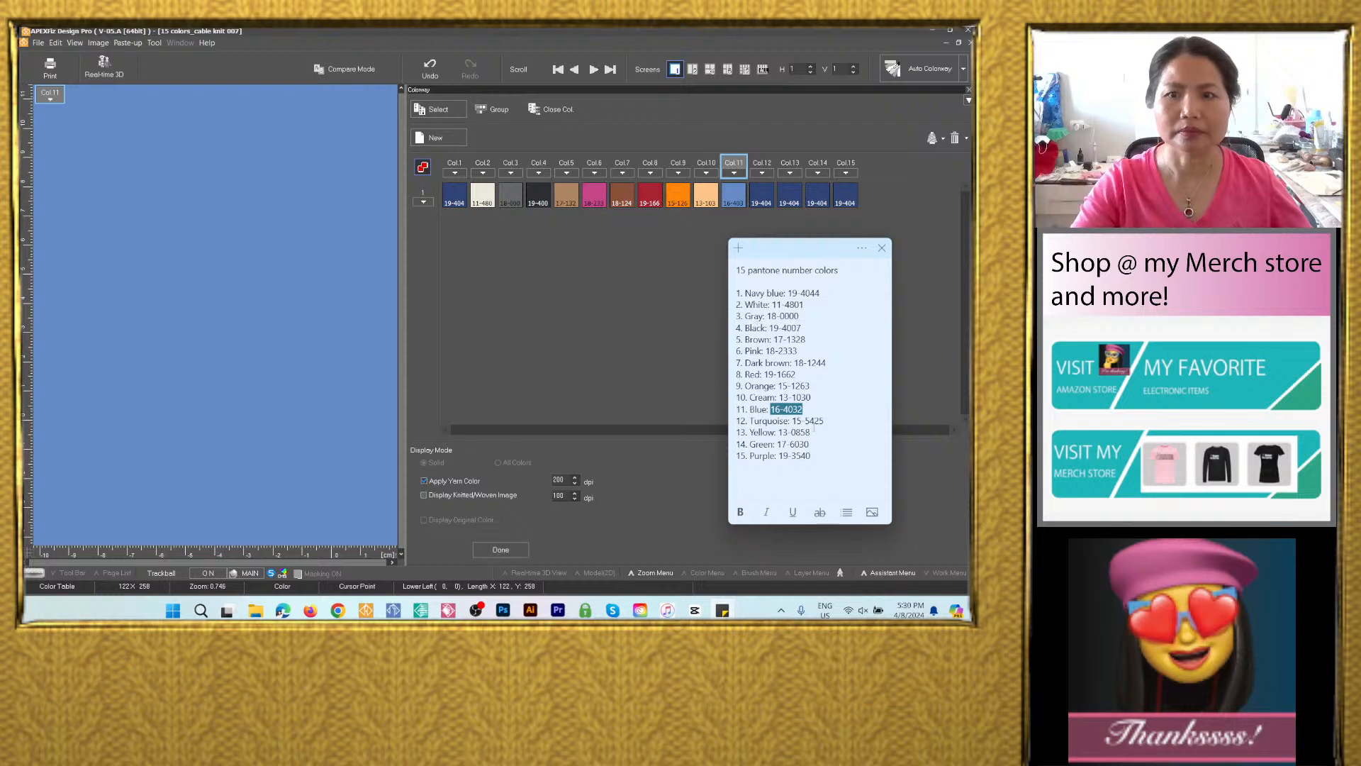
drag(835, 421, 792, 421)
key(ctrl+c)
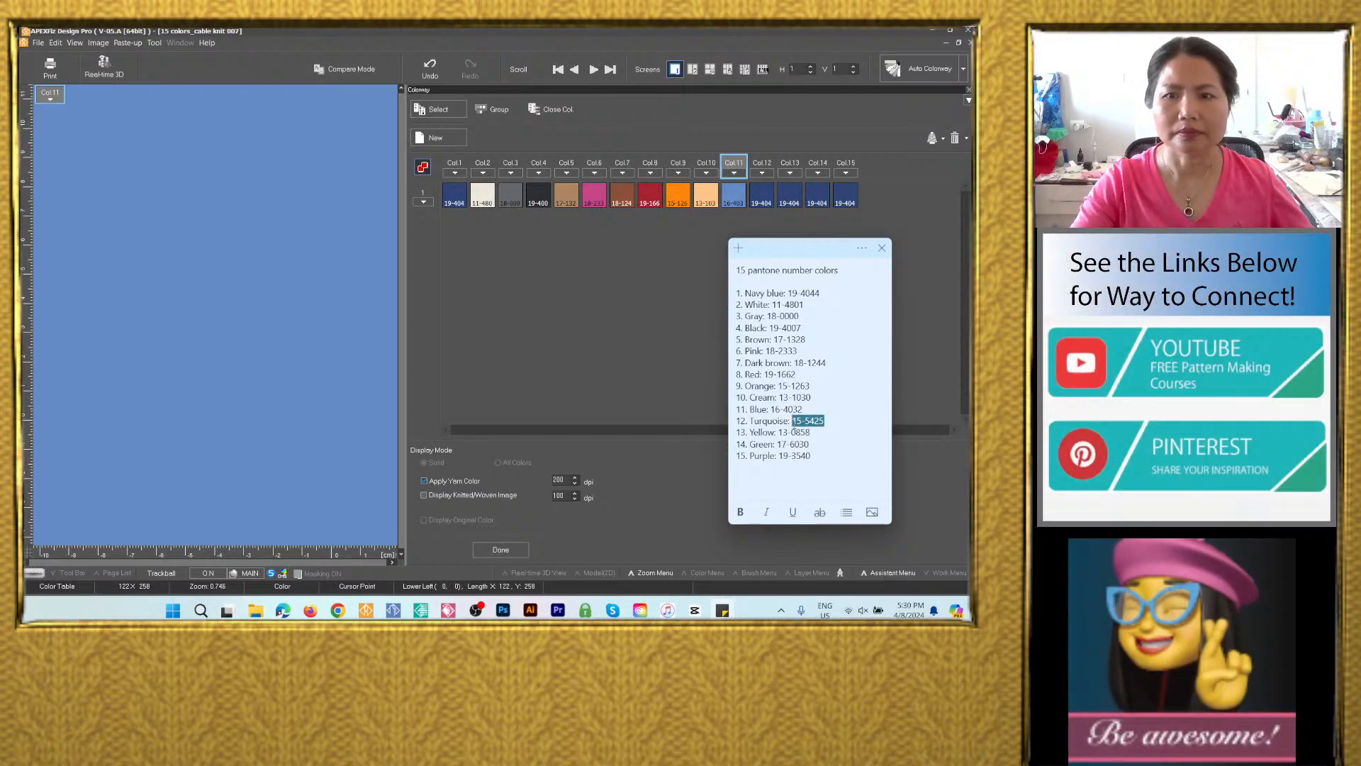
double_click(761, 193)
right_click(547, 71)
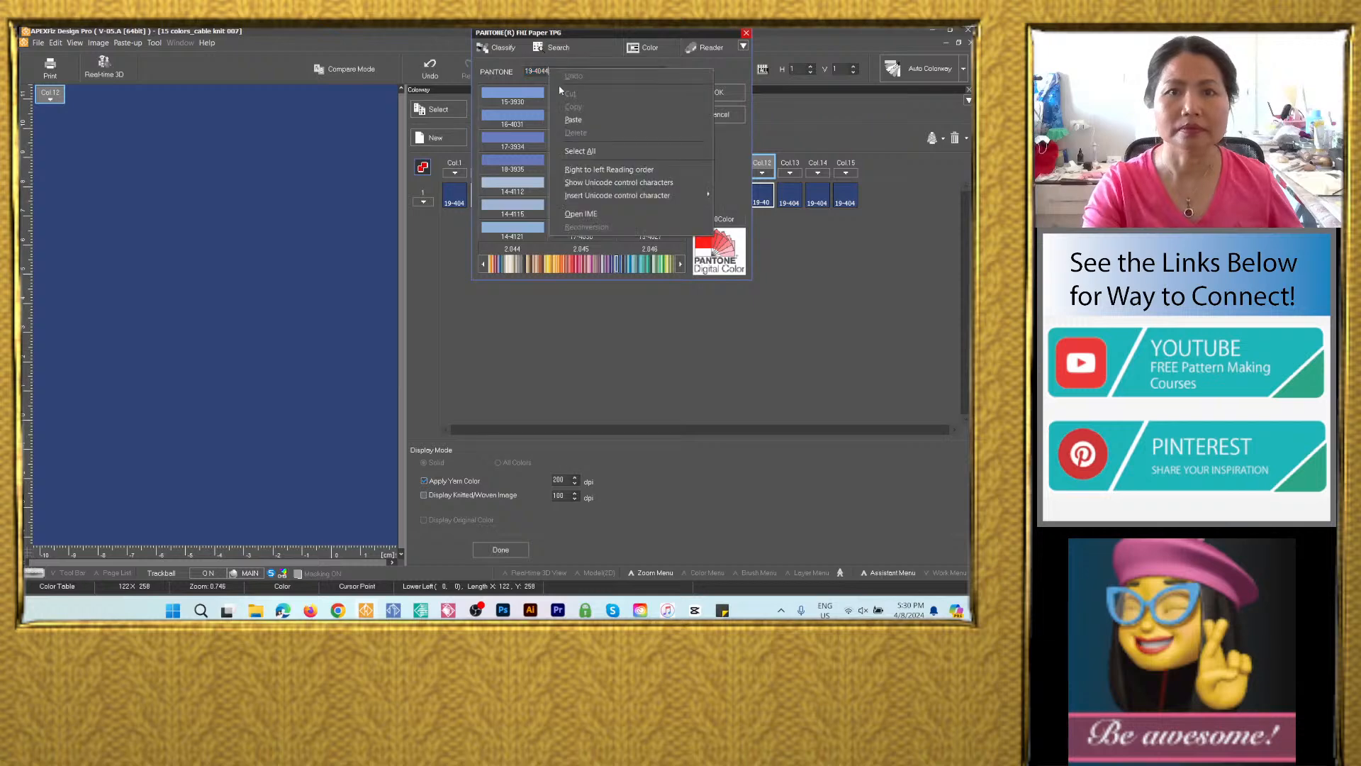
click(580, 120)
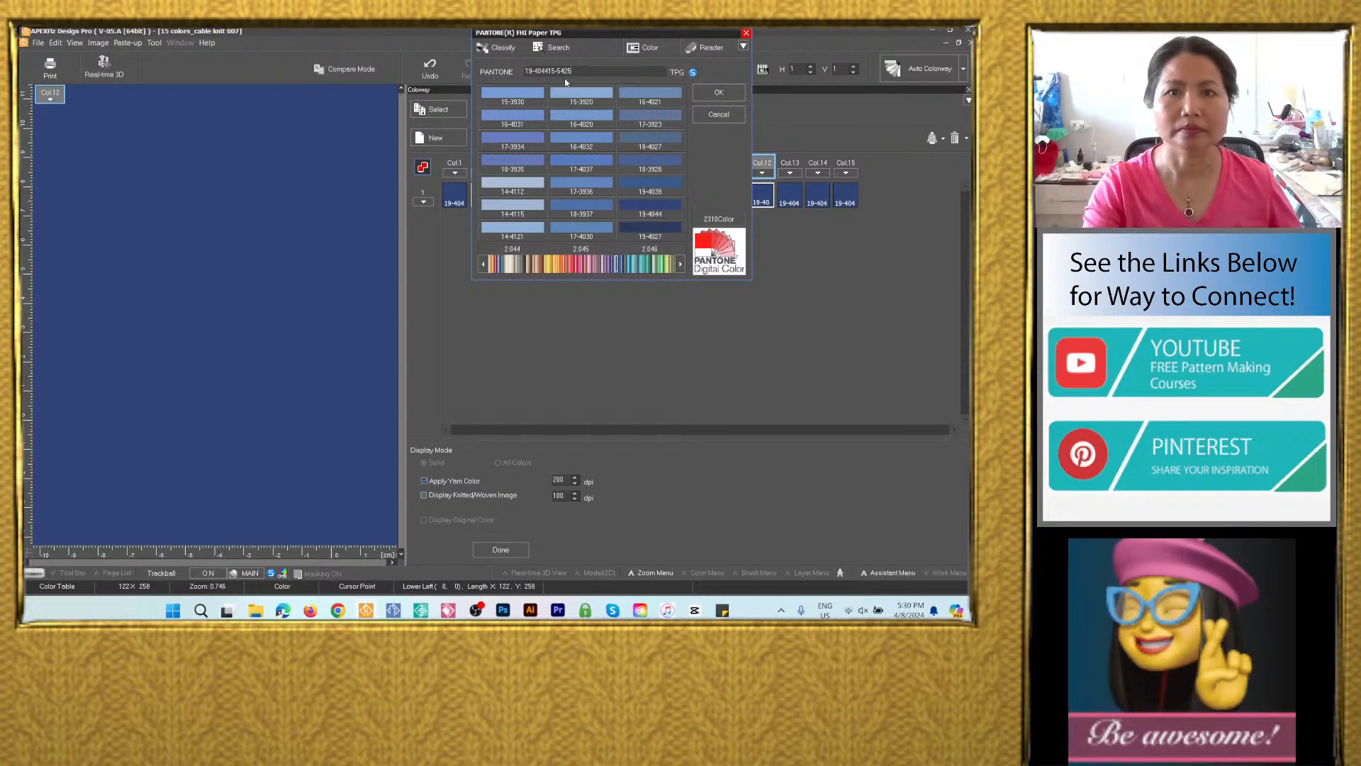
right_click(549, 72)
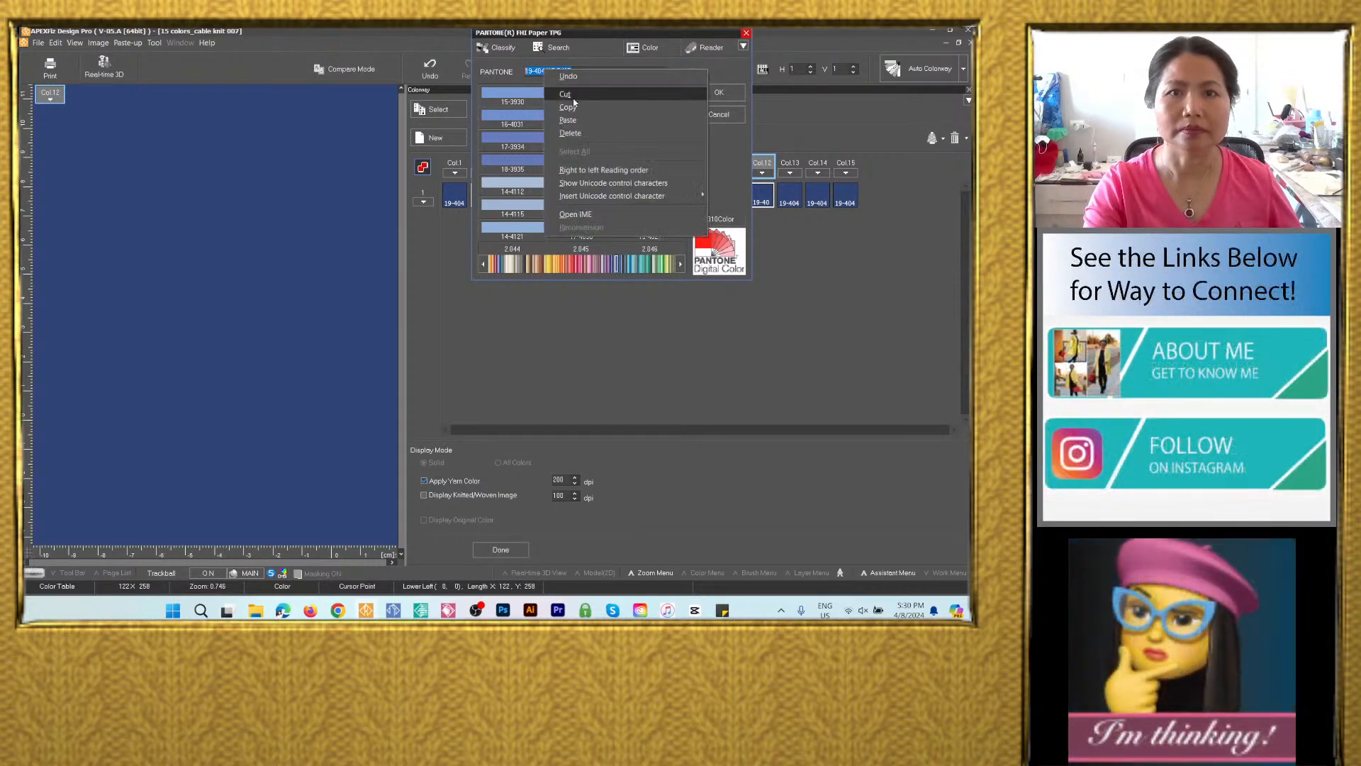
click(579, 119)
click(716, 94)
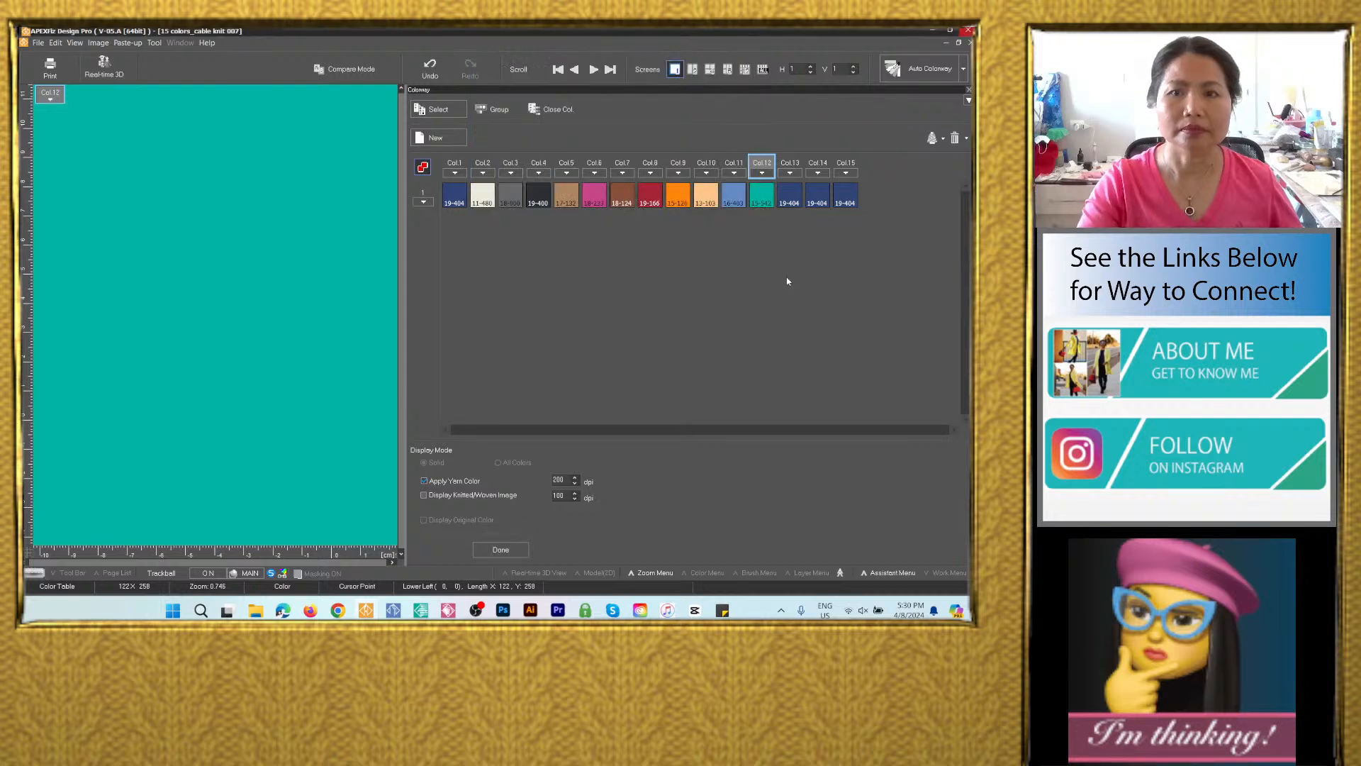
Set the yarn color of Col.13 to the yellow Pantone number 13-0858 from the color list note.
click(722, 610)
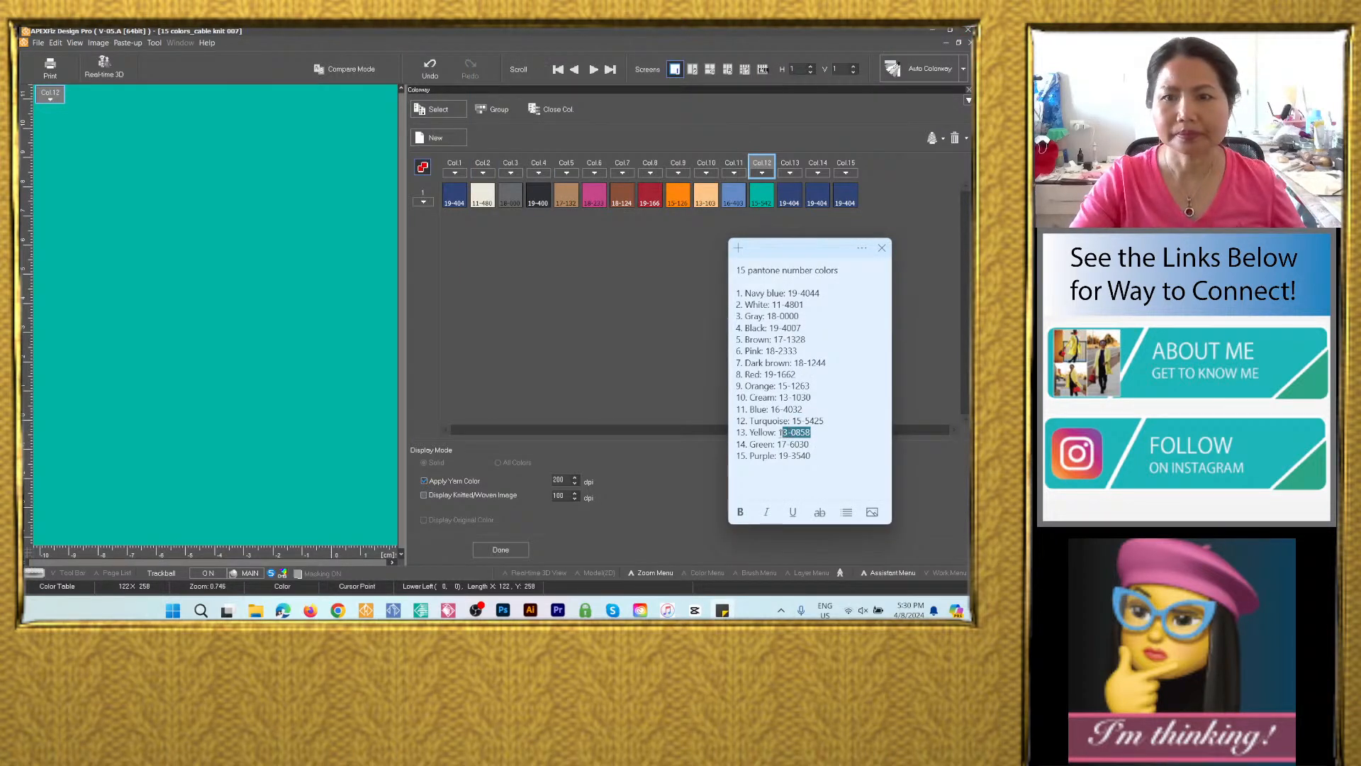
drag(813, 432, 778, 432)
key(ctrl+c)
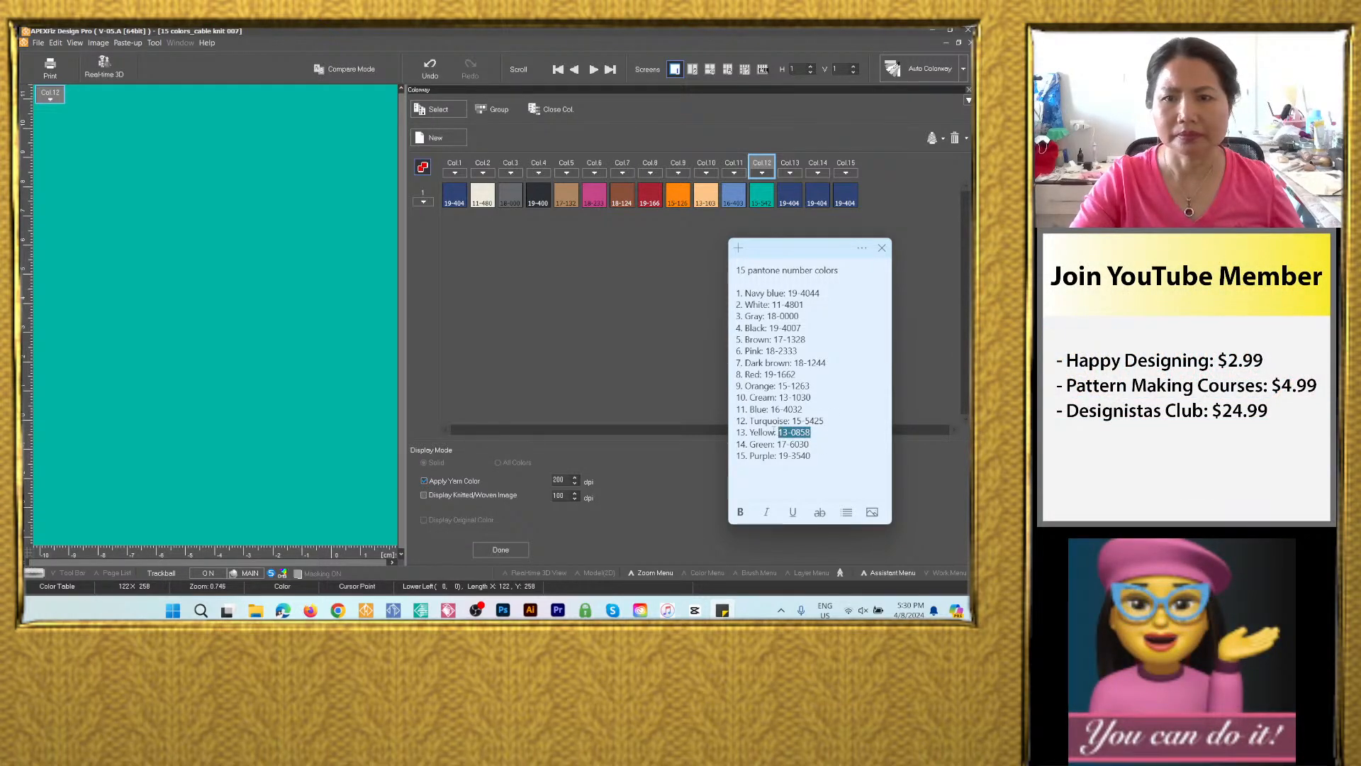
double_click(789, 196)
key(ctrl+v)
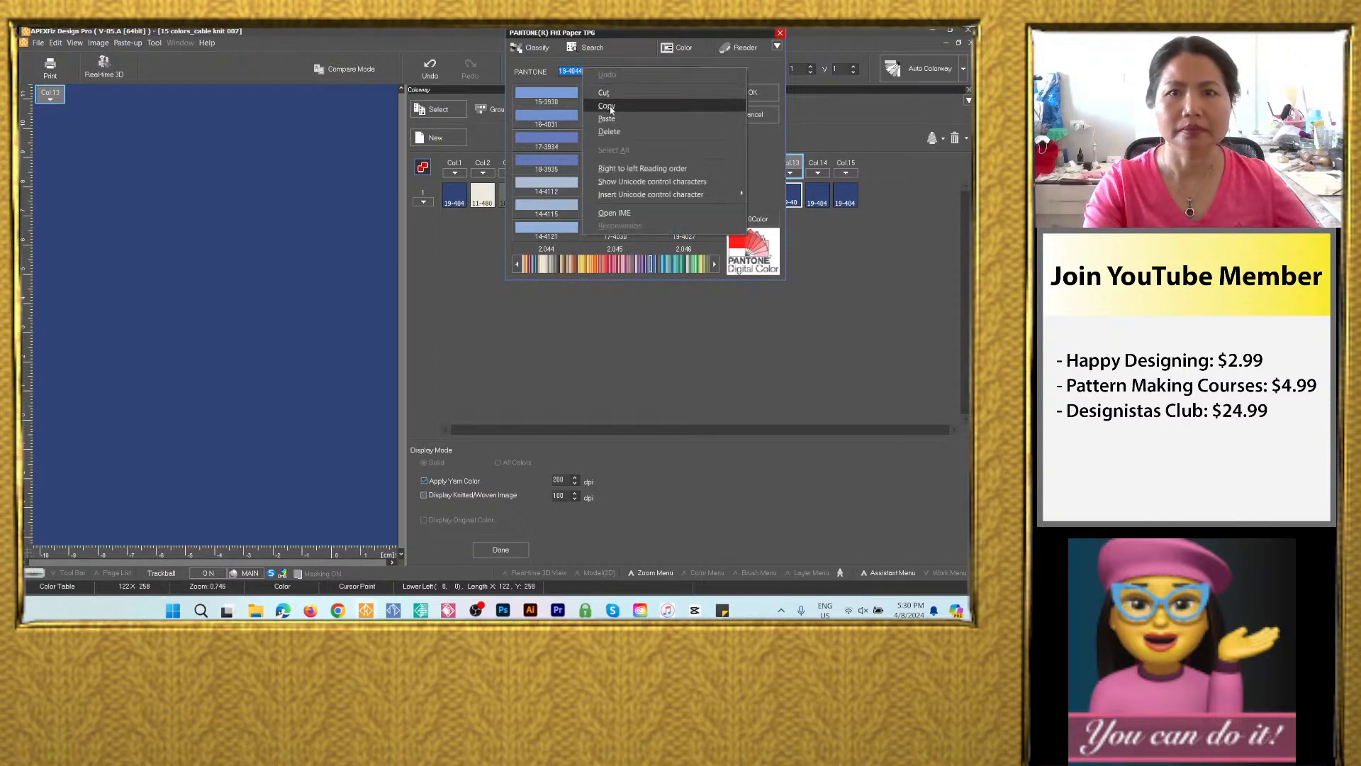
key(Return)
click(752, 92)
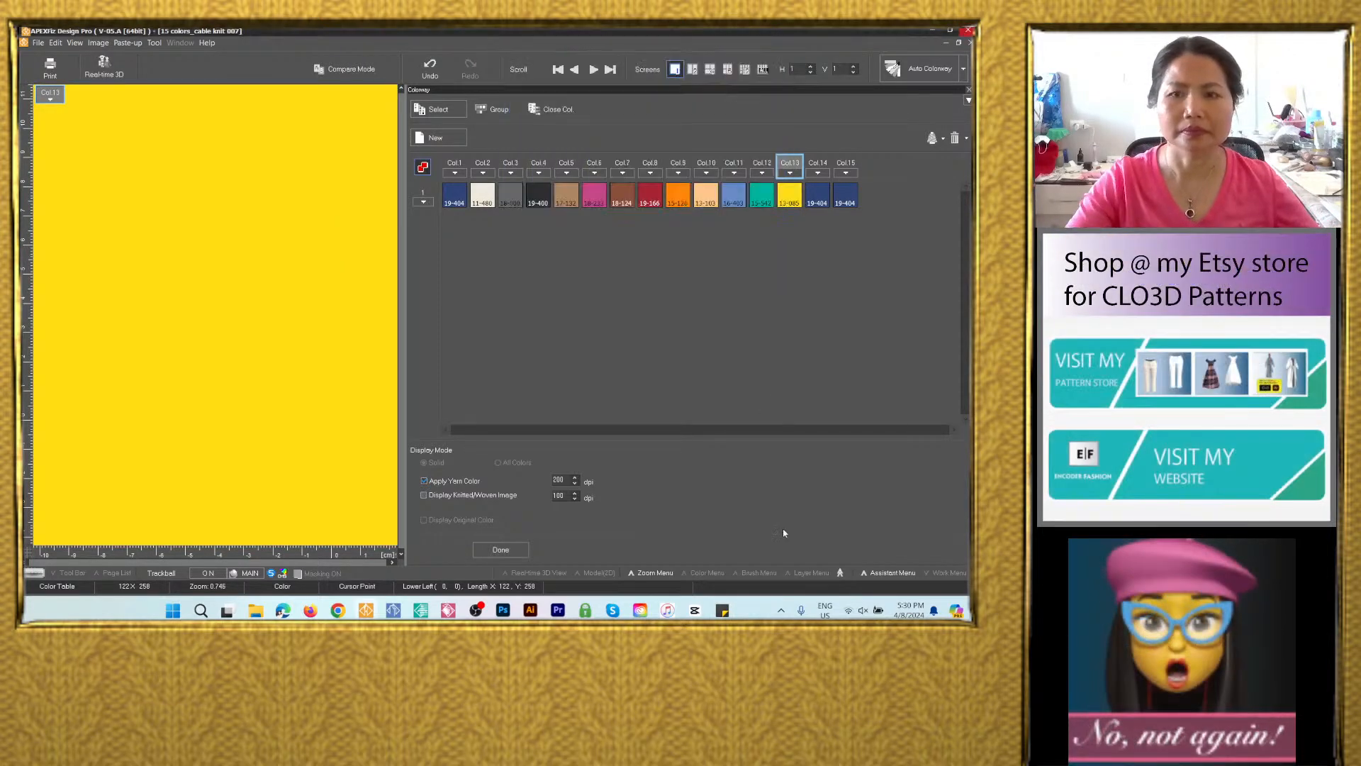
Set the yarn color of Col.14 to the green Pantone number 17-6030 from the color list note.
click(730, 608)
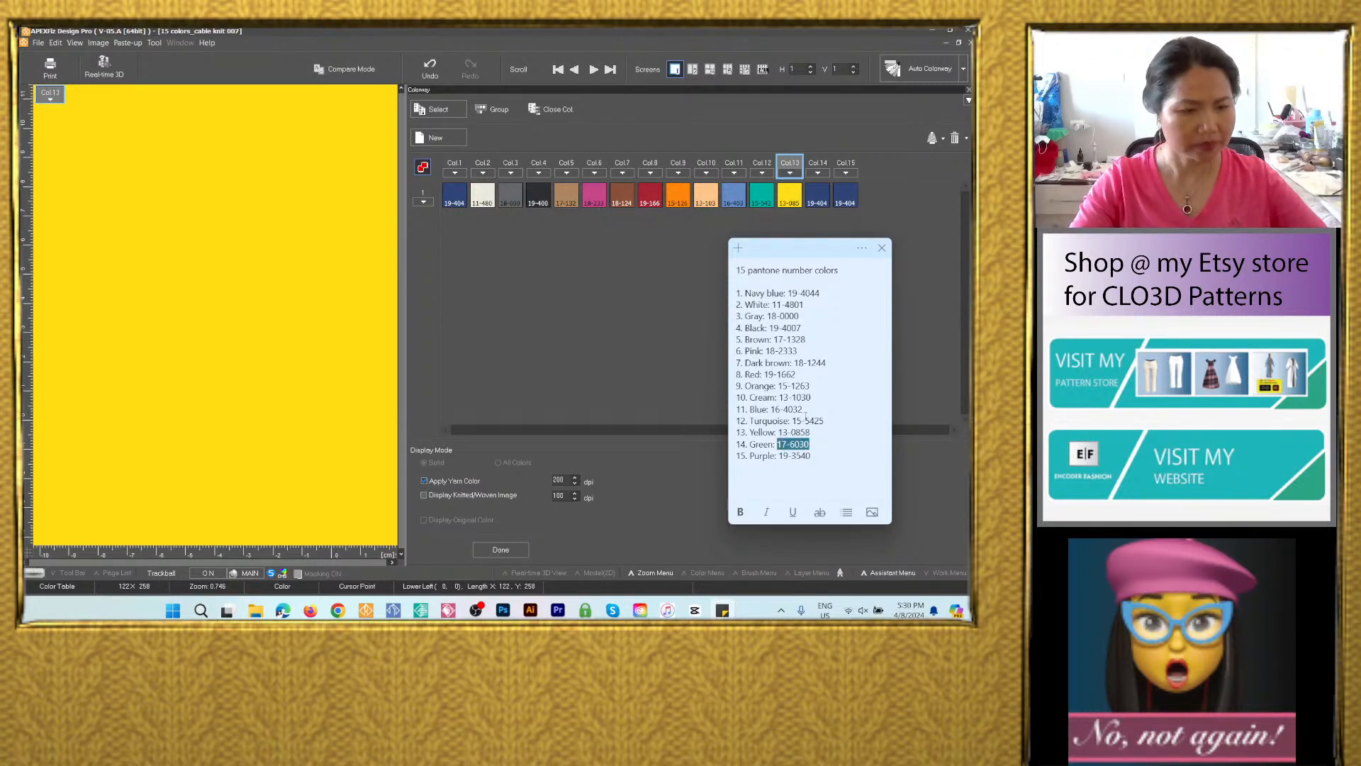
double_click(819, 199)
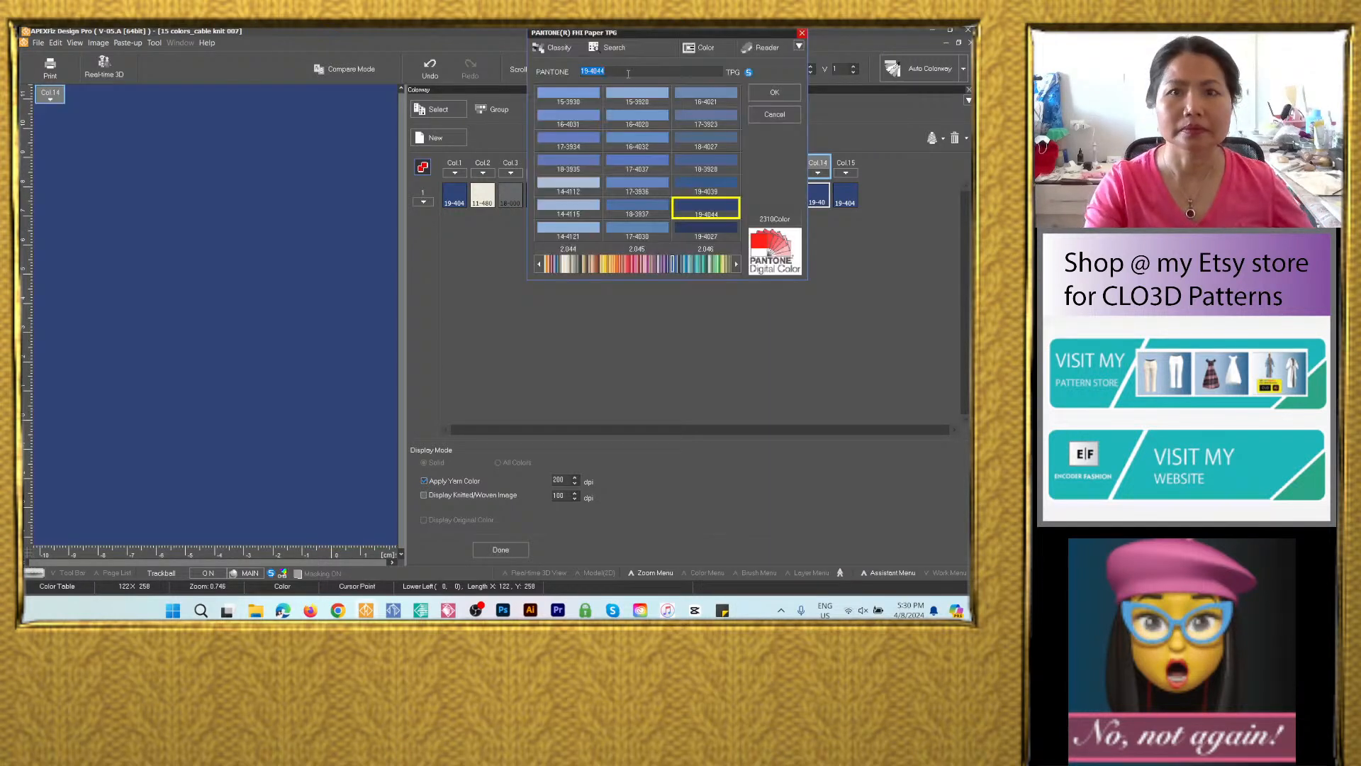
right_click(599, 71)
click(624, 116)
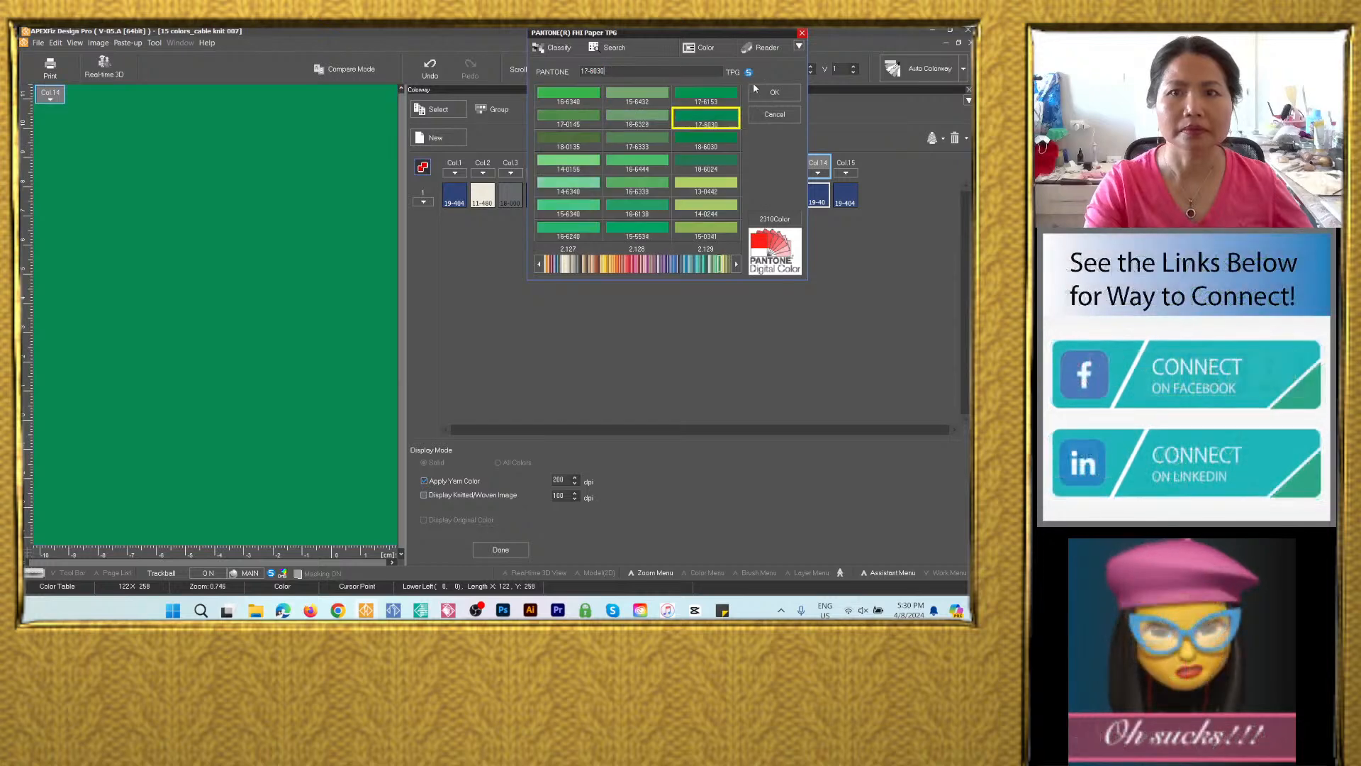
click(774, 92)
Set the yarn color of Col.15 to the purple Pantone number 19-3540 from the color list note and finish the colorway editing.
click(723, 610)
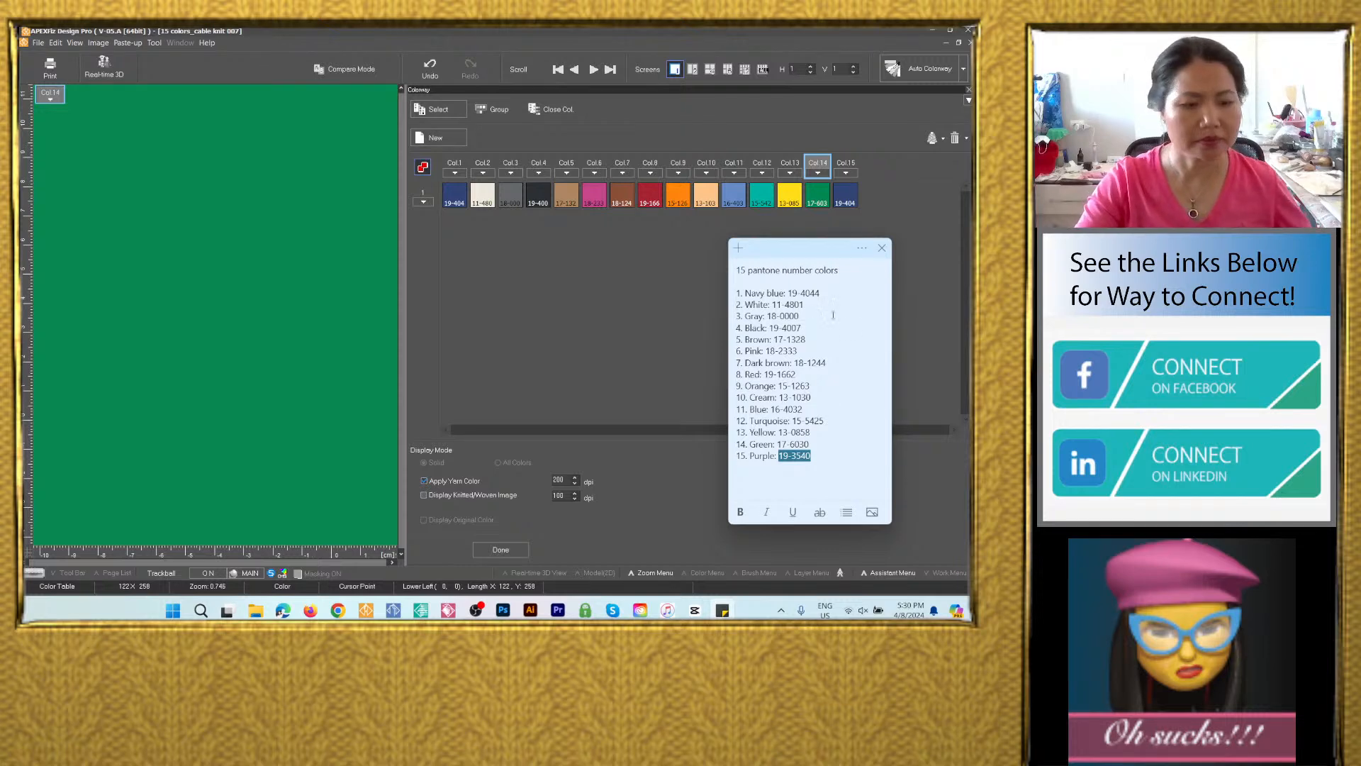
click(843, 200)
double_click(844, 198)
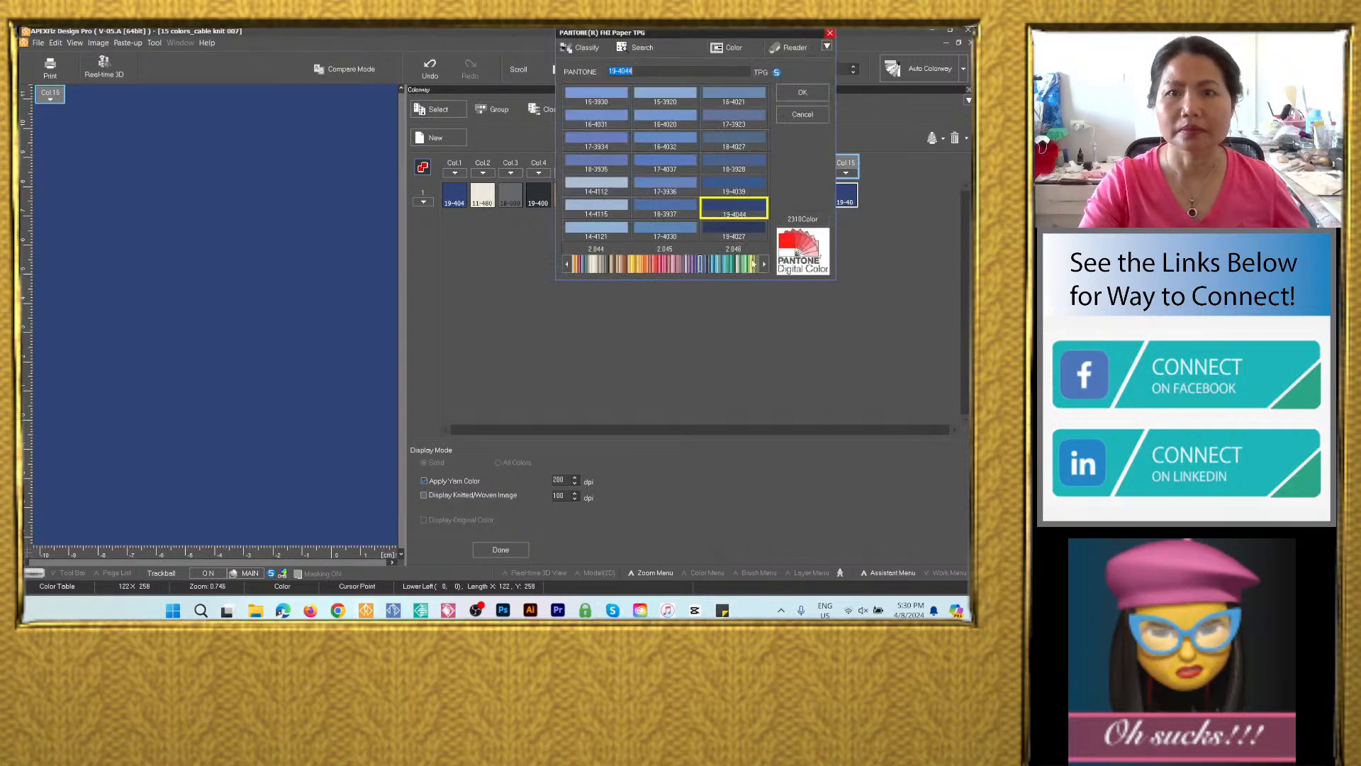
right_click(615, 73)
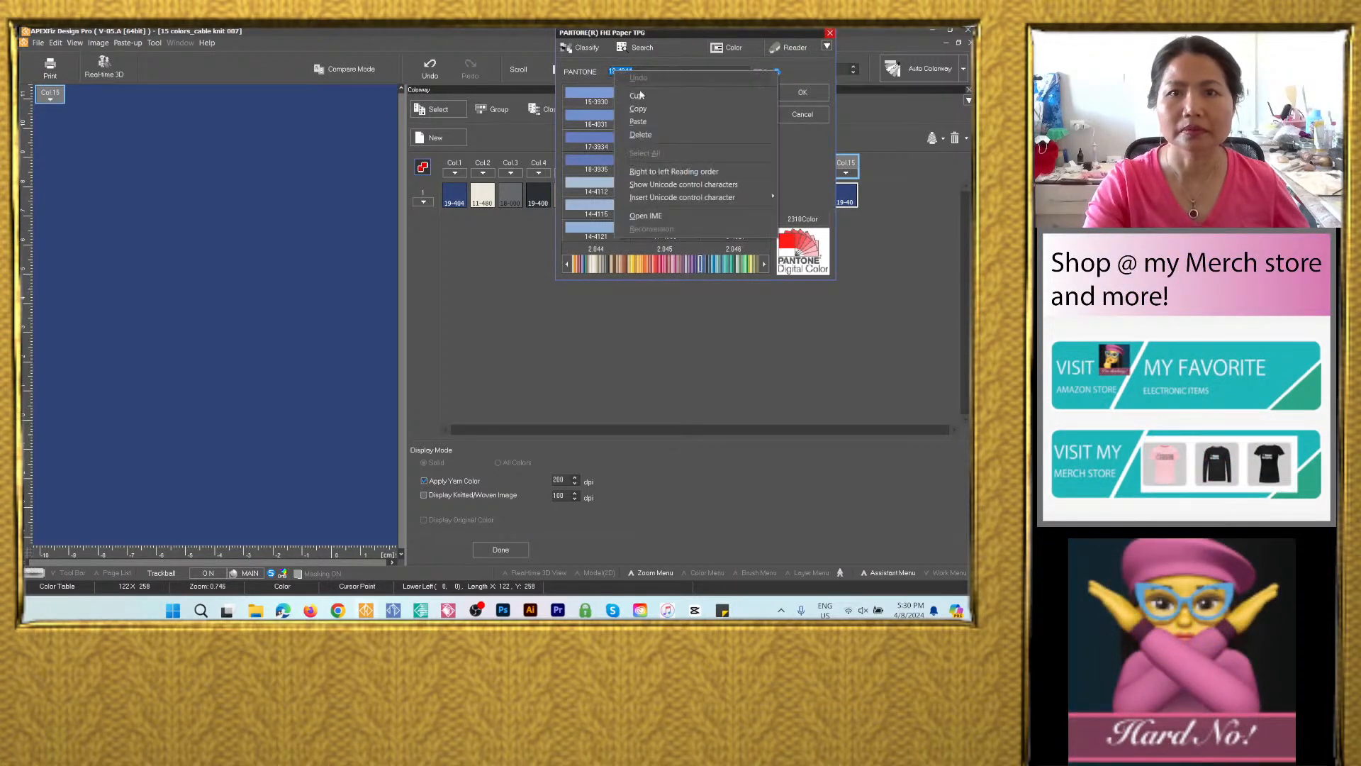
click(650, 122)
click(804, 91)
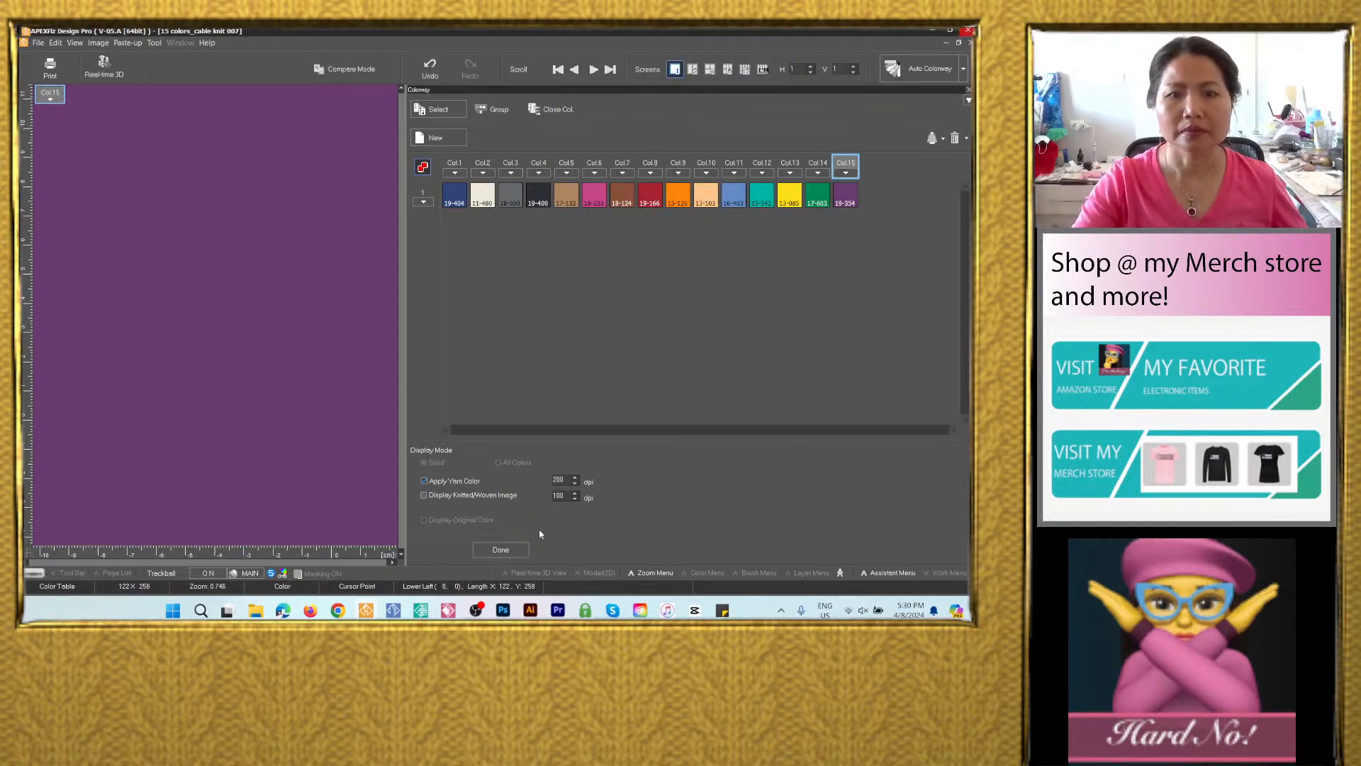
click(516, 551)
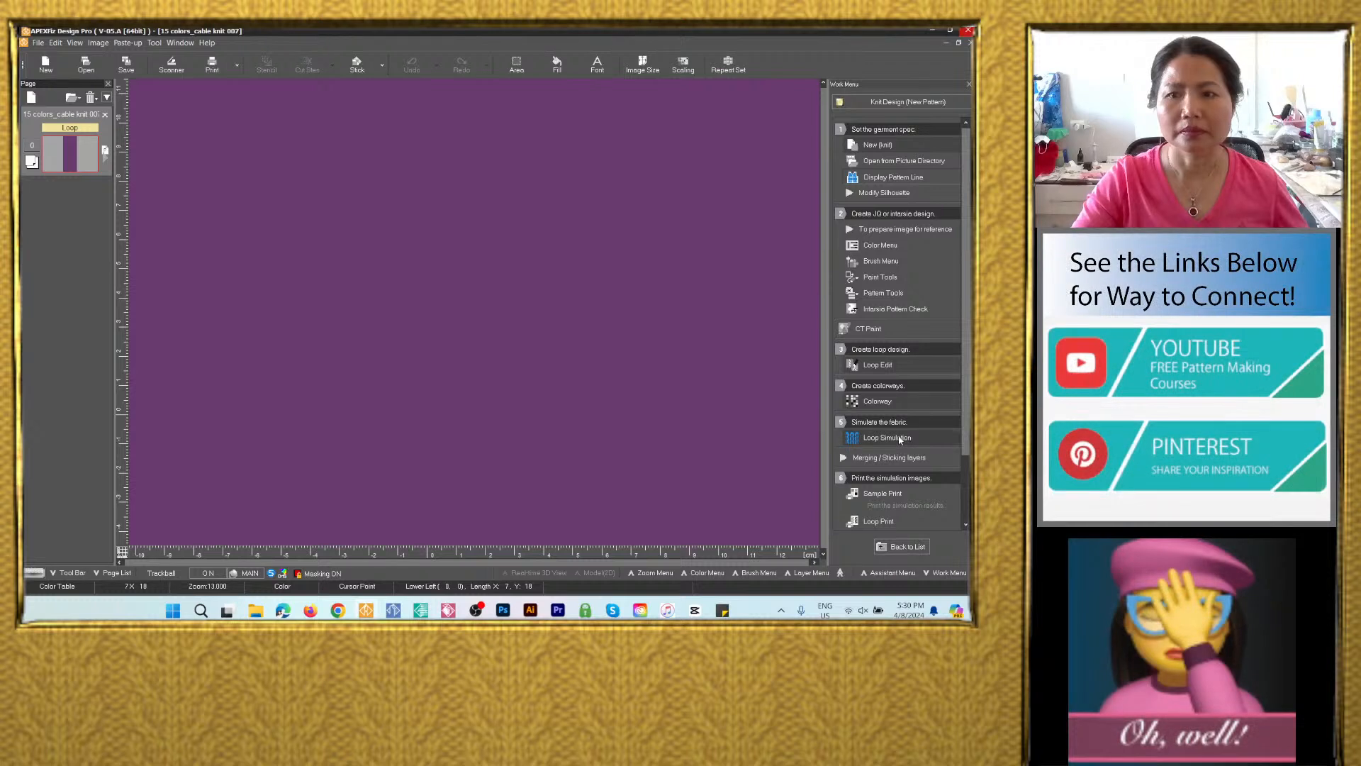
Run the Loop Simulation of the cable knit for the navy blue colorway Col.1 with the existing yarn setup.
click(898, 439)
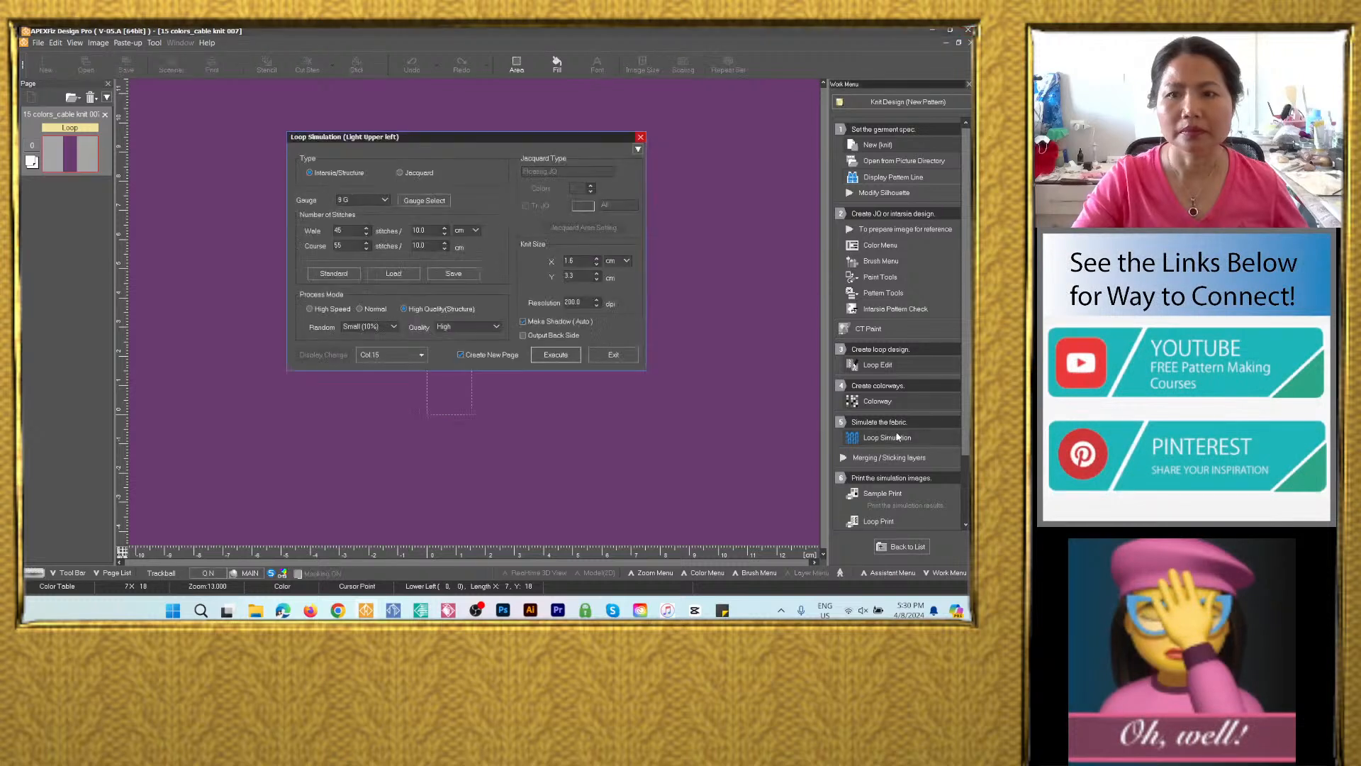
click(422, 354)
click(377, 413)
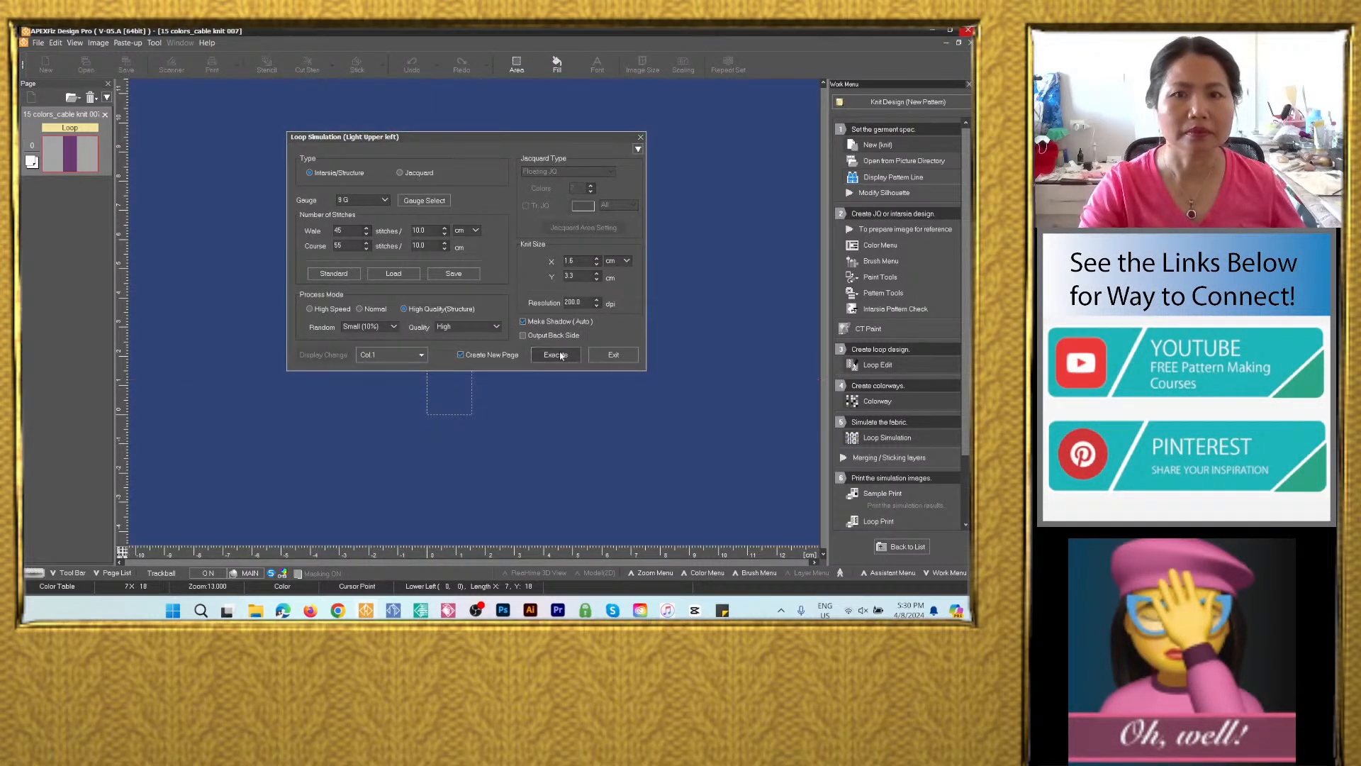
click(555, 354)
click(627, 399)
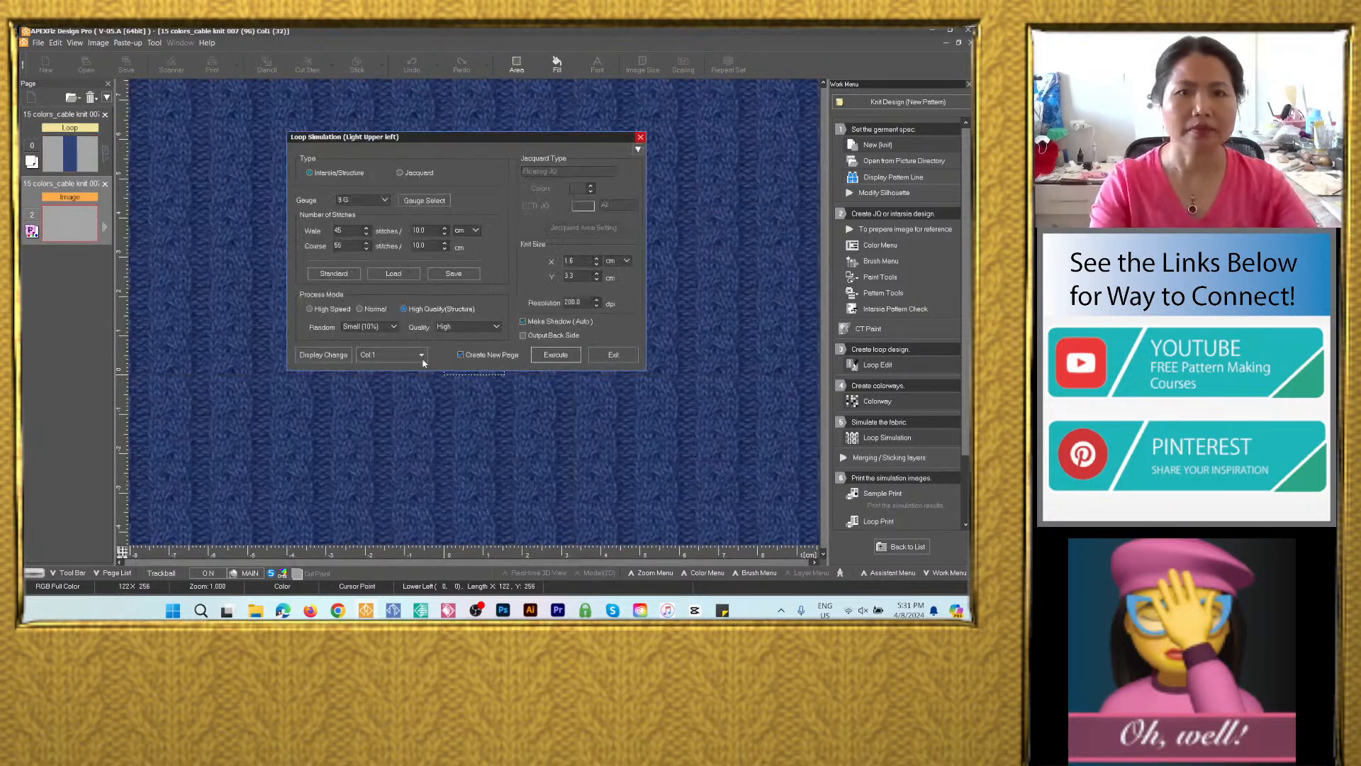
Run the Loop Simulation of the cable knit for the white colorway Col.2 with the existing yarn setup.
click(423, 355)
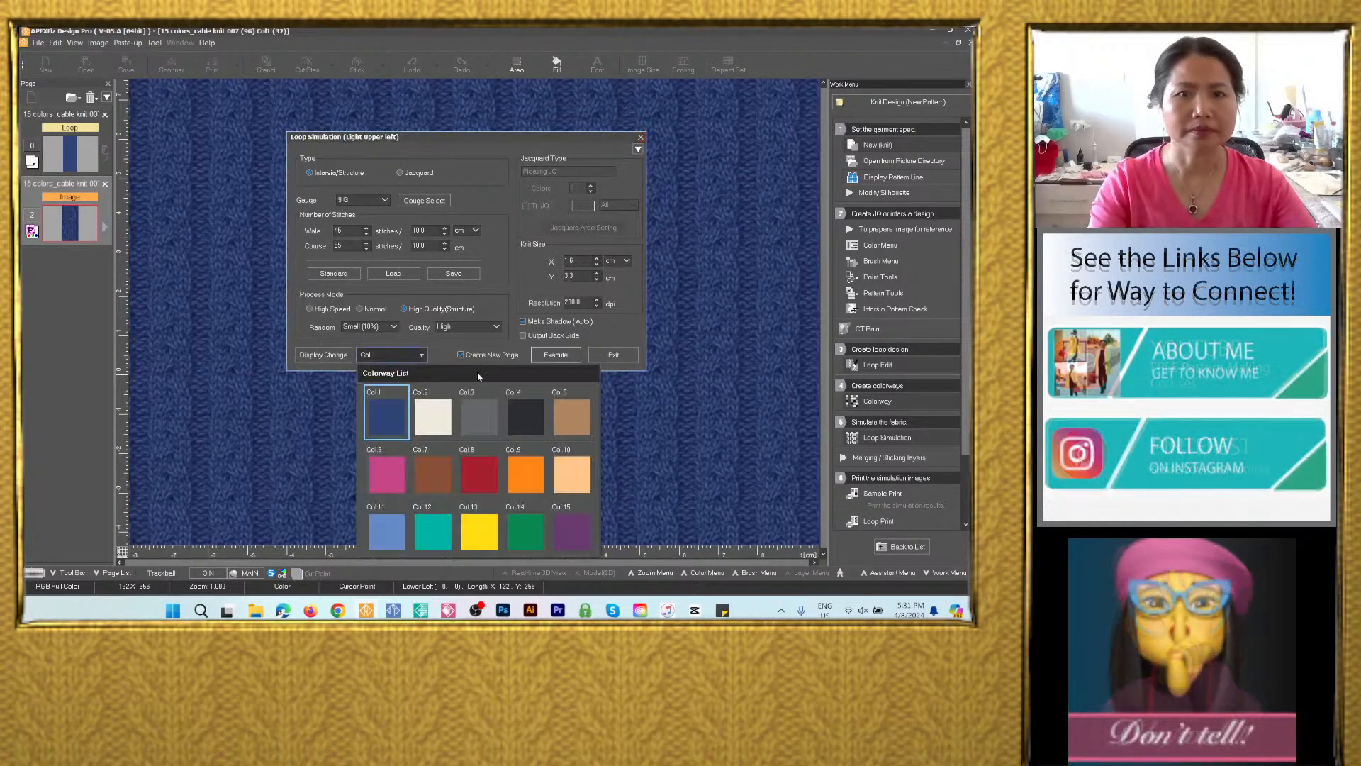
click(431, 413)
click(550, 355)
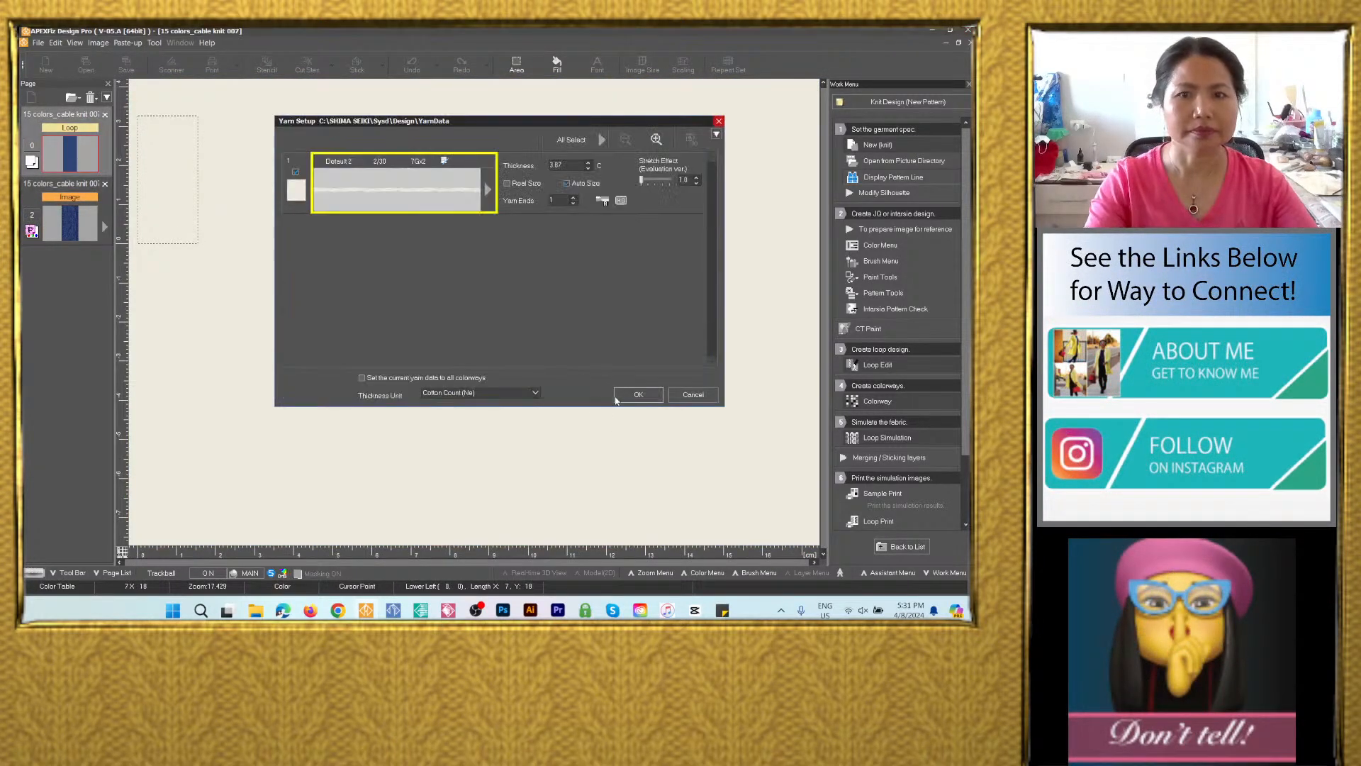
click(626, 398)
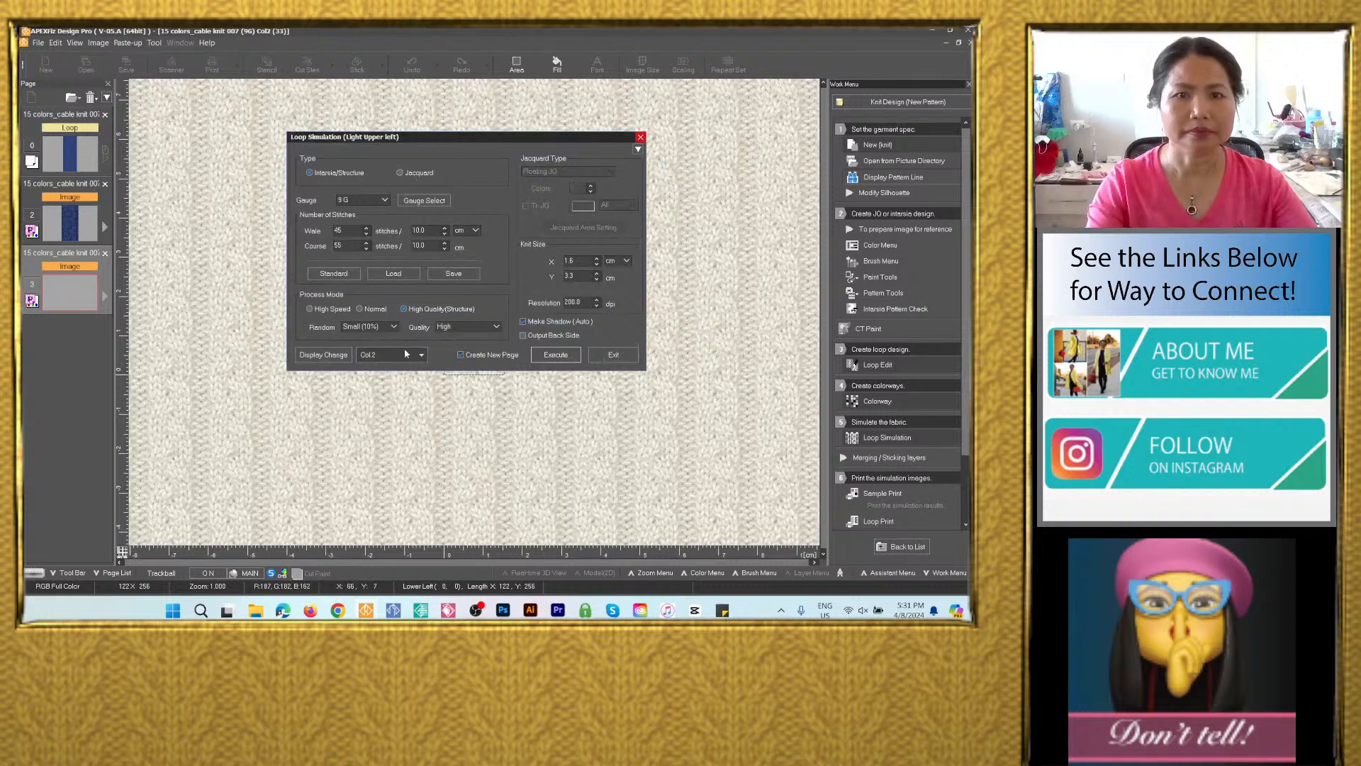
Run the Loop Simulation for the gray colorway Col.3, setting the current yarn data to all colorways.
click(413, 354)
click(491, 405)
click(551, 357)
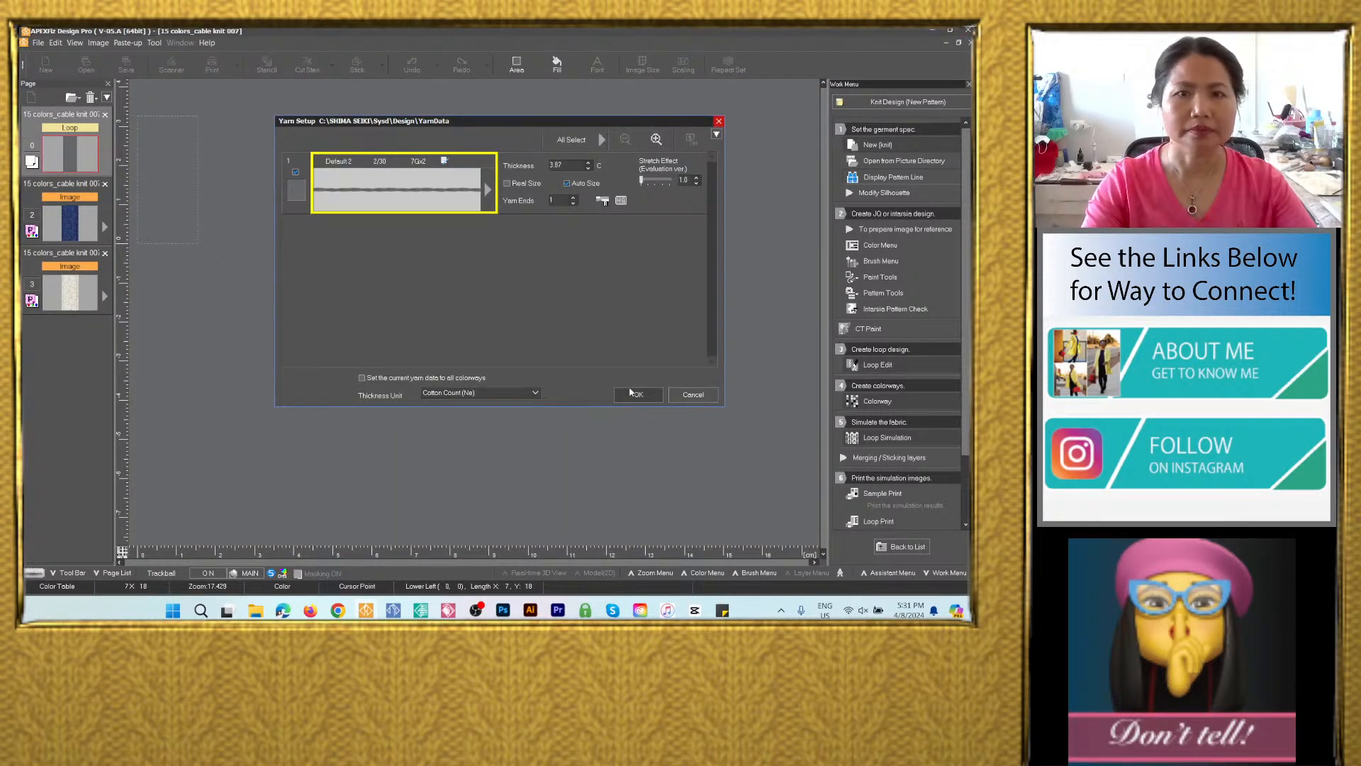
click(363, 378)
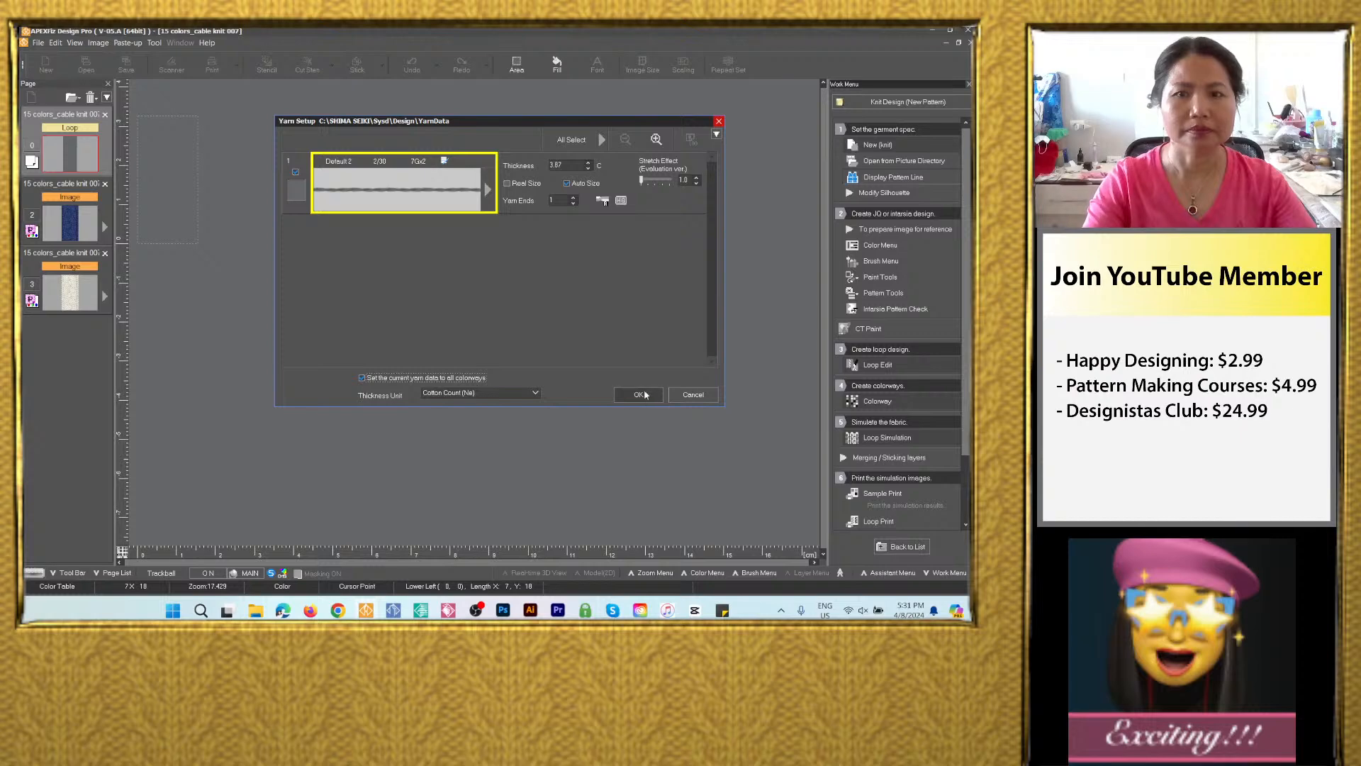
click(640, 395)
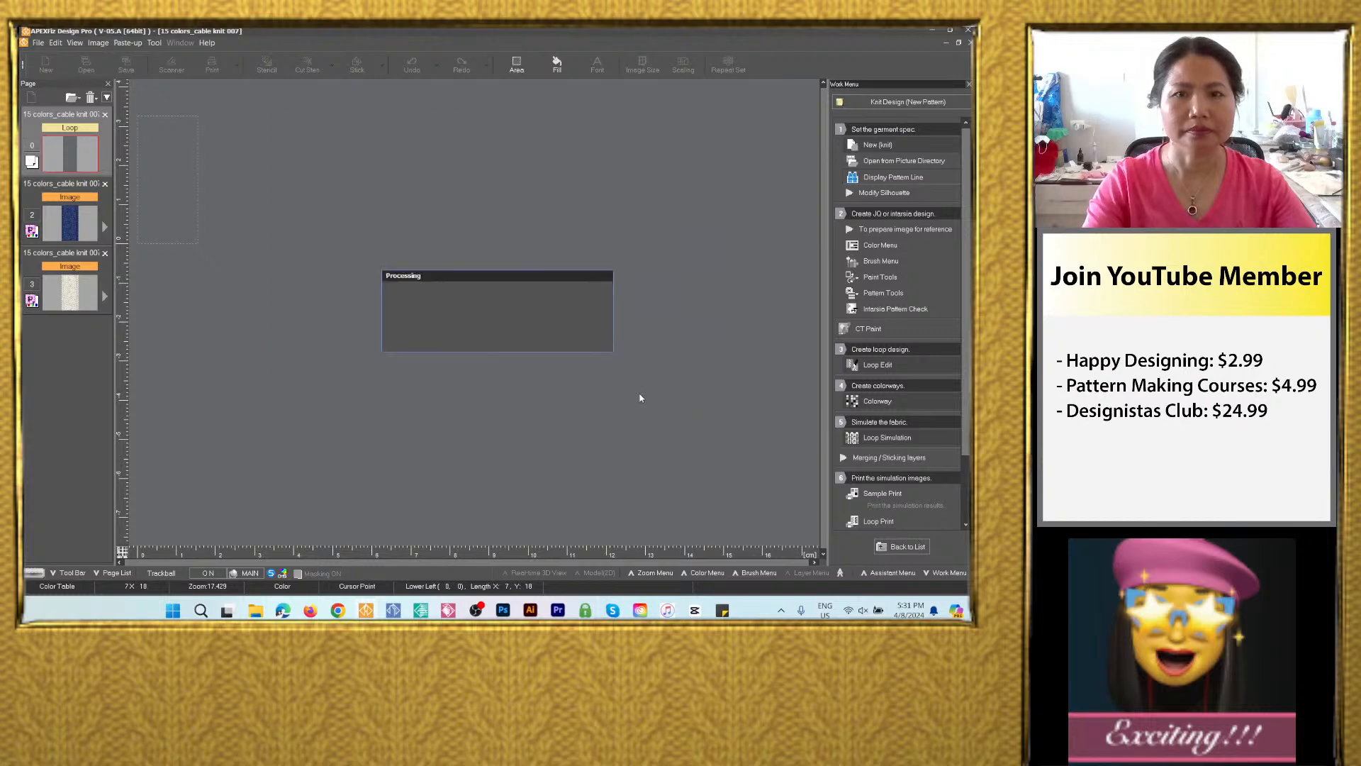
Run the Loop Simulation of the cable knit for the black colorway Col.4 with the existing yarn setup.
click(422, 357)
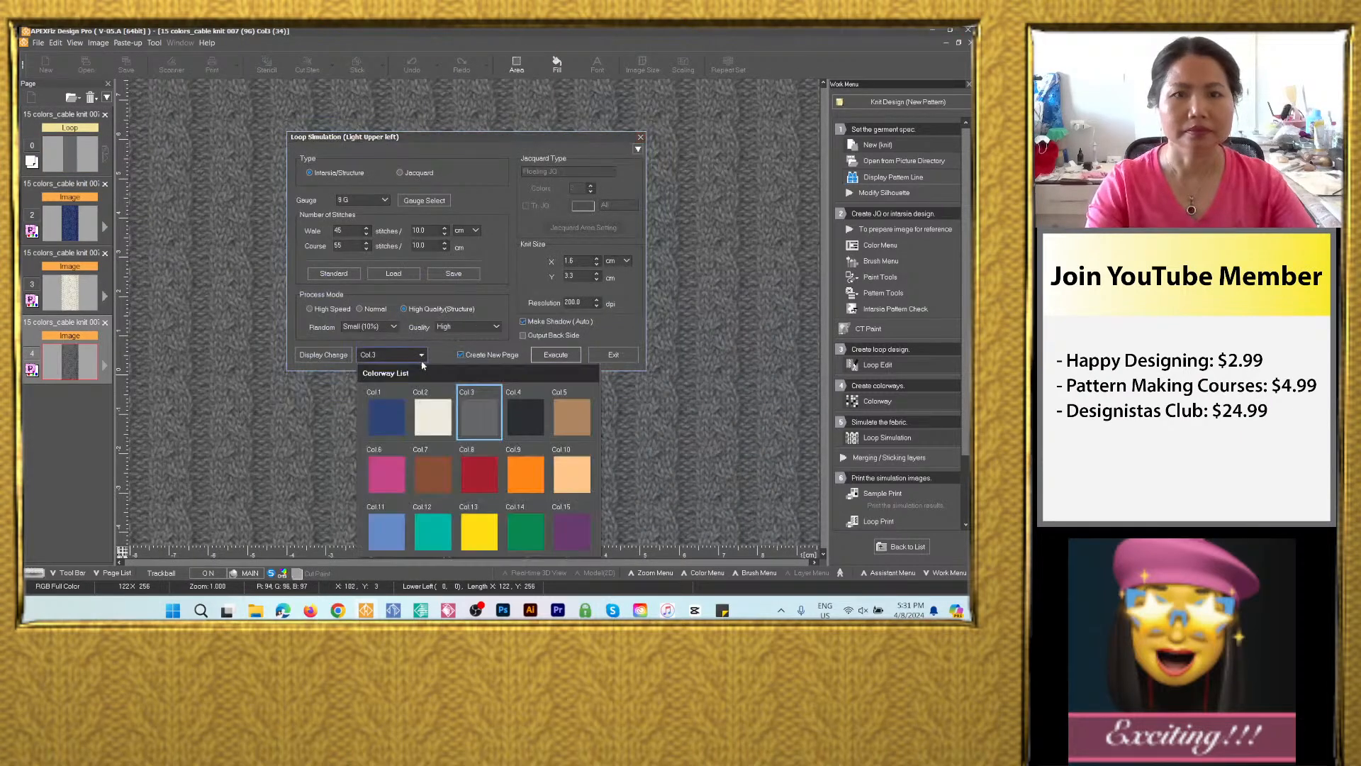
click(517, 415)
click(569, 355)
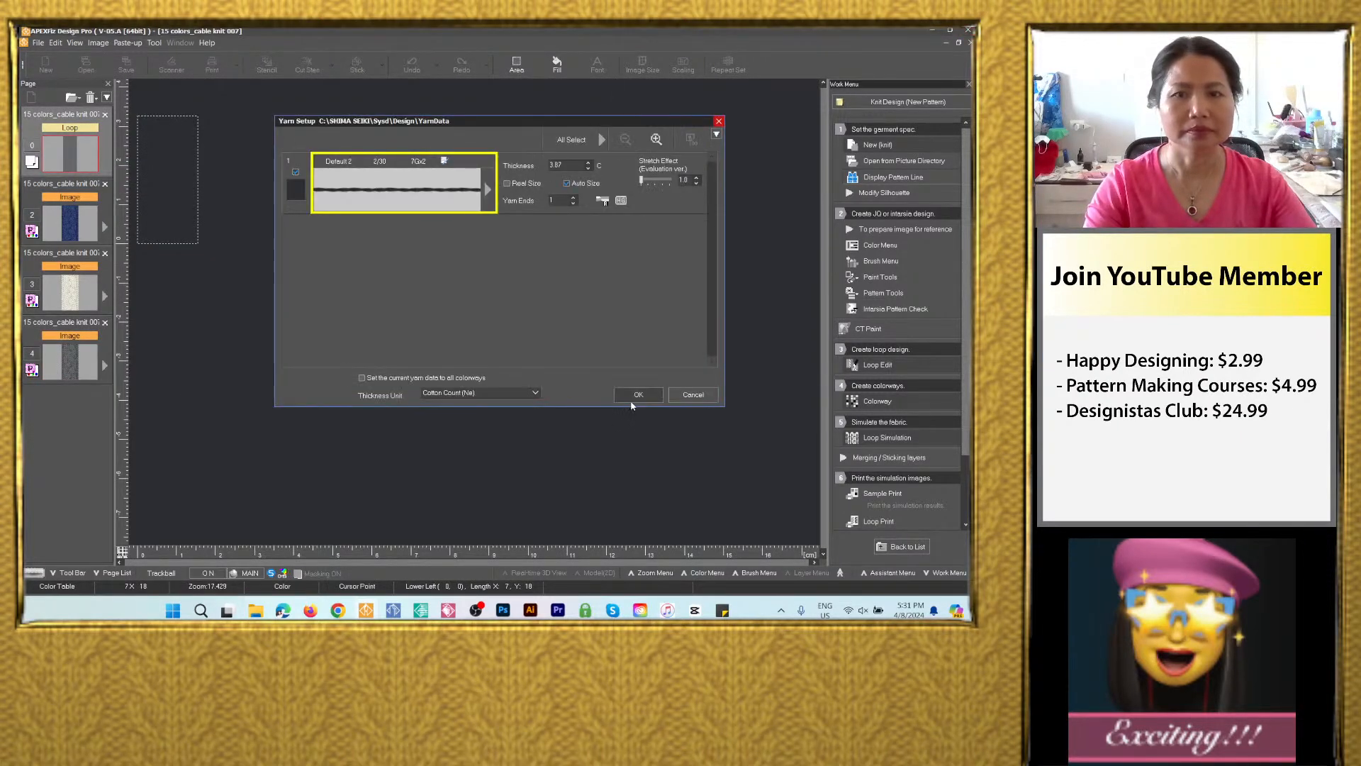
click(637, 397)
Run the Loop Simulation of the cable knit for the tan colorway Col.5 with the existing yarn setup.
click(422, 355)
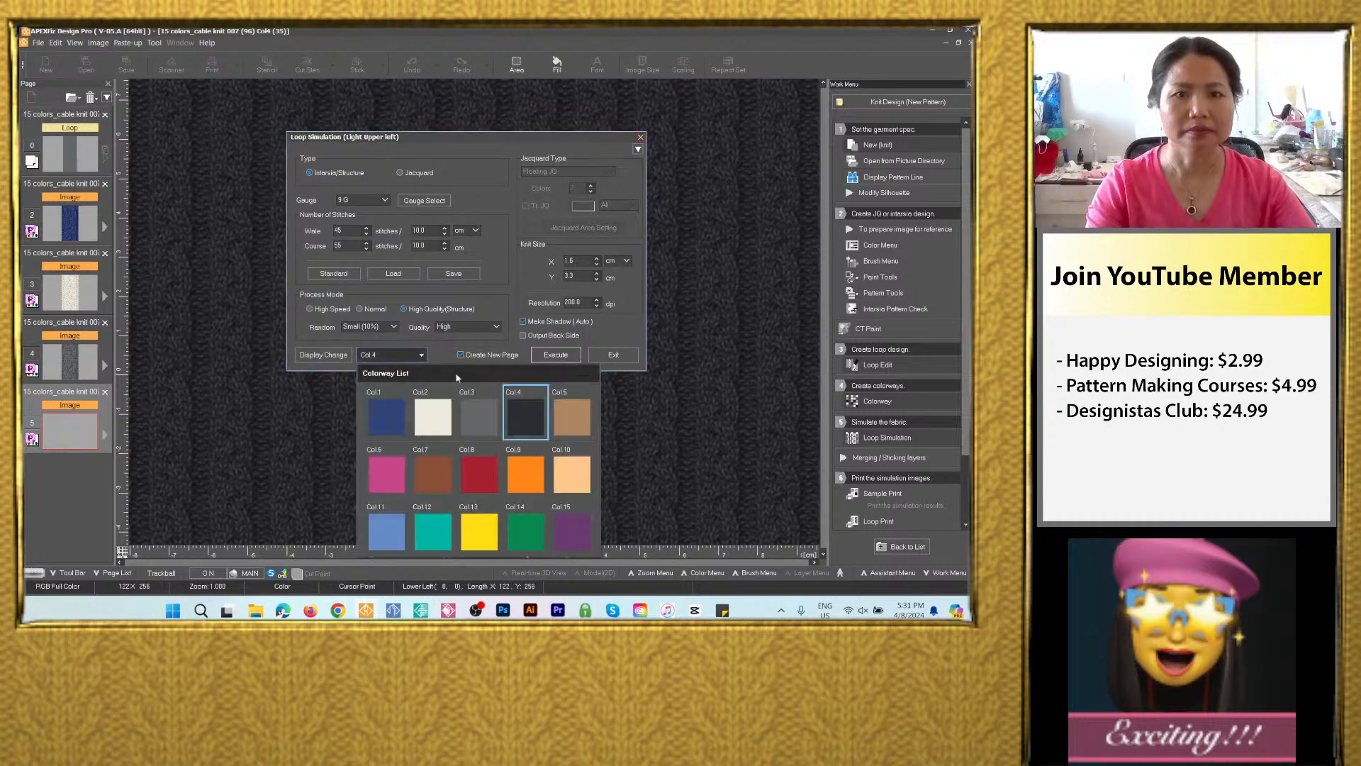
click(567, 414)
click(560, 361)
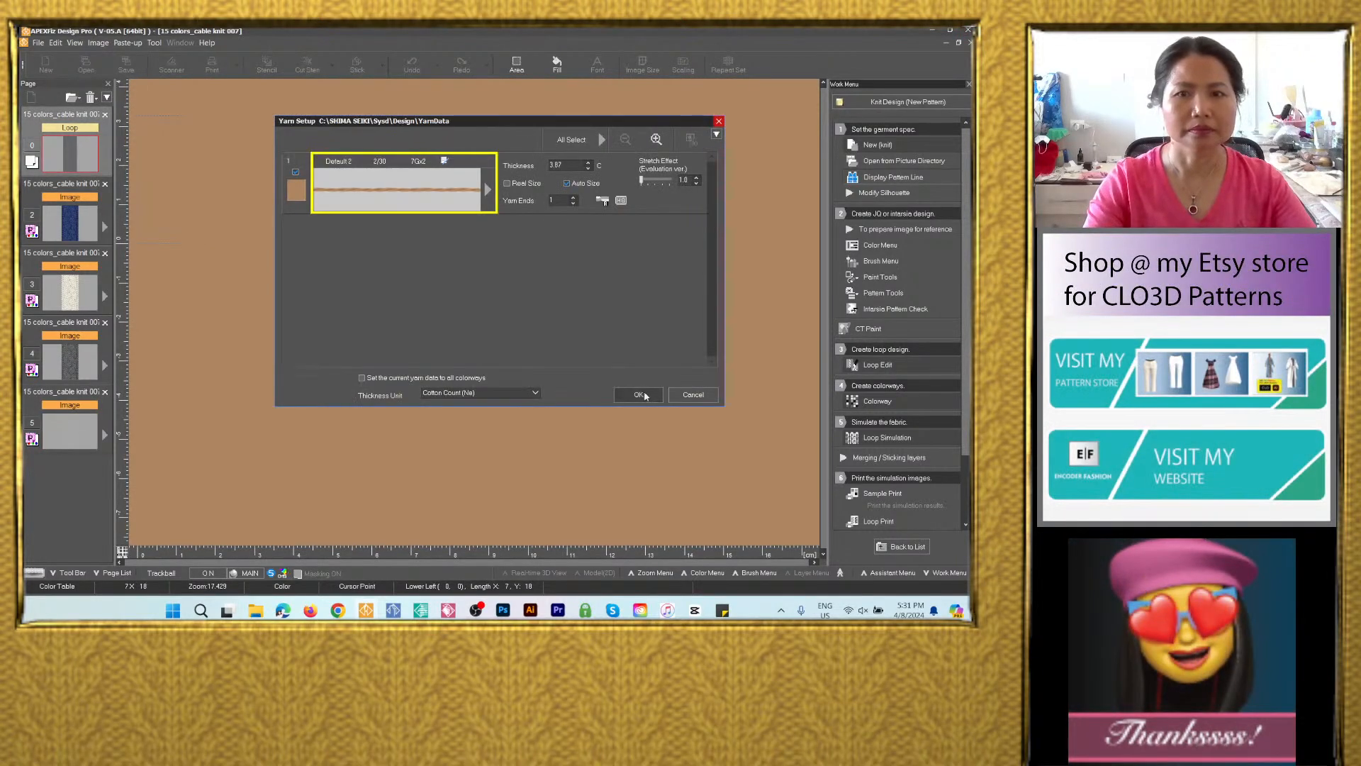
click(638, 395)
Run the Loop Simulation of the cable knit for the pink colorway Col.6 with the existing yarn setup.
click(387, 355)
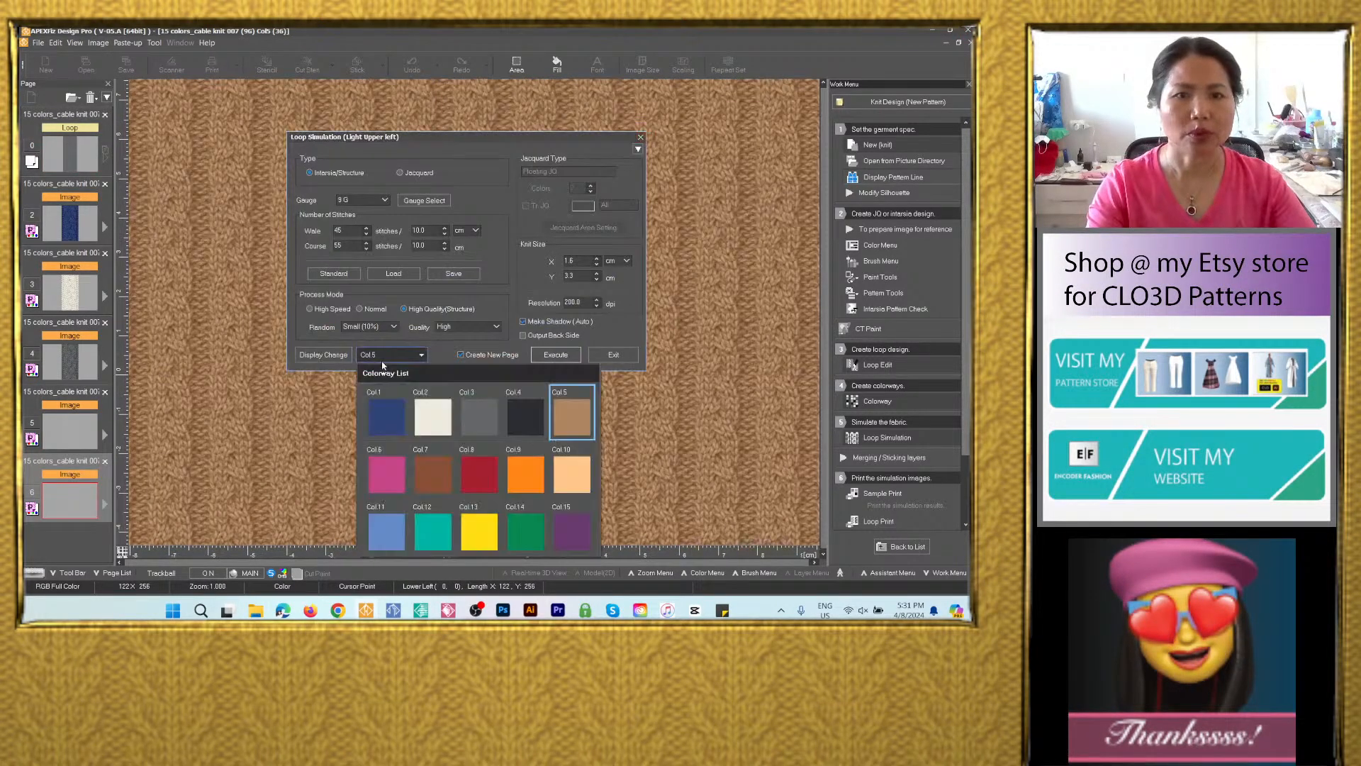
click(409, 472)
click(555, 354)
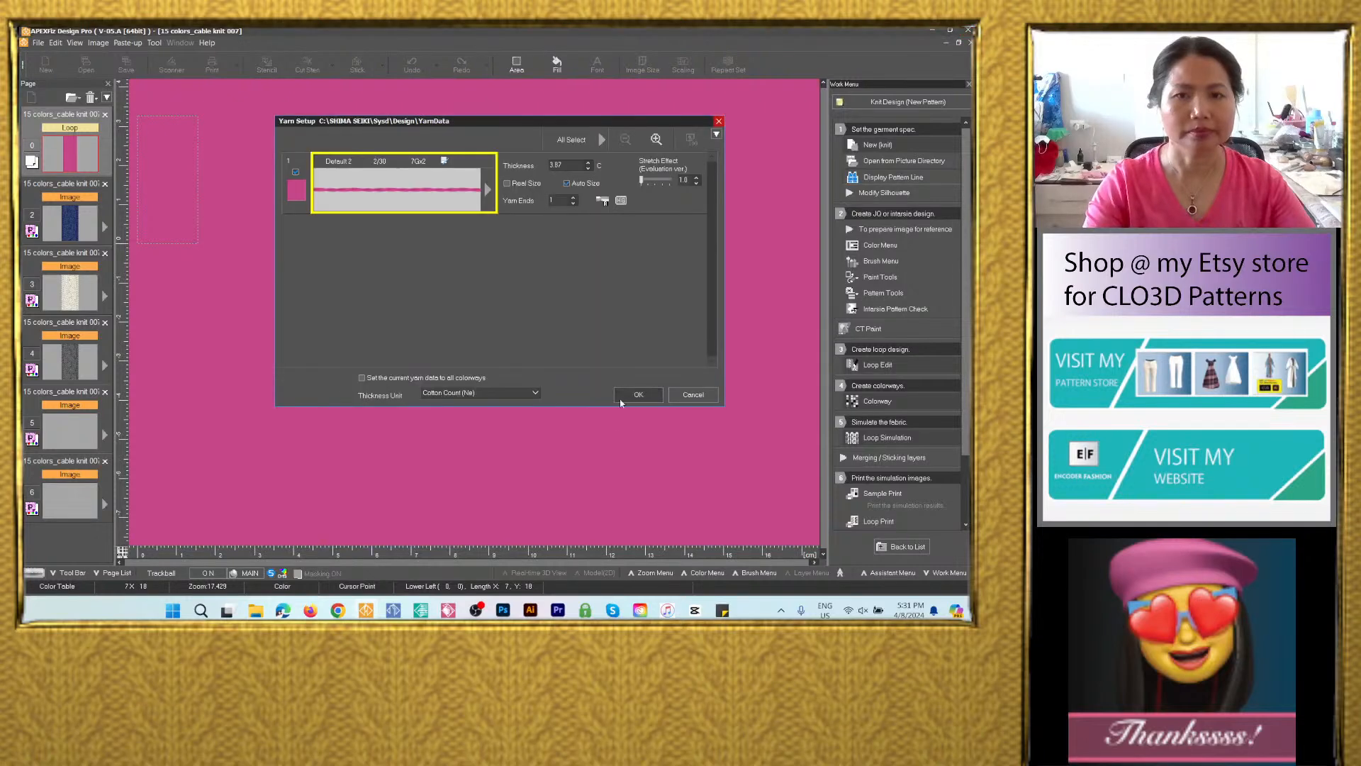
click(635, 390)
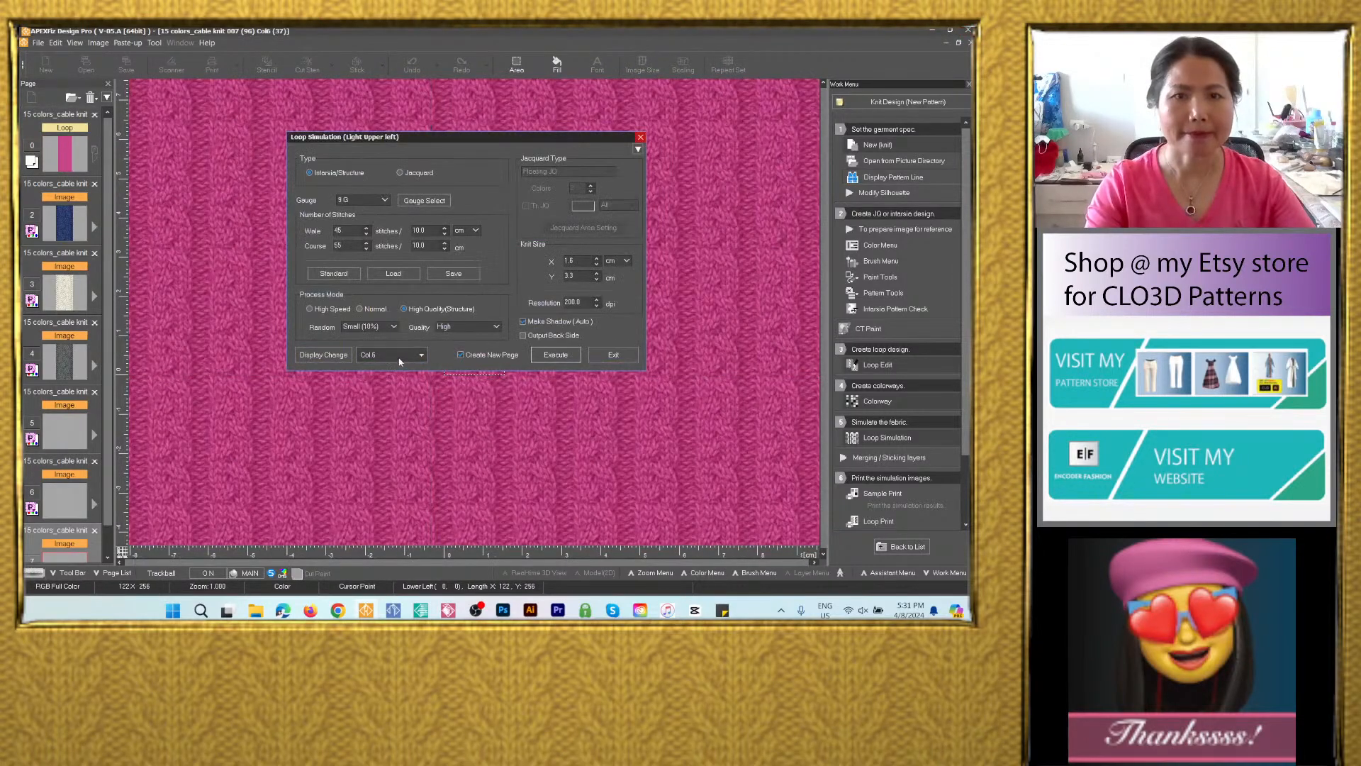
Run the Loop Simulation of the cable knit for the brown colorway Col.7 with the existing yarn setup.
click(386, 355)
click(434, 471)
click(556, 355)
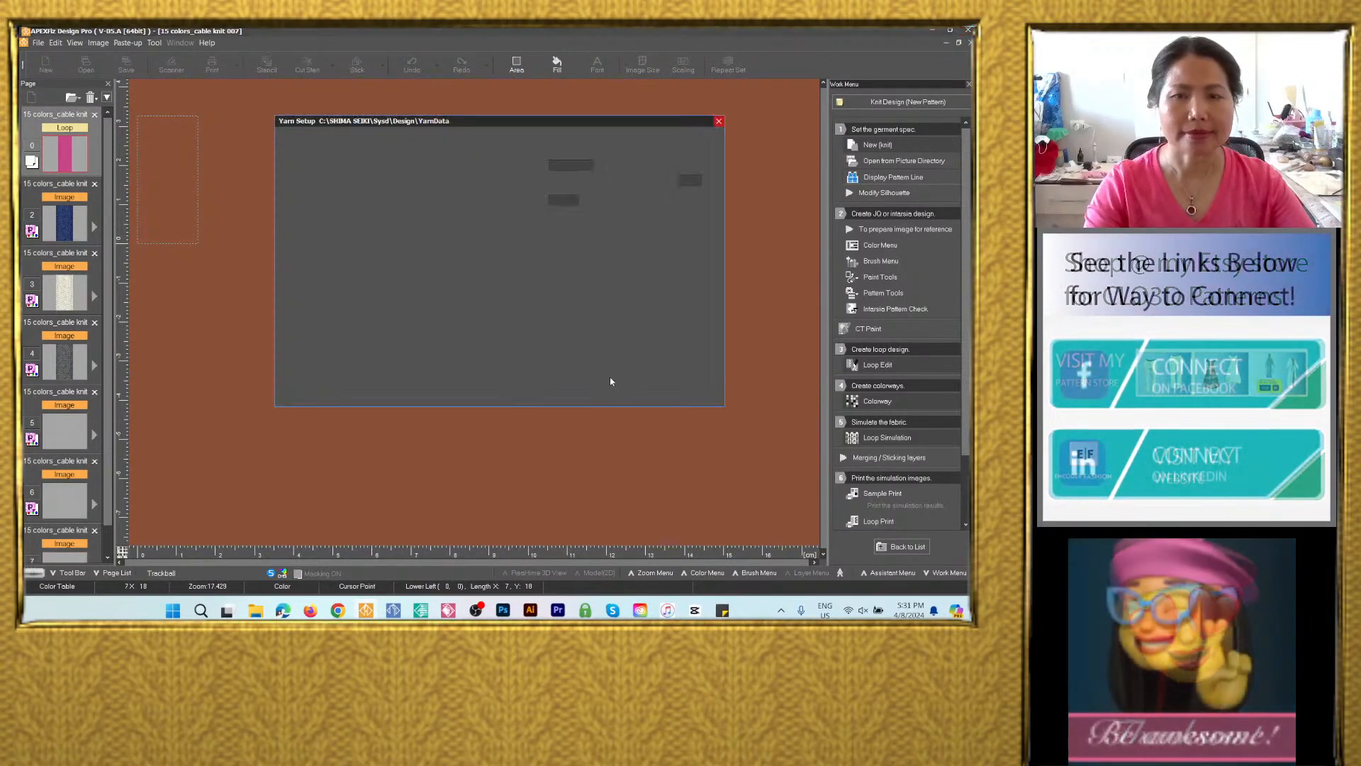
click(634, 392)
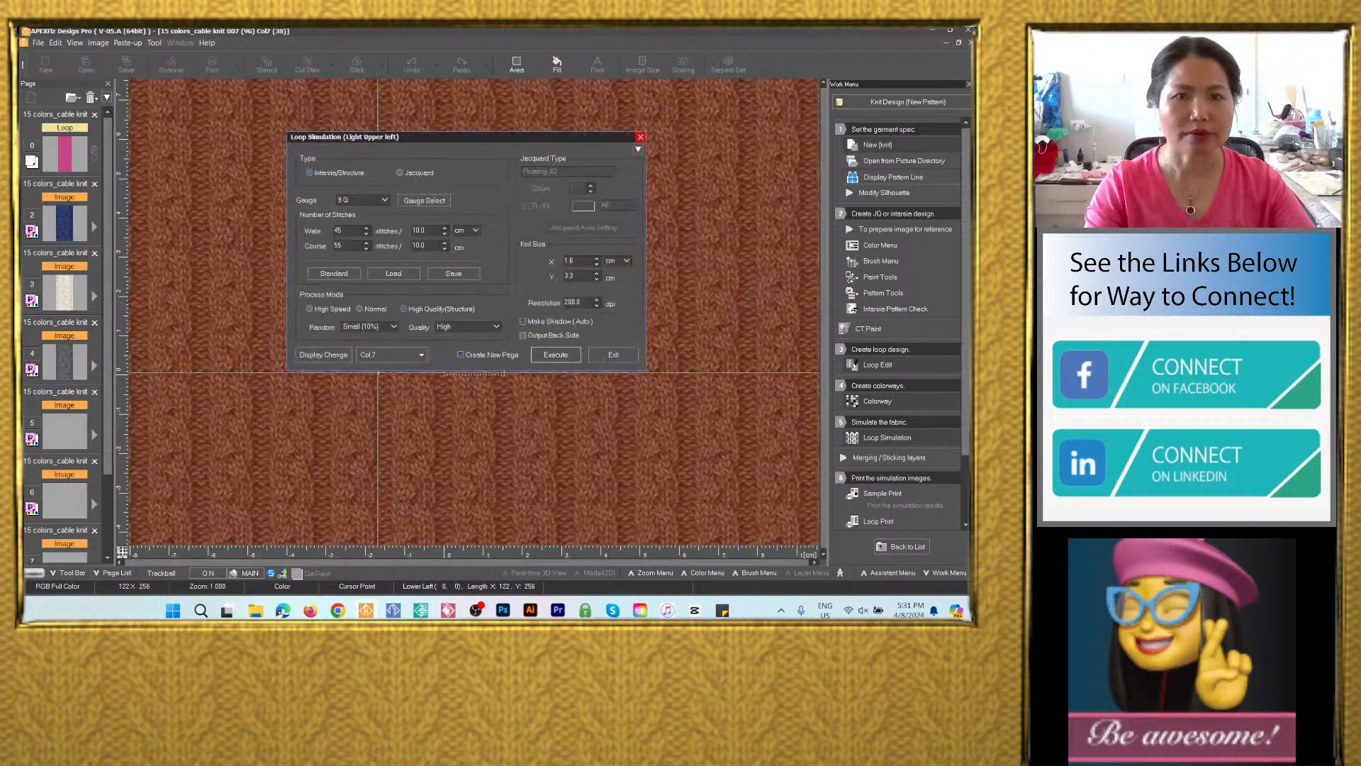
Run the Loop Simulation of the cable knit for the red colorway Col.8 with the existing yarn setup.
click(386, 355)
click(479, 470)
click(555, 354)
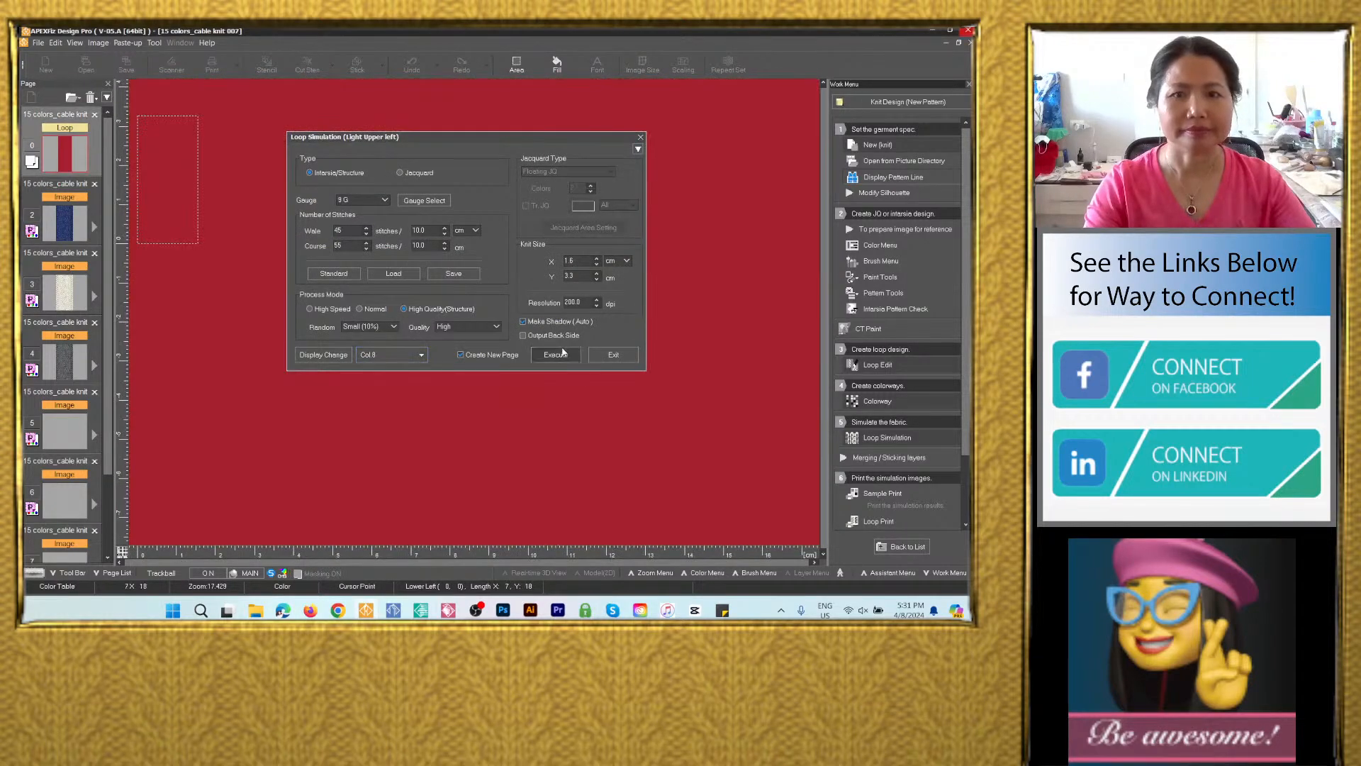
click(633, 392)
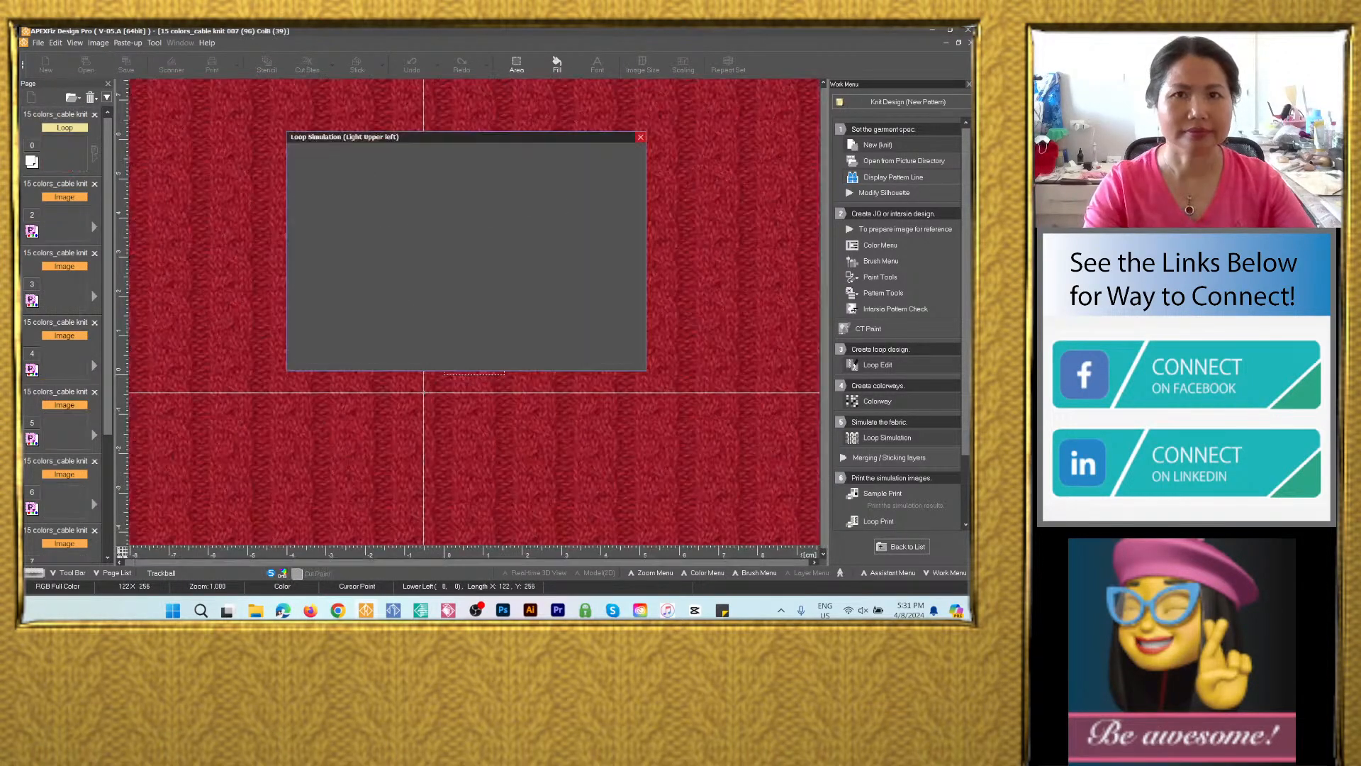
Run the Loop Simulation of the cable knit for the orange colorway Col.9 with the existing yarn setup.
click(392, 354)
click(536, 461)
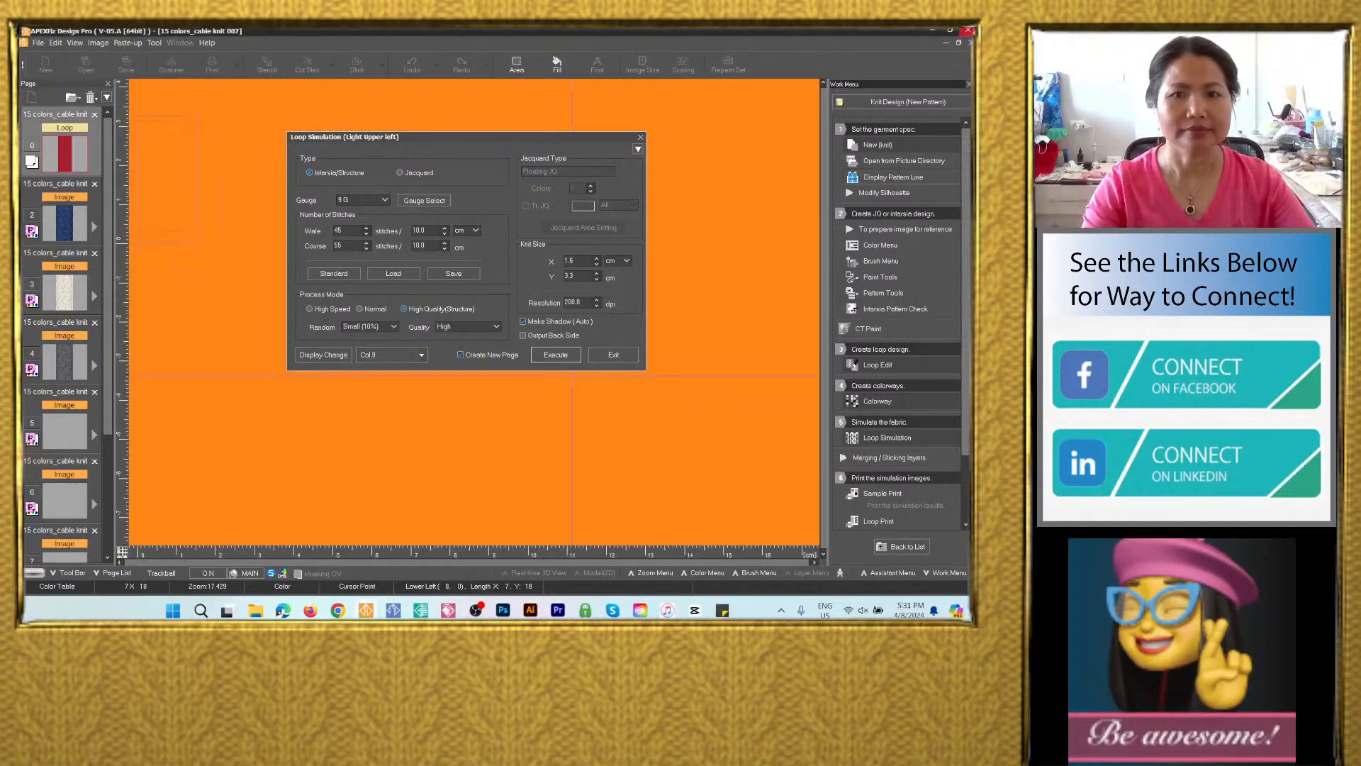
click(556, 355)
click(647, 399)
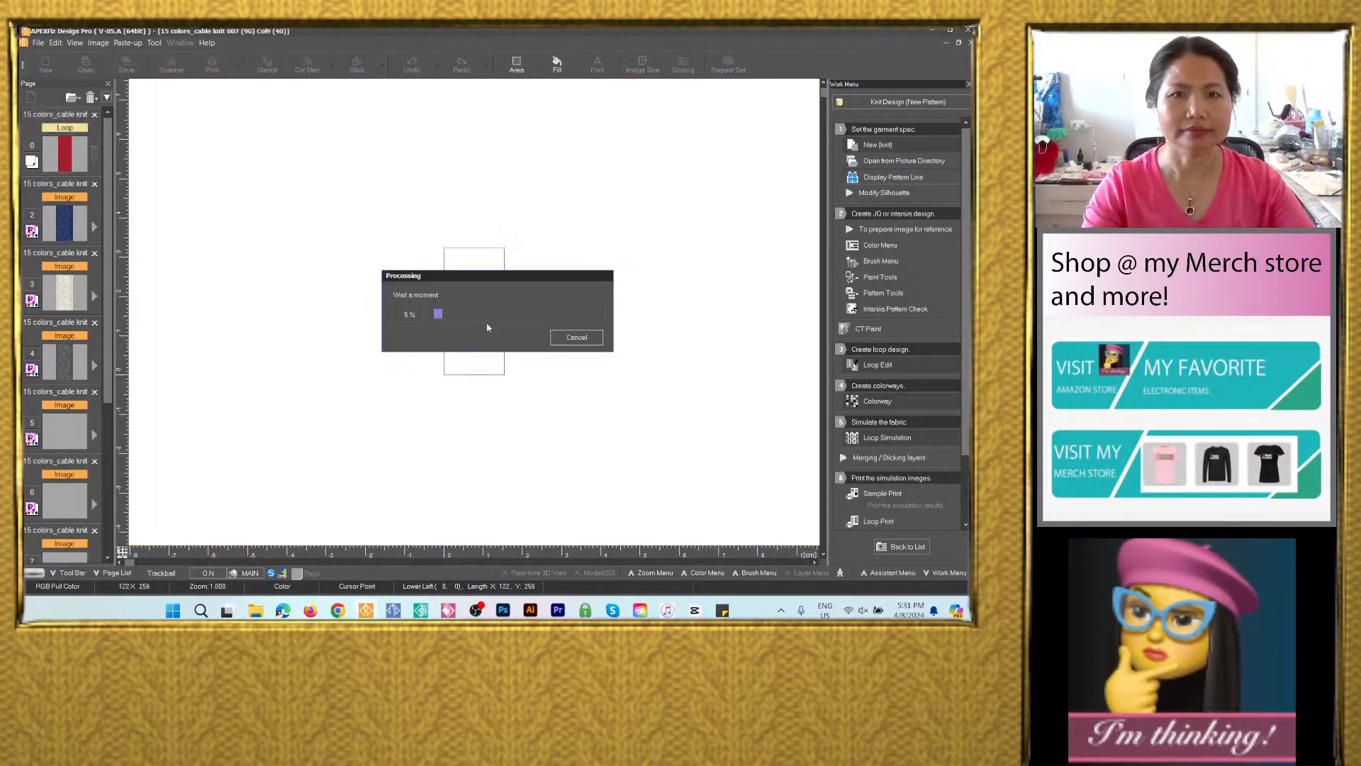
Run the Loop Simulation of the cable knit for the peach colorway Col.10 with the existing yarn setup.
click(392, 354)
click(572, 467)
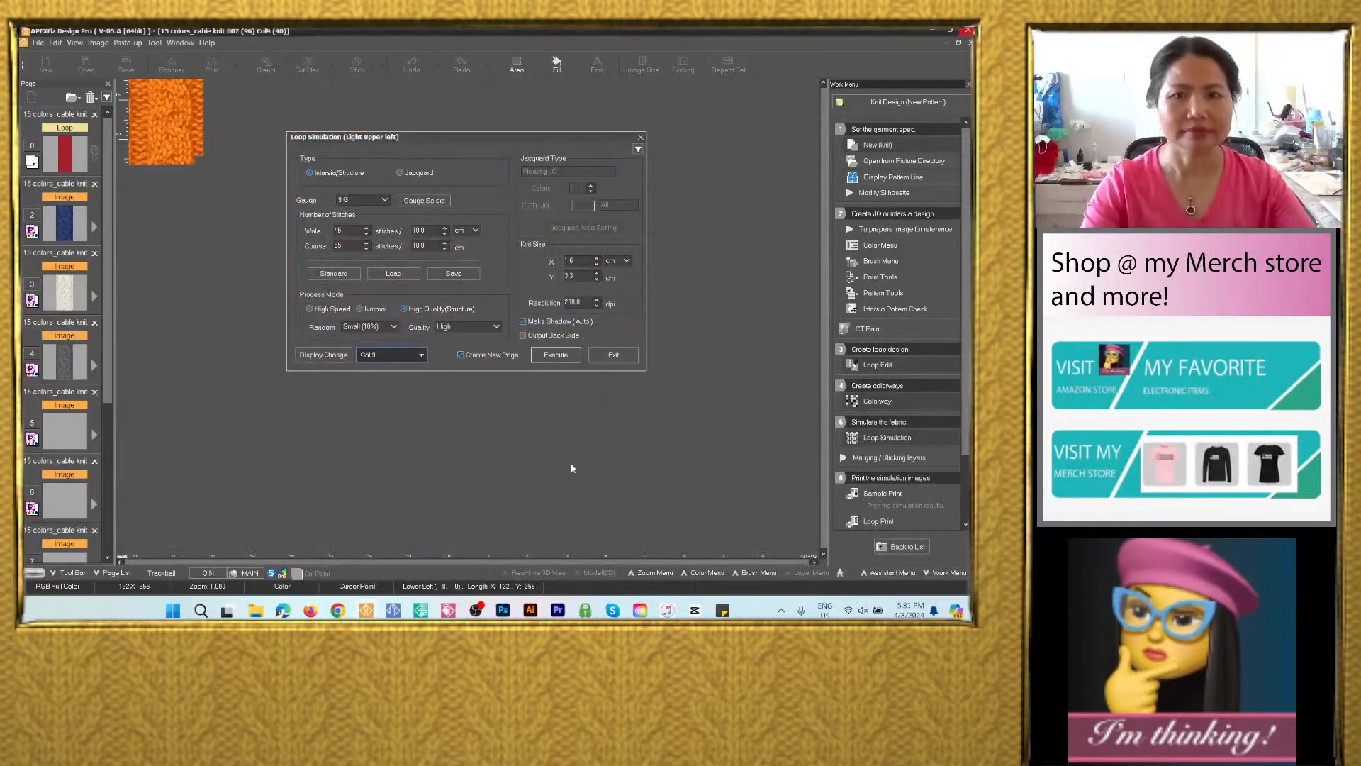
click(556, 354)
click(653, 395)
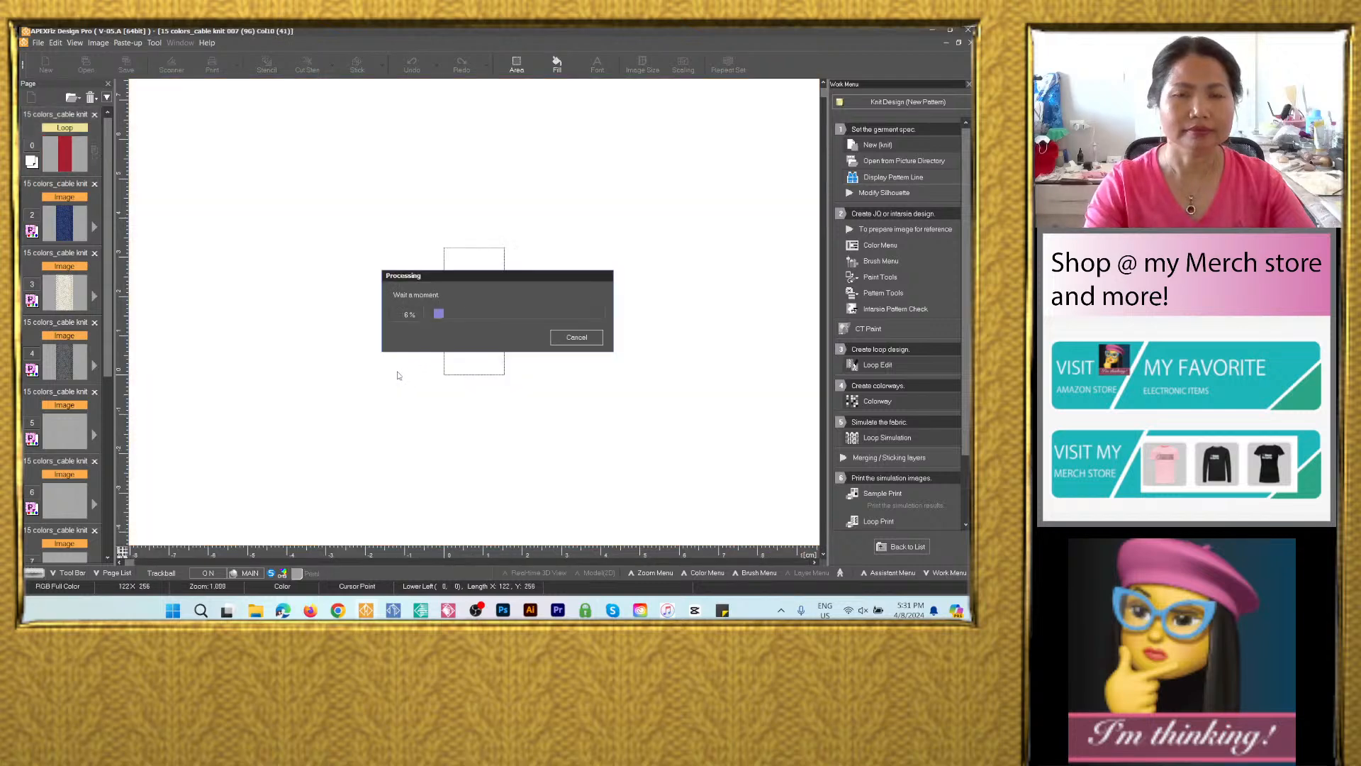
Run the Loop Simulation of the cable knit for the light blue colorway Col.11 with the existing yarn setup.
click(375, 354)
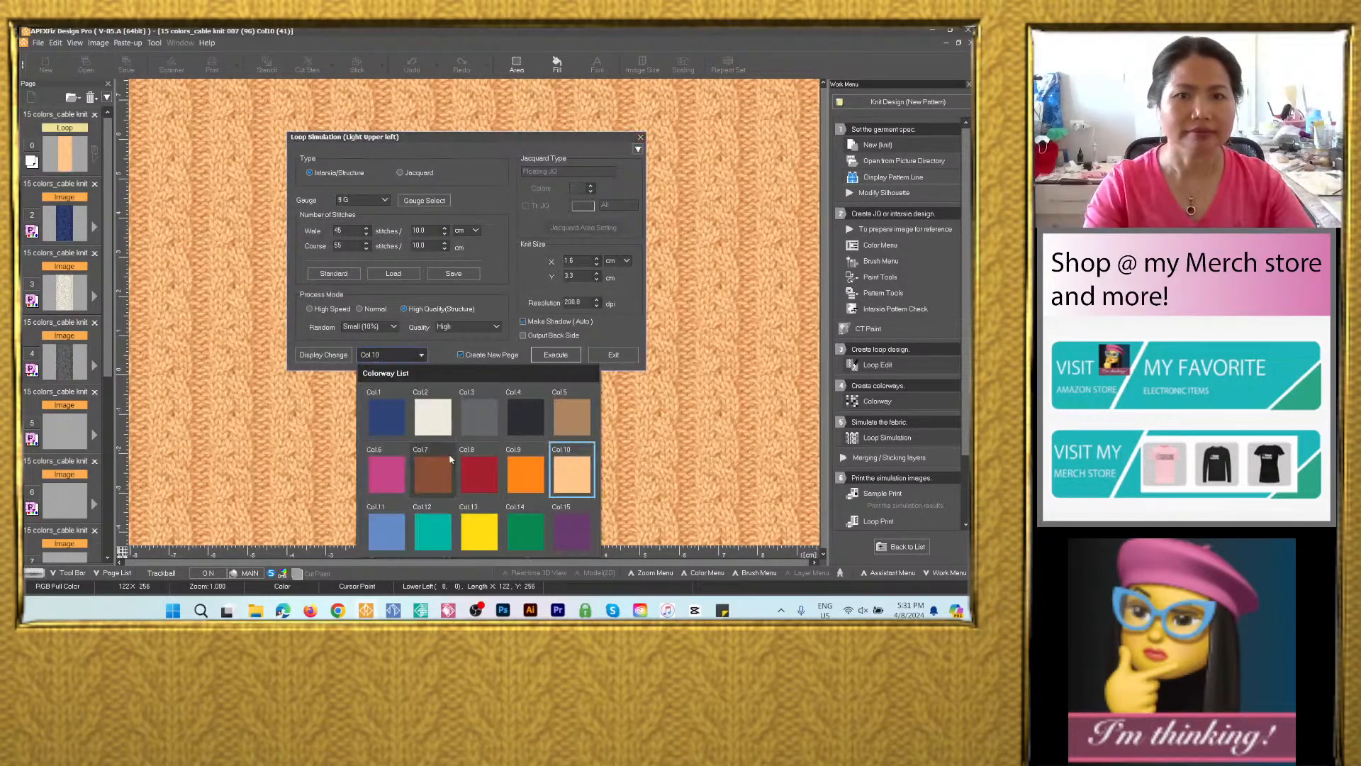
click(386, 526)
click(555, 354)
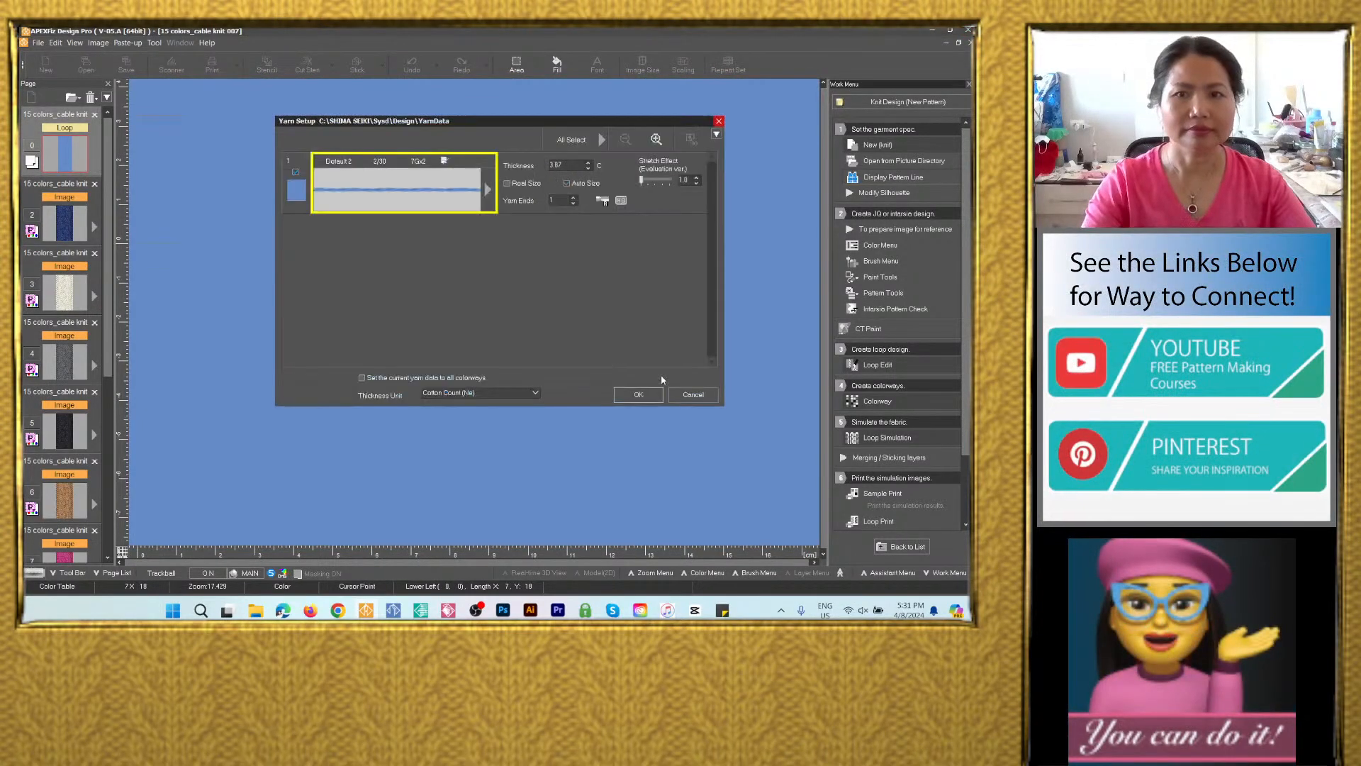
click(653, 396)
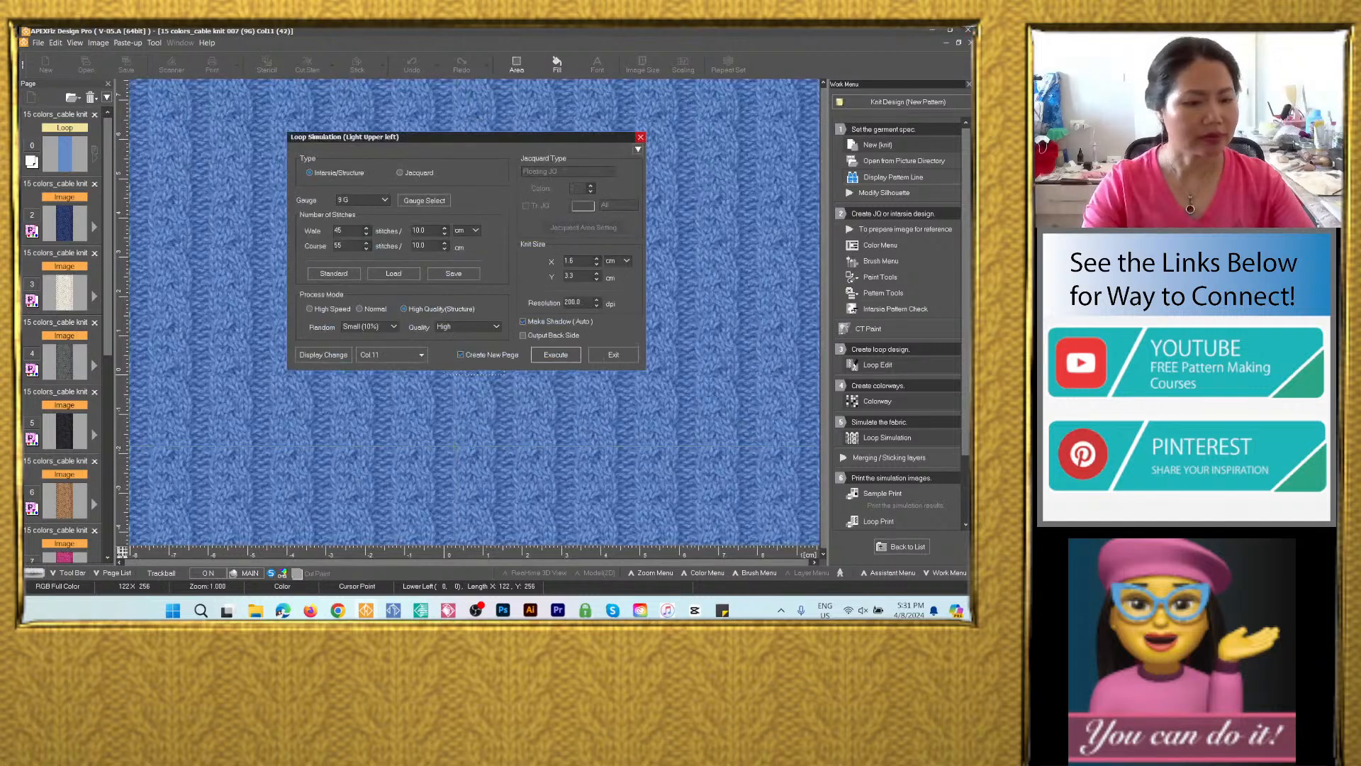
Run the Loop Simulation of the cable knit for the teal colorway Col.12 with the existing yarn setup.
click(392, 354)
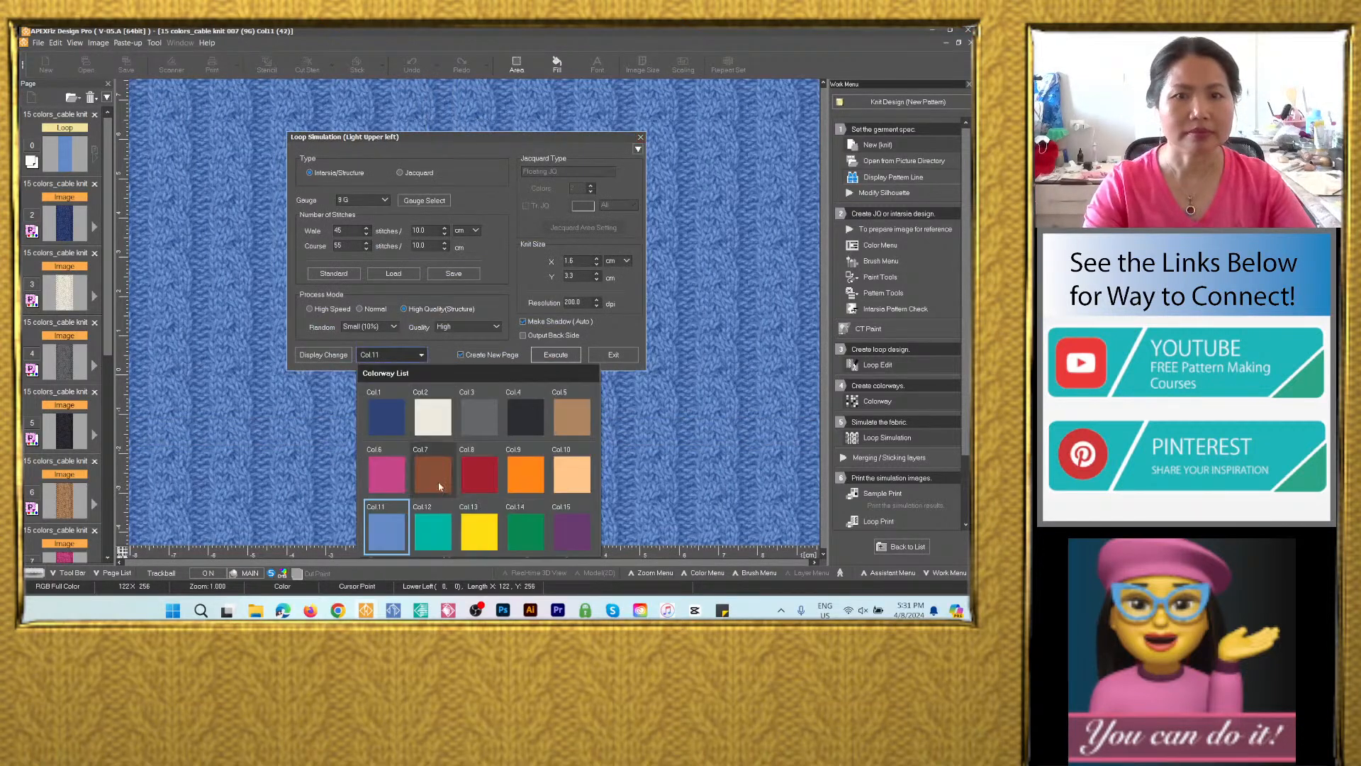
click(431, 528)
click(555, 355)
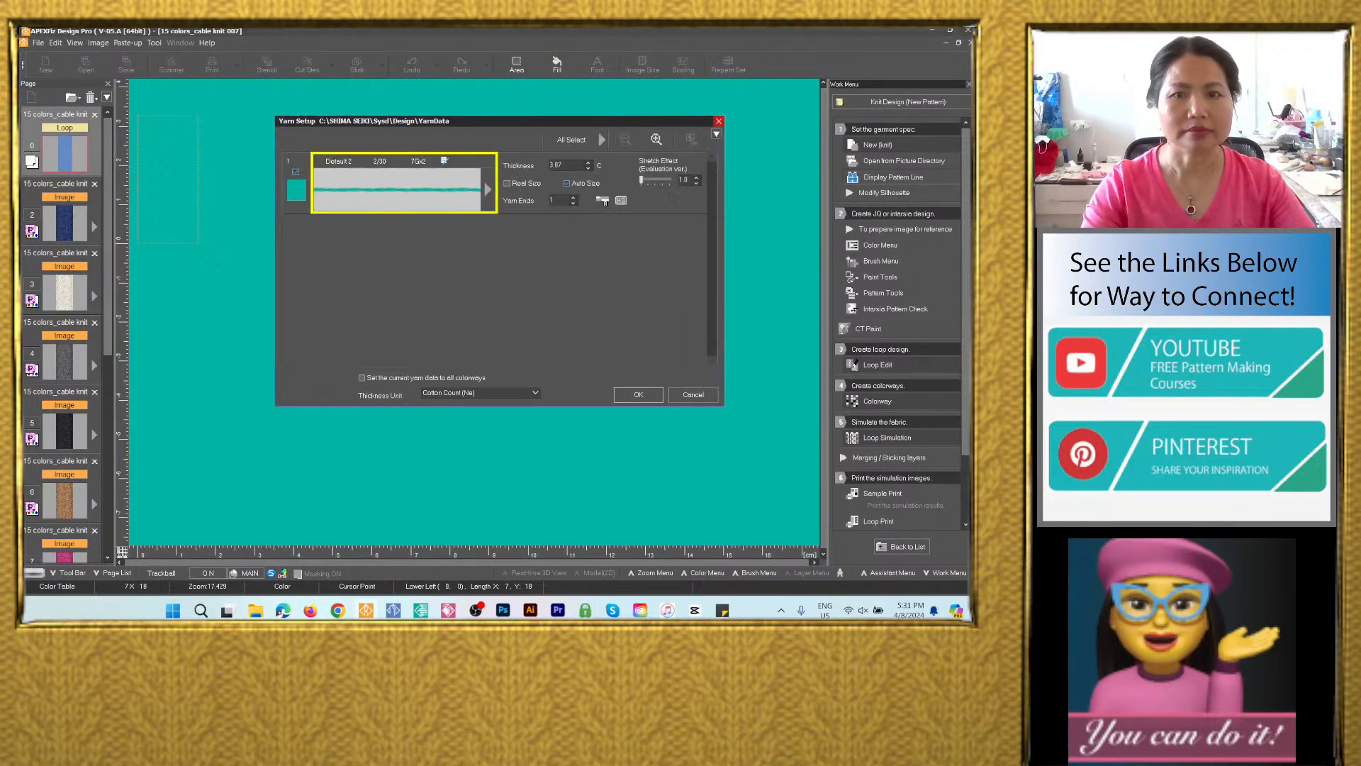
click(638, 396)
Run the Loop Simulation of the cable knit for the yellow colorway Col.13 with the existing yarn setup.
click(392, 354)
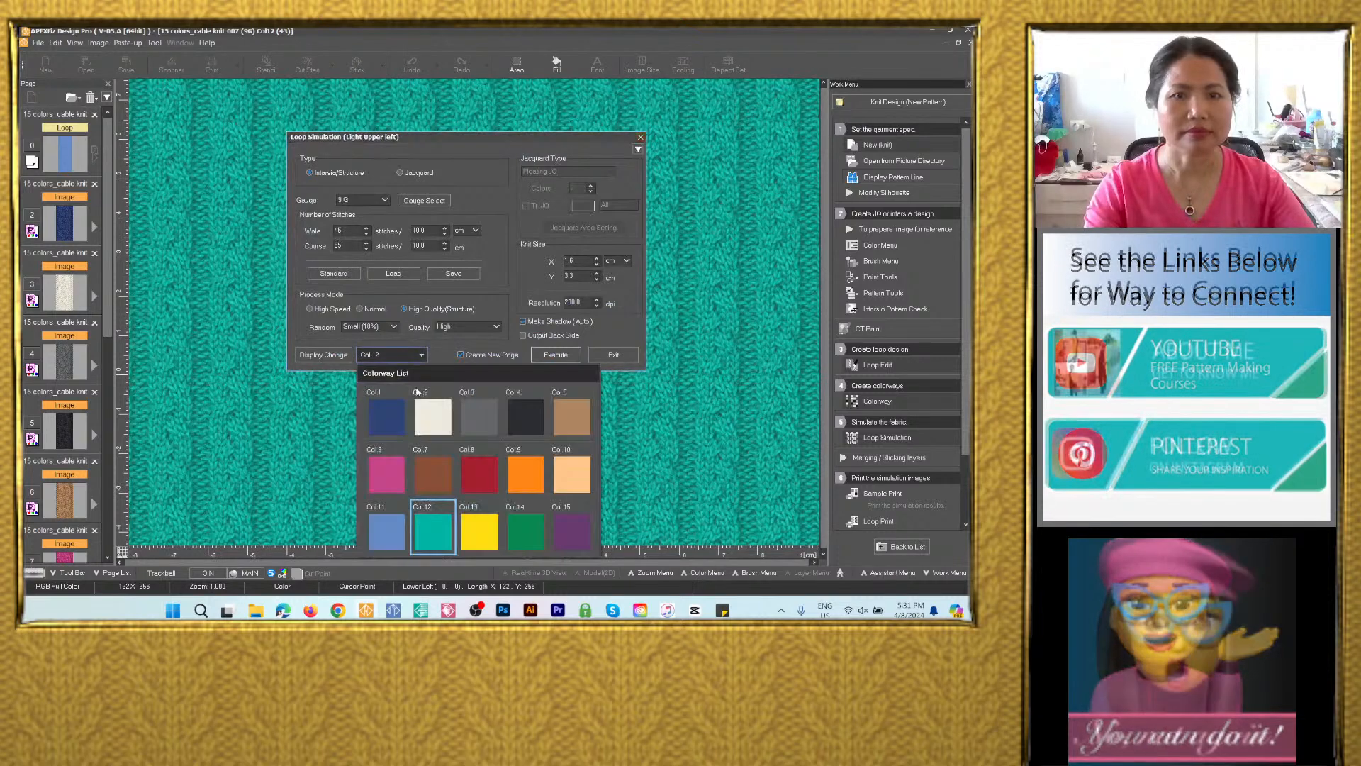
click(472, 526)
click(556, 355)
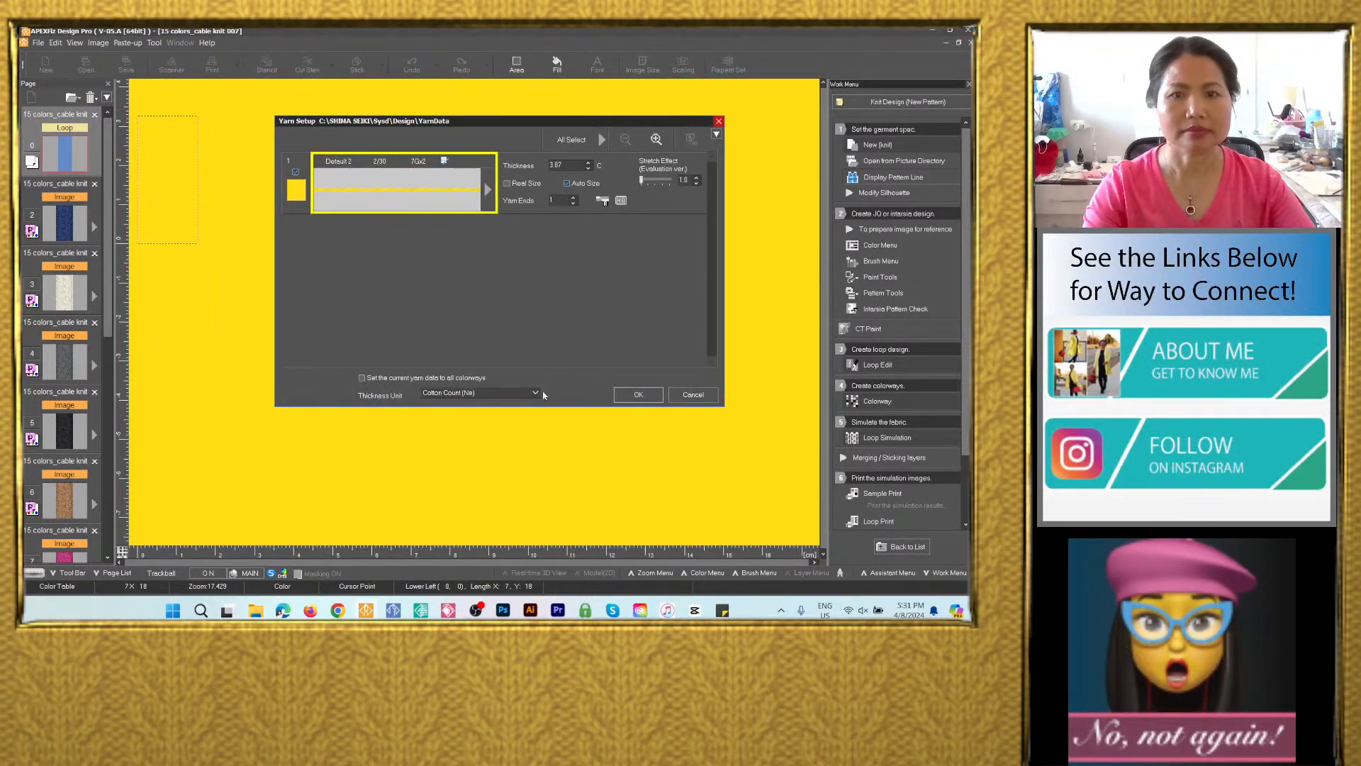
click(635, 396)
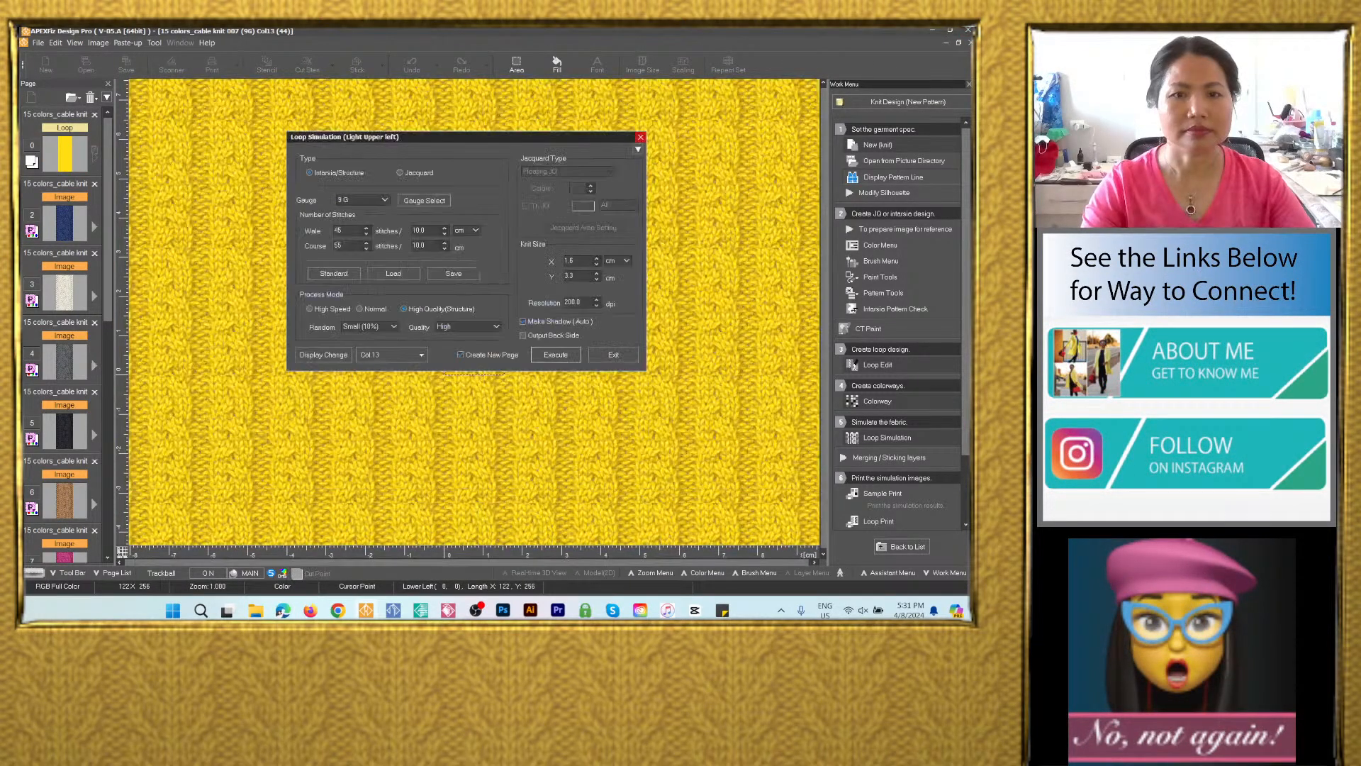
Run the Loop Simulation of the cable knit for the green colorway Col.14 with the existing yarn setup.
click(392, 354)
click(525, 526)
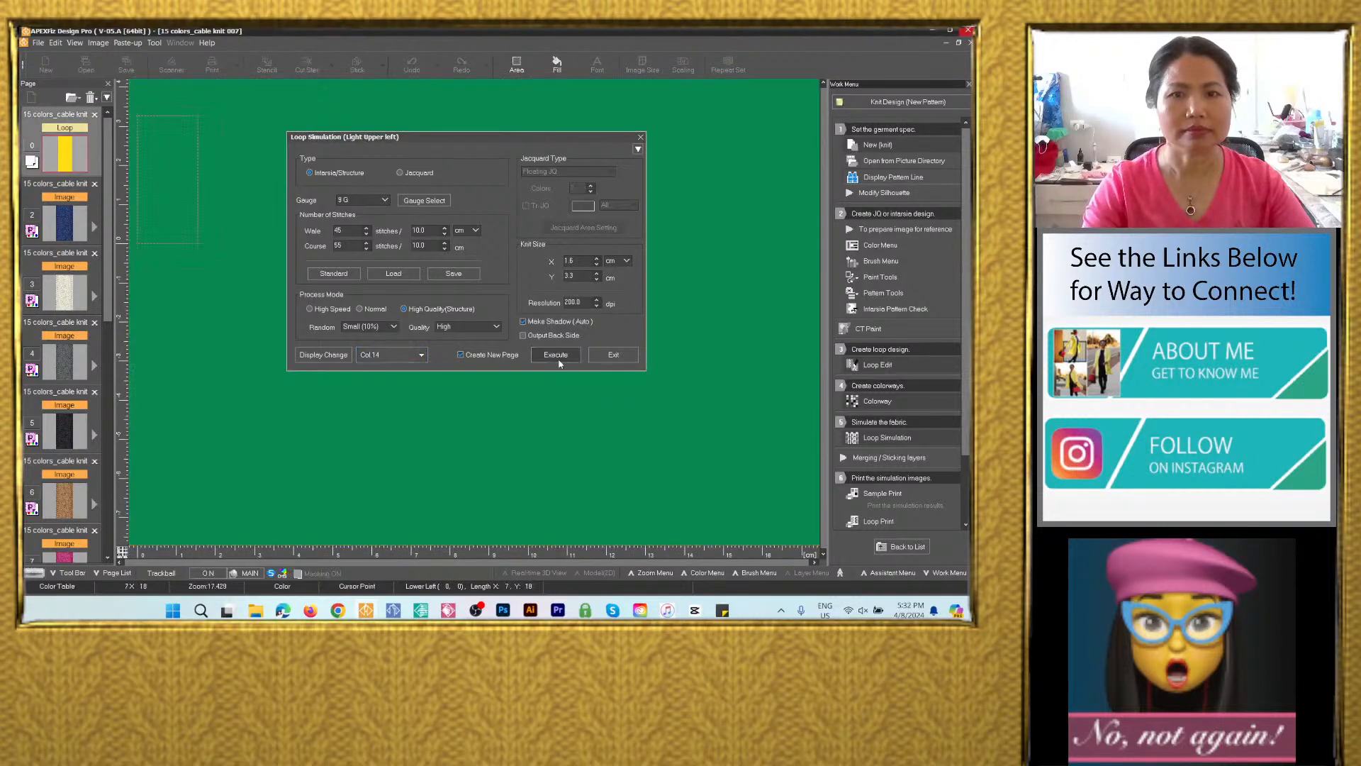
click(555, 355)
click(637, 394)
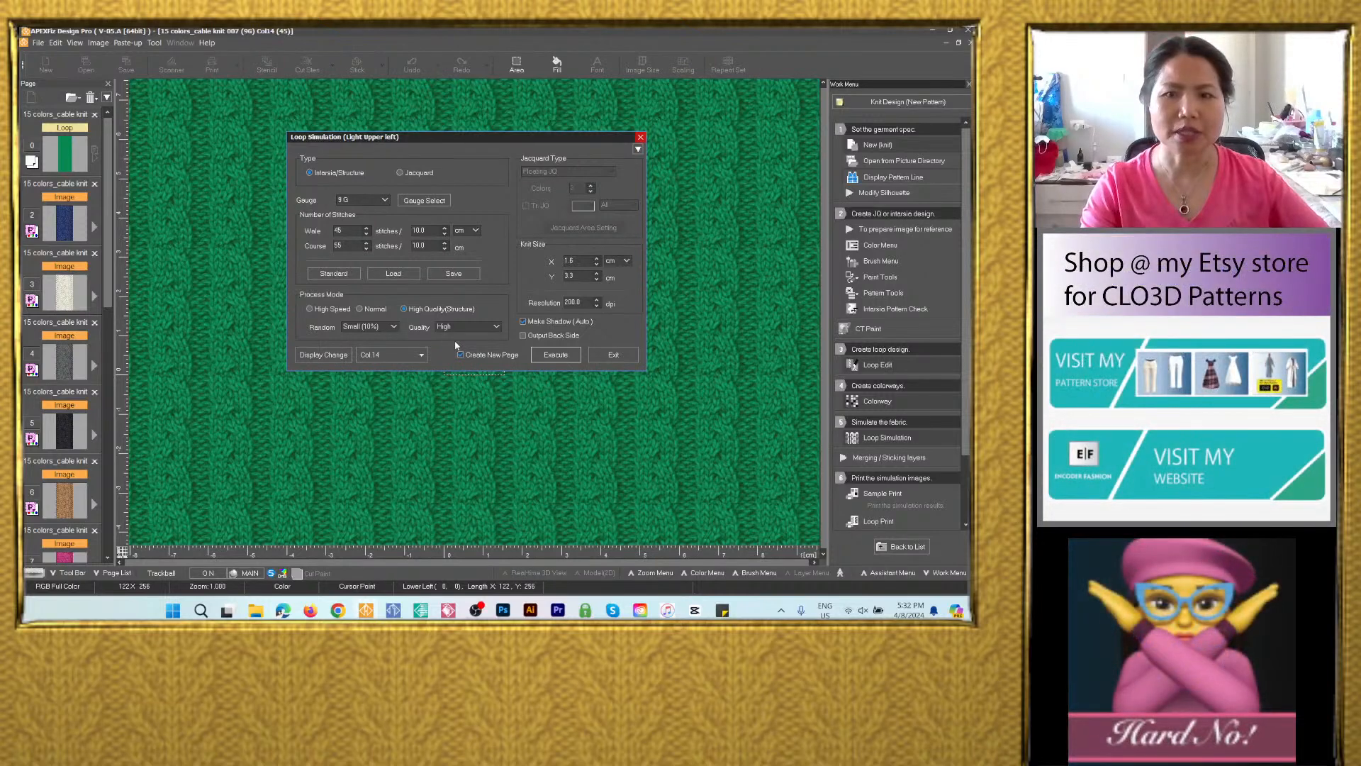
click(421, 355)
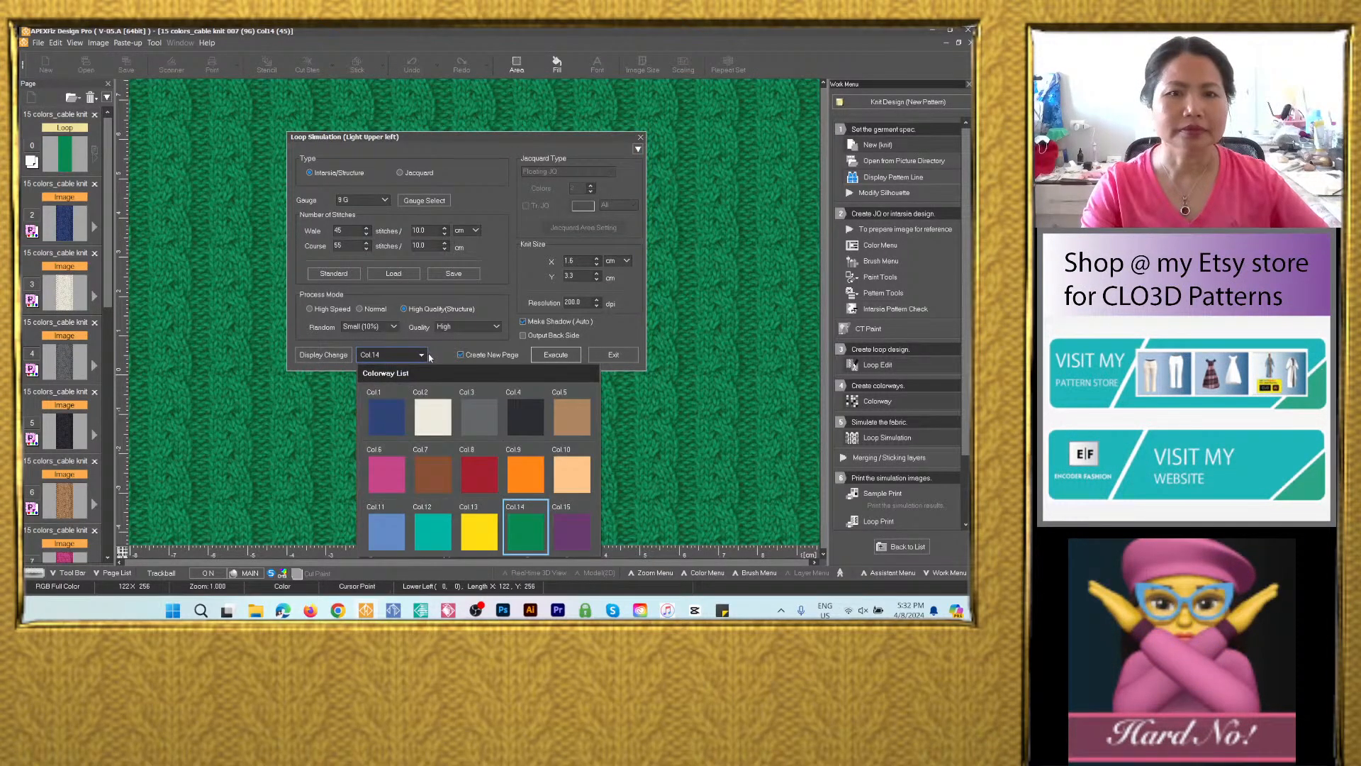
click(429, 357)
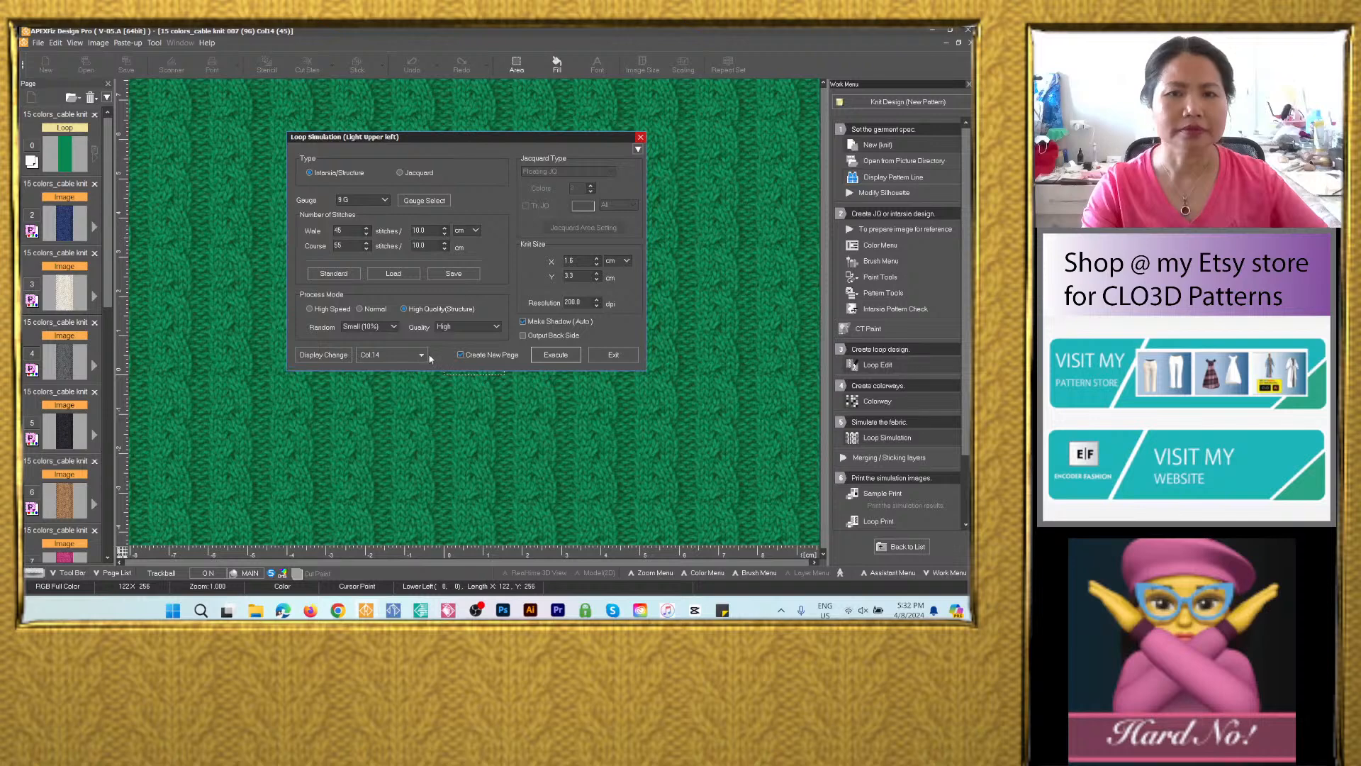
click(613, 354)
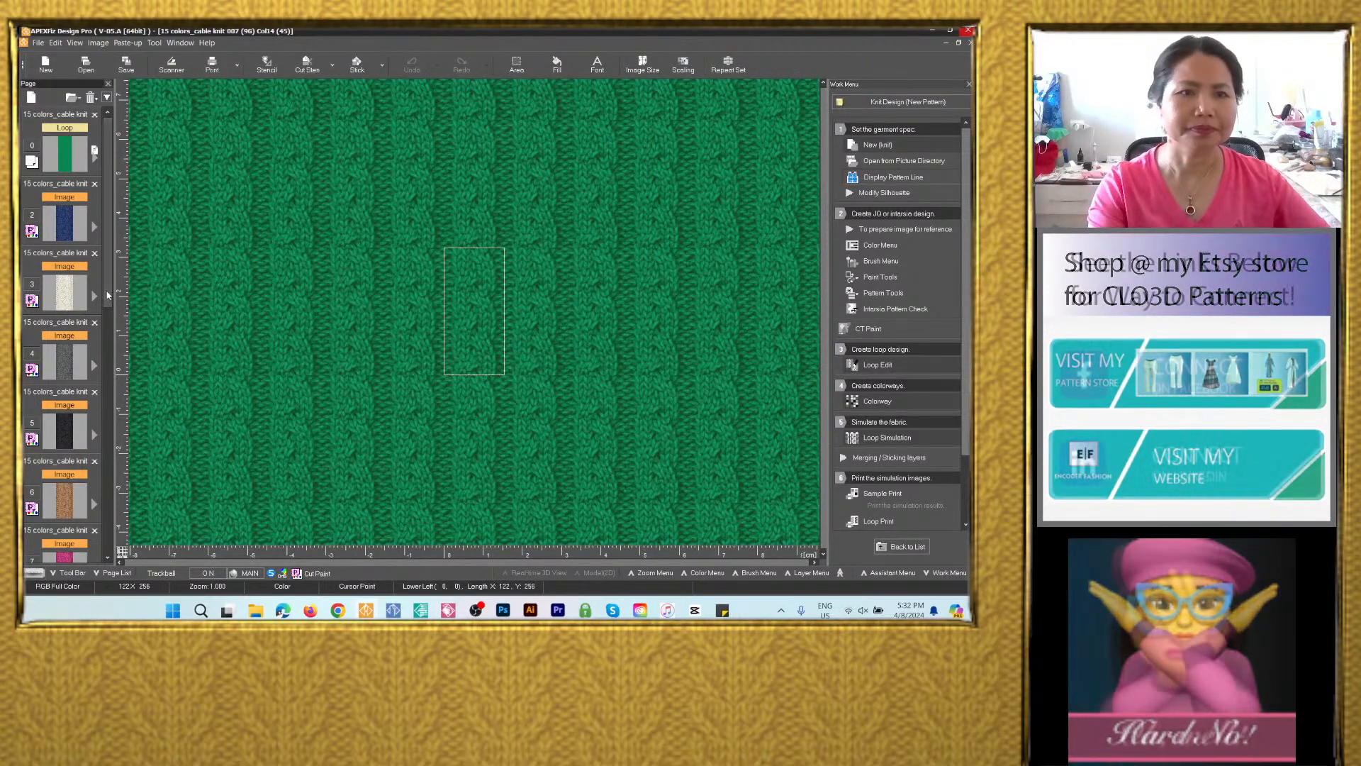
drag(107, 296, 110, 544)
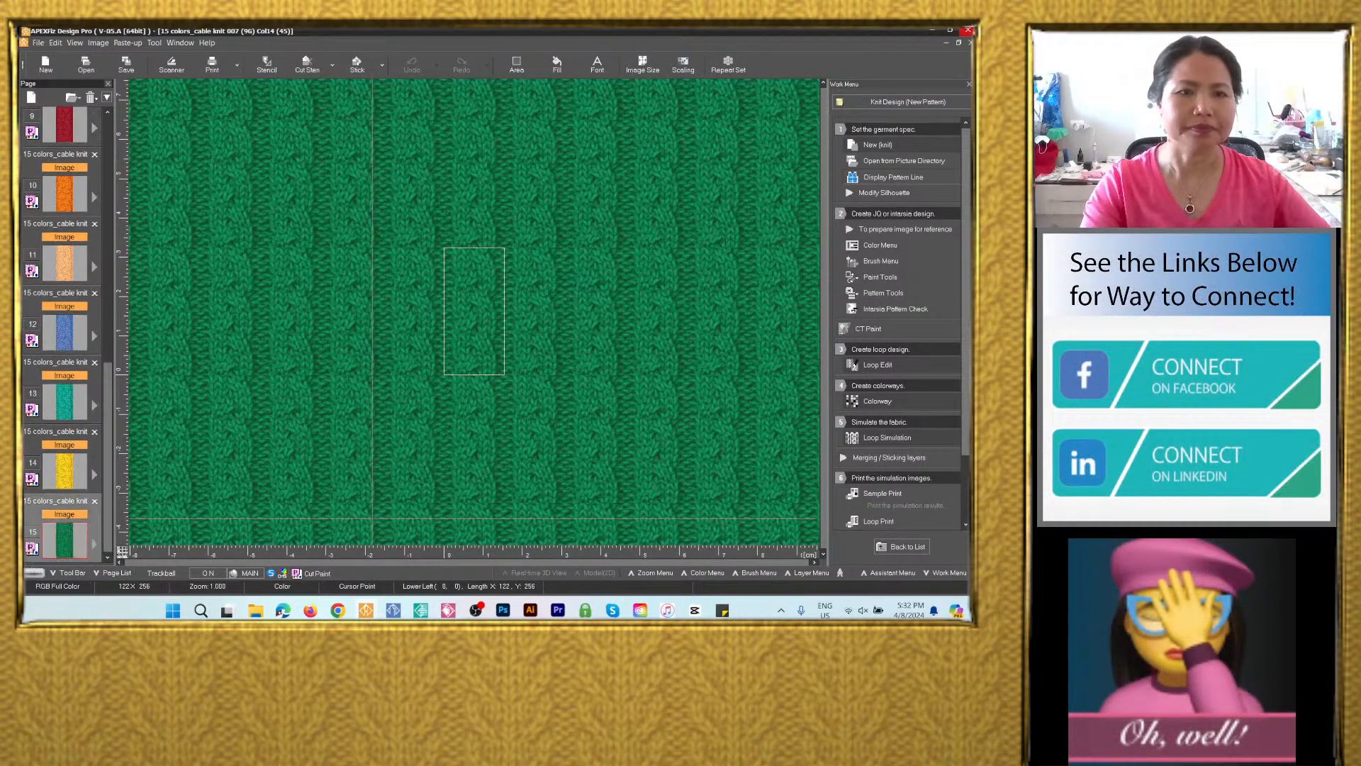
Run the Loop Simulation for the purple colorway Col.15 with the existing yarn setup and exit the simulation settings.
click(891, 439)
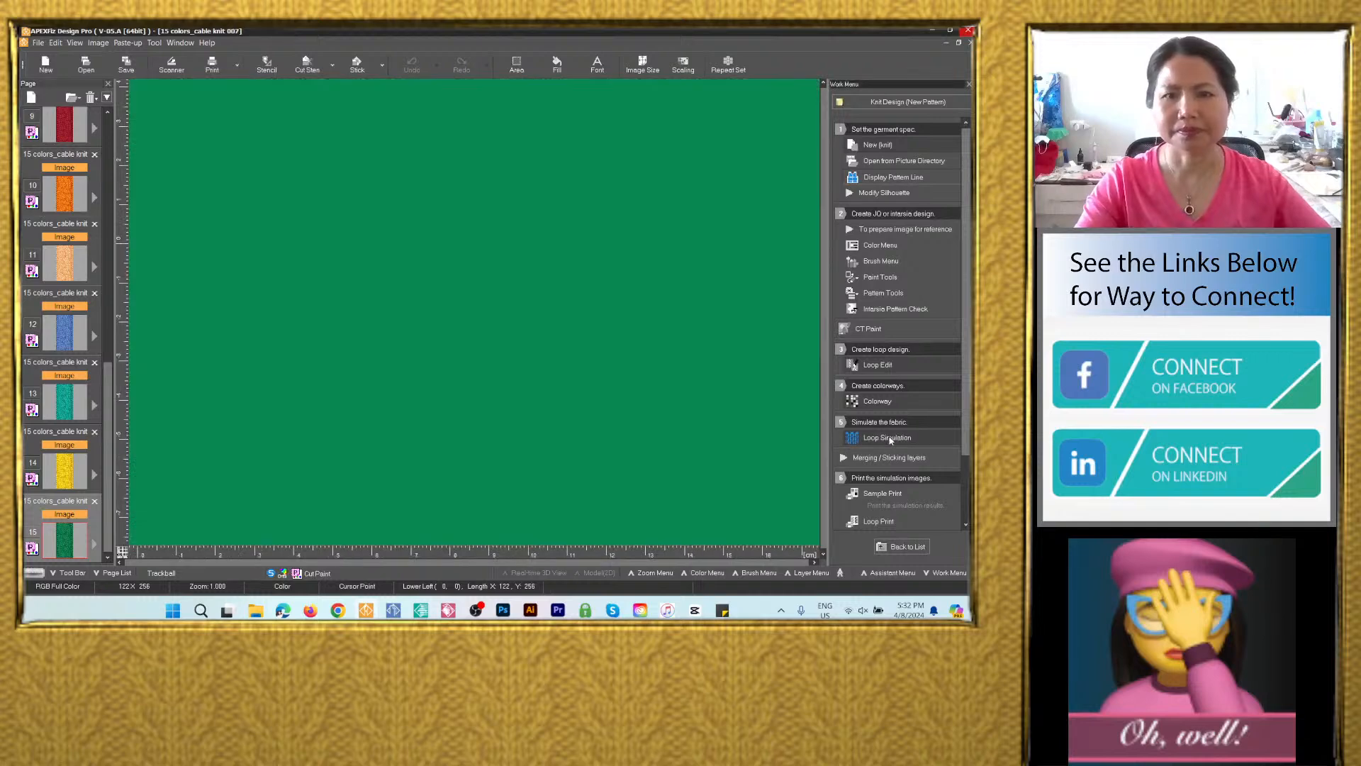
click(411, 354)
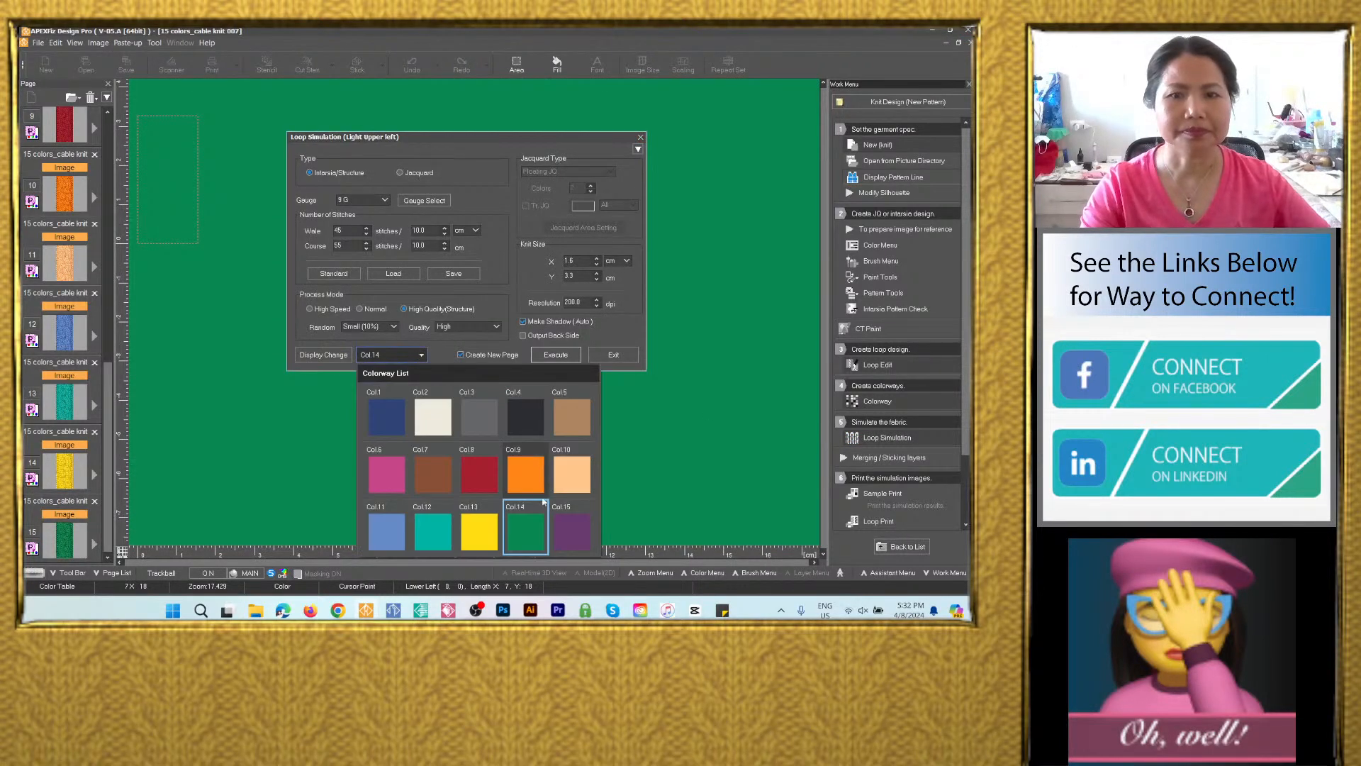
click(571, 530)
click(555, 354)
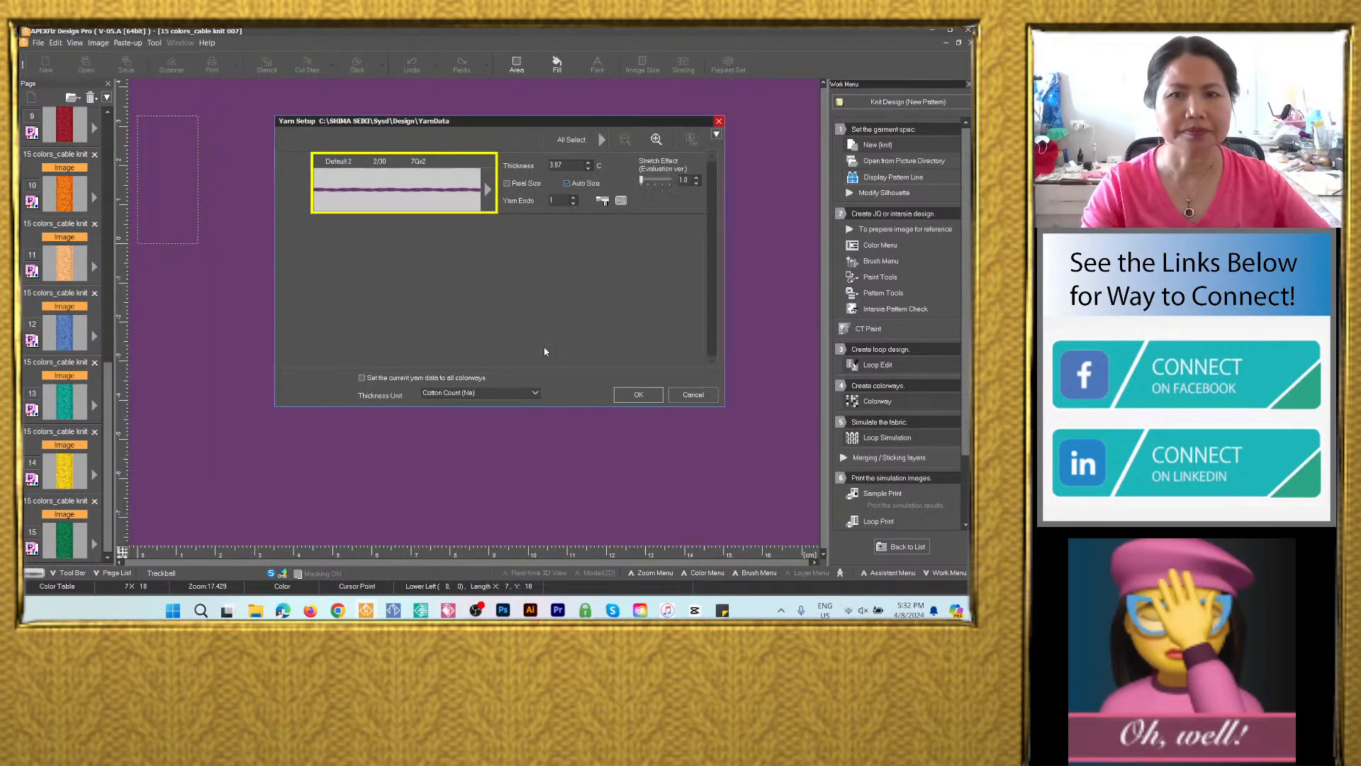
click(642, 397)
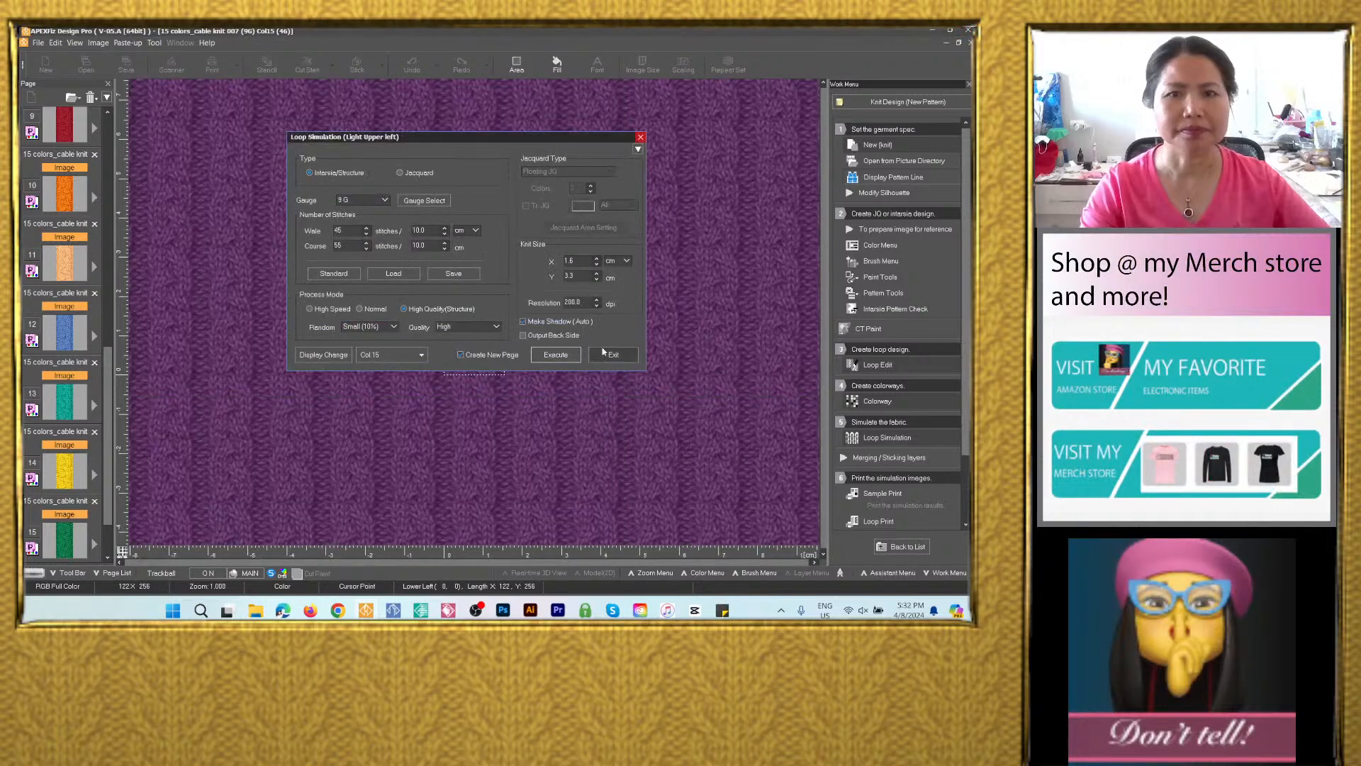
click(607, 353)
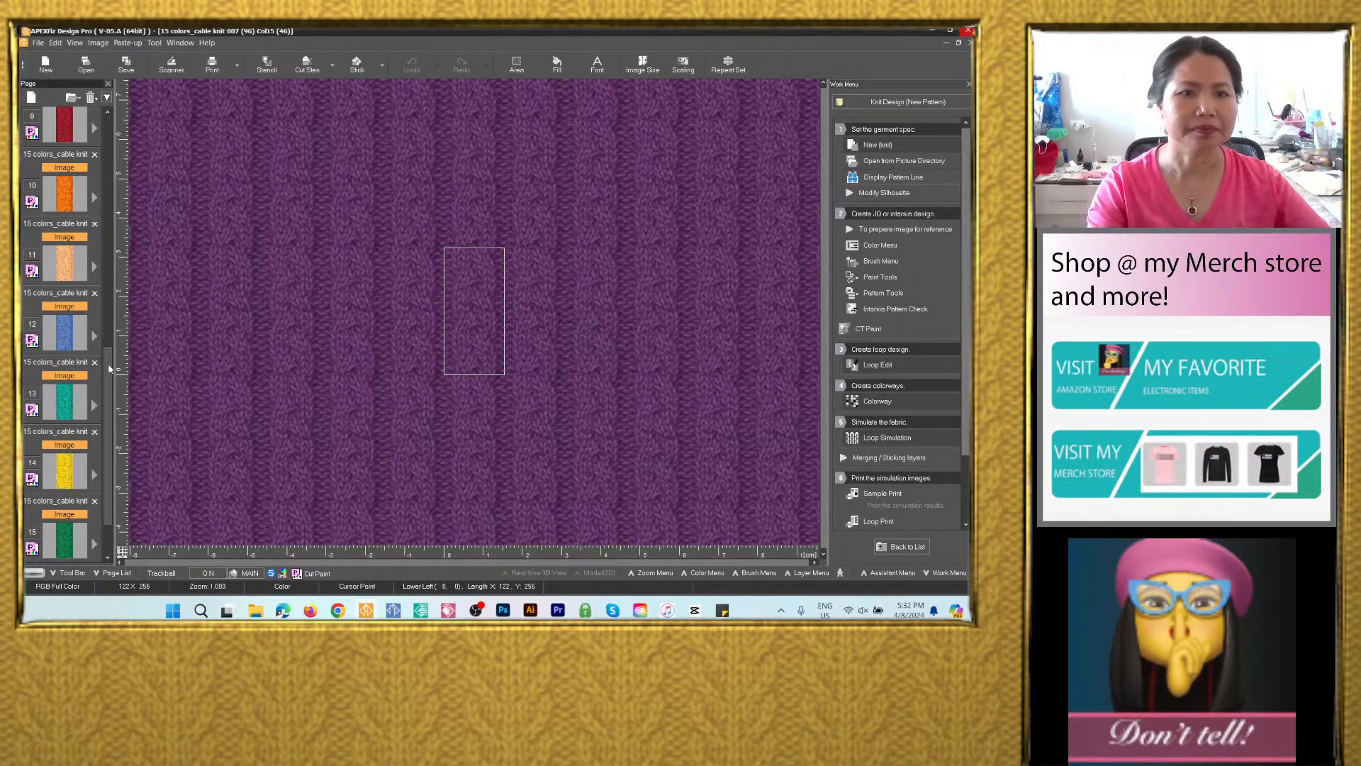
View the navy blue Col.1 simulation image and return to the Loop page of the cable knit.
drag(109, 369, 83, 140)
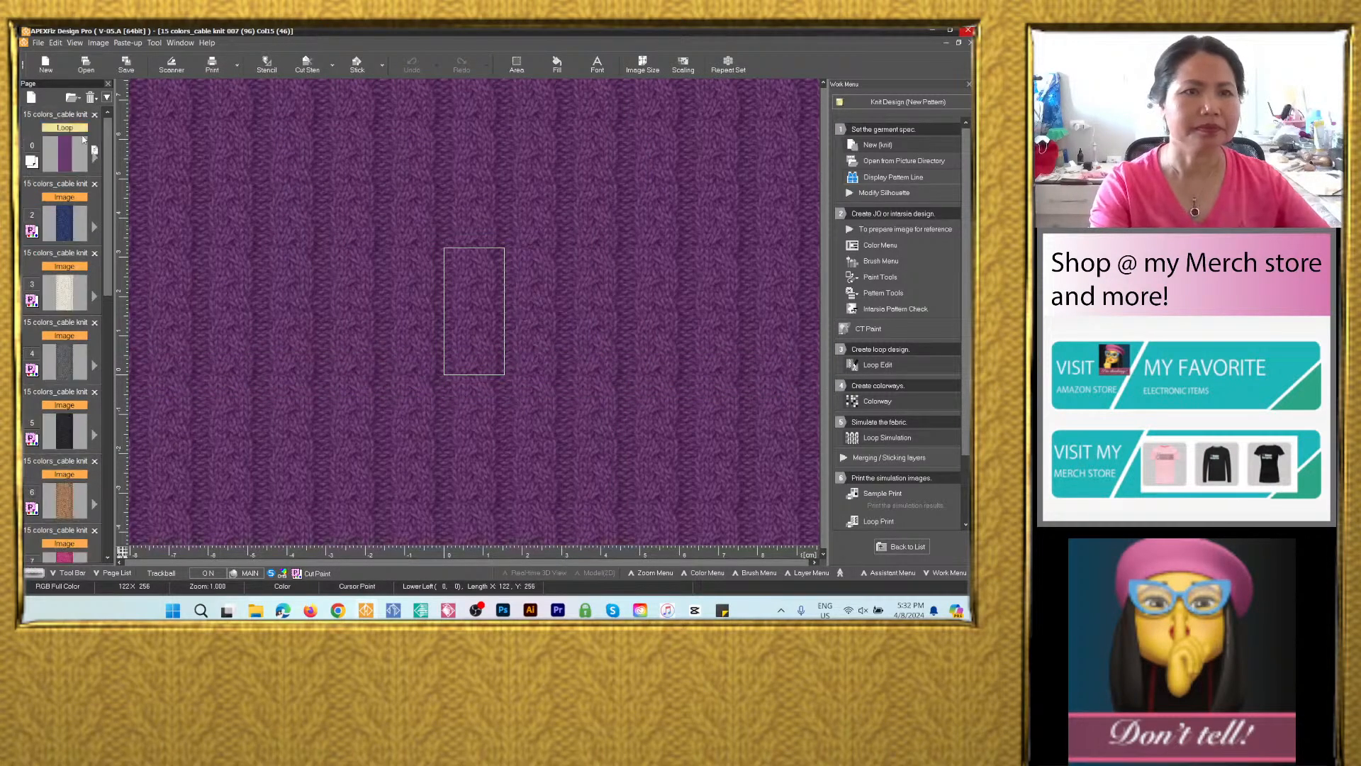
click(80, 225)
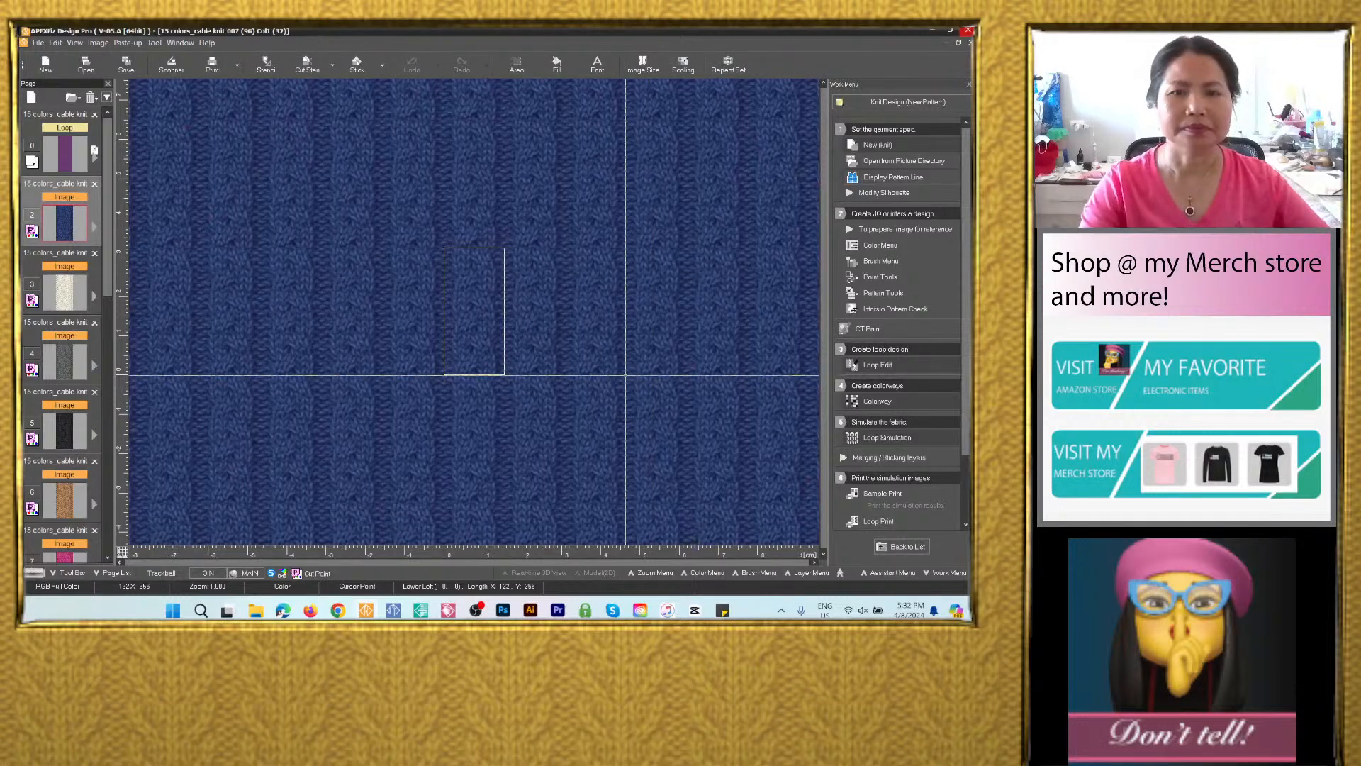
click(64, 163)
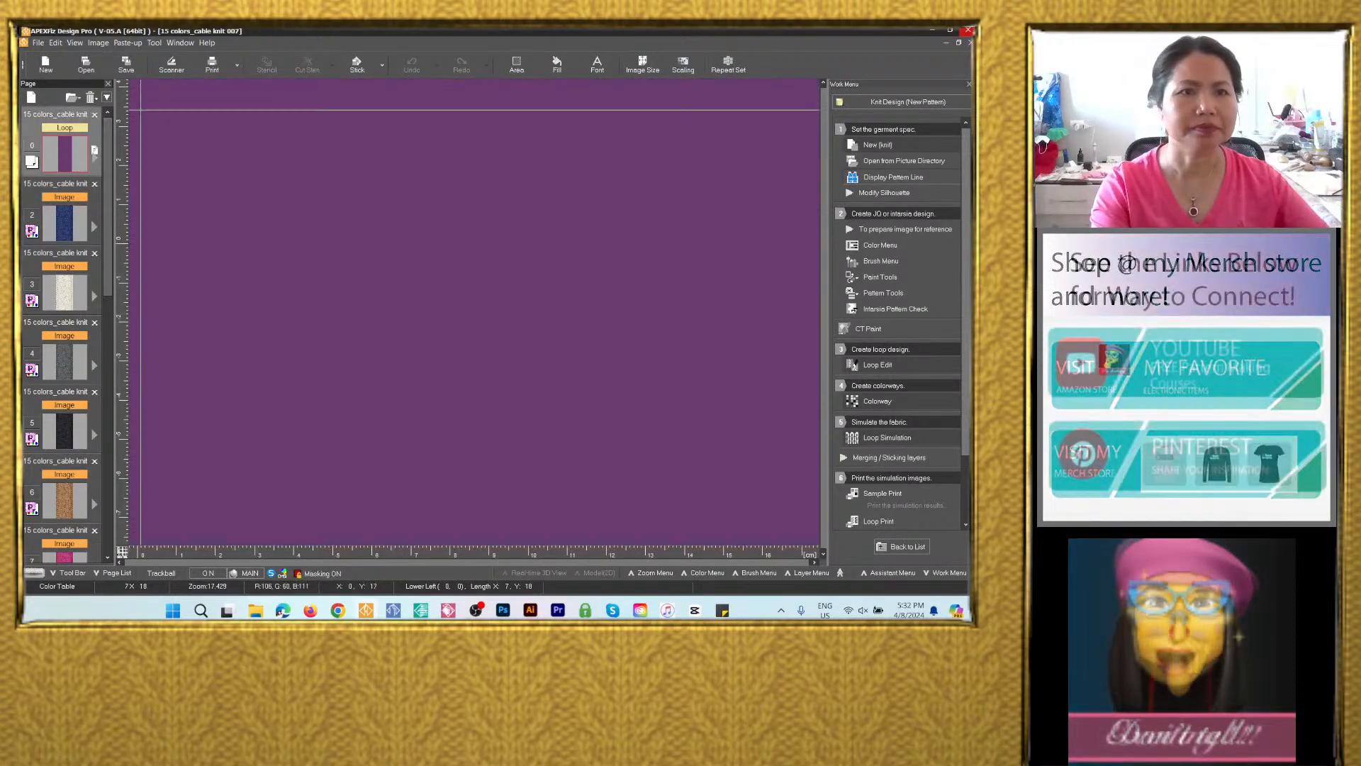
Save the Loop page as 15 colors_cable knit 007 in the Picture Directory format, replacing the existing file.
click(126, 64)
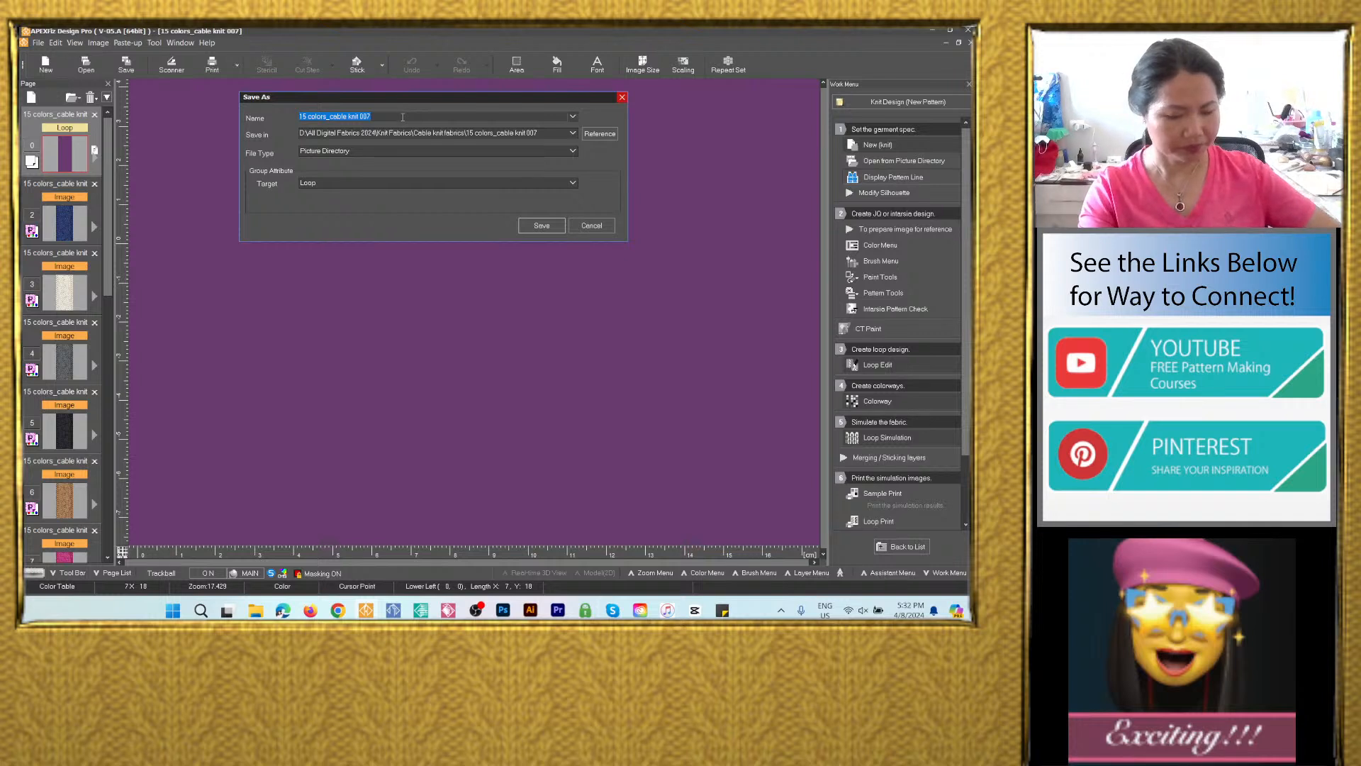
click(544, 225)
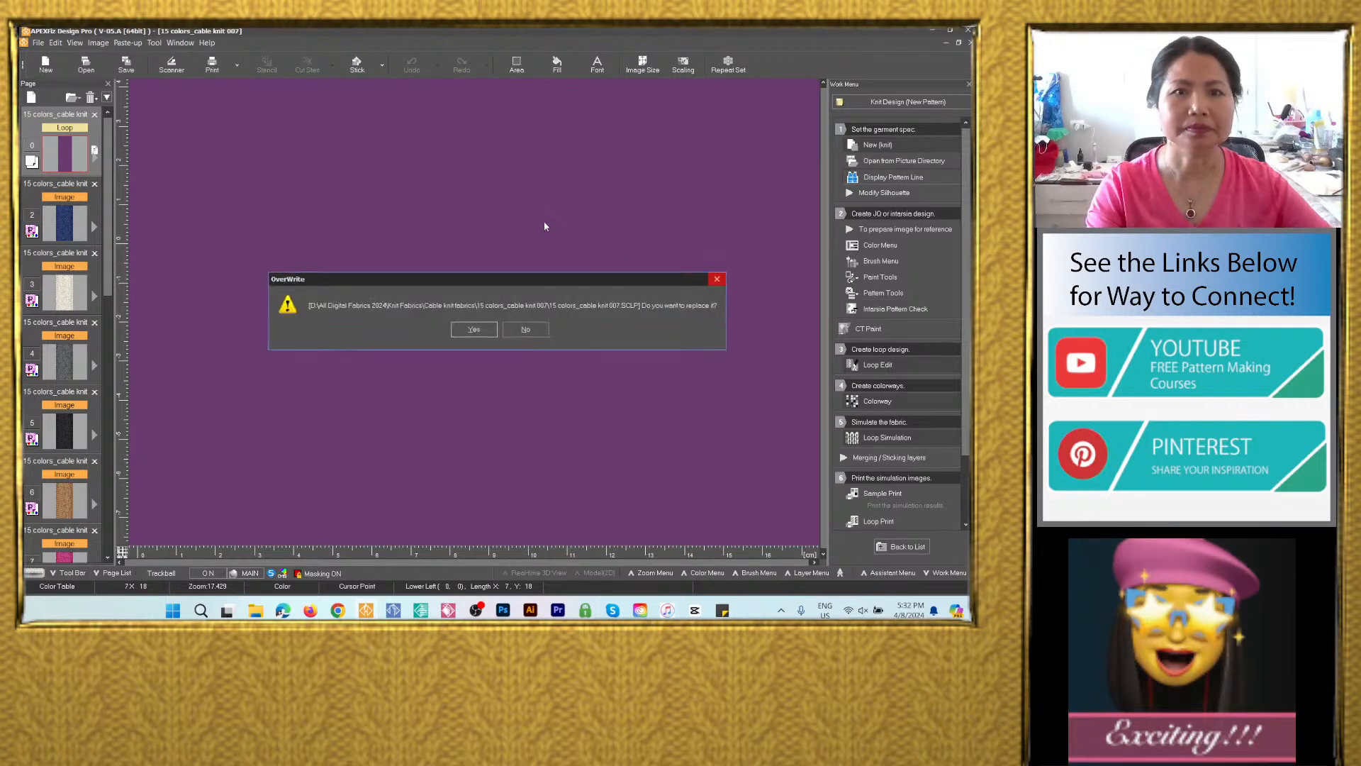
click(473, 329)
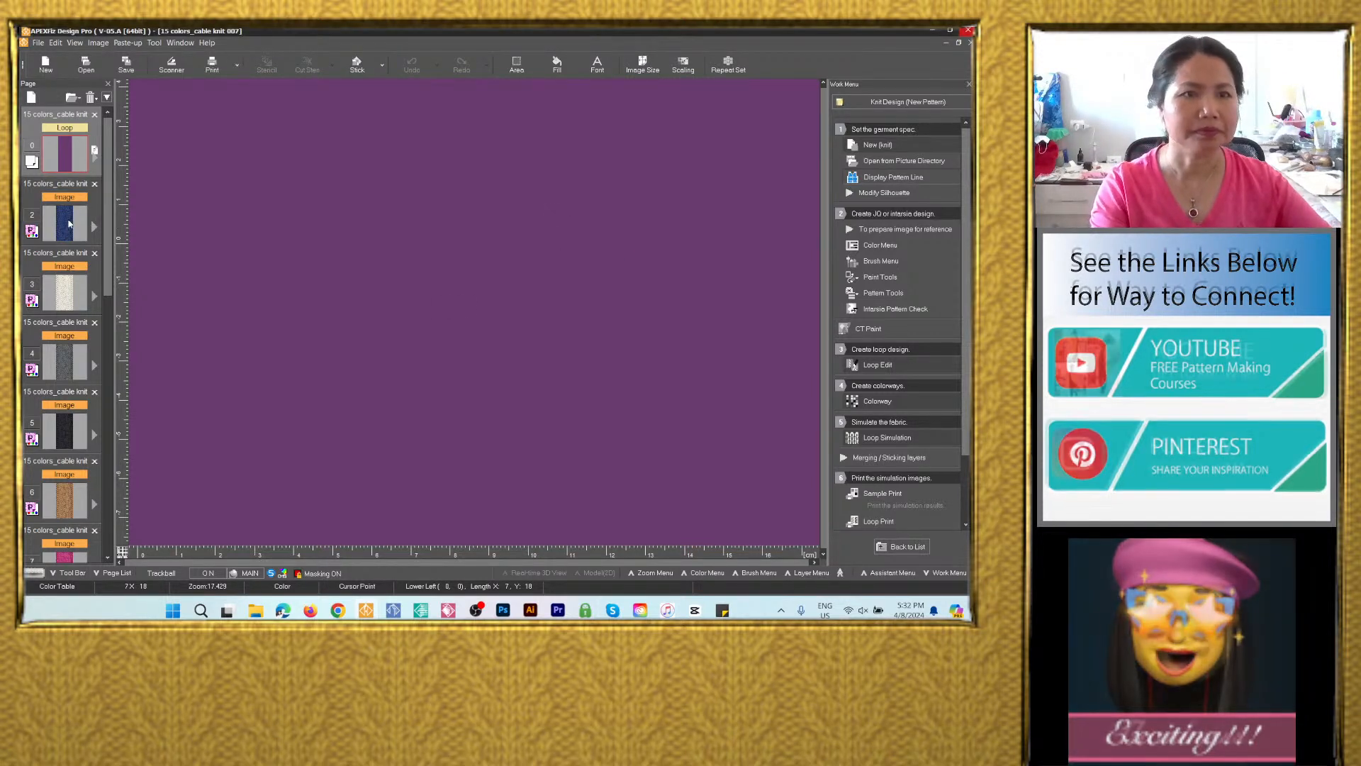
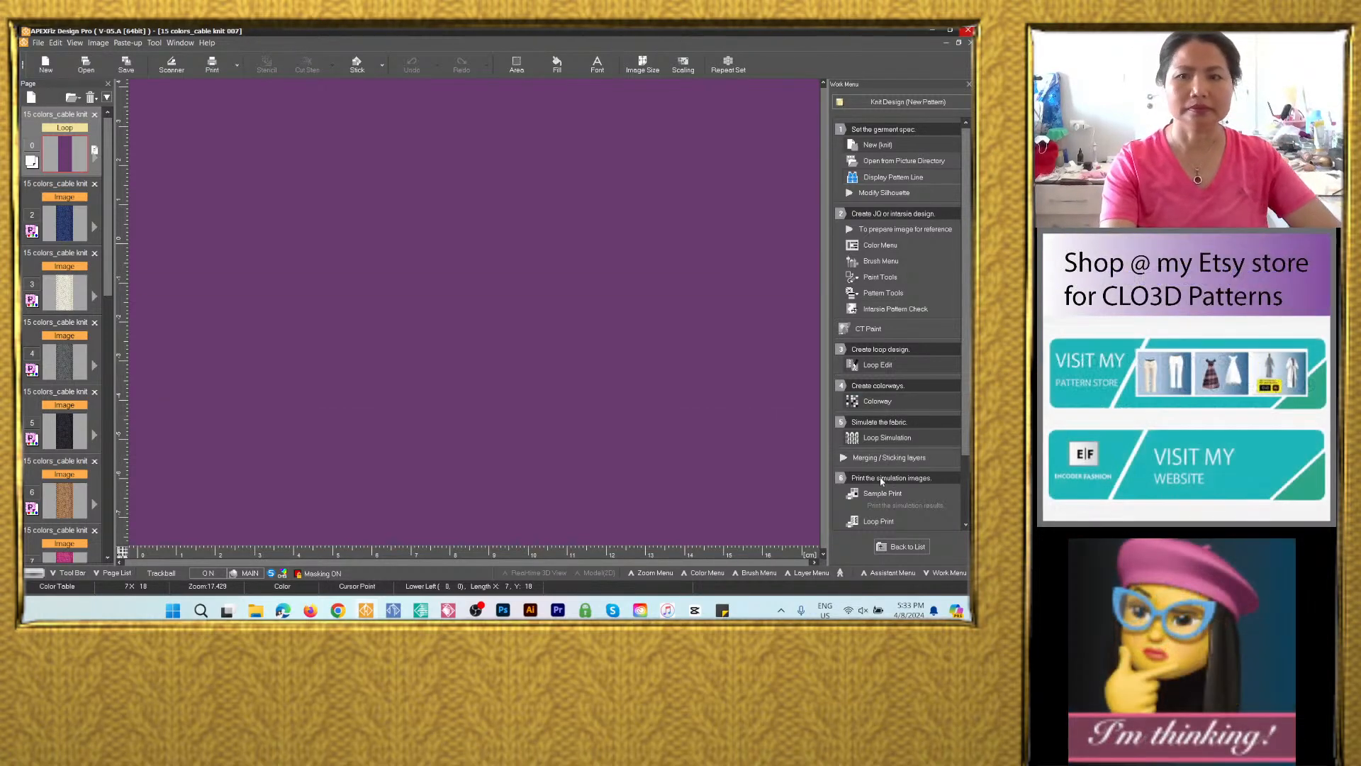
Start a Sample Print from the Loop page and assign Col.1, Col.2, Col.3 and Col.4 to the first four swatches.
click(869, 494)
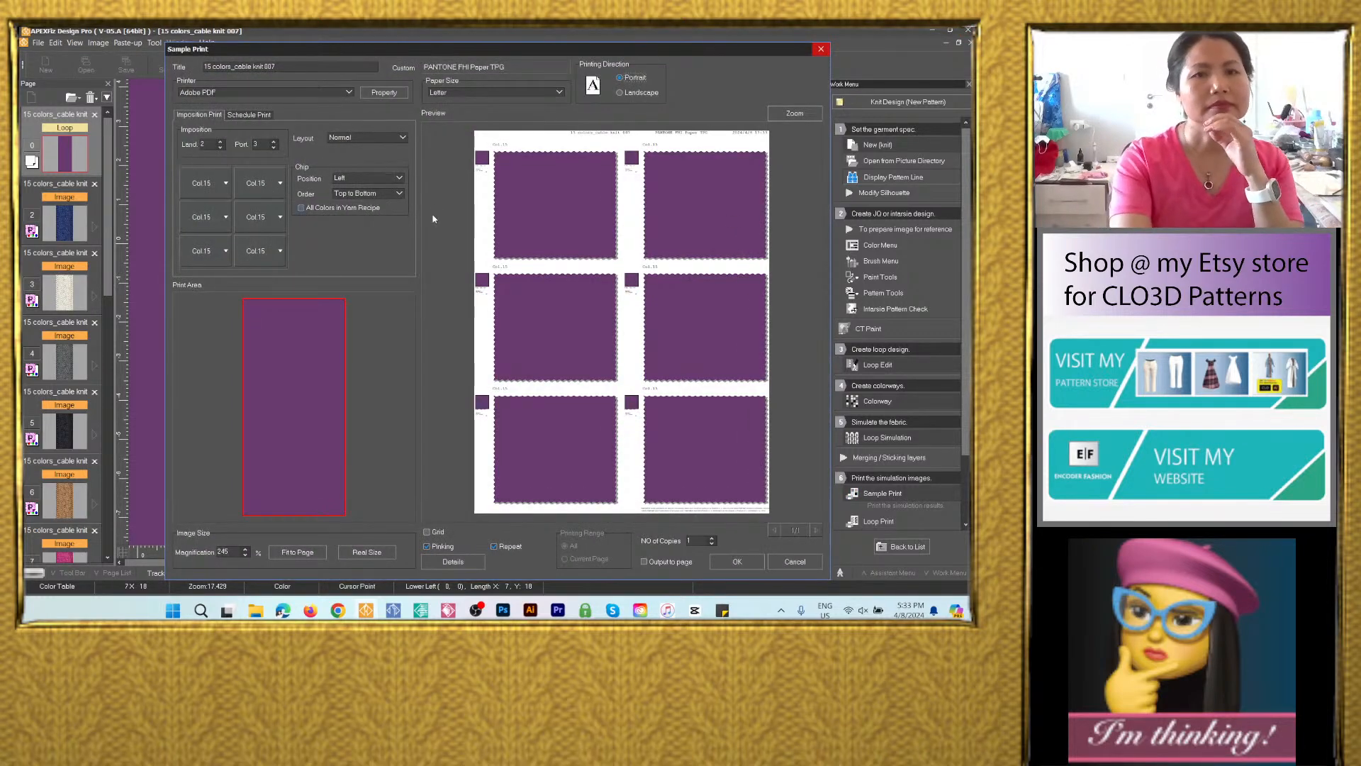
click(211, 184)
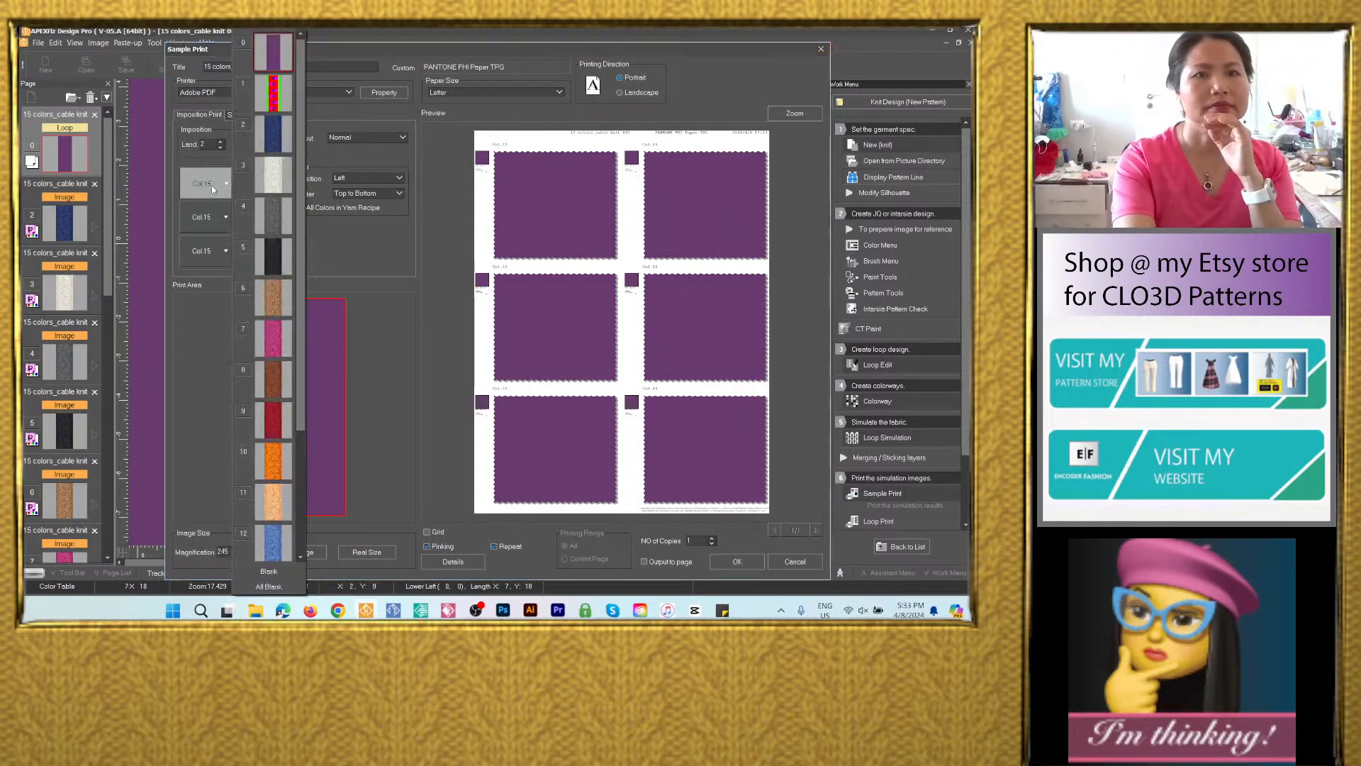
click(276, 135)
click(257, 183)
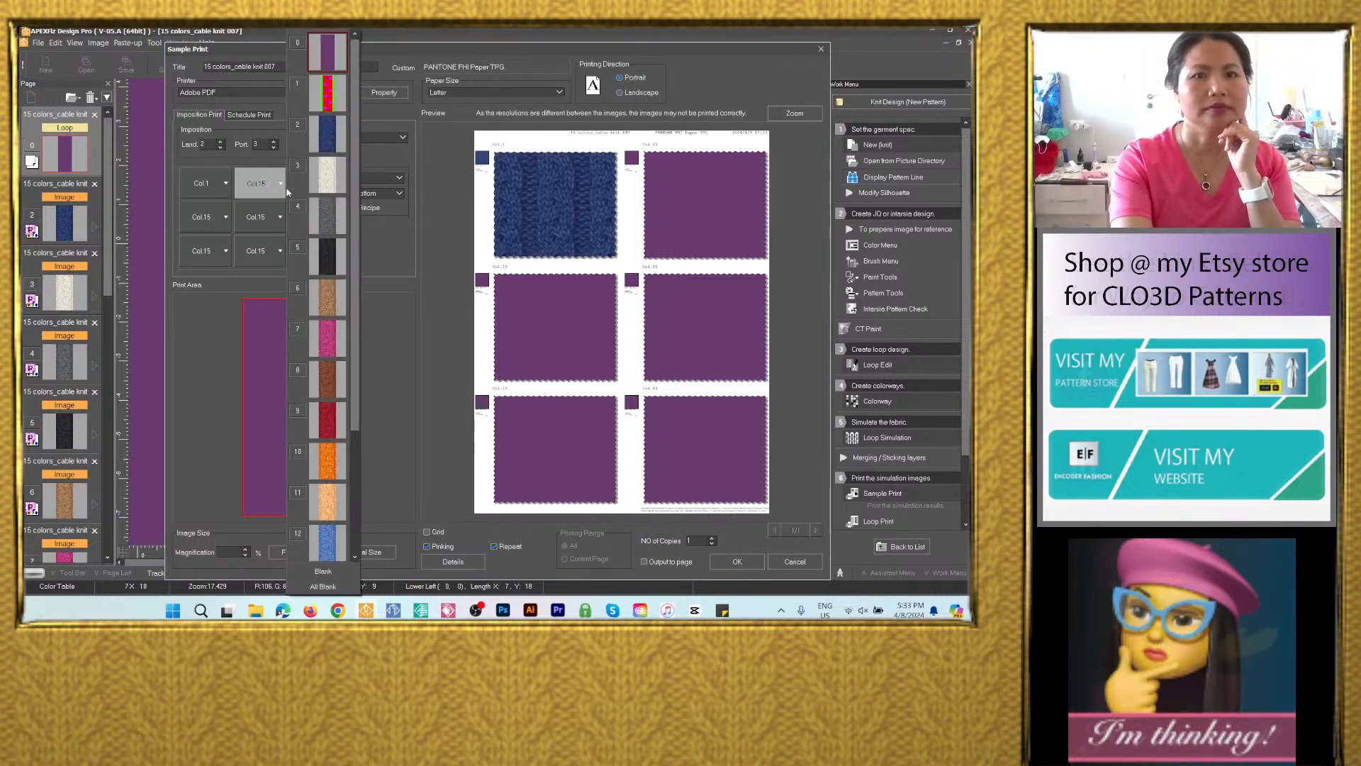
click(330, 175)
click(204, 219)
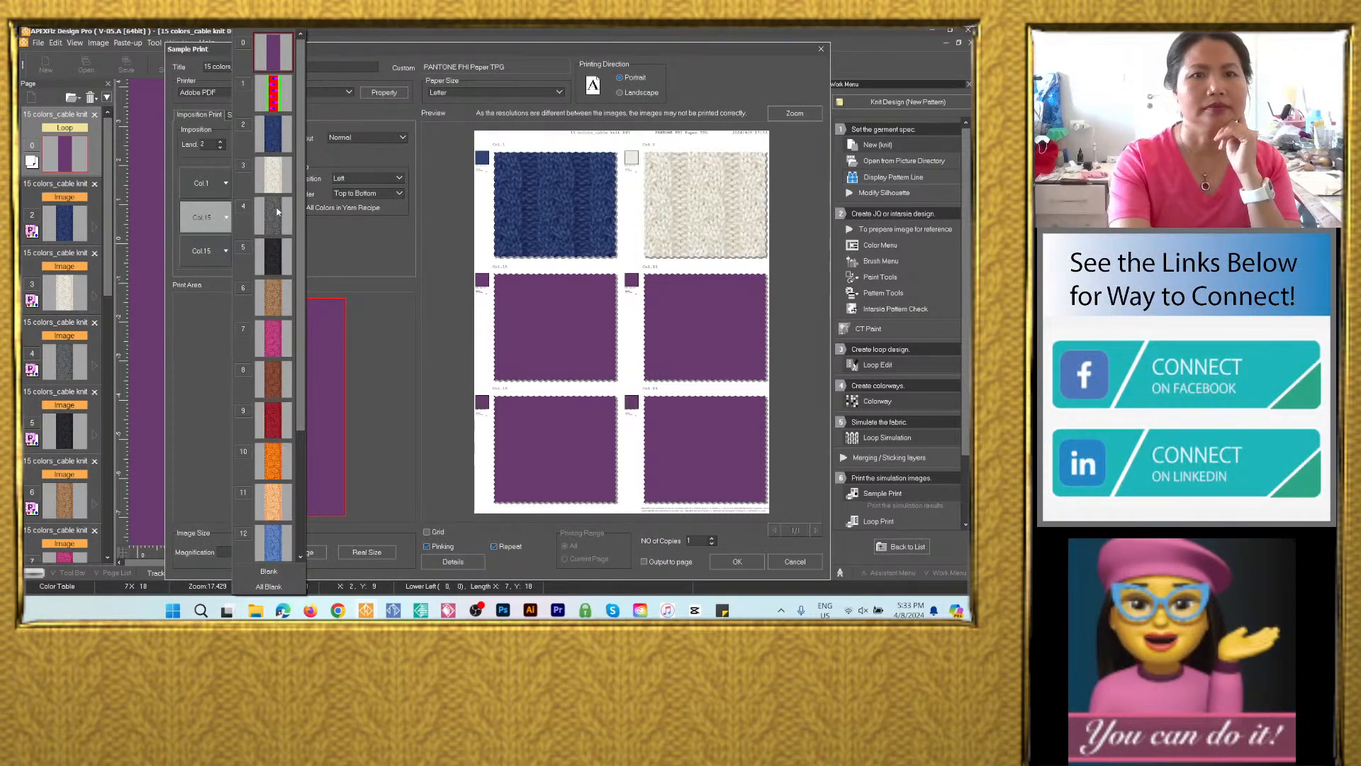
click(255, 217)
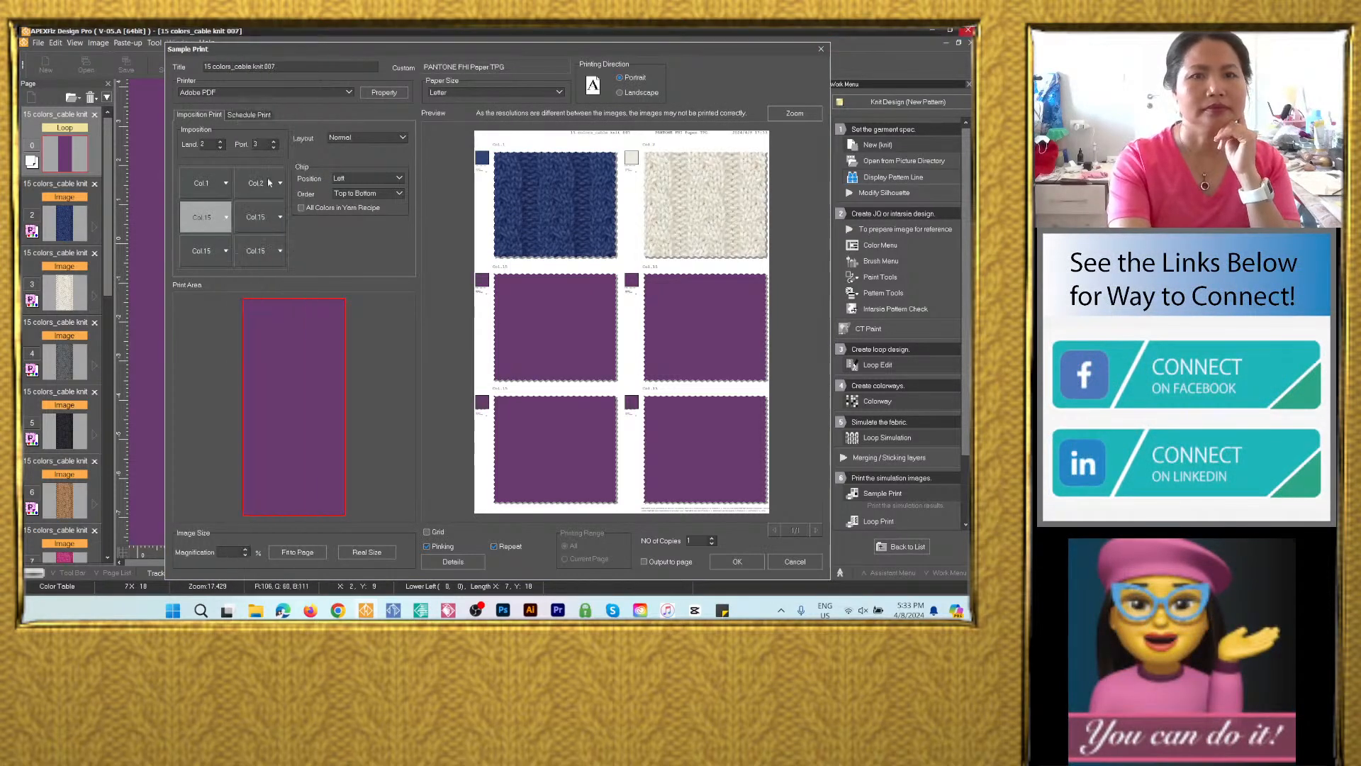
click(211, 218)
click(327, 216)
click(268, 225)
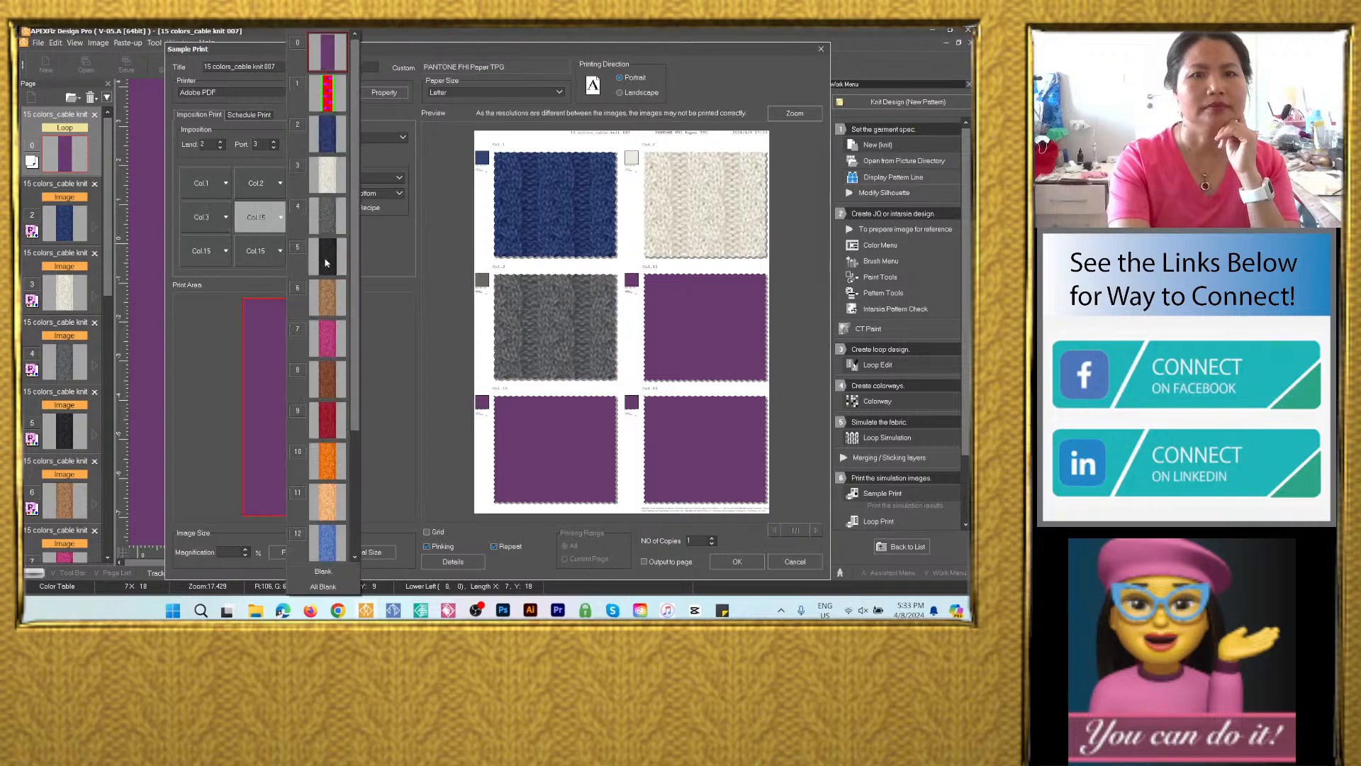
click(325, 263)
Assign Col.5 to the fifth swatch, set the sixth to Blank, and output the Col.1–Col.5 sample sheet to a page.
click(204, 251)
click(327, 297)
click(262, 251)
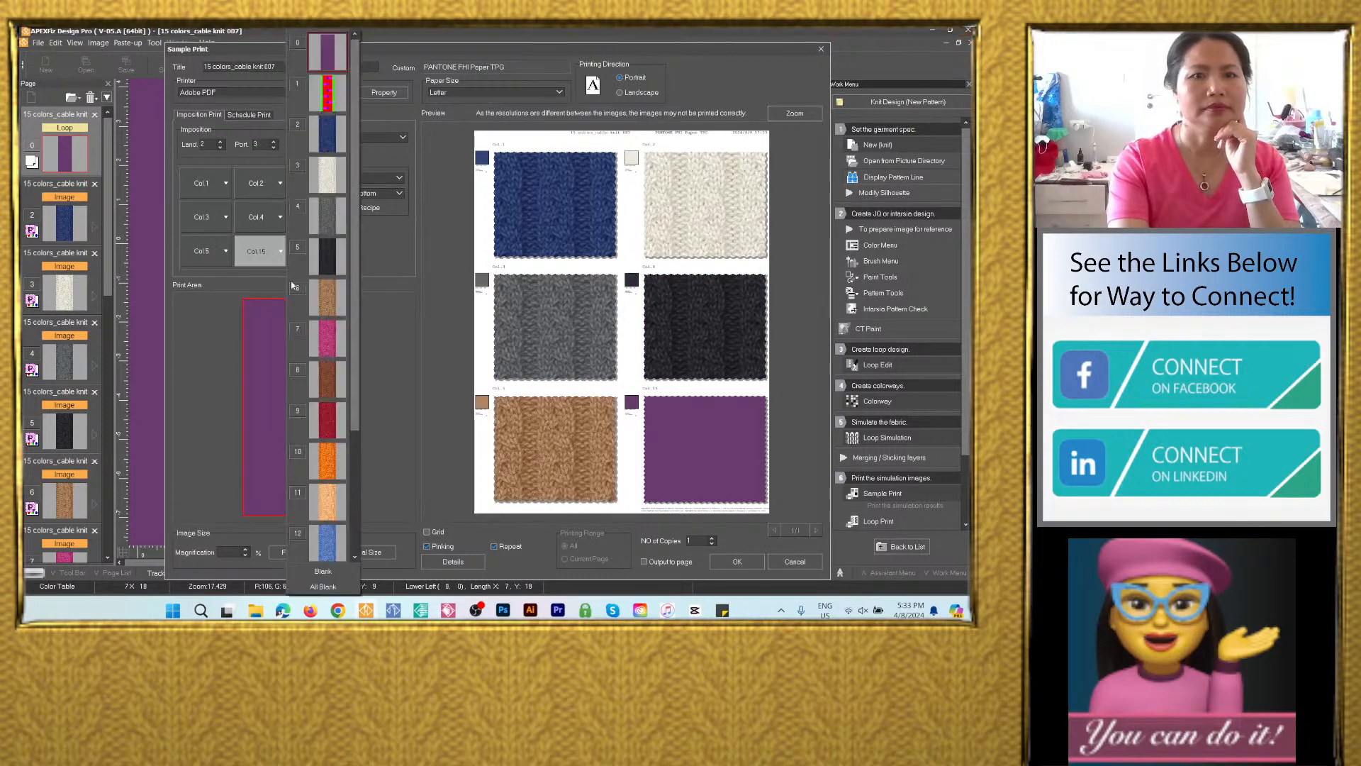
click(322, 570)
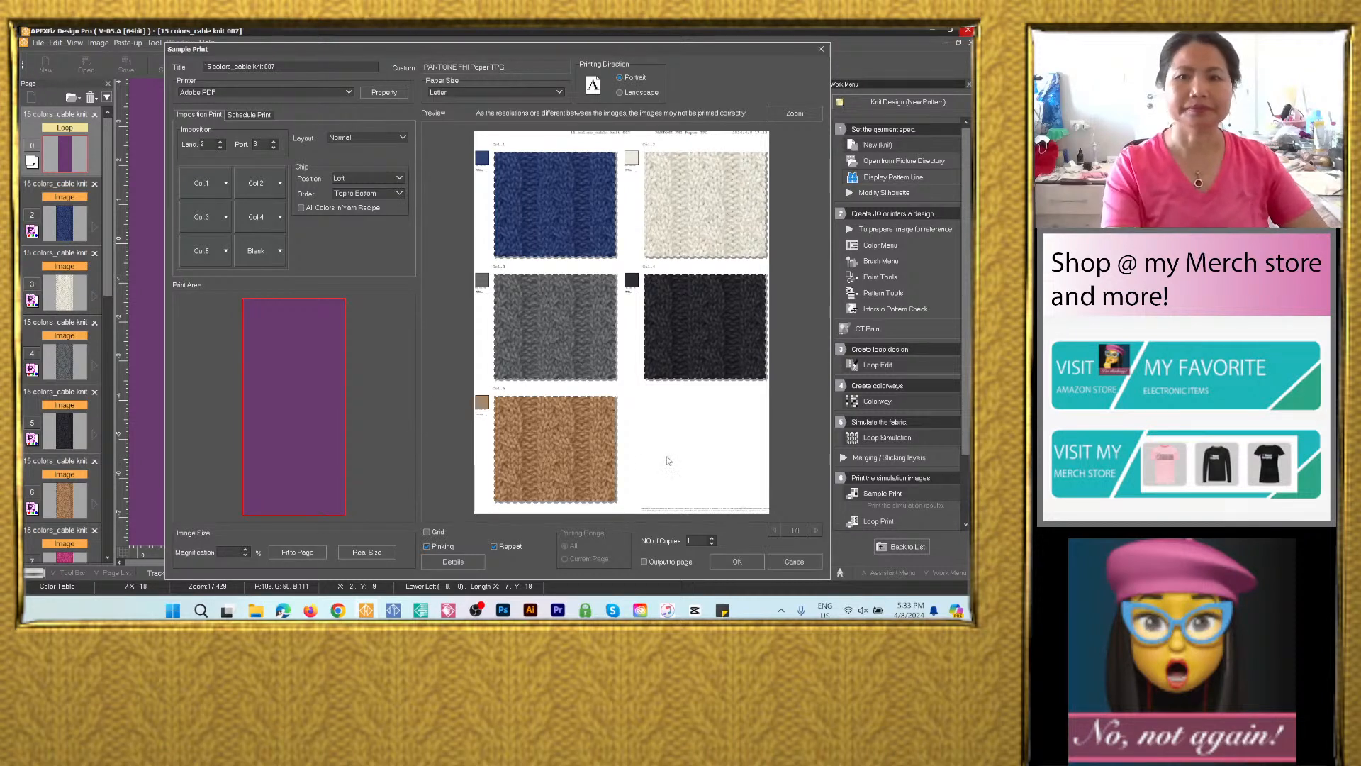
click(645, 561)
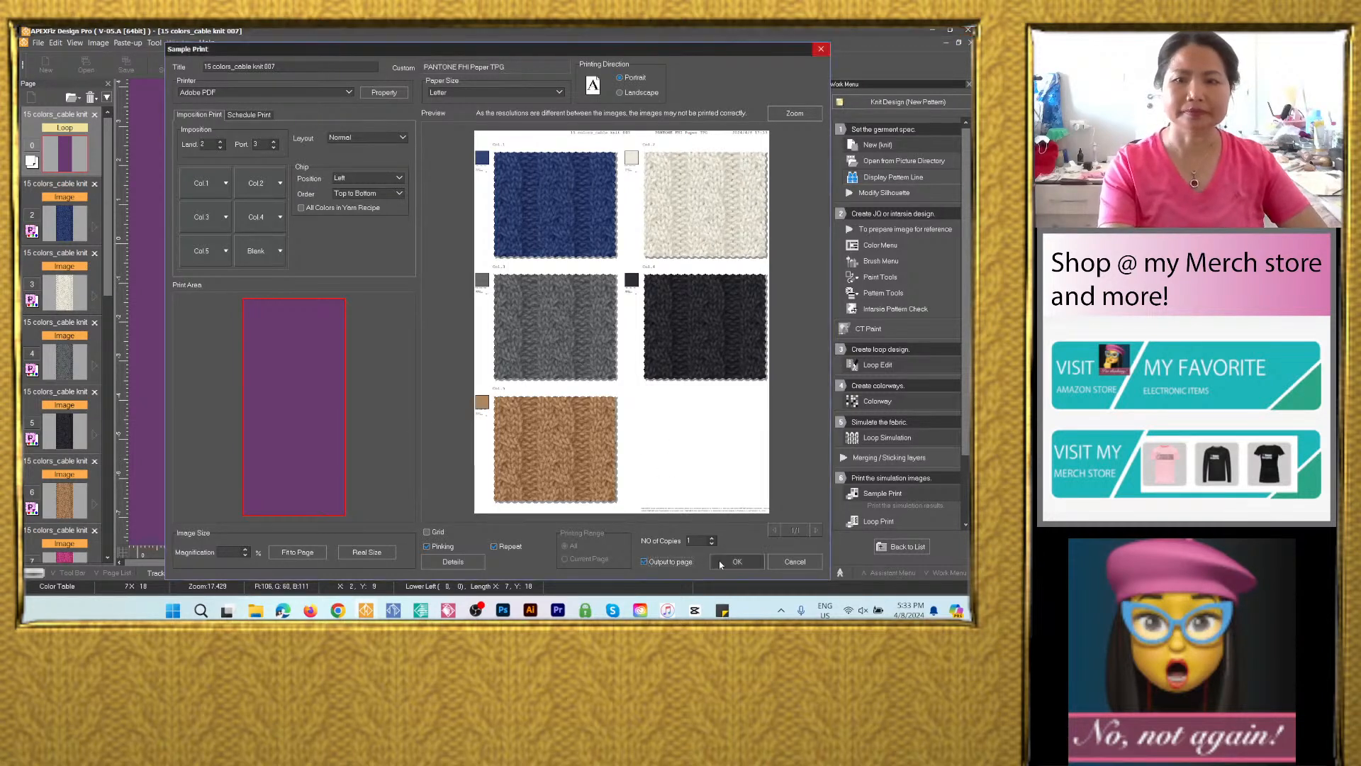
click(712, 545)
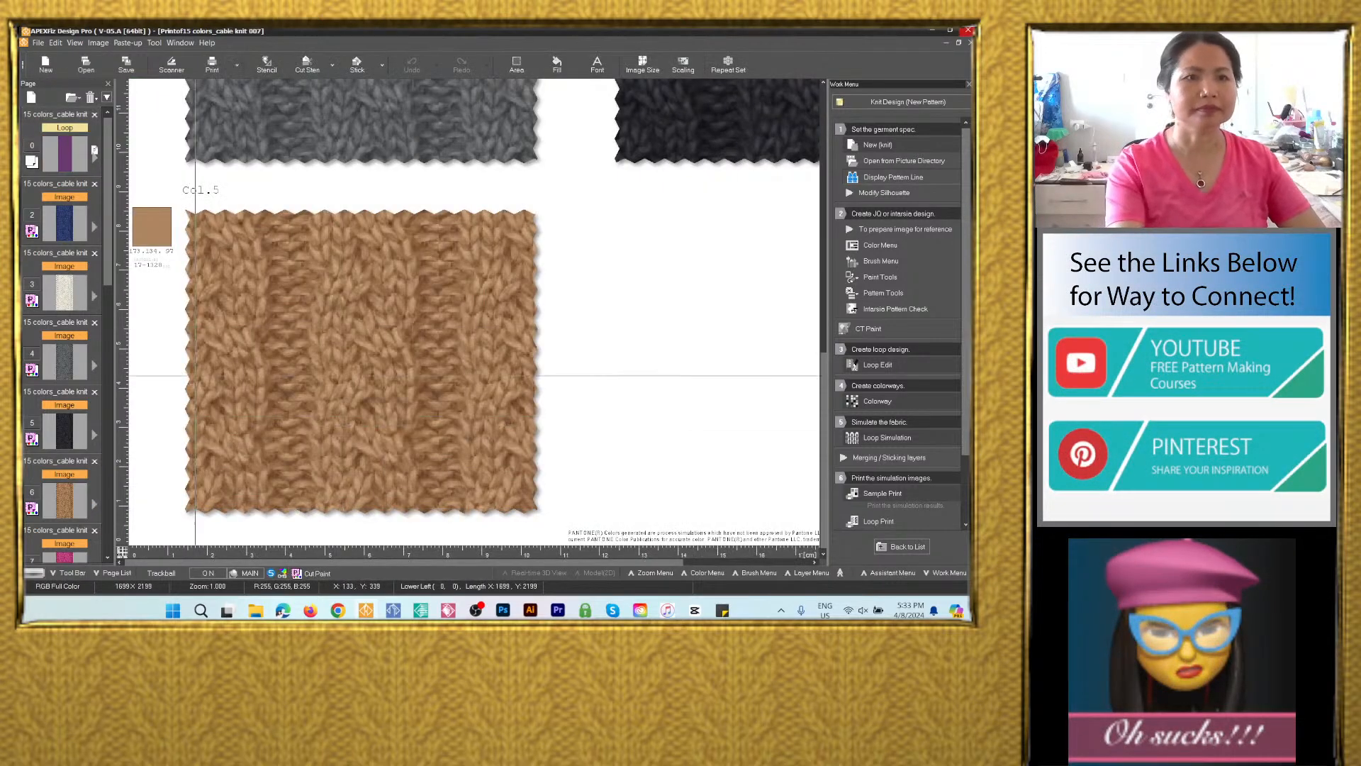
Start a Sample Print from the pink Col.6 image and assign Col.7, Col.8 and Col.9 to the second through fourth swatches.
drag(109, 280, 118, 368)
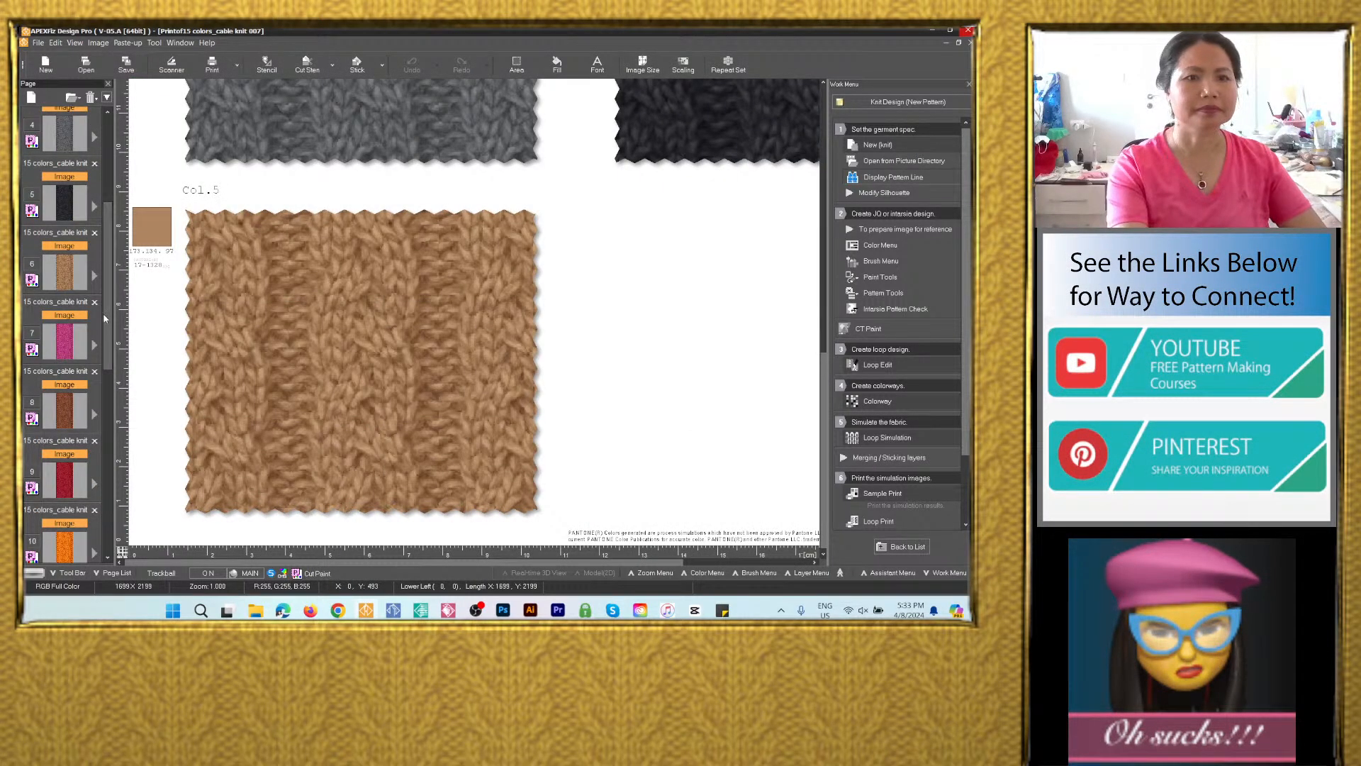
click(64, 342)
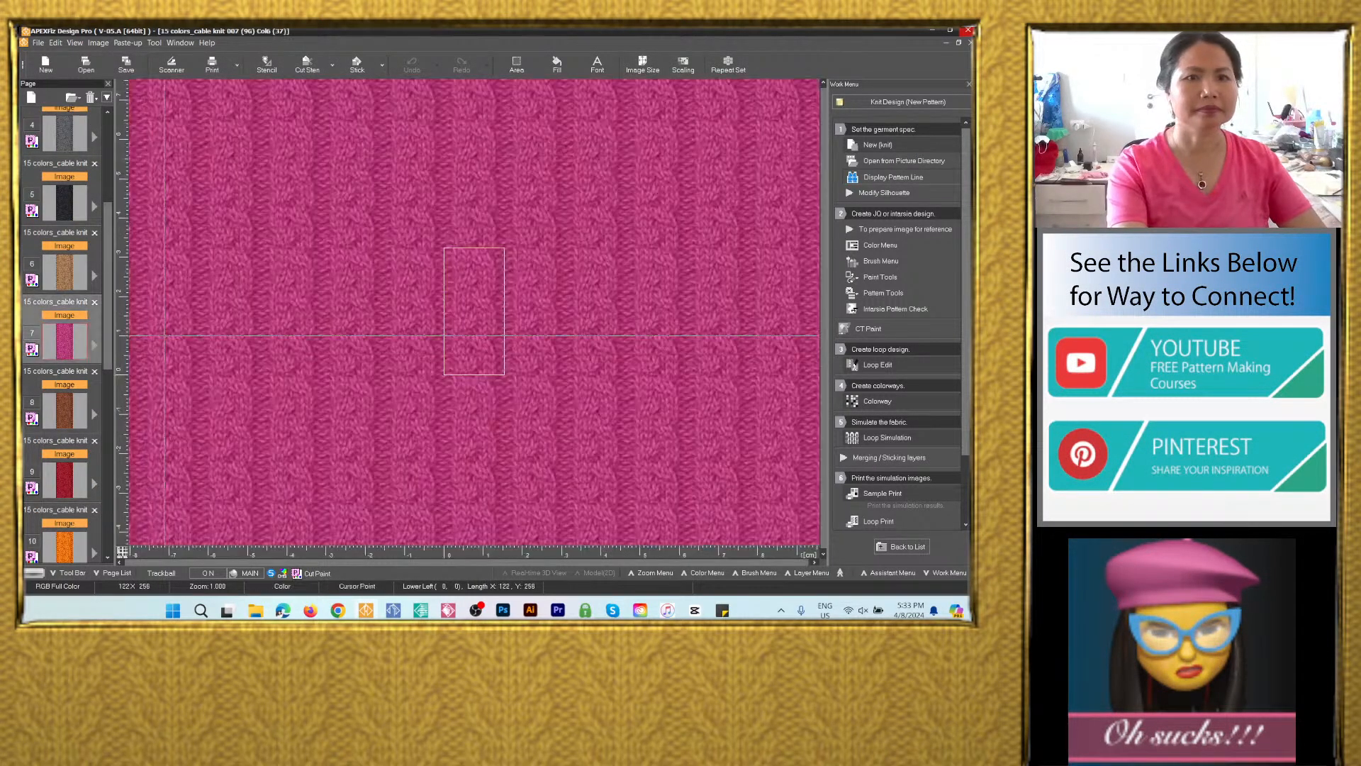
click(880, 492)
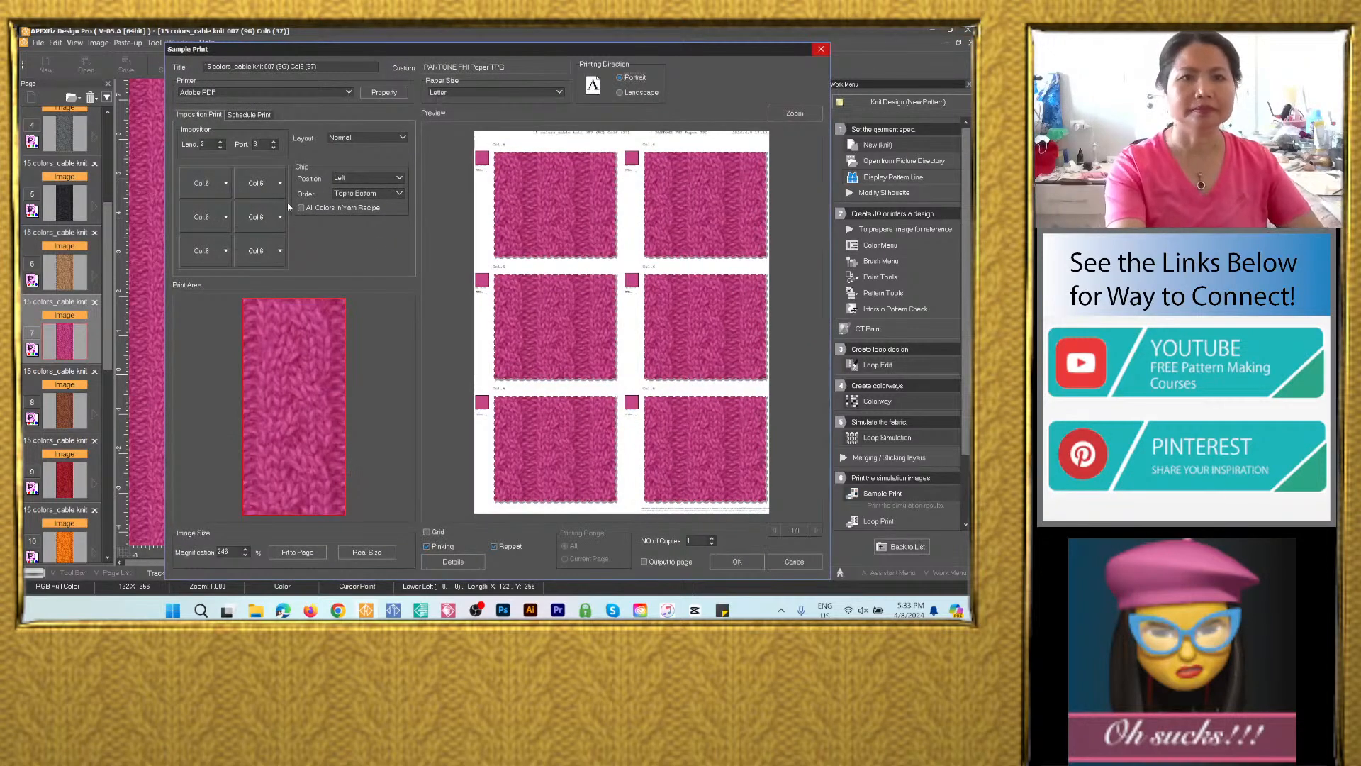
click(280, 183)
click(218, 221)
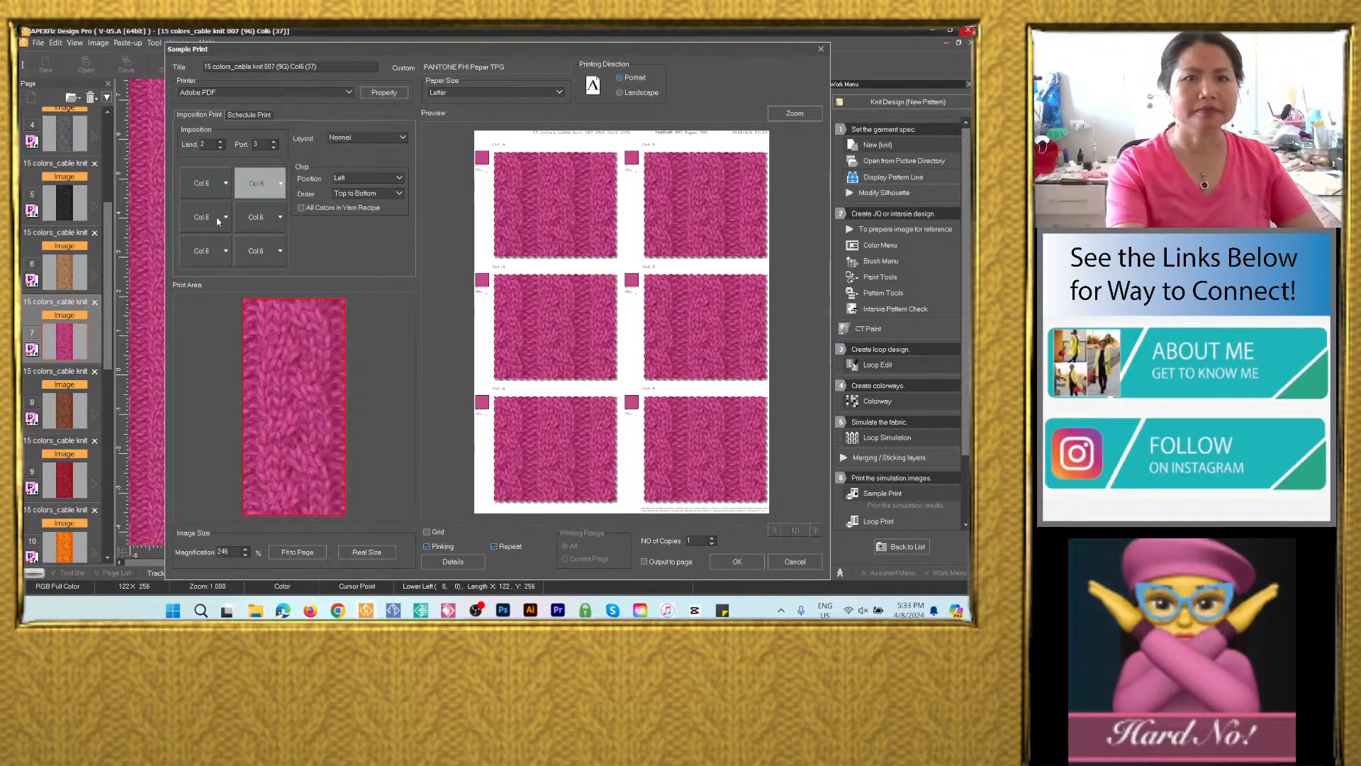
click(219, 221)
click(279, 305)
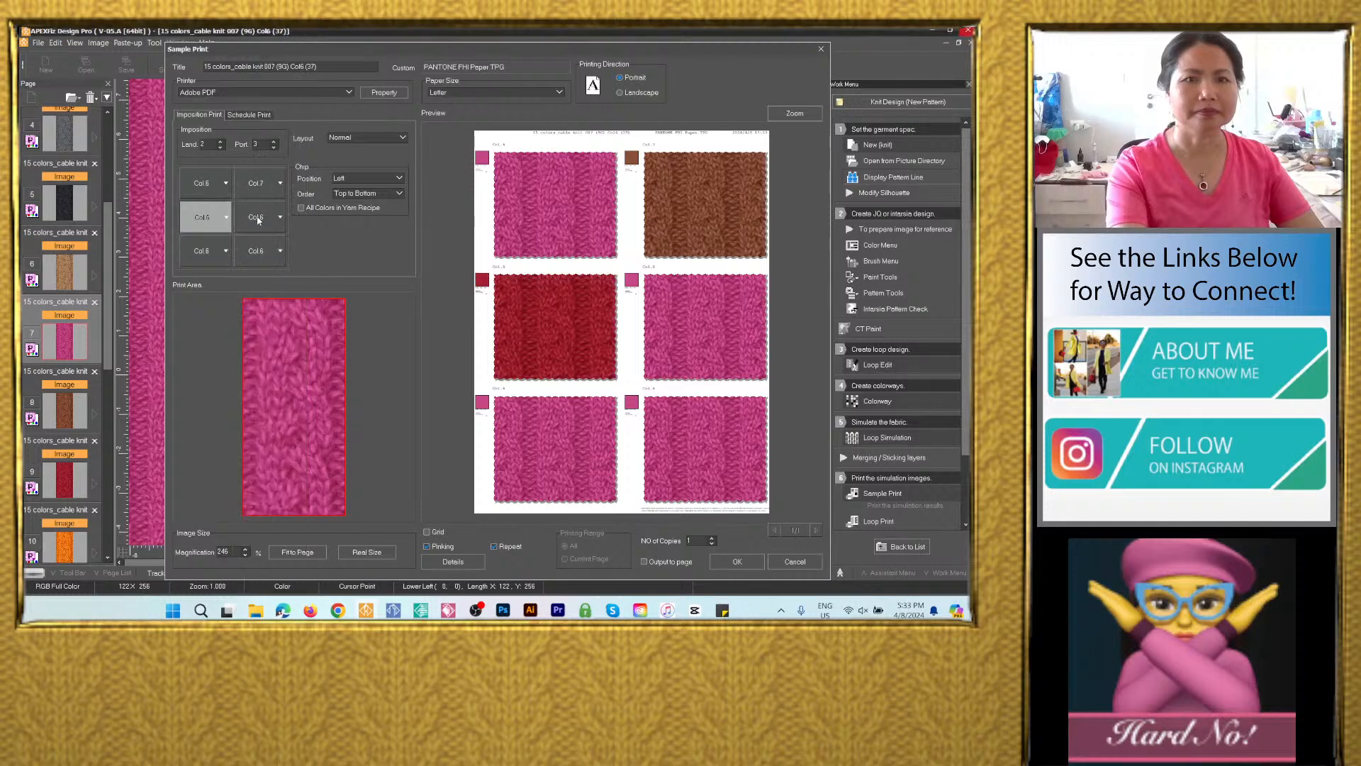
click(258, 221)
click(328, 347)
Assign Col.10 to the fifth swatch, set the sixth to Blank, and output the Col.6–Col.10 sheet to a page at Standard resolution.
click(213, 251)
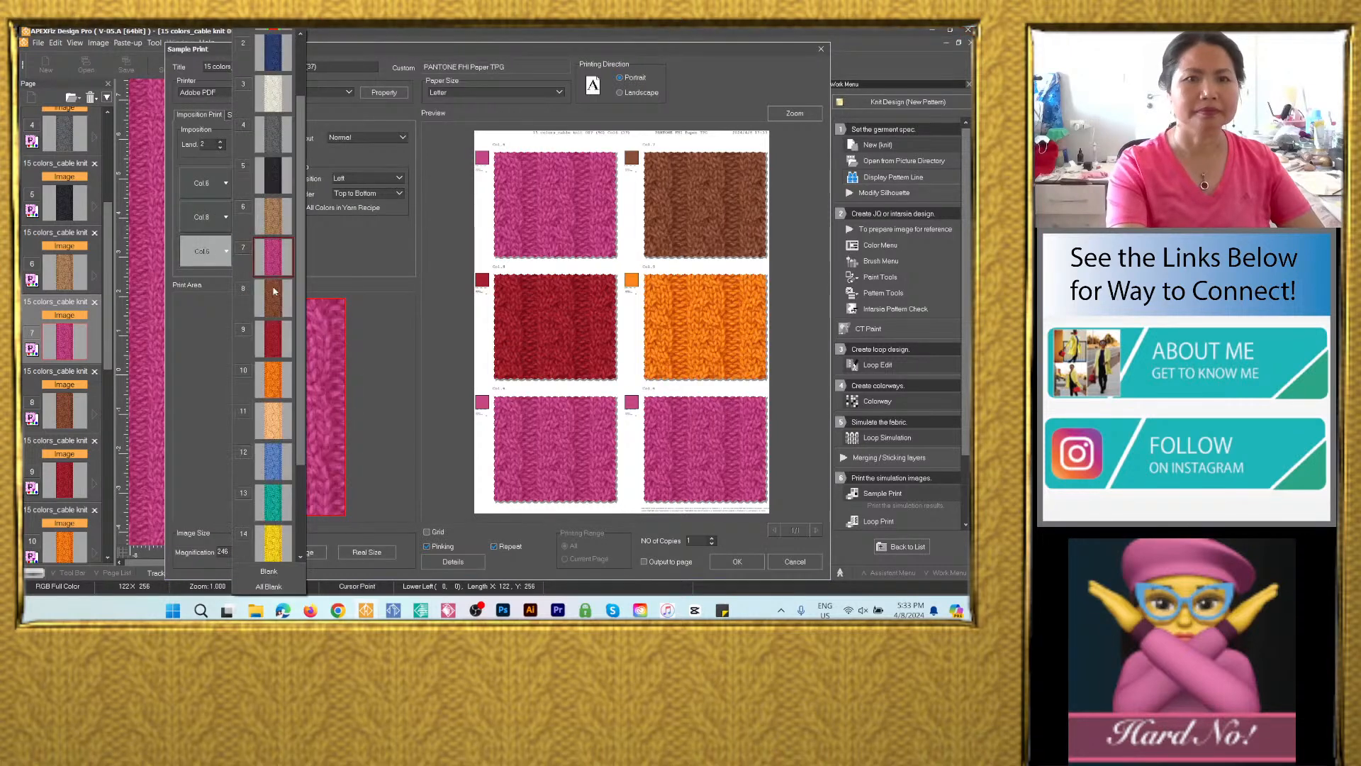
click(278, 421)
click(273, 253)
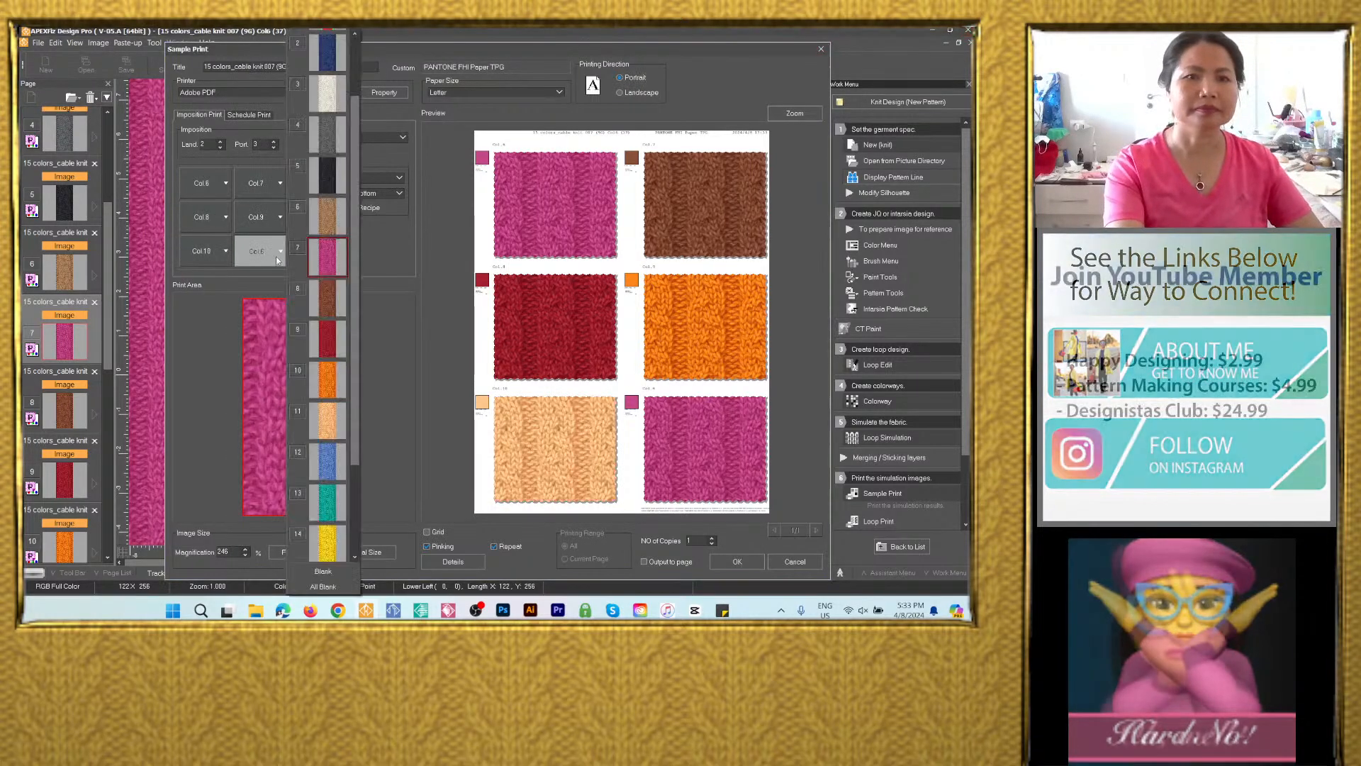
click(341, 572)
click(645, 561)
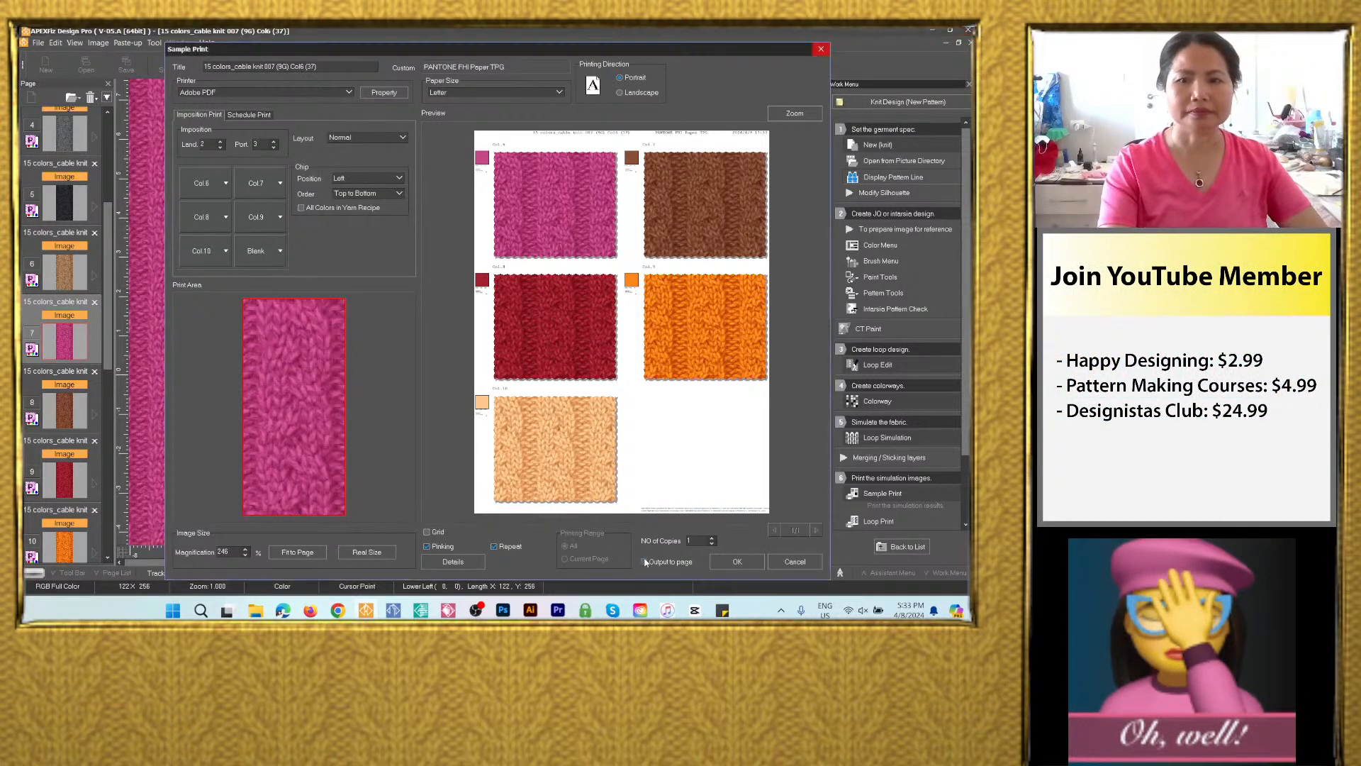
click(738, 561)
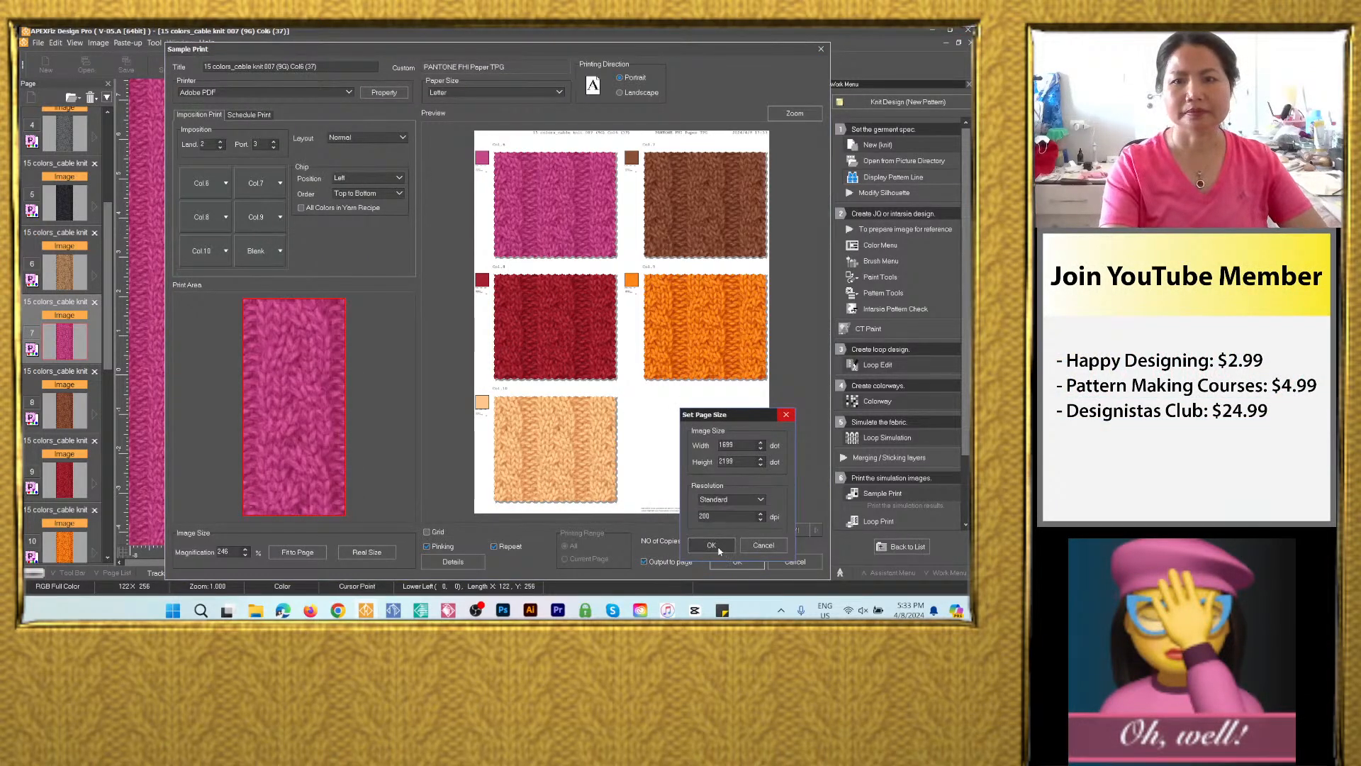
click(730, 551)
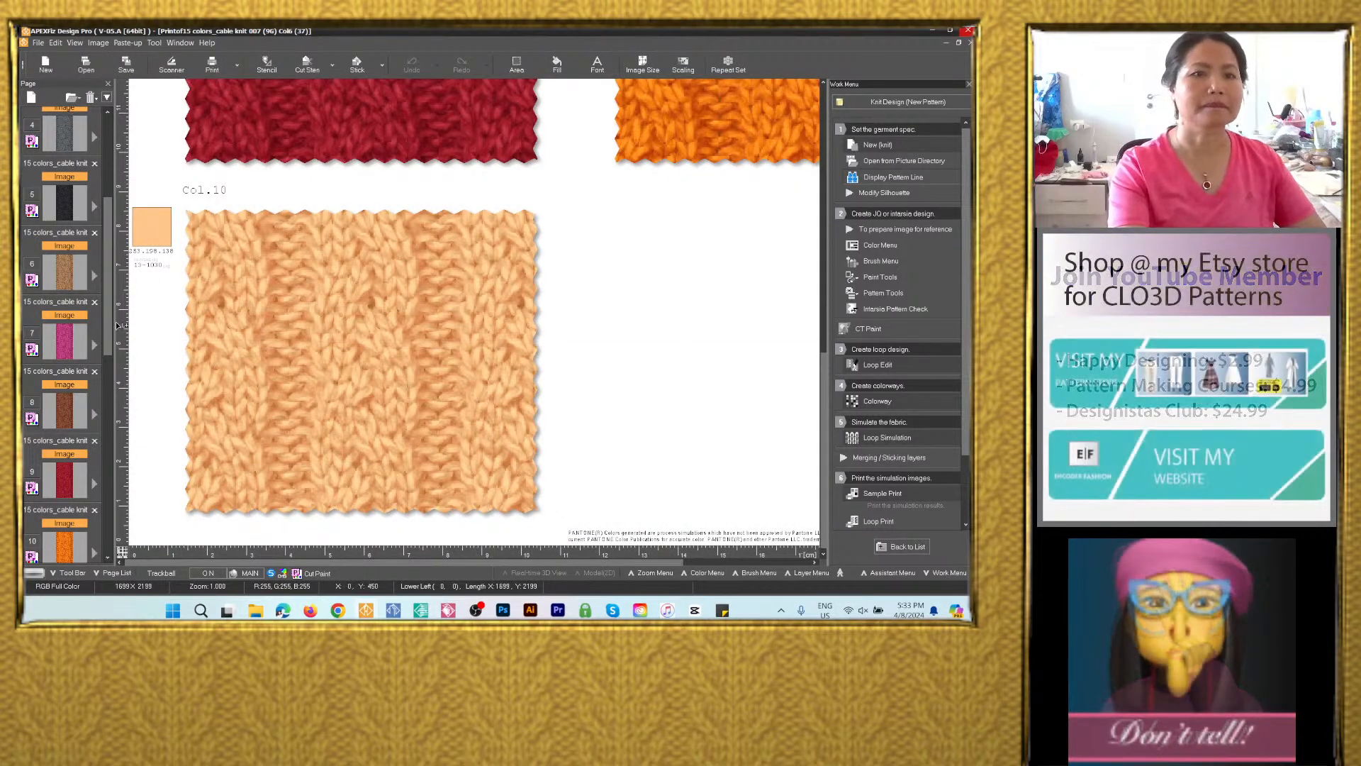
Start a Sample Print from the light blue Col.11 image and assign Col.12, Col.13 and Col.14 to the second through fourth swatches.
scroll(111, 337, down, 4)
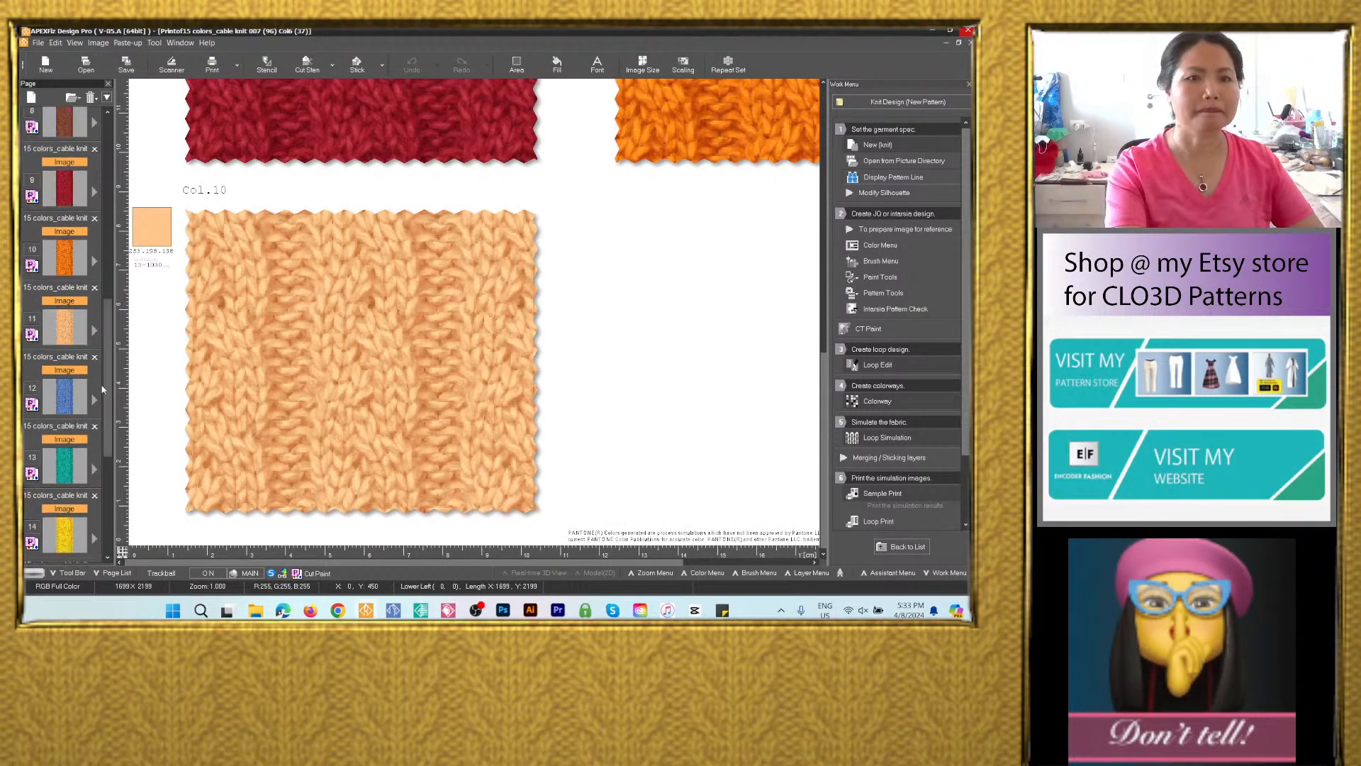
click(64, 394)
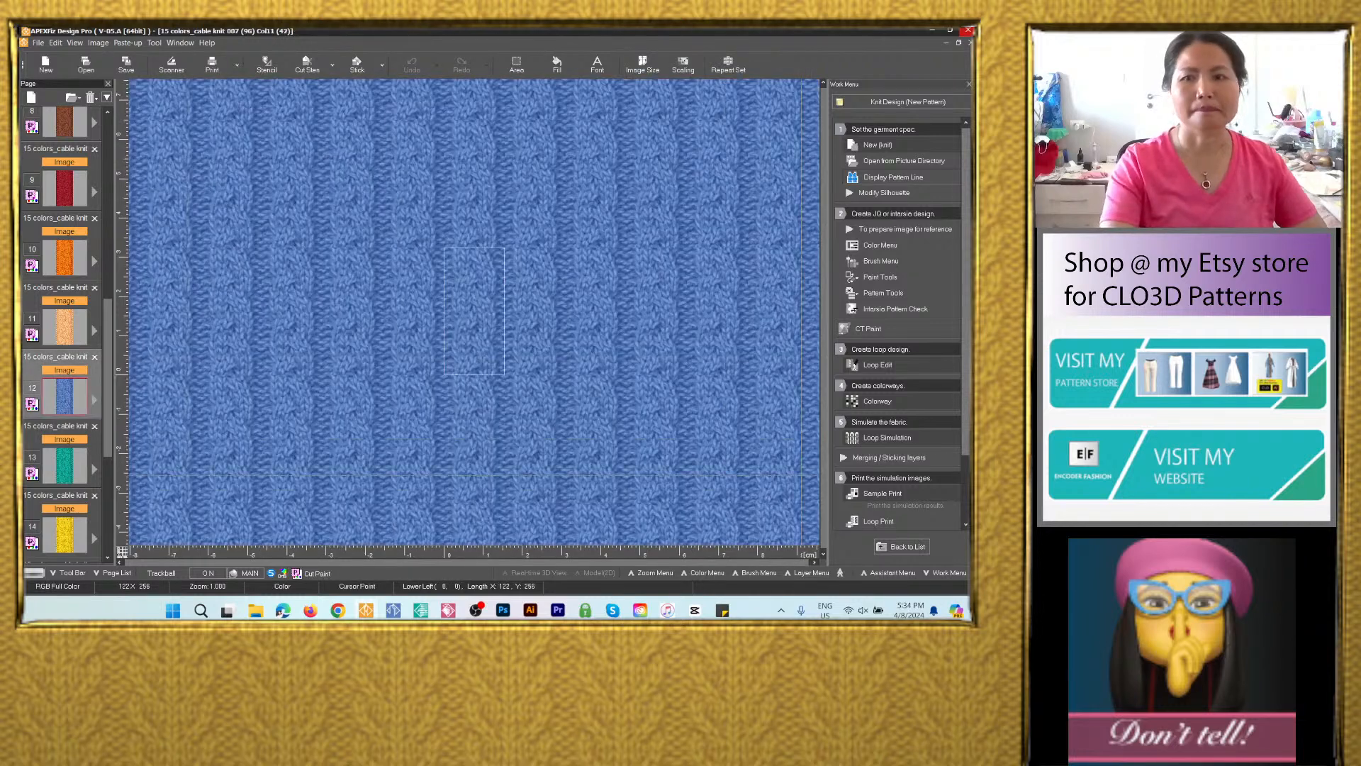
click(893, 495)
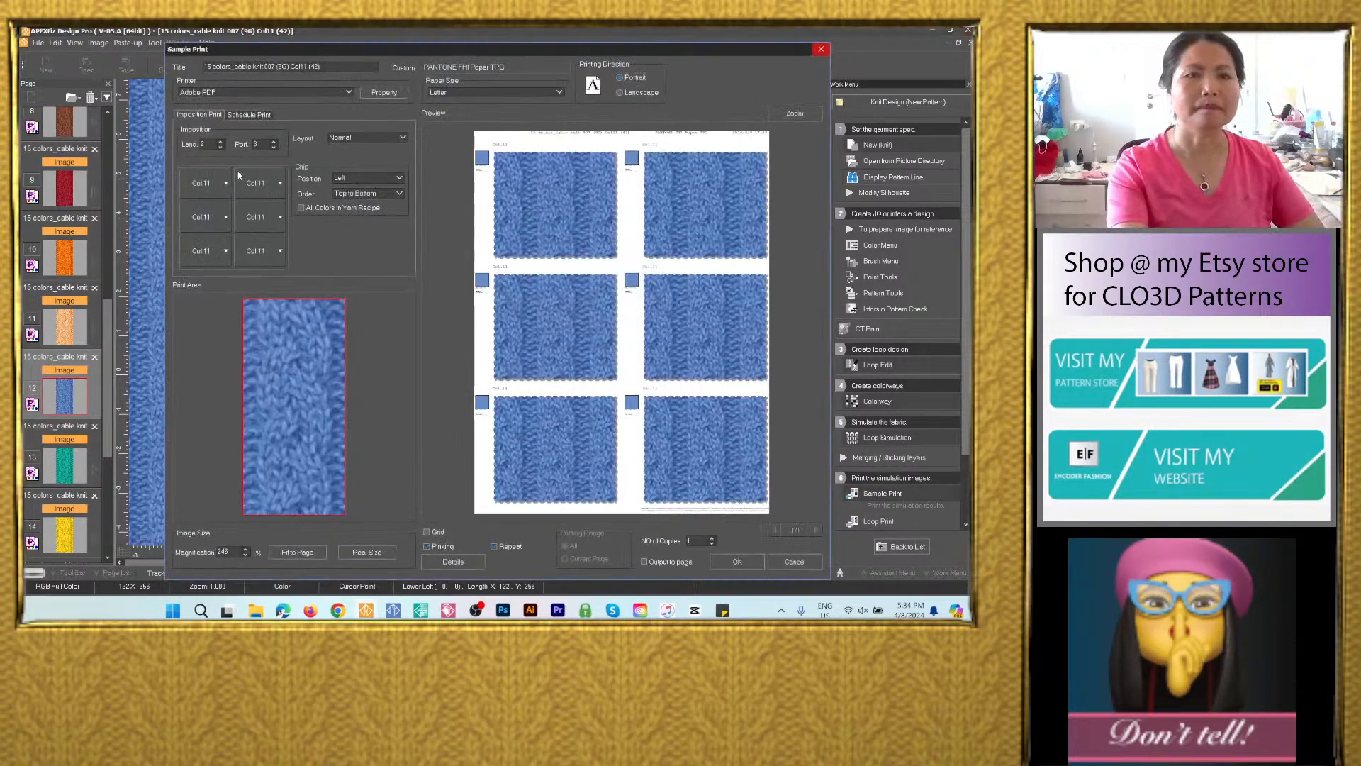
click(278, 184)
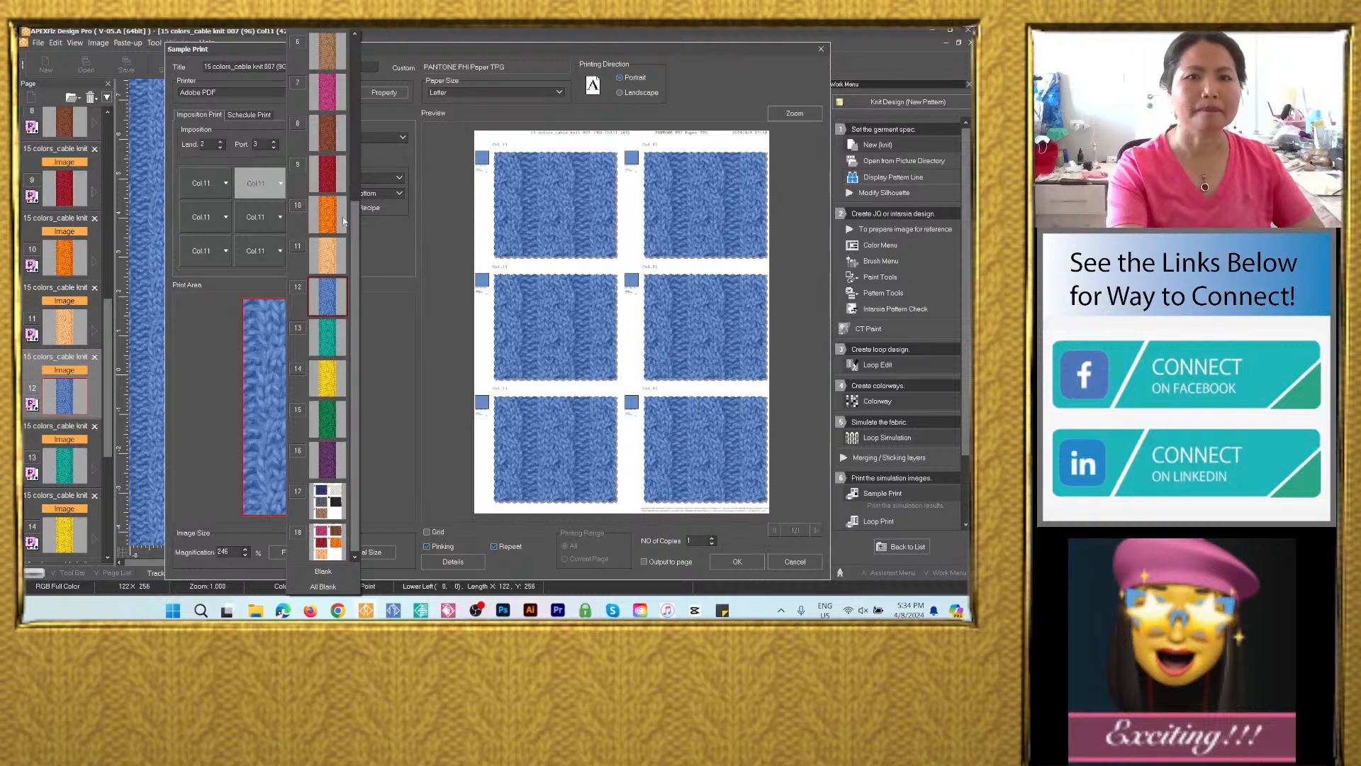
click(332, 342)
click(223, 218)
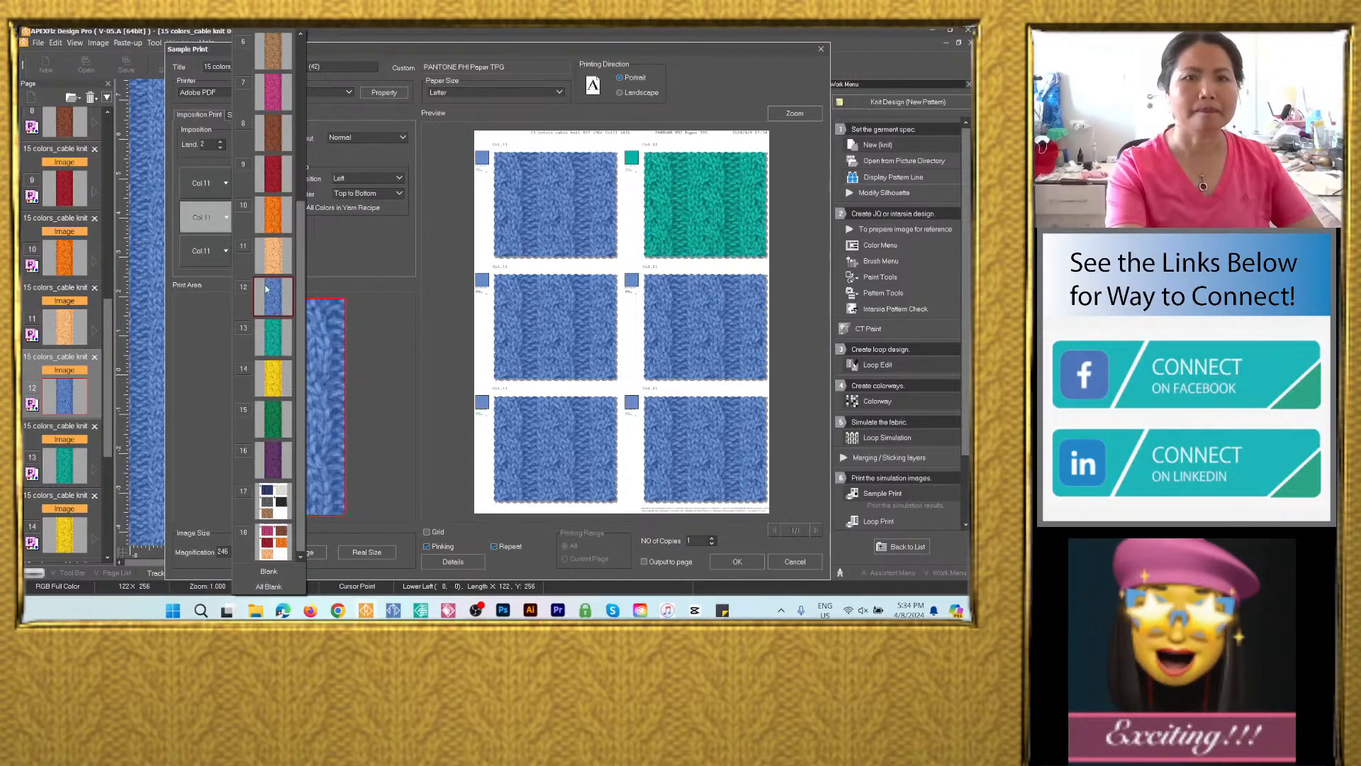
click(278, 379)
click(279, 217)
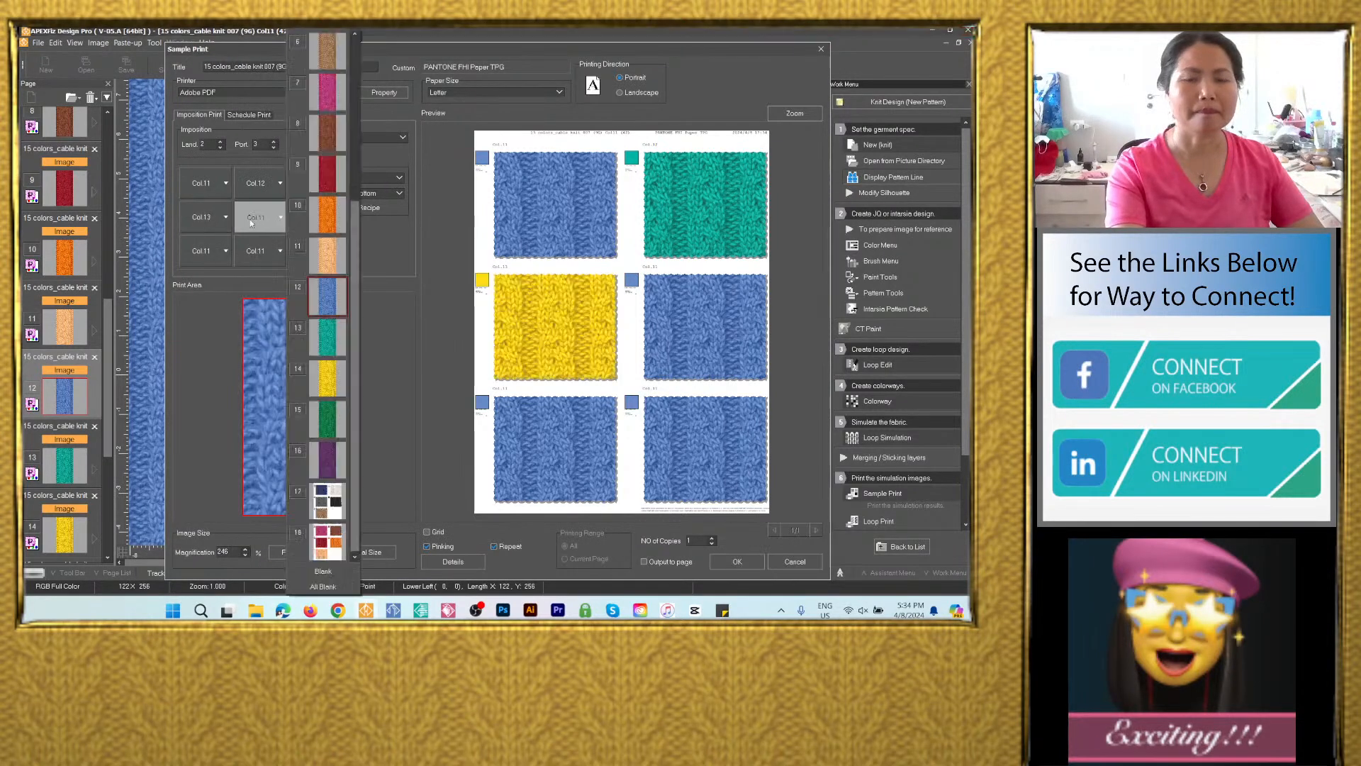
click(330, 418)
Assign Col.15 to the fifth swatch, set the sixth to Blank, and output the Col.11–Col.15 sheet to a page at Standard resolution.
click(224, 251)
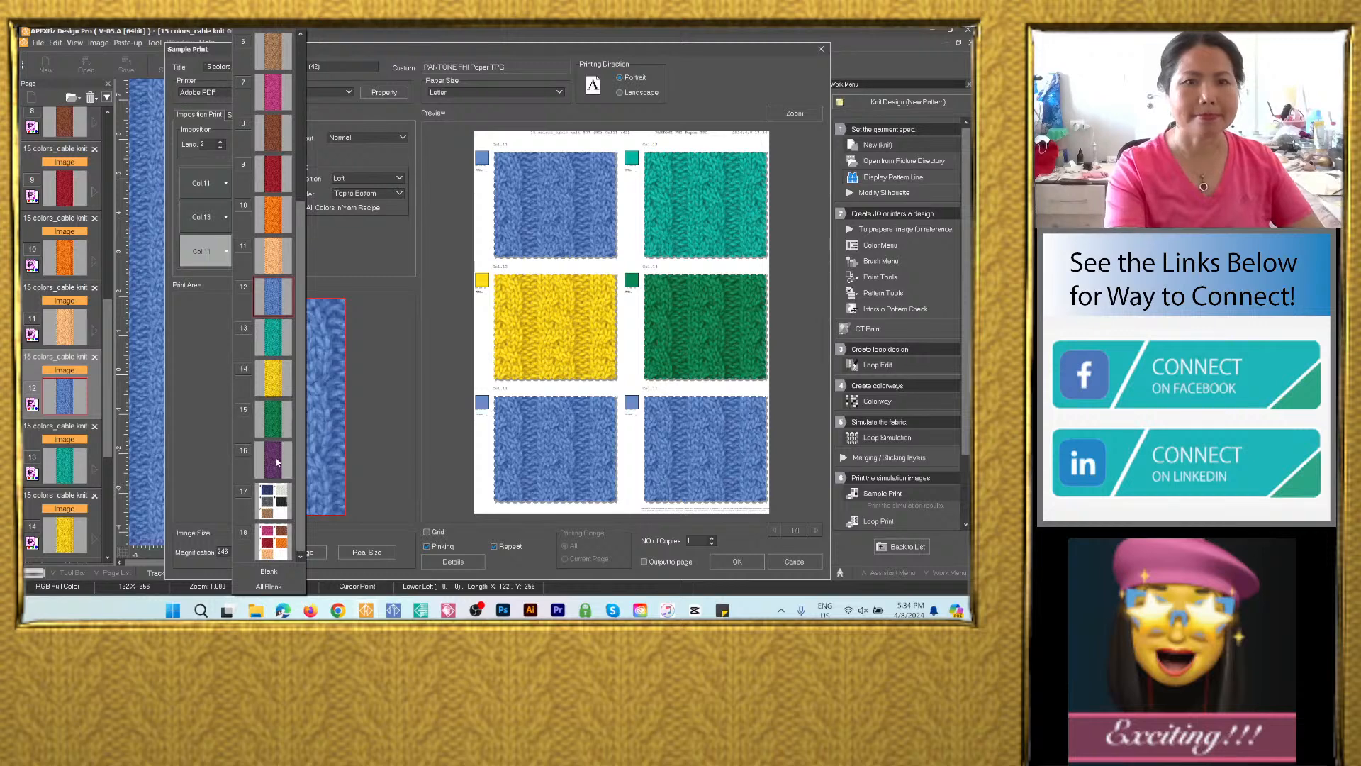
click(297, 358)
click(280, 251)
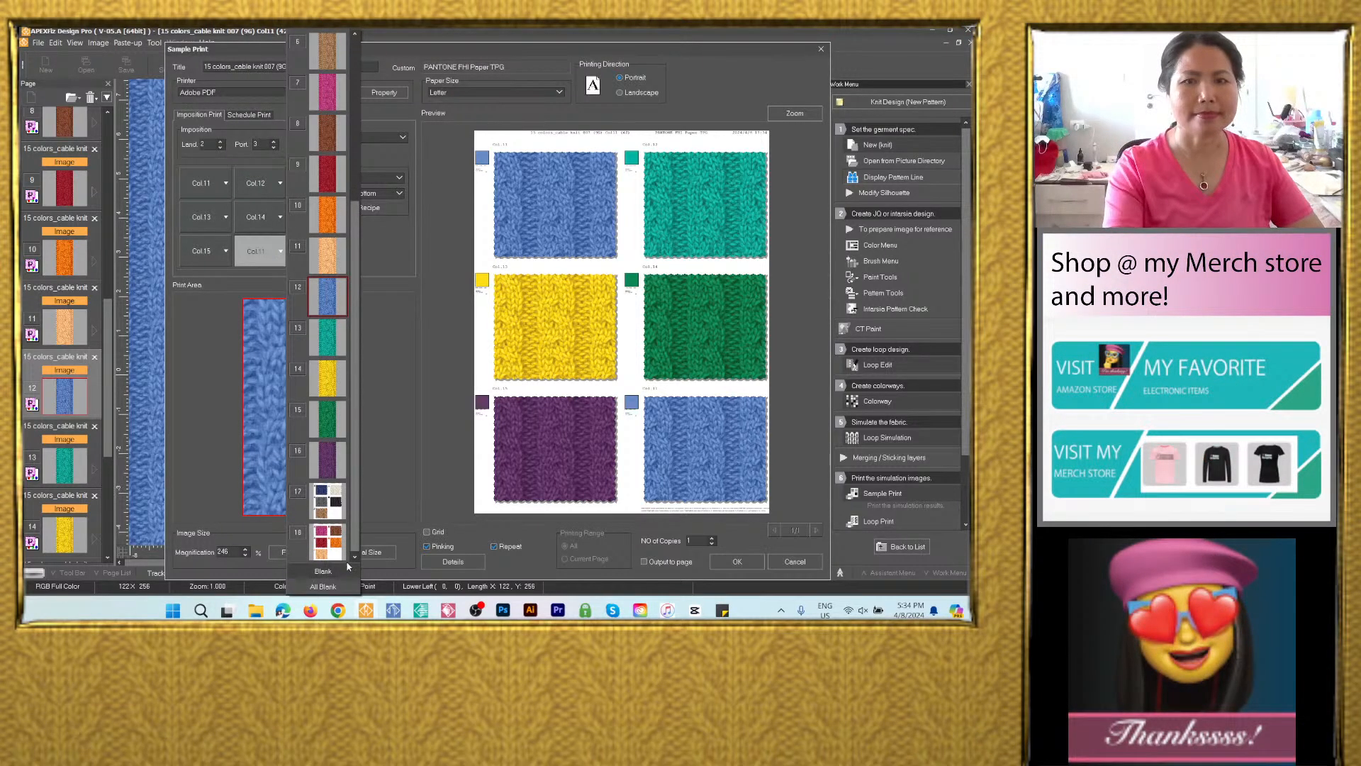
click(324, 571)
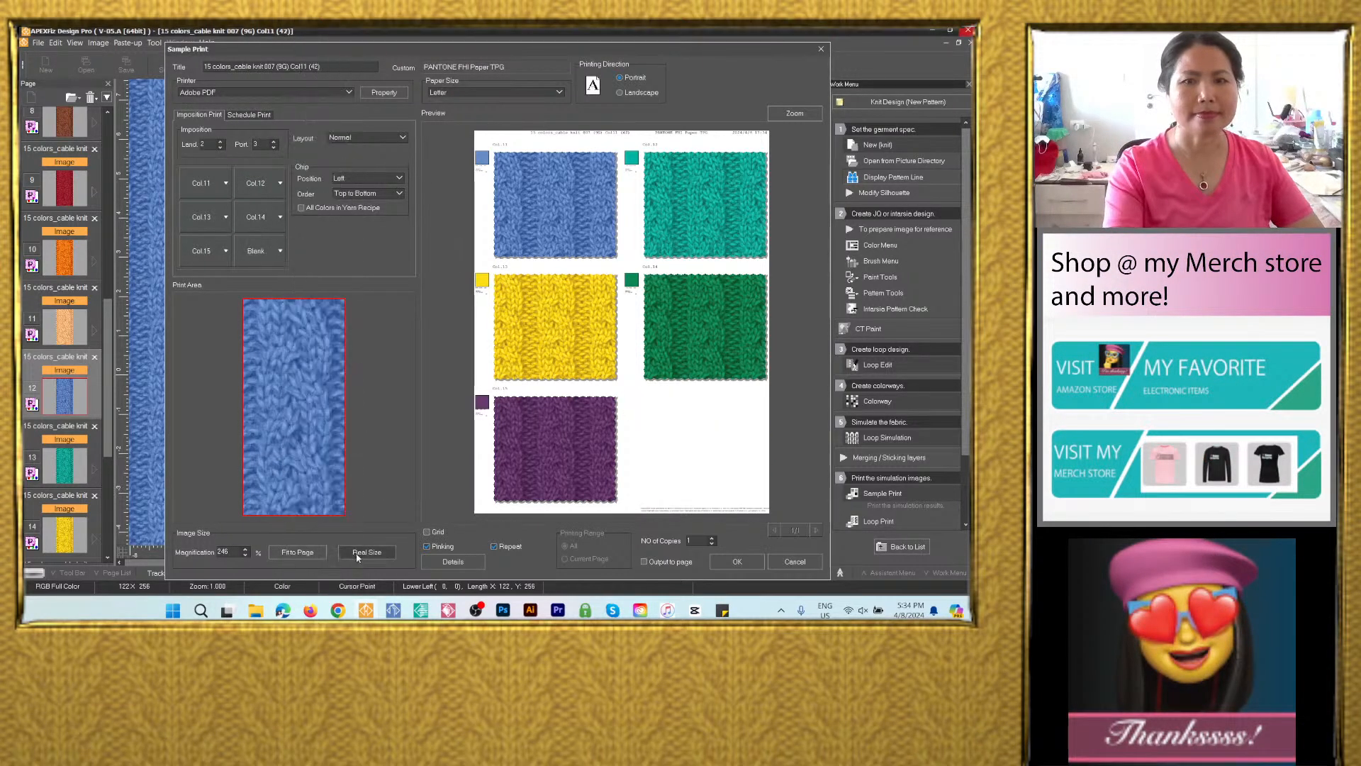
click(644, 562)
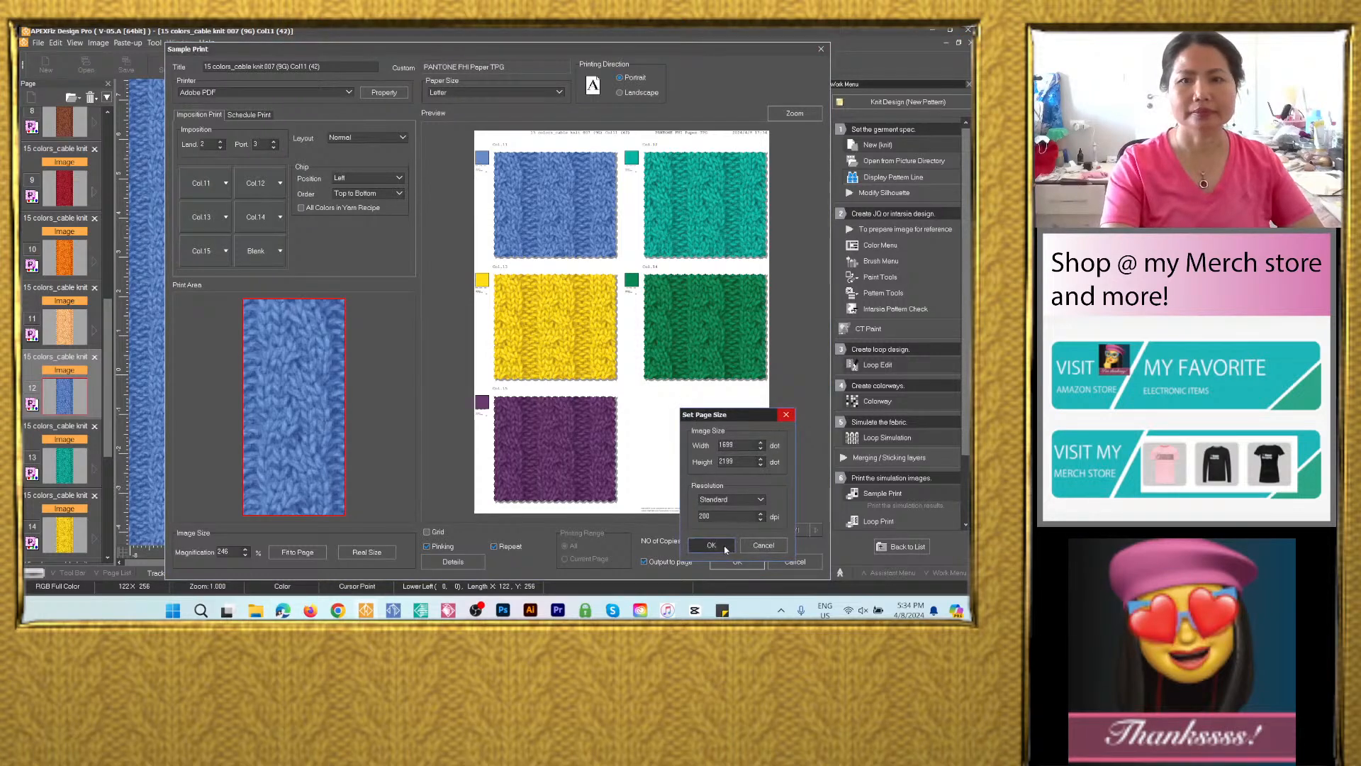
click(711, 545)
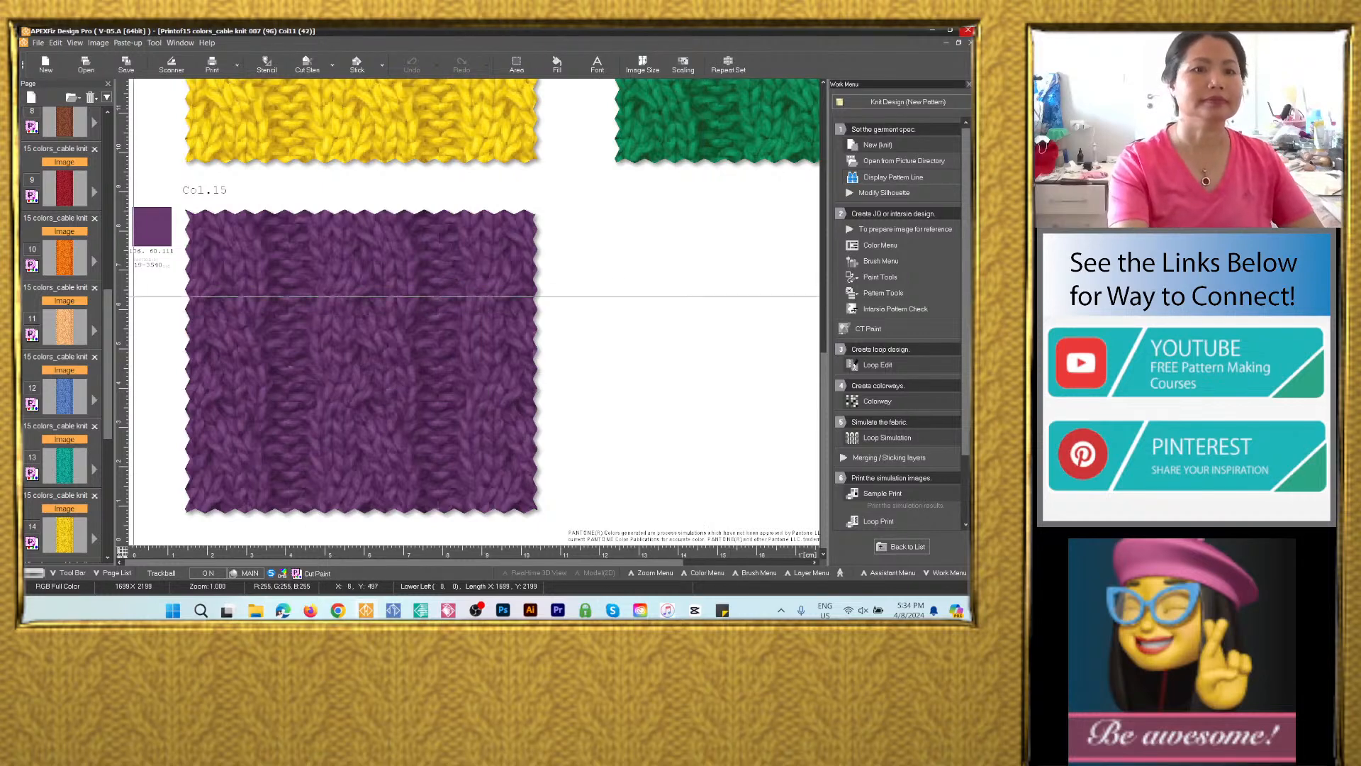
Start saving the navy Col1 simulation as an image, name it "Navy blue_cable knit 007", and copy that name for reuse.
drag(107, 310, 106, 180)
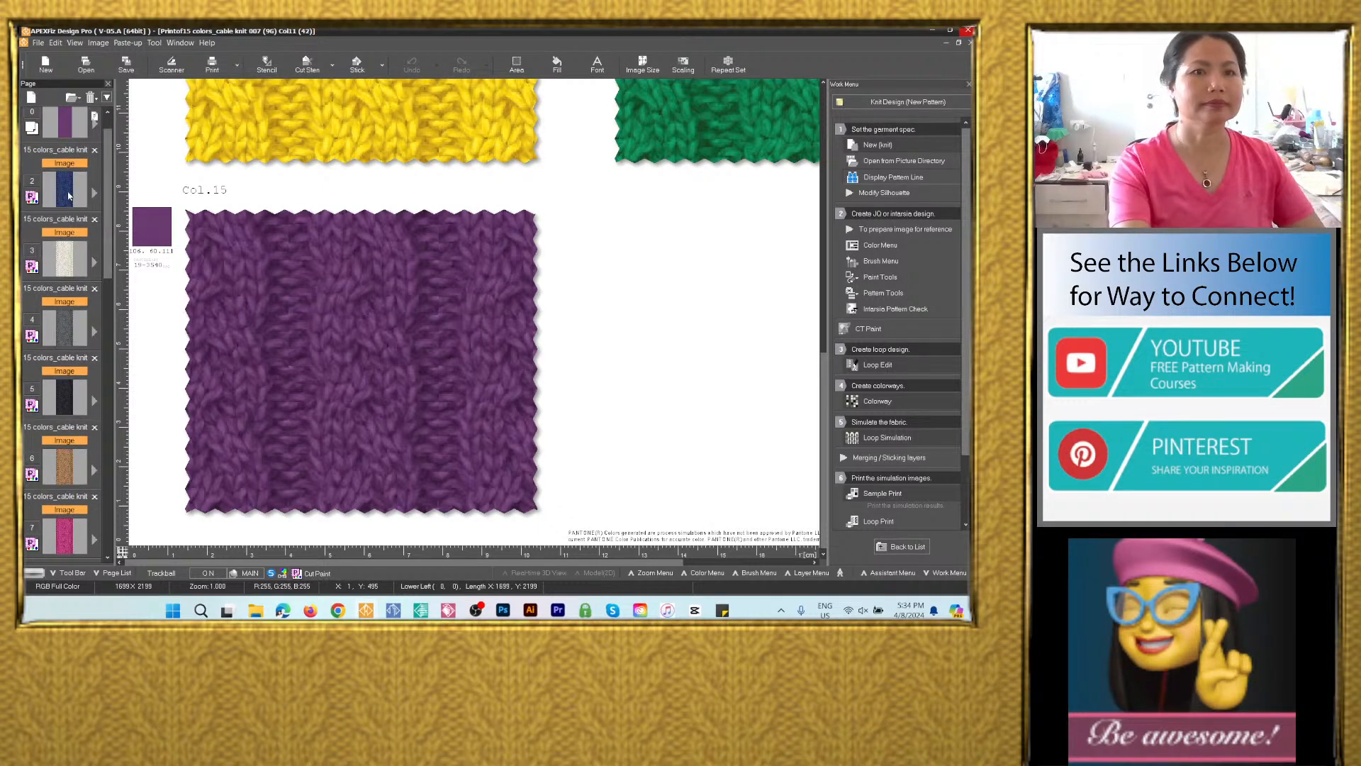
click(78, 186)
click(126, 64)
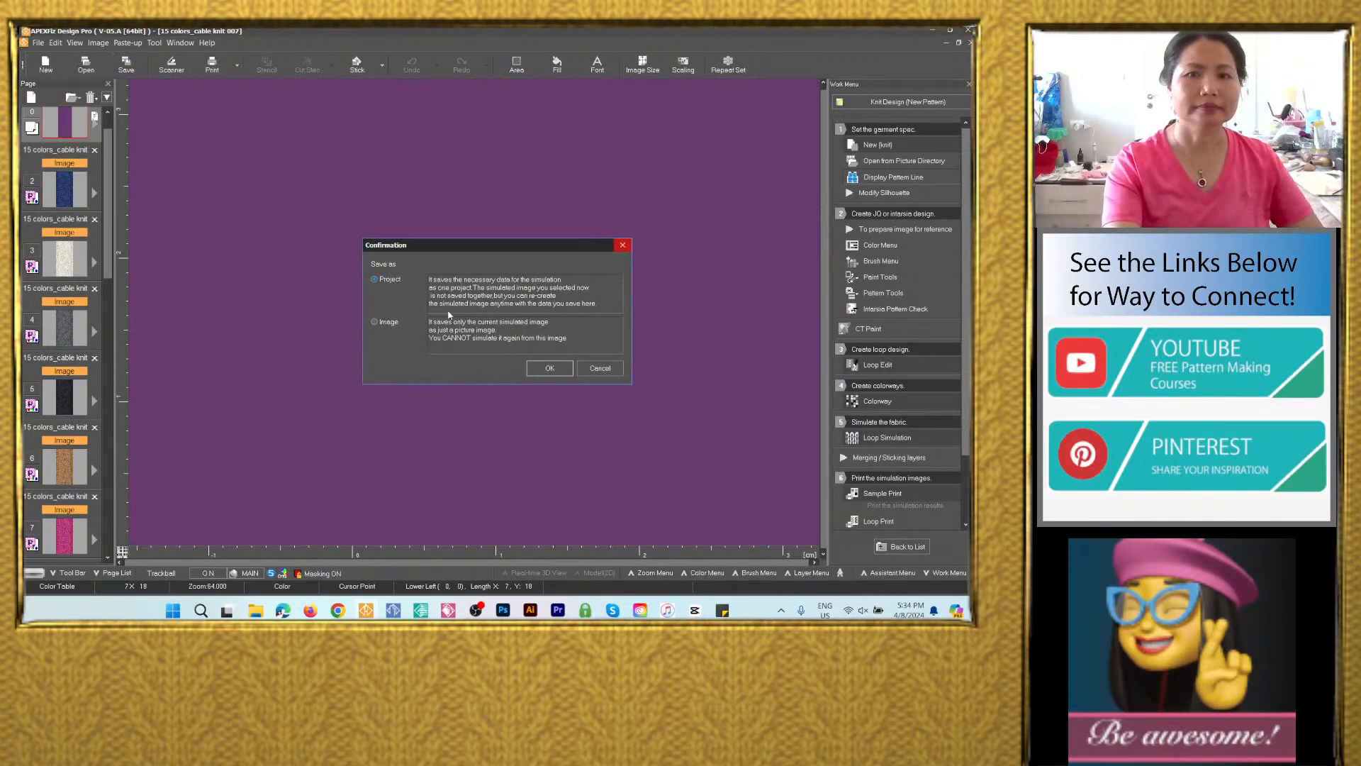
click(392, 322)
click(550, 367)
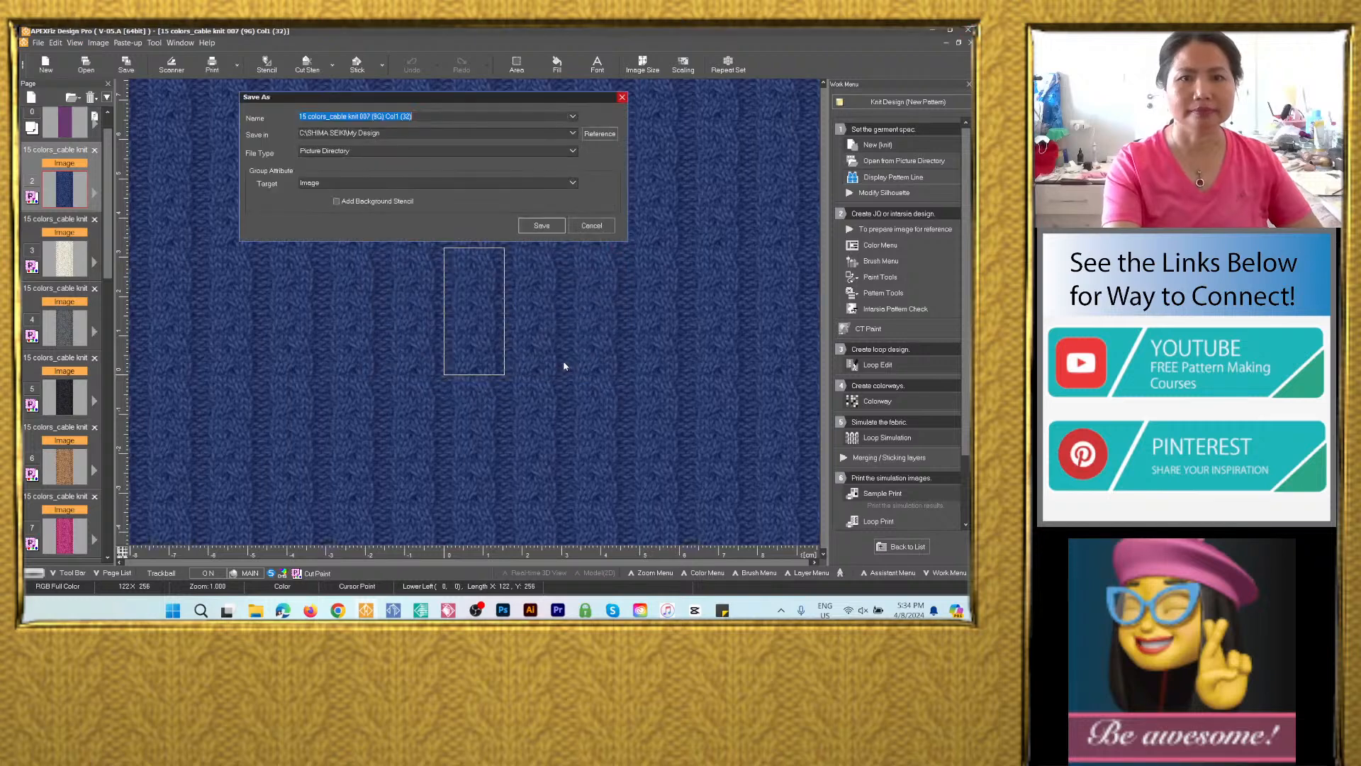
text(15 colors_cable knit 007)
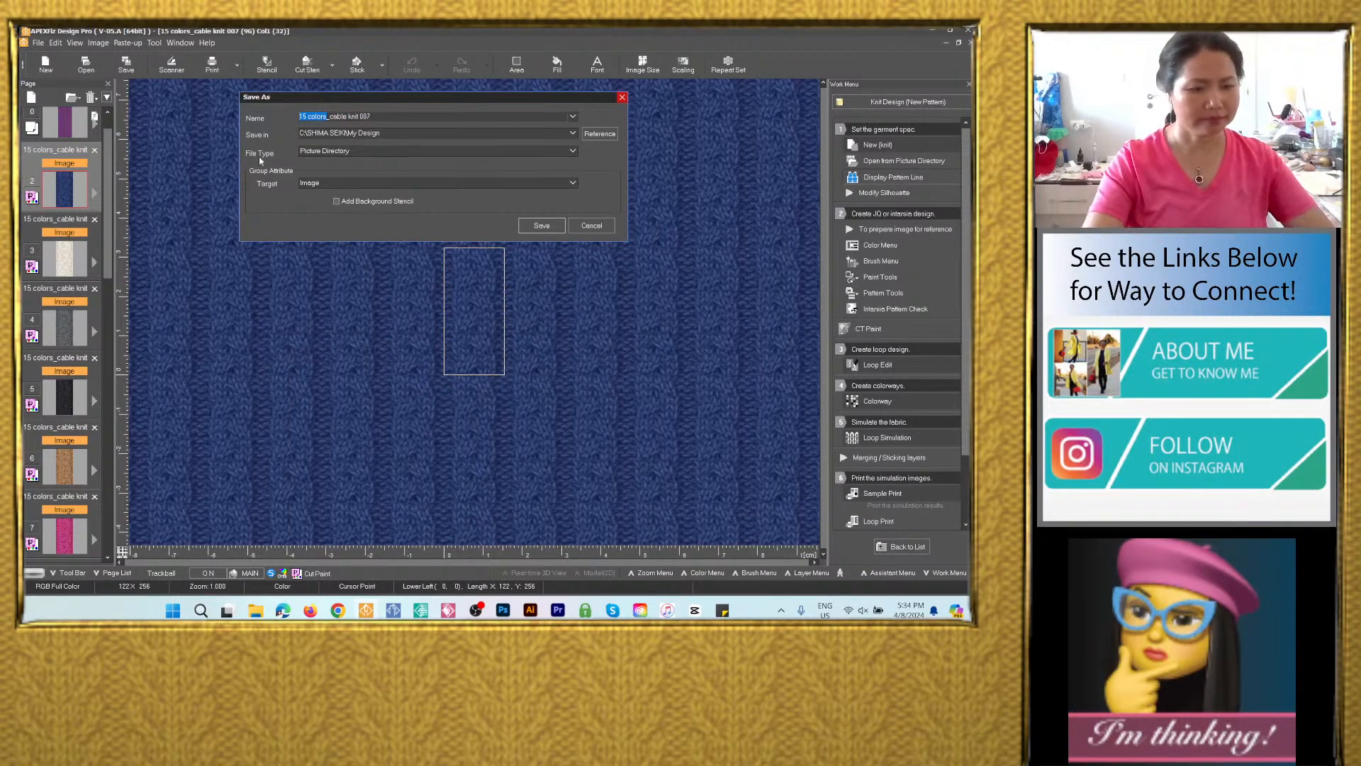
text(Navy)
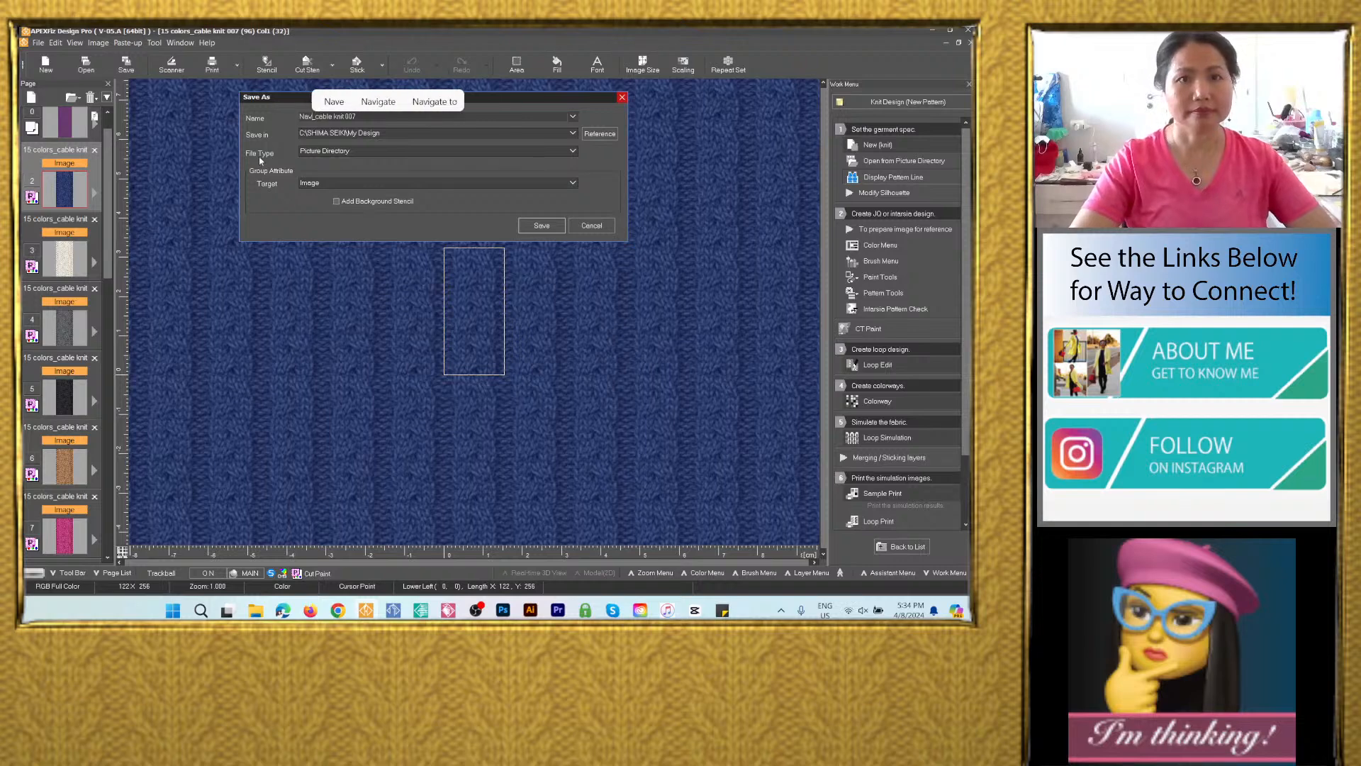
text( blue)
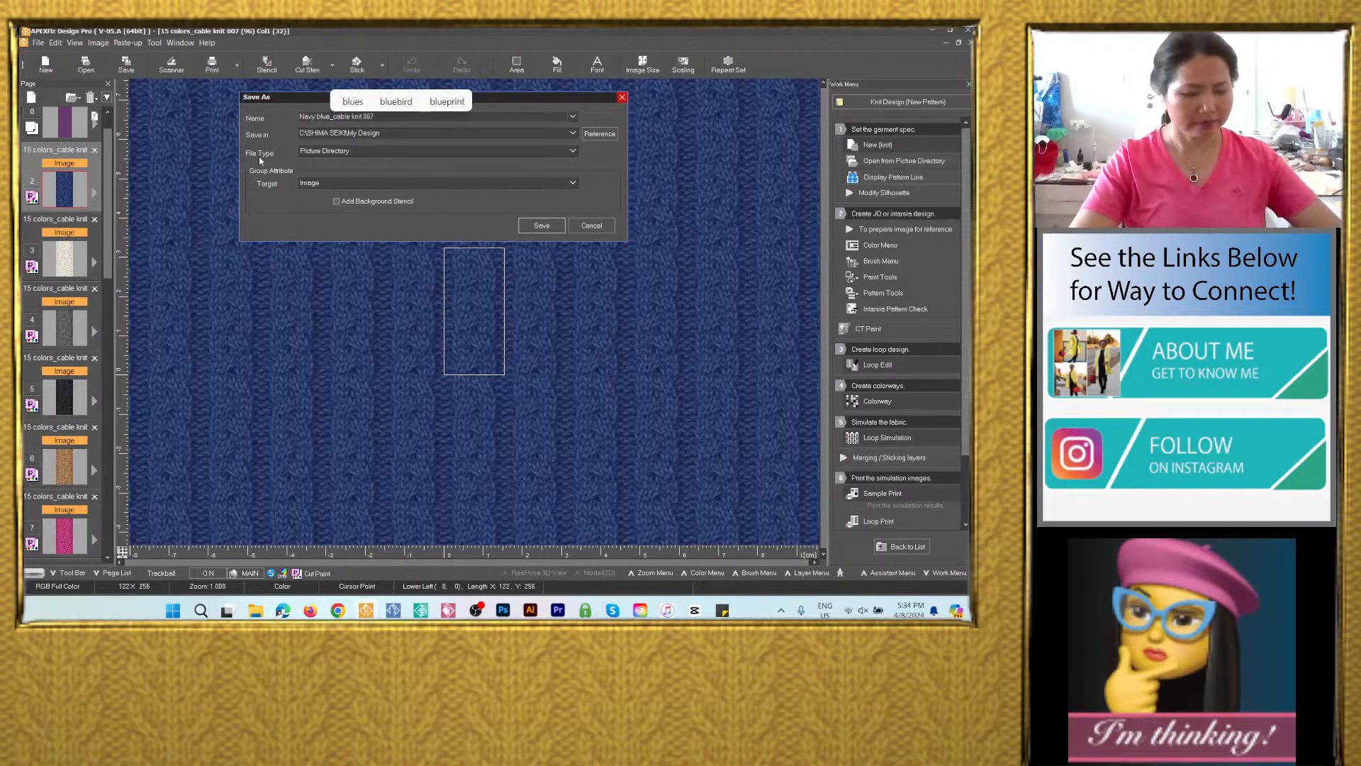
key(ctrl+a)
key(ctrl+c)
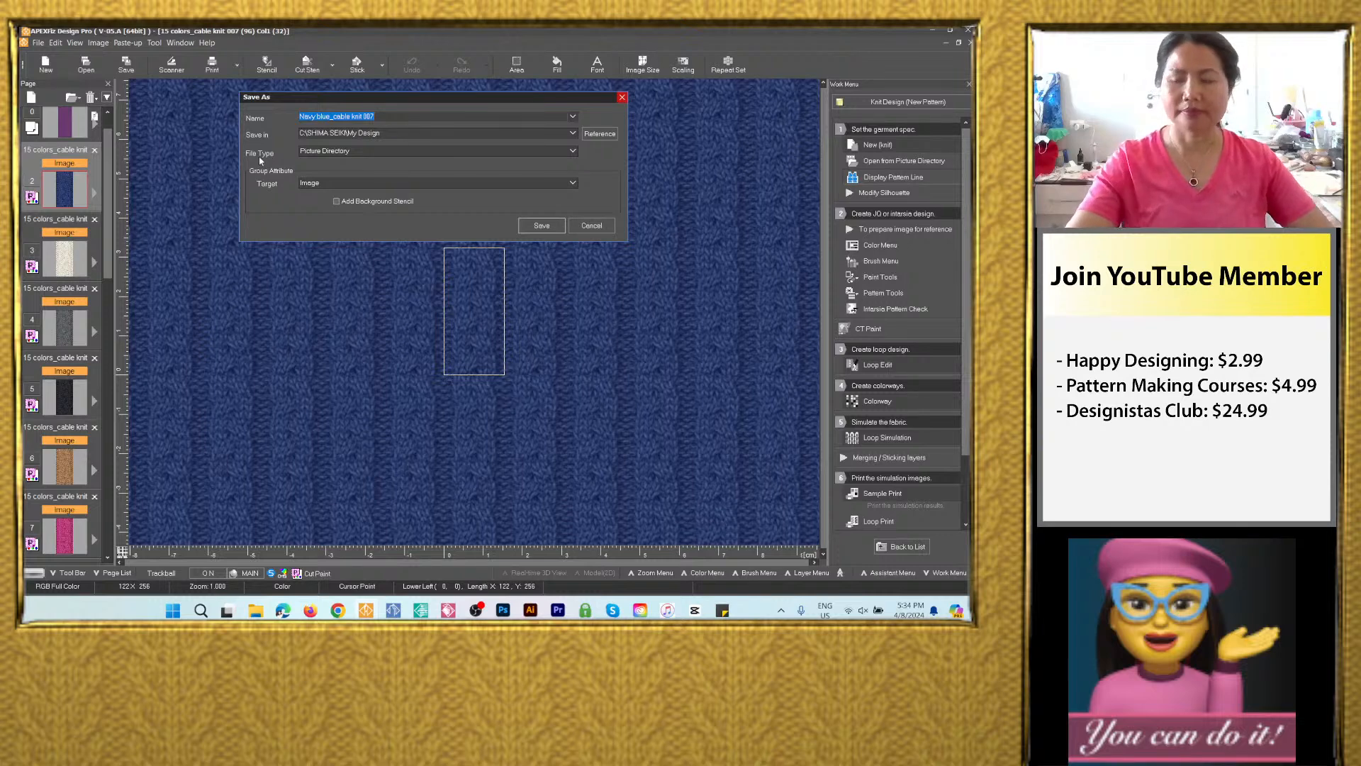
Save the navy image to the "15 colors_cable knit 007" folder as an Adobe Photoshop File (*.psd).
click(573, 133)
click(481, 155)
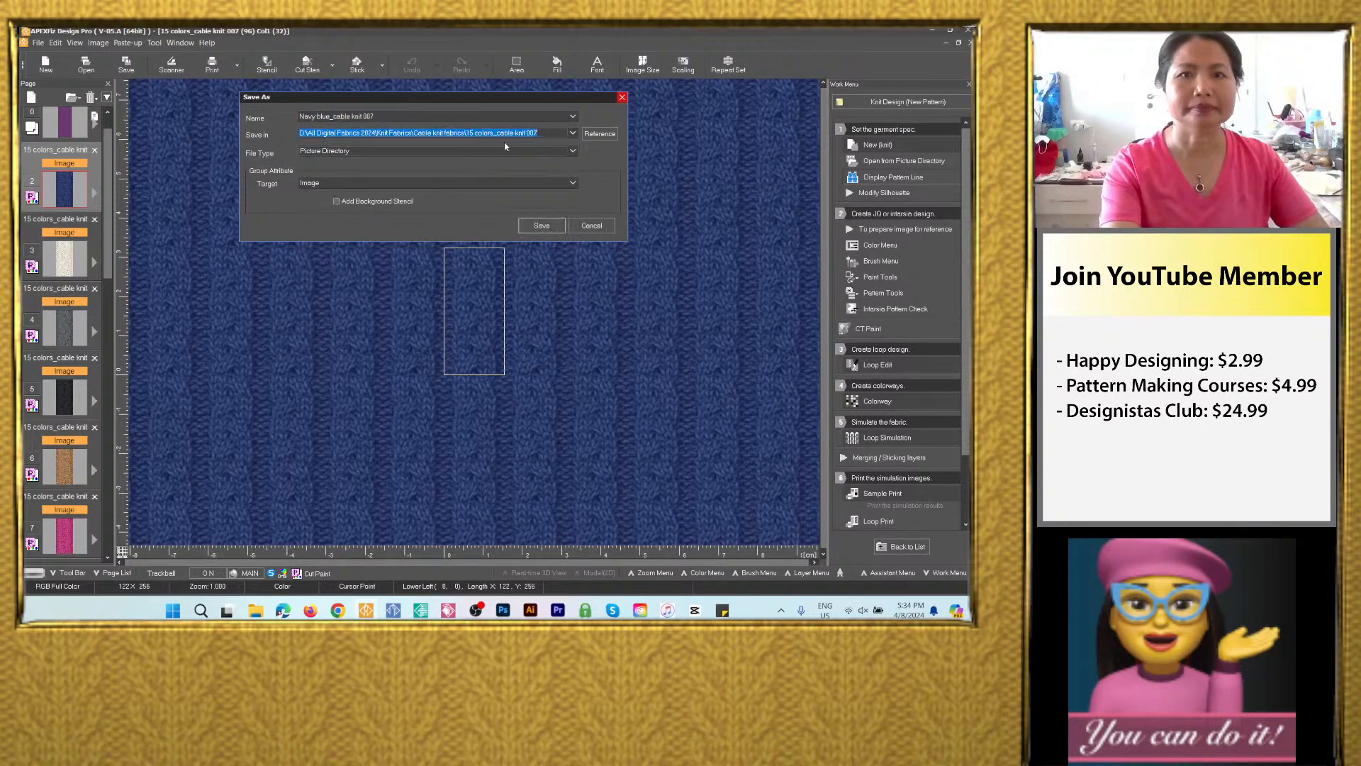
click(456, 150)
click(434, 198)
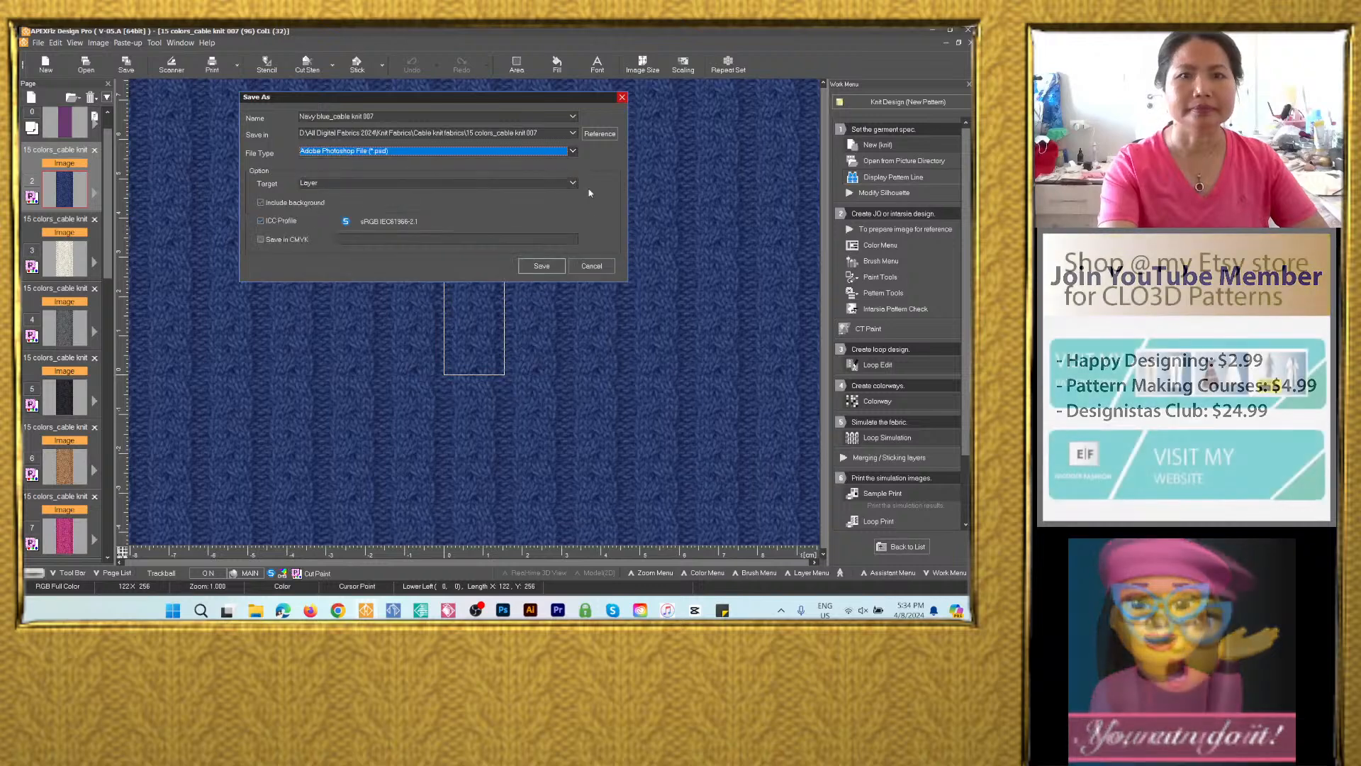
click(541, 265)
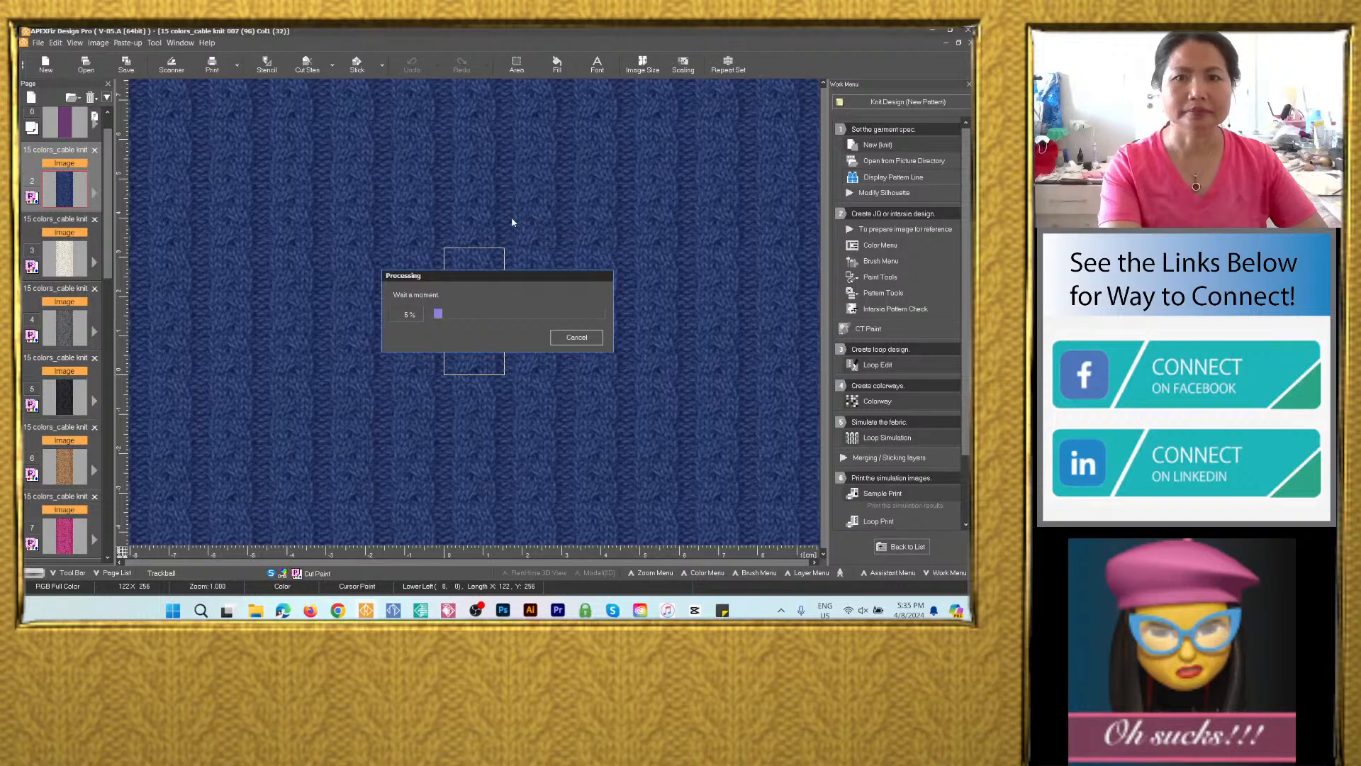
Start saving the off-white Col2 simulation as an image and name it "White_cable knit 007".
click(79, 266)
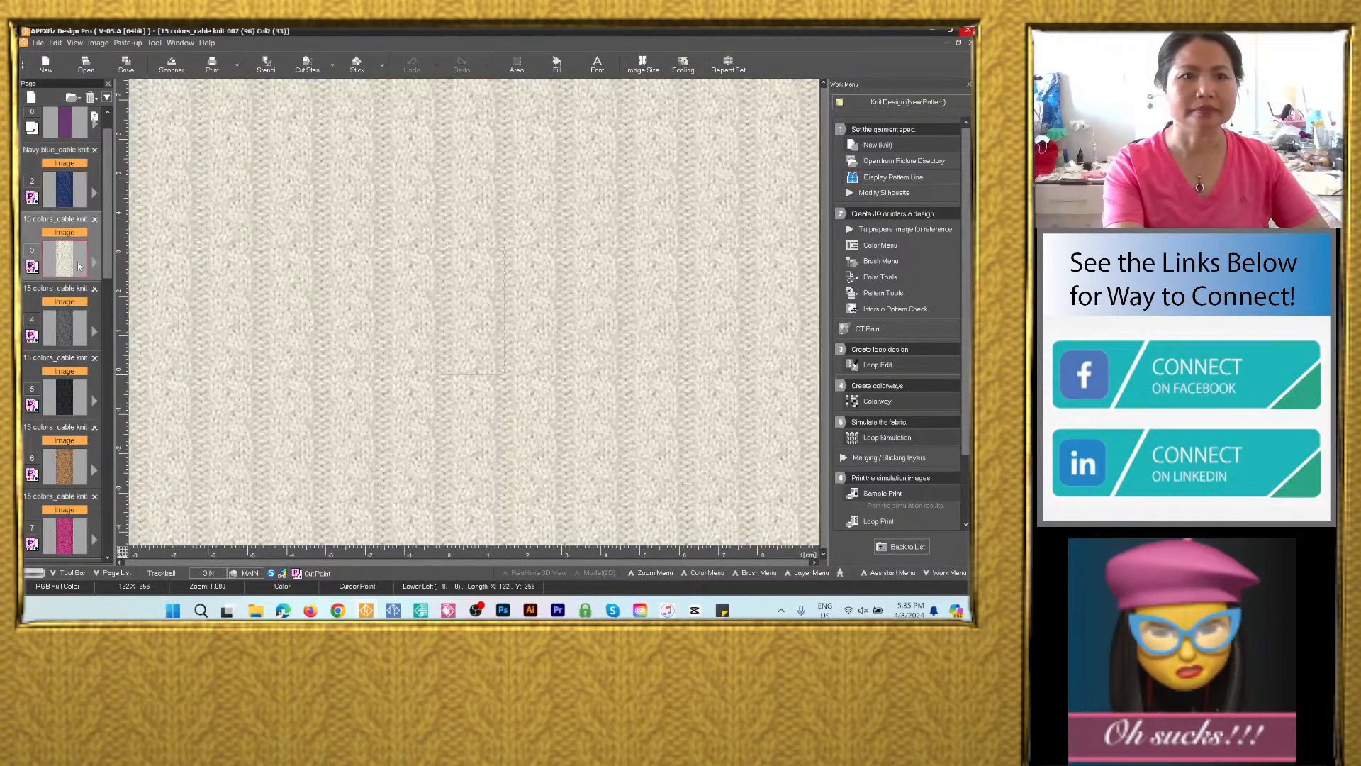
click(127, 65)
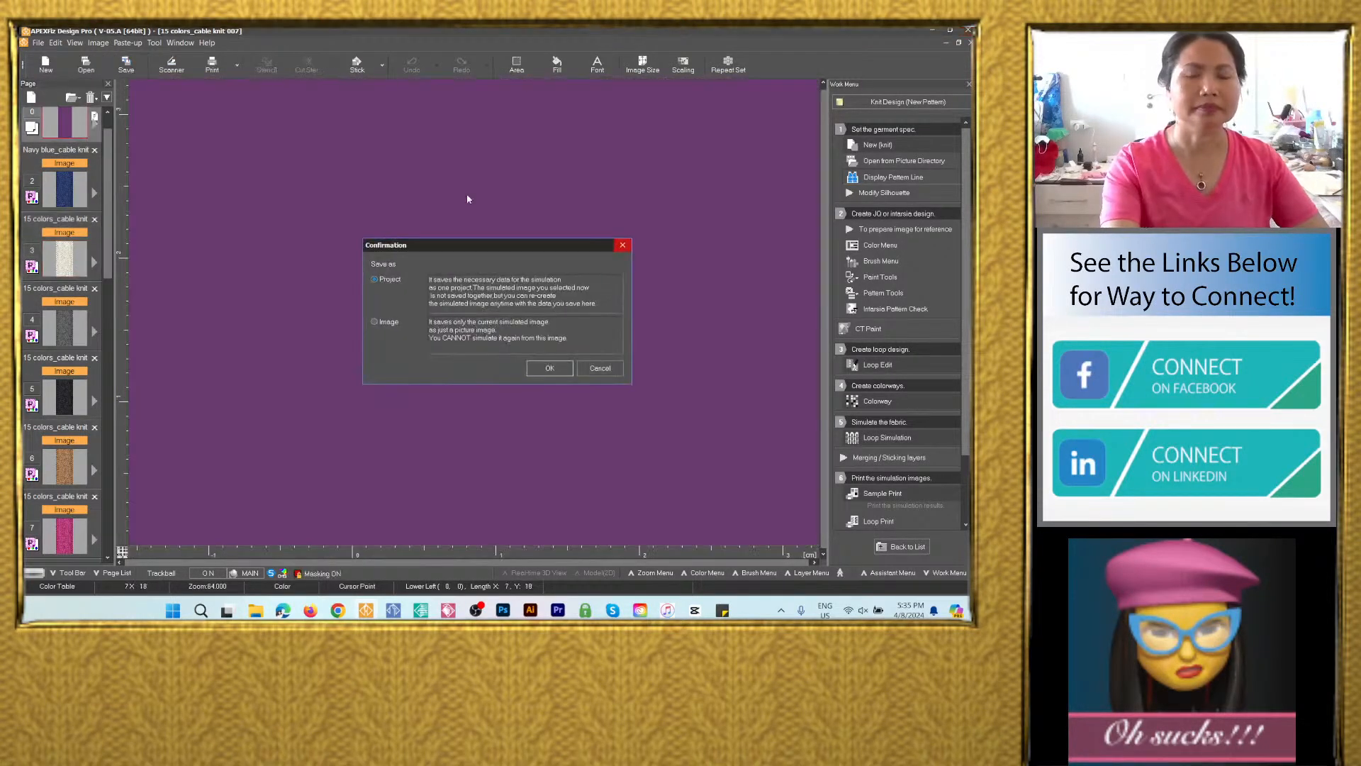
click(394, 323)
click(549, 368)
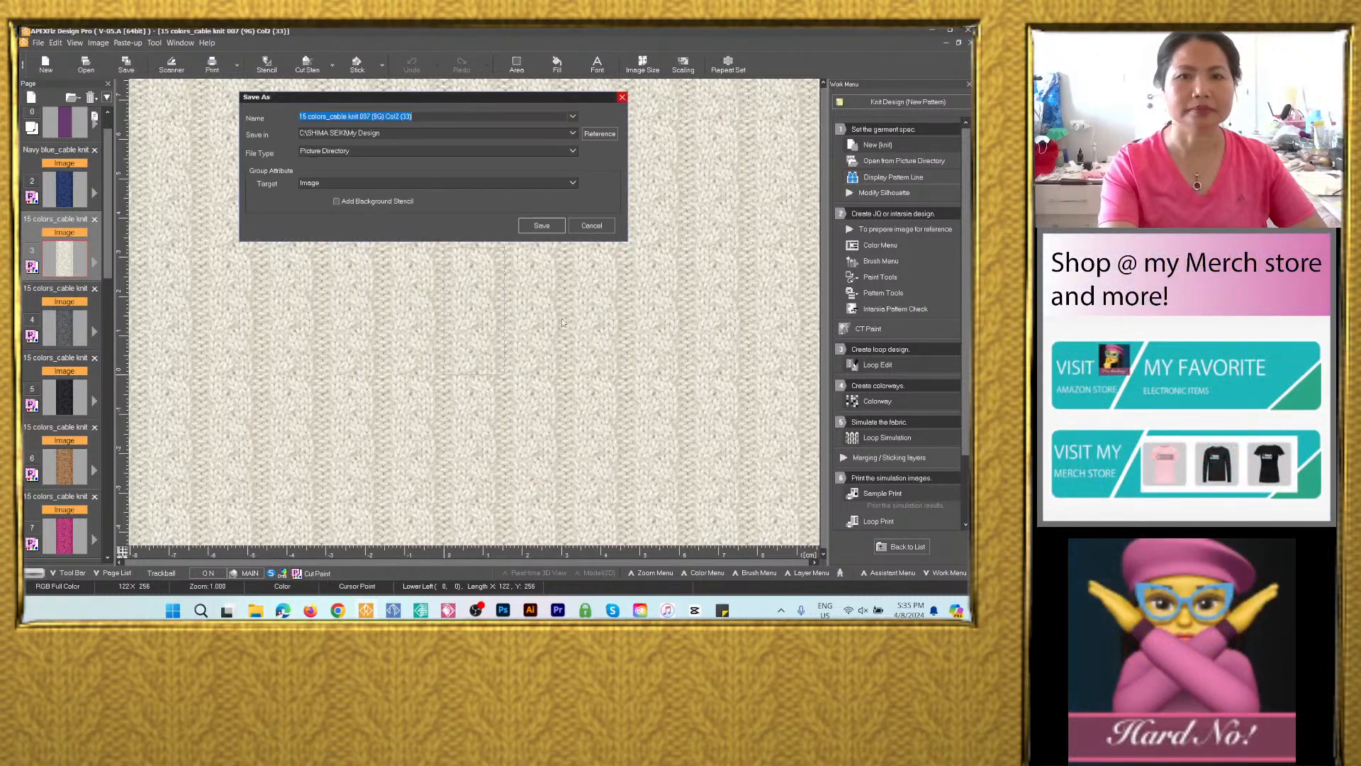
key(ctrl+v)
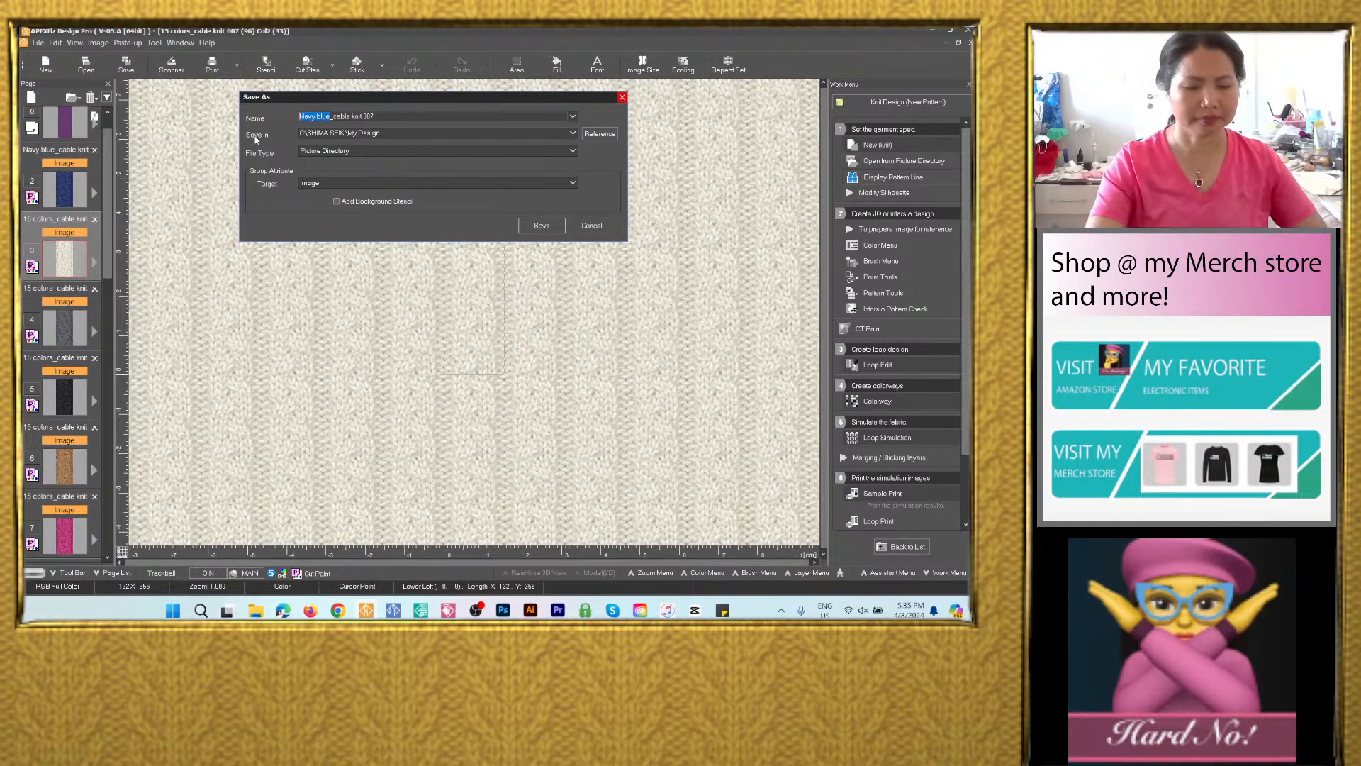
text(White)
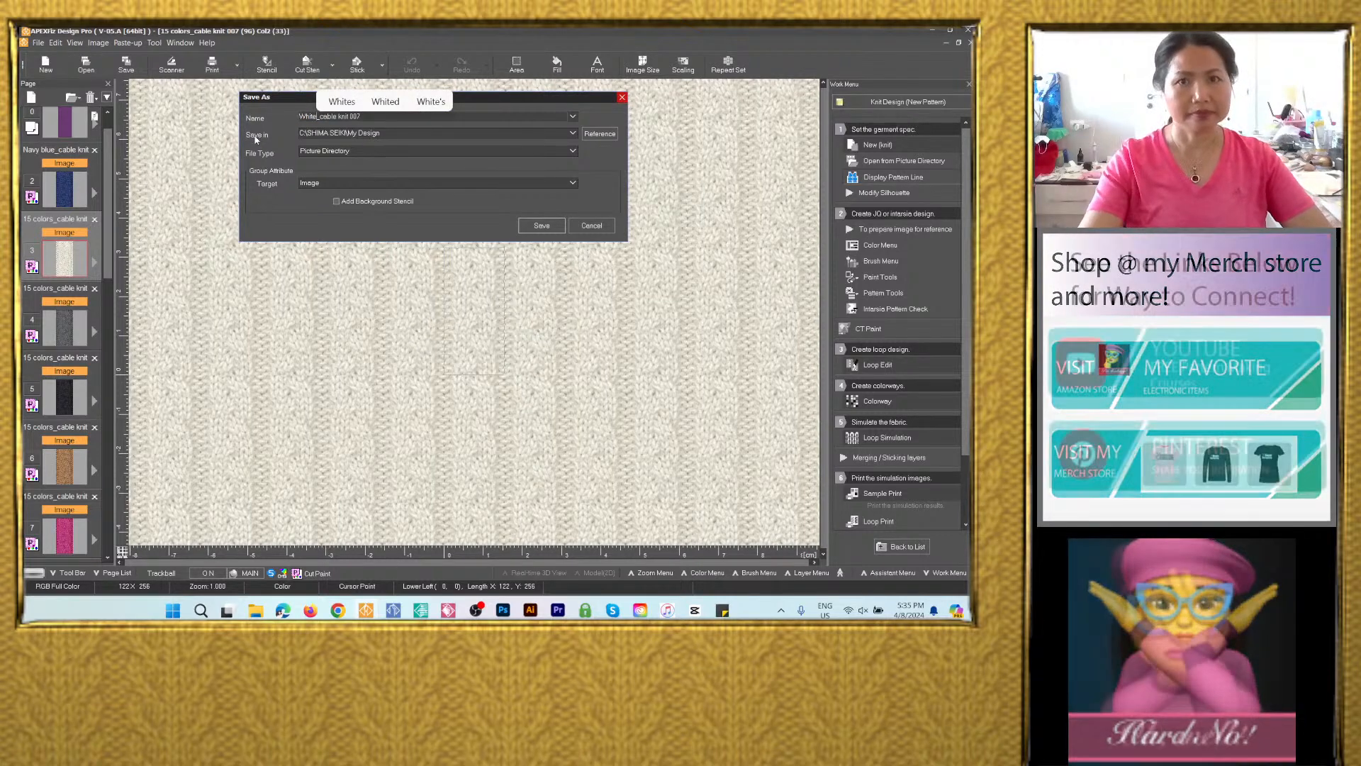
Save the white image to the "15 colors_cable knit 007" folder as an Adobe Photoshop File (*.psd).
click(571, 134)
click(508, 159)
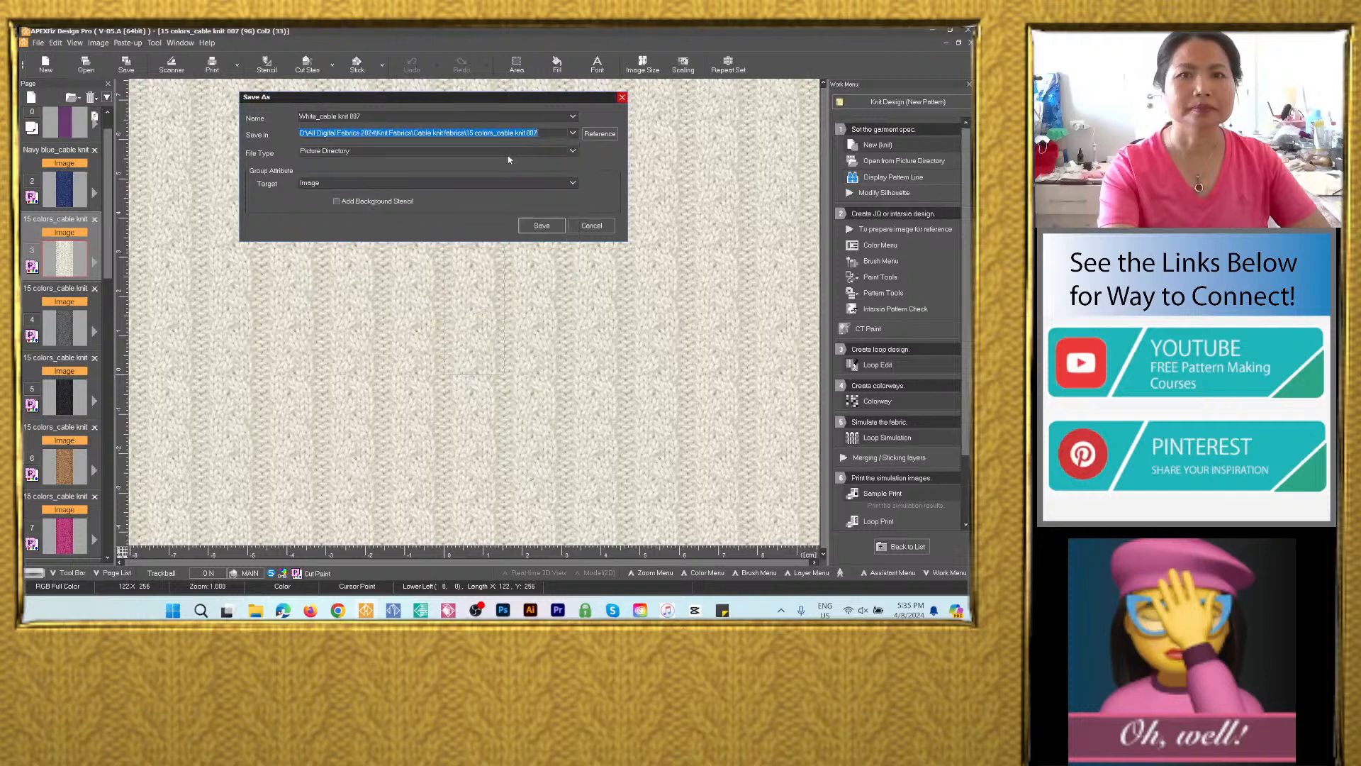
click(451, 151)
click(526, 206)
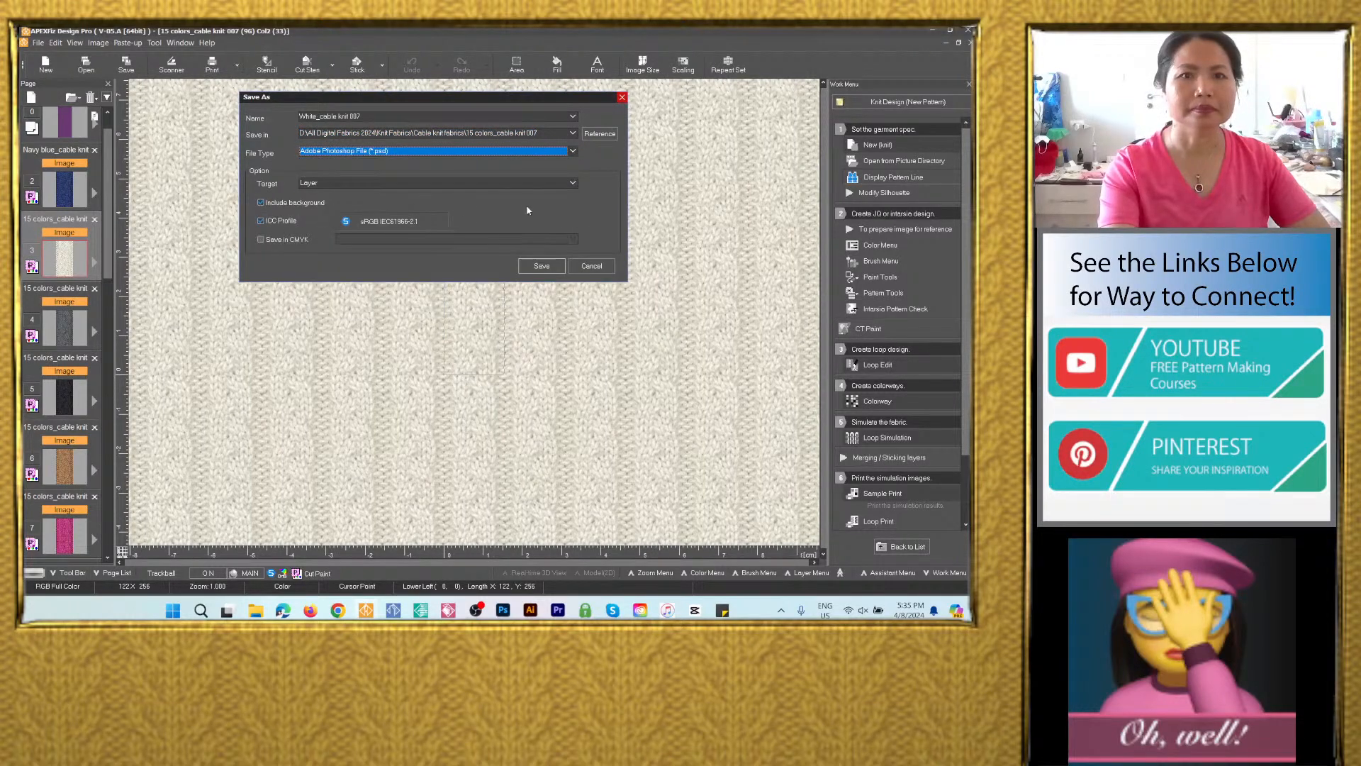
click(537, 266)
Start saving the gray Col3 simulation as an image and name it "Gray_cable knit 007".
click(73, 326)
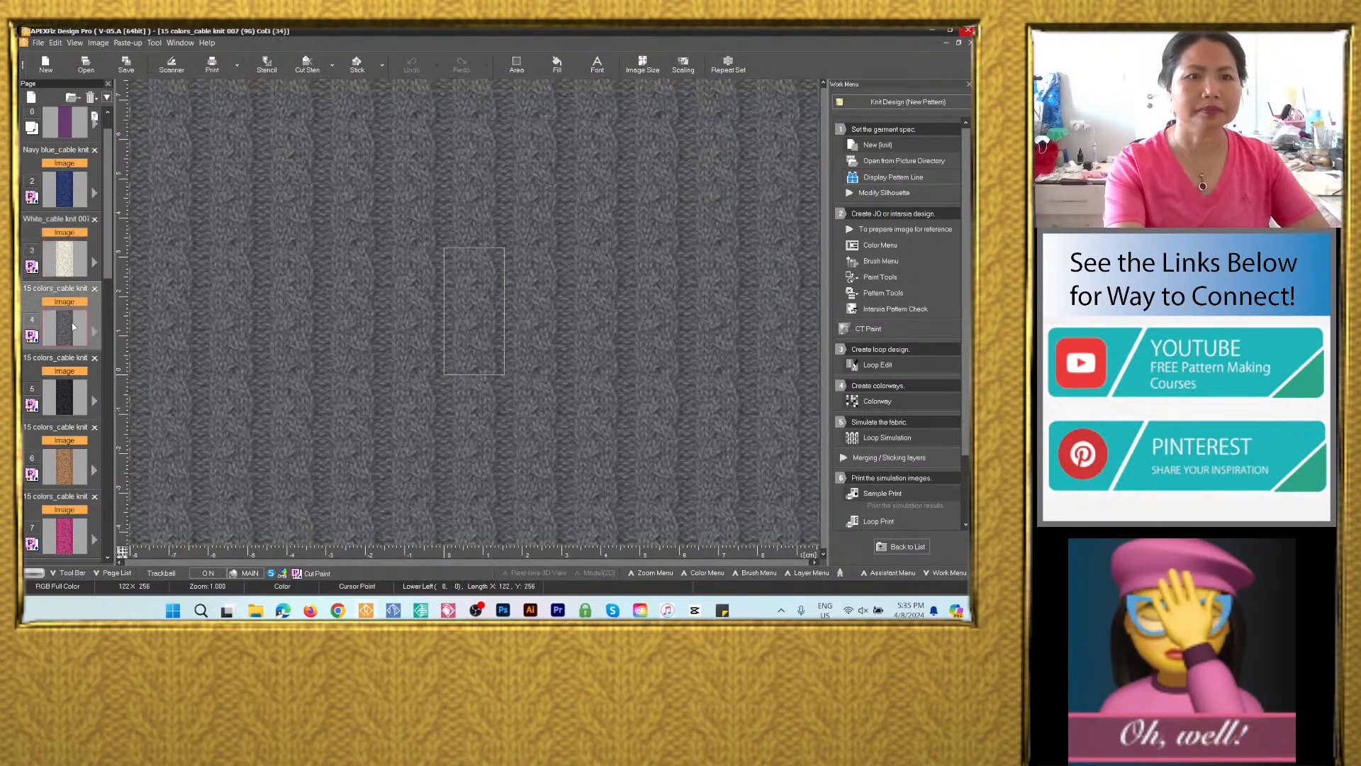
click(126, 65)
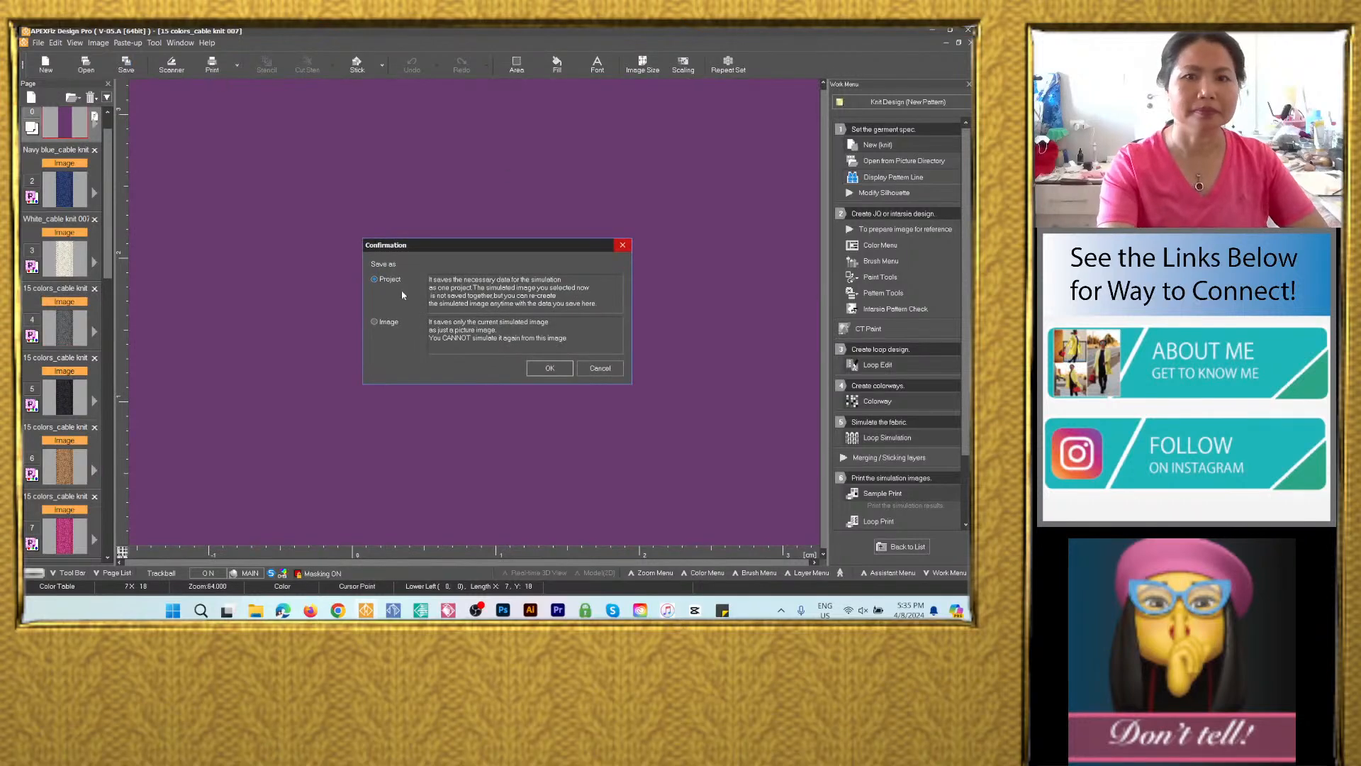
click(375, 322)
click(550, 368)
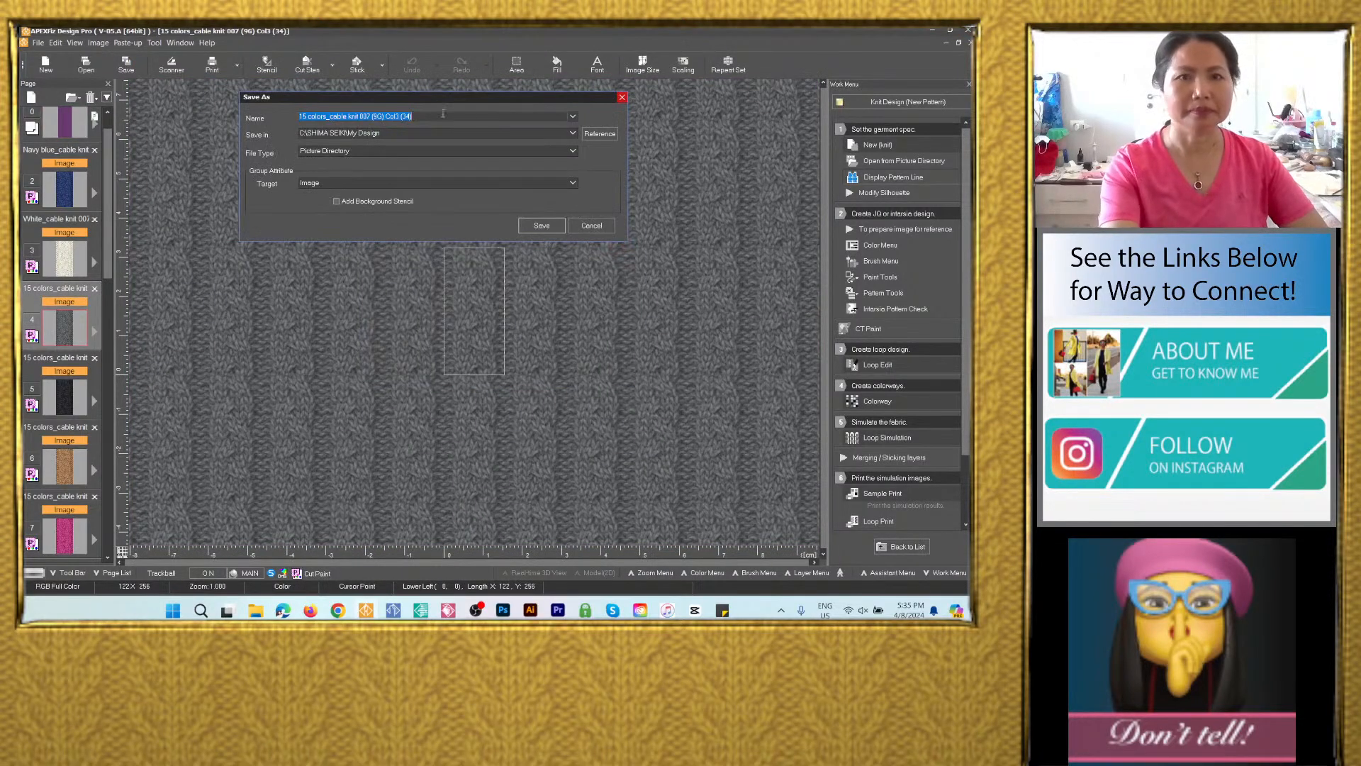
text(Navy blue_cable knit 007)
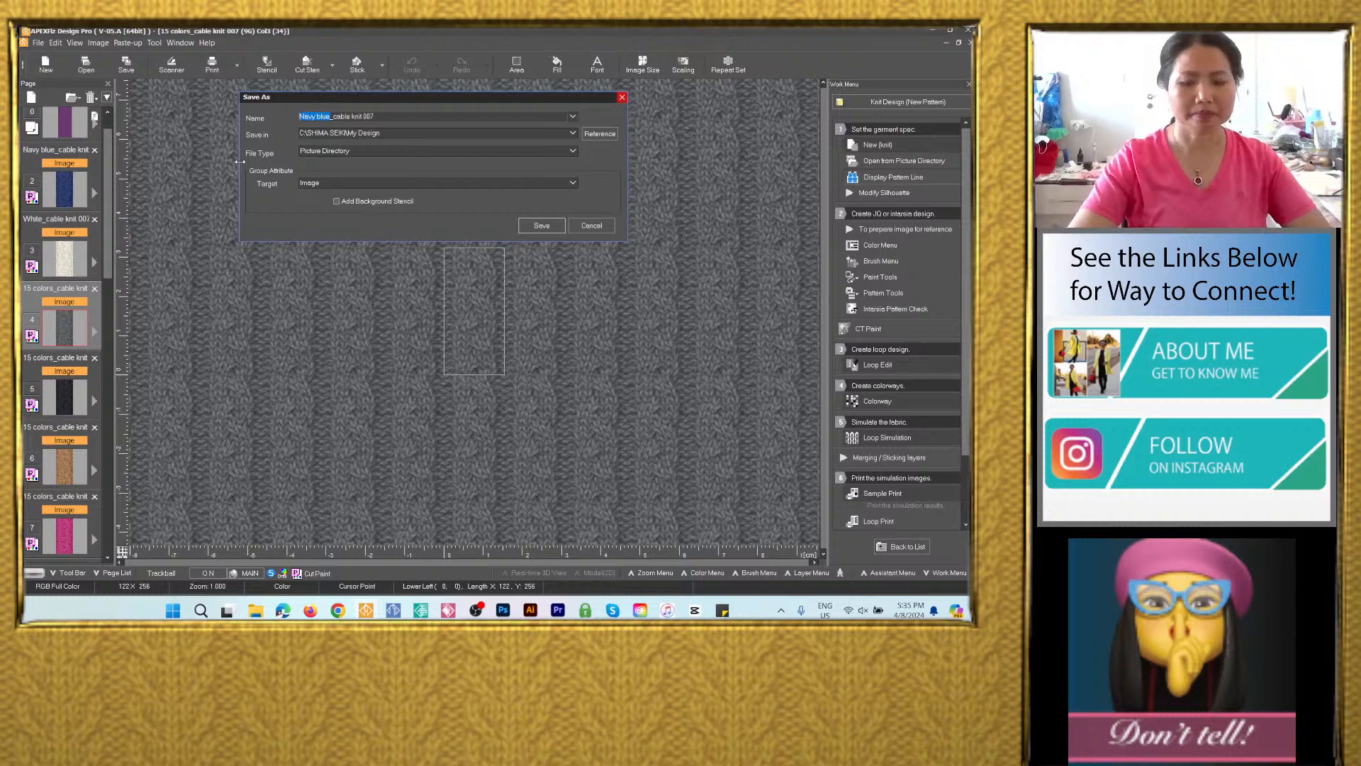
text(ray)
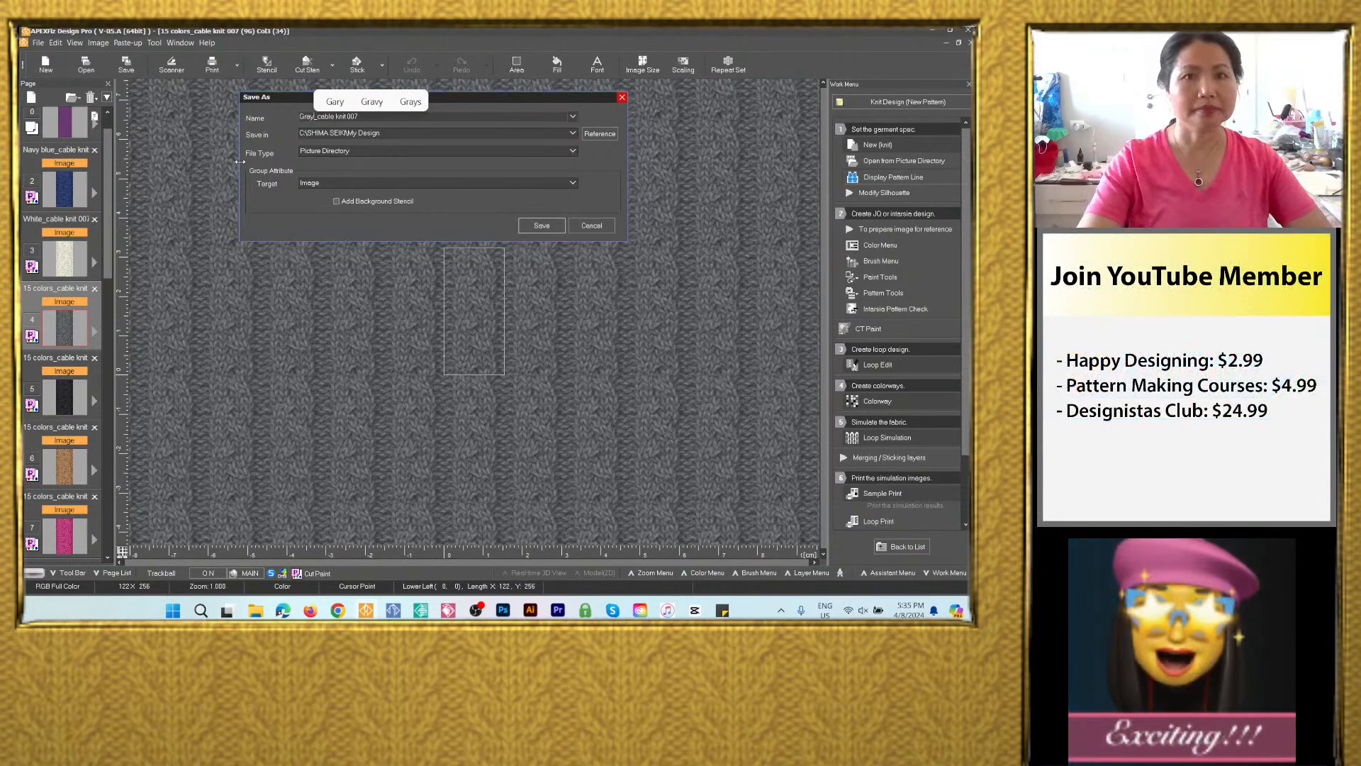
Save the gray image to the "15 colors_cable knit 007" folder as an Adobe Photoshop File (*.psd).
click(572, 133)
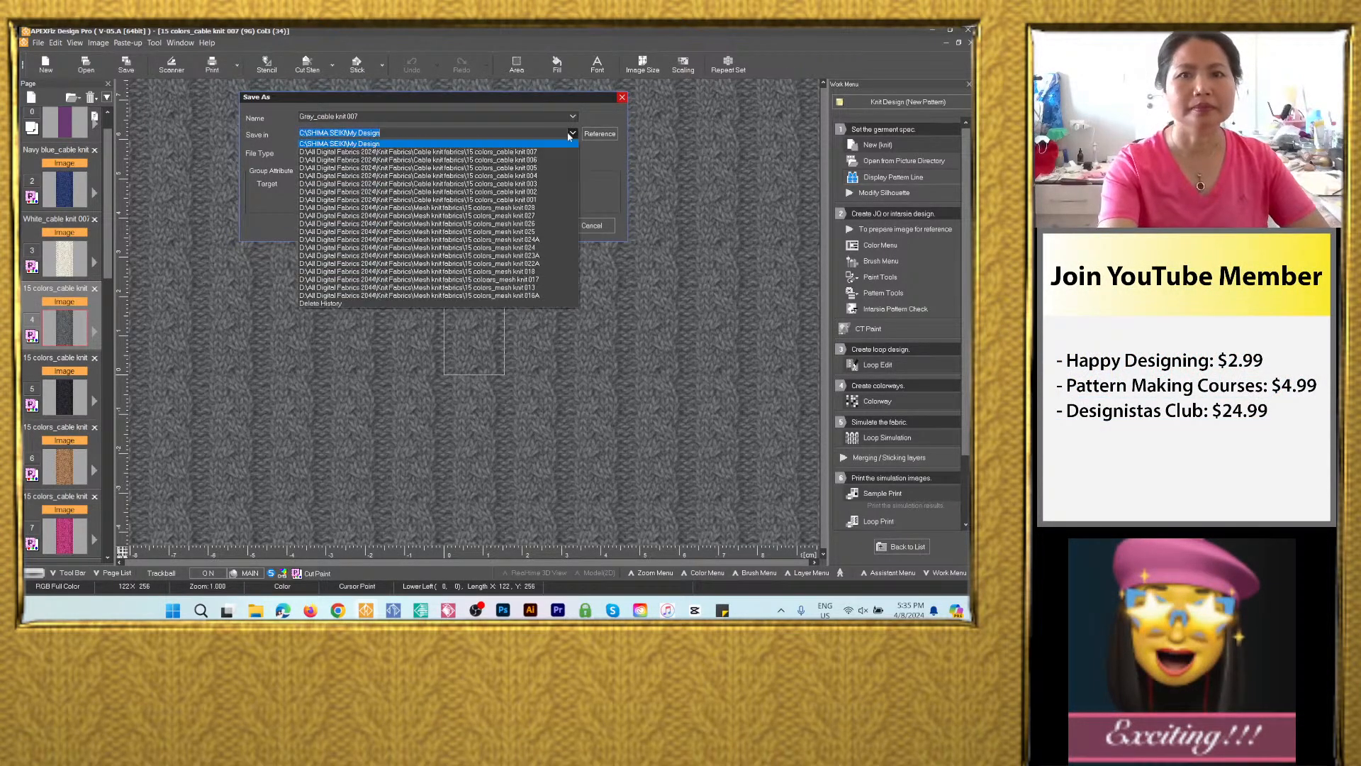
click(503, 152)
click(458, 151)
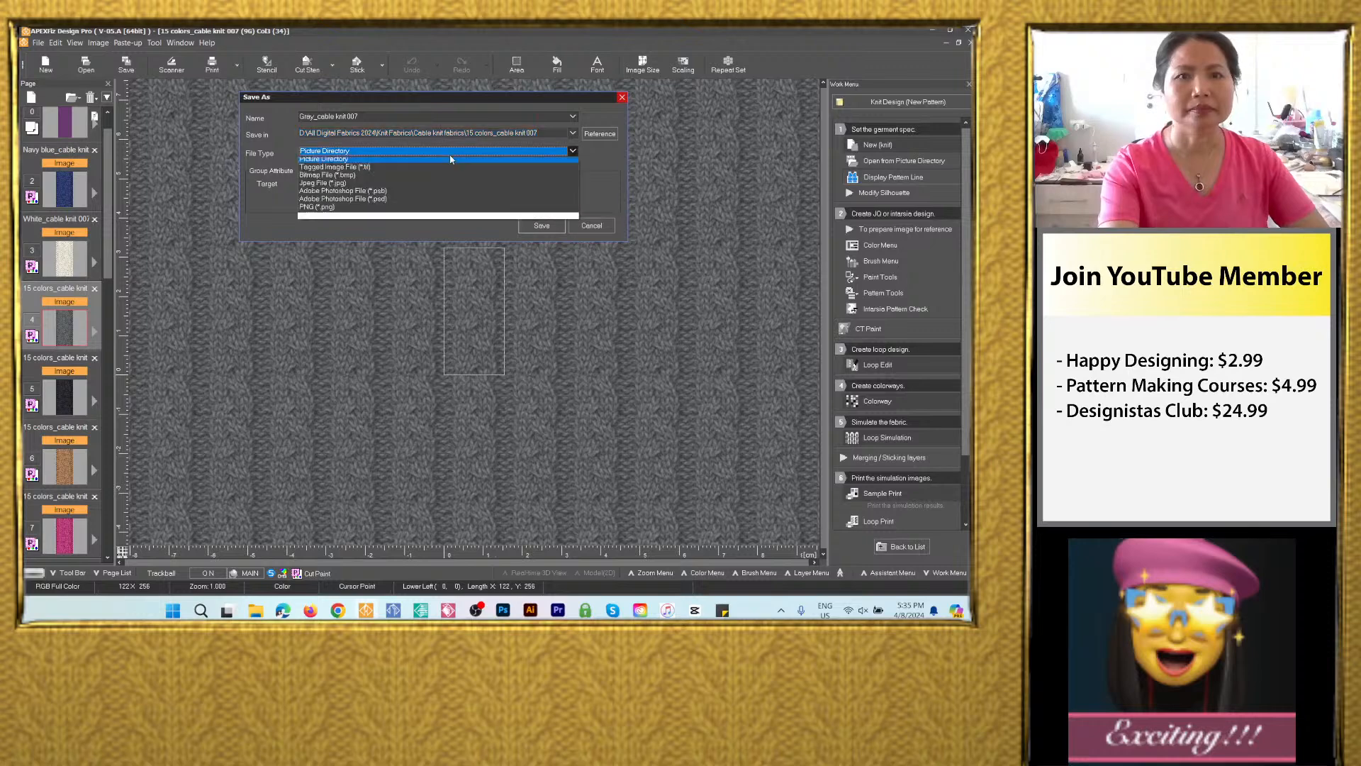
click(408, 202)
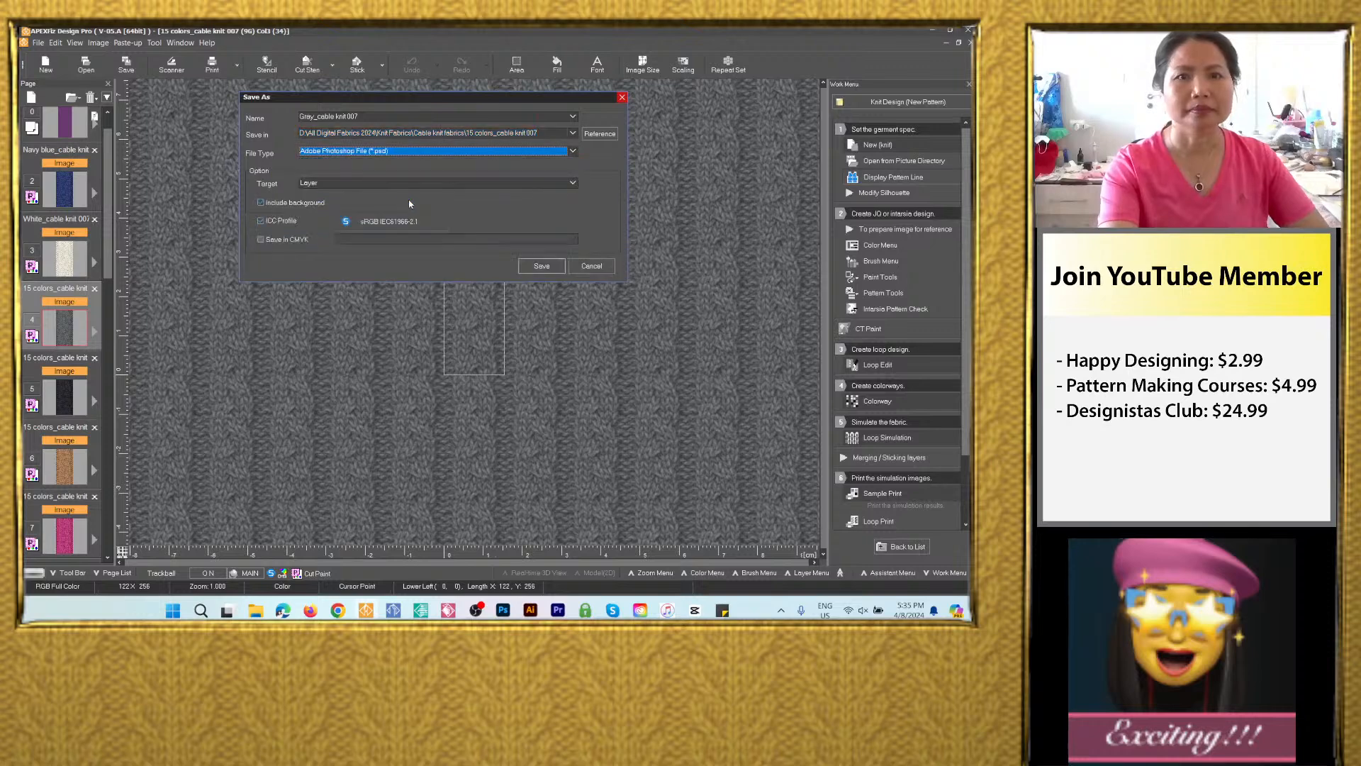
click(543, 265)
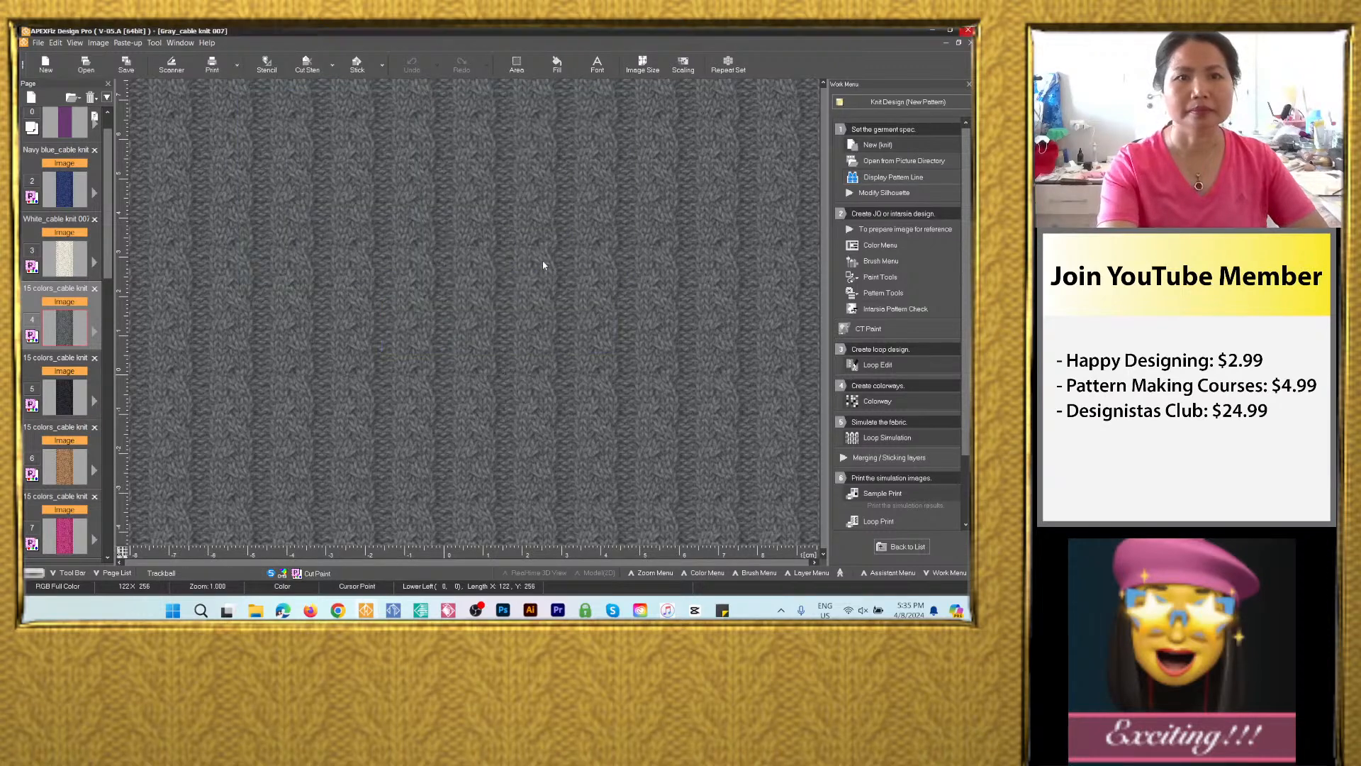
Start saving the black Col4 simulation as an image and name it "Black_cable knit 007".
click(65, 395)
click(127, 65)
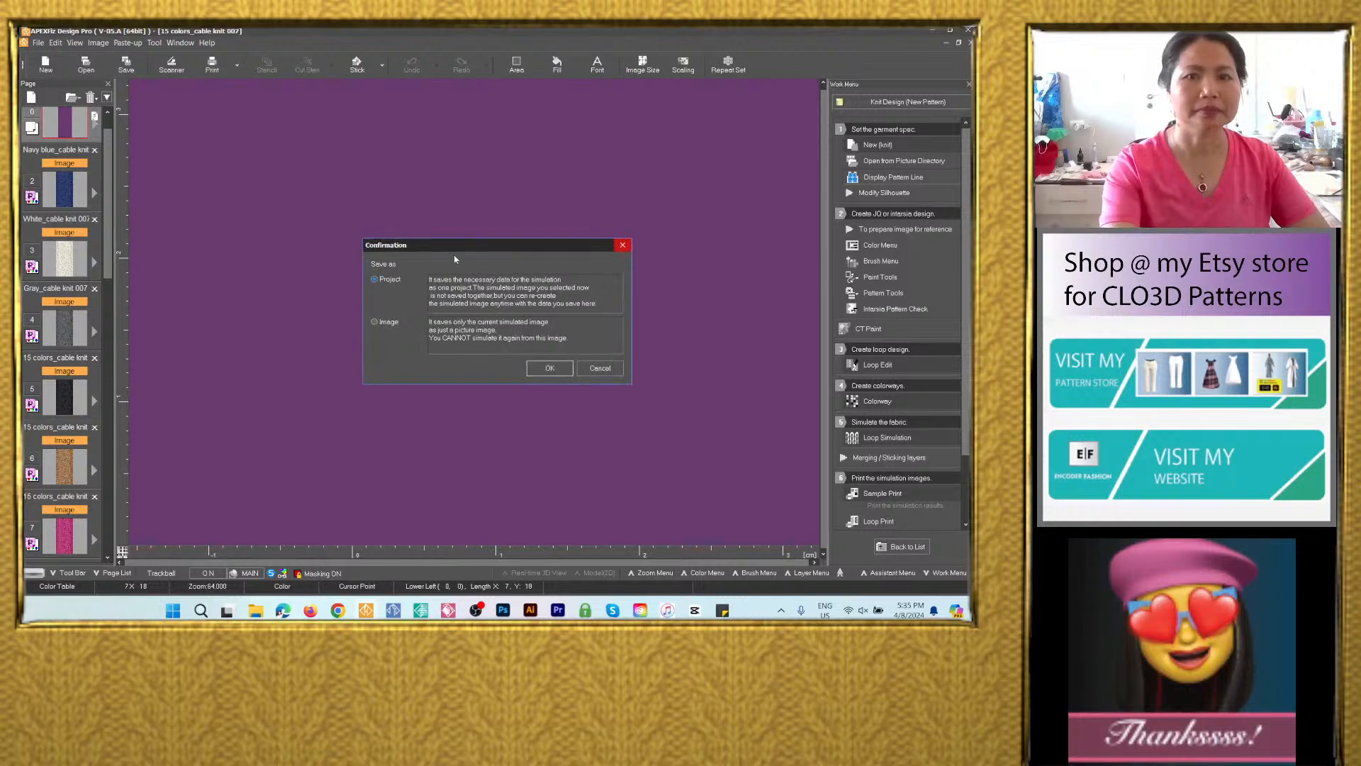
click(401, 323)
click(549, 368)
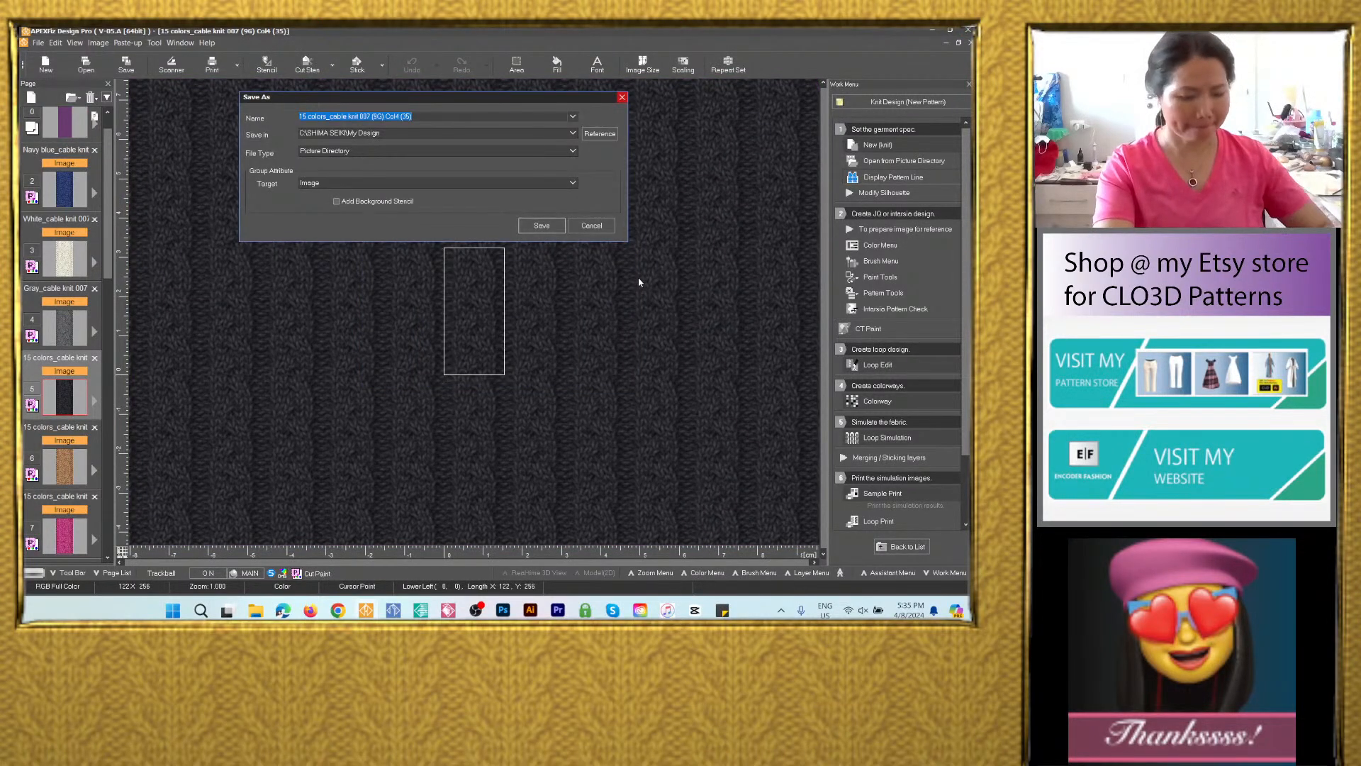
text(Navy blue_cable knit 007)
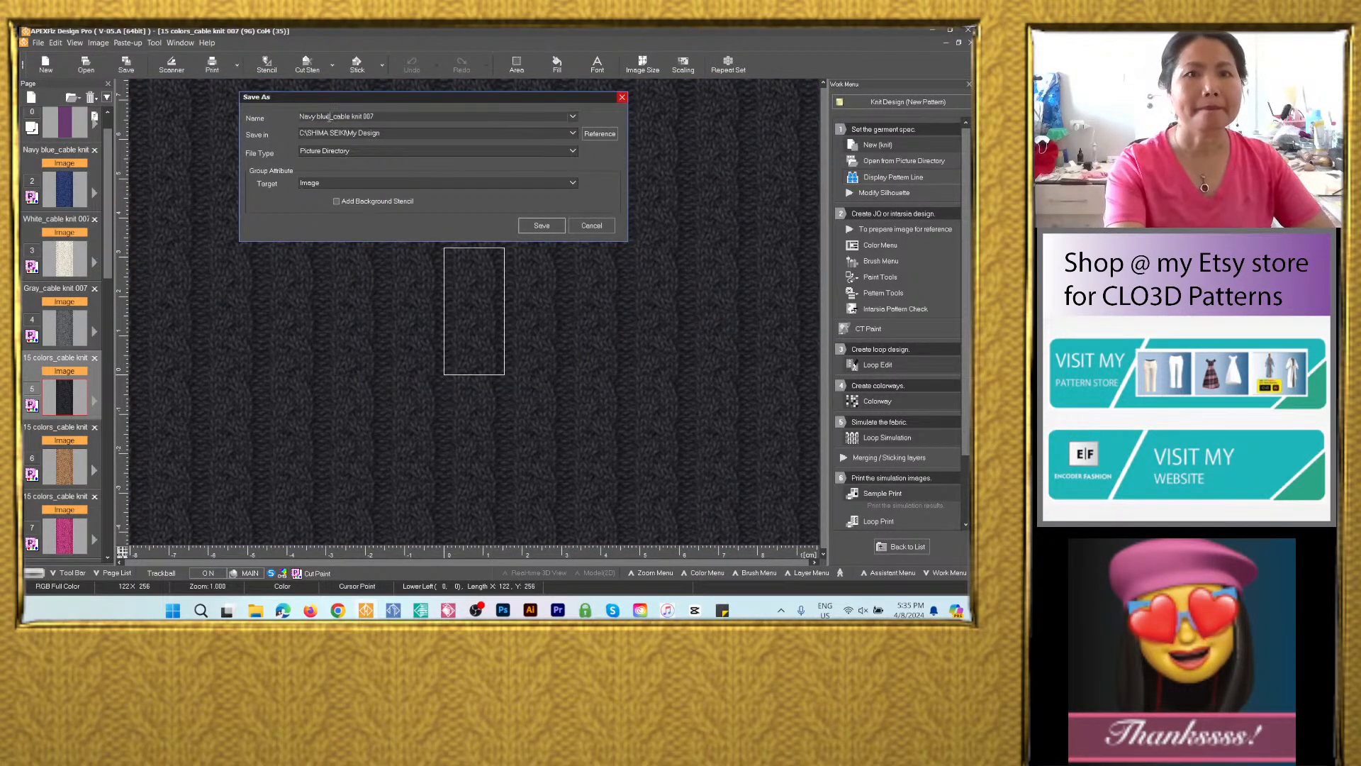
text(Black)
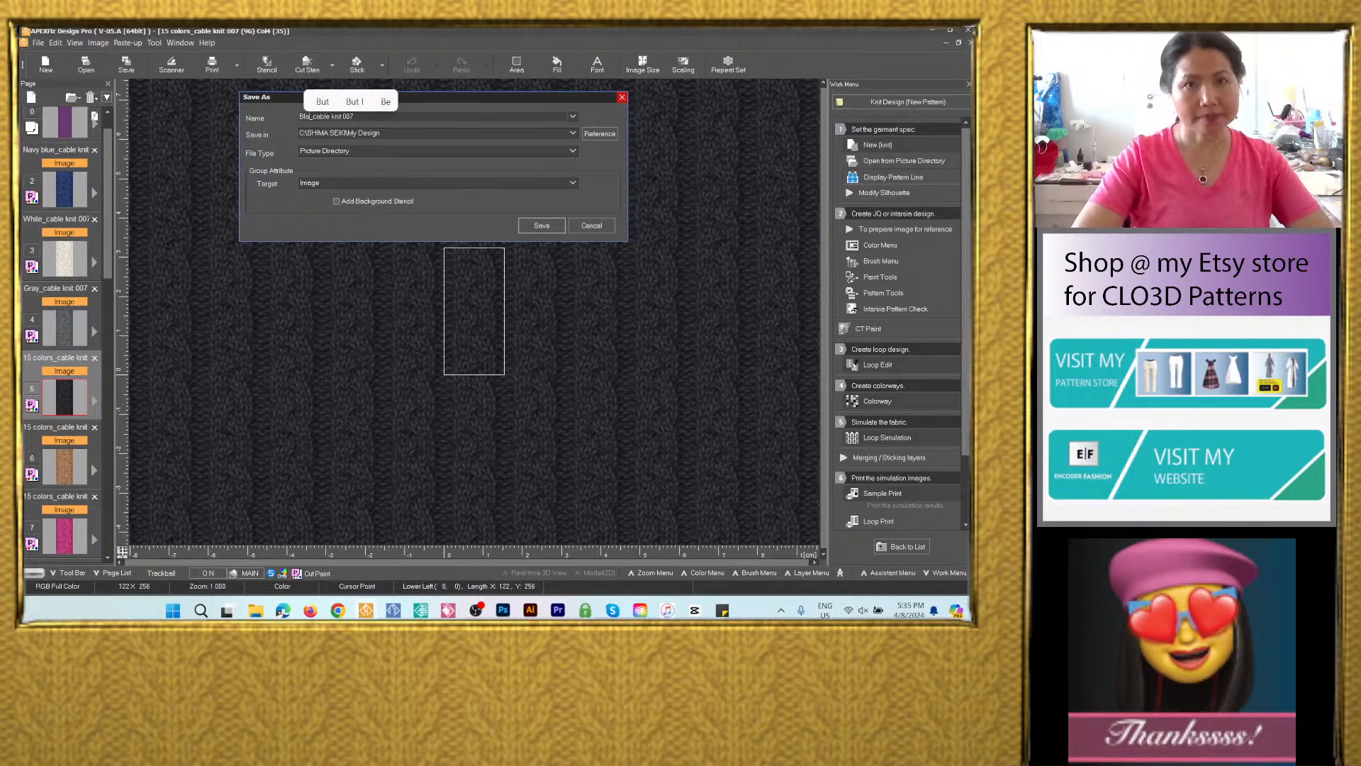
Save the black image to the "15 colors_cable knit 007" folder as an Adobe Photoshop file.
click(573, 133)
click(534, 161)
click(426, 151)
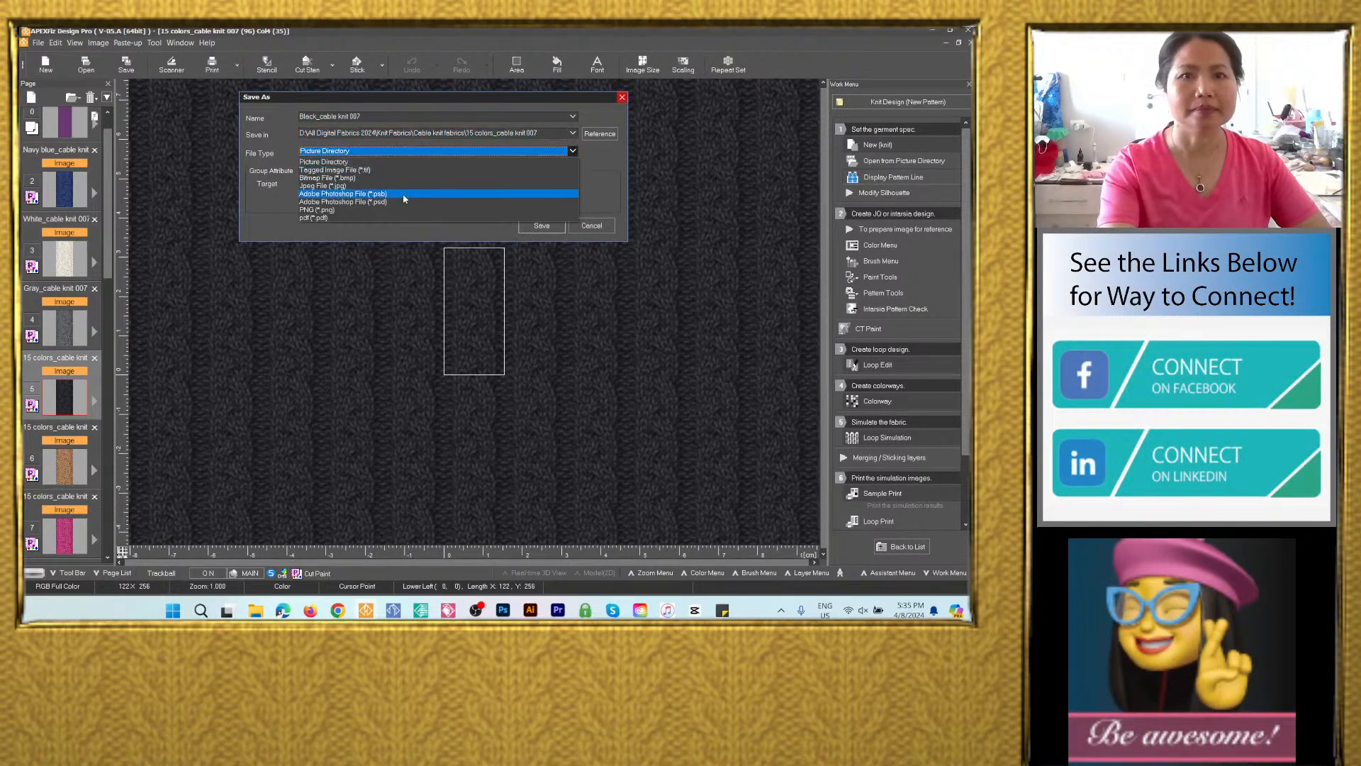
click(396, 198)
click(542, 267)
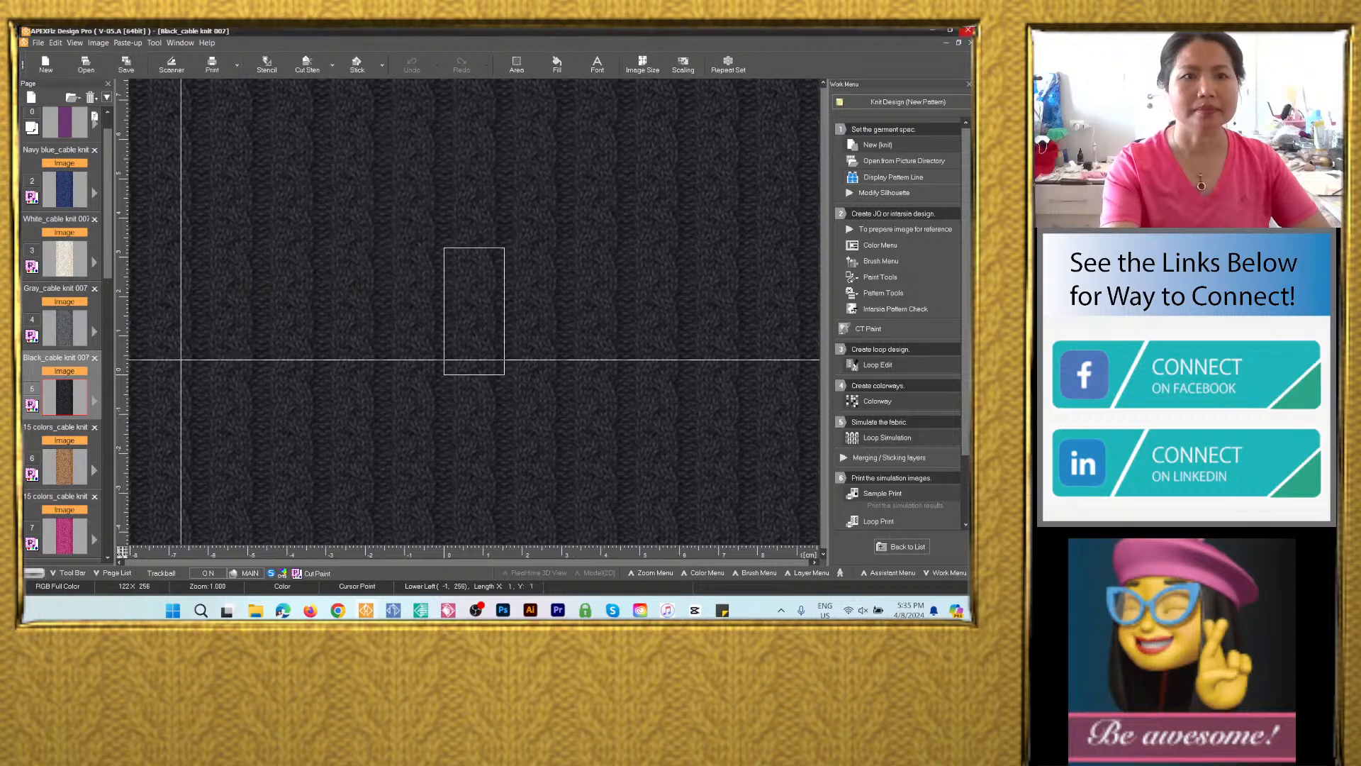
Start saving the light brown Col5 simulation as an image and name it "Brown_cable knit 007".
click(74, 472)
click(126, 64)
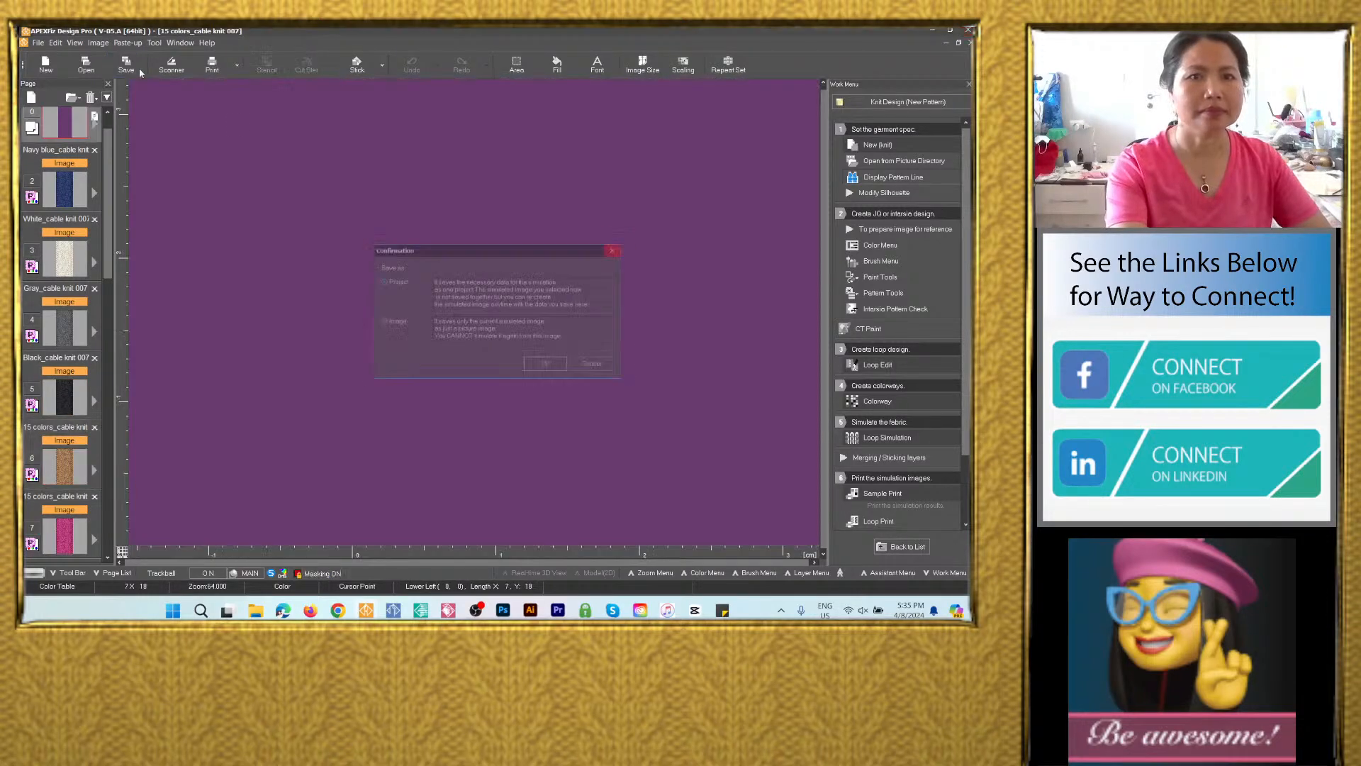
click(545, 368)
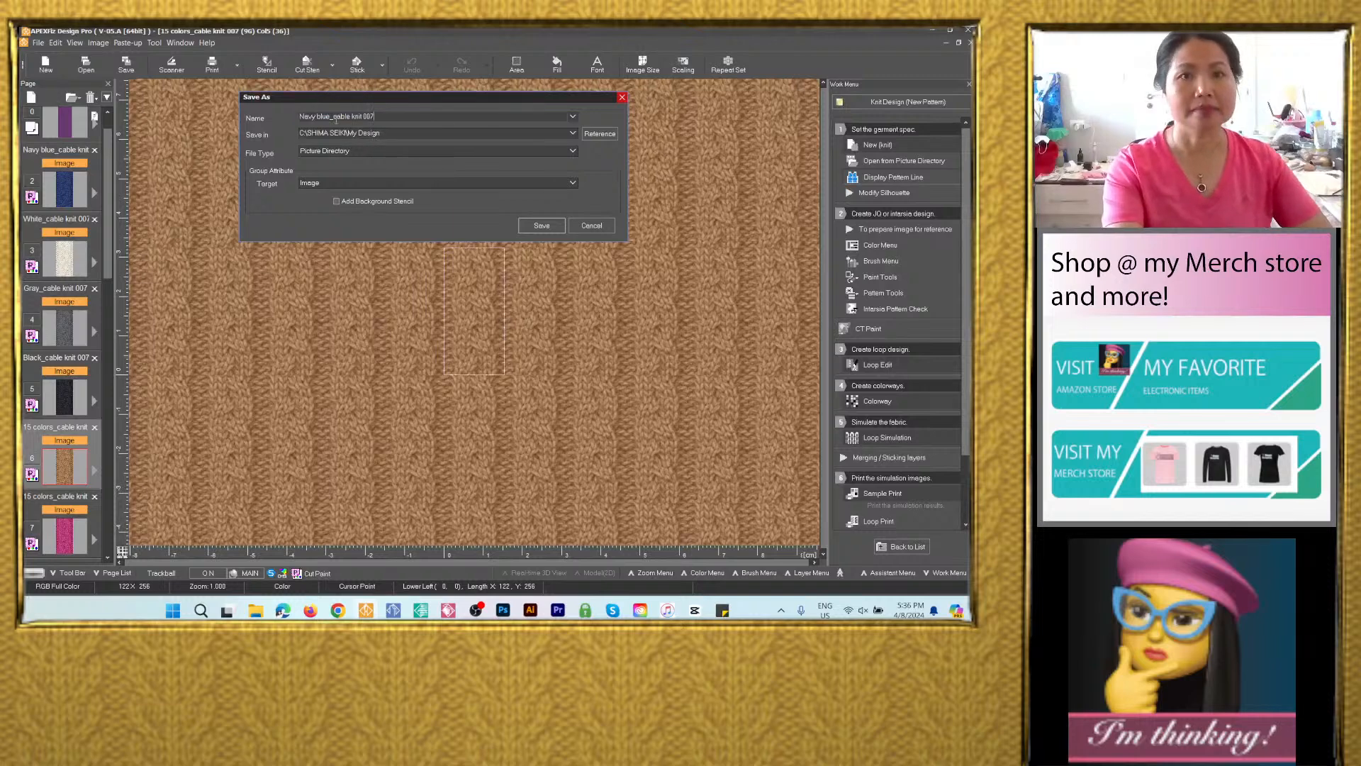
drag(330, 117, 252, 143)
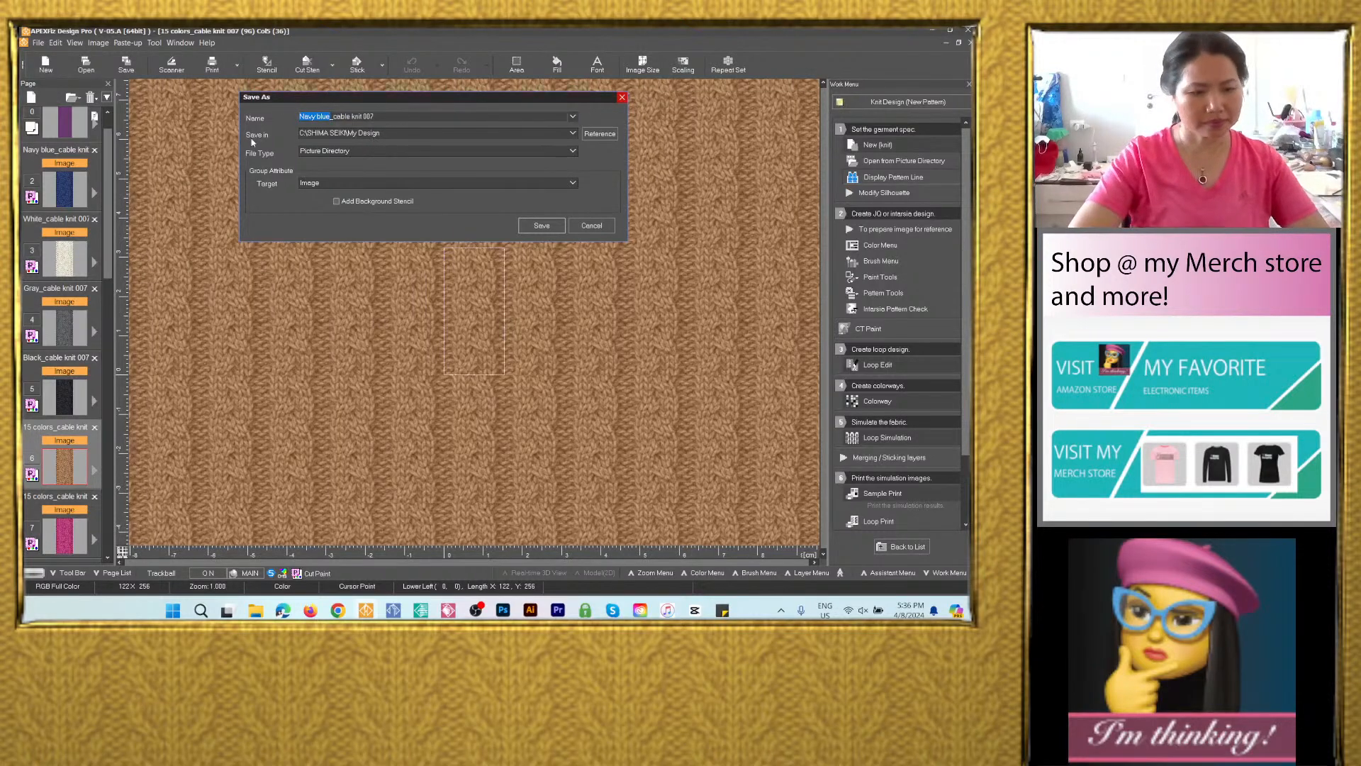
text(Brown)
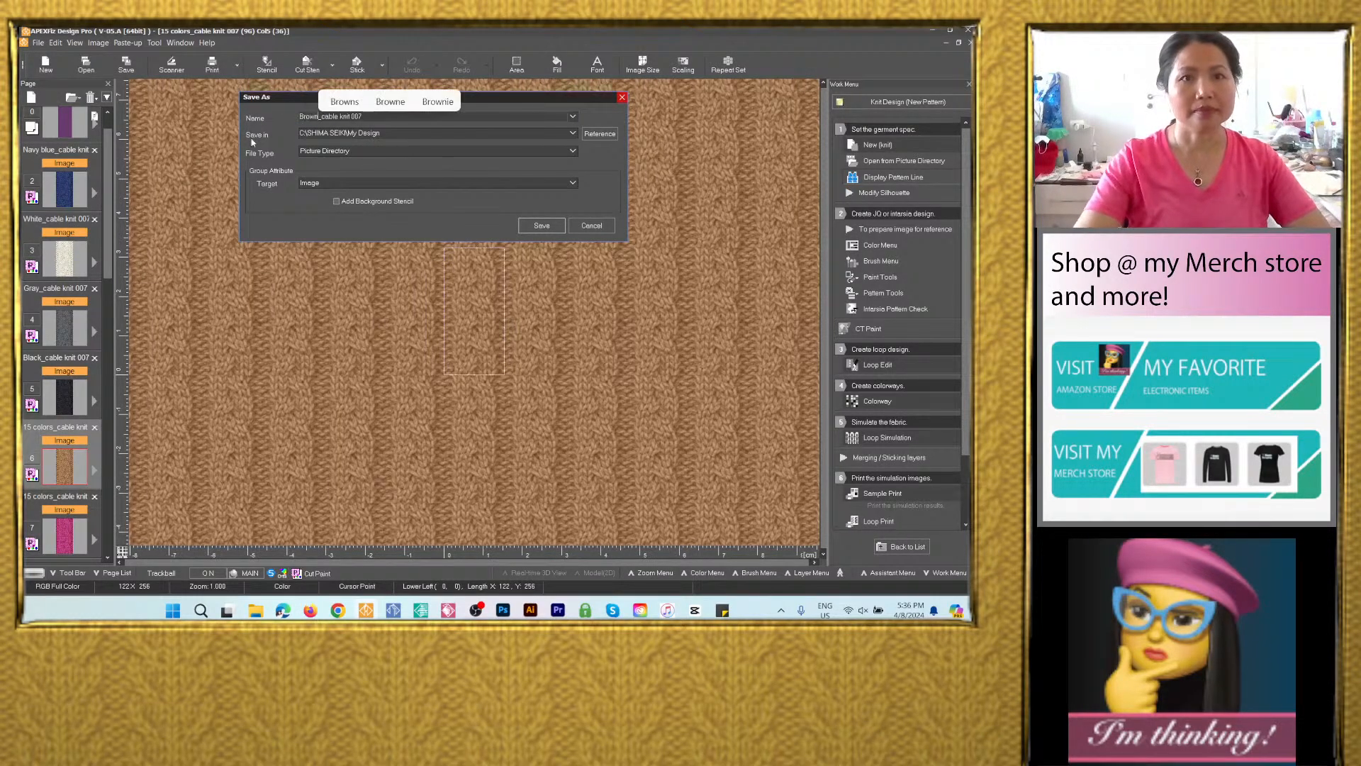
Save the brown image to the "15 colors_cable knit 007" folder as an Adobe Photoshop File (*.psd).
click(570, 133)
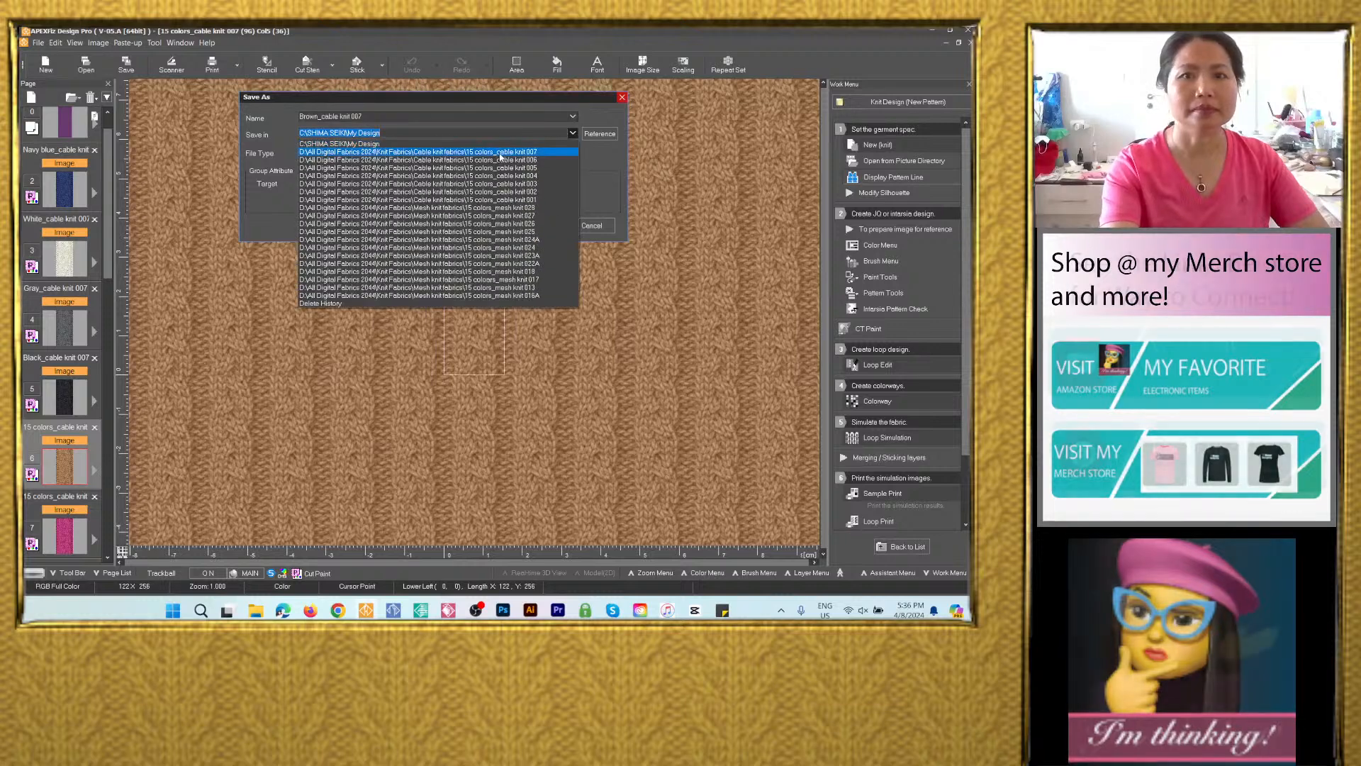
click(419, 152)
click(572, 151)
click(392, 202)
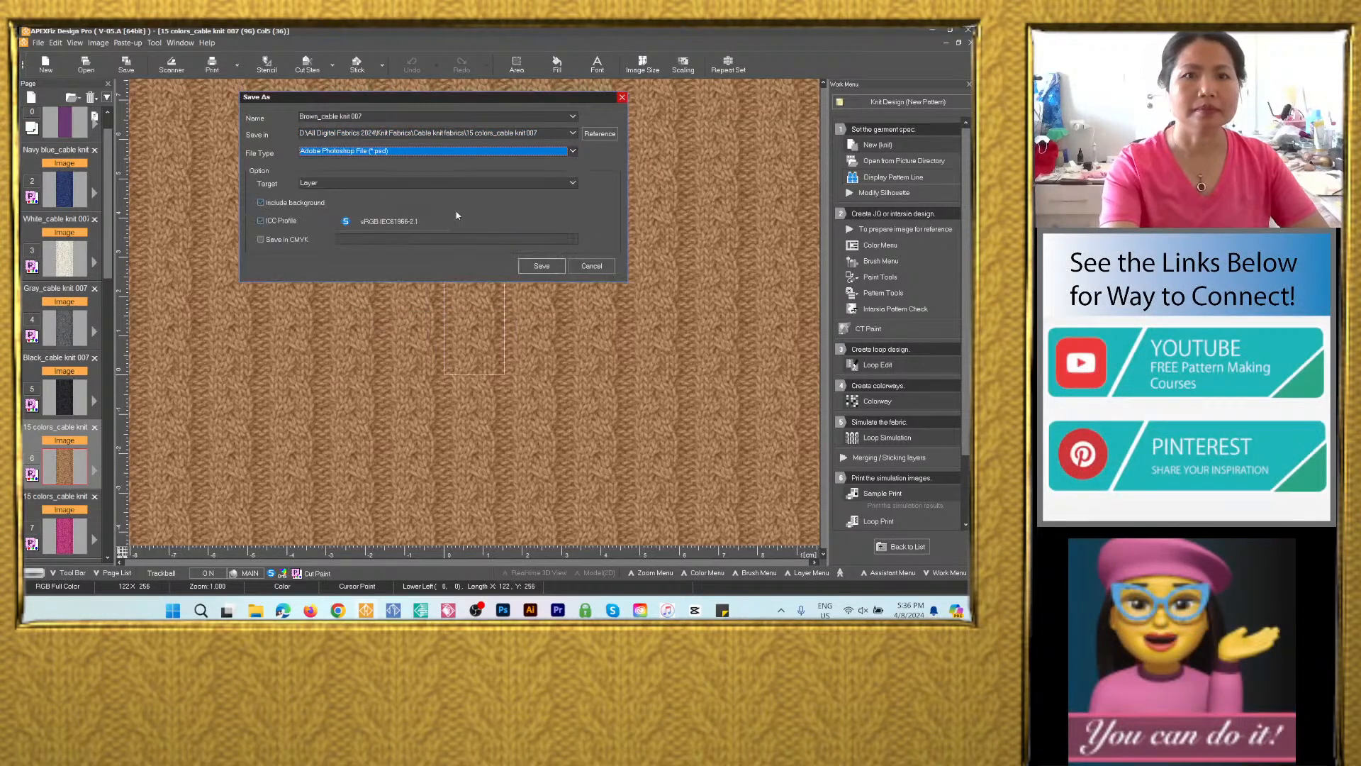
click(537, 267)
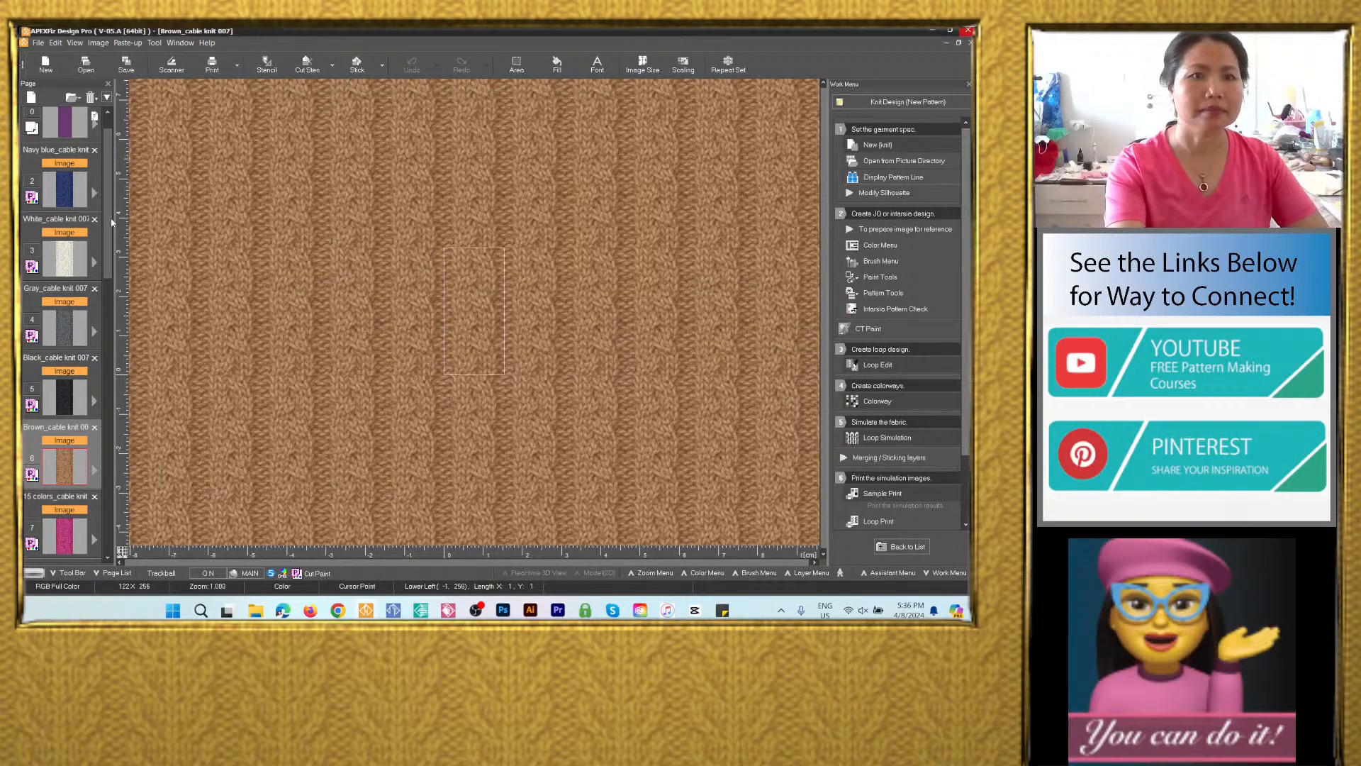
Start saving the pink Col6 simulation as an image and name it "Pink_cable knit 007".
drag(108, 202, 108, 287)
click(71, 263)
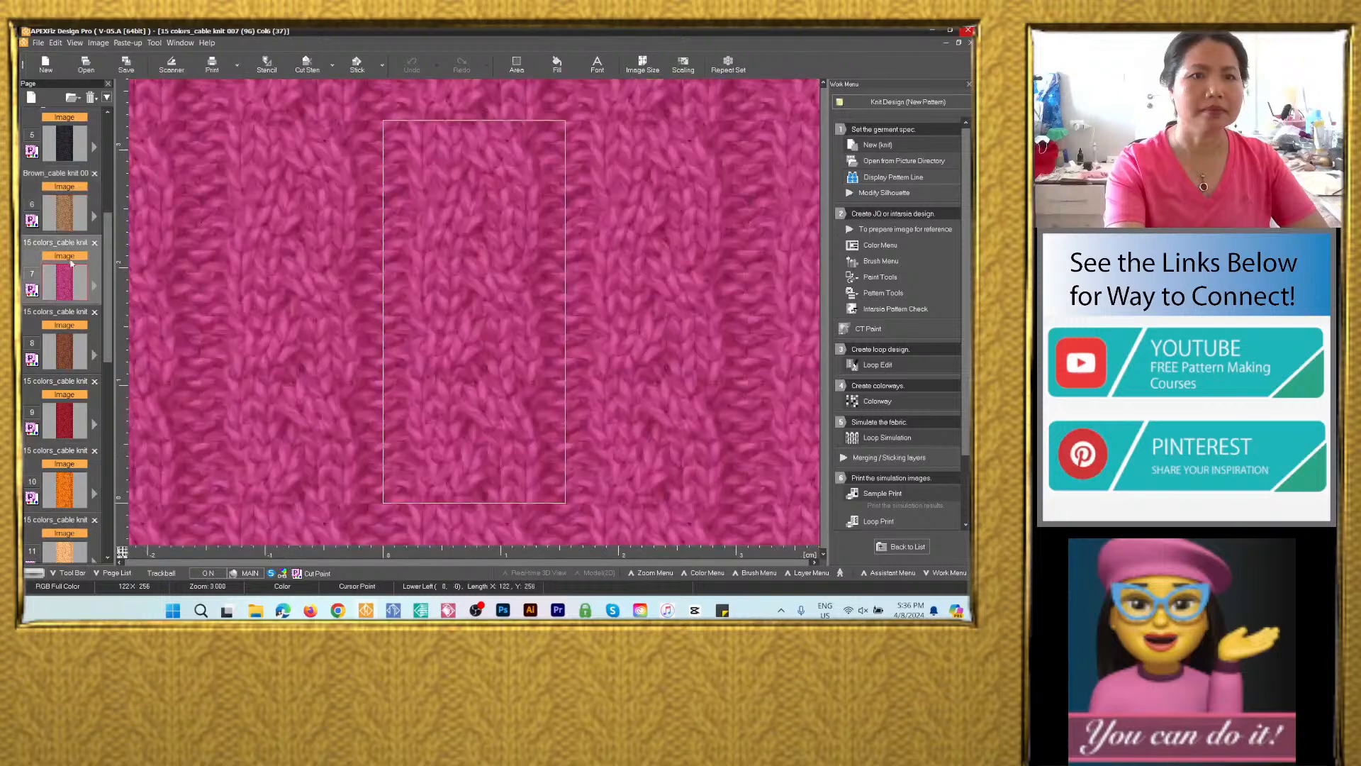
click(126, 63)
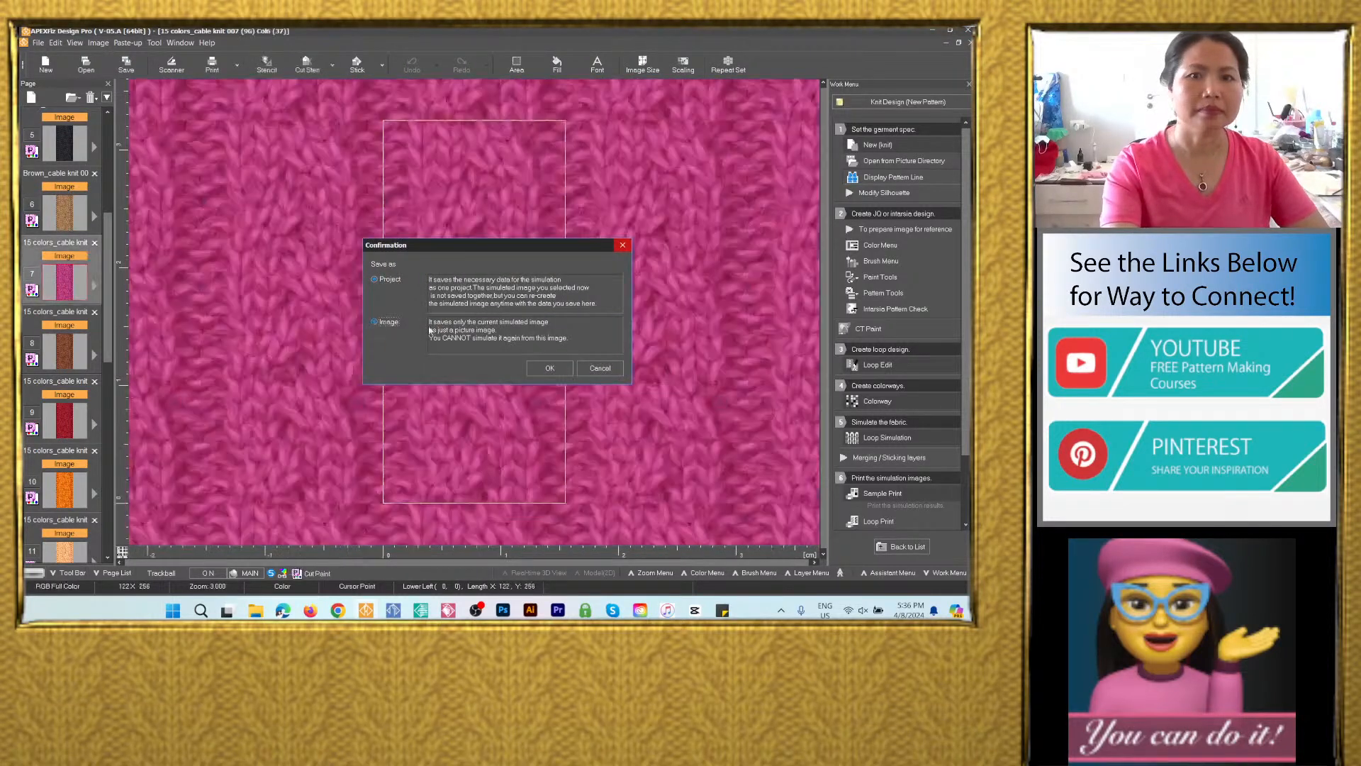
click(549, 368)
text(Navy blue_cable knit 007)
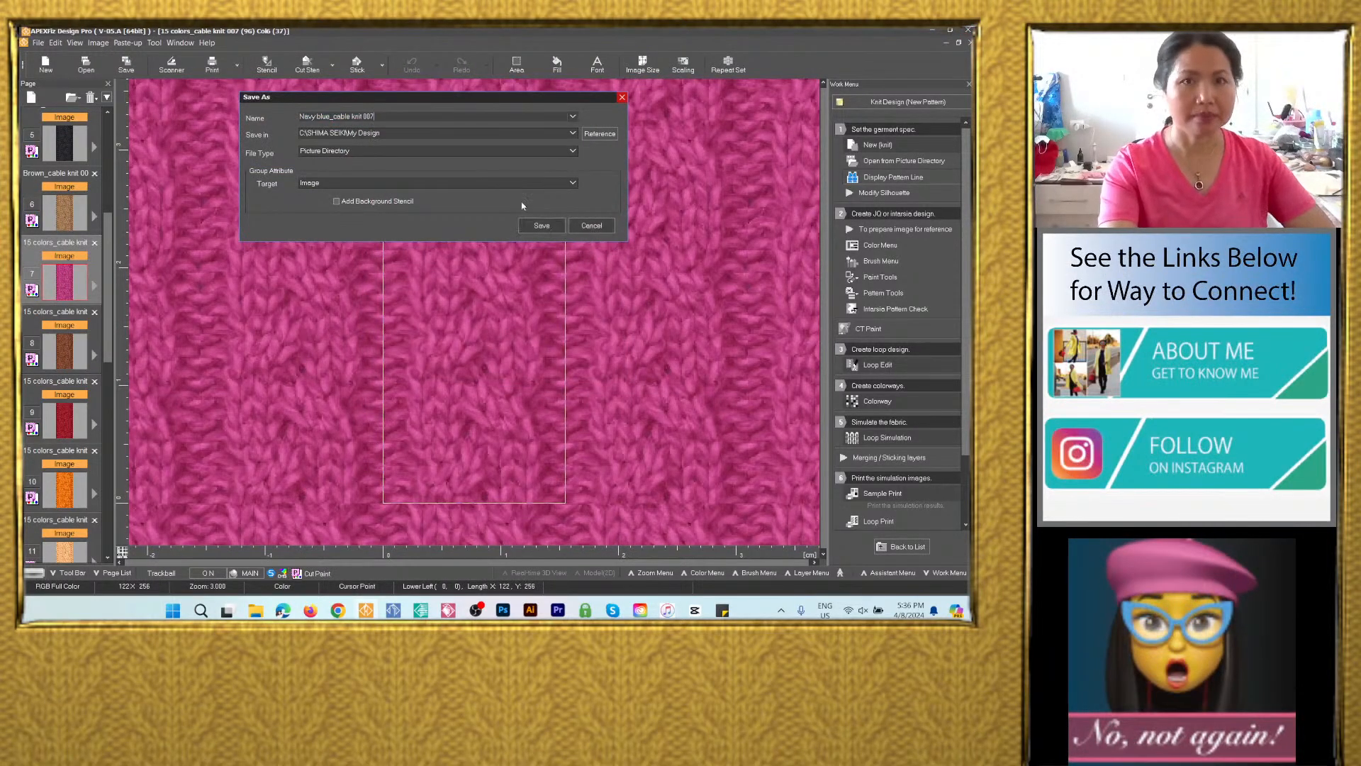
drag(330, 116, 243, 146)
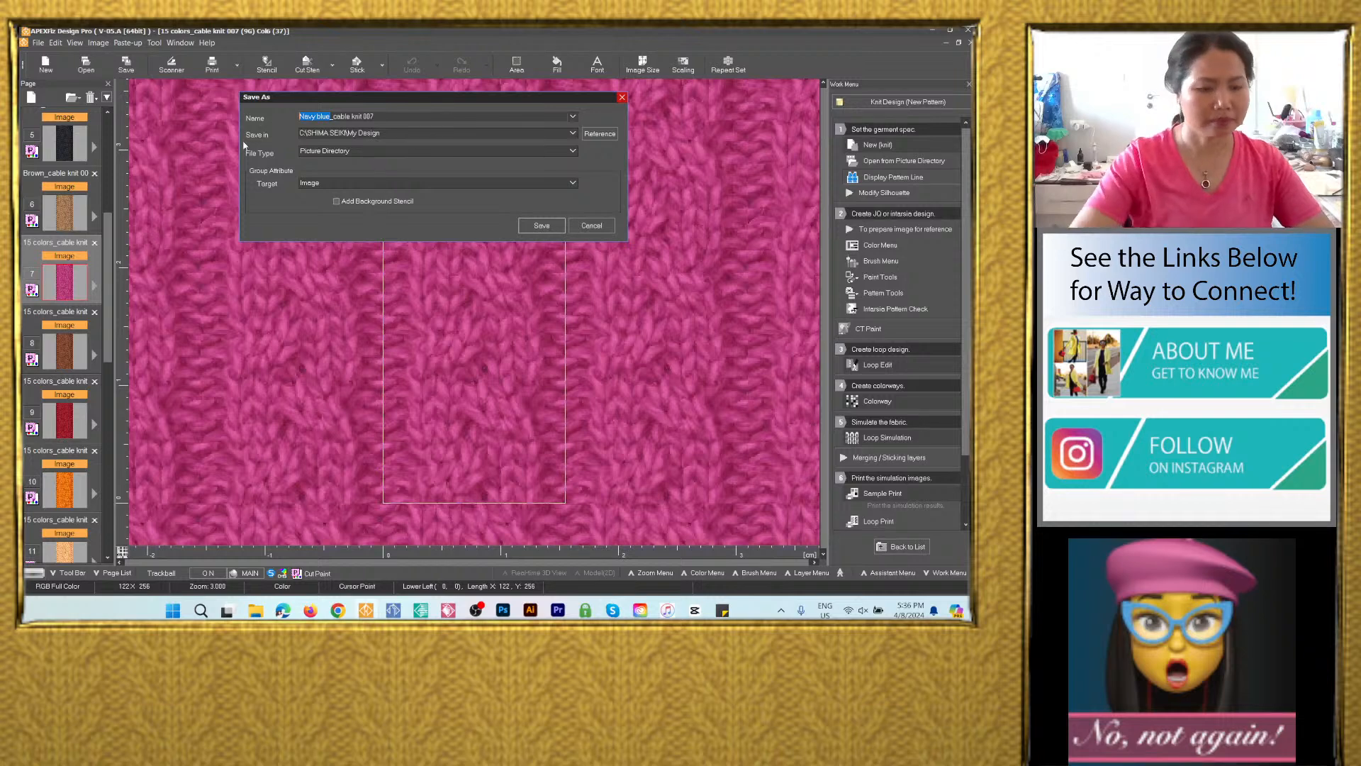
key(BackSpace)
text(0inke)
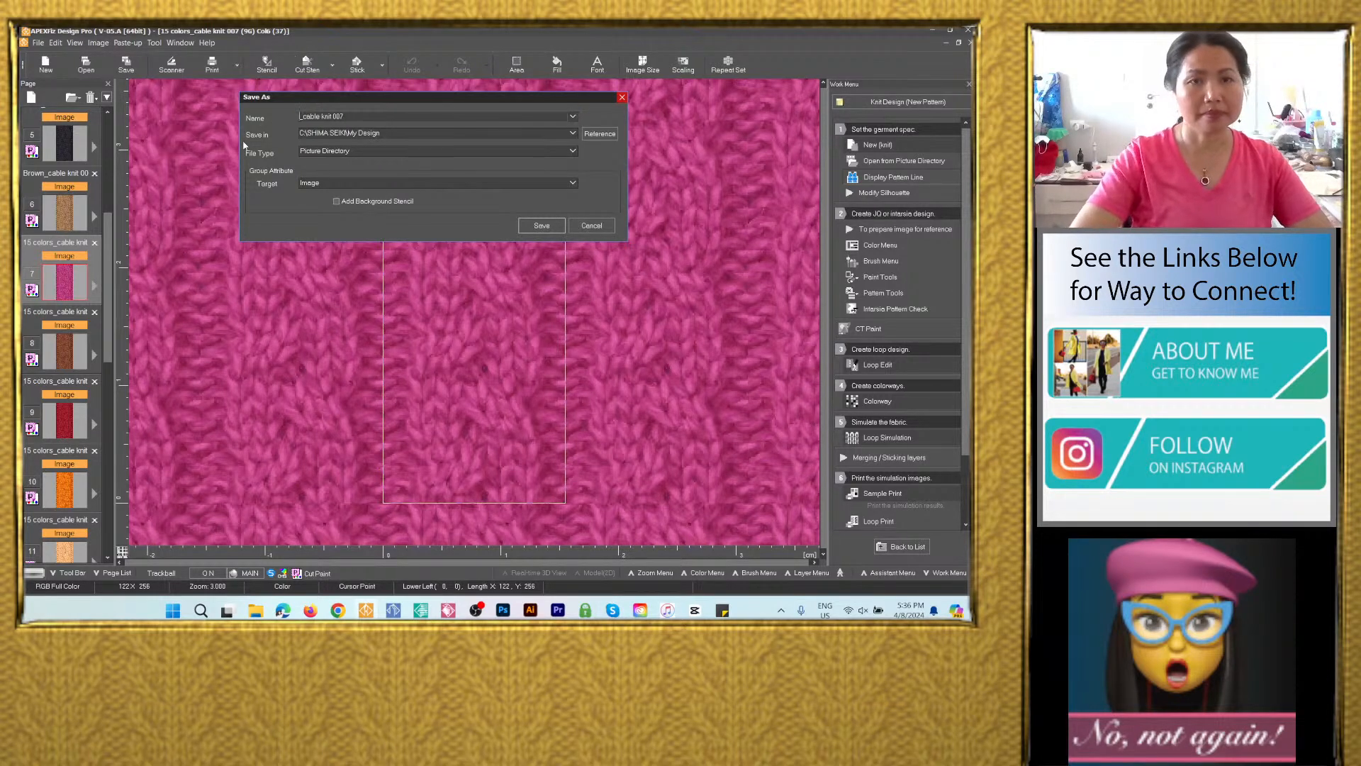
key(BackSpace)
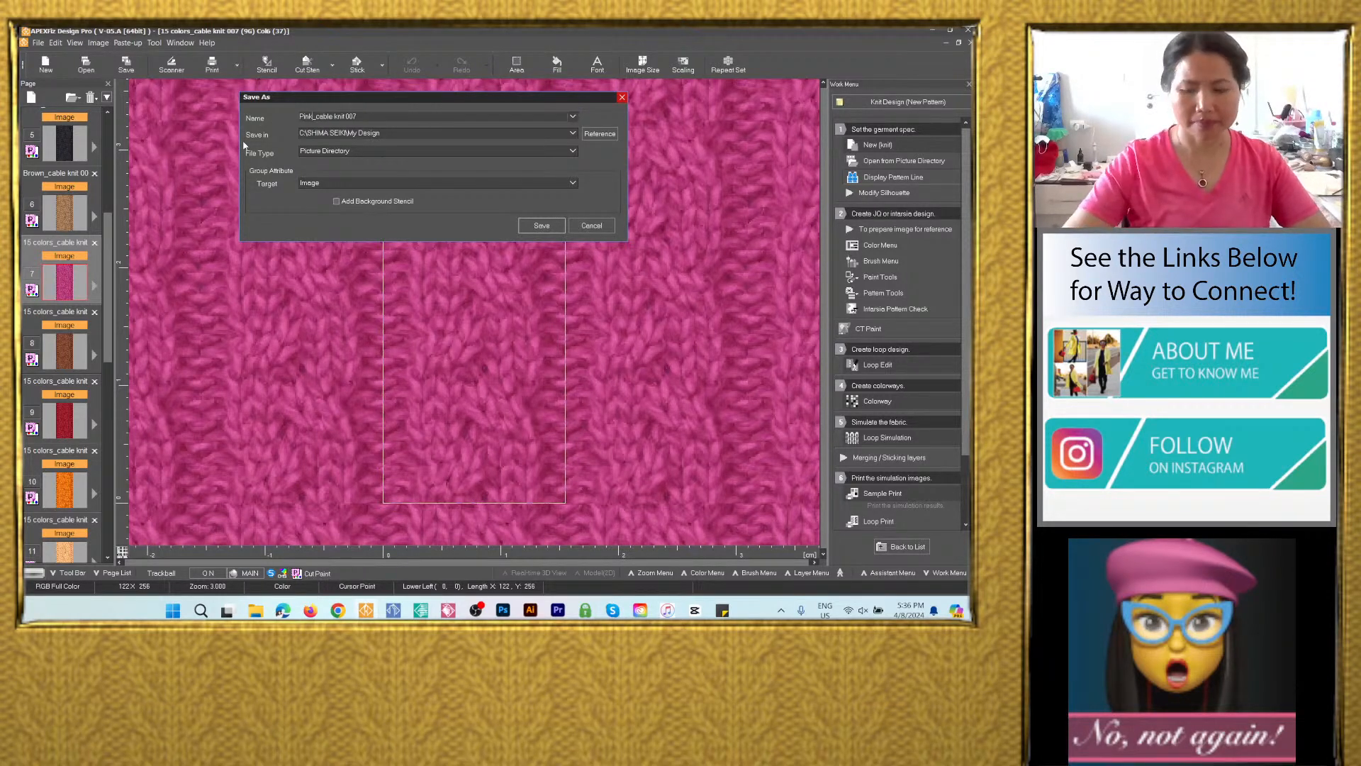
Save the pink image to the "15 colors_cable knit 007" folder as an Adobe Photoshop File (*.psd).
click(572, 134)
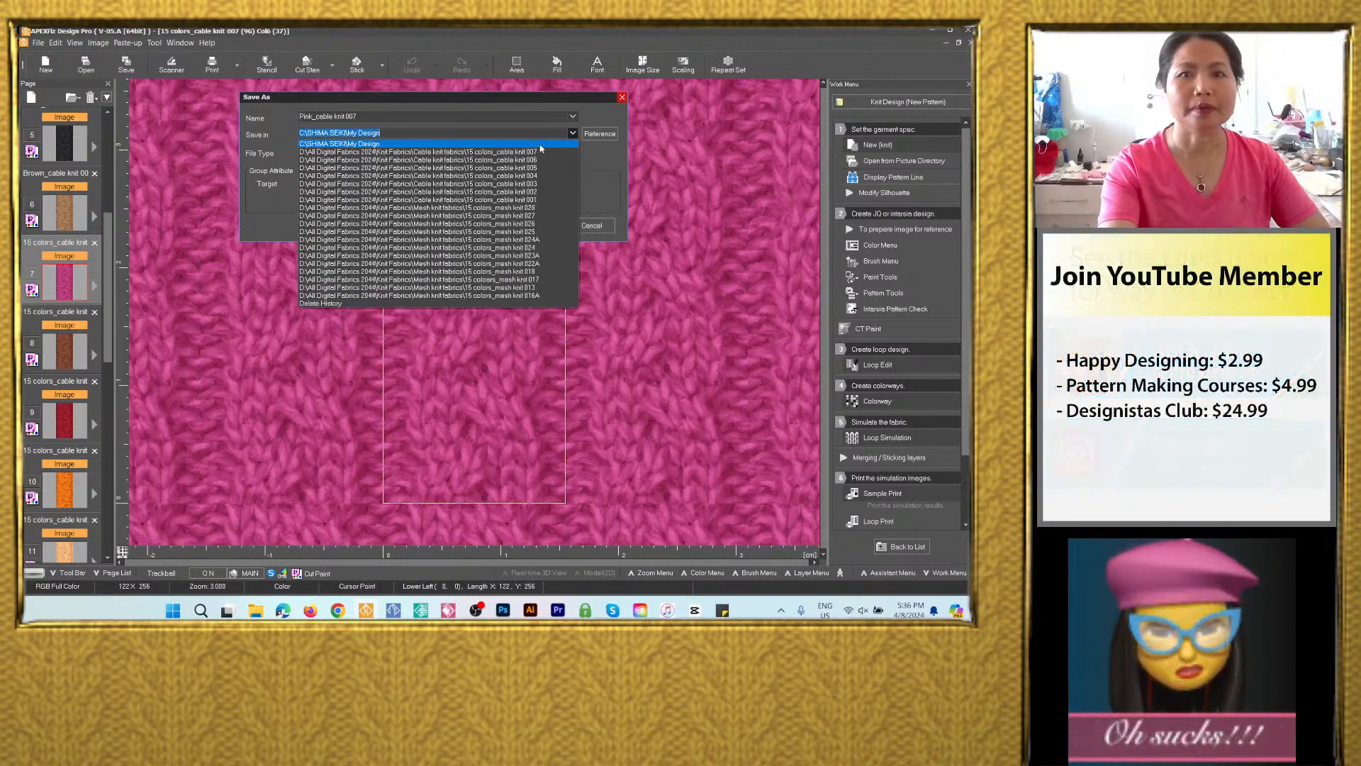
click(425, 144)
click(400, 151)
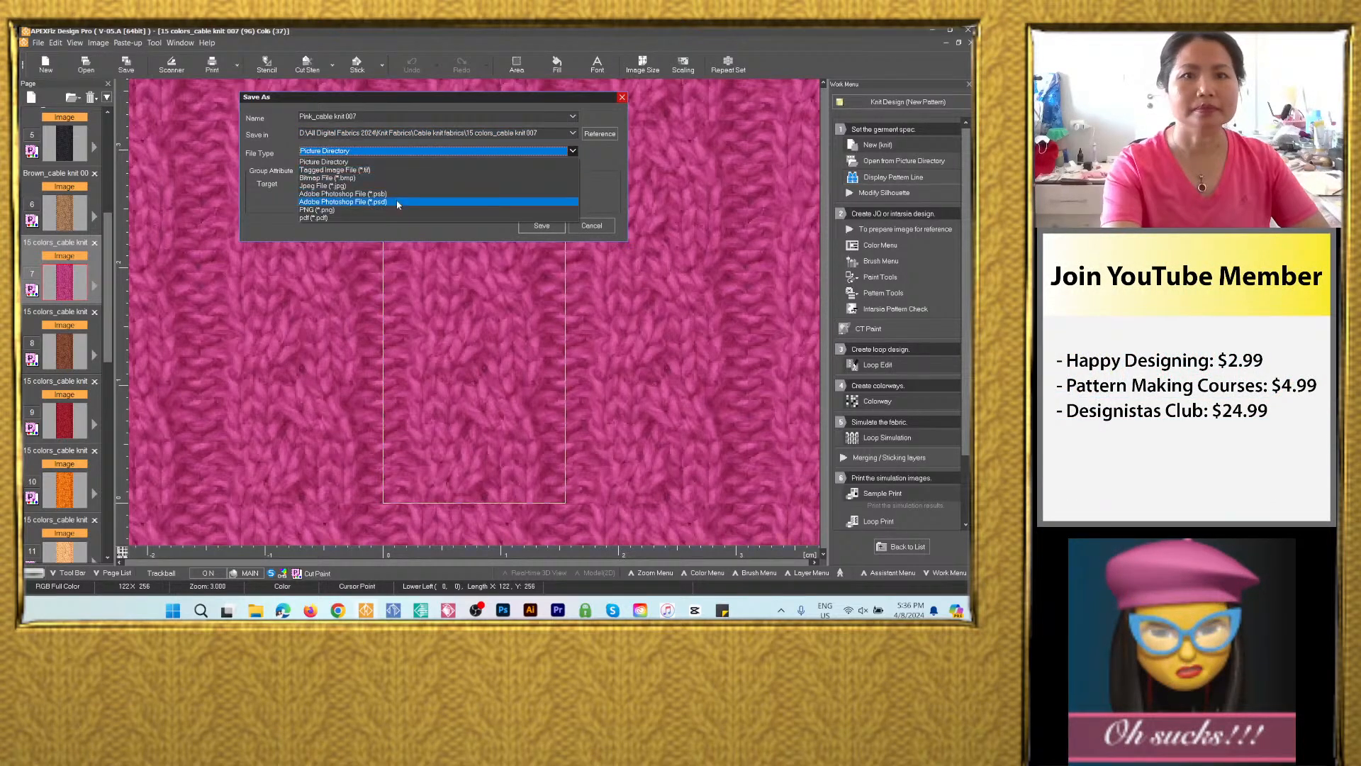
click(400, 202)
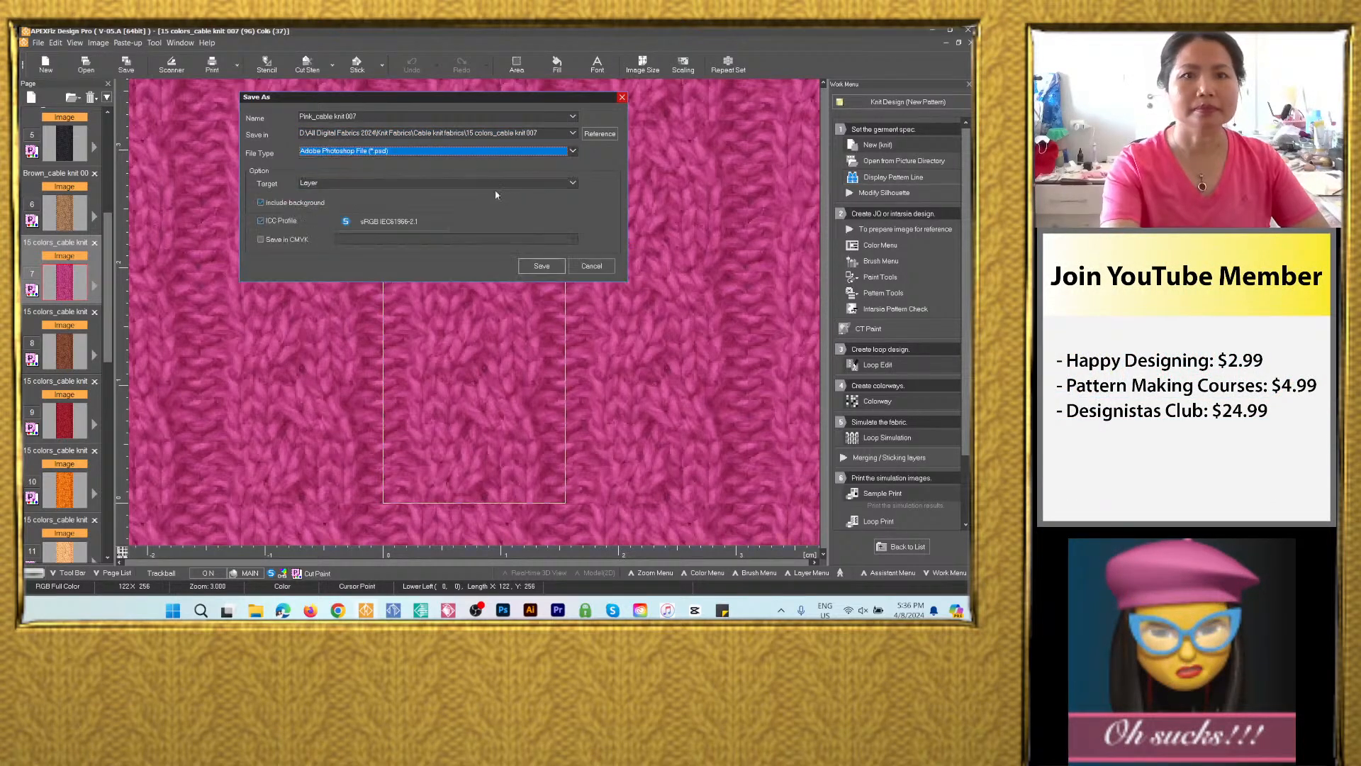
click(544, 267)
Start saving the reddish-brown Col7 simulation.
click(68, 348)
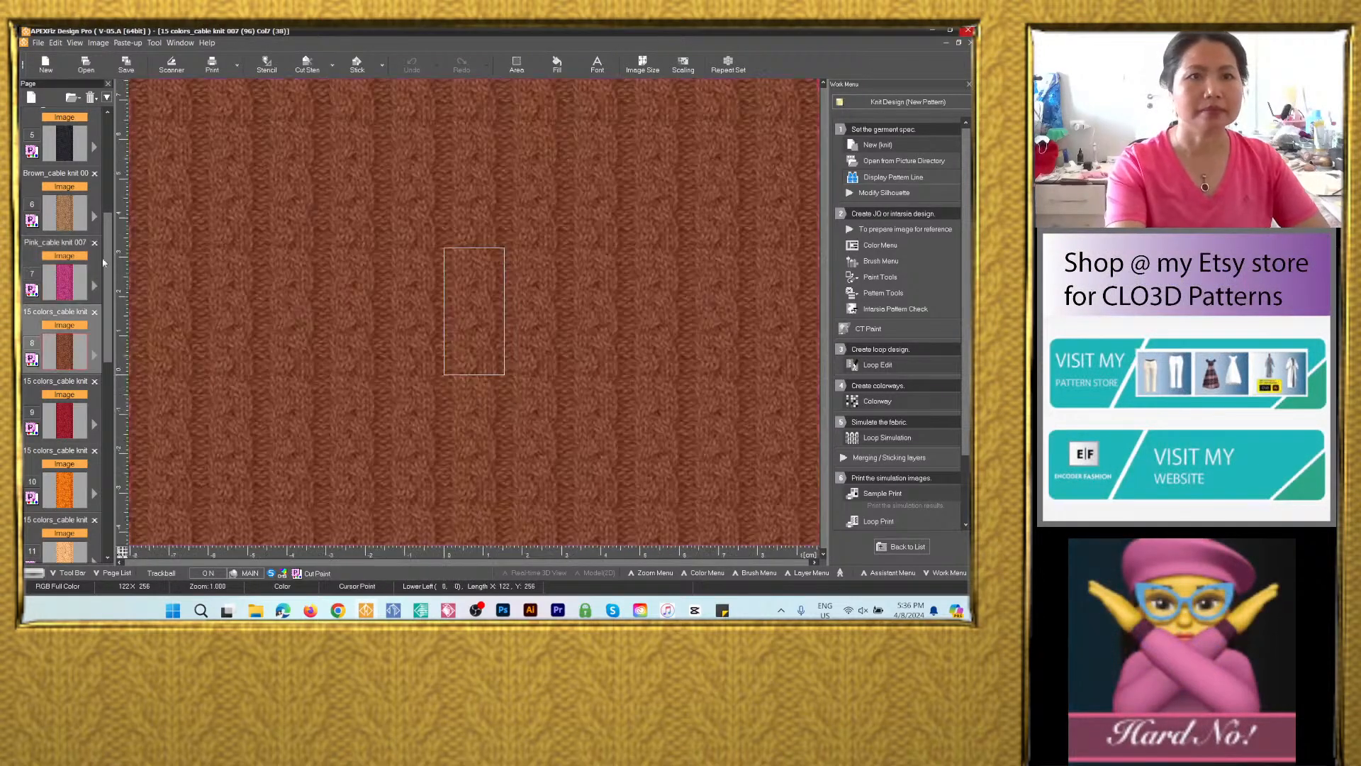
click(126, 66)
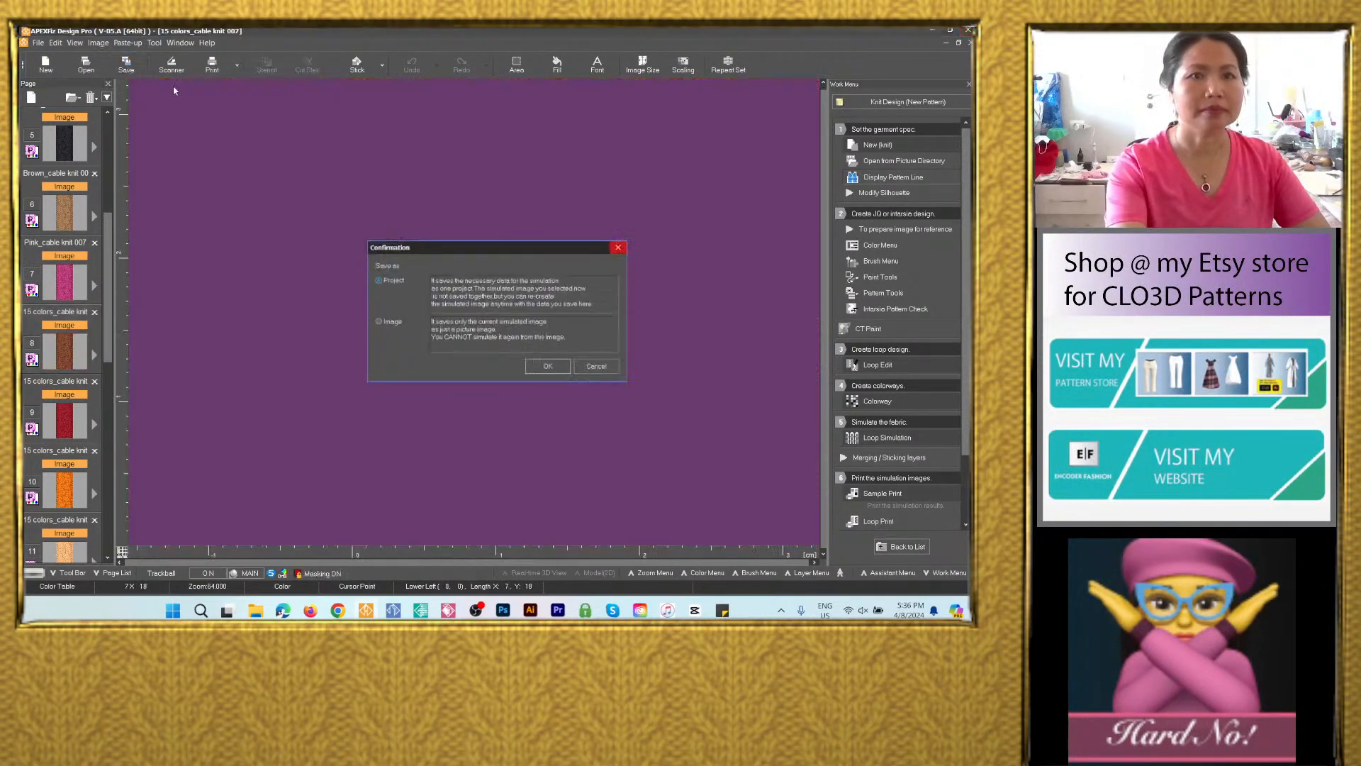
Choose an image-only save for the dark brown fabric on page 8 and name it "Dark brown_cable knit 007".
click(374, 322)
click(549, 368)
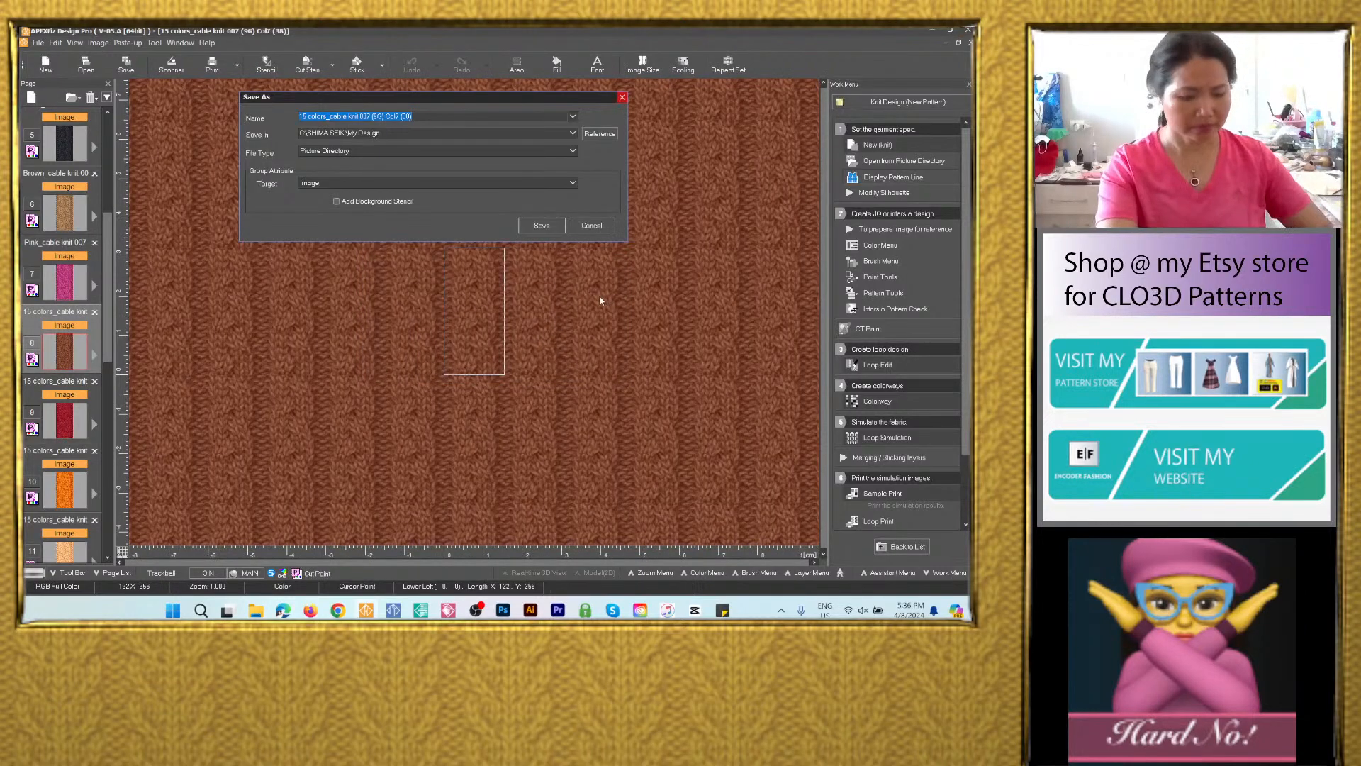
text(Navy blue_cable knit 007)
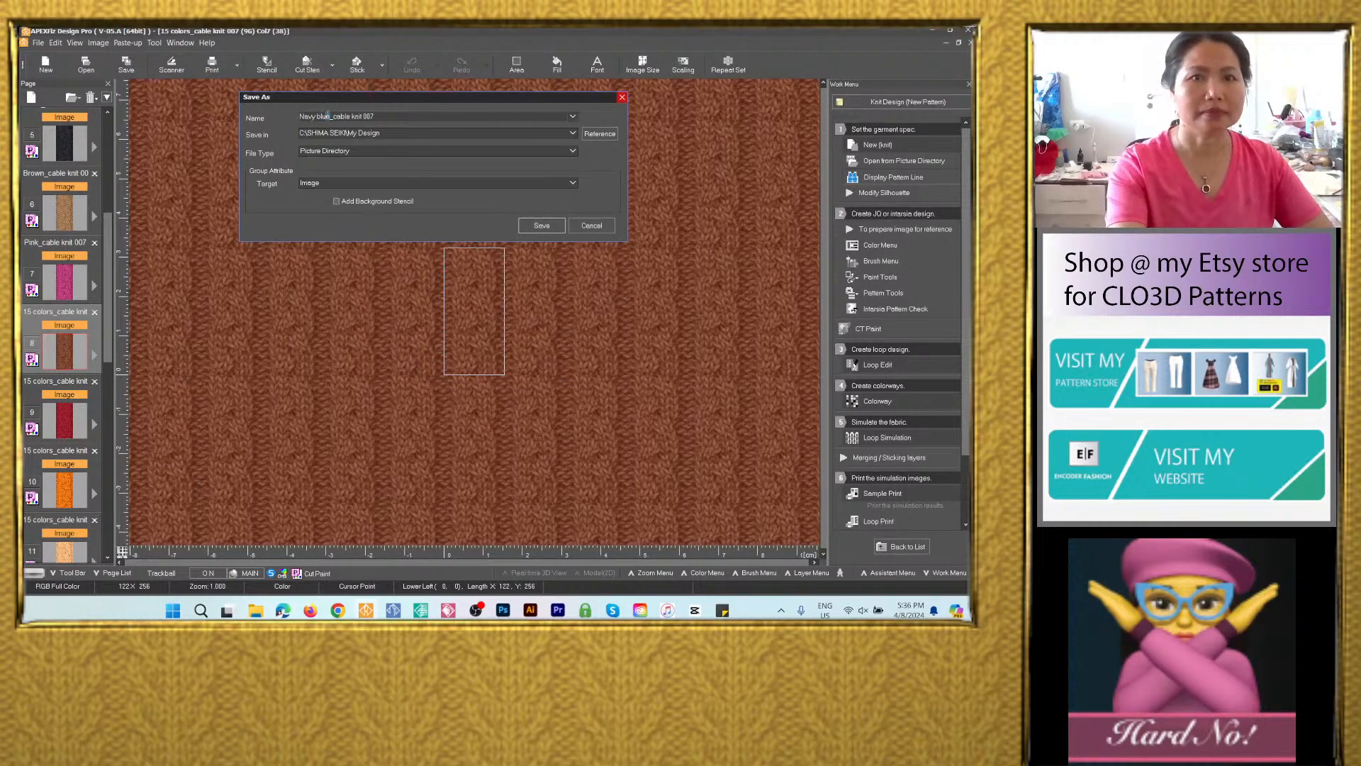
text(Da)
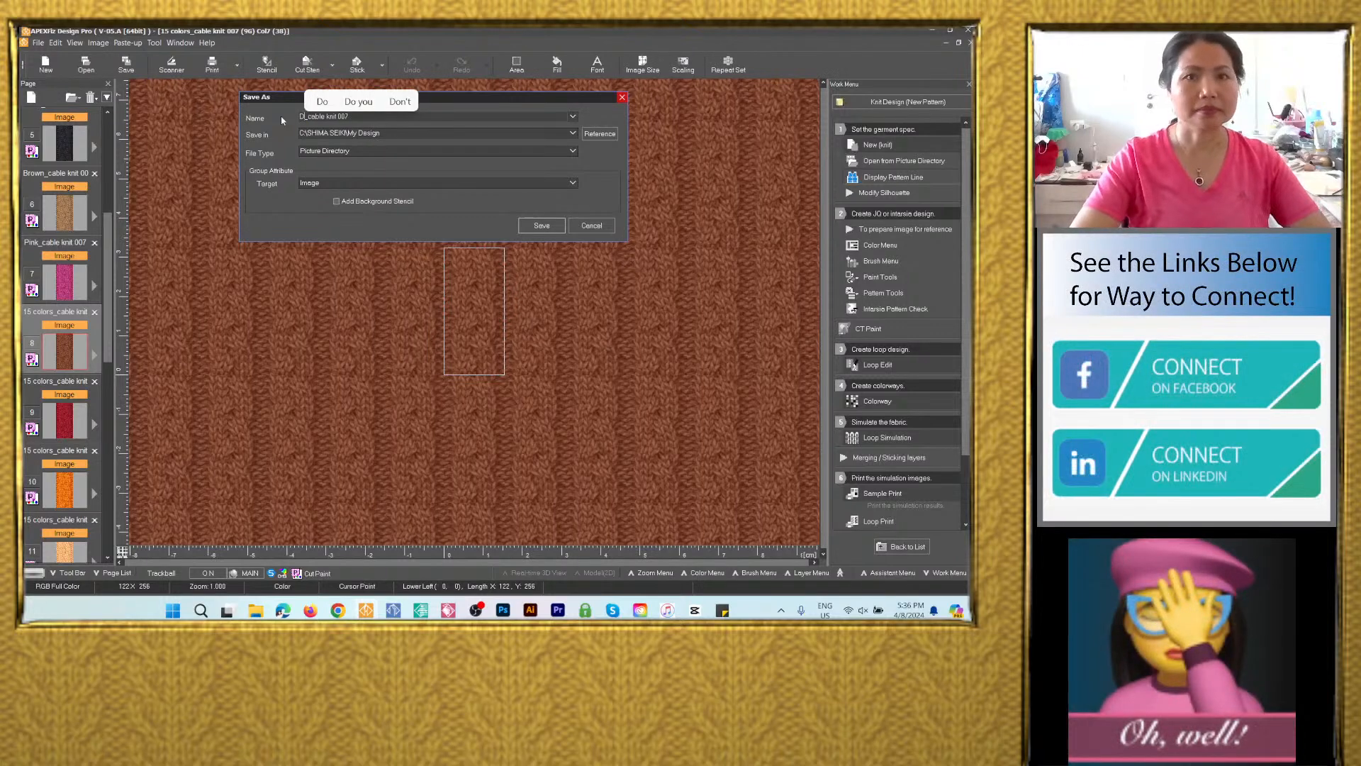
text(rk bl)
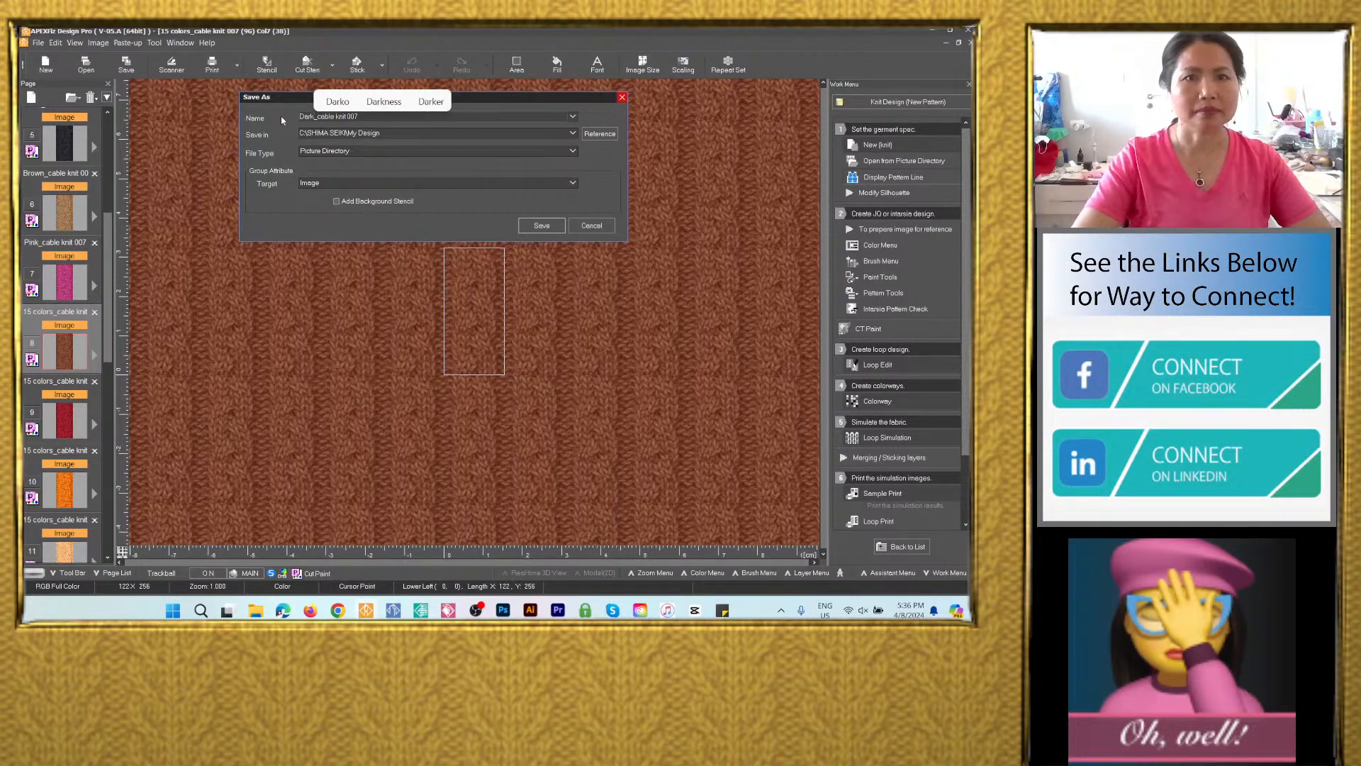
text(rown)
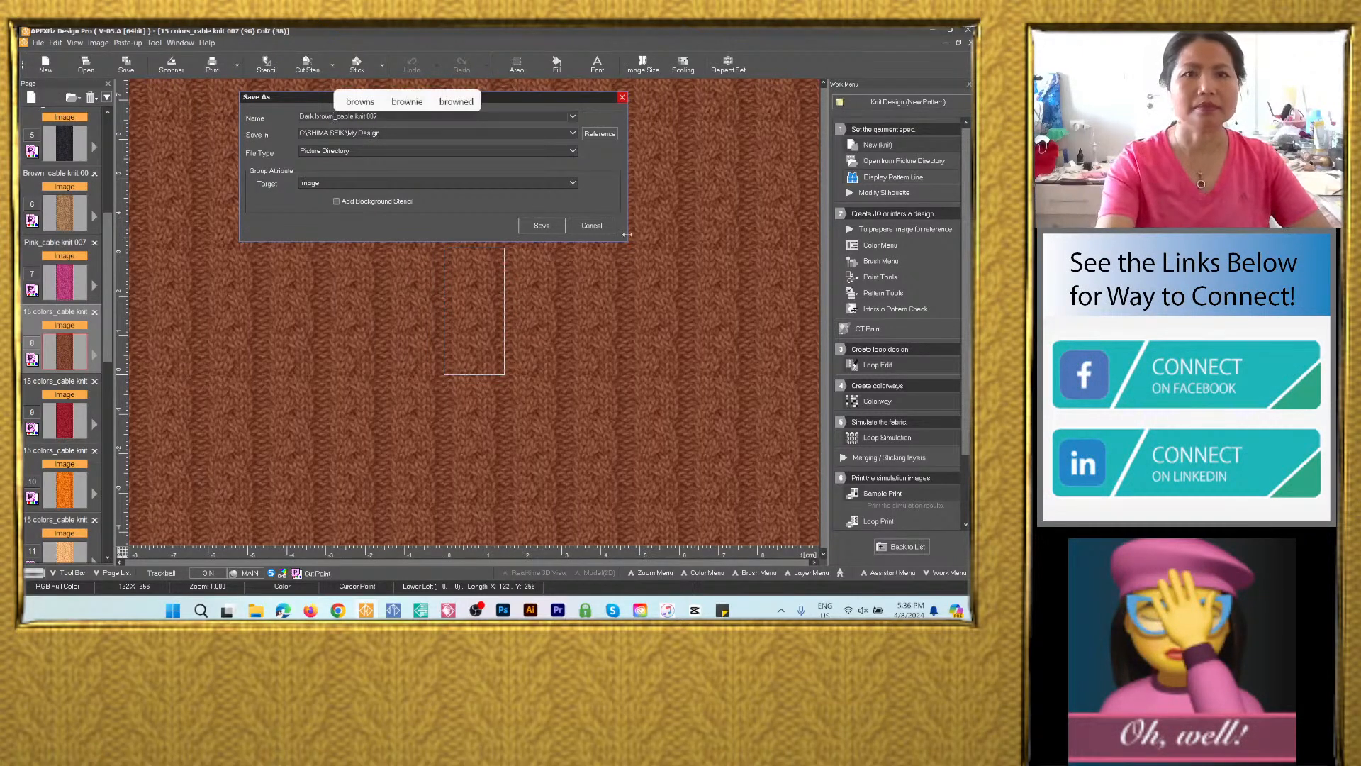
Save the dark brown fabric as an Adobe Photoshop File (*.psd) in the "15 colors_cable knit 007" folder under Cable knit fabrics.
click(572, 133)
click(458, 162)
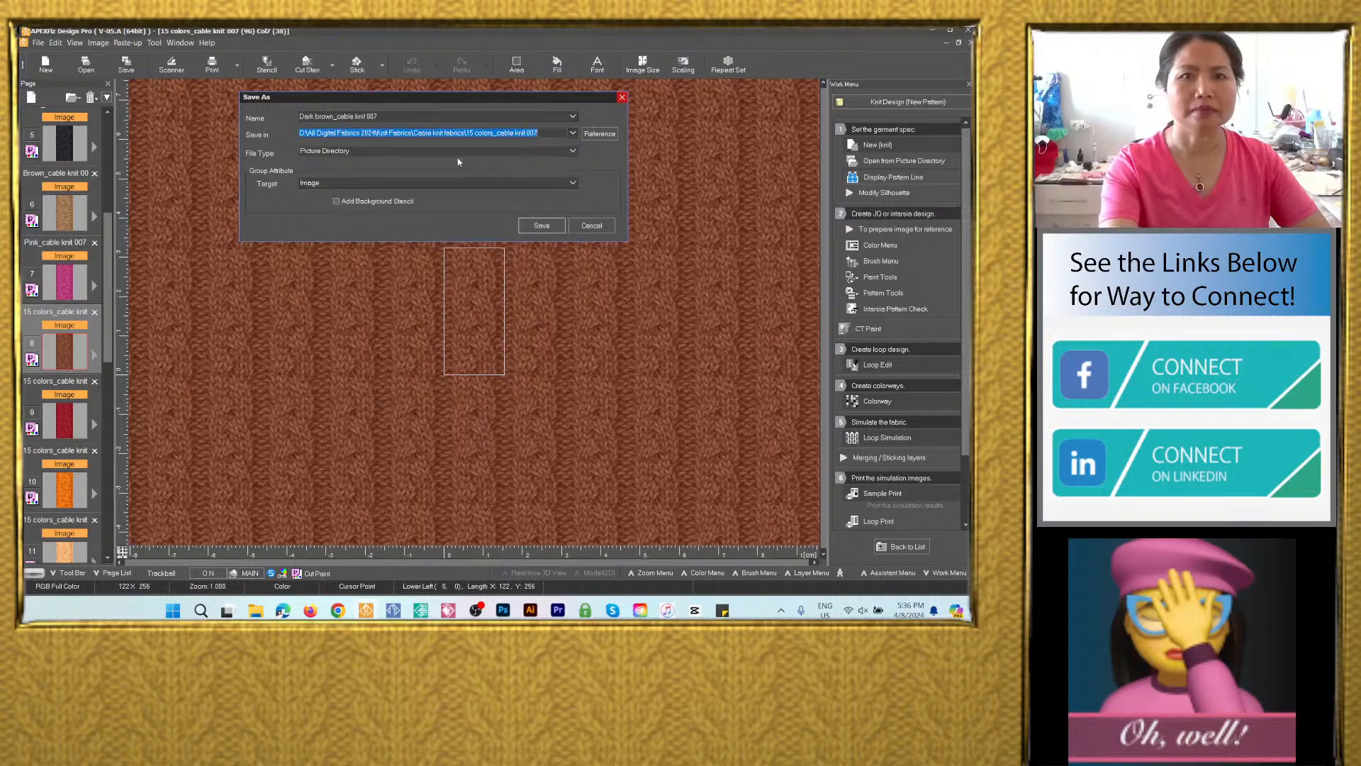
click(454, 151)
click(439, 200)
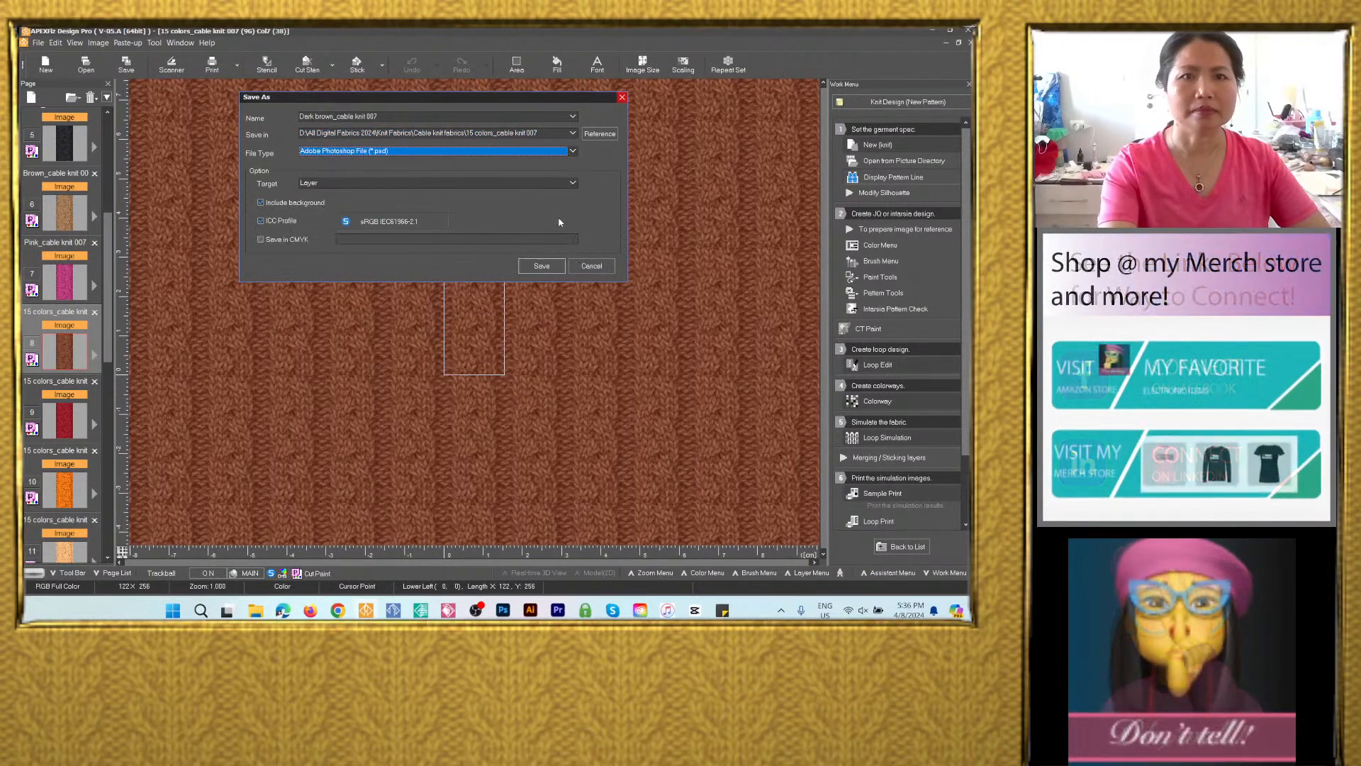
click(541, 266)
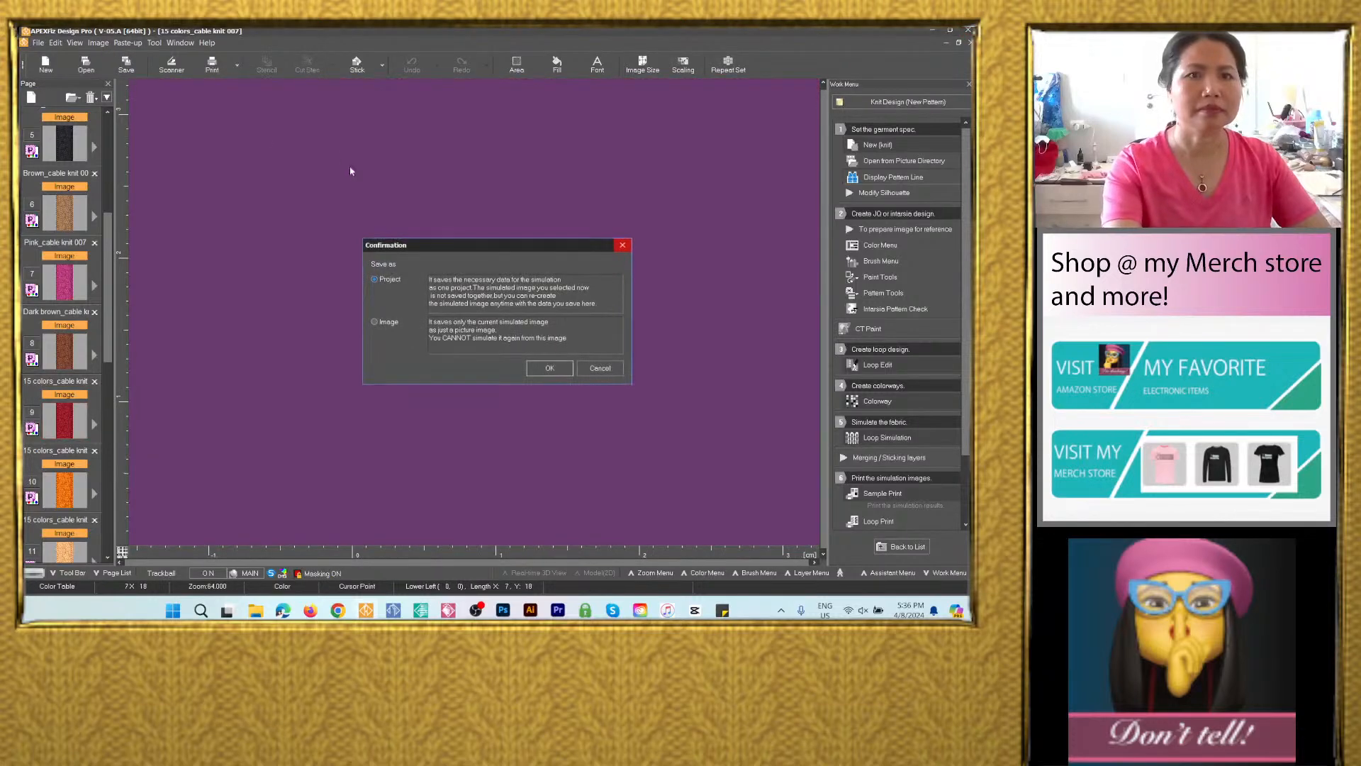
Choose an image-only save for the red fabric on page 9 and name it "Red_cable knit 007".
click(375, 323)
click(549, 368)
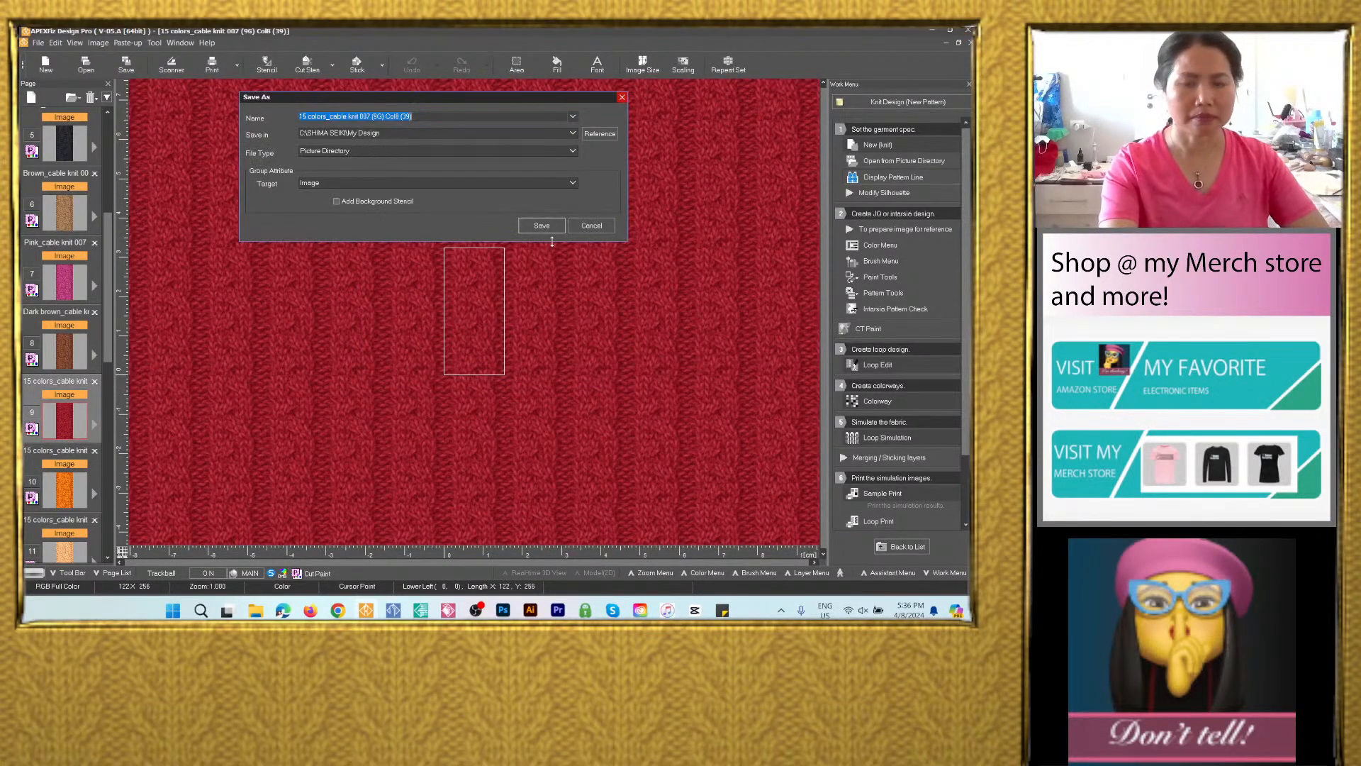
text(Navy blue_cable knit 007)
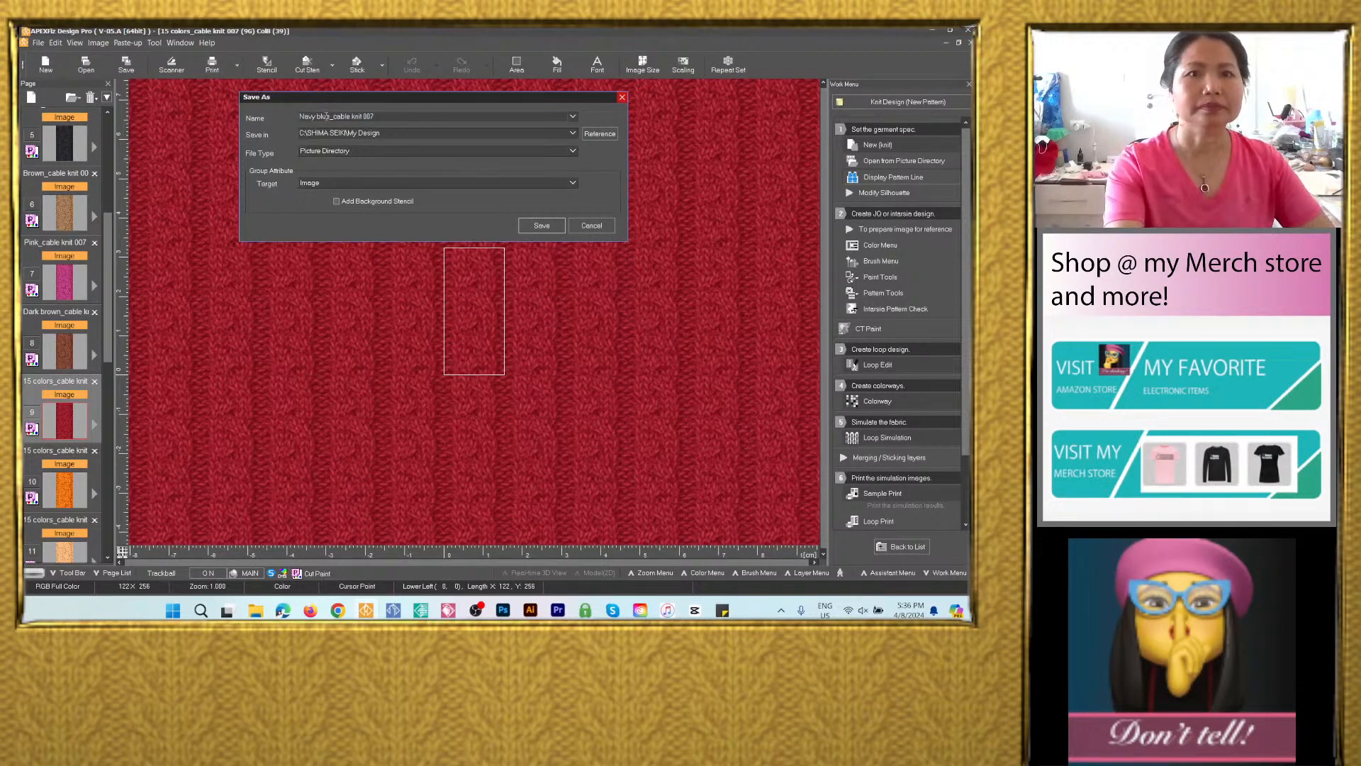
drag(329, 116, 270, 138)
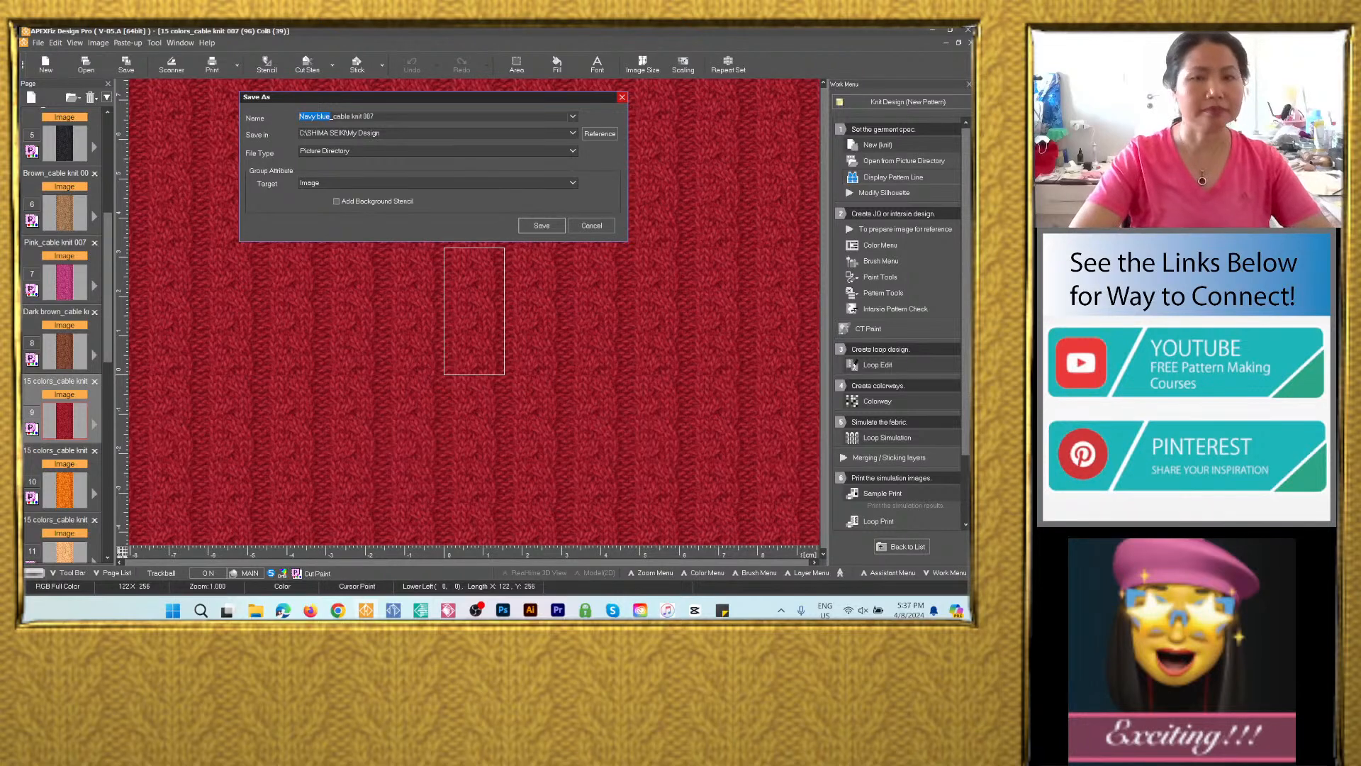
text(Red)
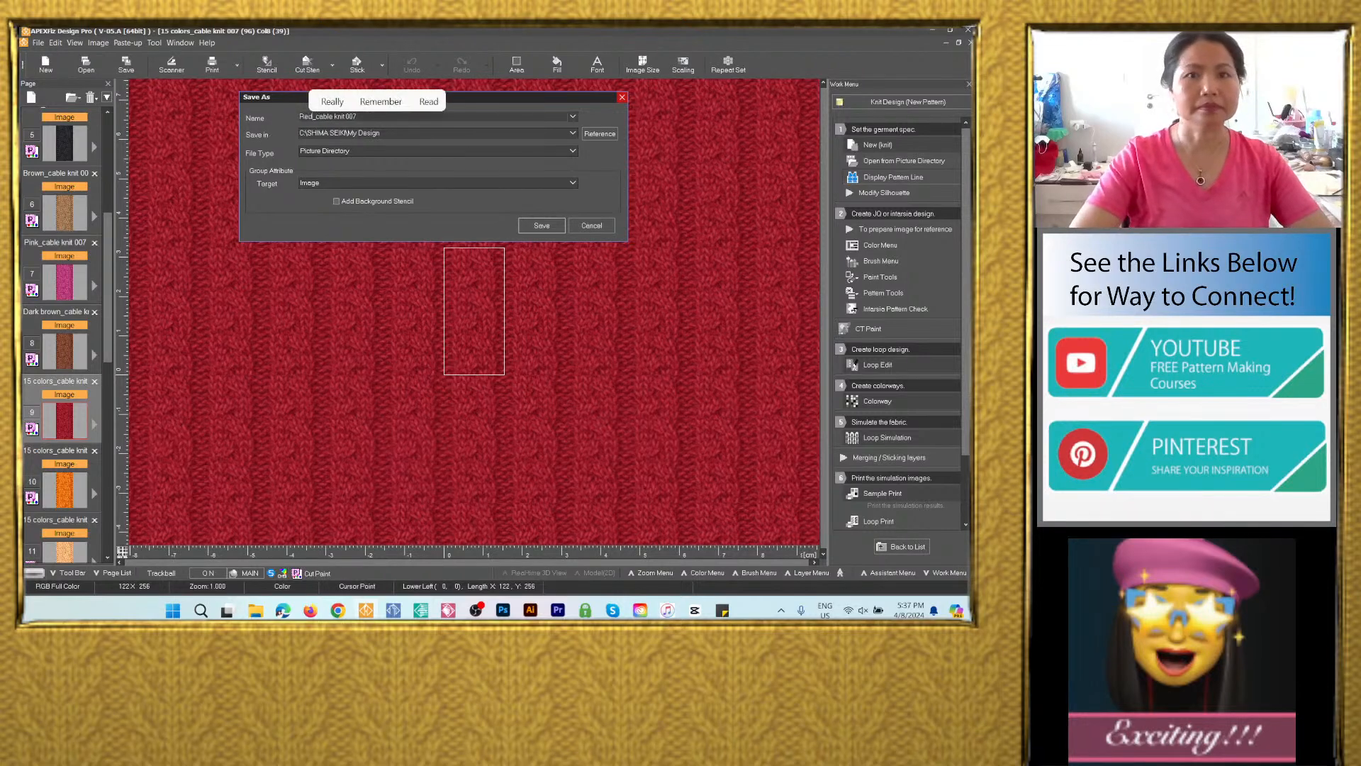
Save the red fabric as an Adobe Photoshop file (*.psd) in the "15 colors_cable knit 007" folder.
click(573, 133)
click(537, 154)
click(440, 151)
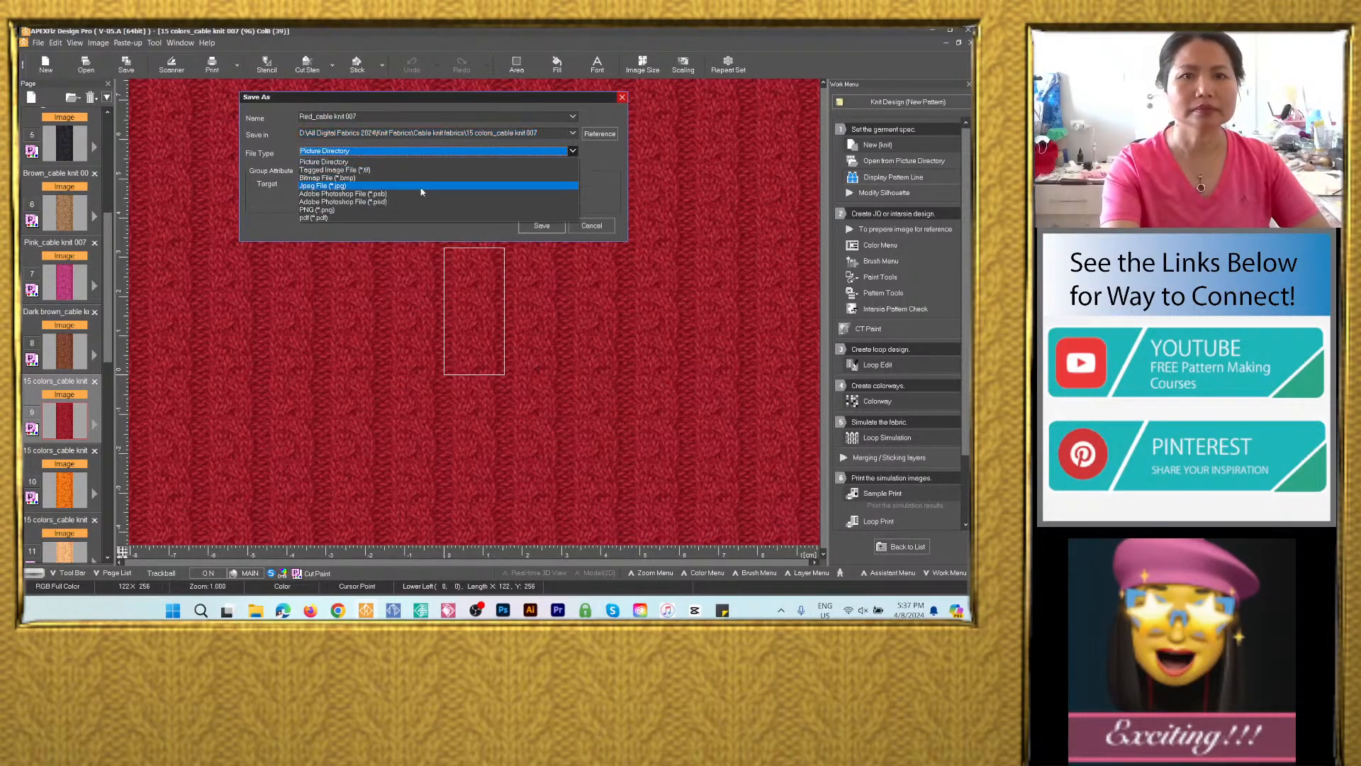
click(417, 202)
click(556, 265)
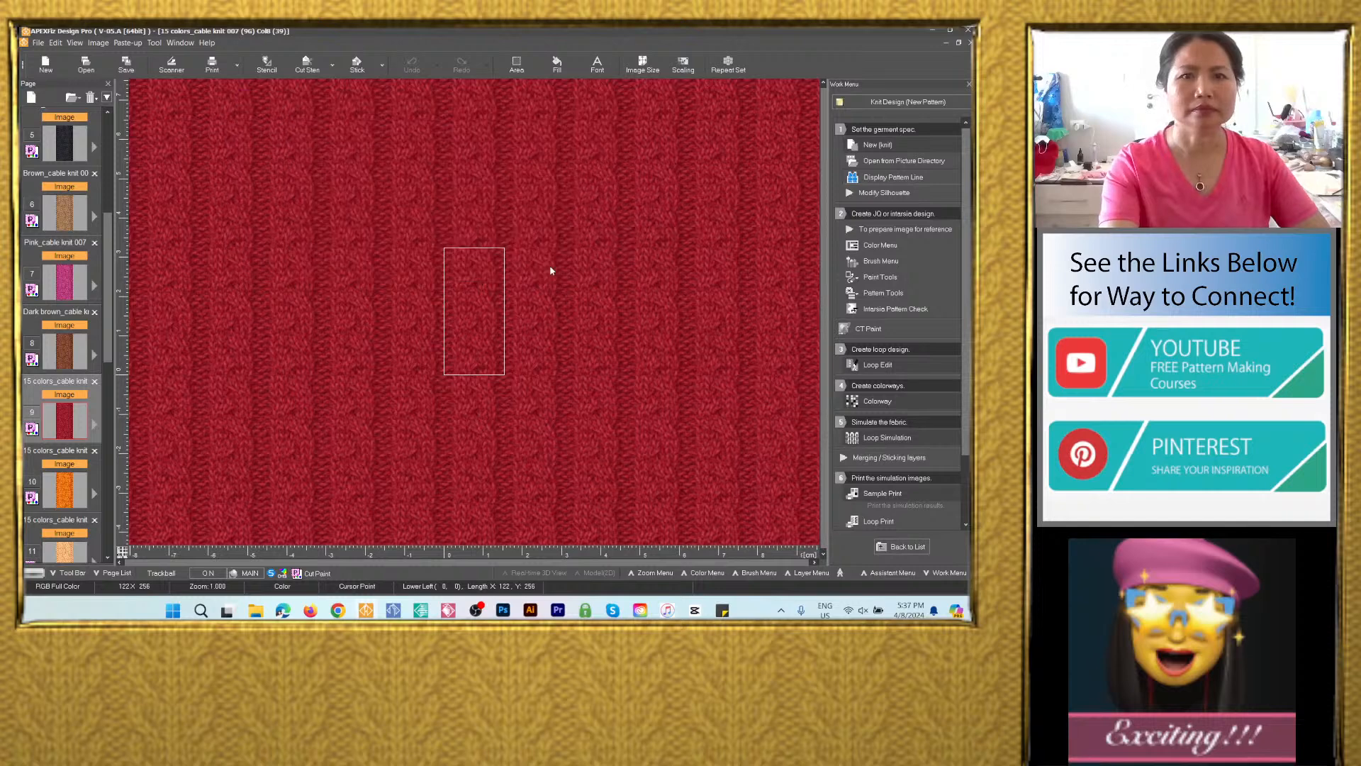
Start an image-only save of the orange fabric on page 10 and name it "Orange_cable knit 007".
drag(109, 311, 109, 392)
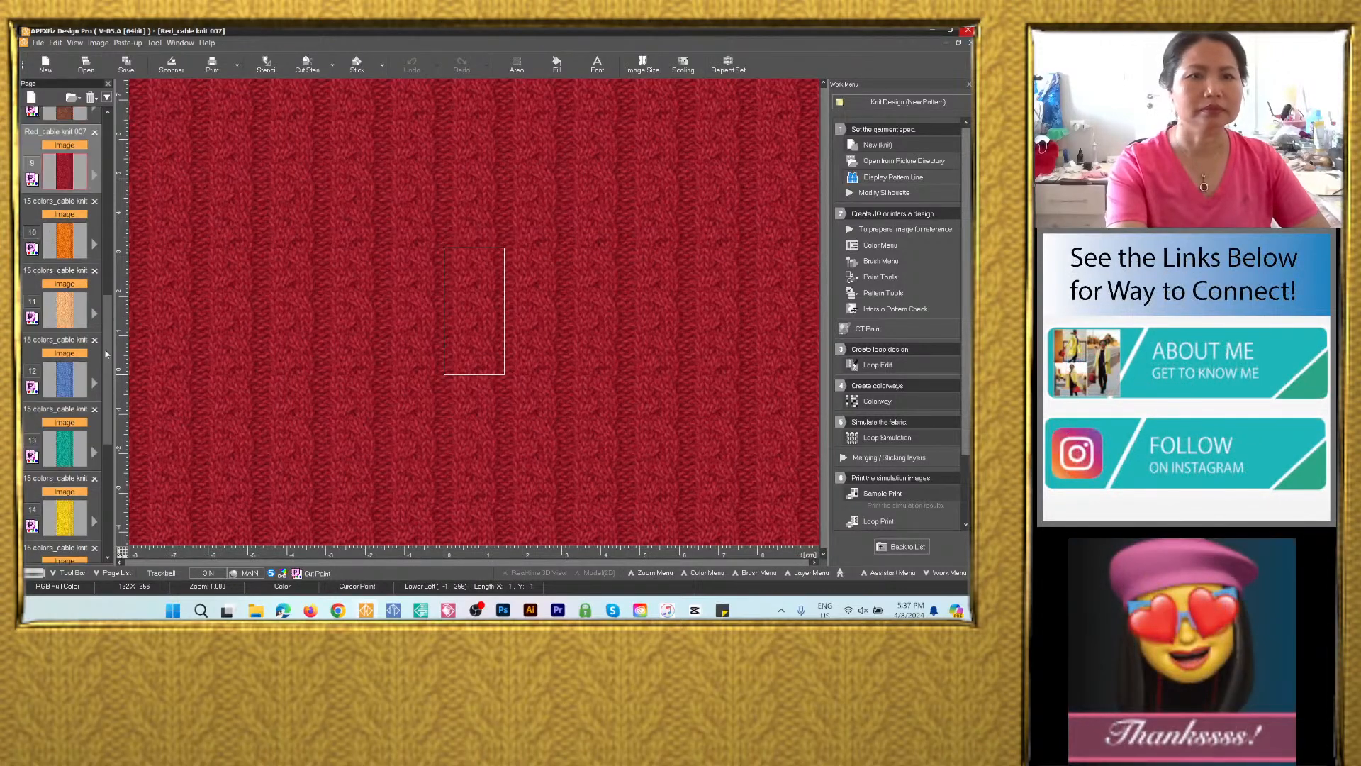
click(67, 235)
click(126, 62)
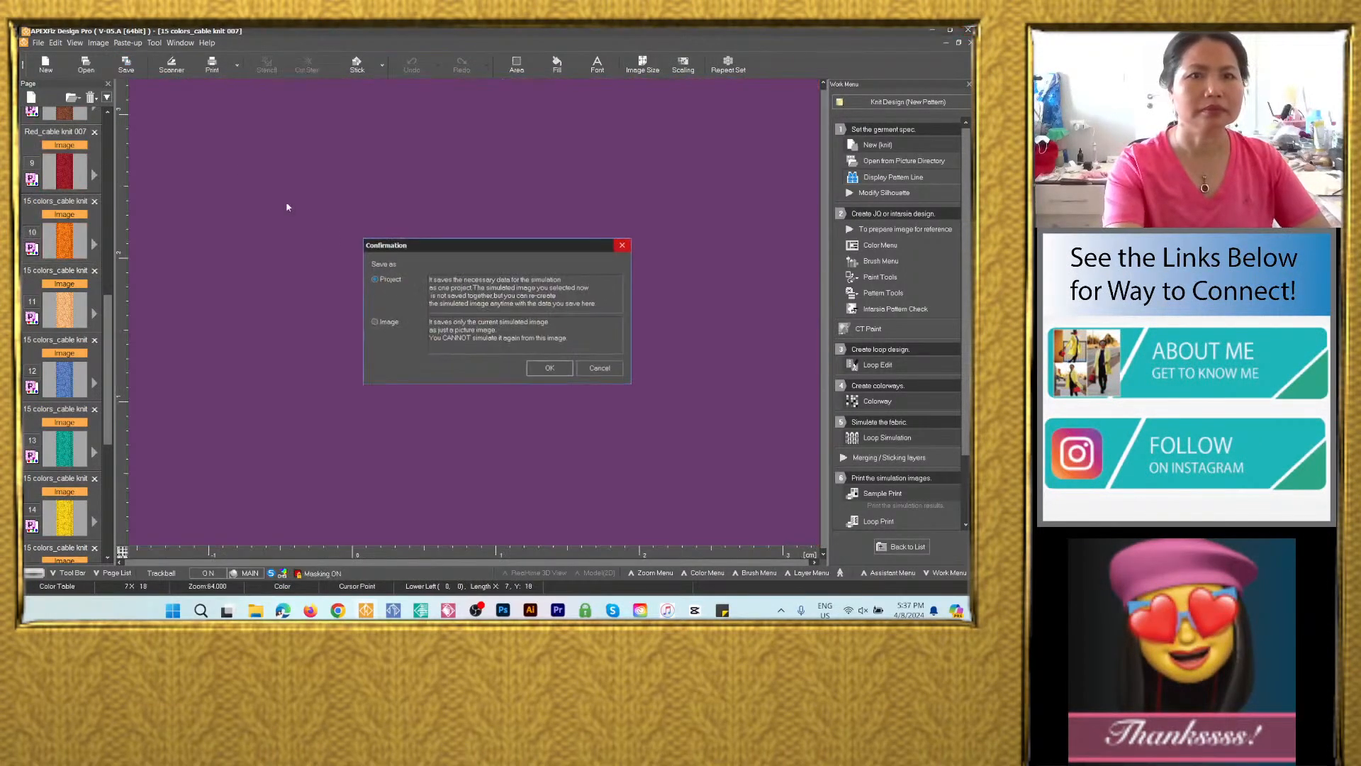
click(375, 321)
click(548, 368)
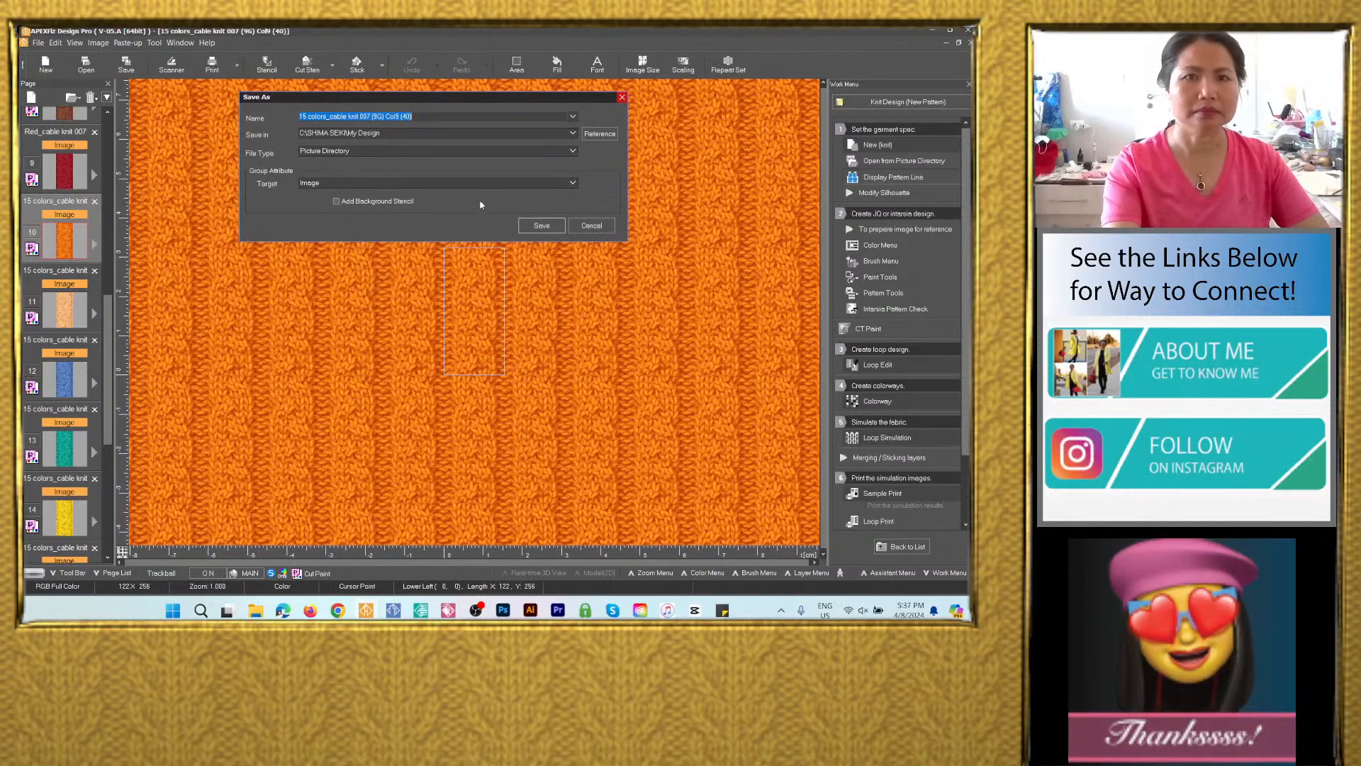
text(Navy blue_cable knit 007)
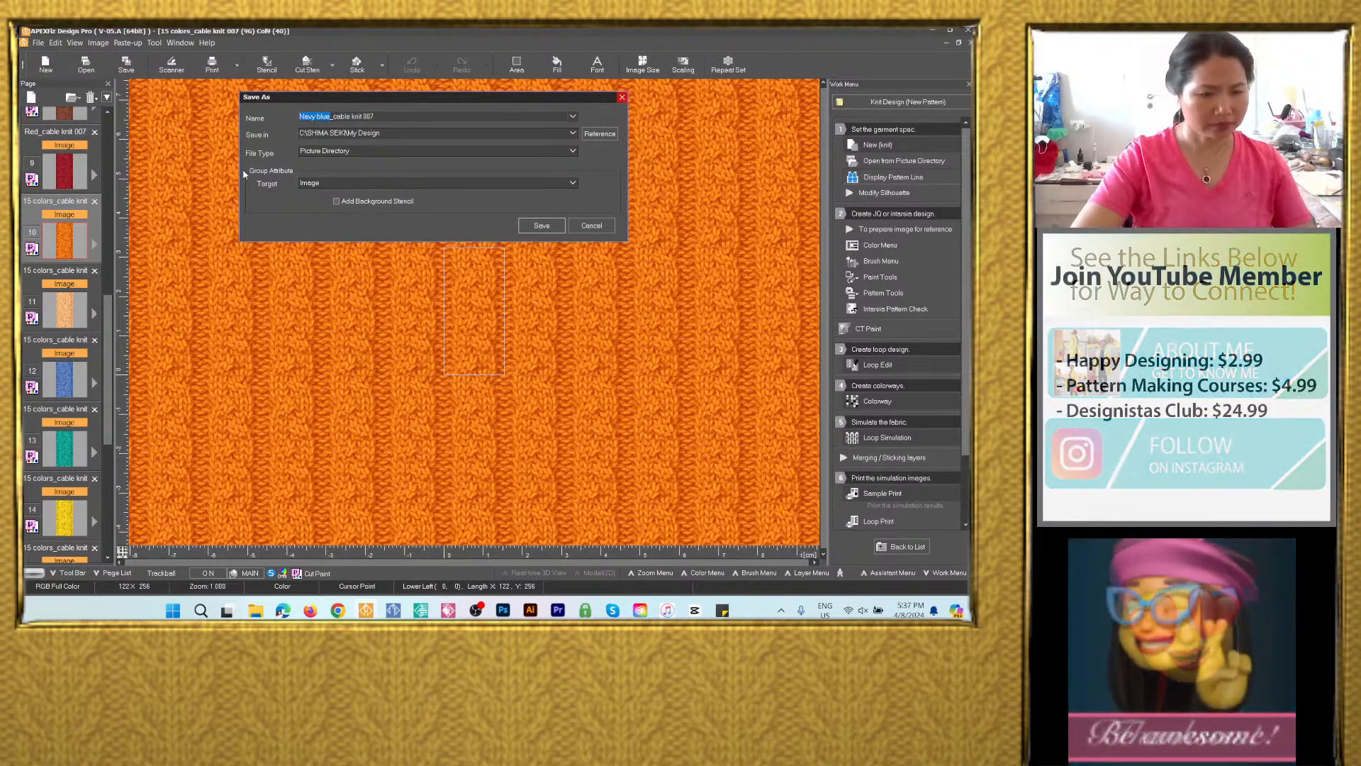
text(Orange)
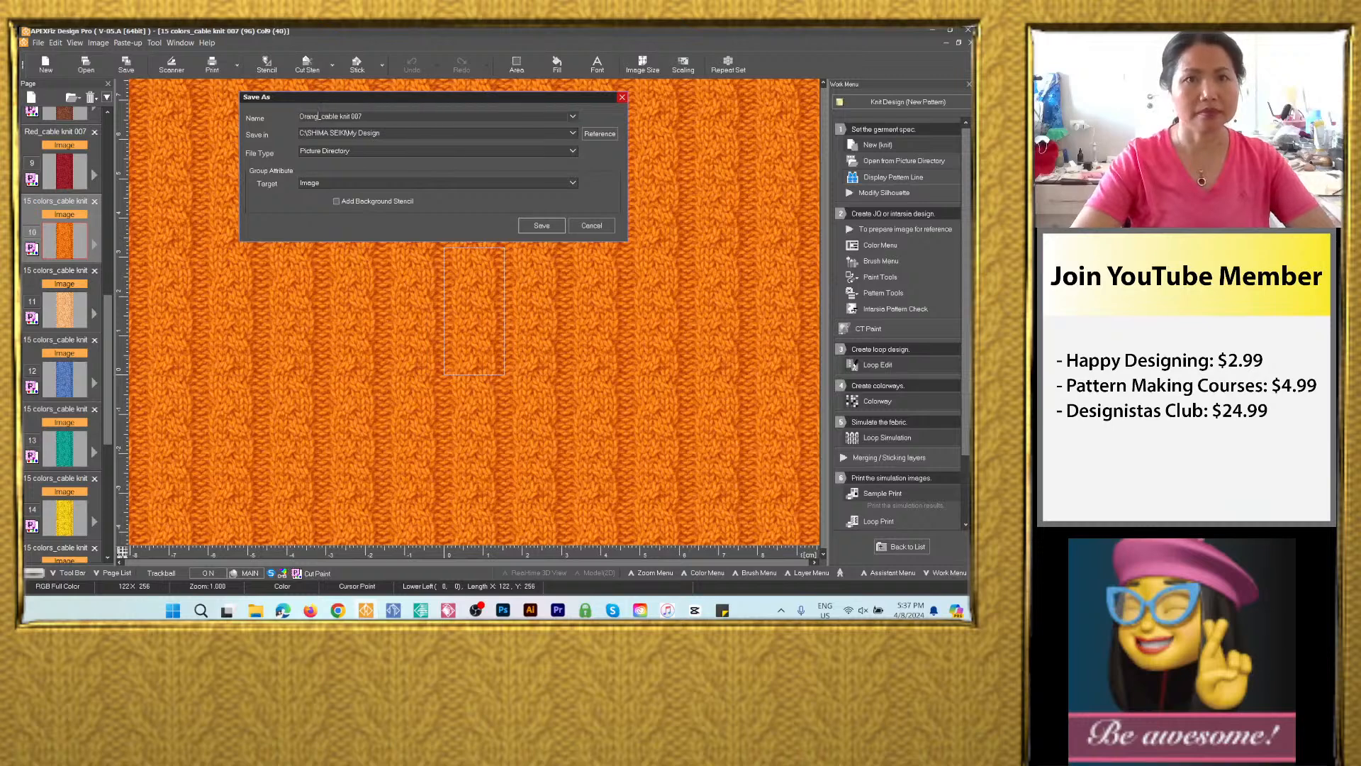
Save the orange fabric as an Adobe Photoshop File (*.psd) in the "15 colors_cable knit 007" folder.
click(573, 133)
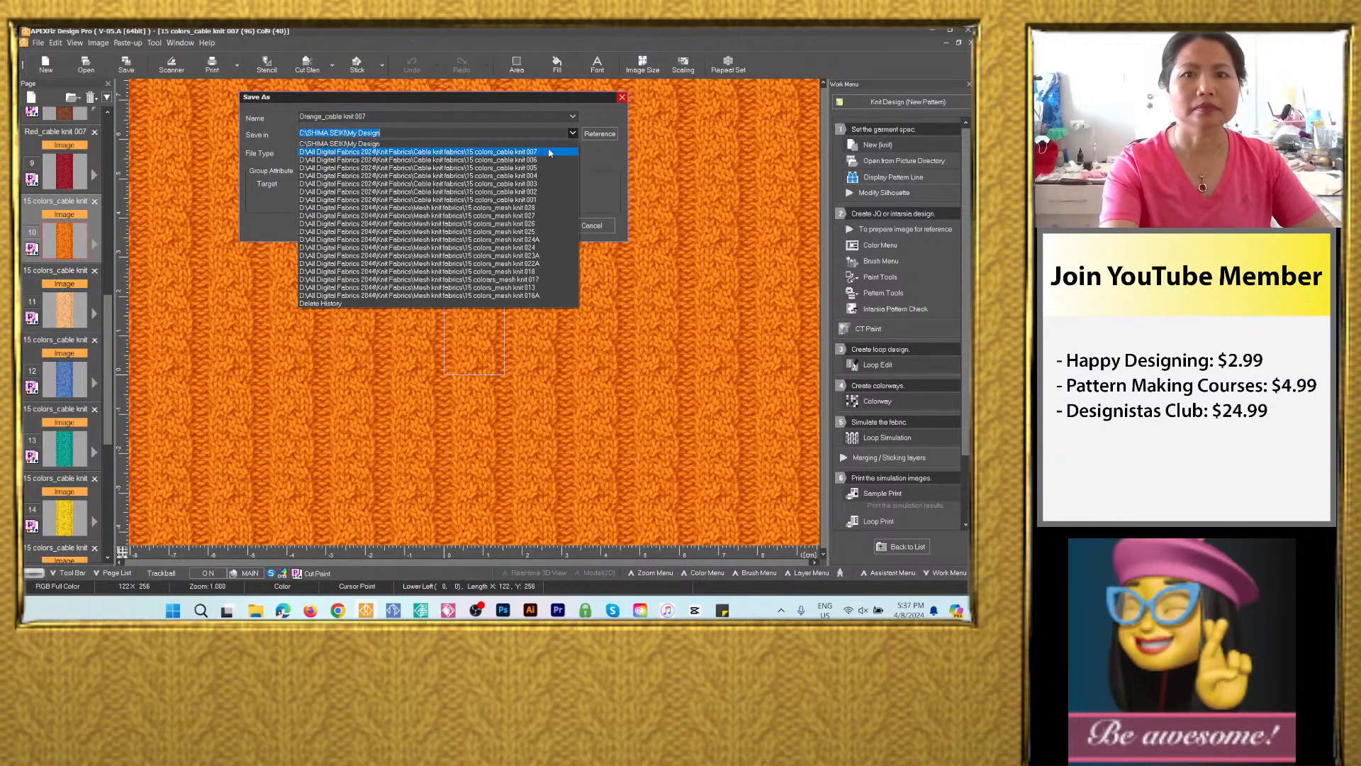
click(495, 145)
click(457, 151)
click(421, 201)
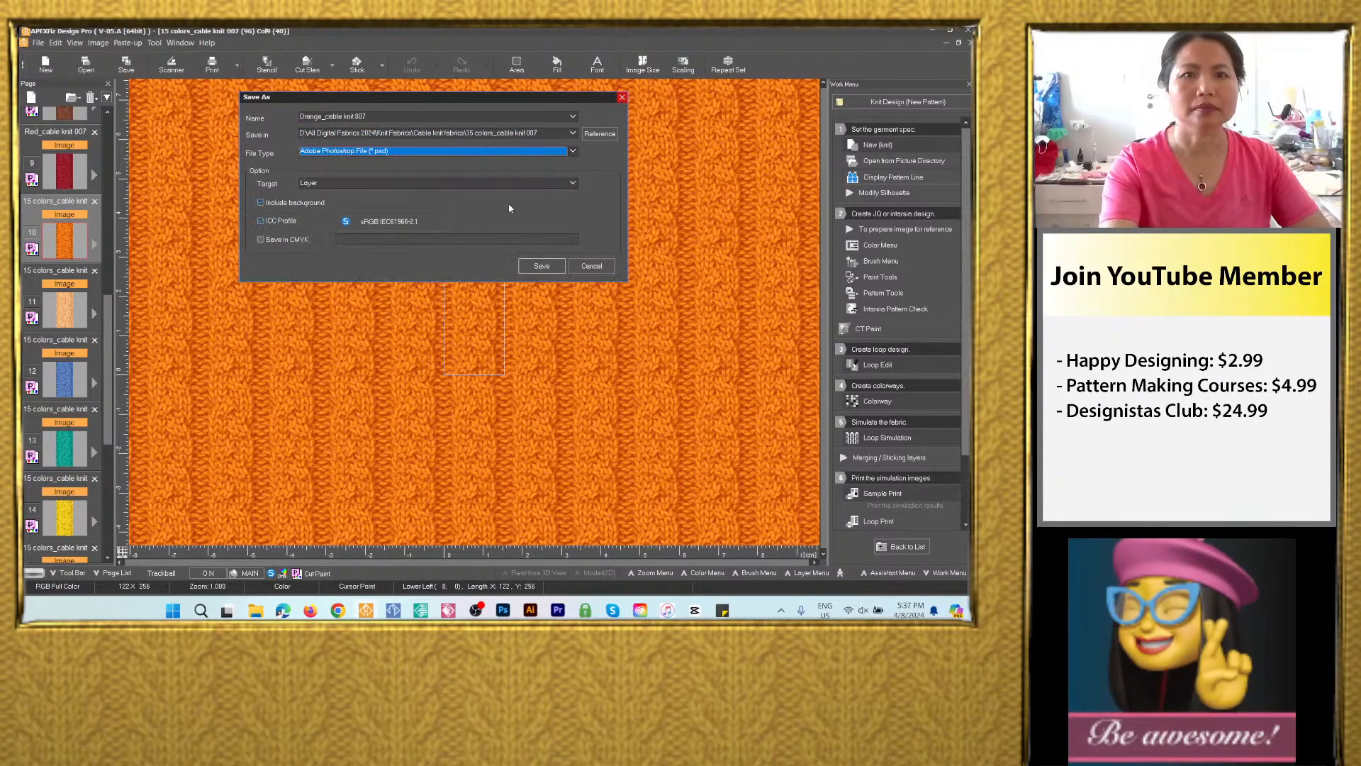
click(541, 264)
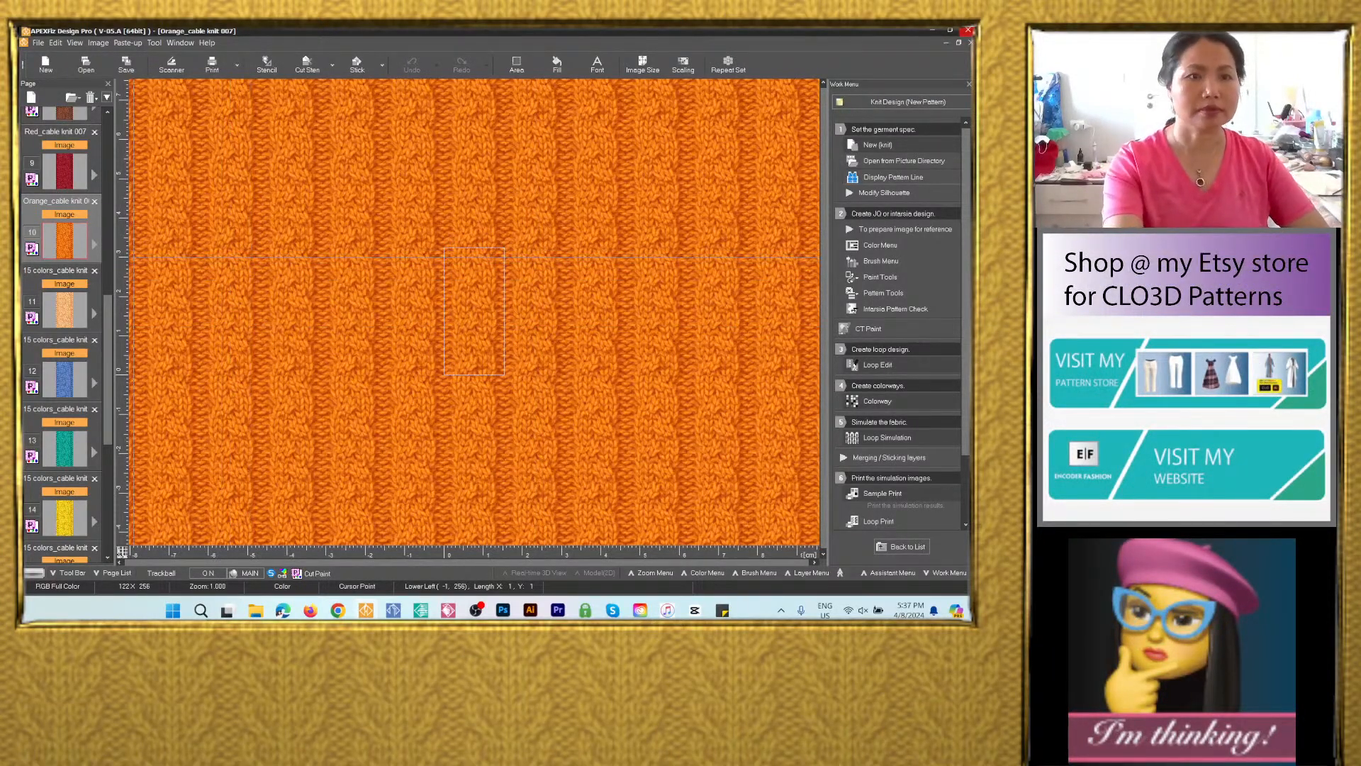
Start an image-only save of the cream fabric on page 11 and name it "Cream_cable knit 007".
click(71, 319)
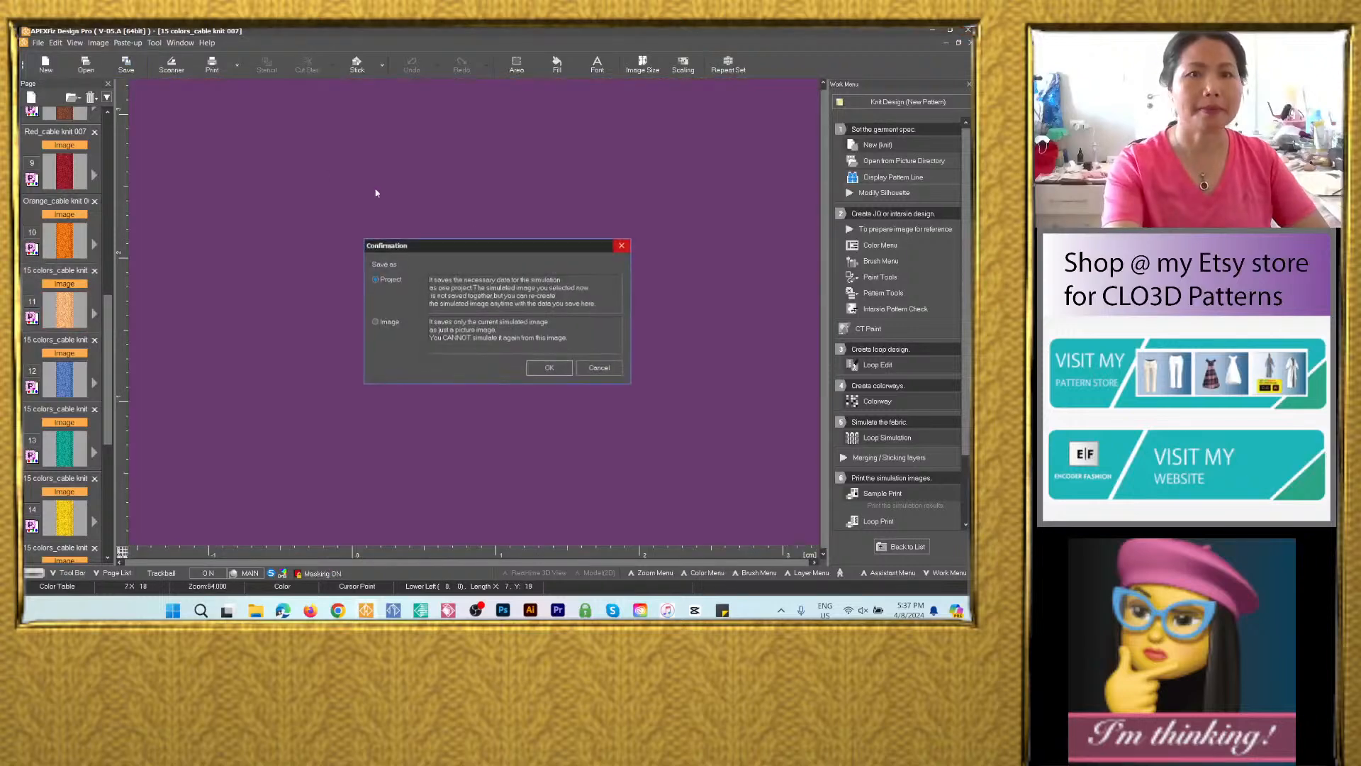
click(550, 368)
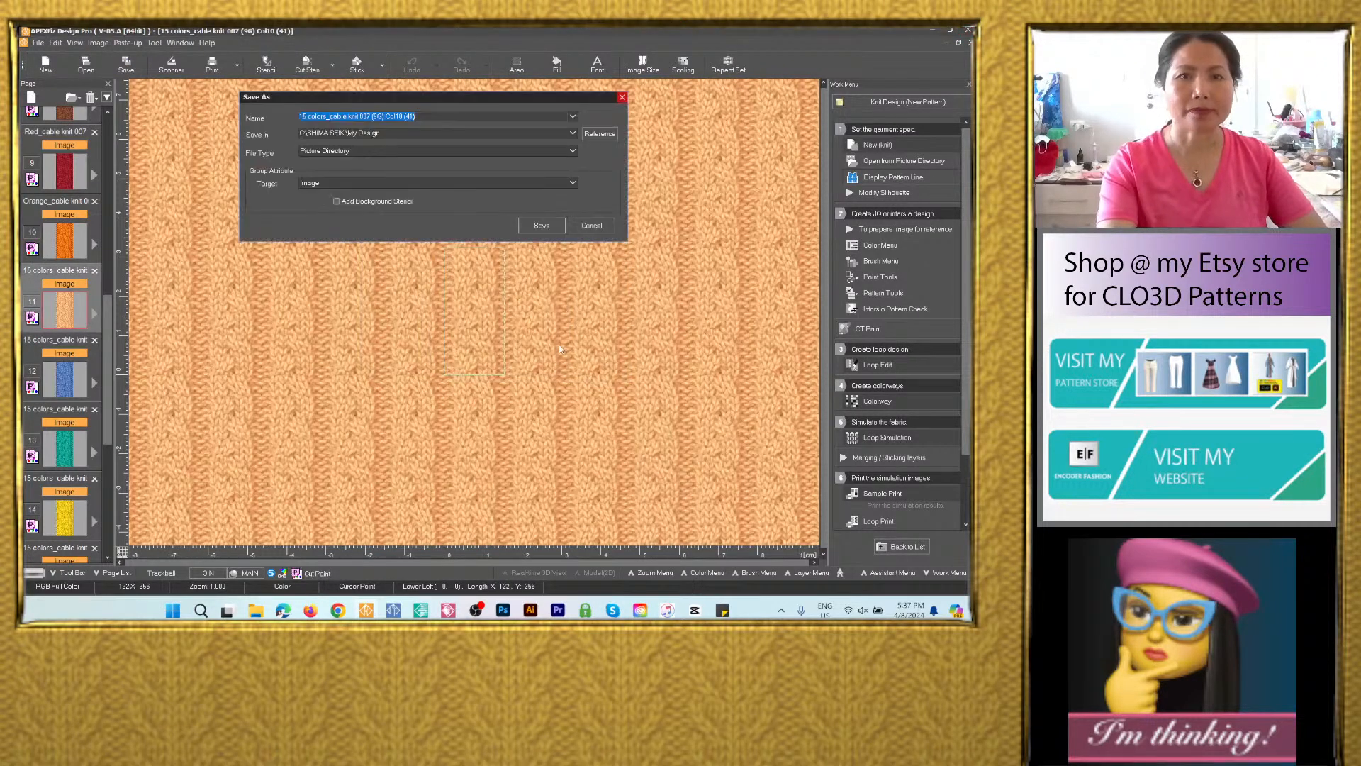
text(Navy blue_cable knit 007)
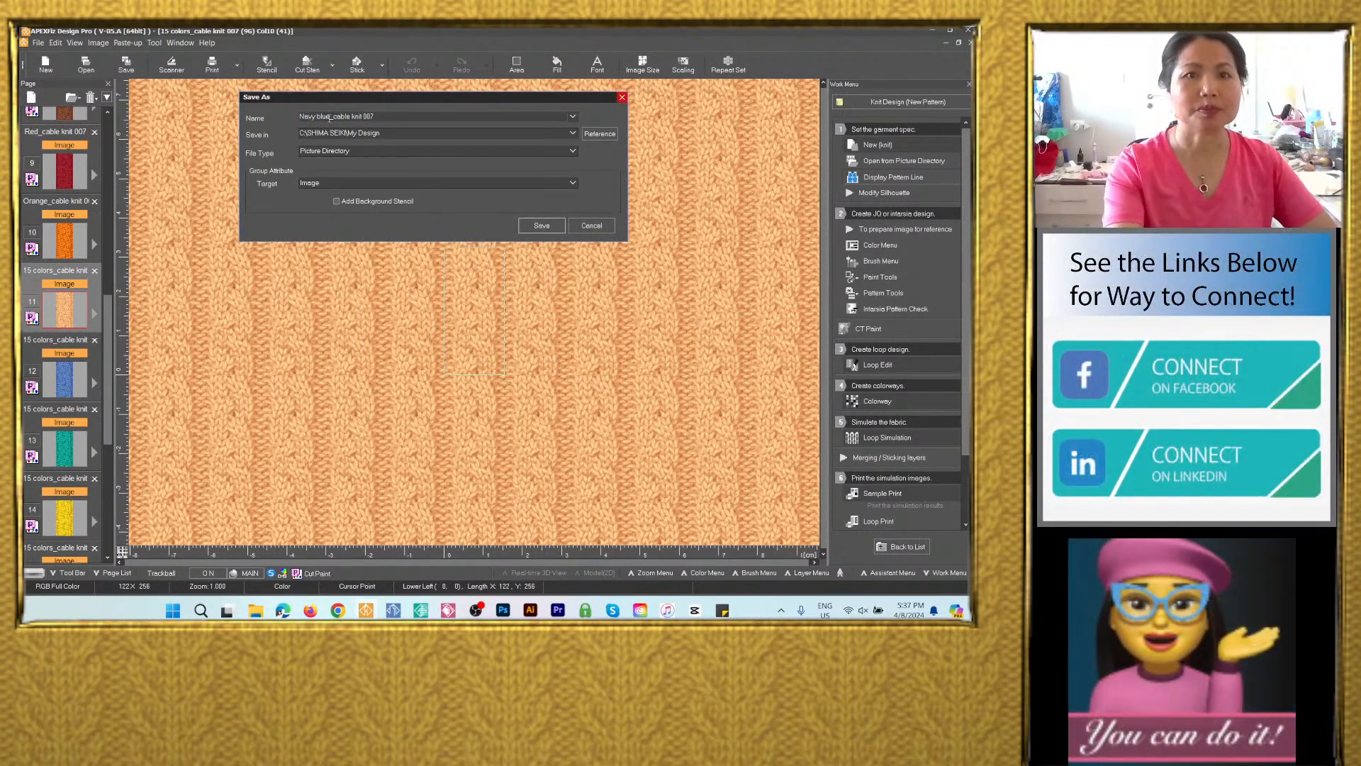
text(C)
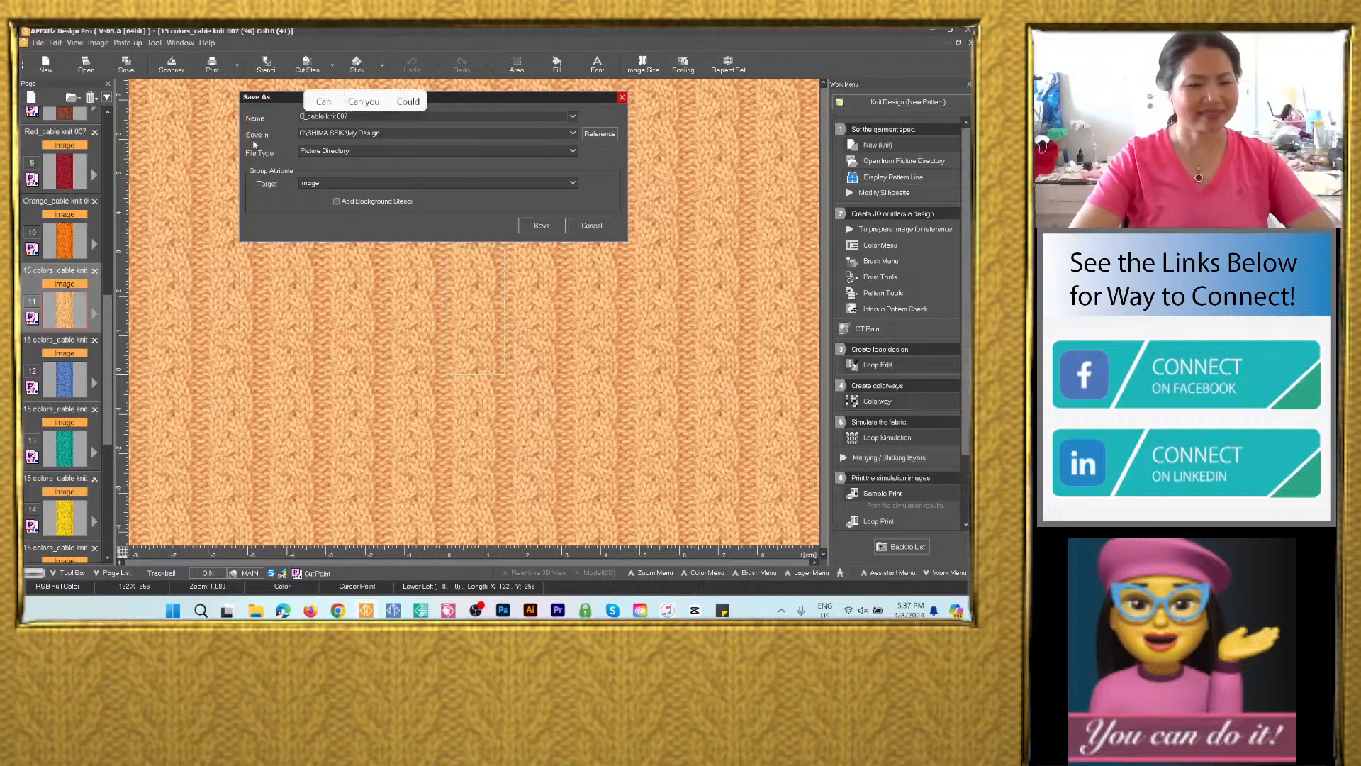
text(ream)
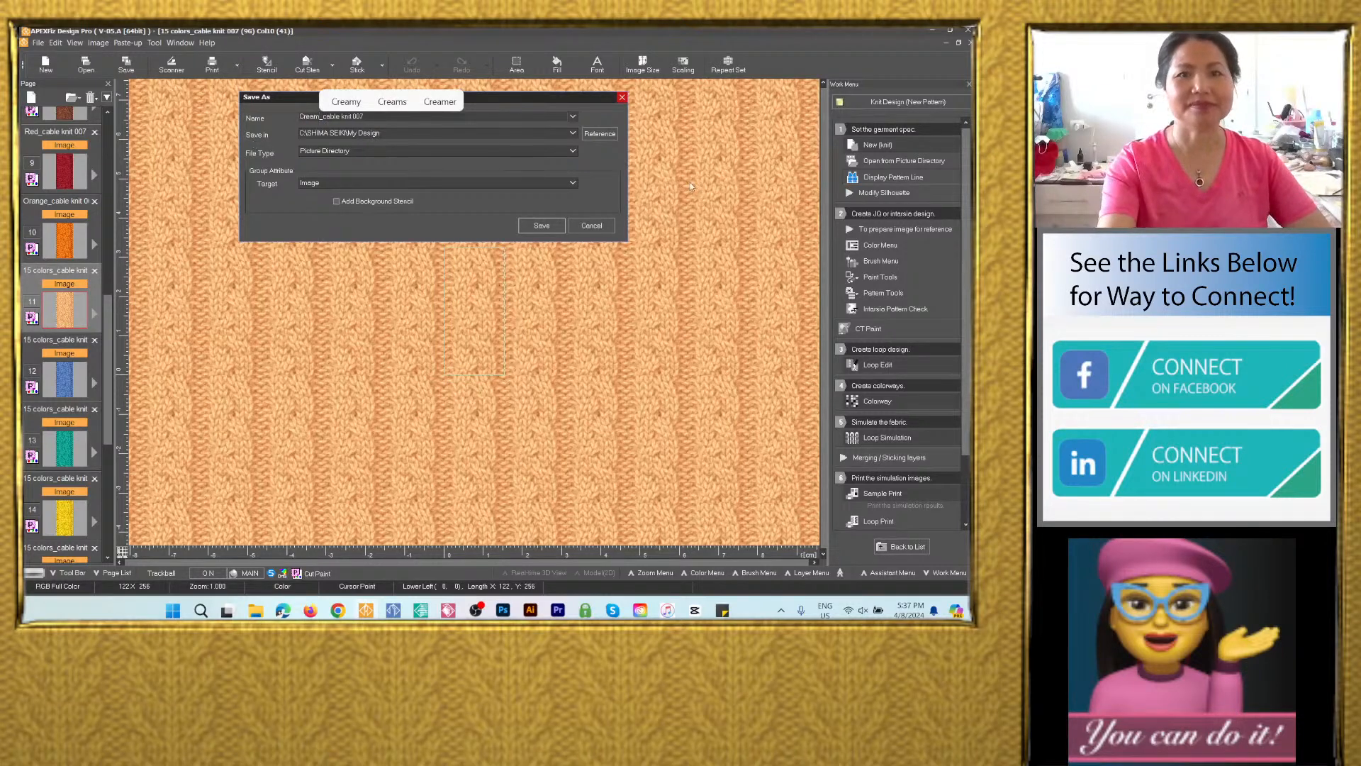
Save the cream fabric as an Adobe Photoshop File (*.psd) in the "15 colors_cable knit 006" folder.
click(573, 133)
click(449, 160)
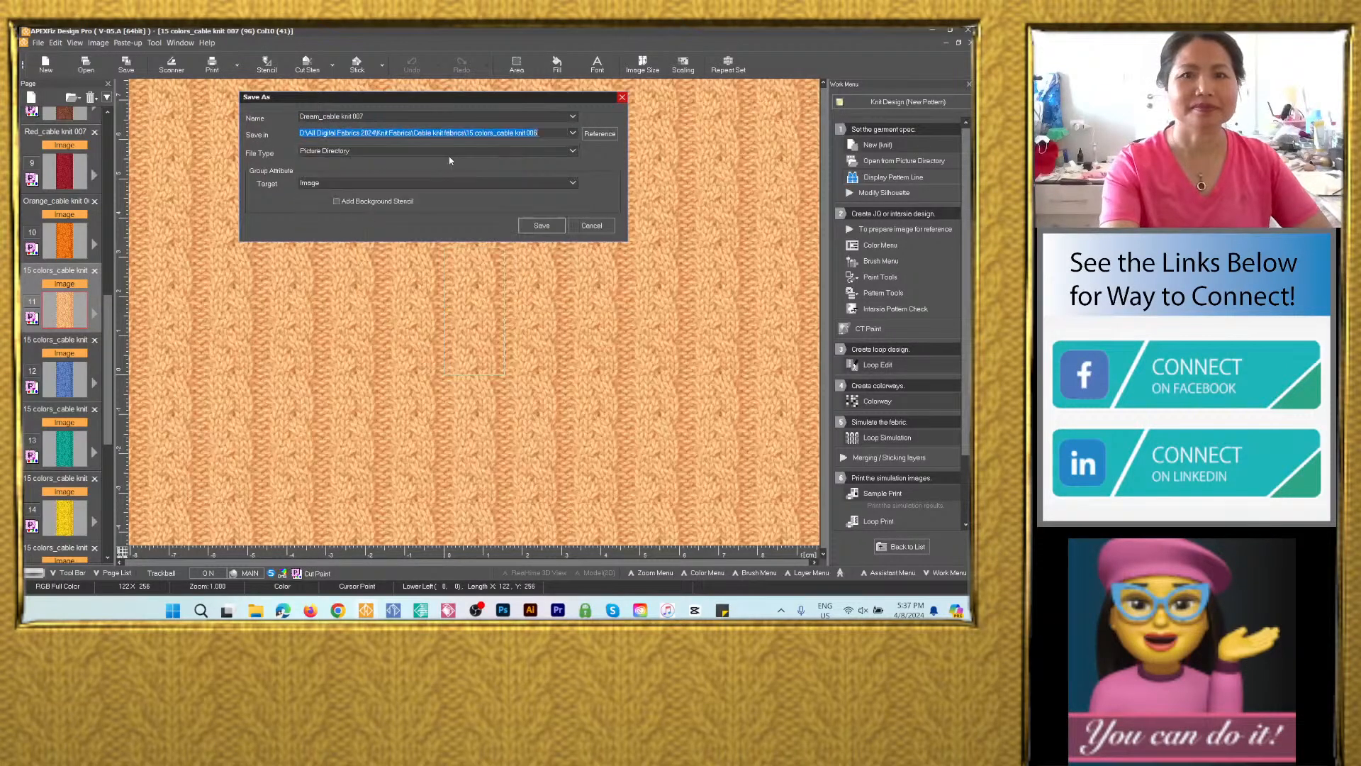
click(448, 157)
click(448, 208)
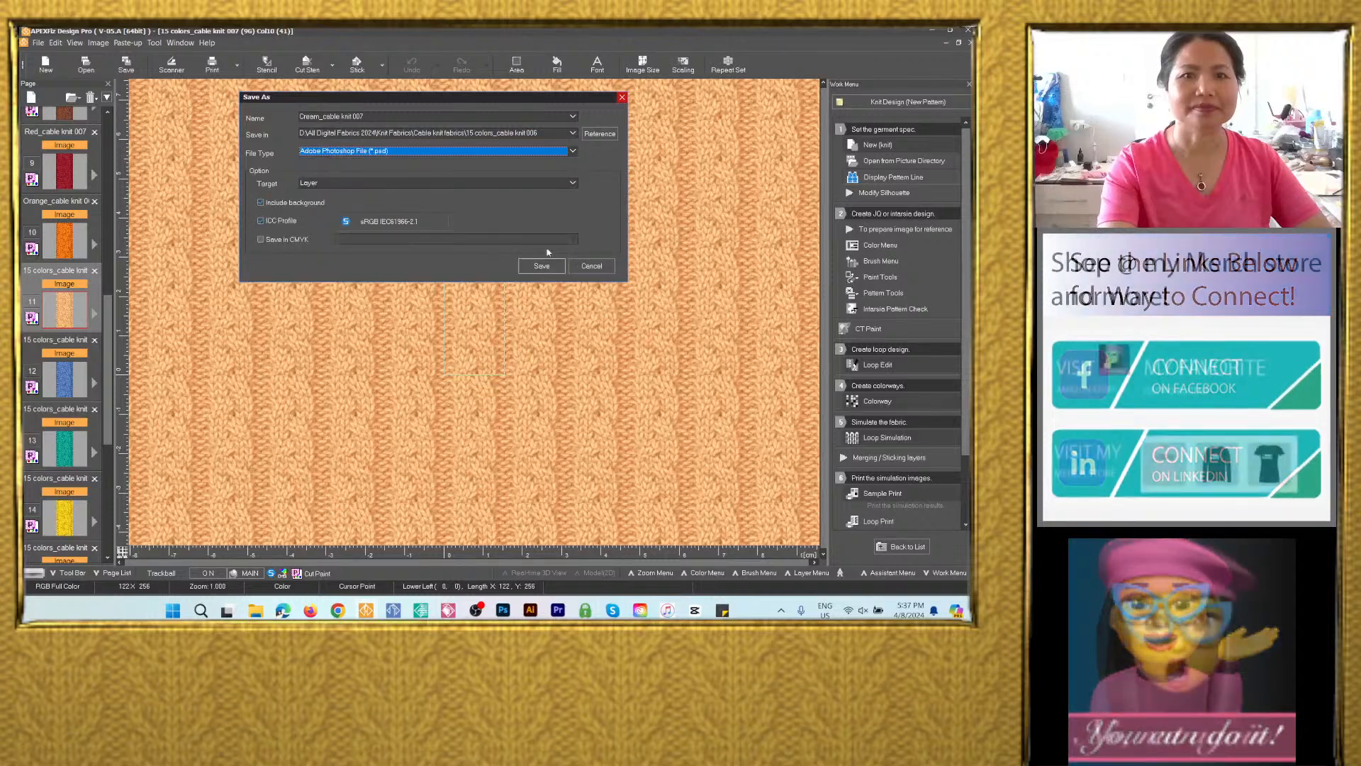
click(541, 266)
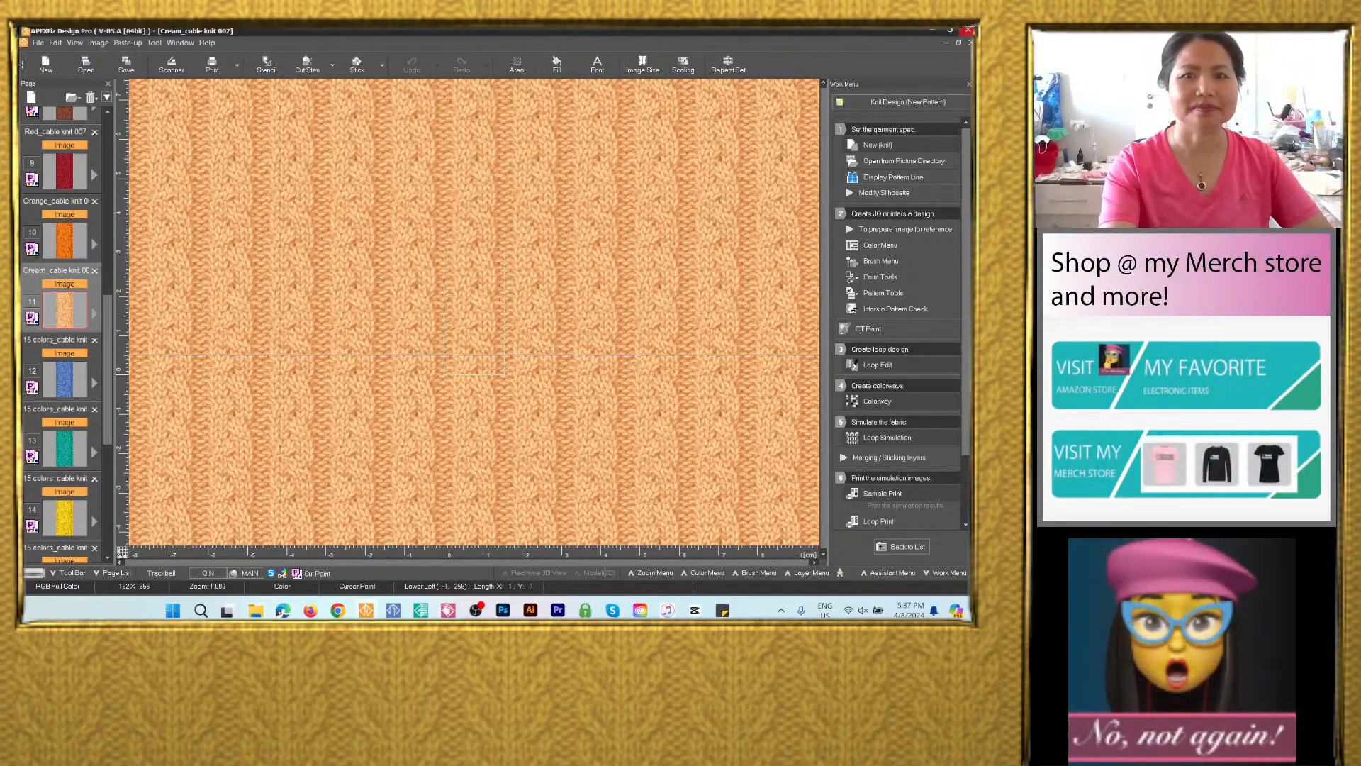
Start an image-only save of the blue fabric on page 12 and name it "Blue_cable knit 007".
click(65, 382)
click(126, 64)
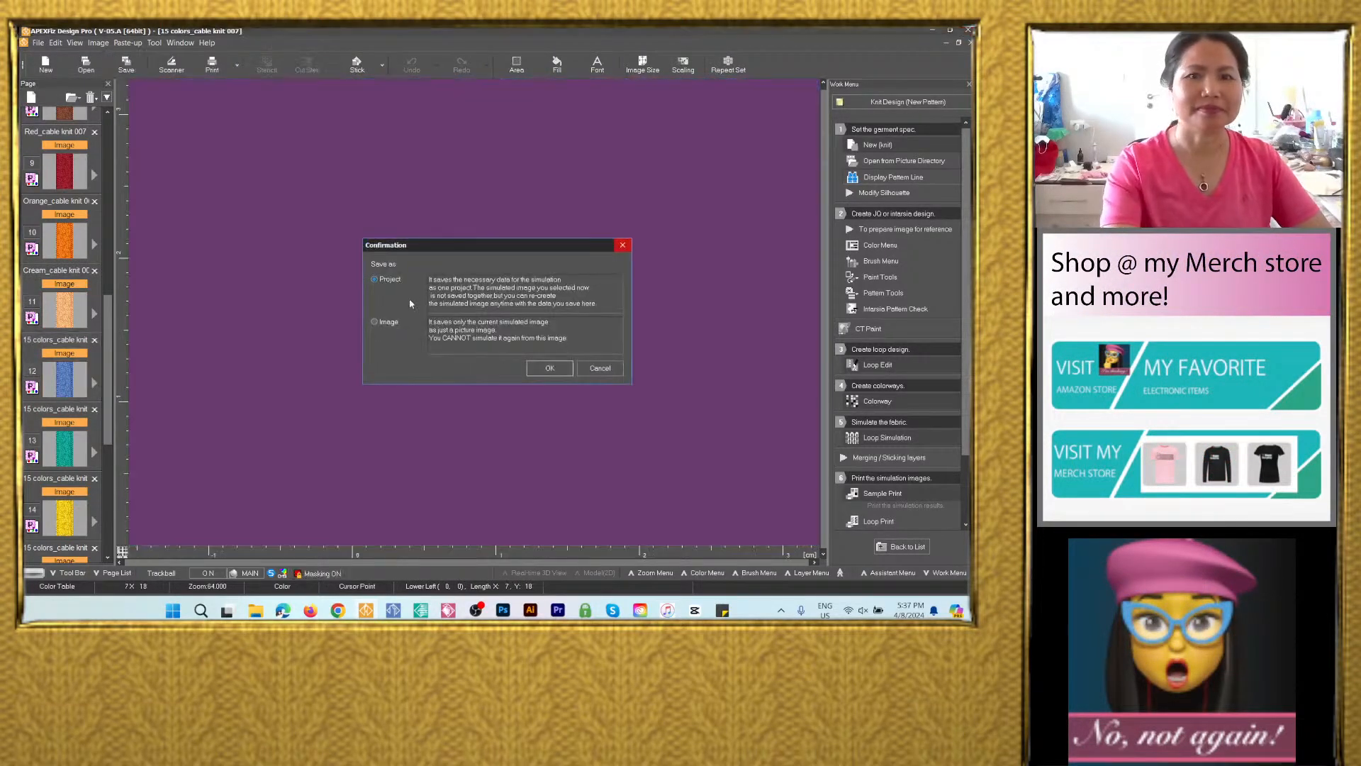
click(547, 367)
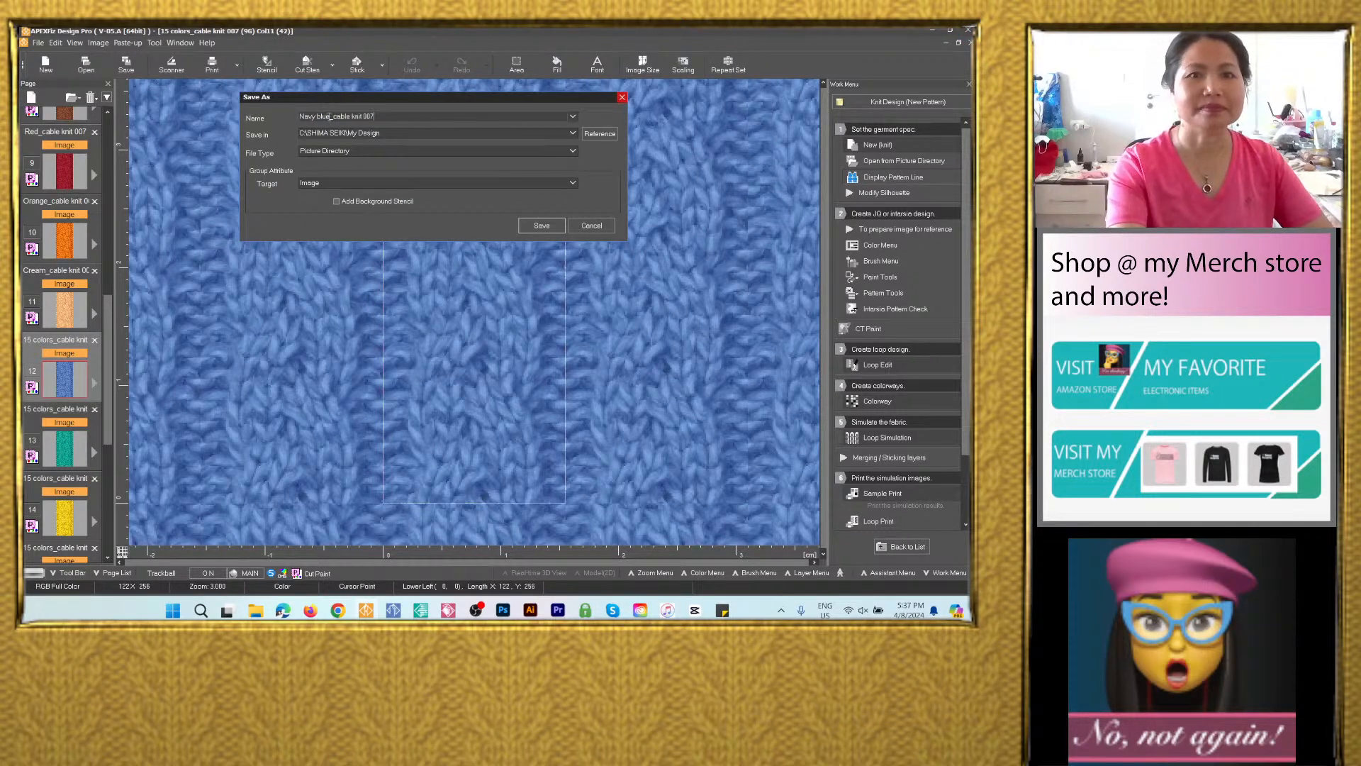
drag(330, 117, 299, 116)
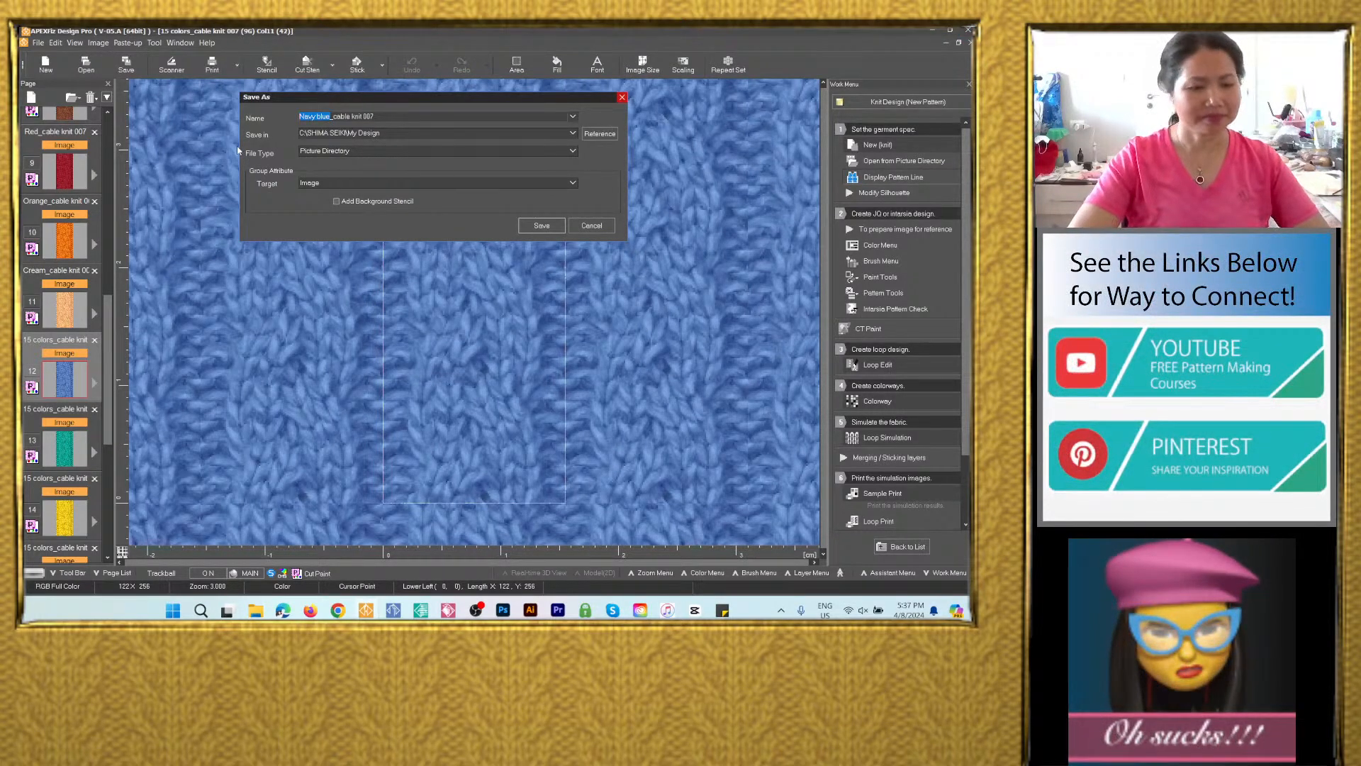
text(Blue)
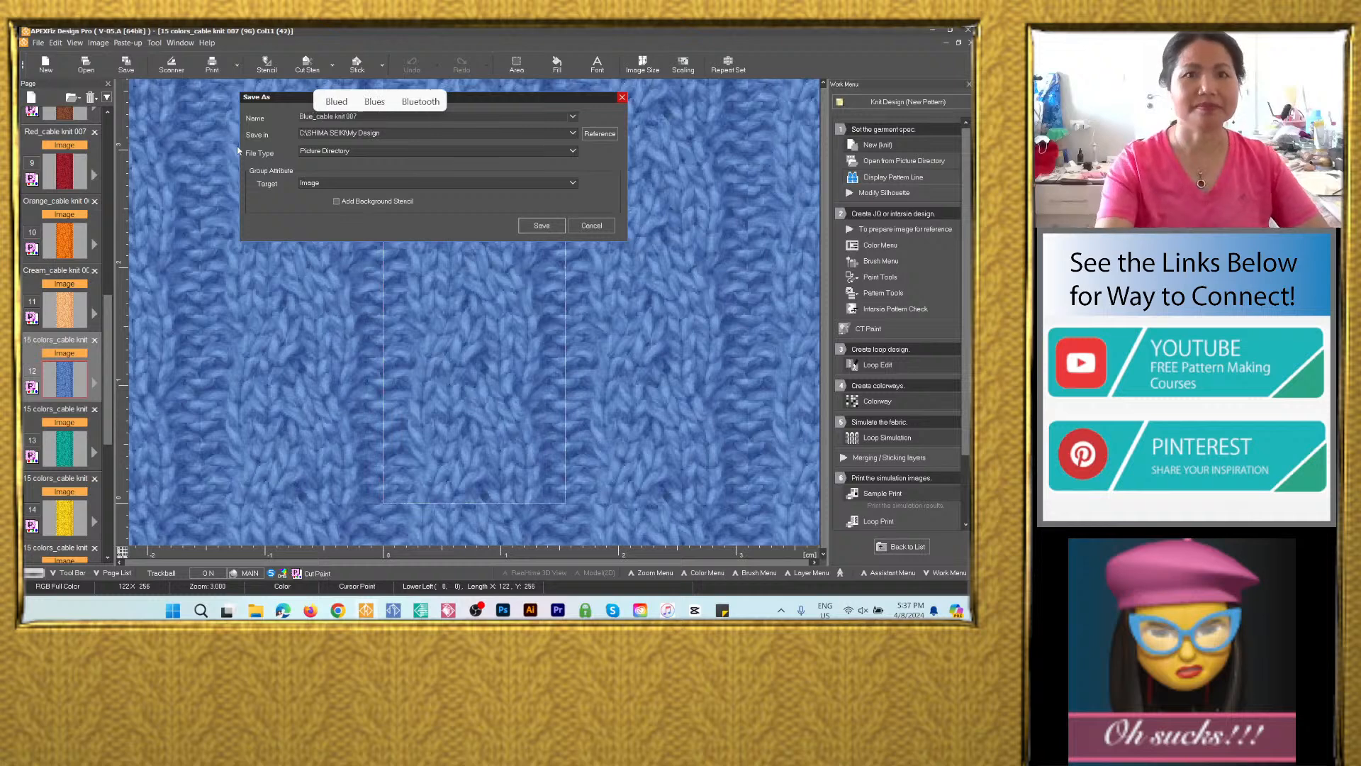
Save the blue fabric as an Adobe Photoshop File (*.psd) in the "15 colors_cable knit 006" folder.
click(573, 133)
click(509, 151)
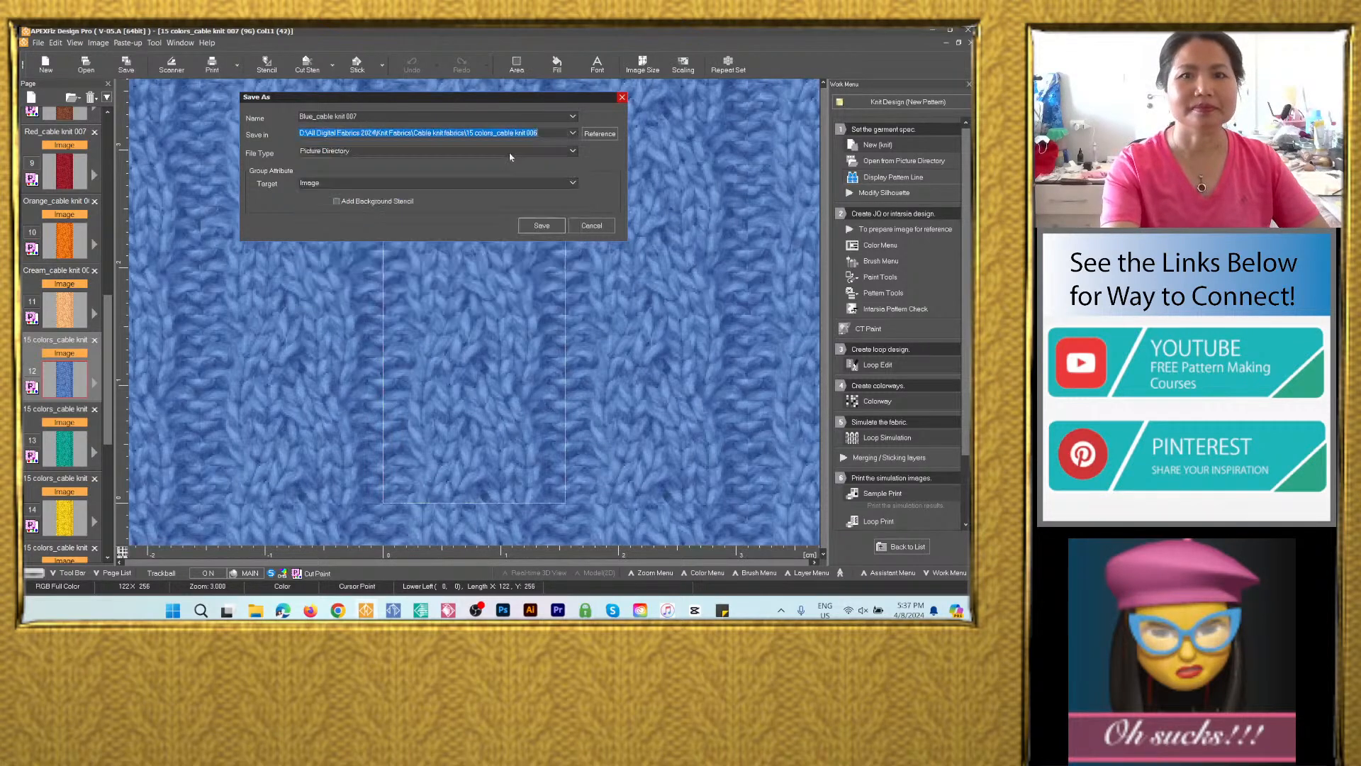
click(497, 151)
click(421, 202)
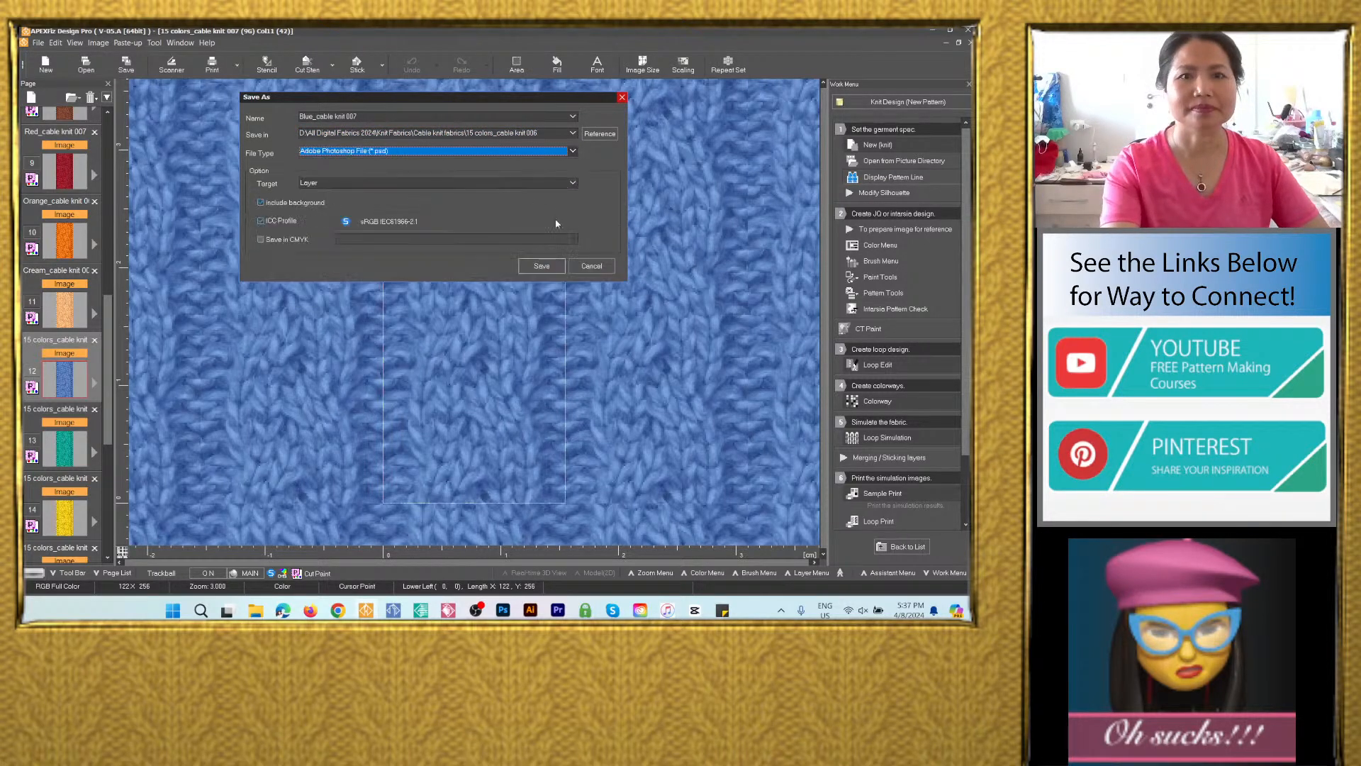
click(542, 266)
Start an image-only save of the turquoise fabric on page 13 and name it "Turquoise_cable knit 007".
click(69, 416)
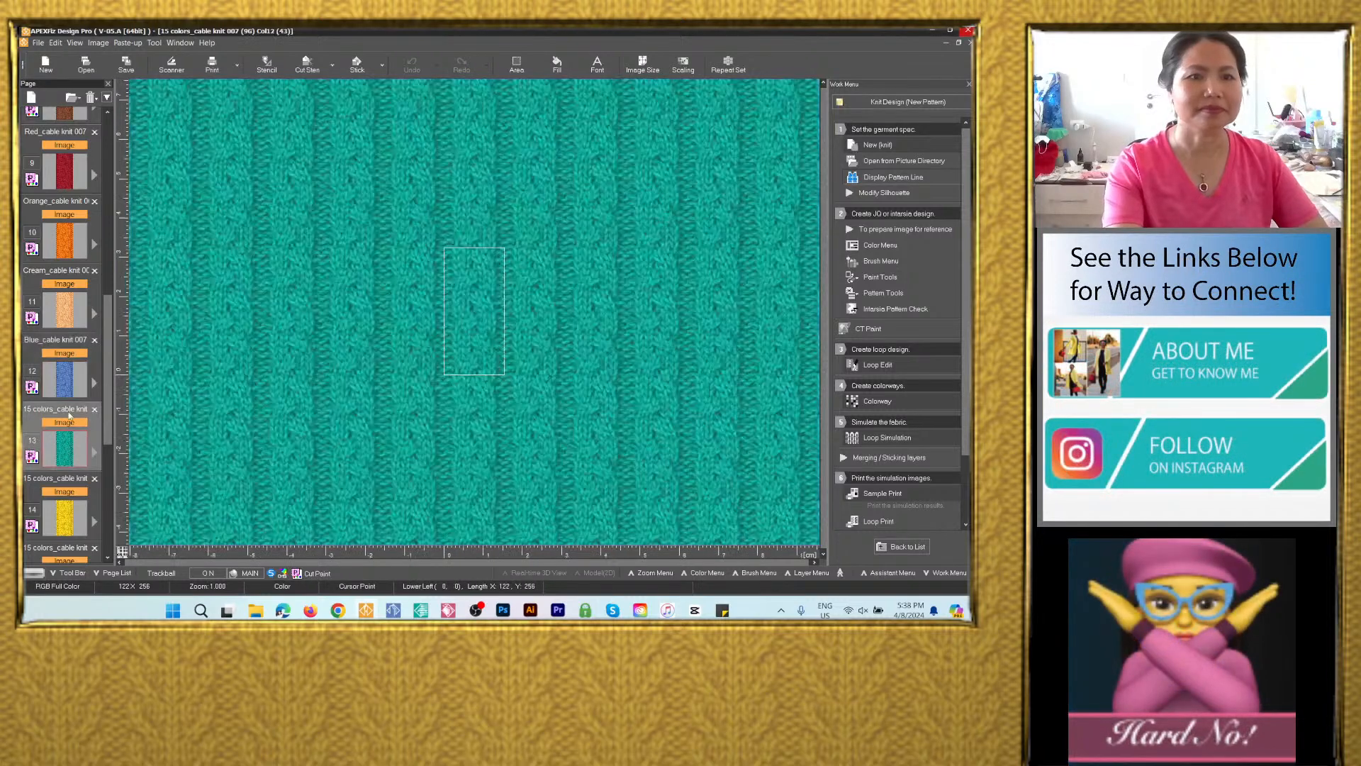
click(129, 67)
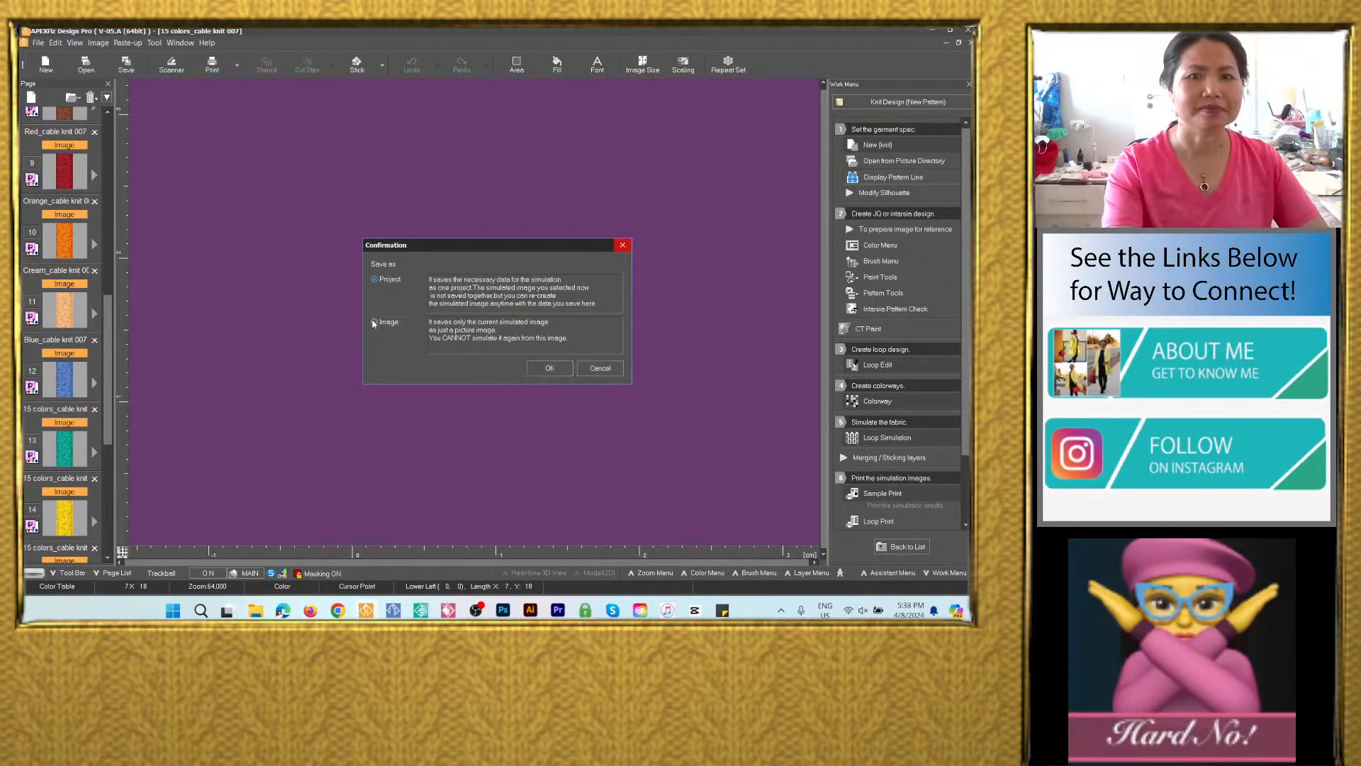
click(374, 322)
click(549, 368)
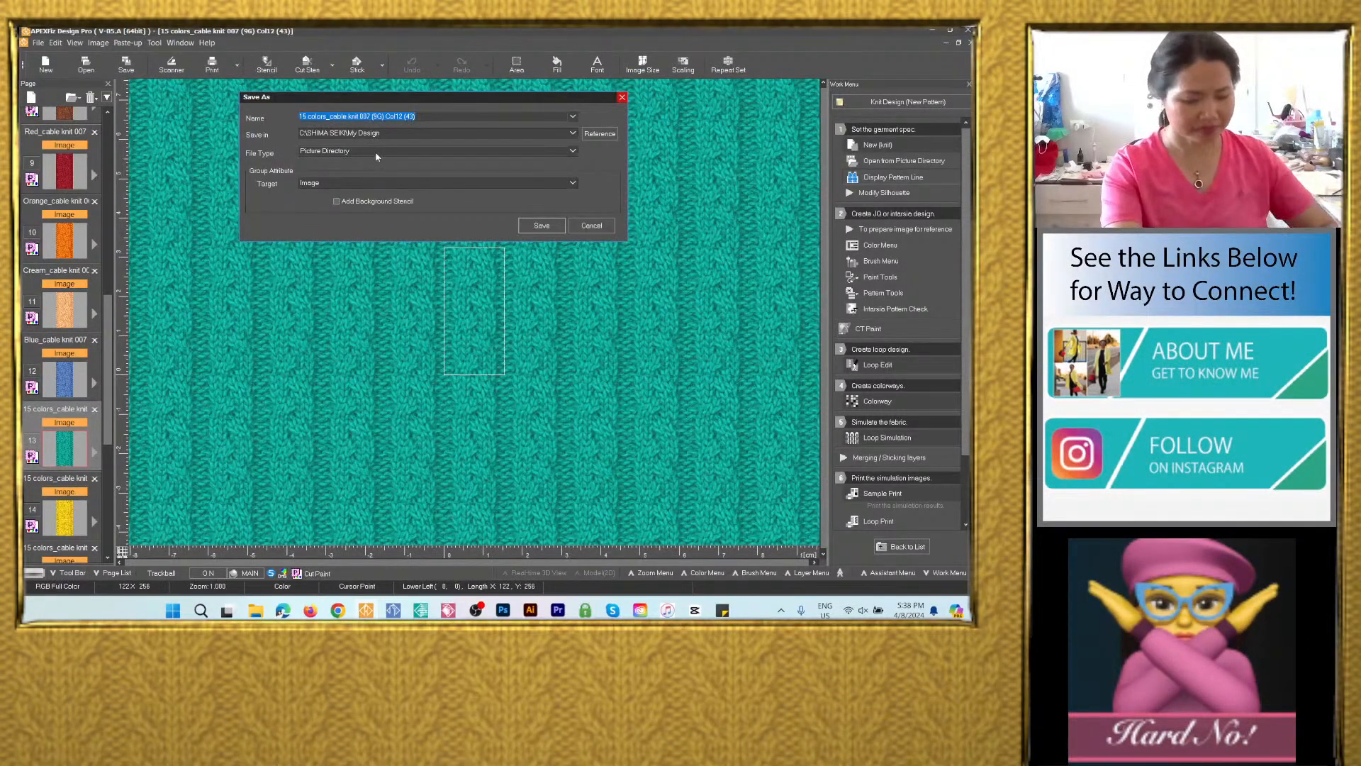
text(Navy blue_cable knit 007)
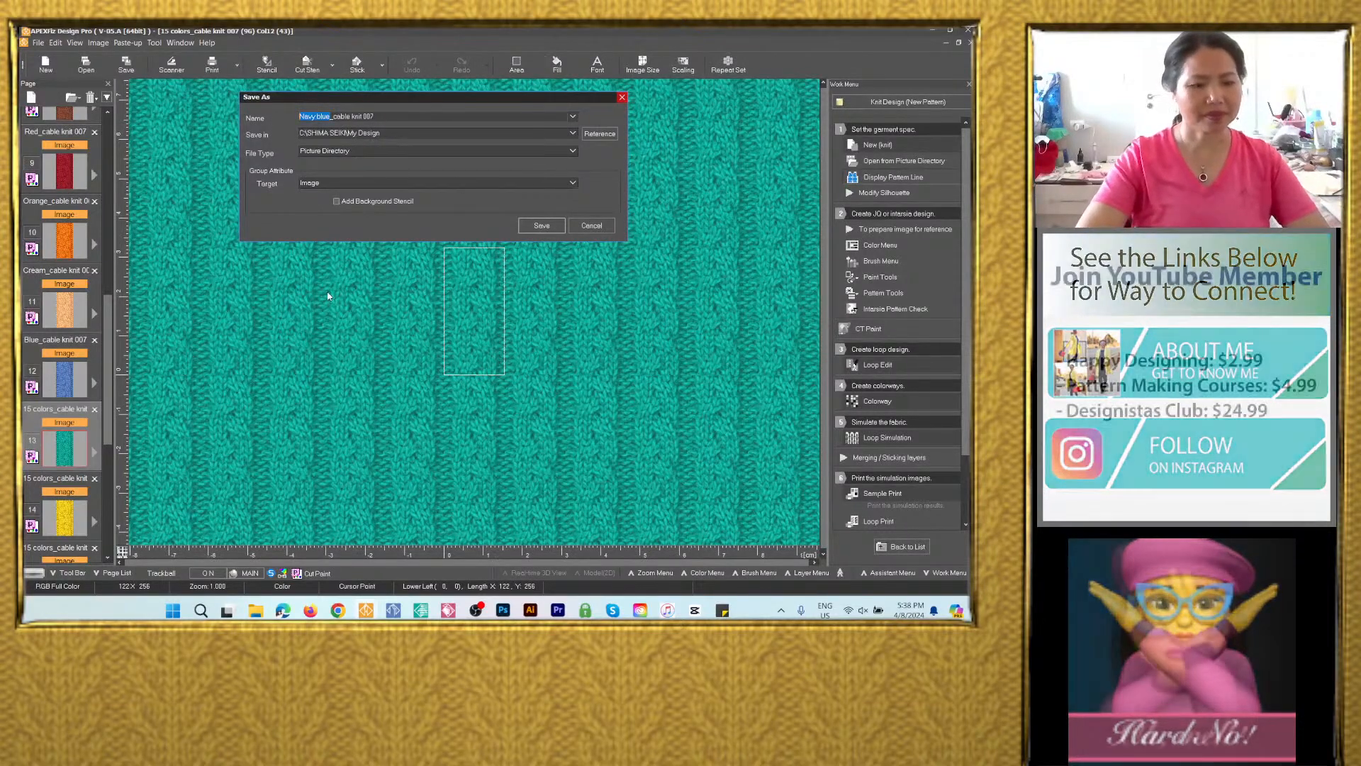
text(Tur)
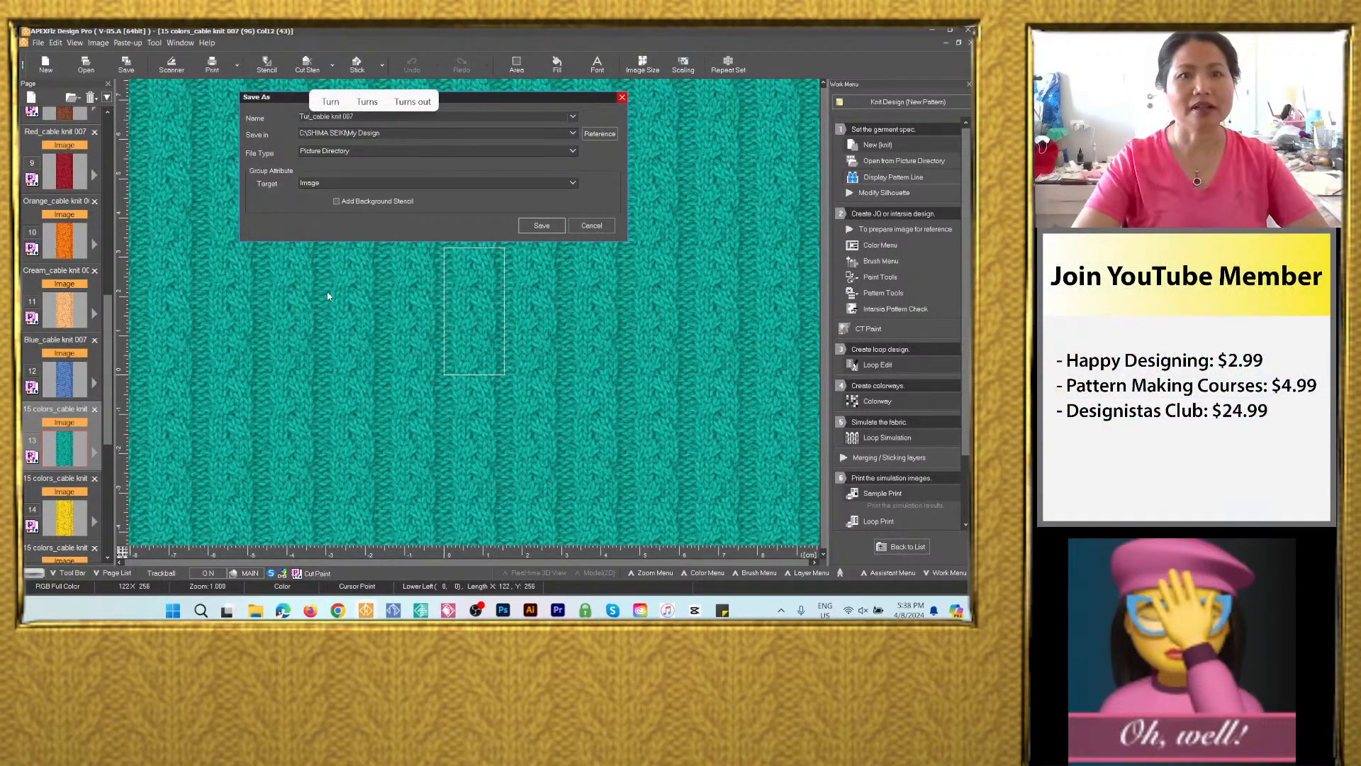
text(qu)
text(iose)
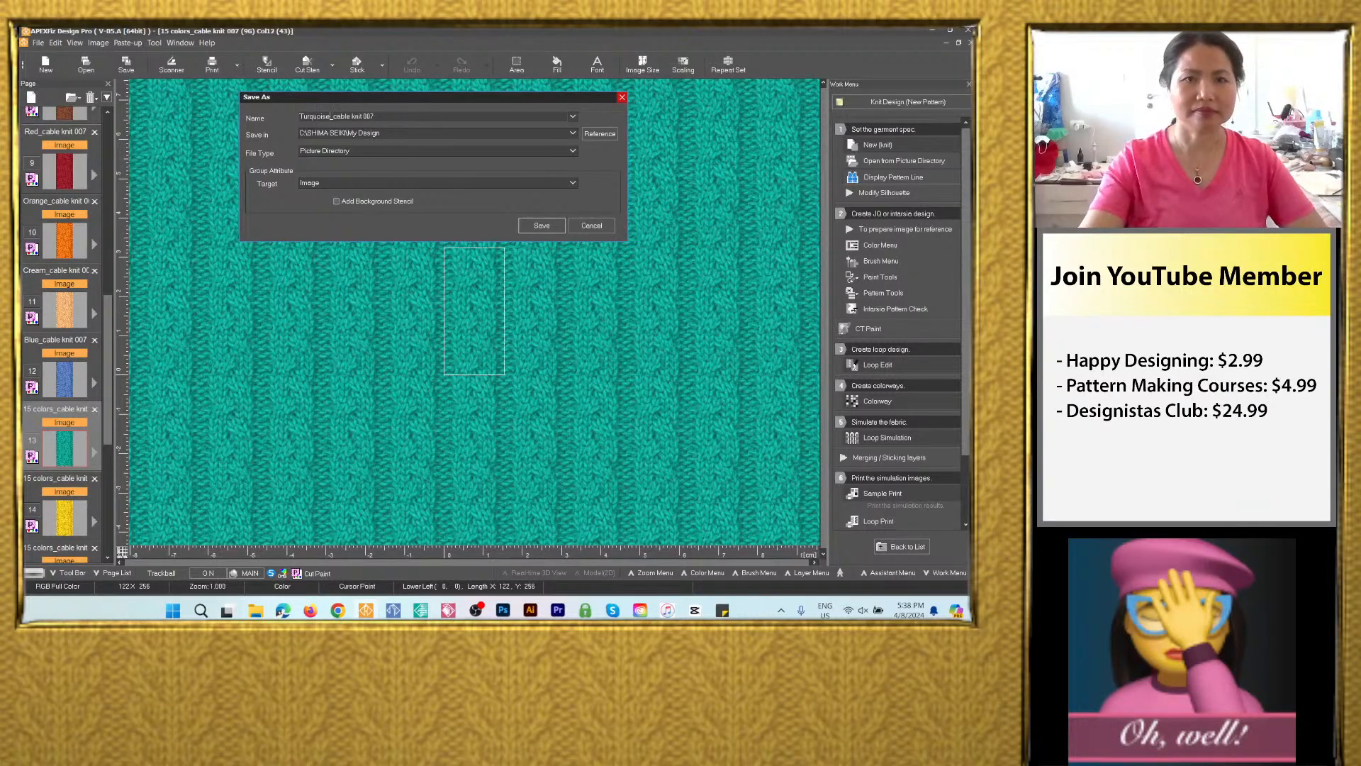
Save the turquoise fabric as an Adobe Photoshop File (*.psd) in the "15 colors_cable knit 007" folder.
click(571, 134)
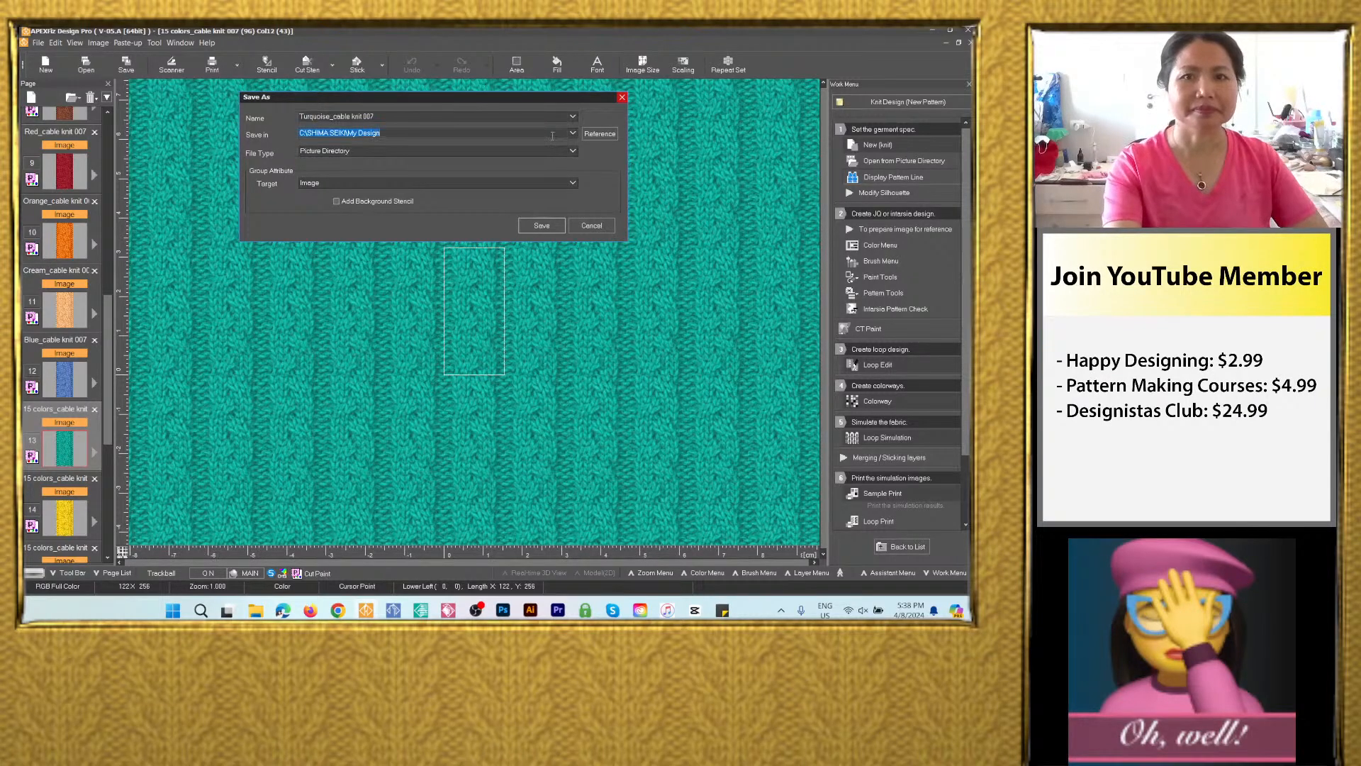
click(489, 144)
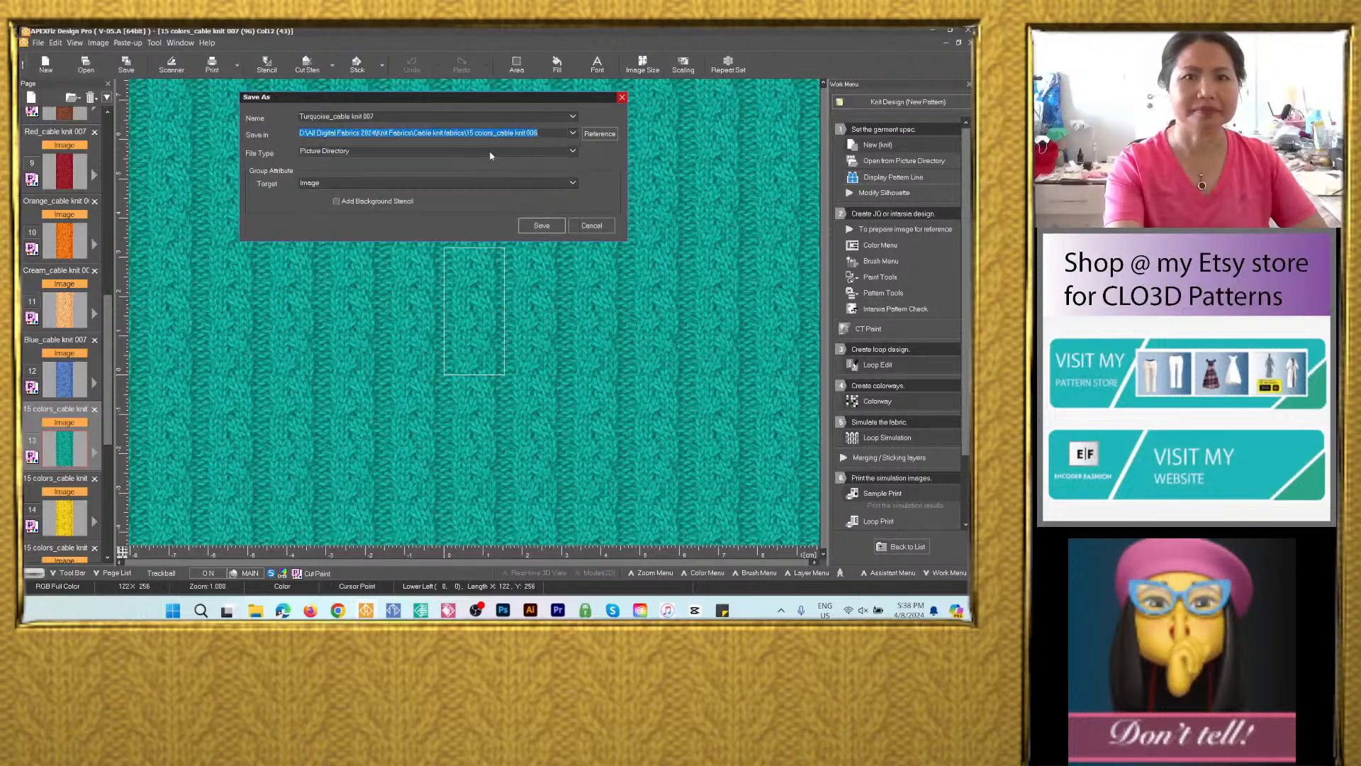
click(572, 133)
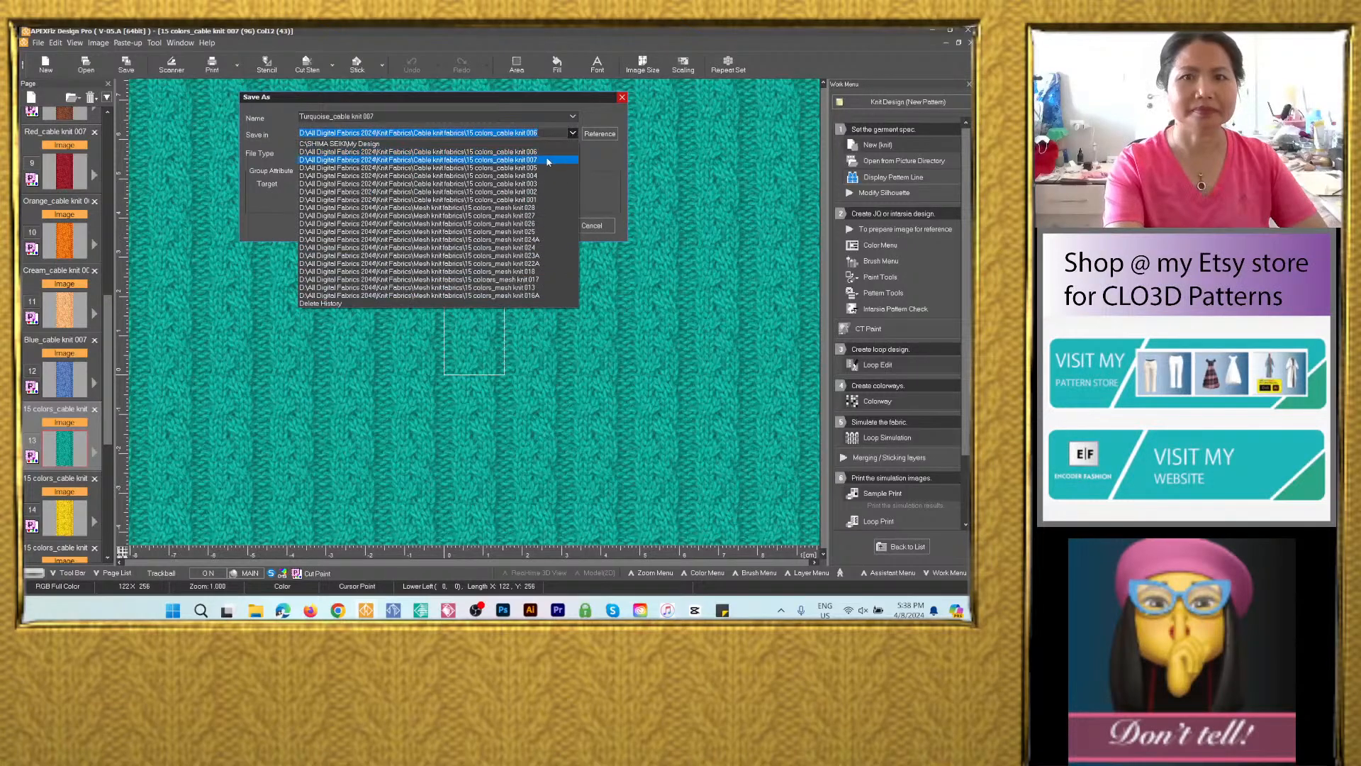
click(551, 159)
click(572, 134)
click(548, 160)
click(377, 151)
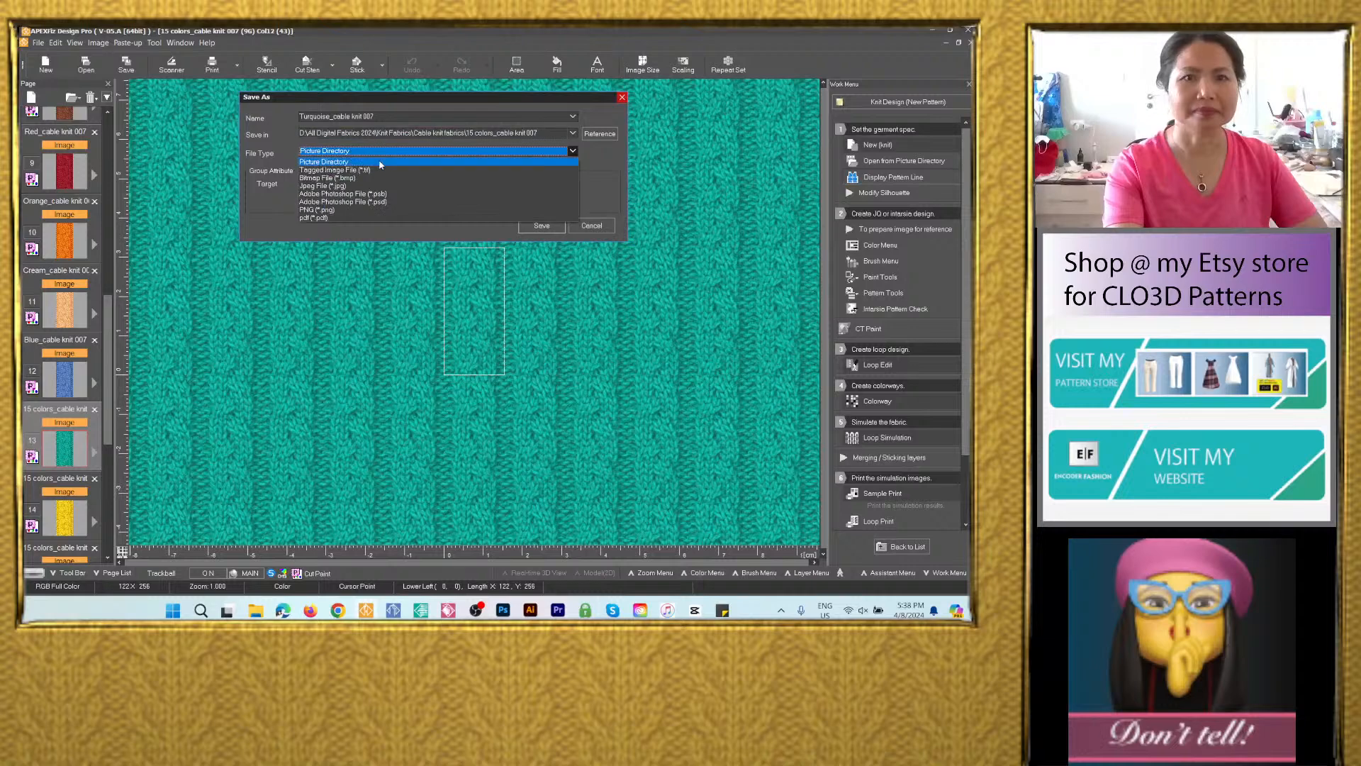
click(387, 206)
click(540, 266)
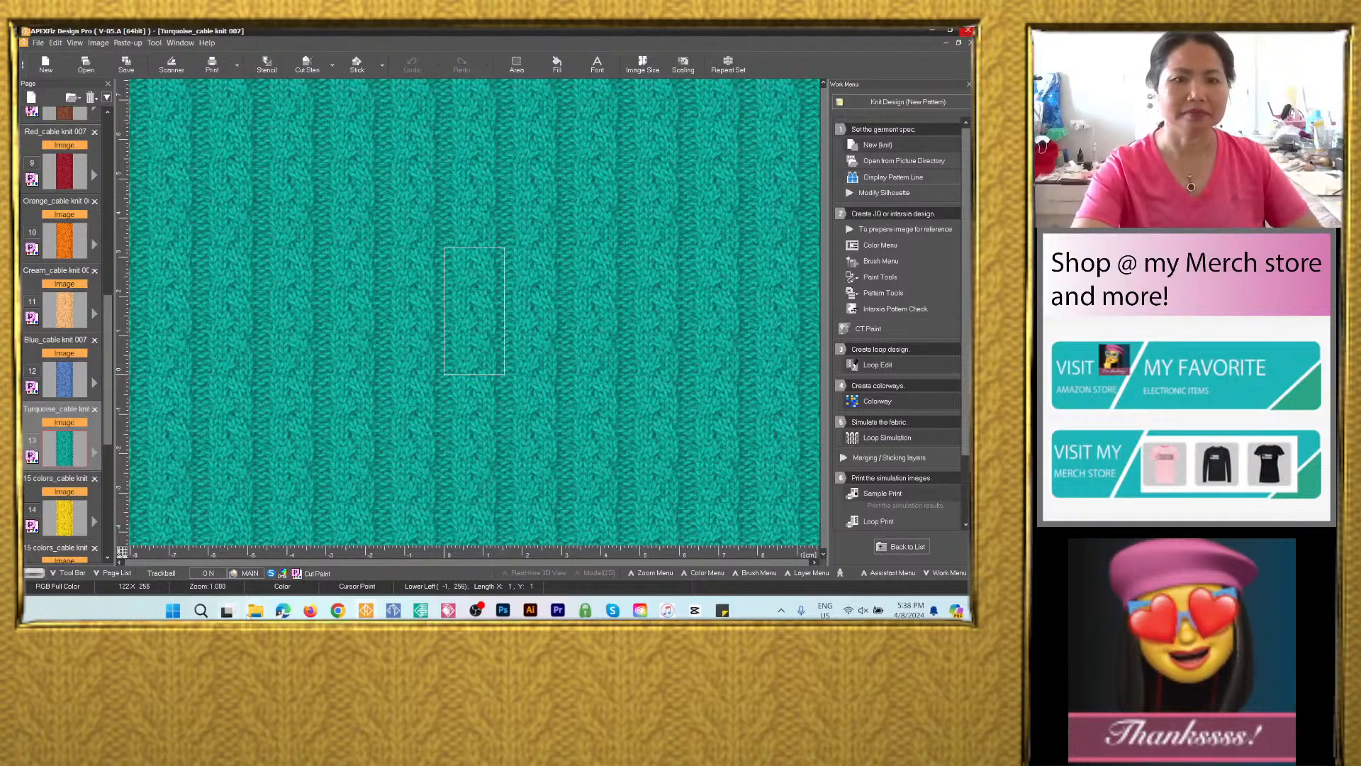
Switch to File Explorer, open the "15 colors_cable knit 007" folder and display its files in Details view.
click(255, 610)
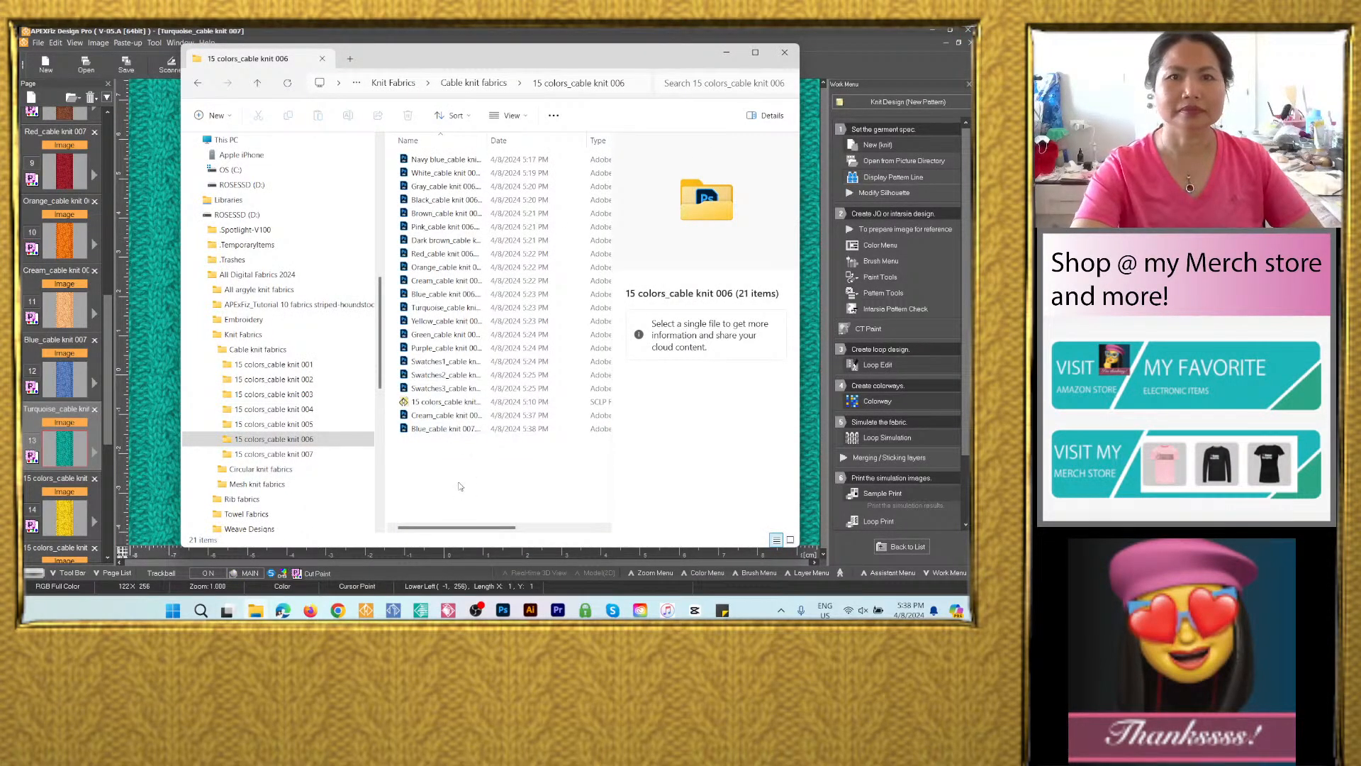
click(473, 83)
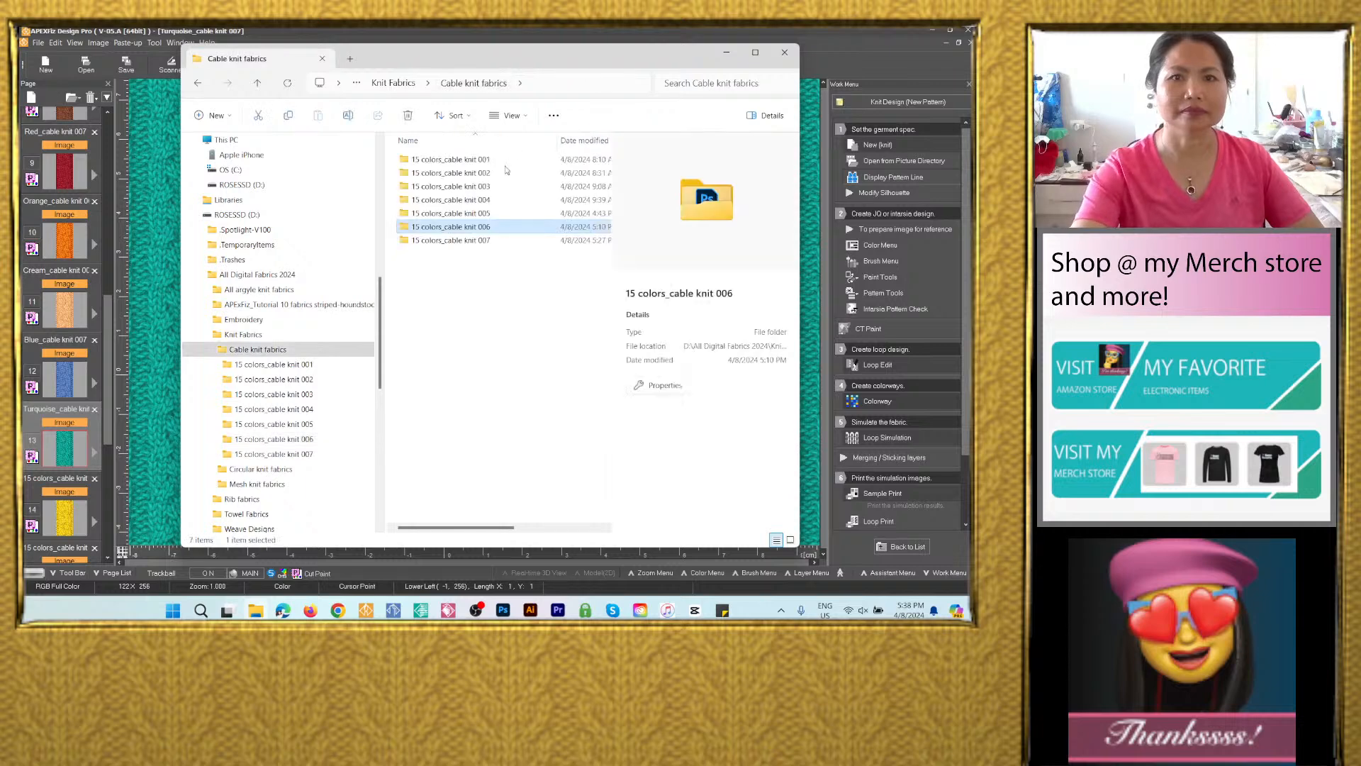
click(501, 241)
double_click(501, 246)
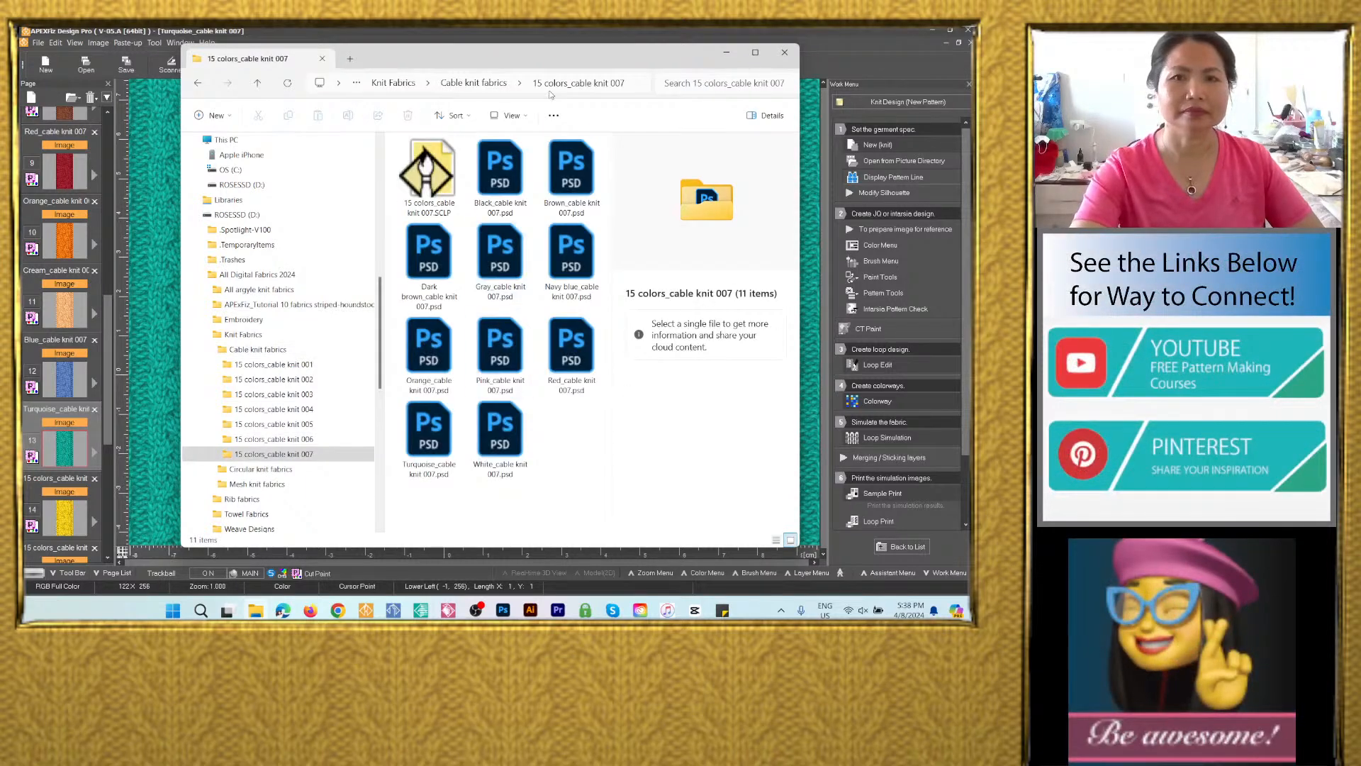
click(512, 116)
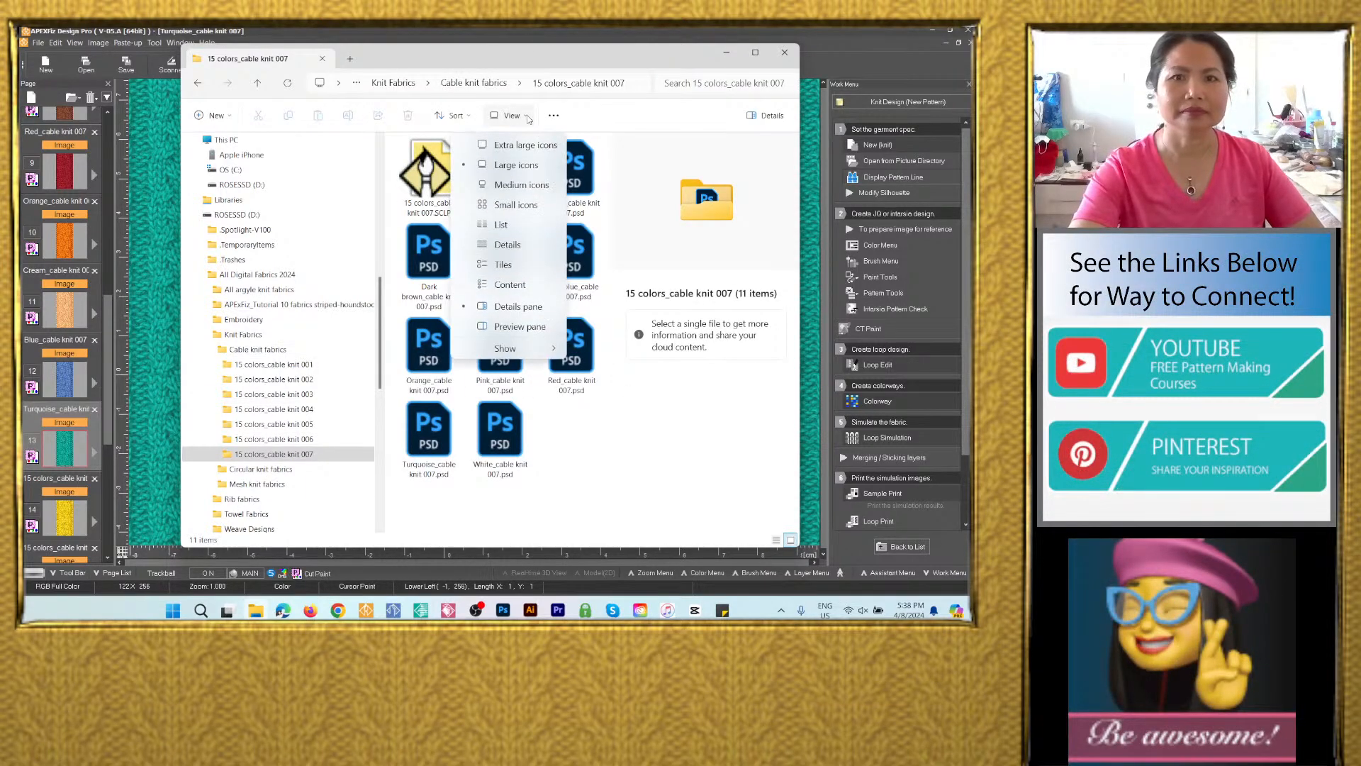
click(508, 244)
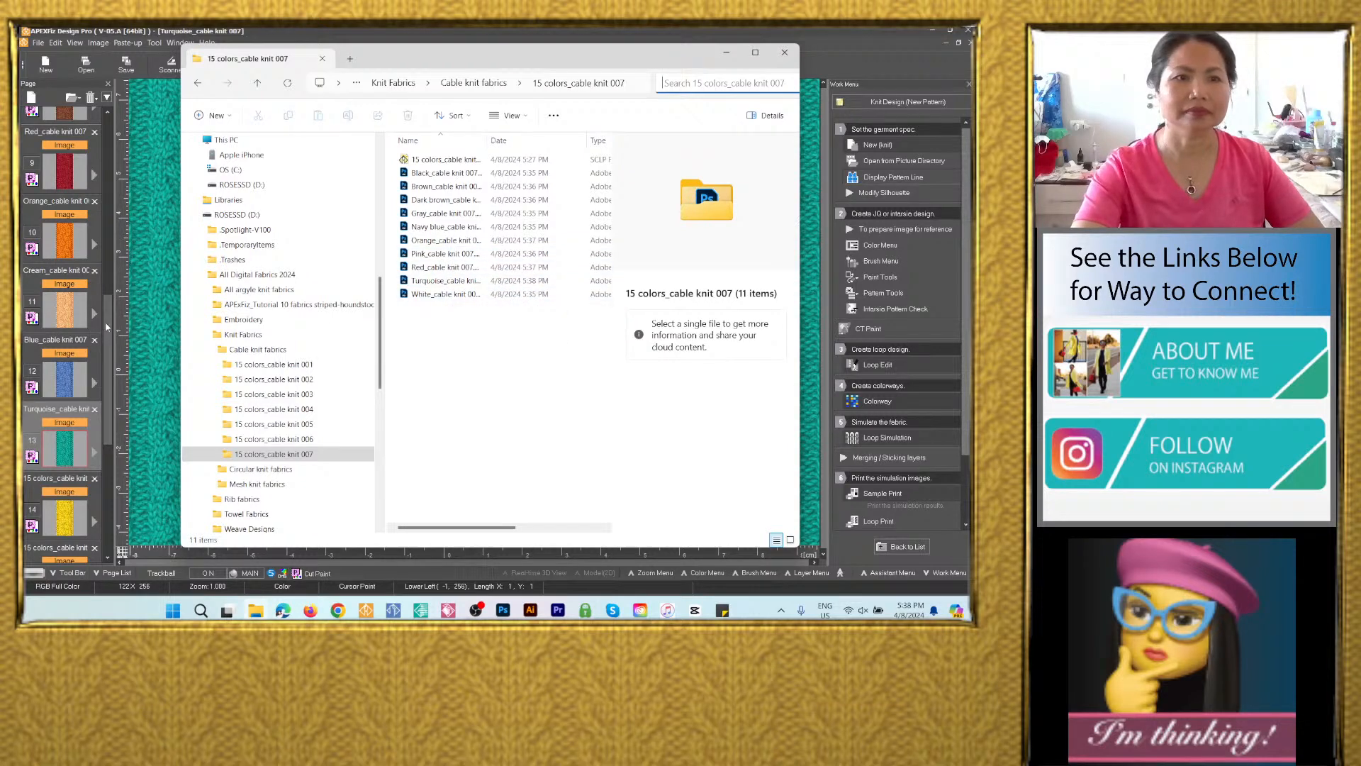
Compare the named colorway pages in the design program with the files in the "15 colors_cable knit 007" folder.
drag(107, 331, 110, 229)
scroll(110, 229, up, 1)
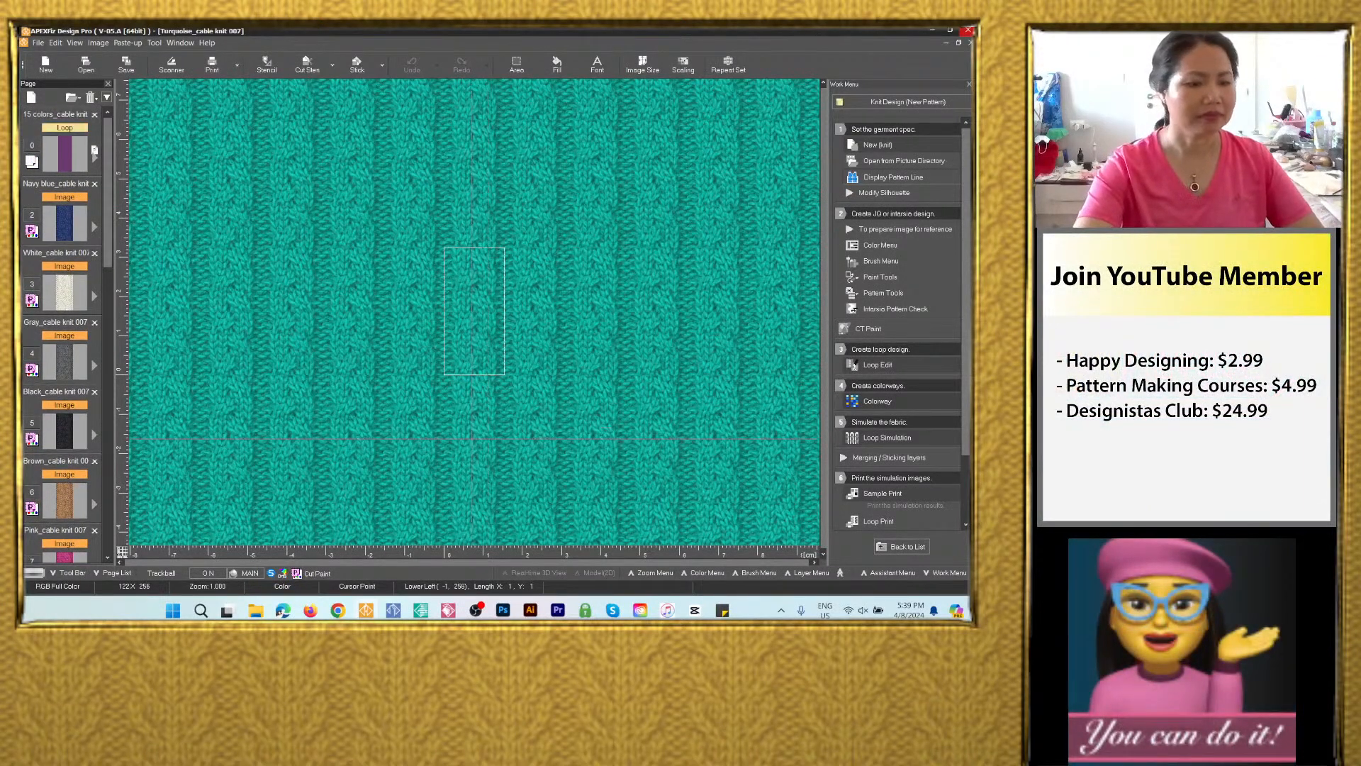
click(255, 610)
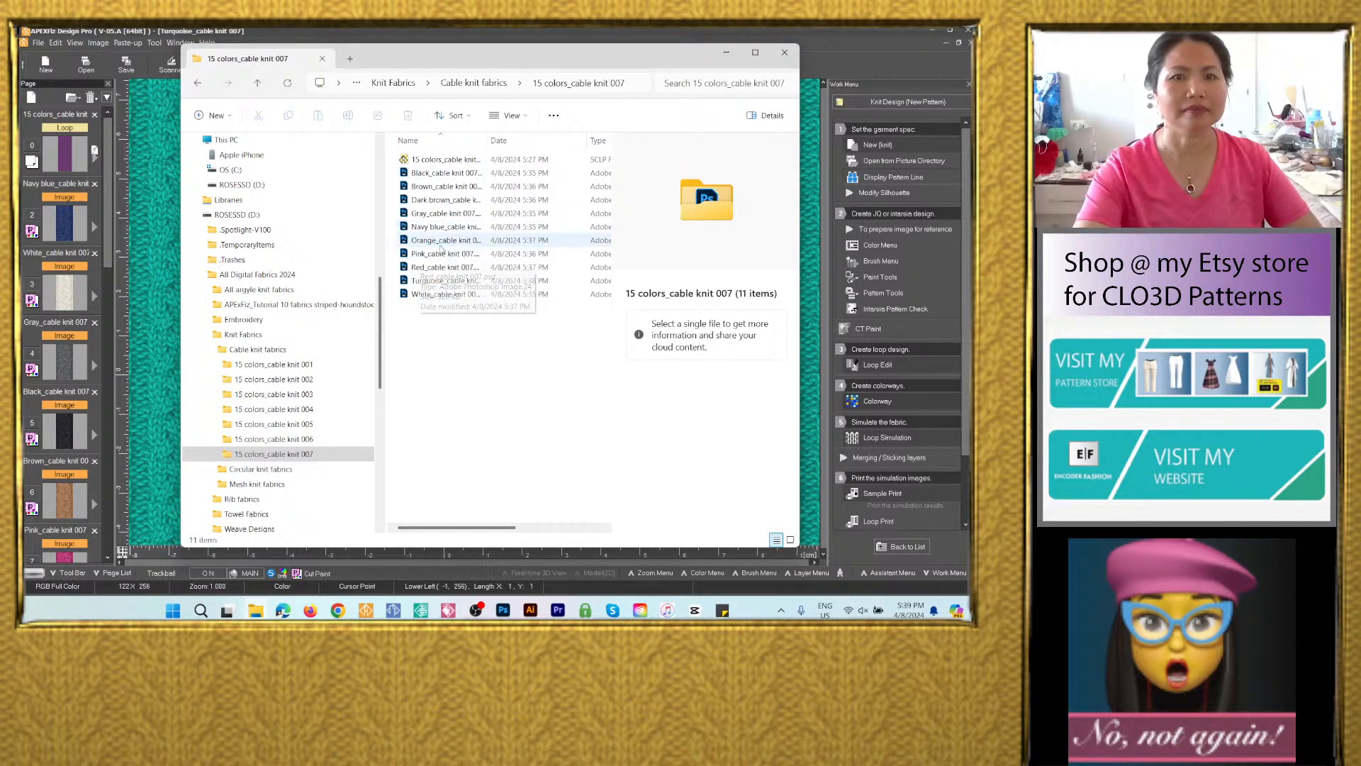
scroll(107, 390, down, 1)
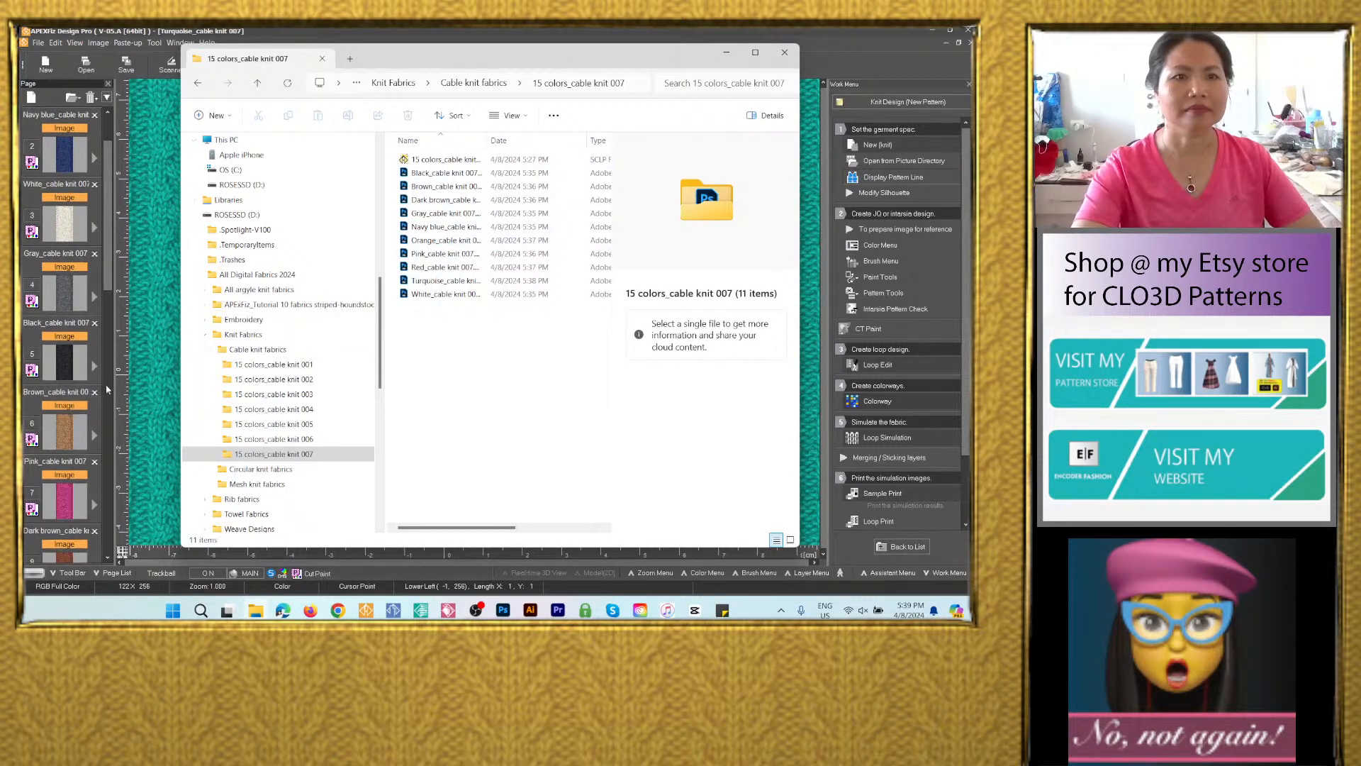
scroll(108, 389, down, 1)
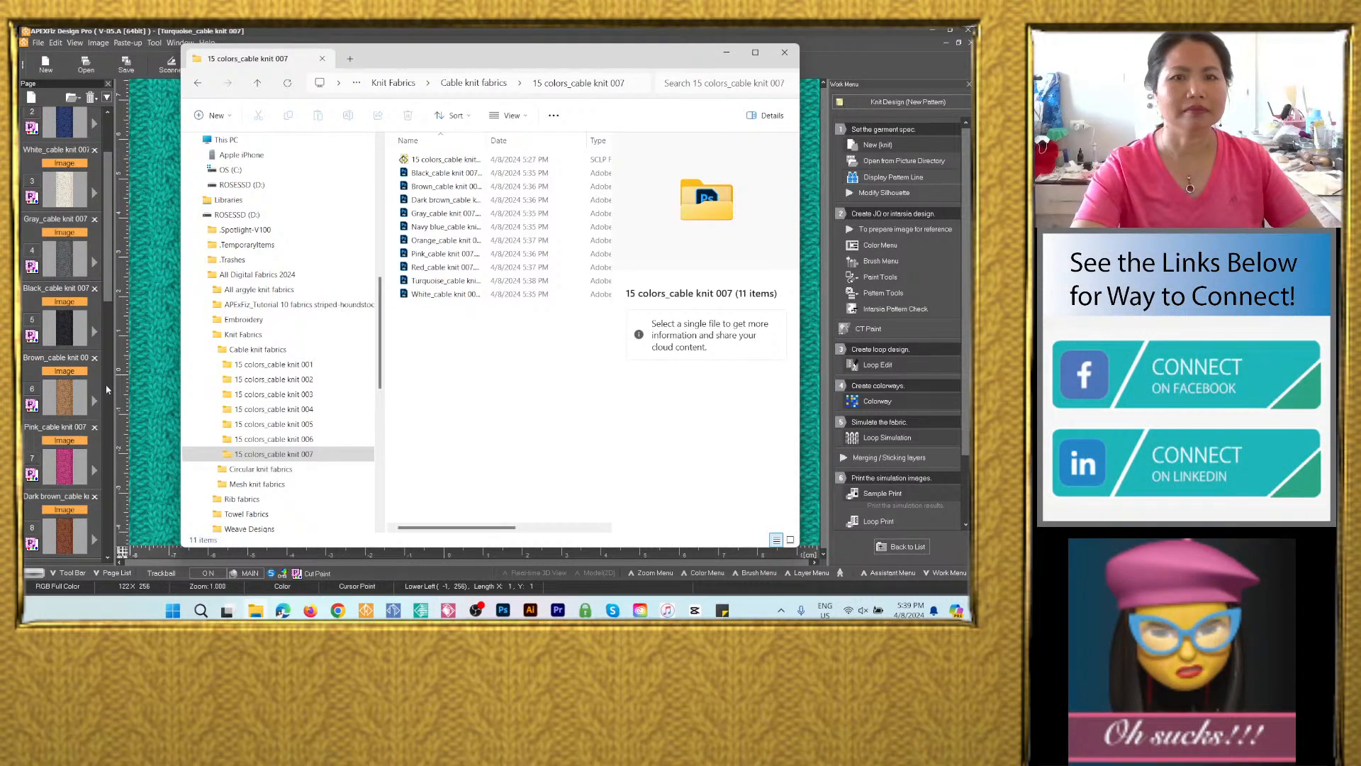
scroll(108, 389, down, 1)
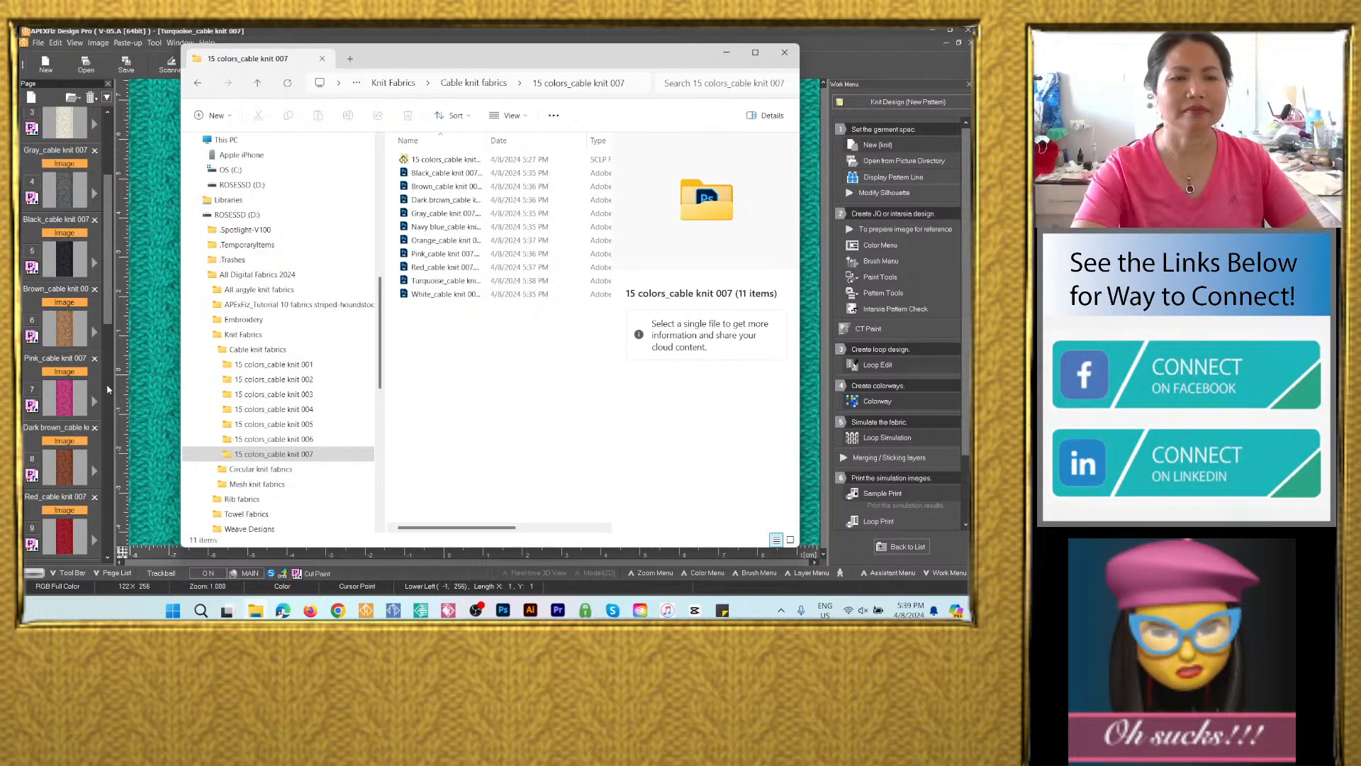
scroll(108, 389, up, 2)
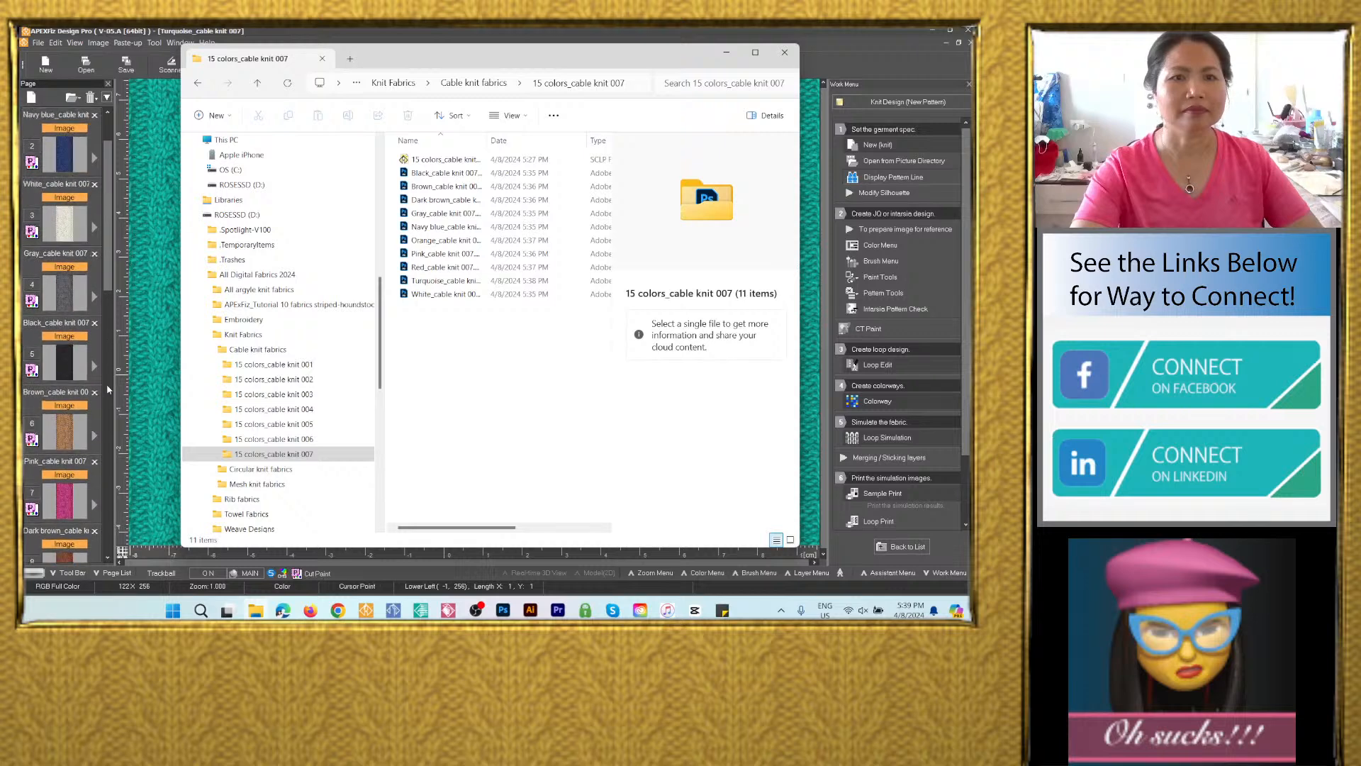
scroll(108, 389, up, 1)
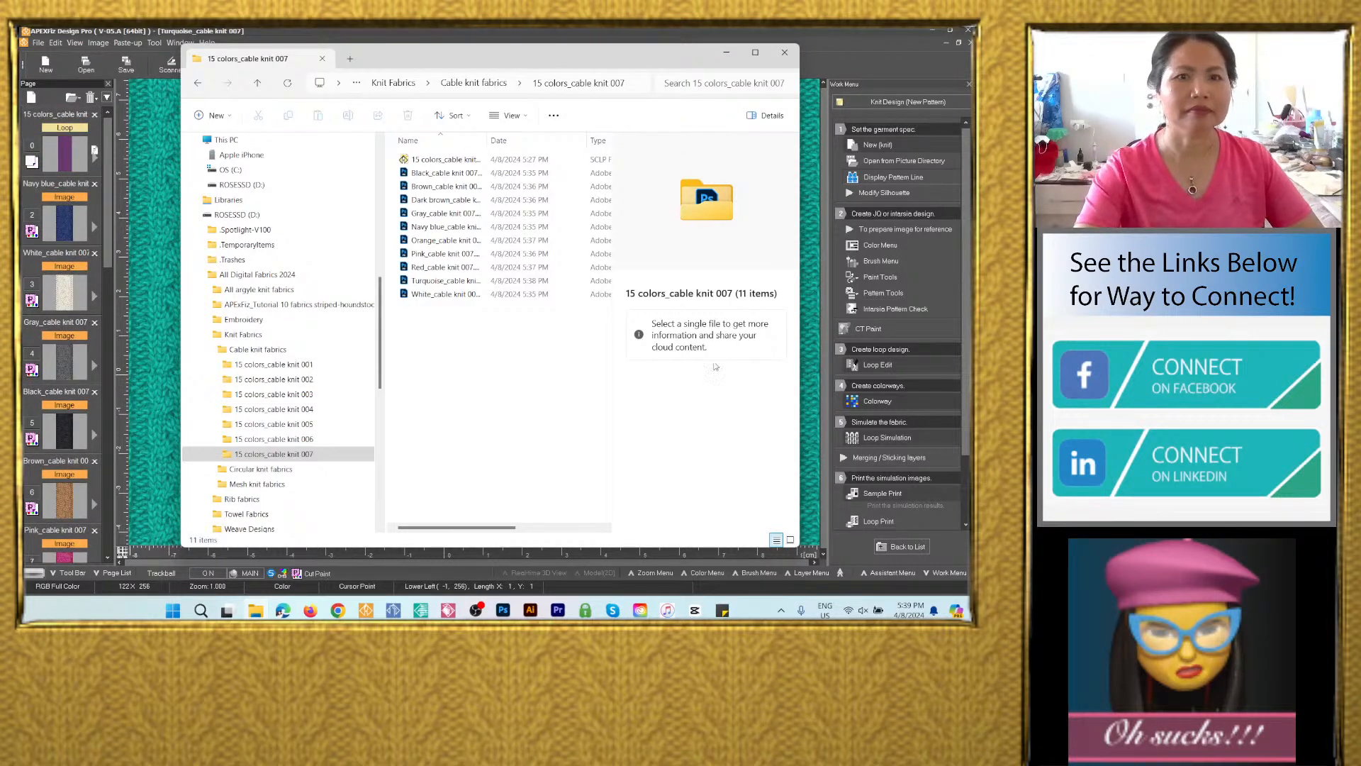
Widen the file list's Name column and go through each colorway file in the "15 colors_cable knit 007" folder.
click(440, 159)
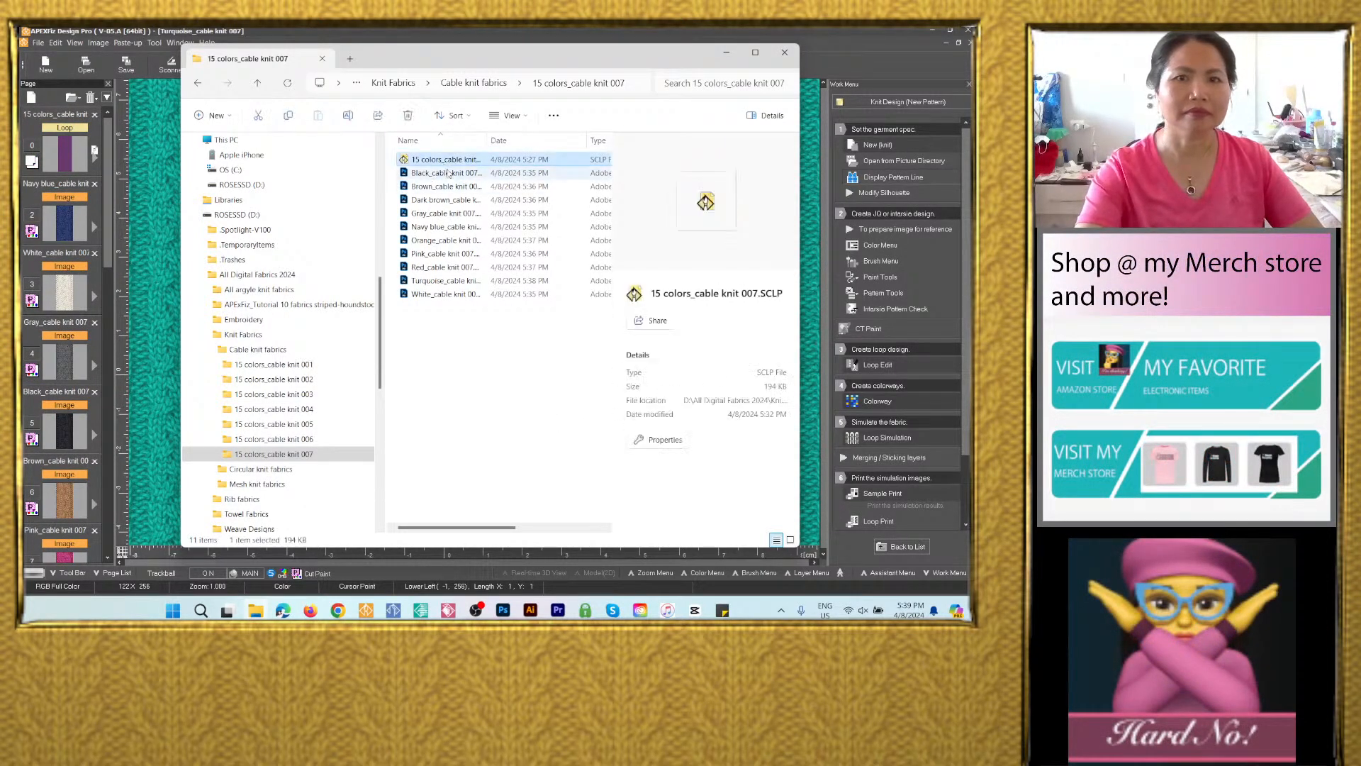
drag(488, 141, 535, 135)
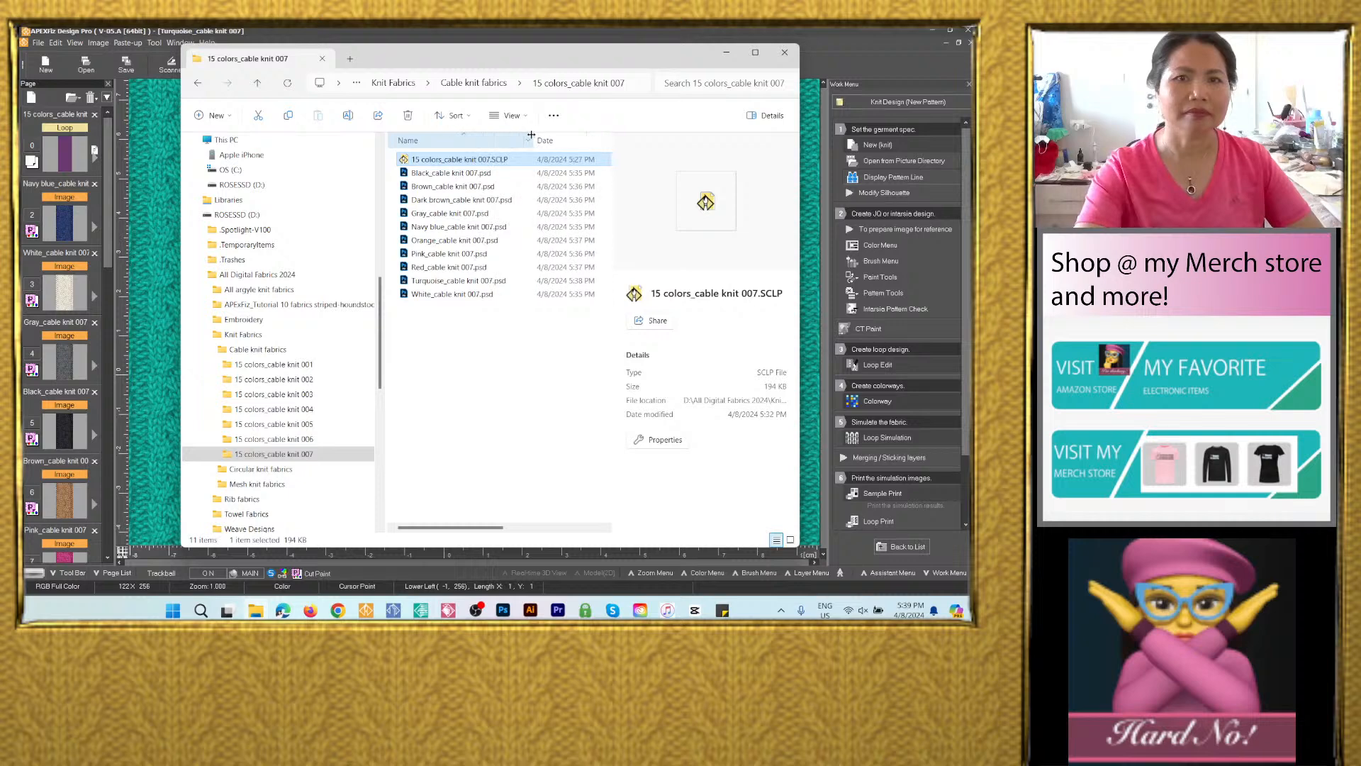
click(466, 173)
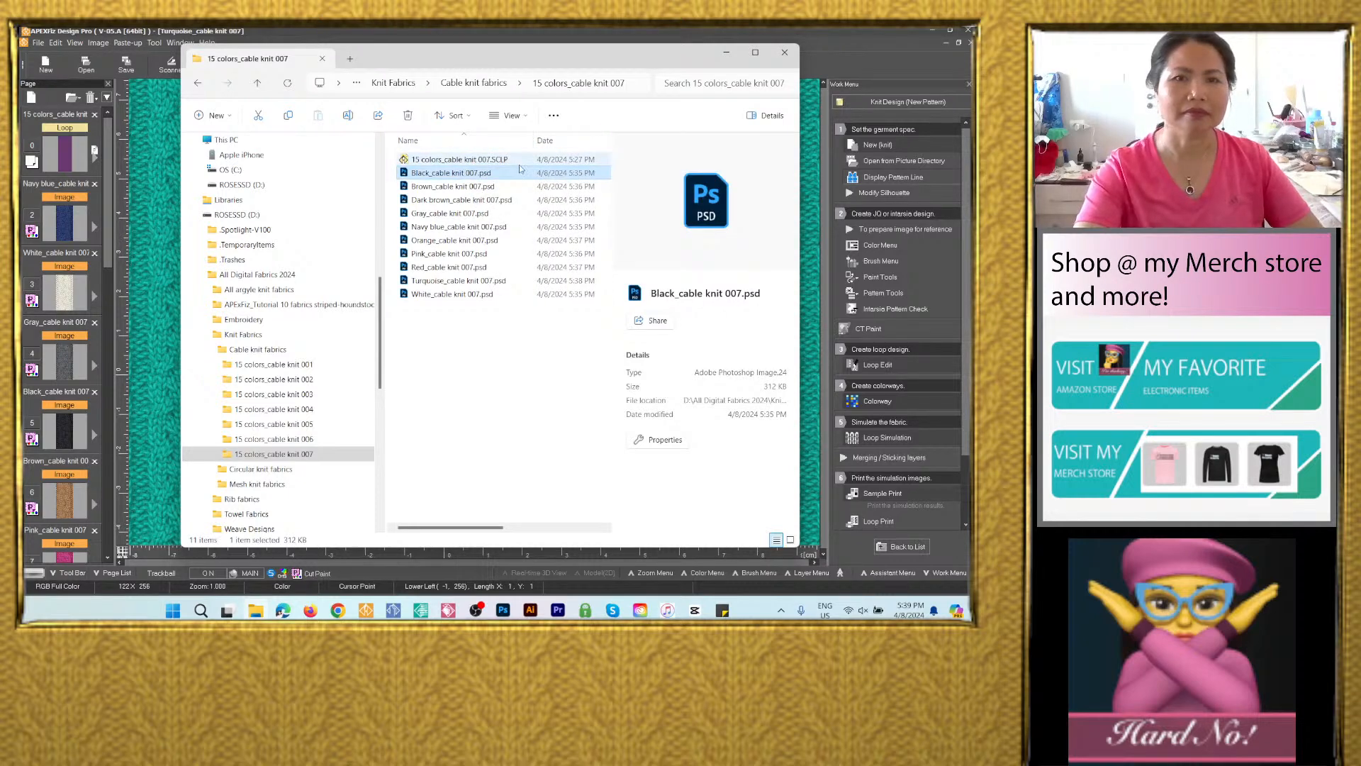
click(453, 187)
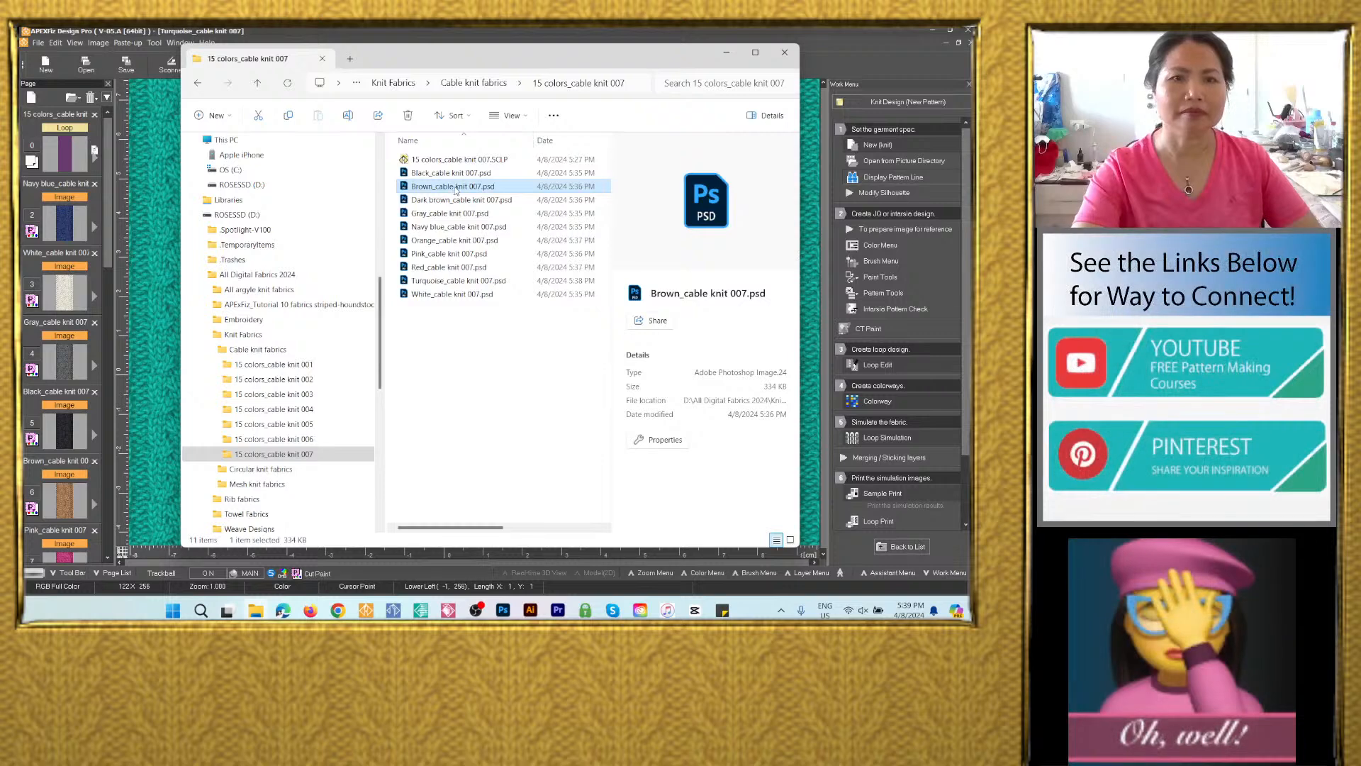
click(450, 205)
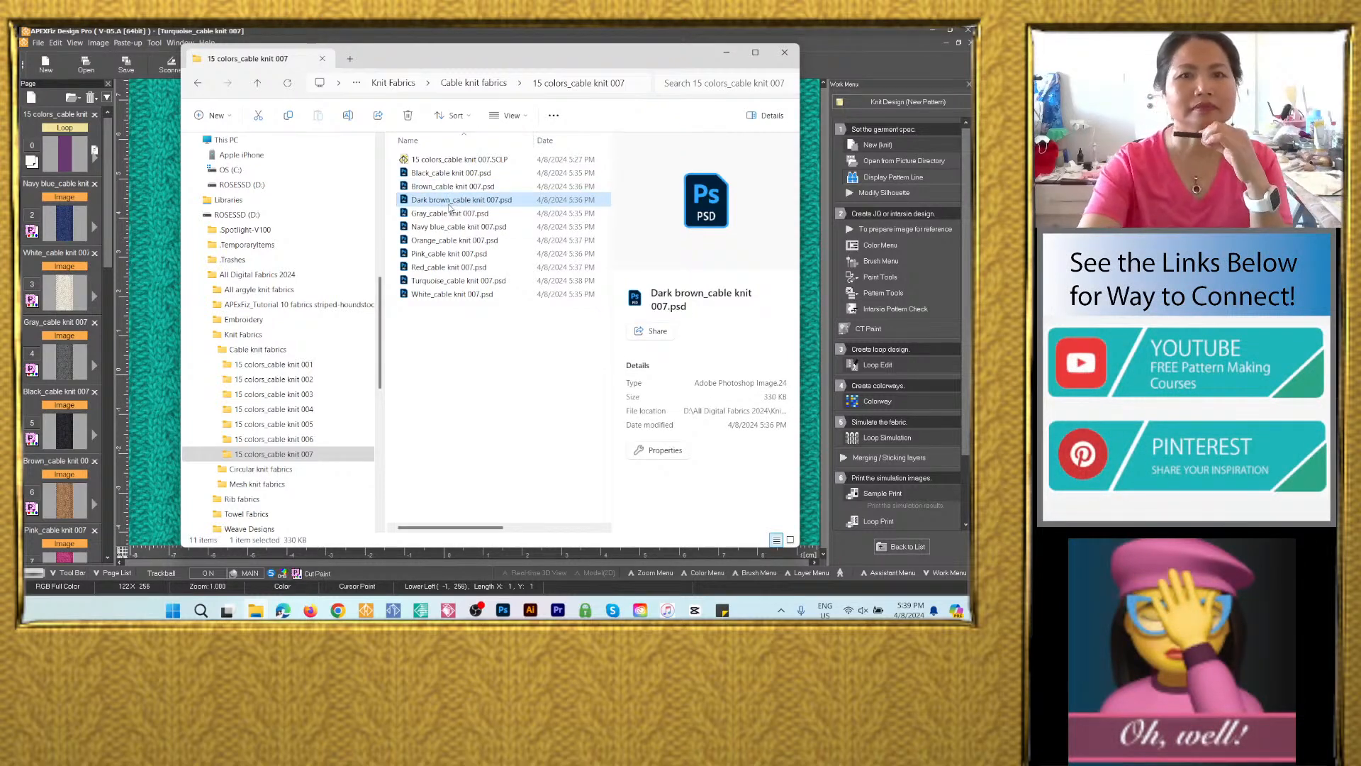
click(447, 213)
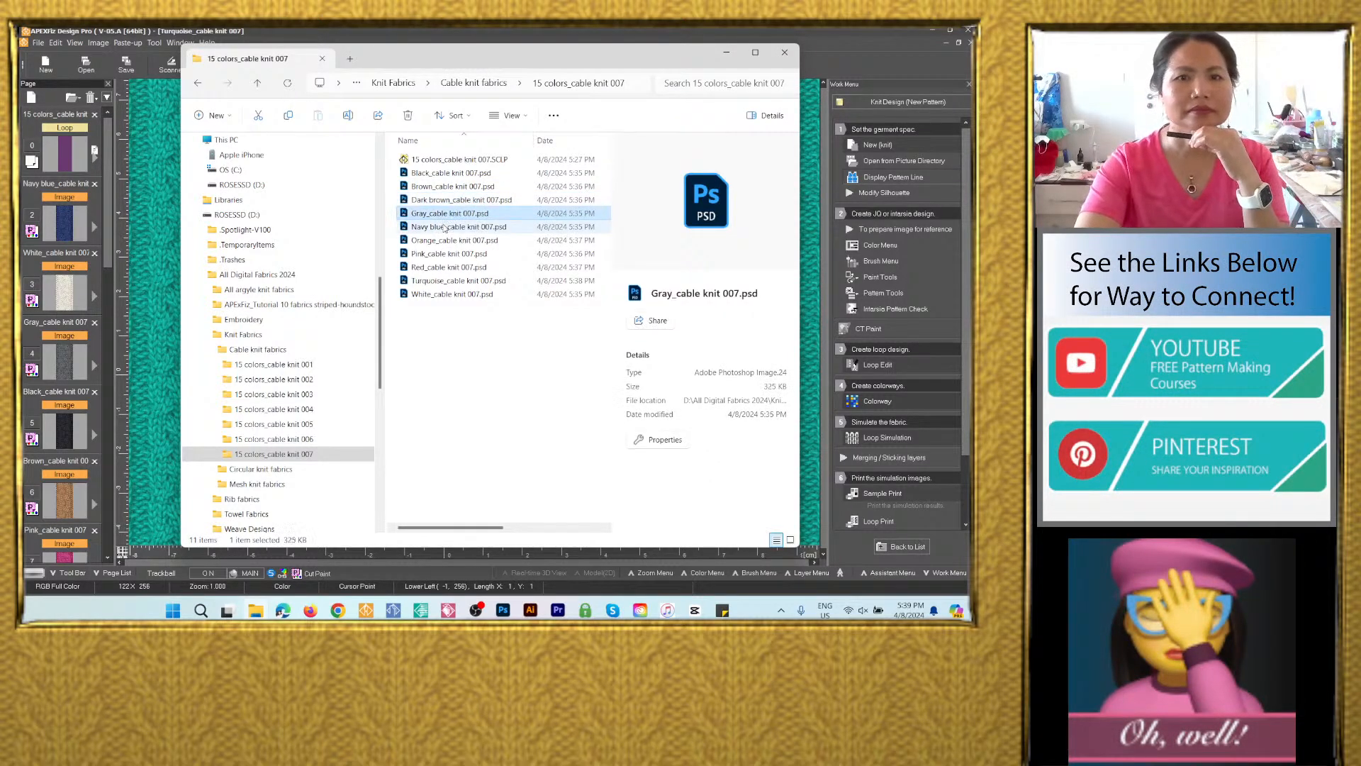
click(445, 227)
click(439, 240)
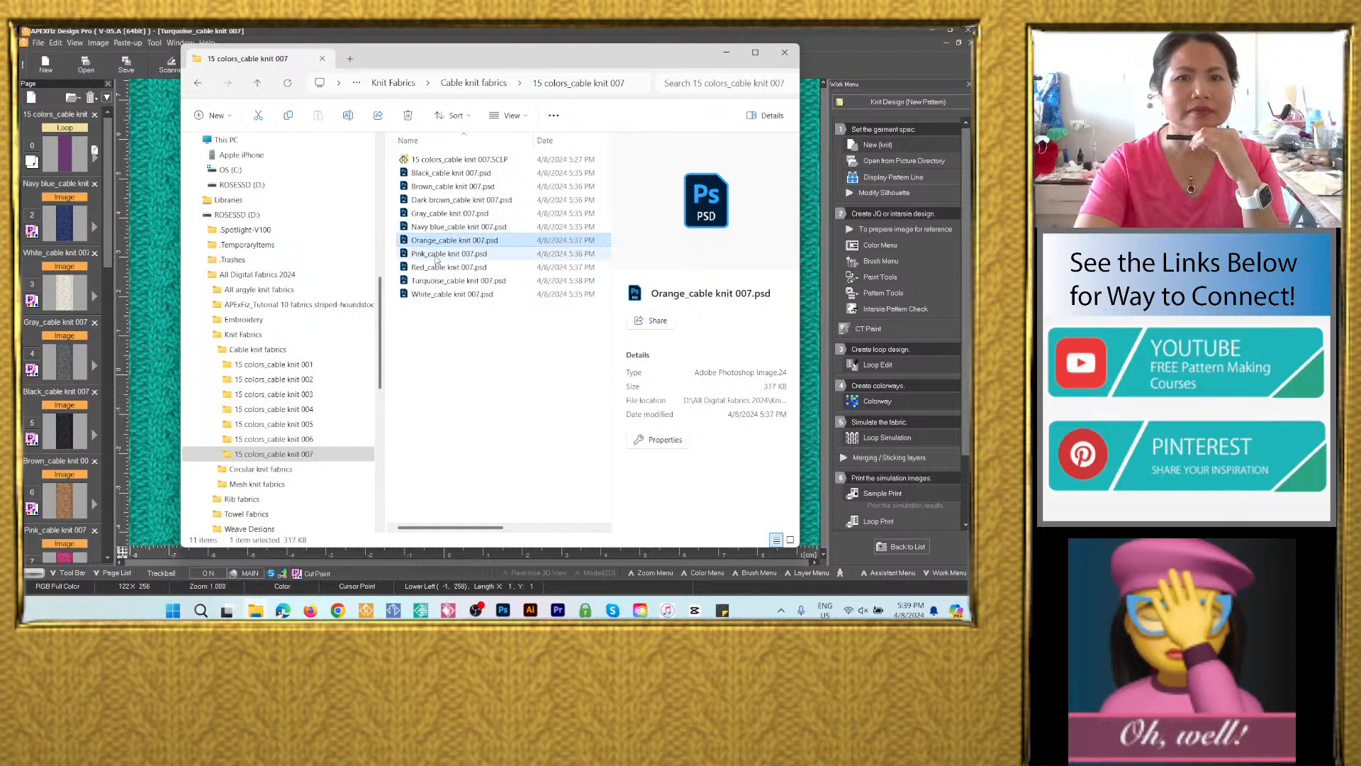
click(435, 255)
click(436, 267)
click(435, 282)
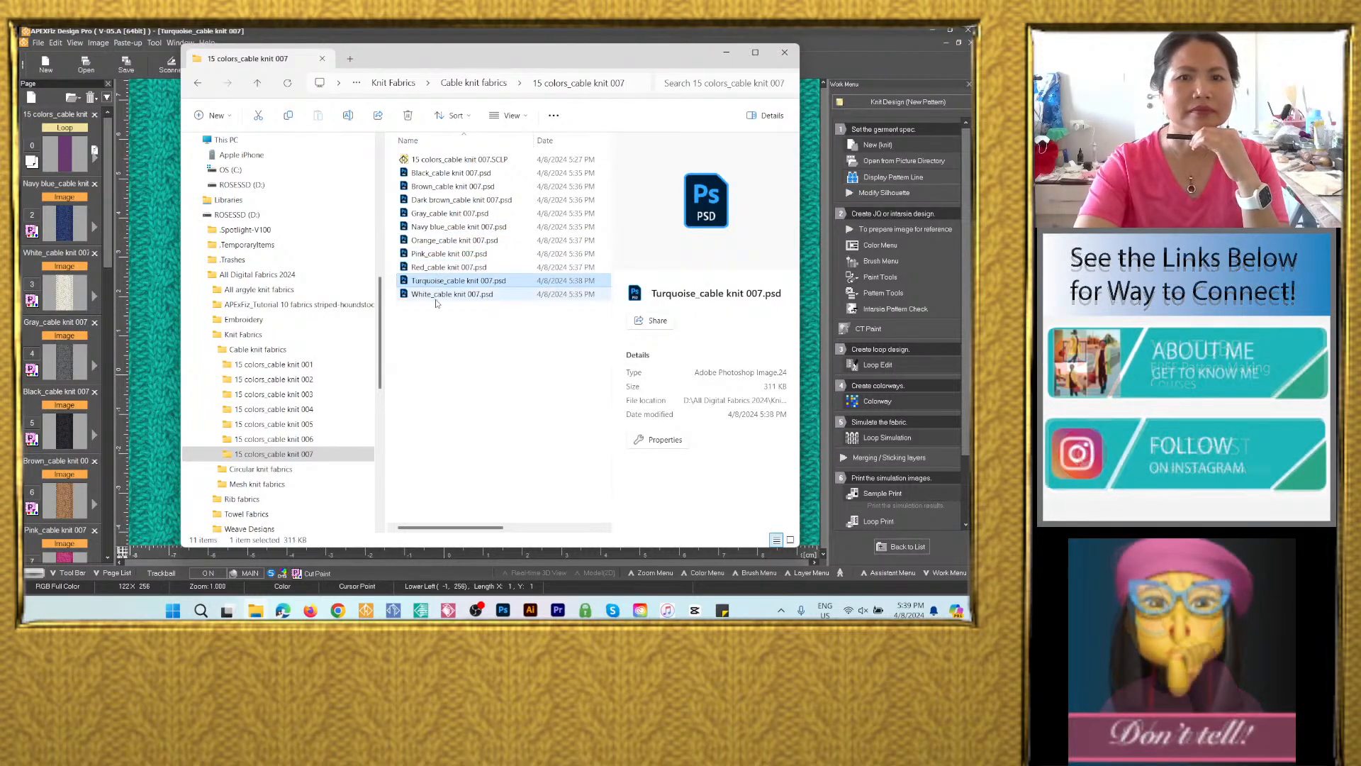
click(435, 296)
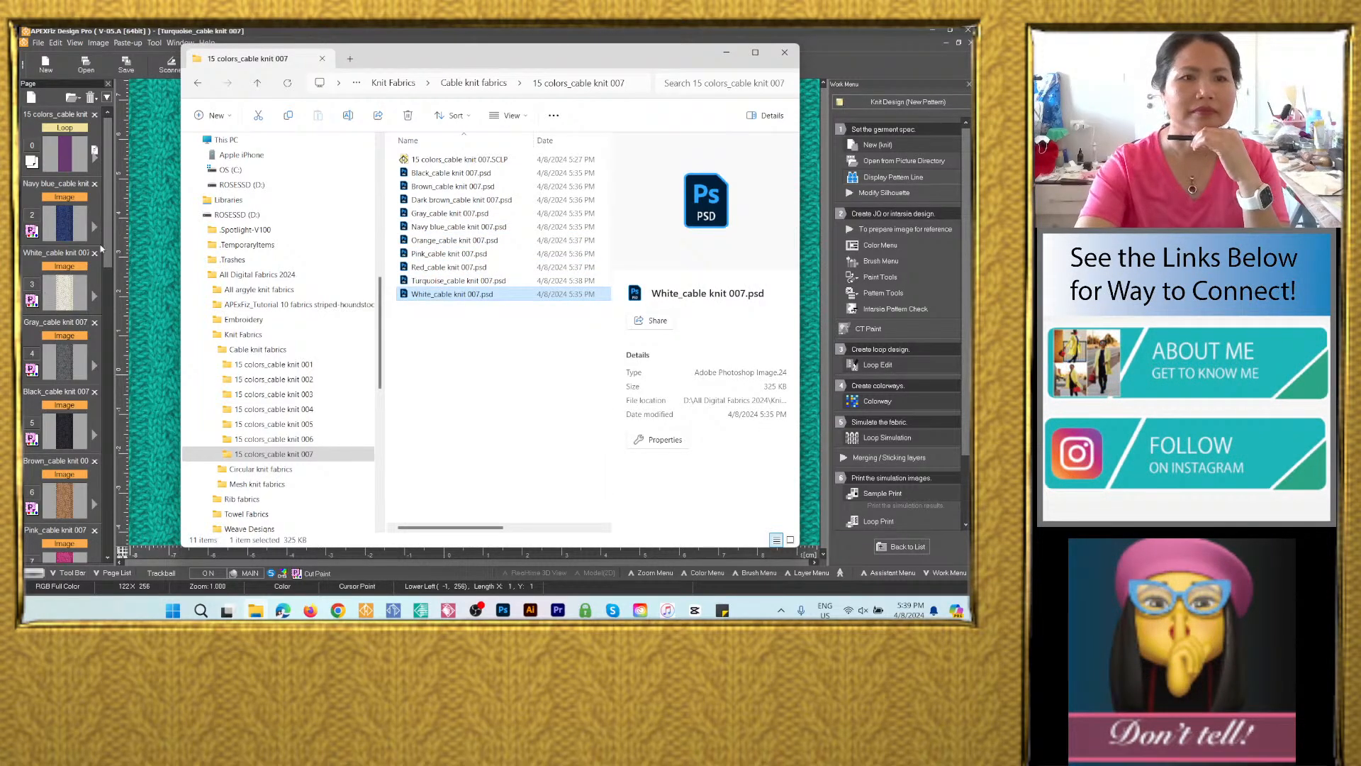
Review the remaining colorway pages in the design program and select all files in the folder to check their number.
scroll(105, 247, down, 3)
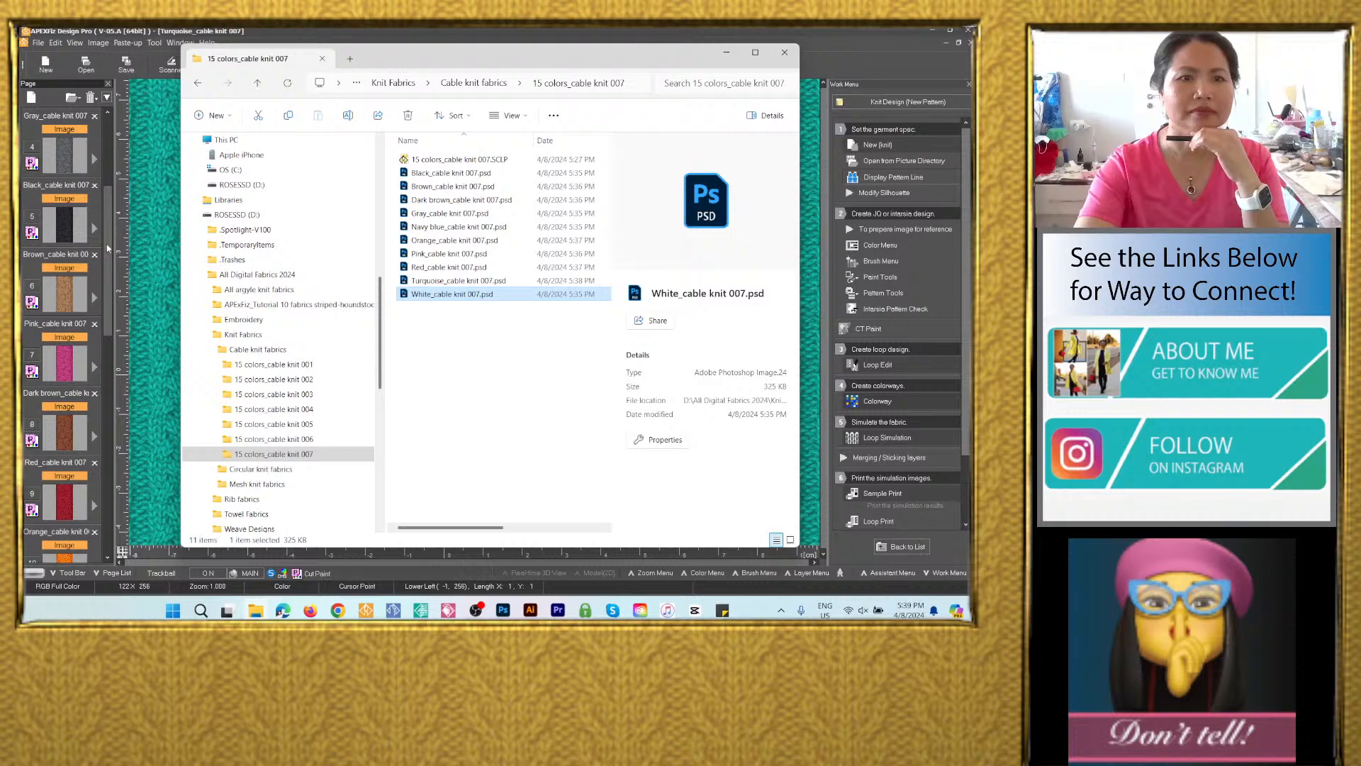
scroll(107, 246, down, 8)
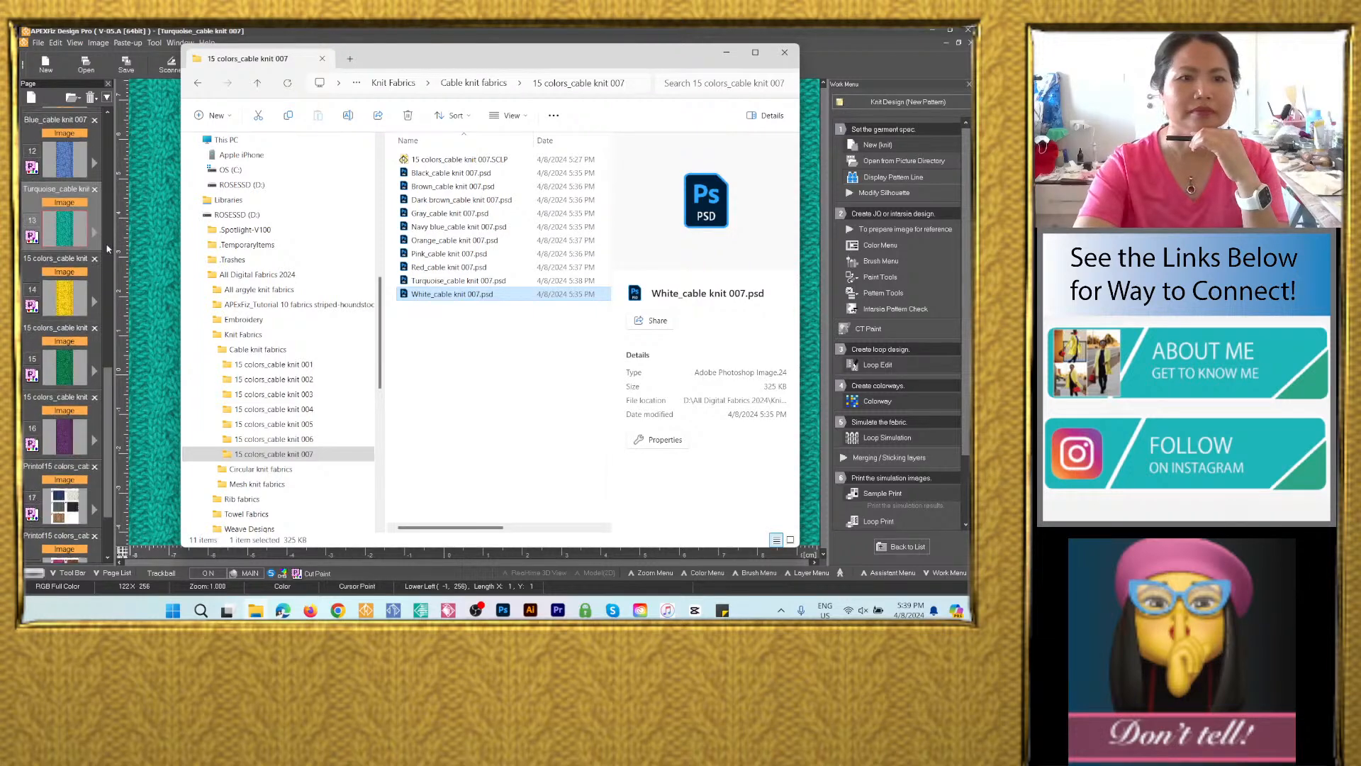
scroll(107, 248, down, 1)
scroll(107, 248, up, 2)
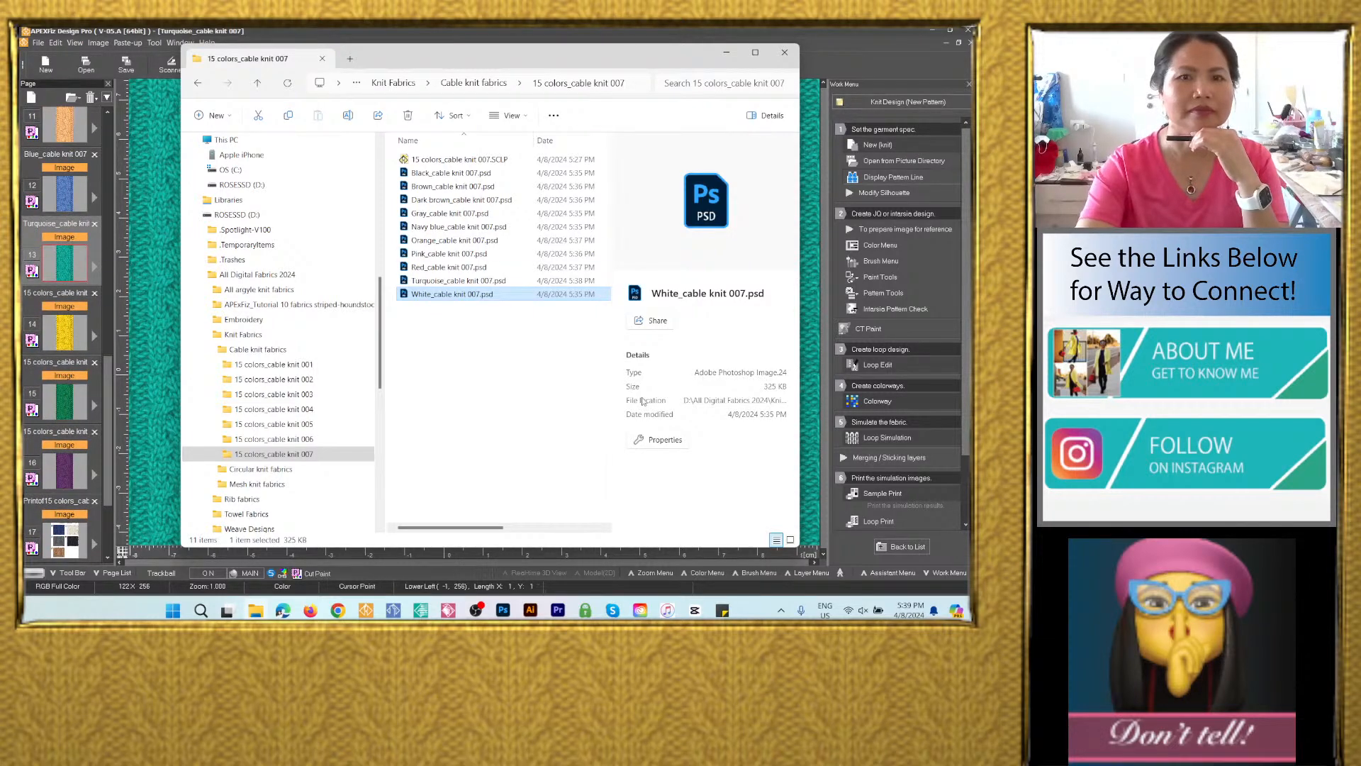
click(518, 383)
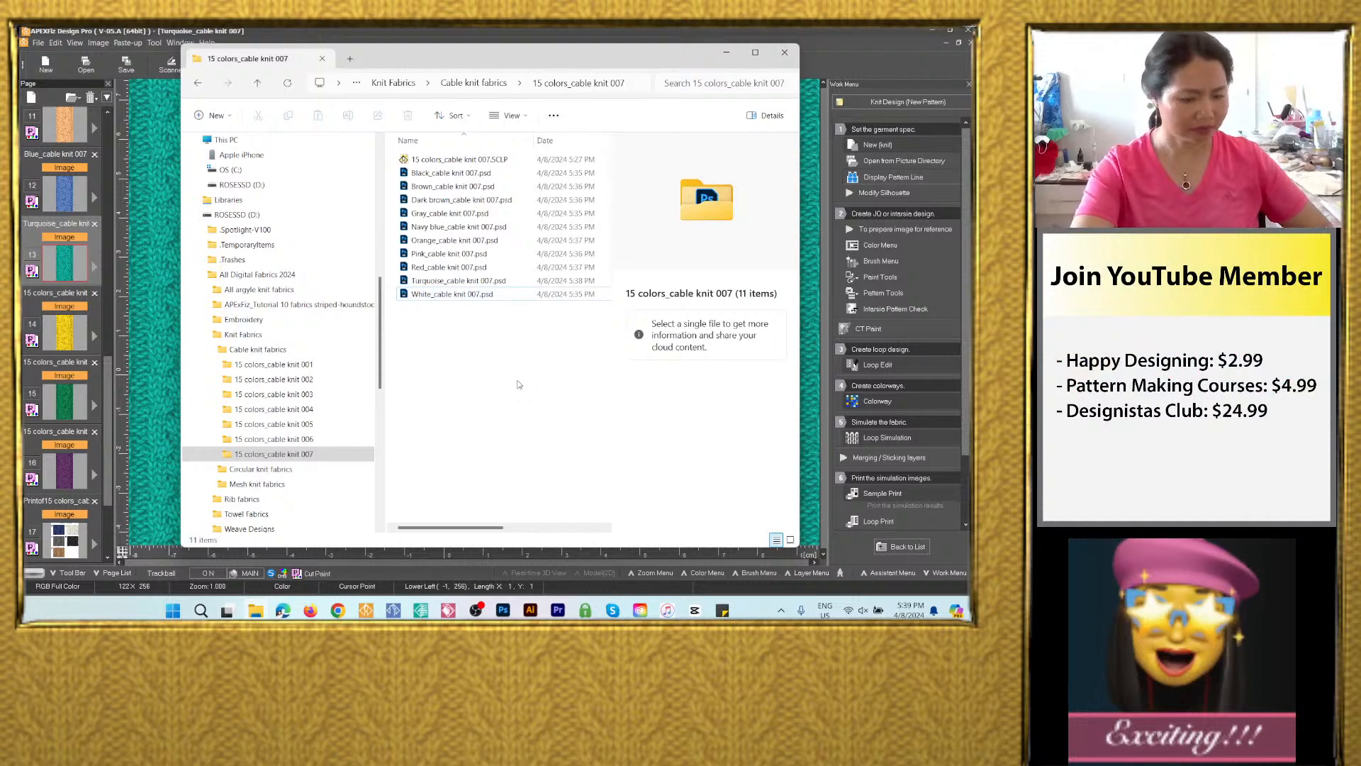
key(ctrl+a)
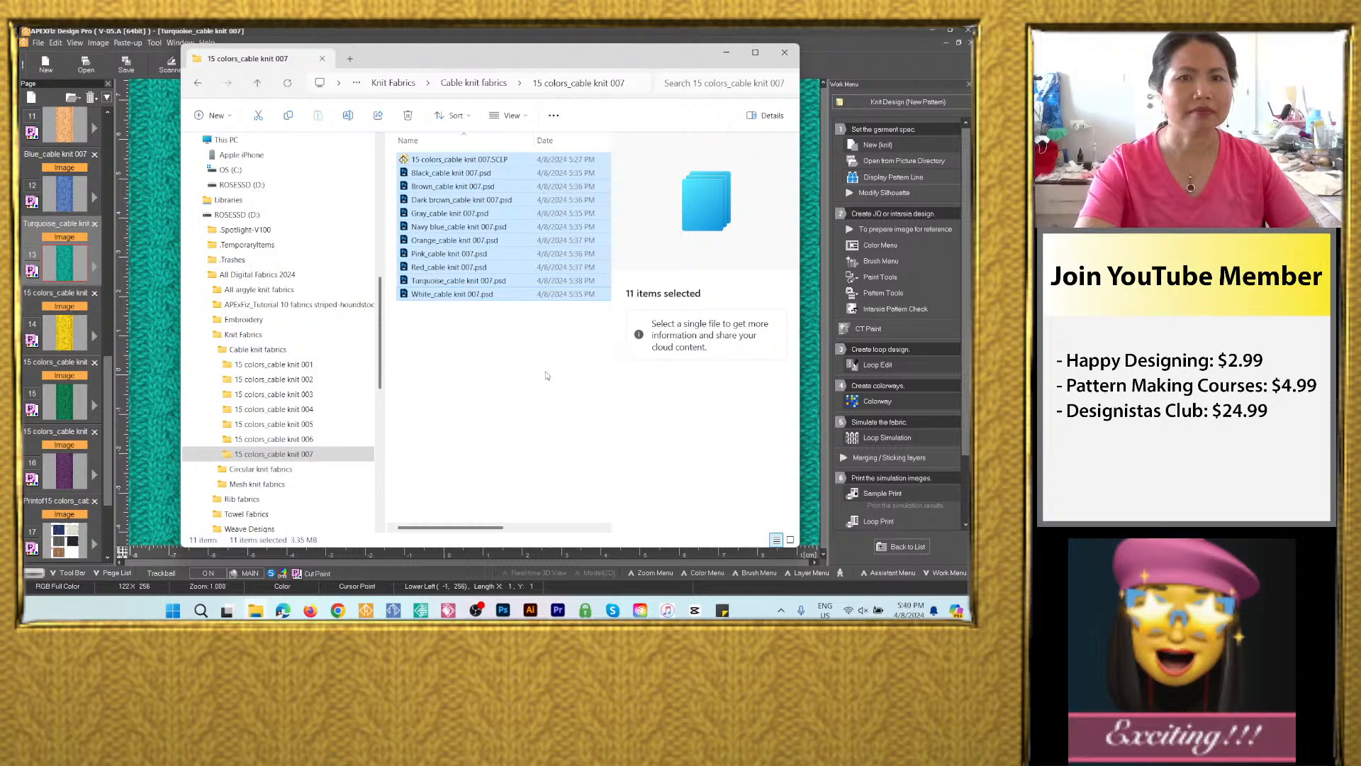
click(500, 382)
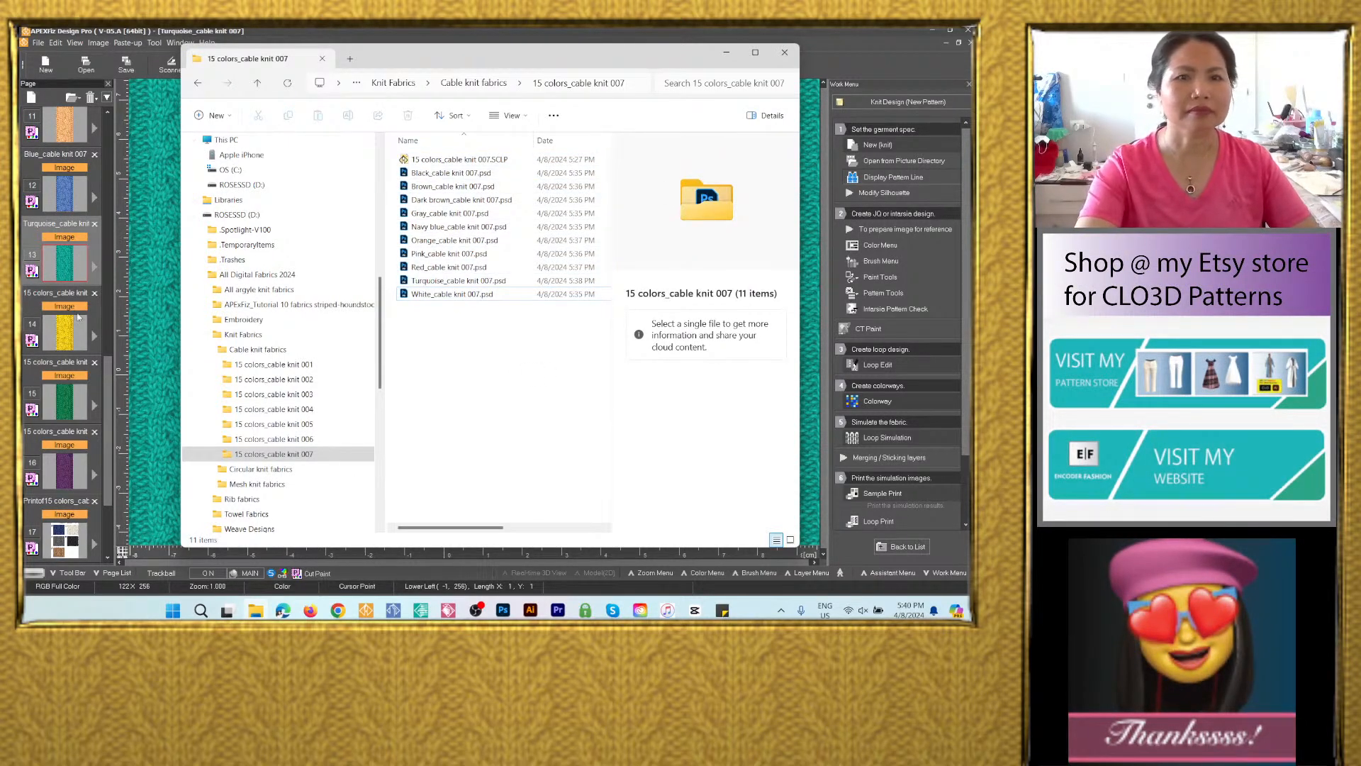
Return to the design program, start an image-only save of the yellow fabric on page 14 and name it "Yellow_cable knit 007".
click(63, 339)
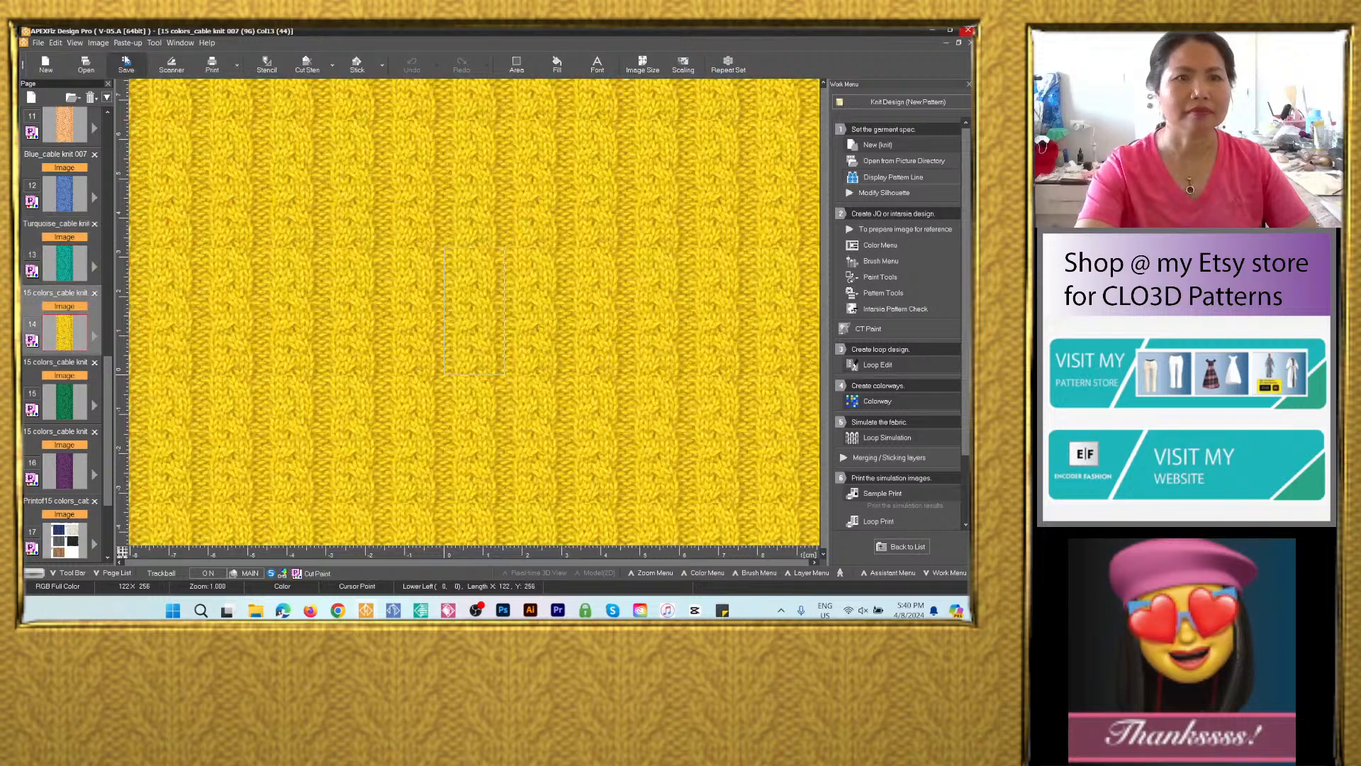
click(126, 64)
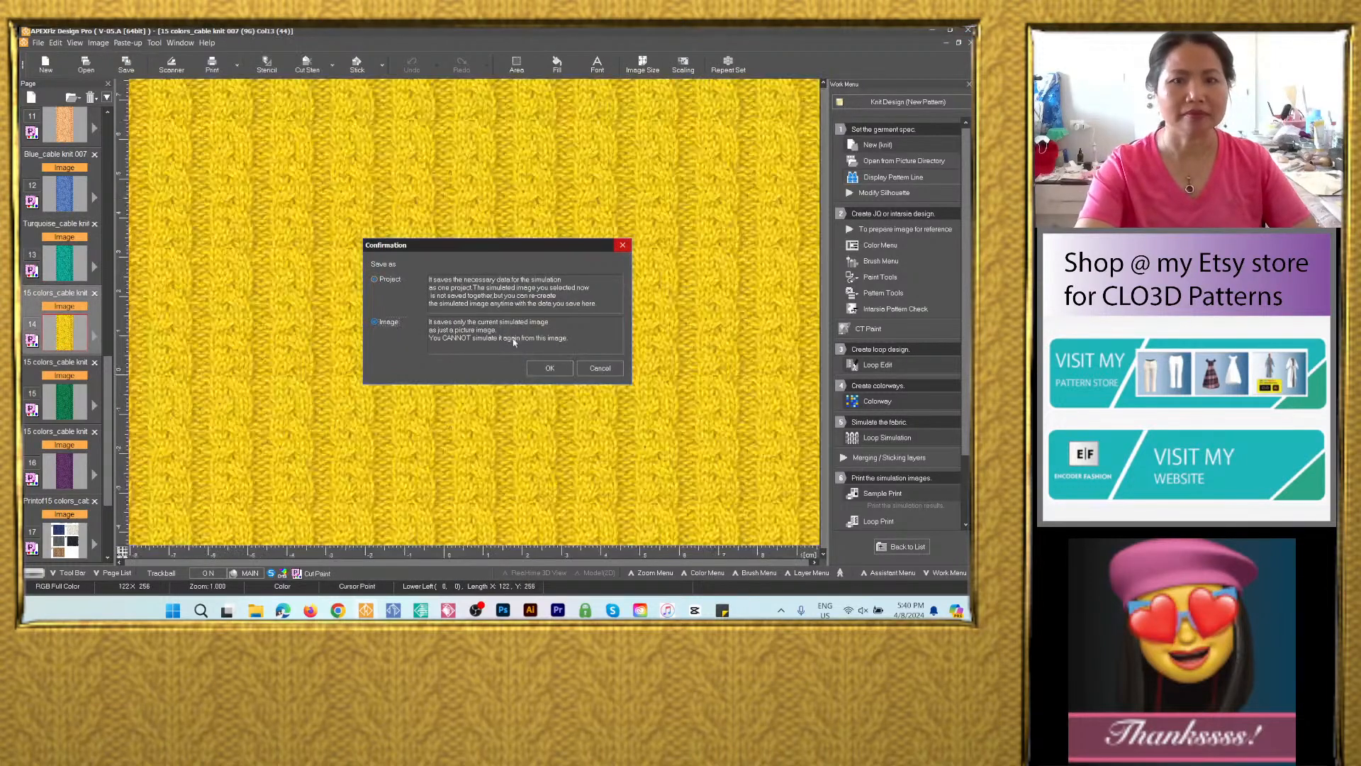
click(549, 368)
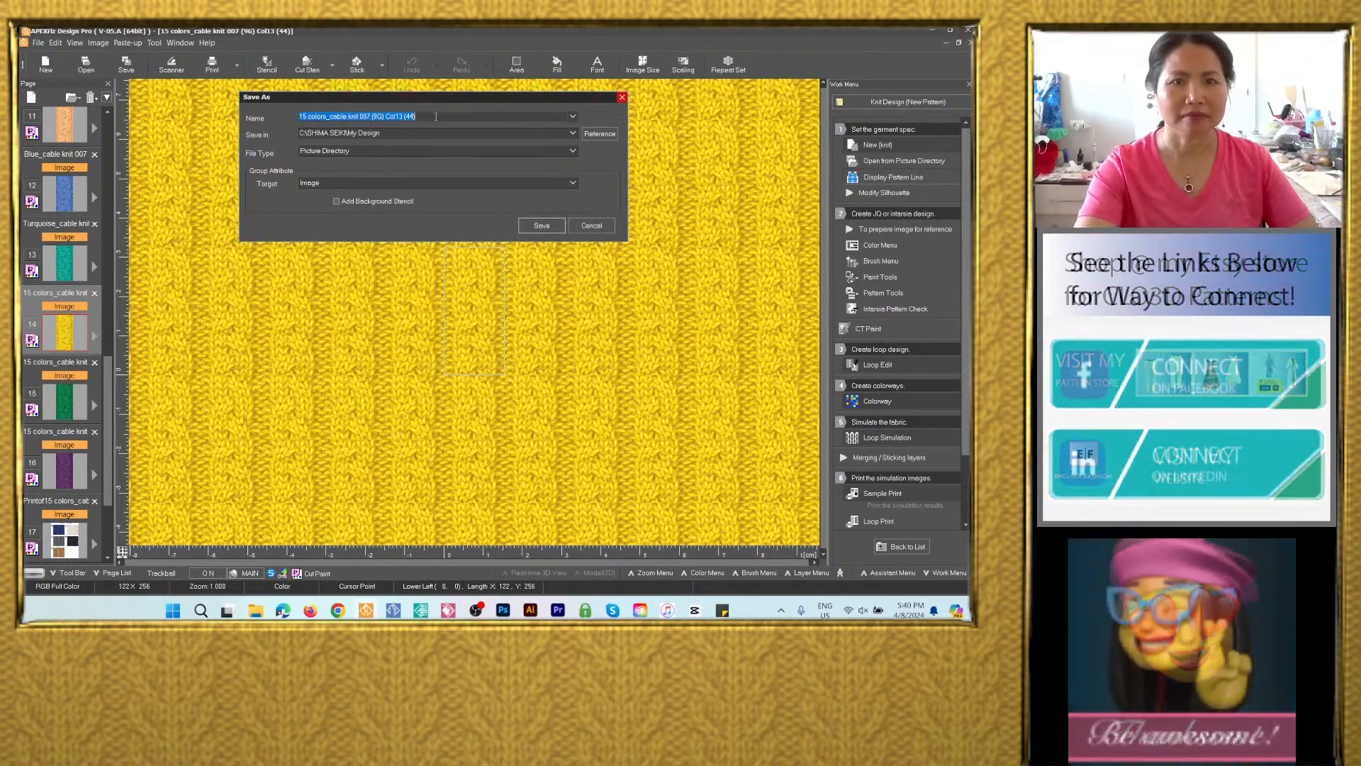
text(Navy blue_cable knit 007)
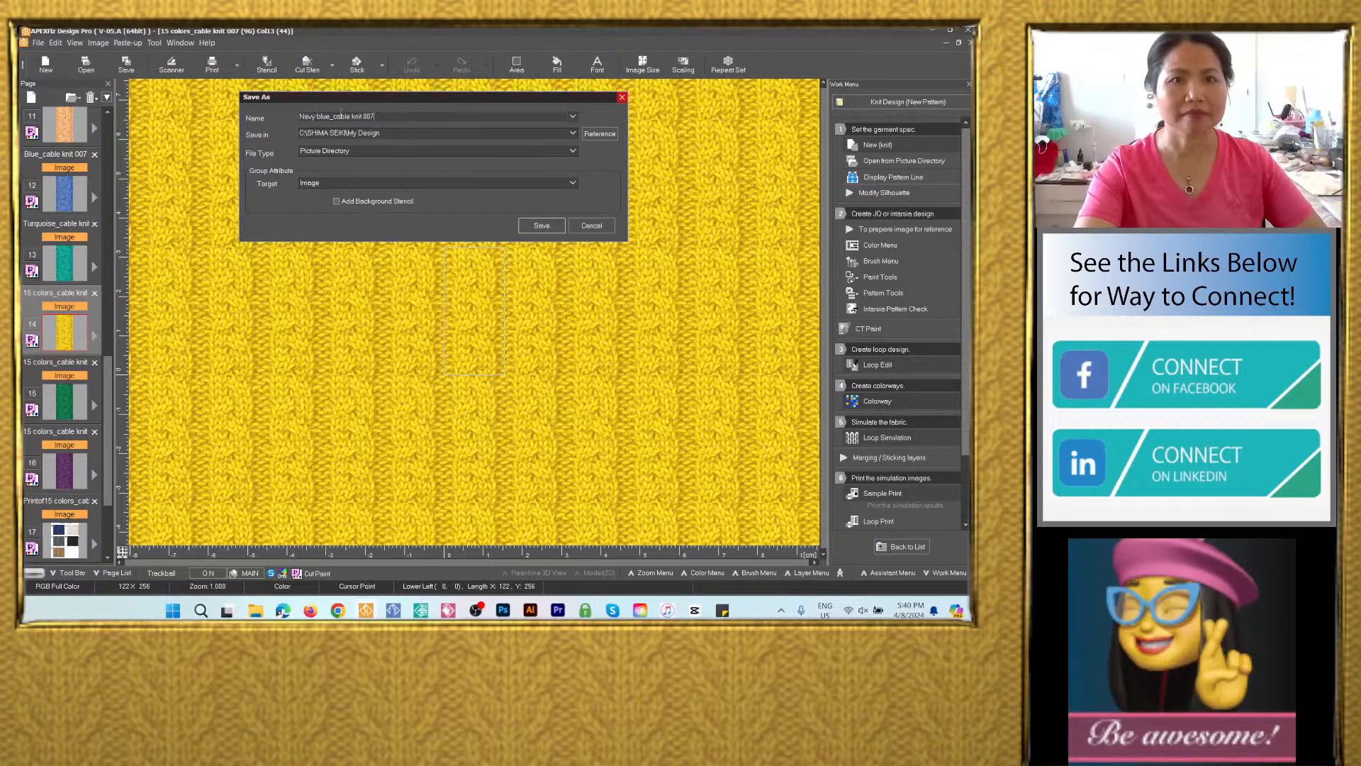
drag(318, 116, 298, 116)
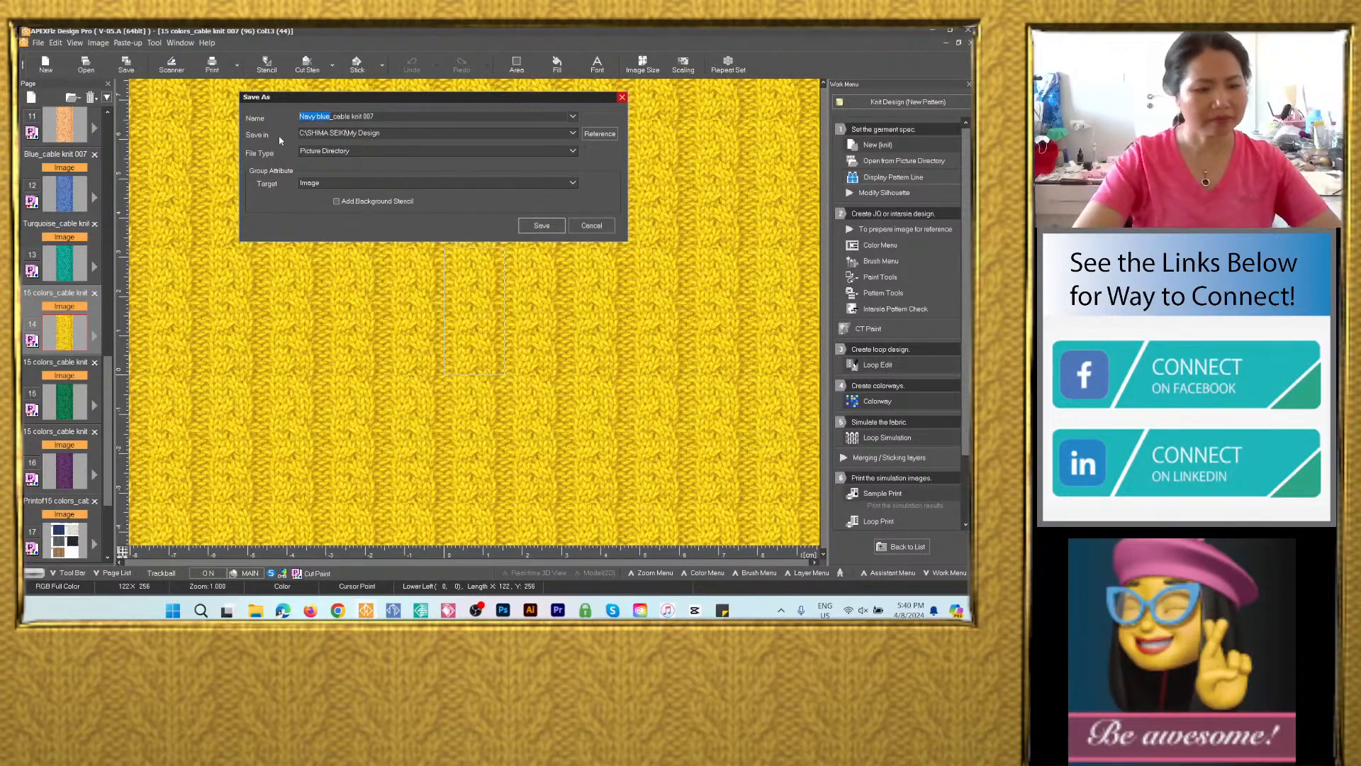
text(Yellow)
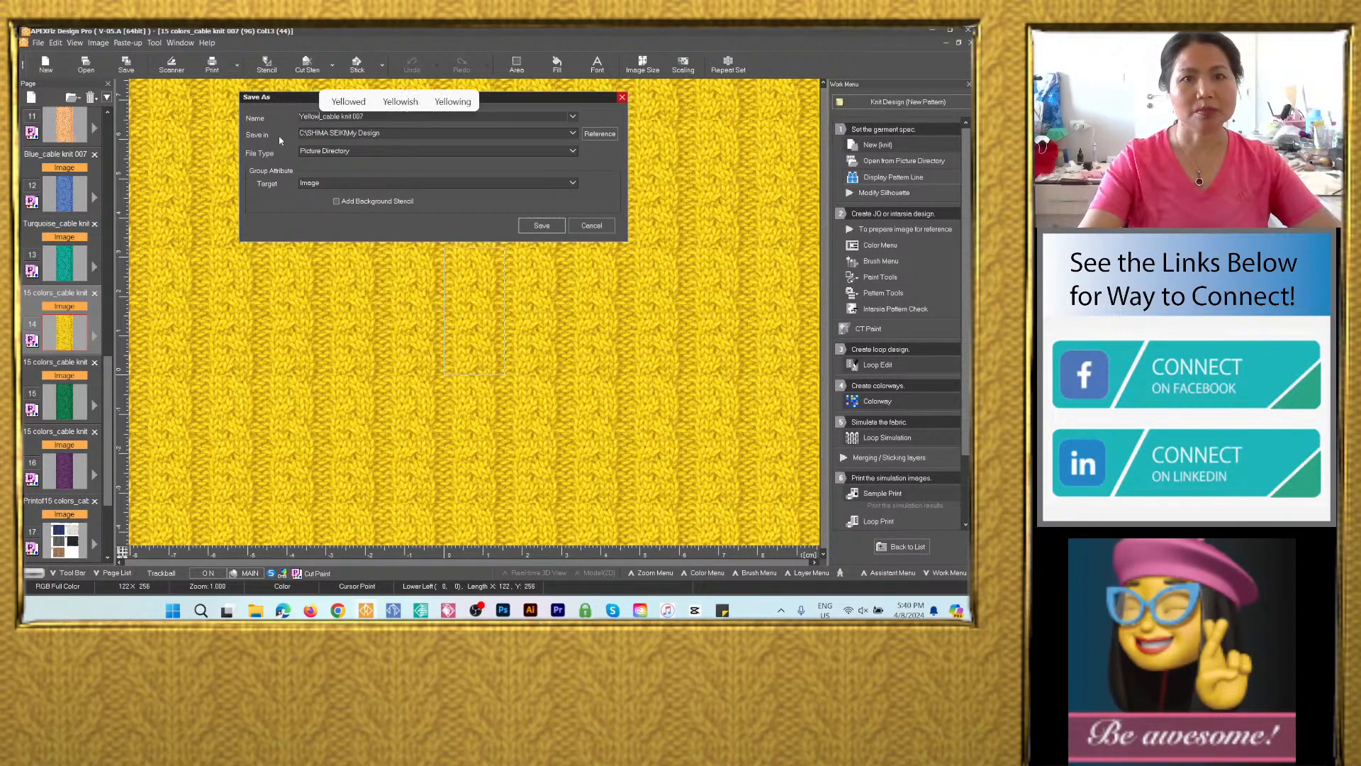
Save the yellow fabric as an Adobe Photoshop File (*.psd) in the "15 colors_cable knit 007" folder.
click(573, 133)
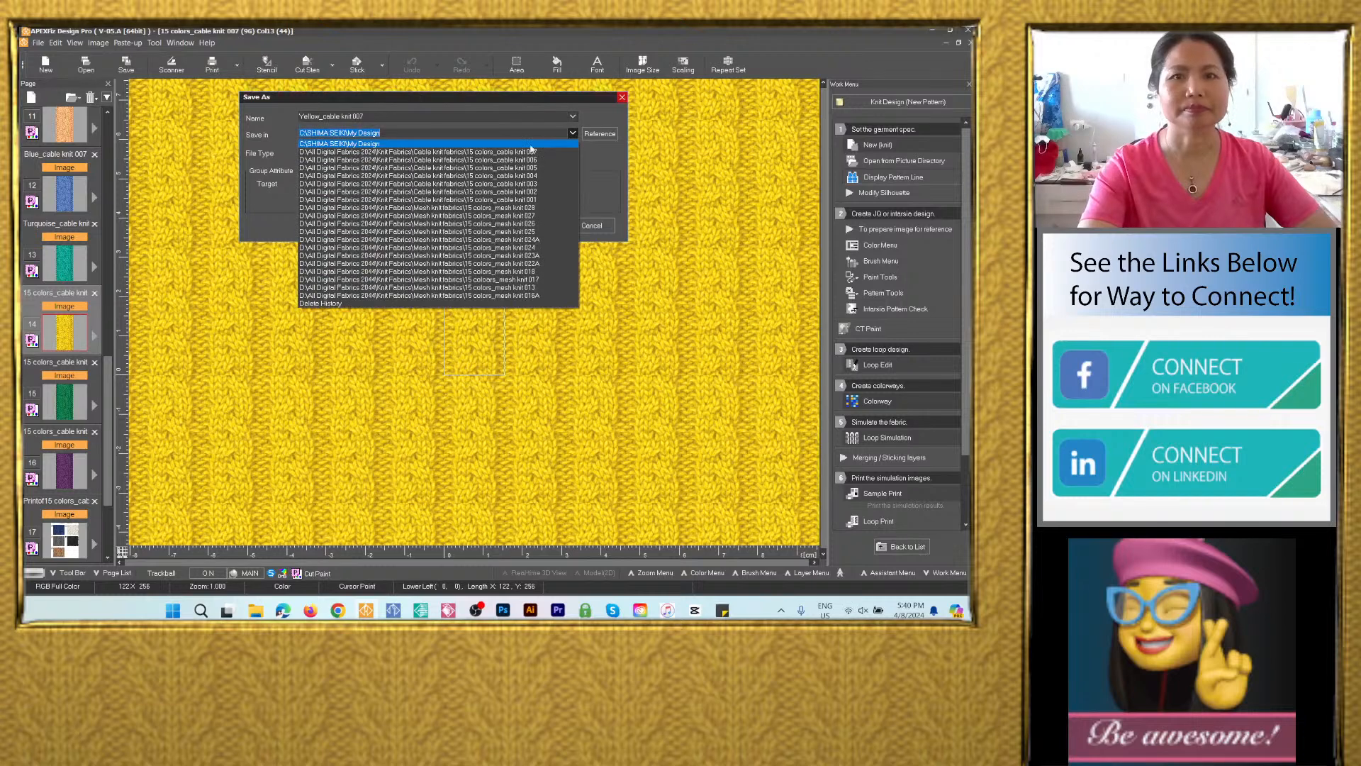
click(435, 160)
click(436, 153)
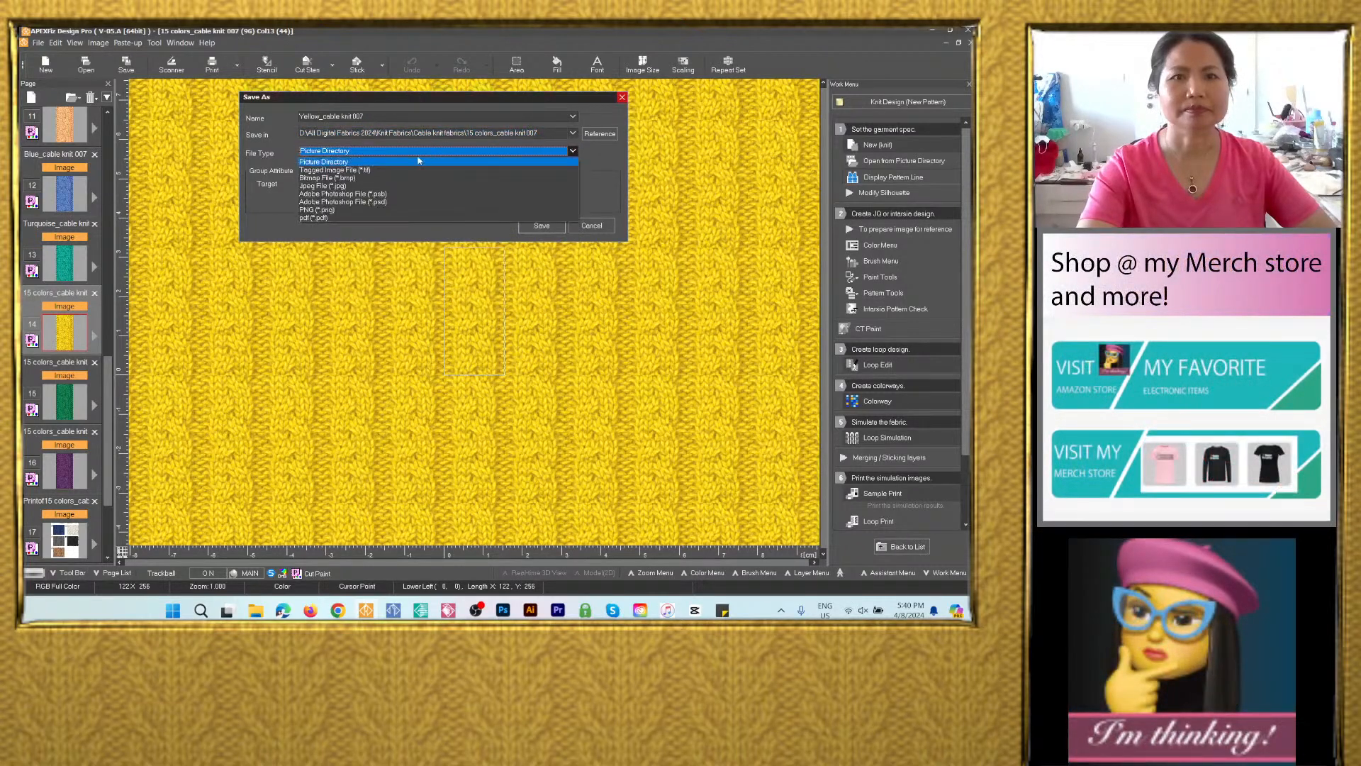
click(429, 199)
click(542, 265)
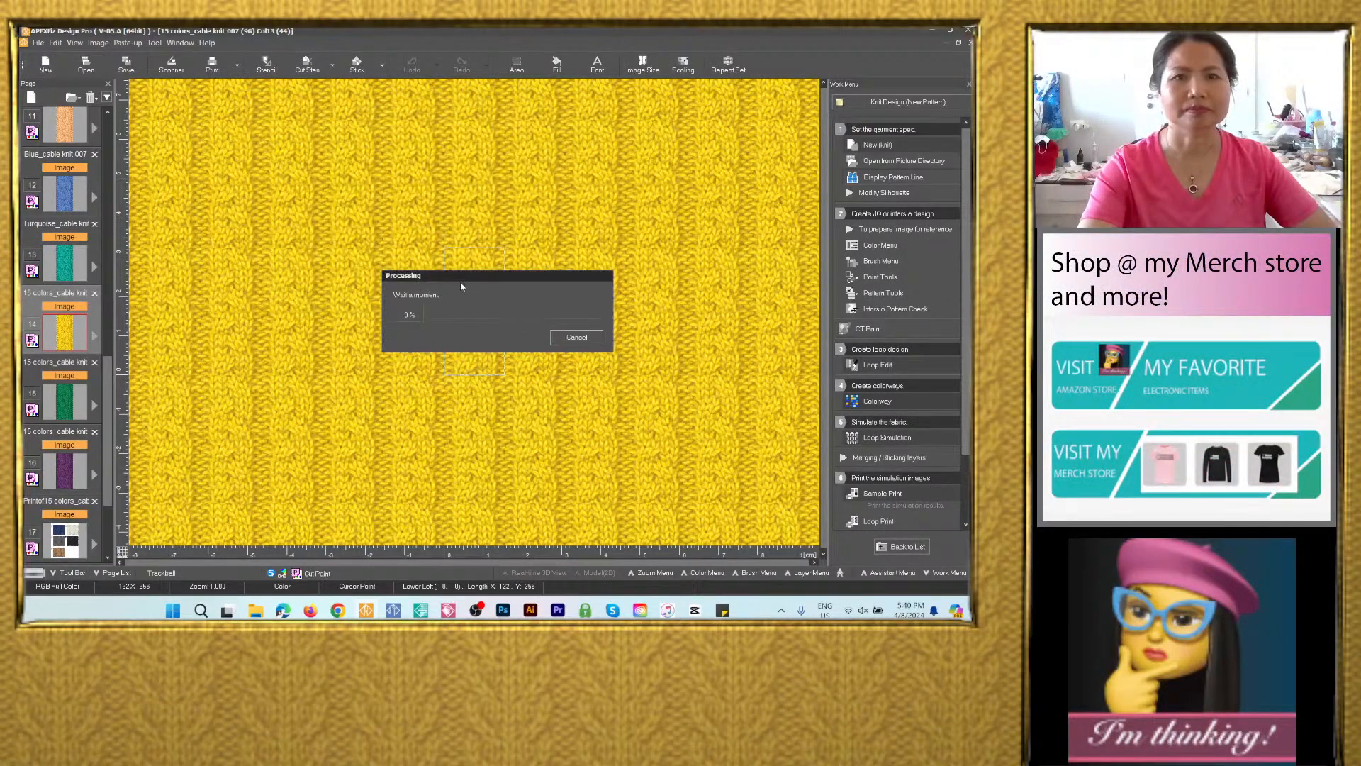
Start an image-only save of the green fabric on page 15 and name it "Green_cable knit 007".
click(65, 404)
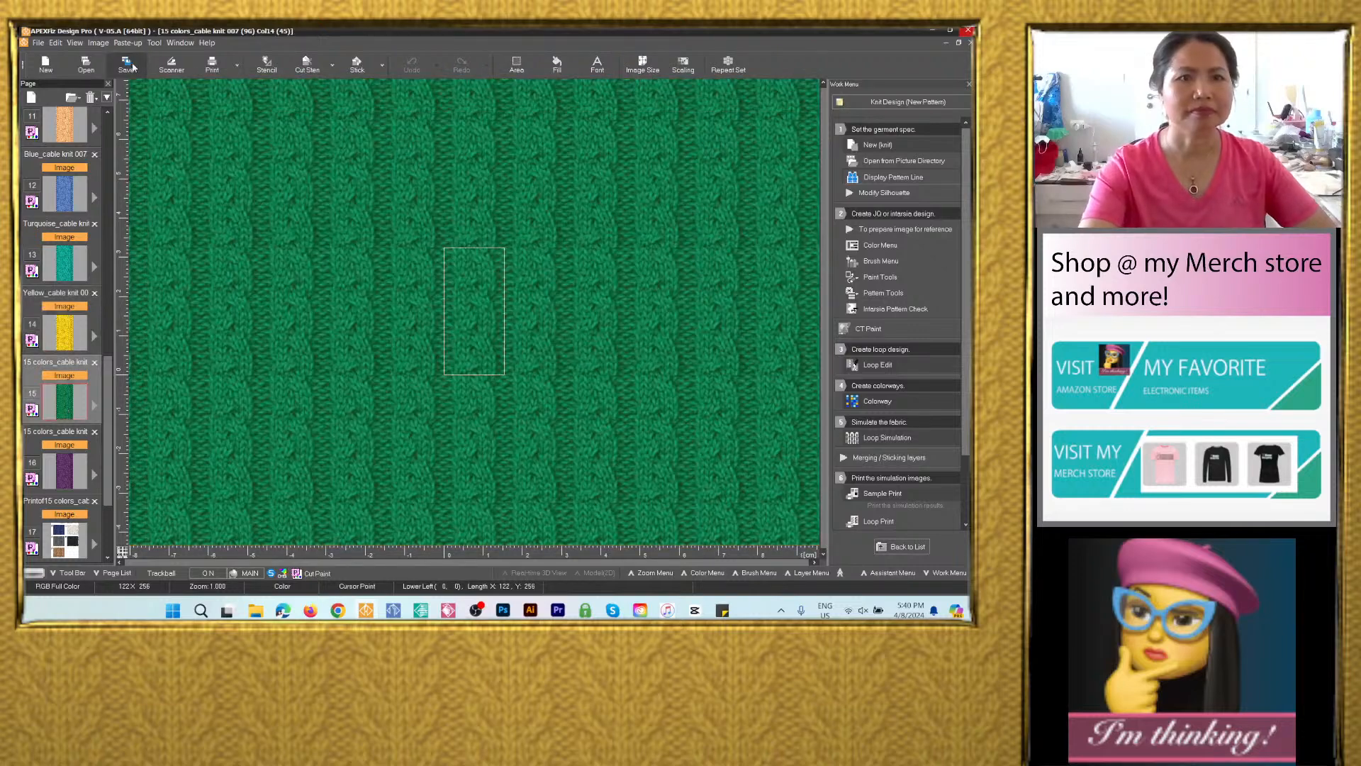
click(127, 65)
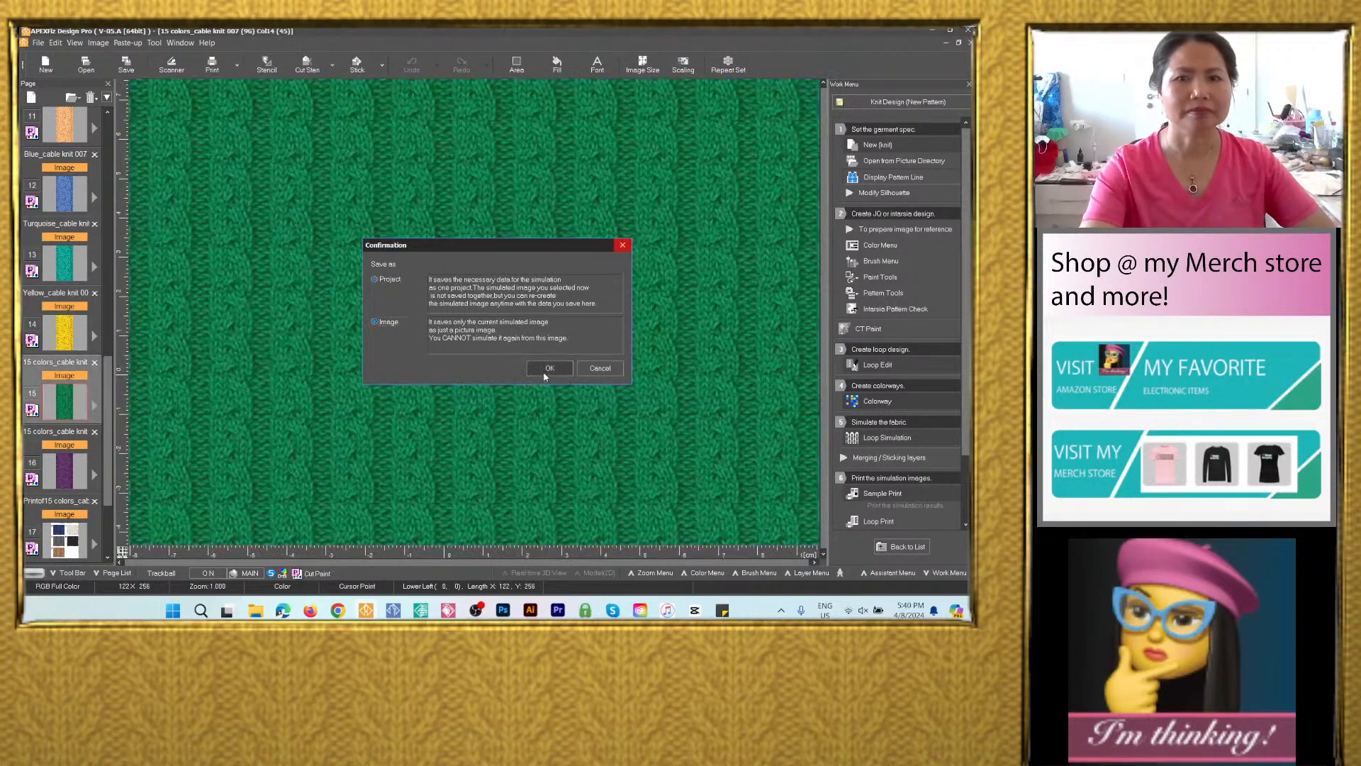
click(548, 365)
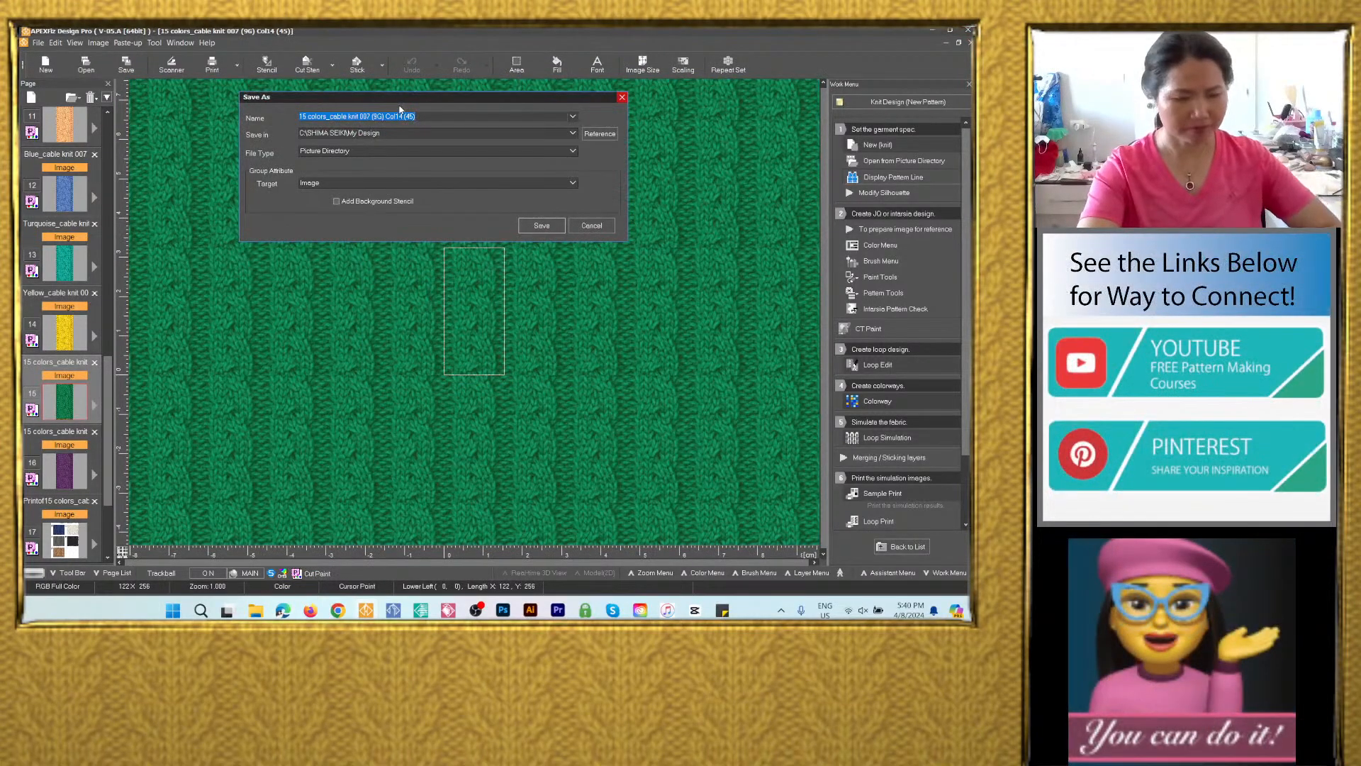
text(Navy blue_cable knit 007)
drag(330, 117, 244, 123)
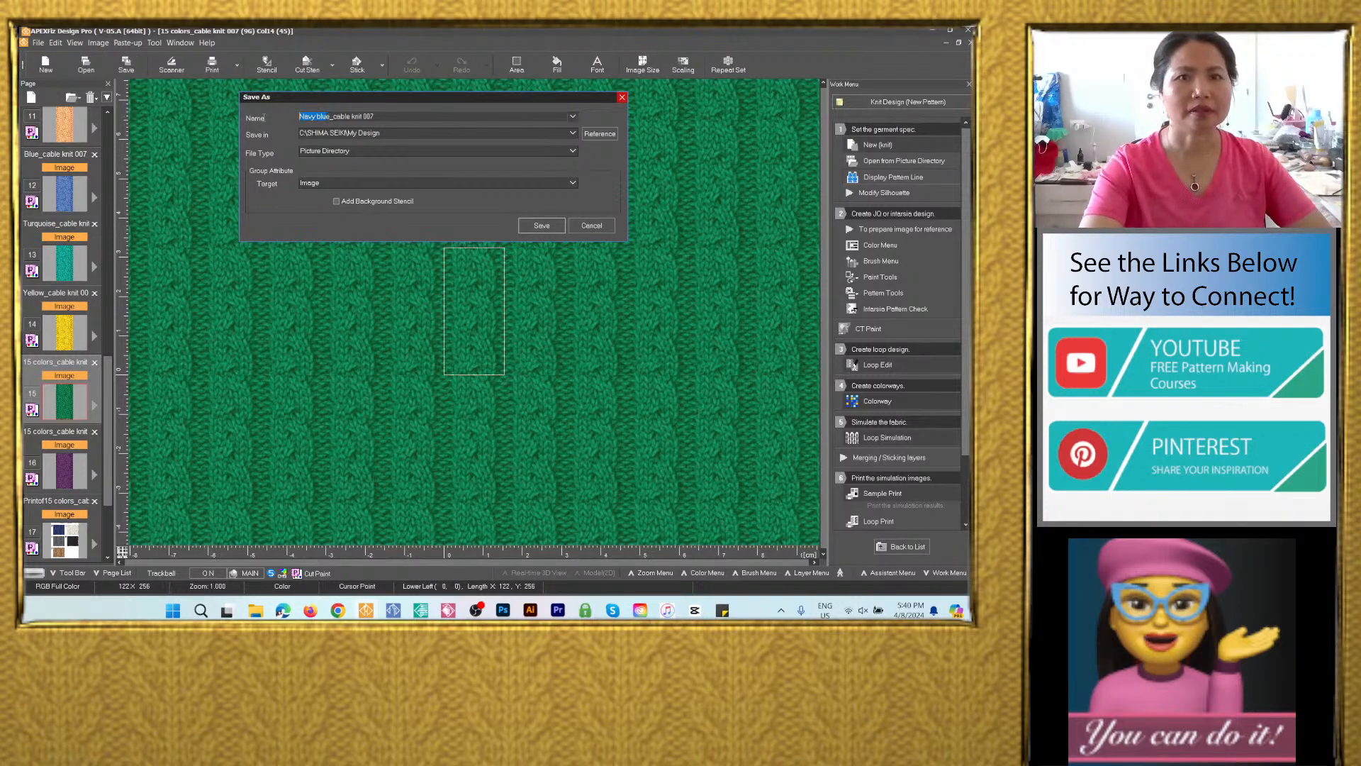
text(Gre)
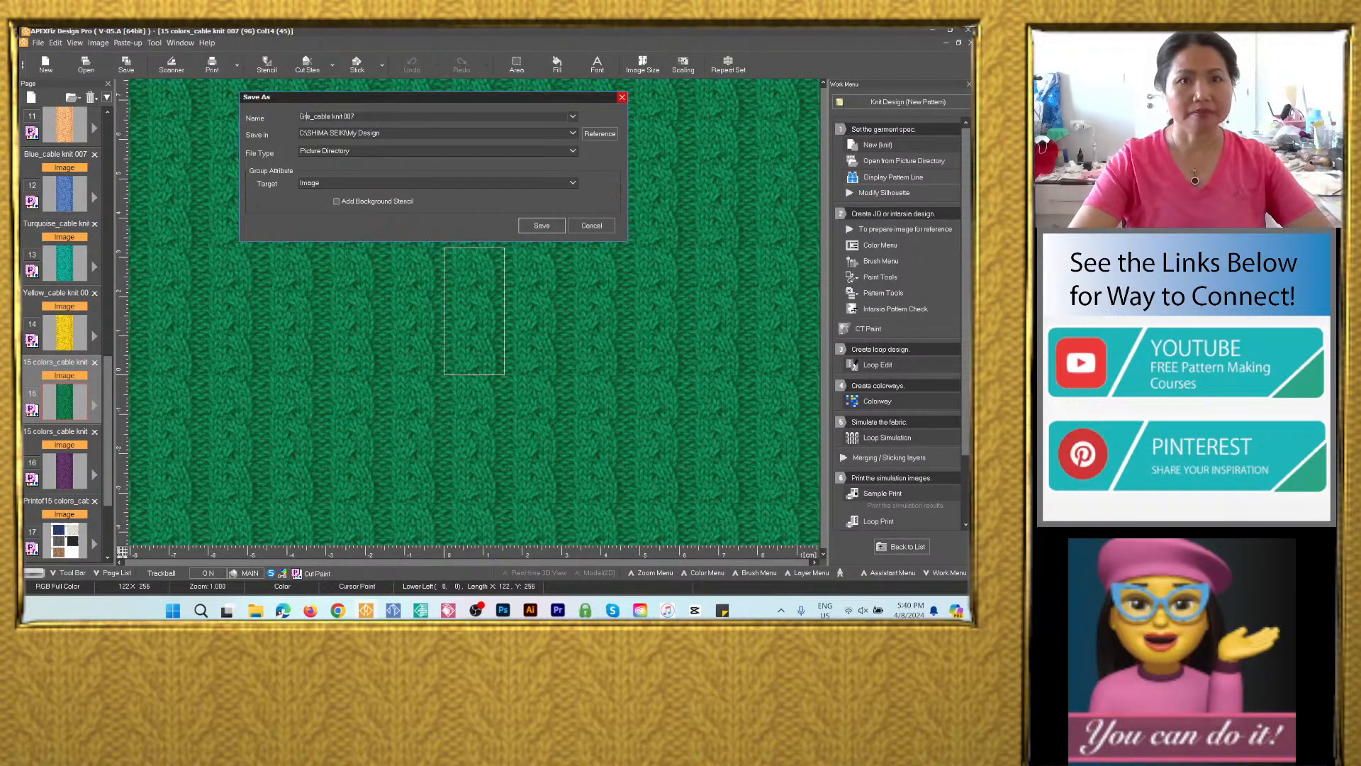
text(e)
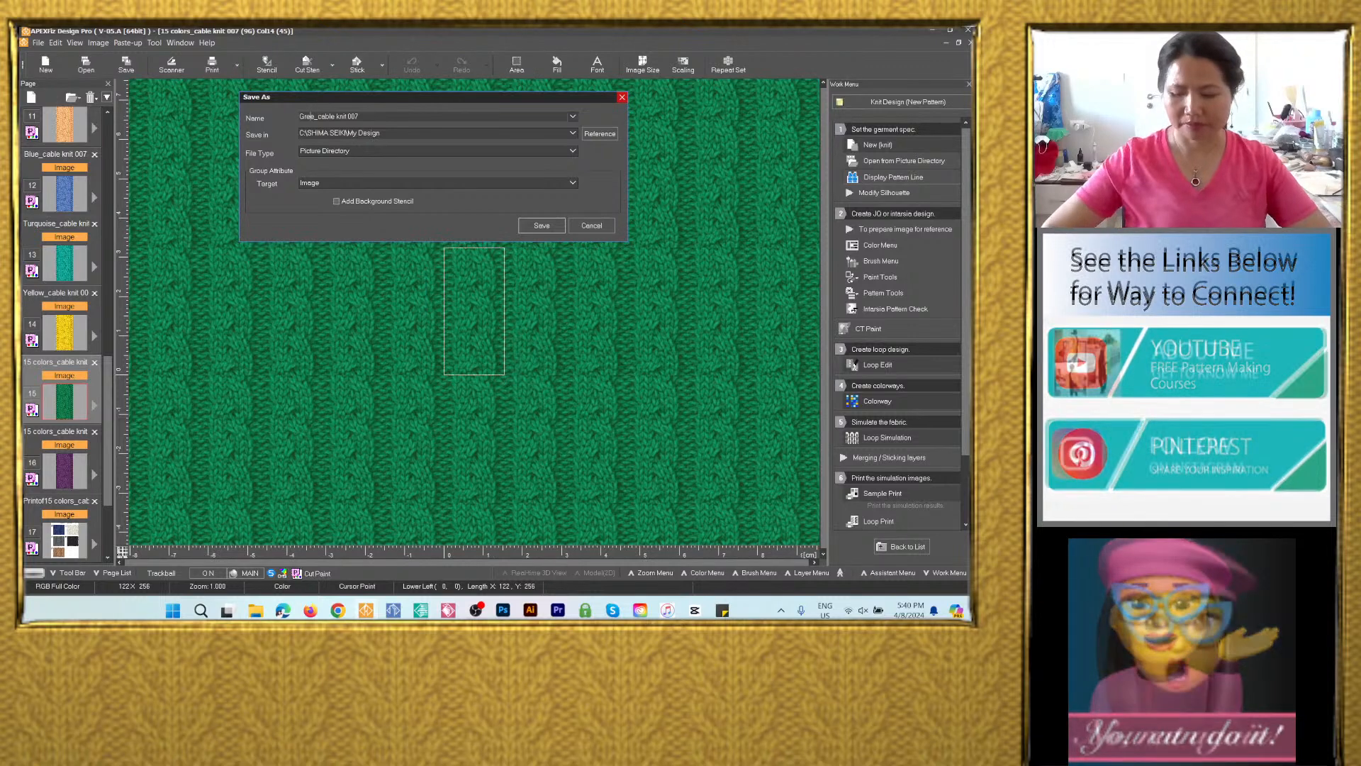
text(n)
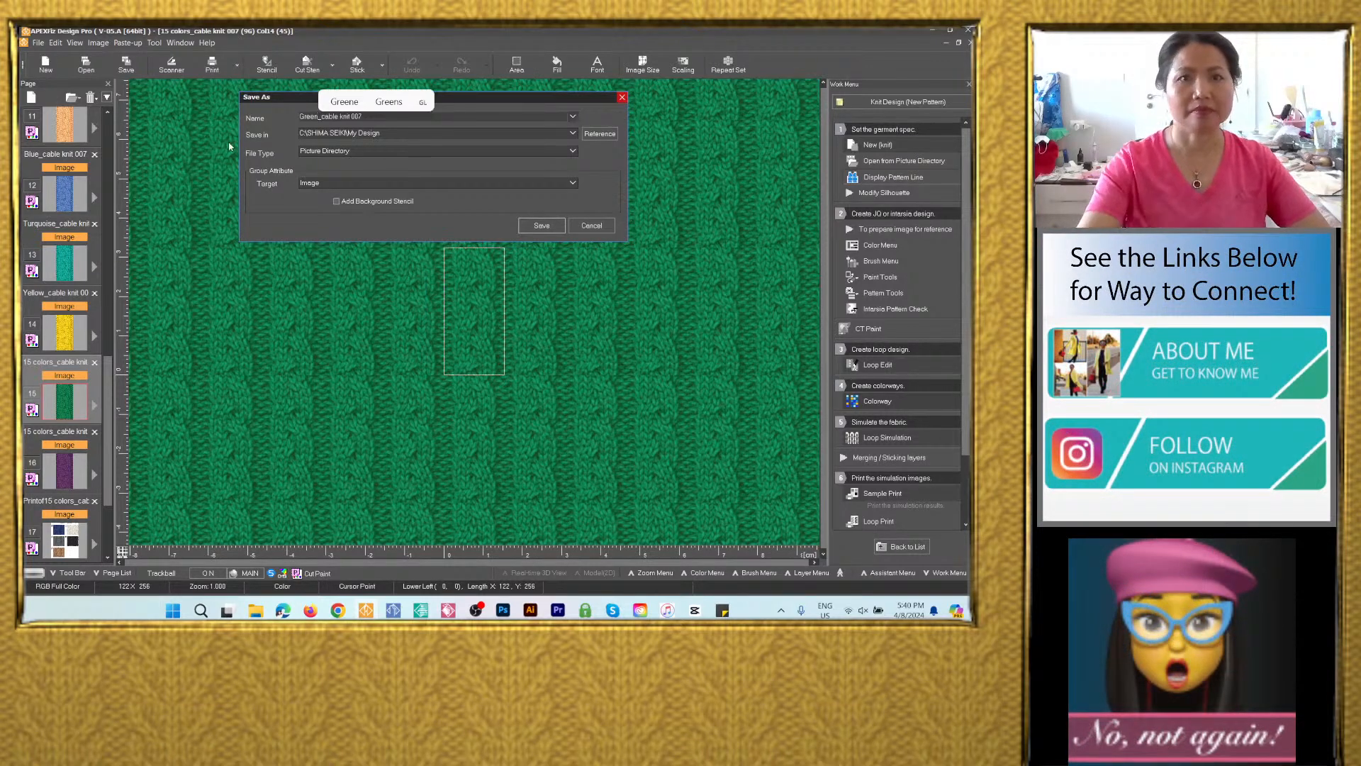
Save the green fabric as an Adobe Photoshop File (*.psd) in the "15 colors_cable knit 007" folder.
click(573, 132)
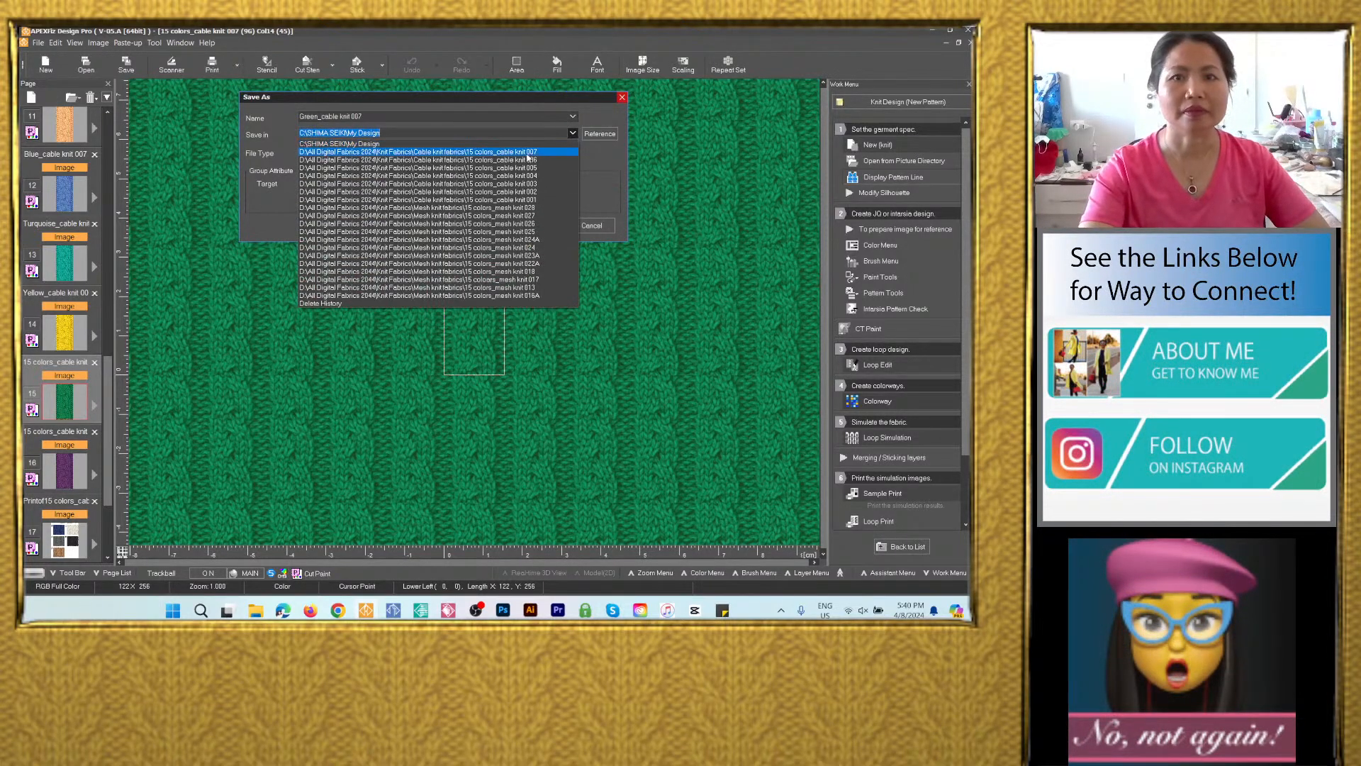
click(528, 155)
click(528, 154)
click(378, 207)
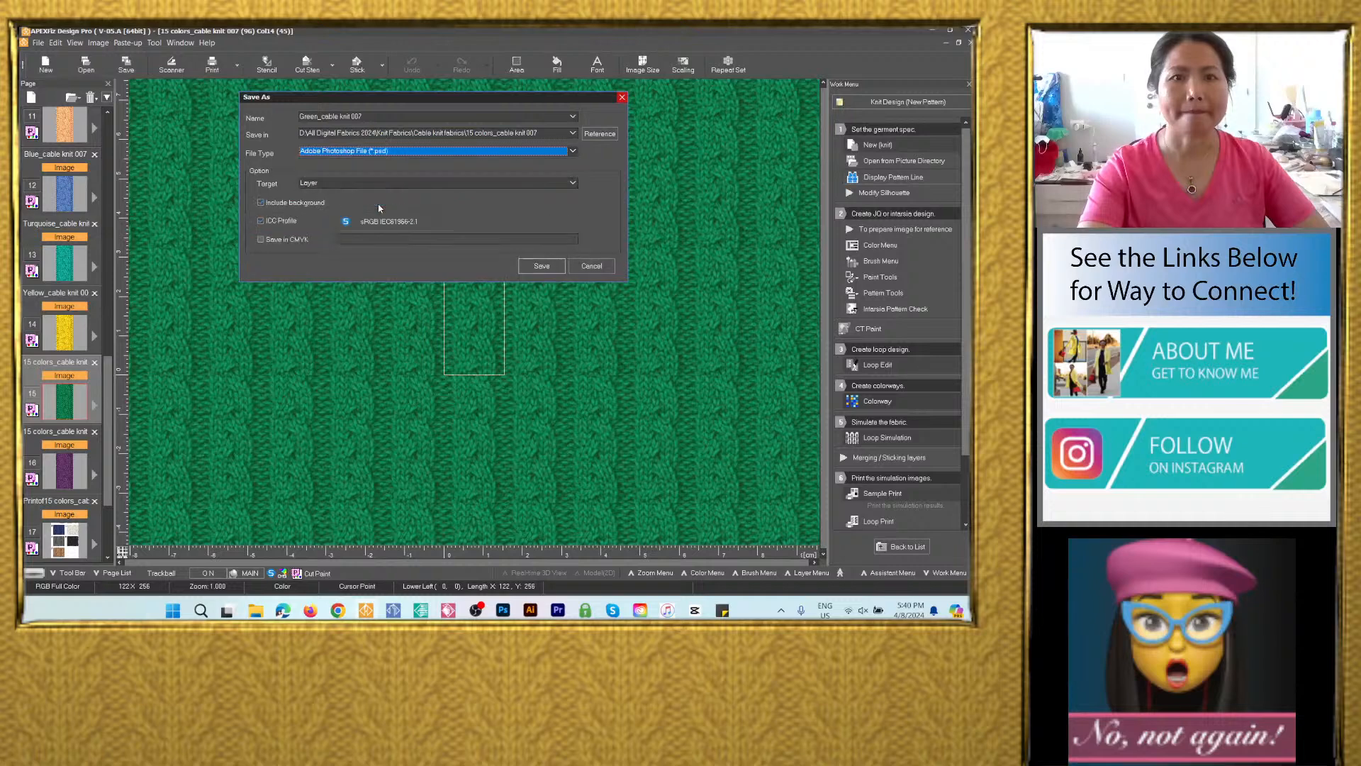
click(540, 266)
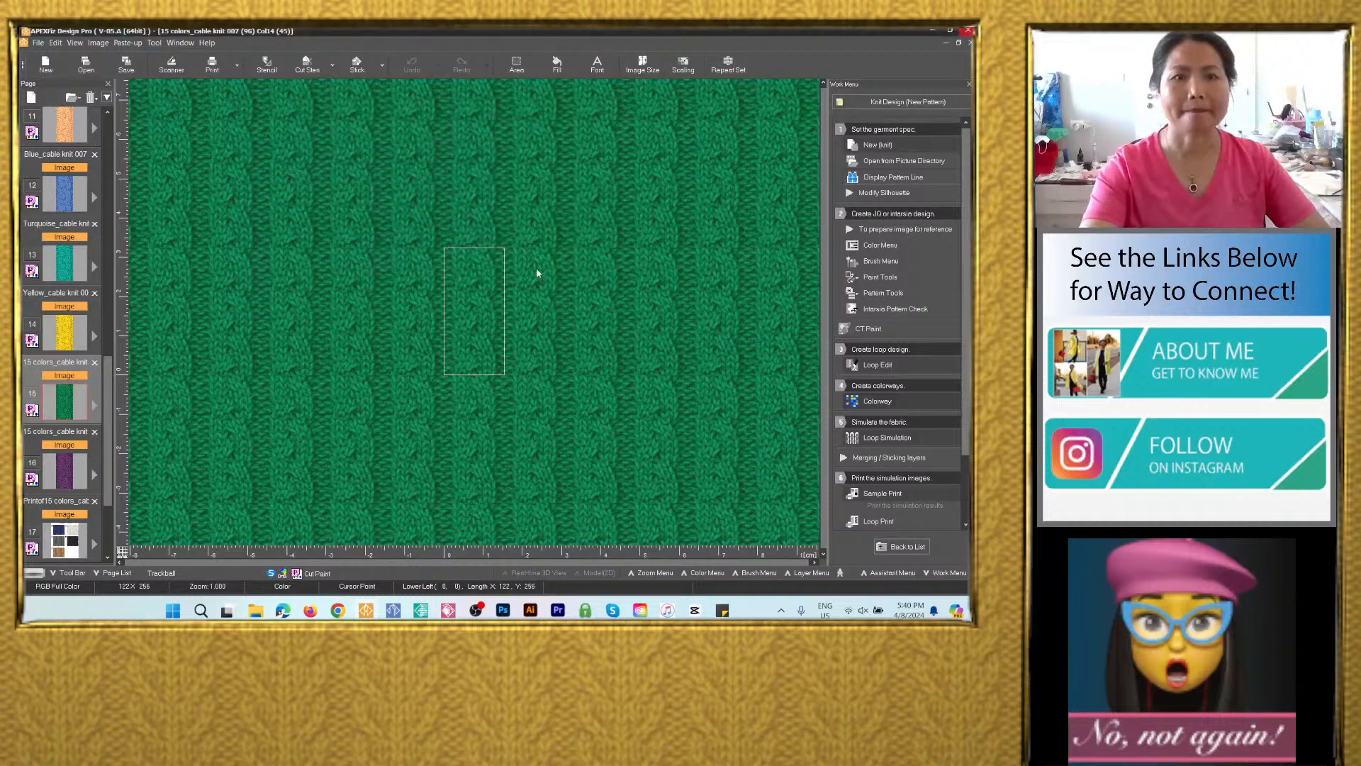
Start an image-only save of the purple fabric on page 16 and name it "Purple_cable knit 007".
click(75, 481)
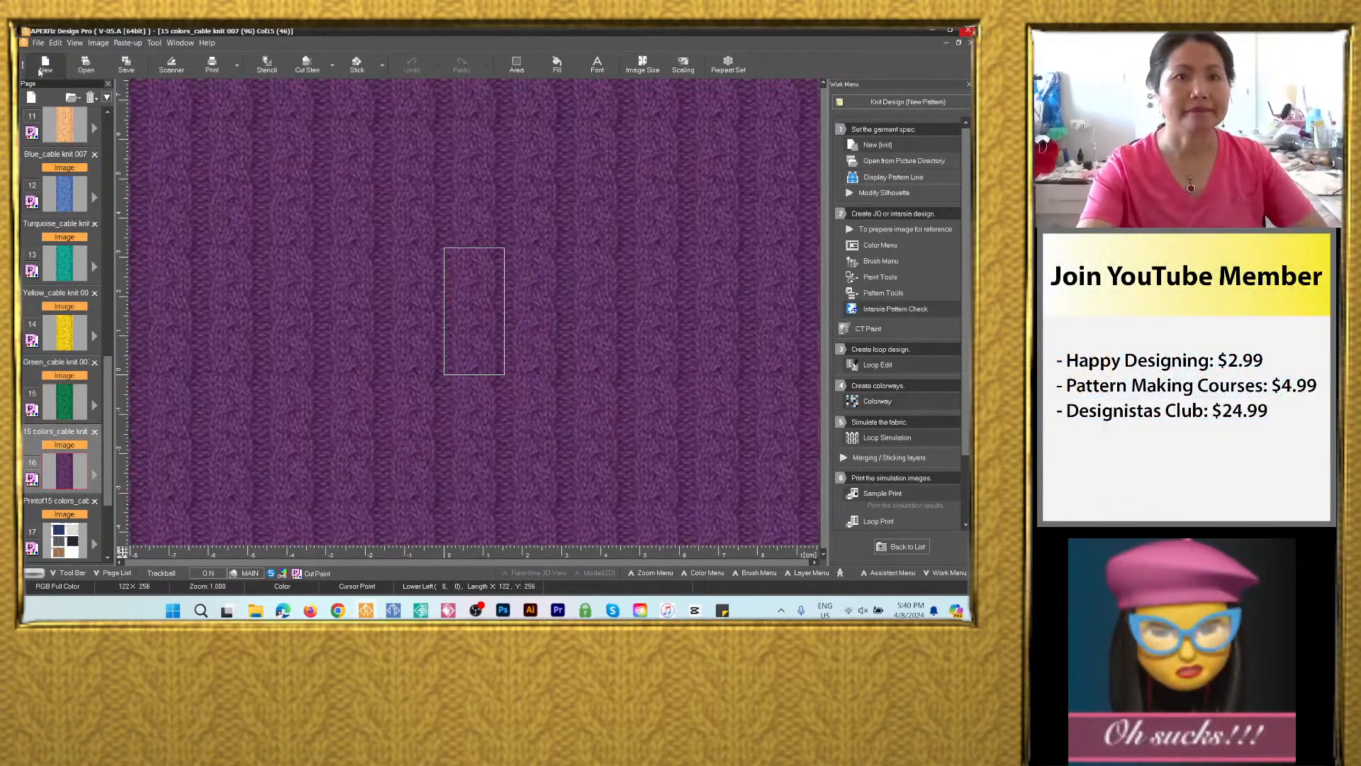
click(127, 62)
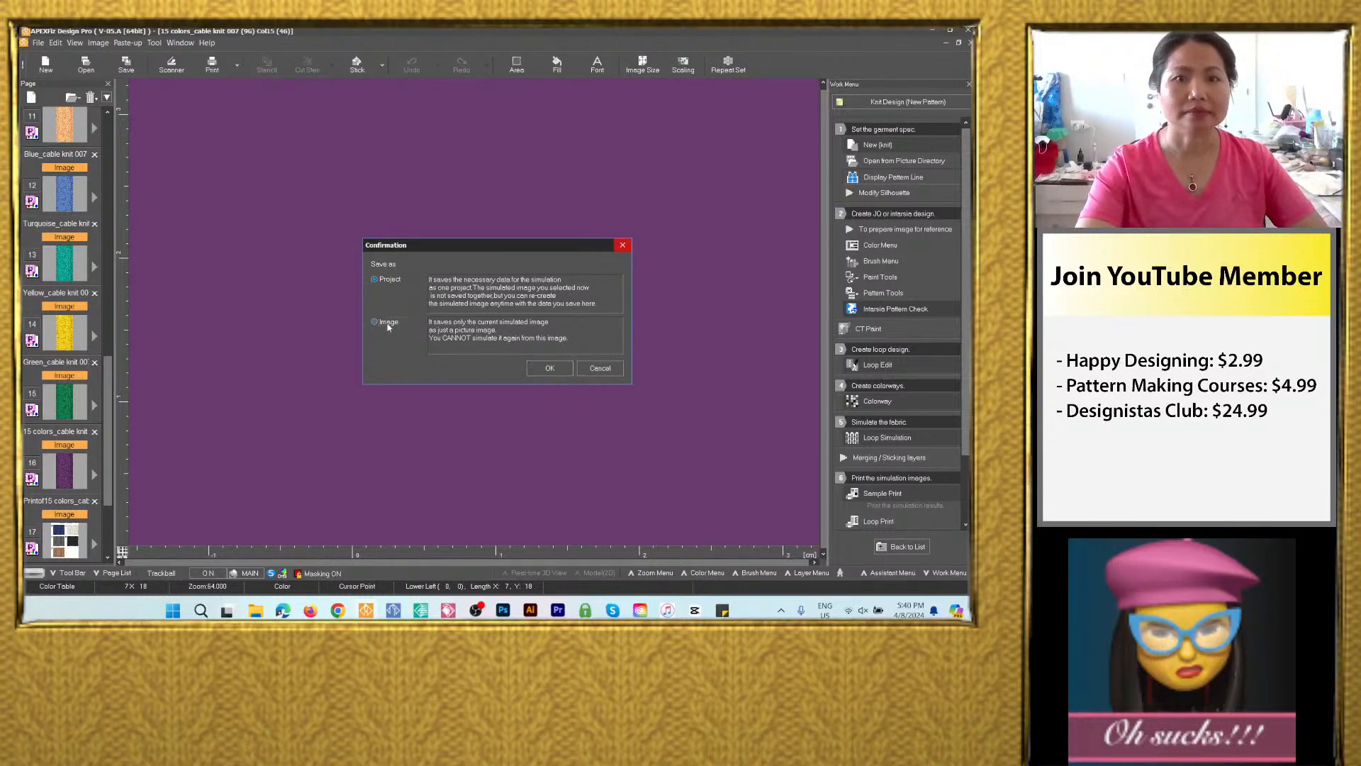
click(548, 368)
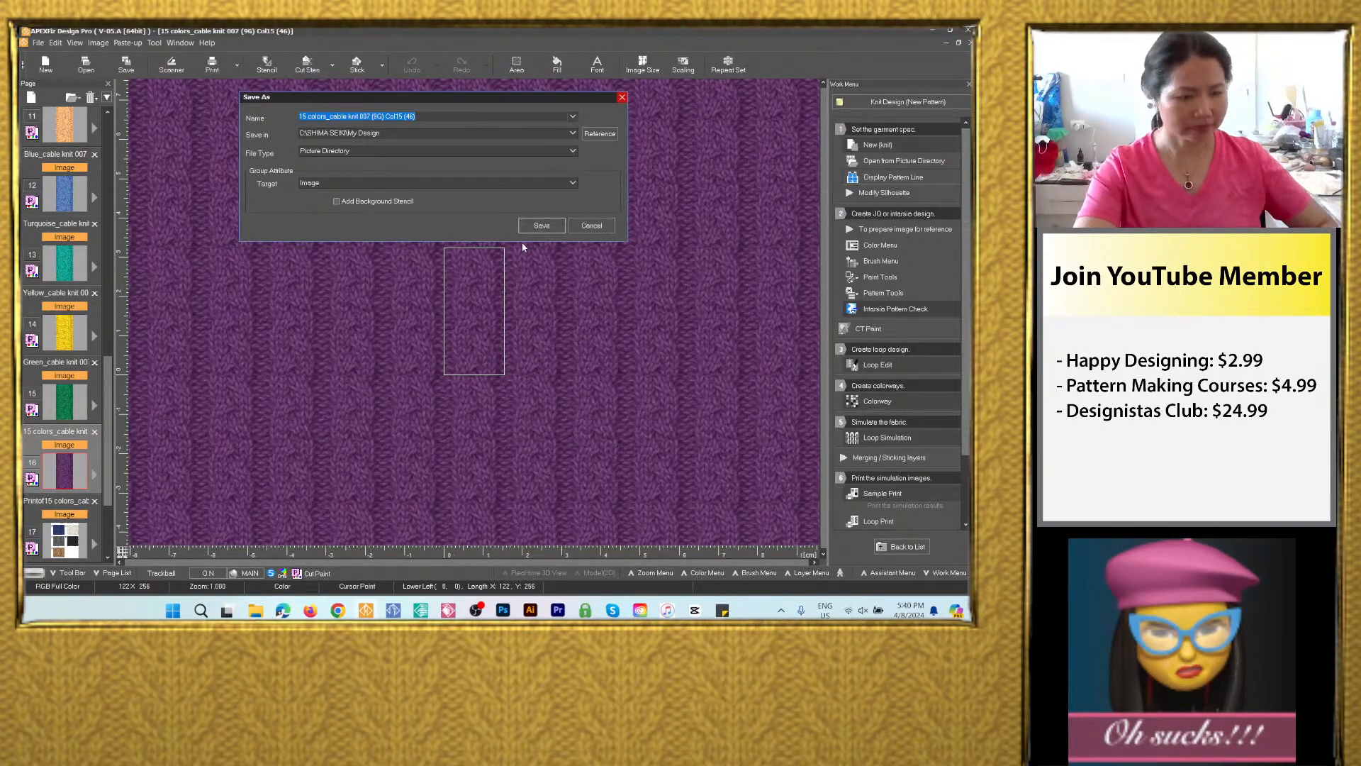
text(Navy blue_cable knit 007)
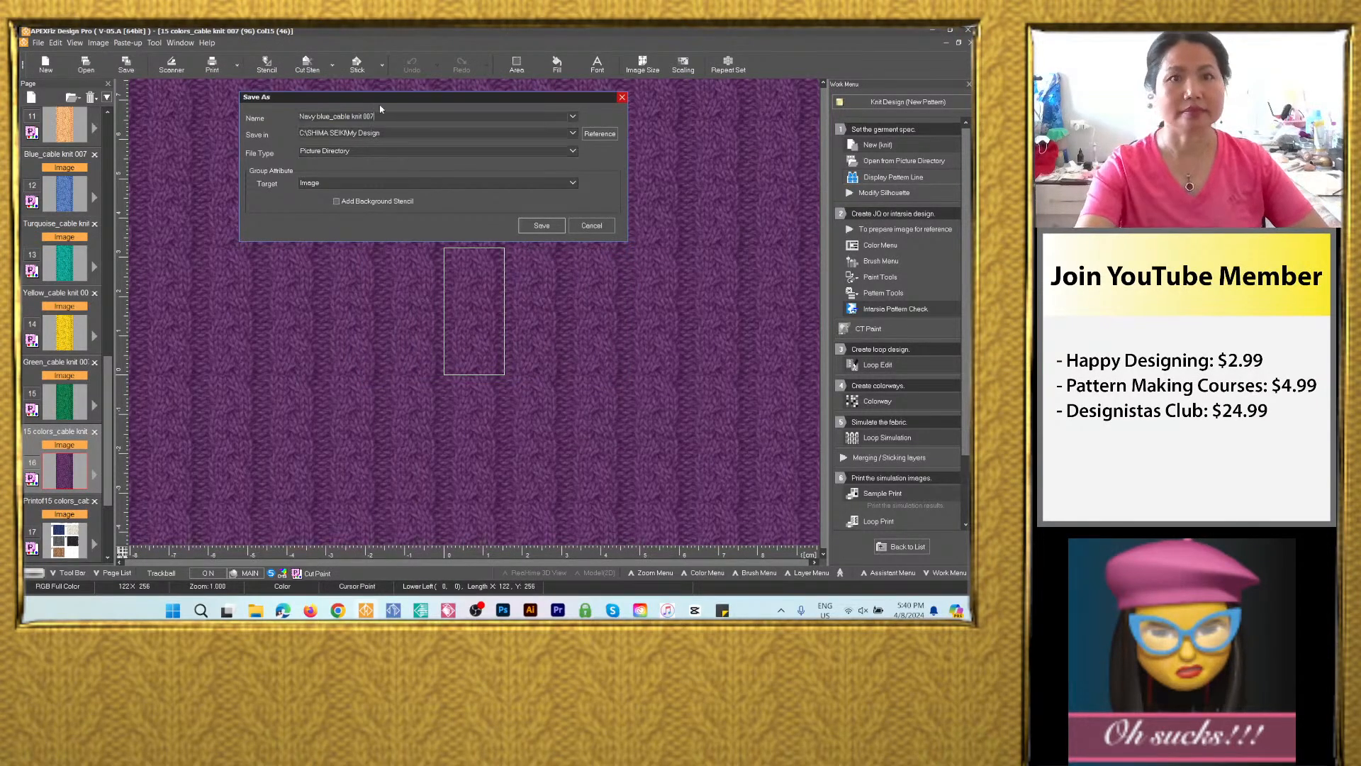
drag(332, 115, 210, 147)
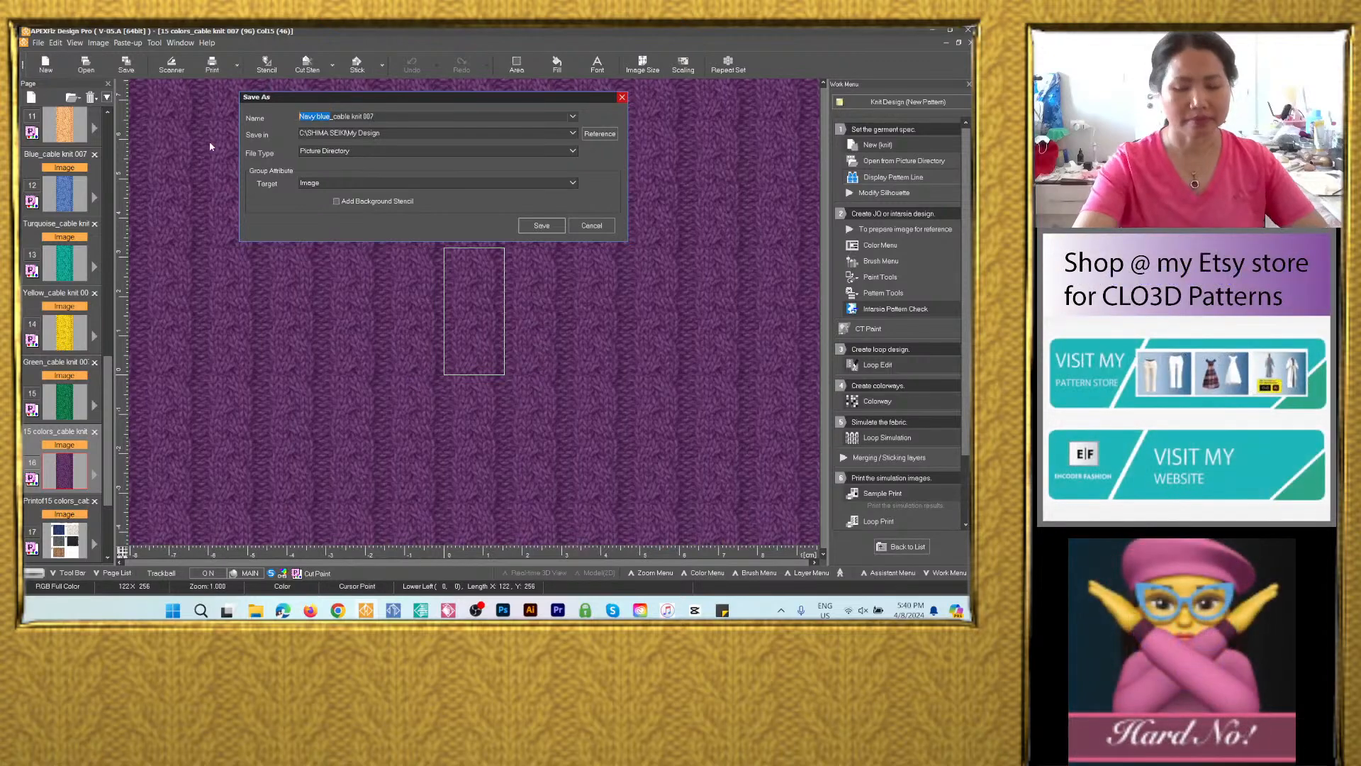
text(Pur)
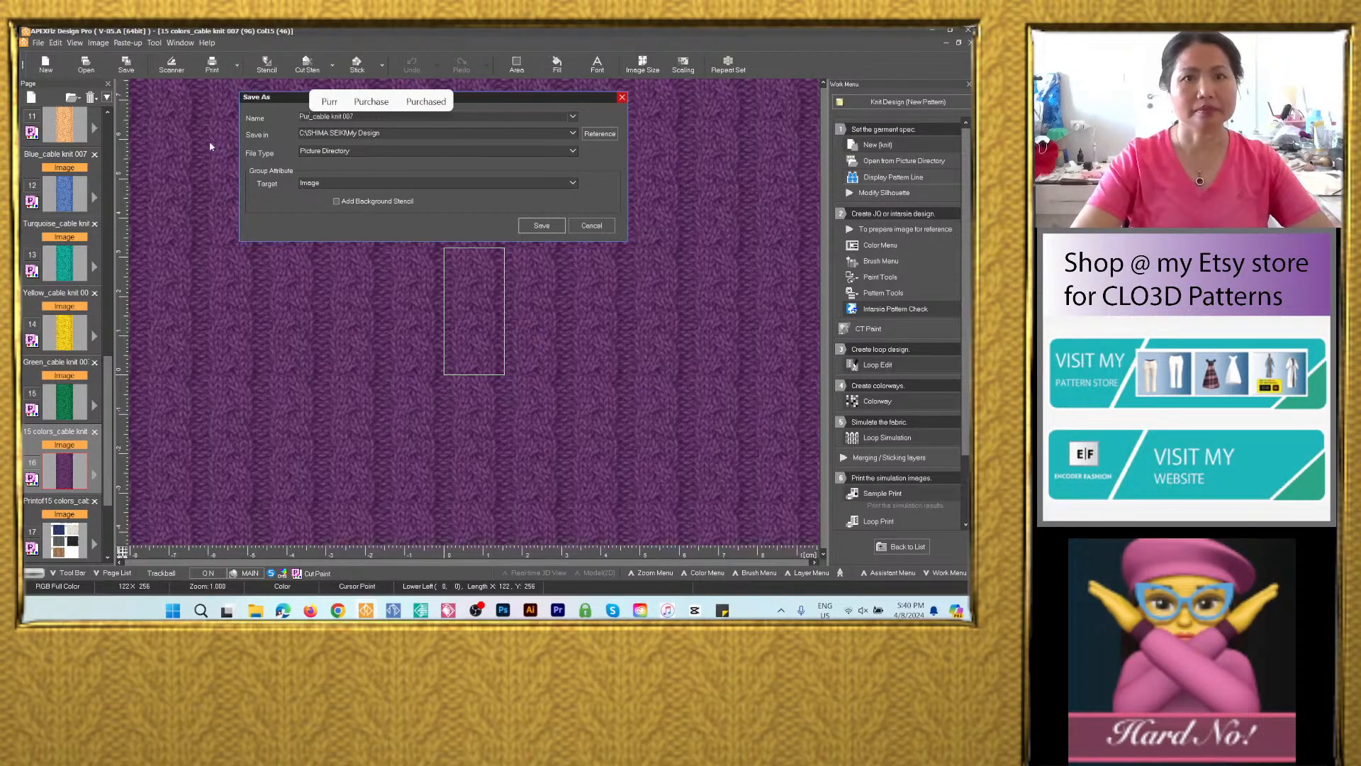
text(ple)
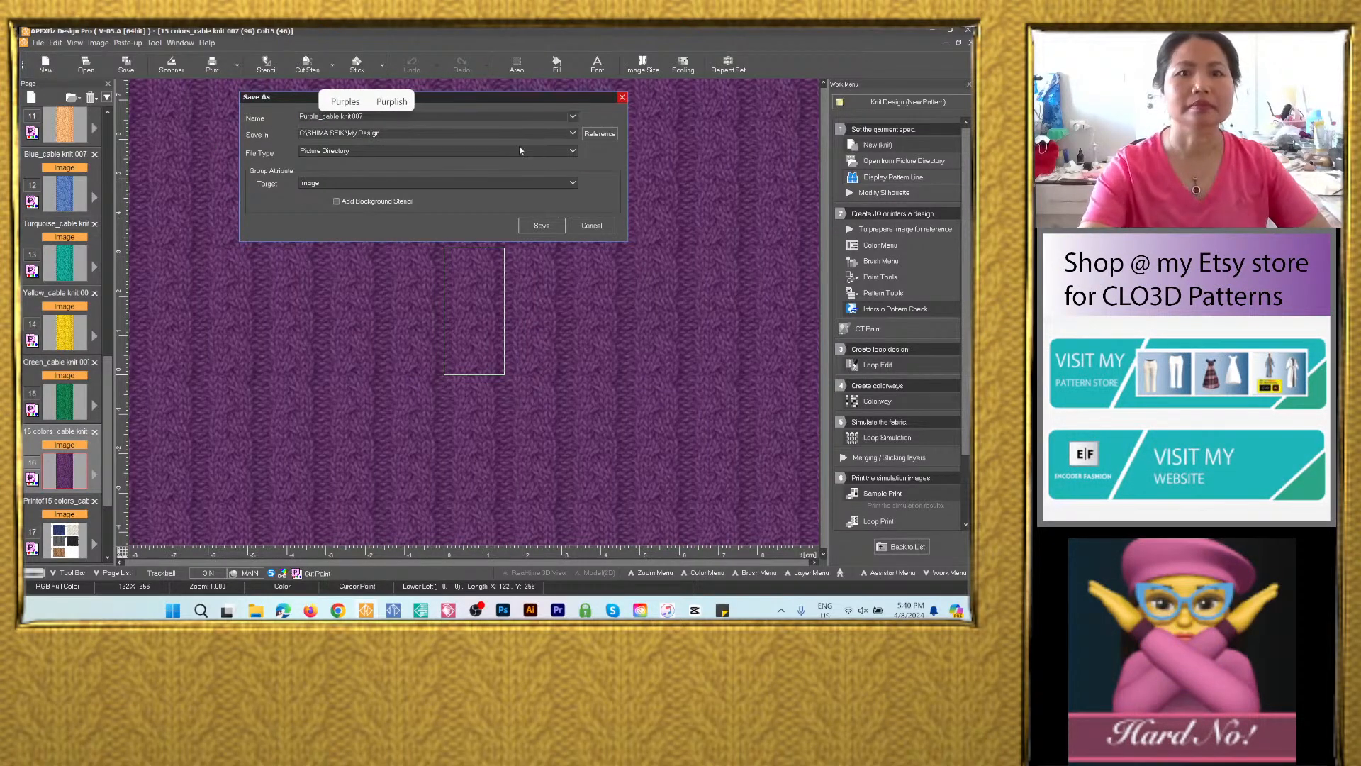
Save the purple fabric as an Adobe Photoshop File (*.psd) in the "15 colors_cable knit 007" folder.
click(572, 133)
click(482, 155)
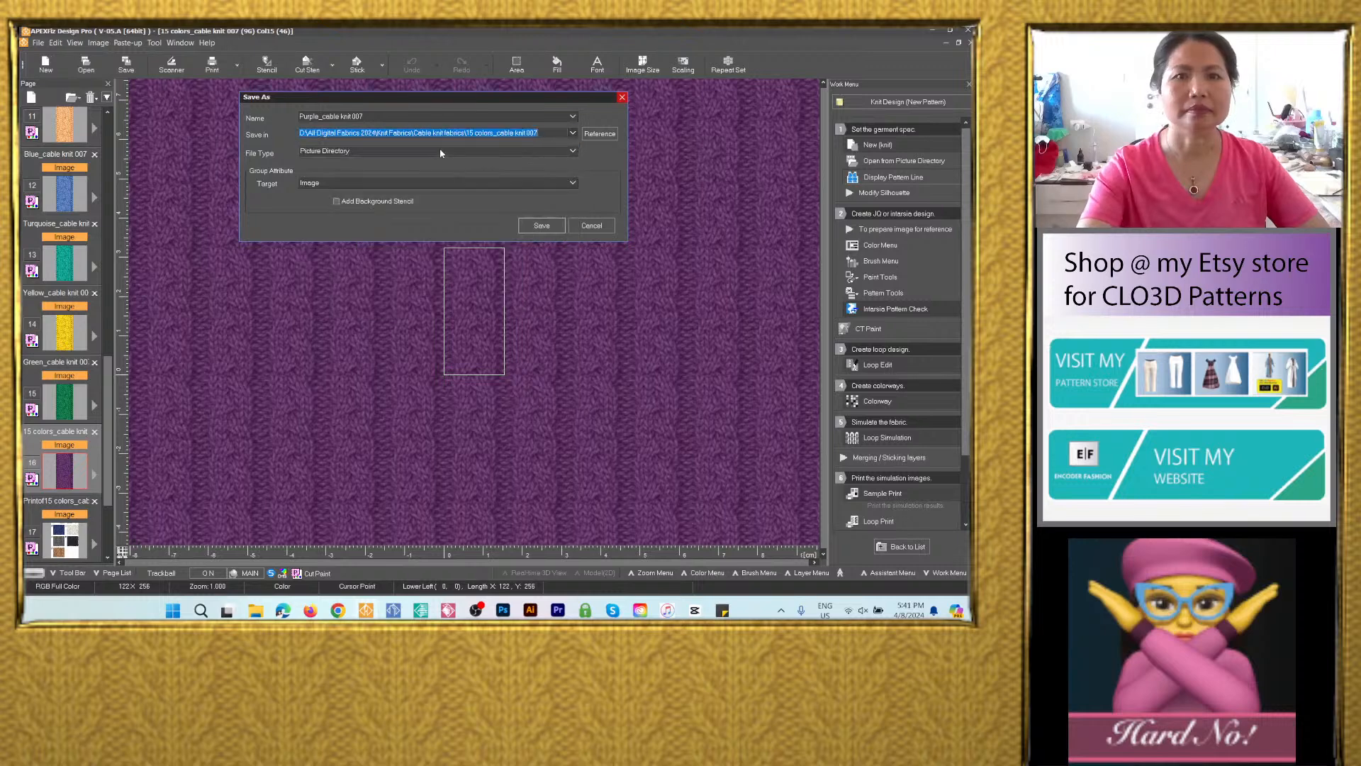
click(486, 151)
click(428, 206)
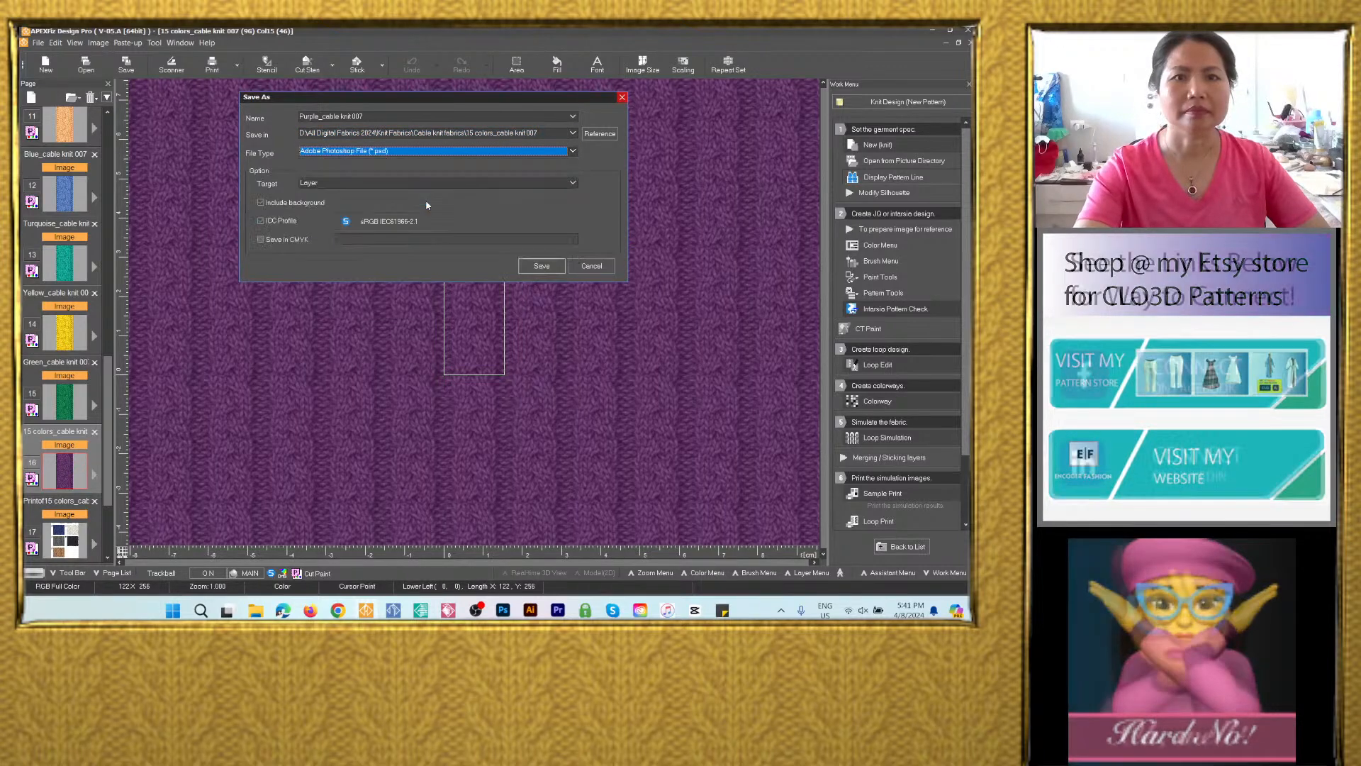
click(527, 268)
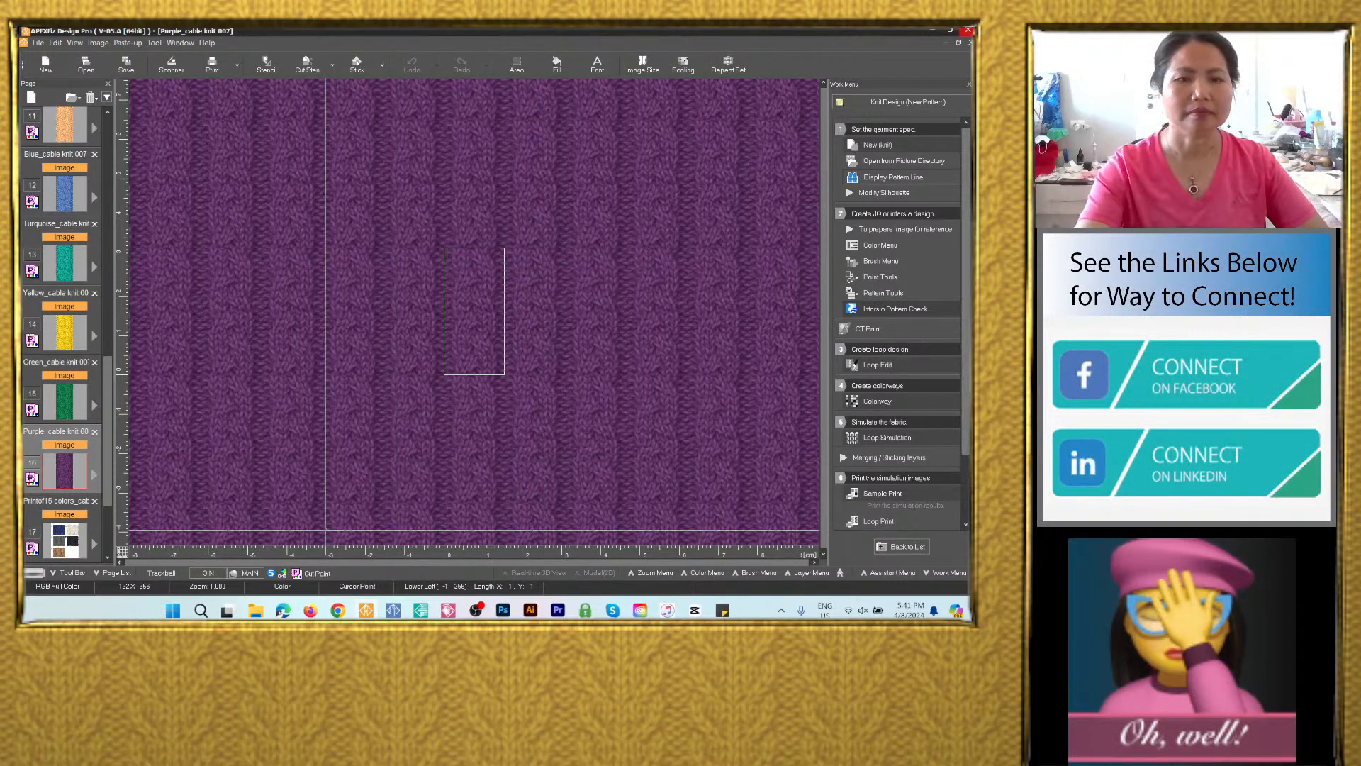
Switch to File Explorer and compare the files in the "15 colors_cable knit 007" folder with the fabric pages to find any missing color.
click(258, 608)
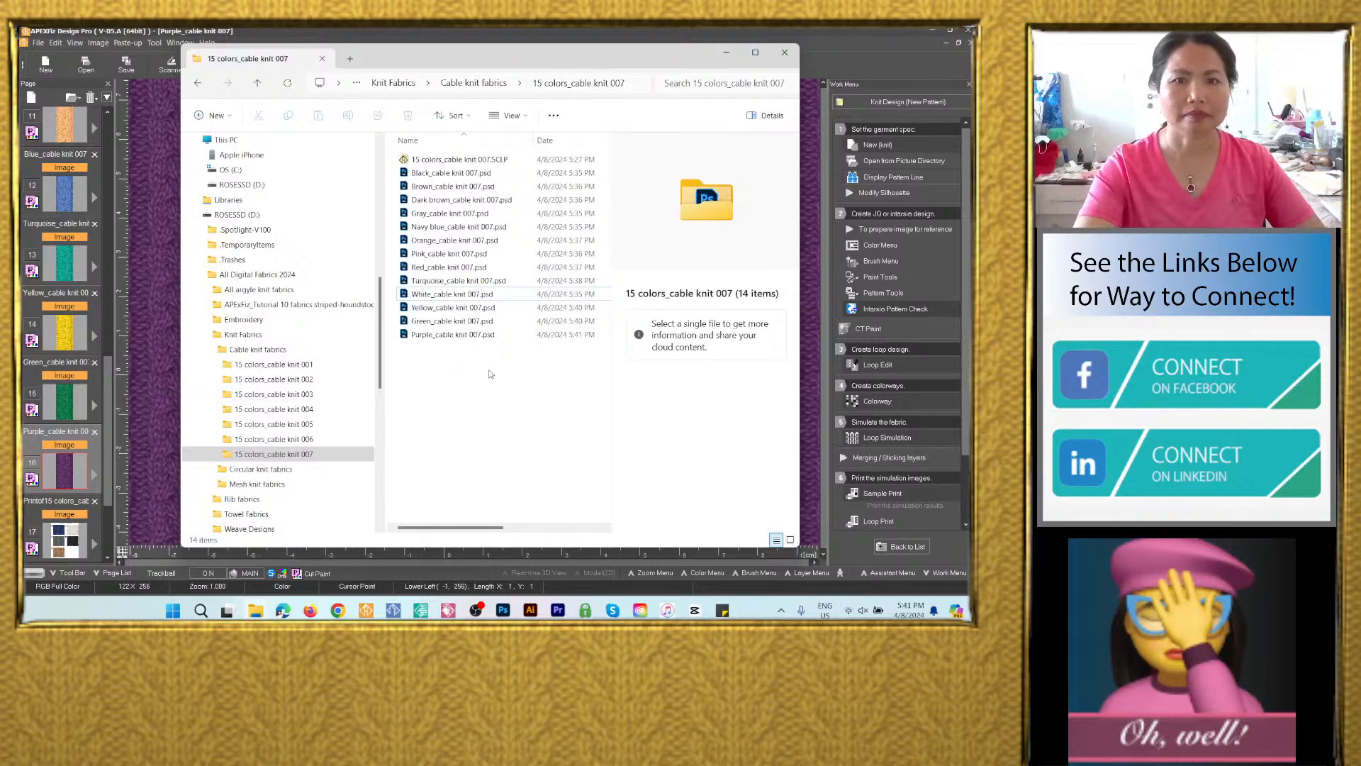
key(ctrl+a)
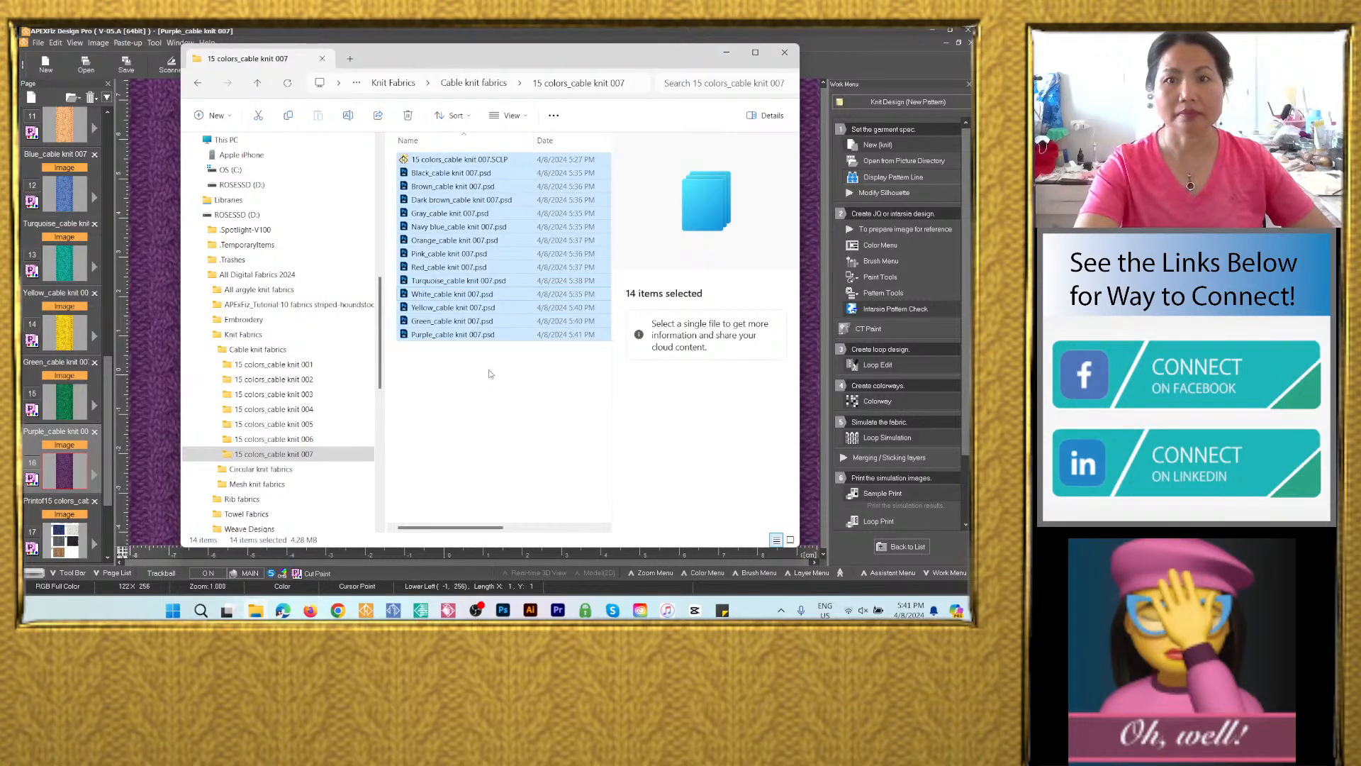
click(489, 373)
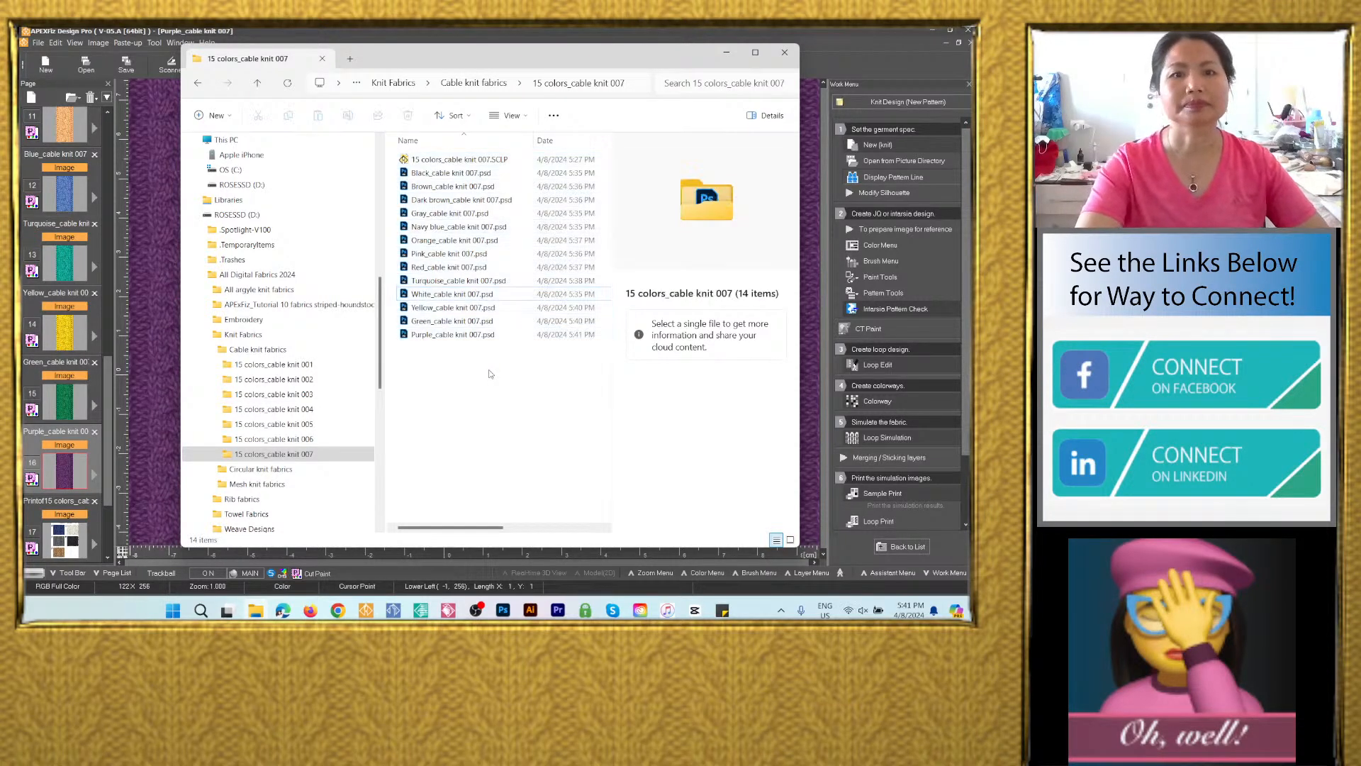
scroll(107, 405, down, 3)
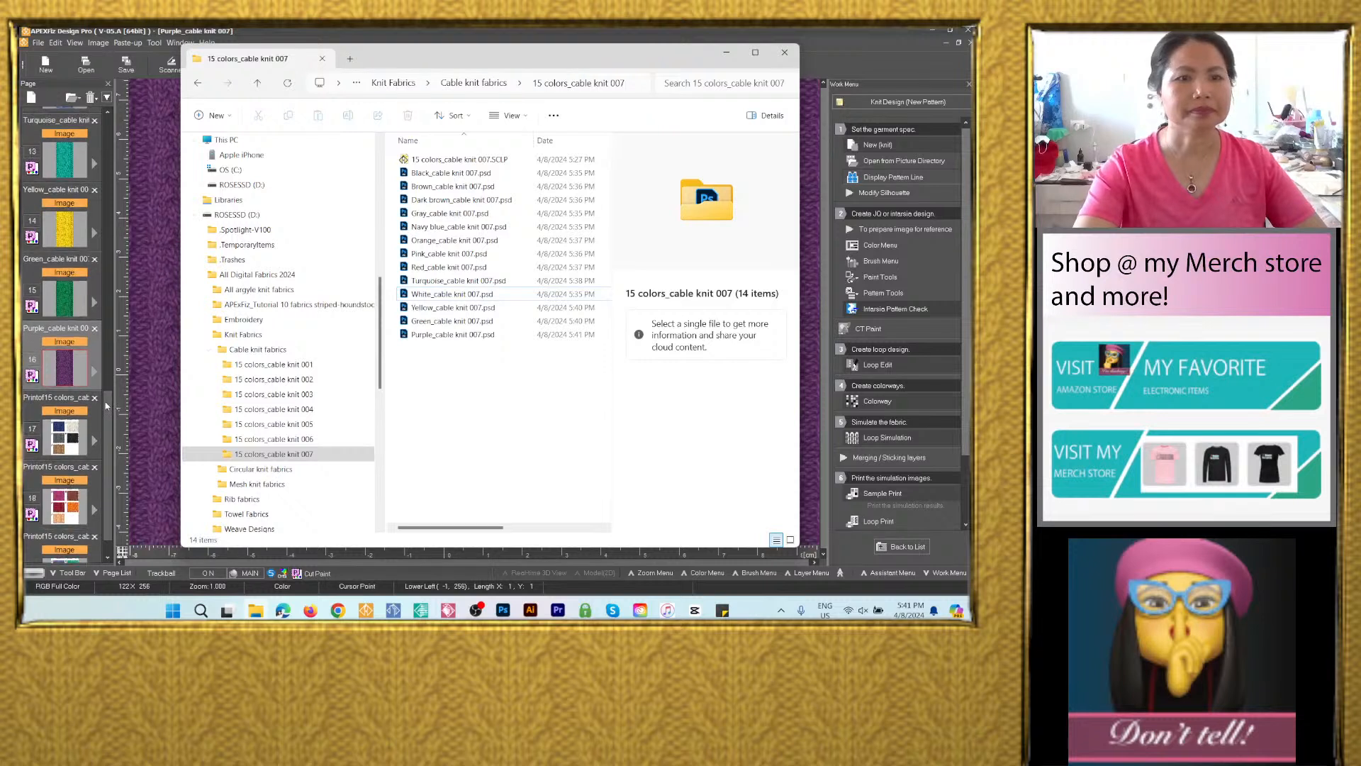
scroll(106, 405, up, 1)
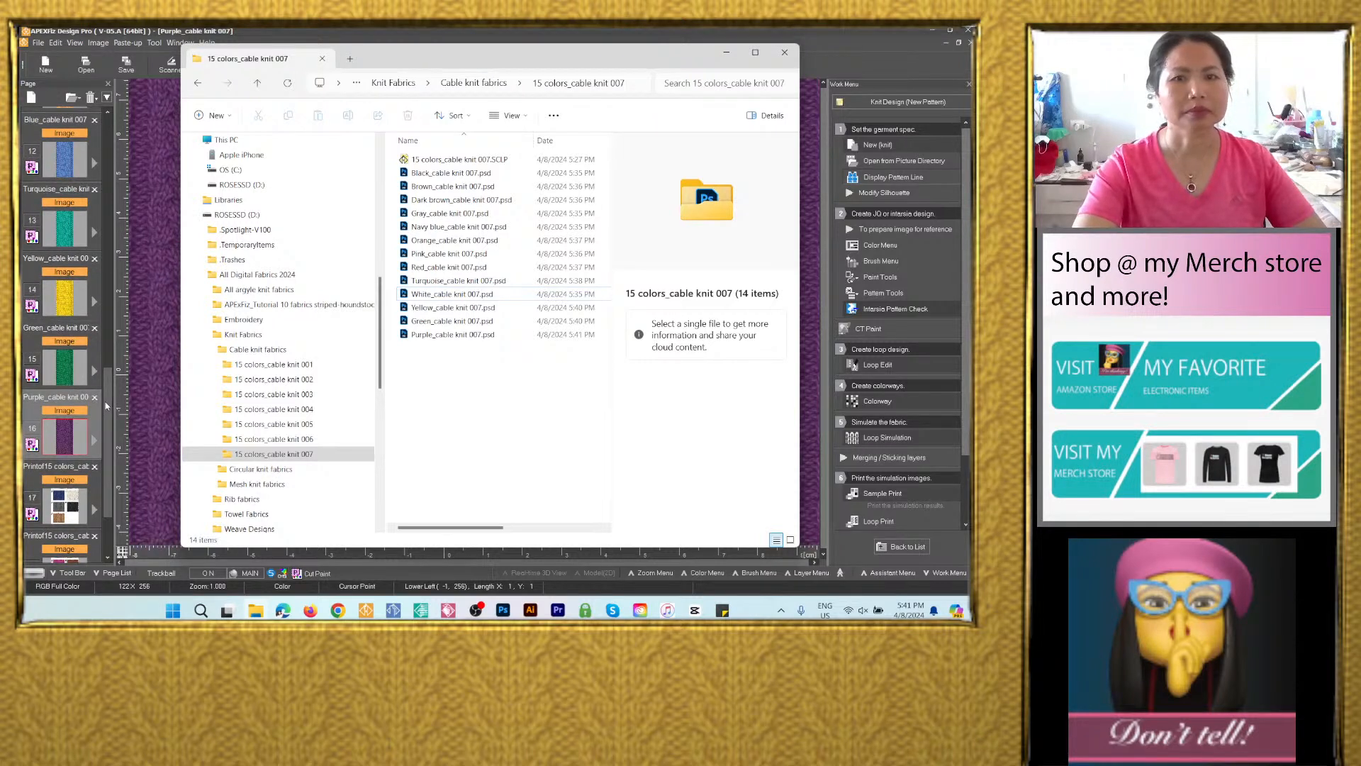
scroll(107, 400, up, 1)
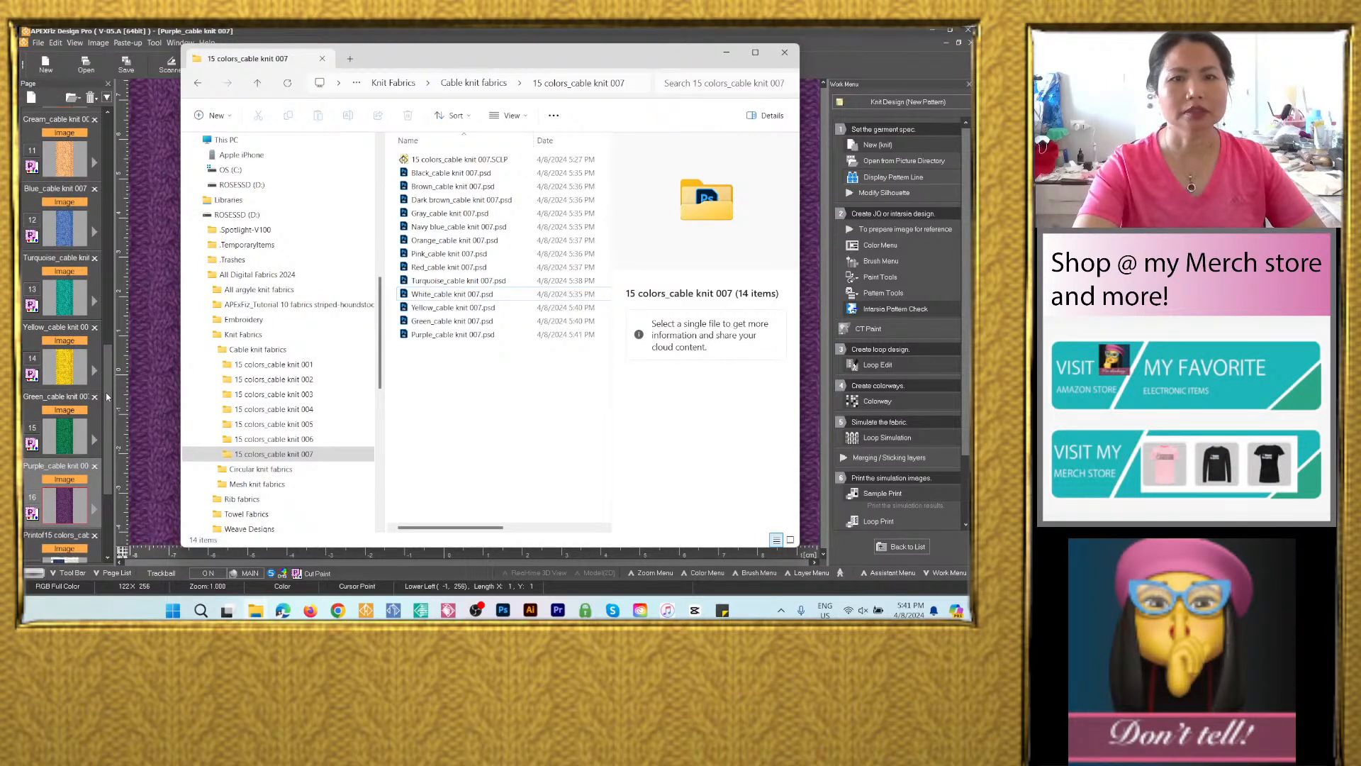
scroll(107, 397, up, 1)
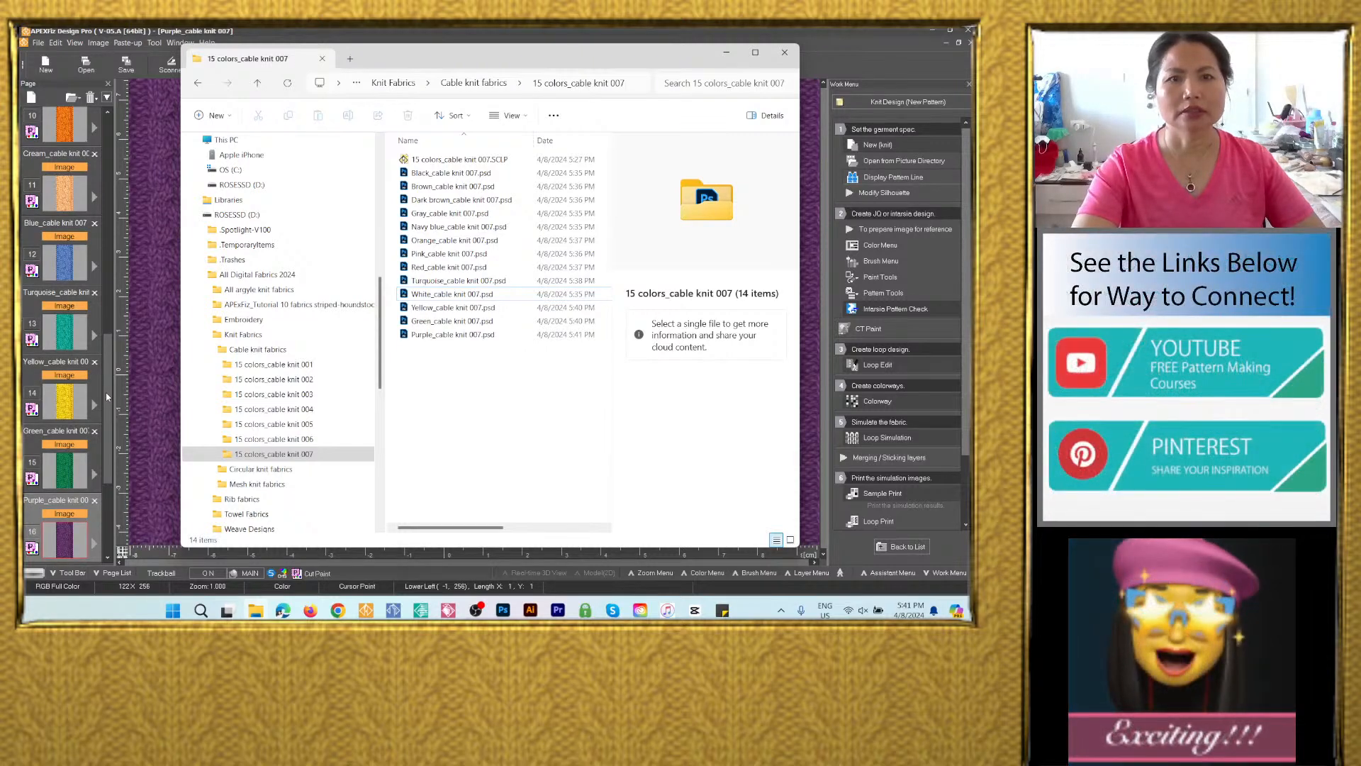
scroll(104, 382, up, 1)
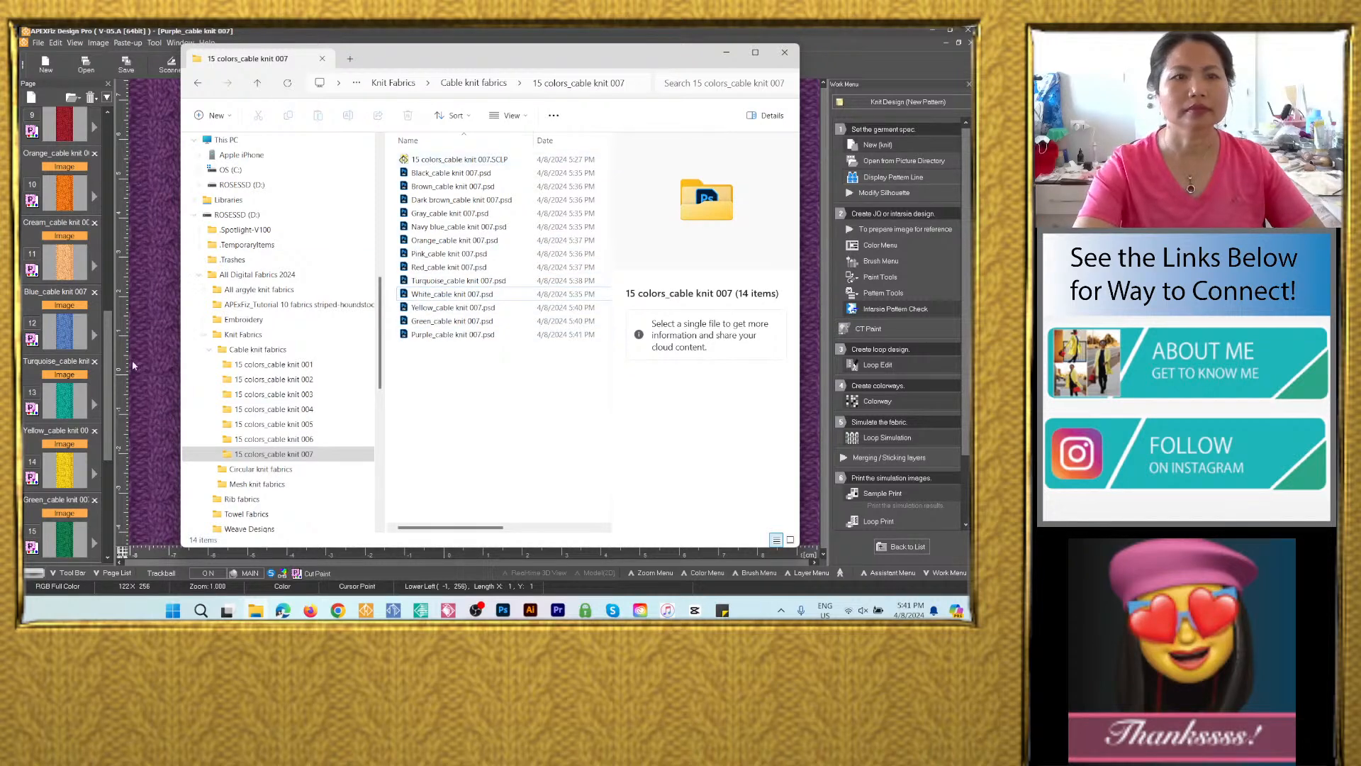
Save the blue fabric on page 12 image-only as an Adobe Photoshop File (*.psd) named "Blue_cable knit 007" in the "15 colors_cable knit 007" folder.
click(82, 337)
click(137, 67)
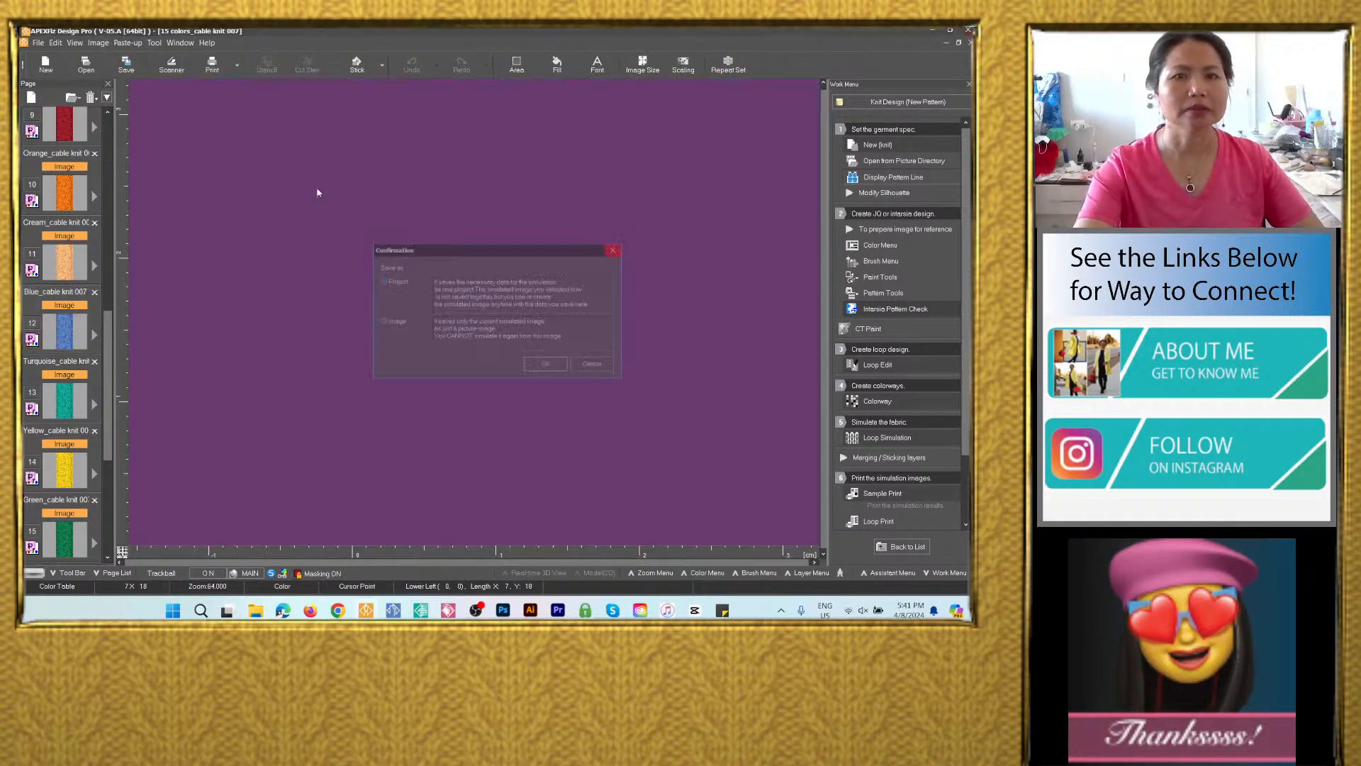
click(549, 368)
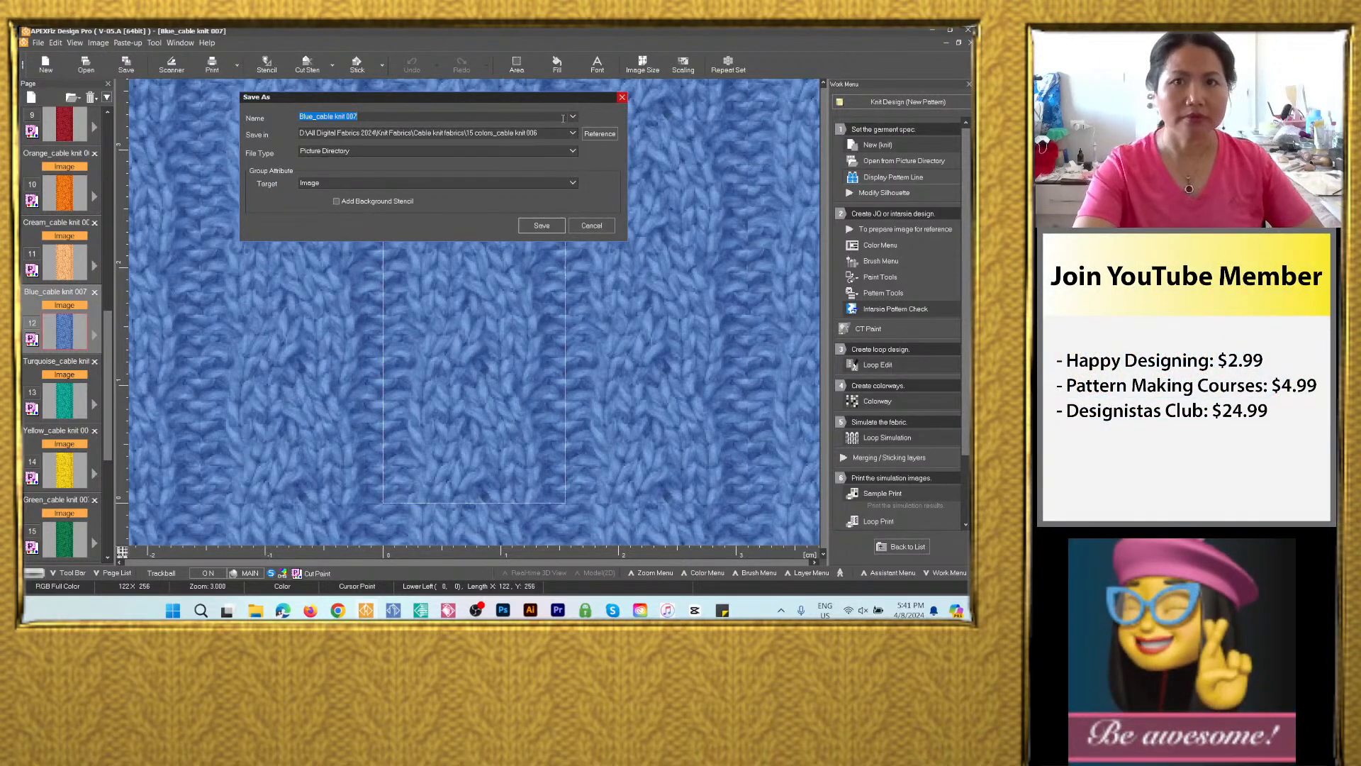
click(573, 134)
click(573, 133)
click(527, 153)
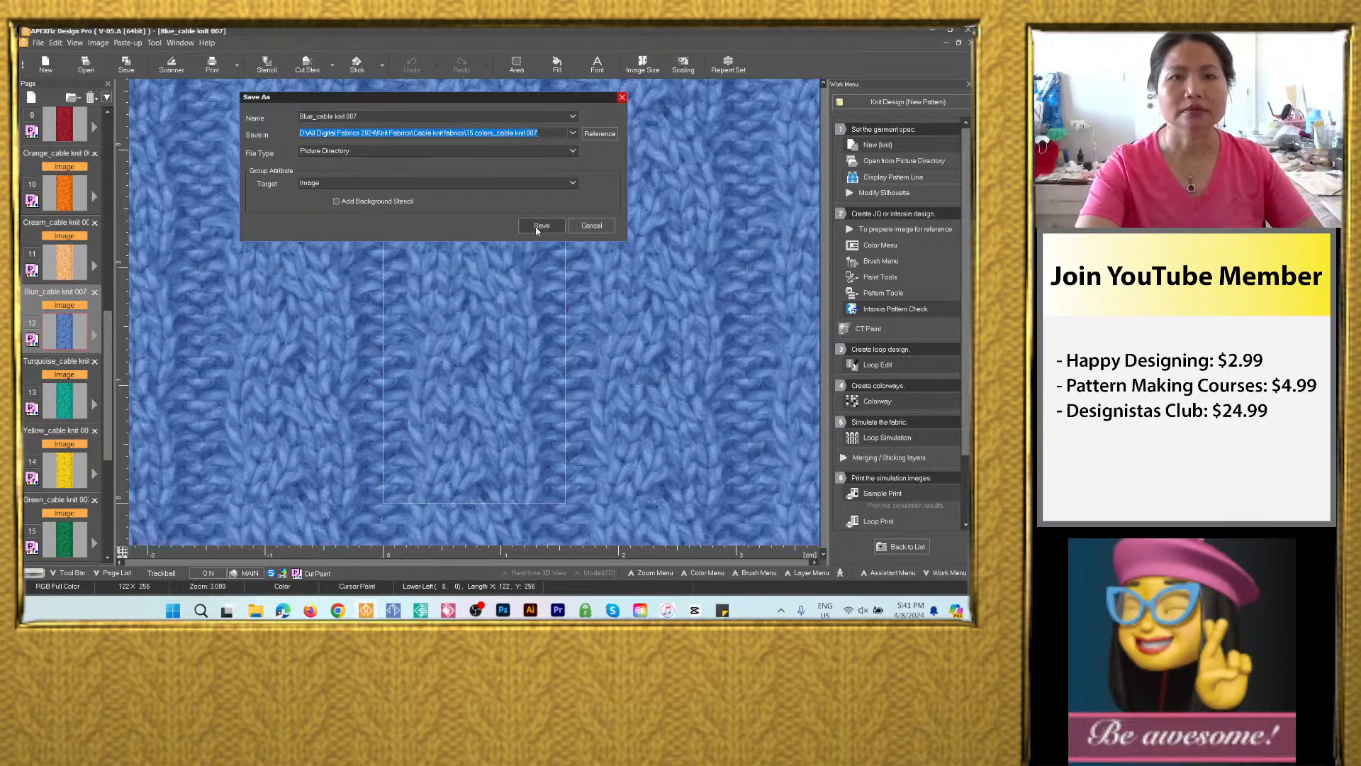
click(517, 151)
click(411, 202)
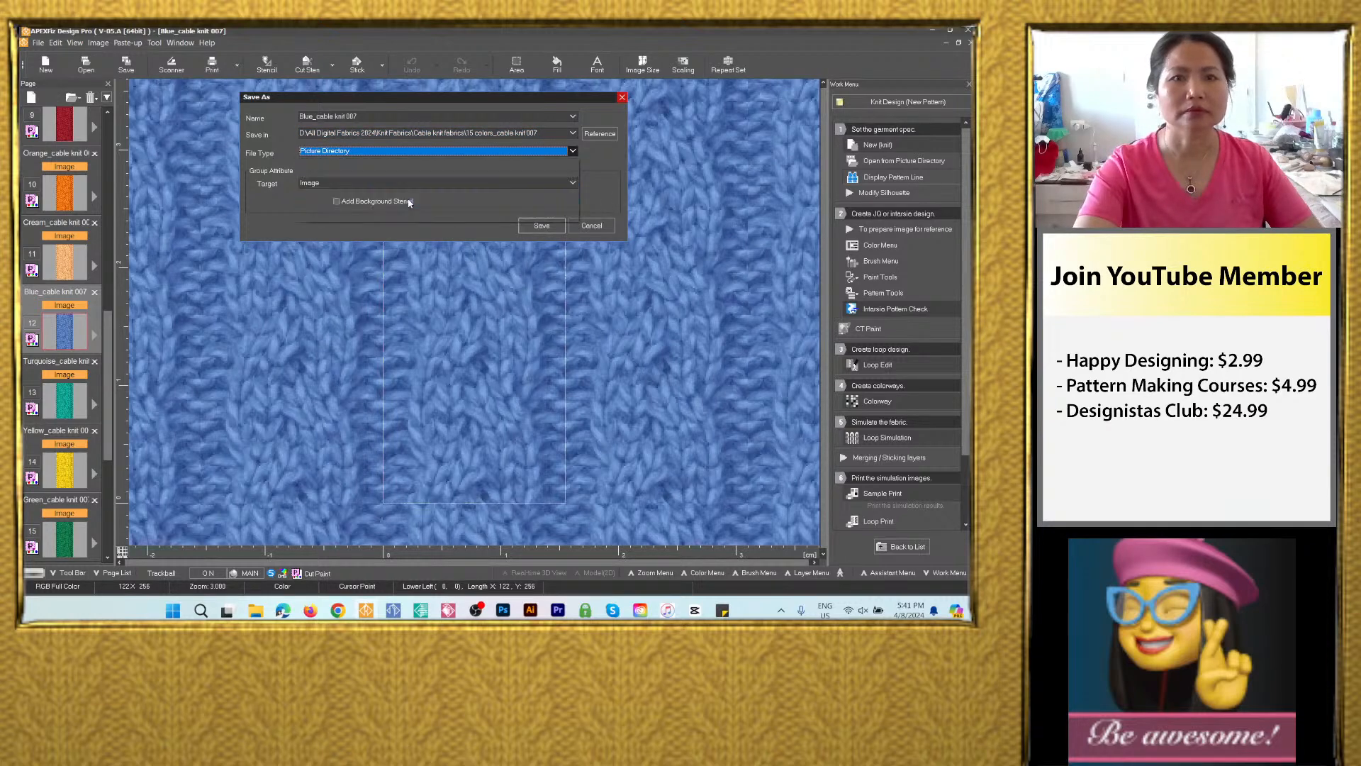
click(543, 266)
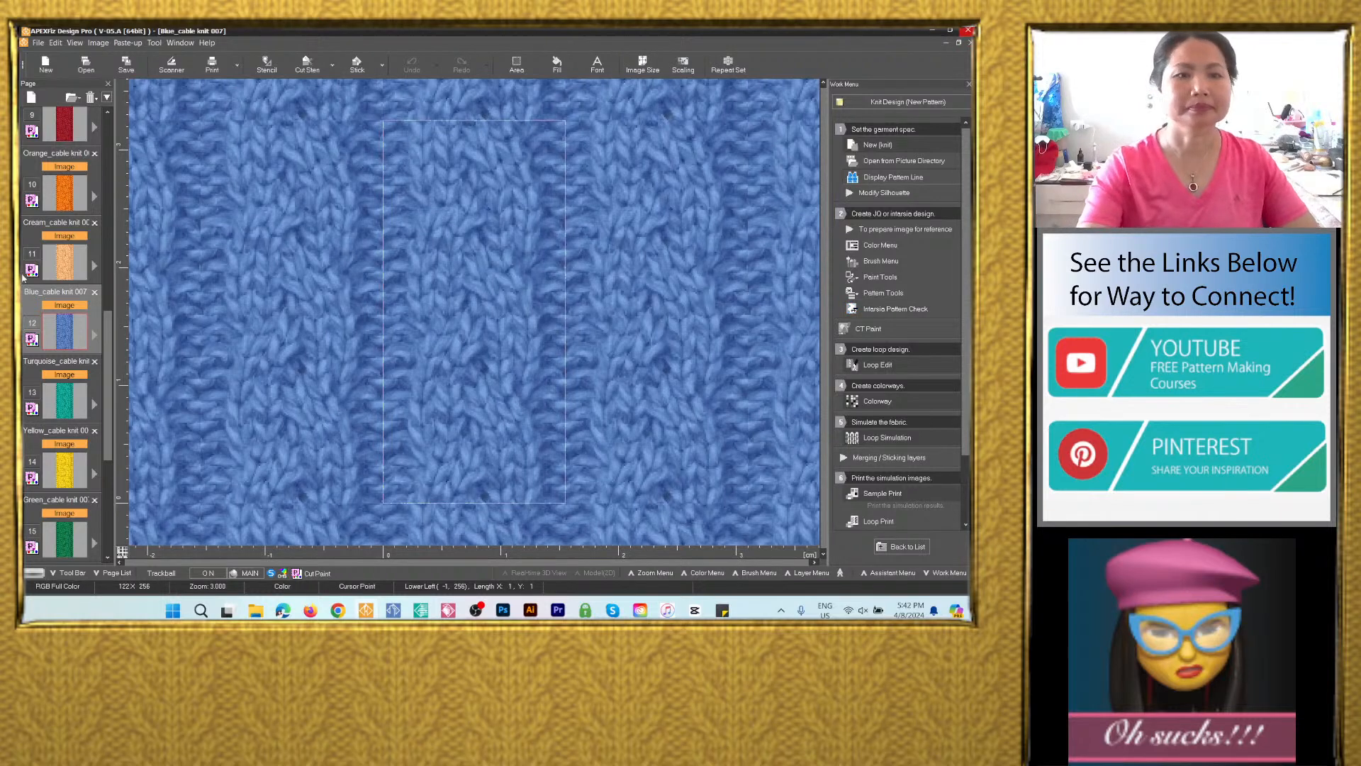
Return to File Explorer and check the number of files in the "15 colors_cable knit 007" folder.
click(253, 608)
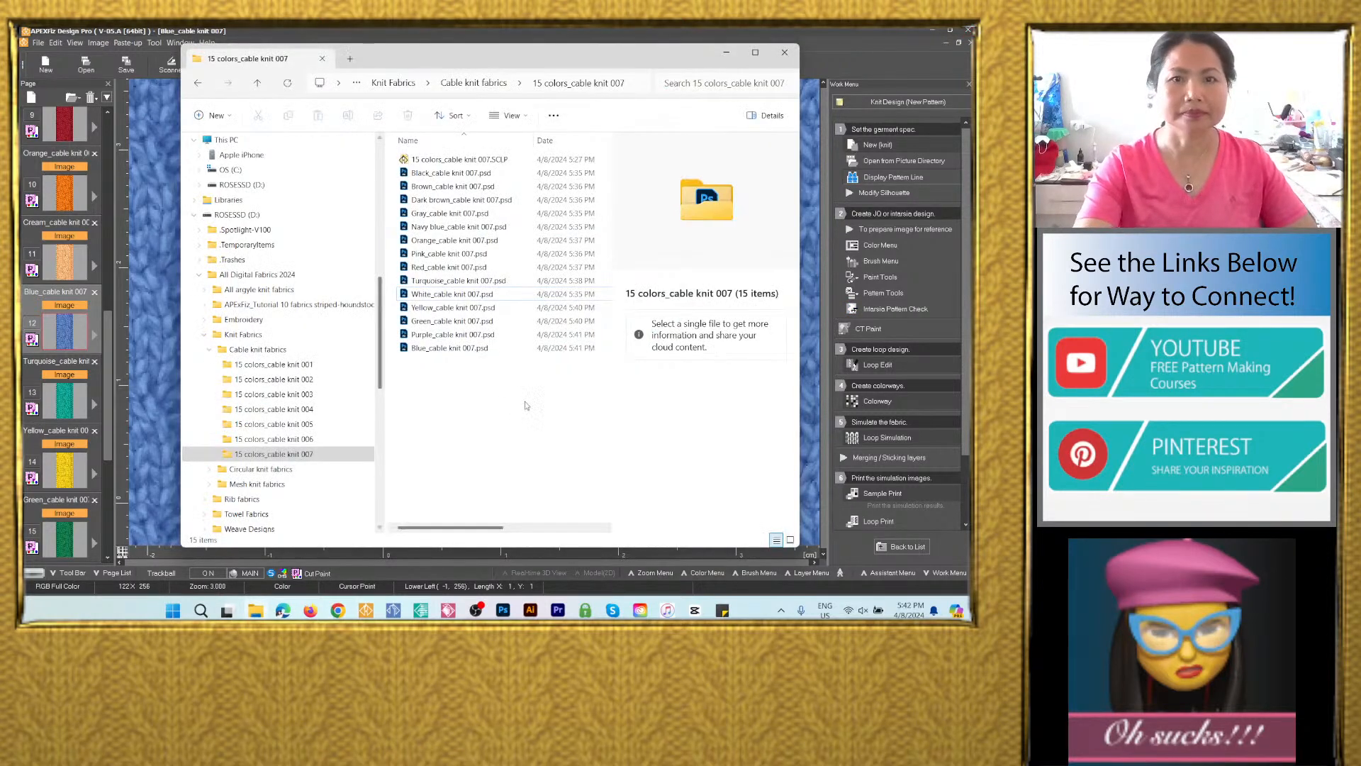
key(ctrl+a)
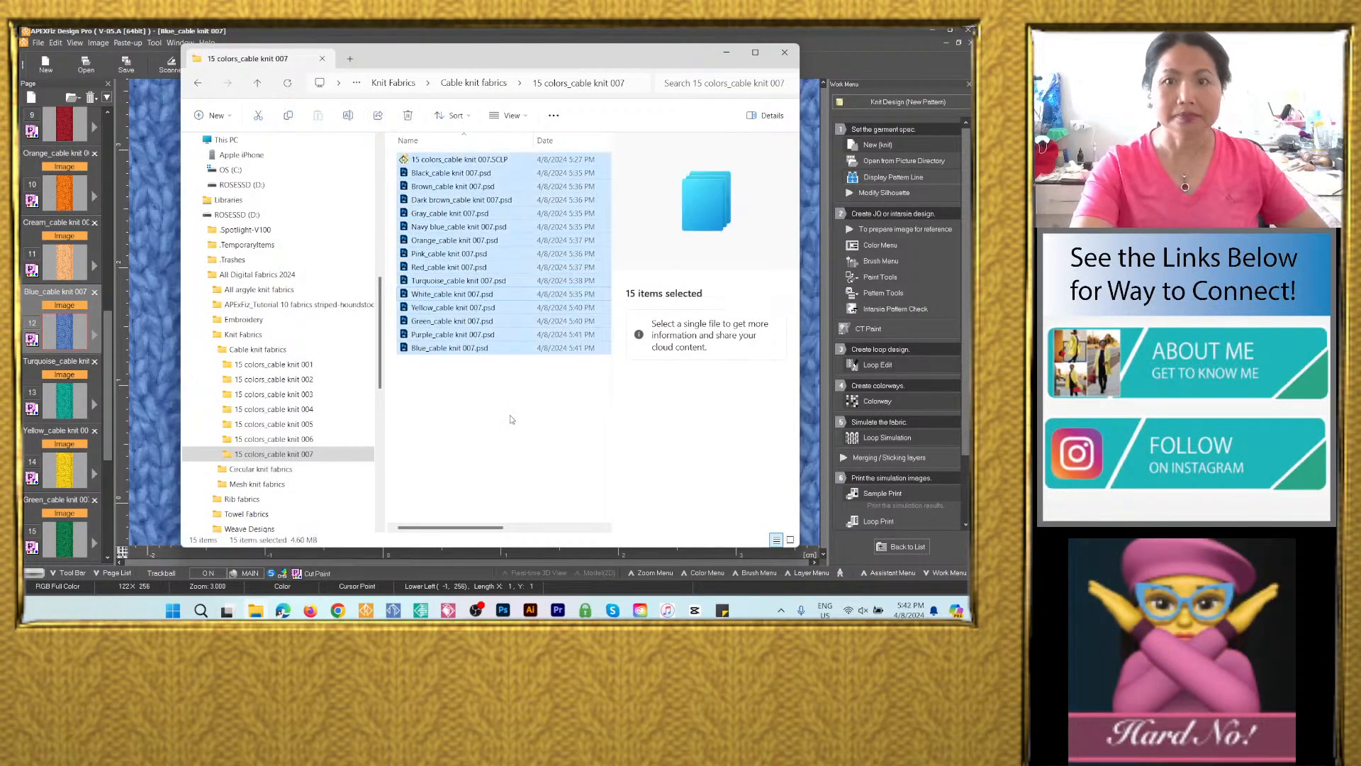
click(496, 436)
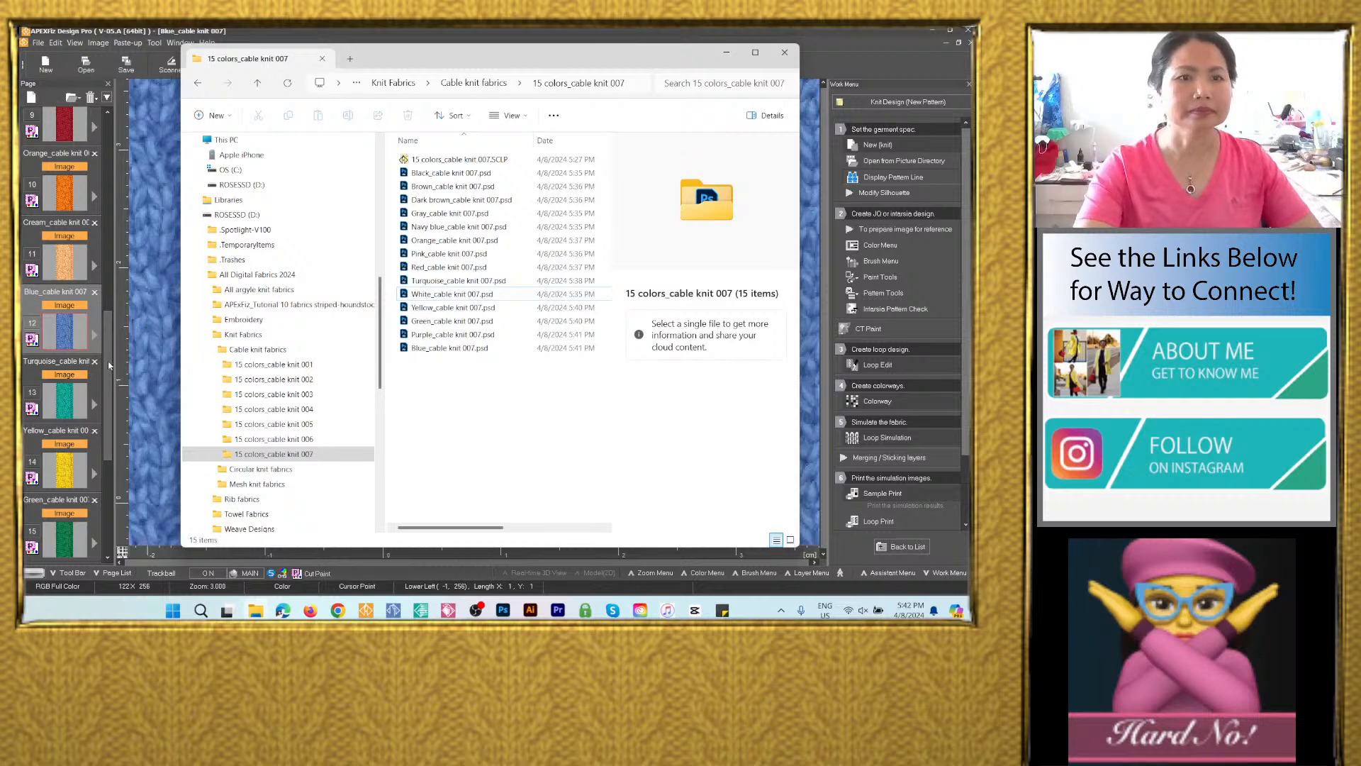
Start saving the swatch sheet on page 17, name it "Swatches1_cable knit 007" and copy that name.
drag(107, 361, 108, 458)
click(70, 411)
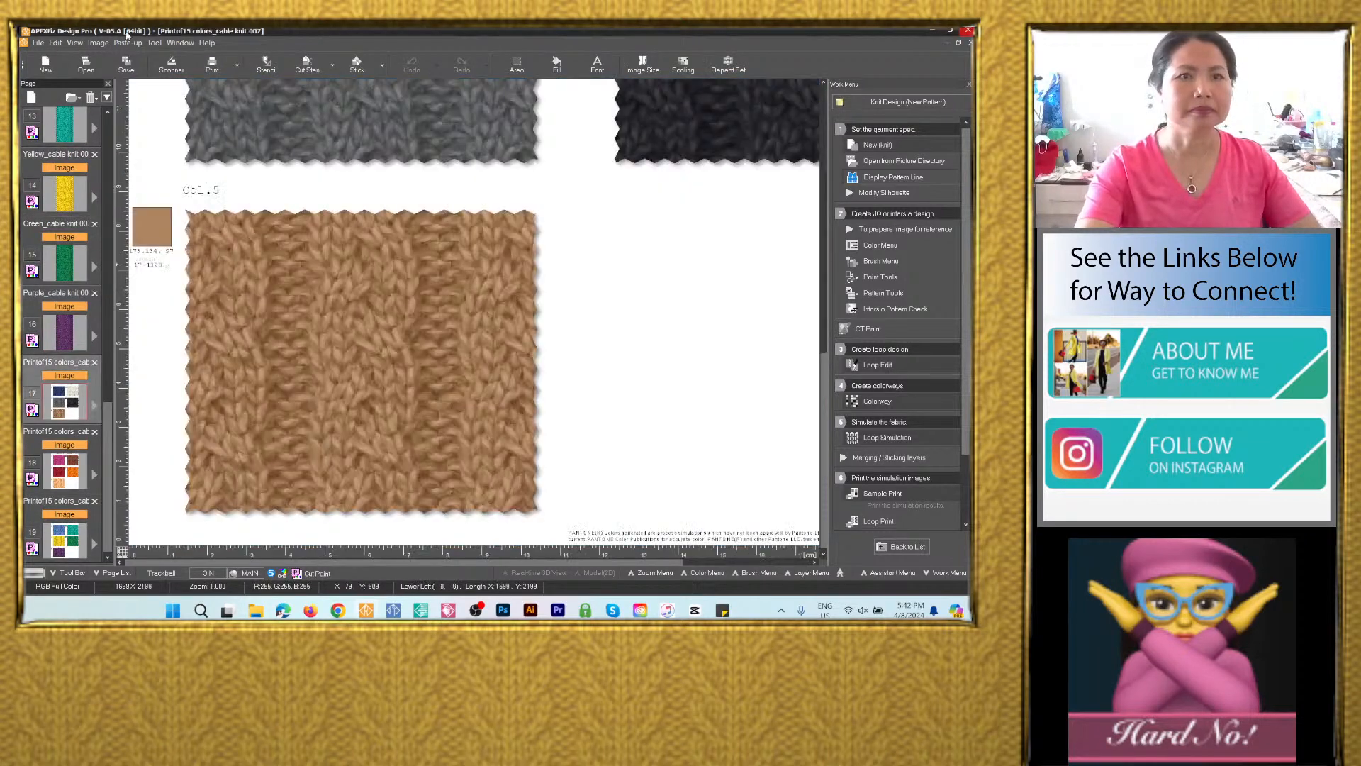
click(127, 64)
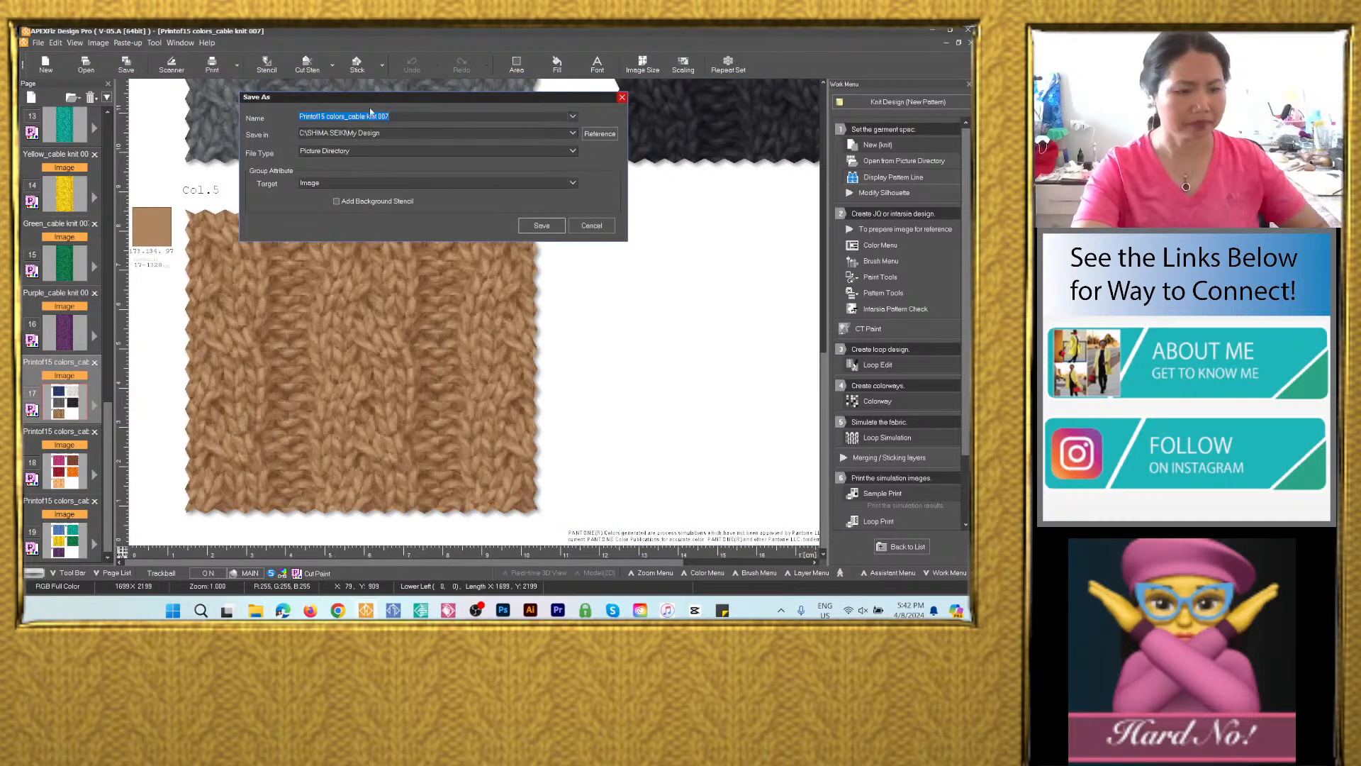
text(Navy blue_cable knit 007)
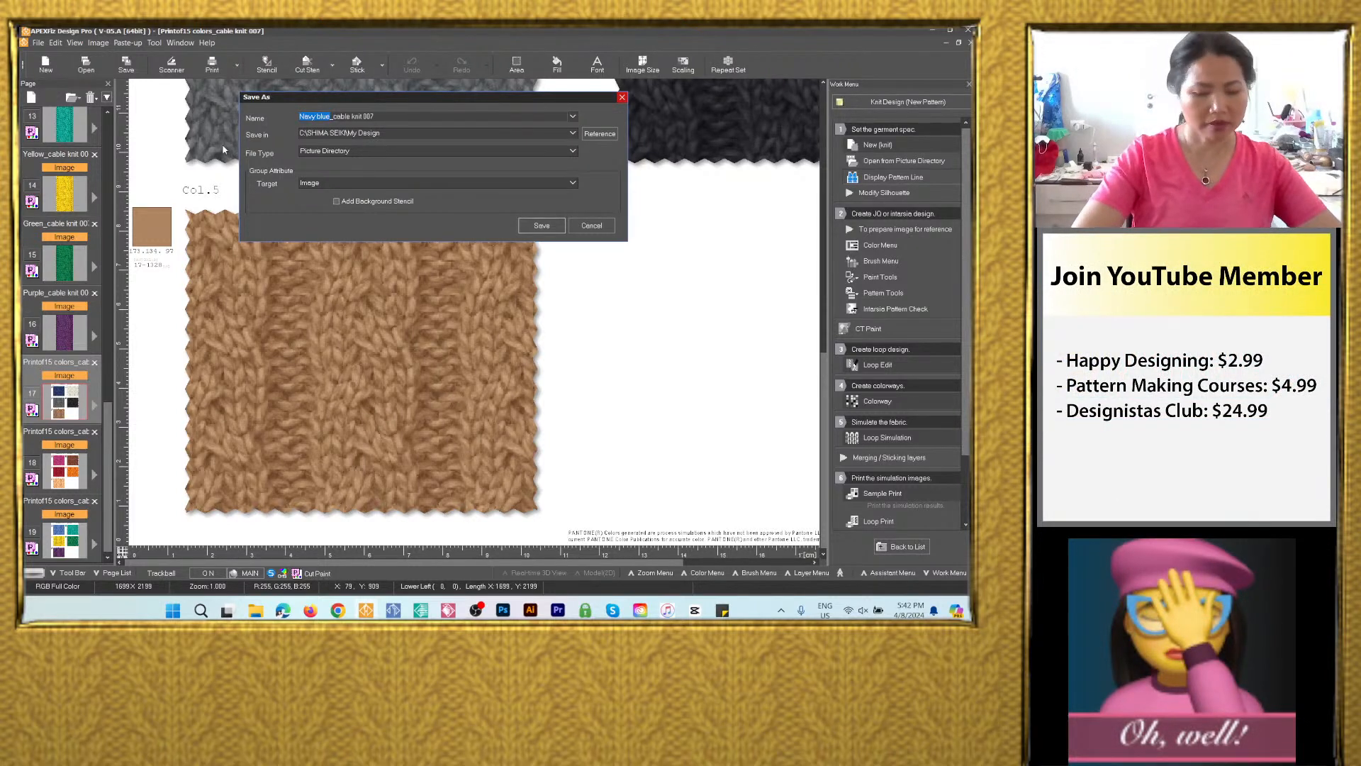
text(Swatches)
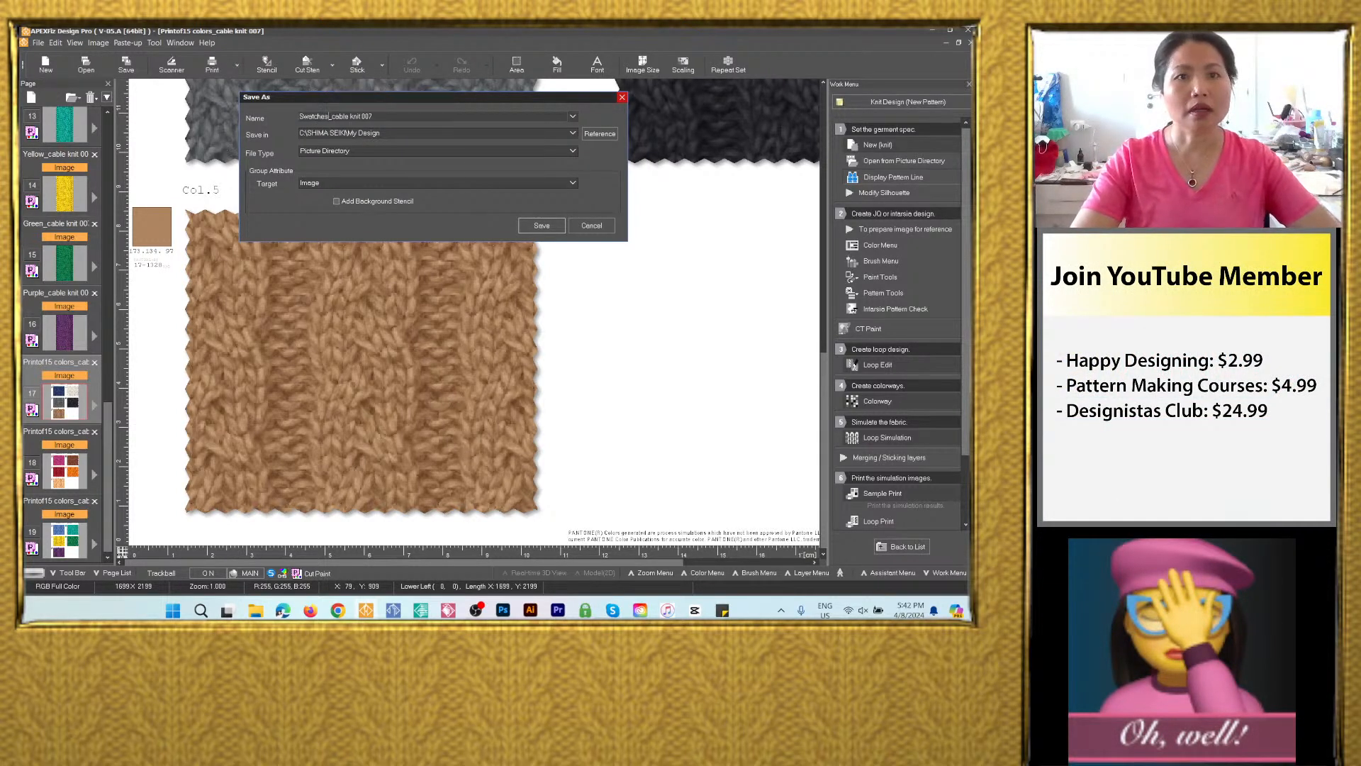
text(1)
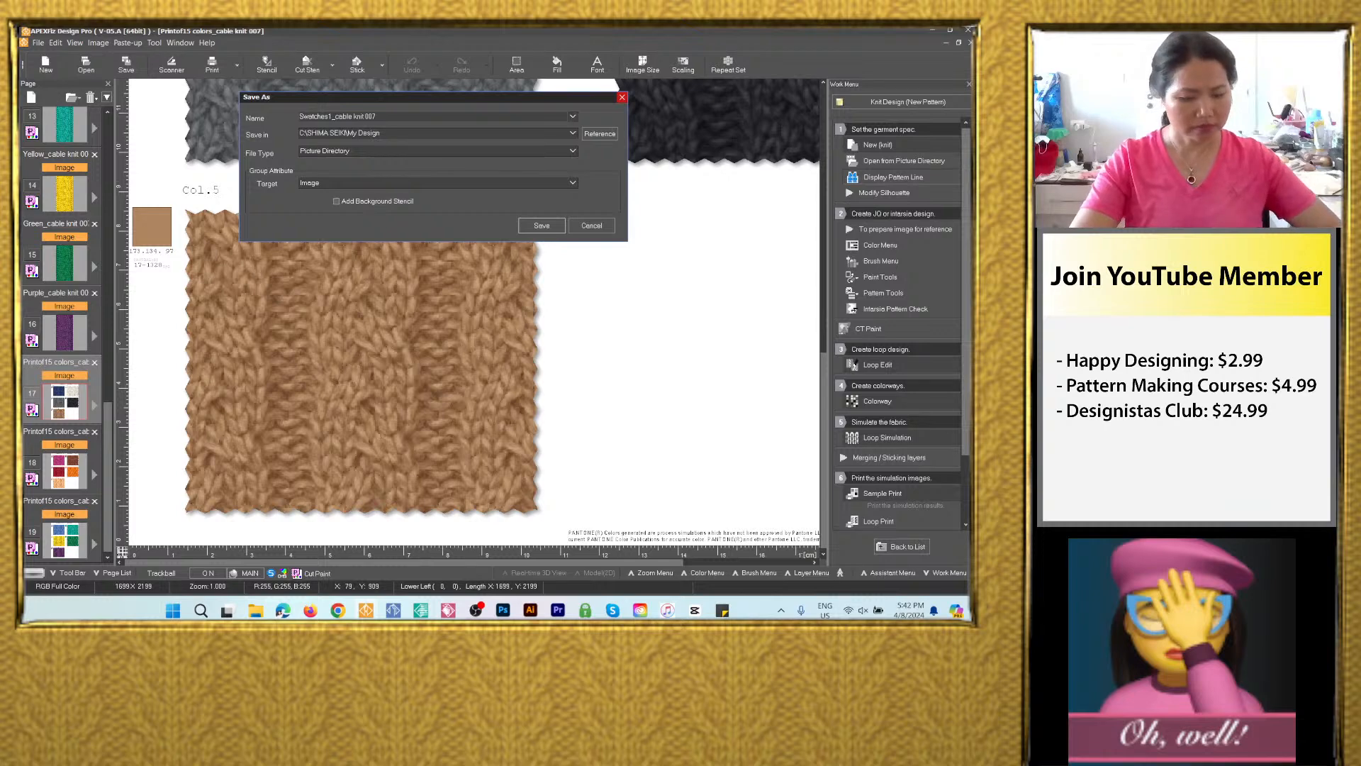
key(ctrl+a)
key(ctrl+c)
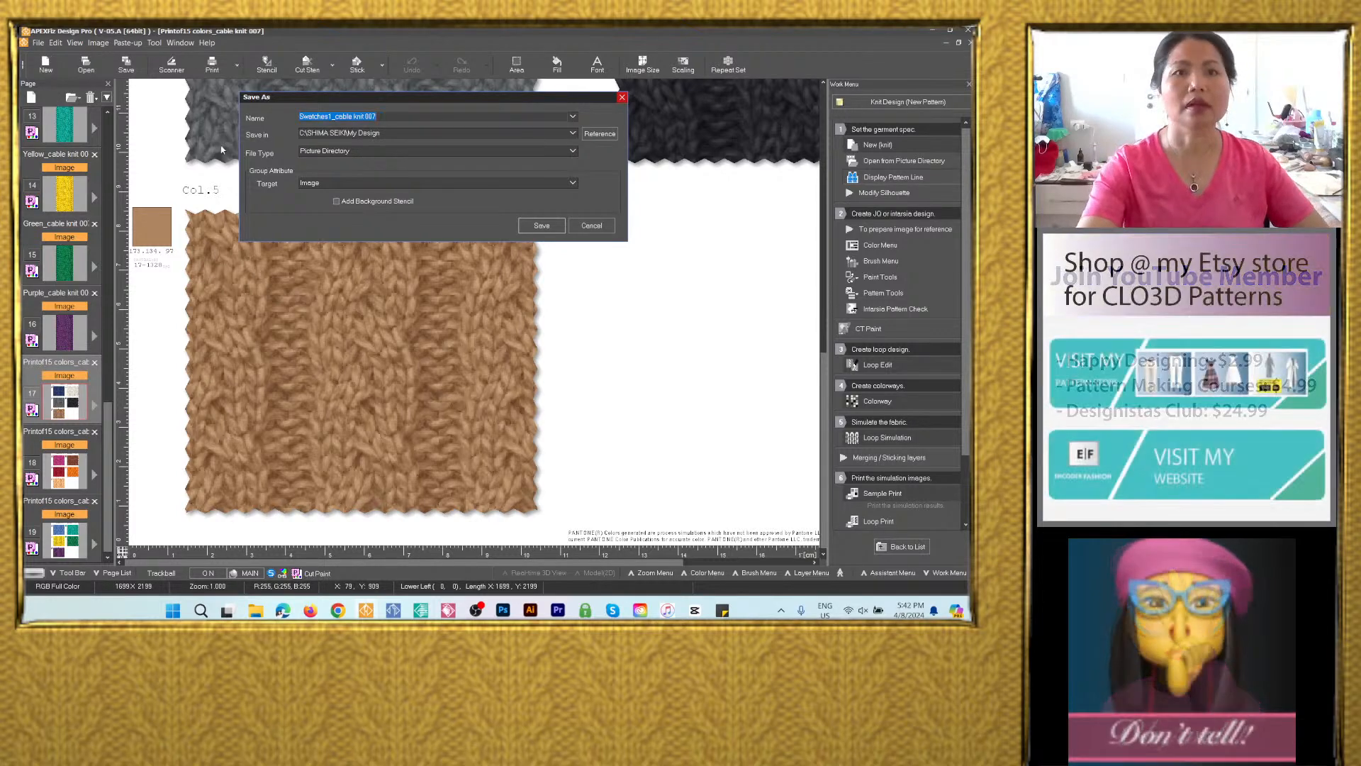
Save the page 17 swatch sheet as an Adobe Photoshop File (*.psd) in the "15 colors_cable knit 007" folder.
click(573, 133)
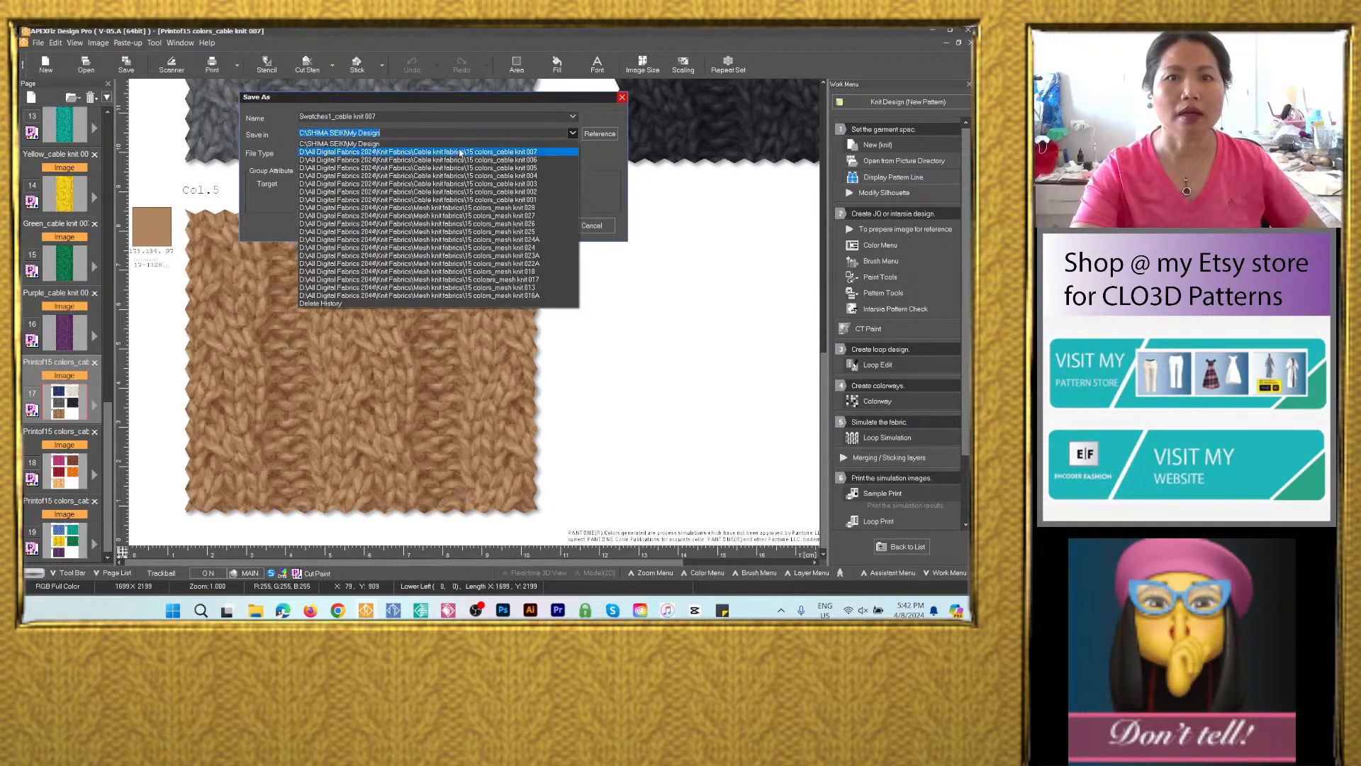
click(426, 147)
click(417, 152)
click(391, 201)
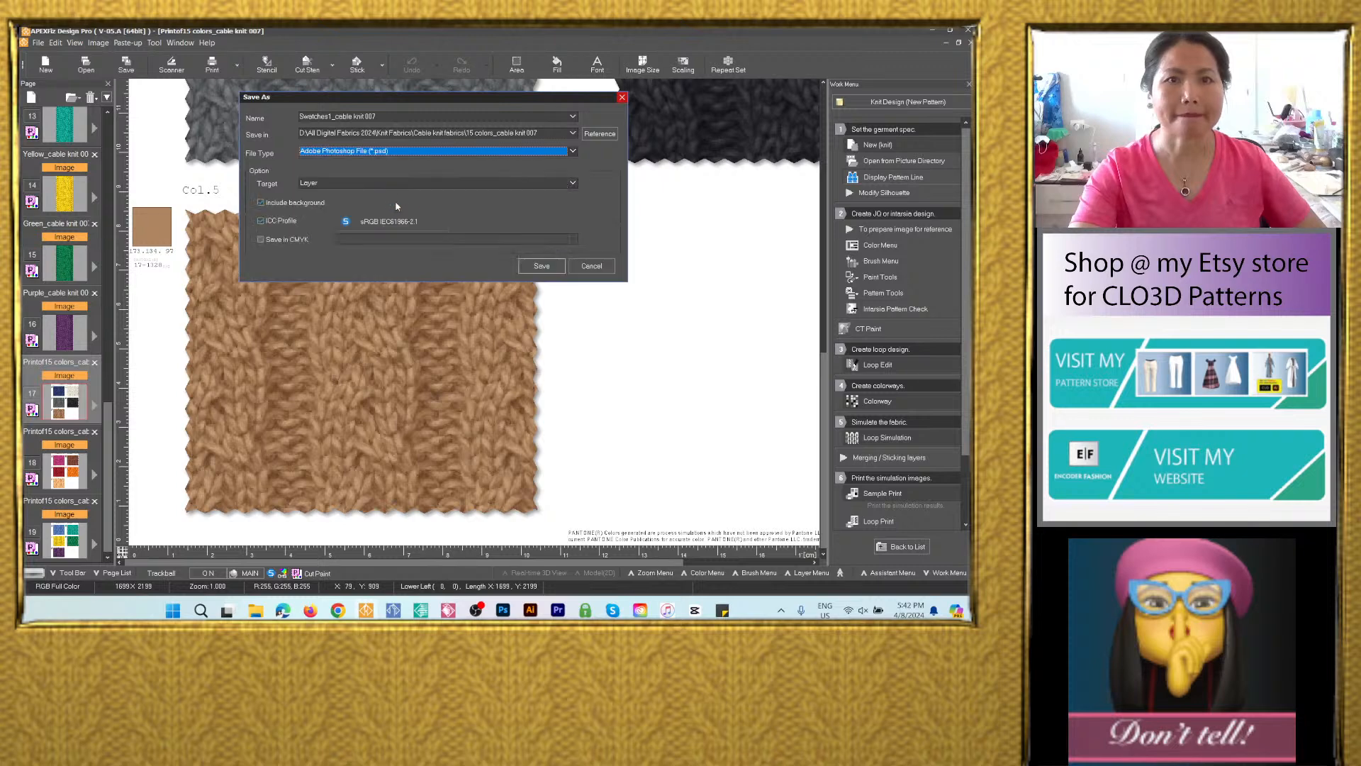
click(542, 264)
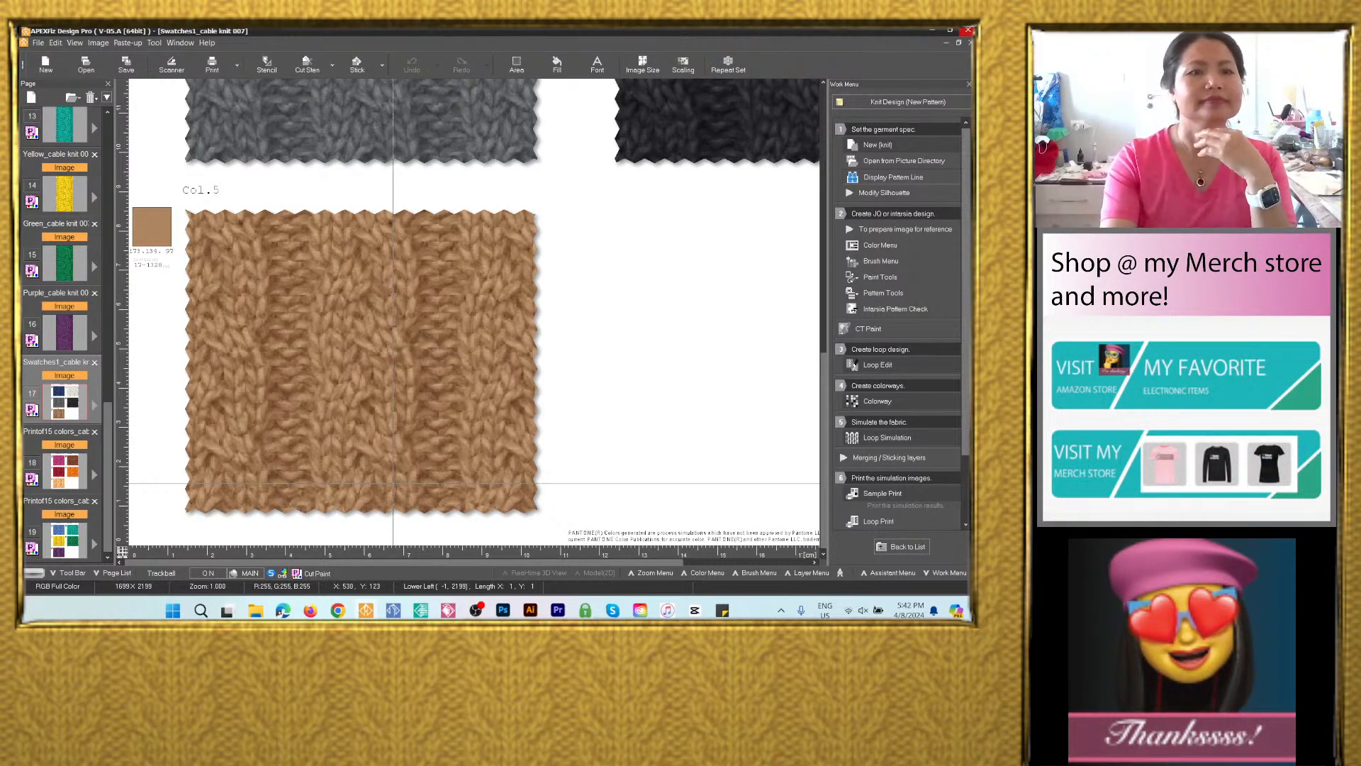
Save the page 18 swatch sheet as an Adobe Photoshop File (*.psd) named "Swatches2_cable knit 007" in the "15 colors_cable knit 007" folder.
click(69, 462)
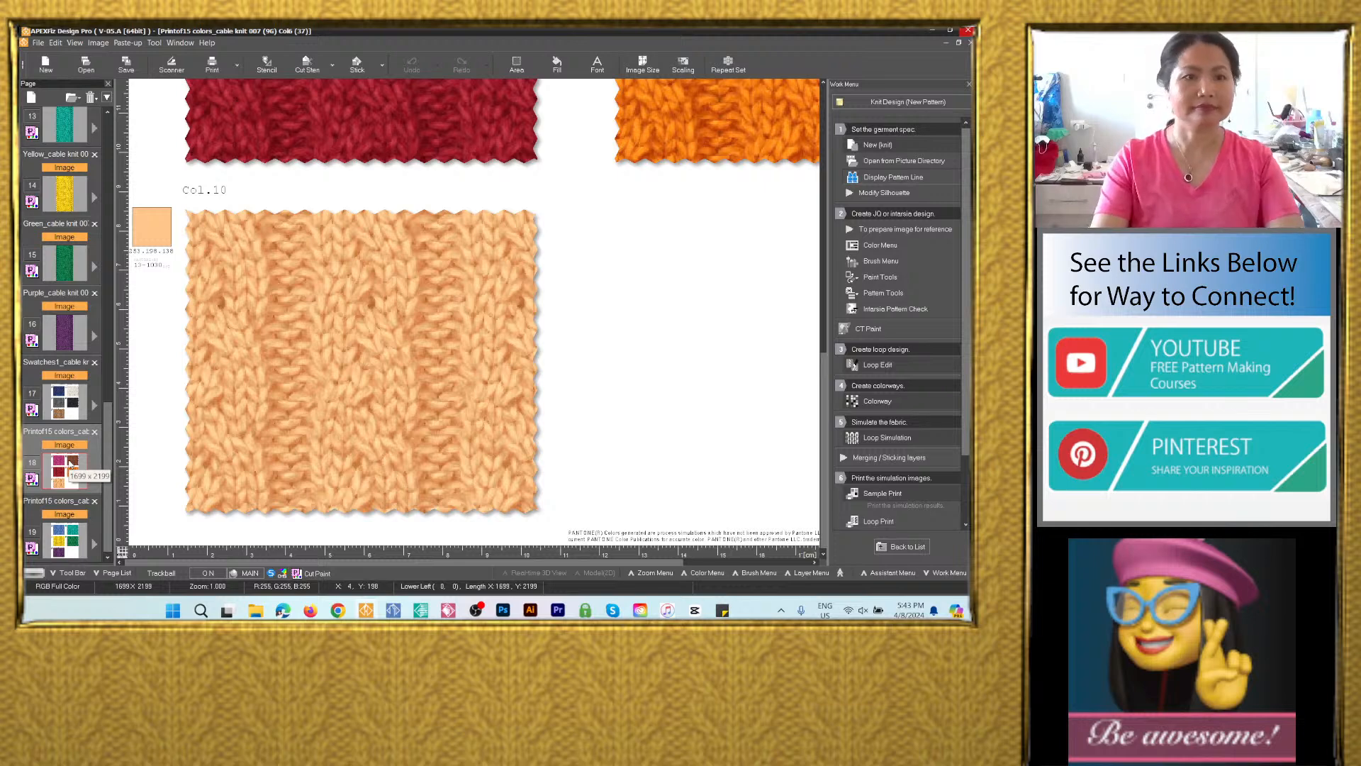
click(126, 64)
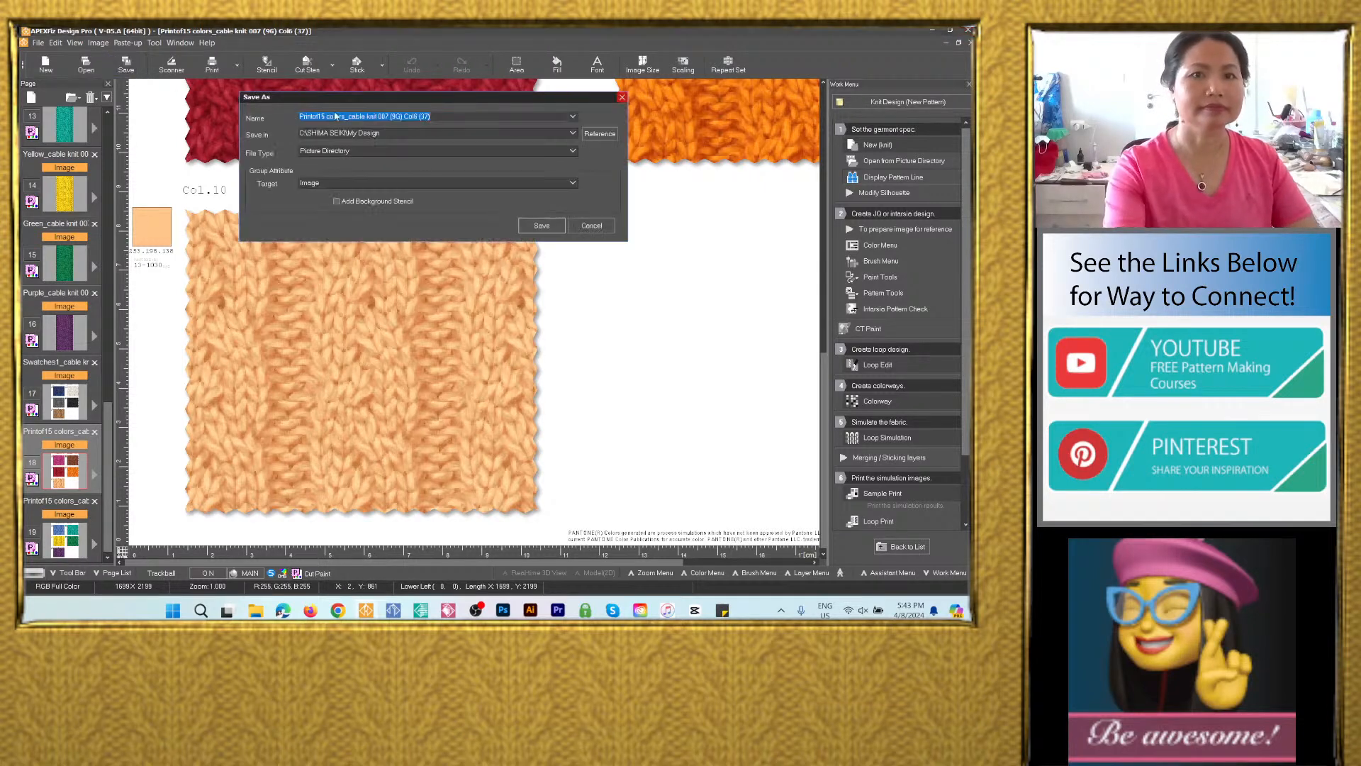
key(ctrl+v)
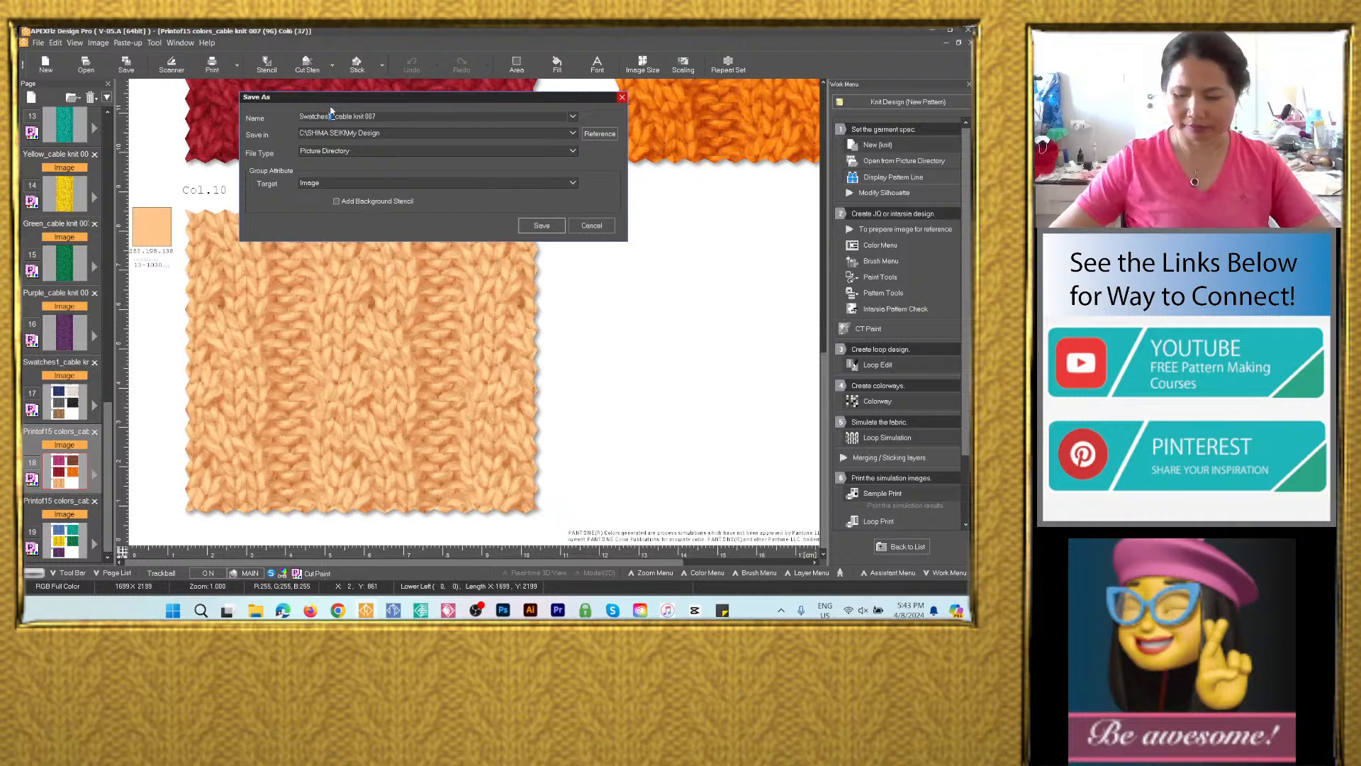
key(Delete)
text(2)
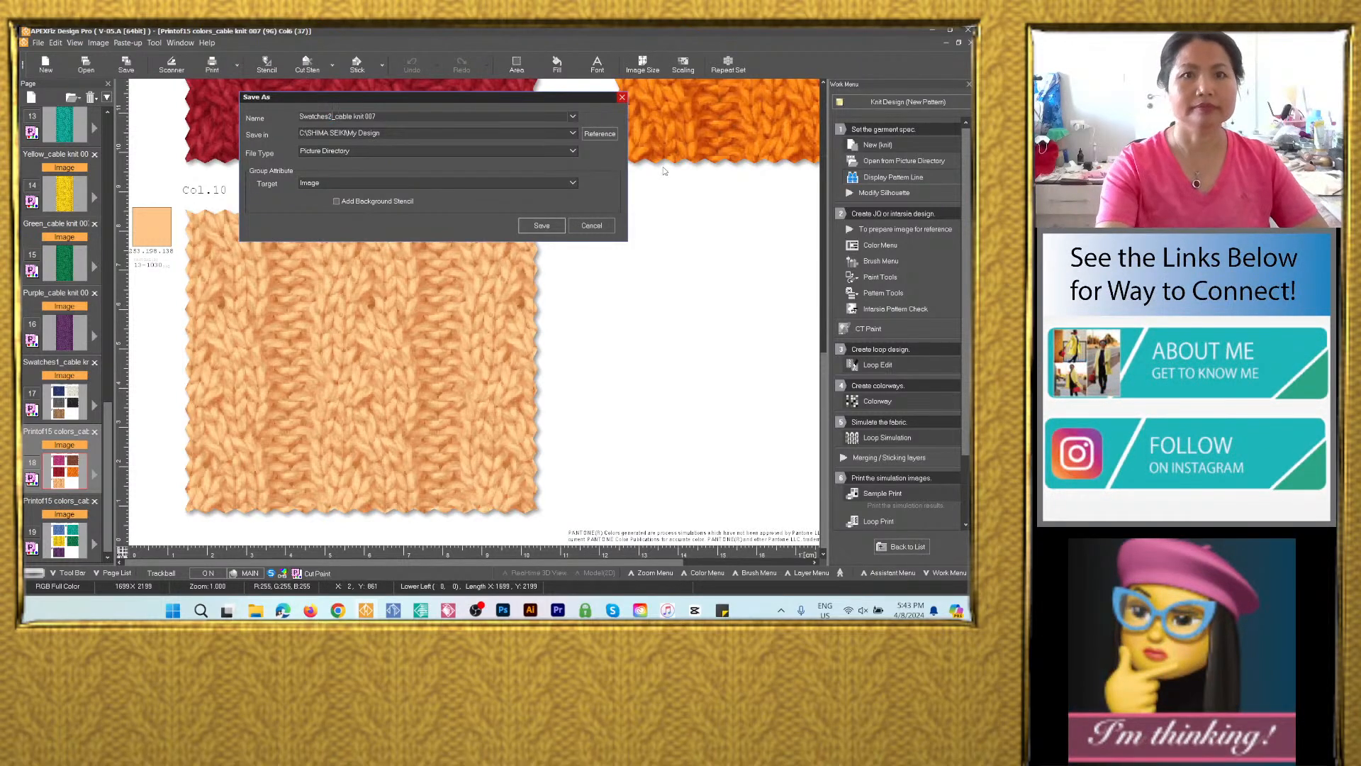
click(572, 134)
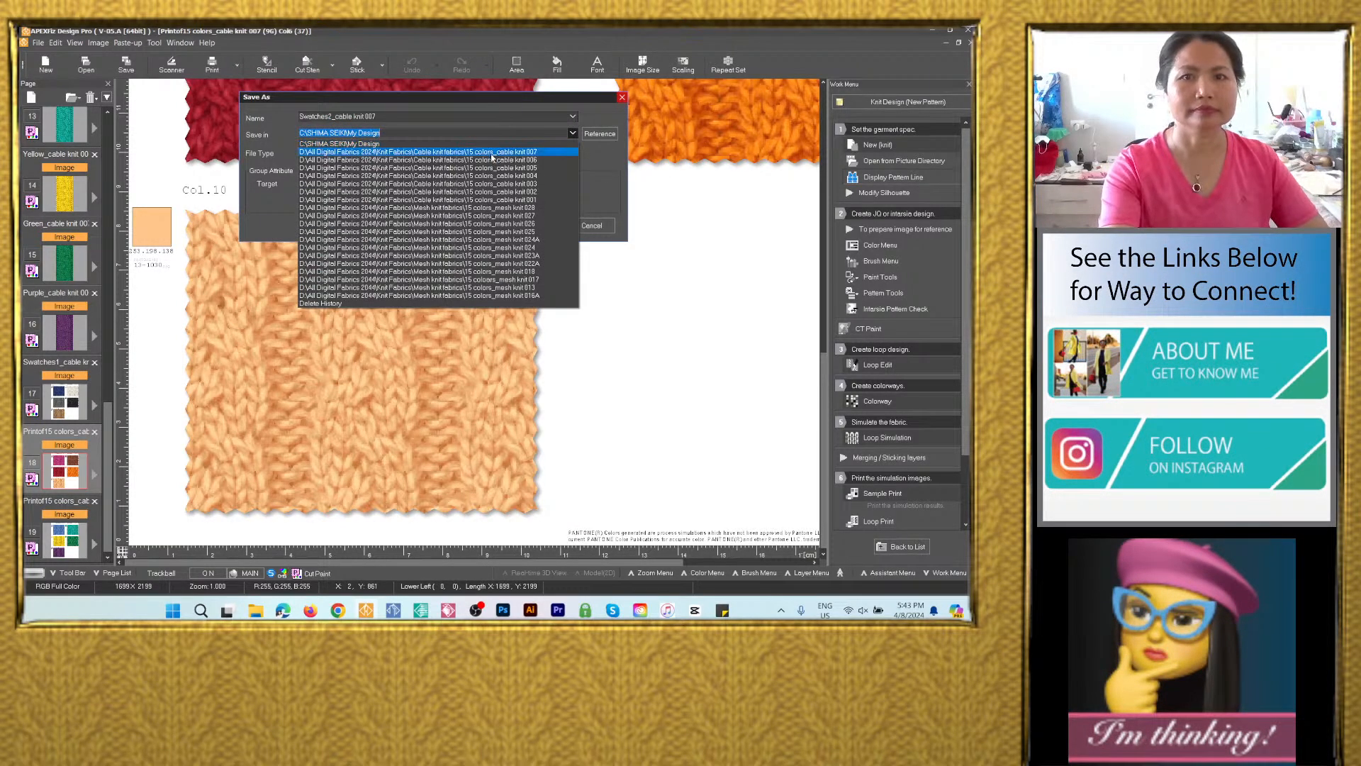
click(493, 154)
click(454, 151)
click(400, 202)
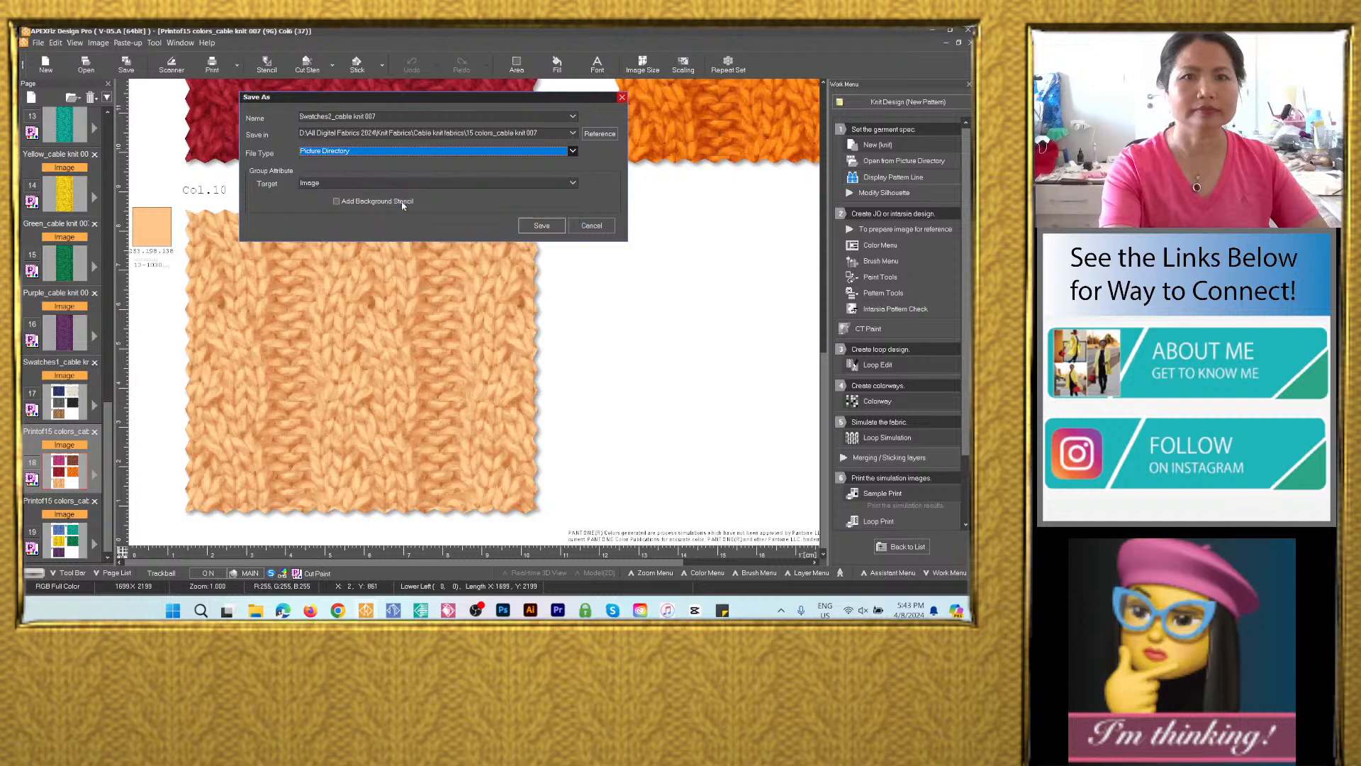
click(545, 265)
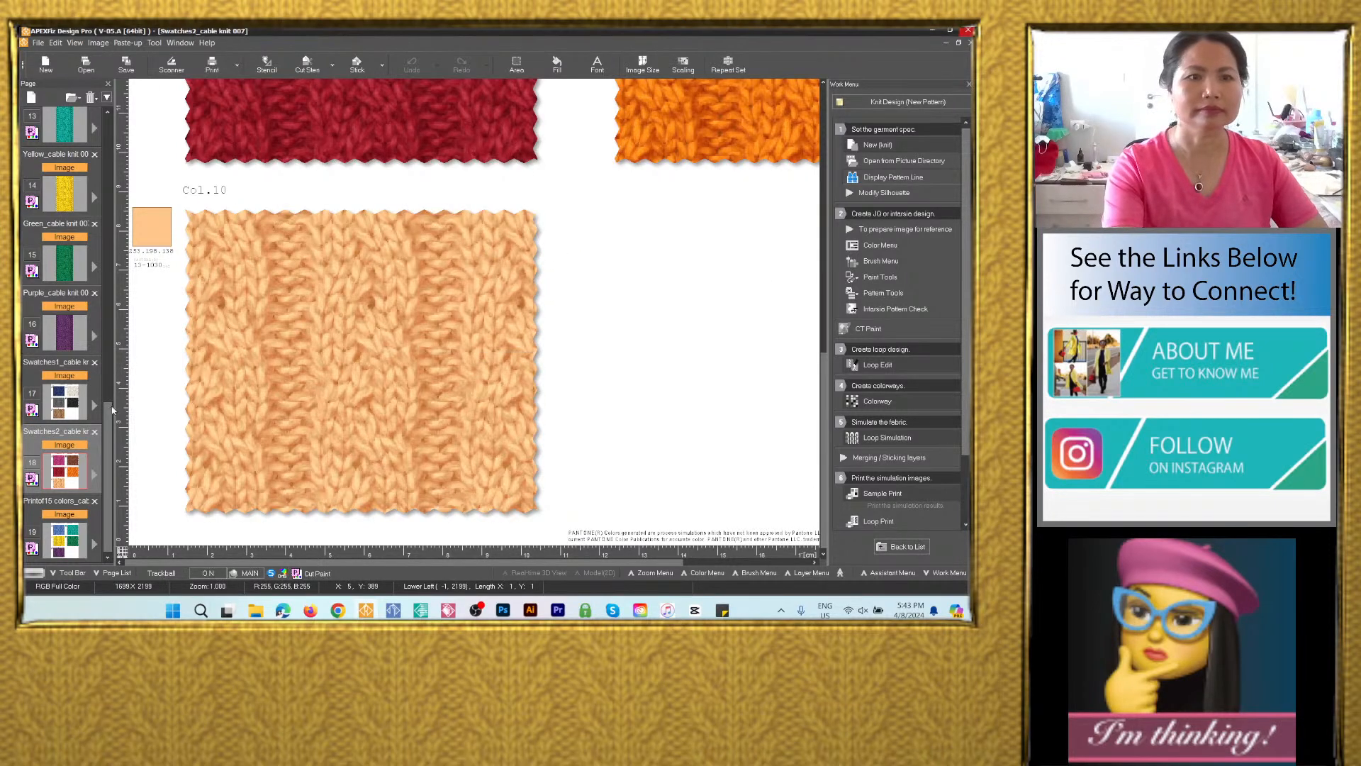
Save the page 19 swatch sheet as an Adobe Photoshop File (*.psd) named "Swatches3_cable knit 007" in the "15 colors_cable knit 007" folder.
click(65, 539)
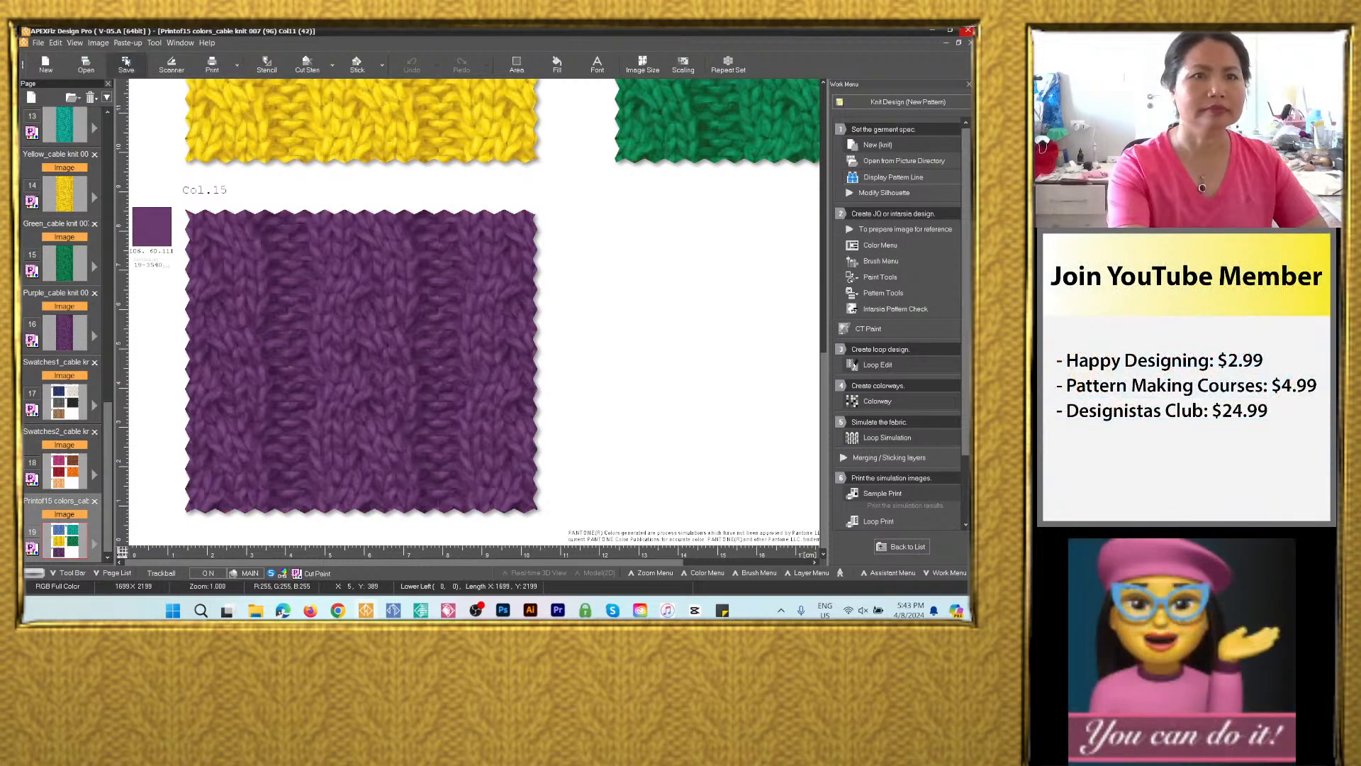
click(126, 64)
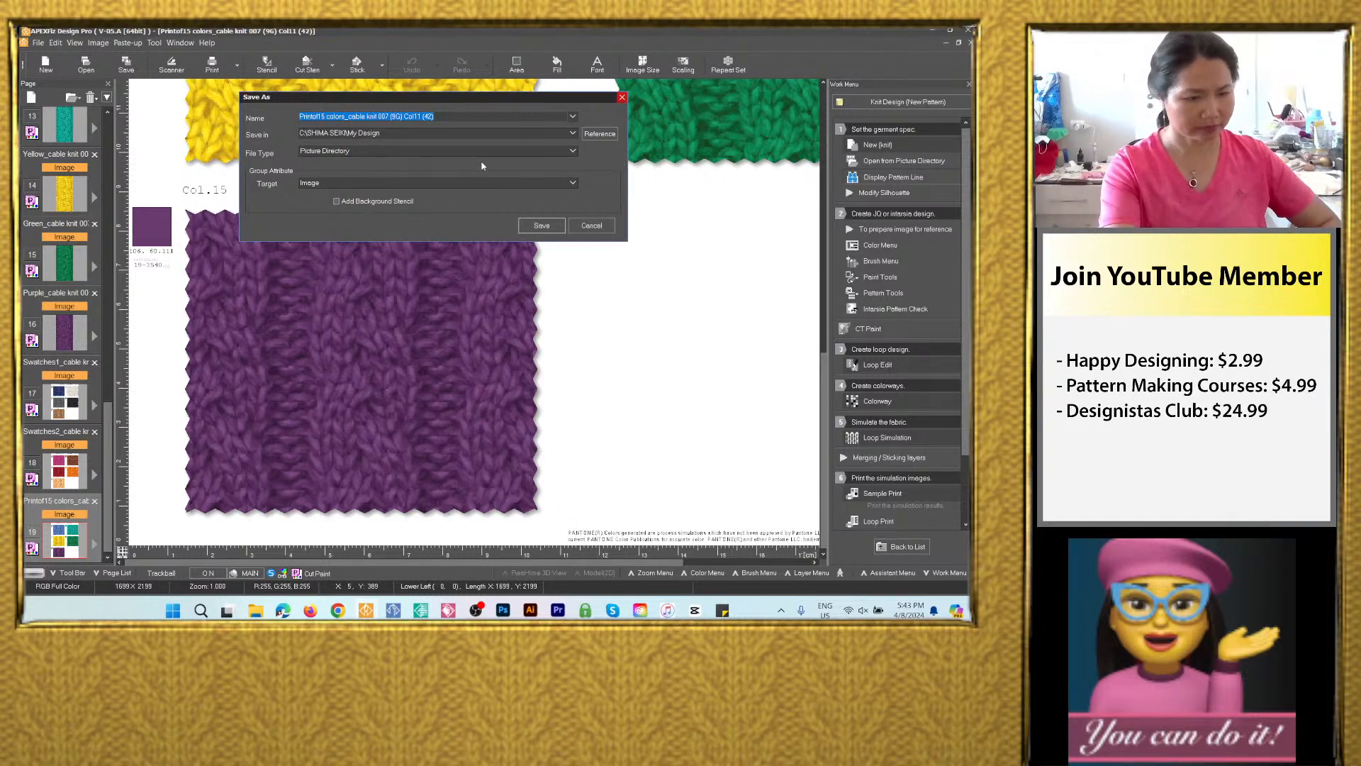
text(Swatches1_cable knit 007)
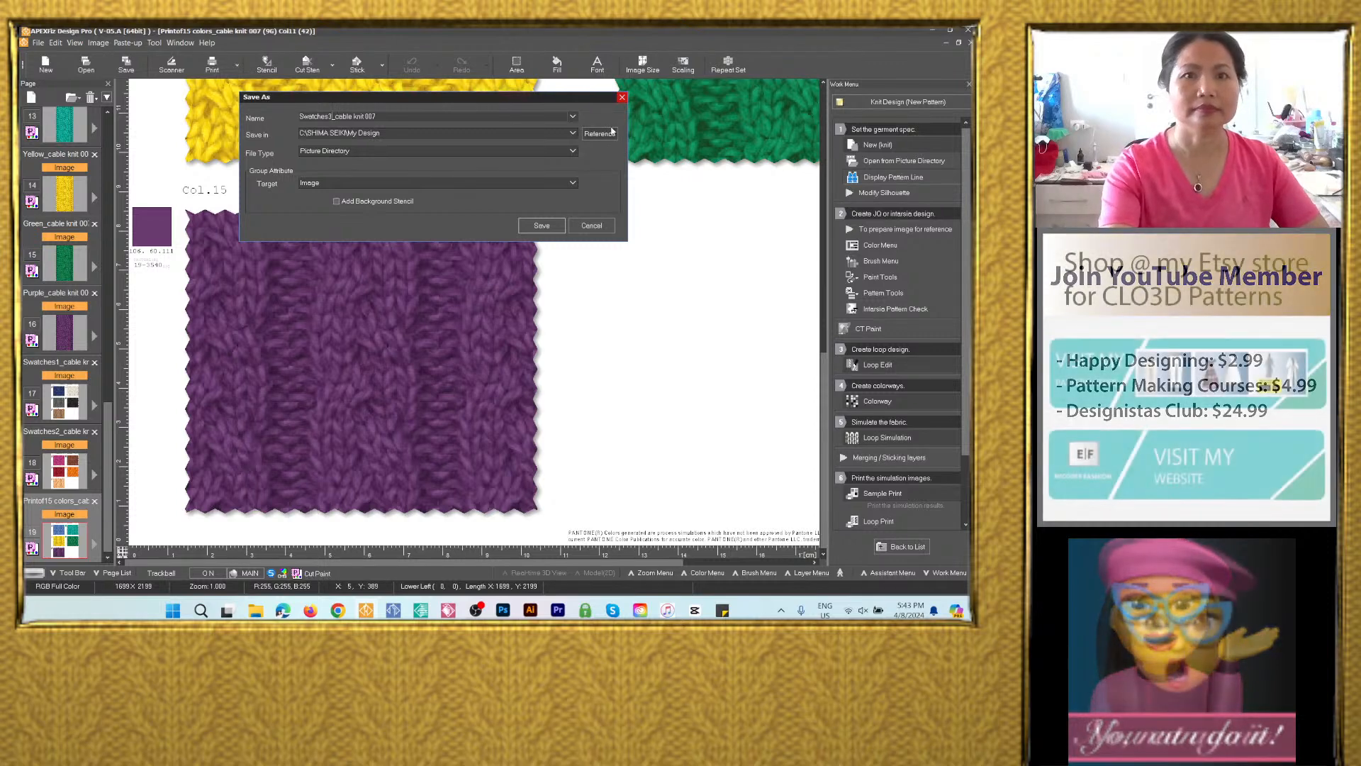
click(572, 133)
click(502, 153)
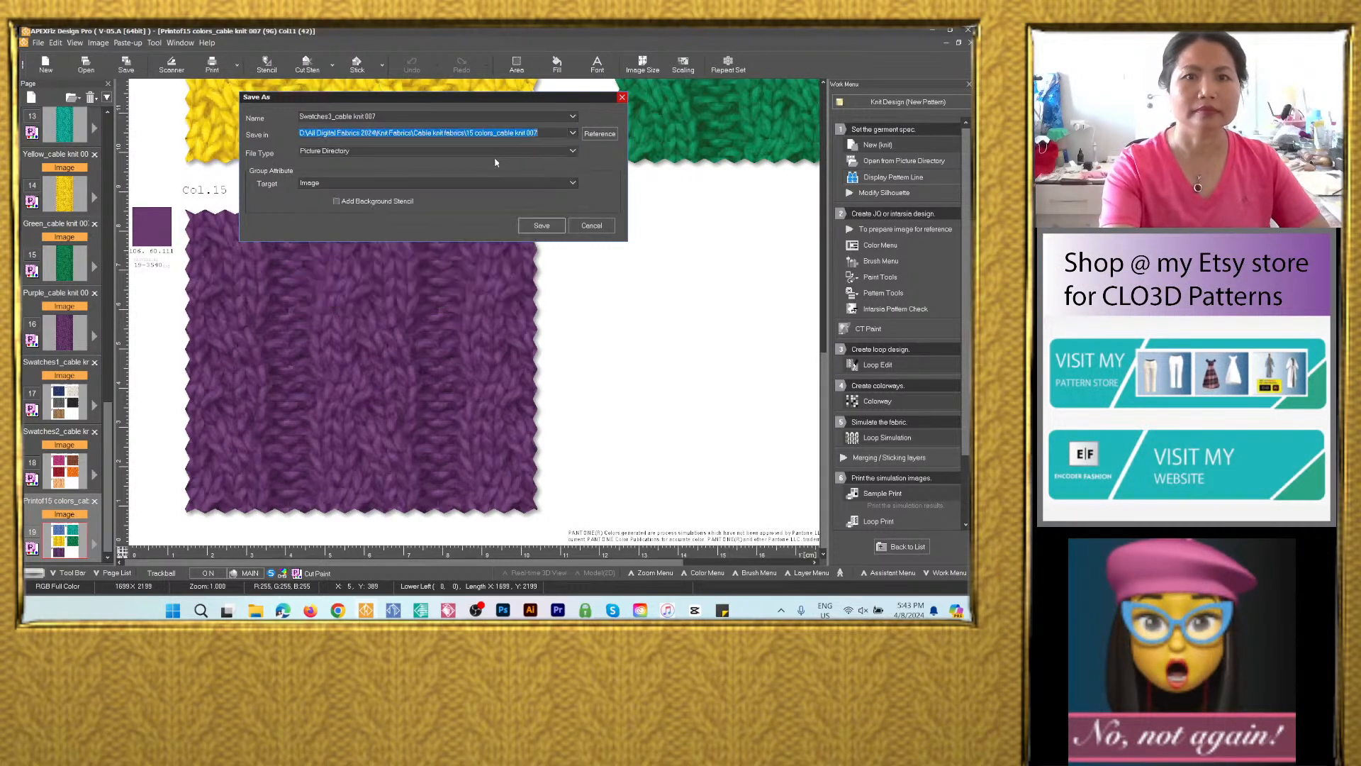
click(497, 151)
click(423, 203)
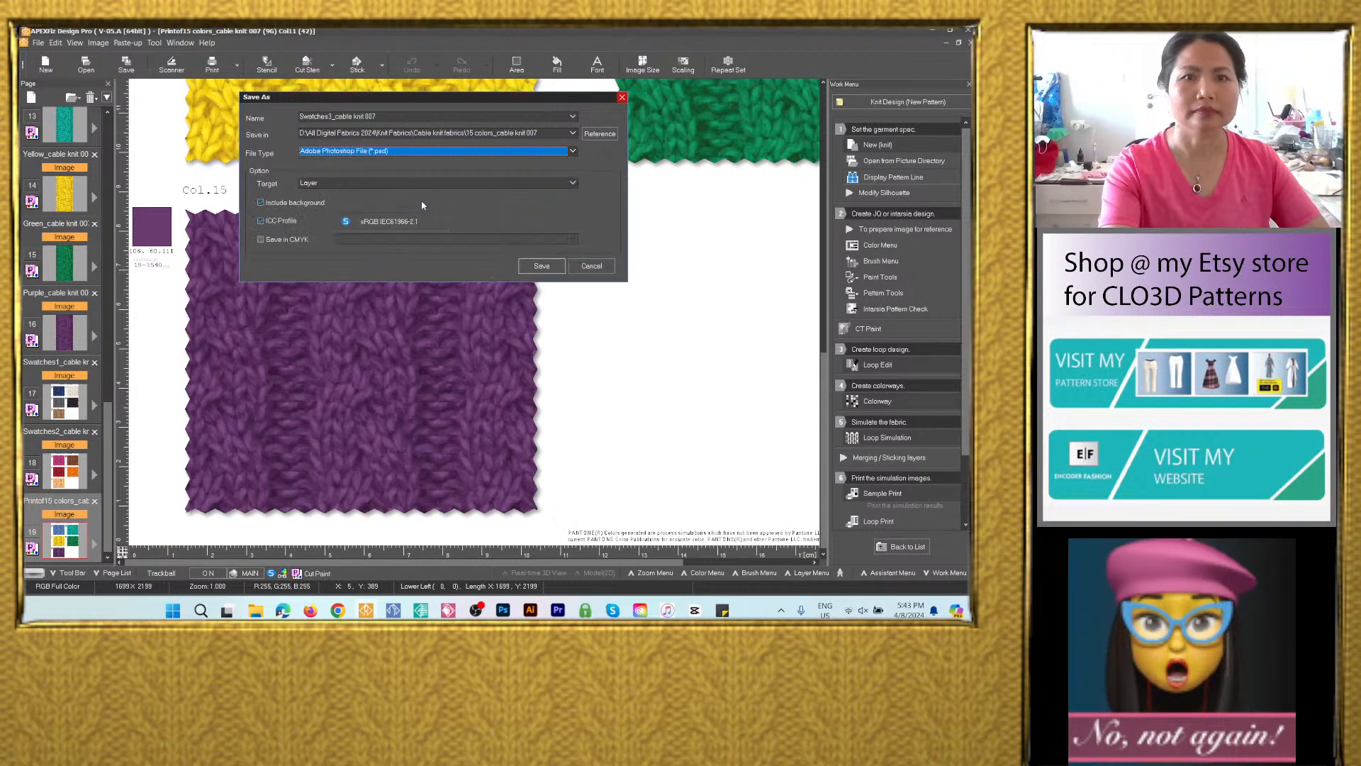
click(541, 265)
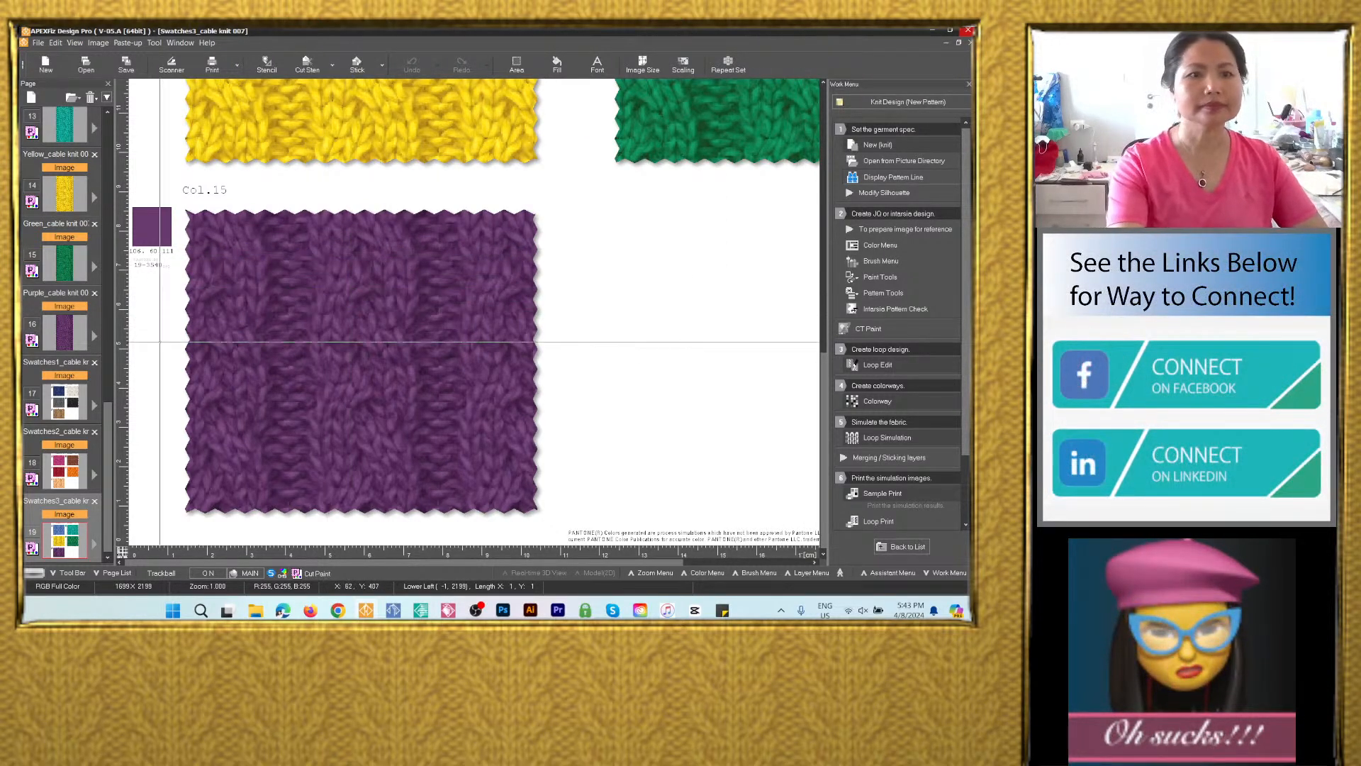
Save the loop design on page 0 as a Picture Directory named "15 colors_cable knit 007" in the folder of the same name.
drag(107, 443, 107, 146)
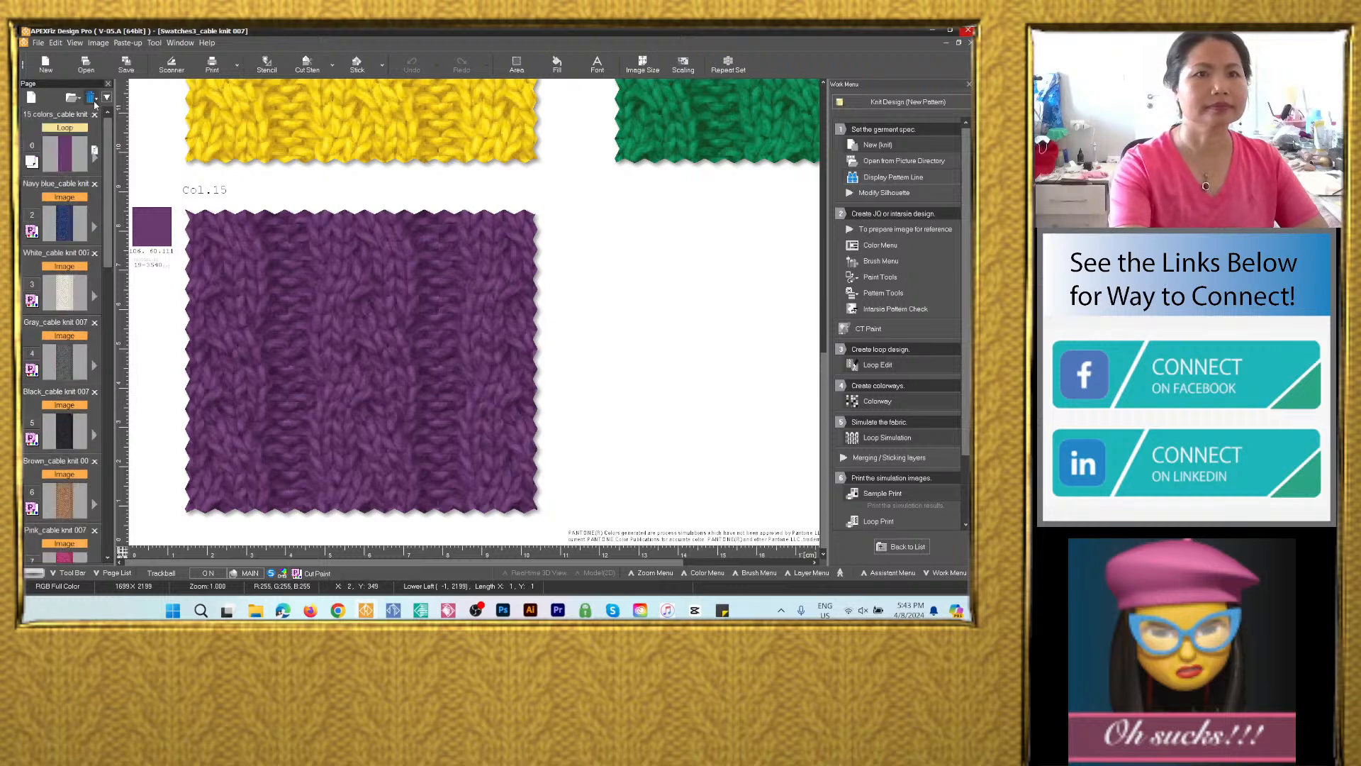
click(74, 159)
click(126, 65)
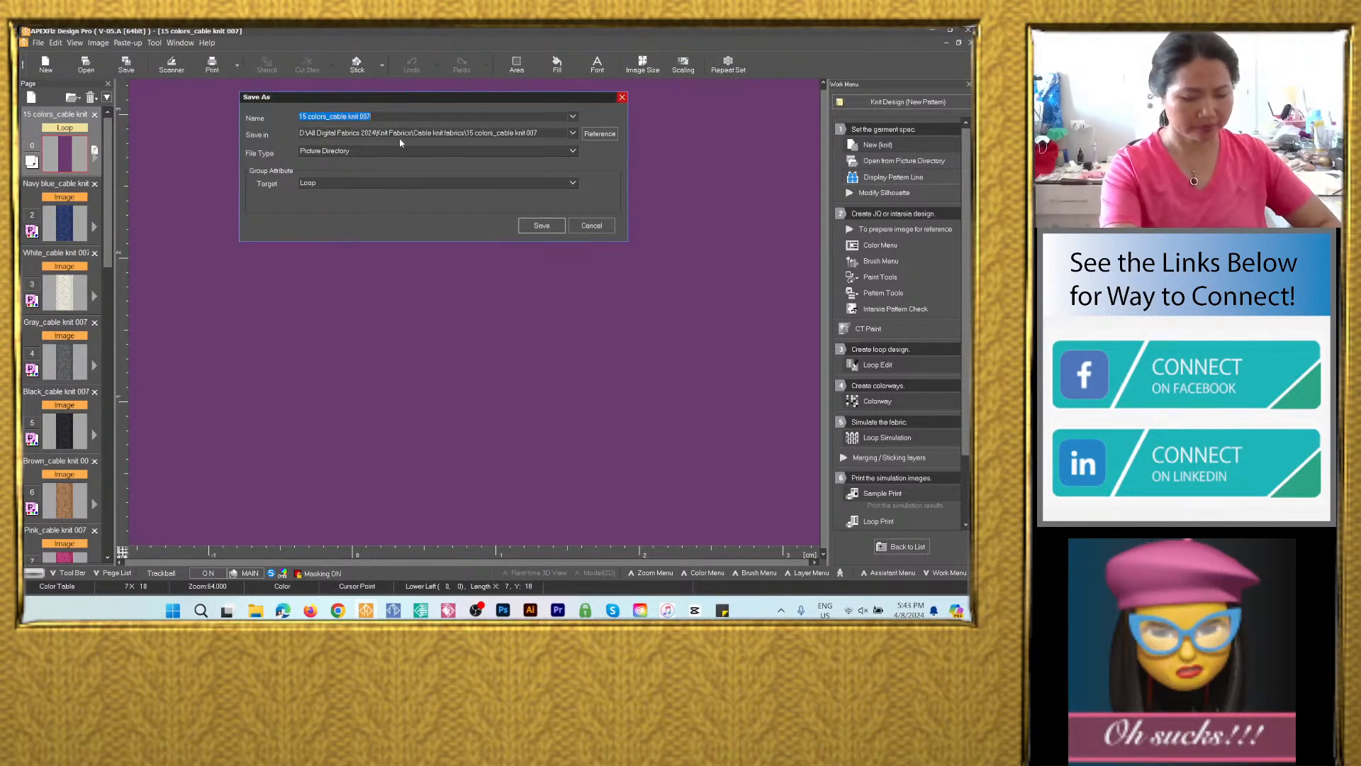
click(541, 225)
click(473, 329)
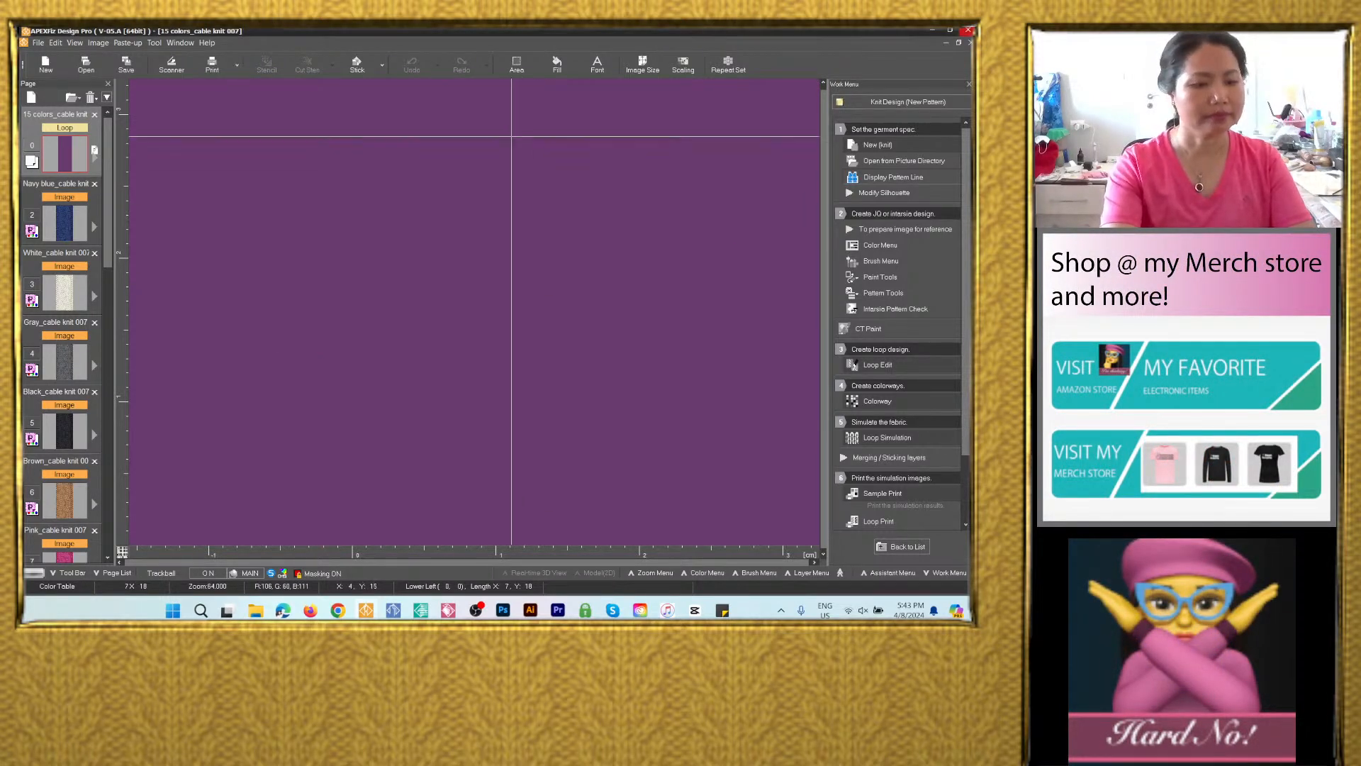
Close all open pages without saving any further changes.
click(107, 98)
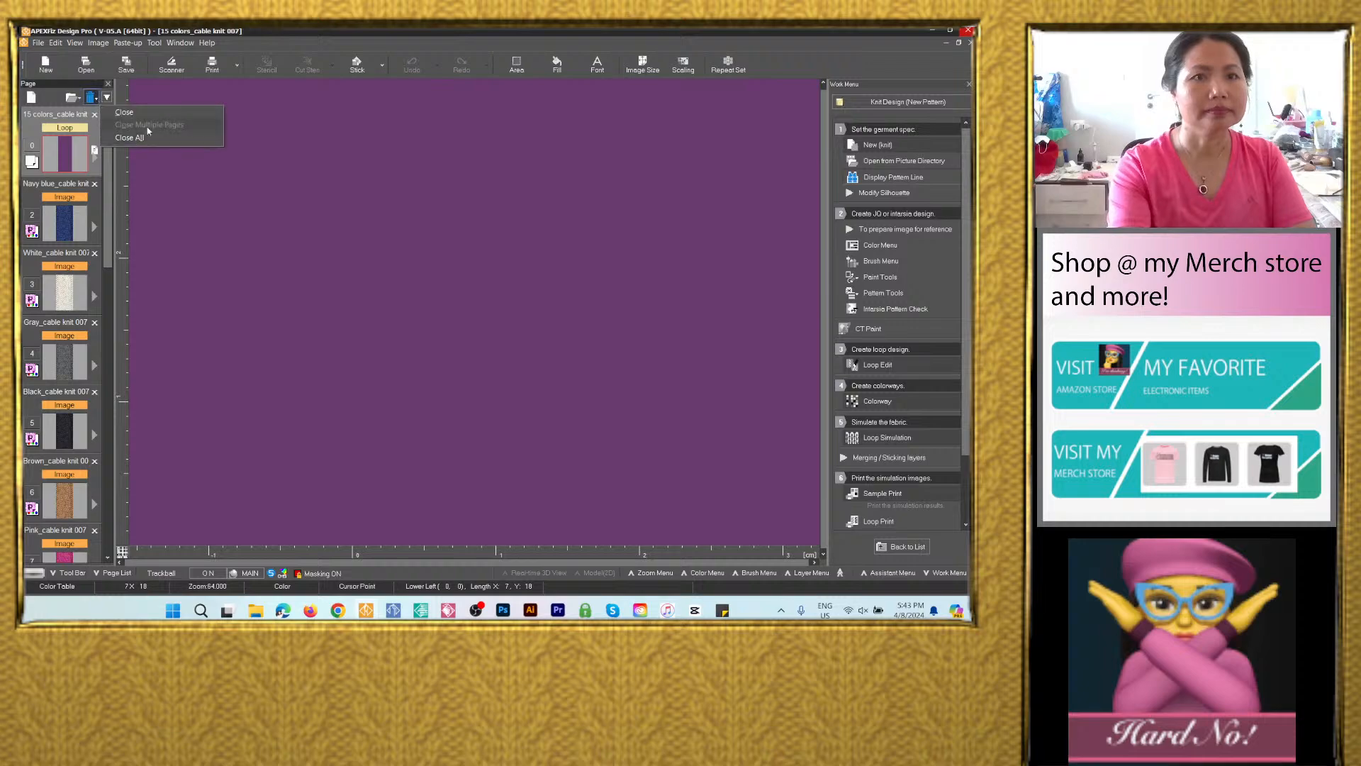
click(145, 139)
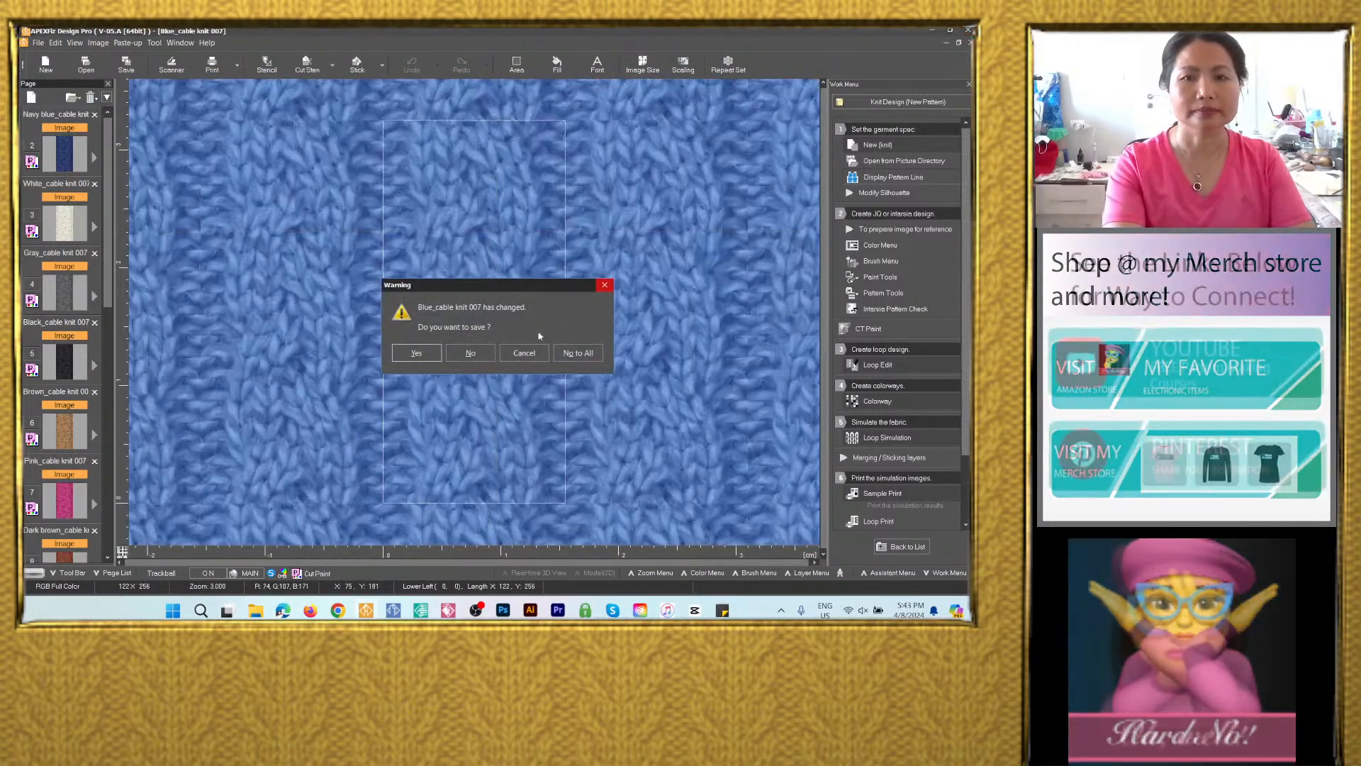
click(578, 353)
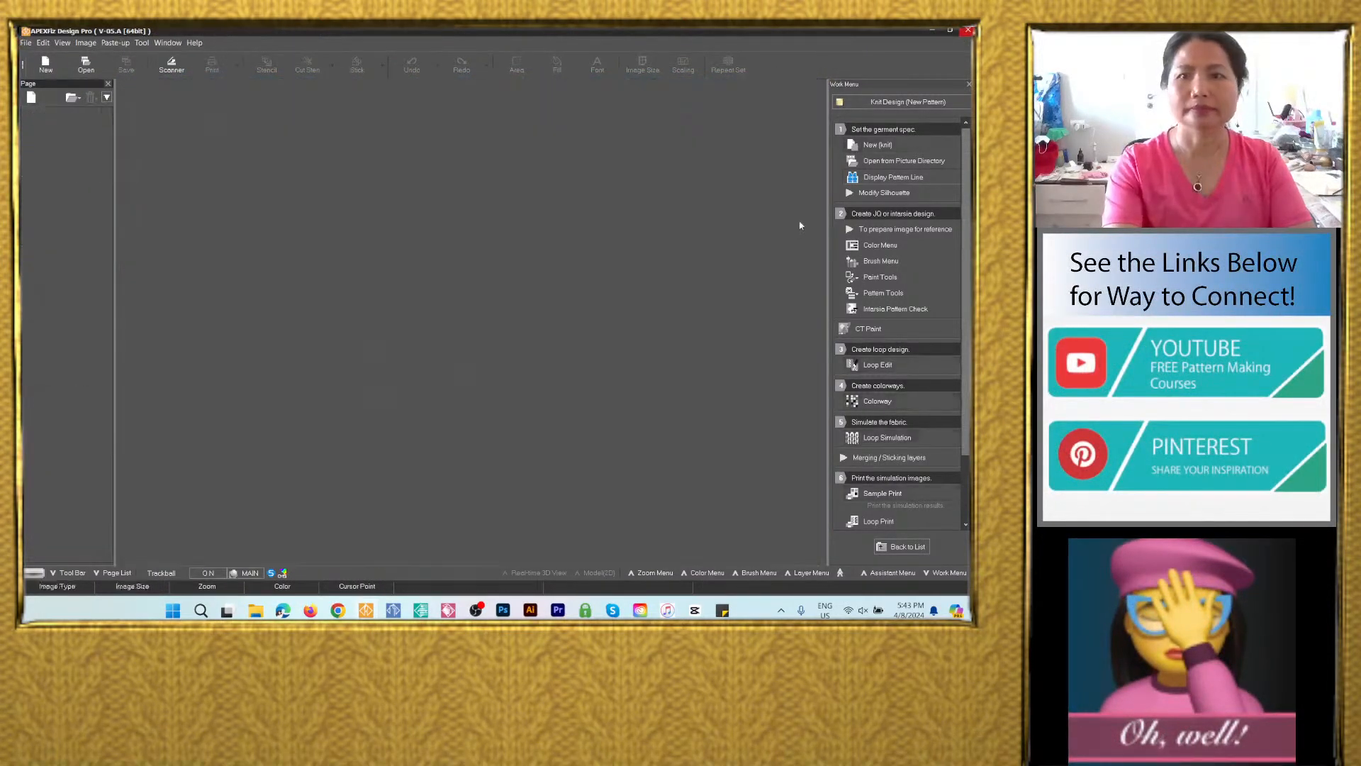
Create a new 5.0 x 5.0 cm non-shaping 9G knit with a seamless repeat pattern and the User structure type.
click(876, 145)
click(554, 387)
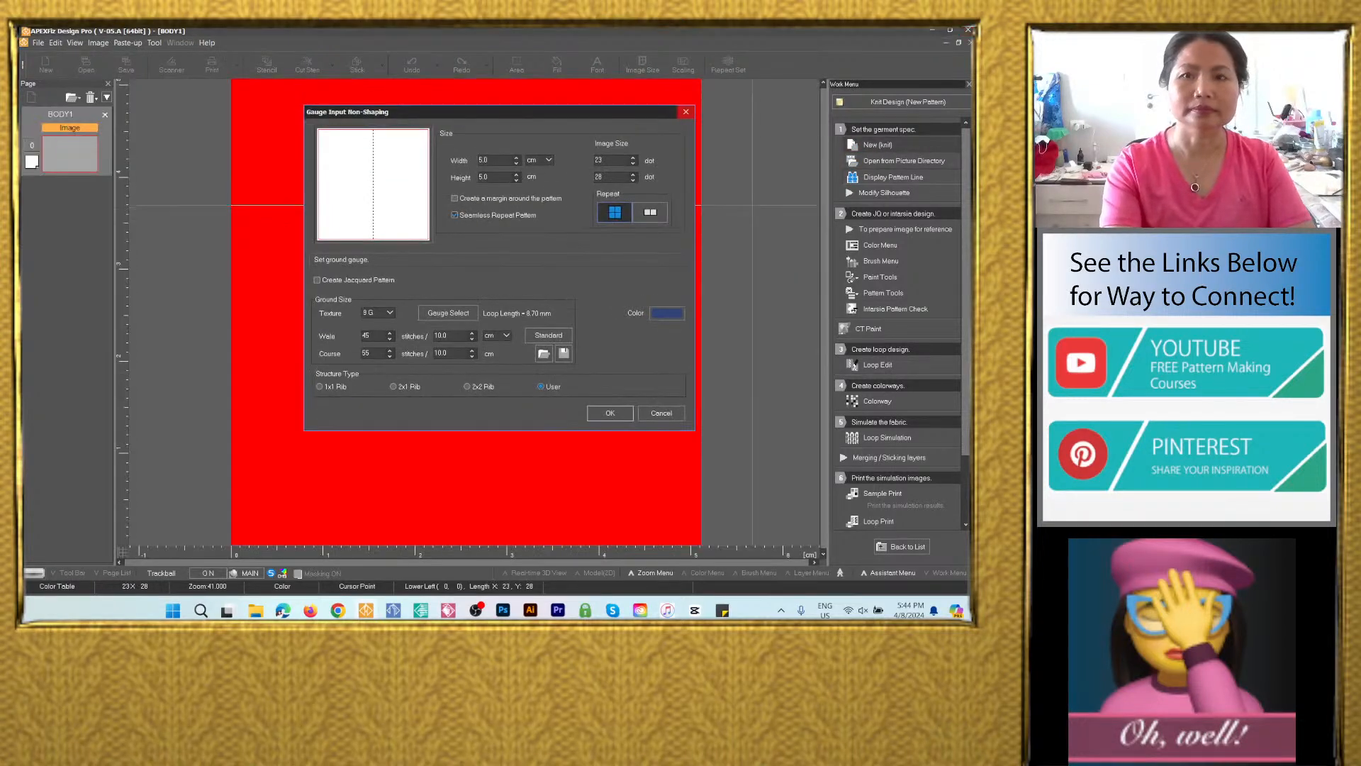
click(611, 414)
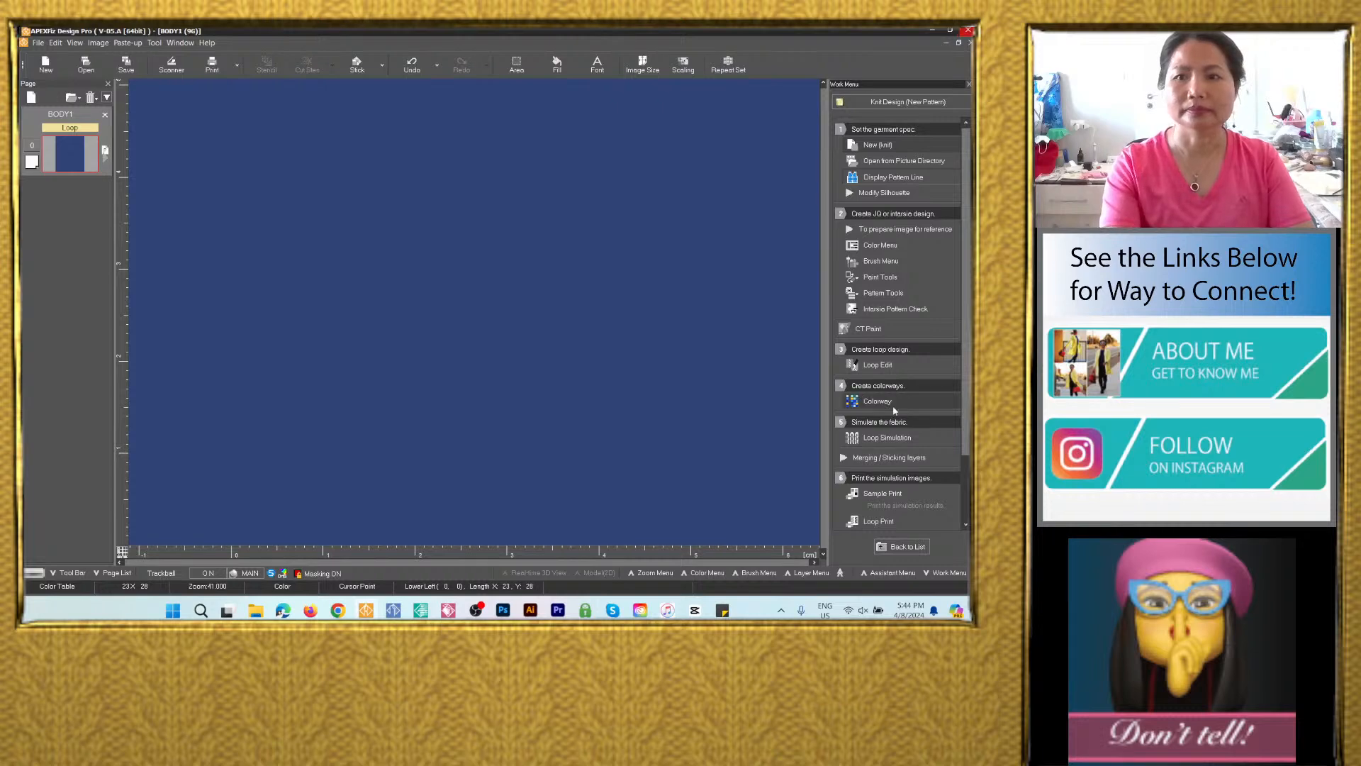
Open the new knit in Loop Edit with the preset gauge and display only 1 Repeat.
click(879, 365)
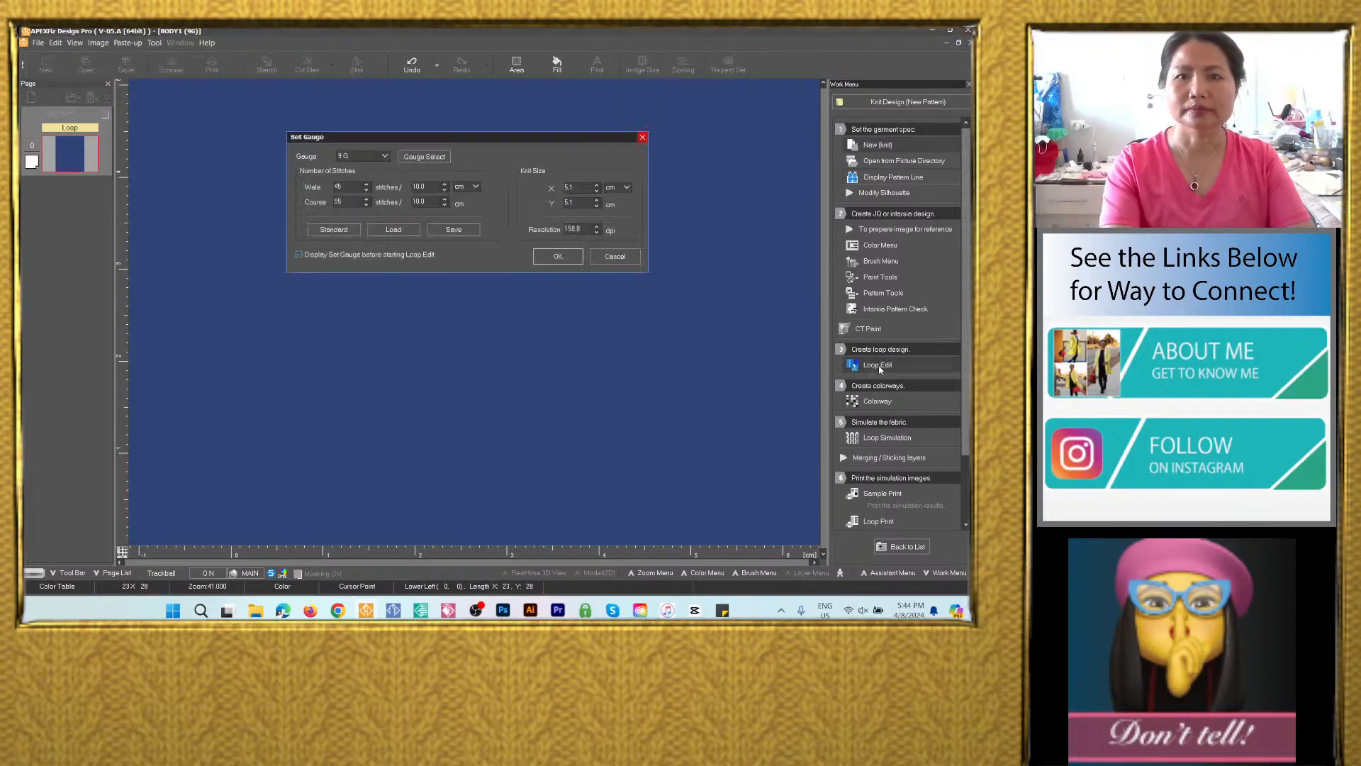
click(554, 256)
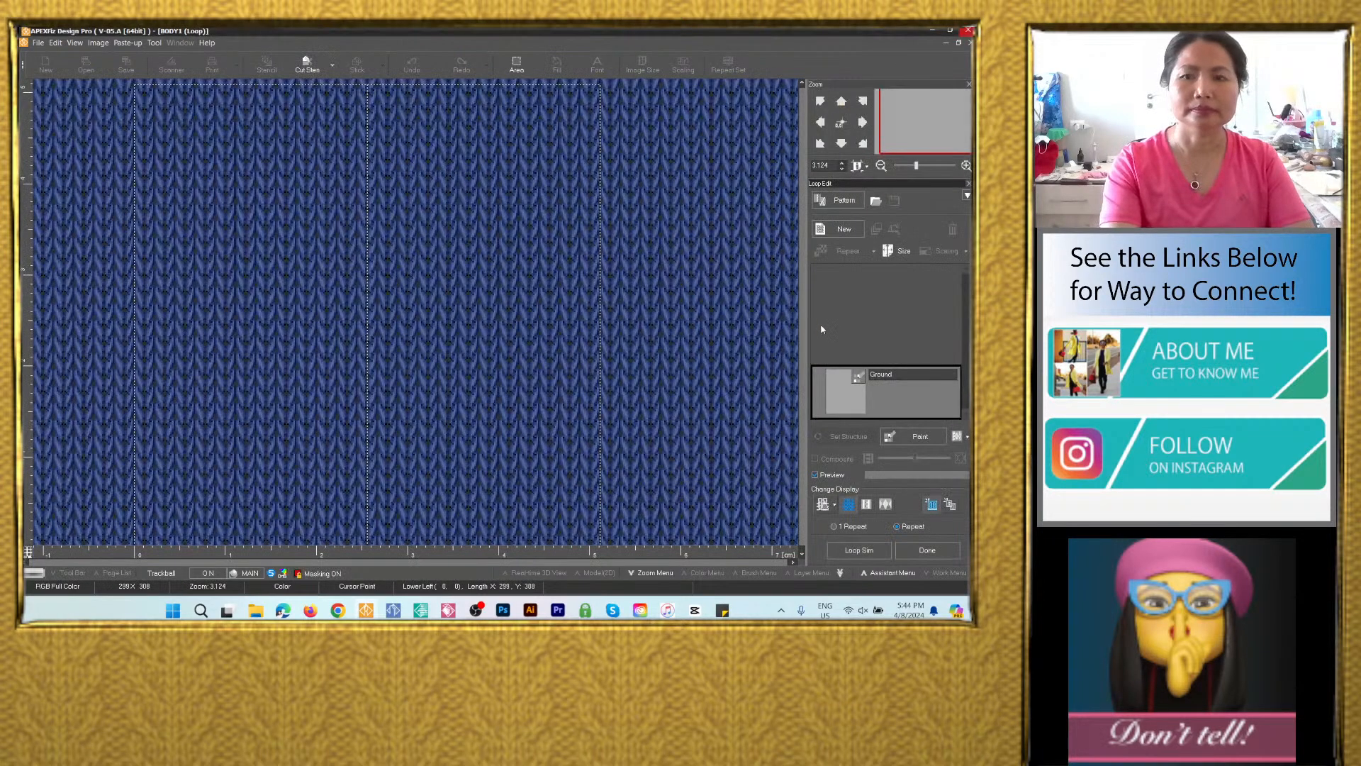
click(835, 526)
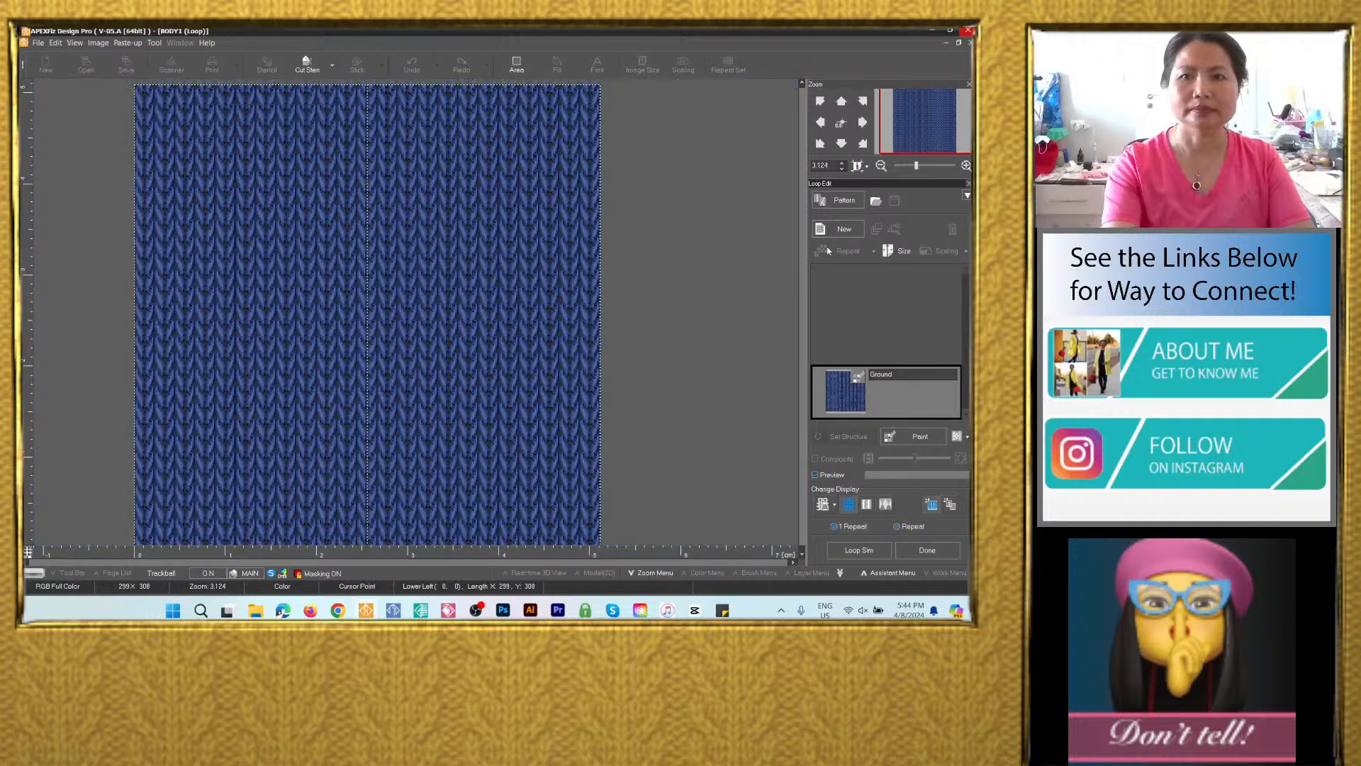
Insert pattern 008 from the Cable1 library and place it in the lower-left corner of the knit ground.
click(840, 200)
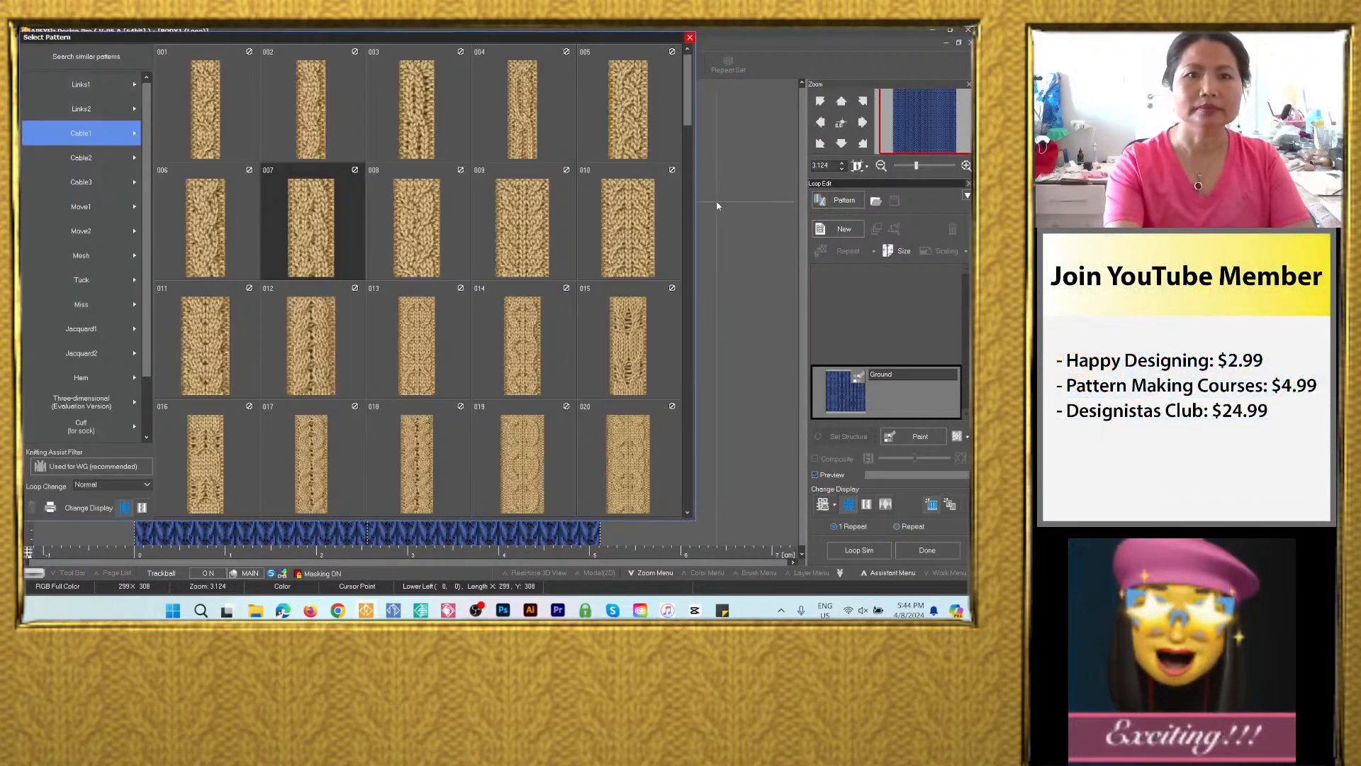
double_click(428, 220)
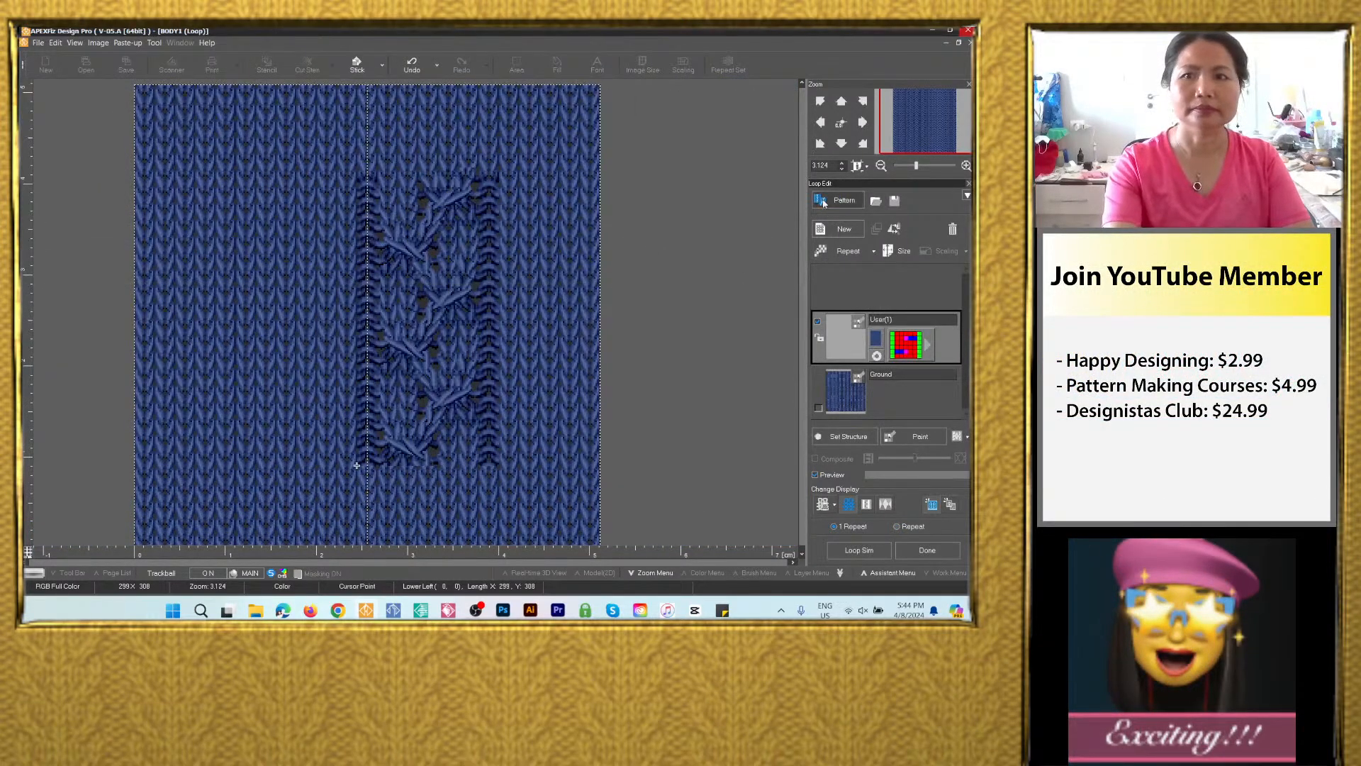
click(841, 124)
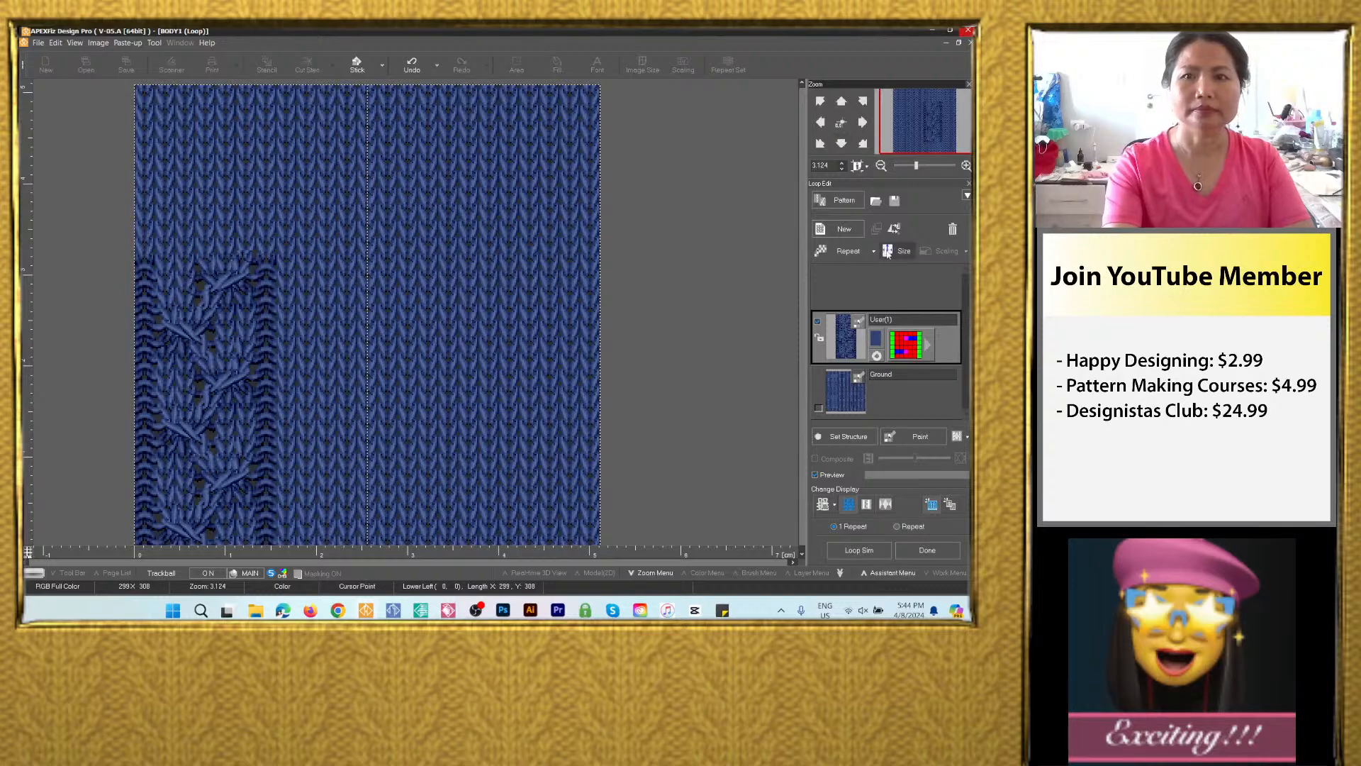
Resize the Ground structure to fit the cable pattern, 1.56 cm wide and 3.27 cm high.
click(872, 397)
click(901, 248)
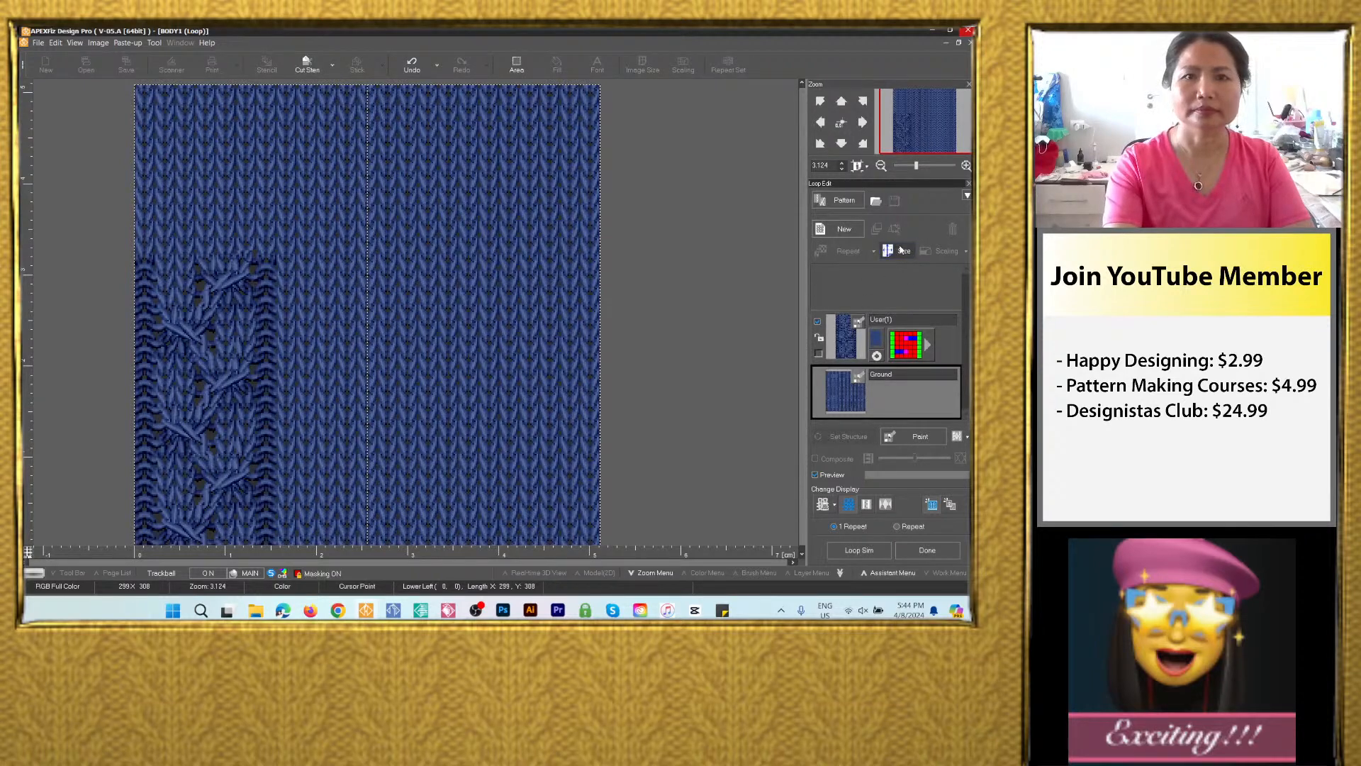
drag(600, 85, 288, 258)
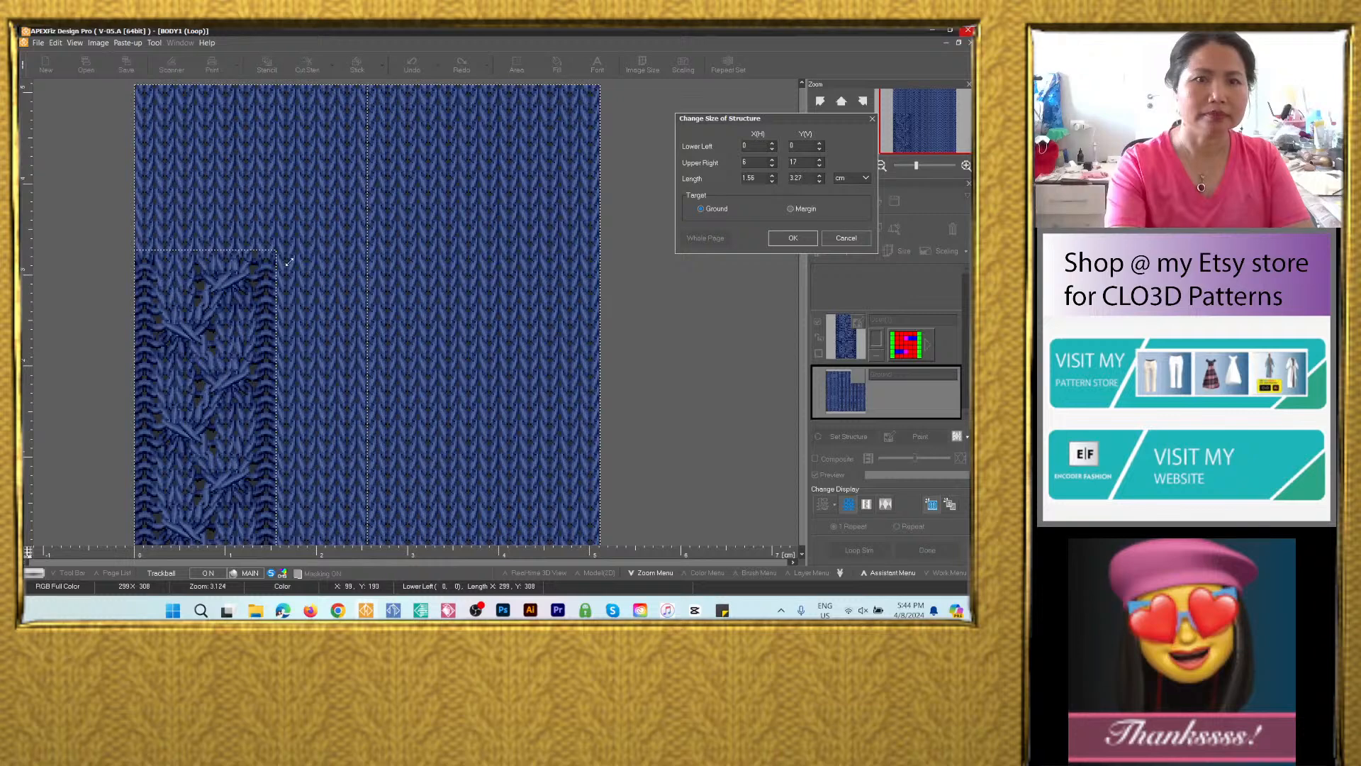
click(792, 239)
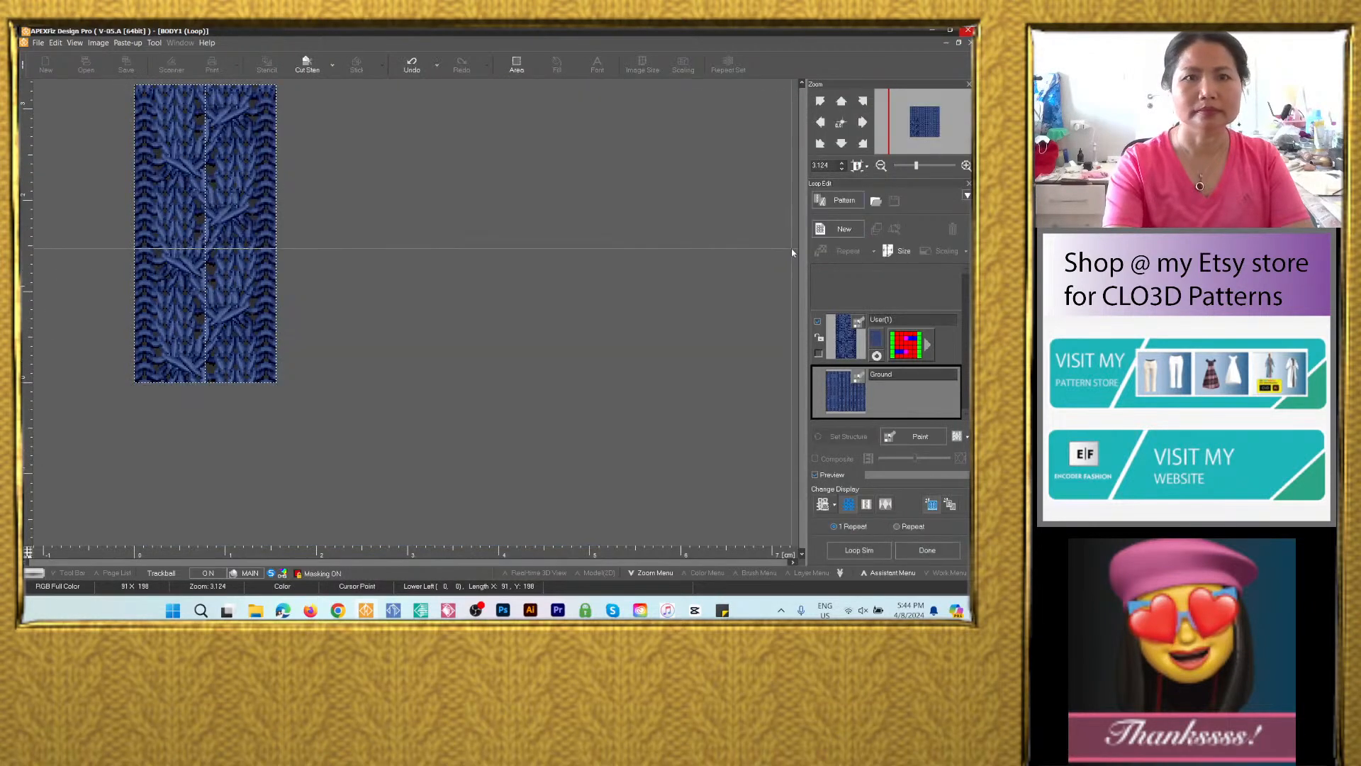
Display the cable structure as a full repeat, inspect it at different magnifications and finish Loop Edit.
click(840, 123)
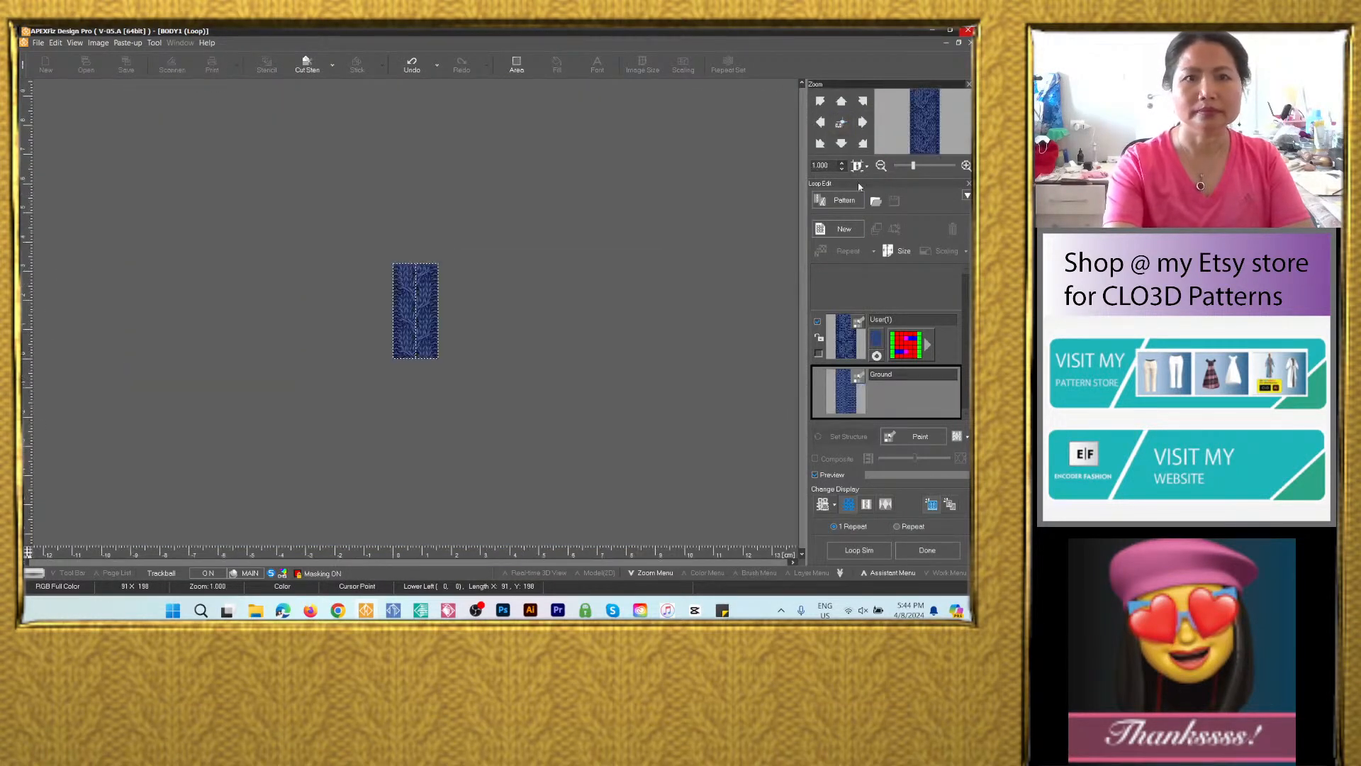
click(897, 526)
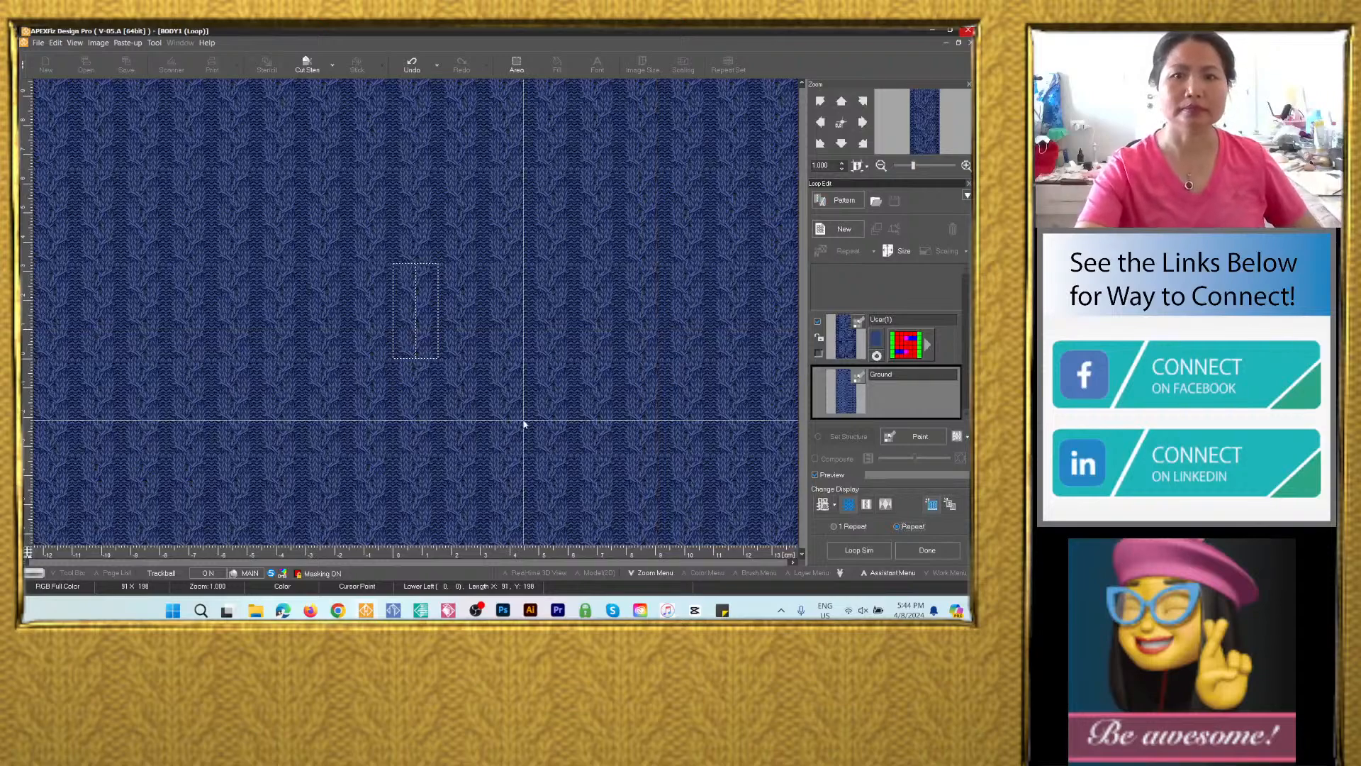
scroll(606, 367, up, 2)
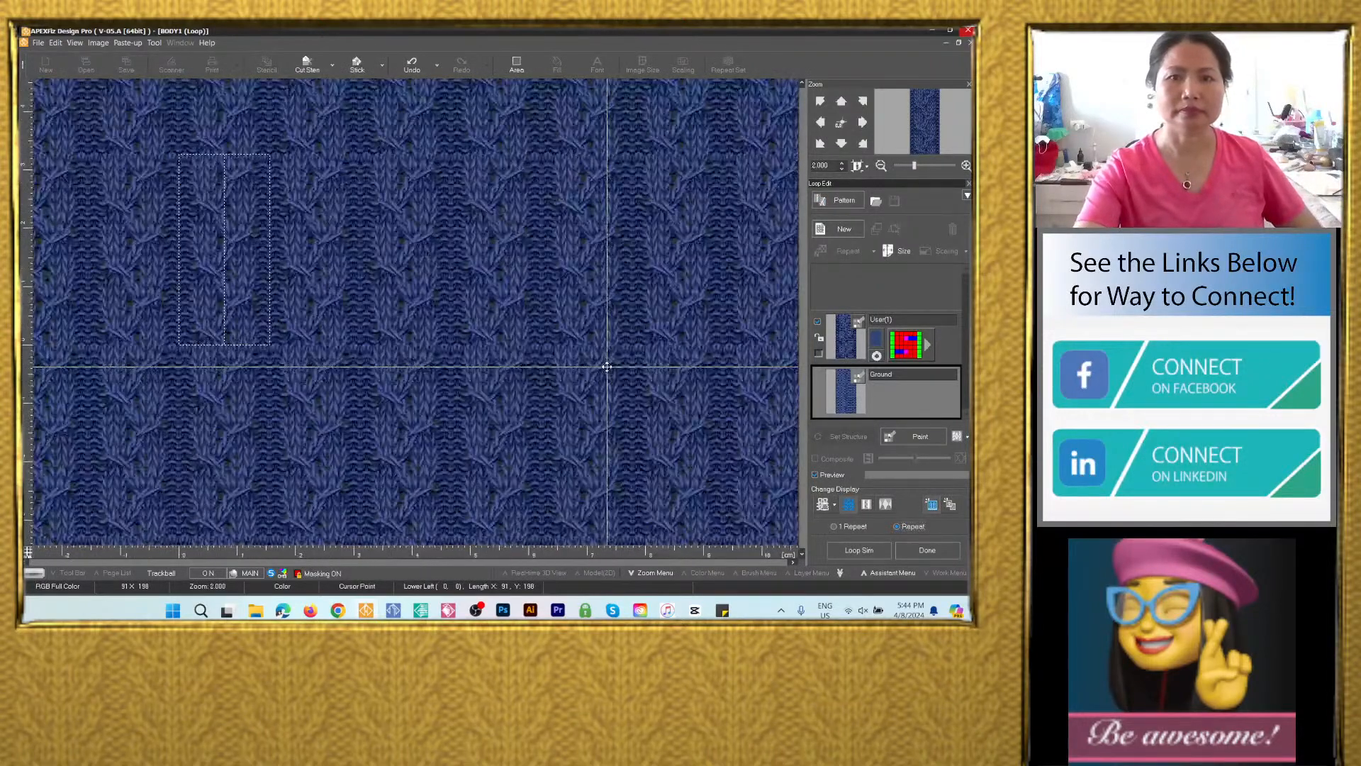
scroll(607, 367, down, 4)
scroll(606, 366, up, 2)
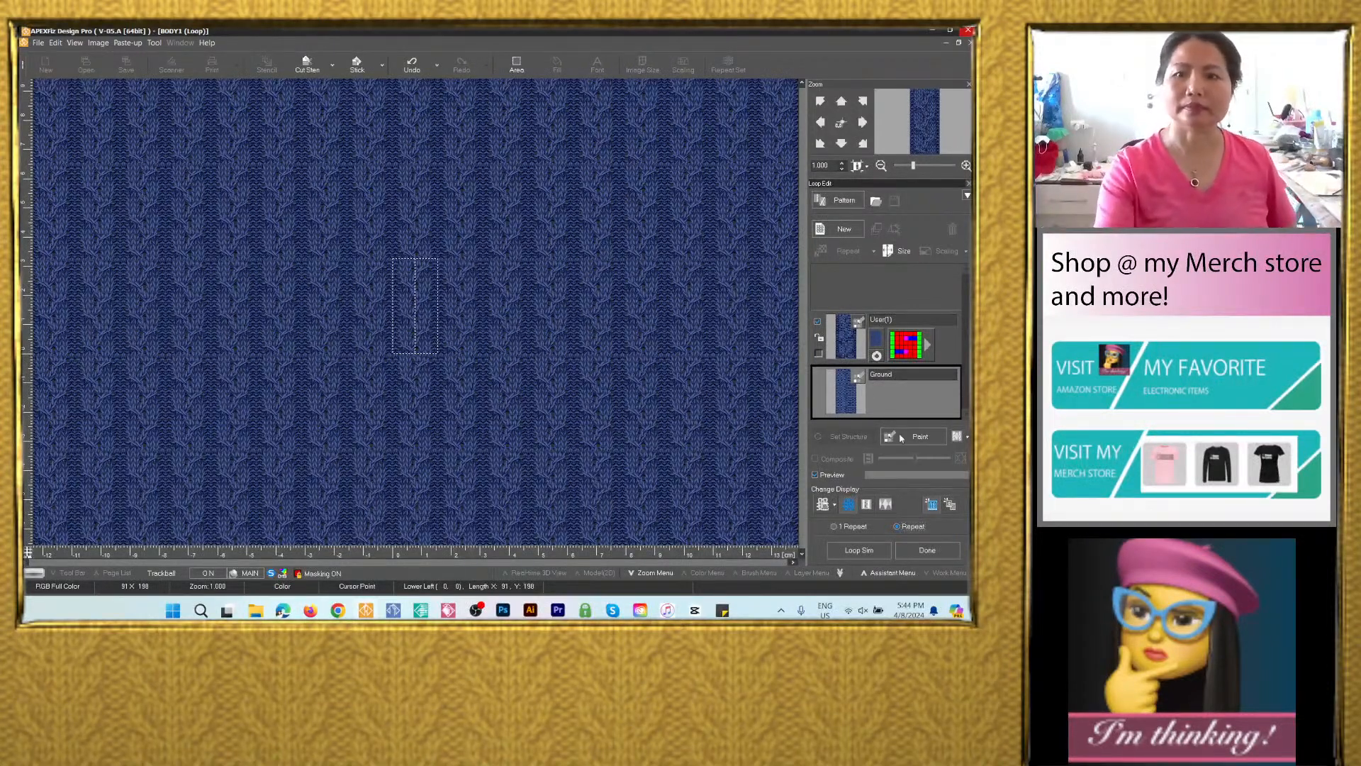
click(926, 551)
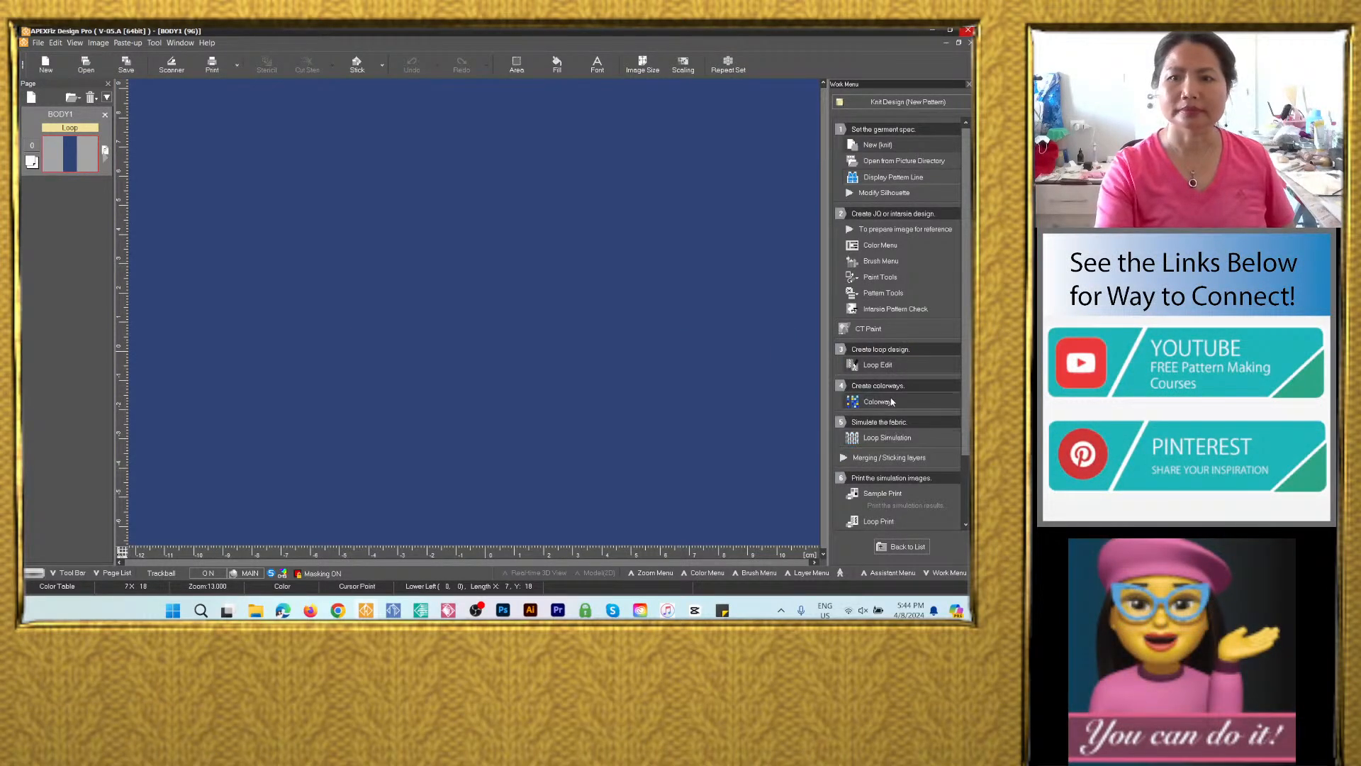
Open Colorway for the cable knit and add new colorways until there are 15 columns.
click(894, 401)
click(446, 139)
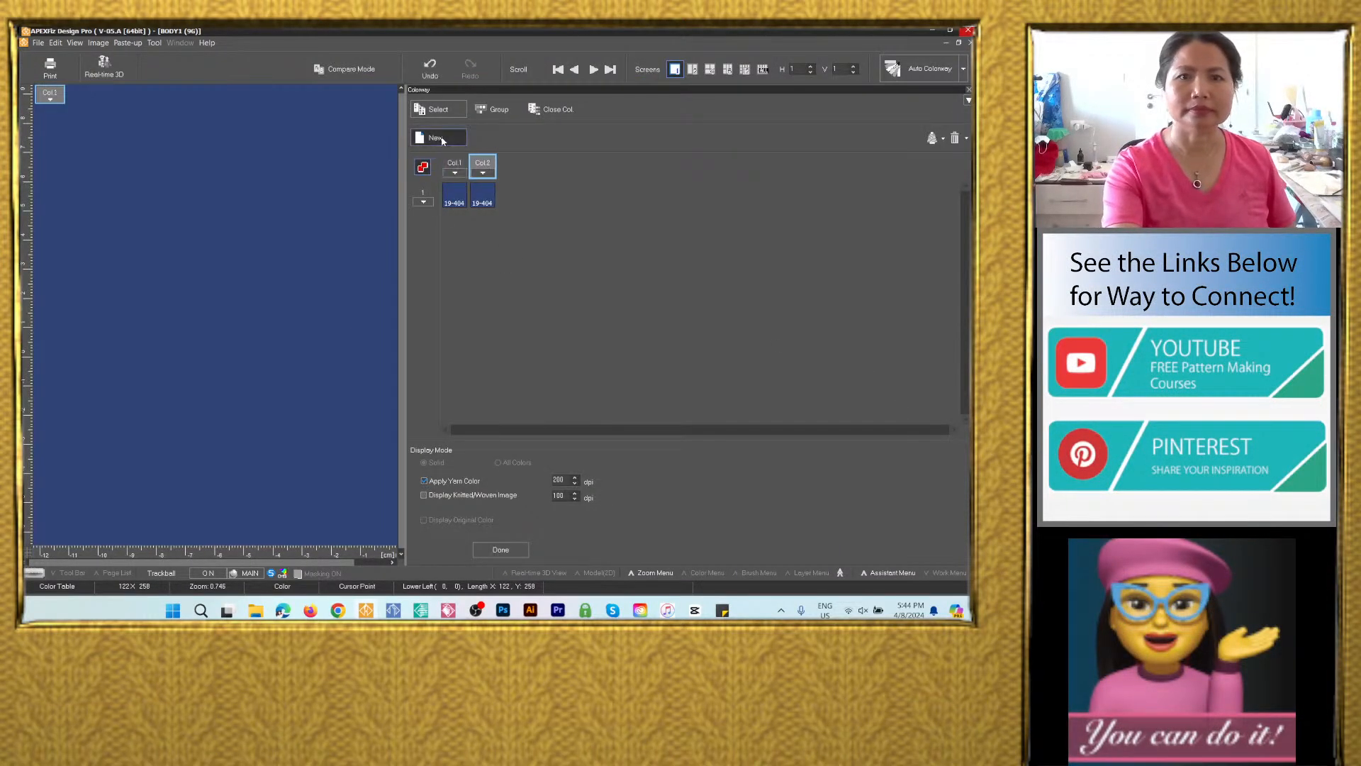
click(446, 139)
click(447, 139)
click(447, 139)
click(448, 140)
click(448, 140)
click(449, 140)
click(448, 139)
click(449, 140)
click(450, 139)
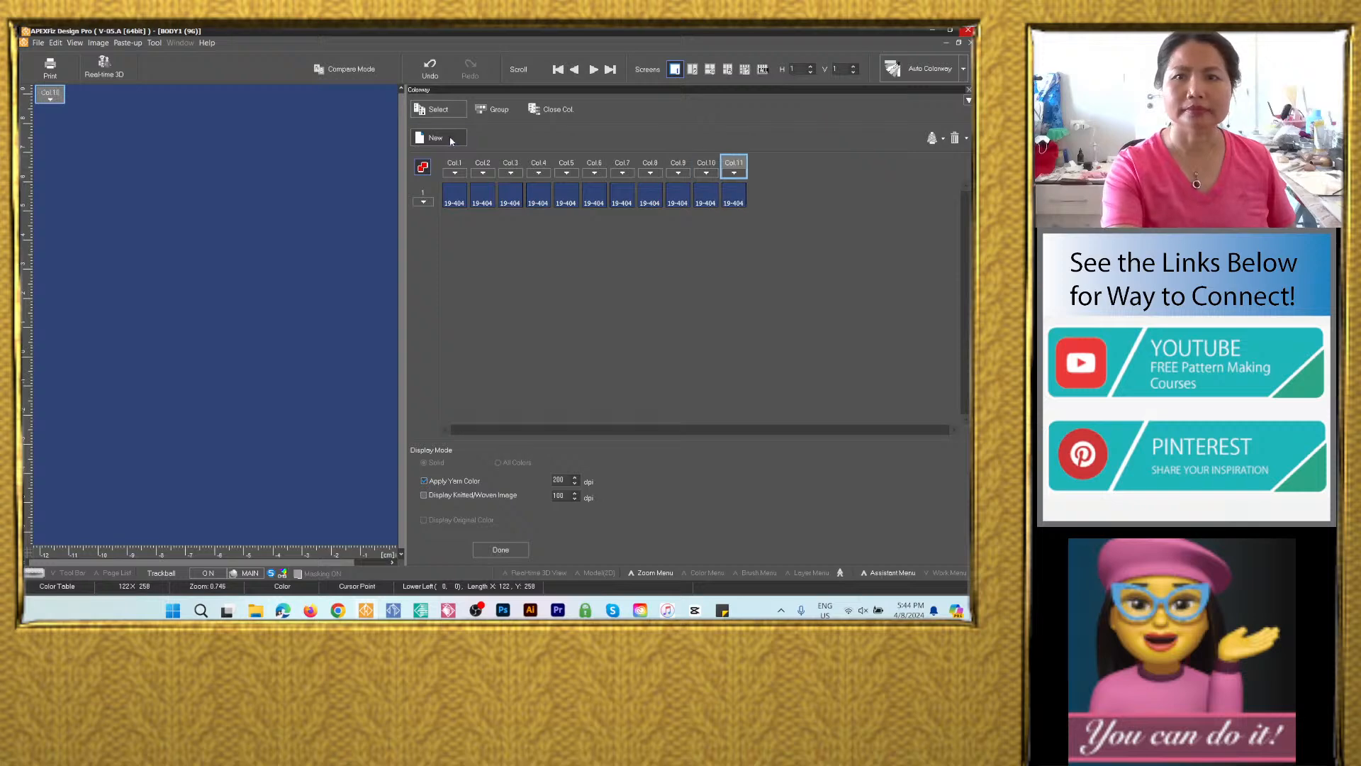
click(450, 140)
click(451, 140)
click(452, 140)
click(452, 140)
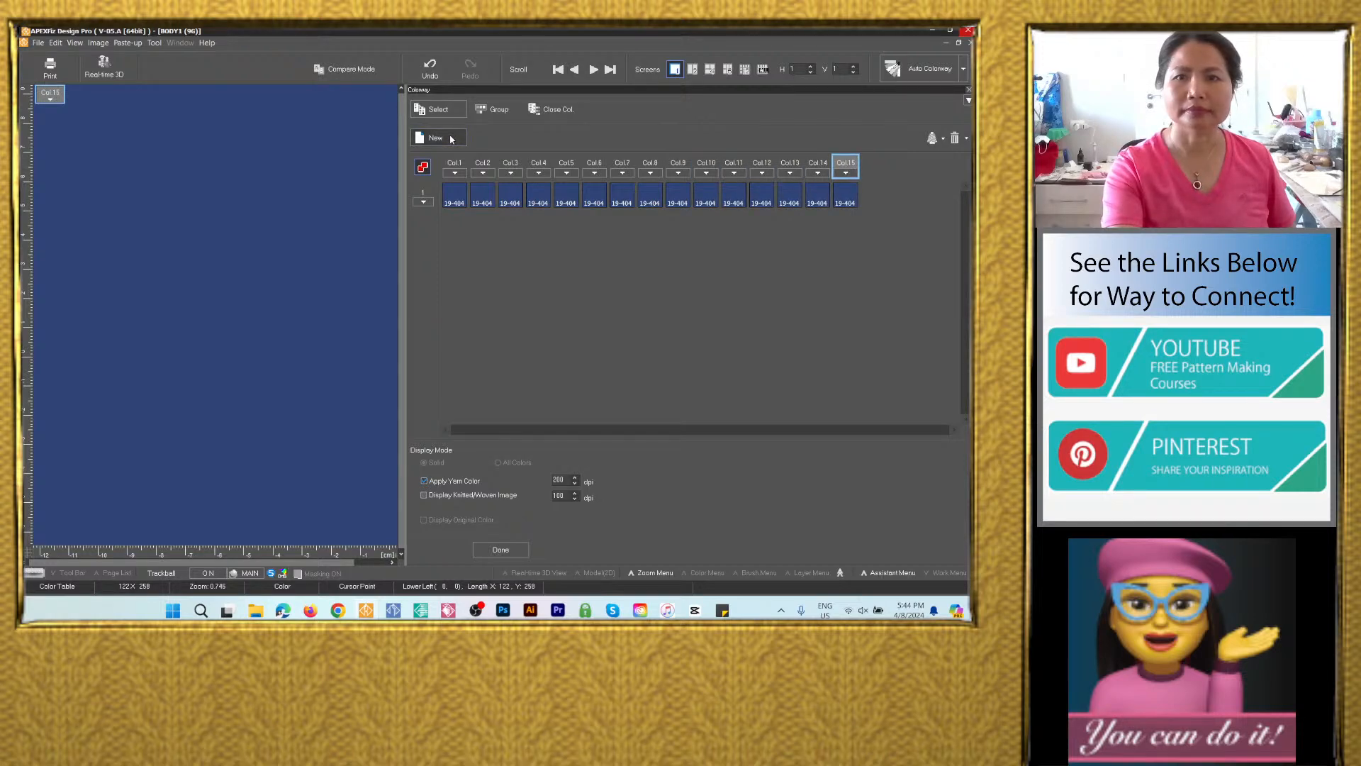
Set the second colorway to white, Pantone 11-4801, copying the number from the 15 pantone number colors note.
double_click(477, 198)
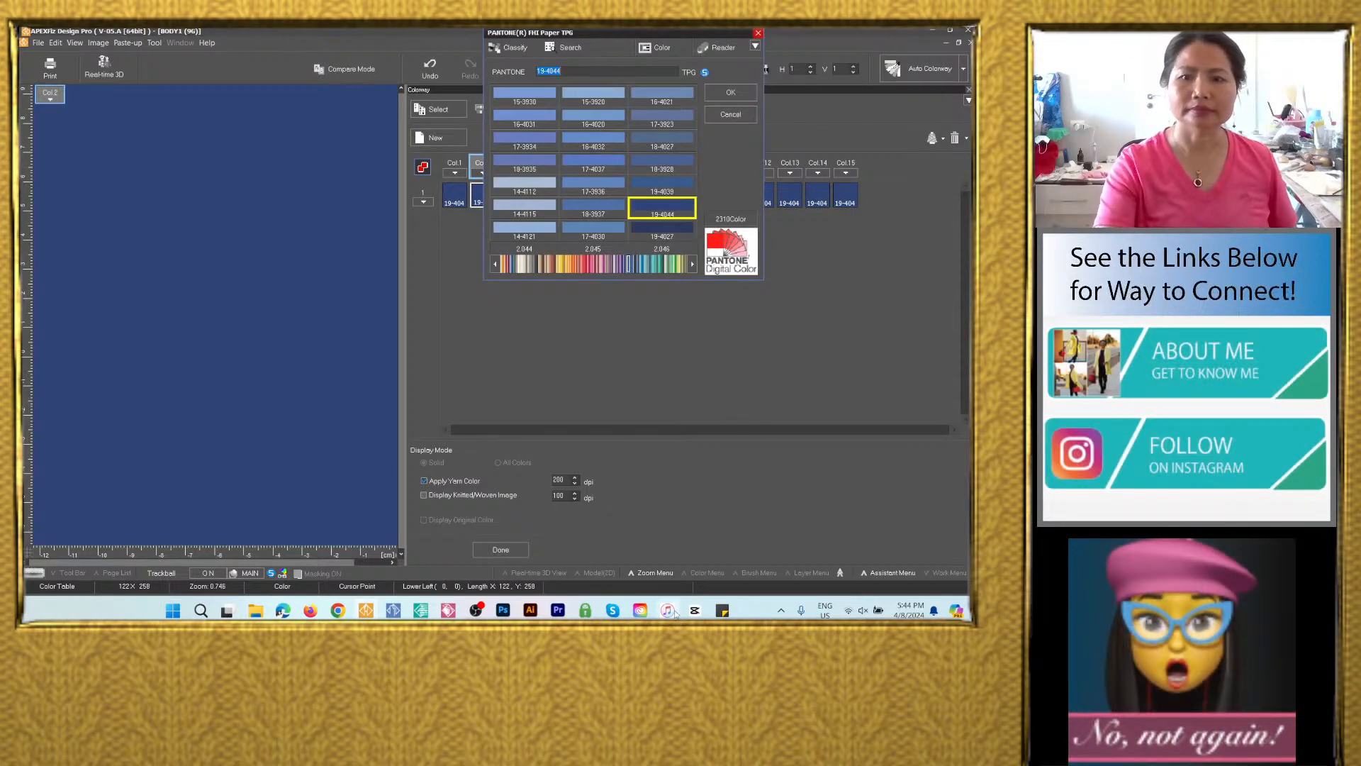
click(713, 614)
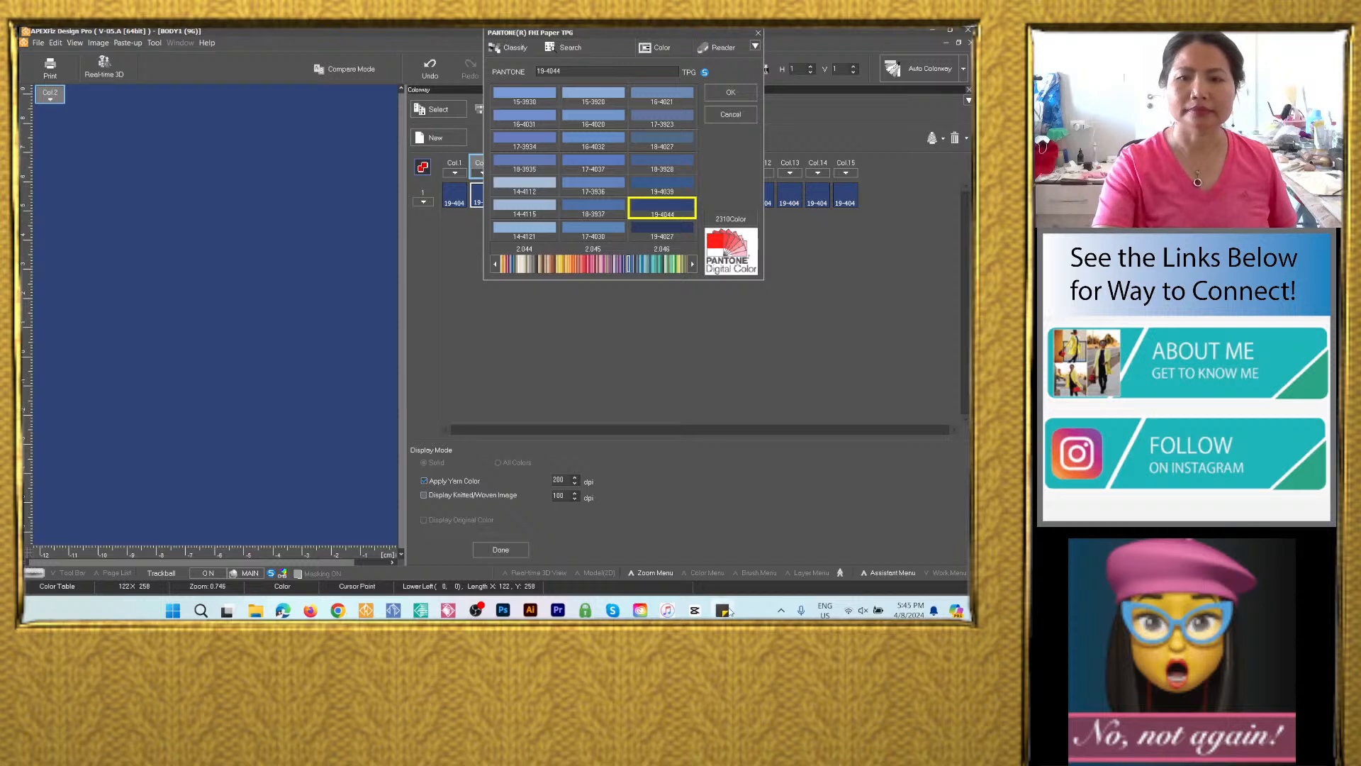
drag(805, 304, 775, 304)
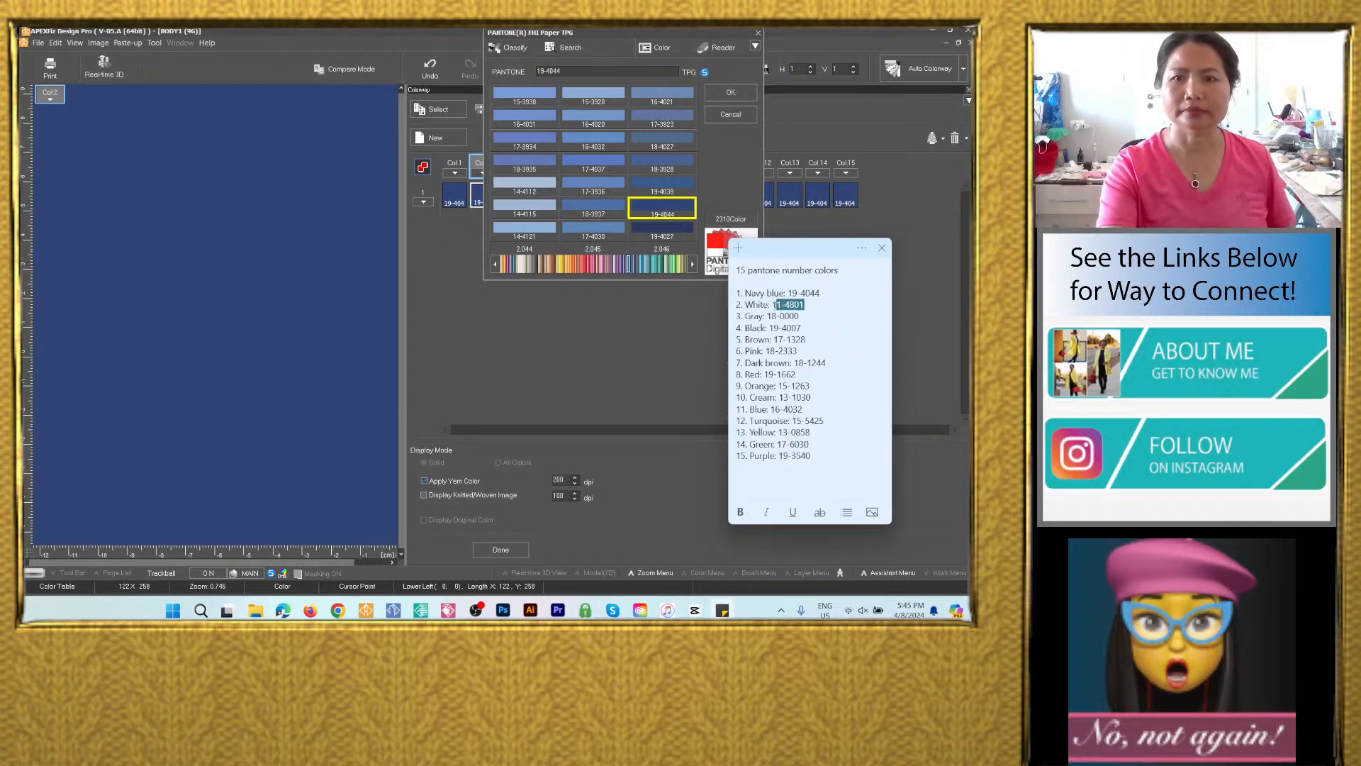
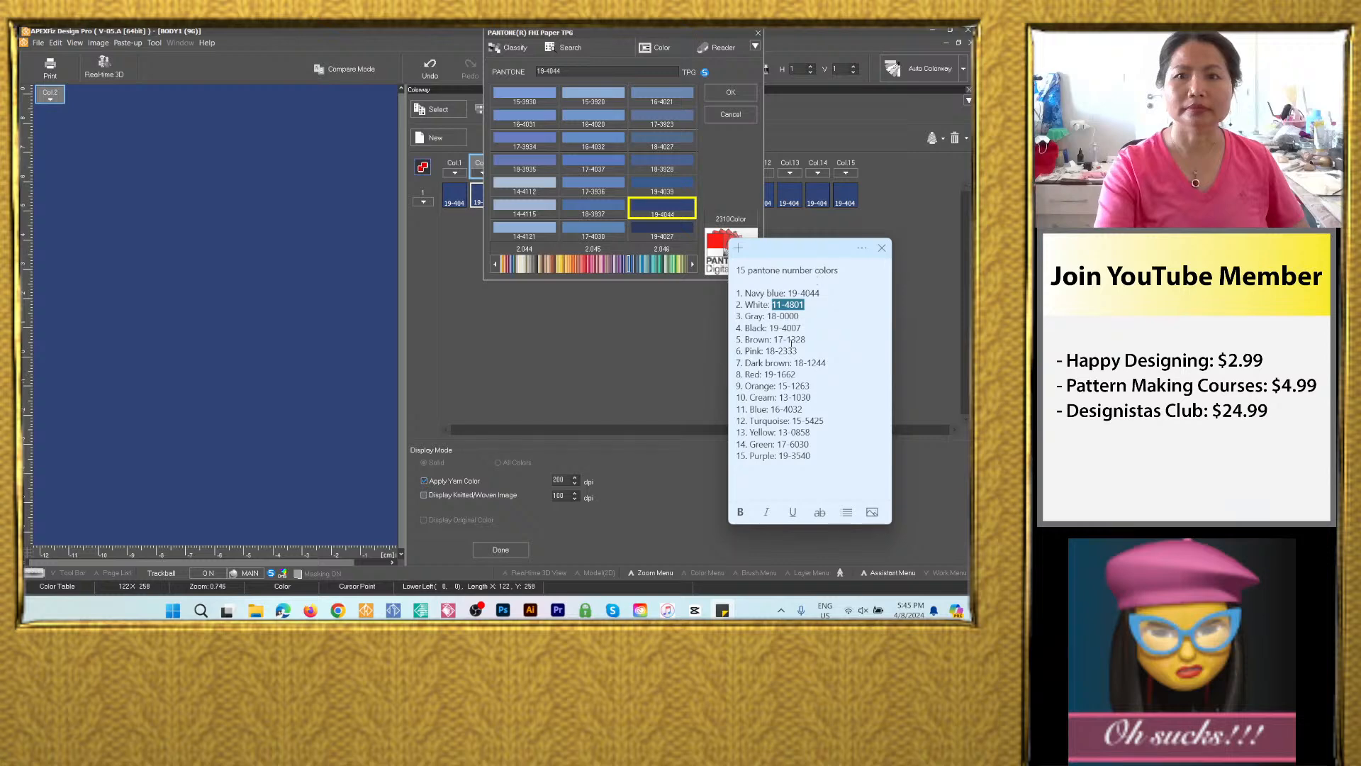
click(569, 70)
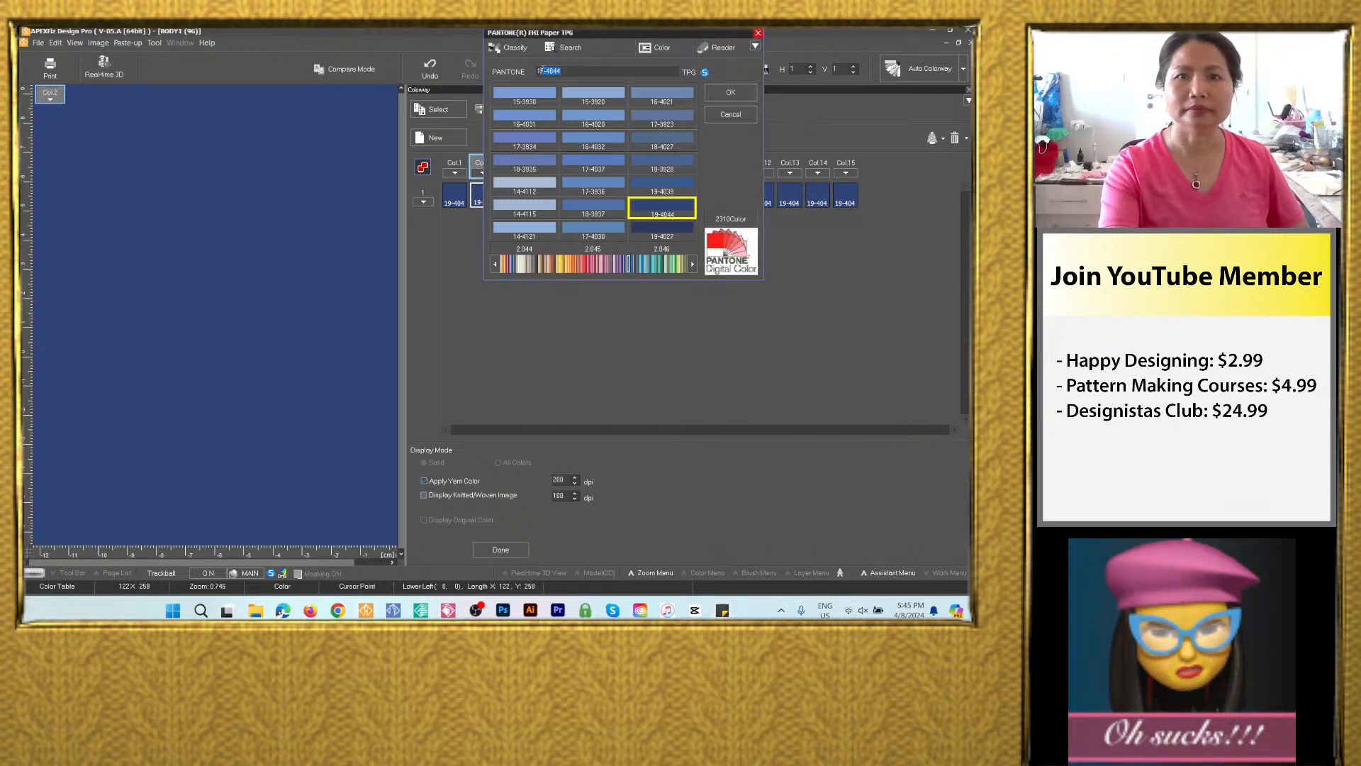
right_click(547, 72)
click(574, 121)
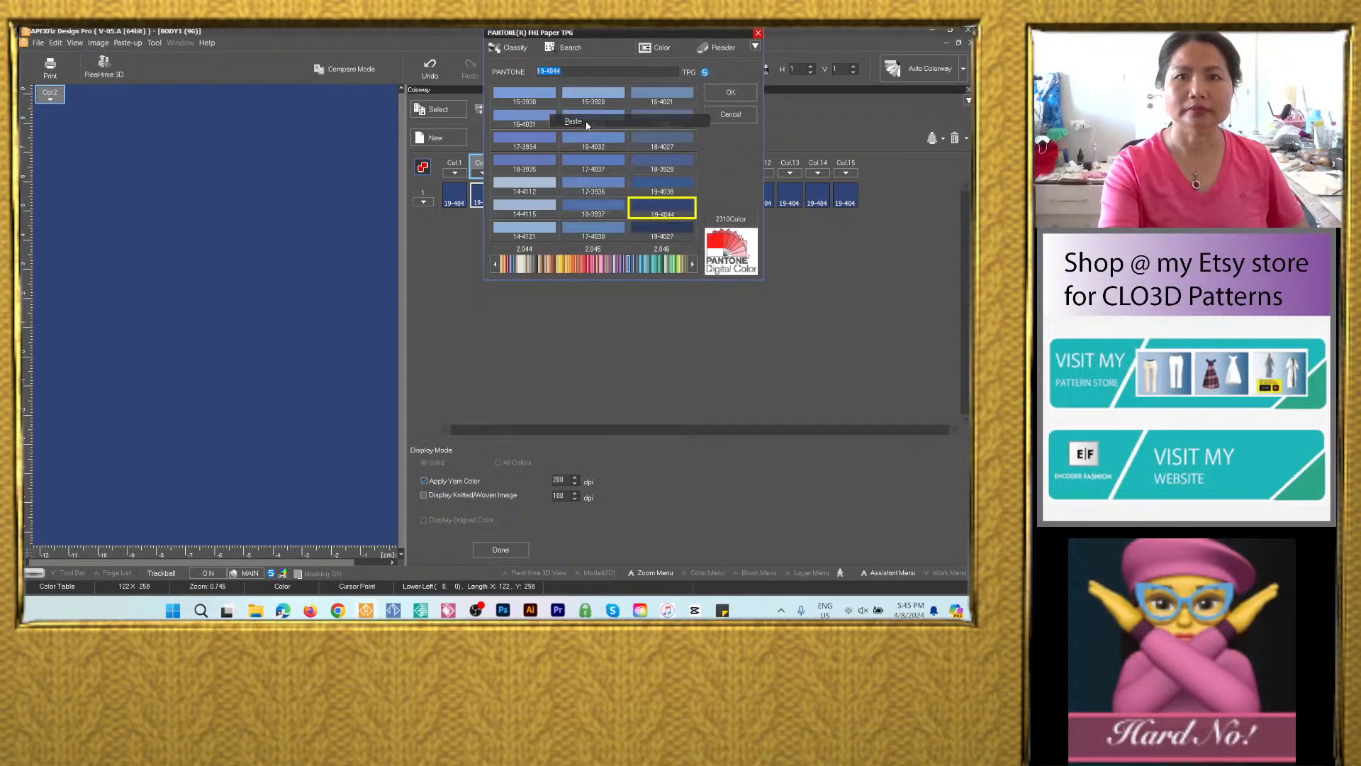
key(Return)
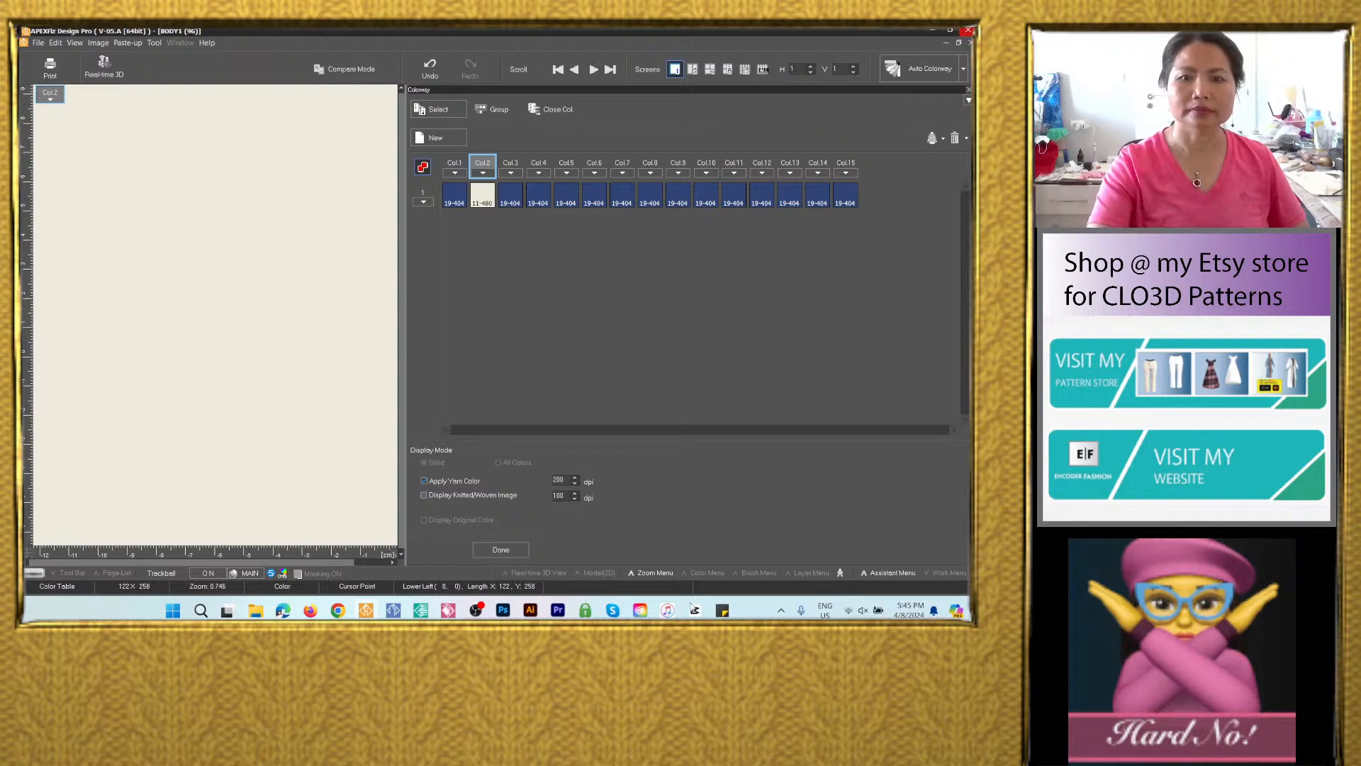
Set the third colorway to gray, Pantone 18-0000, using the number from the color note.
click(723, 613)
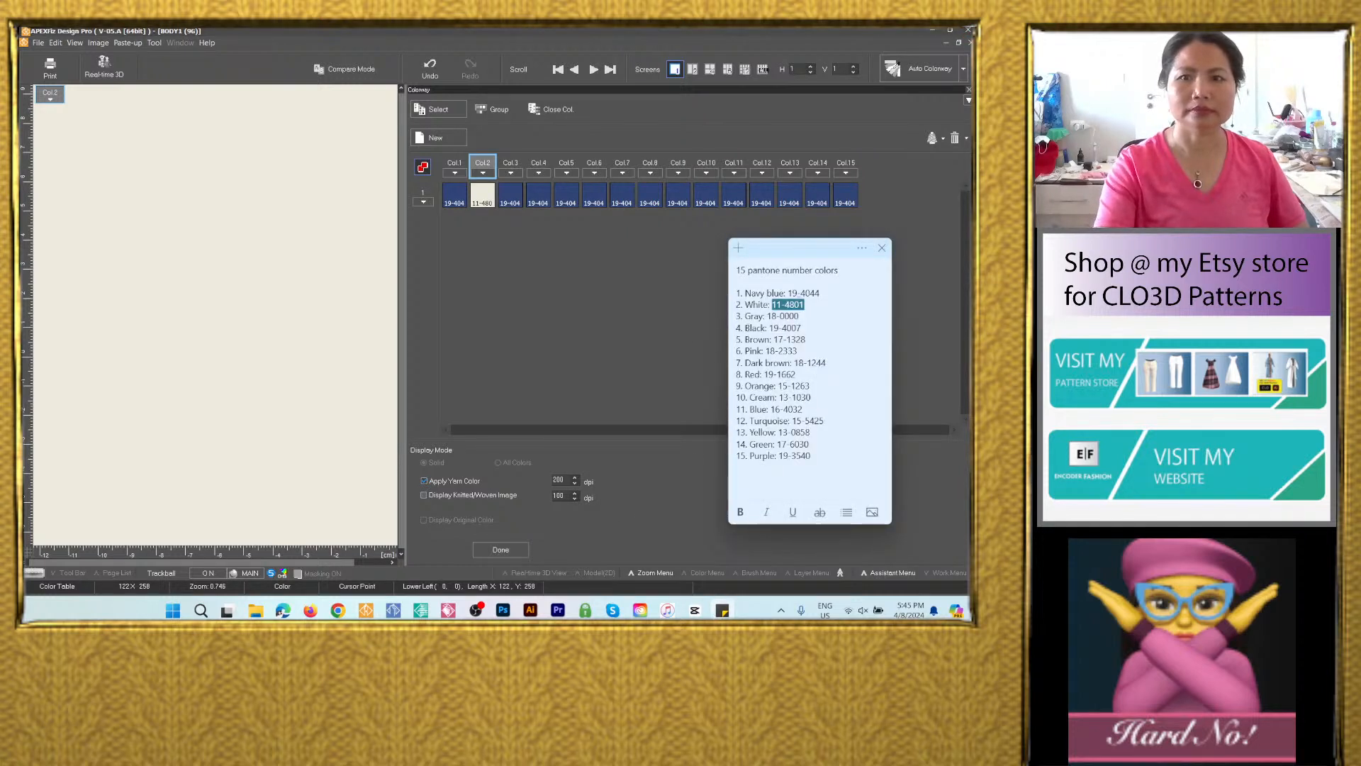
drag(806, 315, 765, 316)
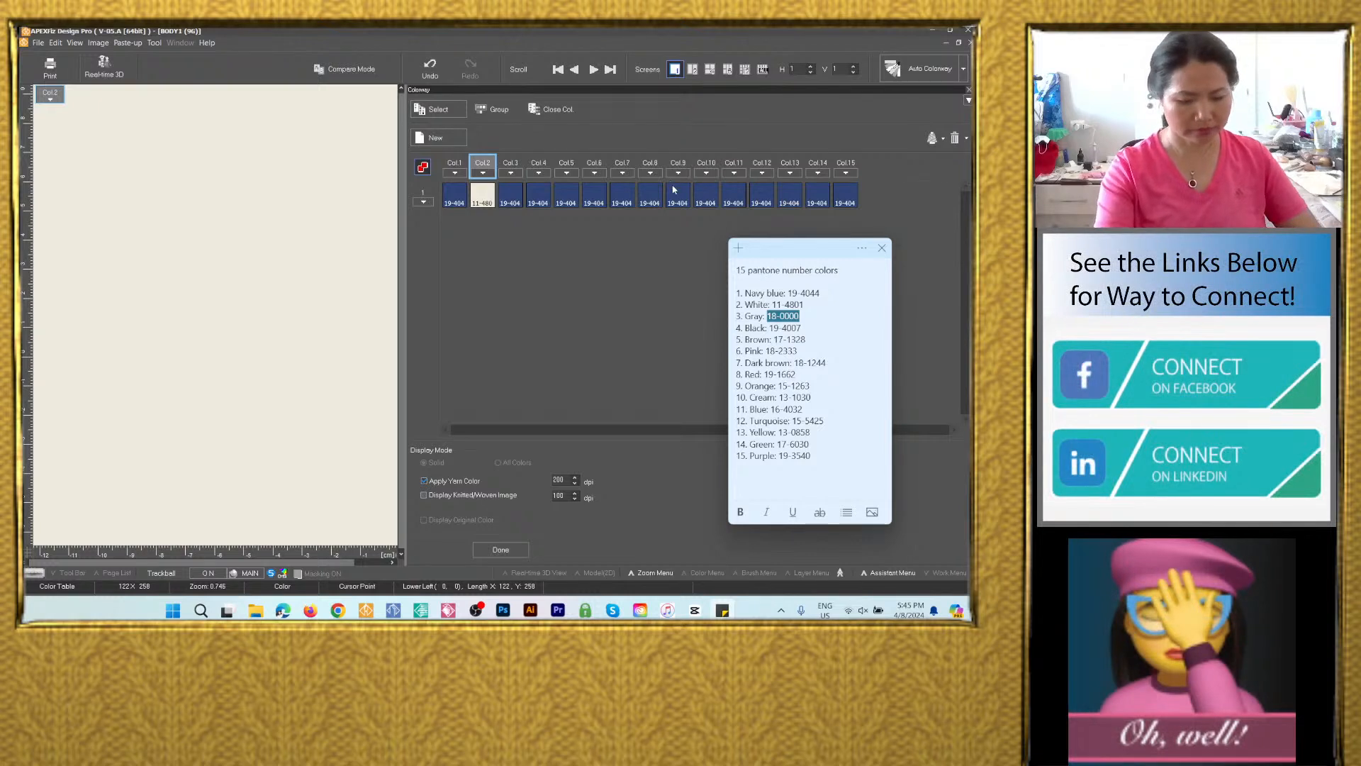
double_click(511, 194)
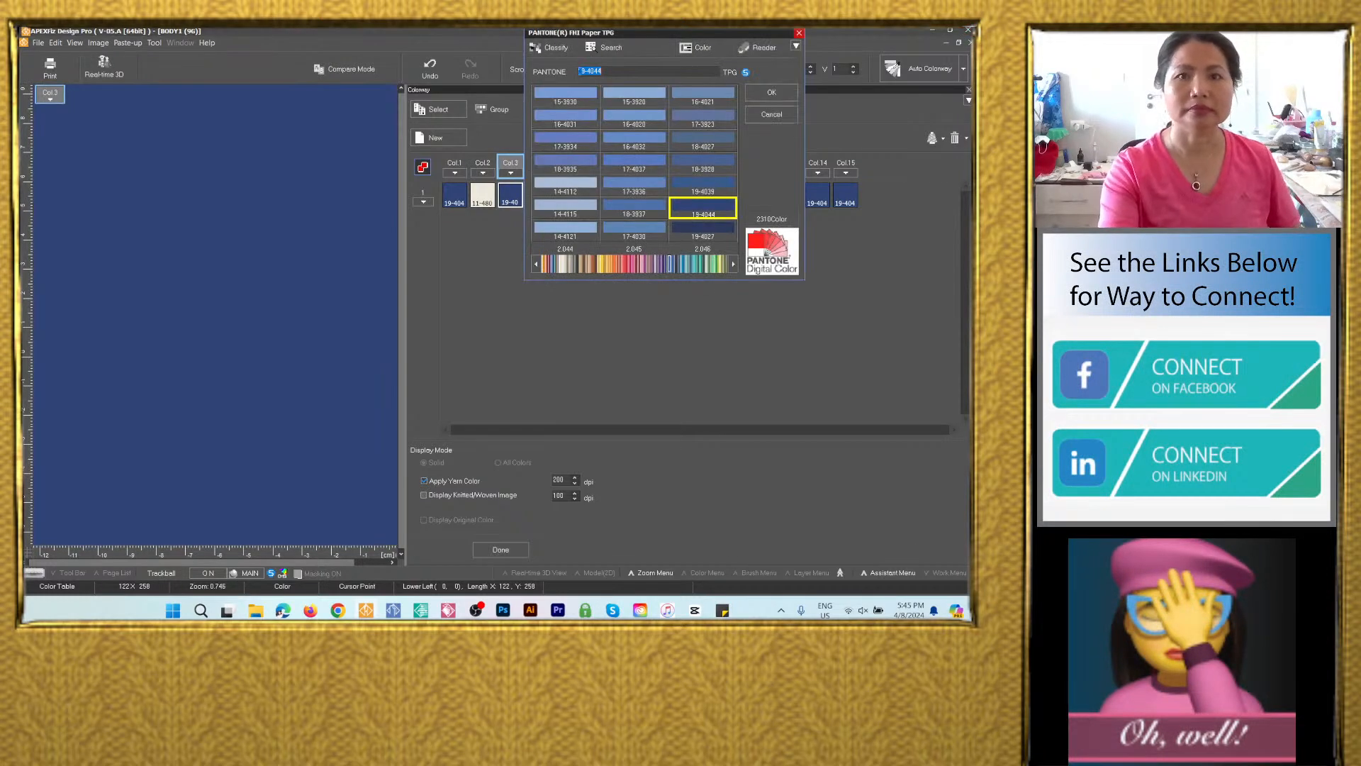
right_click(592, 72)
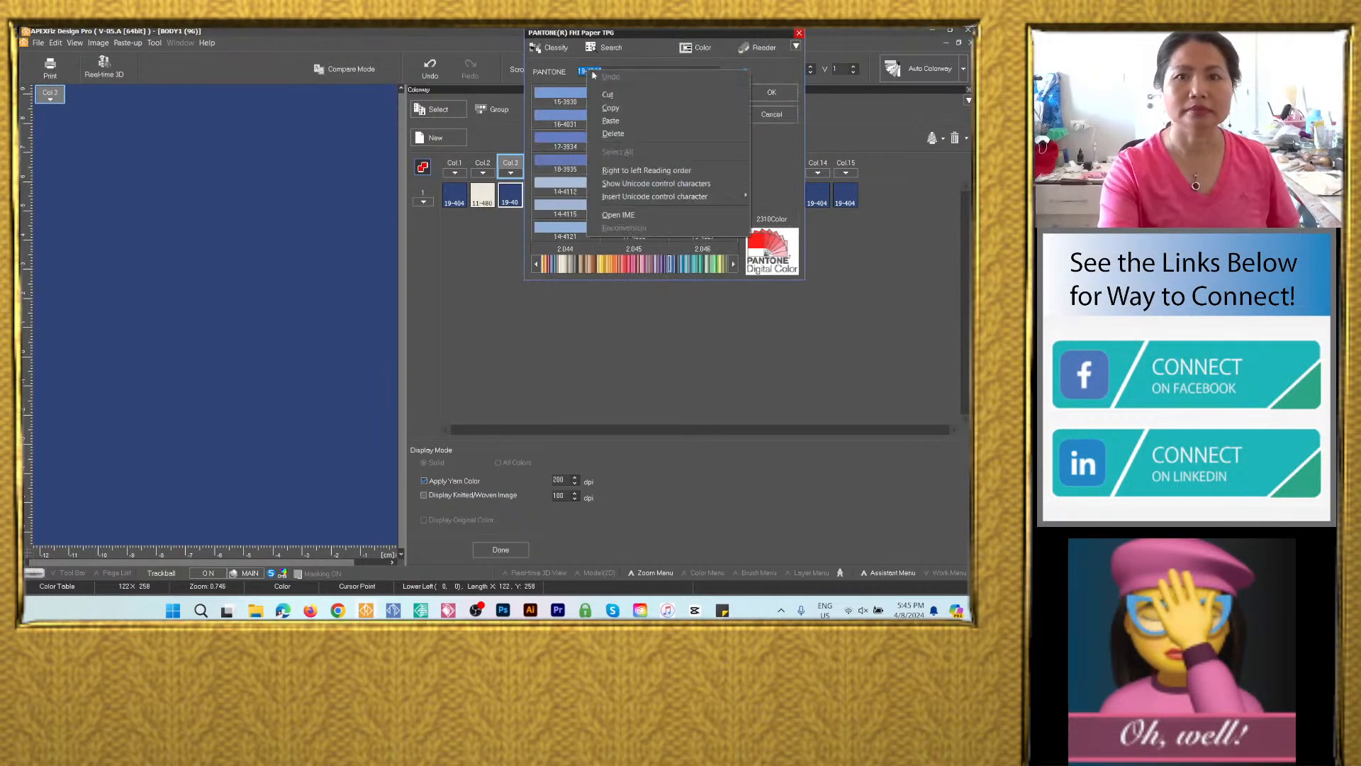
click(772, 92)
Set the fourth colorway to black, Pantone 19-4007, using the number from the color note.
click(725, 610)
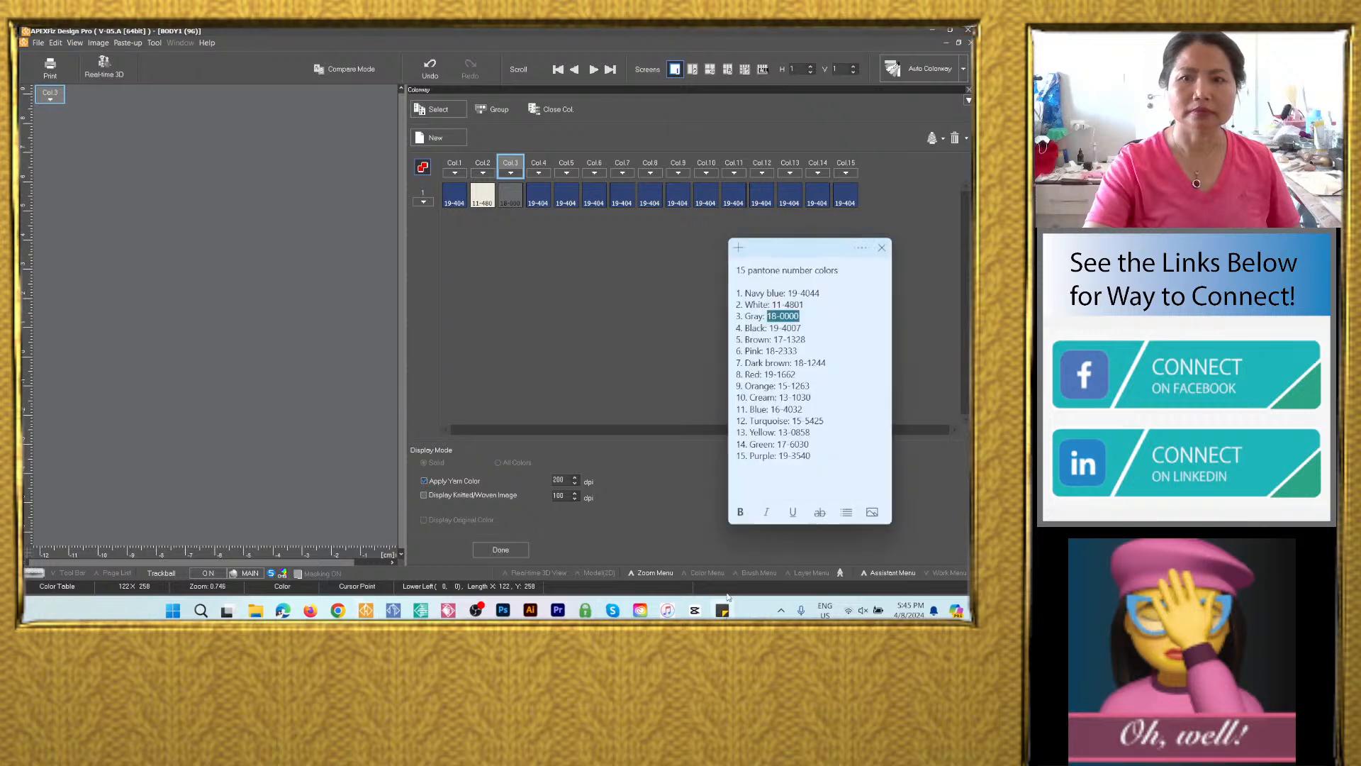
drag(809, 324, 769, 327)
key(ctrl+c)
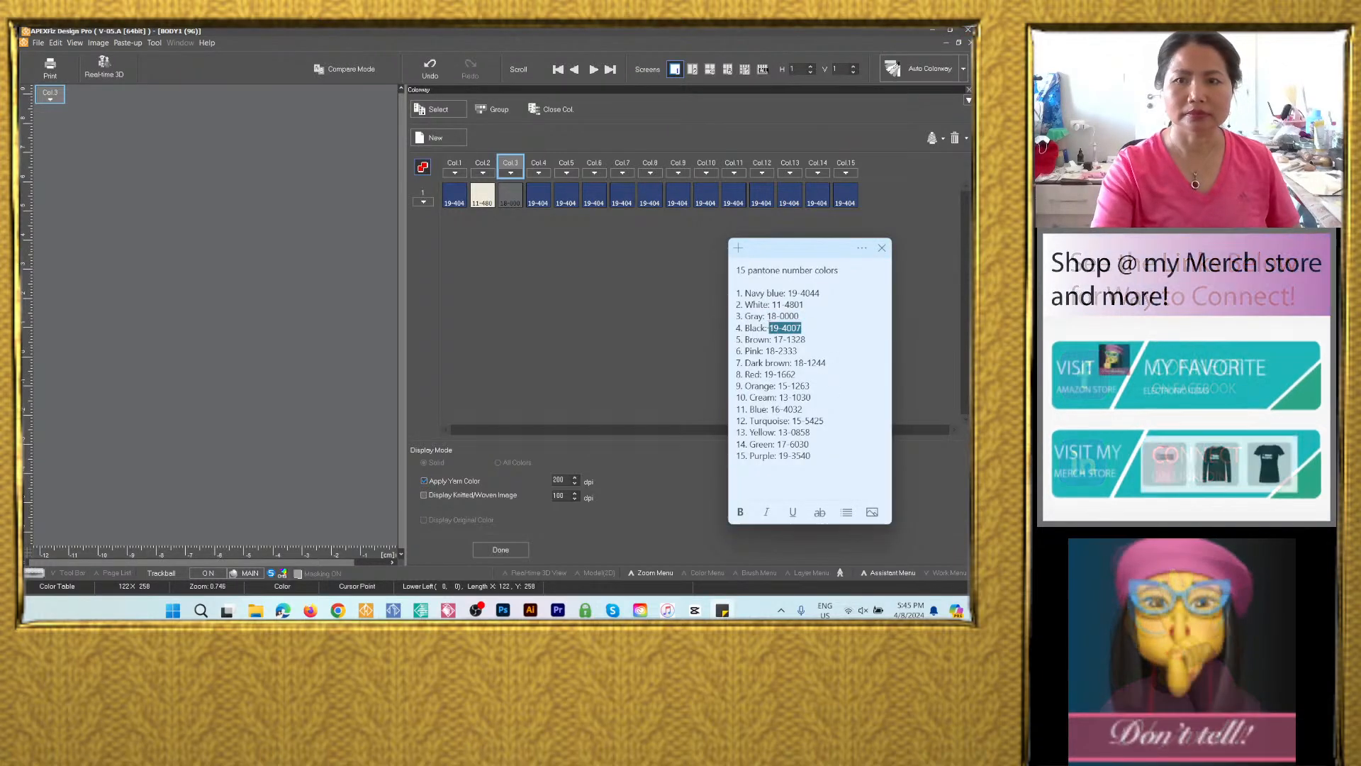
double_click(541, 194)
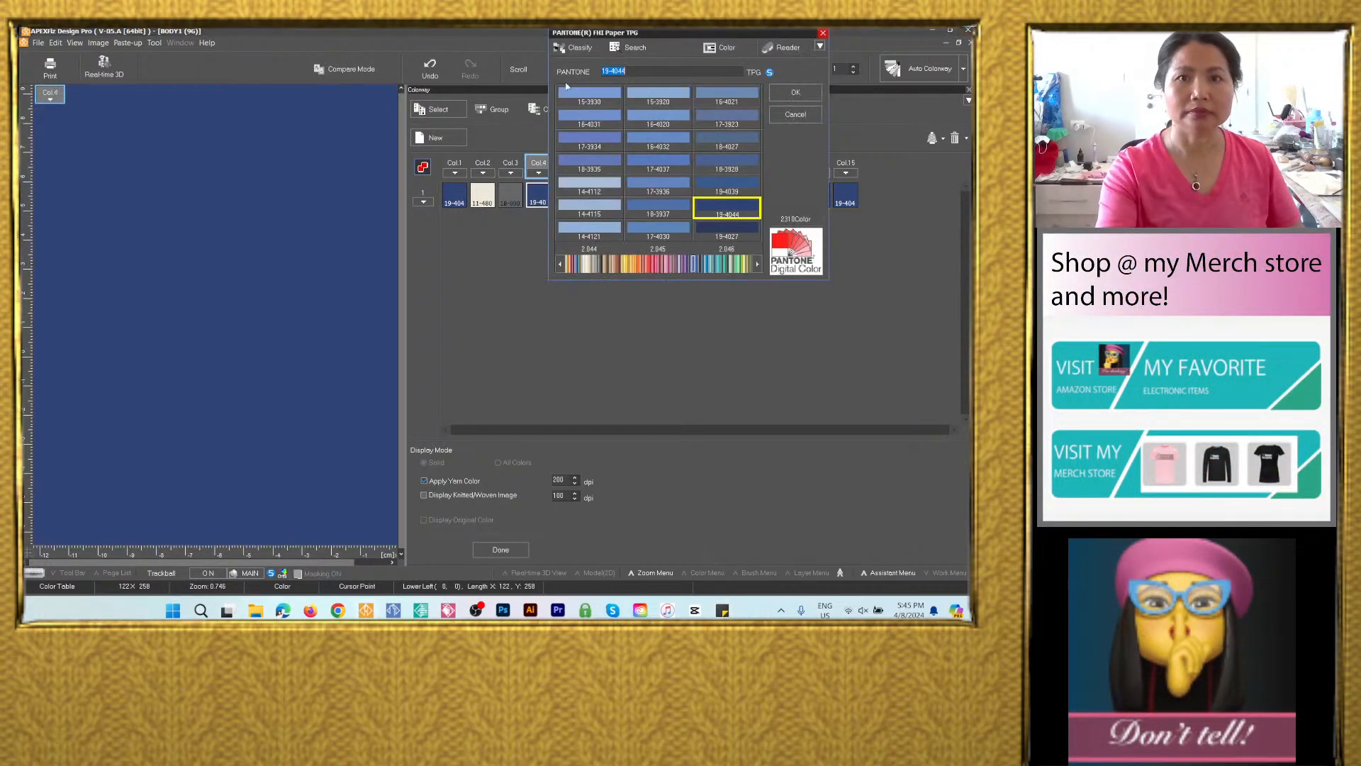
right_click(614, 71)
click(645, 119)
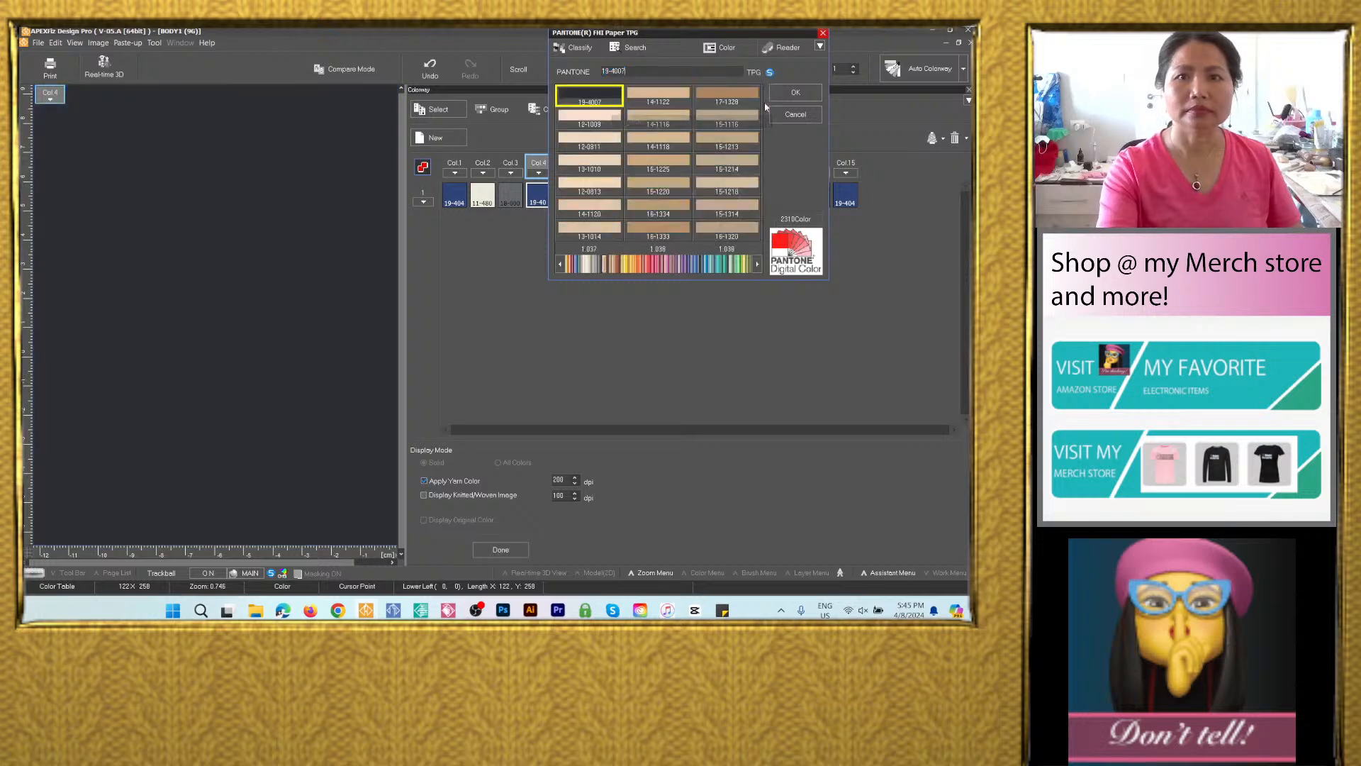
click(784, 94)
Set the fifth colorway to brown, Pantone 17-1328, using the number from the color note.
click(723, 611)
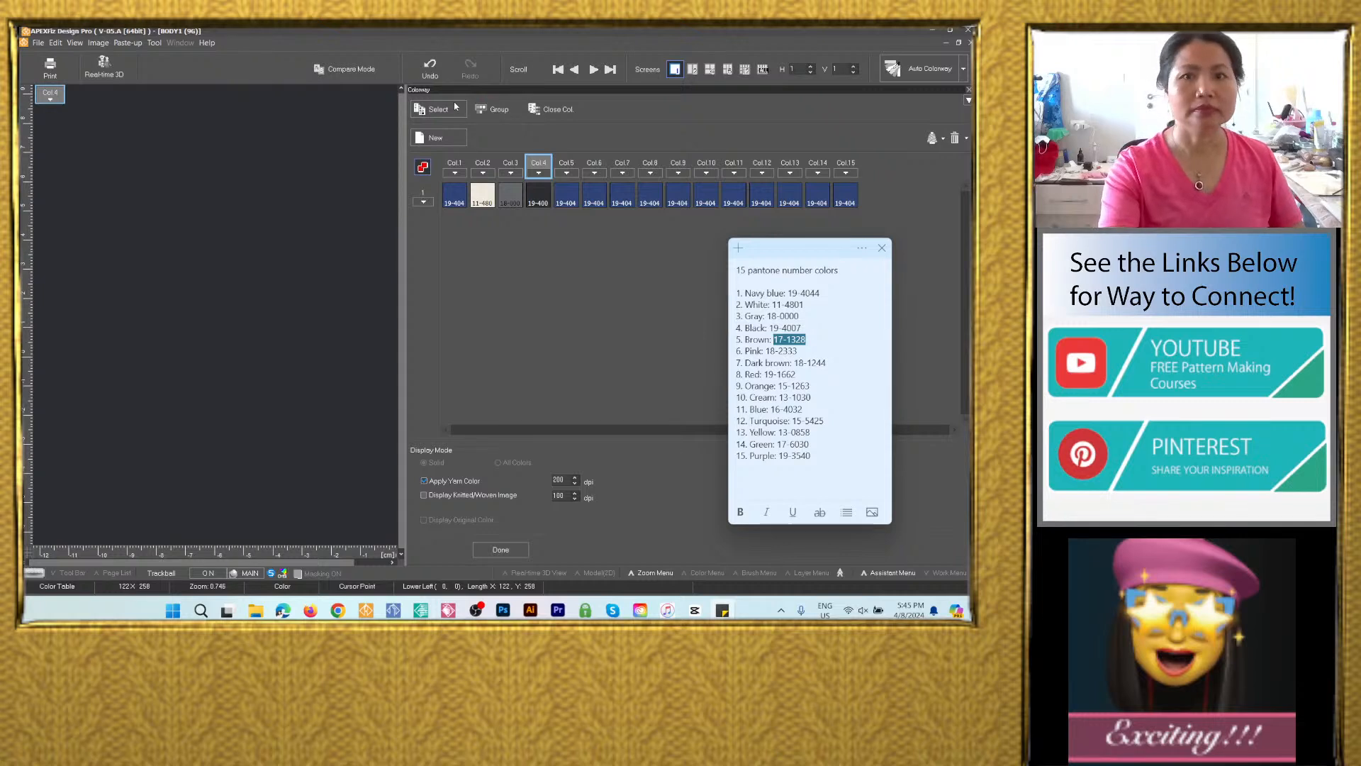
click(544, 189)
double_click(565, 195)
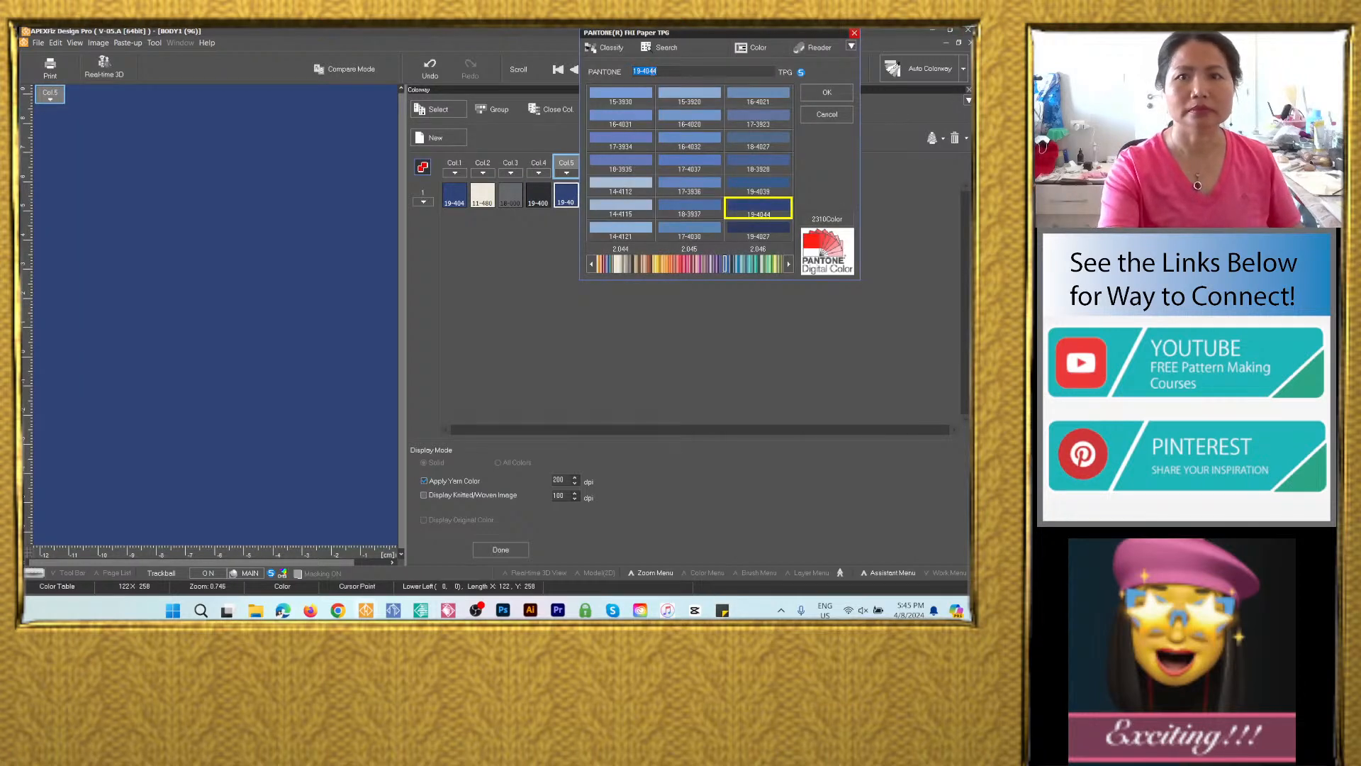
right_click(649, 74)
click(696, 132)
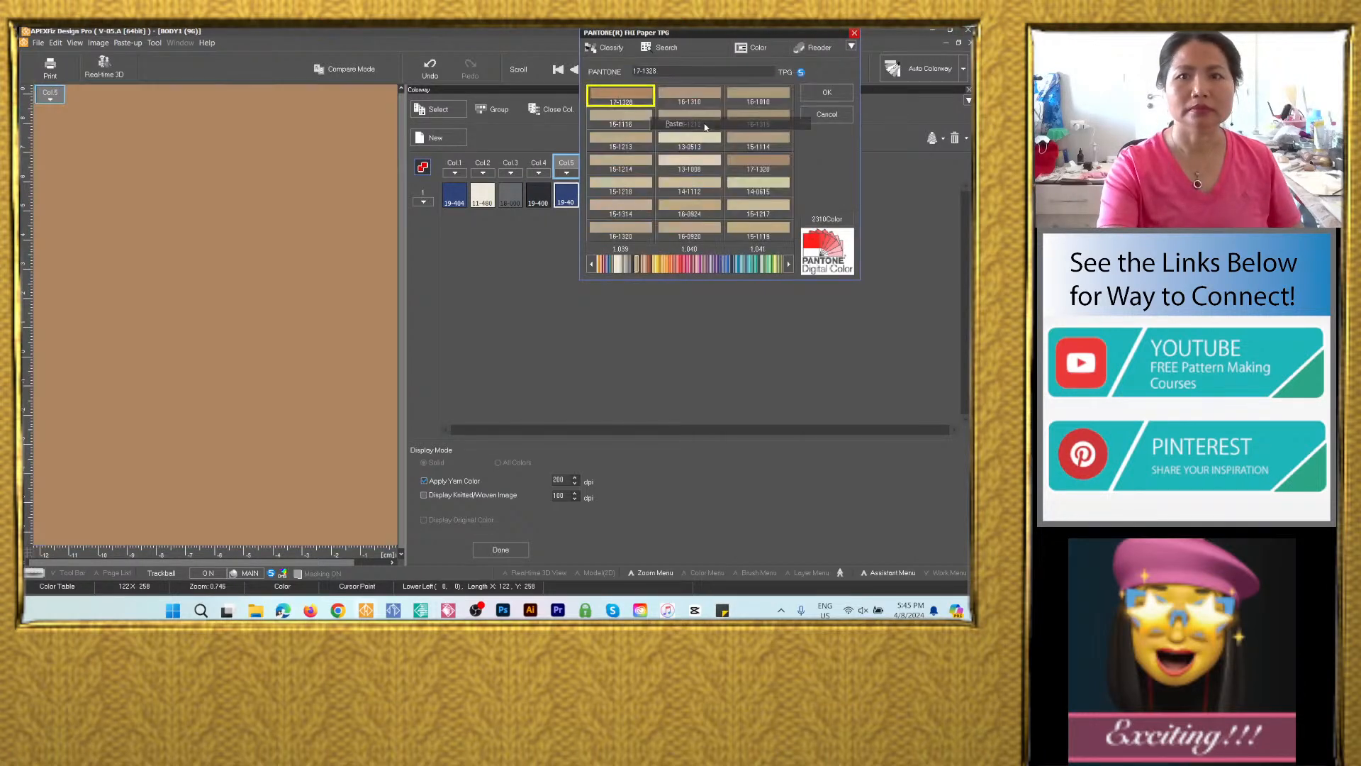
click(827, 93)
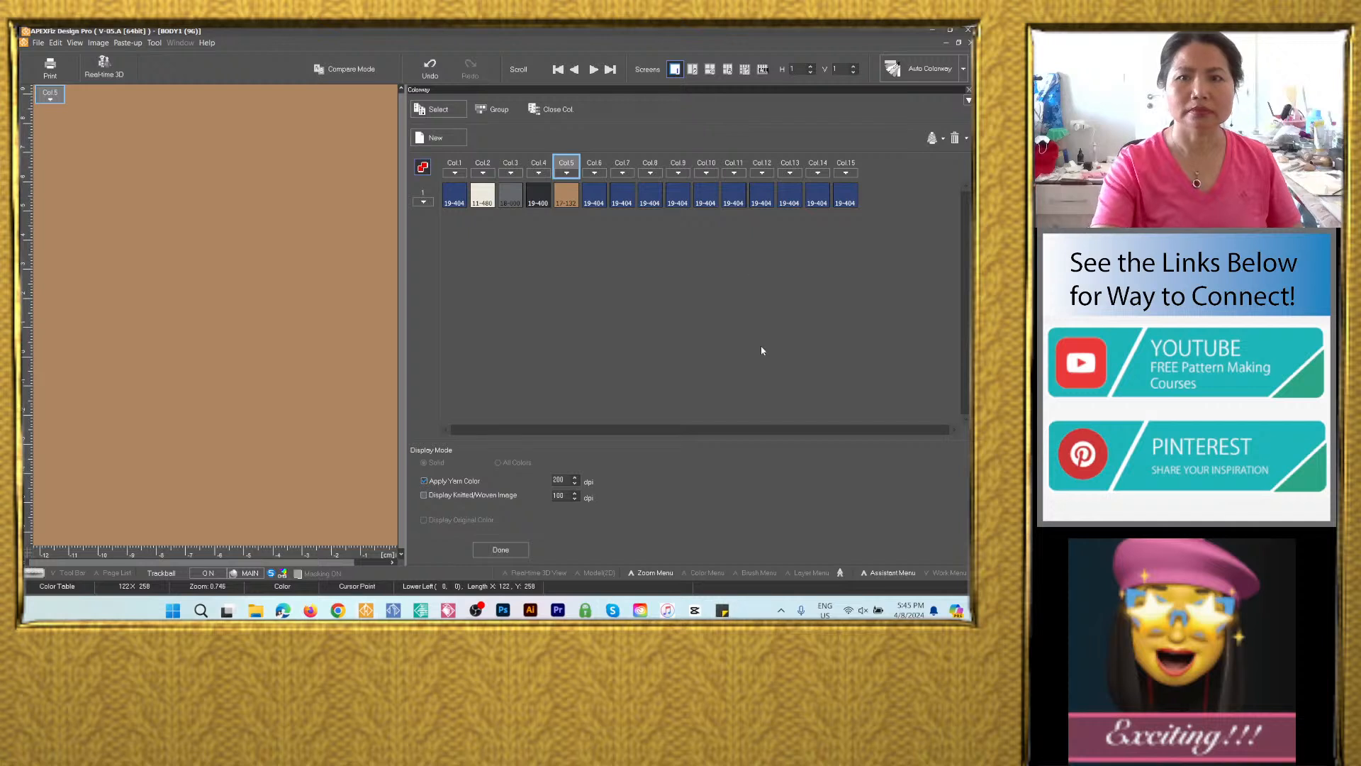
Set the sixth colorway to pink, Pantone 18-2333, using the number from the color note.
click(723, 609)
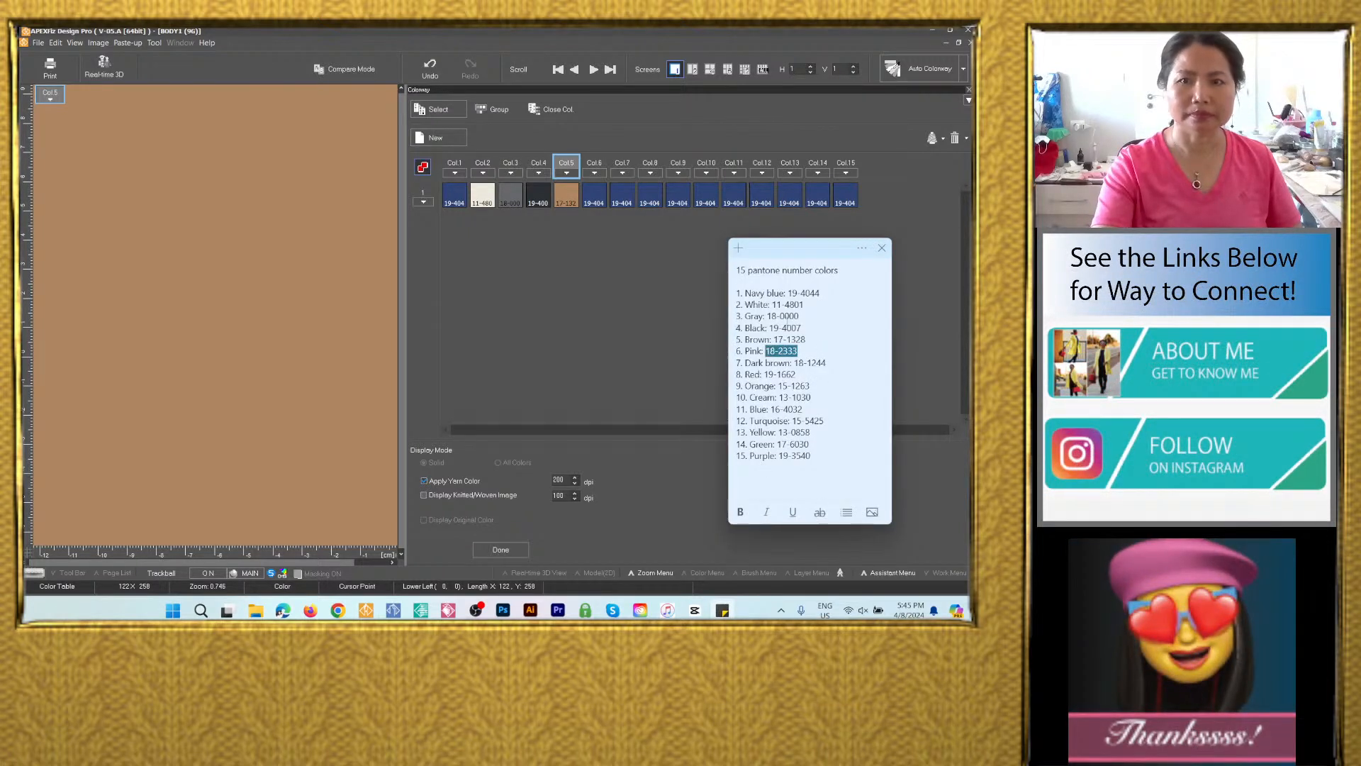
click(597, 171)
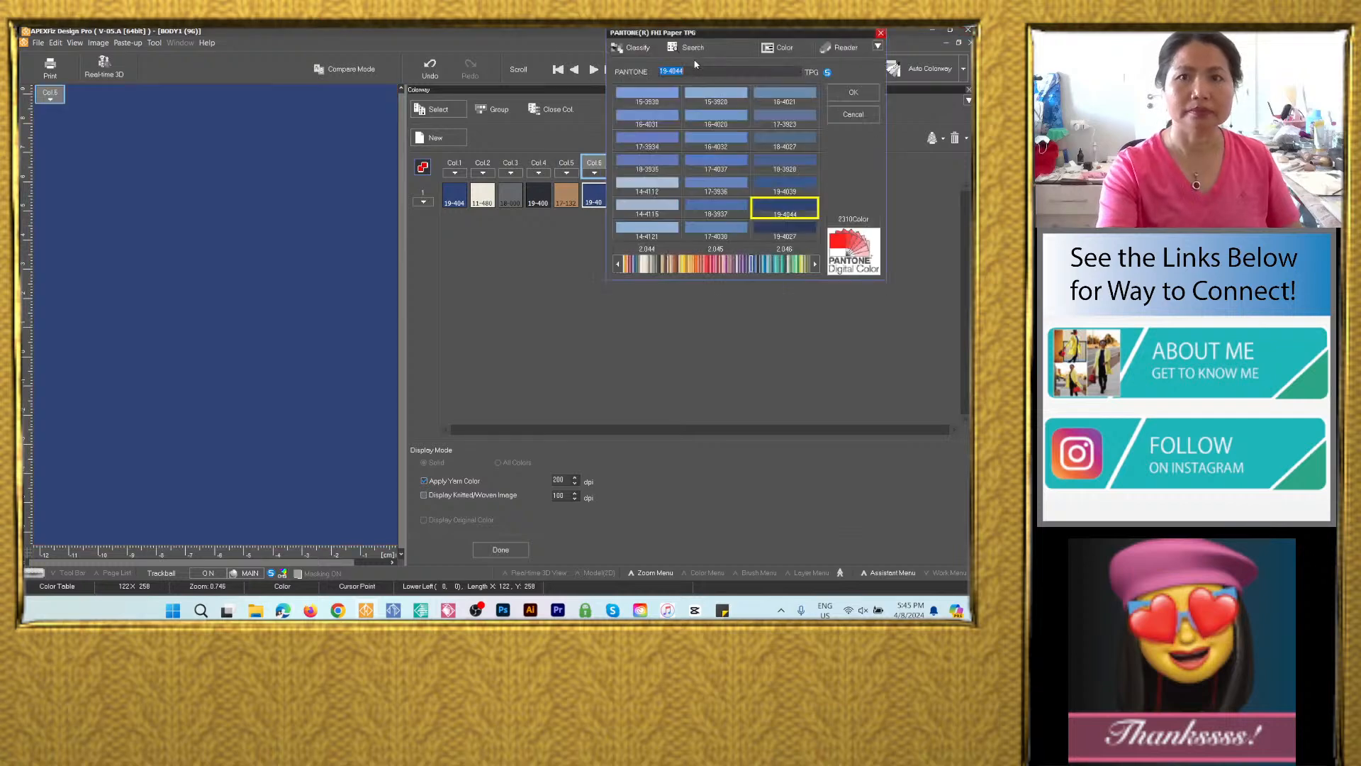
right_click(679, 71)
click(709, 121)
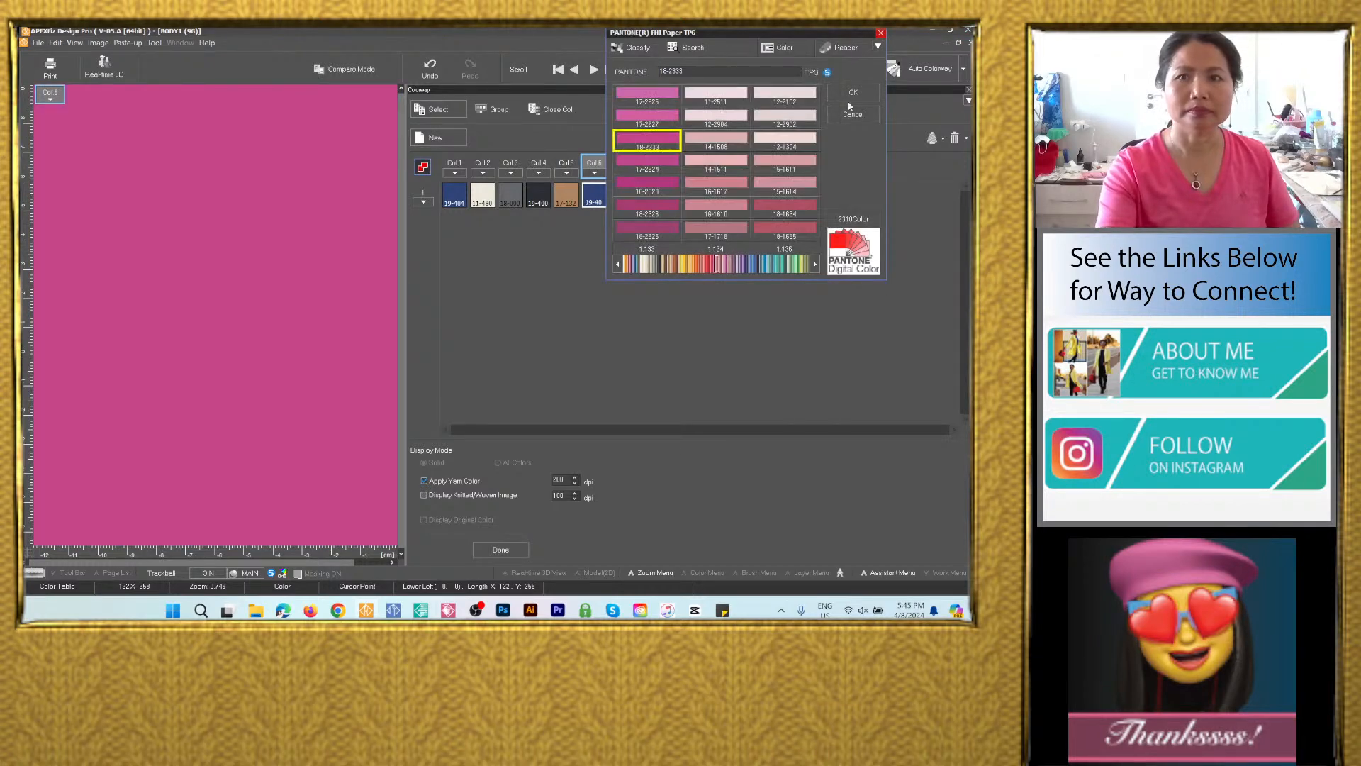
click(854, 94)
Set the seventh colorway to dark brown, Pantone 18-1244, using the number from the color note.
click(724, 613)
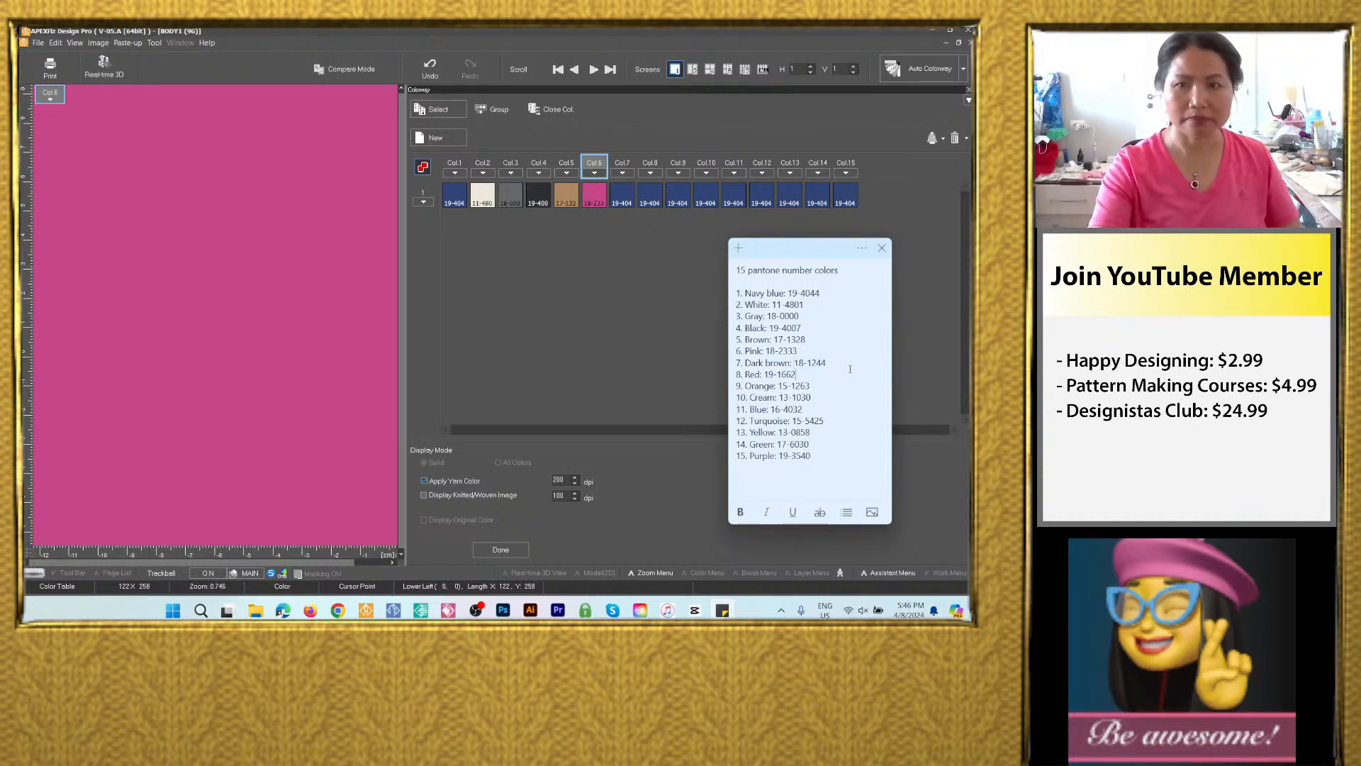
double_click(622, 198)
right_click(709, 71)
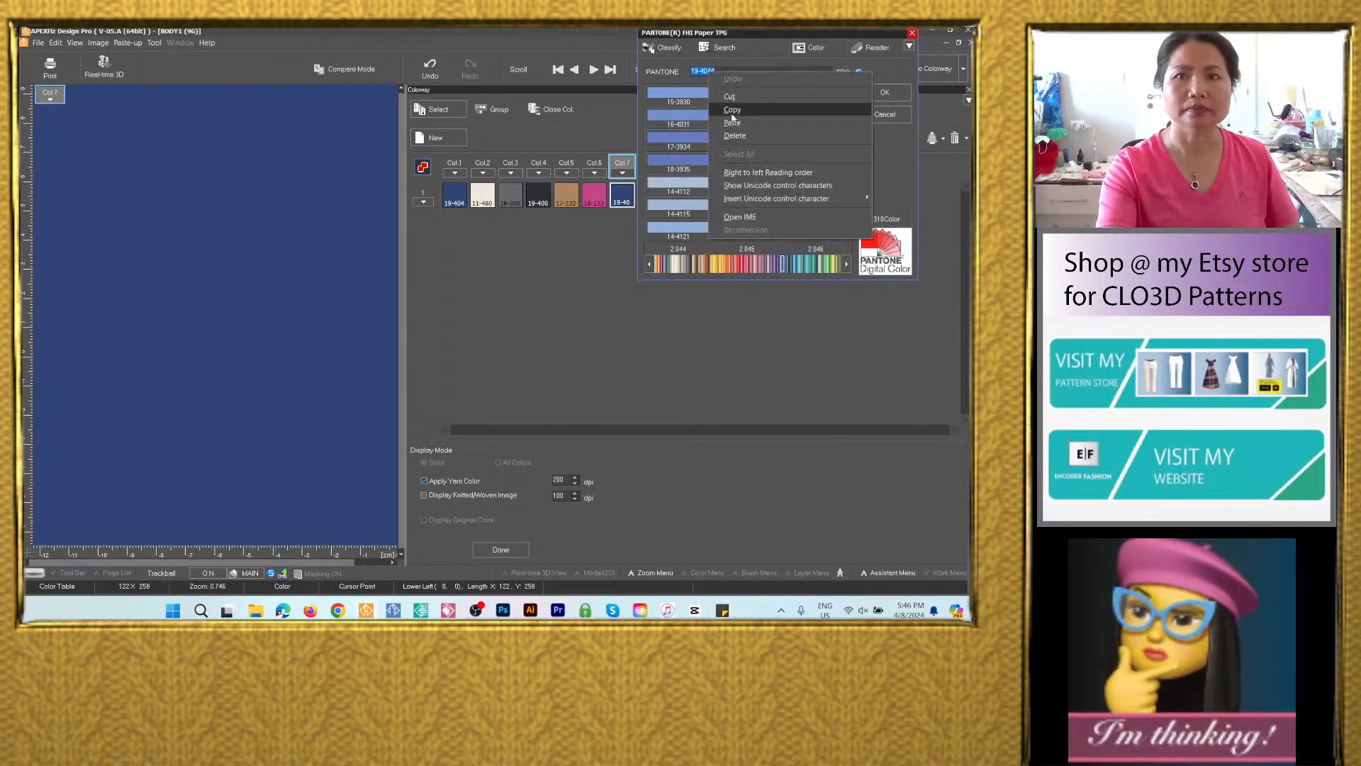
click(739, 121)
click(885, 92)
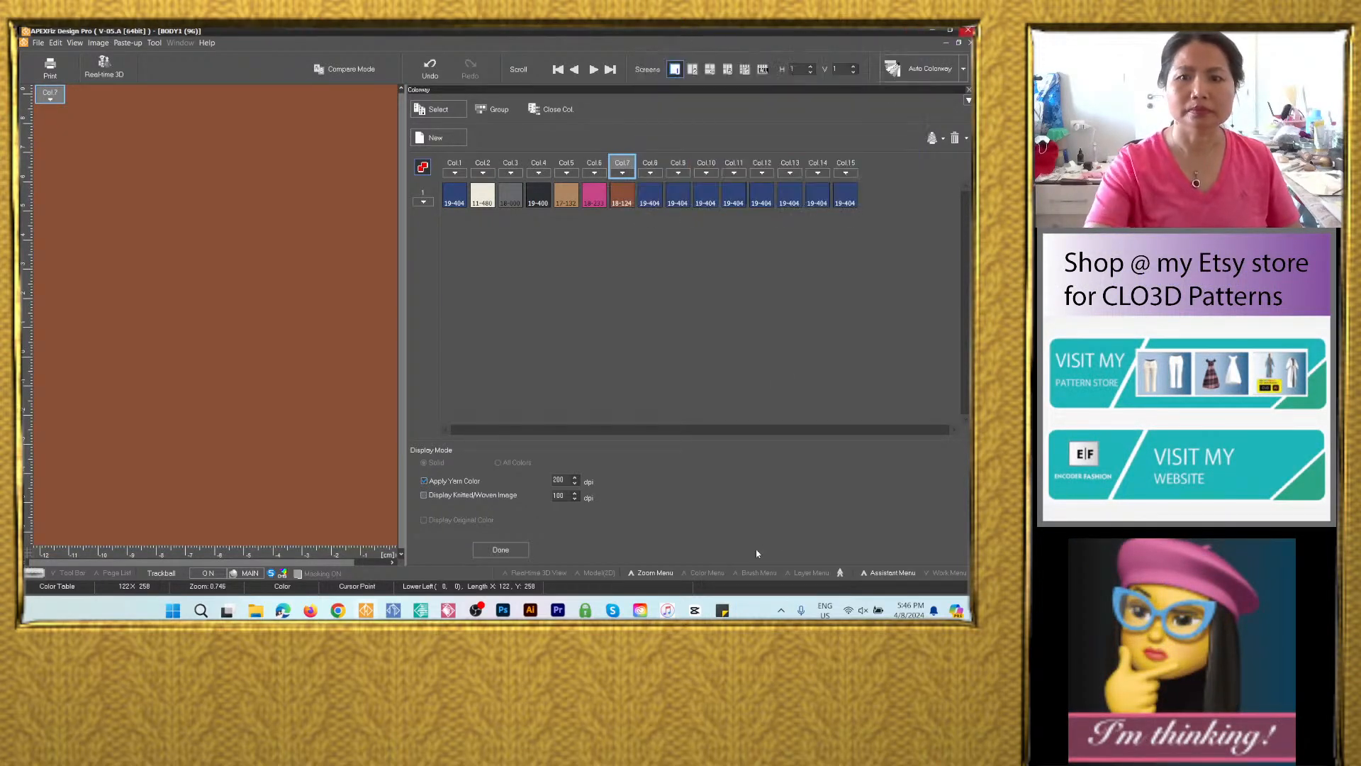
Set the eighth colorway to red, Pantone 19-1662, using the number from the color note.
click(728, 611)
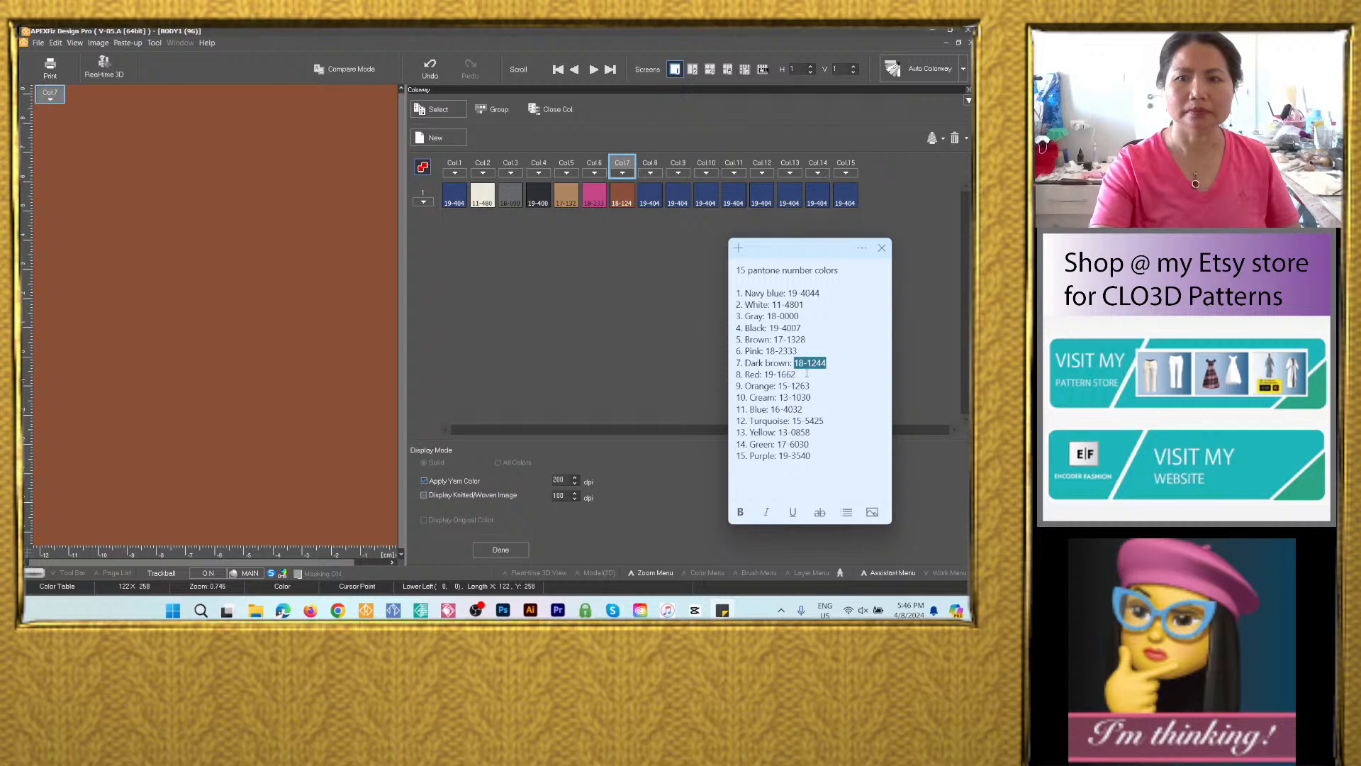
double_click(662, 198)
right_click(728, 71)
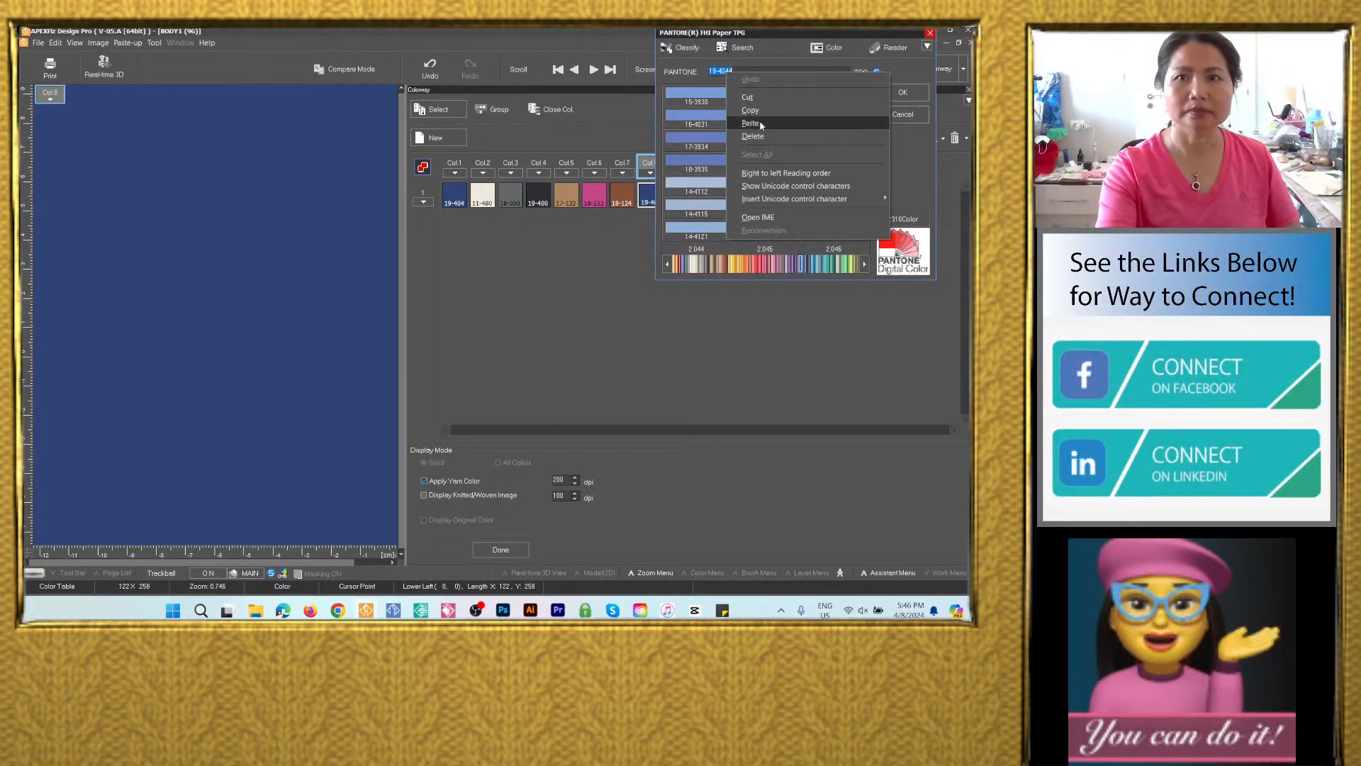
click(749, 123)
click(903, 92)
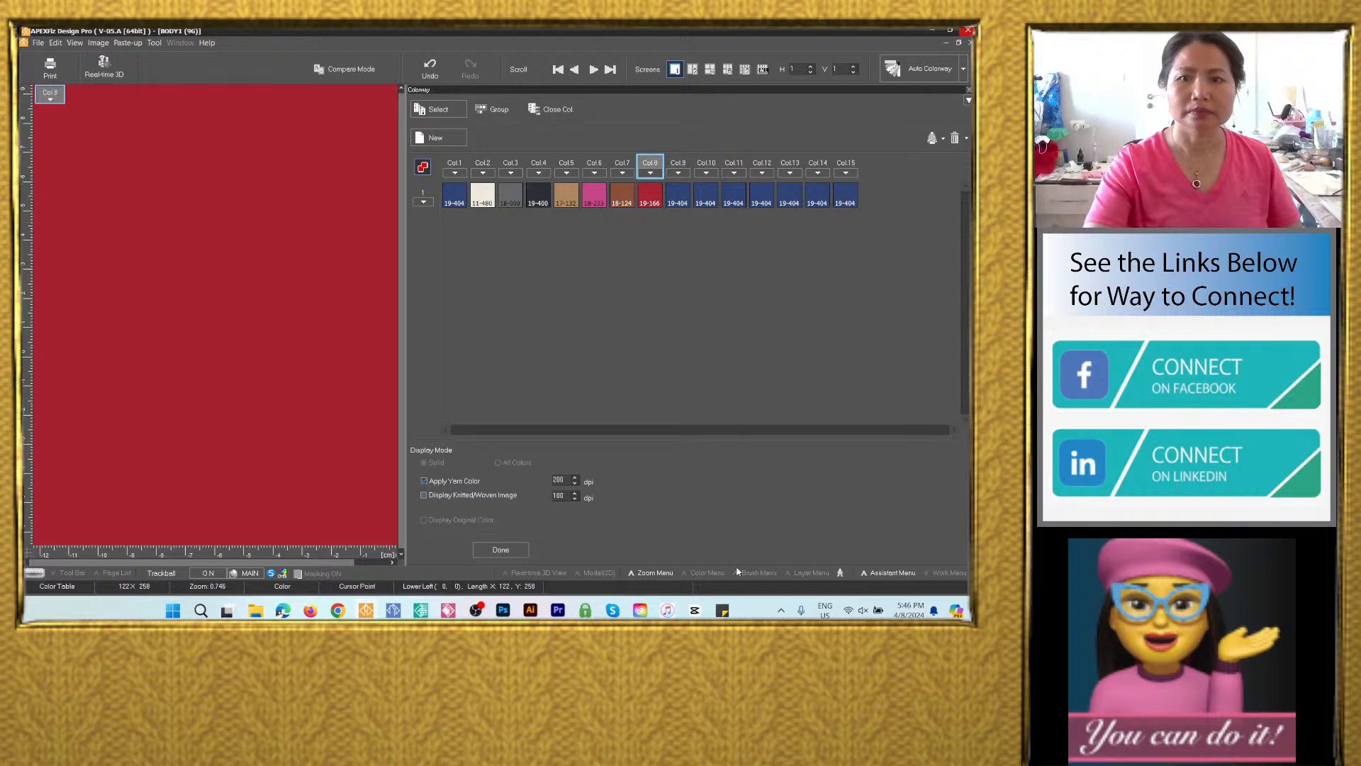
Set the ninth colorway to orange, Pantone 15-1263, using the number from the color note.
click(723, 602)
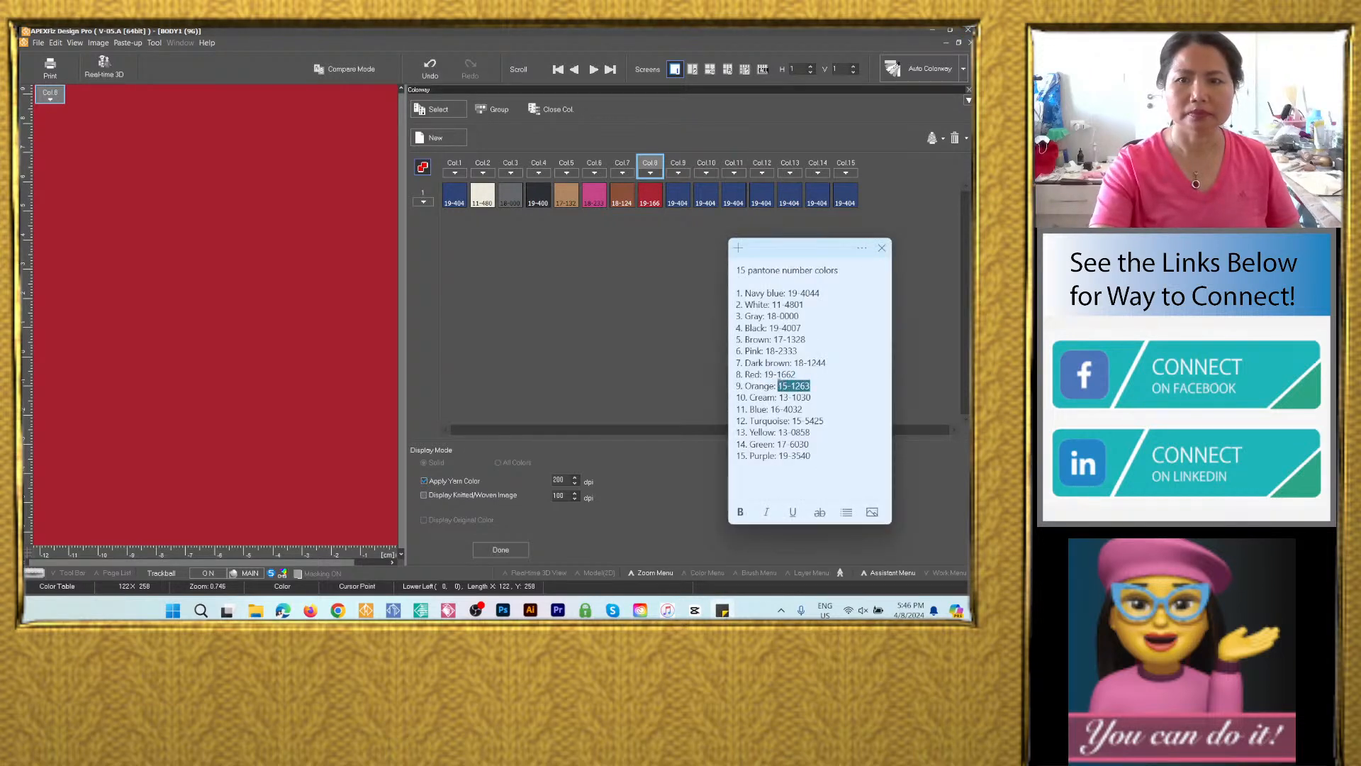
double_click(684, 194)
right_click(757, 72)
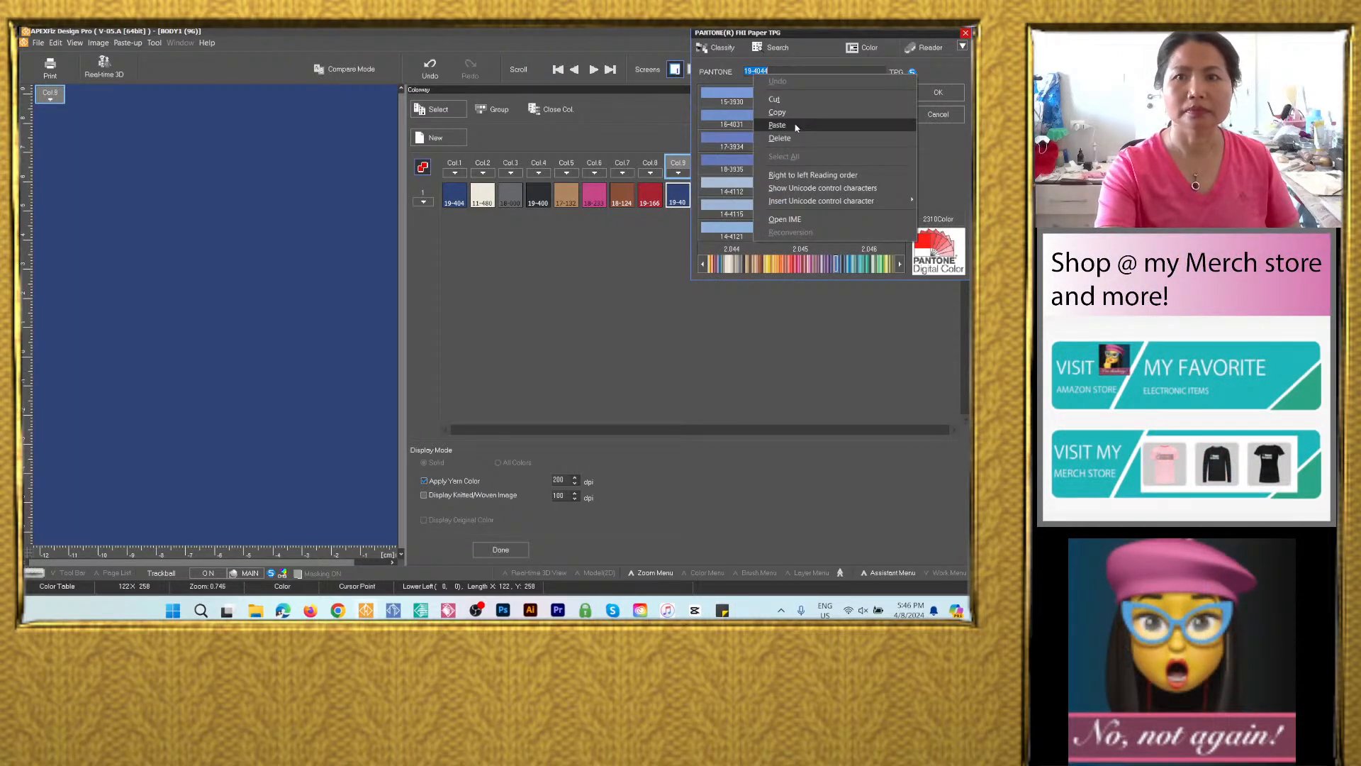
click(796, 126)
click(937, 94)
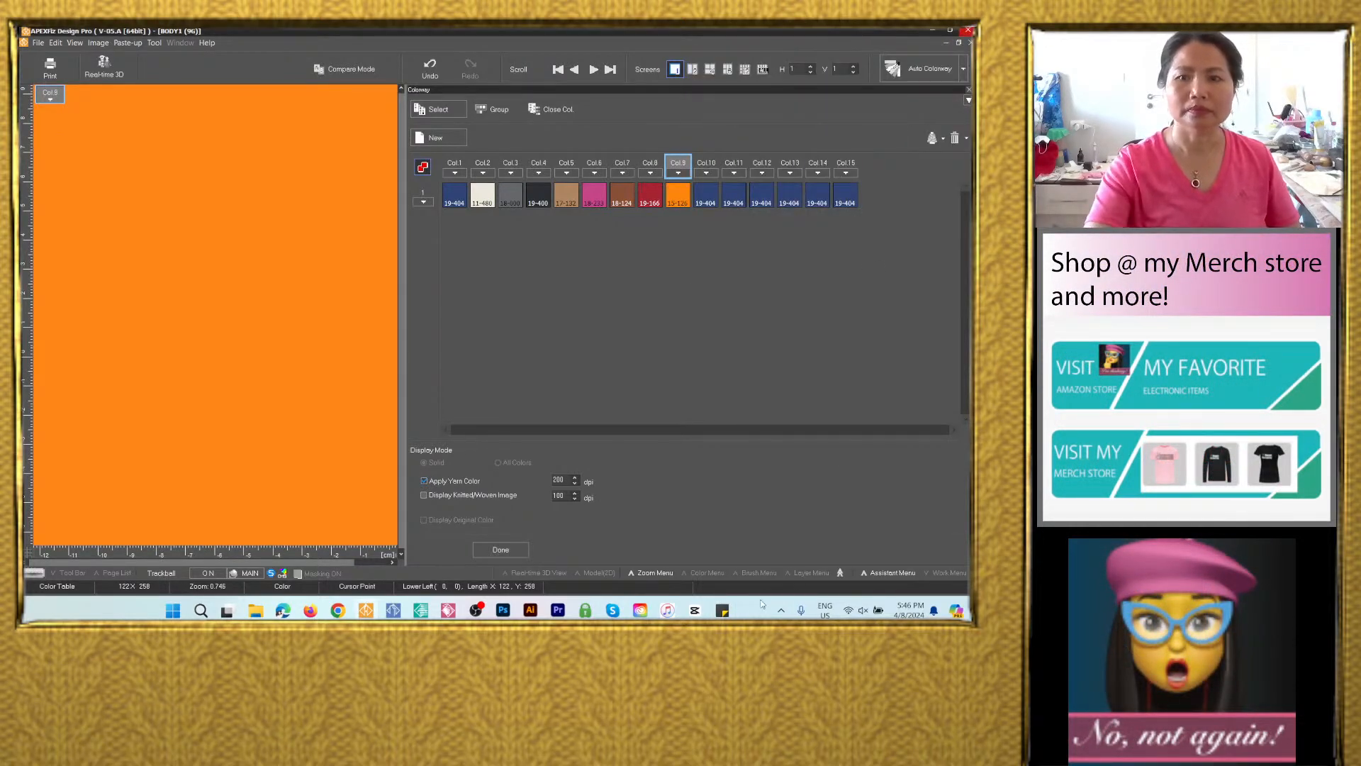
Set the tenth colorway to cream, Pantone 13-1030, using the number from the color note.
click(722, 610)
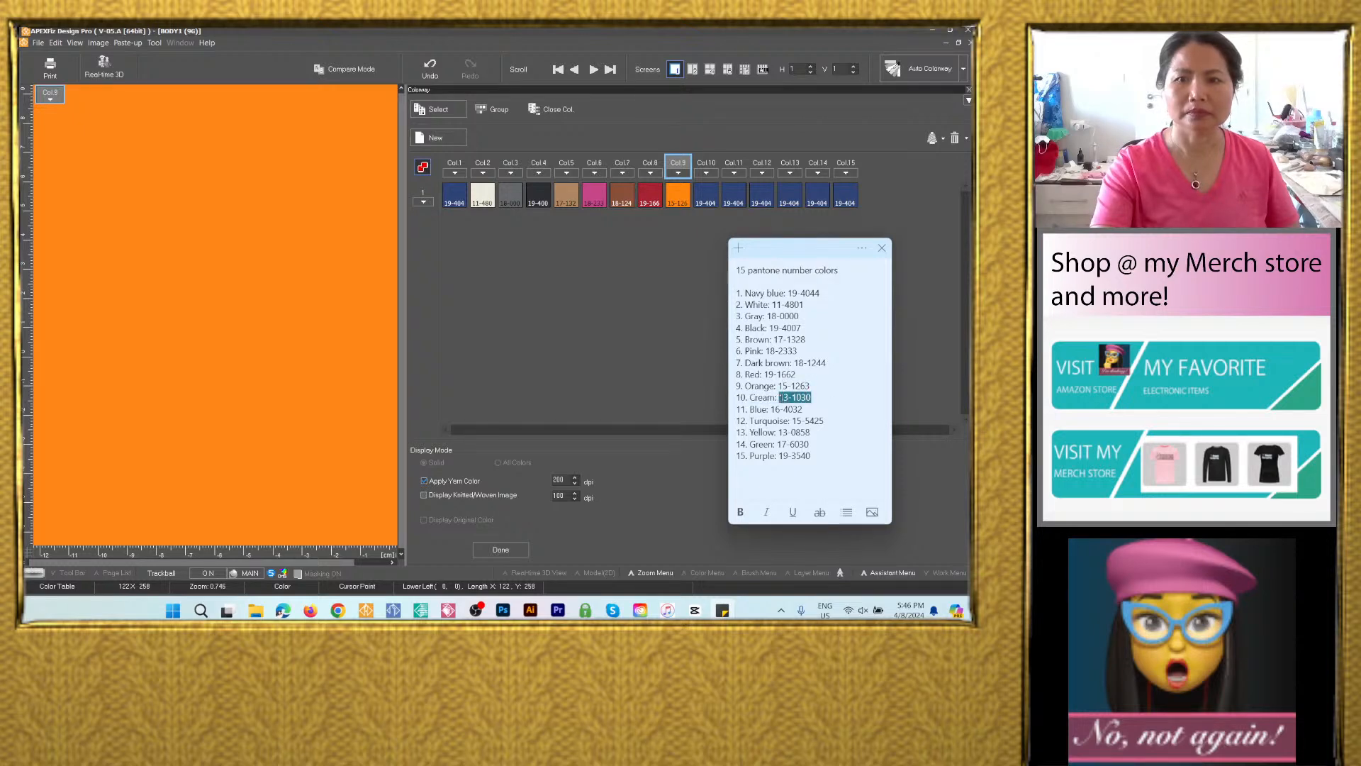
double_click(702, 197)
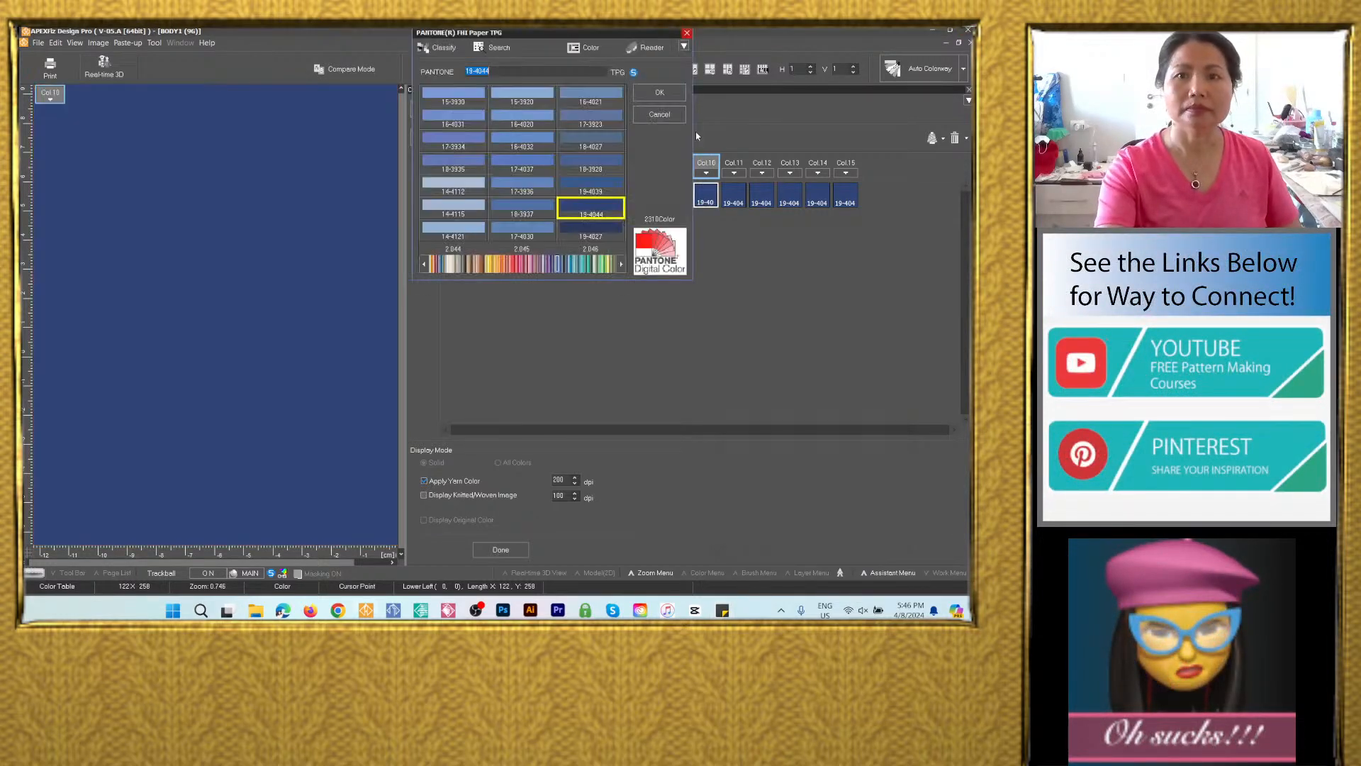
right_click(492, 73)
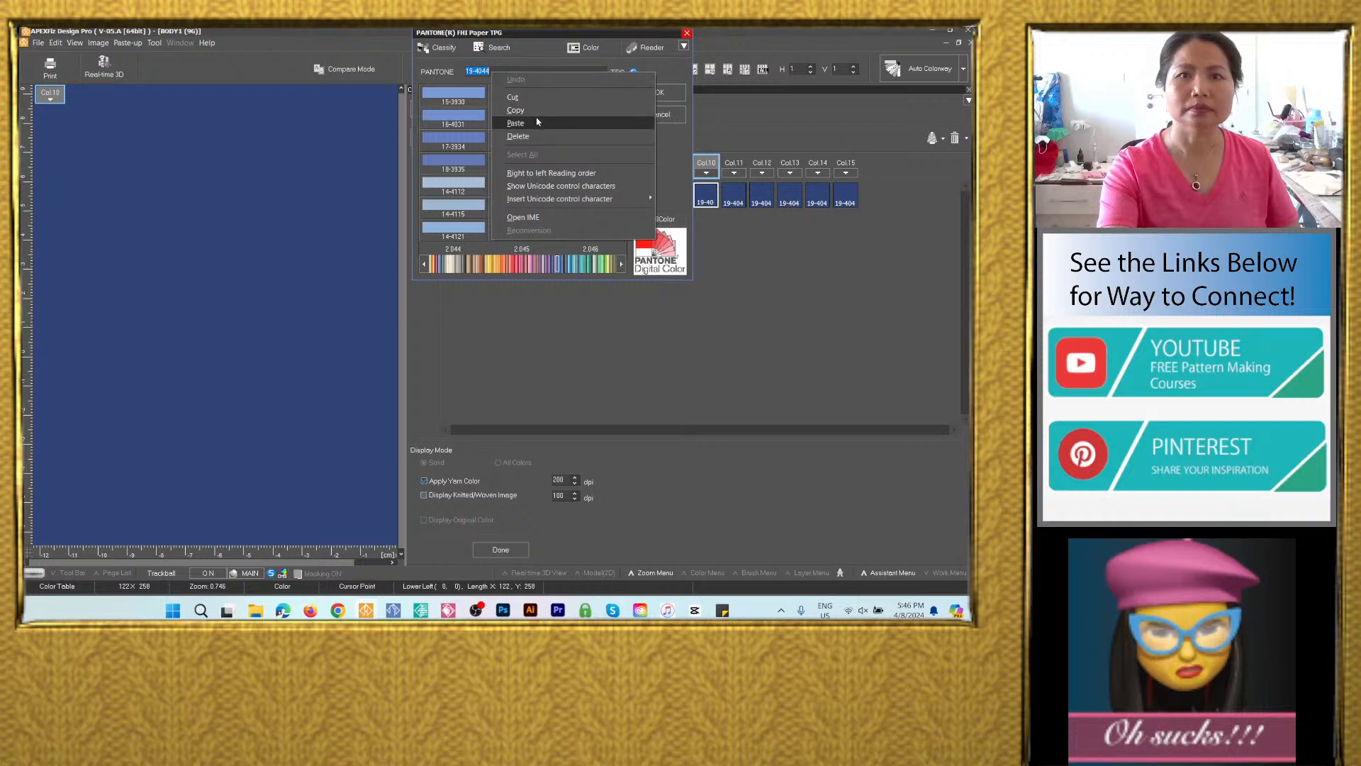
click(538, 122)
click(659, 94)
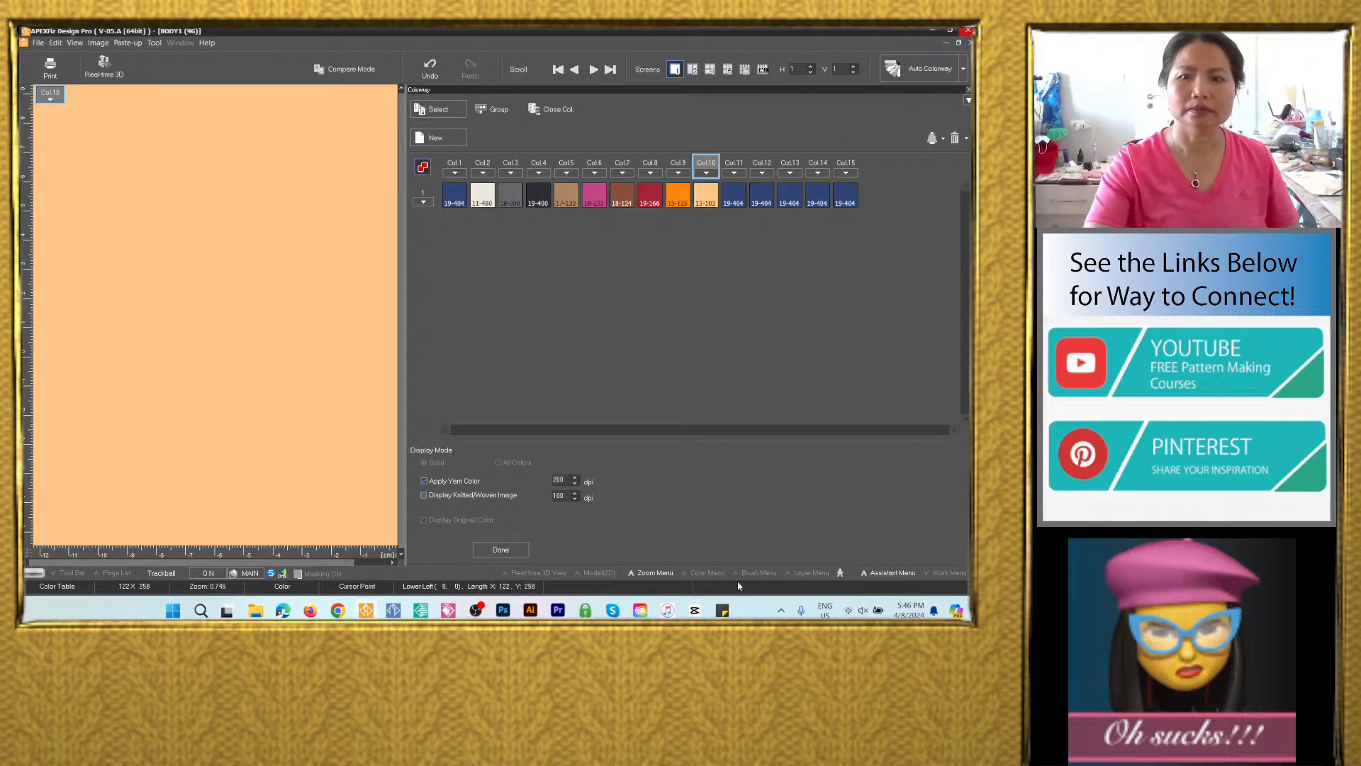
Set the eleventh colorway to blue, Pantone 16-4032, using the number from the color note.
click(722, 610)
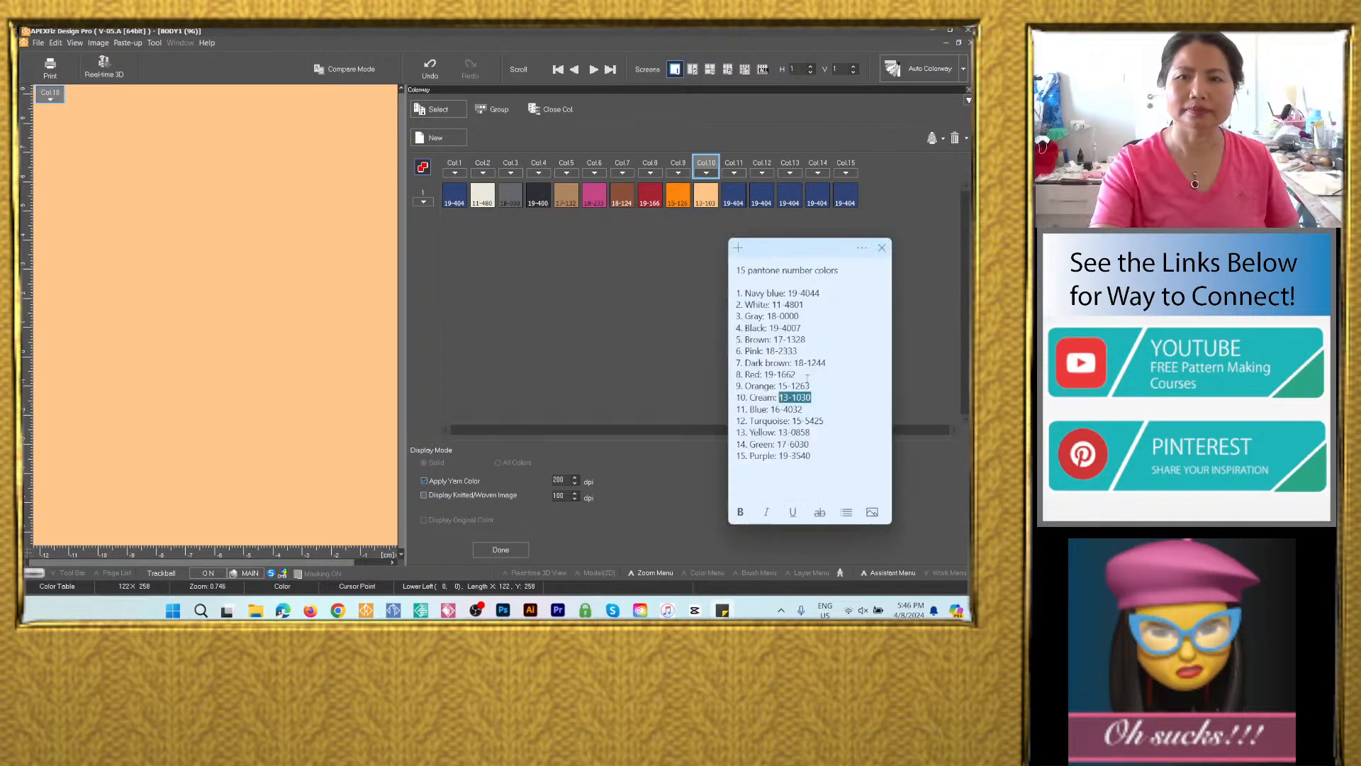
drag(793, 409, 771, 409)
key(ctrl+c)
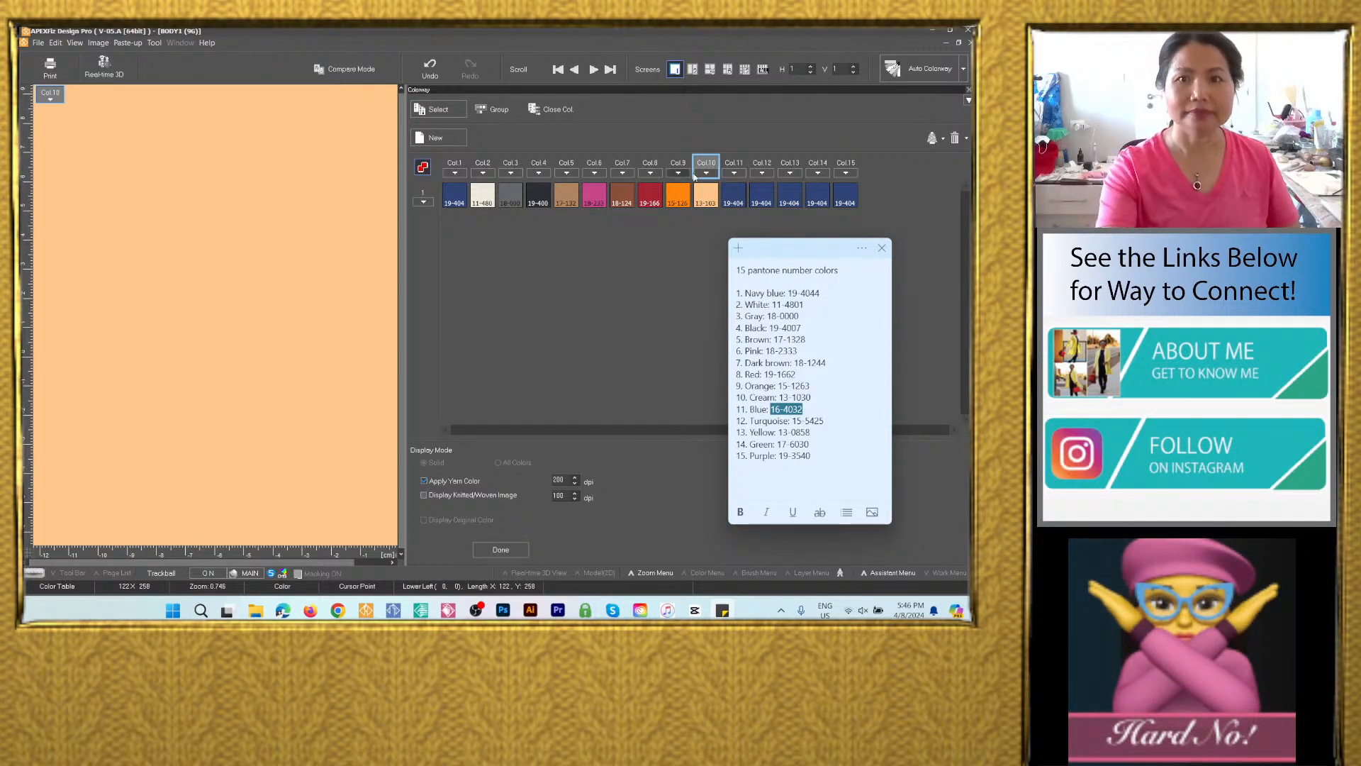
double_click(731, 195)
right_click(516, 71)
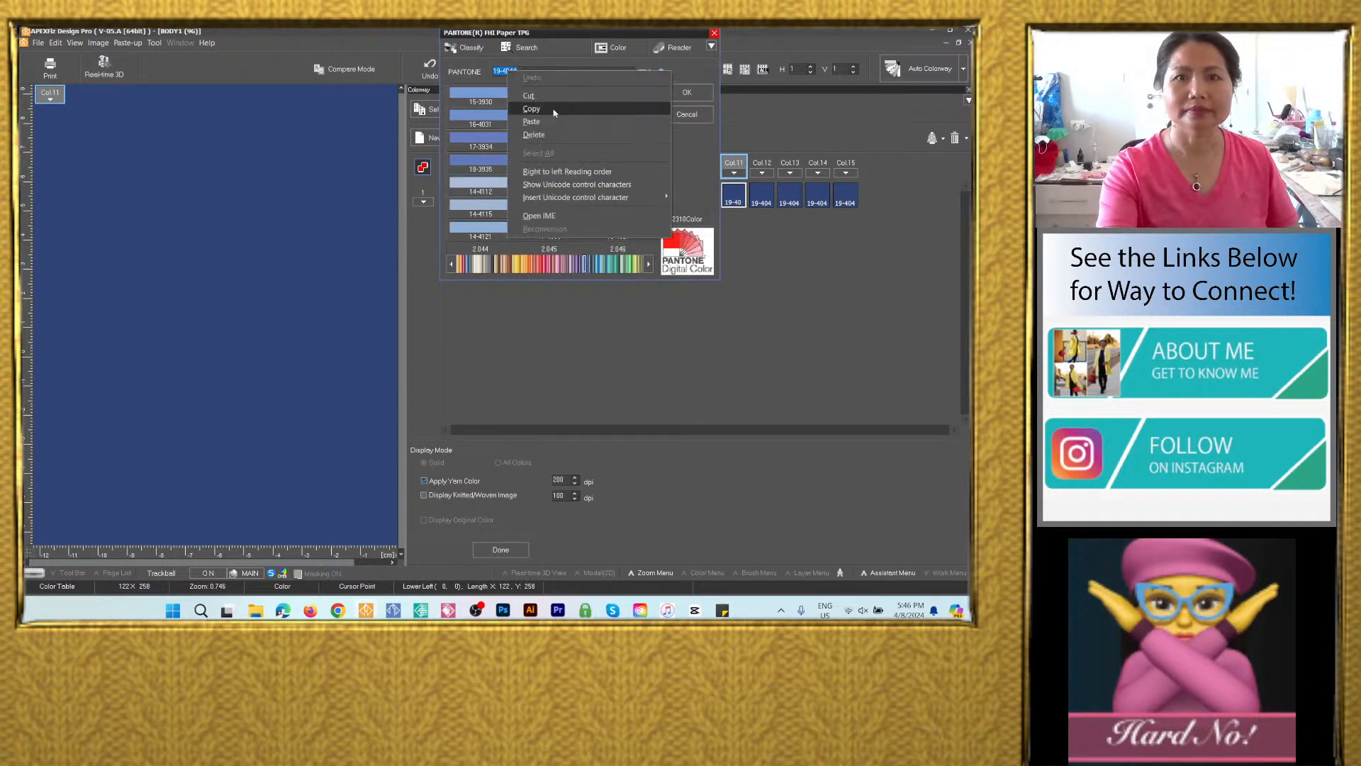
click(545, 125)
click(686, 92)
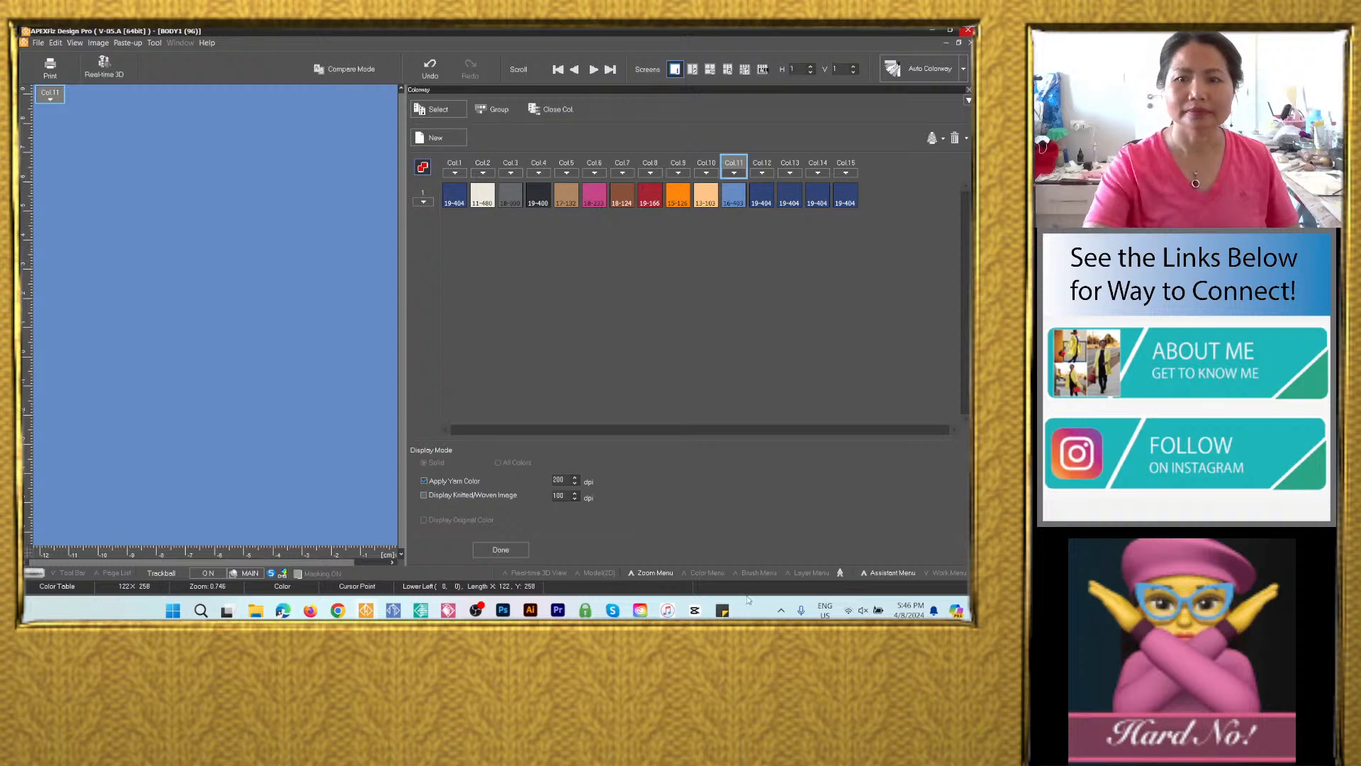
Set the twelfth colorway to turquoise, Pantone 15-5425, using the number from the color note.
click(722, 609)
click(826, 420)
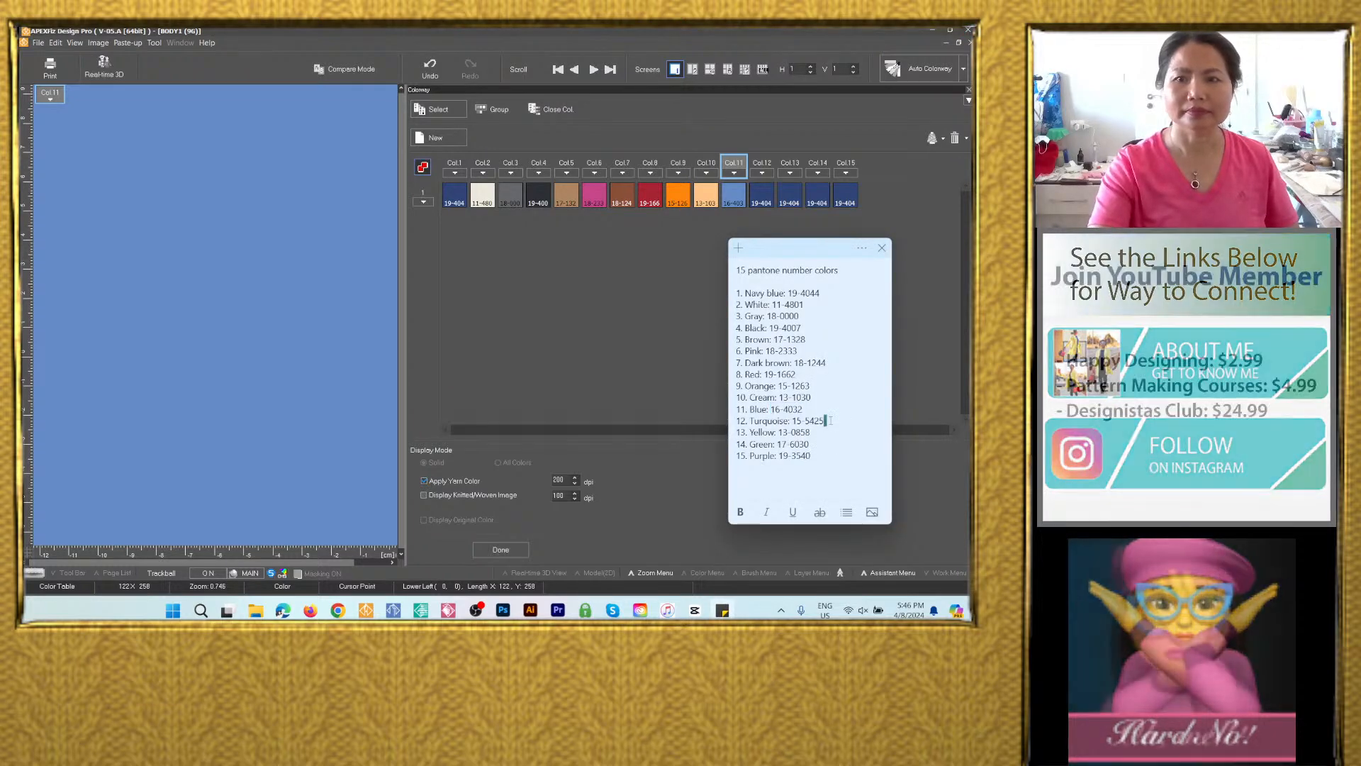
drag(828, 421, 797, 421)
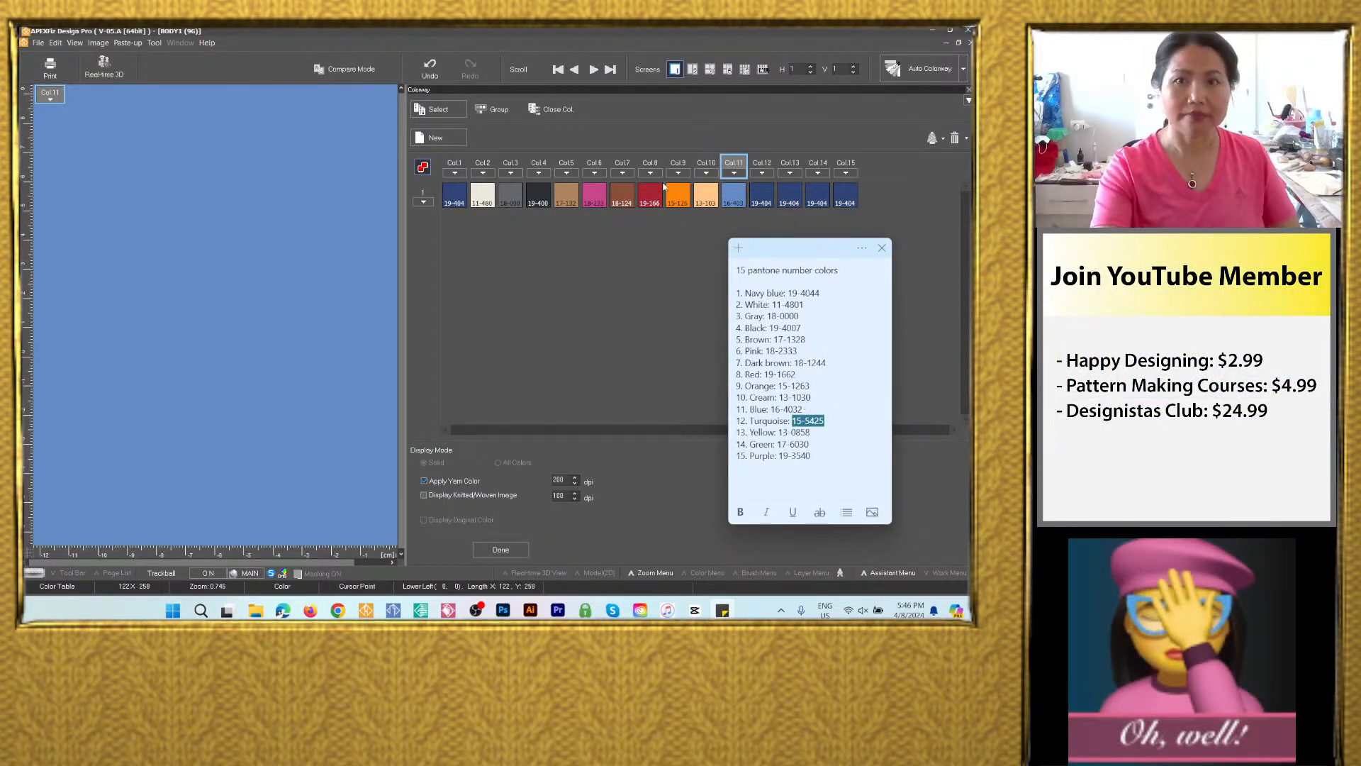
double_click(760, 193)
right_click(538, 72)
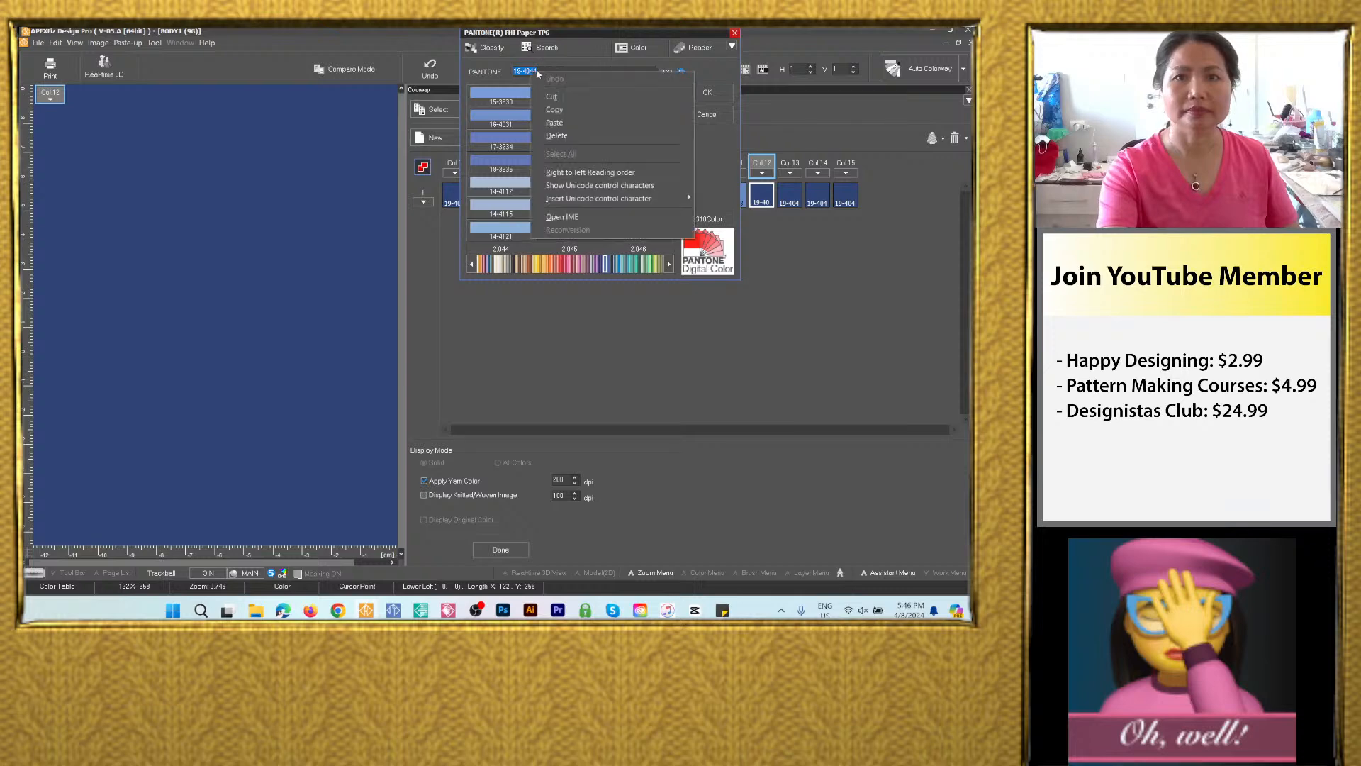
click(577, 124)
click(706, 93)
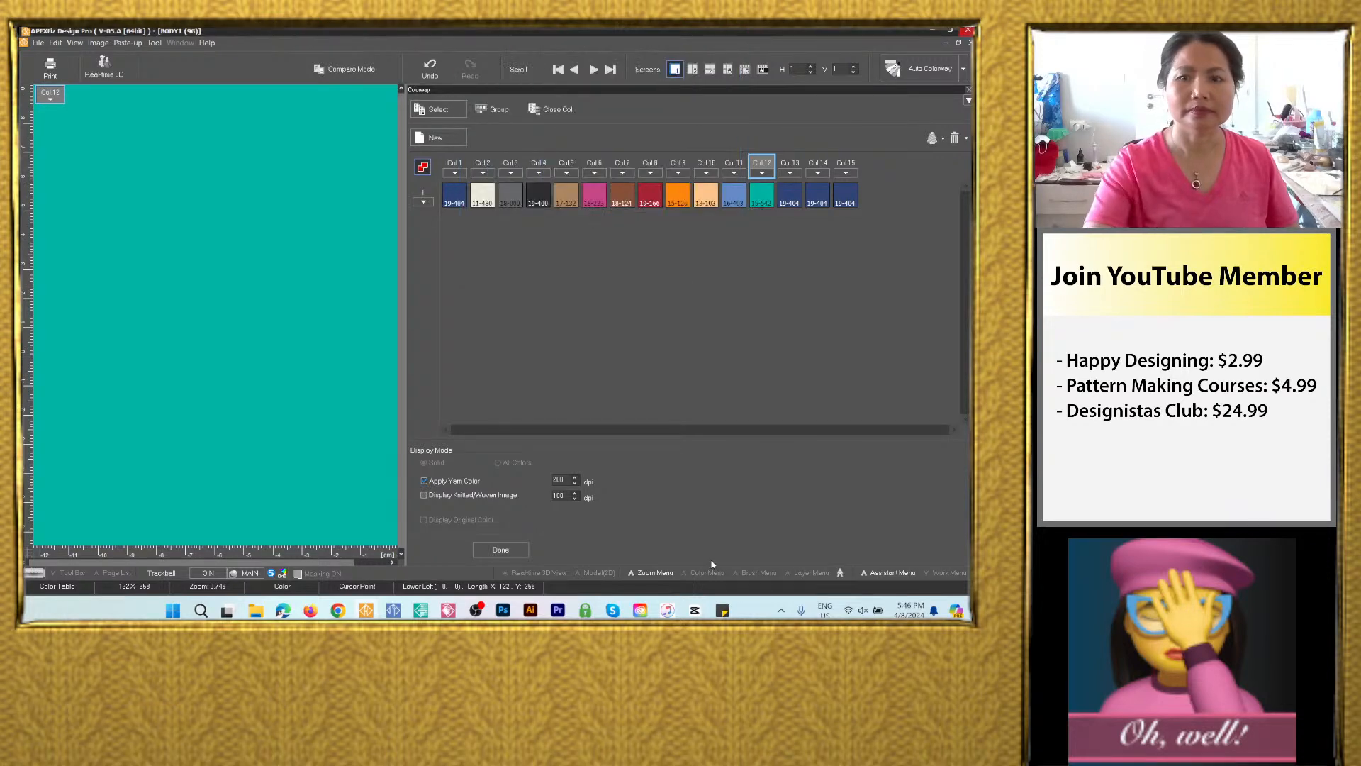
Set the thirteenth colorway to yellow, Pantone 13-0858, using the number from the color note.
click(723, 610)
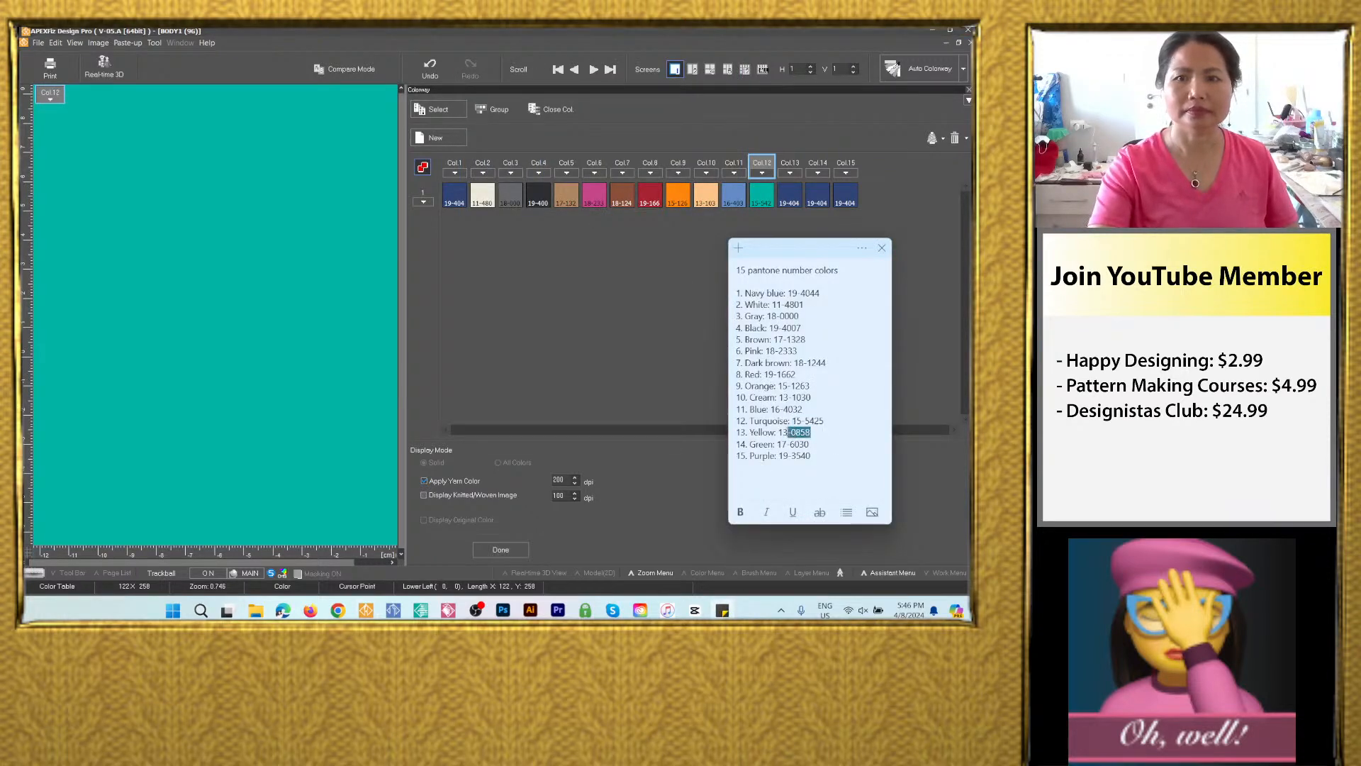
drag(788, 432, 779, 432)
key(ctrl+c)
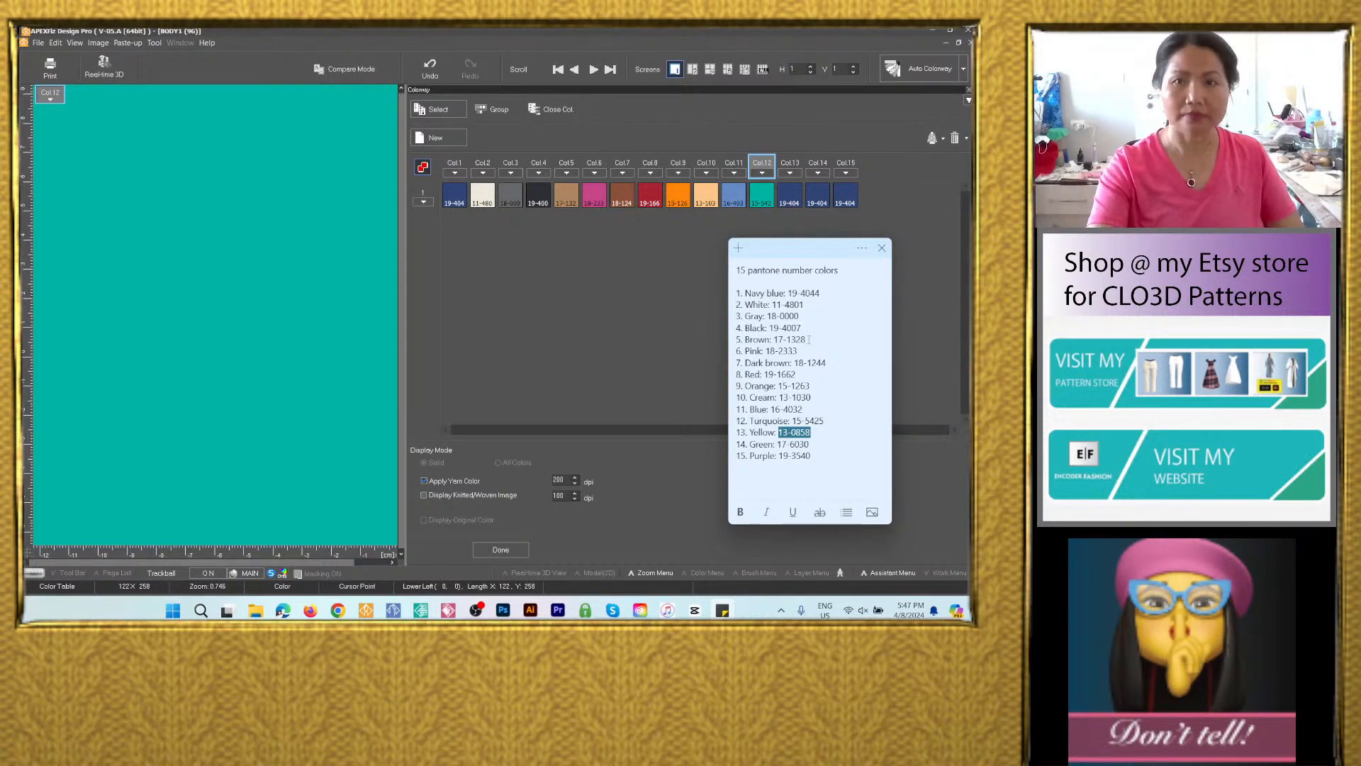
double_click(796, 205)
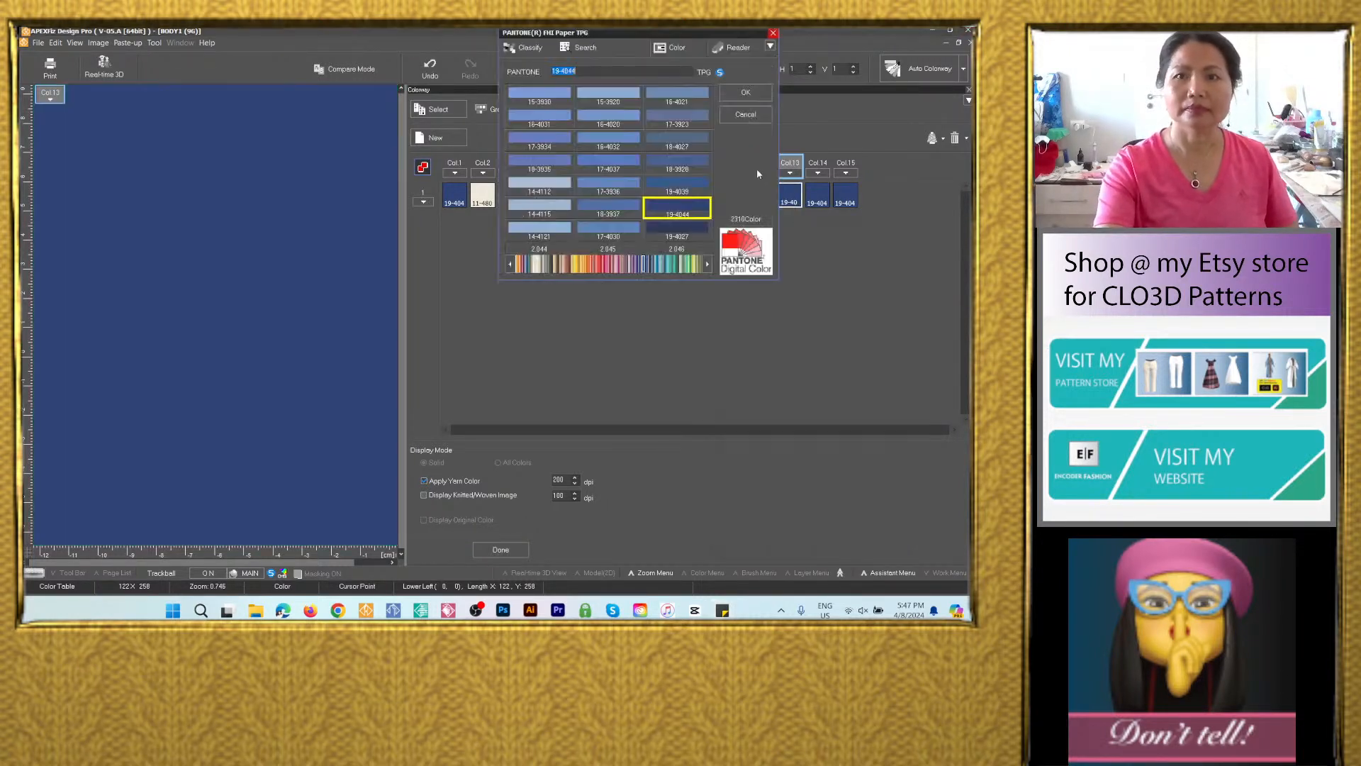
right_click(571, 72)
click(596, 125)
click(749, 95)
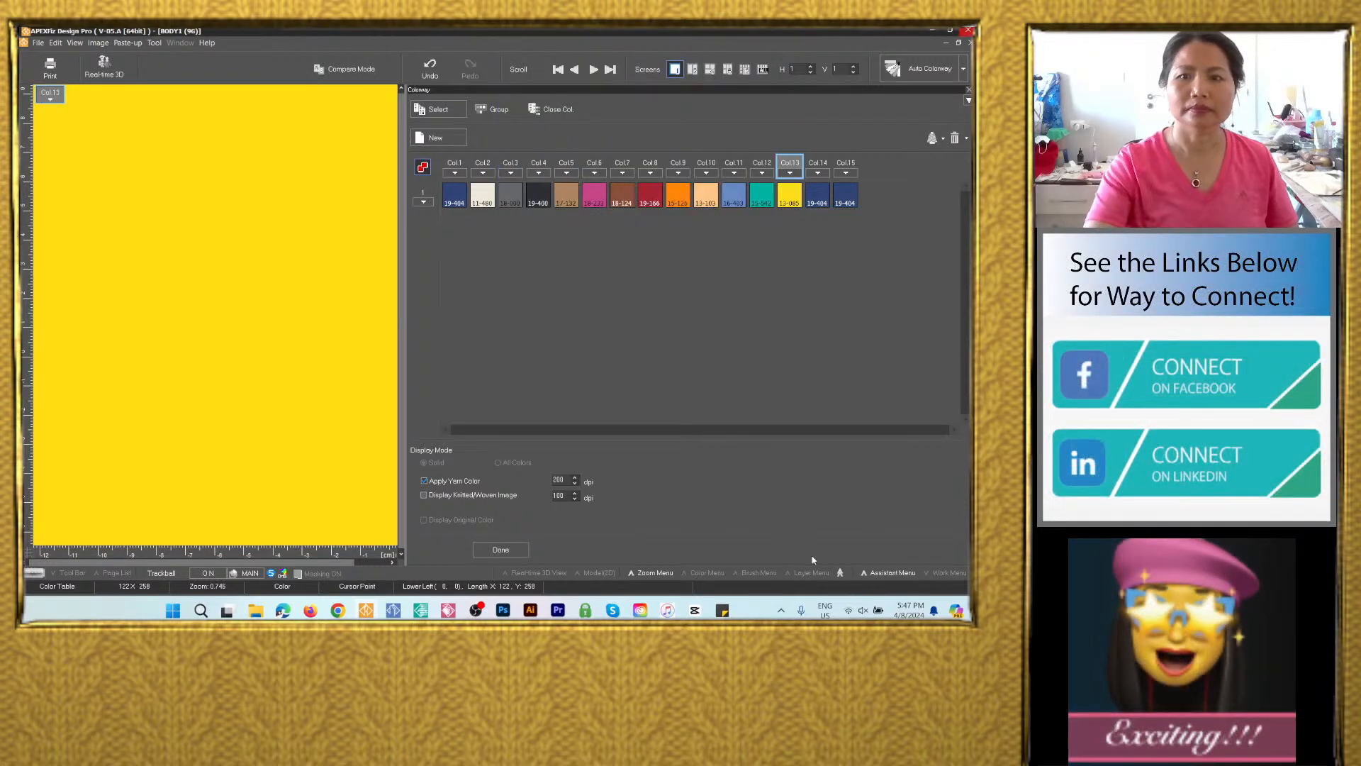
Set the fourteenth colorway to green, Pantone 17-6030, using the number from the color note.
click(732, 611)
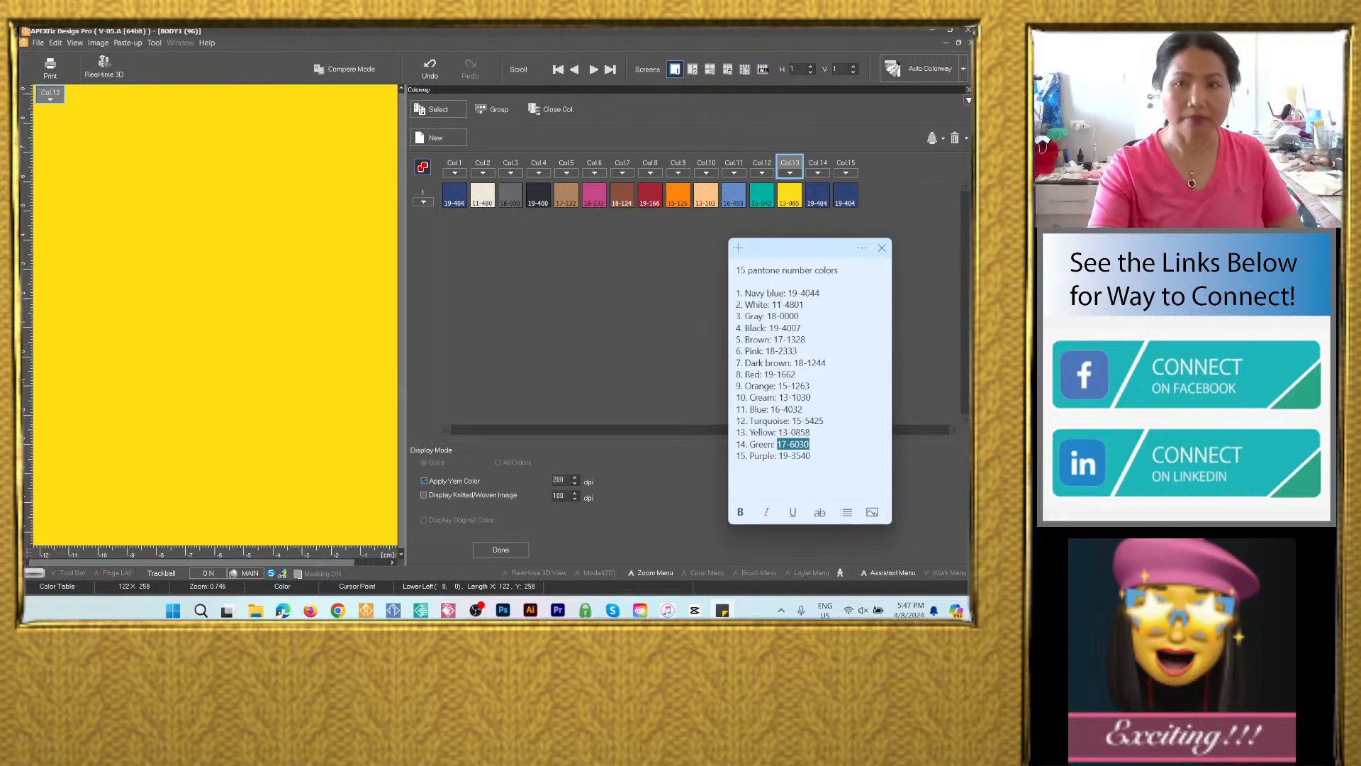
double_click(816, 196)
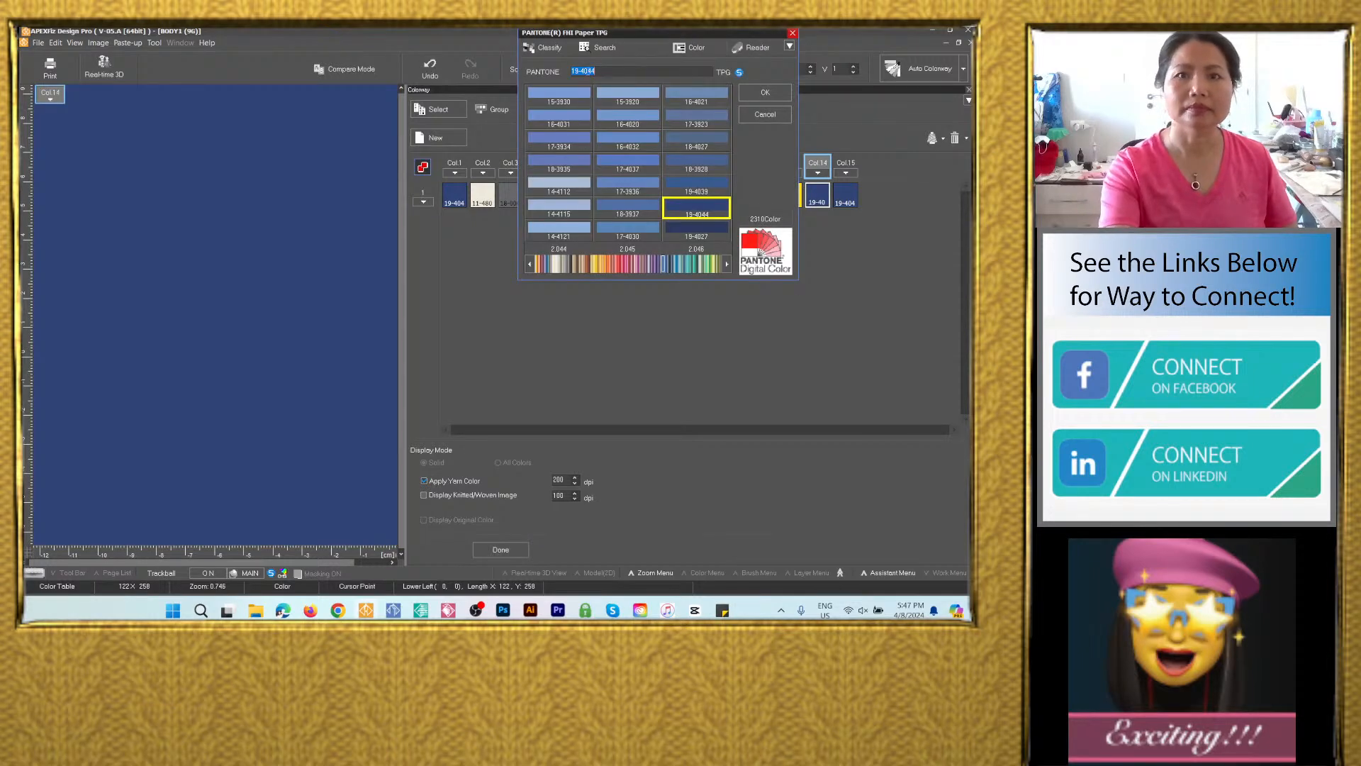
right_click(582, 71)
click(625, 126)
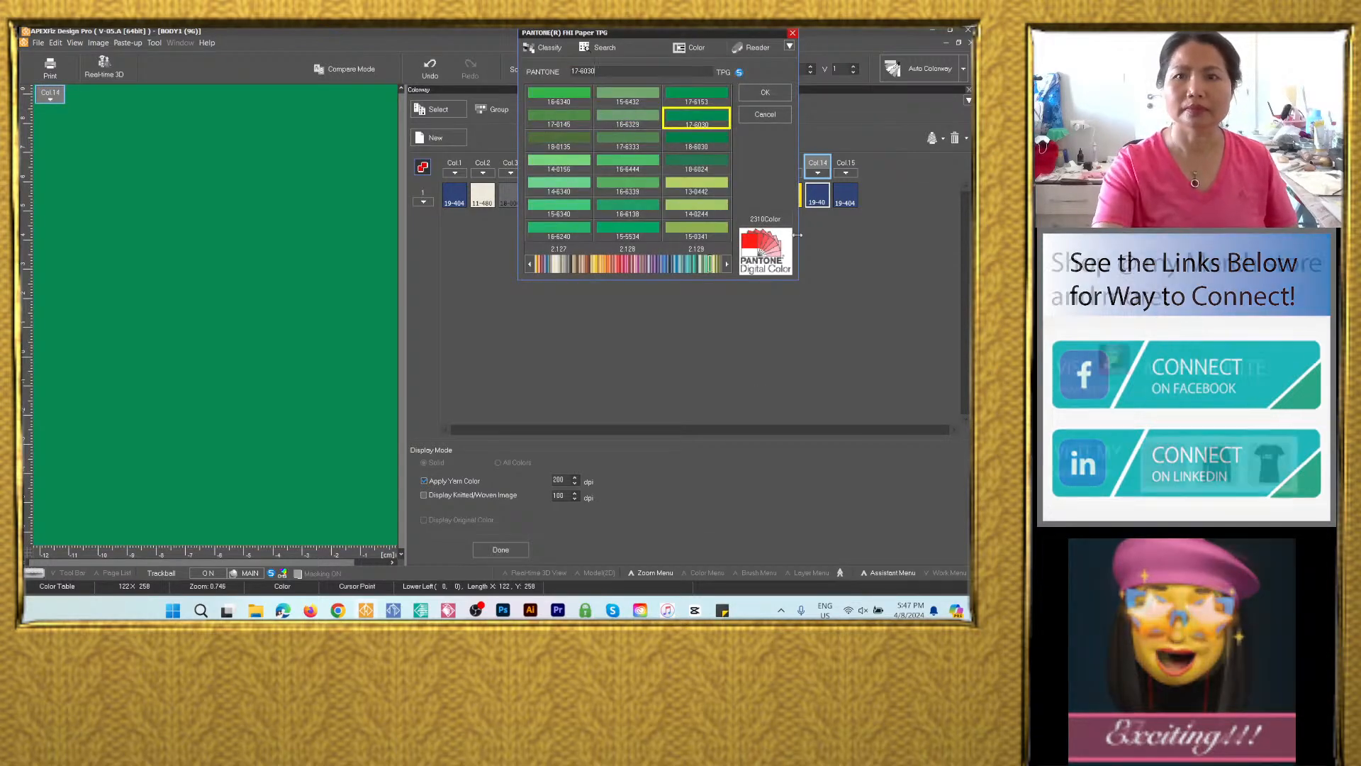
key(Return)
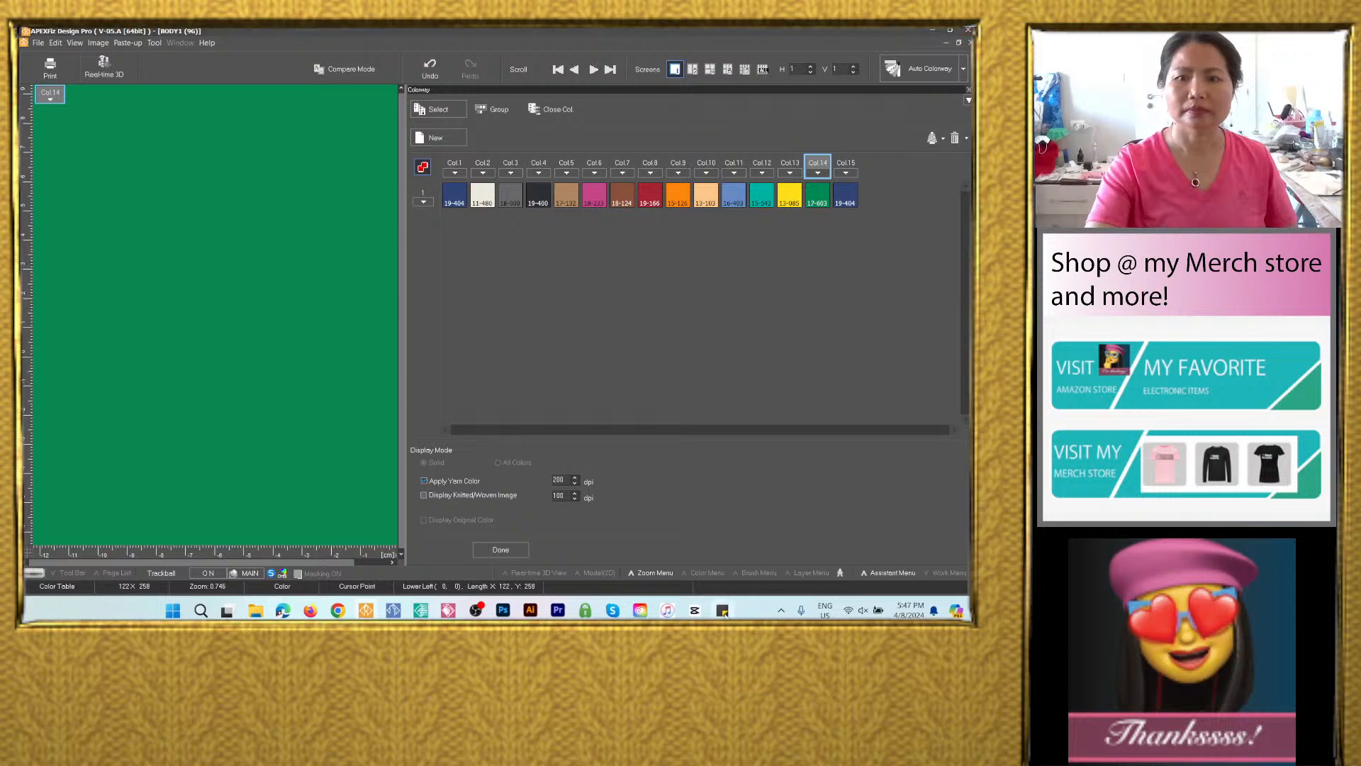
Set the fifteenth colorway to purple, Pantone 19-3540, from the color note and finish the colorway editing.
click(733, 604)
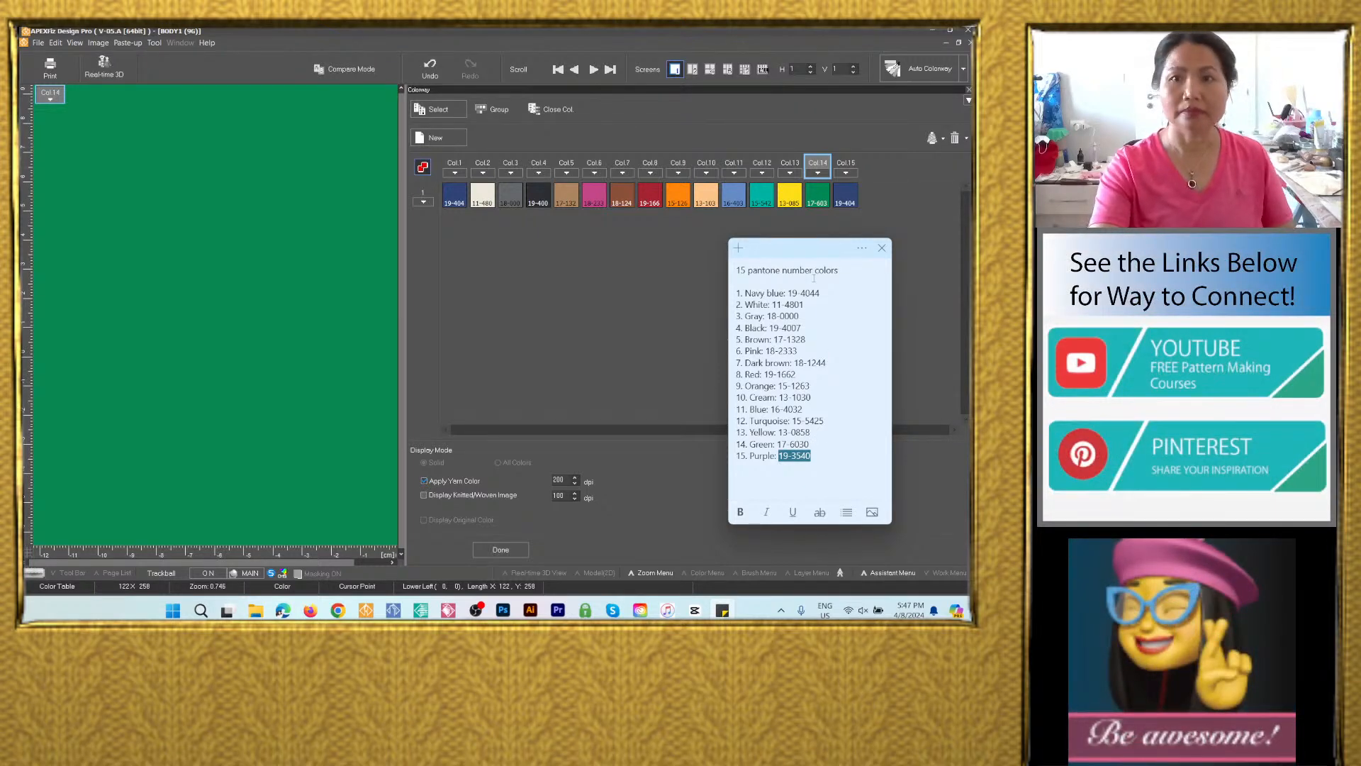
double_click(843, 191)
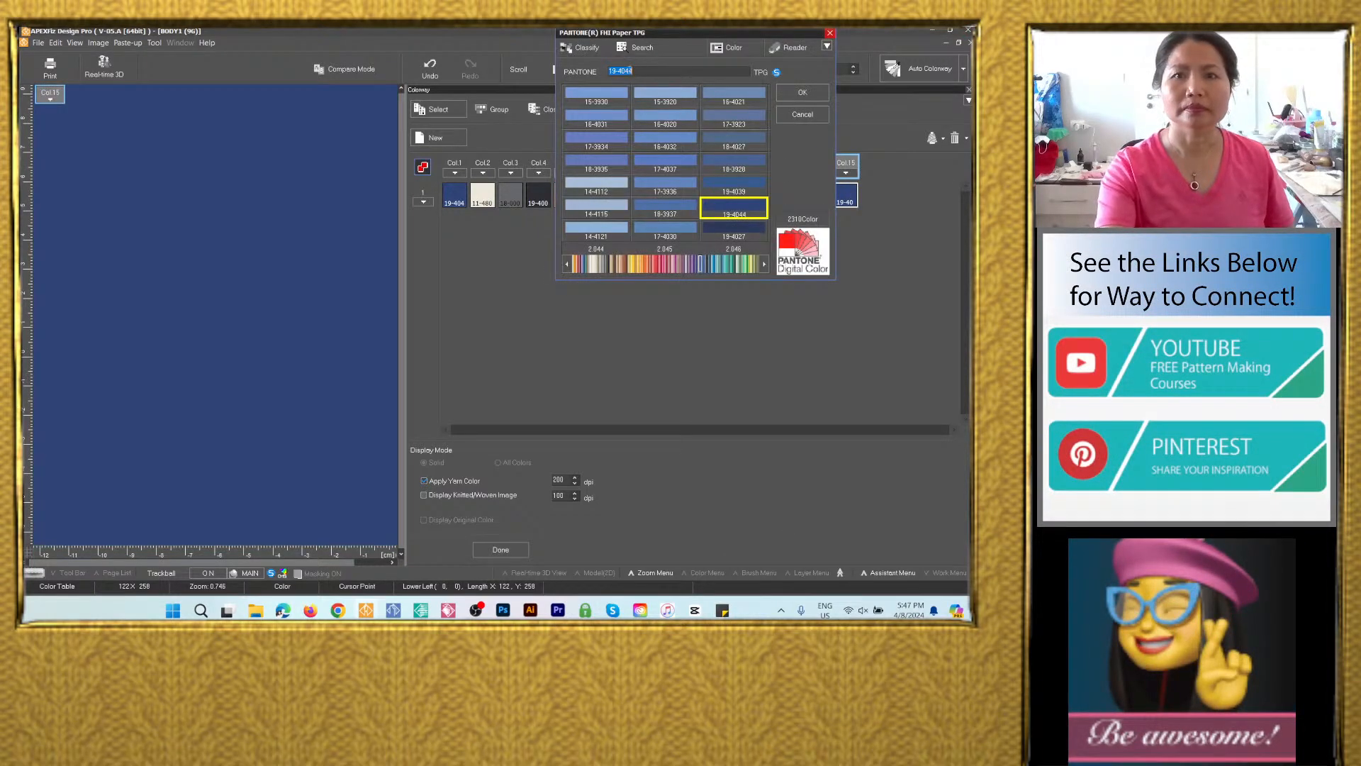
right_click(634, 72)
click(666, 125)
click(785, 97)
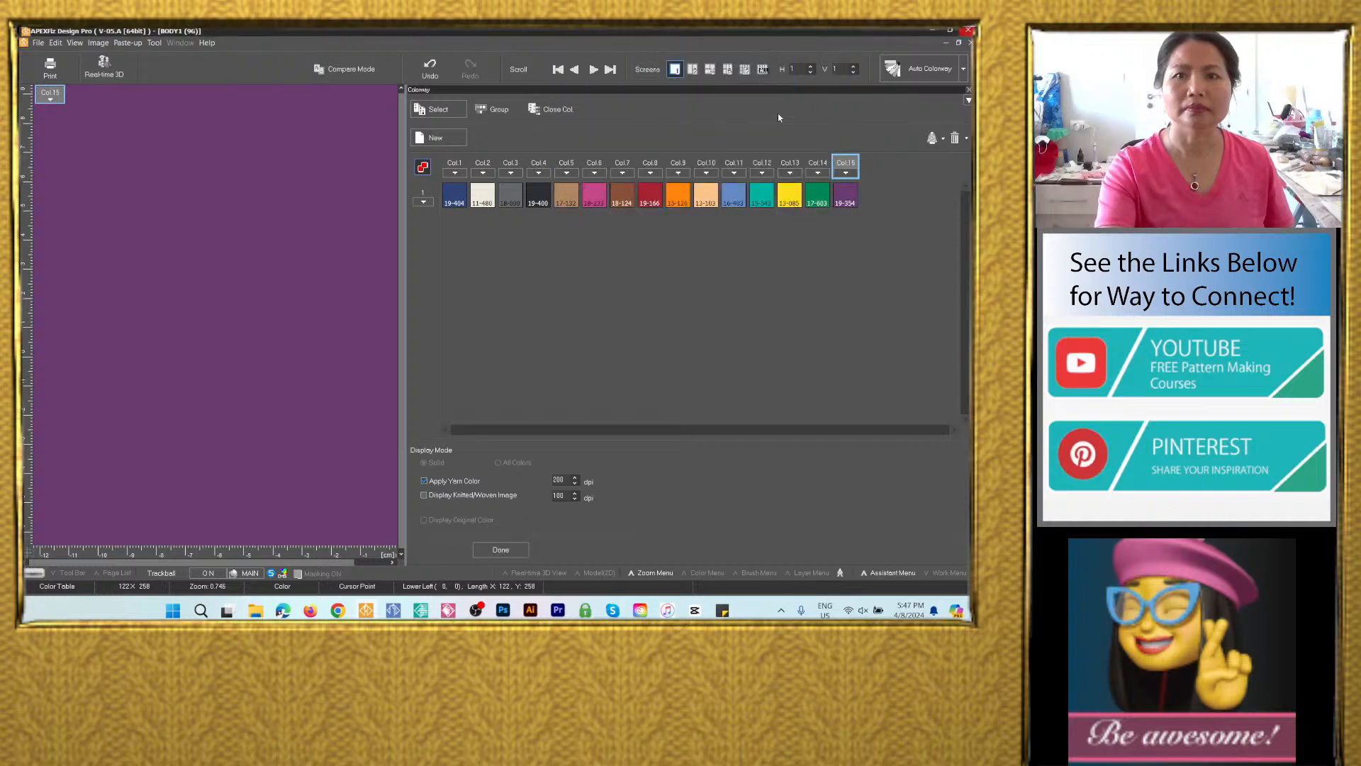
click(525, 546)
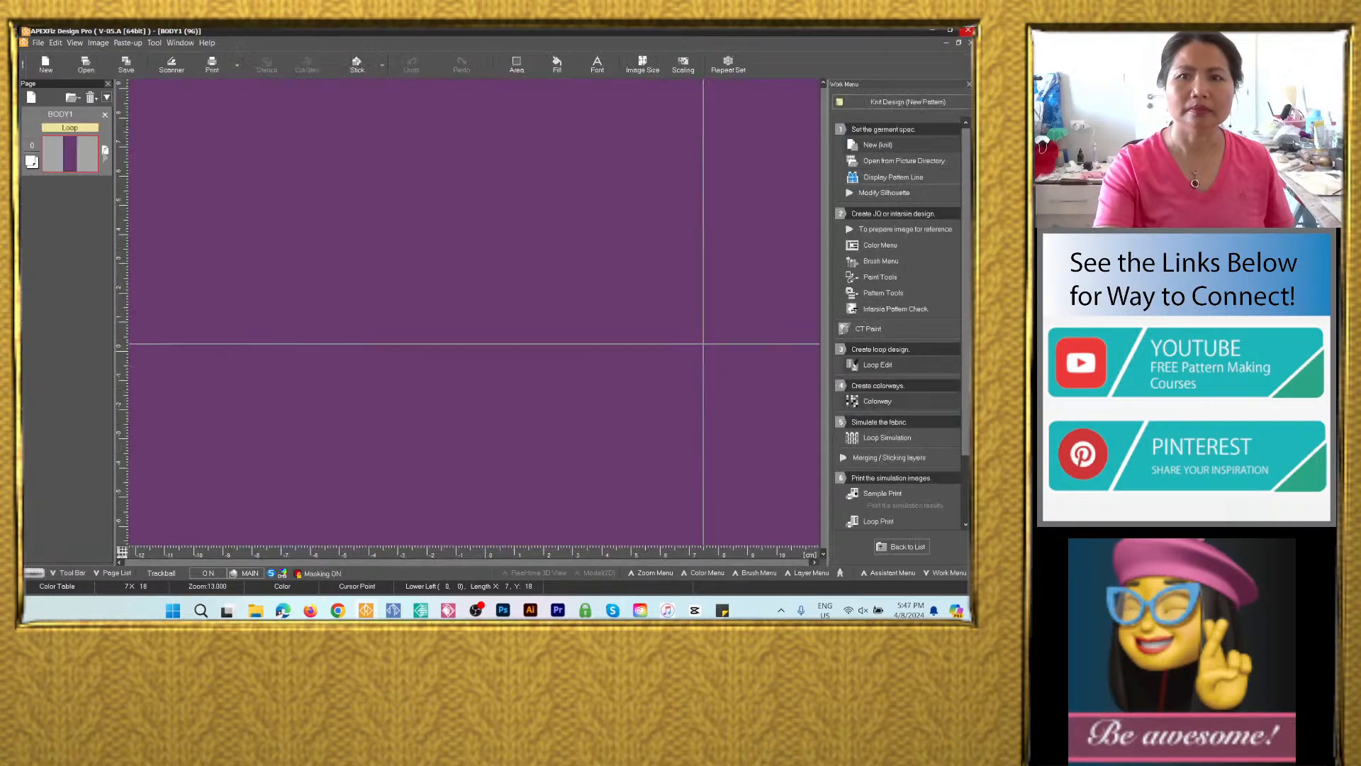
Run a loop simulation of the navy blue first colorway (Col 1) onto a new page.
click(905, 439)
click(393, 355)
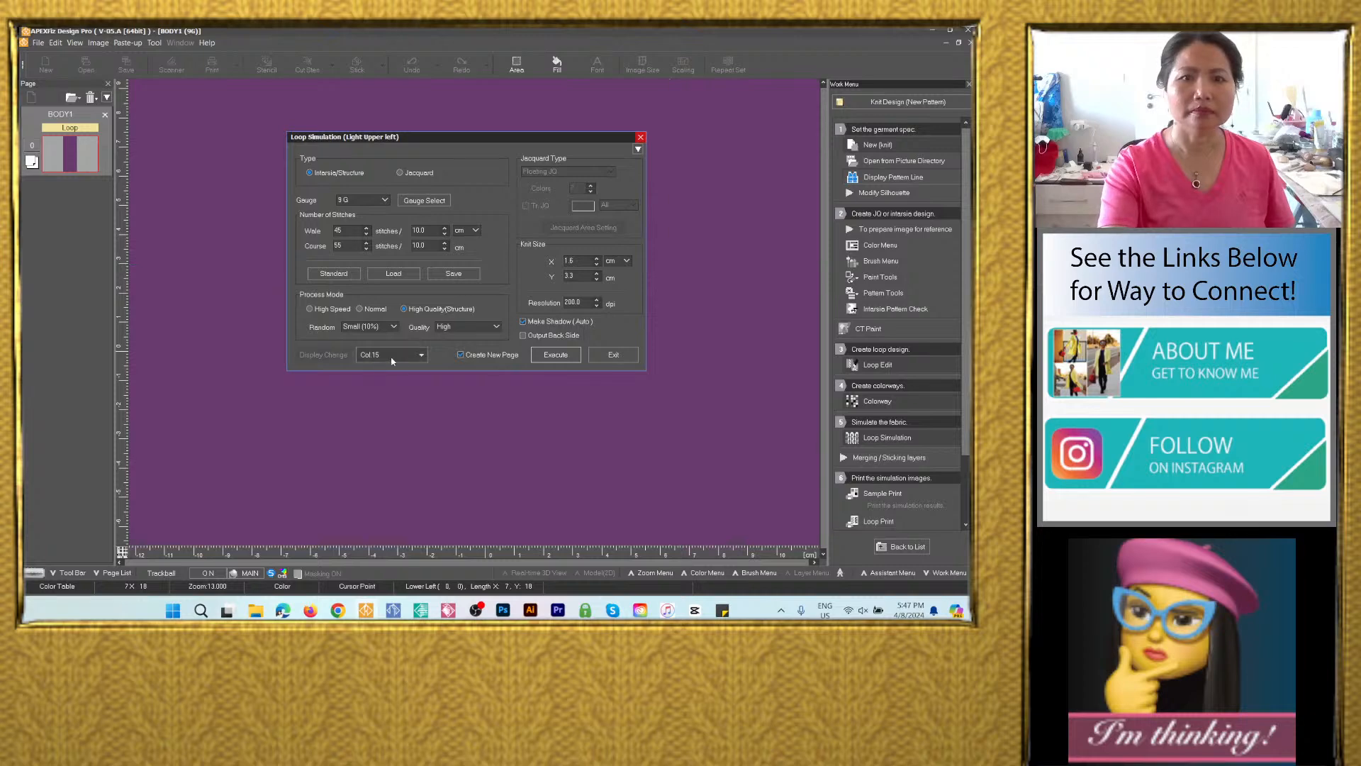
click(385, 418)
click(555, 355)
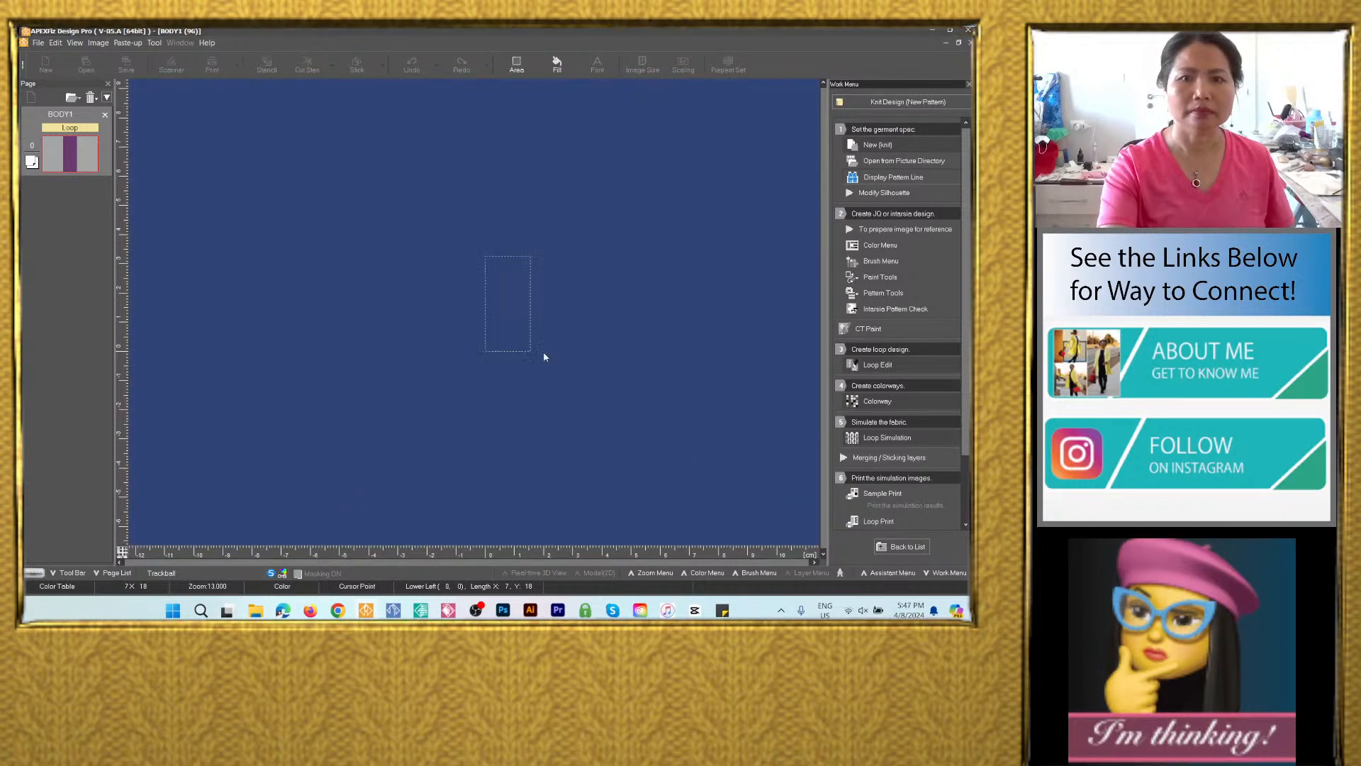
click(628, 390)
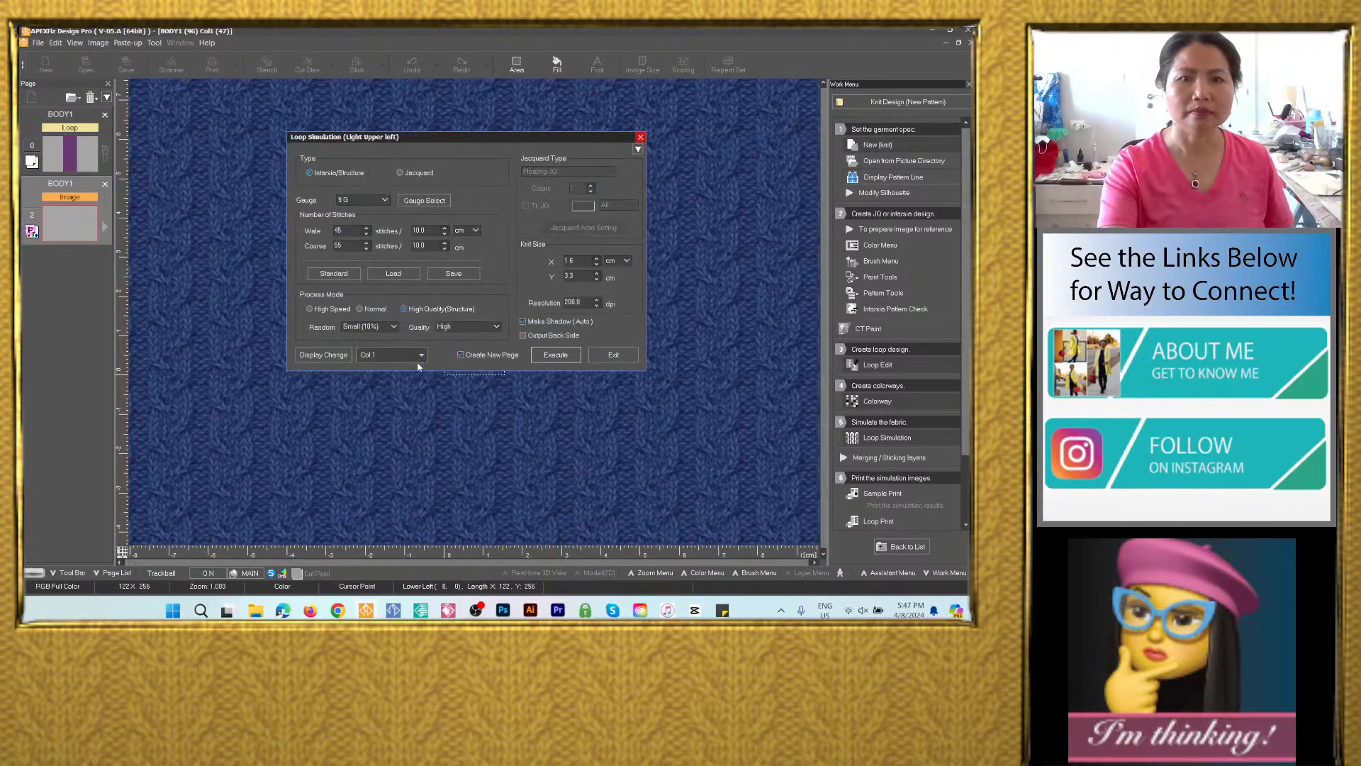
Run the loop simulation for the white second colorway (Col 2), applying the current yarn data to all colorways.
click(393, 354)
click(445, 425)
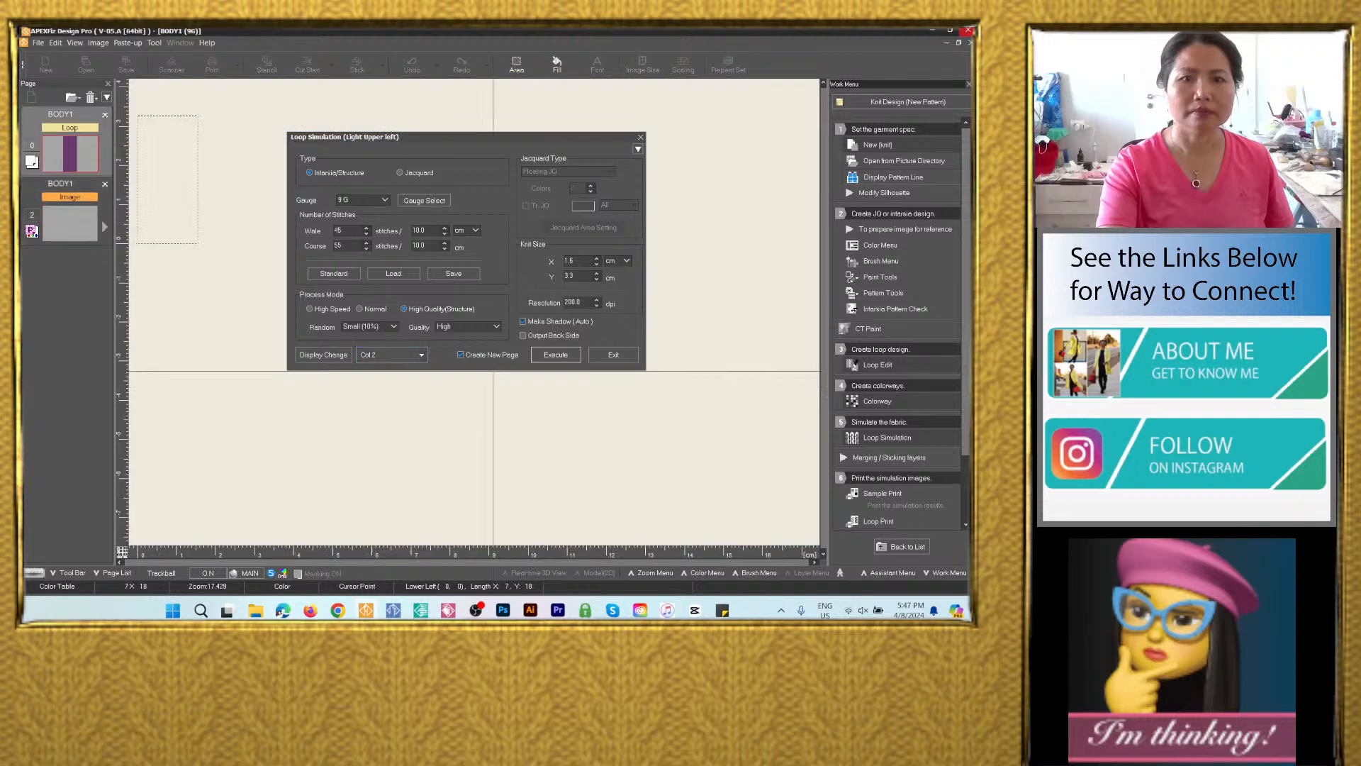
click(551, 354)
click(376, 379)
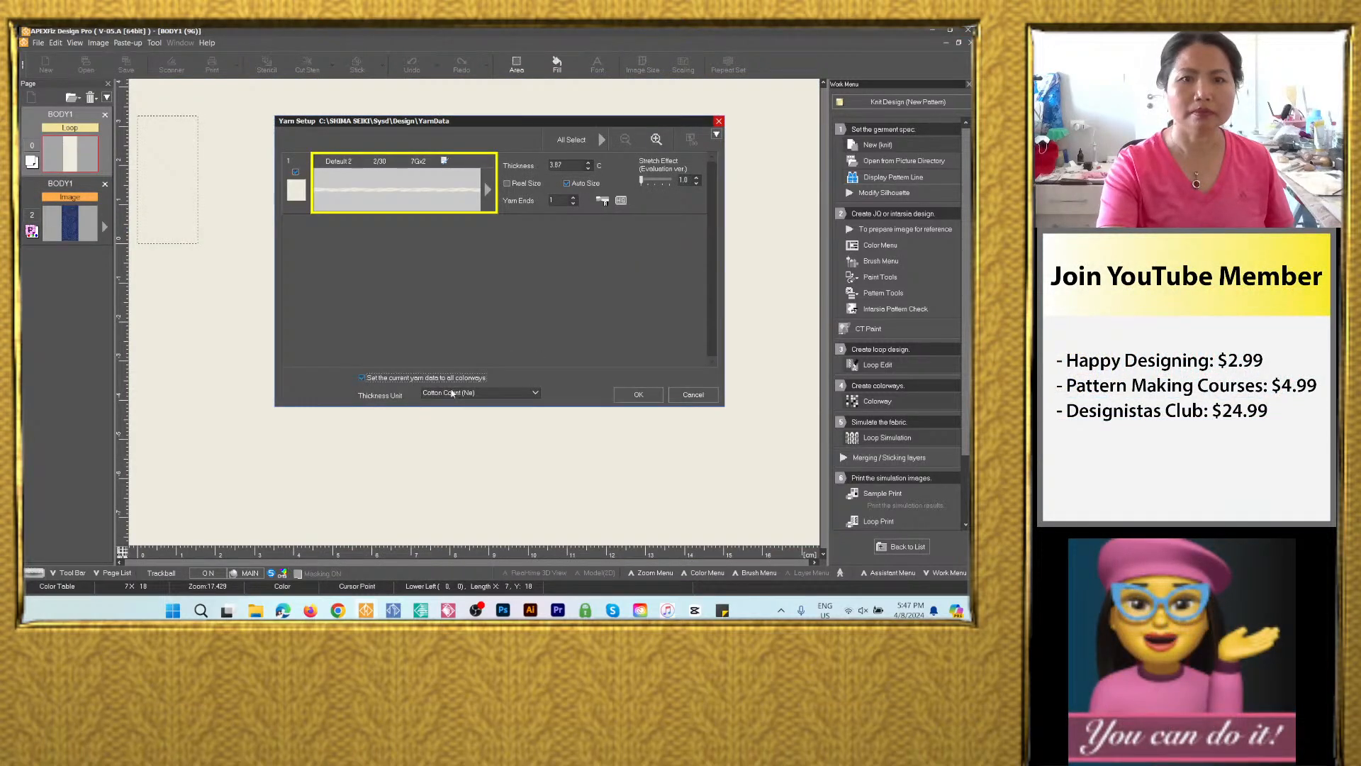
click(636, 395)
Run the loop simulation for the gray third colorway (Col 3) with the current yarn setup.
click(418, 354)
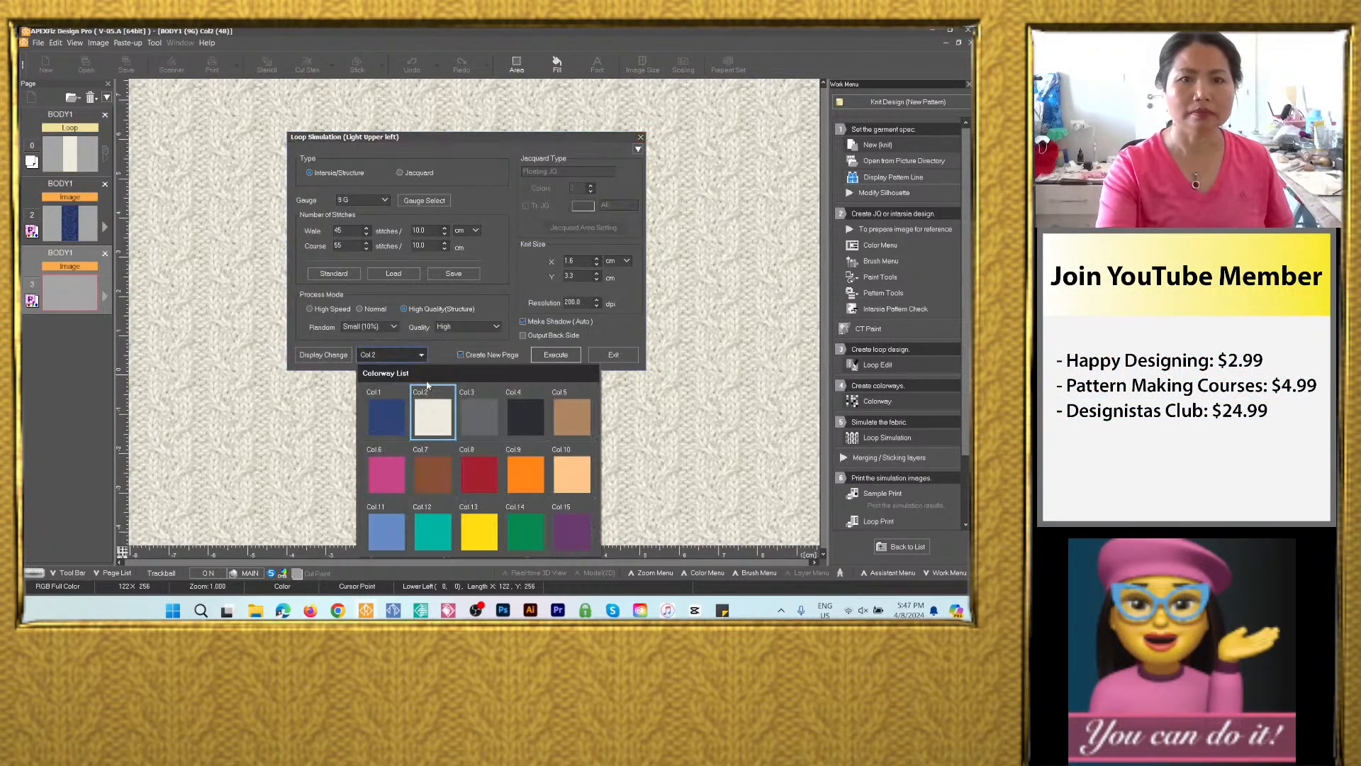
click(479, 414)
click(555, 354)
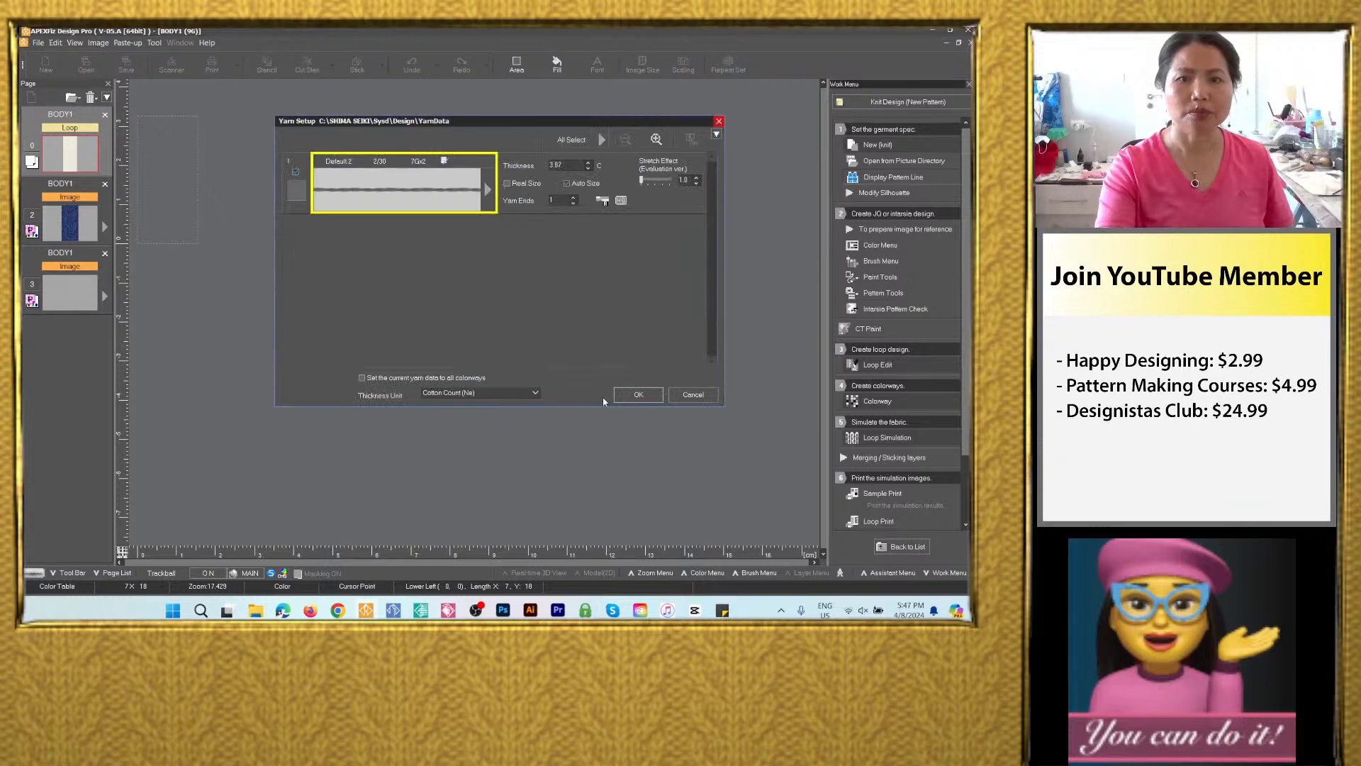
click(637, 395)
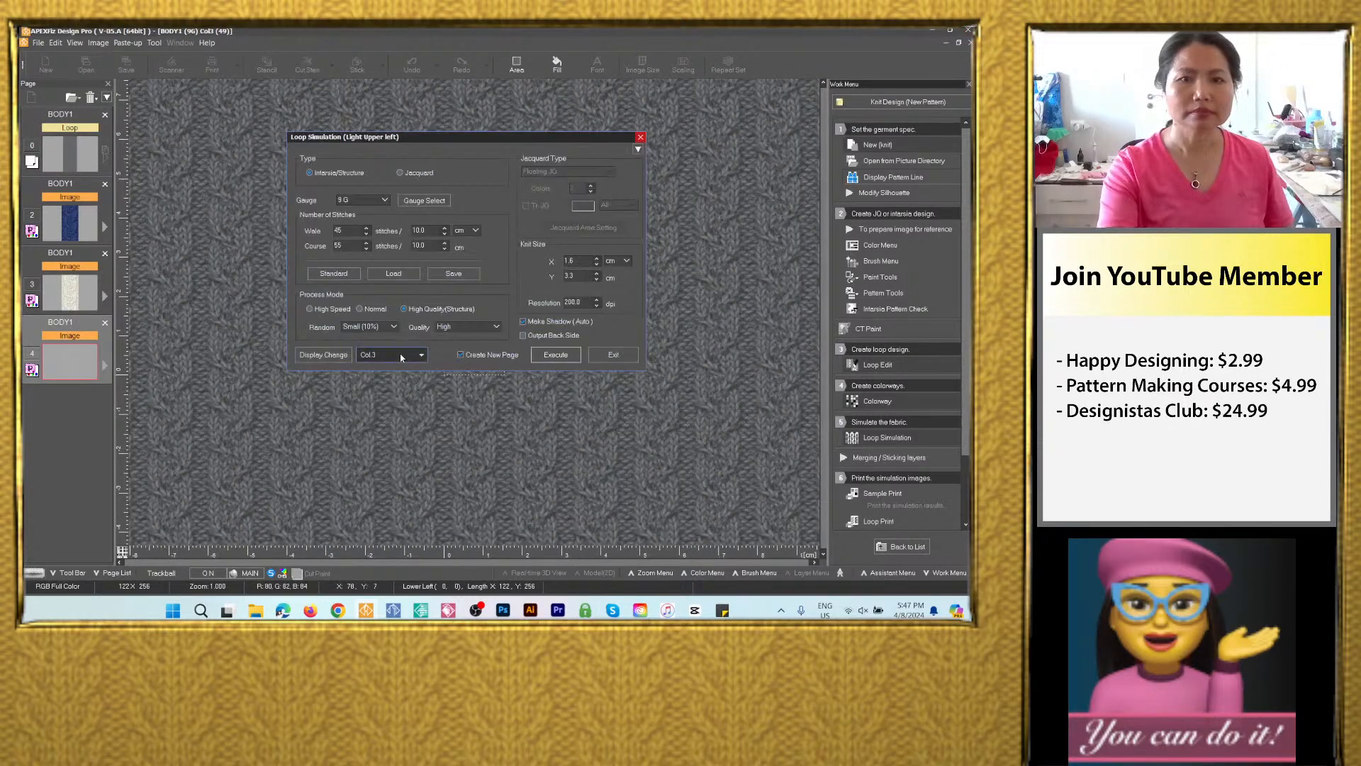
Run the loop simulation for the black fourth colorway (Col 4) with the current yarn setup.
click(400, 356)
click(528, 414)
click(564, 357)
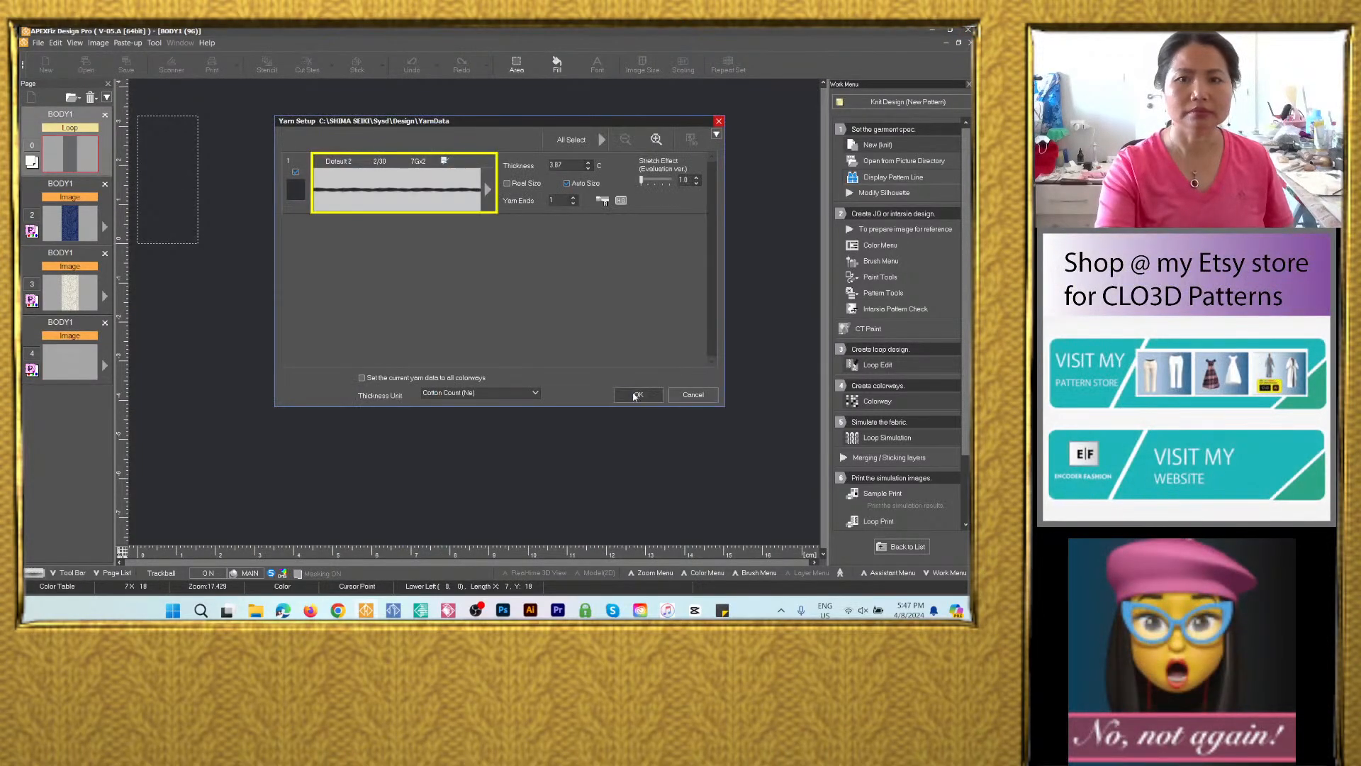
click(637, 394)
Run the loop simulation for the brown fifth colorway (Col 5) with the current yarn setup.
click(401, 356)
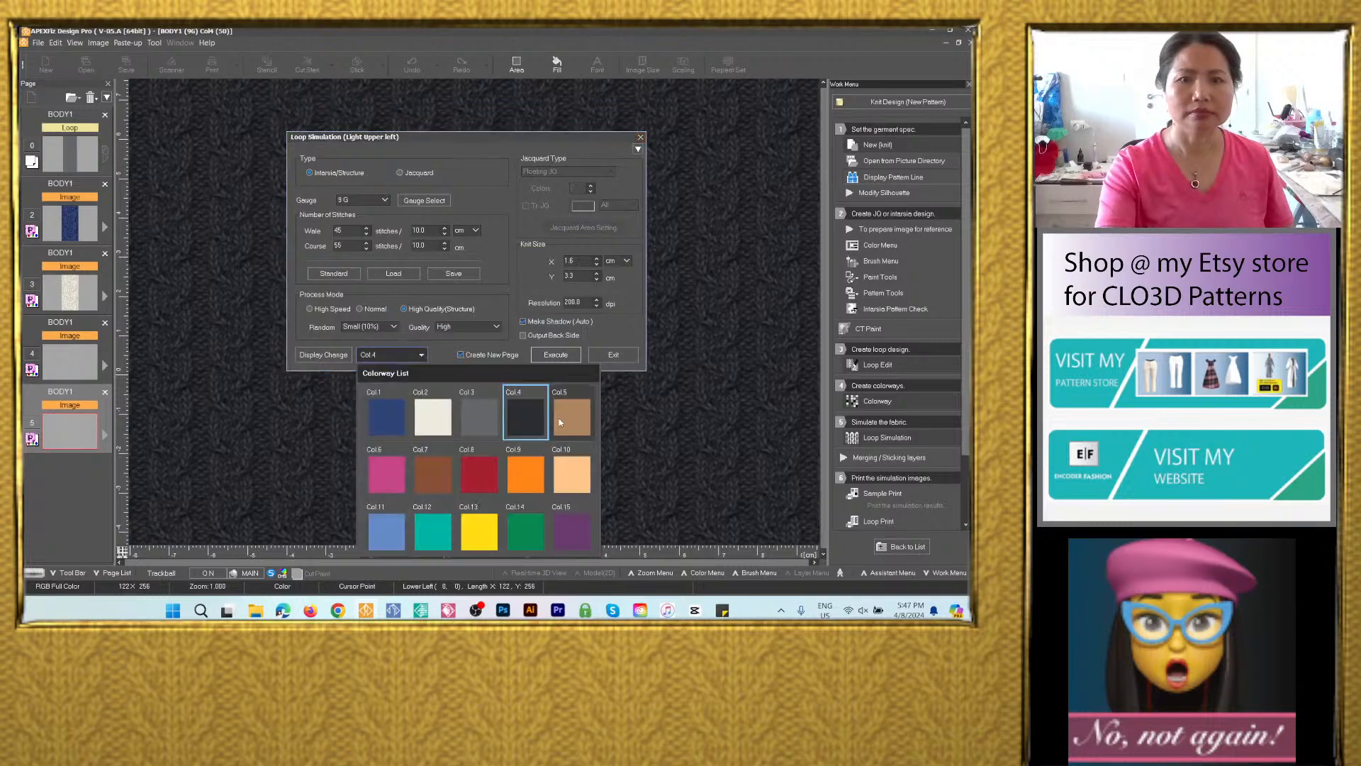
click(560, 423)
click(556, 354)
click(611, 390)
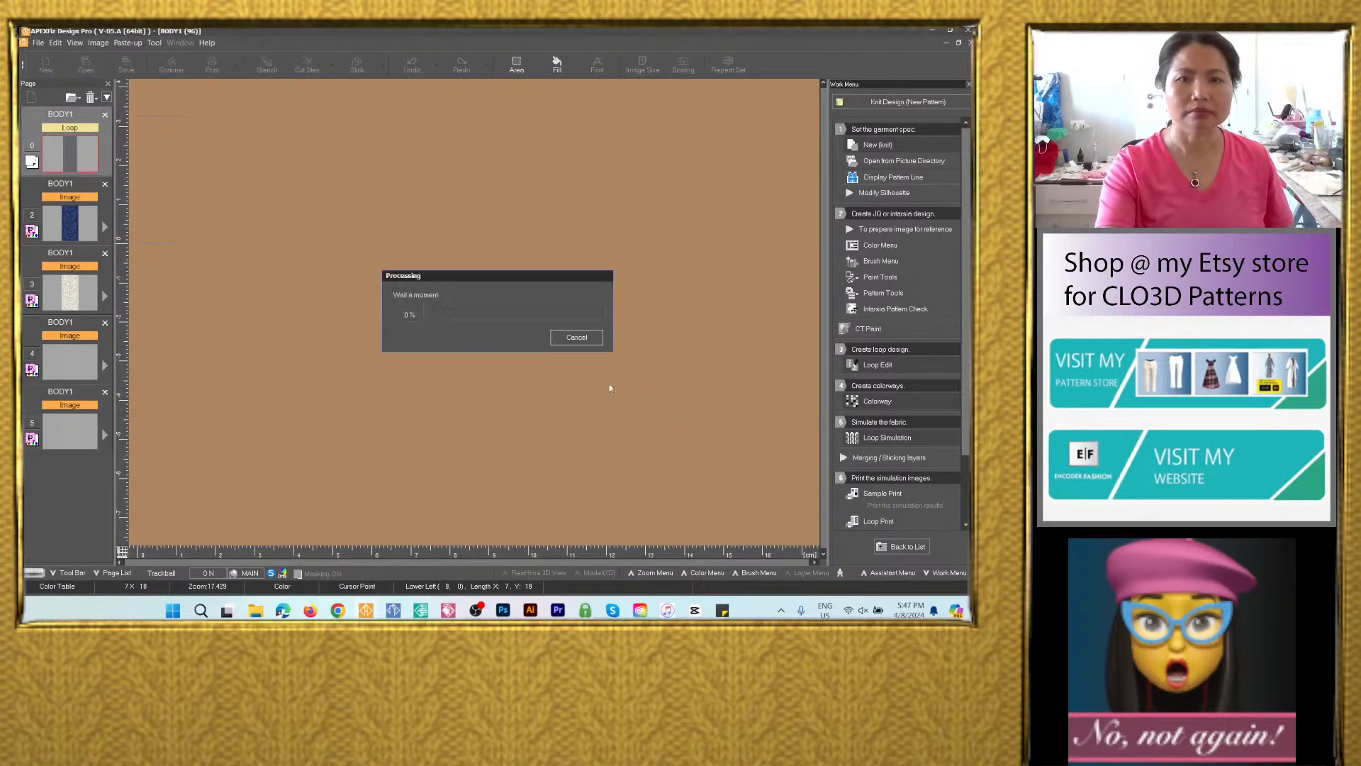
Run the loop simulation for the pink sixth colorway (Col 6) with the current yarn setup.
click(421, 356)
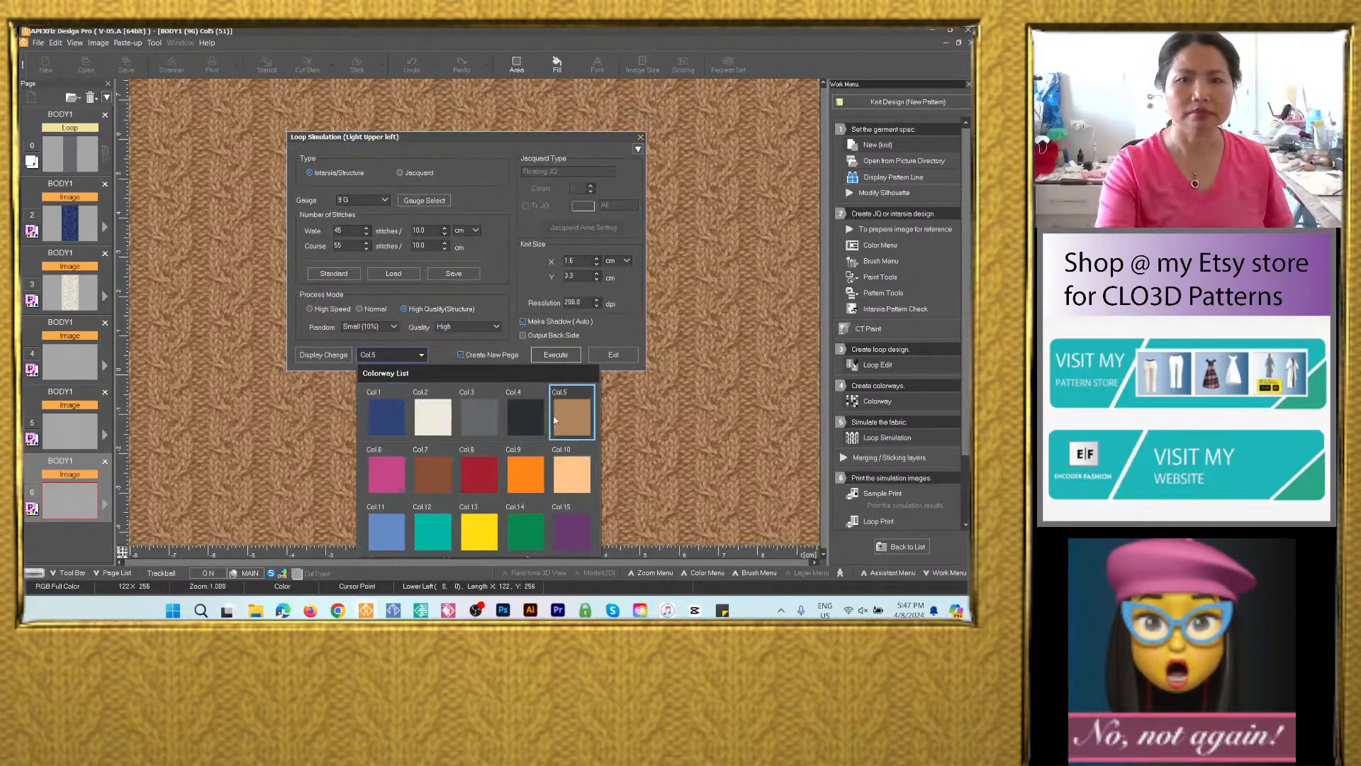
click(387, 474)
click(556, 355)
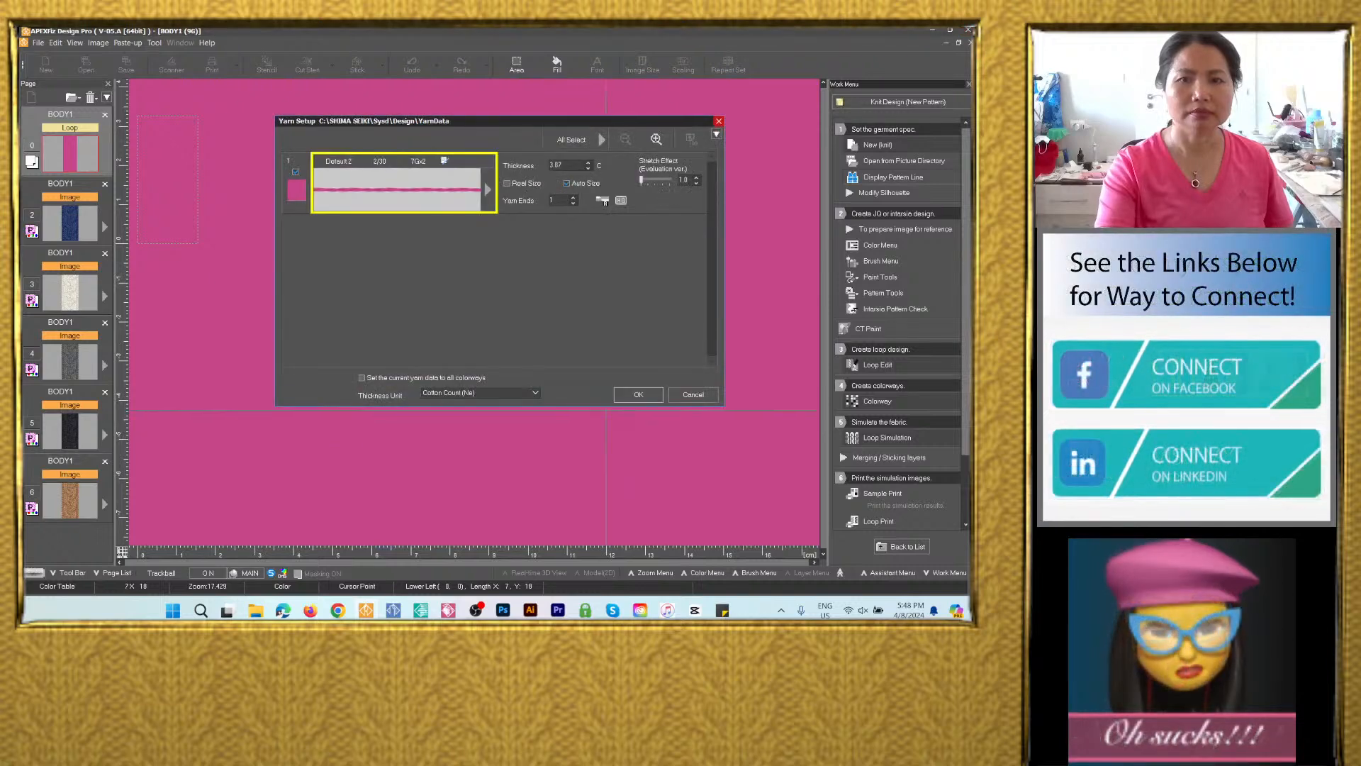
click(637, 395)
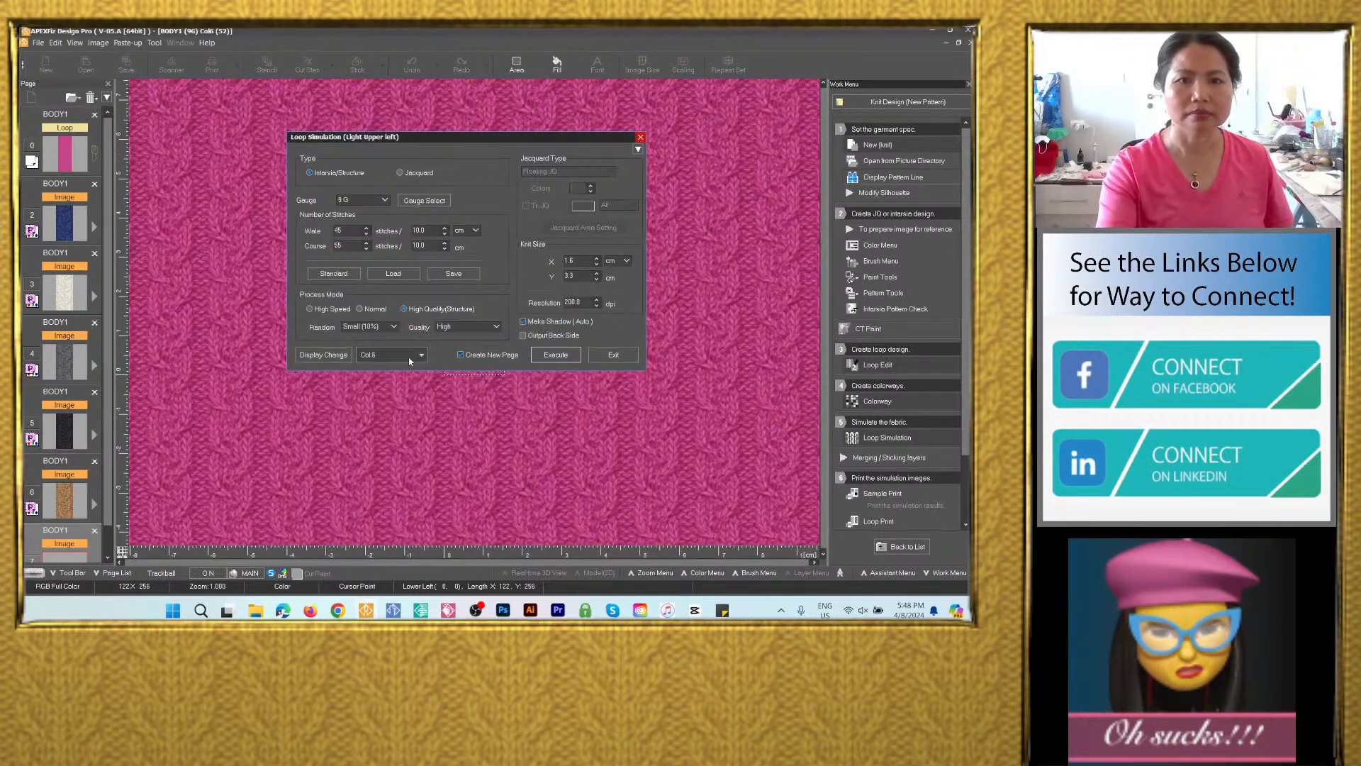
Run the loop simulation for the reddish-brown seventh colorway (Col 7) with the current yarn setup.
click(418, 354)
click(447, 473)
click(556, 355)
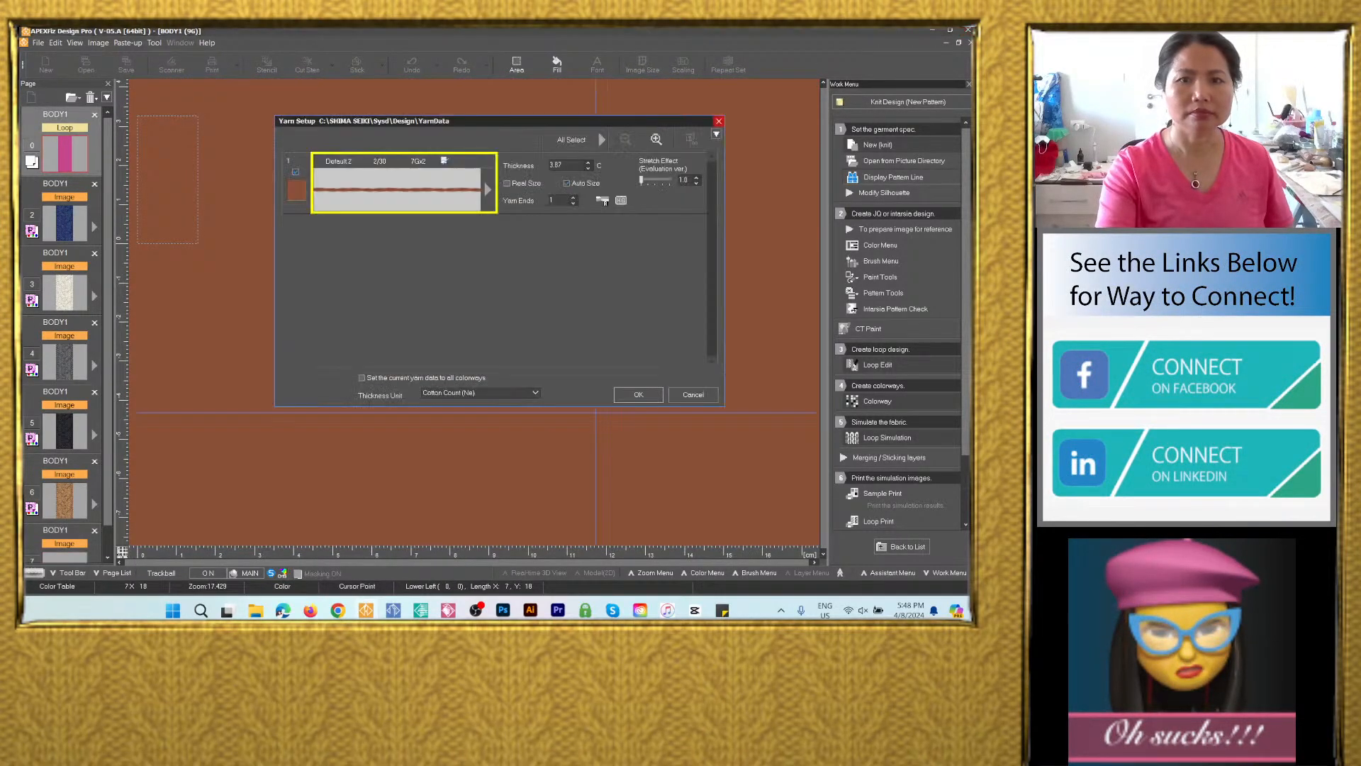
click(637, 395)
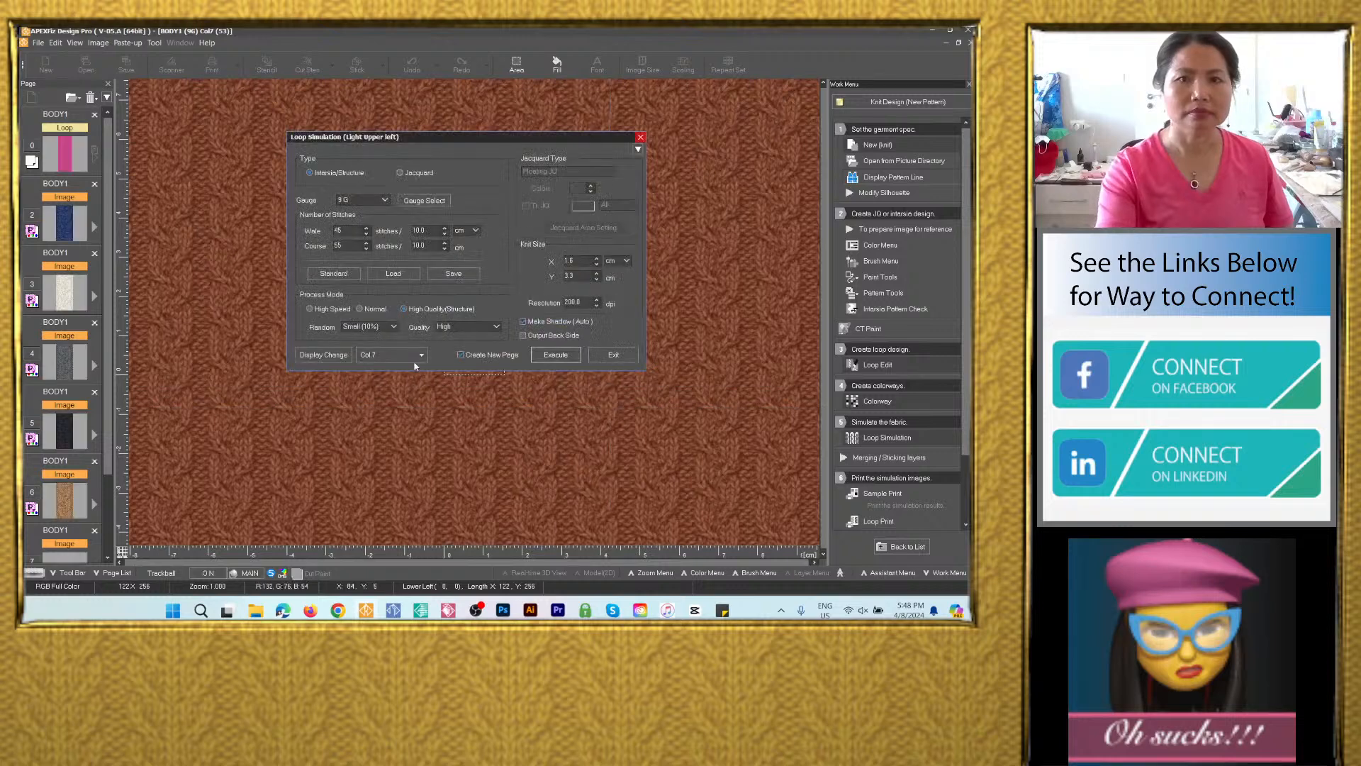
Run the loop simulation for the red eighth colorway (Col 8) with the current yarn setup.
click(417, 355)
click(480, 471)
click(559, 358)
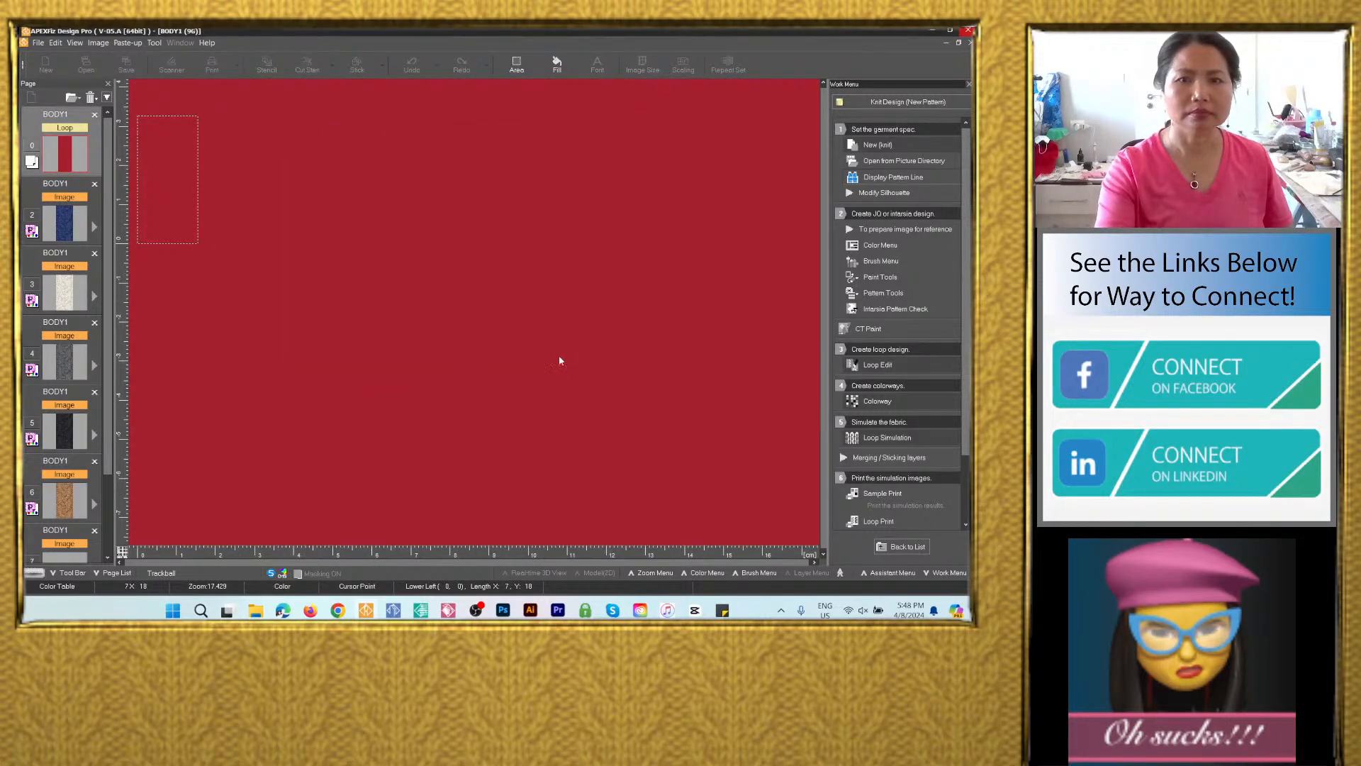
click(634, 395)
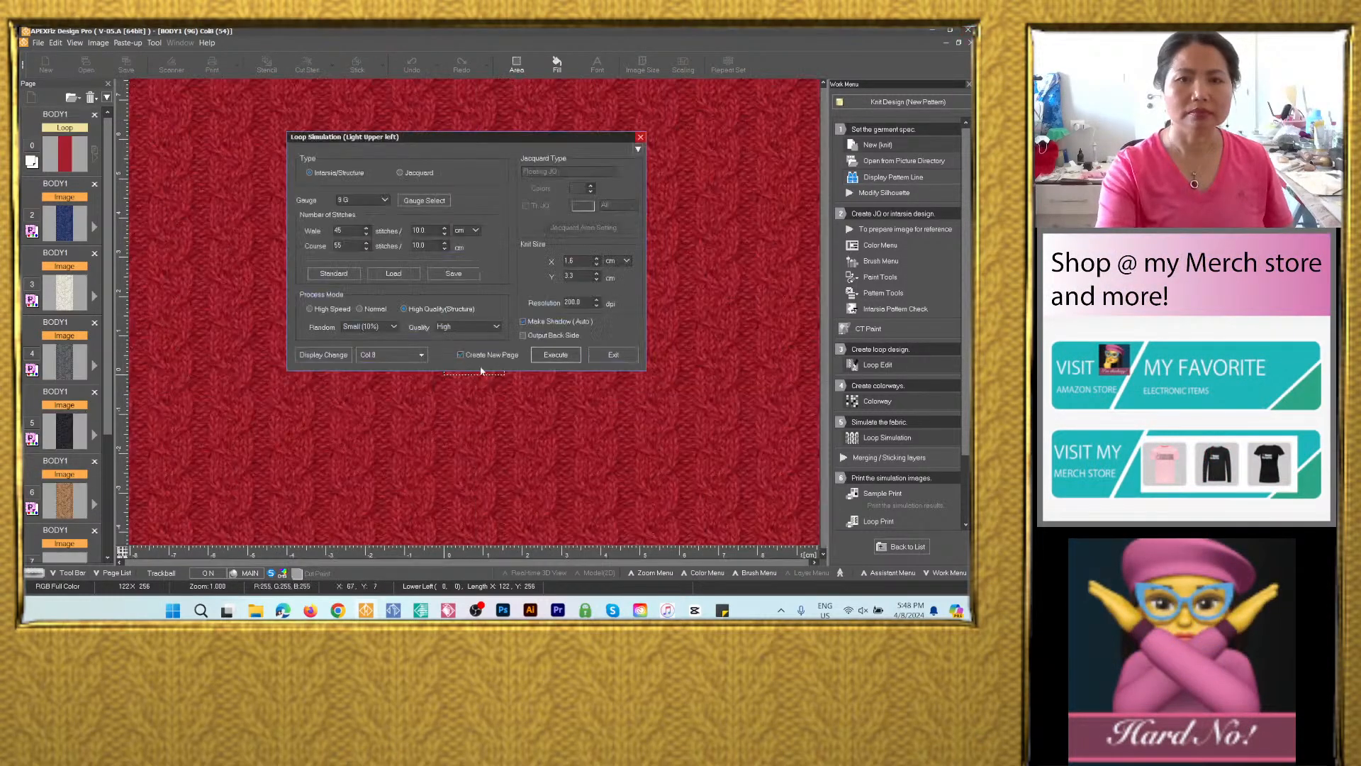
Run the loop simulation for the orange ninth colorway (Col 9) with the current yarn setup.
click(403, 354)
click(525, 474)
click(556, 354)
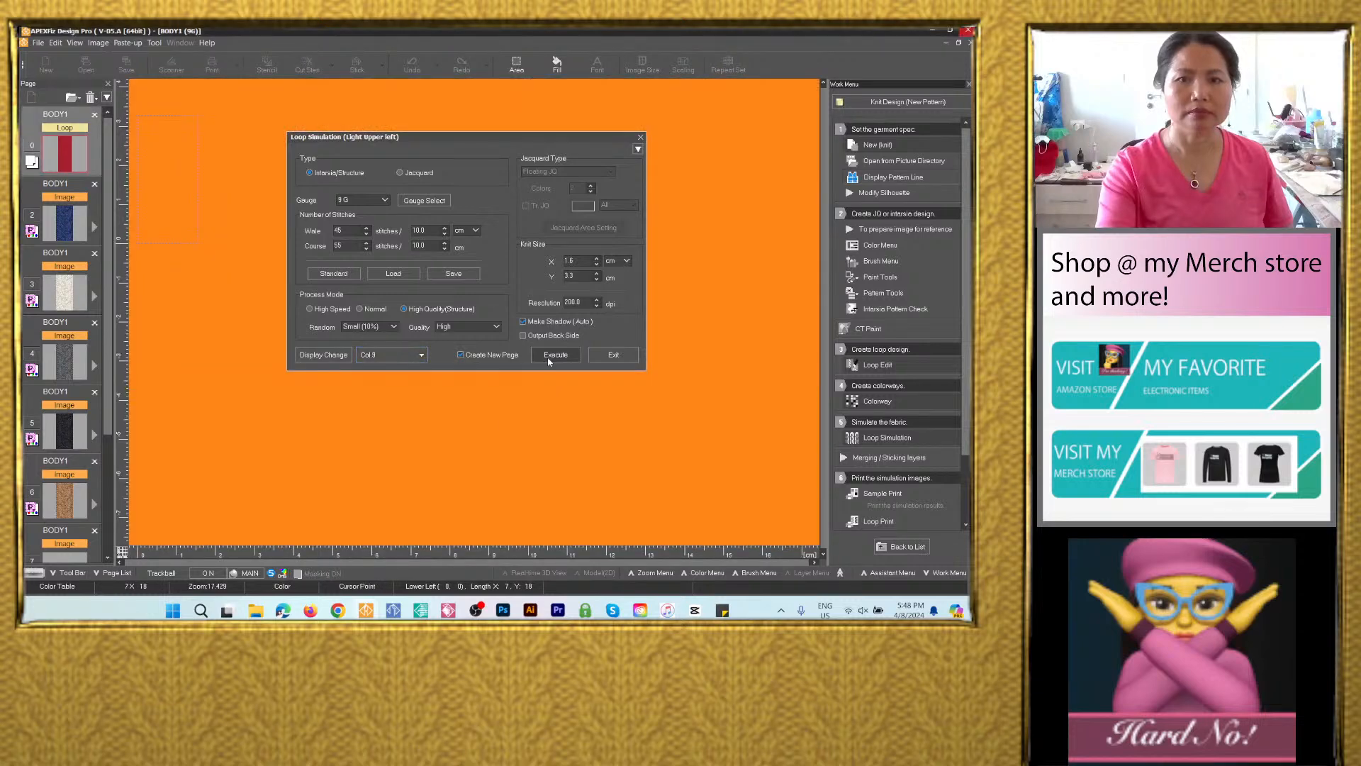
click(638, 395)
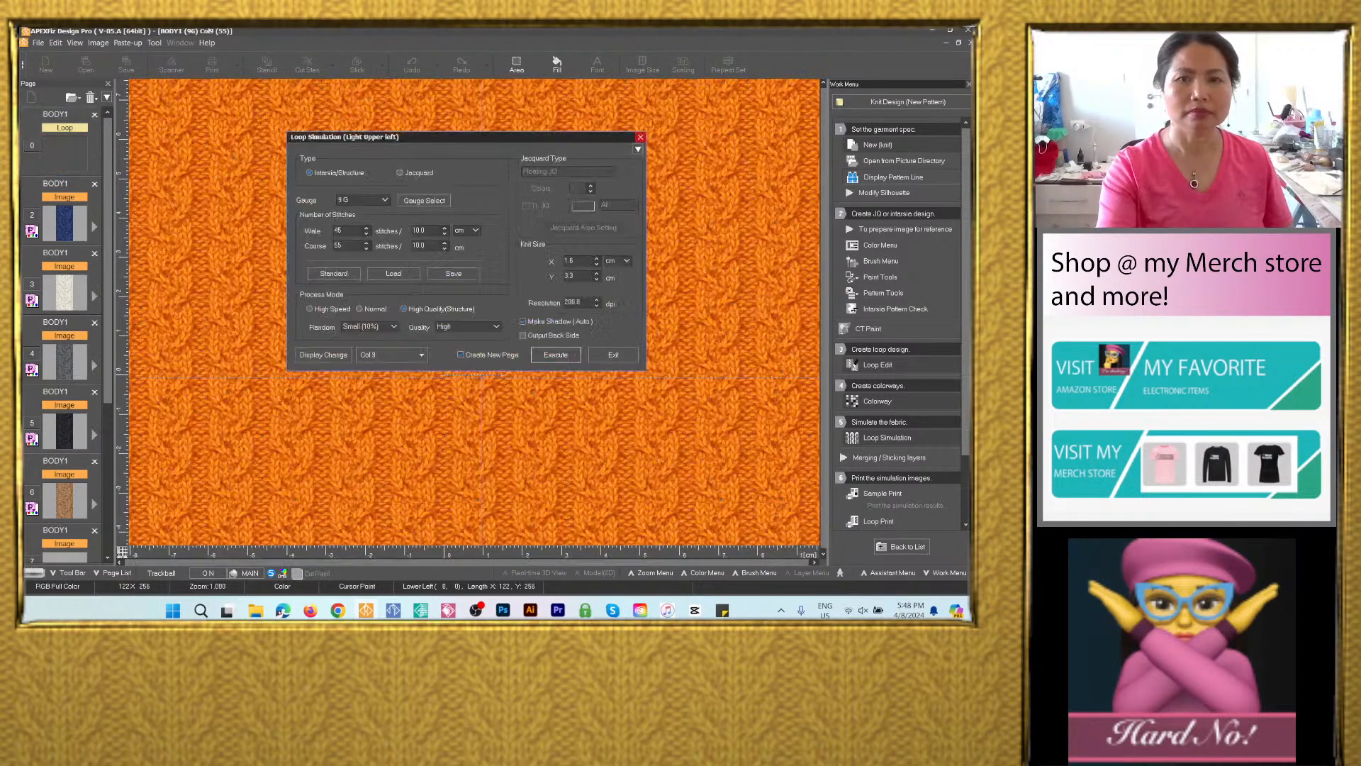
Run the loop simulation for the peach tenth colorway (Col 10) with the current yarn setup.
click(404, 362)
click(560, 458)
click(556, 355)
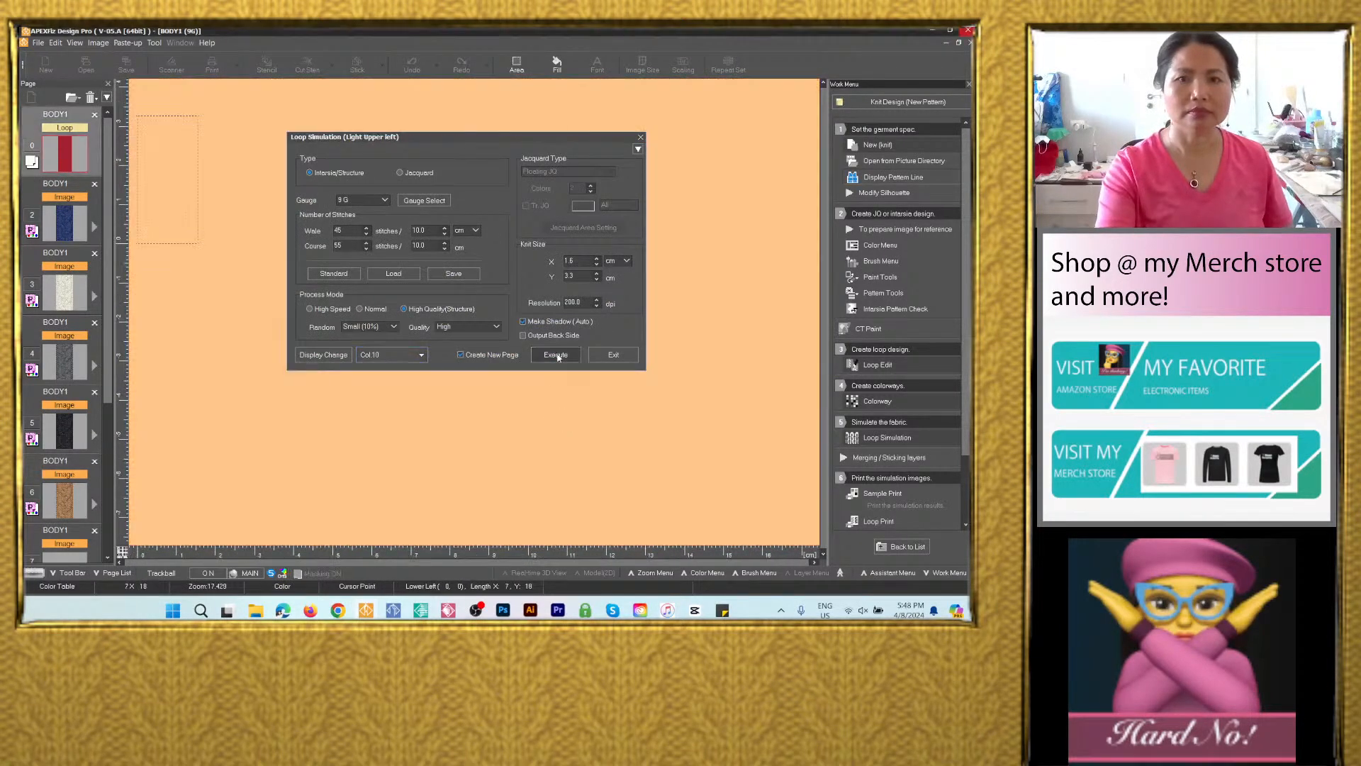
click(616, 395)
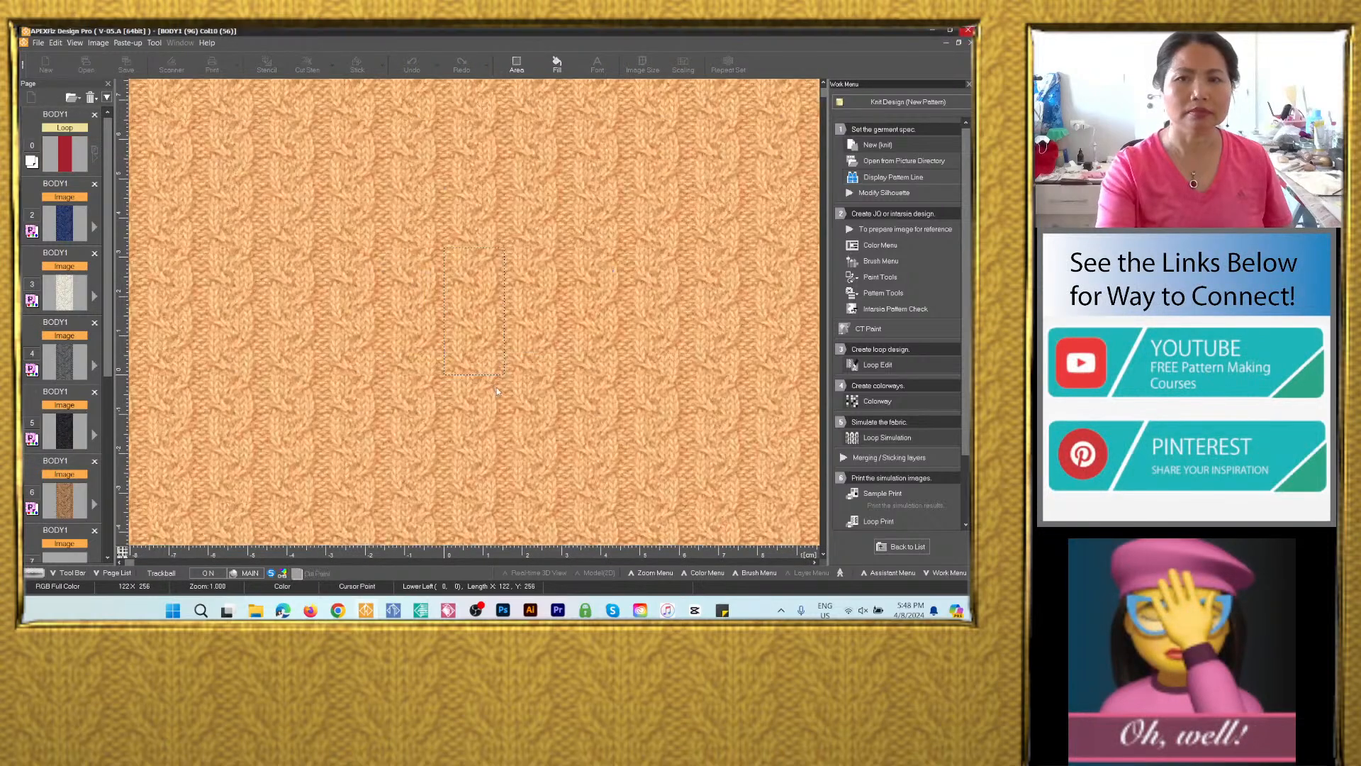
Run the loop simulation for the light blue eleventh colorway (Col 11) with the current yarn setup.
click(421, 357)
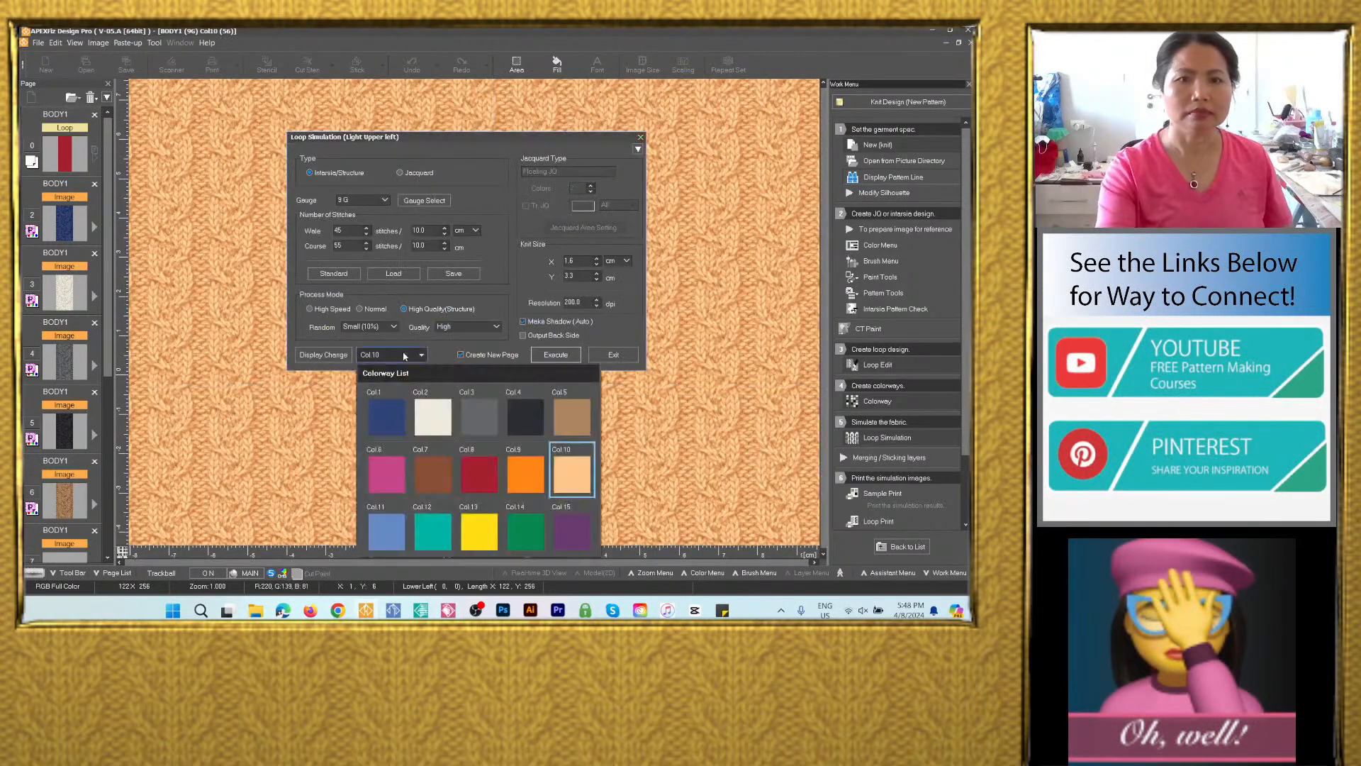
click(393, 536)
click(556, 354)
click(609, 394)
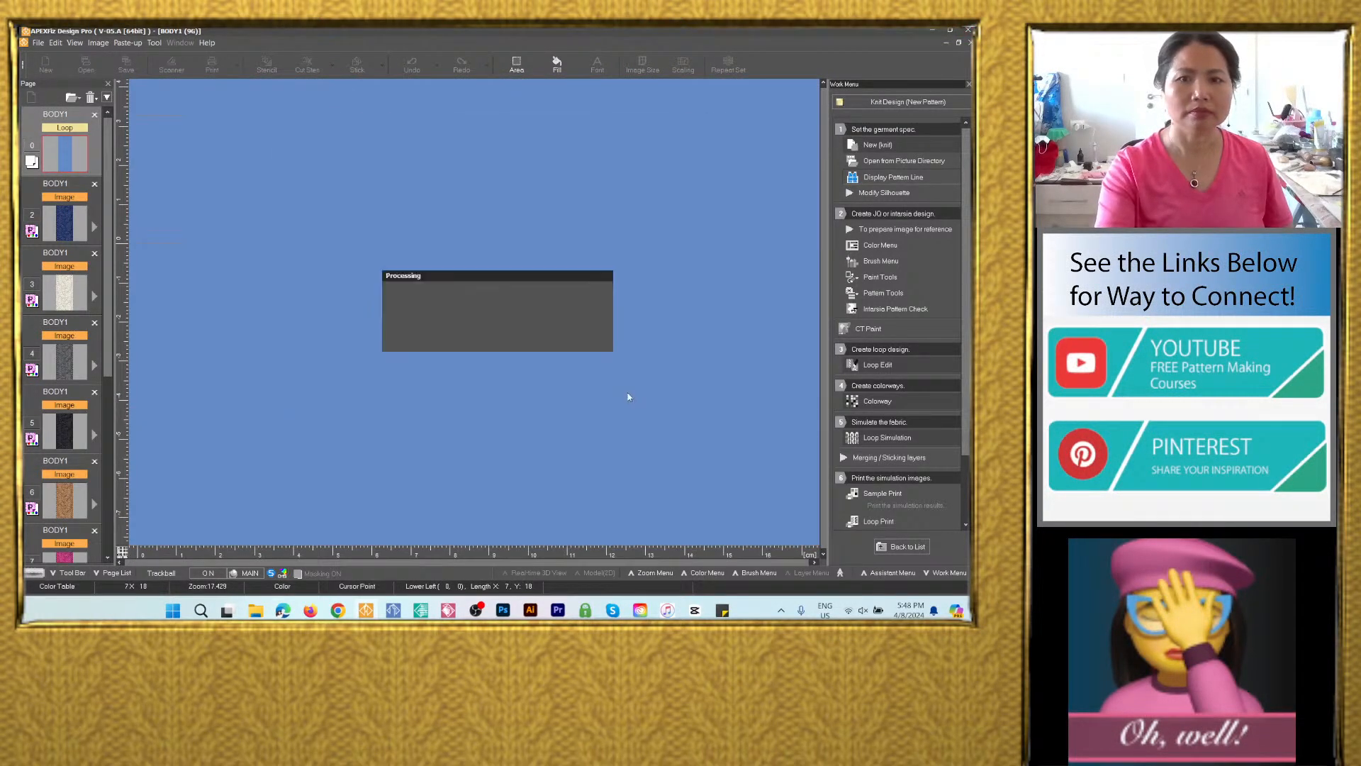
Run the loop simulation for the teal twelfth colorway (Col 12) with the current yarn setup.
click(421, 354)
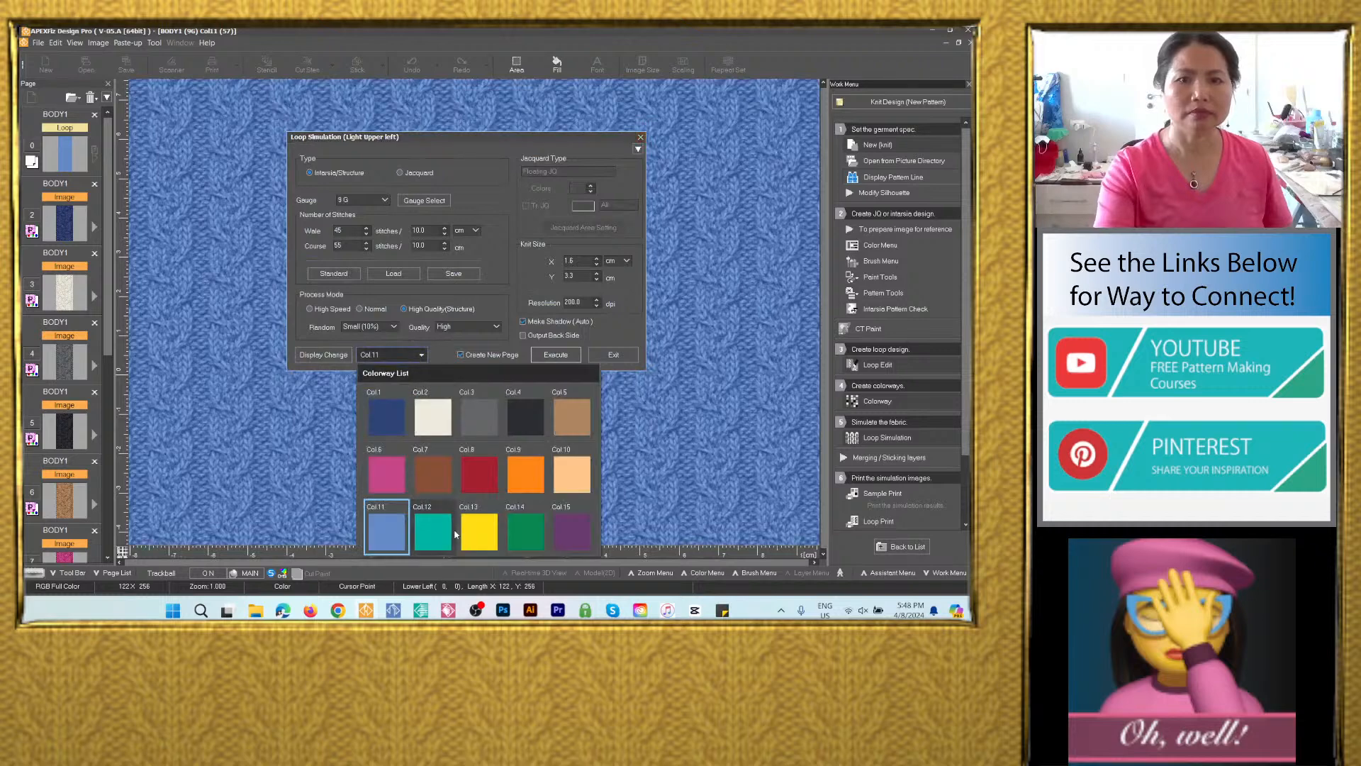
click(434, 536)
click(555, 354)
click(610, 394)
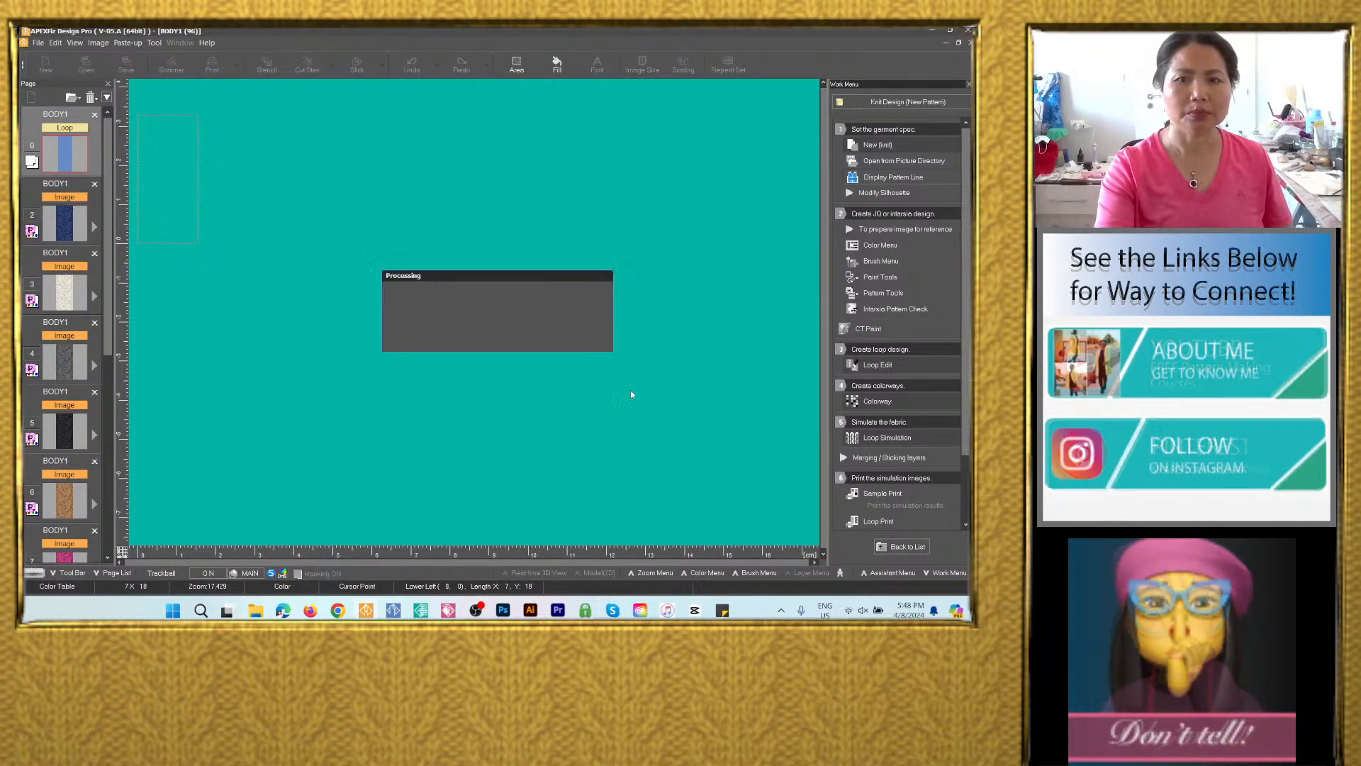
Run the loop simulation for the yellow thirteenth colorway (Col 13) with the current yarn setup.
click(421, 354)
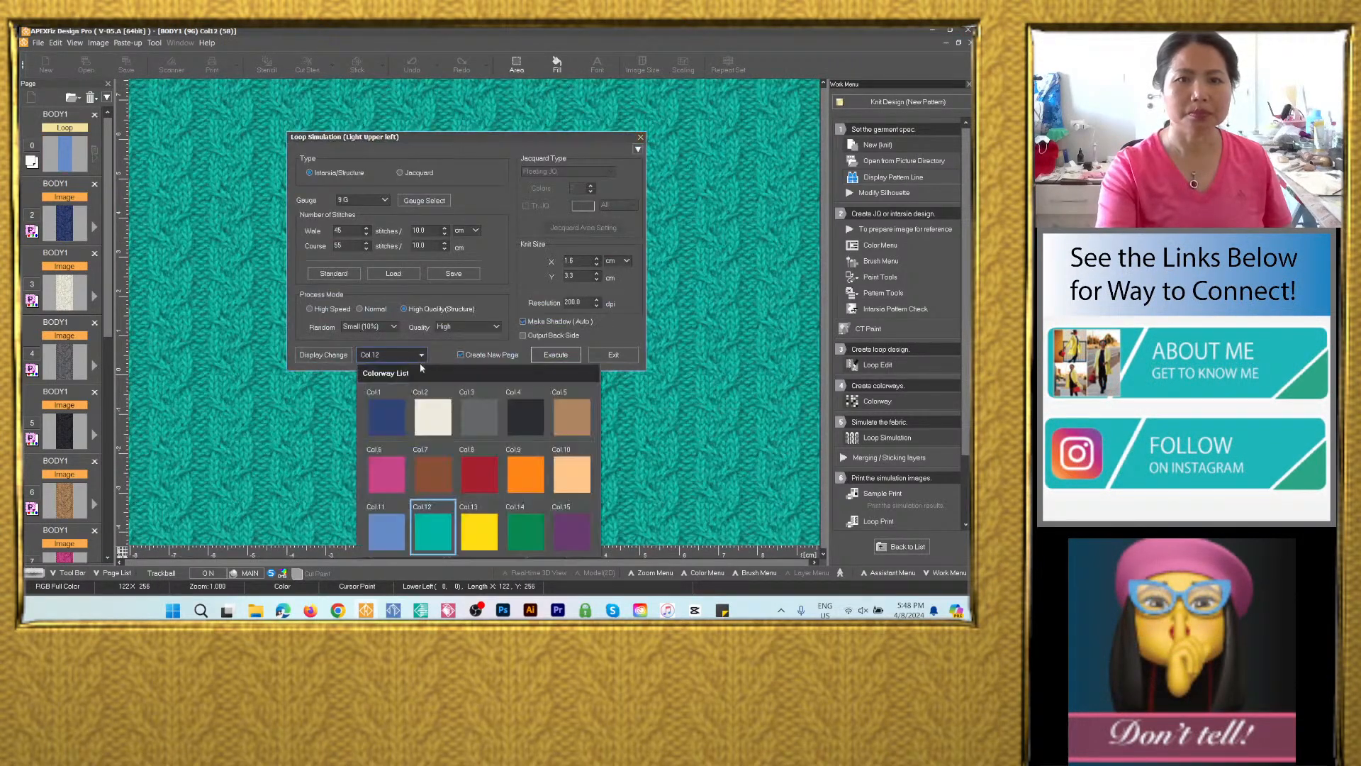
click(479, 536)
click(555, 354)
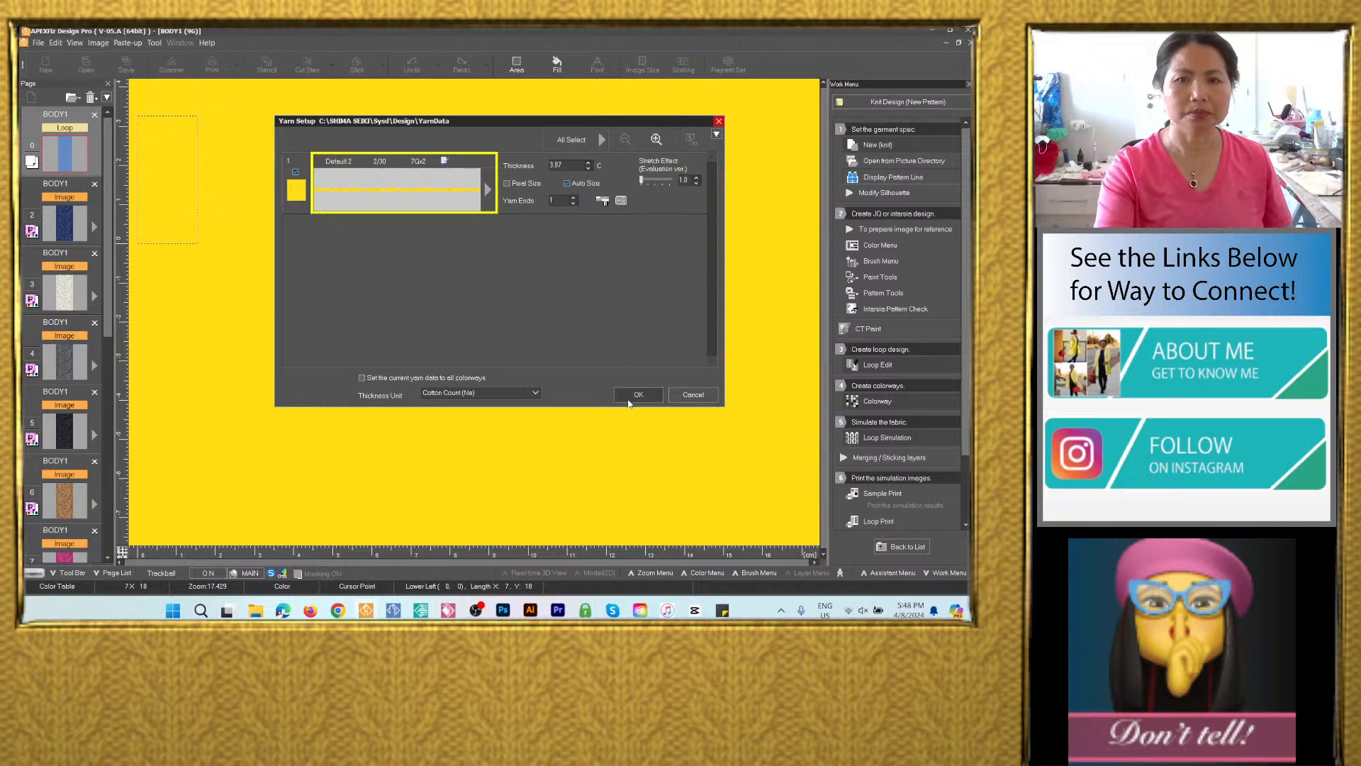
click(609, 394)
Run the loop simulation for the green fourteenth colorway (Col 14) with the current yarn setup.
click(421, 355)
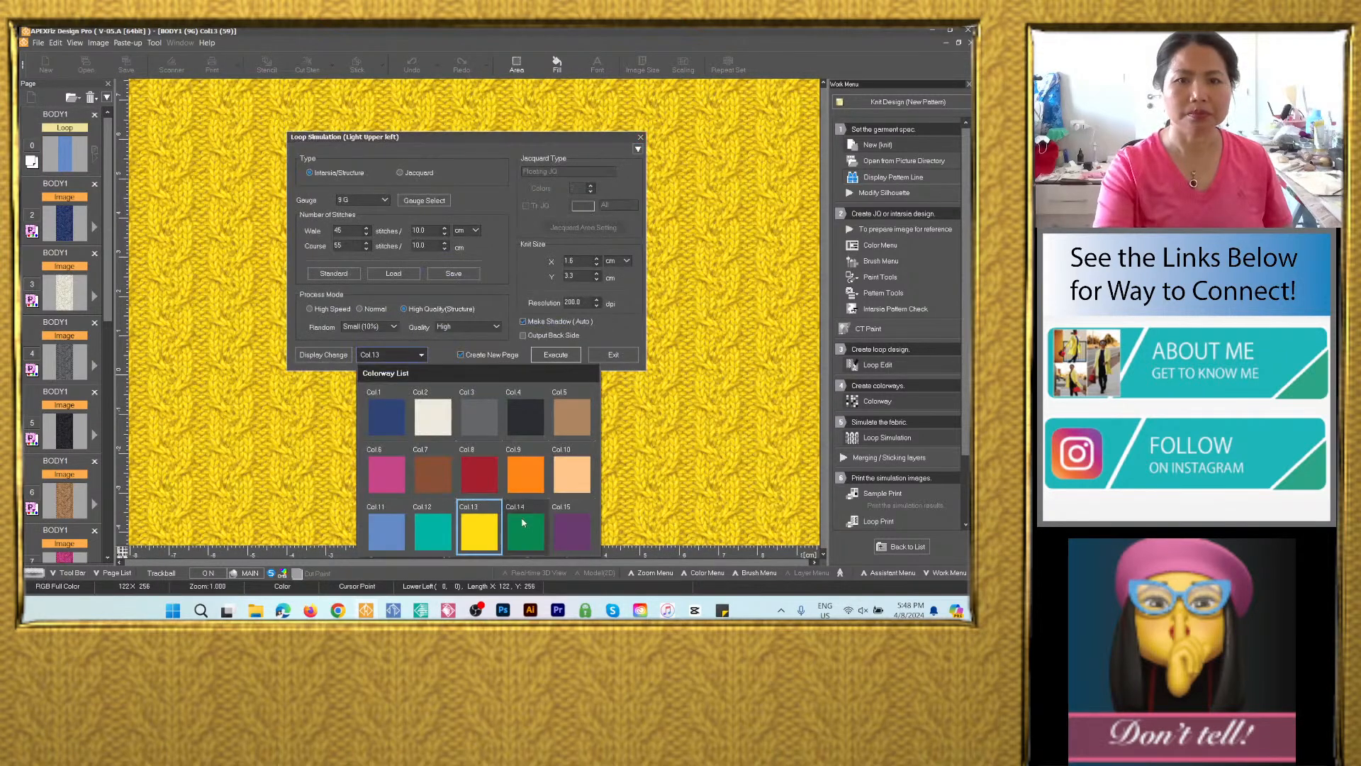
click(525, 528)
click(556, 355)
click(637, 398)
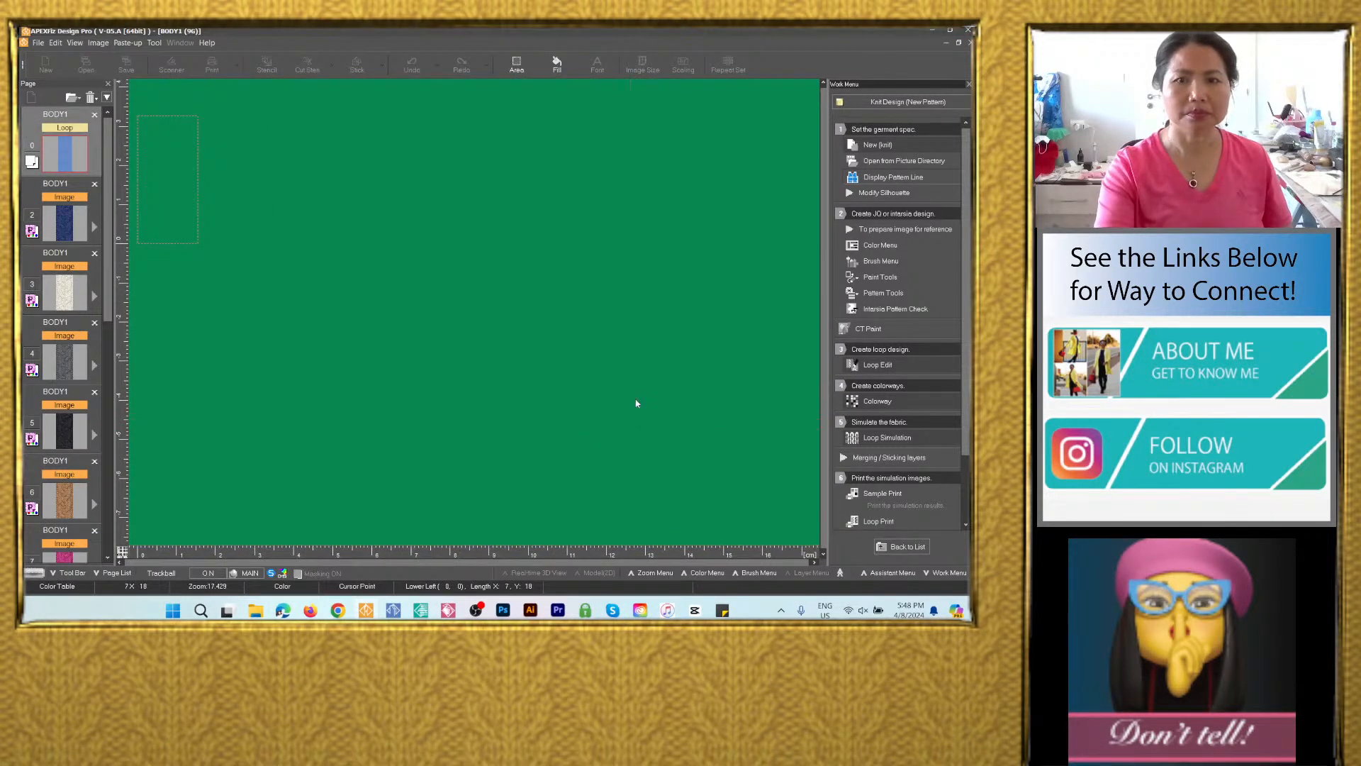
Run the loop simulation for the purple fifteenth colorway (Col 15) with the current yarn setup and close the simulation settings.
click(421, 354)
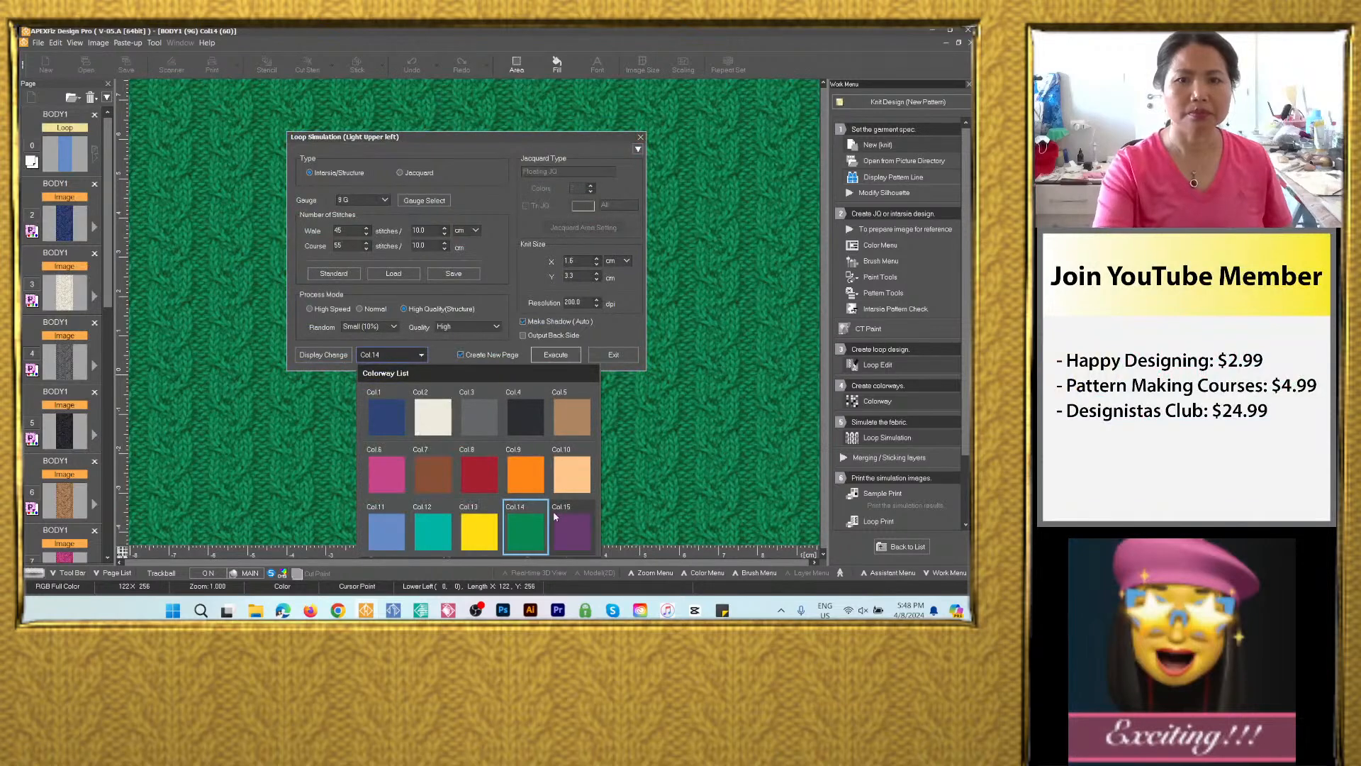
click(572, 527)
click(555, 354)
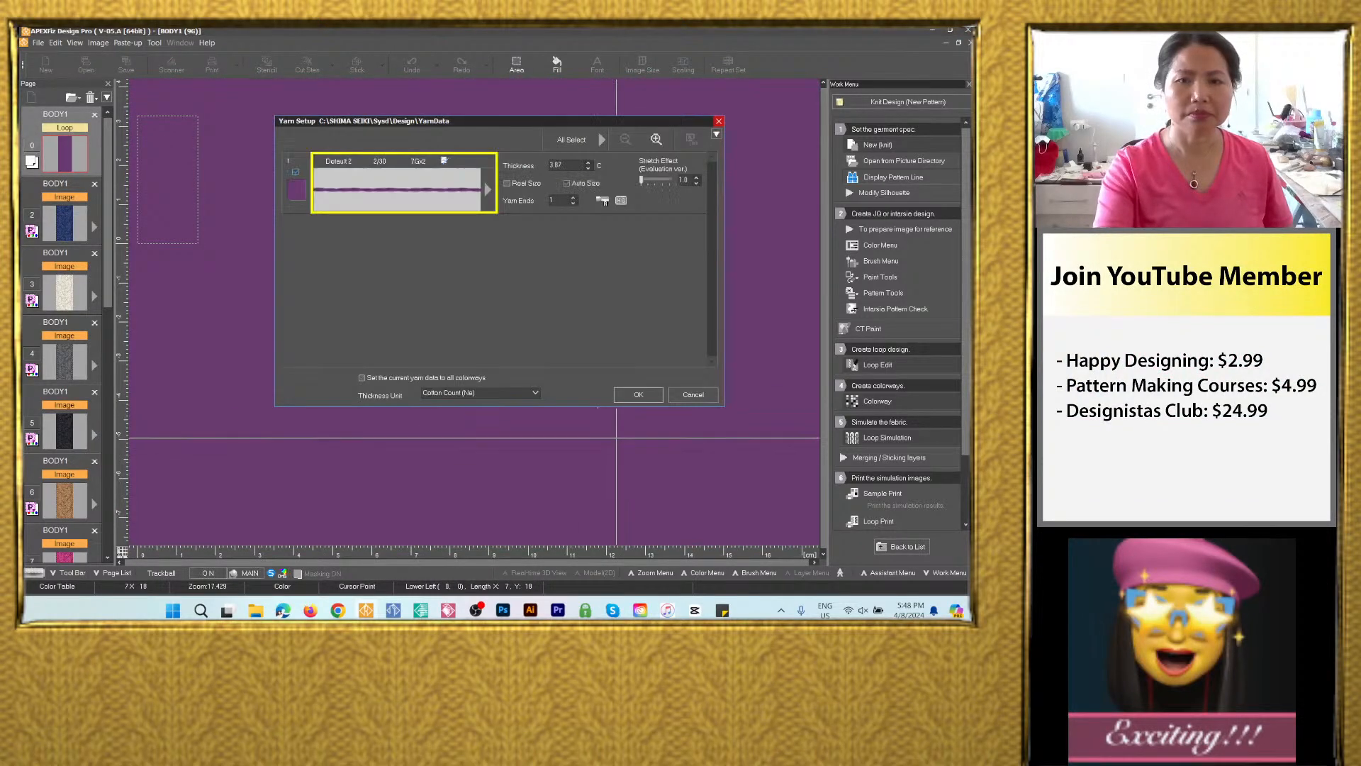
click(637, 397)
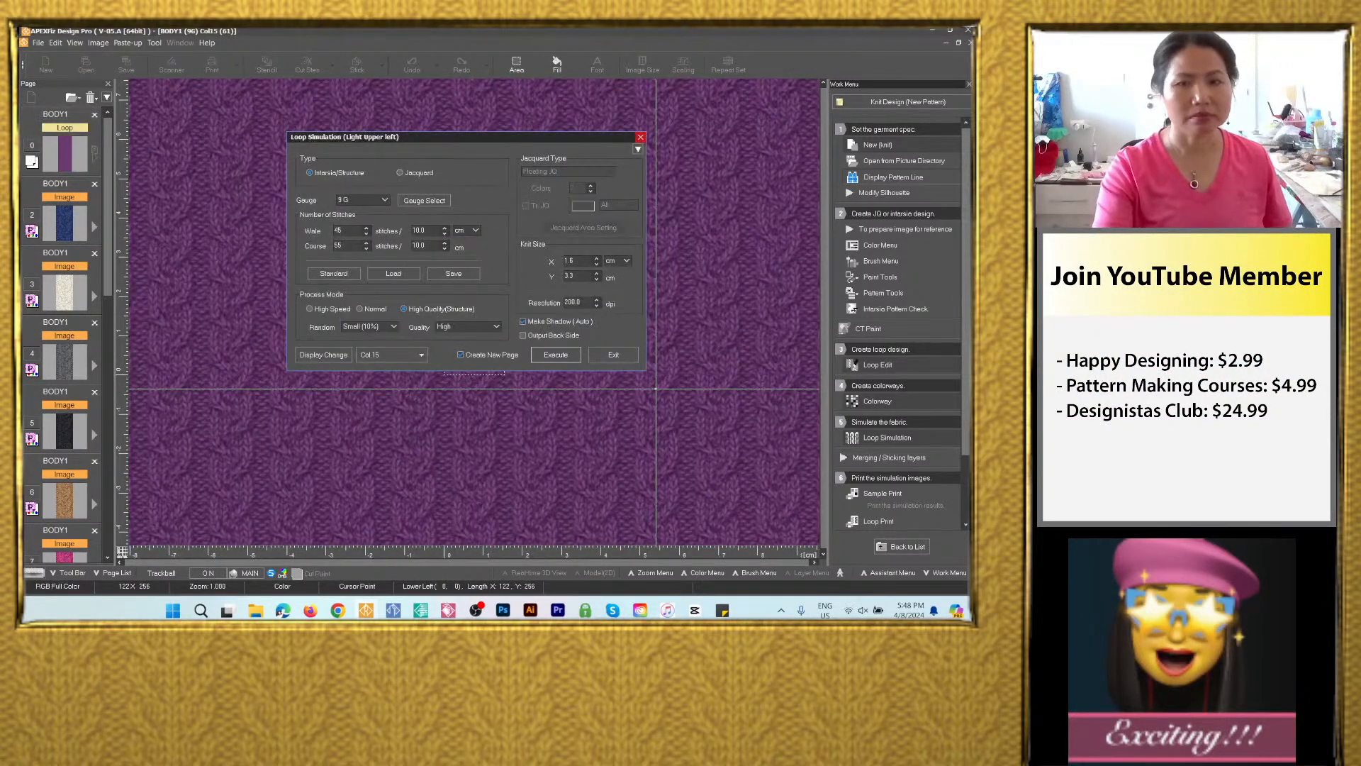
click(613, 355)
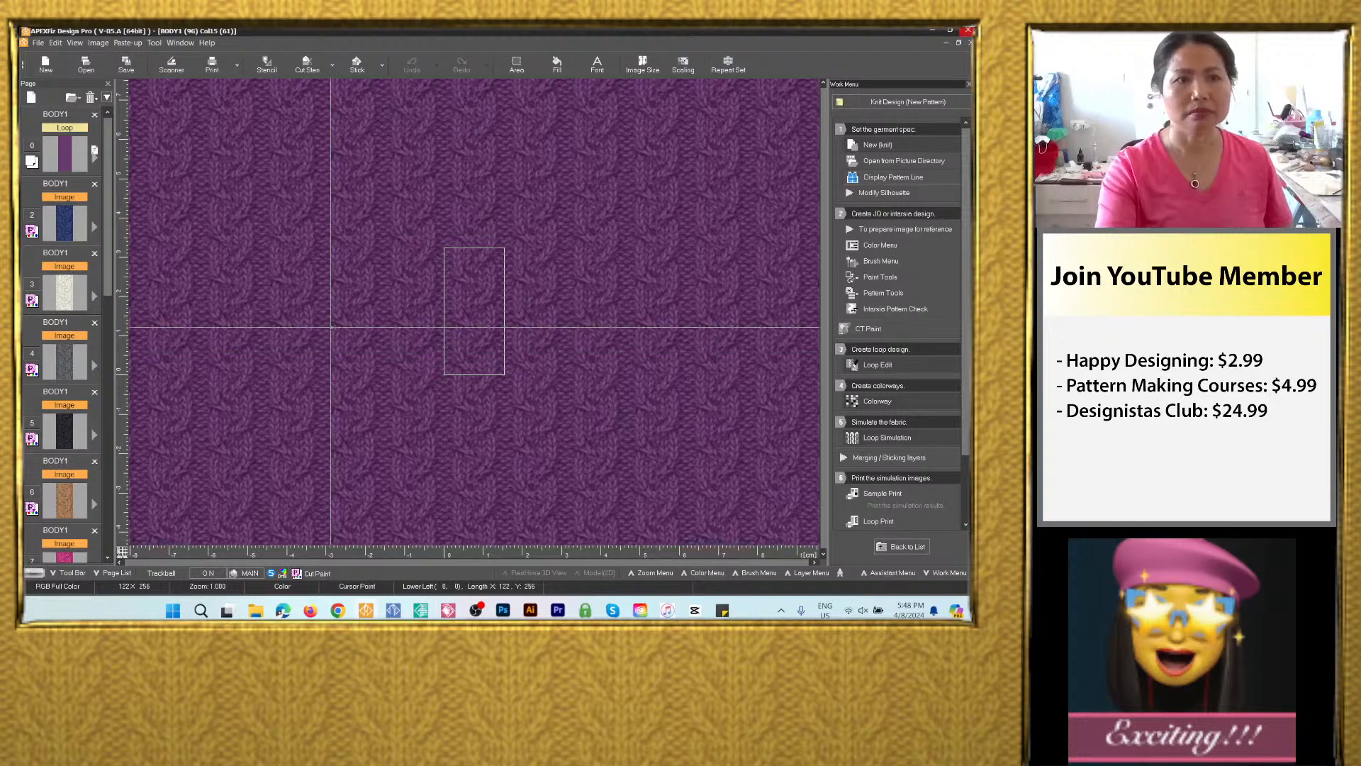
Lay out a sample print of the blue Col 1 image with Col 2, Col 3, Col 4 and Col 5 in the following cells and the sixth blank.
click(76, 226)
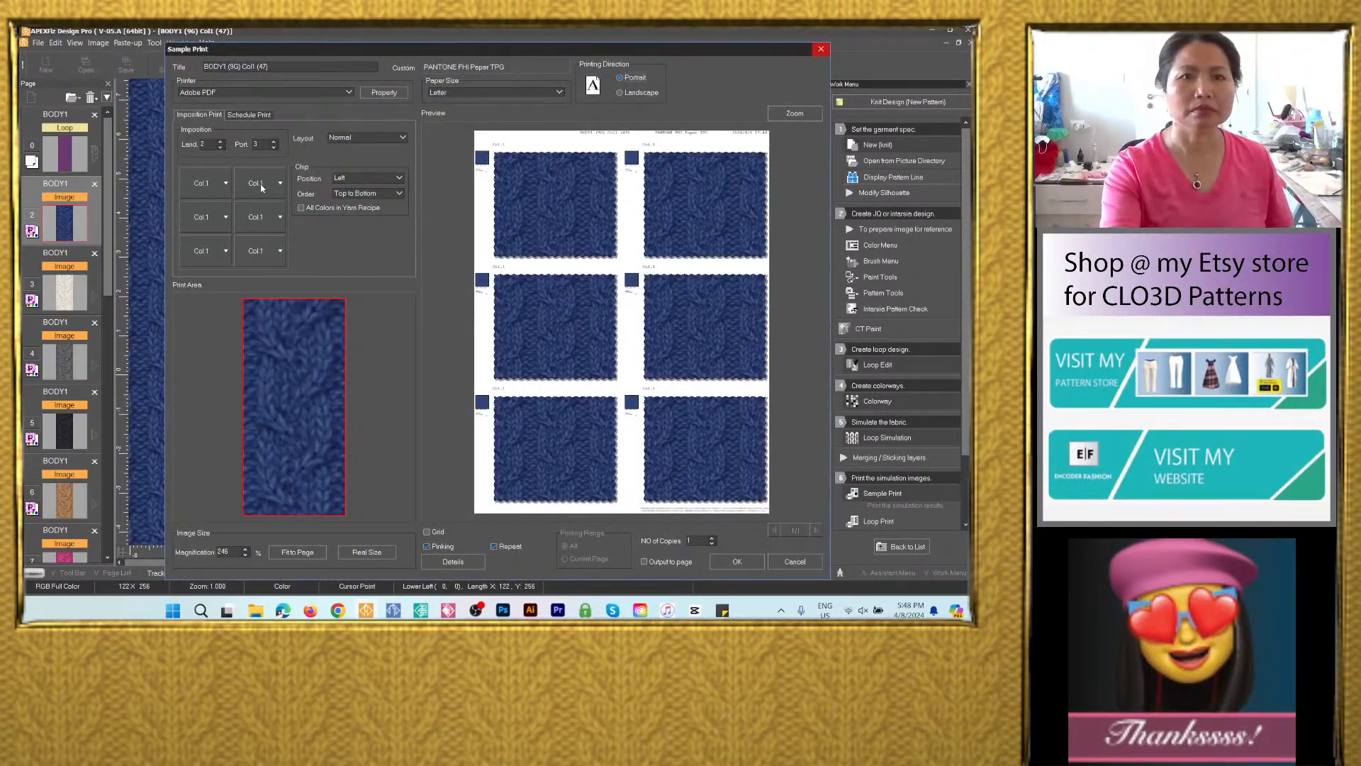
click(262, 186)
click(206, 217)
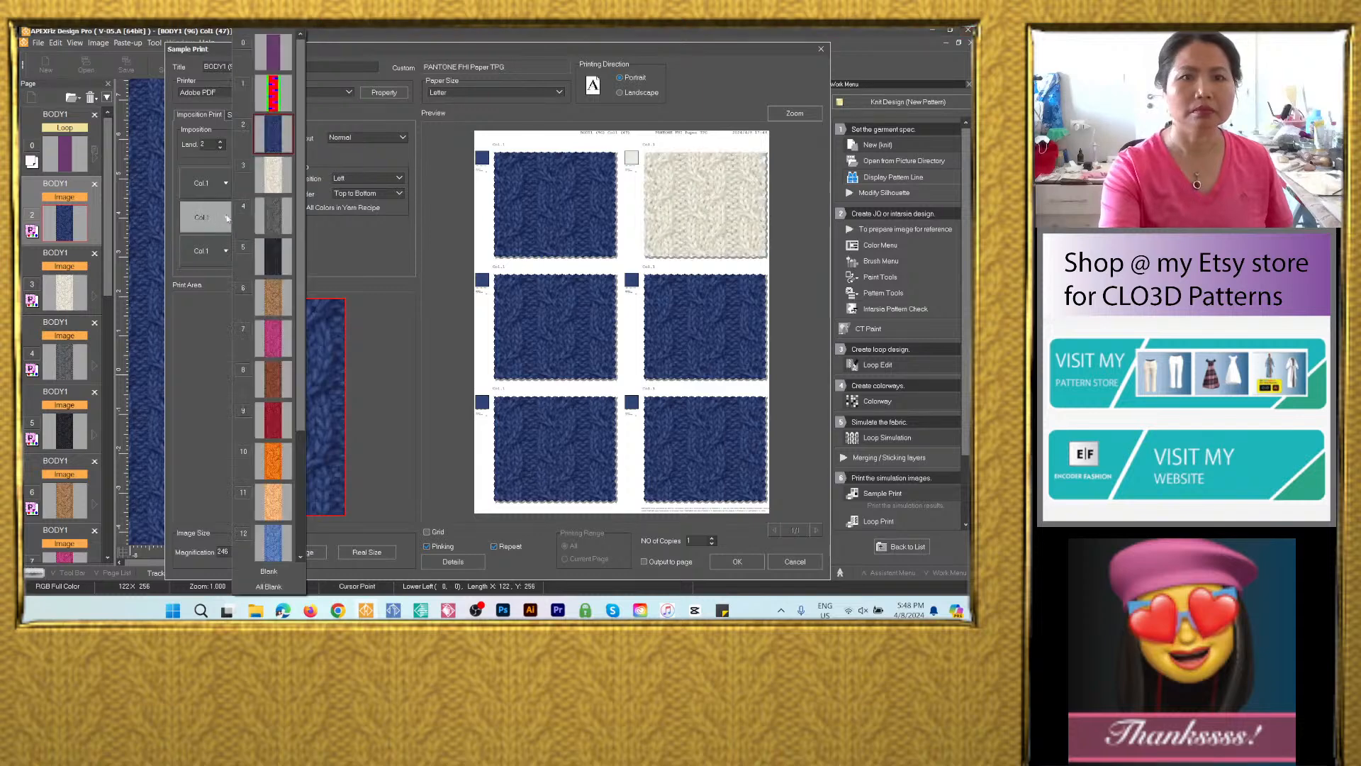
click(281, 218)
click(253, 218)
click(317, 262)
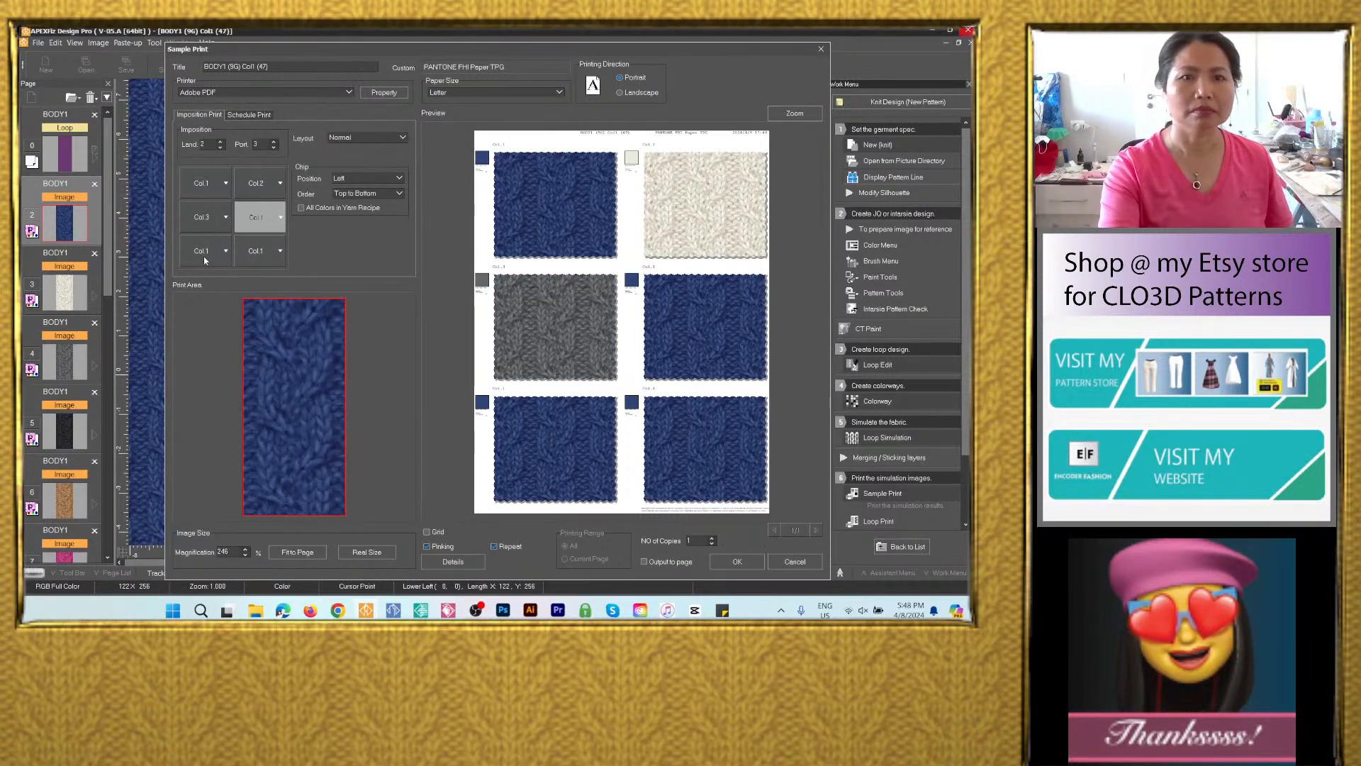
click(203, 254)
click(293, 309)
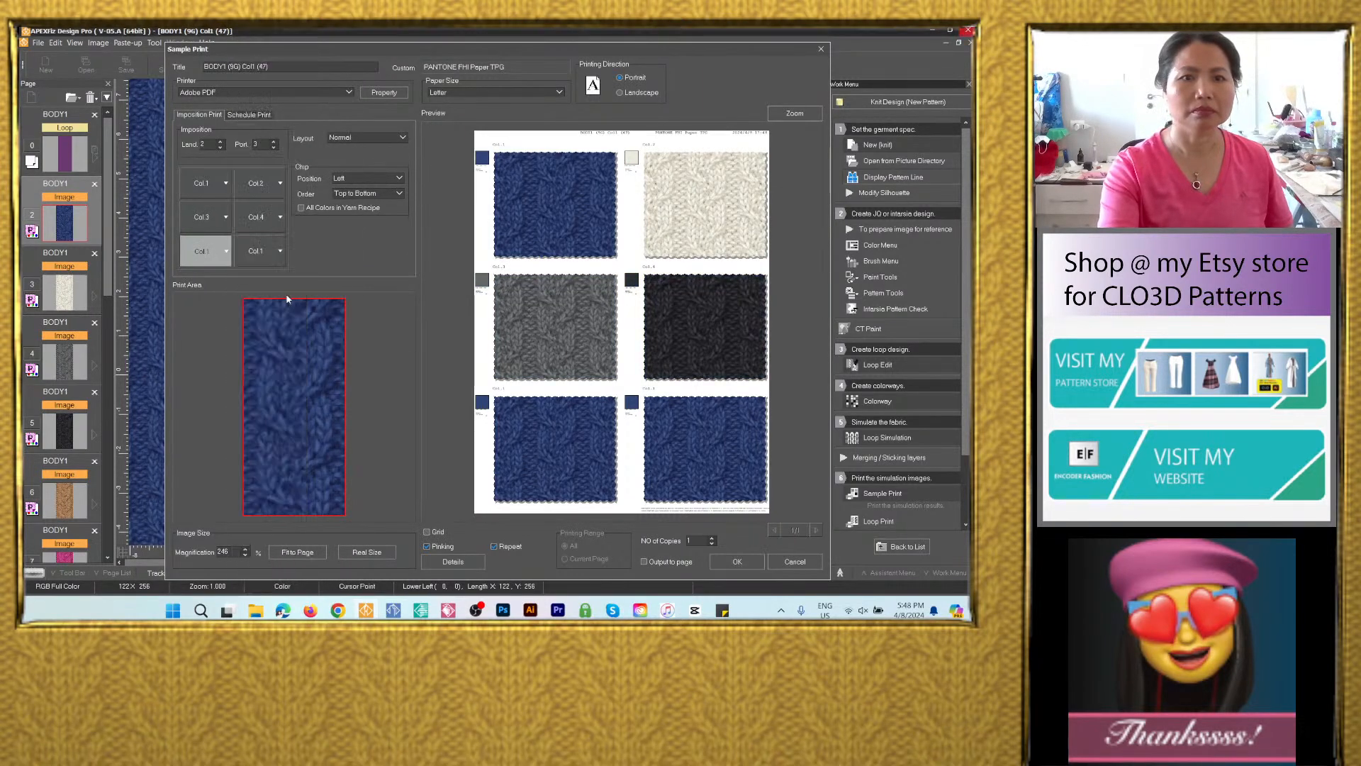
click(280, 251)
click(323, 572)
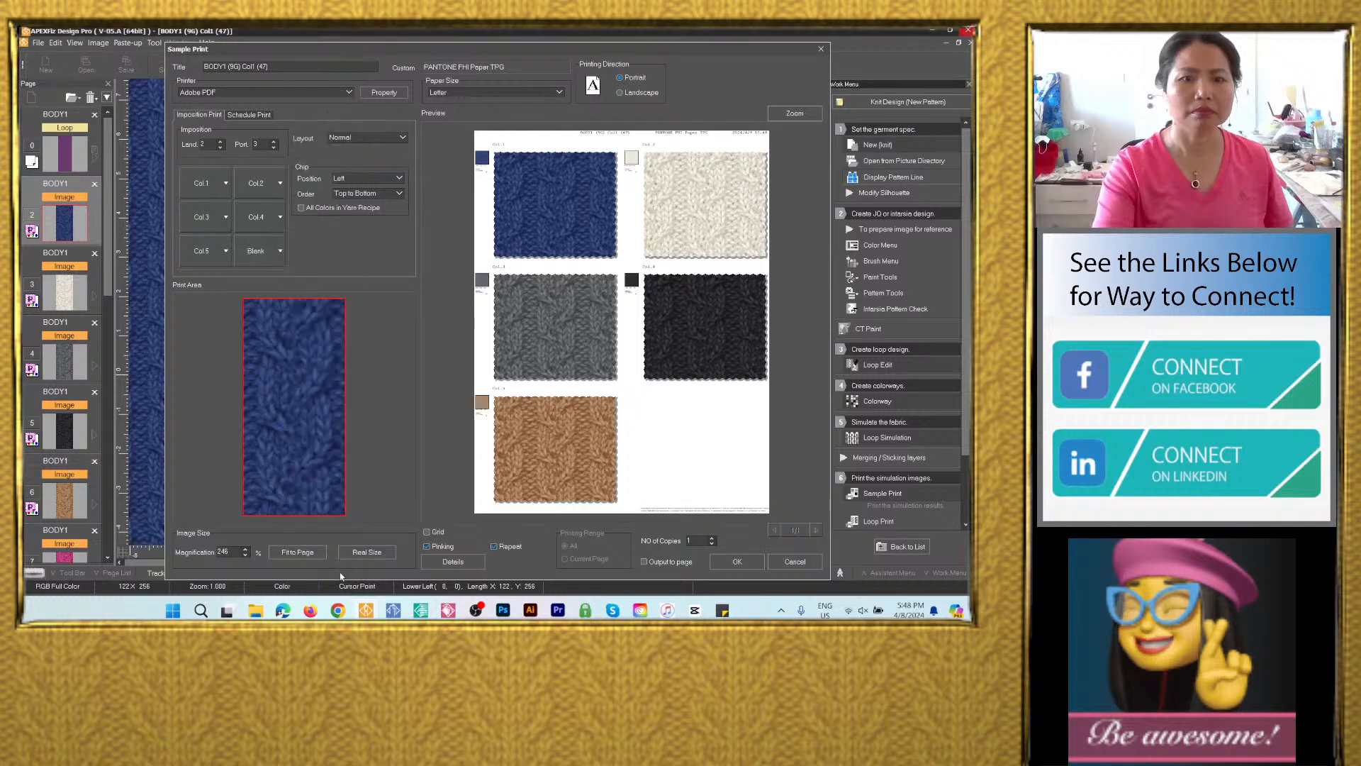
Output the five-colorway sample print to a new page instead of the printer.
click(644, 561)
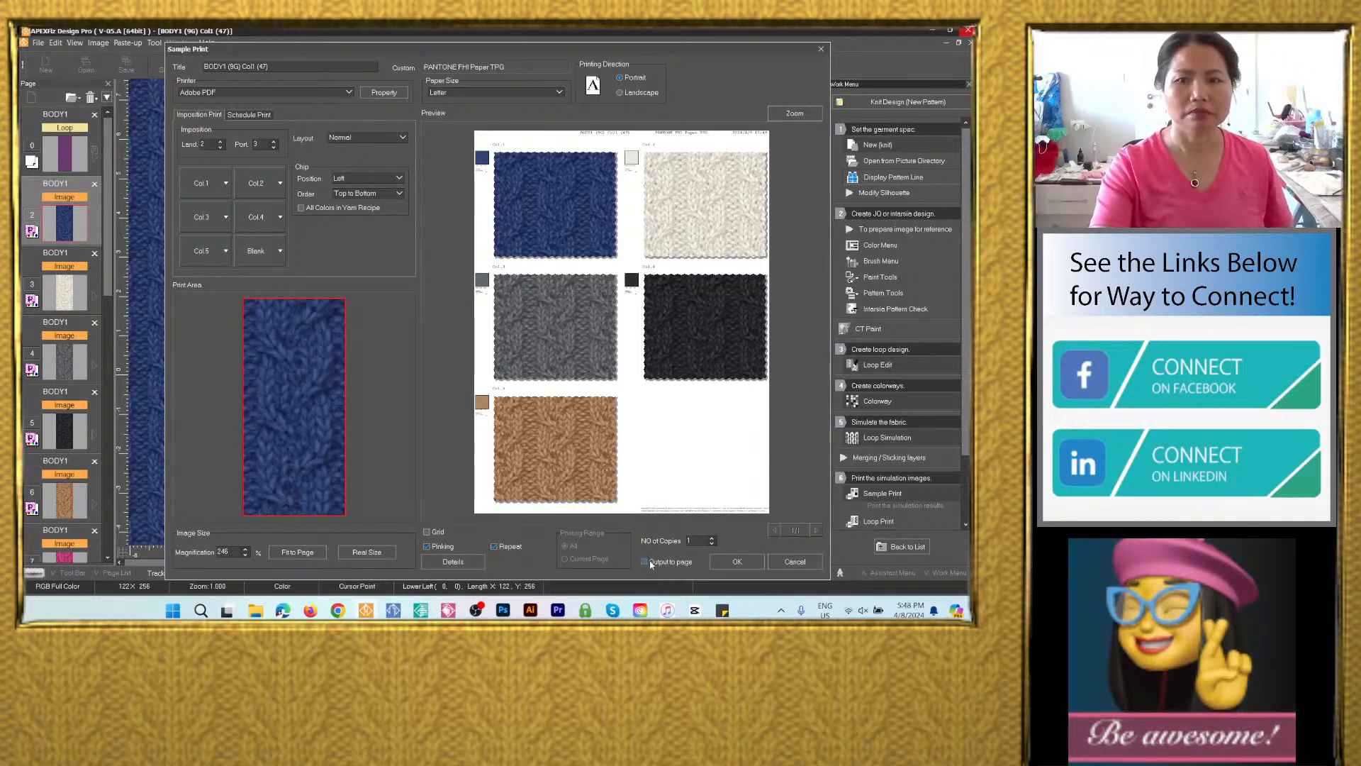
click(713, 545)
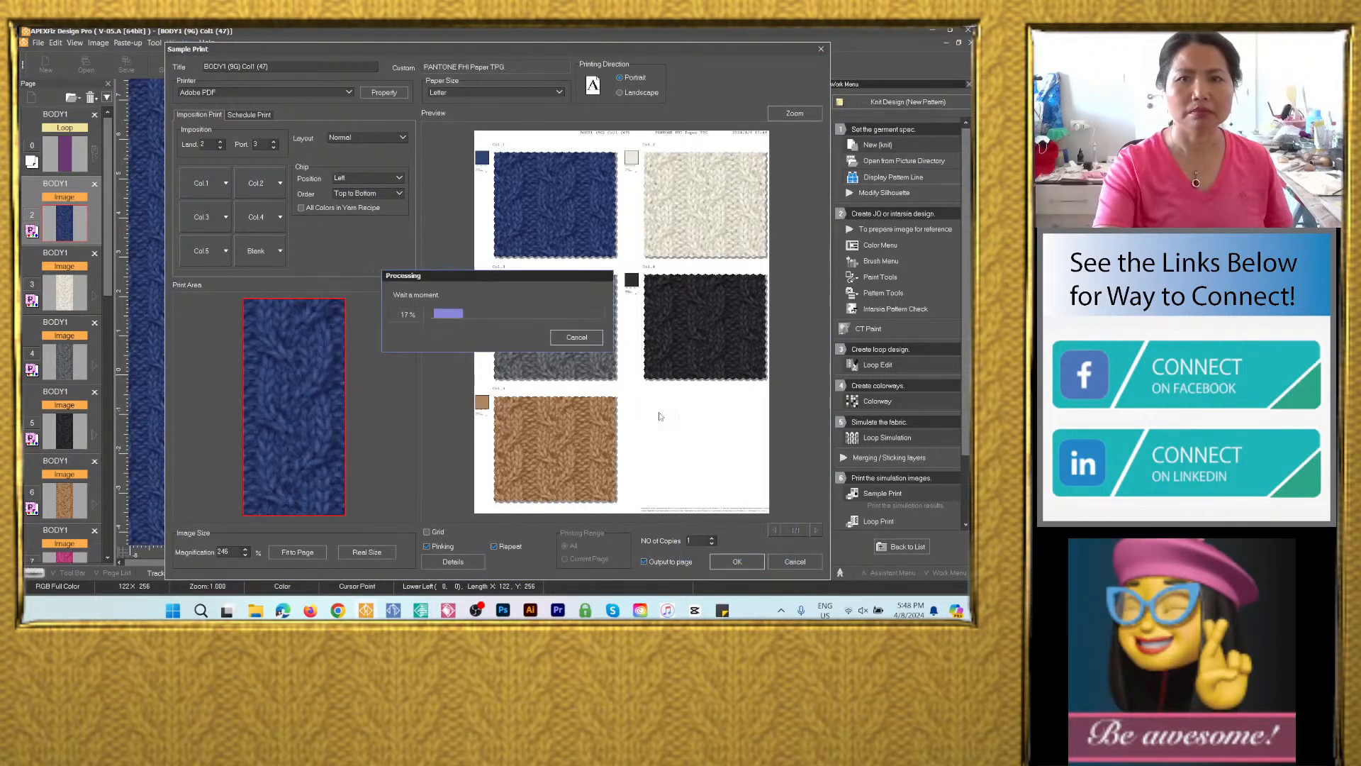
scroll(99, 273, down, 5)
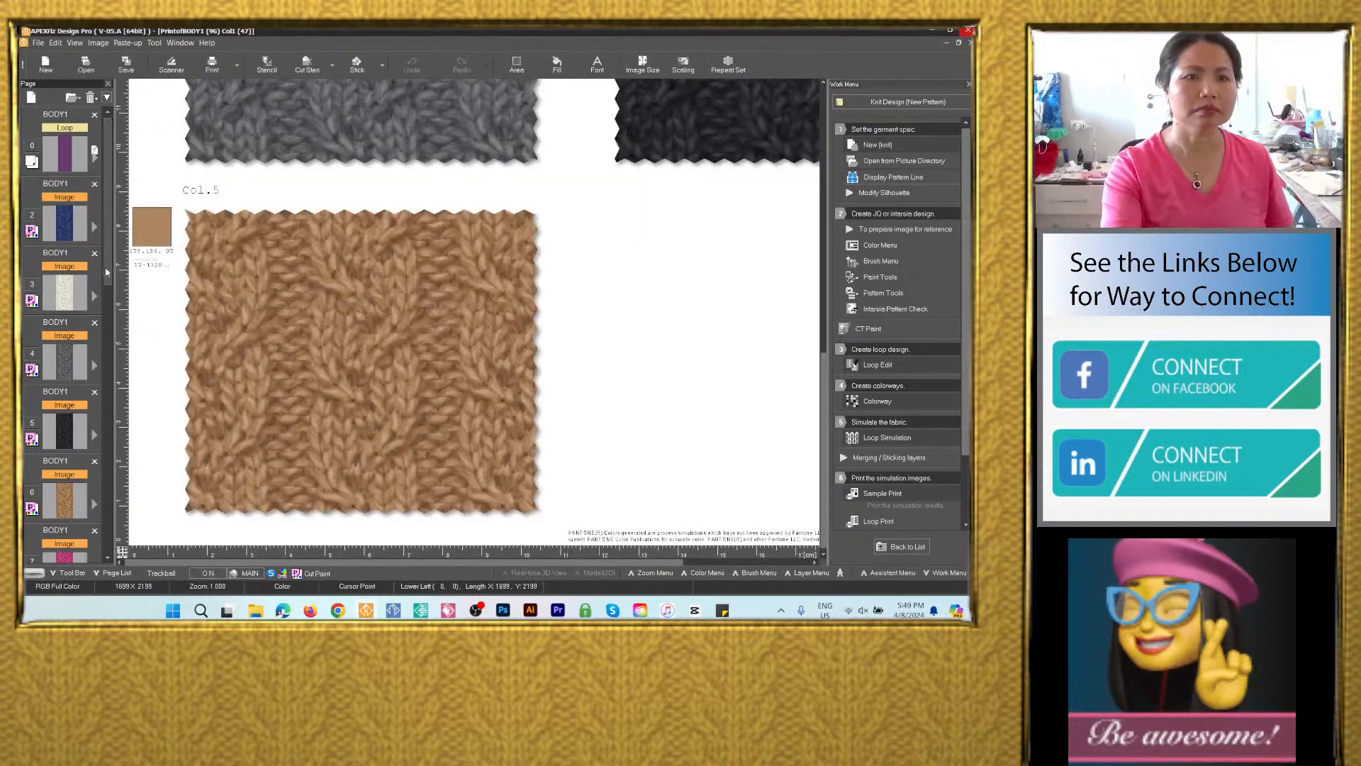
Set up a sample print of the pink Col 6 image, filling the second, third and fourth cells with Col 7, Col 8 and Col 9.
click(75, 217)
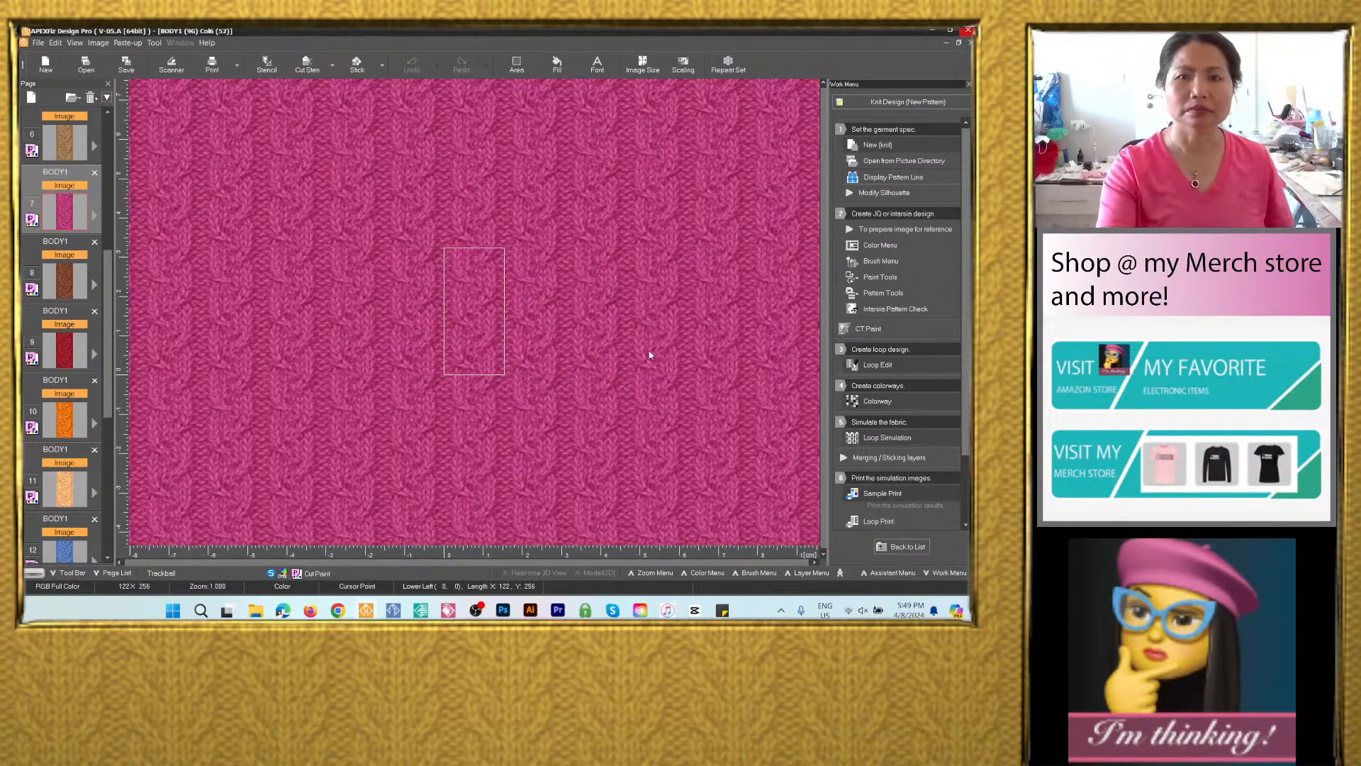
click(278, 185)
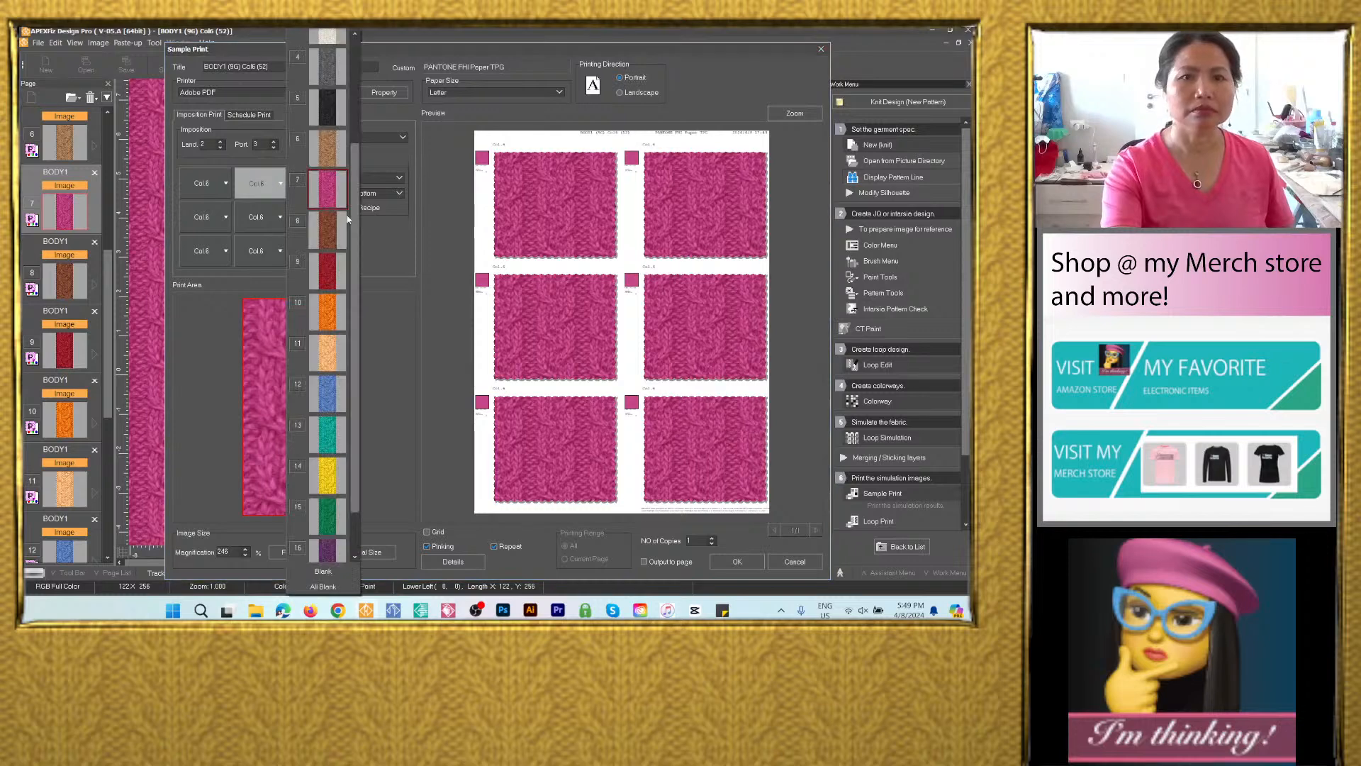
click(324, 229)
click(222, 218)
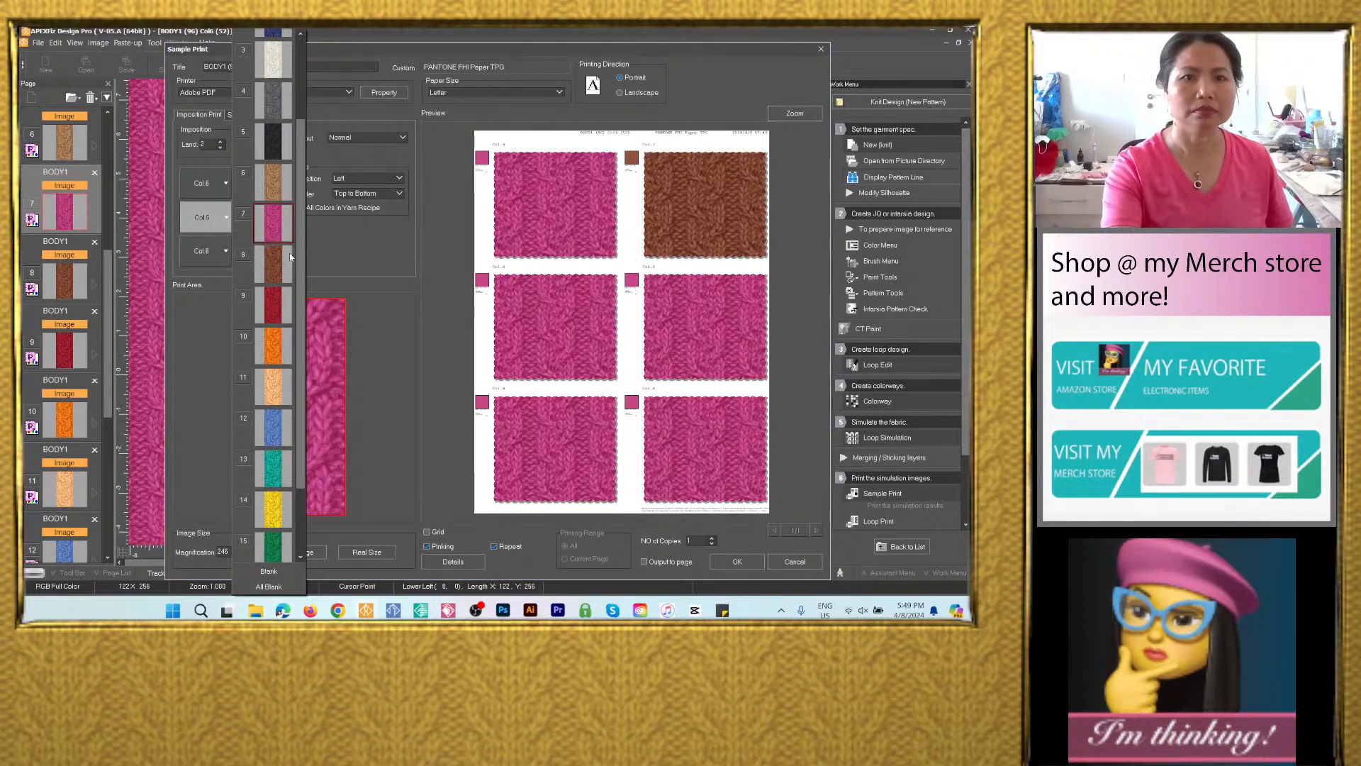
click(280, 305)
click(280, 217)
click(327, 345)
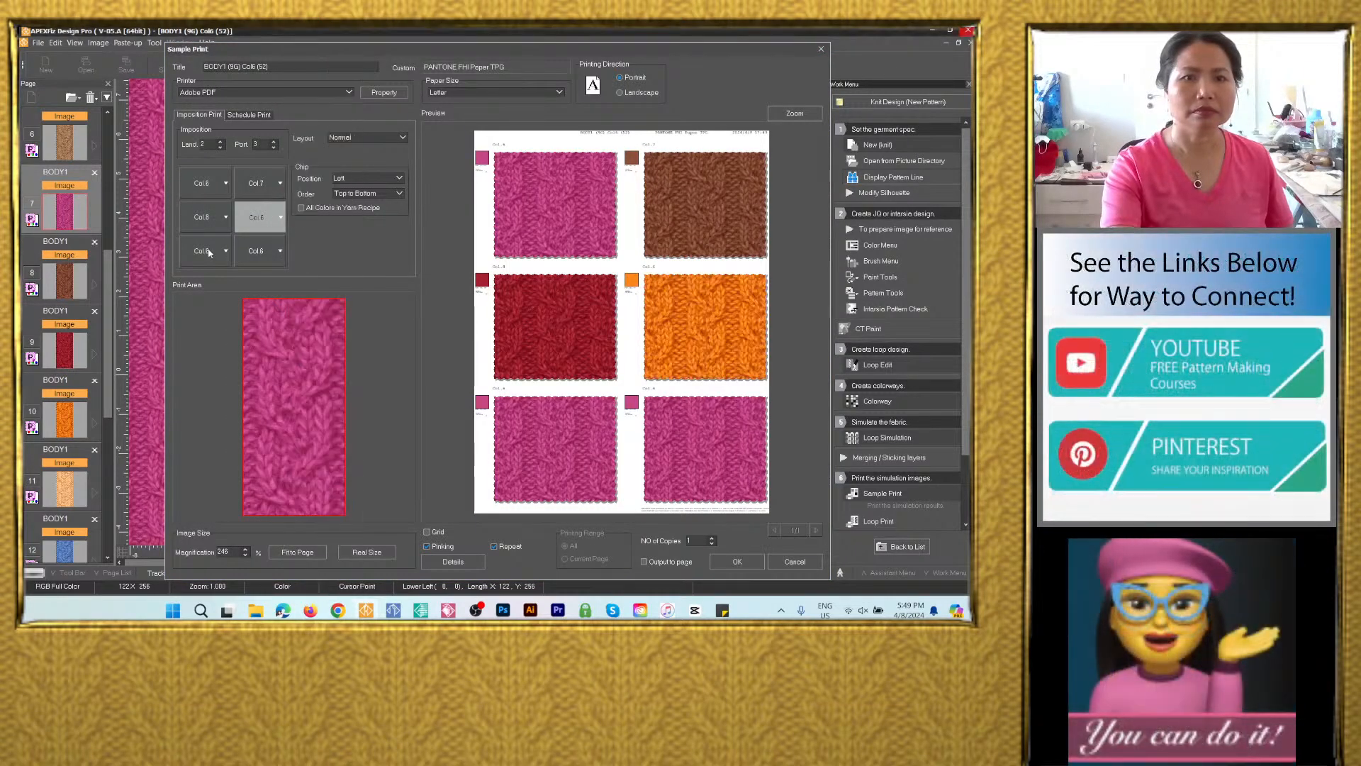
Assign Col 10 to the fifth cell, make the sixth blank, and output the sample print to a new page.
click(222, 252)
click(273, 428)
click(280, 251)
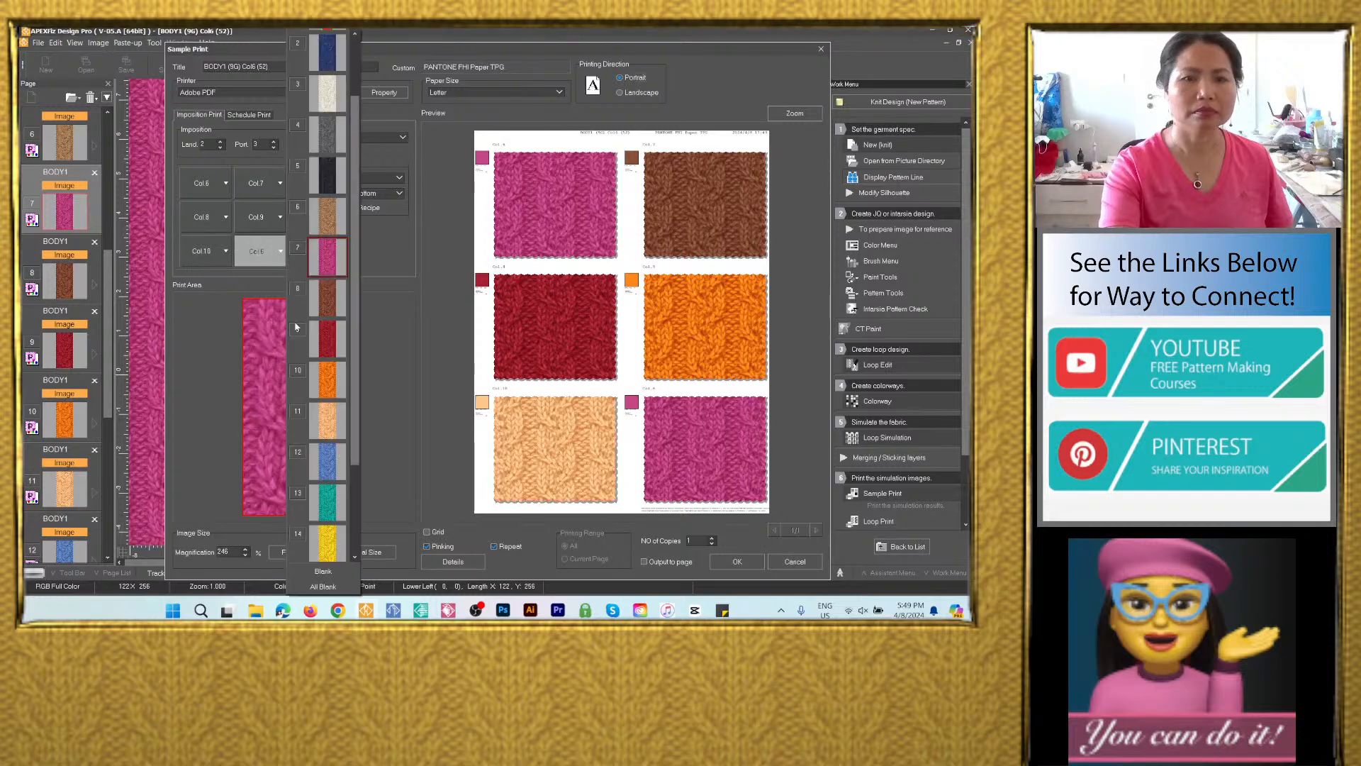
click(331, 571)
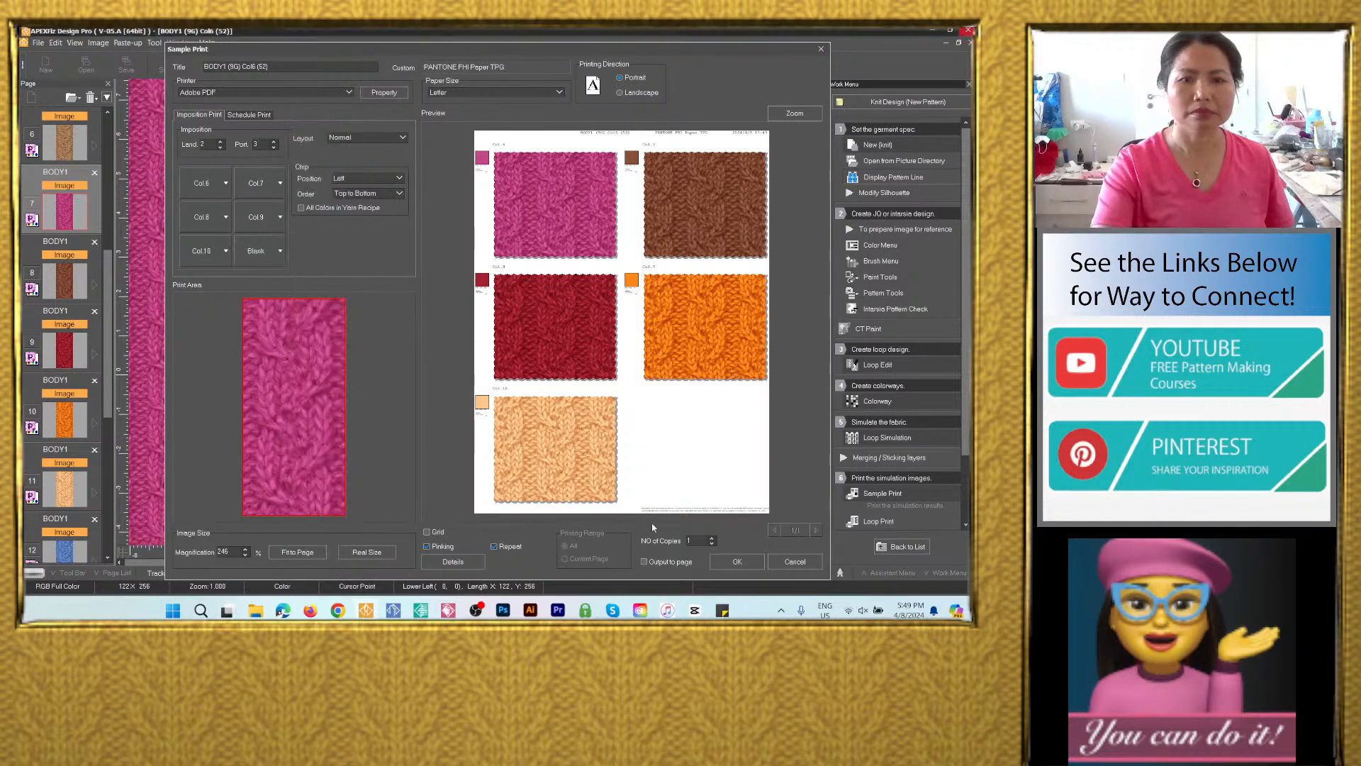
click(735, 561)
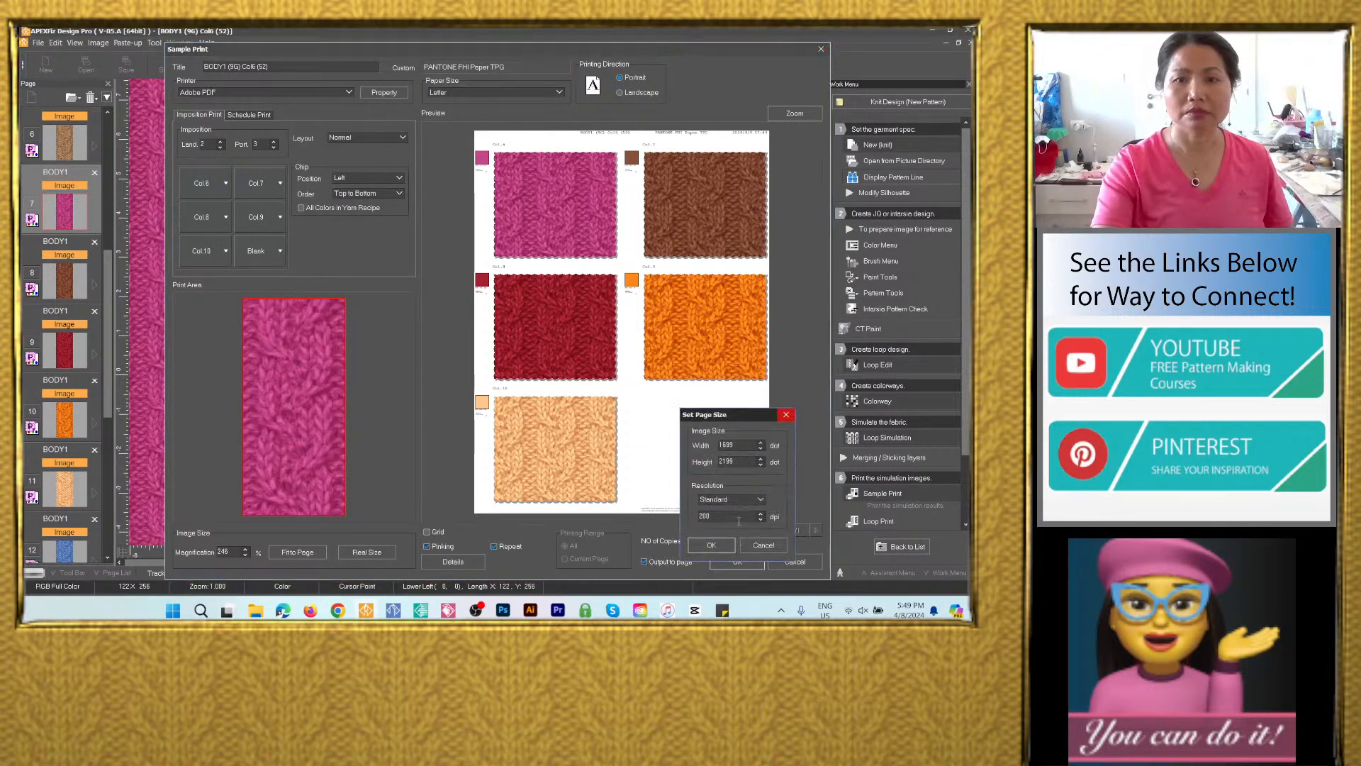
click(725, 540)
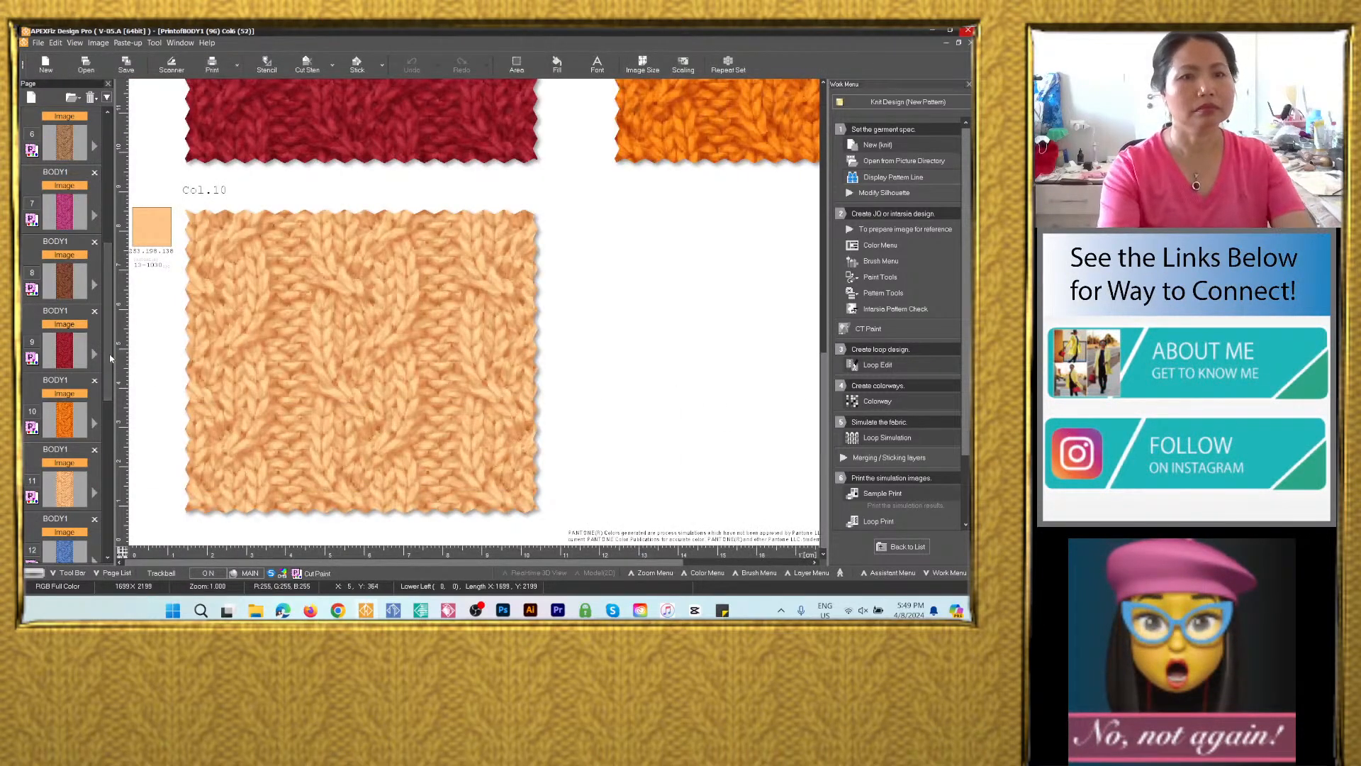
Set up a sample print of the light blue Col 11 image, filling the following three cells with Col 12, Col 13 and Col 14.
scroll(83, 388, down, 4)
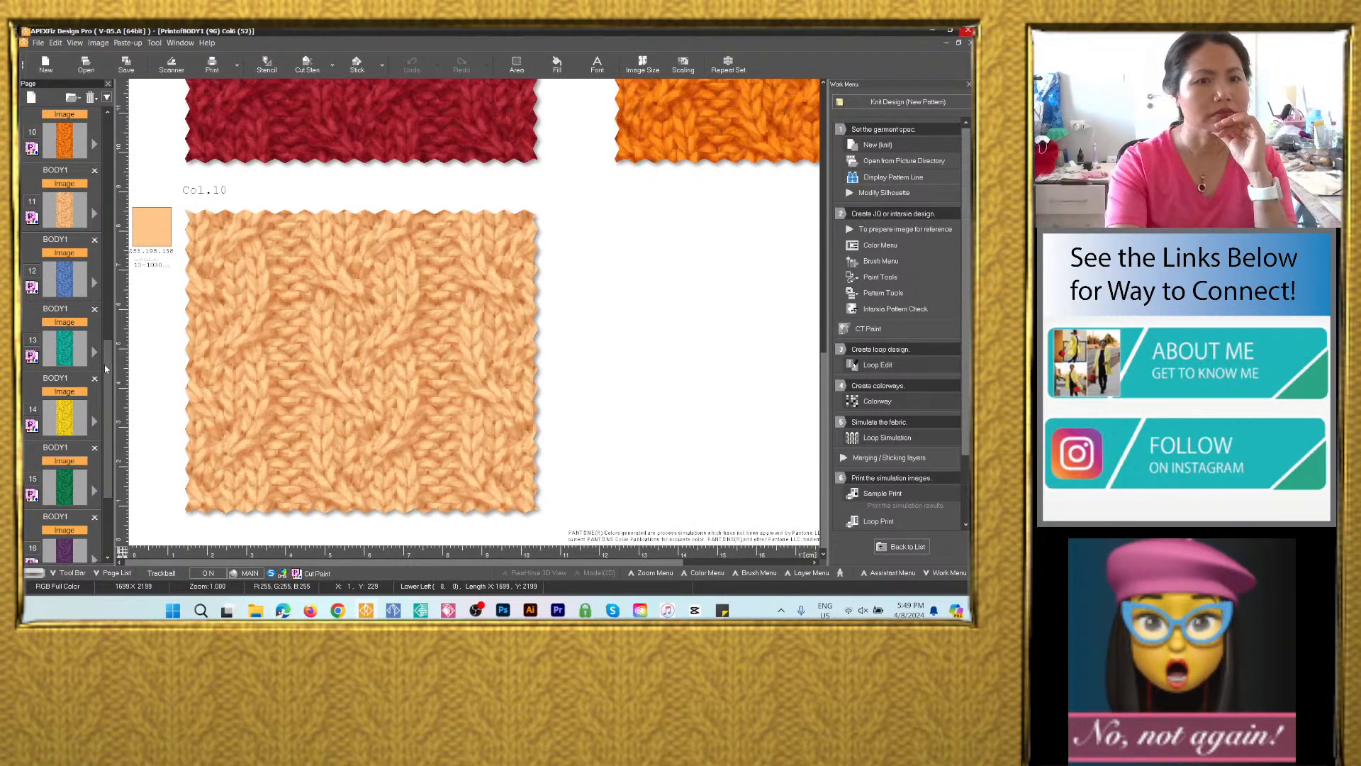
click(65, 278)
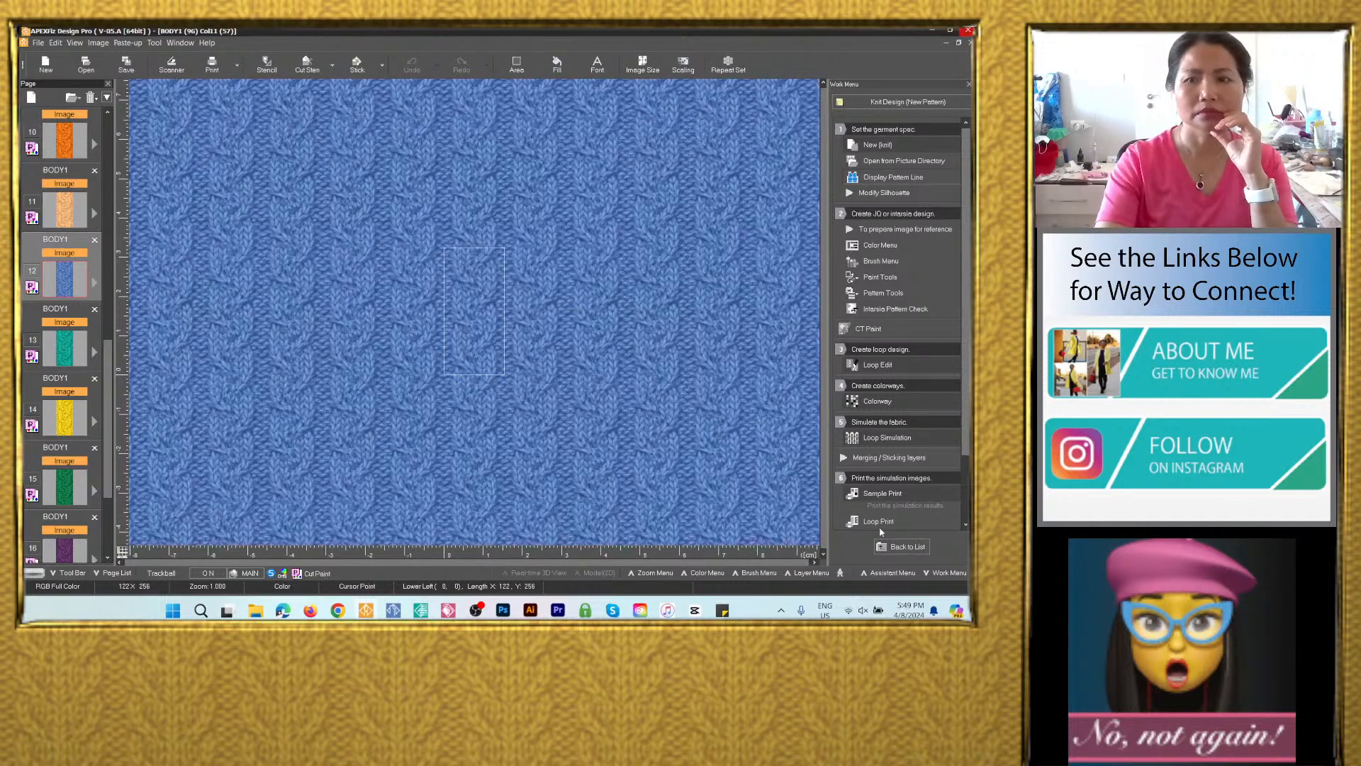
click(882, 494)
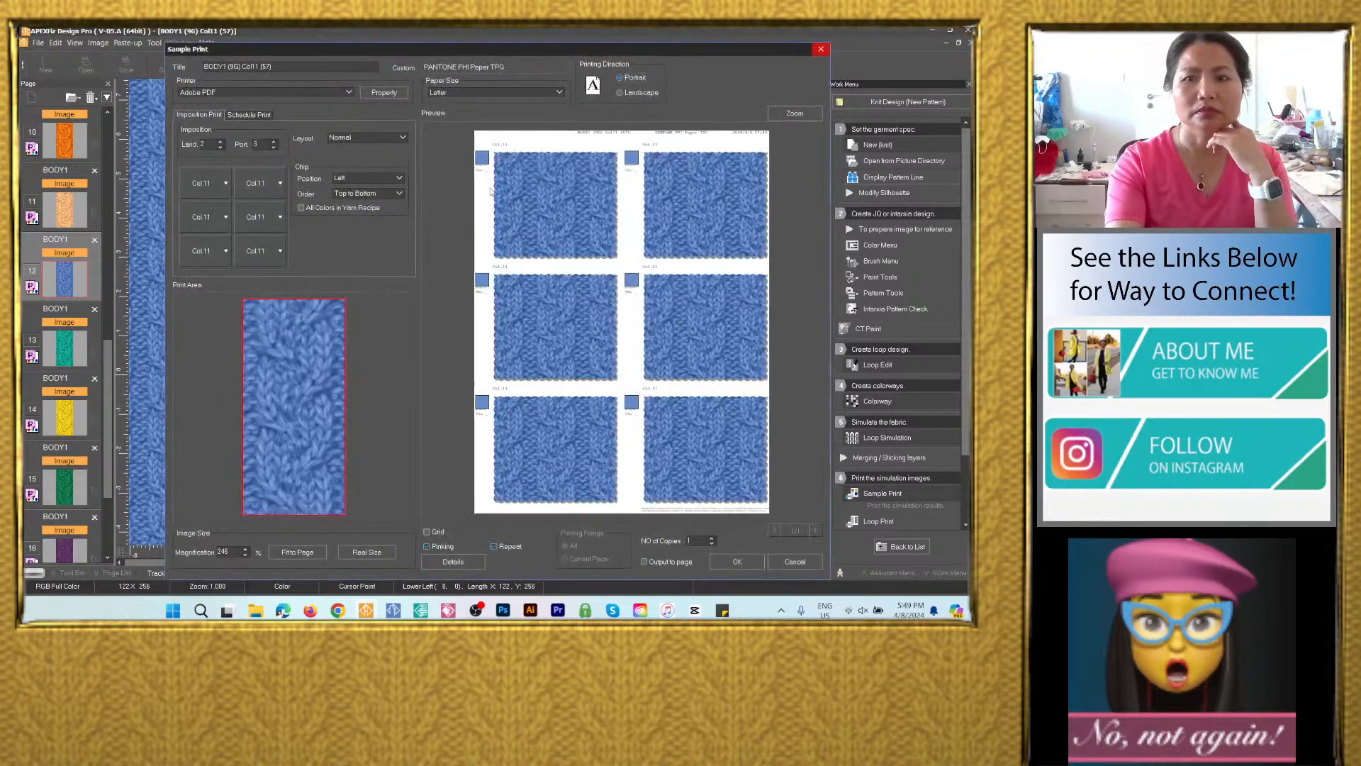
click(257, 183)
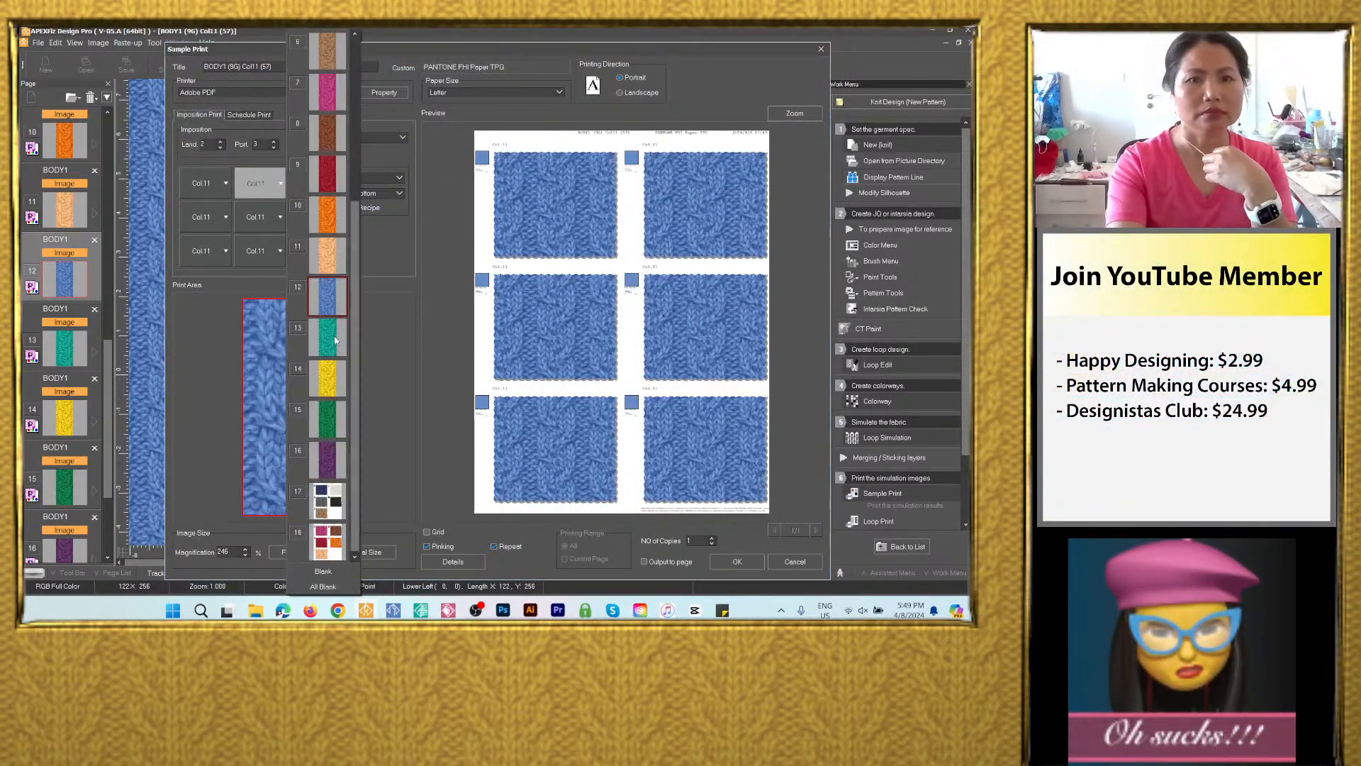
click(200, 216)
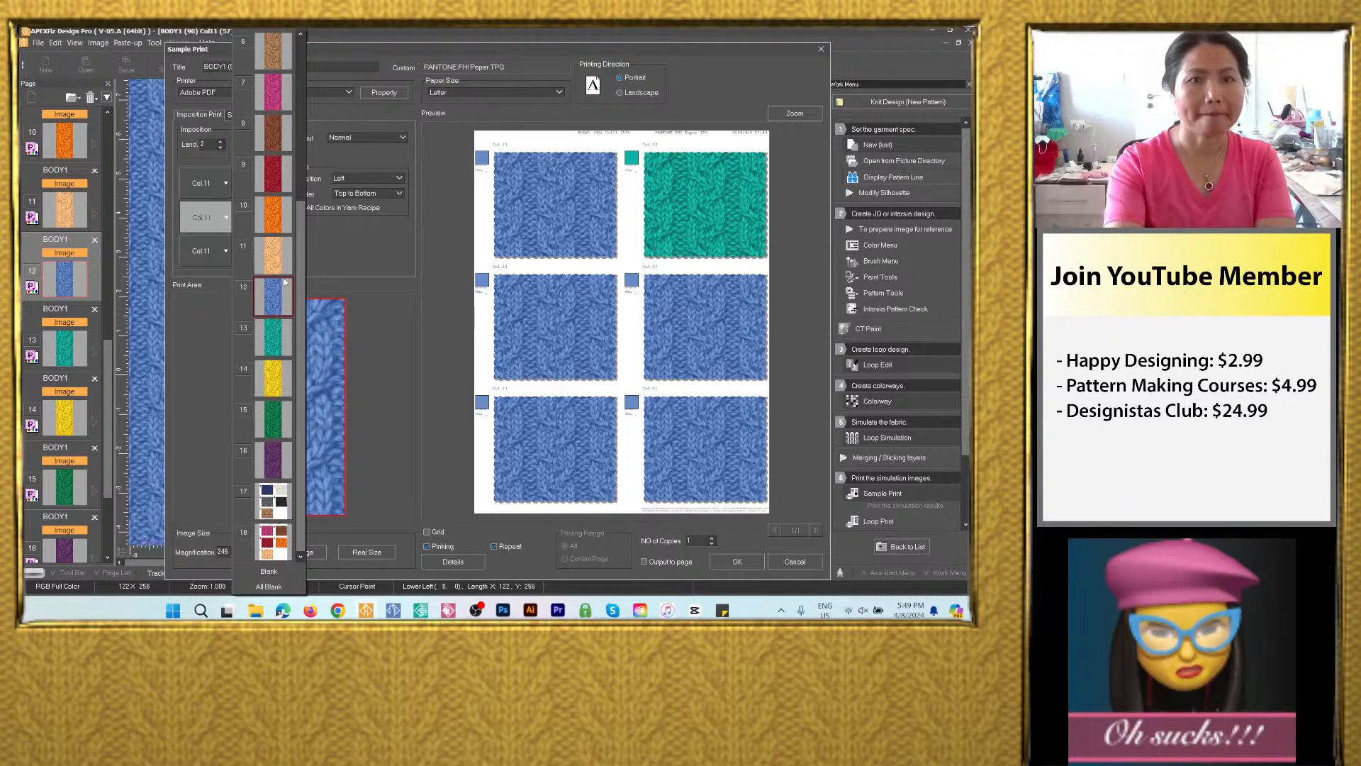
click(275, 382)
click(256, 217)
click(328, 414)
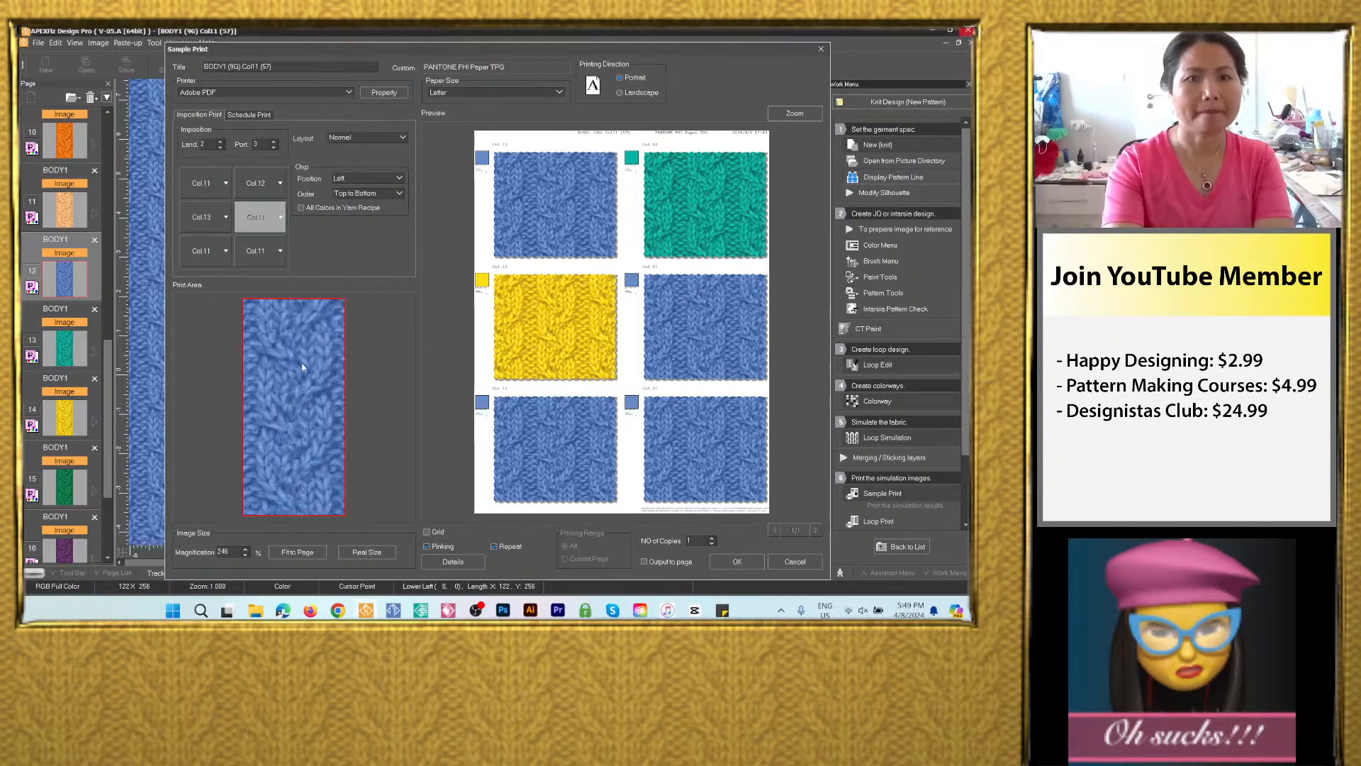
Complete the sample layout with Col 15 and a blank sixth cell, and output it to a new page.
click(207, 252)
click(273, 459)
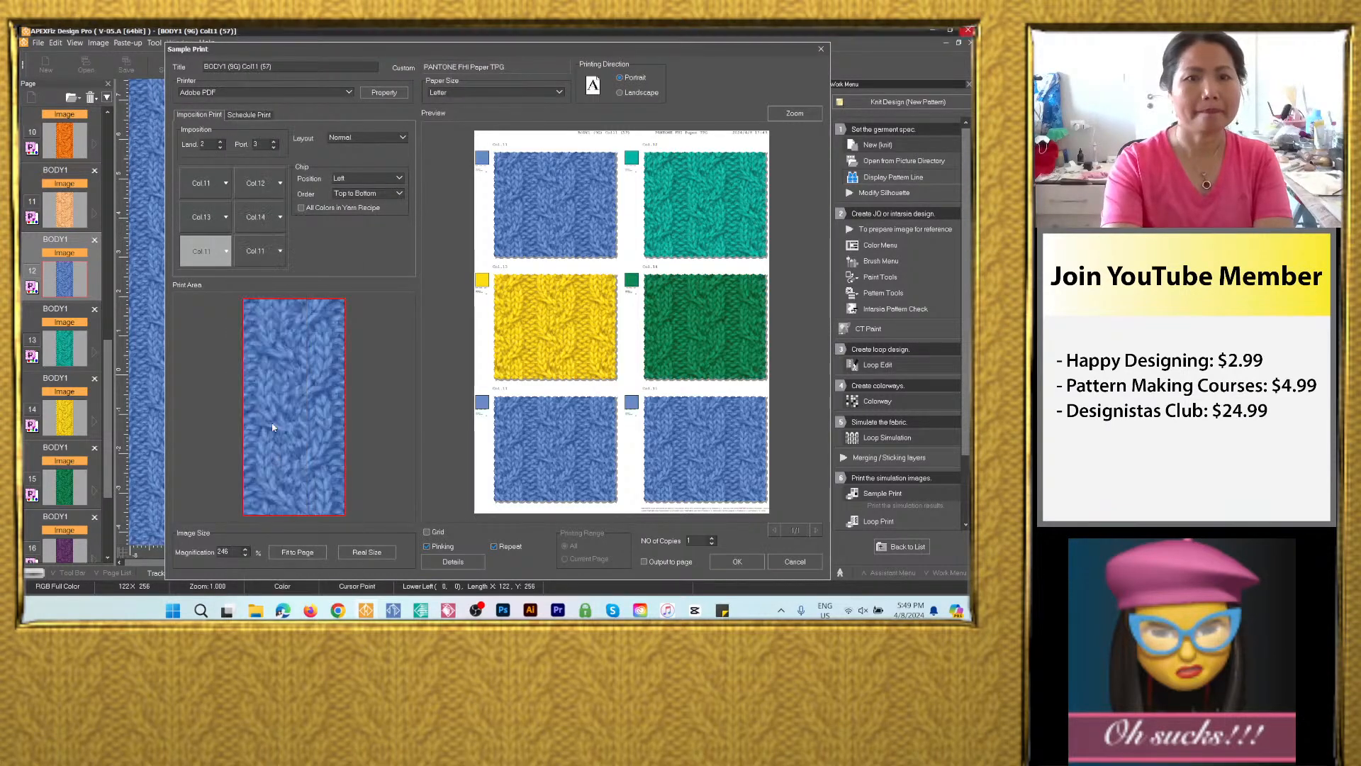
click(256, 251)
click(323, 570)
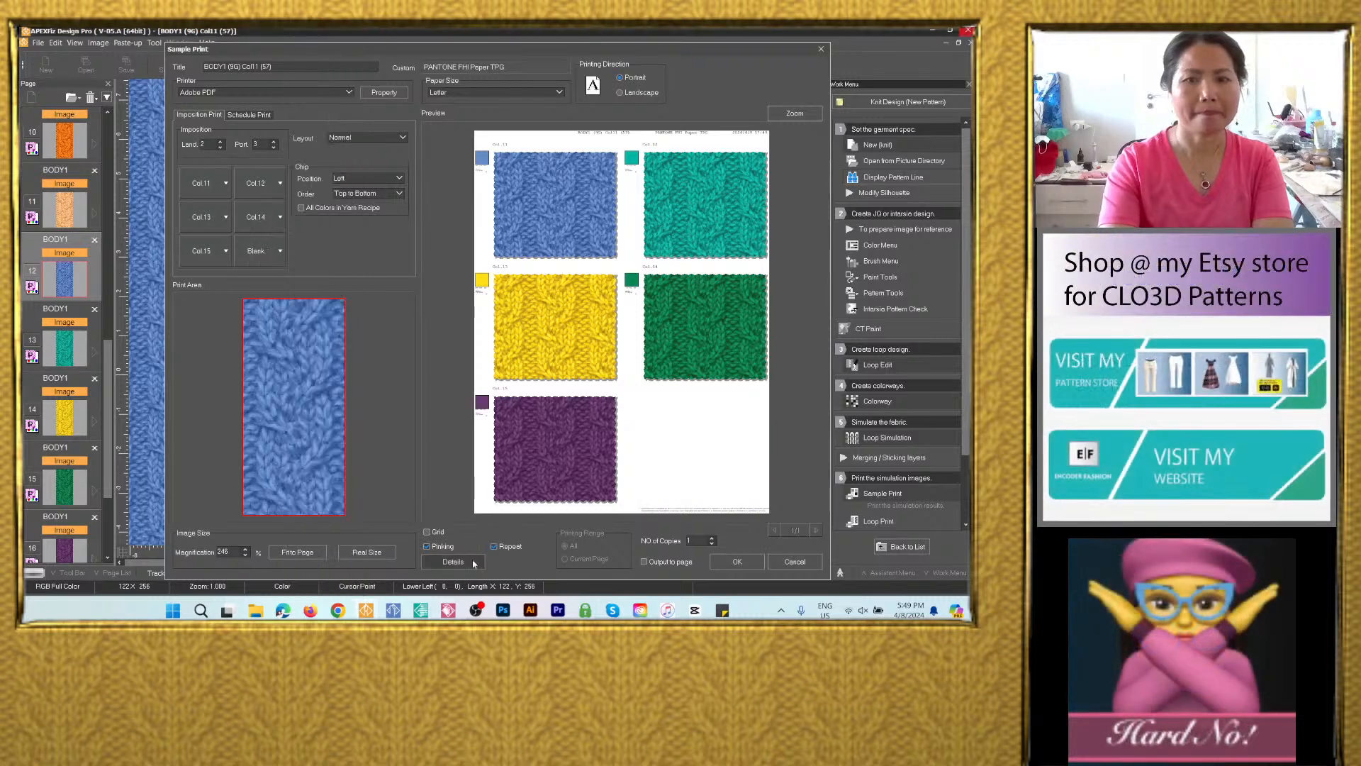
click(644, 562)
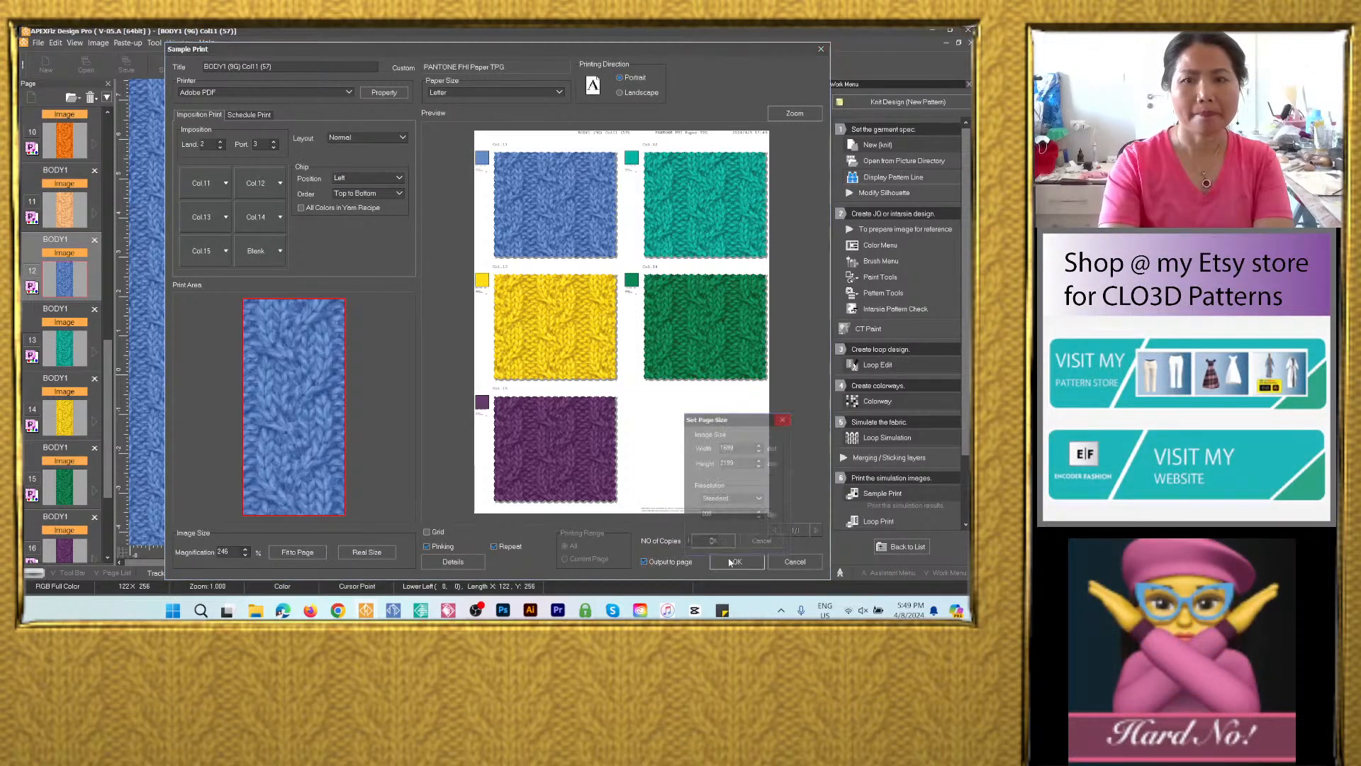
click(711, 546)
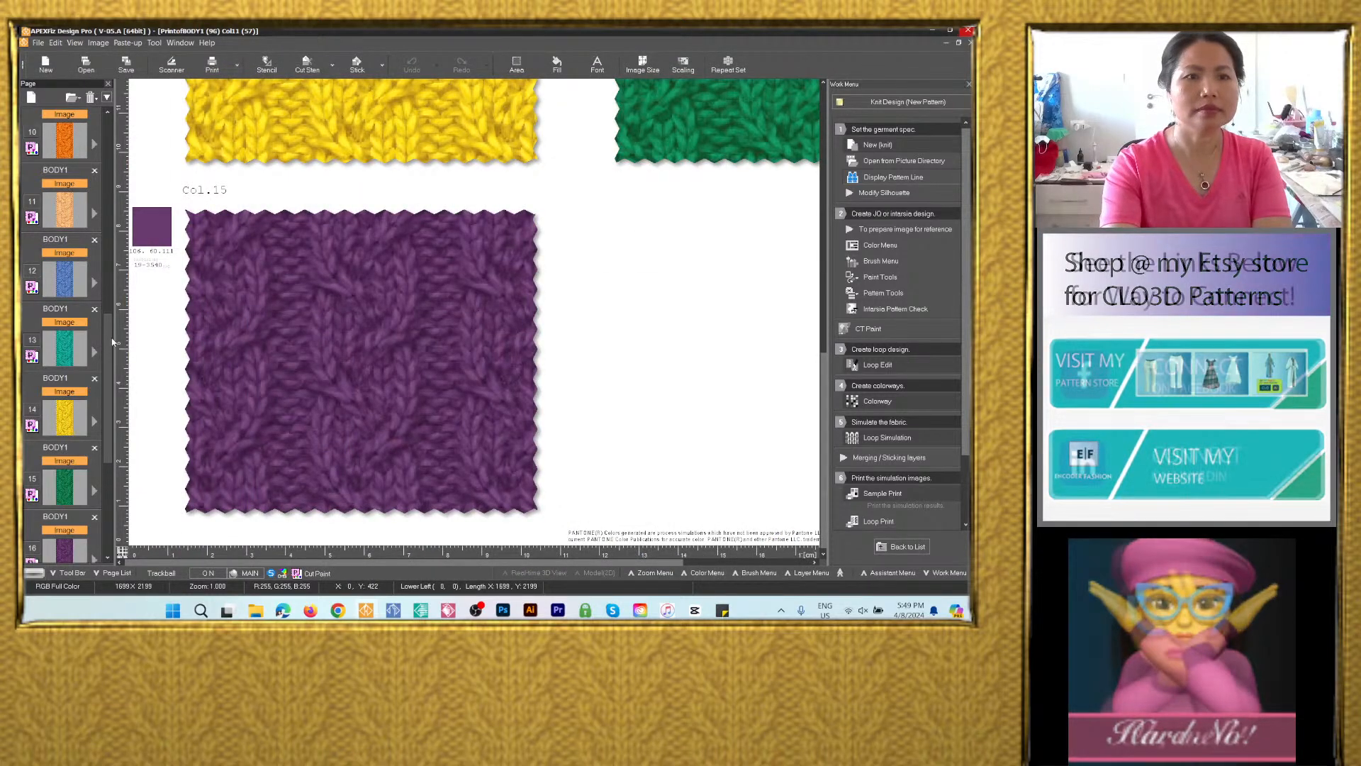
Start saving the BODY1 loop page under the name "15 colors_cable knit 008 (9G)" and copy that name.
drag(112, 356, 109, 141)
click(84, 130)
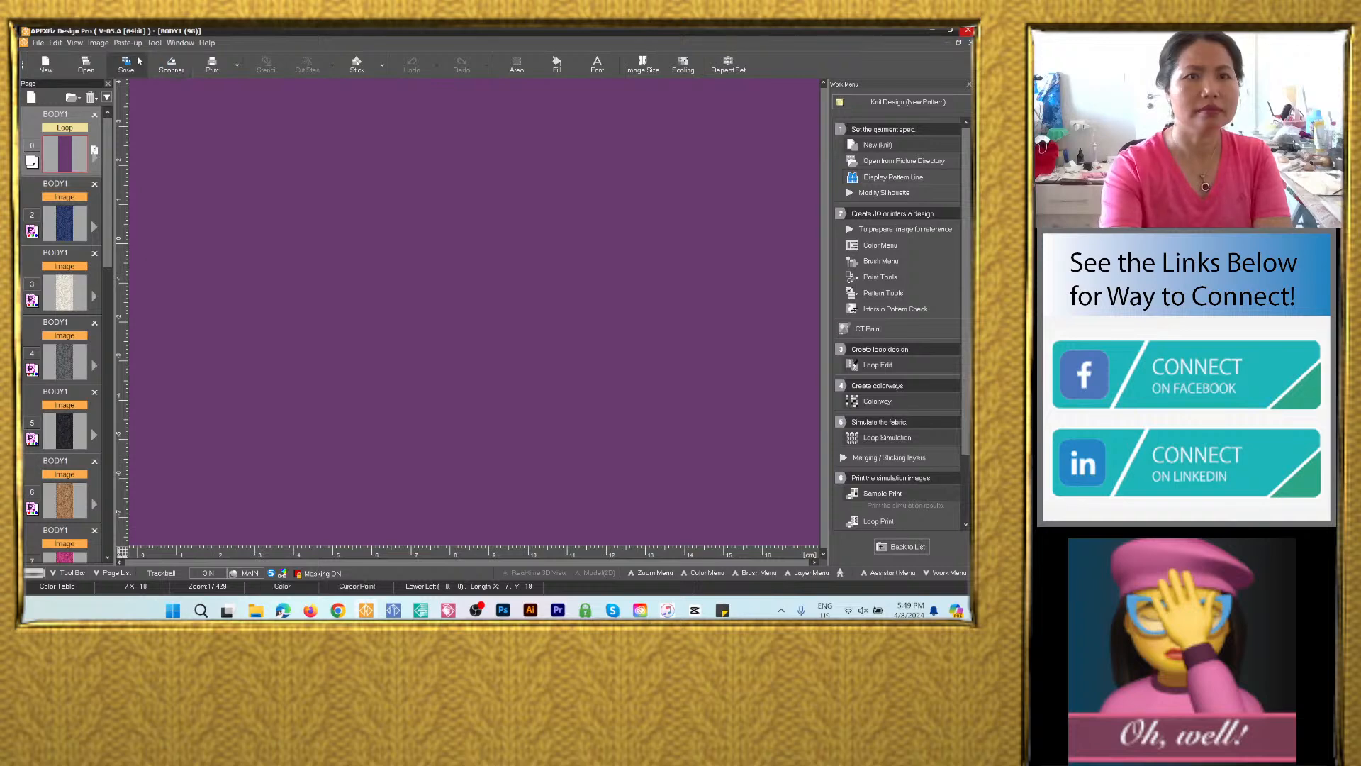
click(126, 64)
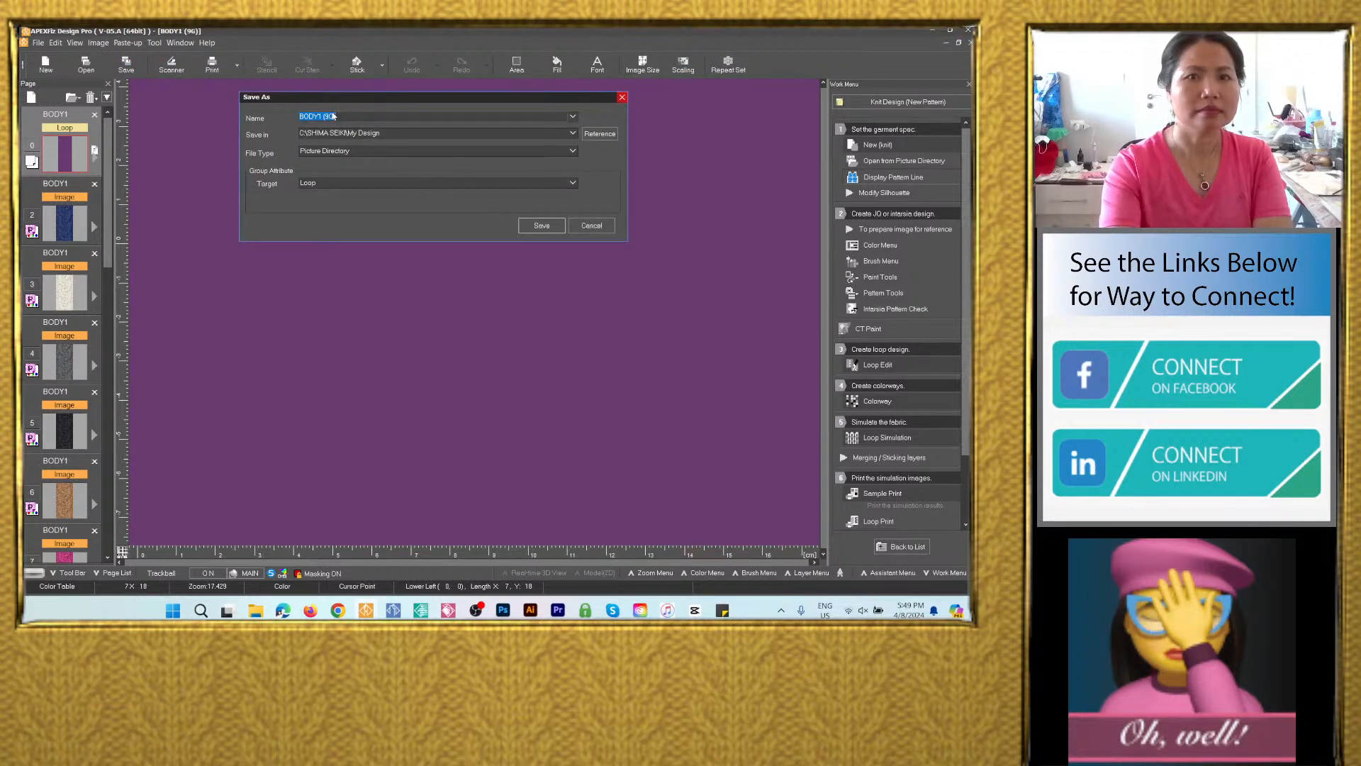
right_click(330, 115)
click(323, 125)
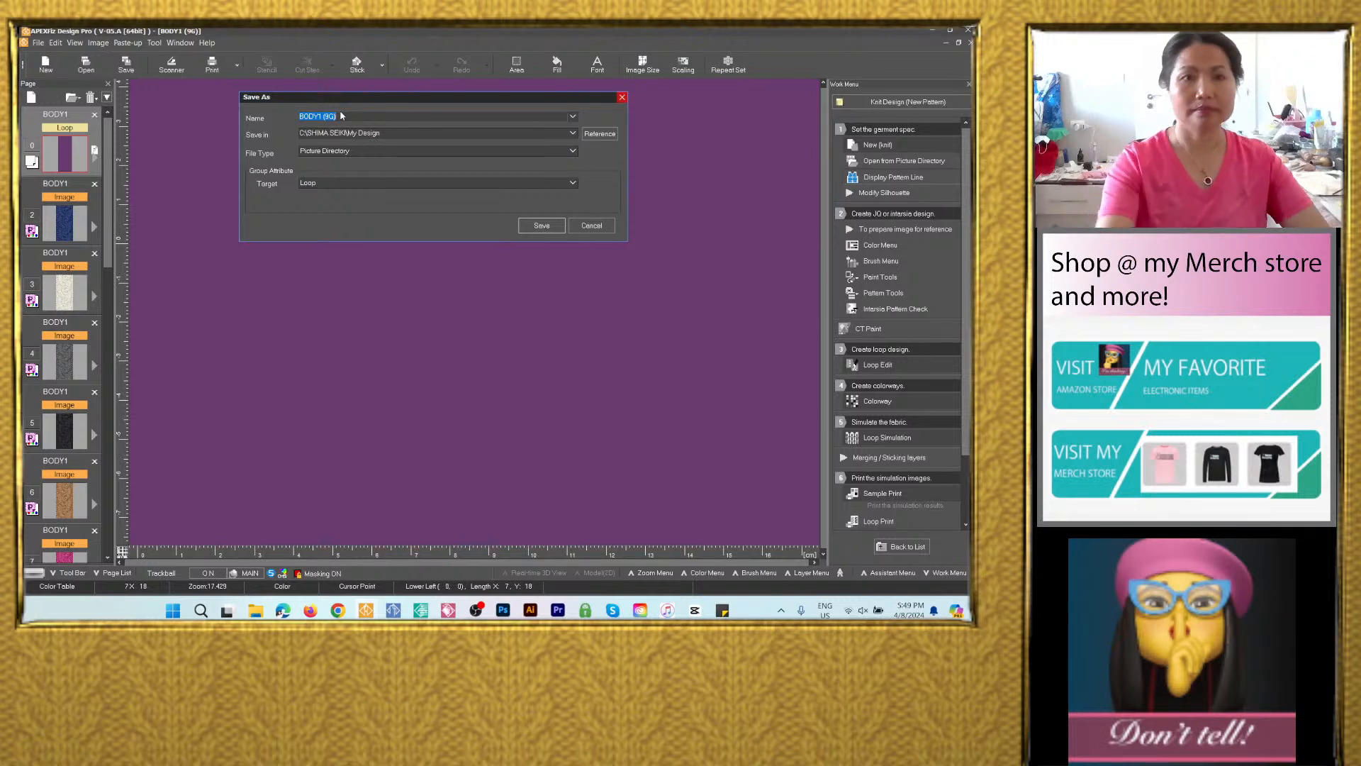
click(339, 115)
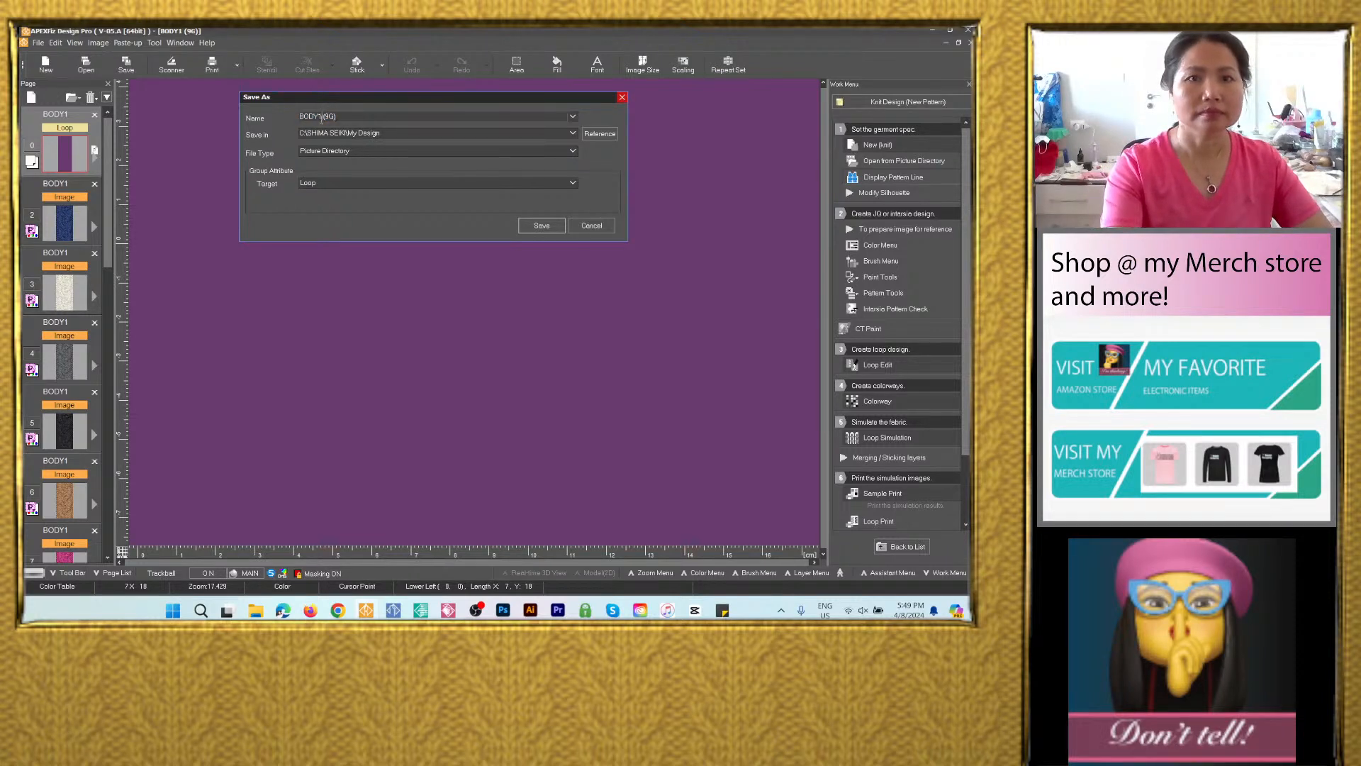
drag(322, 119, 265, 128)
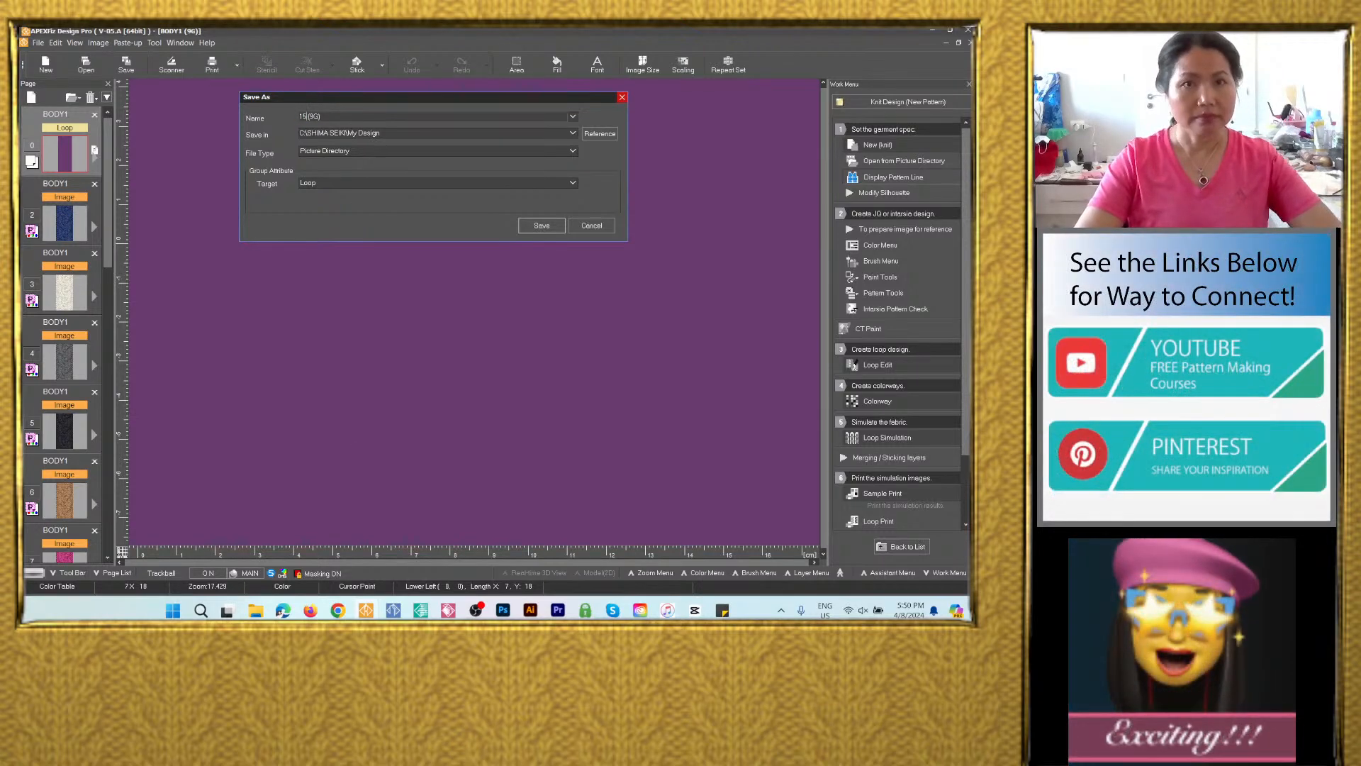
text(15 colors)
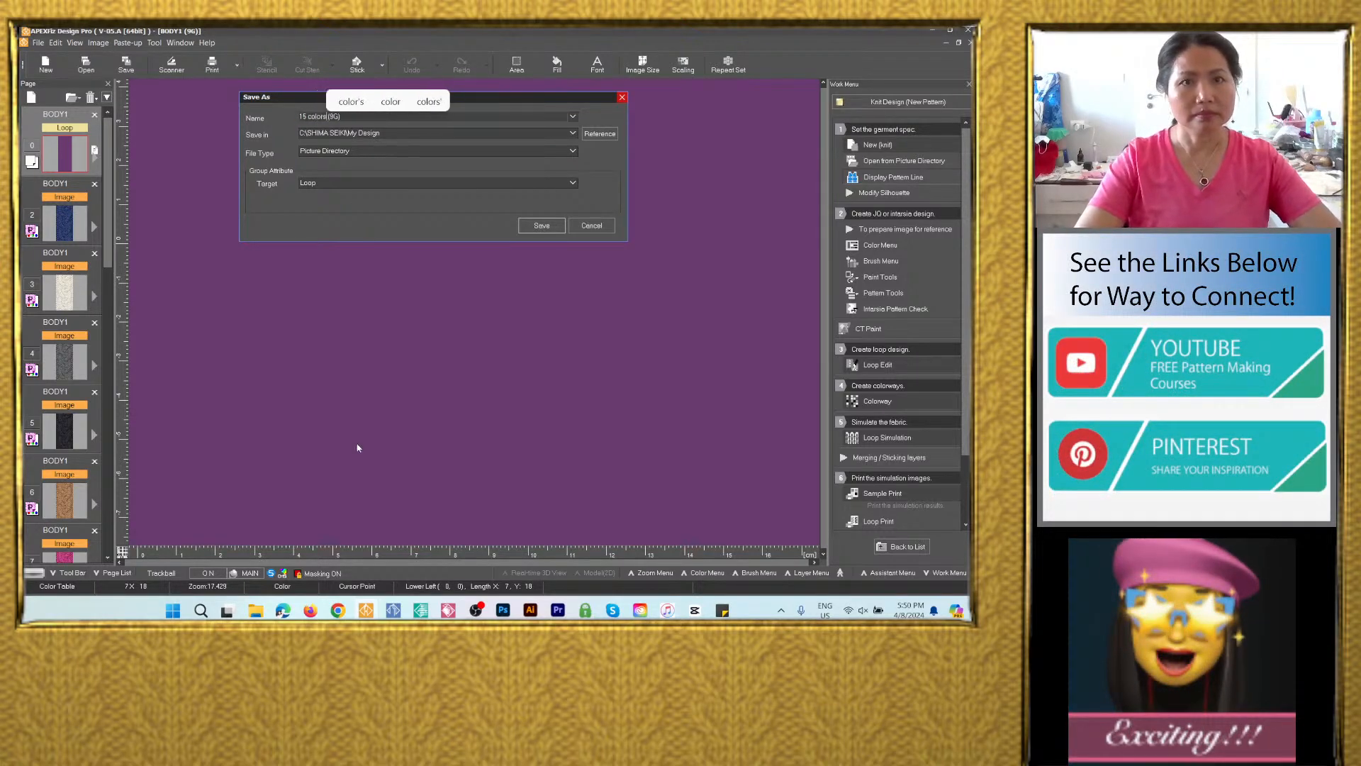
text(_c)
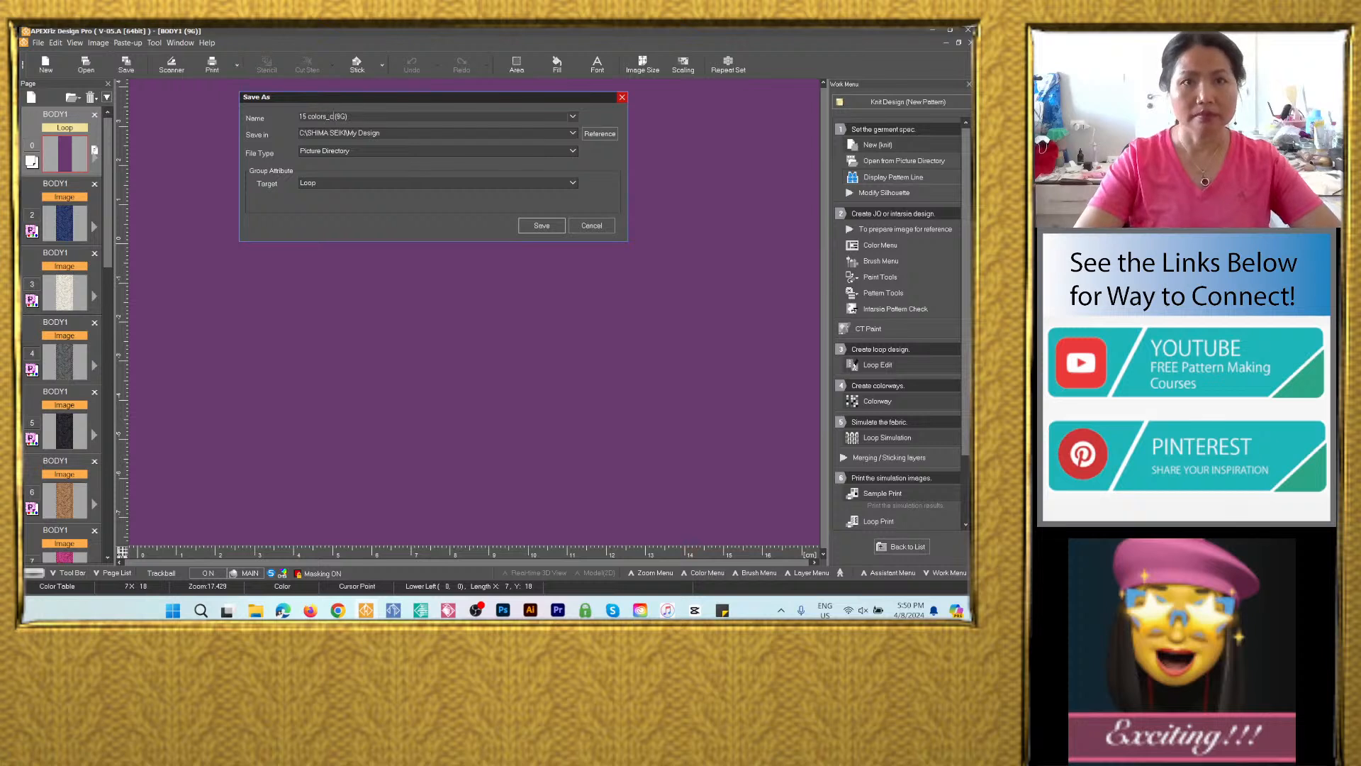
text(able knit)
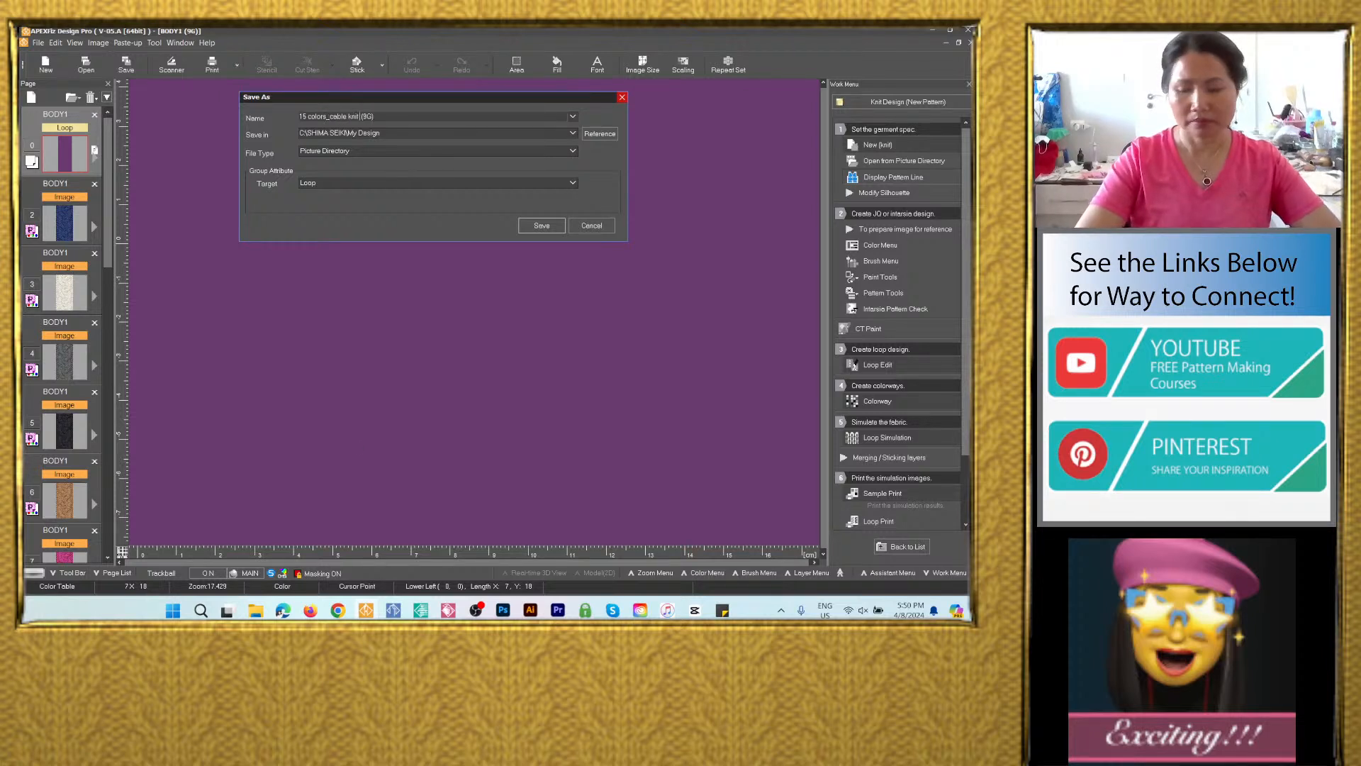
text( 008)
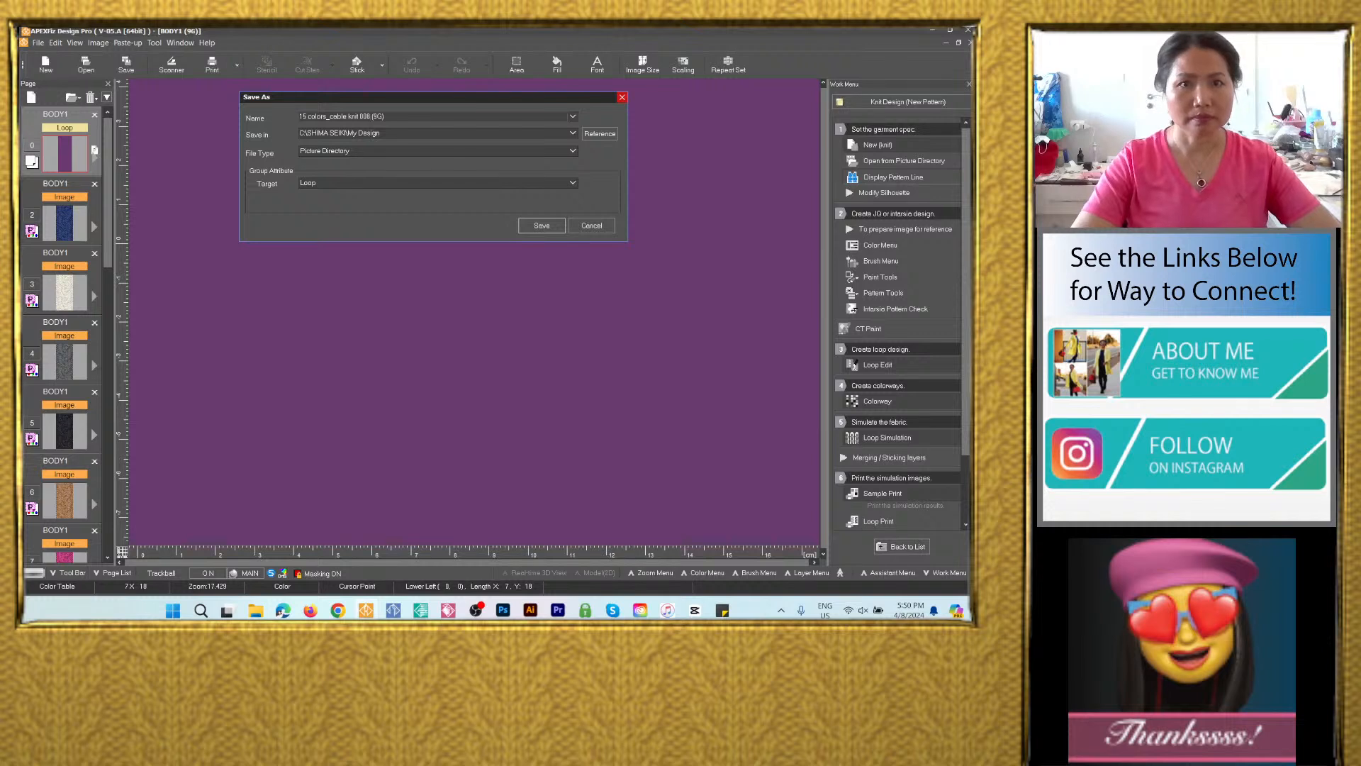
key(ctrl+a)
key(ctrl+c)
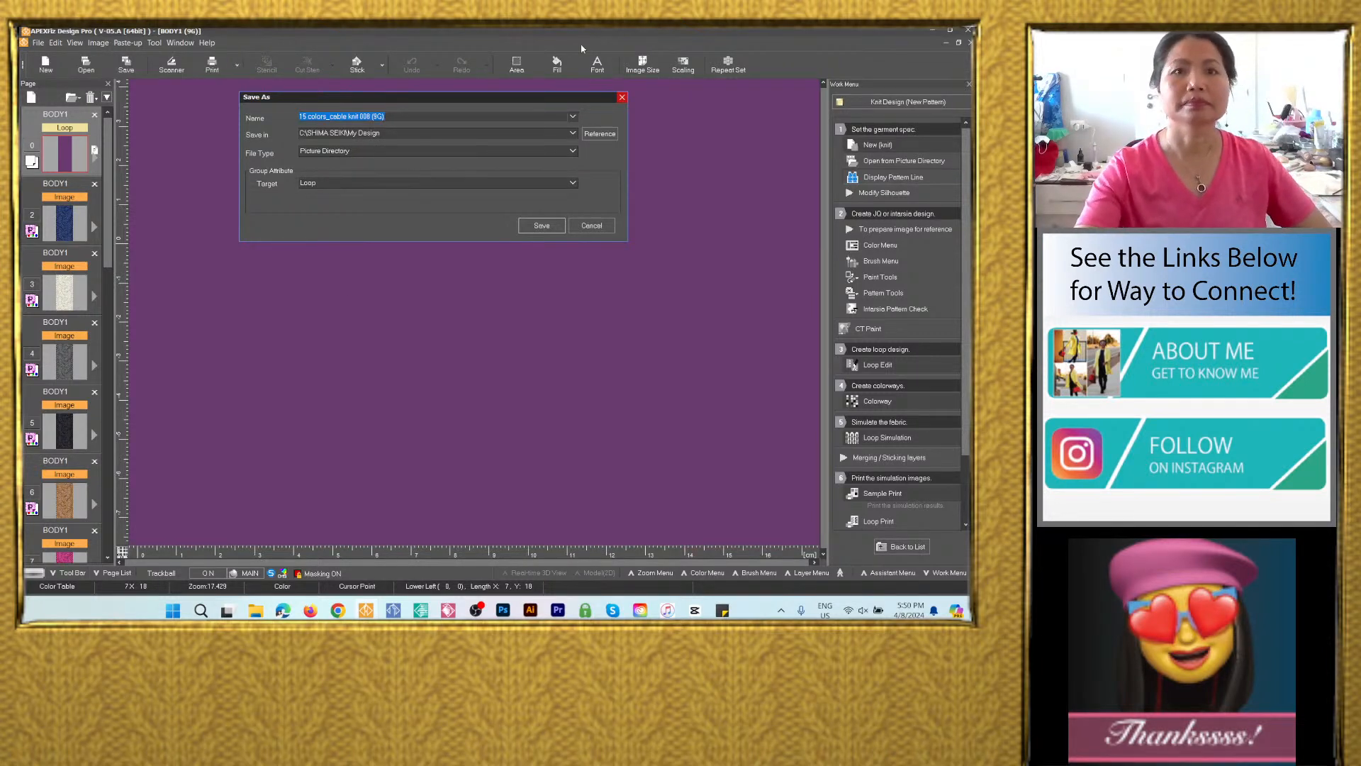
Browse for the save location down to the Cable knit fabrics folder in D:\All Digital Fabrics 2024\Knit Fabrics.
click(572, 134)
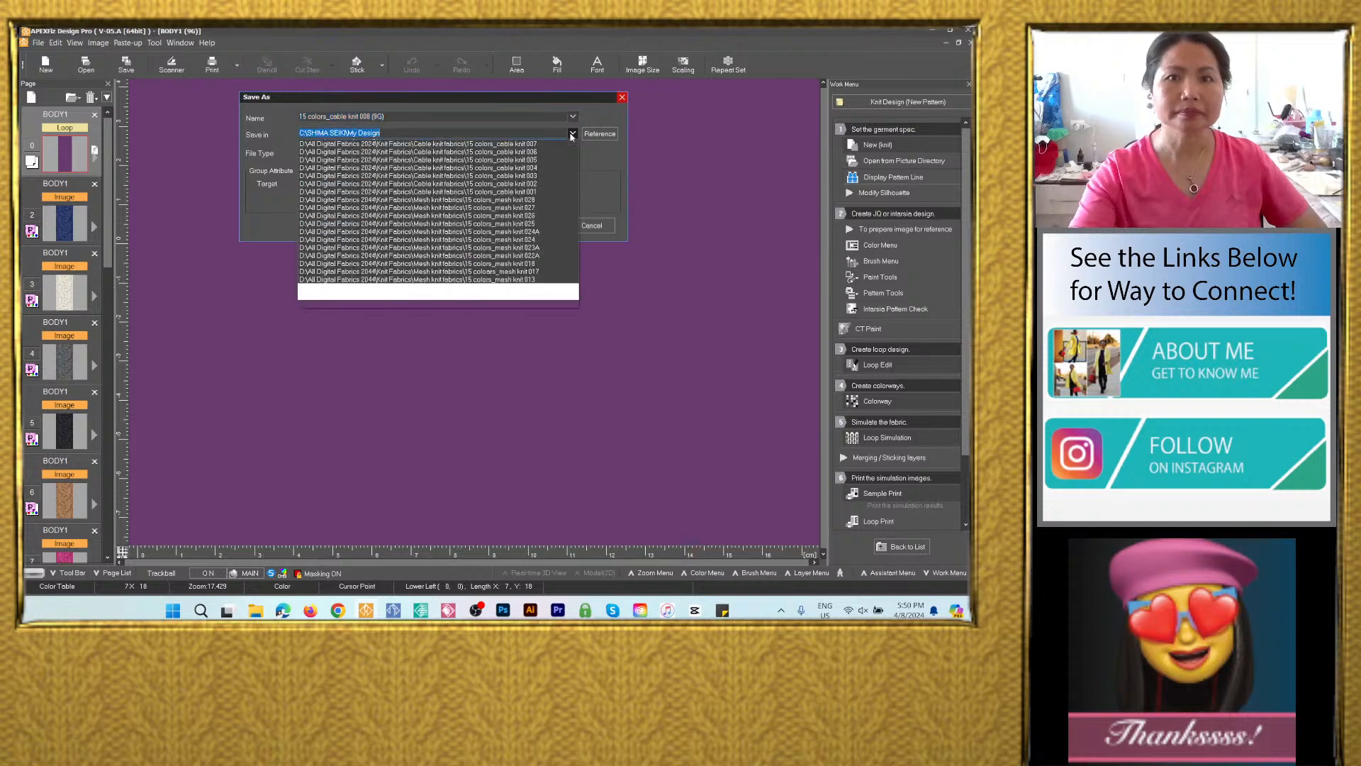
click(572, 134)
click(602, 134)
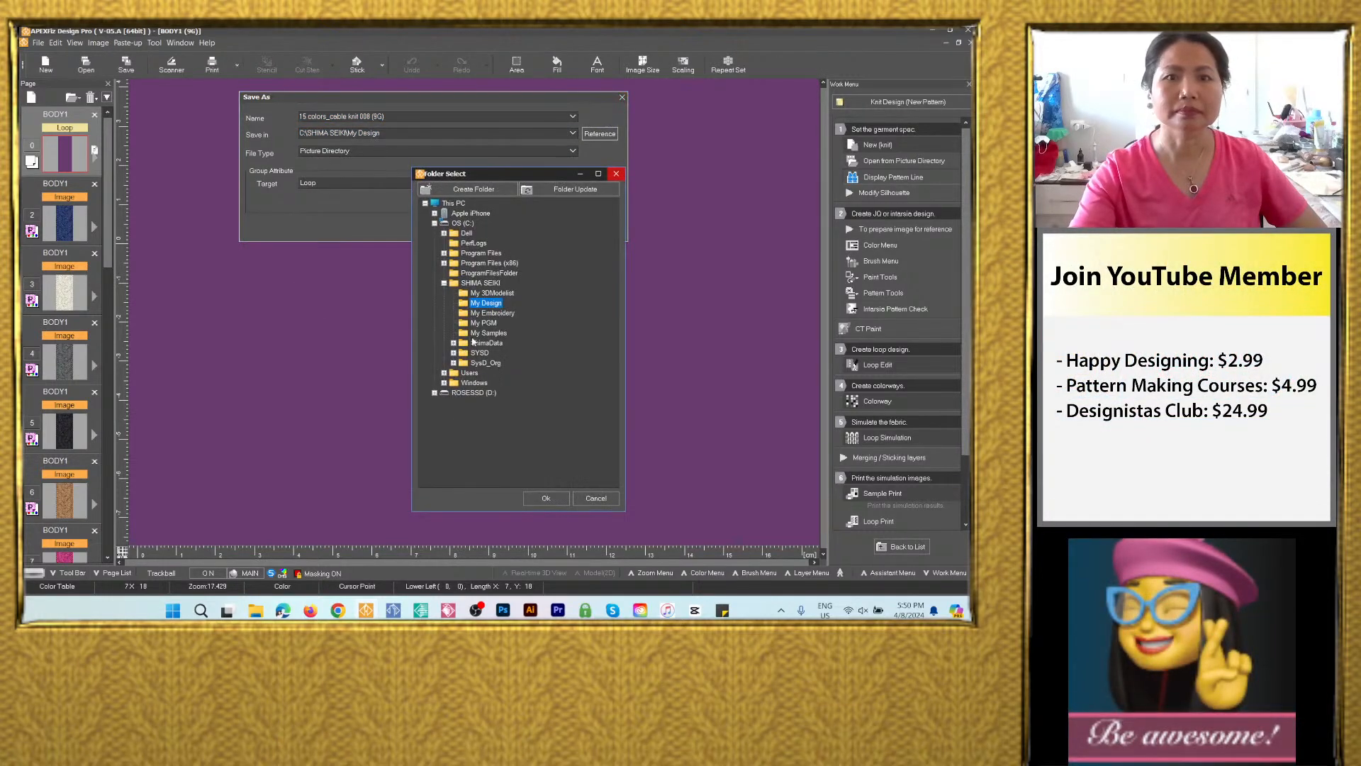
click(434, 388)
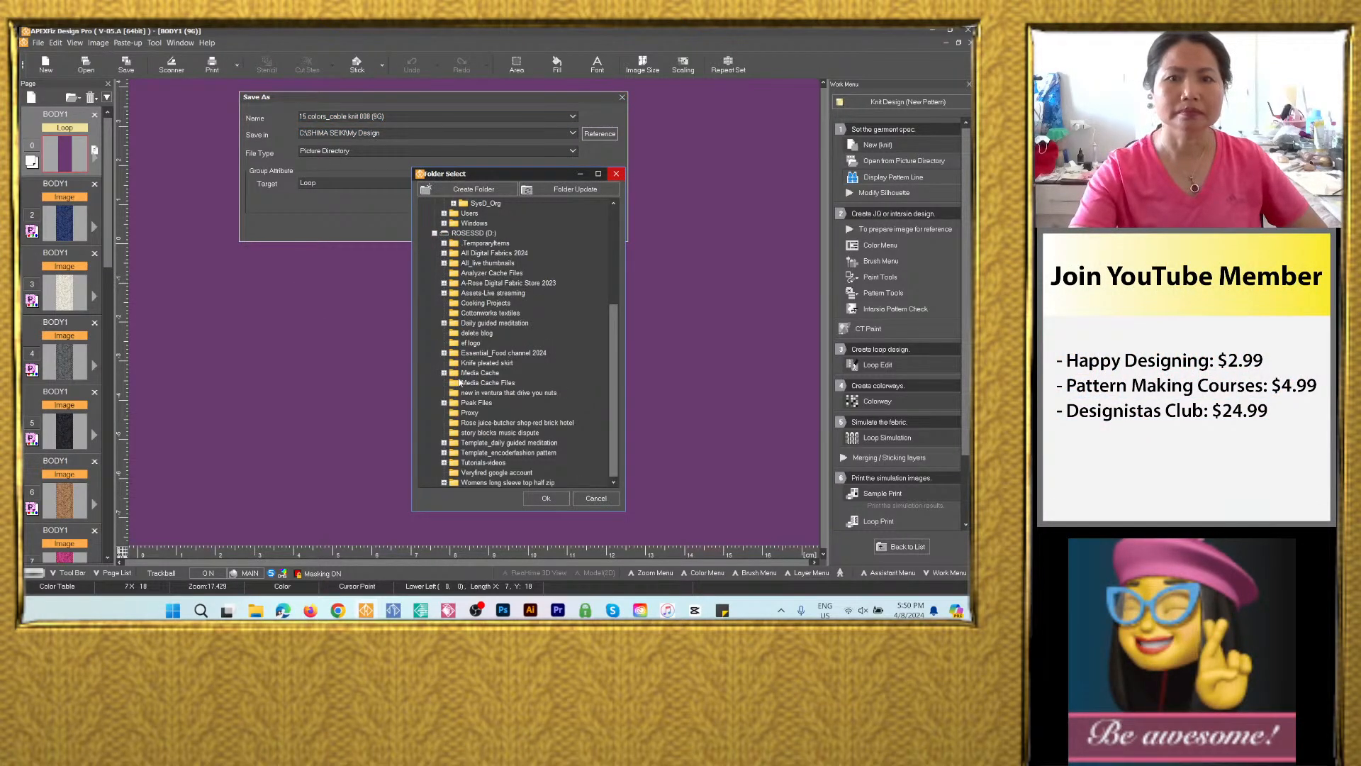
click(444, 253)
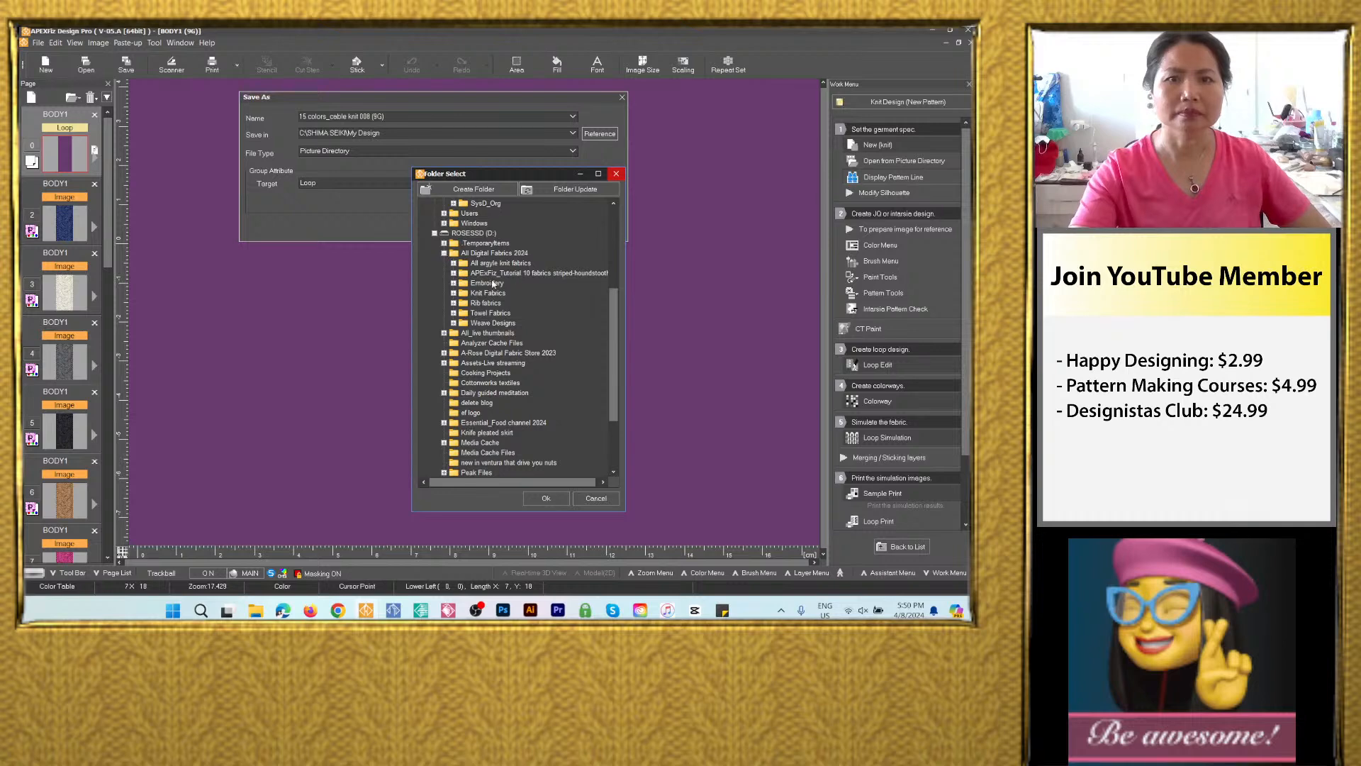
click(454, 293)
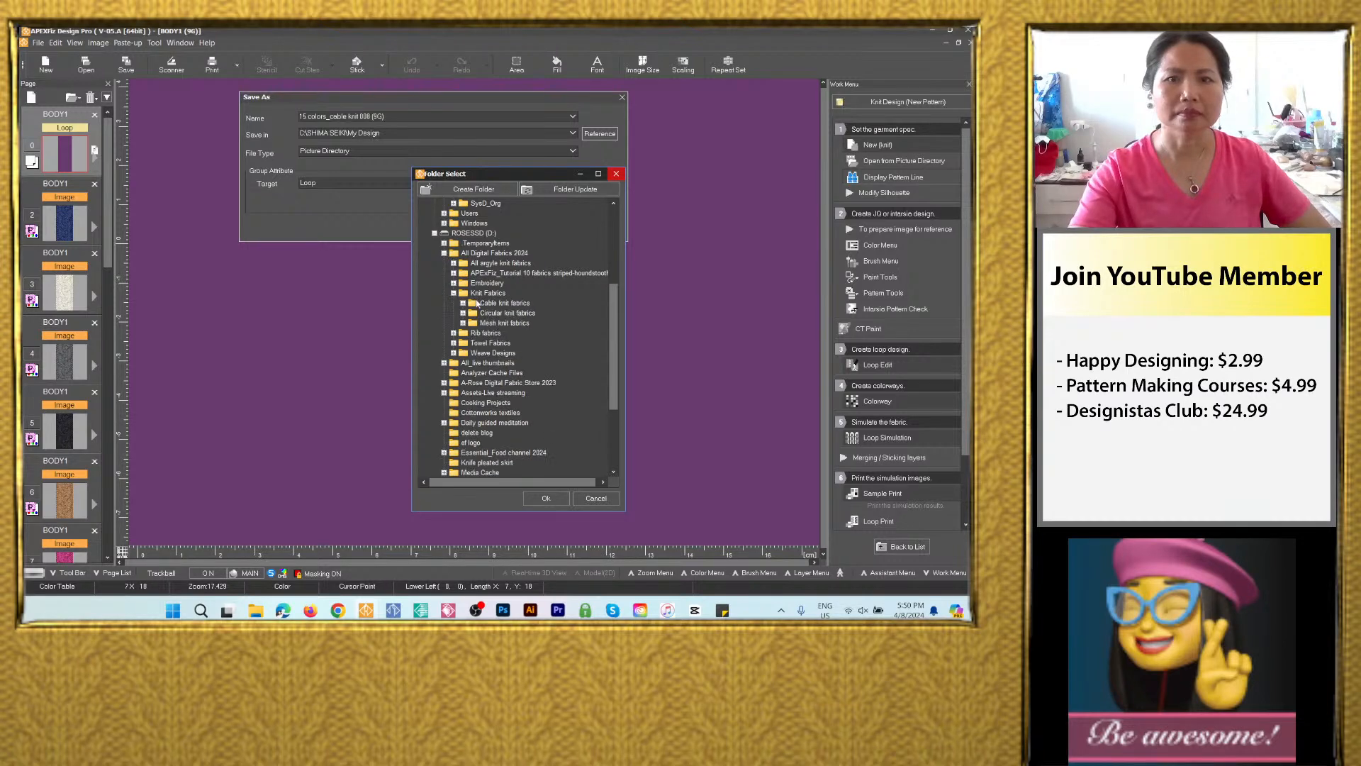
click(464, 303)
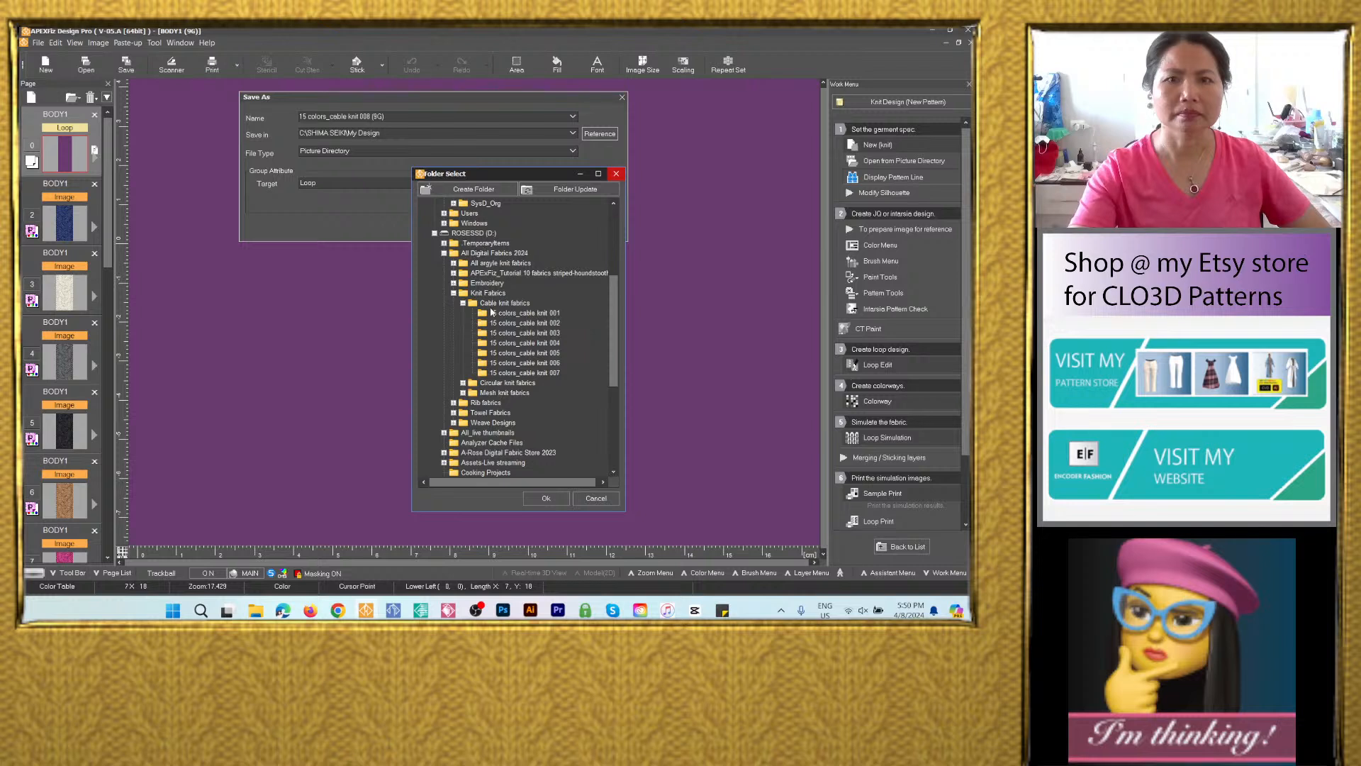
click(495, 303)
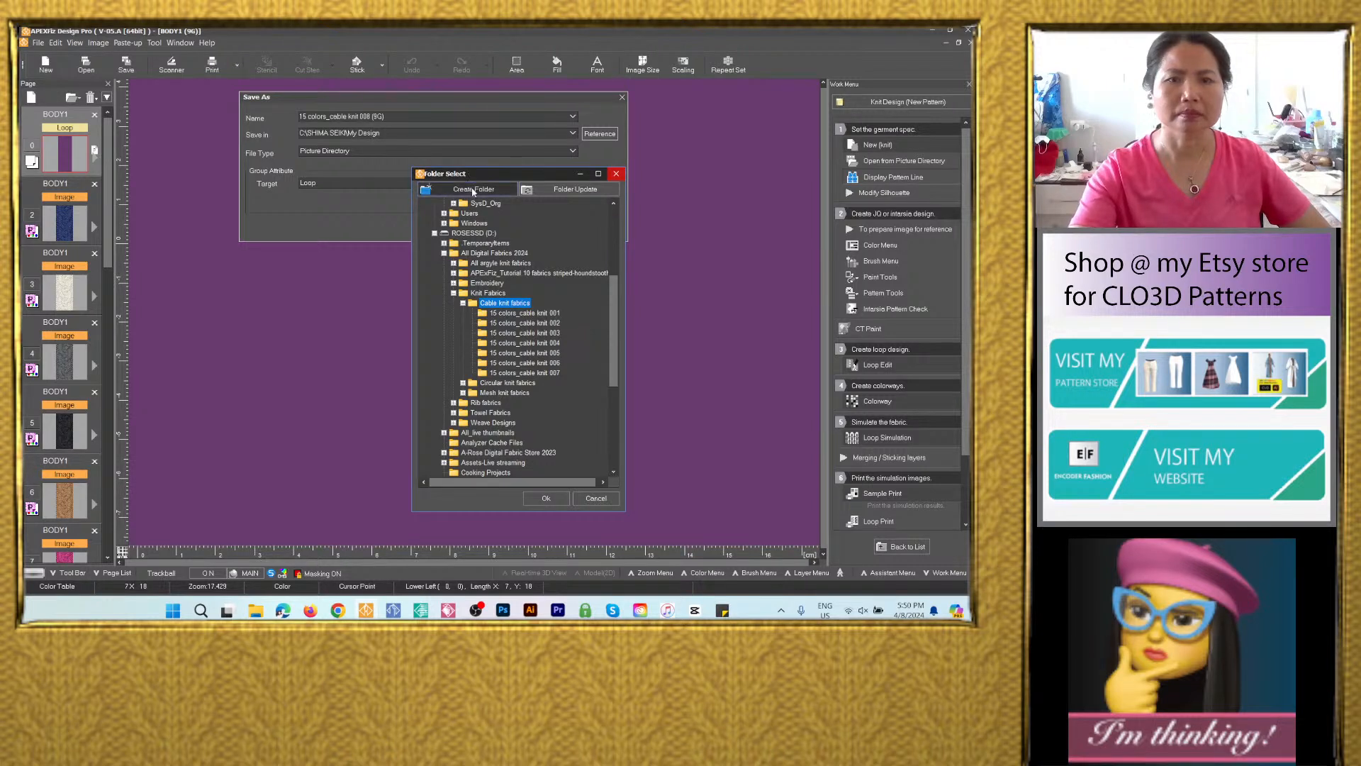
Create a subfolder with the copied name "15 colors_cable knit 008 (9G)" and set it as the save location.
click(474, 188)
key(ctrl+v)
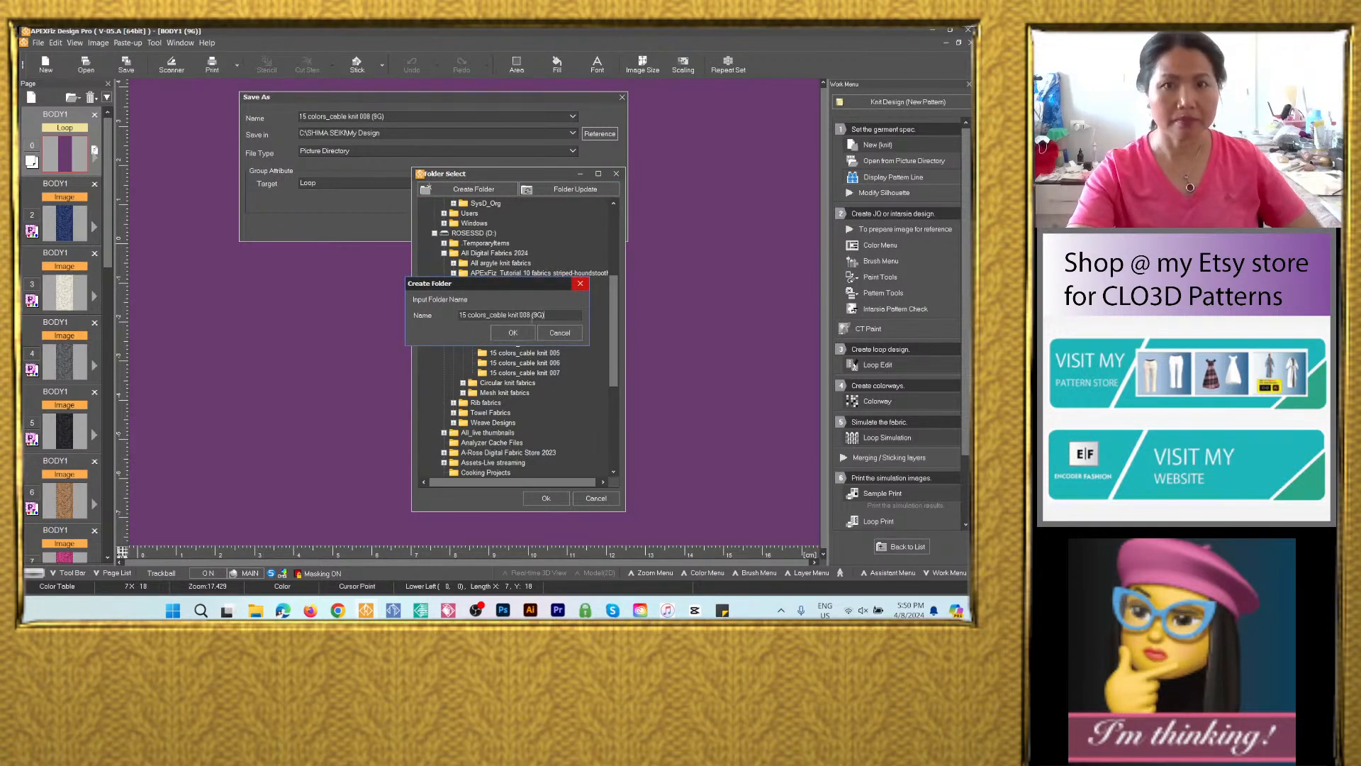
click(528, 335)
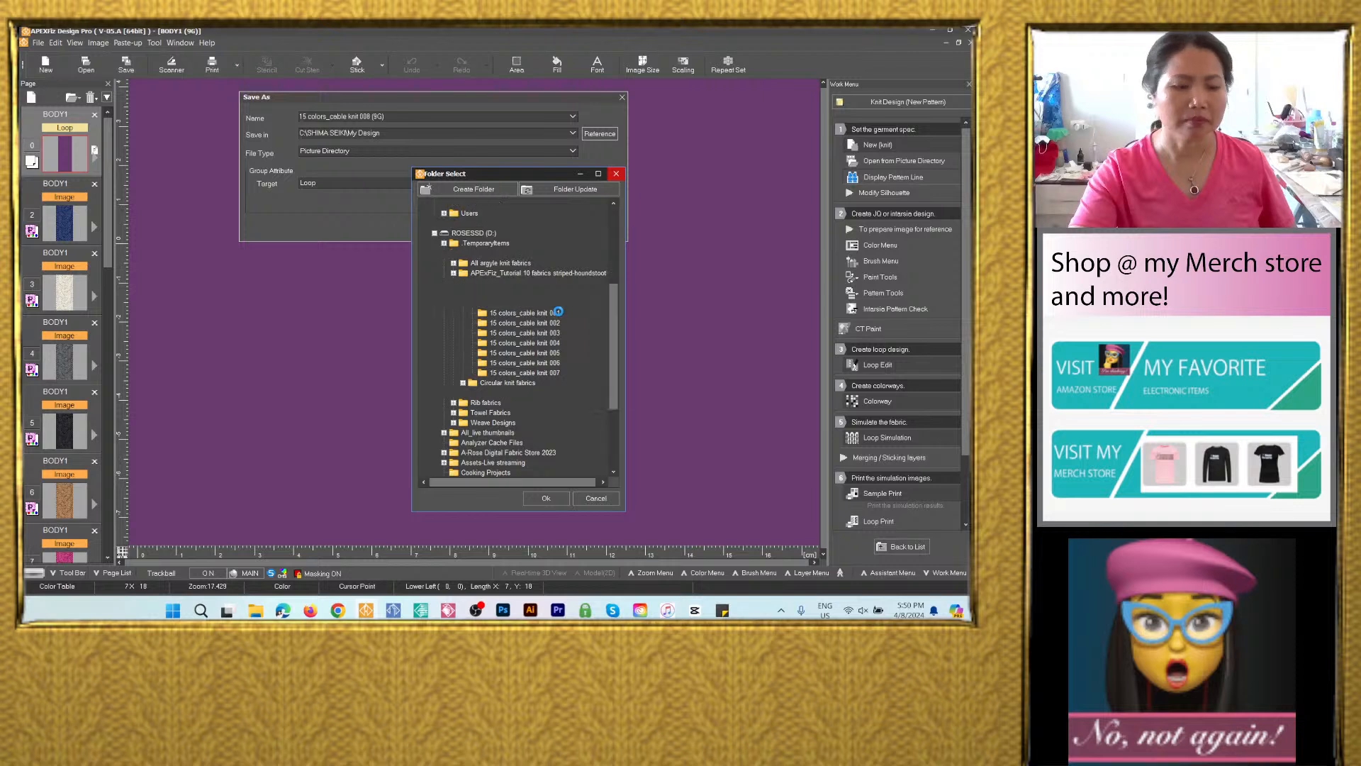
click(546, 499)
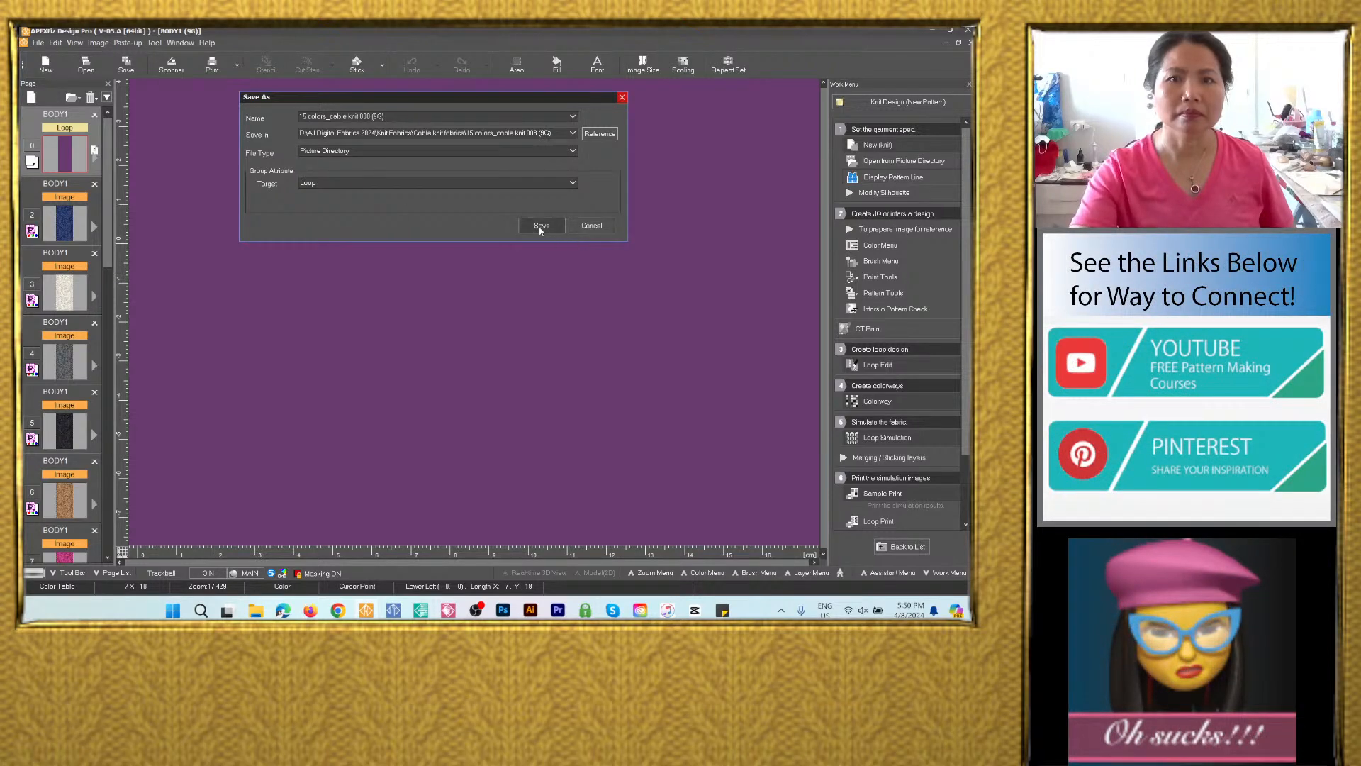
Copy the "15 colors_cable knit 008" part of the file name and save the loop page as a Picture Directory.
click(371, 118)
key(ctrl+c)
click(371, 118)
drag(371, 117, 302, 115)
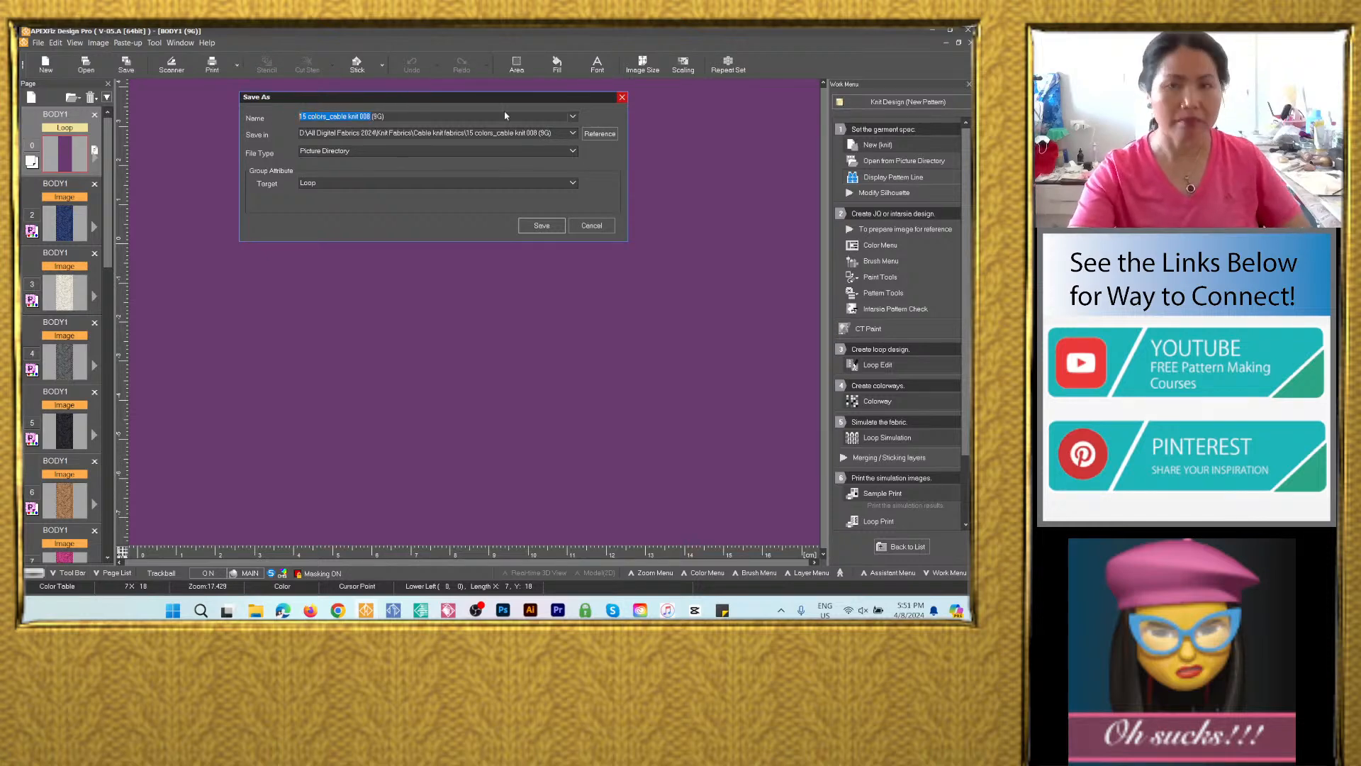
click(542, 225)
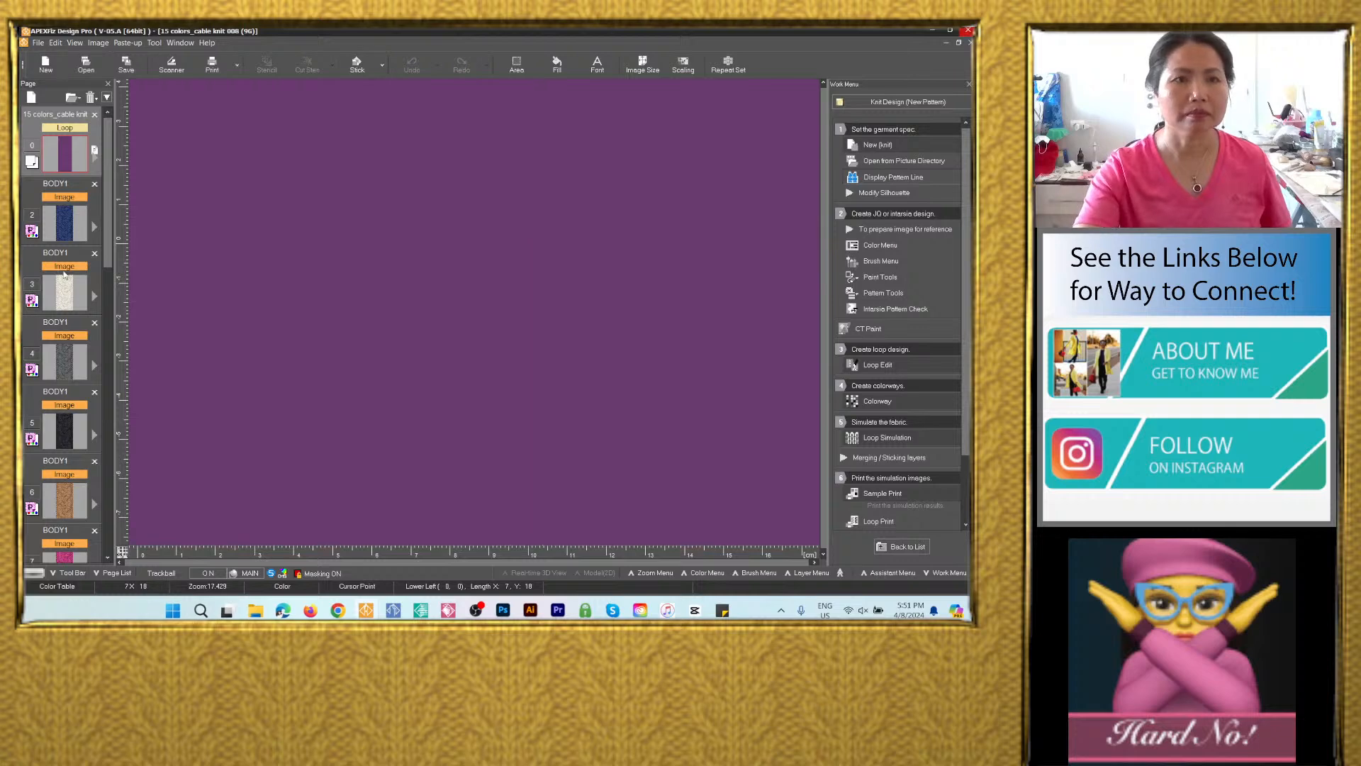
Start saving the navy Col 1 simulation as an image, name it "Navy blue_cable knit 008" and copy that name.
click(67, 227)
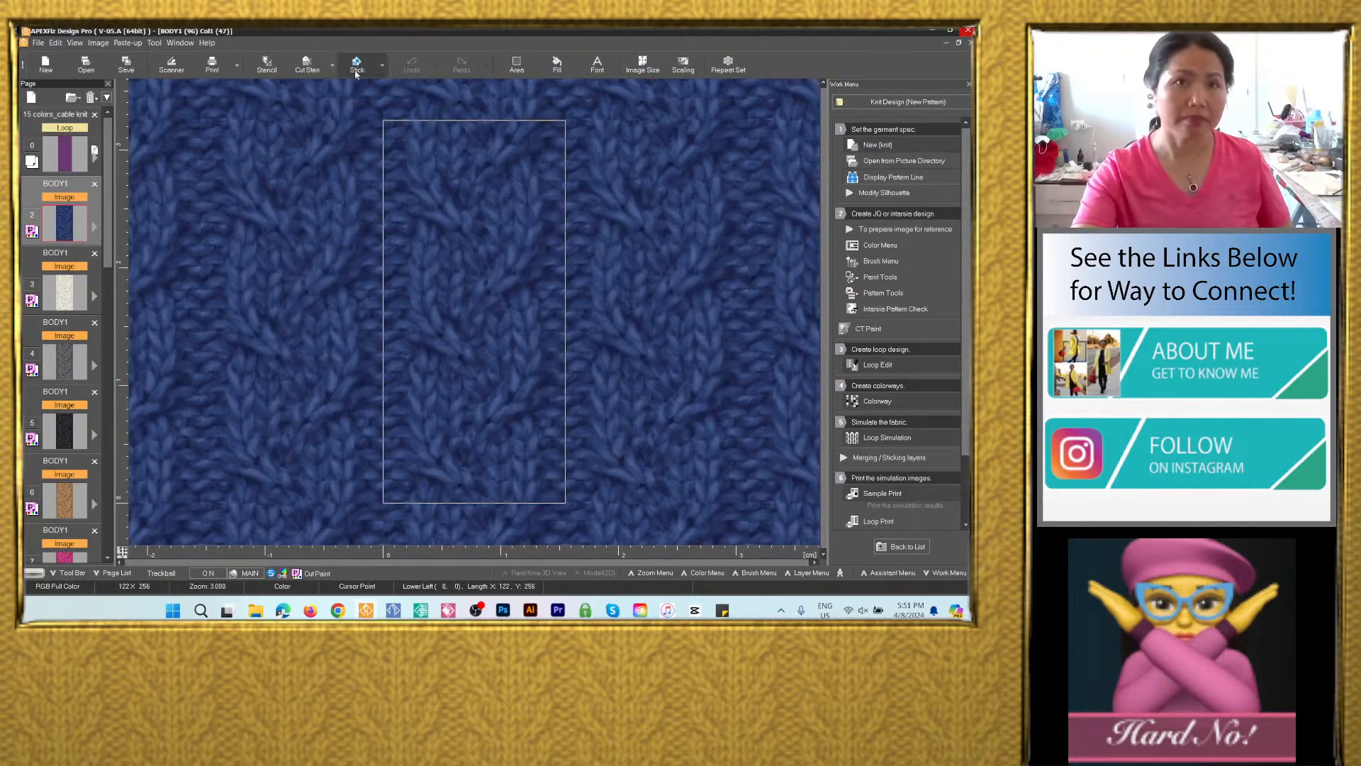
click(126, 65)
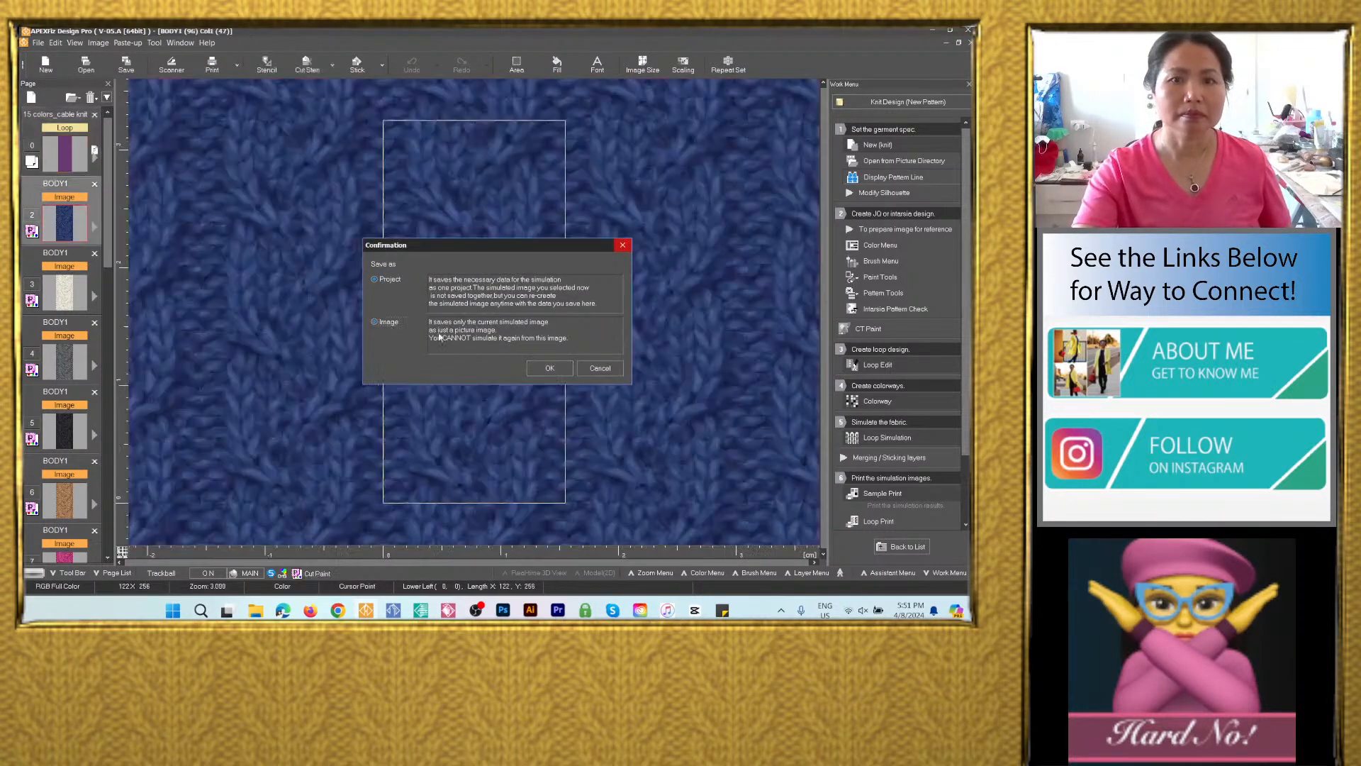
click(551, 370)
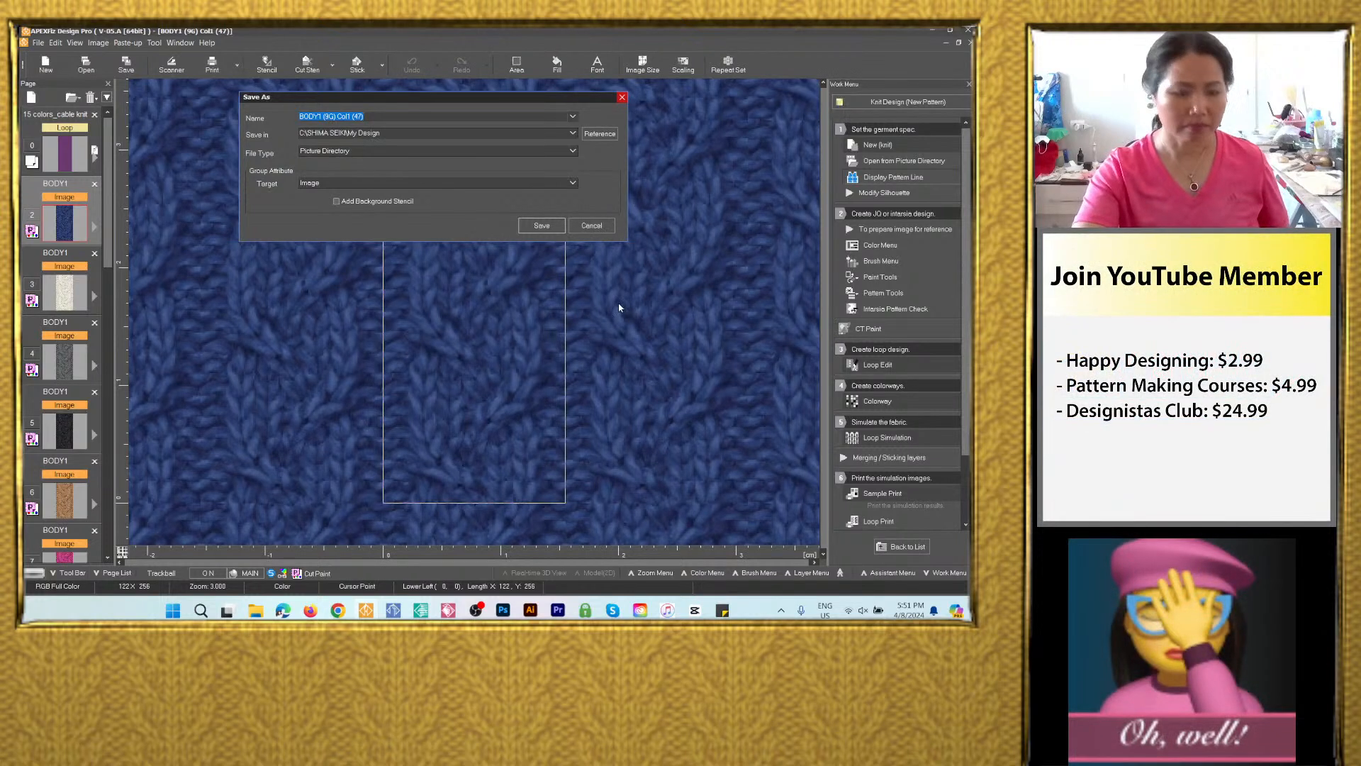
key(ctrl+v)
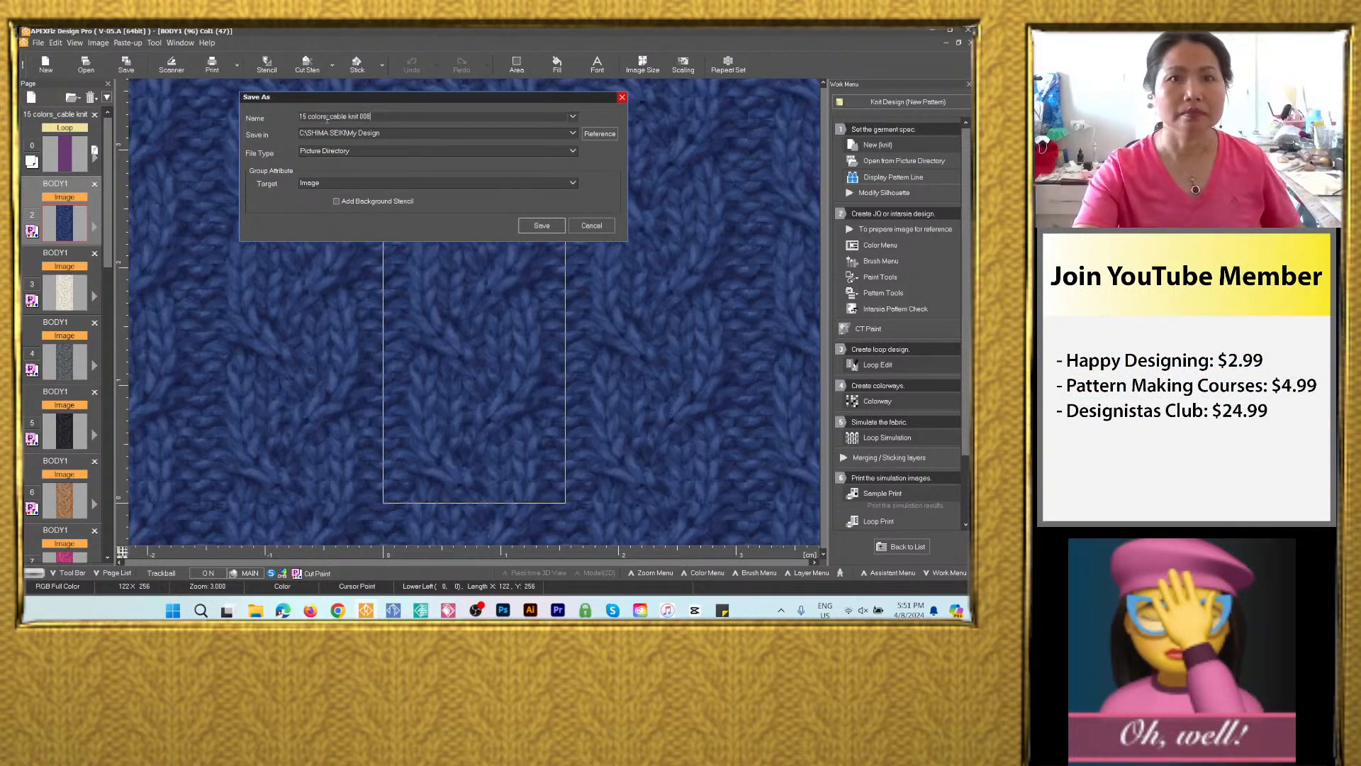
drag(326, 118, 298, 117)
text(Nav)
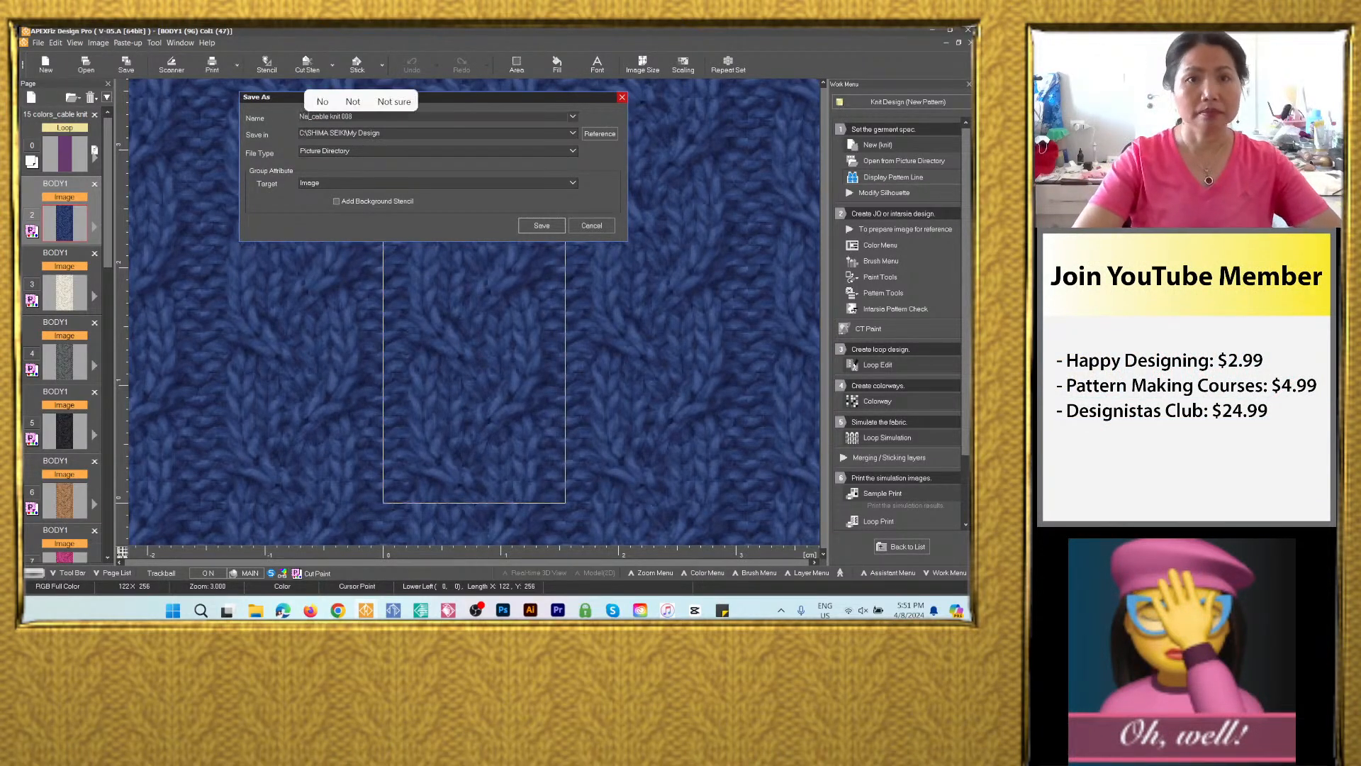
text(y blue)
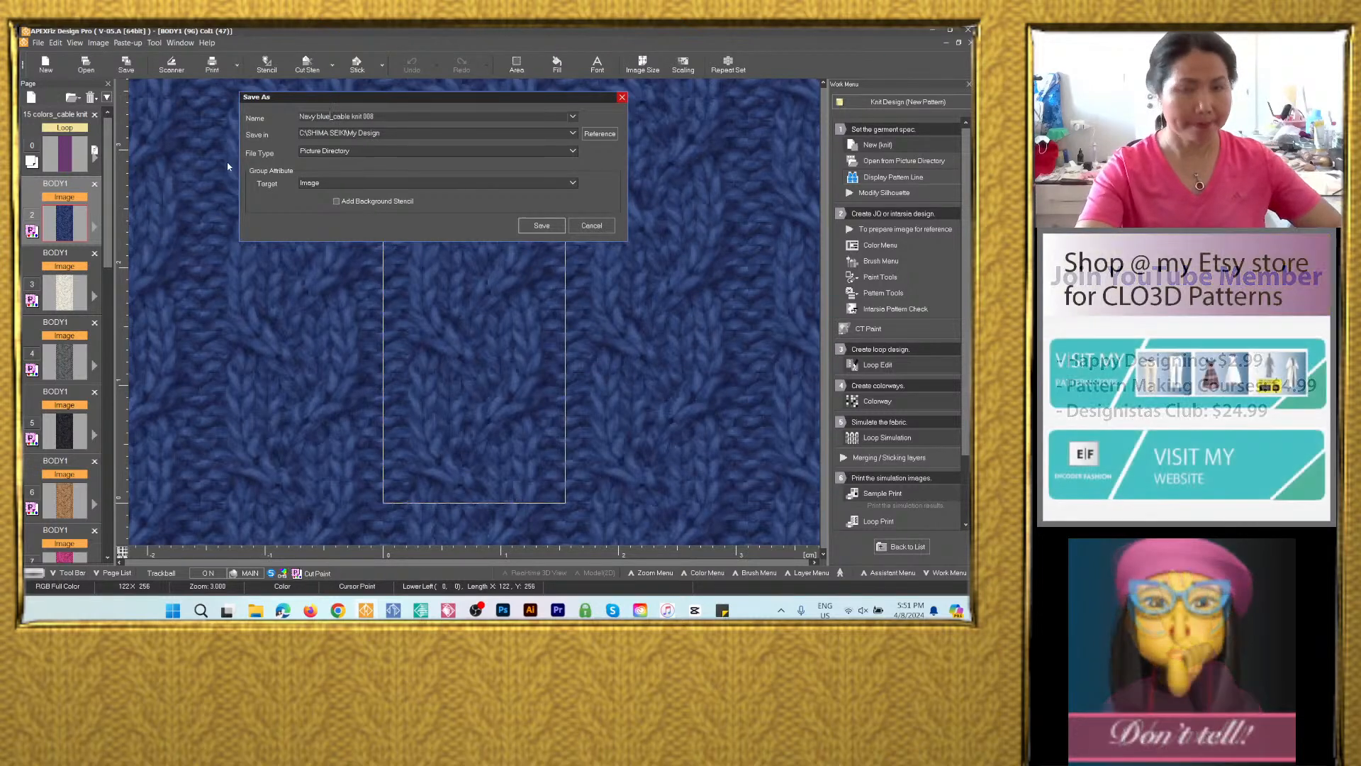
key(ctrl+a)
key(ctrl+c)
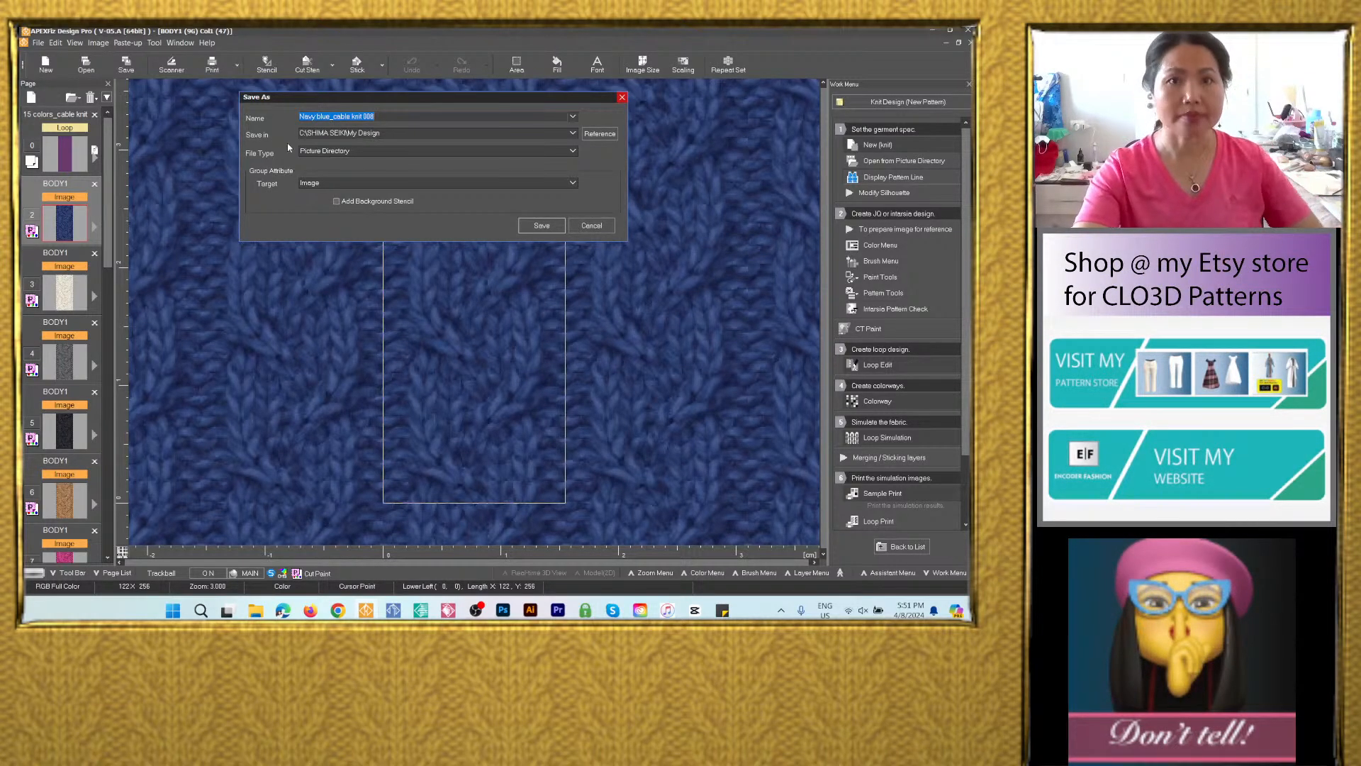
Set the navy image's file type to Adobe Photoshop File (*.psd) and save it in C:\SHIMA SEIKI\My Design.
click(572, 133)
click(520, 151)
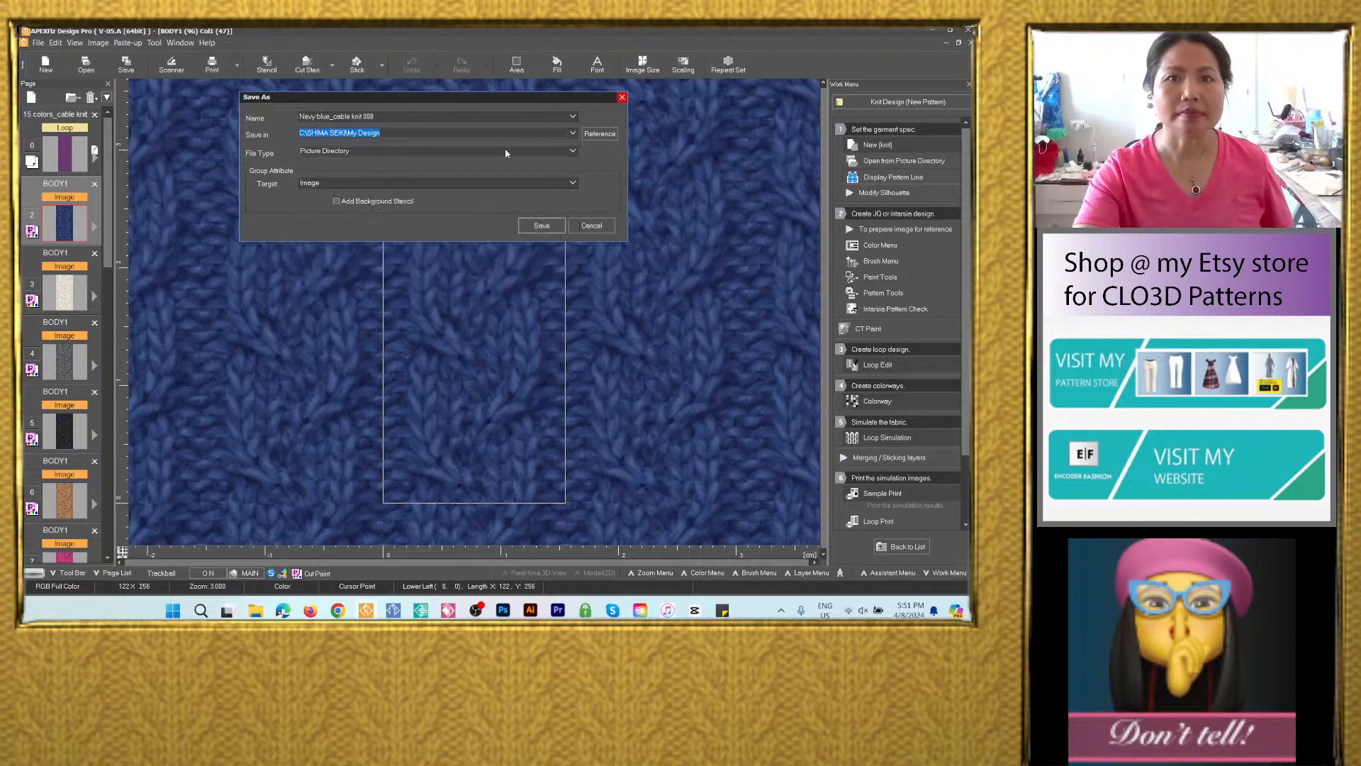
click(505, 151)
click(457, 200)
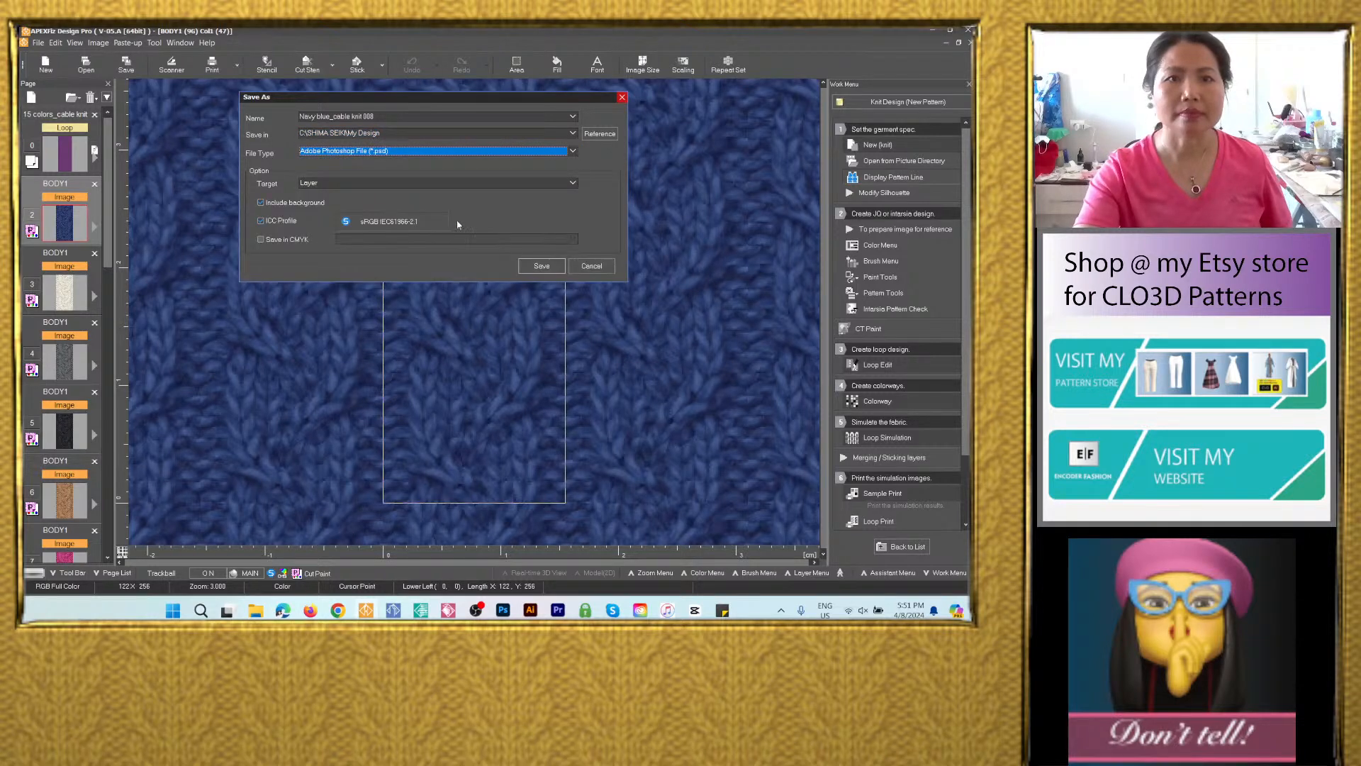
click(545, 268)
Start saving the off-white Col 2 simulation as an image and name it "Whtie_cable knit 008" from the pasted name.
click(78, 295)
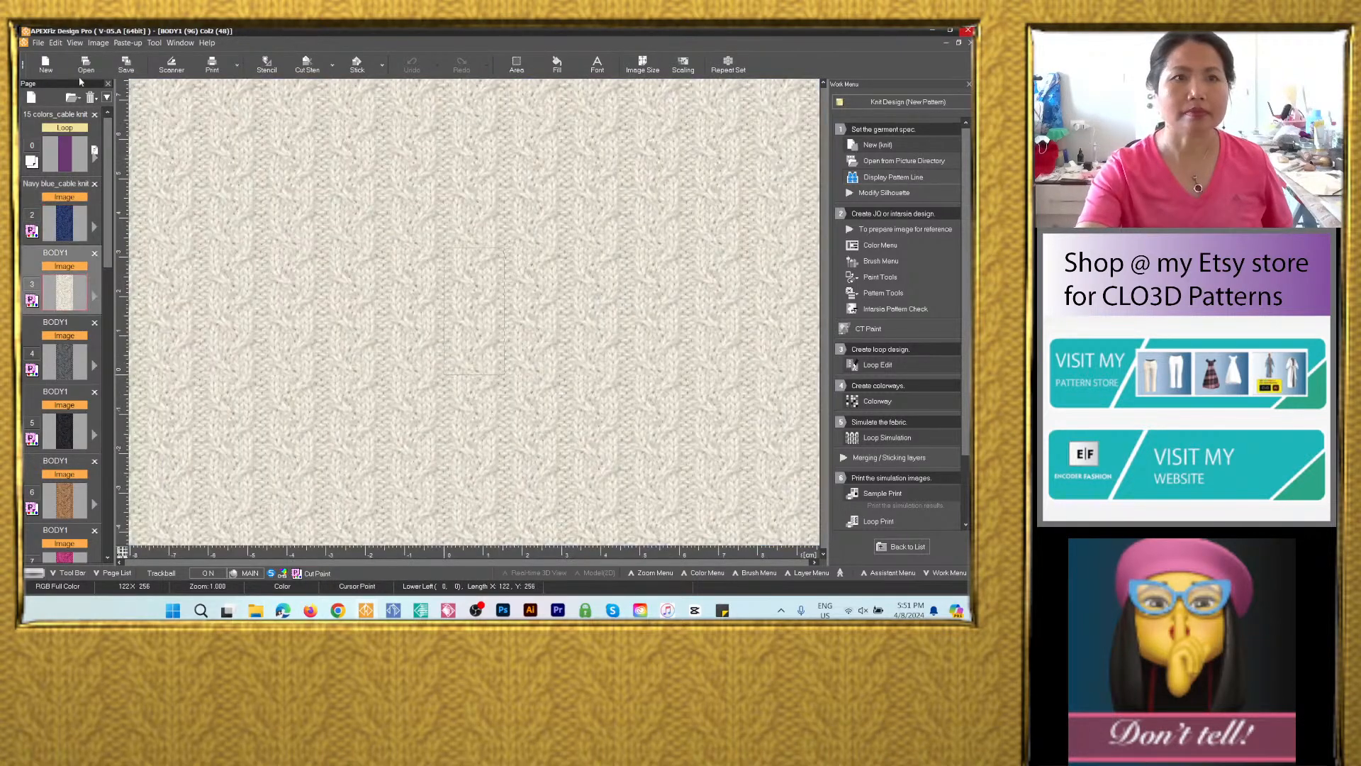
click(126, 64)
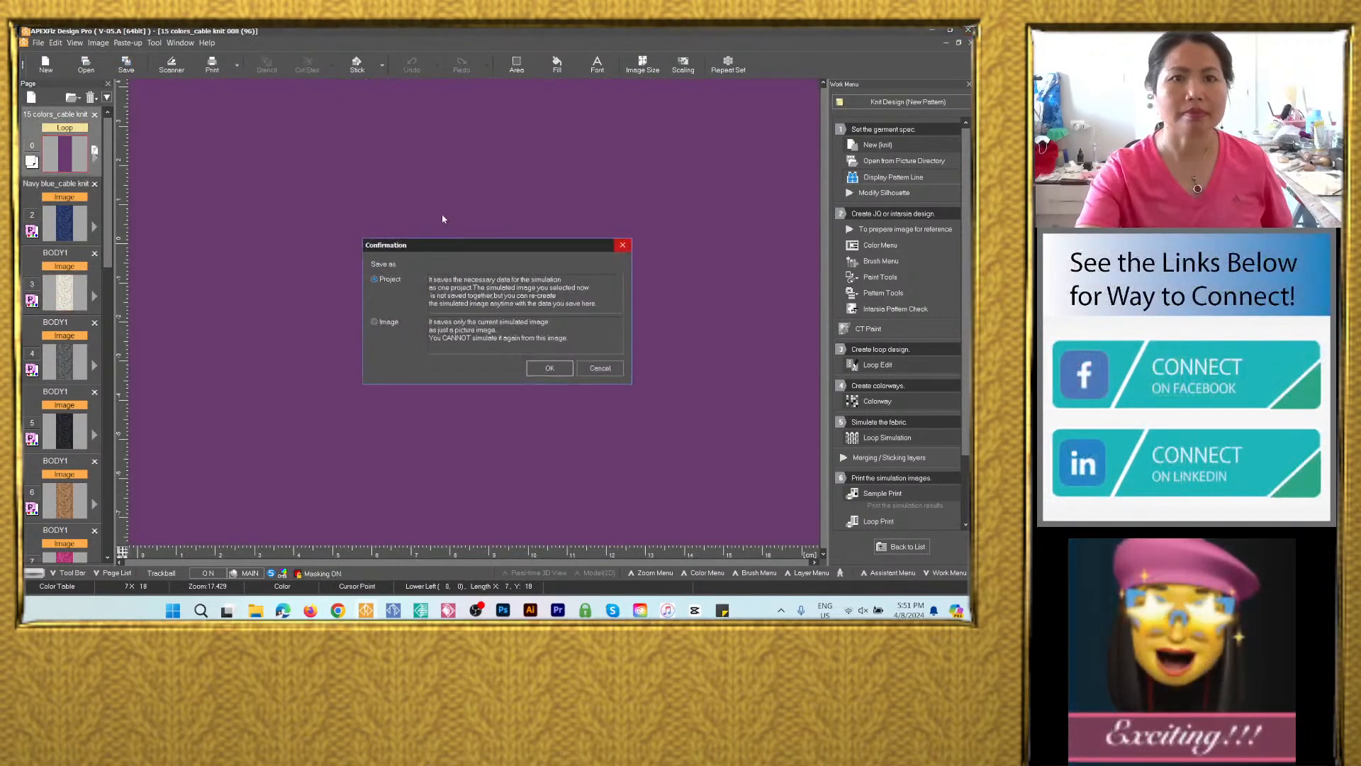
click(389, 321)
click(549, 368)
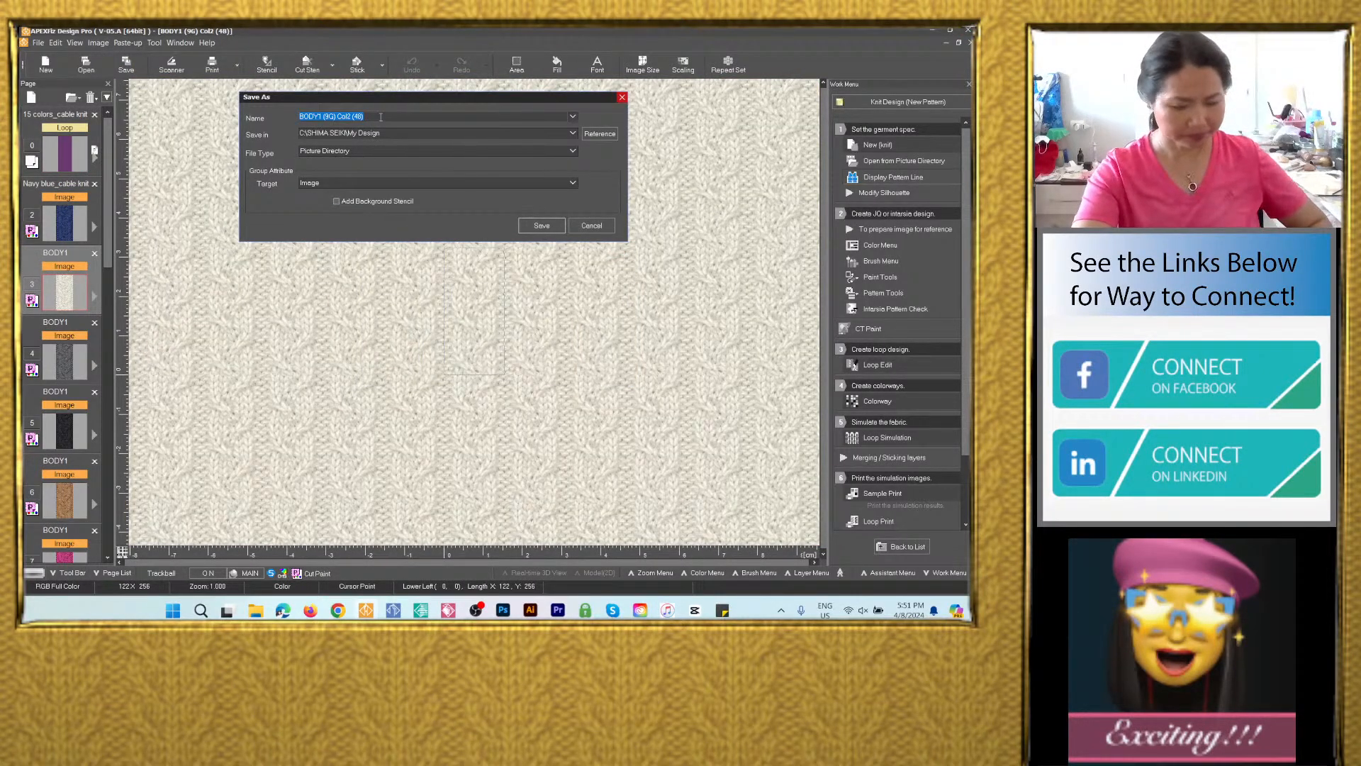
key(ctrl+v)
drag(331, 116, 266, 132)
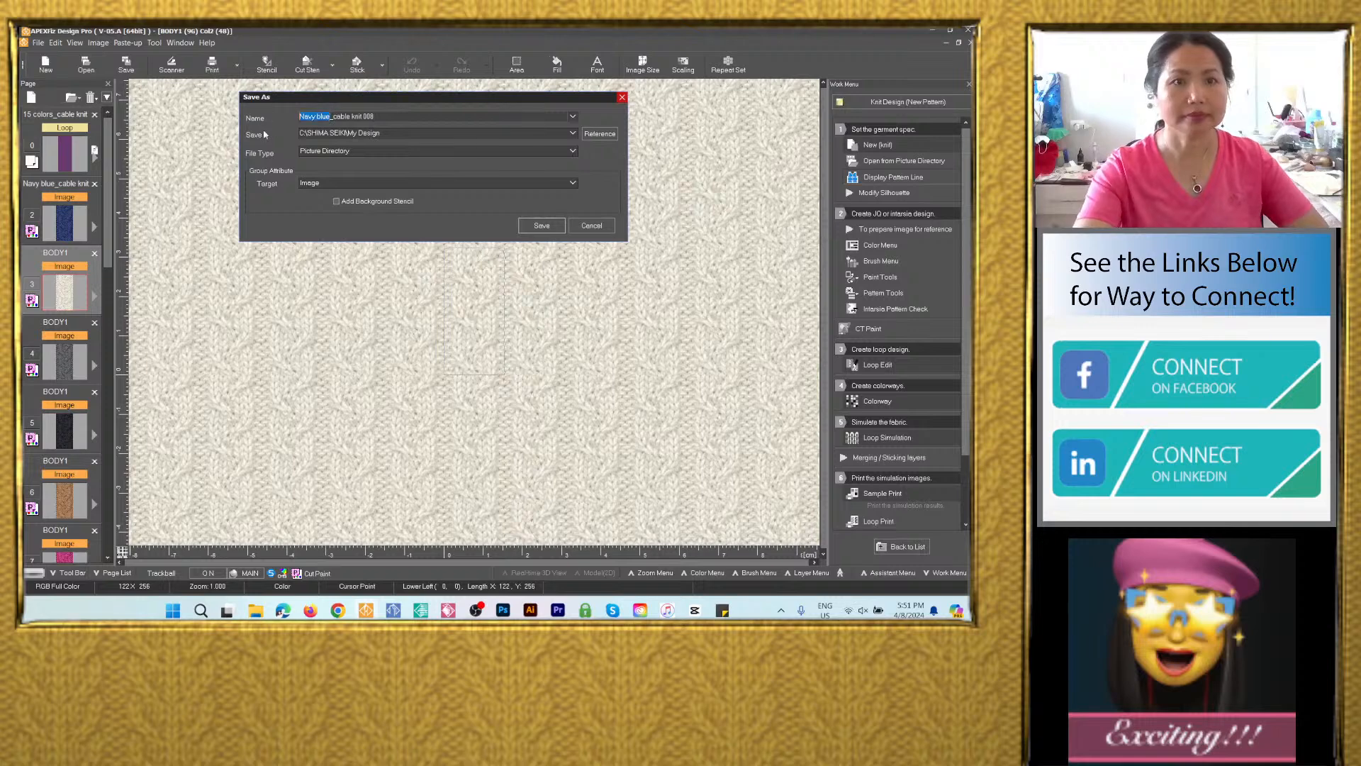
text(Whtie)
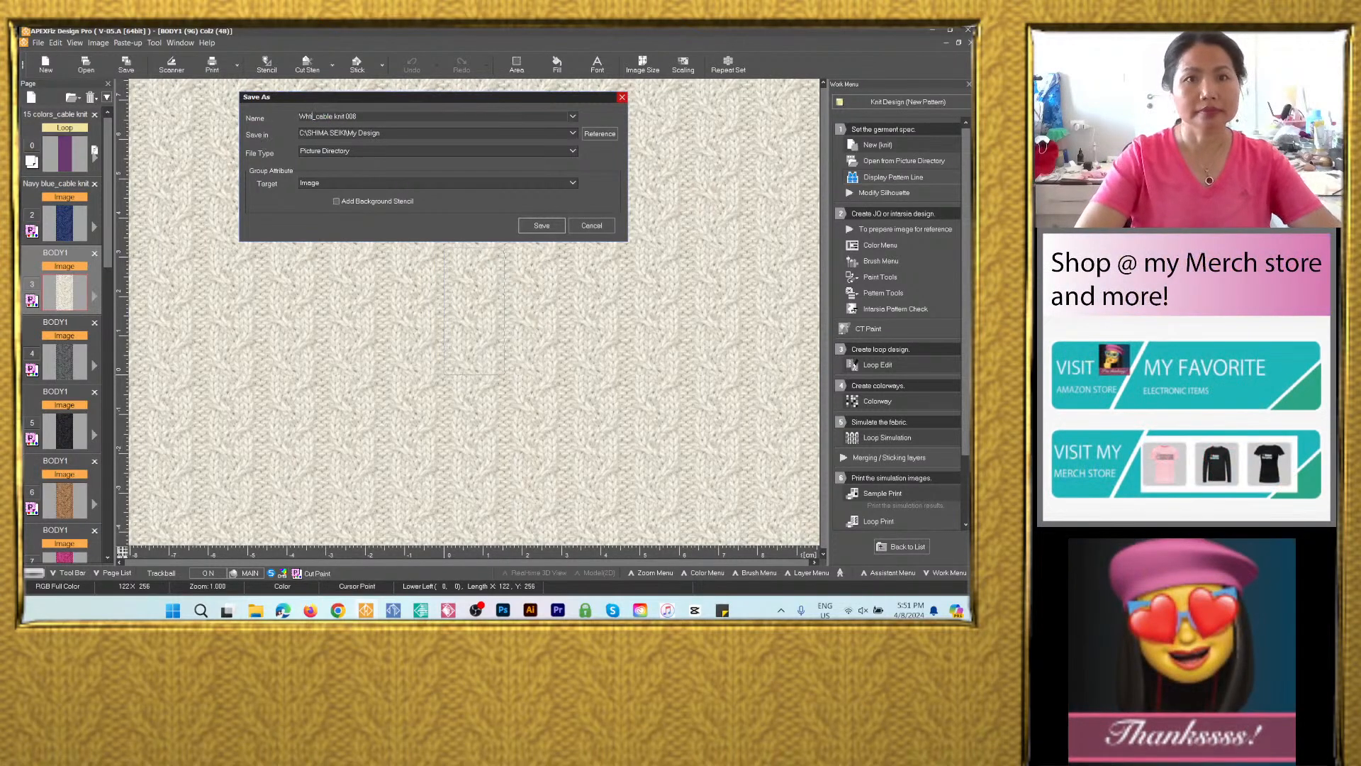
Save the off-white image as an Adobe Photoshop File (*.psd) in the "15 colors_cable knit 008 (9G)" folder.
click(573, 132)
click(440, 151)
click(440, 151)
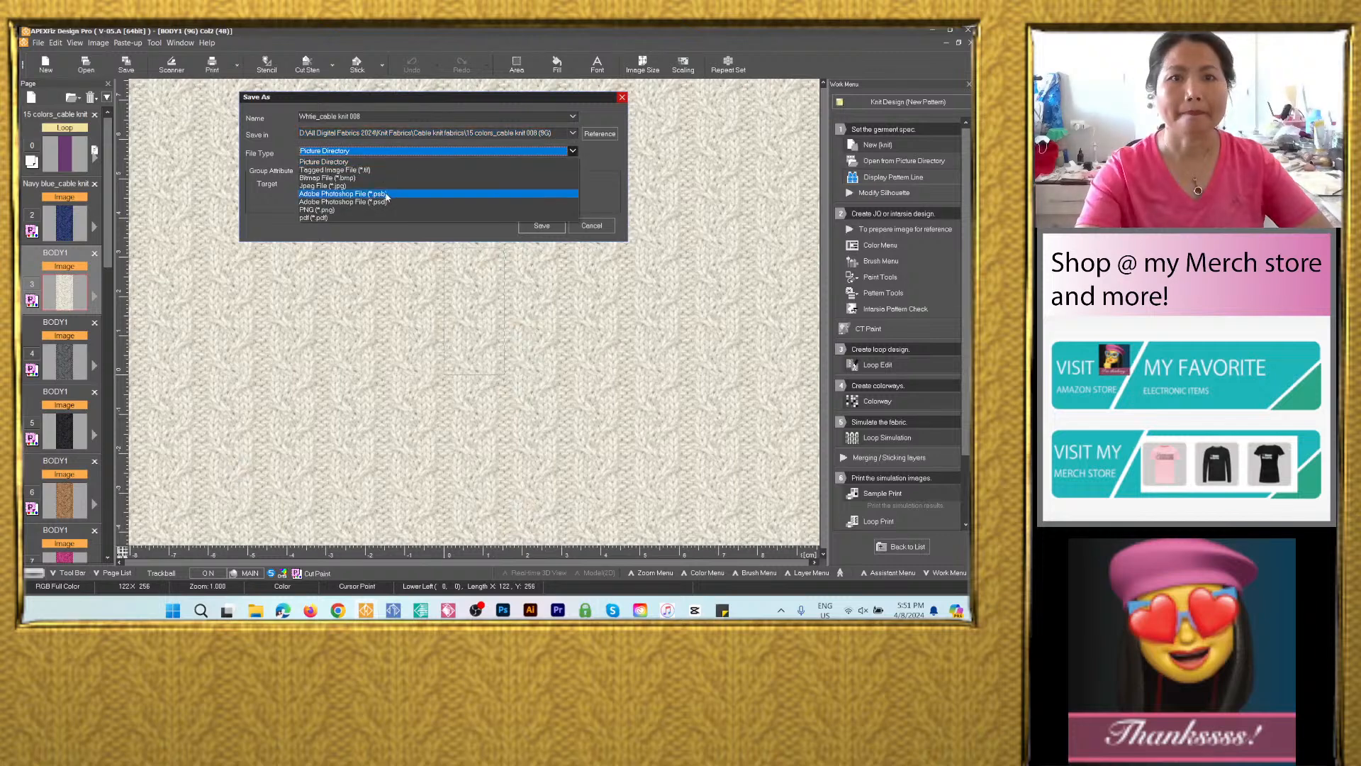
click(506, 210)
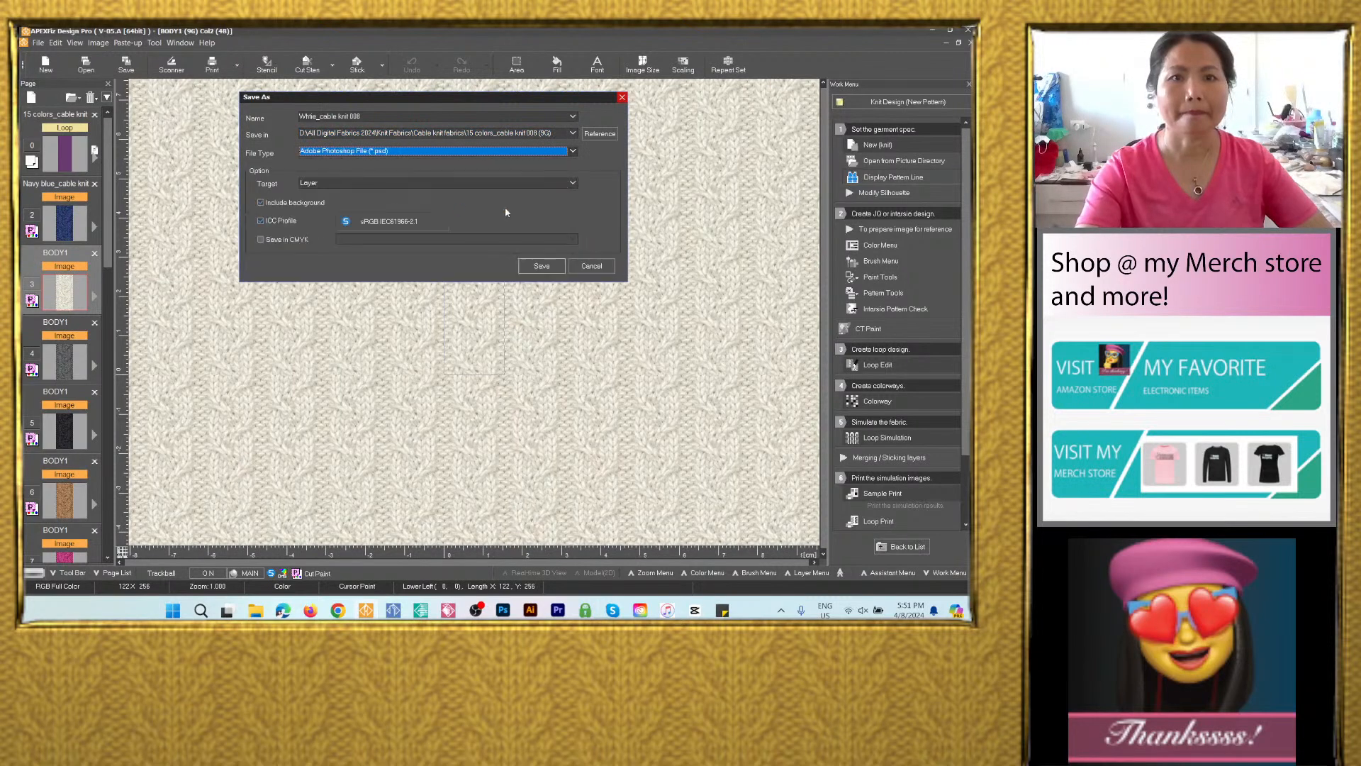
click(541, 266)
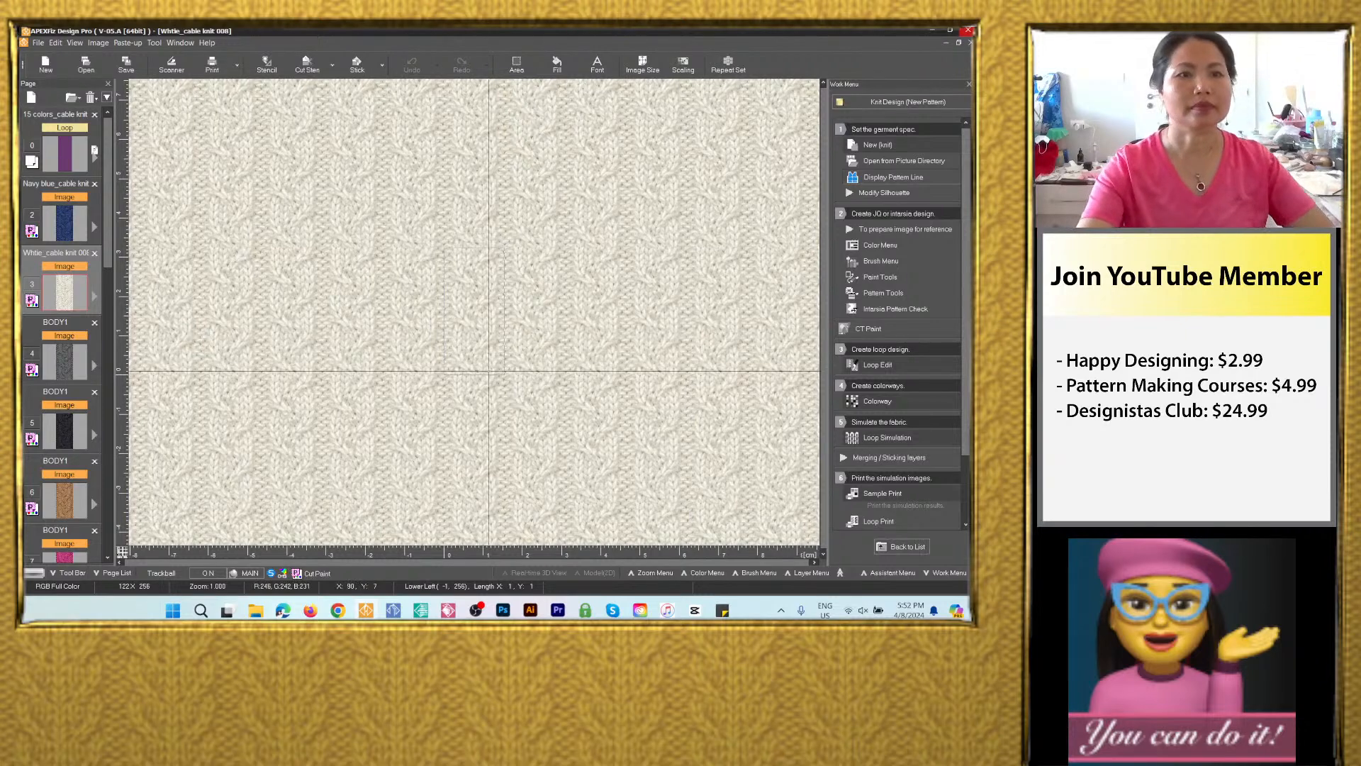
Check the saved files in the "15 colors_cable knit 008 (9G)" folder in File Explorer's Details view, then return to APEXFiz Design Pro.
click(61, 367)
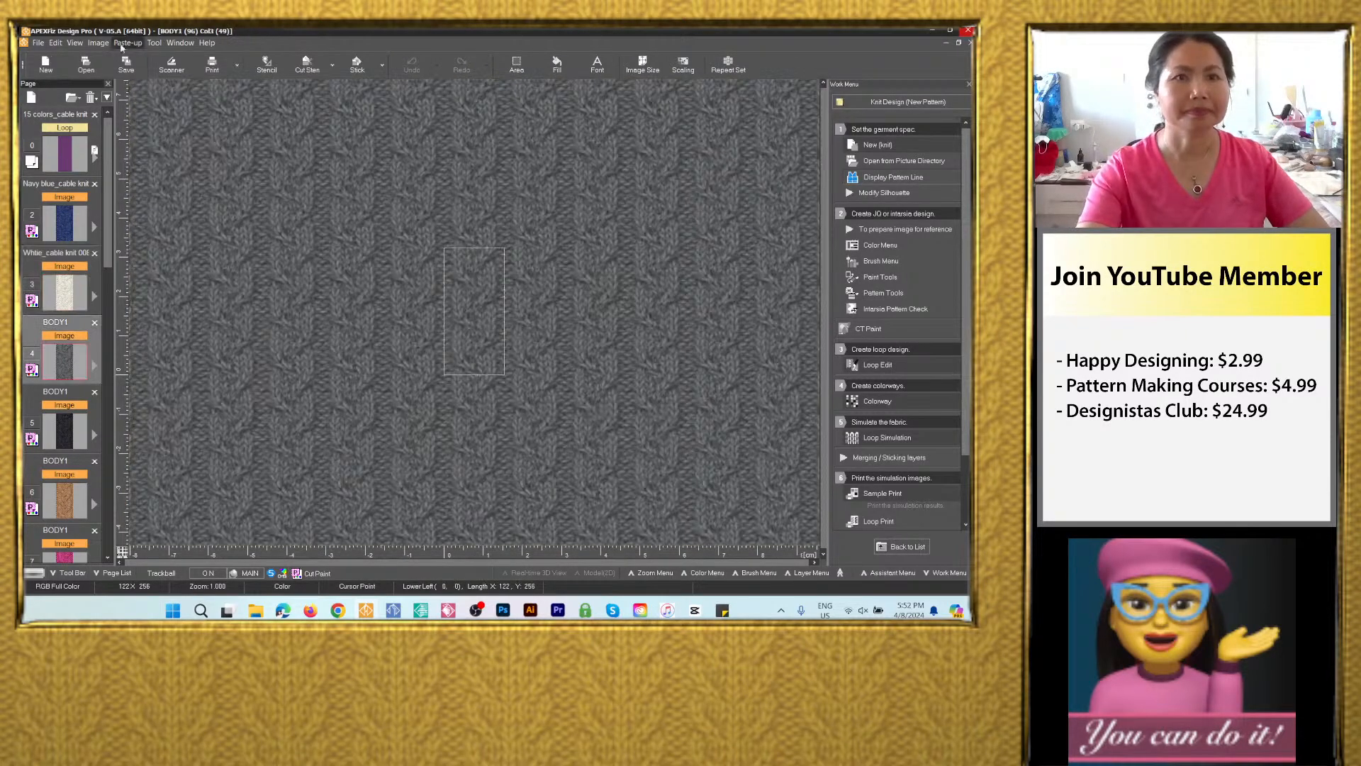
click(257, 611)
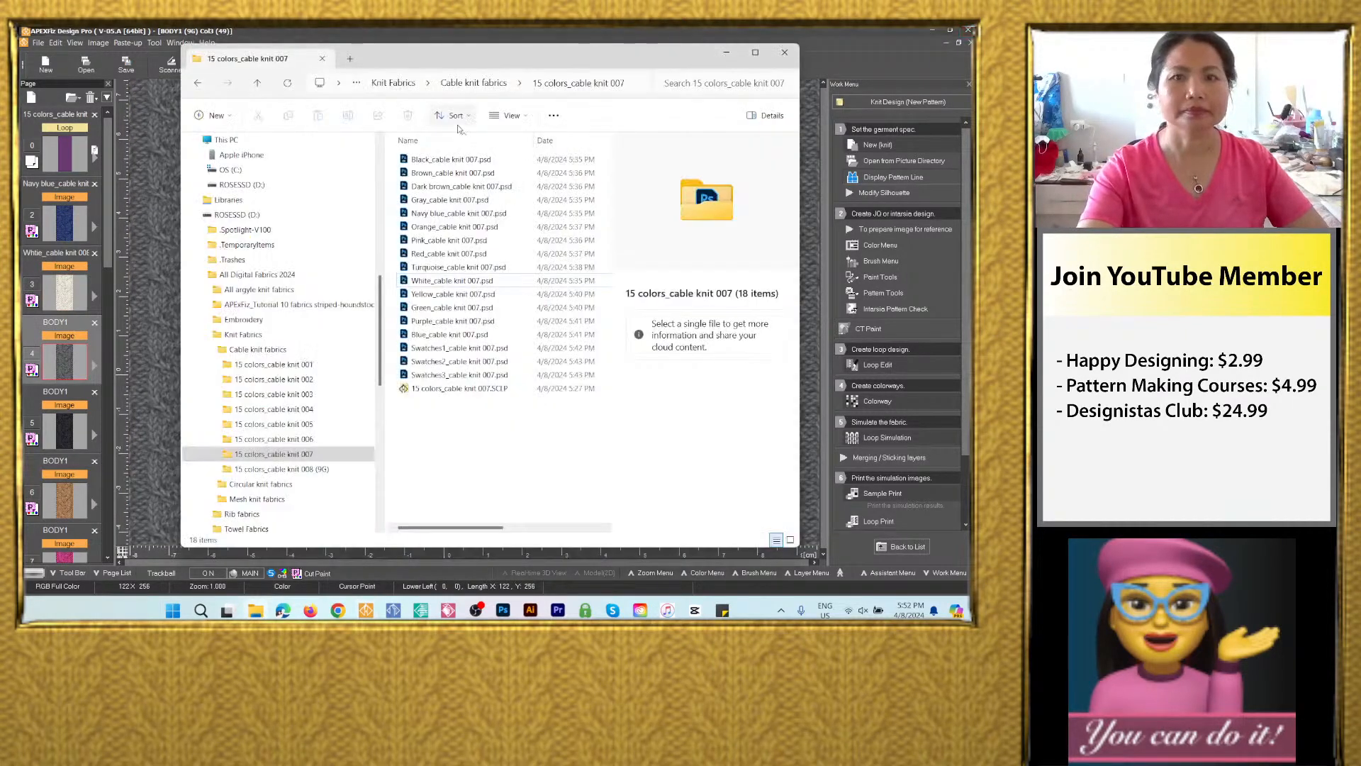
click(441, 82)
double_click(509, 254)
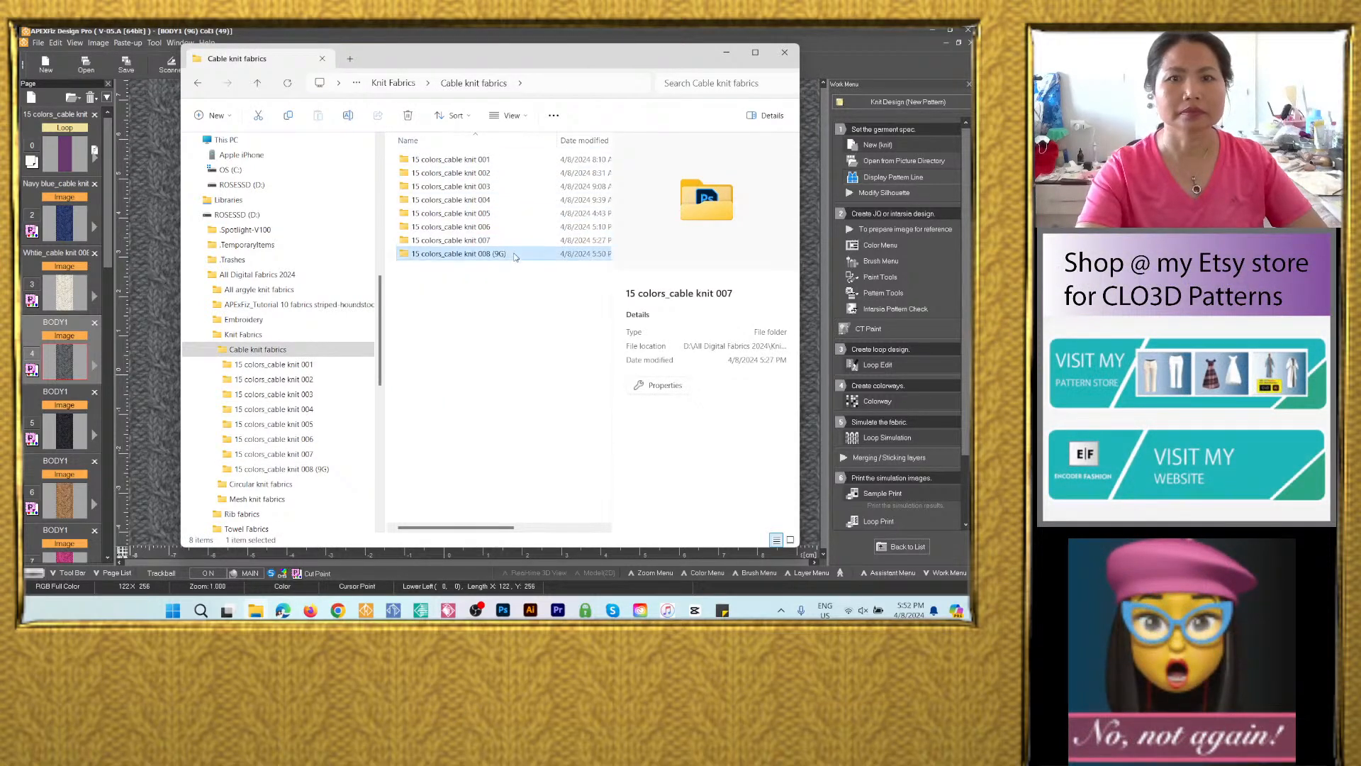
click(514, 115)
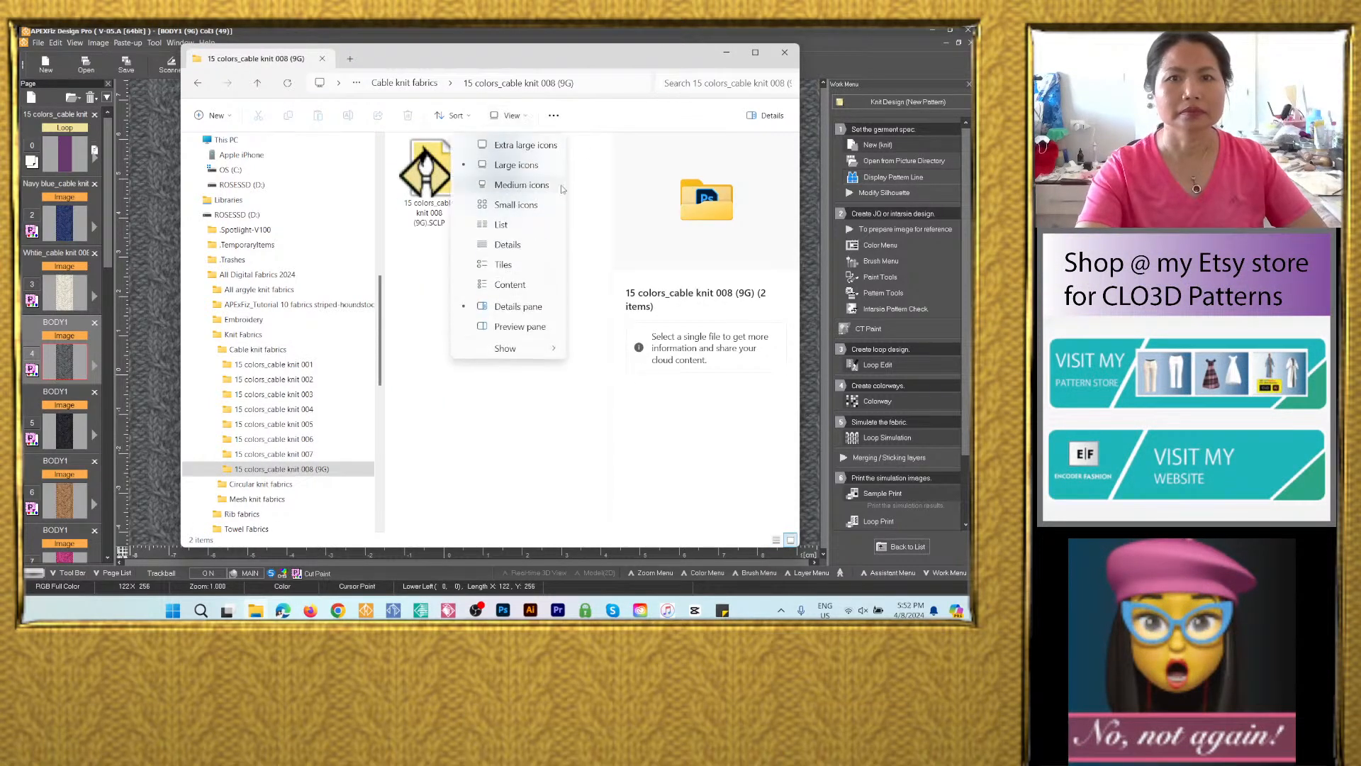
click(507, 245)
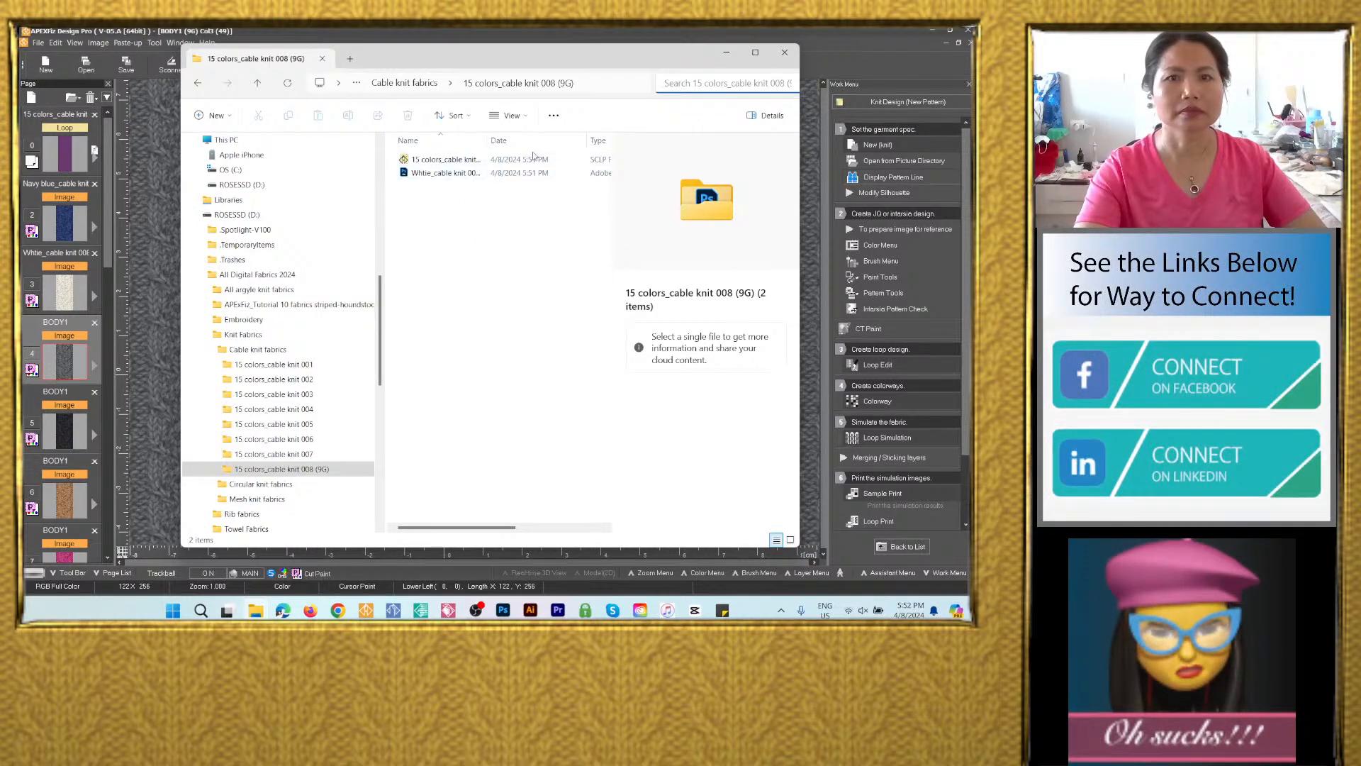
click(80, 229)
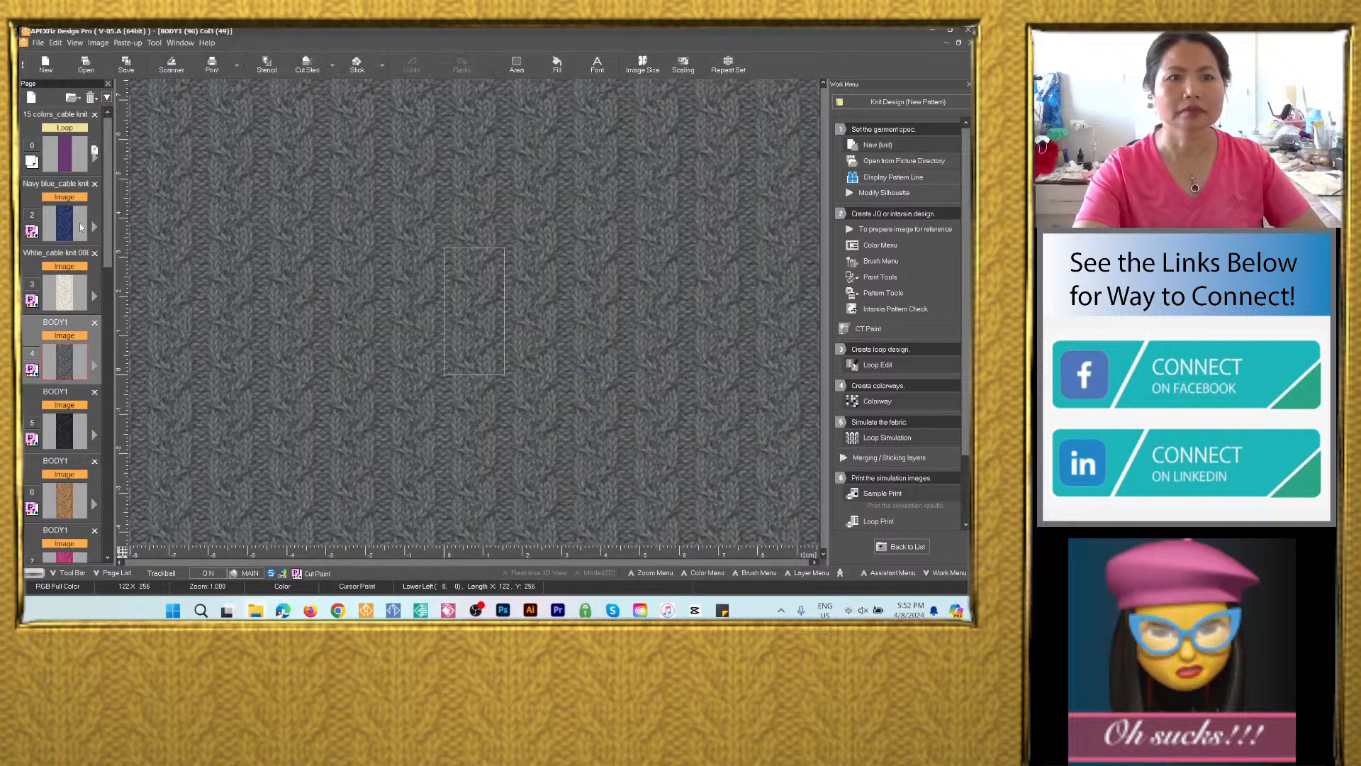
Save the navy image as an Adobe Photoshop File (*.psd) in the "15 colors_cable knit 008 (9G)" folder and check it in File Explorer.
click(128, 70)
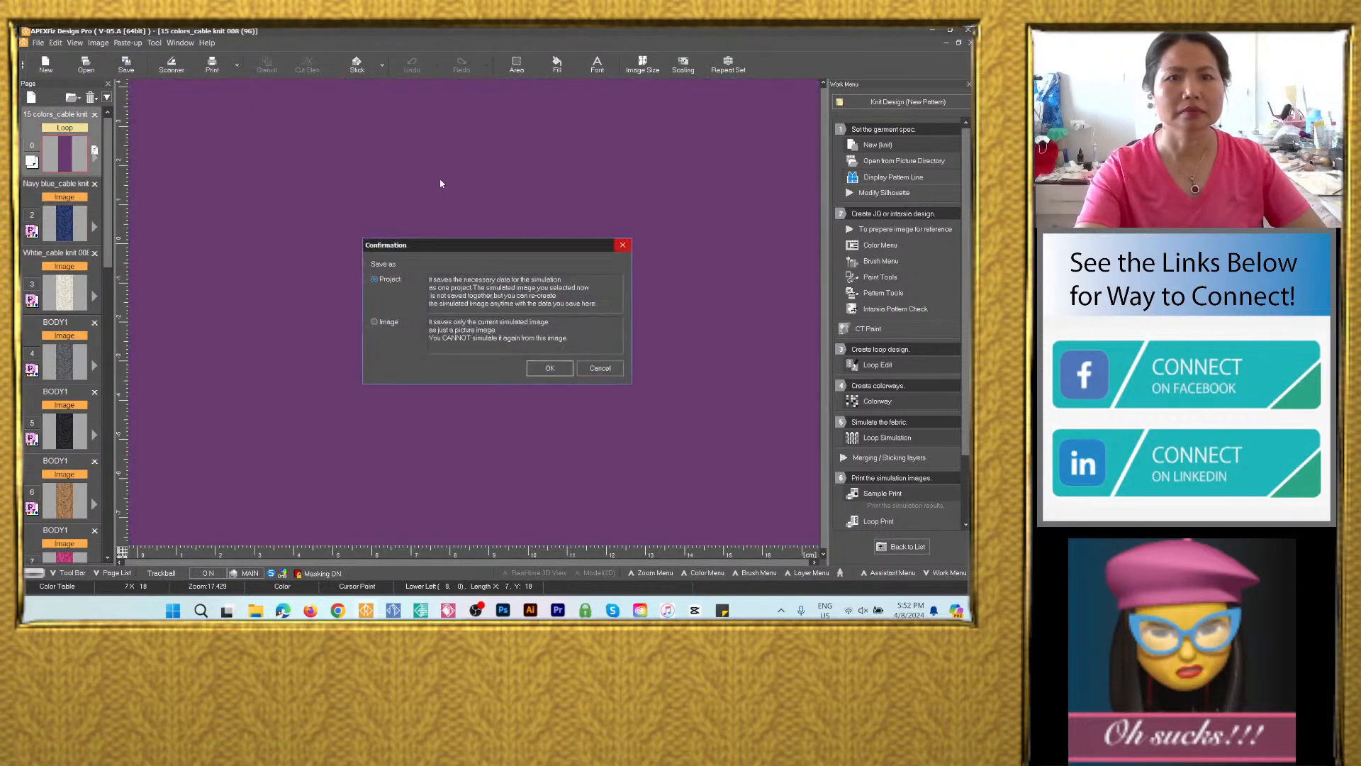
click(390, 323)
click(550, 368)
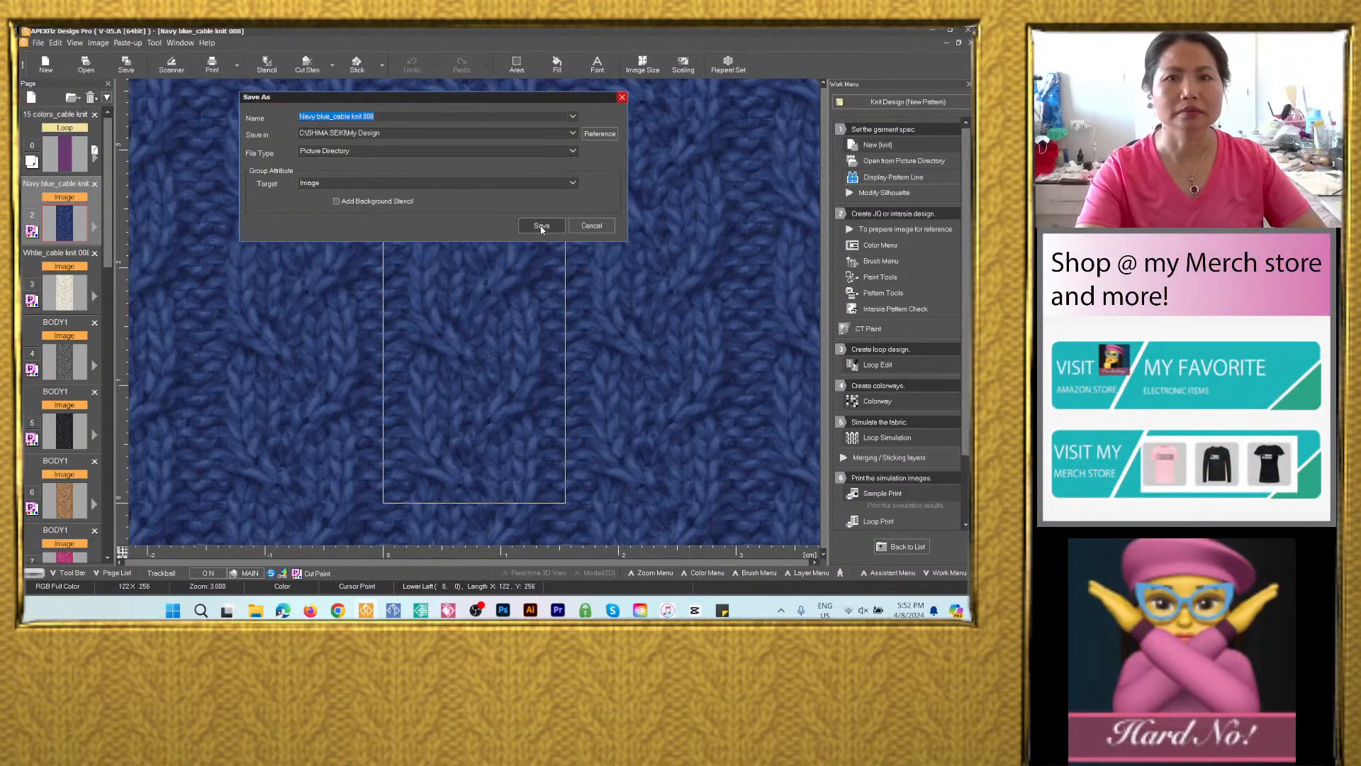
click(573, 133)
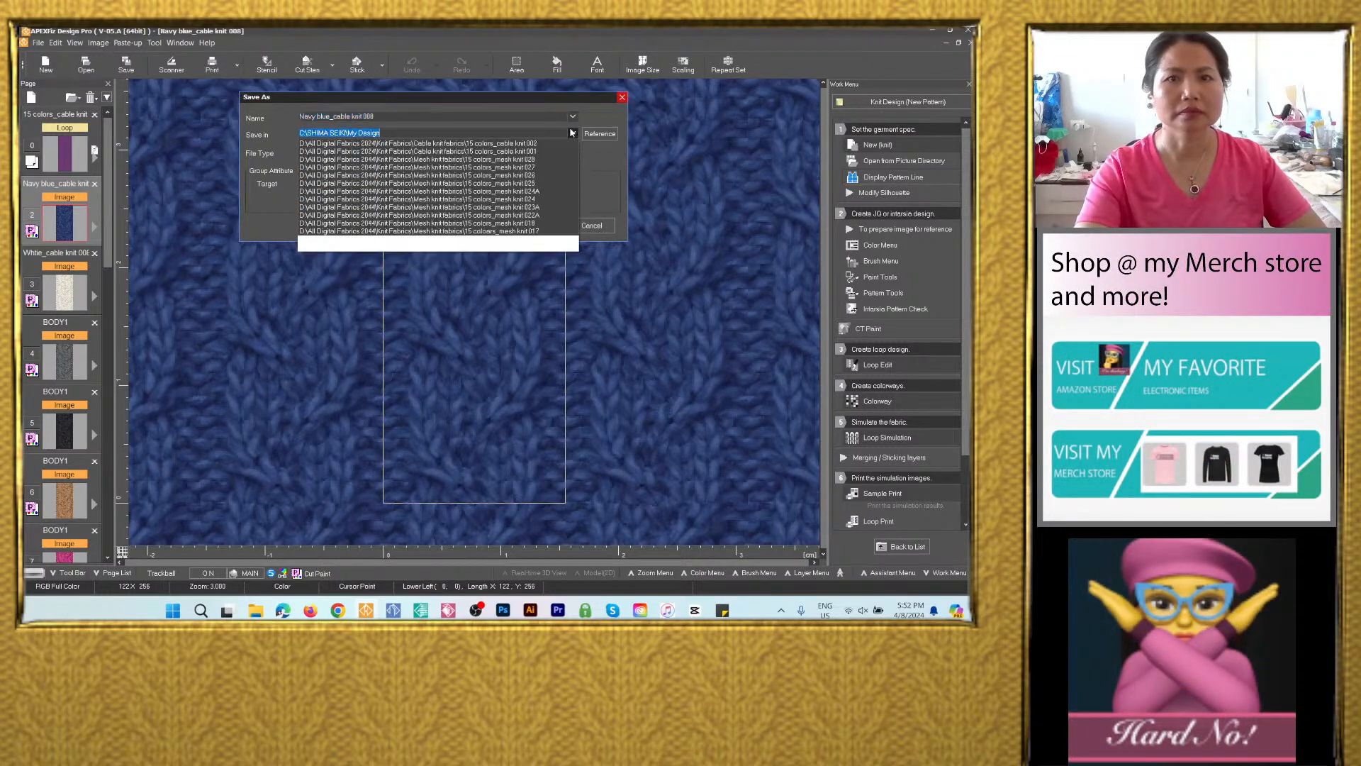
click(530, 154)
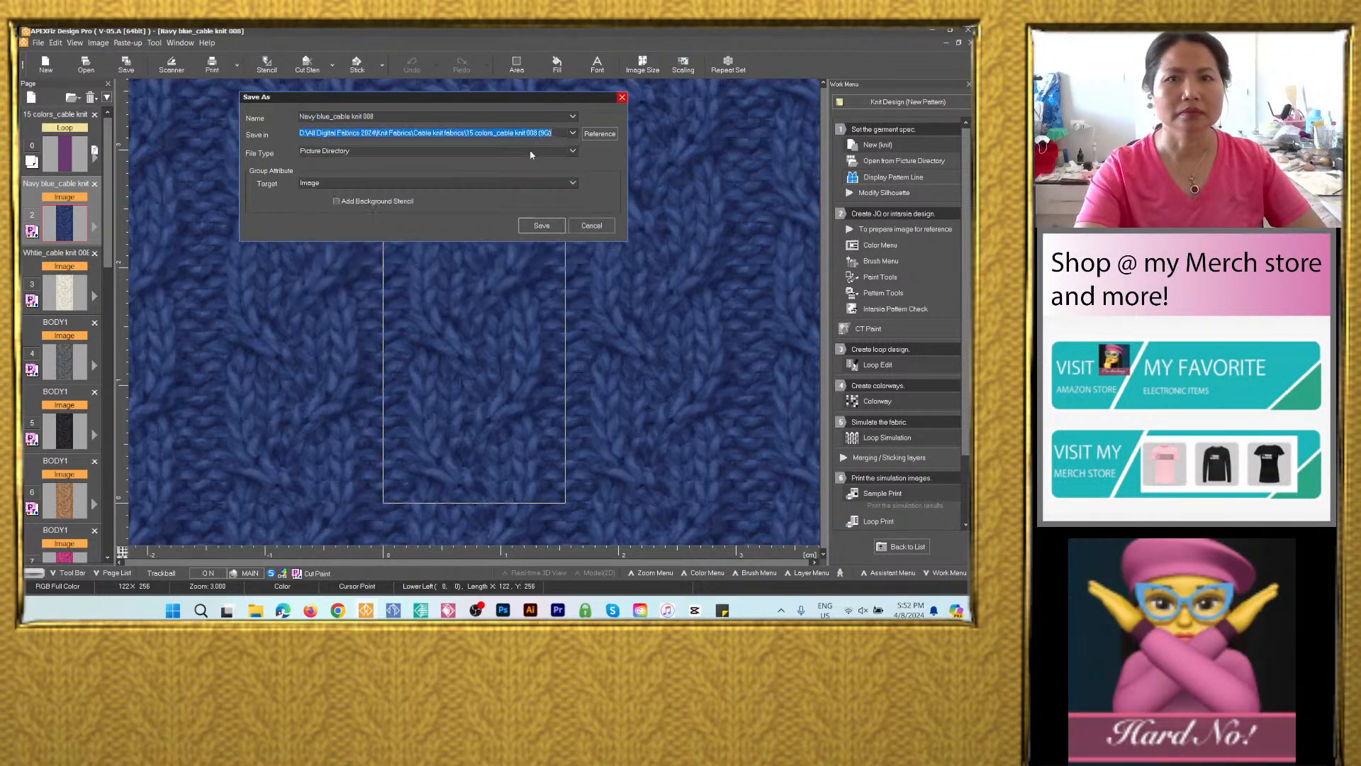
click(573, 152)
click(432, 204)
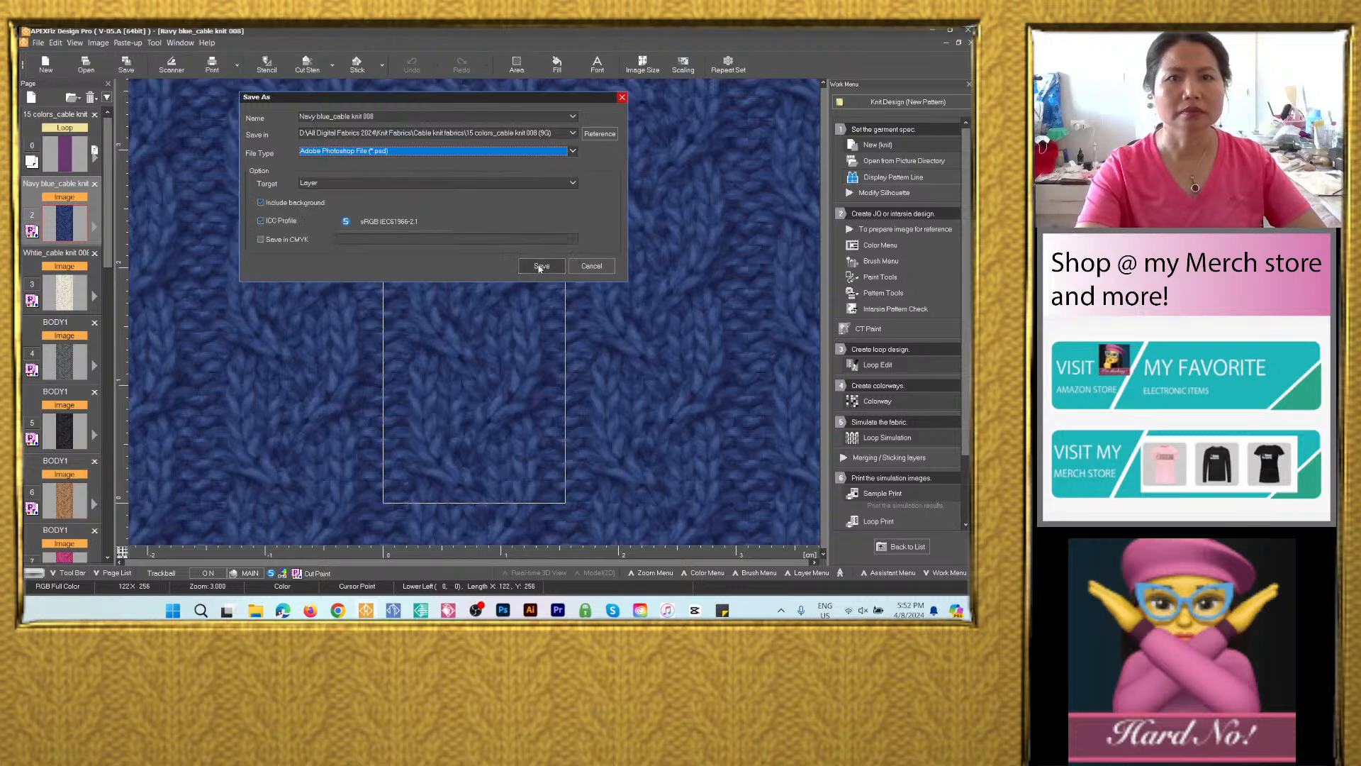
click(545, 266)
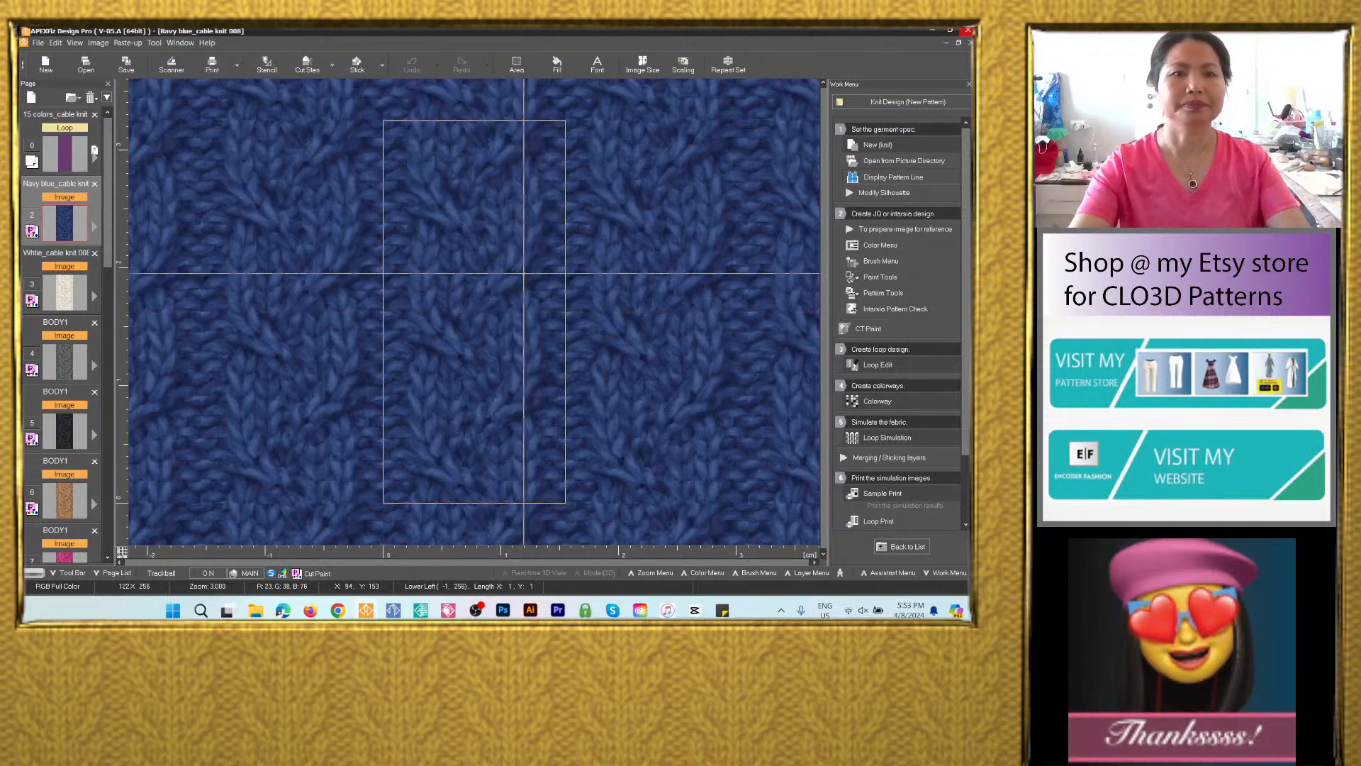
click(255, 611)
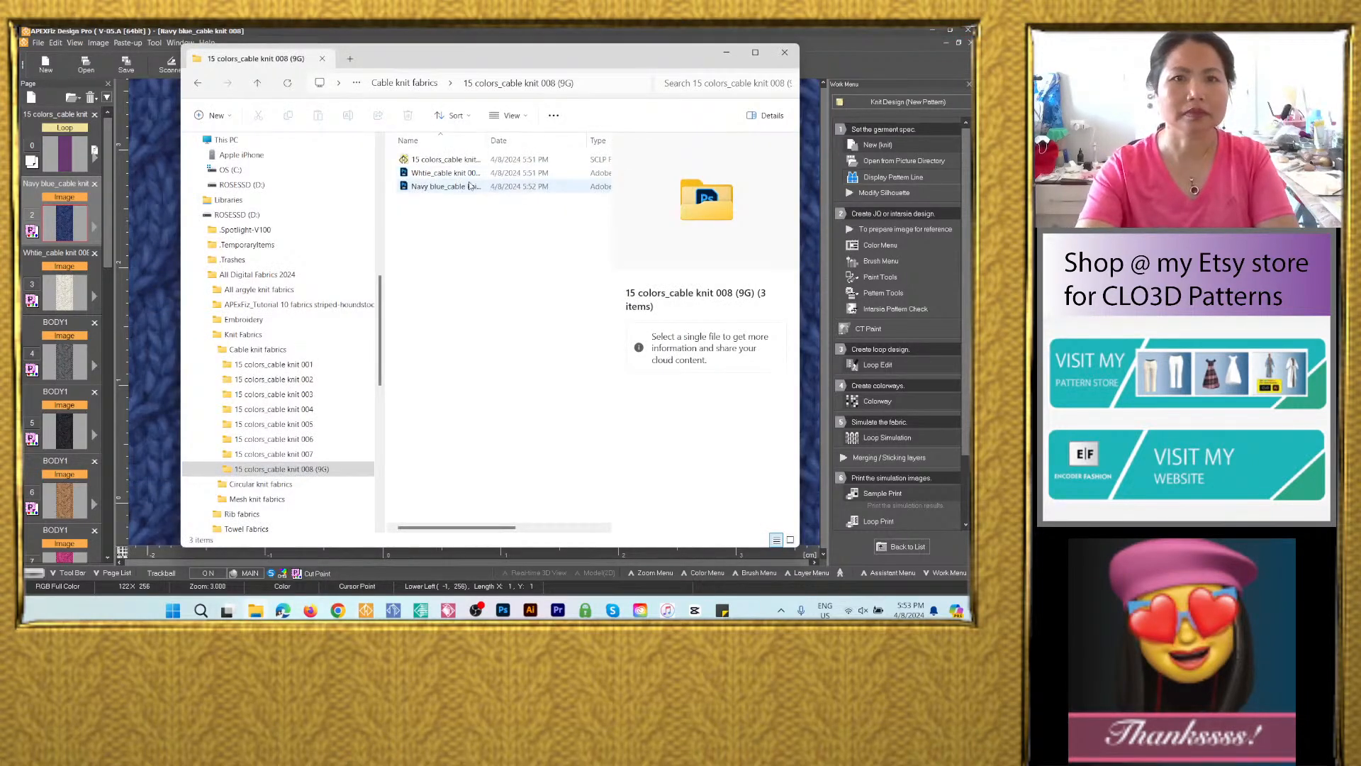
Back in APEXFiz Design Pro, start saving the gray Col3 simulation as an image named "Gray_cable knit 008".
click(73, 374)
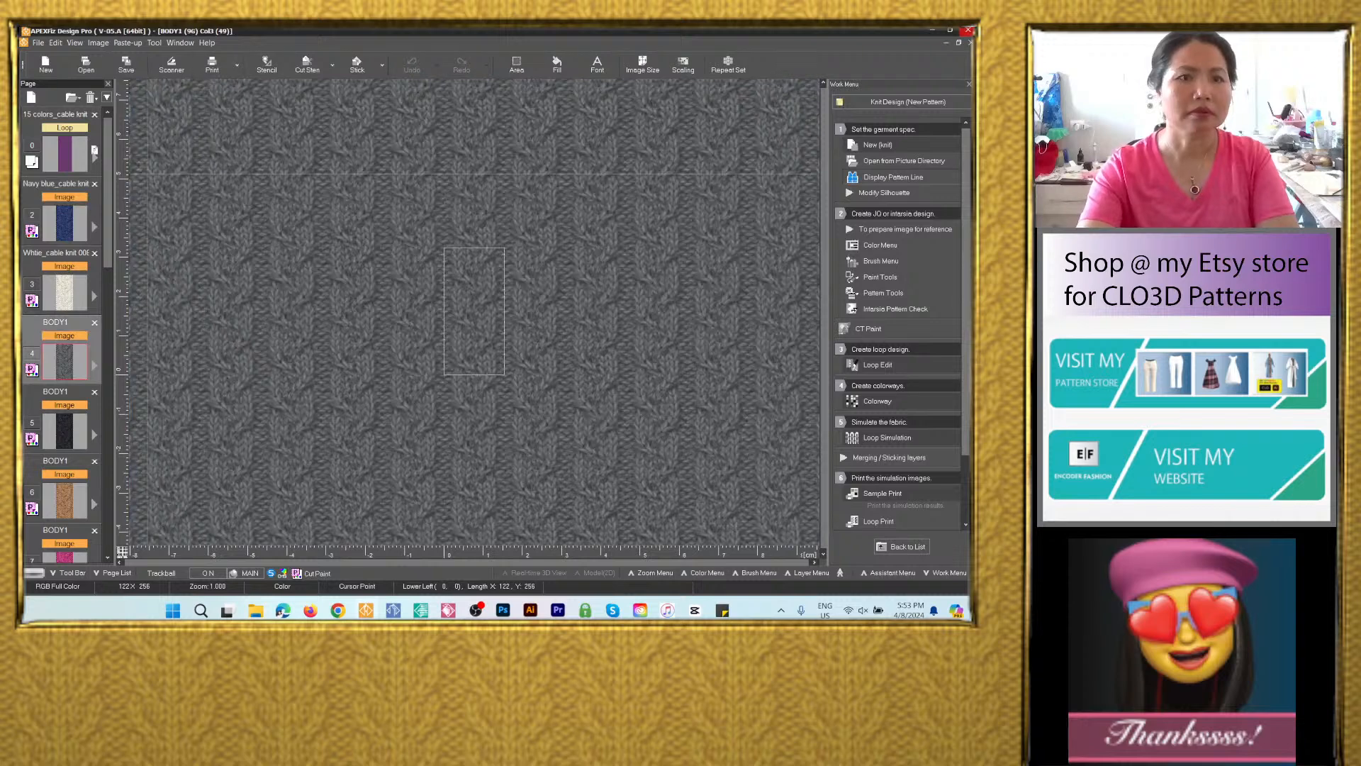
click(131, 68)
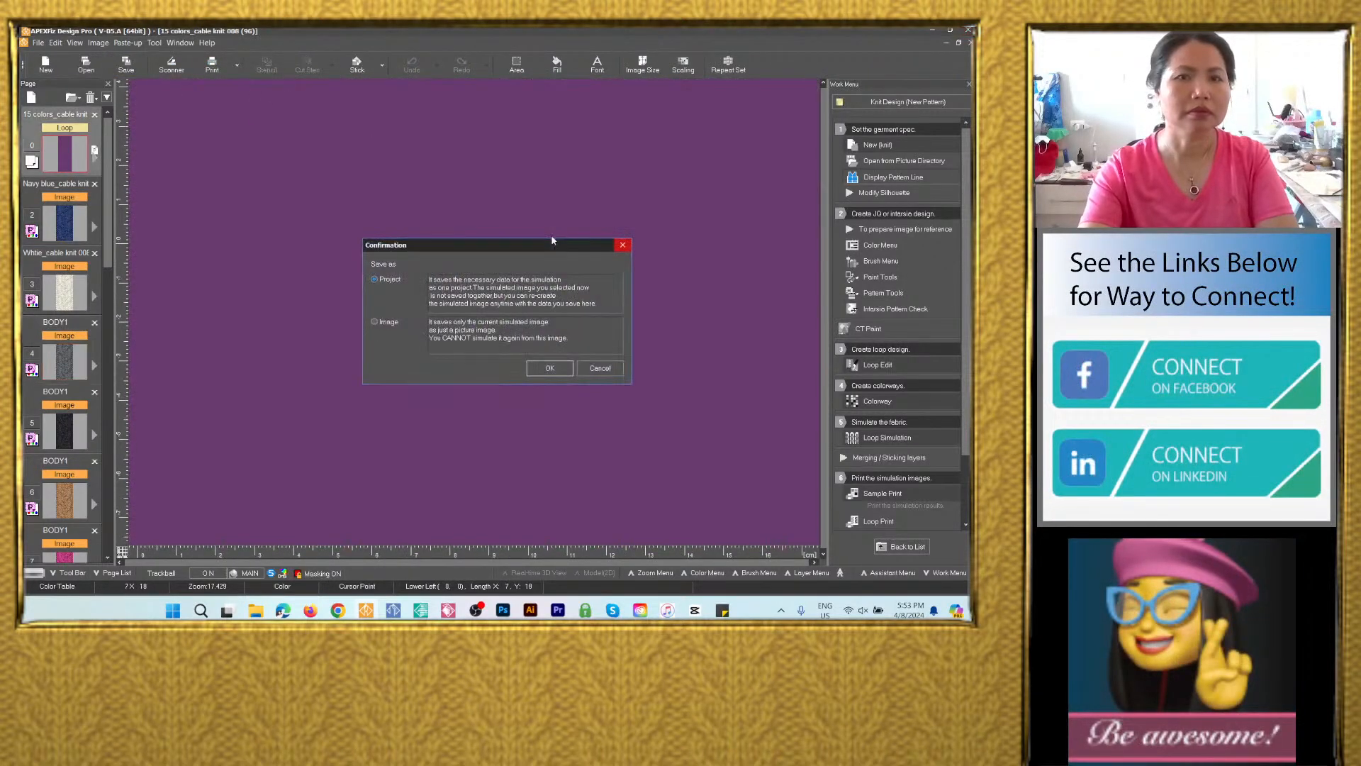
click(378, 324)
click(550, 368)
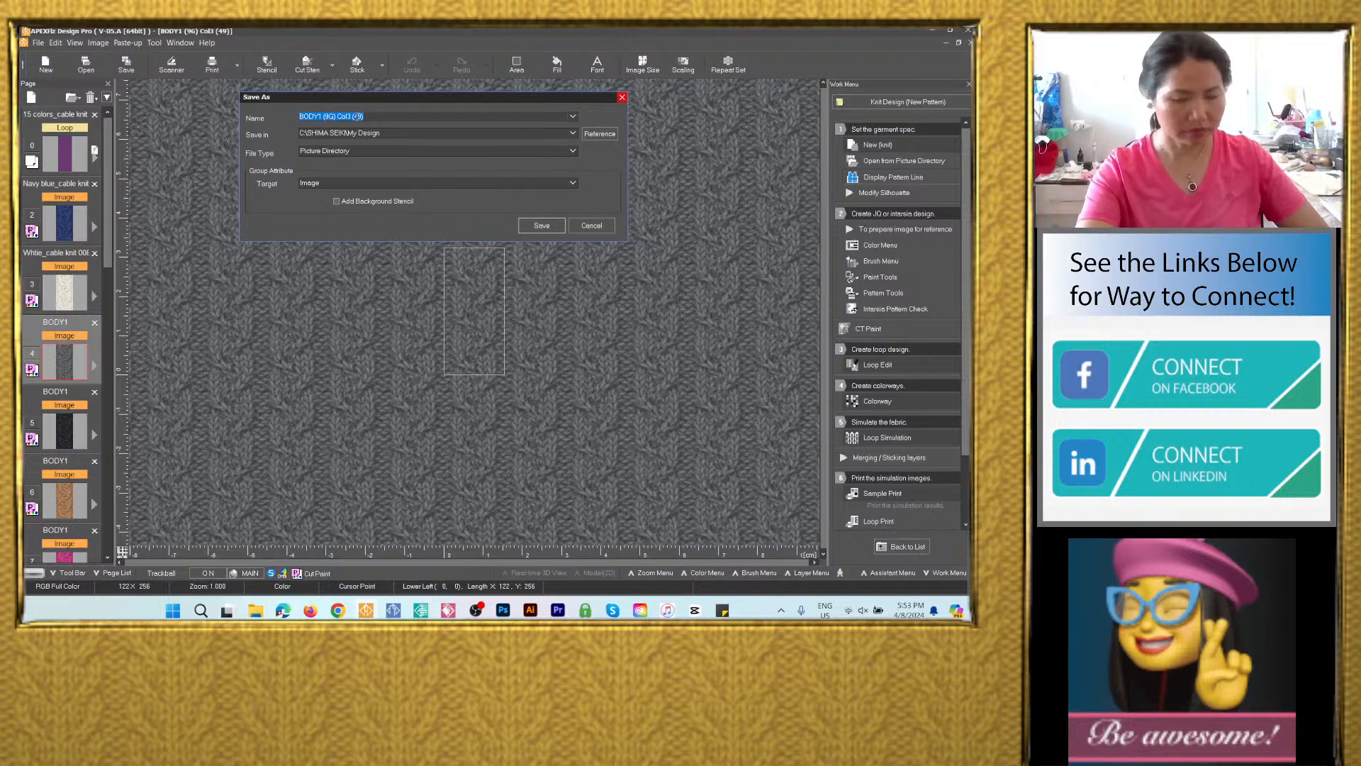
text(Navy blue_cable knit 008)
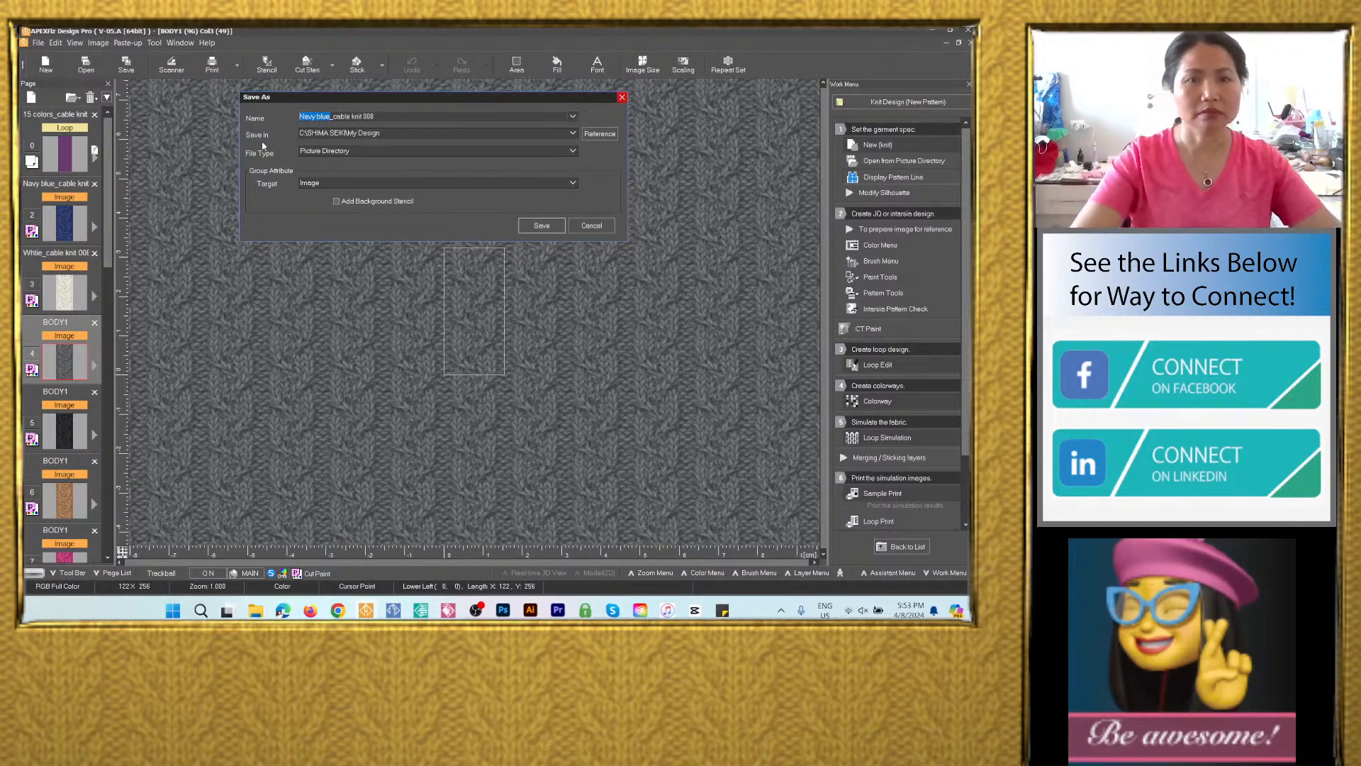
text(Gray)
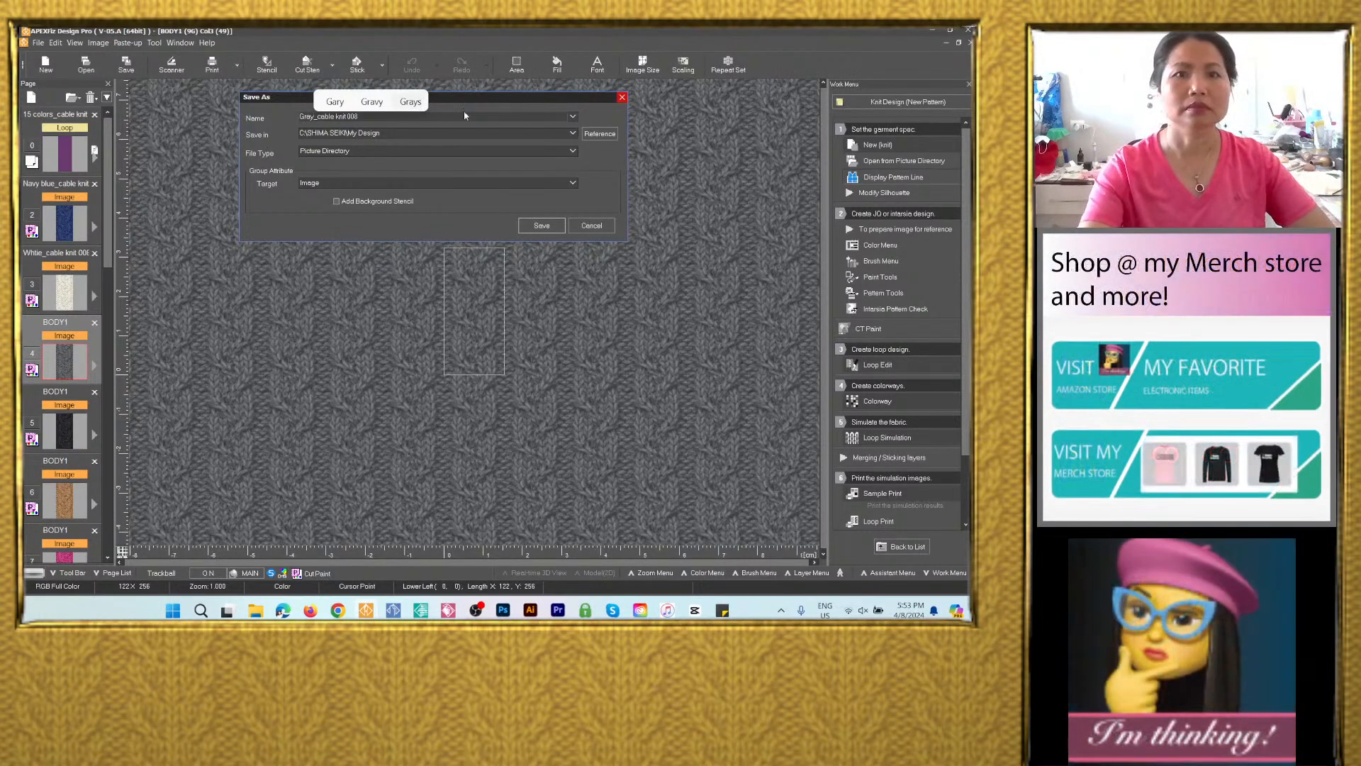
Save the gray image as an Adobe Photoshop File (*.psd) in the "15 colors_cable knit 008 (9G)" folder.
click(573, 132)
click(535, 154)
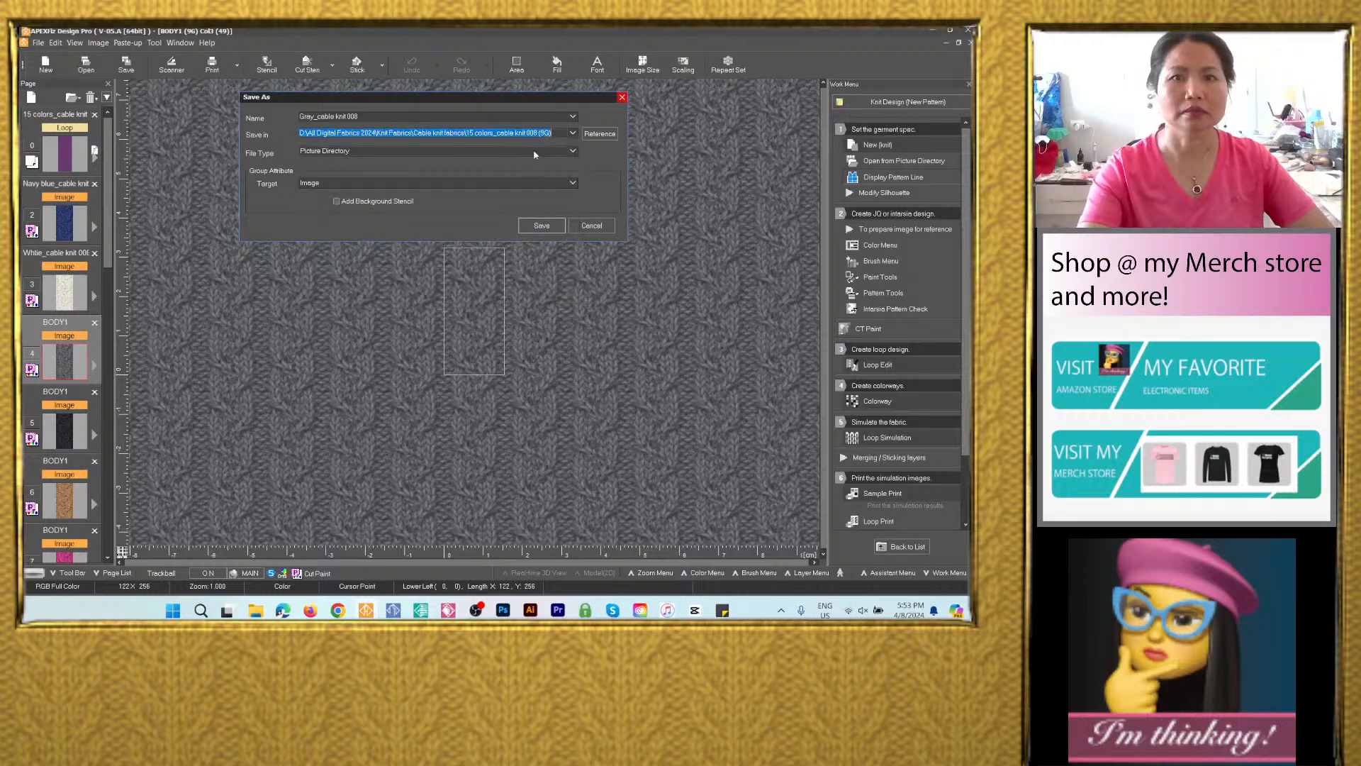
click(430, 153)
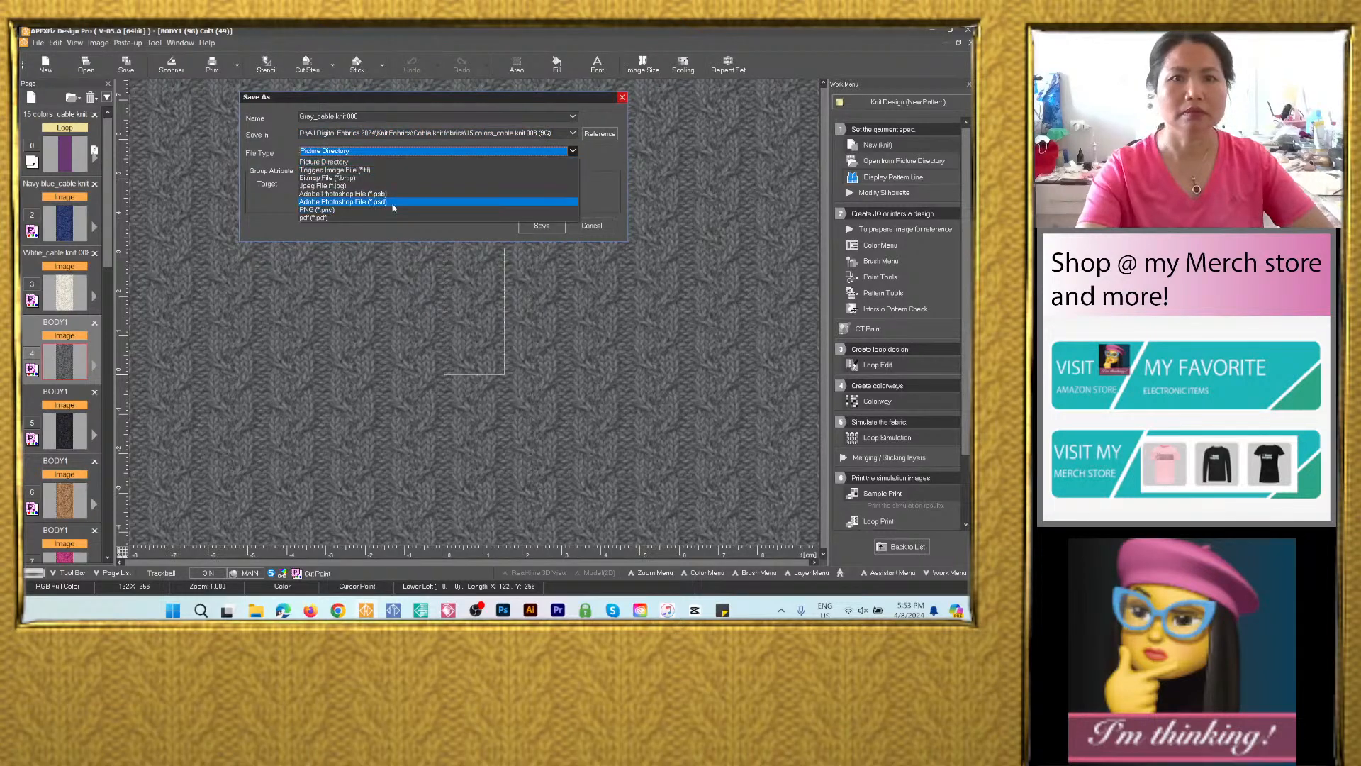
click(389, 206)
click(542, 267)
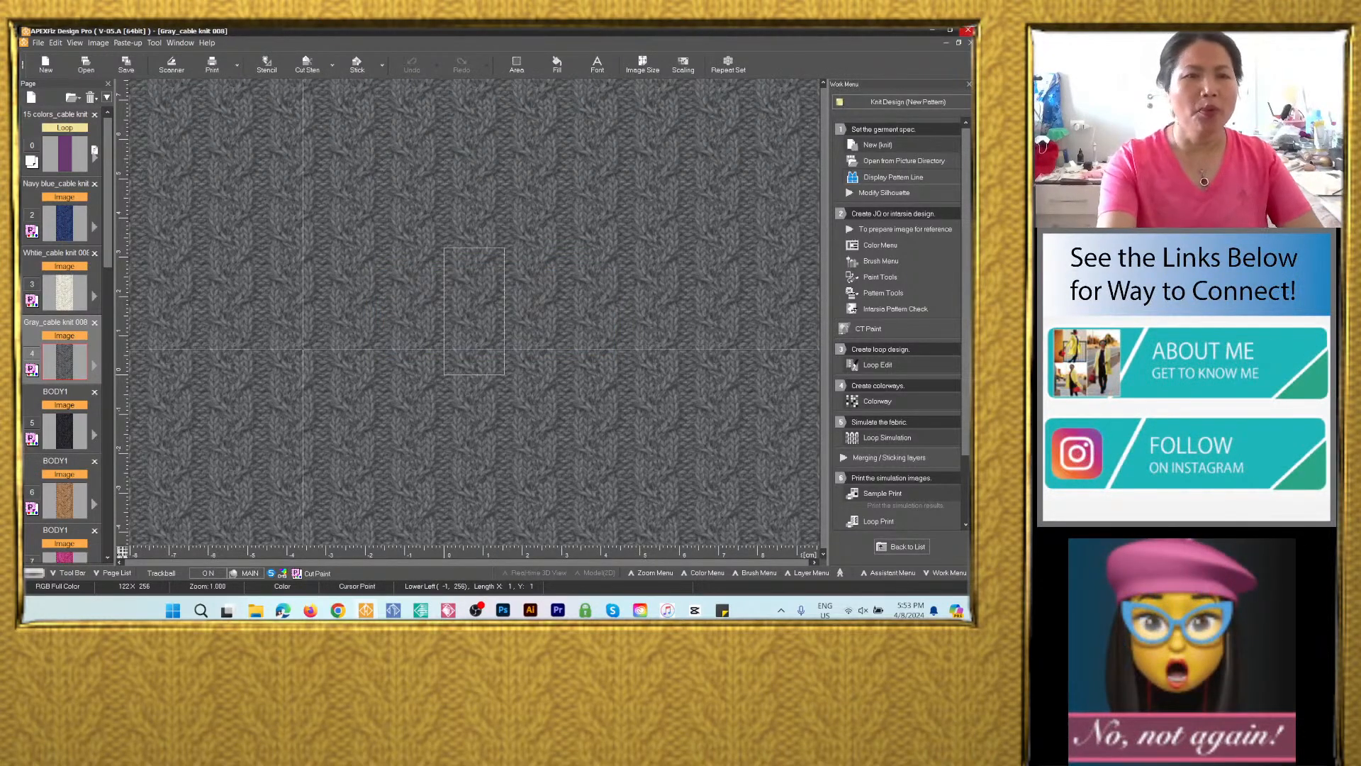
Start saving the black Col4 simulation as an image and name it "Black_cable knit 008" from the pasted name.
click(73, 429)
click(126, 65)
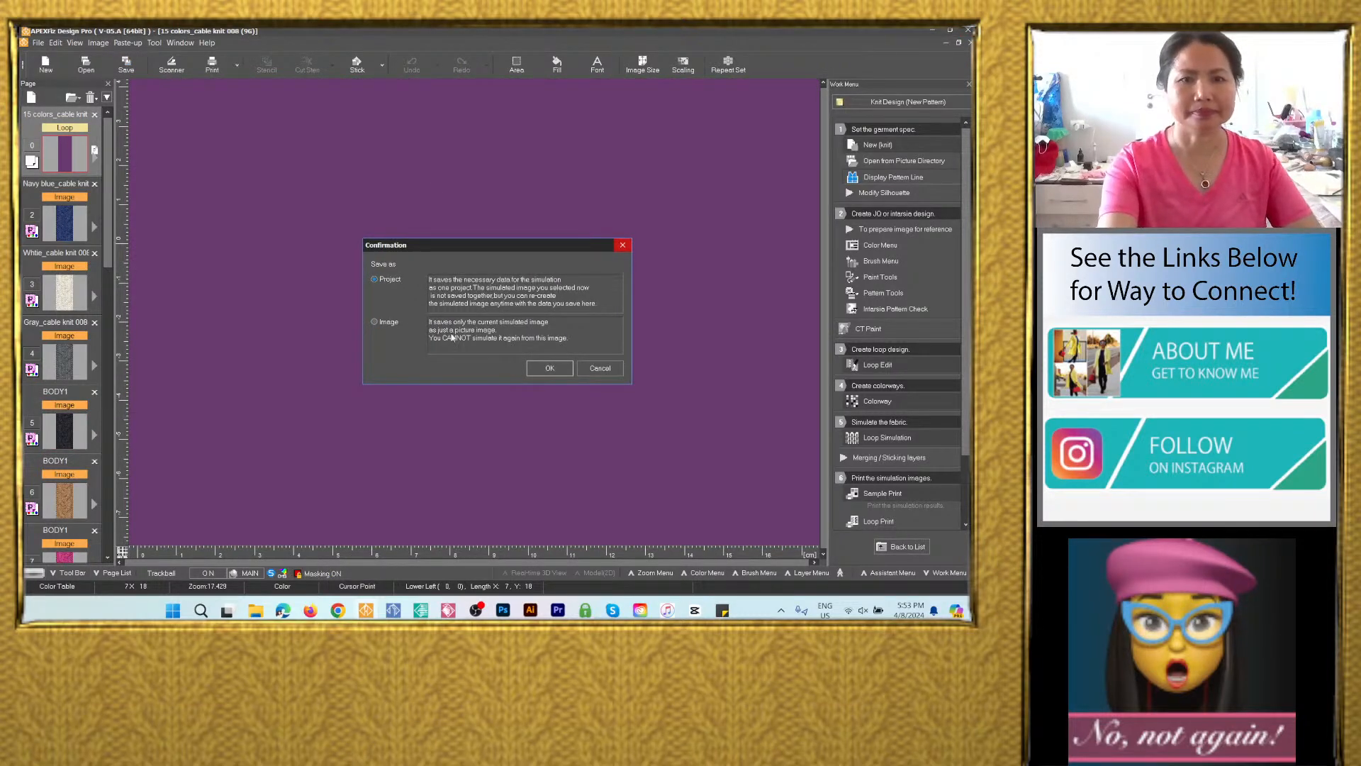
click(398, 320)
click(545, 368)
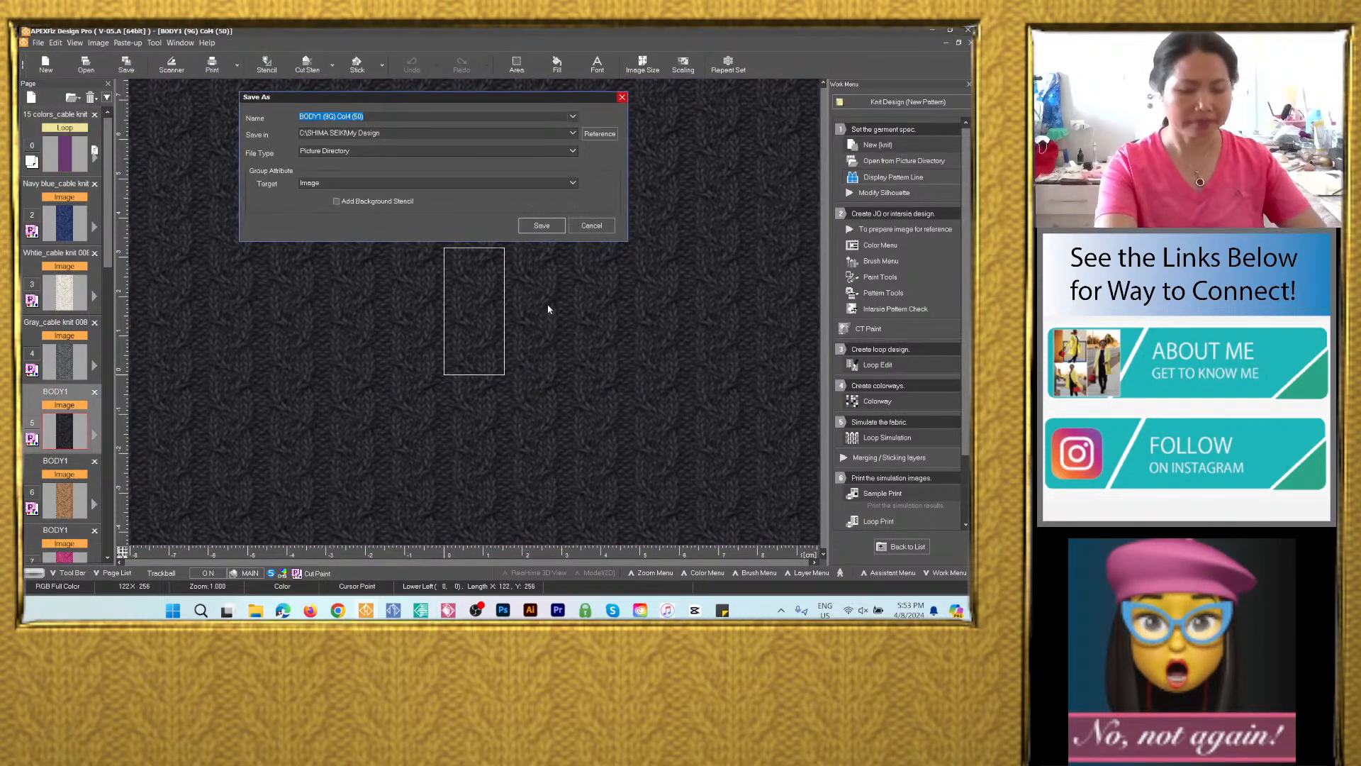
text(Navy blue_cable knit 008)
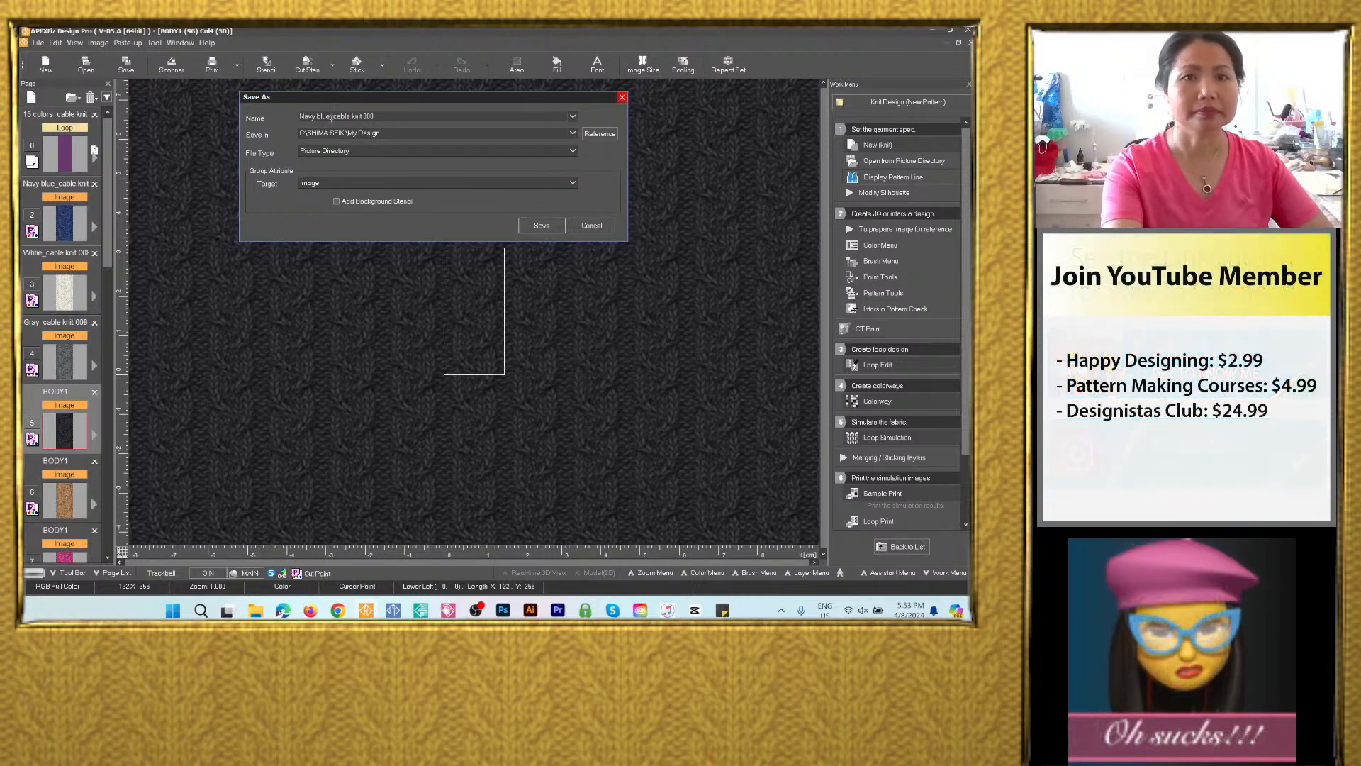
drag(331, 117, 261, 135)
text(Black)
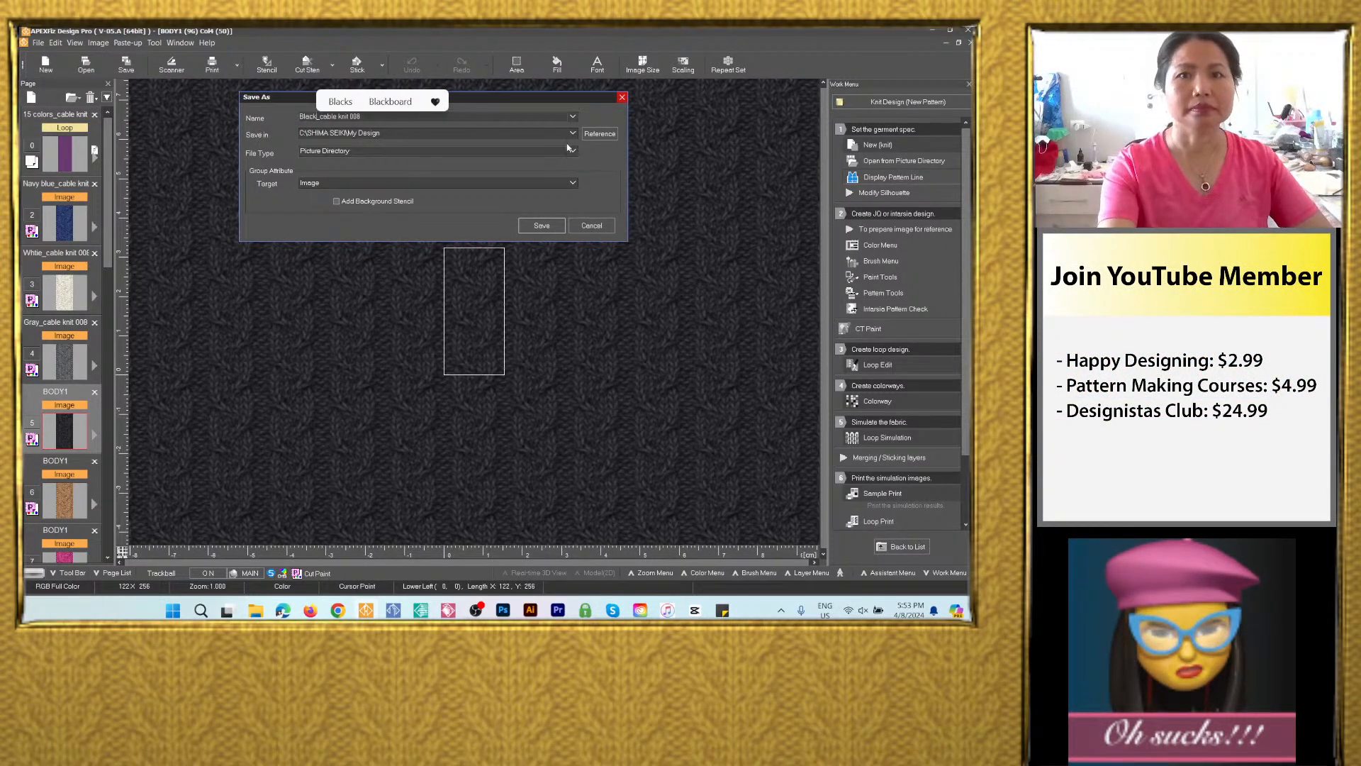
Save the black image as an Adobe Photoshop File (*.psd) in the "15 colors_cable knit 008 (9G)" folder.
click(511, 133)
click(506, 162)
click(505, 151)
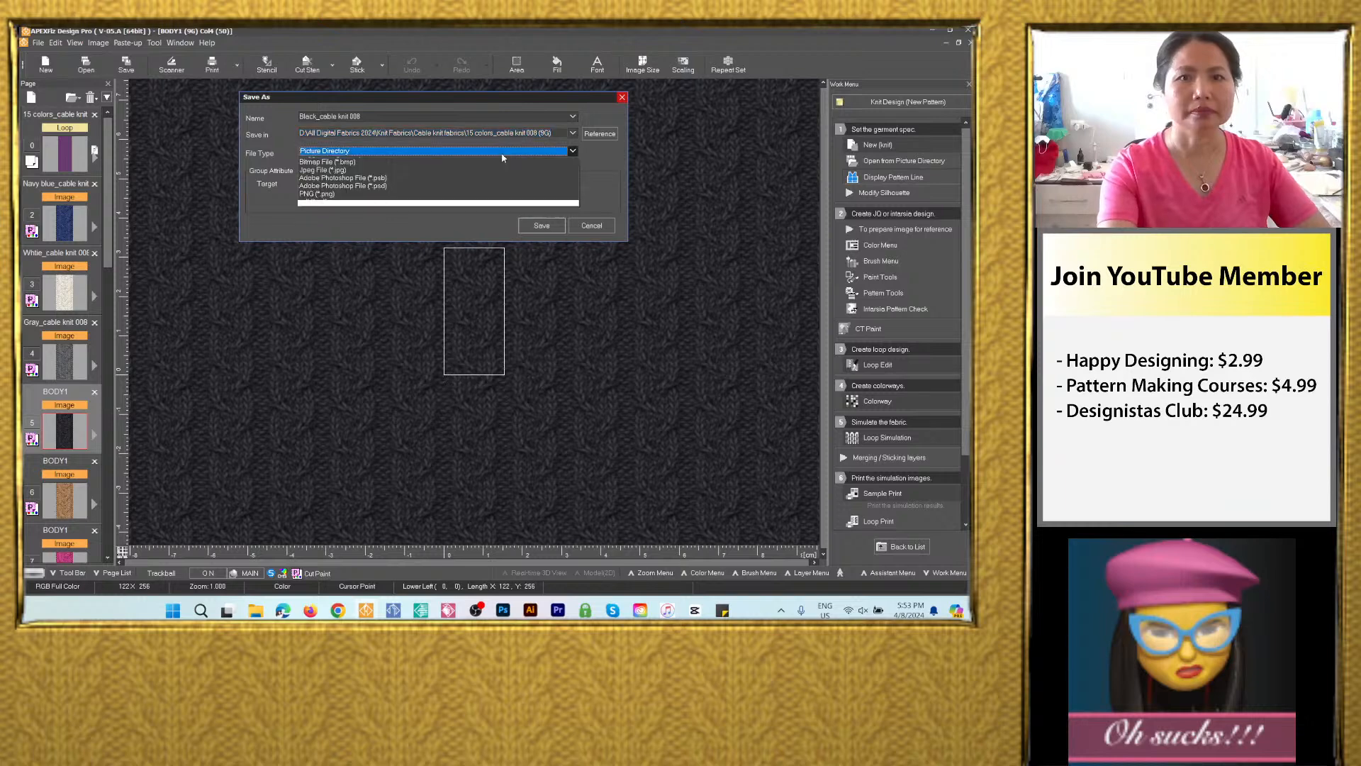
click(428, 201)
click(542, 266)
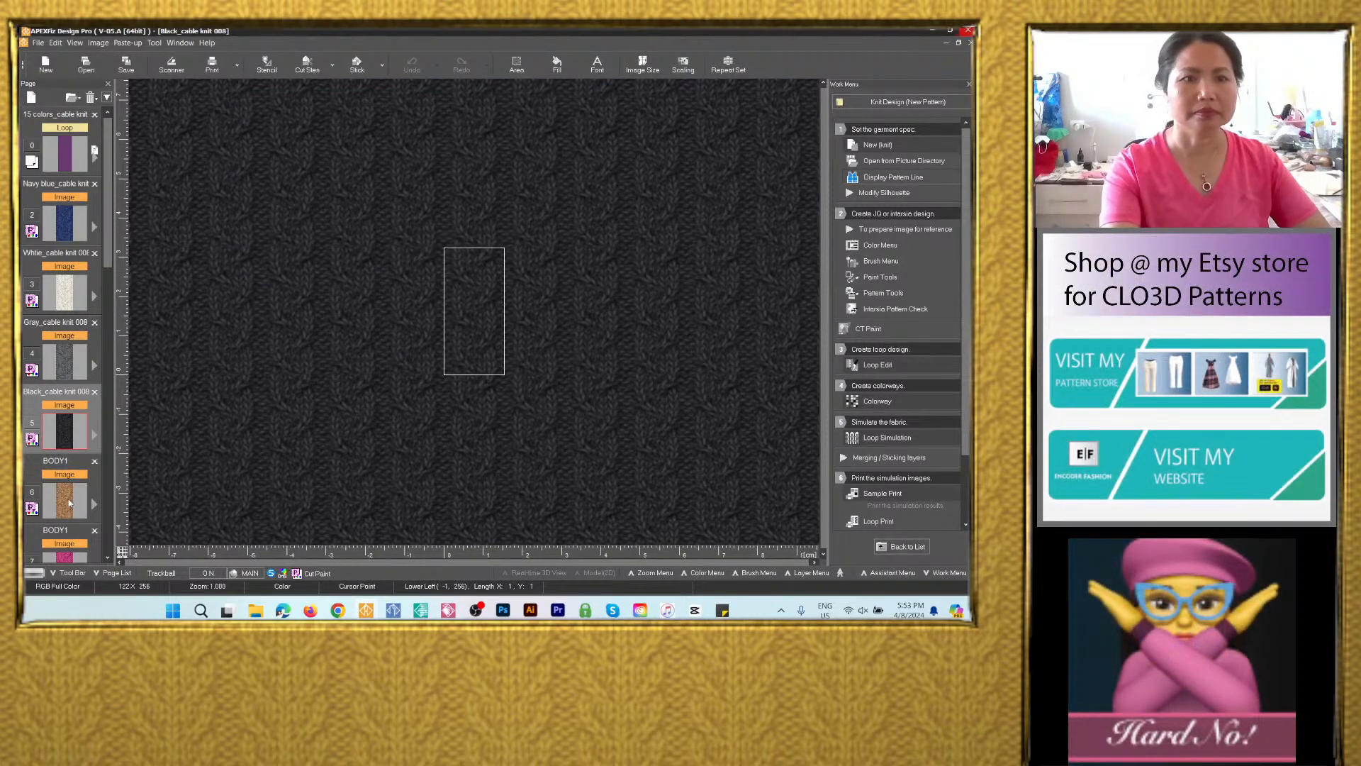
Start saving the brown Col5 simulation as an image and name it "Brown_cable knit 008" from the pasted name.
click(65, 502)
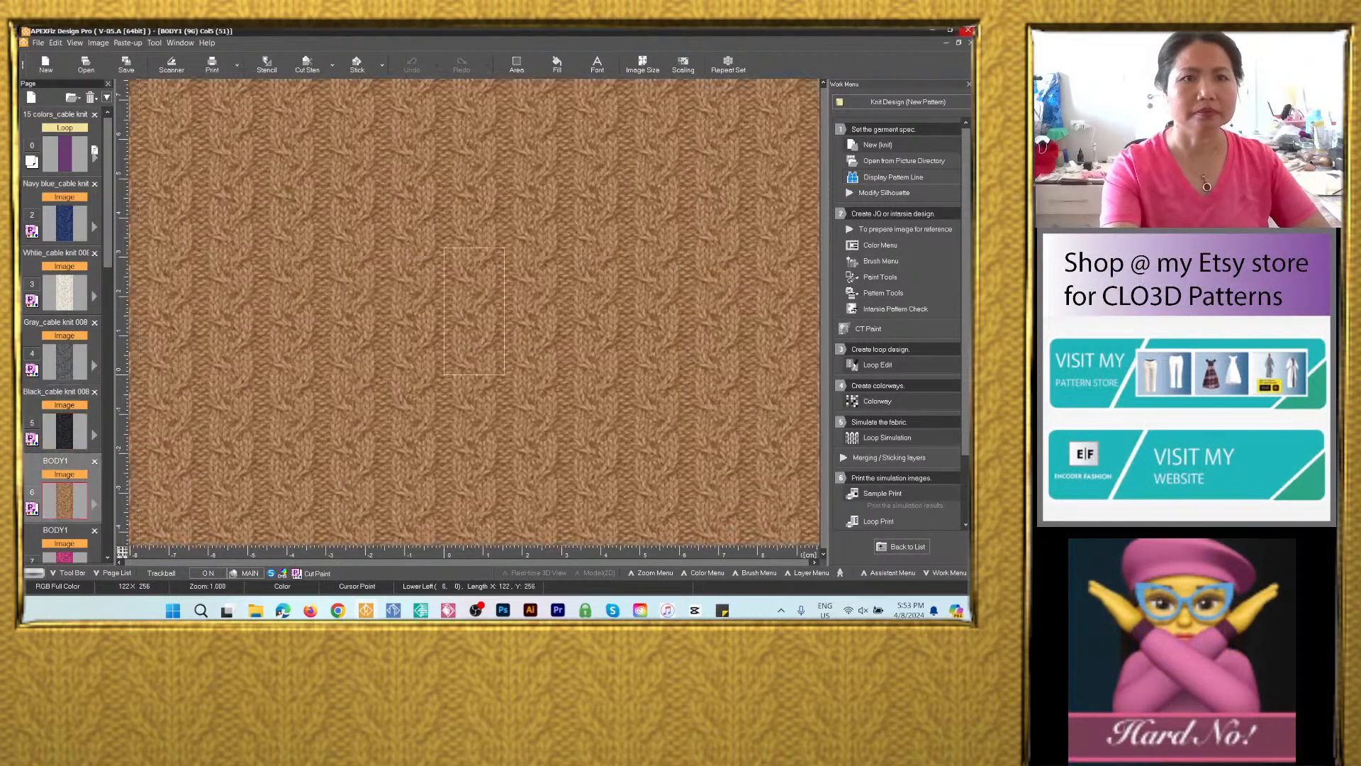
click(126, 65)
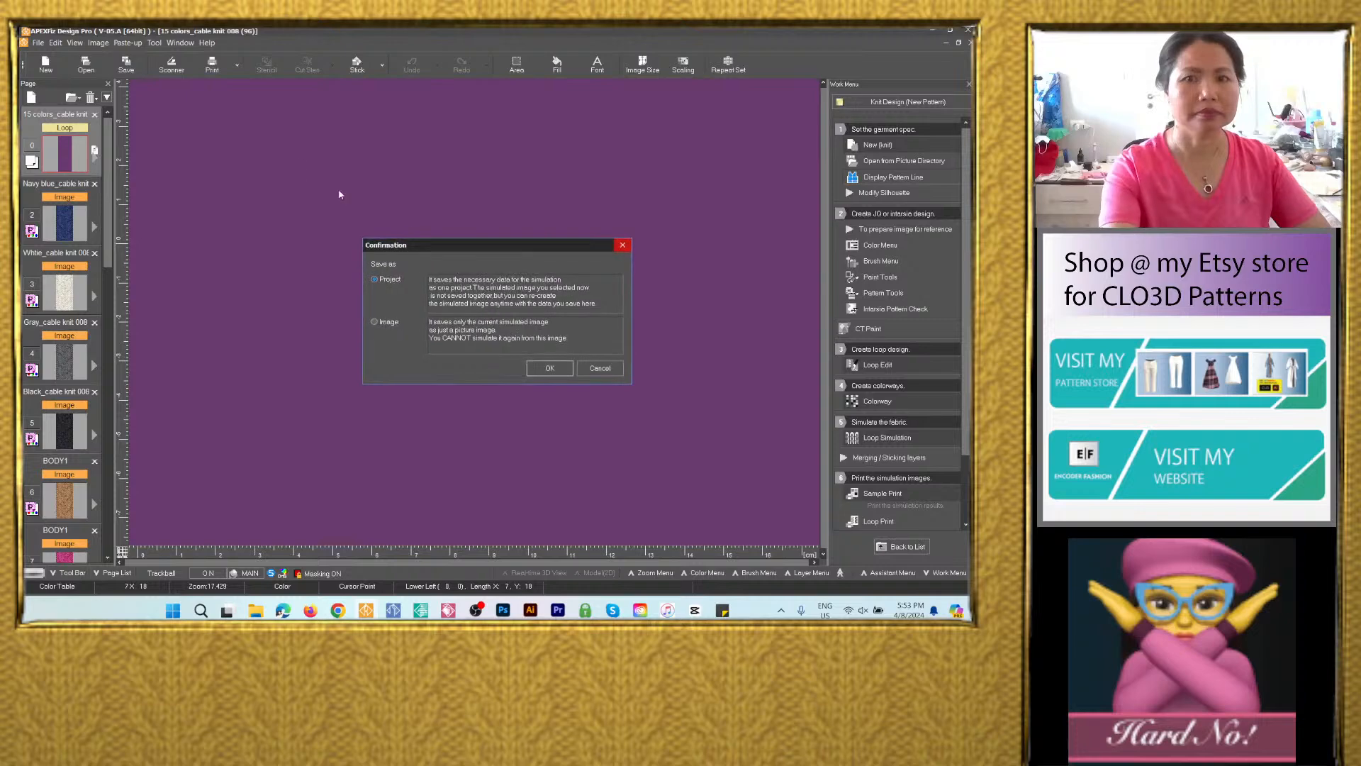
click(389, 321)
click(550, 368)
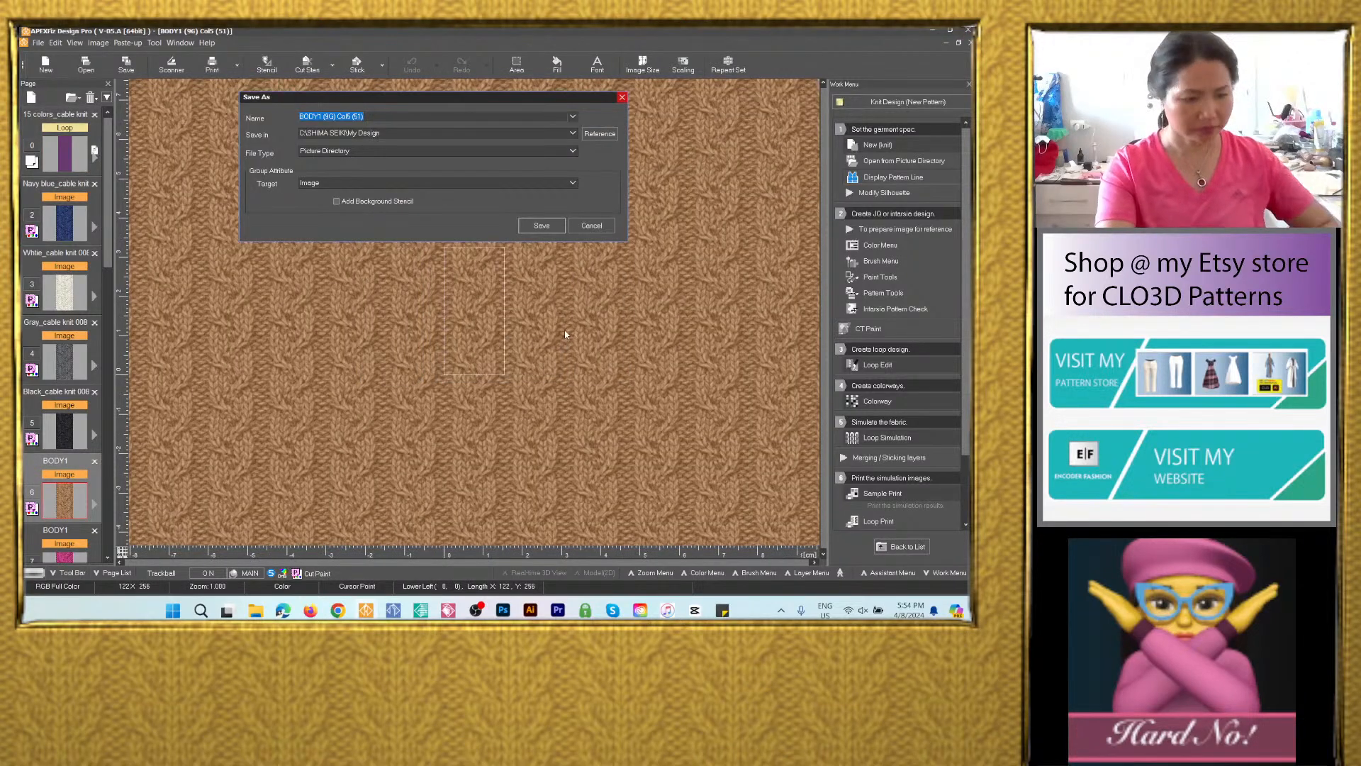
text(Navy blue_cable knit 008)
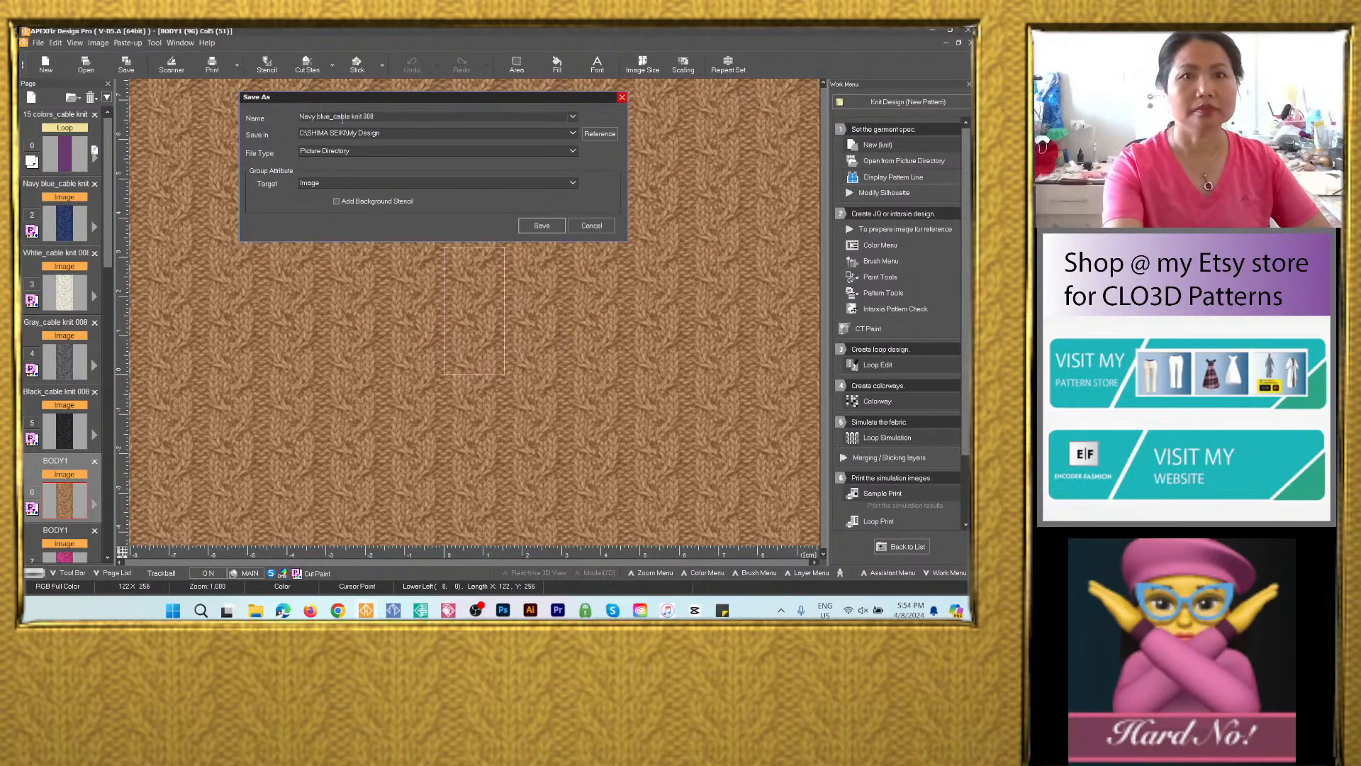
drag(329, 116, 298, 117)
text(Bl)
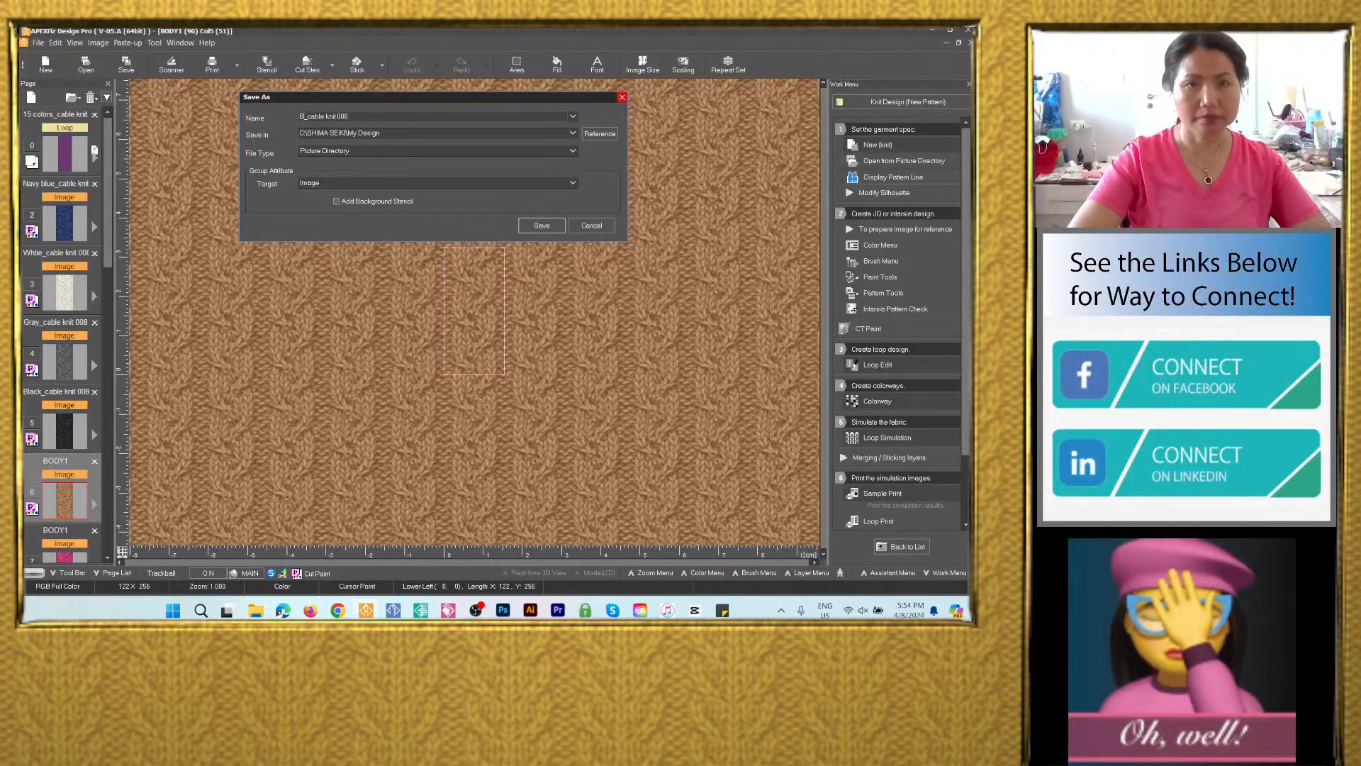
key(BackSpace)
text(rown)
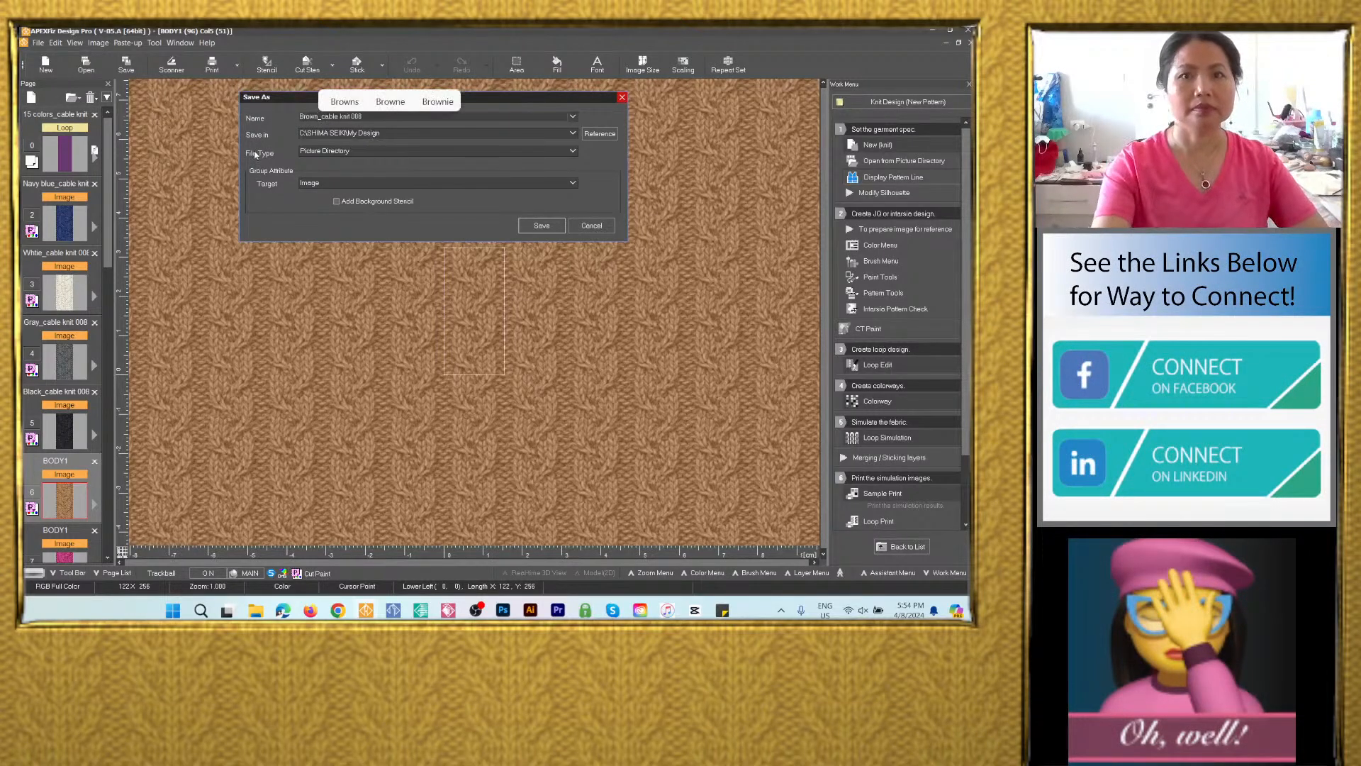
Save the brown image as an Adobe Photoshop File (*.psd) in the "15 colors_cable knit 008 (9G)" folder and check the files in File Explorer.
click(573, 133)
click(475, 159)
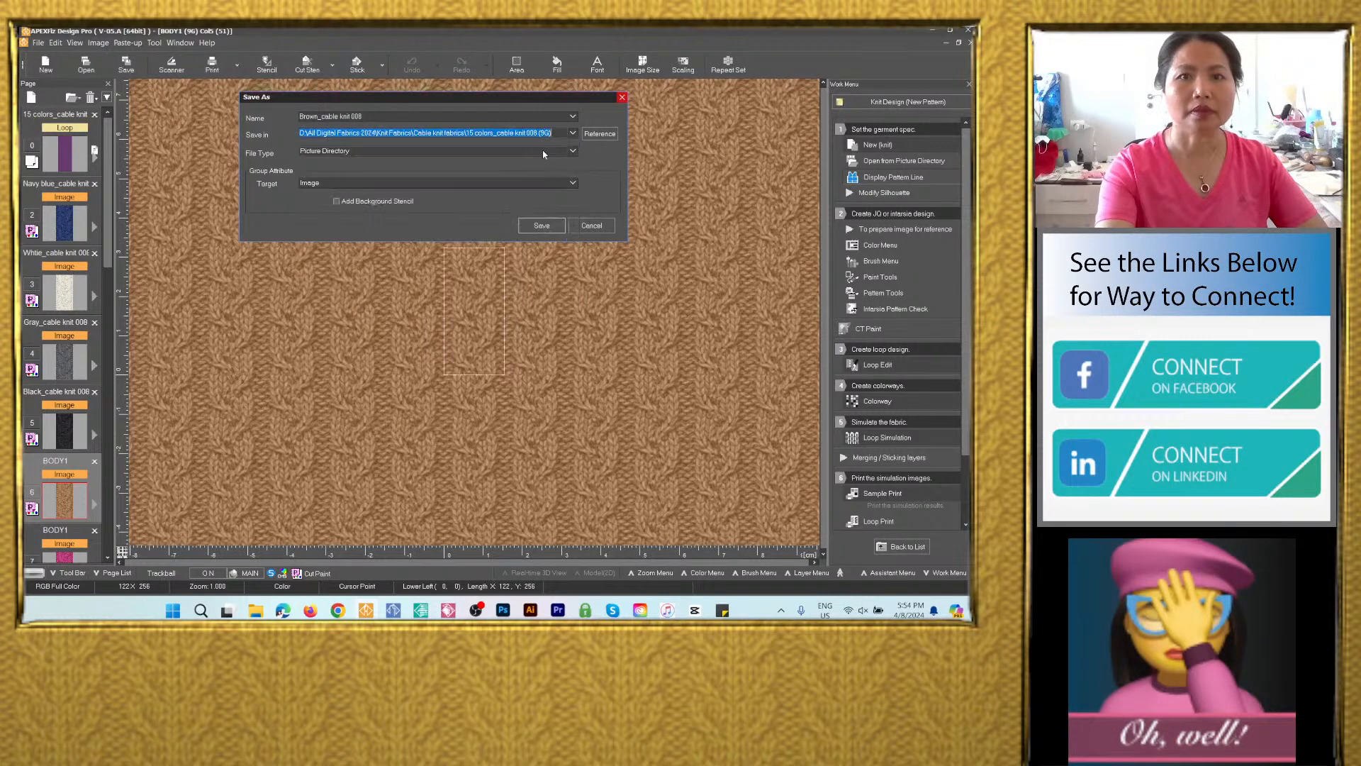
click(475, 151)
click(425, 200)
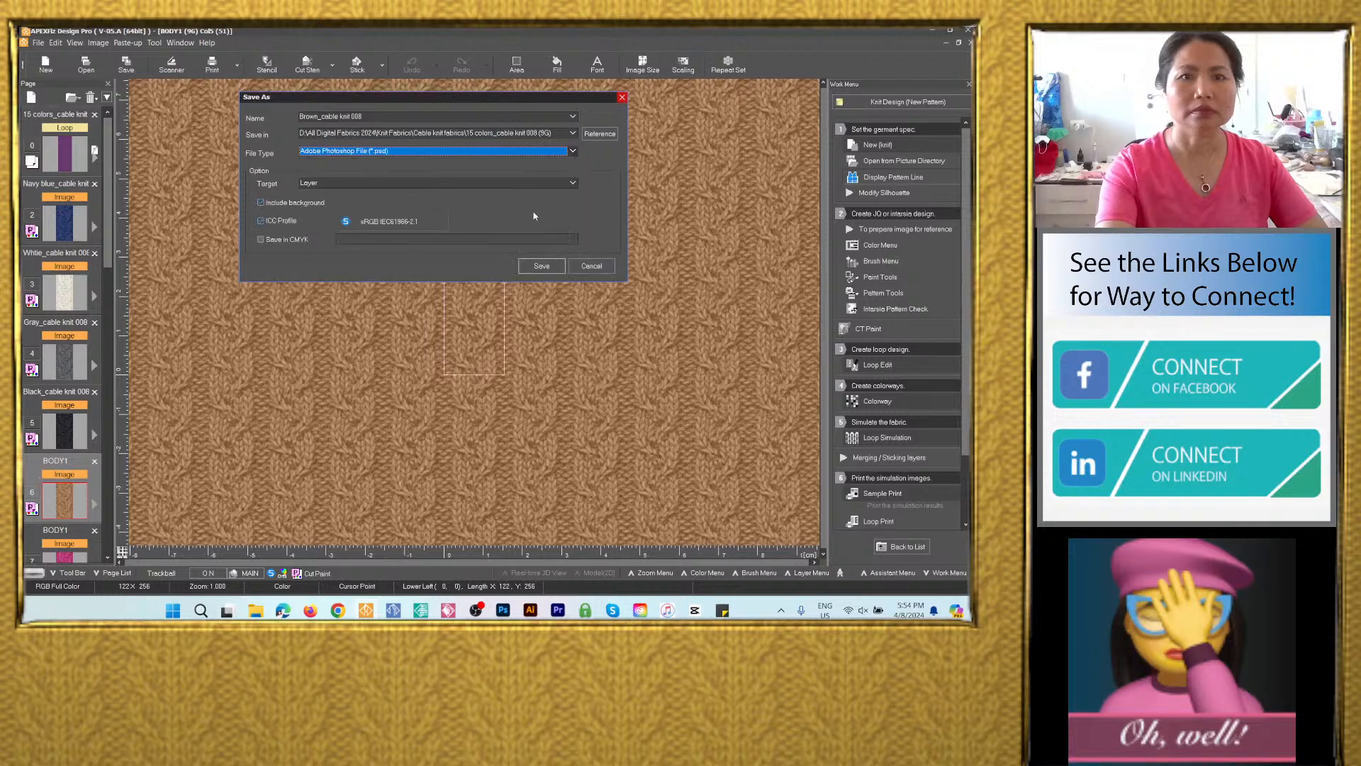
click(541, 266)
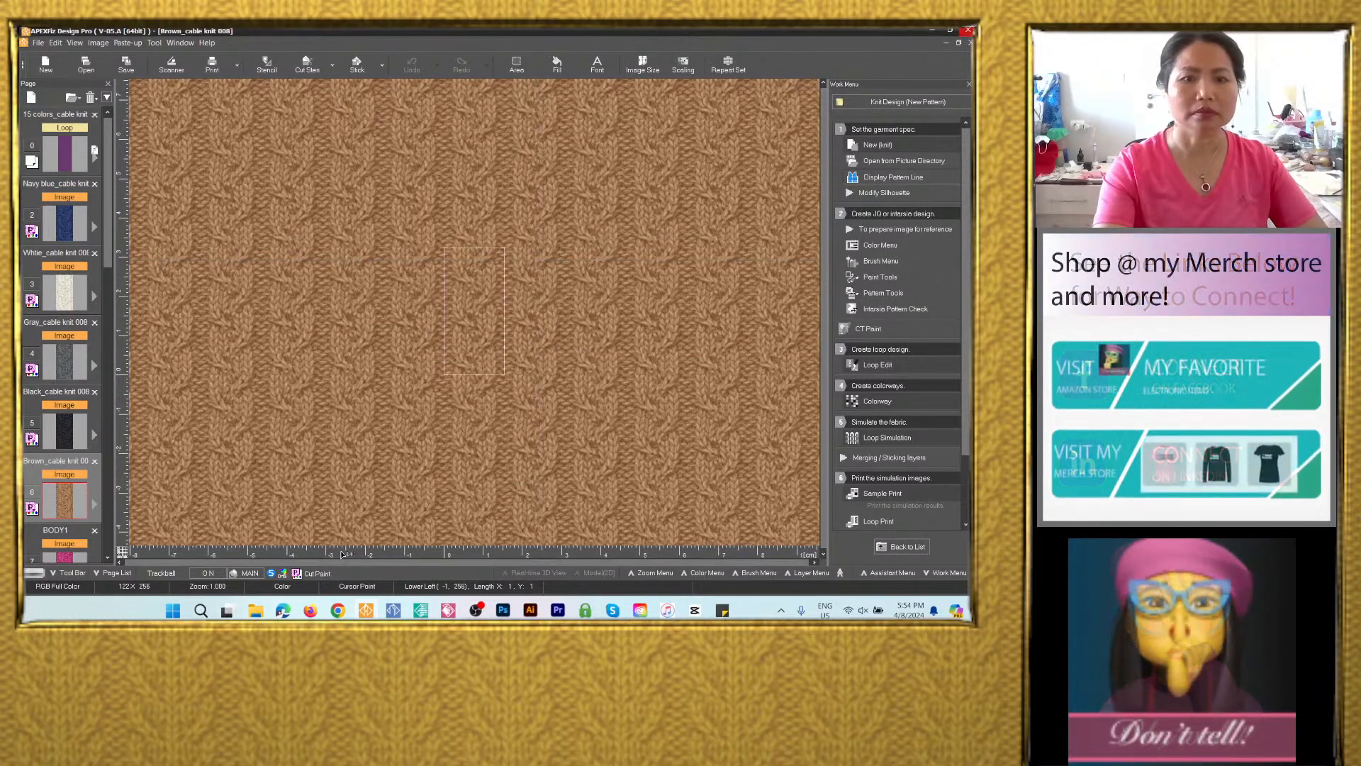
click(257, 613)
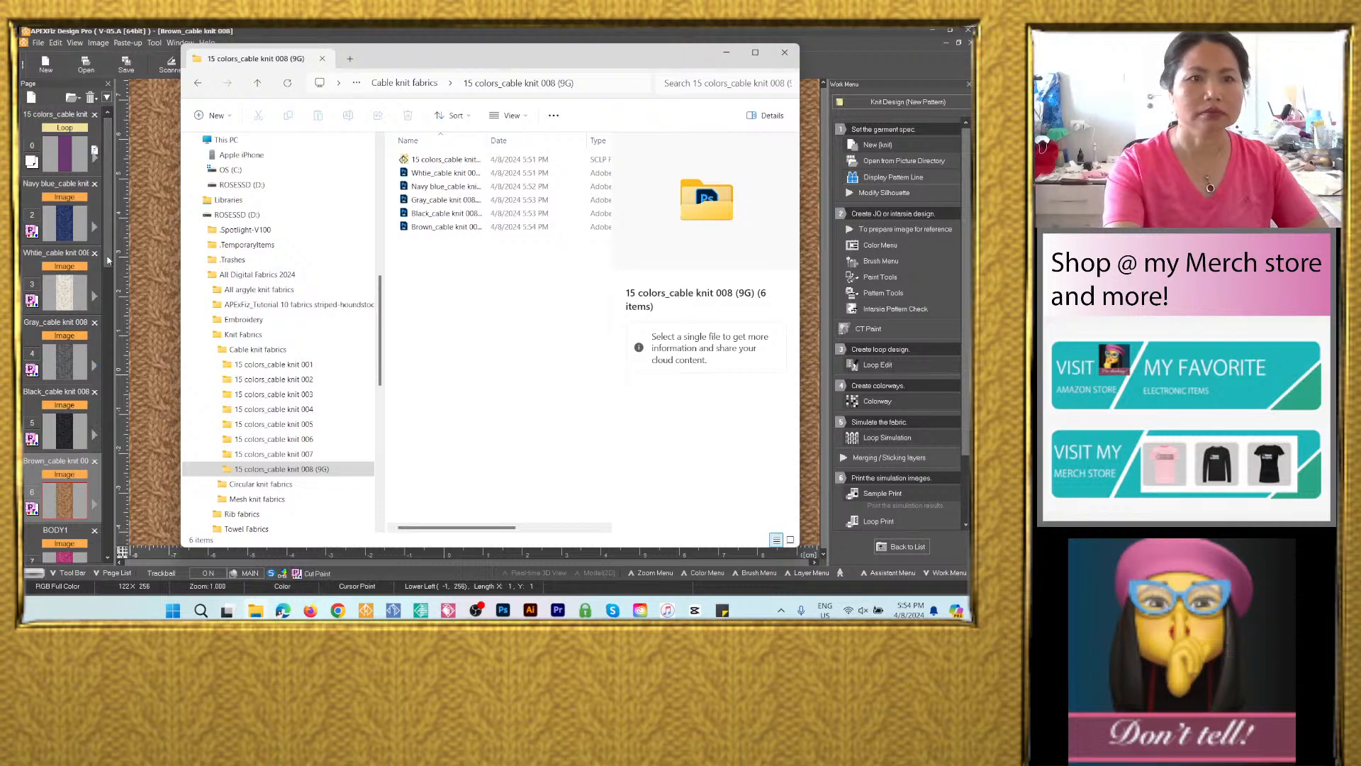
Start saving the pink simulation as an image and name it "Pink_cable knit 008" from the pasted name.
drag(109, 233, 110, 321)
click(67, 309)
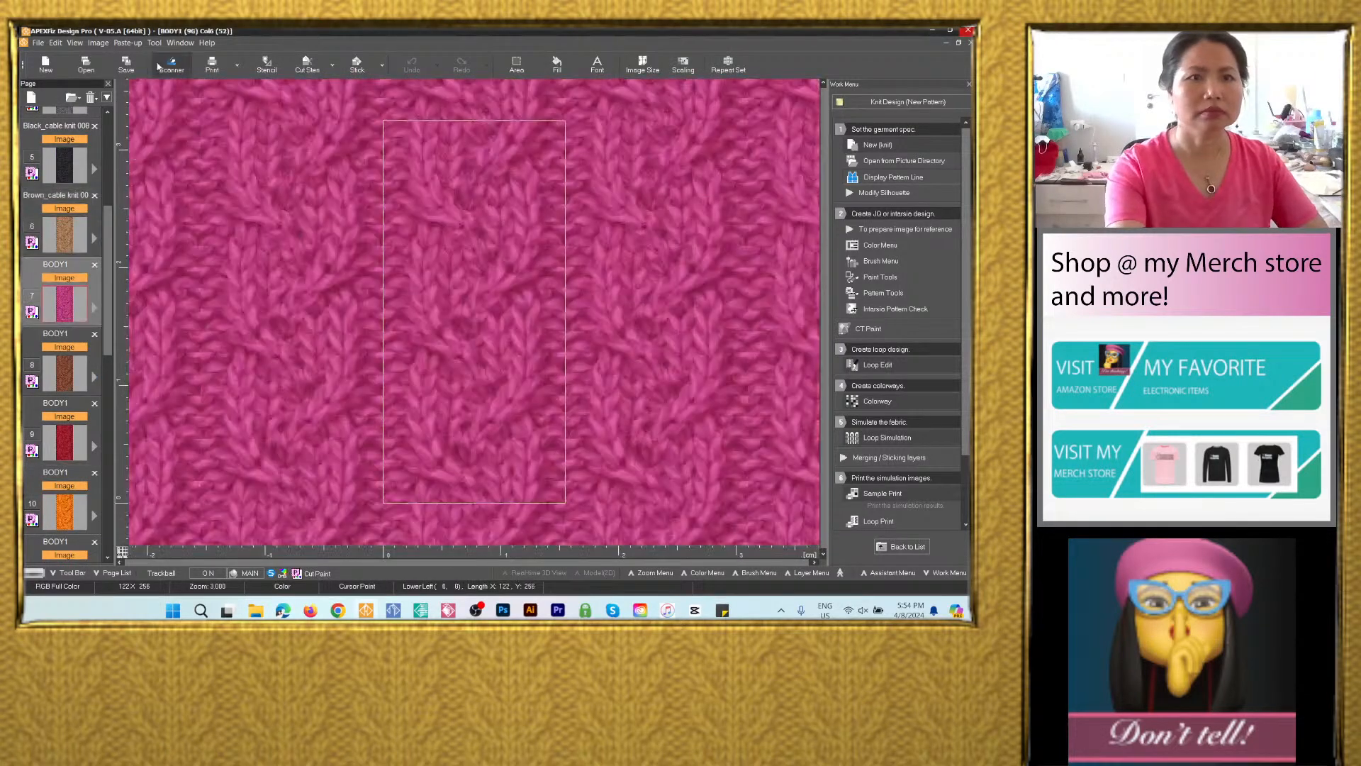
click(127, 65)
click(373, 322)
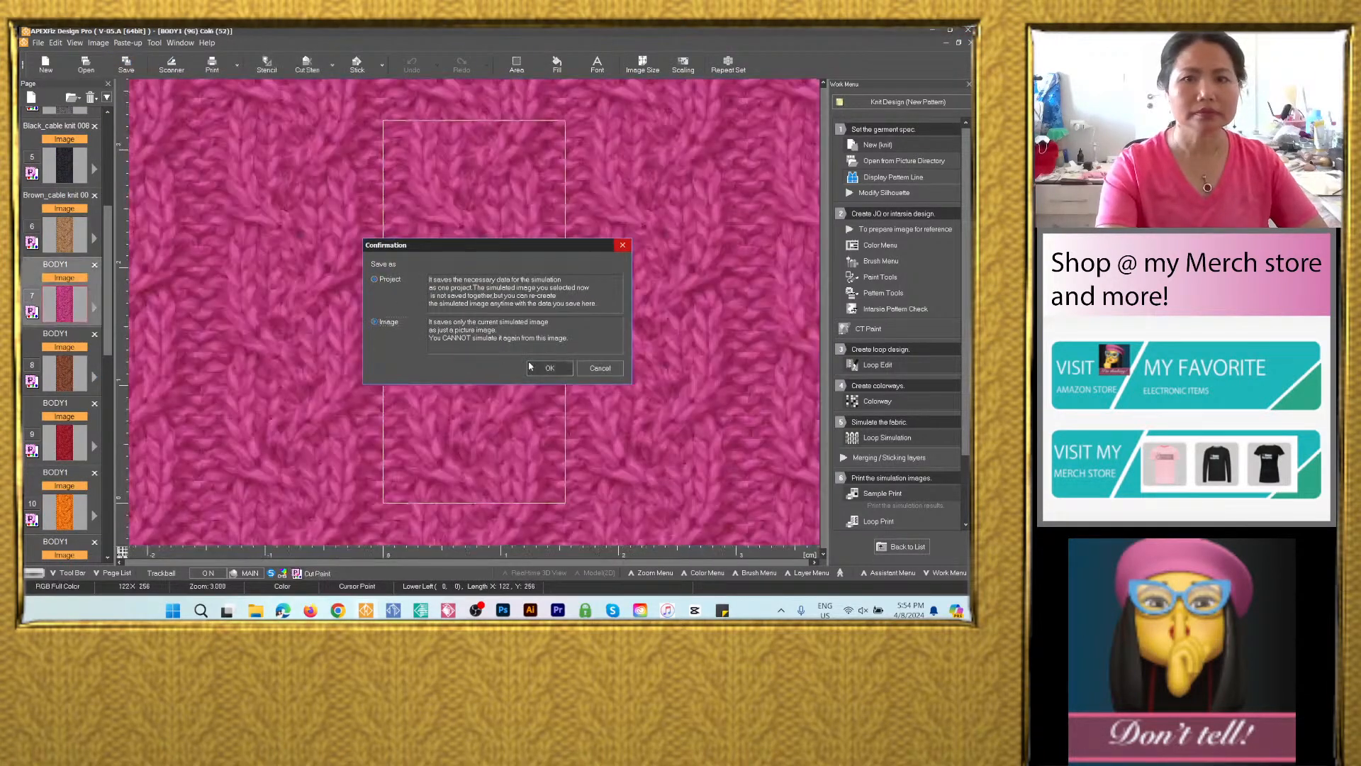
click(547, 367)
text(Navy blue_cable knit 008)
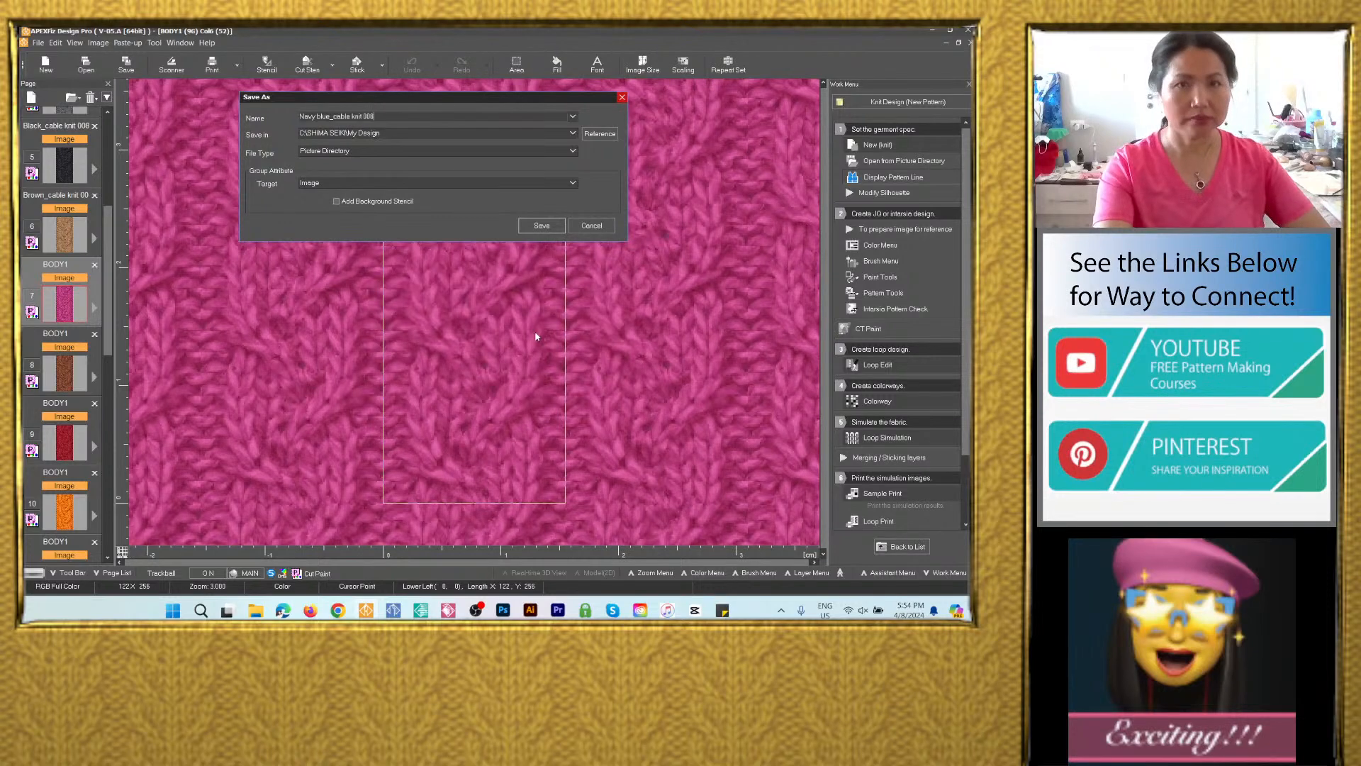
drag(331, 118, 299, 117)
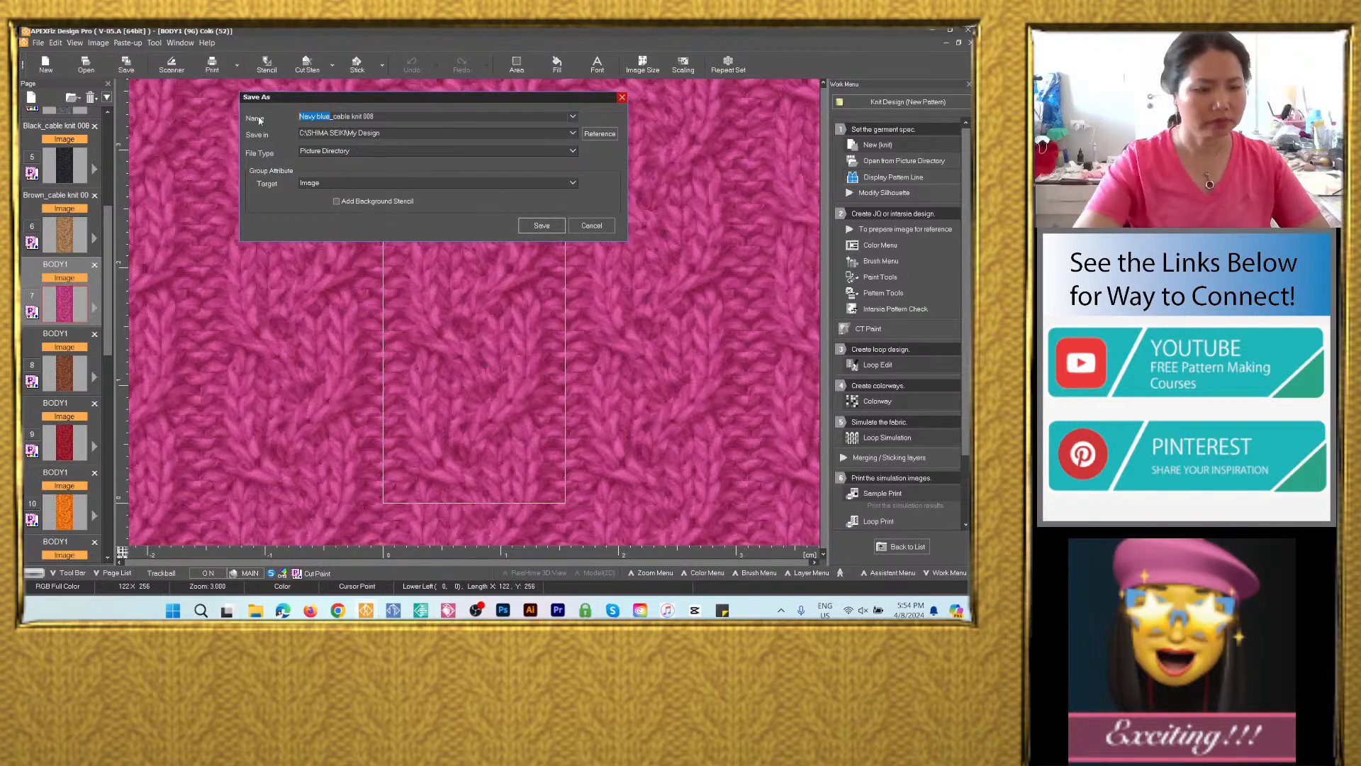
text(Pink)
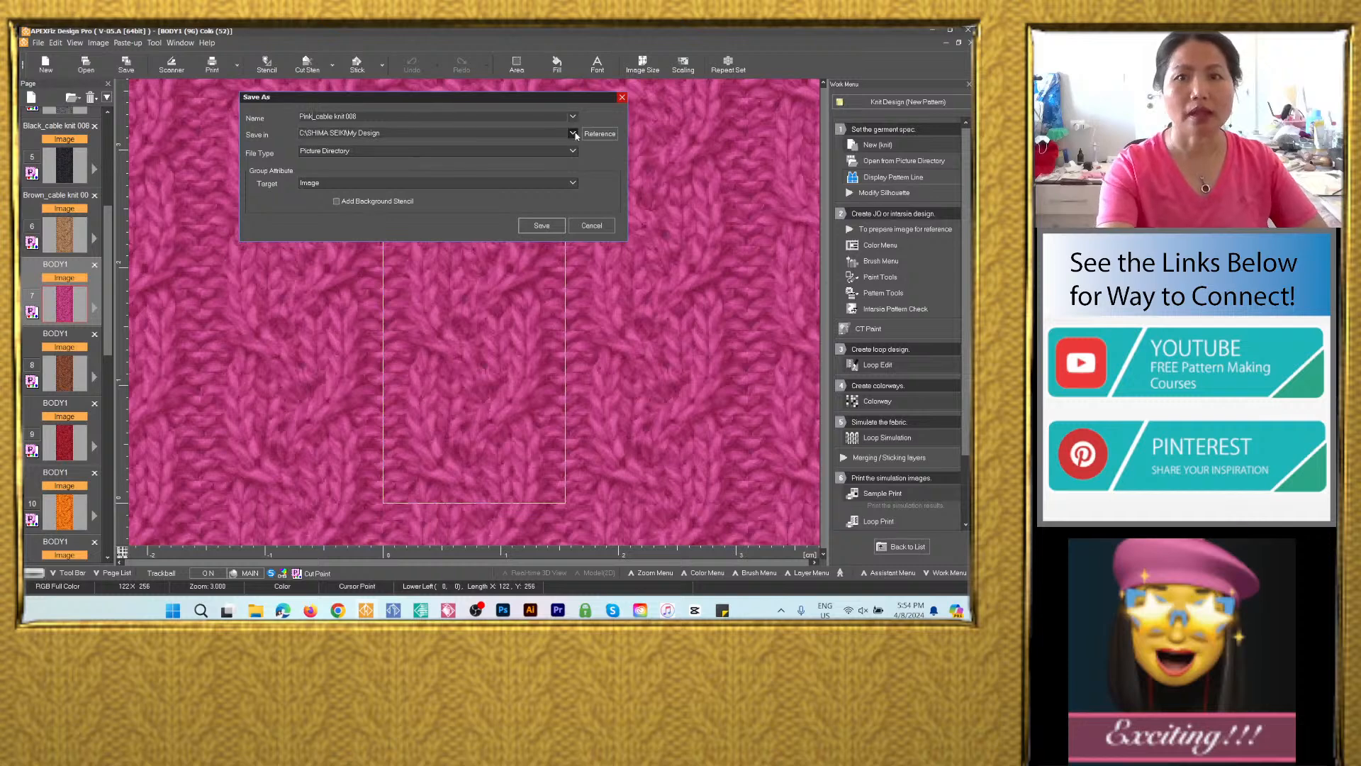
Save the pink image as an Adobe Photoshop File (*.psd) in the "15 colors_cable knit 008 (9G)" folder.
click(488, 133)
click(488, 151)
click(433, 153)
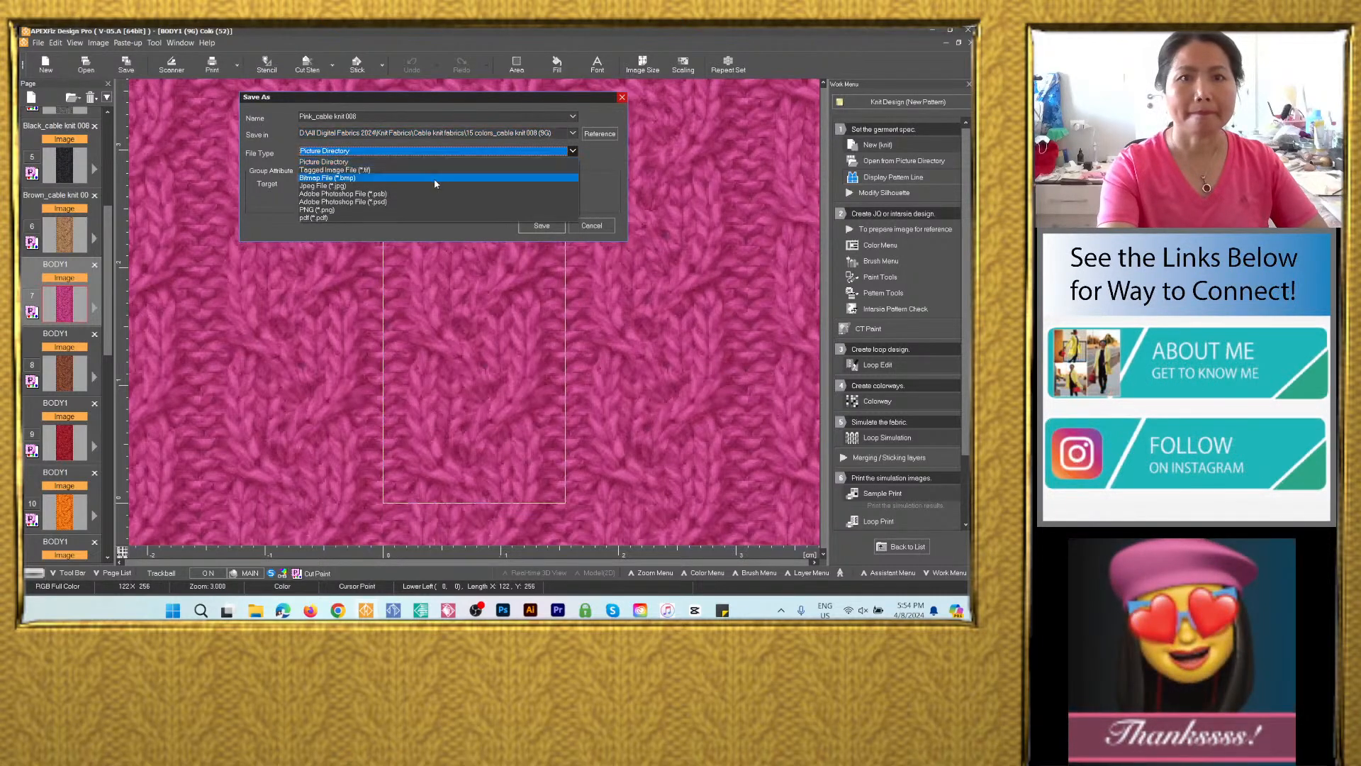
click(436, 201)
click(542, 266)
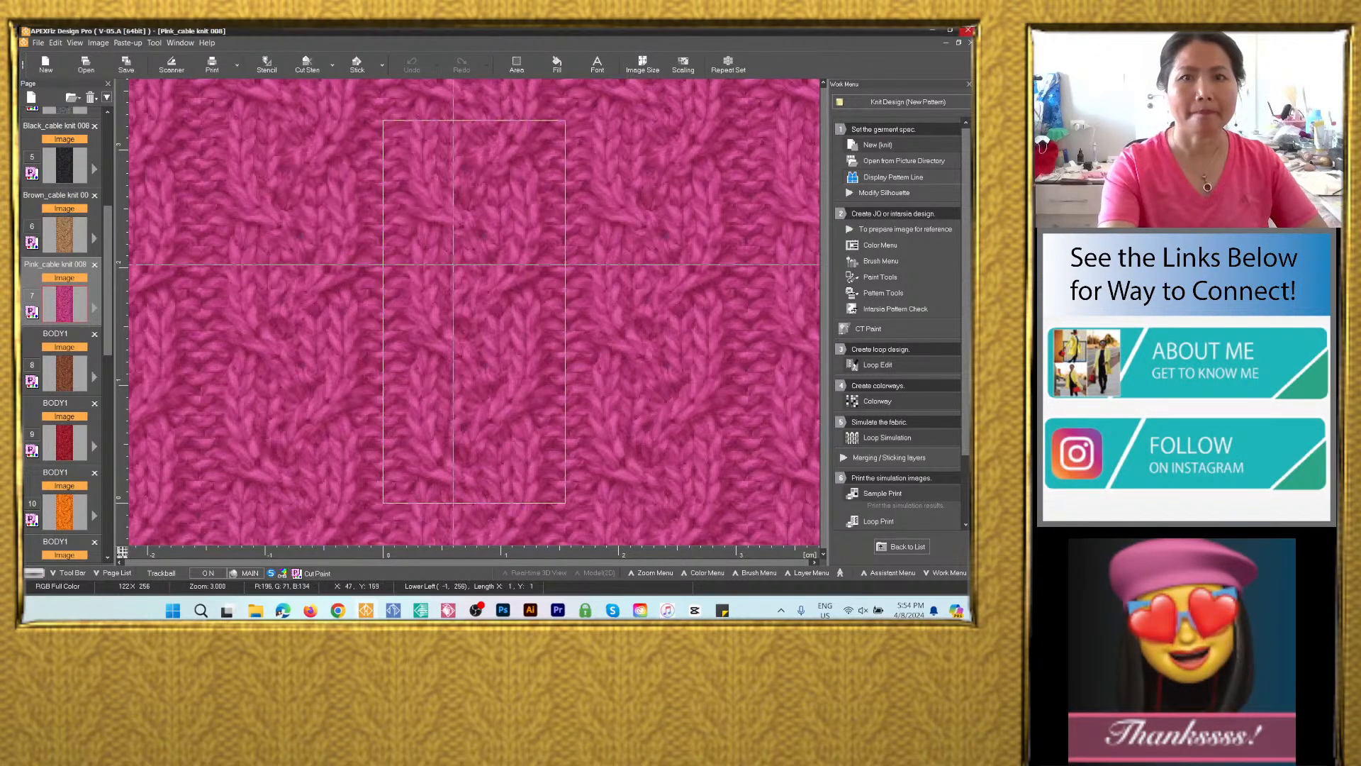
Start saving the dark brown Col7 simulation as an image and name it "Dark brown_cable knit 008" from the pasted name.
click(78, 377)
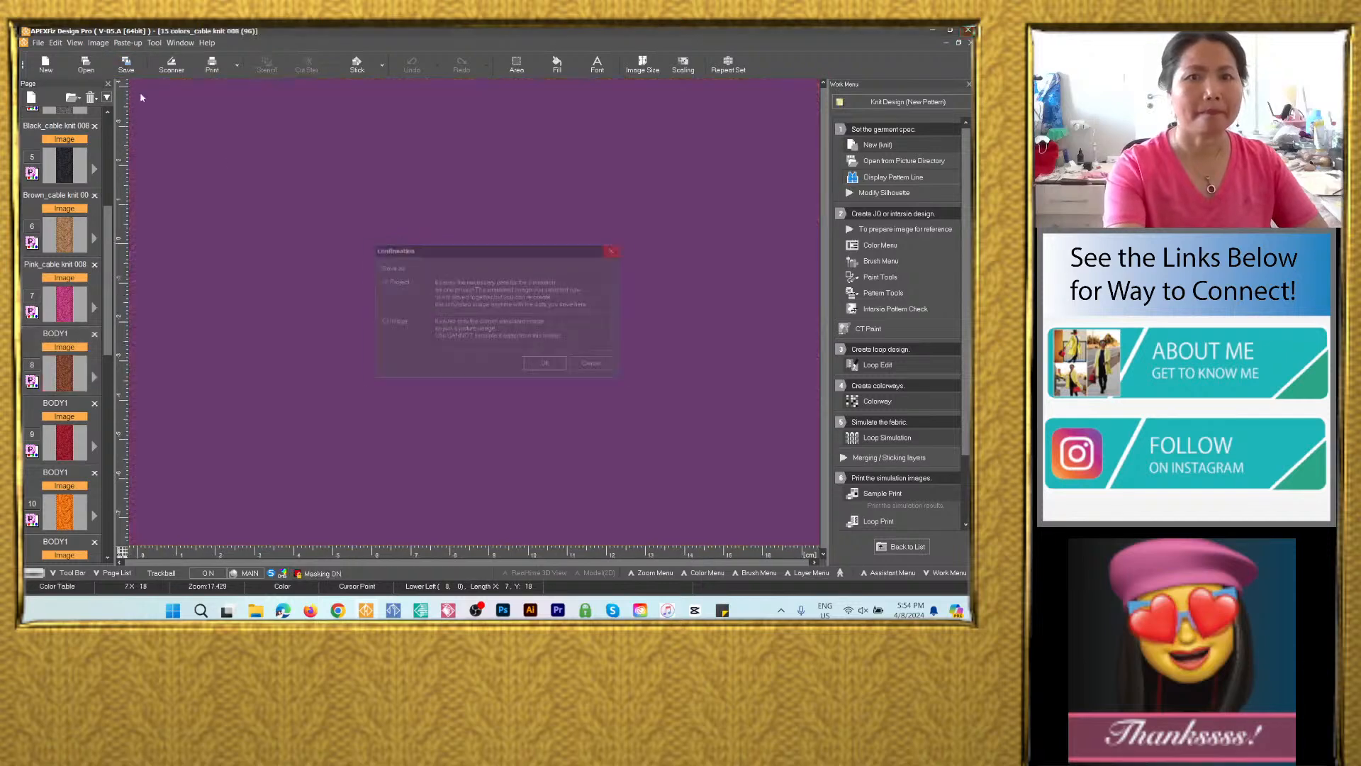
click(395, 324)
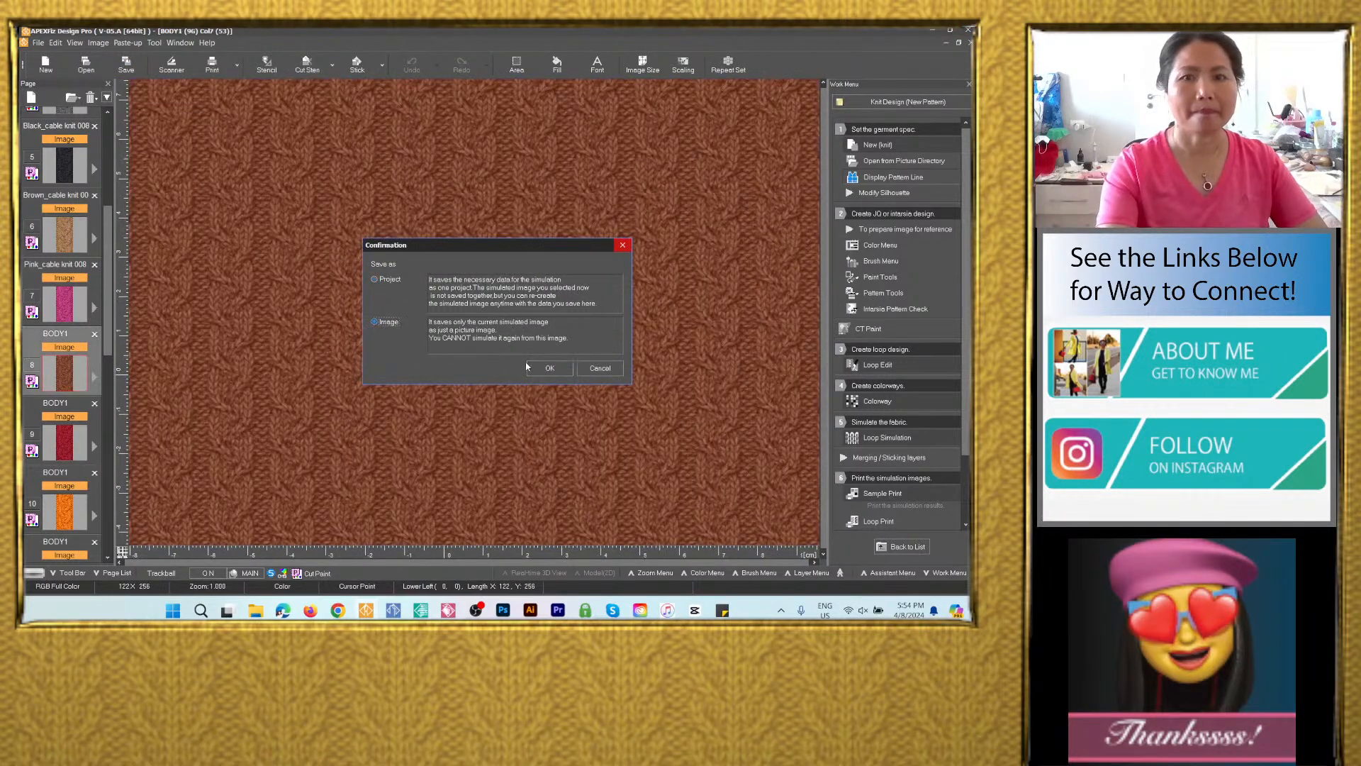
click(550, 368)
text(Navy blue_cable knit 008)
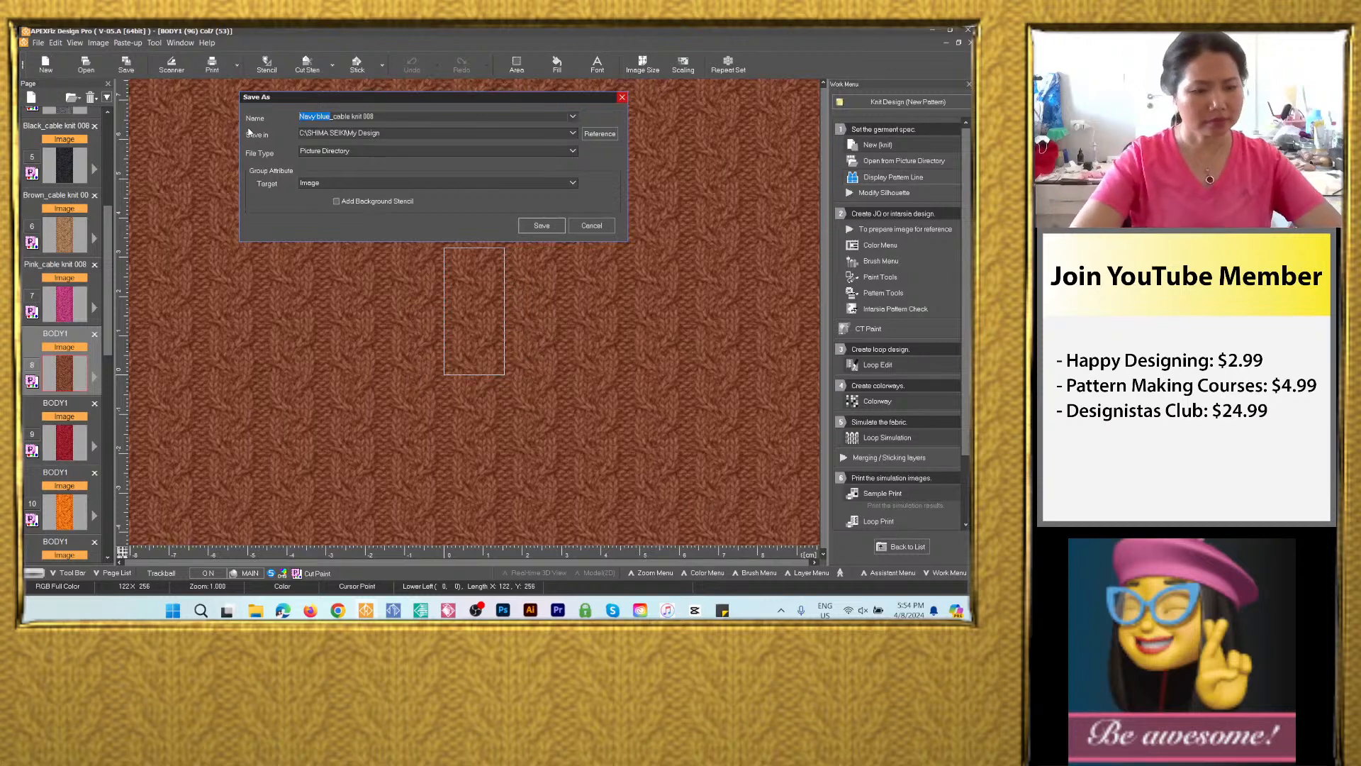
text(D)
text(ark bl)
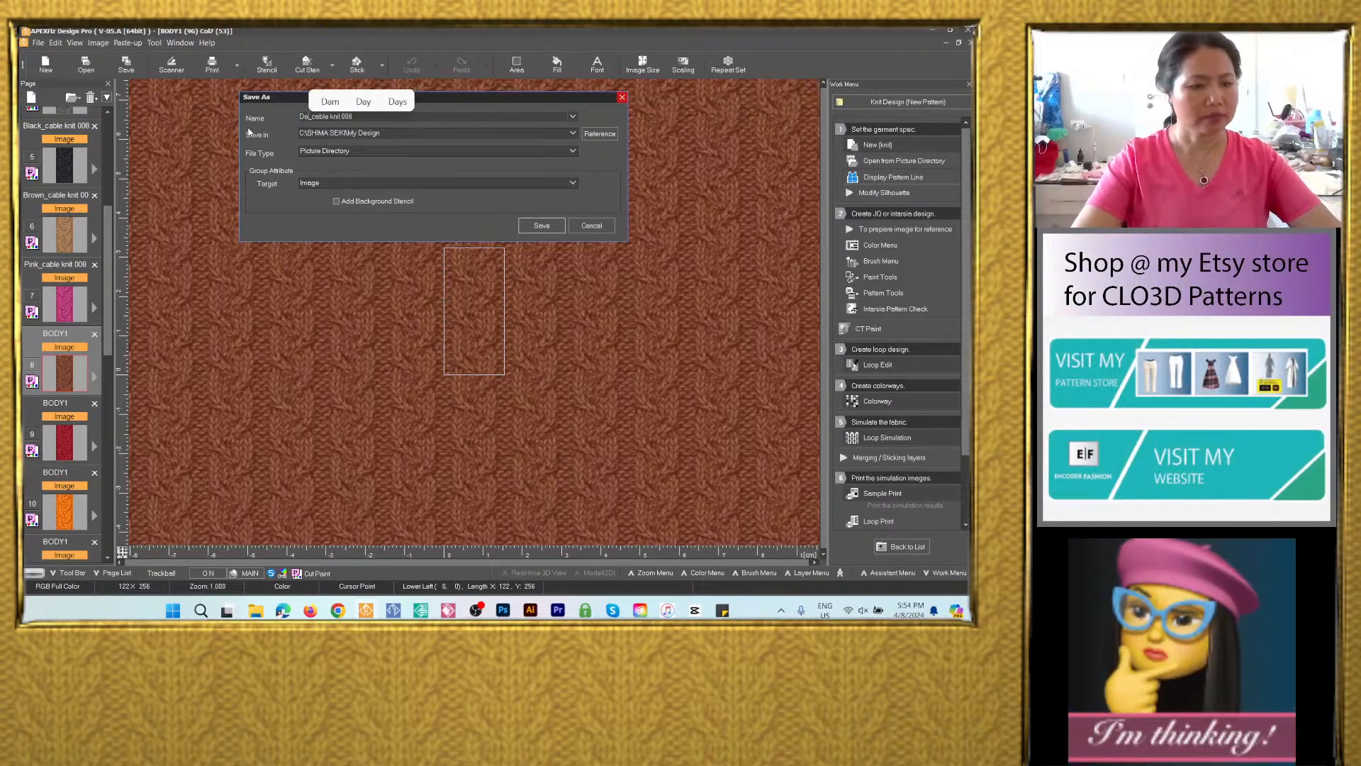
text(rown)
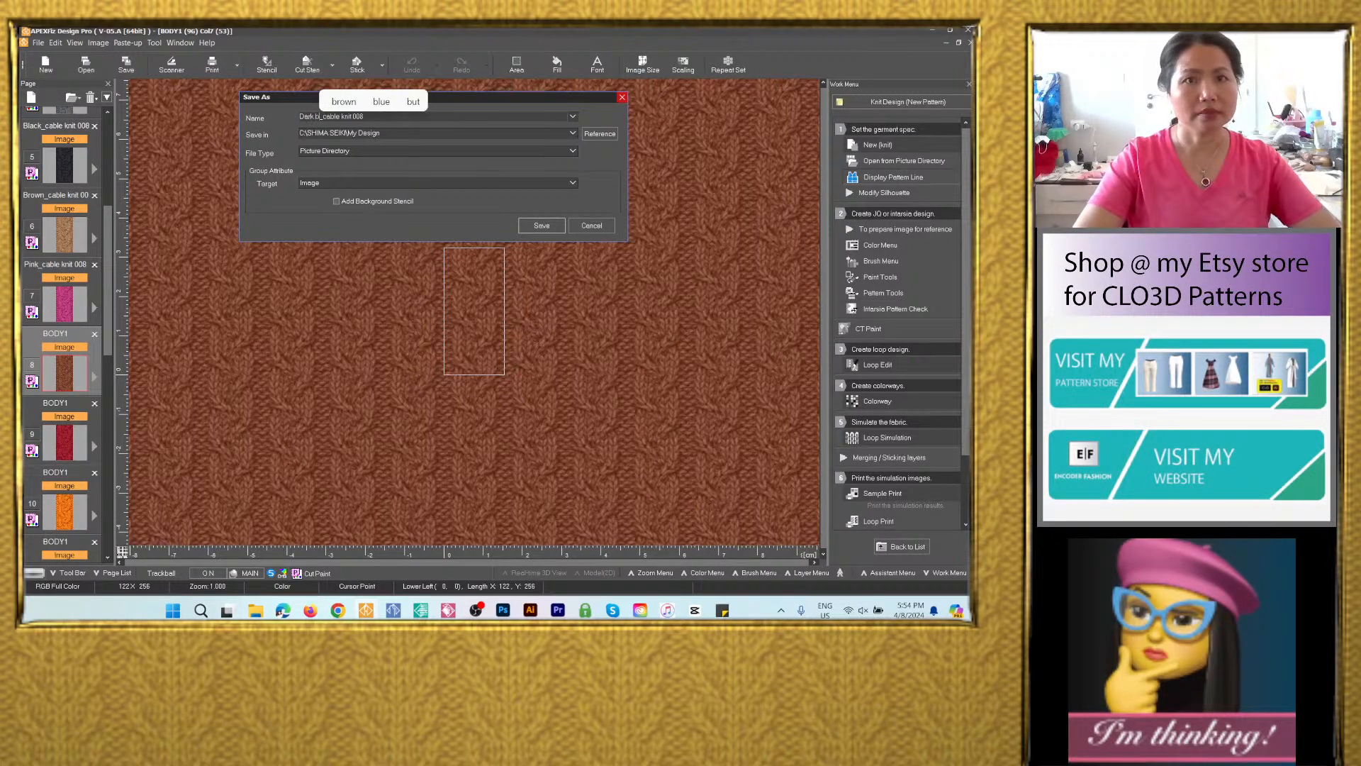
Save the dark brown image as an Adobe Photoshop File (*.psd) in the "15 colors_cable knit 008 (9G)" folder.
click(572, 134)
click(509, 154)
click(493, 154)
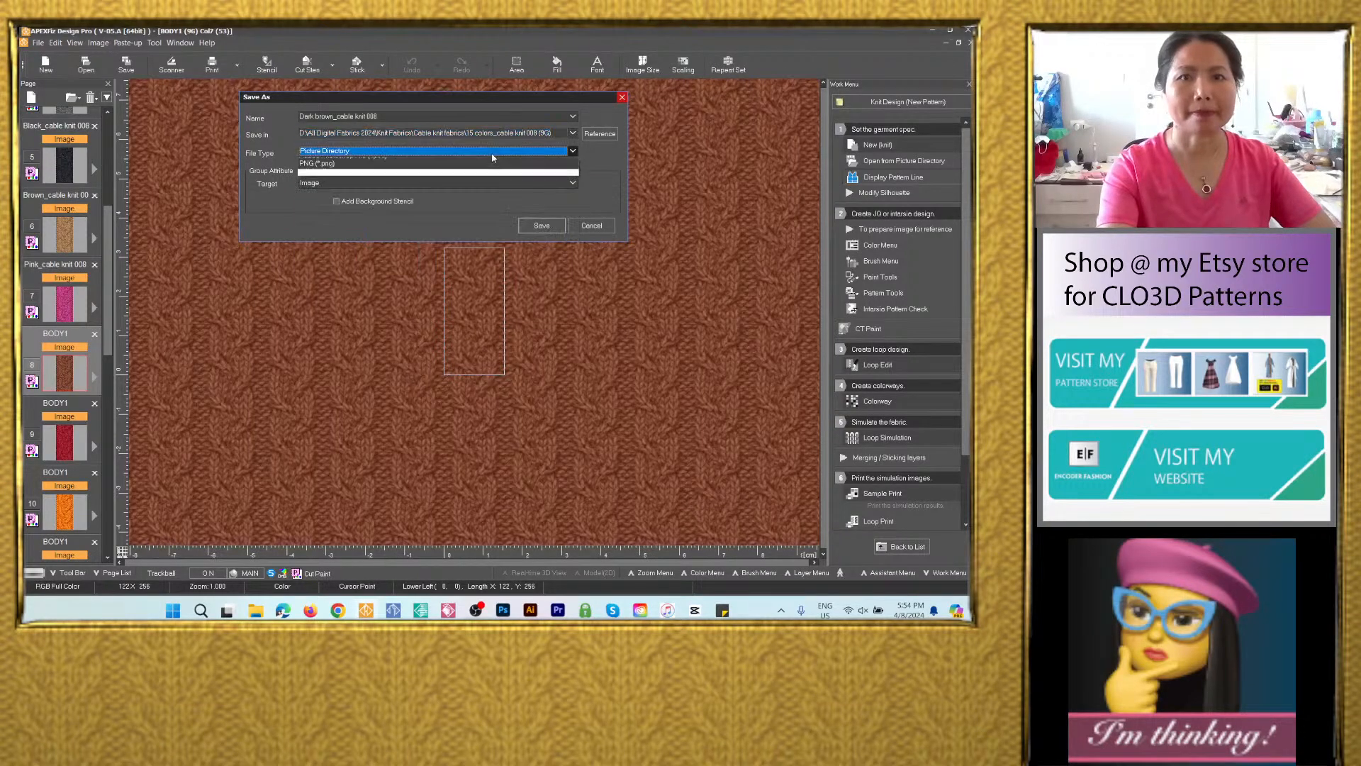
click(426, 206)
click(543, 264)
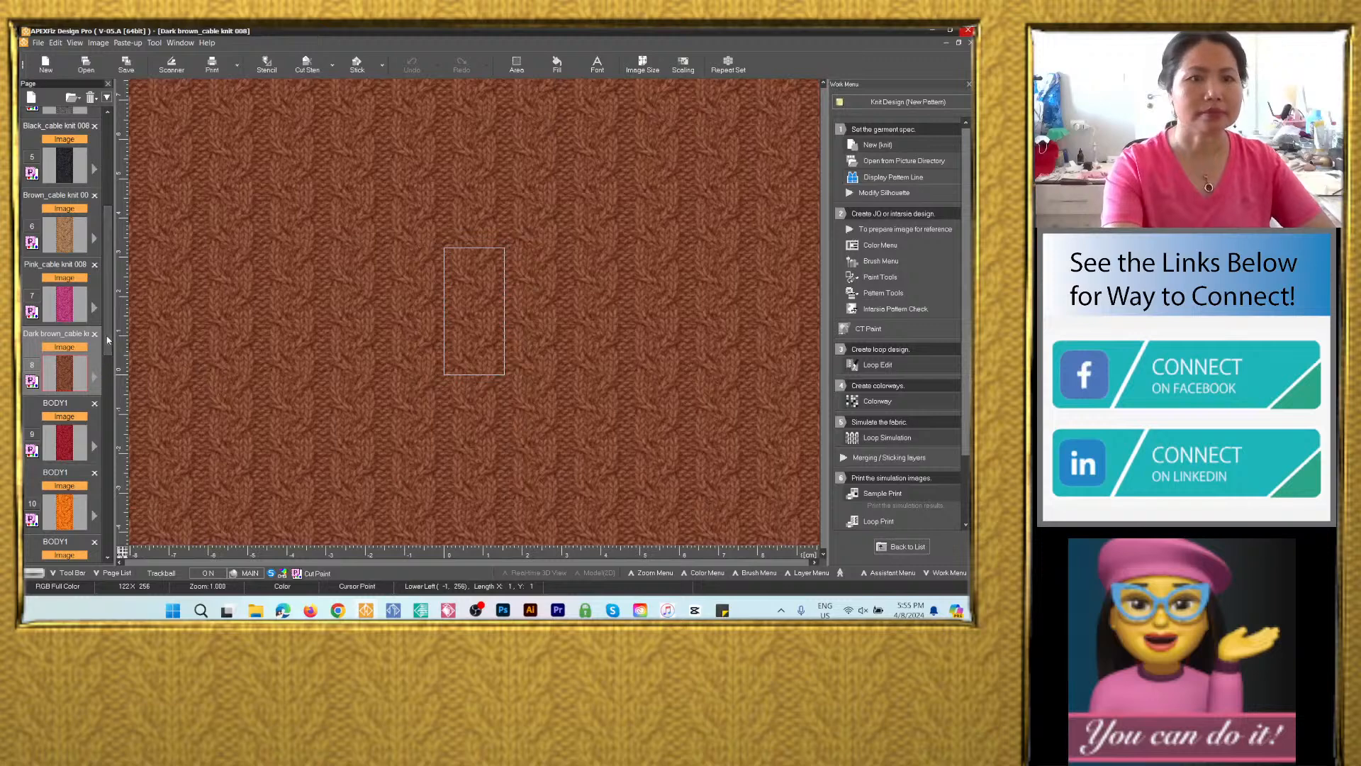
Start saving the red Col8 simulation as an image and name it "Red_cable knit 008" from the pasted name.
scroll(108, 341, down, 3)
click(63, 323)
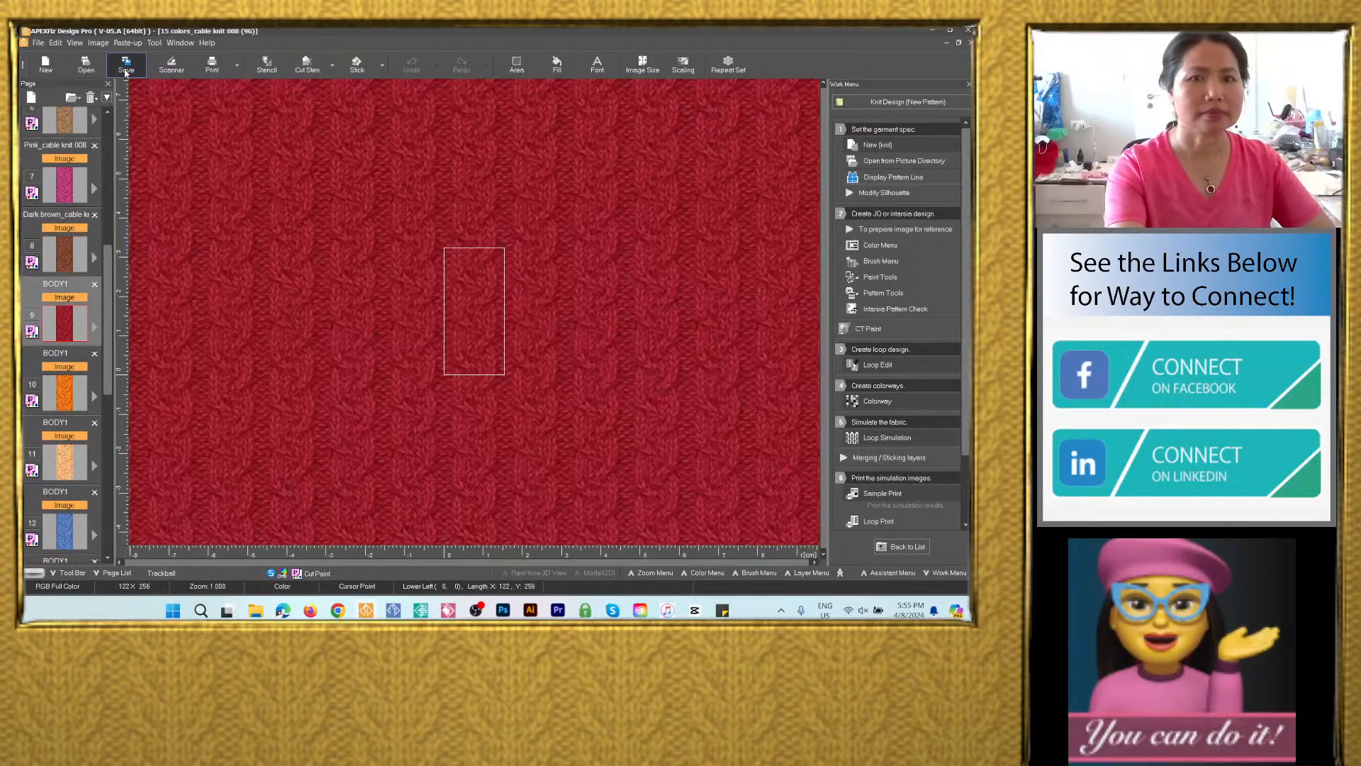
click(125, 66)
click(542, 369)
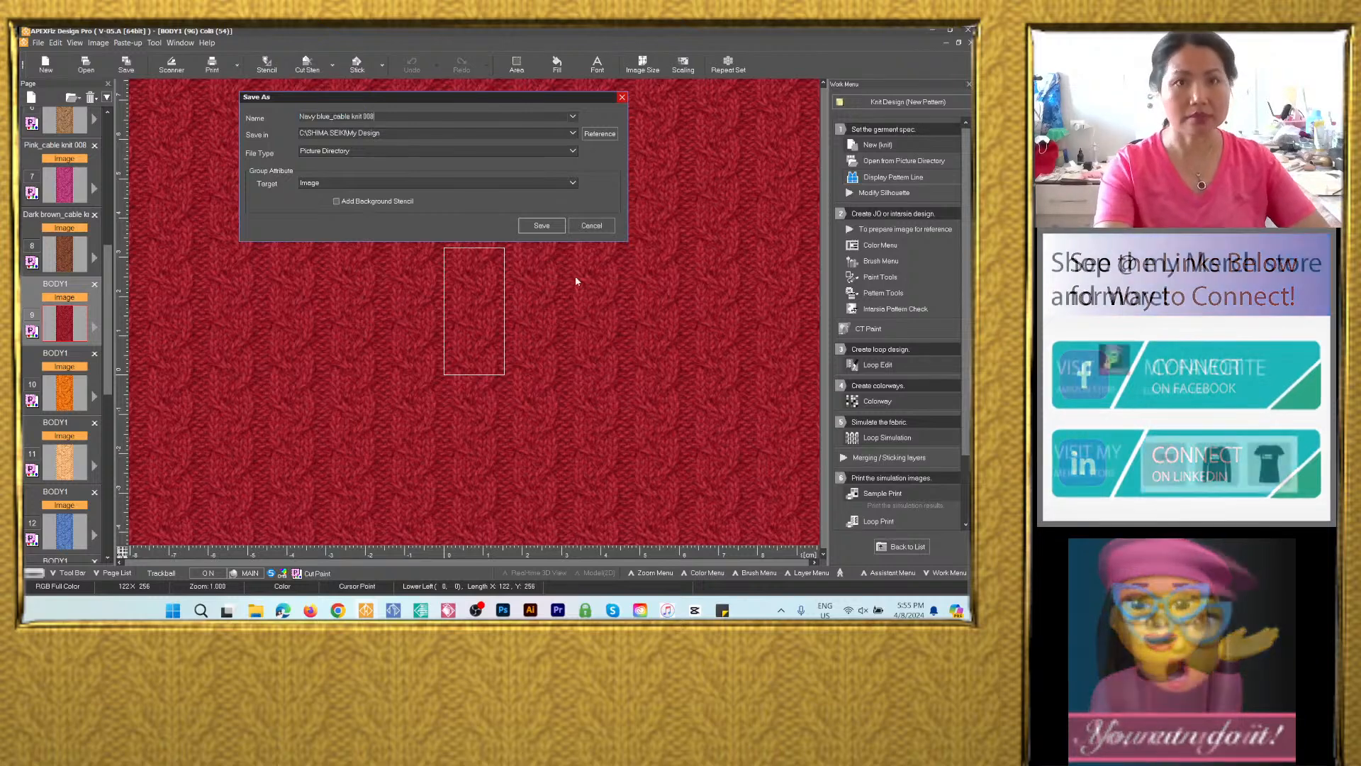
text(Navy blue_cable knit 008)
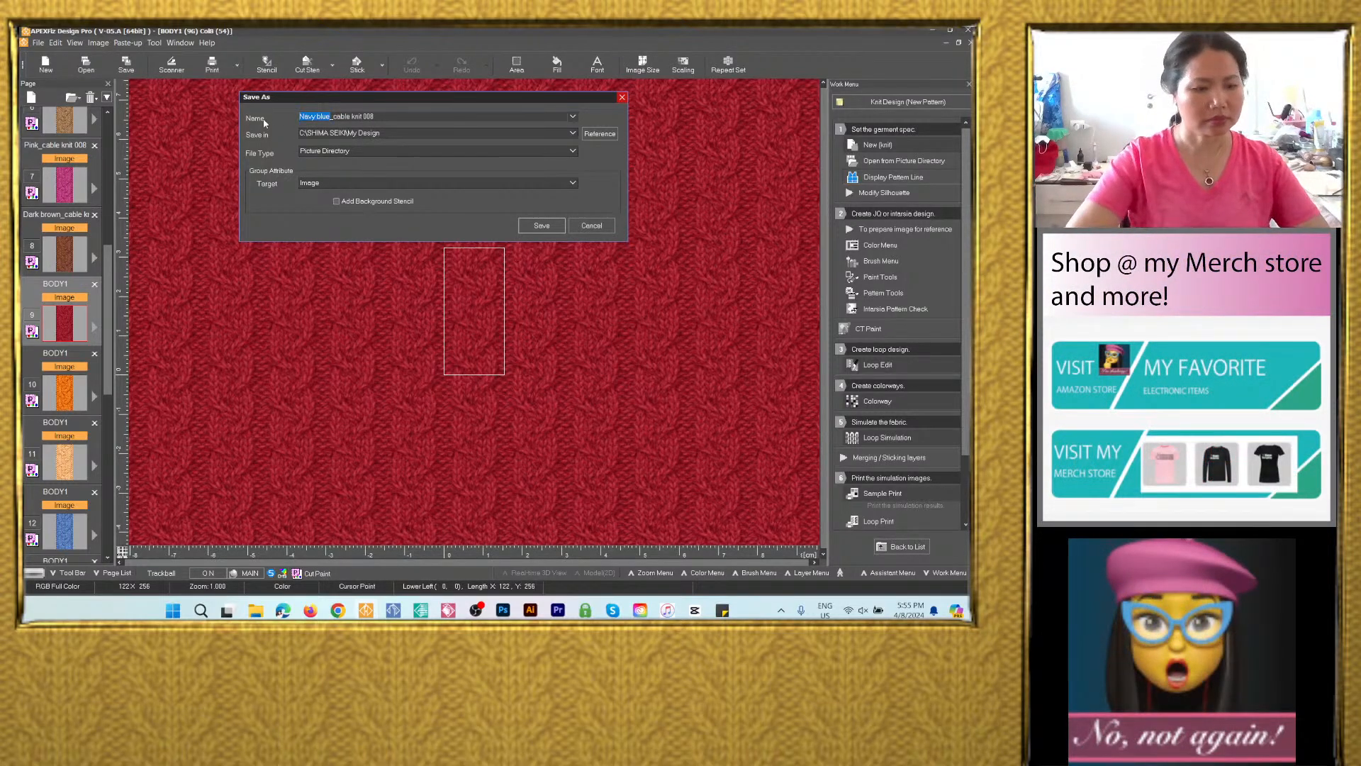
text(Red)
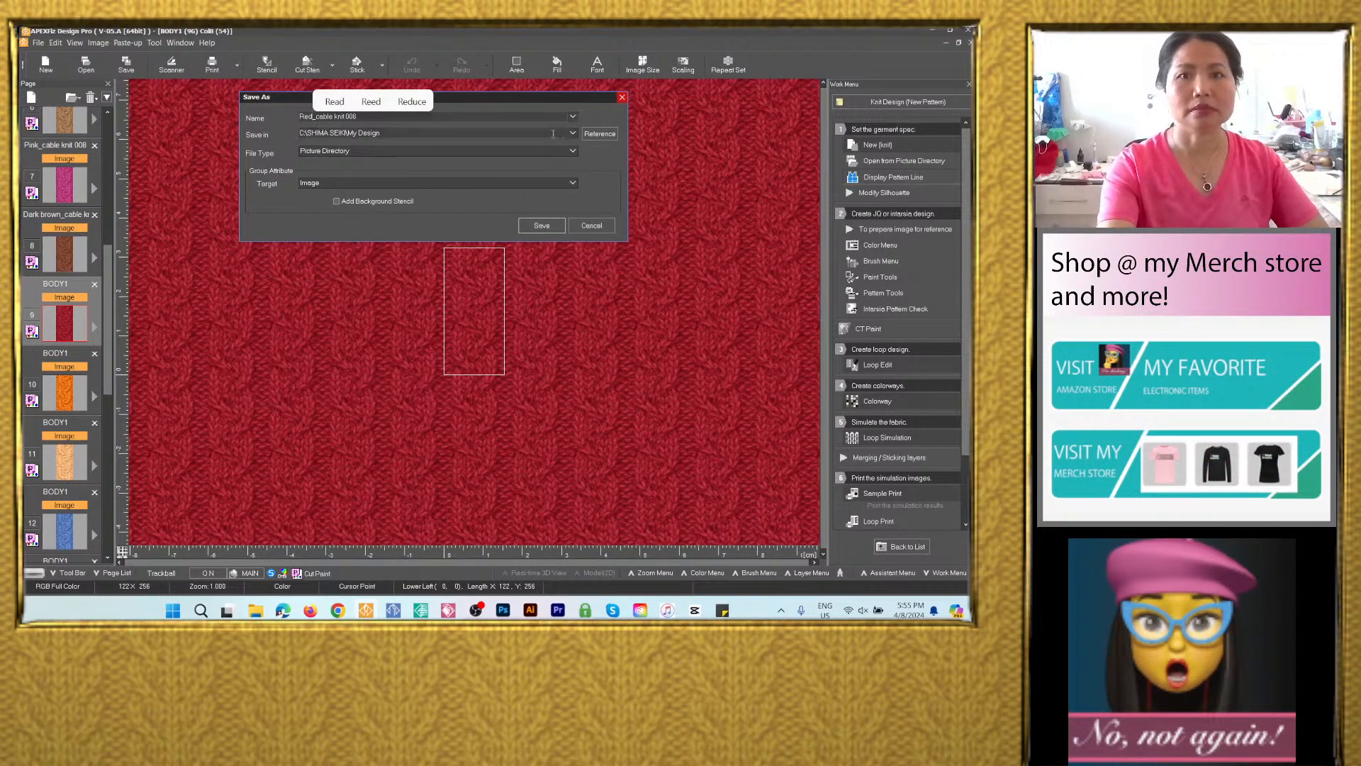
Save the red image as an Adobe Photoshop File (*.psd) in the "15 colors_cable knit 008 (9G)" folder.
click(572, 133)
click(553, 145)
click(471, 151)
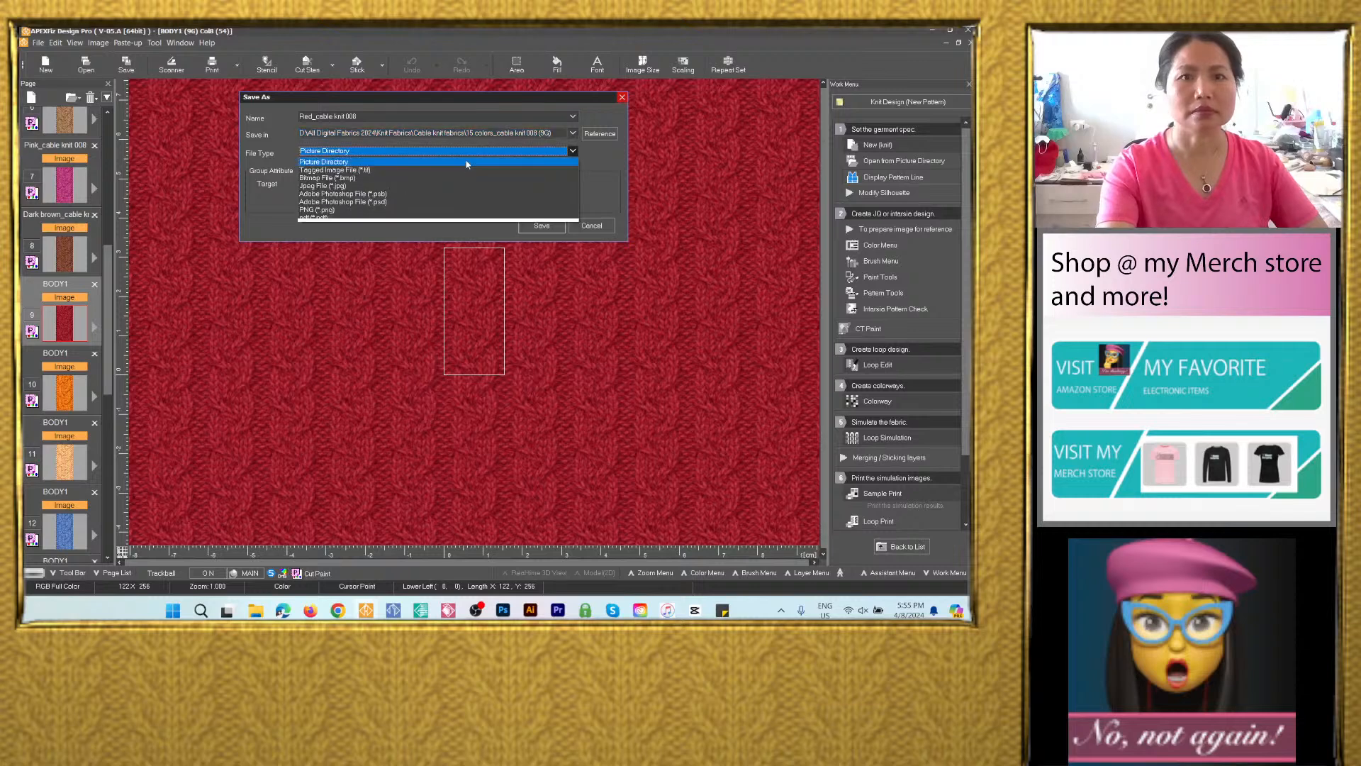
click(425, 200)
click(543, 267)
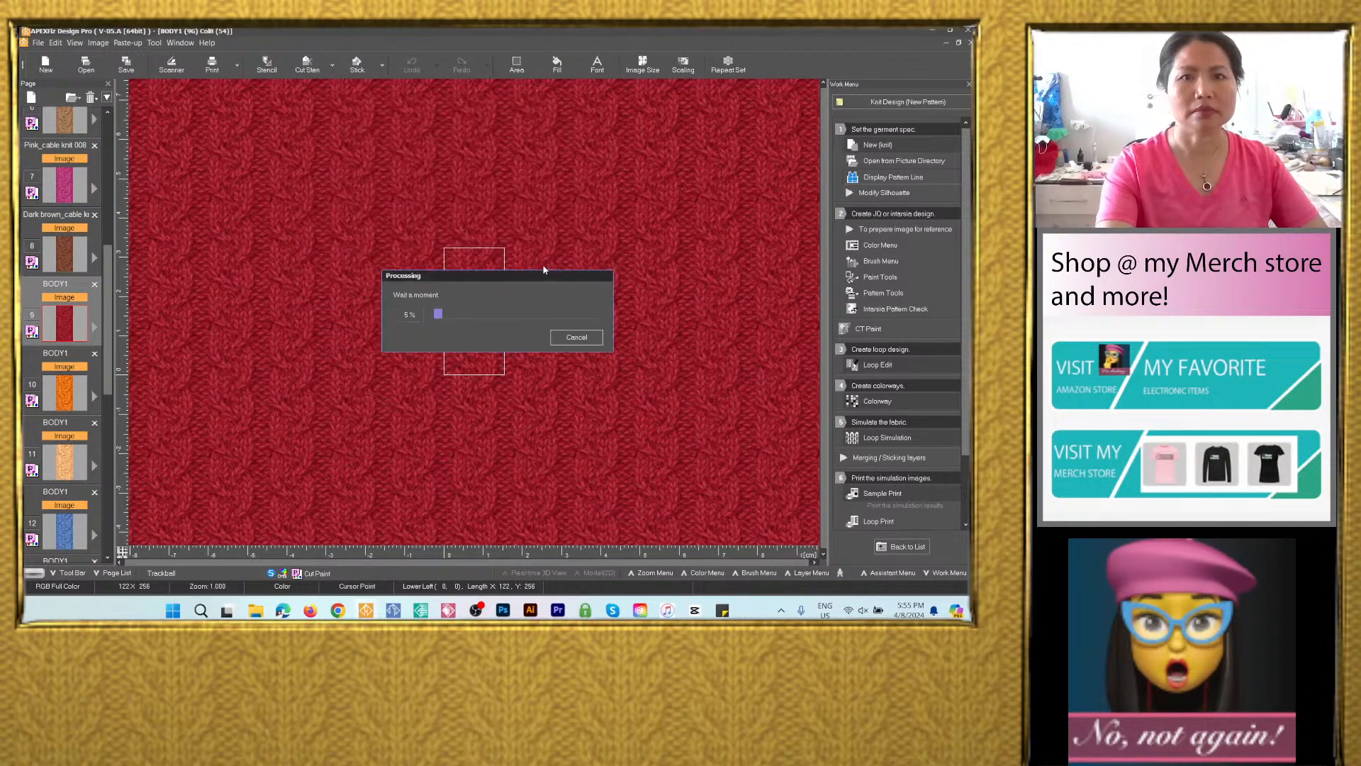
Start saving the orange Col9 simulation as an image and paste "Navy blue_cable knit 008" as the base for its name.
click(62, 392)
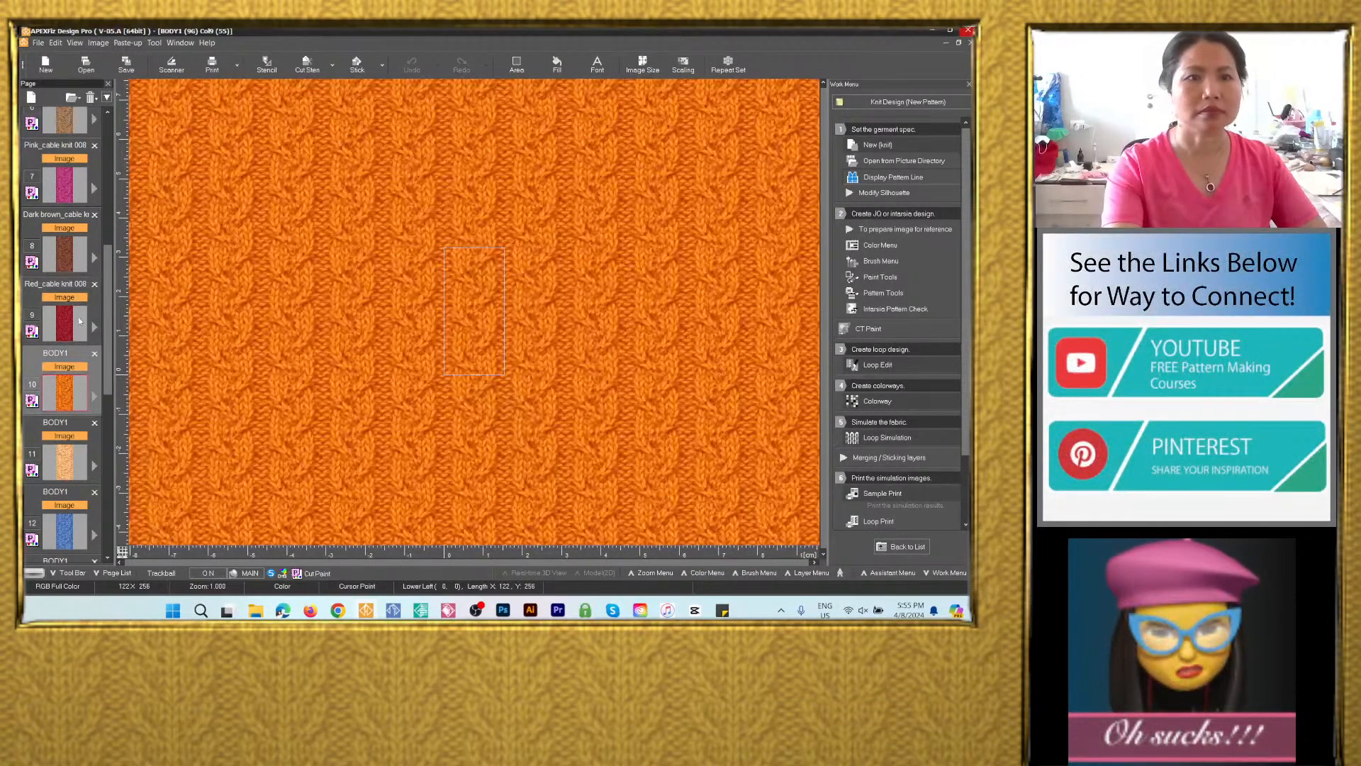
click(122, 70)
click(382, 323)
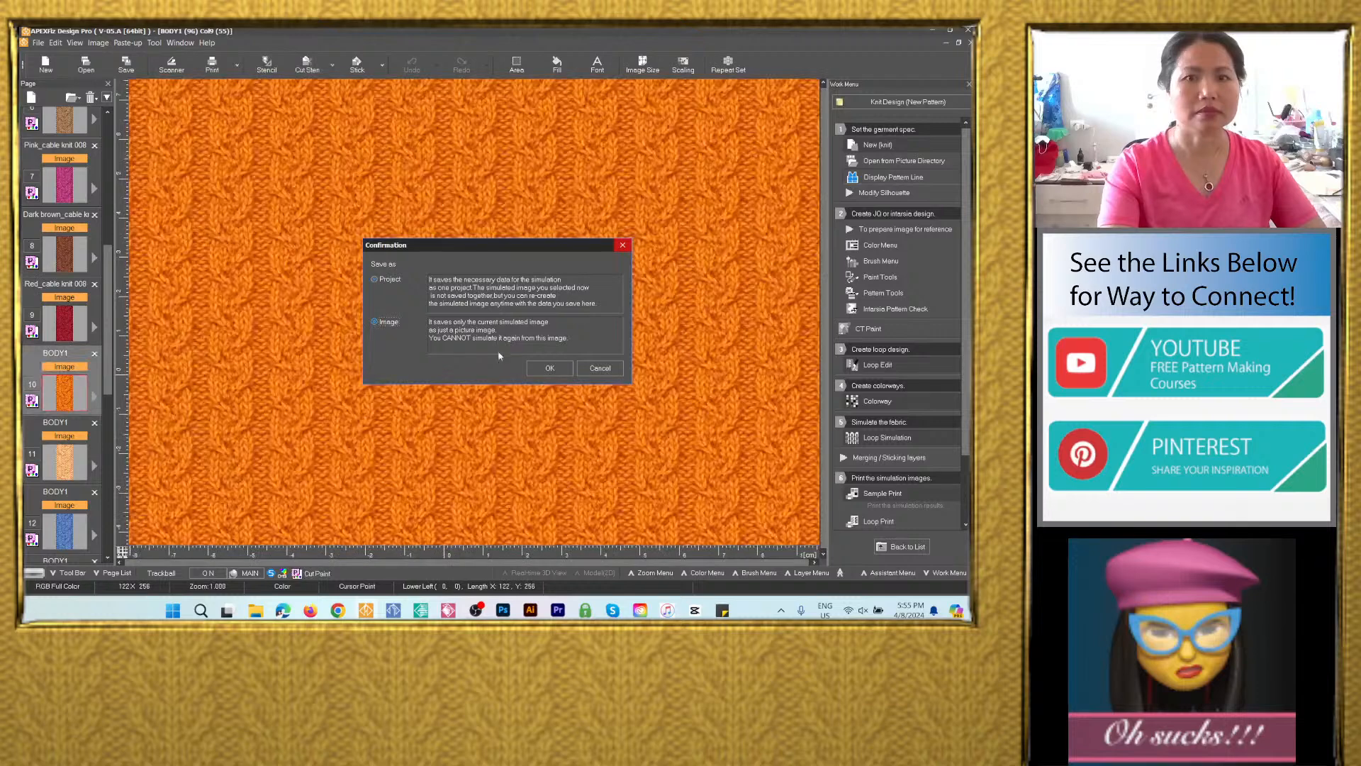
click(551, 368)
text(Navy blue_cable knit 008)
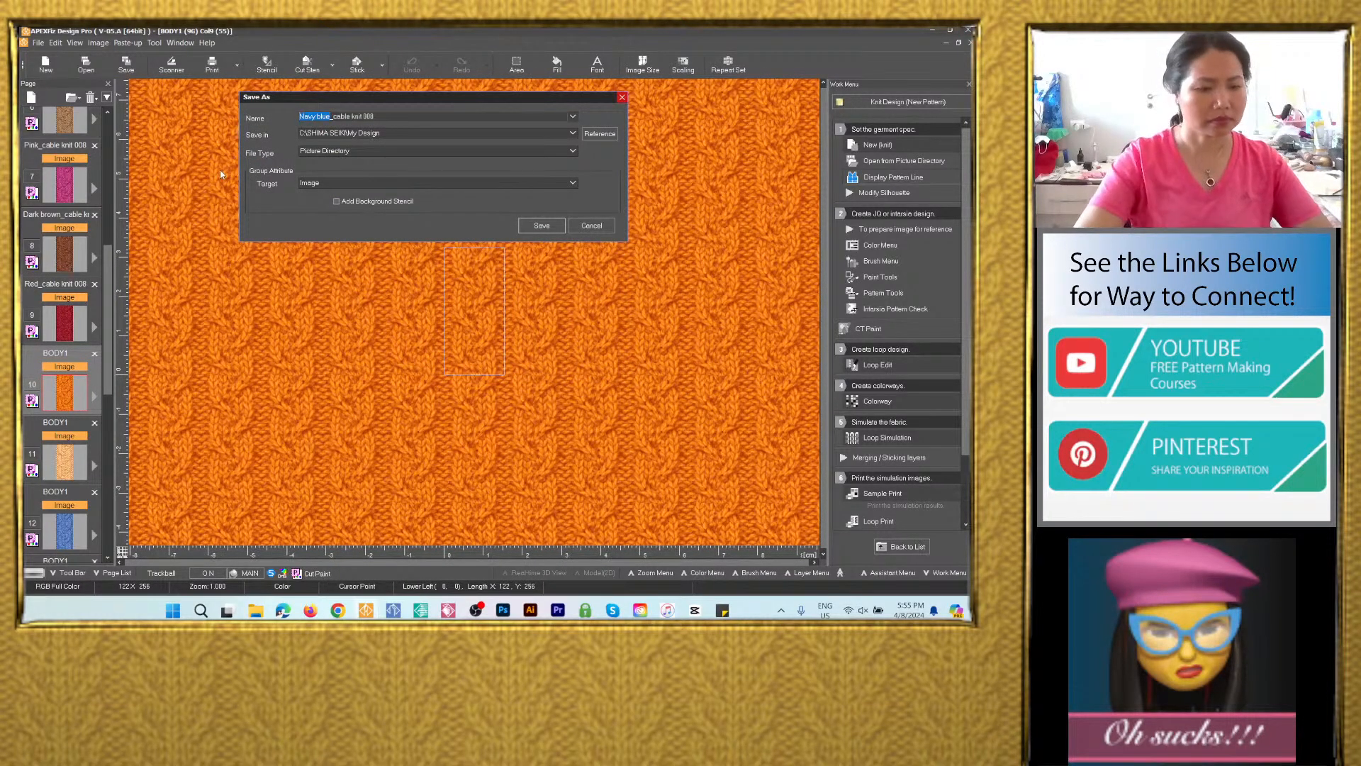
Save the orange swatch as an Adobe Photoshop (*.psd) file named Orange_cable knit 008 in the 15 colors_cable knit 008 (9G) folder.
text(Orange)
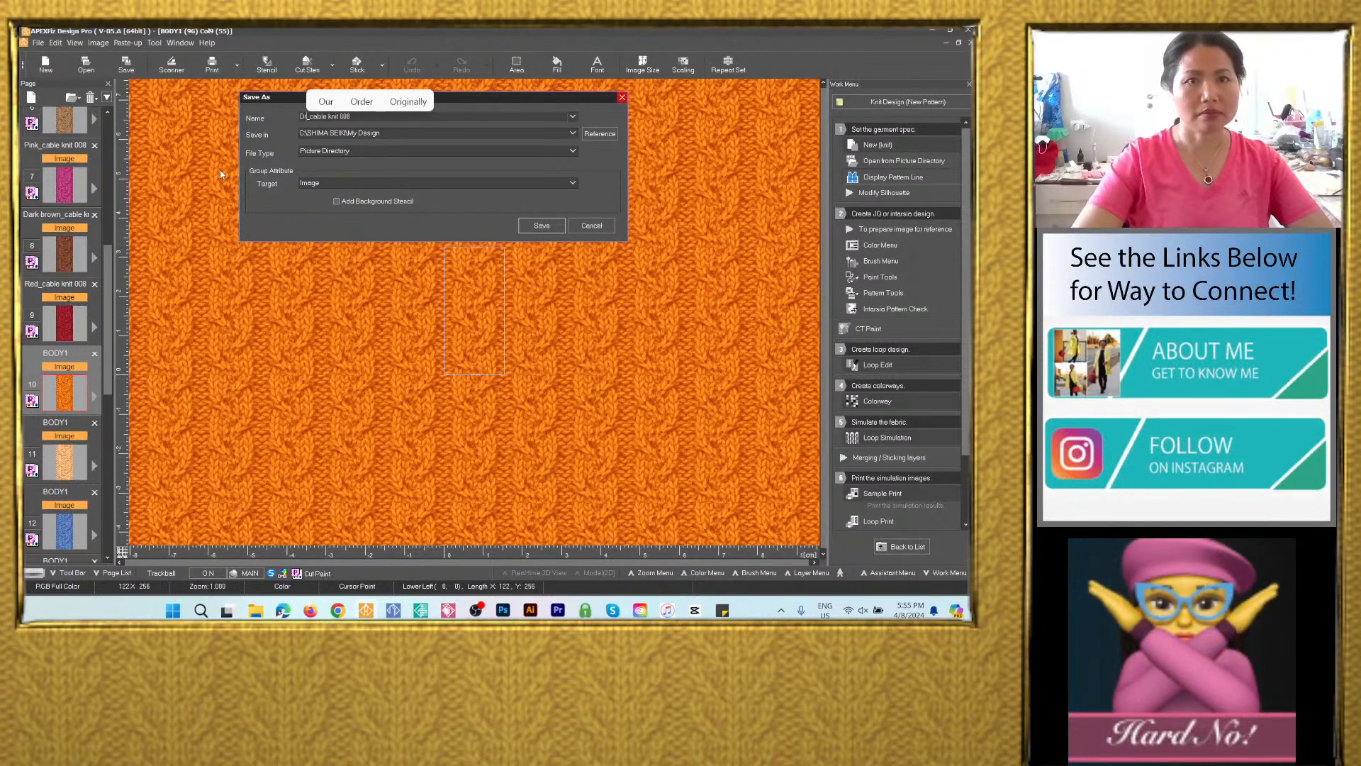
click(572, 134)
click(543, 150)
click(571, 133)
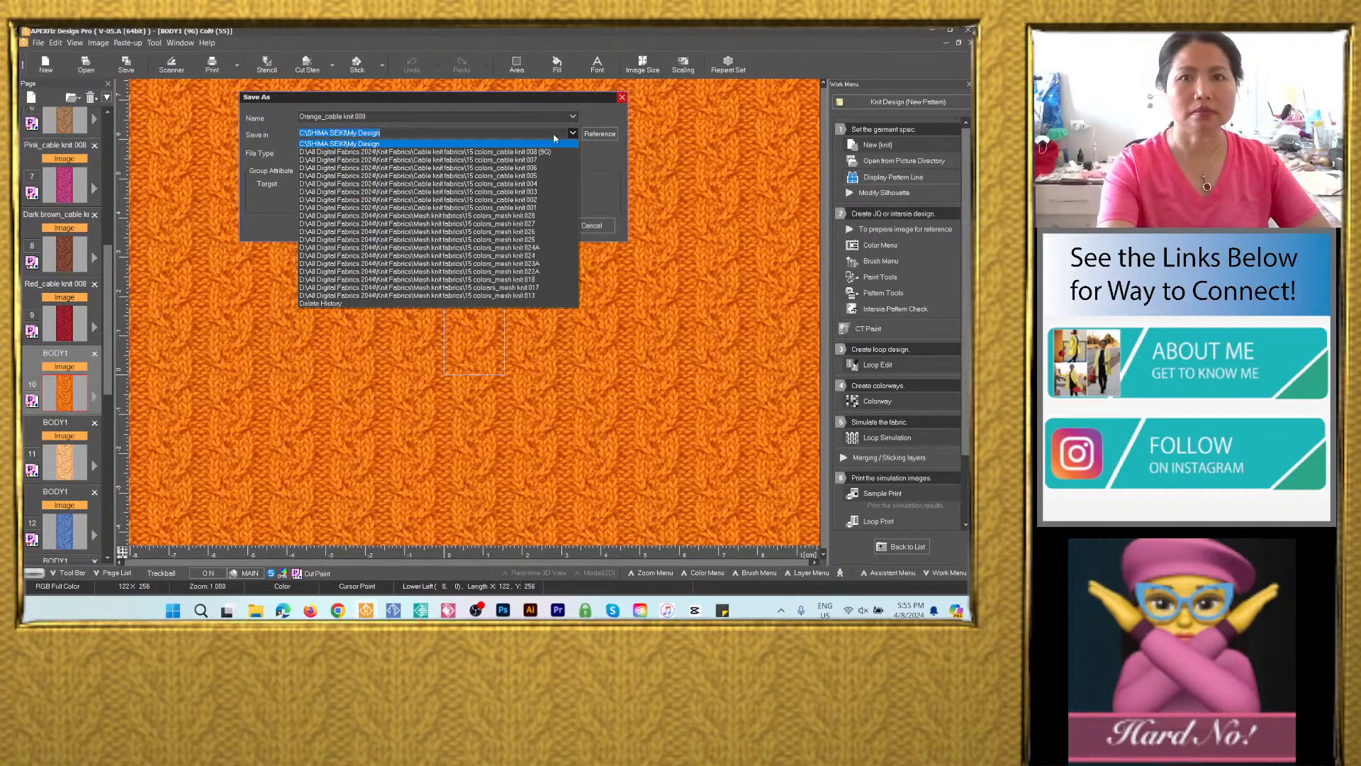
click(553, 141)
click(407, 151)
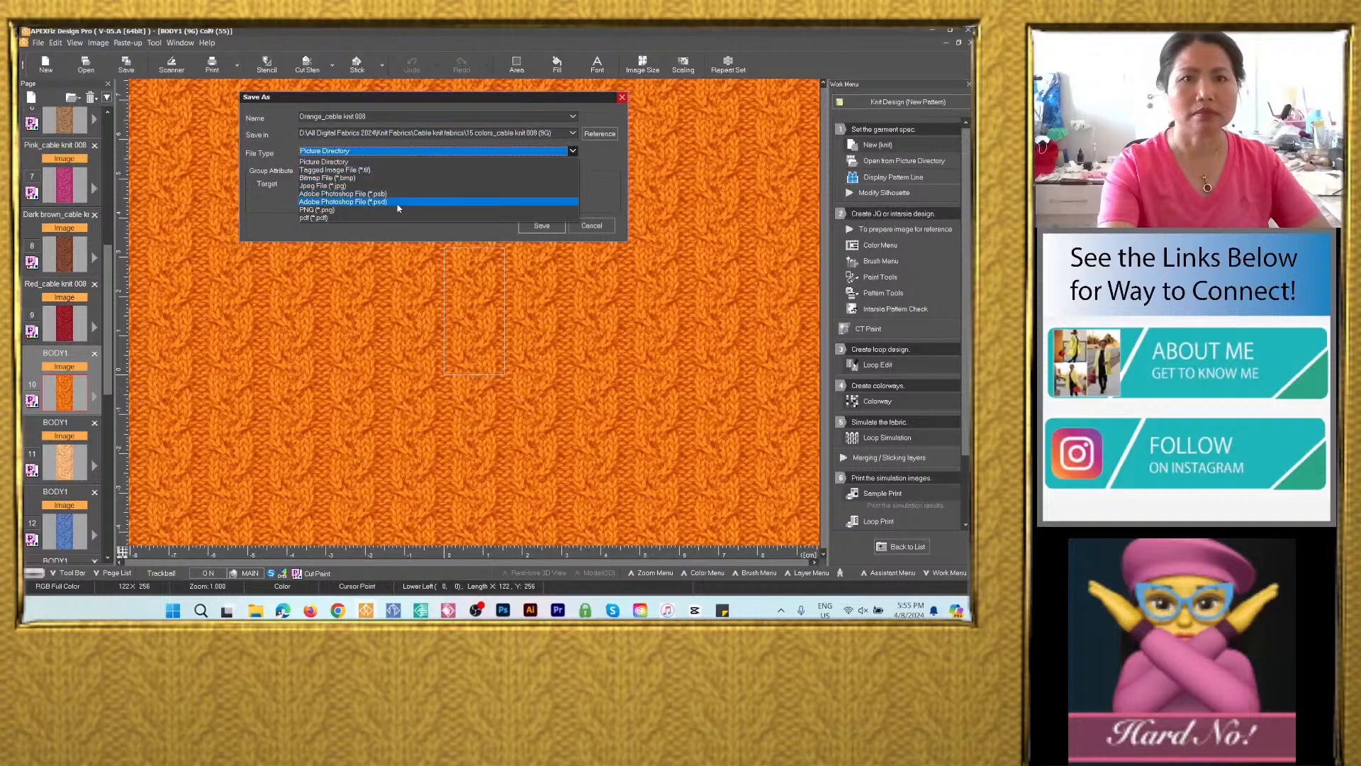
click(395, 202)
click(535, 268)
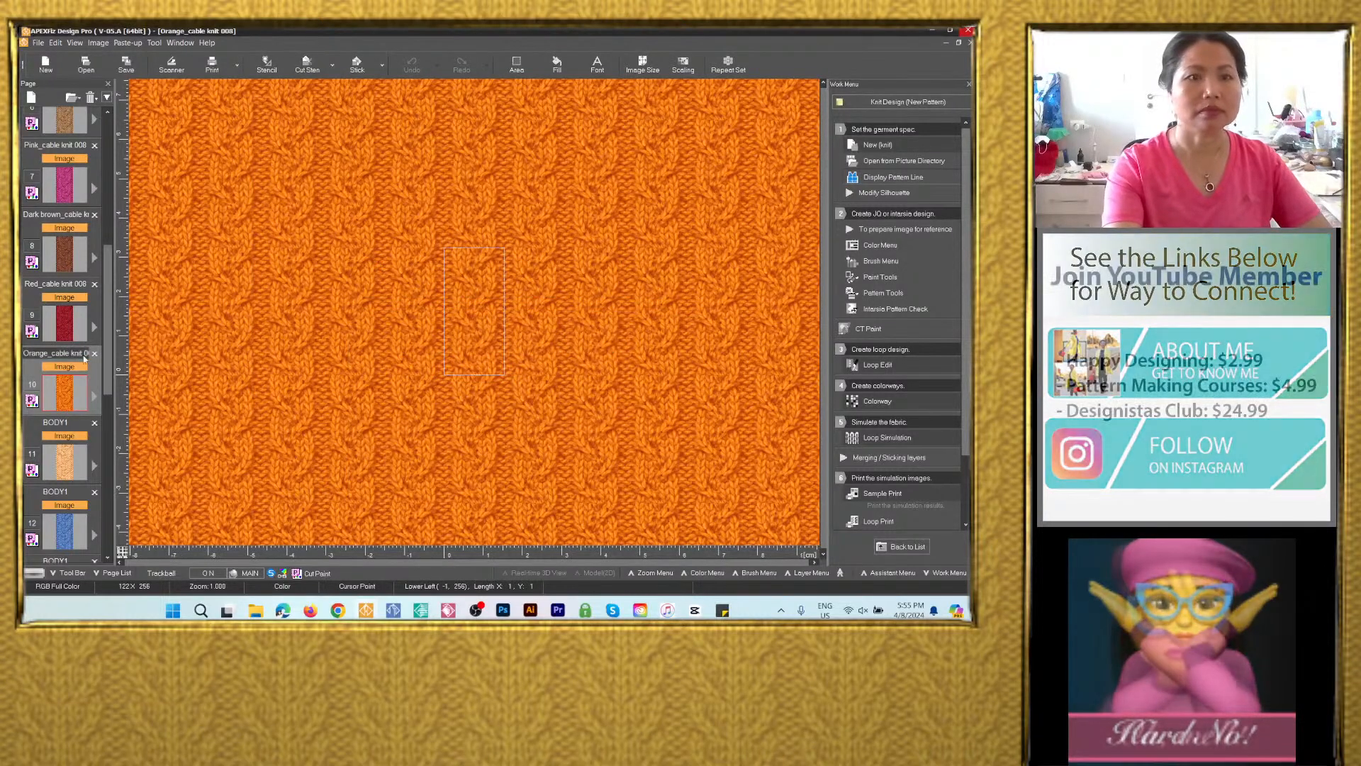
Start saving the peach swatch on page 11 as an image and name it Cream_cable knit 008.
click(64, 462)
click(126, 73)
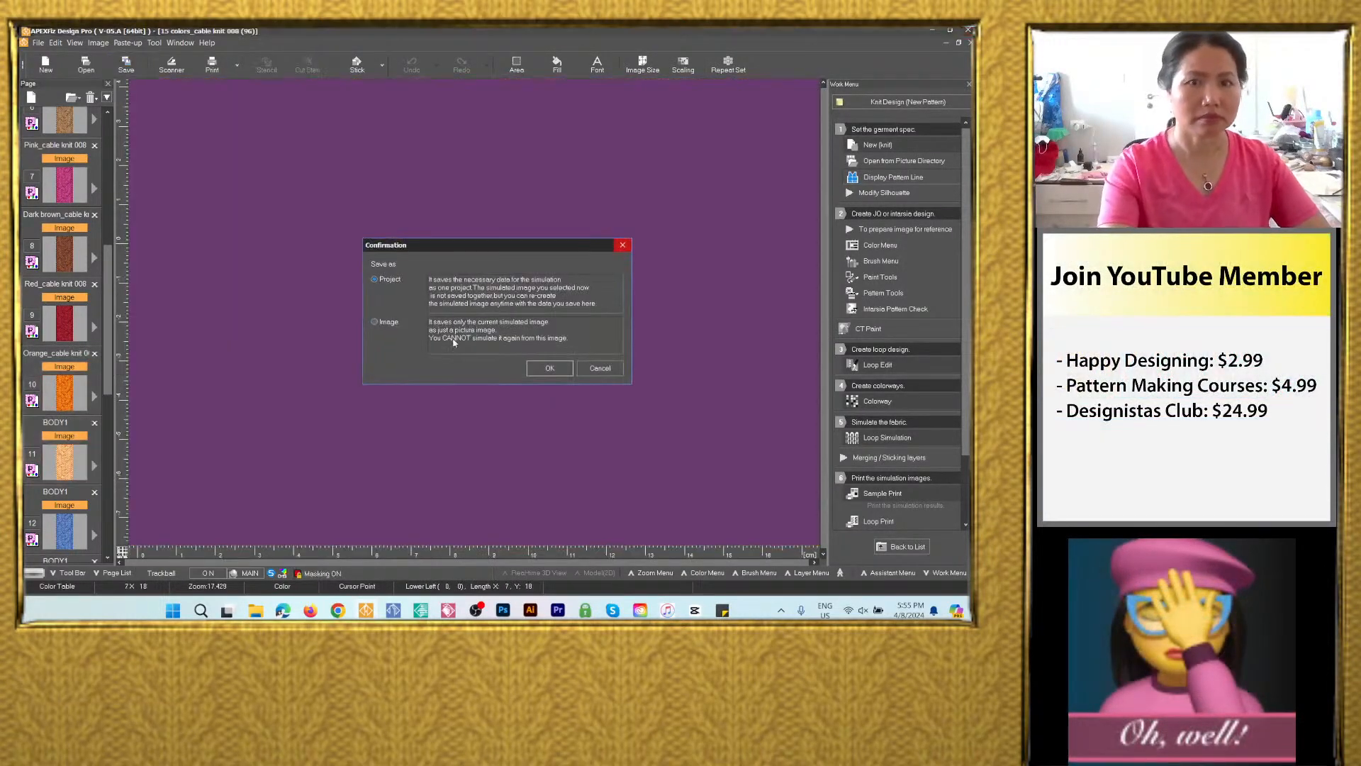
click(547, 368)
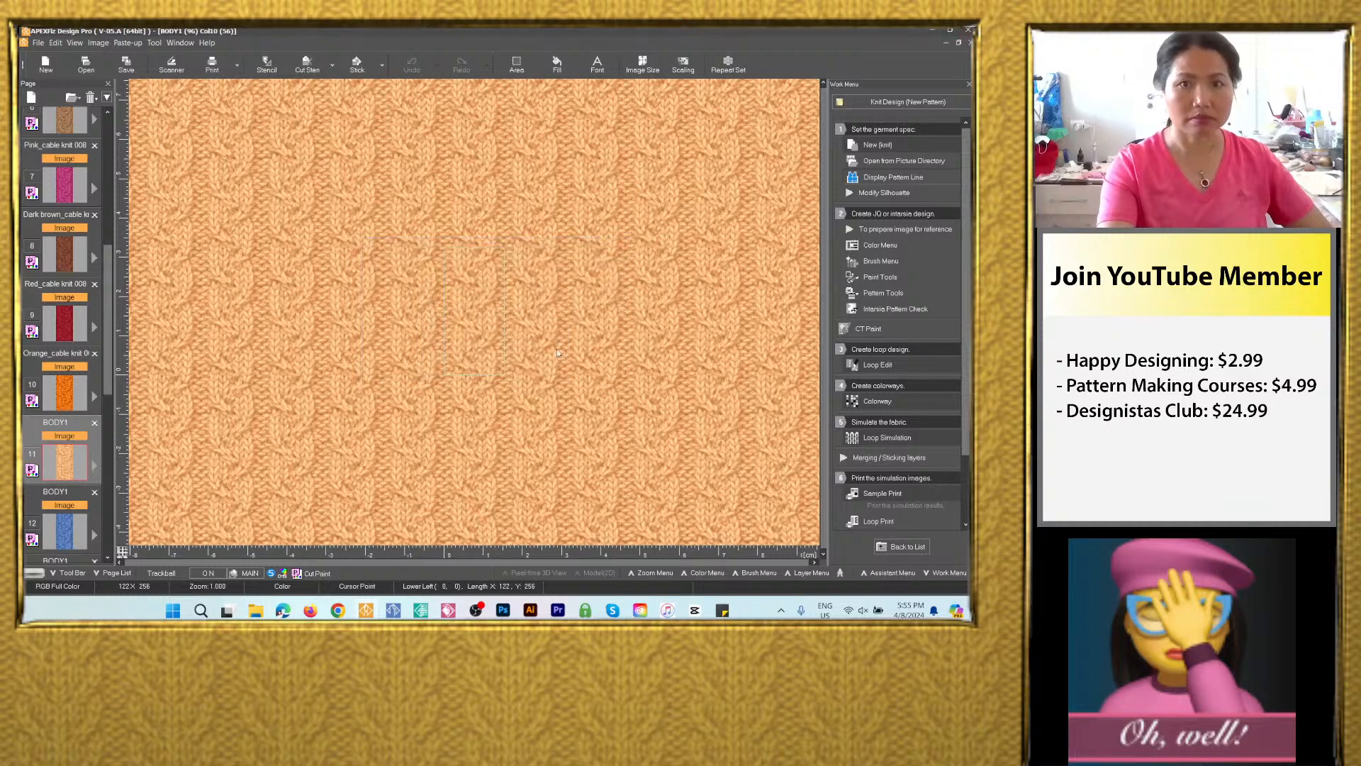
text(Navy blue_cable knit 008)
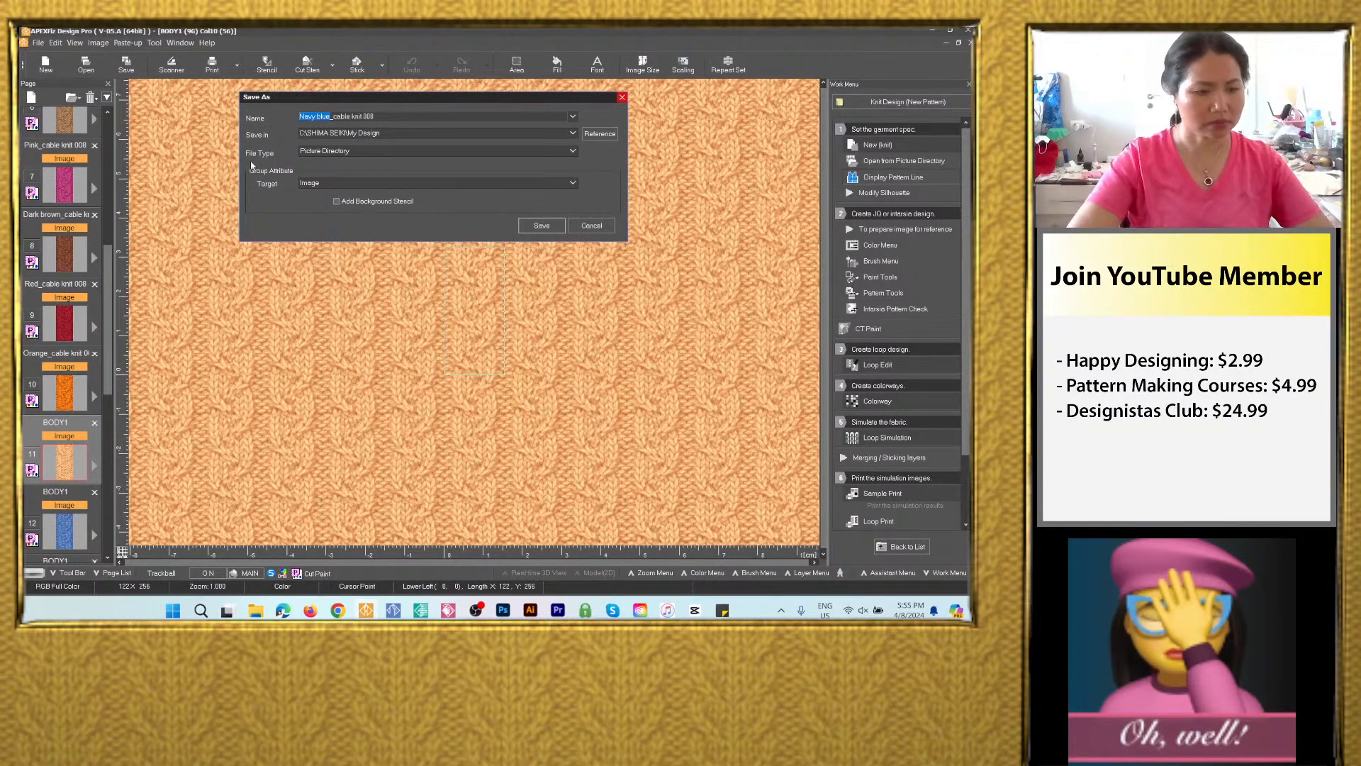
text(crel)
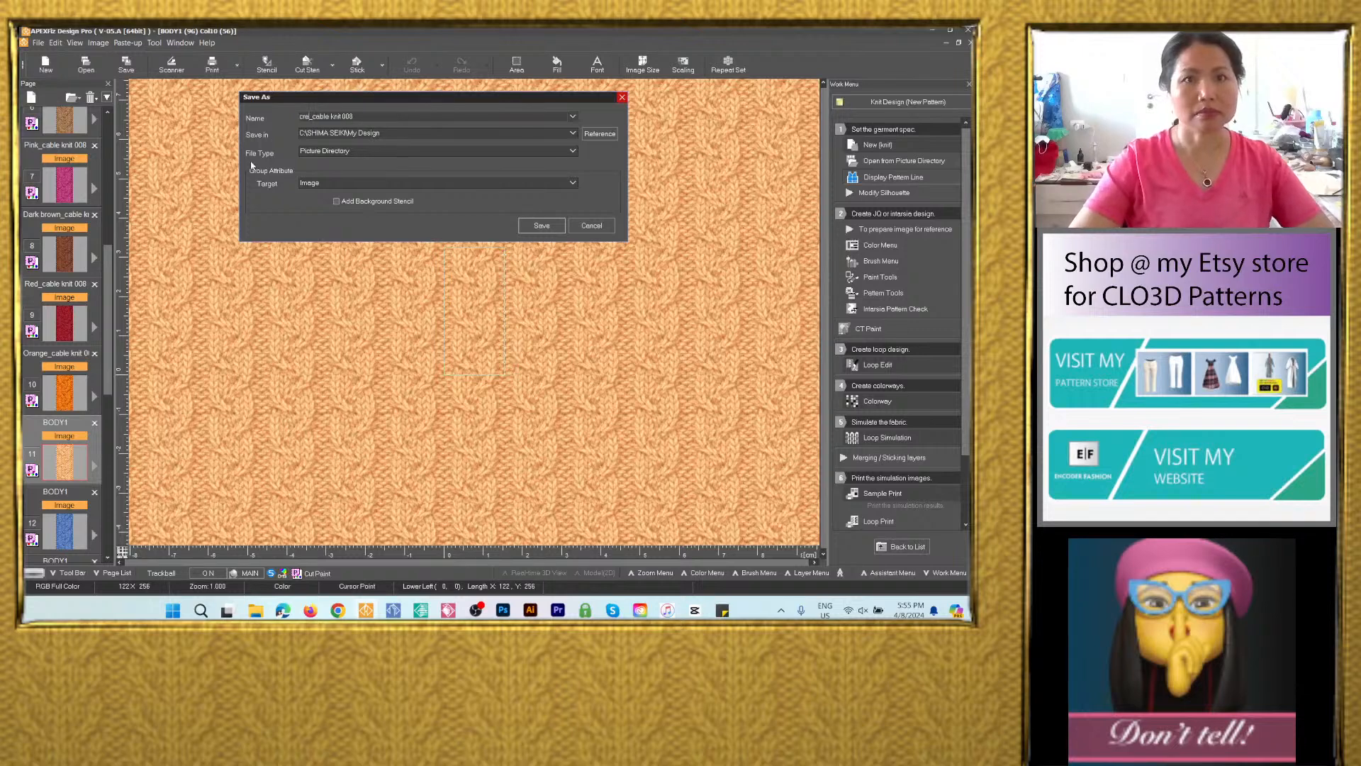
text(C)
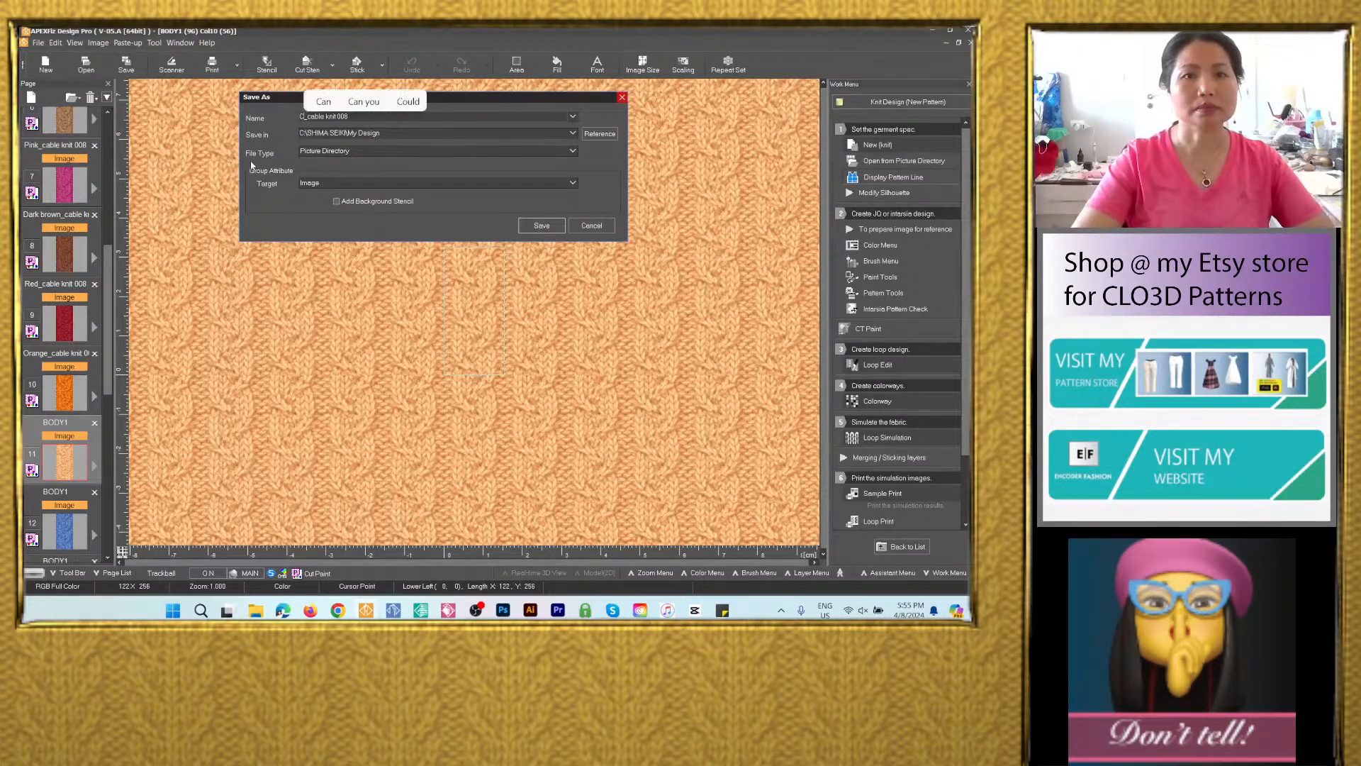
text(ream)
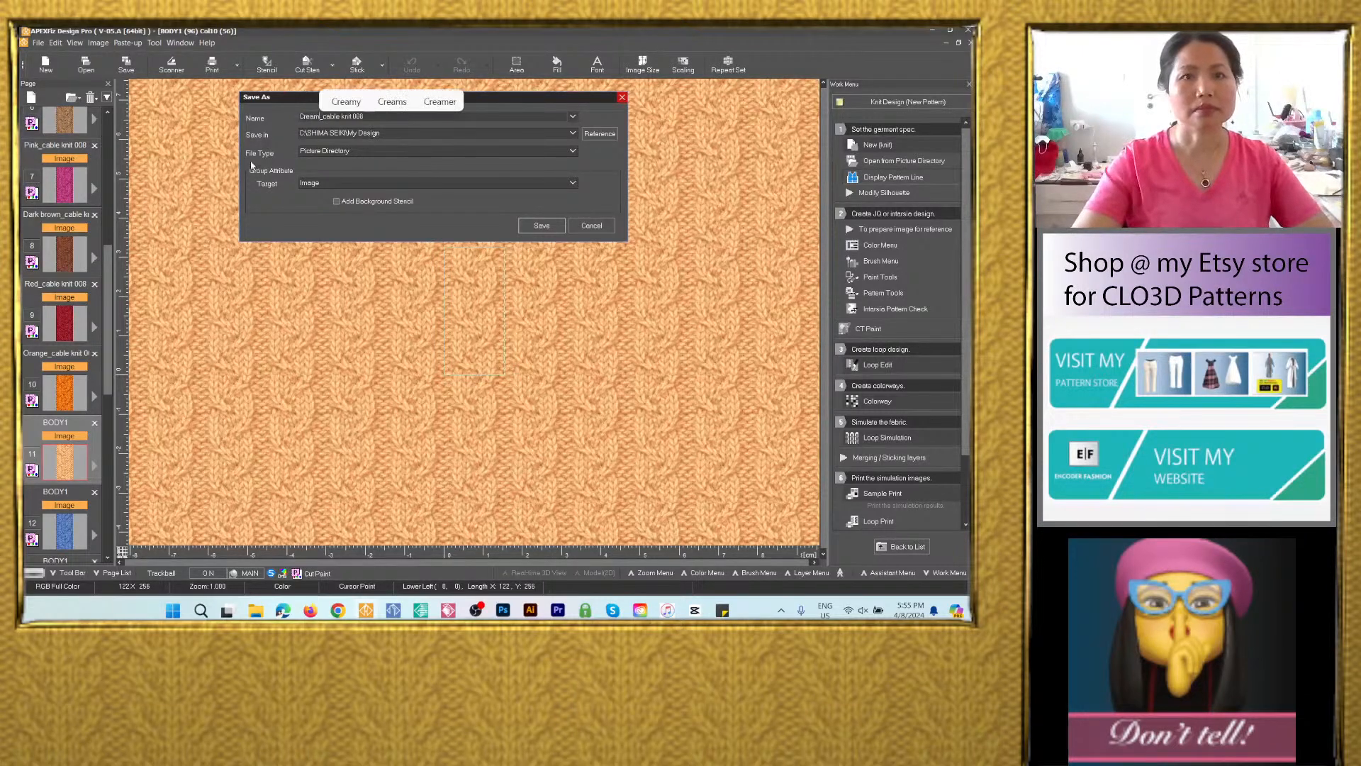
Save the cream swatch as an Adobe Photoshop (*.psd) file in the 15 colors_cable knit 008 (9G) folder.
click(570, 133)
click(426, 141)
click(425, 151)
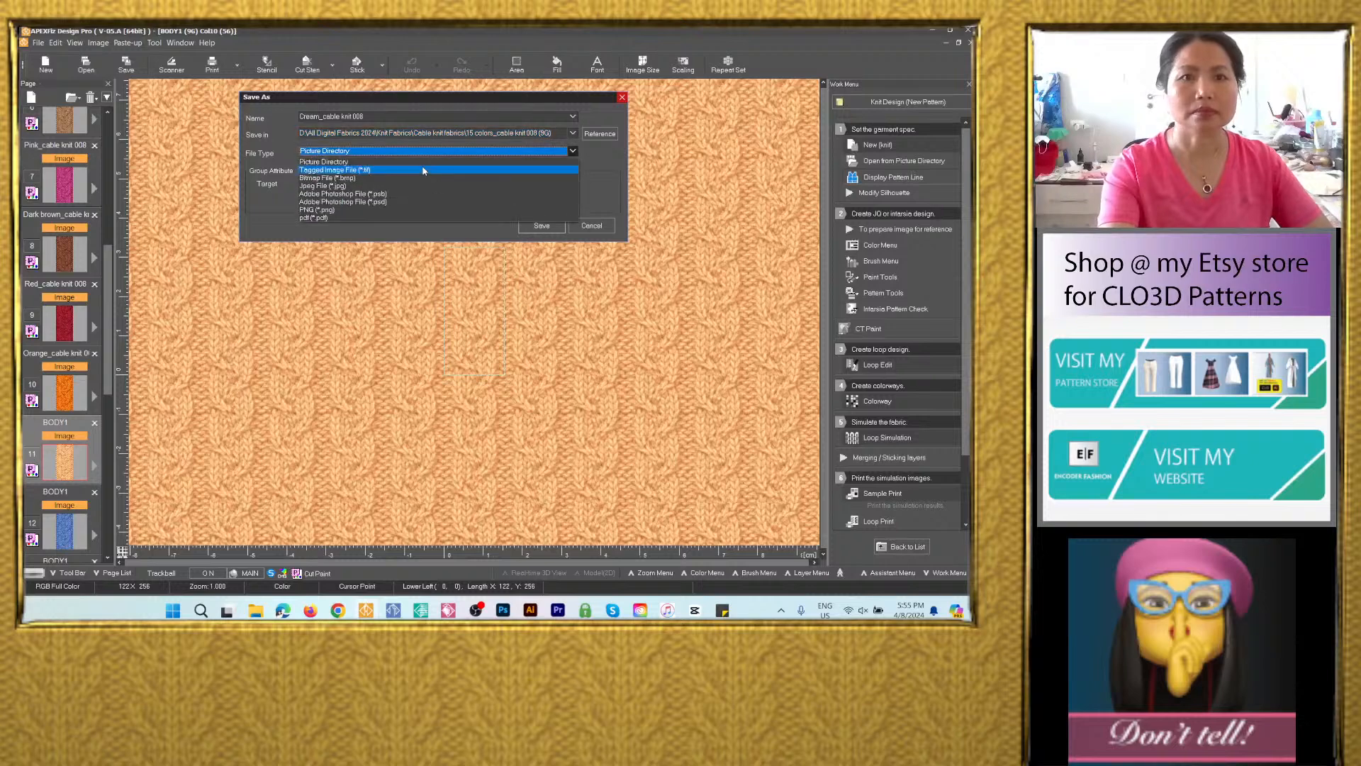
click(404, 209)
click(536, 261)
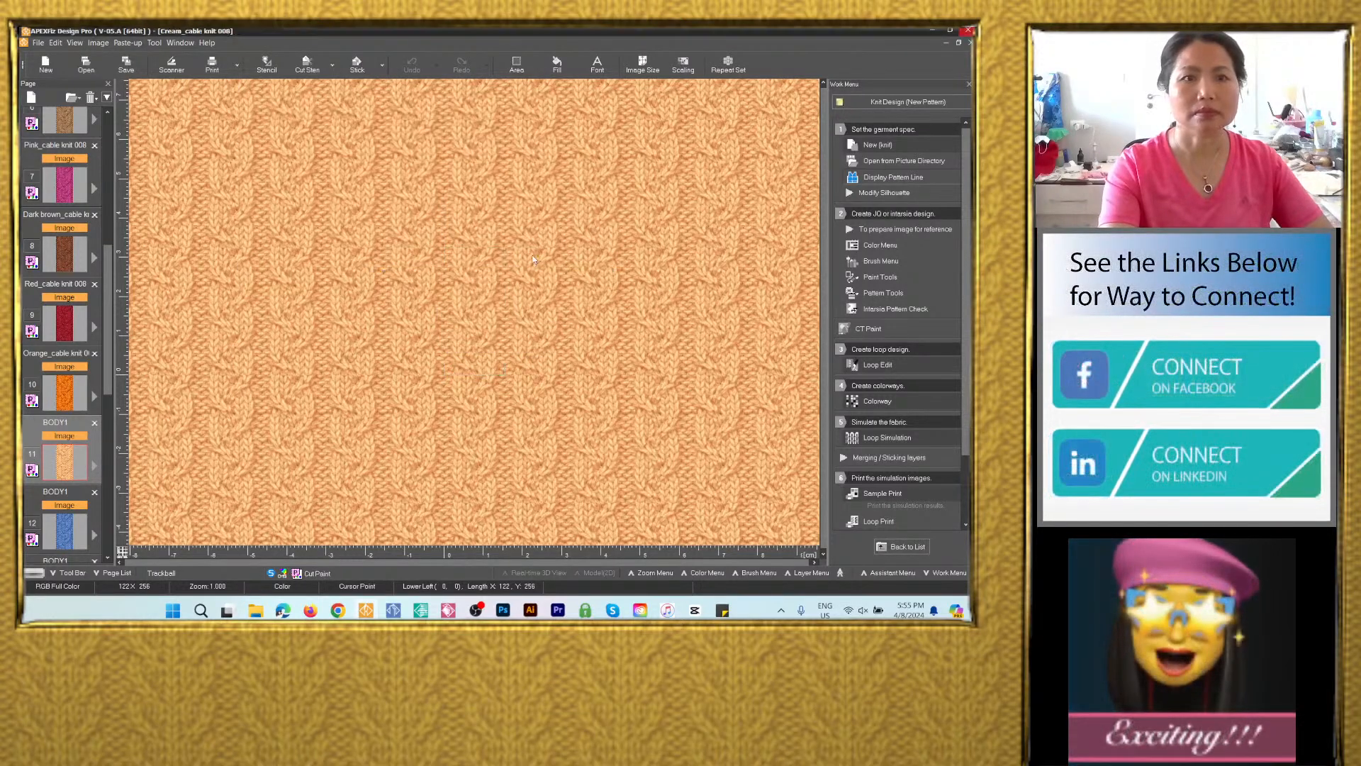
Start saving the blue swatch on page 12 as an image and name it Blue_cable knit 008.
scroll(86, 305, down, 3)
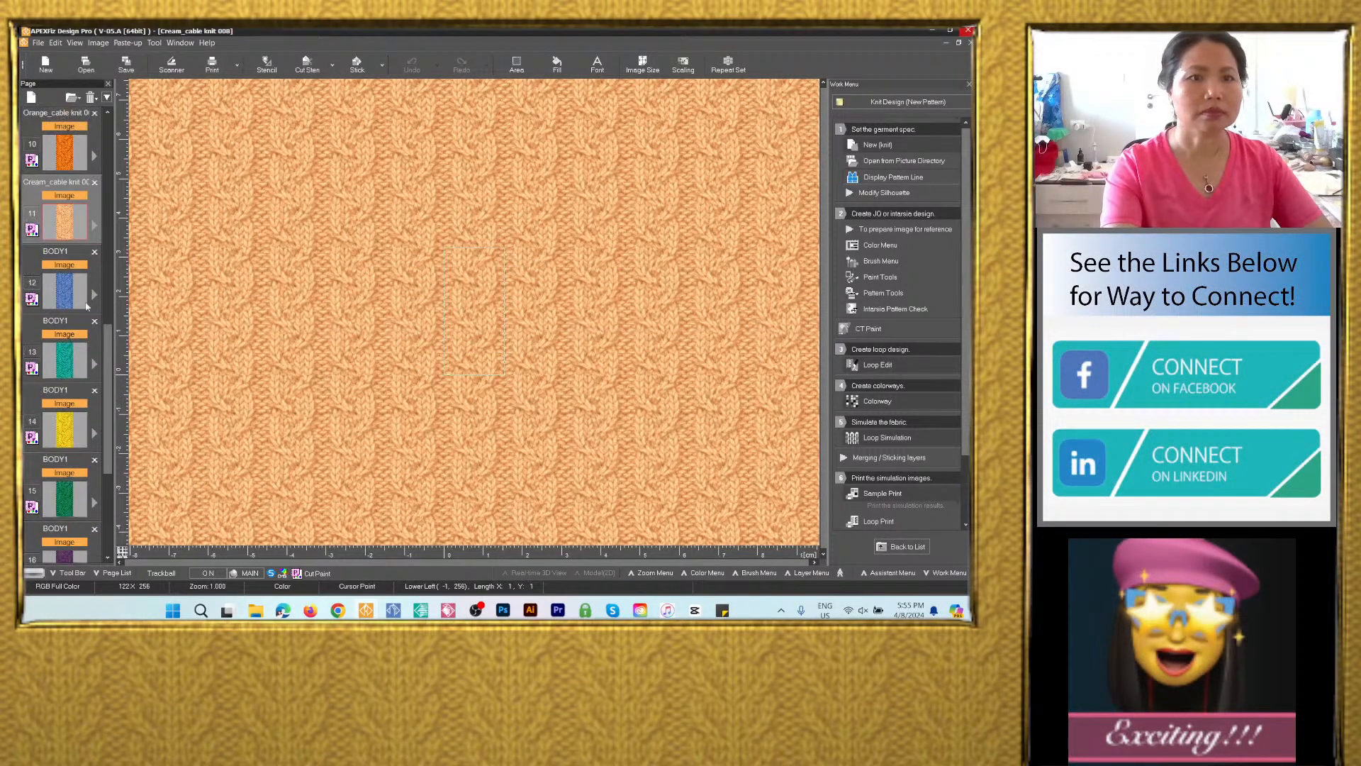
click(68, 281)
click(134, 66)
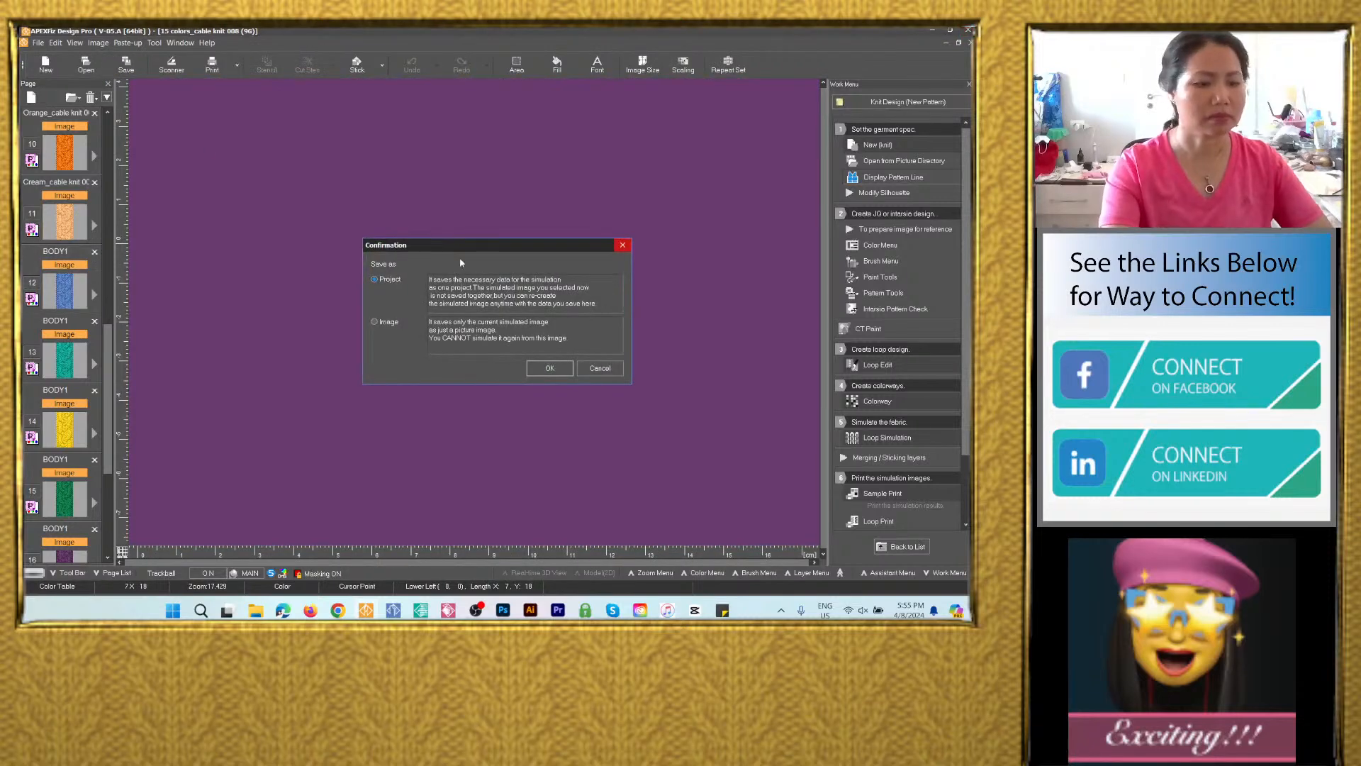
click(552, 367)
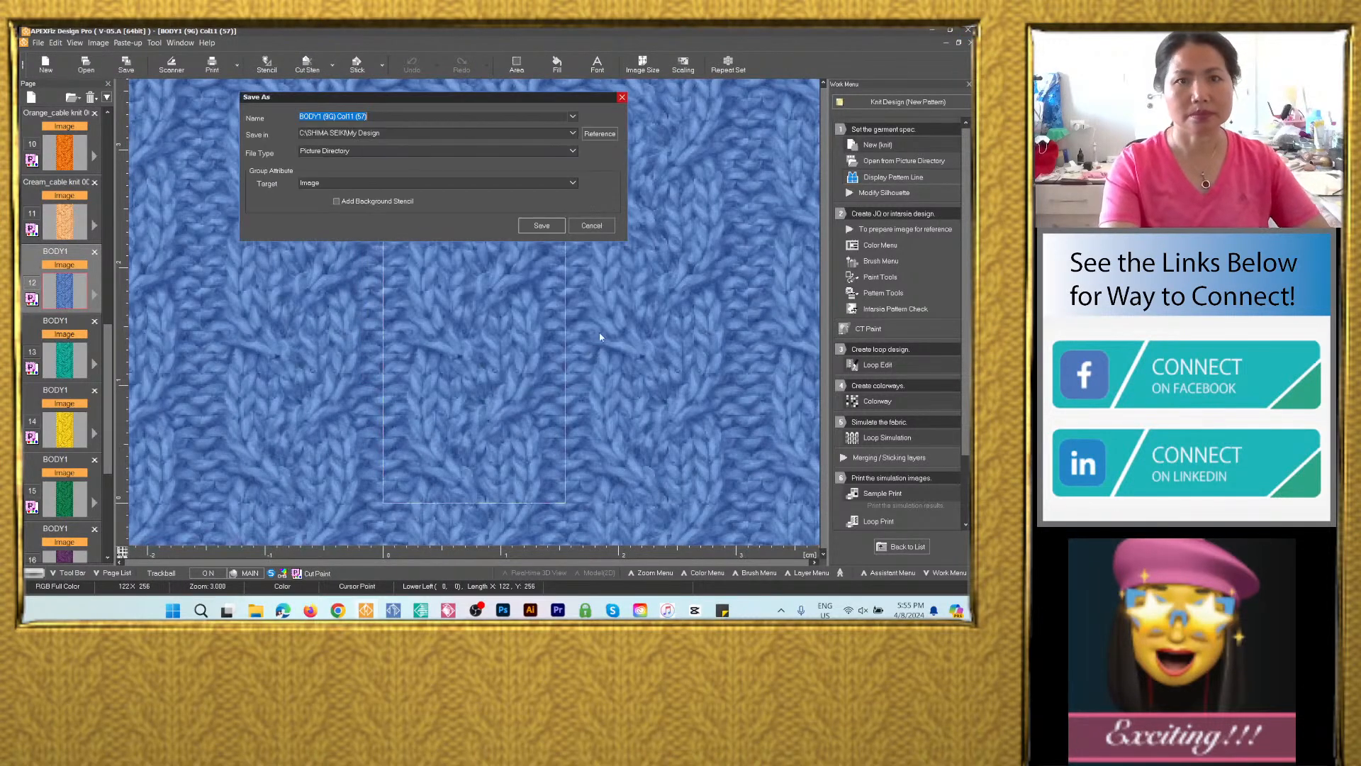
text(Navy blue_cable knit 008)
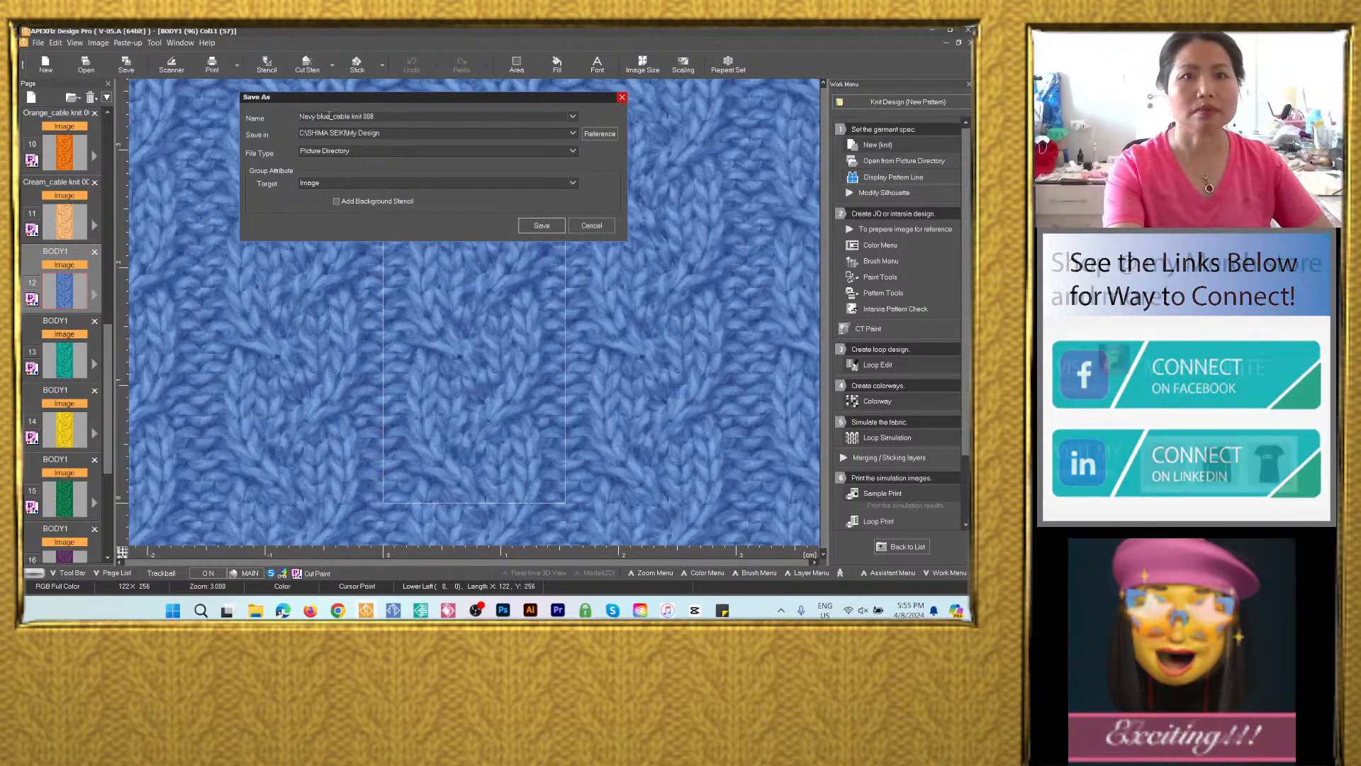
drag(330, 116, 236, 128)
text(Blue)
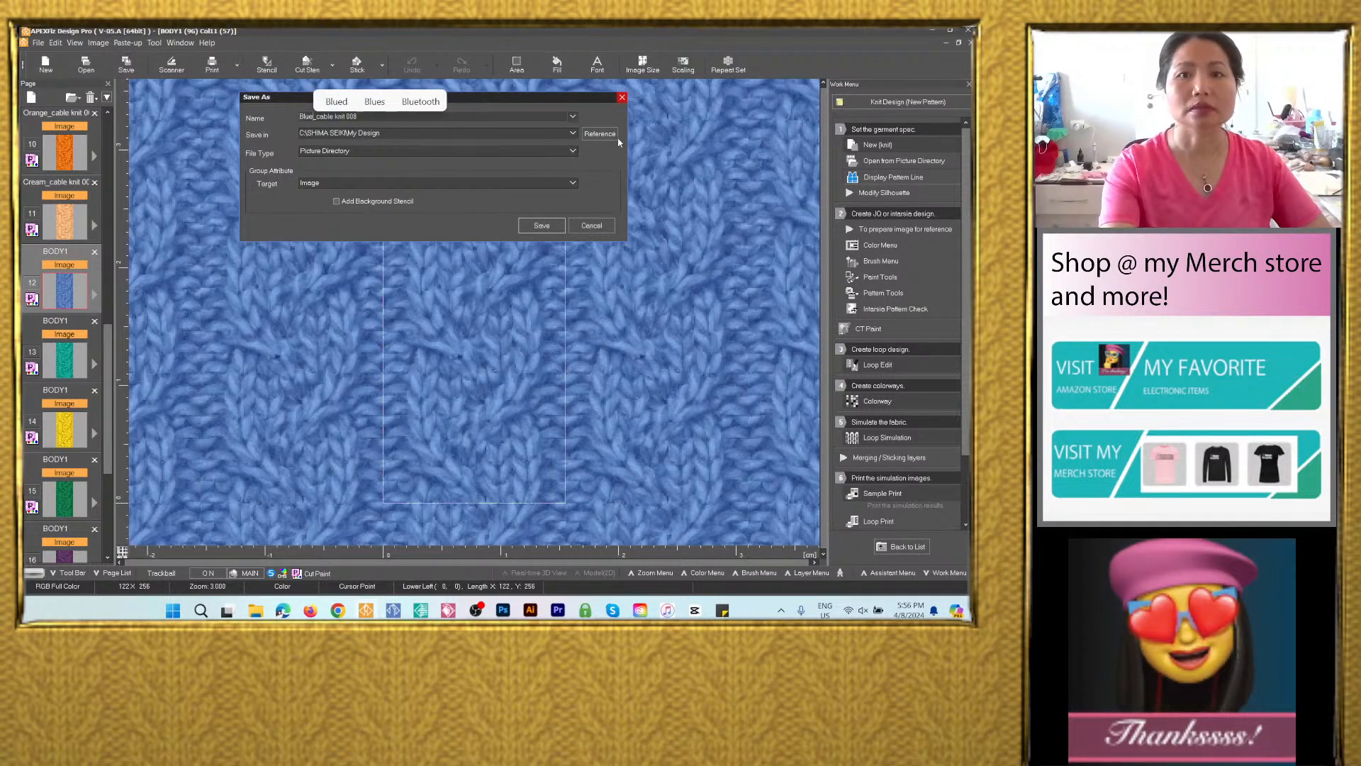
Save the blue swatch as an Adobe Photoshop (*.psd) file in the 15 colors_cable knit 008 (9G) folder.
click(572, 133)
click(535, 154)
click(527, 152)
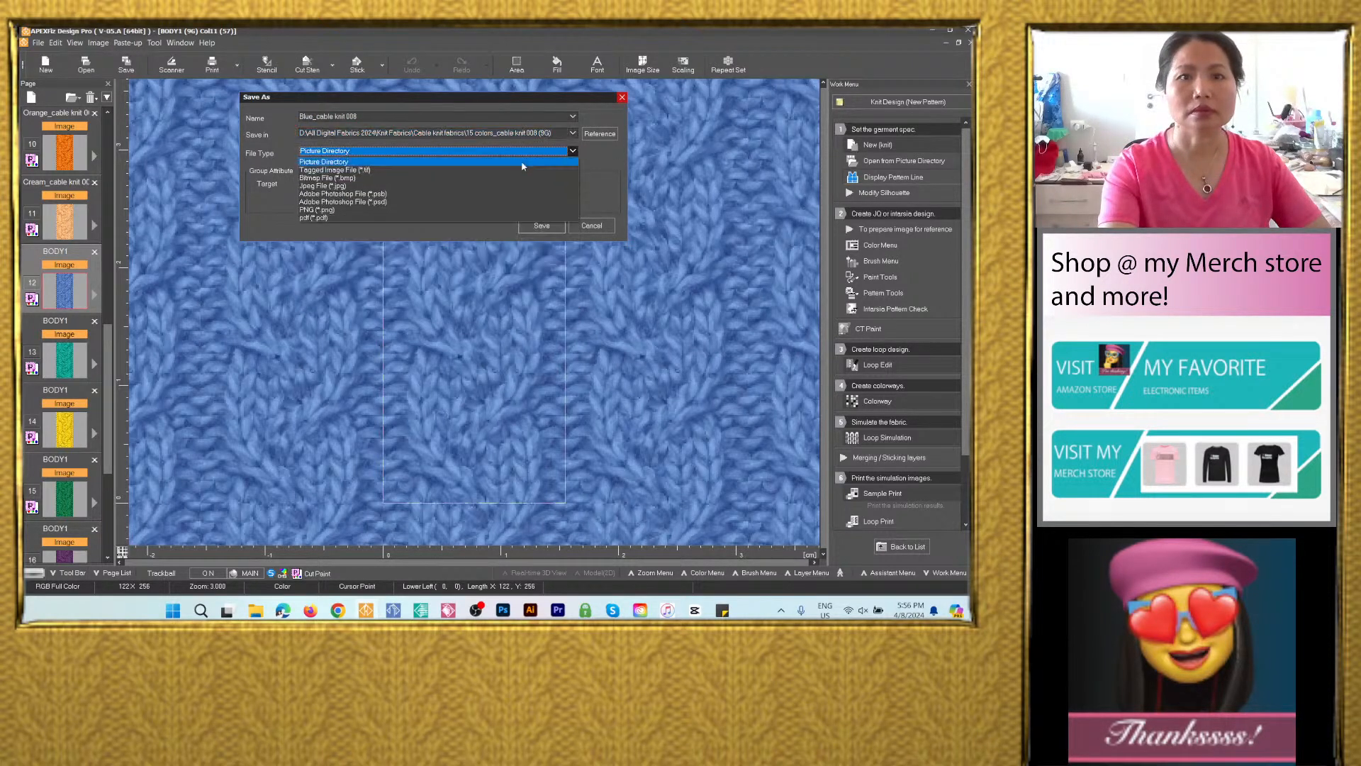
click(411, 202)
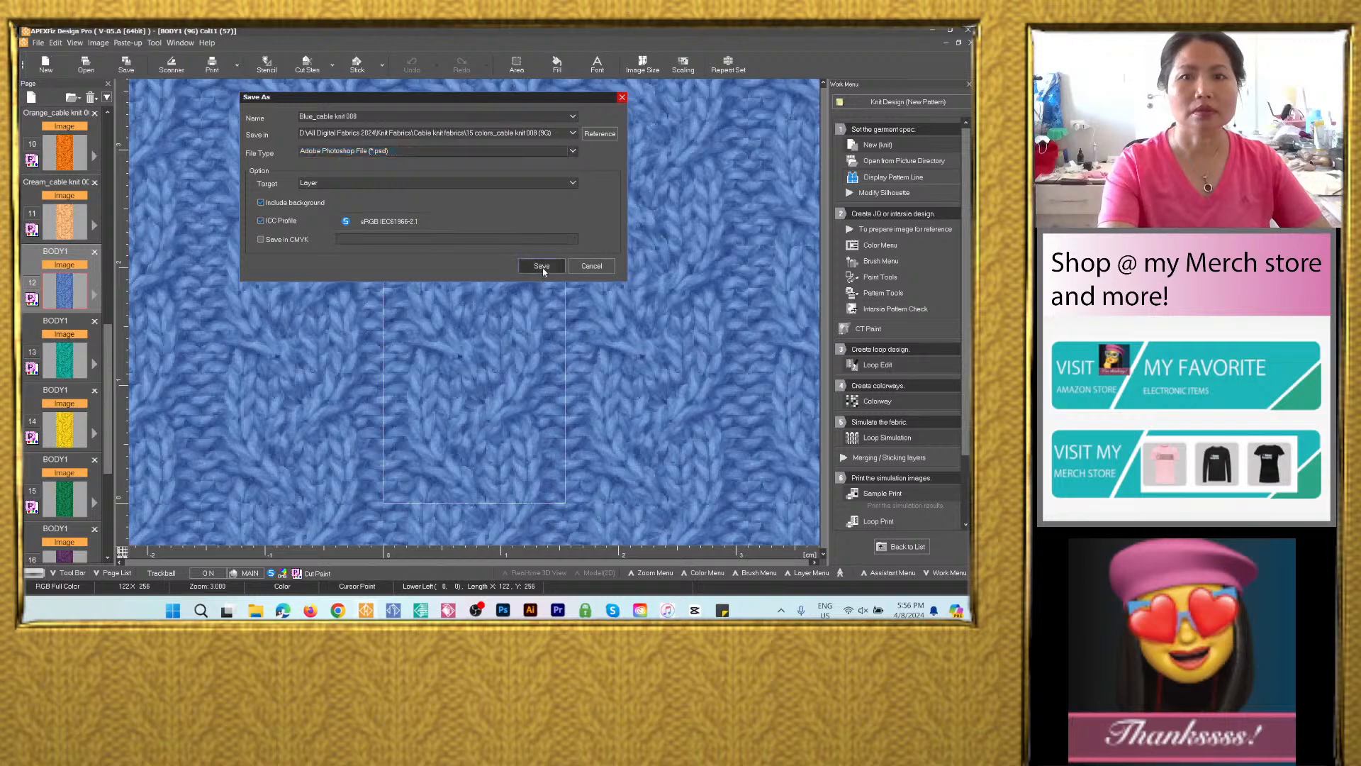
click(541, 266)
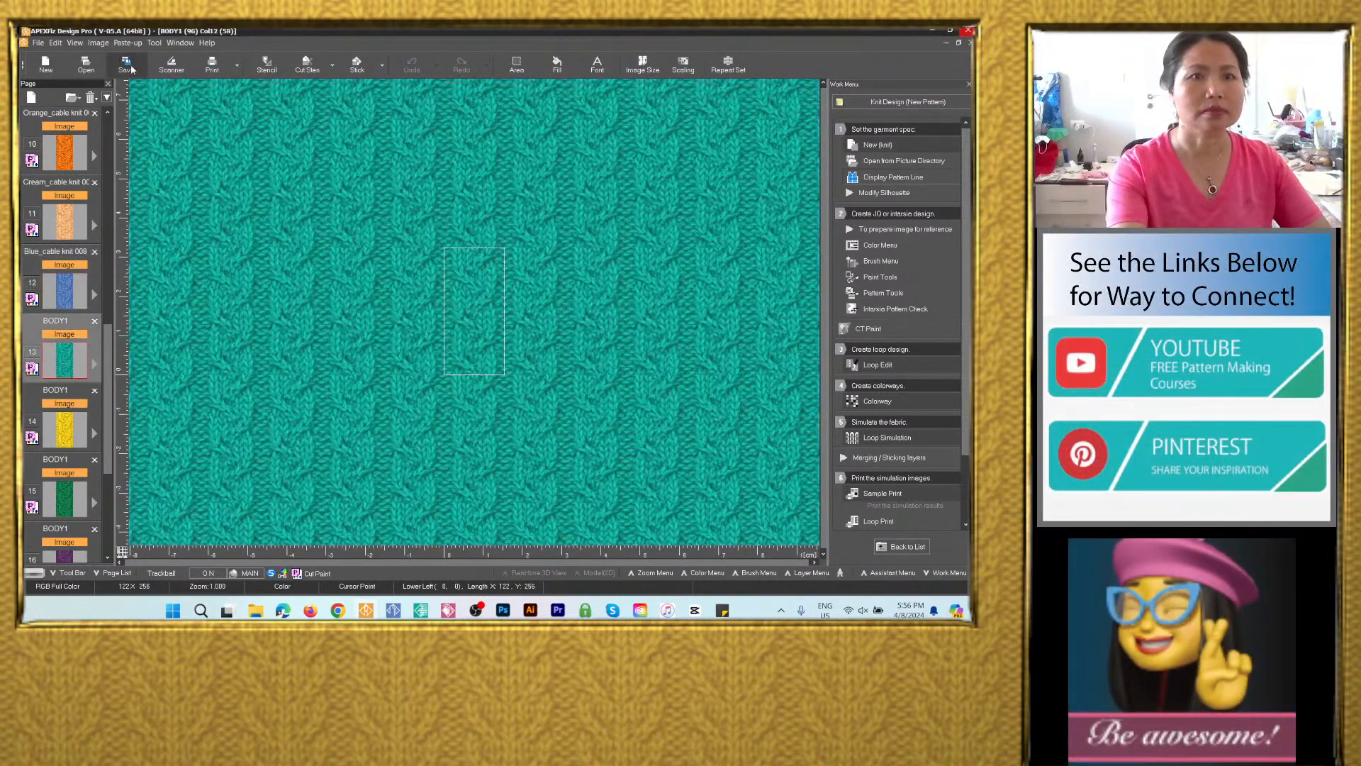
Start saving the turquoise swatch on page 13 as an image and name it Turquoise_cable knit 008.
click(126, 65)
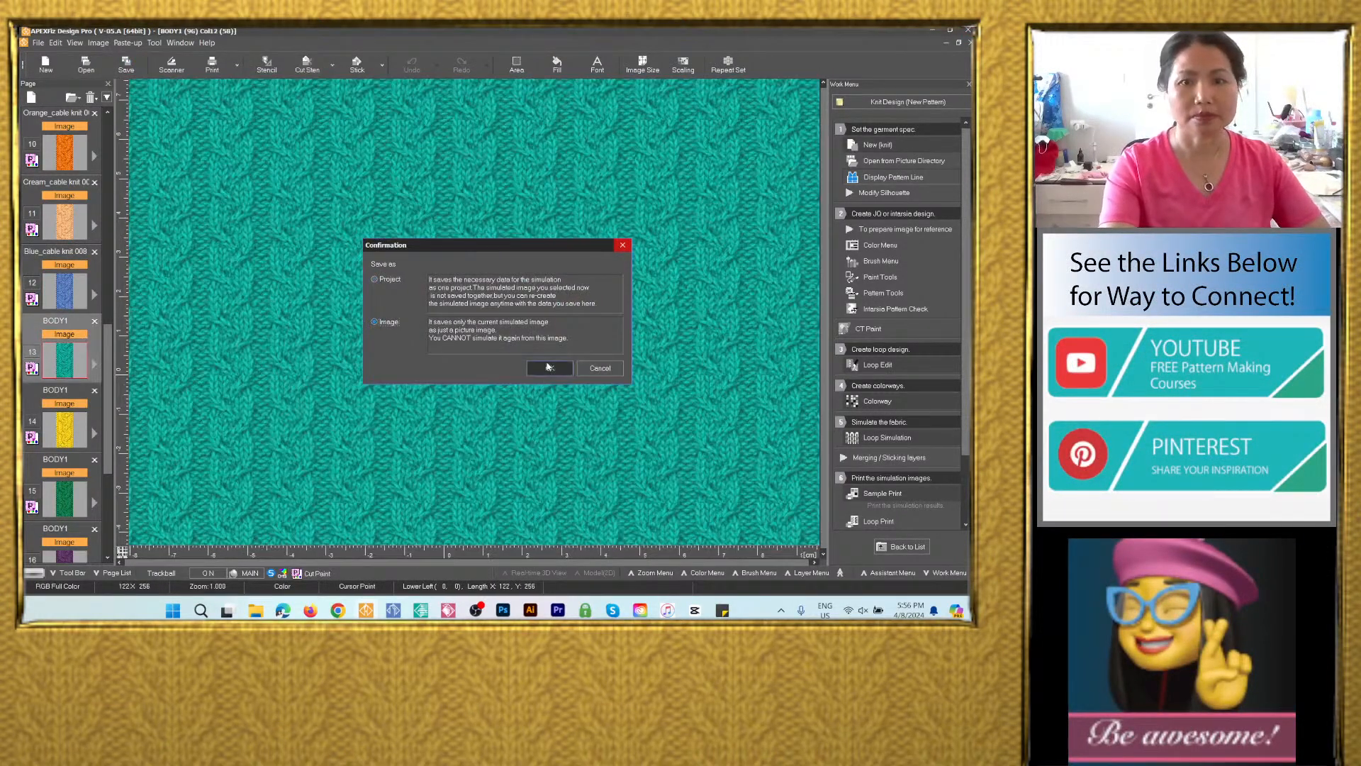
click(548, 366)
text(Navy blue_cable knit 008)
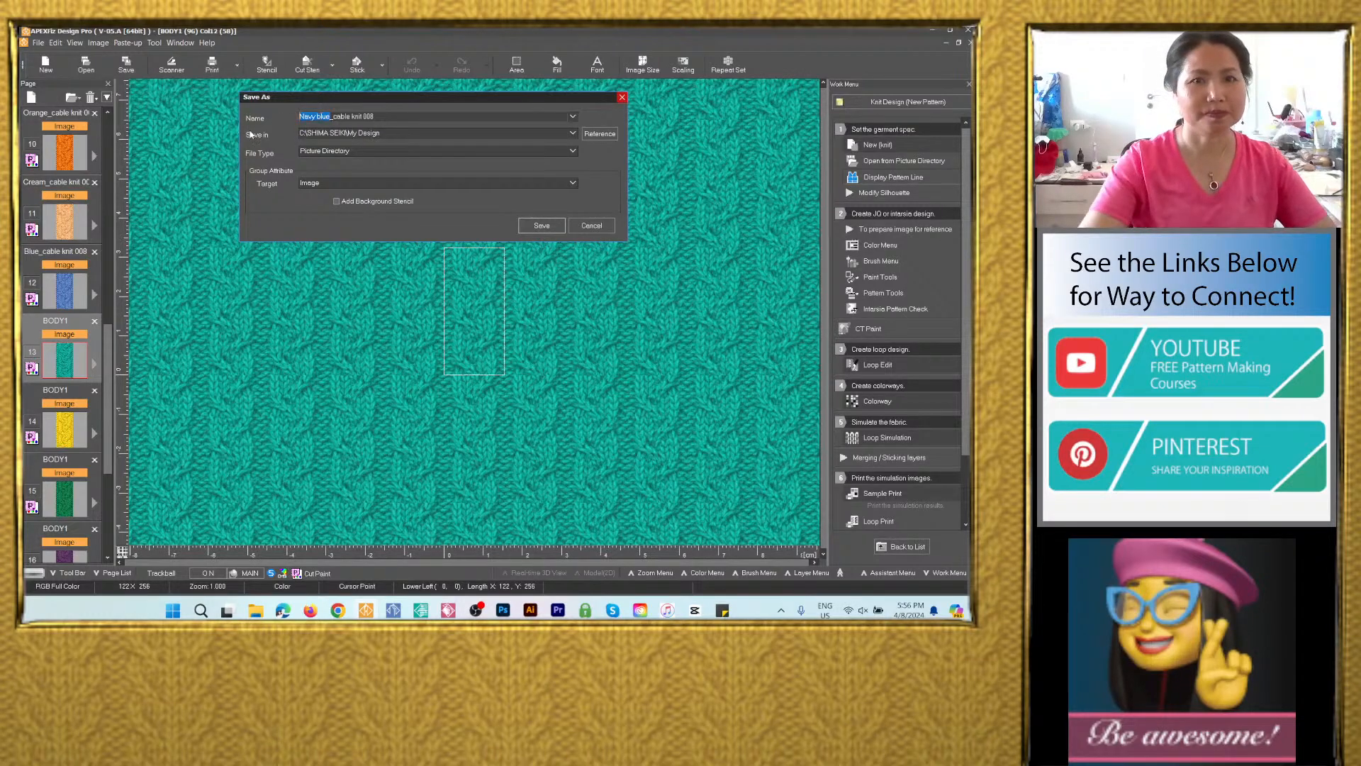
text(Turquois)
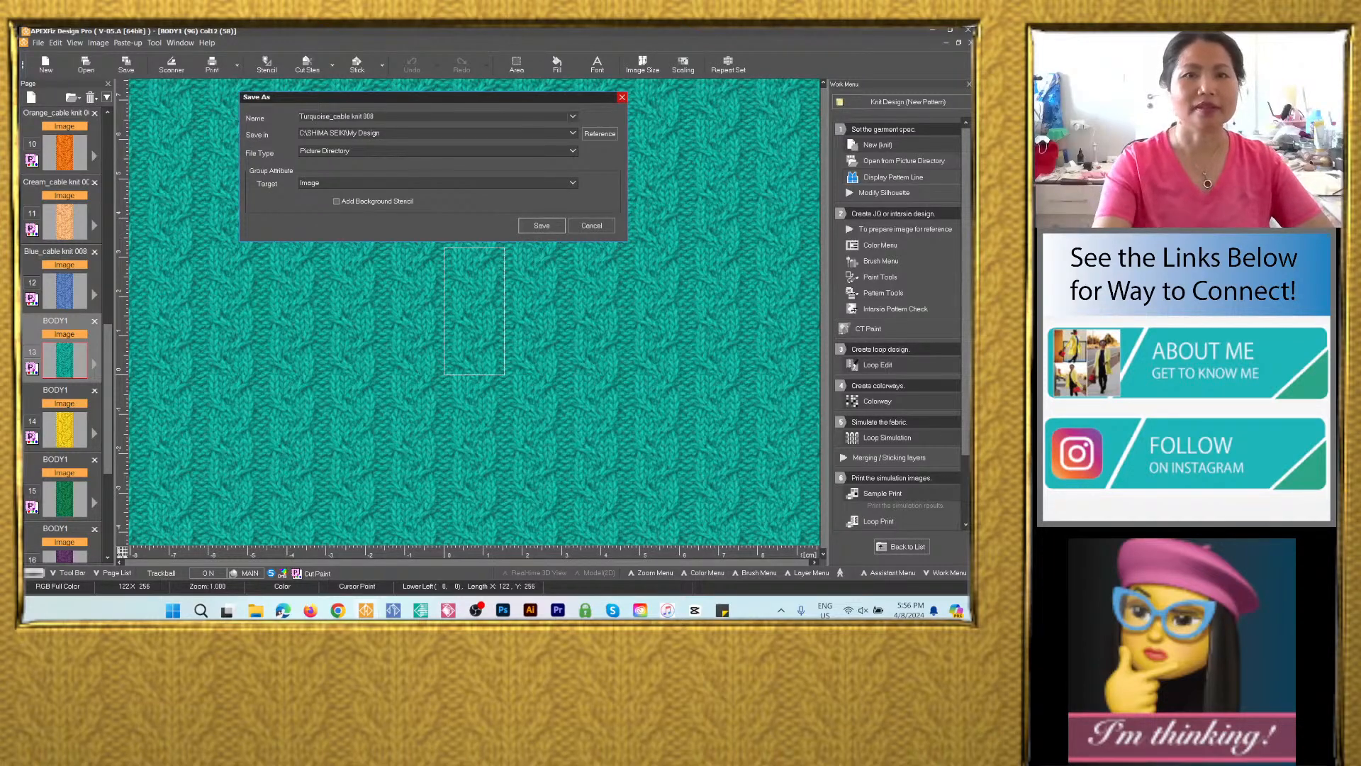
Save the turquoise swatch as an Adobe Photoshop (*.psd) file in the 15 colors_cable knit 008 (9G) folder.
click(572, 132)
click(493, 164)
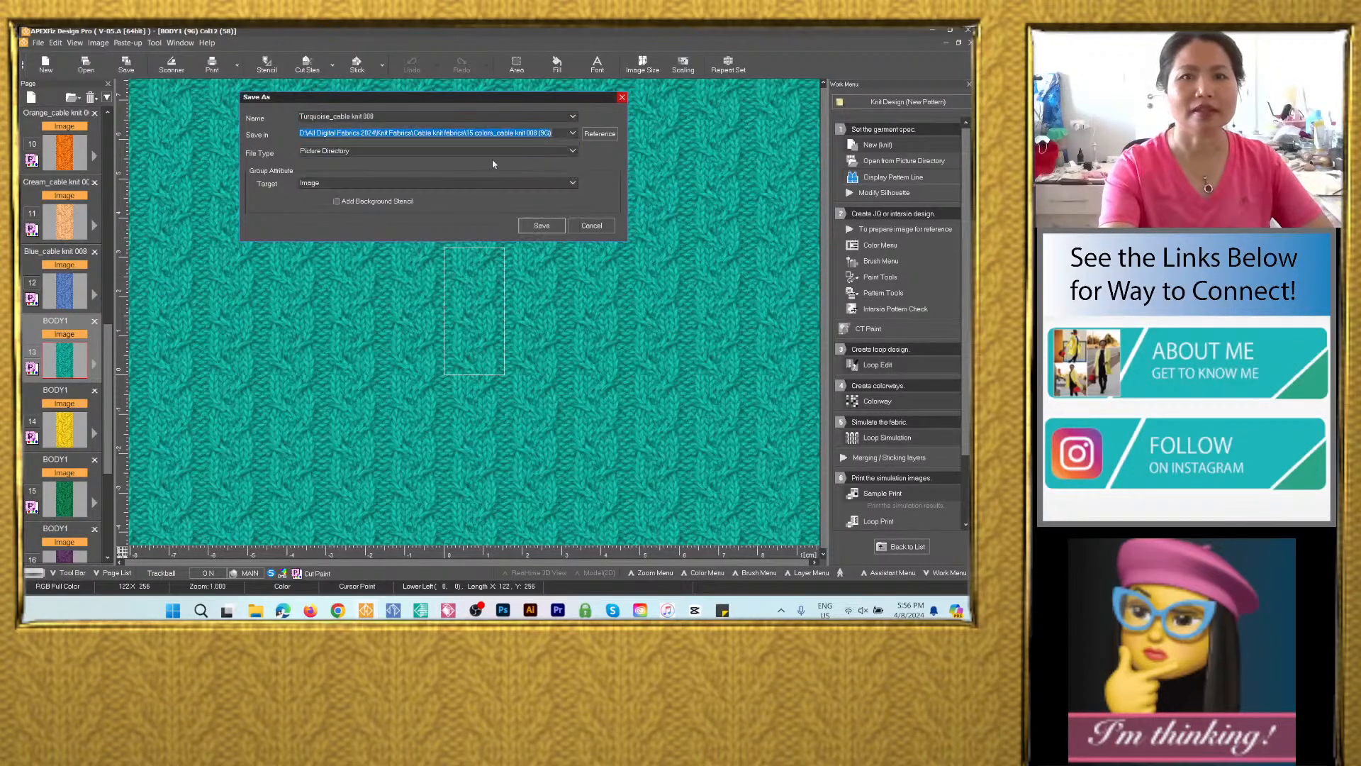
click(487, 151)
click(414, 205)
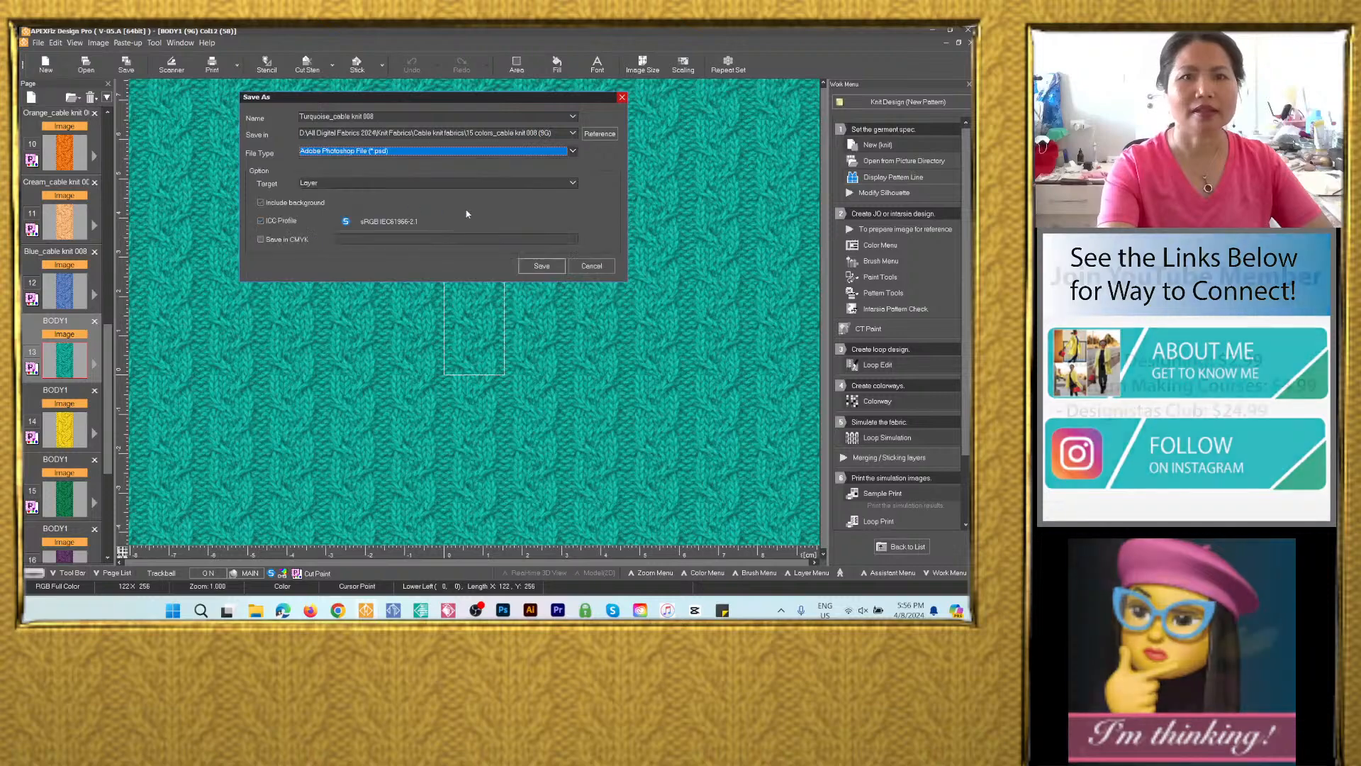
click(541, 265)
Start saving the yellow swatch on page 14 as an image and name it Yellow_cable knit 008.
click(68, 428)
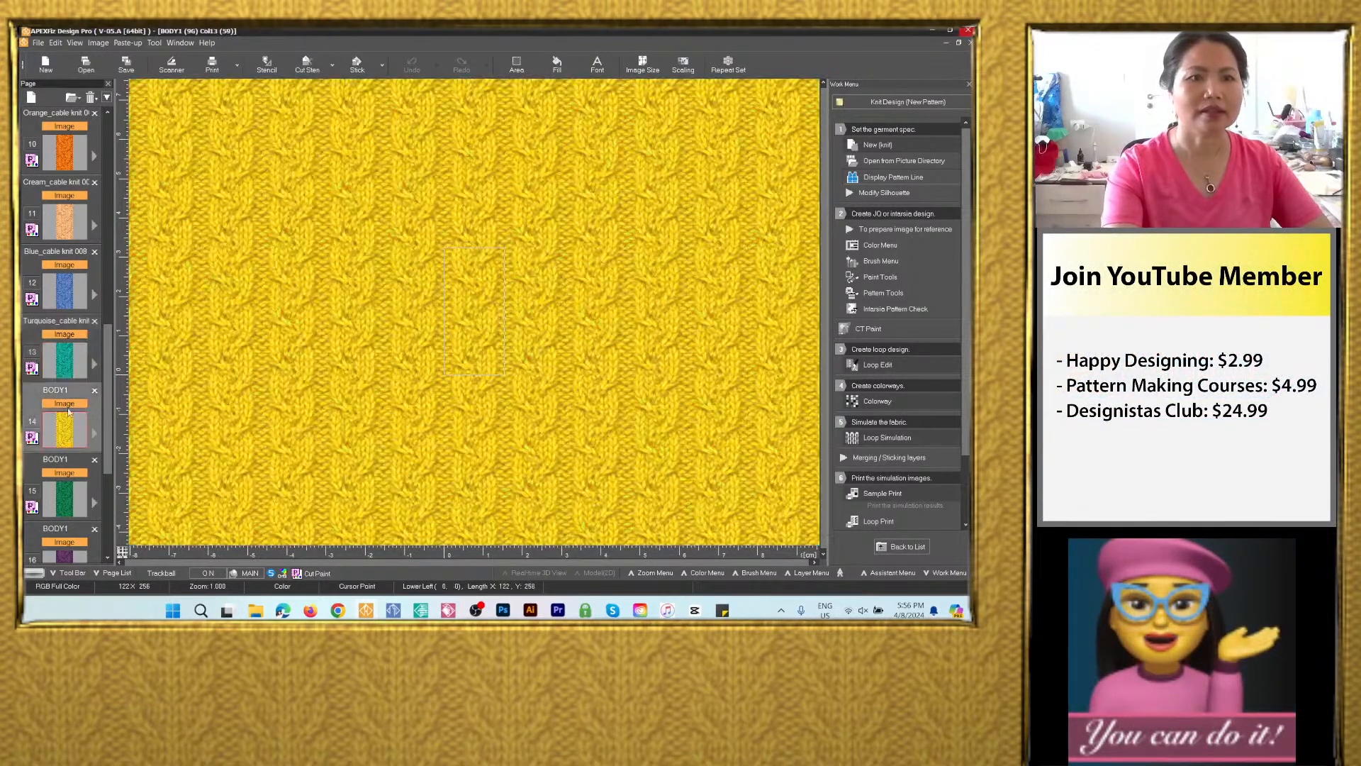
click(126, 64)
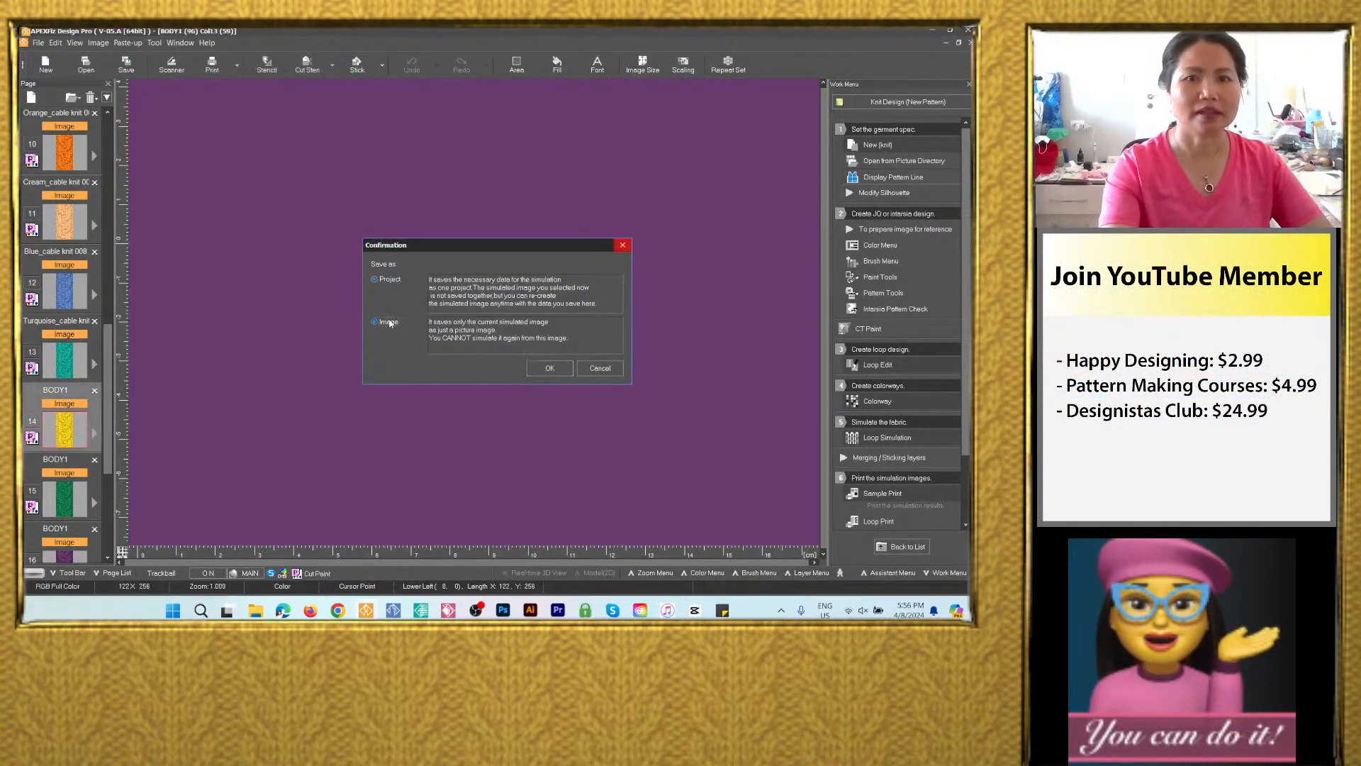
click(549, 368)
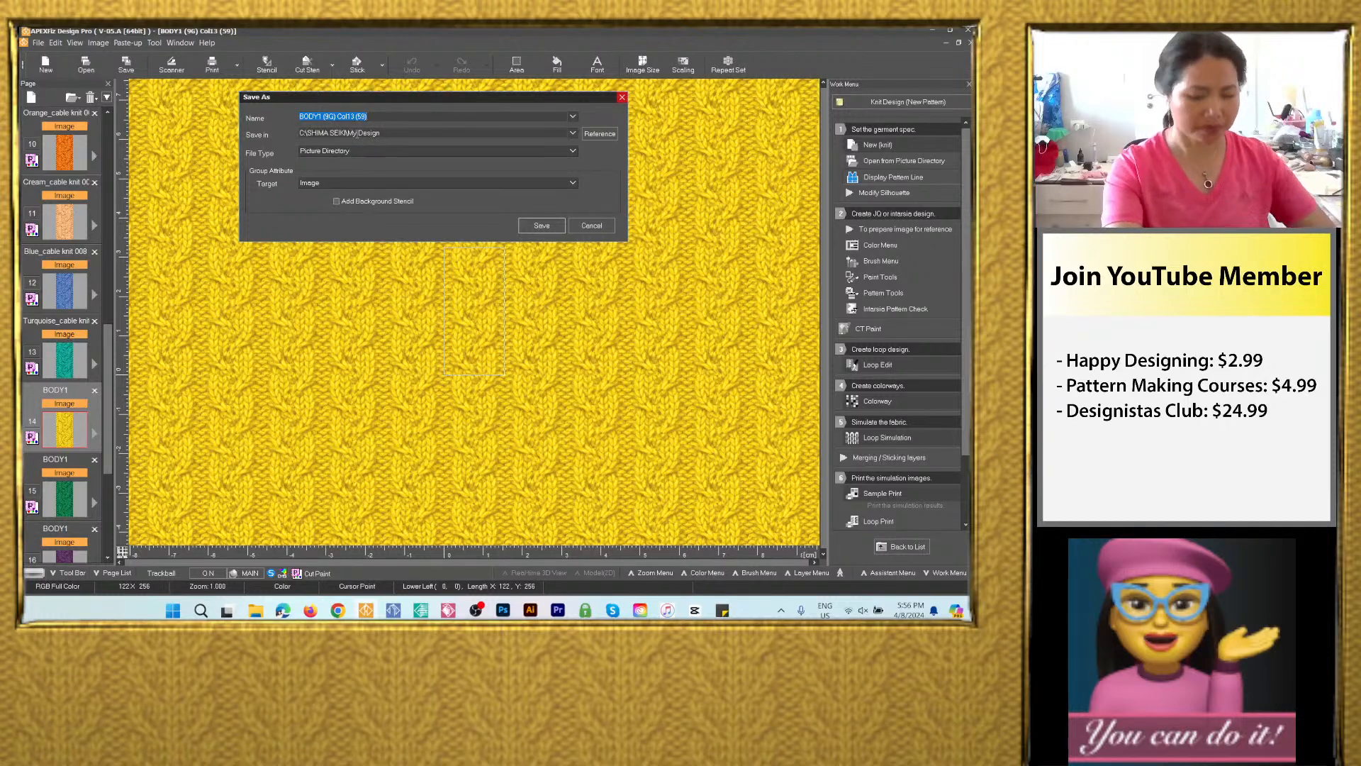
text(Navy blue_cable knit 008)
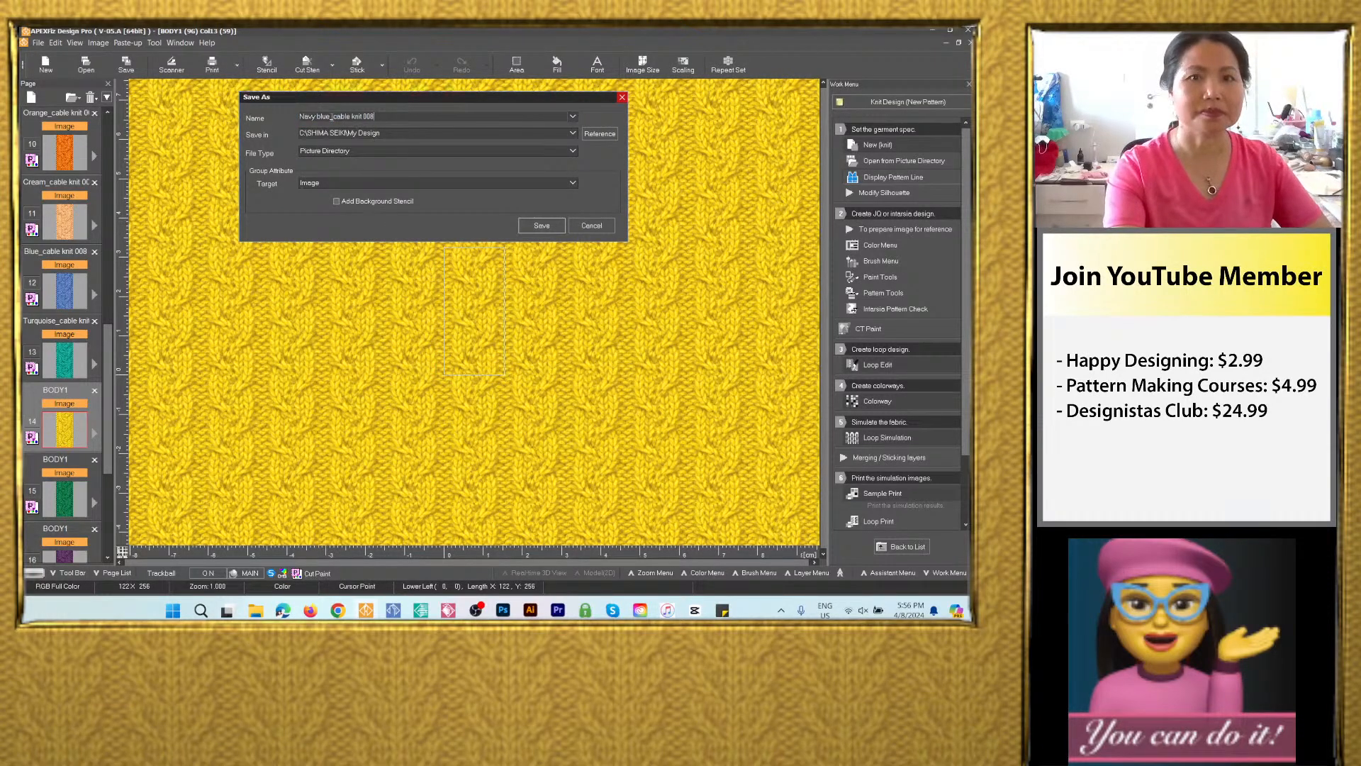
drag(301, 116, 317, 116)
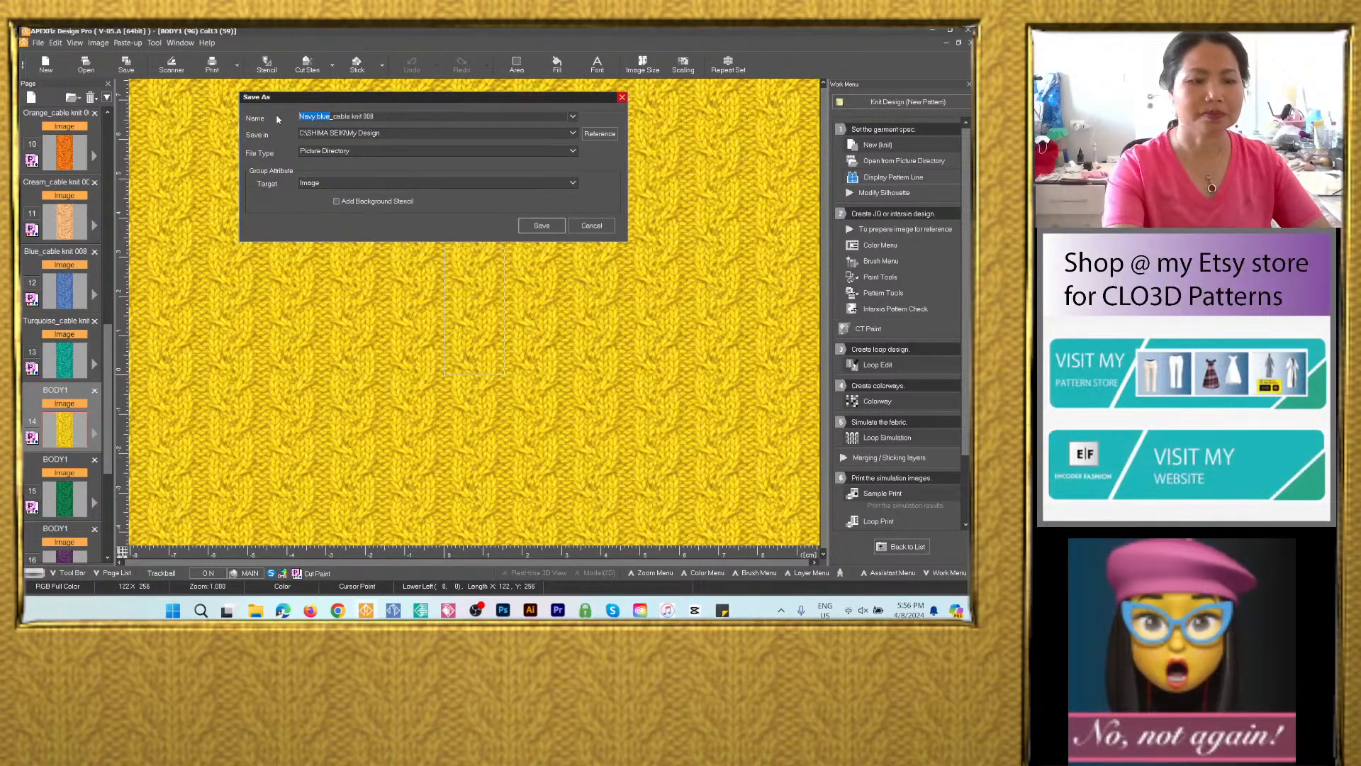
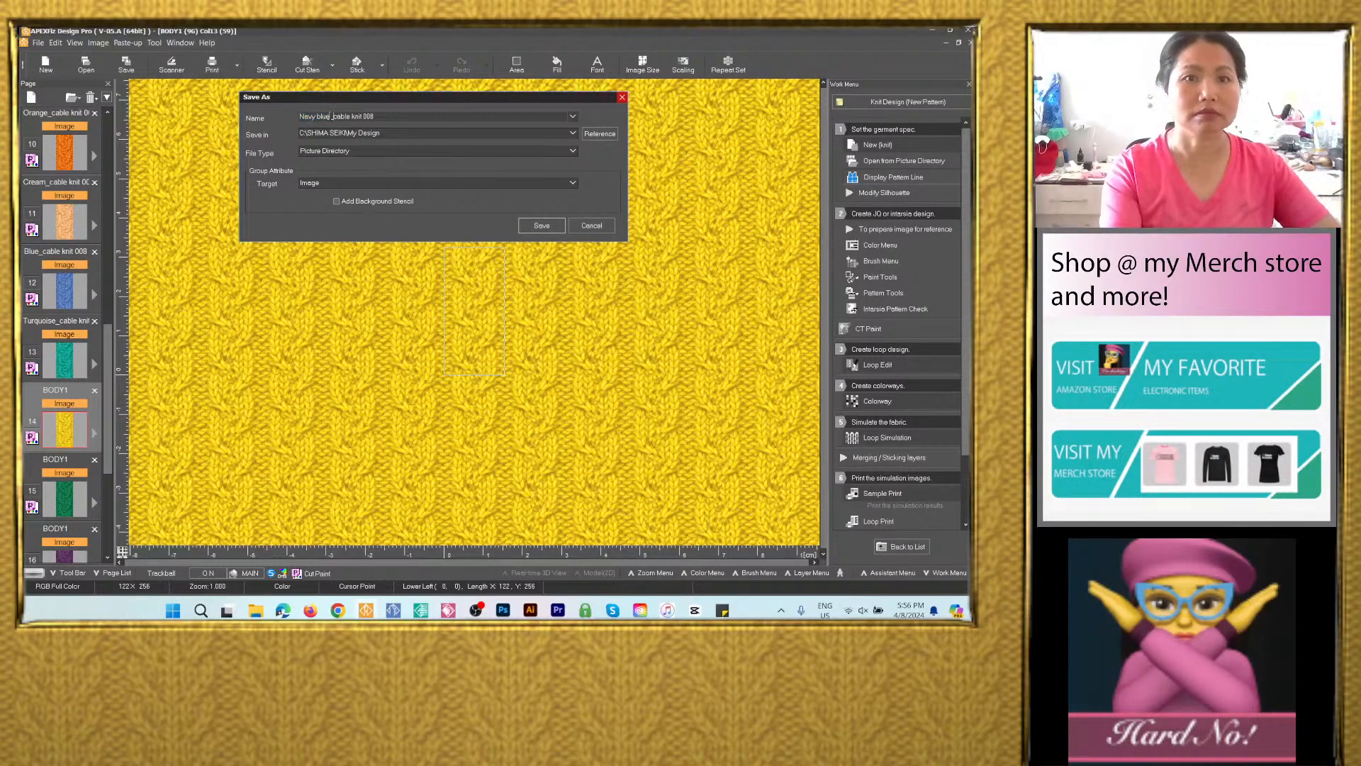
text(Yell)
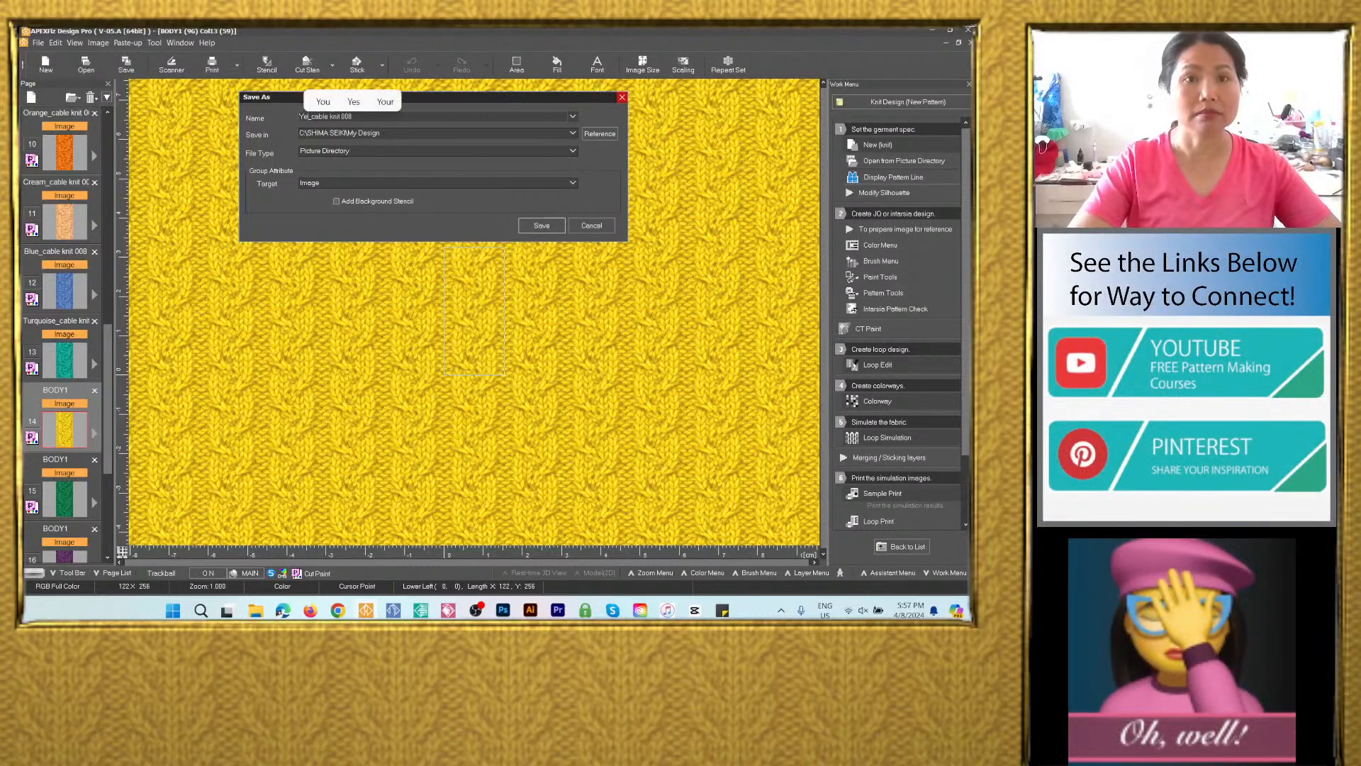
text(ow)
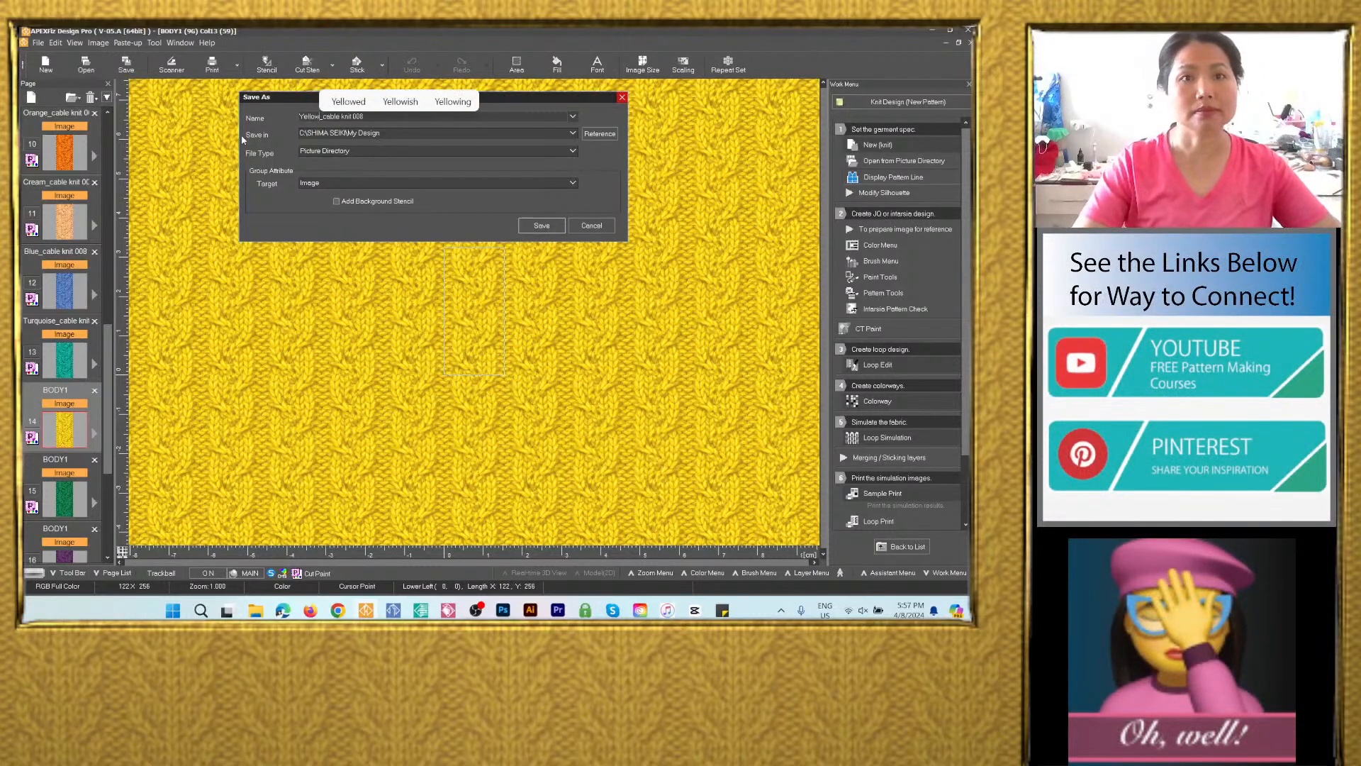
Save the yellow swatch as an Adobe Photoshop (*.psd) file in the 15 colors_cable knit 008 (9G) folder.
click(572, 133)
click(553, 152)
click(572, 151)
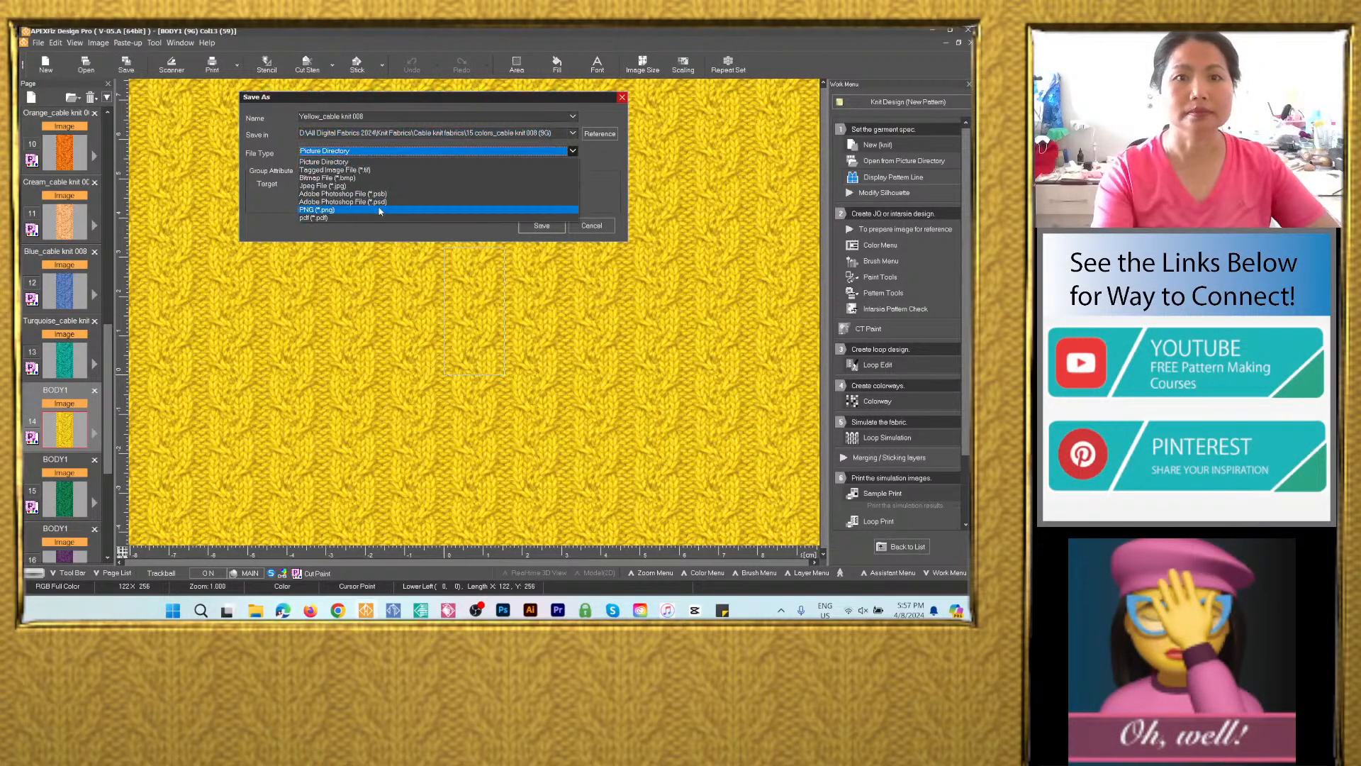
click(379, 206)
click(535, 268)
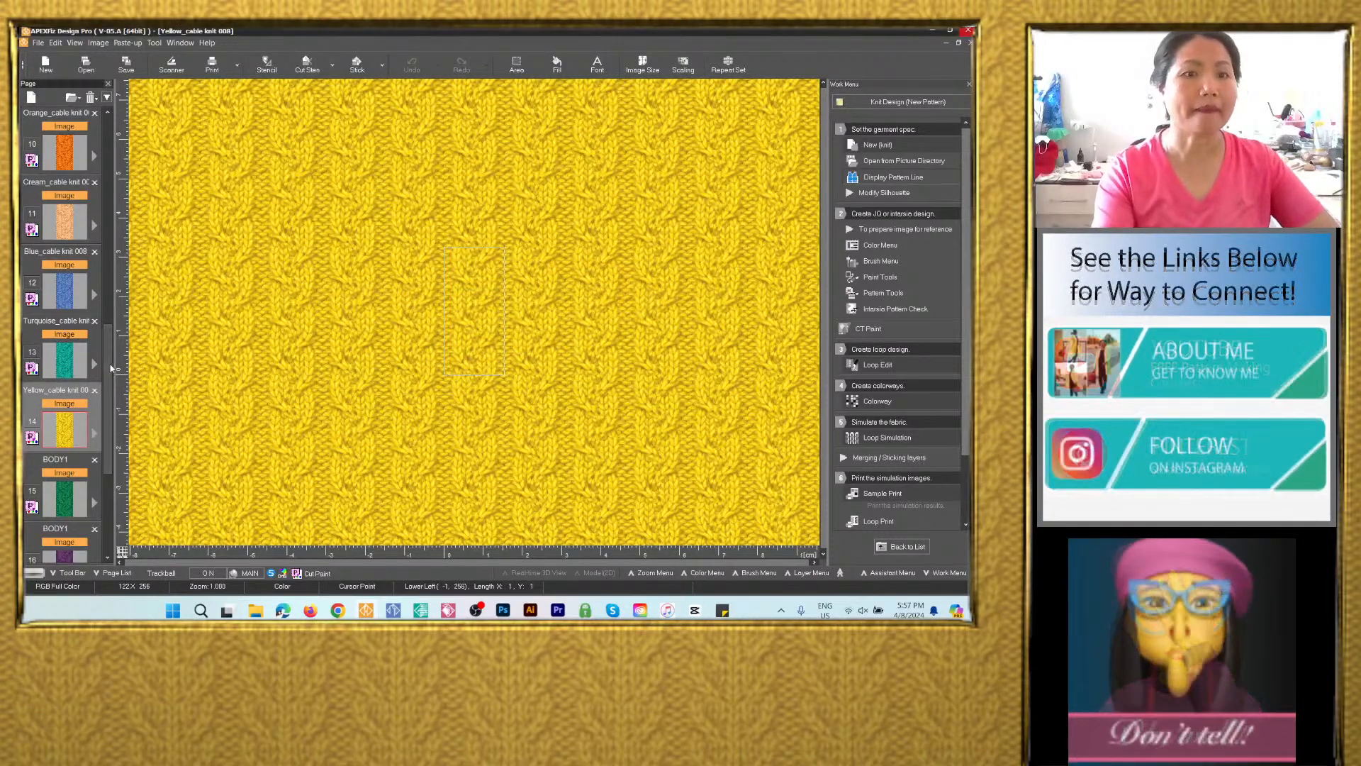
Start saving the green swatch on page 15 as an image and name it Green_cable knit 008.
drag(107, 368, 107, 405)
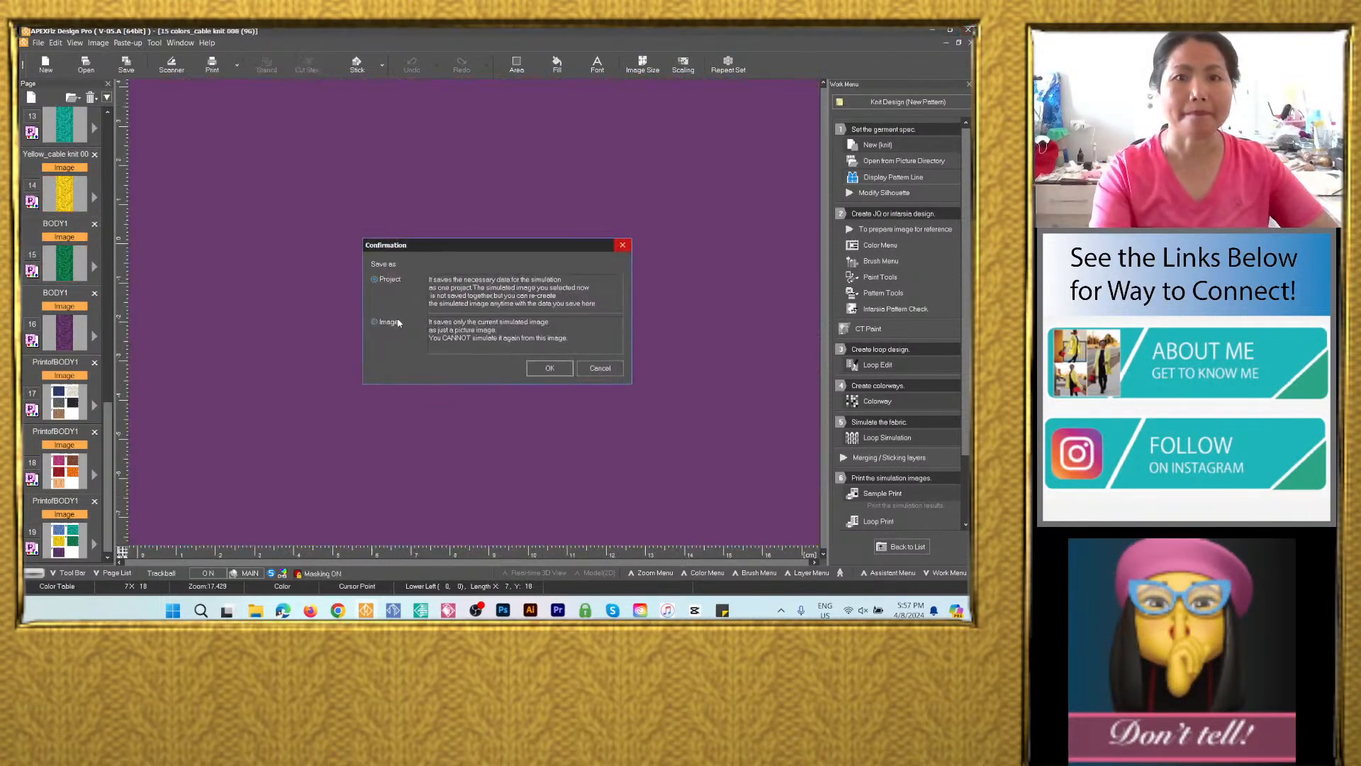
click(388, 322)
click(550, 367)
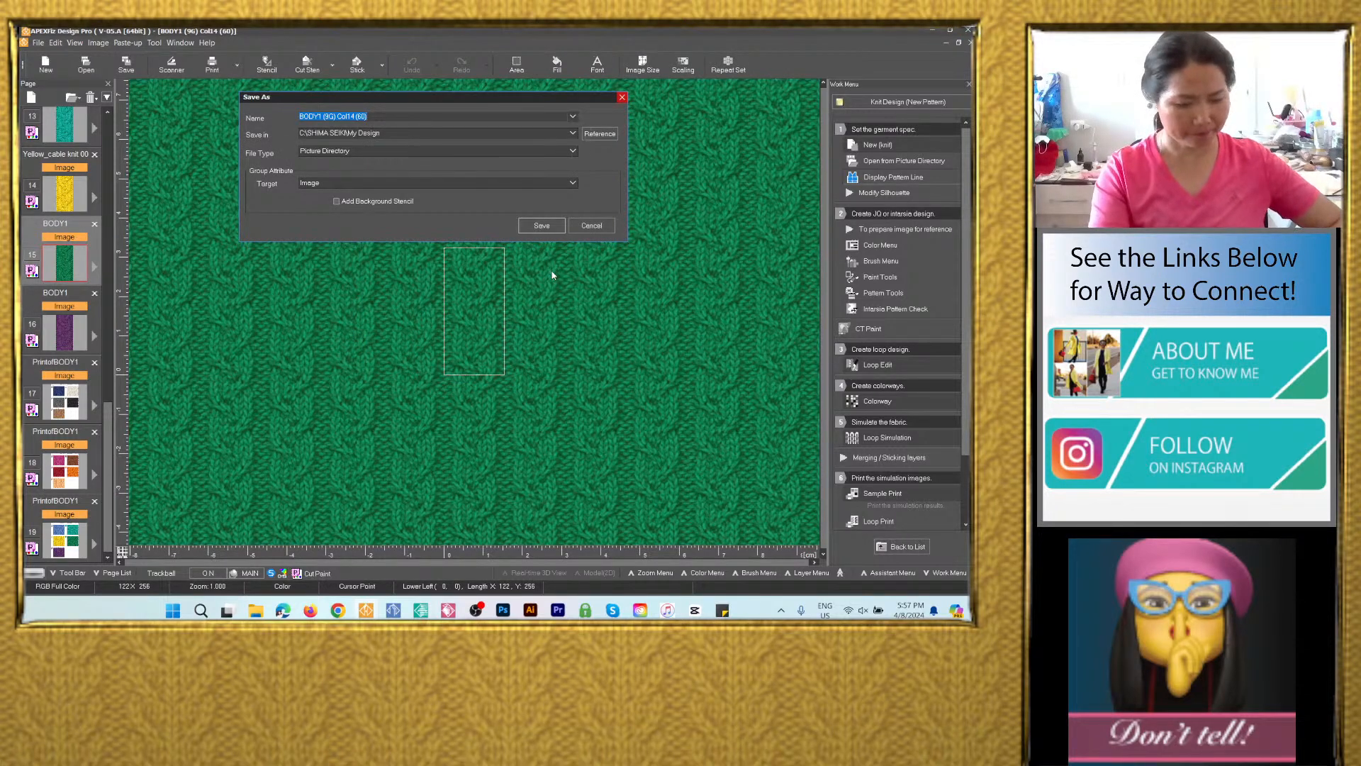
text(Navy blue_cable knit 008)
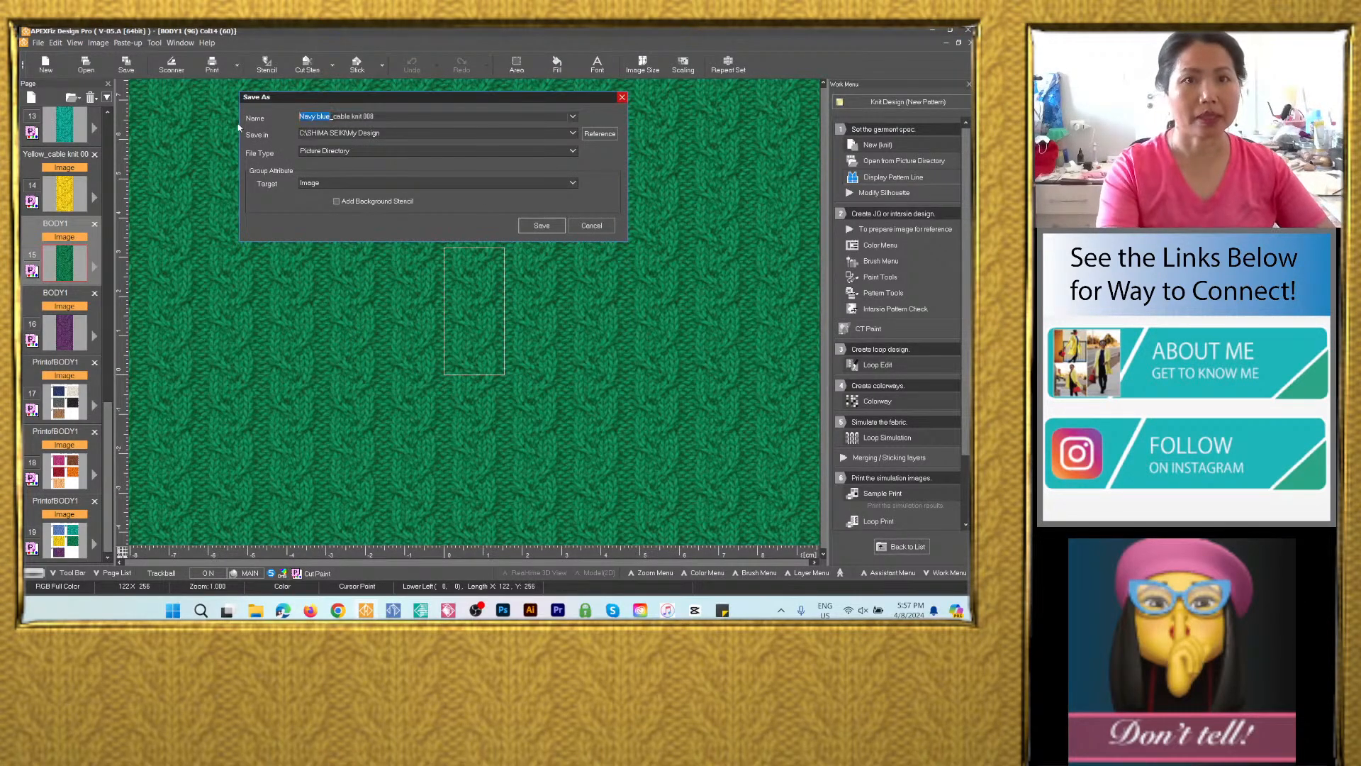
text(Green)
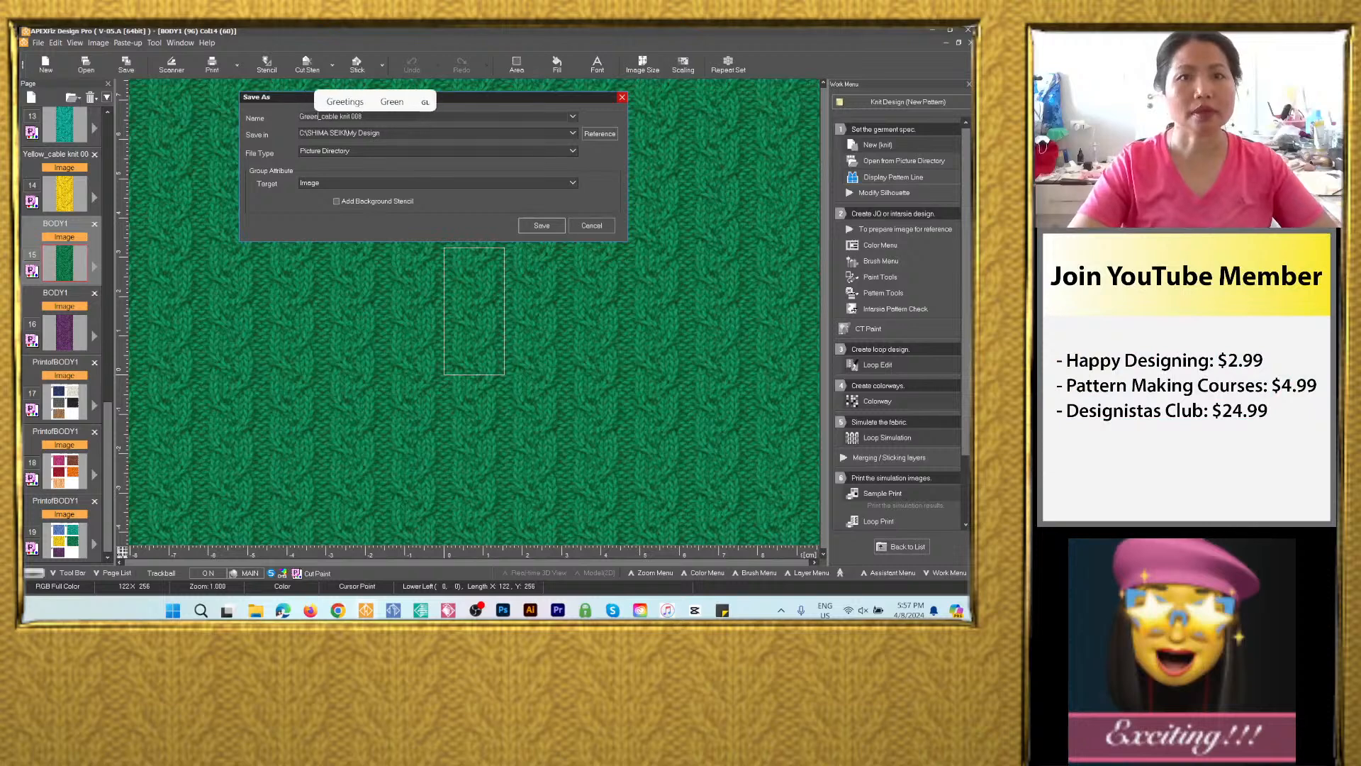
Save the green swatch as an Adobe Photoshop (*.psd) file in the 15 colors_cable knit 008 (9G) folder.
click(572, 134)
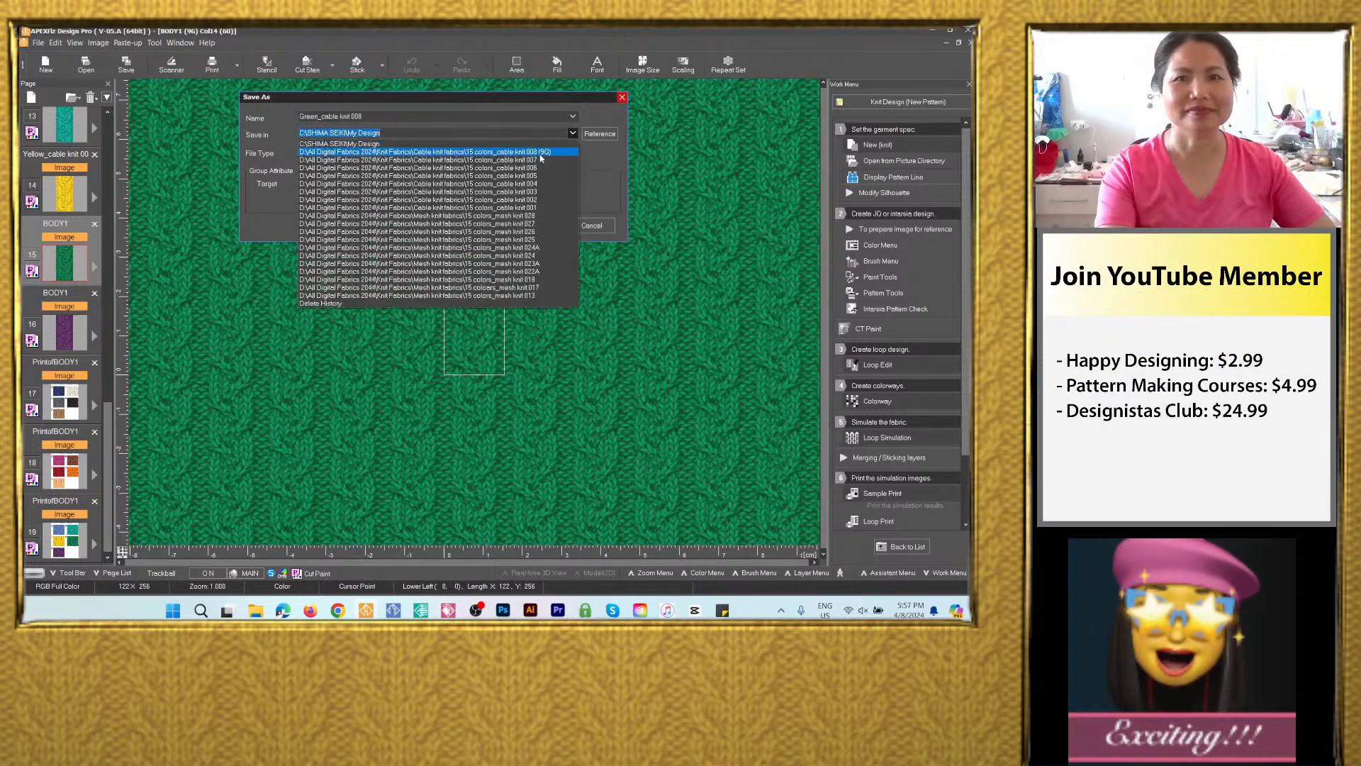
click(540, 153)
click(514, 152)
click(422, 205)
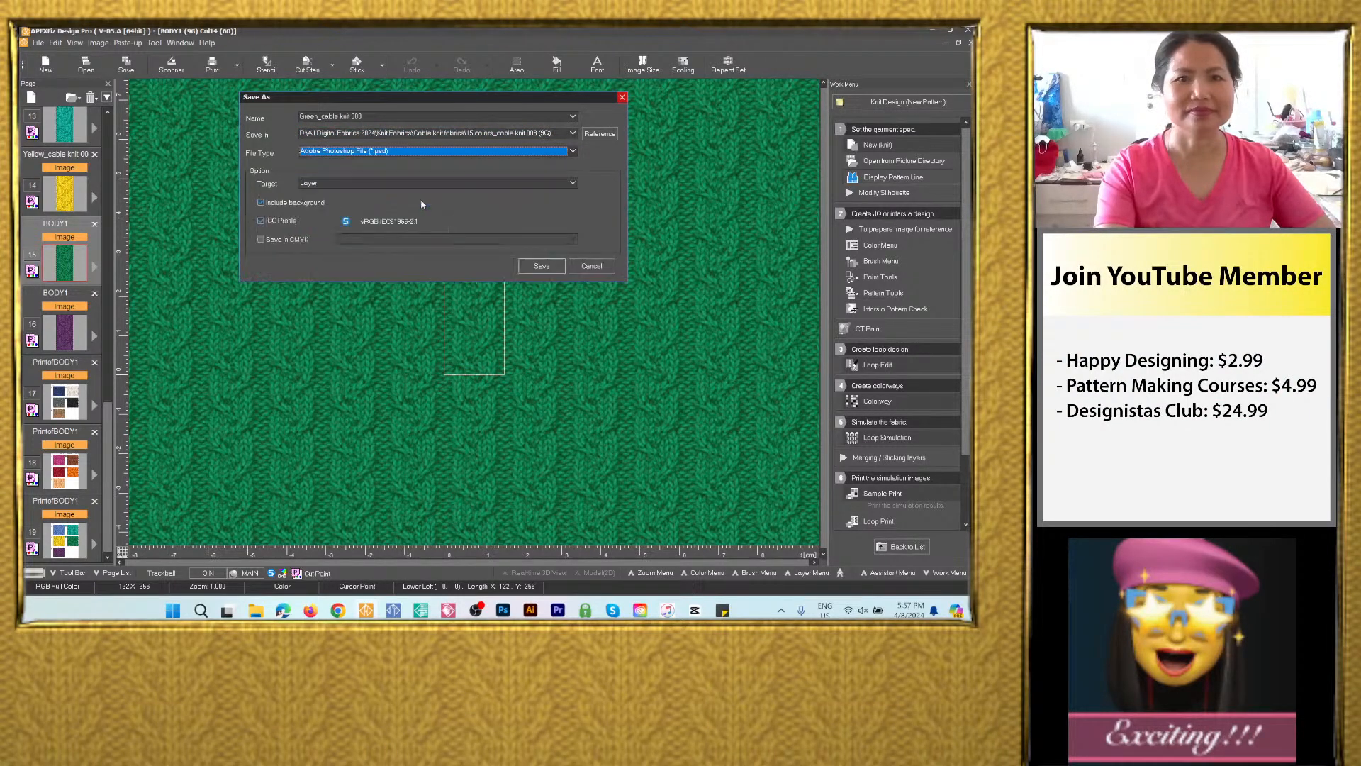
click(541, 266)
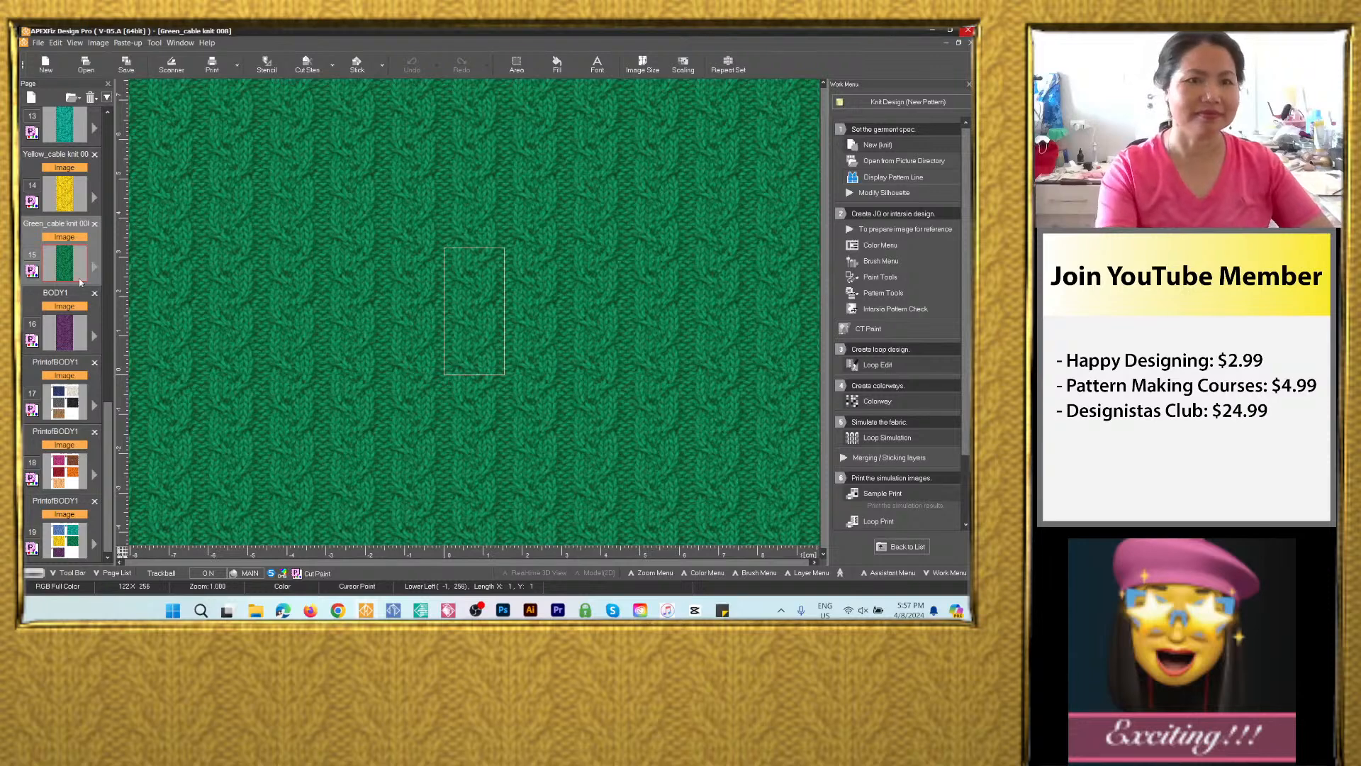
Start saving the purple swatch on page 16 as an image and name it Purple_cable knit 008.
click(69, 332)
click(126, 65)
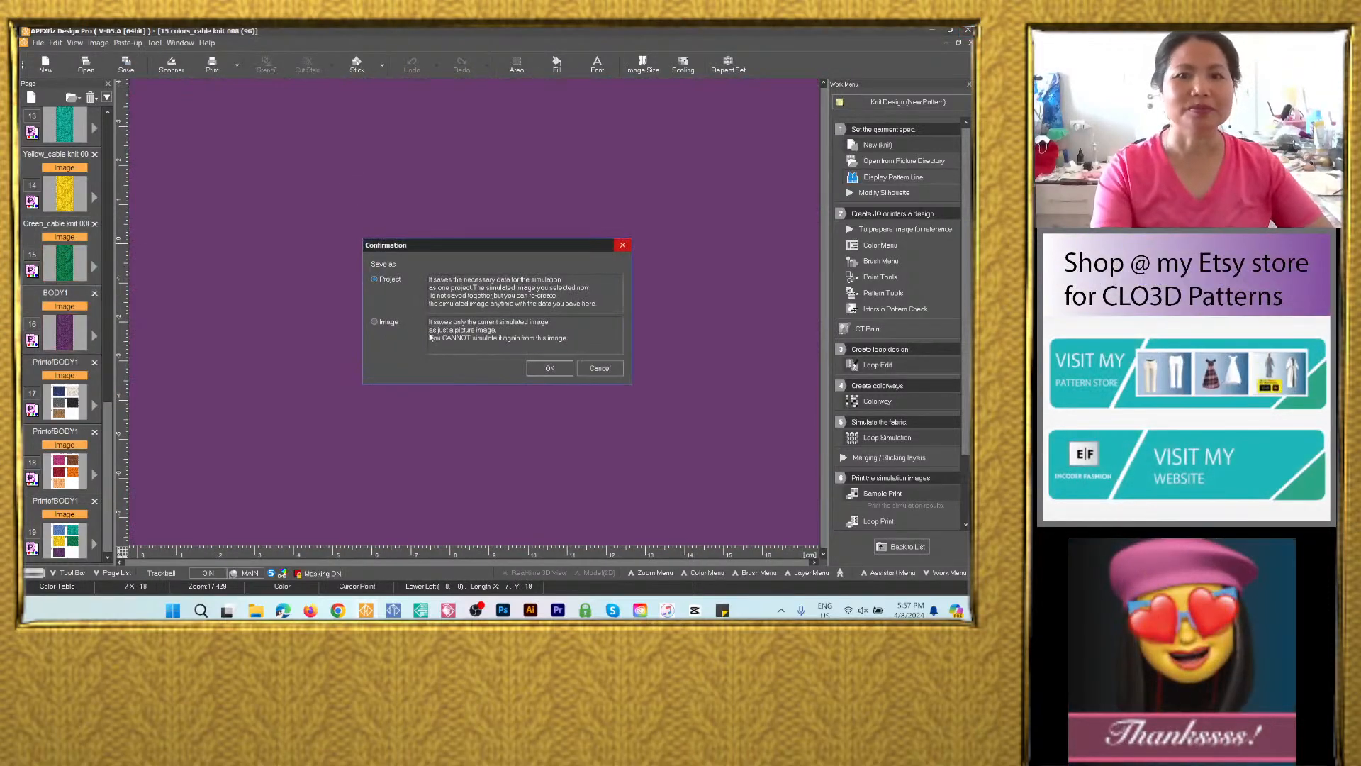
click(398, 326)
click(550, 368)
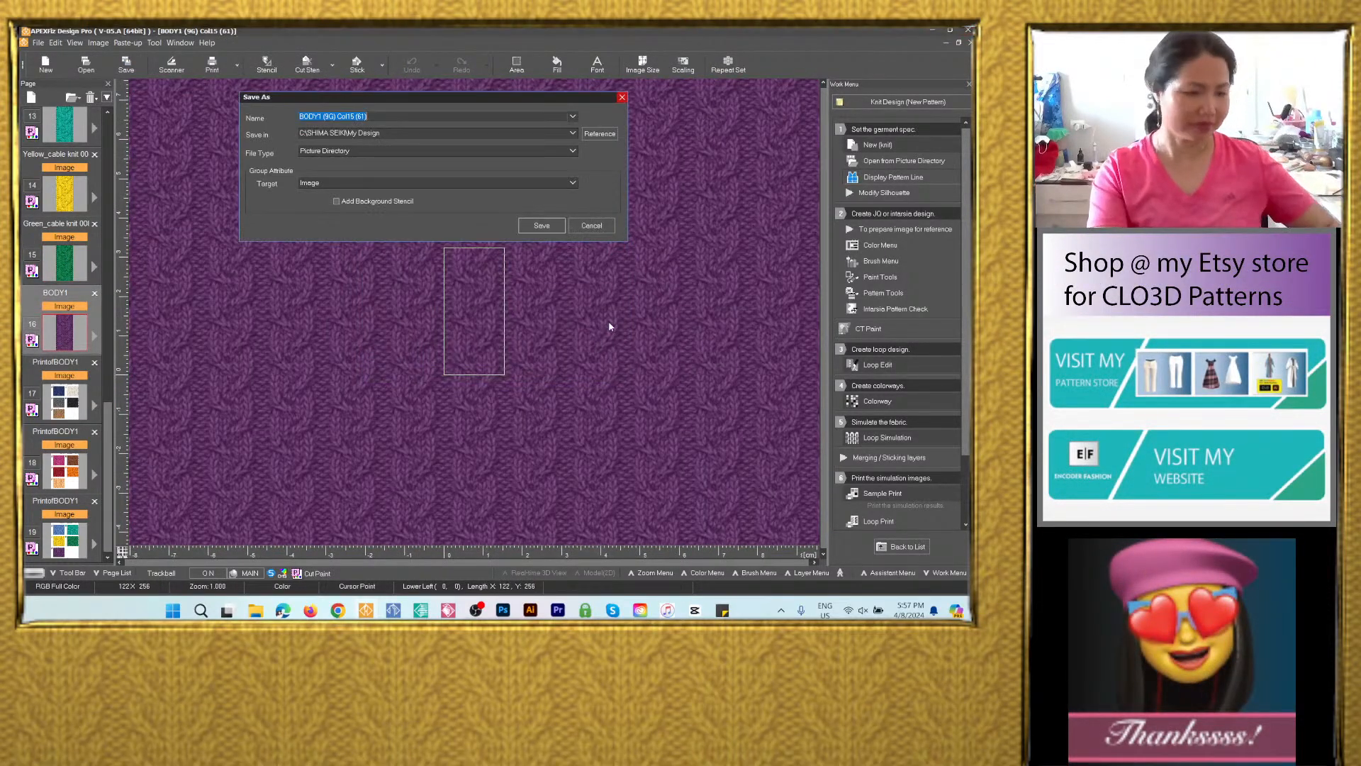
text(Navy blue_cable knit 008)
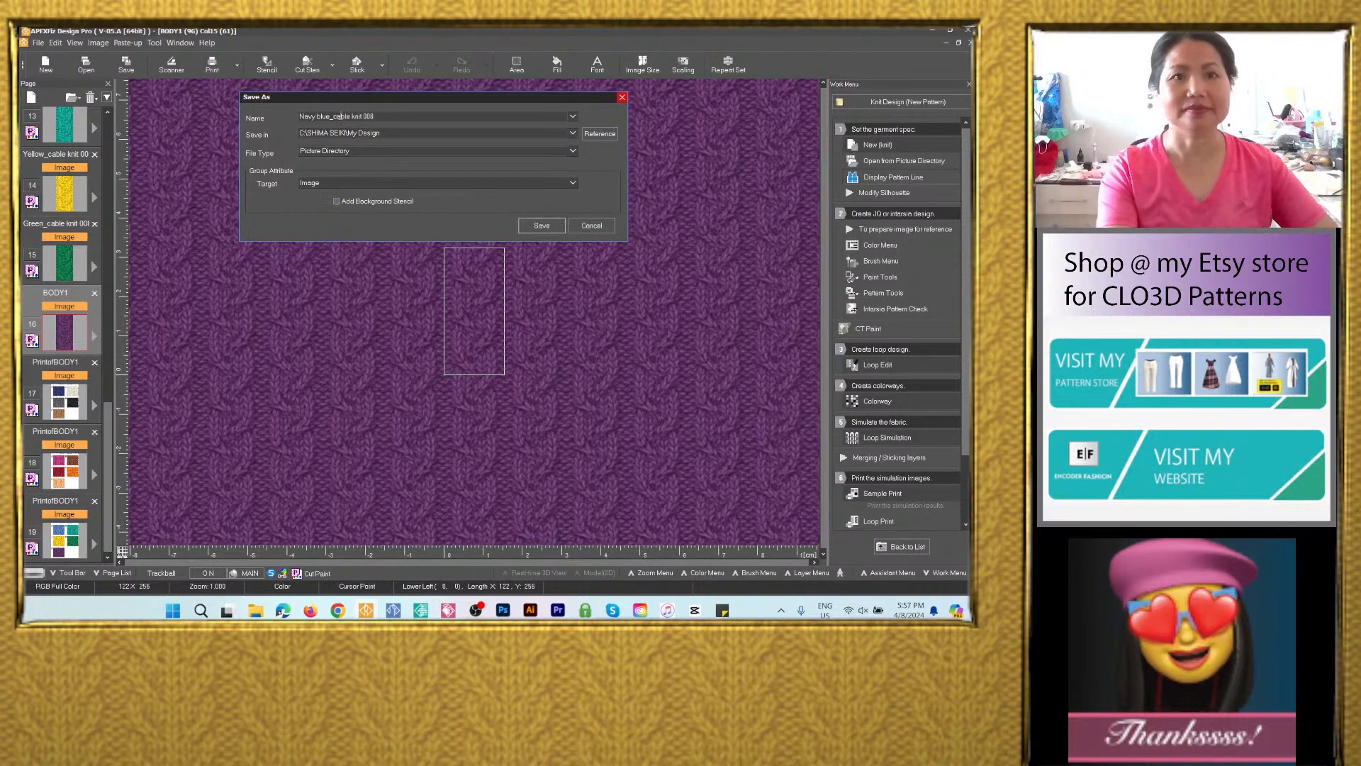
text(Purple)
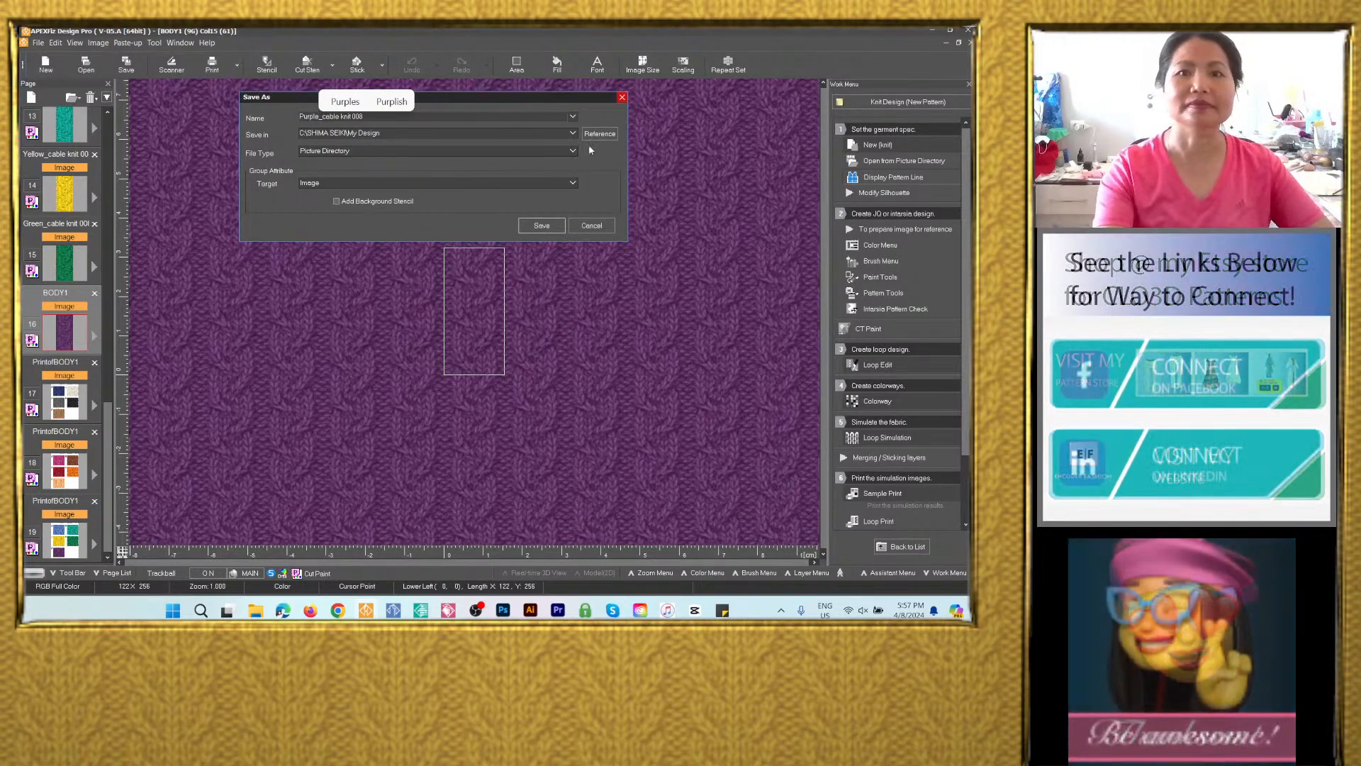
Save the purple swatch as an Adobe Photoshop (*.psd) file in the 15 colors_cable knit 008 (9G) folder.
click(573, 132)
click(436, 167)
click(436, 151)
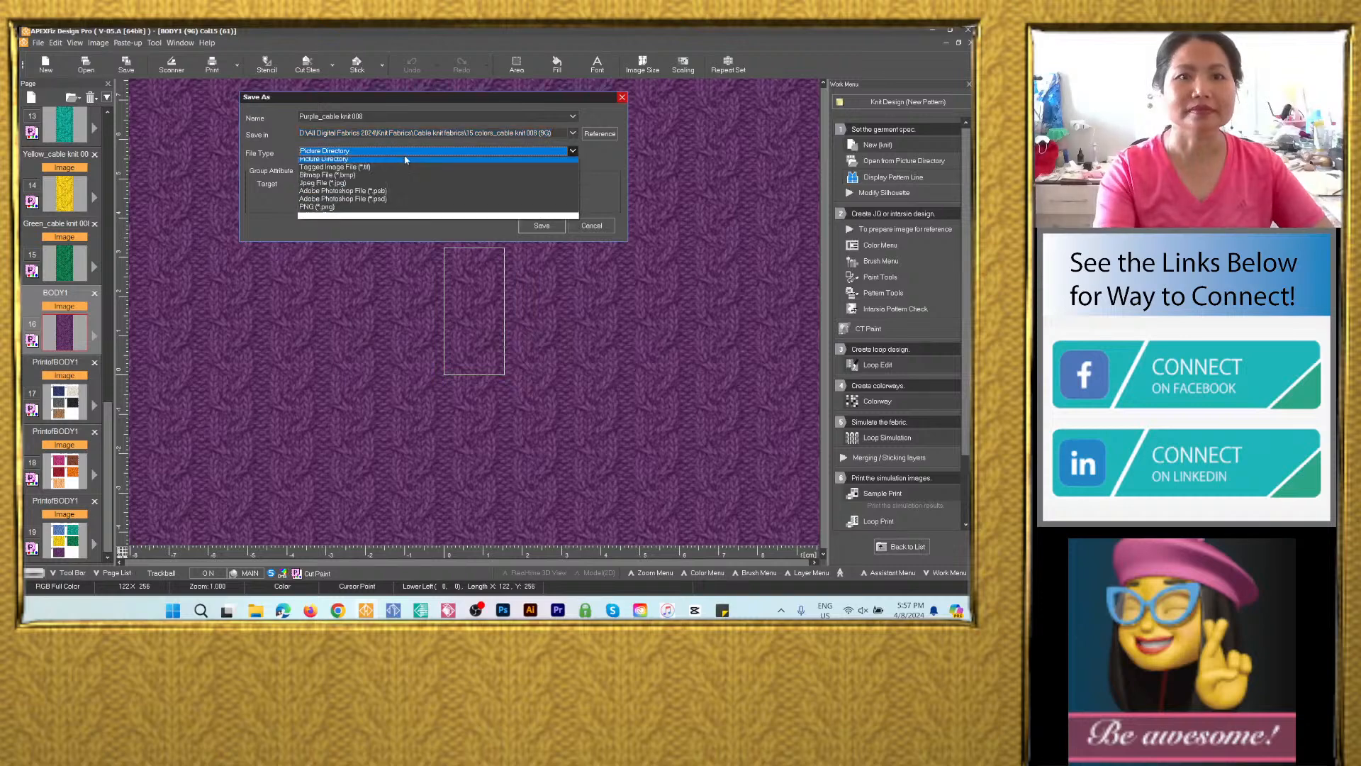
click(376, 202)
click(541, 266)
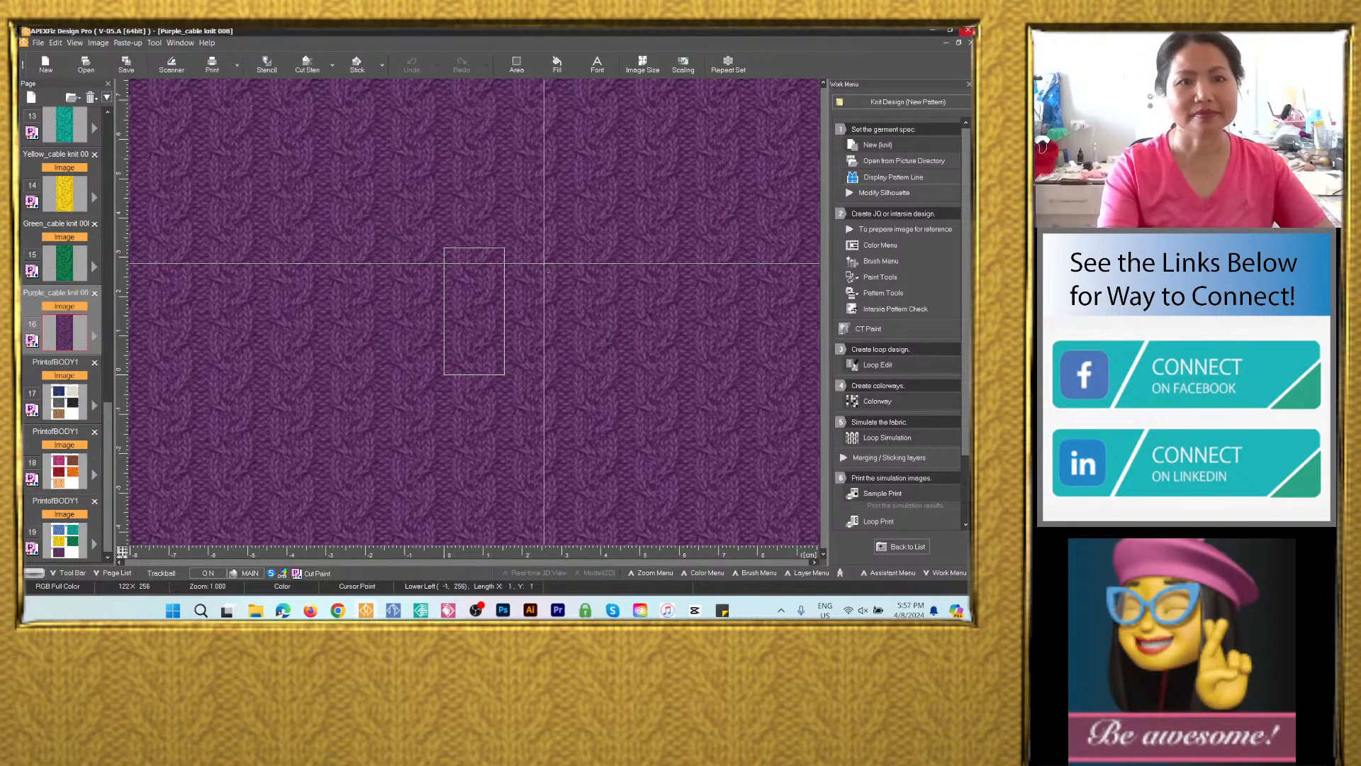
Start saving the swatch sheet on page 17, name it Swatches1_cable knit 008 and copy that name.
click(69, 410)
click(126, 64)
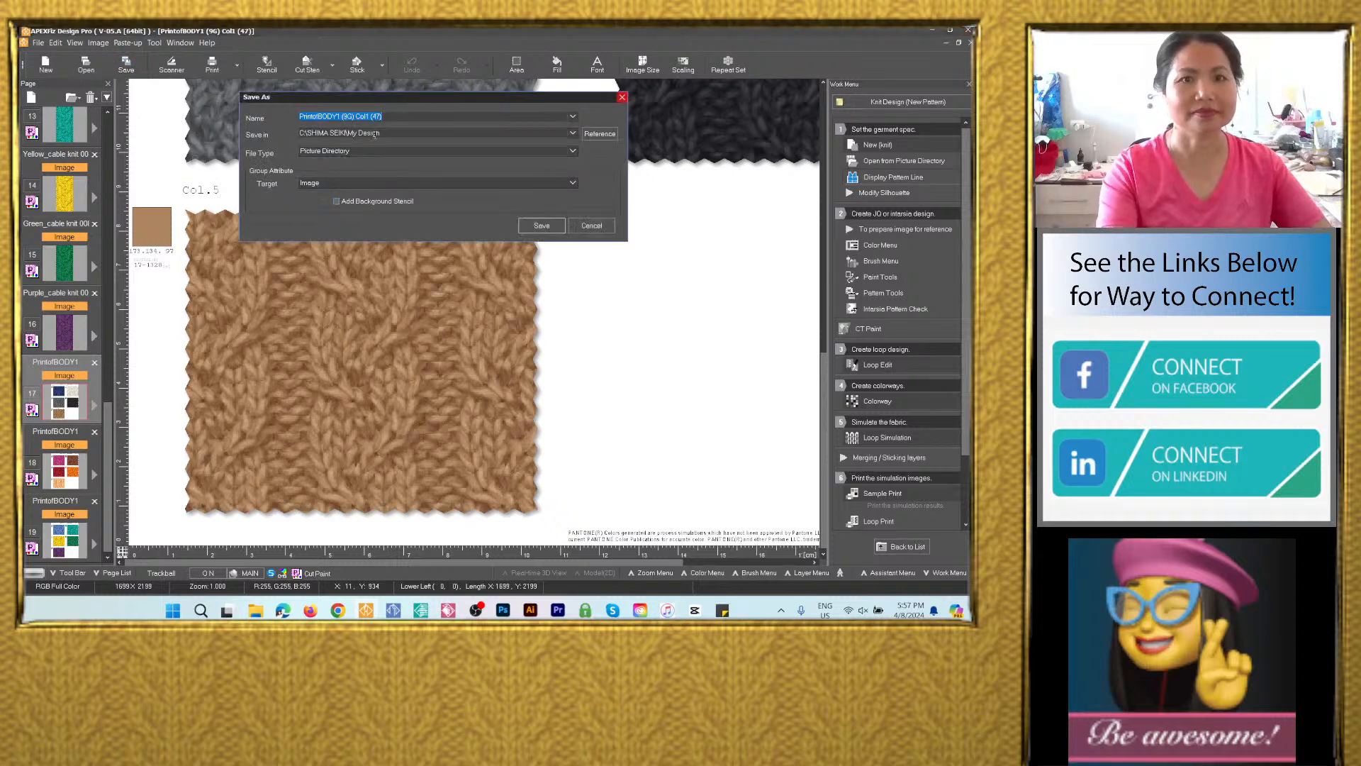
text(Navy blue_cable knit 008)
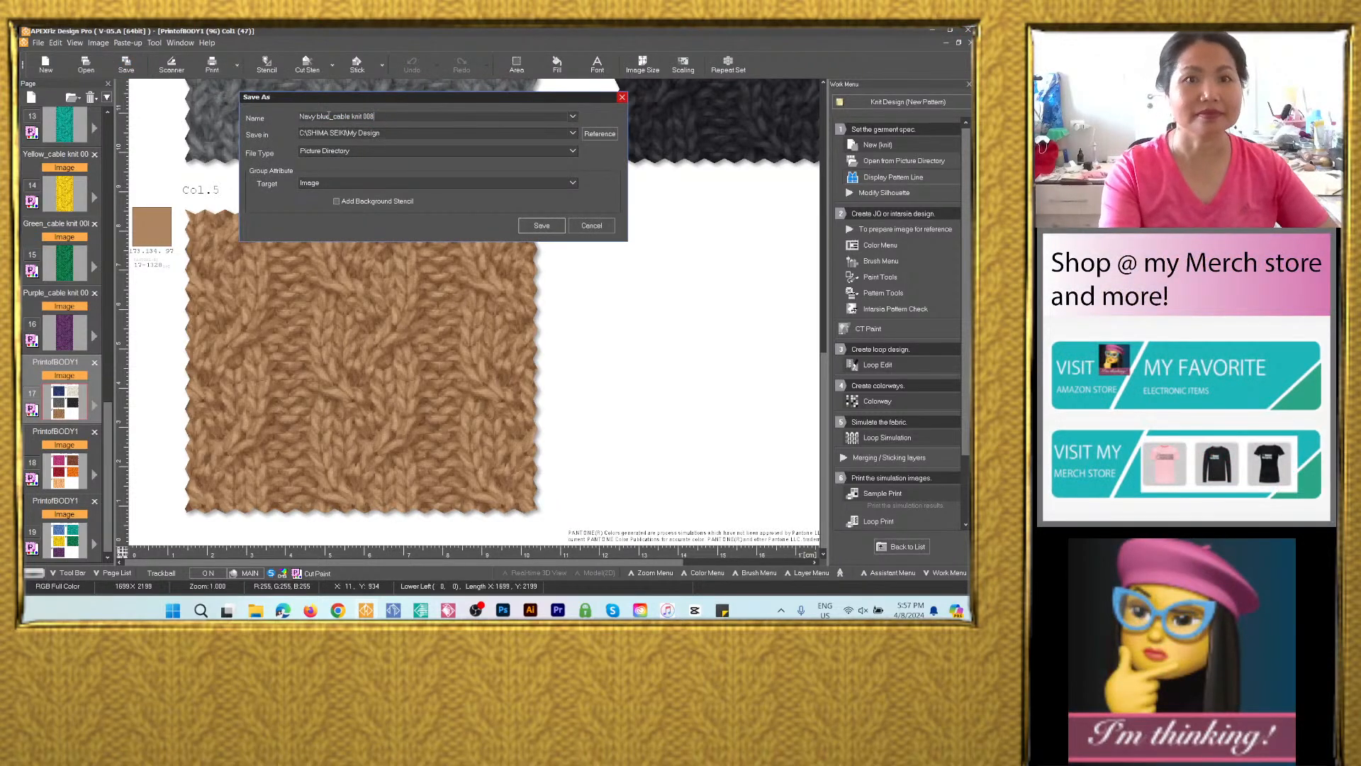
text(Swat)
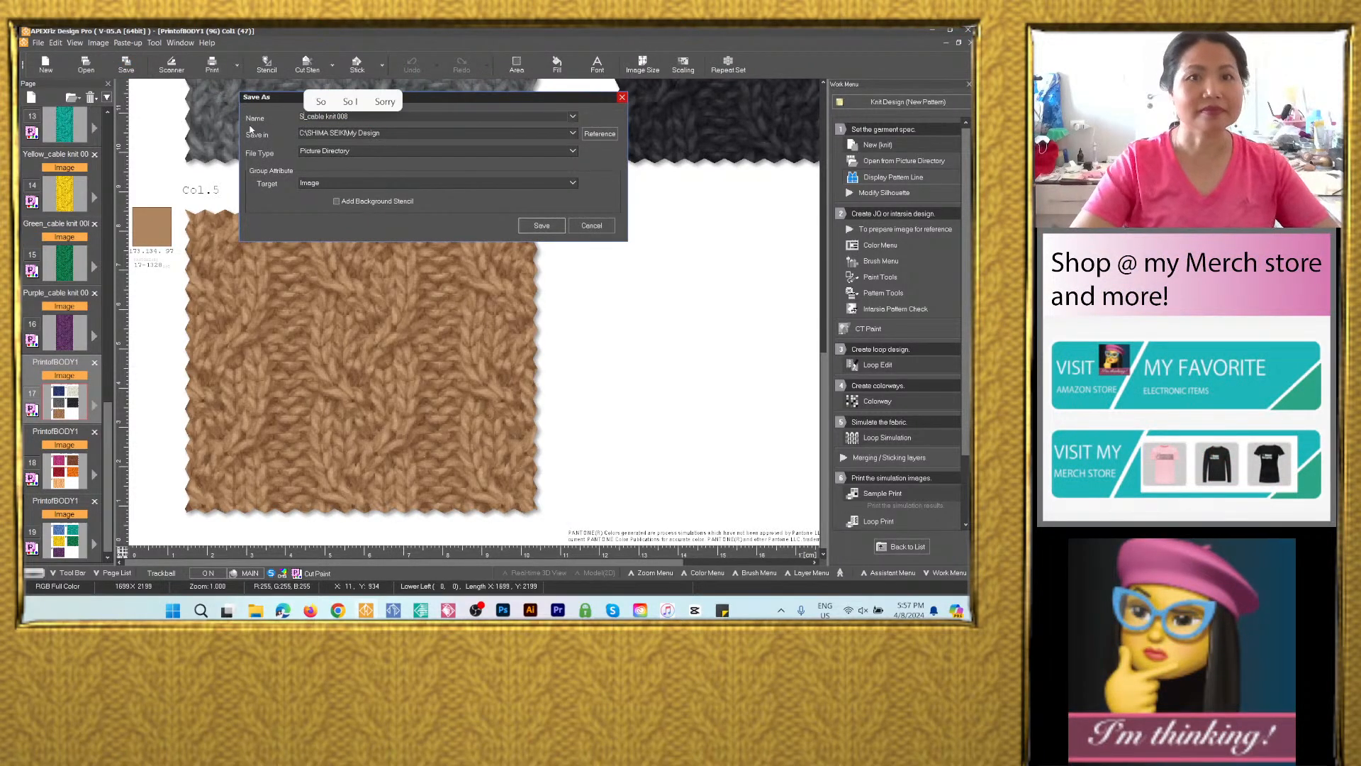
text(ches)
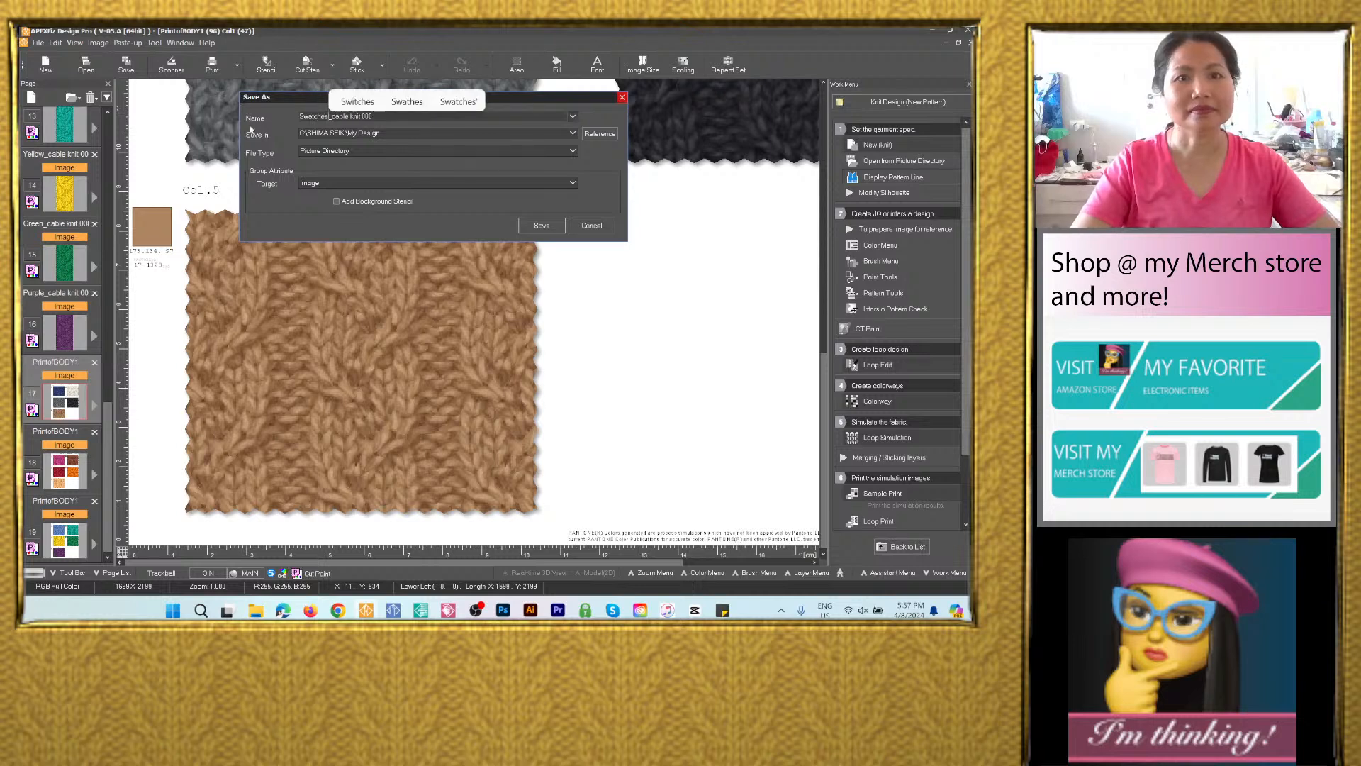
text(1)
key(ctrl+a)
key(ctrl+c)
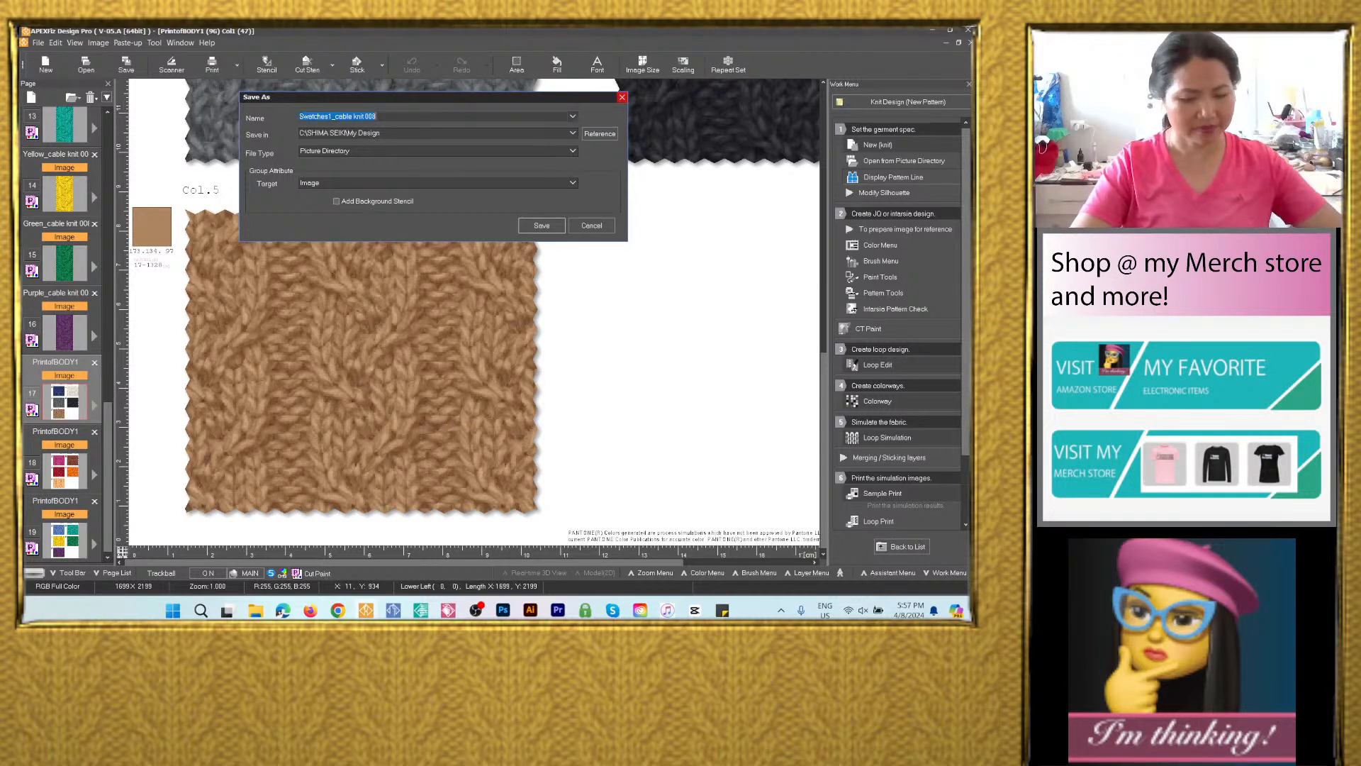
Save the page 17 swatch sheet as an Adobe Photoshop (*.psd) file in the 15 colors_cable knit 008 (9G) folder.
click(573, 133)
click(462, 153)
click(433, 152)
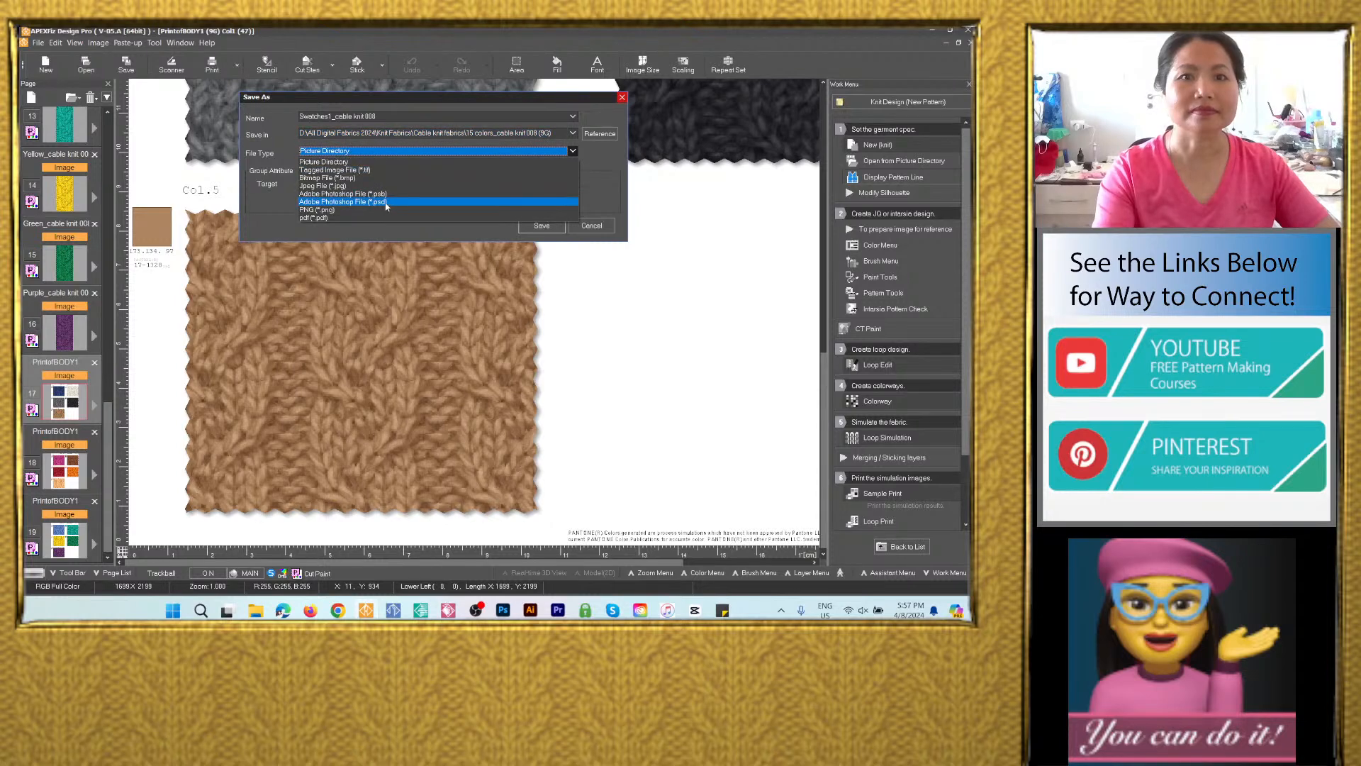
click(401, 207)
click(541, 266)
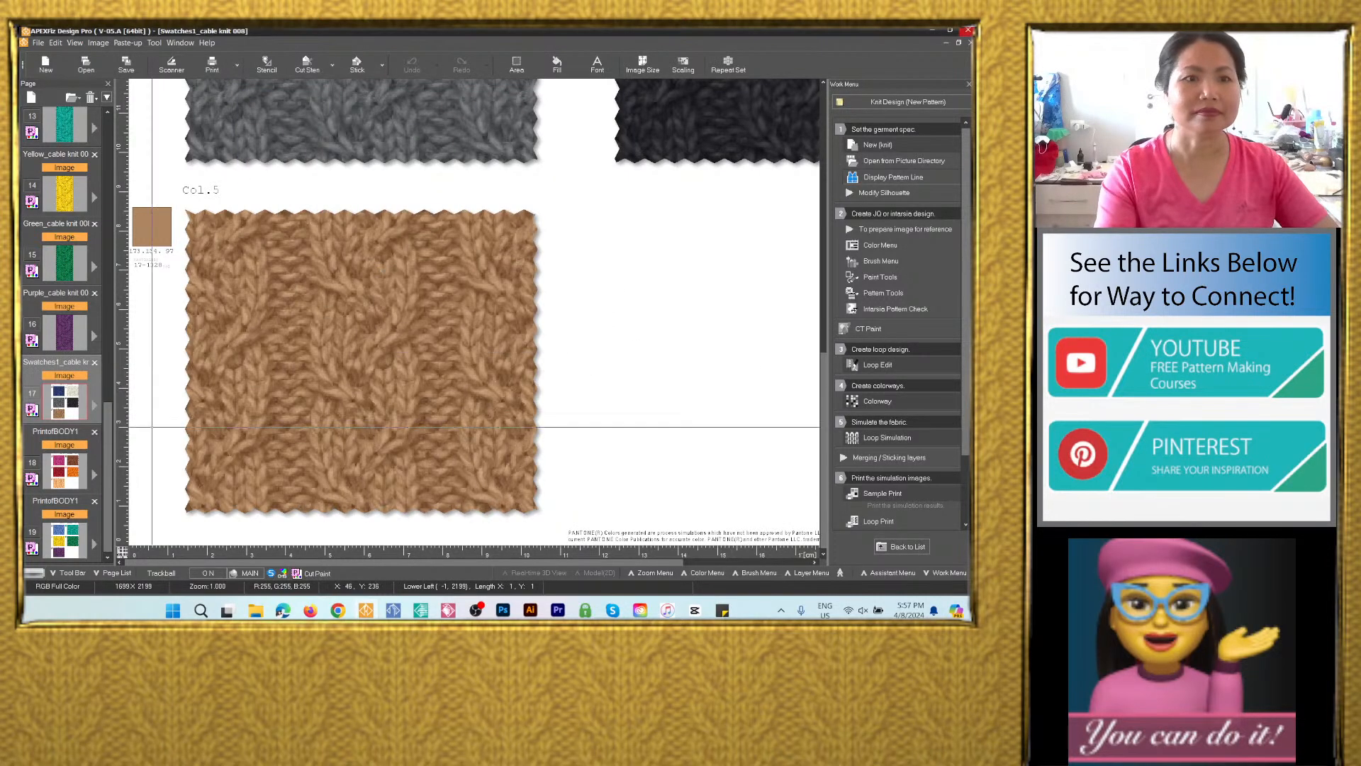
Save the page 18 swatch sheet as Swatches2_cable knit 008, an Adobe Photoshop (*.psd) file, in the 15 colors_cable knit 008 (9G) folder.
click(74, 474)
click(126, 64)
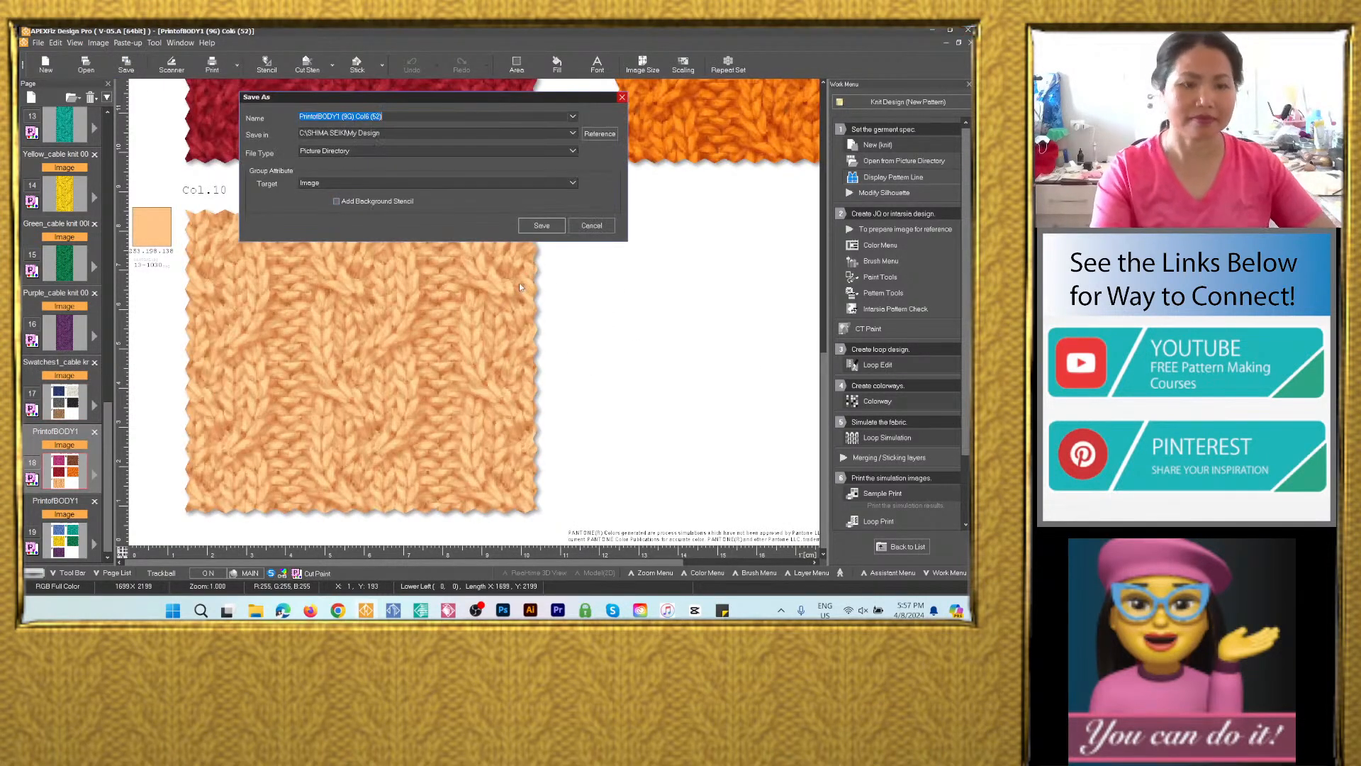
key(ctrl+v)
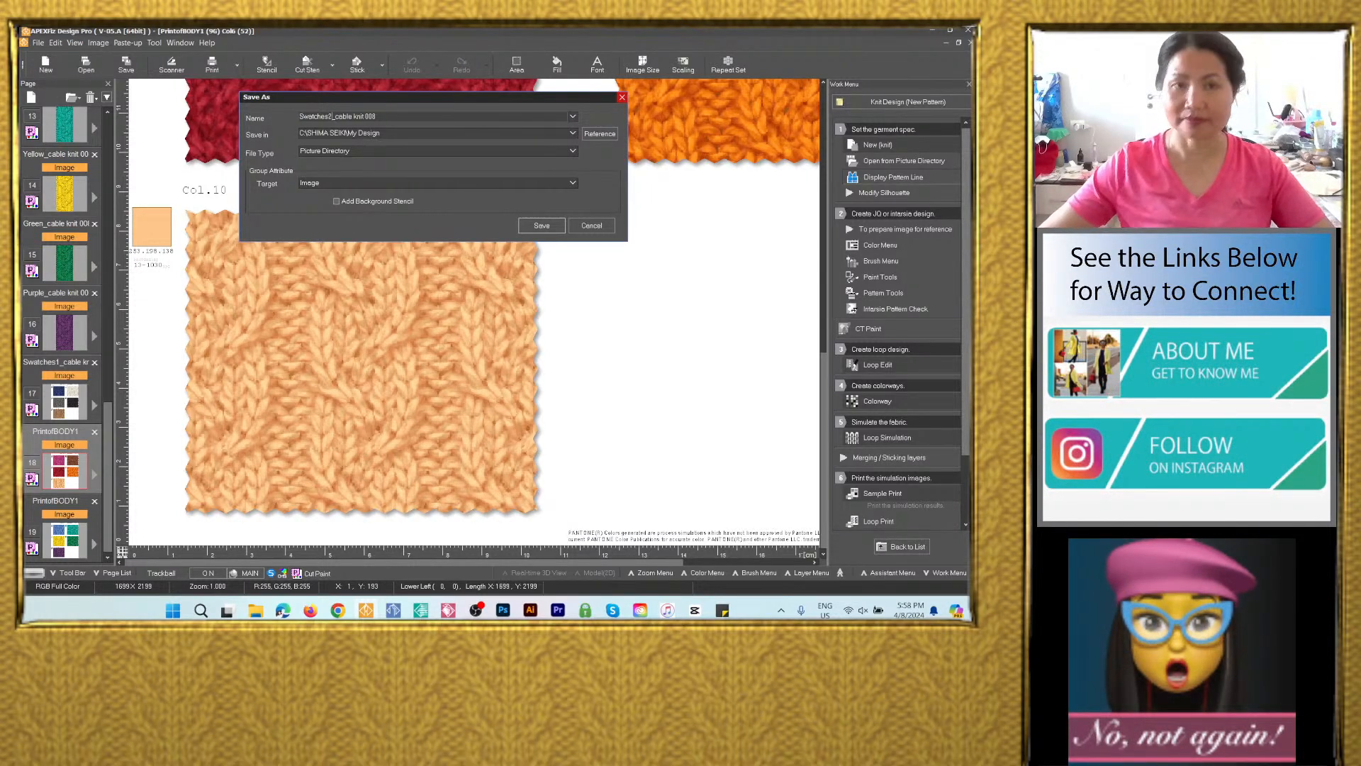
click(572, 132)
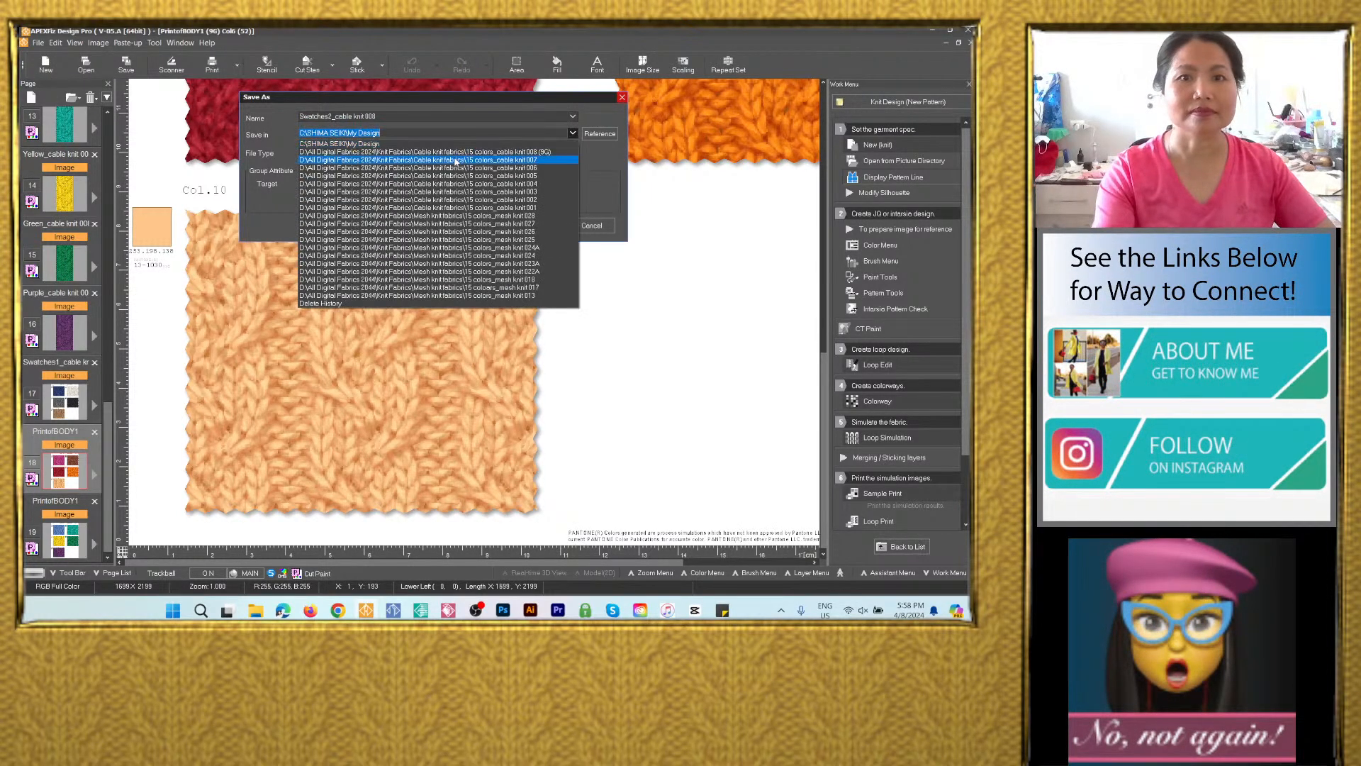
click(454, 146)
click(410, 151)
click(389, 208)
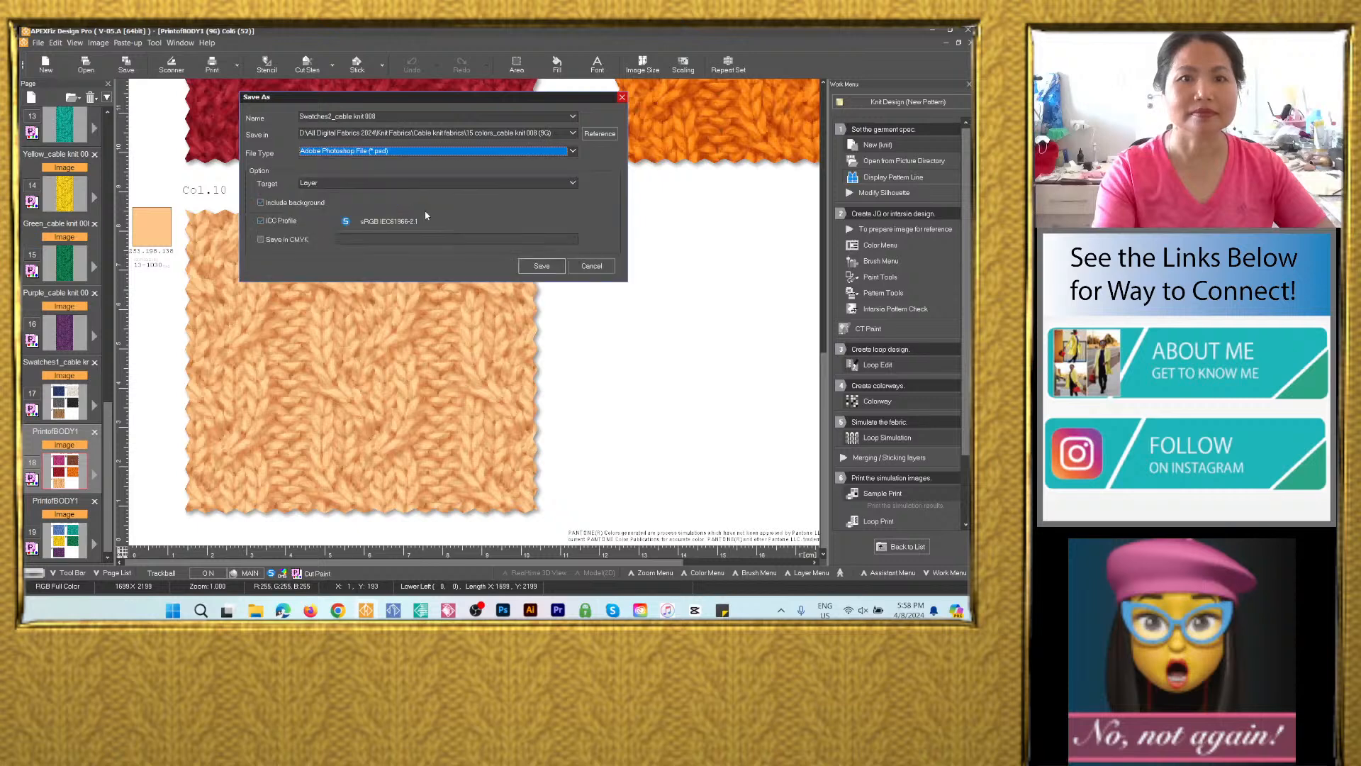
click(528, 267)
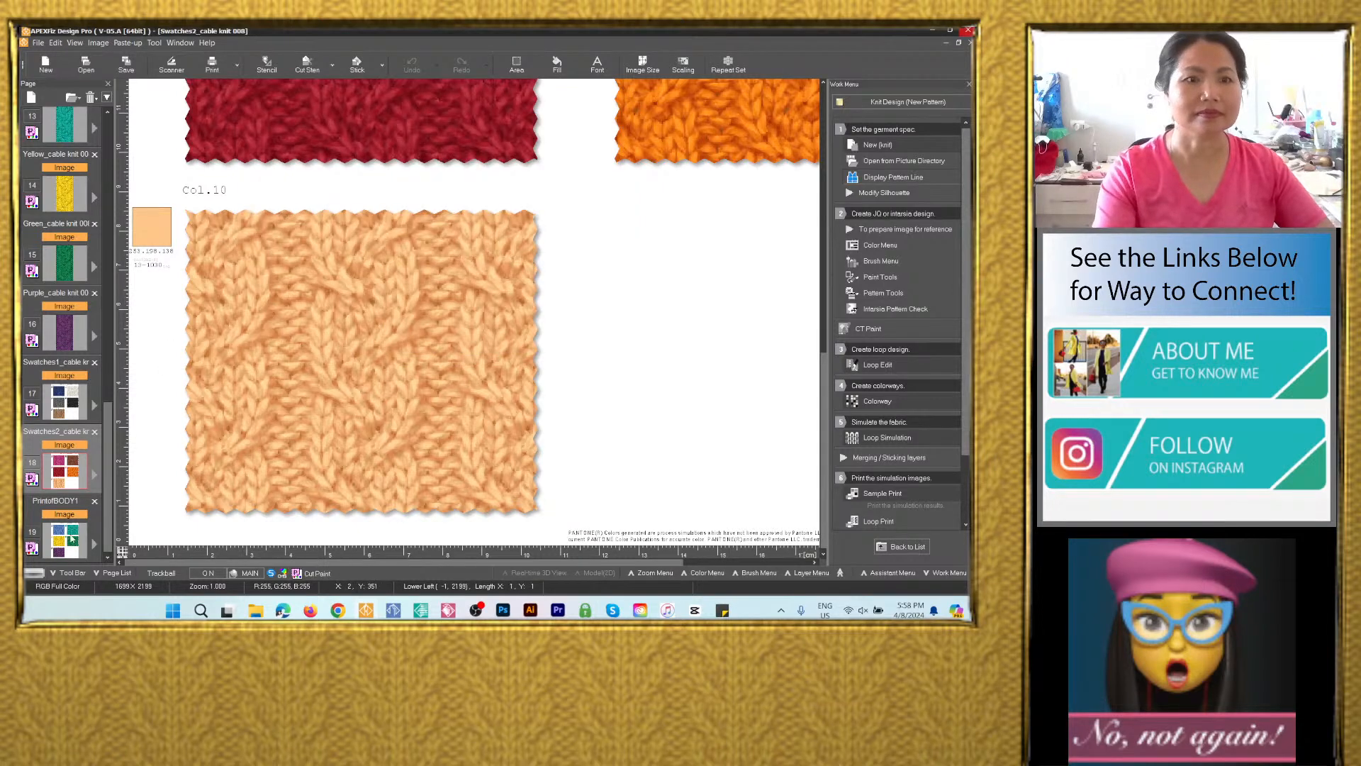
Save the page 19 swatch sheet as Swatches3_cable knit 008, an Adobe Photoshop (*.psd) file, in the 15 colors_cable knit 008 (9G) folder.
click(127, 64)
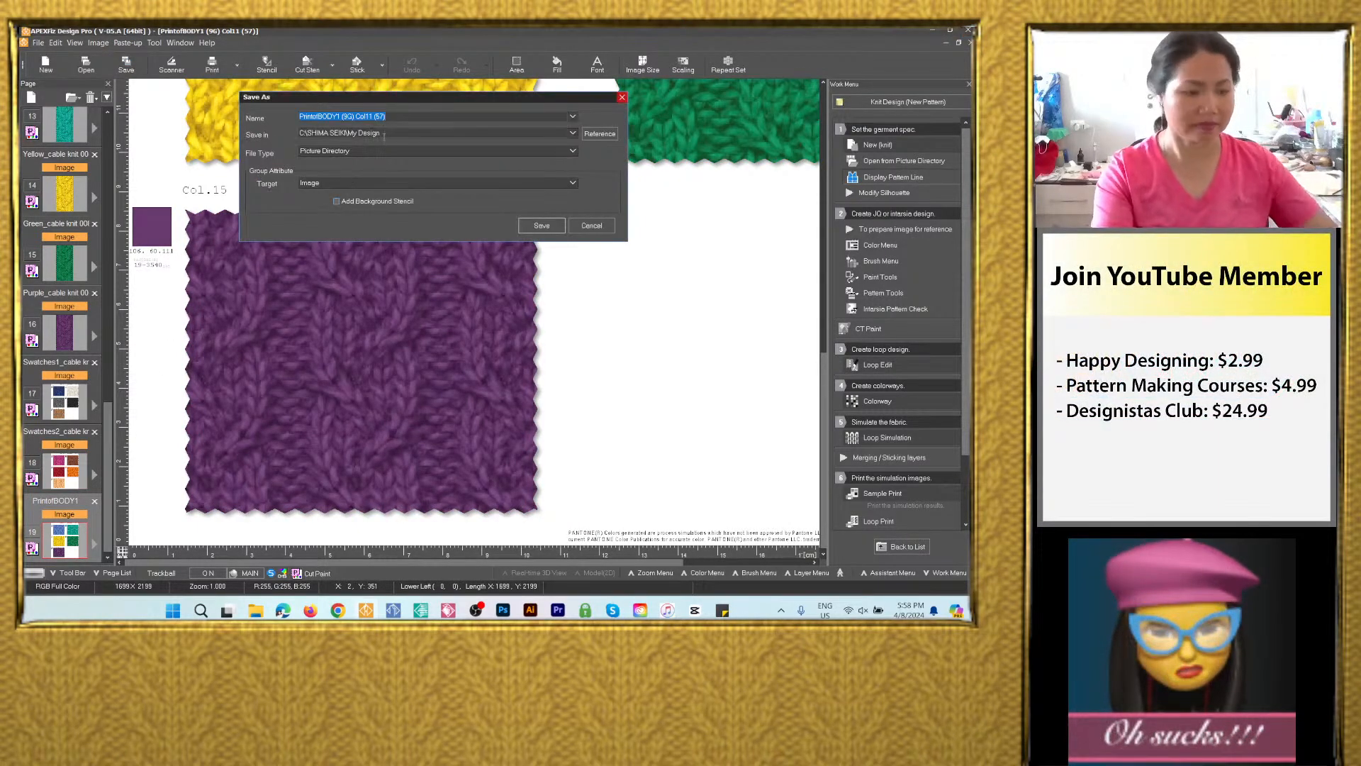
key(ctrl+v)
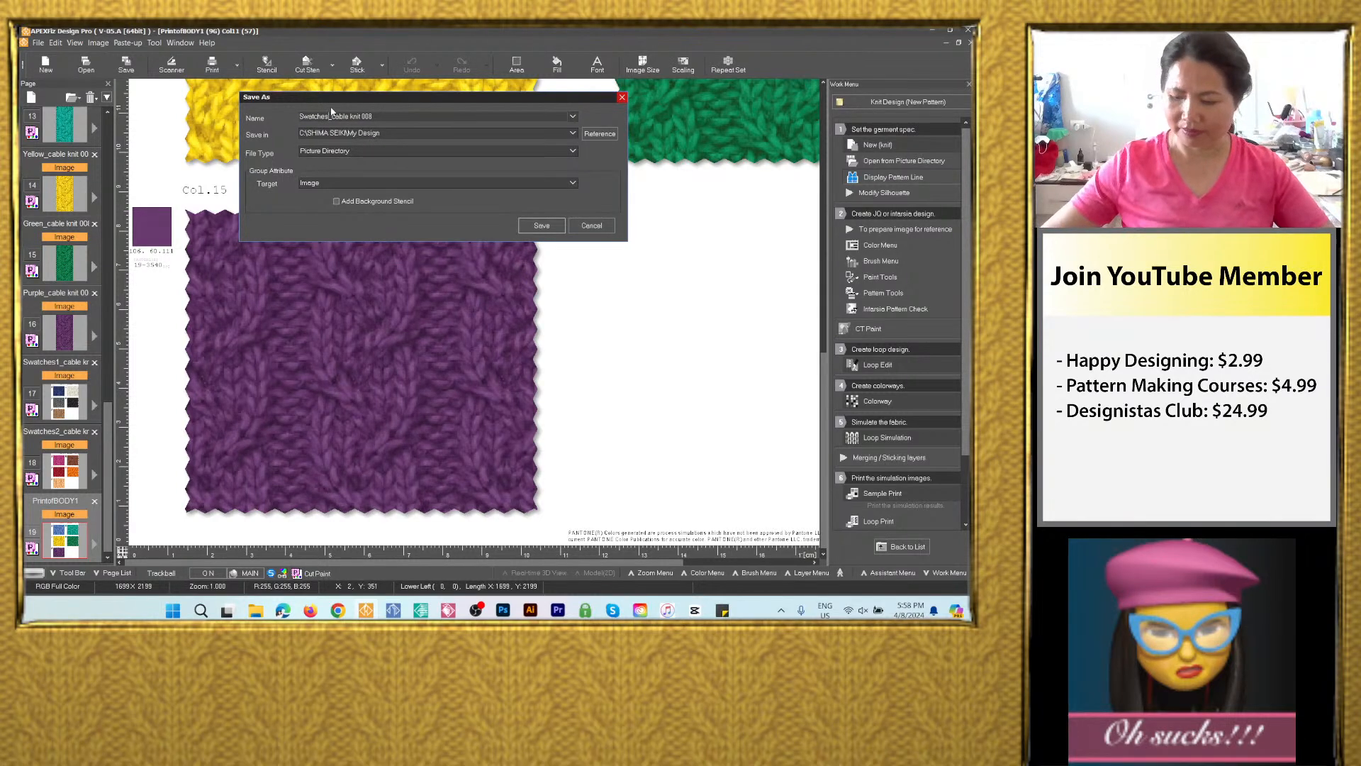
click(560, 150)
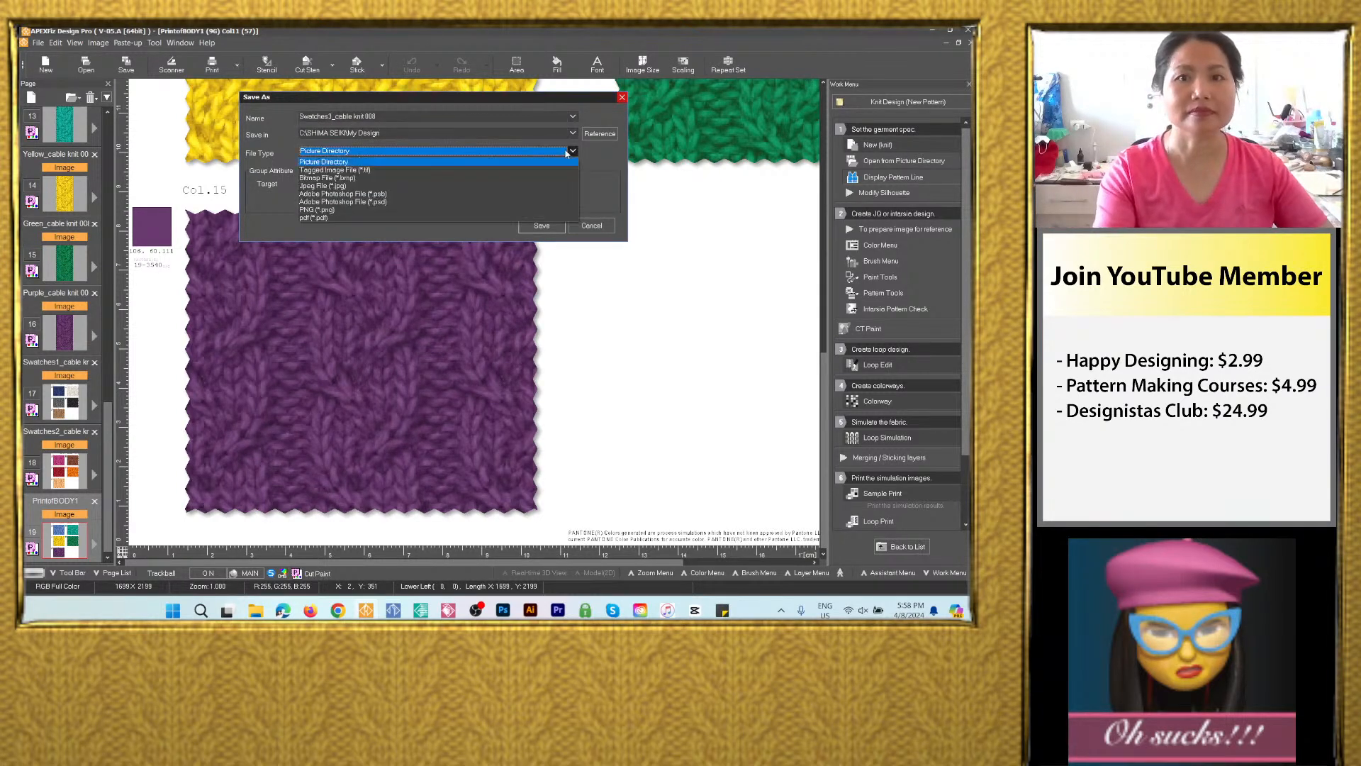
click(528, 154)
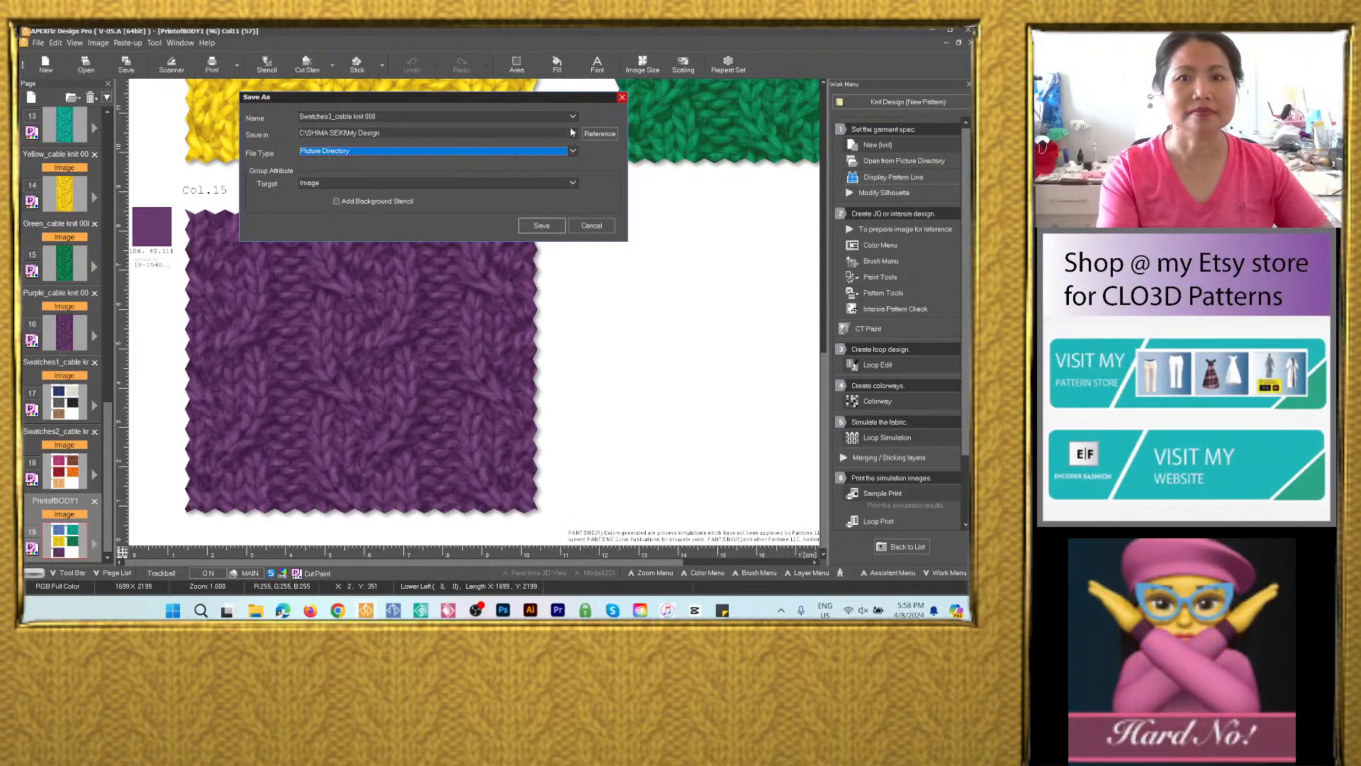
click(435, 133)
click(434, 150)
click(434, 150)
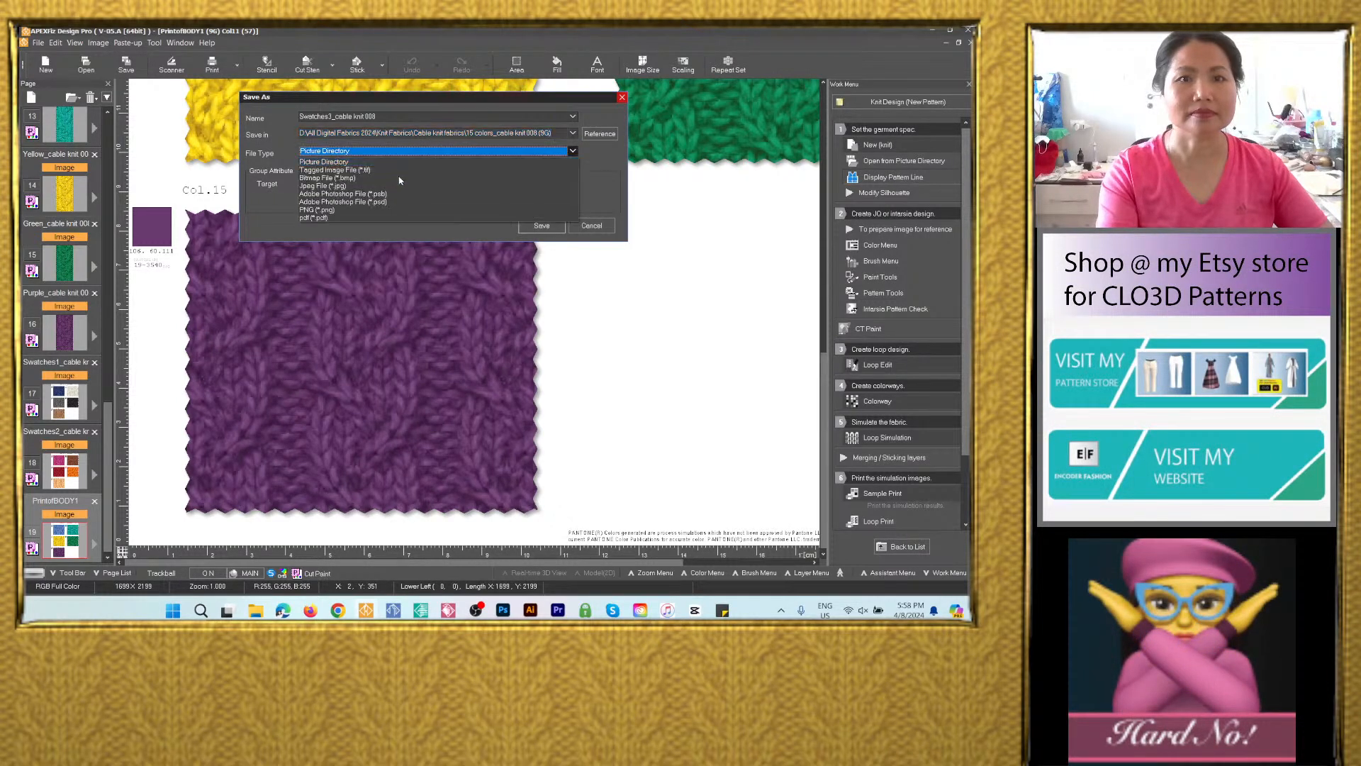
click(425, 202)
click(542, 267)
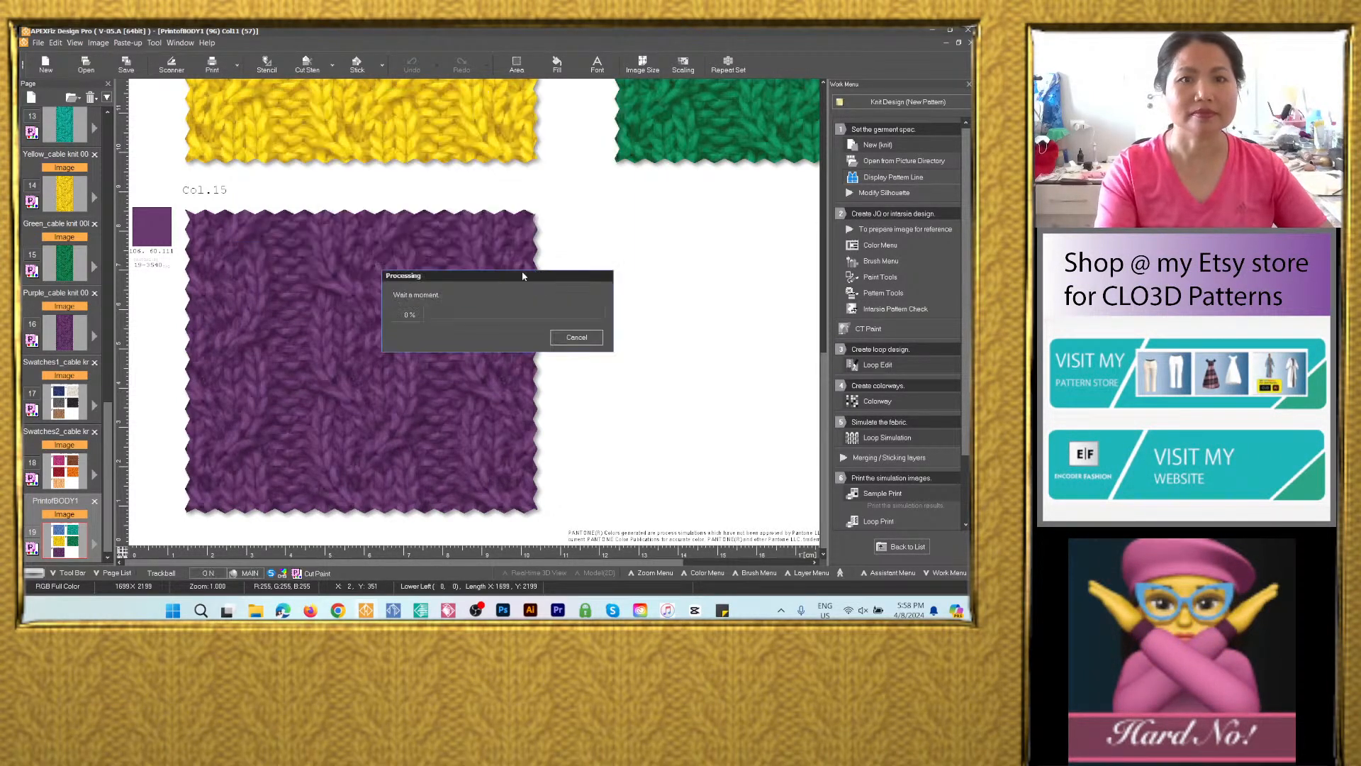
Switch to File Explorer and check the full names of all files saved in the 15 colors_cable knit 008 (9G) folder.
click(256, 610)
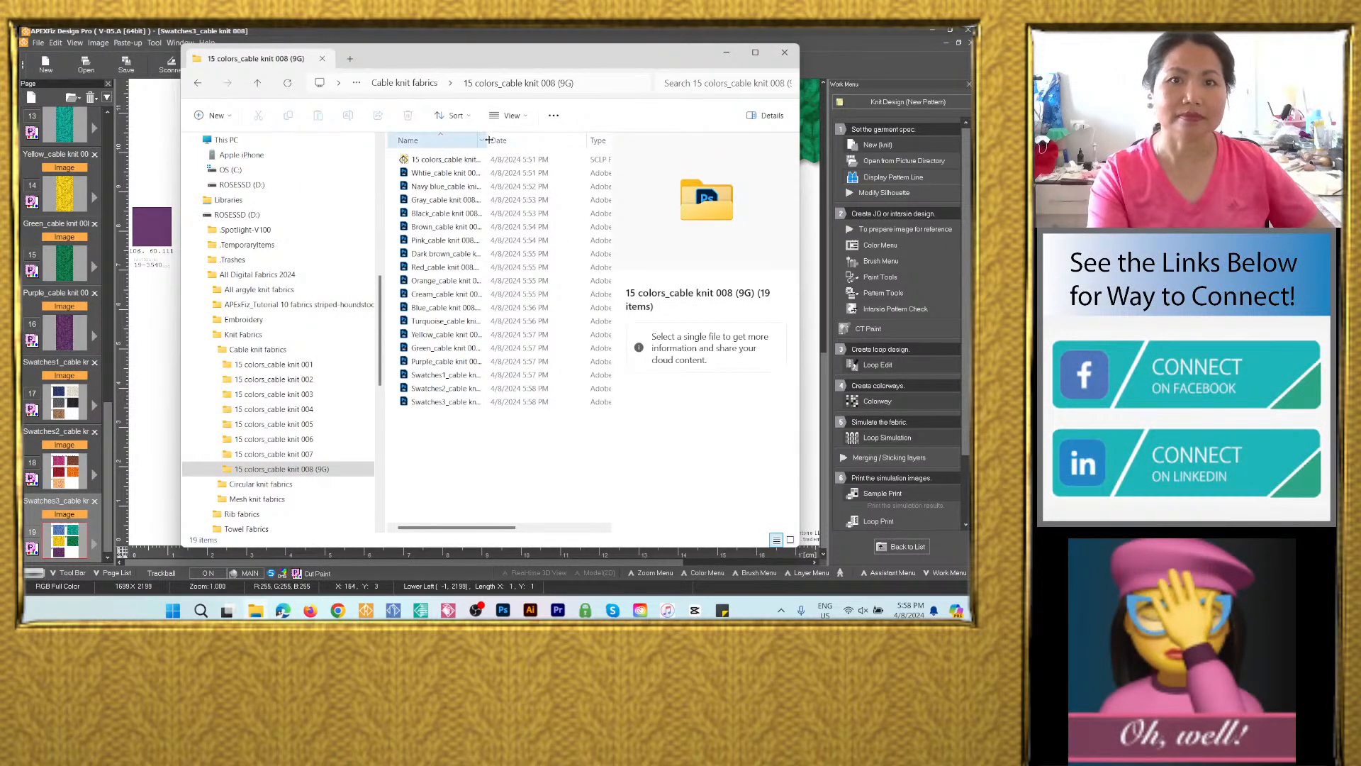
drag(487, 140, 545, 140)
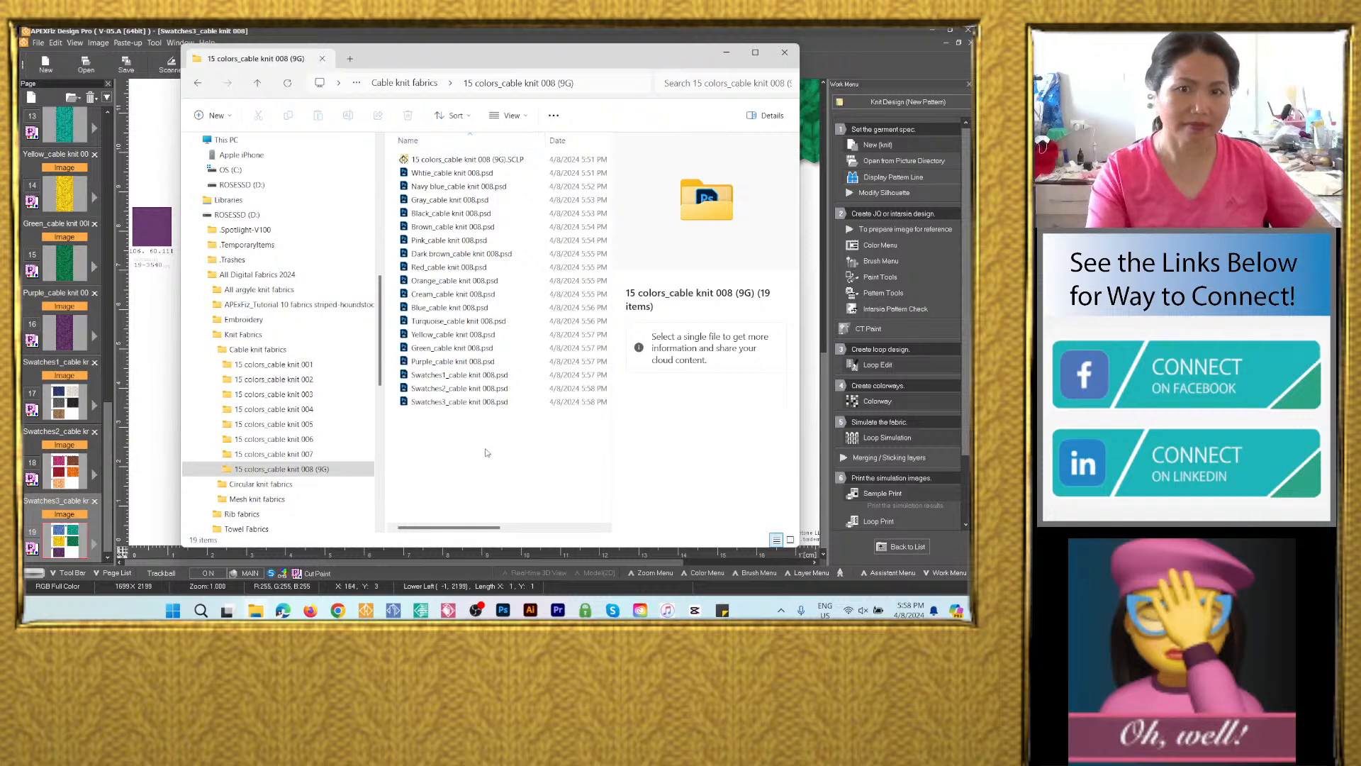
key(ctrl+a)
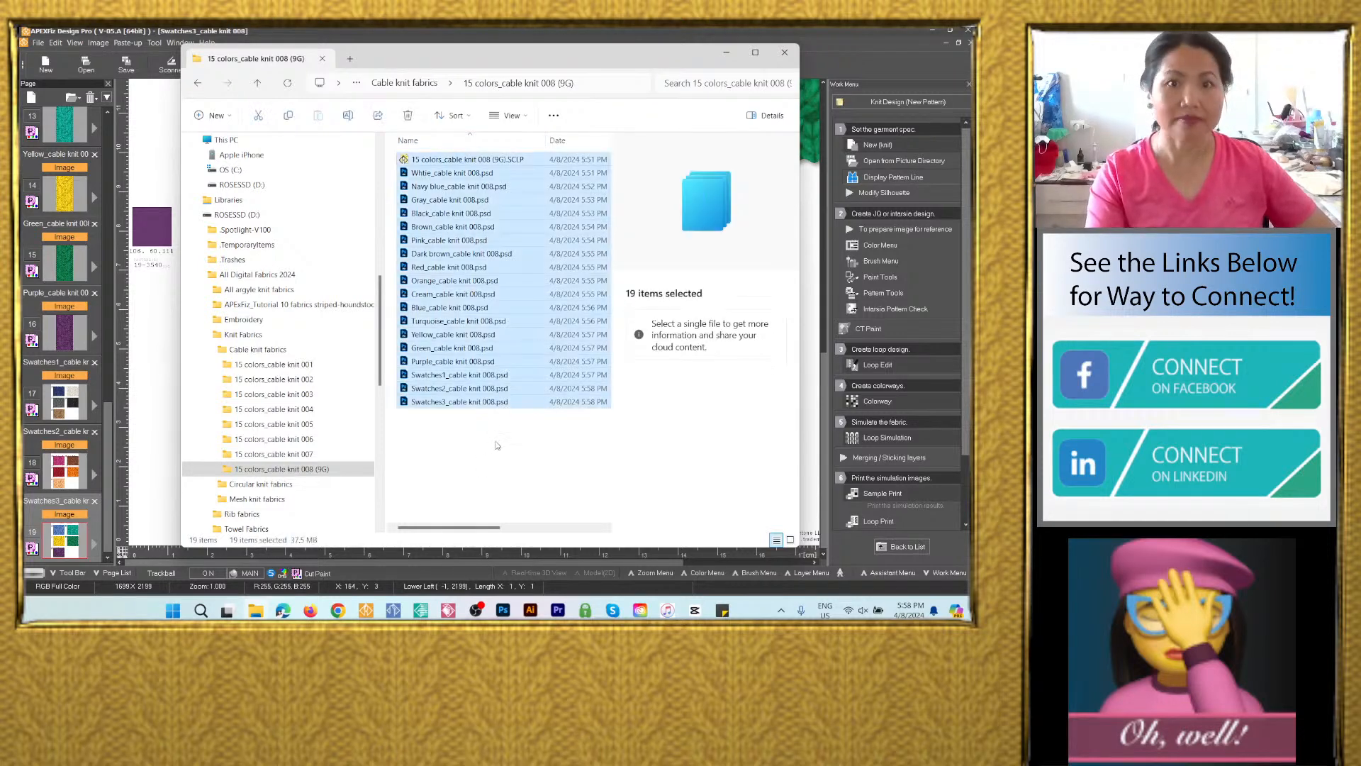
click(496, 449)
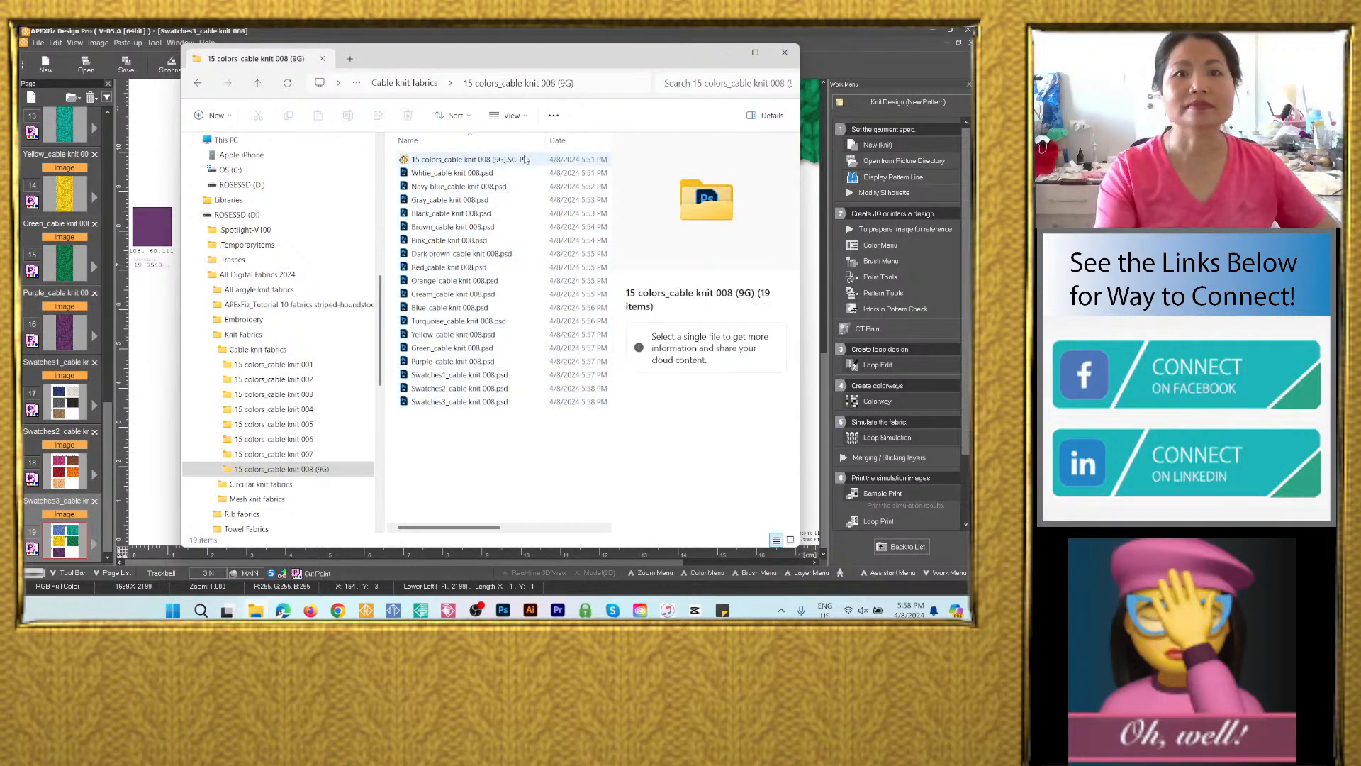
Go up to the Cable knit fabrics folder, deselect its contents and close the File Explorer window.
click(416, 82)
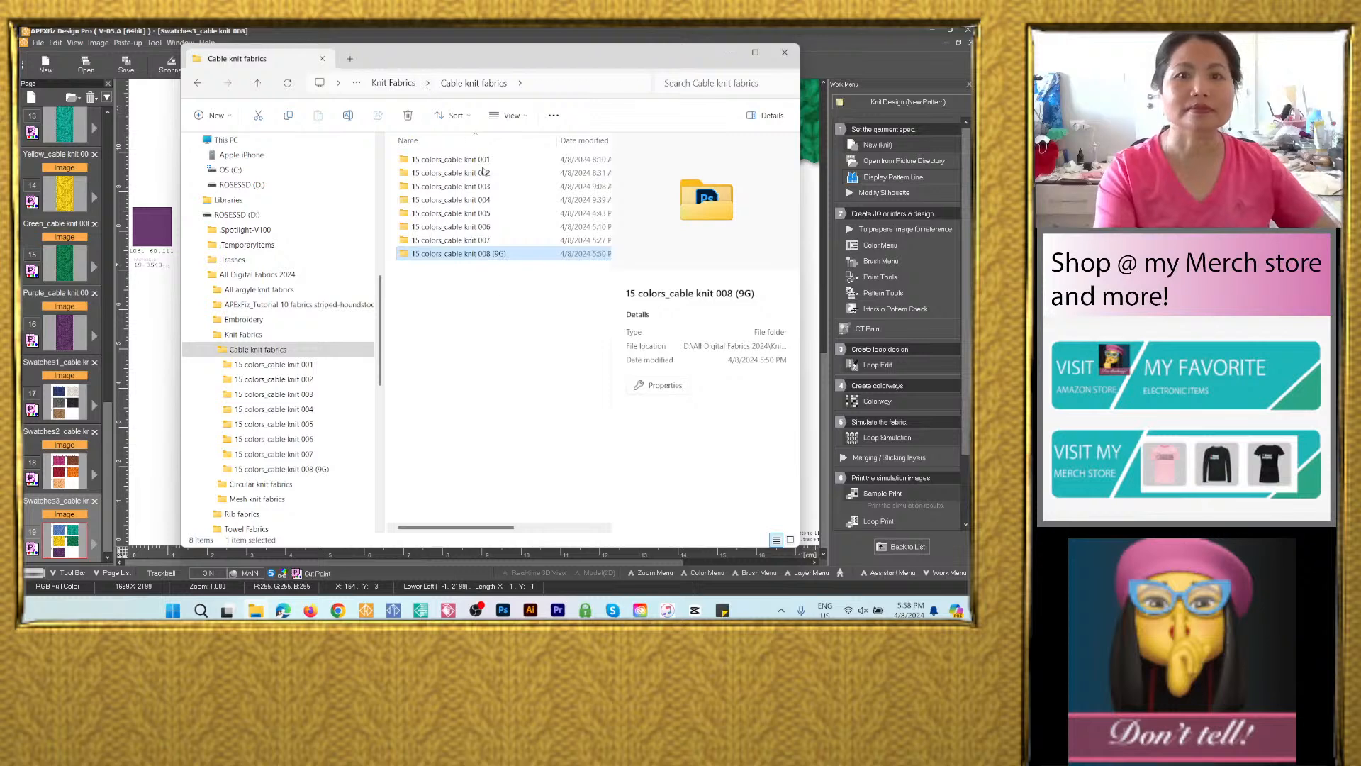
click(485, 282)
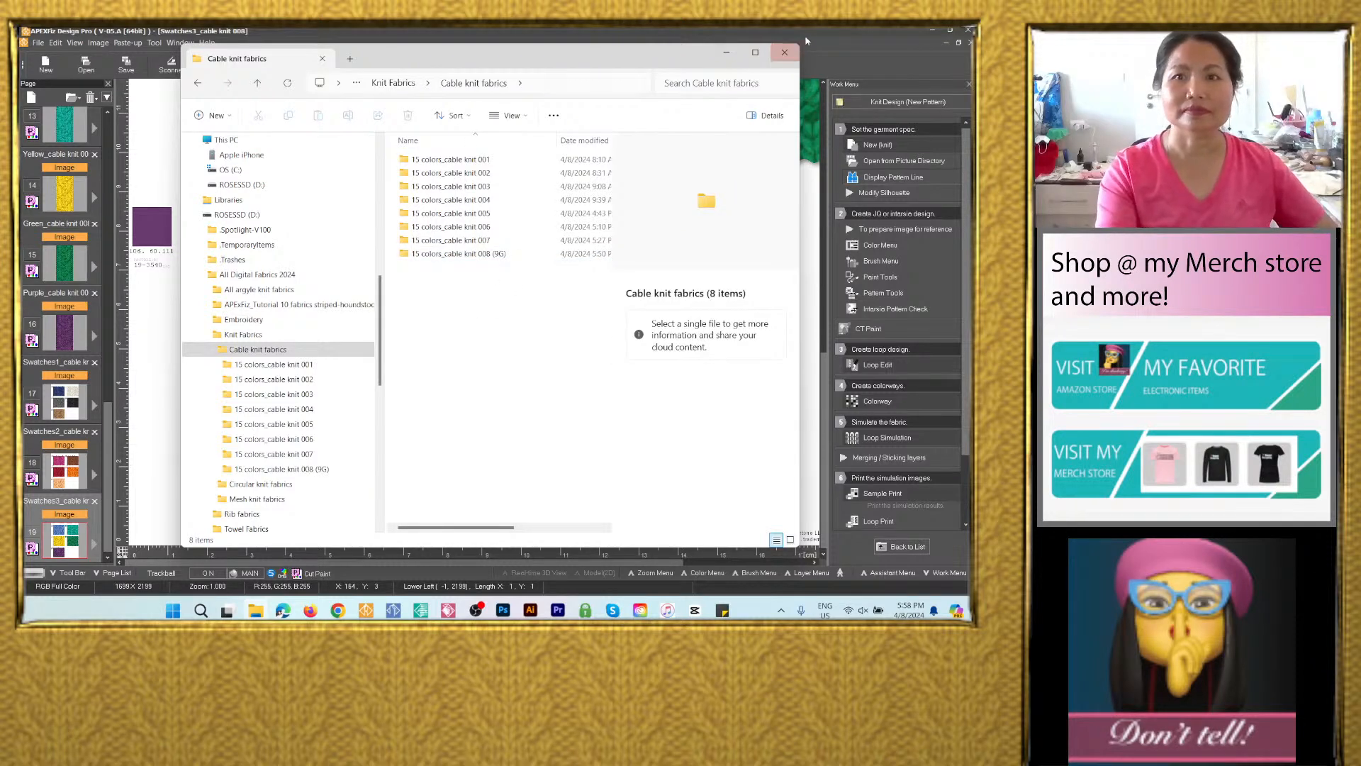
click(785, 51)
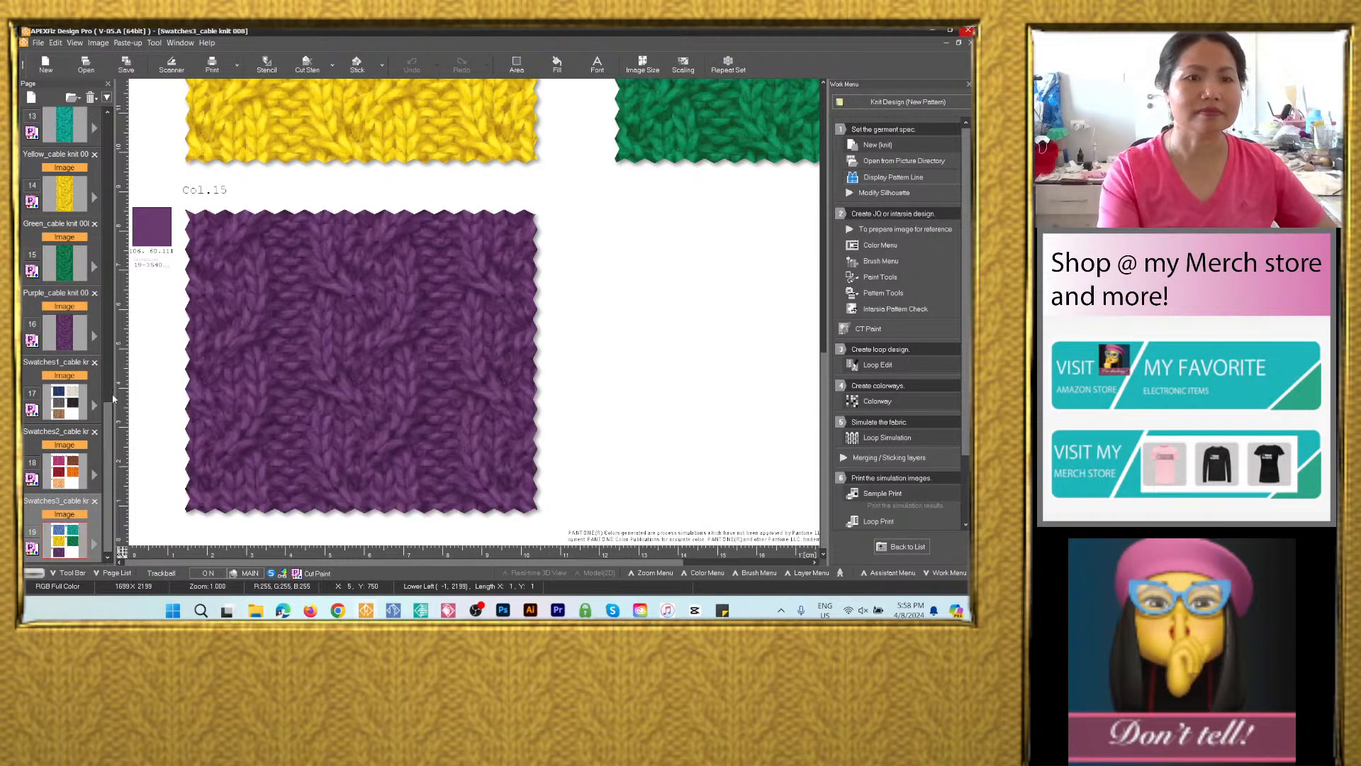
Copy the name text 15 colors_cable knit 008 and save the Loop page over the existing 15 colors_cable knit 008 (9G) picture directory file.
drag(110, 399, 92, 136)
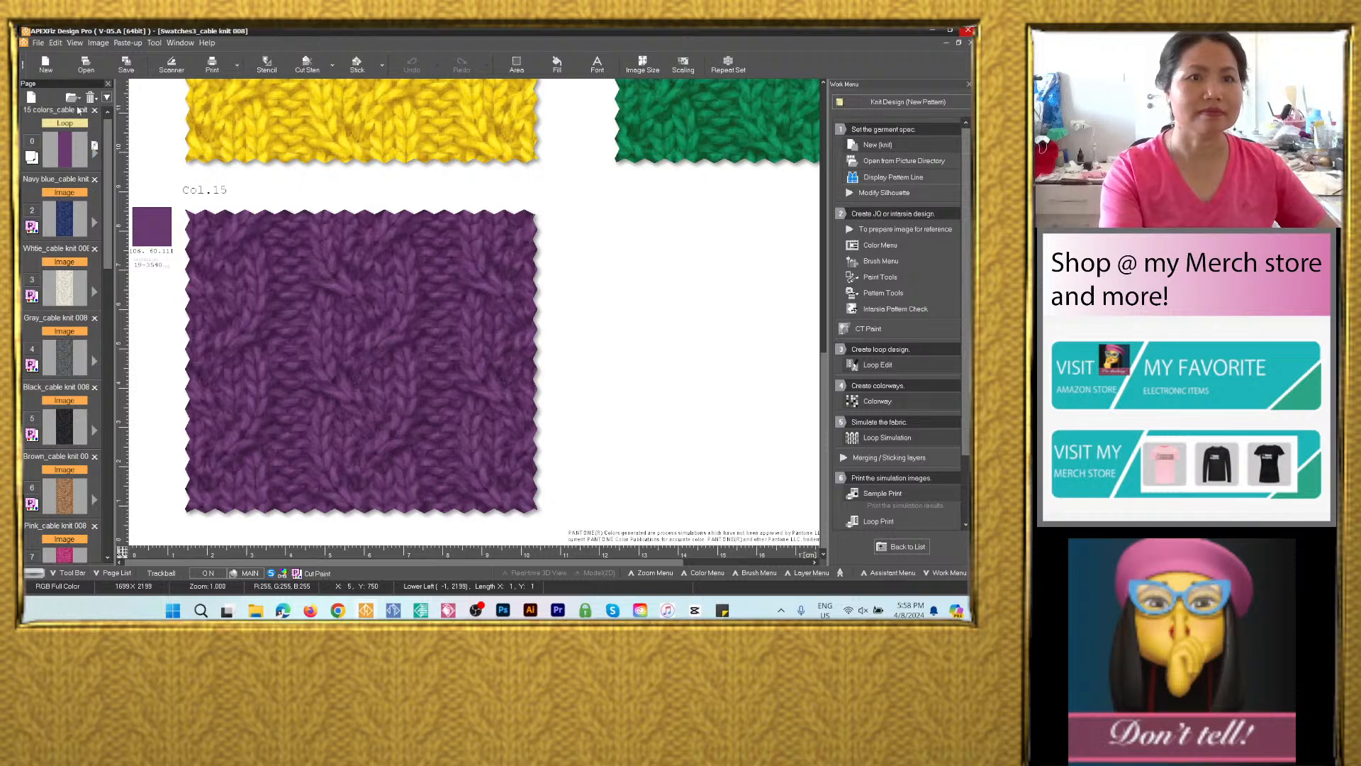
click(67, 148)
click(126, 65)
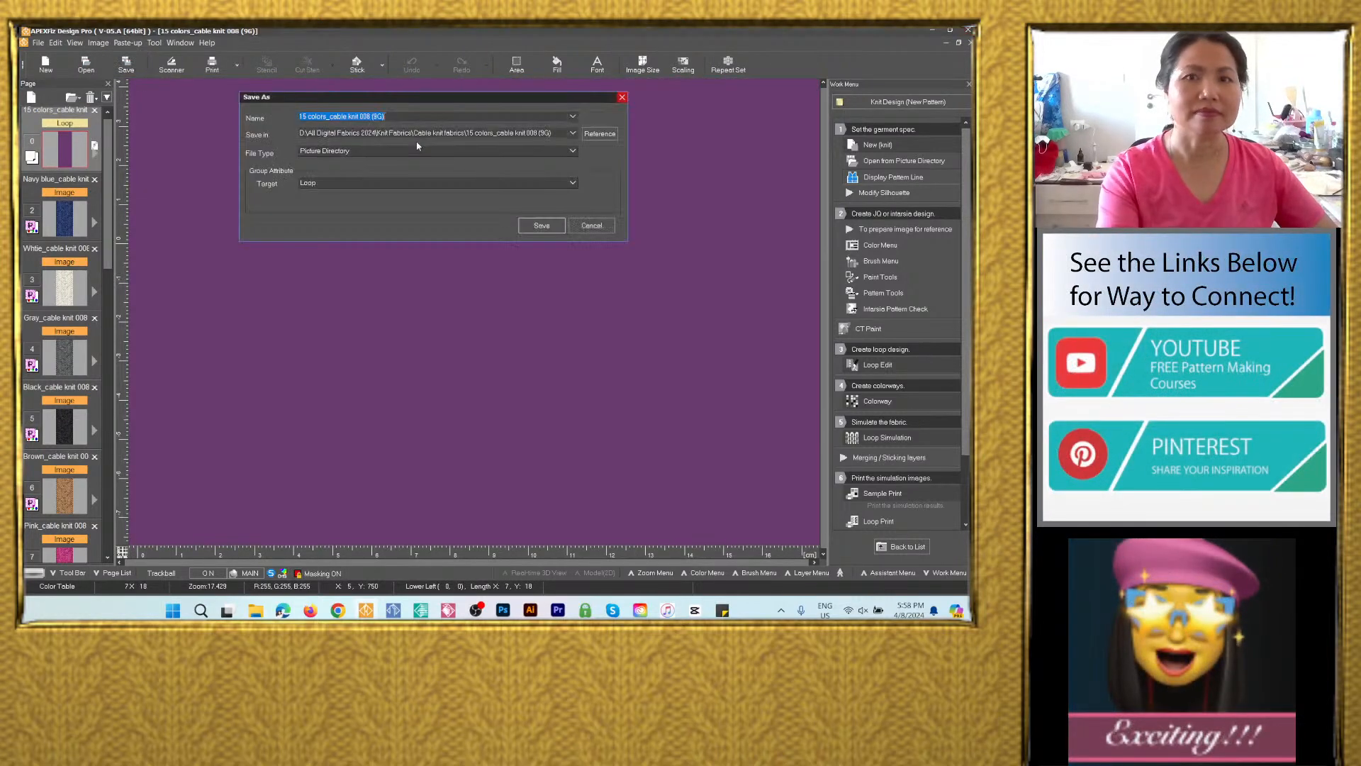
click(397, 115)
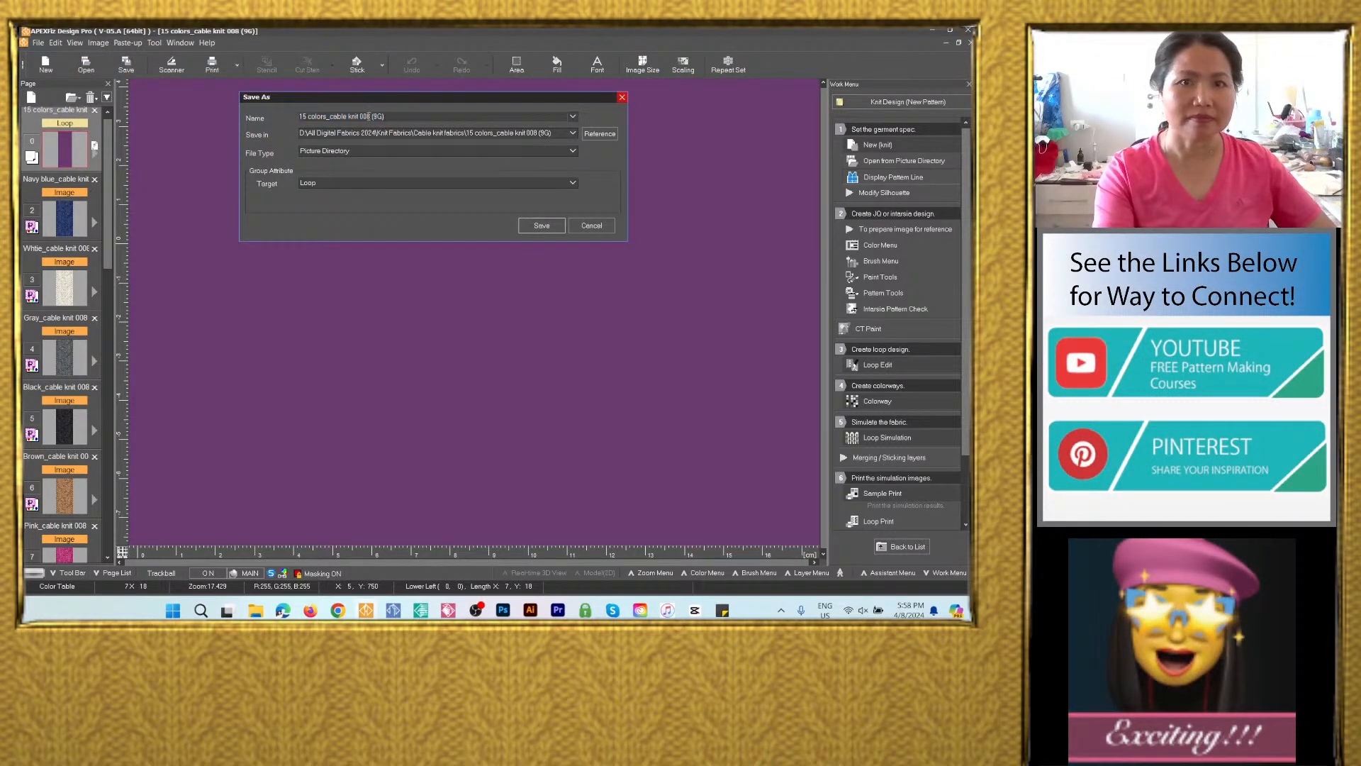
drag(351, 114, 288, 113)
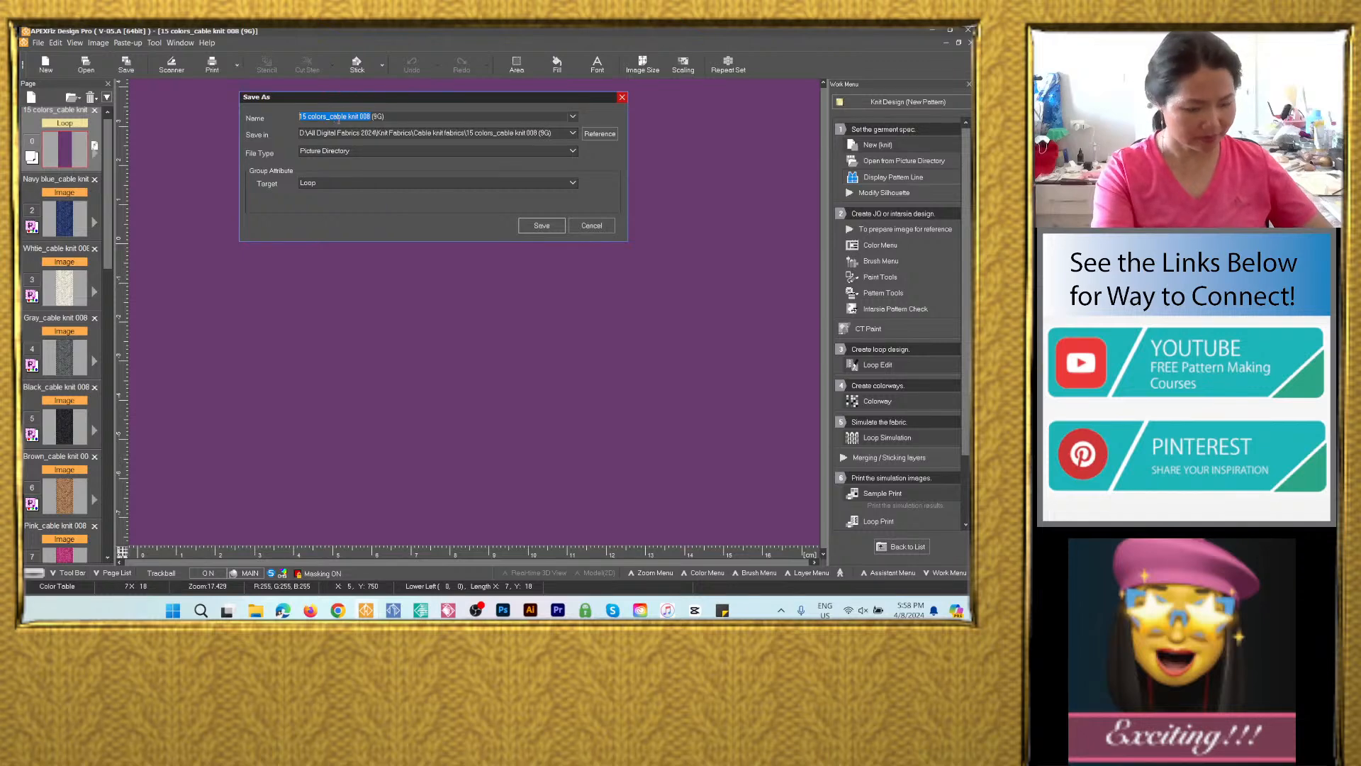
click(544, 225)
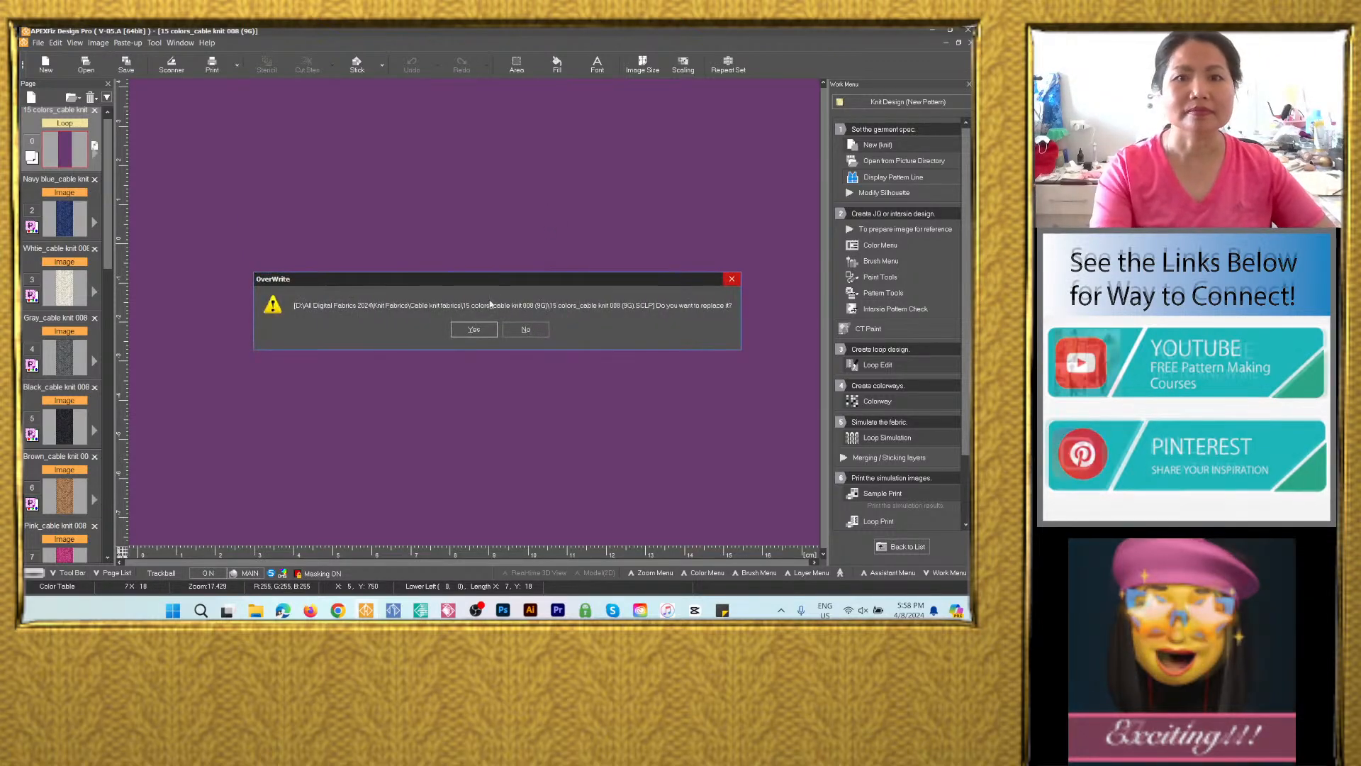
click(476, 330)
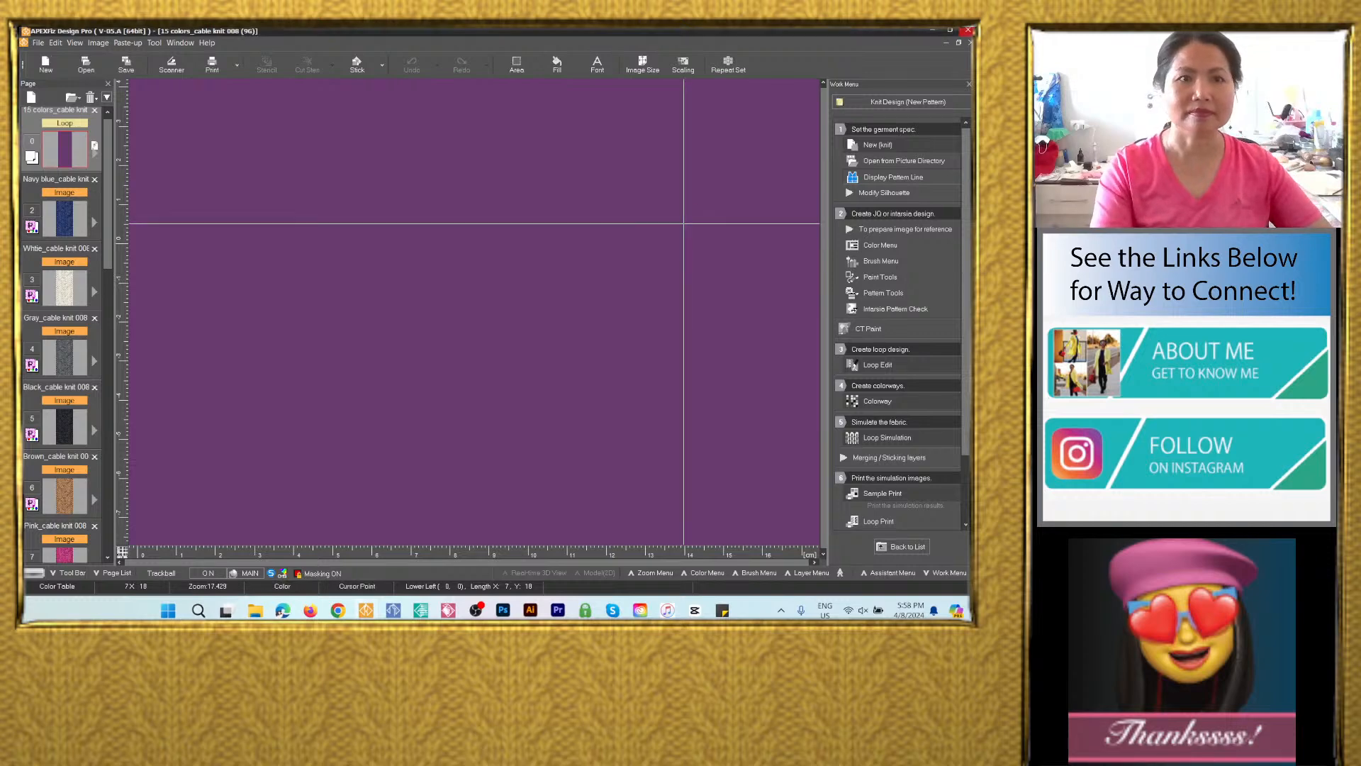
Close all open pages, discarding every remaining unsaved change.
click(96, 97)
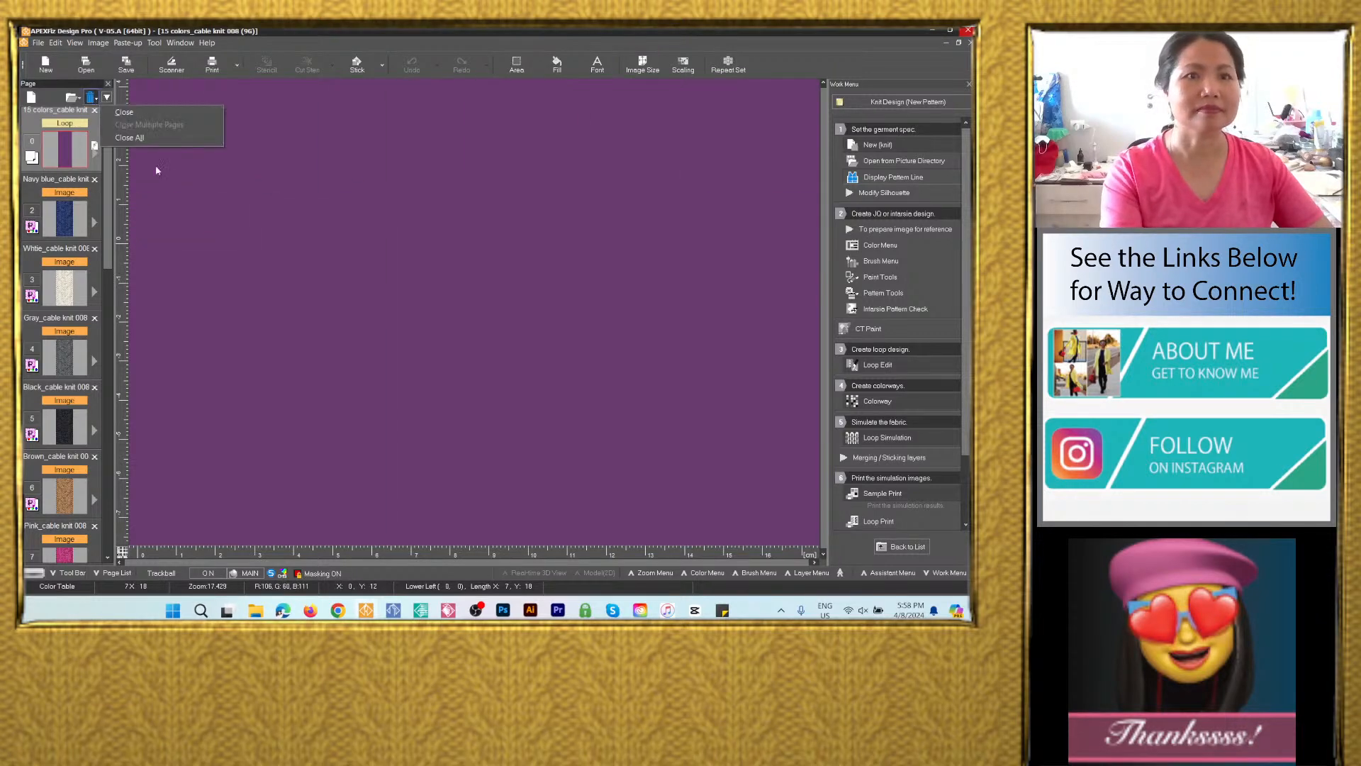
click(159, 138)
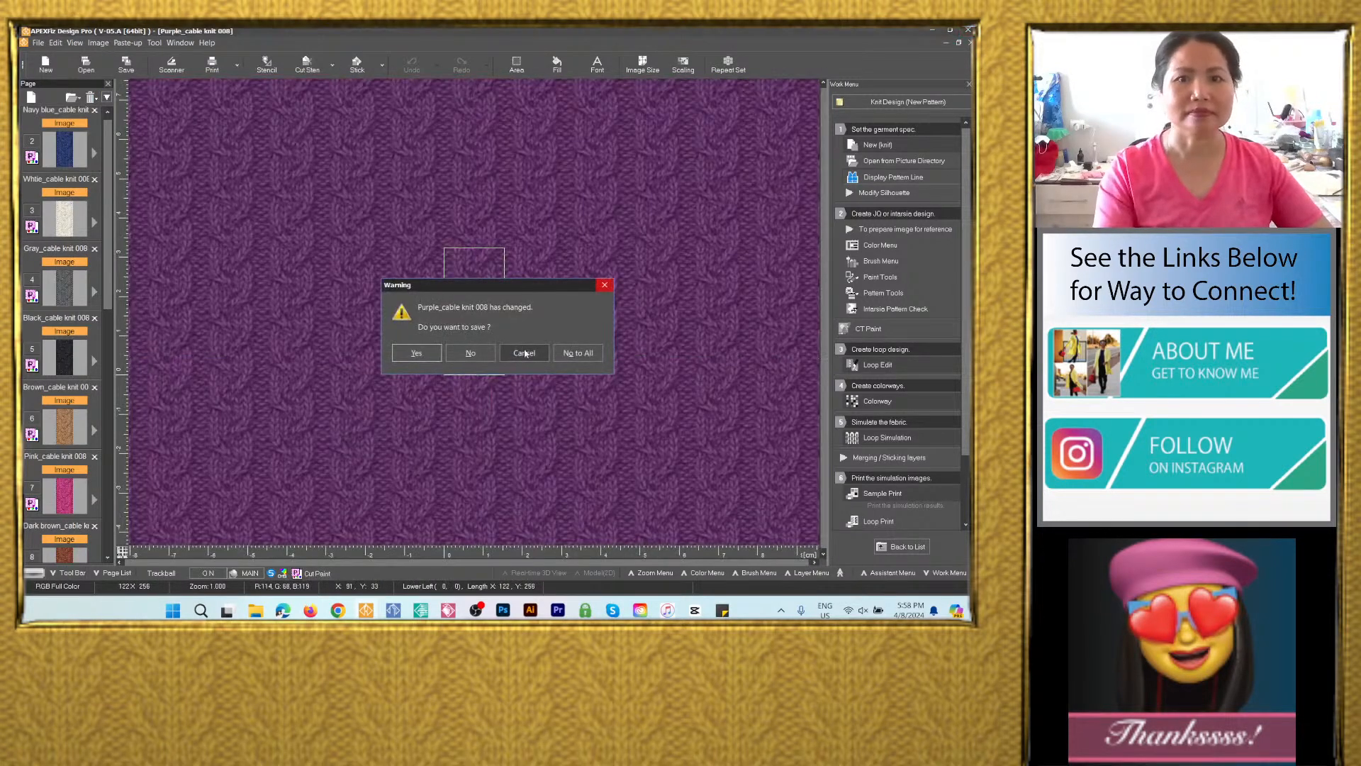
click(577, 353)
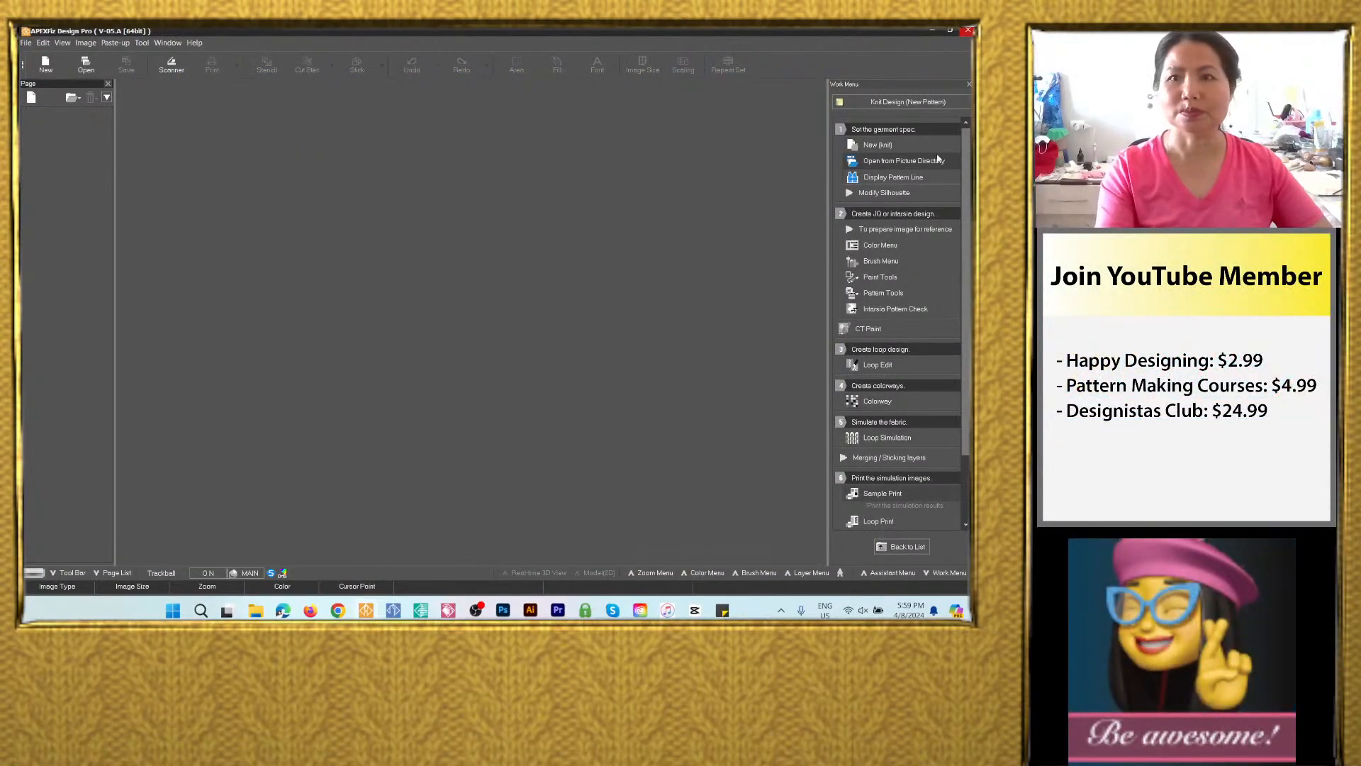
Create a new knit page with the offered garment settings and open it in Loop Edit.
click(889, 144)
click(552, 386)
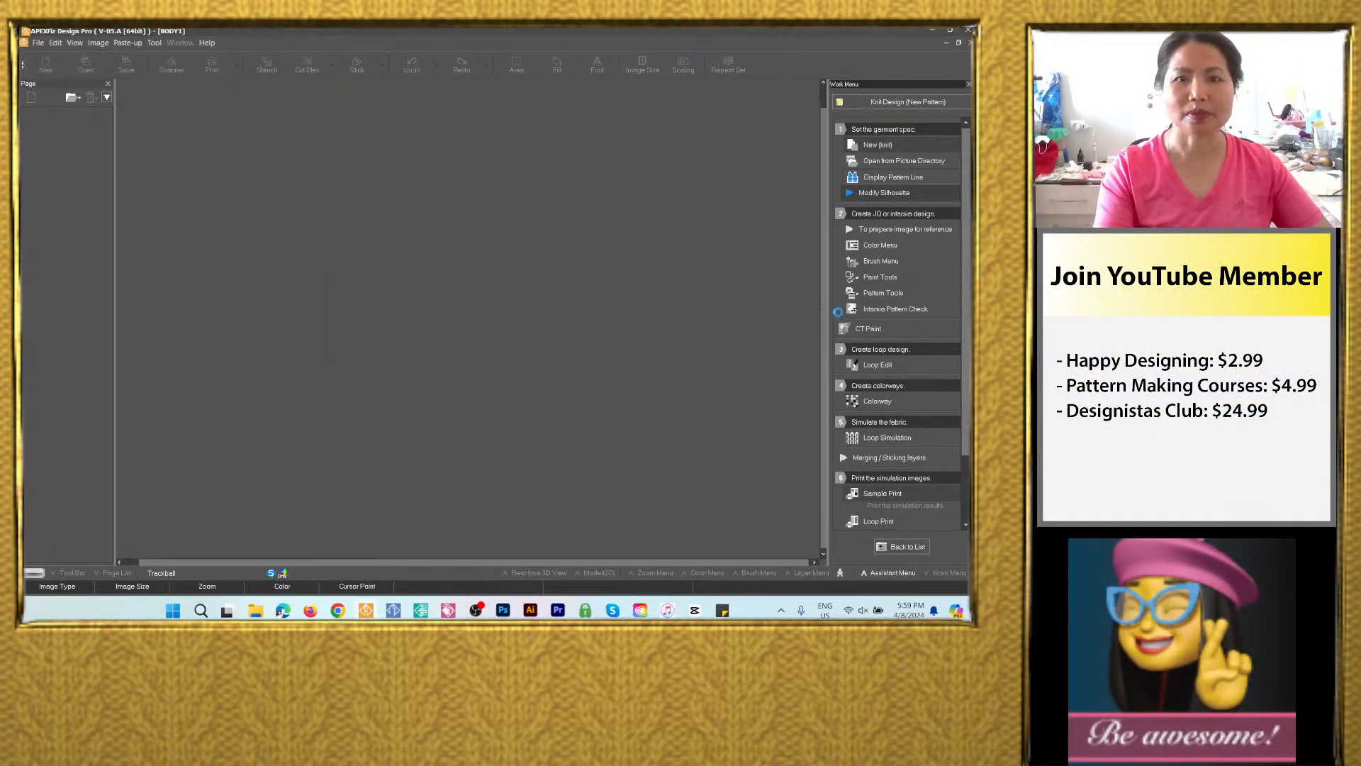
click(610, 412)
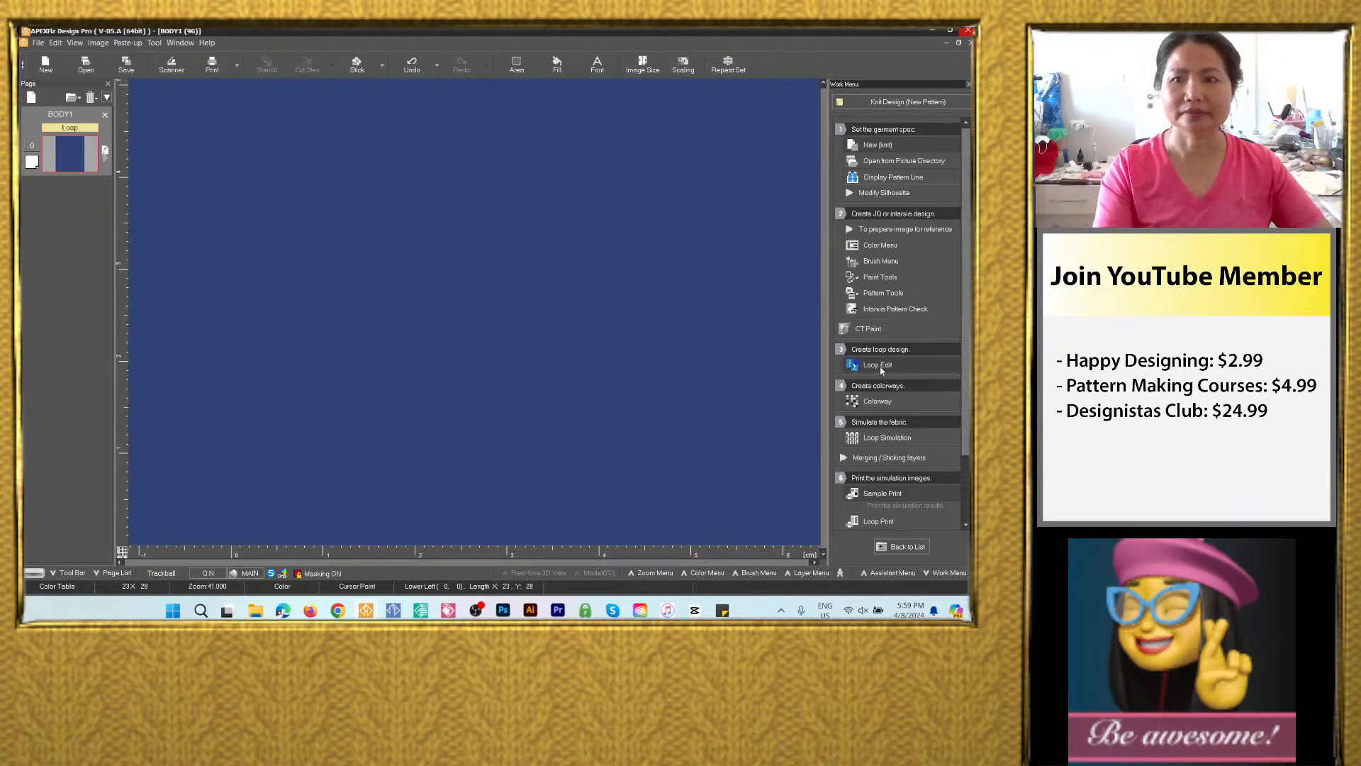
click(882, 367)
click(579, 254)
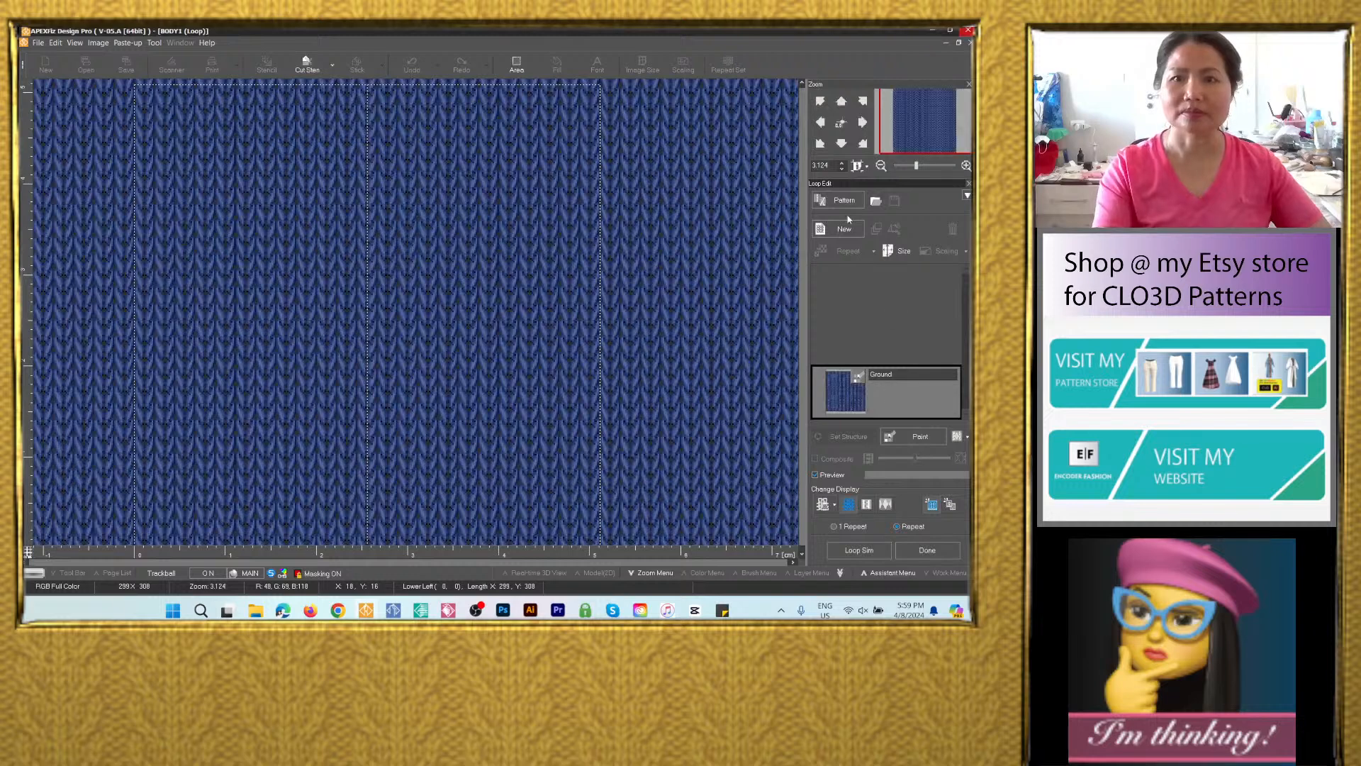
Set the display to 1 Repeat and place Cable1 pattern 009 at the lower-left corner of the ground structure.
click(837, 200)
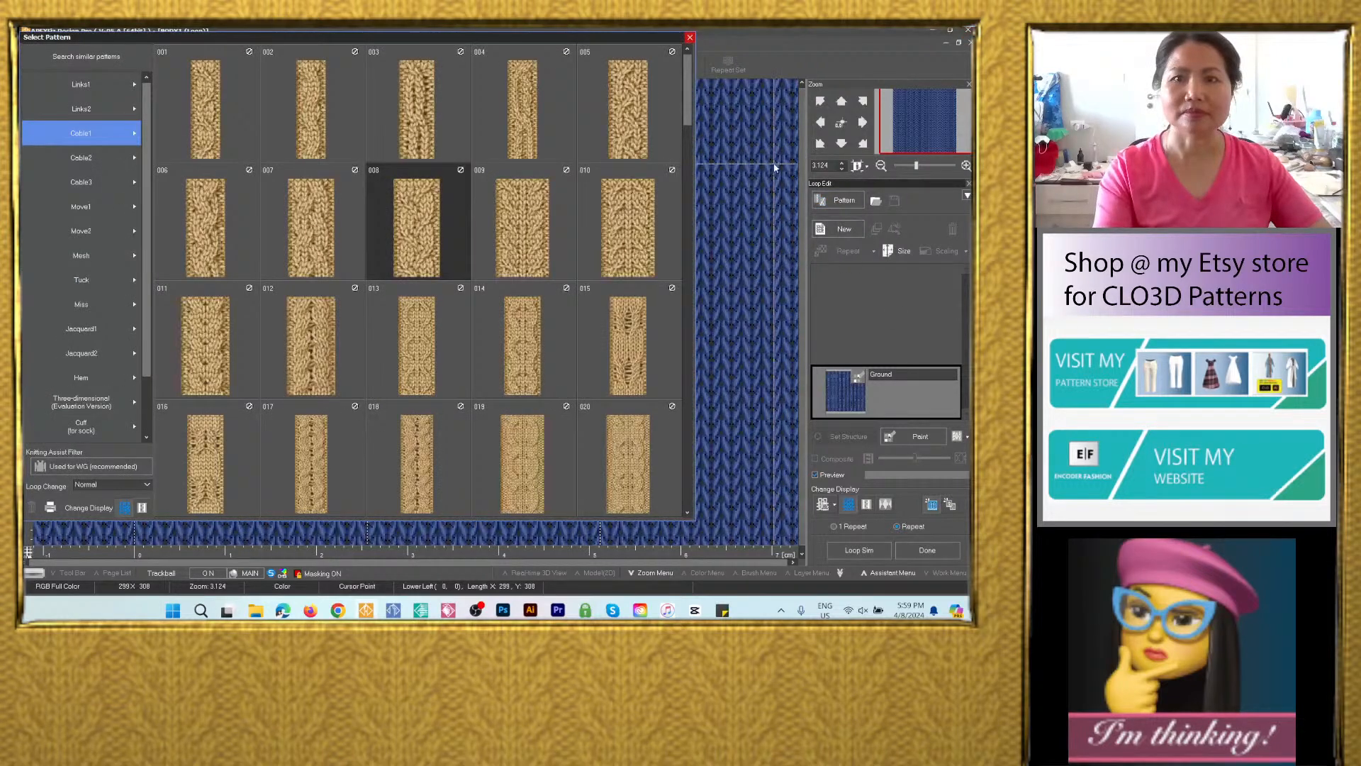
click(689, 37)
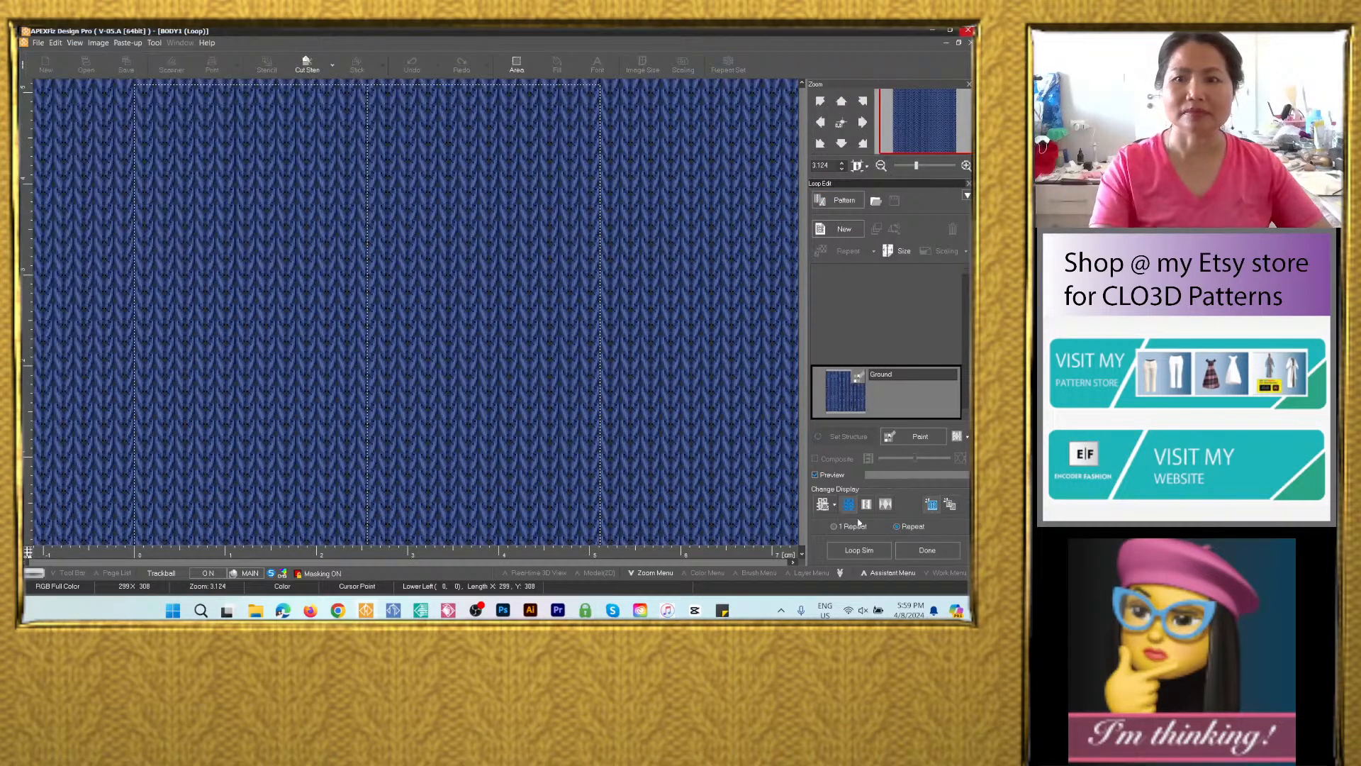
click(835, 526)
click(836, 200)
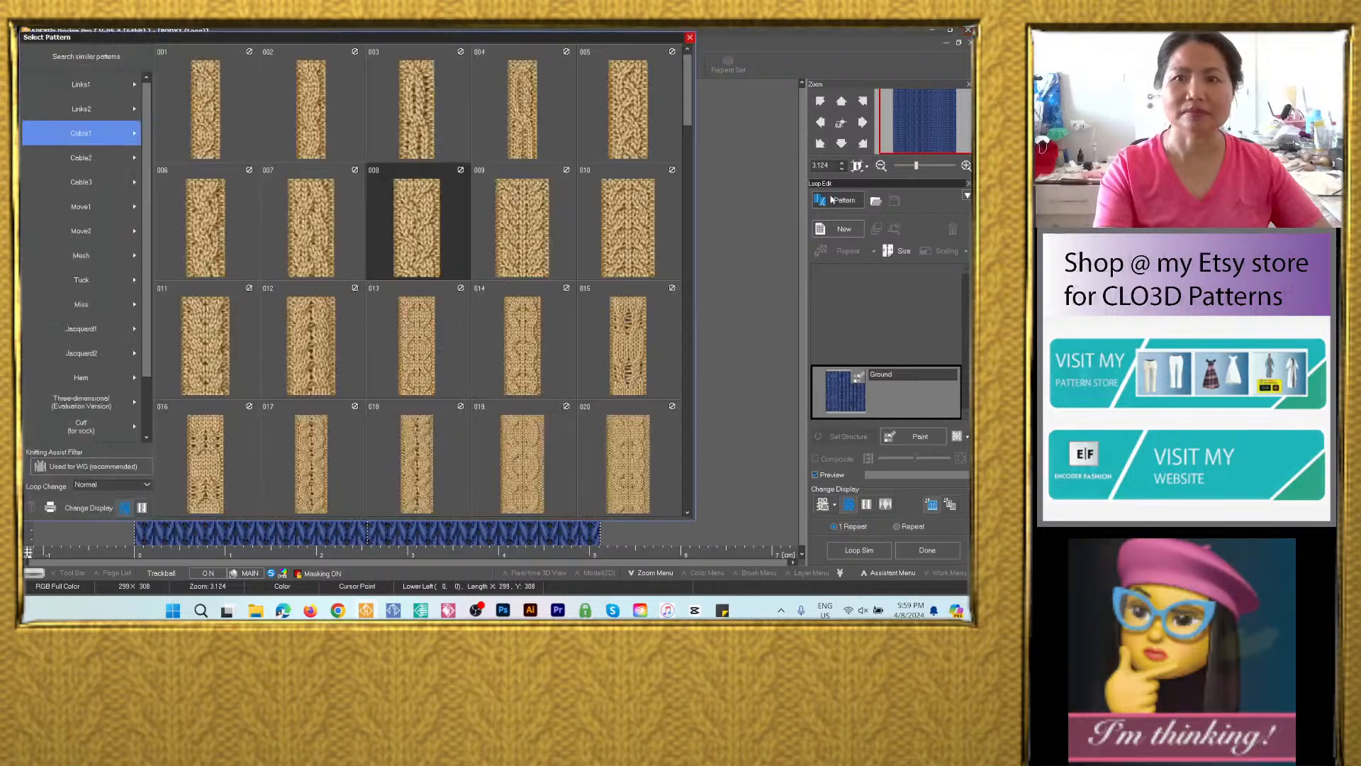
double_click(520, 240)
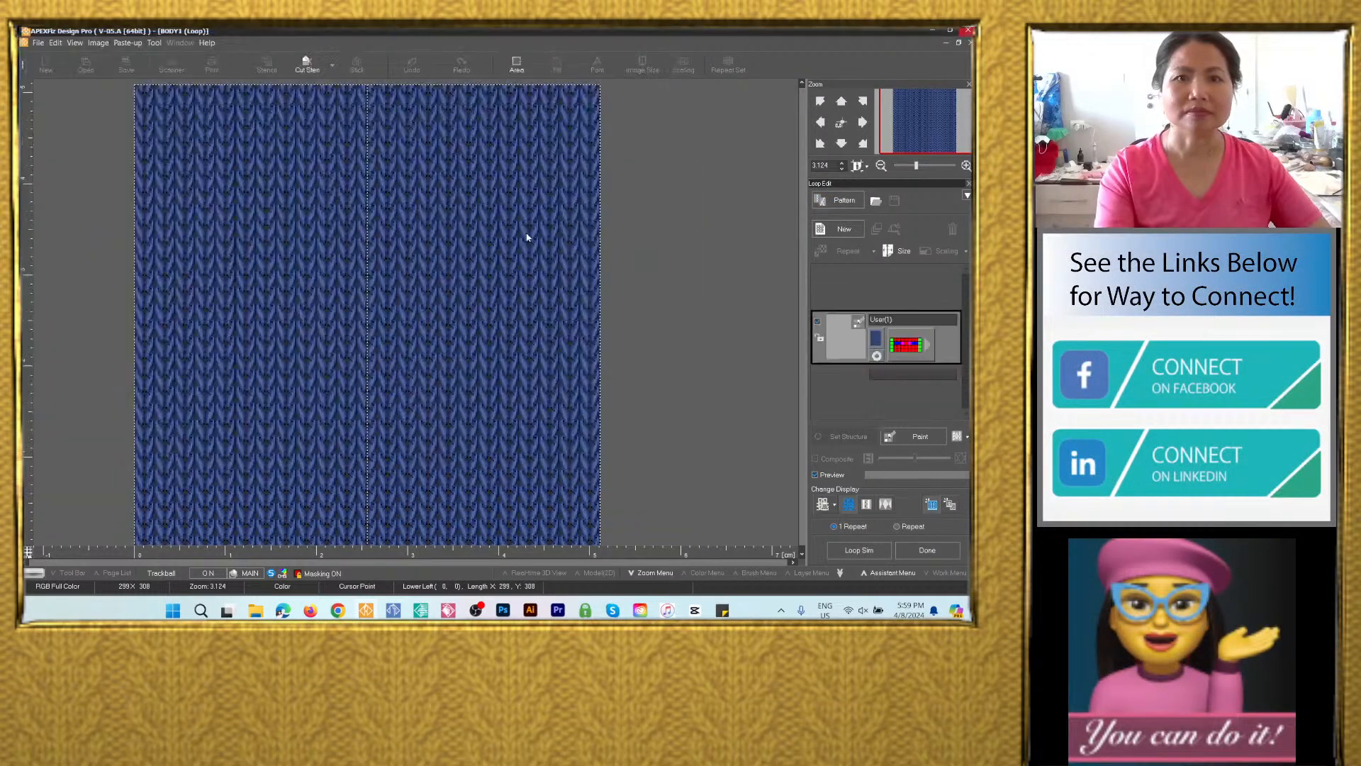
click(335, 480)
click(842, 126)
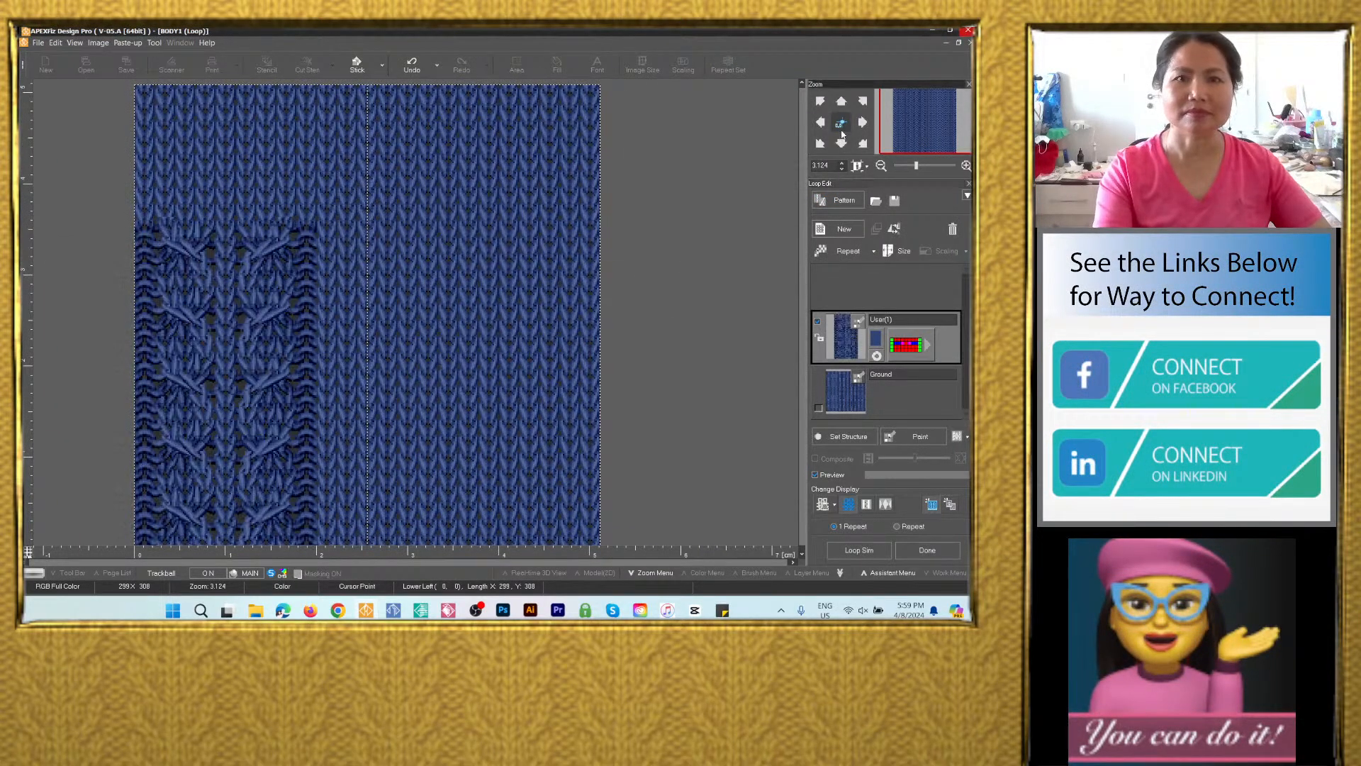
Shrink the Ground structure from its upper-right corner to fit the placed cable pattern, about 2.00 cm wide, and centre the view on it.
click(888, 404)
click(899, 251)
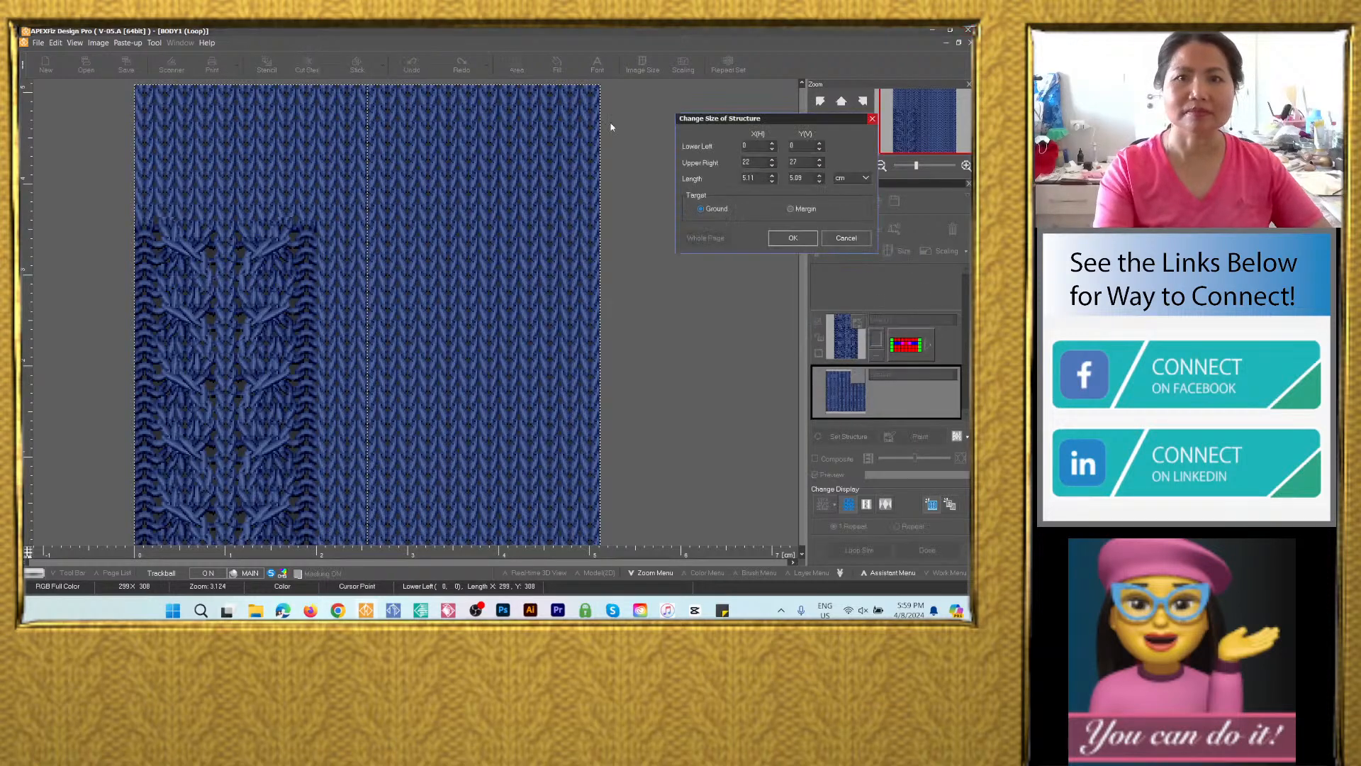
drag(602, 86, 316, 232)
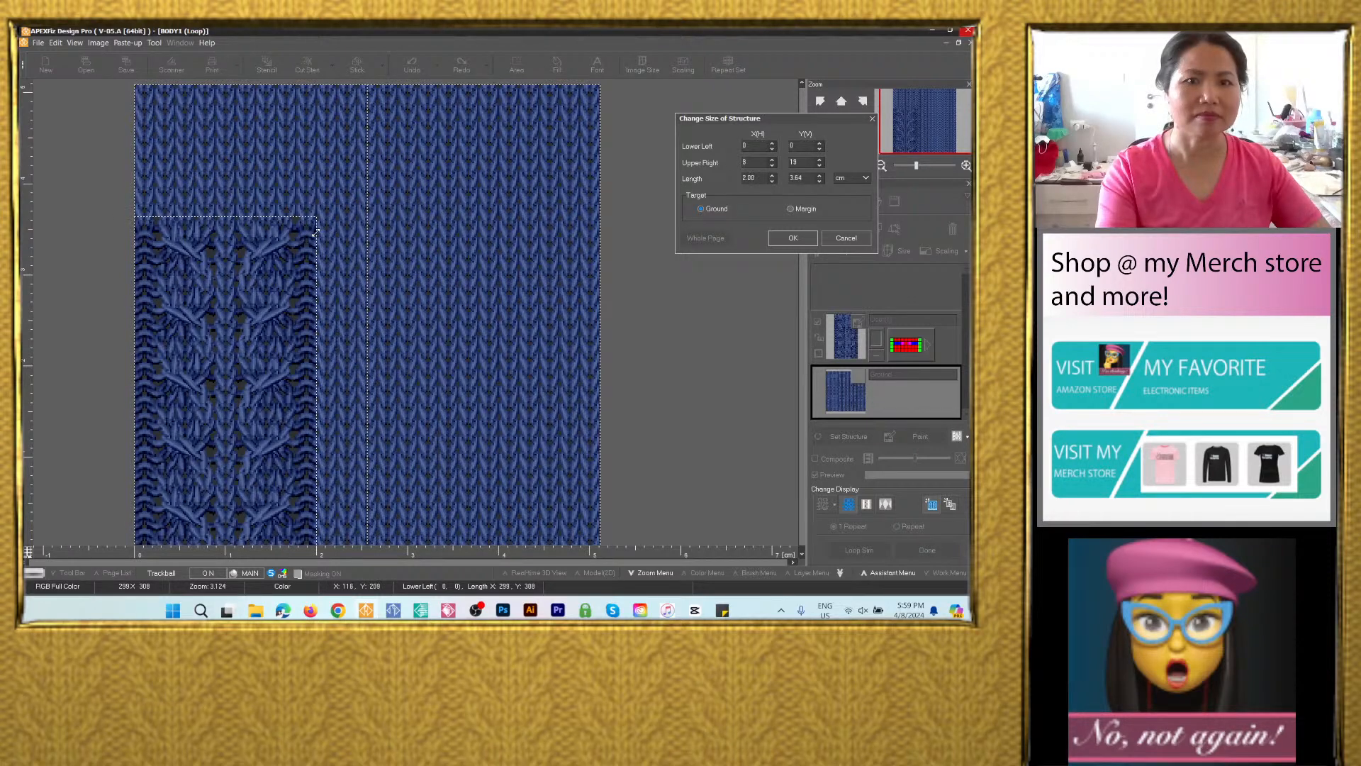
click(791, 241)
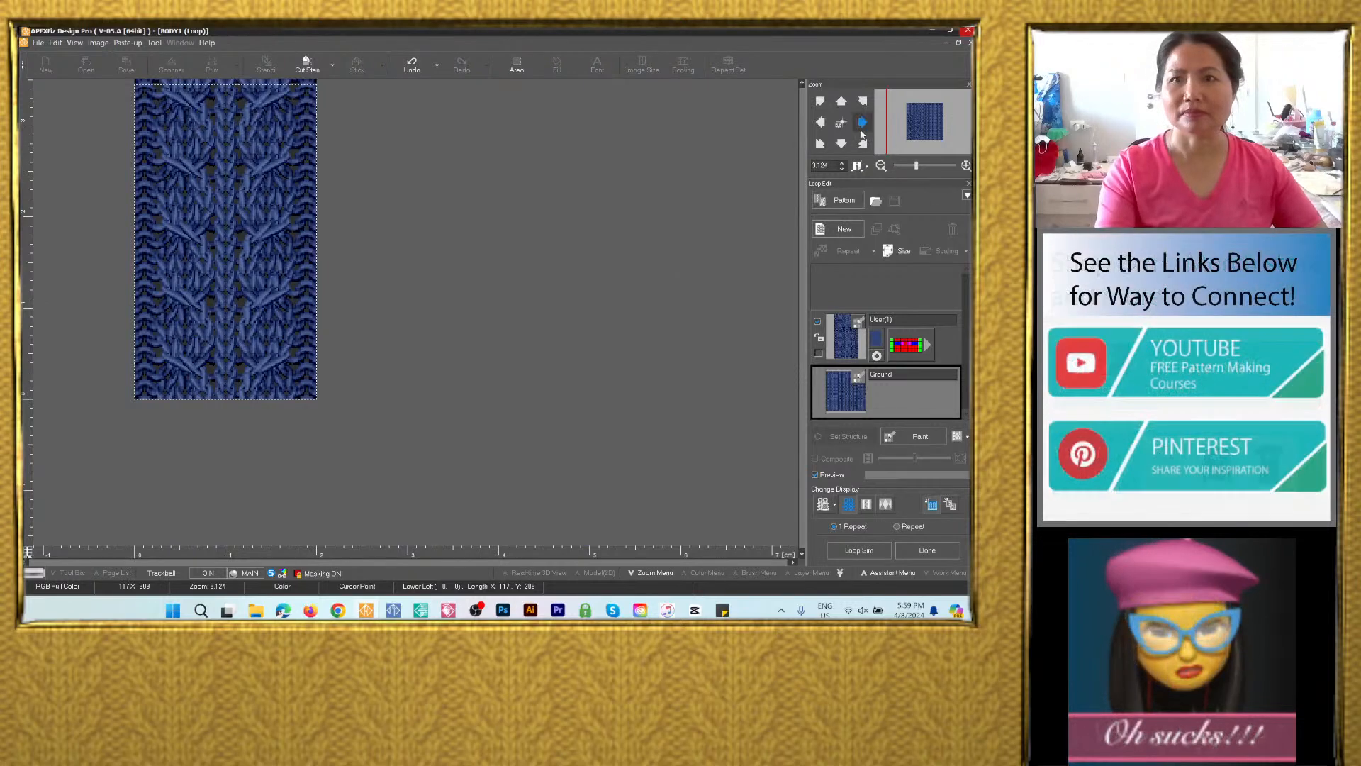
click(840, 123)
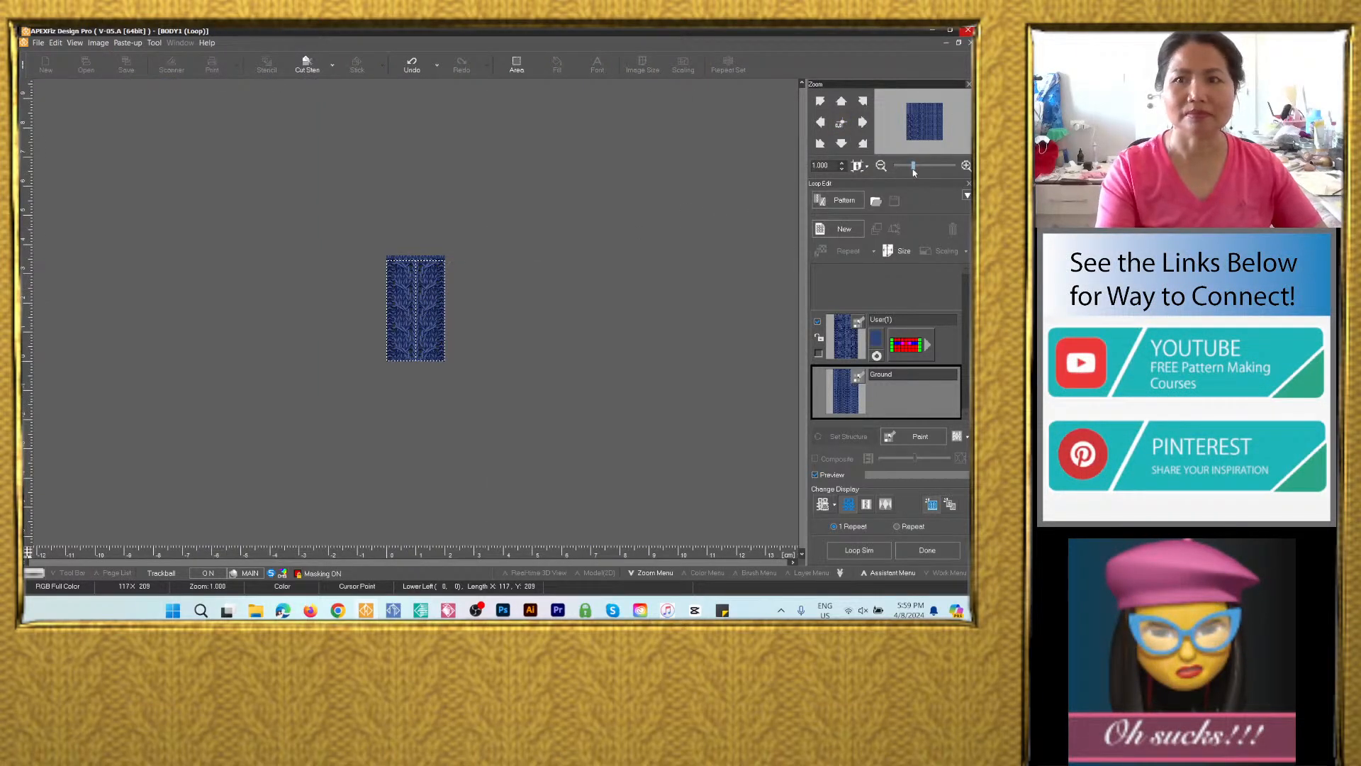
Extend the Ground structure's height by one row so it covers the full cable pattern.
drag(913, 165, 915, 166)
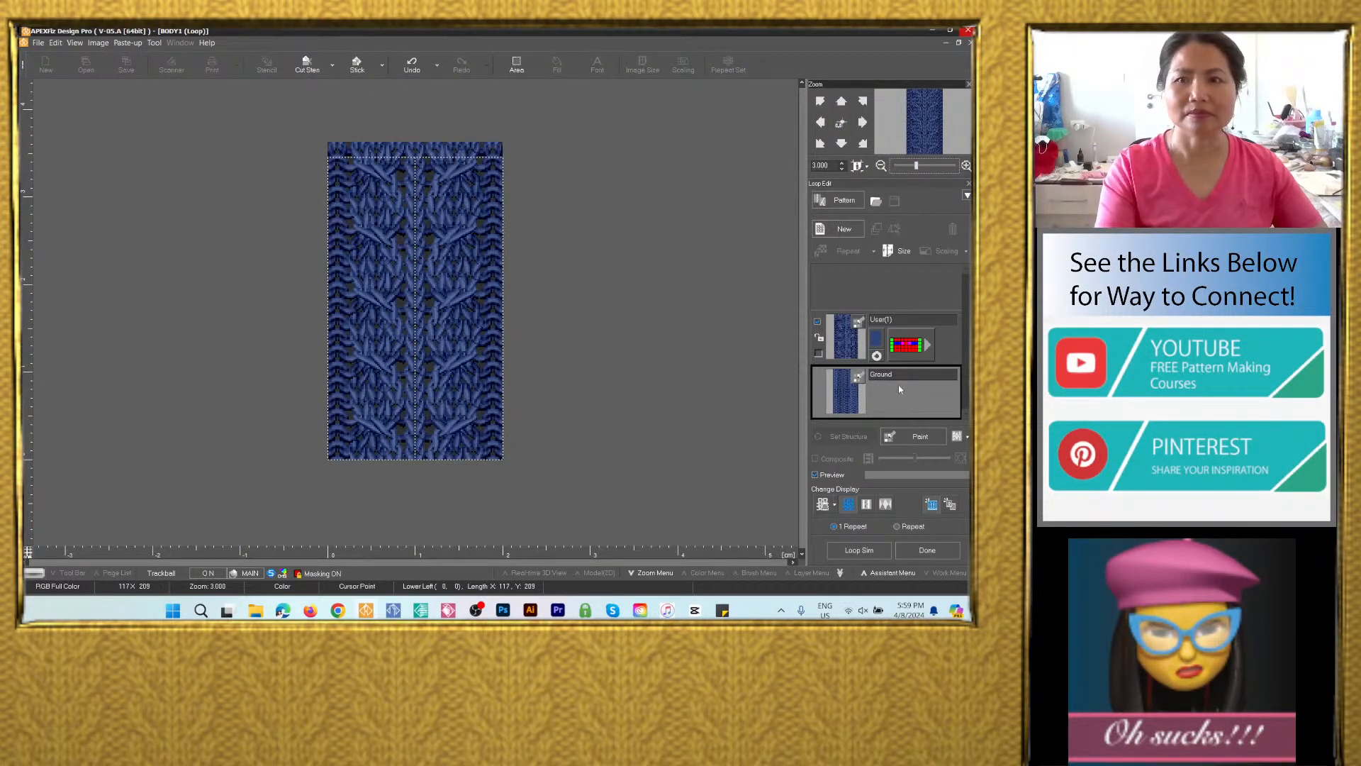
click(899, 253)
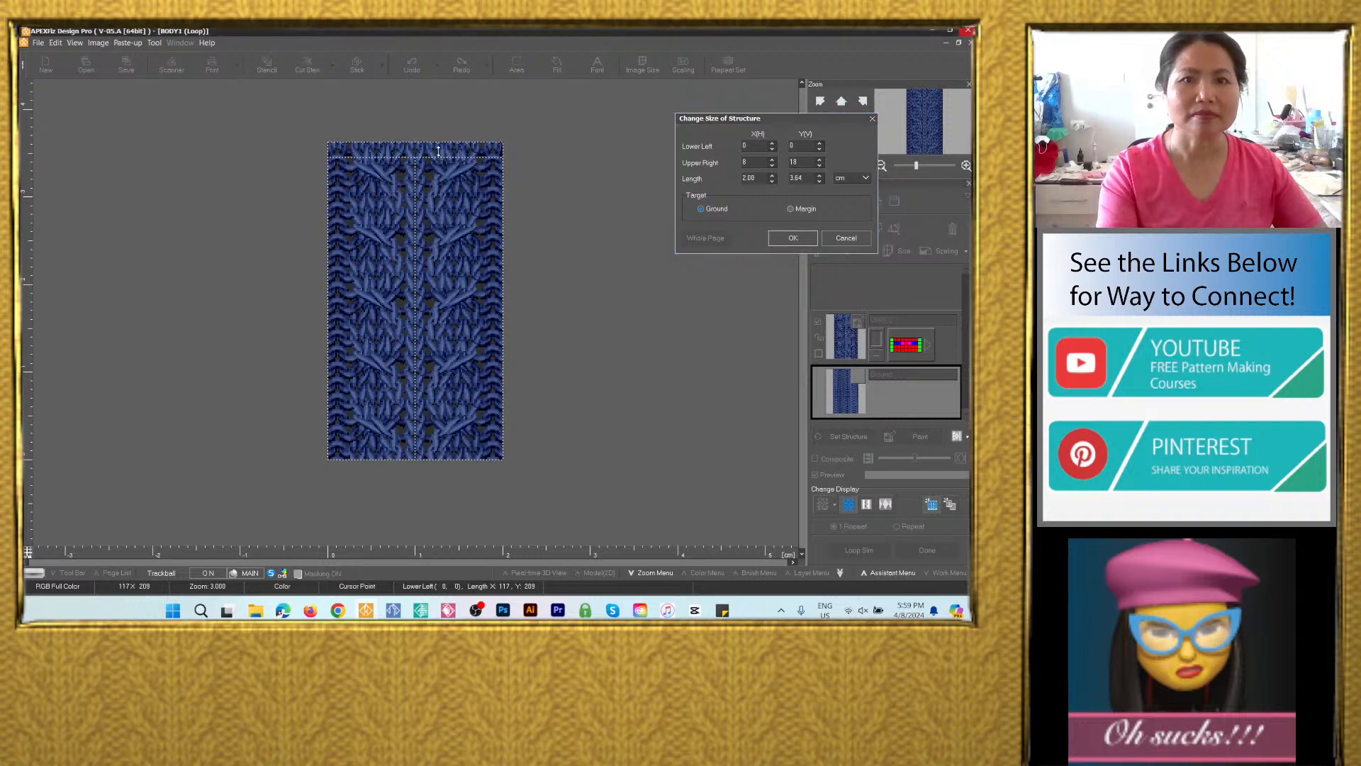
click(793, 238)
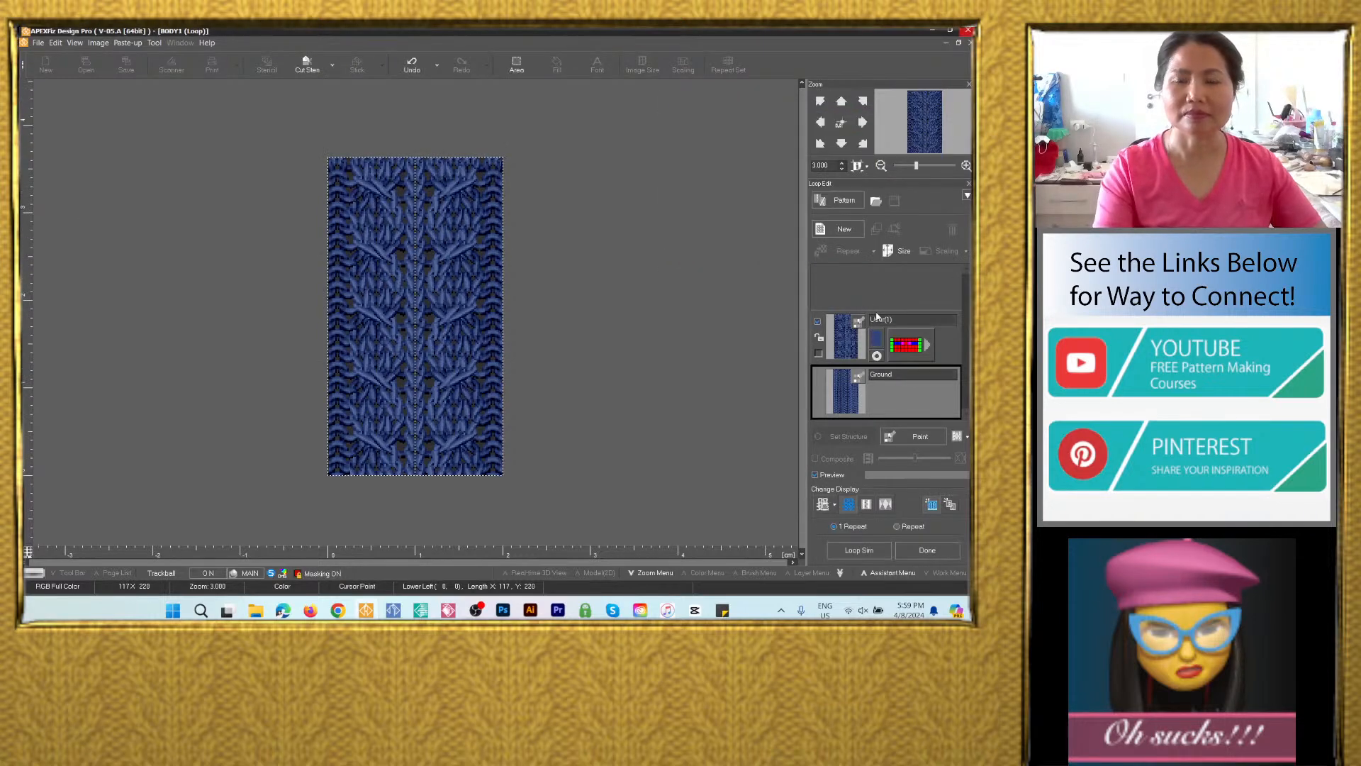
Show the cable pattern in Repeat display, check how it tiles, and finish the loop editing.
click(896, 526)
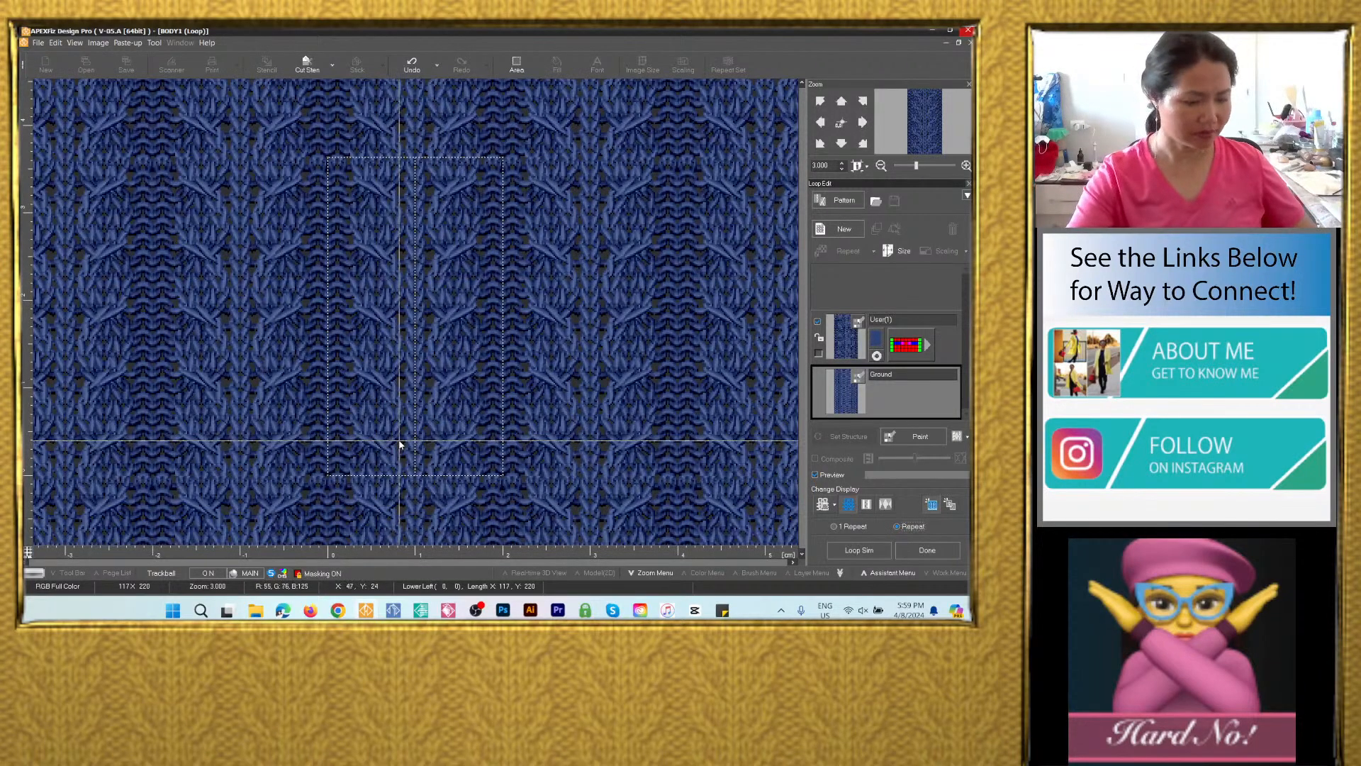
scroll(400, 441, down, 2)
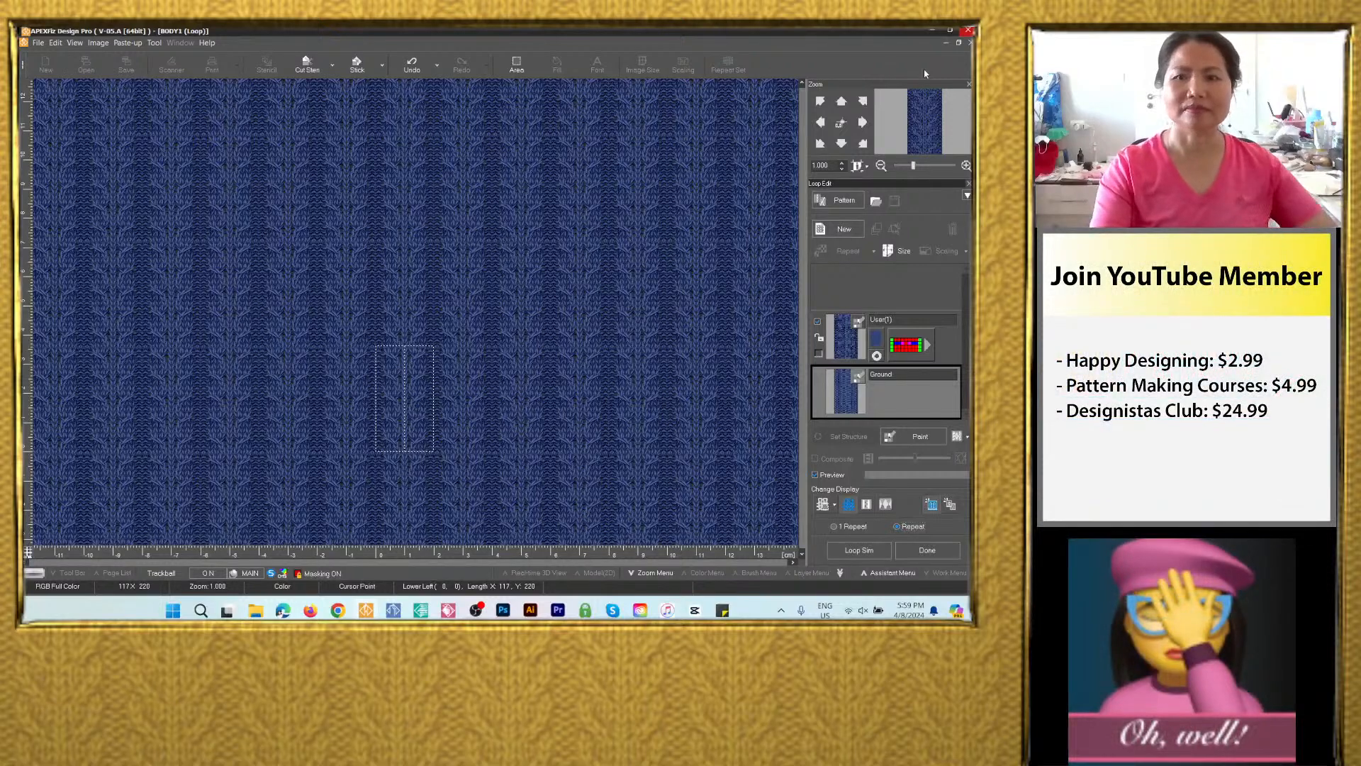
click(913, 553)
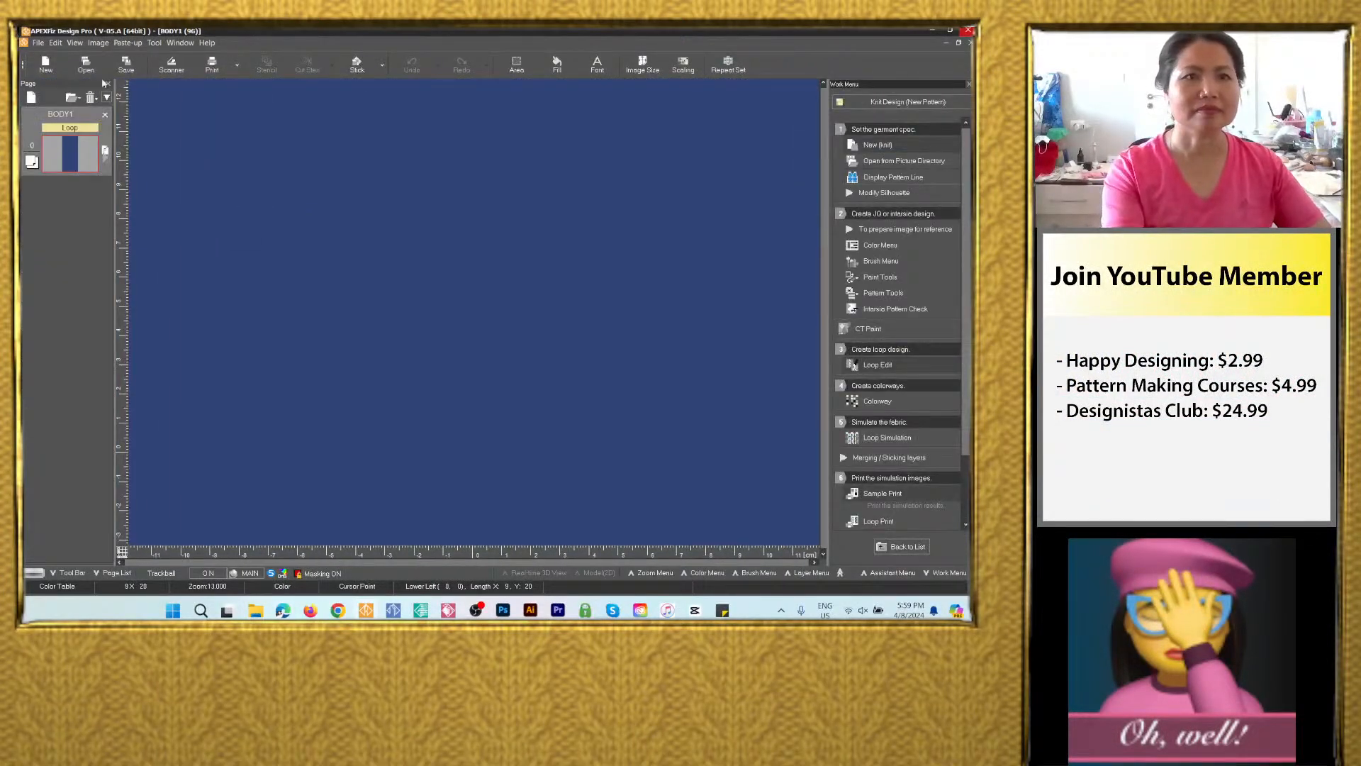
Start saving the new Loop page under the name 15 colors_cable knit 009 and copy that name.
click(126, 64)
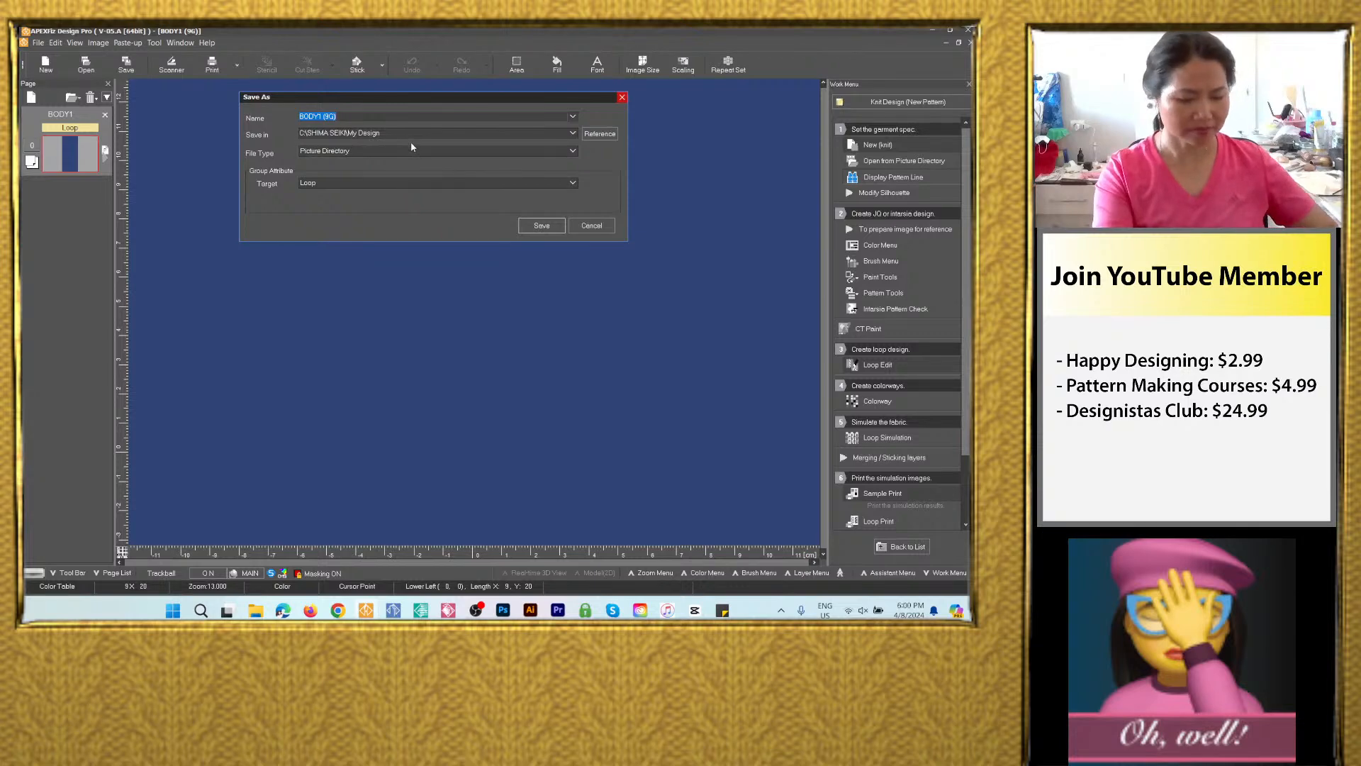
text(15 colors_cable knit 008)
key(BackSpace)
text(9)
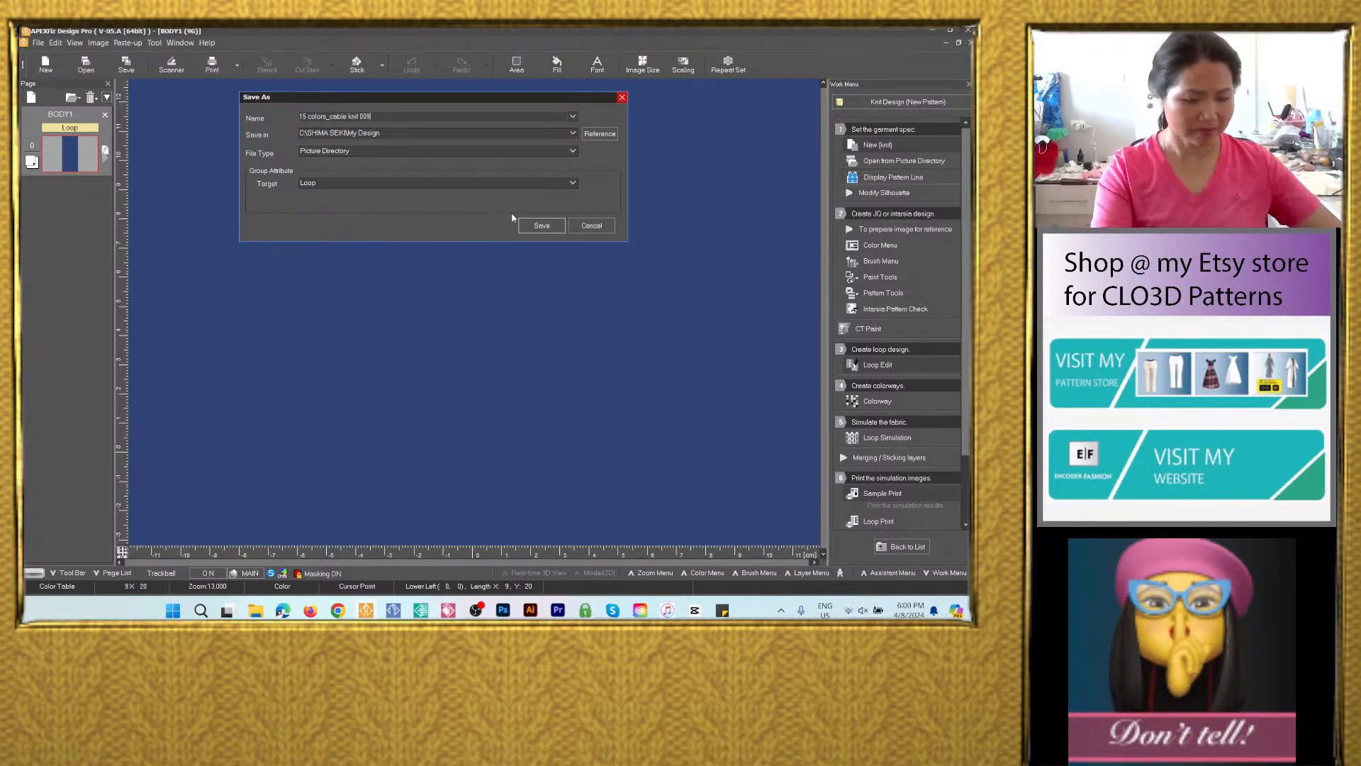
key(ctrl+a)
key(ctrl+c)
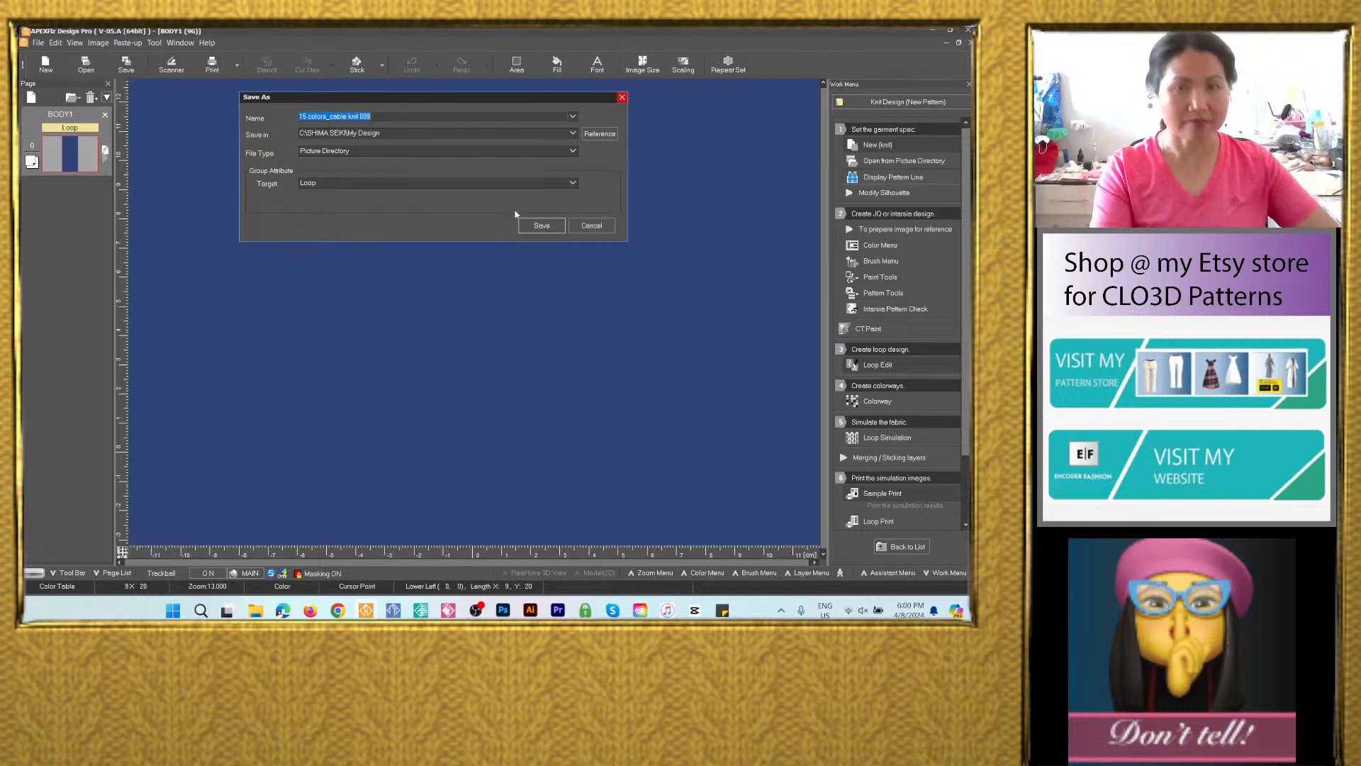
Choose the Cable knit fabrics folder under All Digital Fabrics 2024 and Knit Fabrics on the D drive as the save location.
click(599, 134)
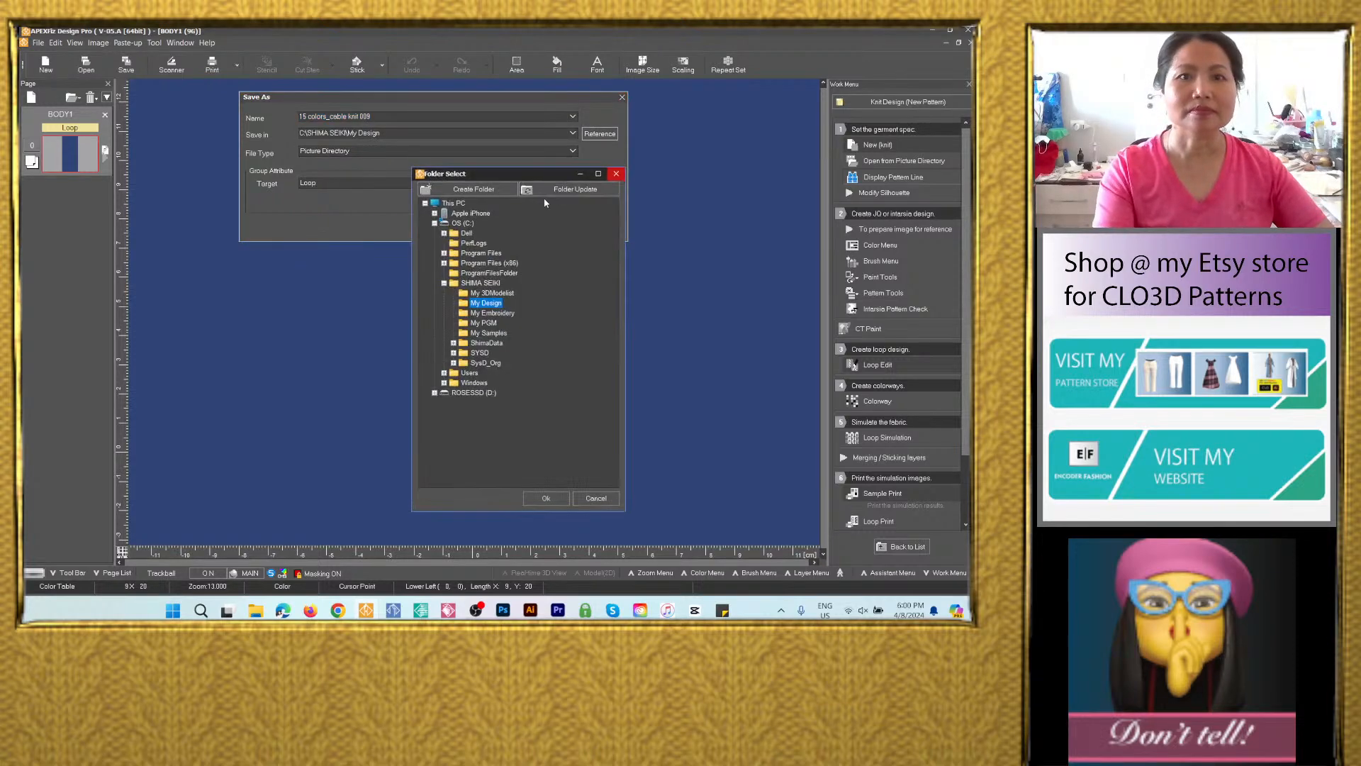
click(434, 392)
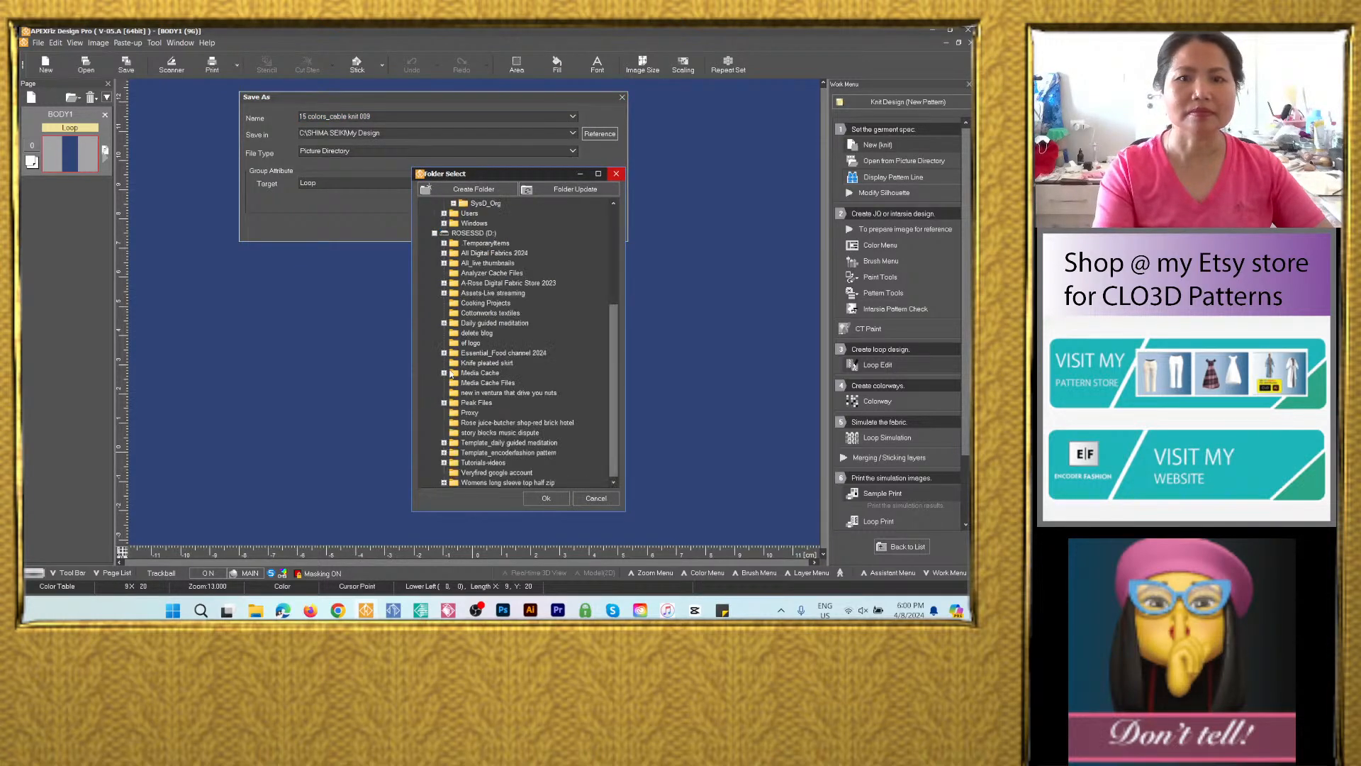
click(443, 253)
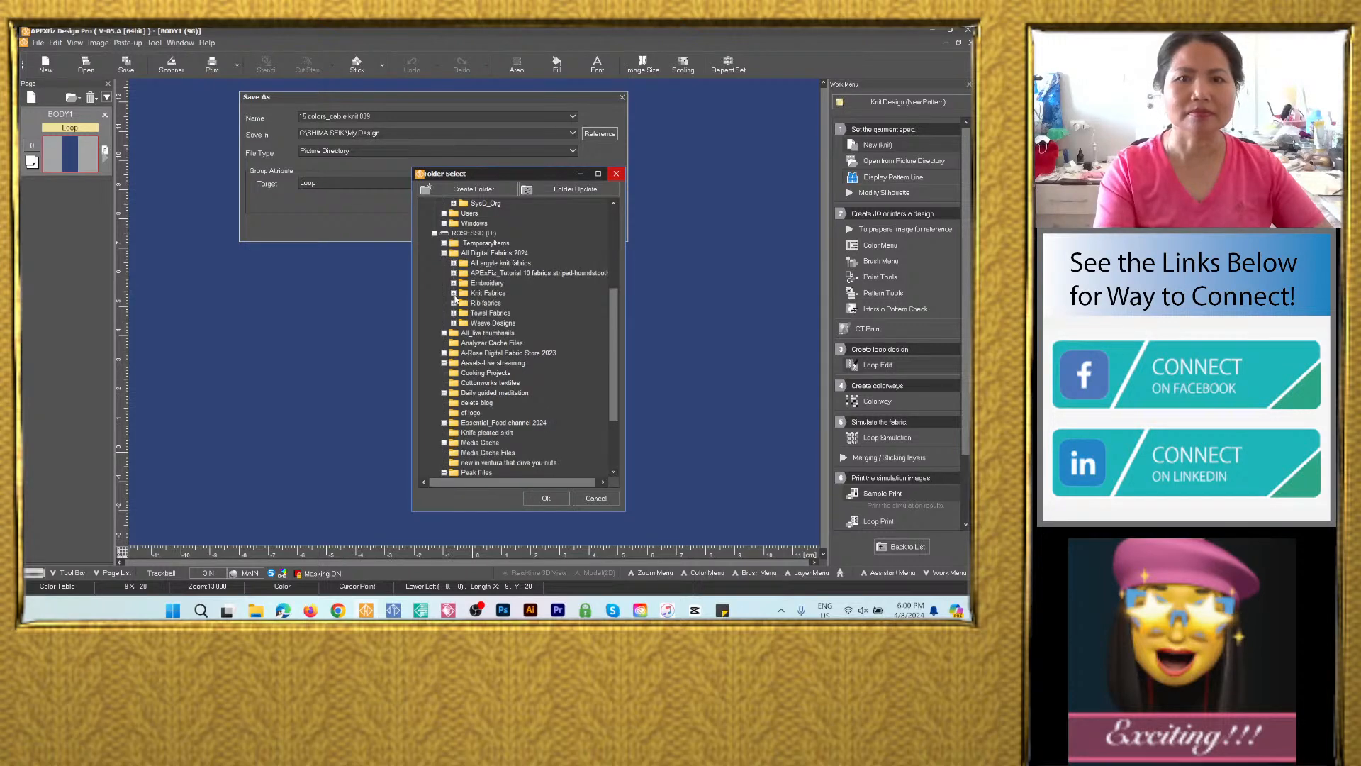
click(453, 292)
click(462, 303)
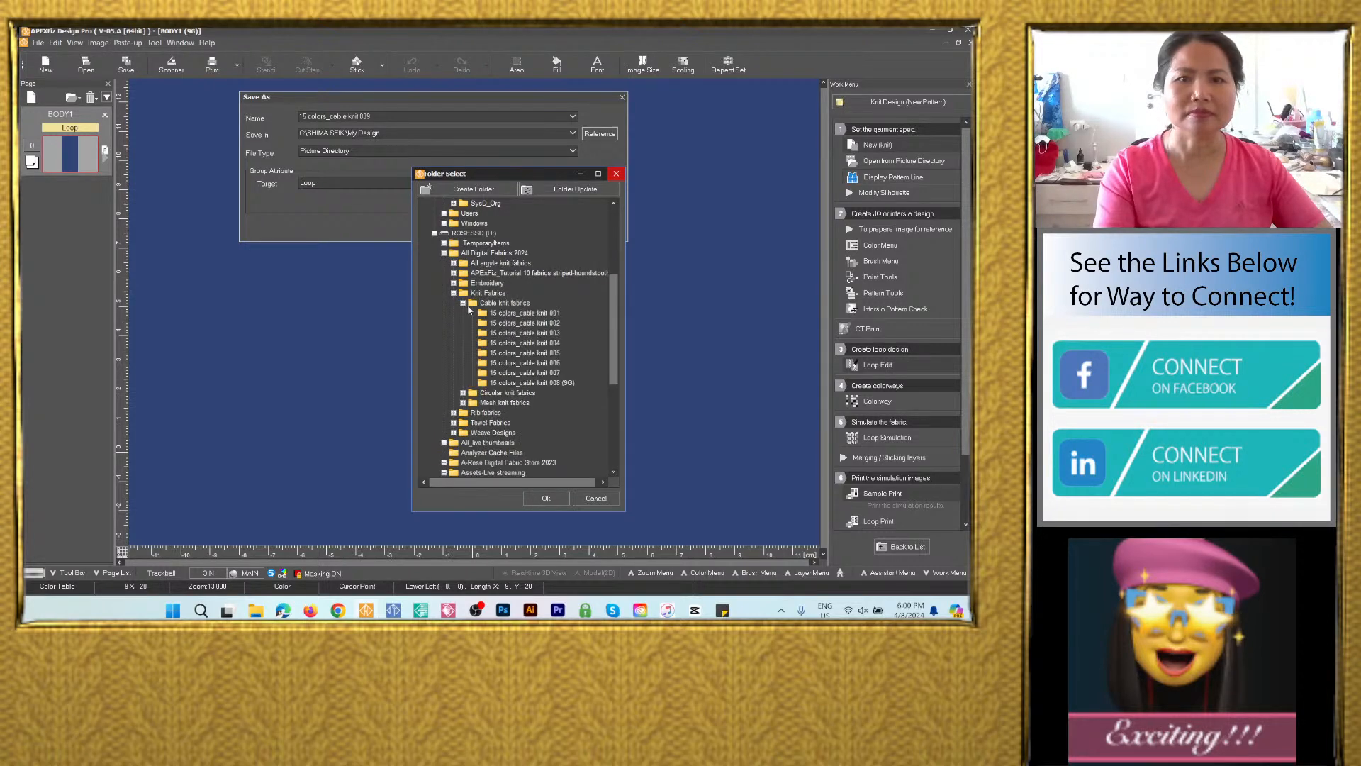
click(514, 303)
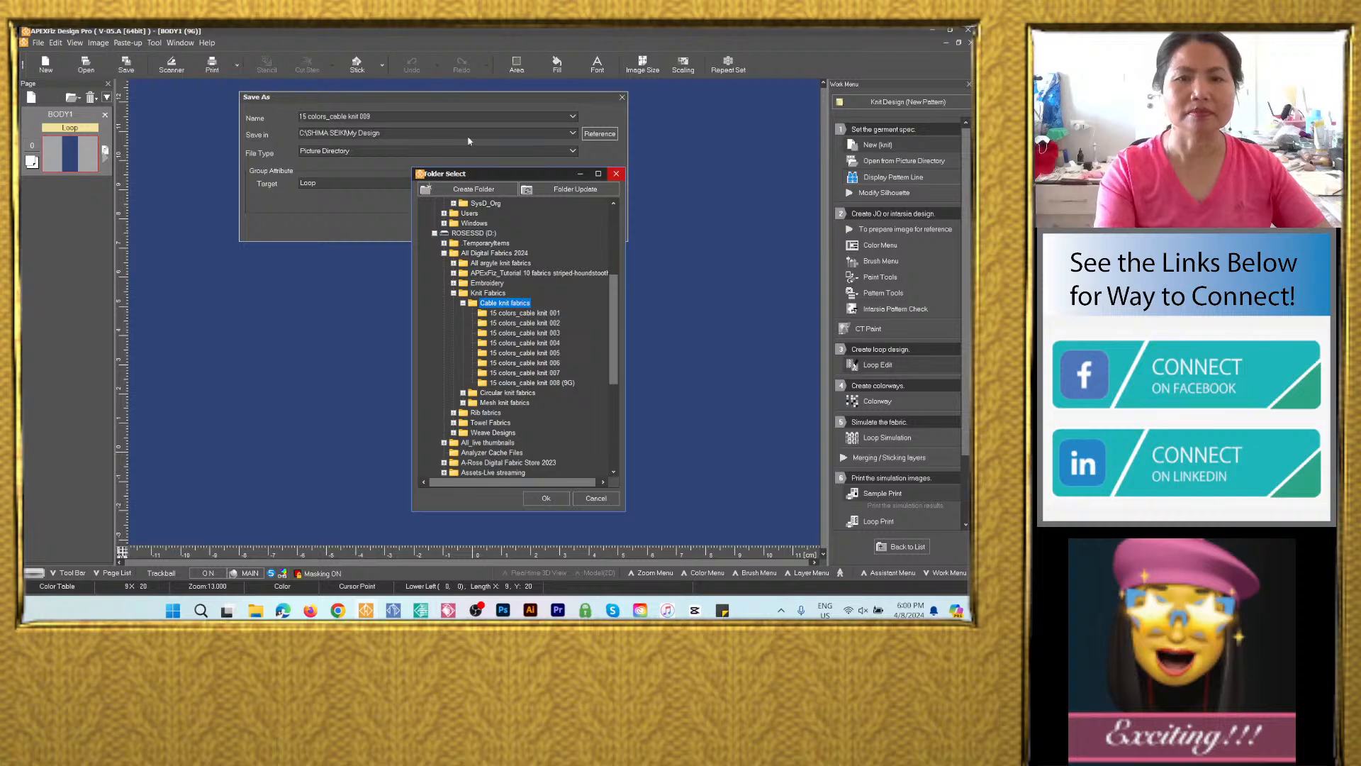
Create a subfolder named 15 colors_cable knit 009 in Cable knit fabrics and save the Loop page into it.
click(472, 189)
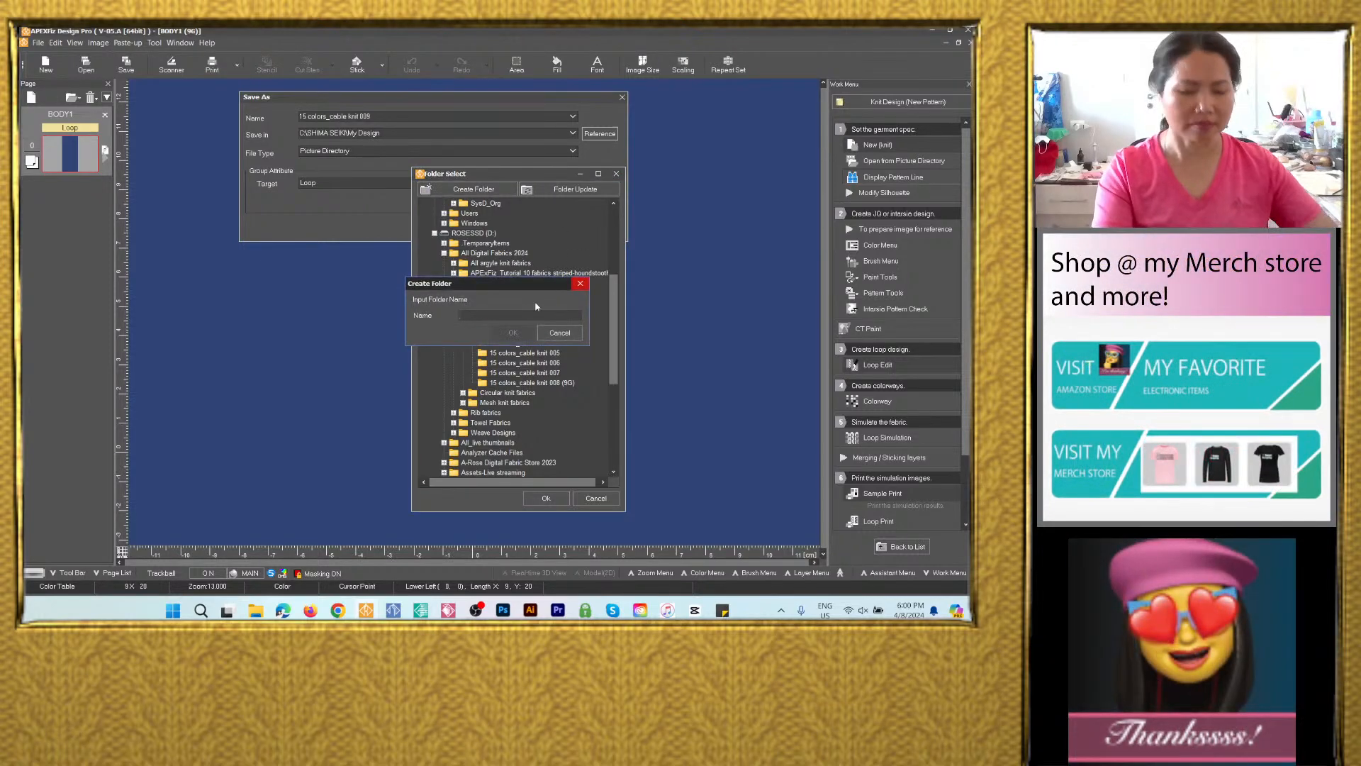
key(ctrl+v)
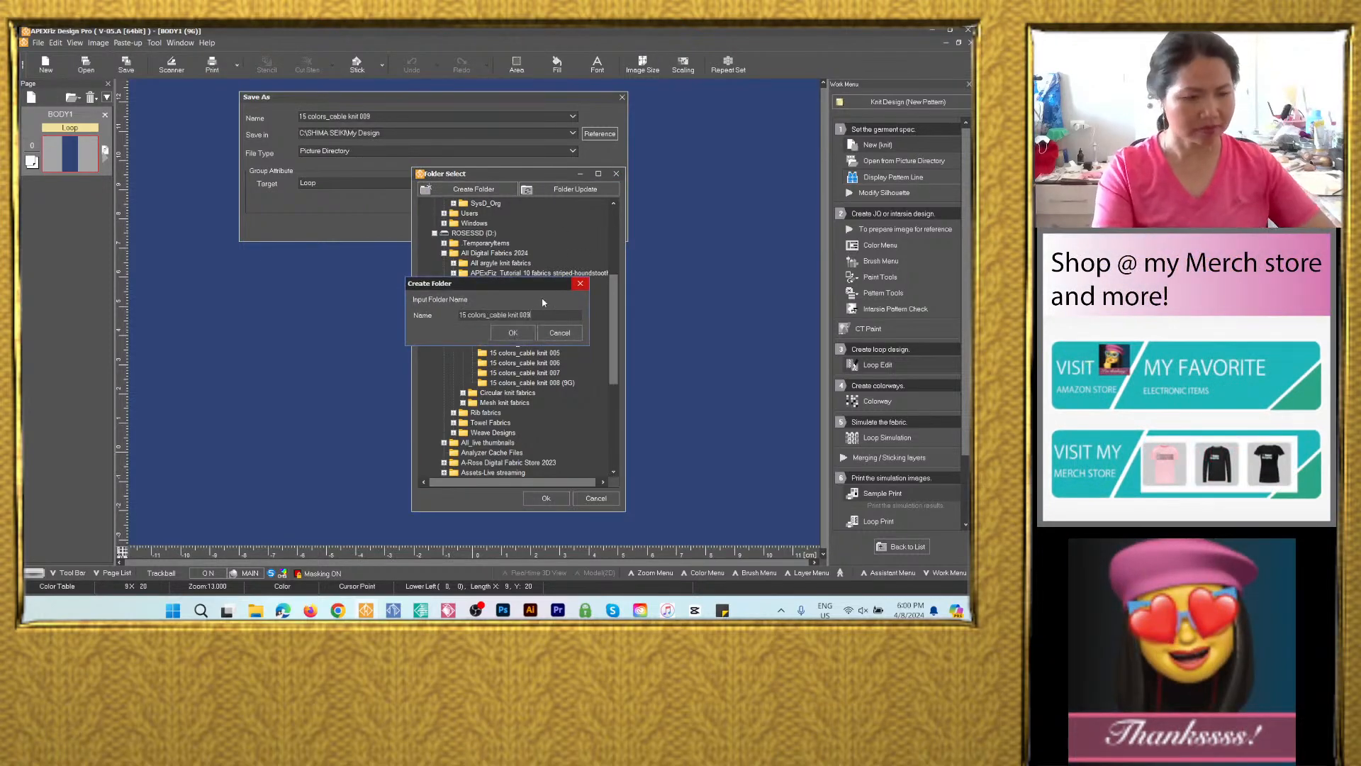
click(513, 332)
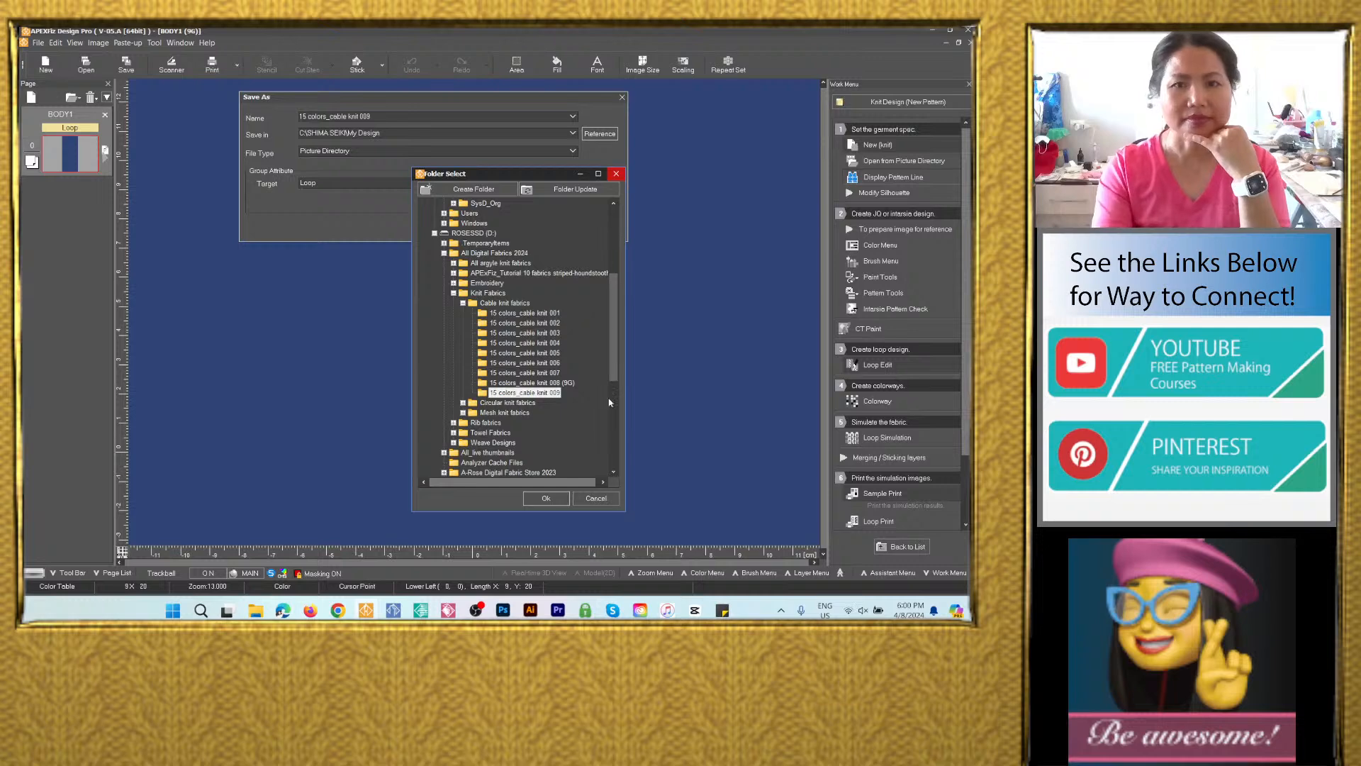
click(546, 497)
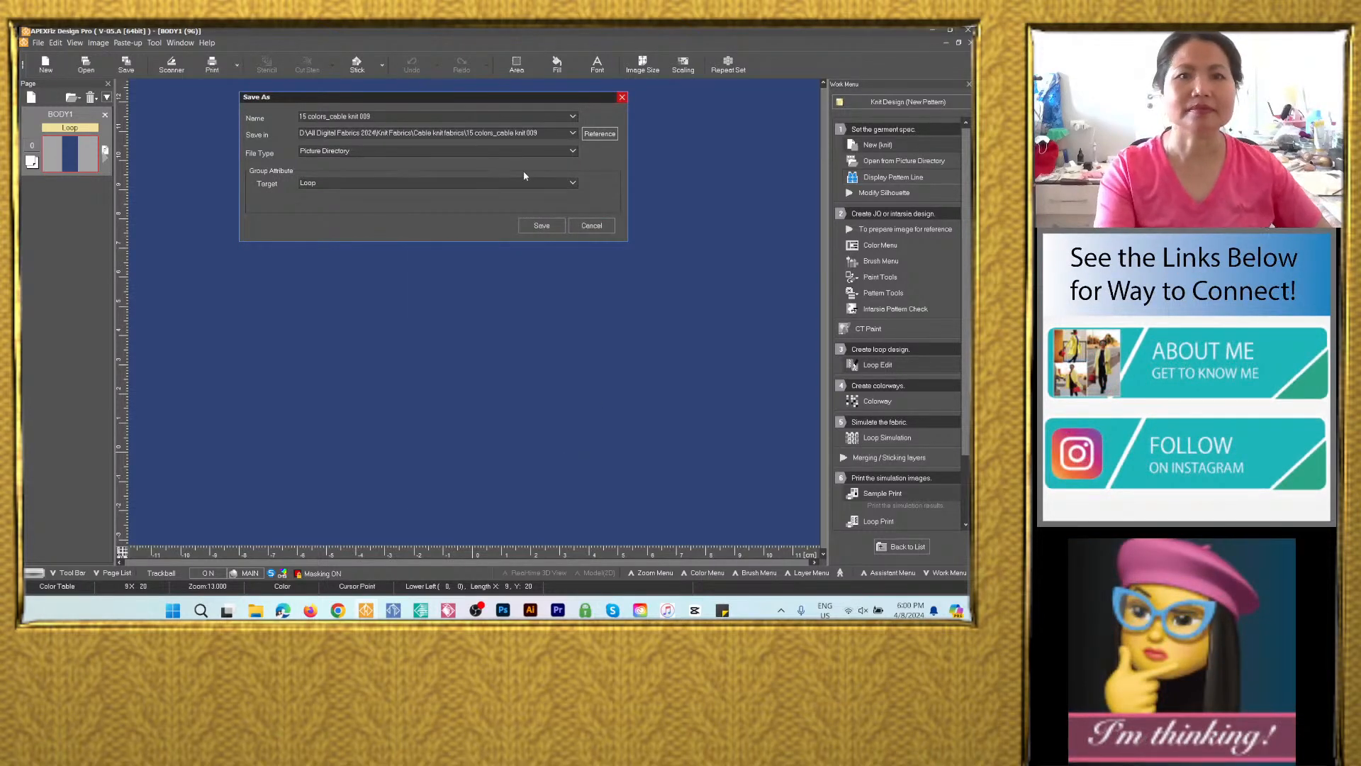
click(542, 225)
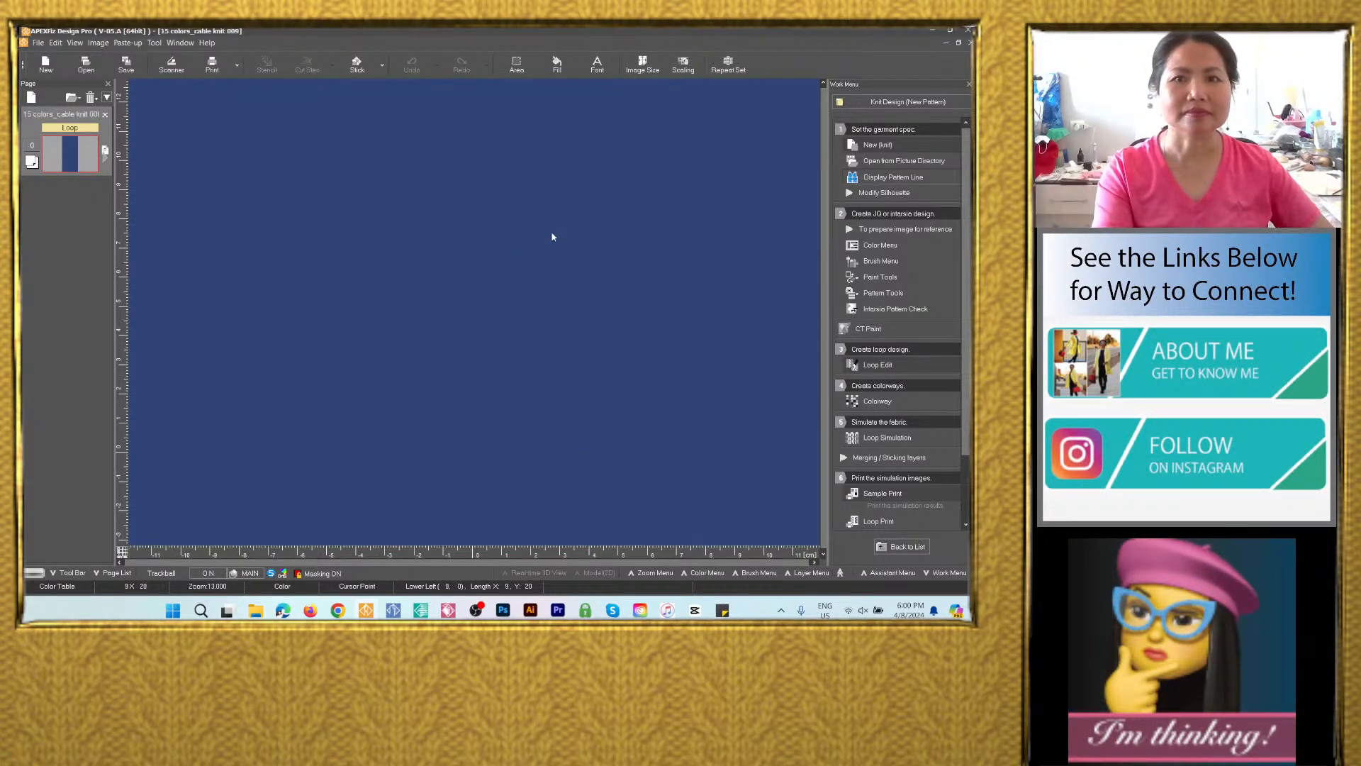
Open the Colorway function and add fourteen new colorways, Col.2 through Col.15.
click(920, 399)
click(444, 137)
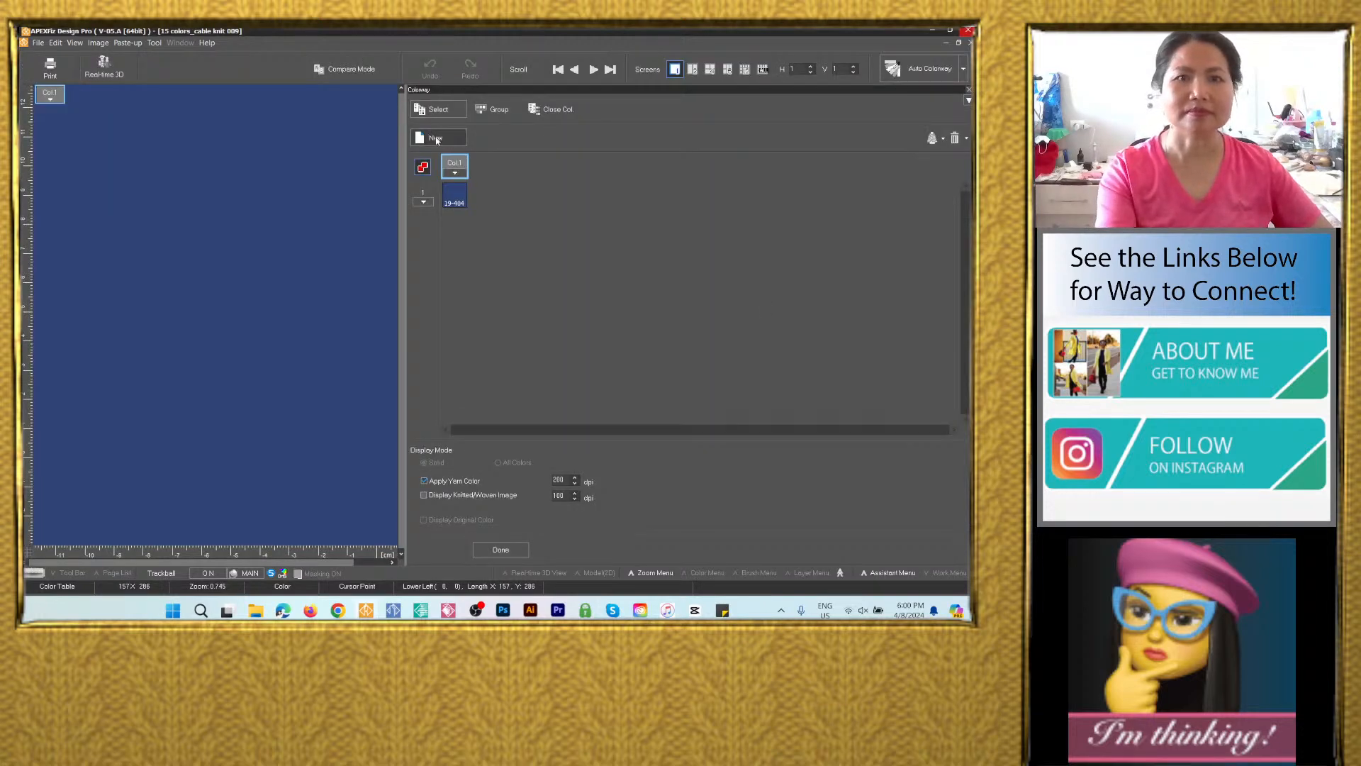
click(444, 138)
click(445, 137)
click(444, 138)
click(445, 137)
click(445, 138)
click(444, 137)
click(446, 137)
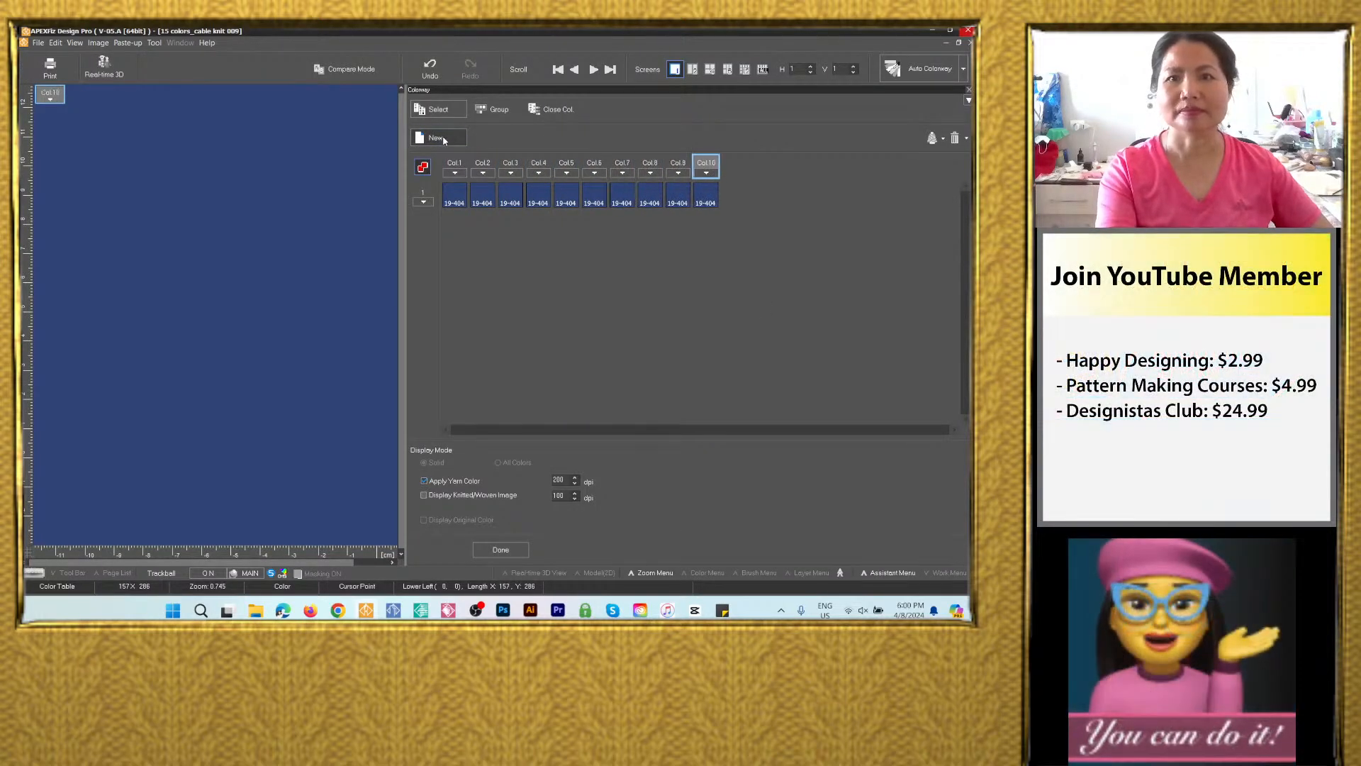
click(446, 137)
click(446, 138)
click(447, 139)
click(447, 140)
click(447, 141)
click(448, 141)
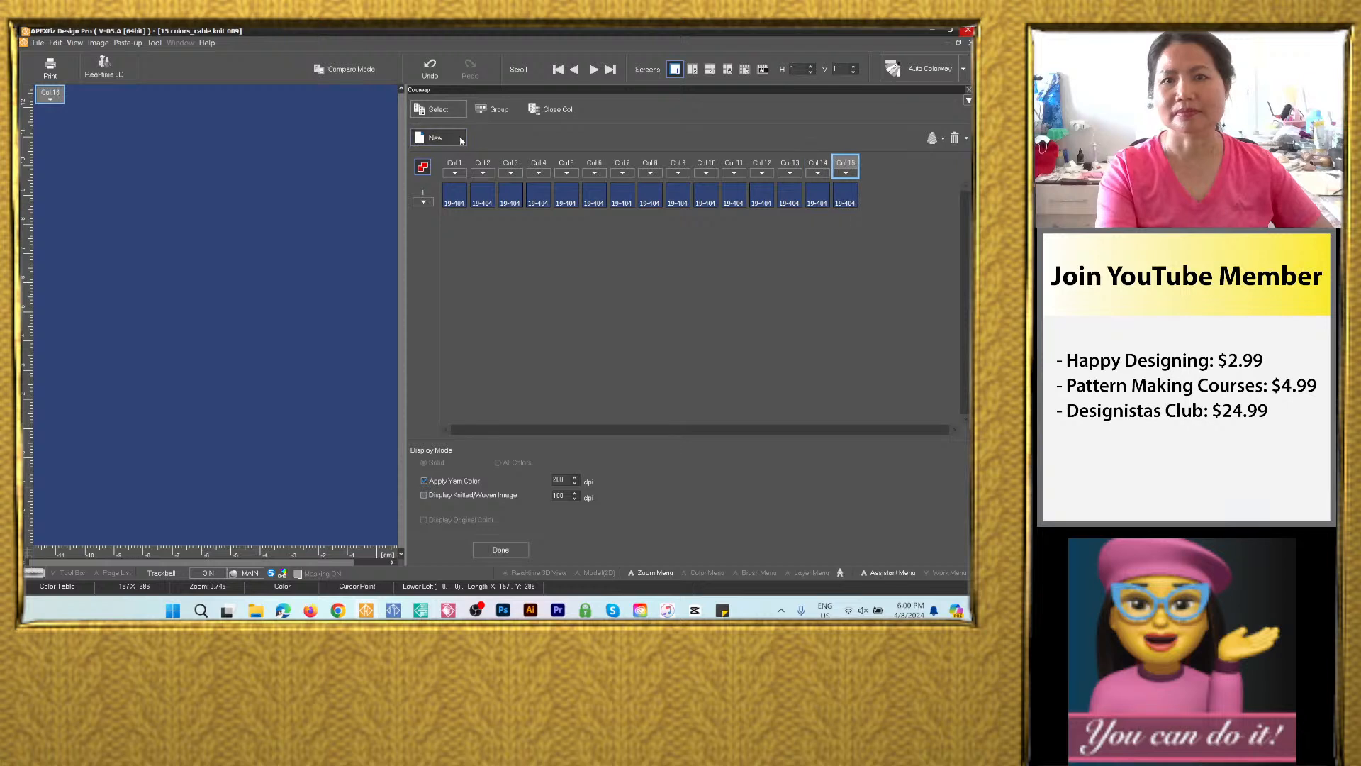
Set the Col.2 yarn color to white, PANTONE 11-4801, copied from the sticky note of 15 Pantone numbers.
double_click(486, 202)
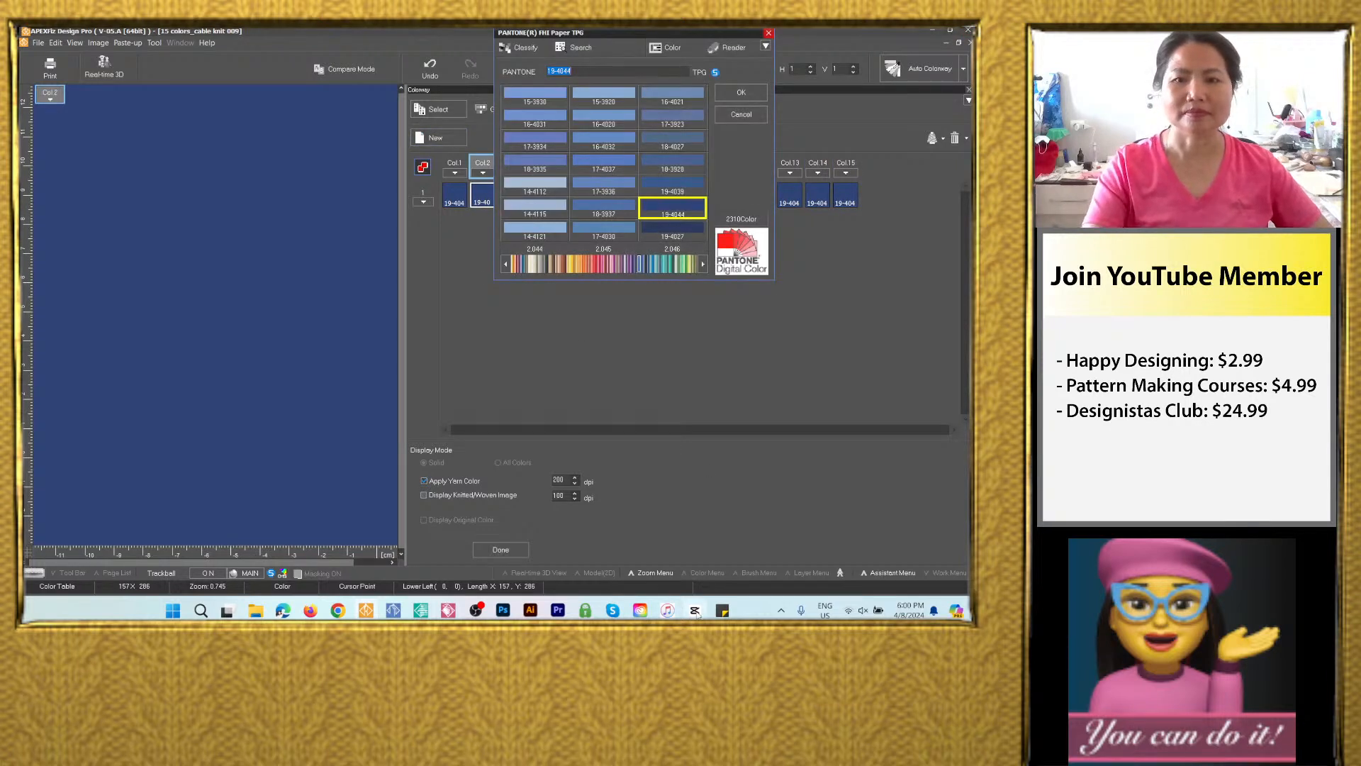
click(719, 611)
drag(810, 305, 779, 305)
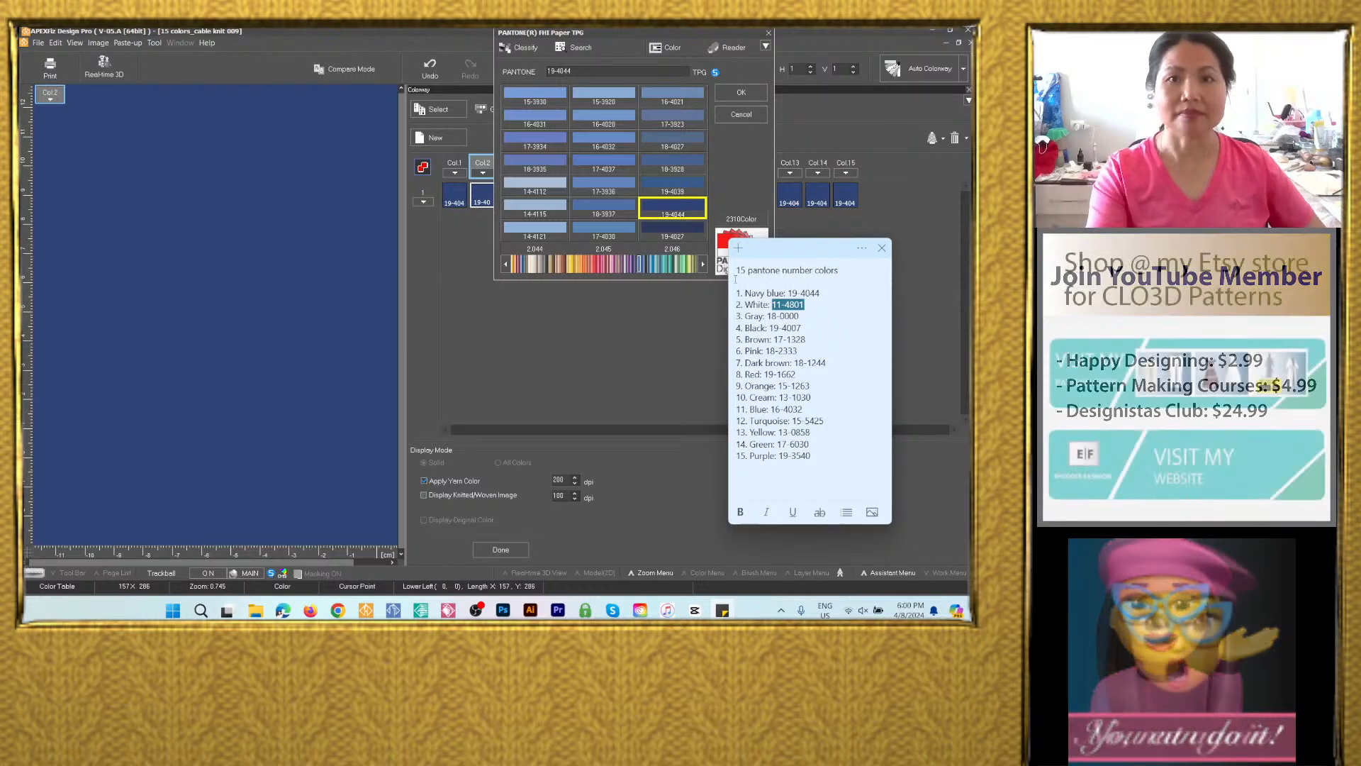
click(579, 62)
double_click(567, 70)
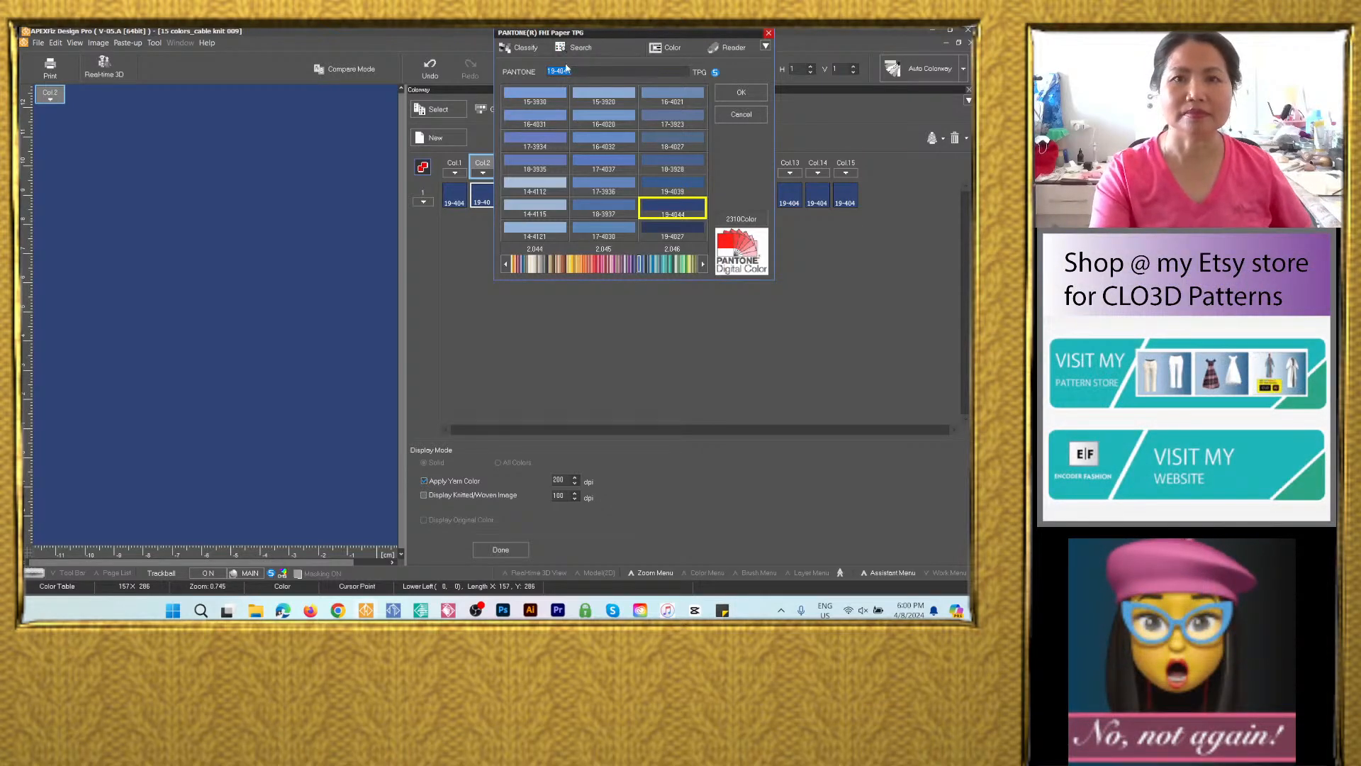
right_click(567, 71)
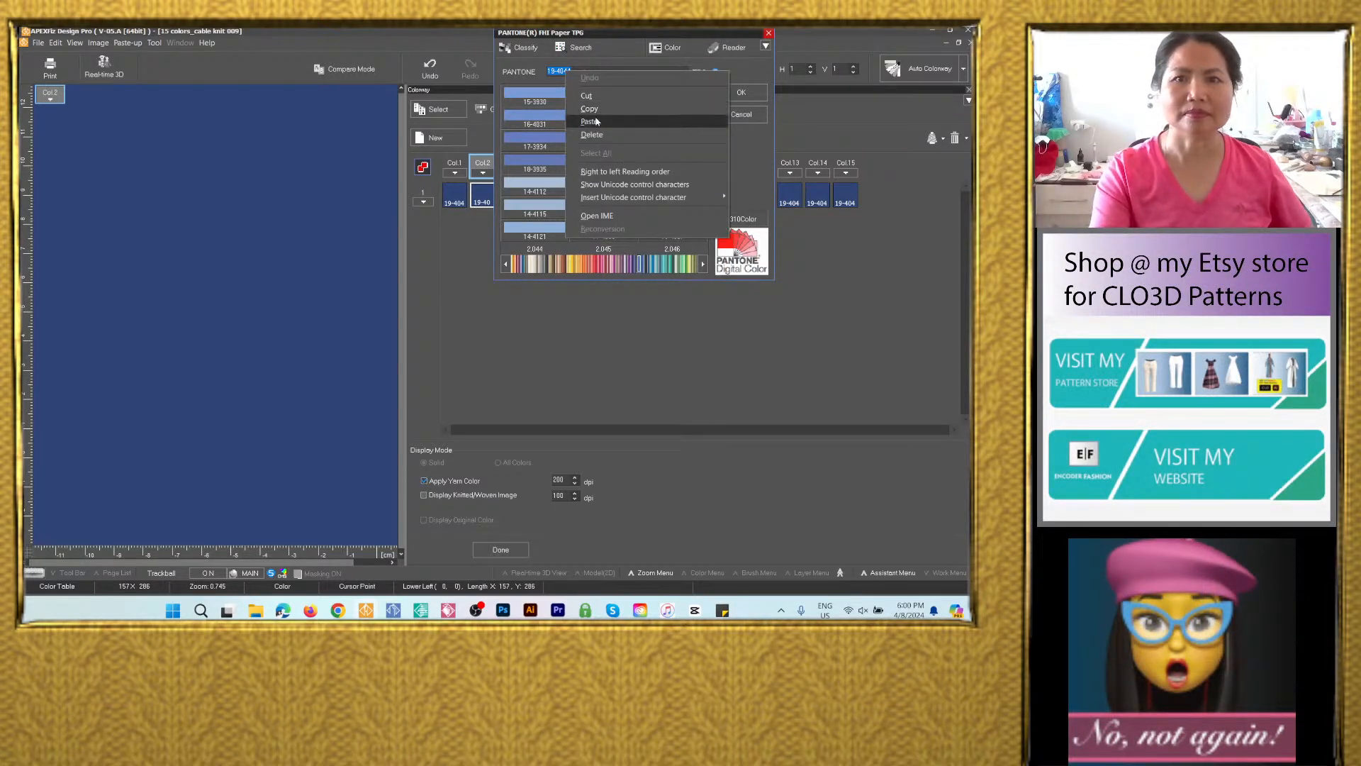
click(597, 122)
click(741, 93)
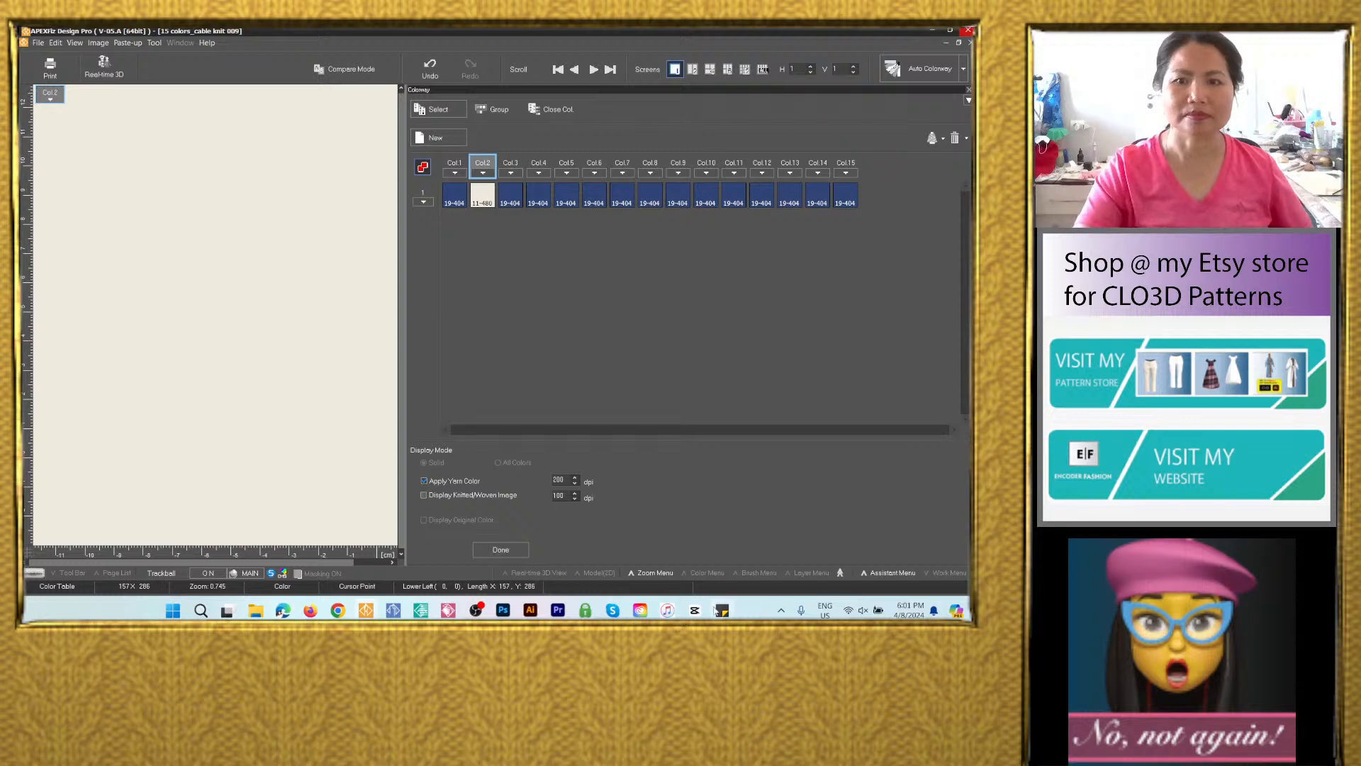
Copy the gray number 18-0000 from the color note and apply it as the Col.3 PANTONE color.
click(720, 610)
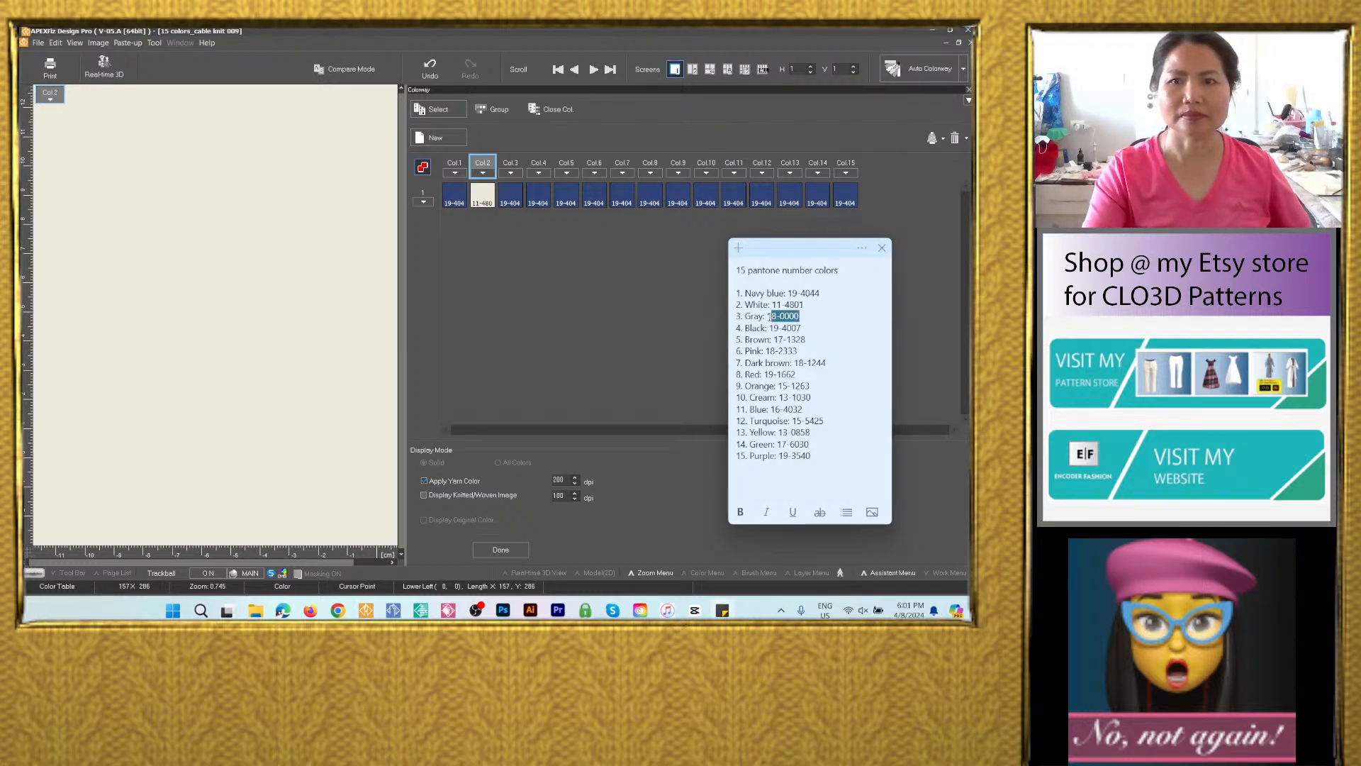
drag(769, 316, 767, 317)
key(ctrl+c)
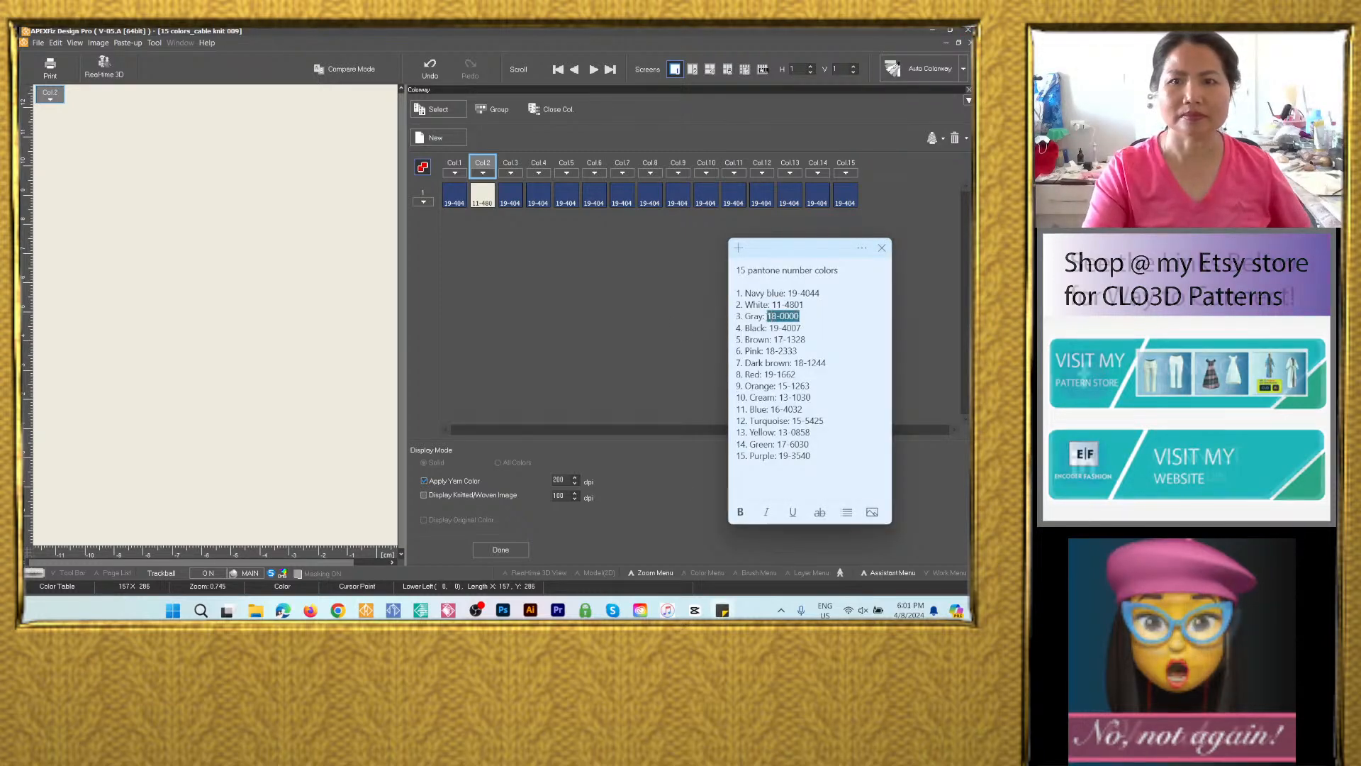
double_click(519, 199)
right_click(590, 71)
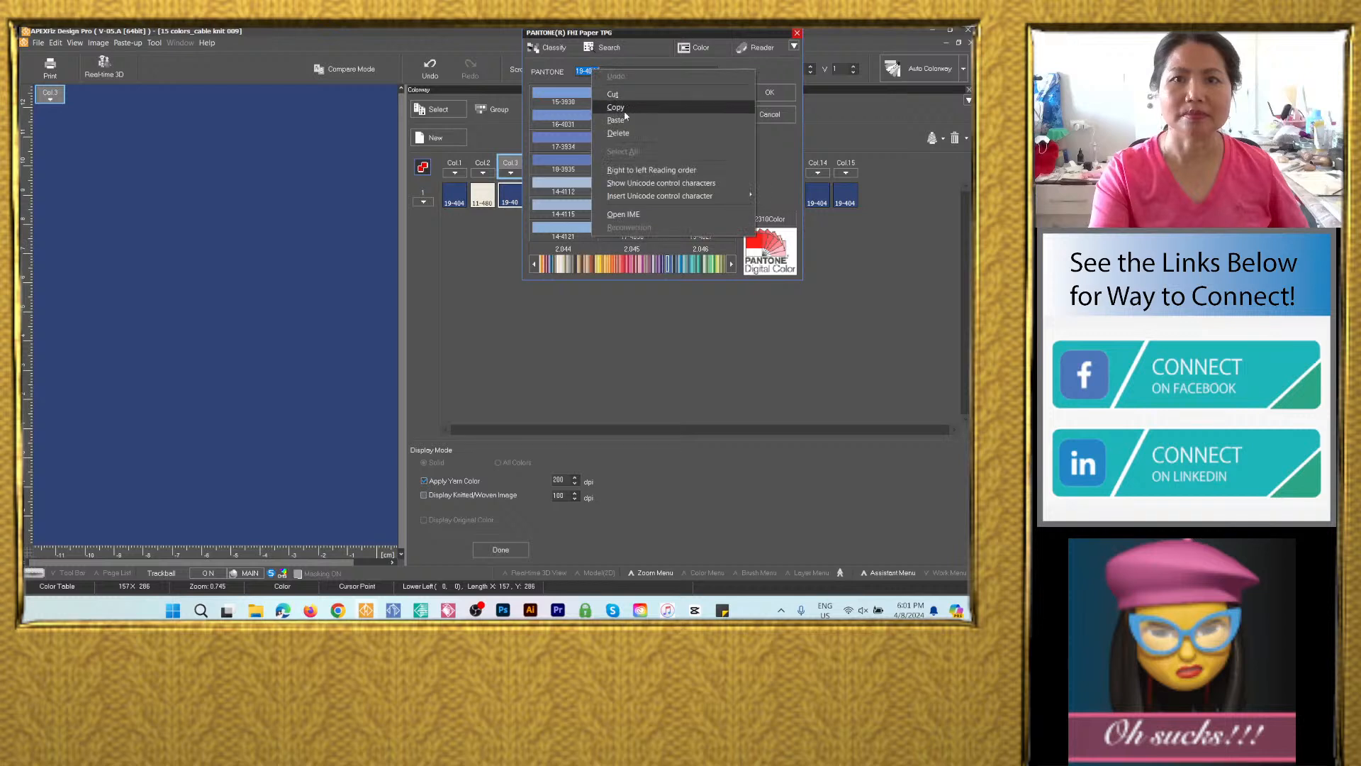
click(629, 120)
click(768, 94)
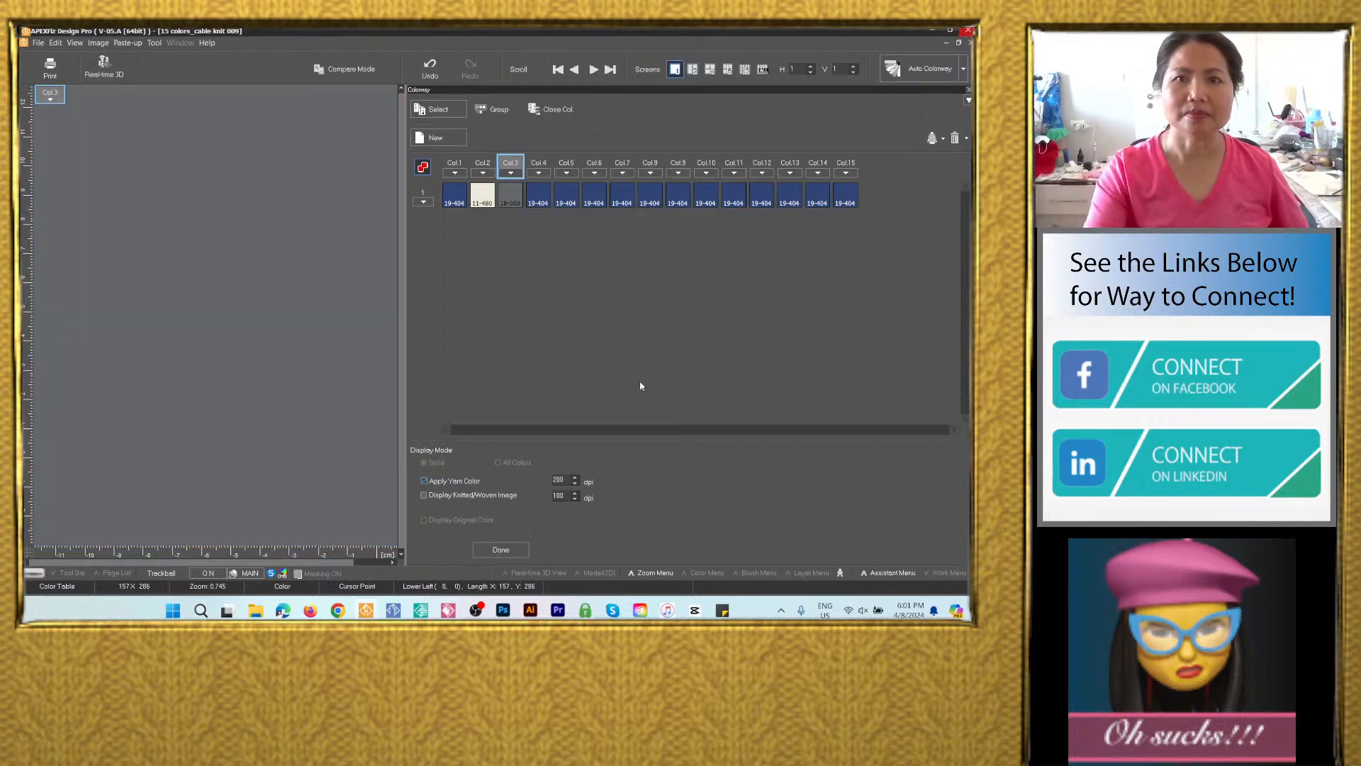
Copy the black number 19-4007 from the color note and apply it as the Col.4 PANTONE color.
click(713, 611)
drag(808, 329, 778, 328)
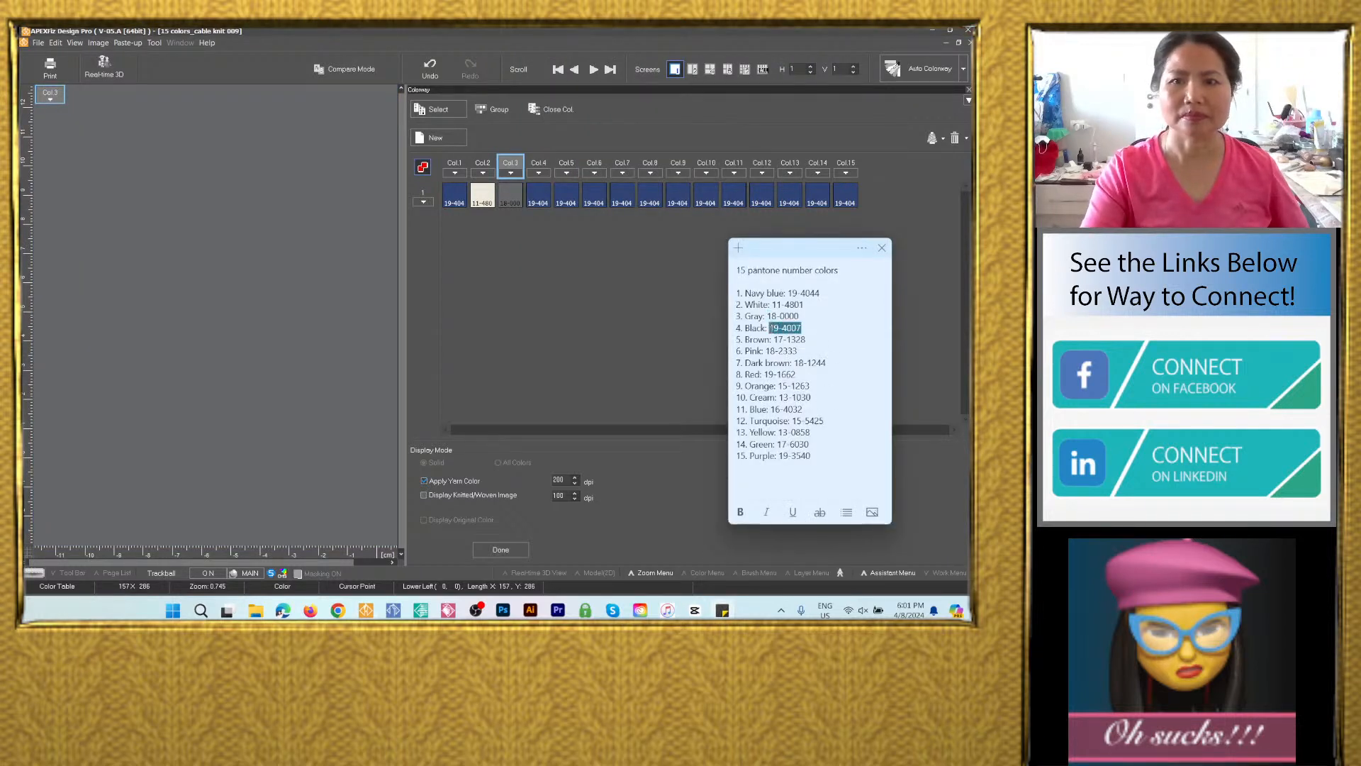
double_click(538, 196)
right_click(614, 72)
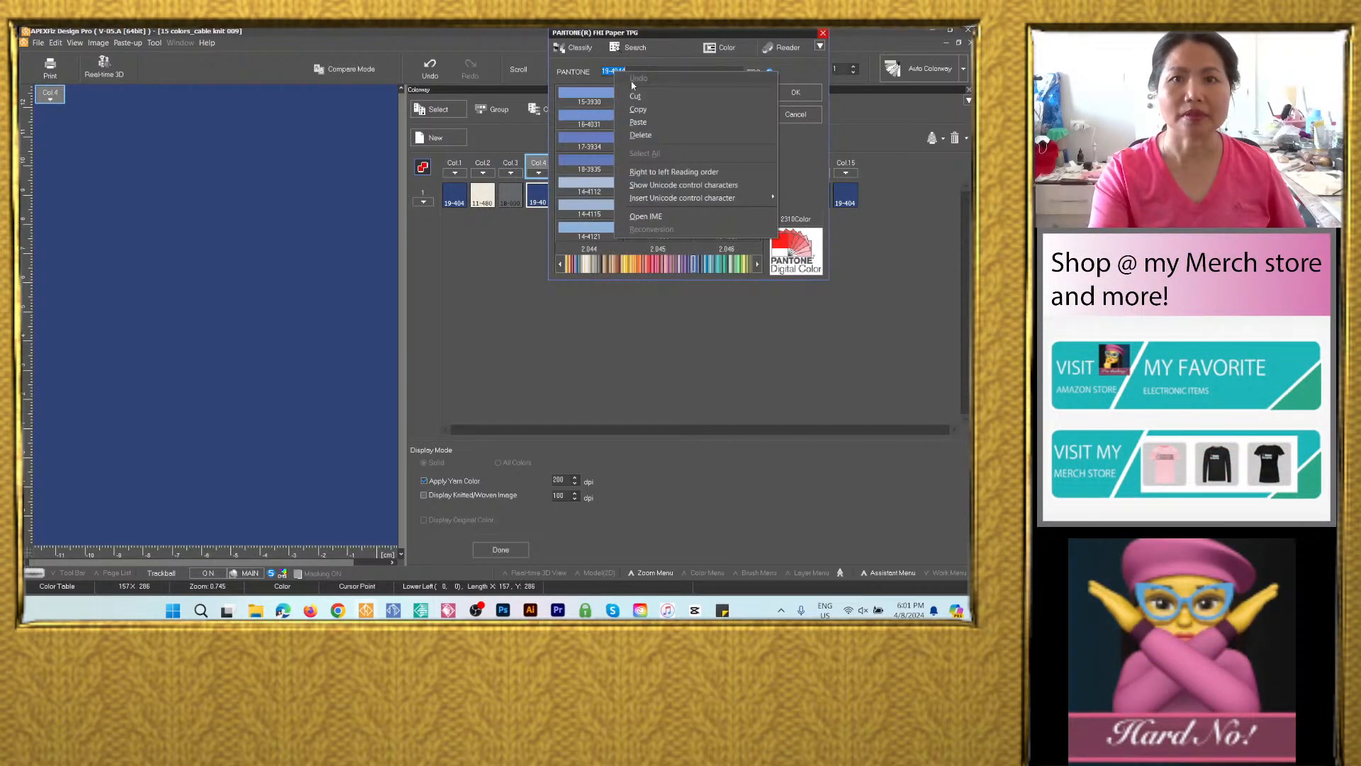
click(643, 117)
click(796, 91)
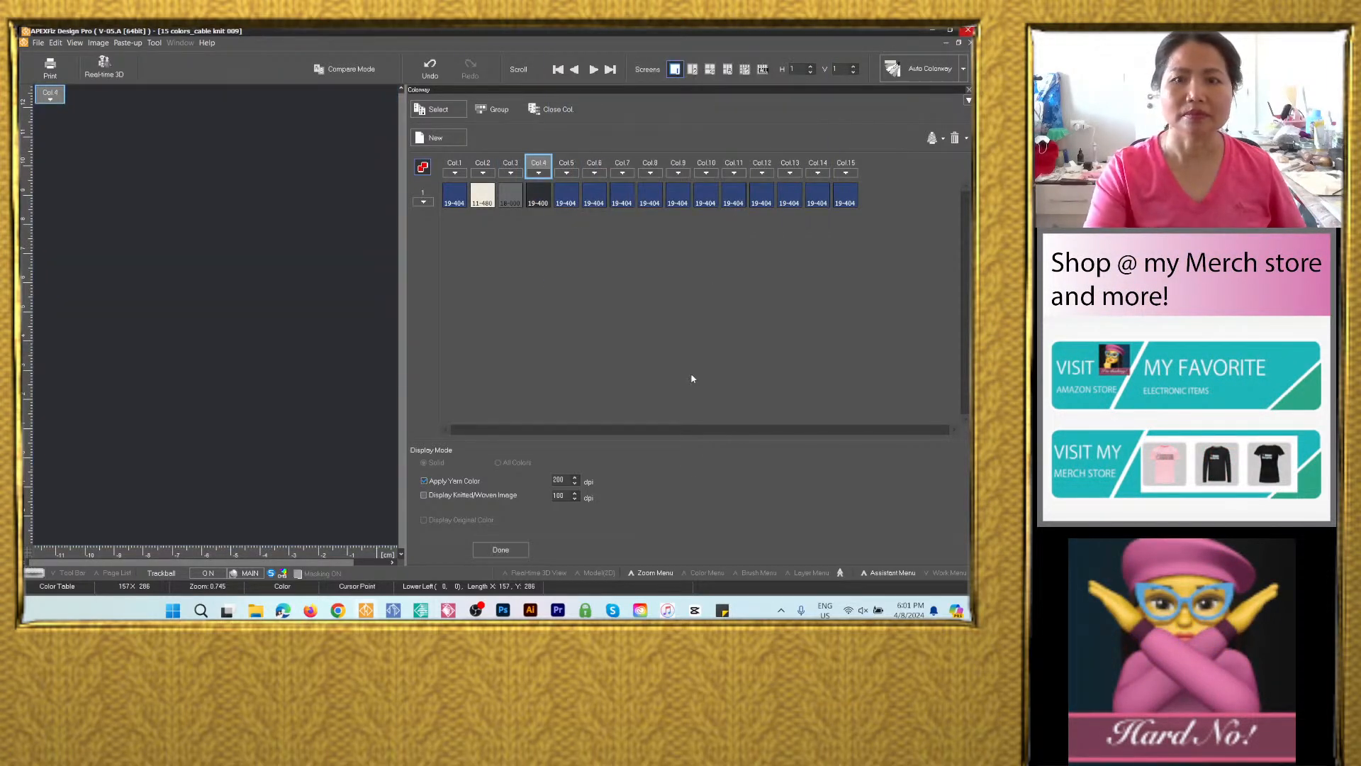
Copy the brown number 17-1328 from the color note and apply it as the Col.5 PANTONE color.
click(729, 610)
drag(807, 340, 789, 339)
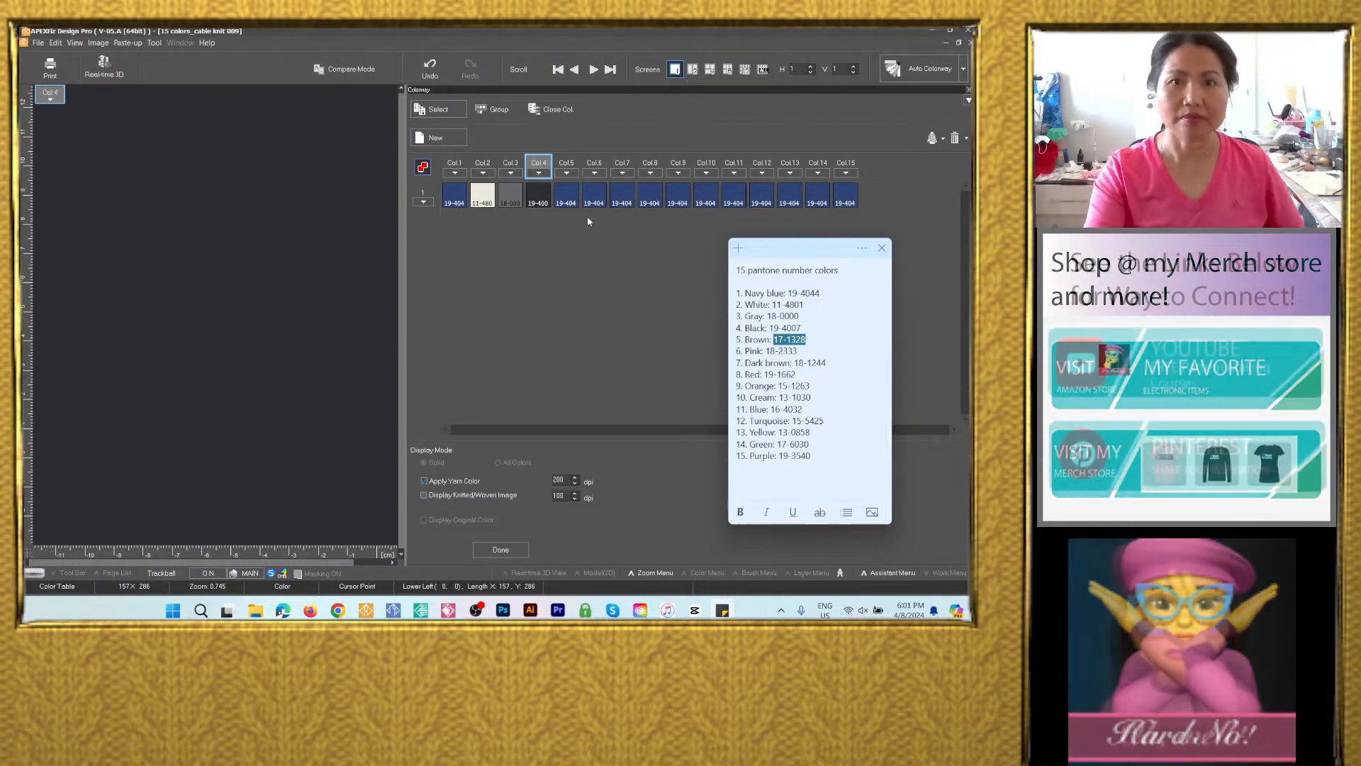
click(565, 196)
right_click(643, 70)
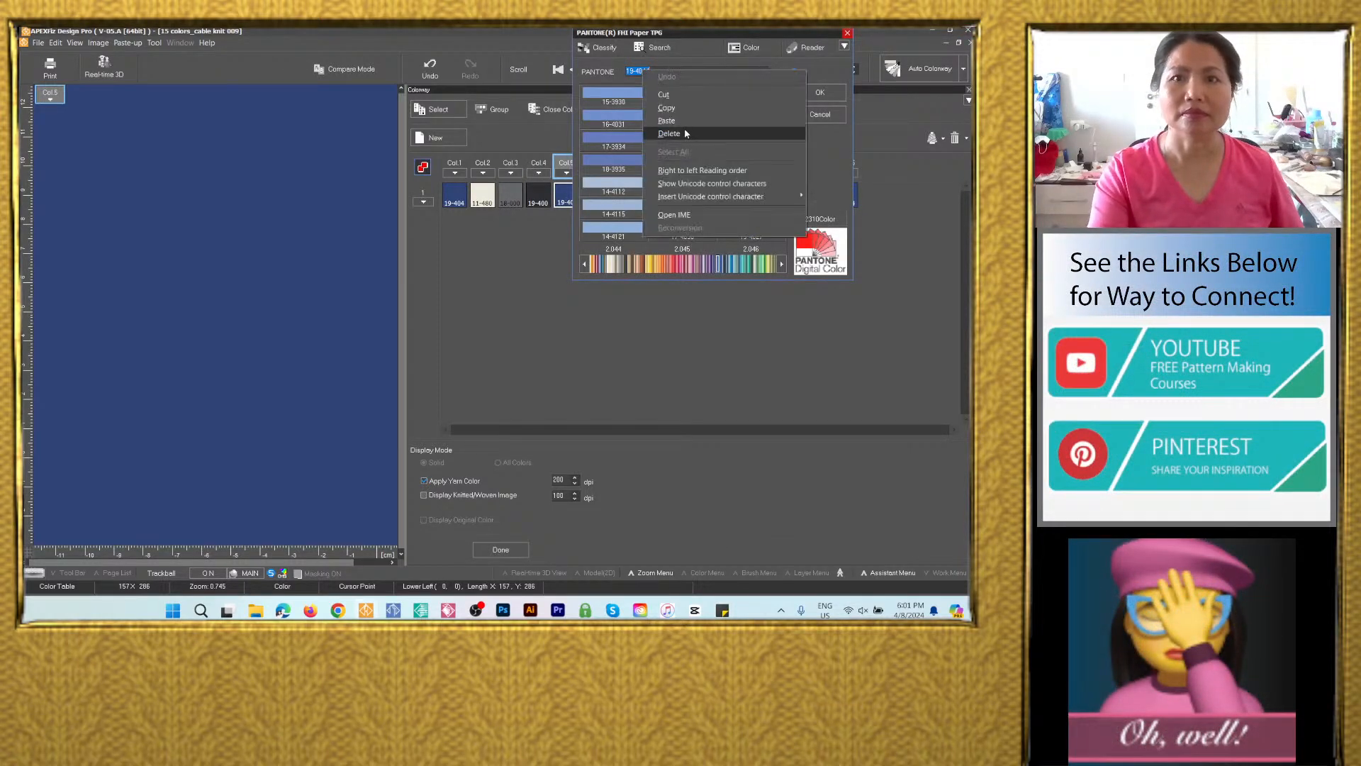
click(683, 122)
click(808, 94)
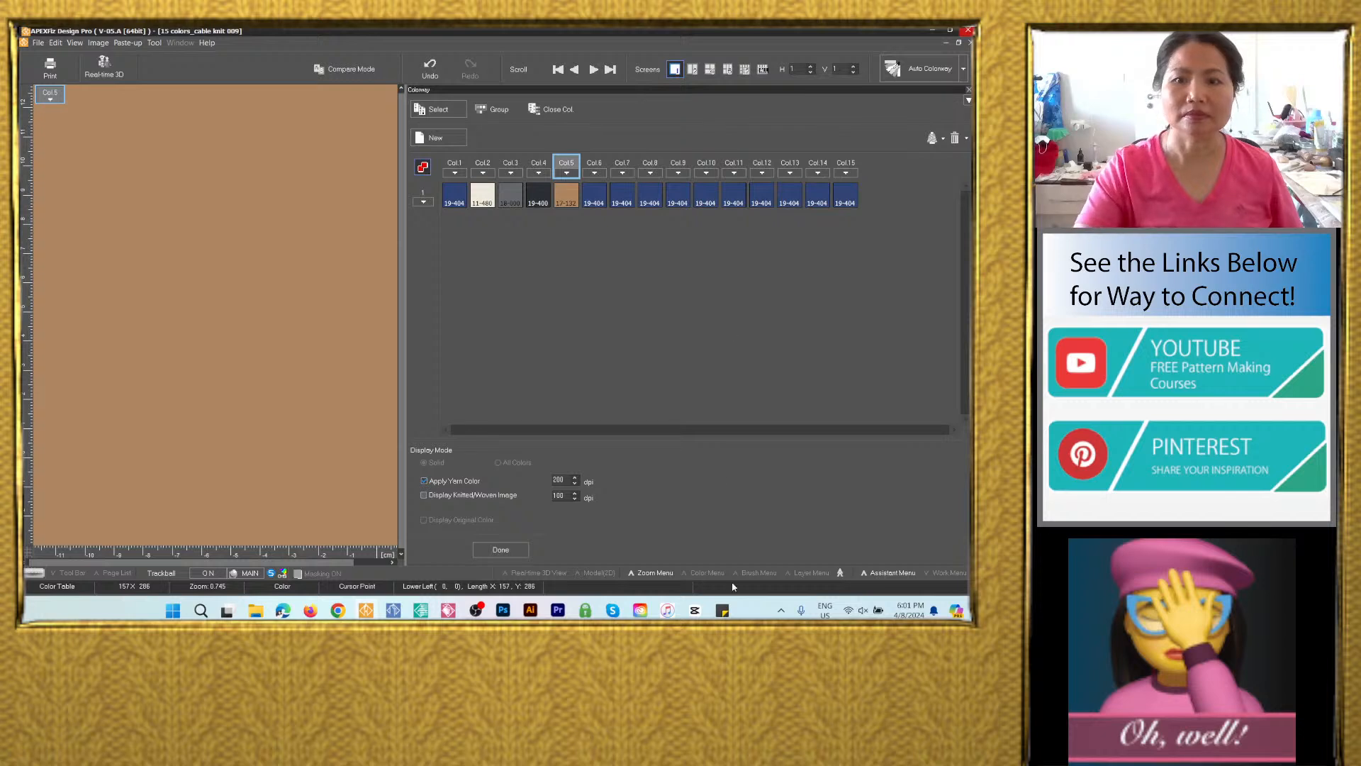
Copy the pink number 18-2333 from the color note and apply it as the Col.6 PANTONE color.
click(722, 610)
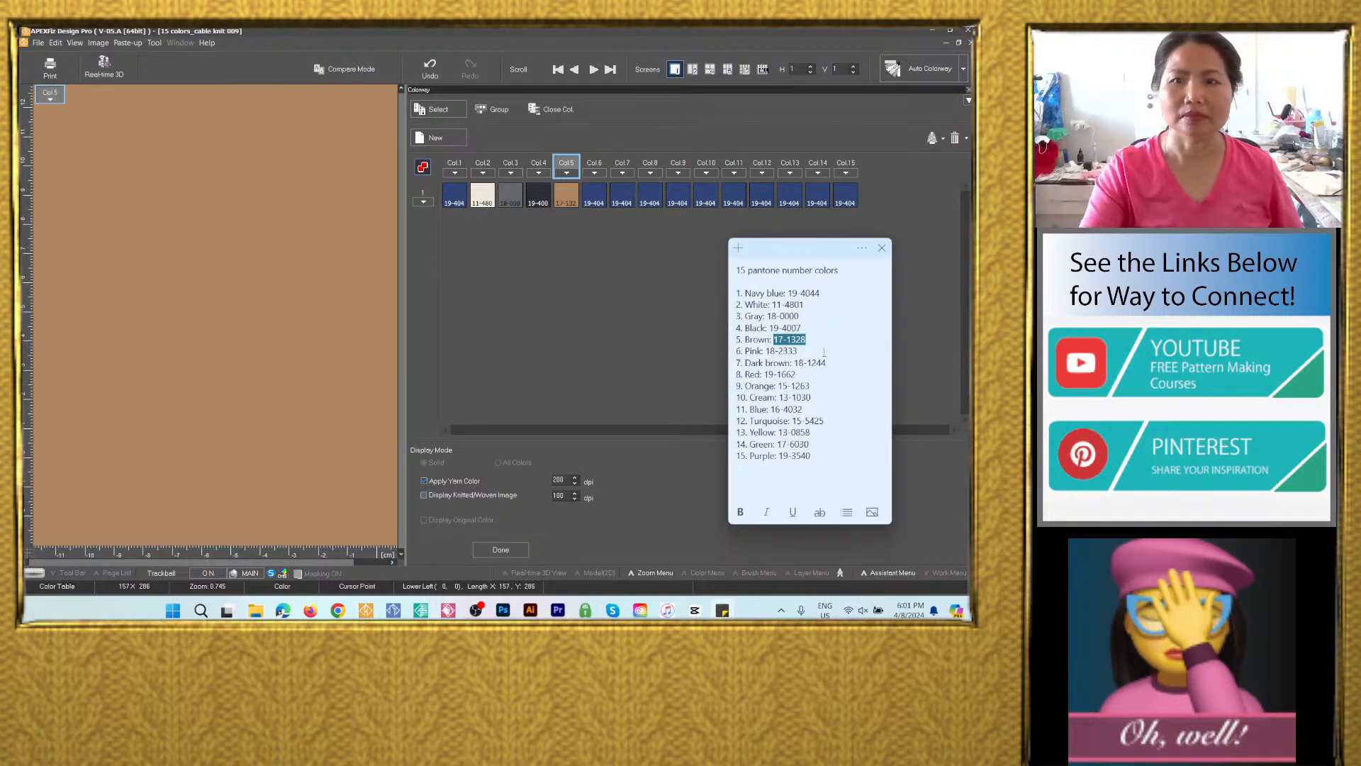
drag(824, 351, 787, 351)
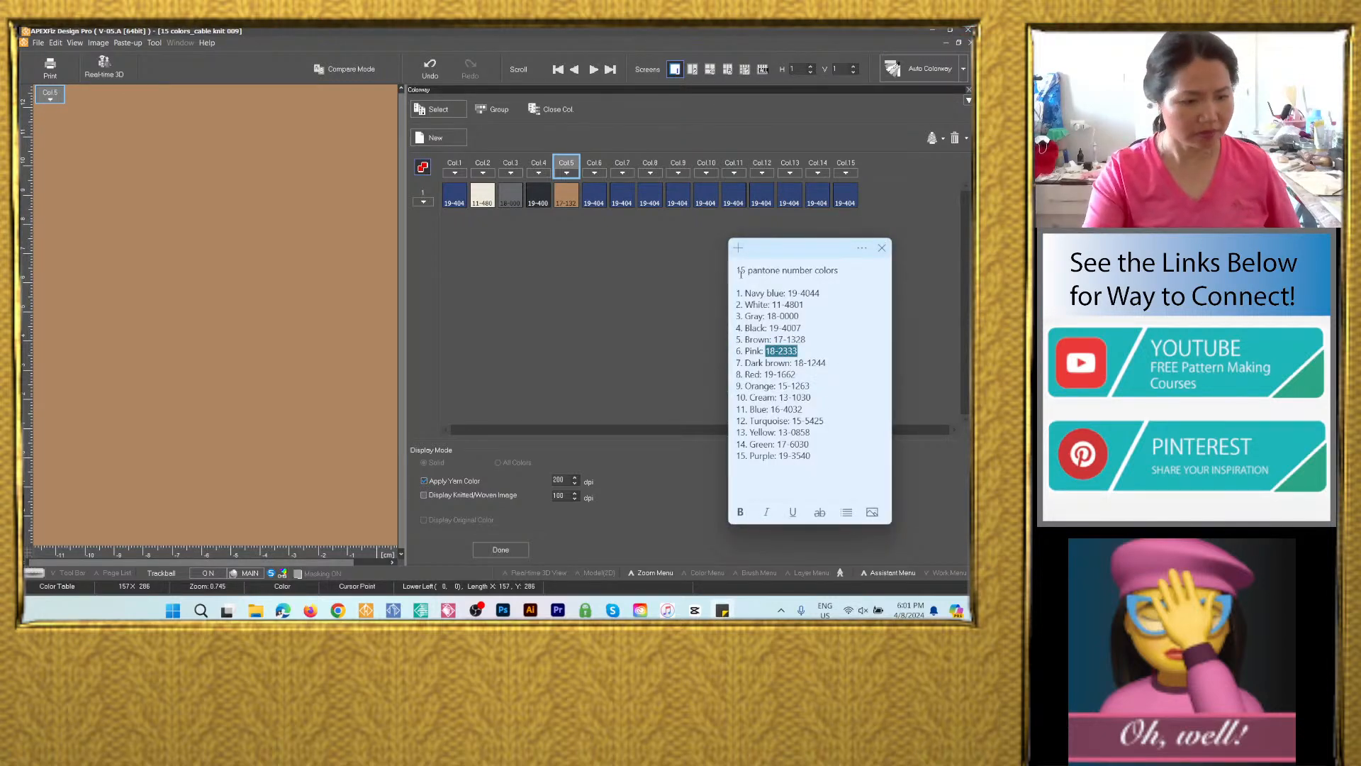
double_click(594, 195)
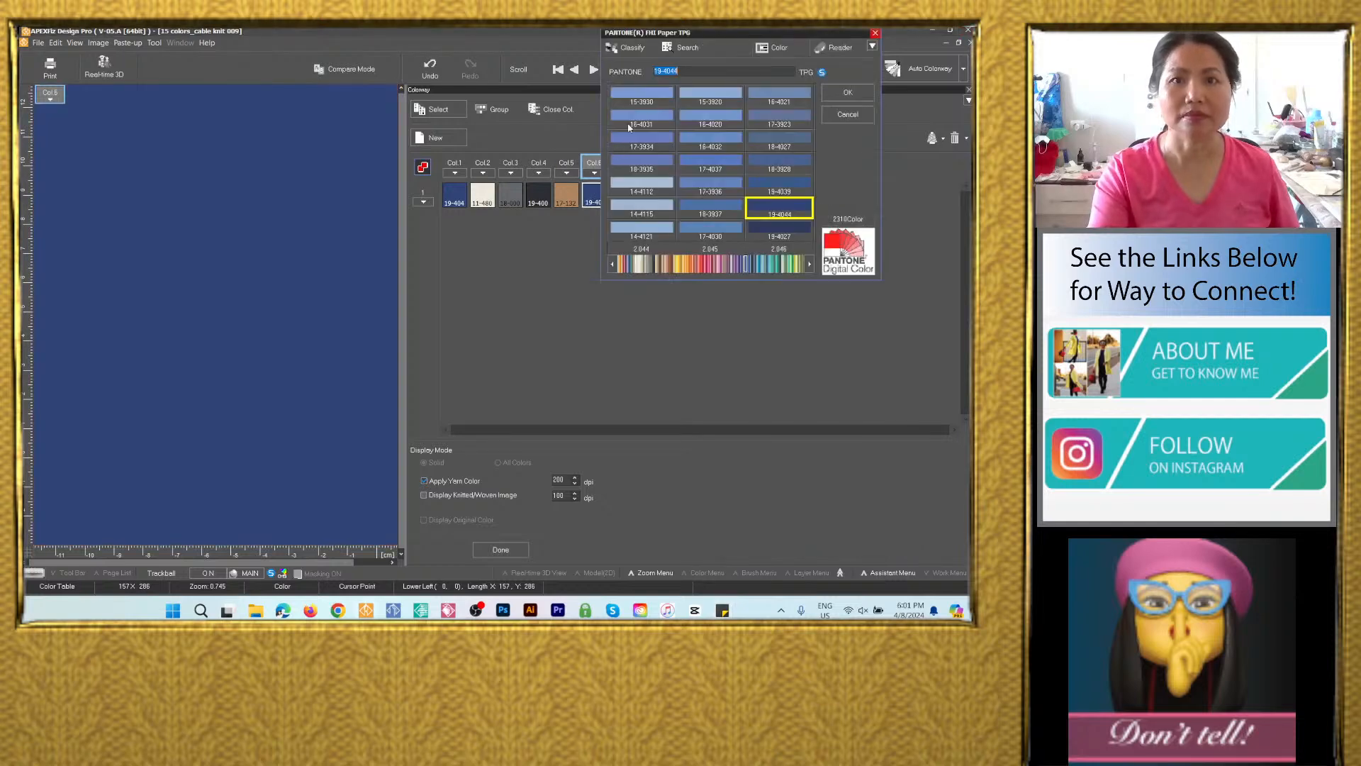
right_click(666, 71)
click(691, 127)
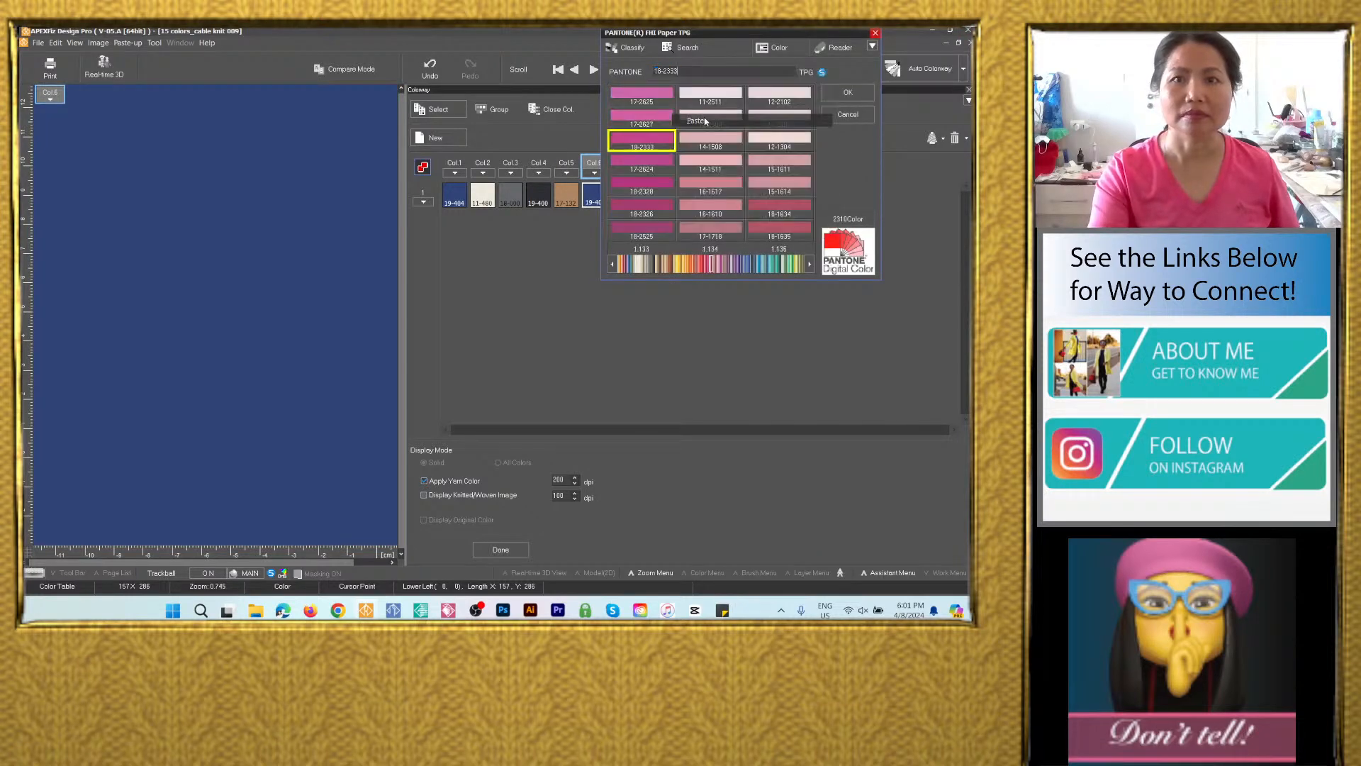
click(850, 97)
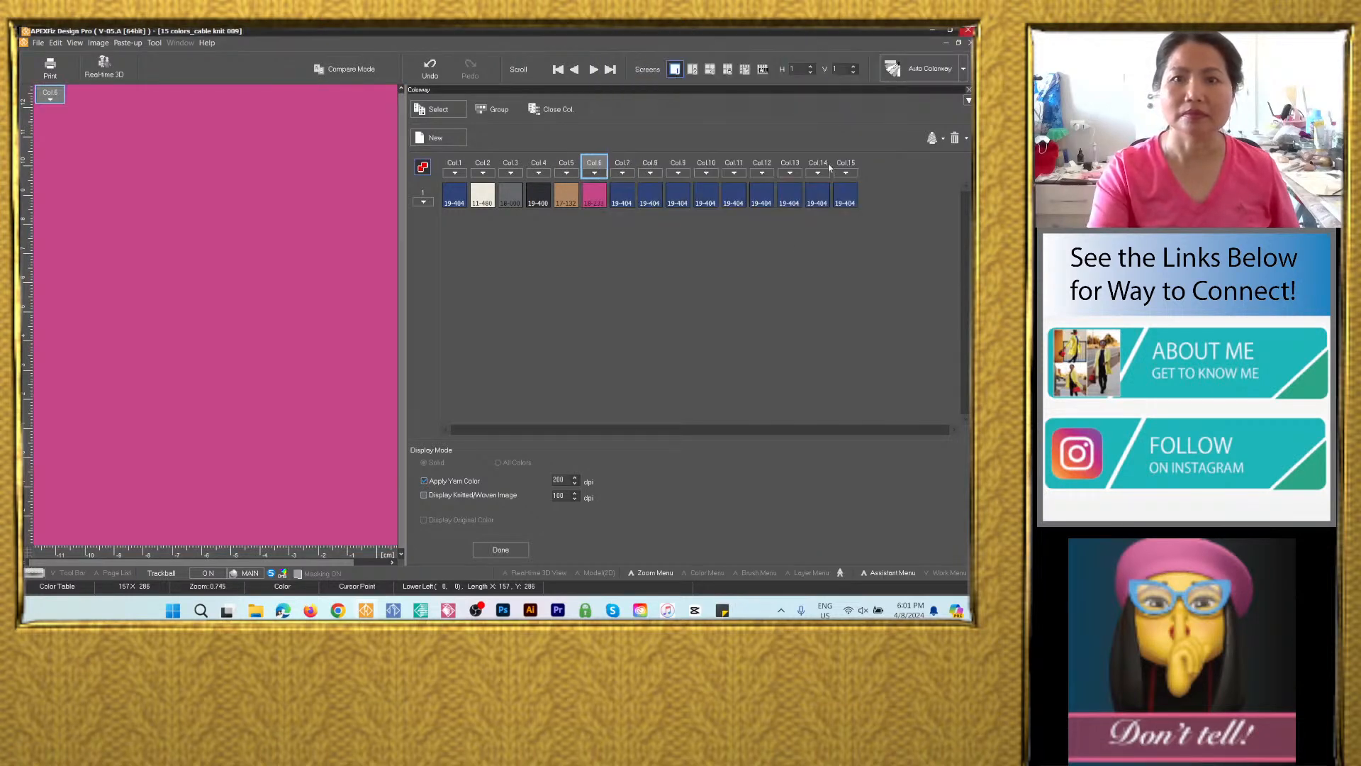
Copy the dark brown number 18-1244 from the color note and apply it as the Col.7 PANTONE color.
click(724, 610)
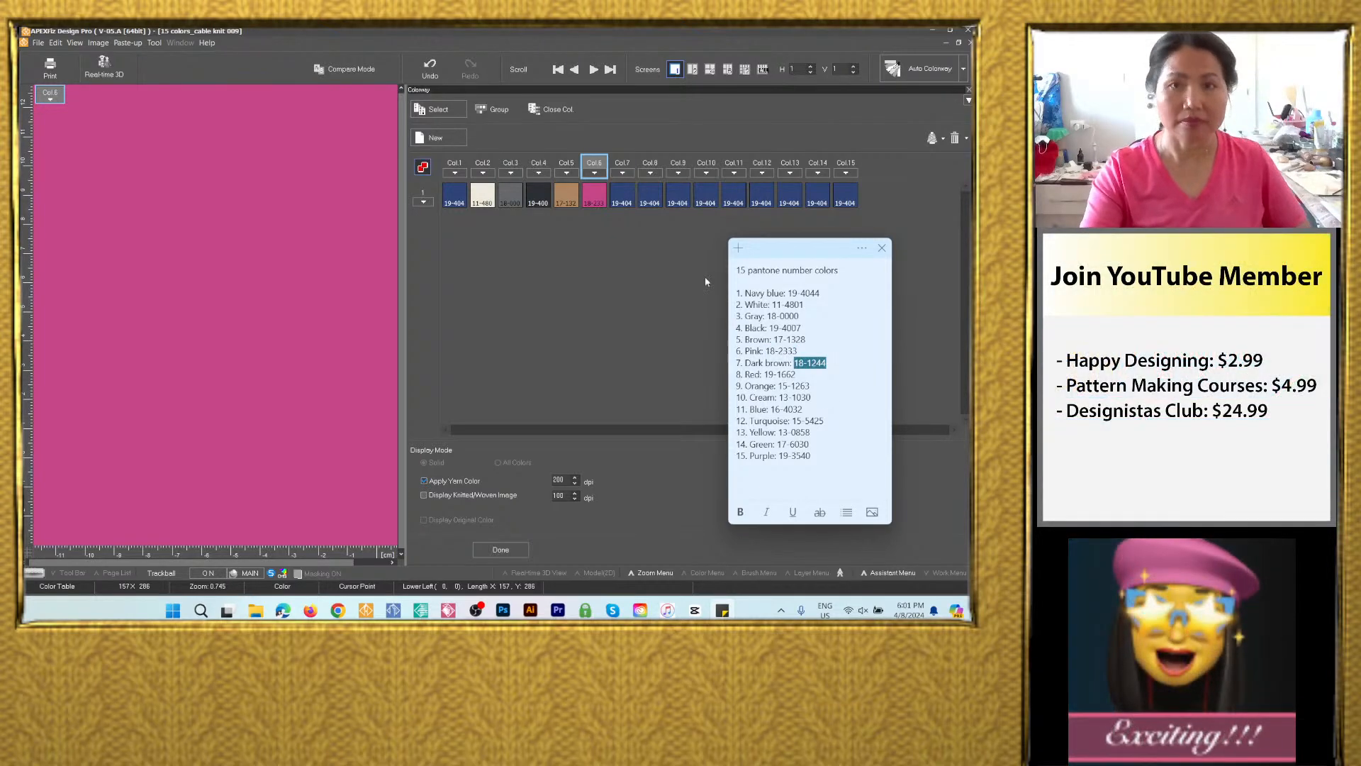
double_click(623, 201)
text(18-1244)
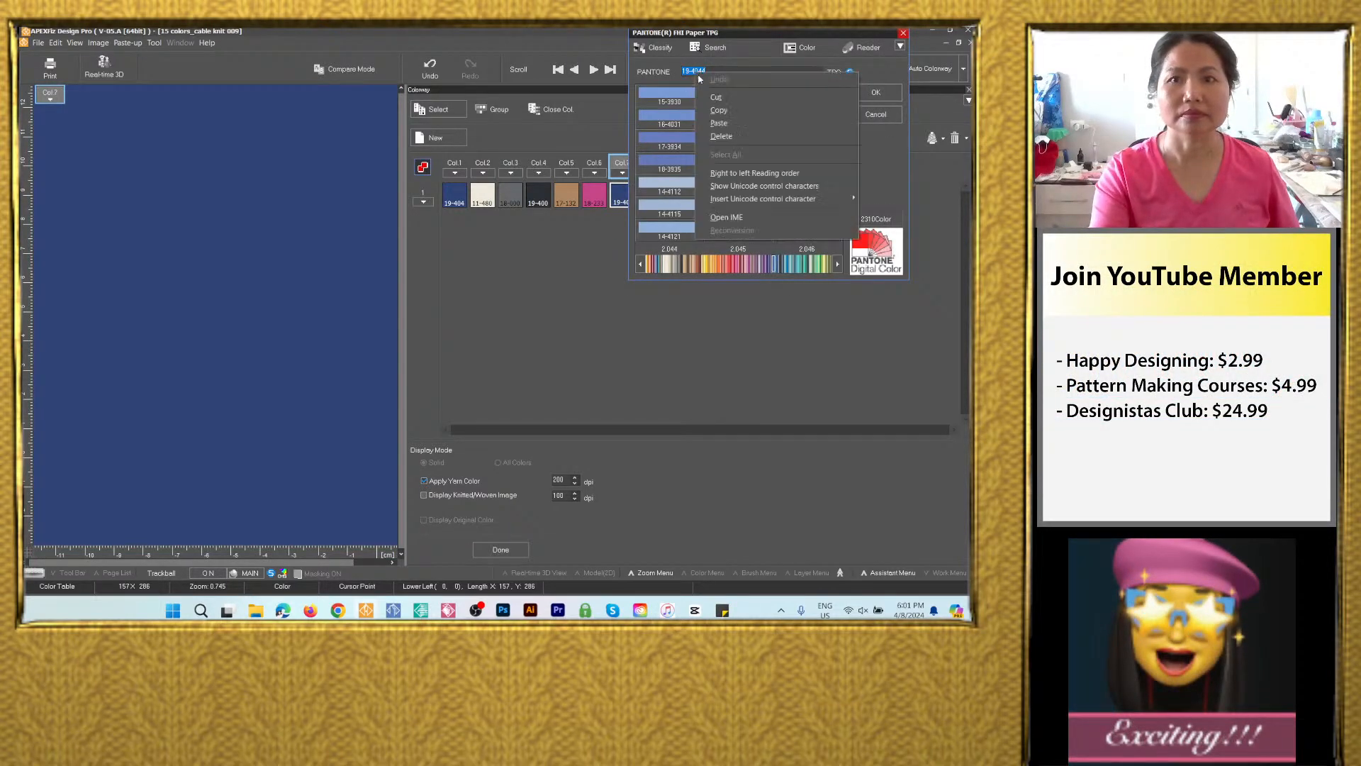
key(Return)
click(876, 92)
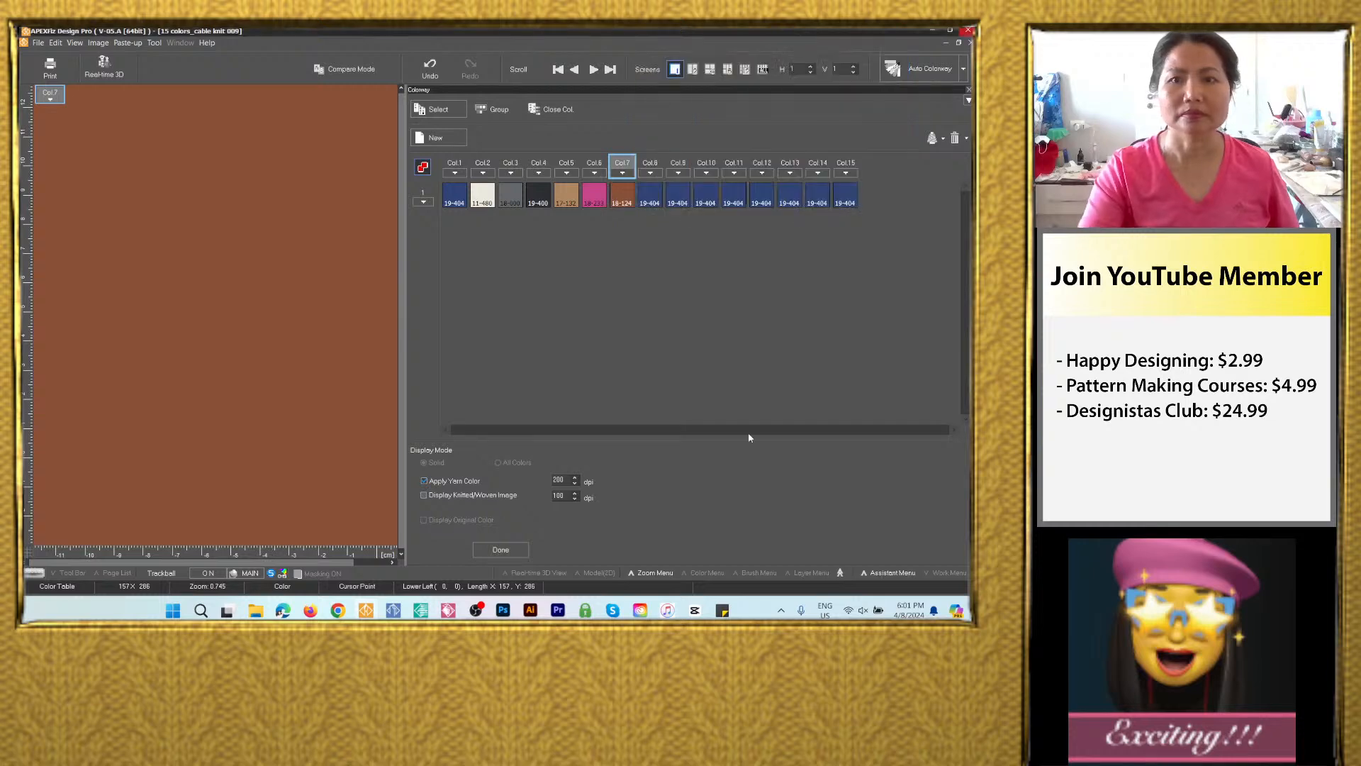
Copy the red number 19-1662 from the color note and apply it as the Col.8 PANTONE color.
click(723, 611)
drag(796, 374, 764, 375)
key(ctrl+c)
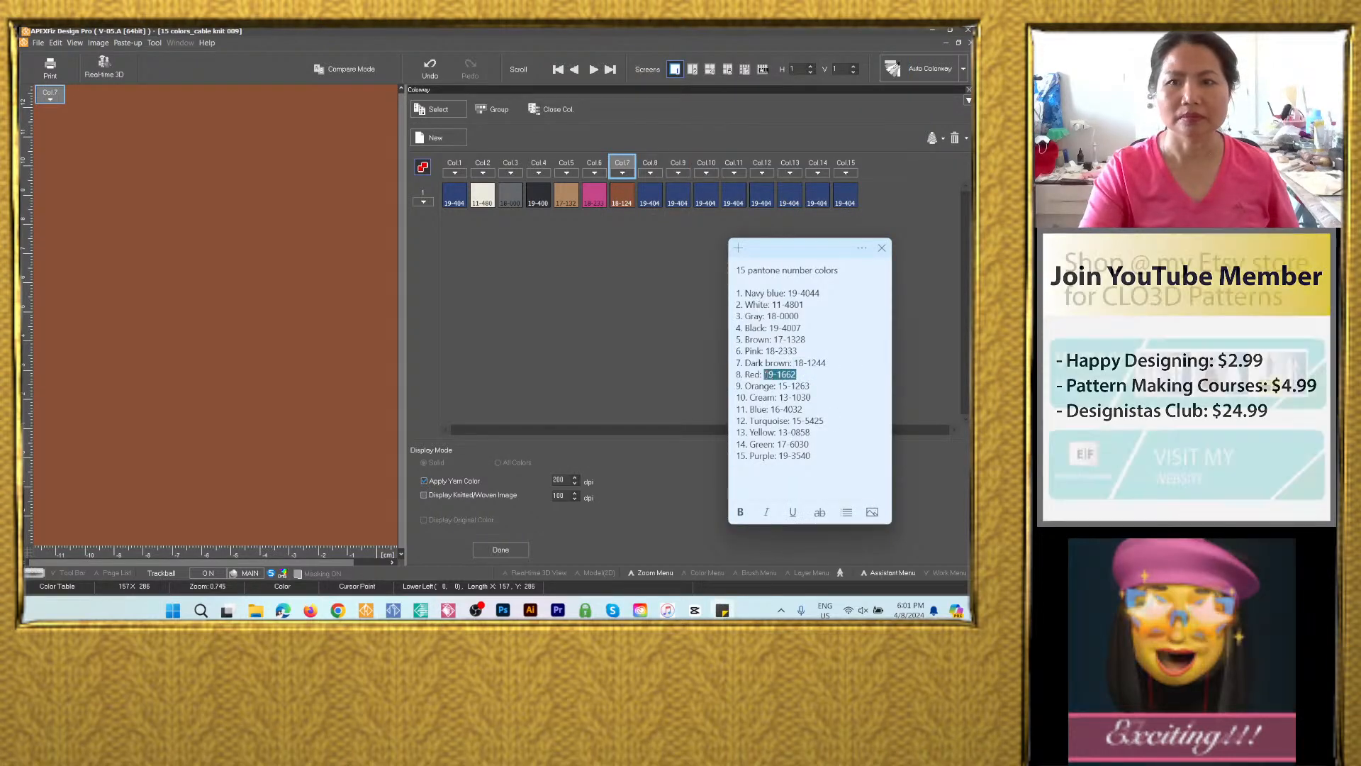
double_click(649, 195)
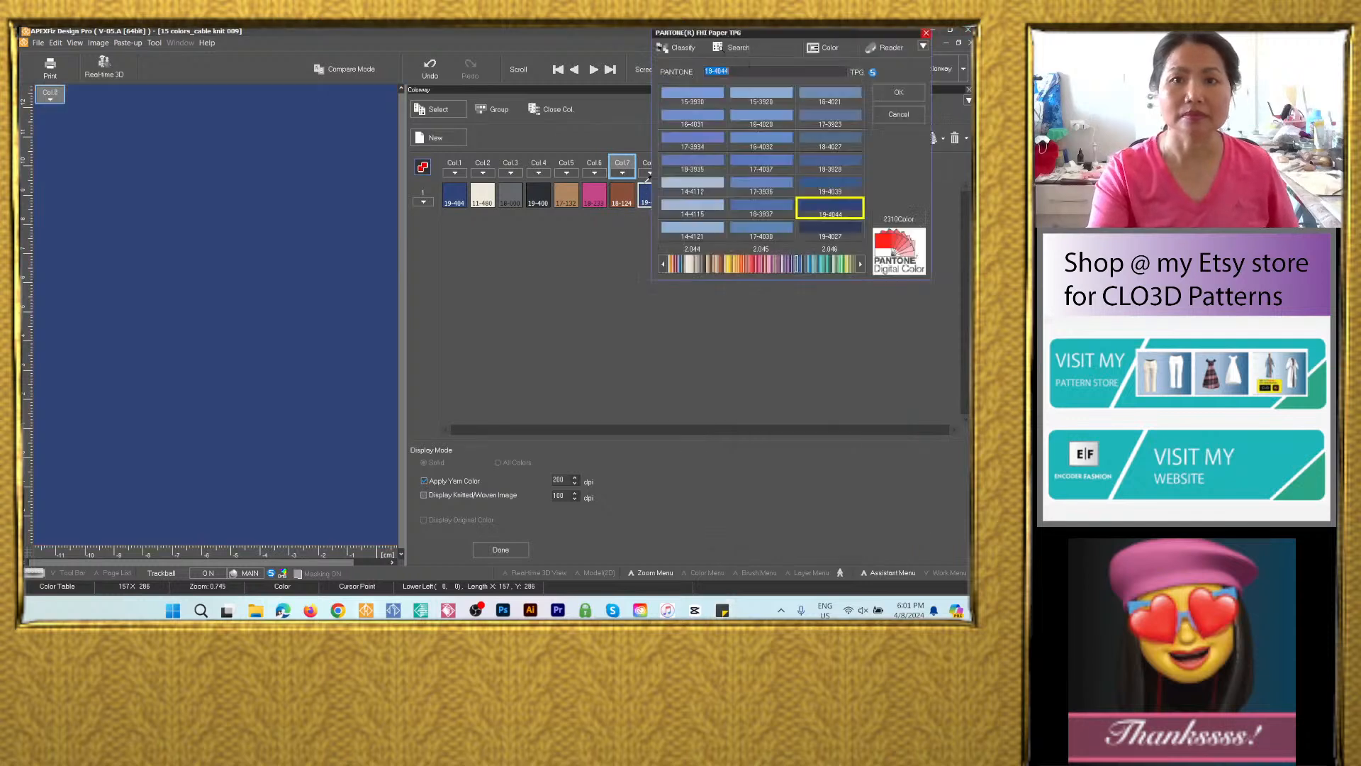
right_click(720, 71)
click(756, 122)
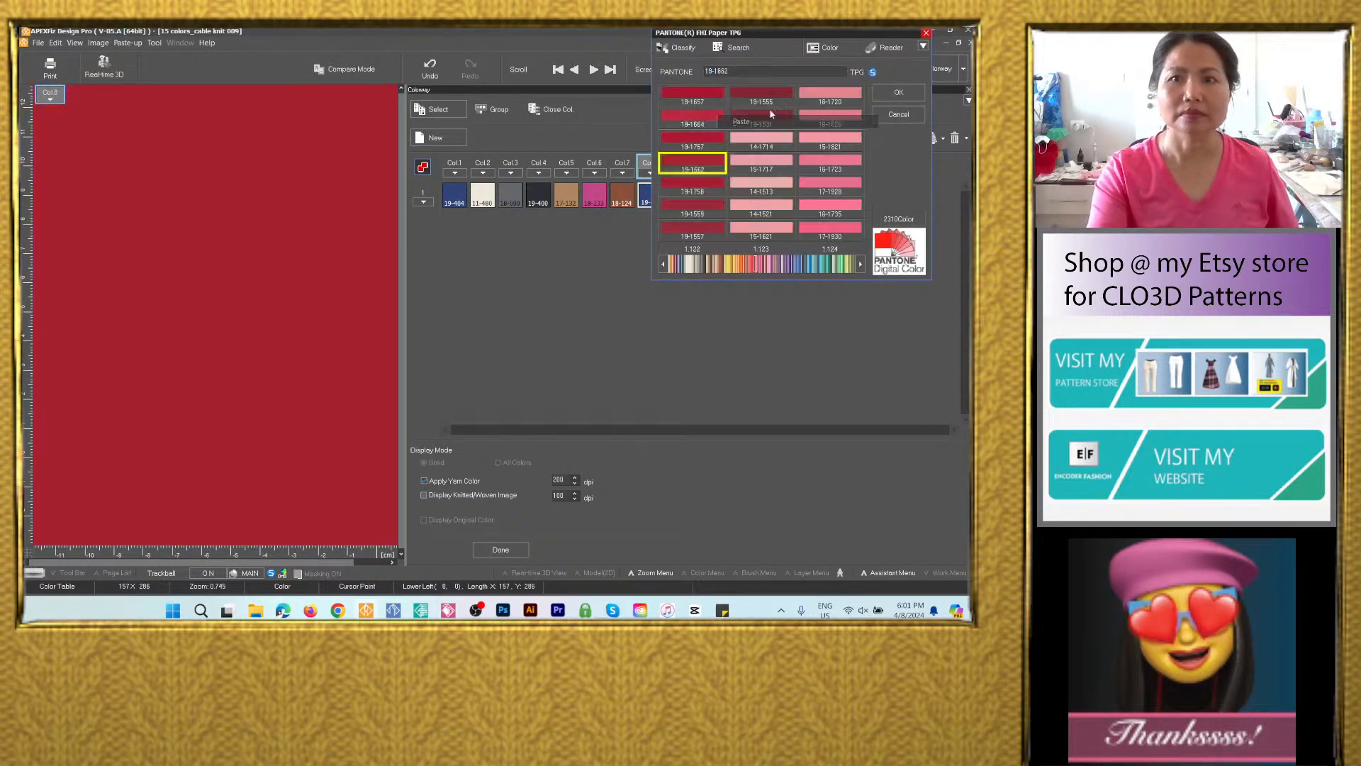
click(898, 93)
Copy the orange number 15-1263 from the color note and apply it as the Col.9 PANTONE color.
click(724, 611)
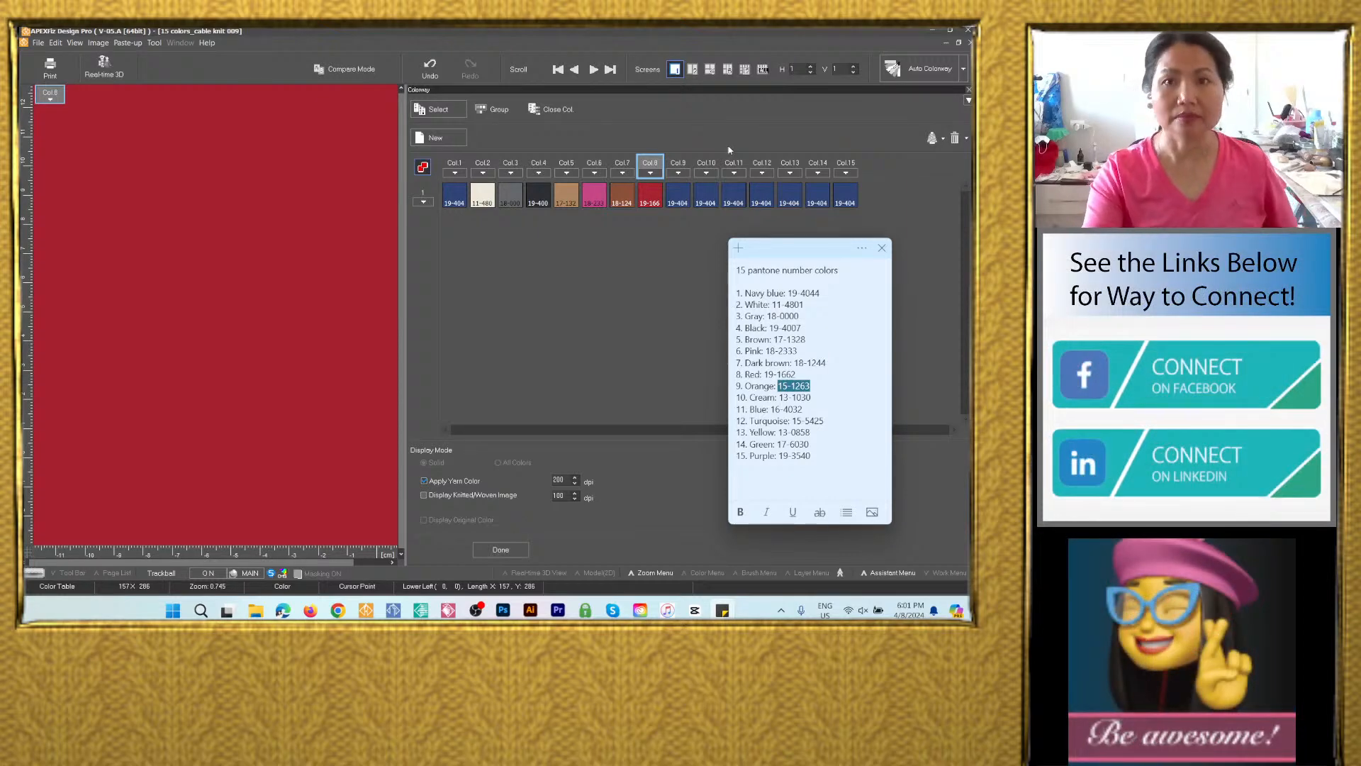
click(681, 197)
double_click(681, 197)
text(15-1263)
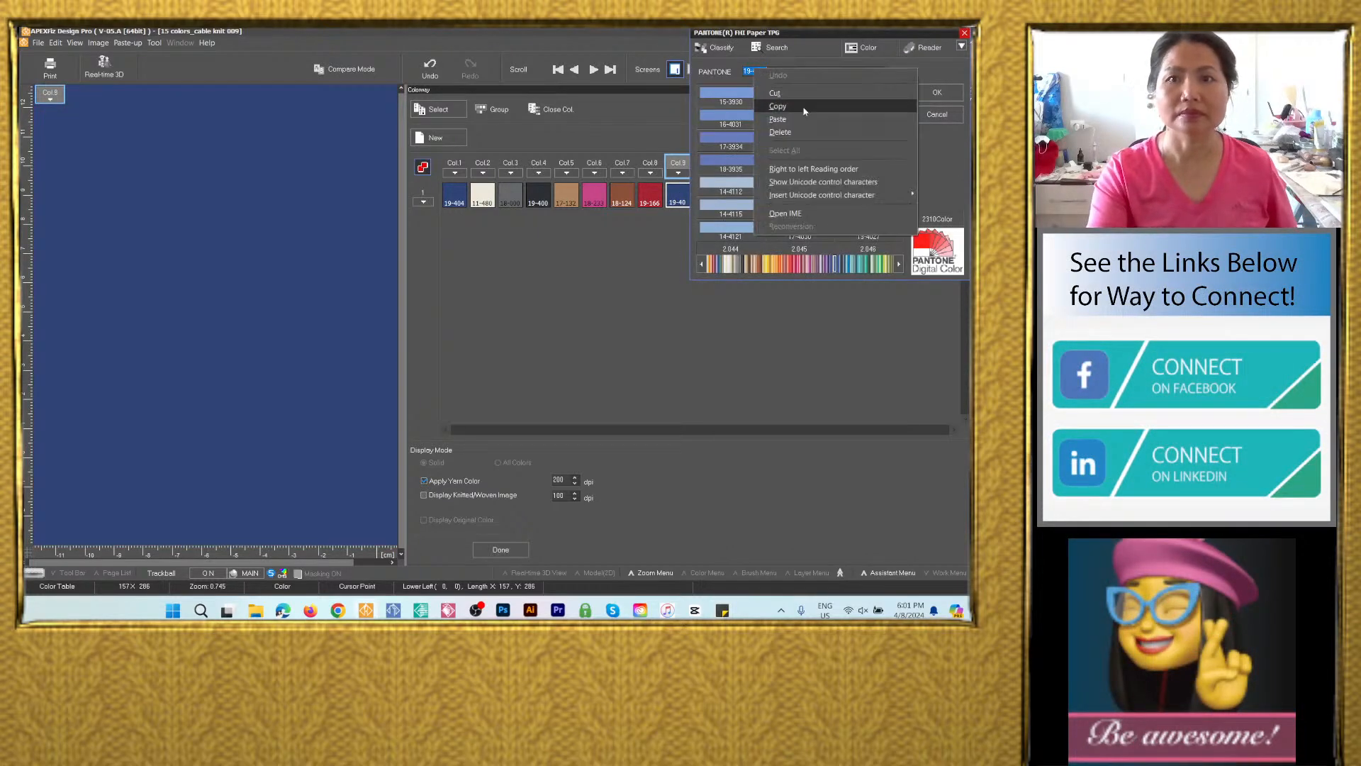
key(Return)
click(936, 94)
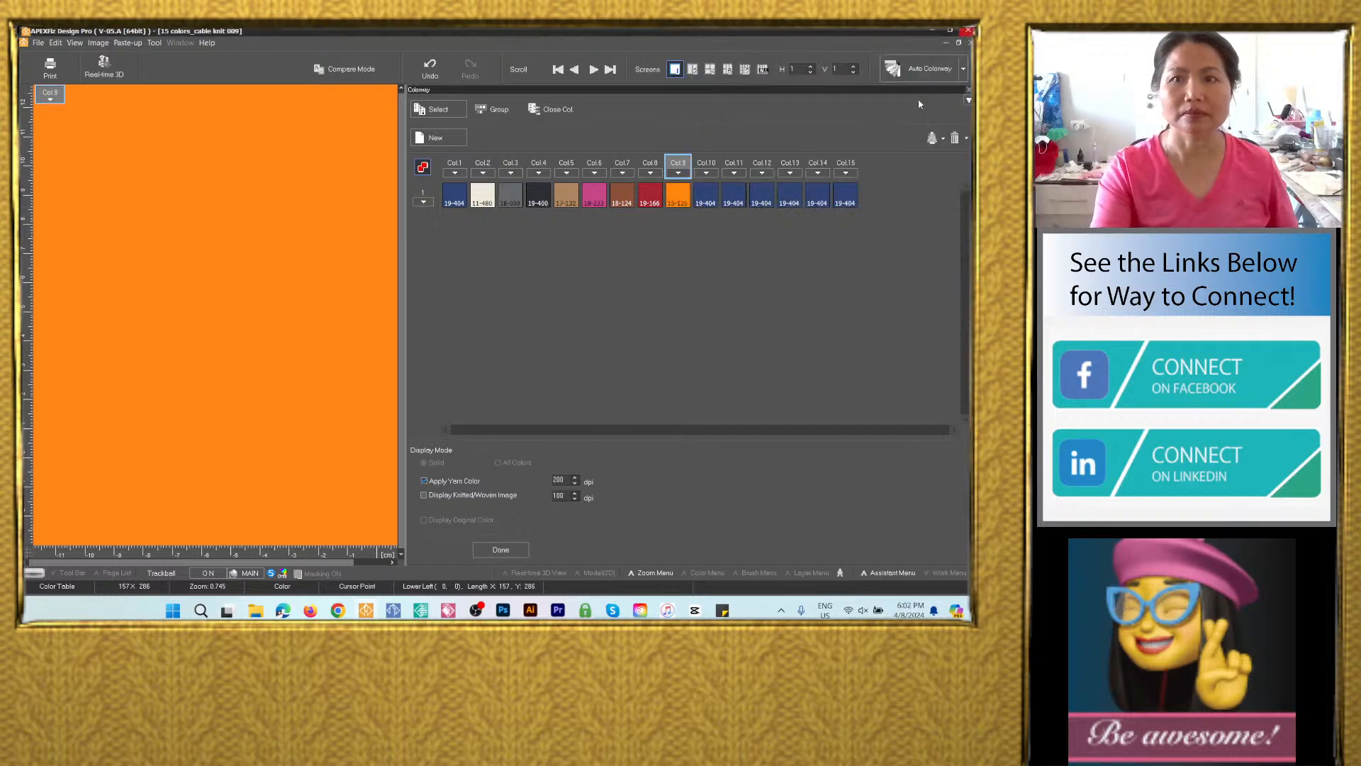
Copy the cream number 13-1030 from the color note and apply it as the Col.10 PANTONE color.
click(723, 610)
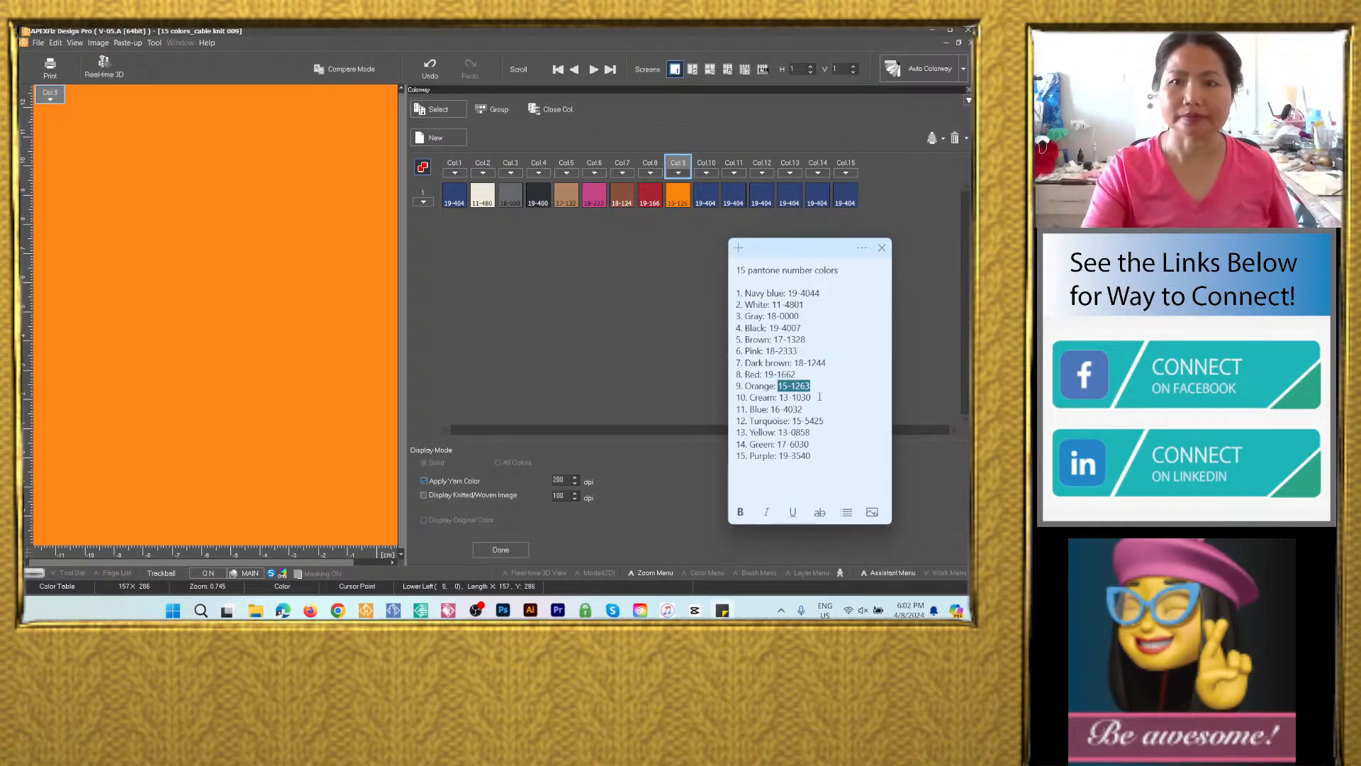
drag(819, 397, 778, 398)
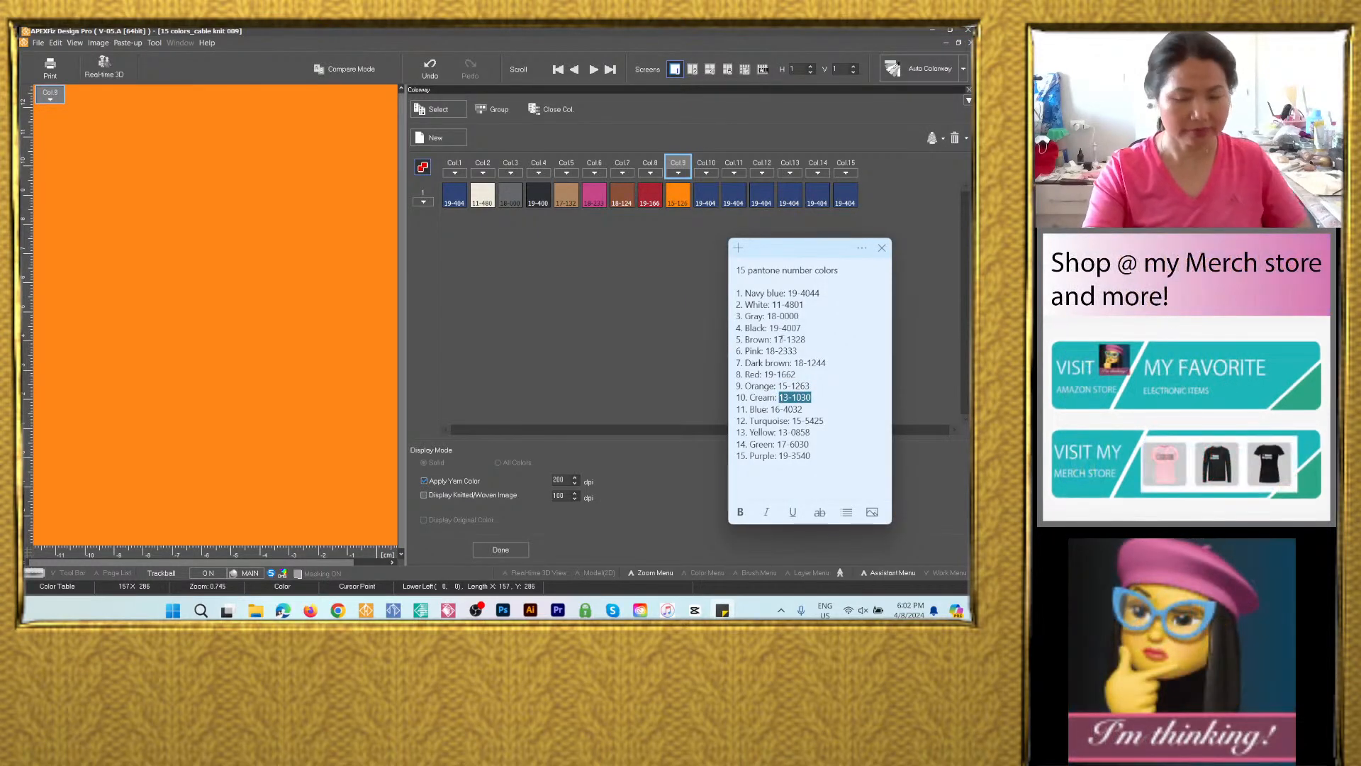
click(708, 172)
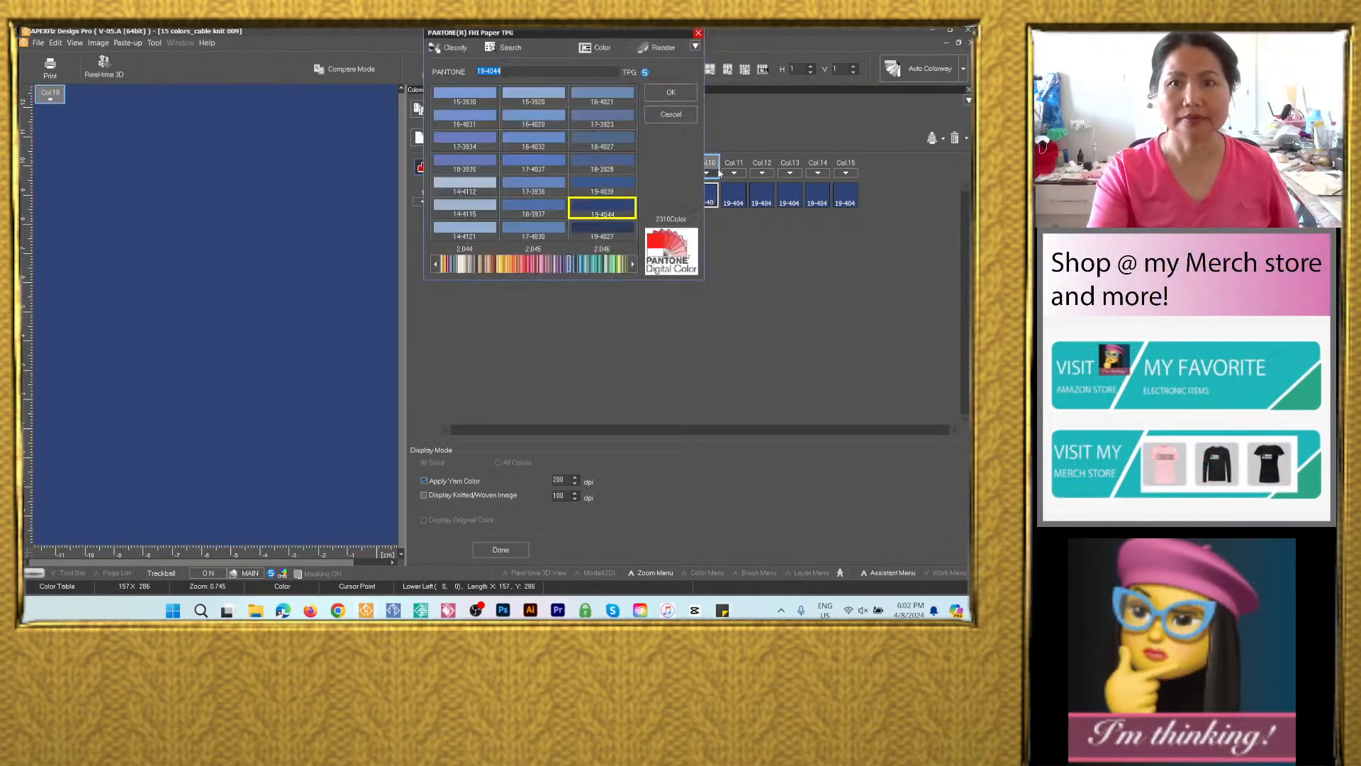
right_click(516, 70)
click(660, 98)
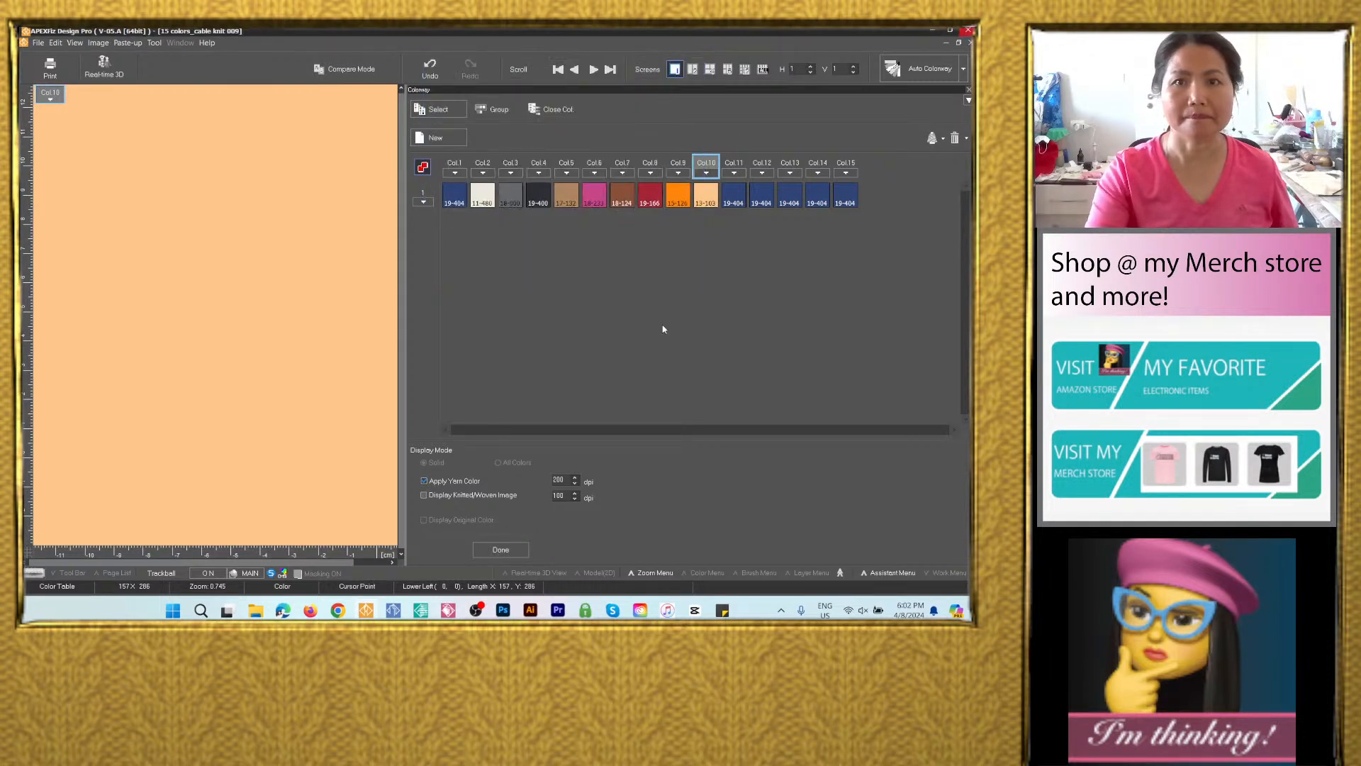
Copy the blue number 16-4032 from the color note and apply it as the Col.11 PANTONE color.
click(724, 611)
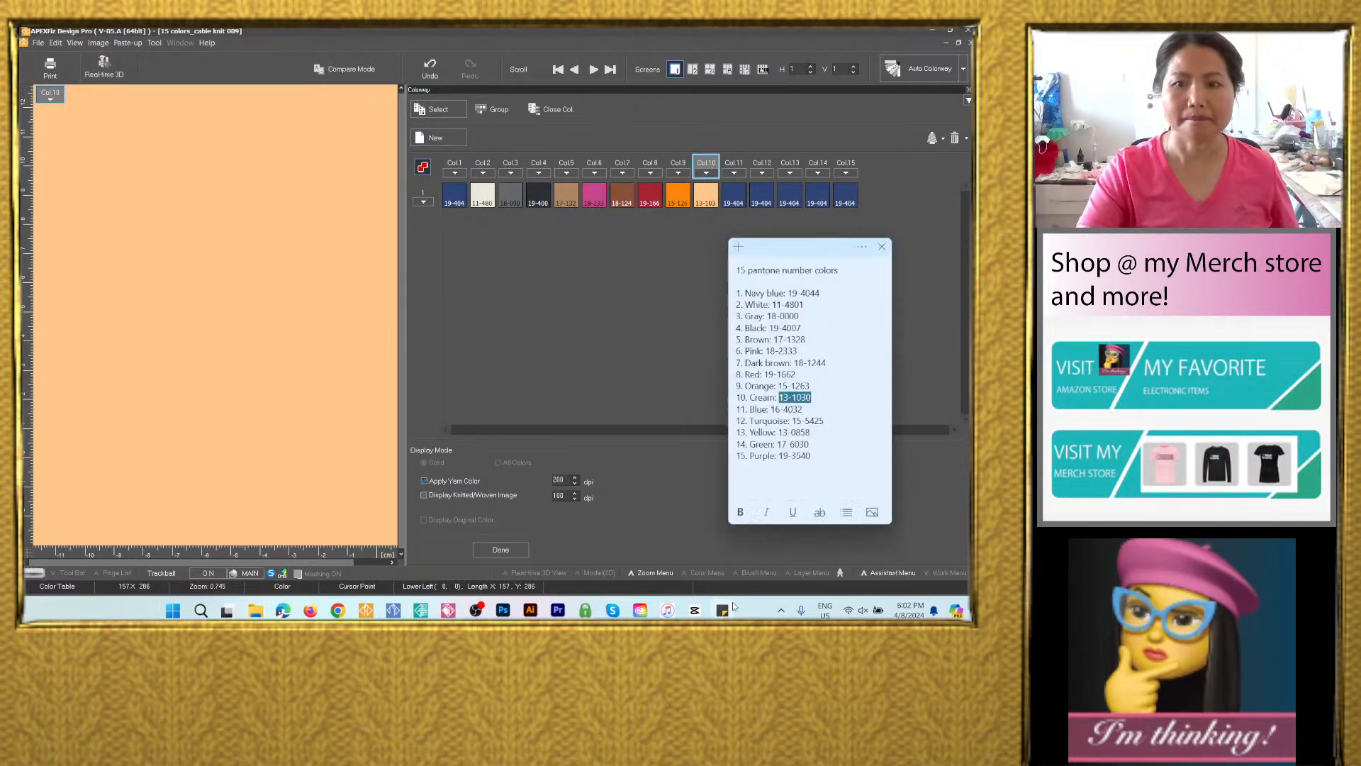
drag(780, 409, 771, 409)
key(ctrl+c)
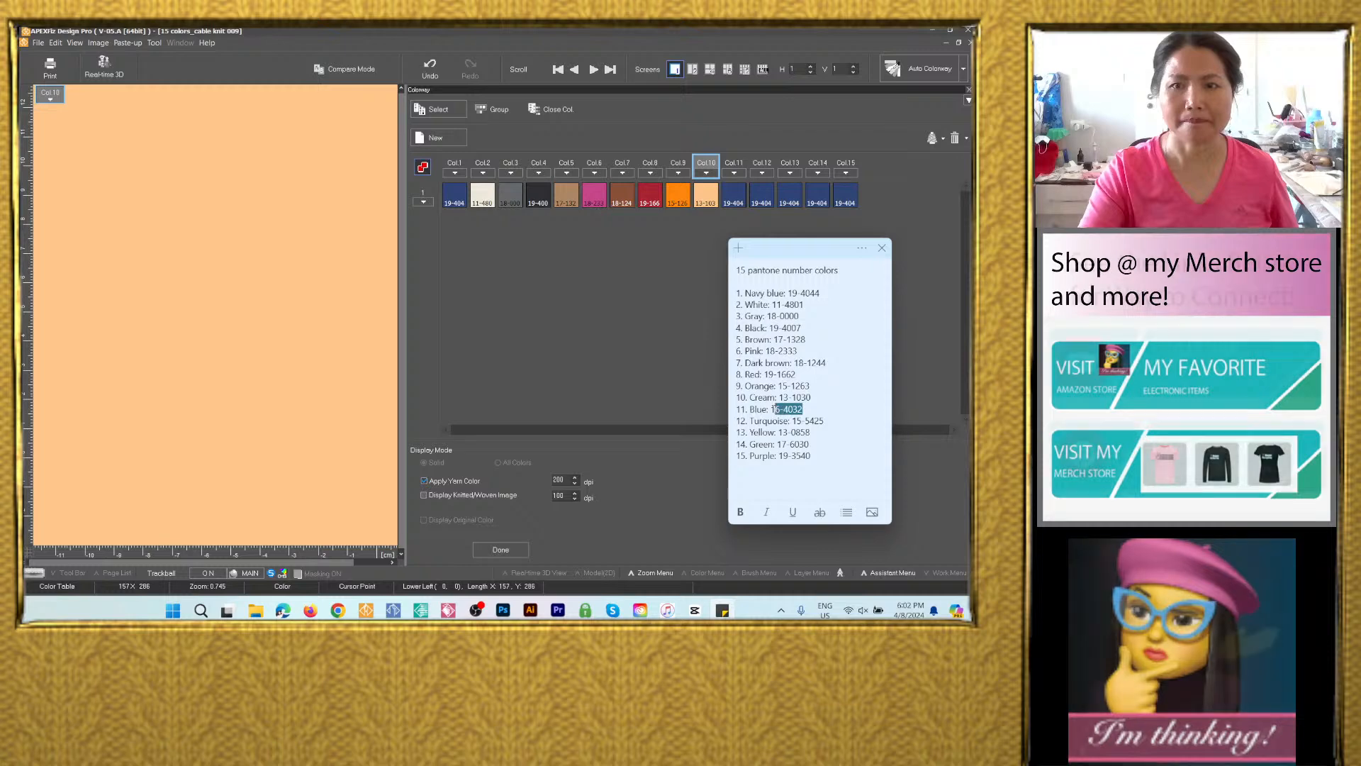
double_click(738, 193)
right_click(522, 71)
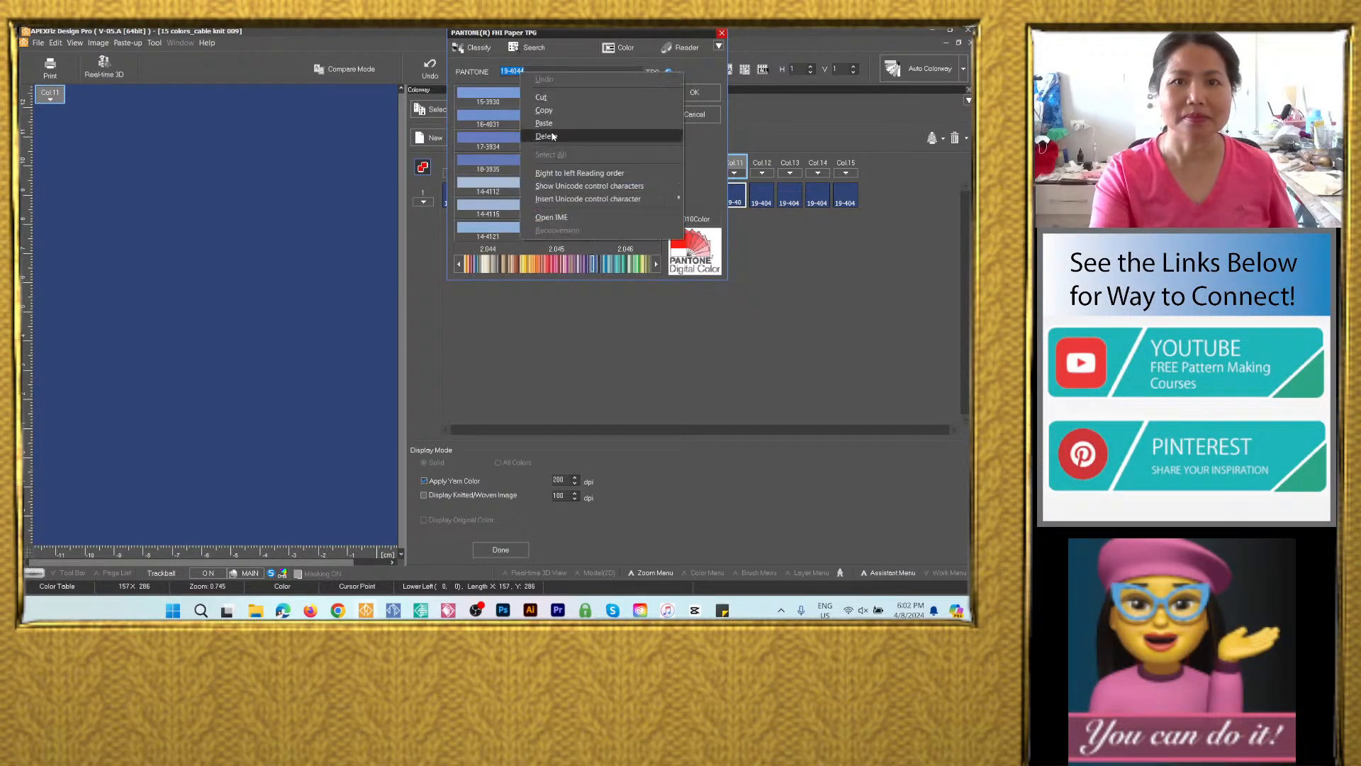
click(546, 134)
click(694, 92)
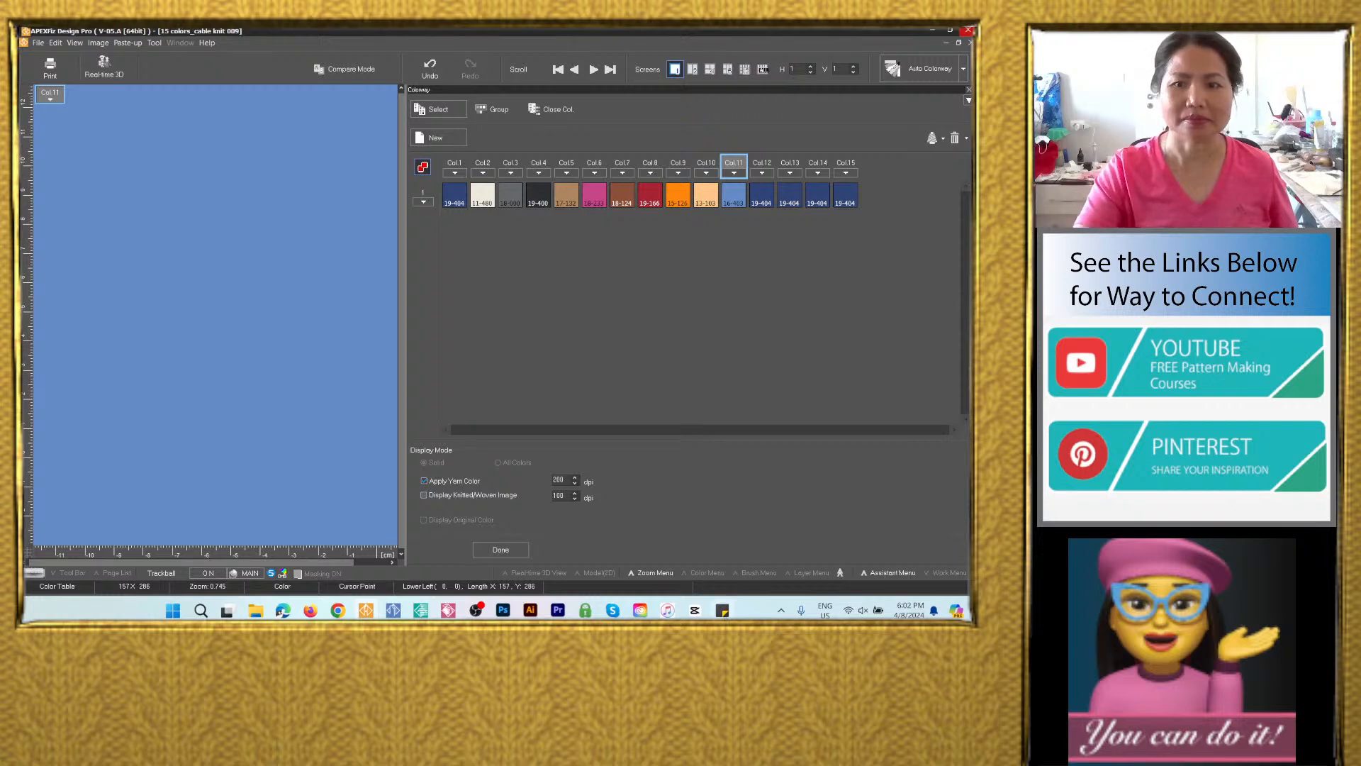
Copy the turquoise number 15-5425 from the color note and apply it as the Col.12 PANTONE color.
click(722, 610)
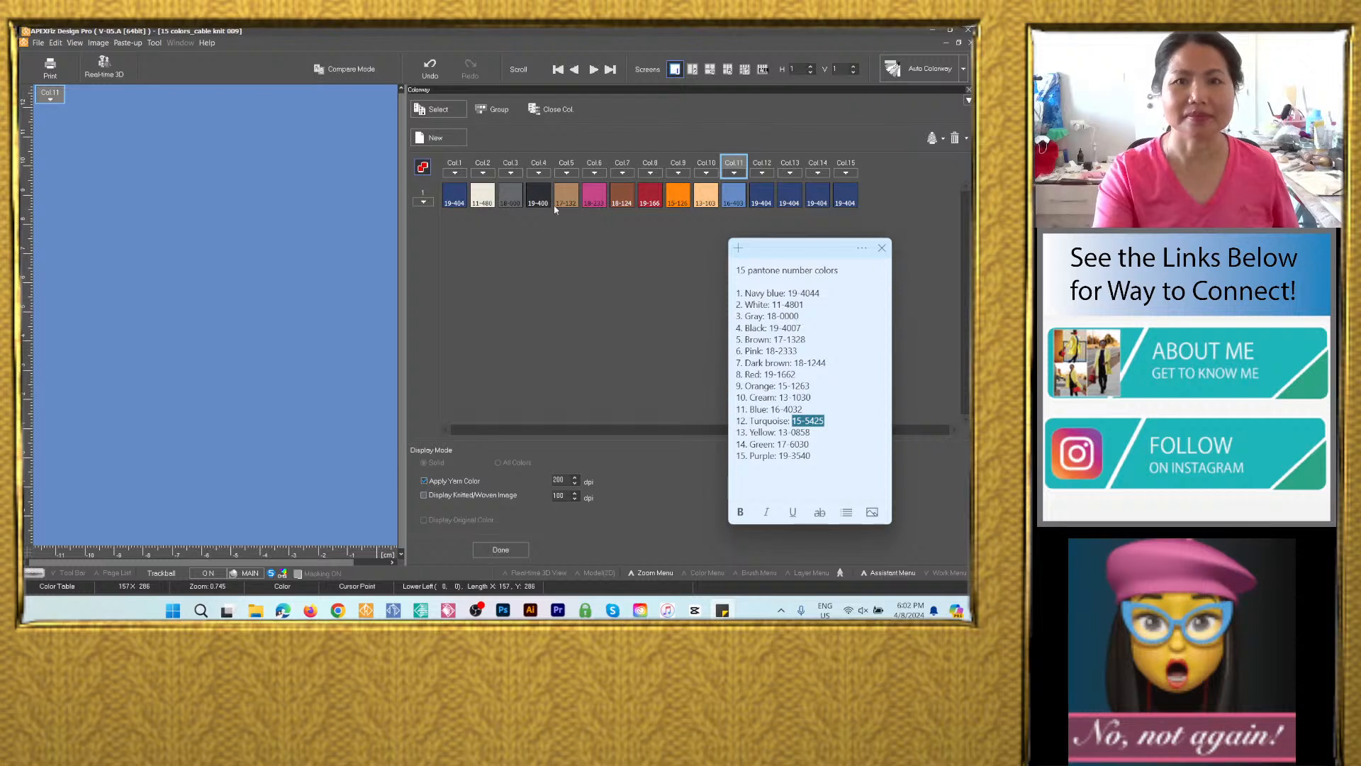
double_click(761, 195)
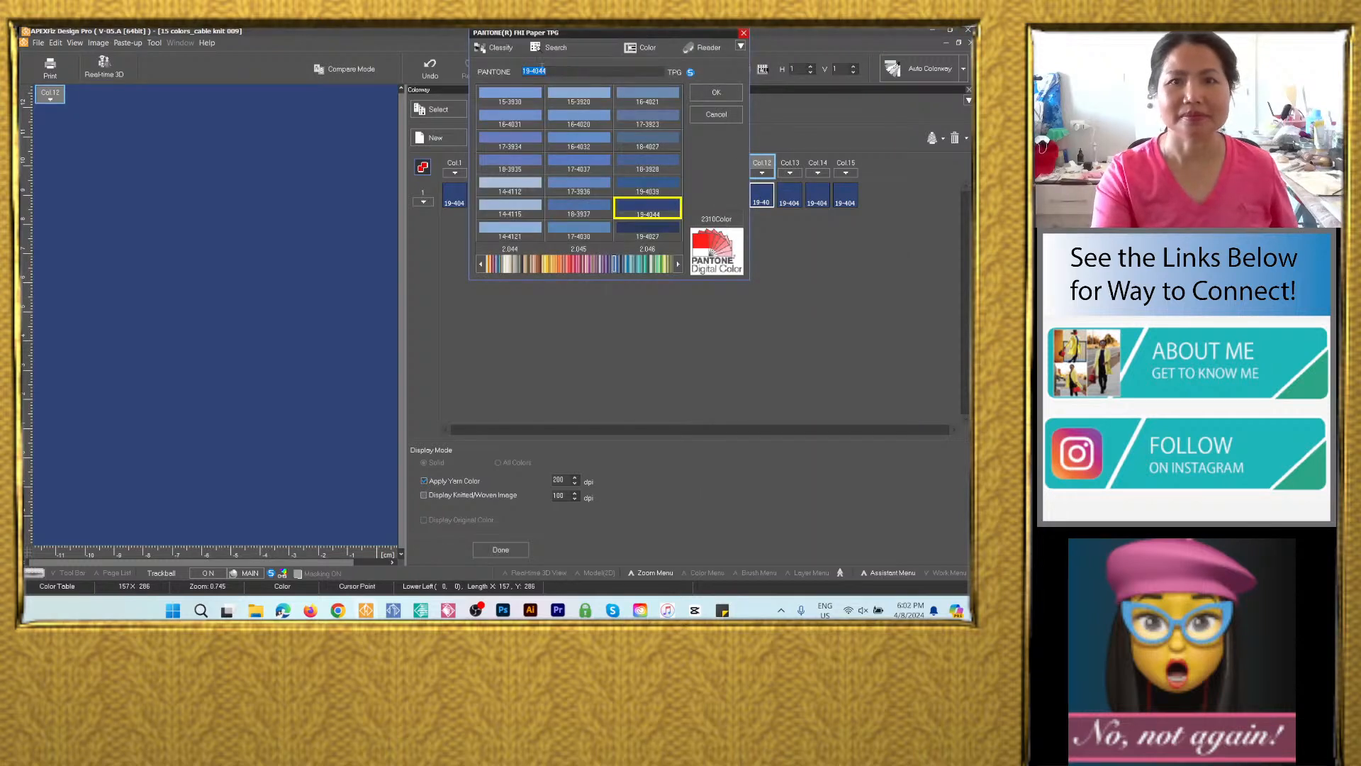
text(15-5425)
click(584, 125)
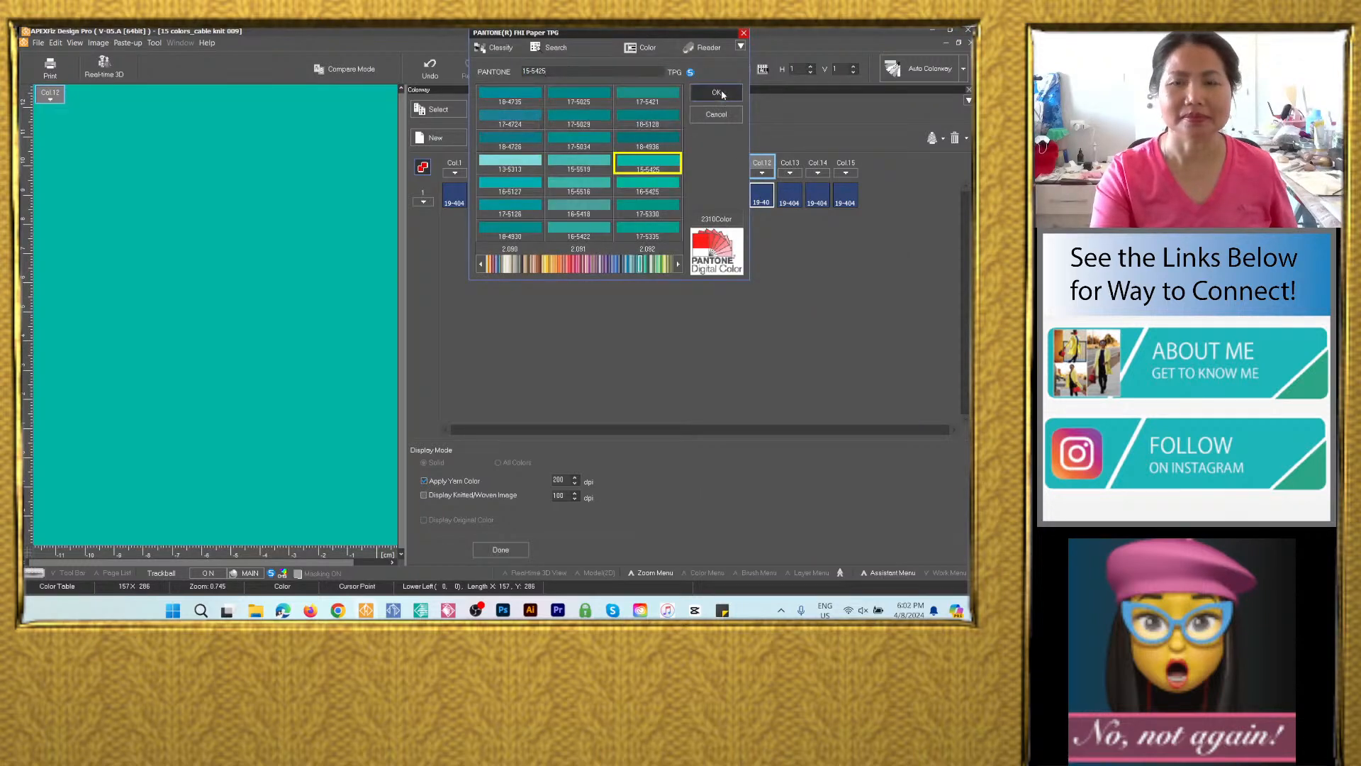
click(718, 93)
Copy the yellow number 13-0858 from the color note and apply it as the Col.13 PANTONE color.
click(725, 610)
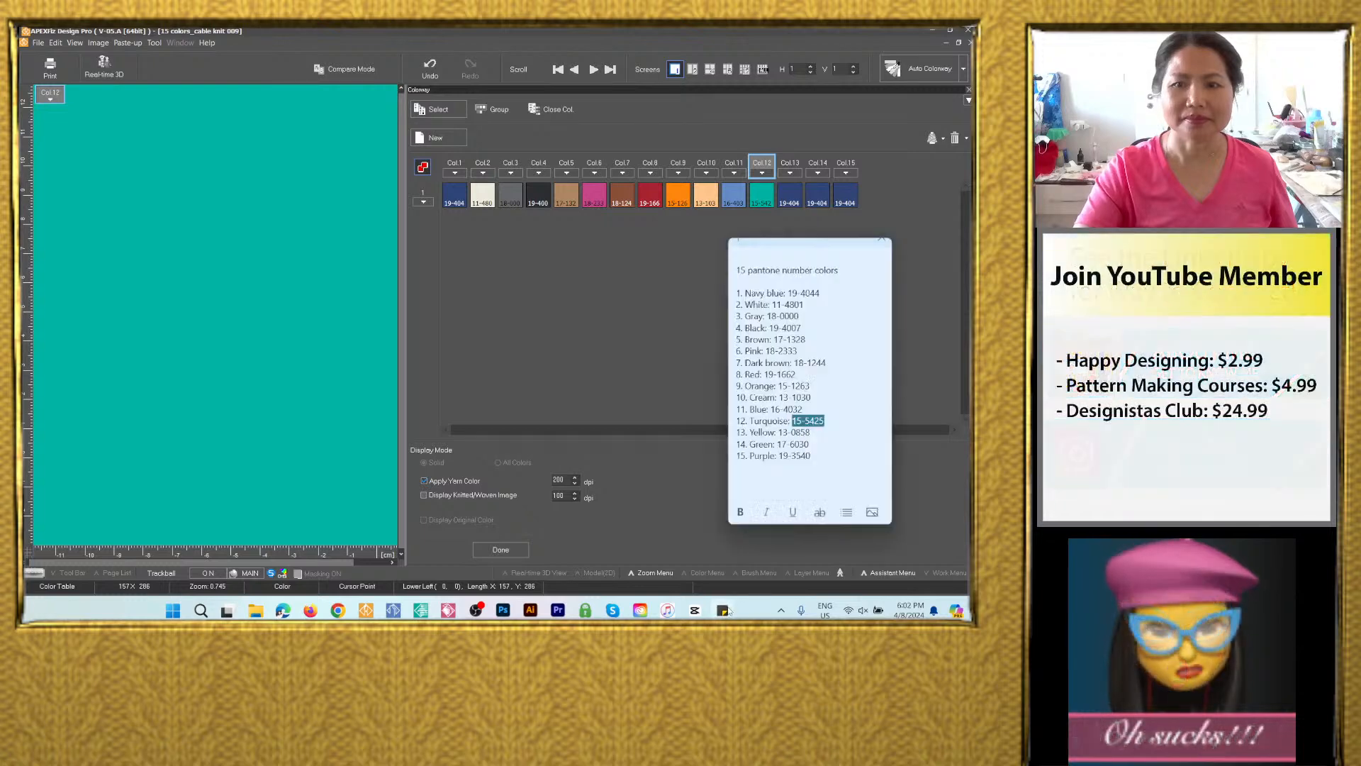
drag(811, 445, 807, 432)
click(822, 433)
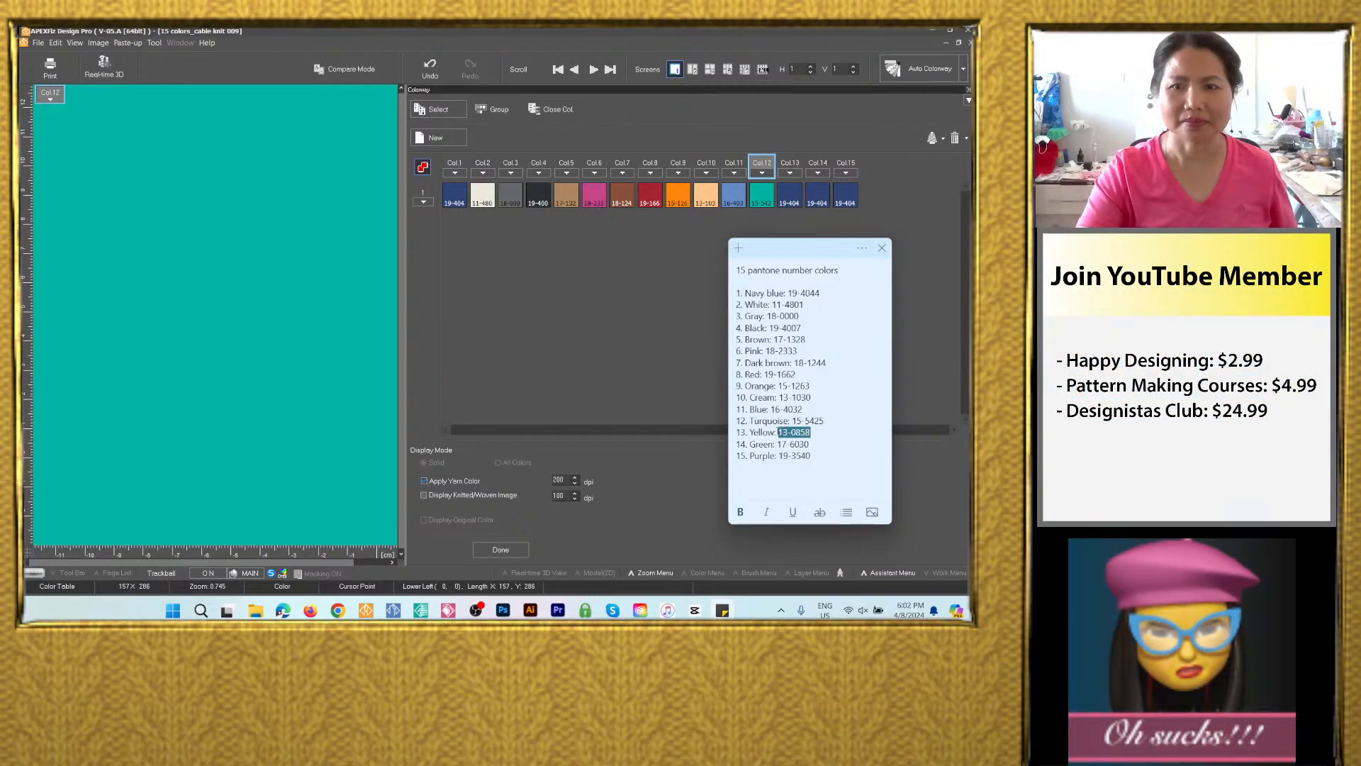
double_click(783, 195)
text(13-0858)
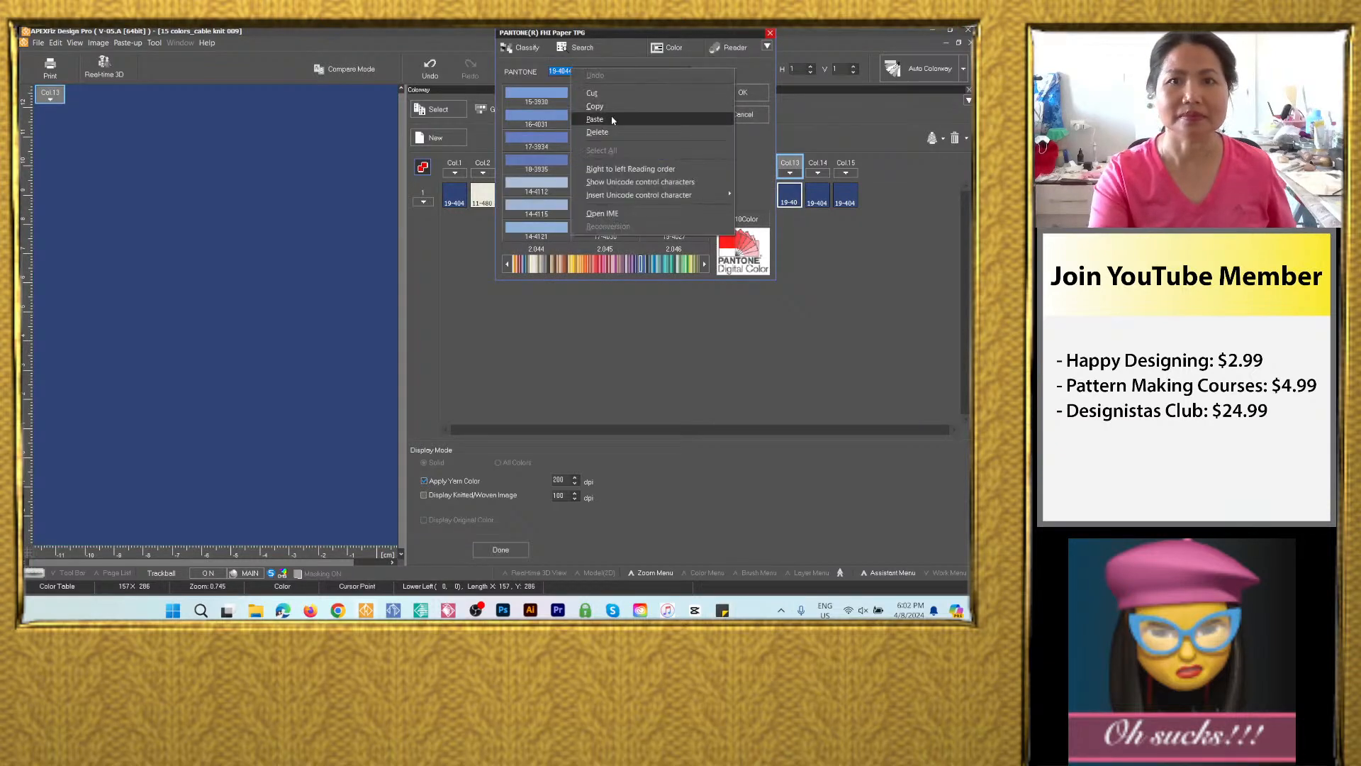
click(742, 92)
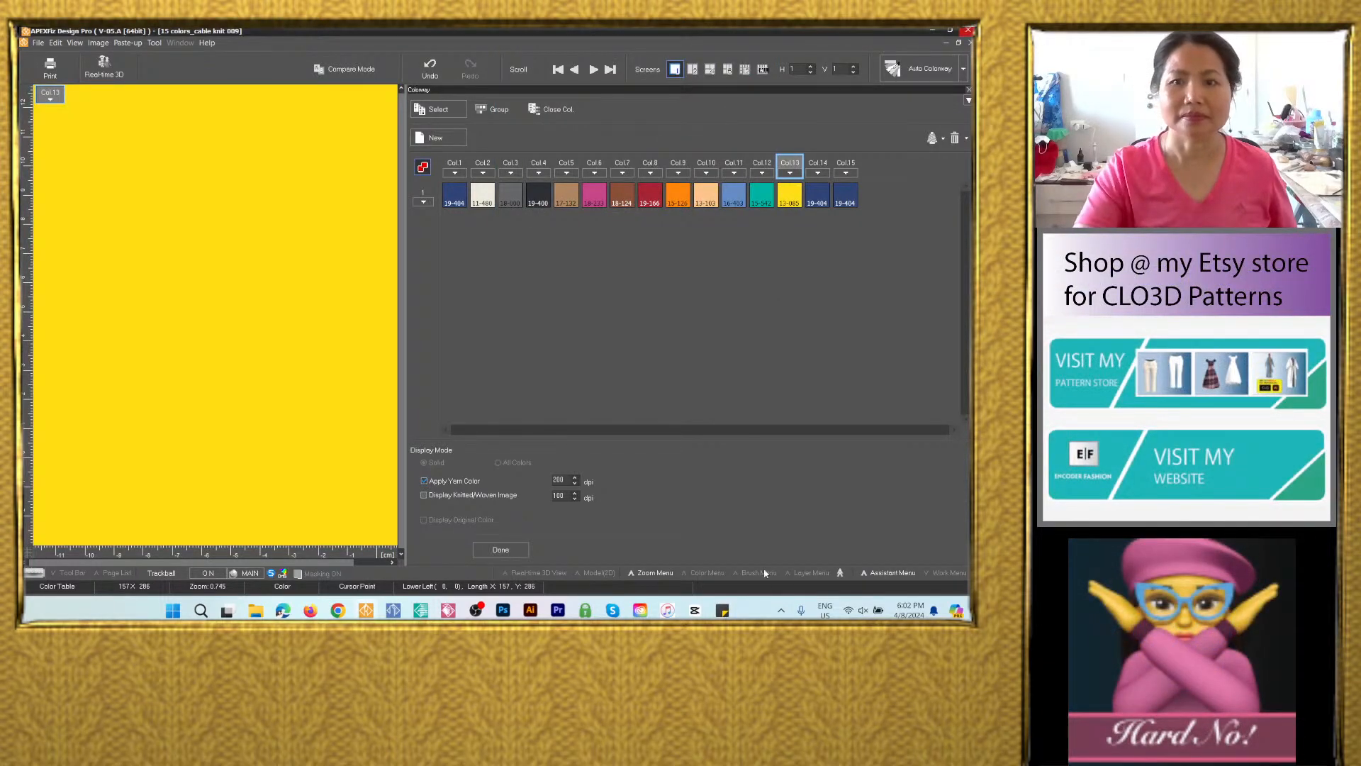
Copy the green number 17-6030 from the color note and apply it as the Col.14 PANTONE color.
click(728, 612)
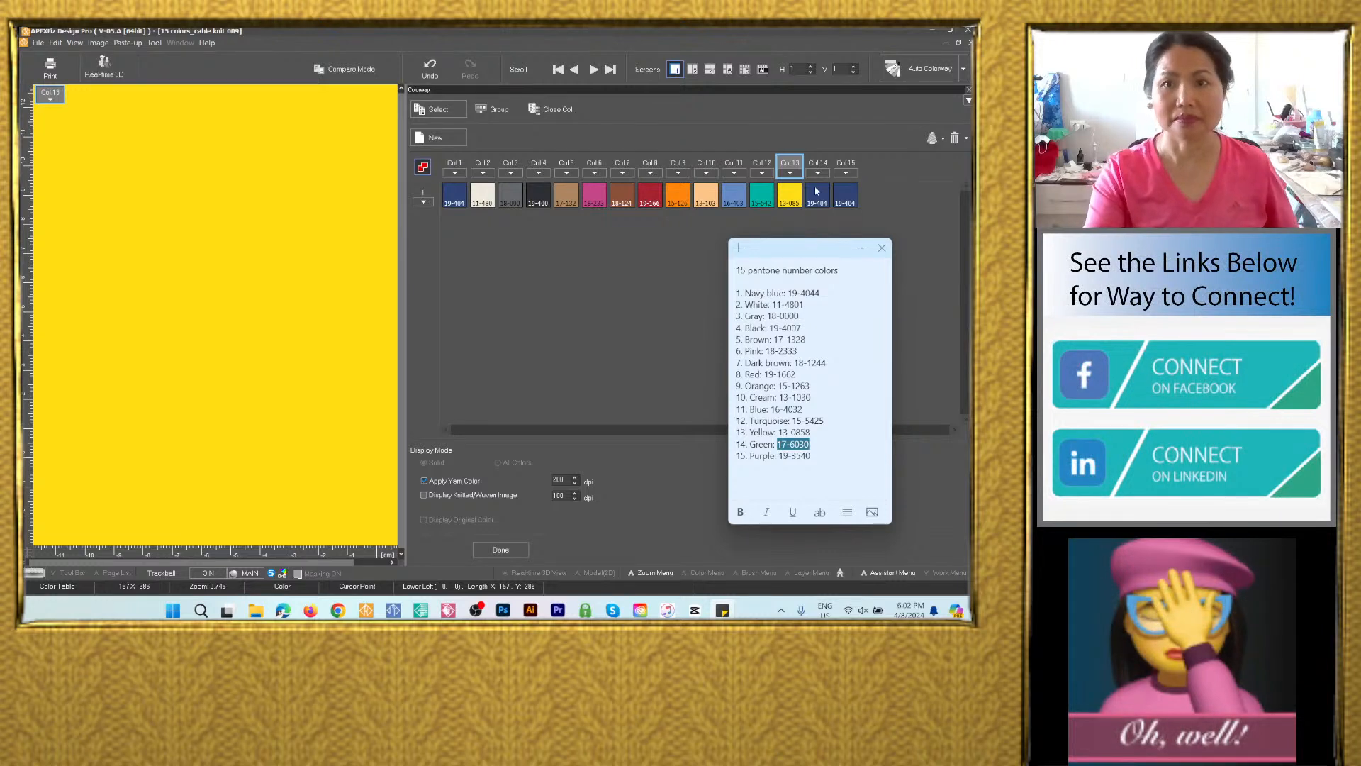
double_click(817, 191)
right_click(608, 75)
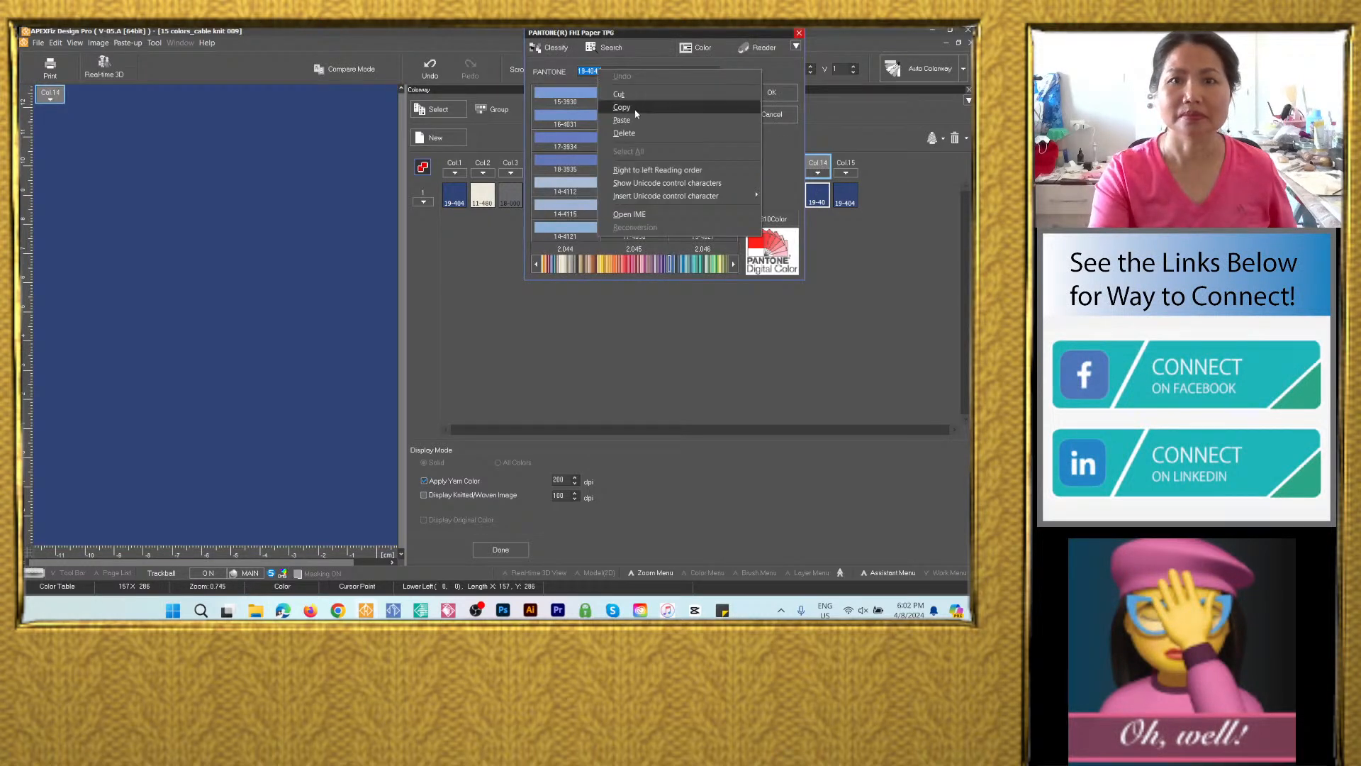
click(636, 120)
click(772, 91)
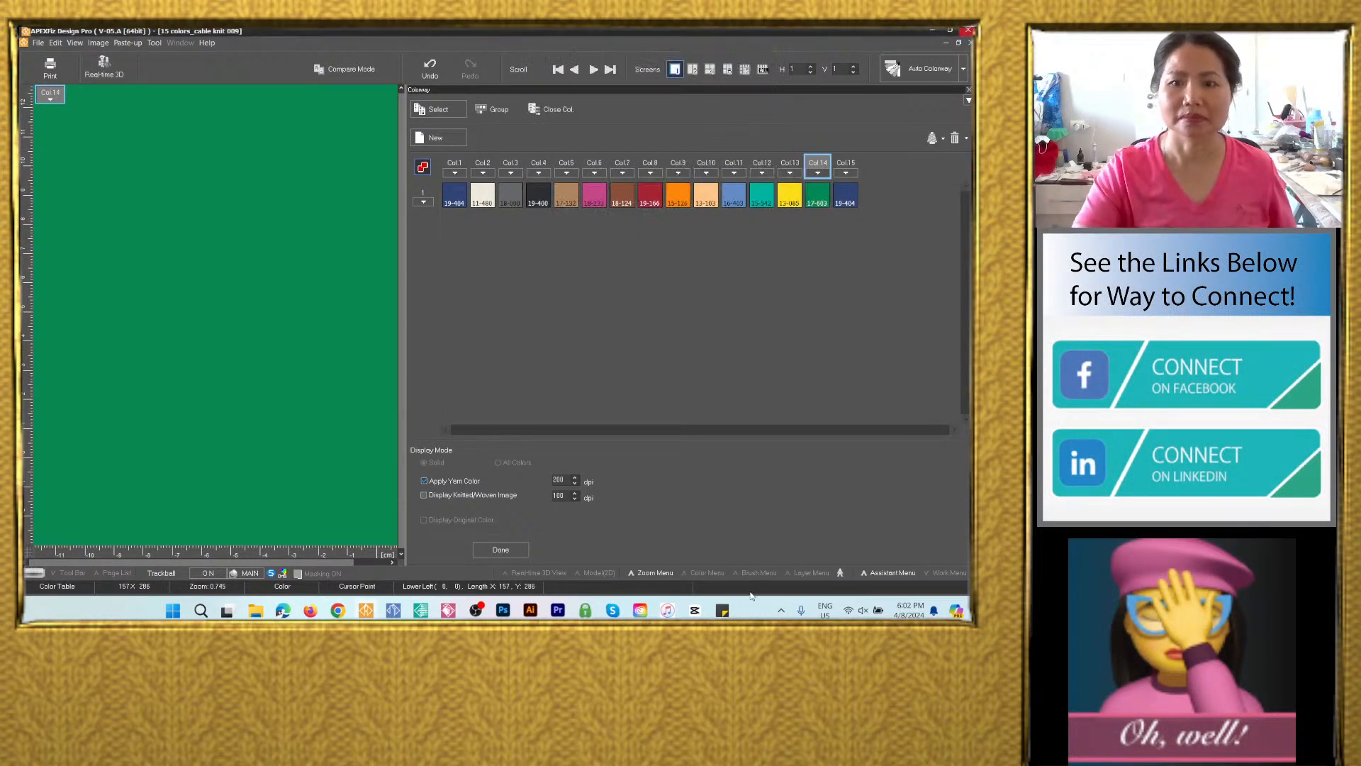
Copy the purple number 19-3540 from the color note, apply it as the Col.15 PANTONE color, and finish the colorway editing.
click(723, 611)
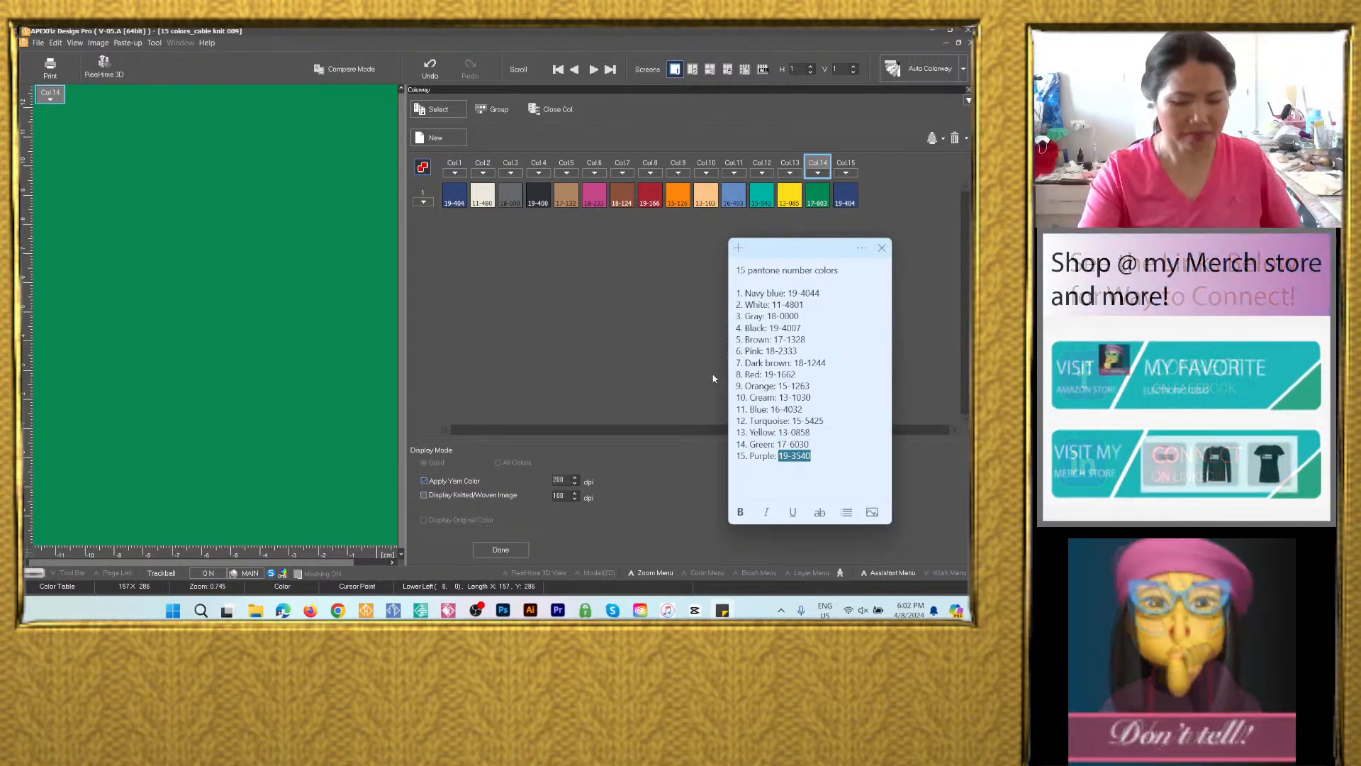
click(843, 191)
double_click(845, 193)
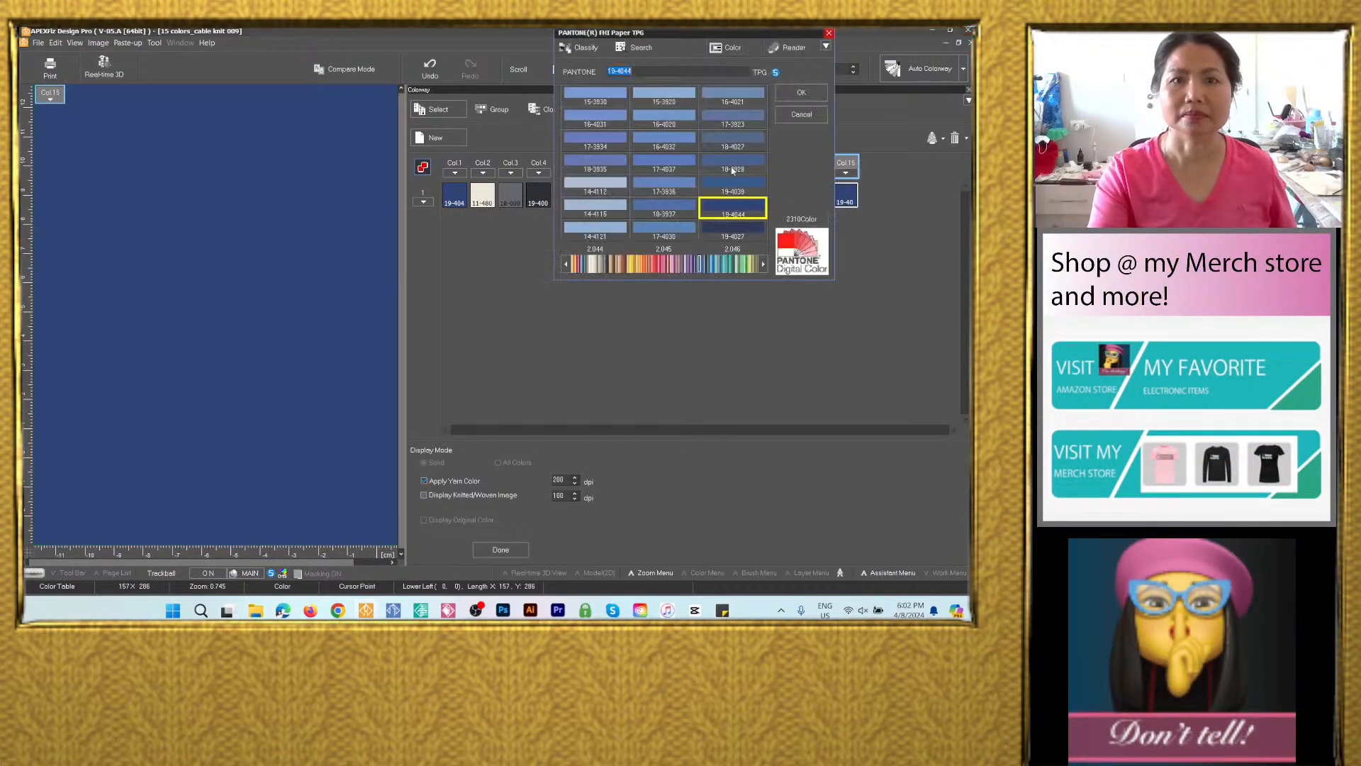
right_click(627, 71)
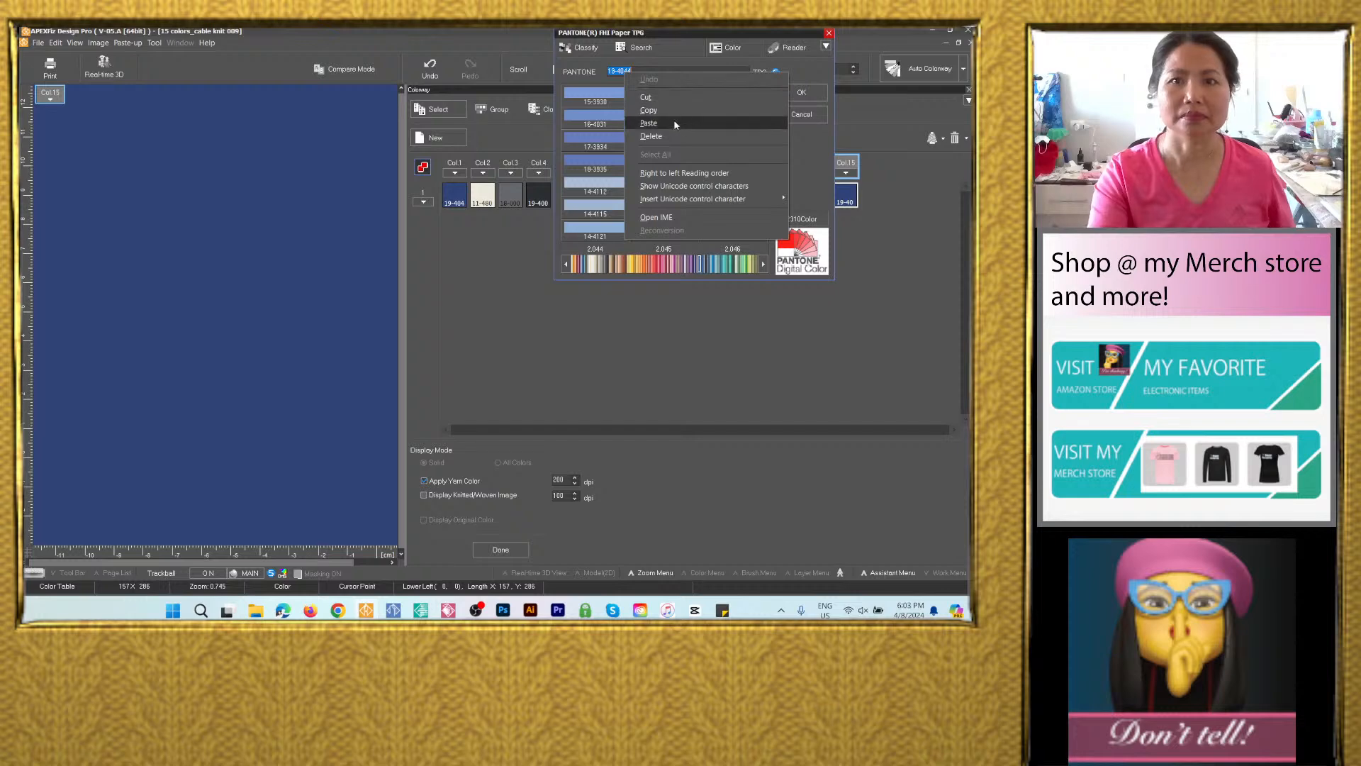
click(675, 124)
click(802, 93)
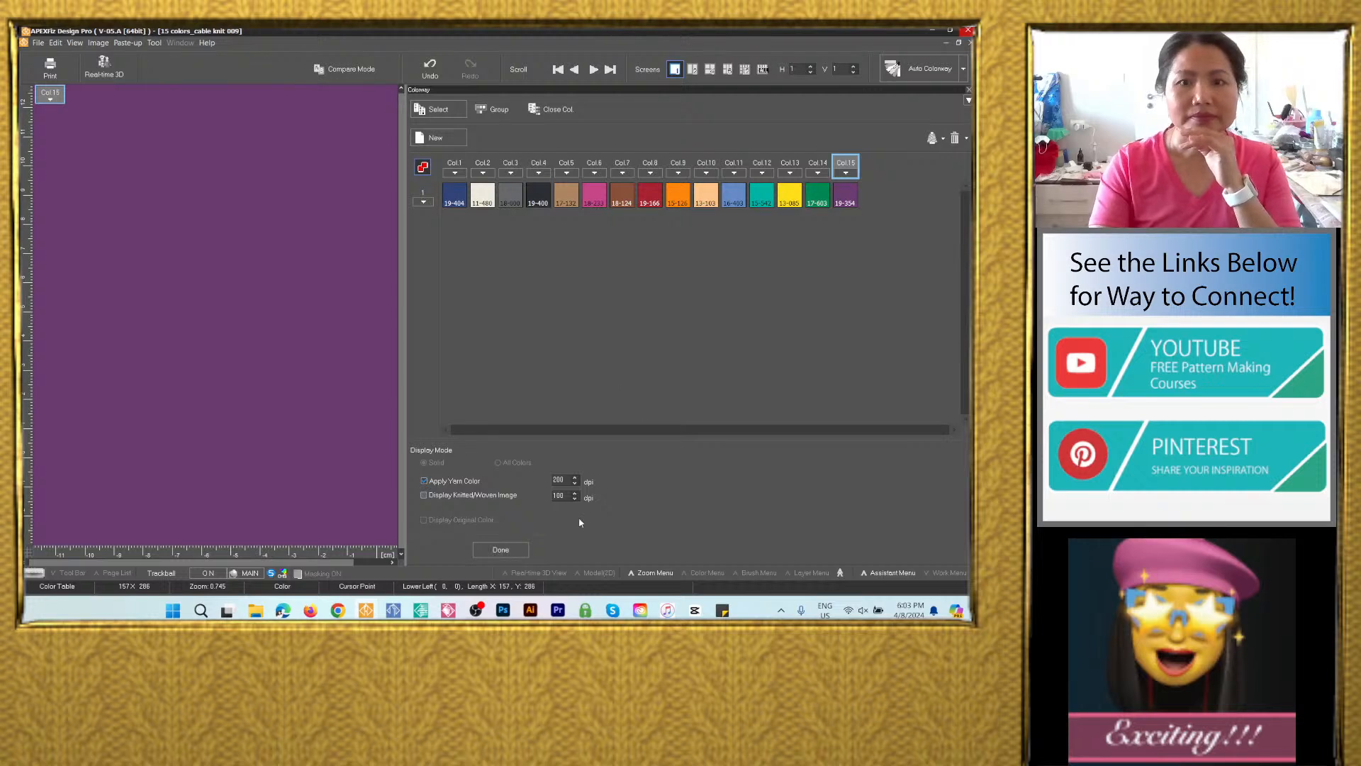
click(500, 549)
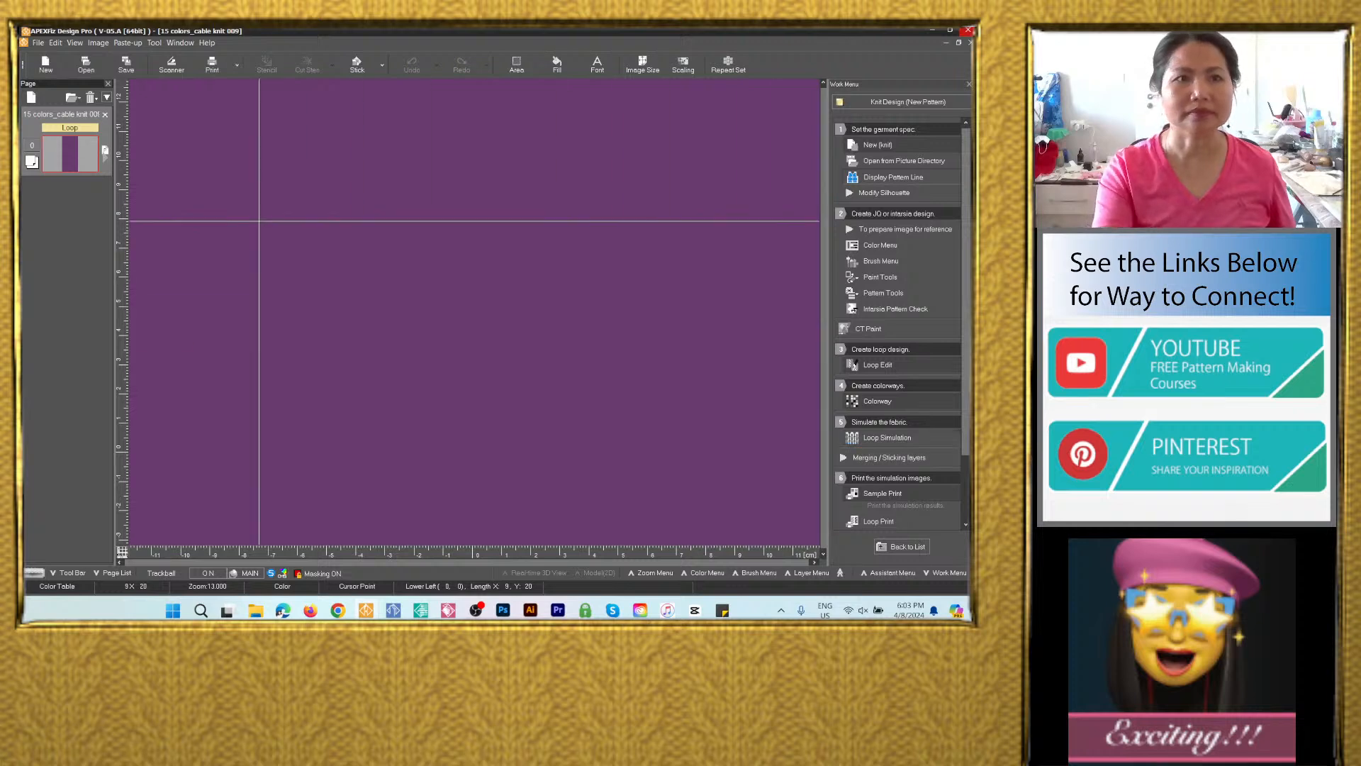
Copy the file name 15 colors_cable knit 009 and save the design under it in its own folder, replacing the existing file.
click(126, 64)
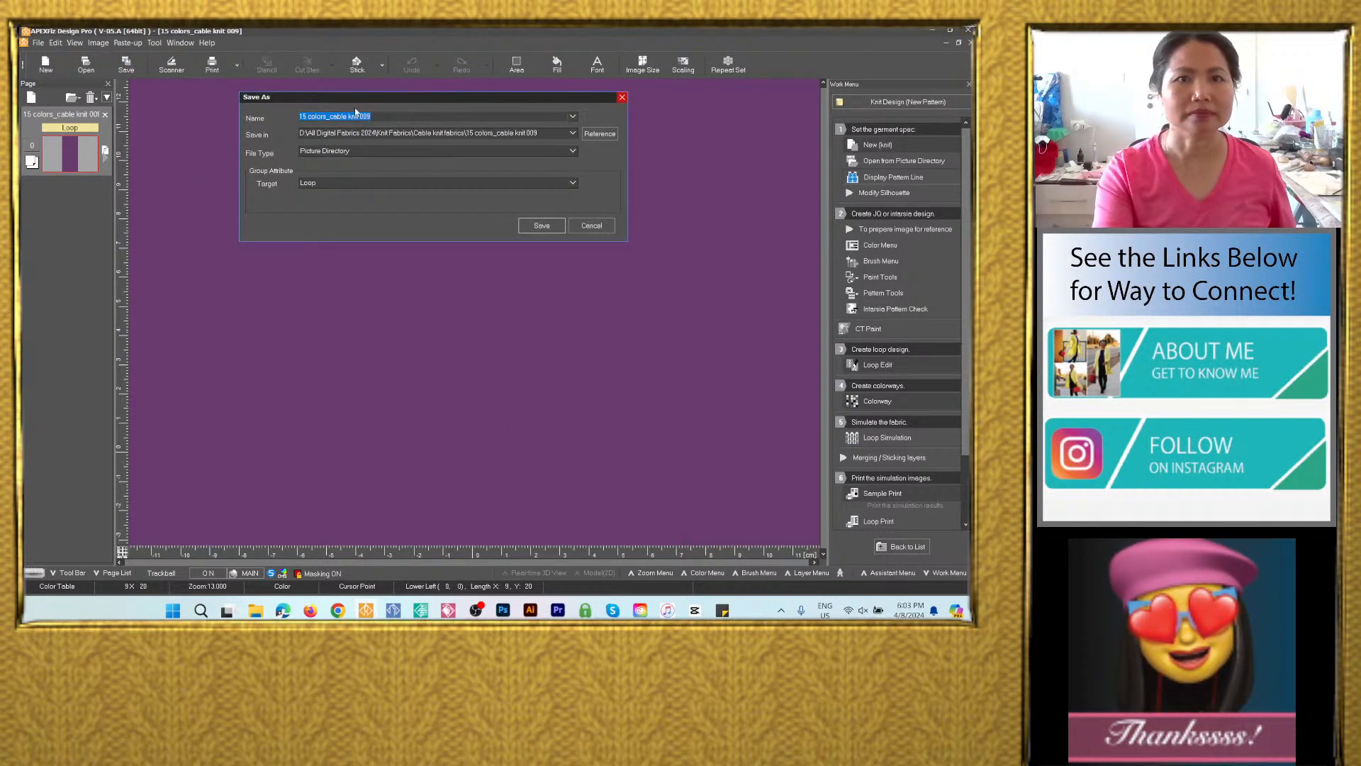
right_click(358, 116)
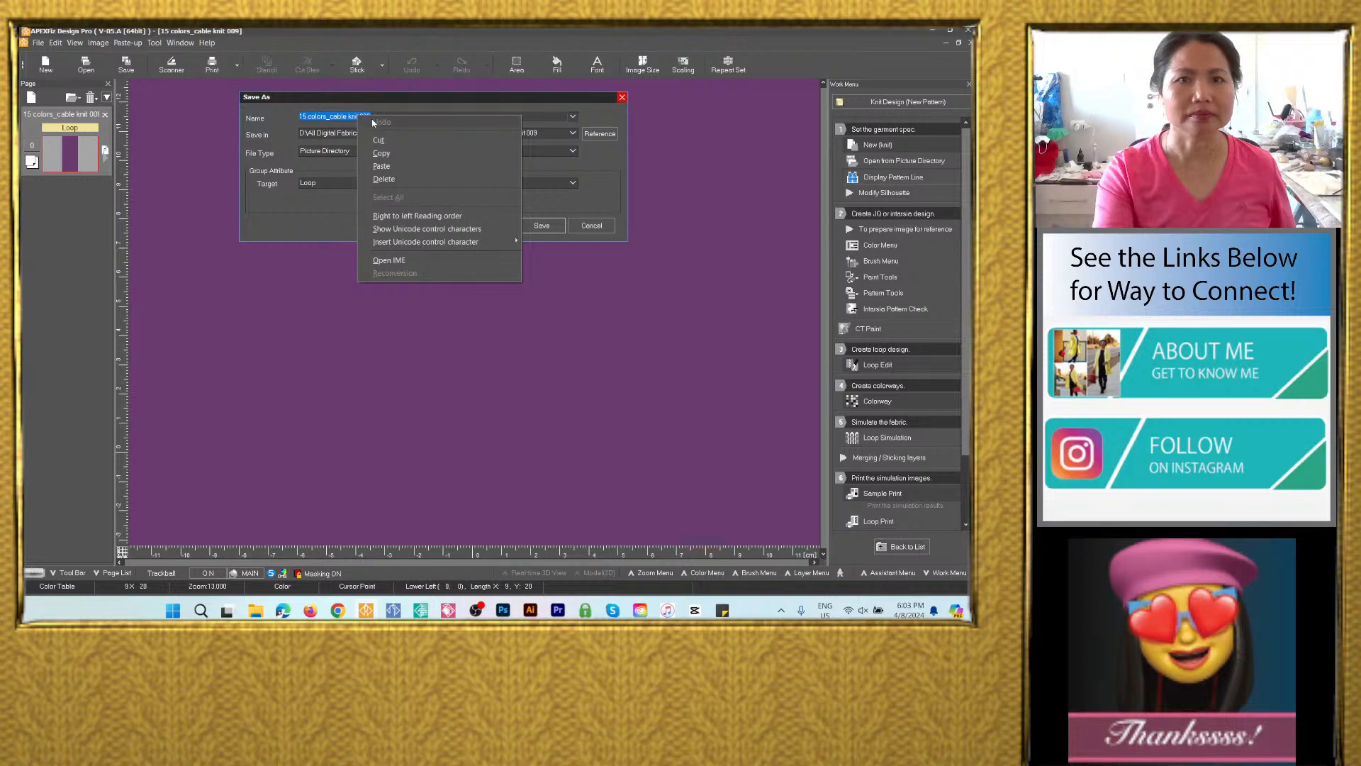
click(397, 157)
click(541, 226)
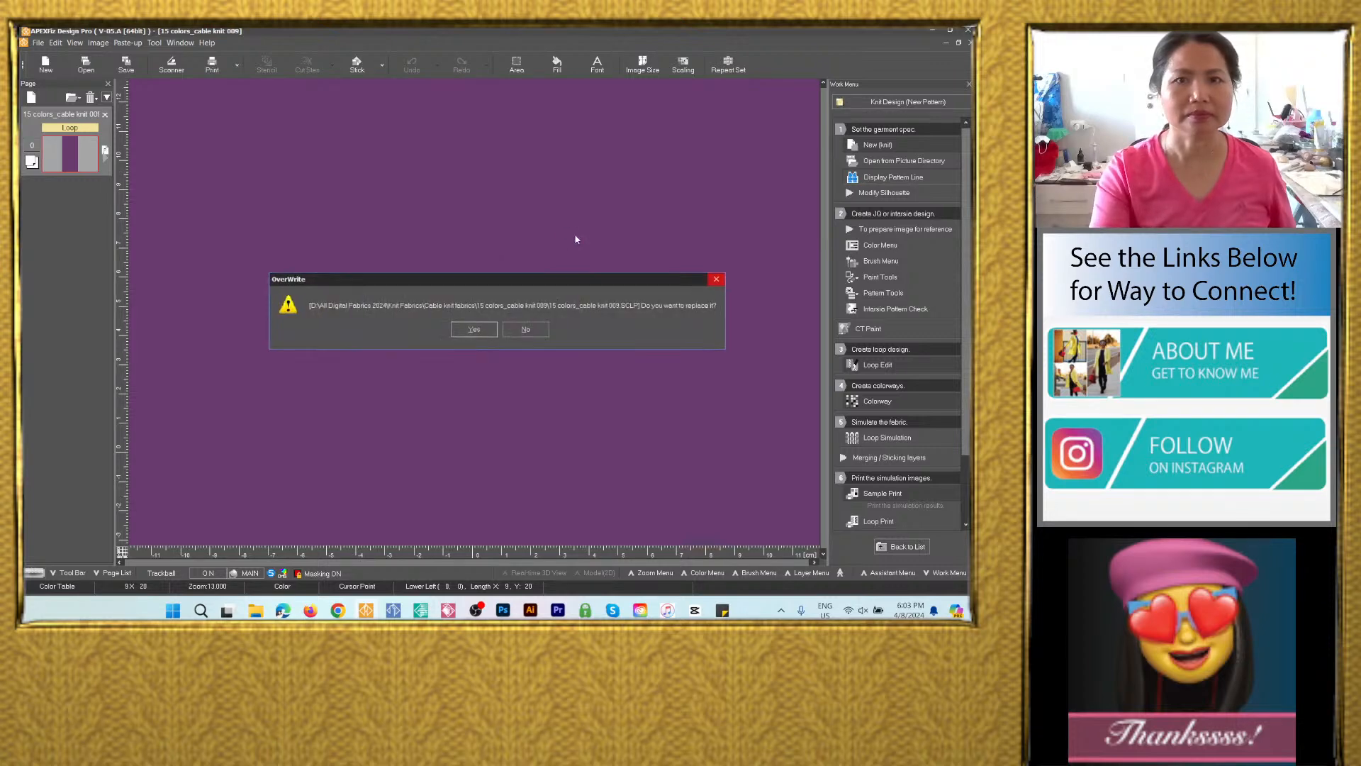
click(474, 331)
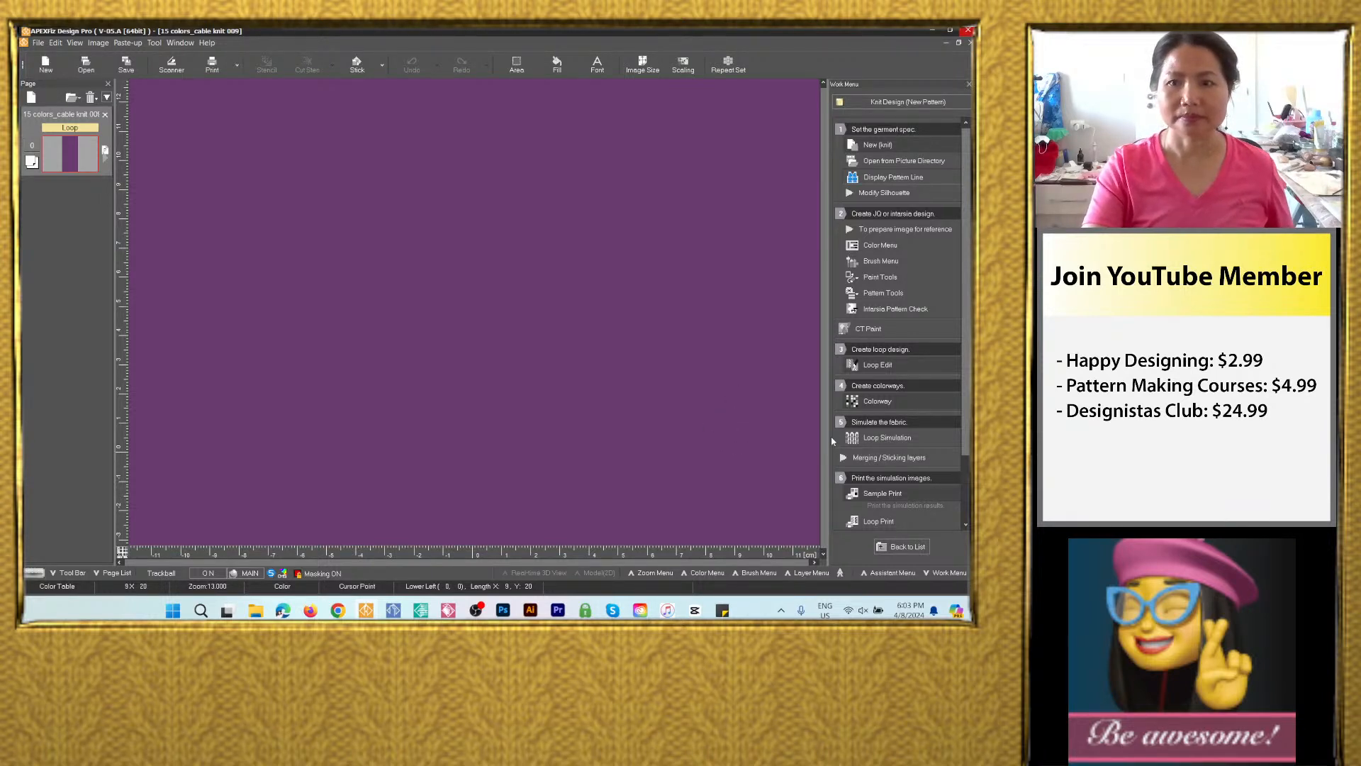
Run Loop Simulation for the blue colorway Col.1 on a new page, keeping the current gauge, quality and yarn settings.
click(888, 439)
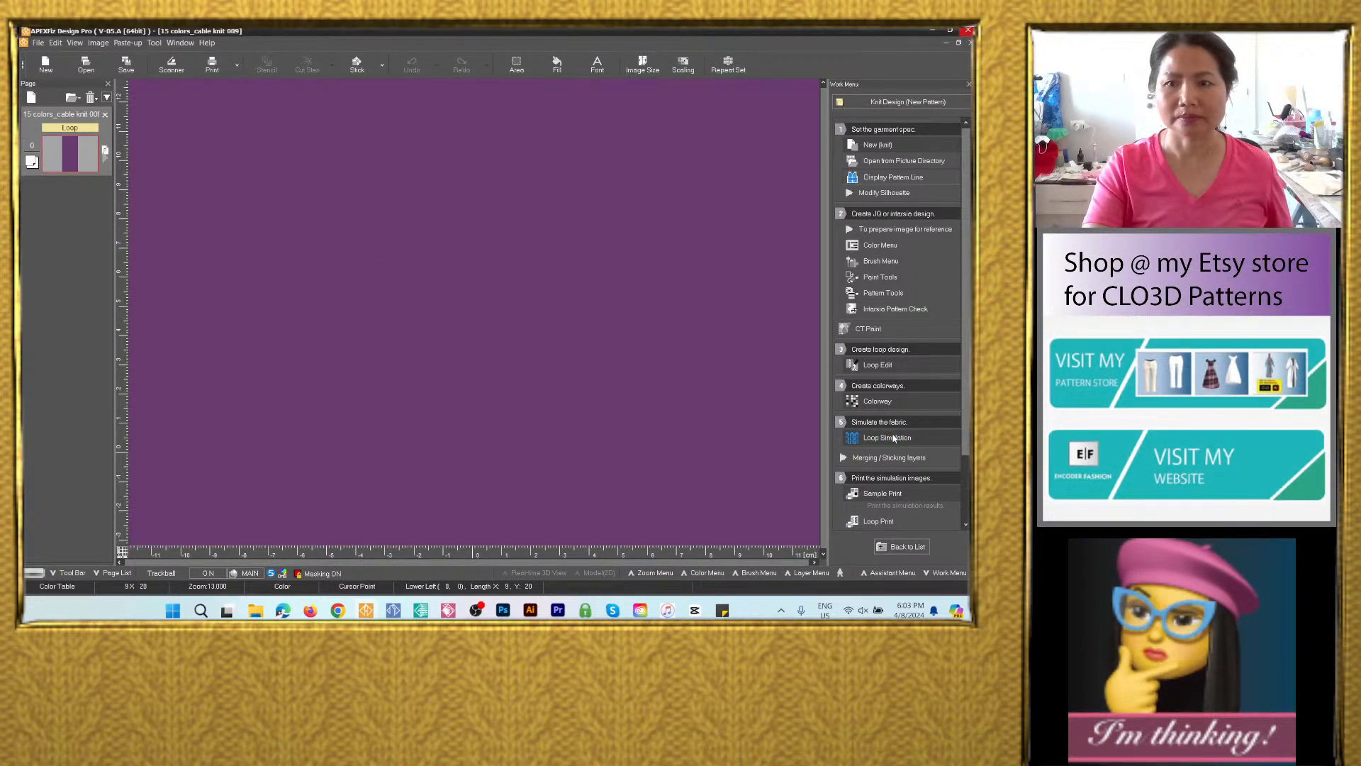
click(894, 439)
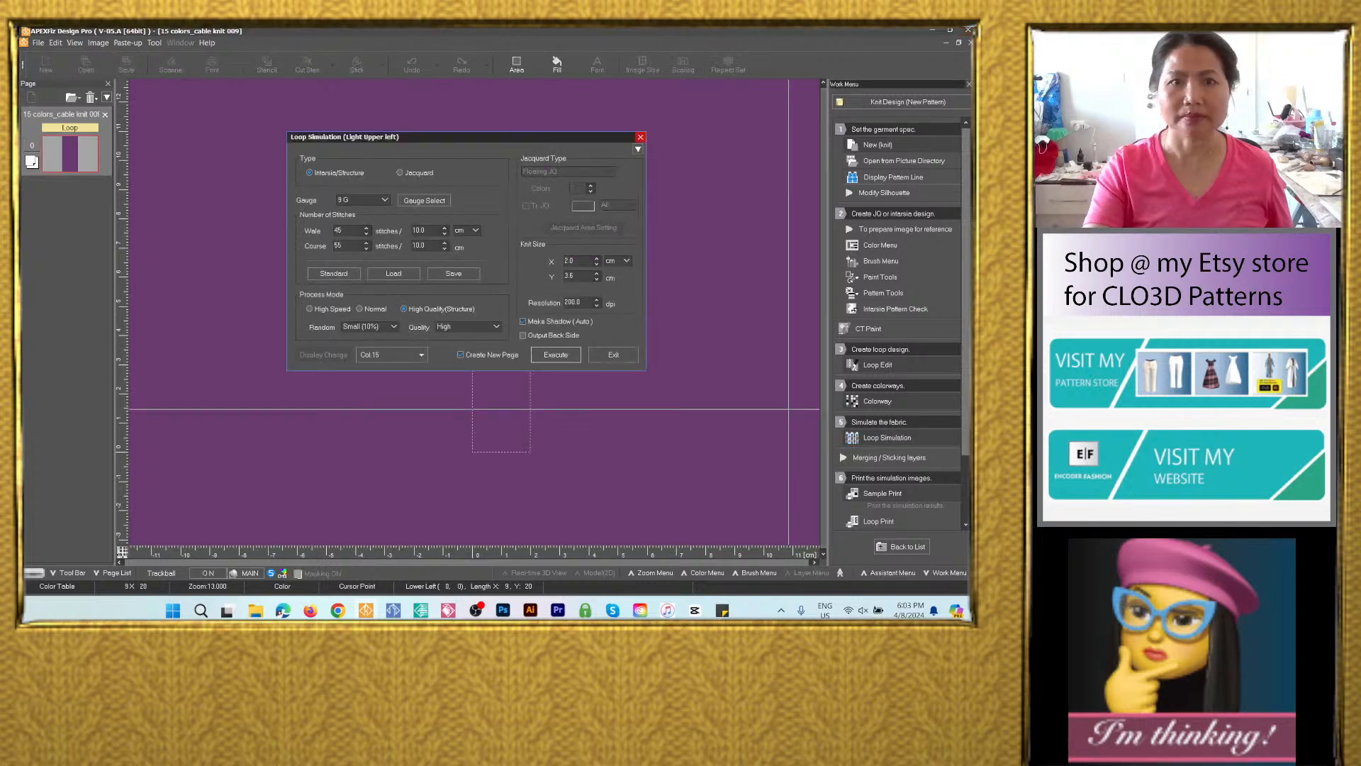
click(397, 354)
click(387, 427)
click(555, 354)
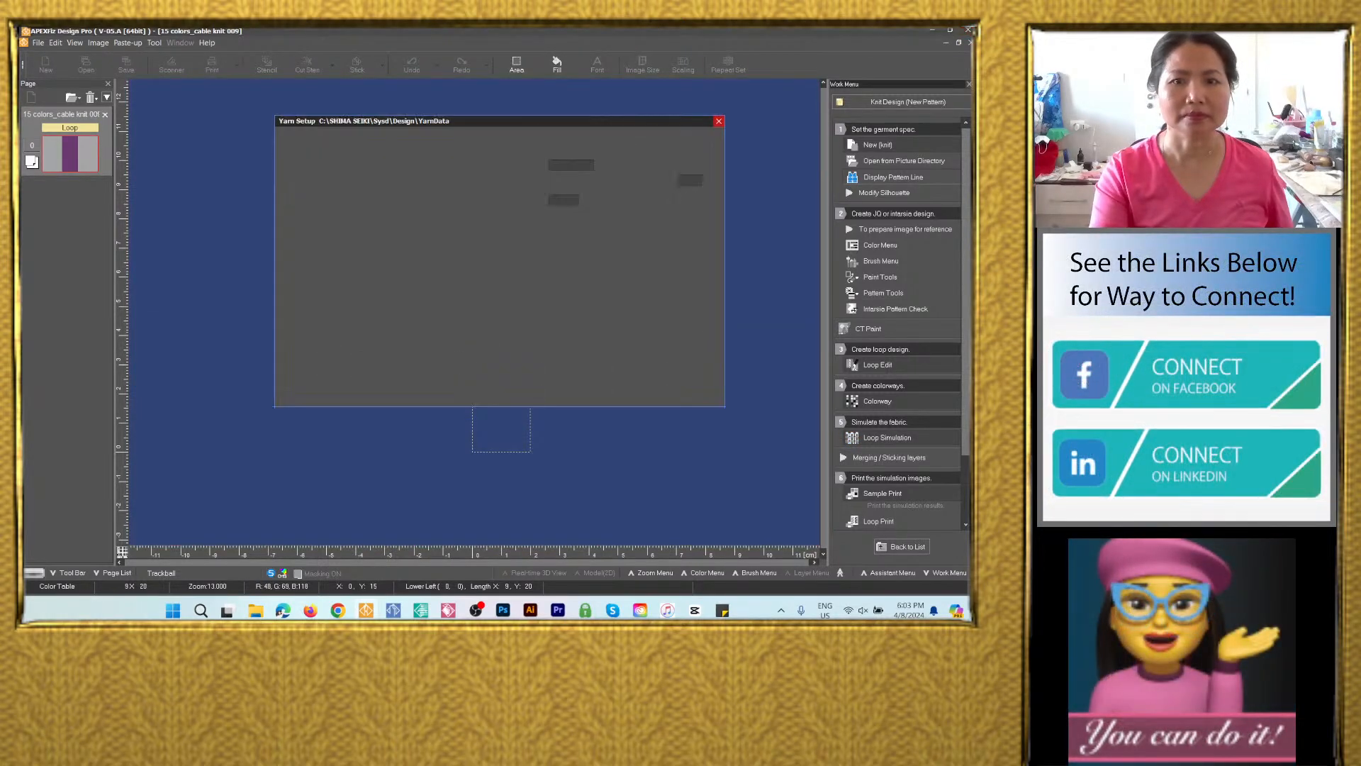
click(639, 394)
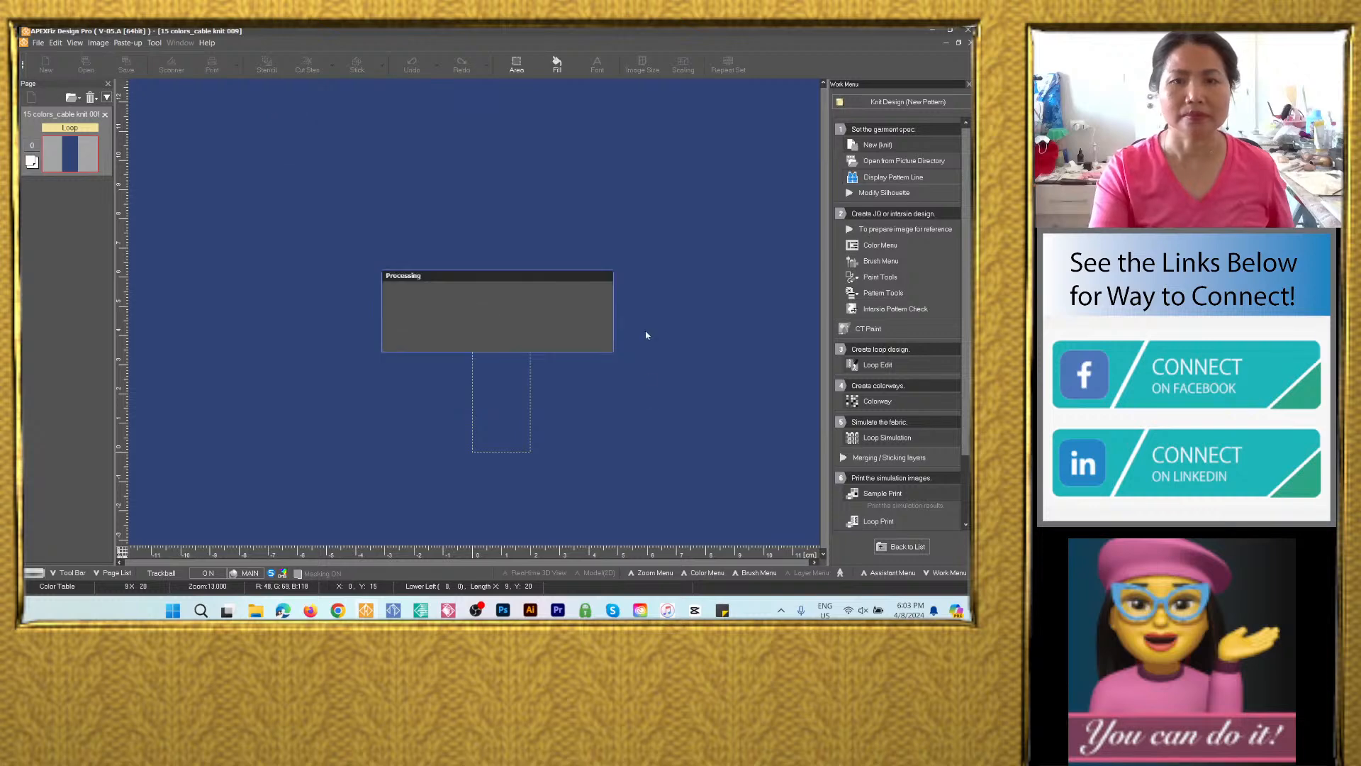
Simulate the off-white Col.2 and gray Col.3 colorways, each on a new page with the current yarn setup.
click(418, 354)
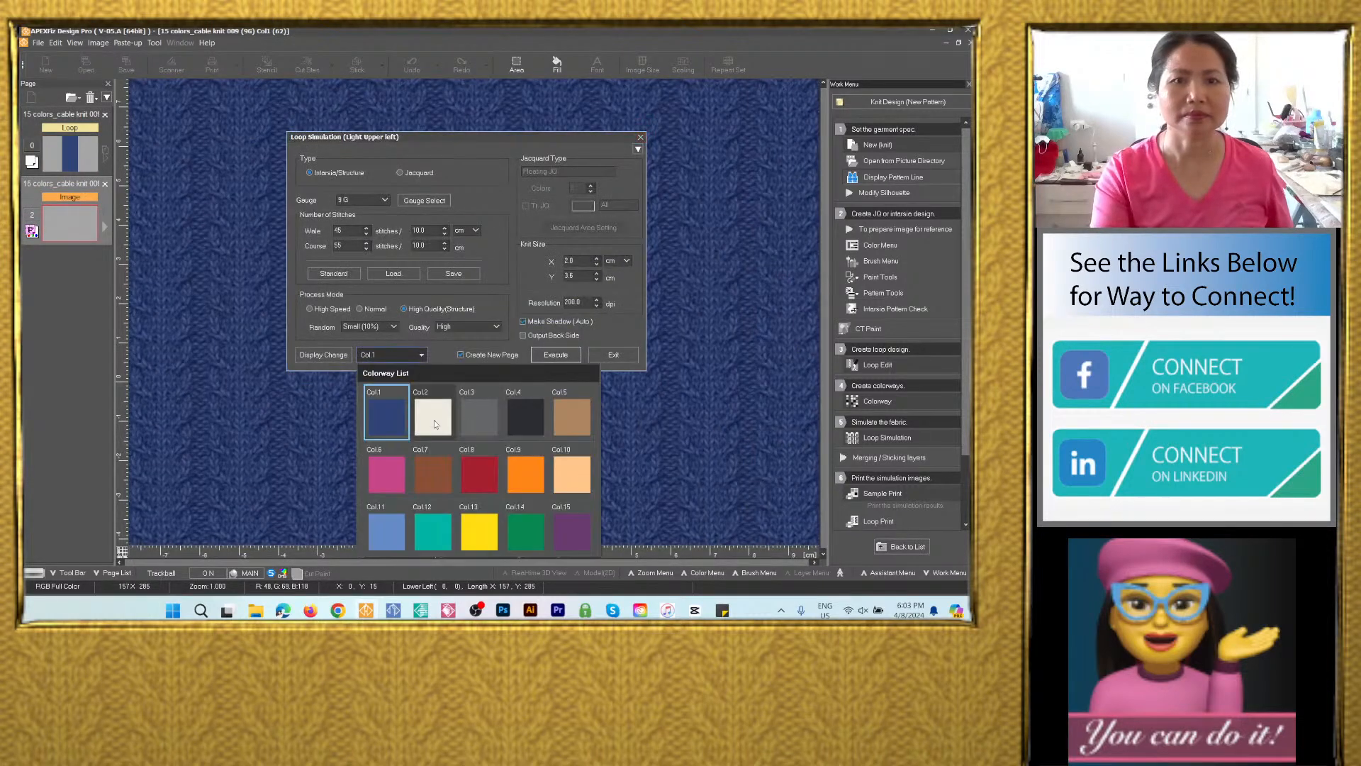
click(413, 392)
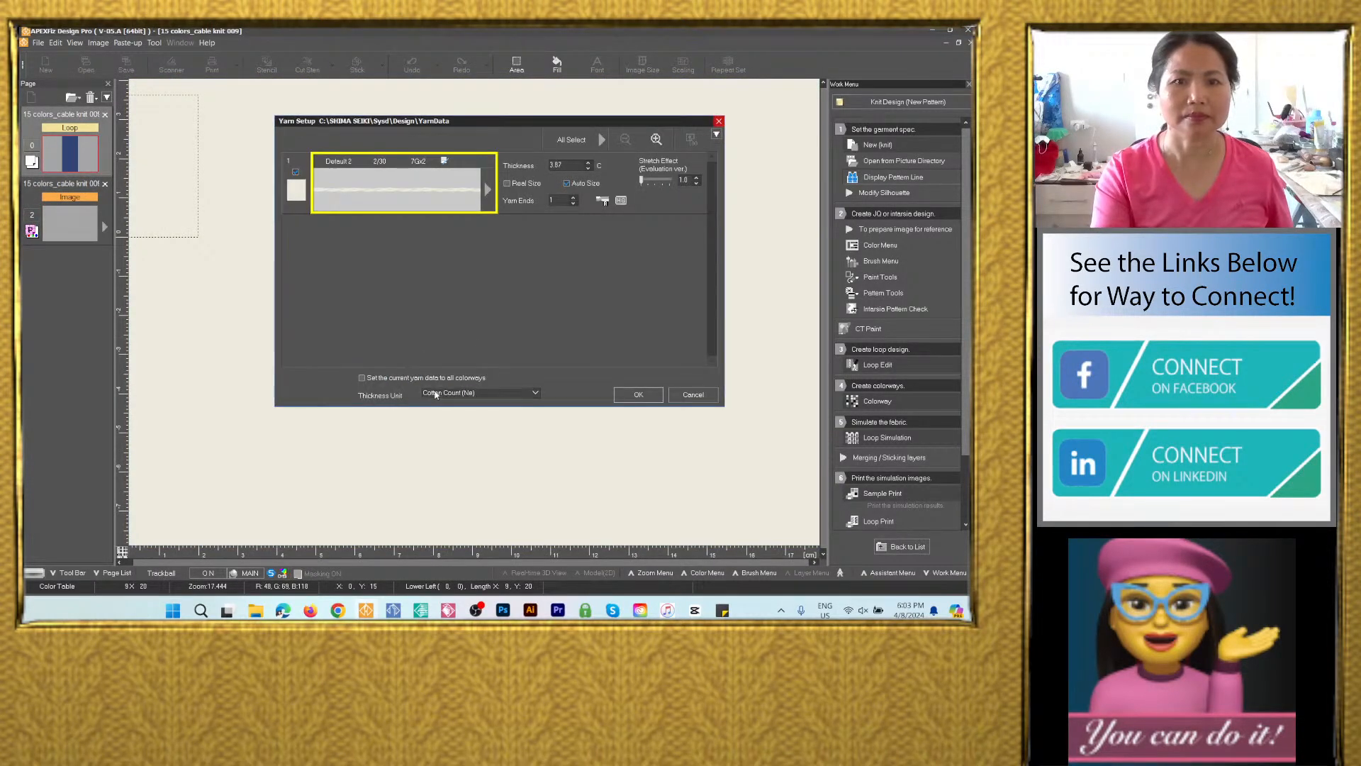
click(638, 394)
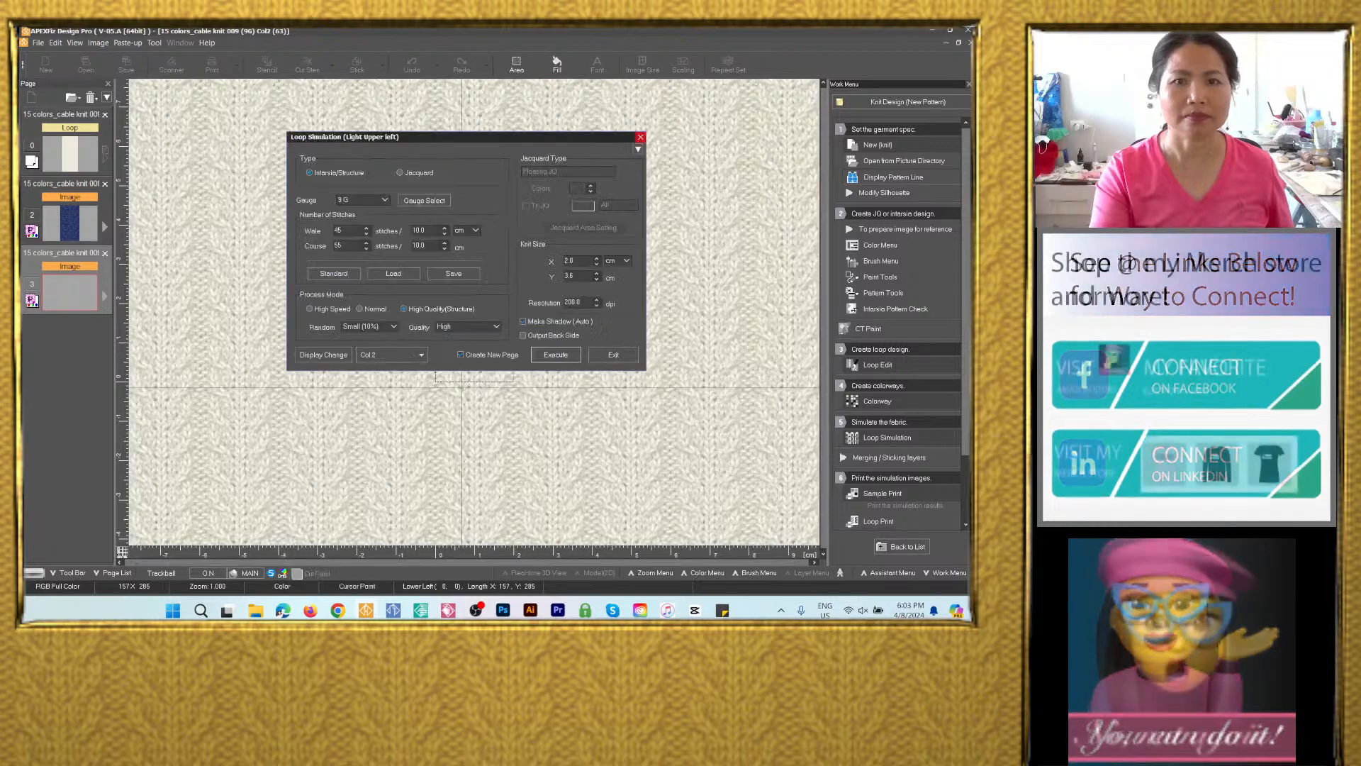
click(418, 356)
click(490, 407)
click(557, 355)
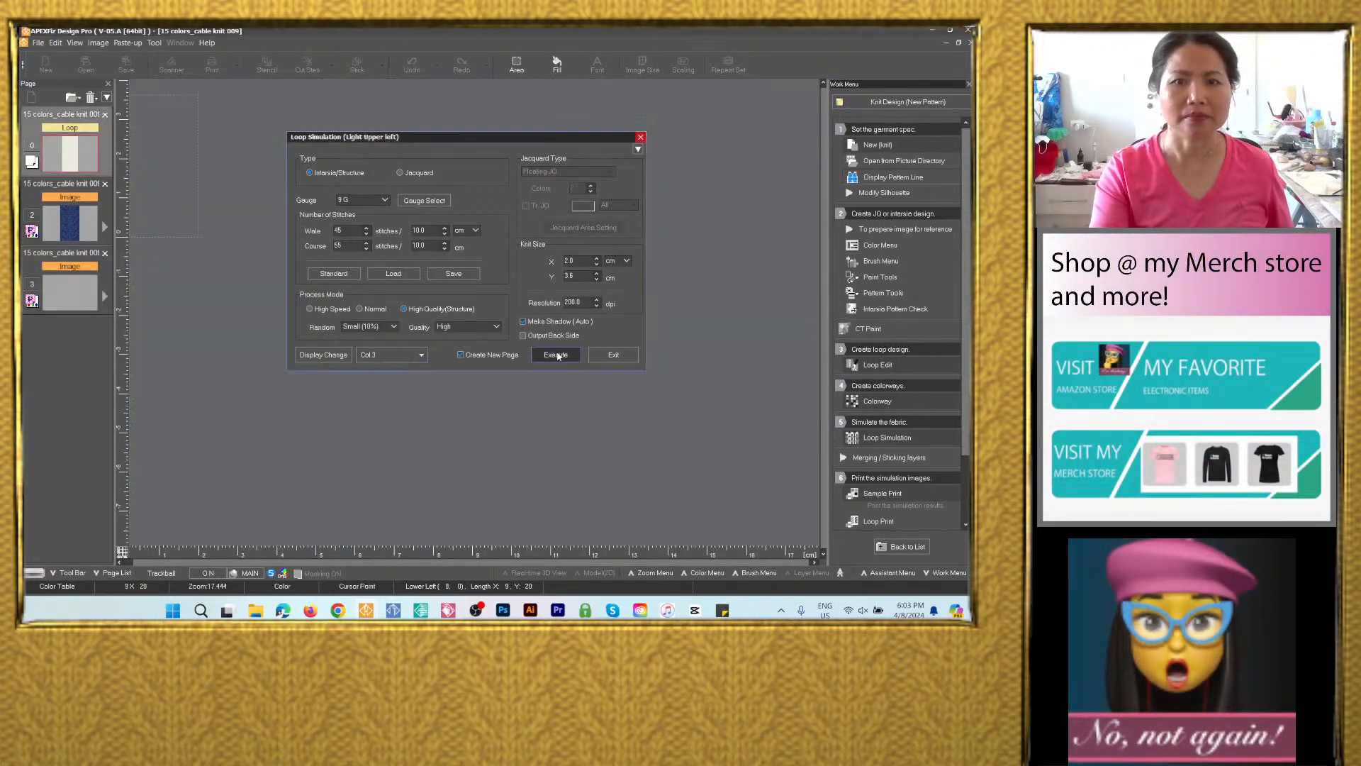
click(628, 394)
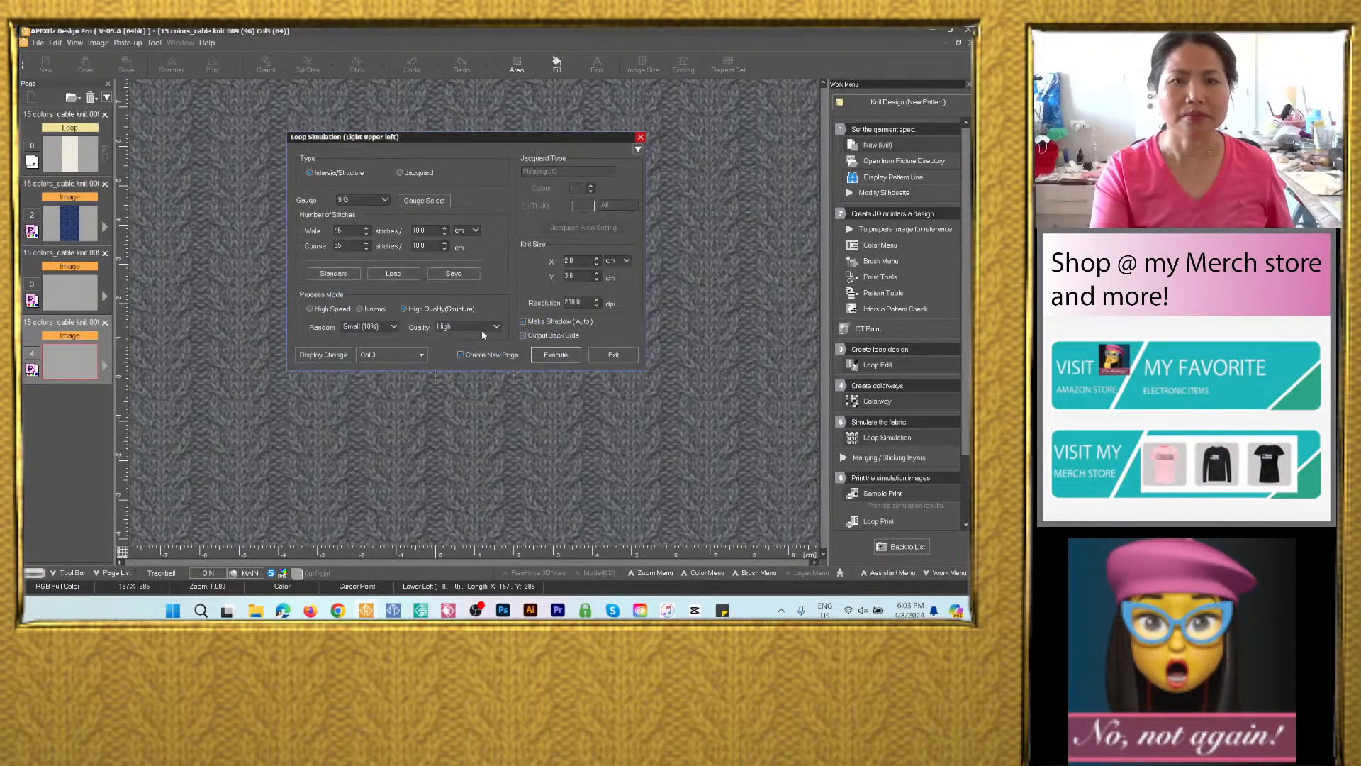
Simulate the black Col.4 and tan Col.5 colorways, each on a new page with the current yarn setup.
click(419, 354)
click(482, 409)
click(548, 354)
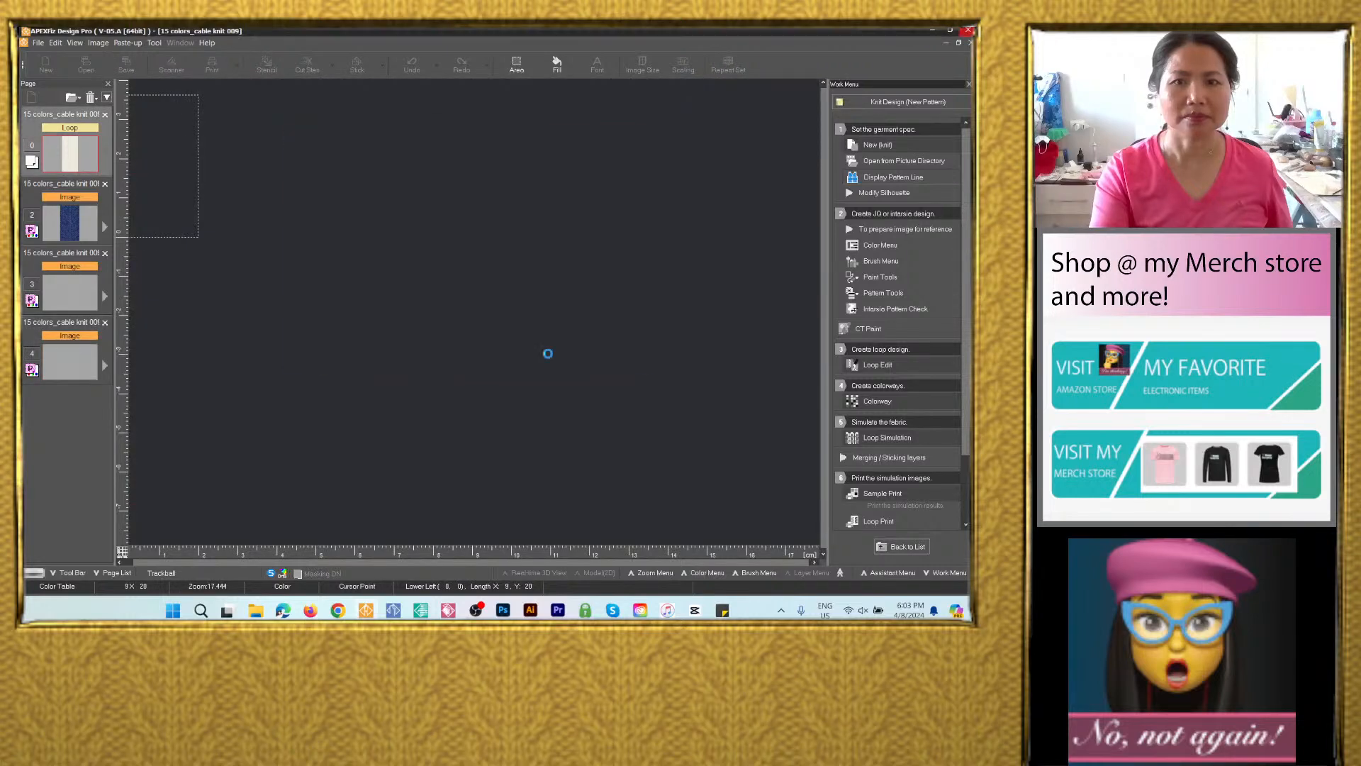
click(628, 394)
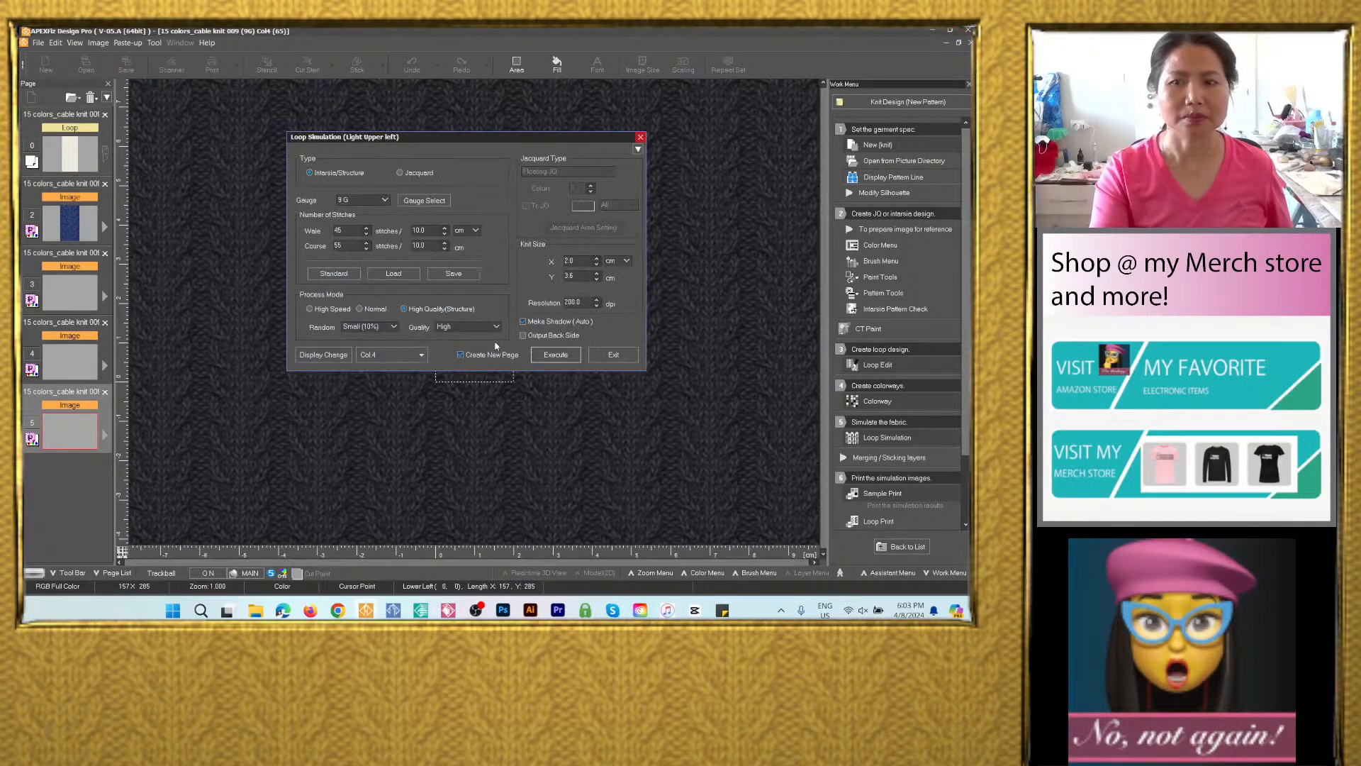
click(419, 354)
click(572, 412)
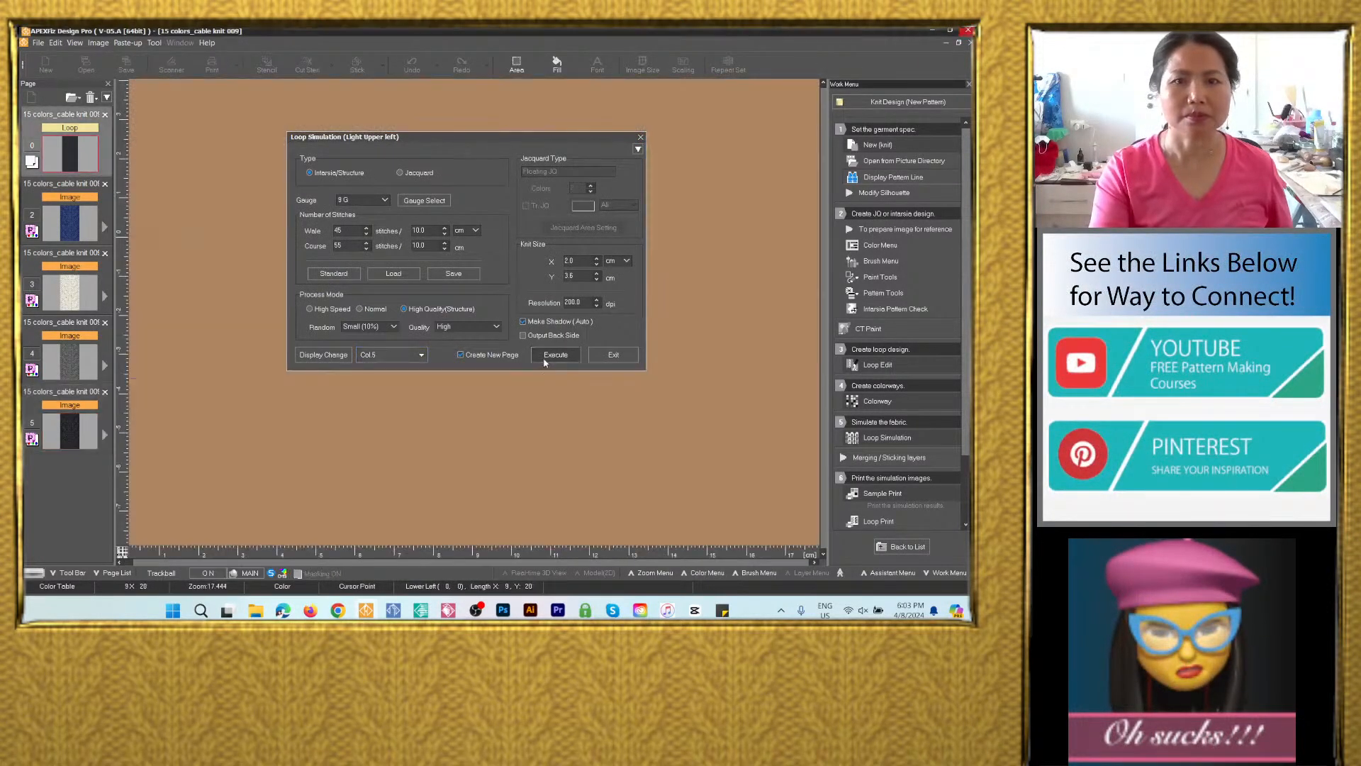
click(545, 360)
click(628, 394)
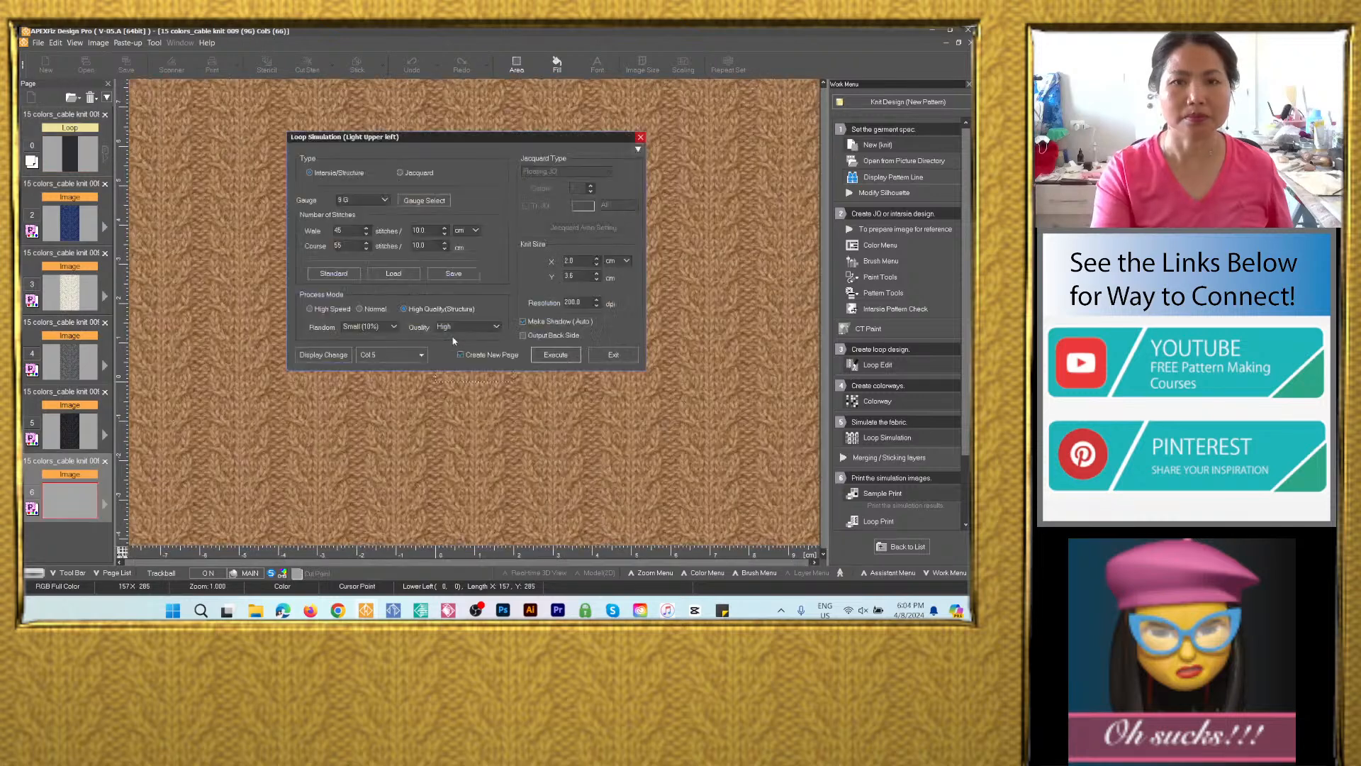
Simulate the pink Col.6 and brown Col.7 colorways, each on a new page with the current yarn setup.
click(419, 354)
click(387, 470)
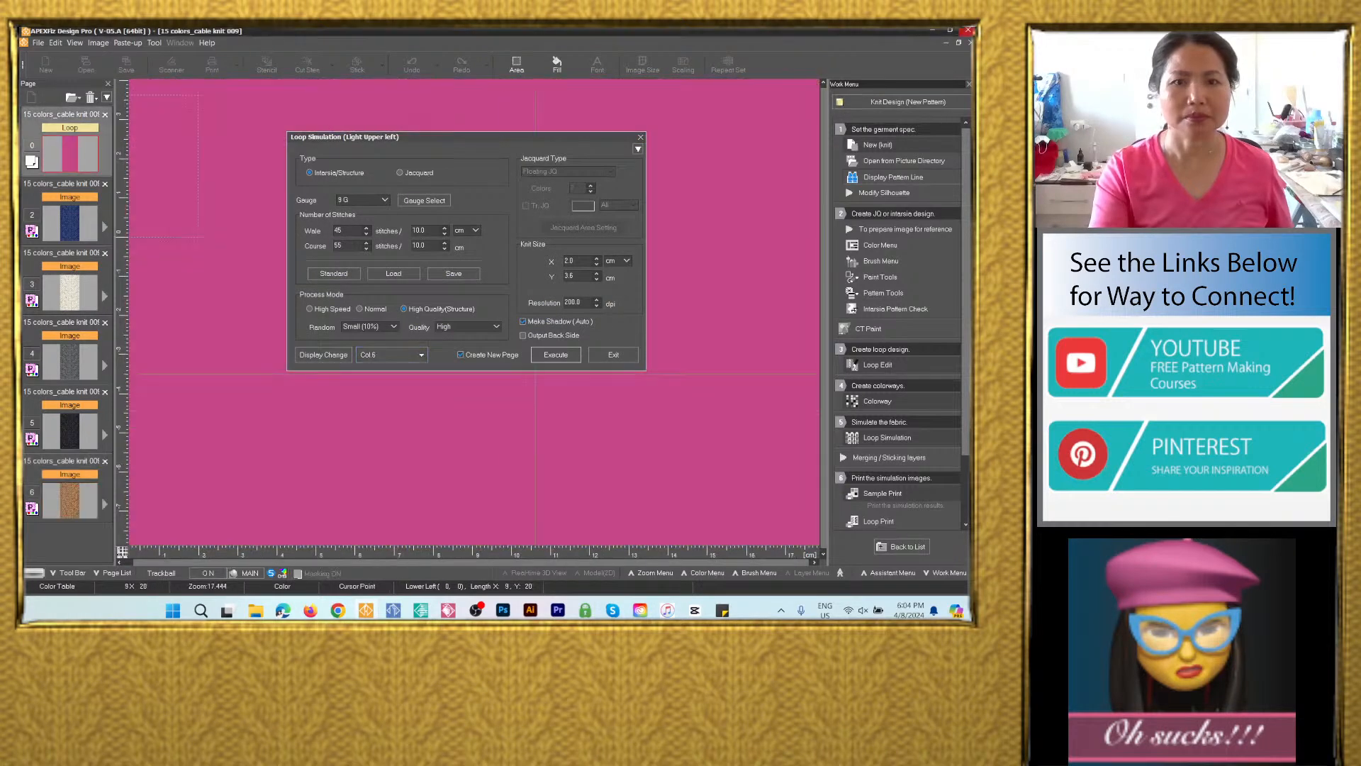
click(556, 356)
click(632, 394)
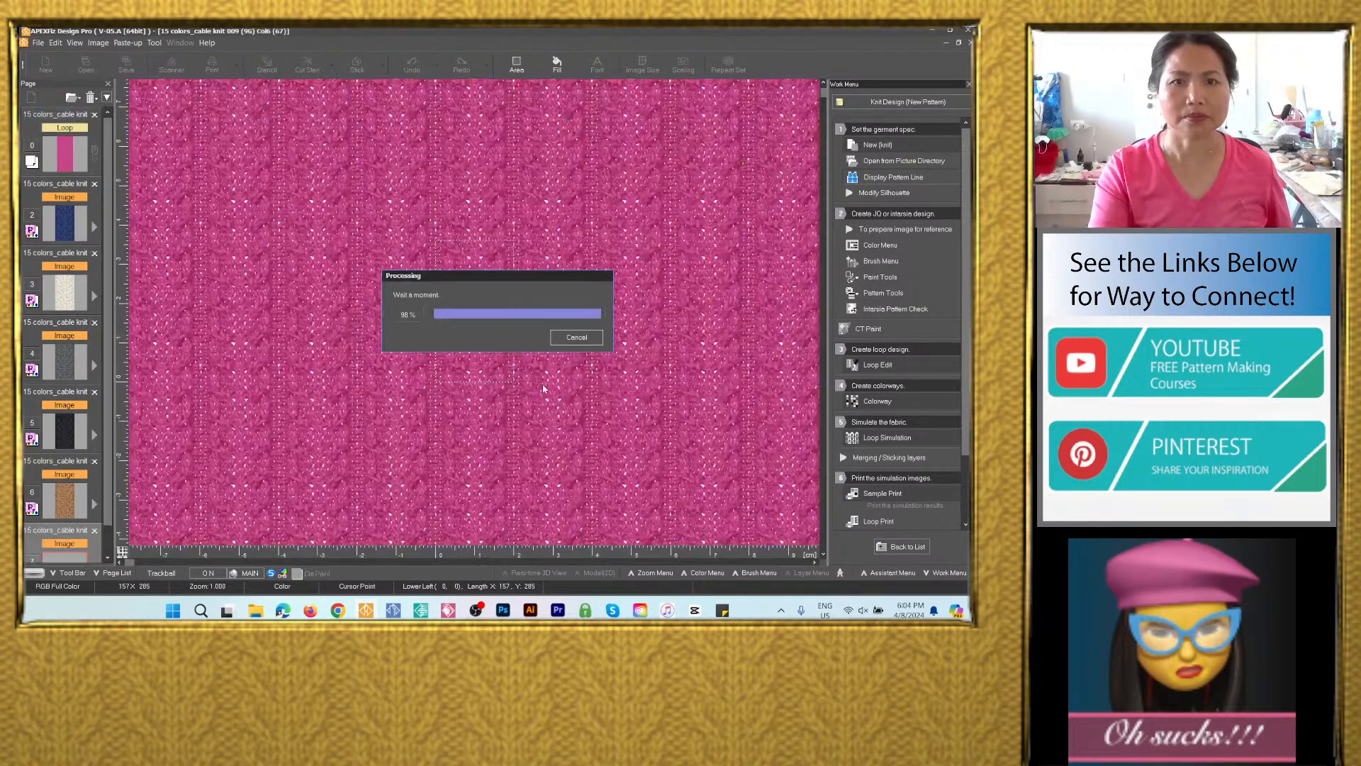
click(420, 354)
click(439, 466)
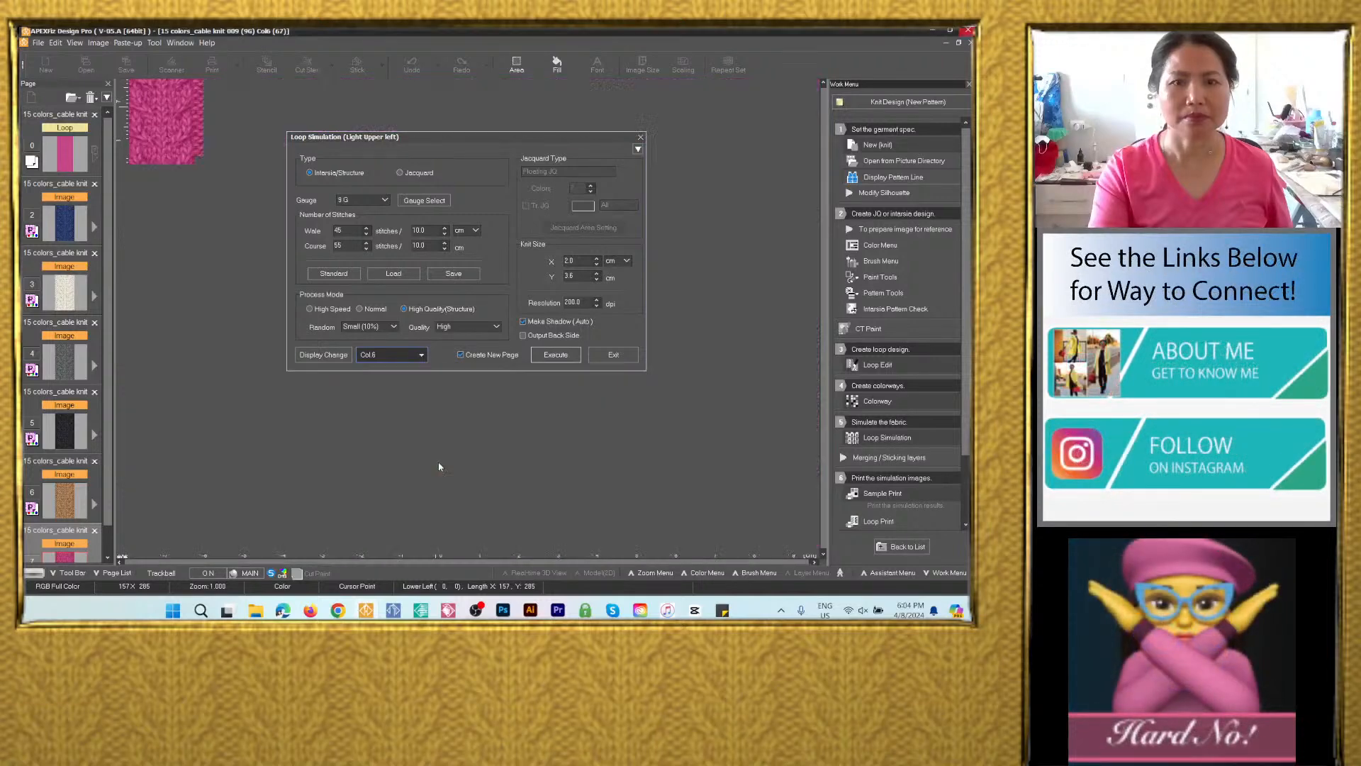
click(555, 354)
click(638, 395)
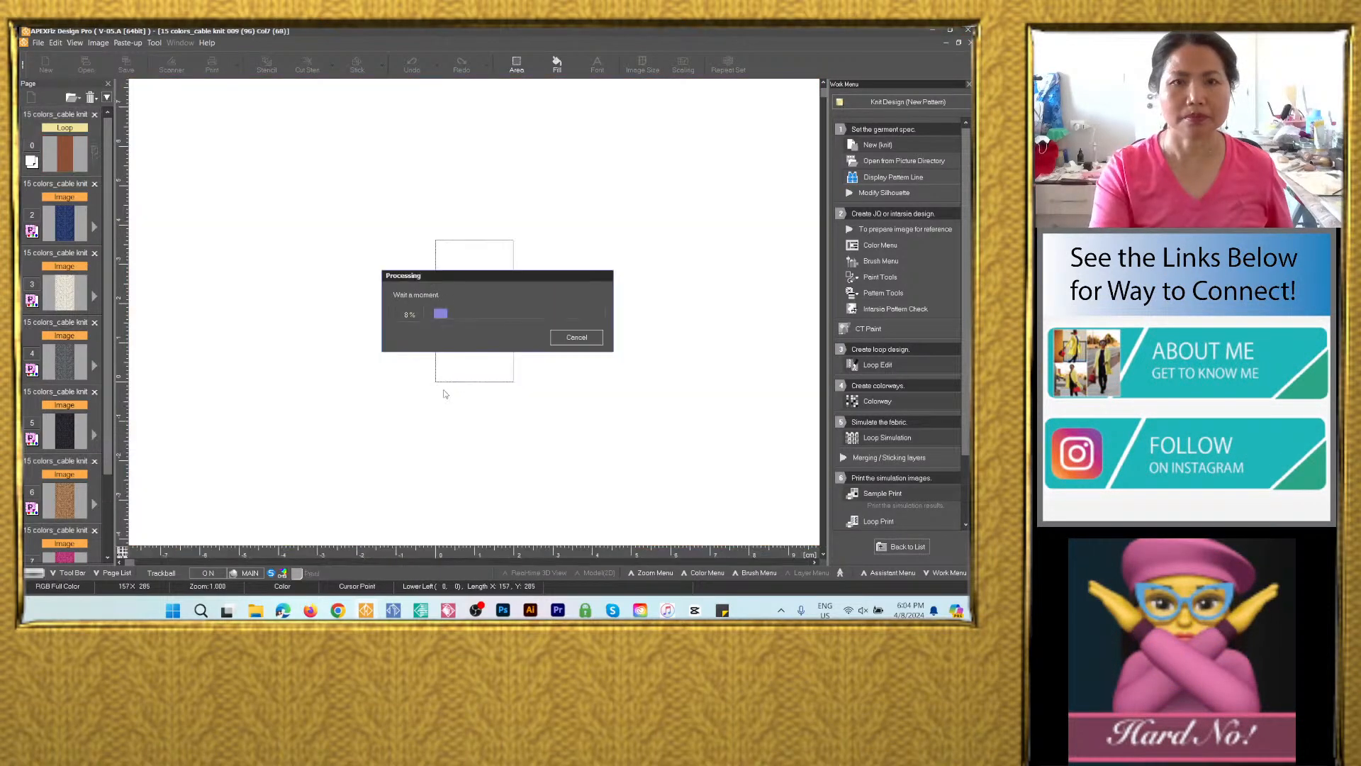
Simulate the red Col.8 and orange Col.9 colorways, each on a new page with the current yarn setup.
click(420, 355)
click(475, 460)
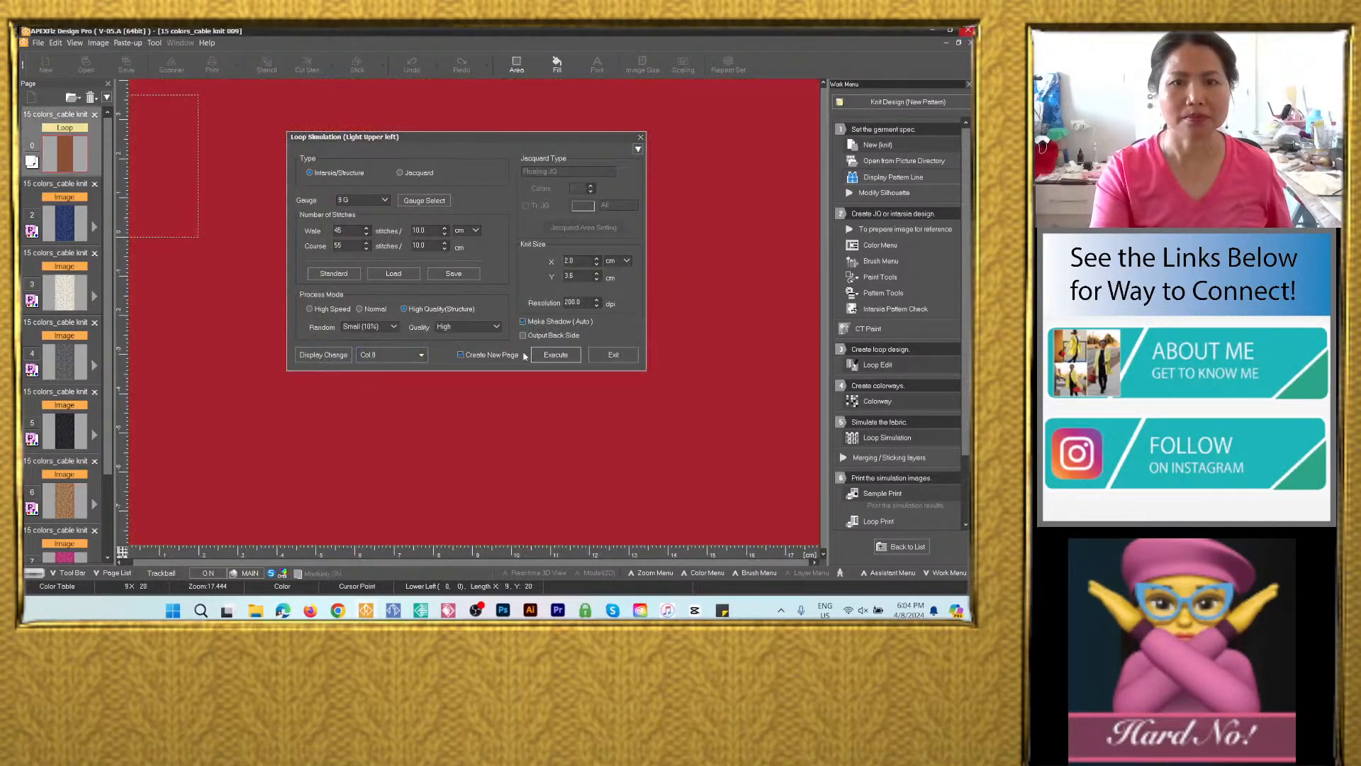
click(546, 354)
click(638, 392)
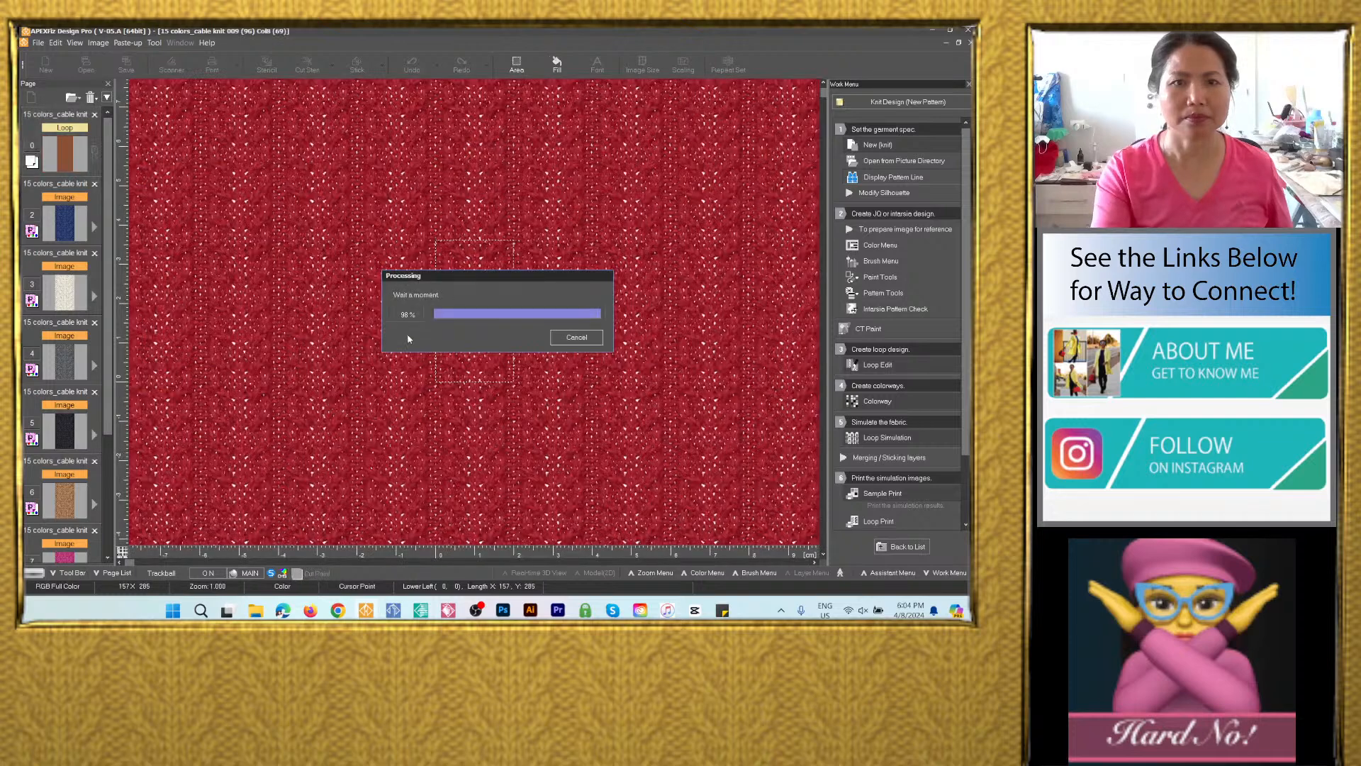
click(421, 354)
click(525, 473)
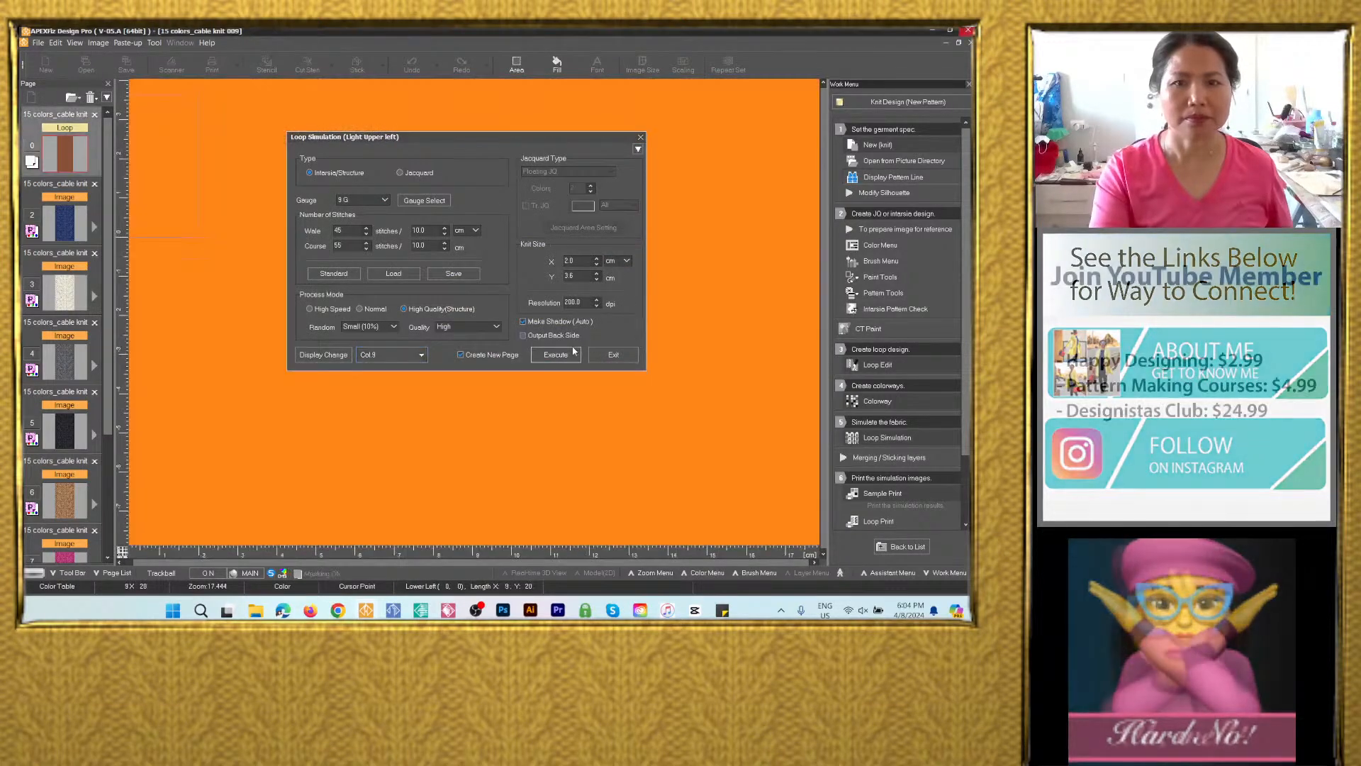
click(555, 354)
click(638, 394)
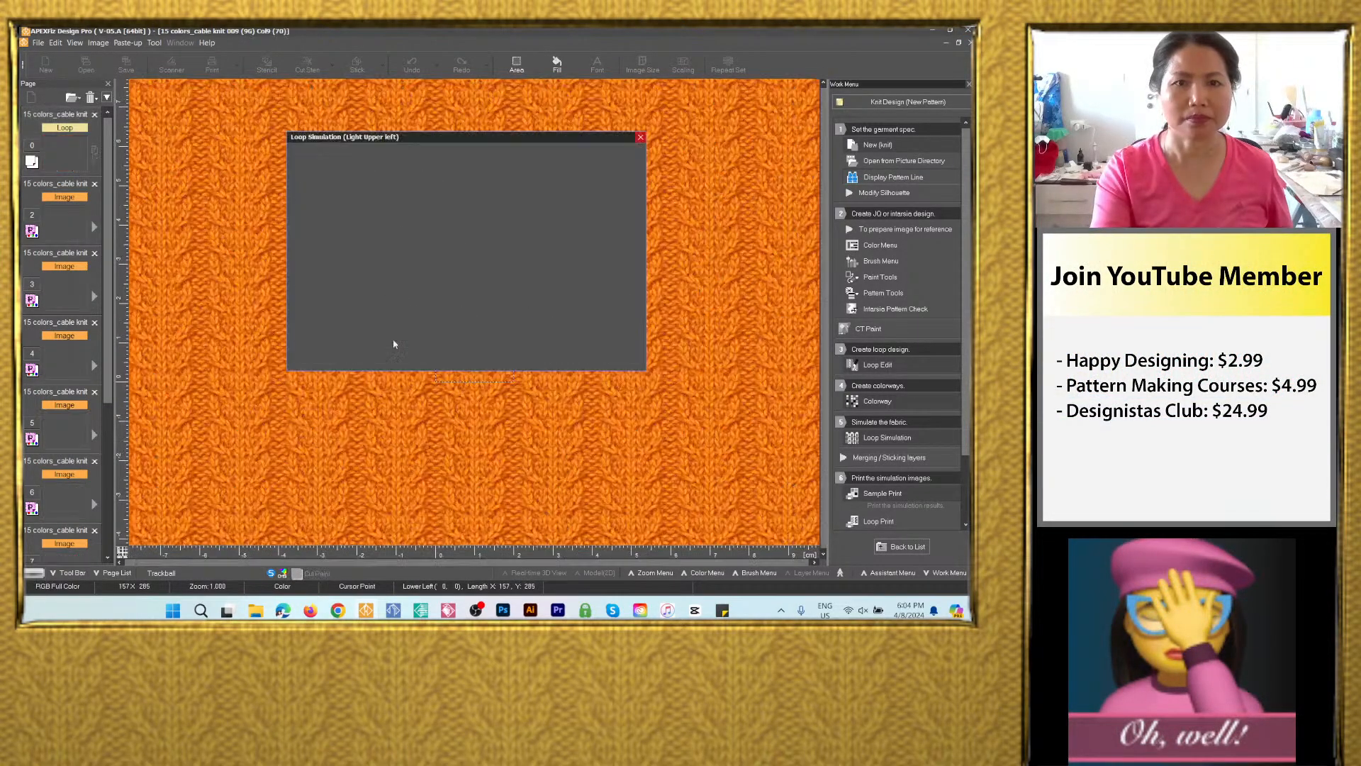
Simulate the peach Col.10 and light blue Col.11 colorways, each on a new page with the current yarn setup.
click(373, 356)
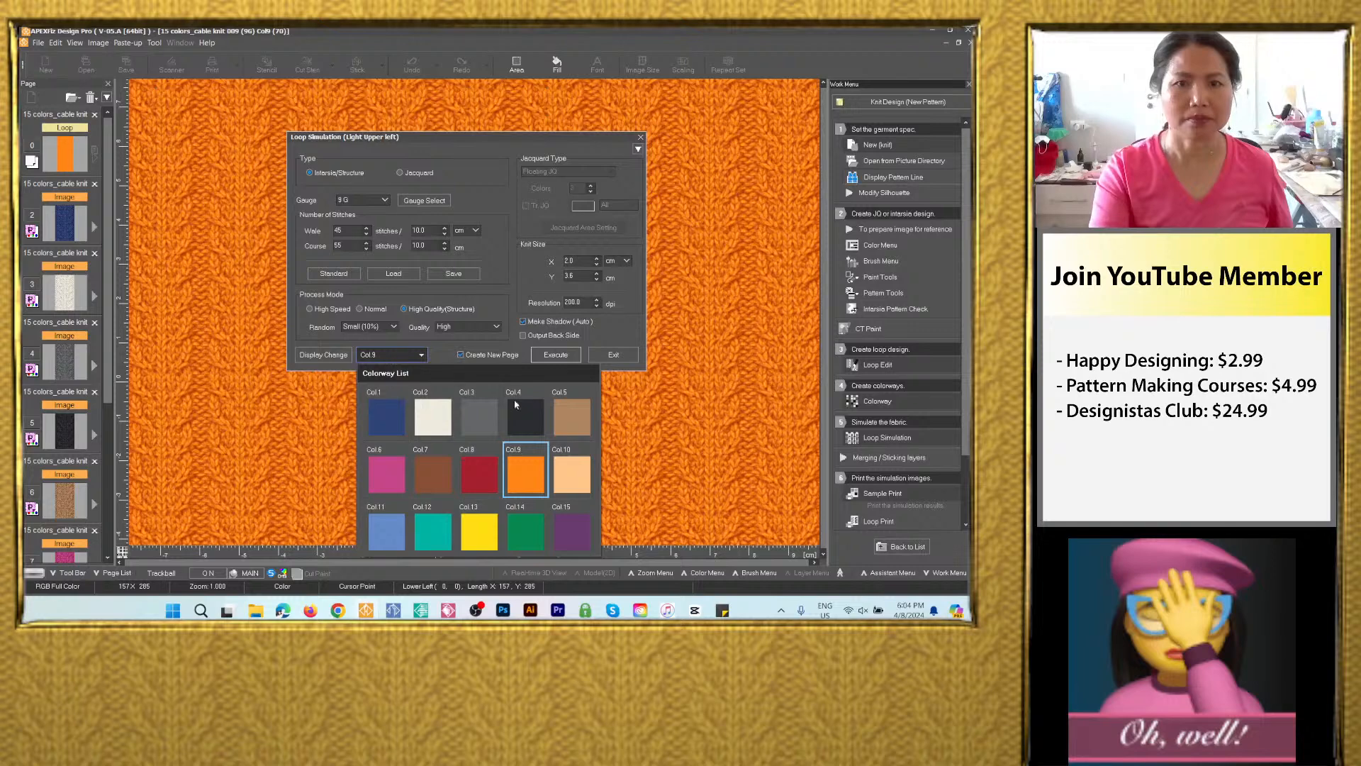
click(567, 464)
click(570, 353)
click(638, 394)
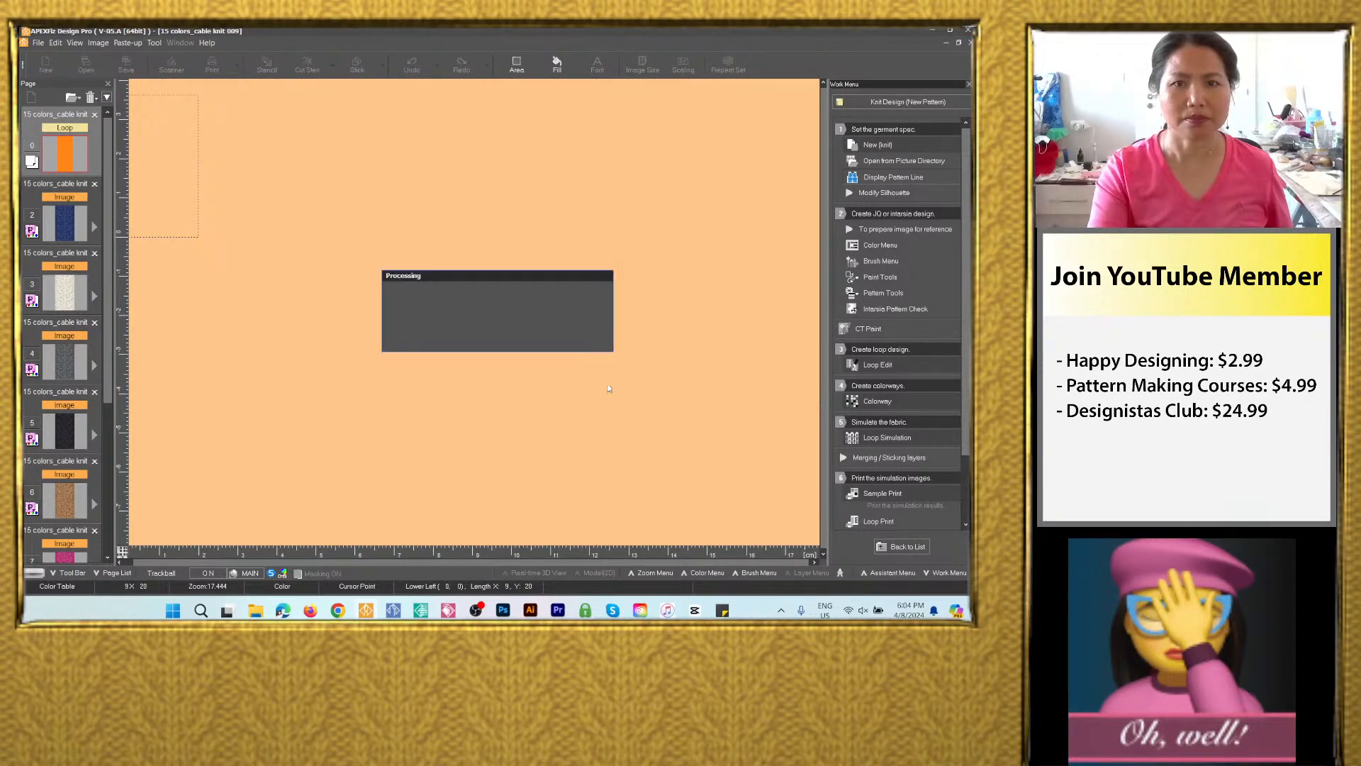
click(383, 356)
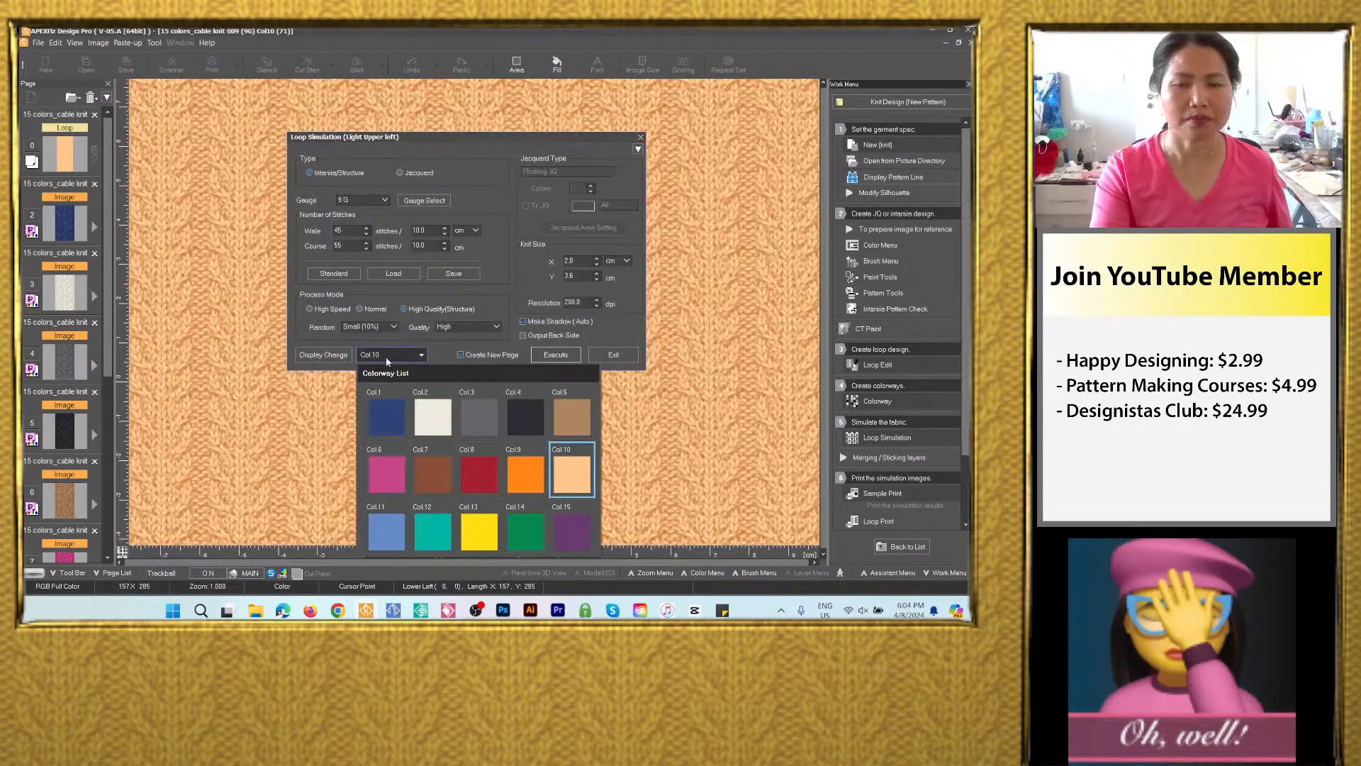
click(385, 535)
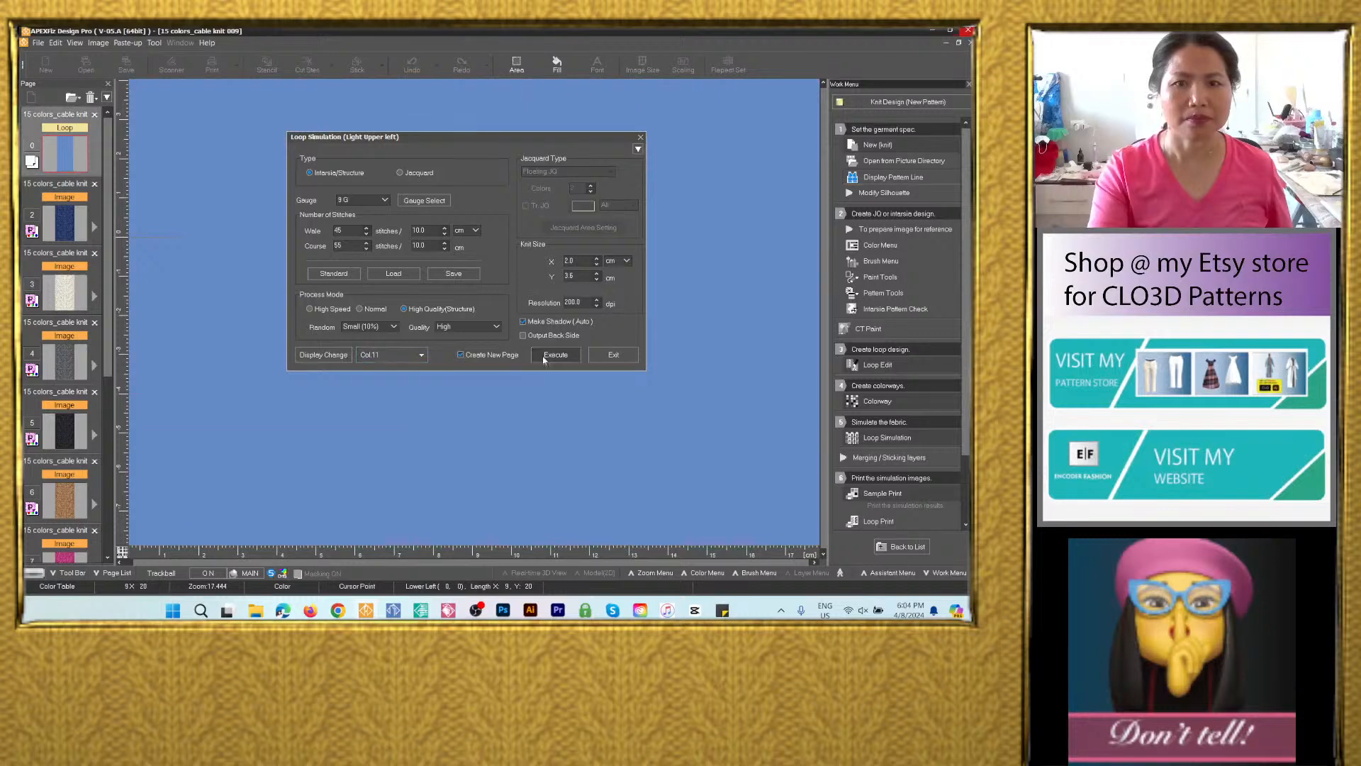
click(544, 356)
click(638, 394)
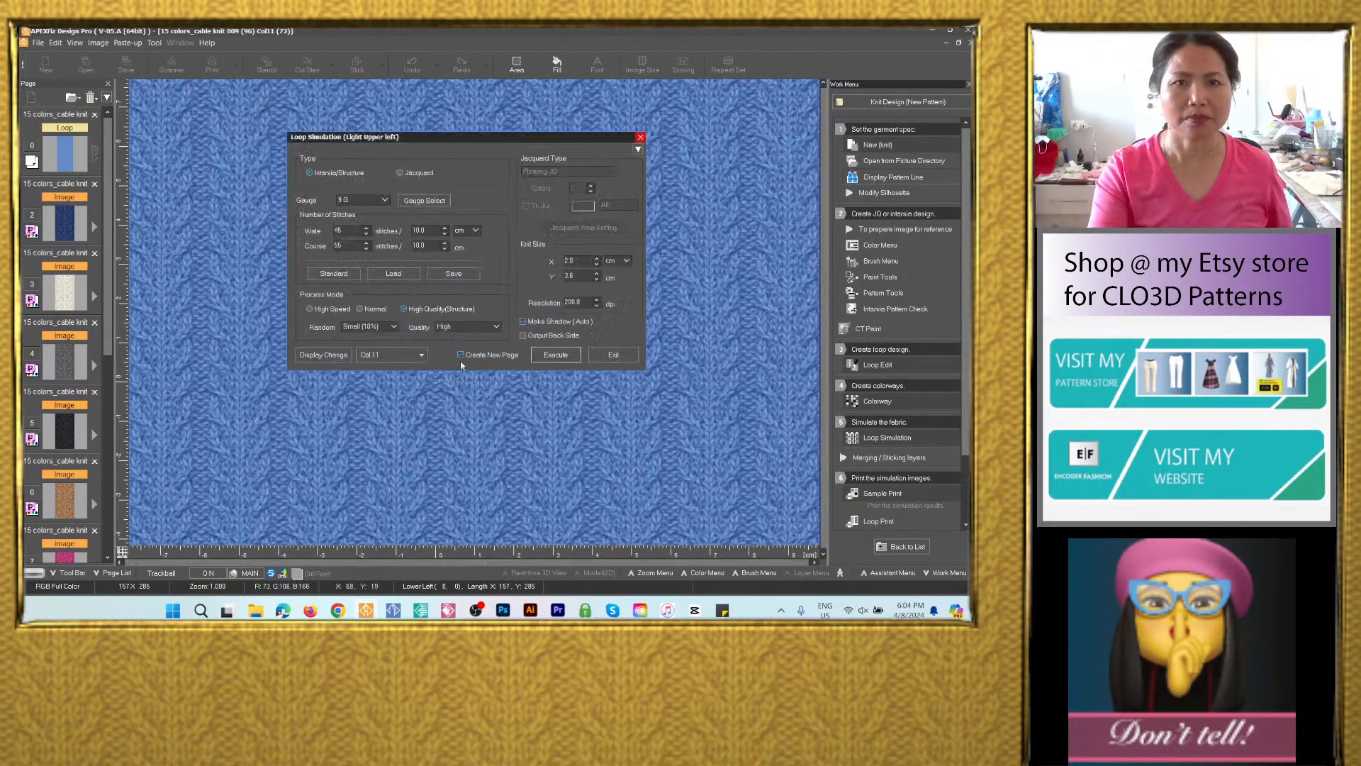
Simulate the turquoise Col.12 and yellow Col.13 colorways, each on a new page with the current yarn setup.
click(415, 355)
click(439, 528)
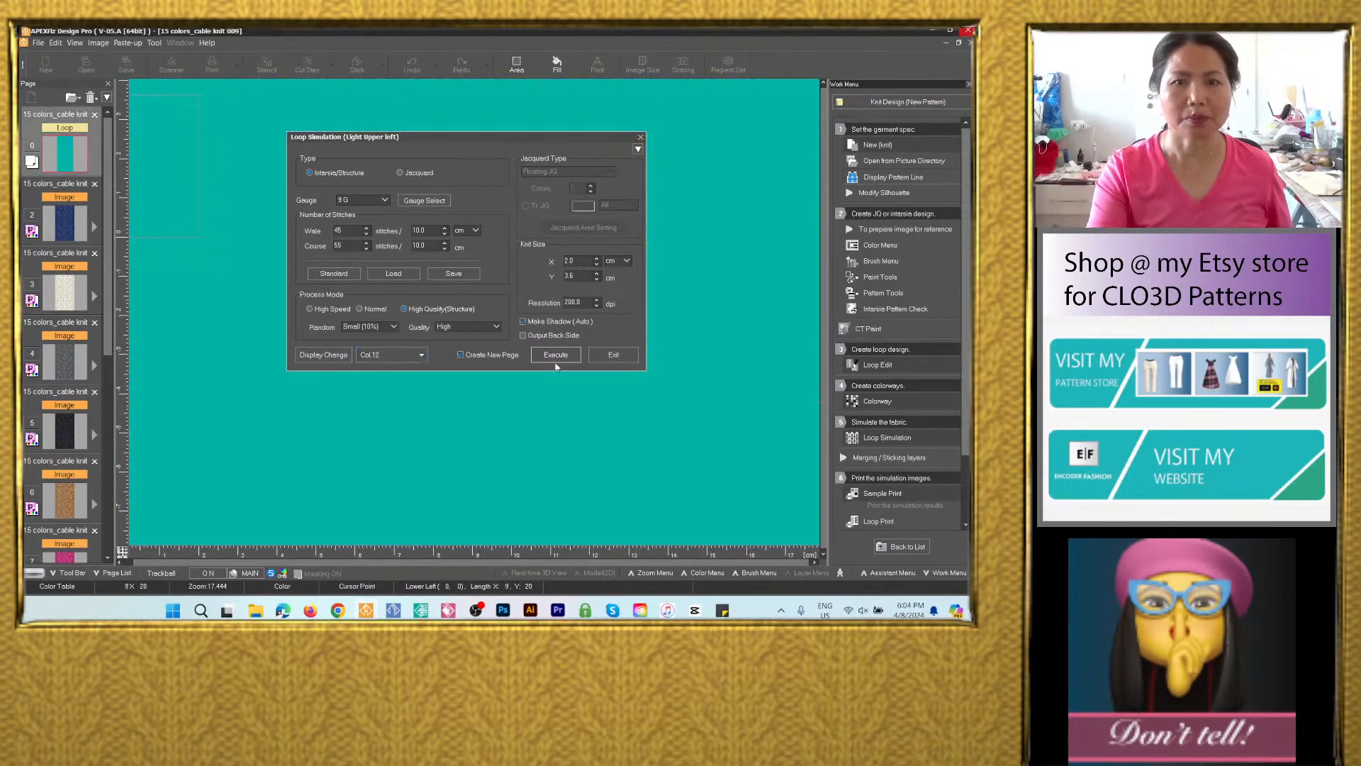
click(555, 356)
click(622, 398)
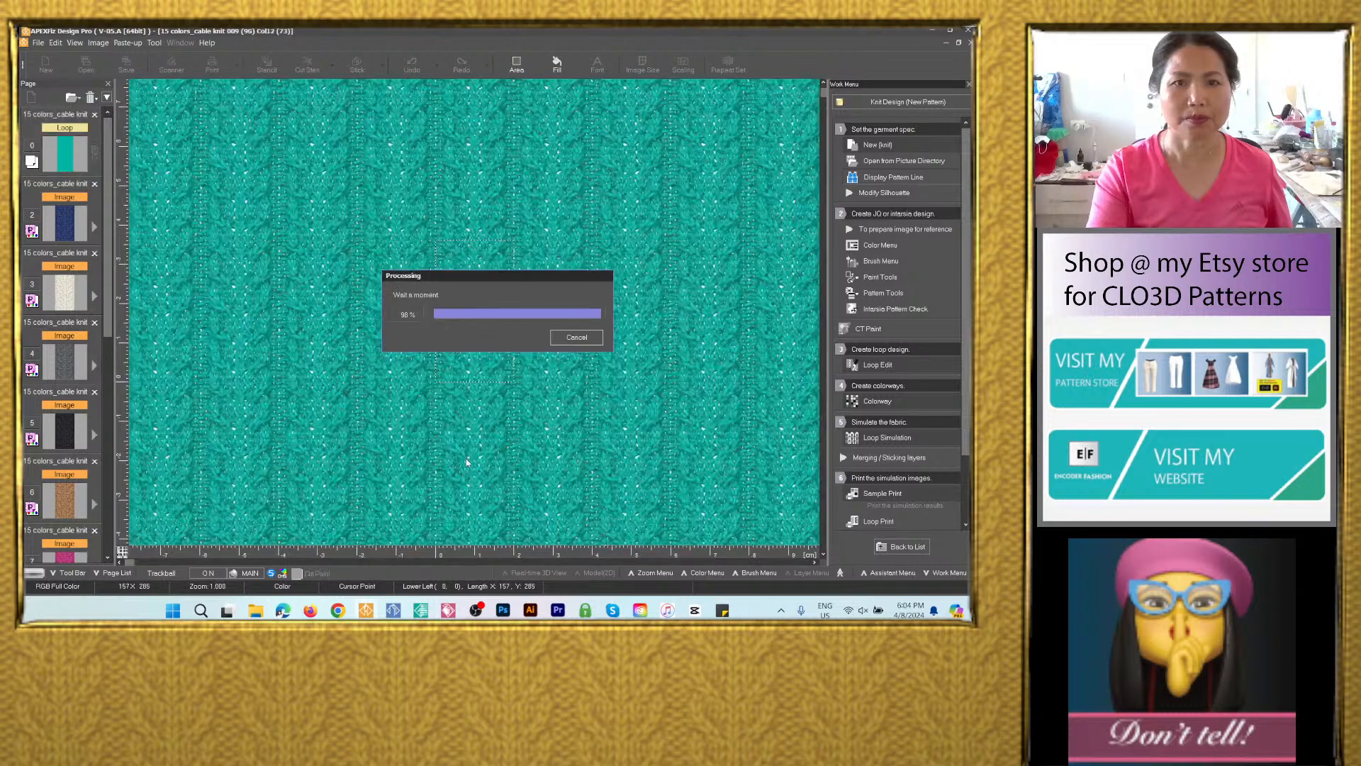
click(389, 354)
click(469, 535)
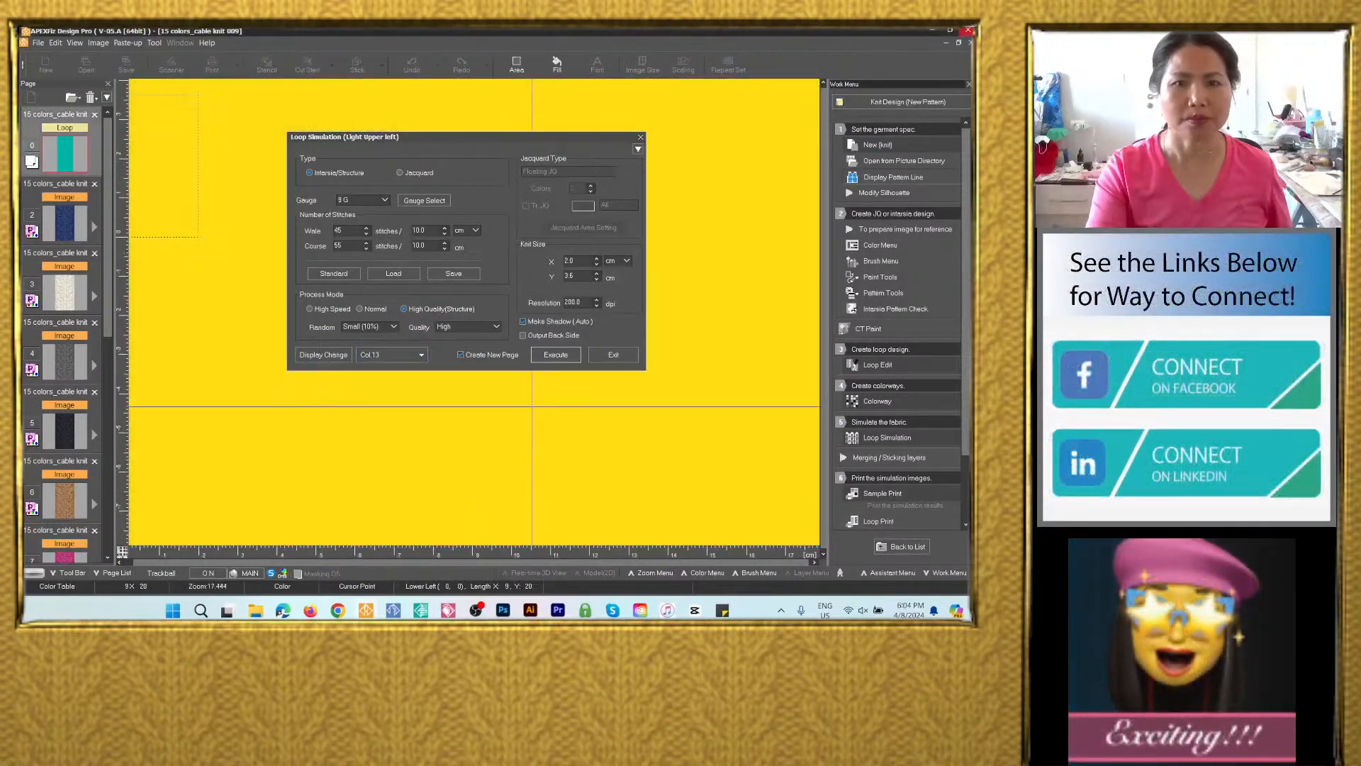
click(554, 355)
click(638, 397)
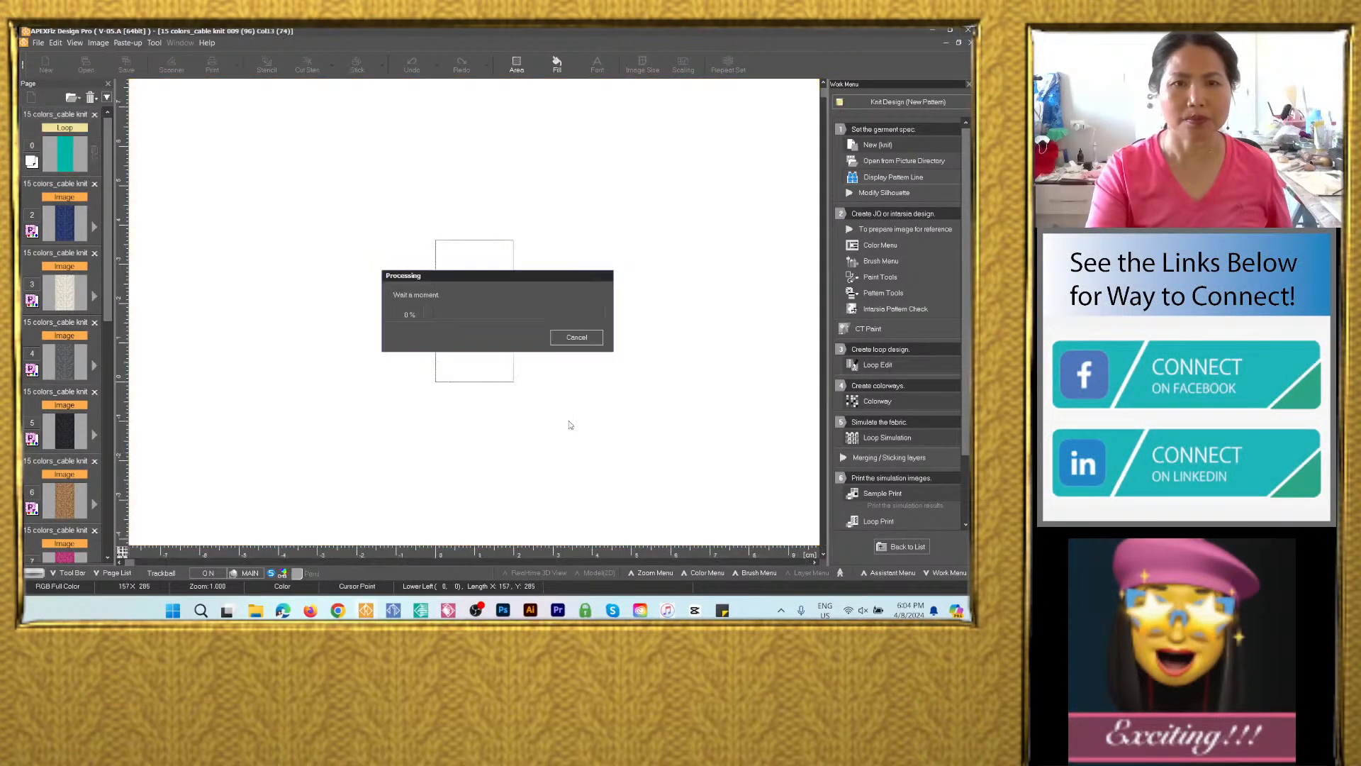
Simulate the green Col.14 and purple Col.15 colorways, each on a new page with the current yarn setup.
click(420, 354)
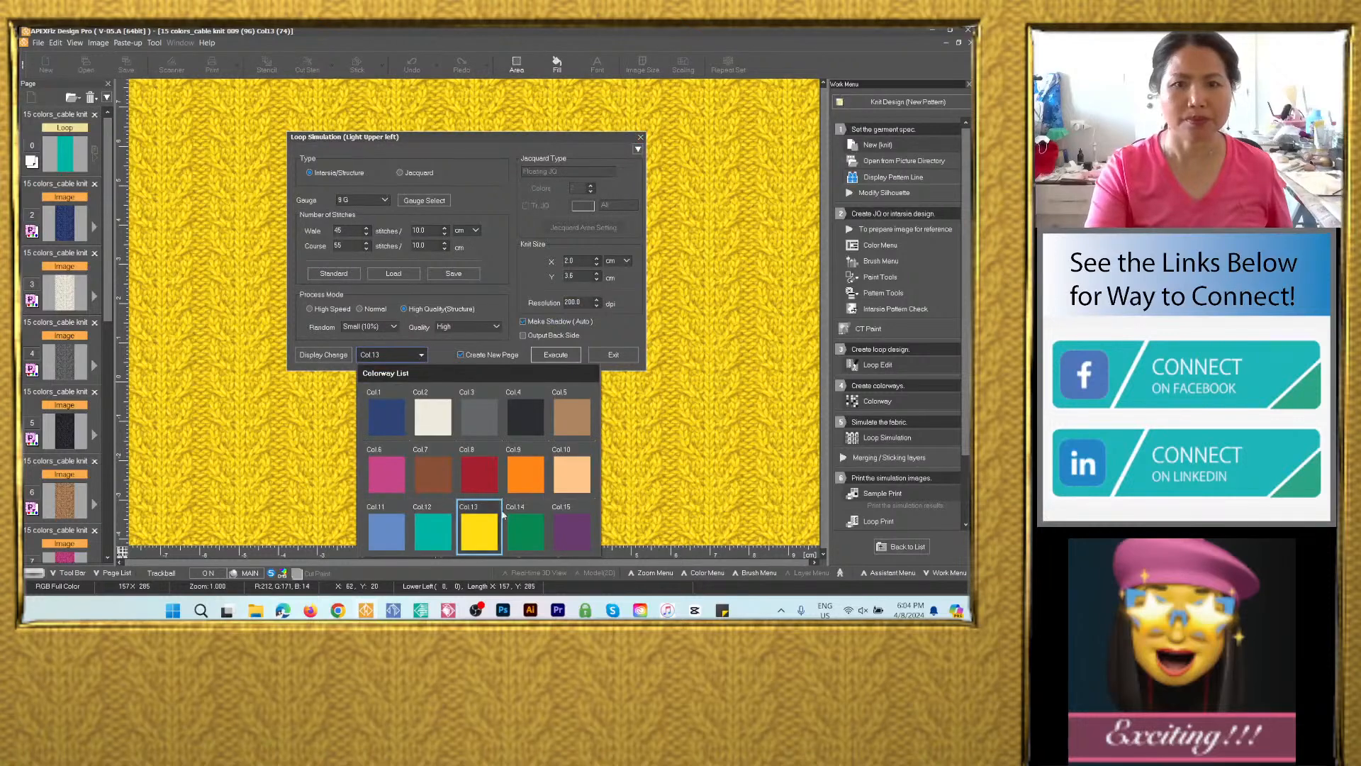
click(519, 535)
click(560, 355)
click(636, 395)
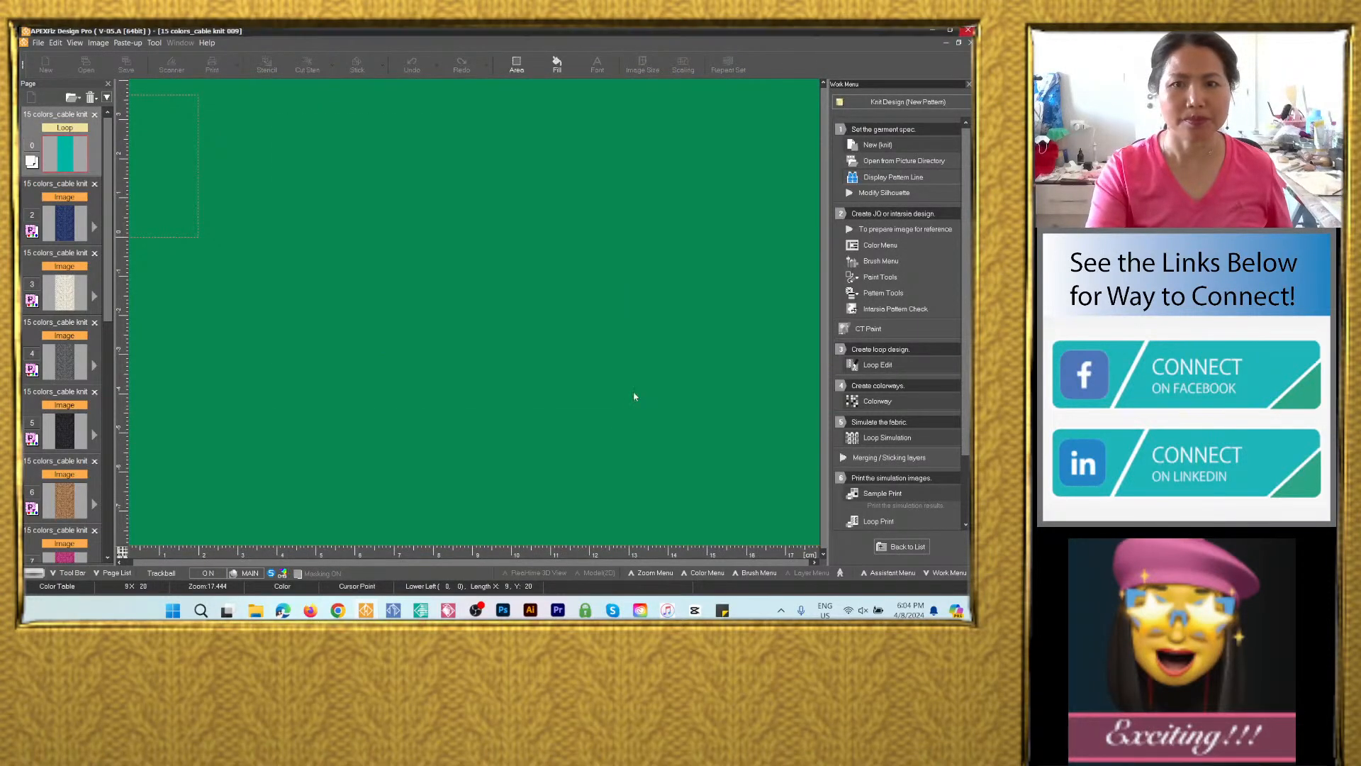
click(420, 355)
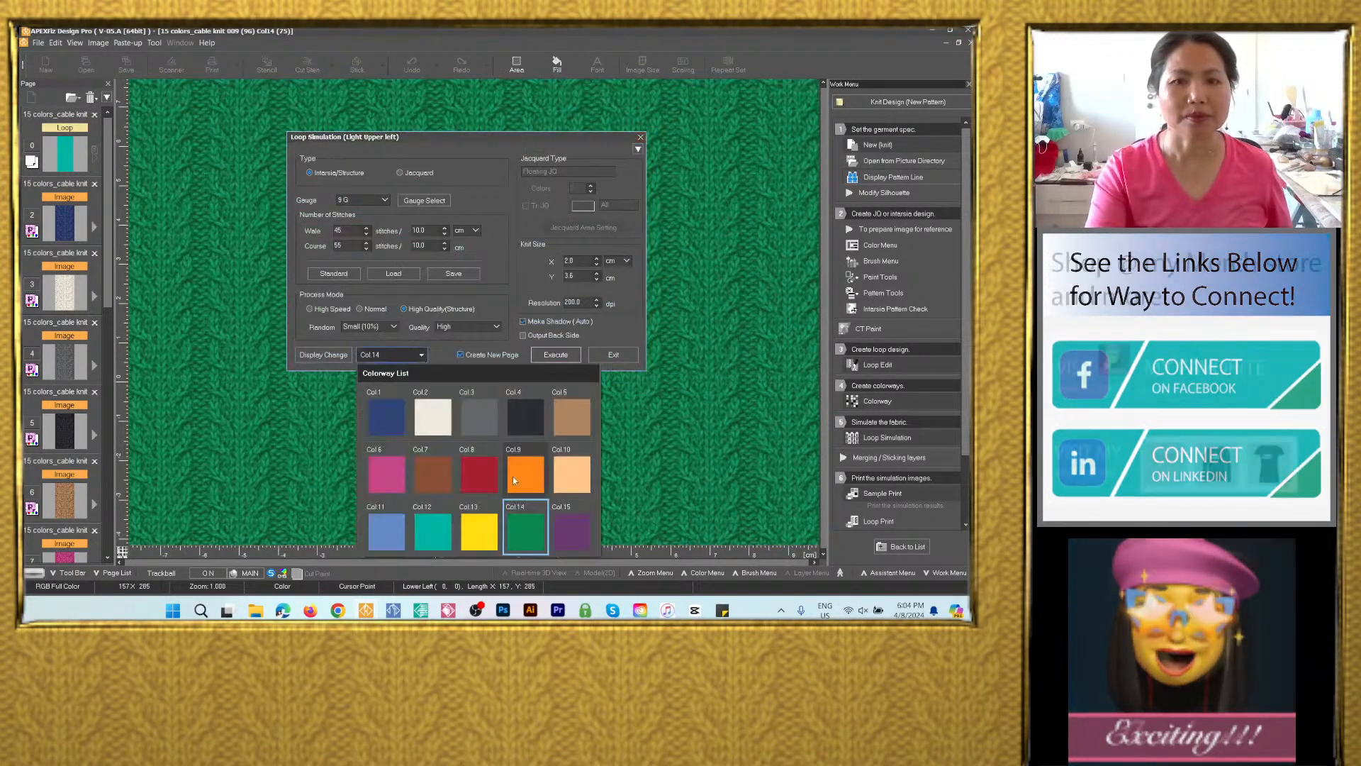
click(573, 535)
click(556, 354)
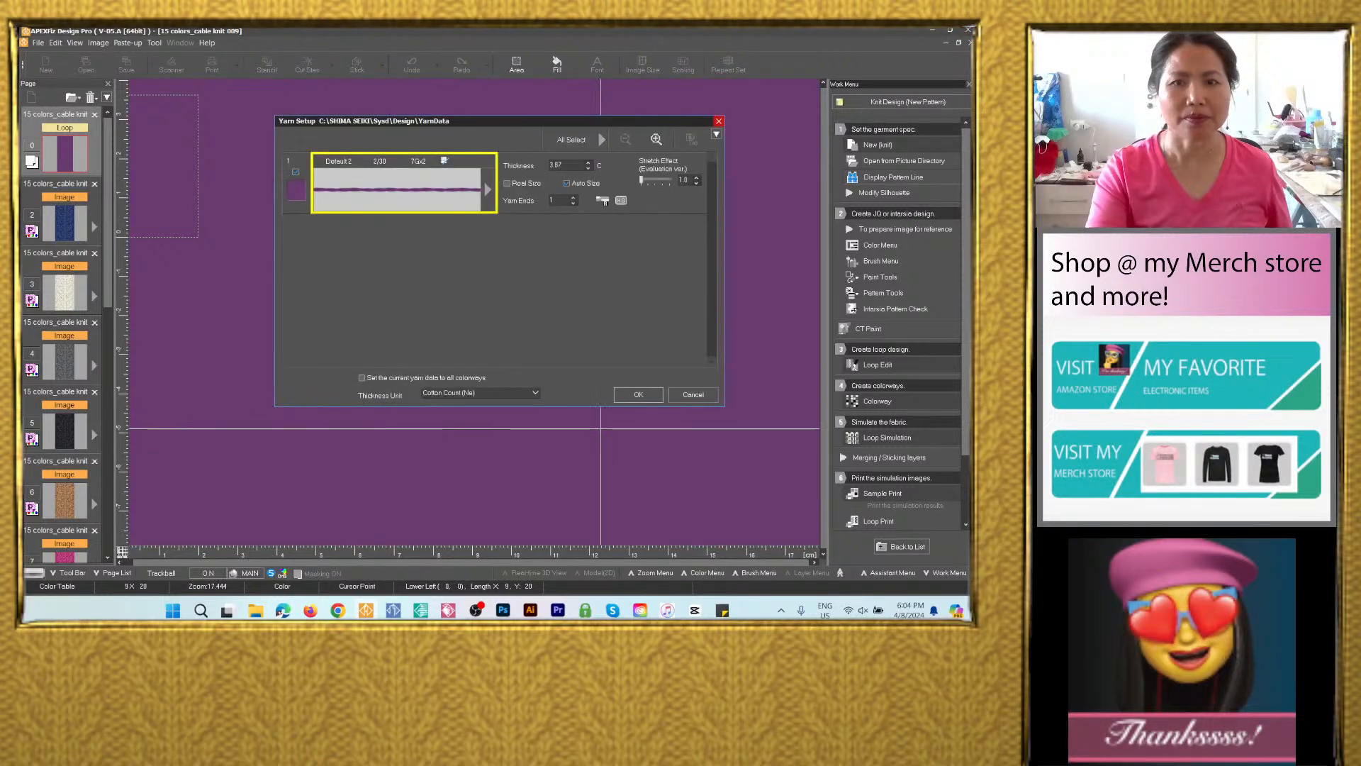
click(638, 396)
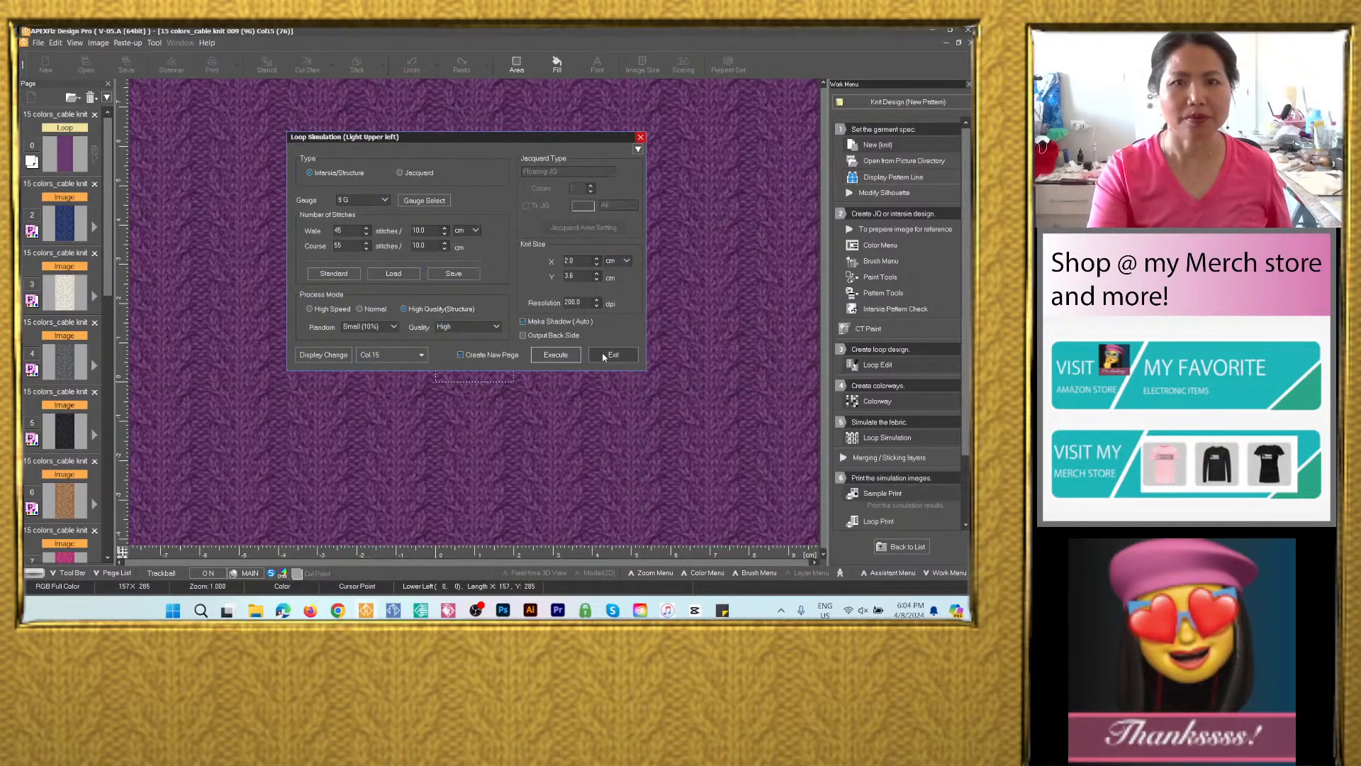
click(613, 355)
Set up a sample print from the navy Col.1 page with Col.1 to Col.5 in successive swatches and the sixth left blank.
click(83, 236)
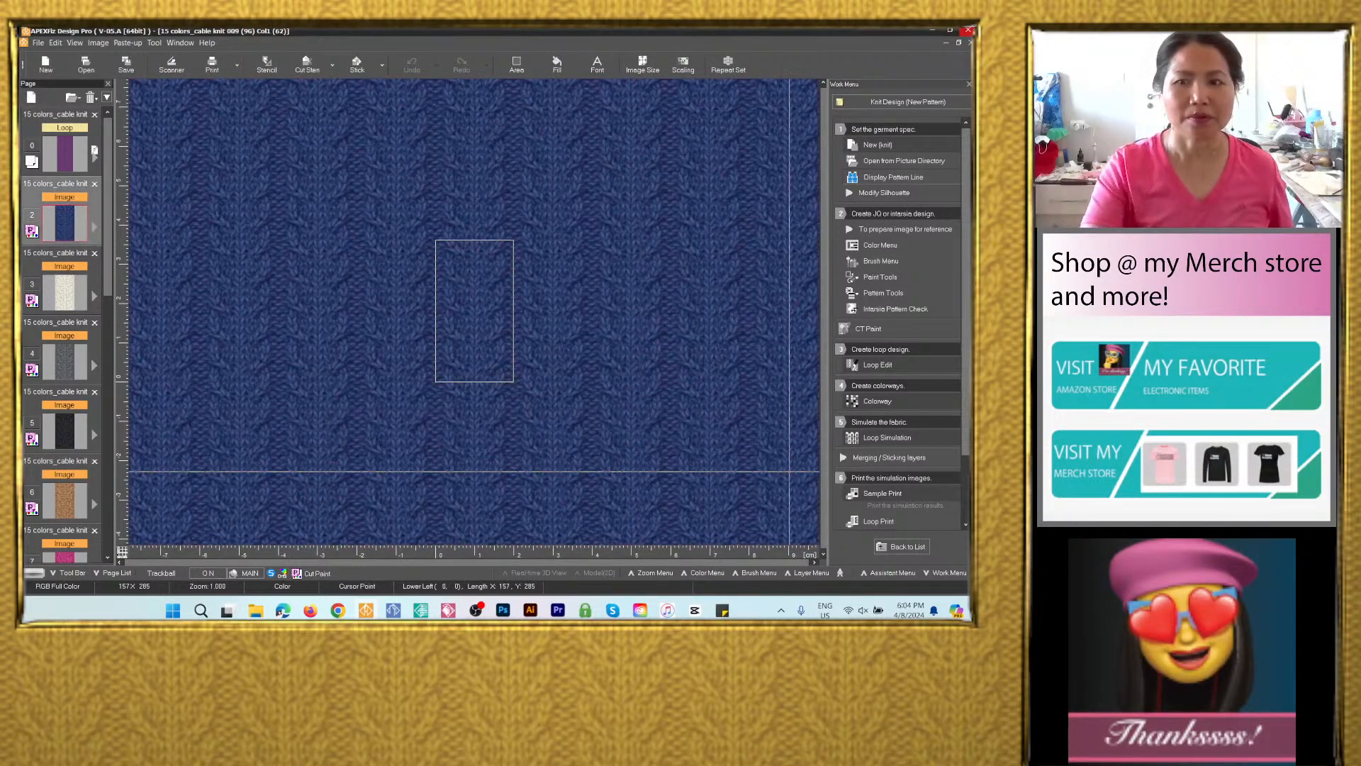
click(883, 490)
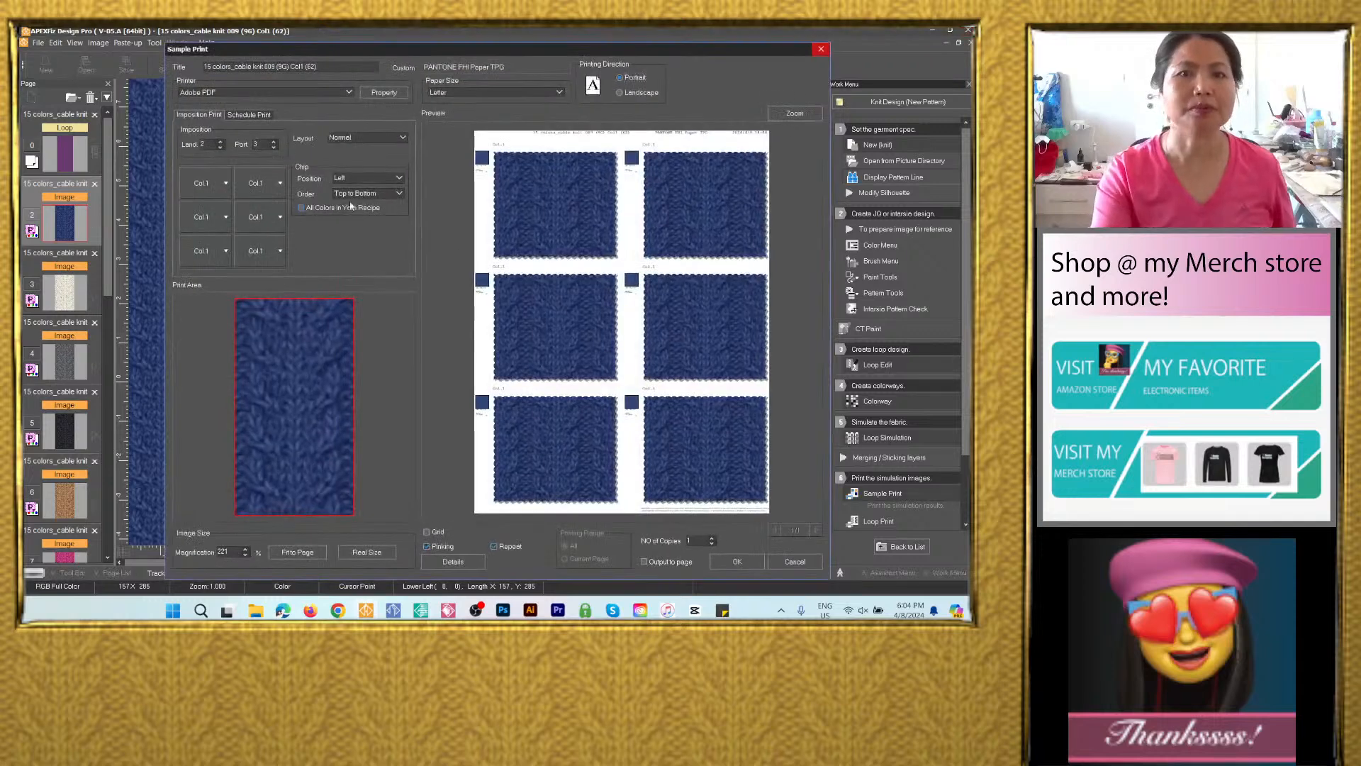
click(256, 183)
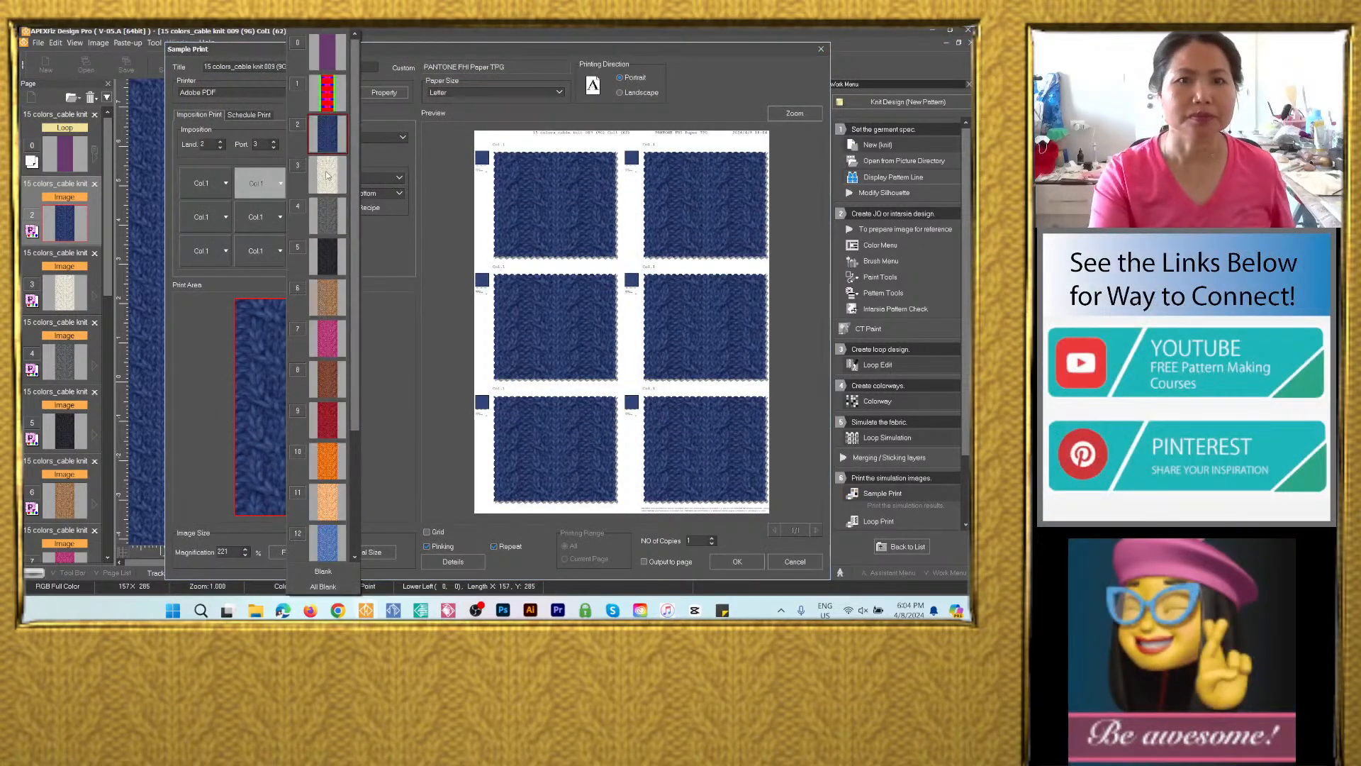
click(327, 175)
click(205, 217)
click(259, 221)
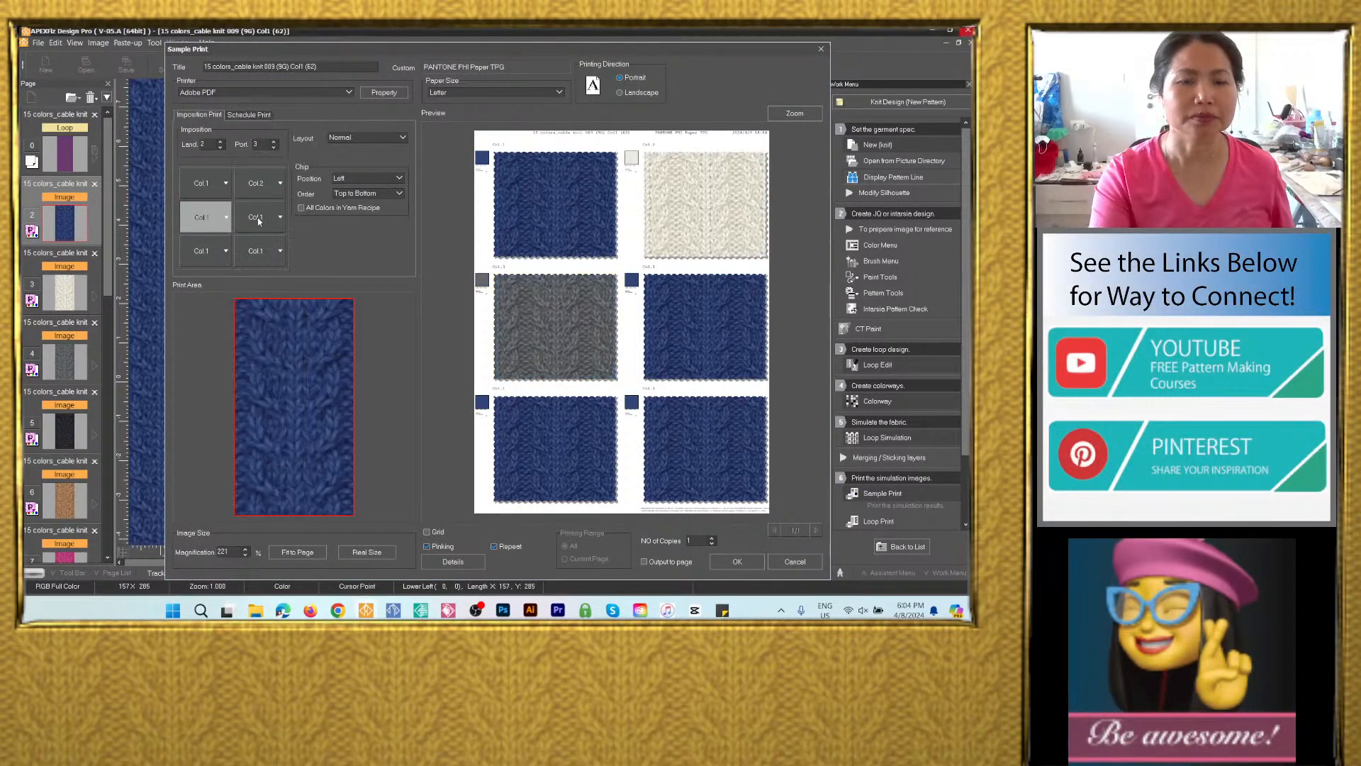
click(259, 221)
click(324, 259)
click(199, 258)
click(279, 297)
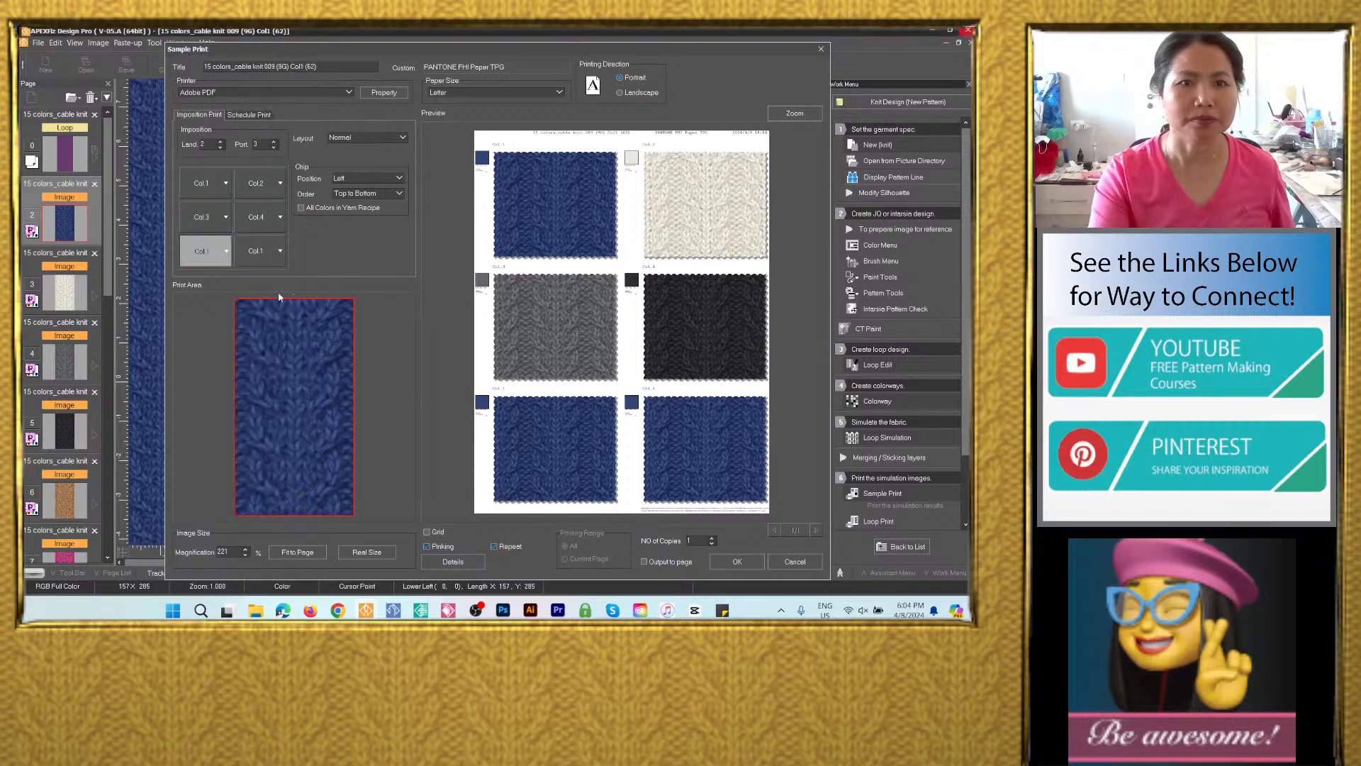
click(261, 249)
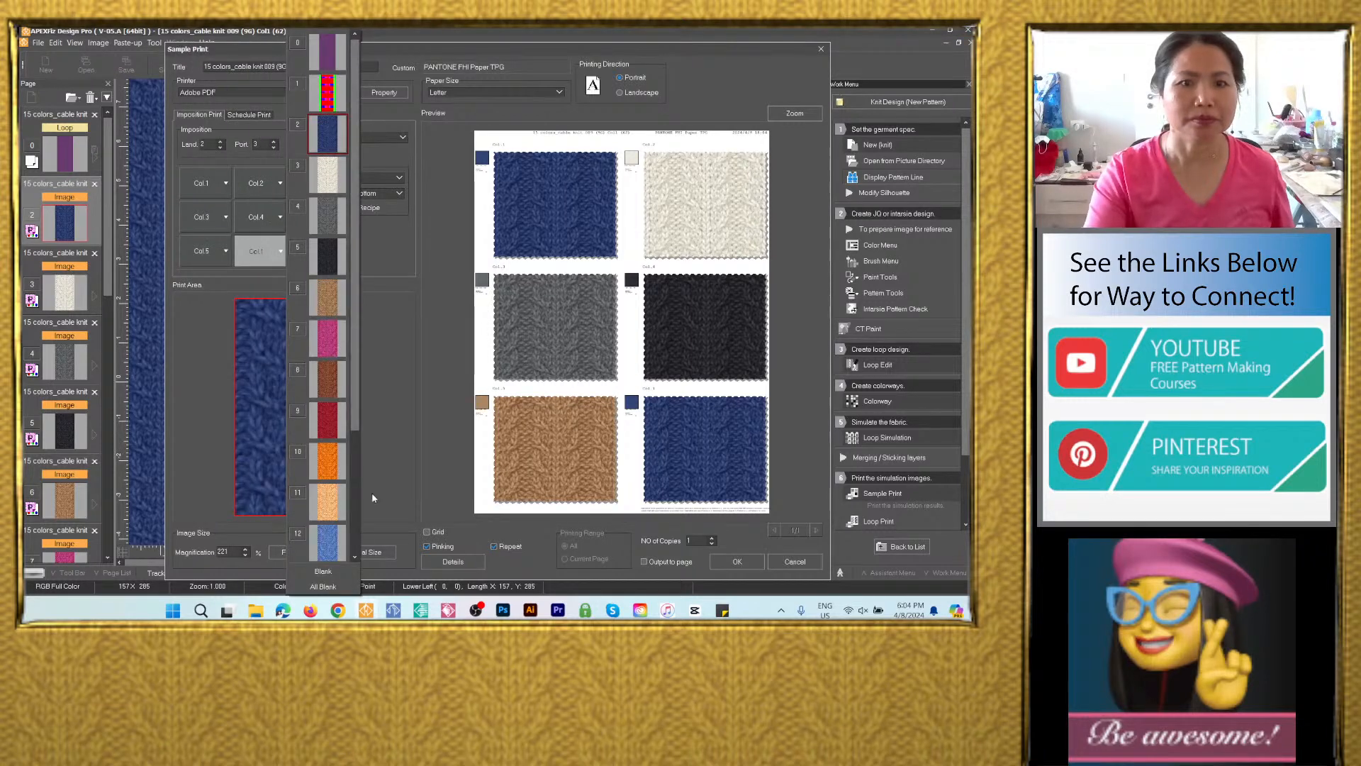
click(324, 571)
Fit the Col.1 to Col.5 sample print to the sheet and output it to a page at the standard resolution.
click(309, 555)
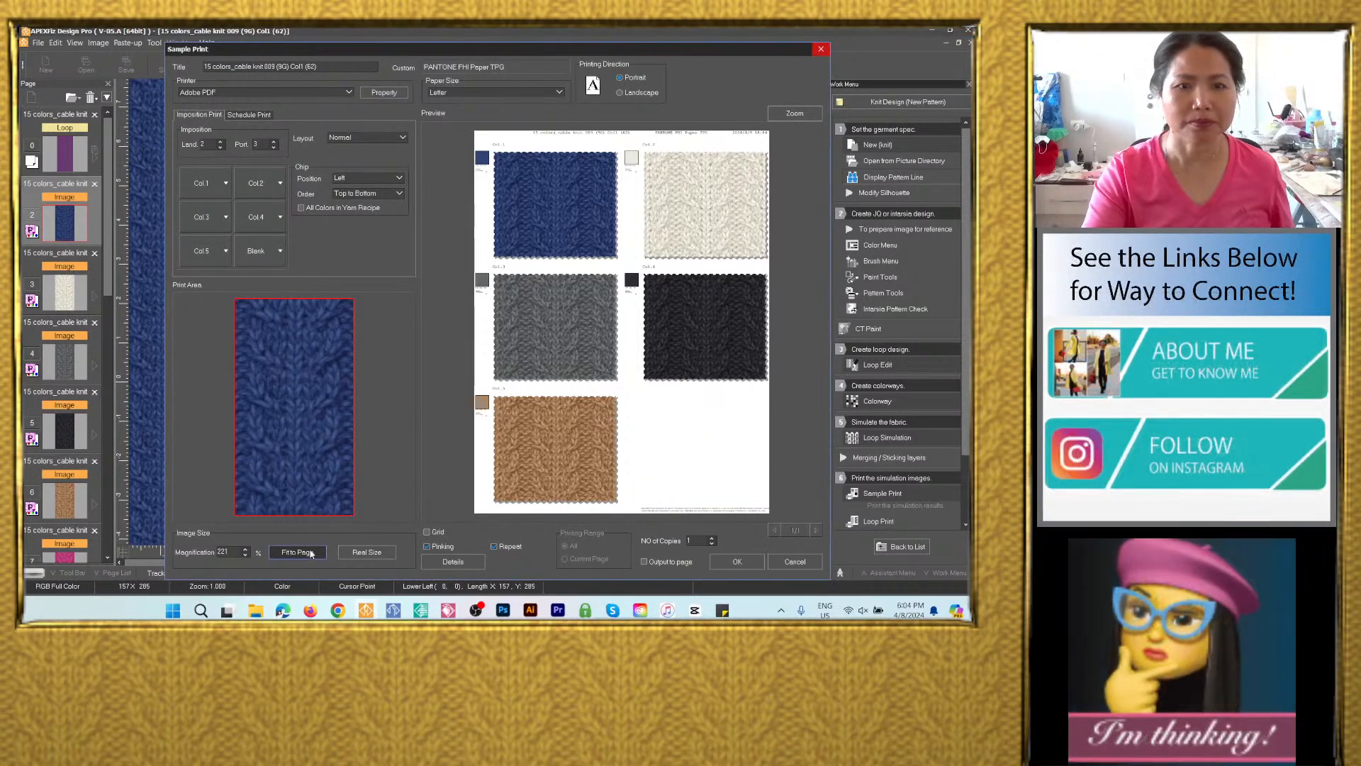
click(737, 561)
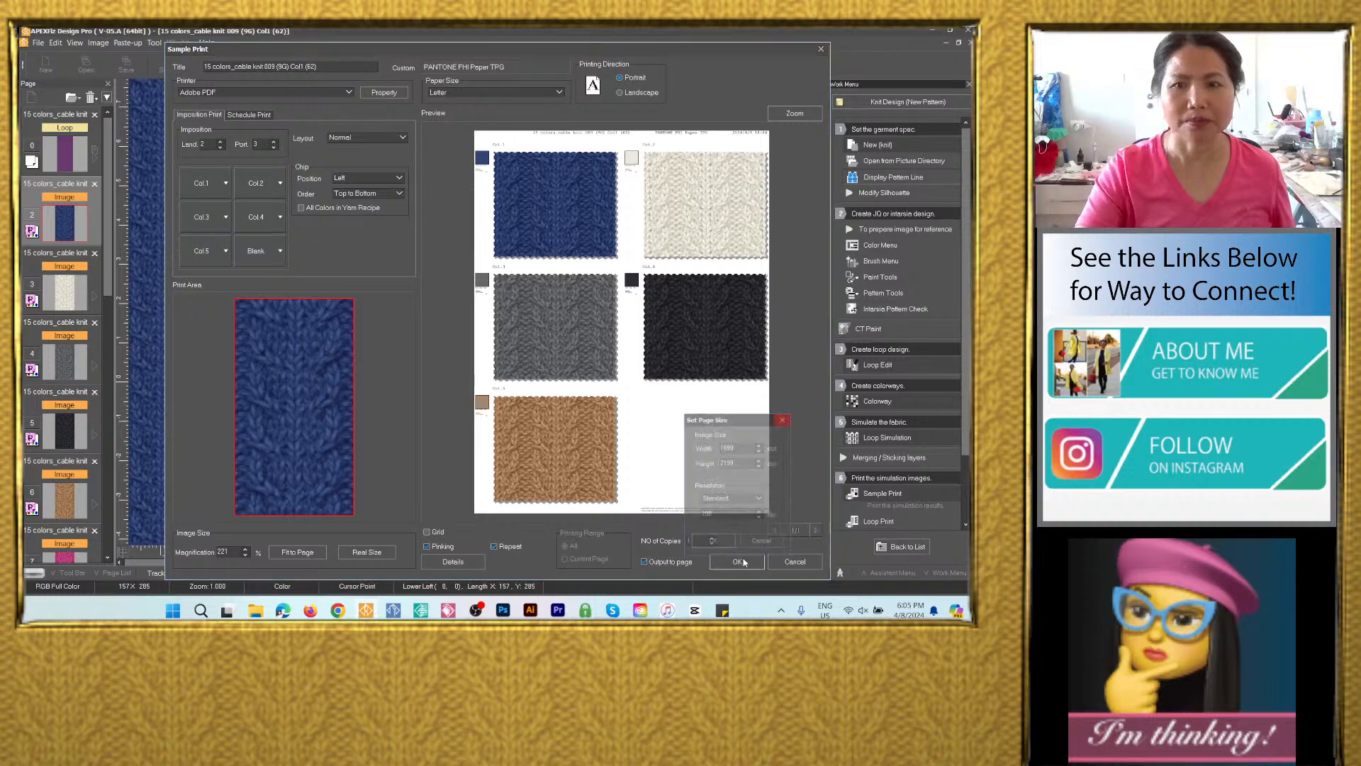
click(713, 548)
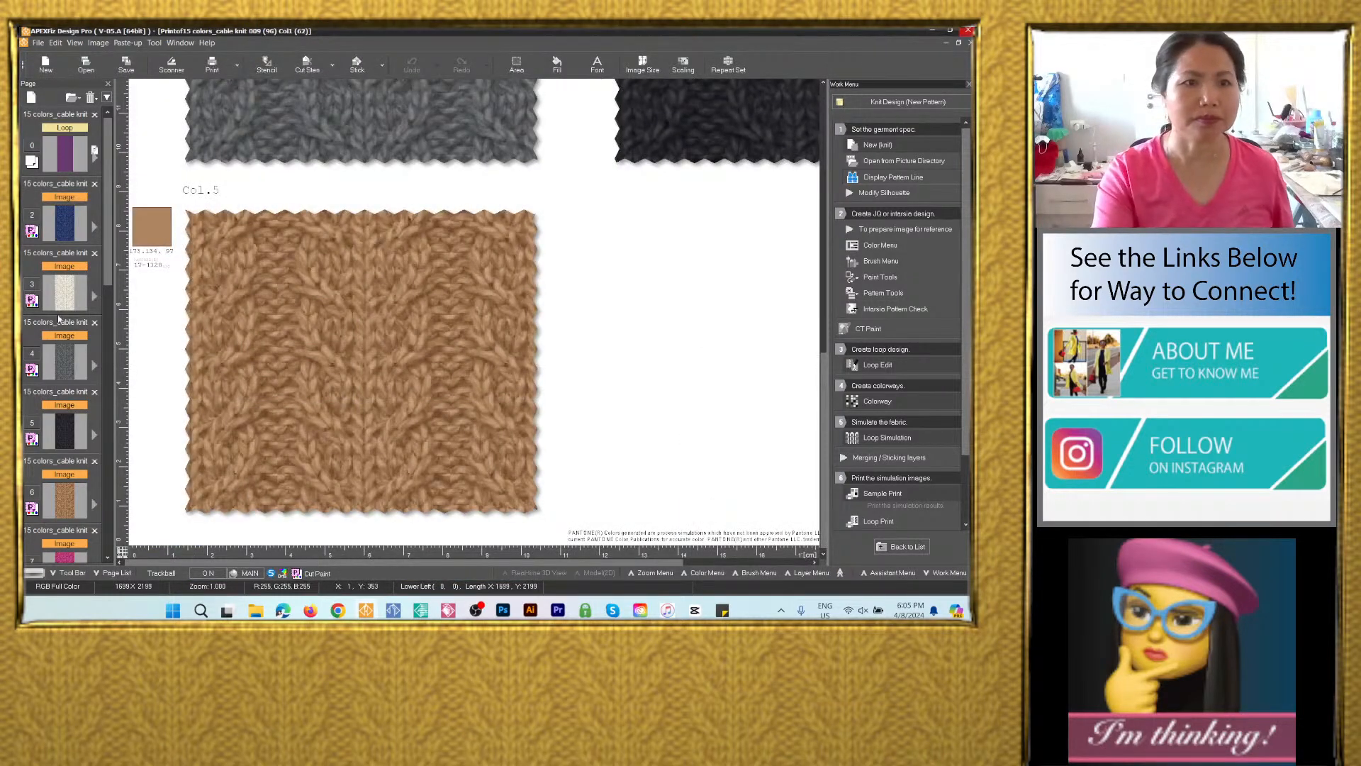
Set up a sample print from the pink Col.6 page with Col.6 to Col.10 in successive swatches and the sixth left blank.
drag(107, 248, 108, 340)
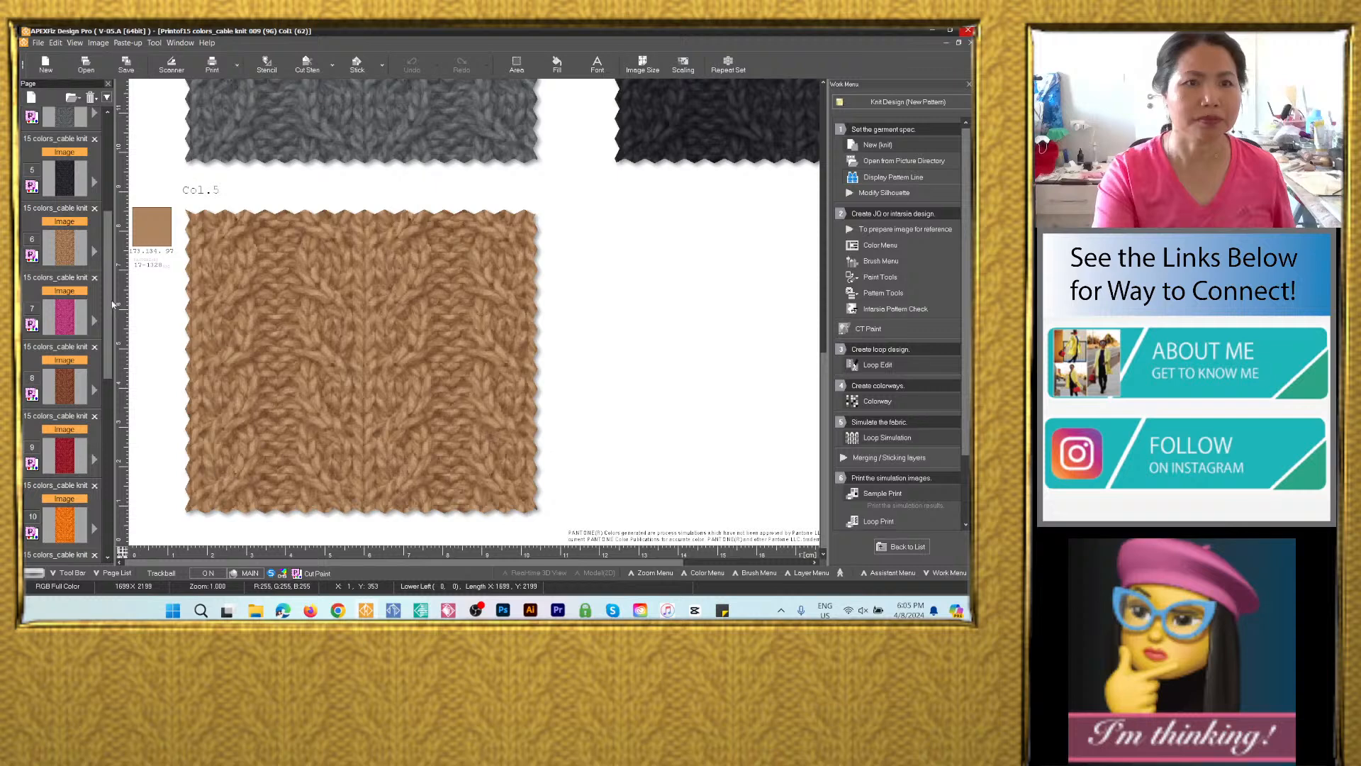
click(70, 317)
click(884, 494)
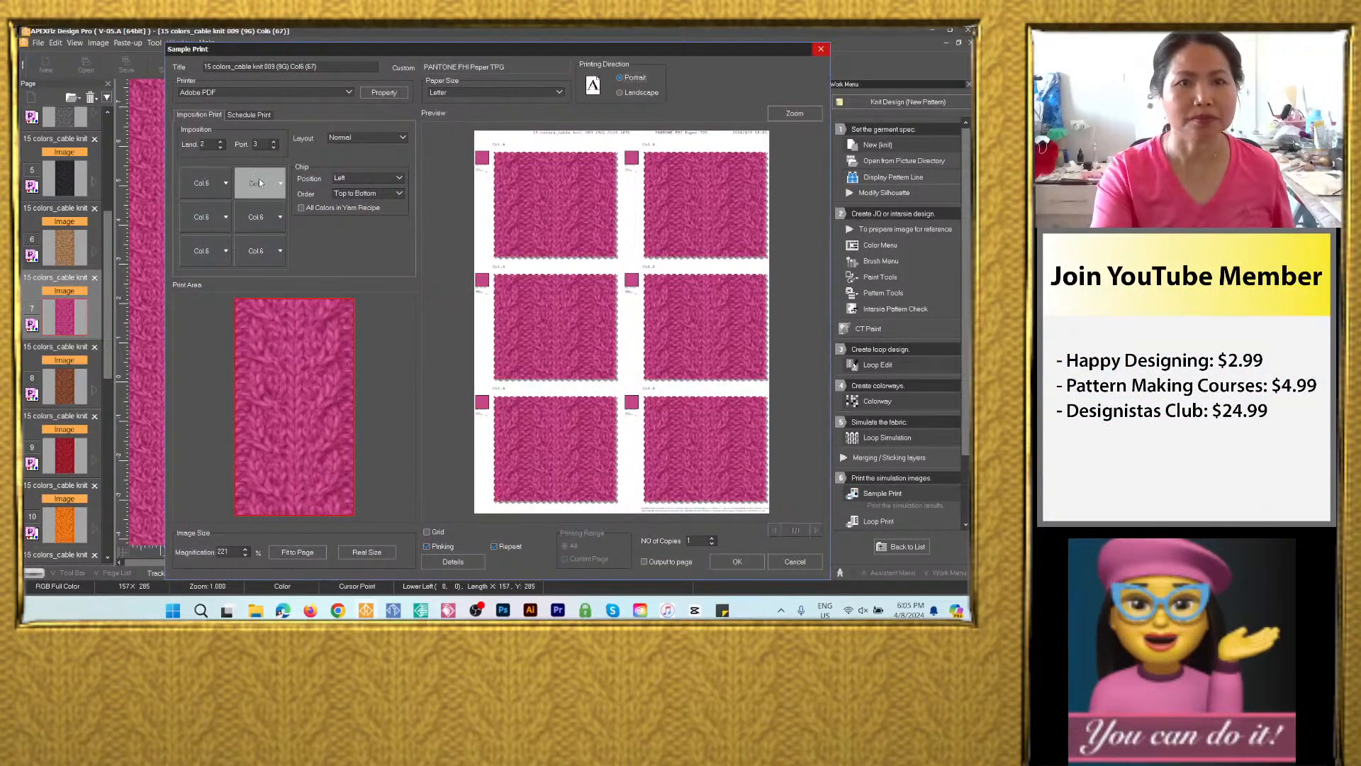
click(279, 183)
click(332, 233)
click(226, 217)
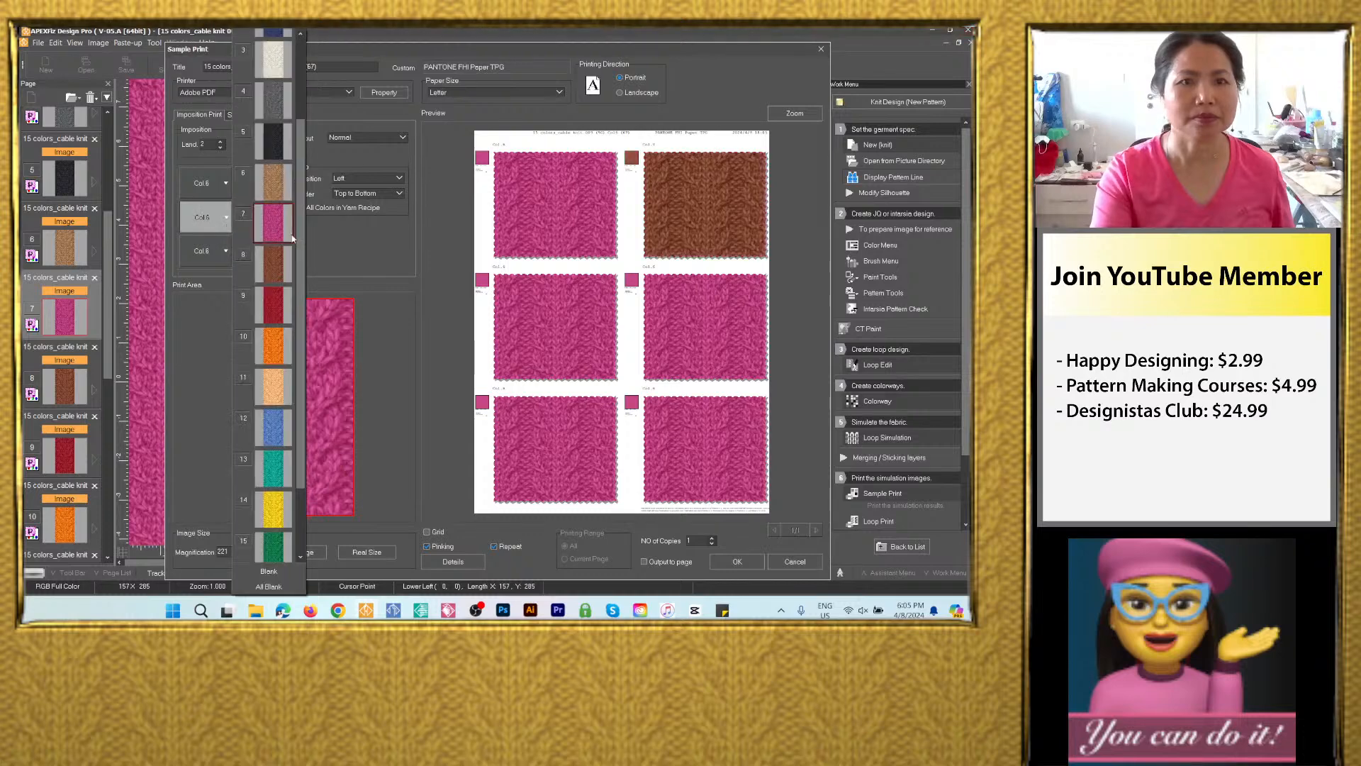
click(279, 309)
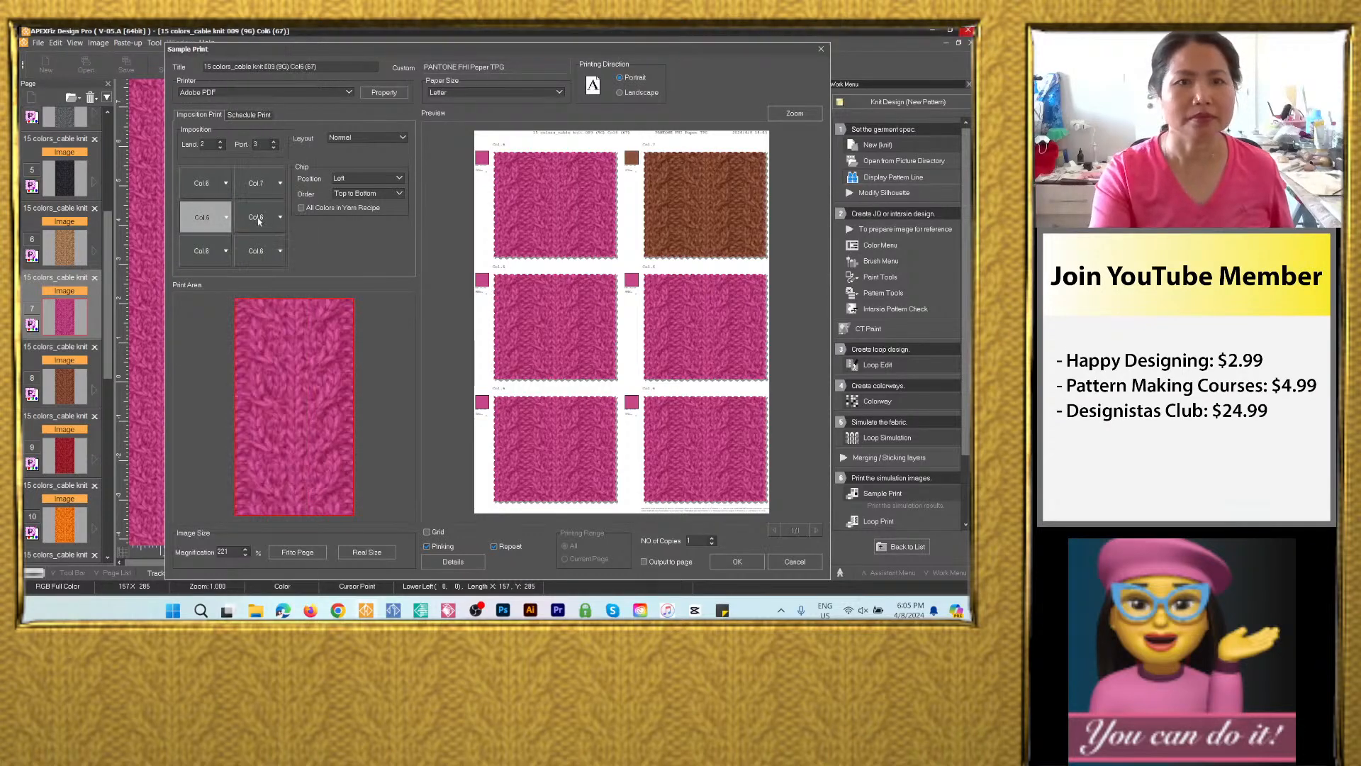
click(279, 217)
click(327, 346)
click(203, 259)
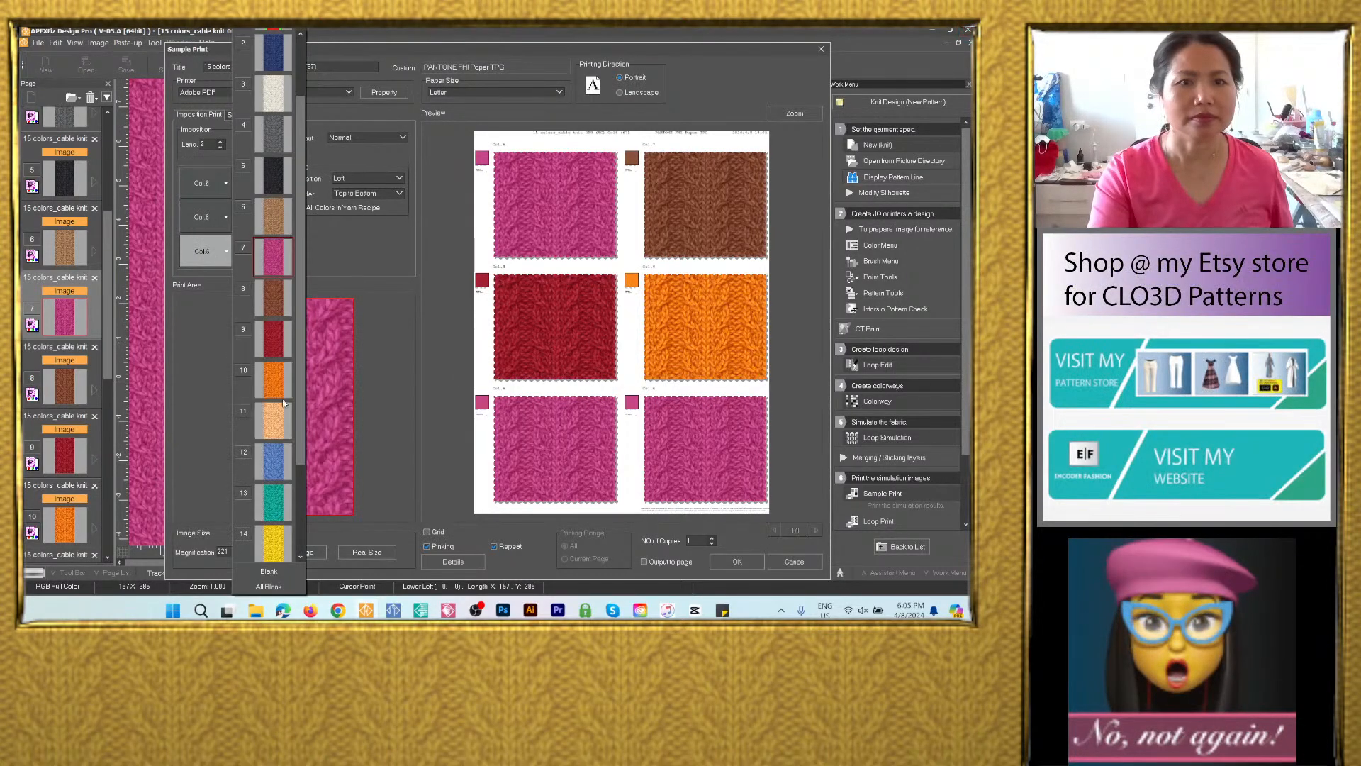
click(273, 420)
click(279, 251)
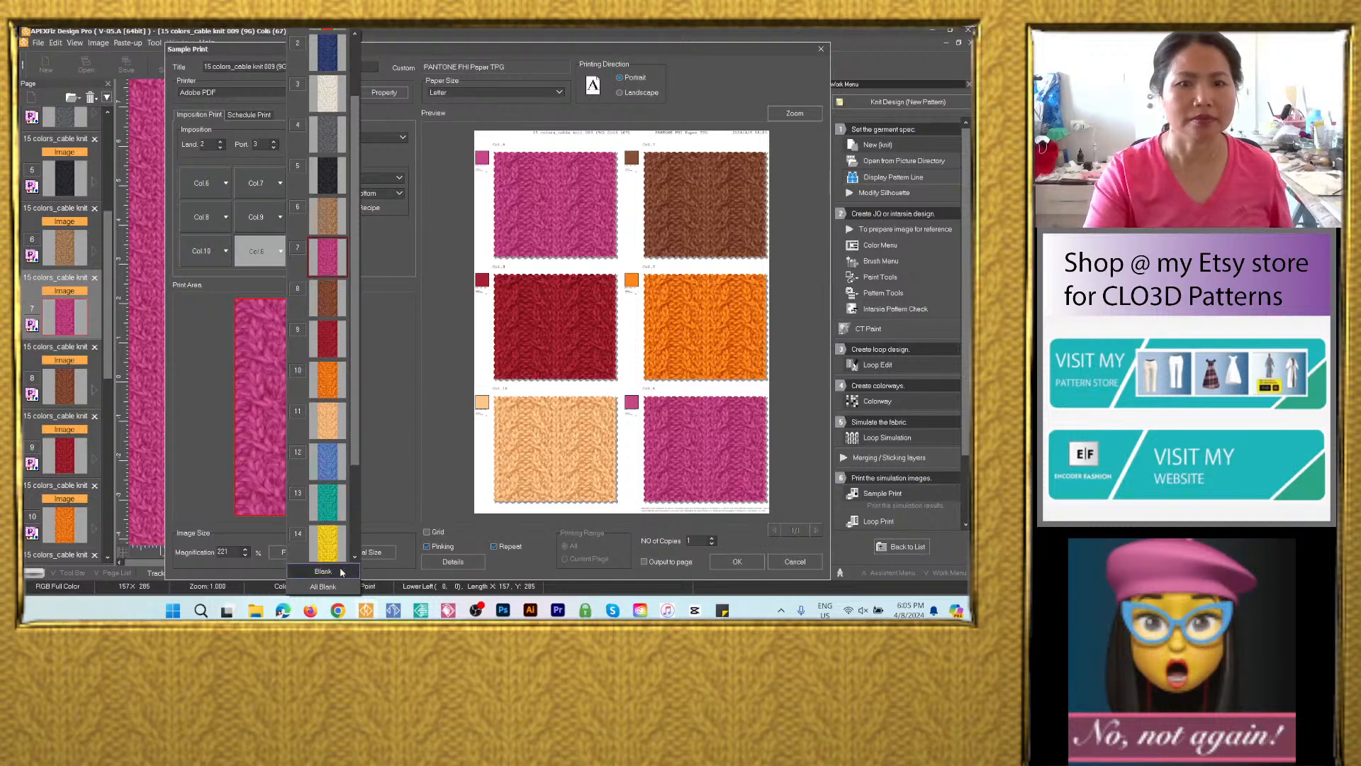
click(322, 570)
Output the Col.6 to Col.10 sample print to a page instead of the printer, accepting the proposed page size.
click(642, 561)
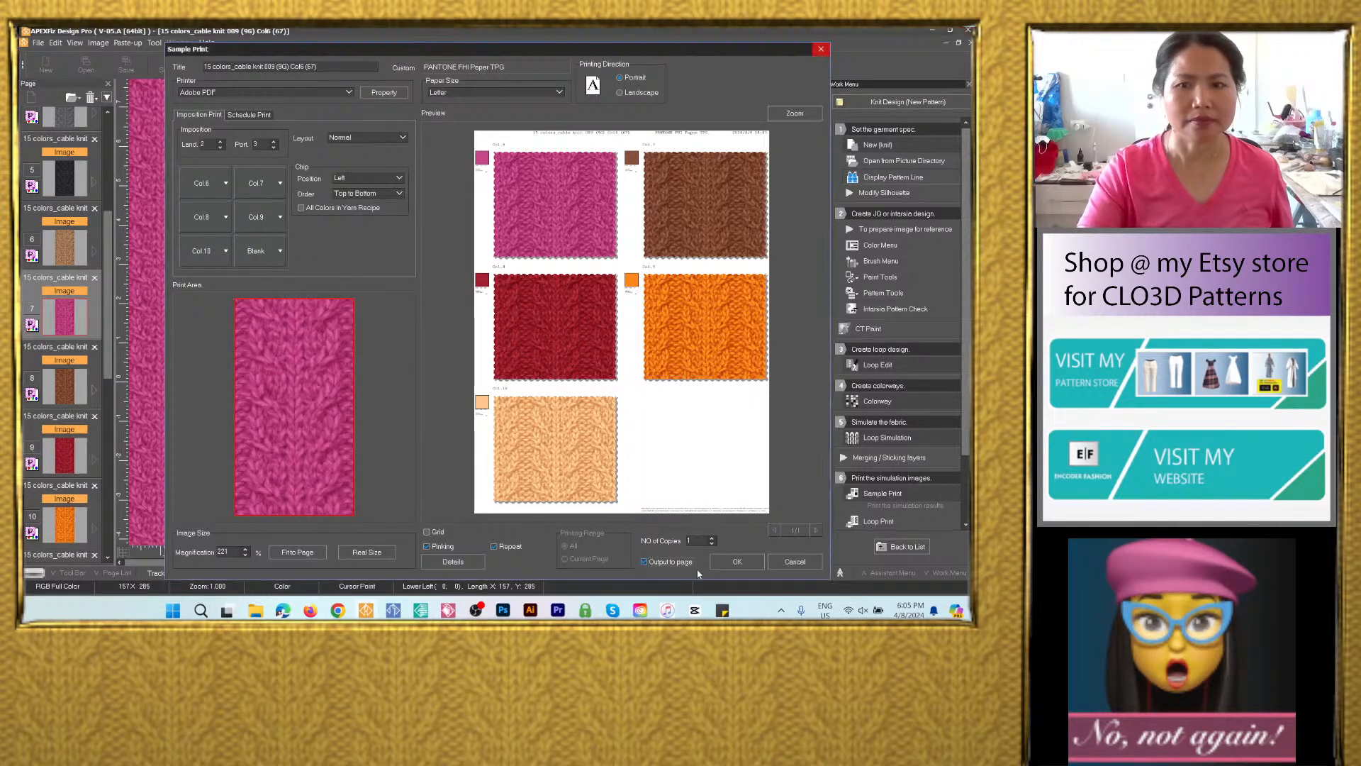
click(724, 563)
click(720, 546)
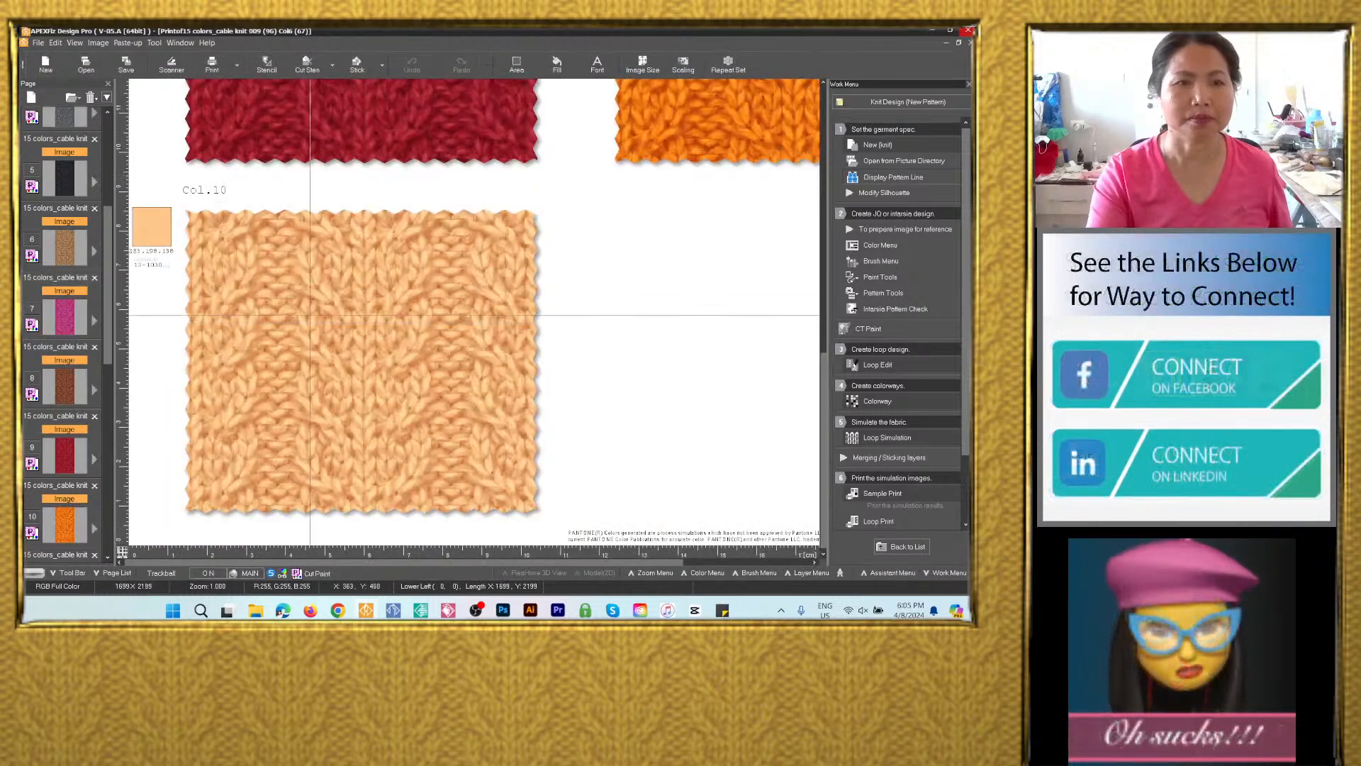
Set up a sample print from the light blue Col.11 page with Col.11 to Col.15 in successive swatches and the sixth left blank.
scroll(107, 321, down, 4)
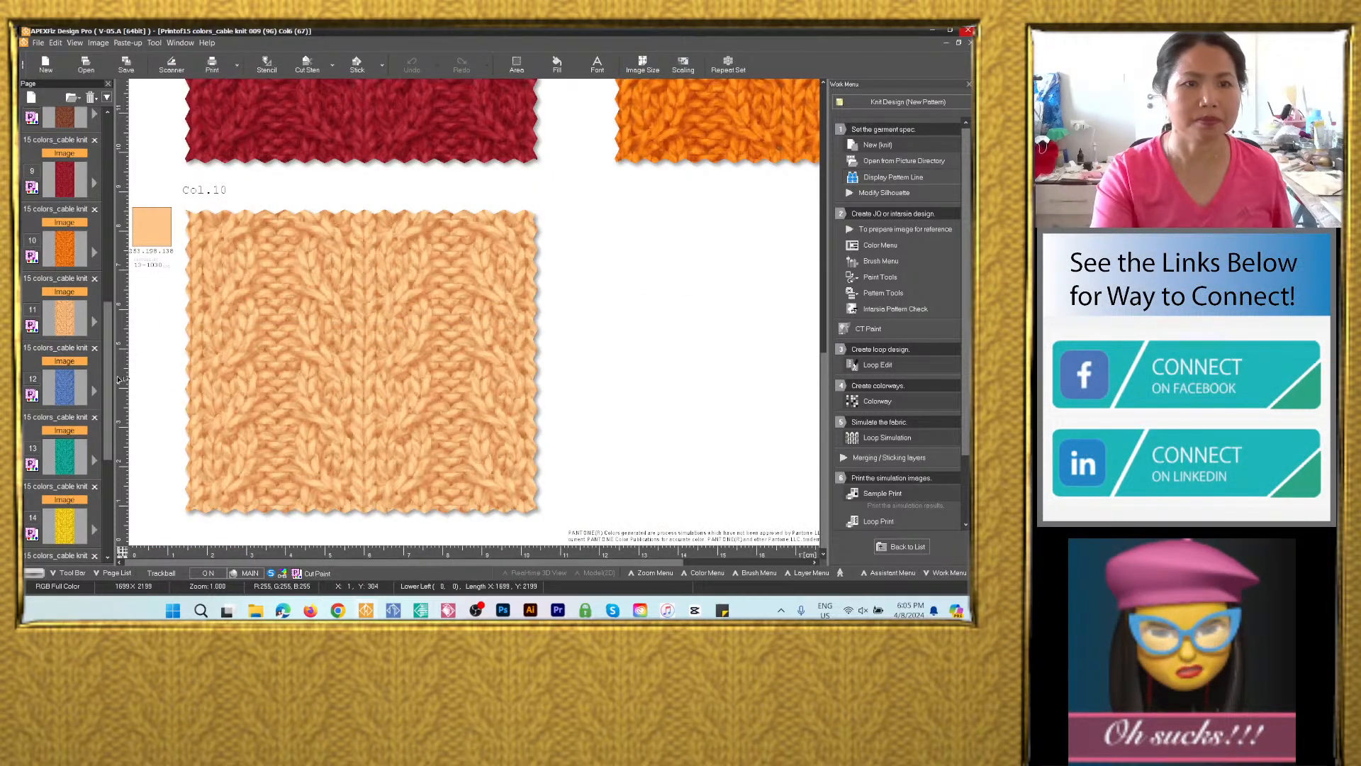
click(73, 388)
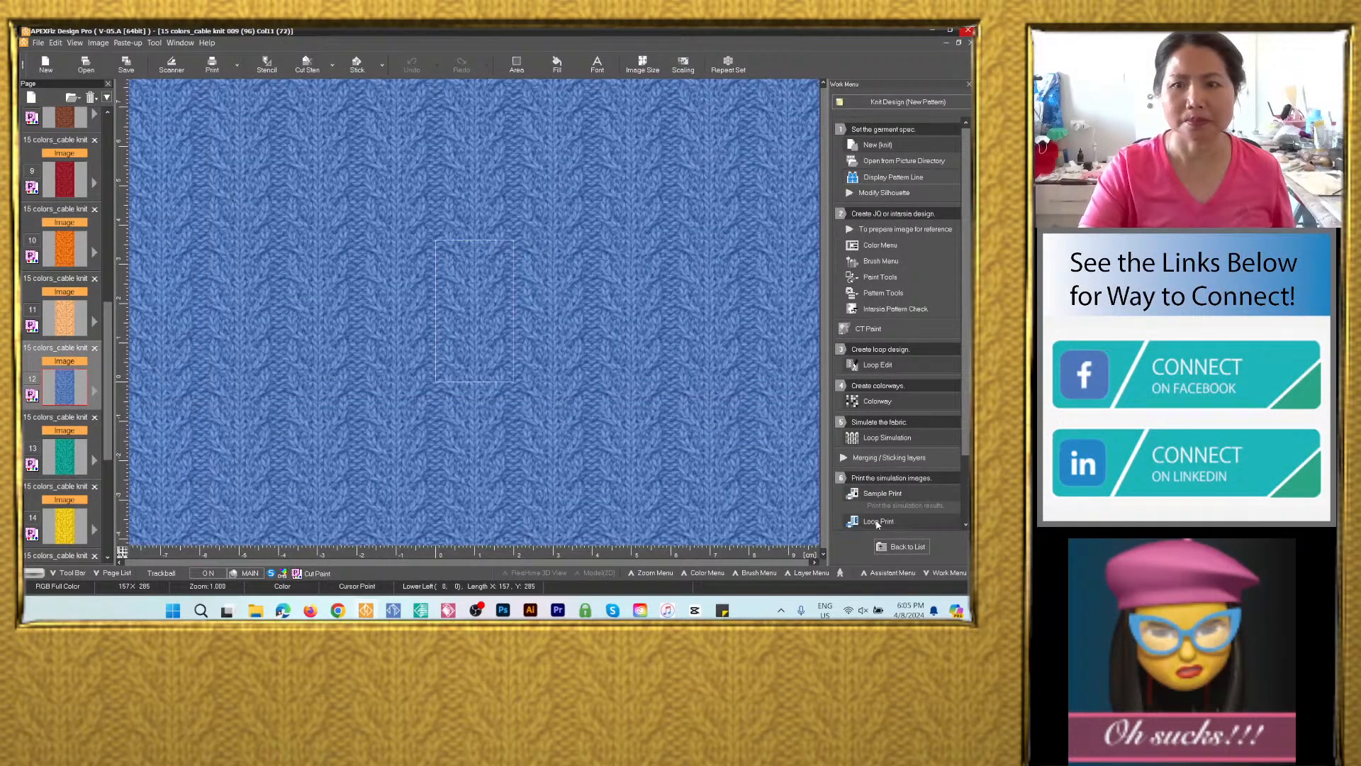
click(883, 494)
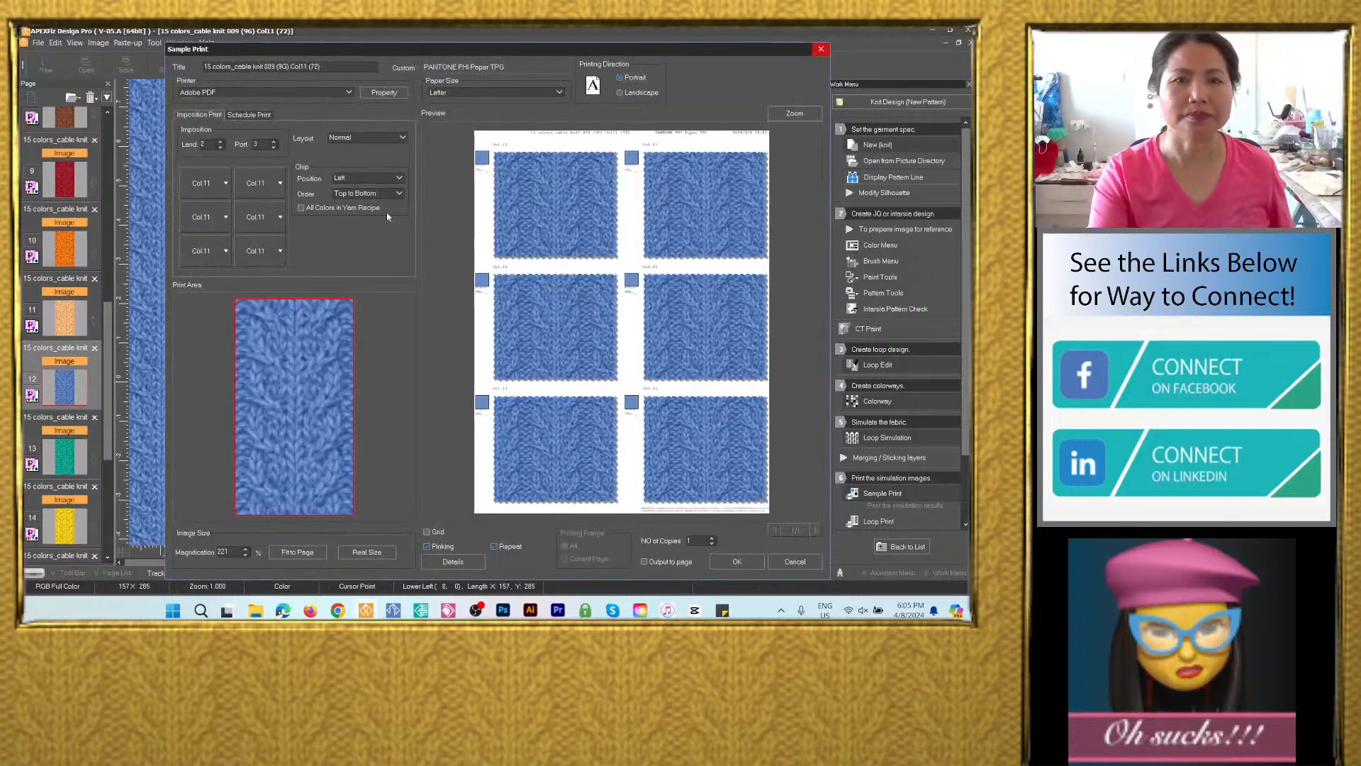
click(271, 181)
click(340, 335)
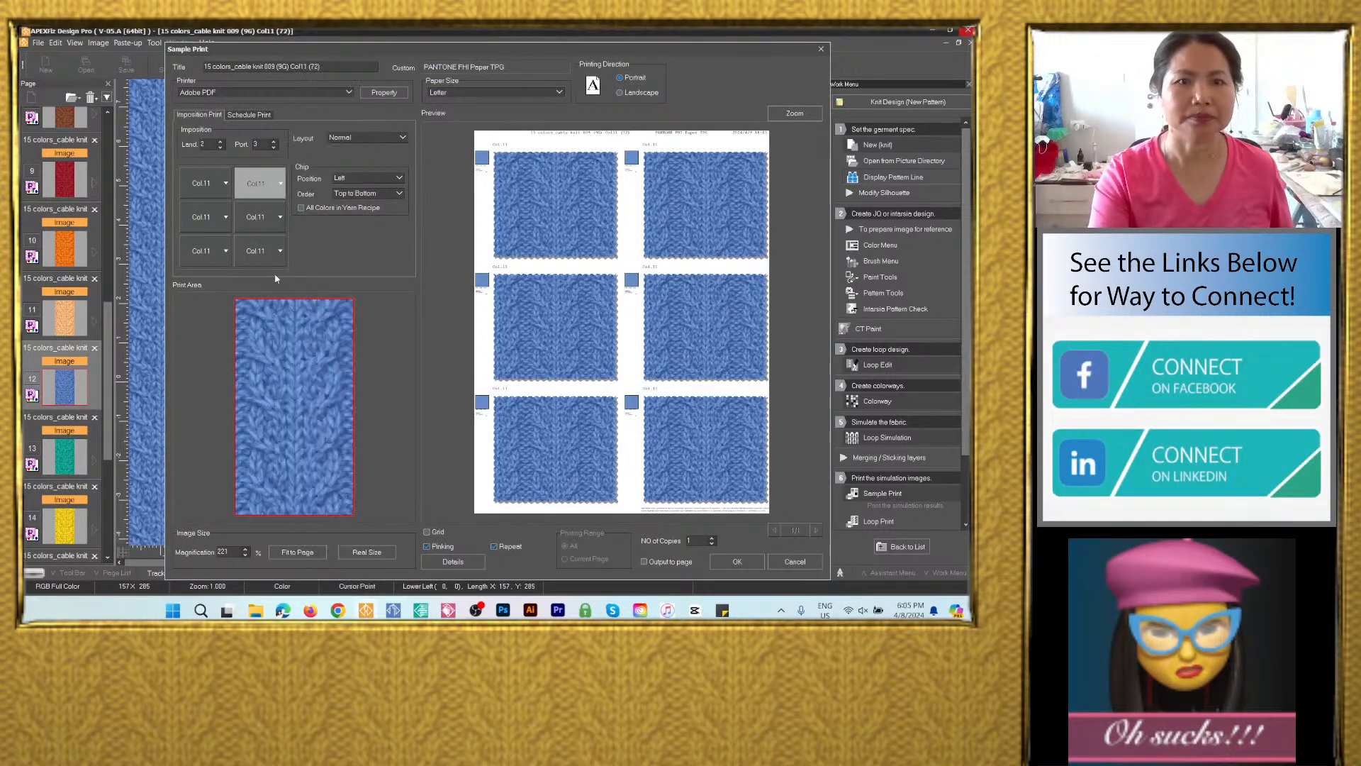
click(202, 217)
click(280, 363)
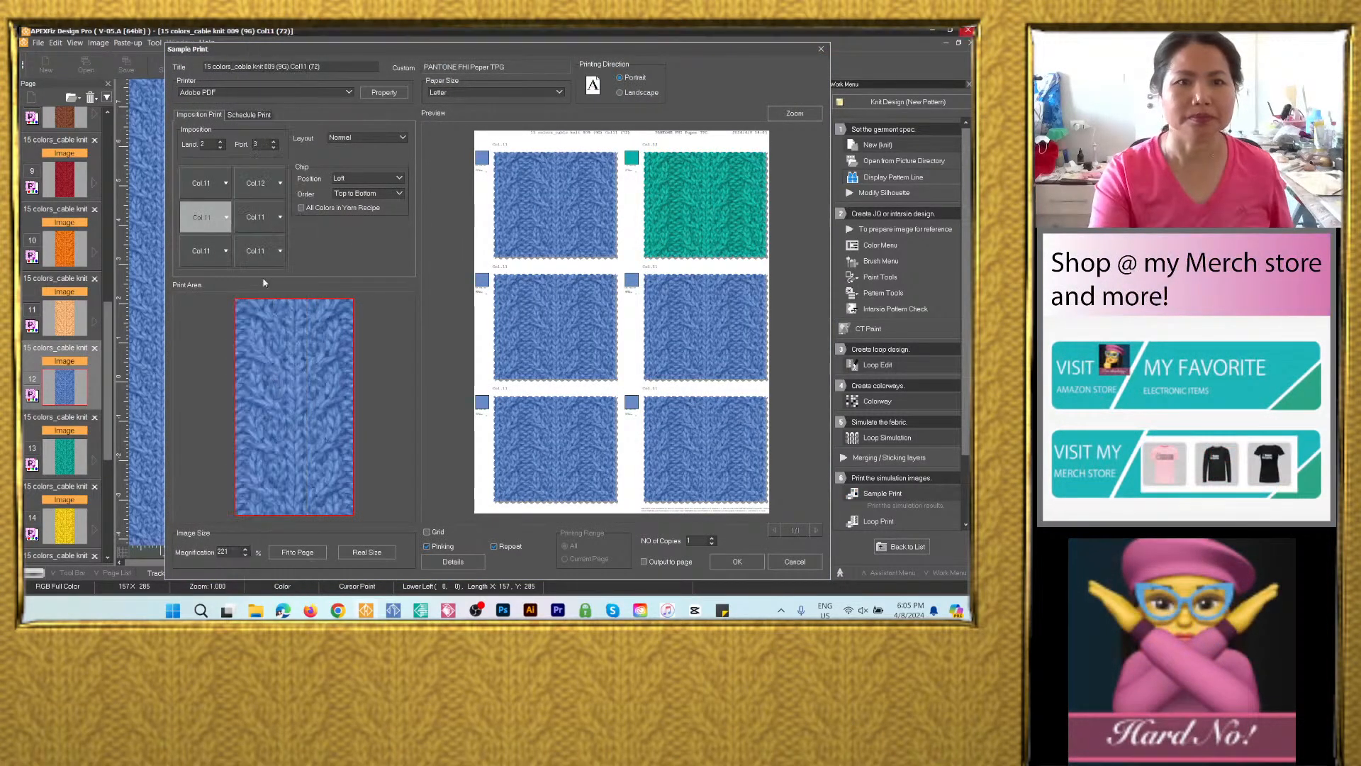
click(258, 216)
click(327, 411)
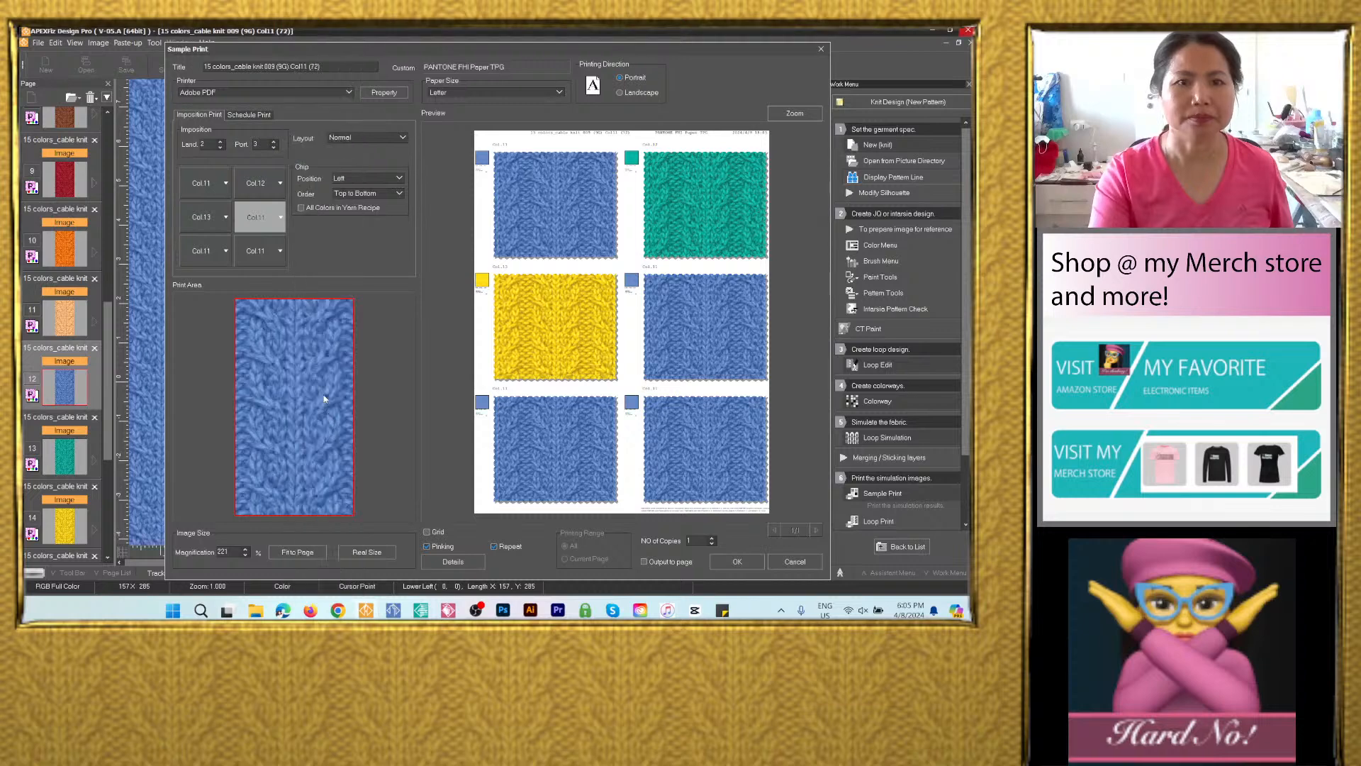
click(203, 251)
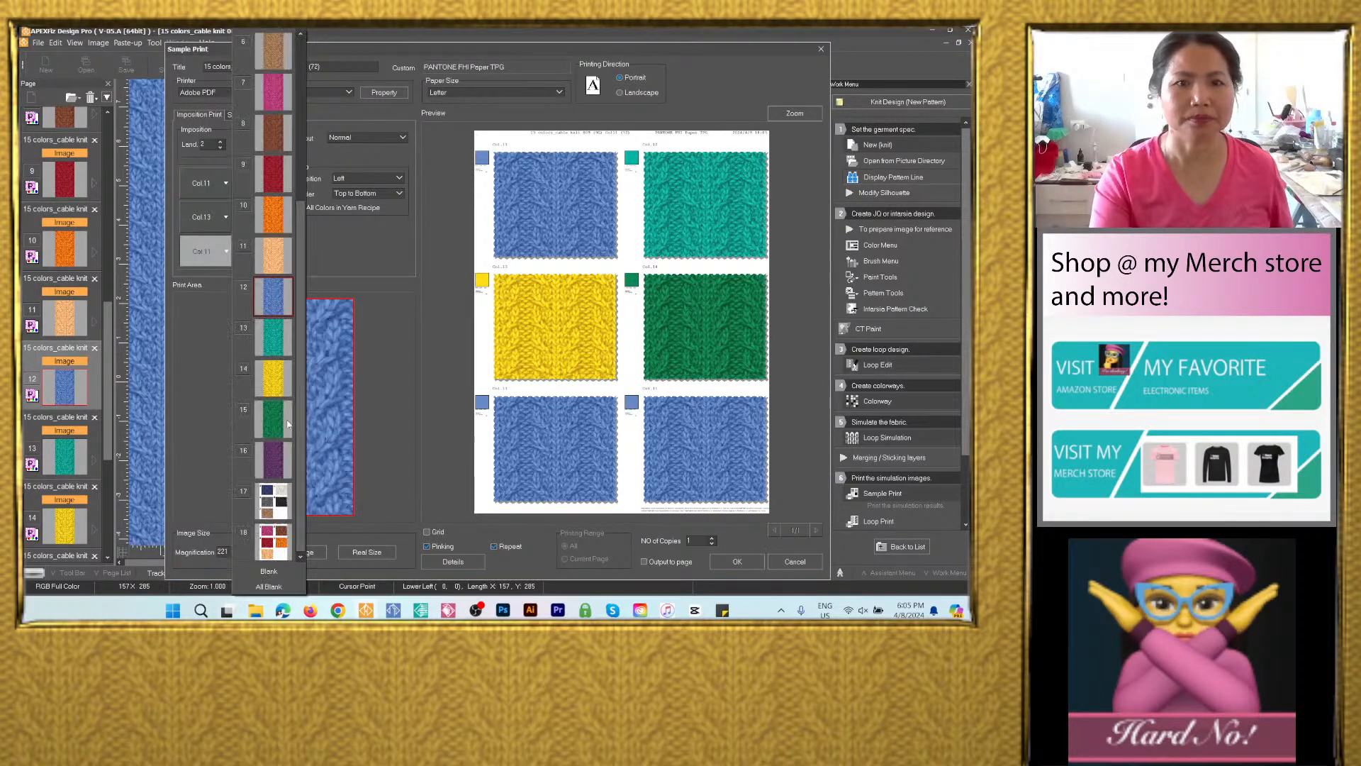
click(278, 457)
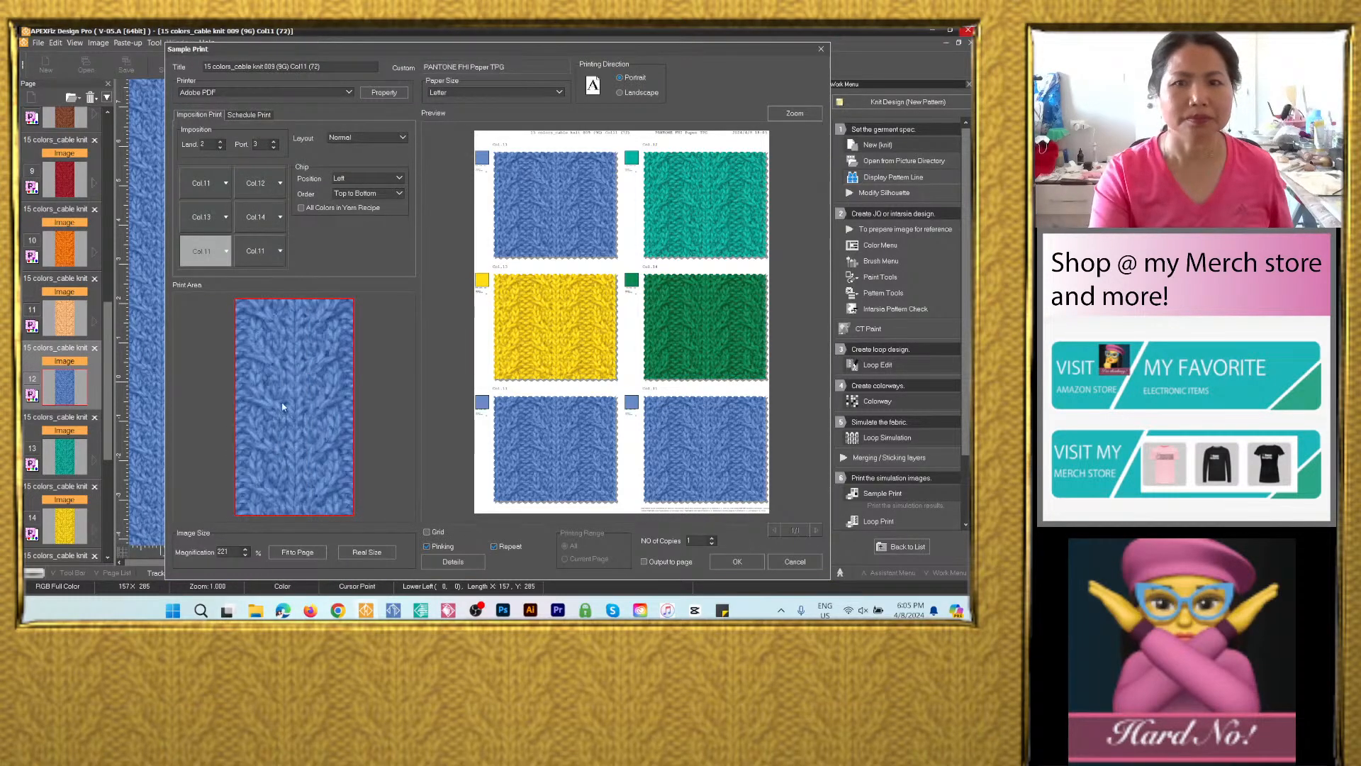
click(261, 251)
click(330, 574)
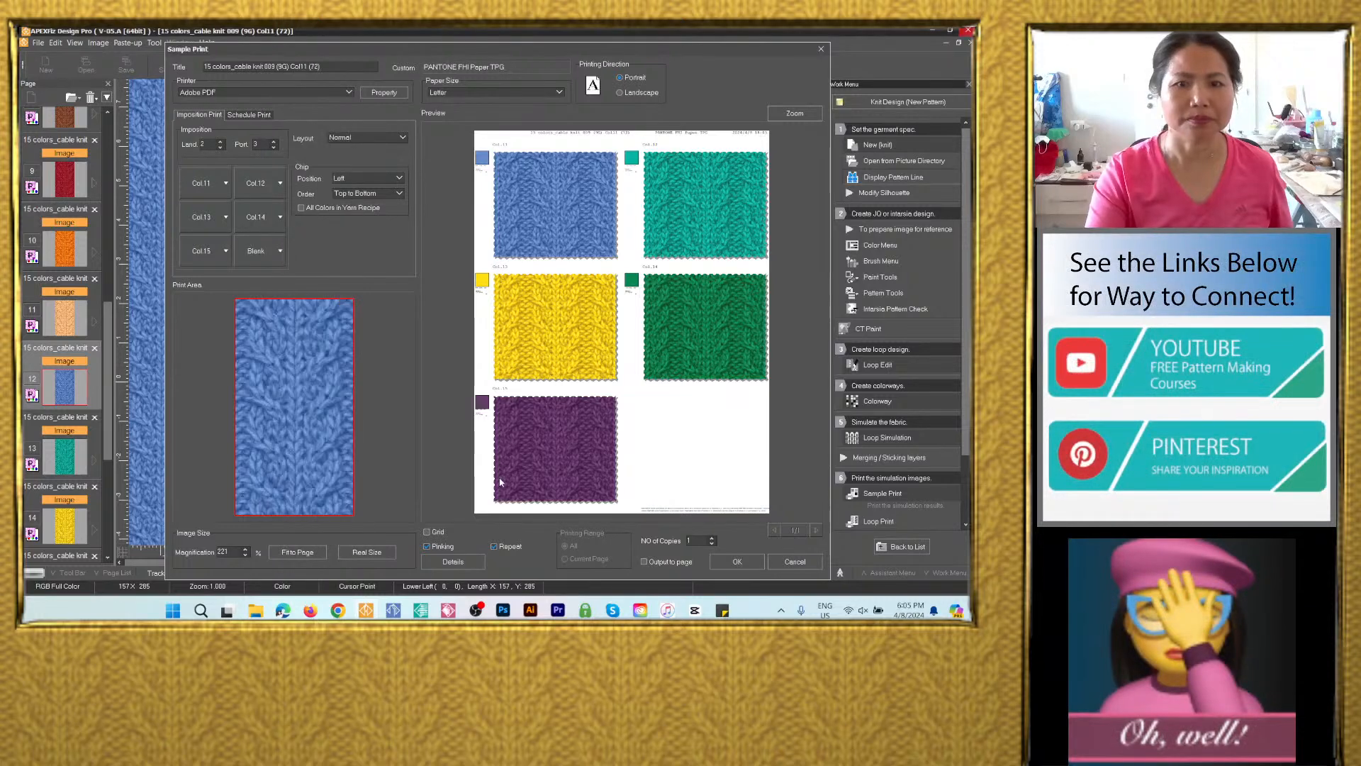
Output the Col.11 to Col.15 sample print to a page, keeping the proposed page size and standard resolution.
click(644, 562)
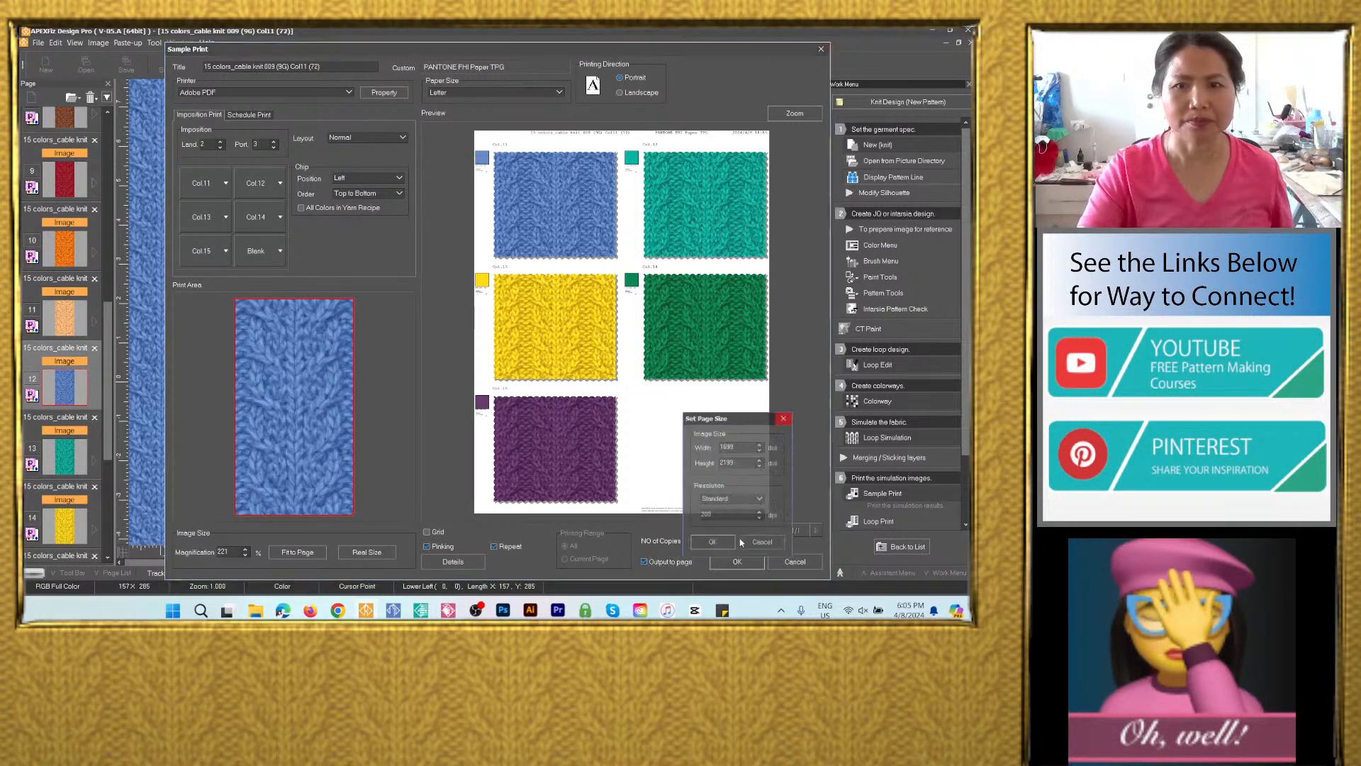
click(721, 545)
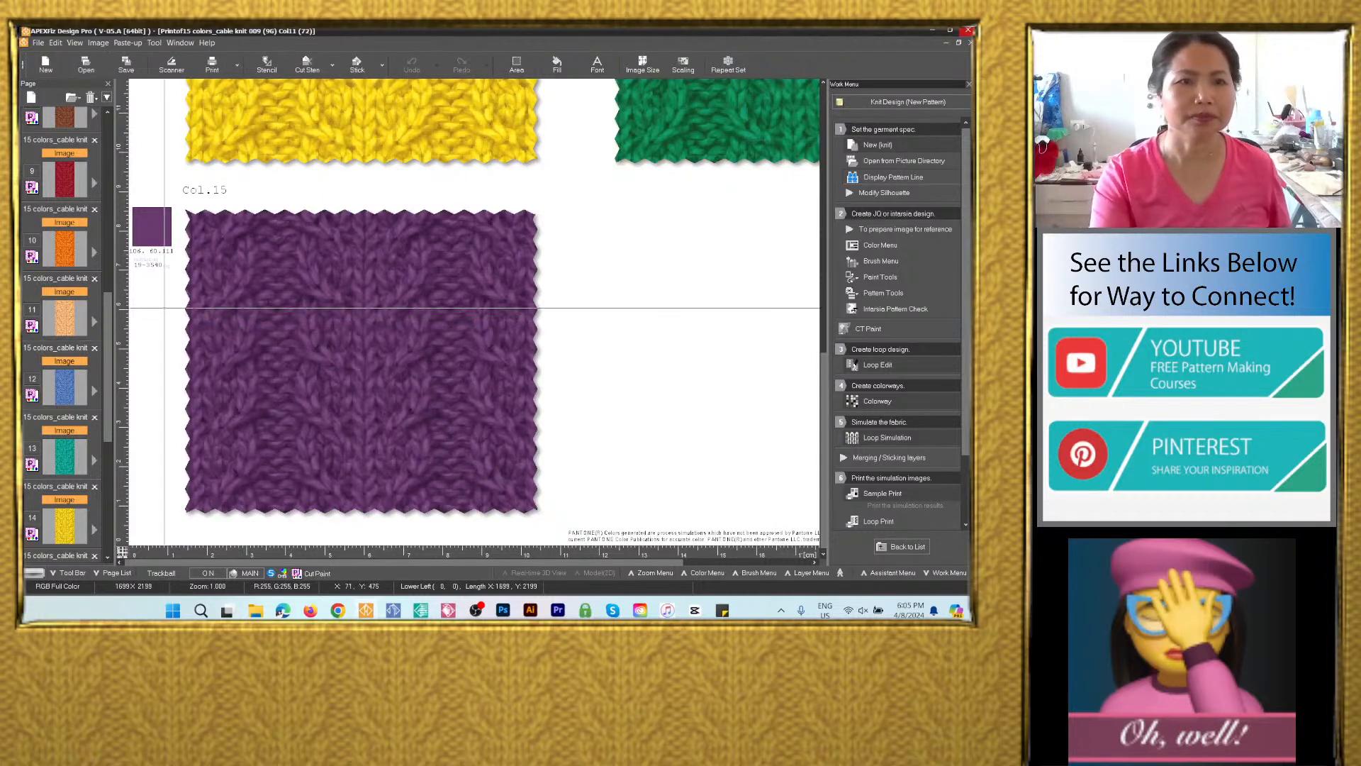
Set the navy blue Col.1 page to save as an image only, name it "Navy blue_cable knit 009" and copy that name.
drag(109, 368, 108, 204)
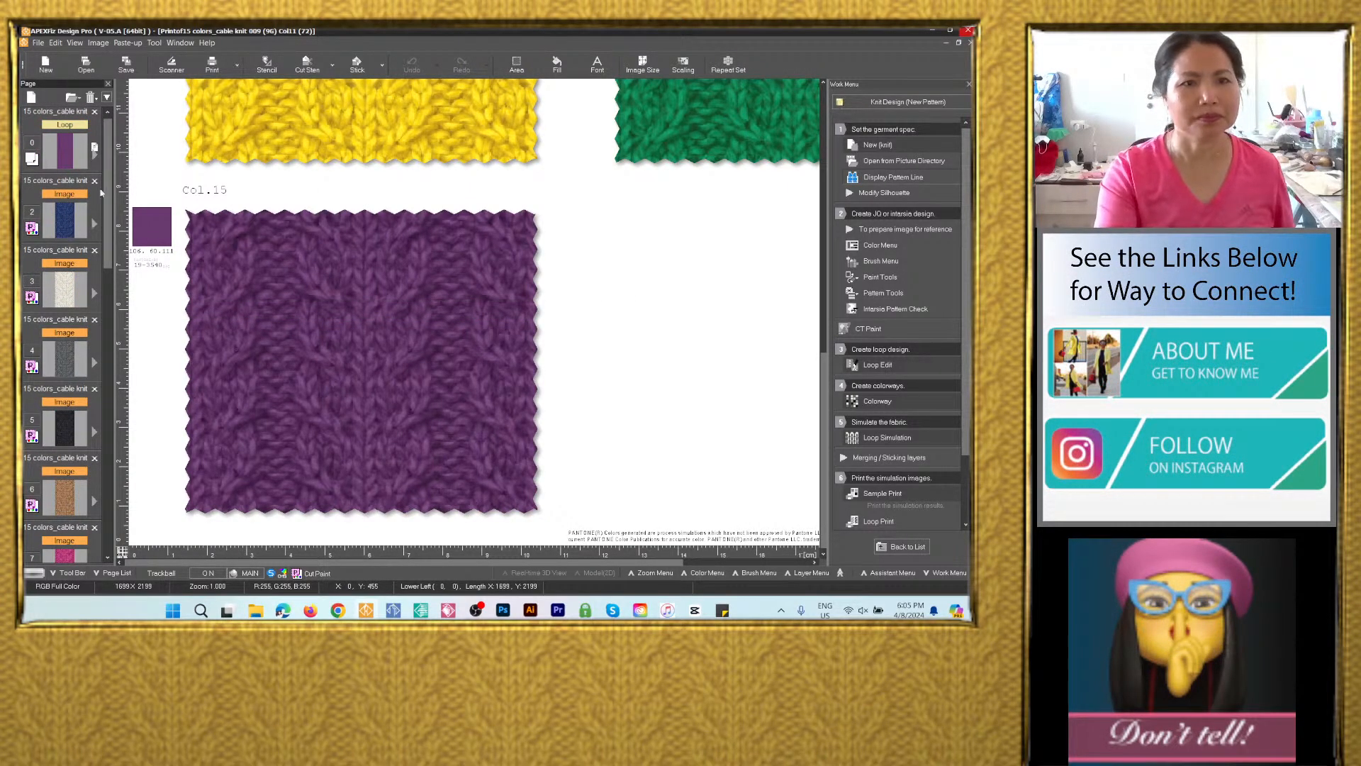
click(64, 220)
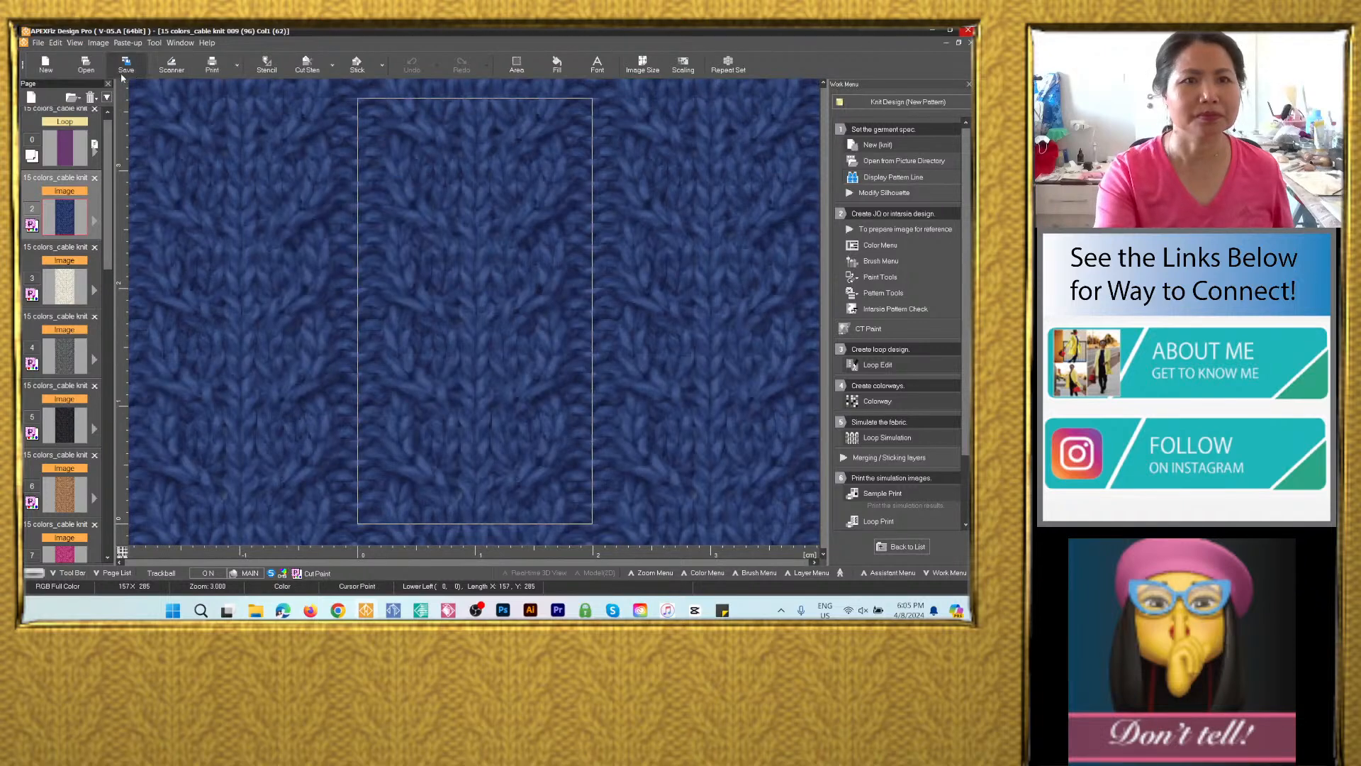
drag(107, 196, 106, 189)
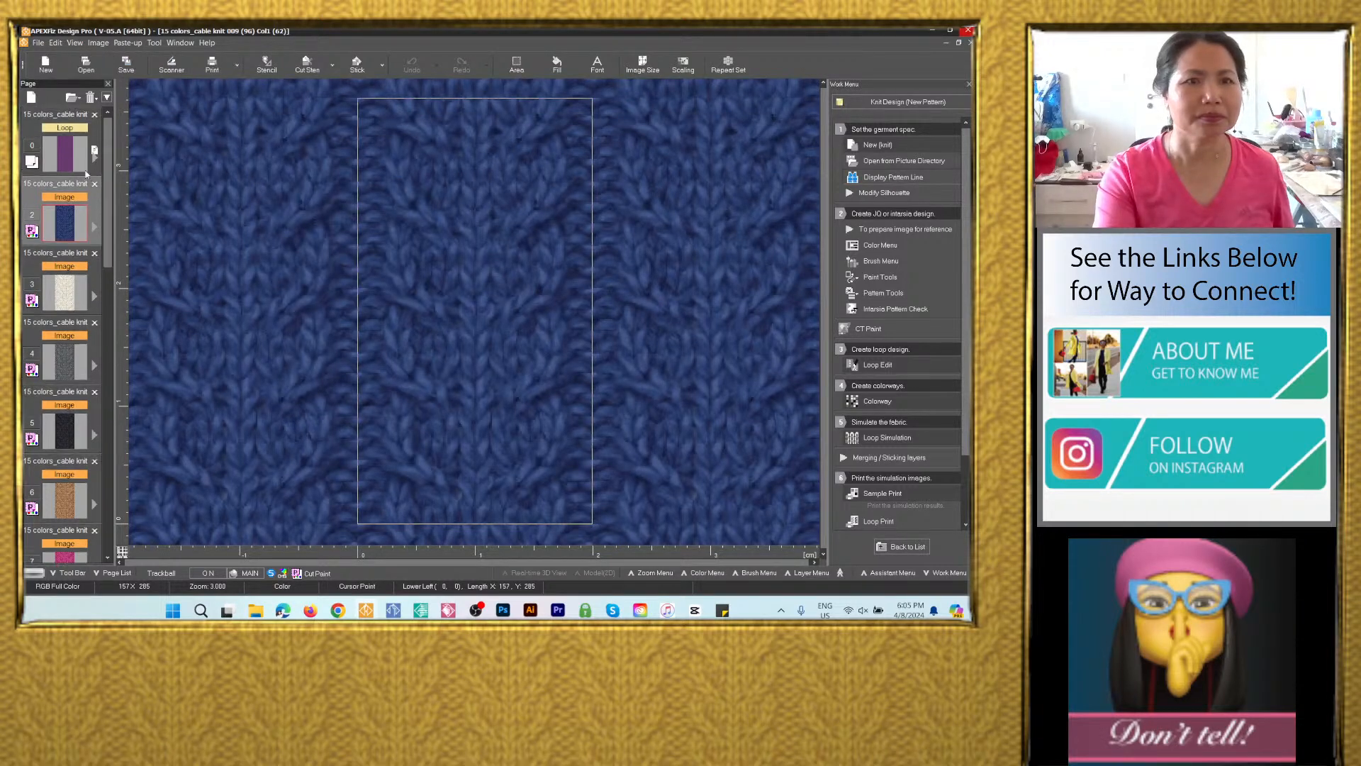
click(126, 66)
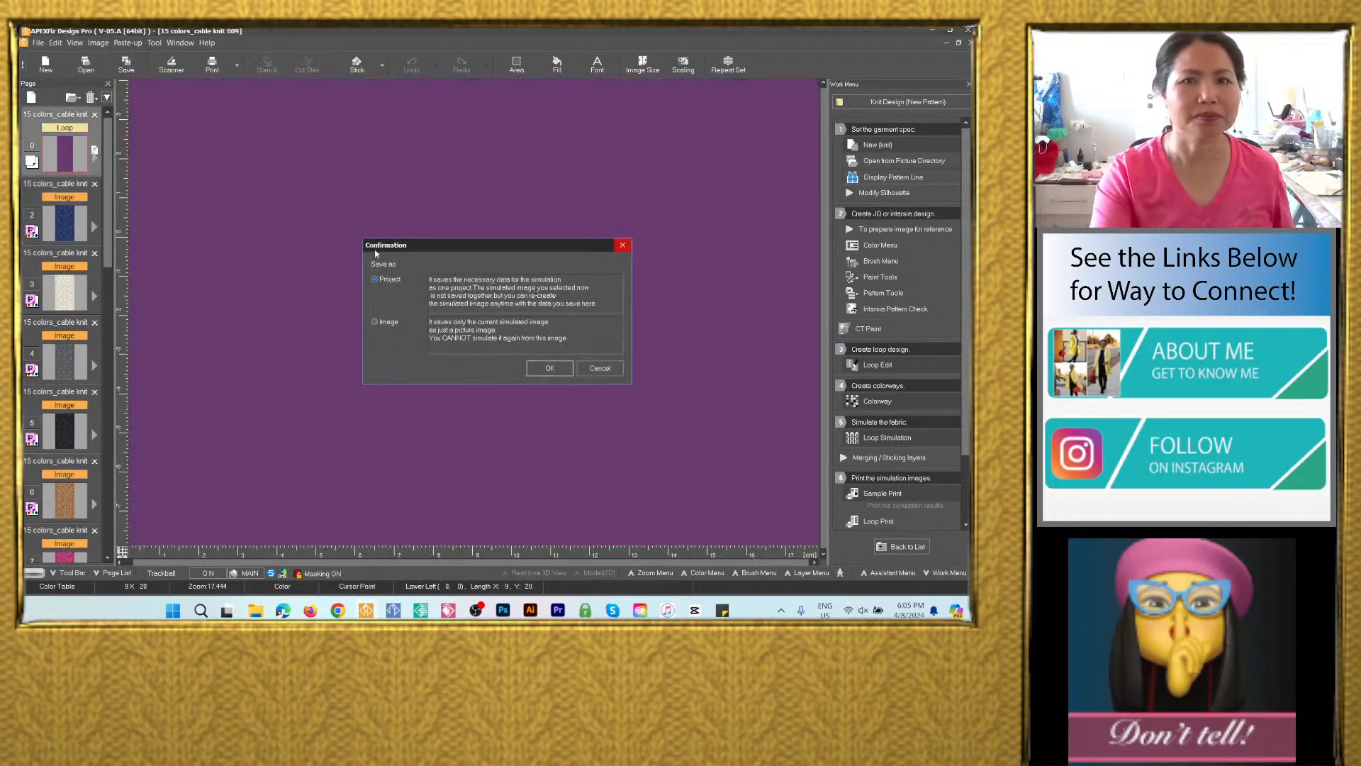
click(389, 324)
click(550, 368)
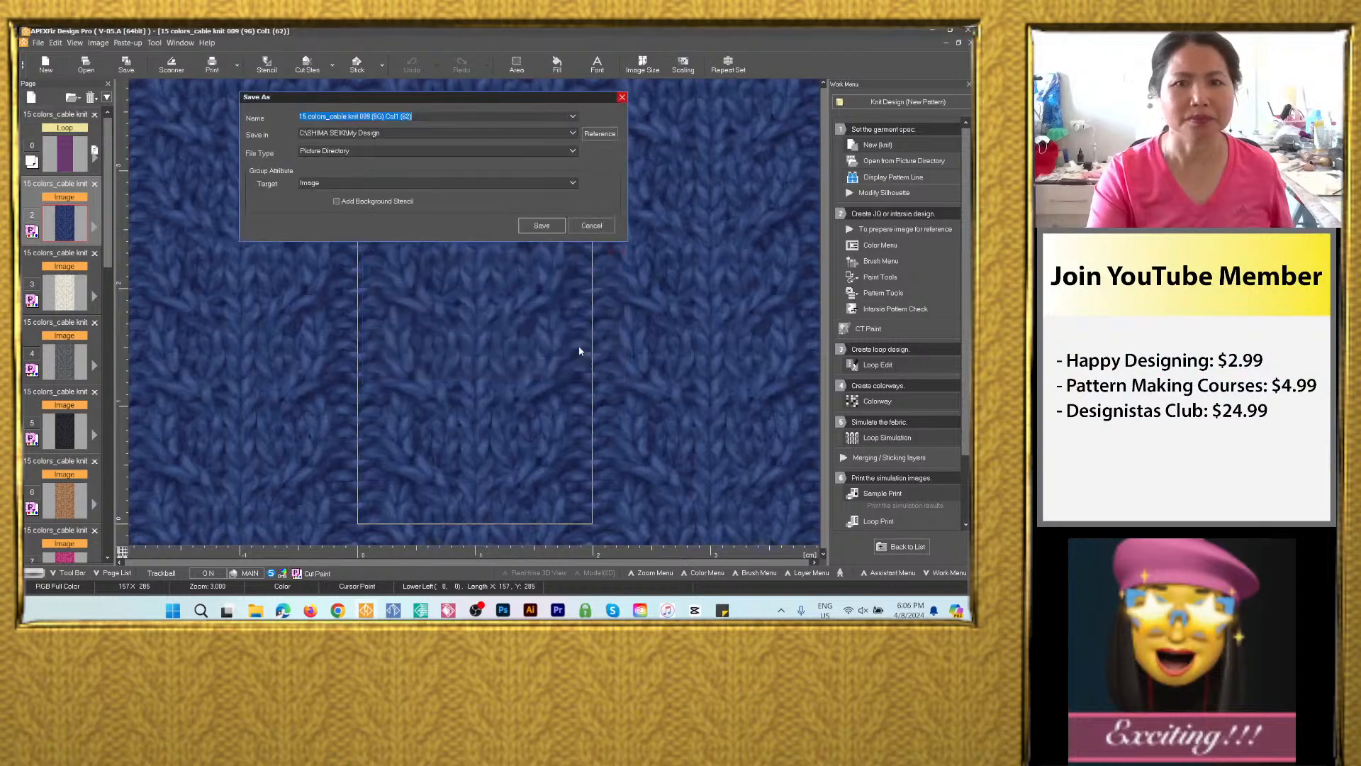
click(389, 116)
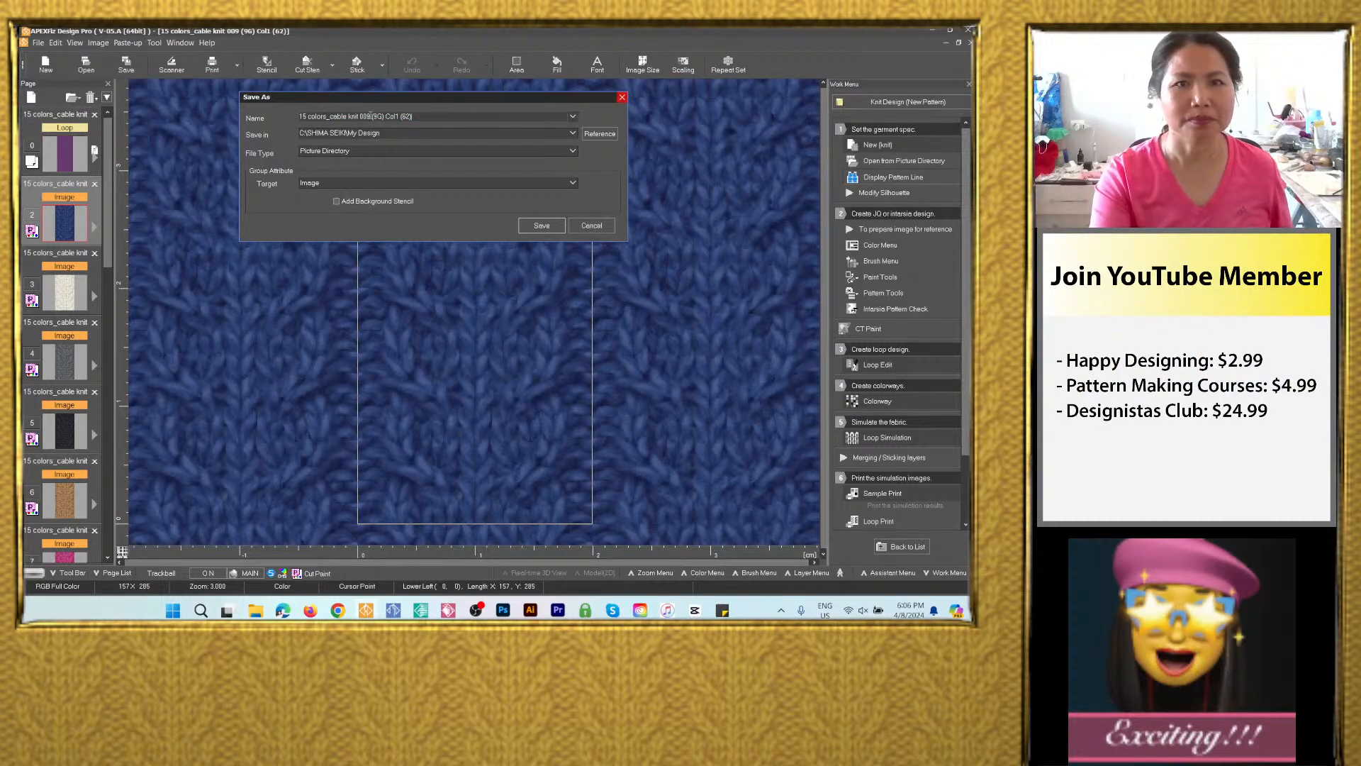
key(BackSpace)
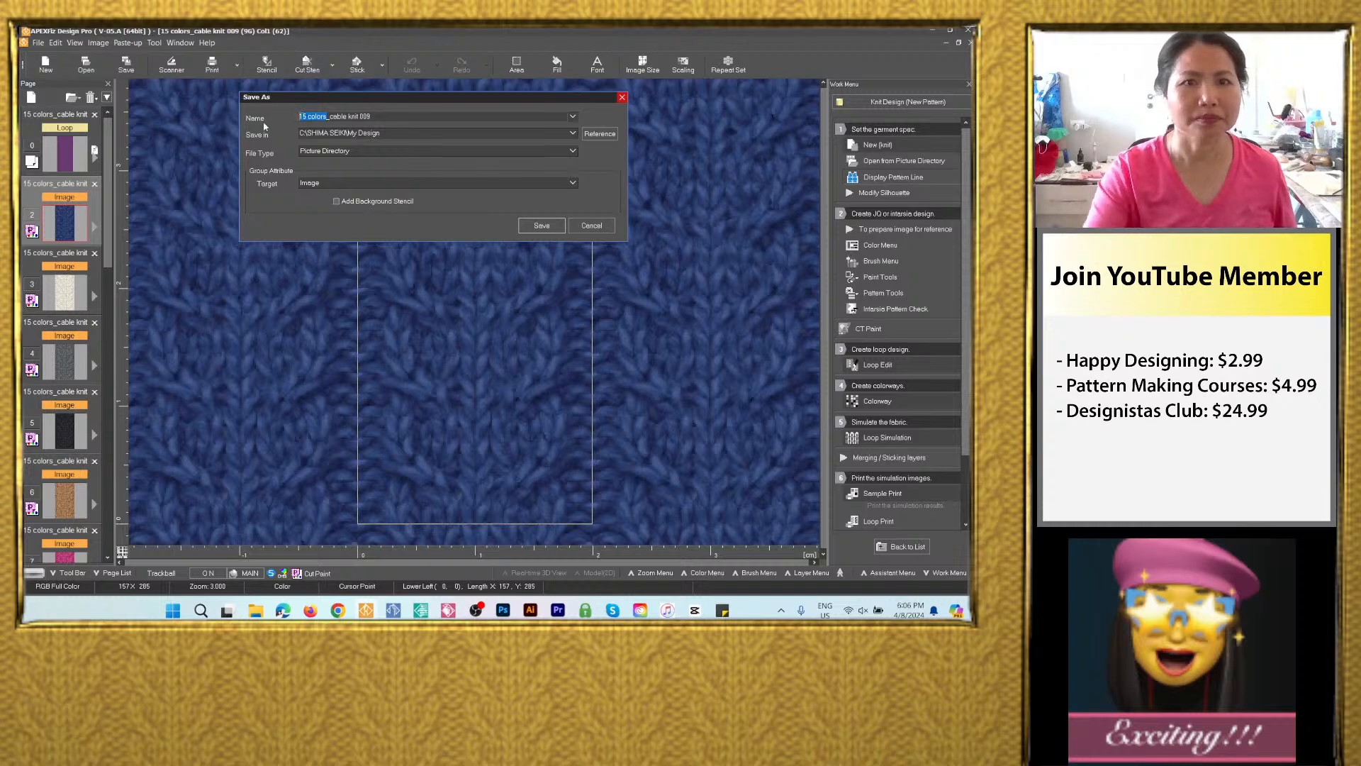
text(N)
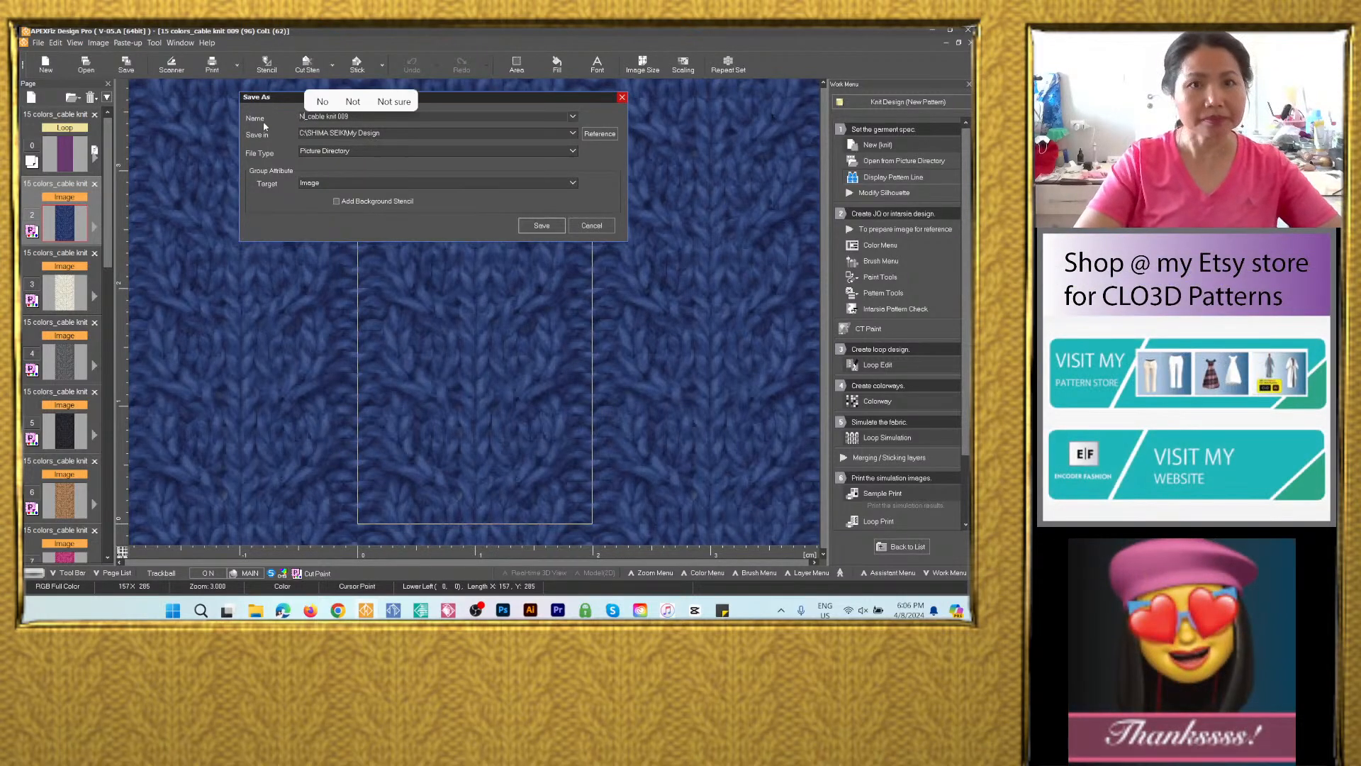
text(avy blue)
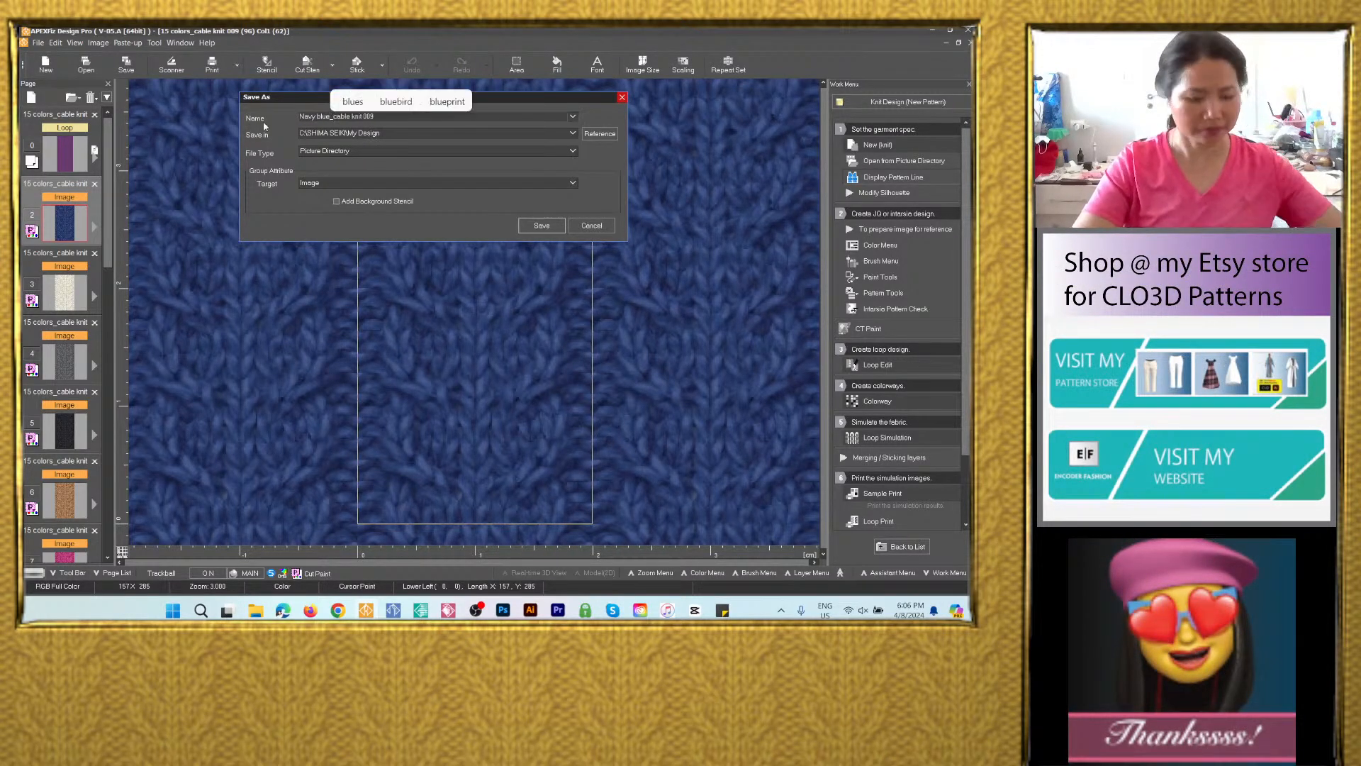
key(ctrl+a)
key(ctrl+c)
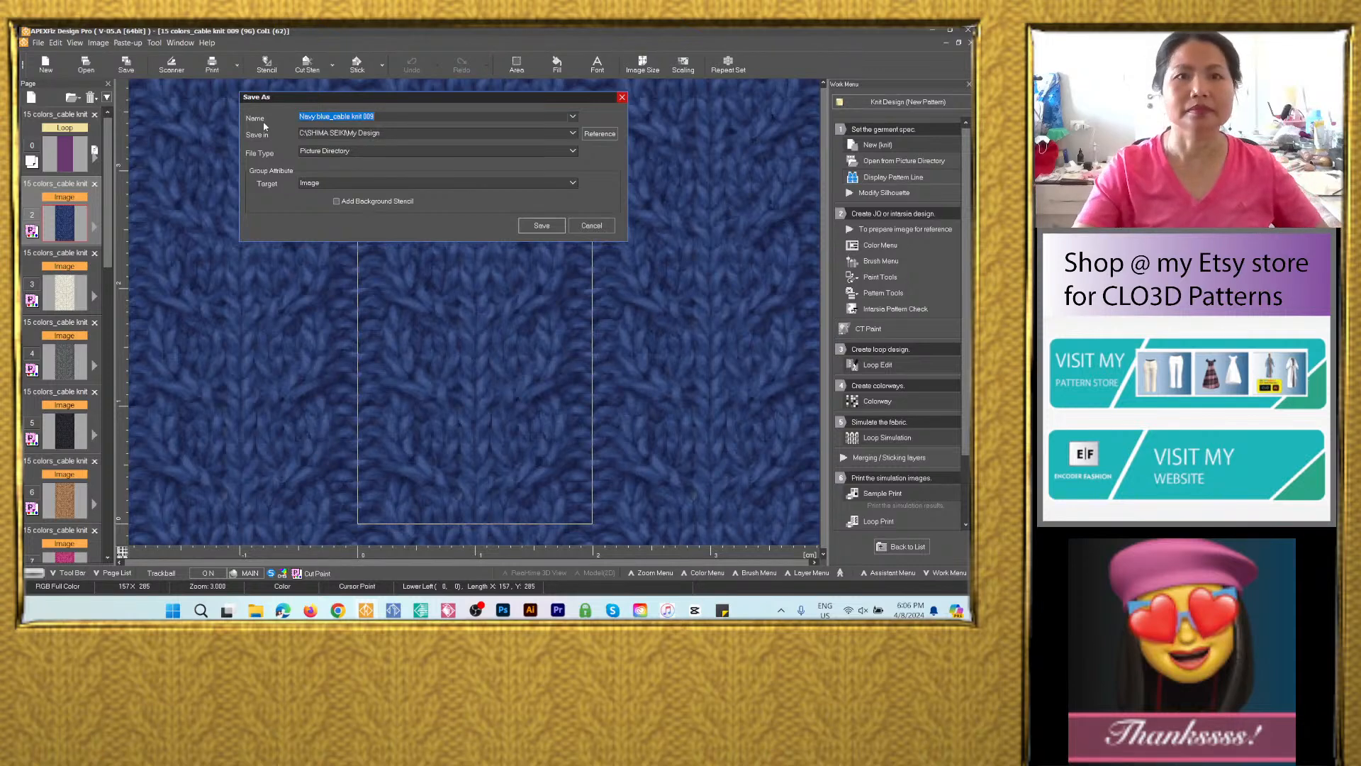
Save the navy blue image as an Adobe Photoshop file (*.psd) in the "15 colors_cable knit 009" folder.
click(573, 133)
click(496, 144)
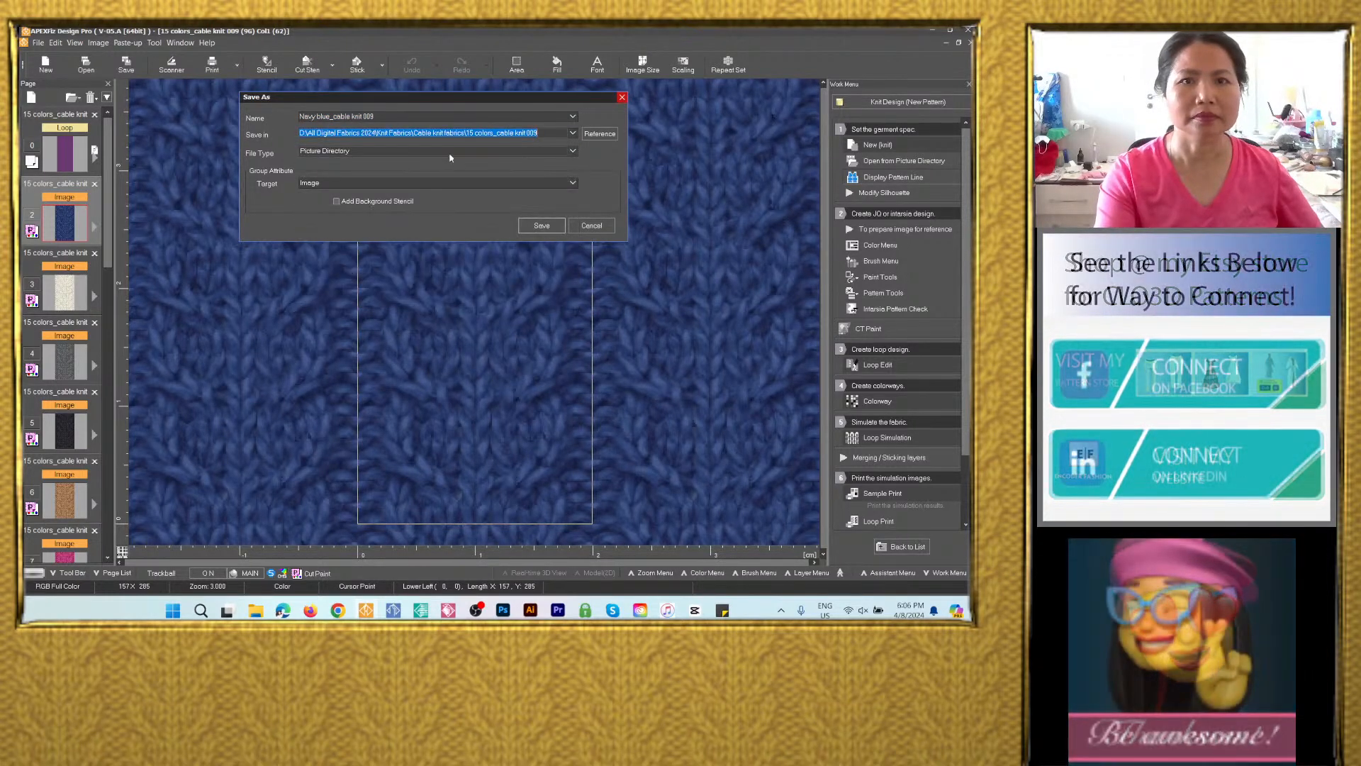
click(447, 151)
click(414, 209)
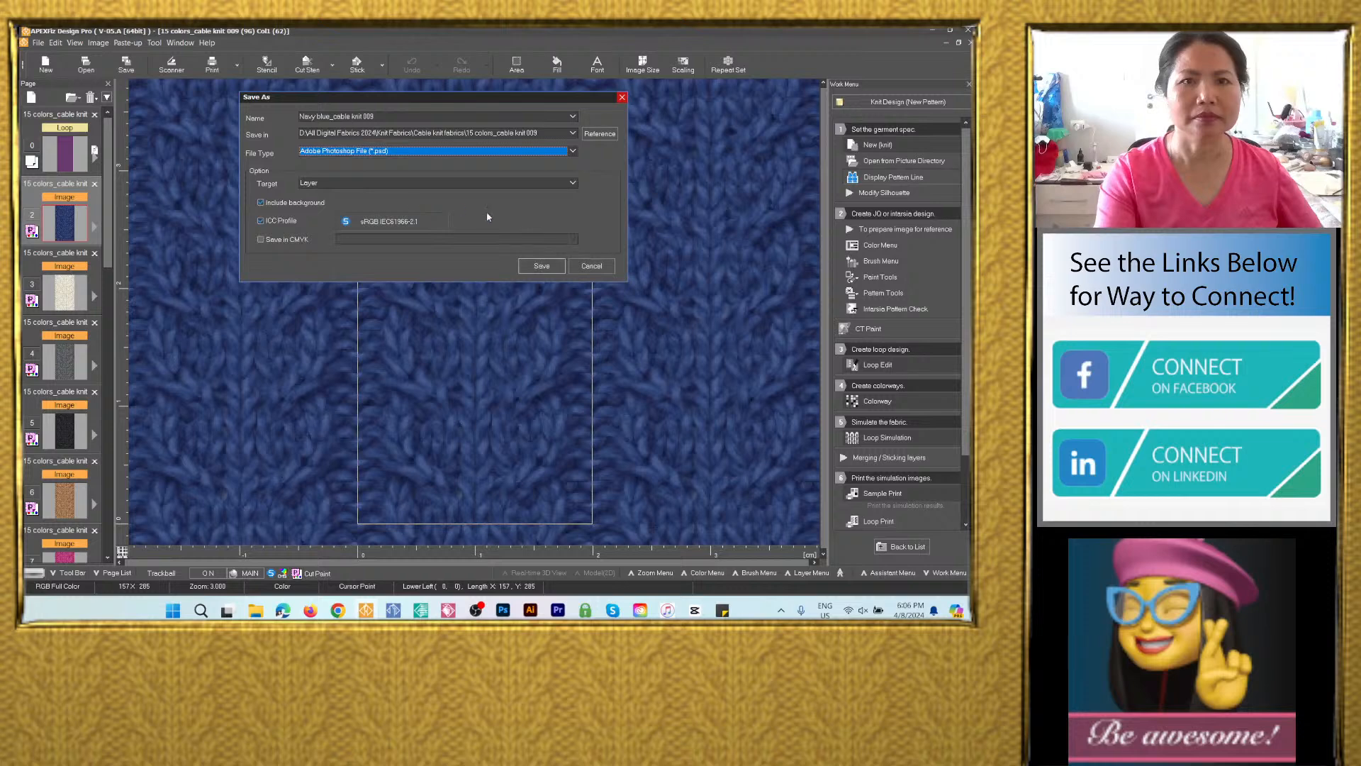
click(541, 268)
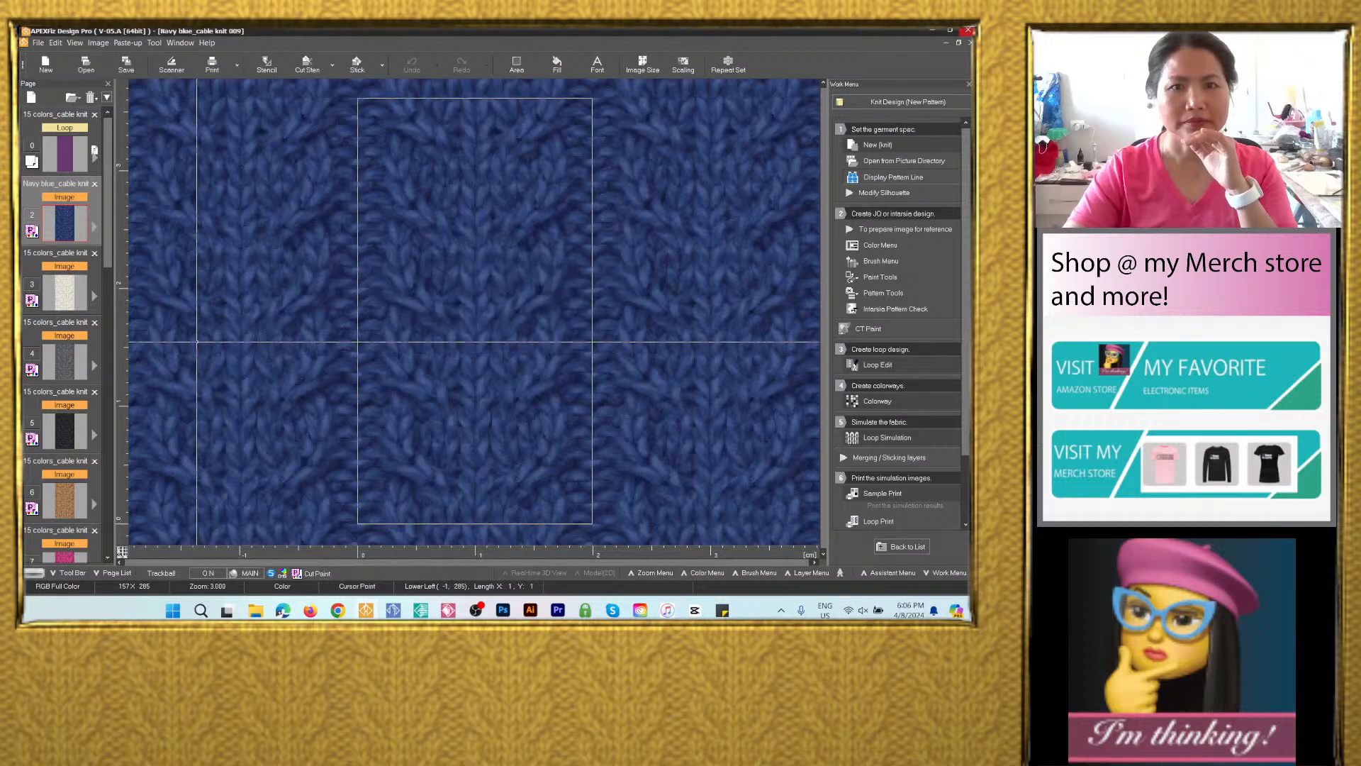
Set the white Col.2 page to save as an image only, changing the pasted name to "White_cable knit 009".
click(74, 299)
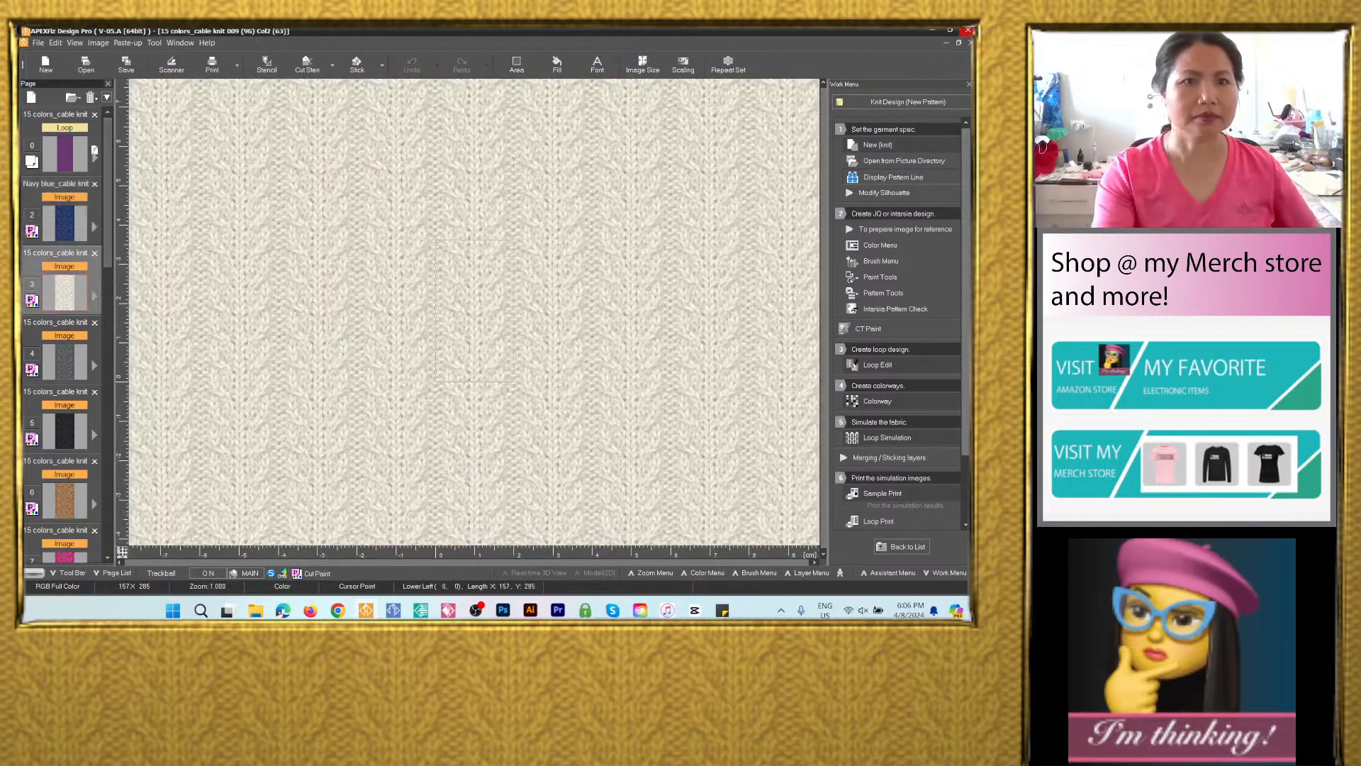
click(126, 65)
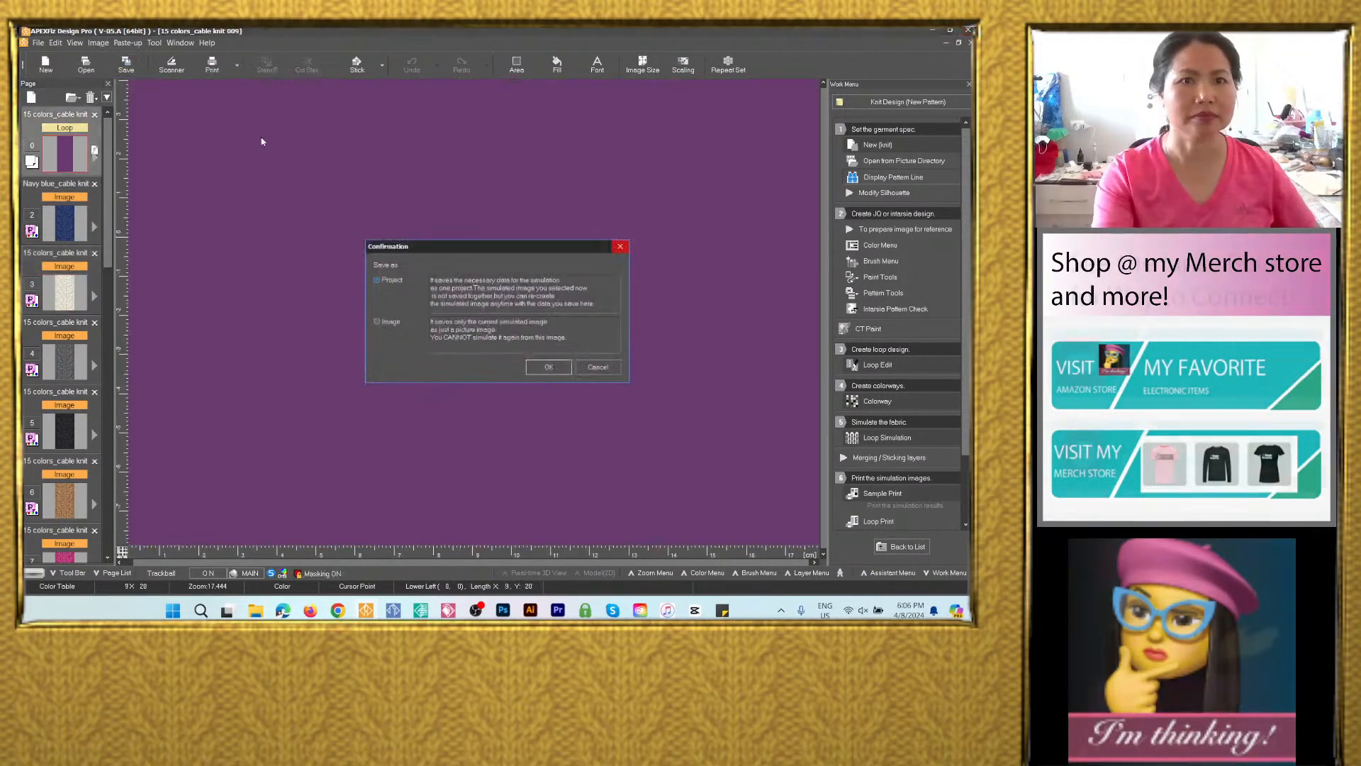
click(389, 321)
click(548, 369)
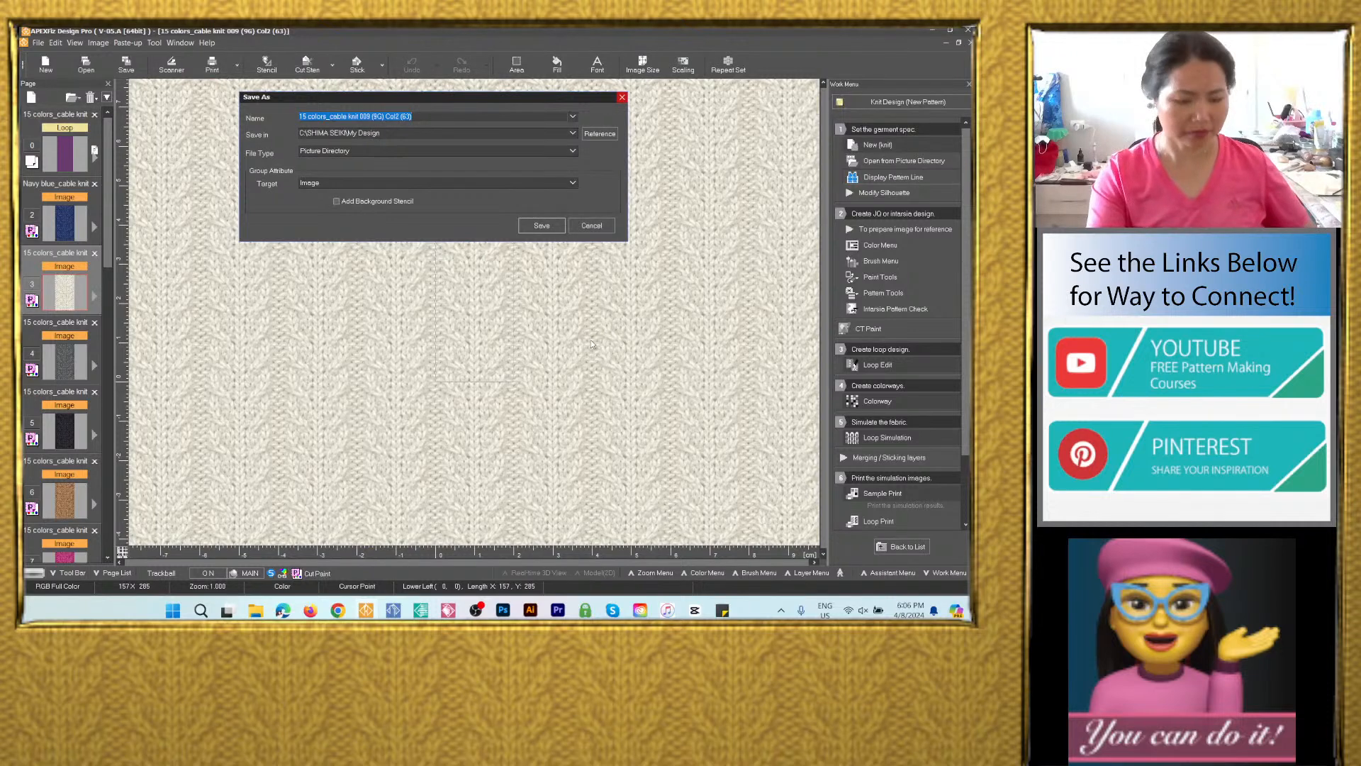
key(ctrl+v)
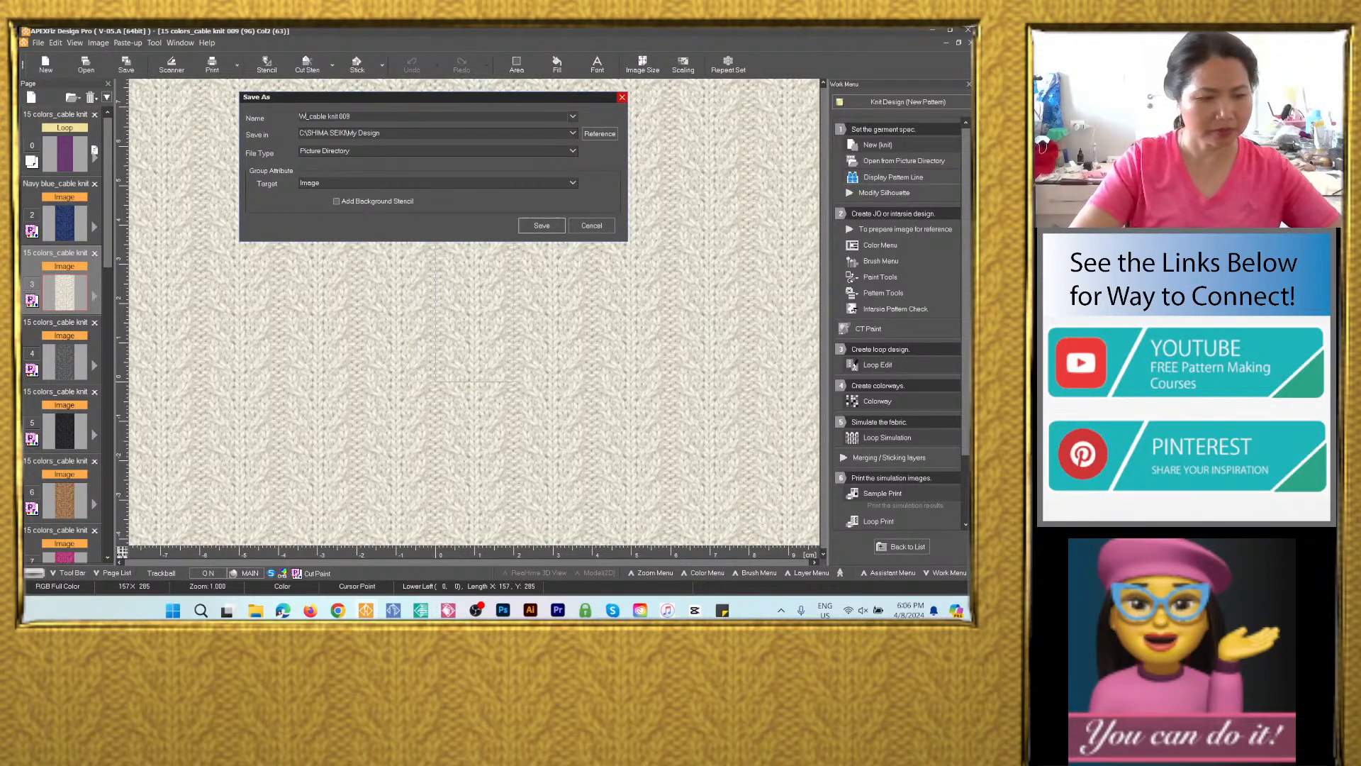
text(hite)
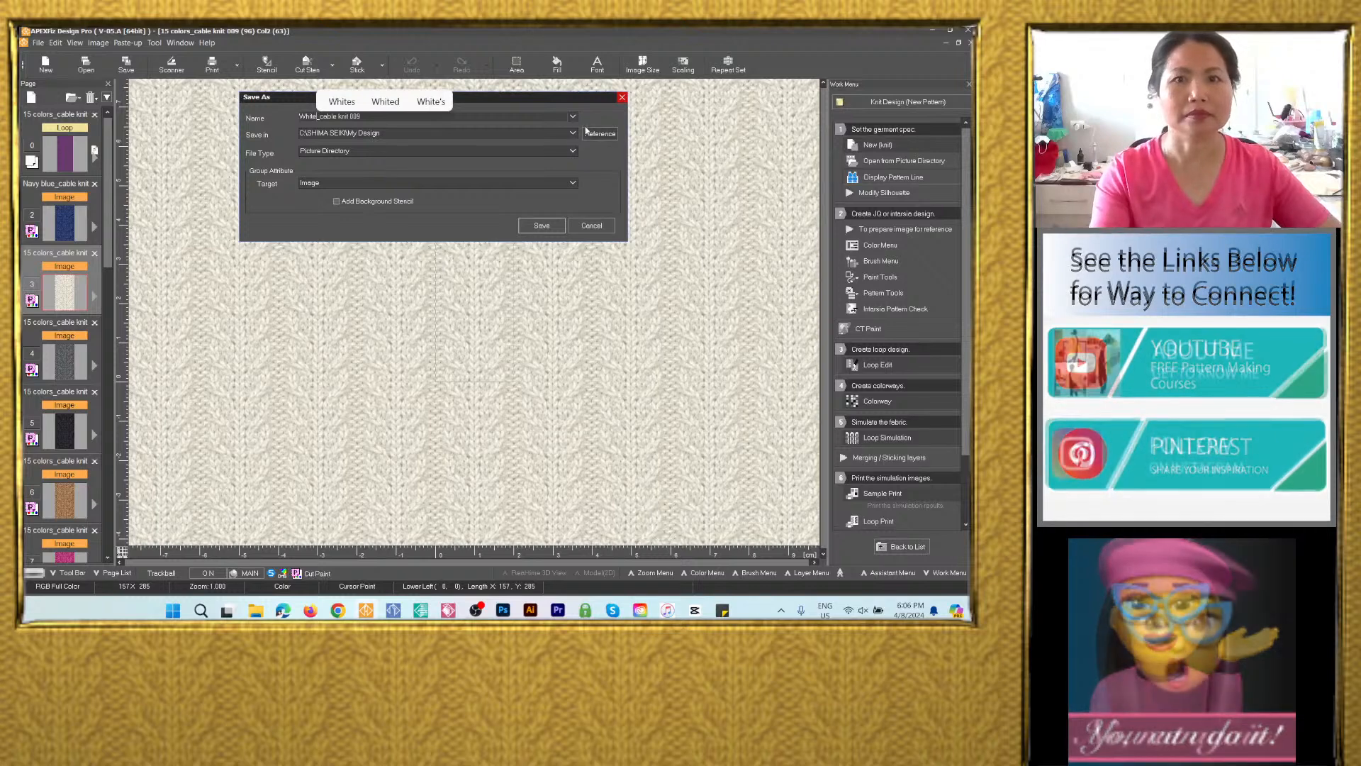
Save the white image as an Adobe Photoshop file (*.psd) in the "15 colors_cable knit 009" folder.
click(572, 133)
click(494, 158)
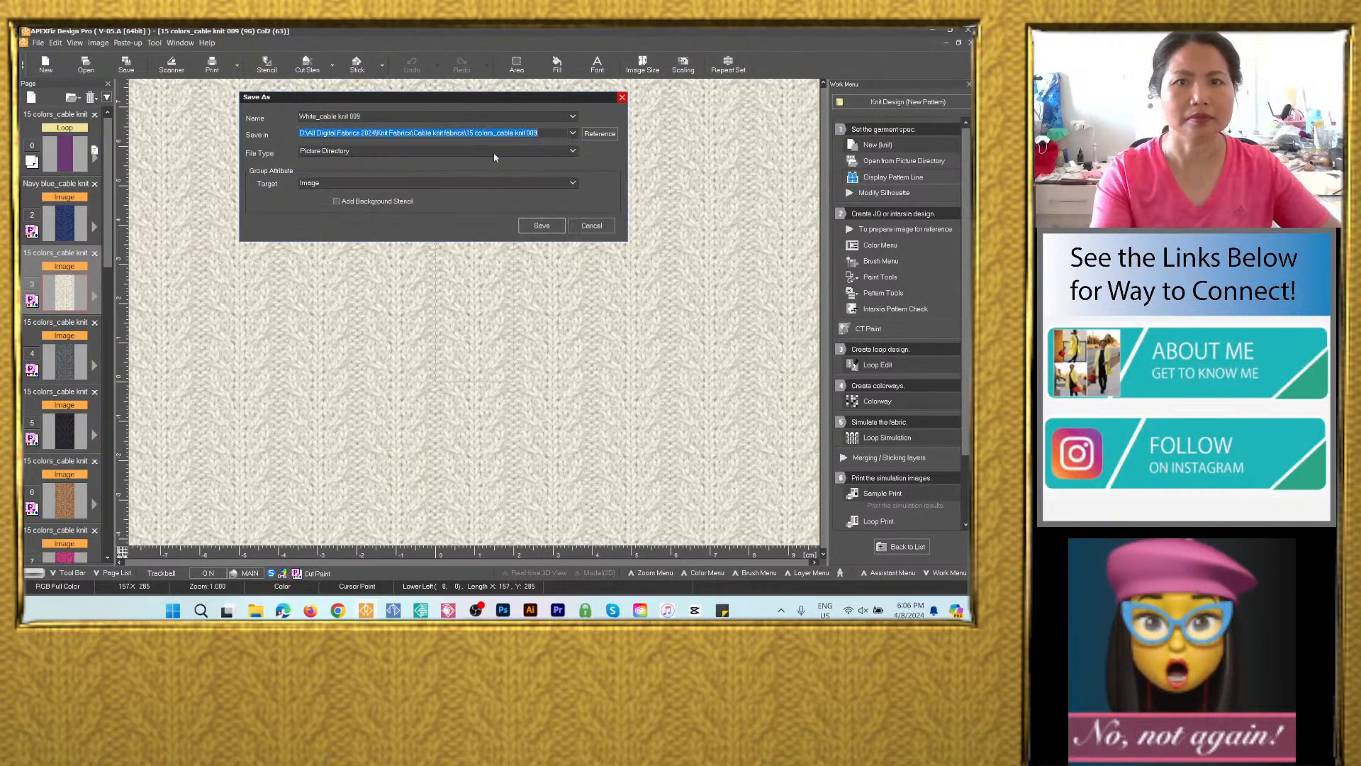
click(449, 155)
click(376, 205)
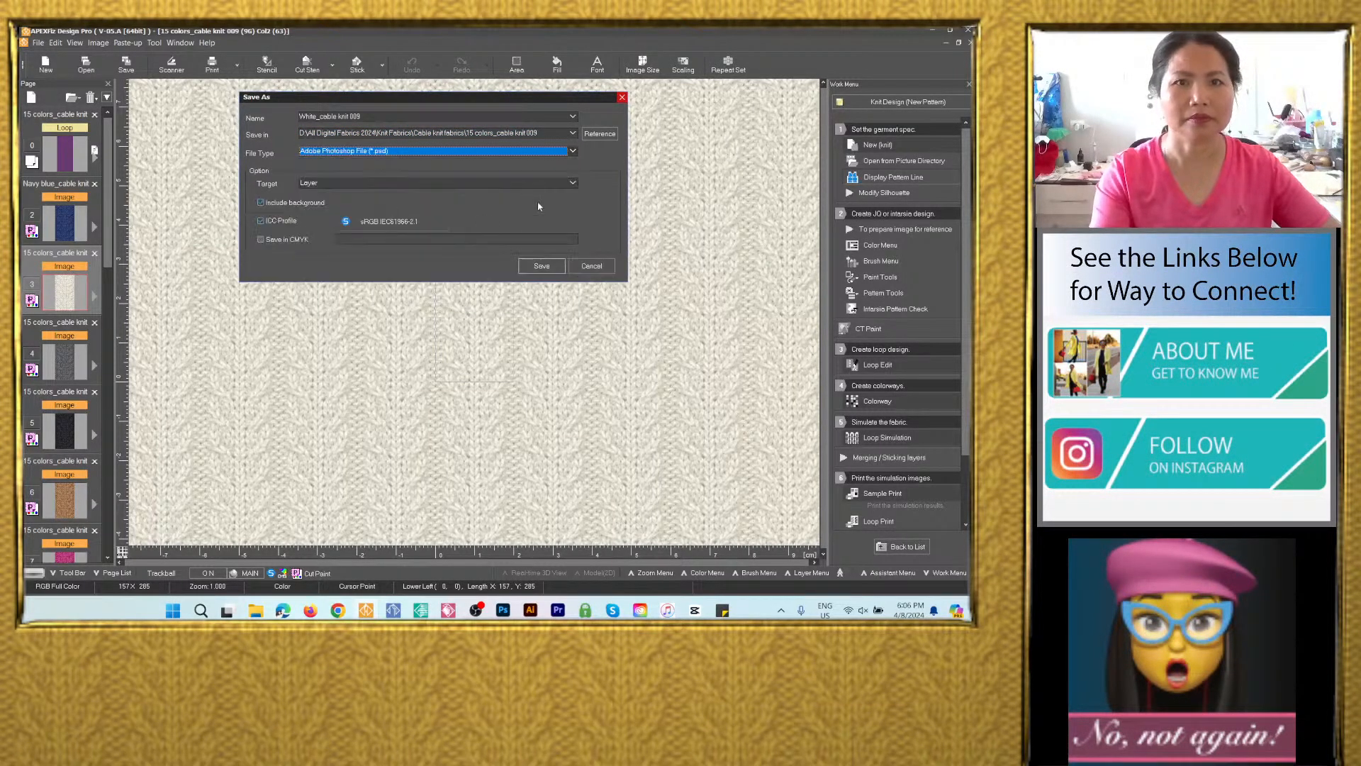
click(540, 265)
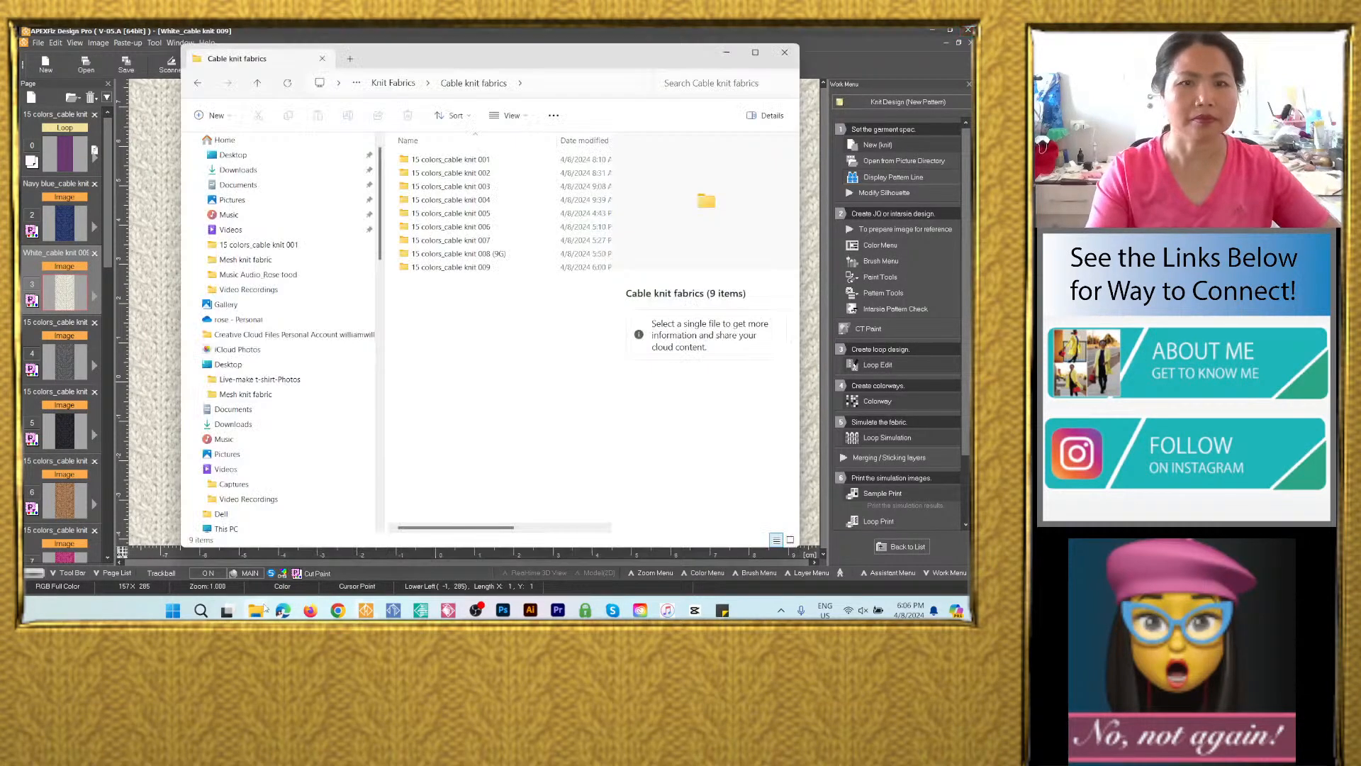
Check the saved files in File Explorer by opening the "15 colors_cable knit 009" folder and switching it to Details view.
click(256, 611)
double_click(450, 266)
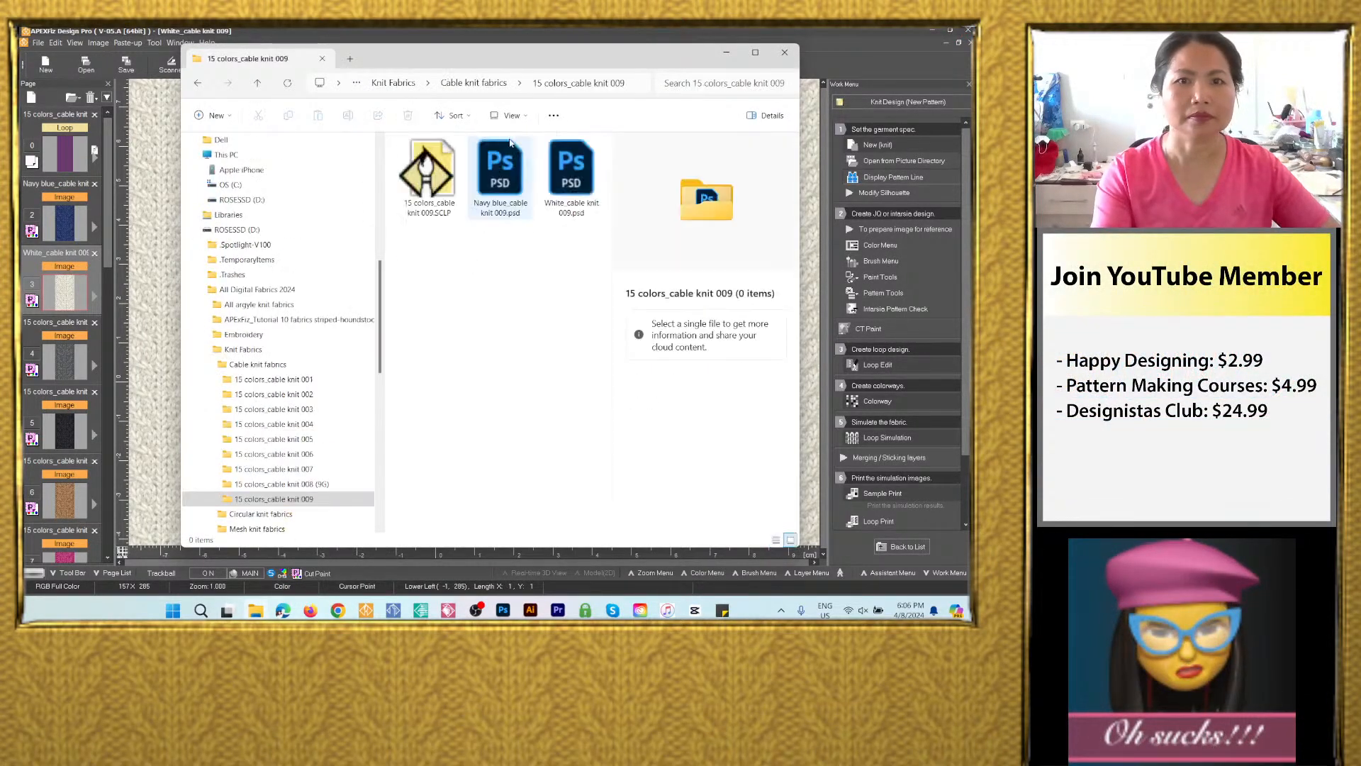
click(512, 115)
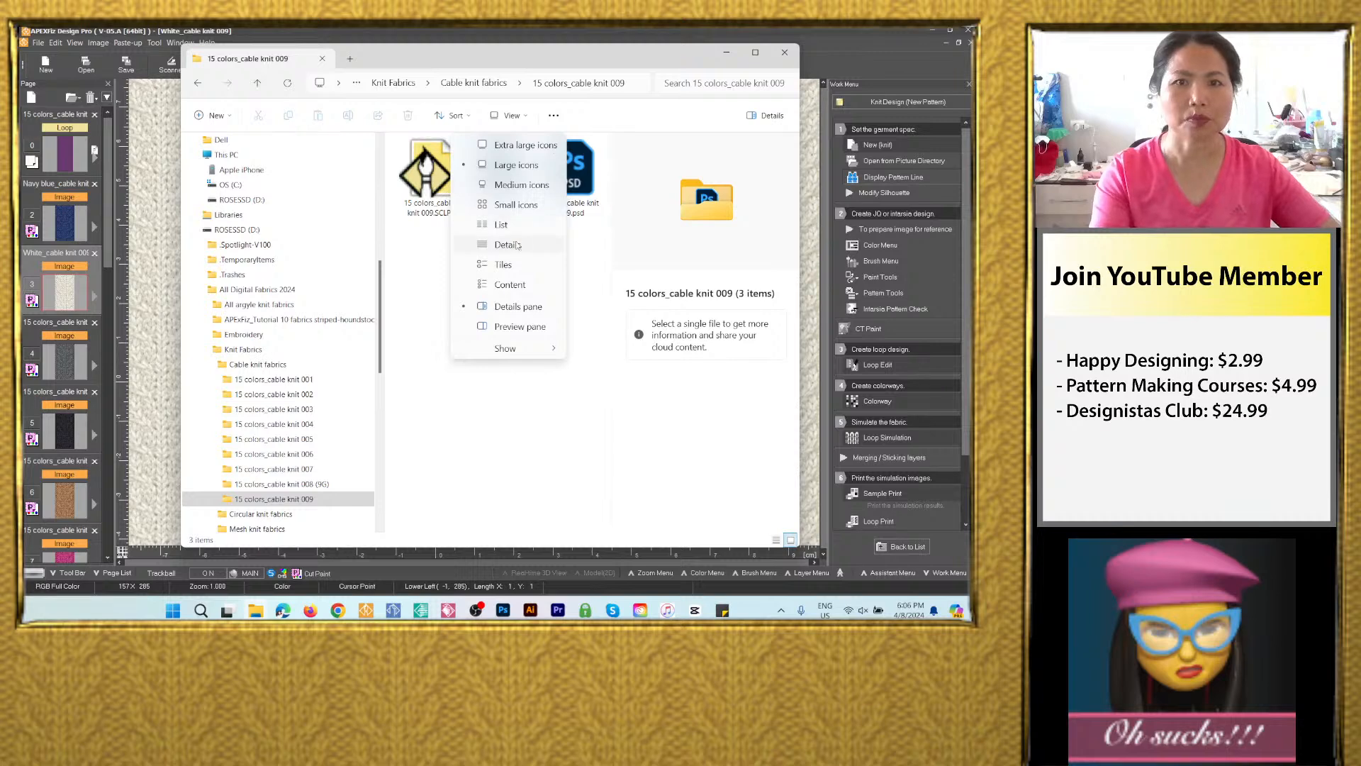
click(517, 245)
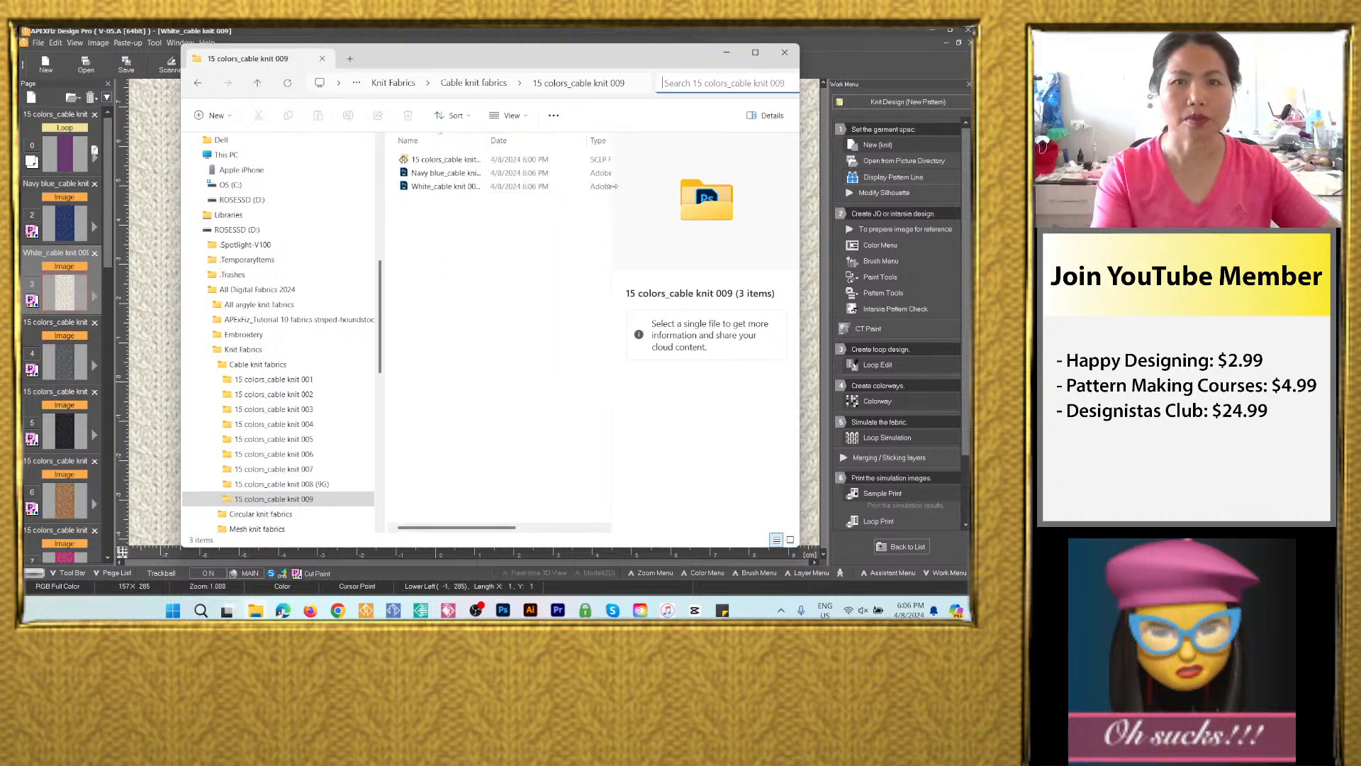
Set the gray Col.3 page to save as an image only, changing the pasted name to "Gray_cable knit 009".
click(77, 370)
click(126, 63)
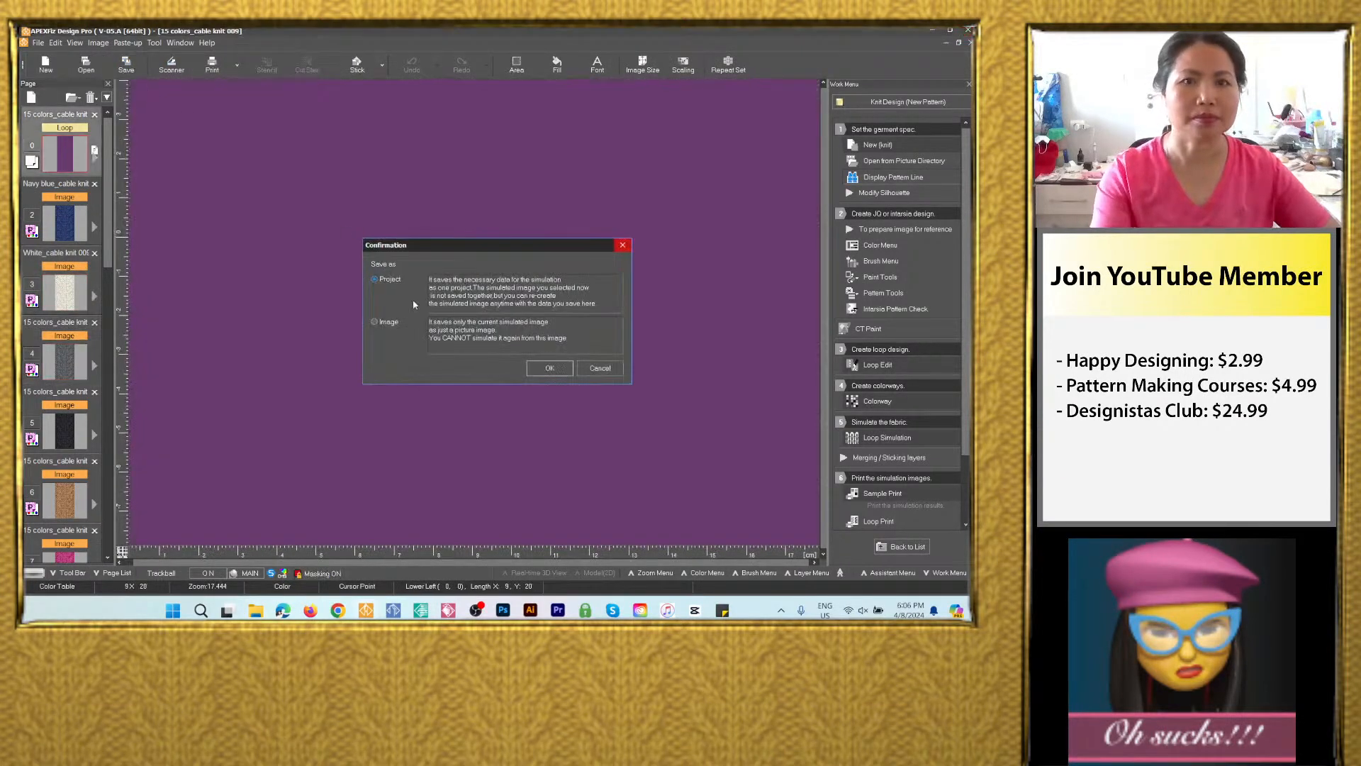
click(387, 321)
click(549, 368)
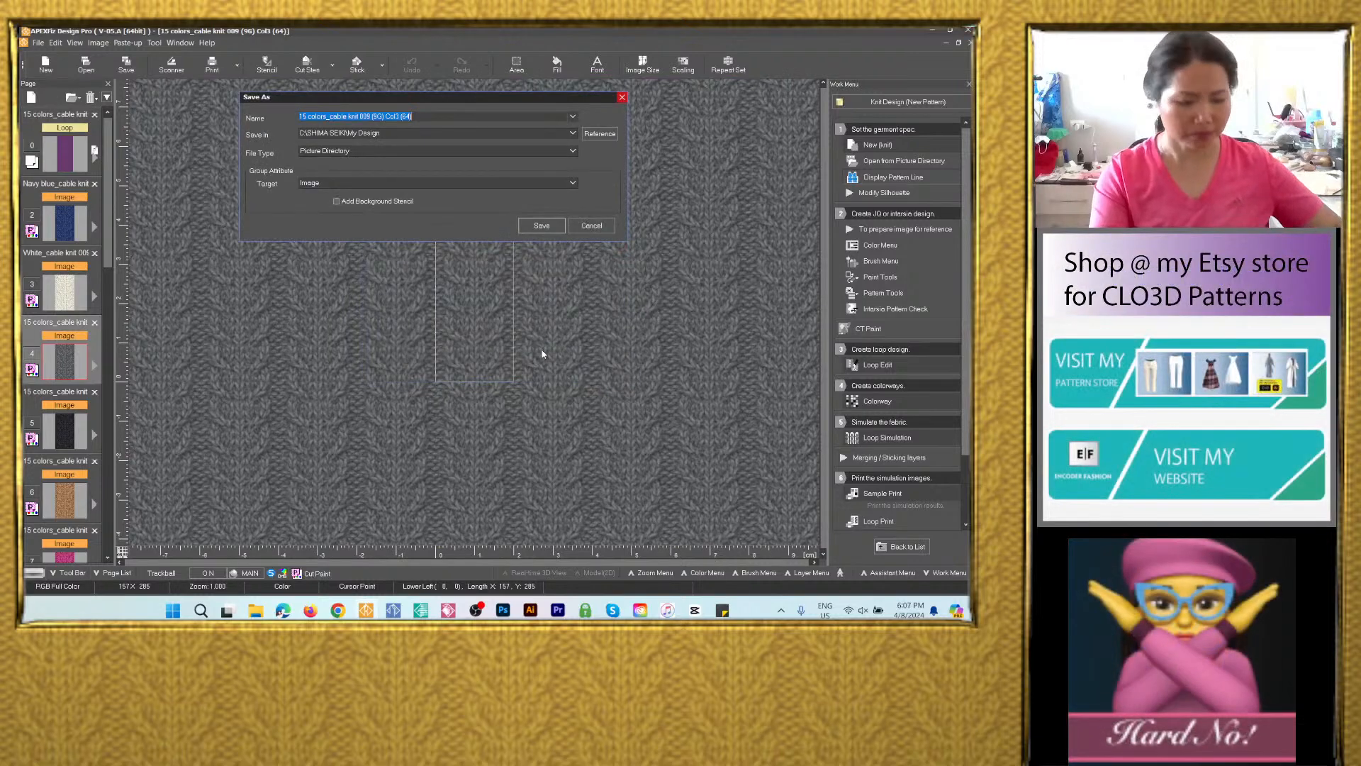
text(Navy blue_cable knit 009)
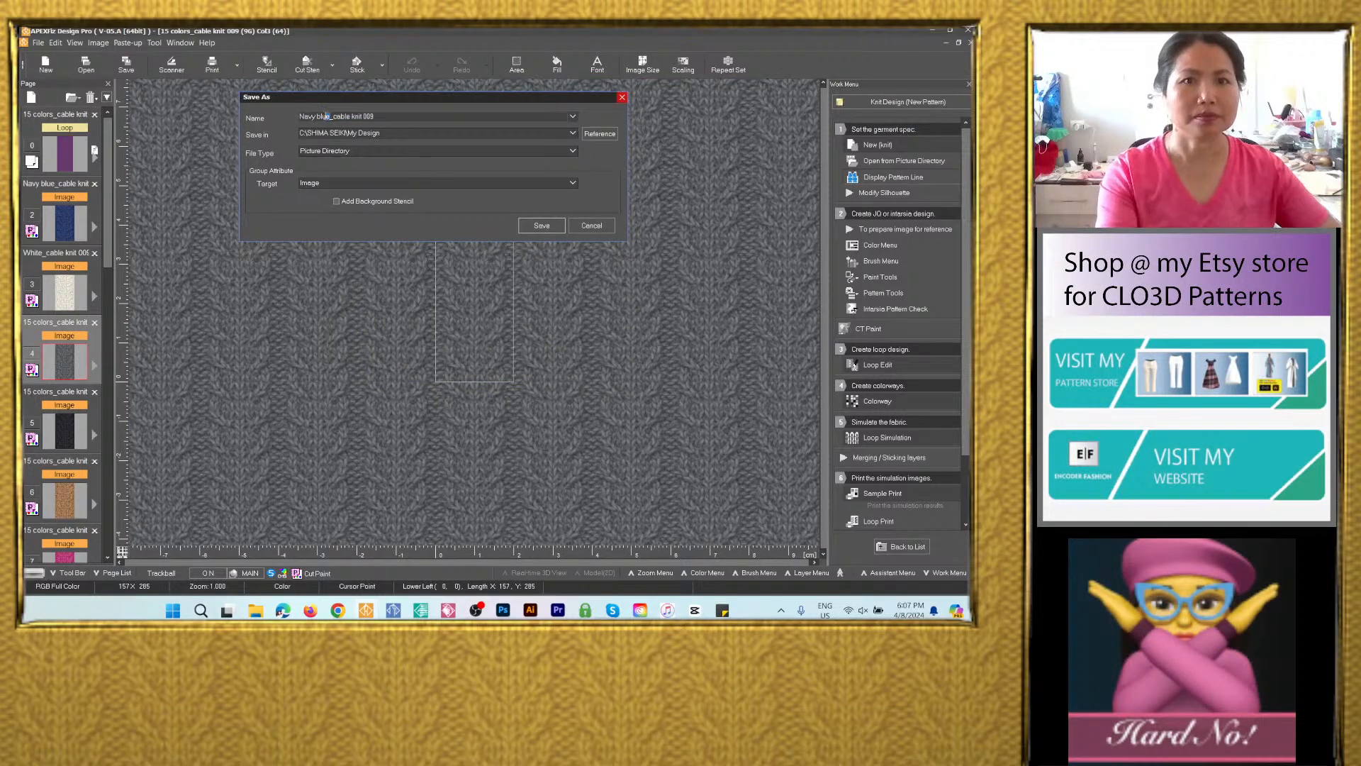
text(Gray)
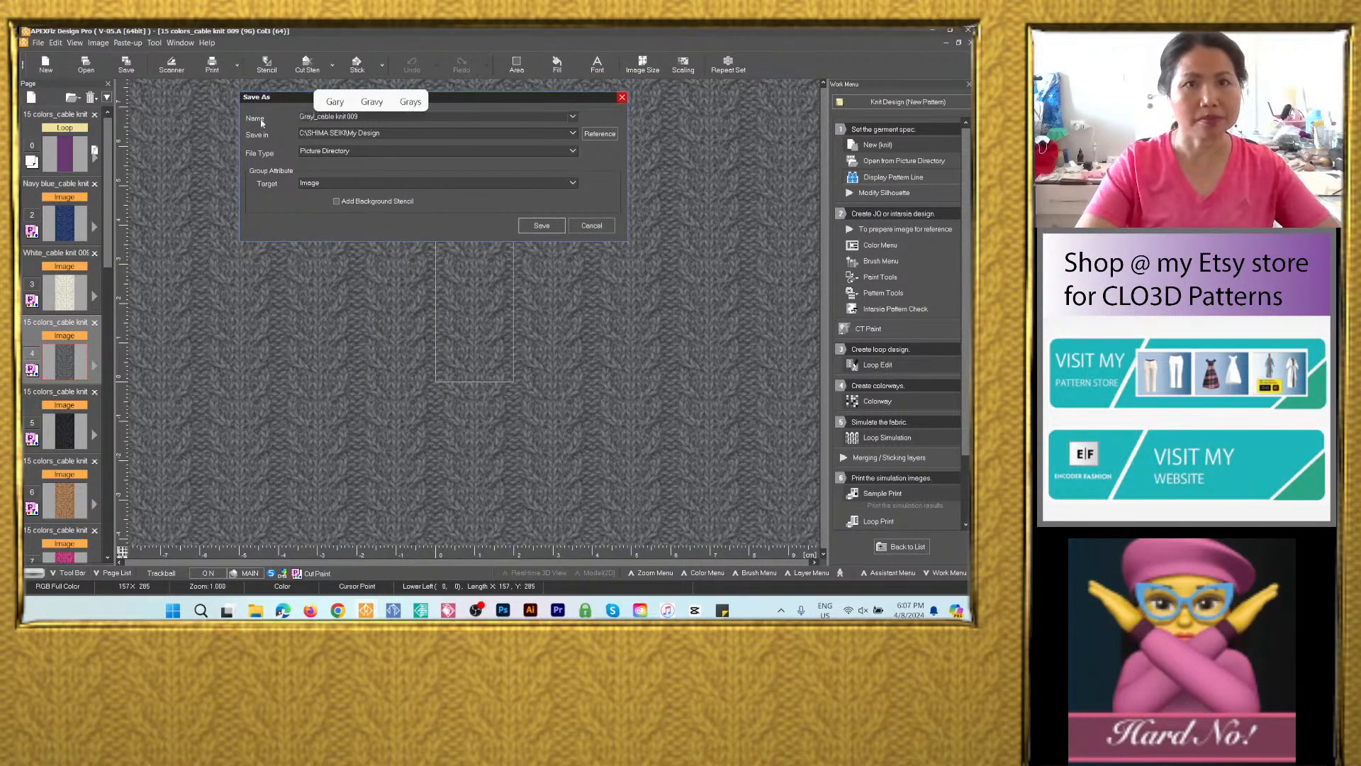
Save the gray image as an Adobe Photoshop file (*.psd) in the "15 colors_cable knit 009" folder.
click(573, 135)
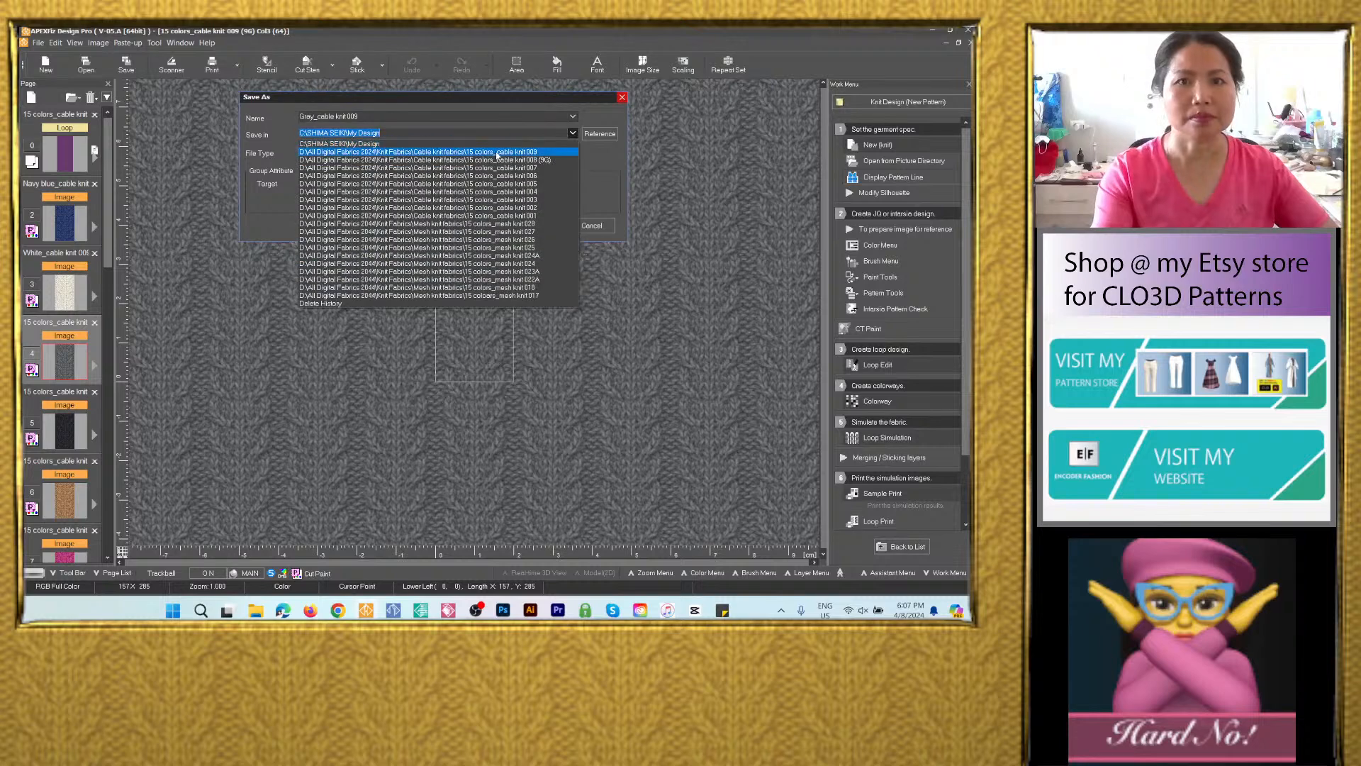
click(397, 145)
click(397, 151)
click(388, 202)
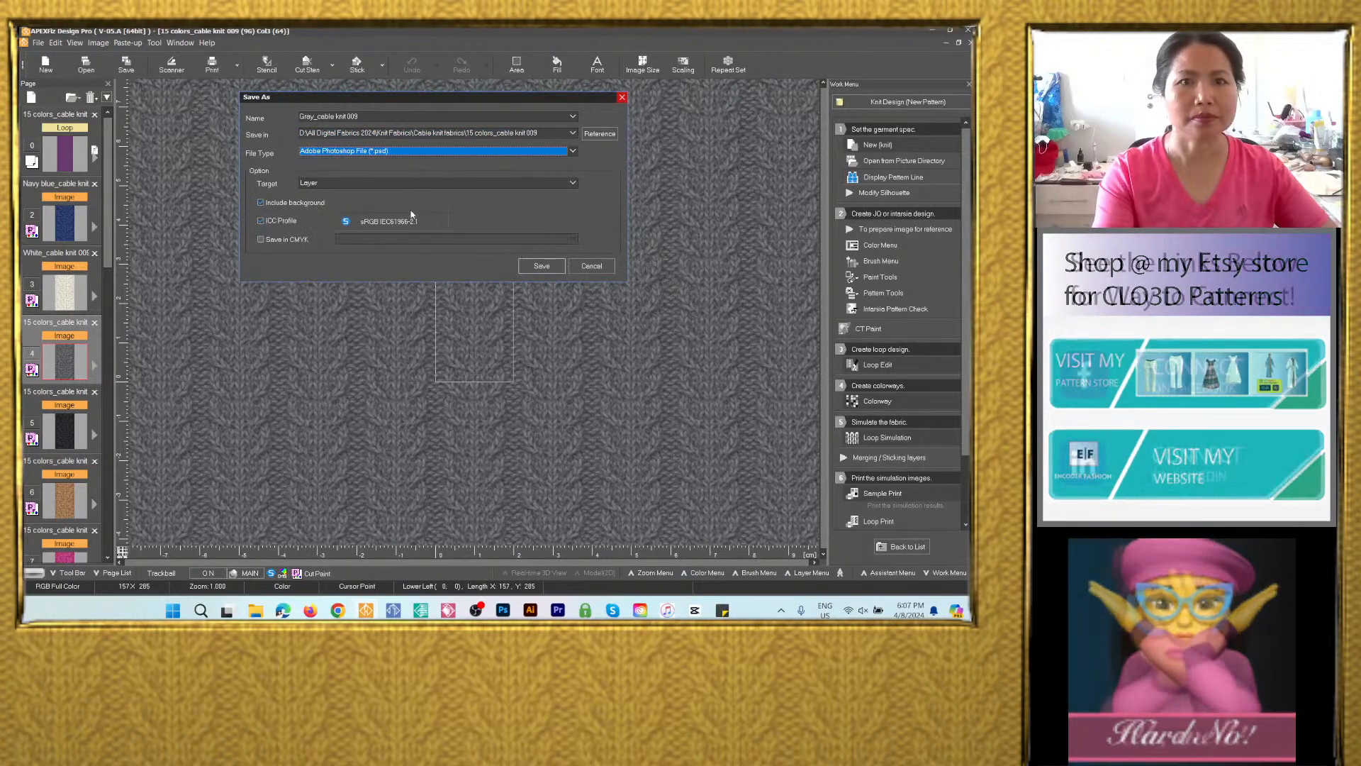
click(522, 262)
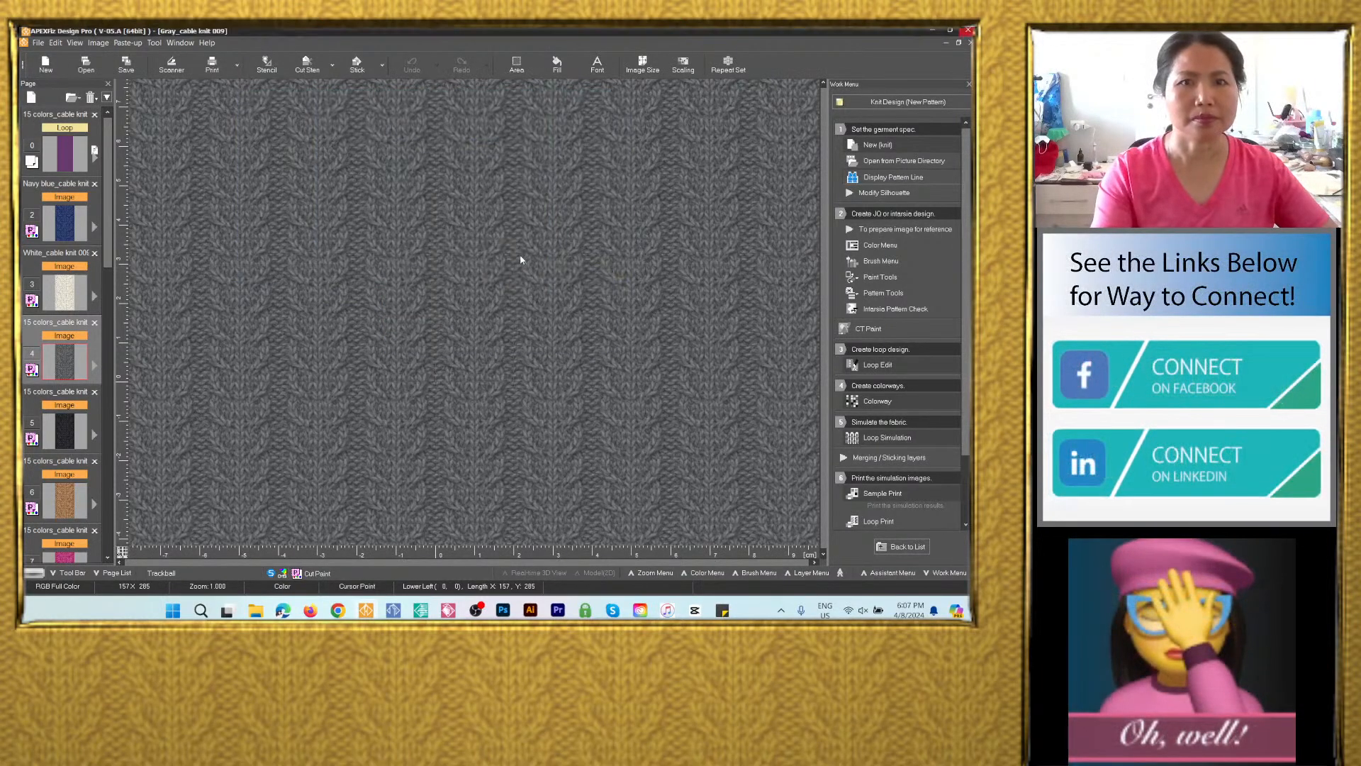
Set the black Col4 page to save as an image only, changing the pasted name to "Black_cable knit 009".
click(69, 408)
click(126, 64)
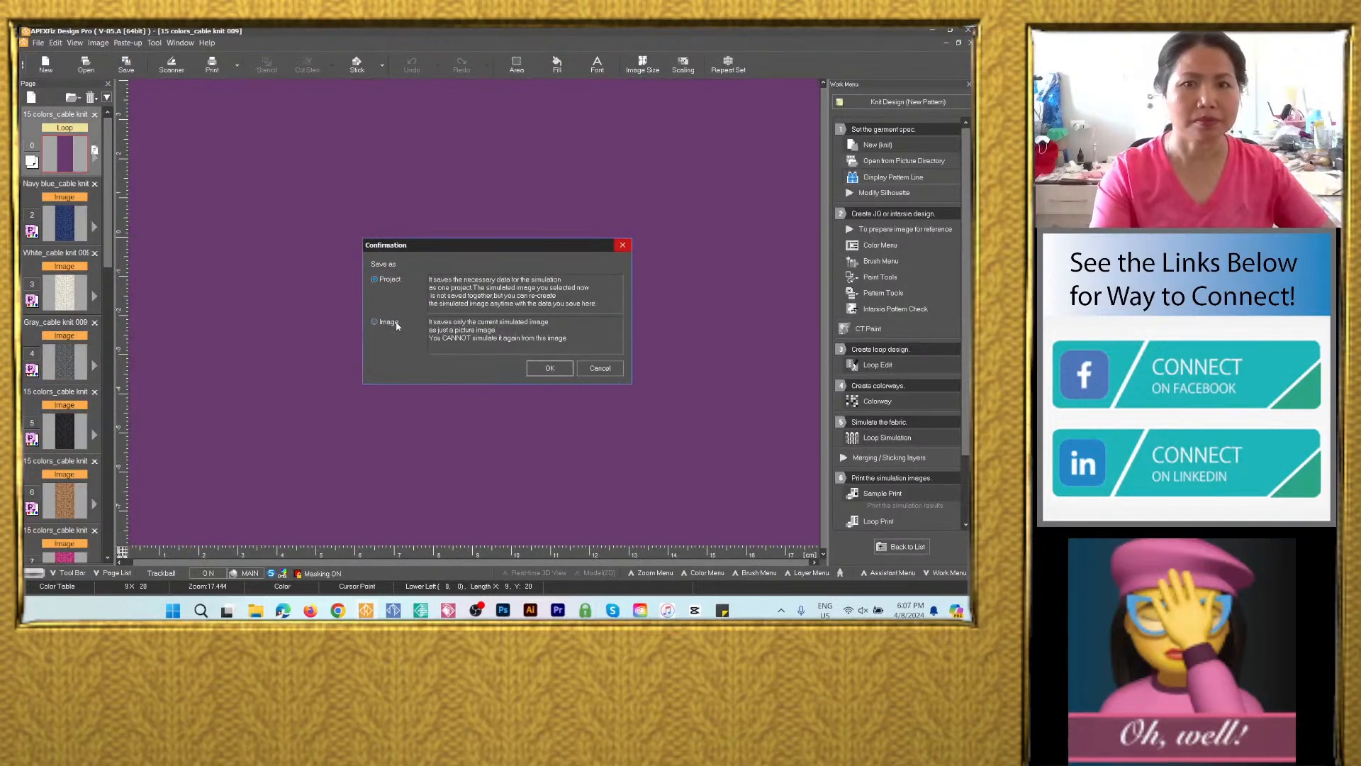
click(374, 322)
click(550, 368)
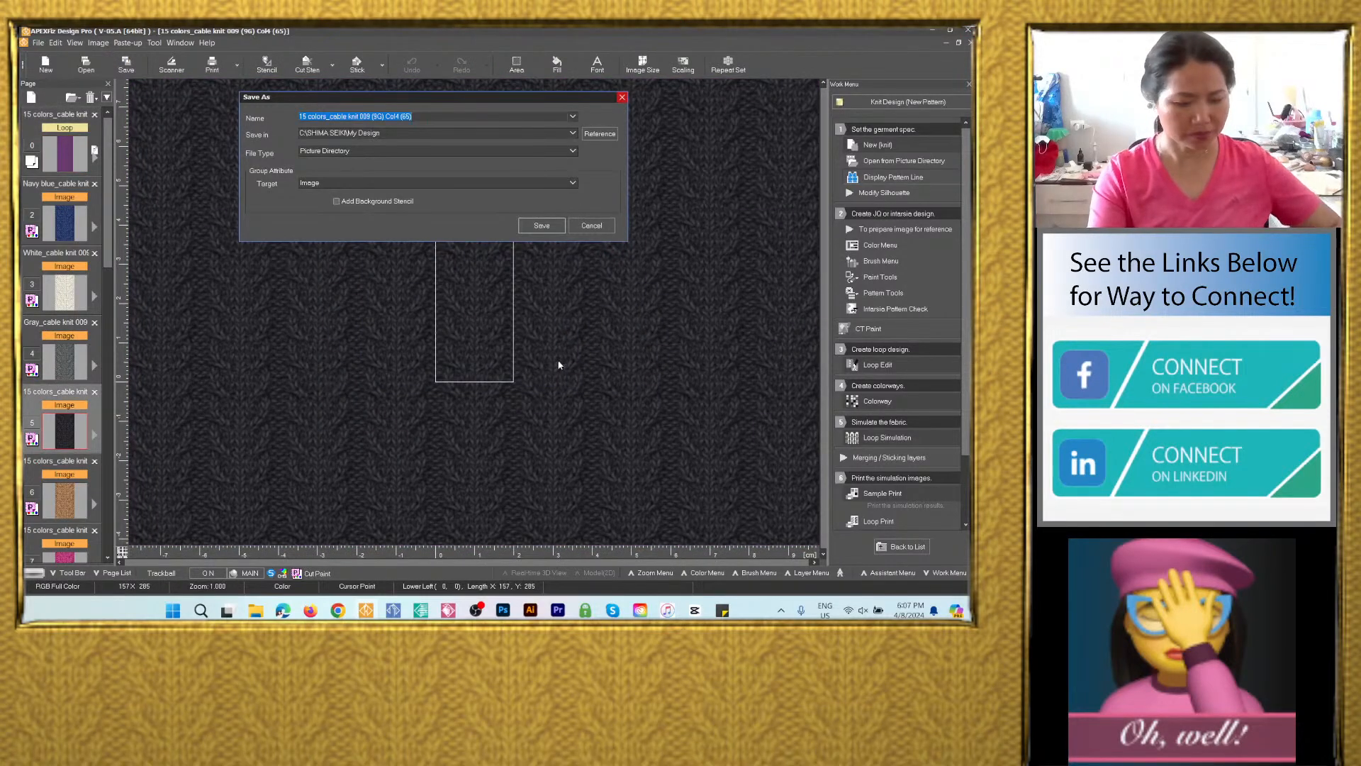
text(Navy blue_cable knit 009)
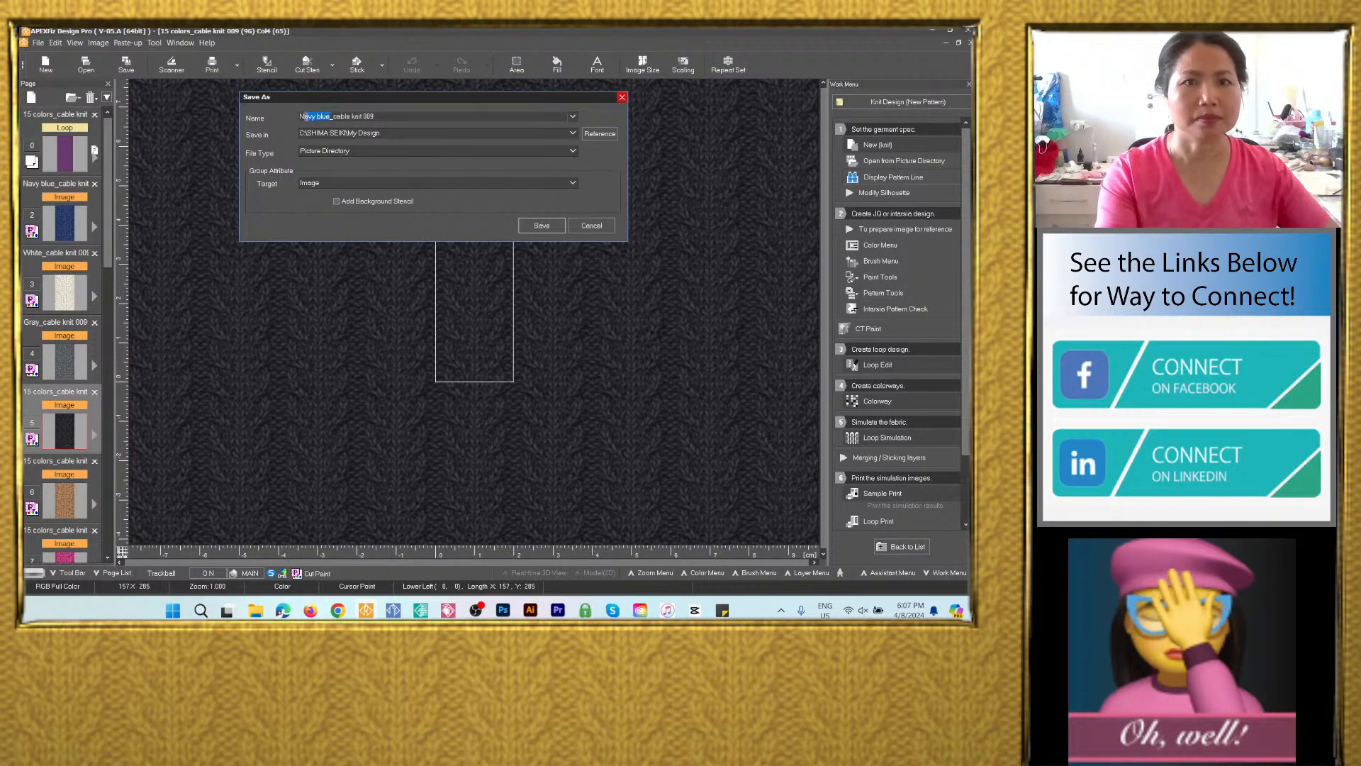
text(Ba)
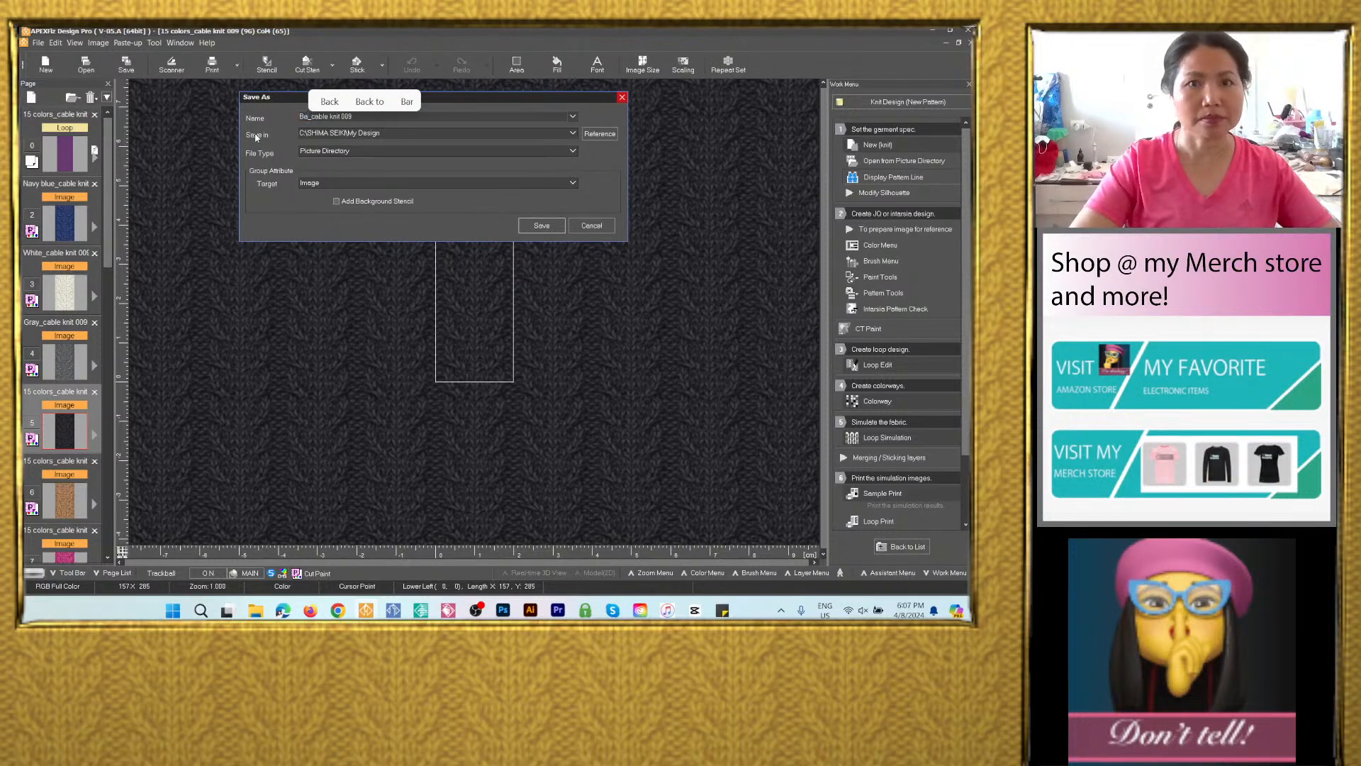
key(BackSpace)
text(lack)
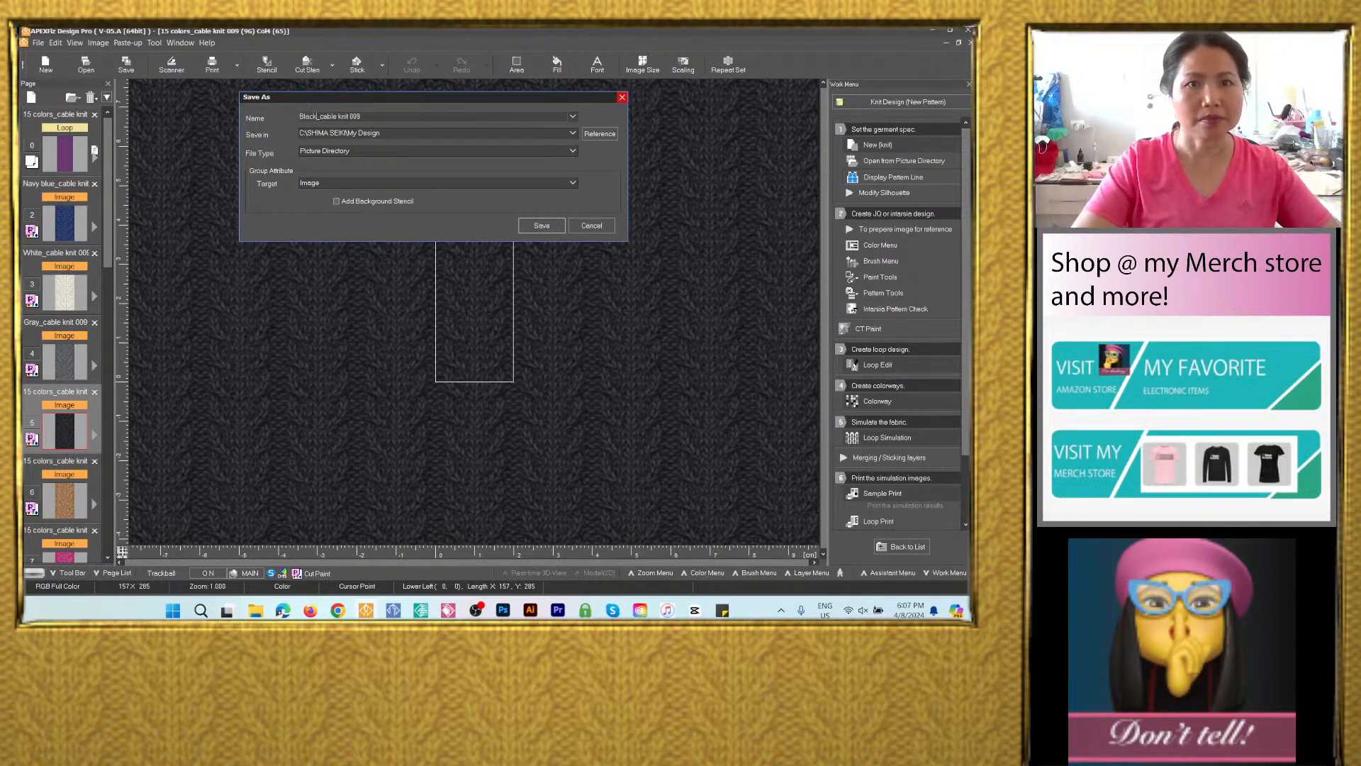
Save the black image as an Adobe Photoshop file (*.psd) in the "15 colors_cable knit 009" folder.
click(571, 133)
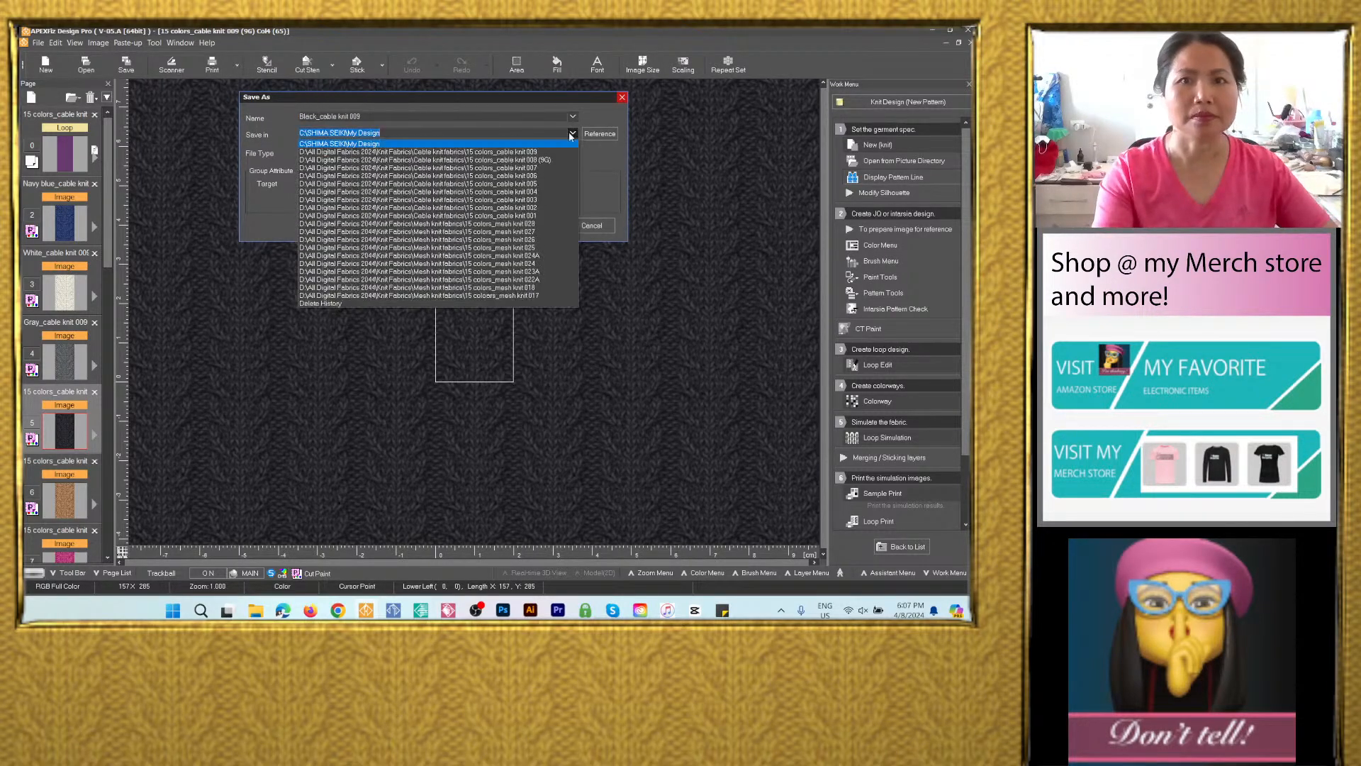
click(499, 151)
click(499, 151)
click(404, 203)
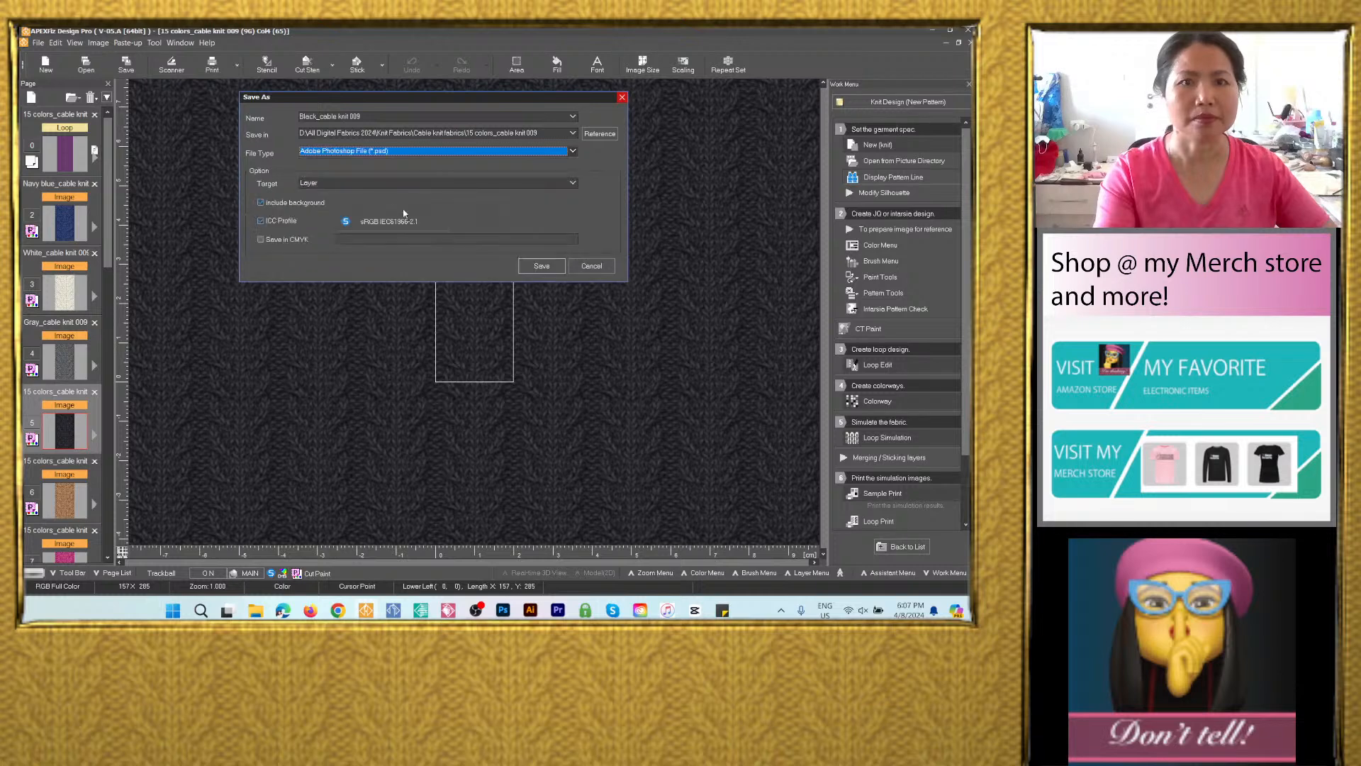
click(555, 271)
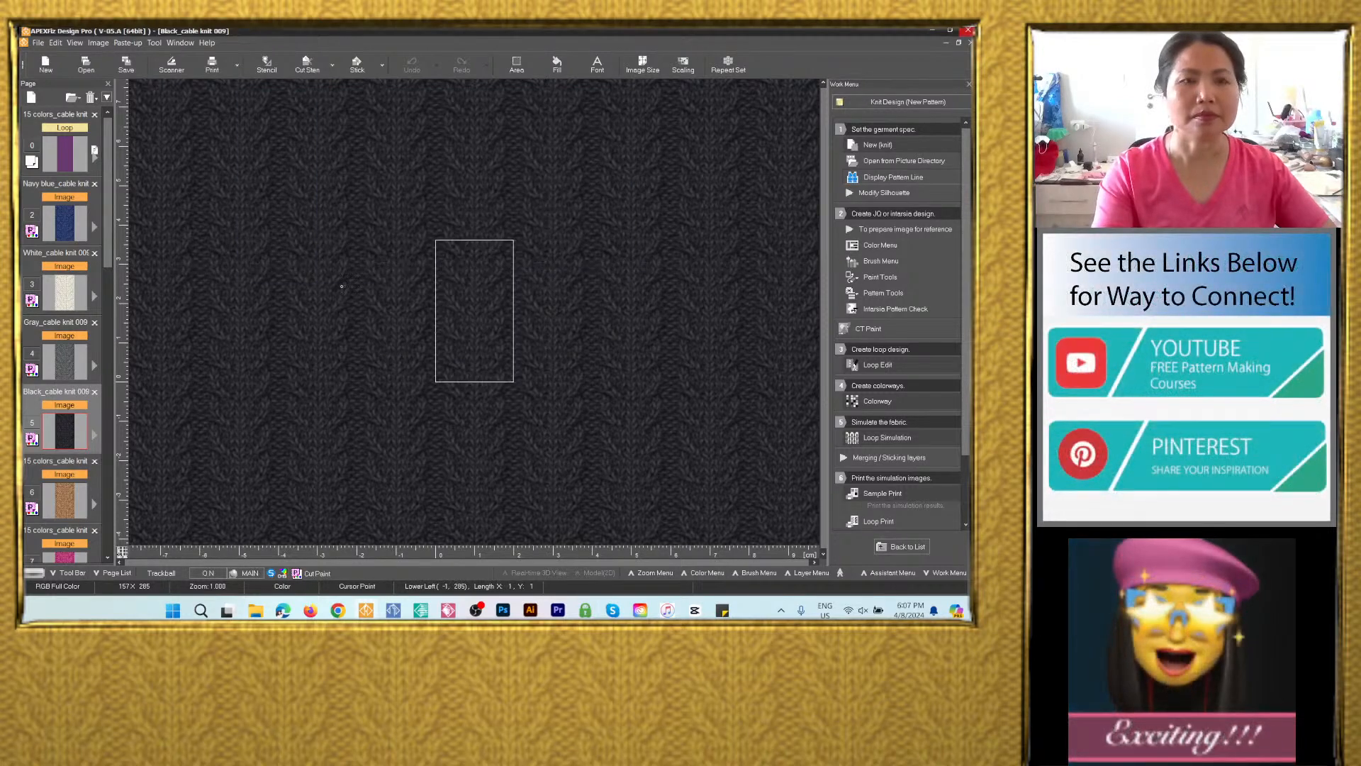
Show the tan Col5 page and check the PSDs saved so far in File Explorer before returning to the page.
click(71, 494)
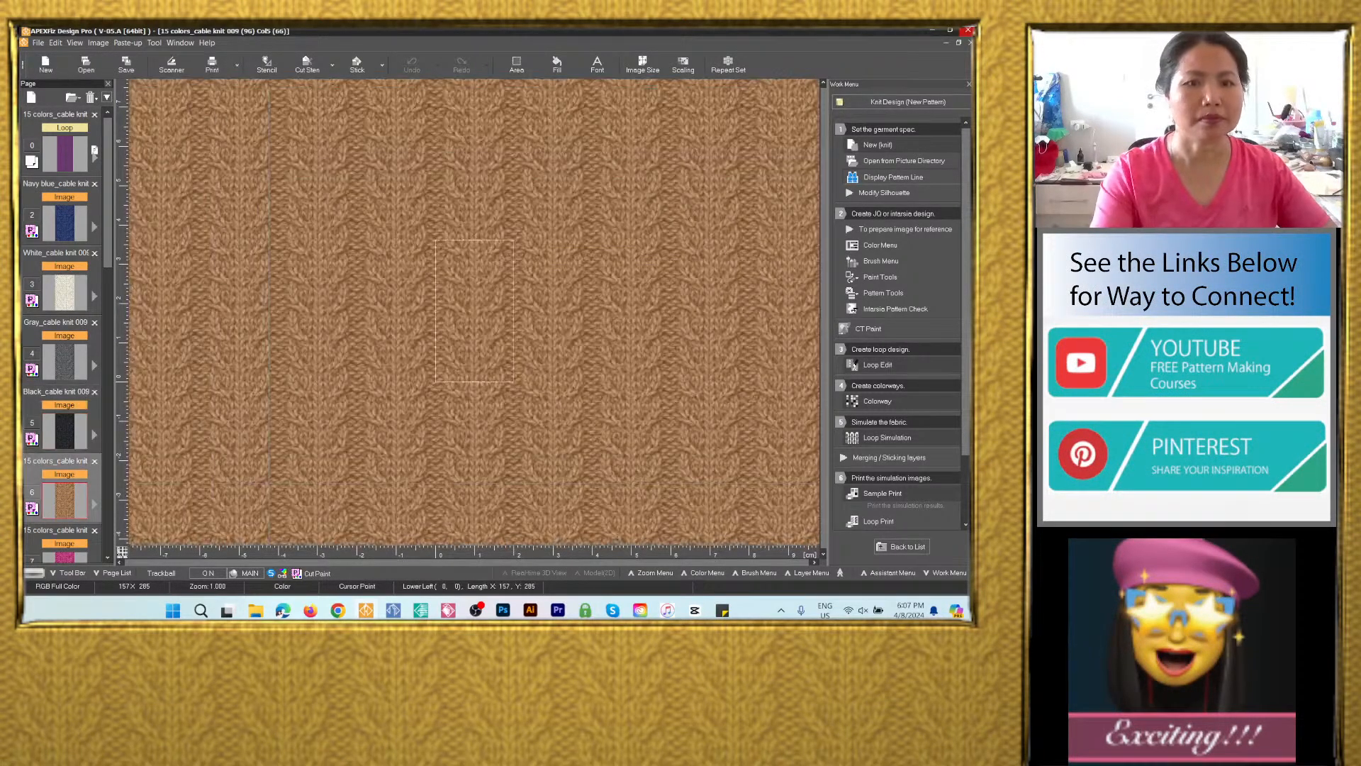
click(258, 607)
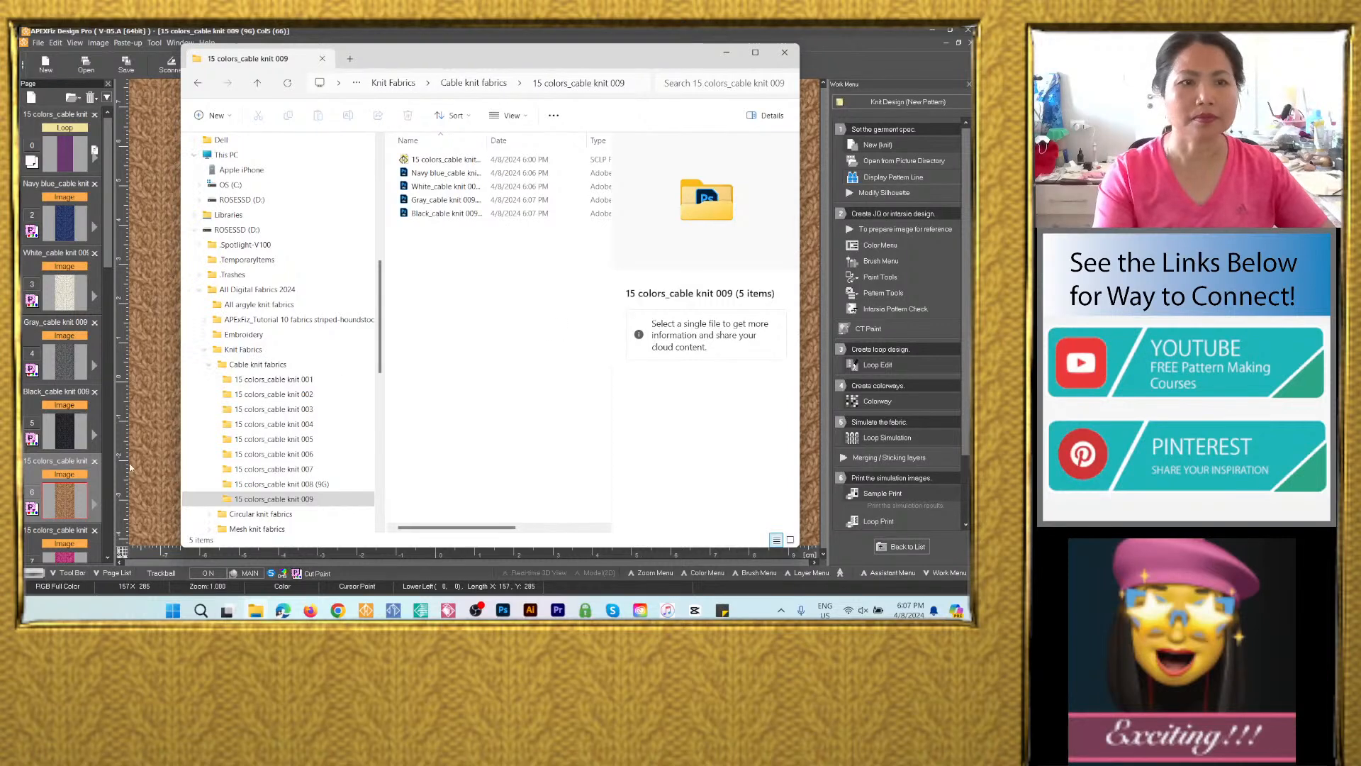
click(69, 505)
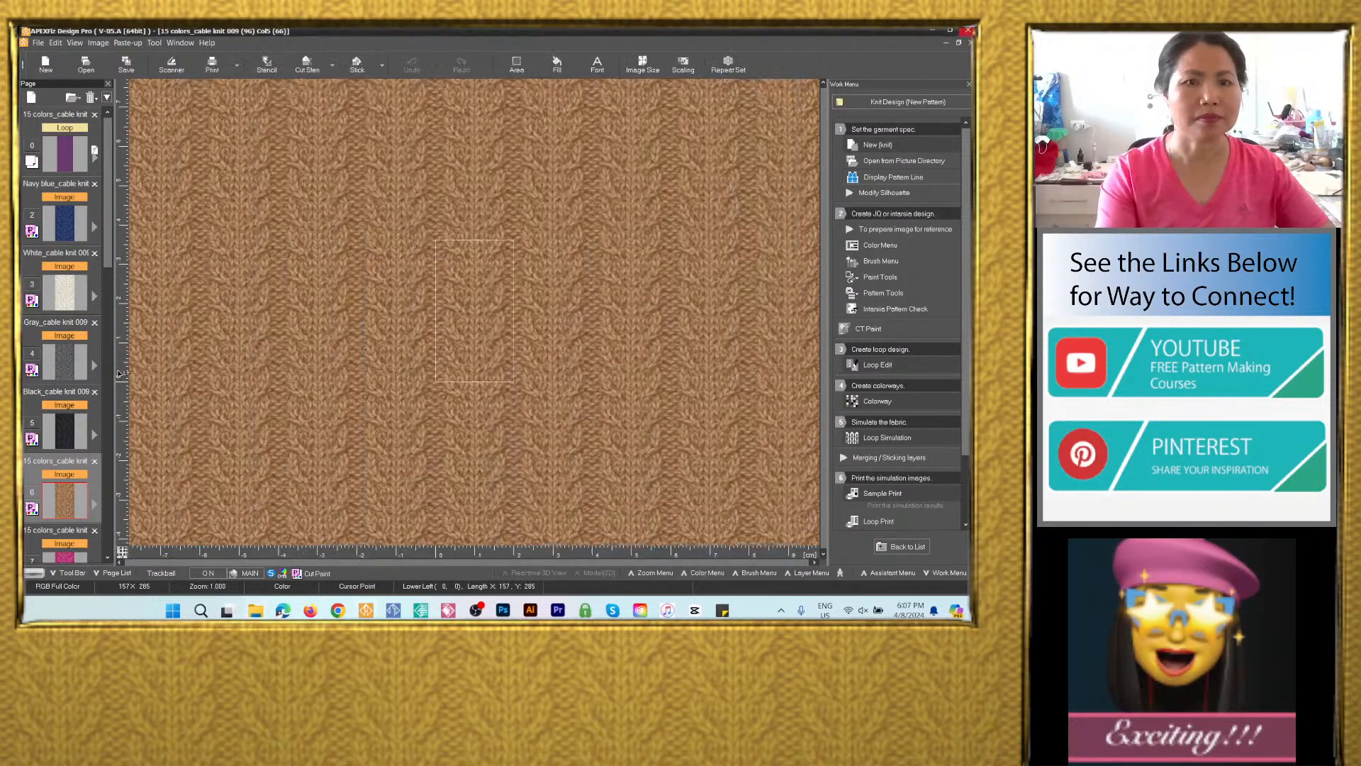
Set the tan Col5 page to save as an image only, changing the pasted name to "Brown_cable knit 009".
click(126, 64)
click(375, 324)
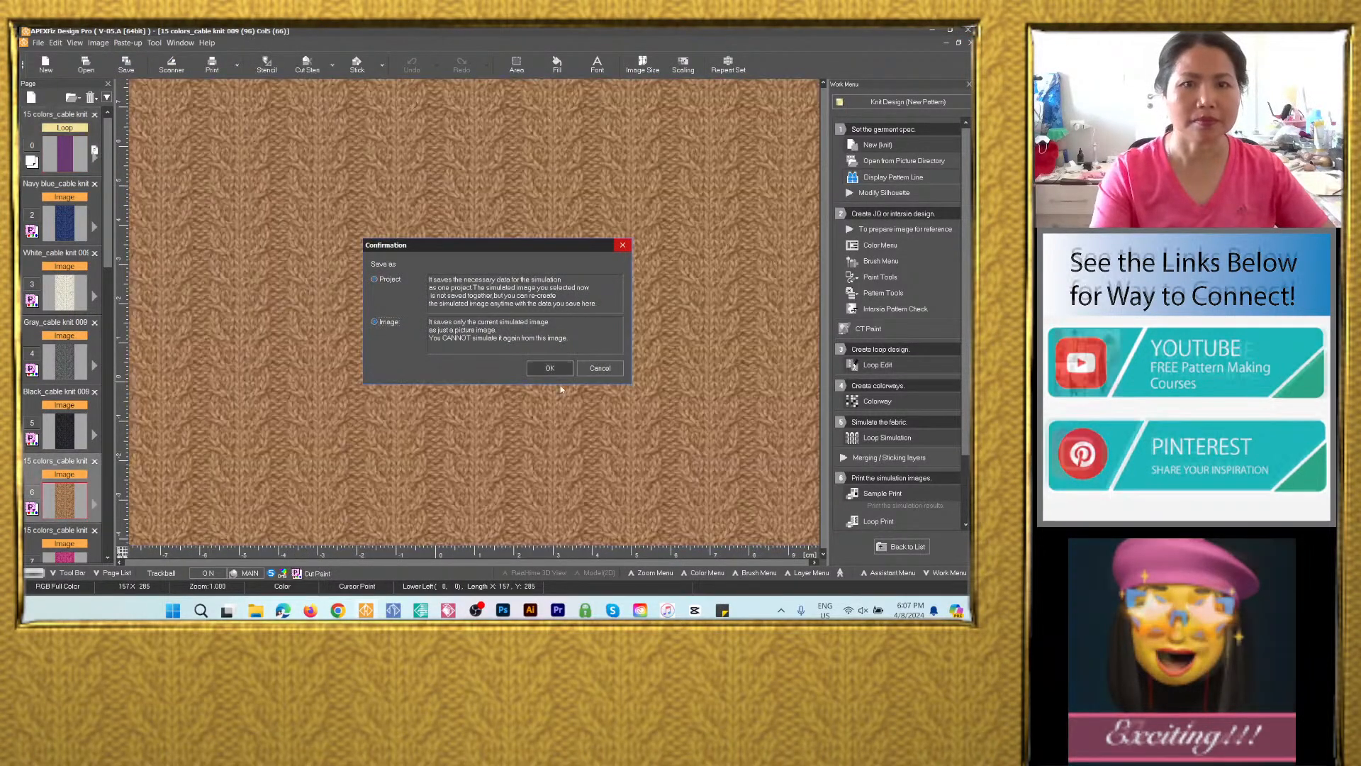
click(550, 368)
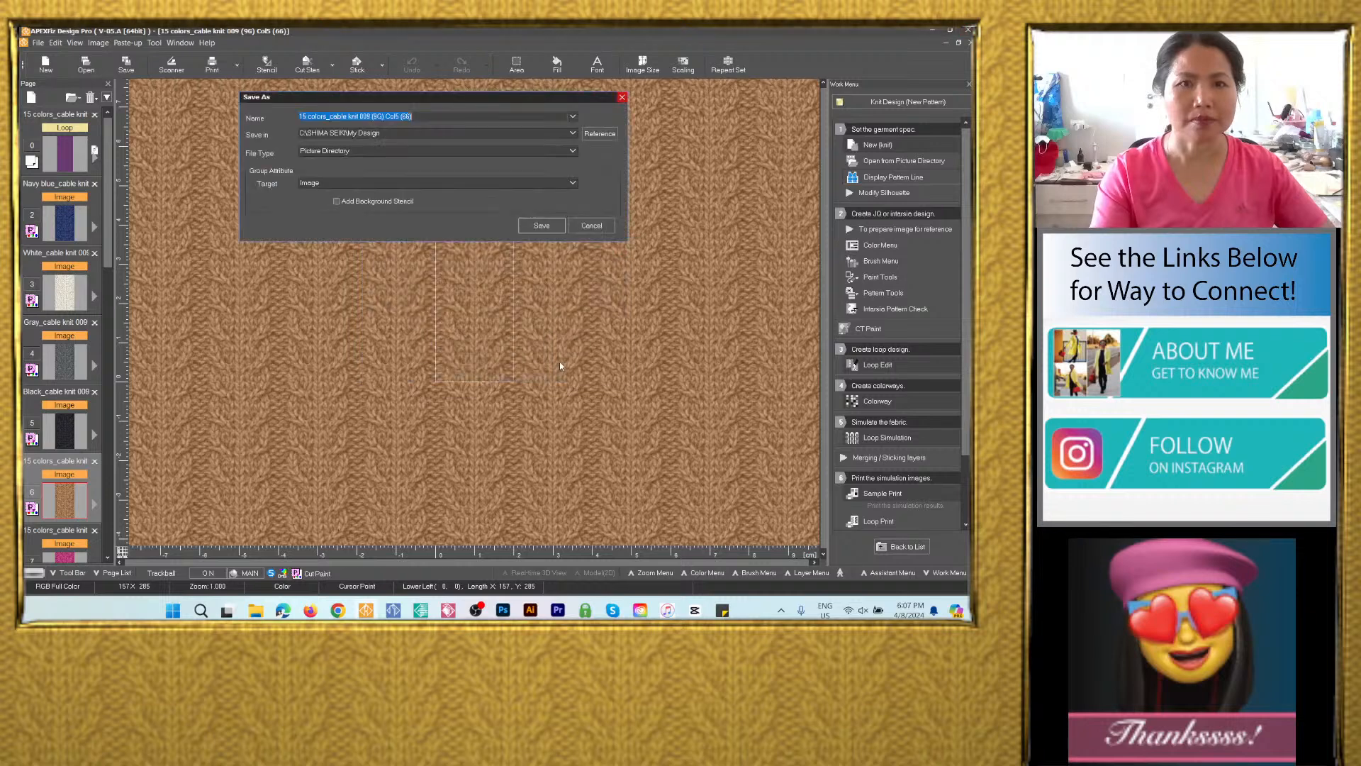
text(Navy blue_cable knit 009)
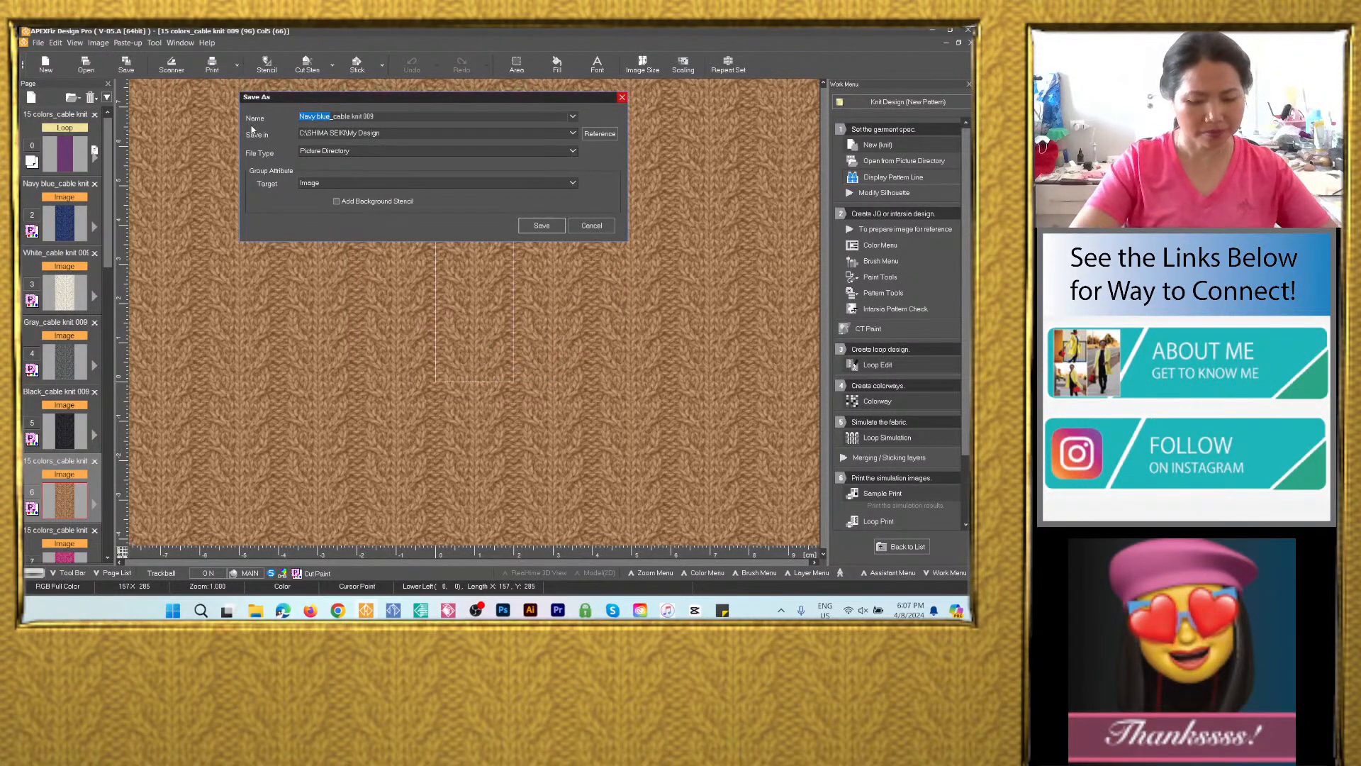
text(brown)
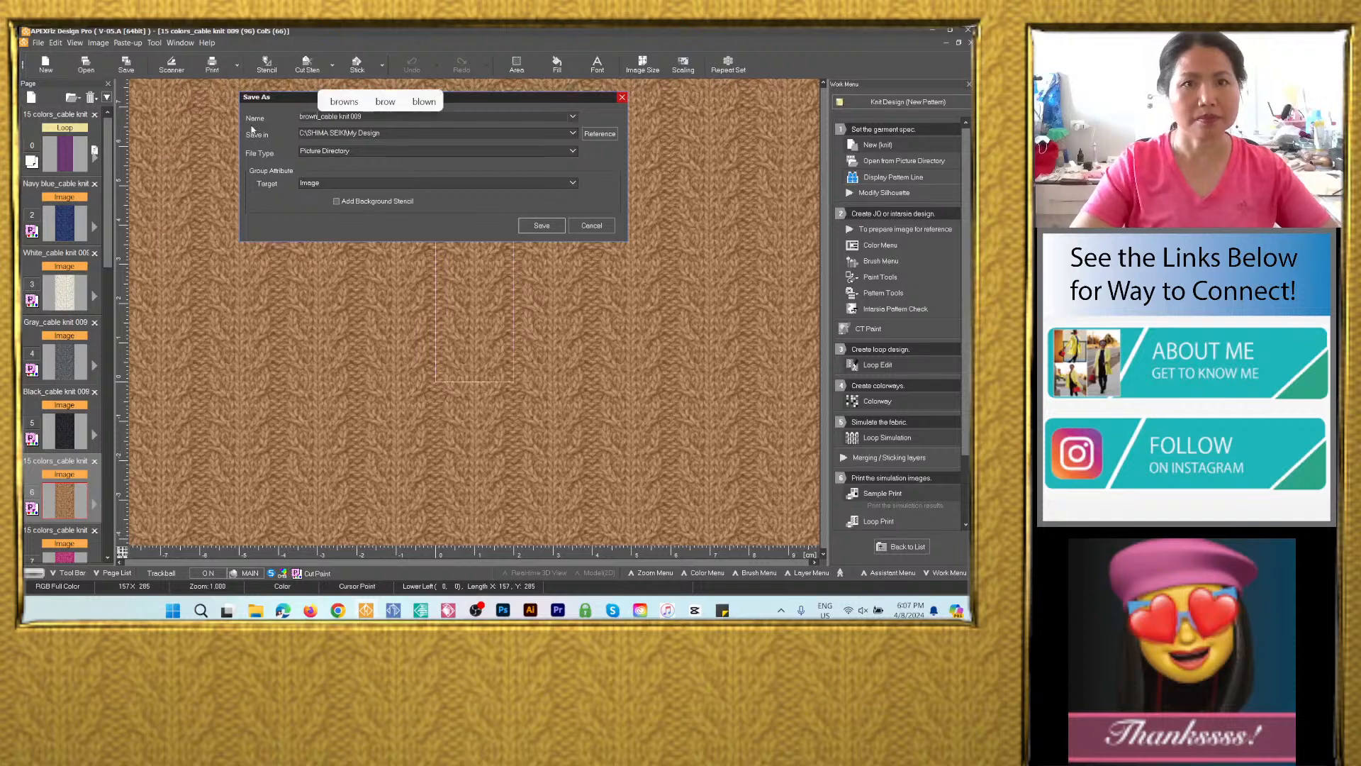
key(BackSpace)
key(BackSpace)
key(BackSpace)
key(BackSpace)
key(BackSpace)
text(Brown)
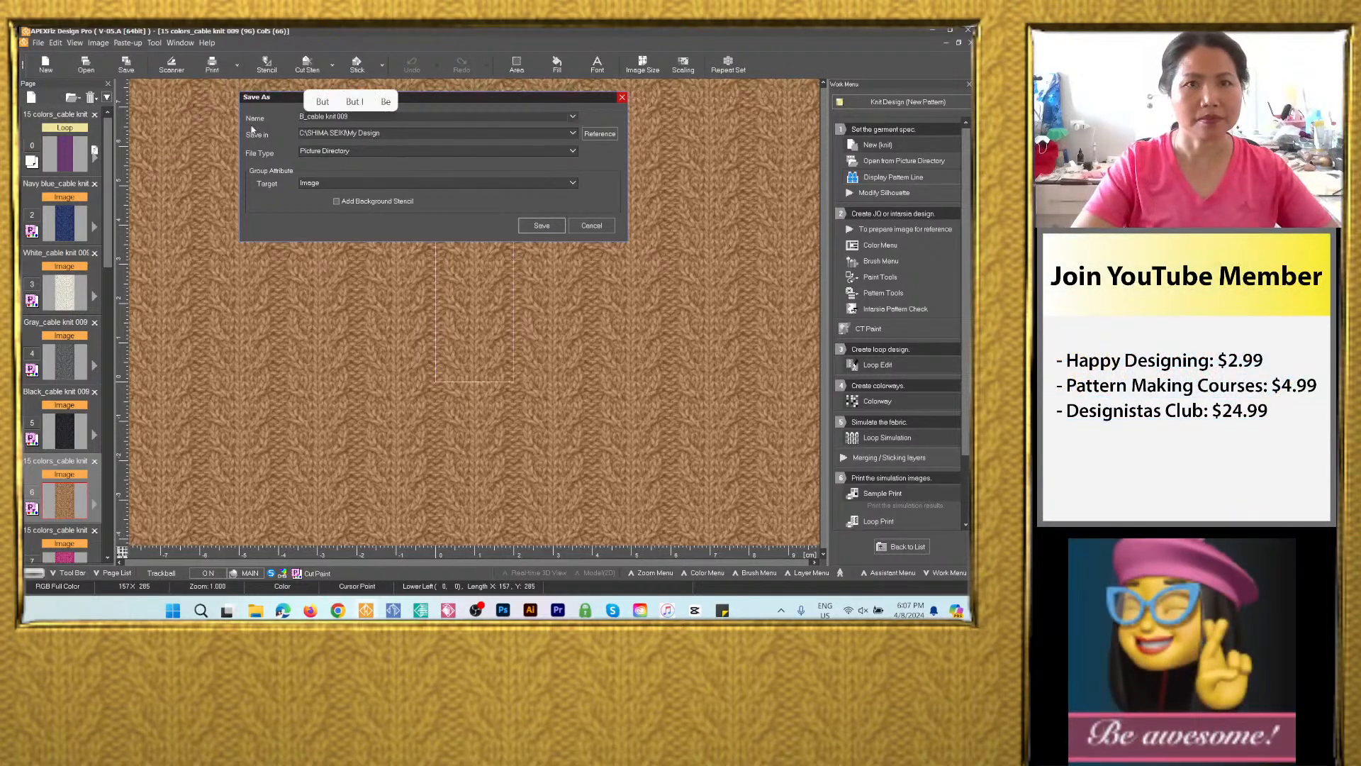
Save the brown image as an Adobe Photoshop file (*.psd) in the "15 colors_cable knit 009" folder.
click(573, 133)
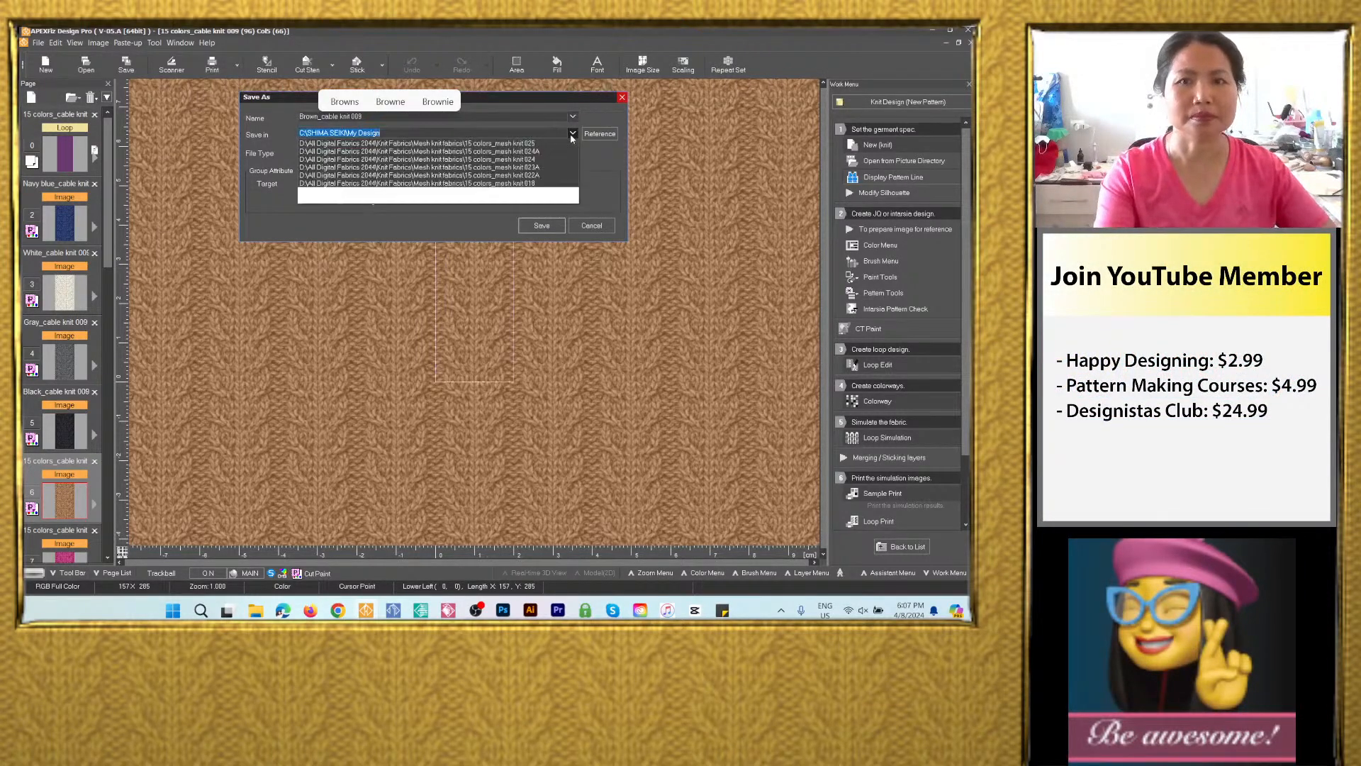
click(538, 152)
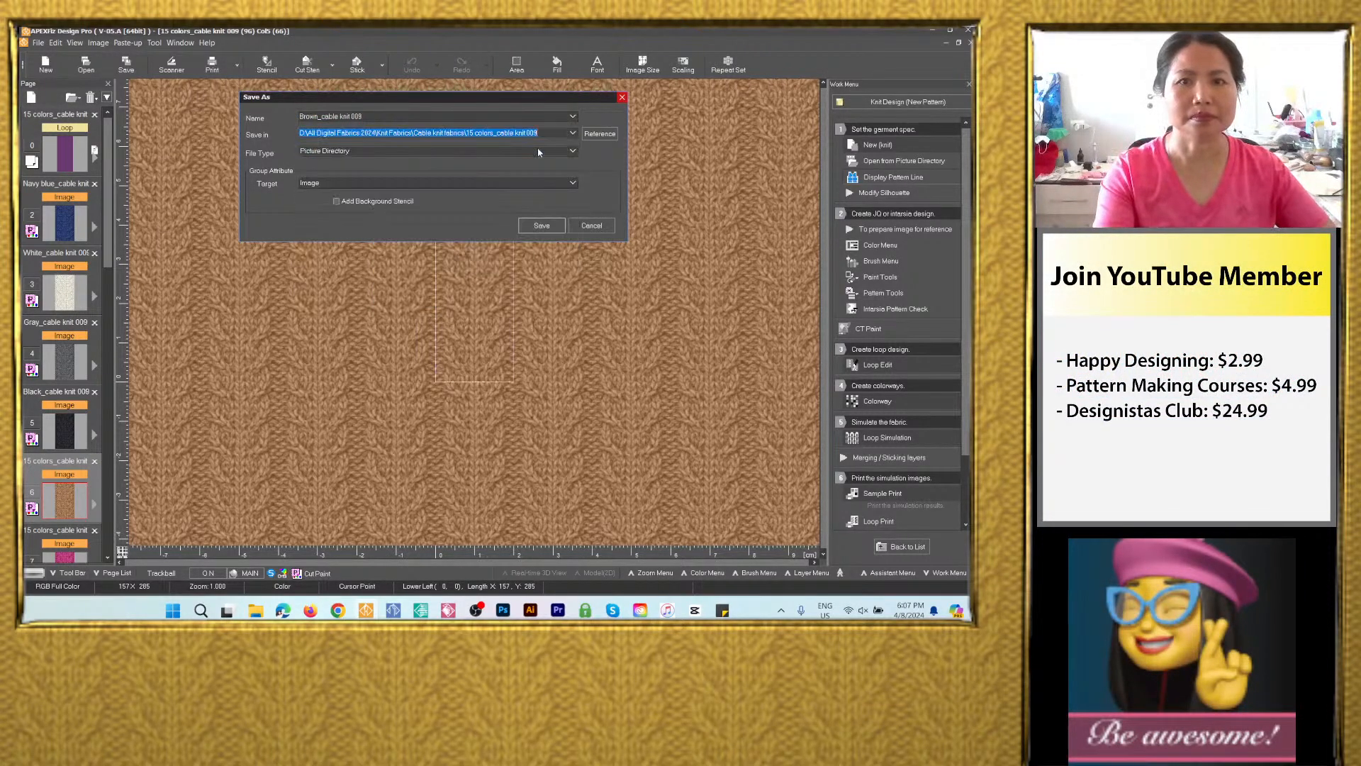
click(575, 134)
click(436, 153)
click(418, 151)
click(397, 205)
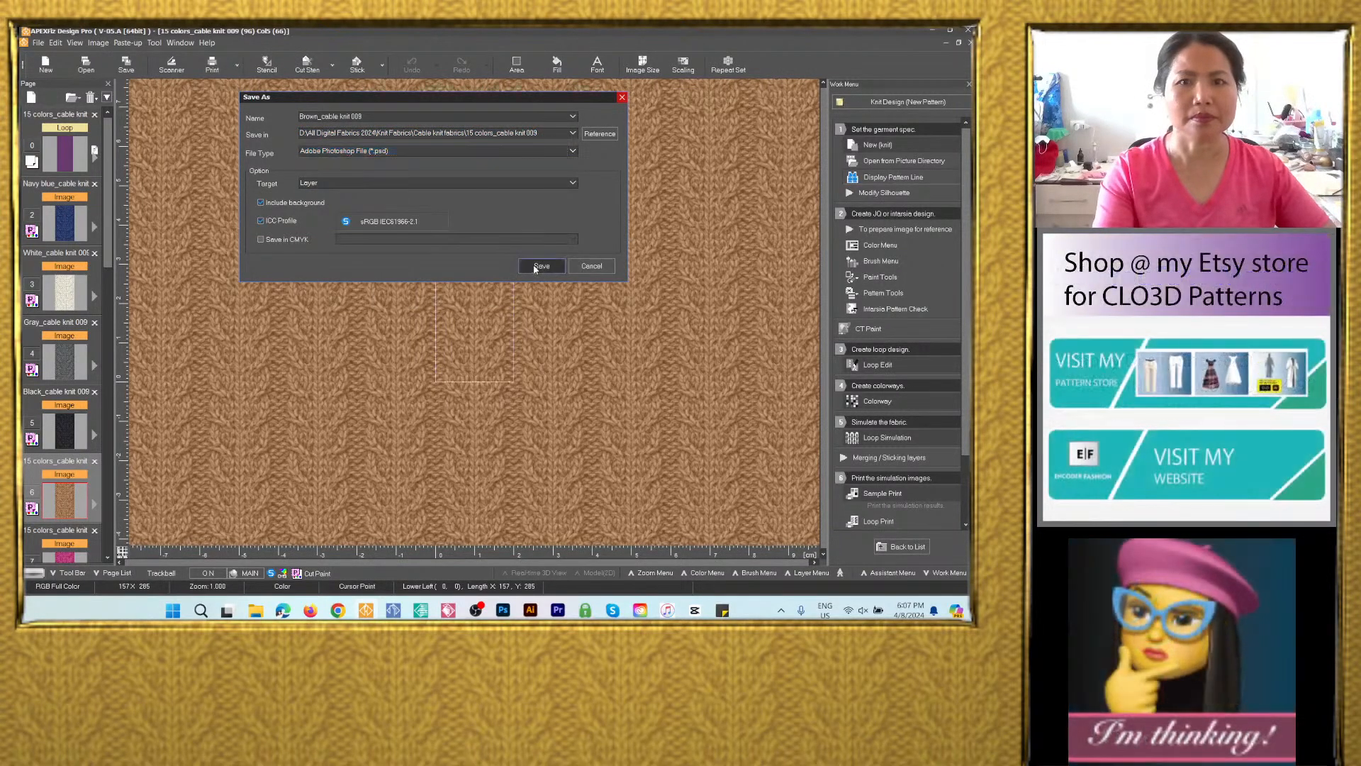
click(541, 267)
Set the pink Col6 page to save as an image only, changing the pasted name to "Pink_cable knit 009".
scroll(95, 332, down, 3)
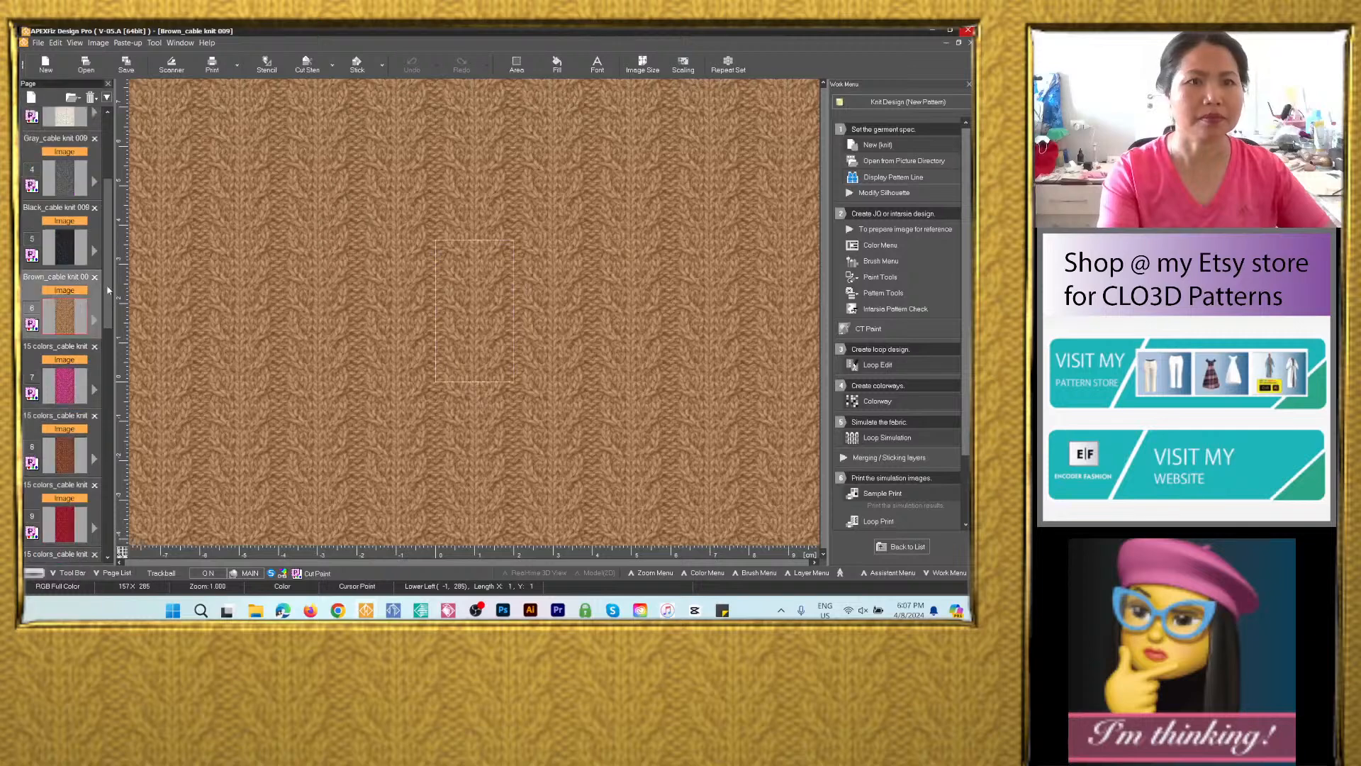
click(70, 389)
click(126, 64)
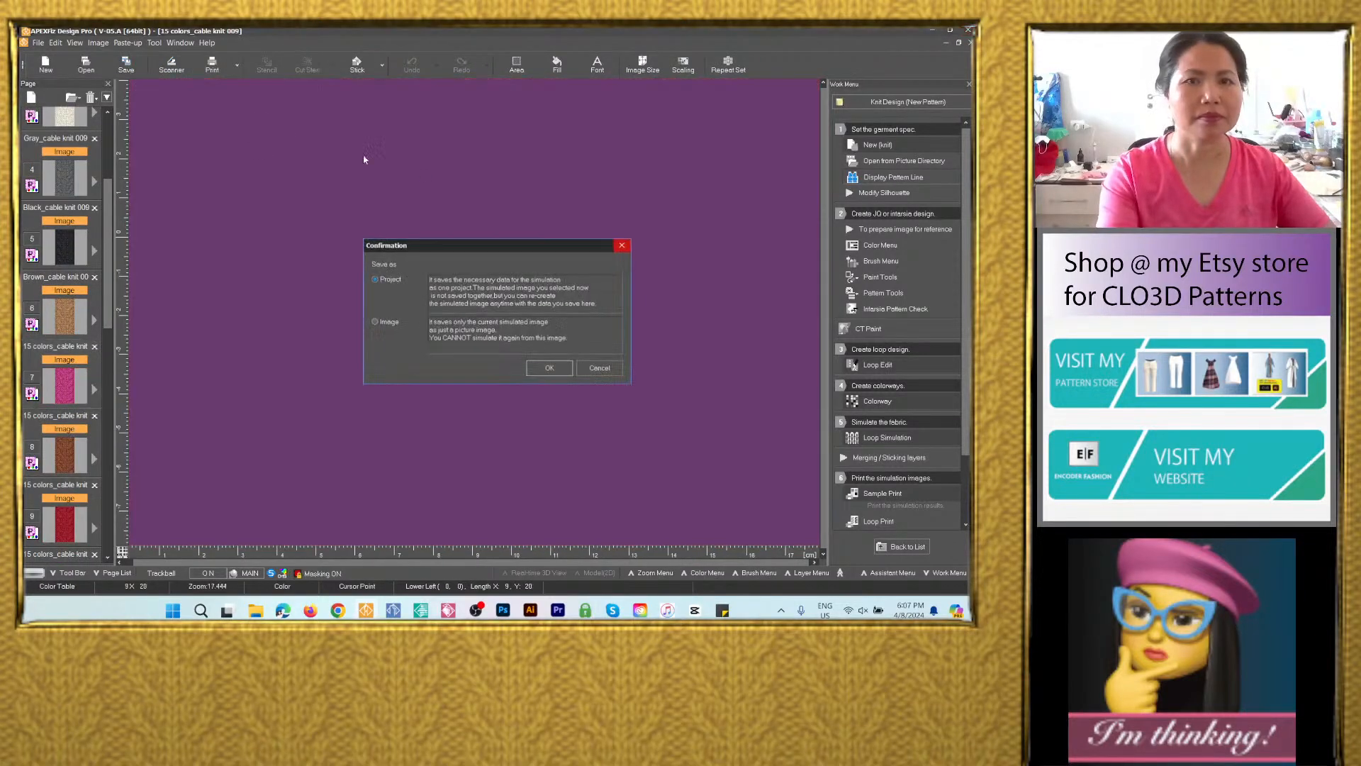
click(549, 368)
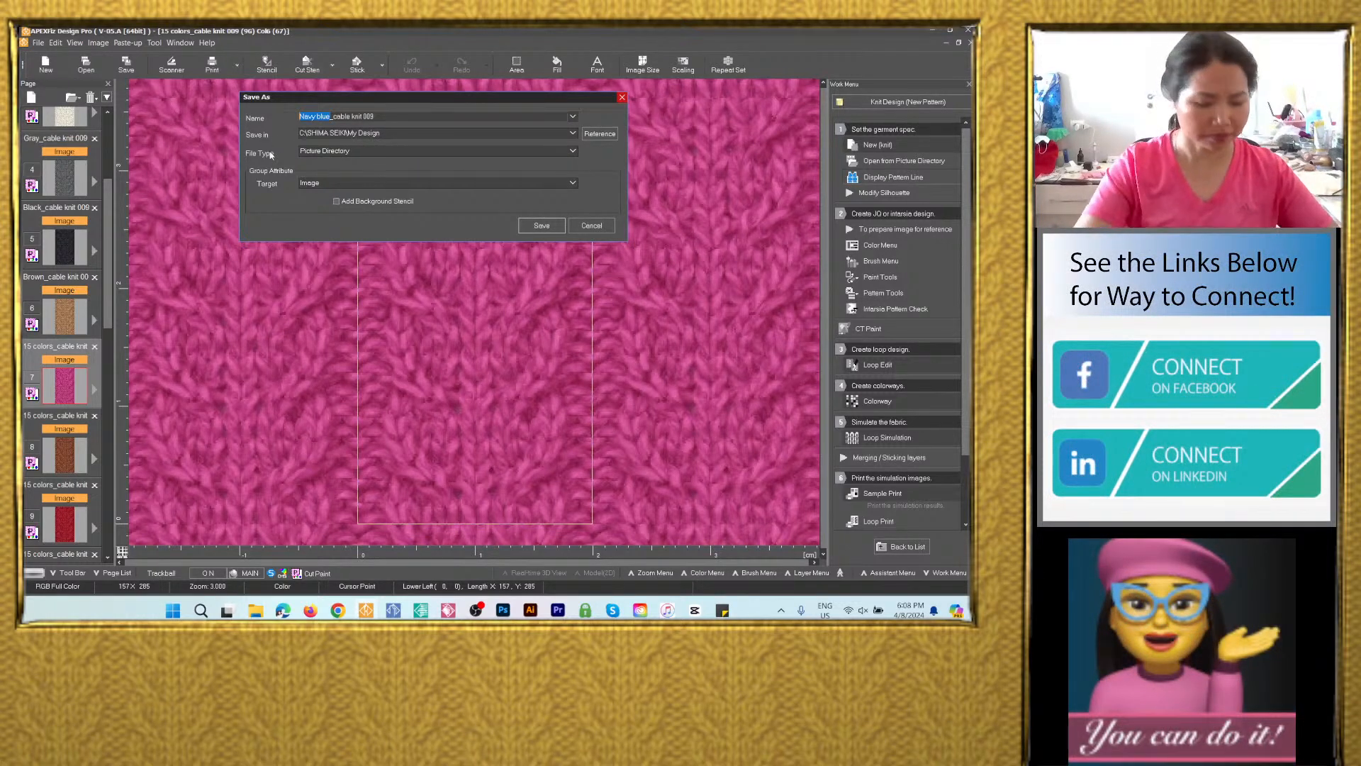
text(Pinke)
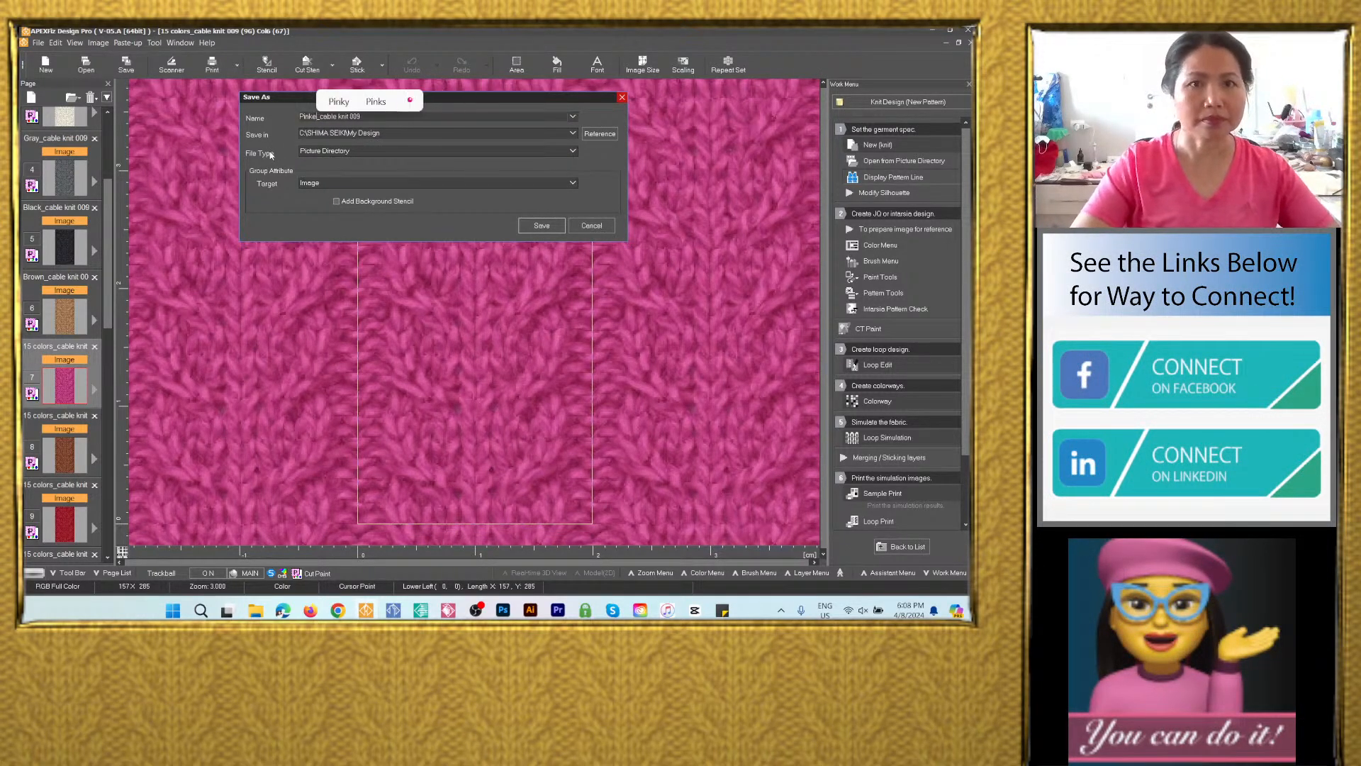
key(BackSpace)
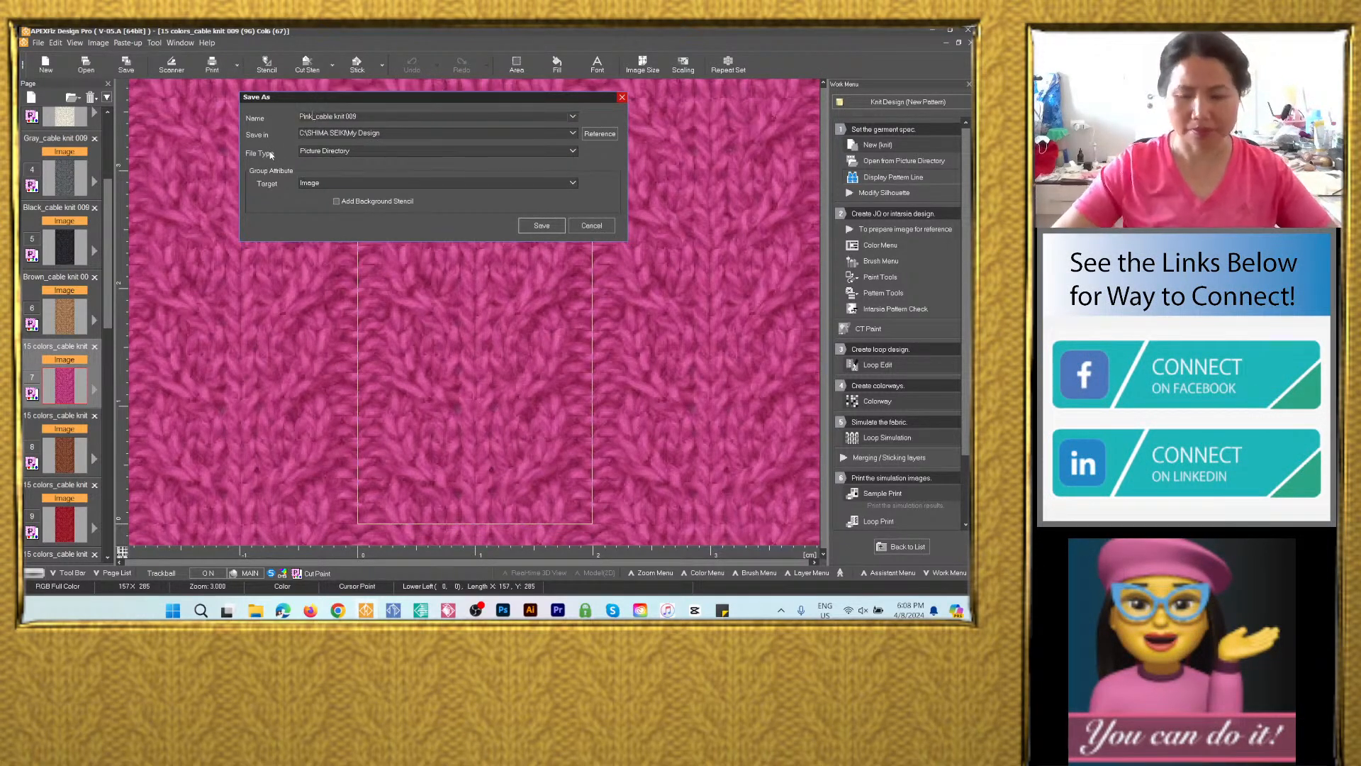
Save the pink image as an Adobe Photoshop file (*.psd) in the "15 colors_cable knit 009" folder.
click(572, 132)
click(524, 153)
click(468, 151)
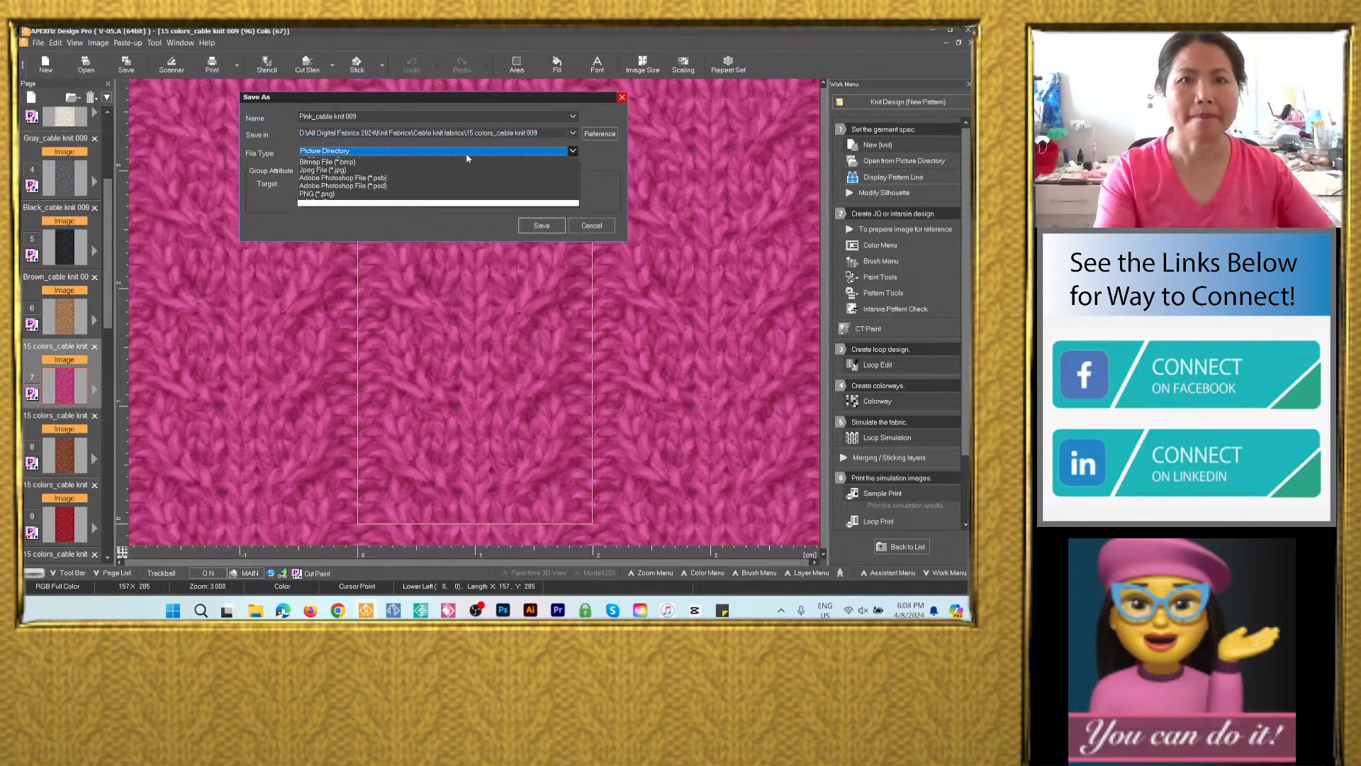
click(340, 201)
click(541, 264)
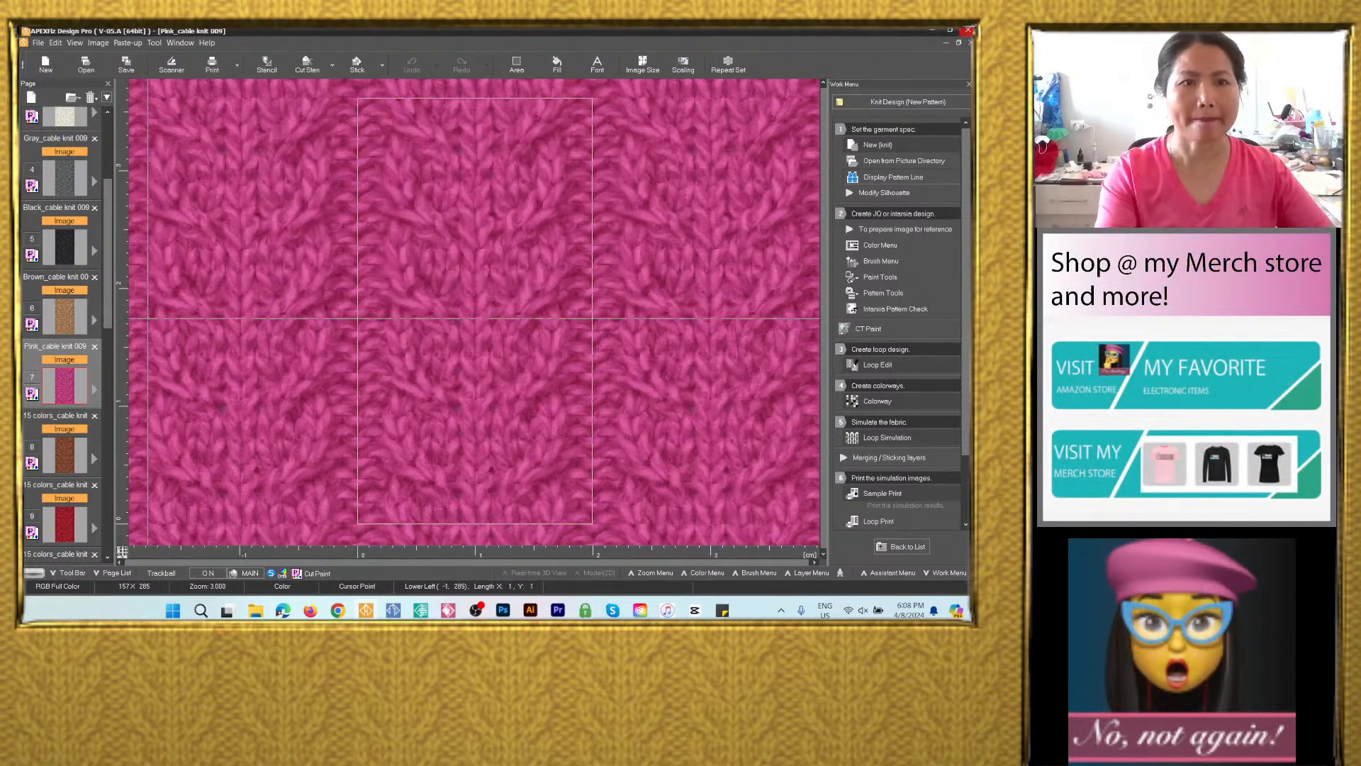
Set the reddish-brown Col7 page to save as an image only, changing the pasted name to "Dark brown_cable knit 009".
click(72, 453)
click(127, 65)
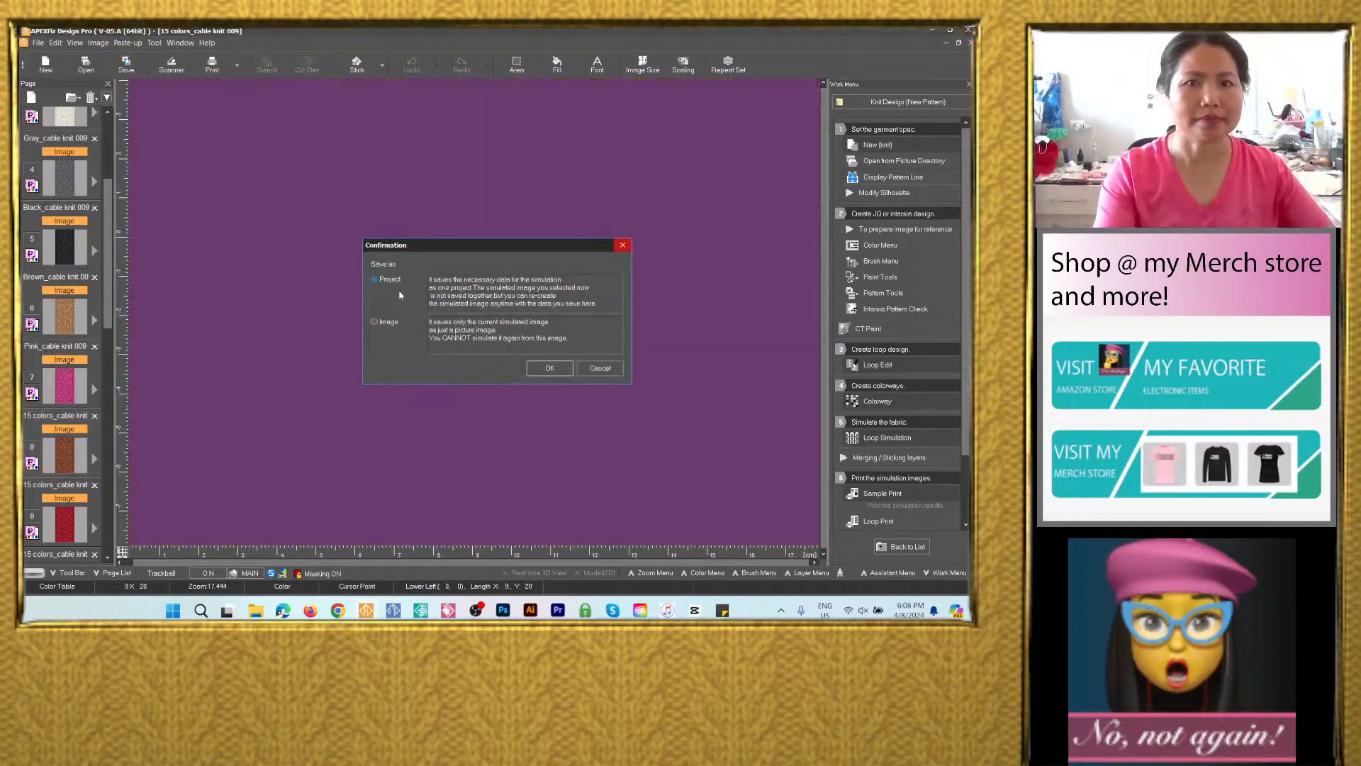
click(387, 322)
click(549, 367)
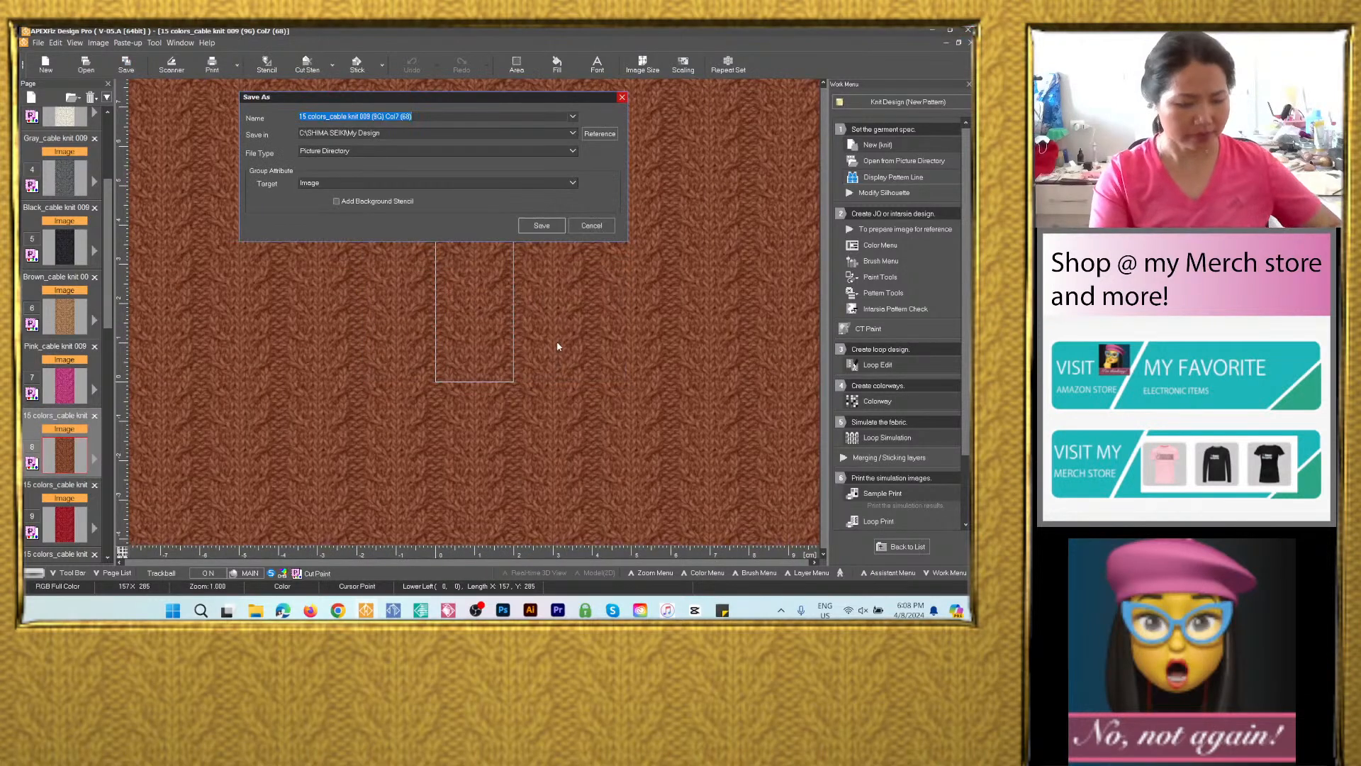
text(Navy blue_cable knit 009)
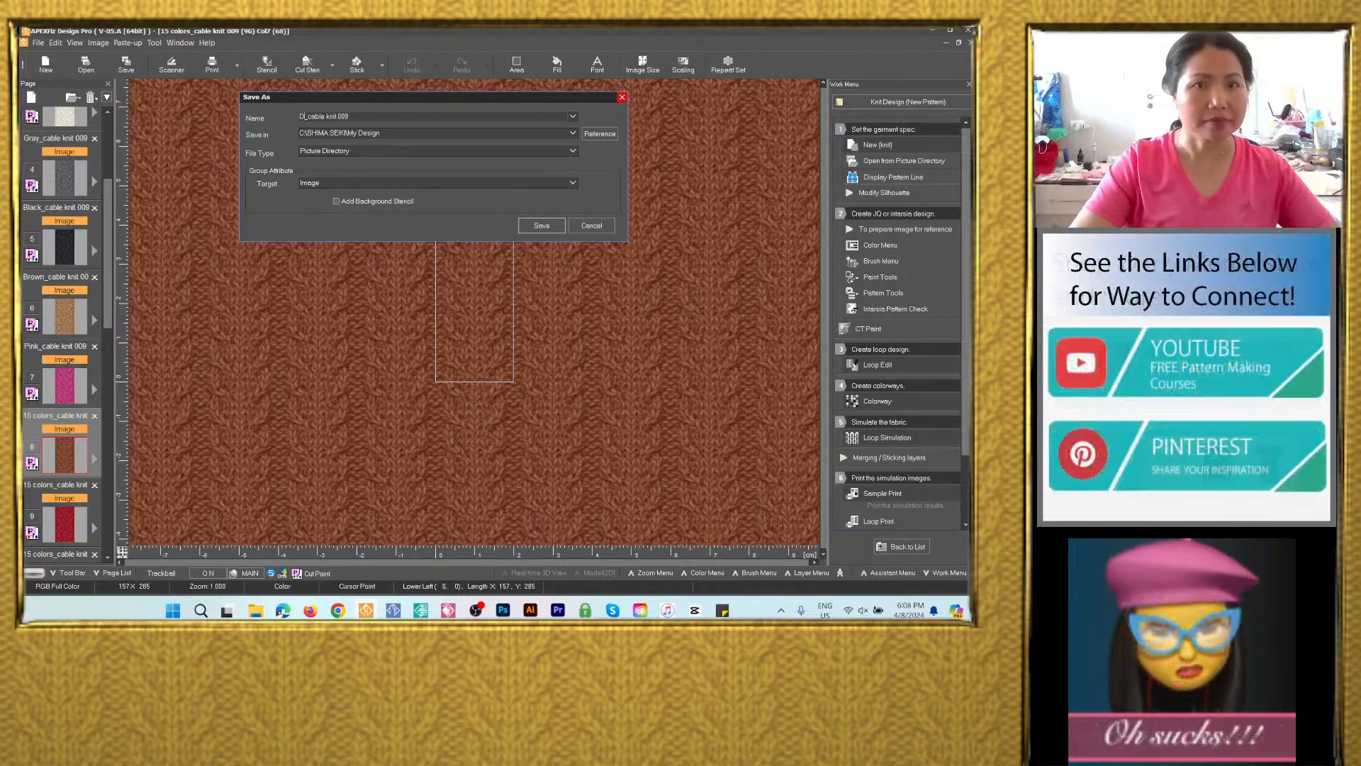
text(Dark brown)
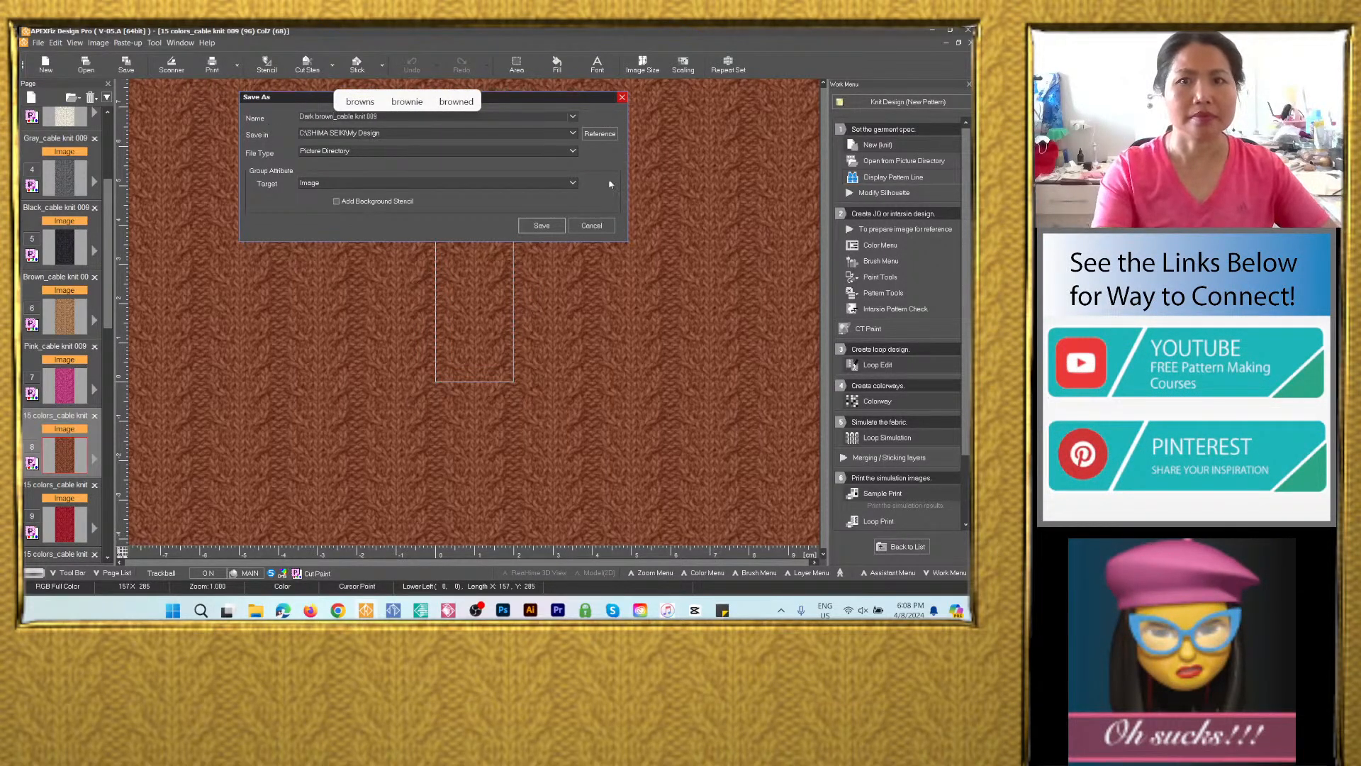
Save the dark brown image as an Adobe Photoshop file (*.psd) in the "15 colors_cable knit 009" folder.
click(572, 134)
click(572, 133)
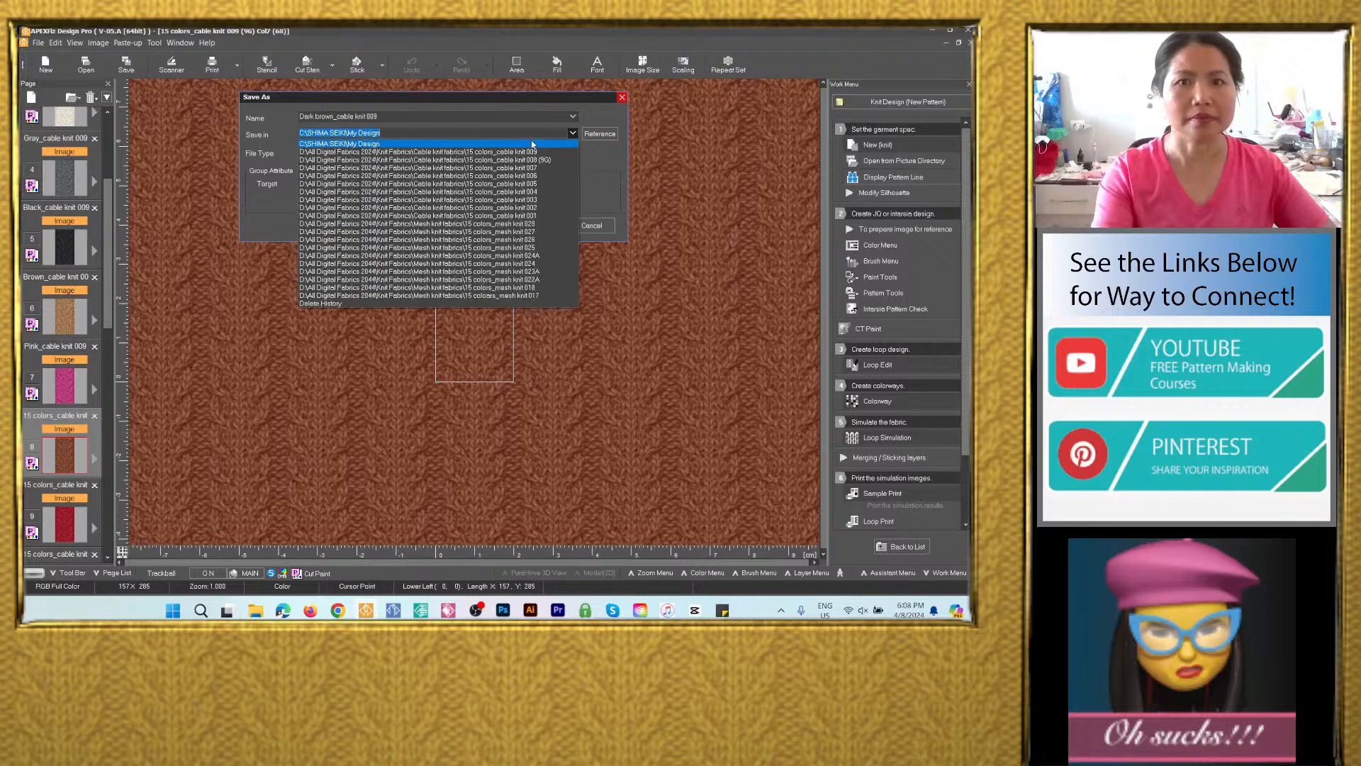
click(496, 151)
click(432, 151)
click(398, 207)
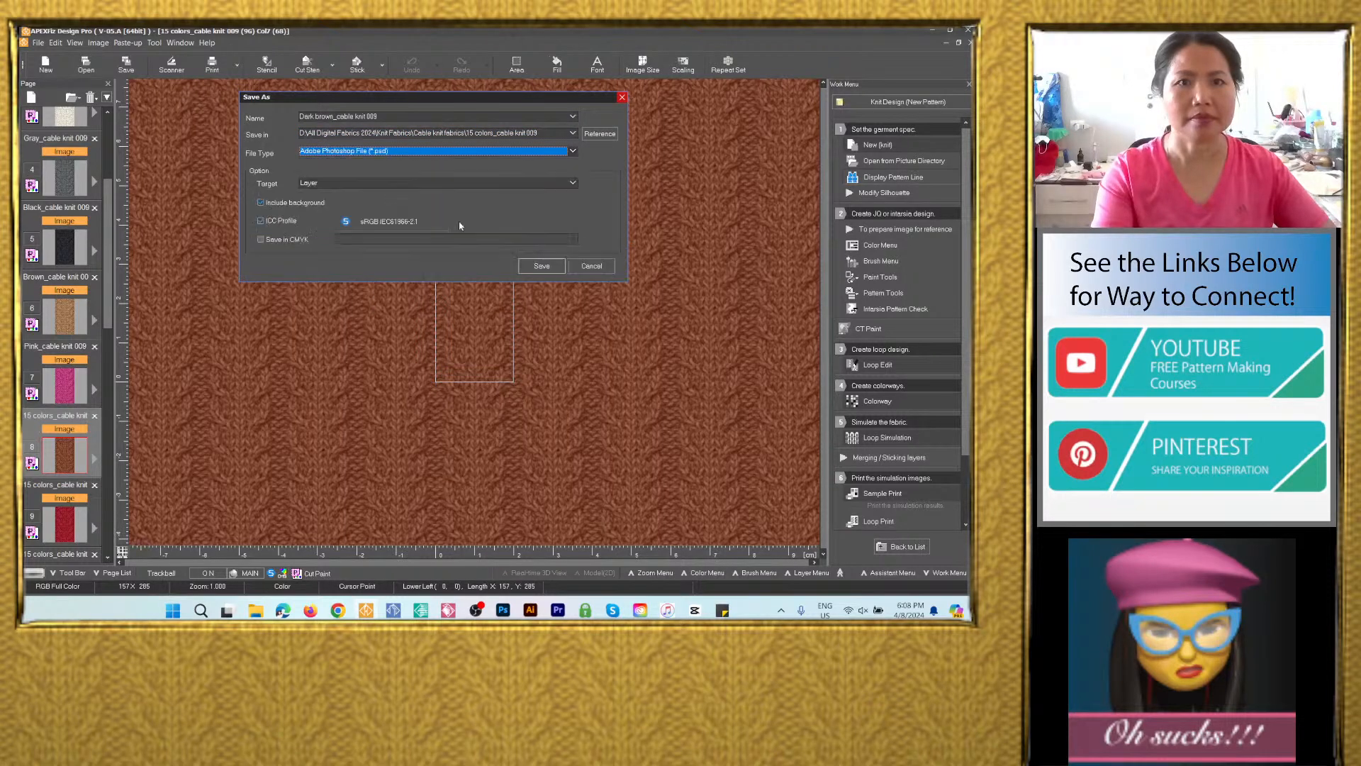
click(541, 266)
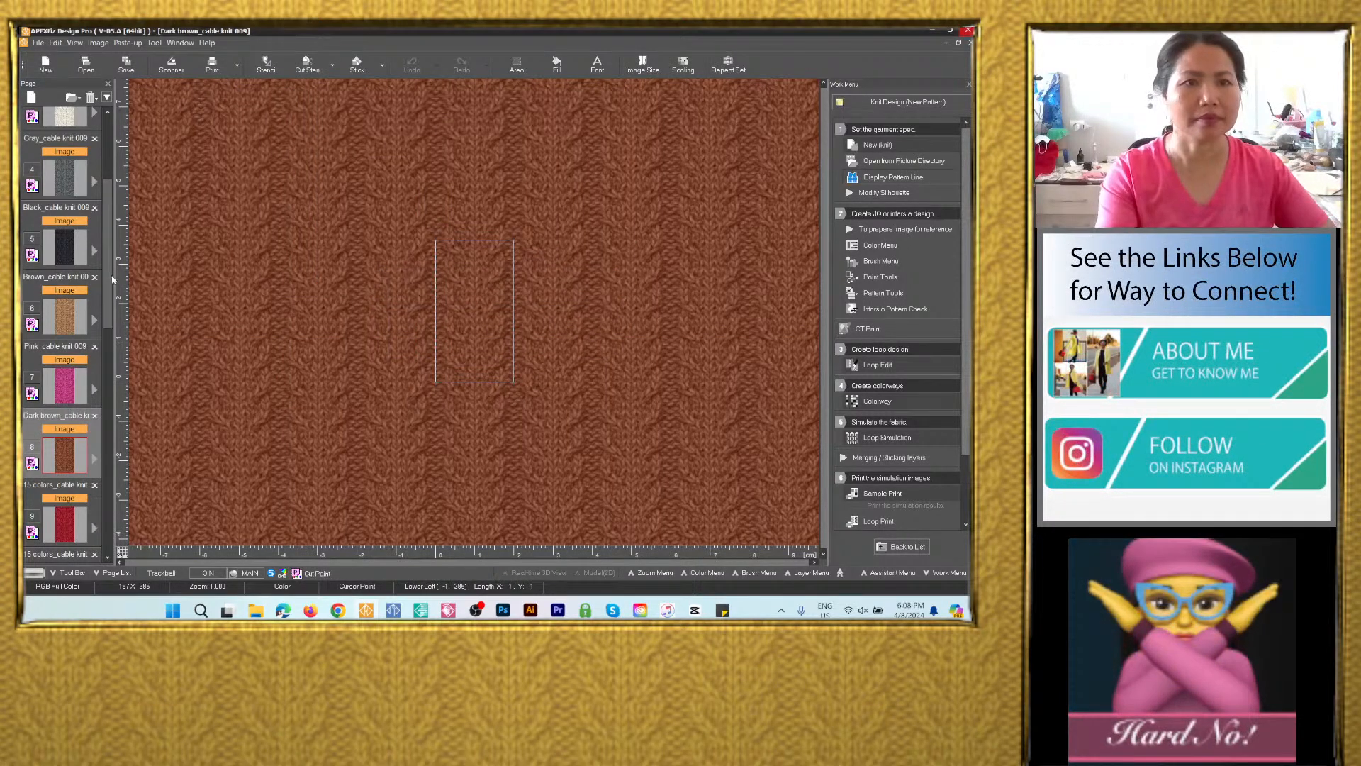
Set the red Col8 page to save as an image only, changing the pasted name to "Red_cable knit 009".
drag(112, 278, 112, 330)
click(64, 367)
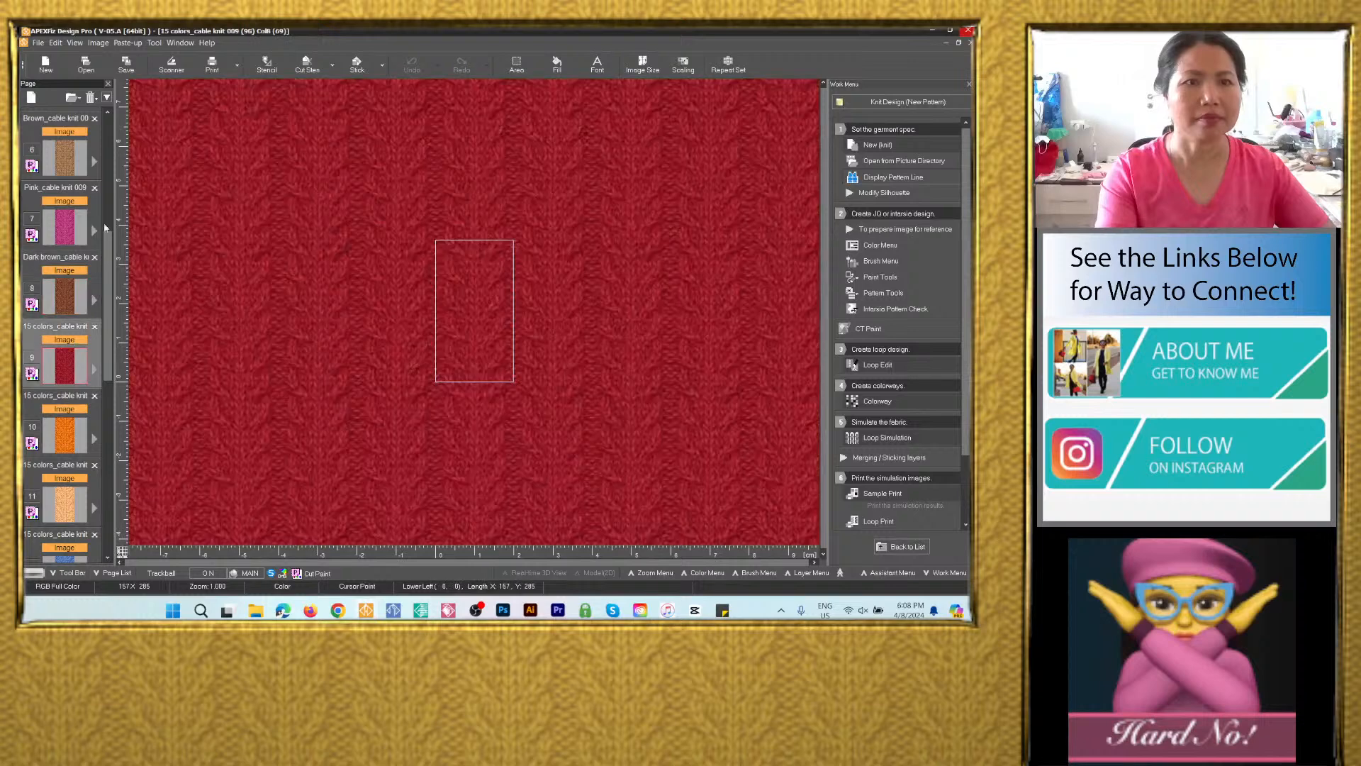
click(134, 64)
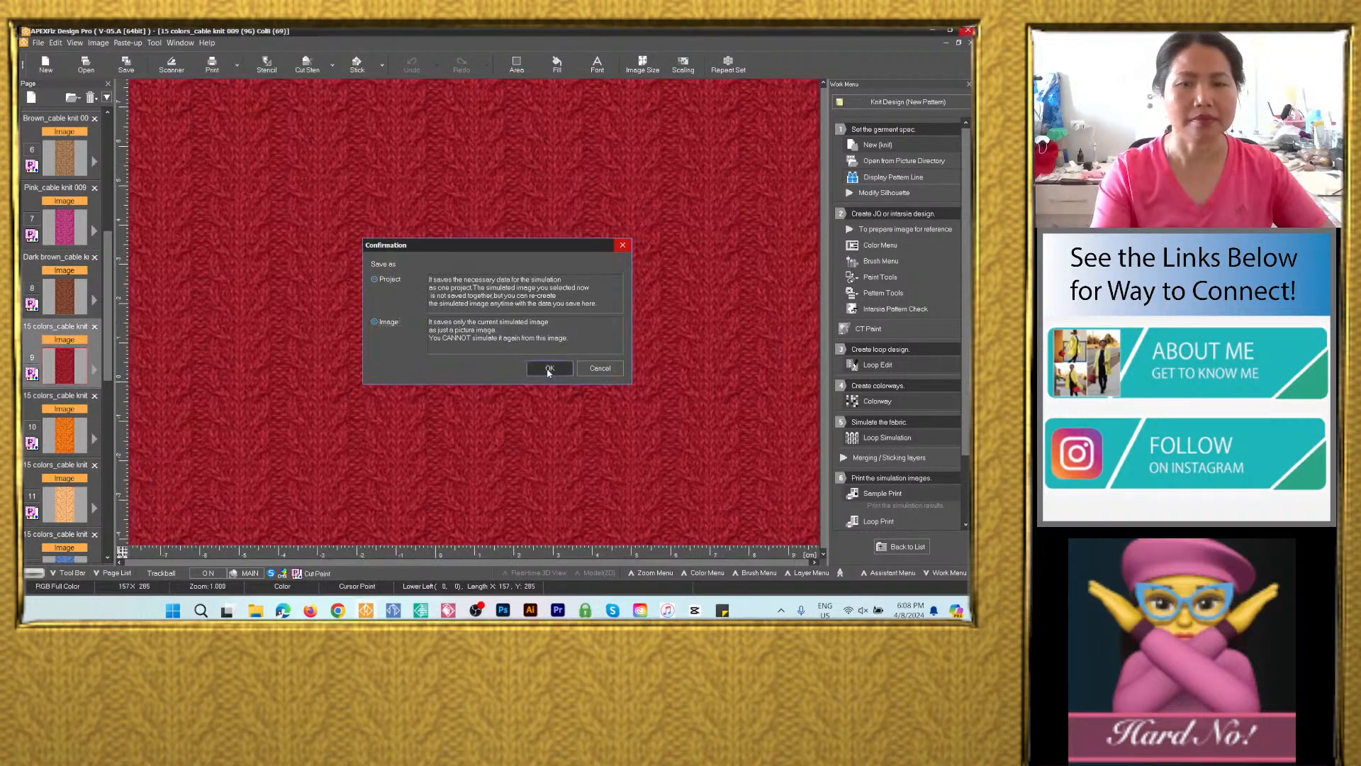
click(549, 369)
text(Navy blue_cable knit 009)
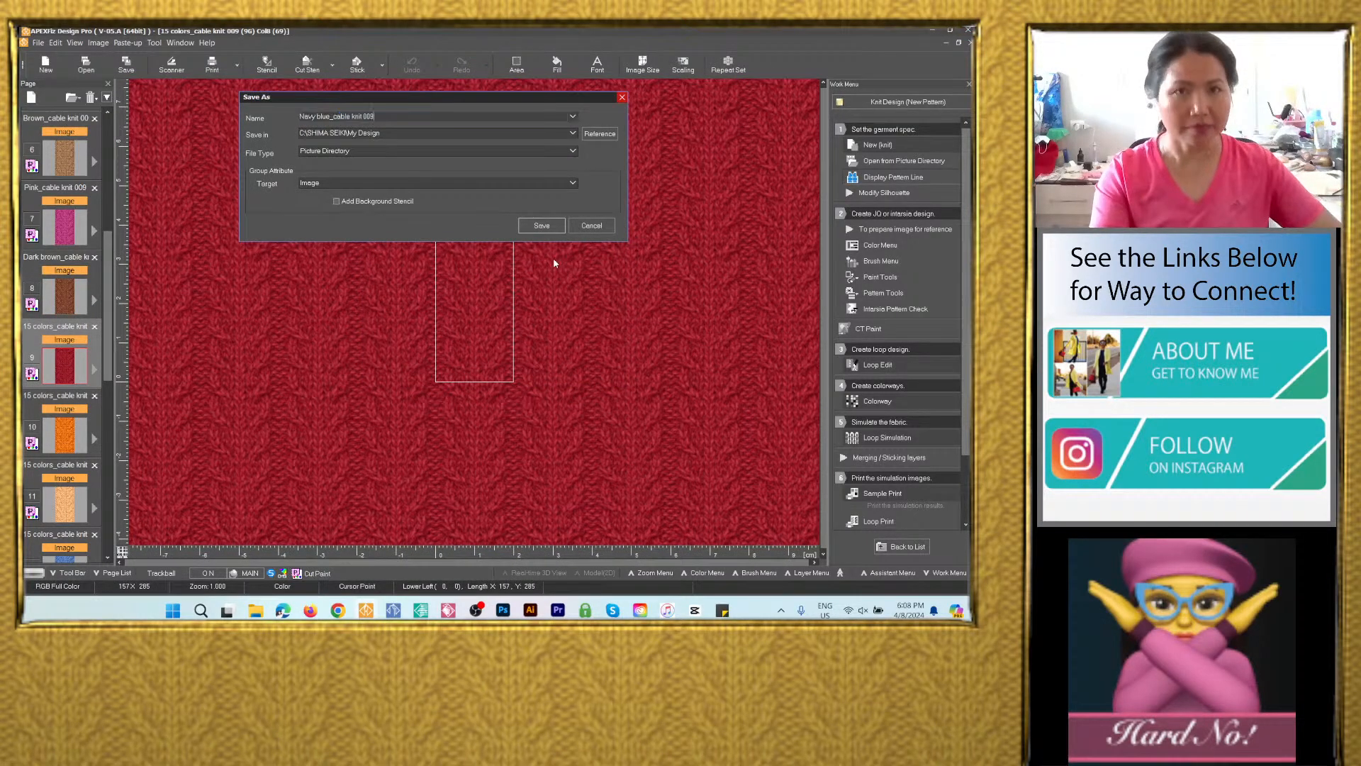
double_click(330, 116)
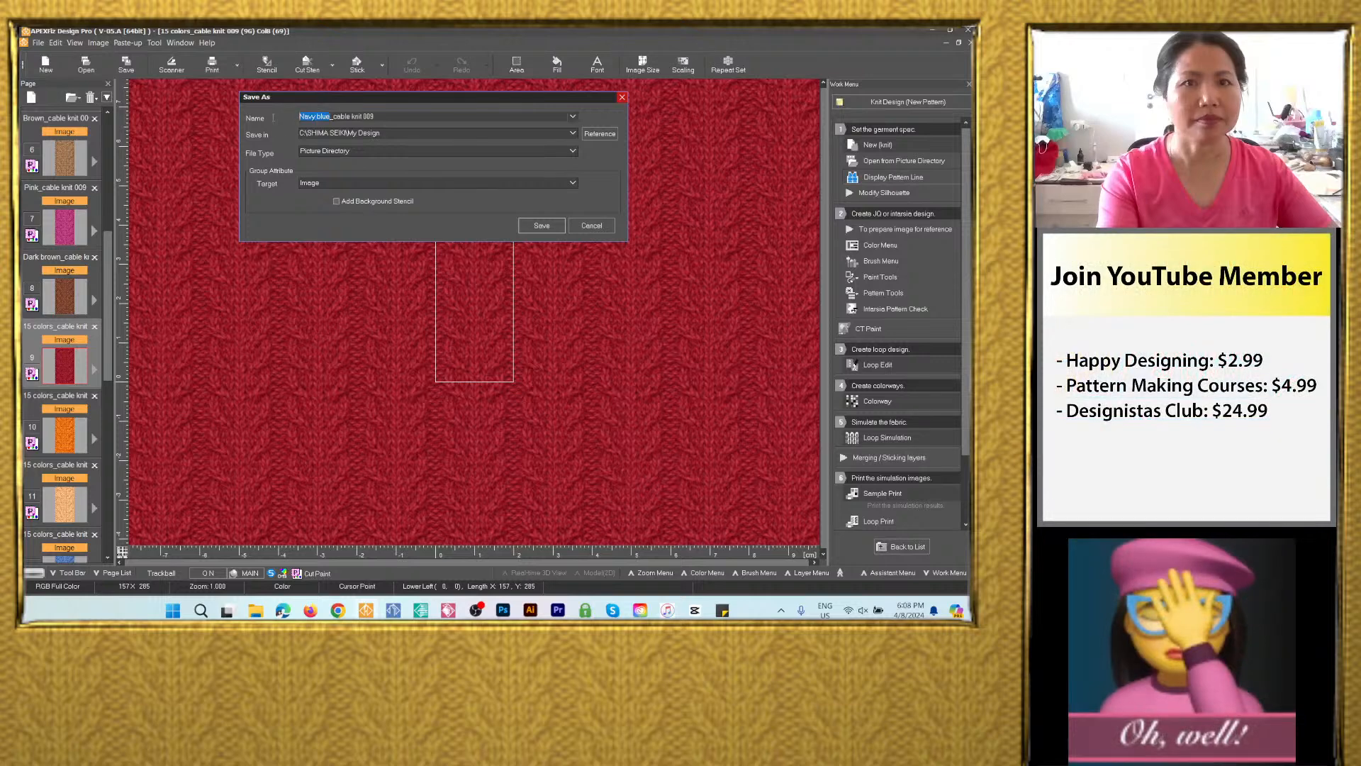
text(Red)
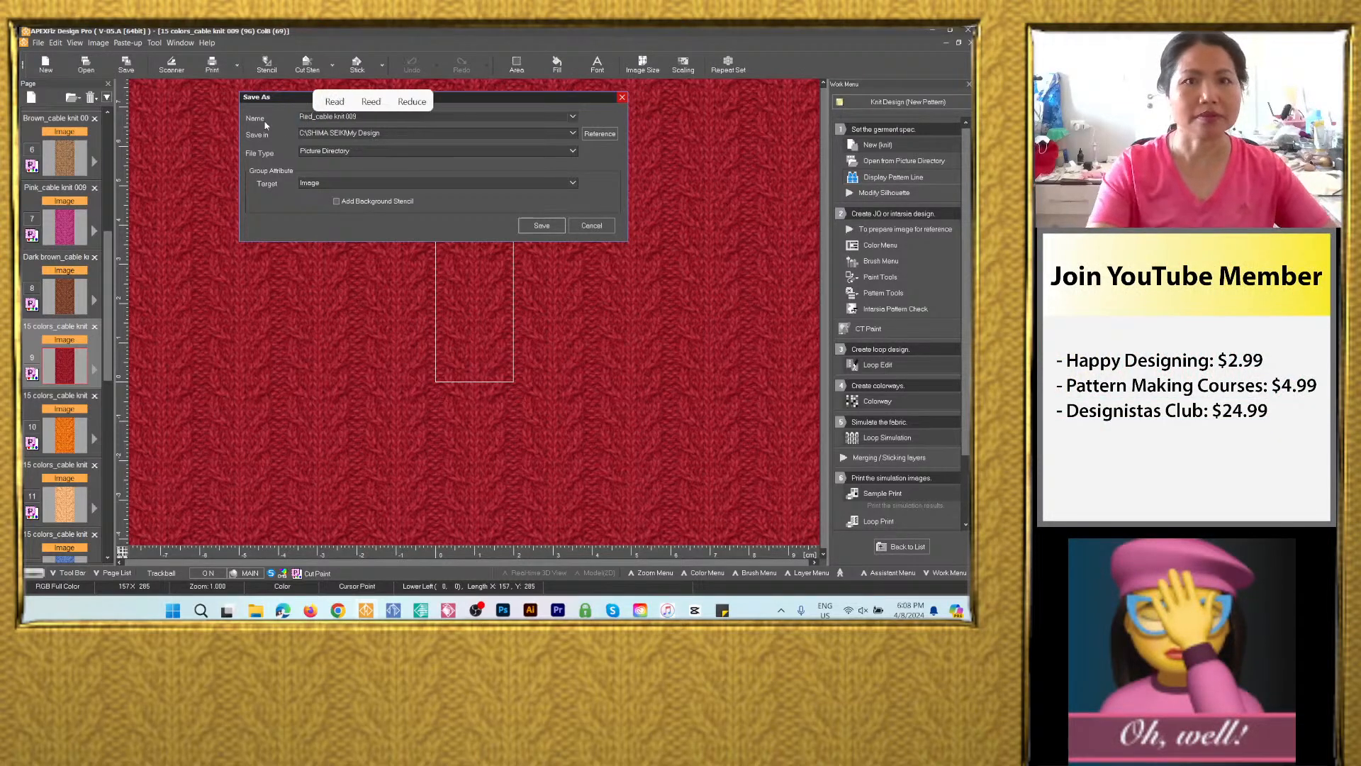
Save the red image as an Adobe Photoshop file (*.psd) in the "15 colors_cable knit 009" folder.
click(571, 135)
click(426, 147)
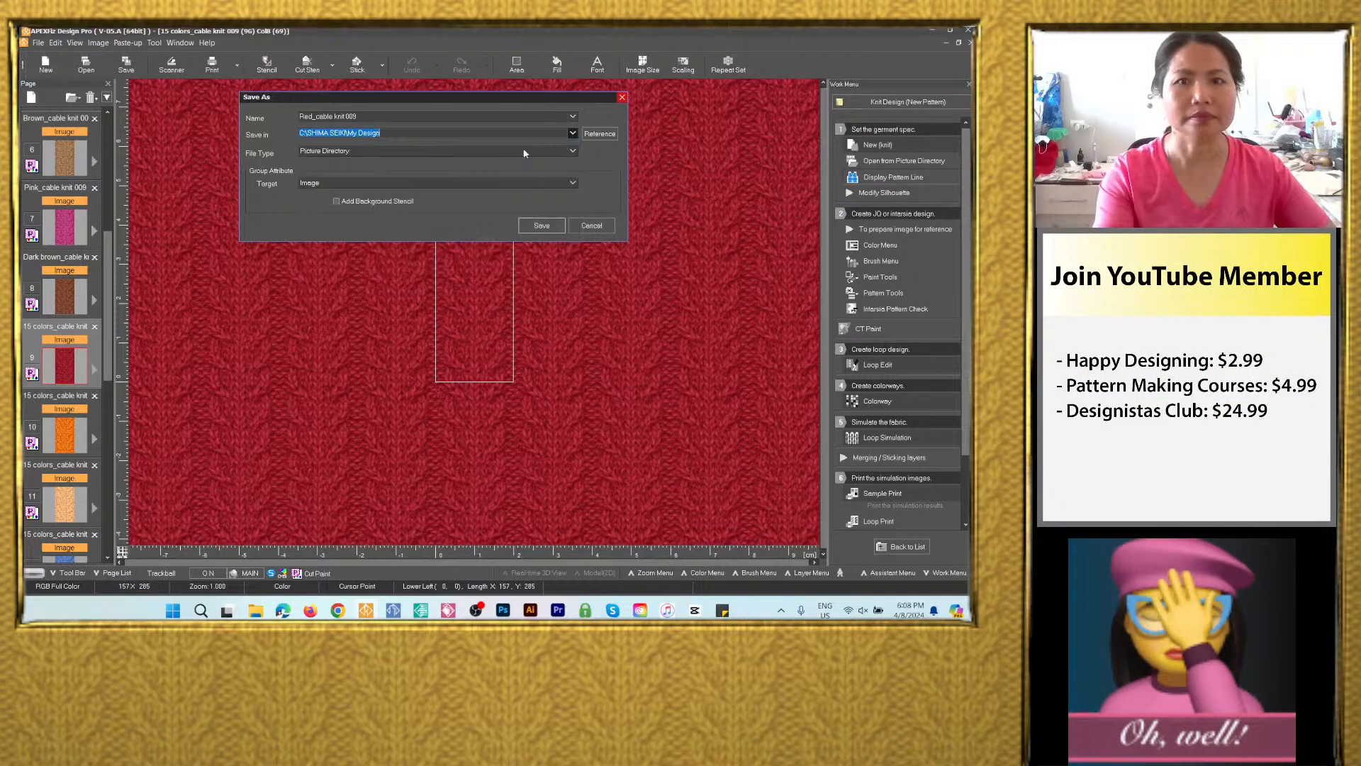
click(517, 150)
click(434, 202)
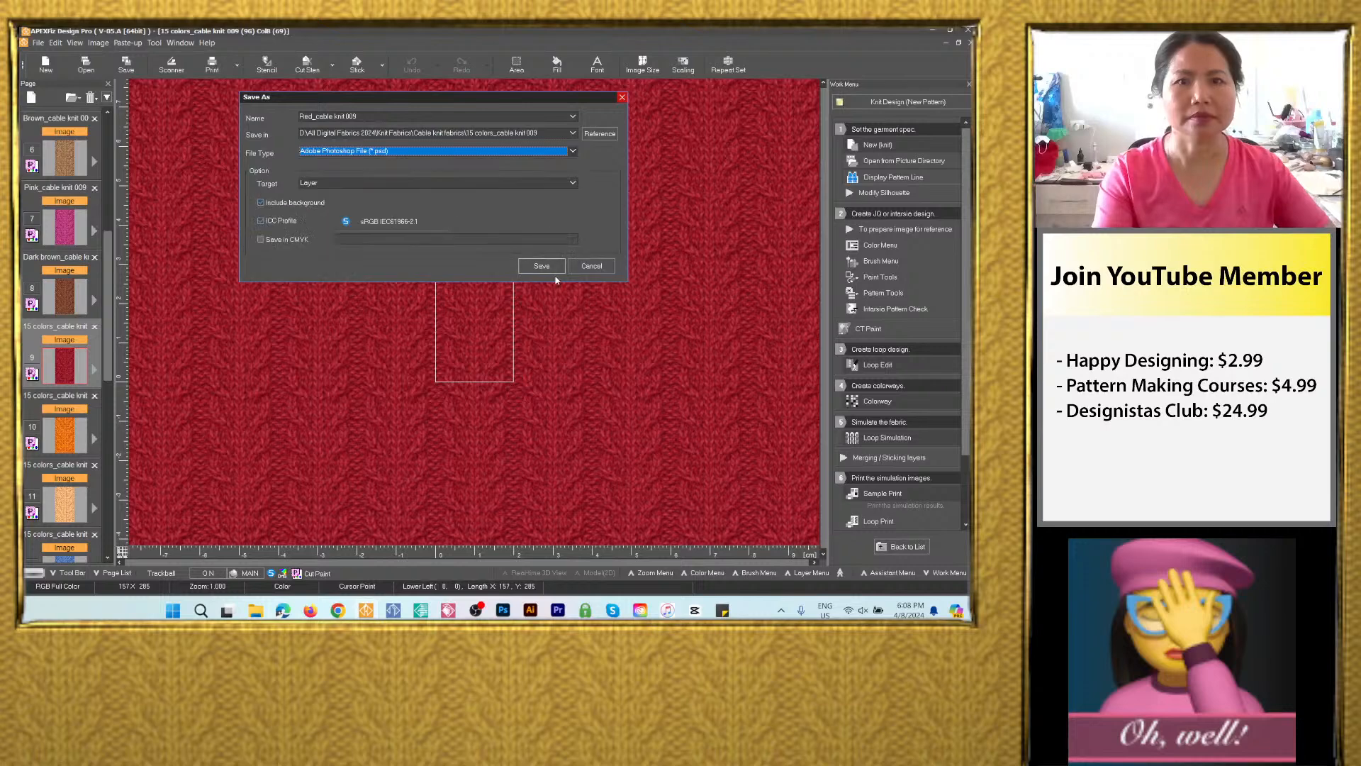
click(541, 266)
Set the orange Col9 page to save as an image only, changing the pasted name to "Orange_cable knit 009".
scroll(70, 340, down, 2)
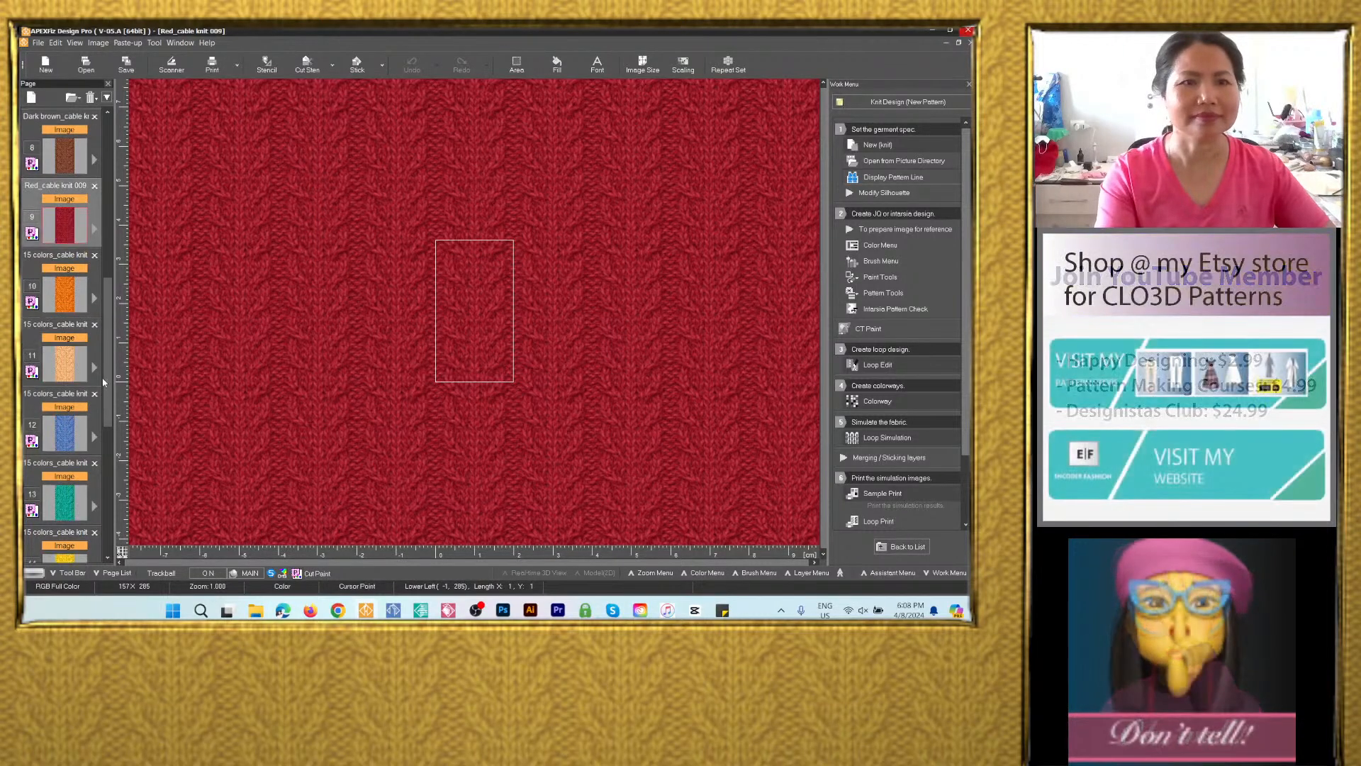
click(62, 300)
click(126, 66)
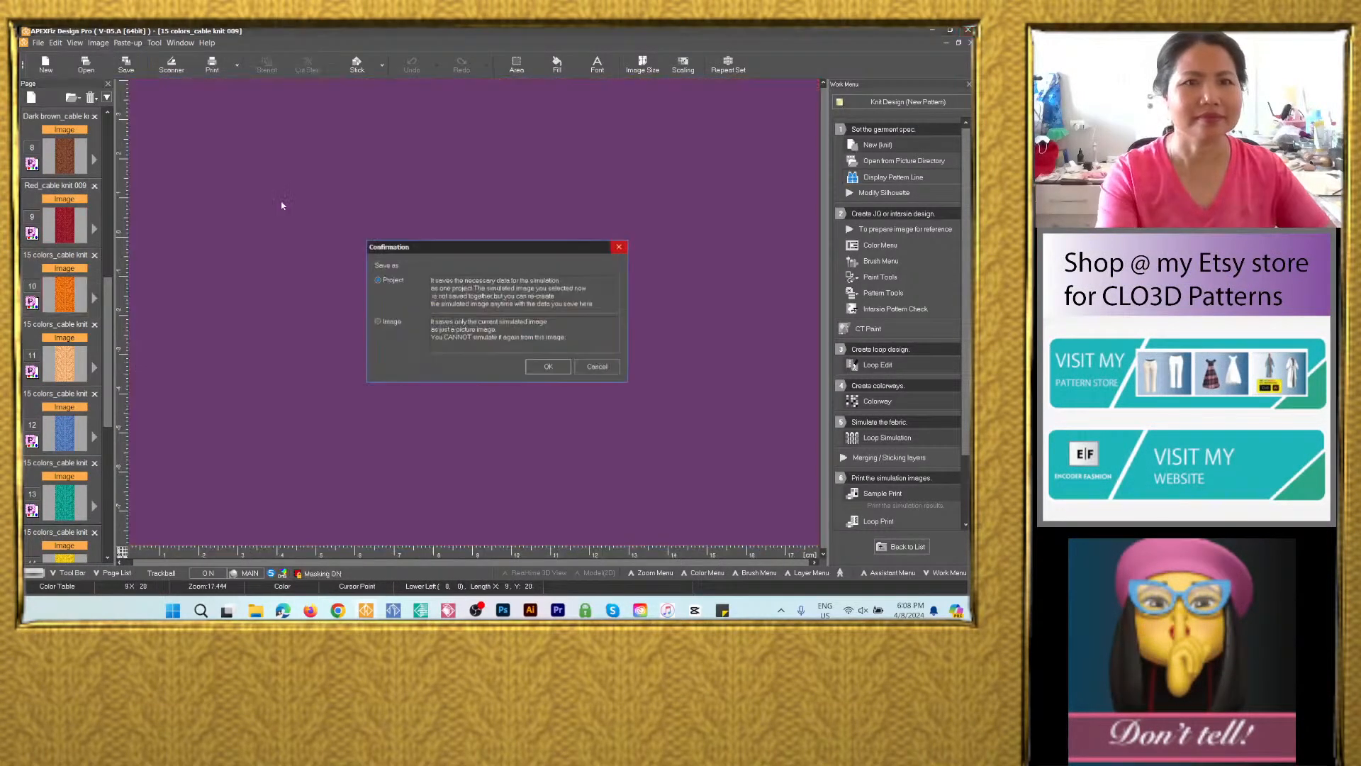
click(394, 322)
click(550, 368)
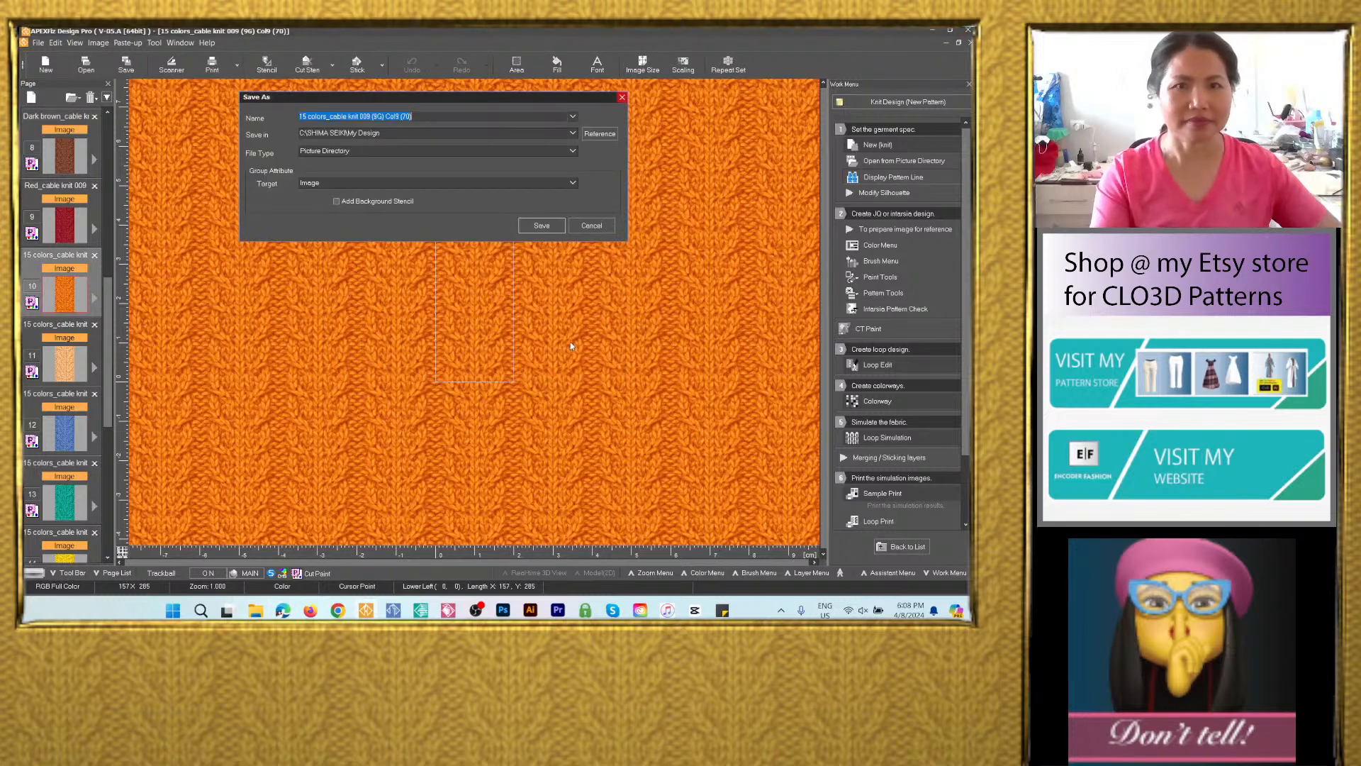
text(Navy blue_cable knit 009)
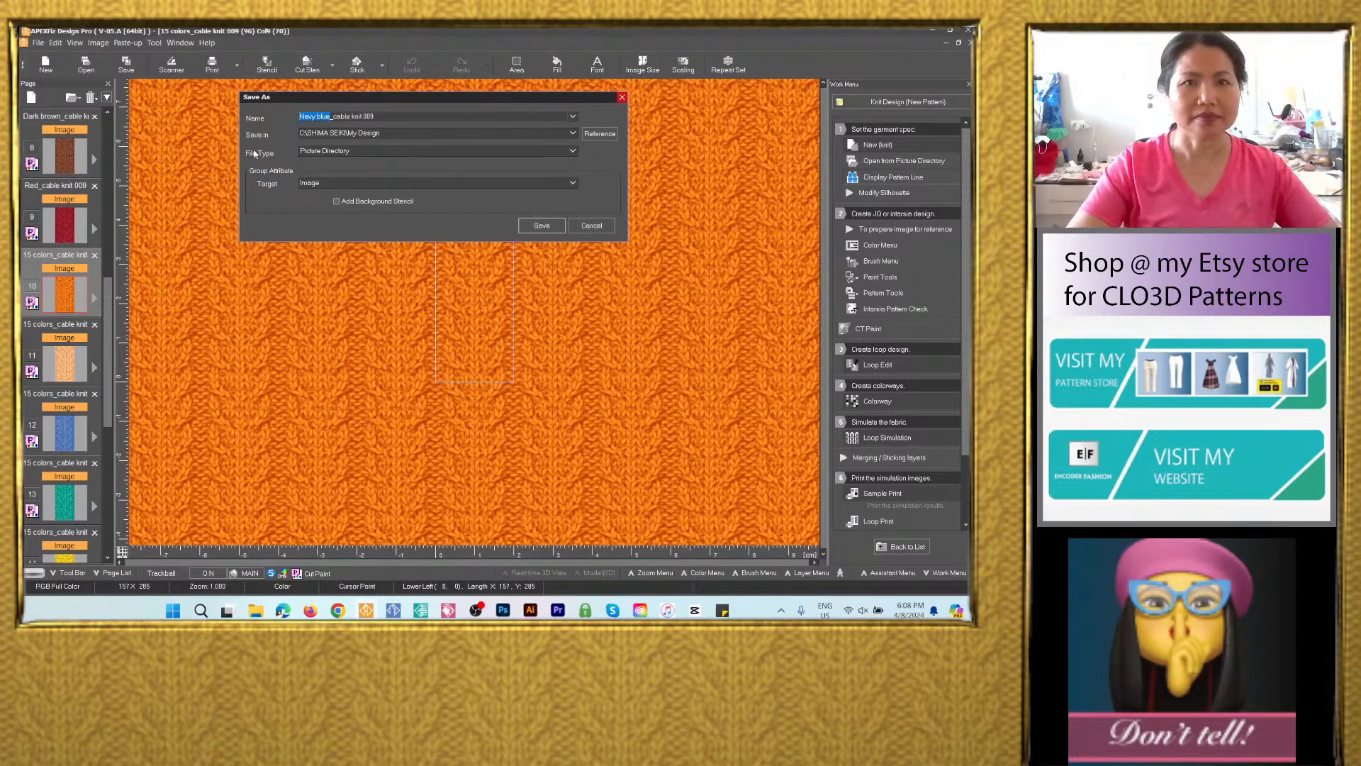
text(Orange)
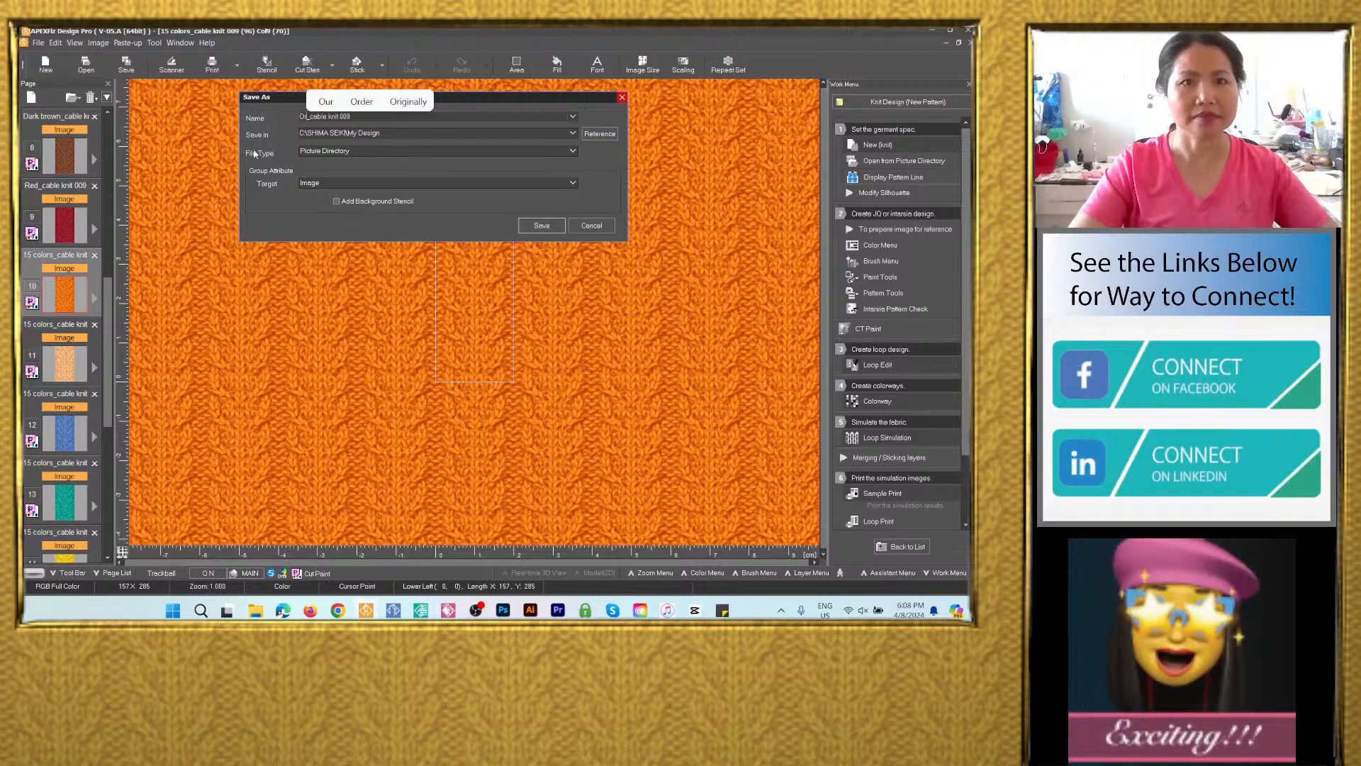
Save the orange image as an Adobe Photoshop file (*.psd) in the "15 colors_cable knit 009" folder.
click(573, 132)
click(419, 163)
click(419, 151)
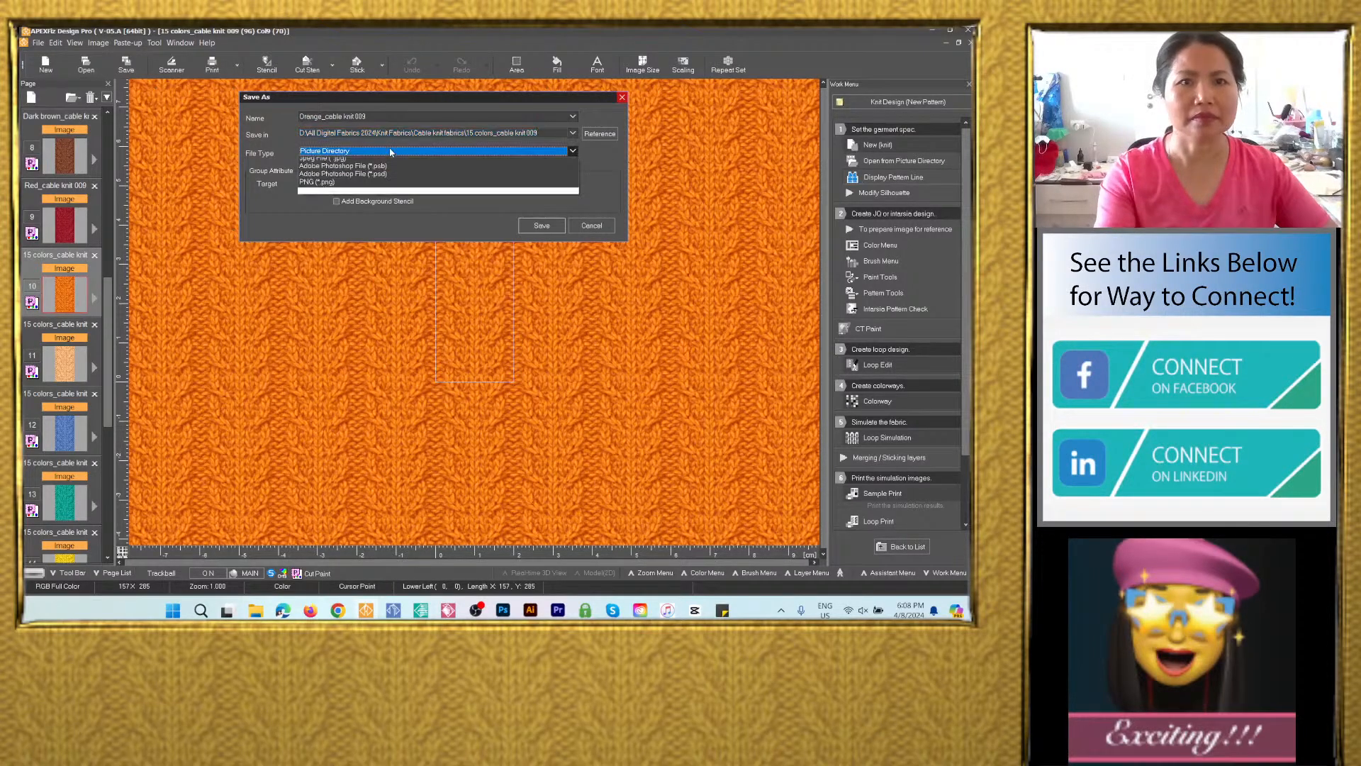
click(369, 190)
click(540, 269)
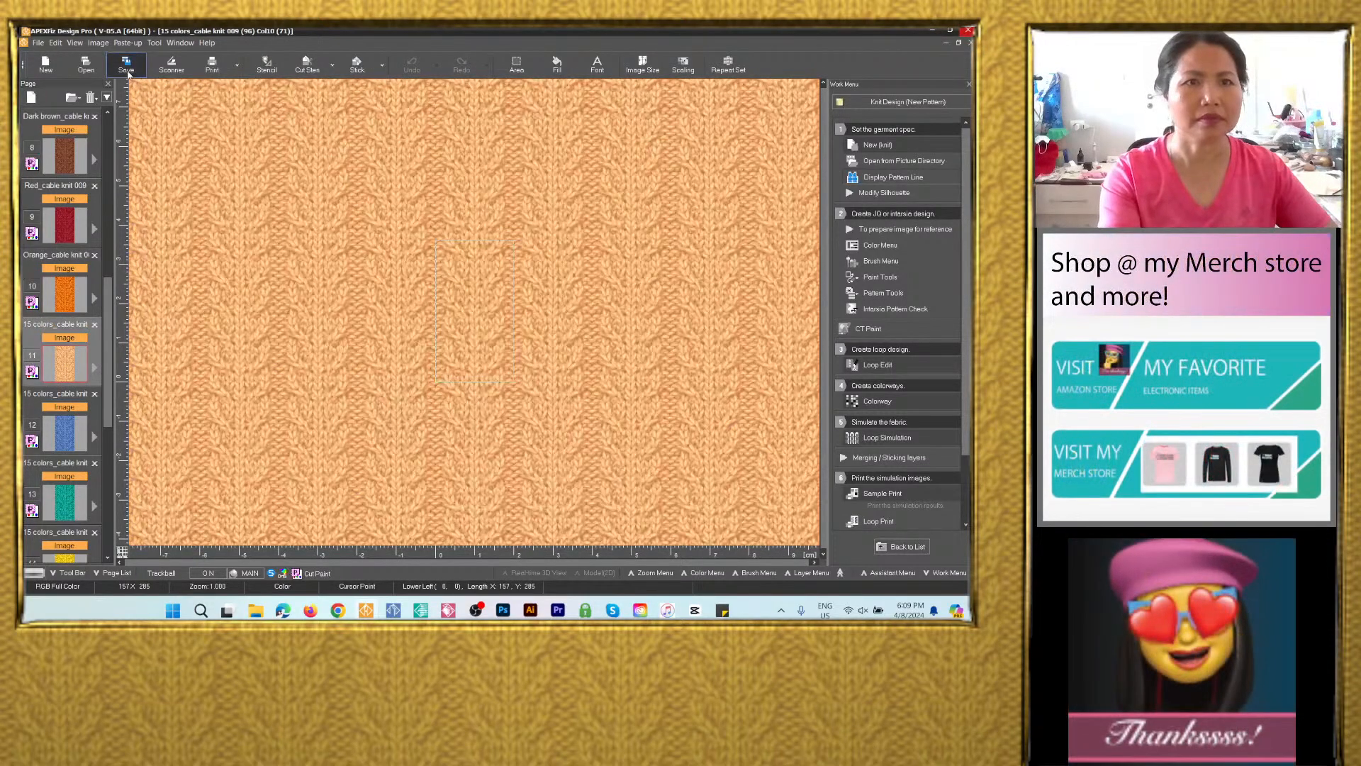
Set the cream Col10 page to save as an image only, changing the pasted name to "Cream_cable knit 009".
click(126, 66)
click(374, 321)
click(550, 368)
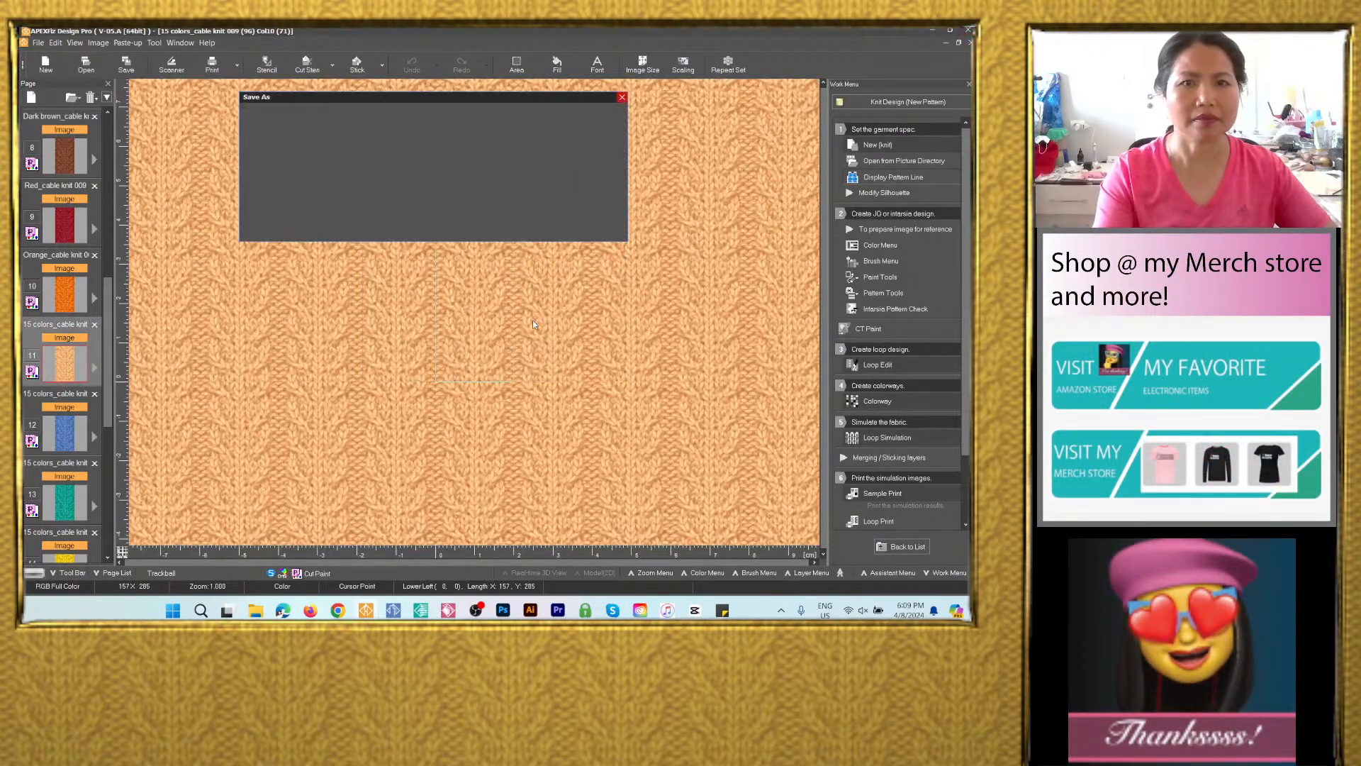
text(Navy blue_cable knit 009)
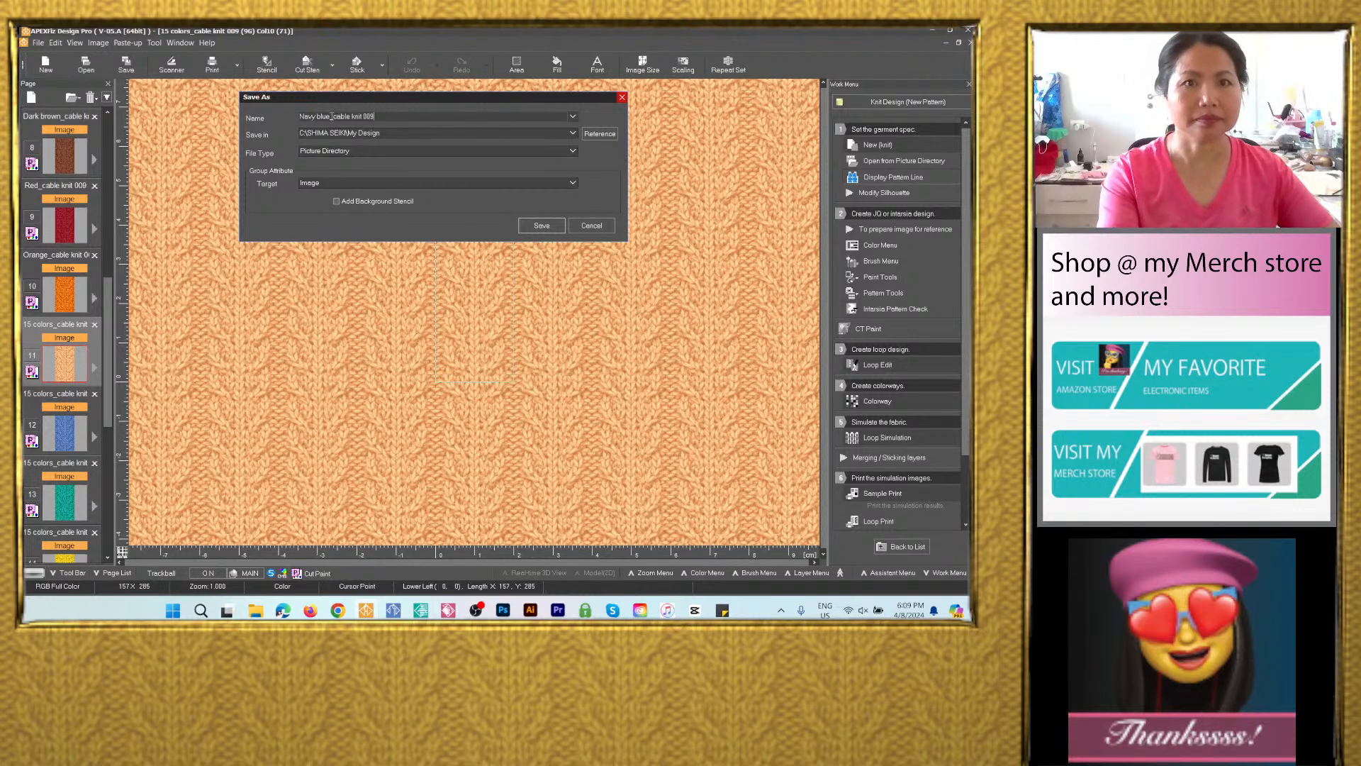
text(C)
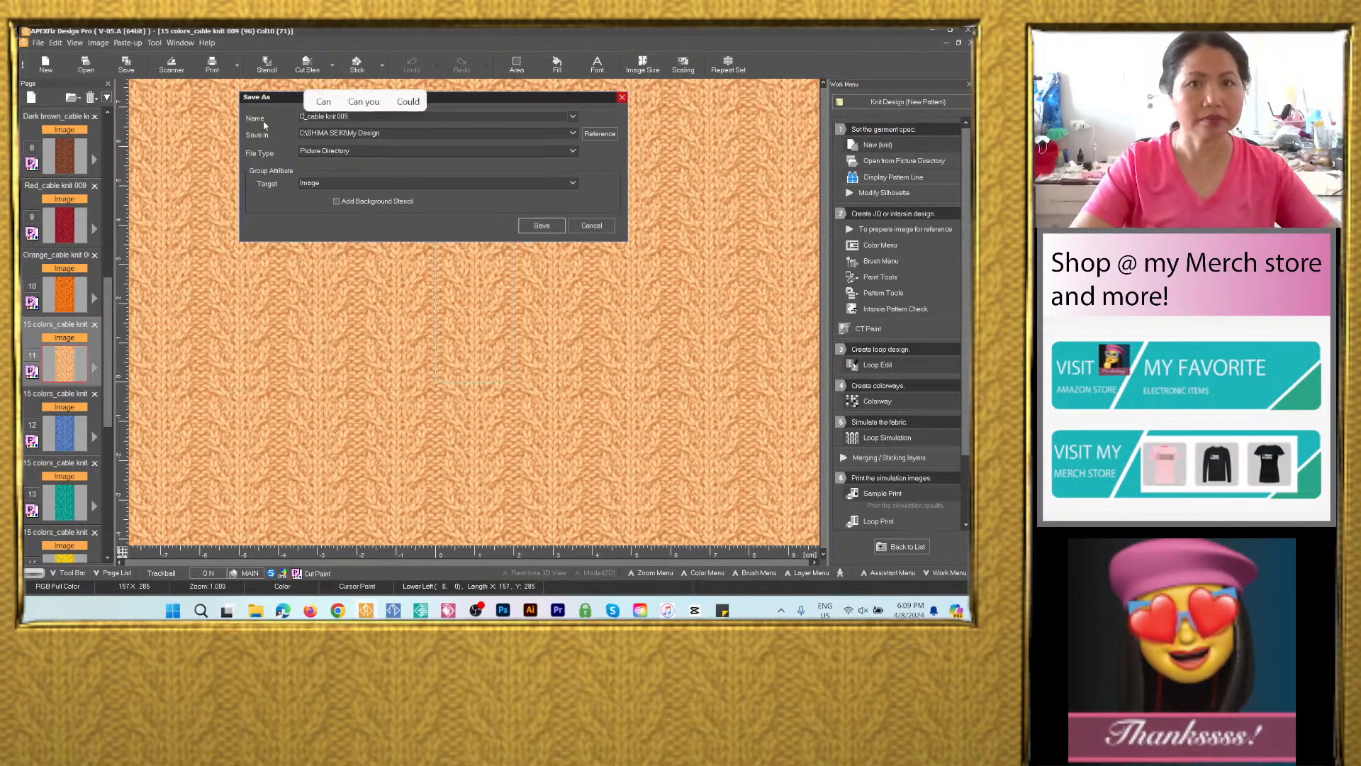
text(ream)
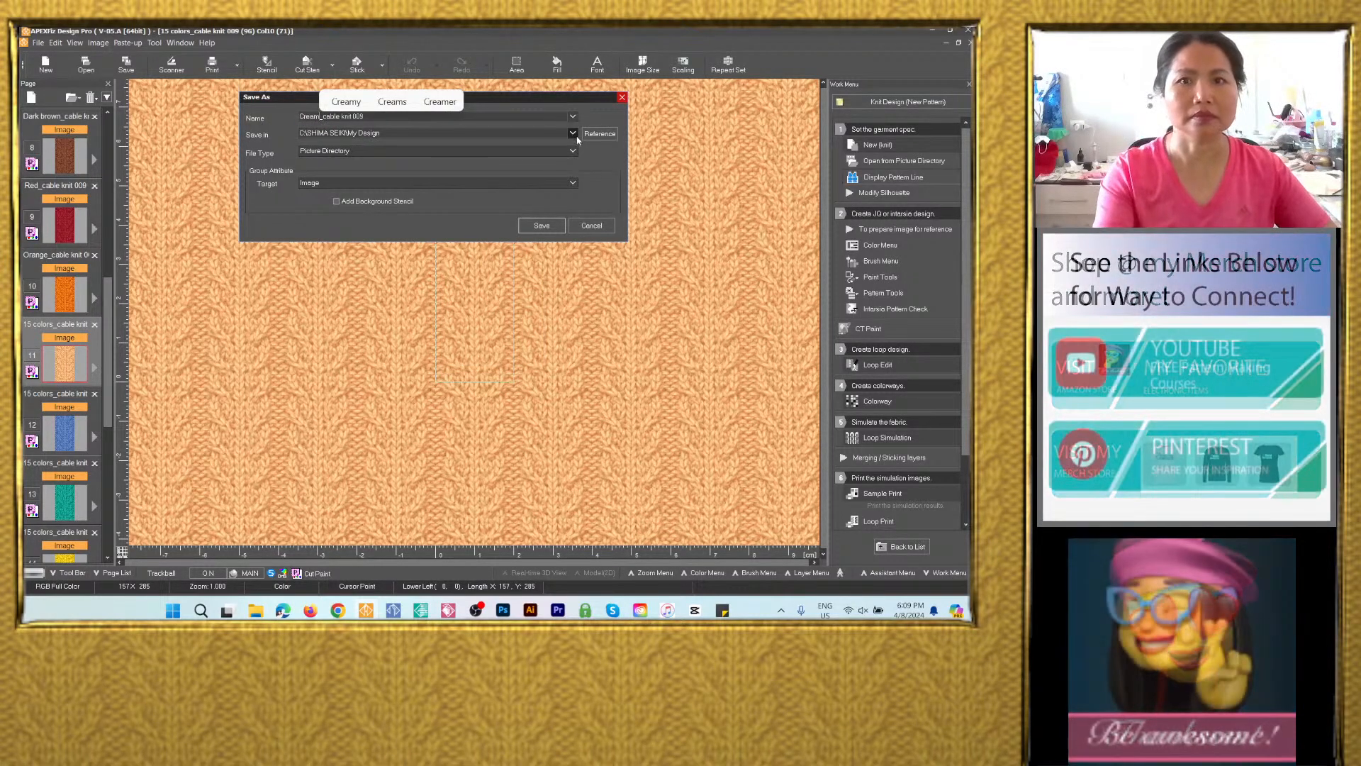
Save the cream image as an Adobe Photoshop file (*.psd) in the "15 colors_cable knit 009" folder.
click(547, 134)
click(385, 152)
click(385, 151)
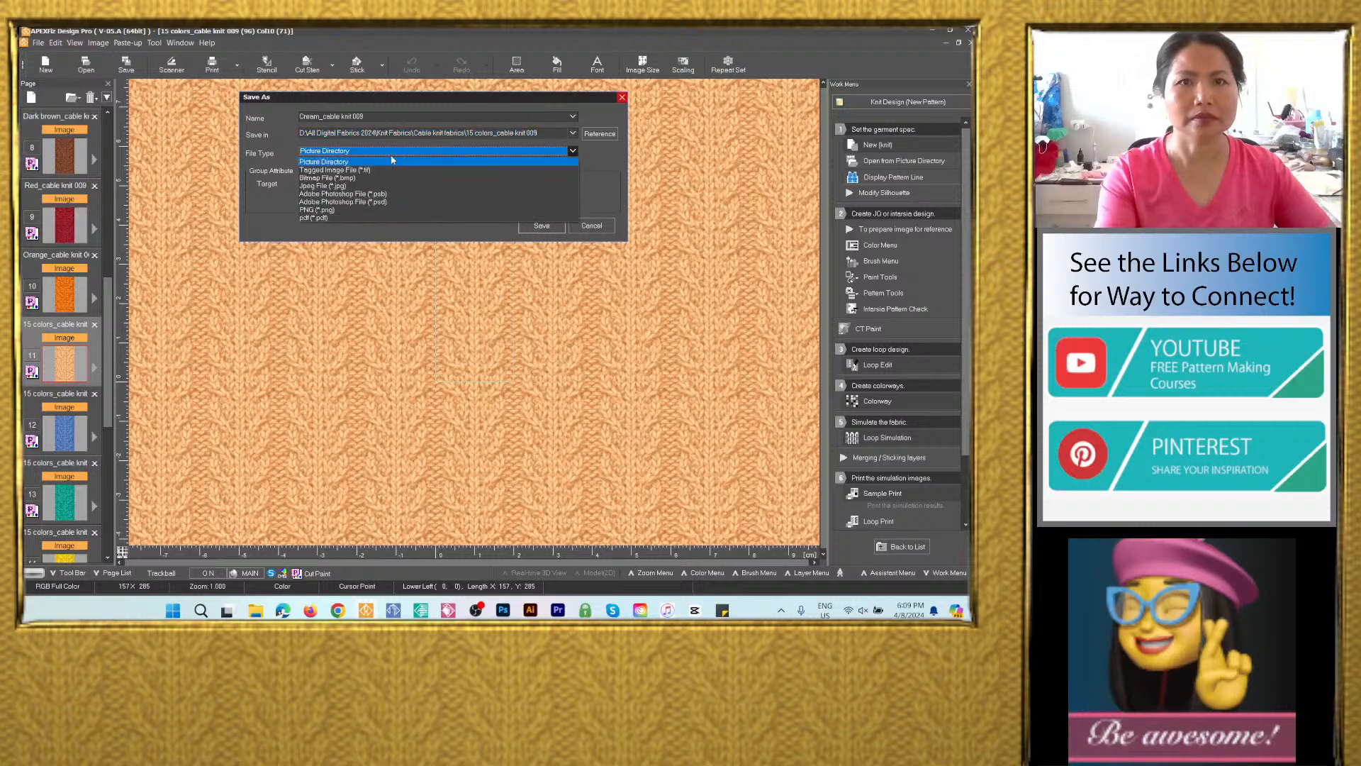
click(376, 194)
click(542, 268)
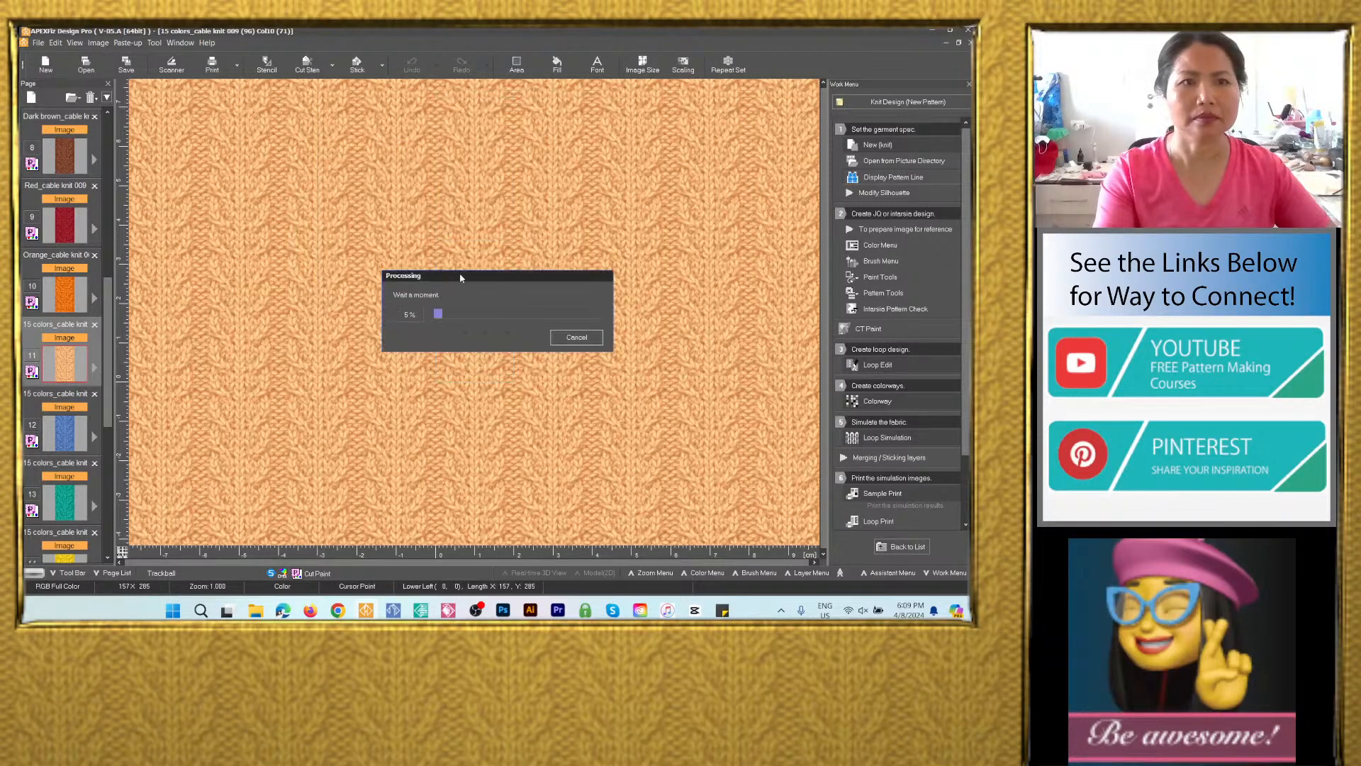
Set the blue Col11 page to save as an image only, changing the pasted name to "Blue_cable knit 009".
click(65, 428)
click(126, 64)
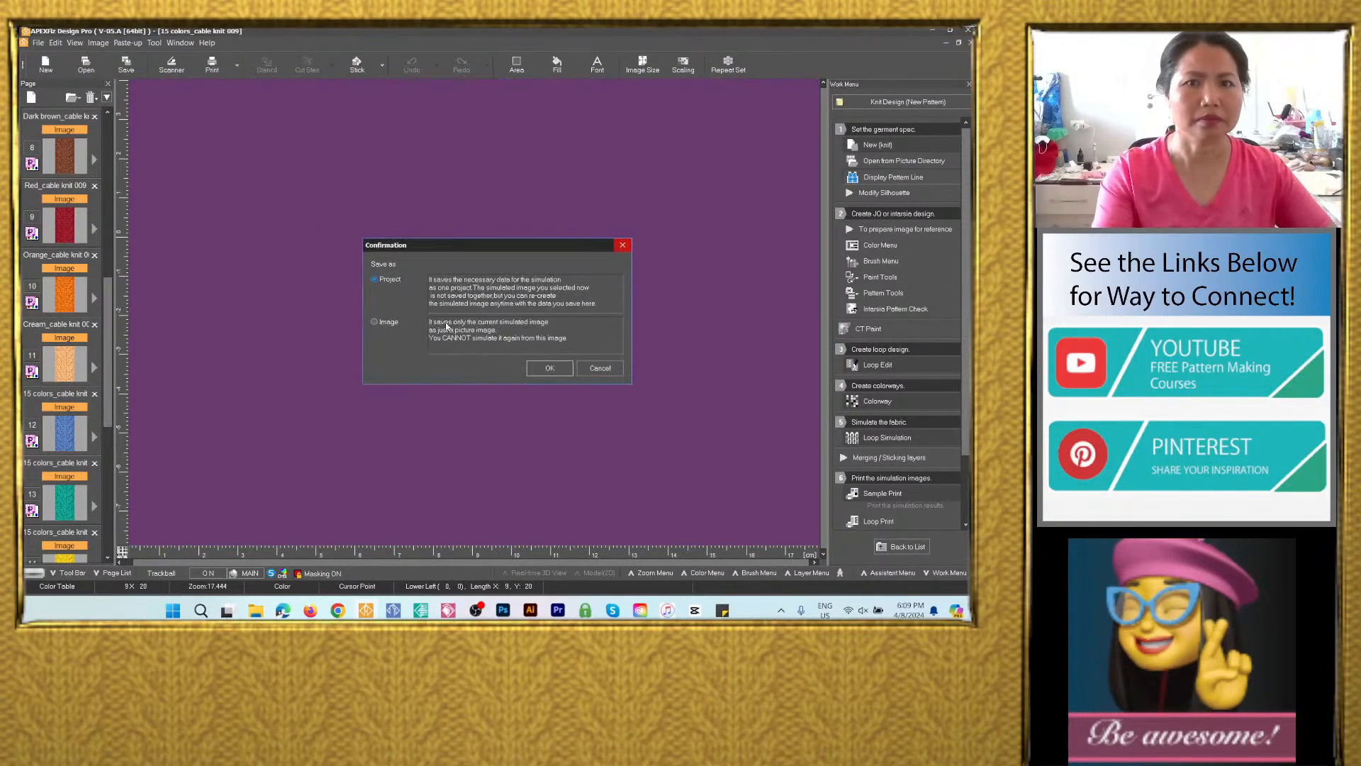
click(374, 322)
click(549, 368)
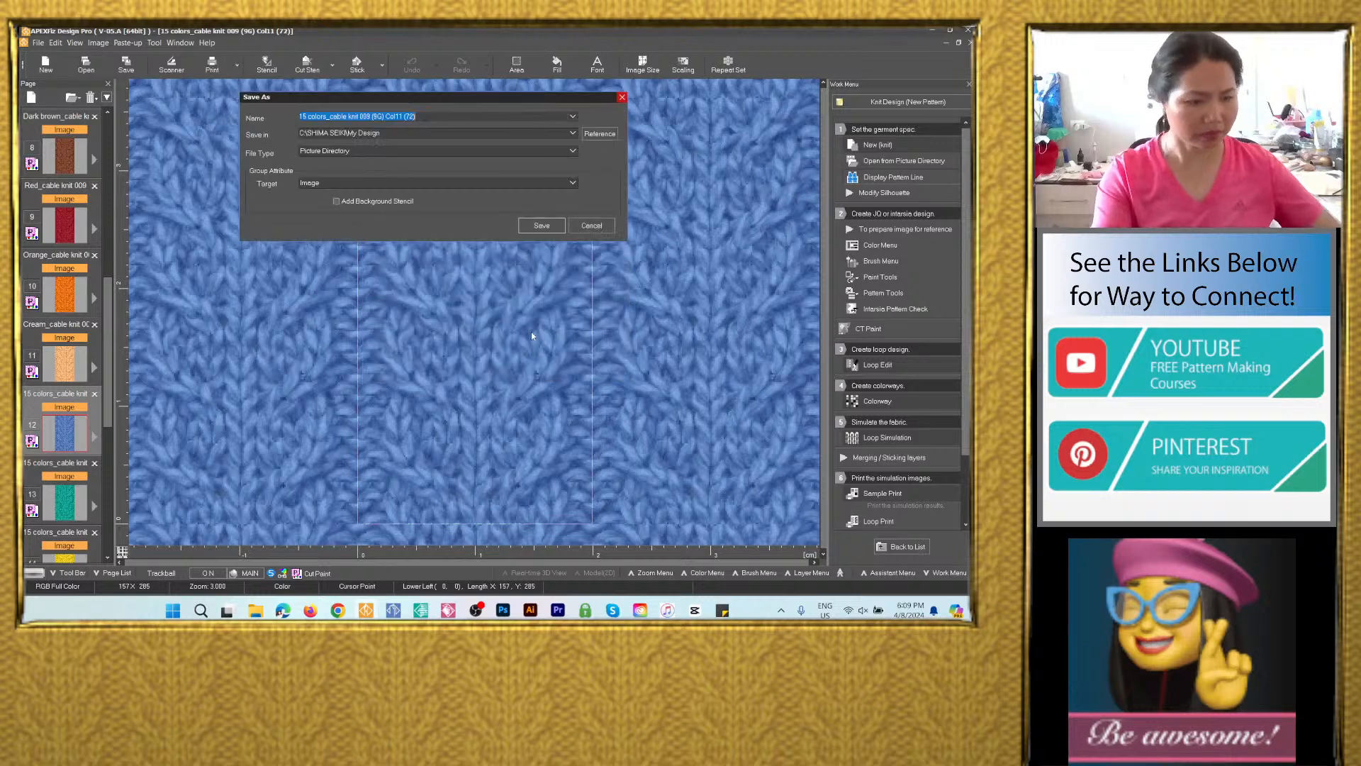
text(Navy blue_cable knit 009)
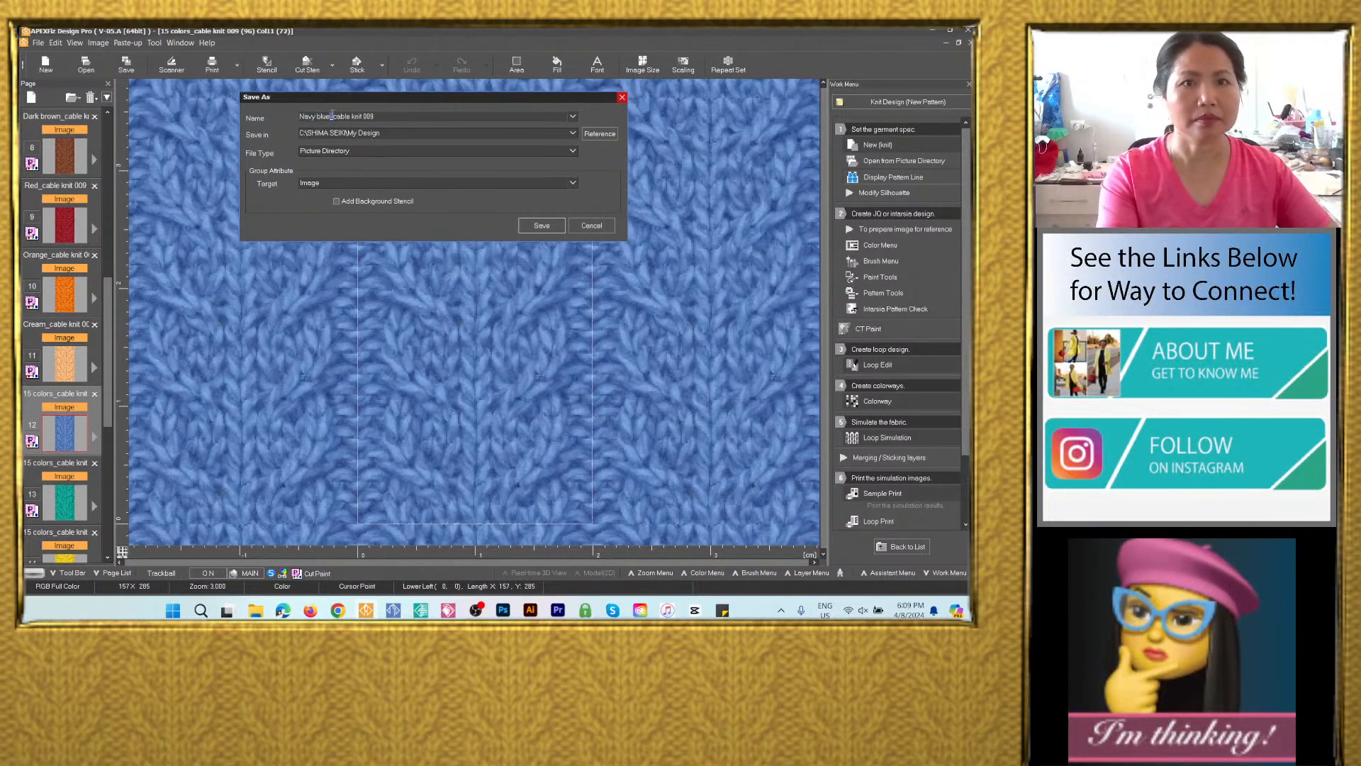
drag(331, 116, 228, 186)
text(B)
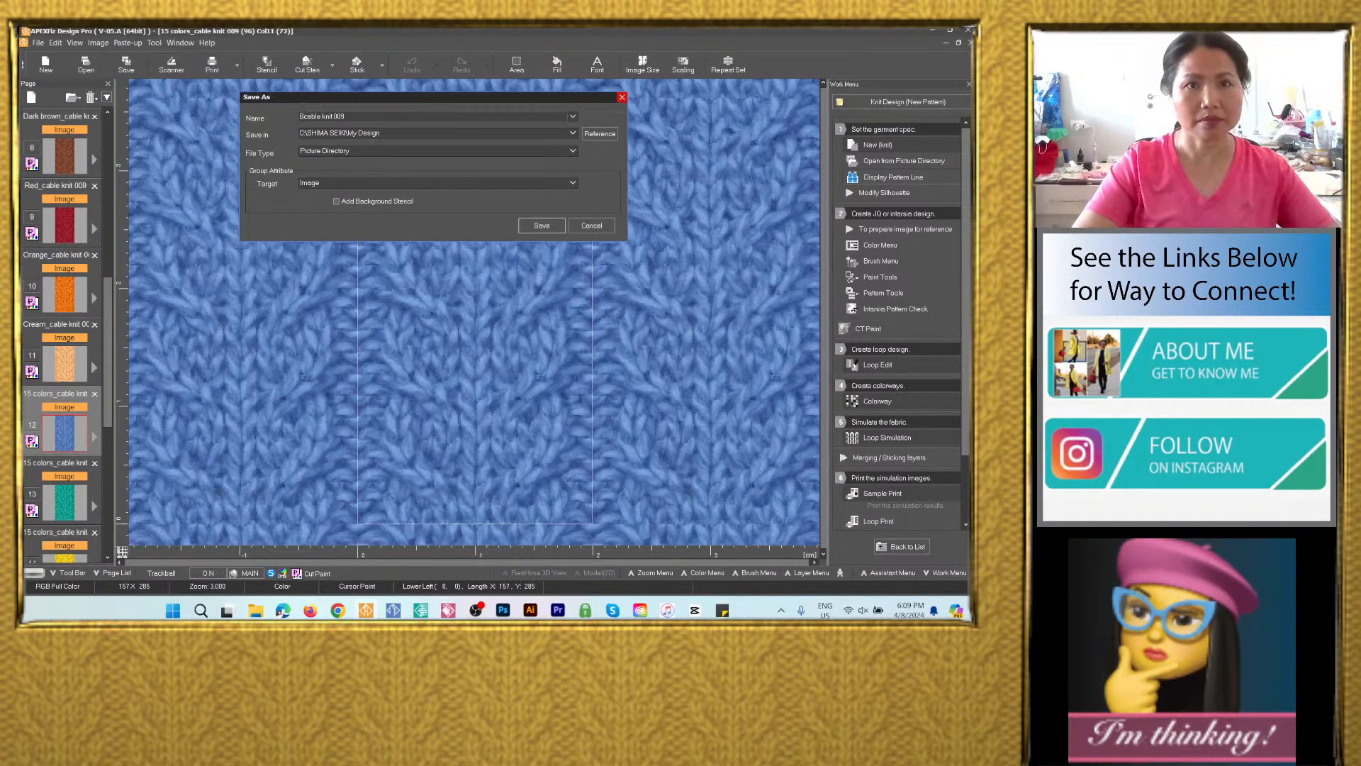
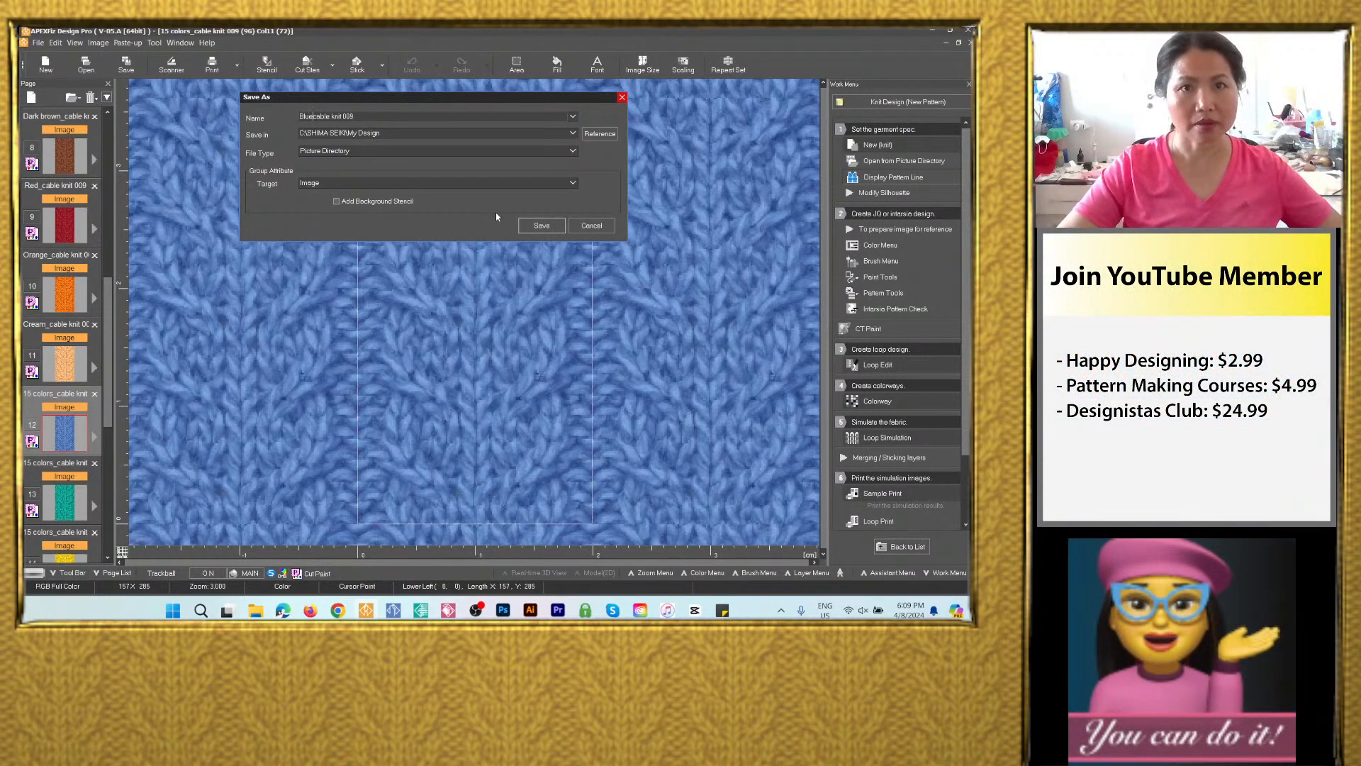
Save the blue image as an Adobe Photoshop file (*.psd) in the "15 colors_cable knit 009" folder and check that folder in File Explorer.
click(572, 133)
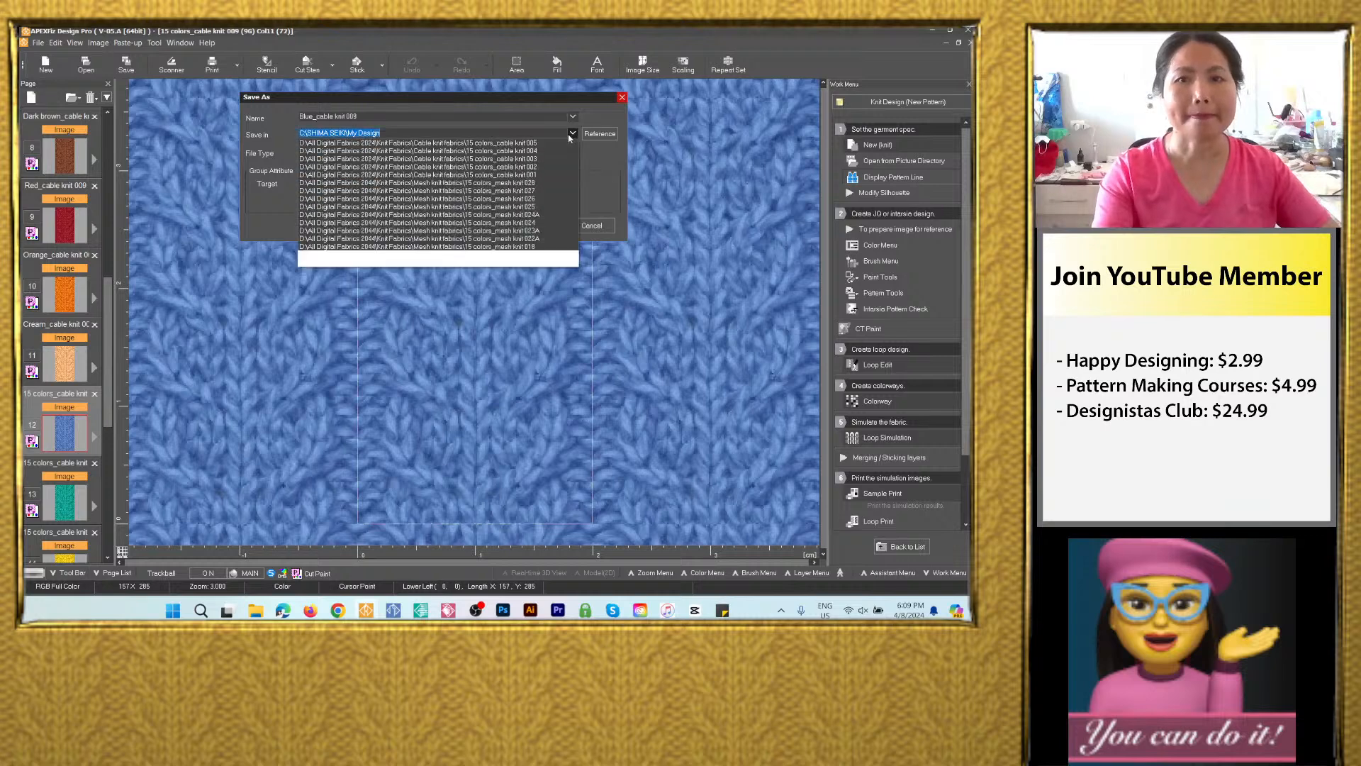
click(418, 153)
click(415, 152)
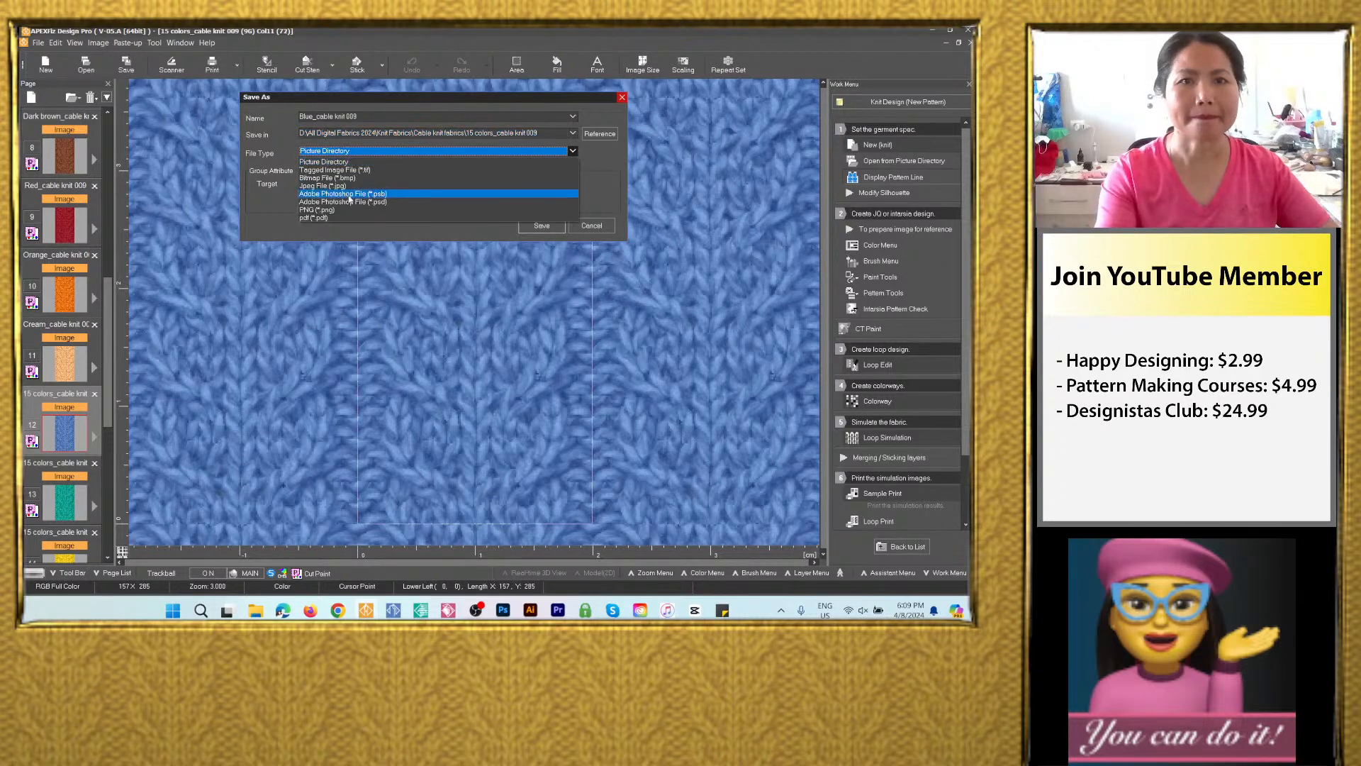
click(347, 212)
click(538, 264)
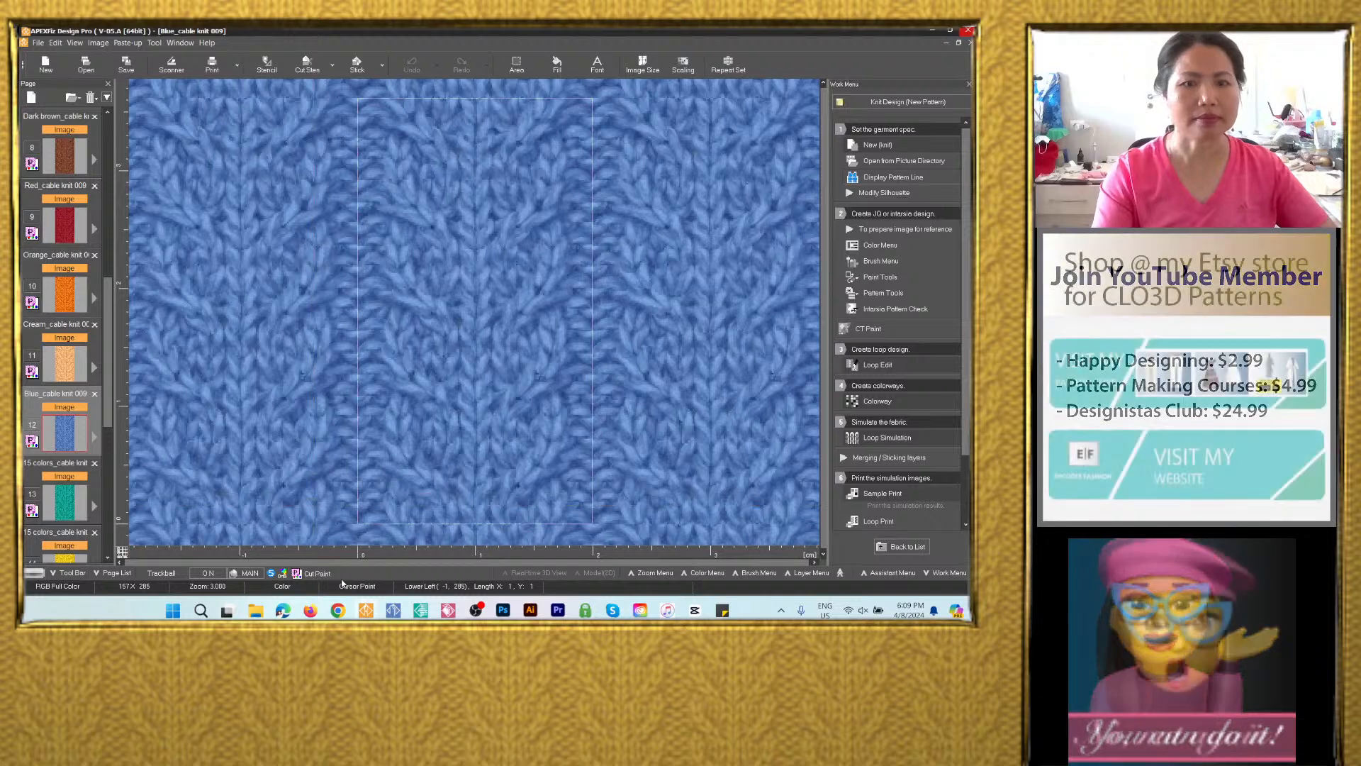
click(257, 610)
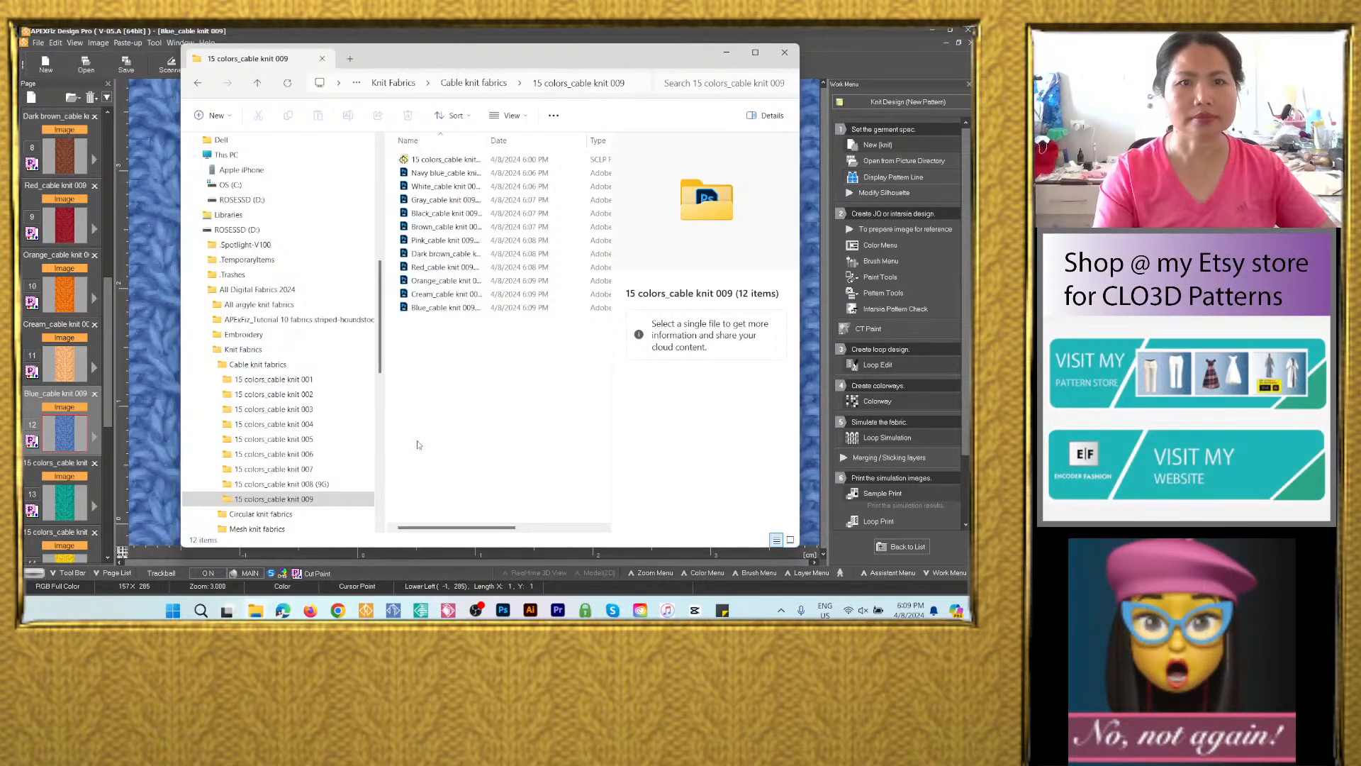
Set the teal Col12 page to save as an image only, changing the pasted name to "Turquoise_cable knit 009".
drag(107, 312, 109, 370)
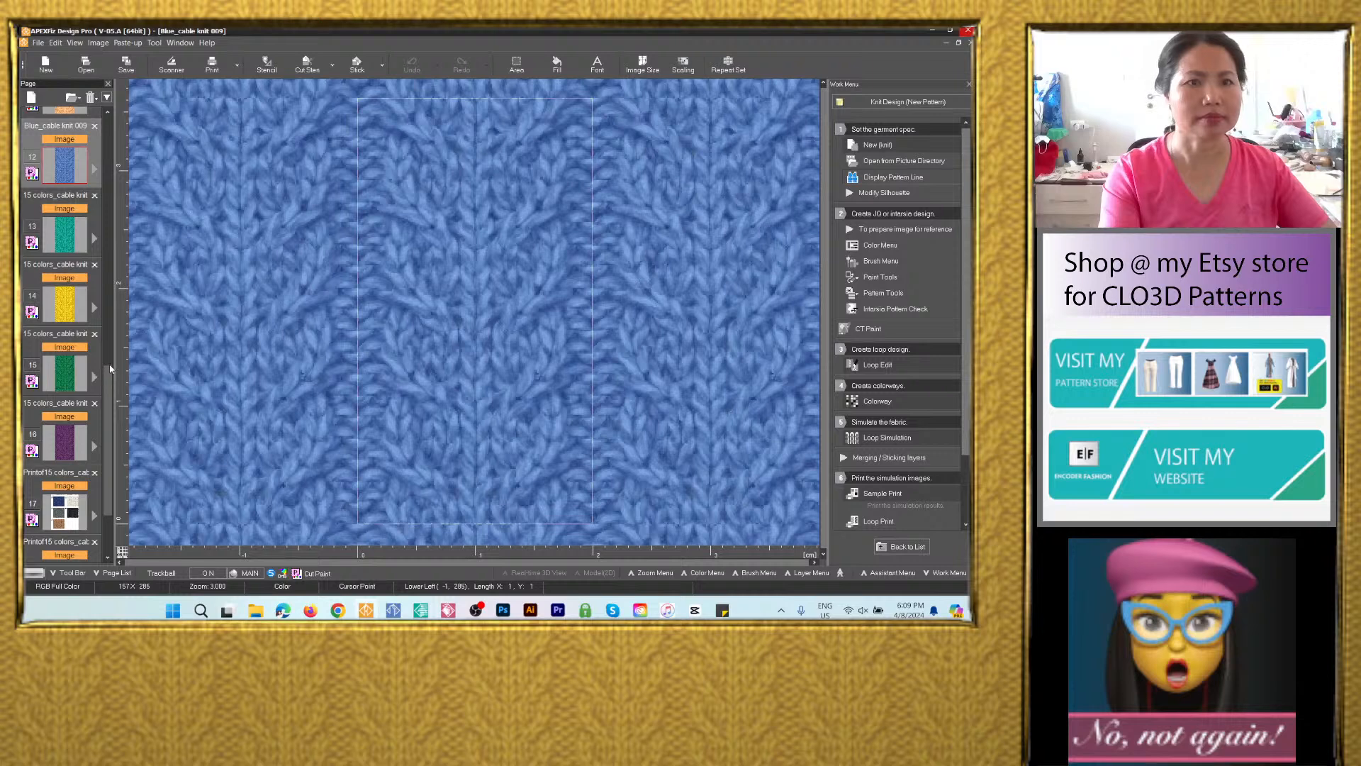
click(66, 234)
click(126, 63)
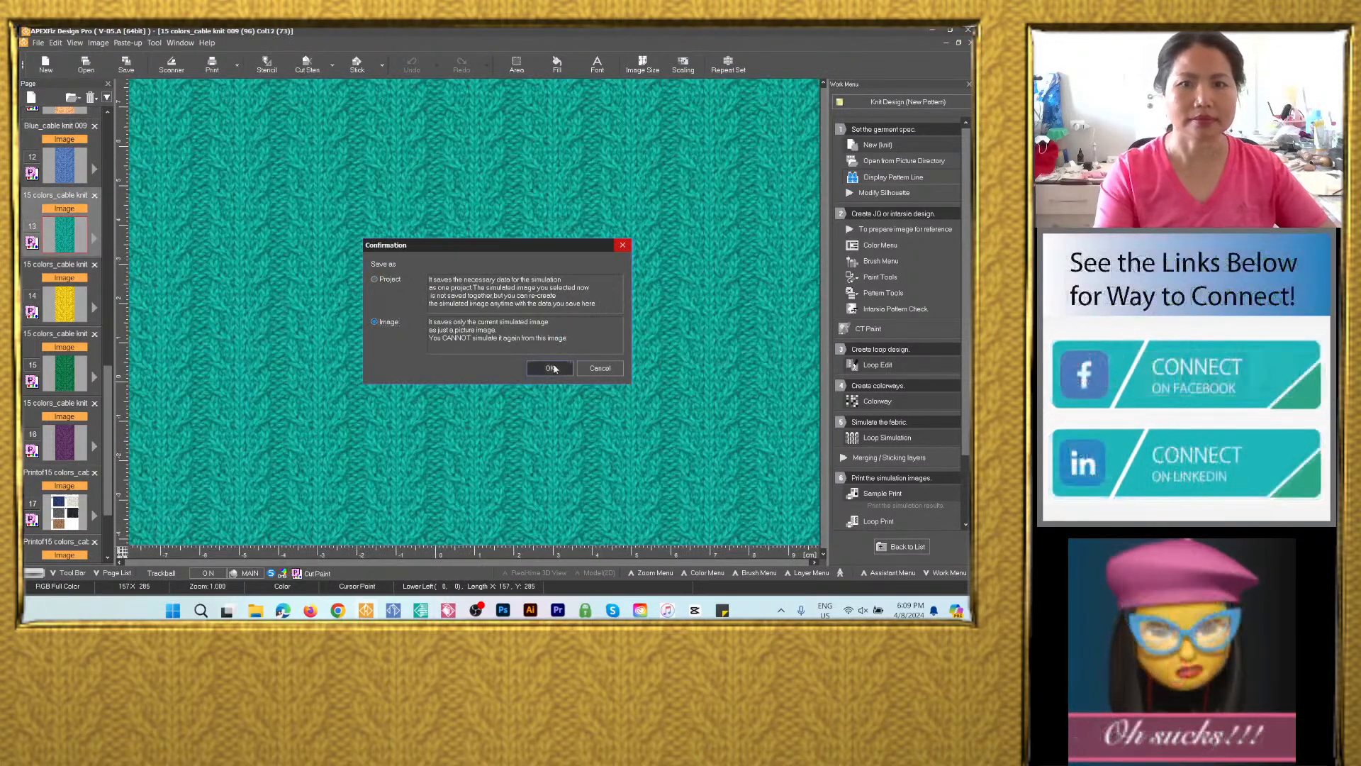
click(550, 367)
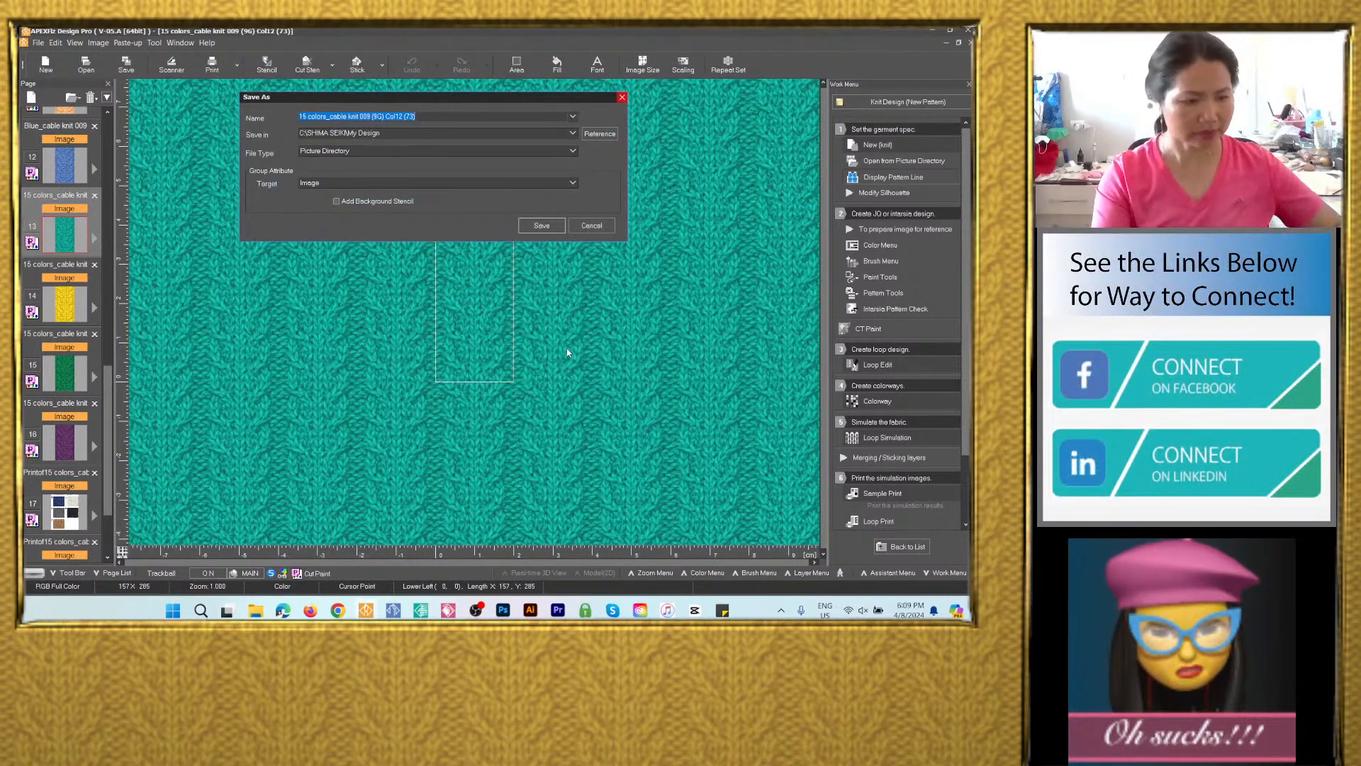
text(Navy blue_cable knit 009)
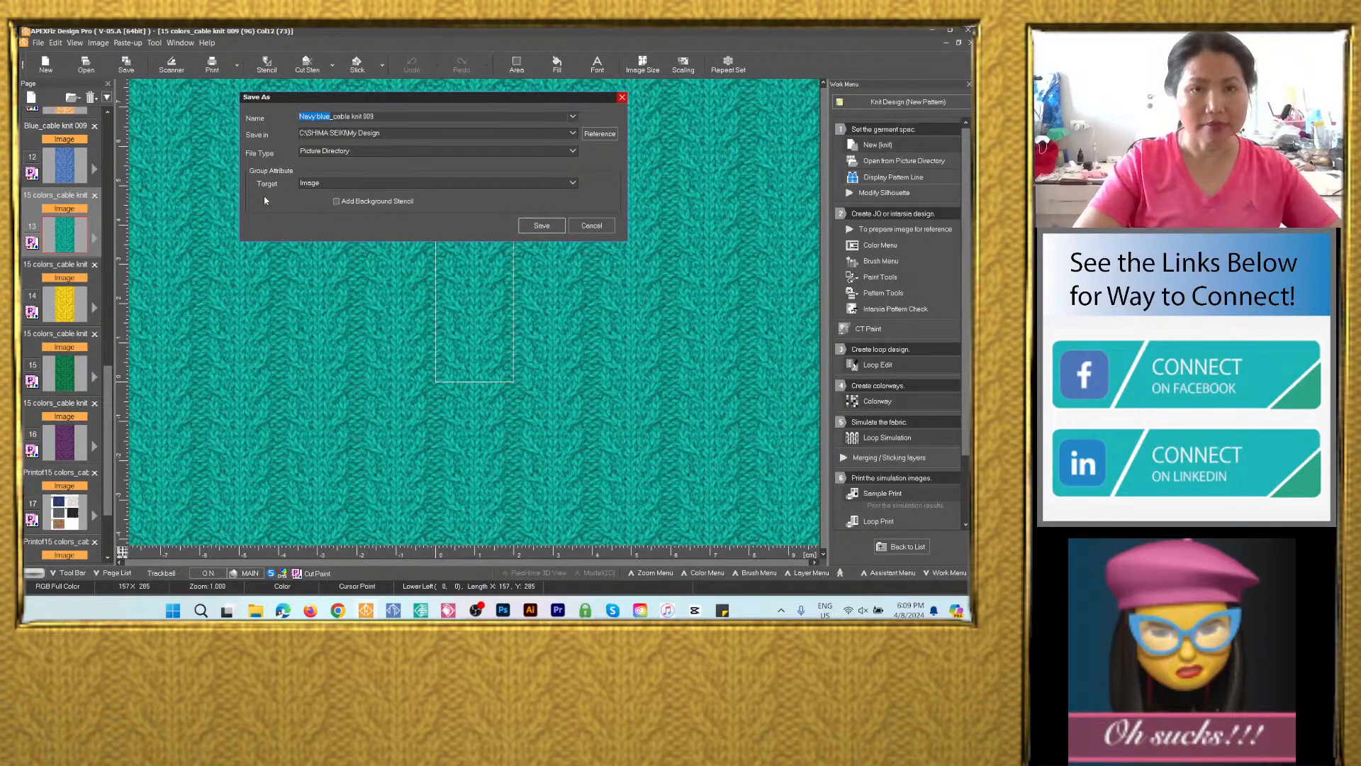
text(T)
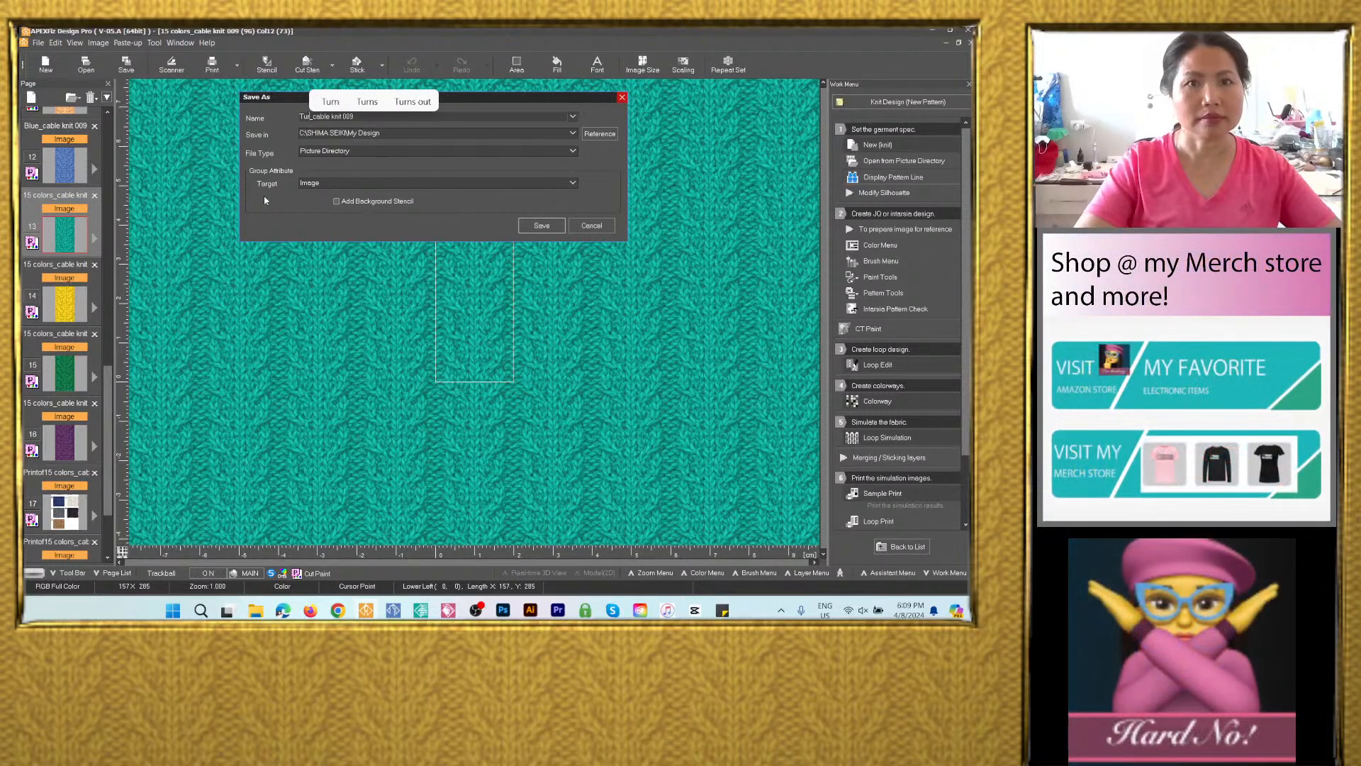
text(urquoise)
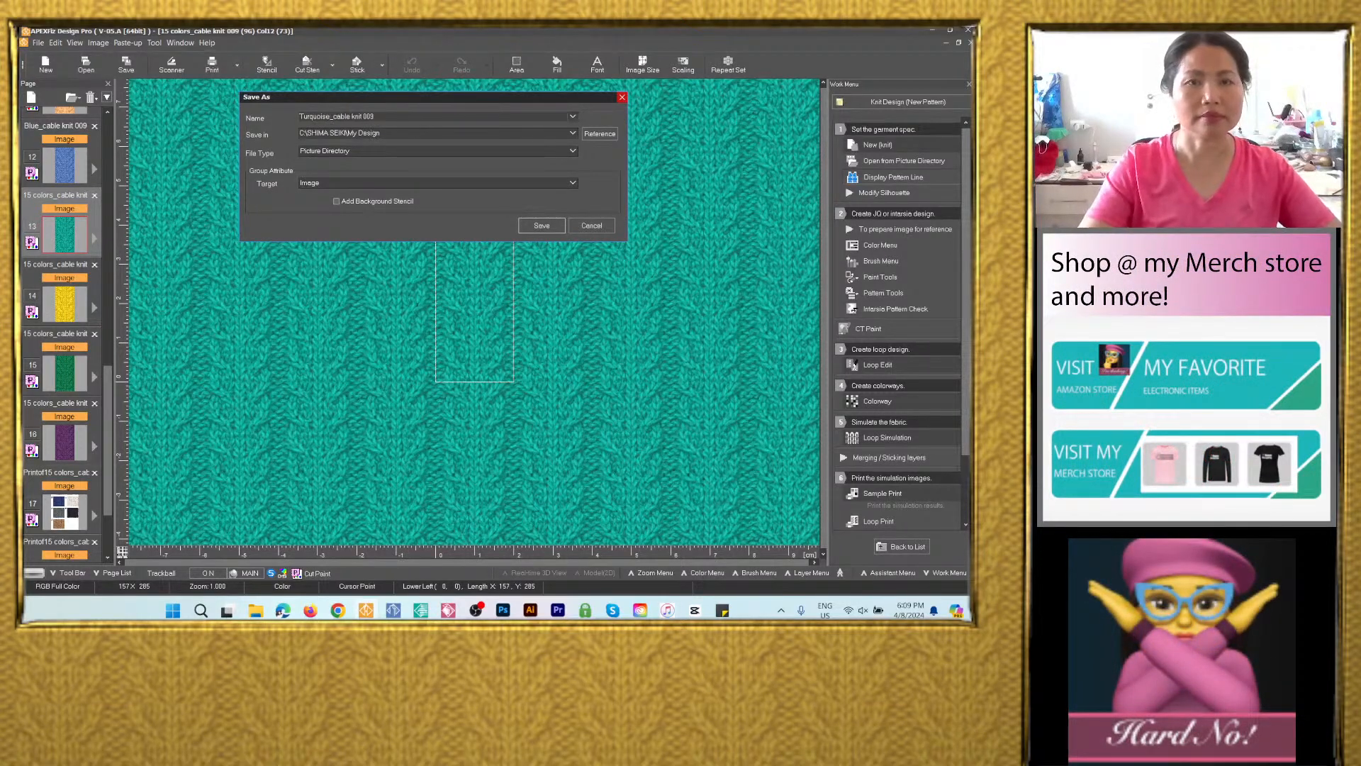
Save the turquoise image as an Adobe Photoshop file (*.psd) in the "15 colors_cable knit 009" folder.
click(482, 133)
click(477, 143)
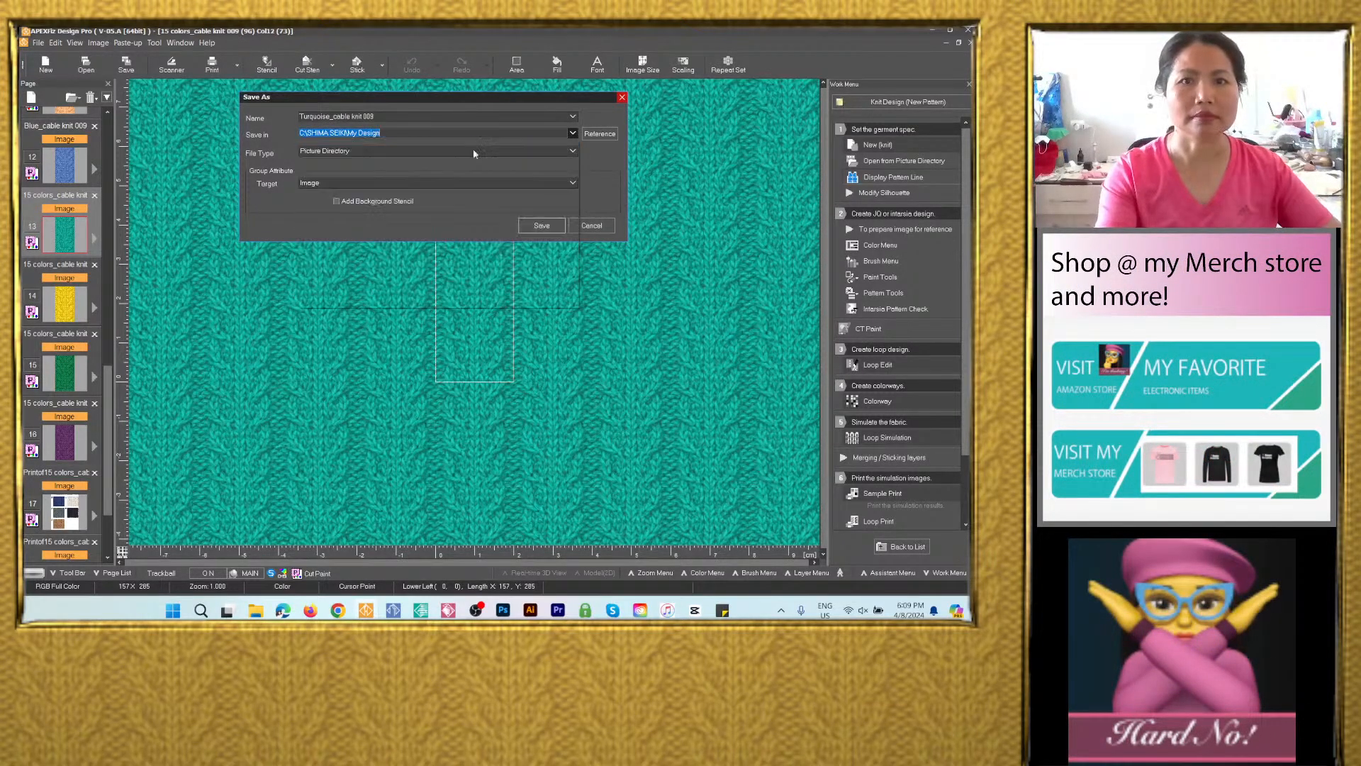
click(368, 151)
click(362, 205)
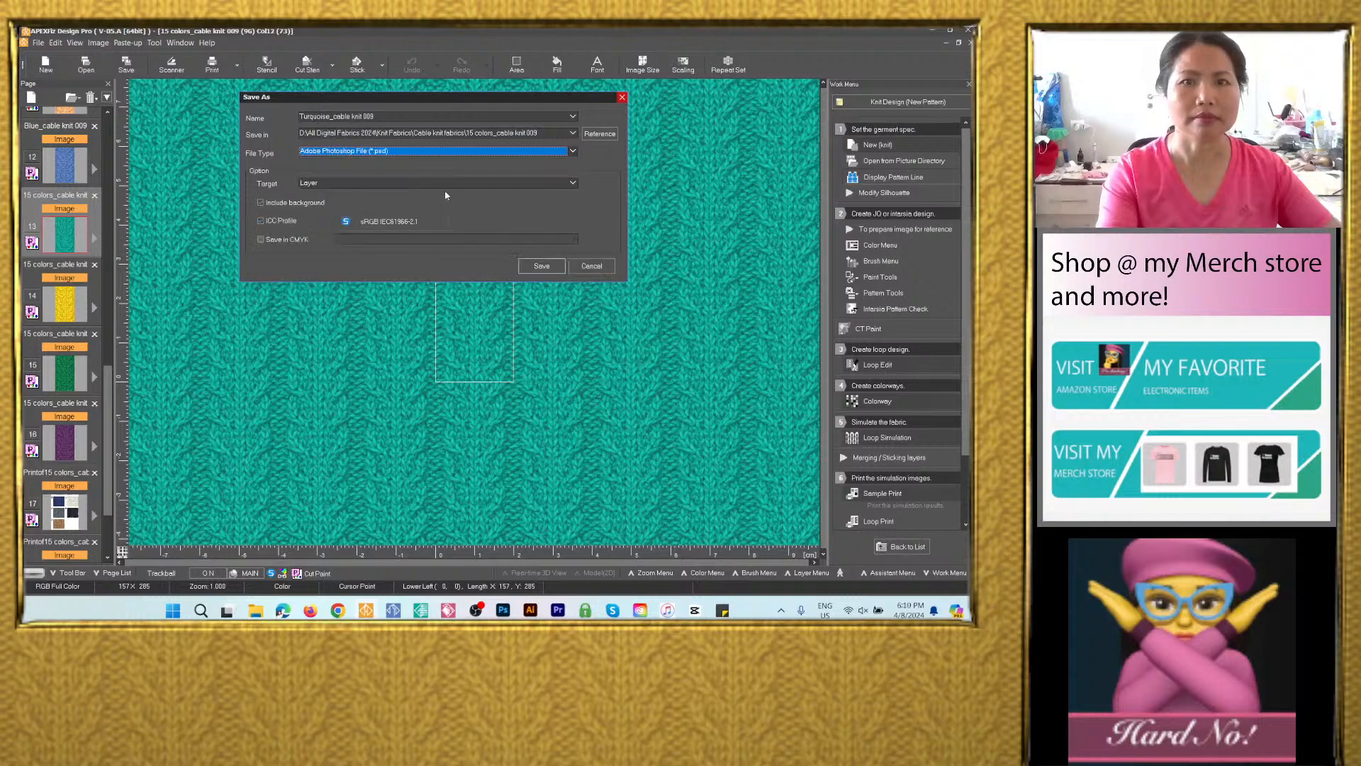
click(542, 266)
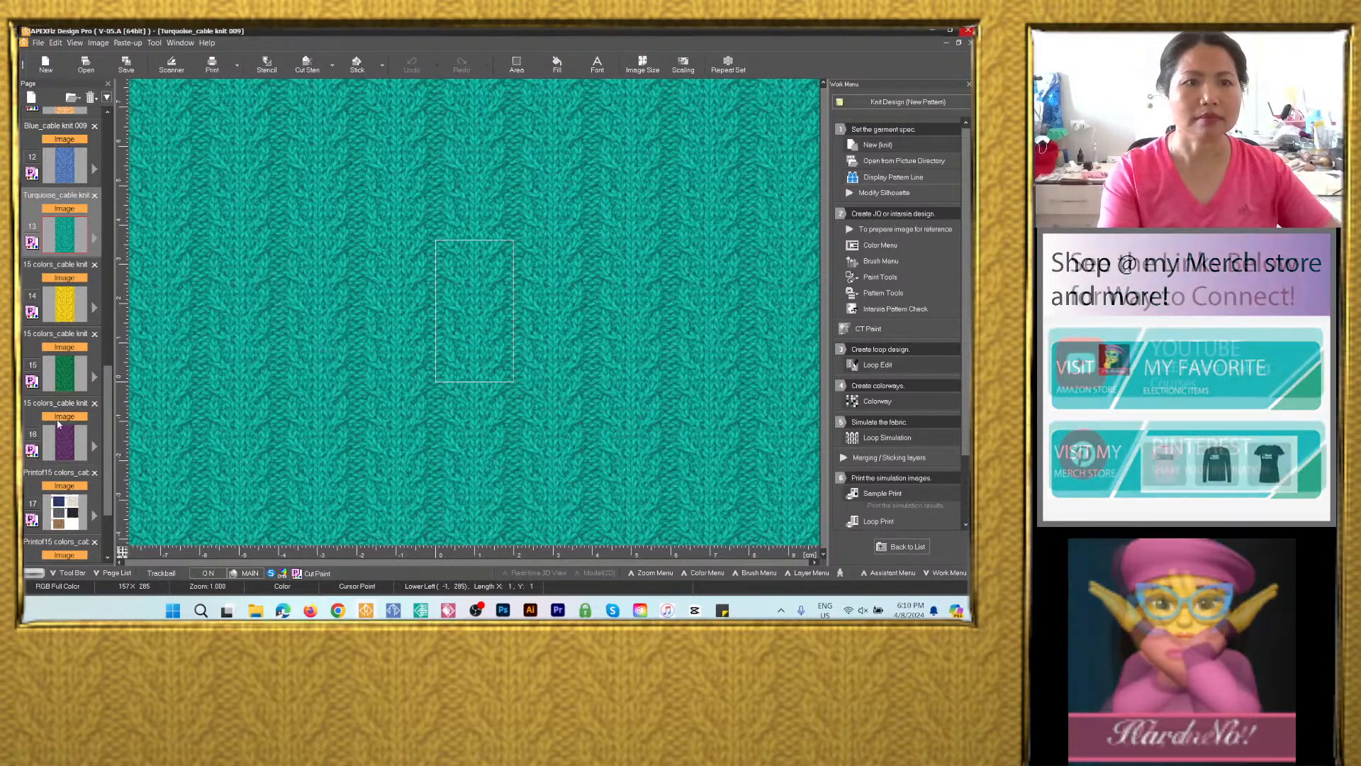
Set the yellow Col13 page to save as an image only, changing the pasted name to "Yellow_cable knit 009".
click(80, 276)
click(126, 64)
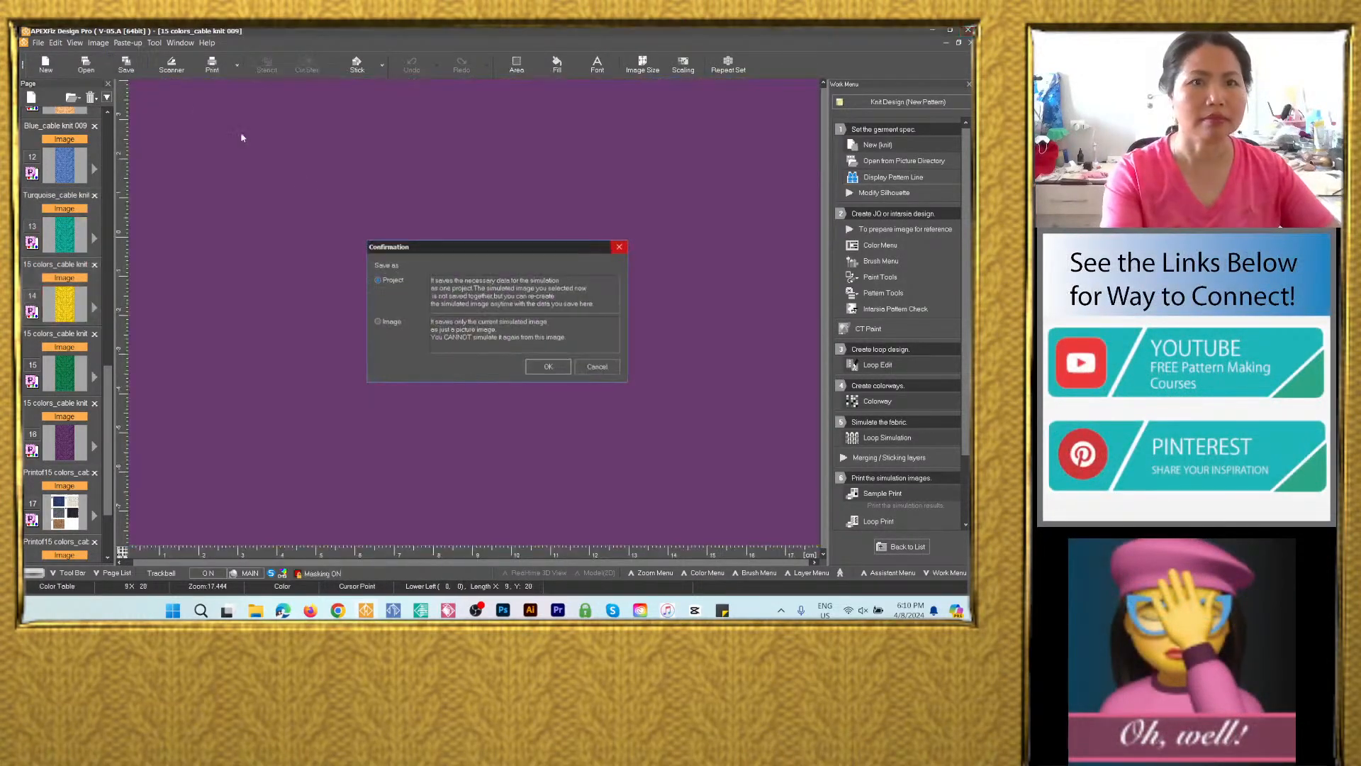
click(549, 367)
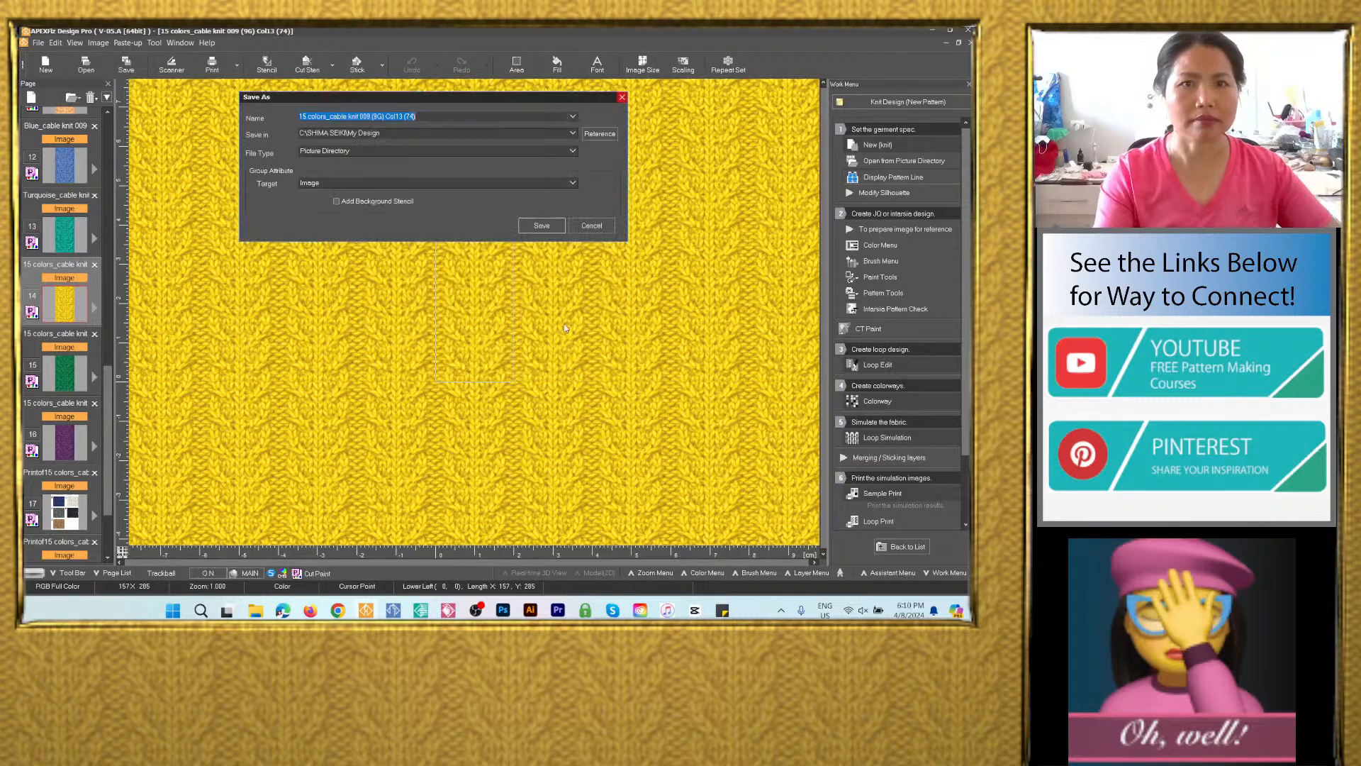
text(Navy blue_cable knit 009)
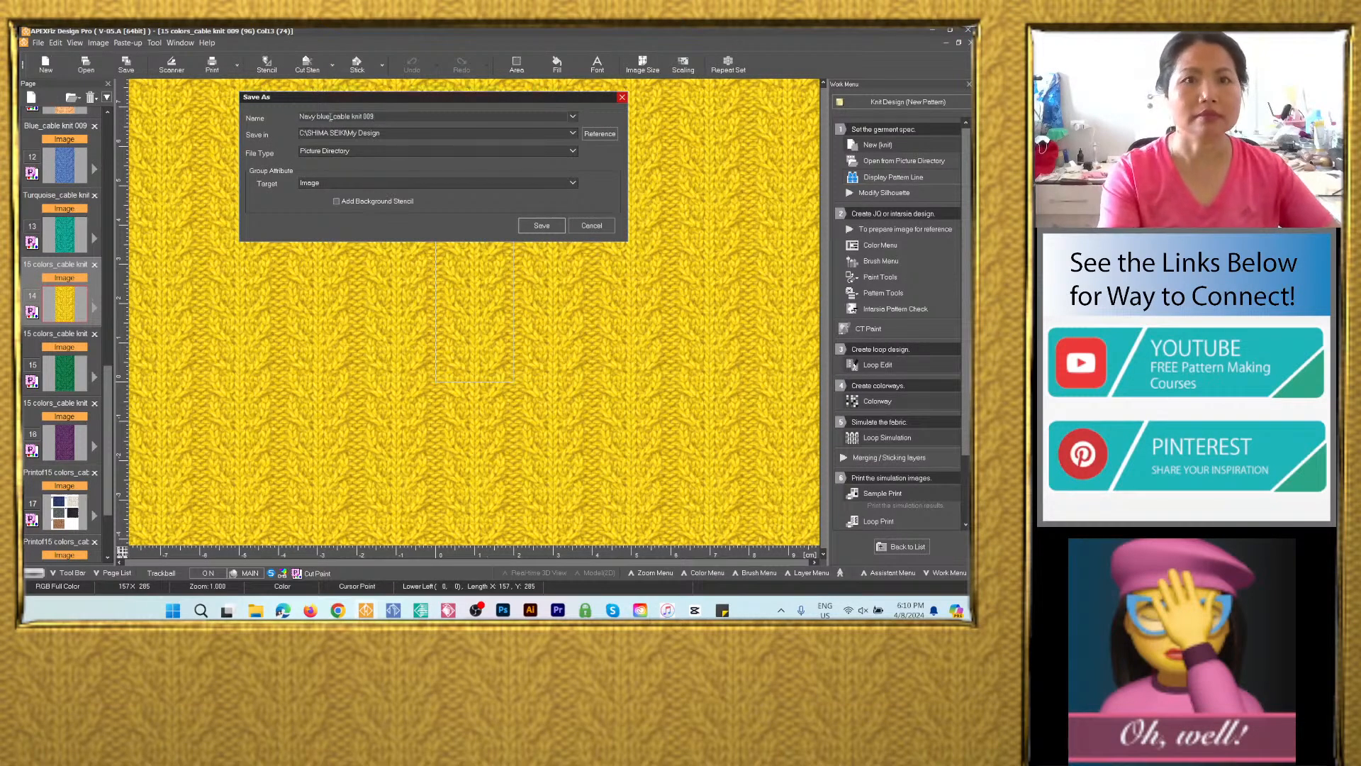
text(Yellow)
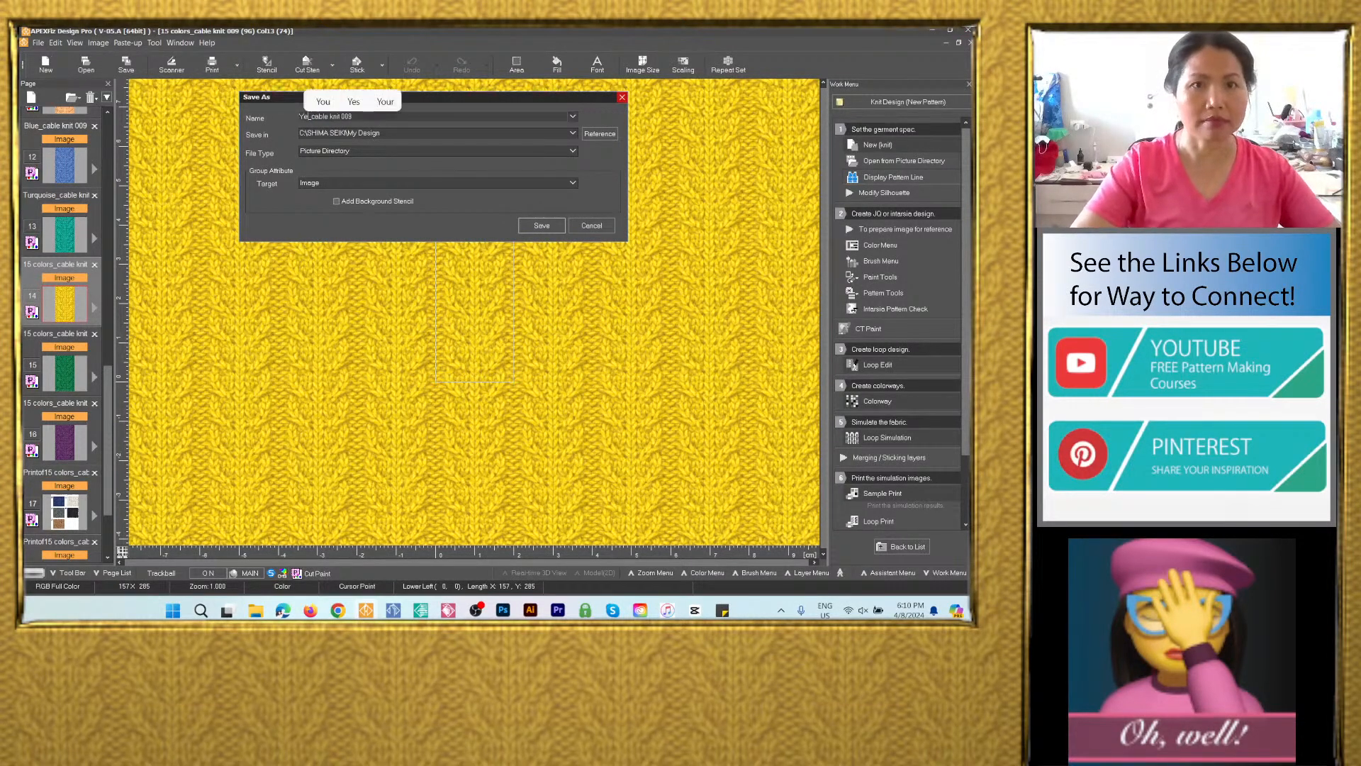
Save the yellow image as an Adobe Photoshop file (*.psd) in the "15 colors_cable knit 009" folder.
click(571, 132)
click(436, 160)
click(436, 150)
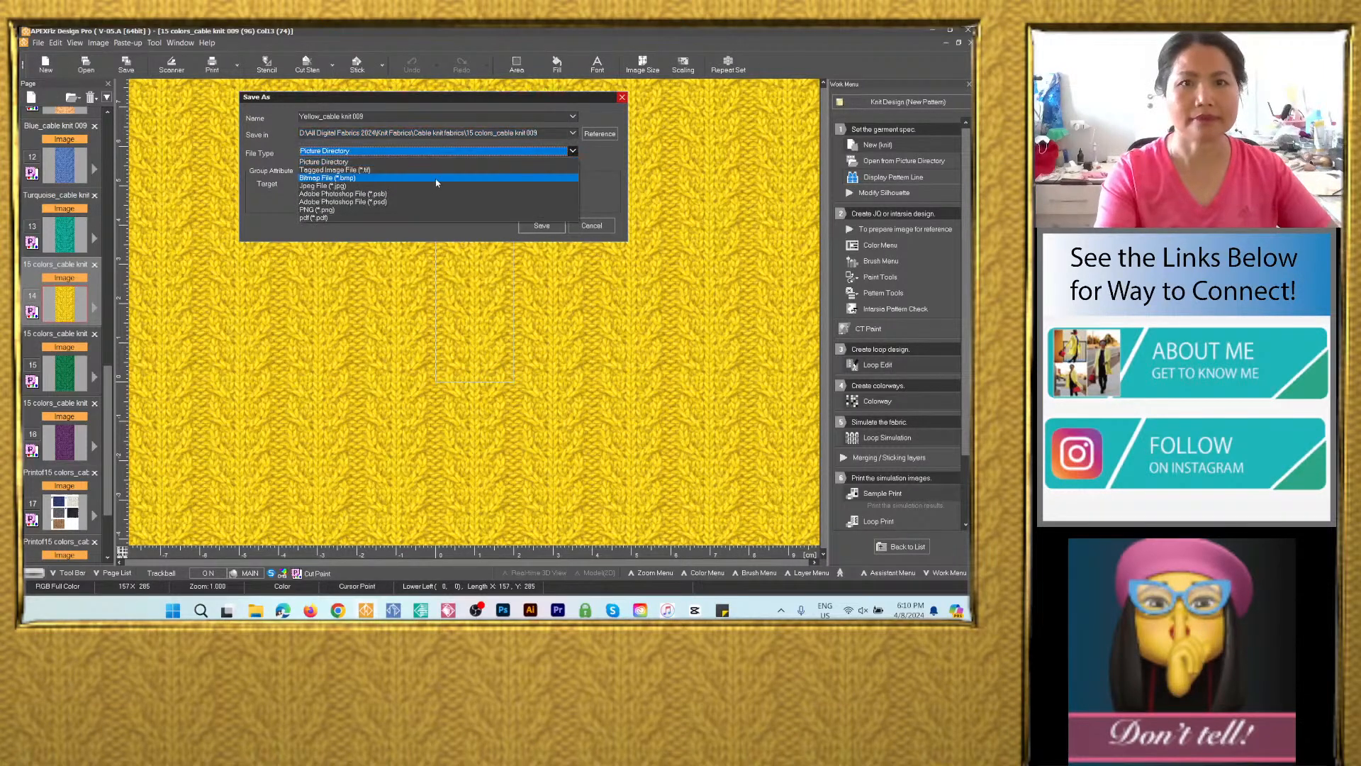
click(425, 209)
click(541, 266)
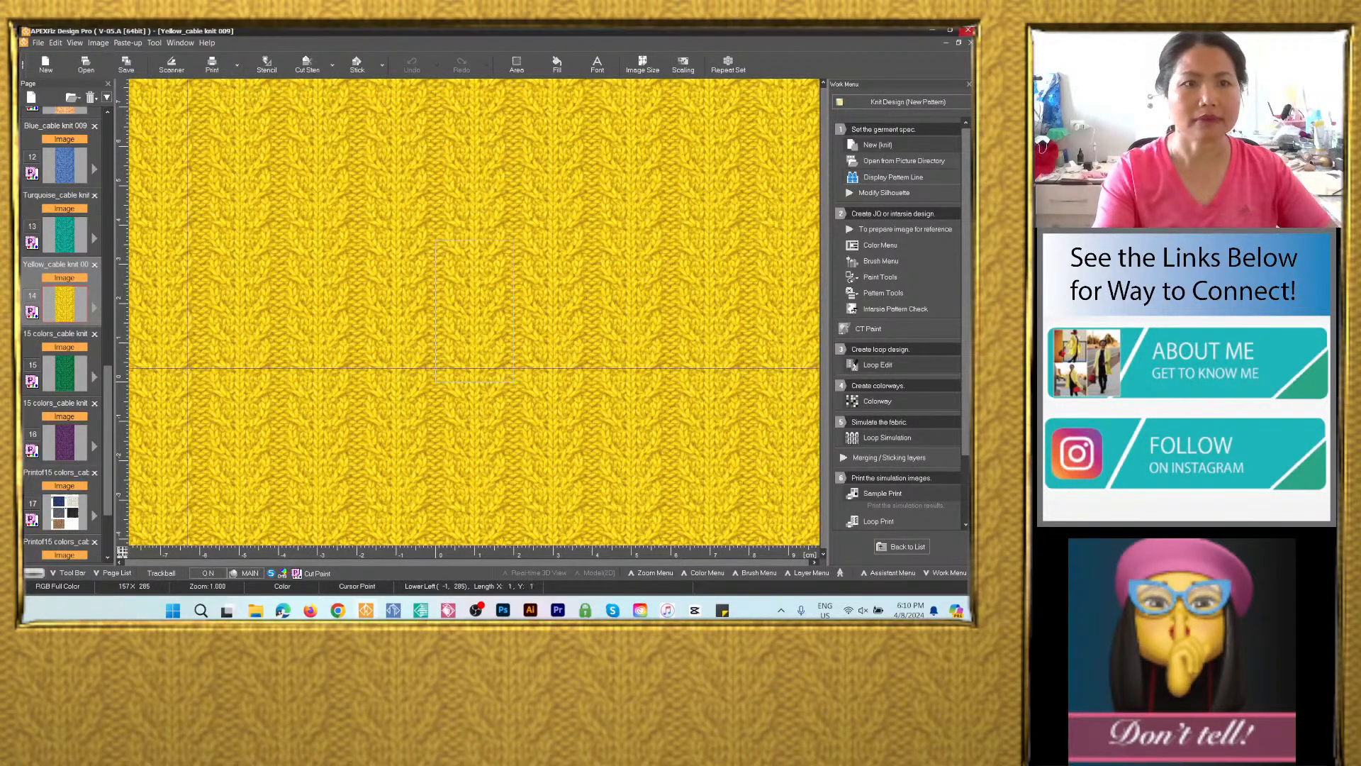
Set the green Col14 page to save as an image only, changing the pasted name to "Green_cable knit 009".
click(65, 372)
click(126, 64)
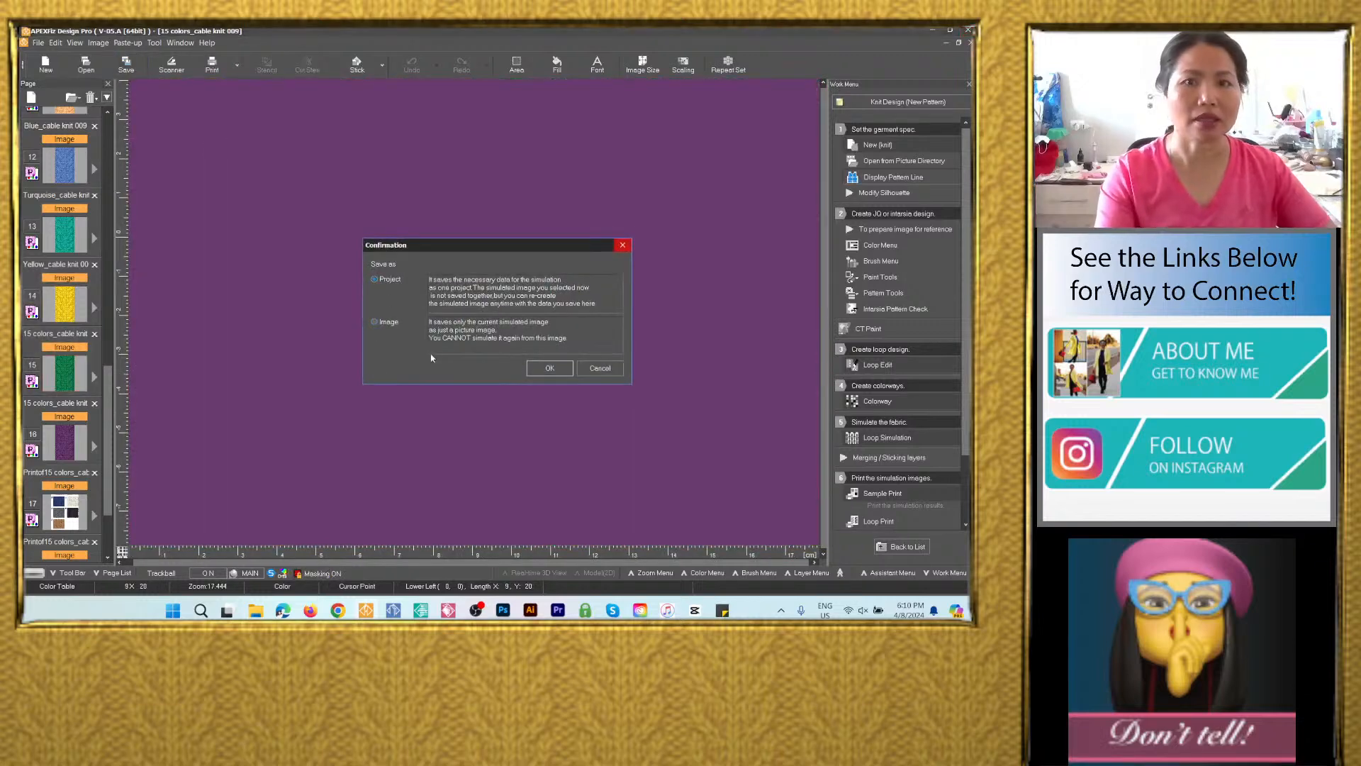
click(394, 323)
click(550, 368)
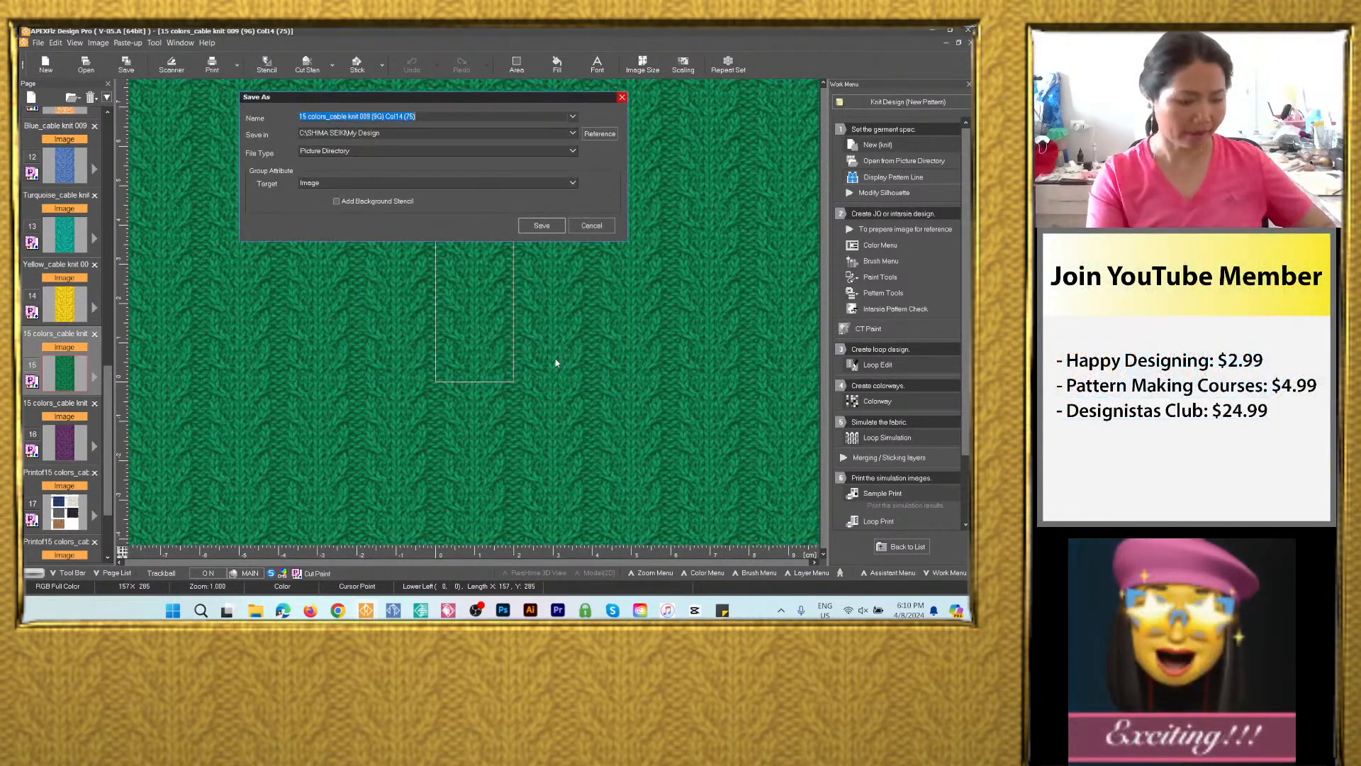
text(Navy blue_cable knit 009)
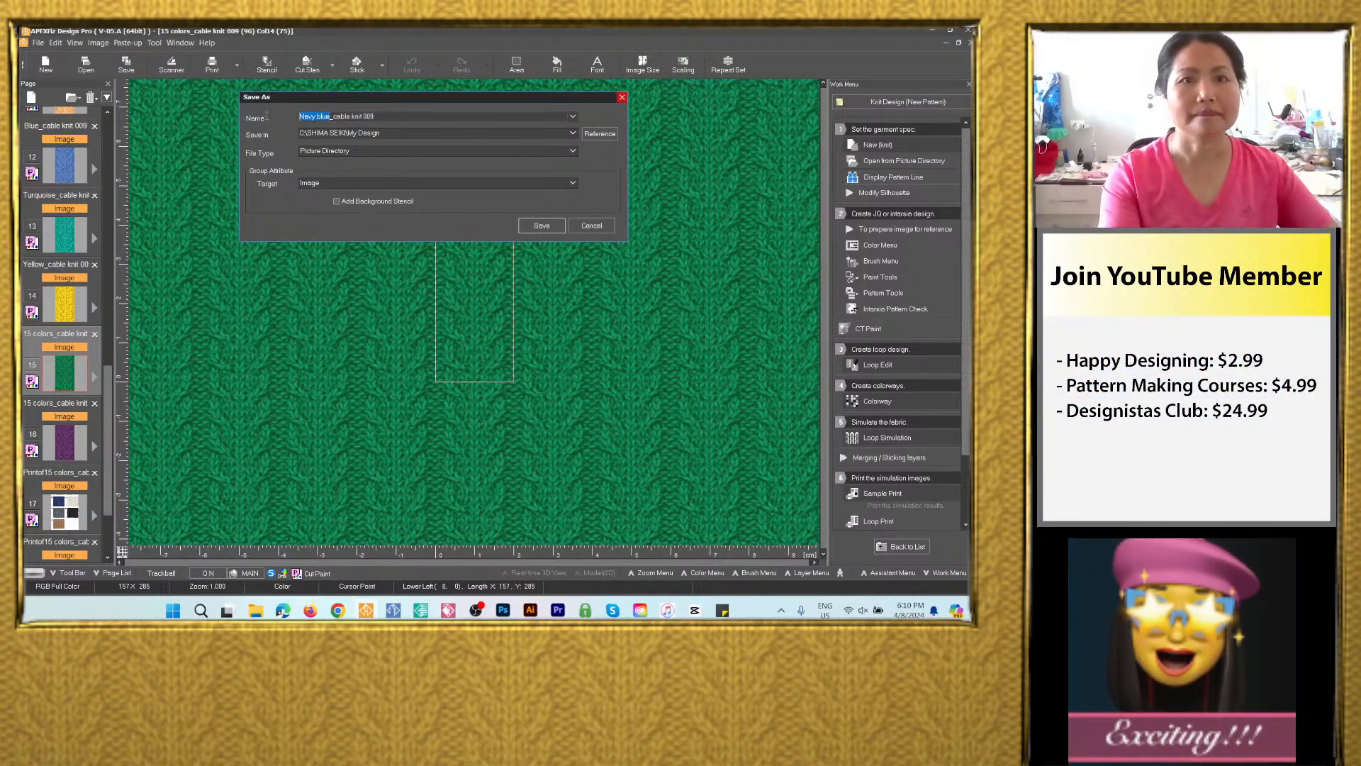
text(Green)
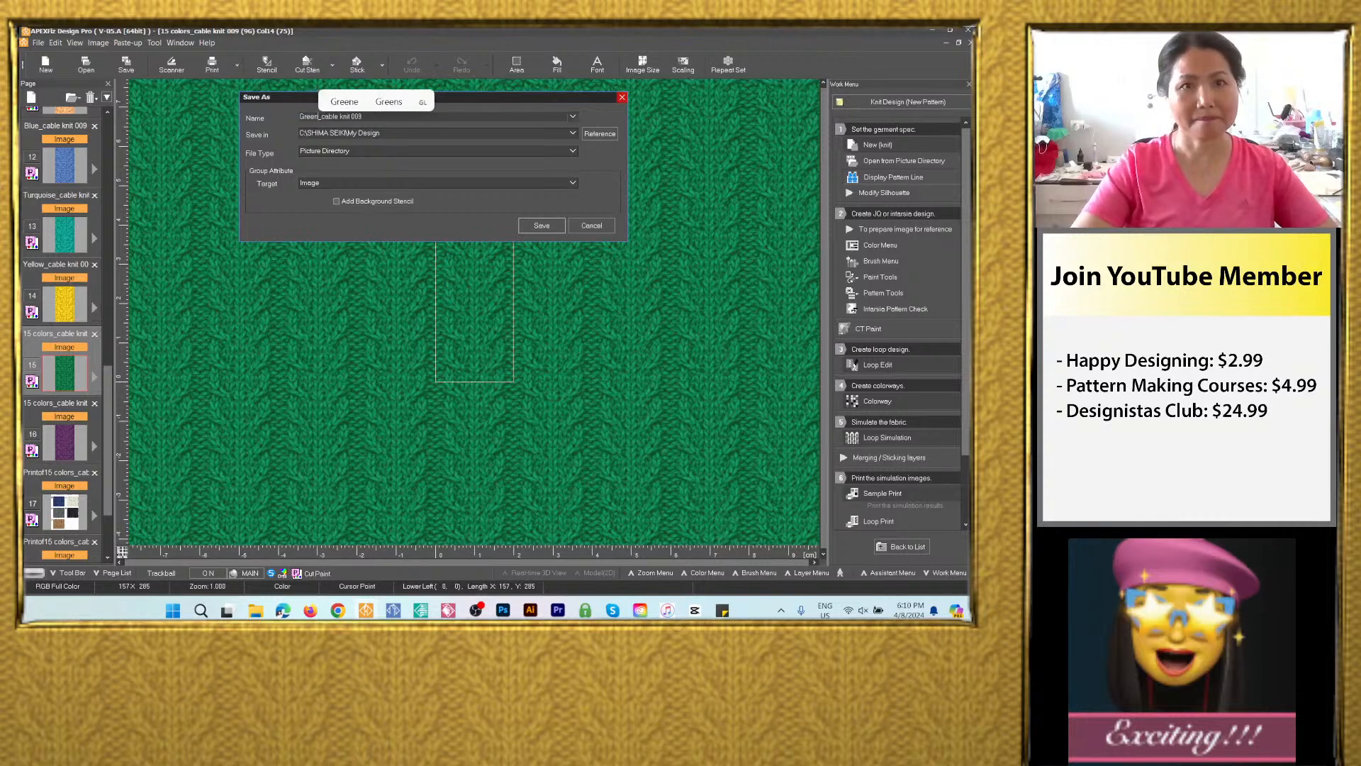
Save the green image as an Adobe Photoshop file (*.psd) in the "15 colors_cable knit 009" folder.
click(573, 133)
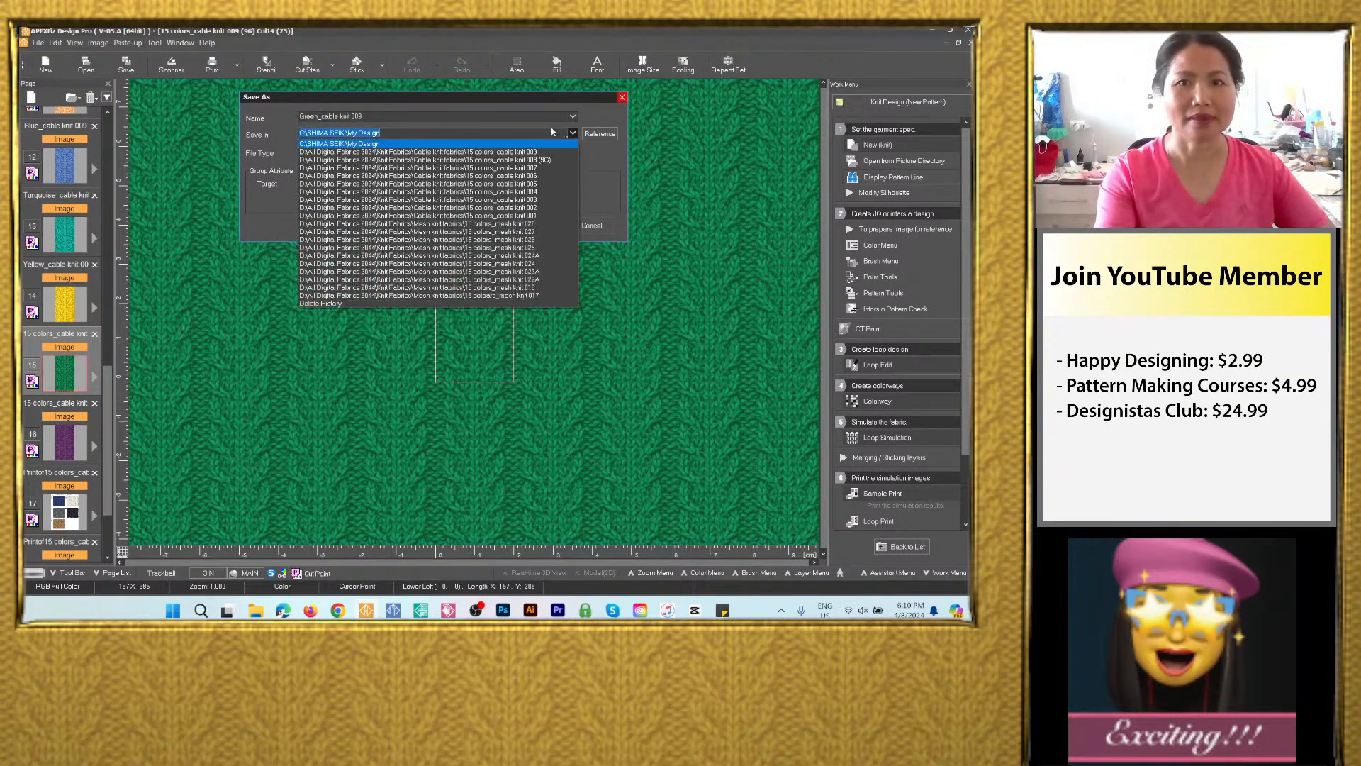
click(390, 148)
click(391, 152)
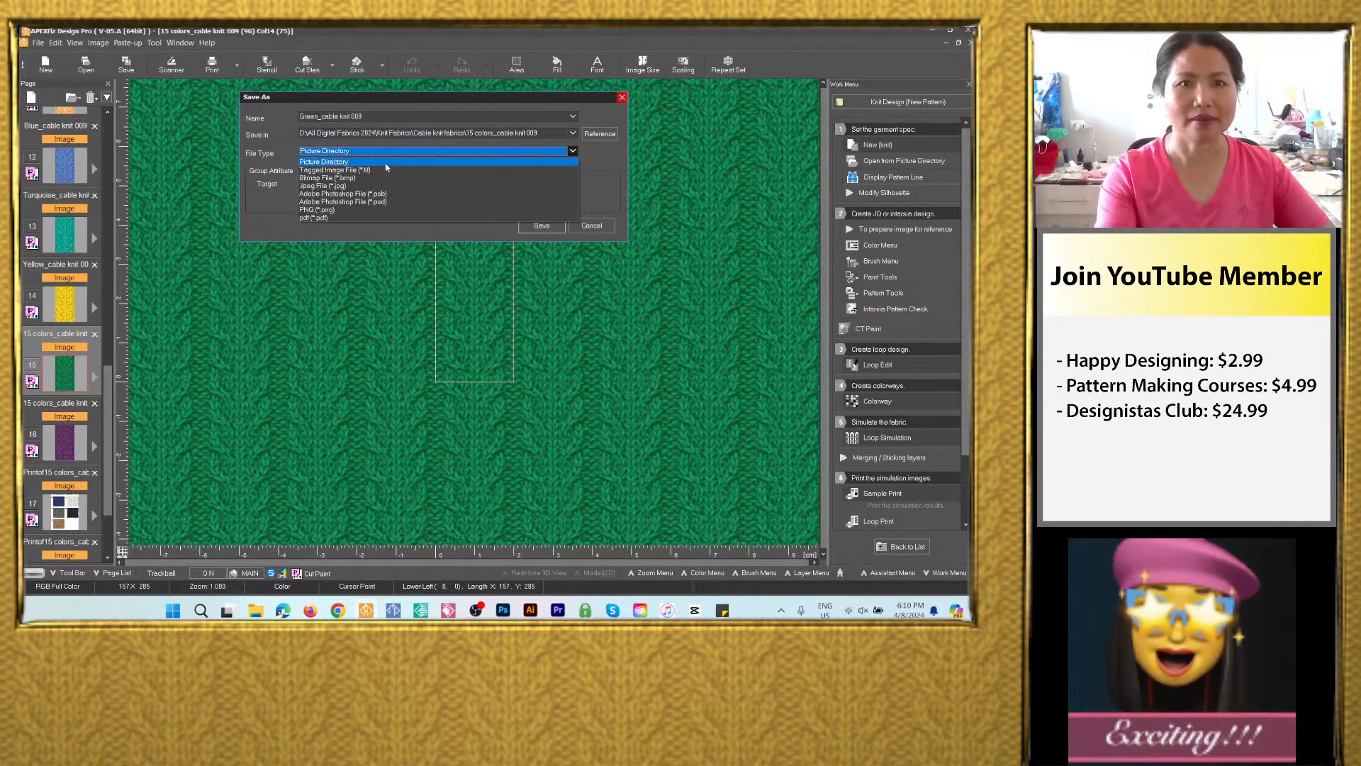
click(375, 200)
click(550, 271)
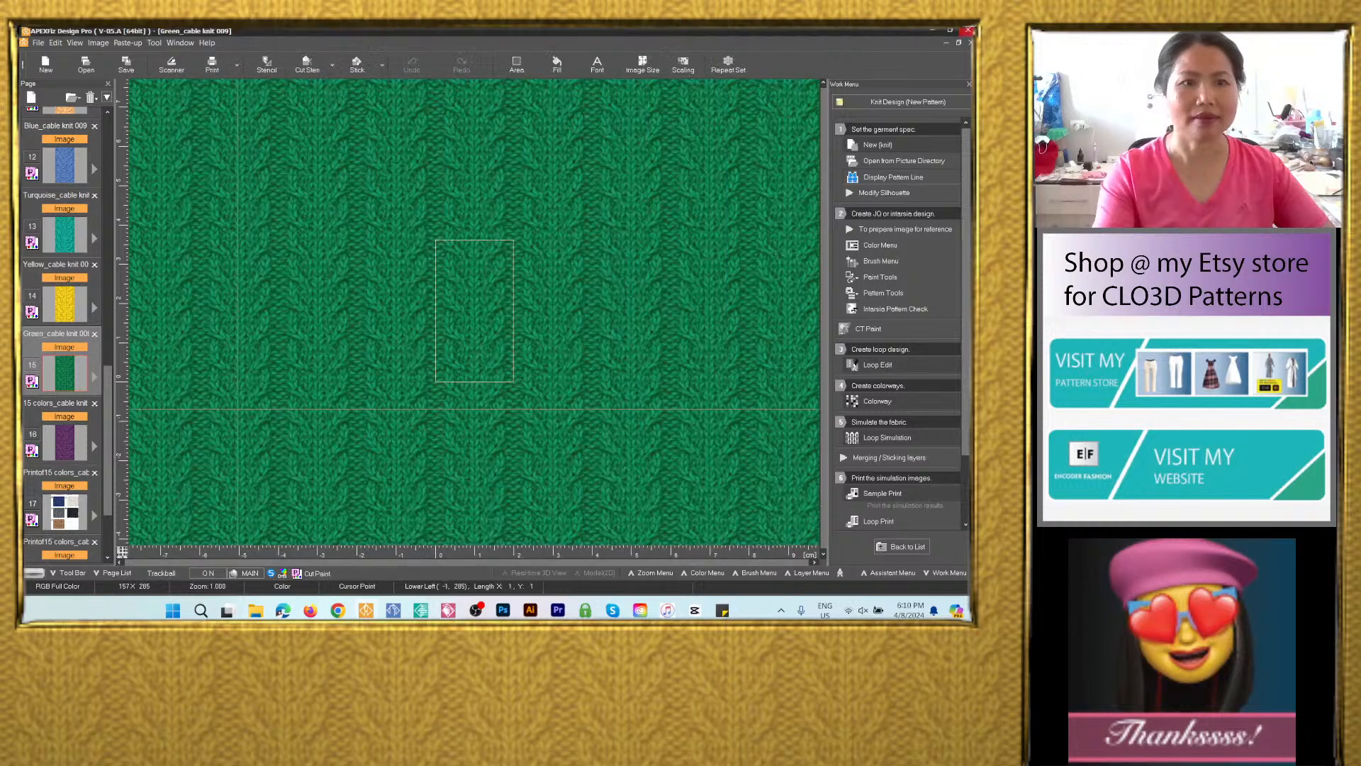
Set the purple Col15 page to save as an image only, changing the pasted name to "Purple_cable knit 009".
click(67, 441)
click(126, 63)
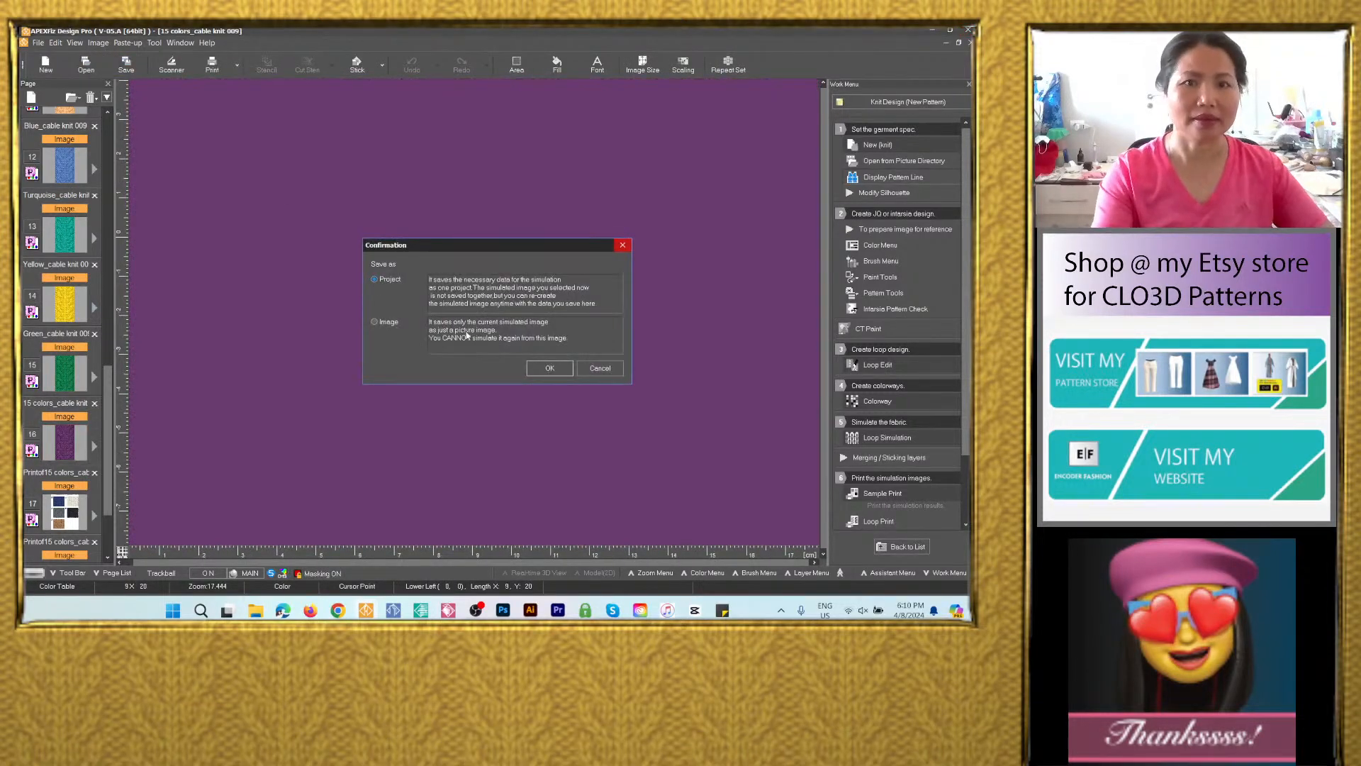
click(389, 322)
click(549, 368)
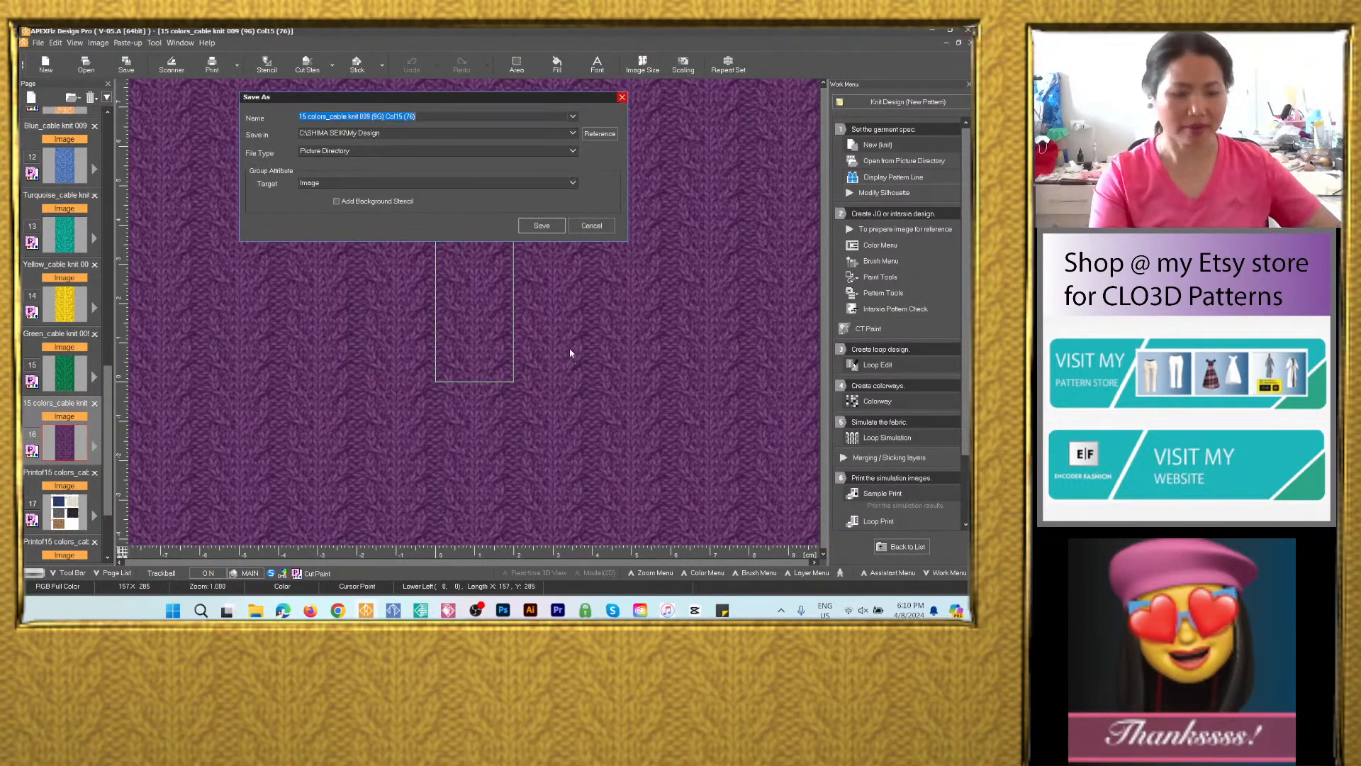
text(Navy blue_cable knit 009)
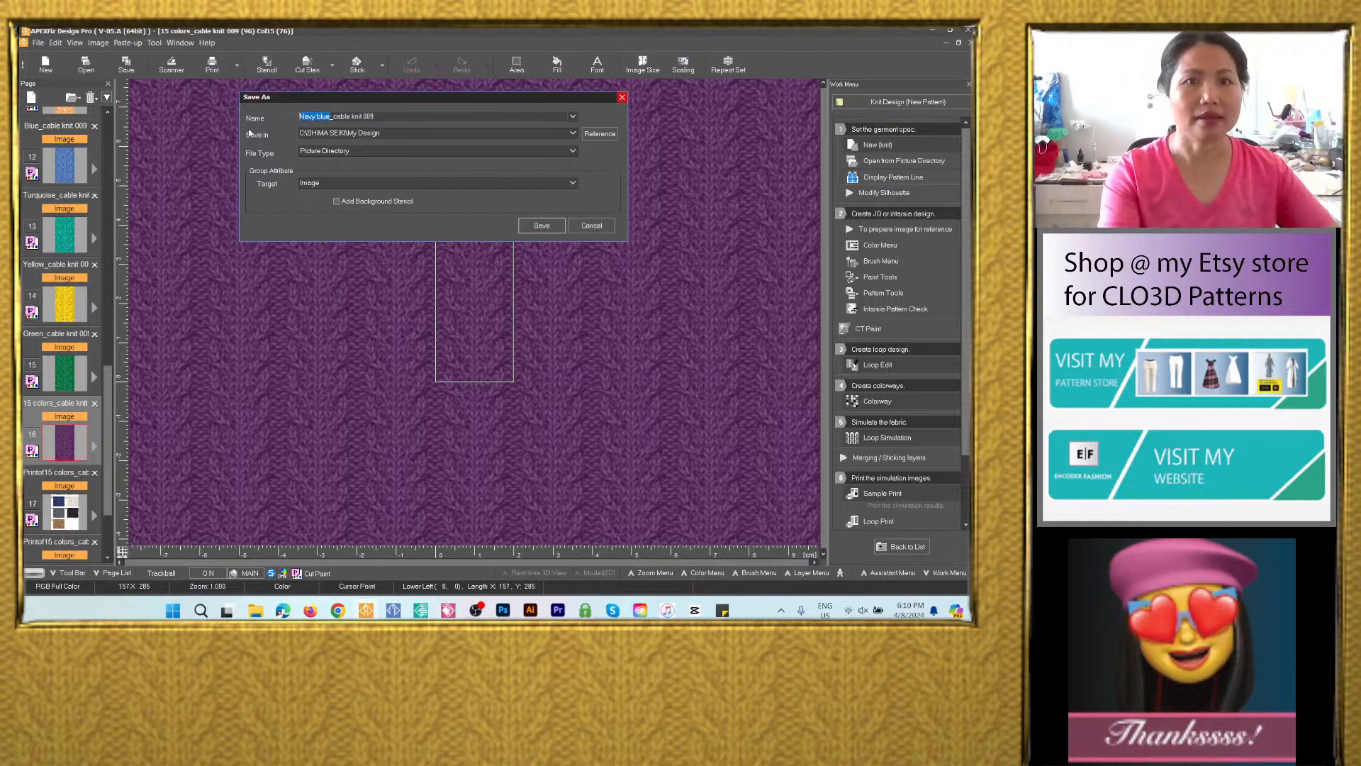
text(P)
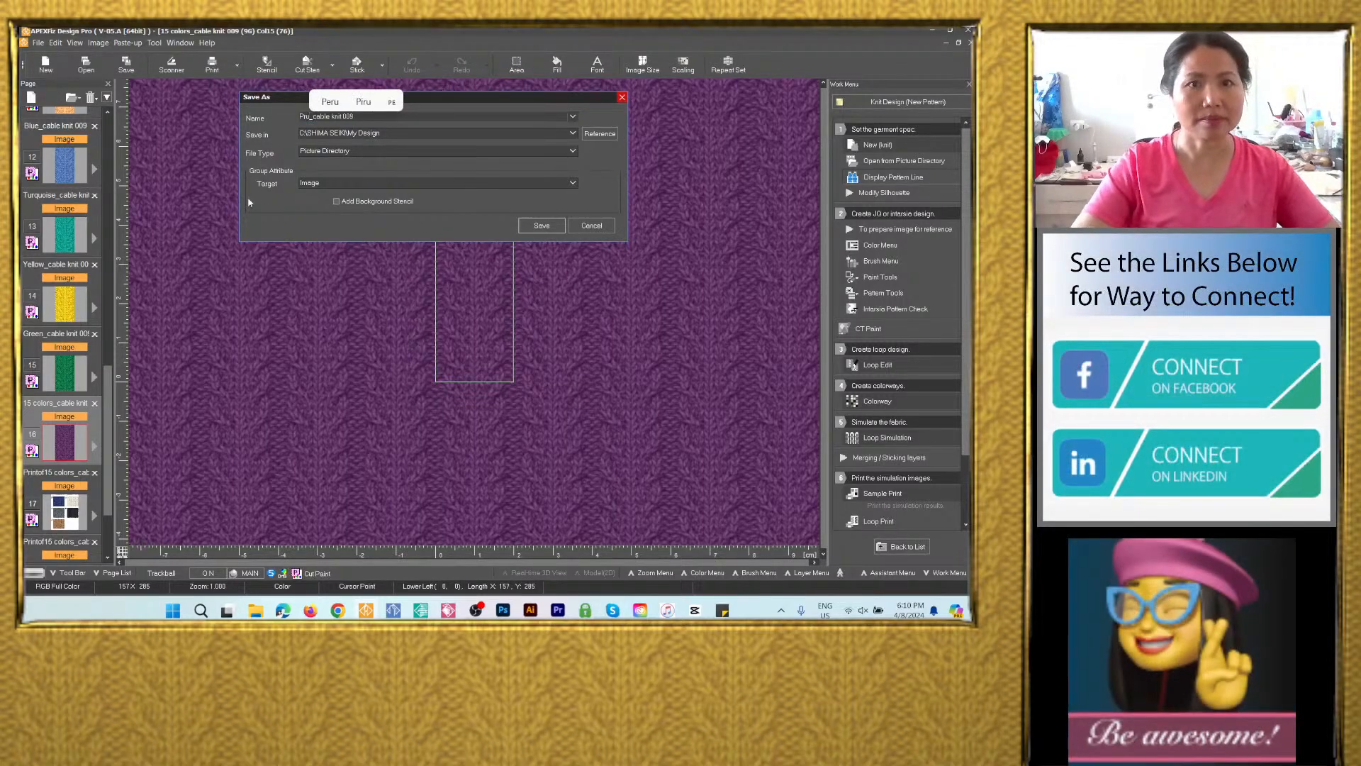
text(urple)
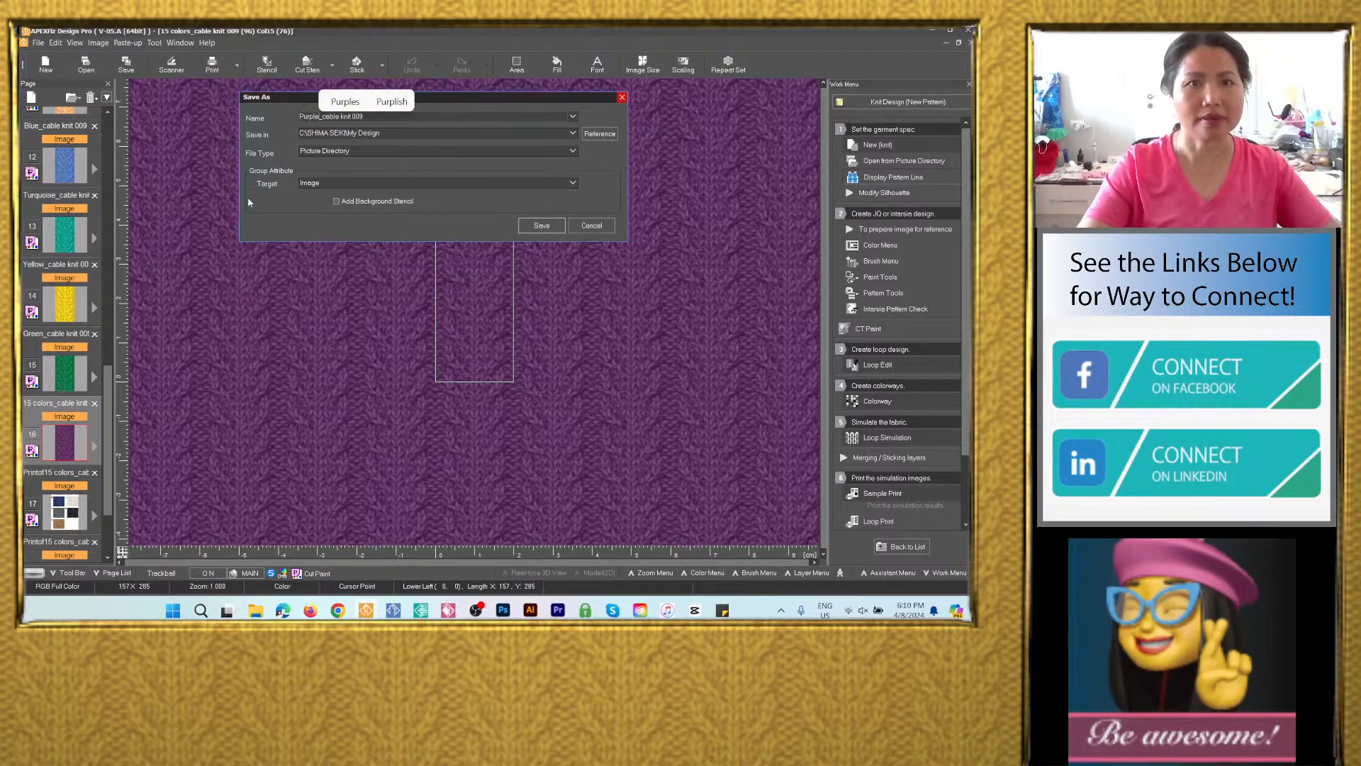
Save the purple image as an Adobe Photoshop file (*.psd) in the "15 colors_cable knit 009" folder.
click(573, 133)
click(369, 141)
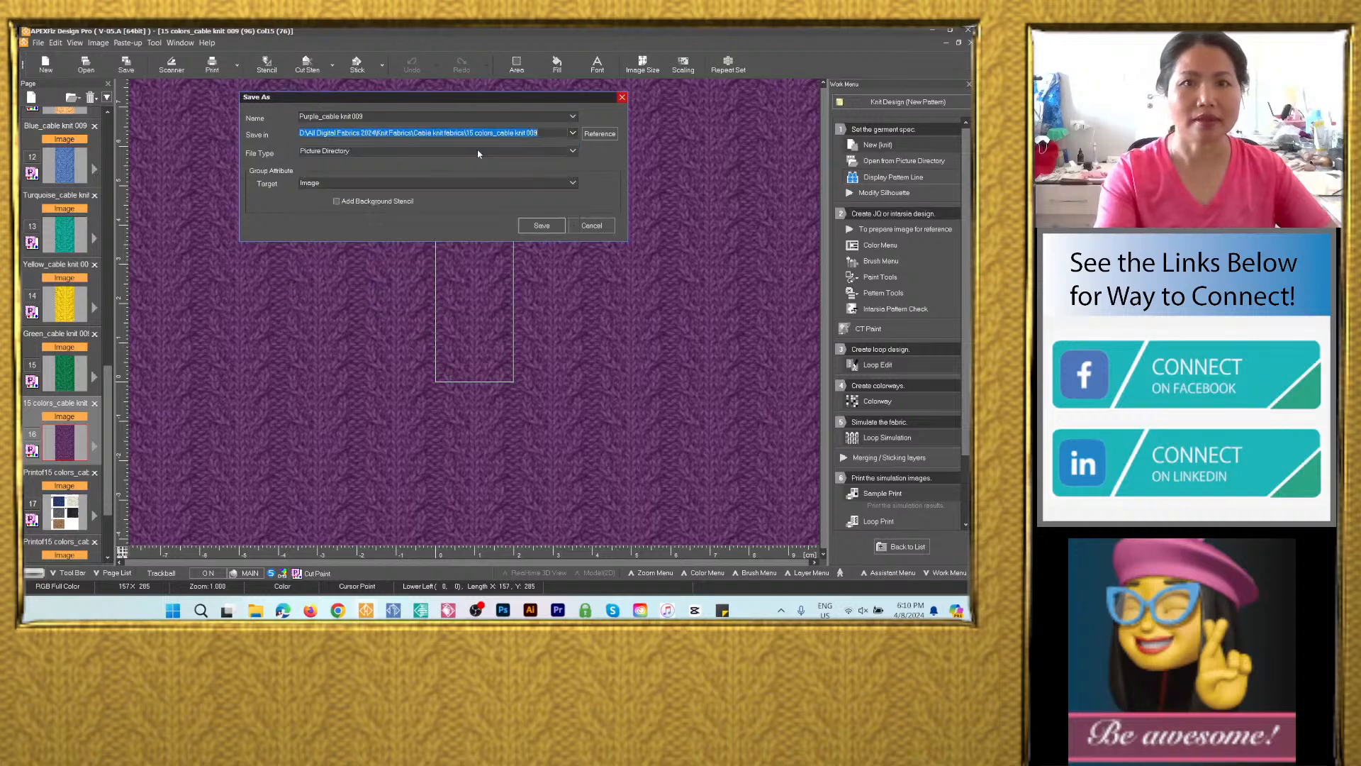
click(368, 150)
click(378, 202)
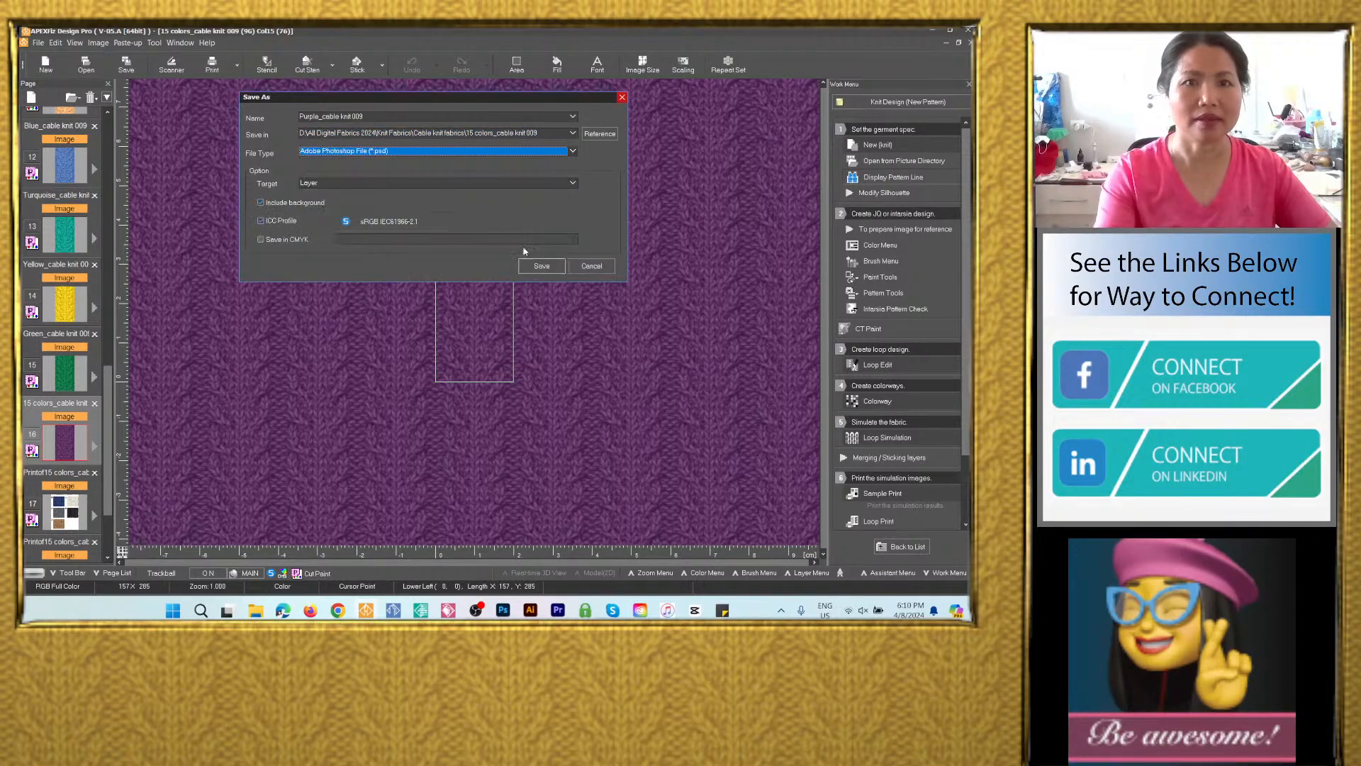
click(542, 266)
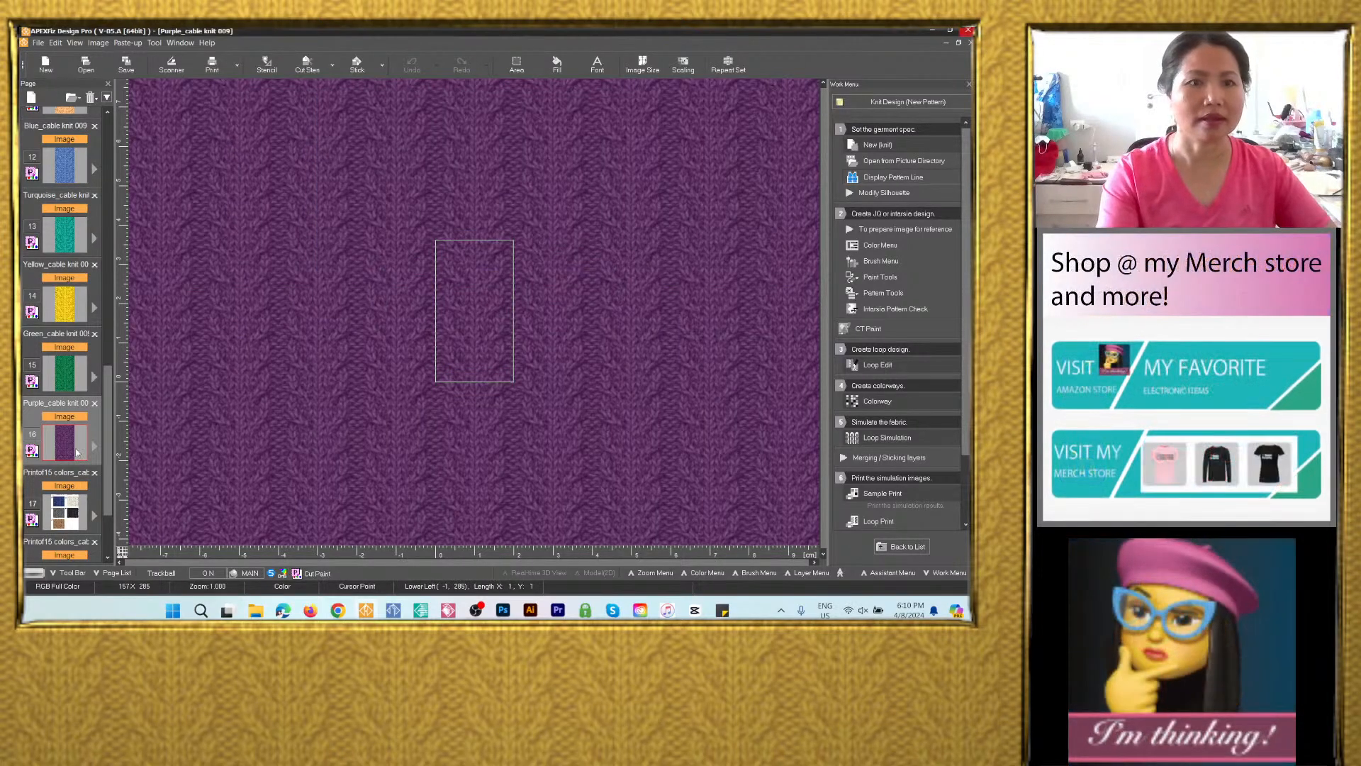
Start saving the first sample print page under the name "Swatches1_cable knit 009" and copy that name.
scroll(76, 436, down, 3)
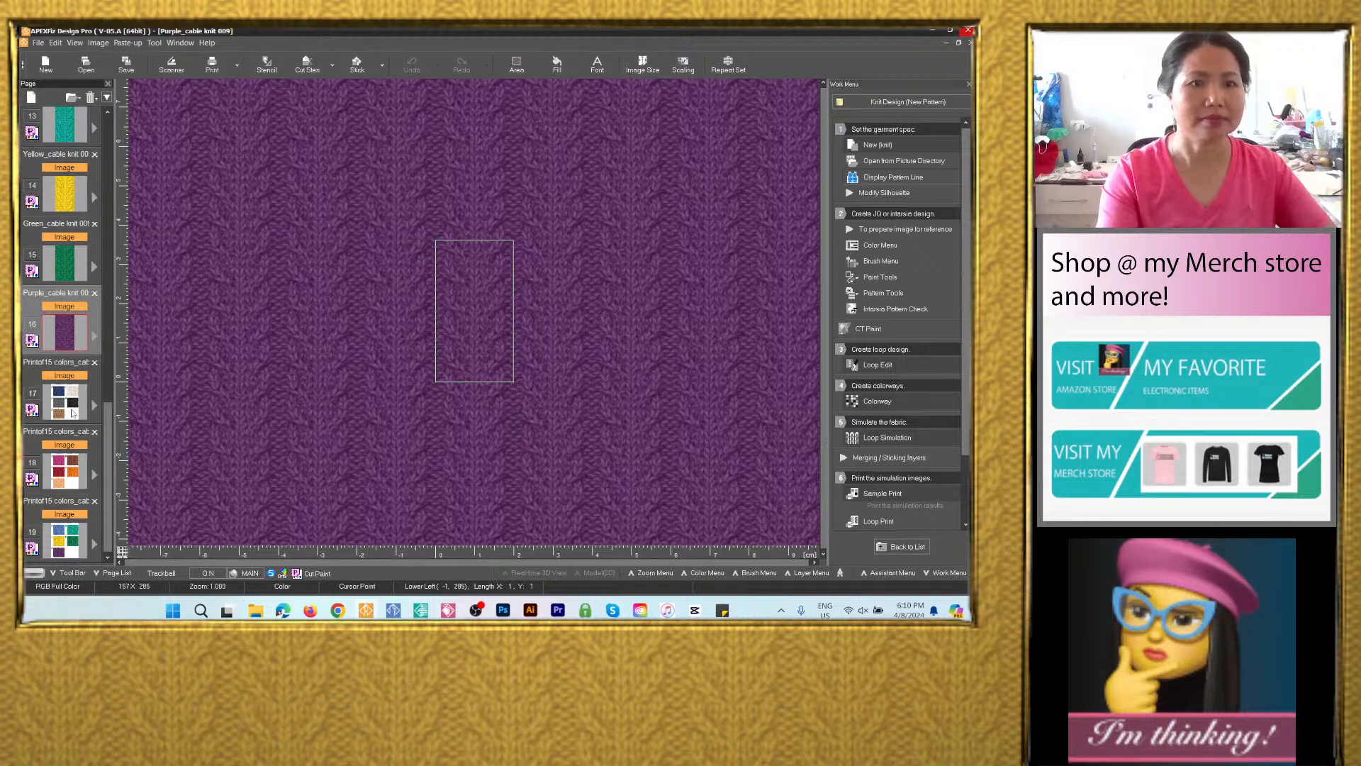
click(73, 413)
click(126, 64)
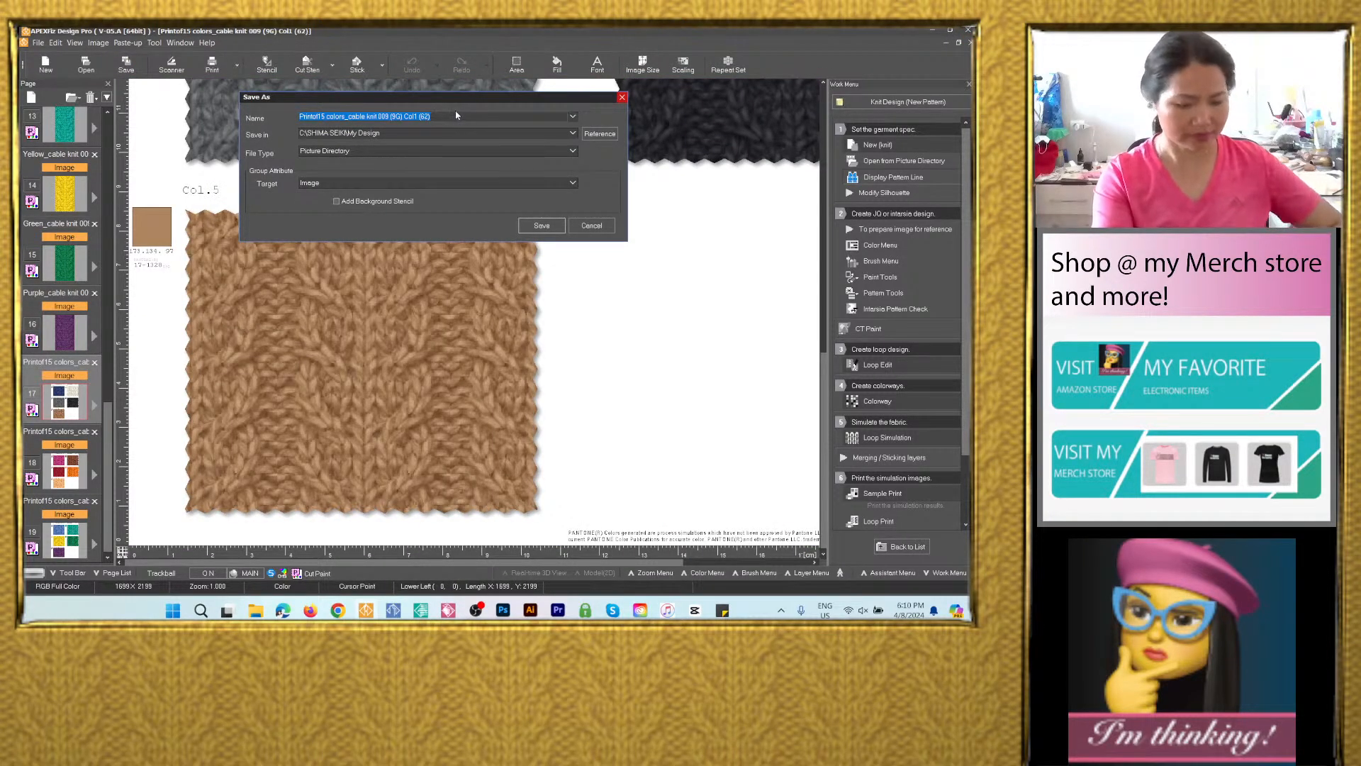
text(Navy blue_cable knit 009)
drag(330, 117, 296, 116)
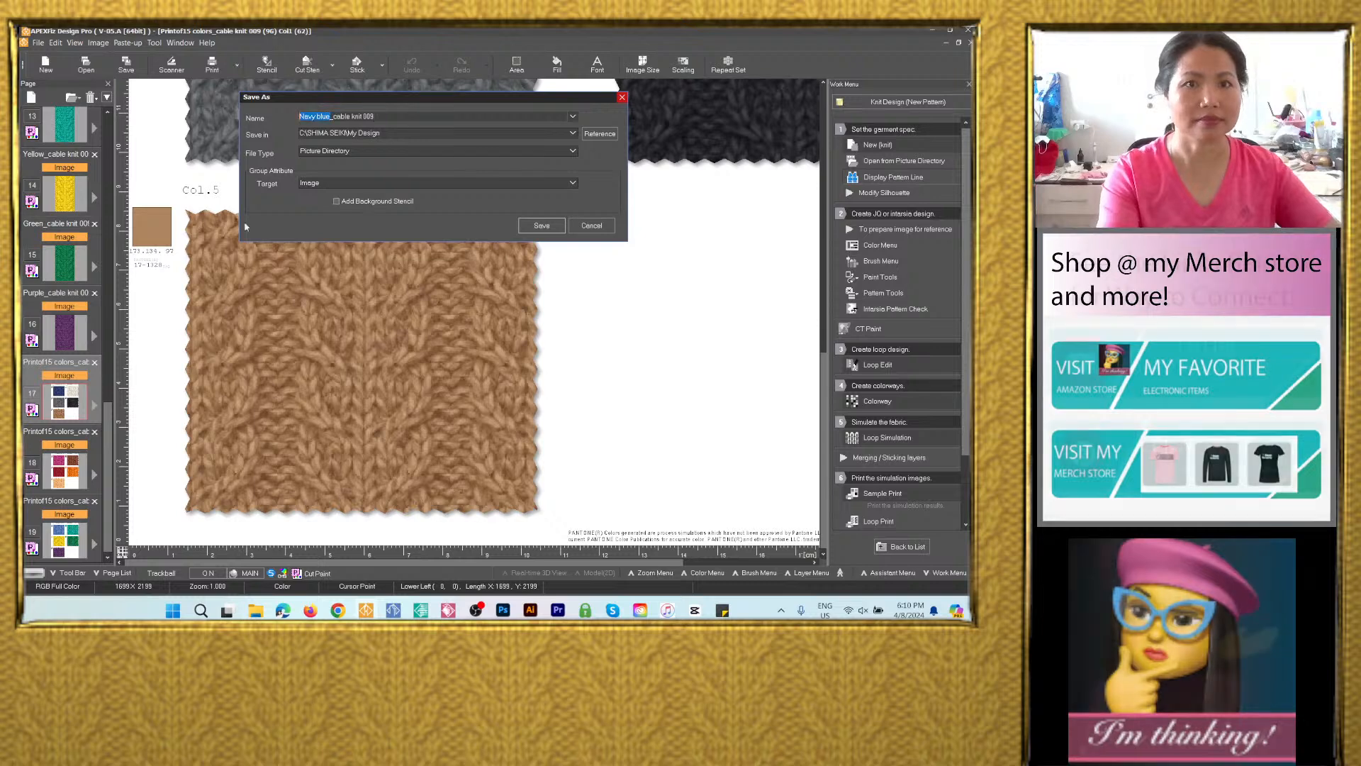
text(Sw)
text(atches)
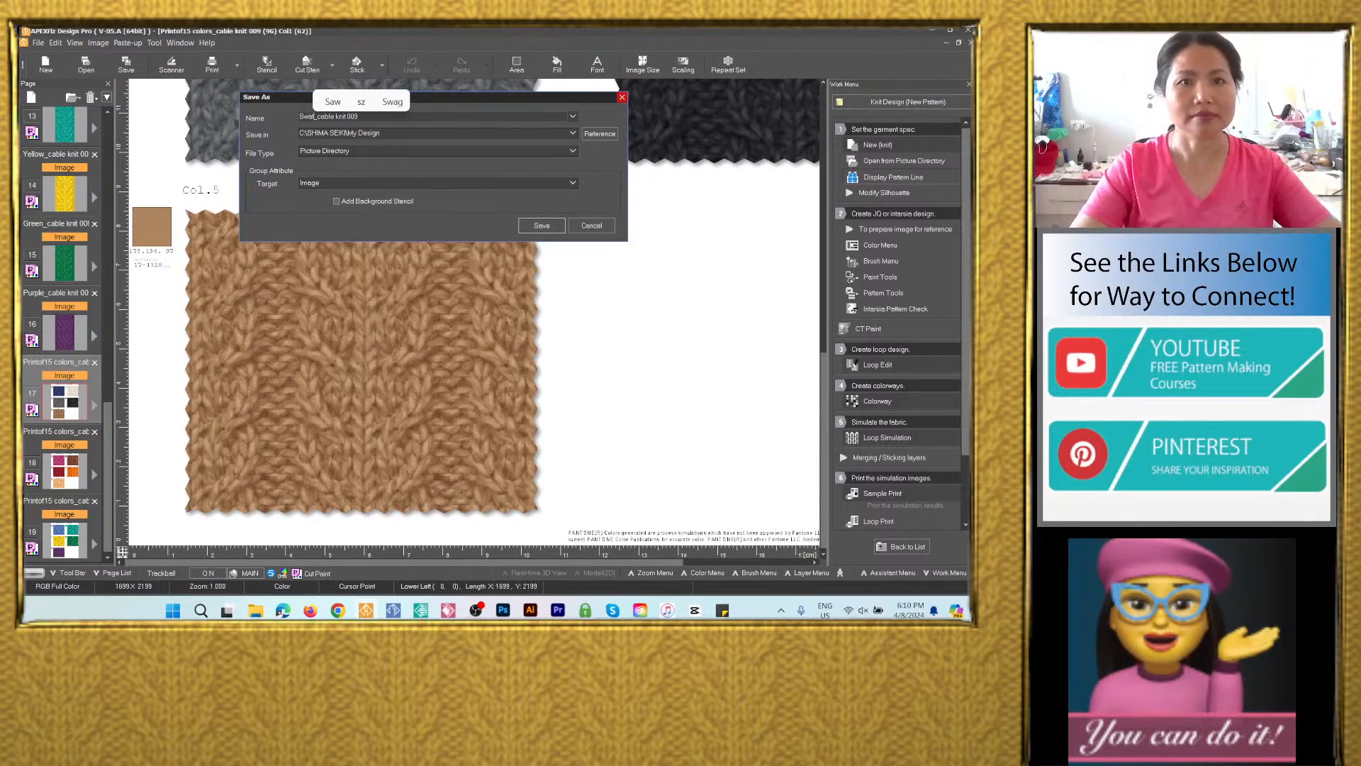
text(1)
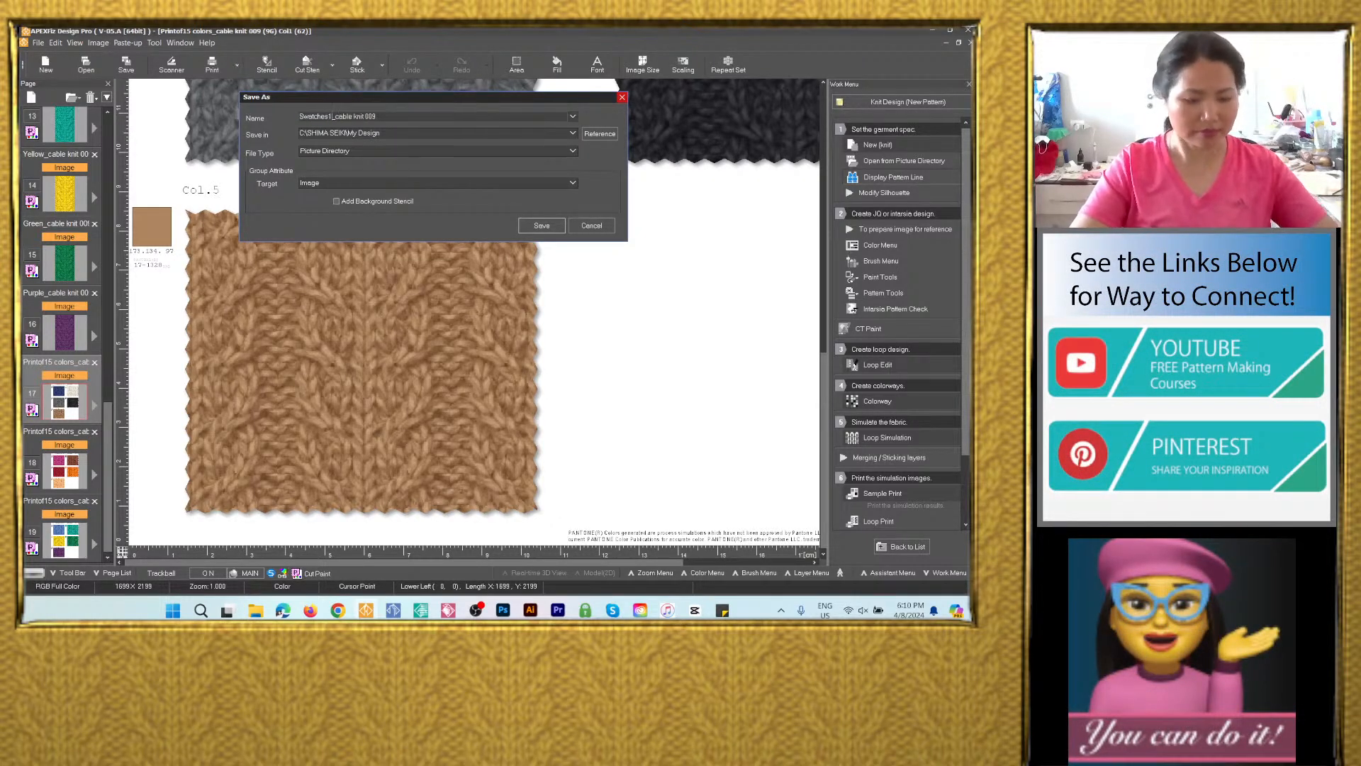
key(ctrl+a)
key(ctrl+c)
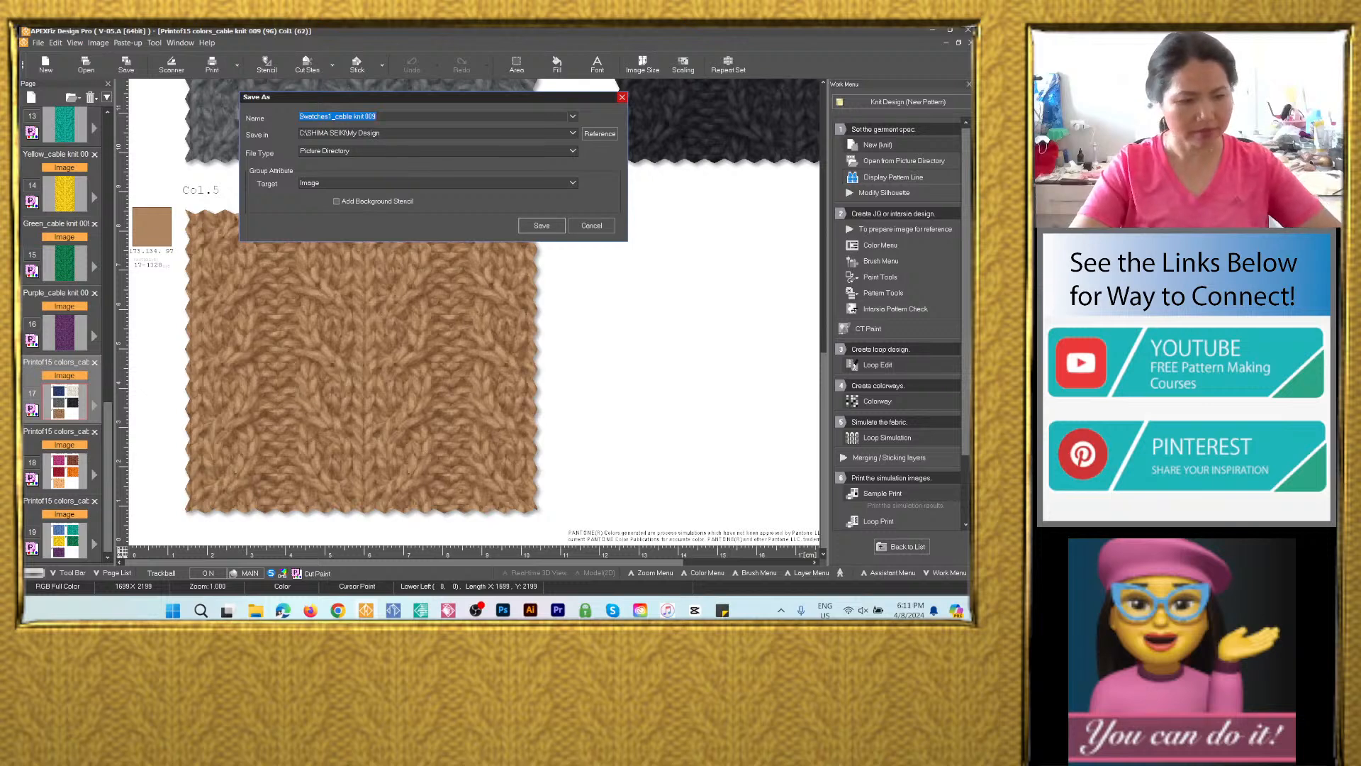
Save the first swatch page as an Adobe Photoshop file (*.psd) in the "15 colors_cable knit 009" folder.
click(573, 133)
click(496, 145)
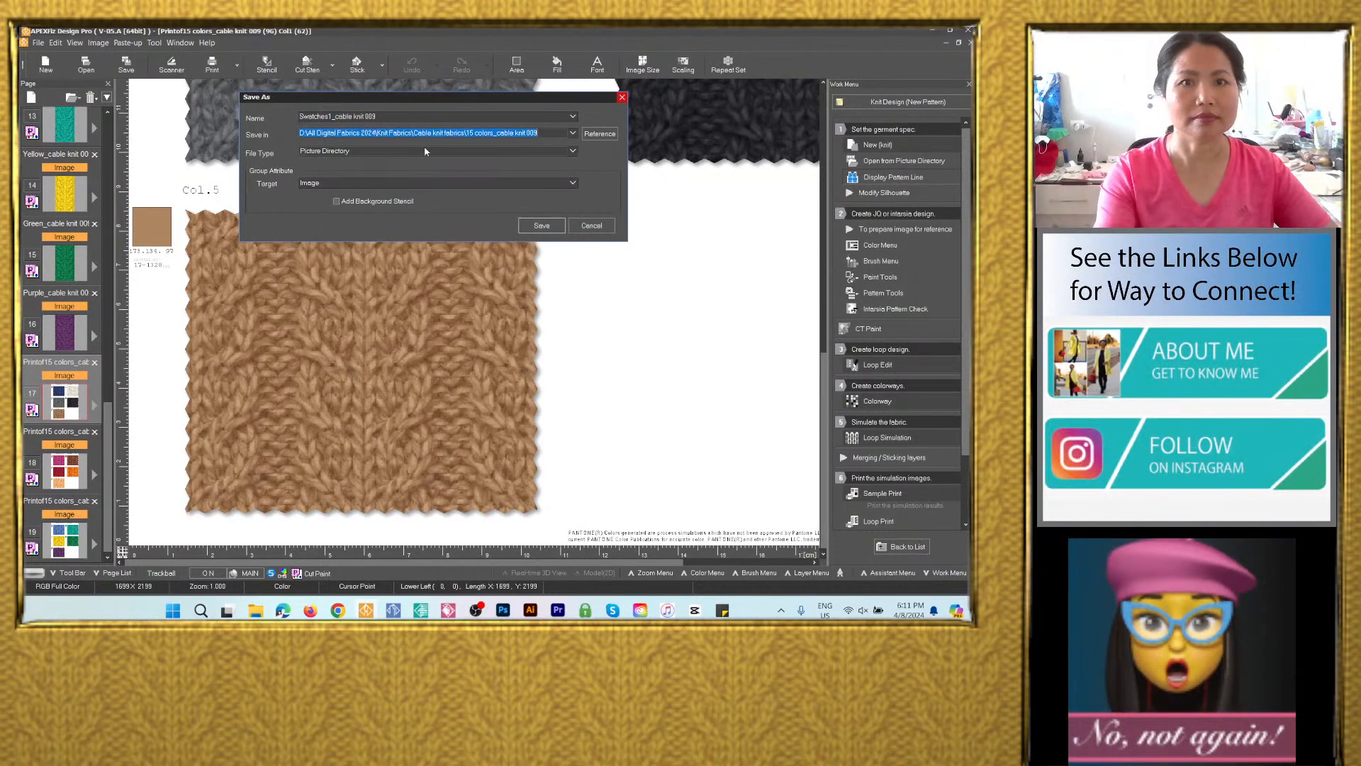
click(425, 151)
click(395, 209)
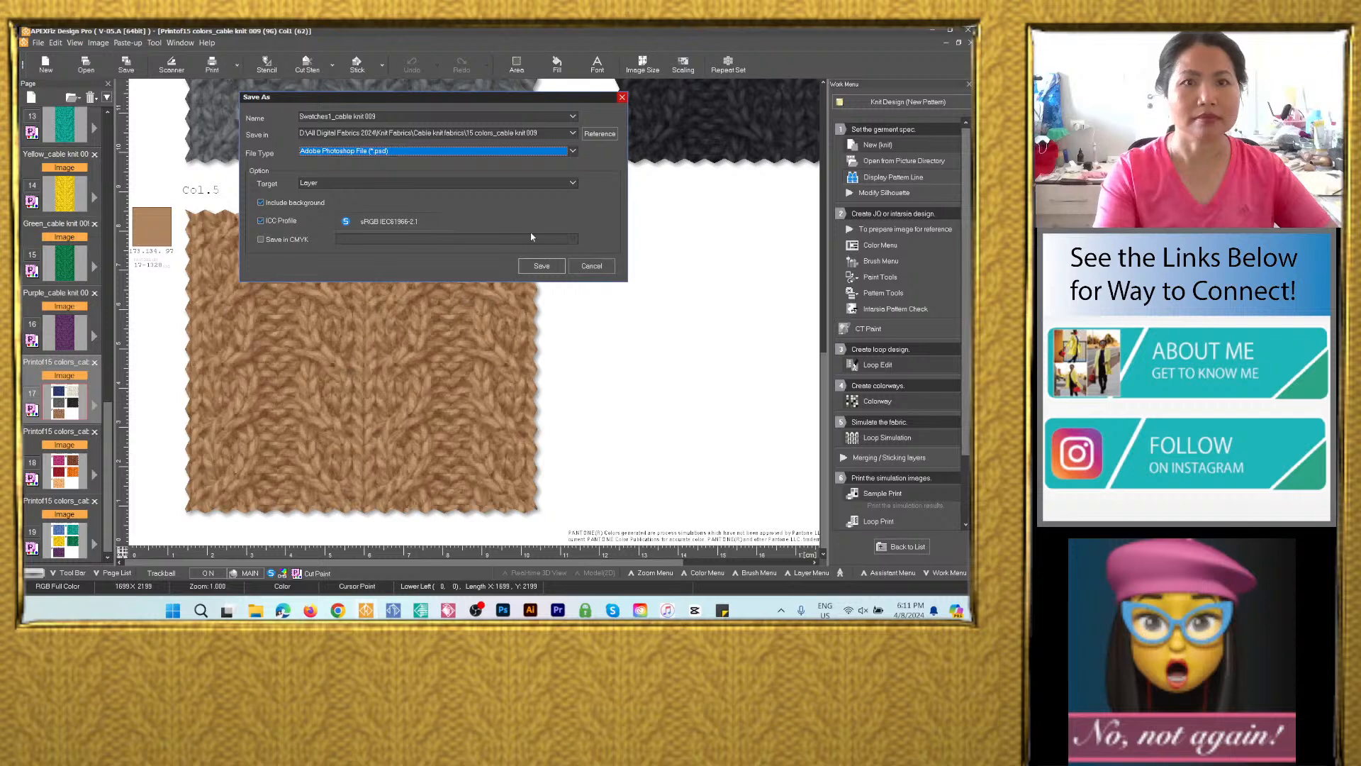
click(542, 268)
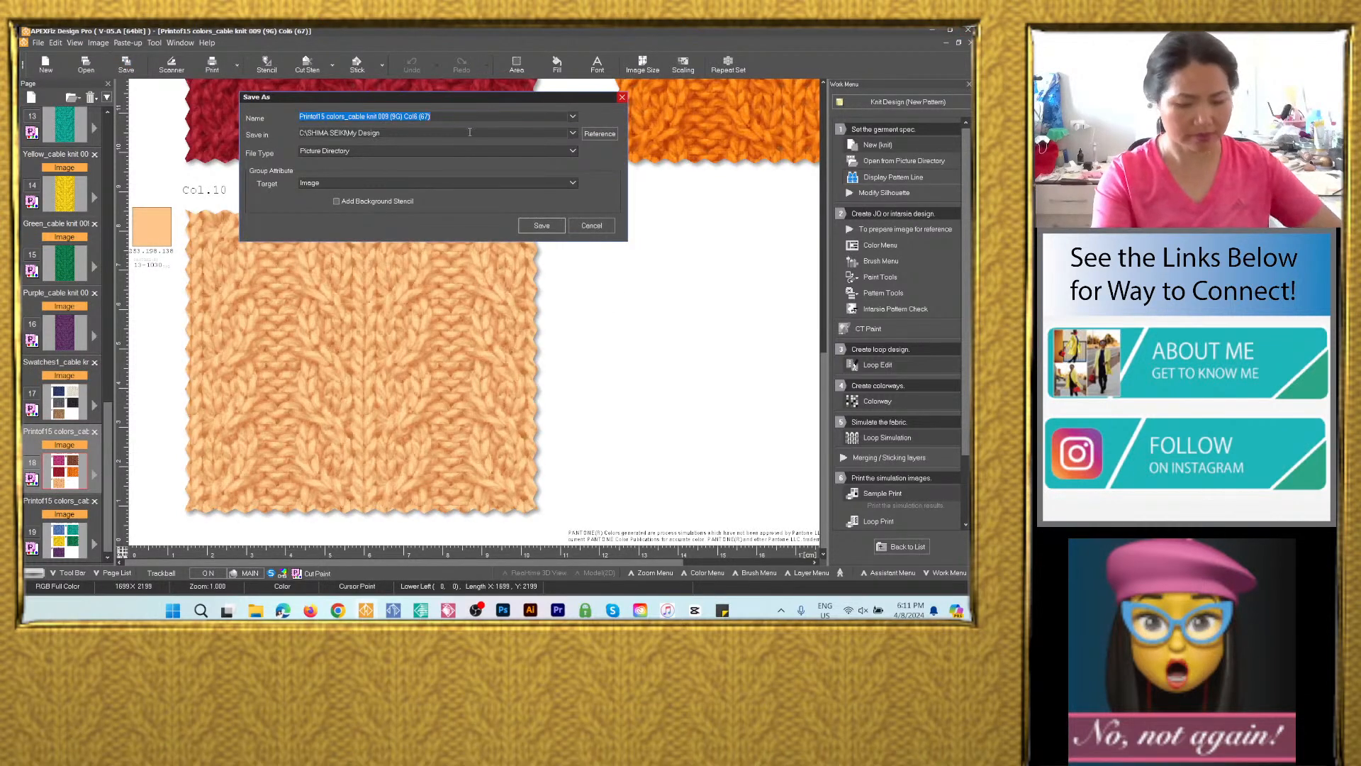
Save the second swatch page as "Swatches2_cable knit 009" in Adobe Photoshop format (*.psd) in the "15 colors_cable knit 009" folder.
key(ctrl+v)
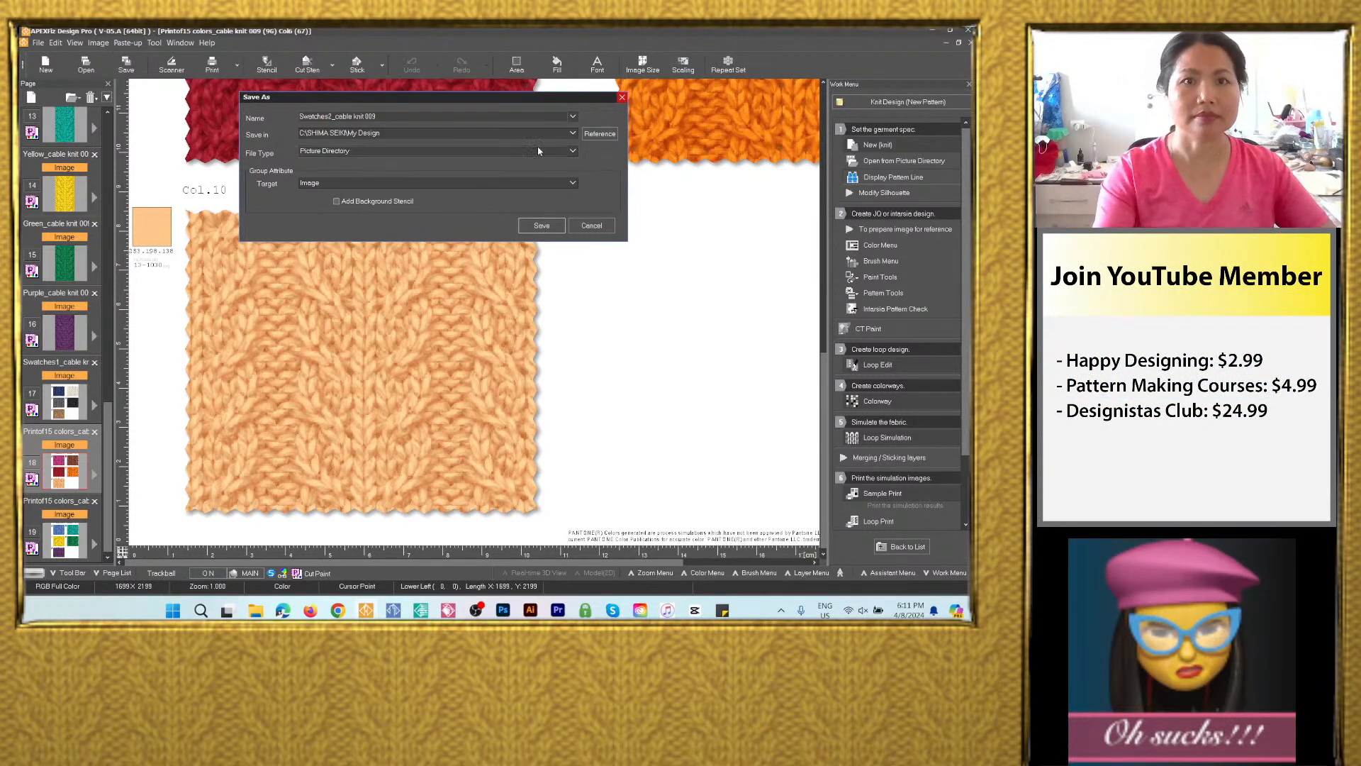
click(496, 133)
click(495, 152)
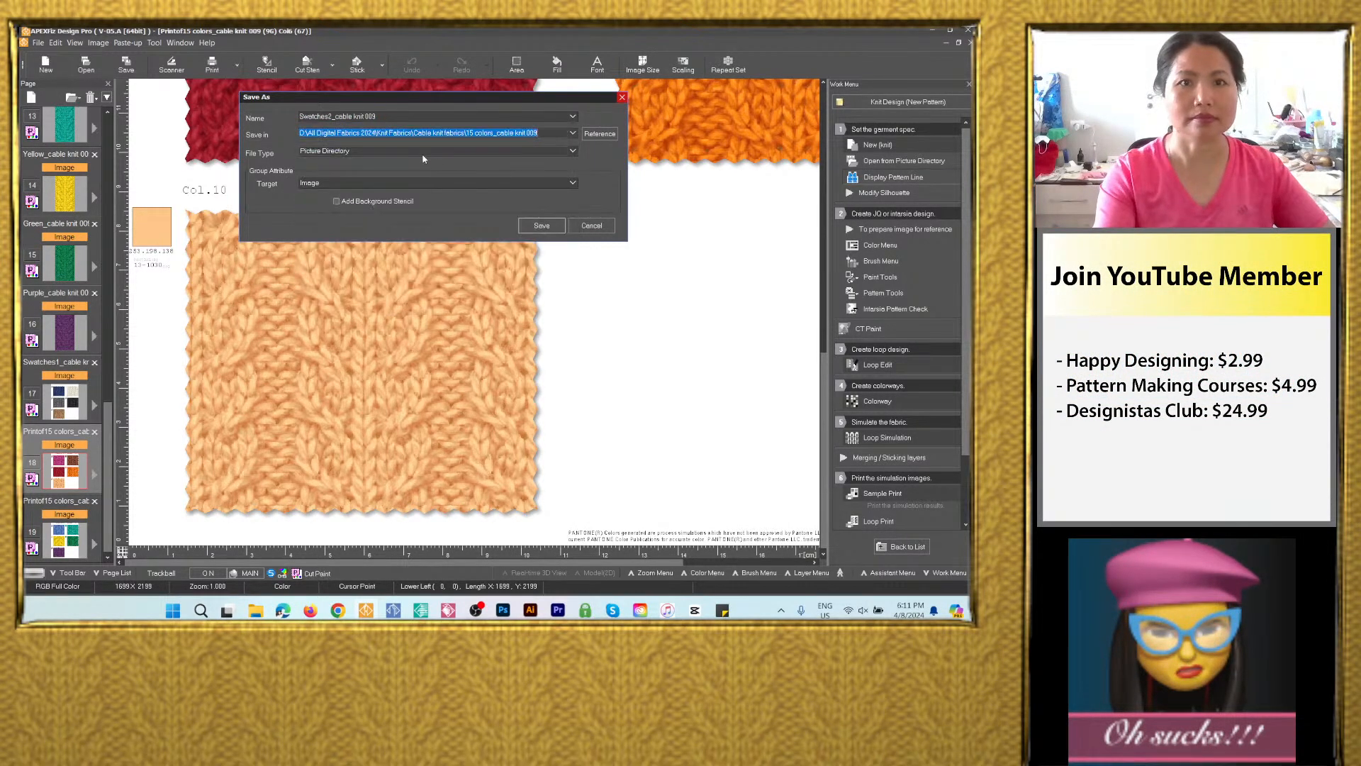
click(430, 152)
click(389, 205)
click(541, 266)
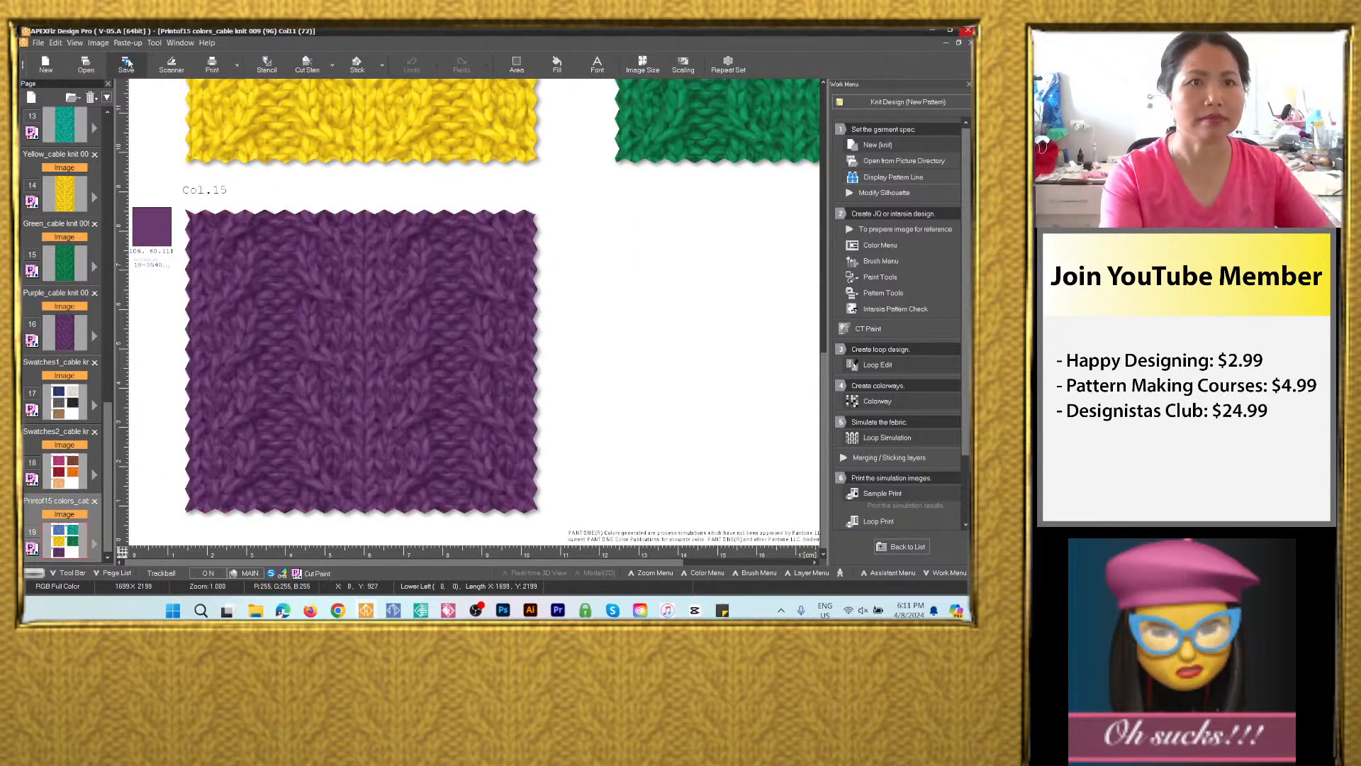
Save the third swatch page as "Swatches3_cable knit 009" in Adobe Photoshop format (*.psd) in the "15 colors_cable knit 009" folder.
click(127, 63)
key(ctrl+v)
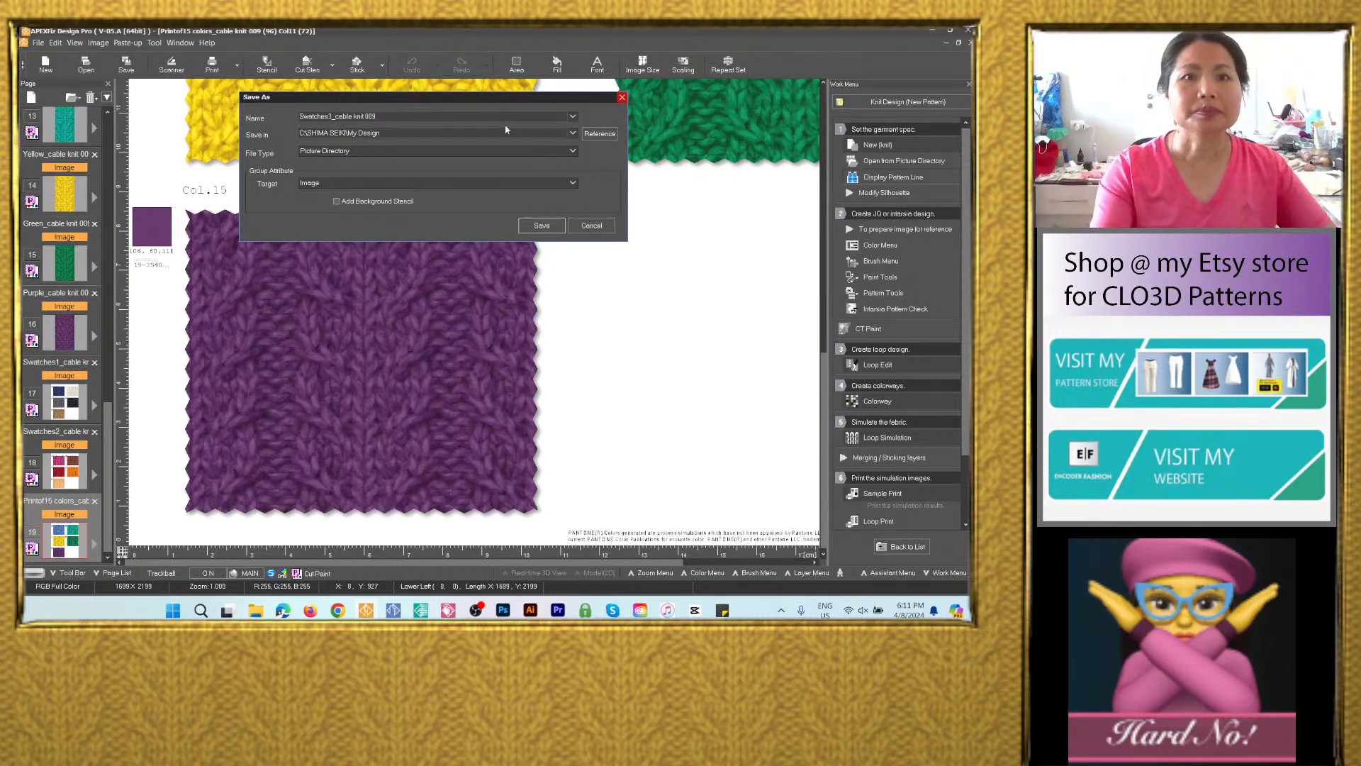
click(572, 134)
click(425, 160)
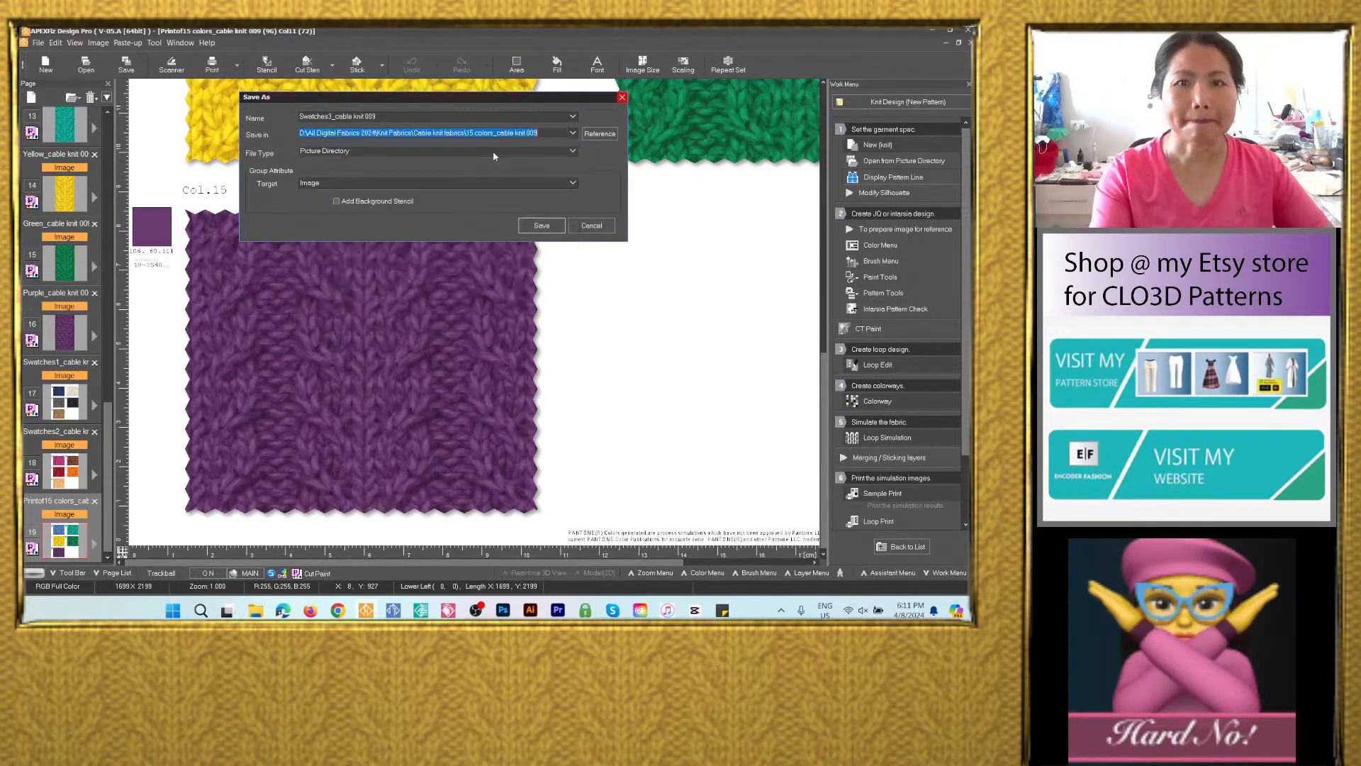
click(510, 150)
click(384, 178)
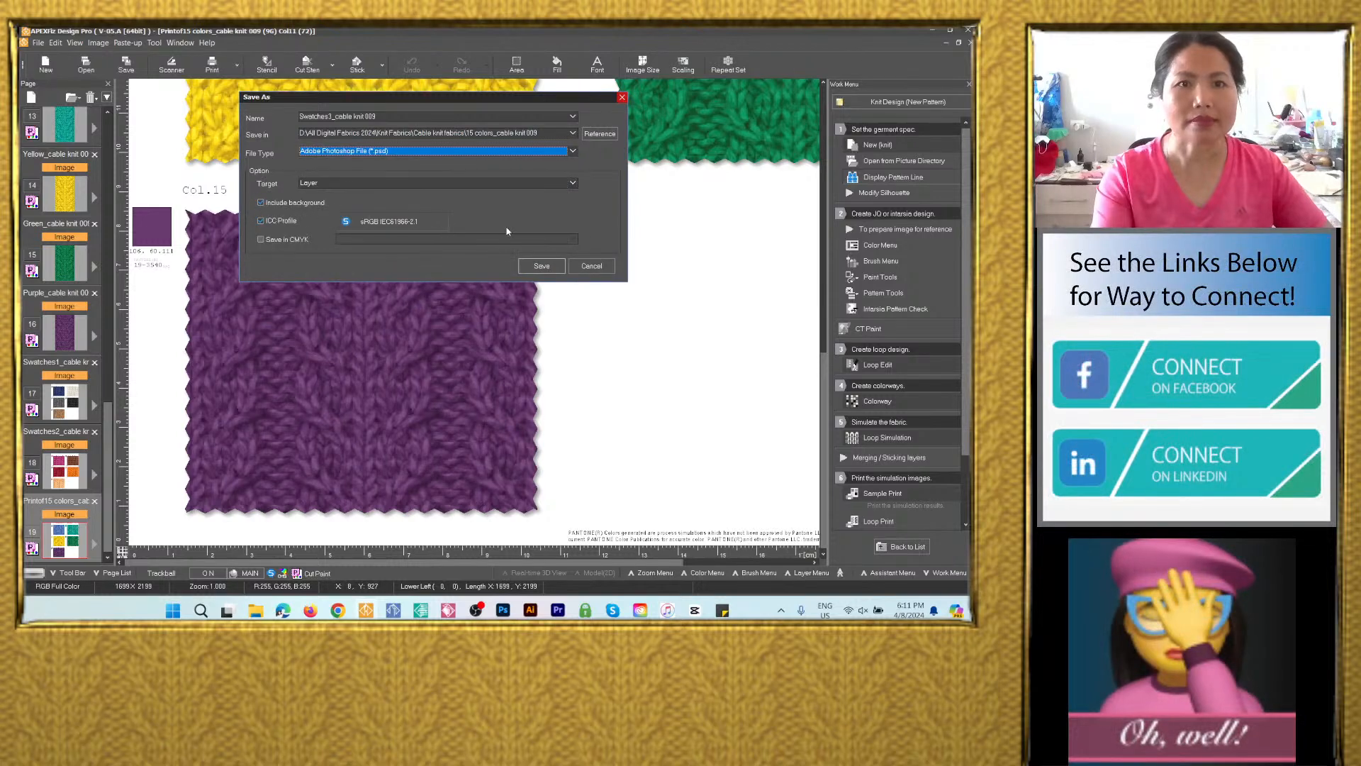
click(557, 266)
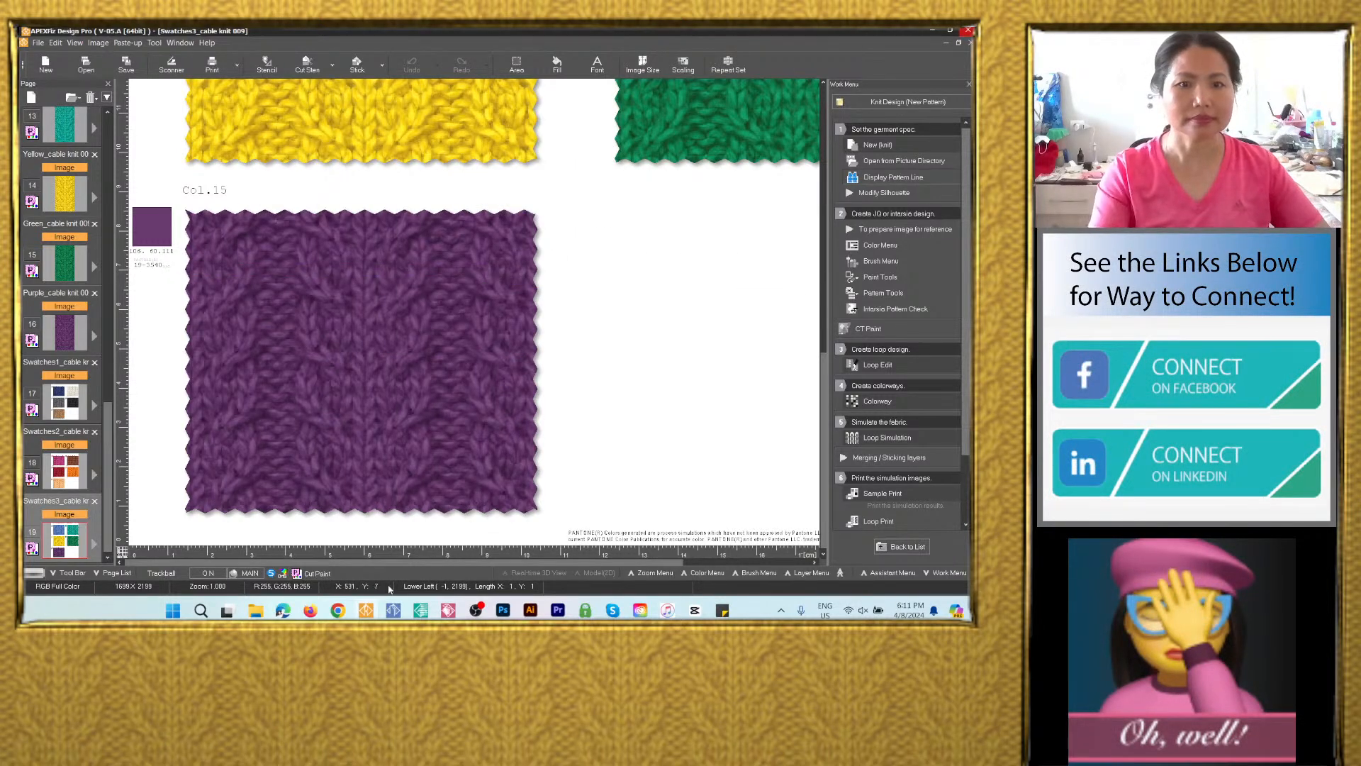
Check the saved files in the "15 colors_cable knit 009" folder in File Explorer, and review the whole third swatch page in APEXFiz Design Pro.
click(257, 610)
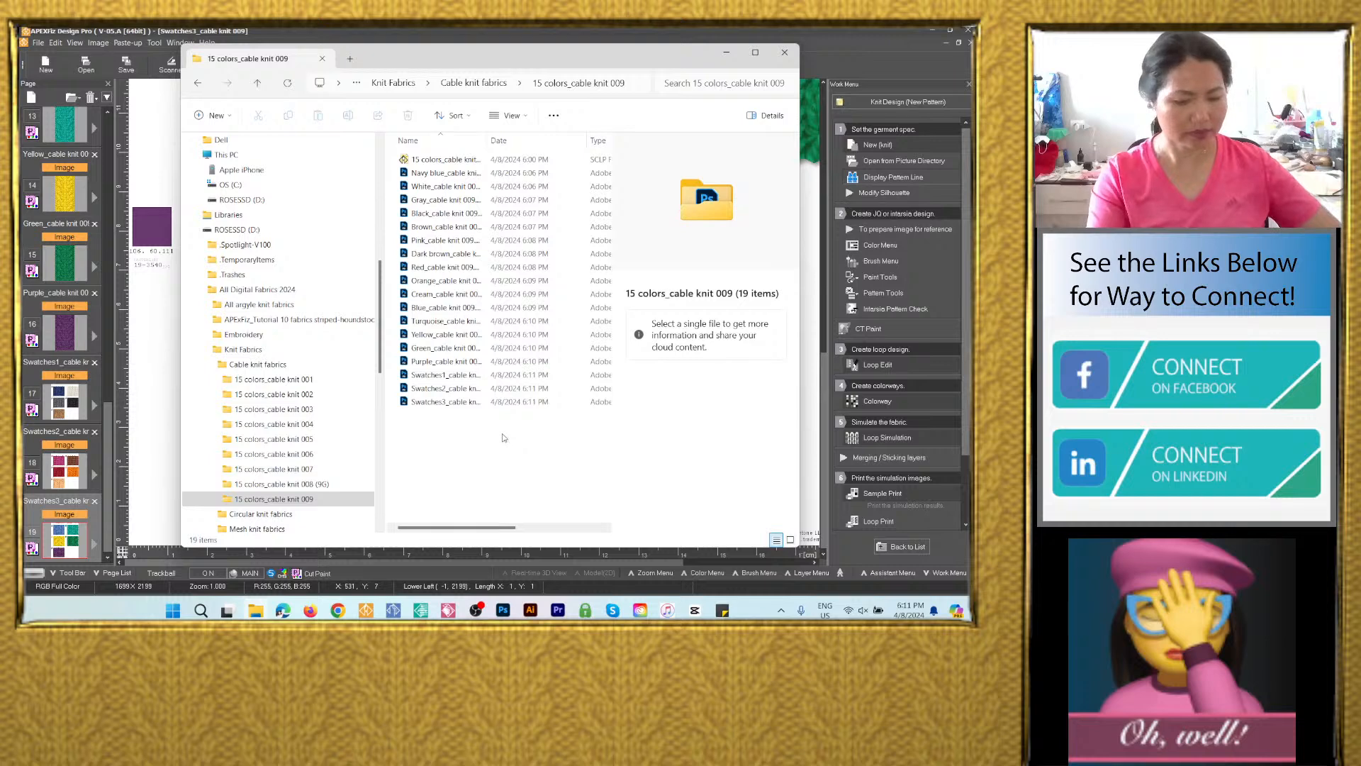
key(ctrl+a)
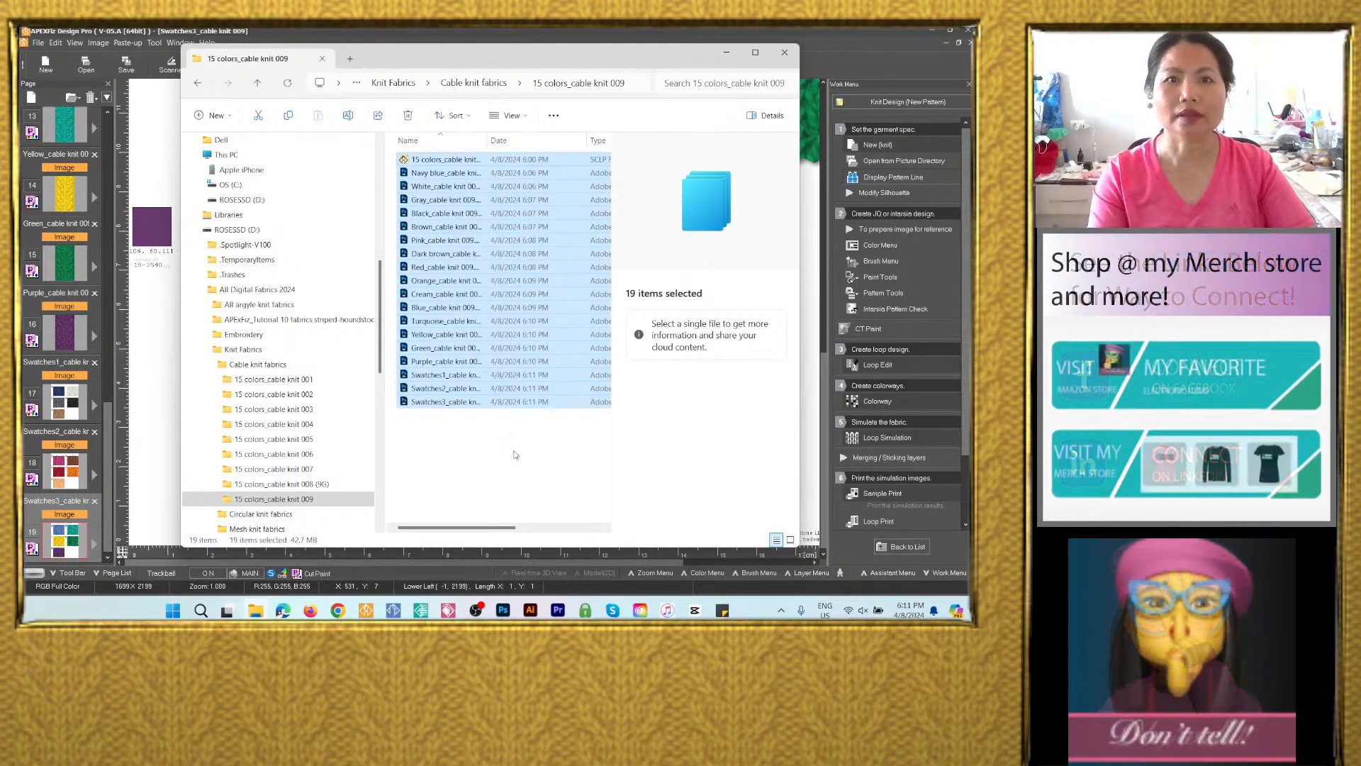
click(523, 449)
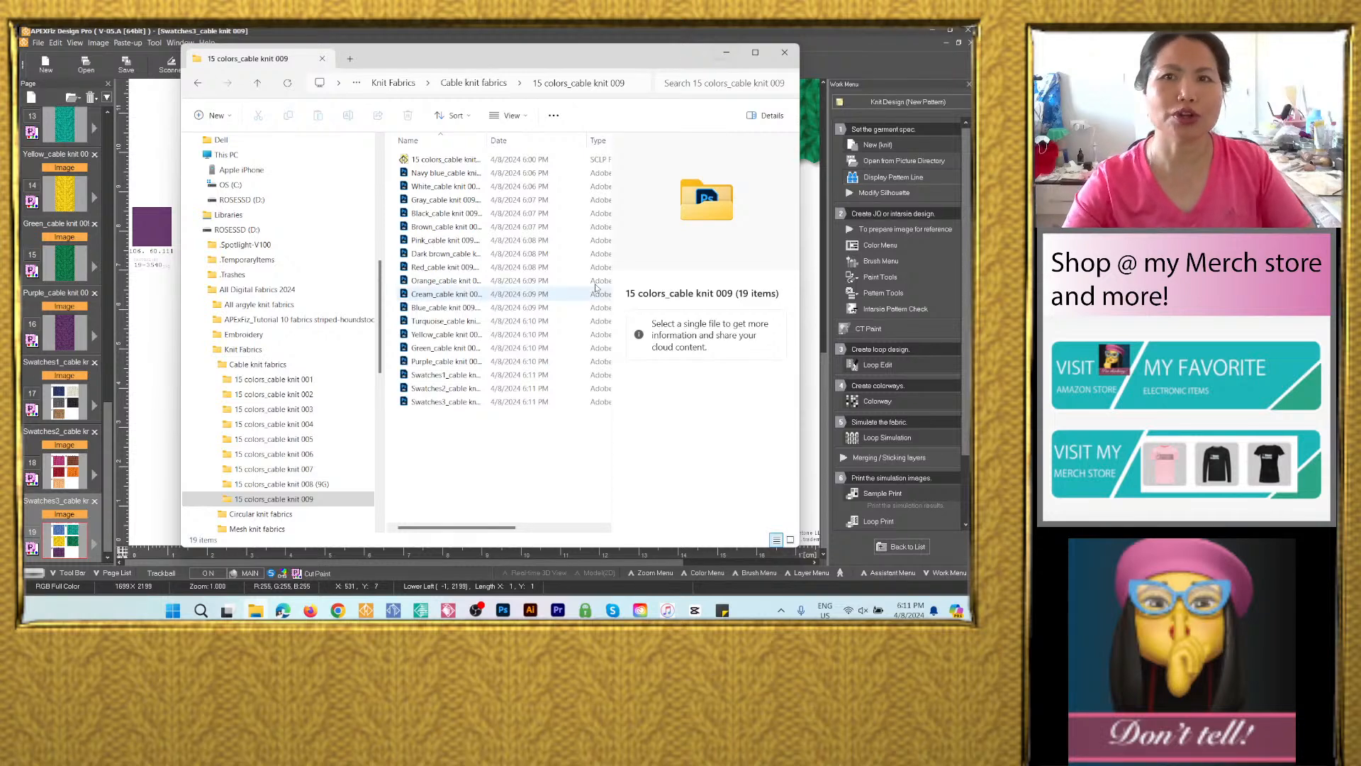
click(726, 55)
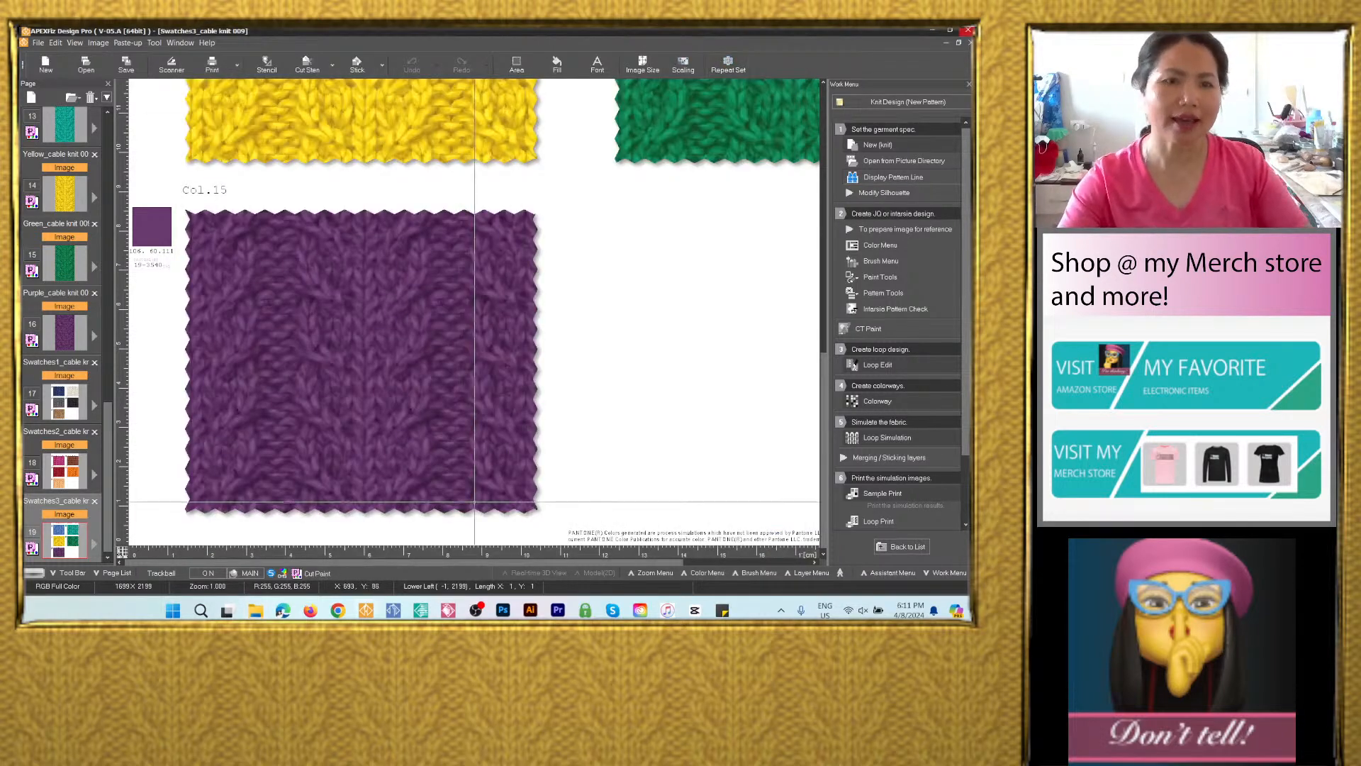
scroll(508, 515, down, 4)
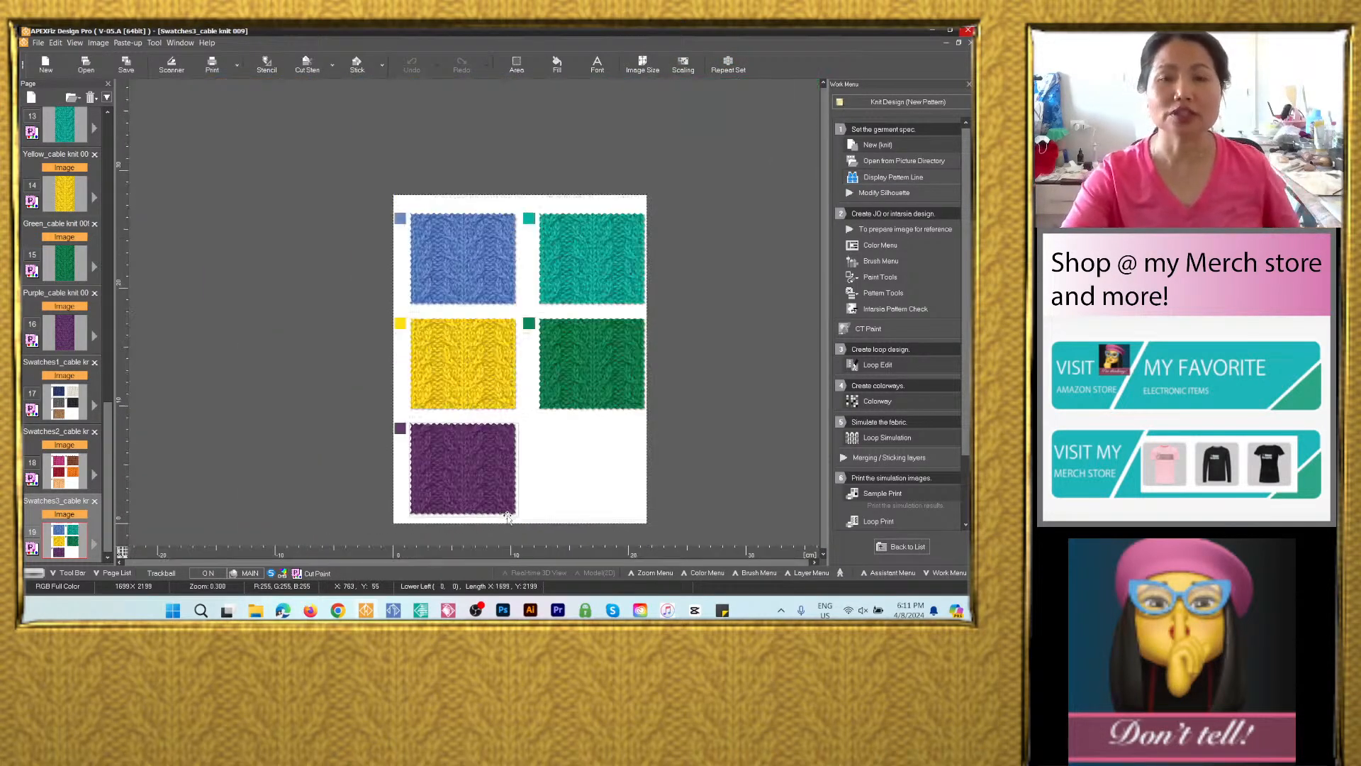
scroll(548, 460, up, 1)
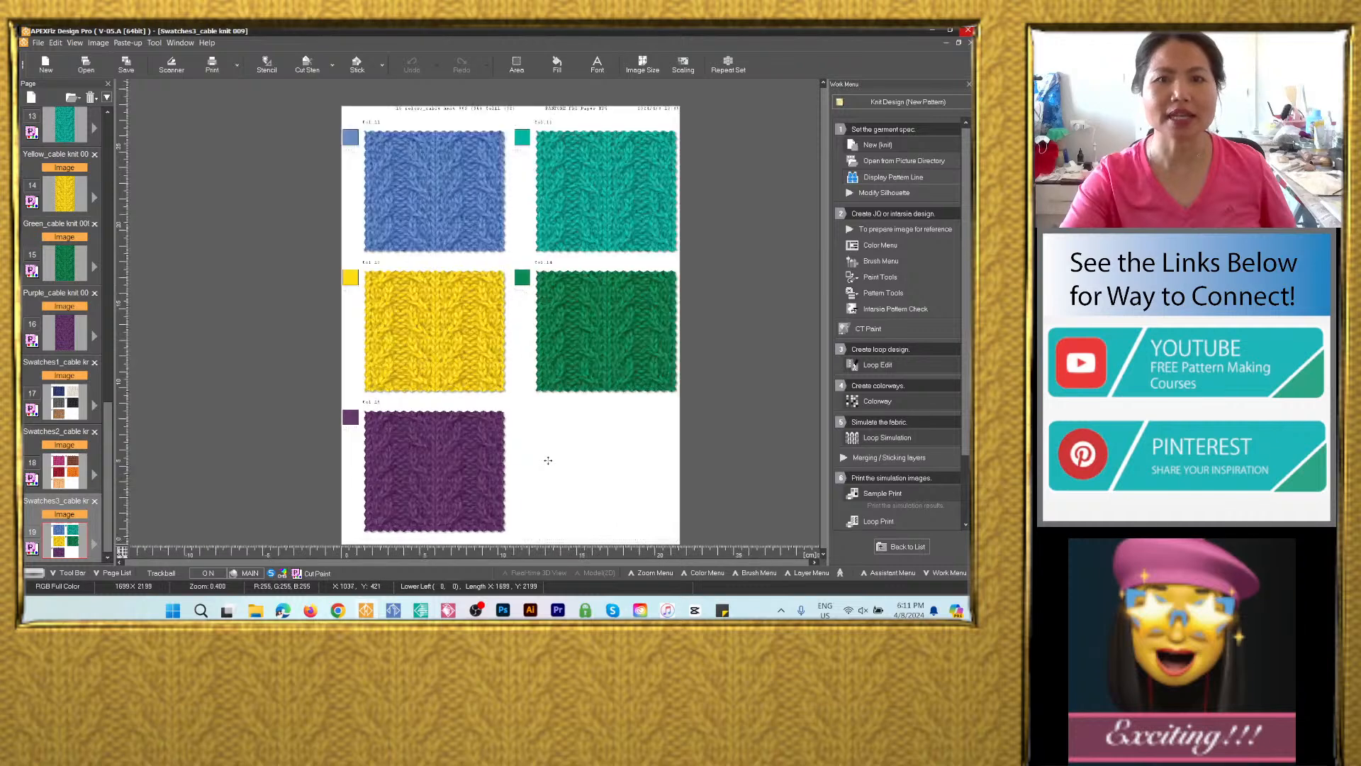